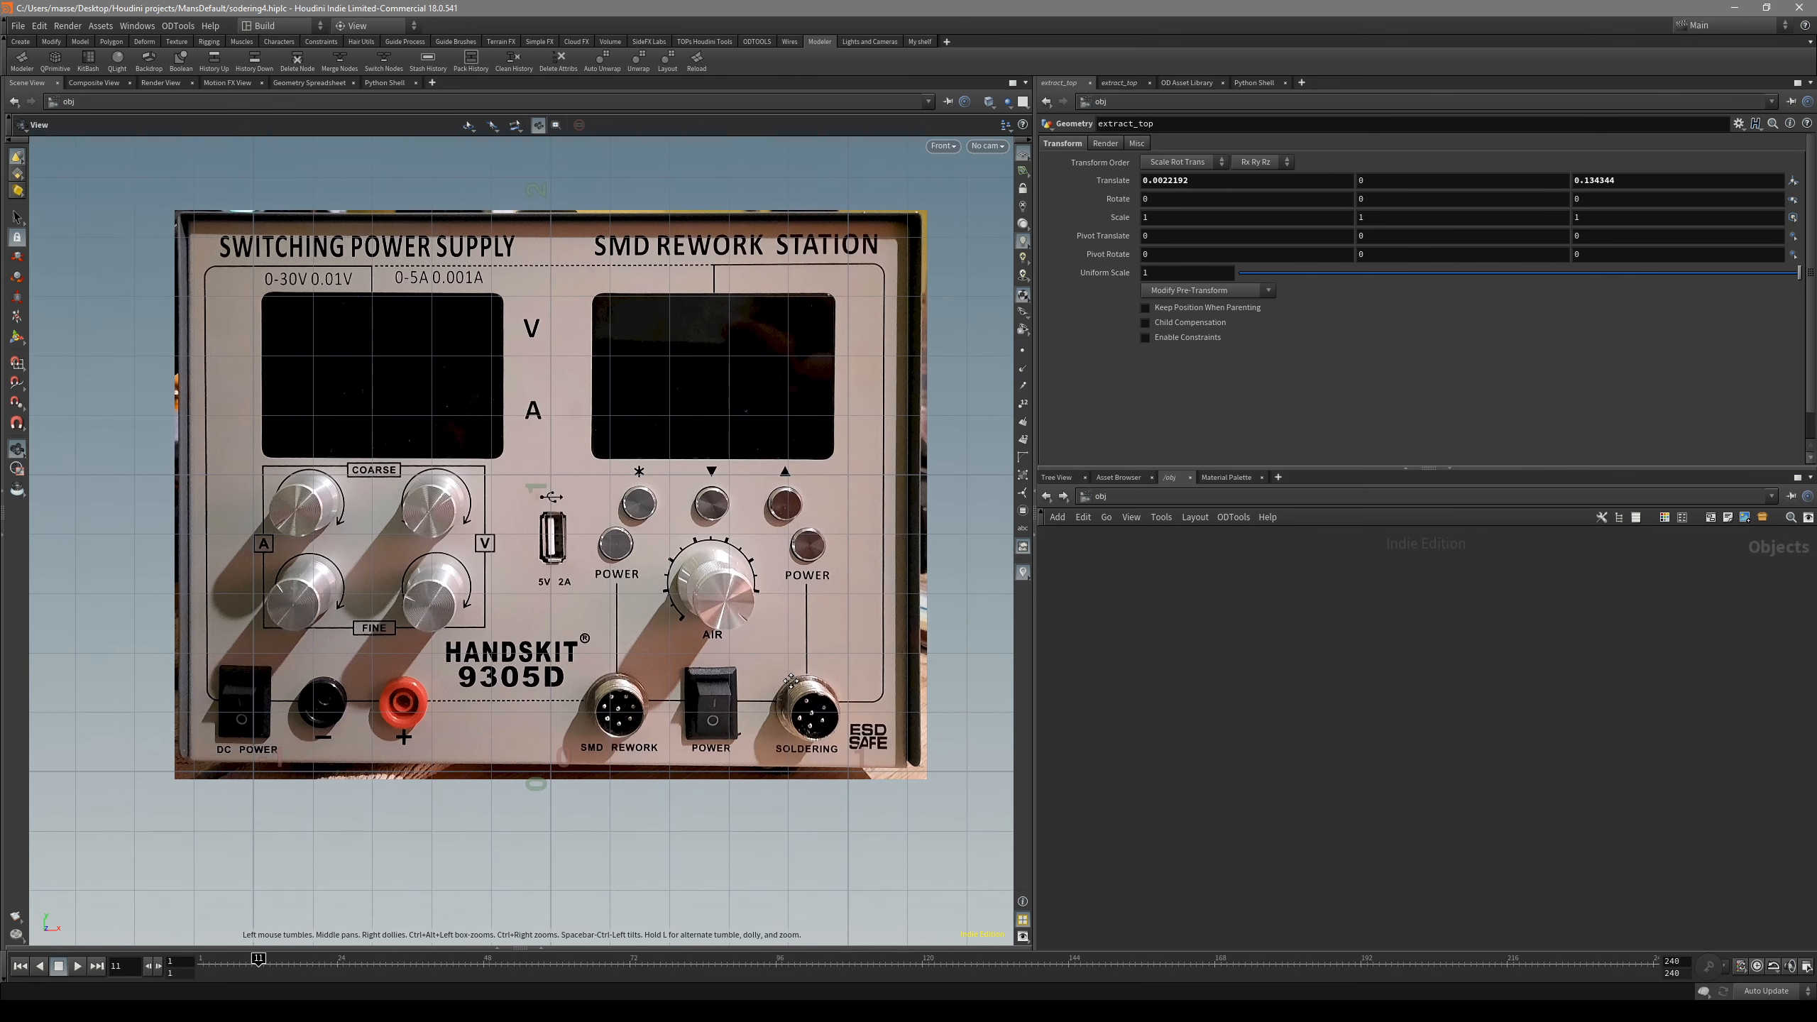
- Examine the front and left reference images of the device in their orthographic views
key("s")
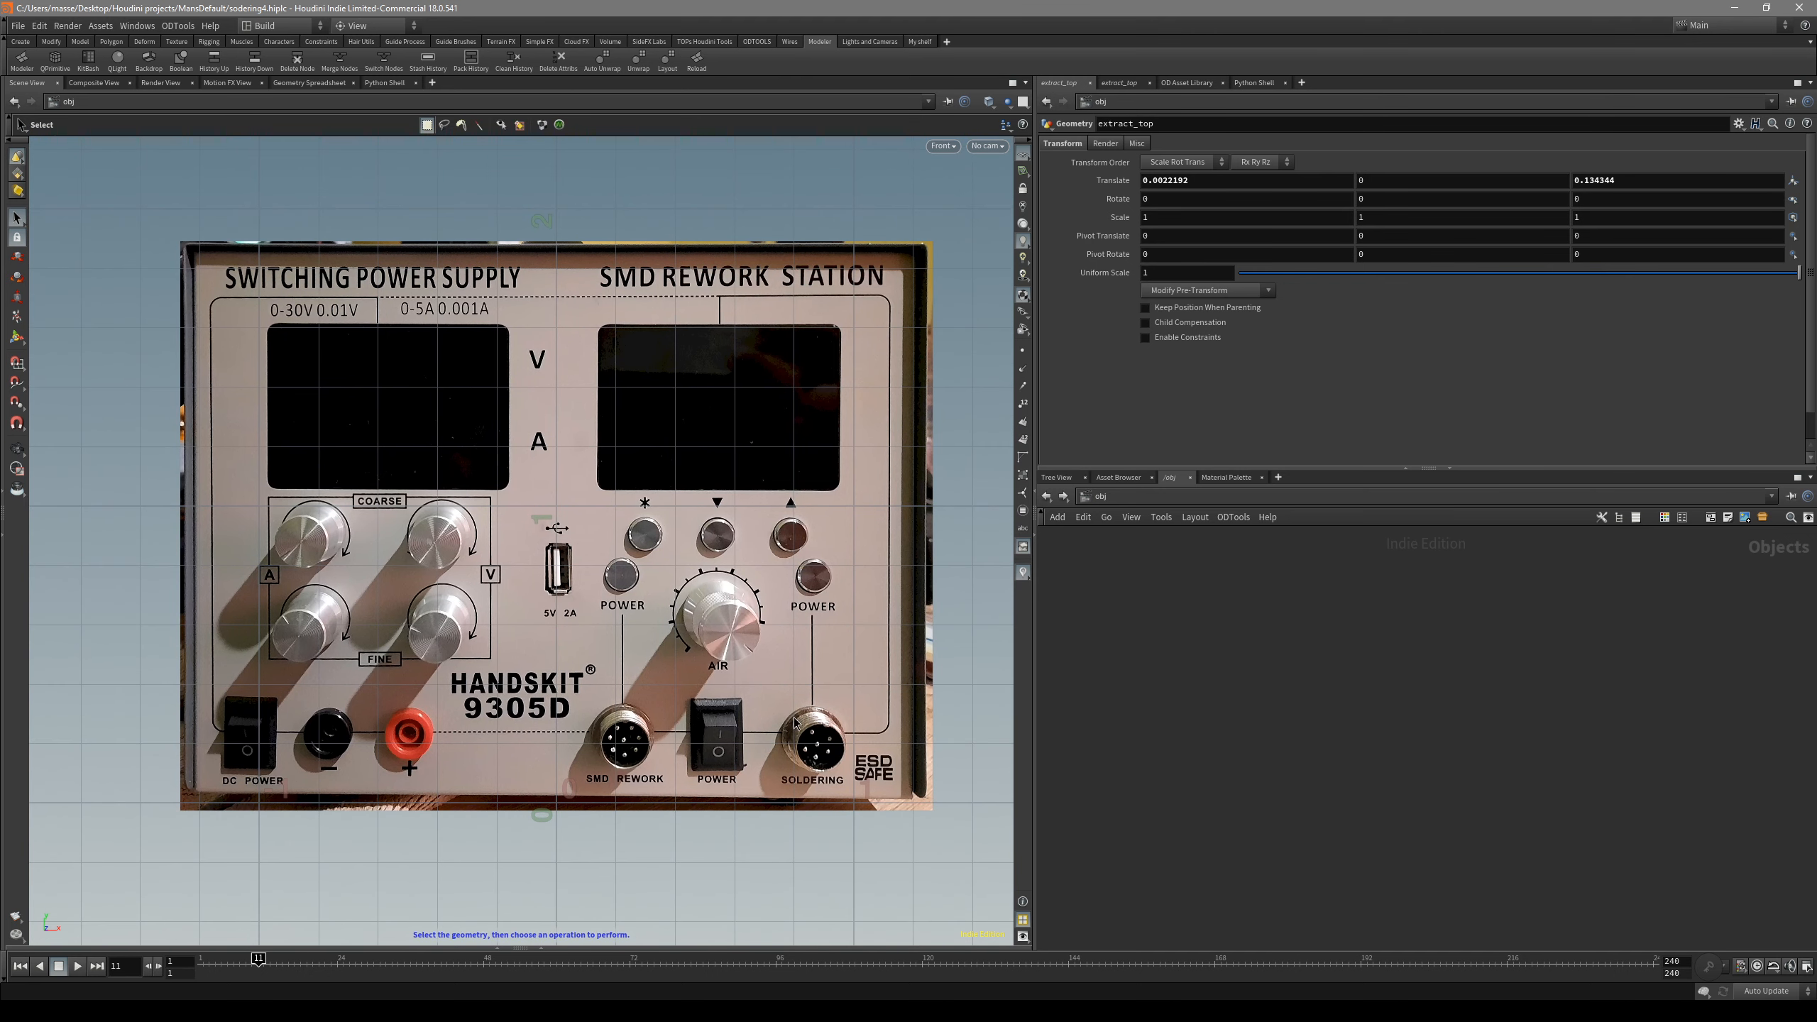
middle_click_drag(710, 740, 739, 739)
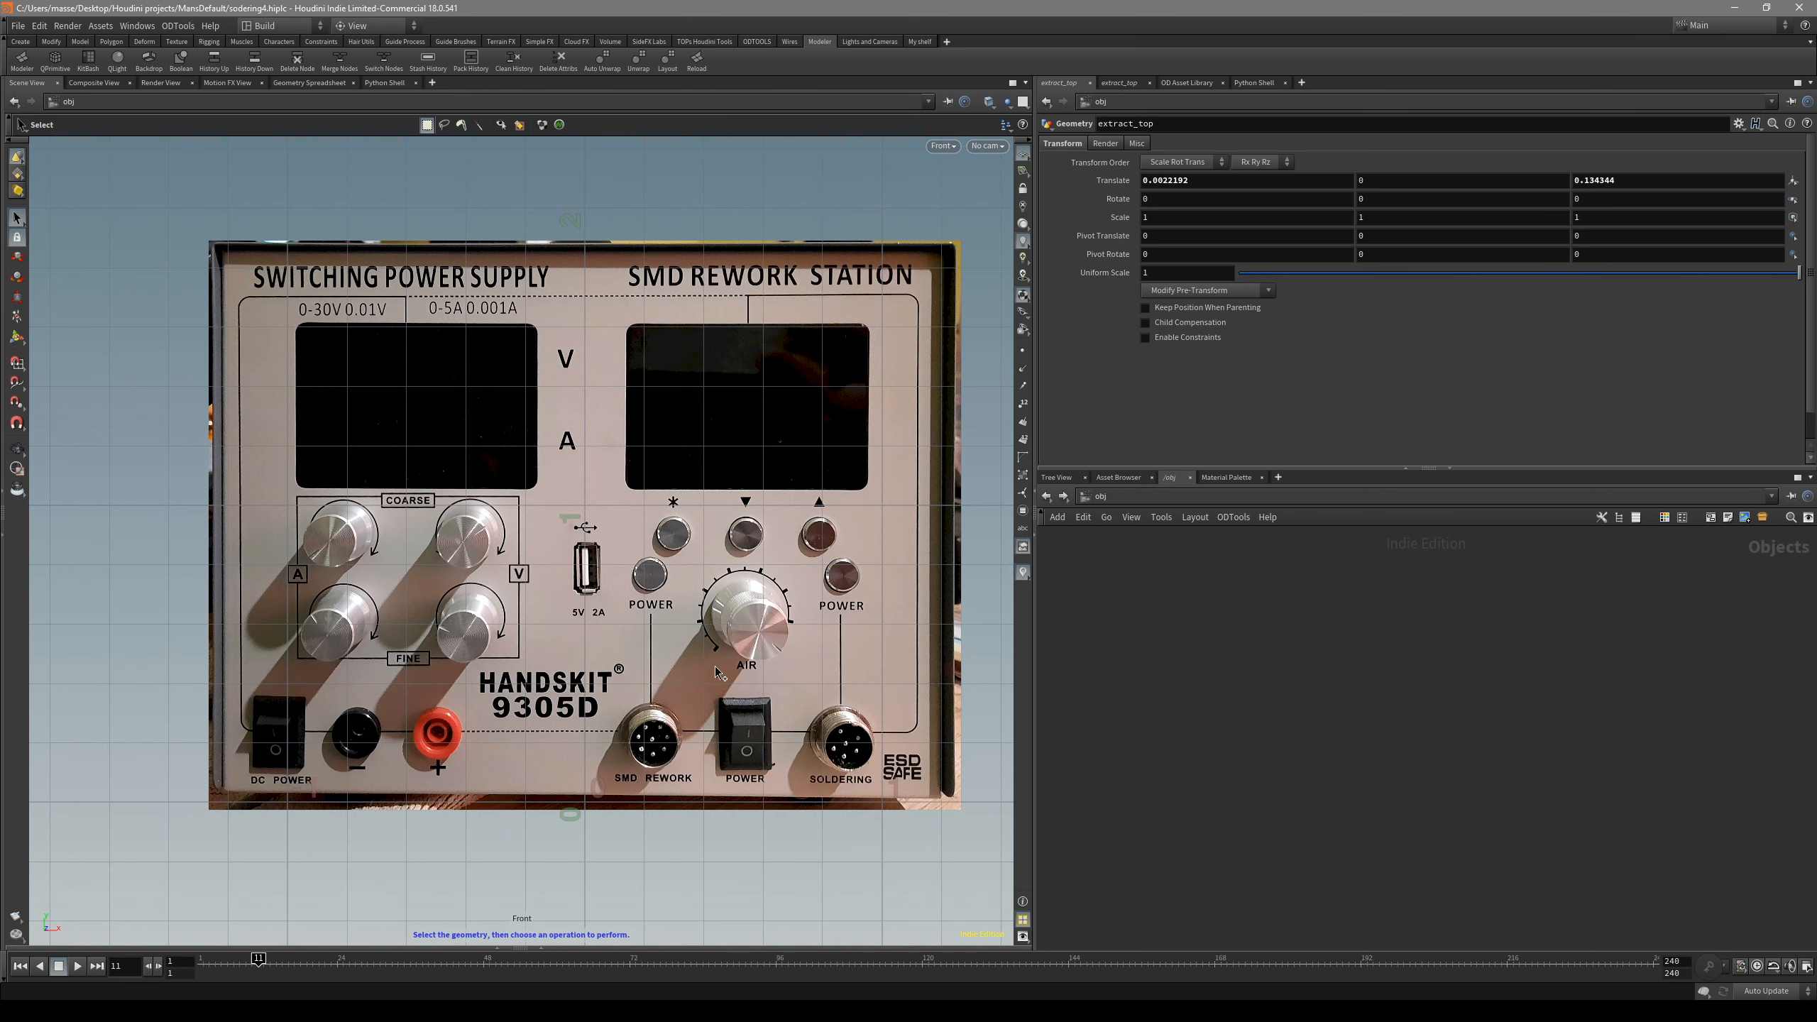
key("space+4")
scroll(661, 667, "up", 3)
middle_click_drag(661, 667, 629, 643)
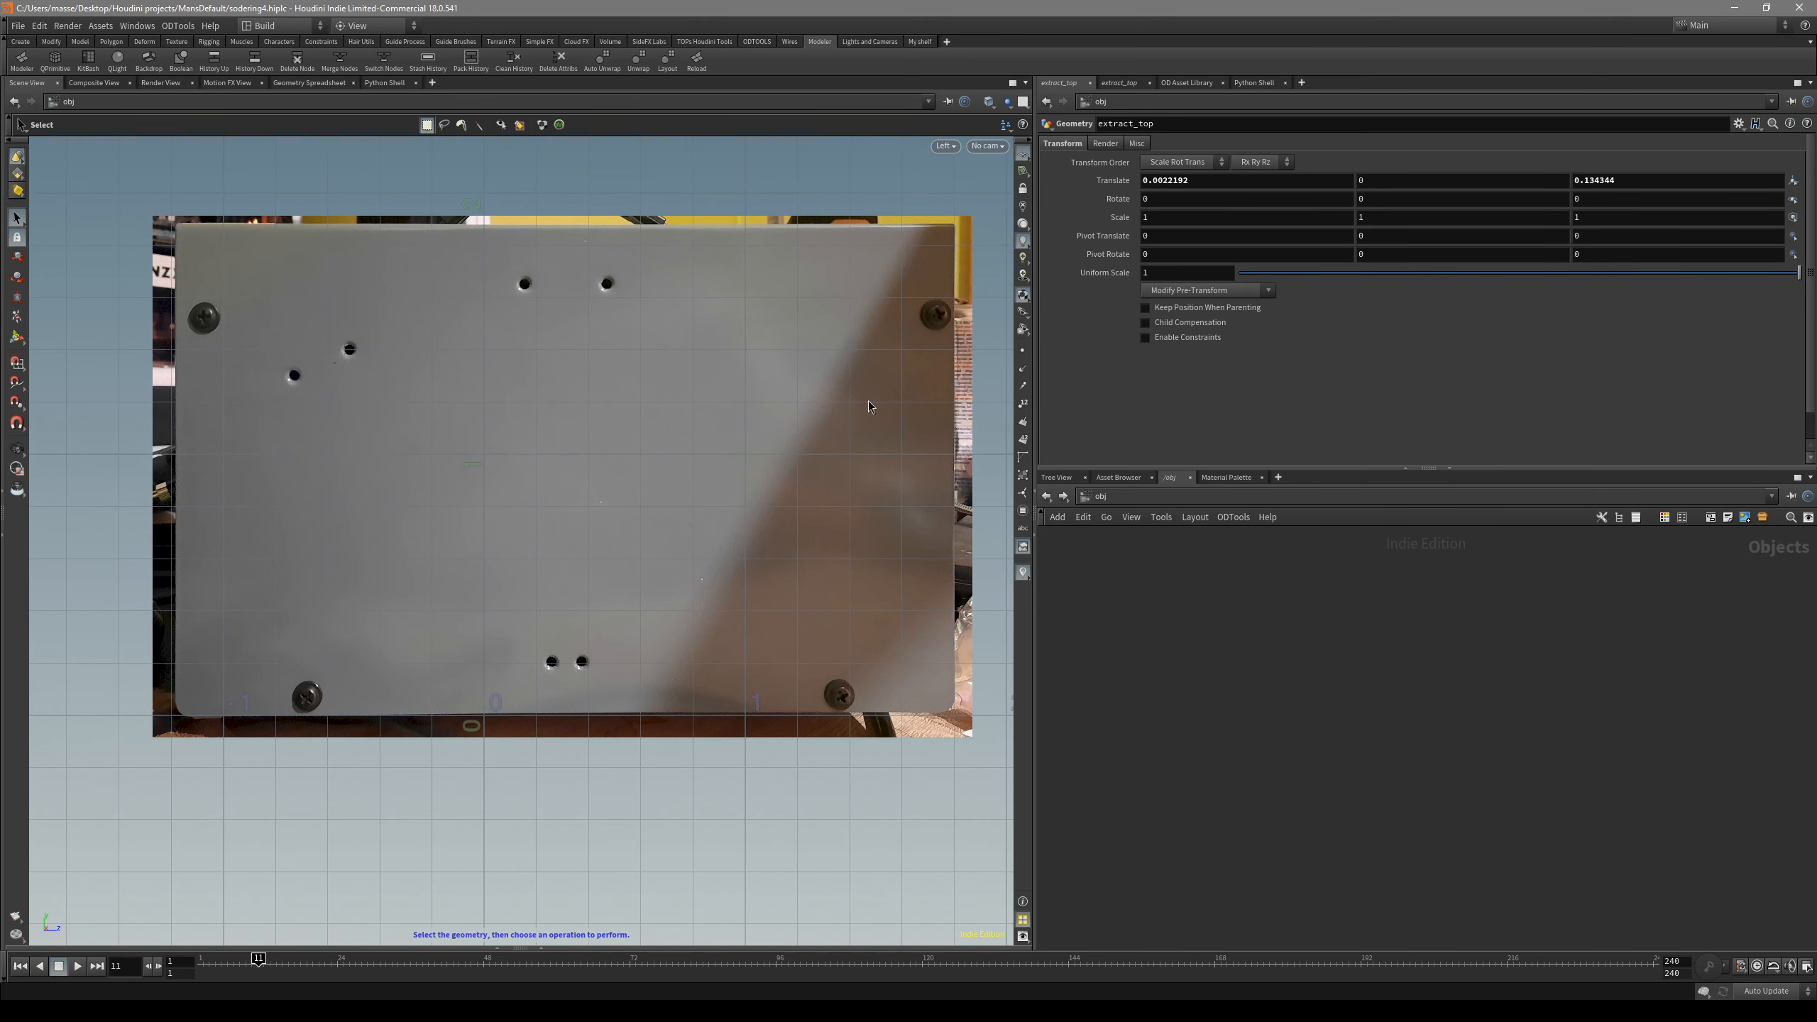
key("space+3")
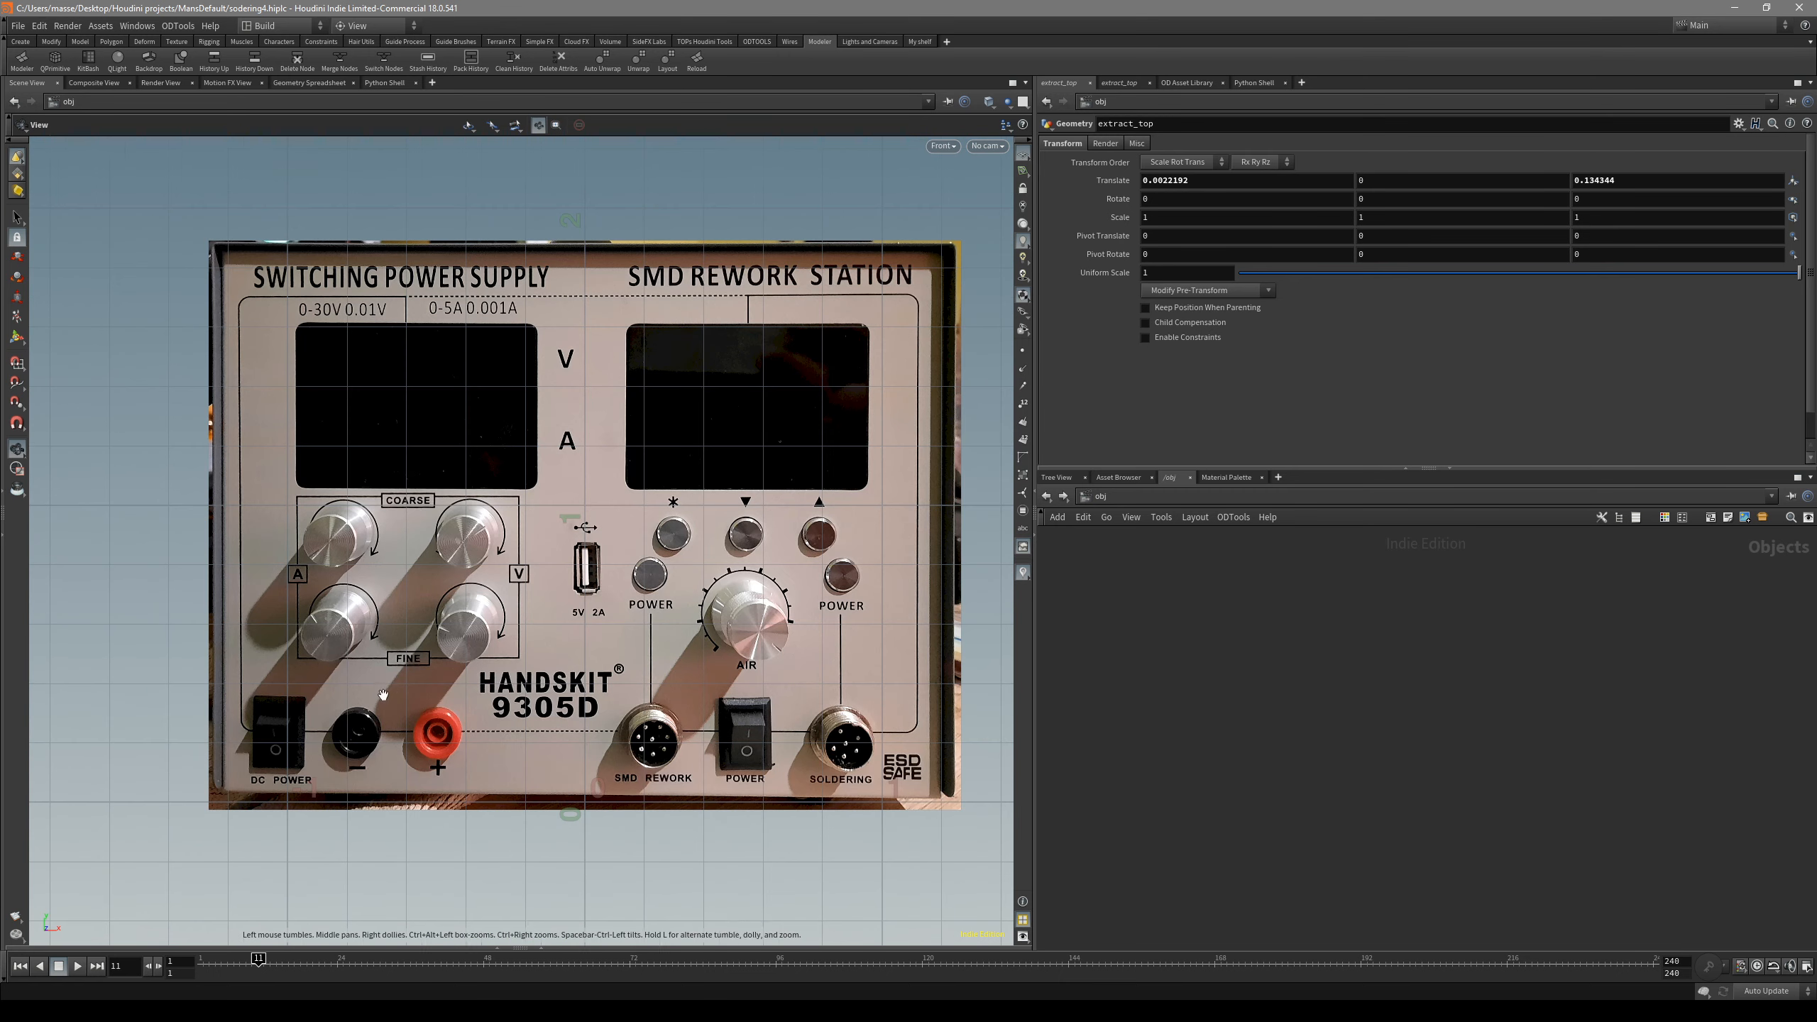
middle_click_drag(561, 713, 558, 734)
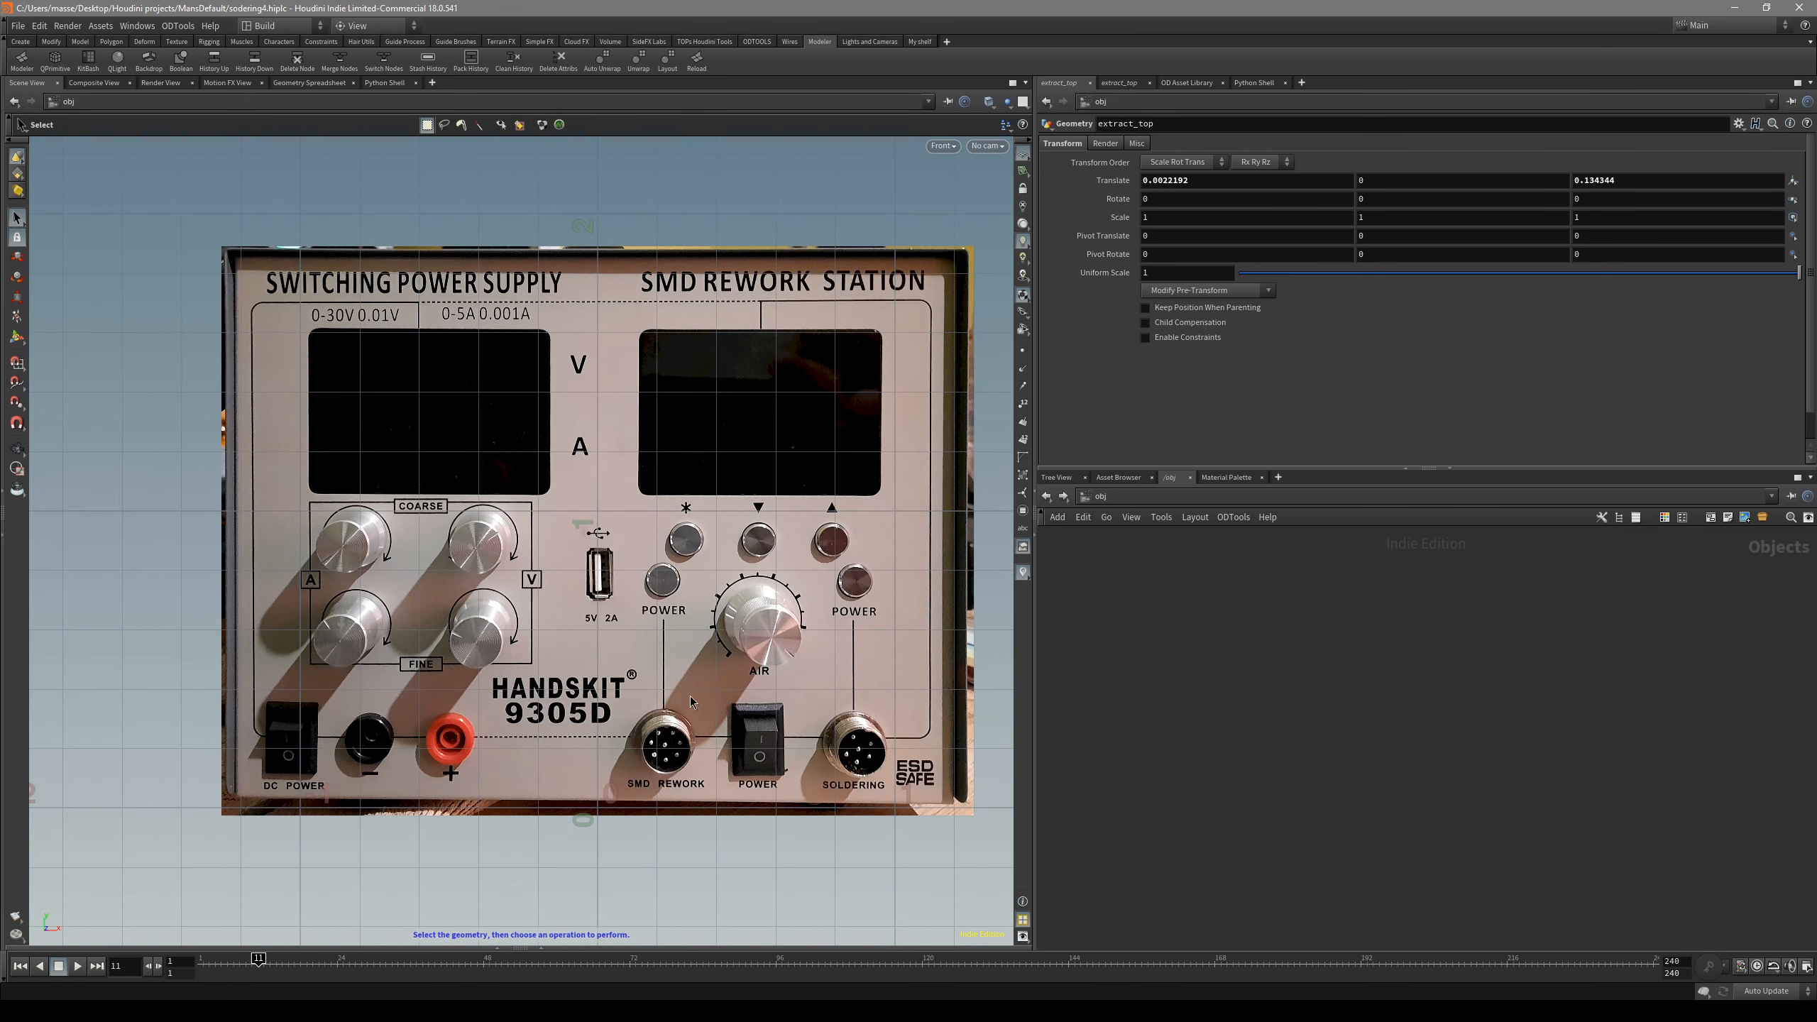
- Set the vertical offset of the front view's background image to 0.93 in the display options
key("d")
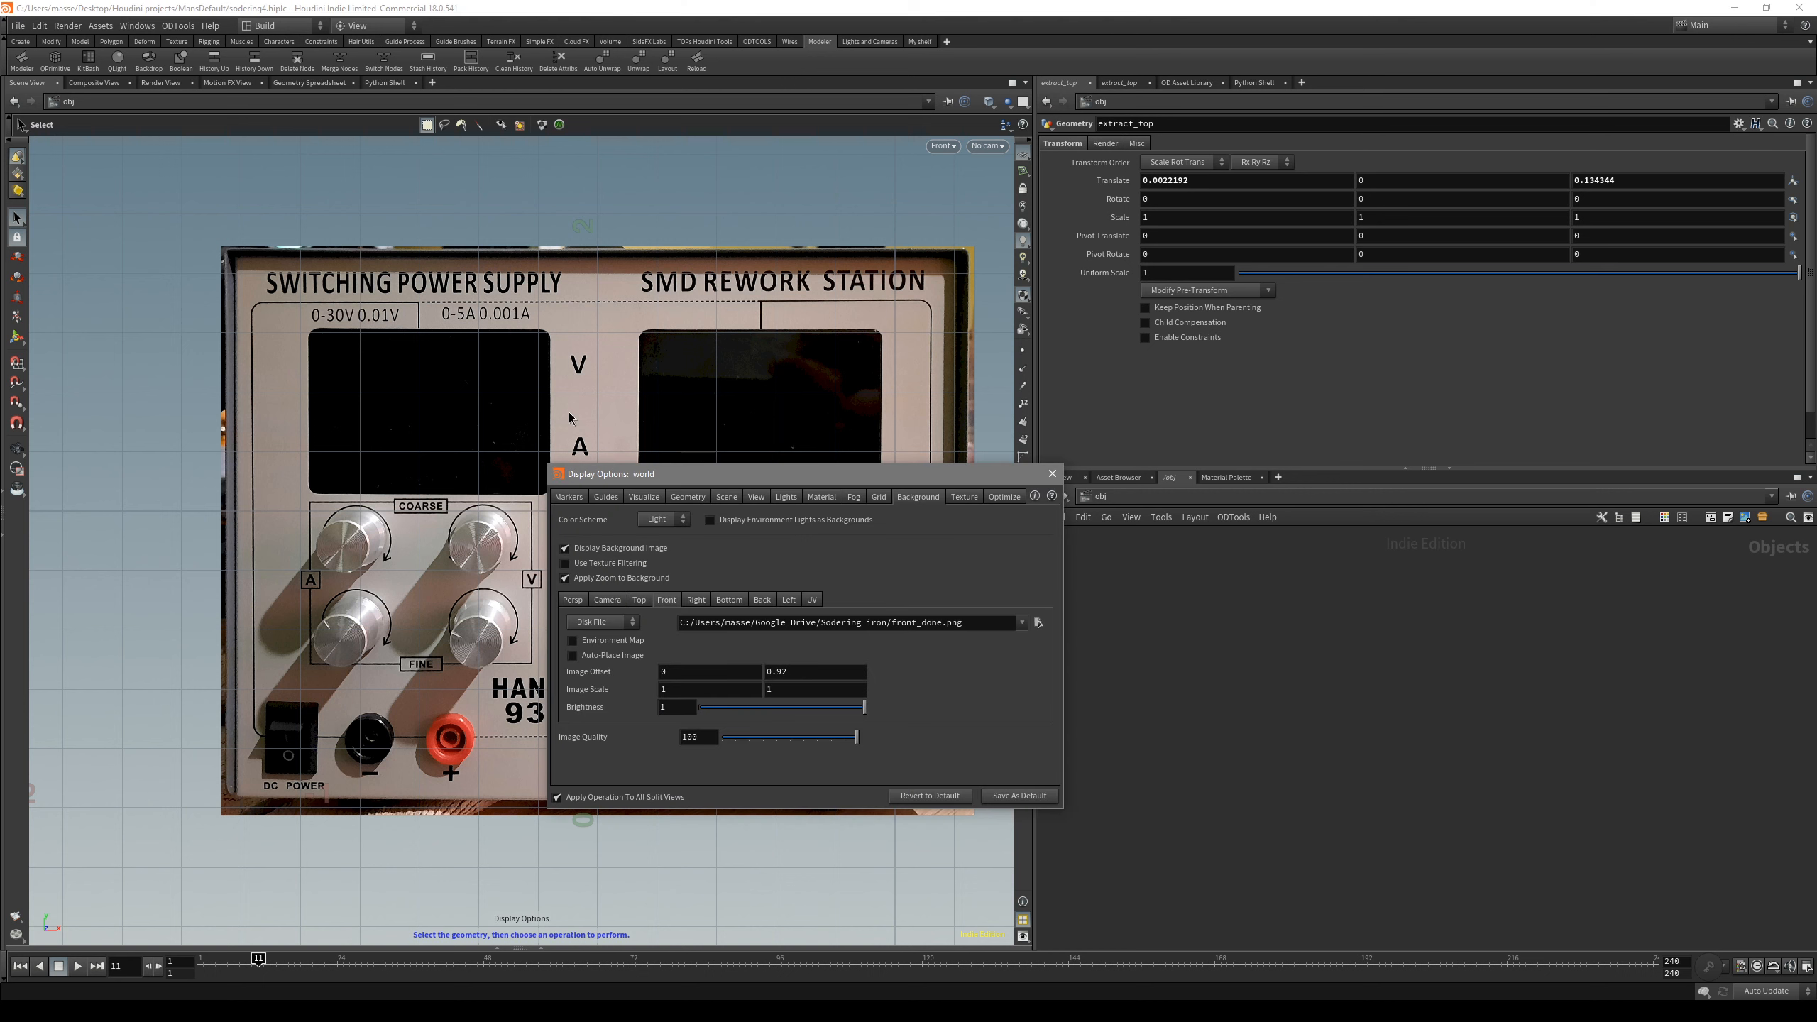
left_click_drag(792, 485, 672, 471)
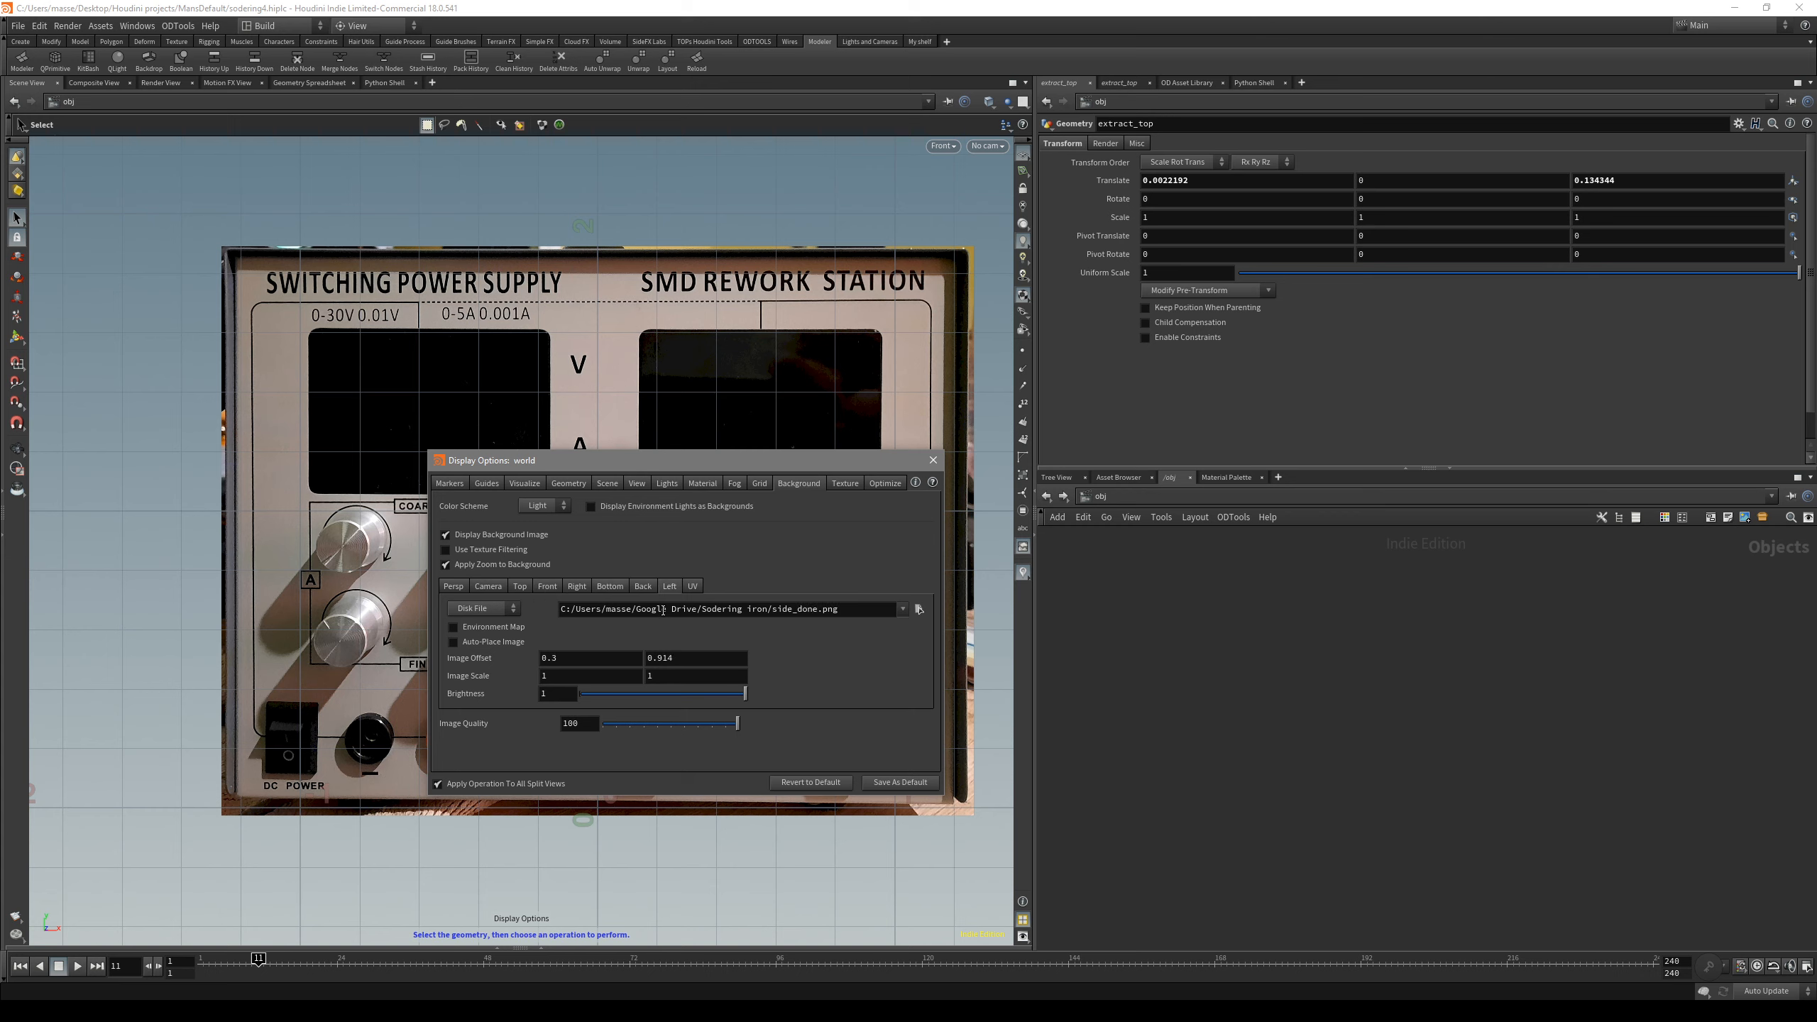
left_click_drag(627, 460, 380, 549)
key("Escape")
middle_click_drag(913, 808, 897, 780)
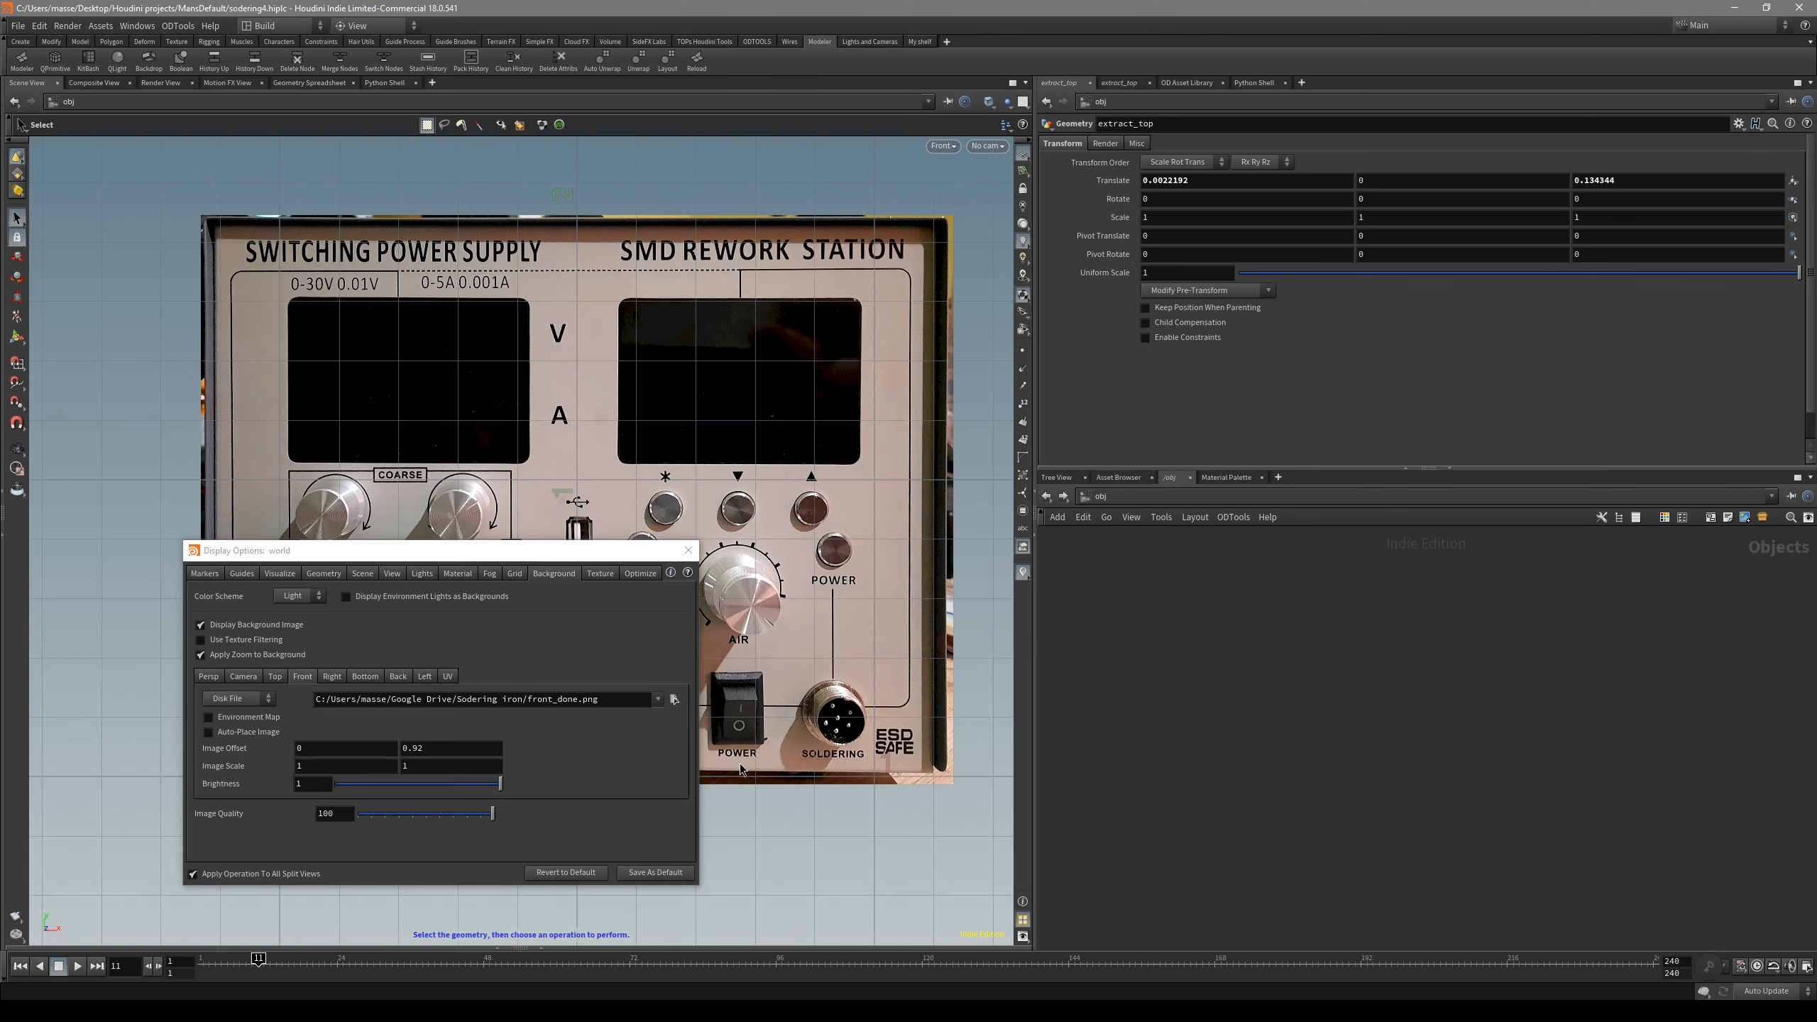
middle_click_drag(741, 769, 786, 456)
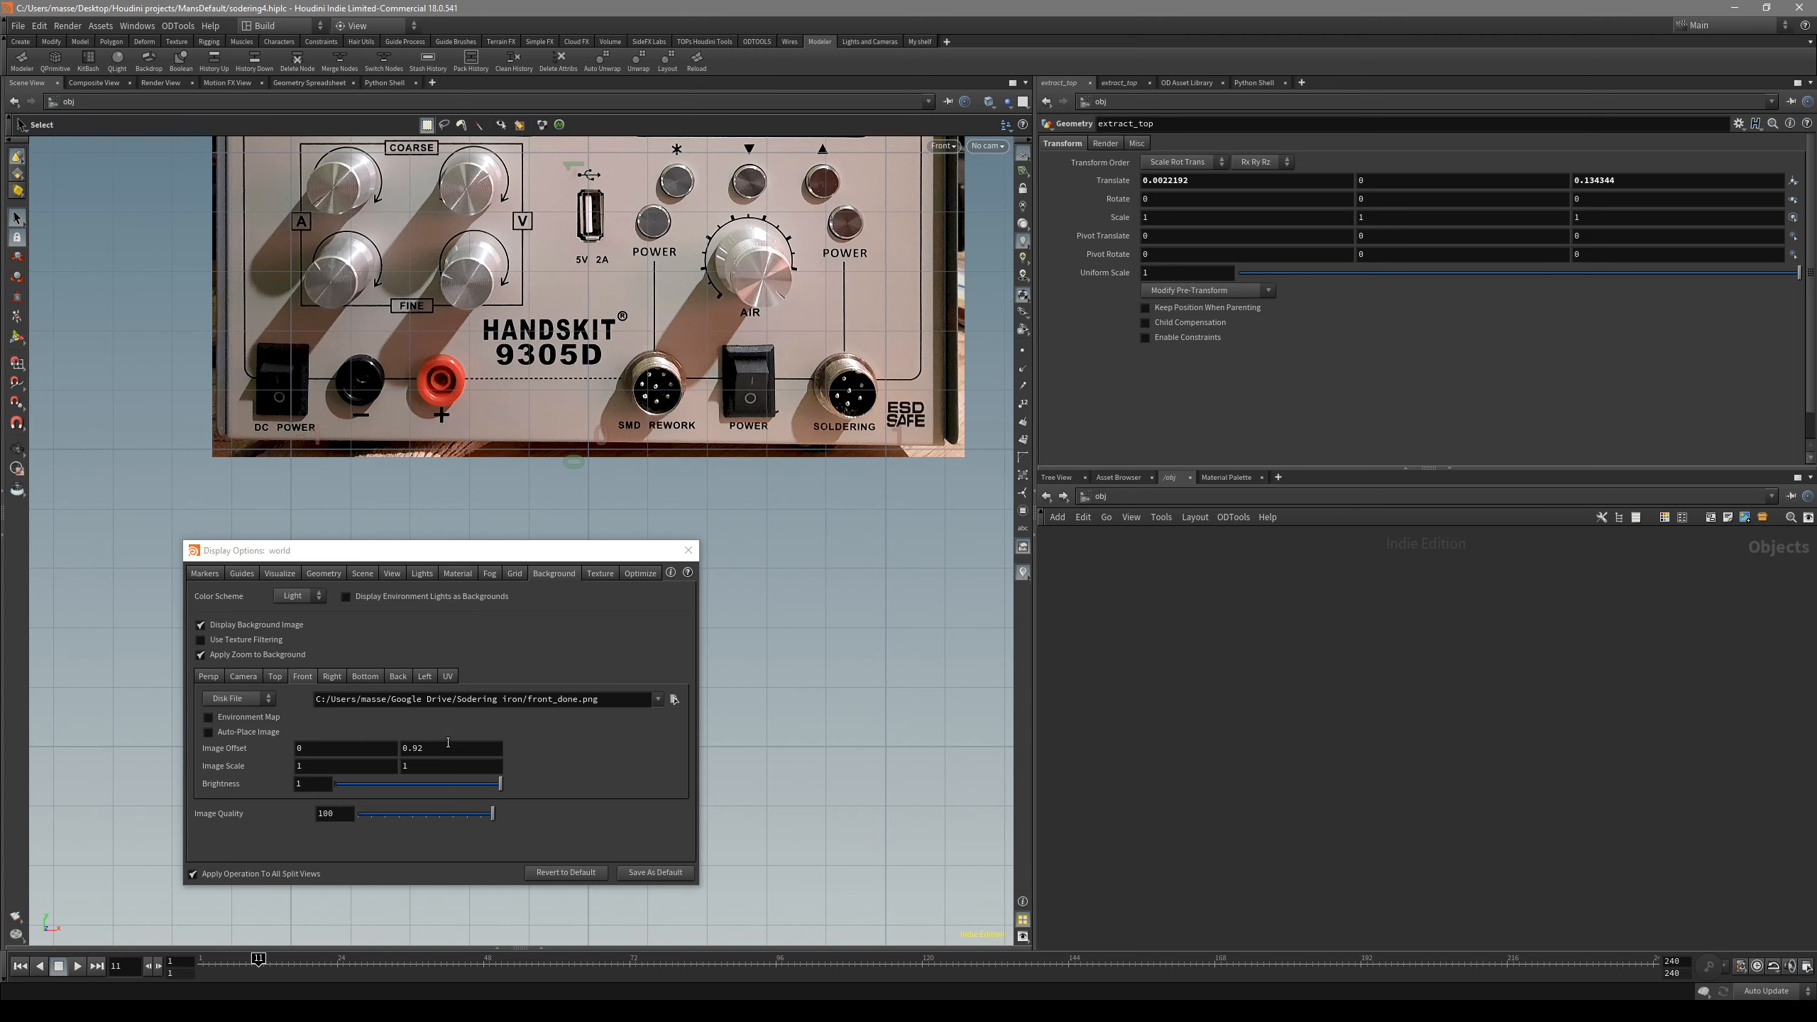
mouse_move(448, 742)
middle_mouse_down()
mouse_move(438, 799)
mouse_move(429, 755)
middle_mouse_up()
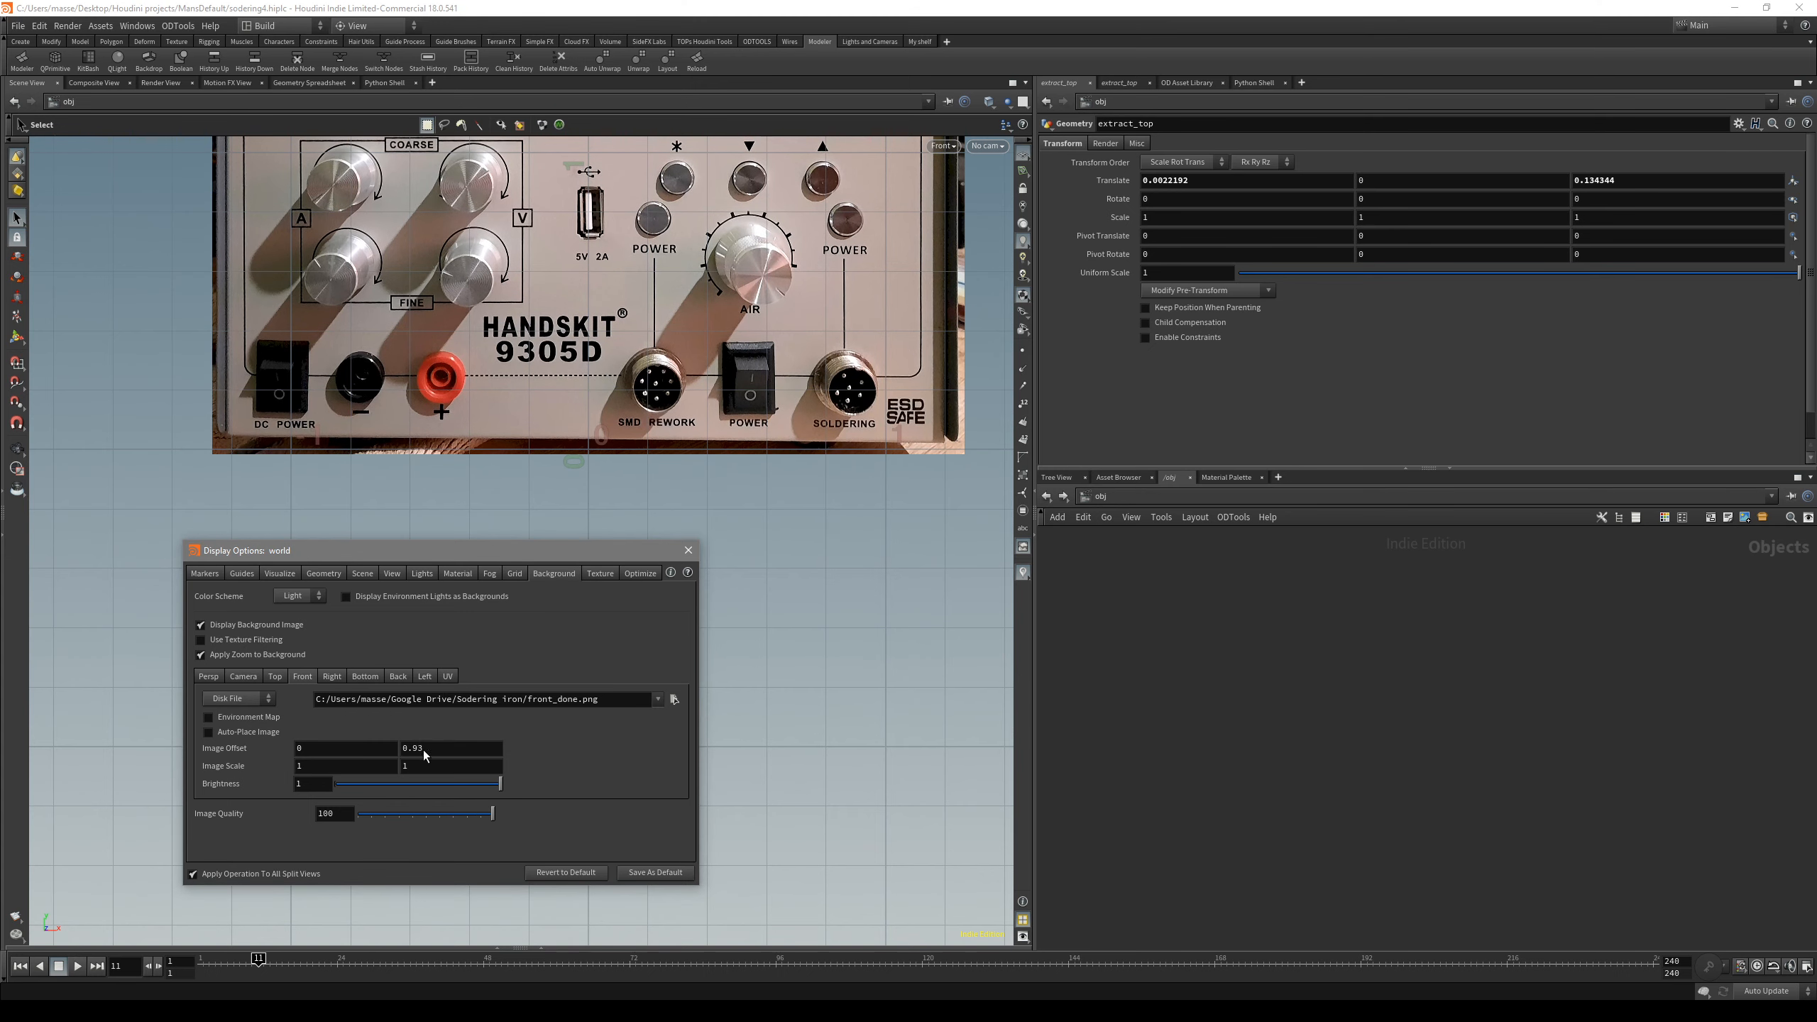
middle_click_drag(830, 564, 835, 601)
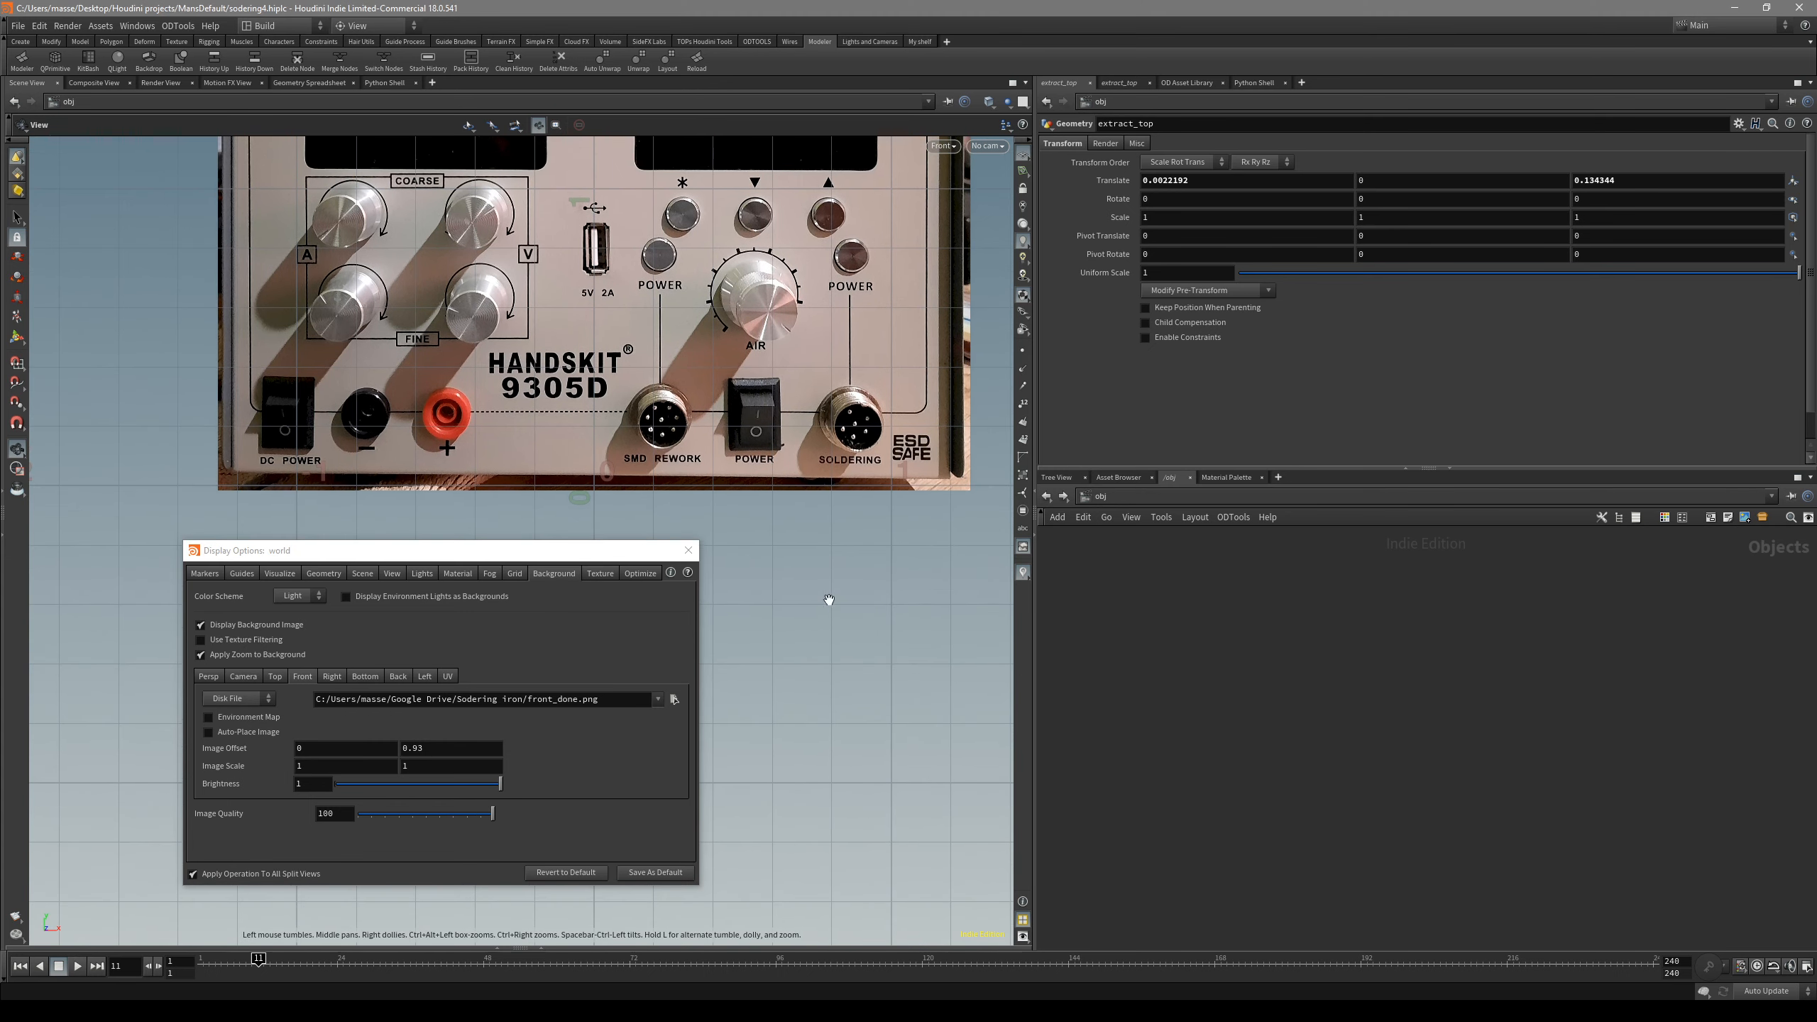
left_click(689, 549)
- Compare the front and left background images for matching height and placement on the grid
middle_click_drag(705, 517, 688, 749)
key("space+4")
key("space+3")
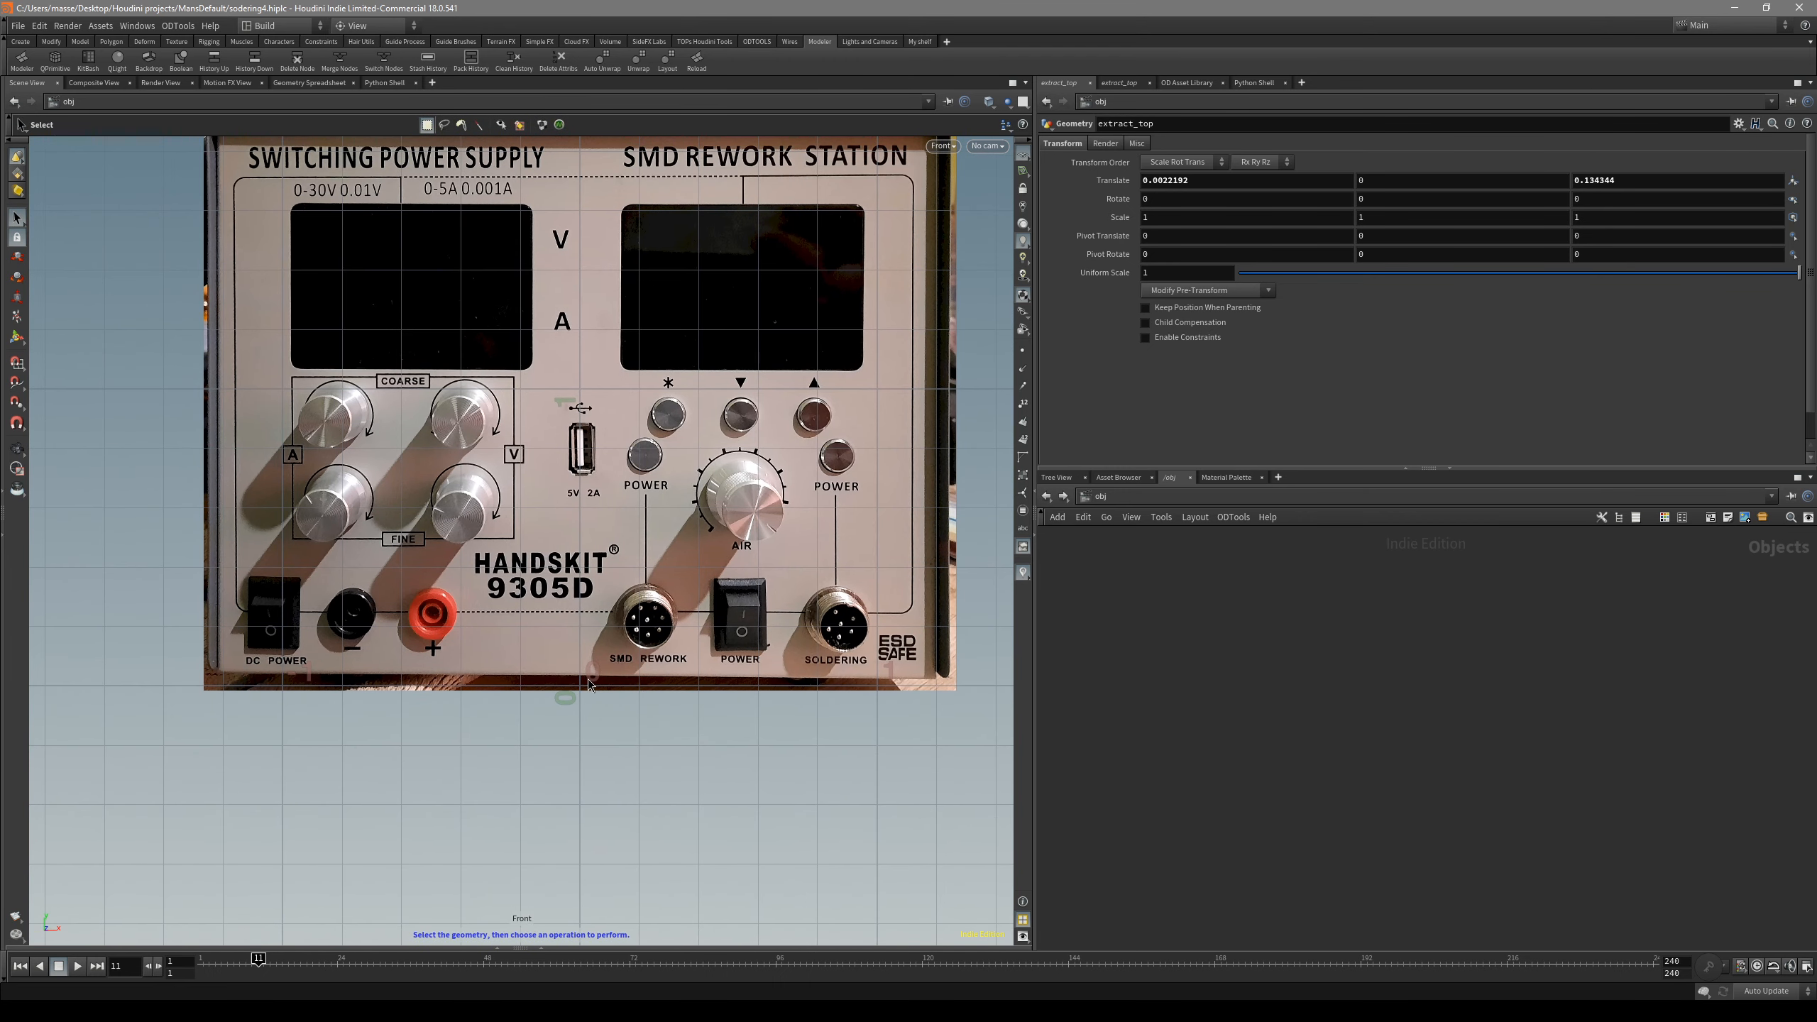
key("space+4")
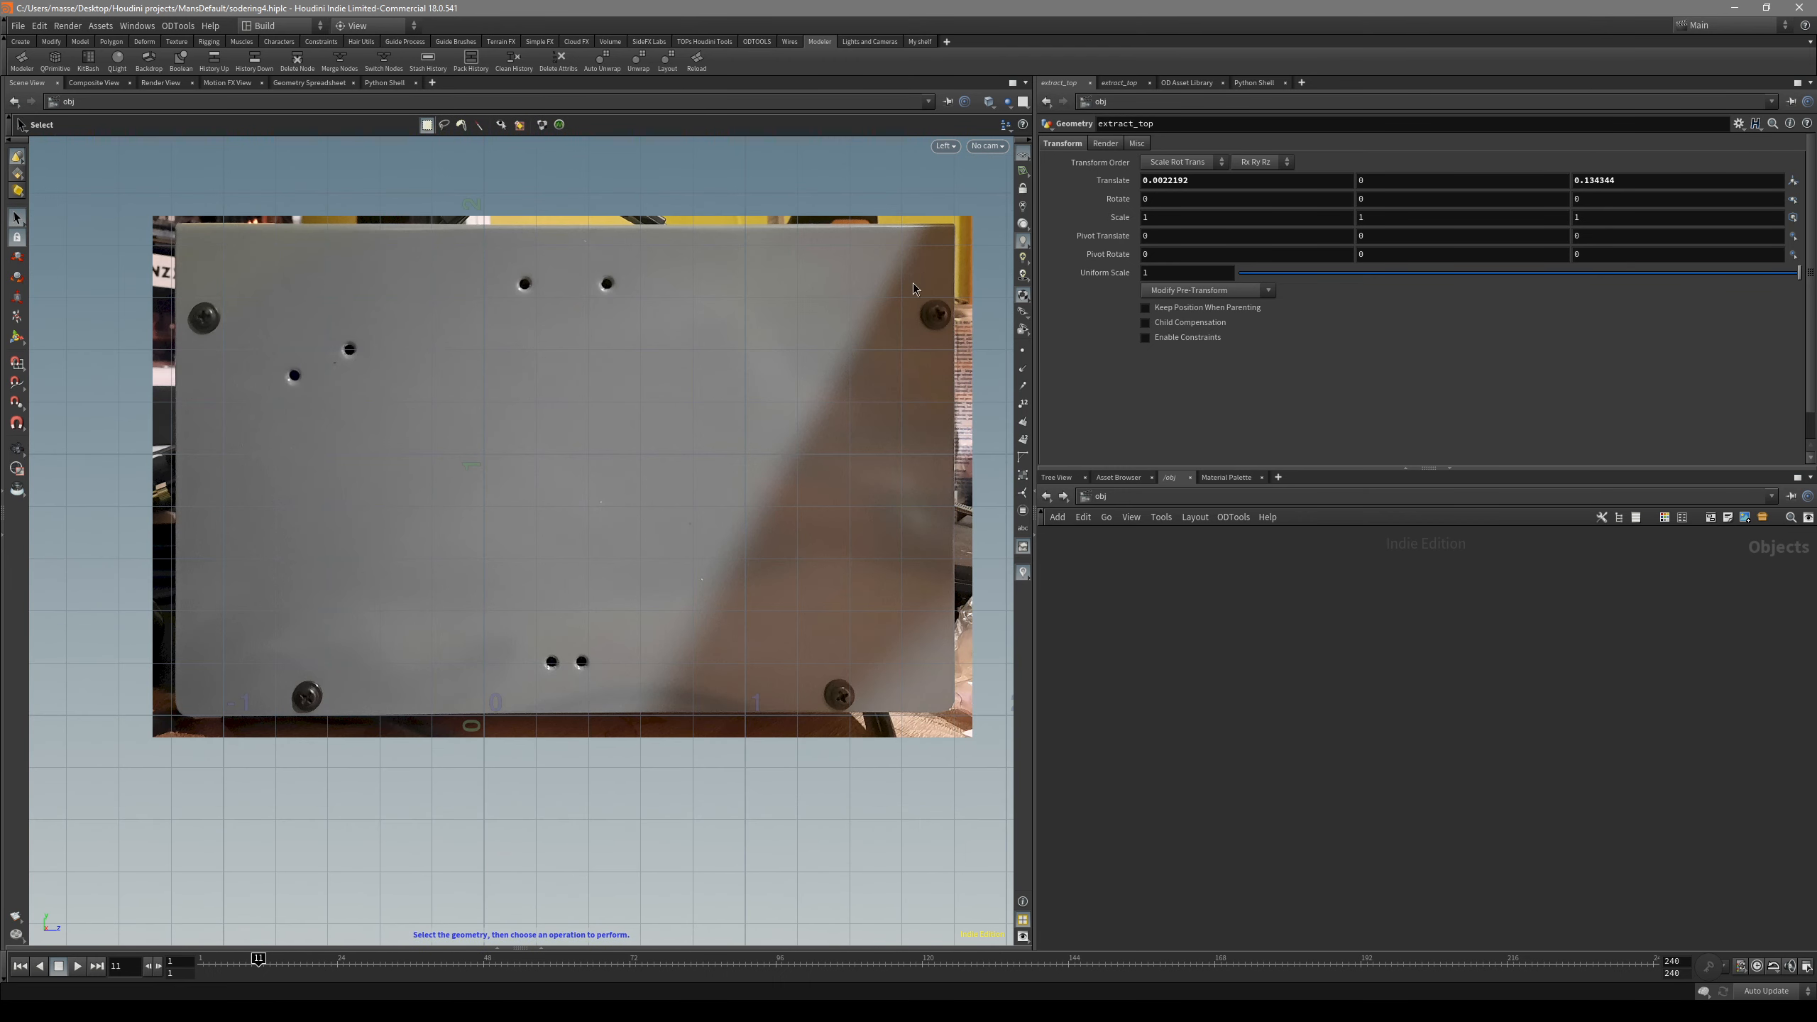
key("space+3")
key("space+4")
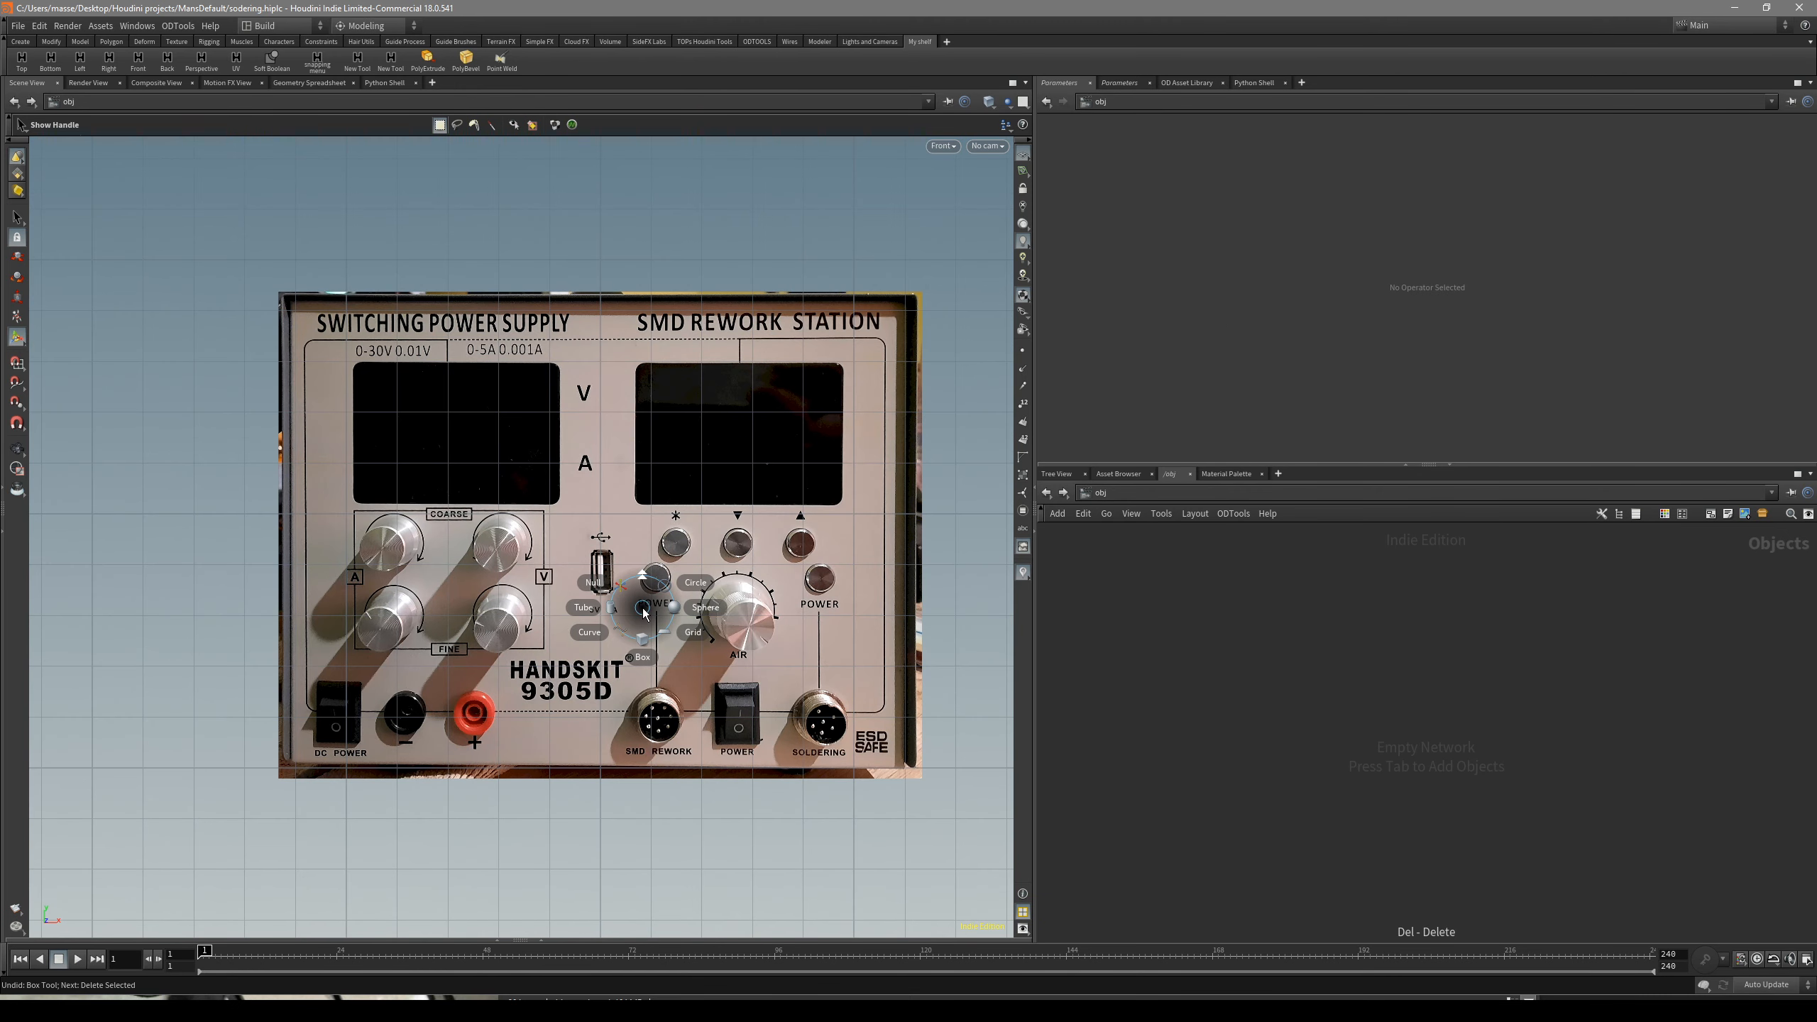
- Create a box object over the front panel reference, placed at about X 0.065 and Y 0.832
left_click(642, 656)
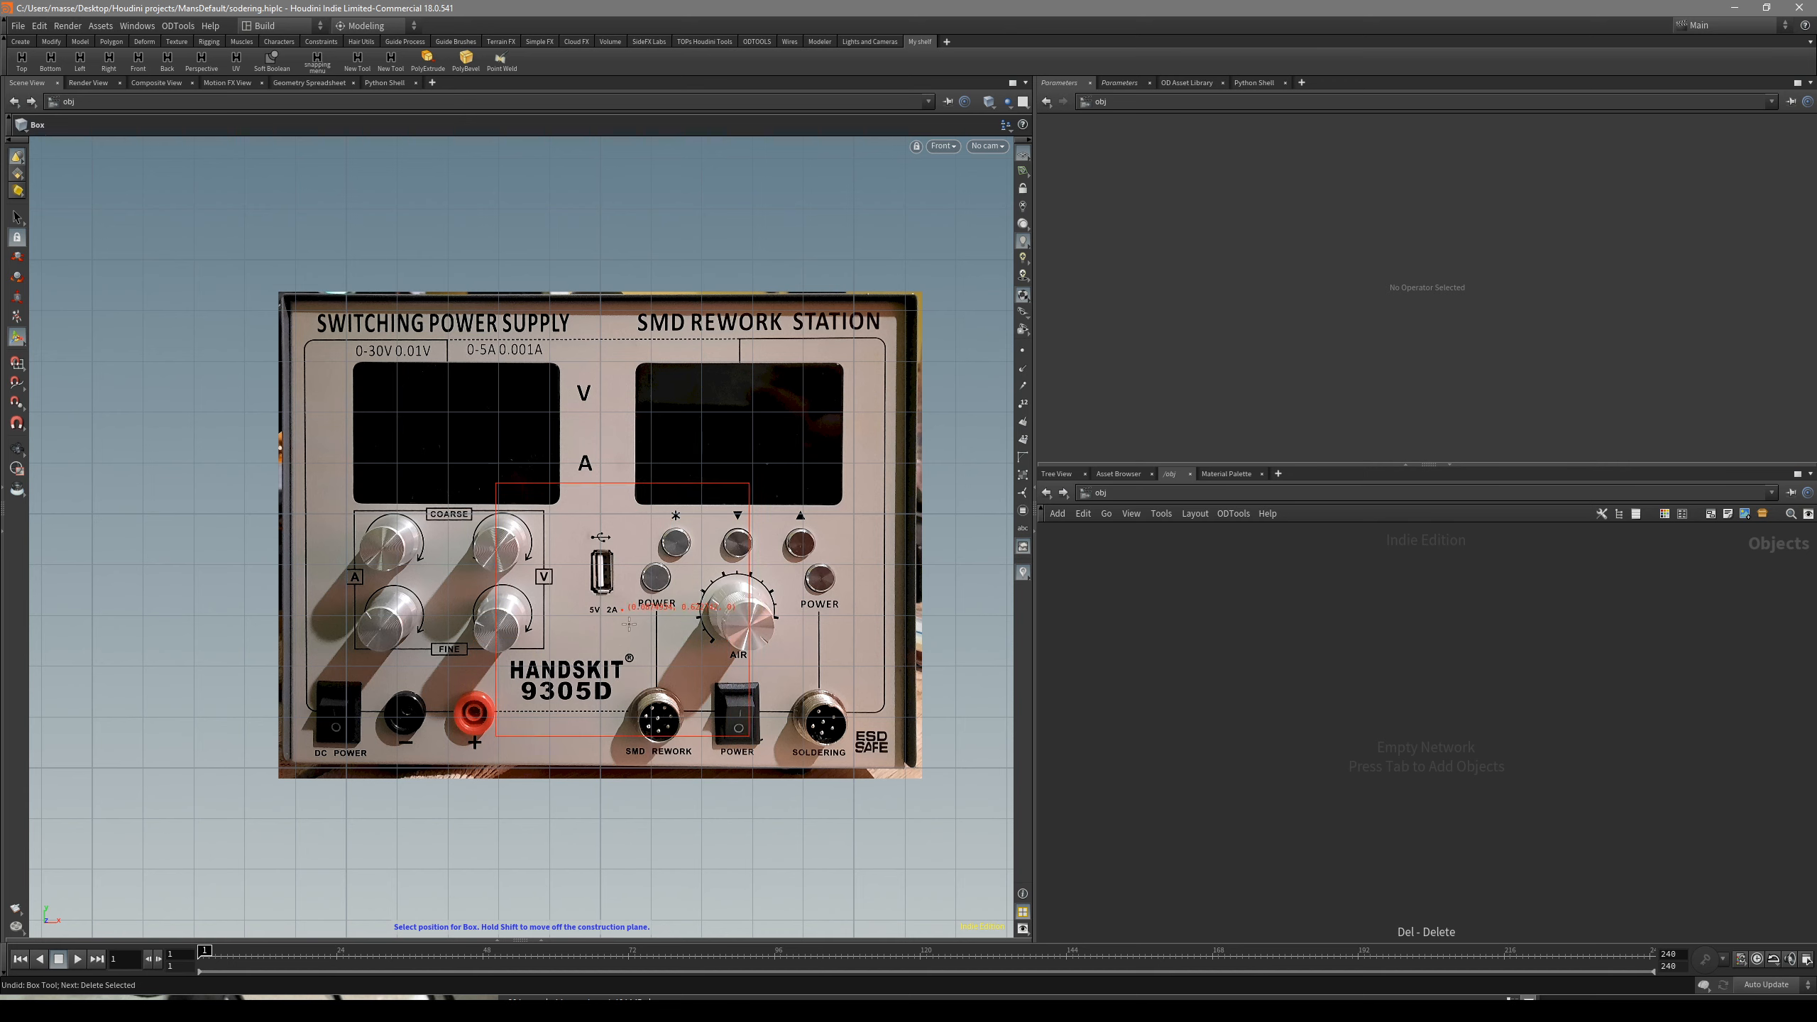
left_click(616, 551)
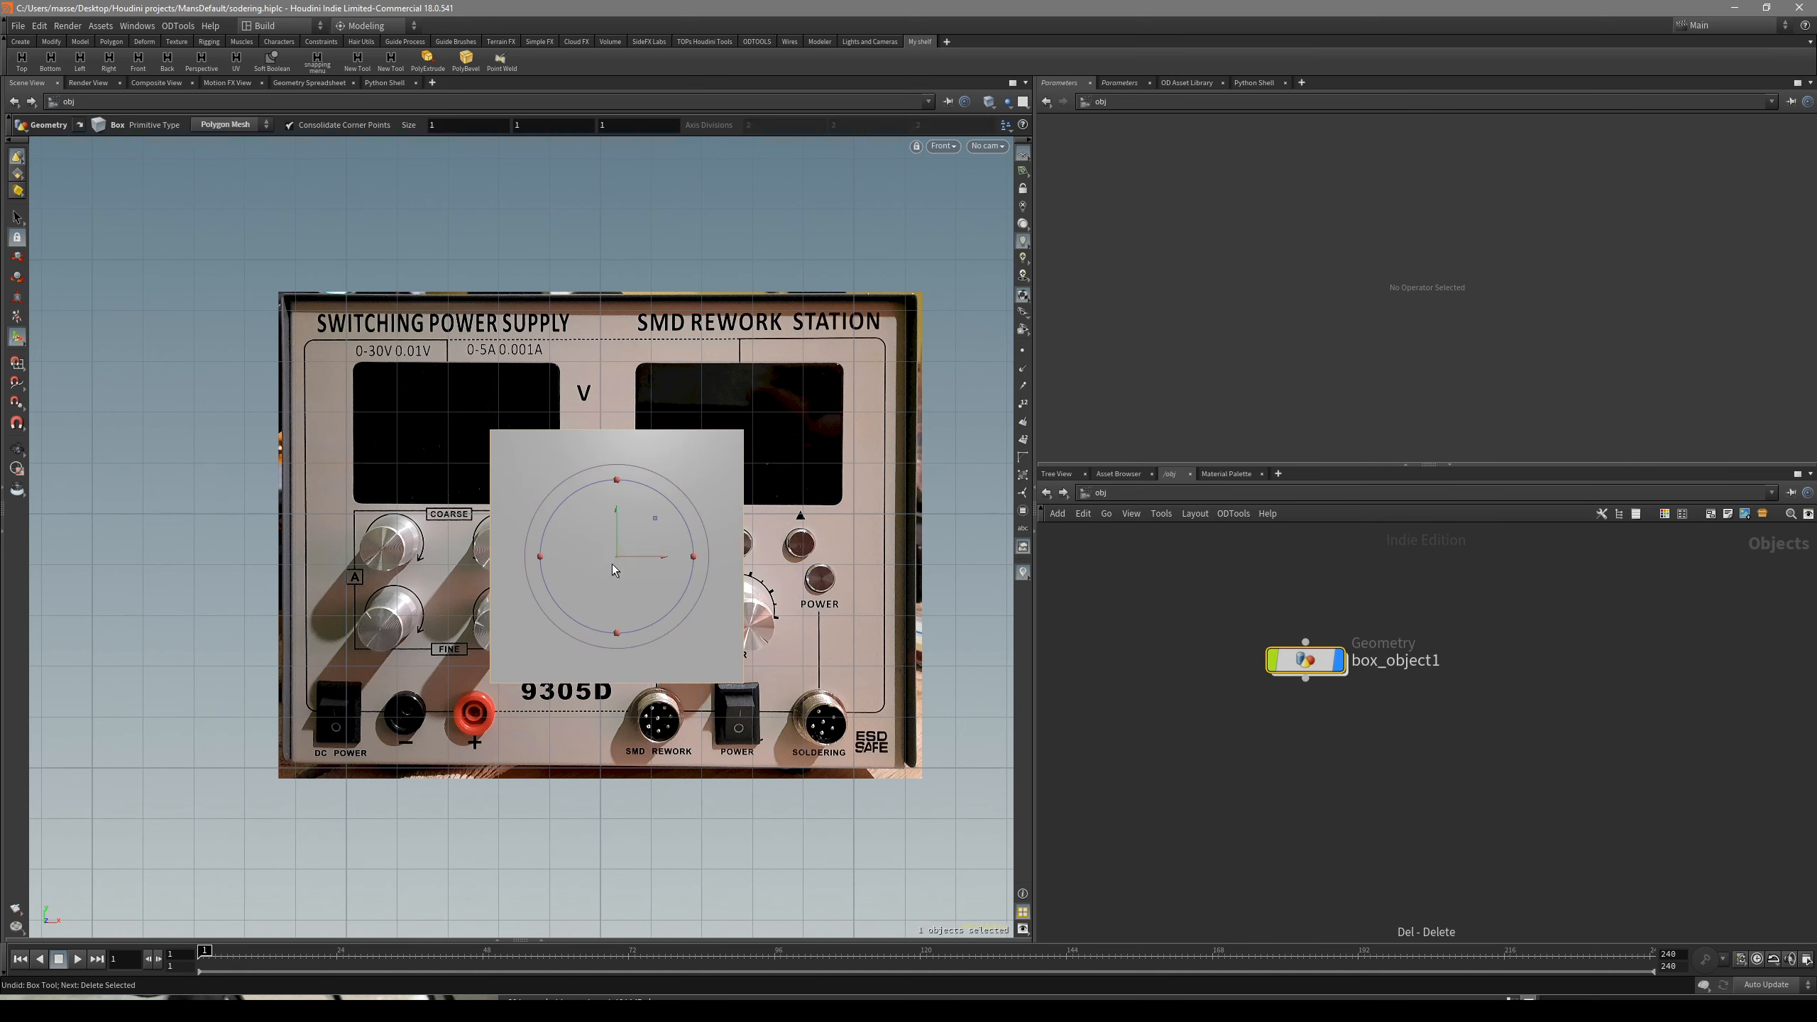
scroll(664, 721, "down", 3)
key("Return")
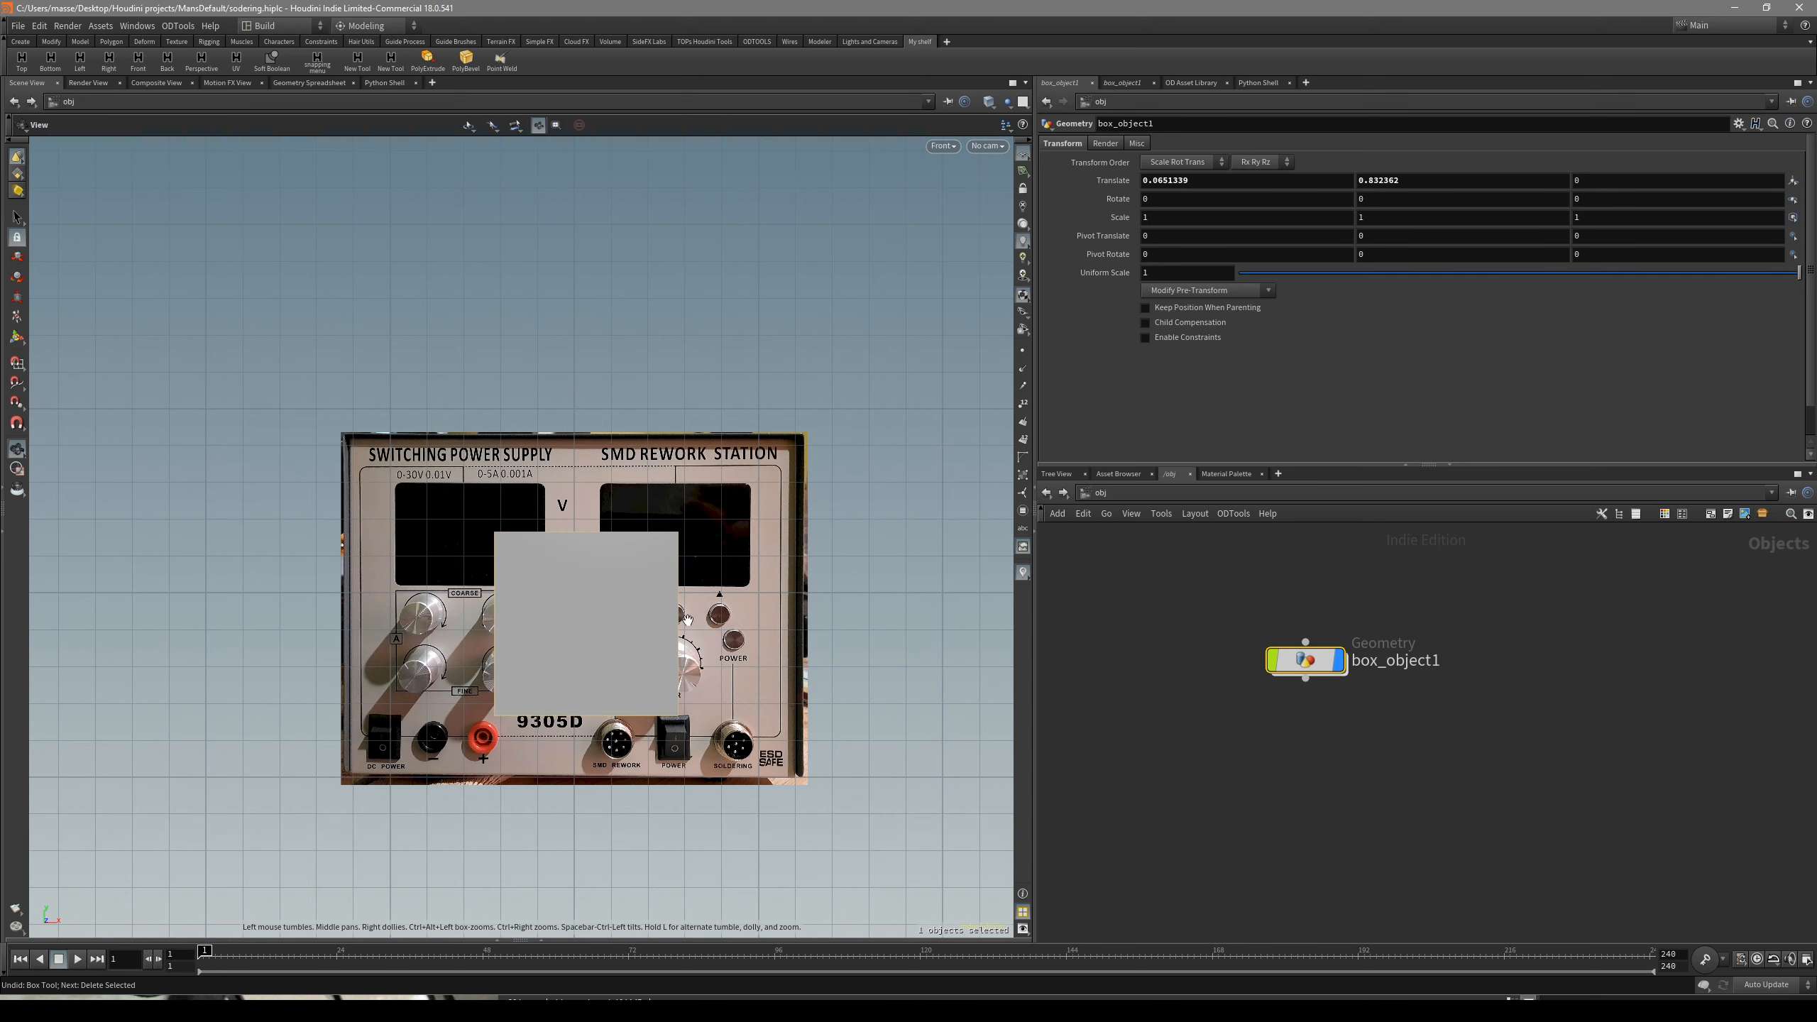
scroll(962, 511, "up", 2)
left_click(1333, 742)
right_click_drag(677, 577, 773, 577, "alt")
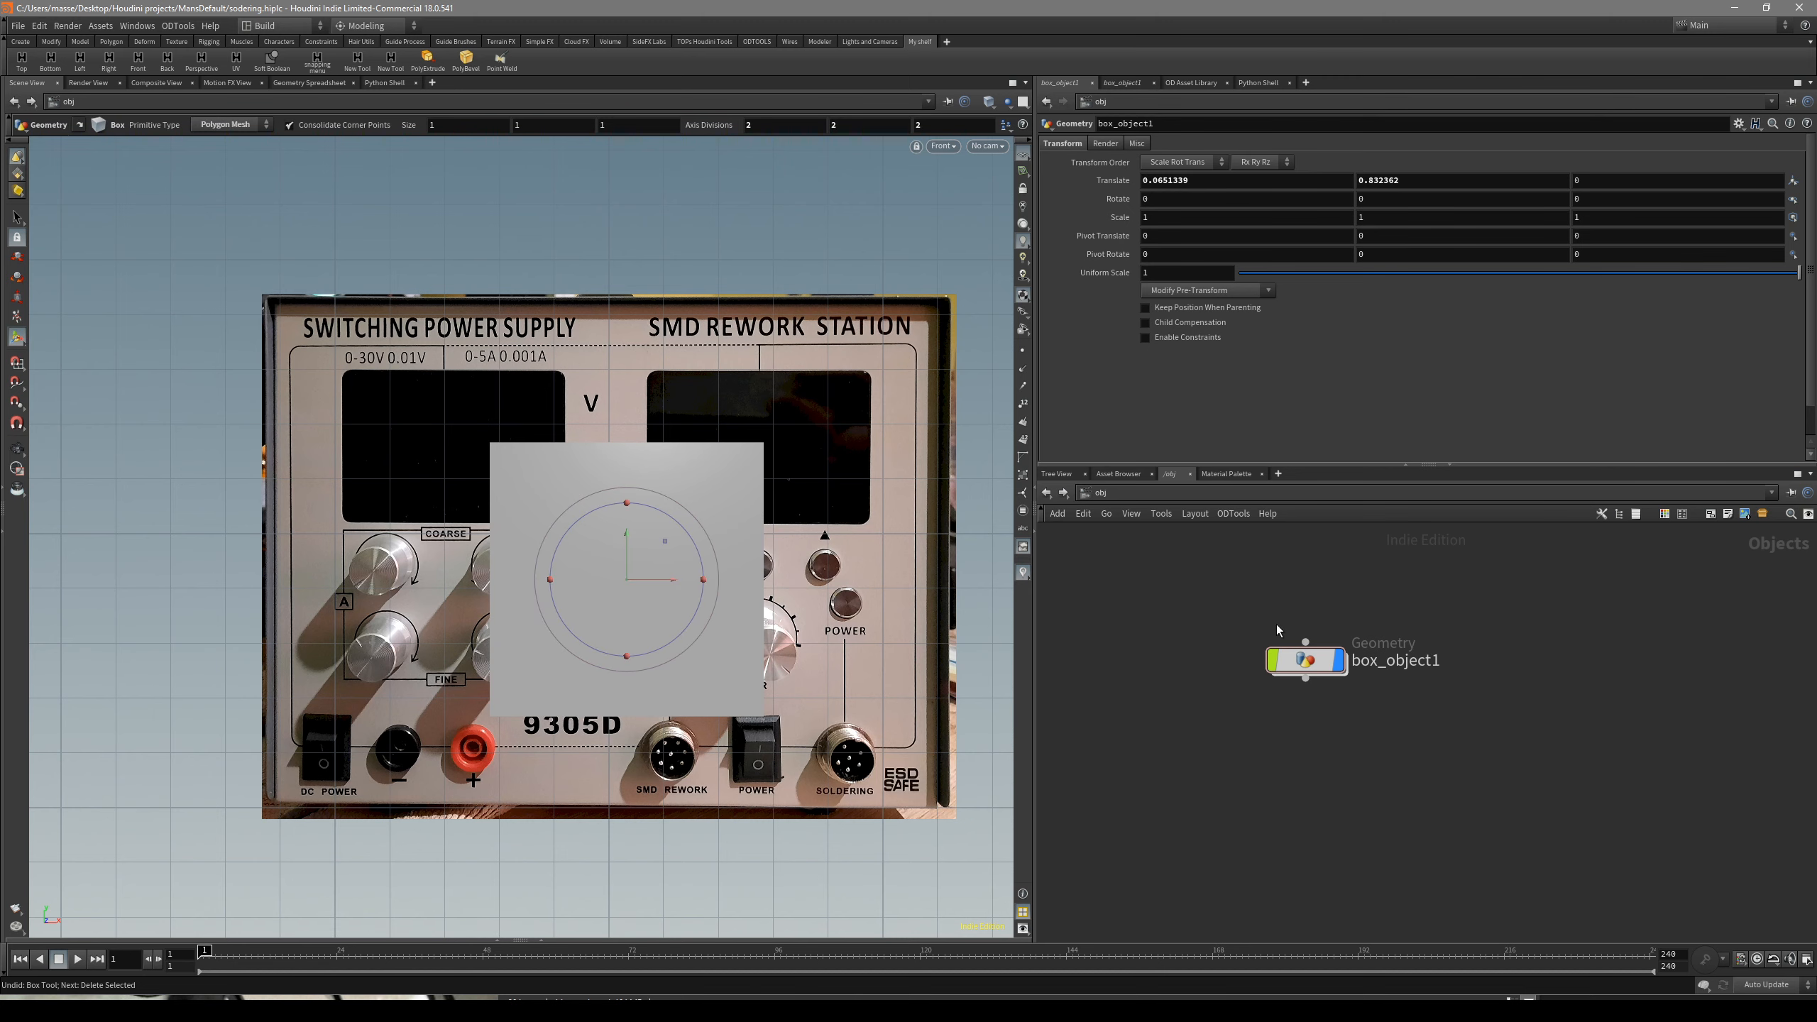
- Examine the box against the front reference inside its geometry network, and return to the object level
double_click(1305, 660)
left_click_drag(1428, 734, 1328, 681)
key("Escape")
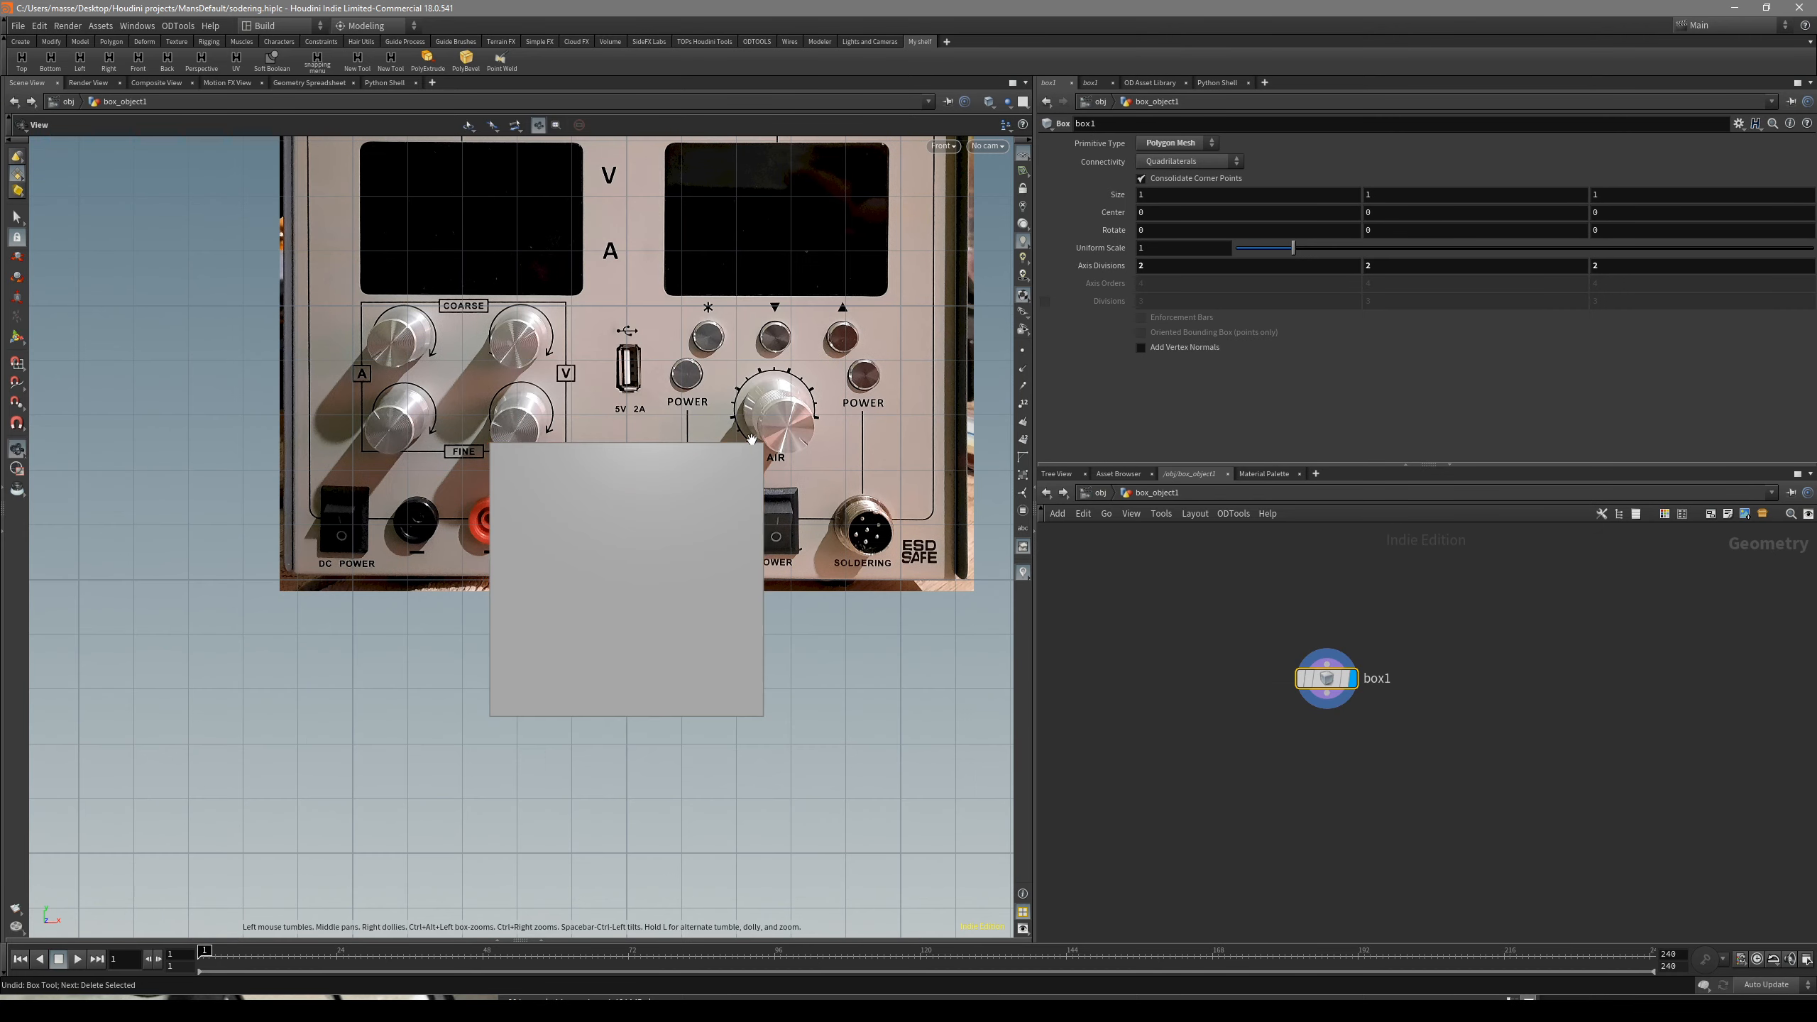
scroll(628, 536, "down", 3)
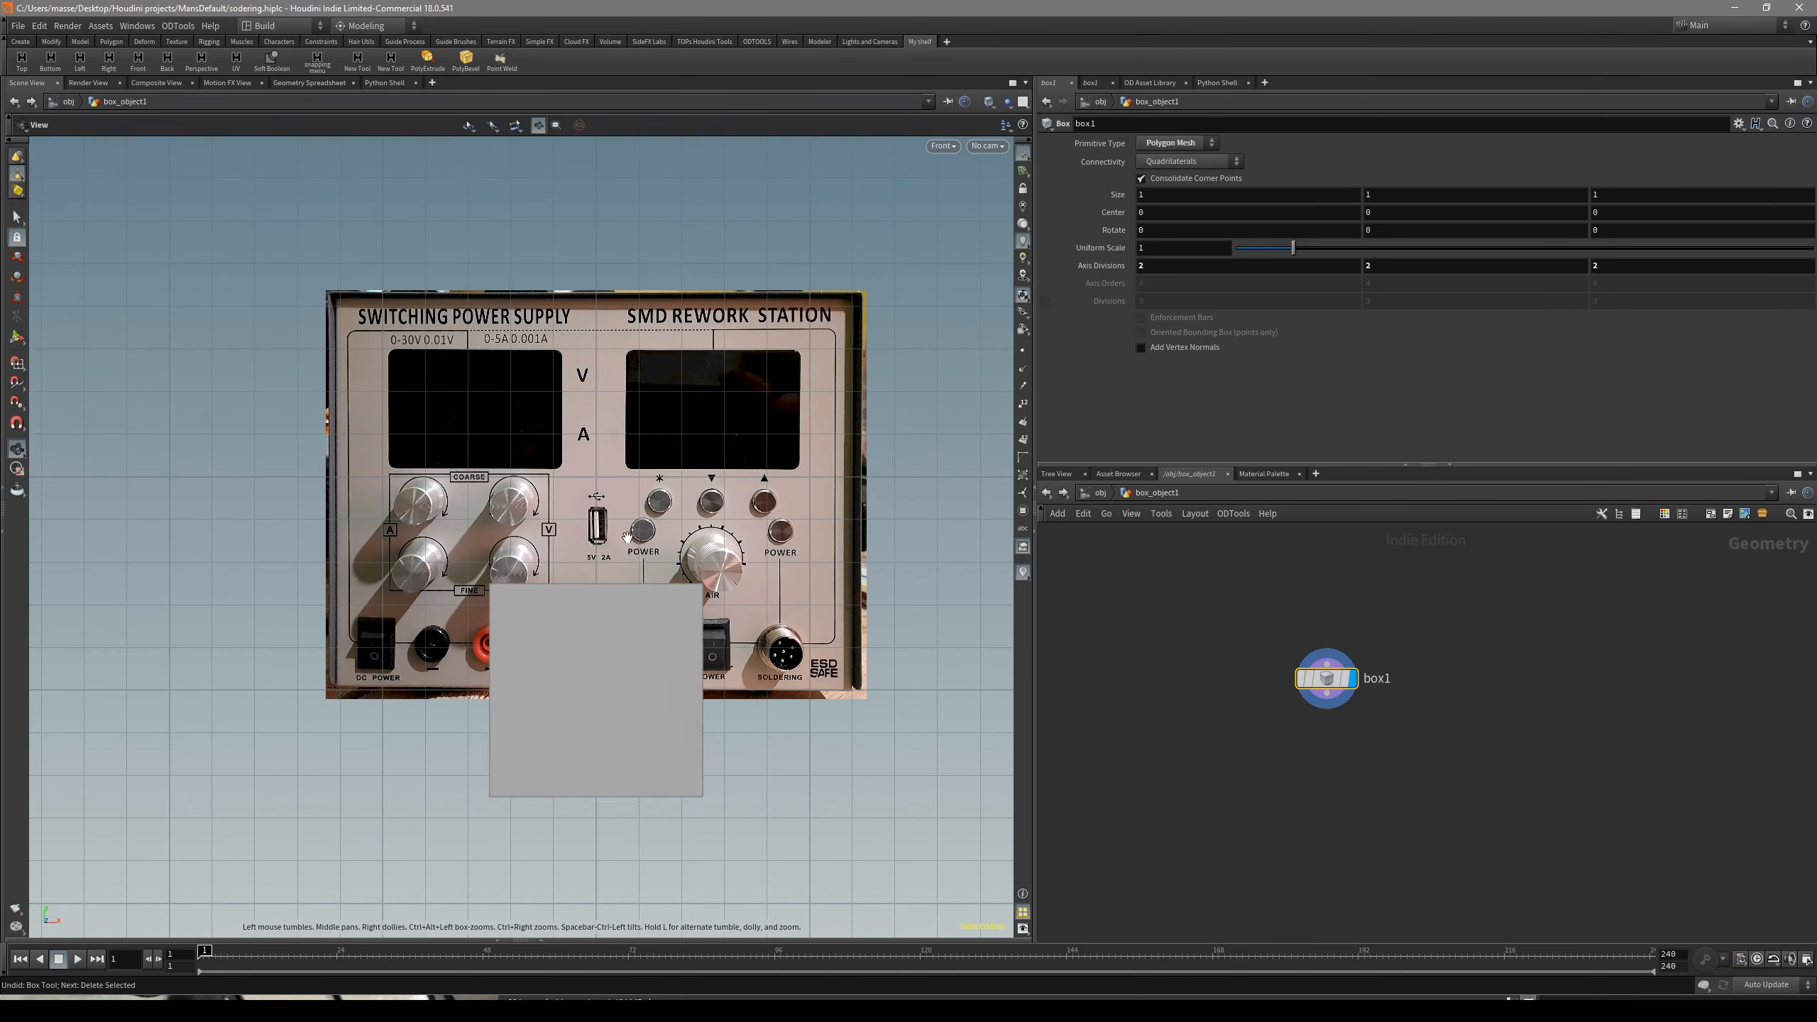
left_click(1094, 498)
left_click_drag(1308, 677, 1286, 695)
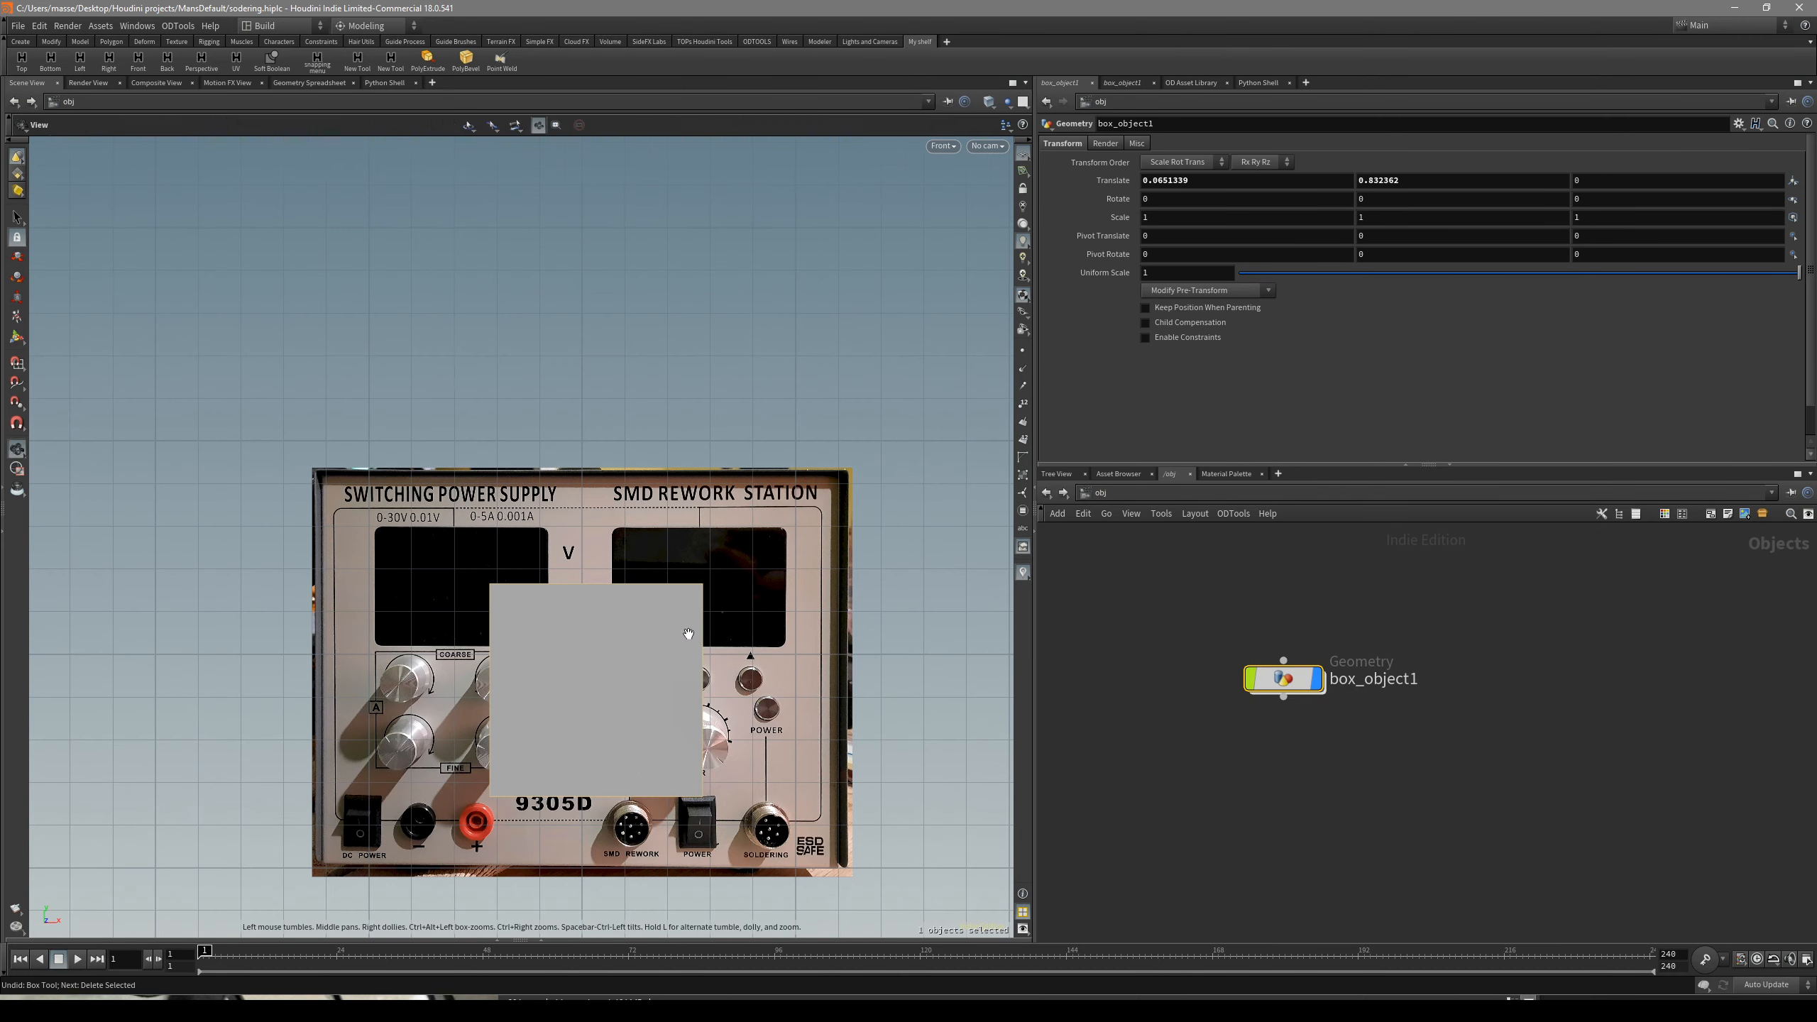
- Move the box object to X 1.06513 and Y 1.65973 in the perspective view
middle_click_drag(693, 632, 709, 523, "alt")
key("space+1")
left_click_drag(726, 571, 678, 442, "alt")
left_click_drag(689, 602, 758, 669, "alt")
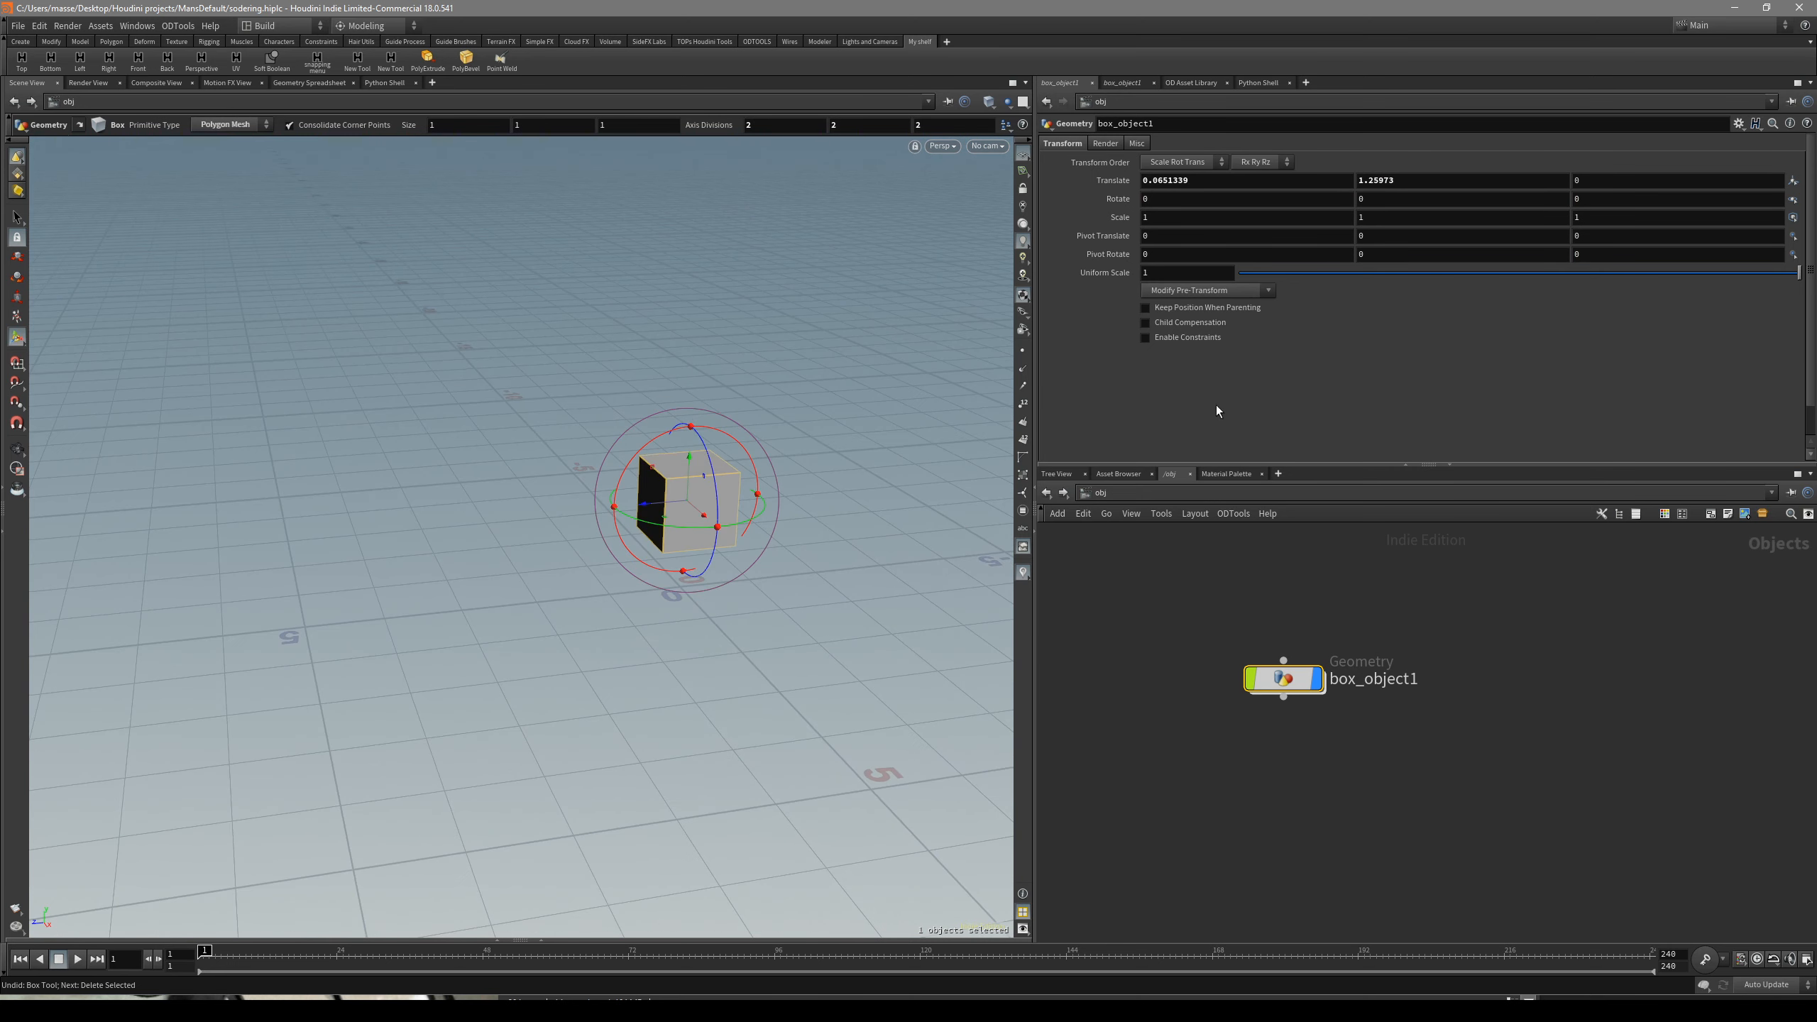
middle_click_drag(1385, 181, 1433, 182)
middle_click_drag(1227, 181, 1141, 184)
- Compare the box's position inside its geometry network with its position at the object level
double_click(1287, 682)
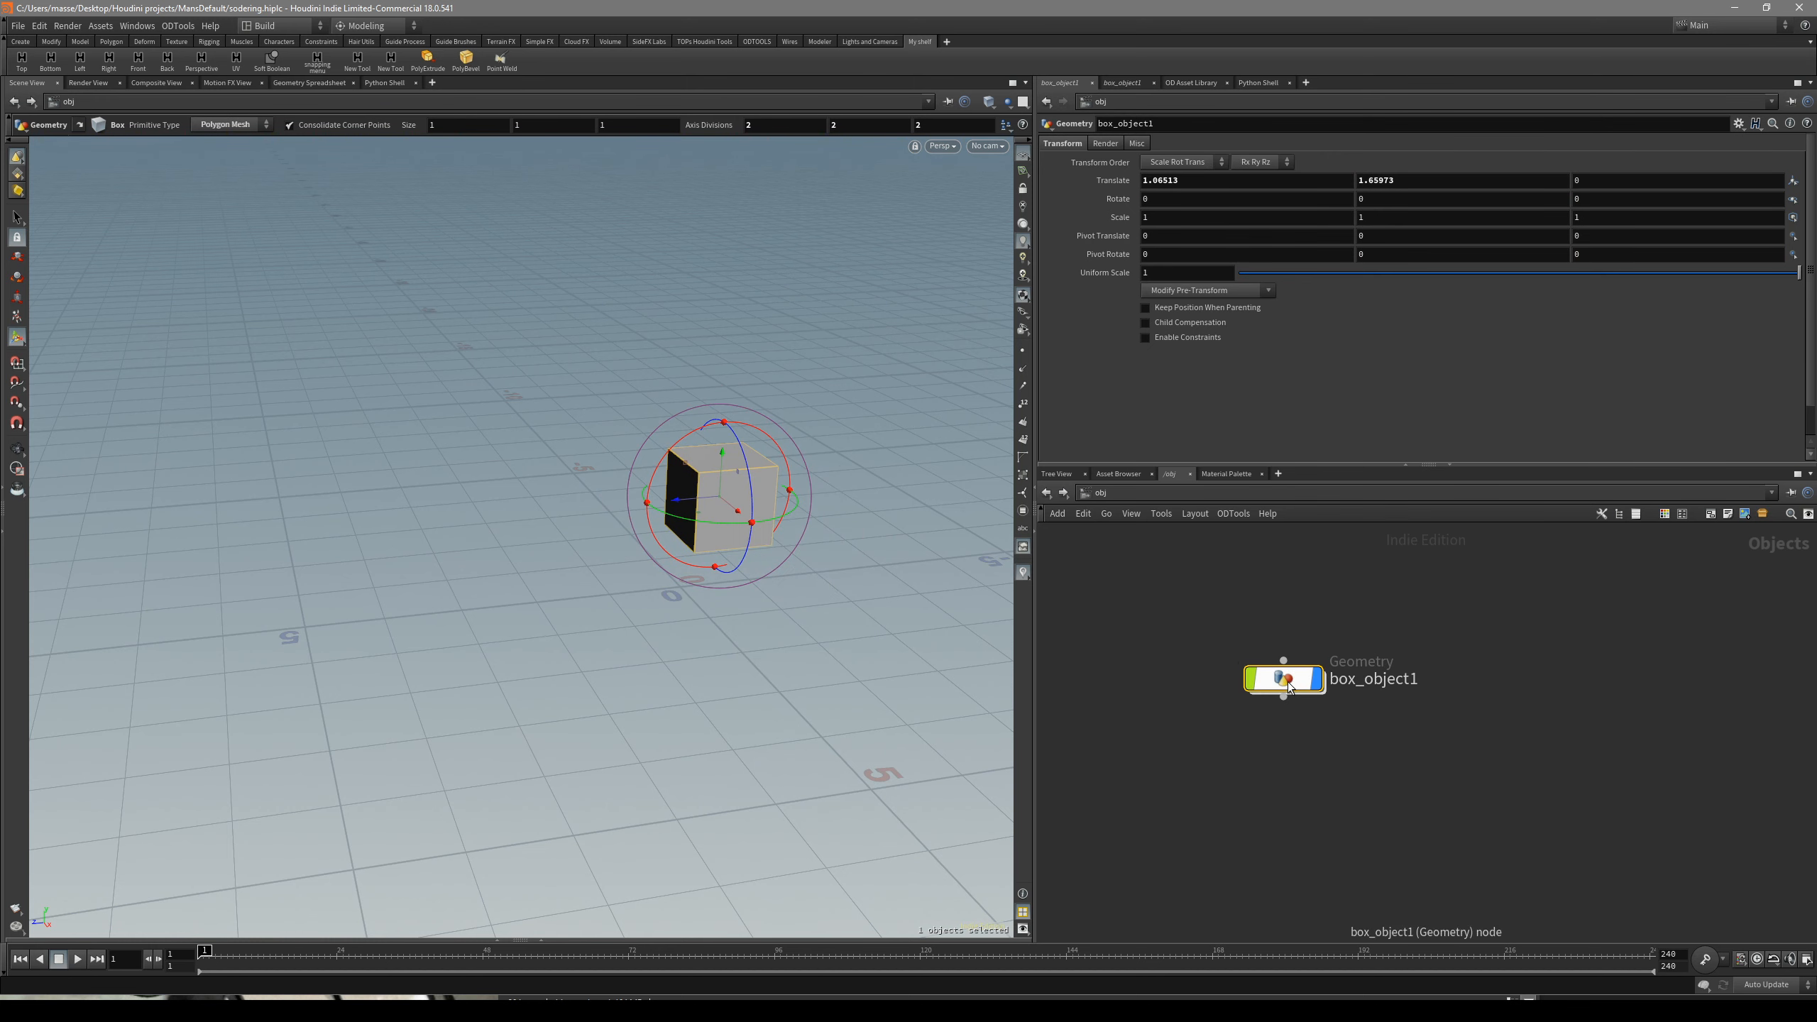
left_click_drag(799, 547, 679, 601, "alt")
key("Return")
scroll(758, 637, "down", 6)
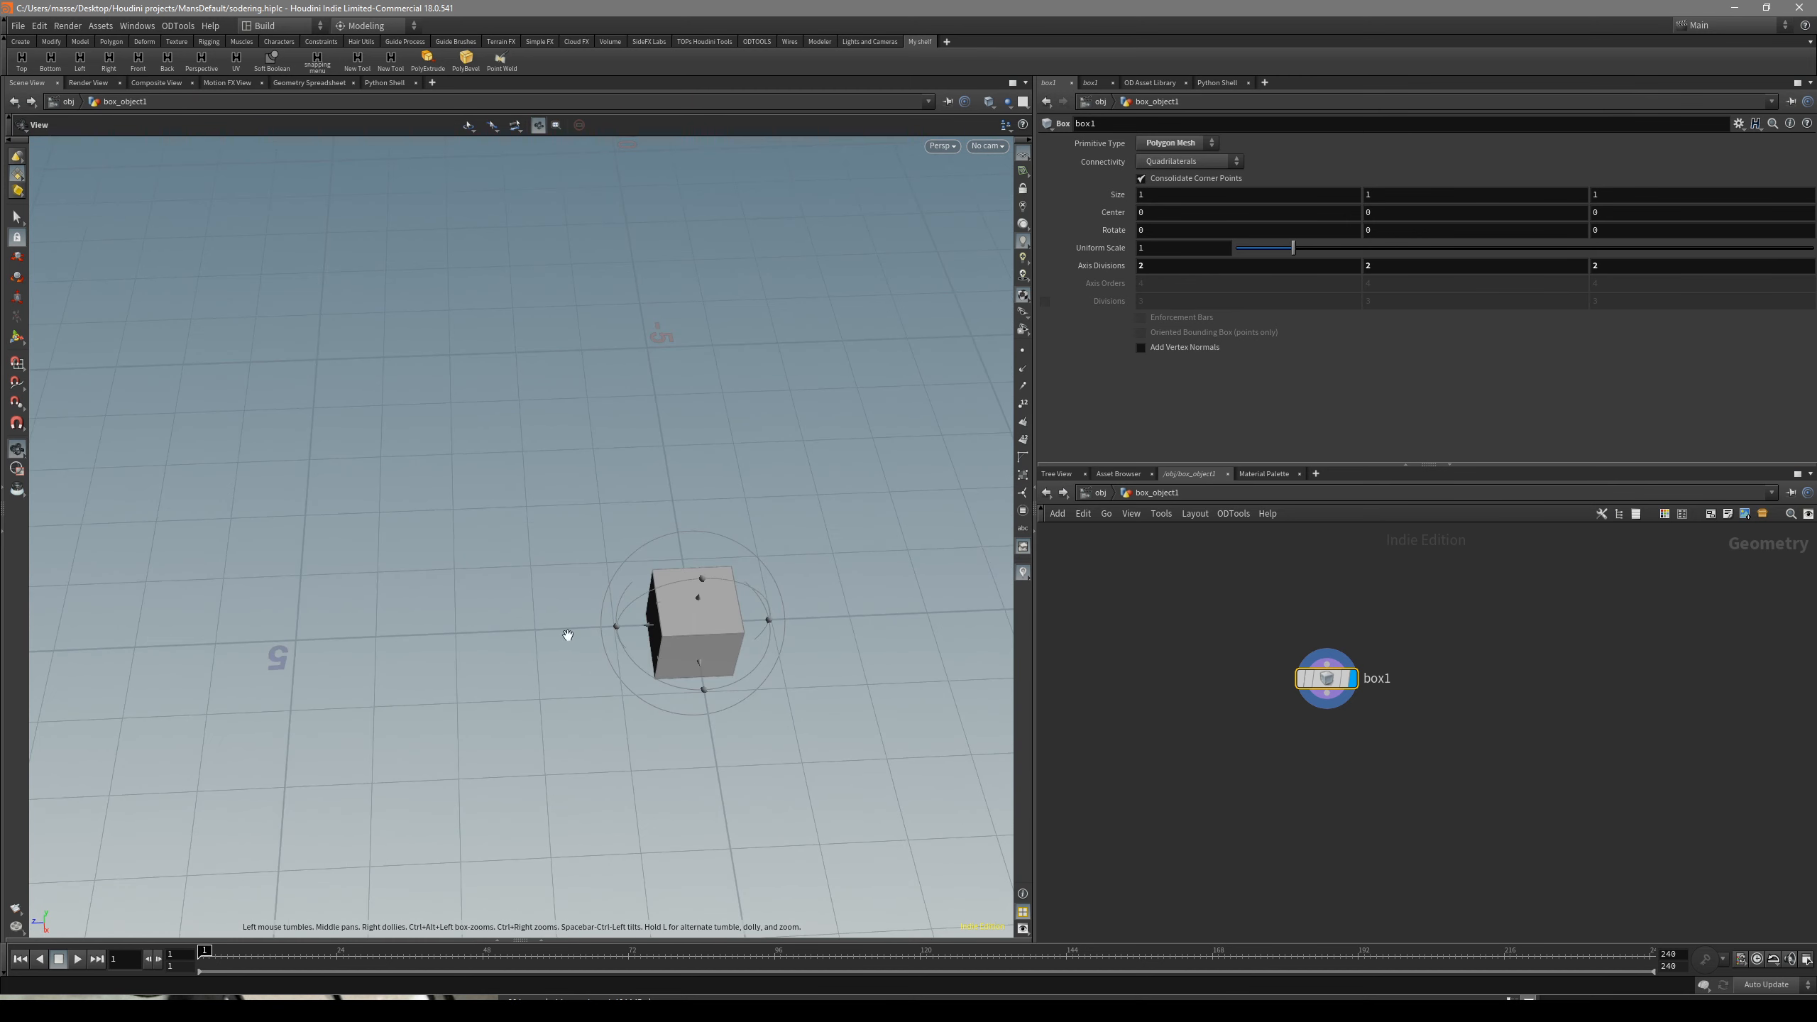
middle_click_drag(633, 605, 591, 552, "alt")
left_click(1099, 493)
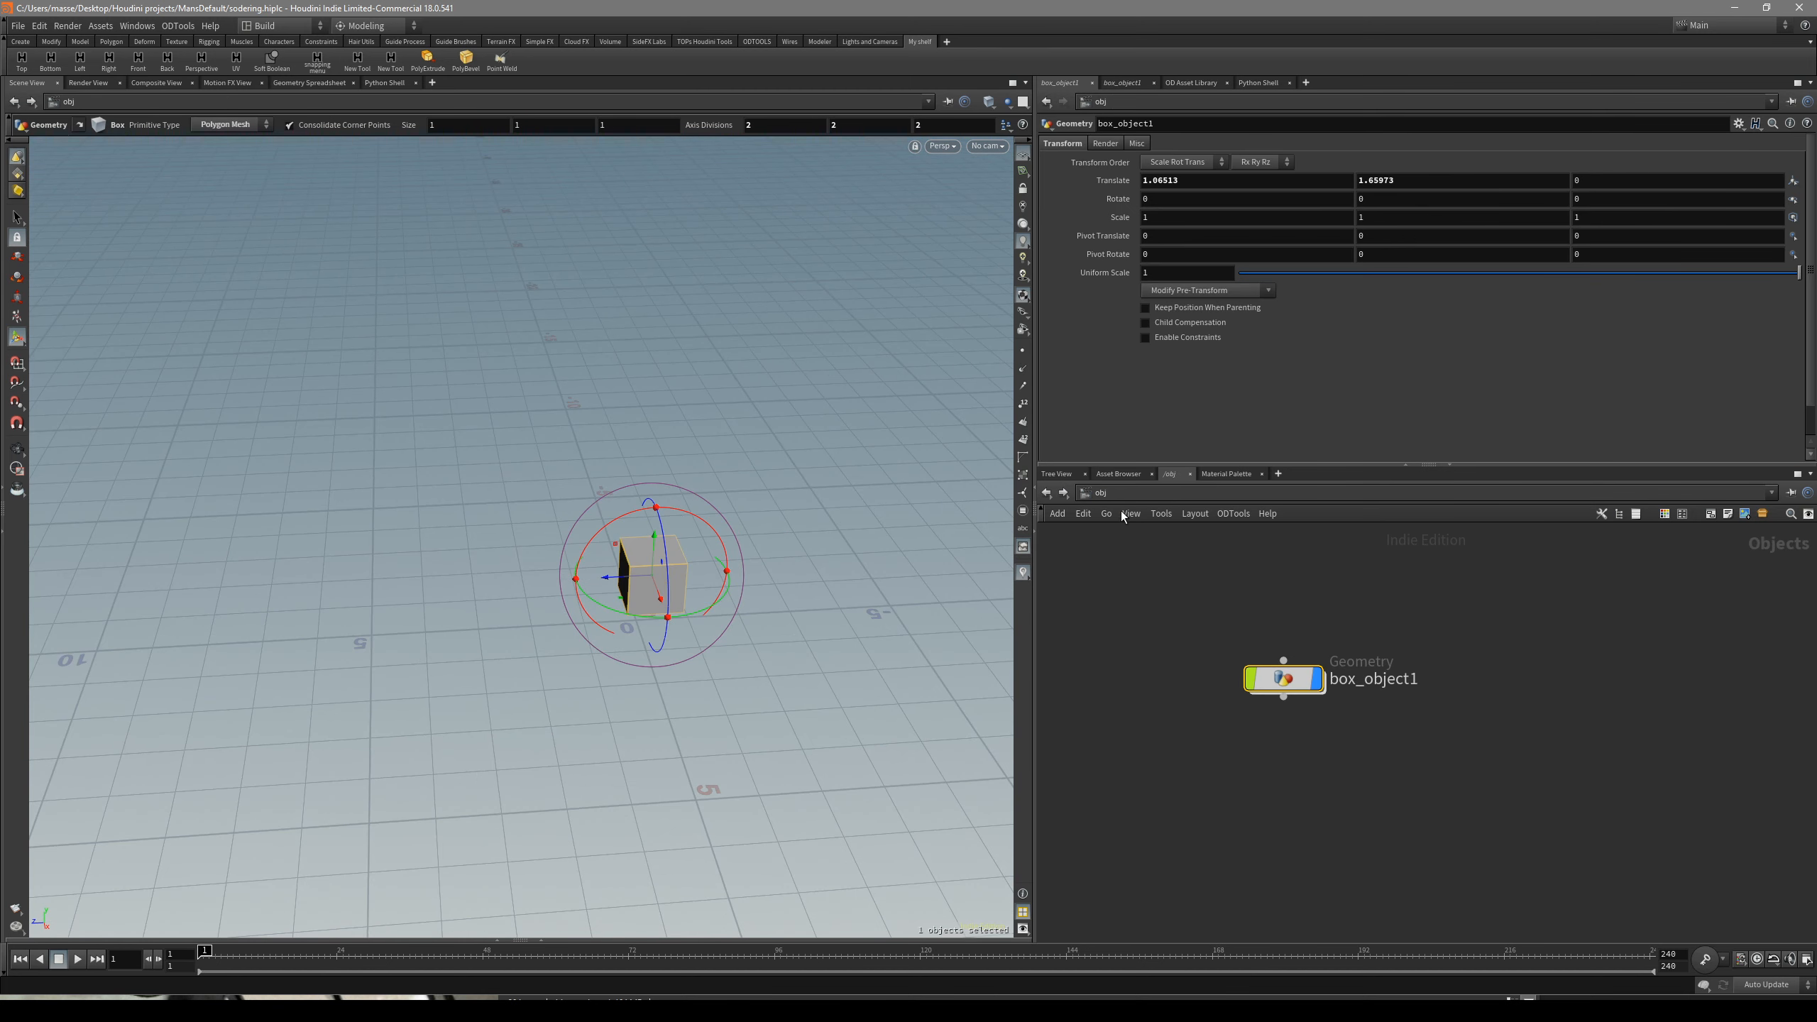
mouse_move(695, 573)
left_mouse_down("alt")
mouse_move(694, 558)
mouse_move(716, 573)
left_mouse_up("alt")
- Examine the box at the geometry level from perspective and against the background images in the orthographic views
double_click(1283, 678)
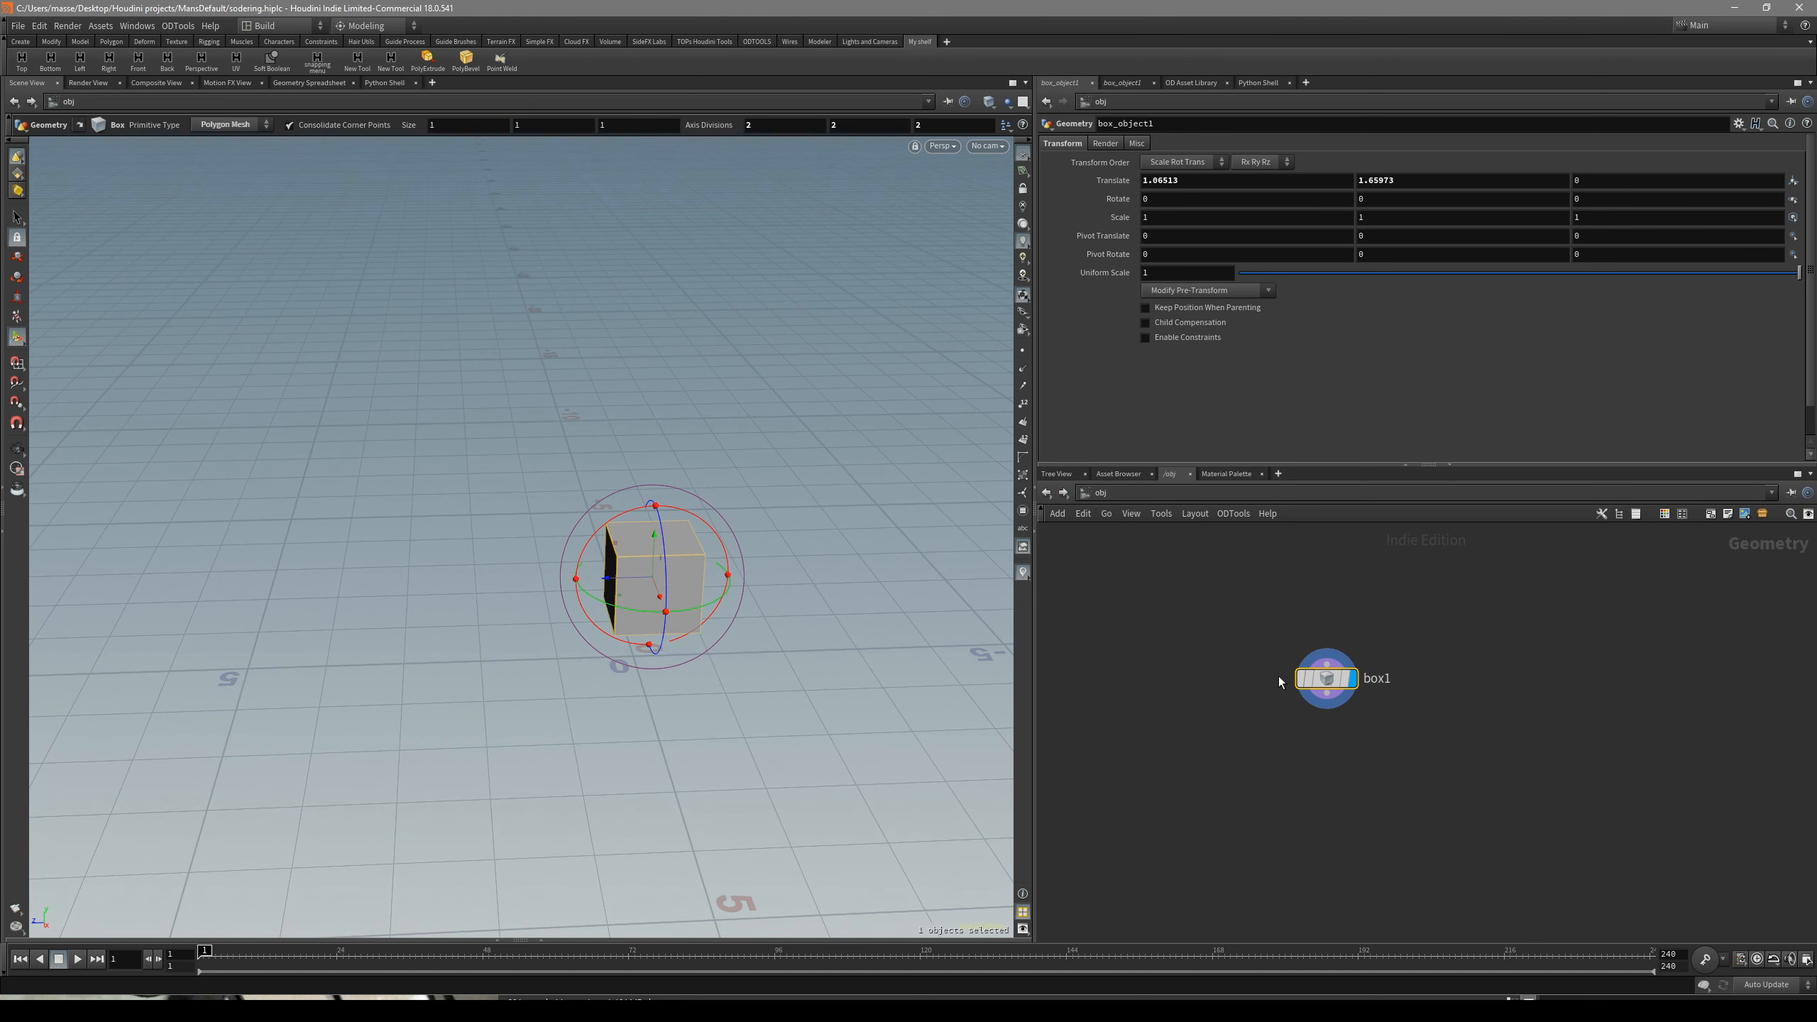
left_click_drag(812, 665, 782, 608, "alt")
key("3")
key("b")
middle_click_drag(641, 530, 601, 539)
scroll(680, 540, "up", 2)
left_click_drag(1413, 764, 1288, 668)
key("Delete")
key("3")
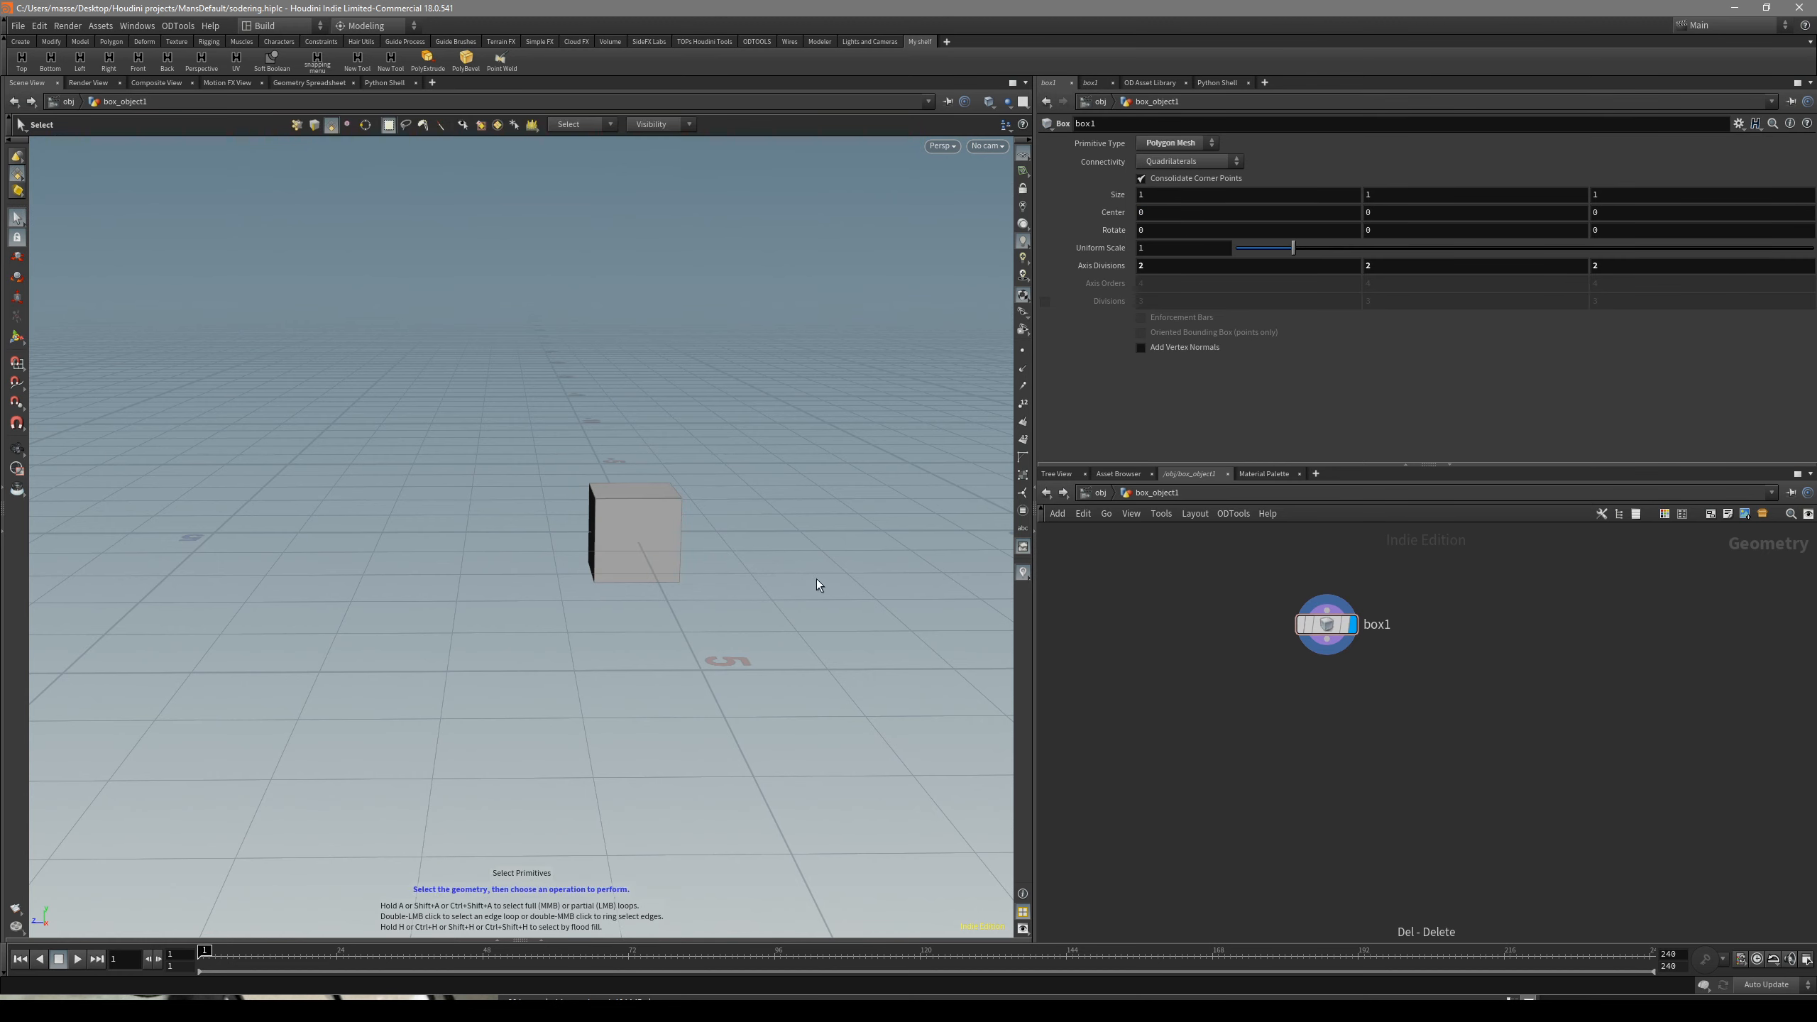
left_click_drag(744, 554, 685, 601, "alt")
key("space+2")
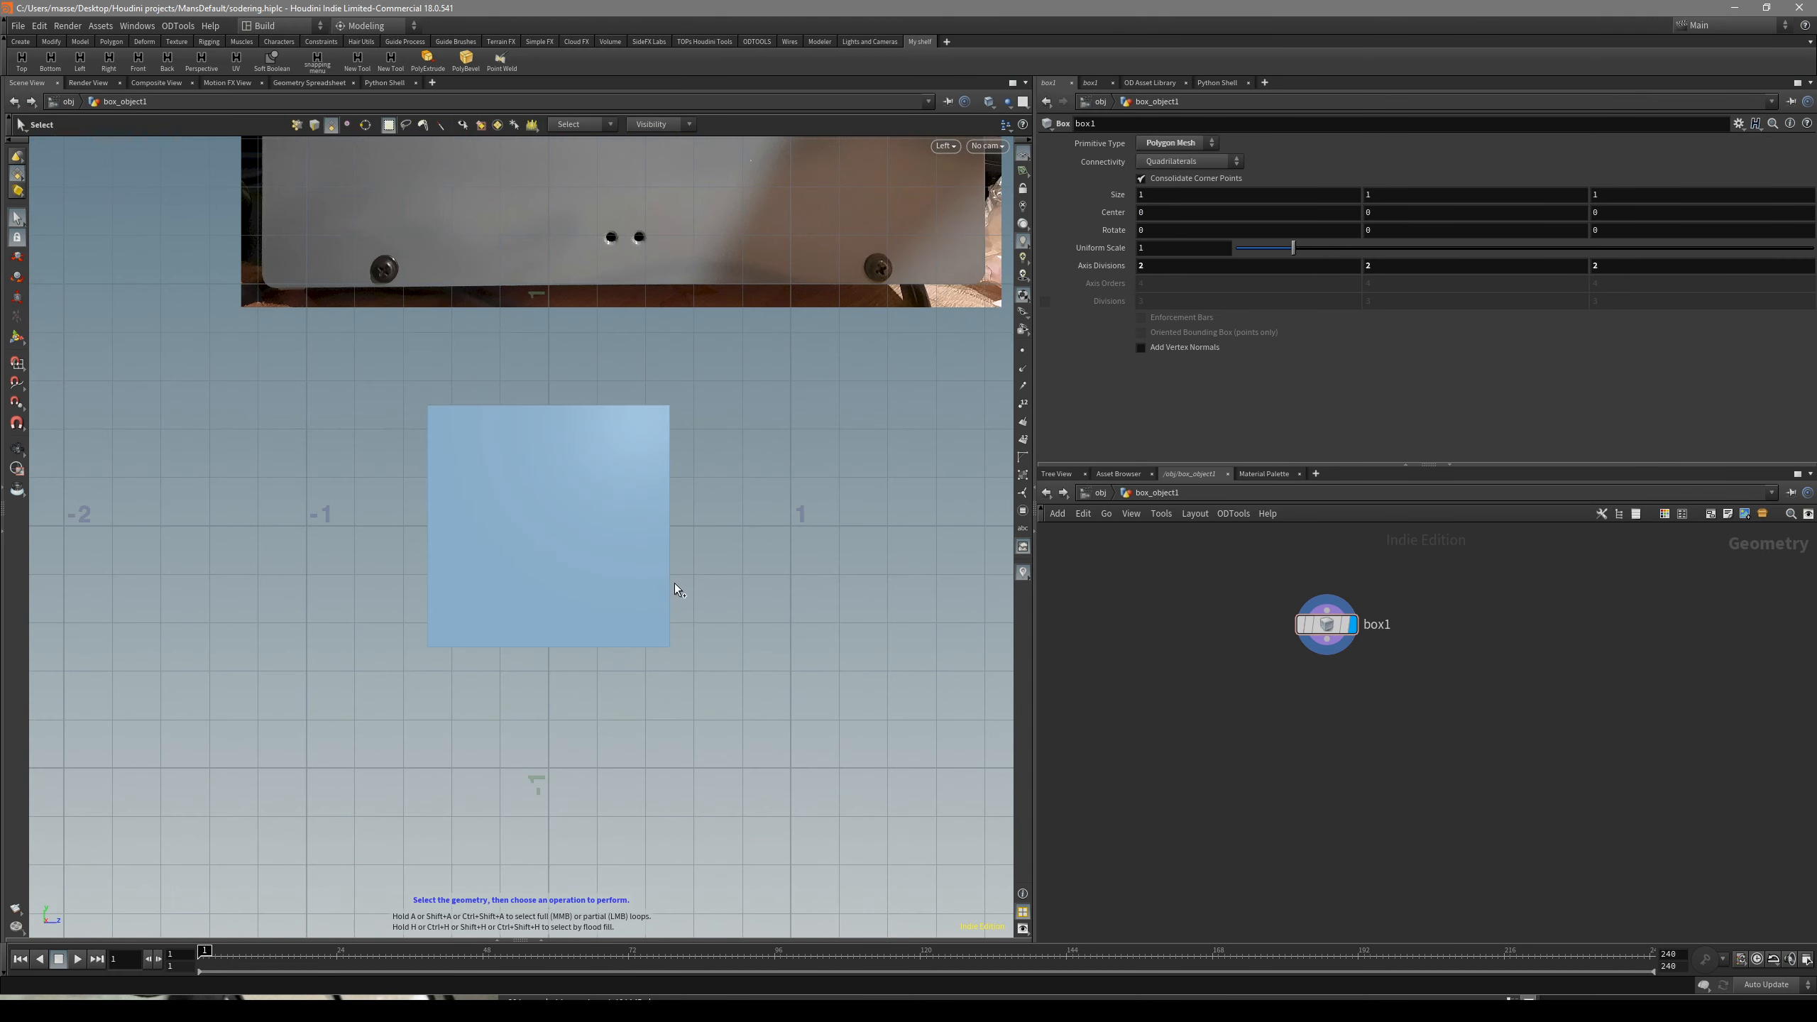
key("space+2")
key("space+3")
scroll(739, 531, "down", 2)
middle_click_drag(739, 531, 748, 484)
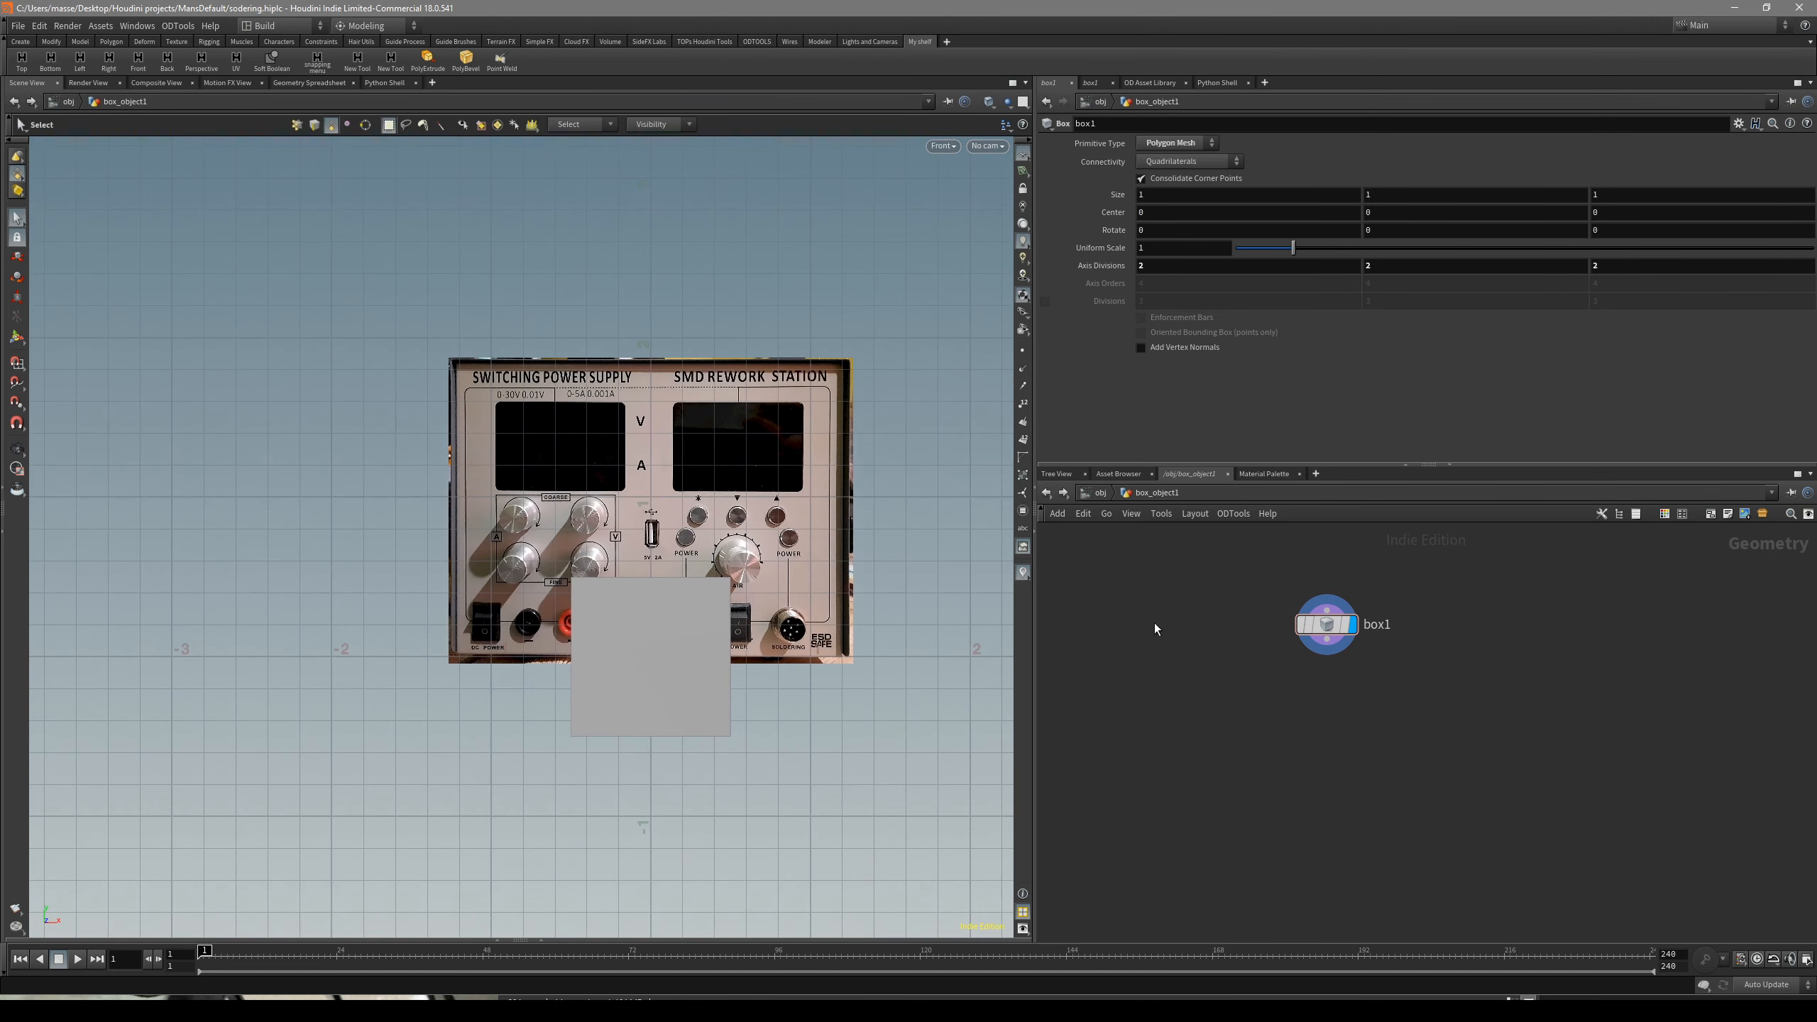
- Reset the box object's translation to 0, 0, 0 at the object level
left_click(1103, 500)
middle_click_drag(549, 759, 677, 599, "alt")
key("space+1")
left_click_drag(902, 698, 841, 708, "alt")
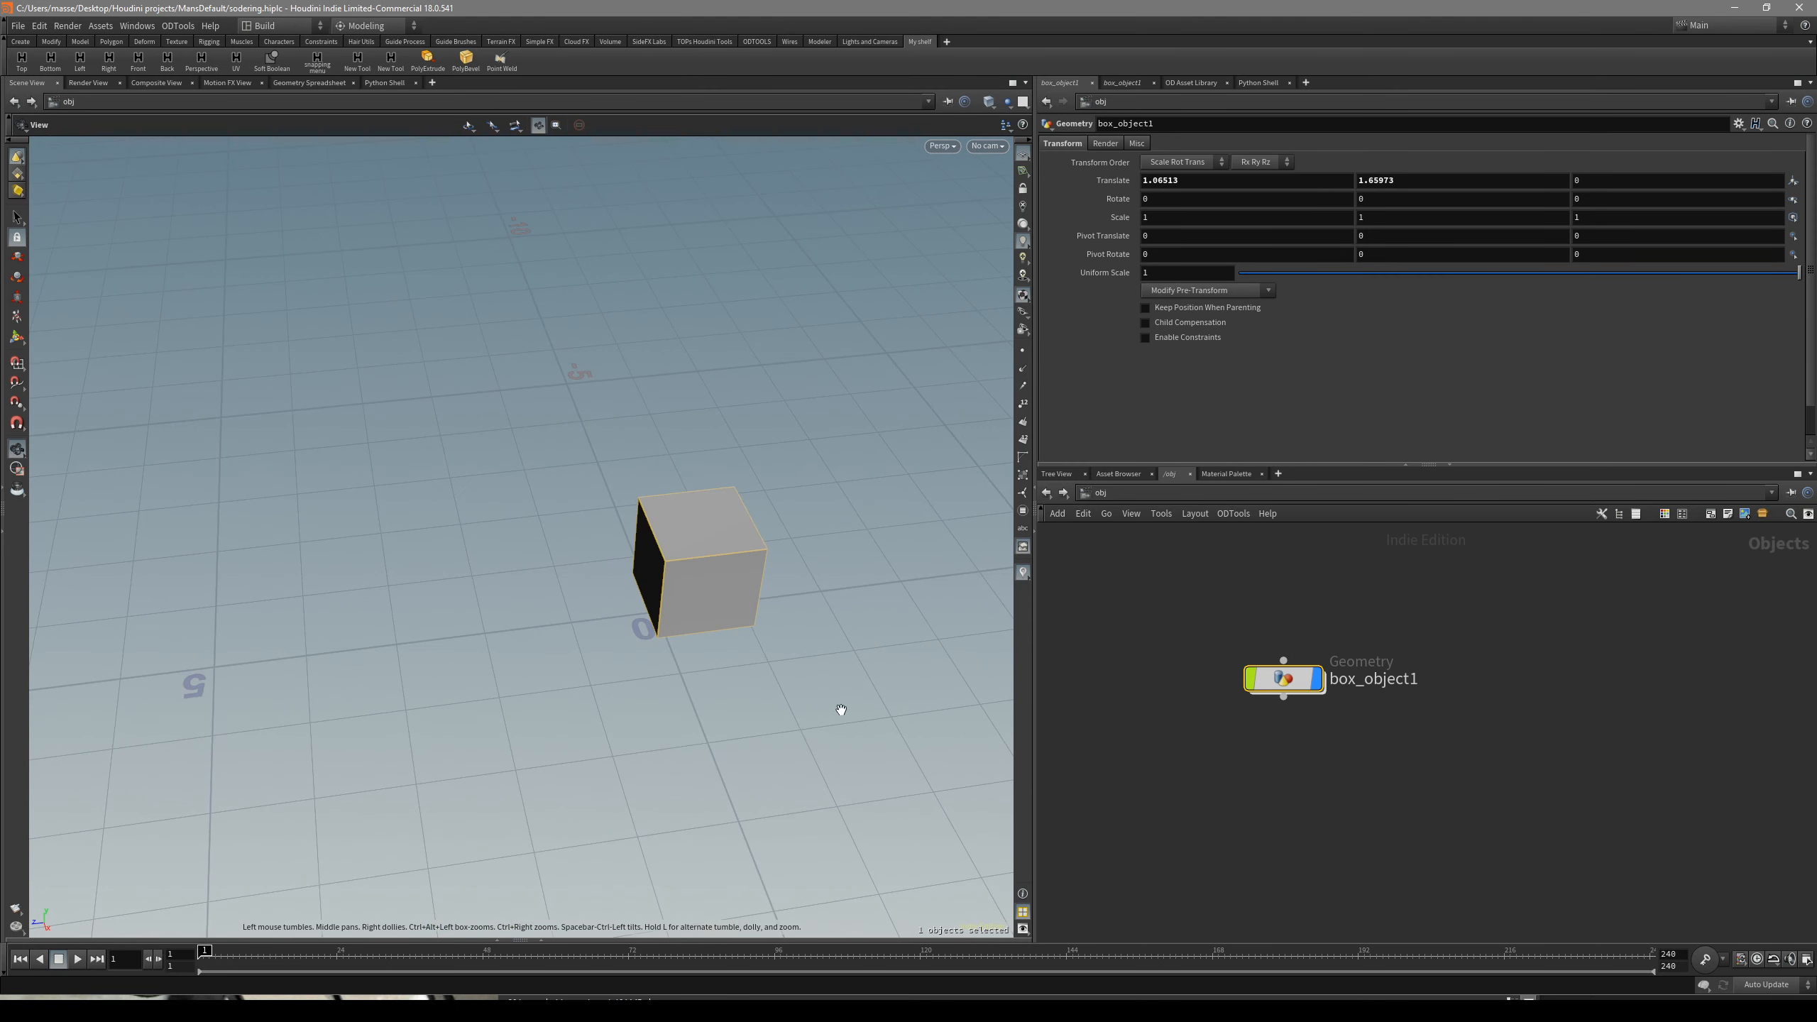
left_click_drag(1283, 672, 1272, 699)
middle_click(1136, 184, "ctrl")
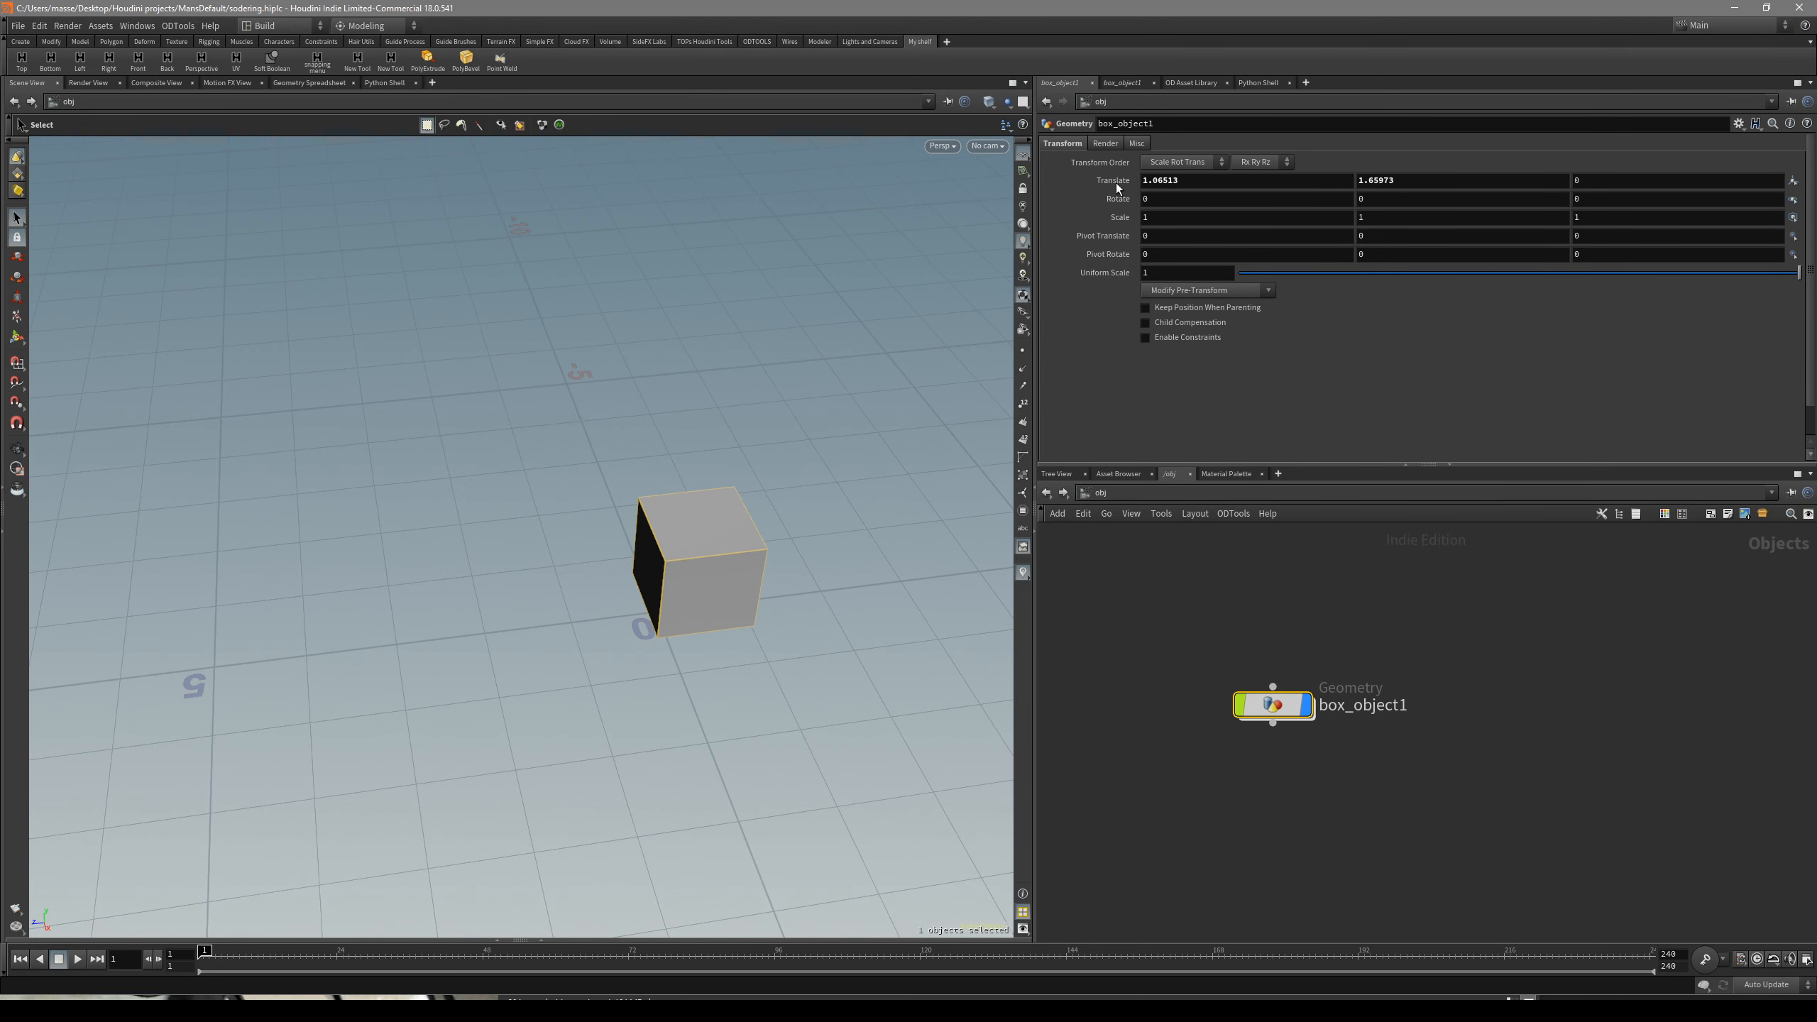
- Check in the front view whether the box's position matches between the object and geometry levels
key("space+3")
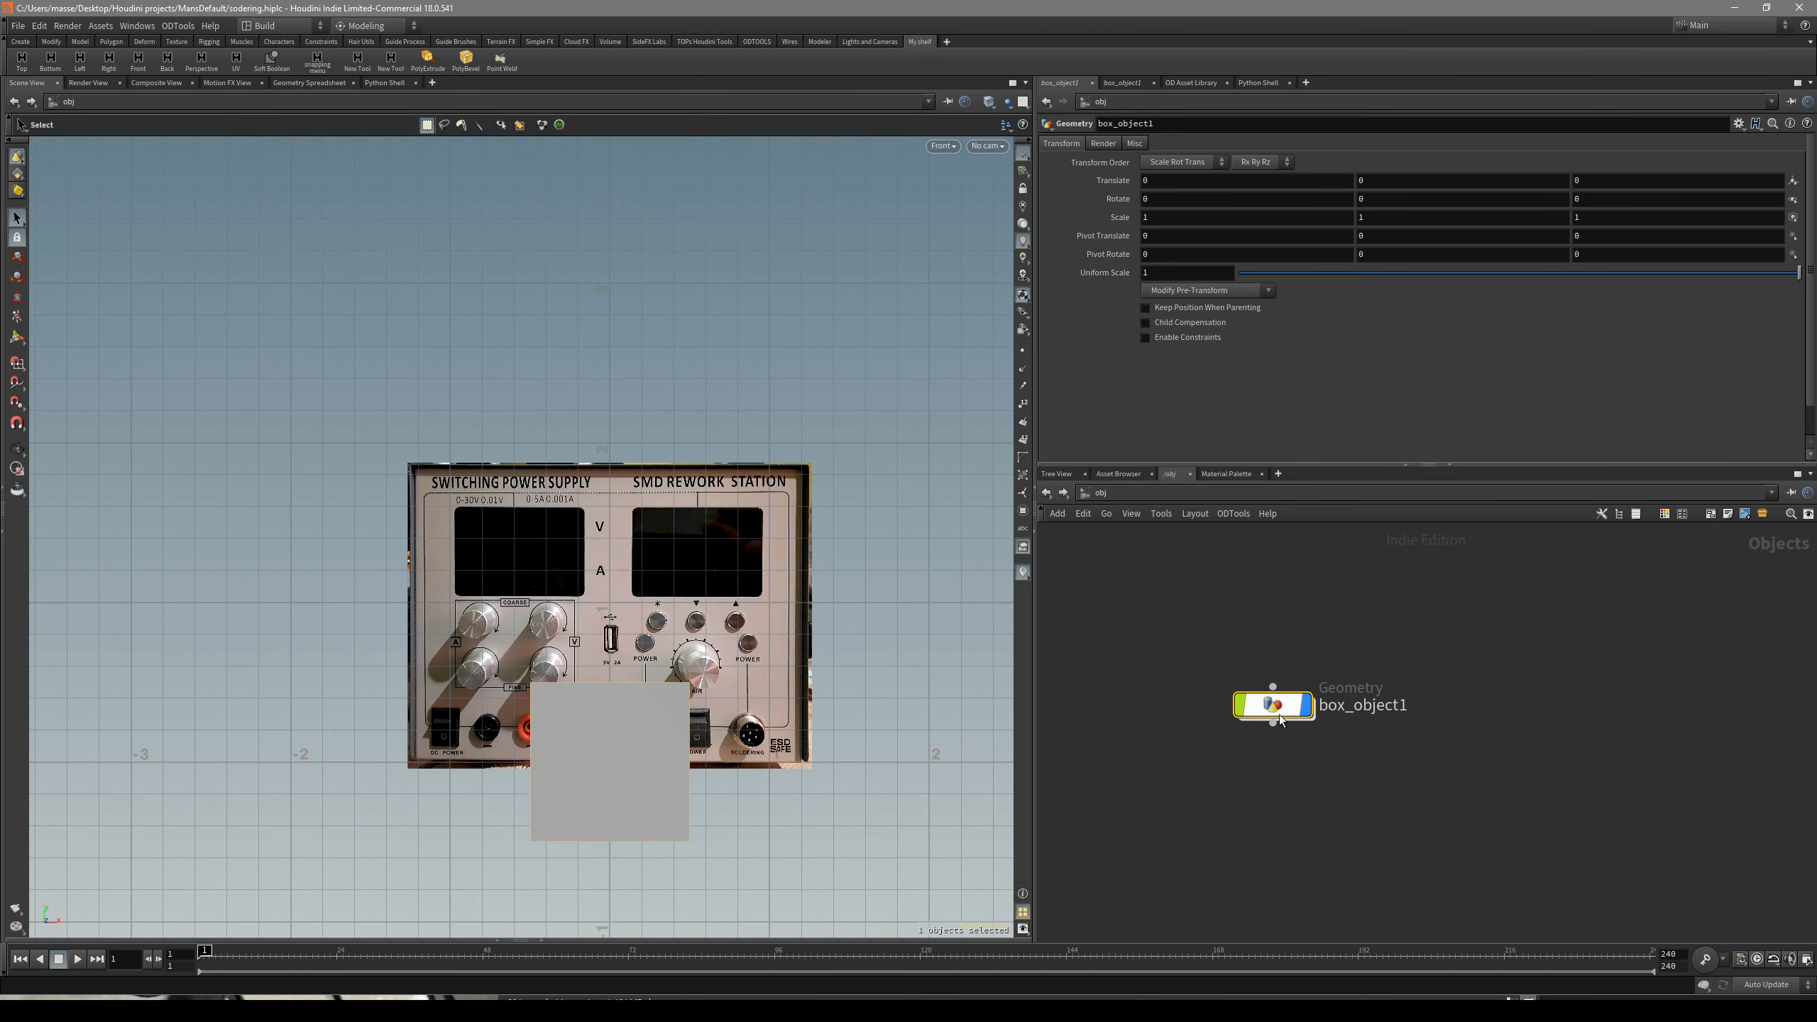
double_click(1272, 709)
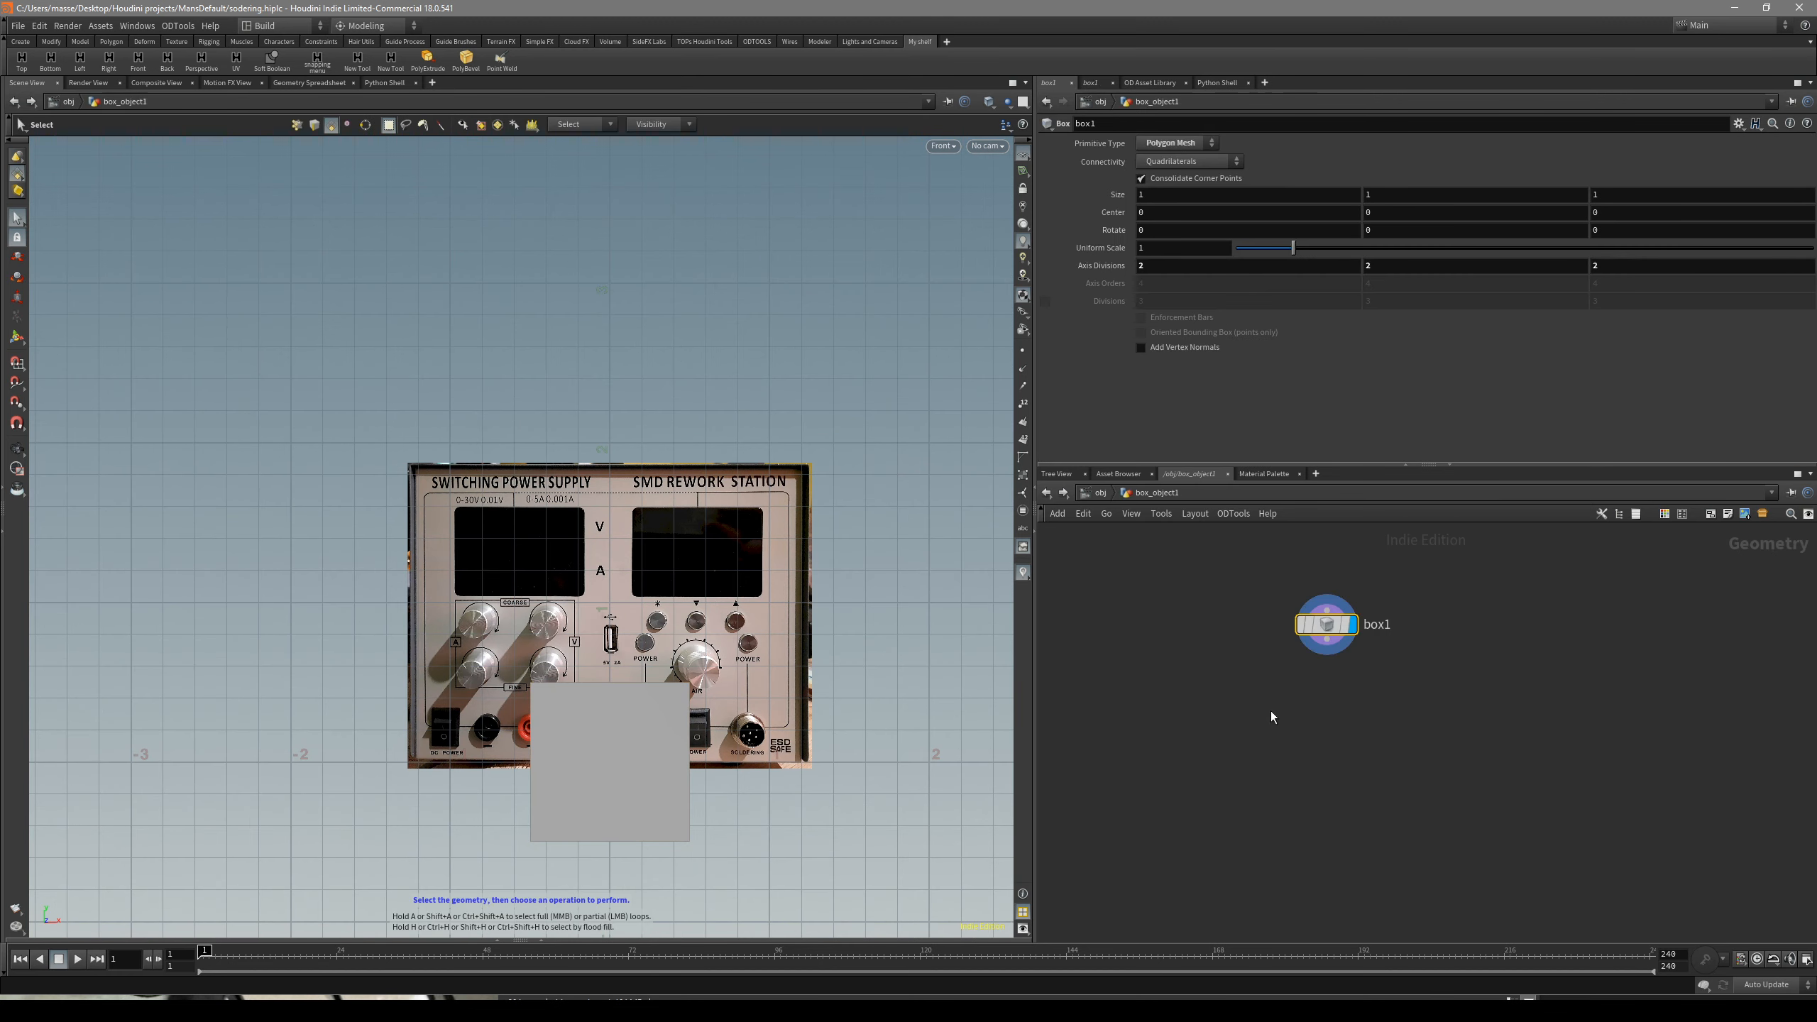
middle_click_drag(1346, 640, 1352, 698)
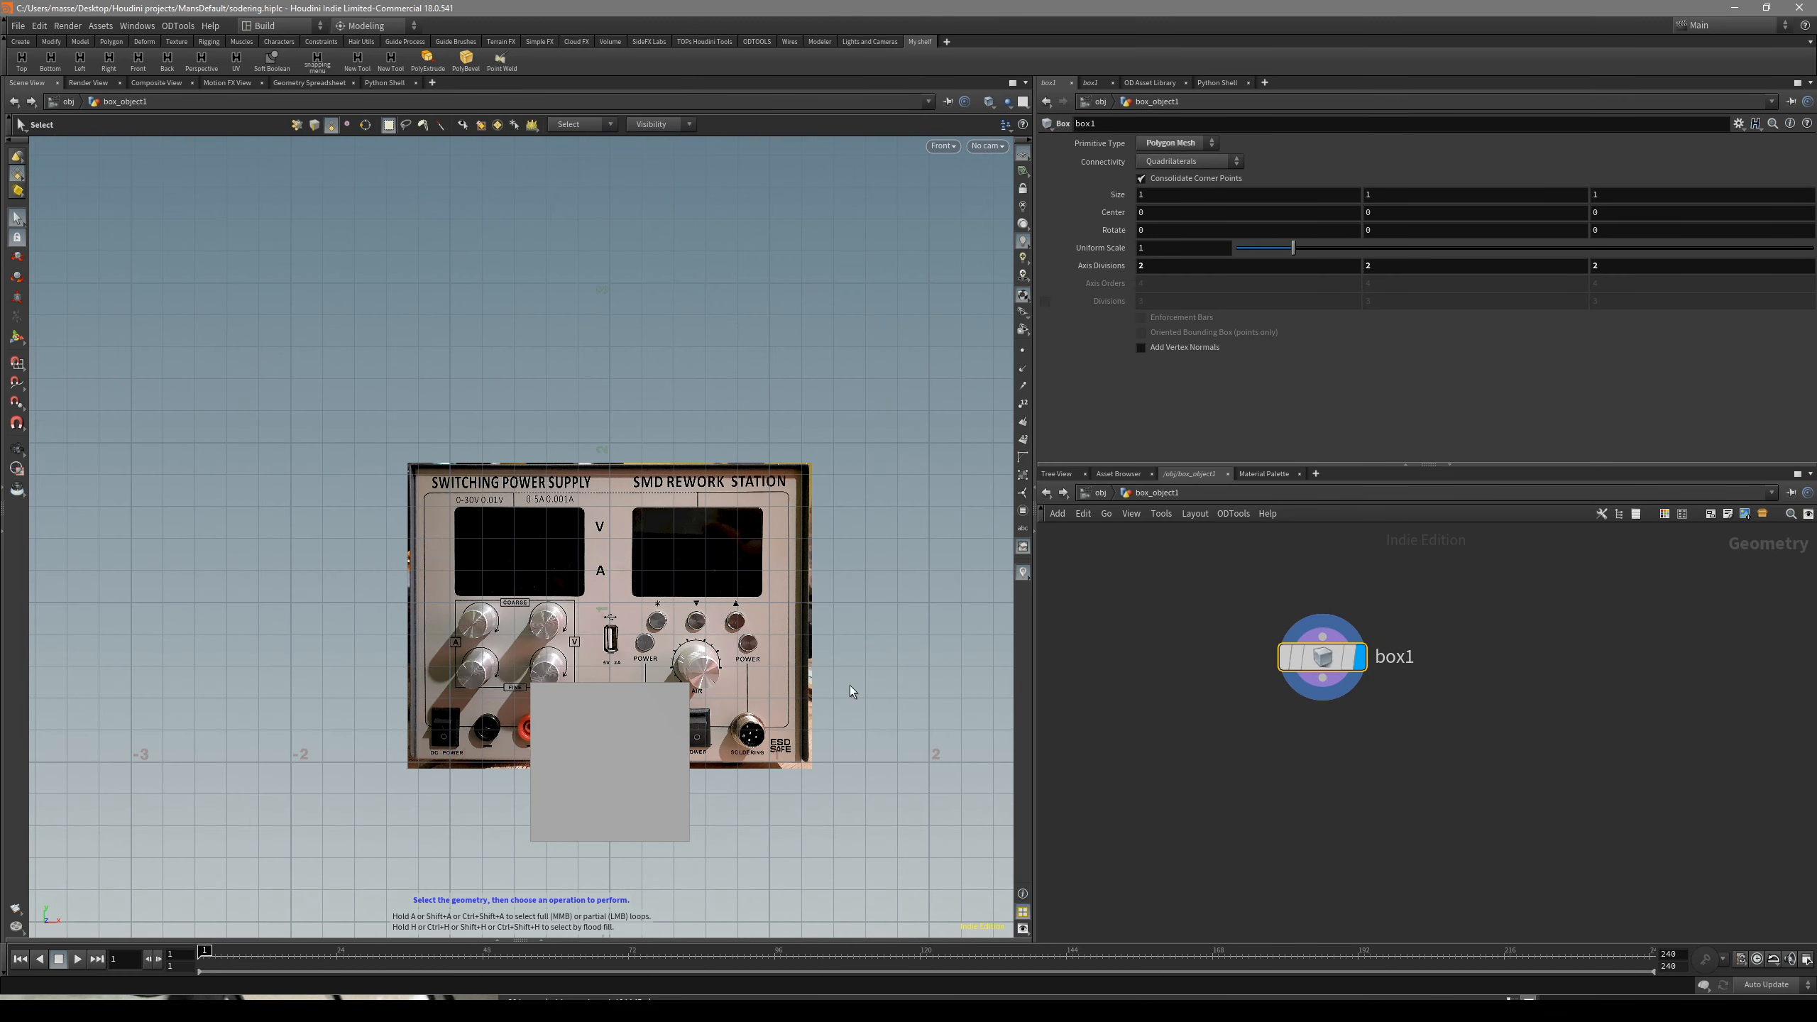
middle_click_drag(589, 664, 632, 560, "alt")
scroll(632, 560, "up", 3)
key("u")
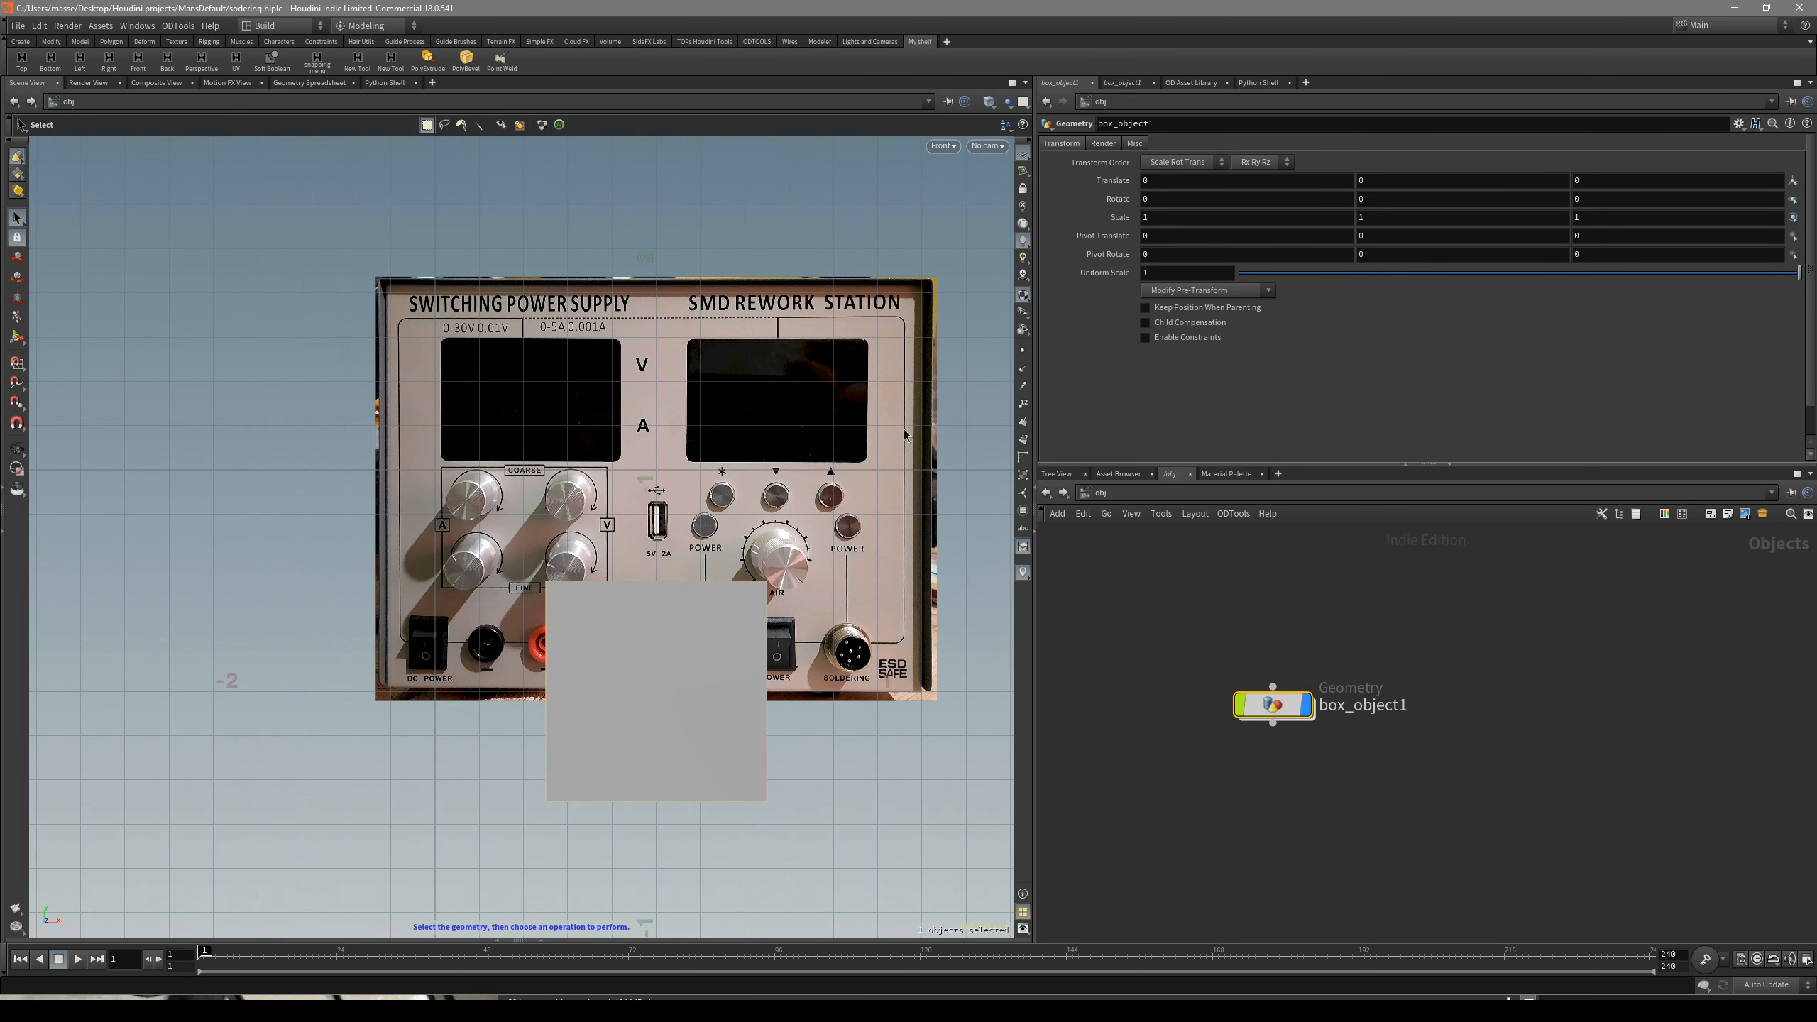
- Move the box up to a Y centre of about 0.86 at the geometry level and check it at the object level
double_click(1271, 705)
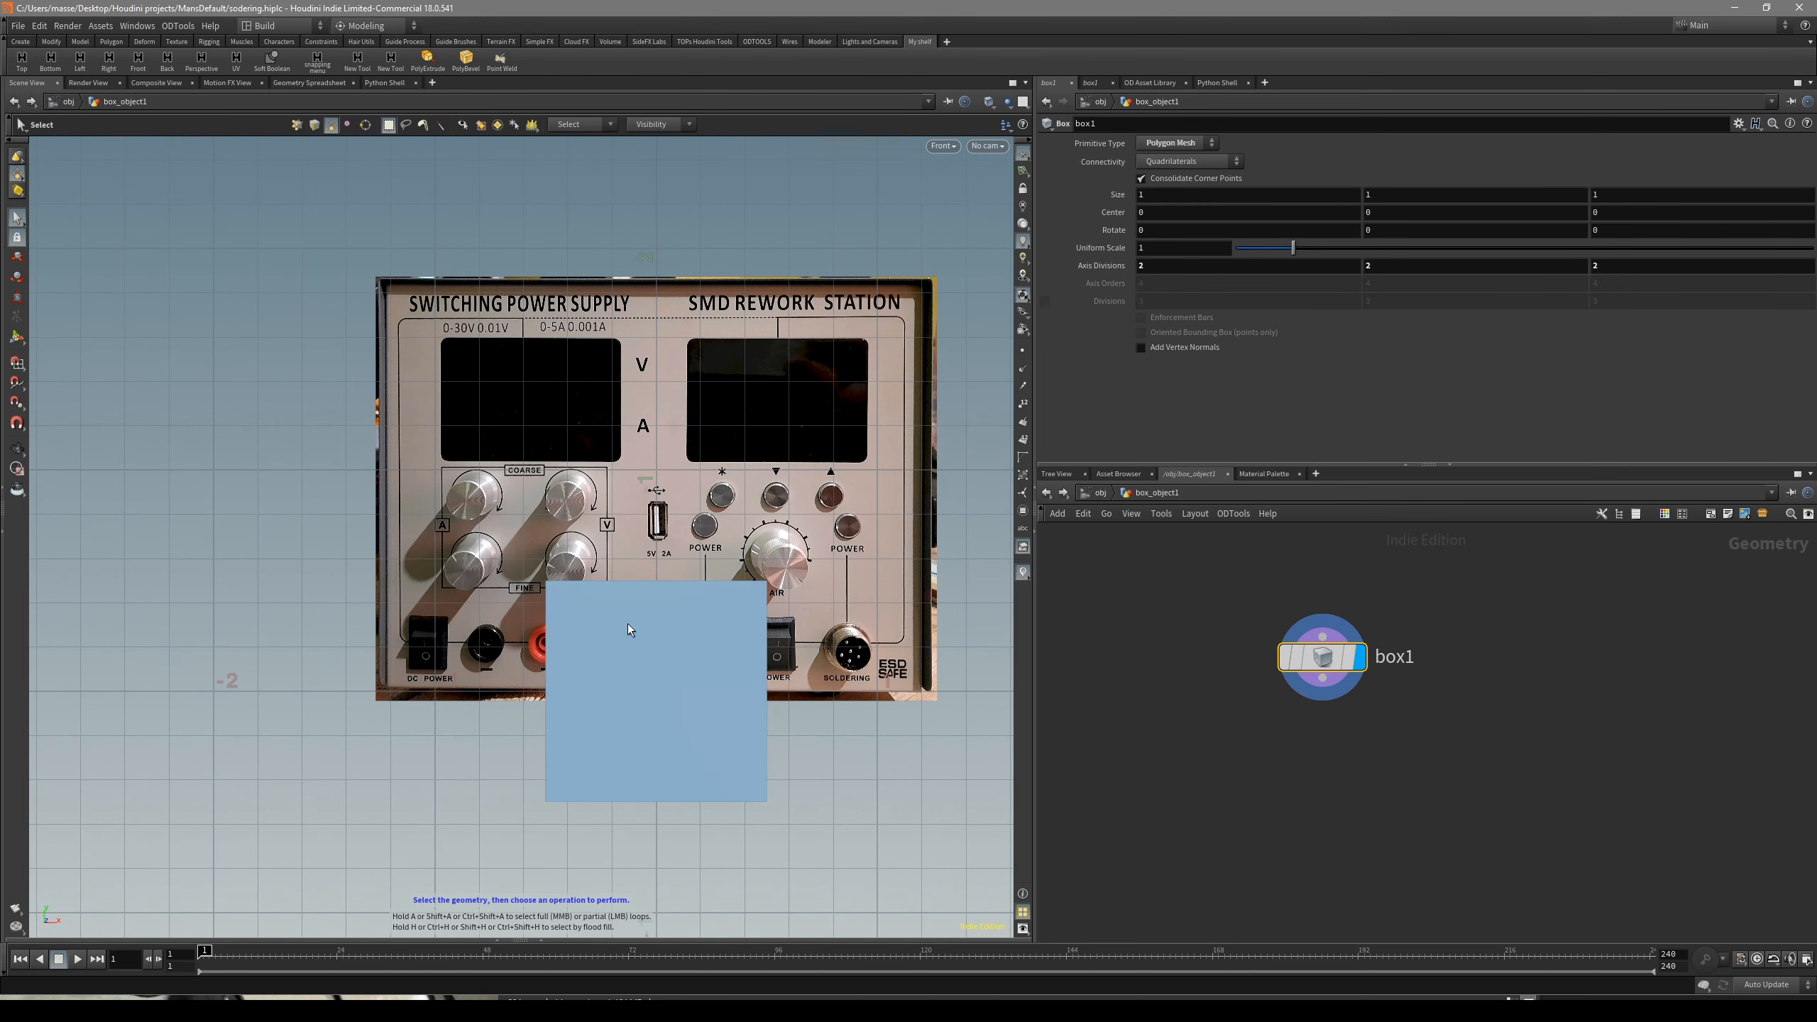
left_click_drag(652, 657, 652, 466)
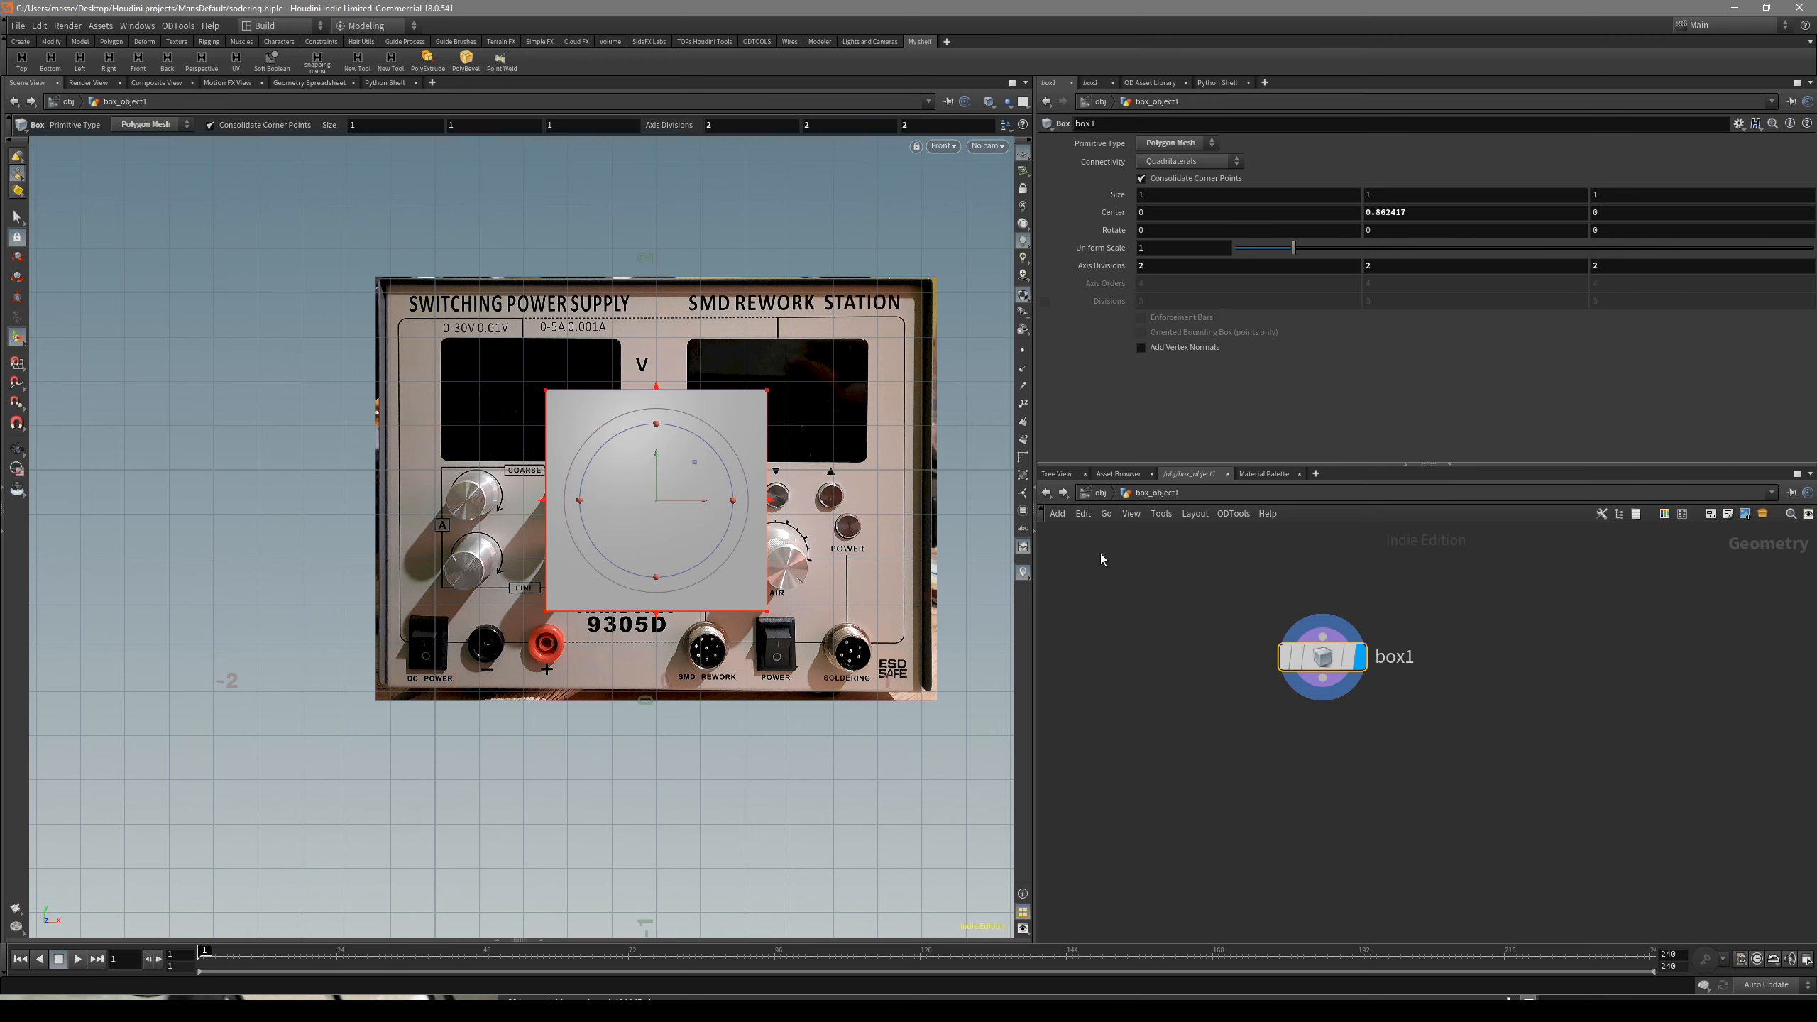
key("u")
middle_click_drag(802, 398, 794, 454, "alt")
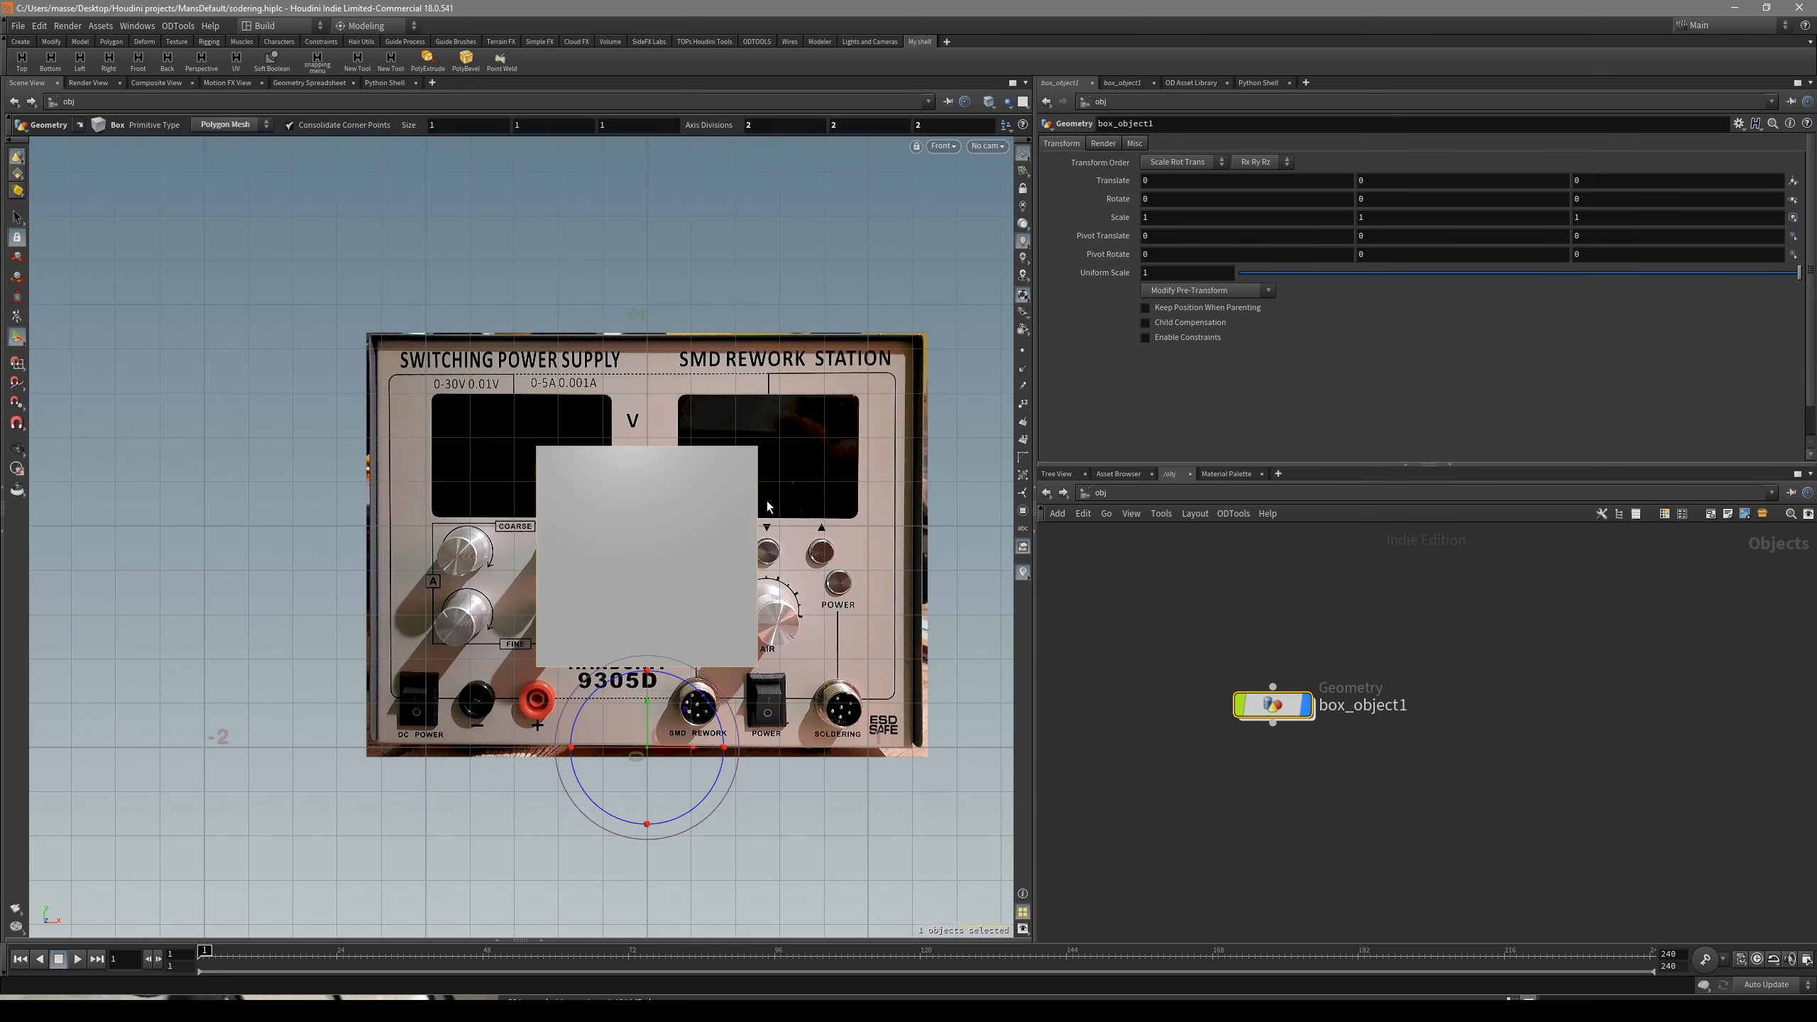
key("4")
- Delete the box object and create a new box at the origin in the perspective view
left_click(1102, 492)
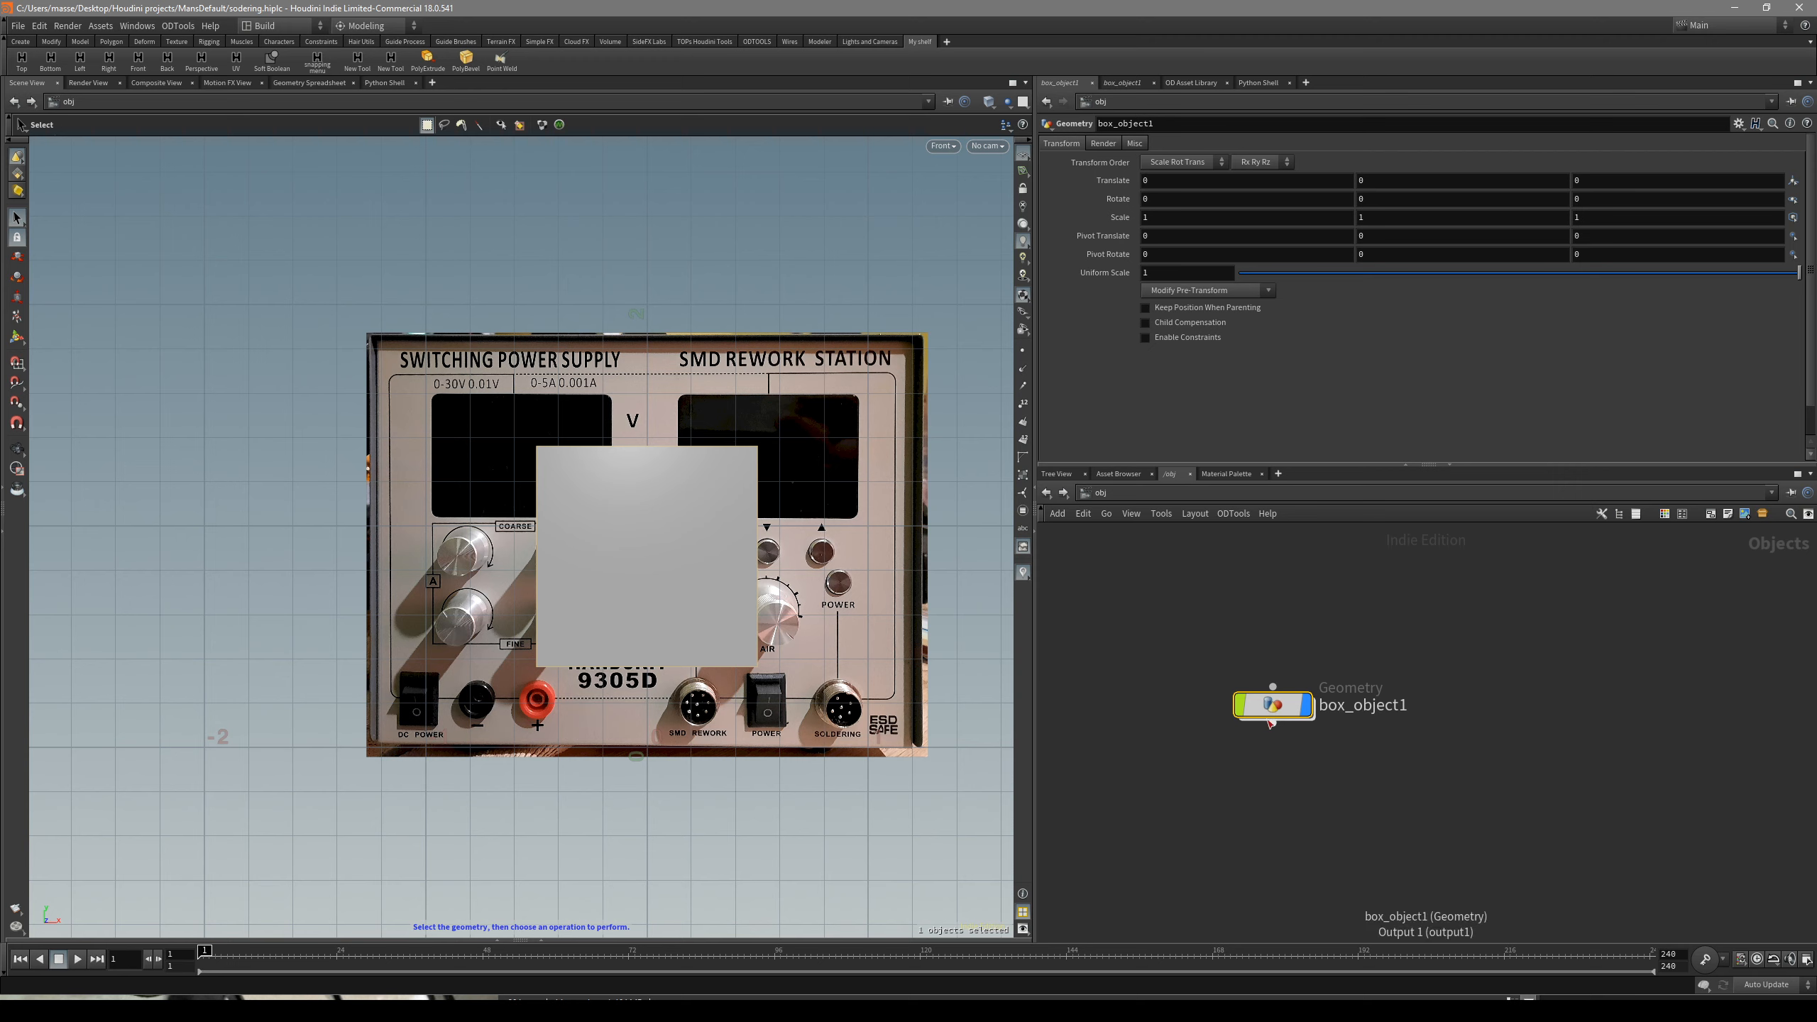
key("Delete")
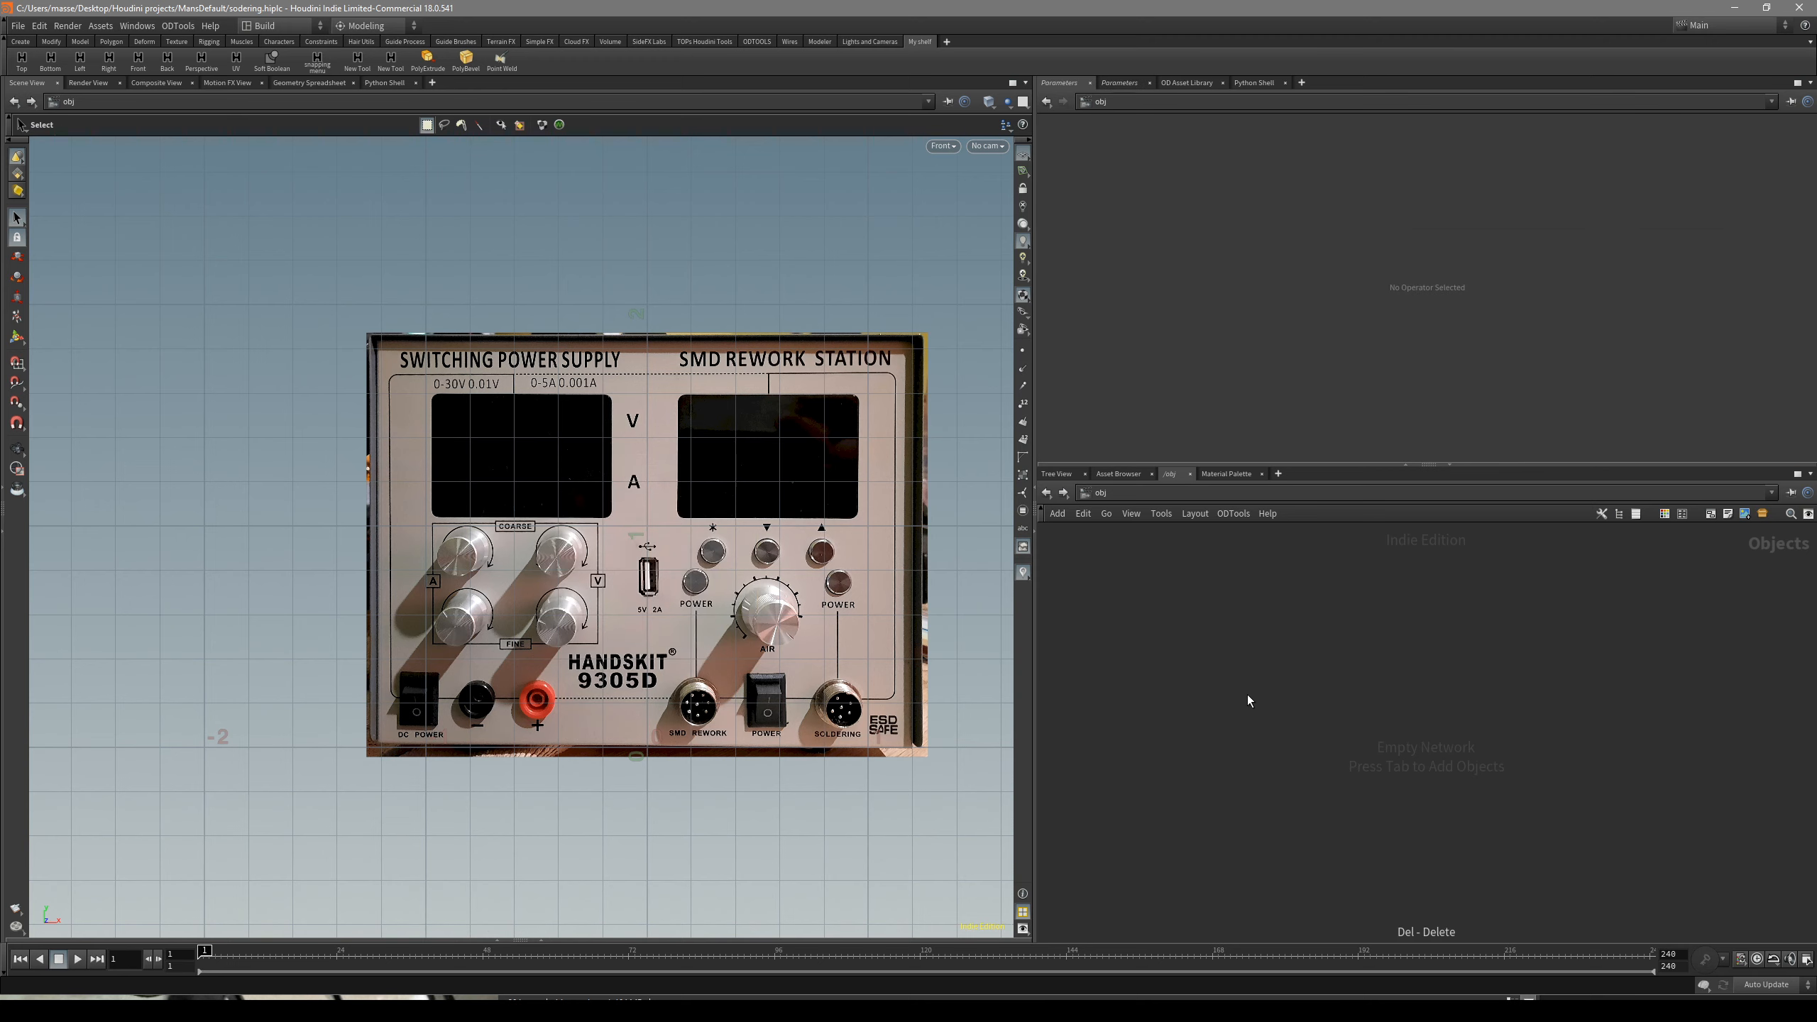
key("c")
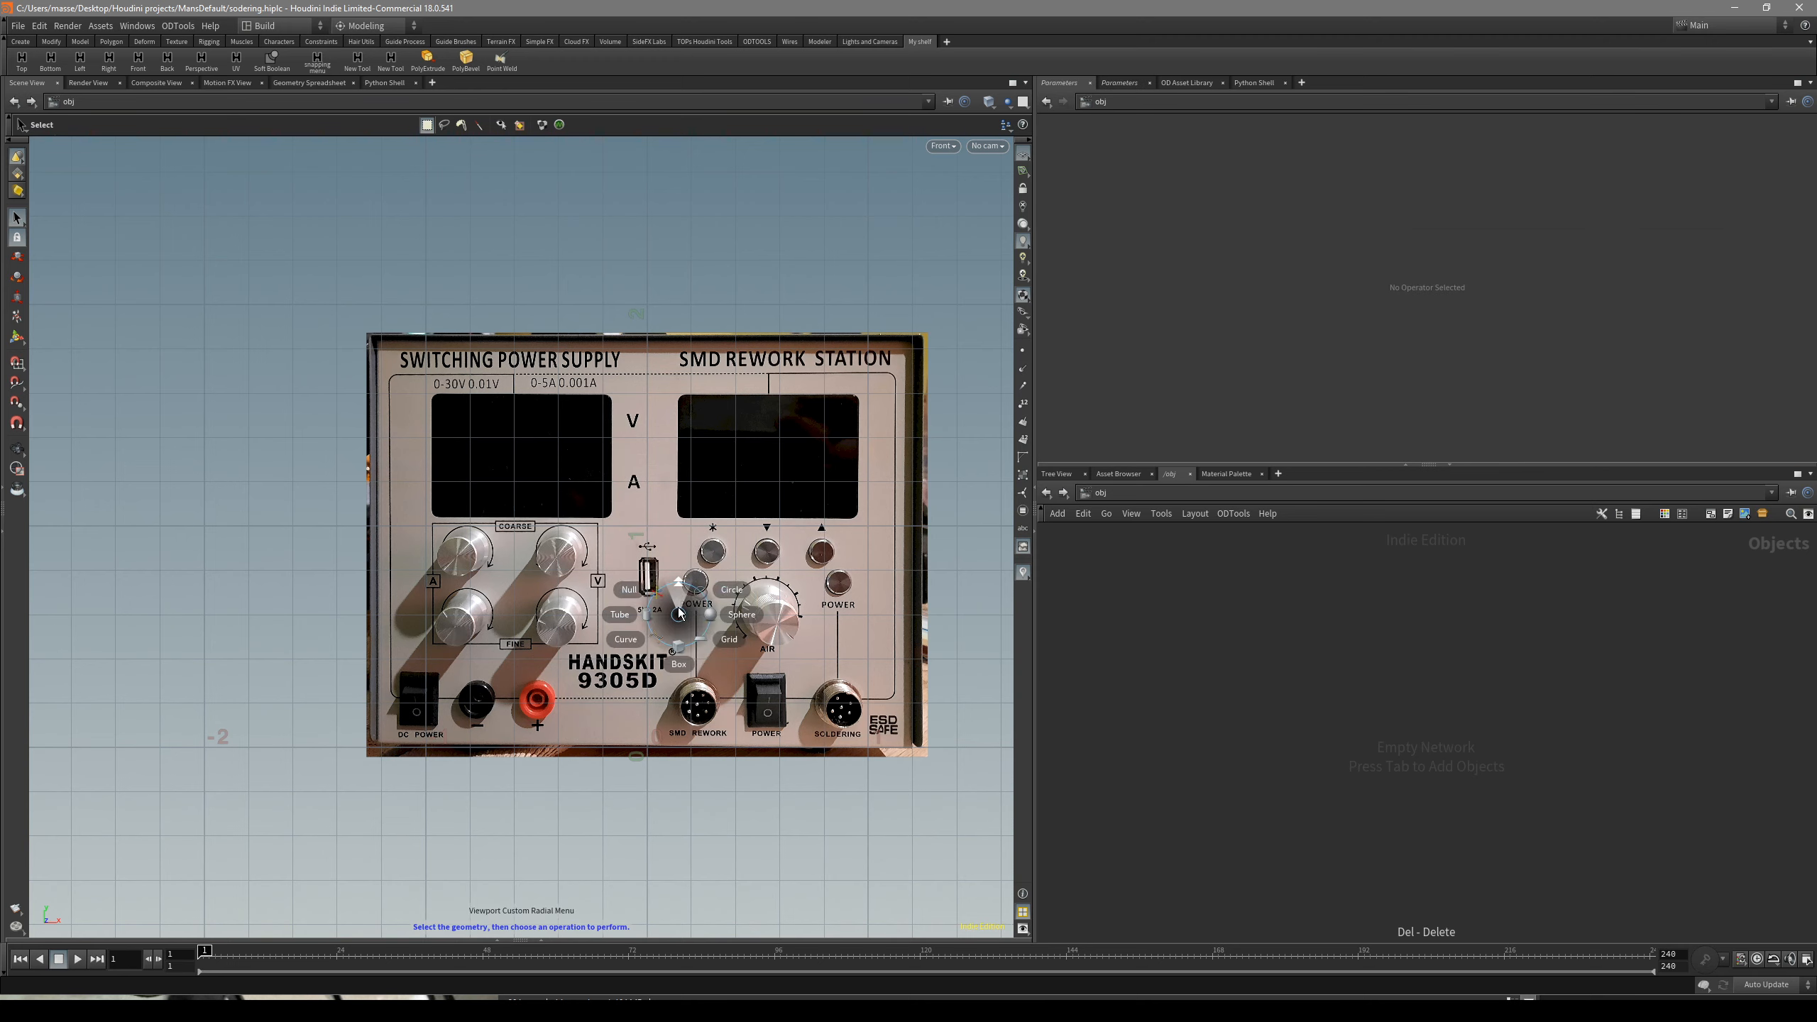
key("space+1")
left_click_drag(615, 648, 661, 619)
left_click_drag(660, 557, 675, 551, "alt")
key("c")
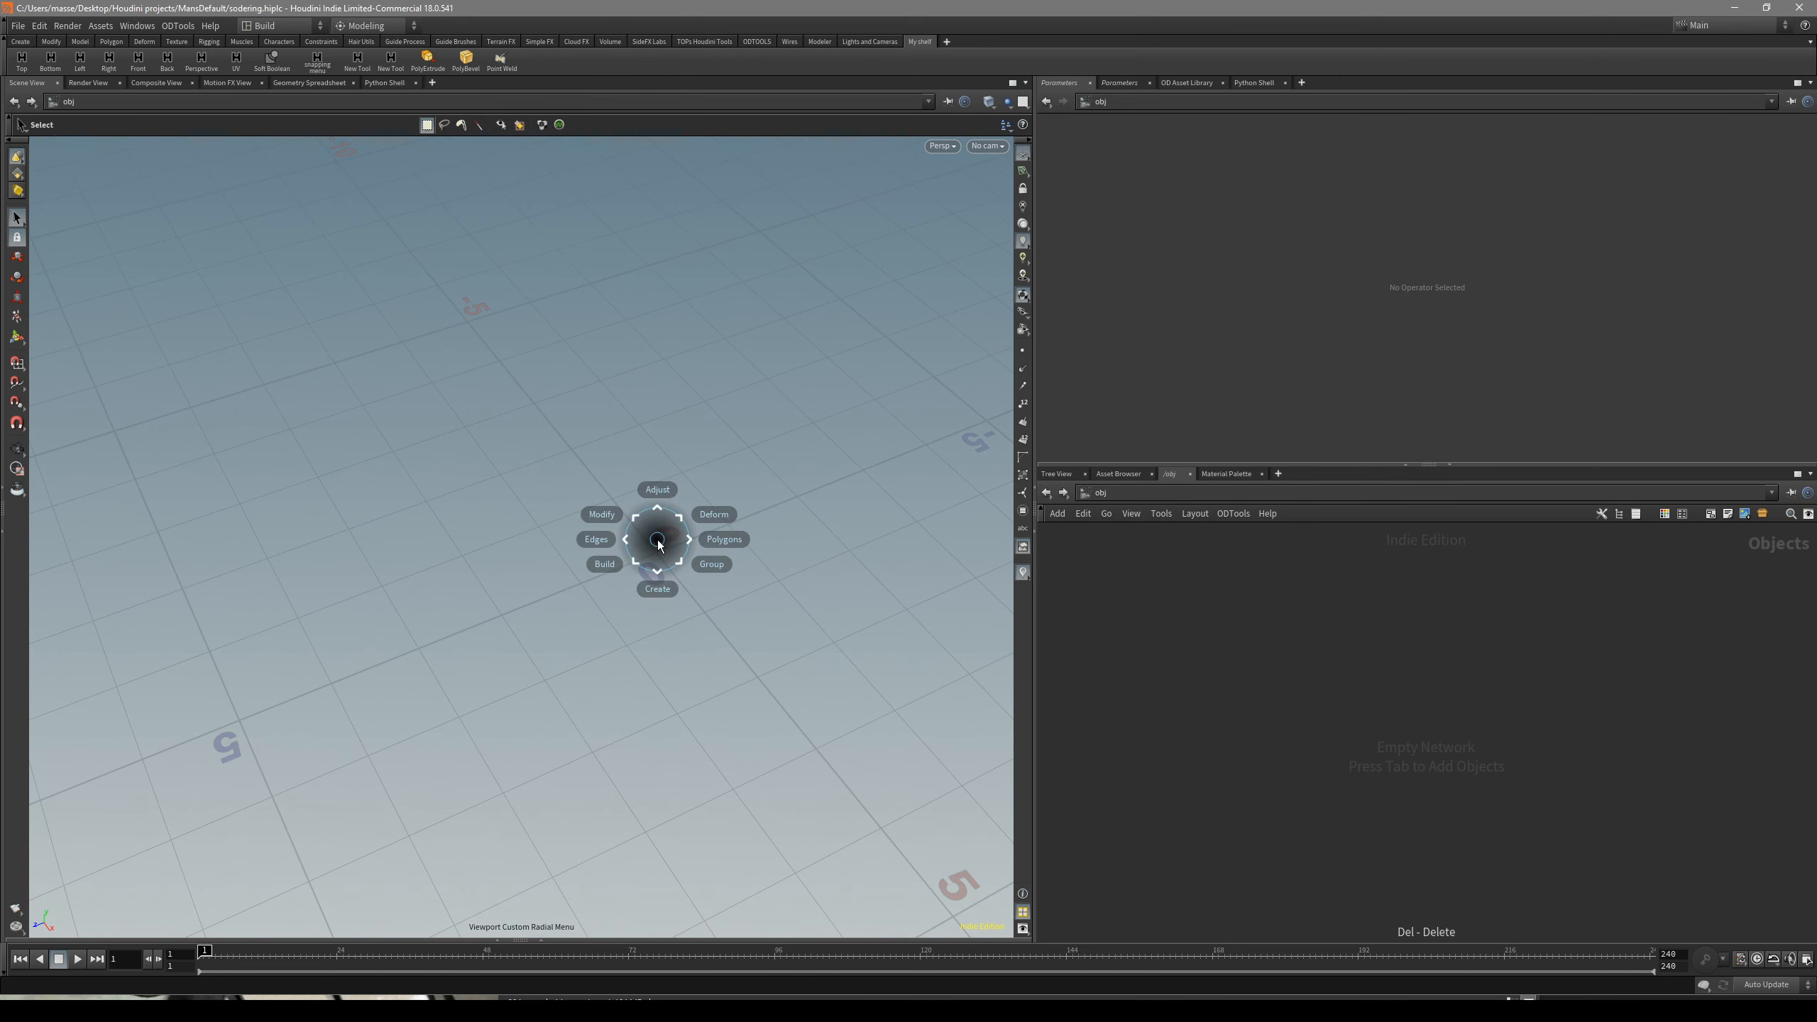
left_click(650, 627)
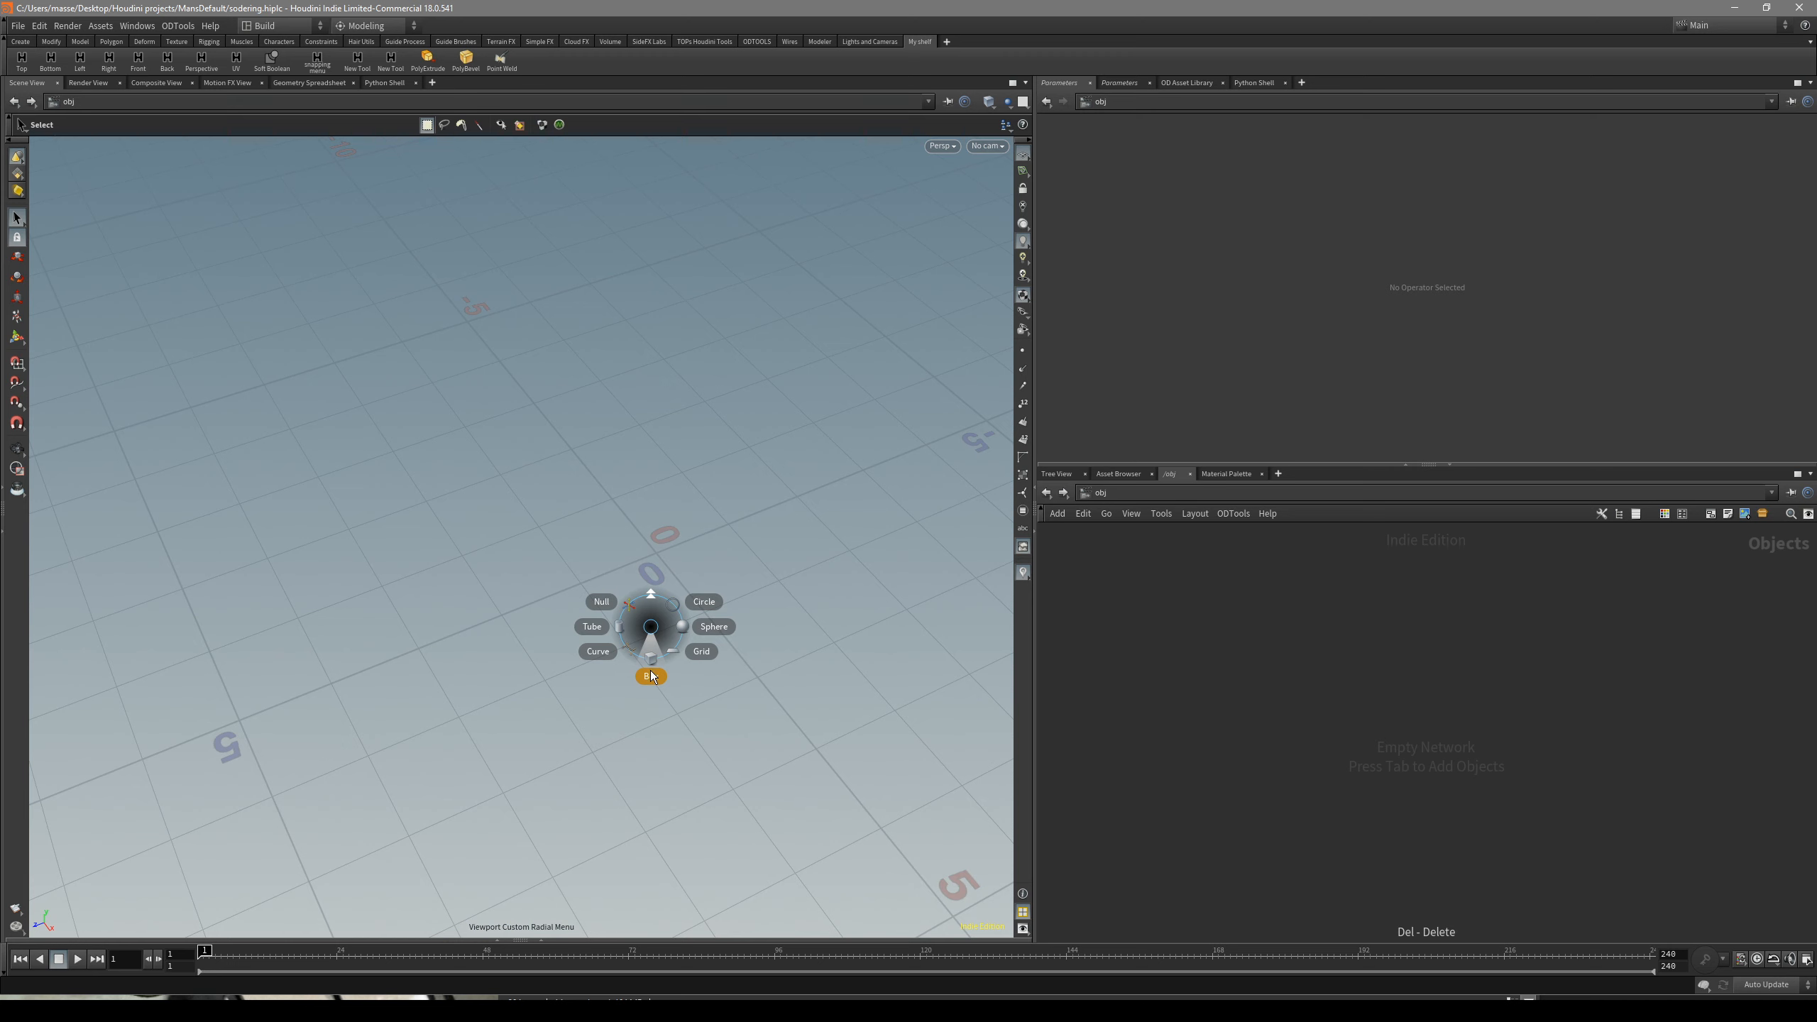
left_click(650, 676)
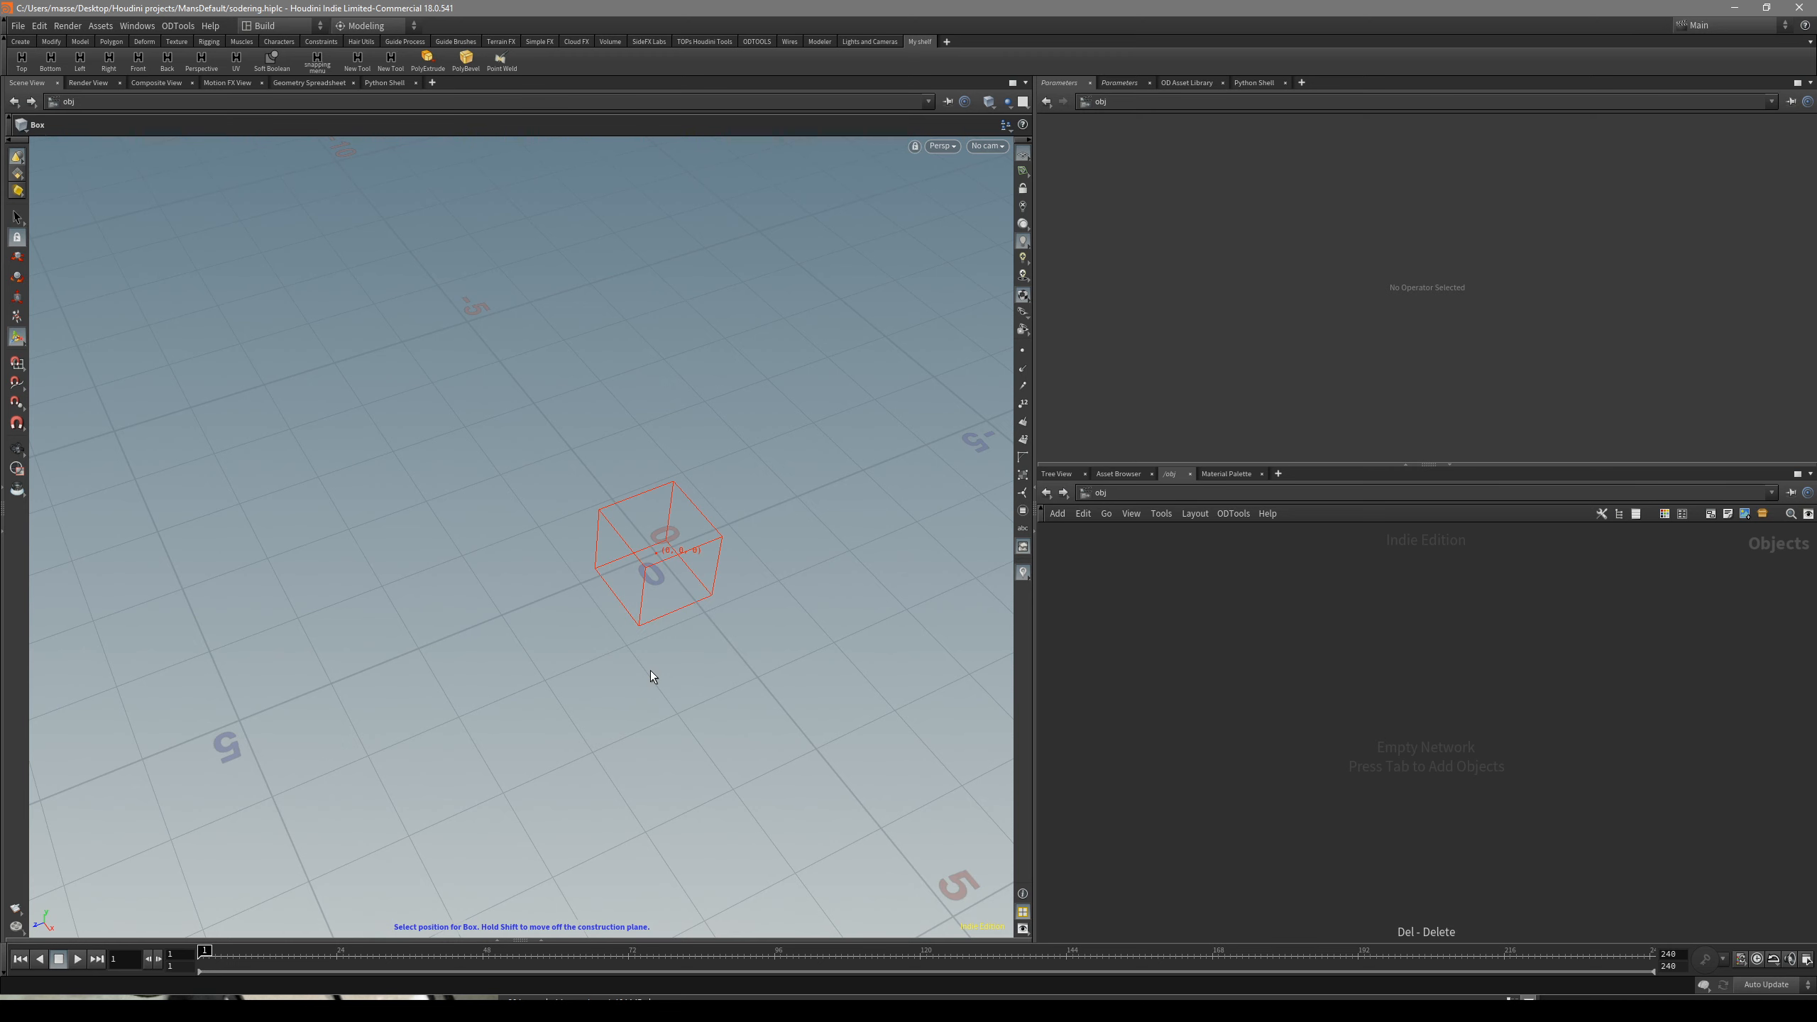
key("Return")
- Examine the new box in perspective and against the front reference image at the object level
left_click_drag(650, 671, 720, 526, "alt")
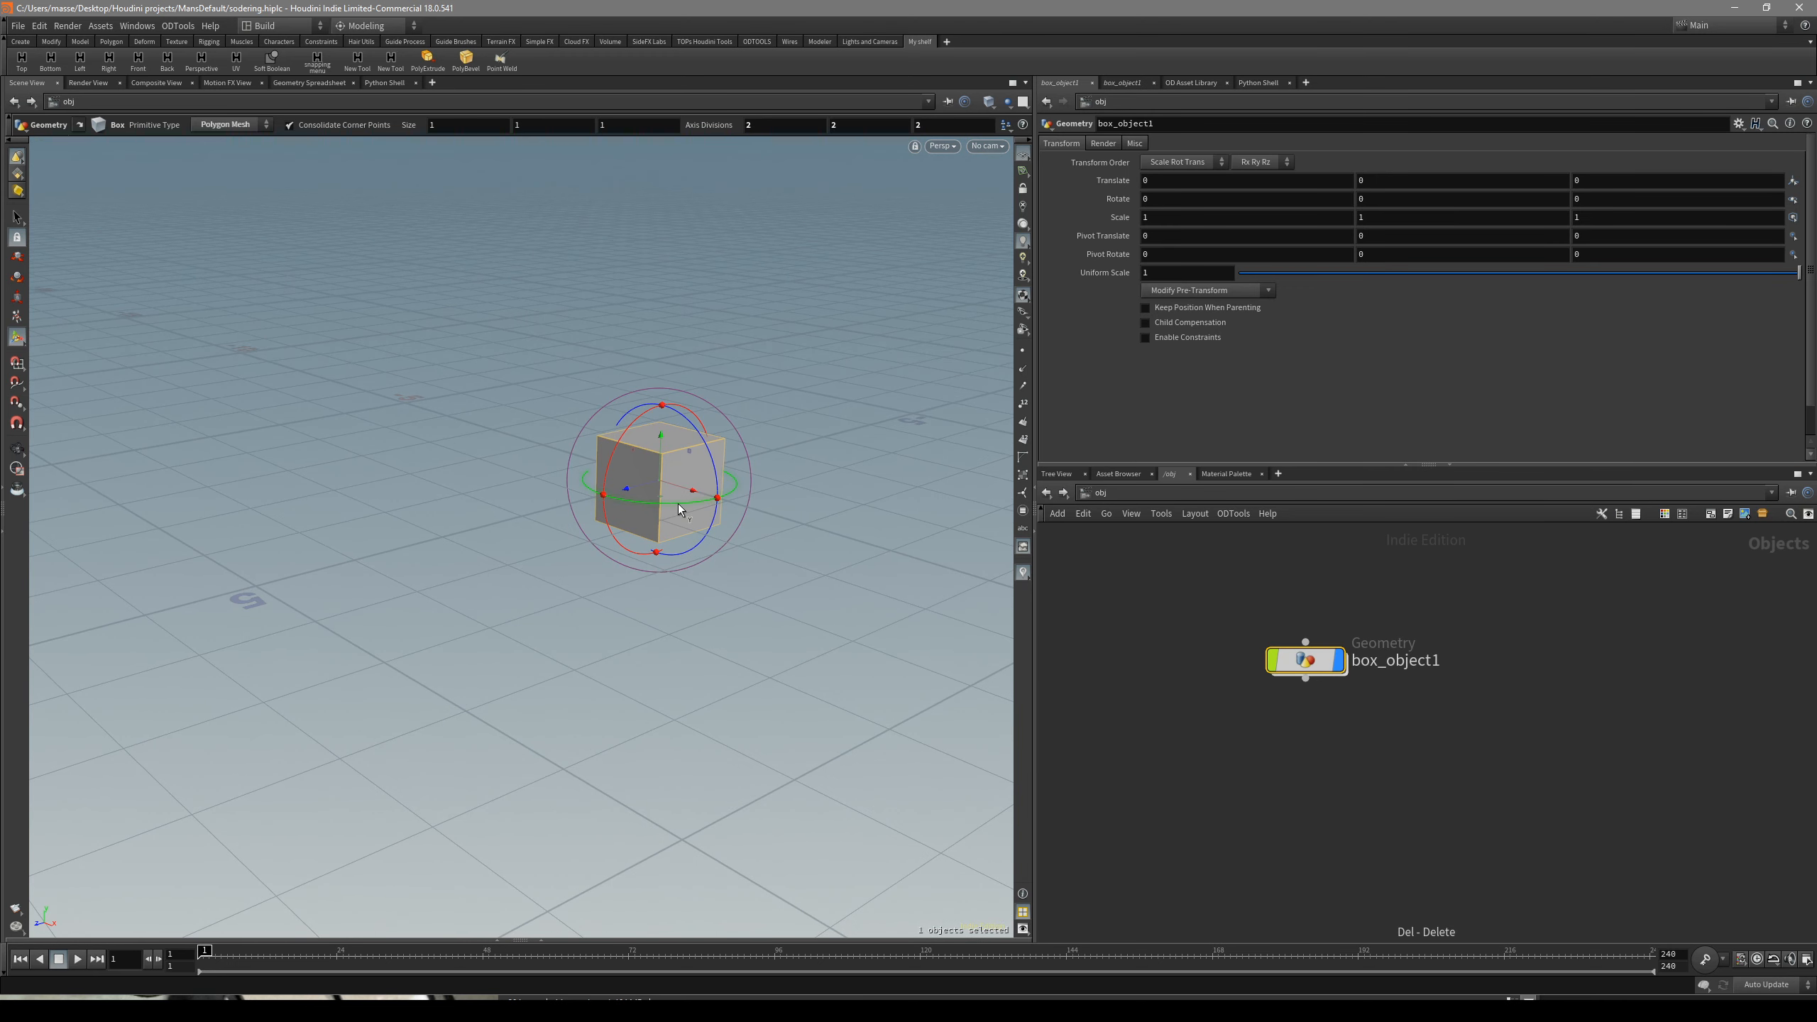
middle_click_drag(679, 502, 675, 547, "alt")
left_click_drag(675, 547, 687, 558, "alt")
mouse_move(638, 475)
left_mouse_down("alt")
mouse_move(645, 435)
mouse_move(657, 475)
left_mouse_up("alt")
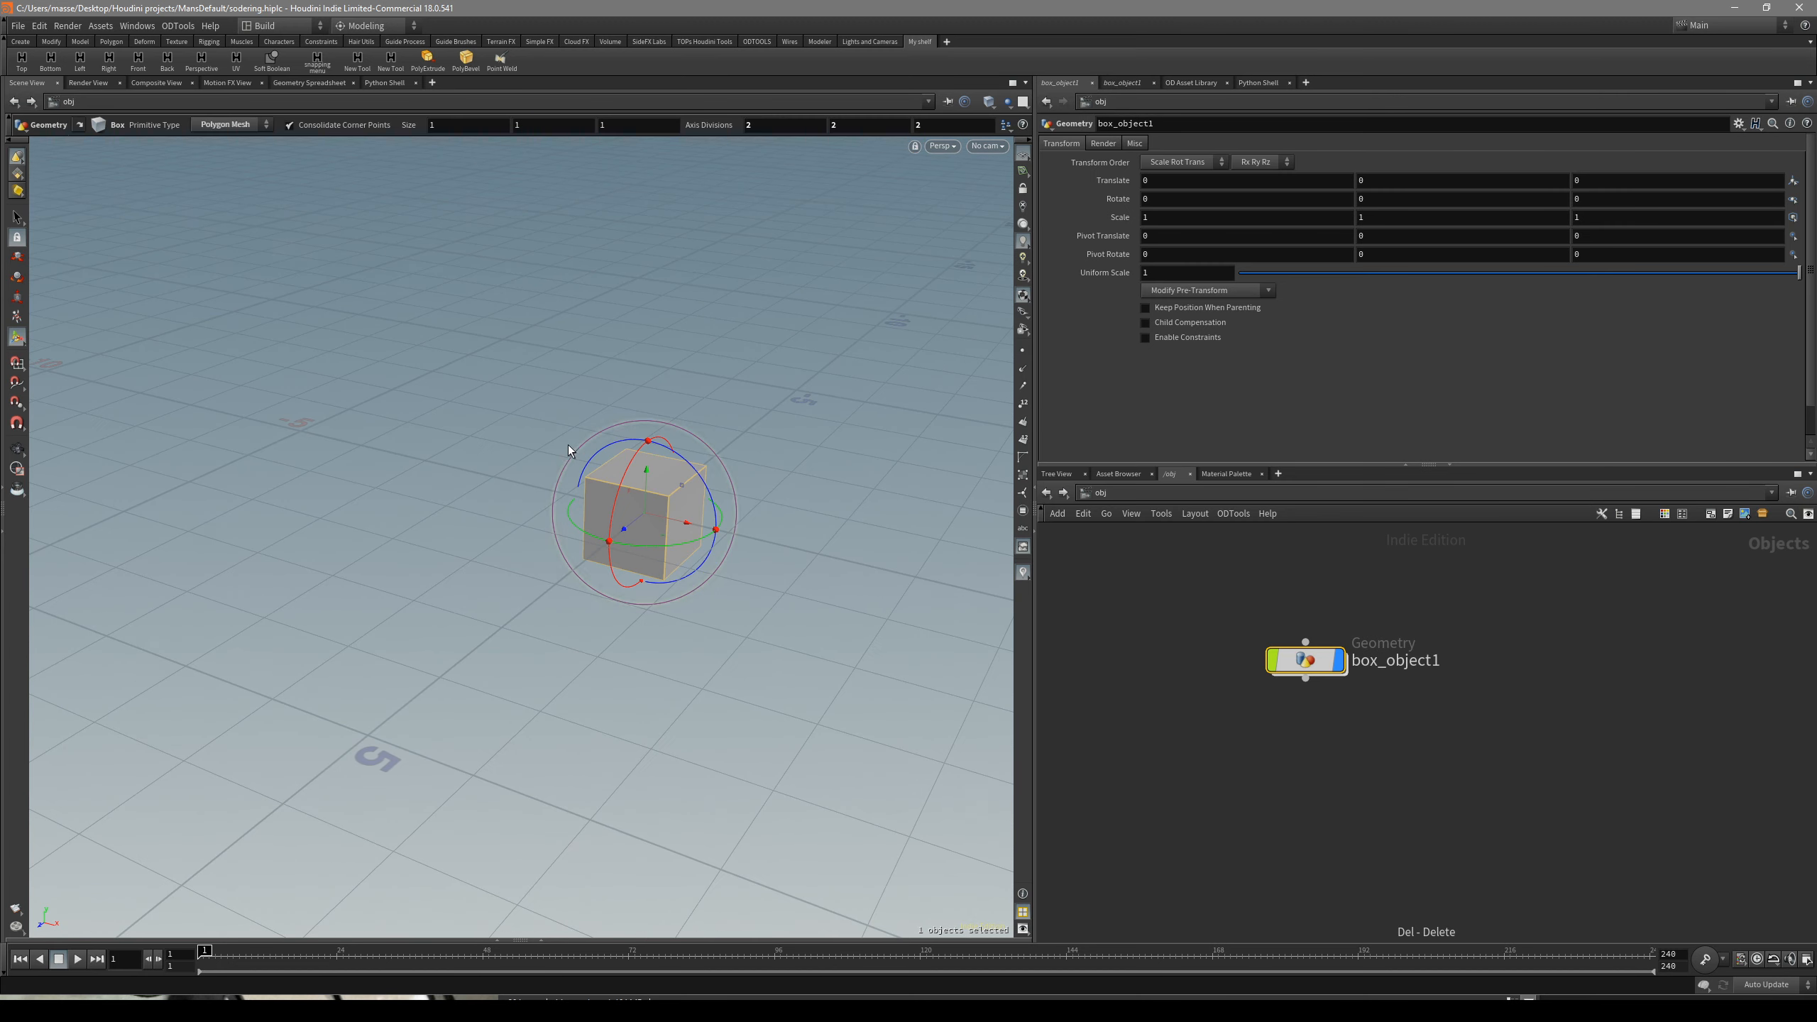
key("space+3")
middle_click_drag(733, 735, 743, 596, "alt")
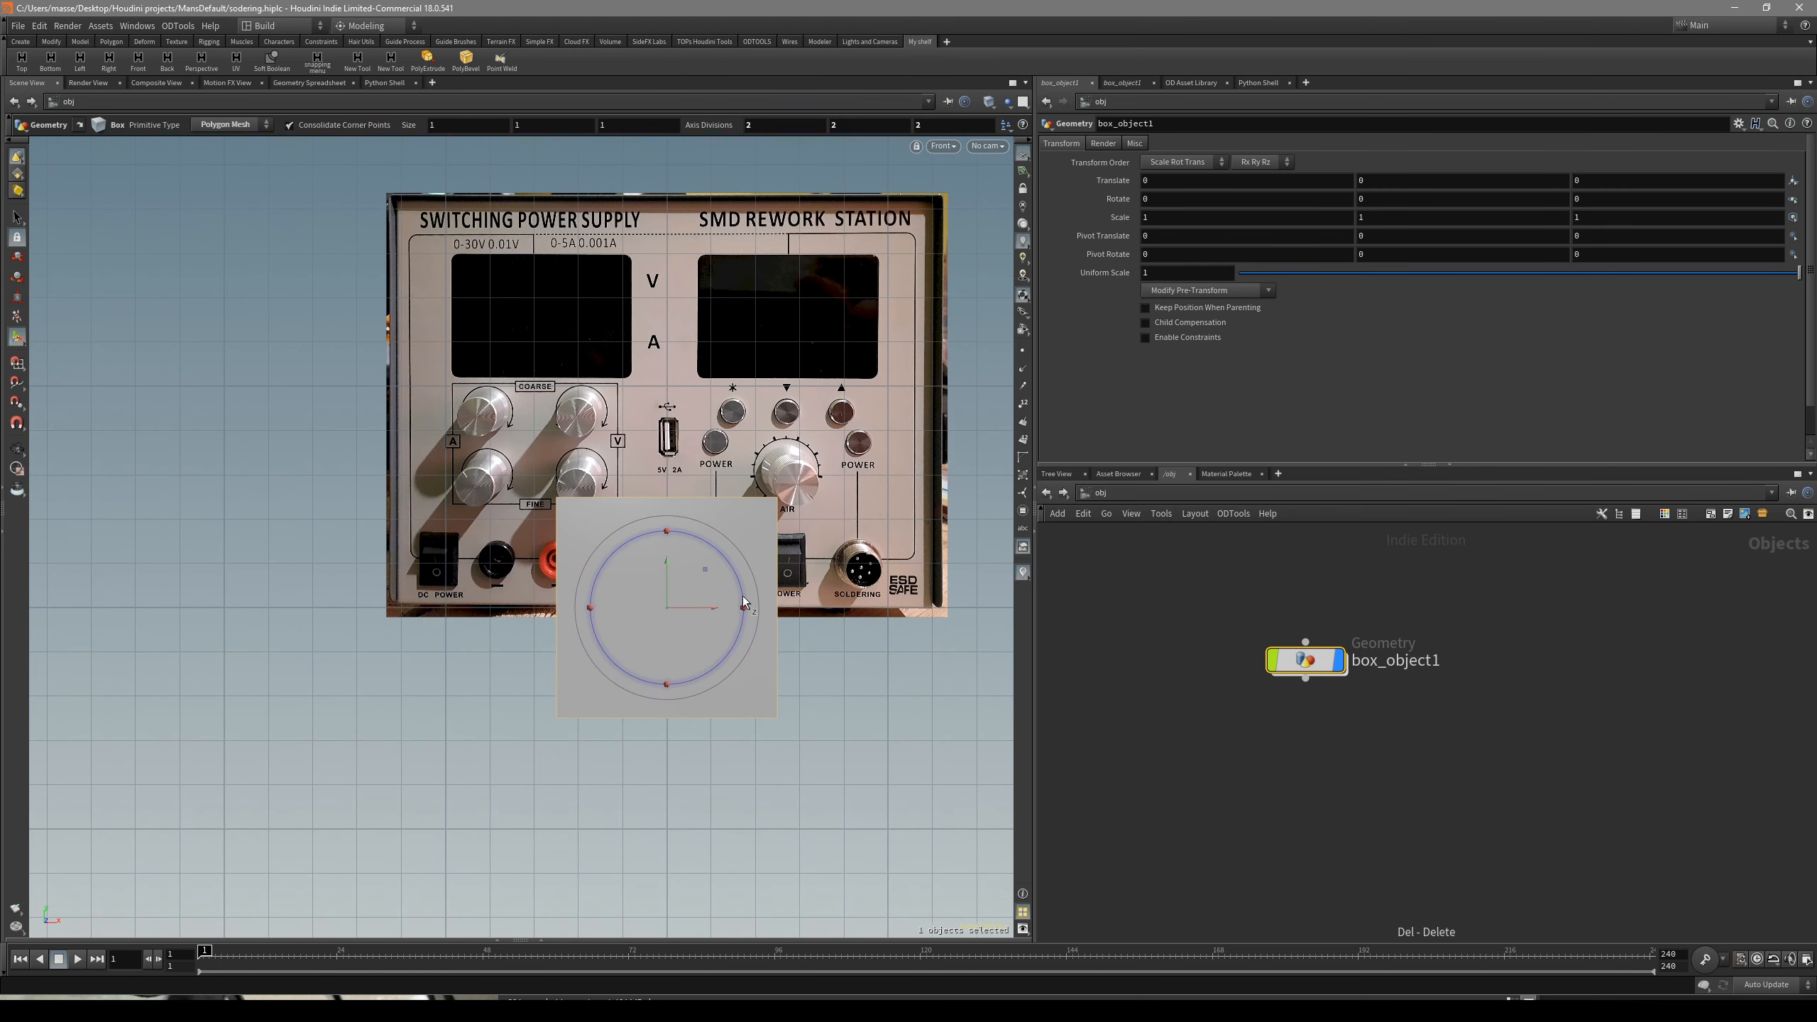
key("Return")
key("u")
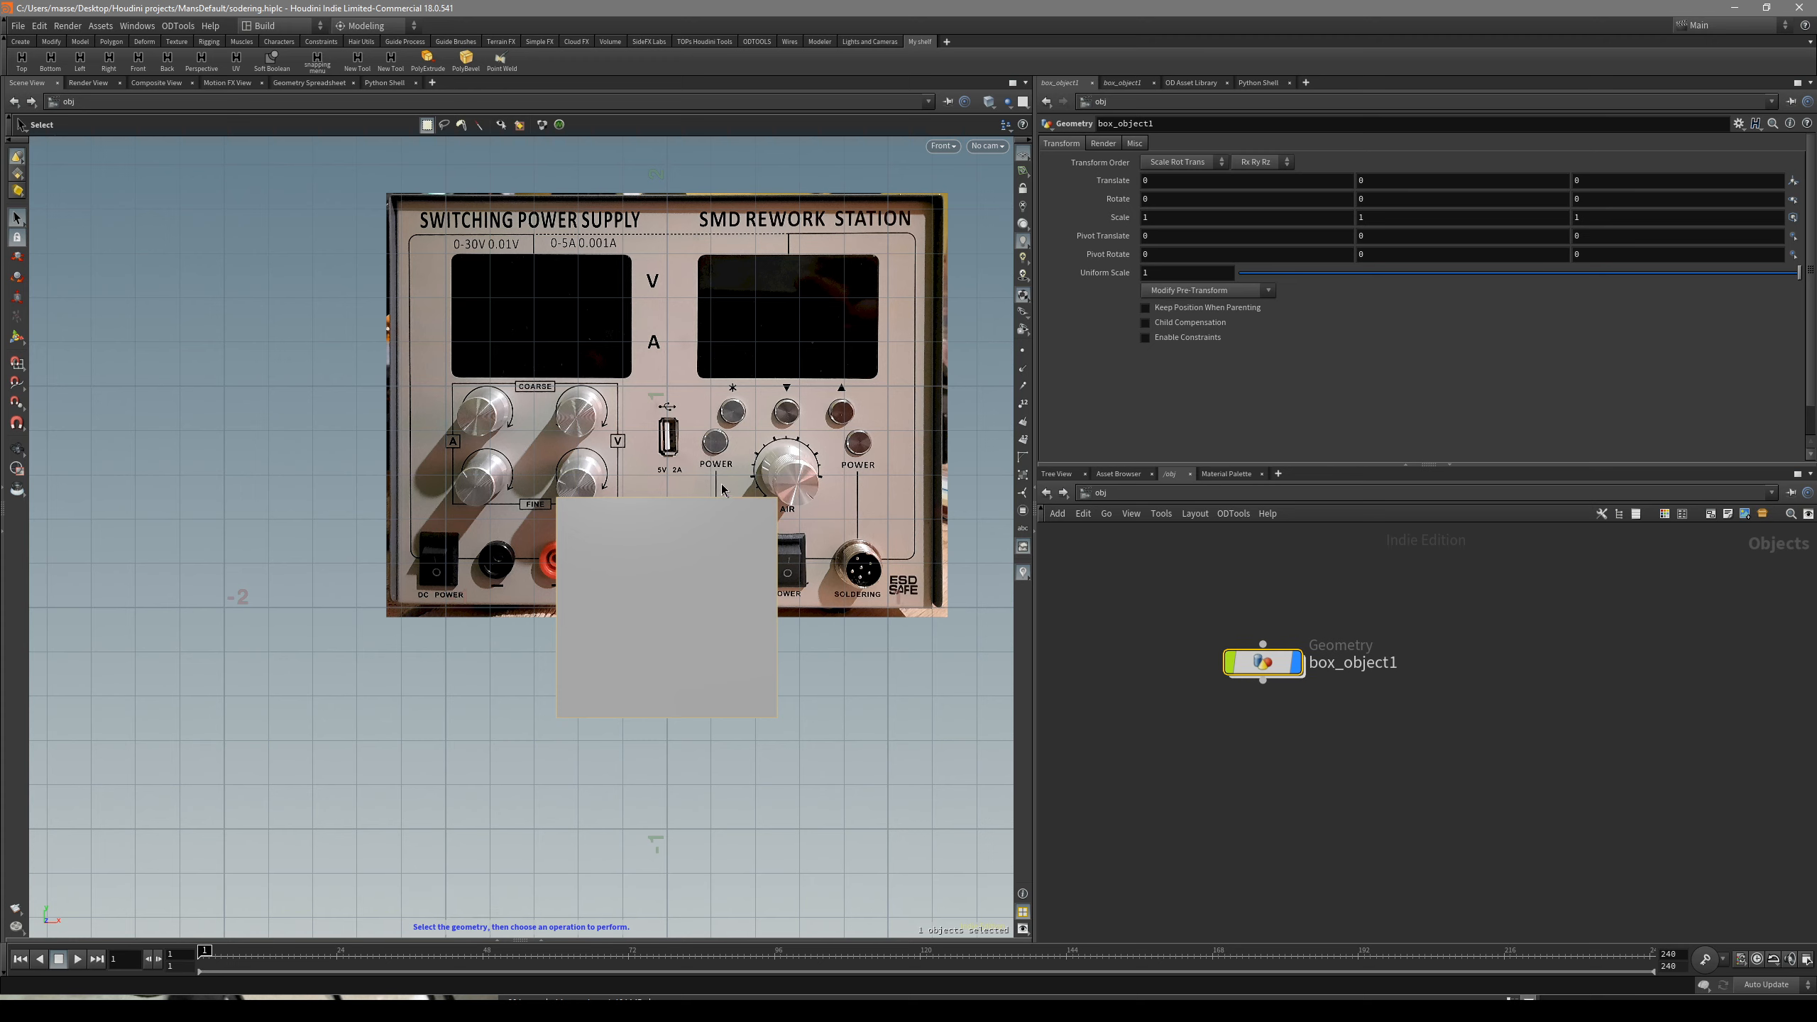
left_click_drag(1281, 596, 1233, 677)
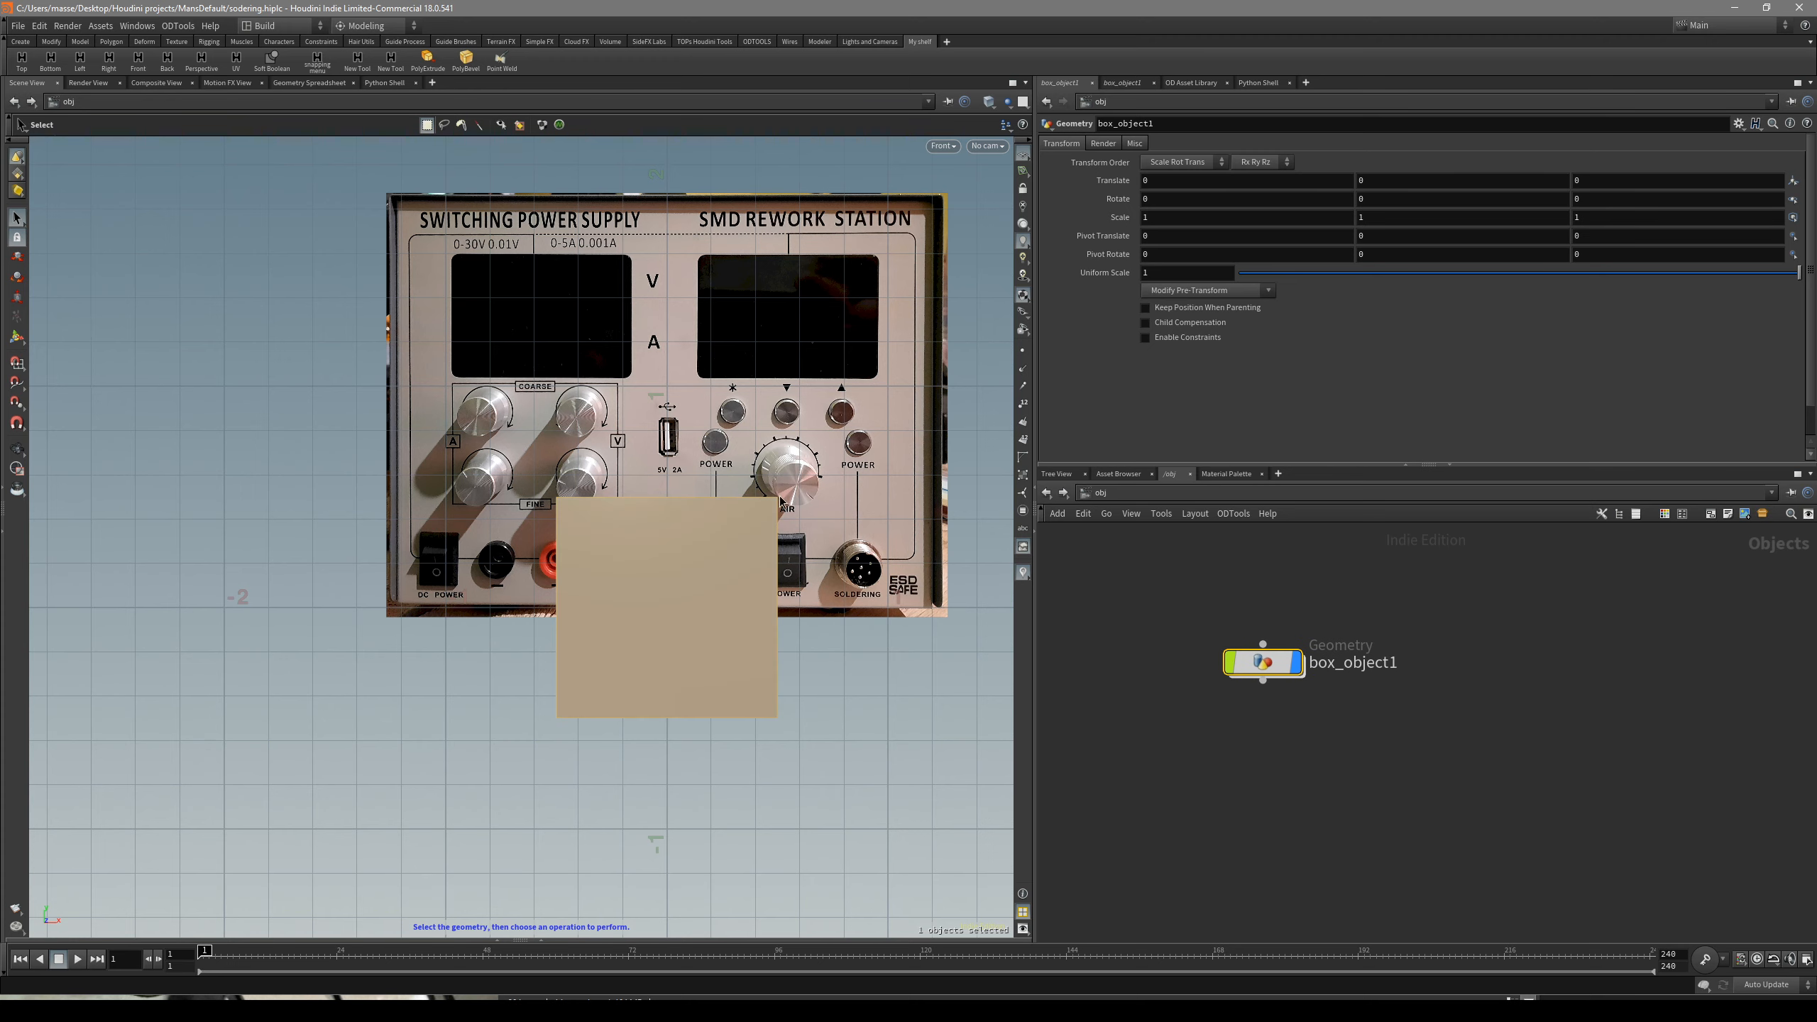
- Compare object selection with point, edge and primitive selection on the box while switching between object and geometry levels
double_click(715, 551)
key("1")
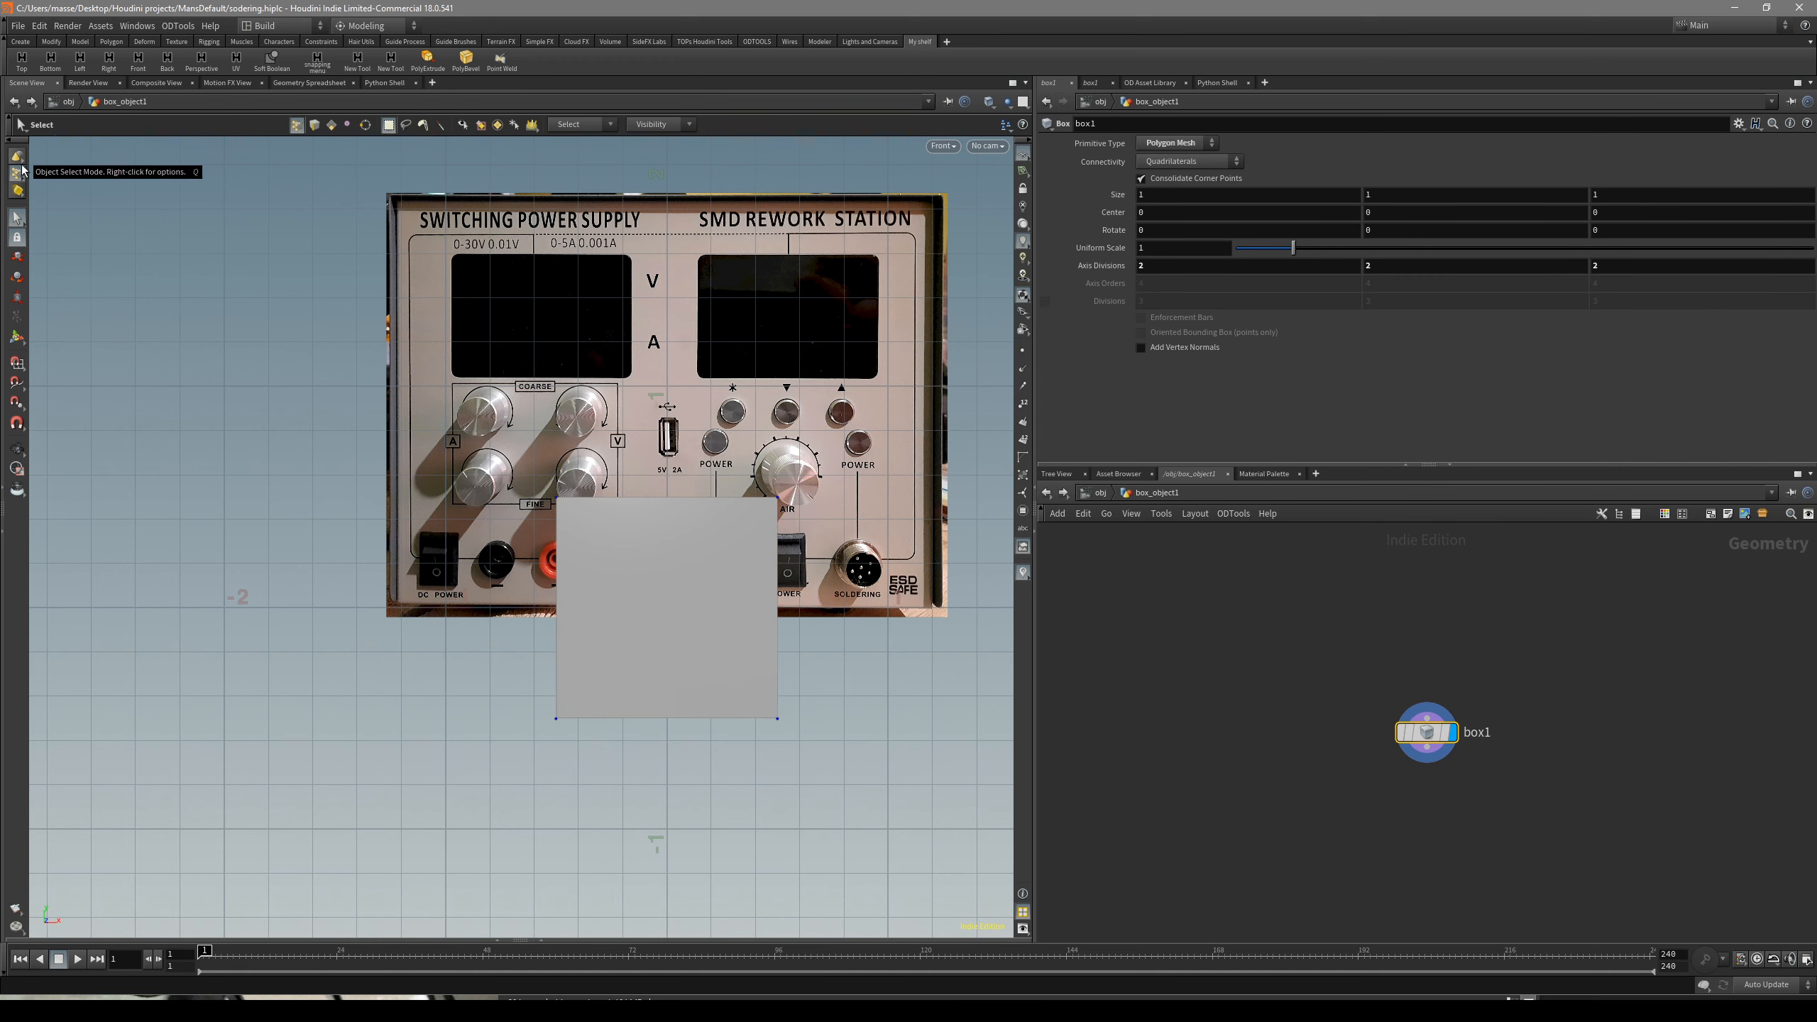
left_click(332, 125)
key("2")
key("1")
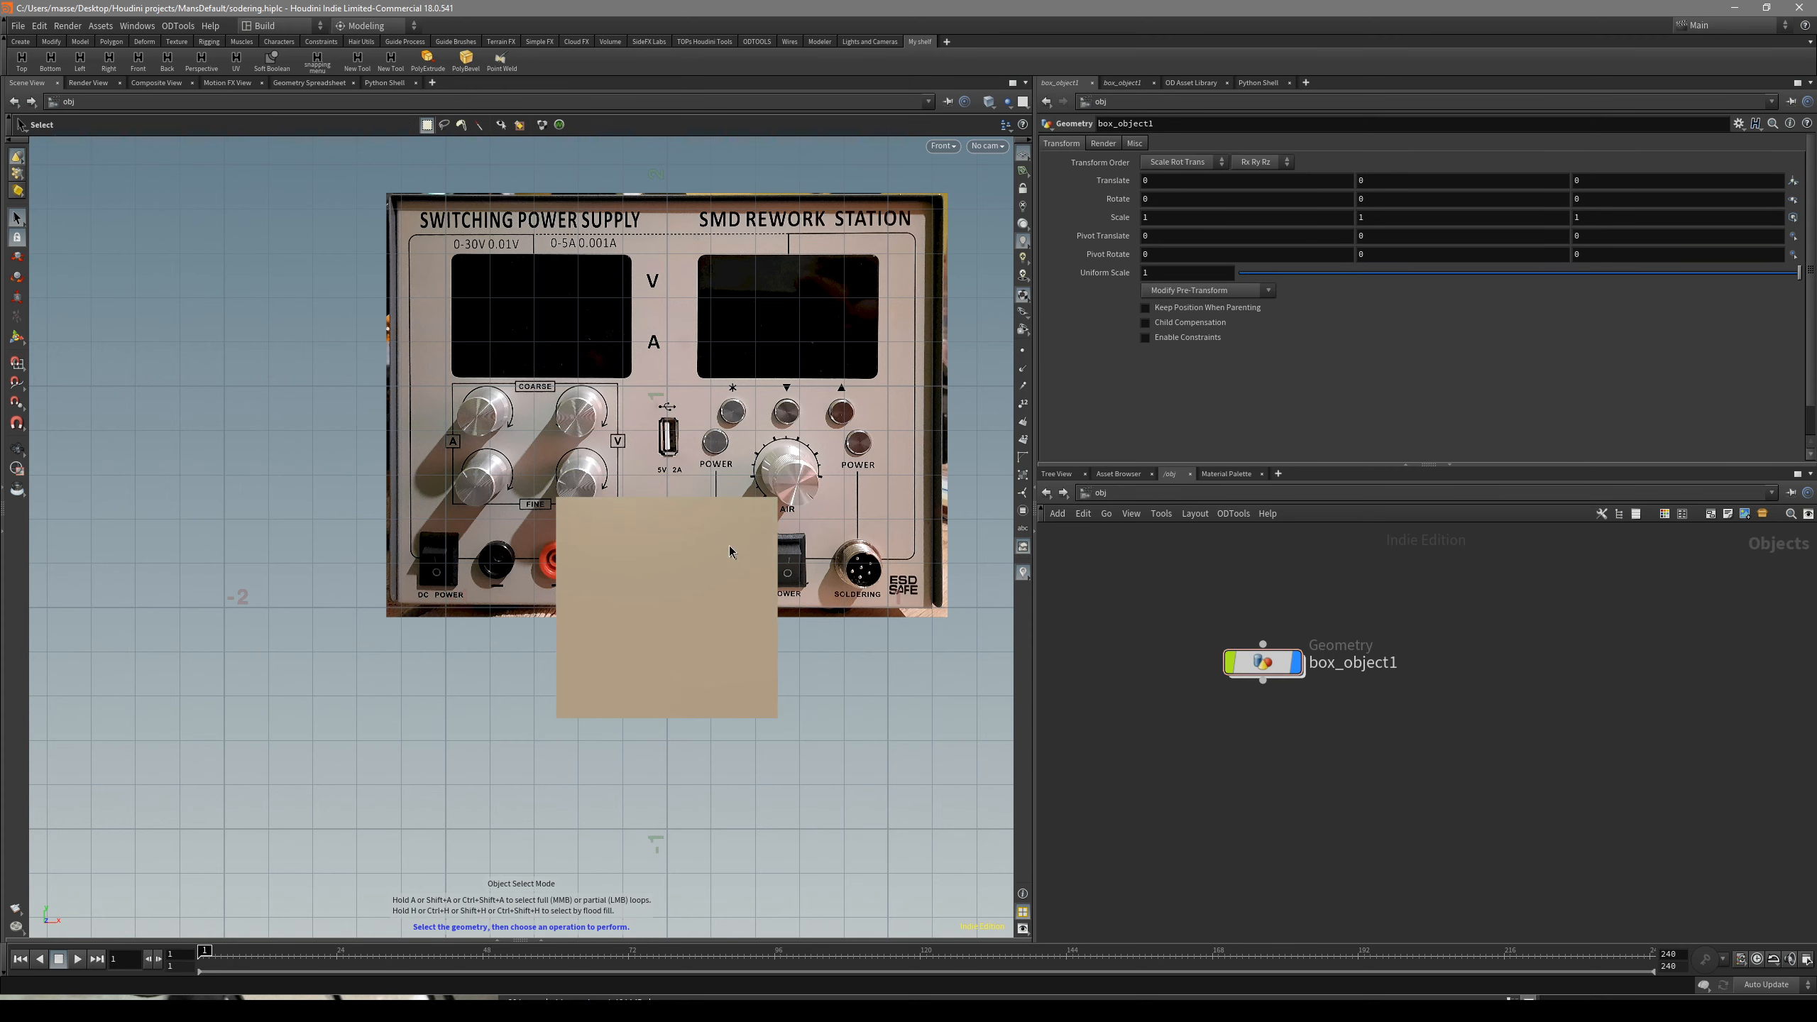
left_click(730, 556)
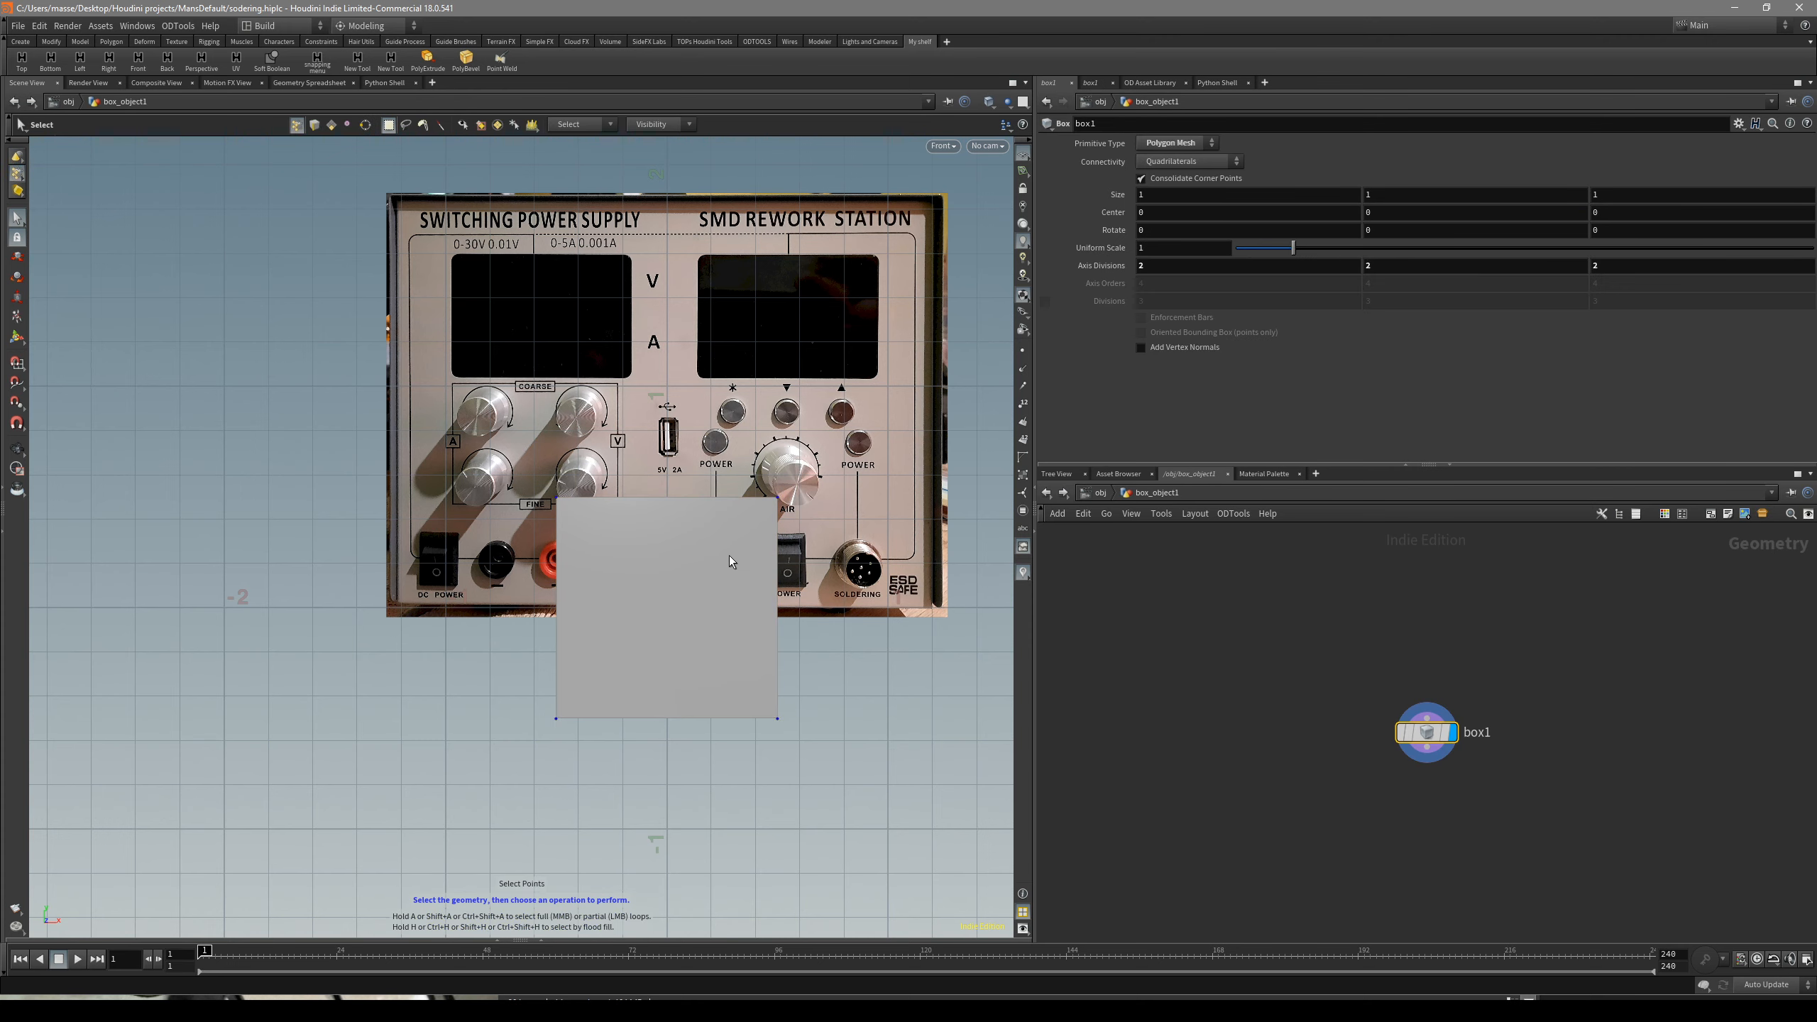
double_click(714, 572)
- Look up the hotkey assigned to Object Select Mode, and close the Hotkey Manager
left_click(16, 159, "ctrl+alt+shift")
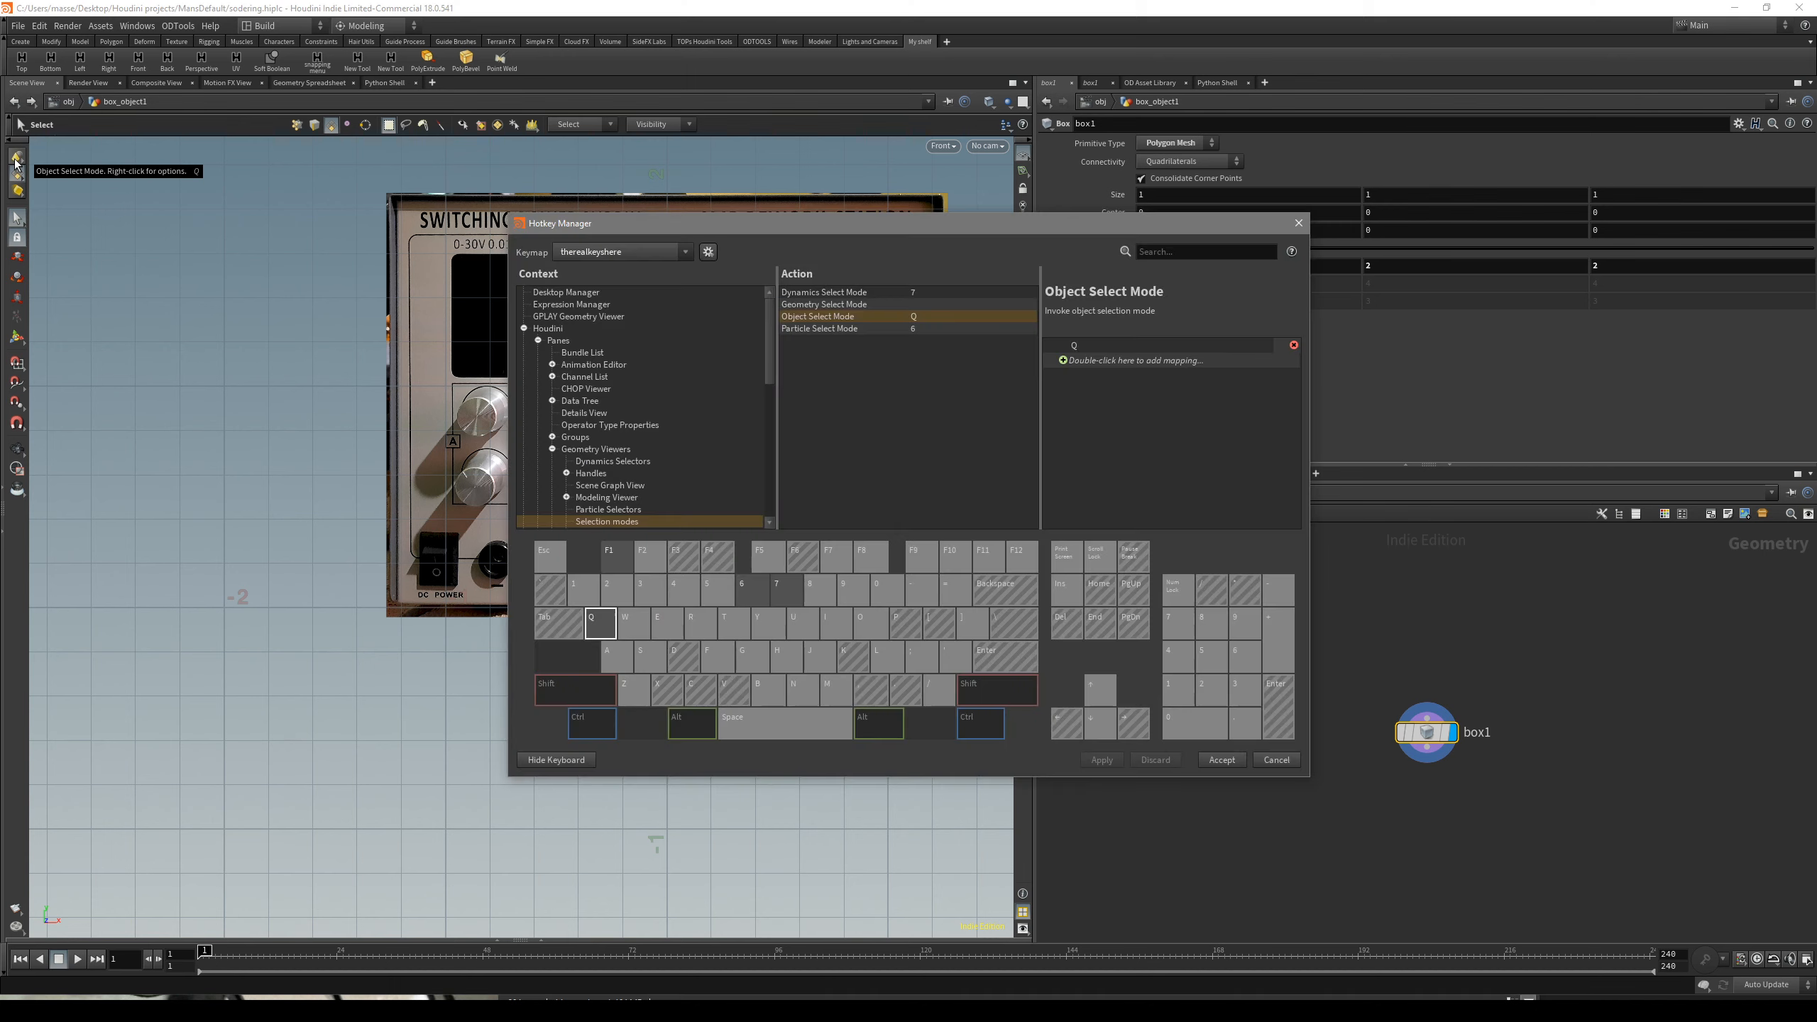
left_click_drag(1039, 233, 882, 248)
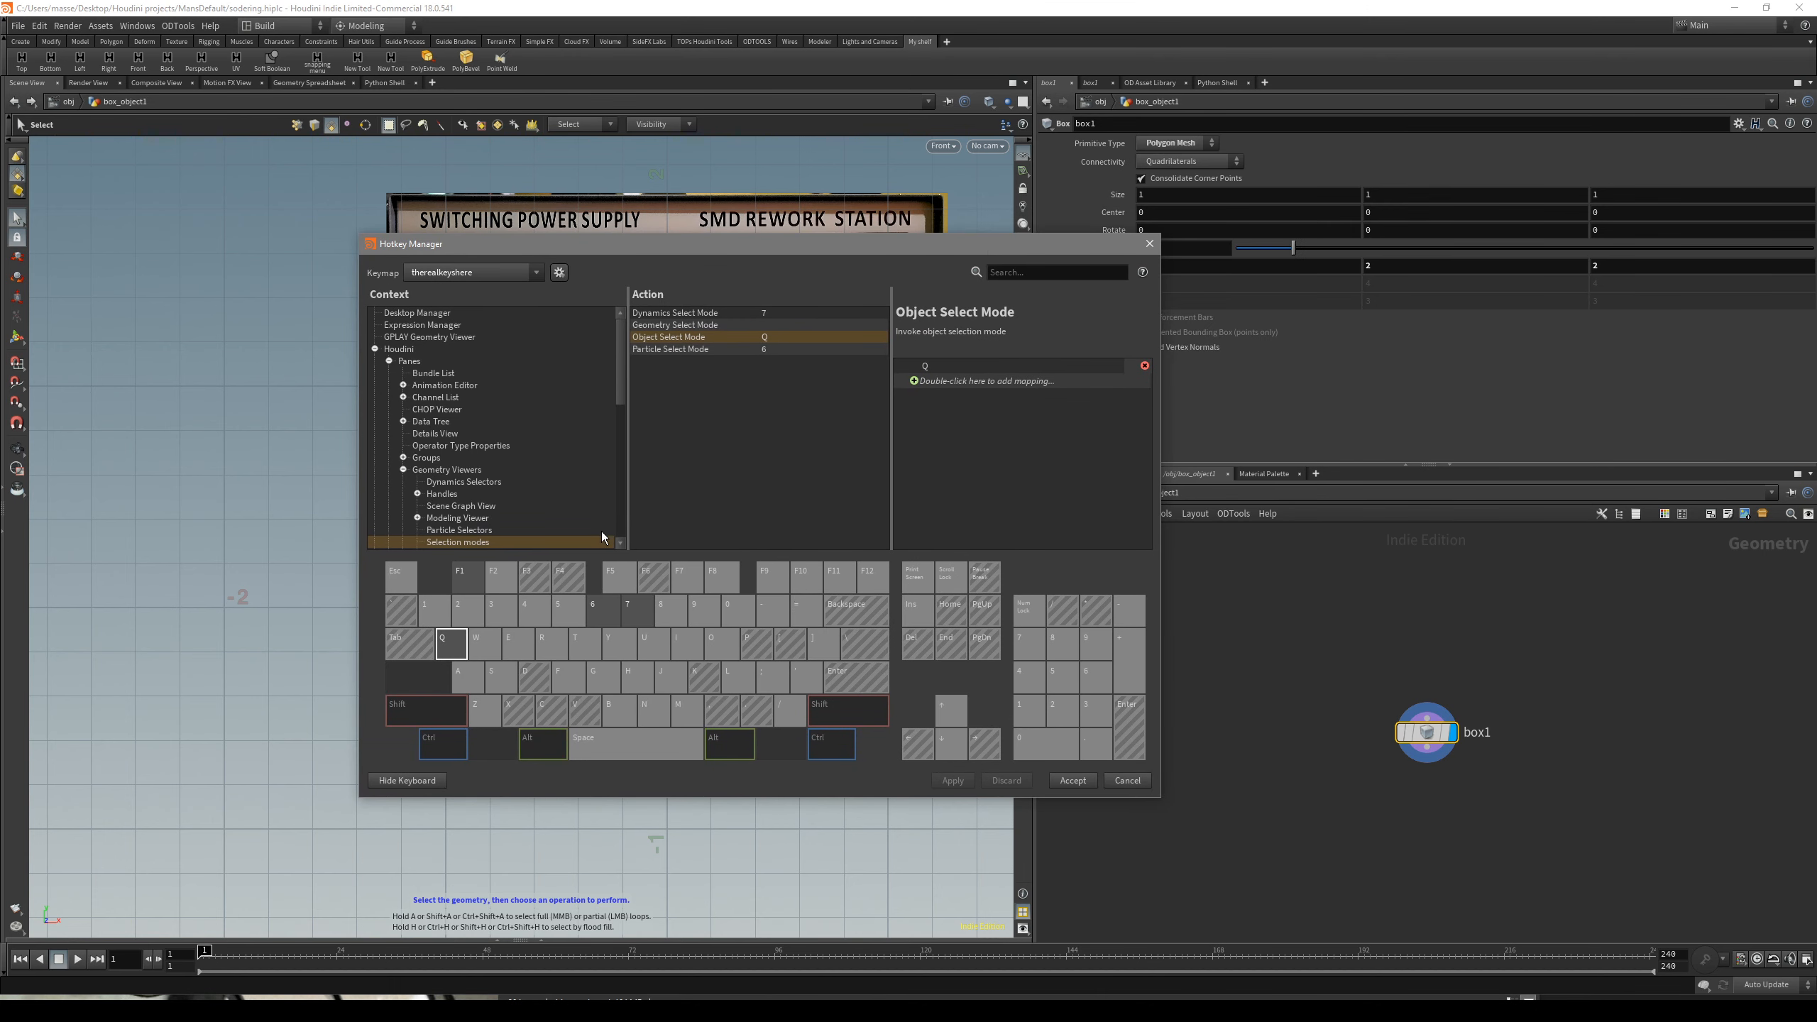
key("t")
left_click(1150, 244)
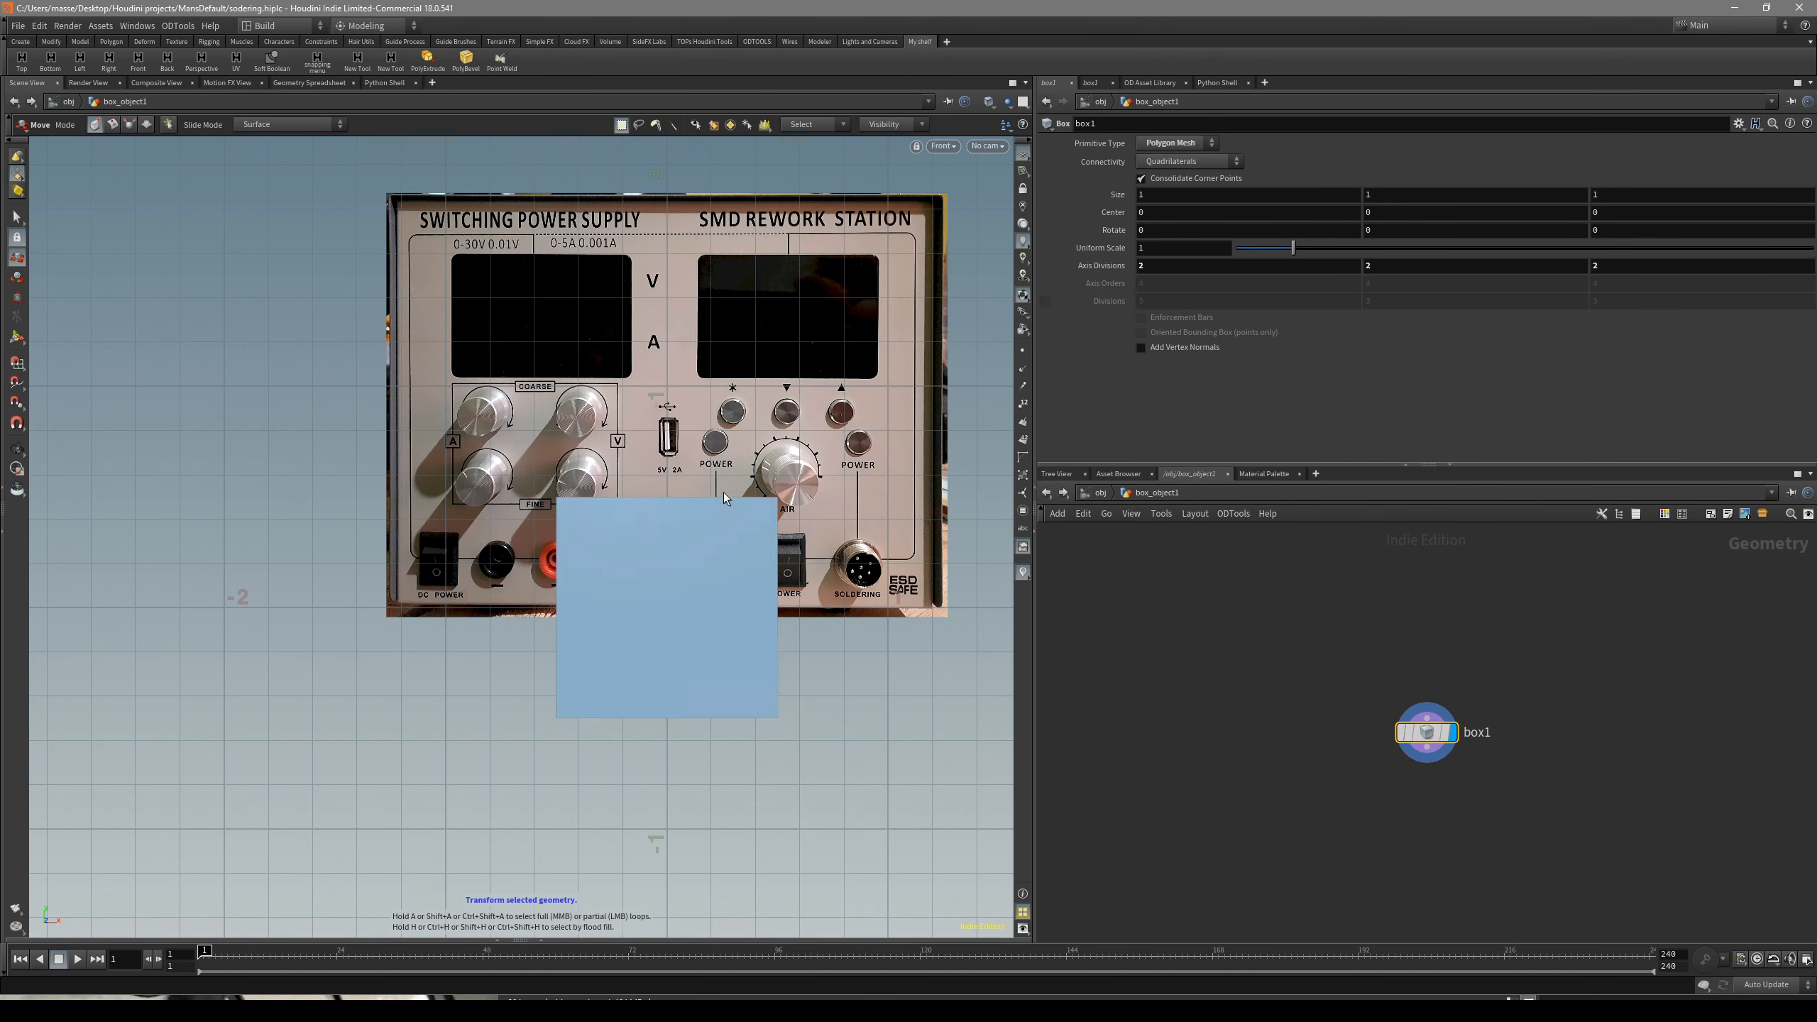
- Try the Rotate and Scale tools on the box's front face, and return to the object level
left_click(694, 521)
key("r")
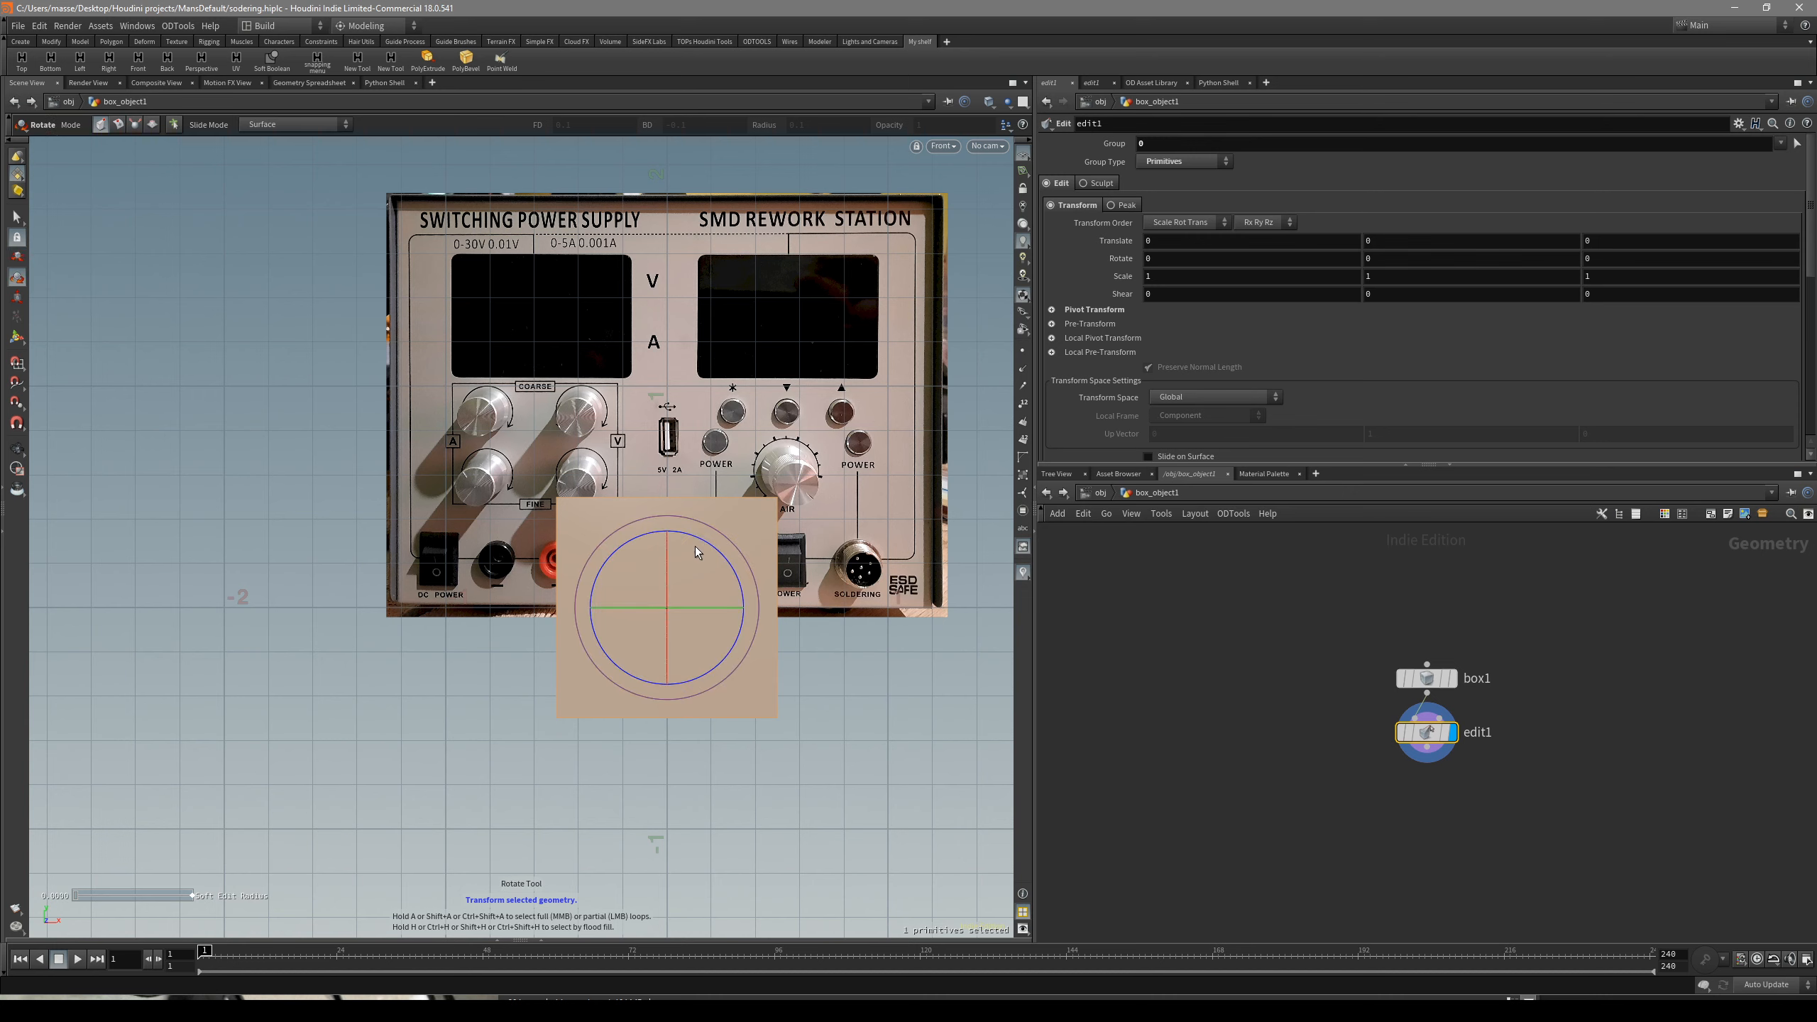
key("e")
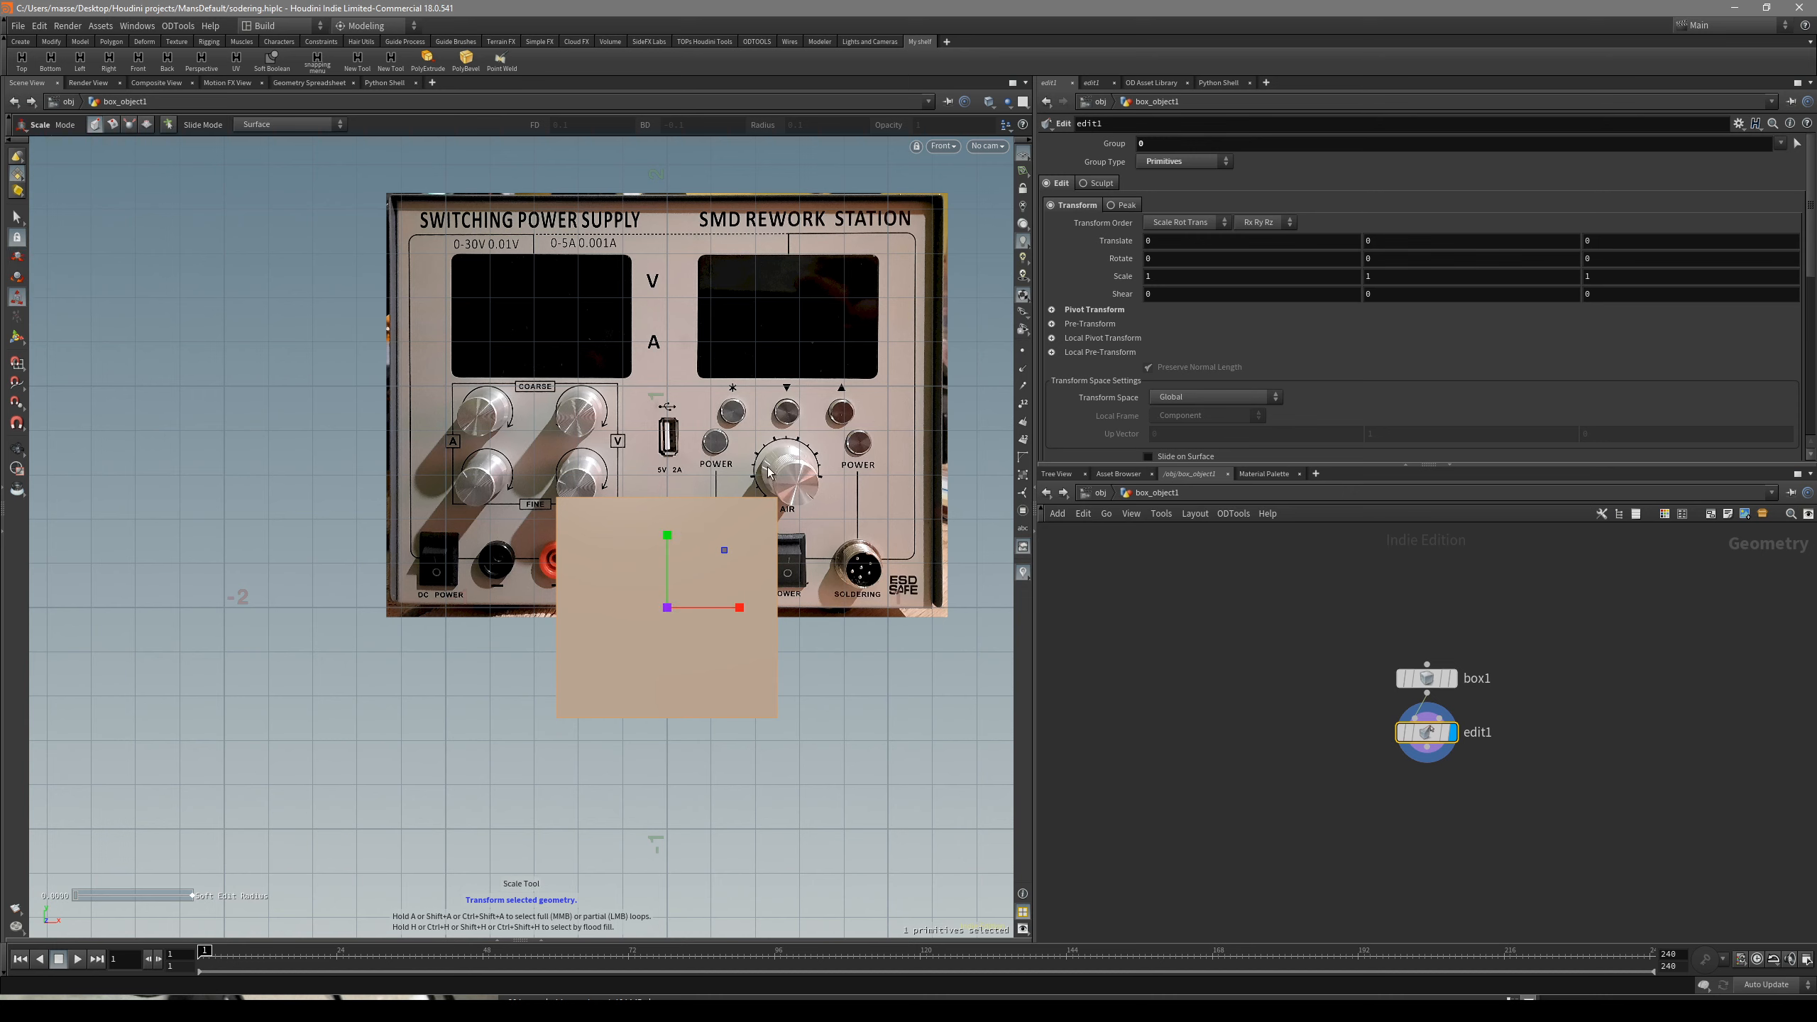
key("u")
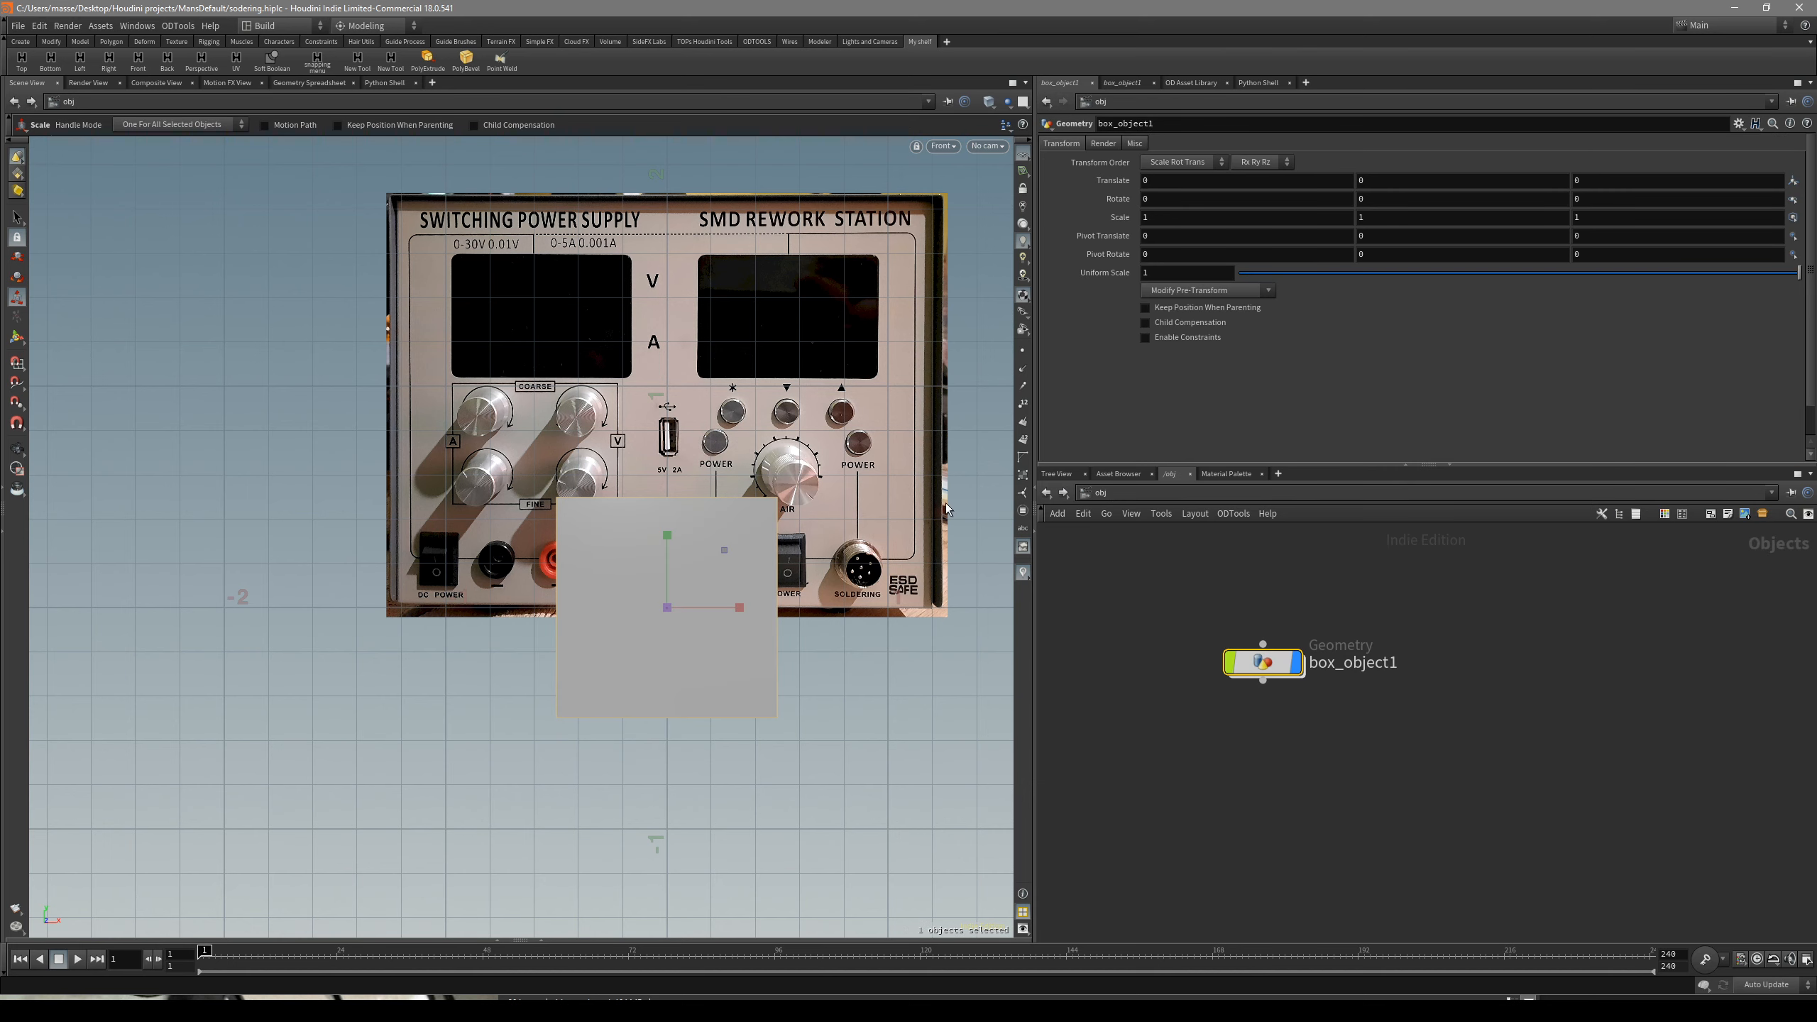
- Create a second box object, offset up and to the side of the first, and open its geometry network
key("w")
left_click_drag(719, 561, 920, 308, "alt")
key("Return")
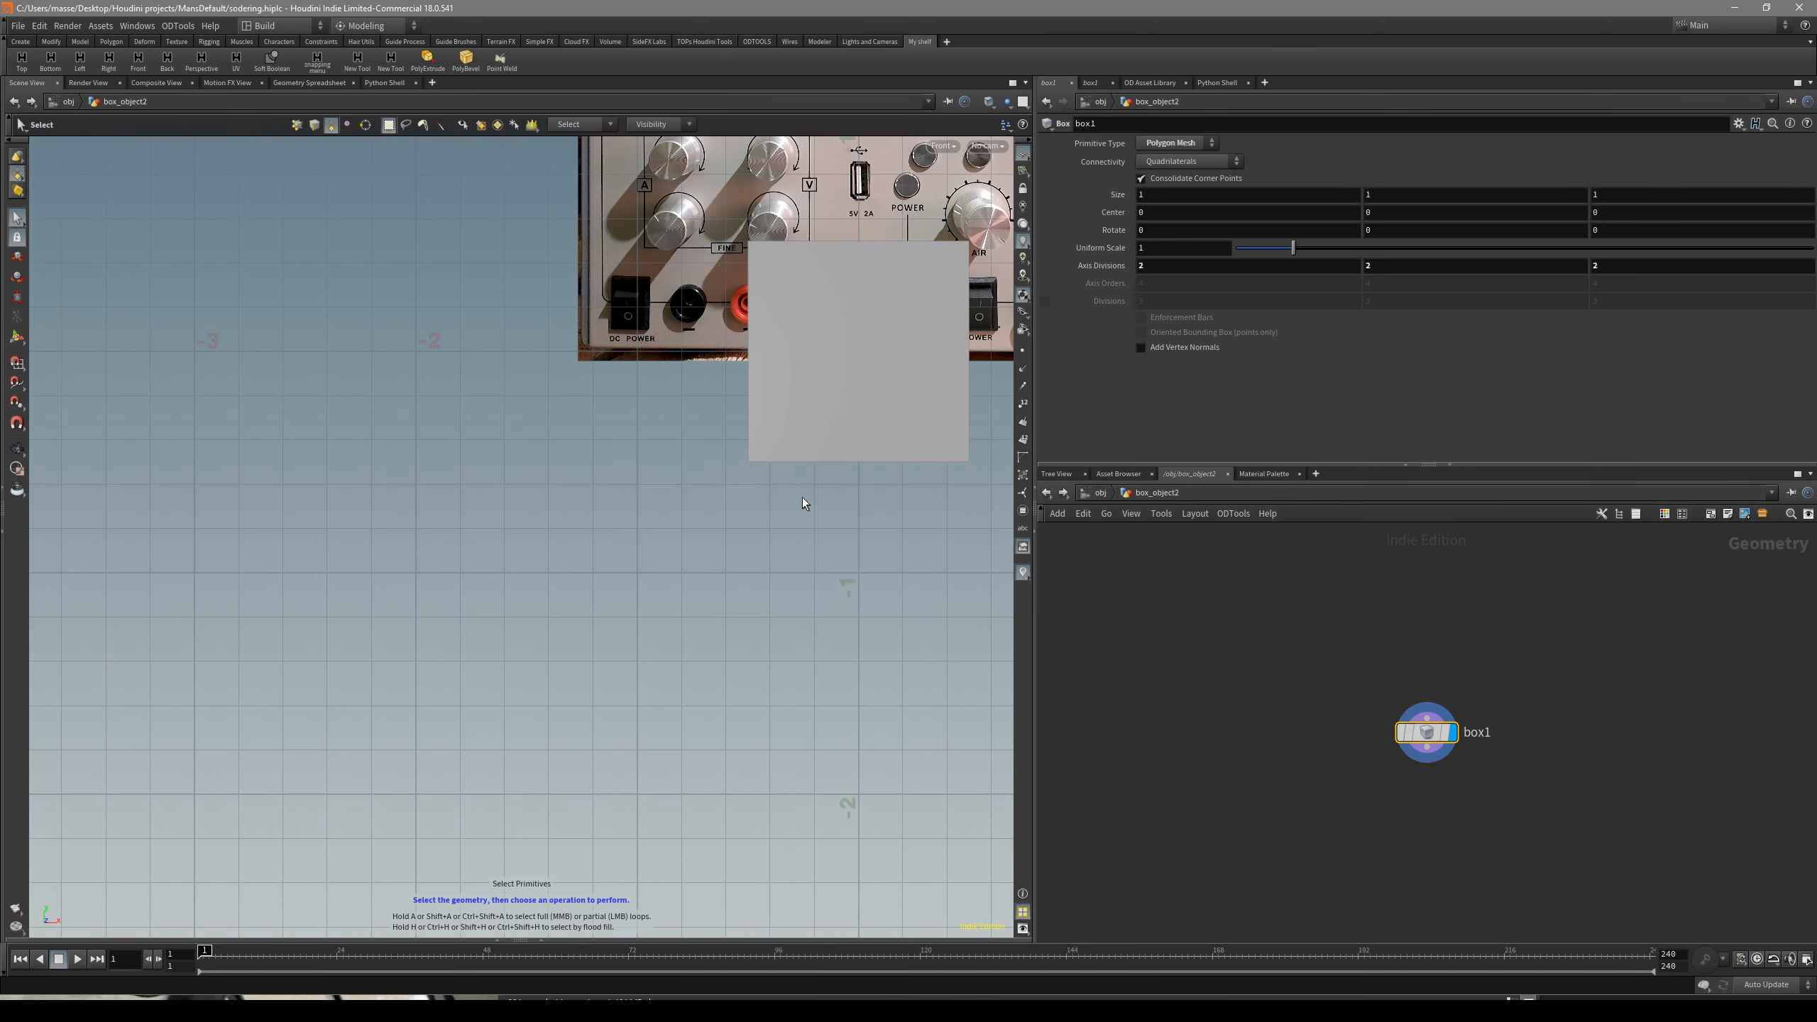
scroll(843, 544, "down", 3)
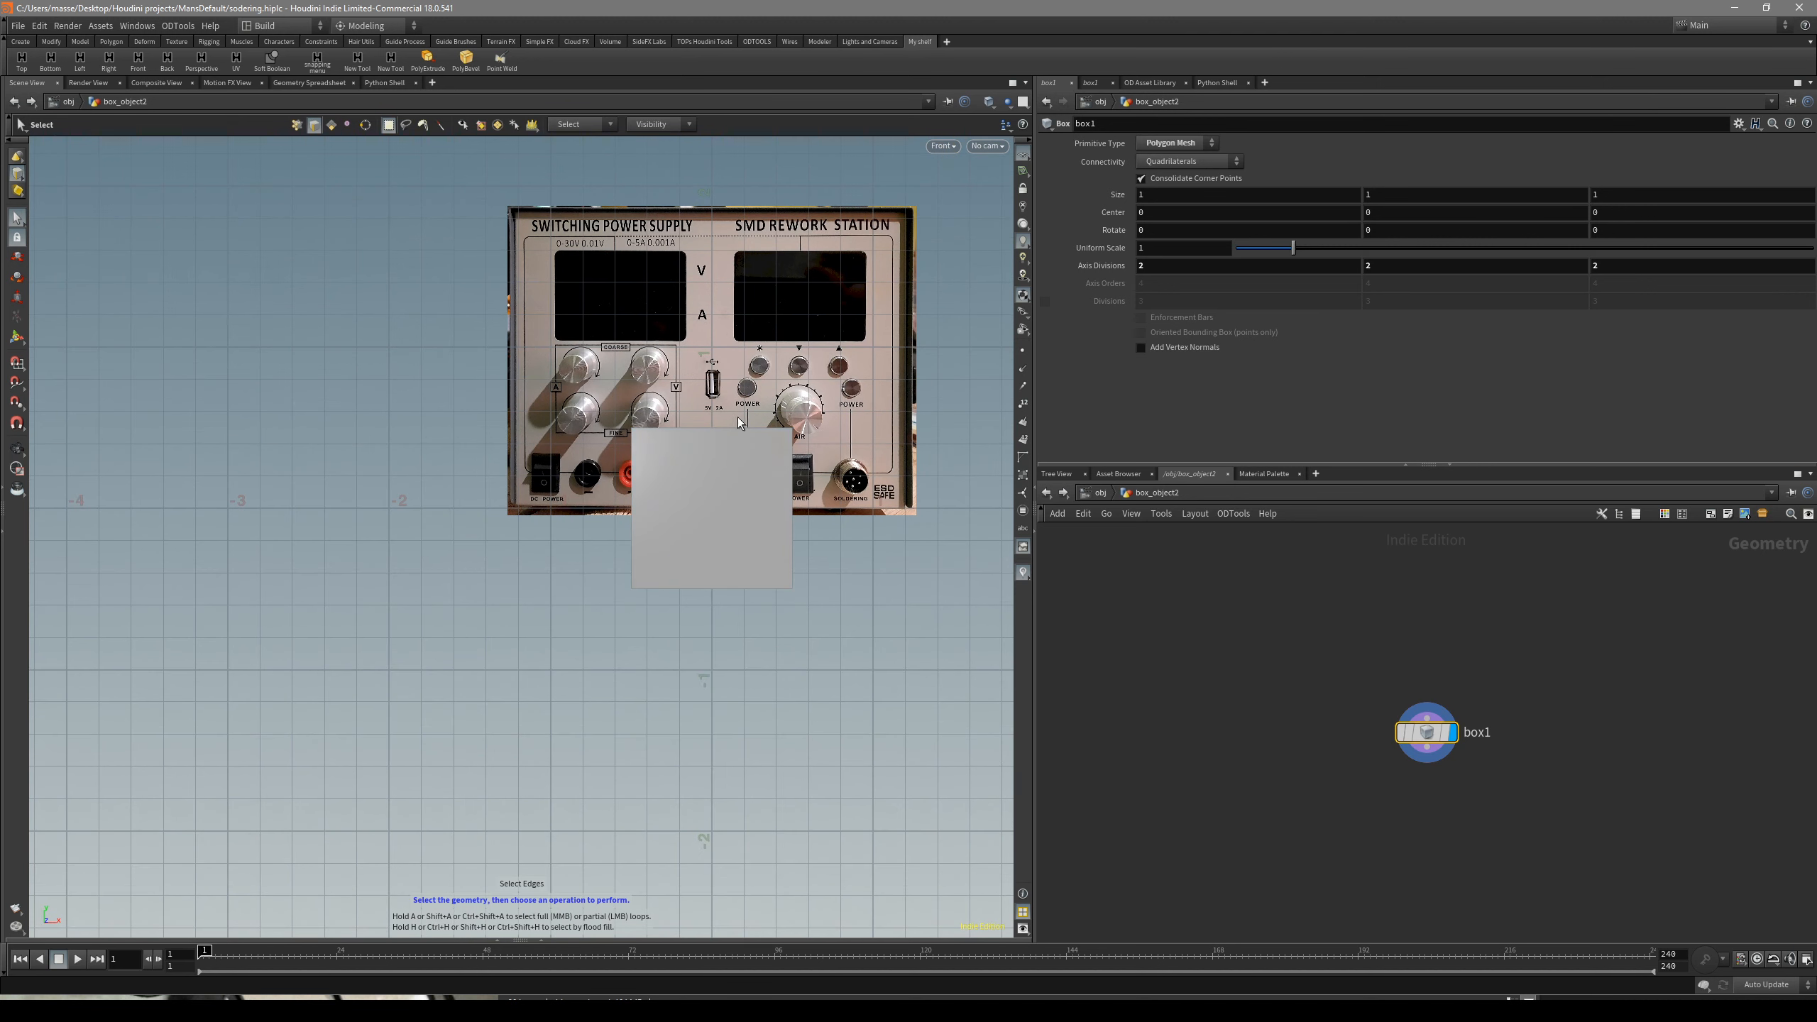
- Compare the two boxes' positions at the geometry and object levels in the front and perspective views
key("u")
double_click(724, 511)
key("u")
left_click(645, 643)
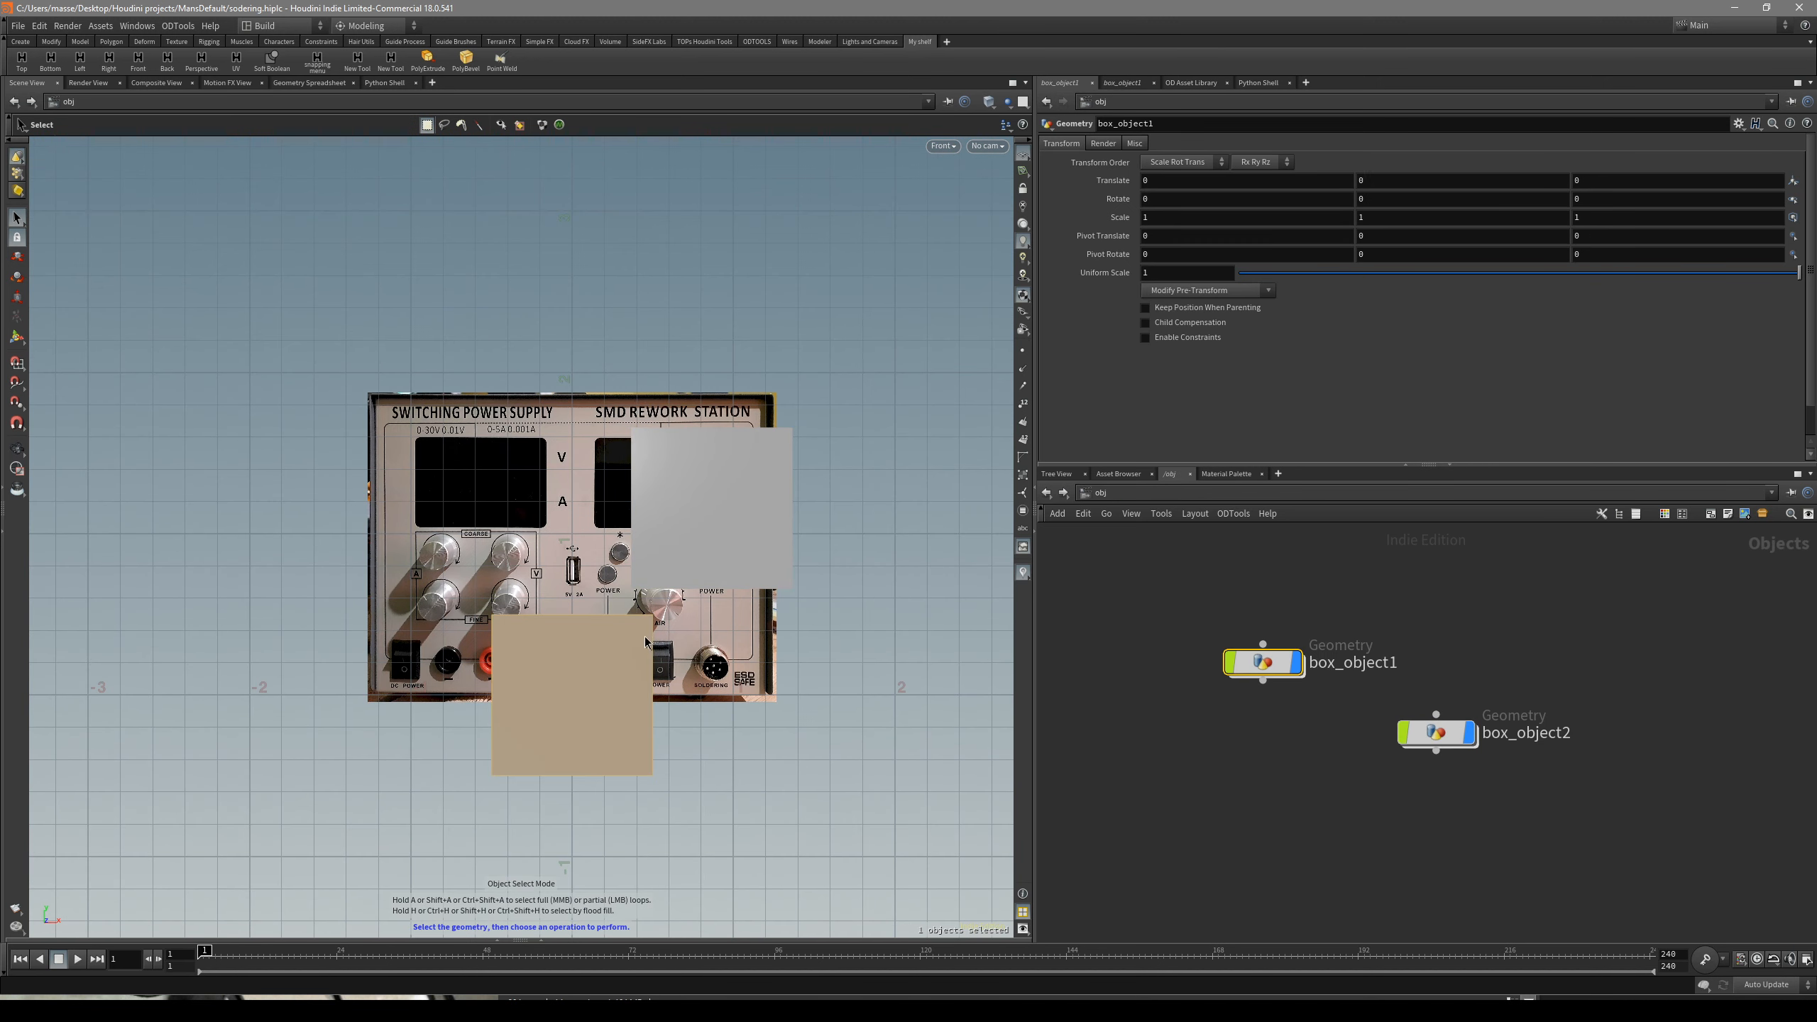
key("Escape")
left_click_drag(665, 642, 799, 539)
key("s")
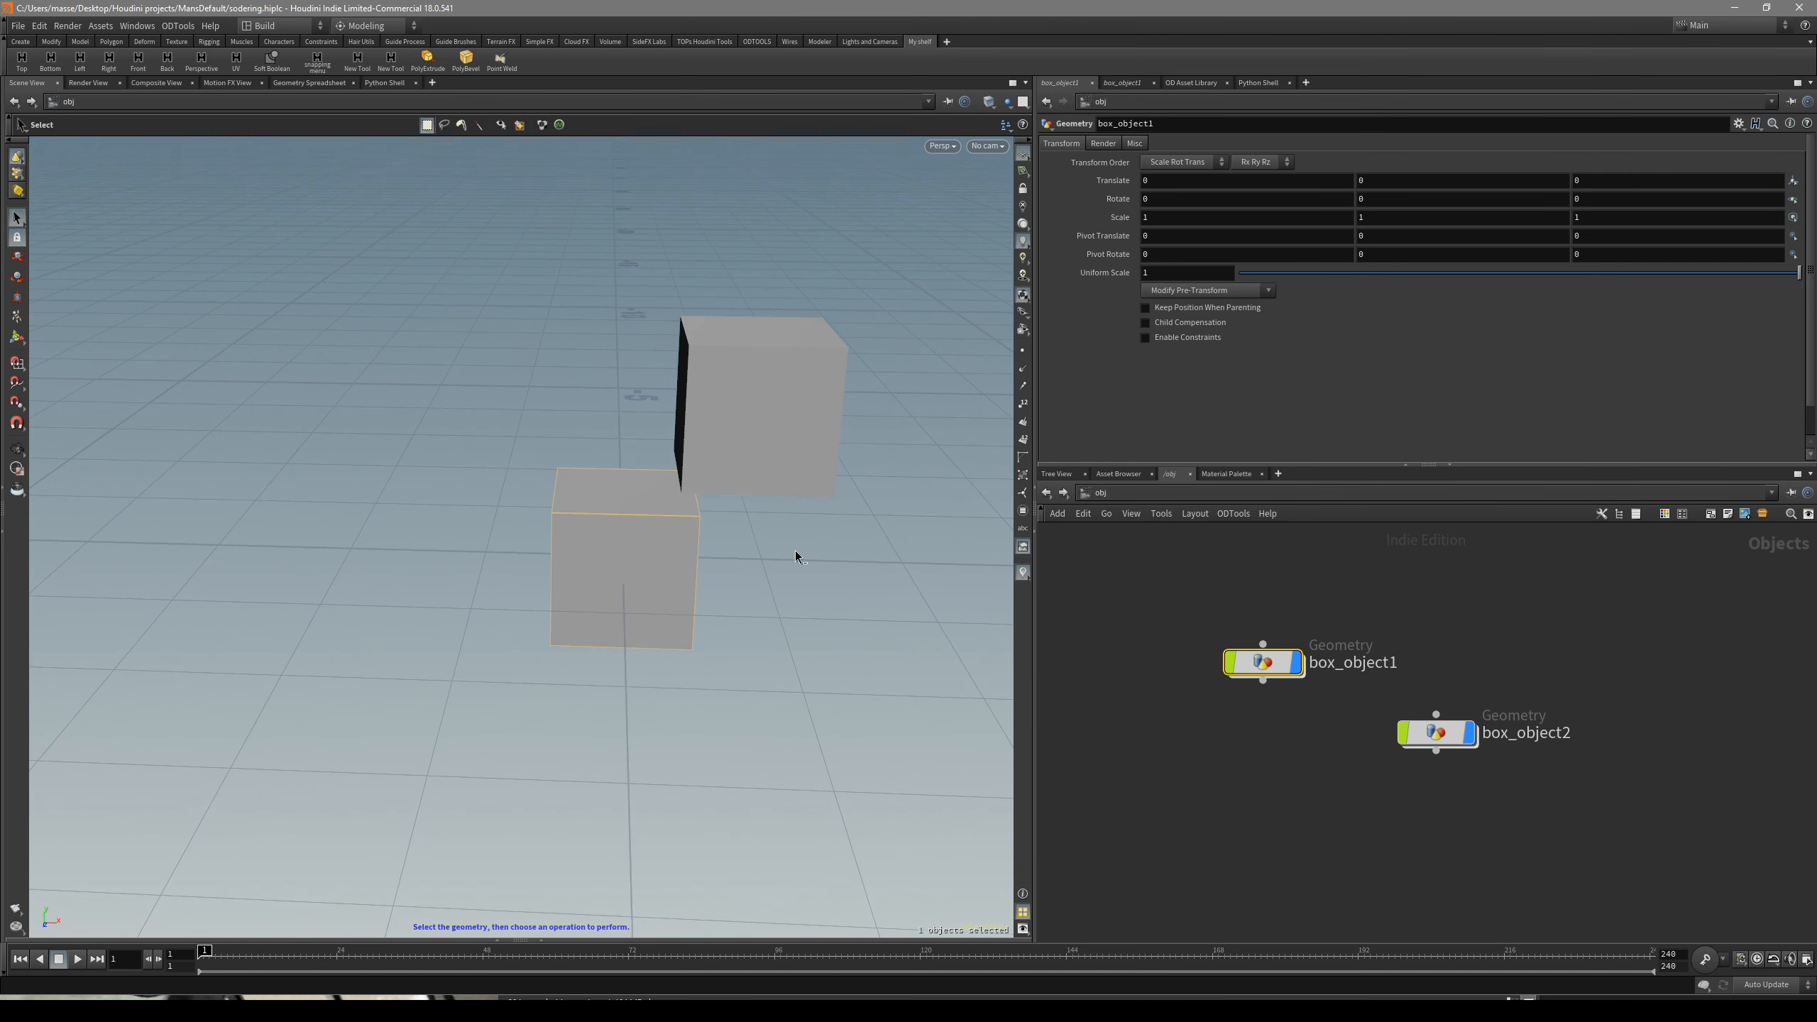
- Delete the second box object and select the original box at the origin
left_click(750, 469)
key("Delete")
left_click(677, 540)
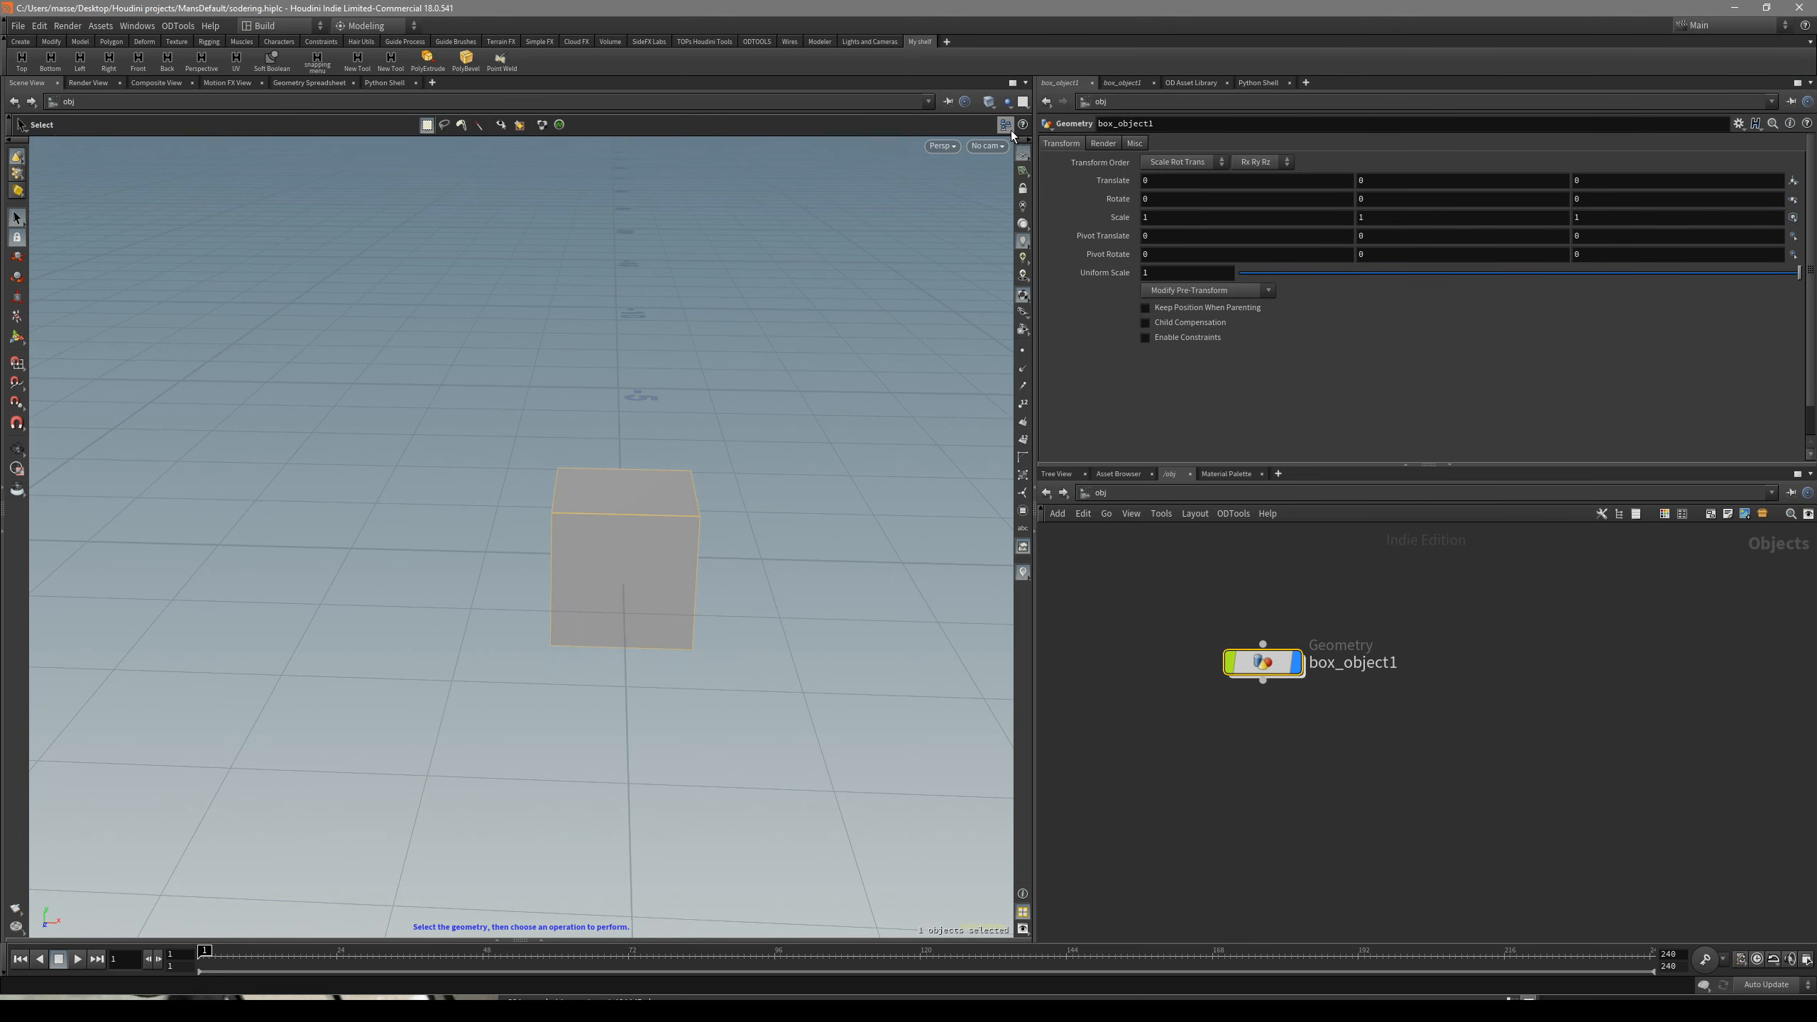
- Examine the tool options for creating at the object level or in context
mouse_move(1004, 127)
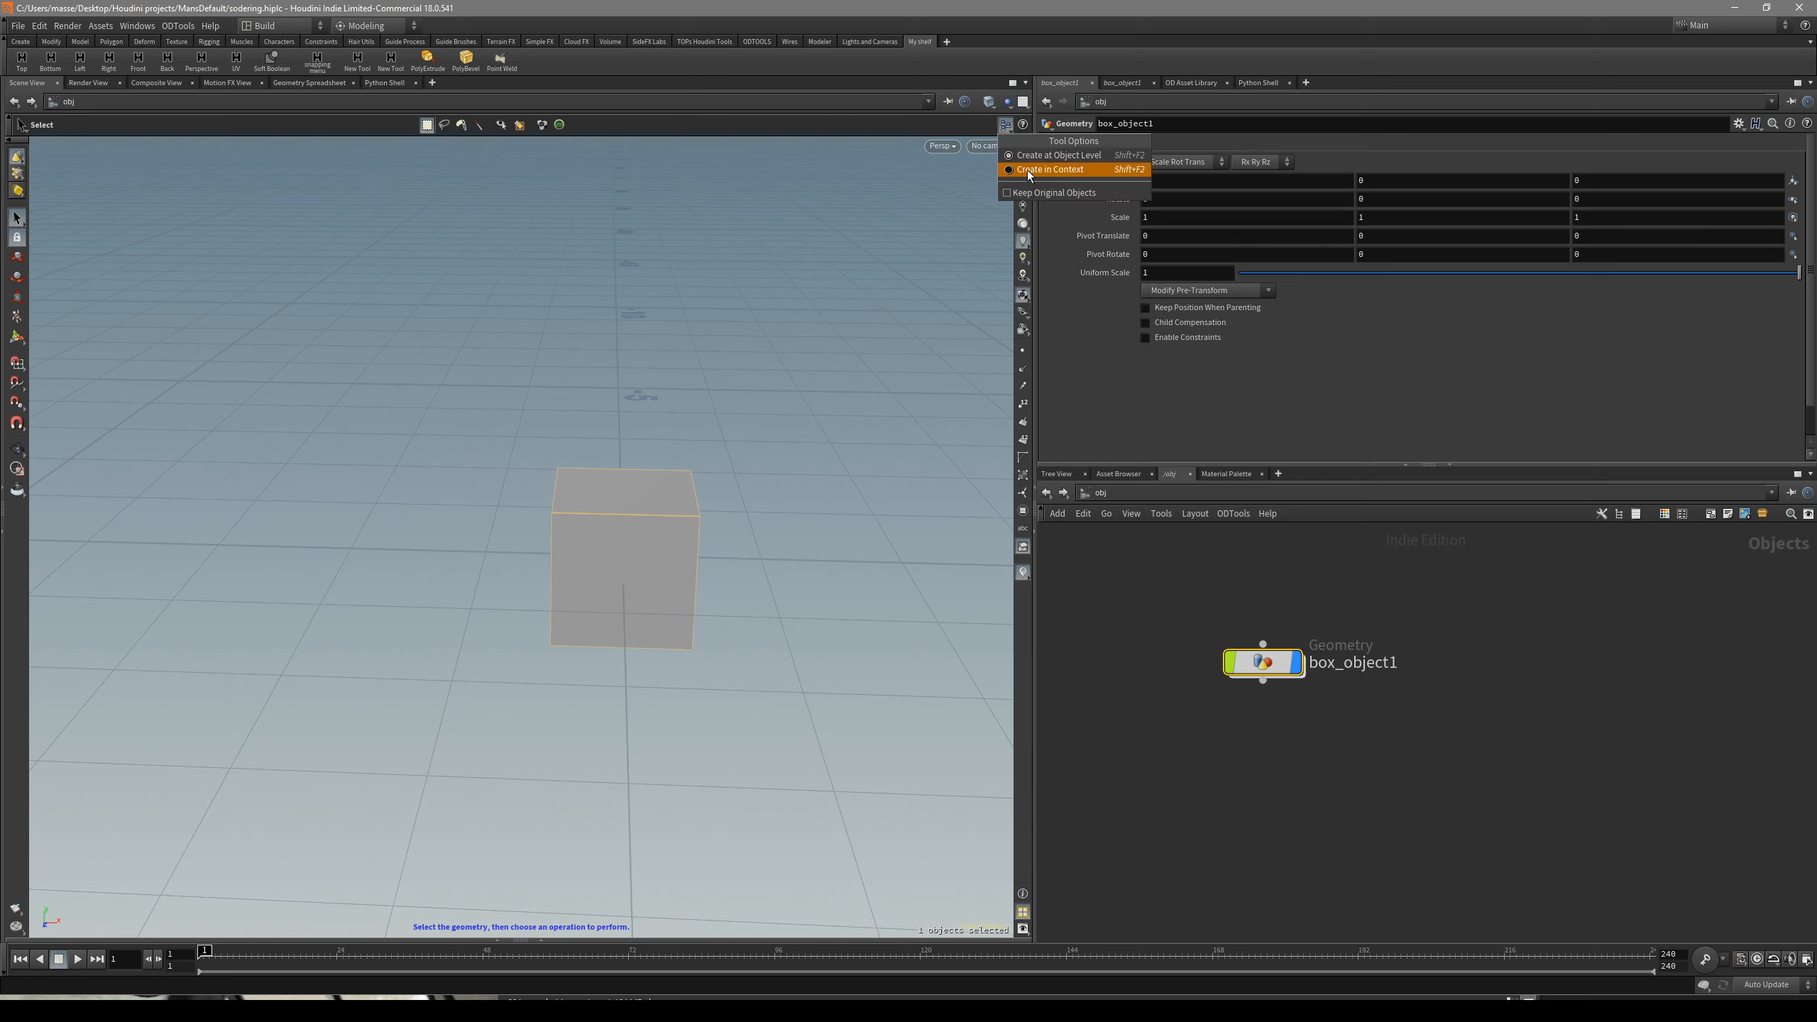
left_click(1005, 125)
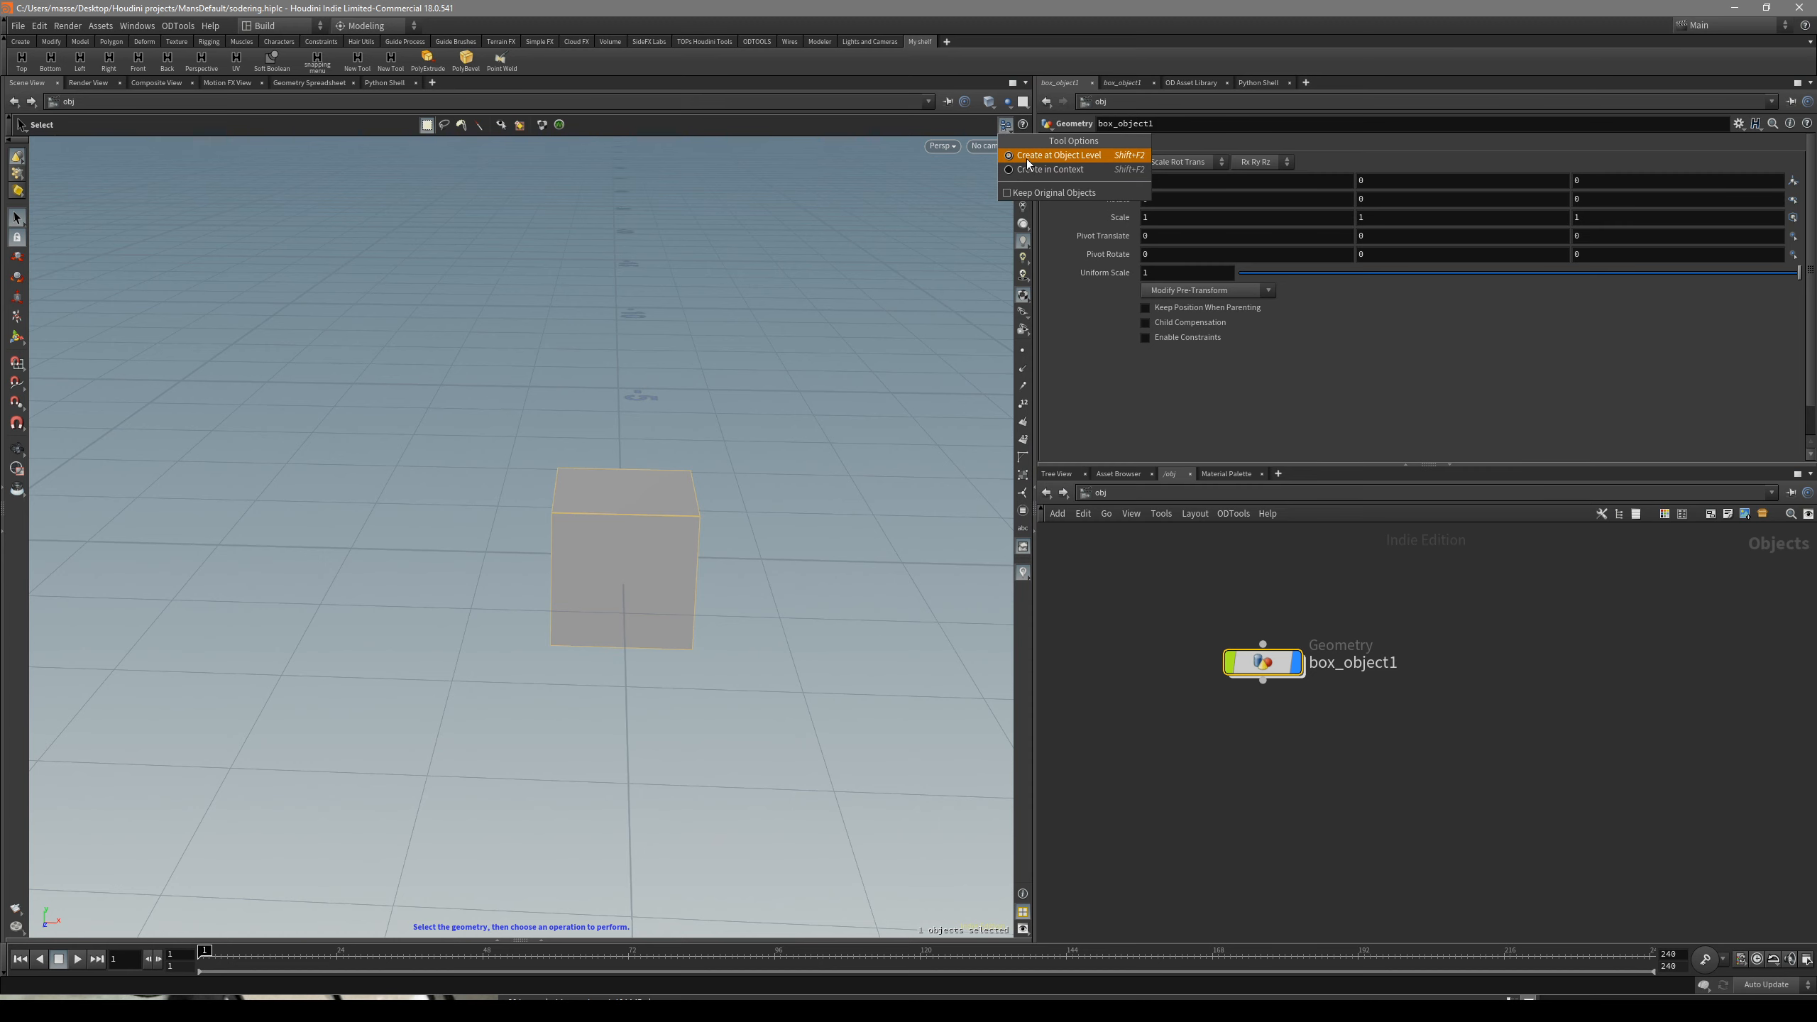
left_click(750, 340)
- Add a Sphere node next to the box node inside the box object's geometry network
key("space+4")
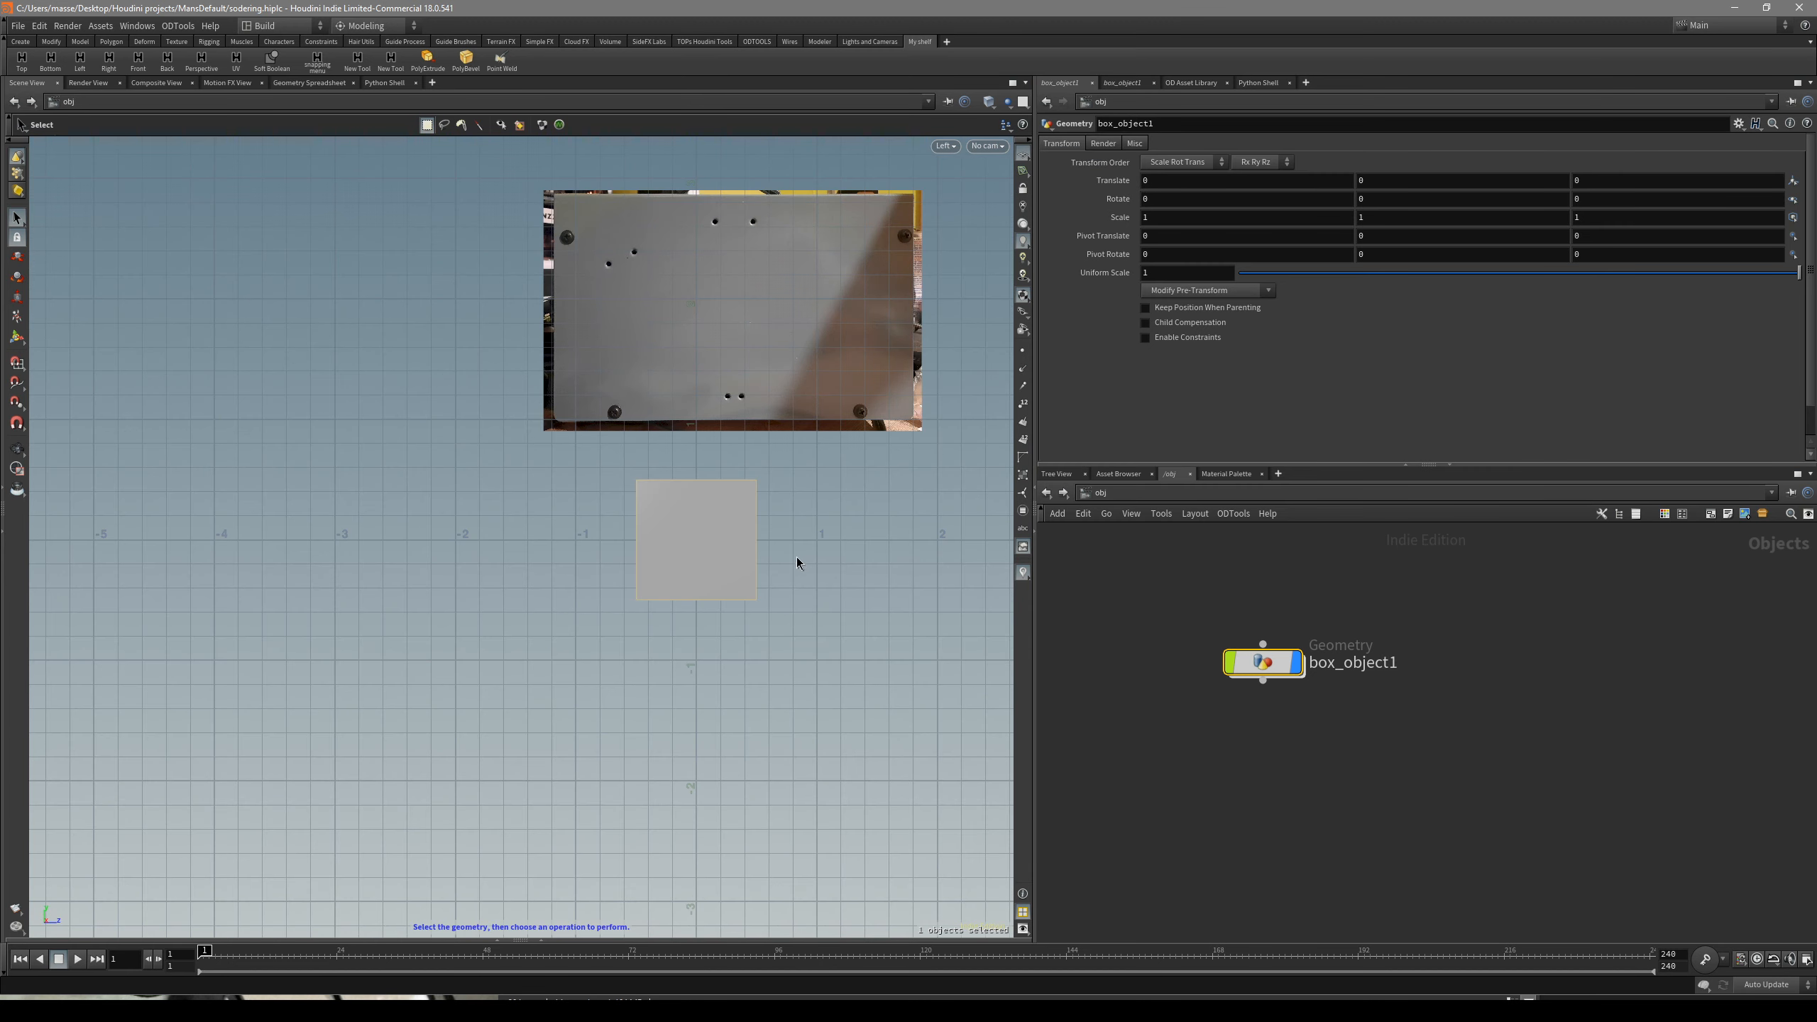
key("space+3")
double_click(1263, 662)
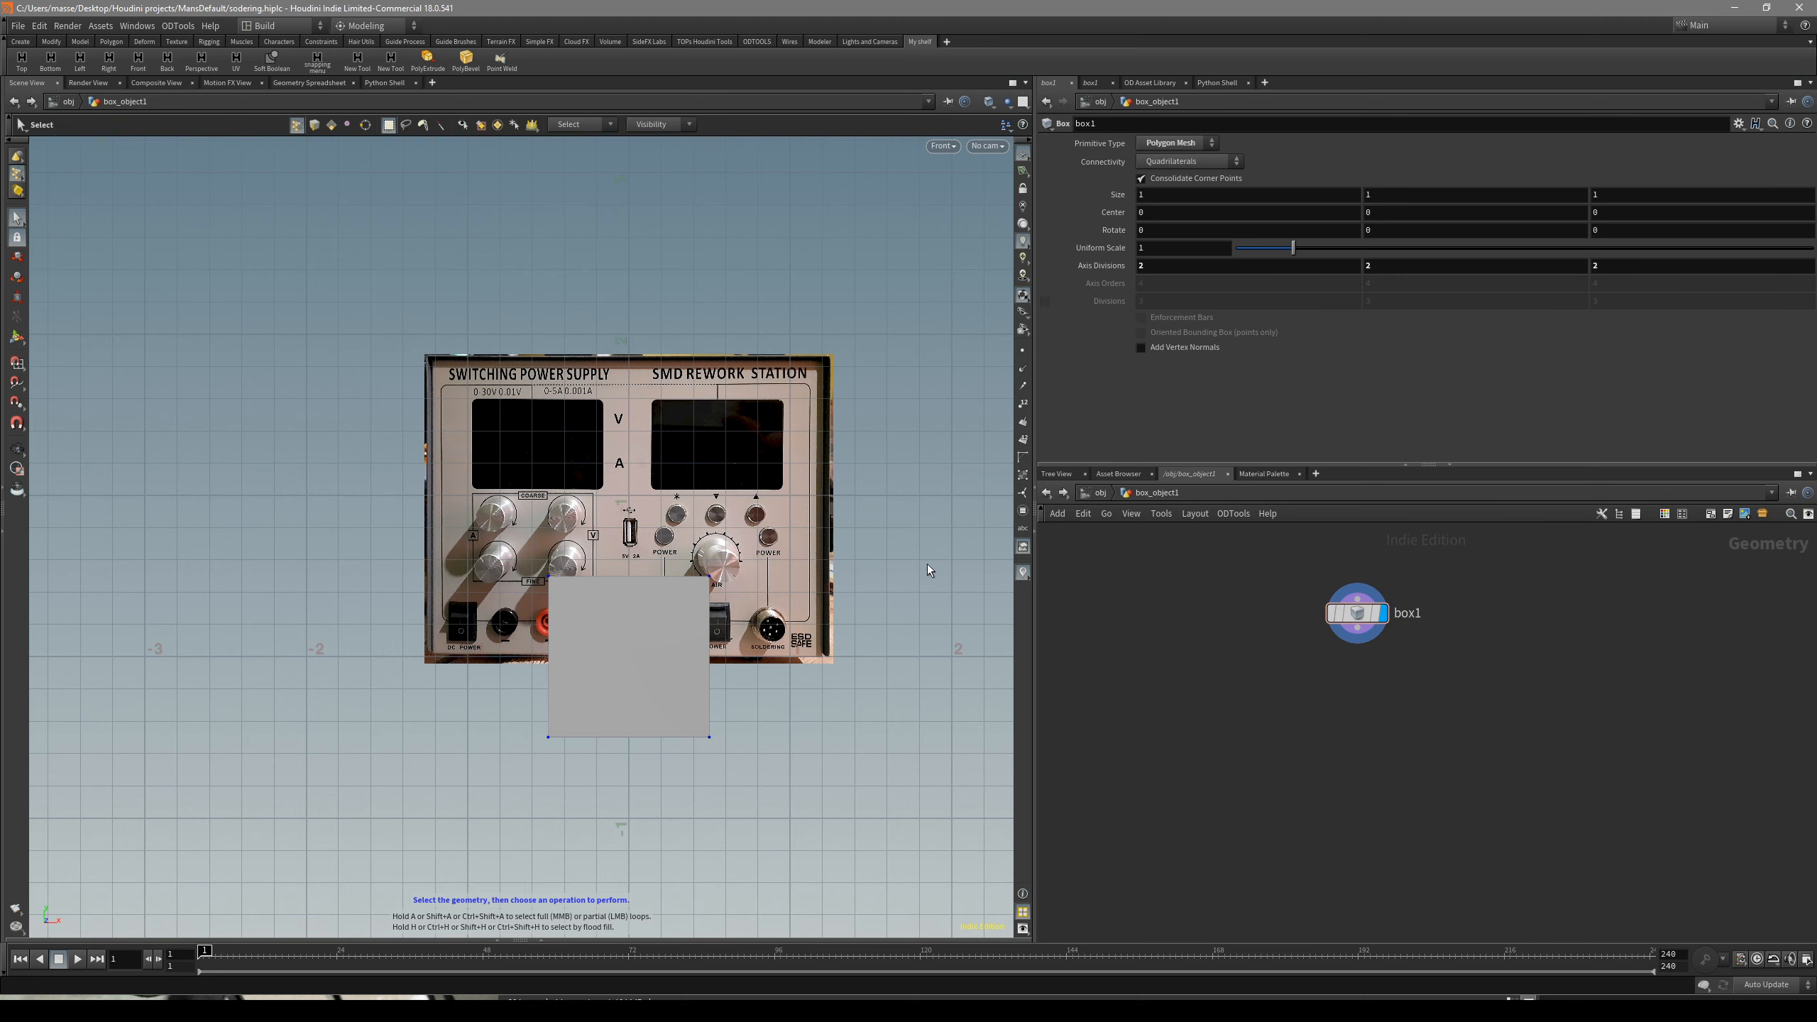
key("Tab")
type("sphe")
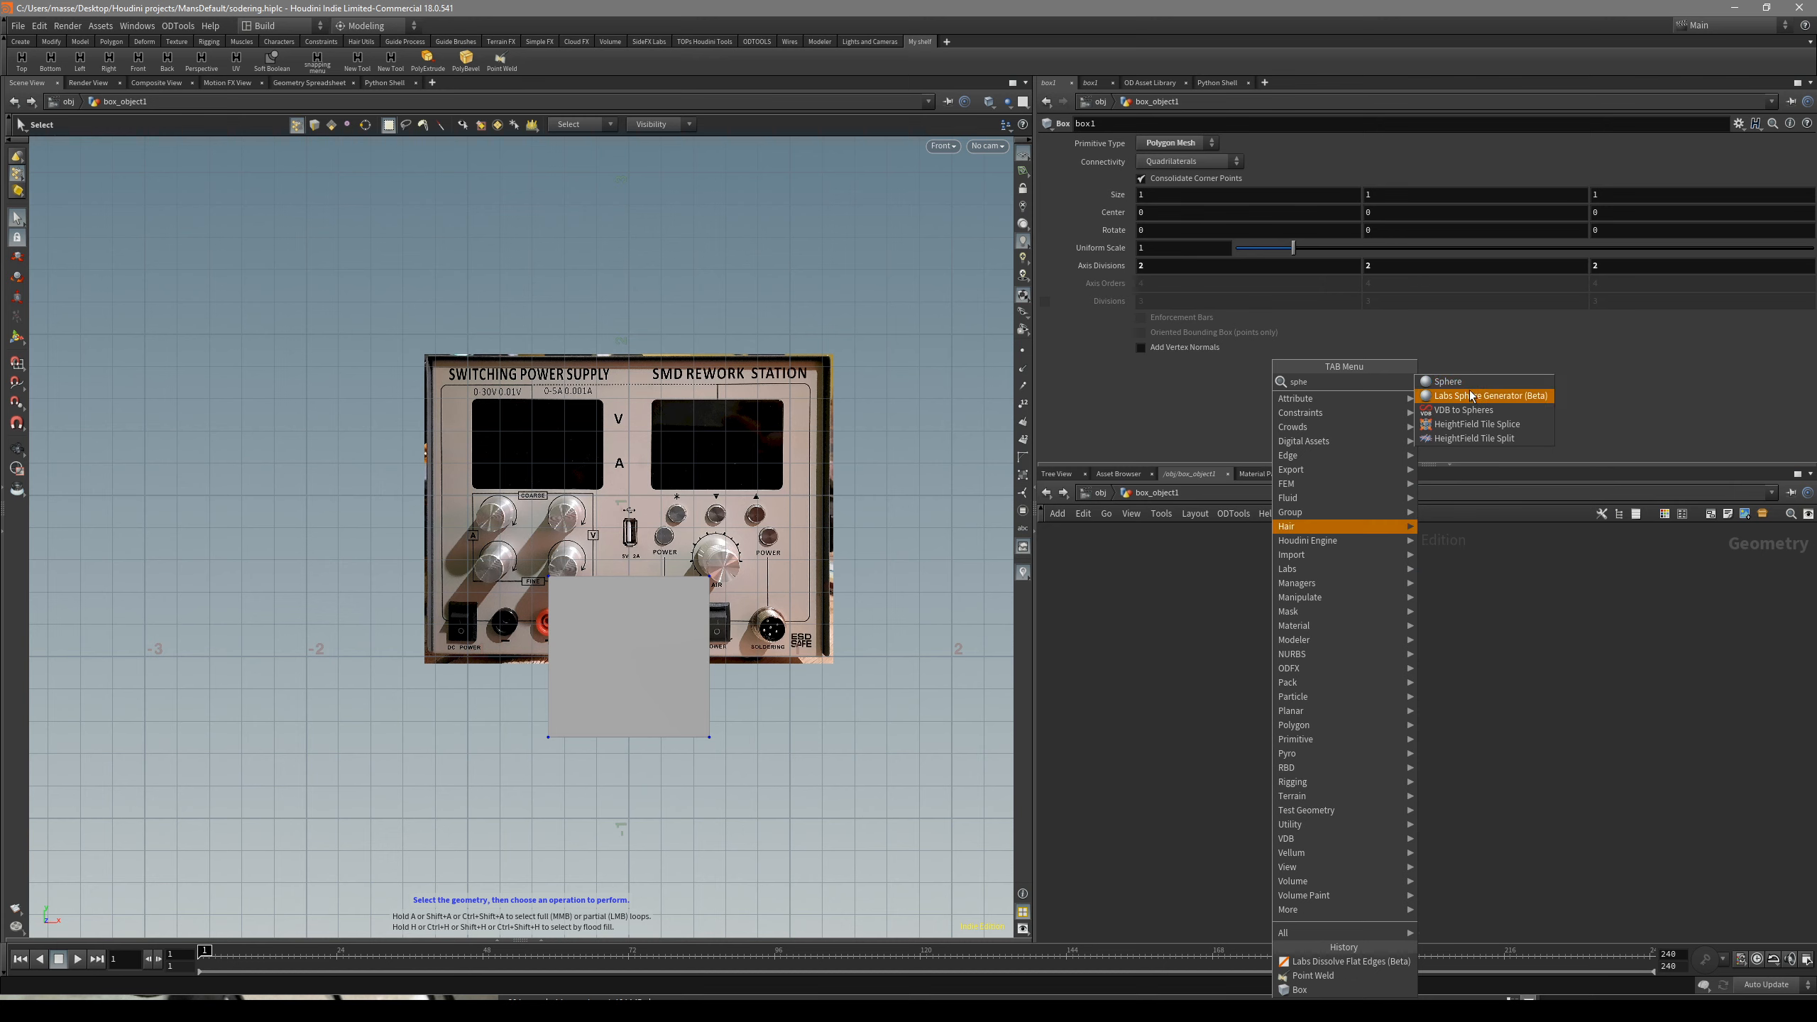
left_click(1447, 381)
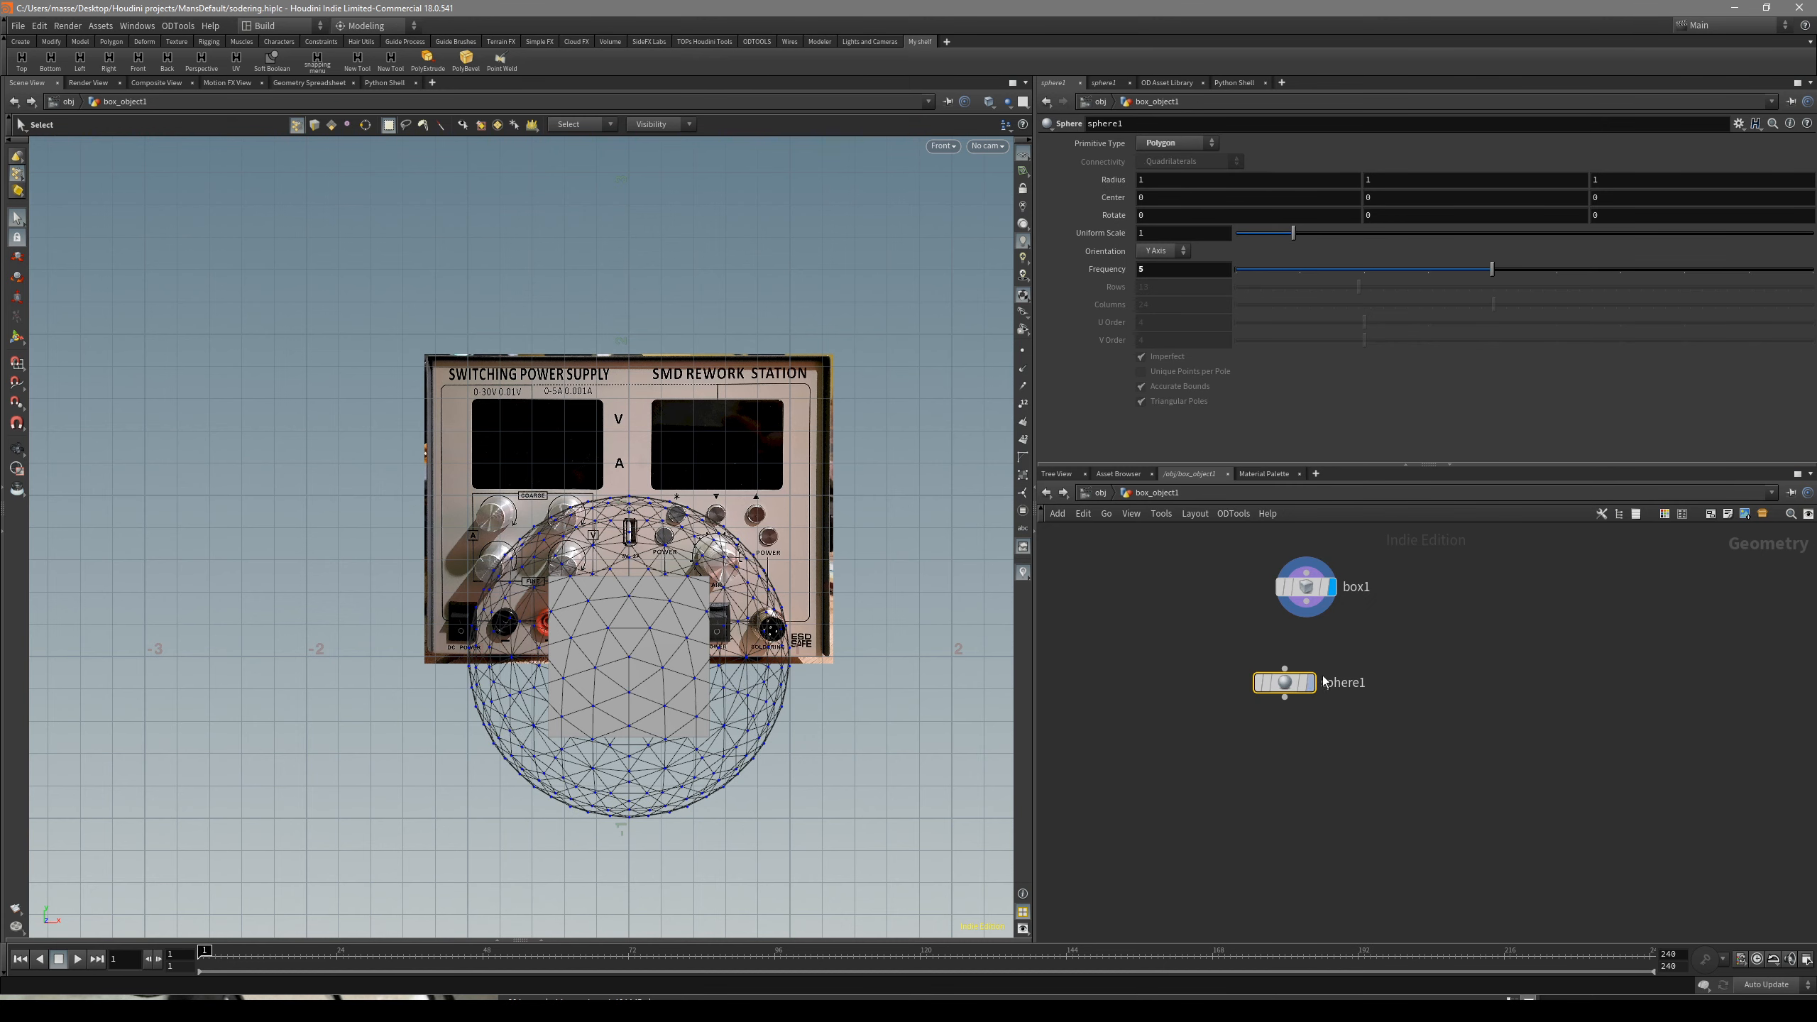
scroll(1371, 662, "up", 3)
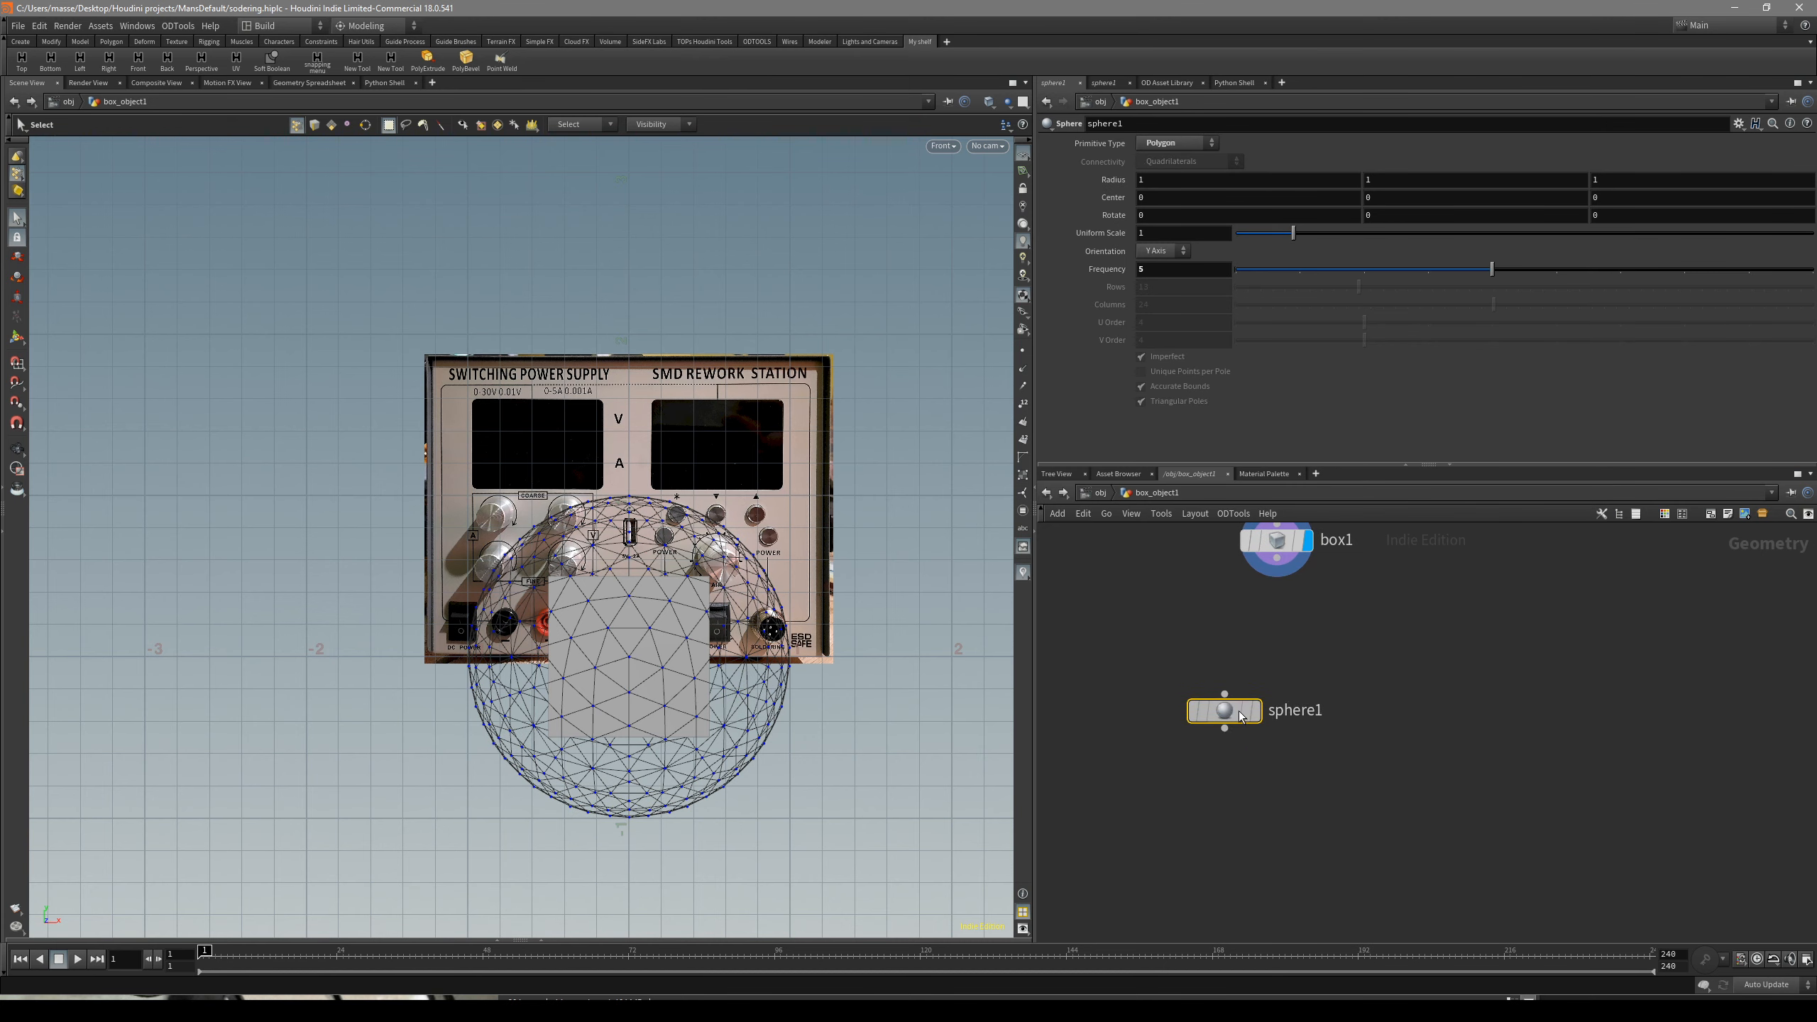
- Arrange the sphere node beside the box node, display it, and delete it from the geometry network
left_click_drag(1241, 716, 1442, 644)
left_click(1457, 640)
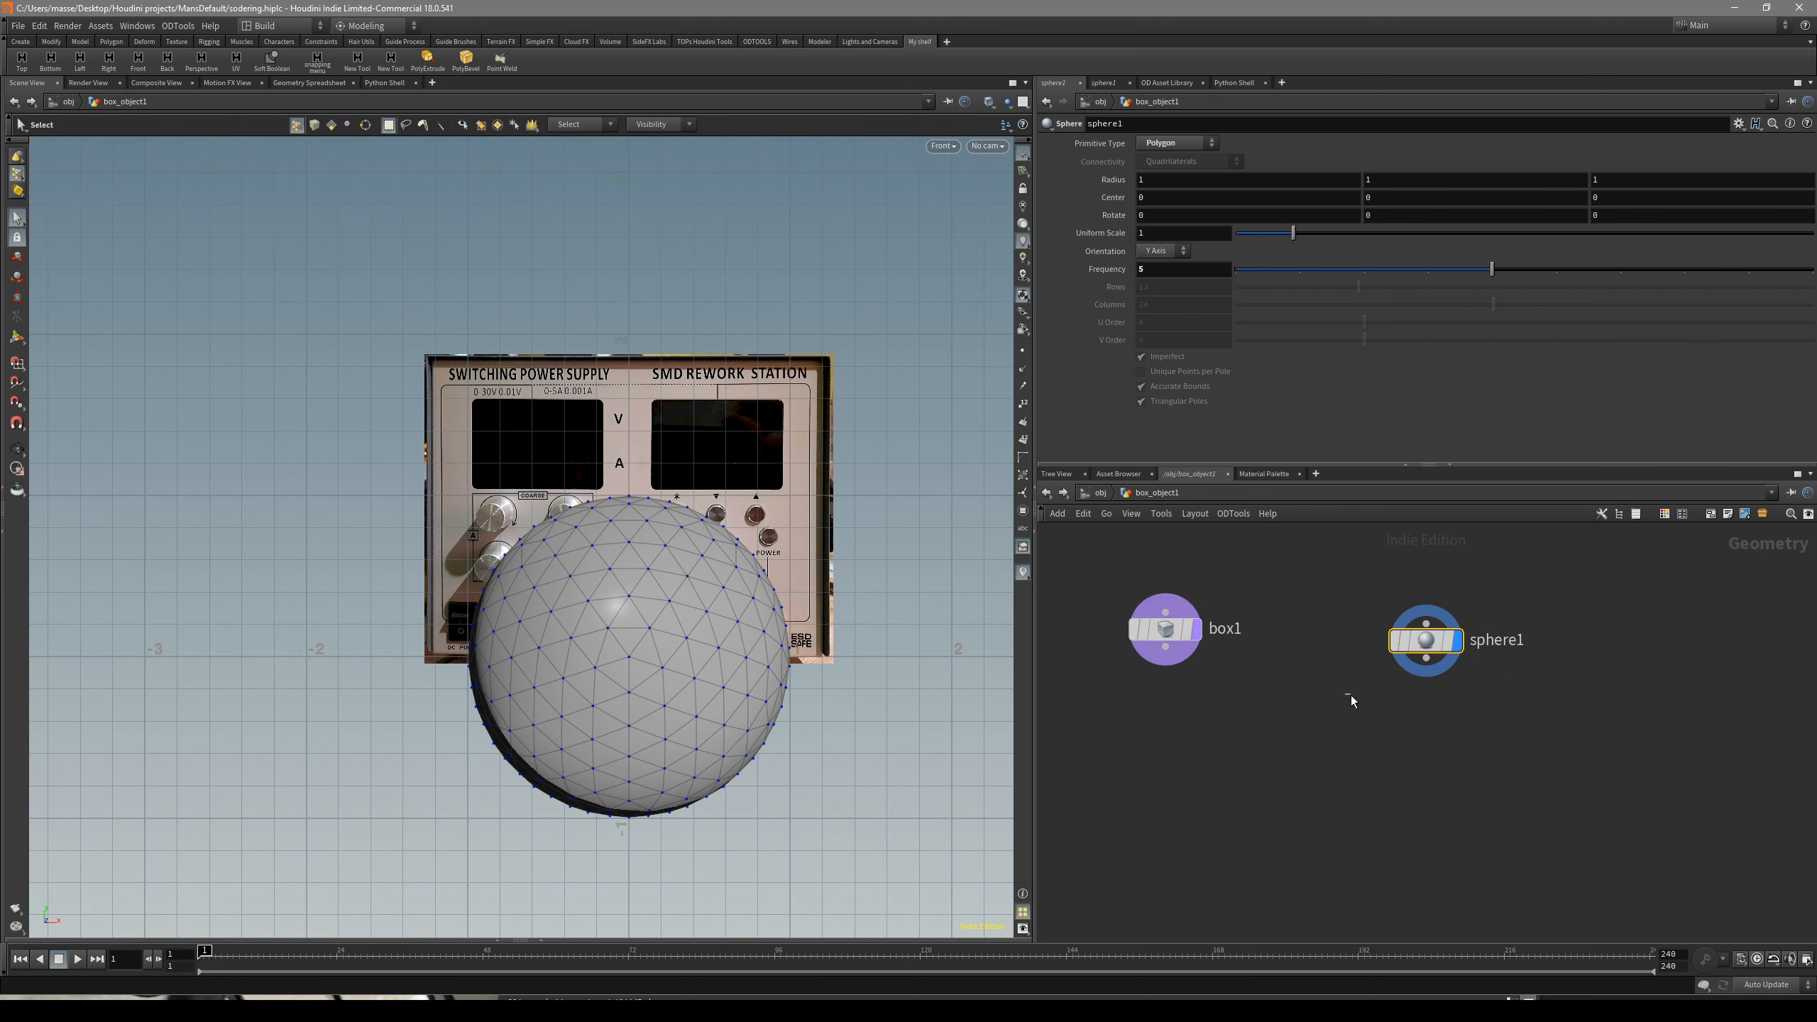
key("Delete")
- Create a sphere object over the rework station's display in the front view
key("c")
key("c")
left_click(703, 592)
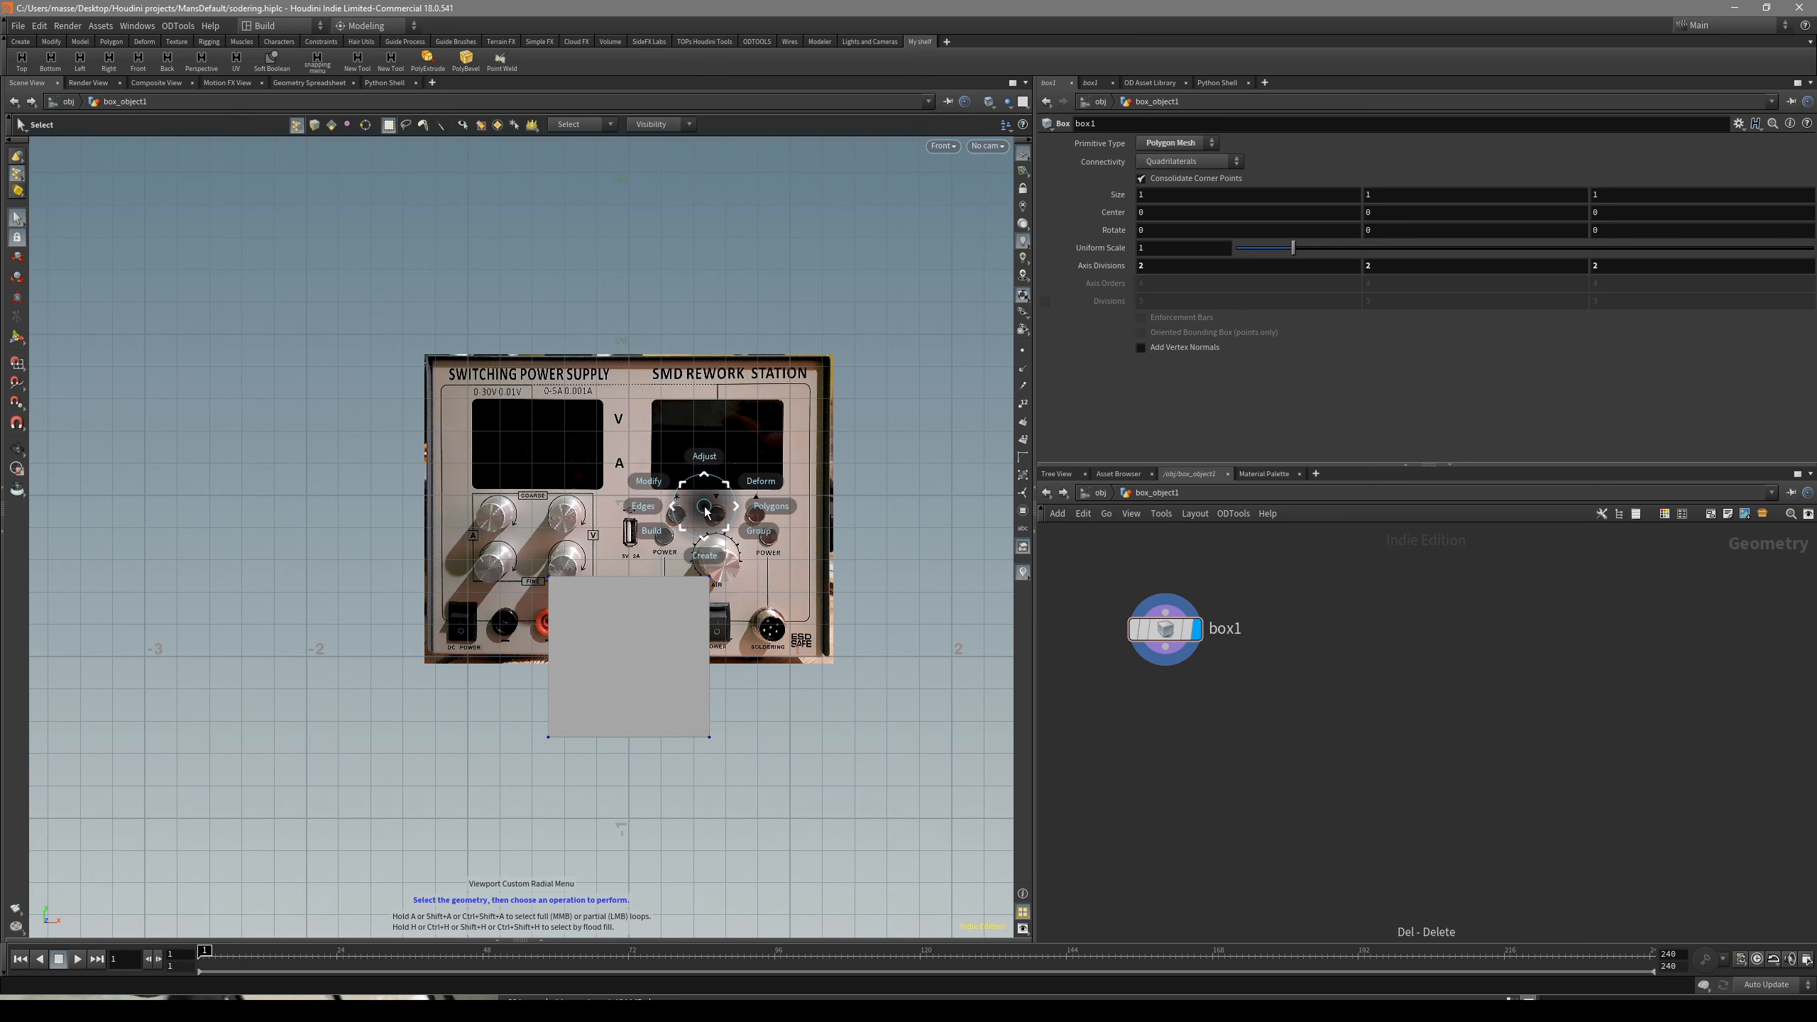
left_click(765, 591)
left_click(720, 491)
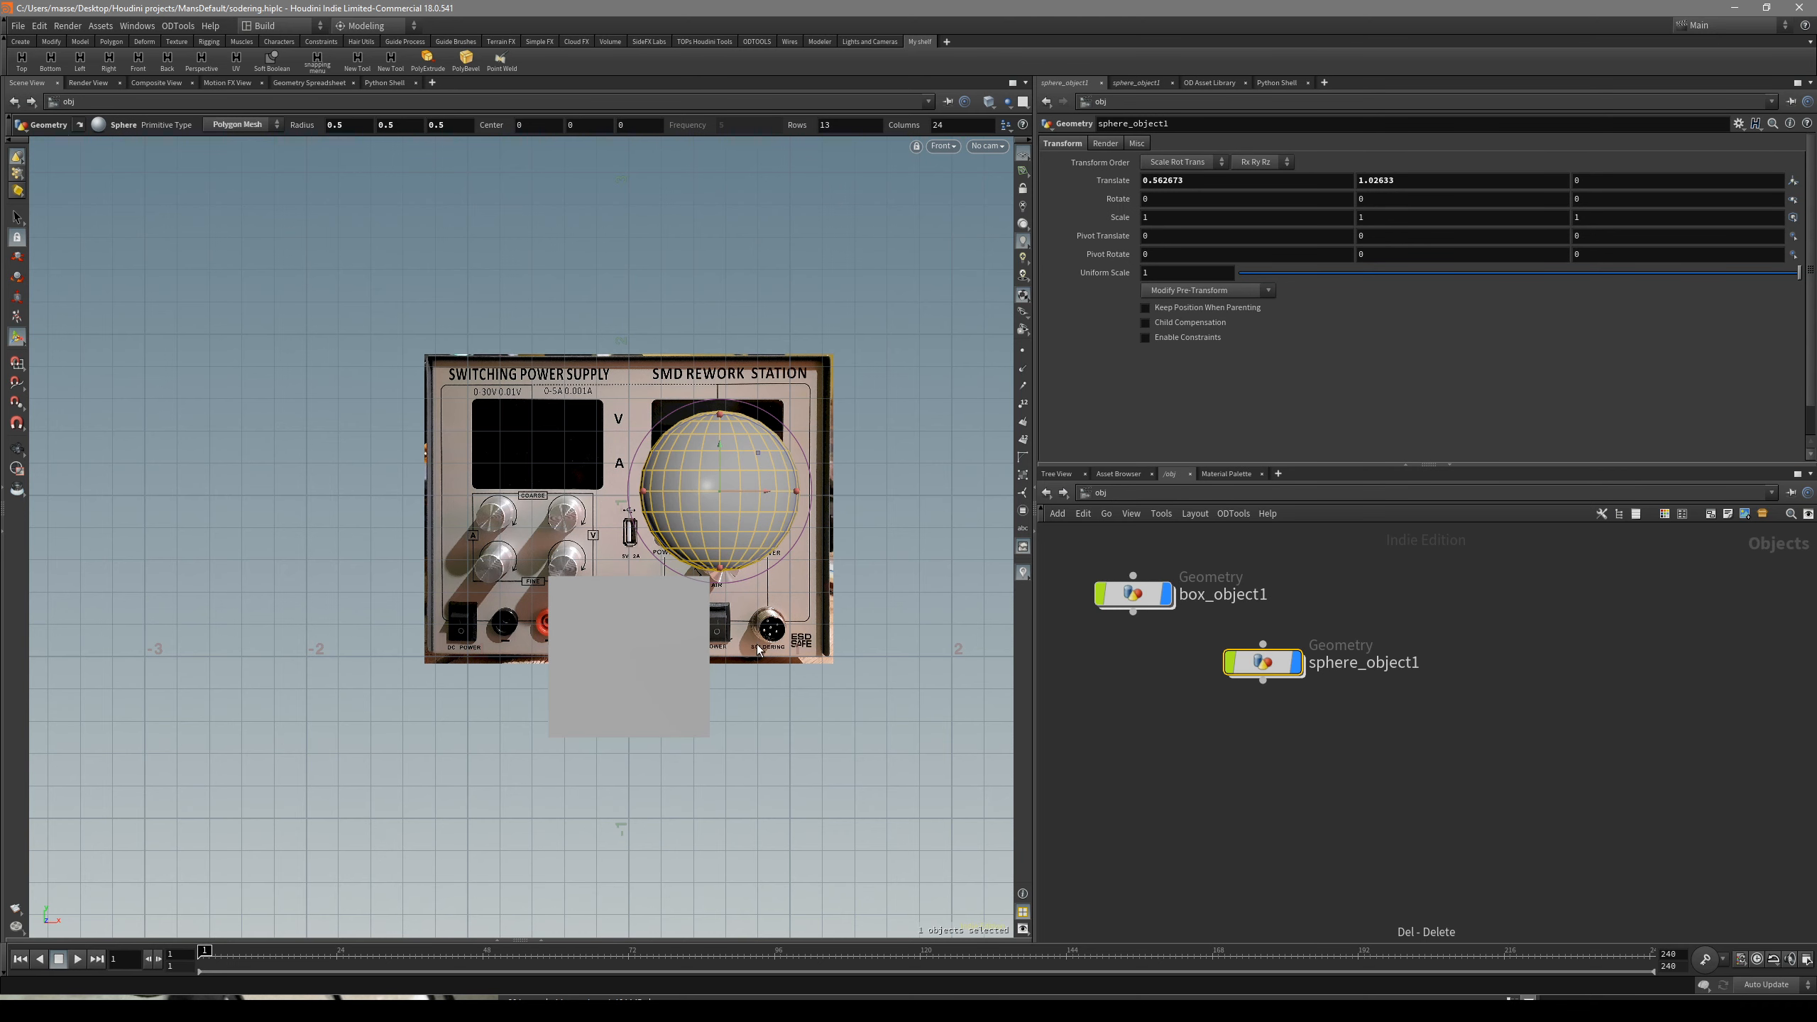
- Arrange the box and sphere object nodes side by side, and delete the sphere object
left_click_drag(1316, 733, 1402, 674)
middle_click_drag(846, 551, 872, 592)
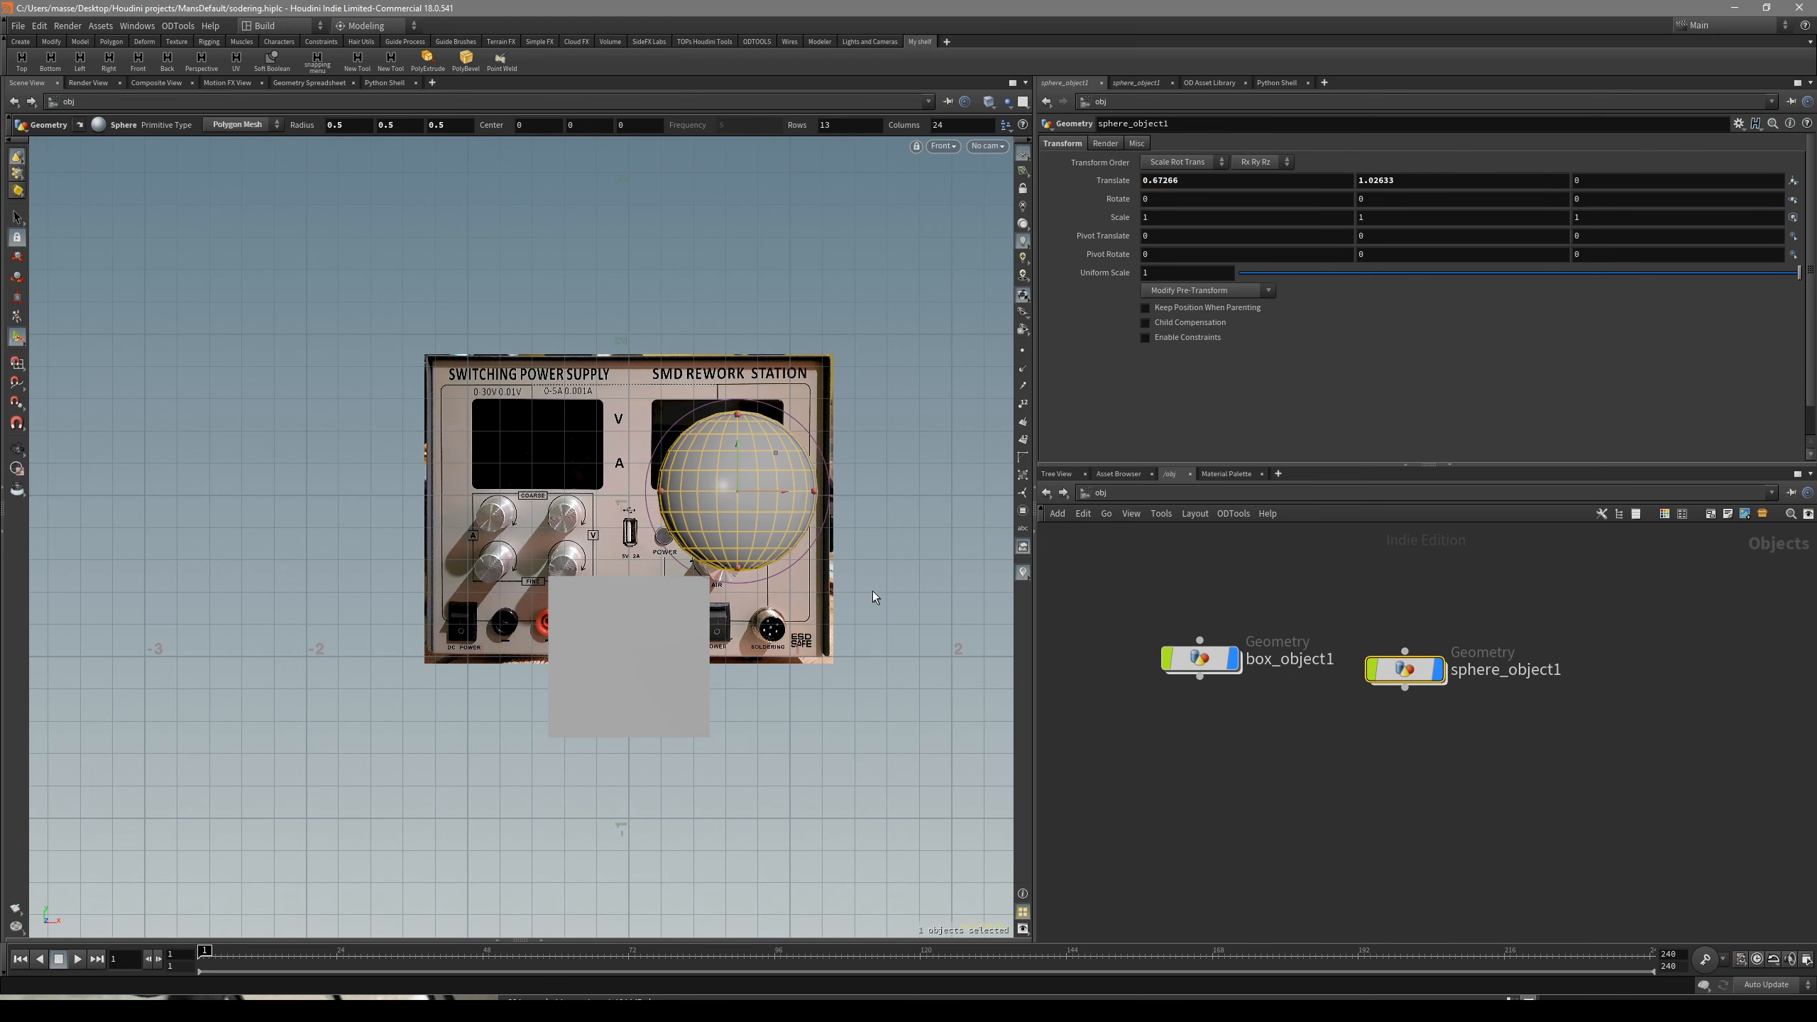
left_click_drag(1484, 771, 1365, 617)
left_click_drag(1514, 815, 1398, 662)
key("Delete")
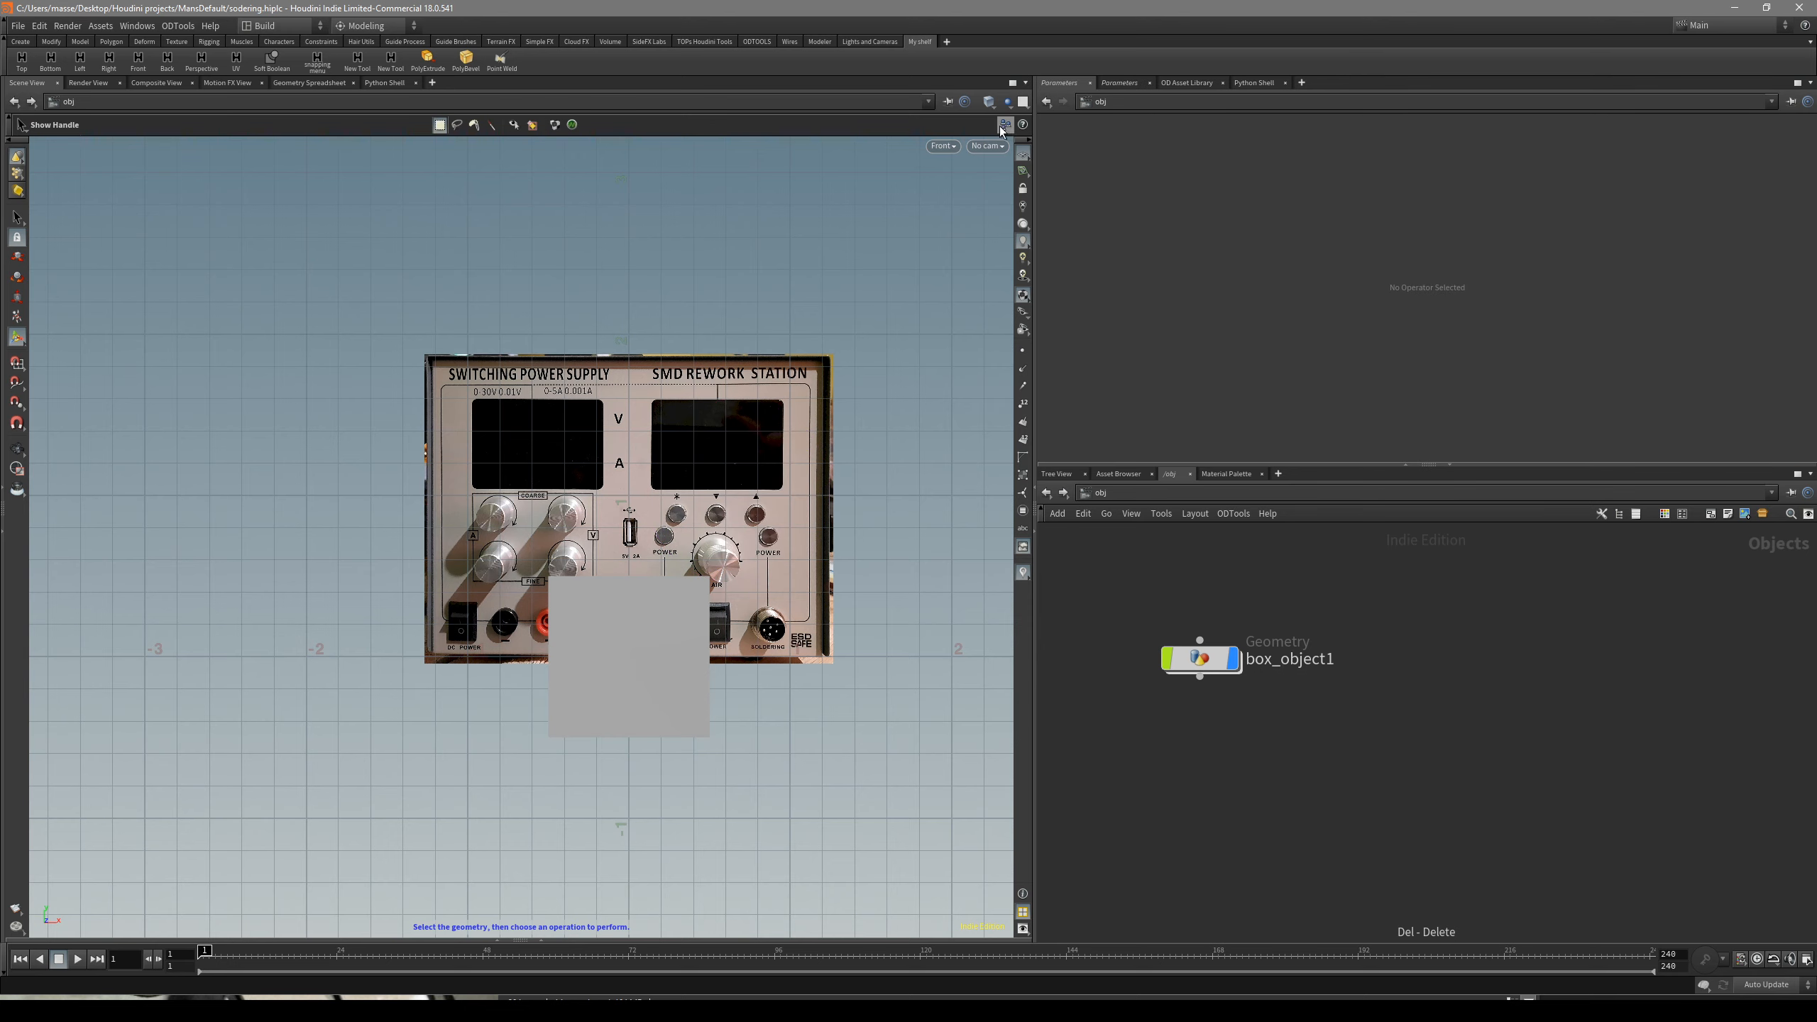
- Set new geometry to be created in context, and open the box object's geometry network
left_click(1000, 129)
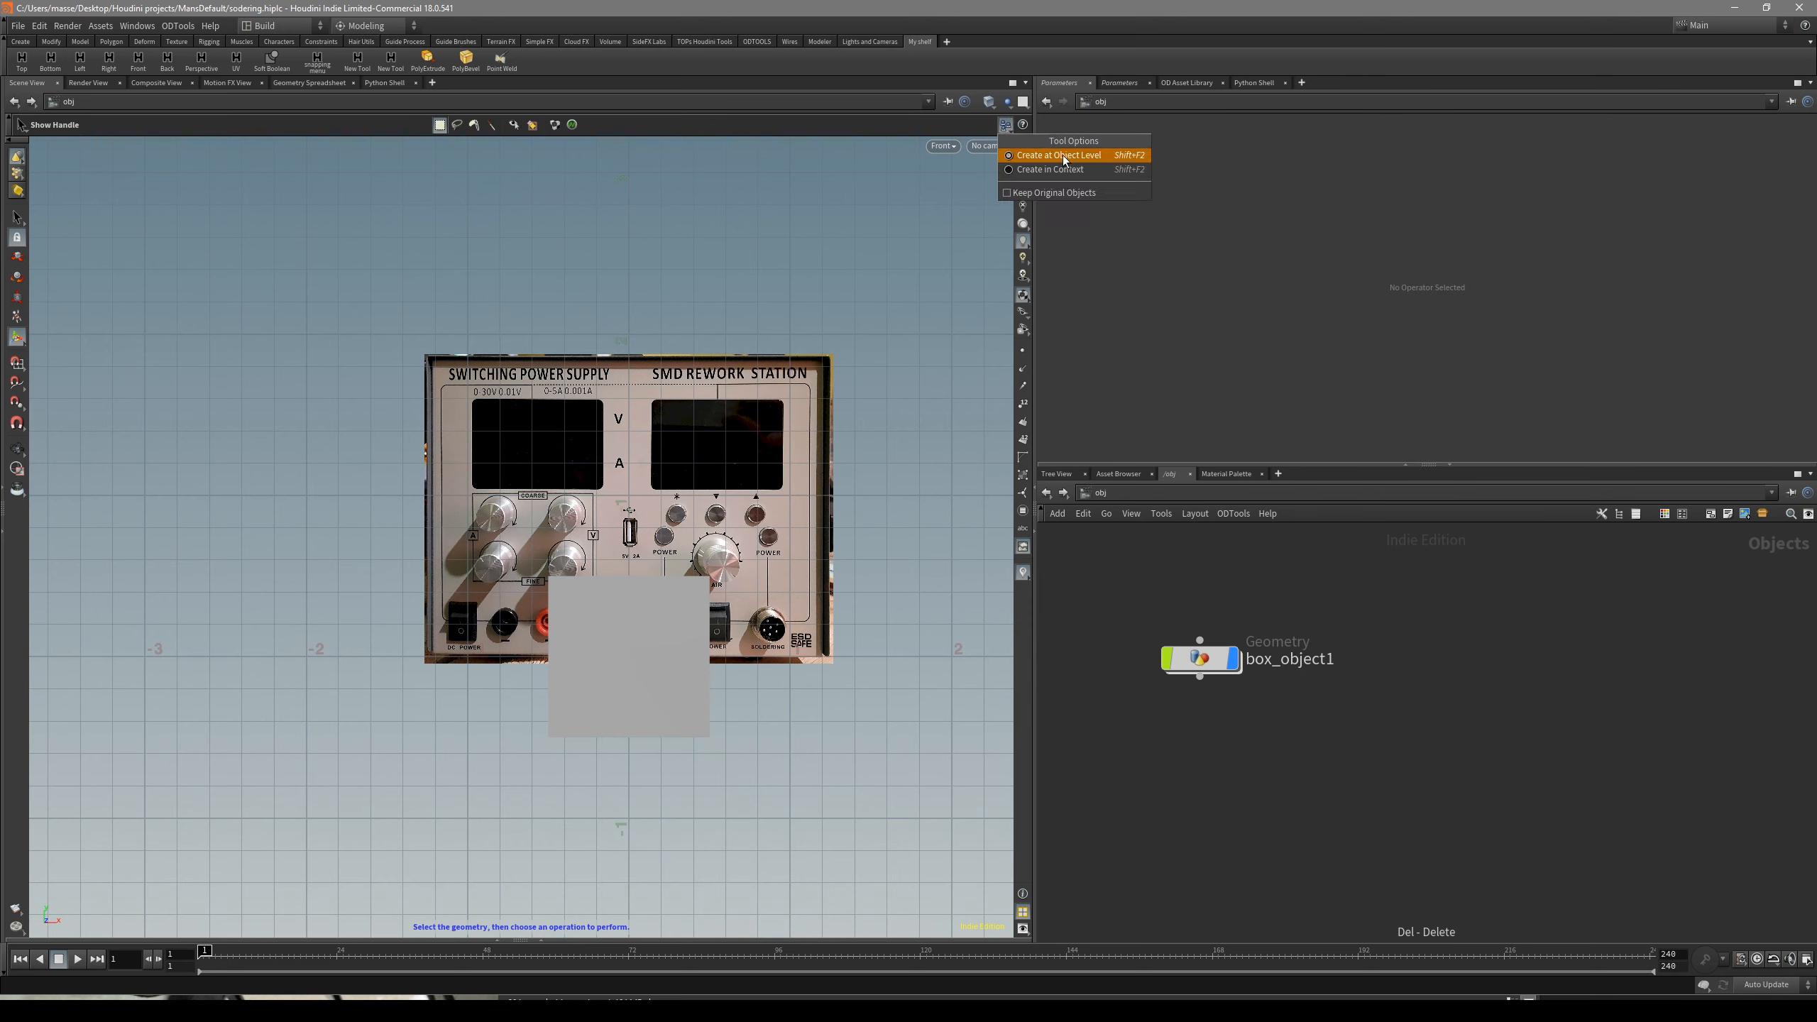
left_click(1092, 171)
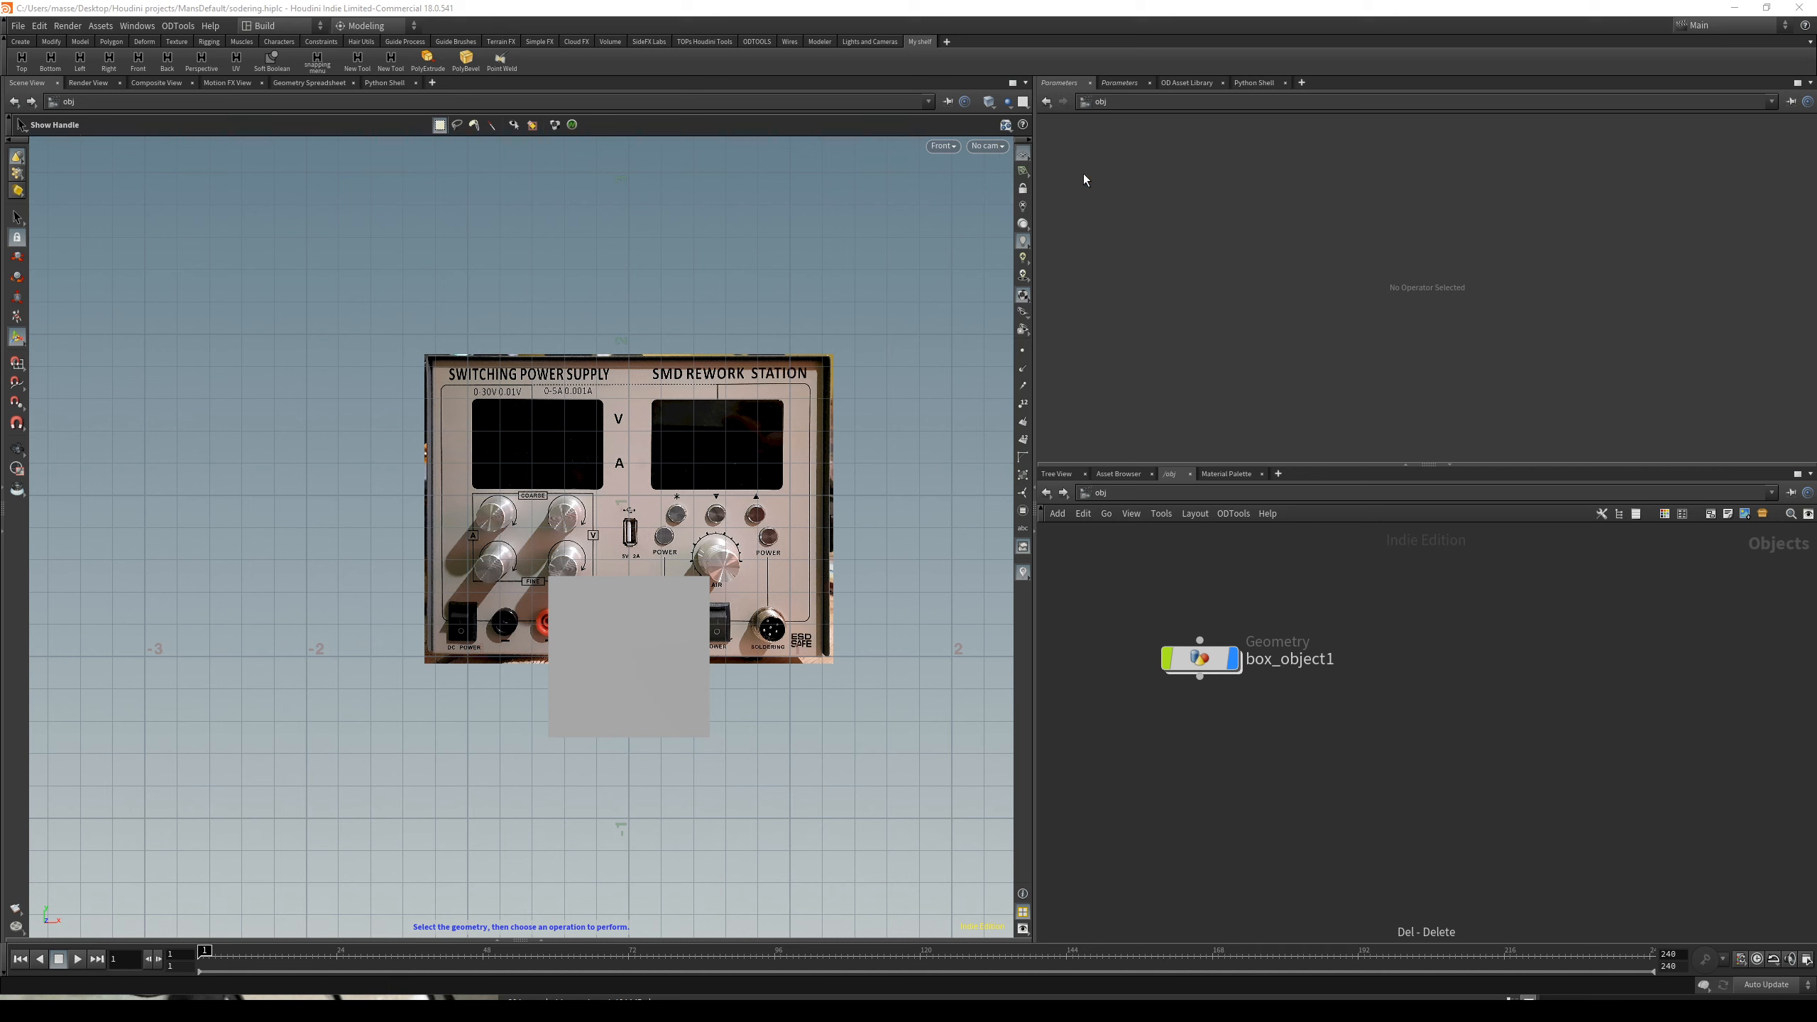
double_click(1201, 659)
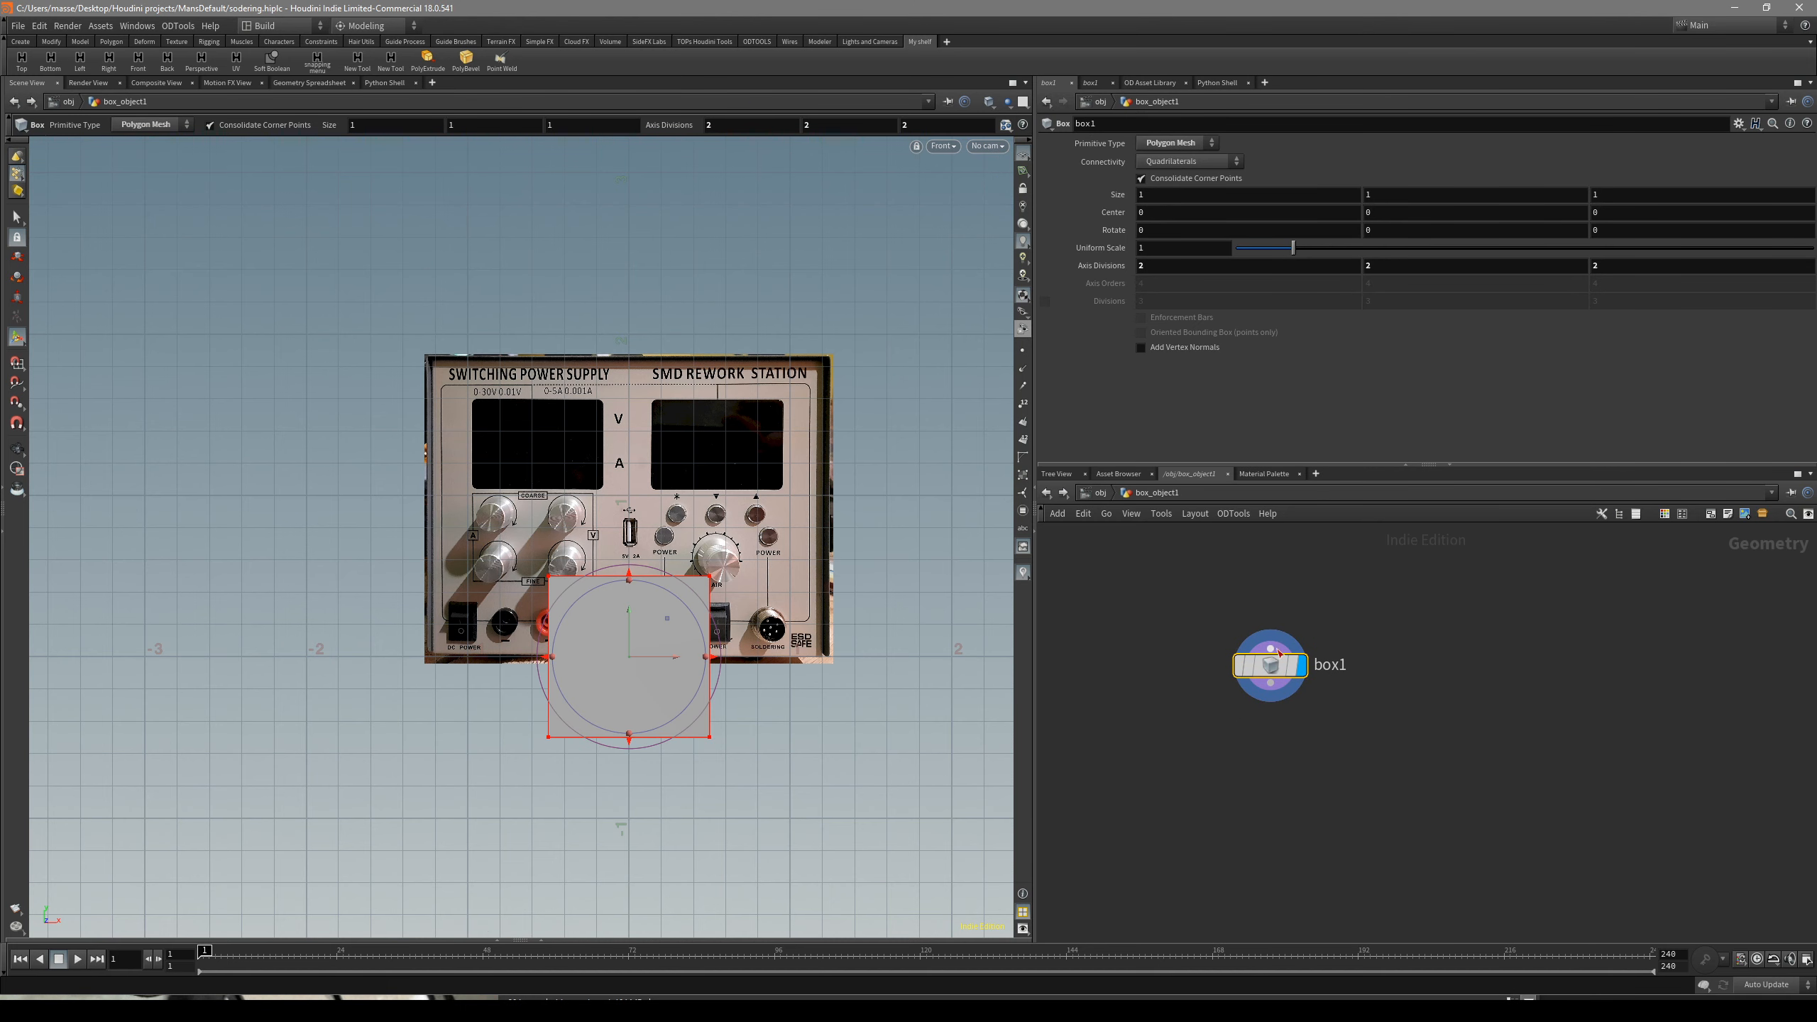
left_click_drag(1288, 675, 1361, 662)
- Create a tube inside the box object's network and move its centre to about 0.91, 1.01 in the front view
key("c")
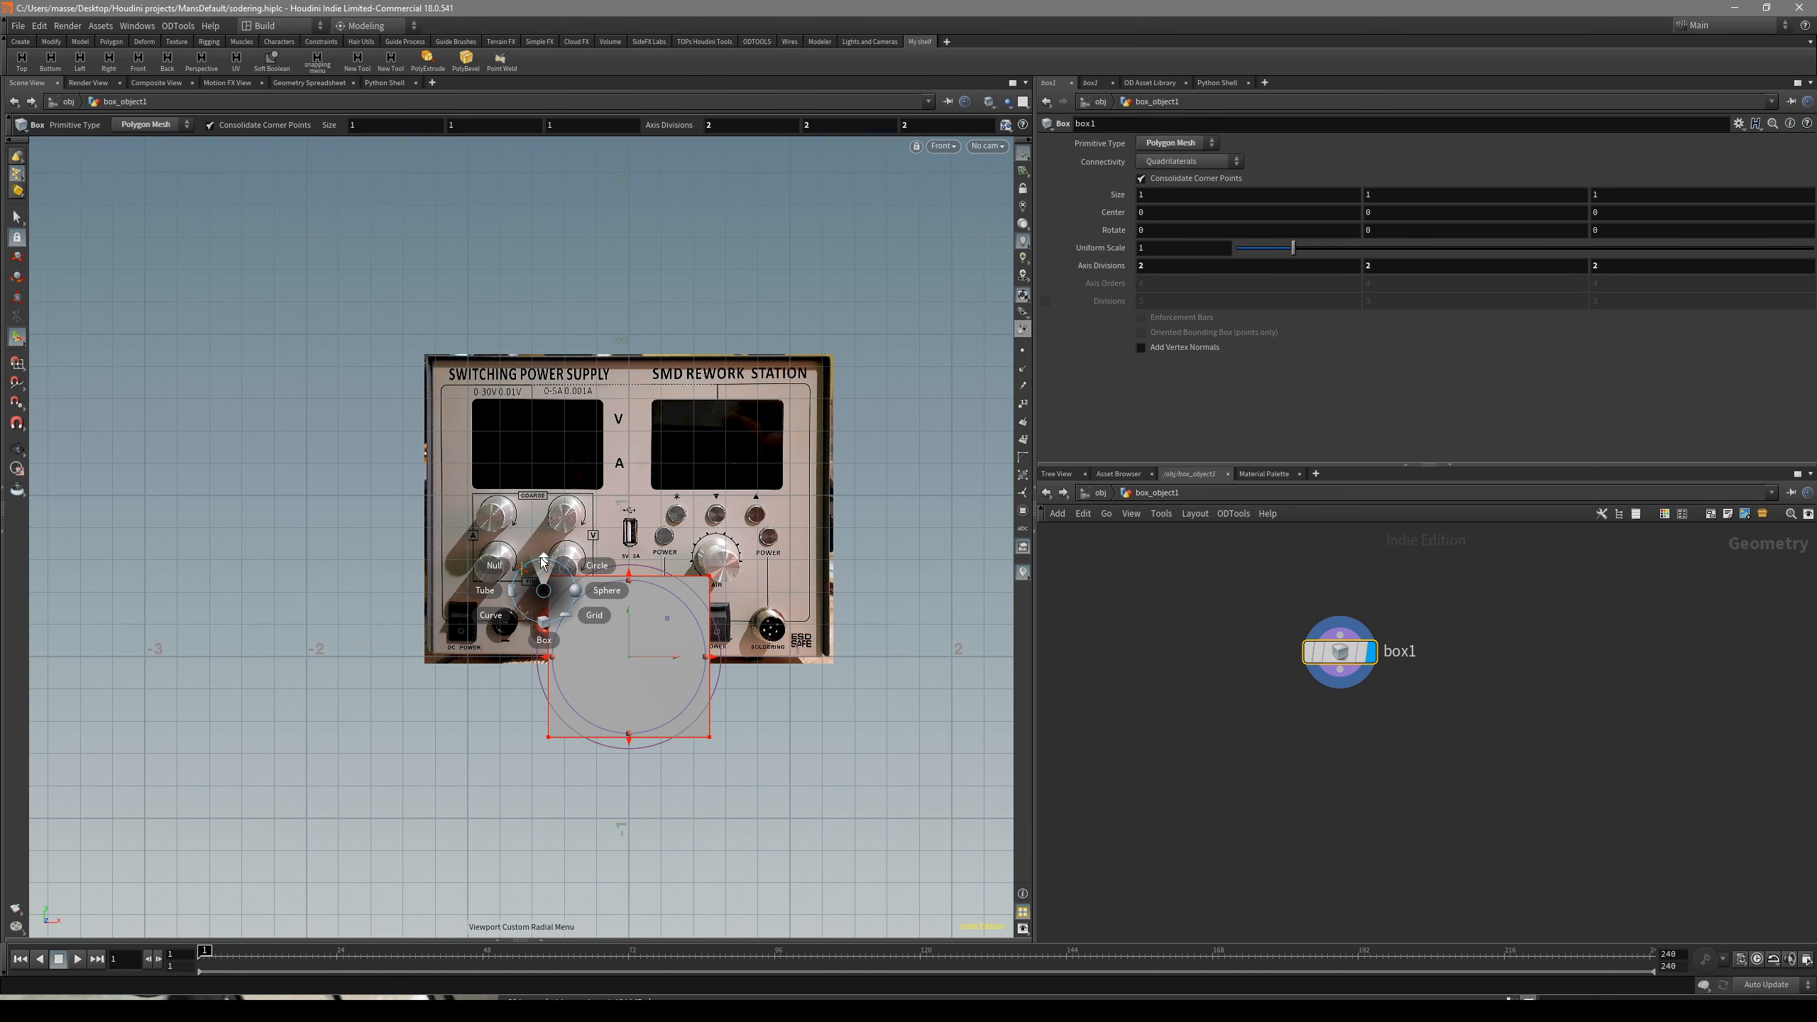
left_click(511, 591)
left_click(708, 442)
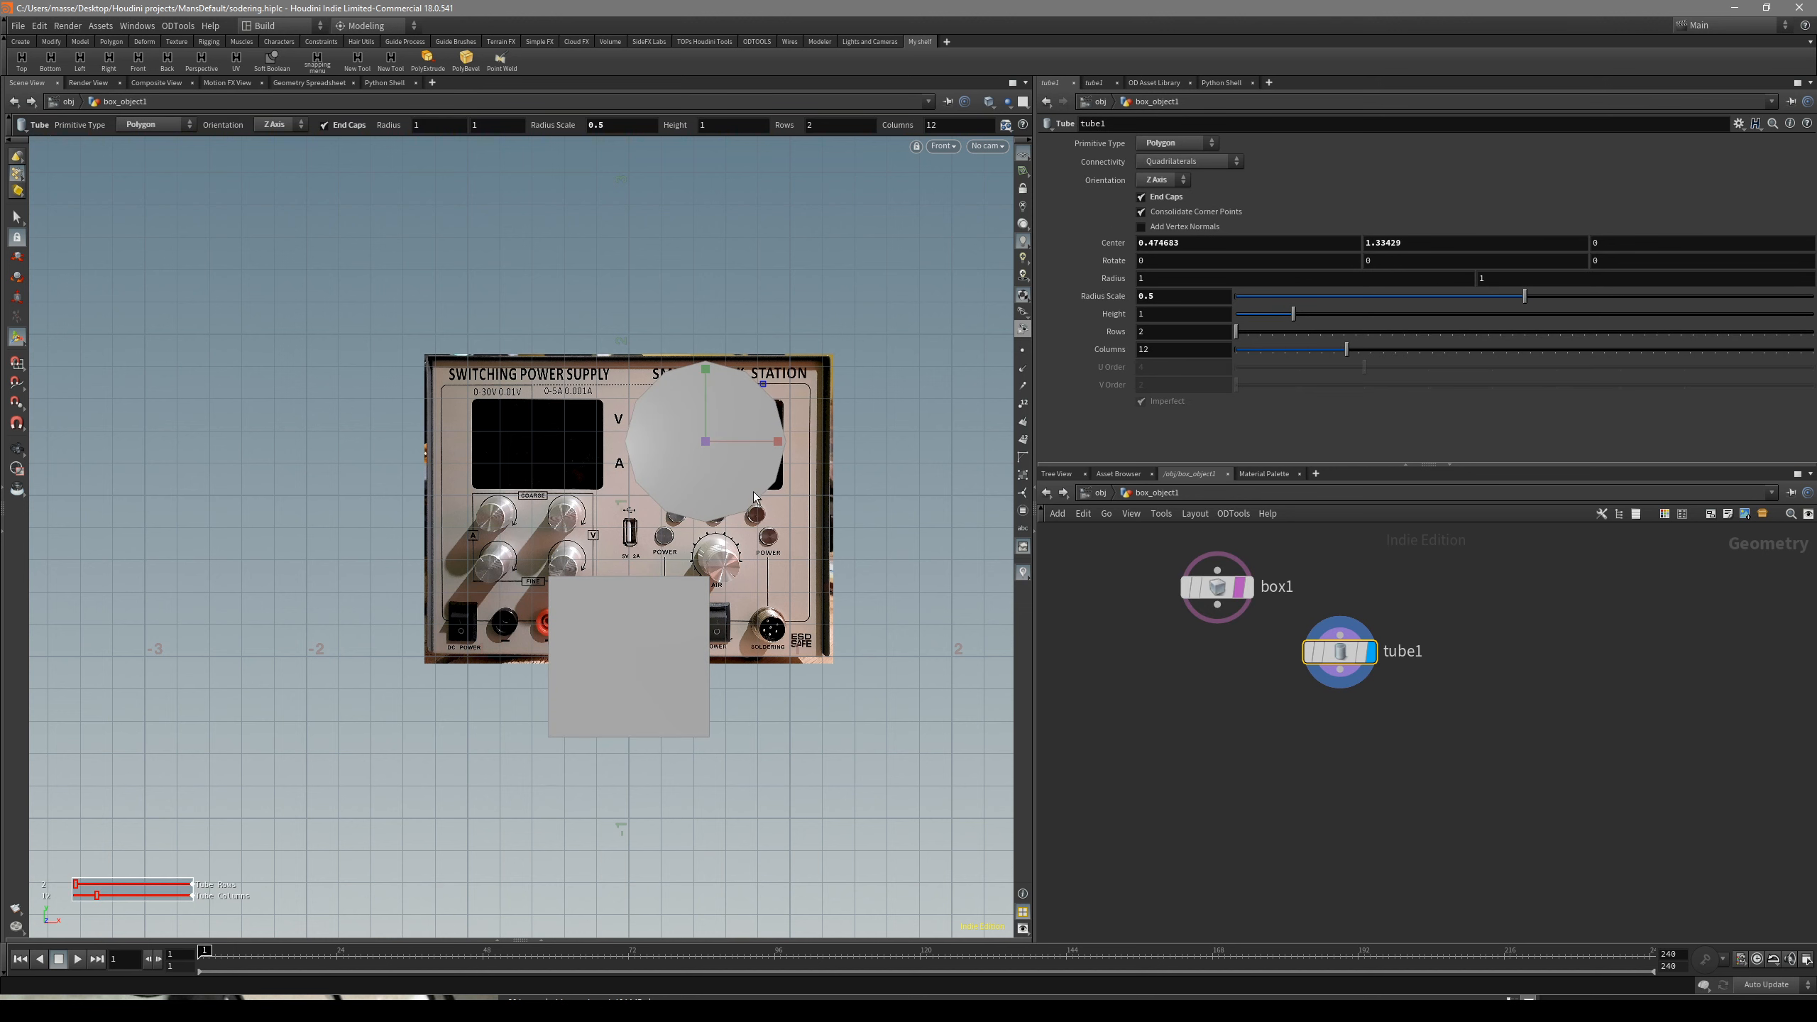
left_click_drag(706, 443, 776, 494)
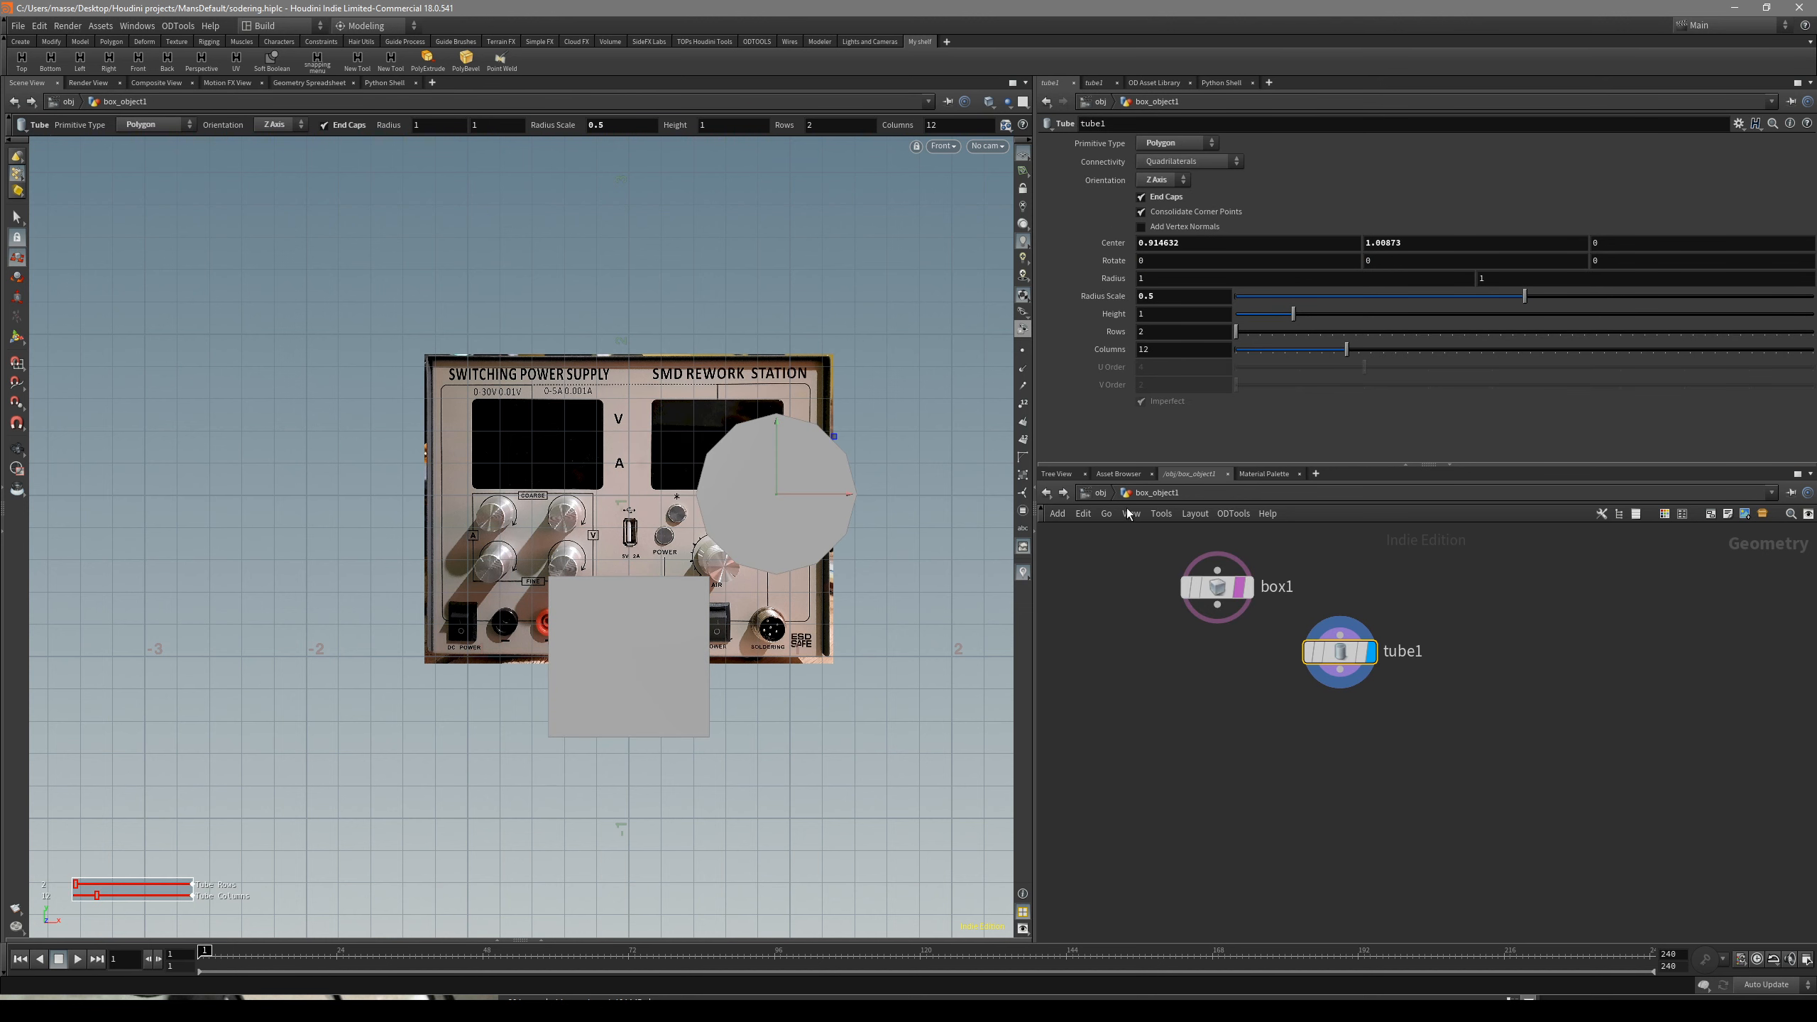
- Check the object level for new objects, and return to the box object's network to line up its nodes
key("u")
double_click(1198, 662)
left_click(1103, 493)
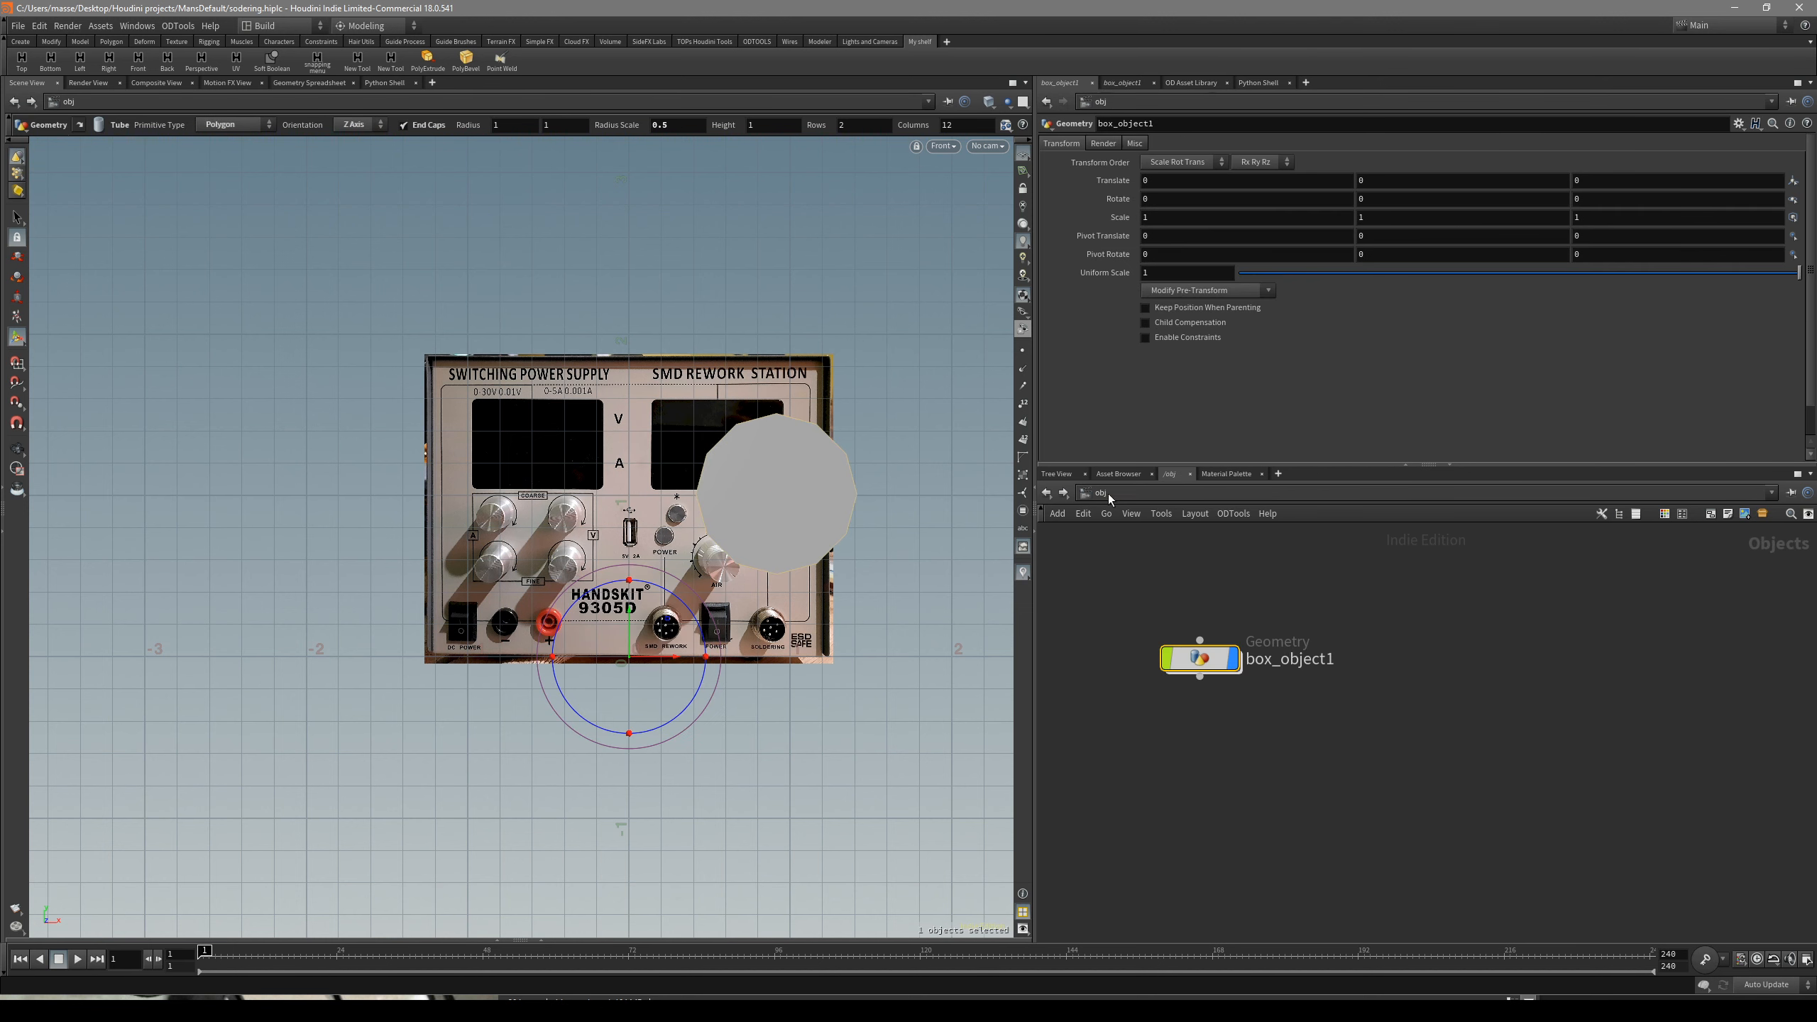
double_click(1209, 660)
left_click_drag(1216, 598, 1204, 704)
left_click(1351, 664)
left_click_drag(1351, 664, 1363, 707)
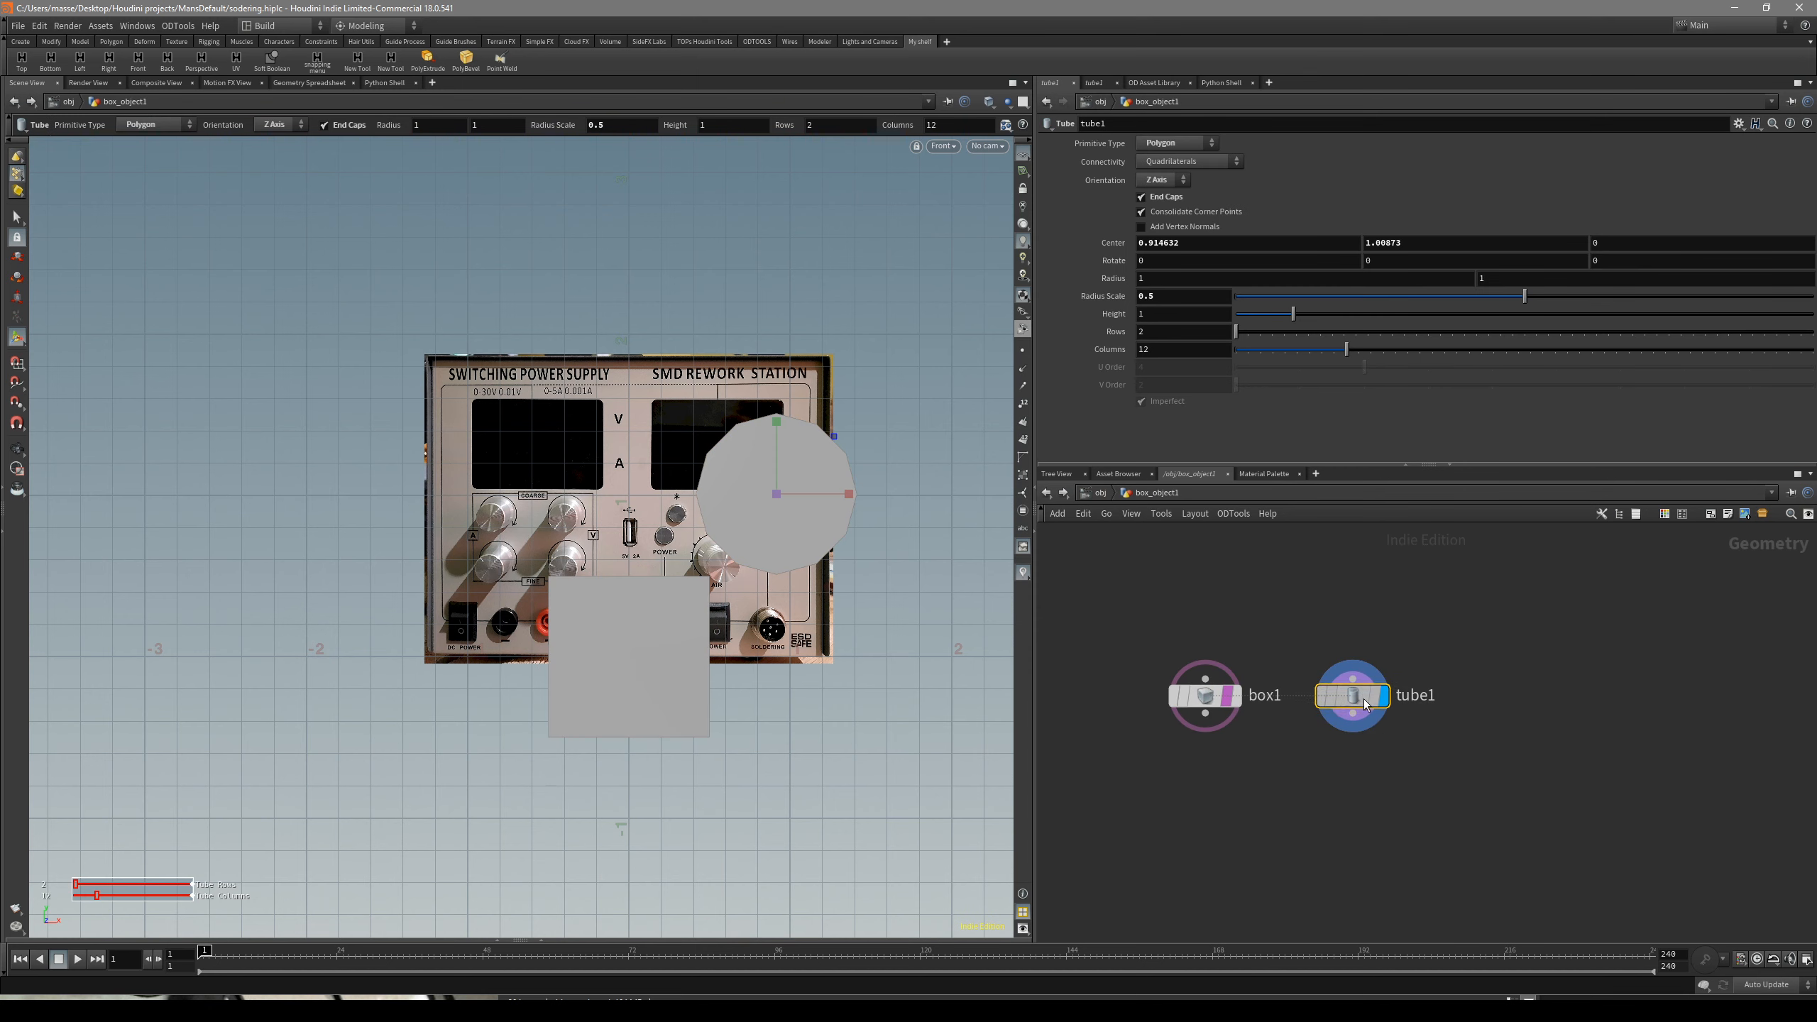
- Compare the box and tube nodes side by side, and delete the tube node
left_click(1201, 705)
left_click_drag(1202, 705, 1185, 672)
left_click_drag(1351, 703, 1351, 670)
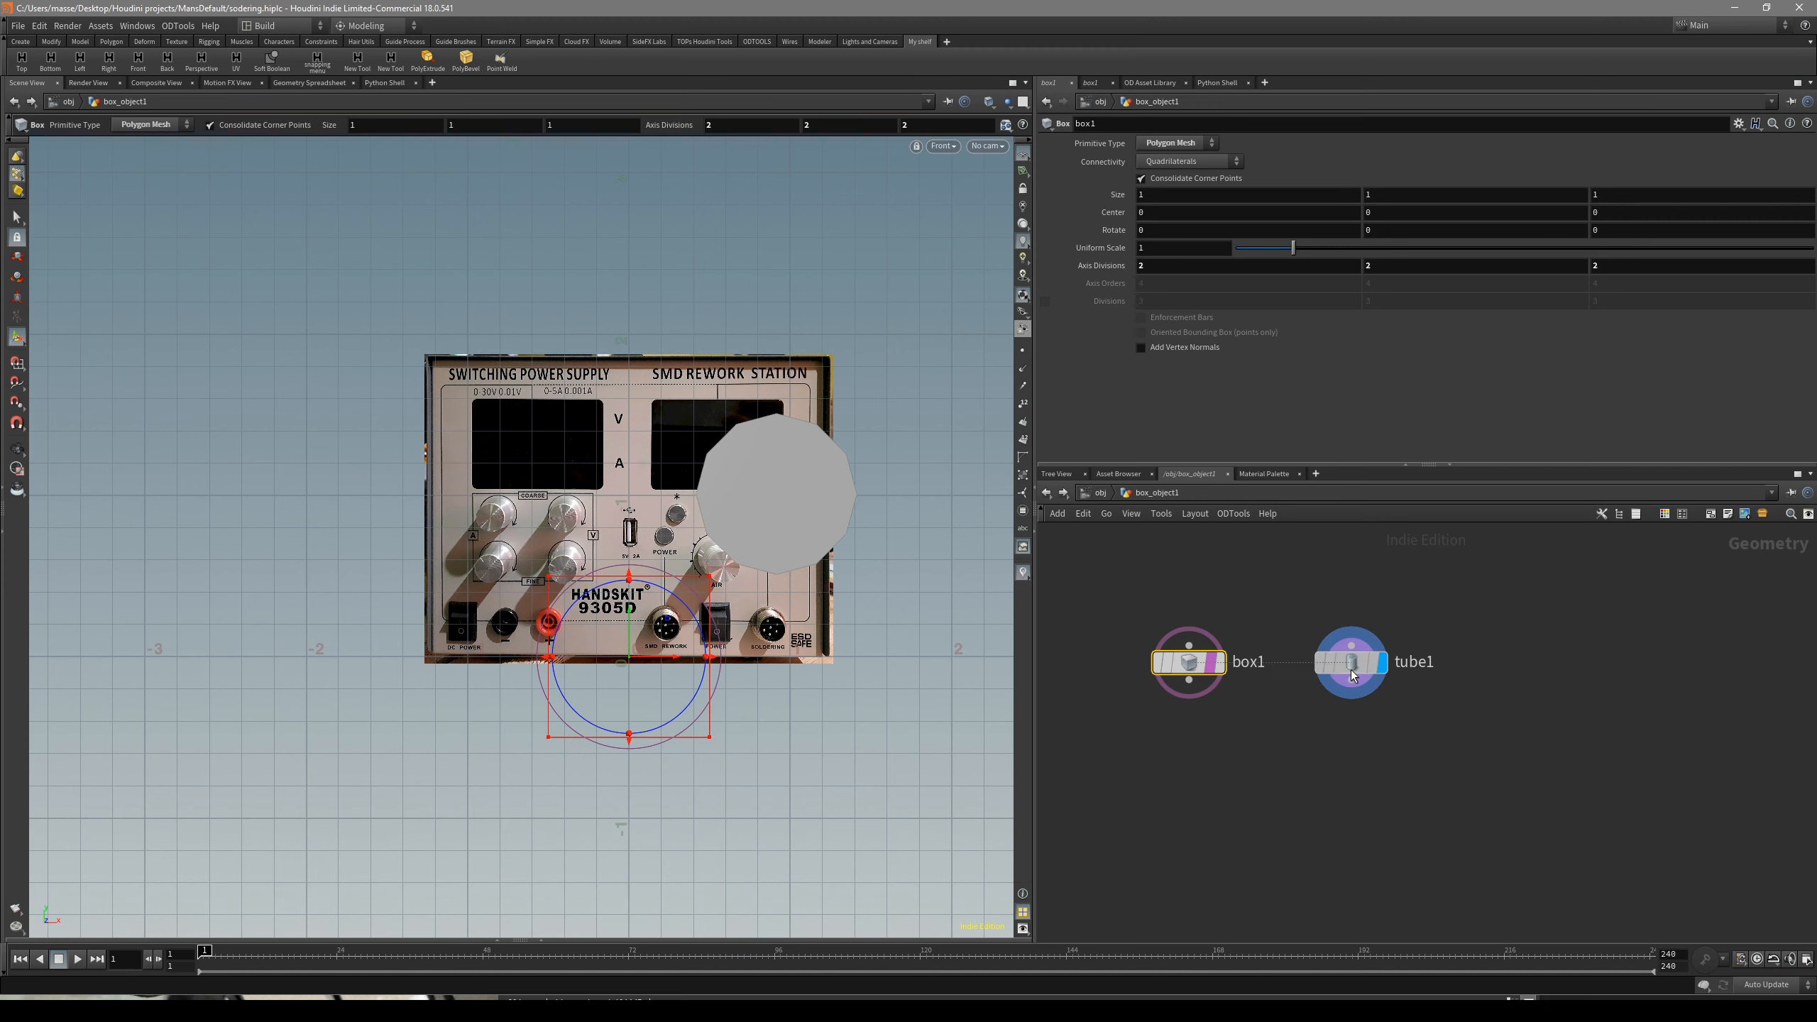
left_click(1349, 662)
left_click(1188, 662)
left_click(1350, 669)
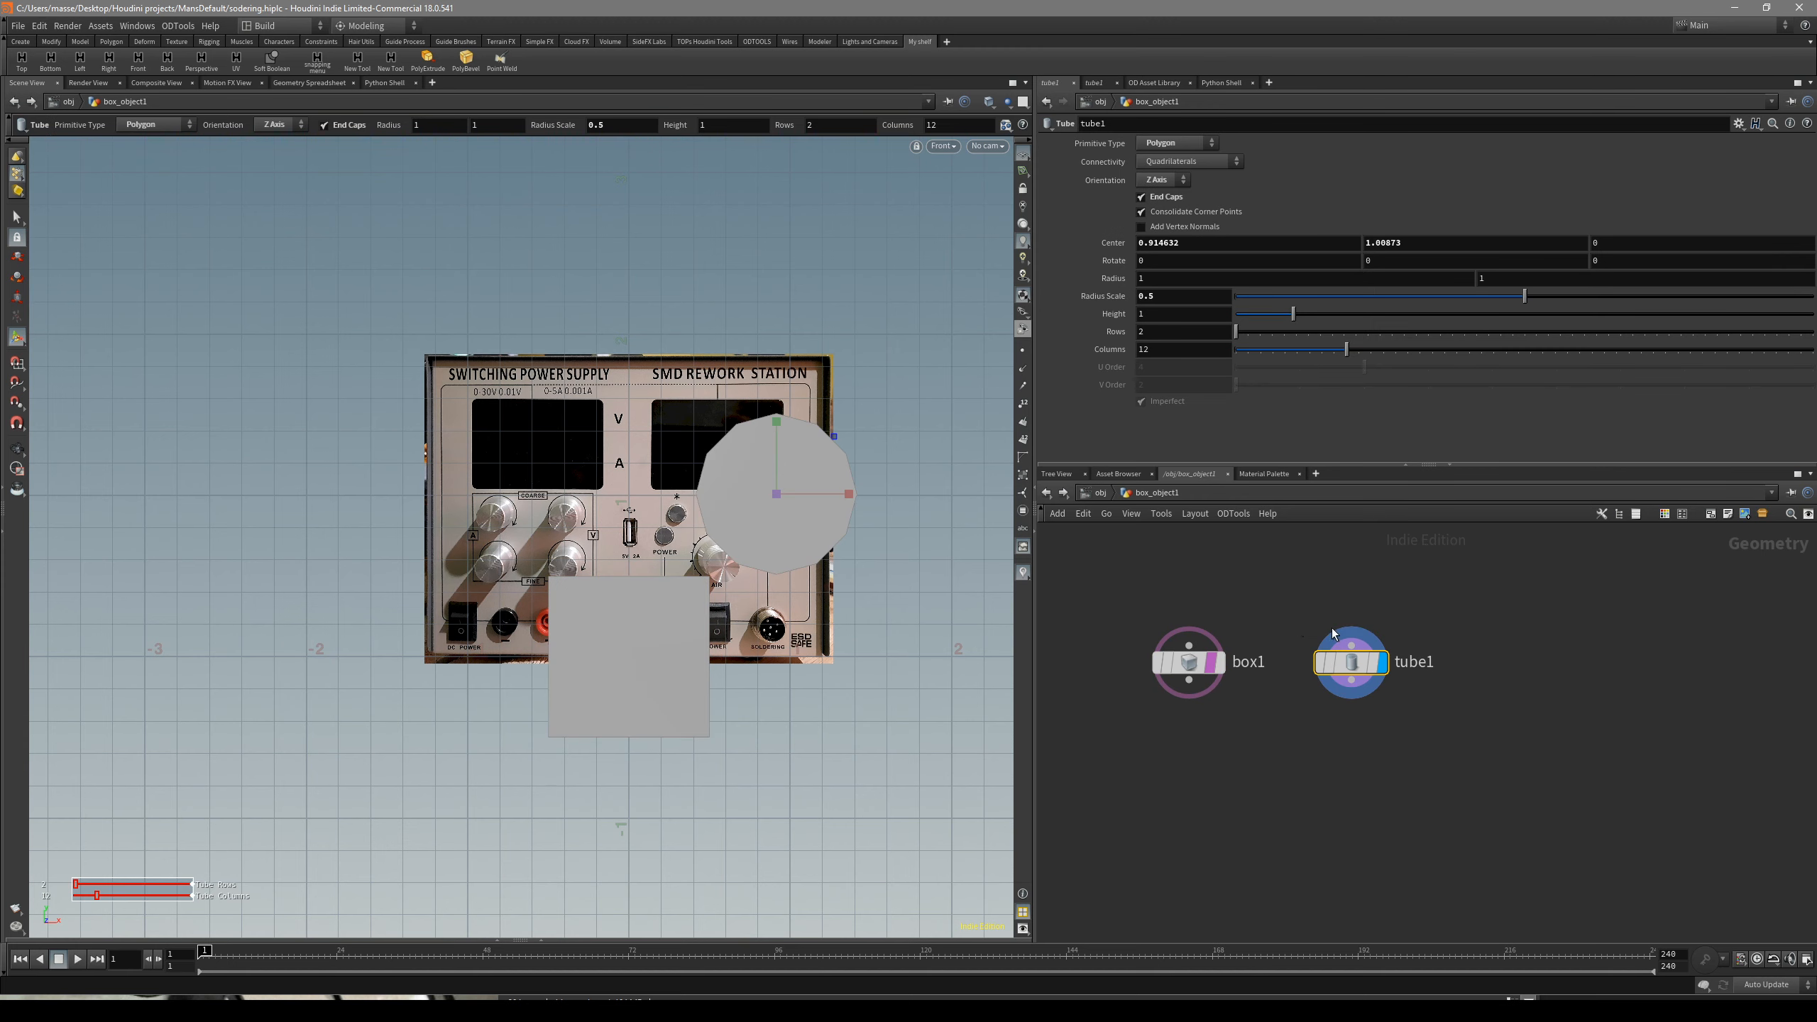
key("Delete")
- Raise the box over the front reference image and stretch it to about 2.5 wide and 1.77 high
left_click_drag(630, 617, 633, 535)
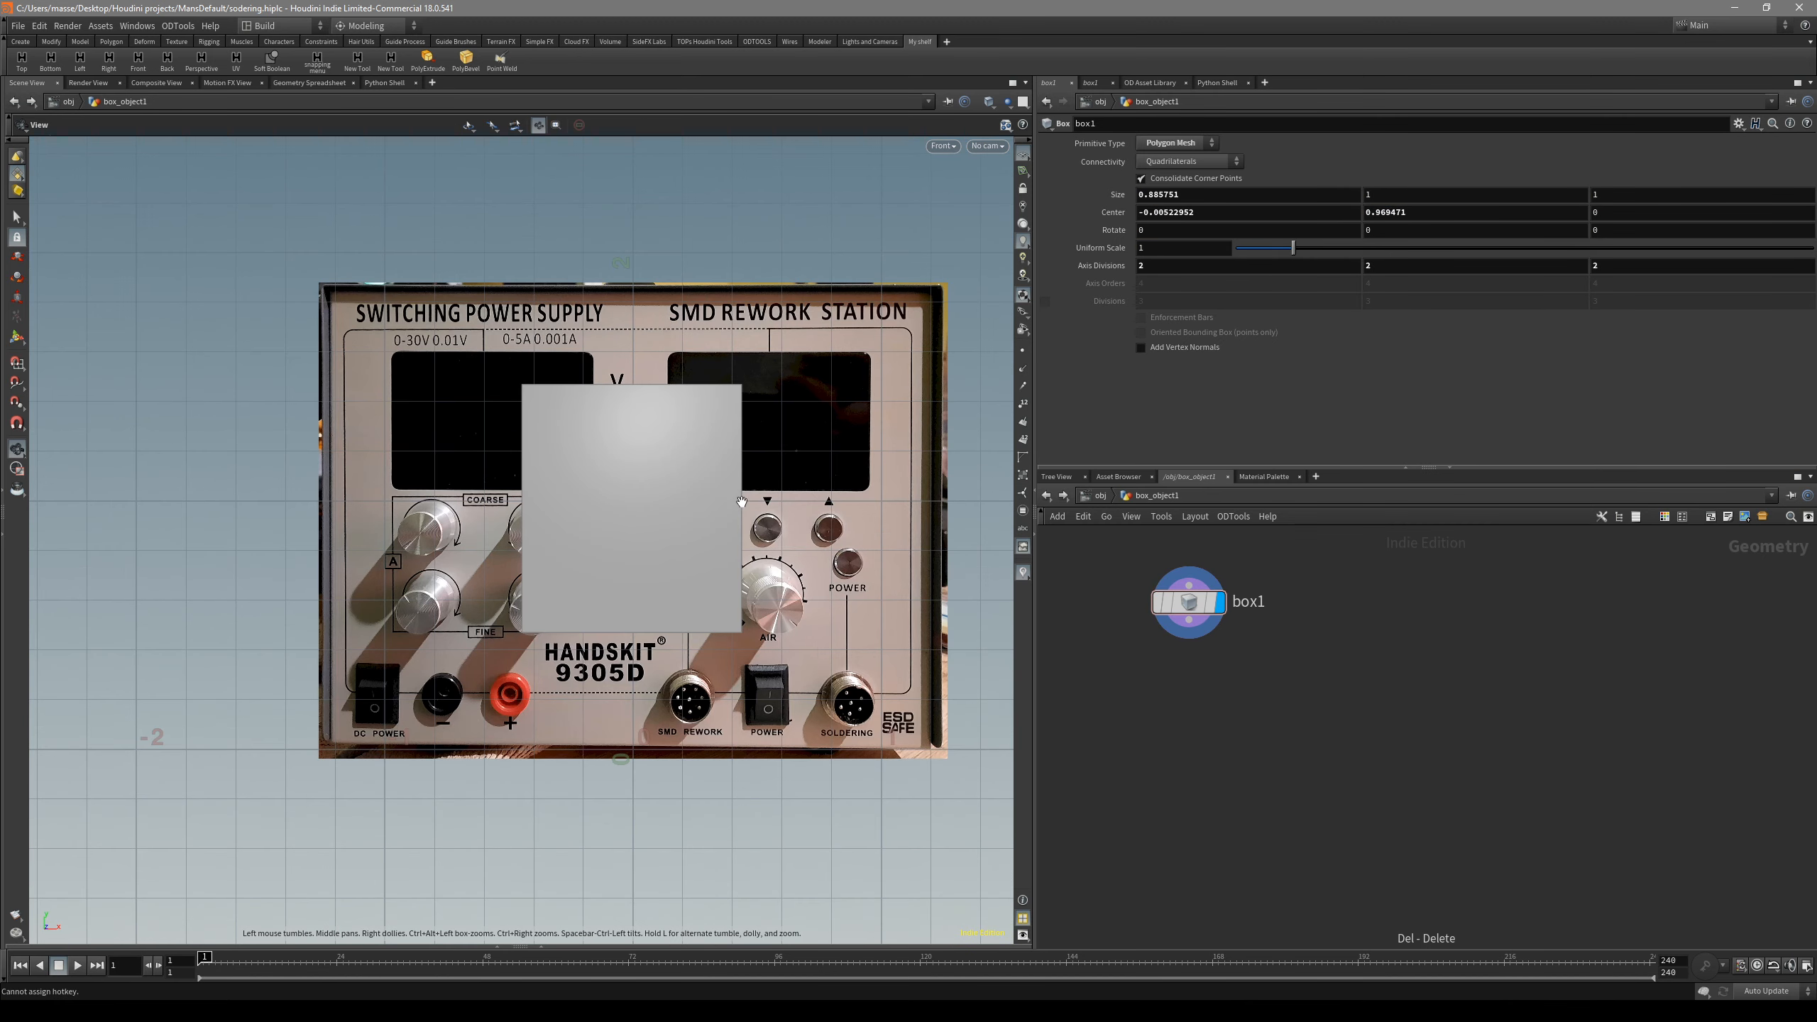
scroll(742, 501, "up", 3)
key("Return")
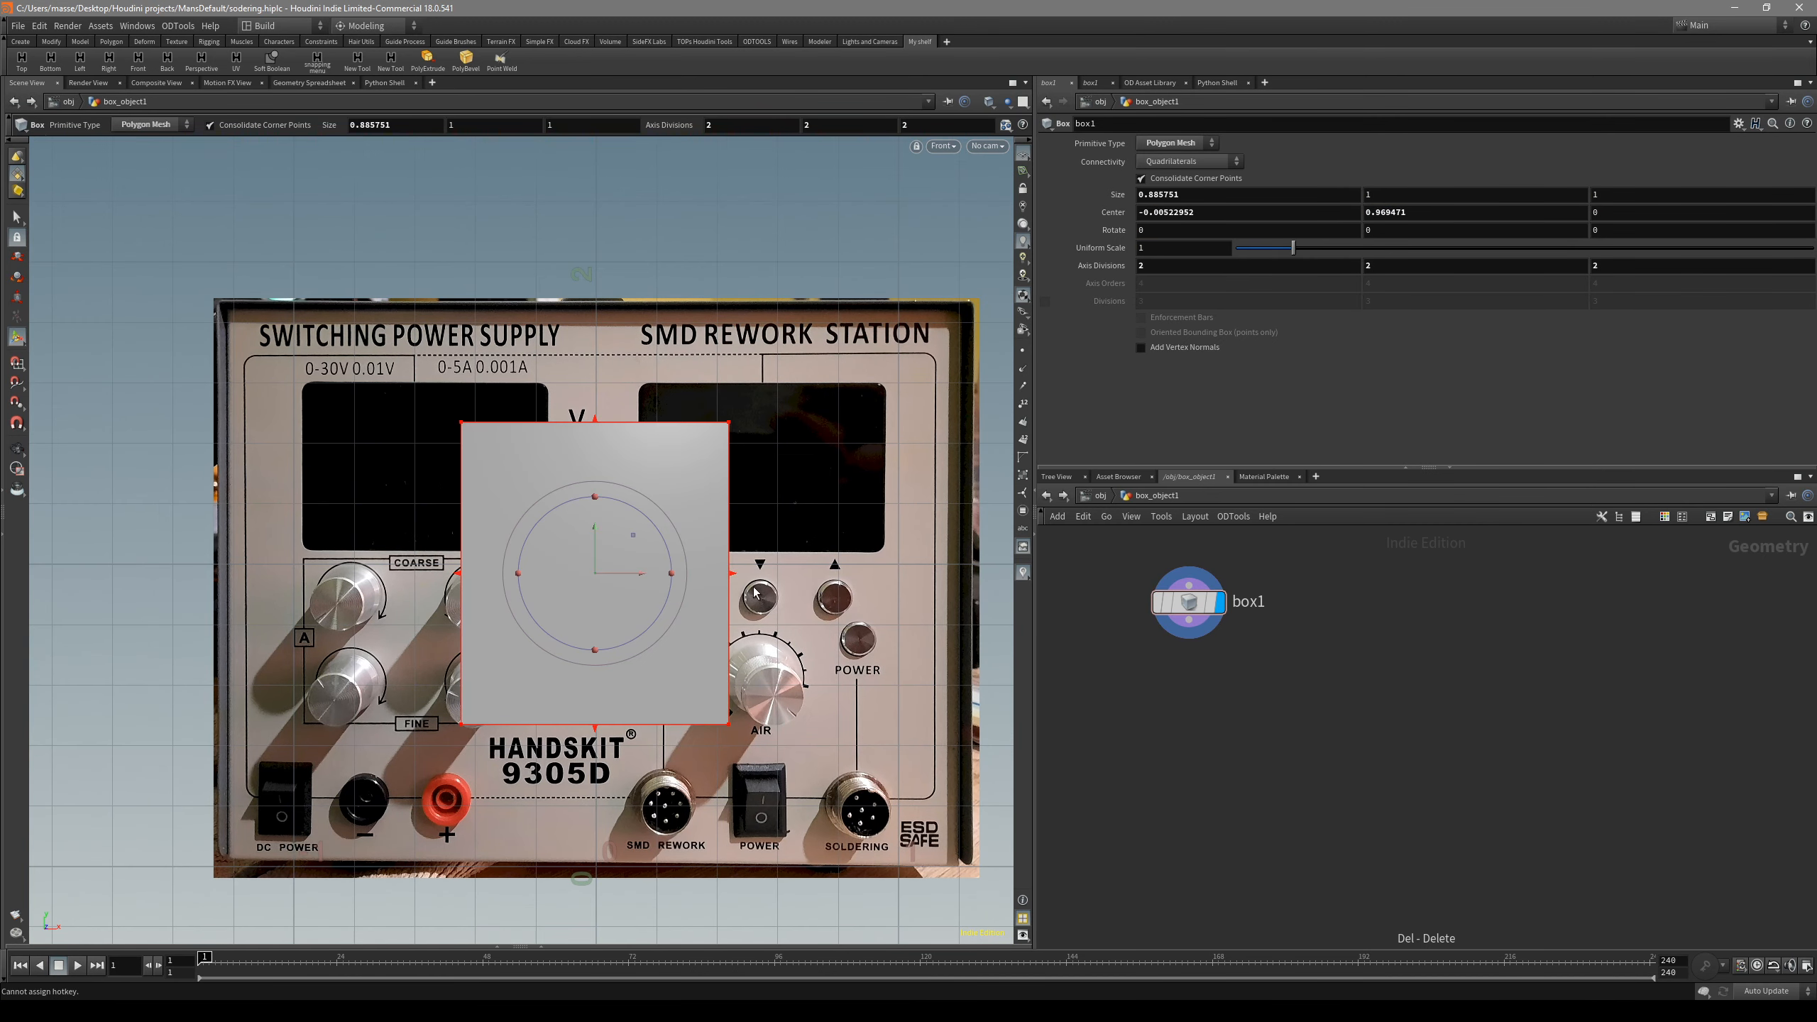
middle_click_drag(753, 587, 764, 579, "alt")
left_click_drag(754, 592, 982, 631)
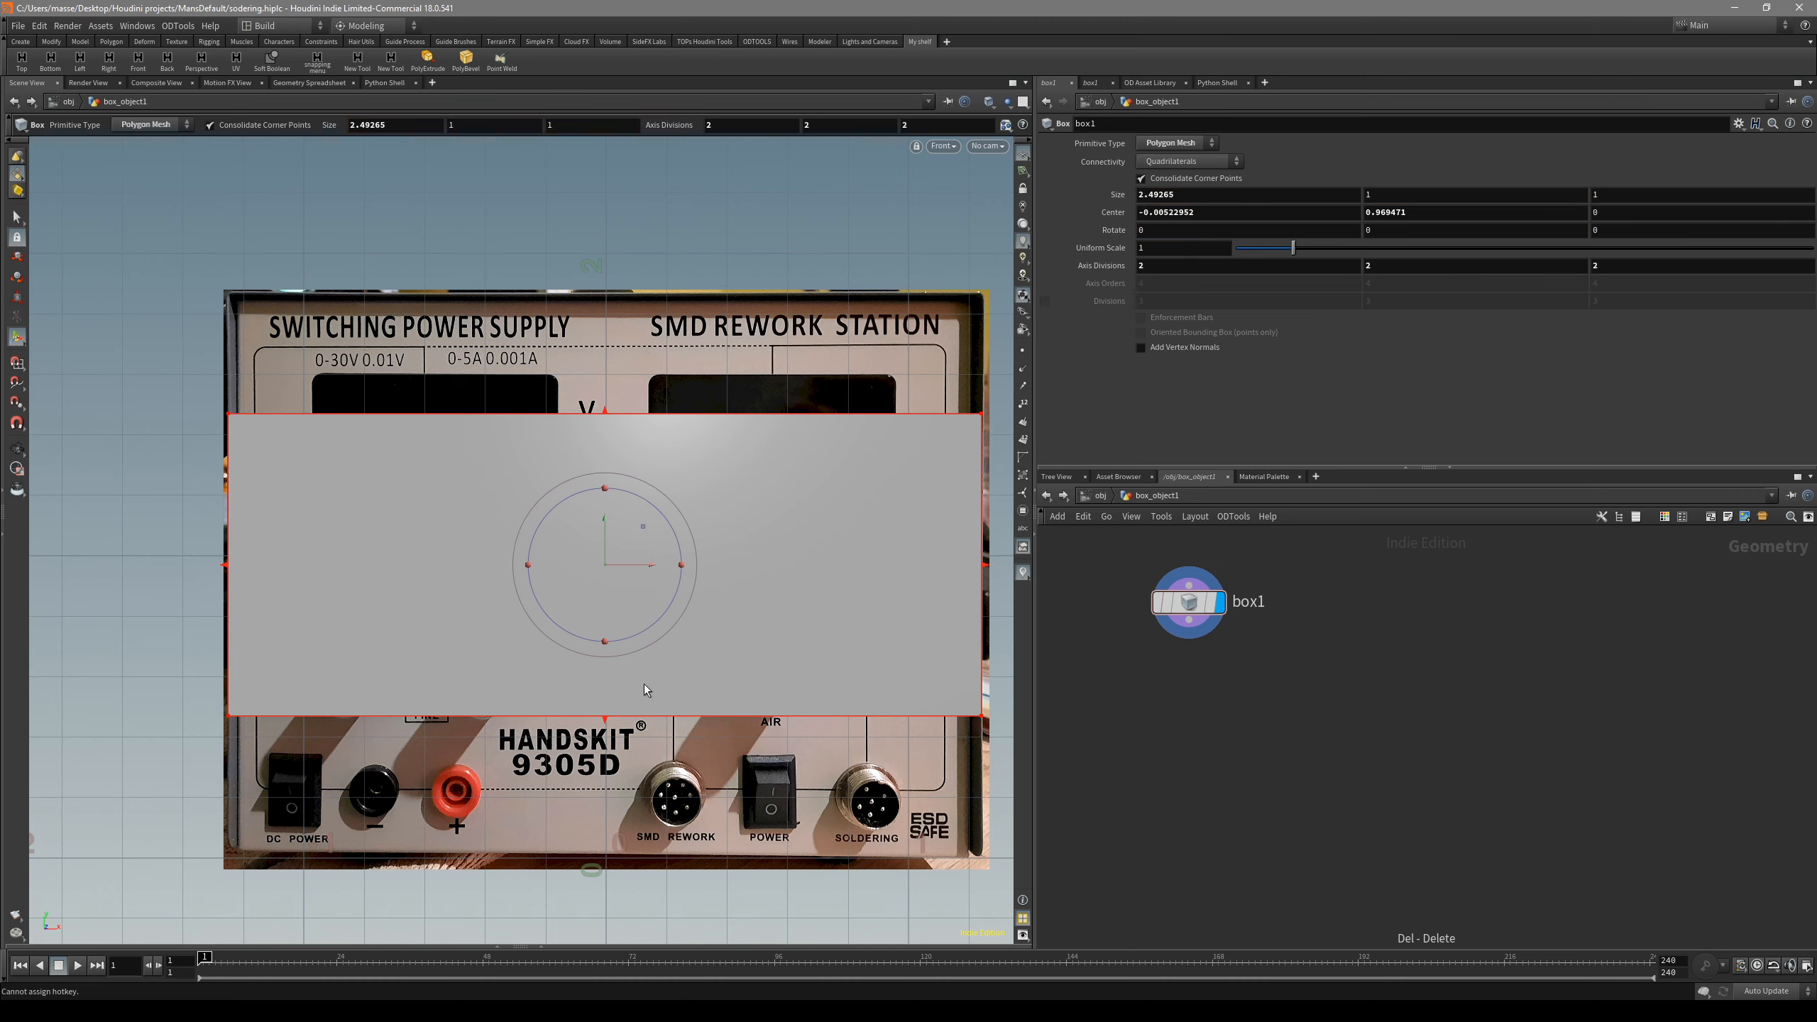
left_click_drag(604, 715, 596, 829)
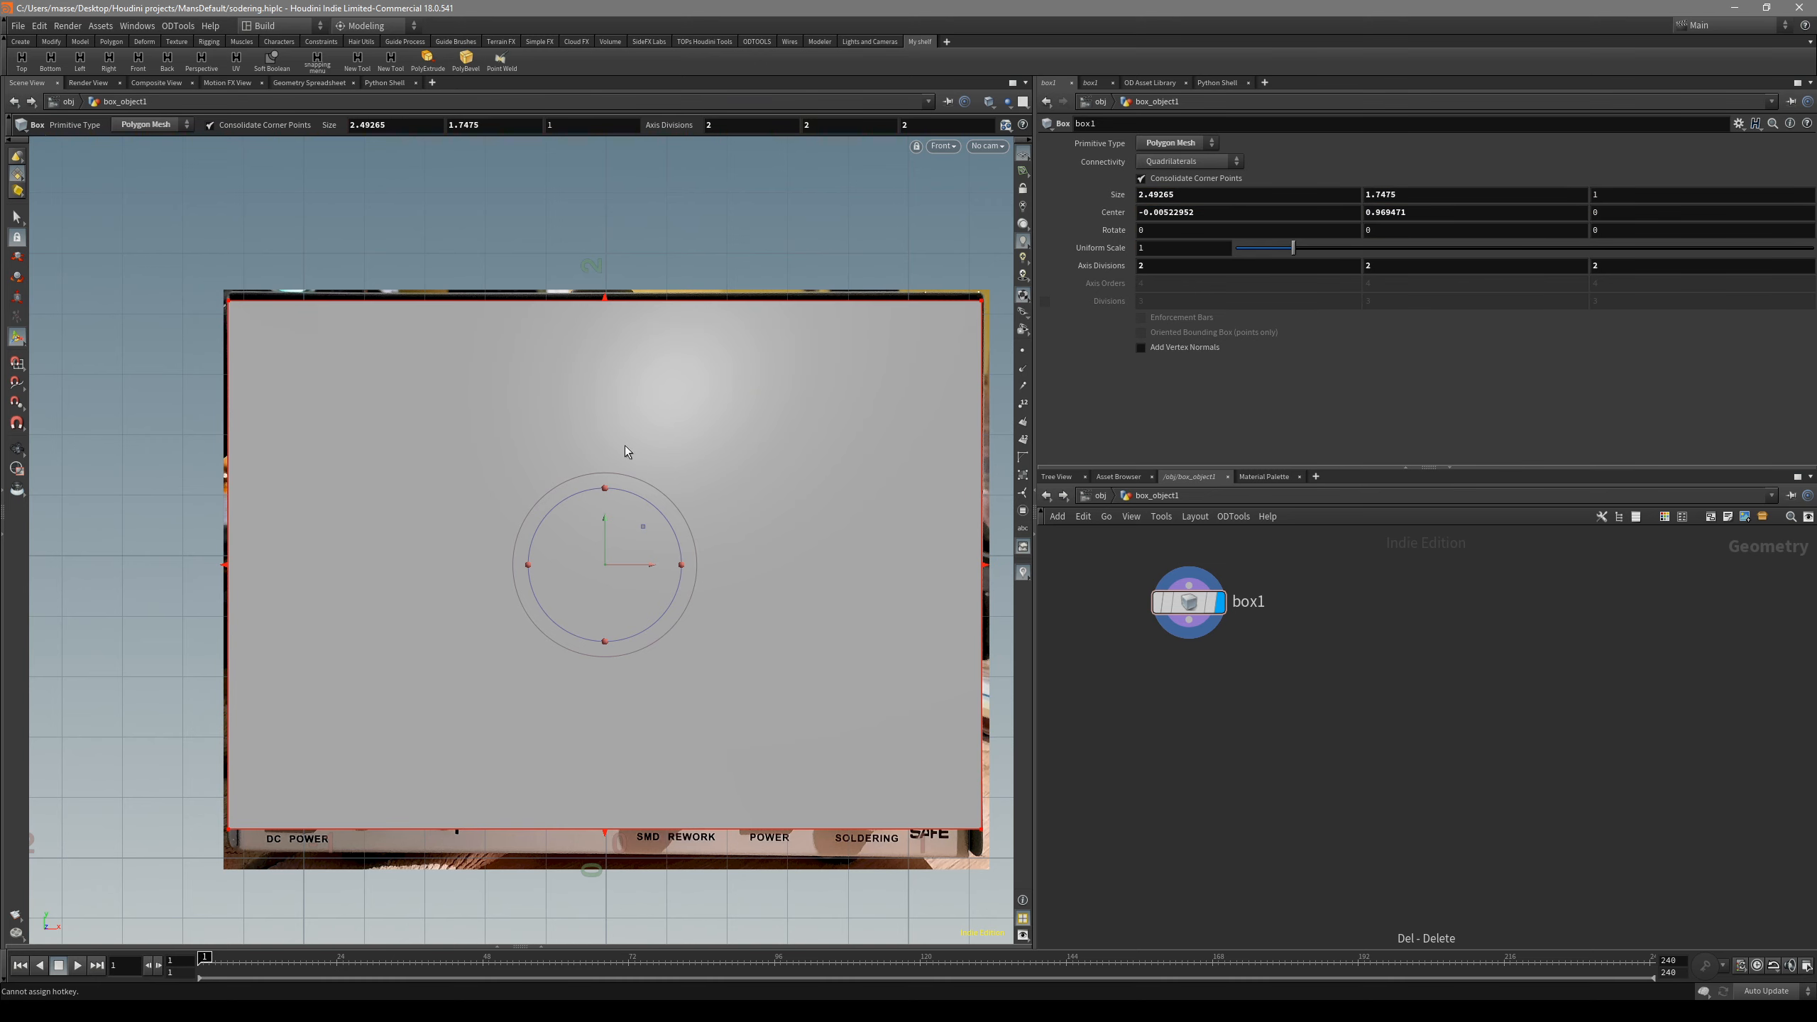
left_click_drag(605, 301, 605, 293)
left_click_drag(984, 562, 985, 567)
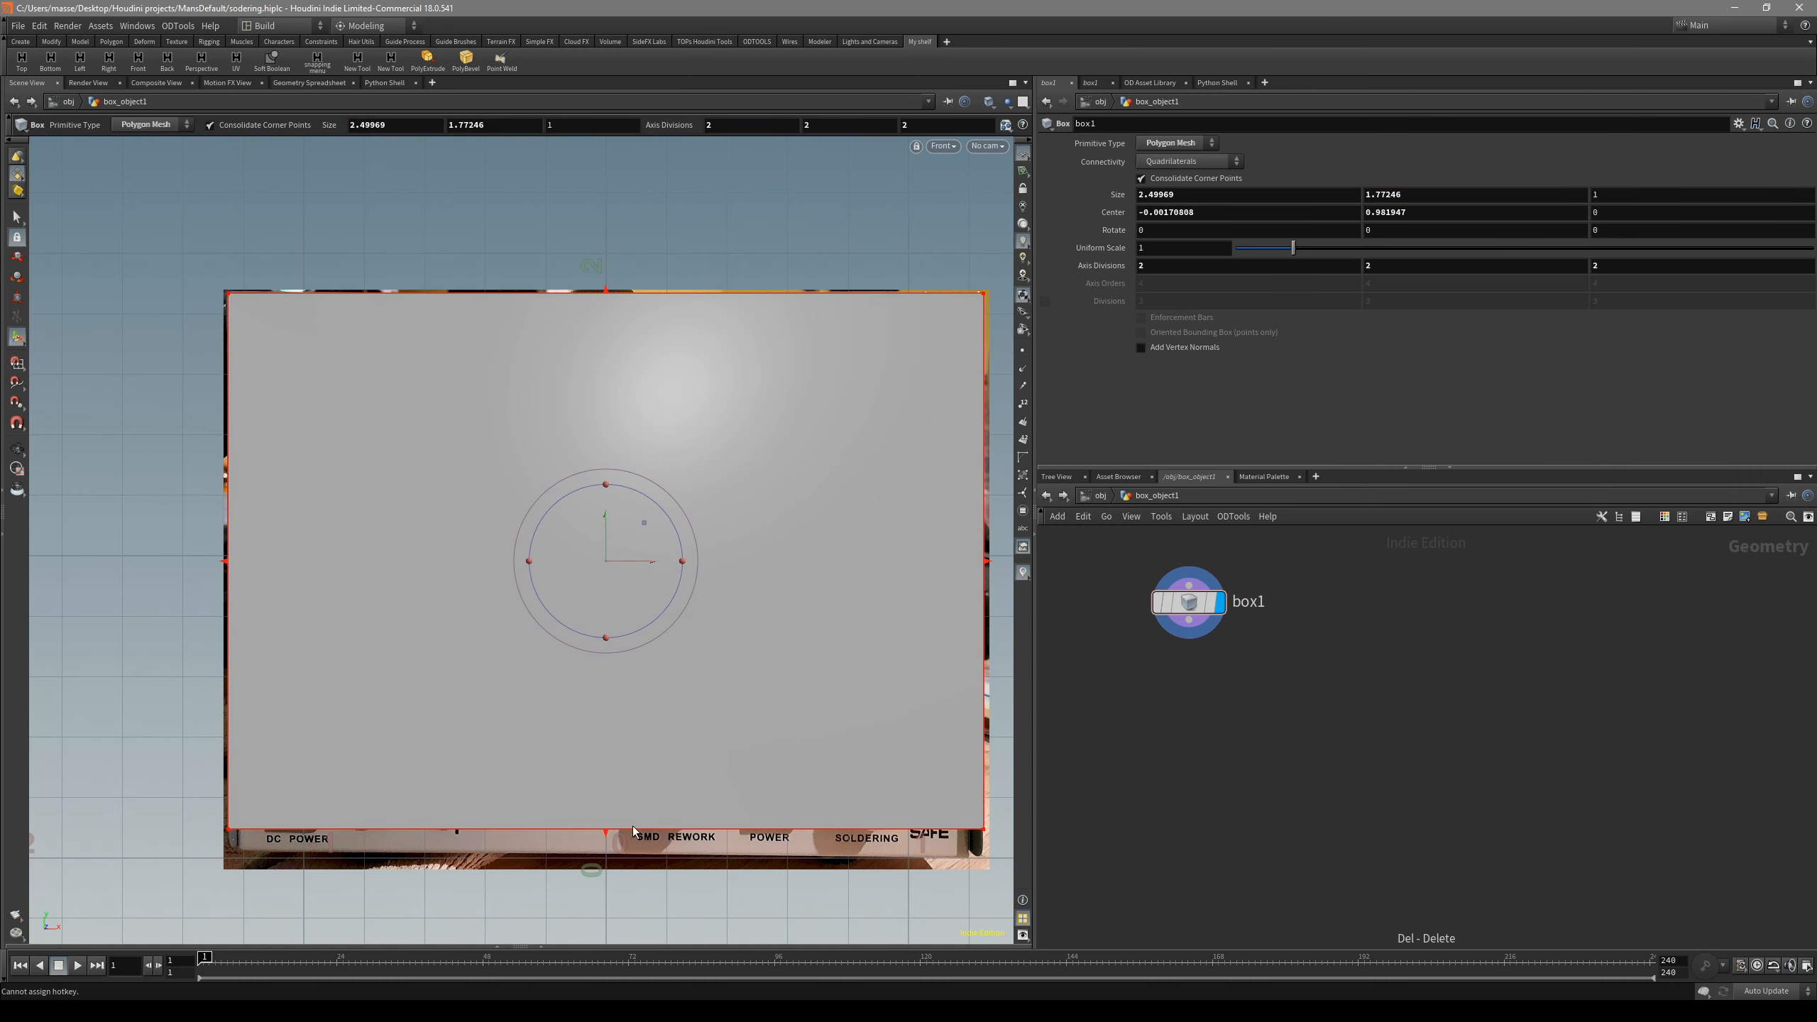
- Extend the box's bottom edge to the front panel's lower edge with the reference showing through, making it about 1.85 high
key("Escape")
key("w")
middle_click_drag(689, 892, 697, 801)
key("Return")
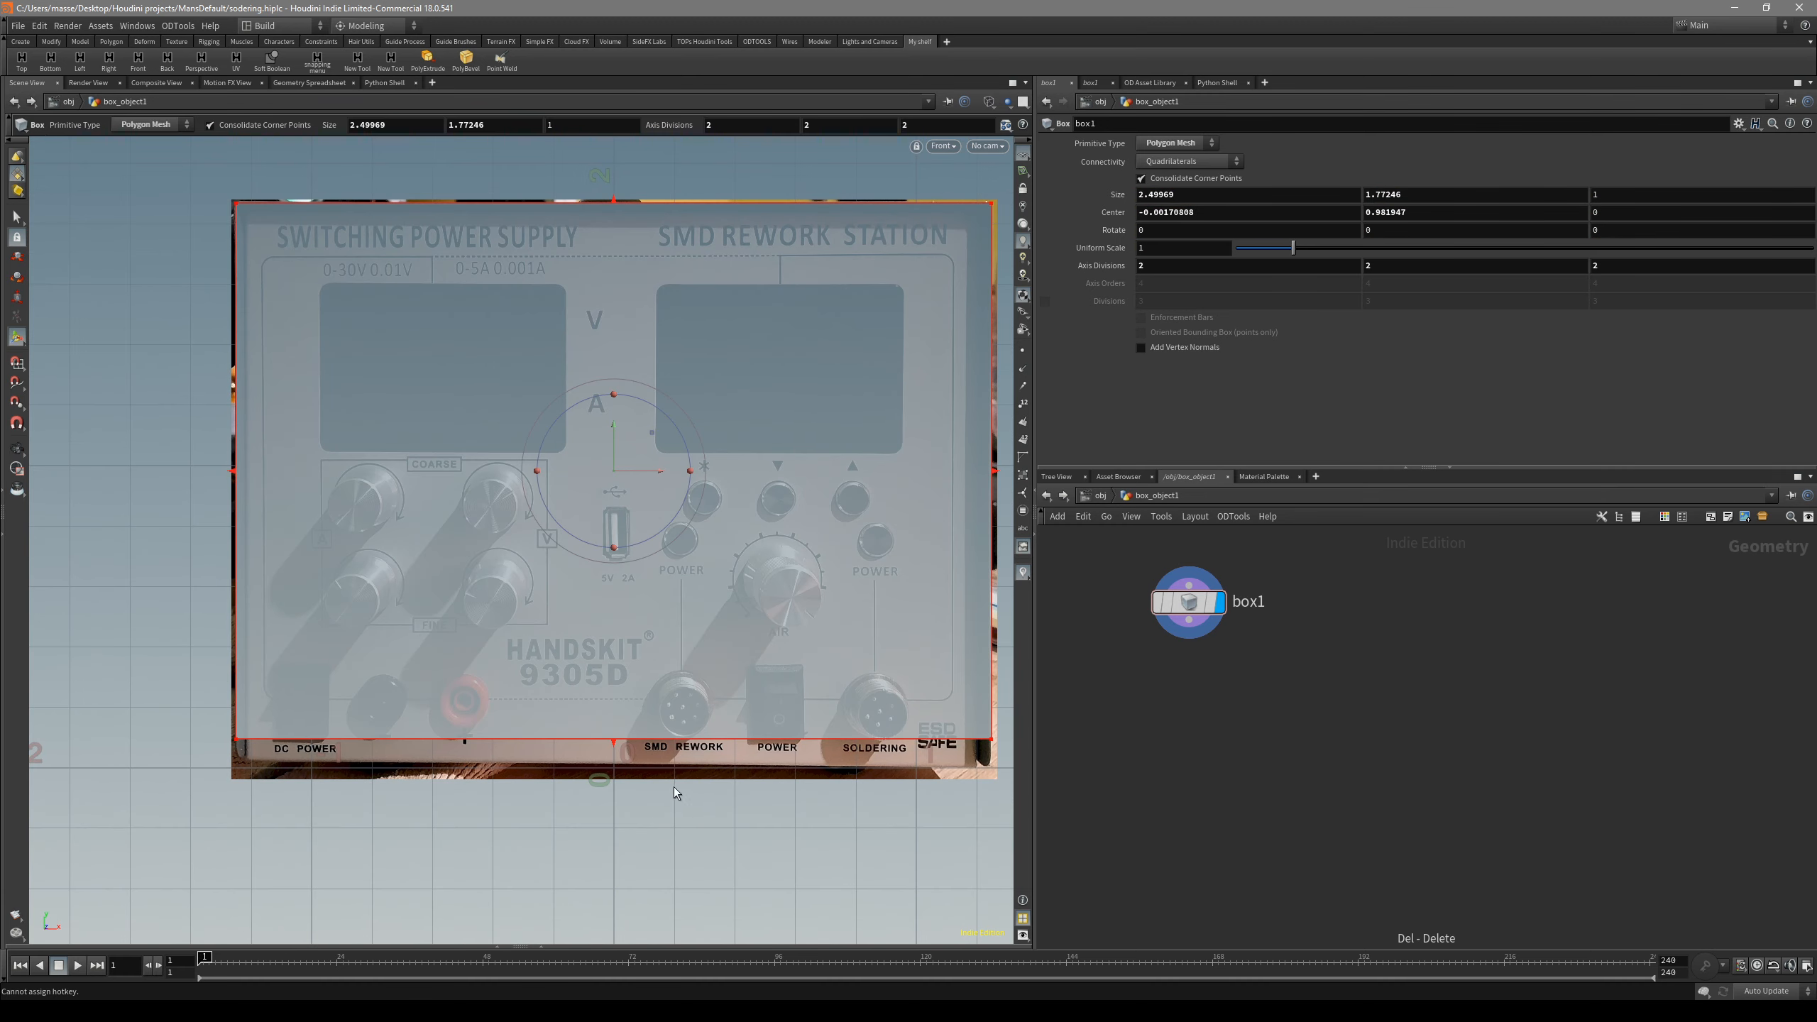
mouse_move(613, 743)
left_mouse_down()
mouse_move(613, 767)
mouse_move(503, 735)
mouse_move(572, 674)
left_mouse_up()
key("Escape")
key("w")
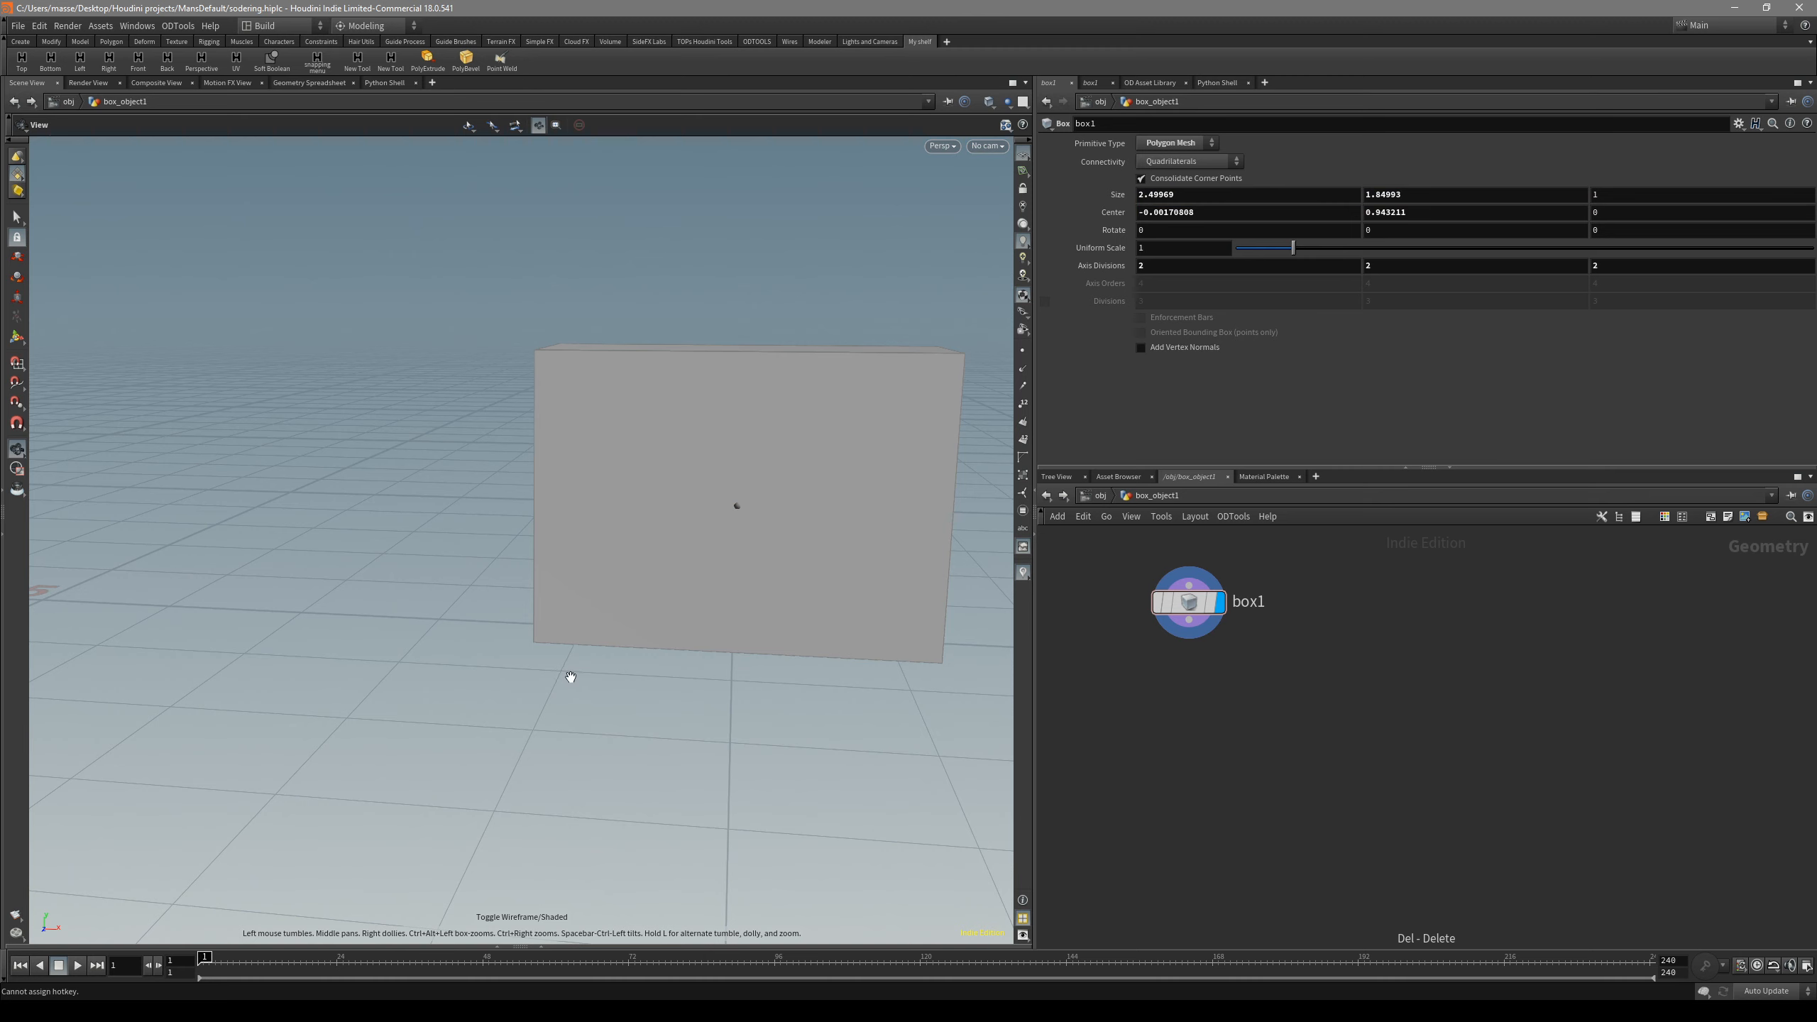
- Stretch the box in the left view to span the side panel's full length, making it about 2.99 deep
key("space+3")
key("w")
key("space")
key("space+4")
middle_click_drag(700, 617, 702, 717)
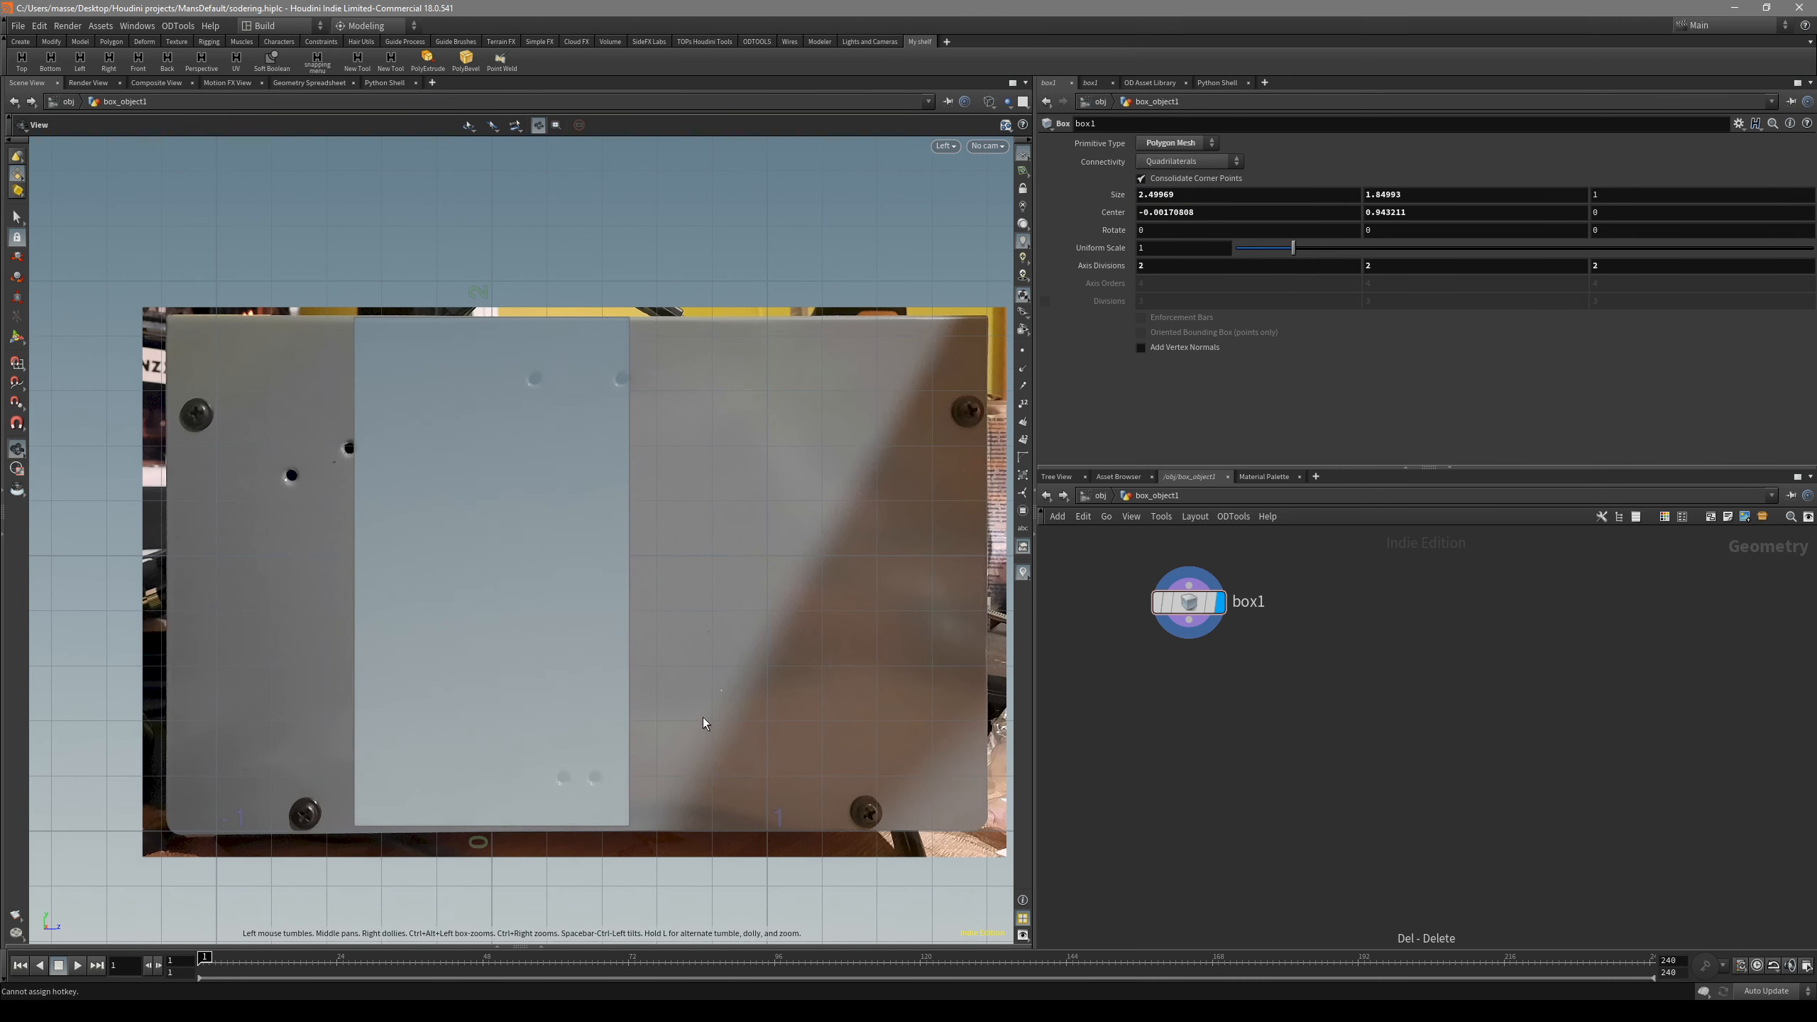
key("Return")
left_click_drag(632, 582, 989, 603)
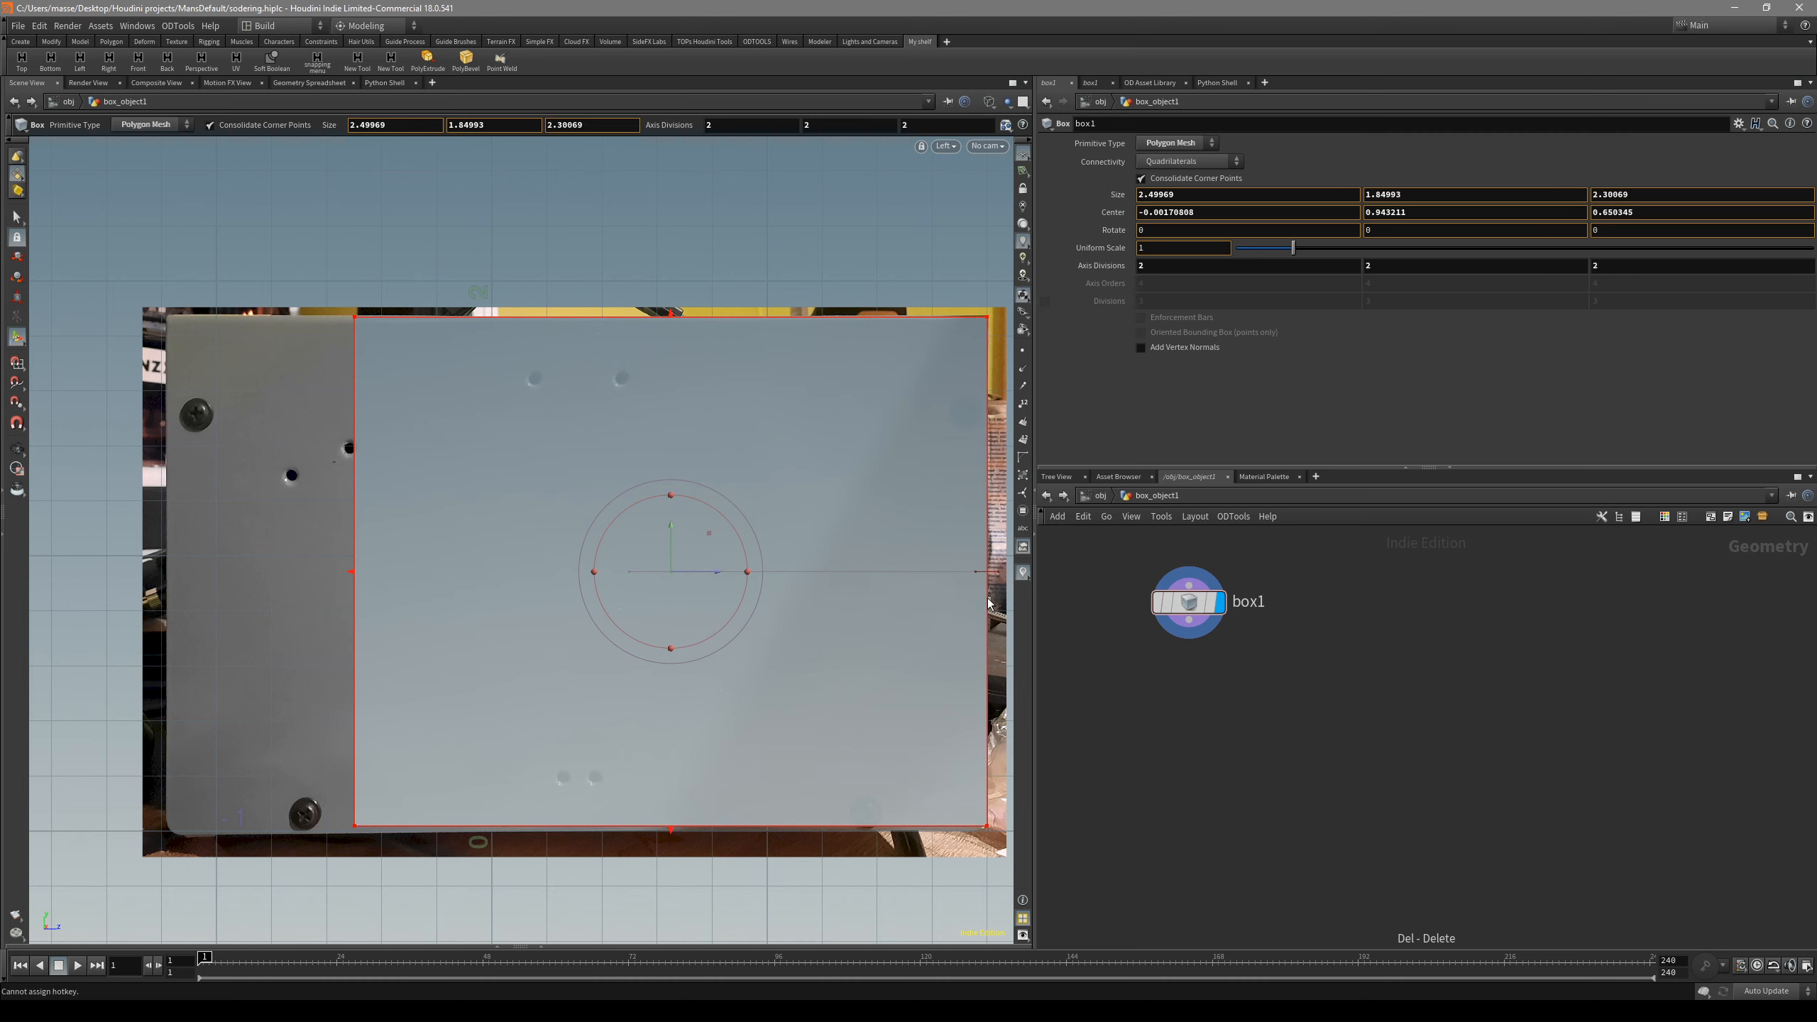
left_click_drag(351, 572, 167, 573)
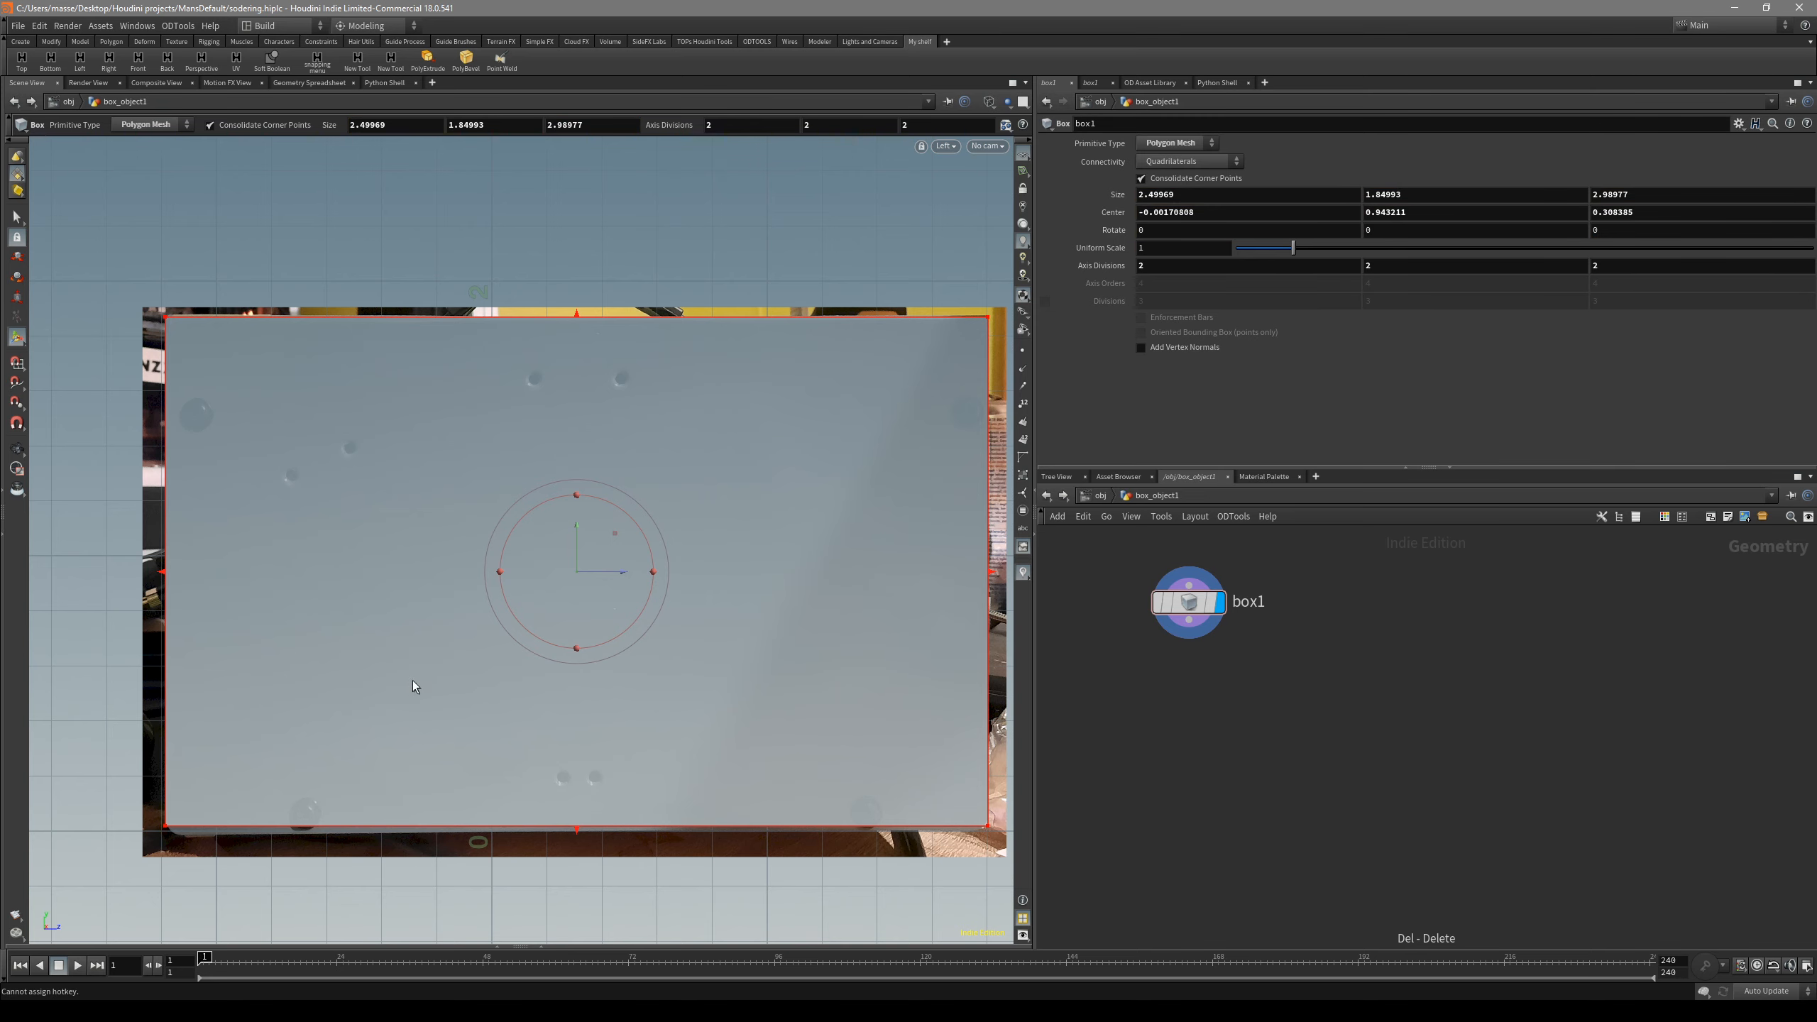
- Check the box's lower edge against the side image and extend it in the front view to a height of about 1.86
middle_click_drag(621, 831, 653, 718, "alt")
middle_click_drag(921, 723, 781, 703, "alt")
scroll(792, 705, "up", 3)
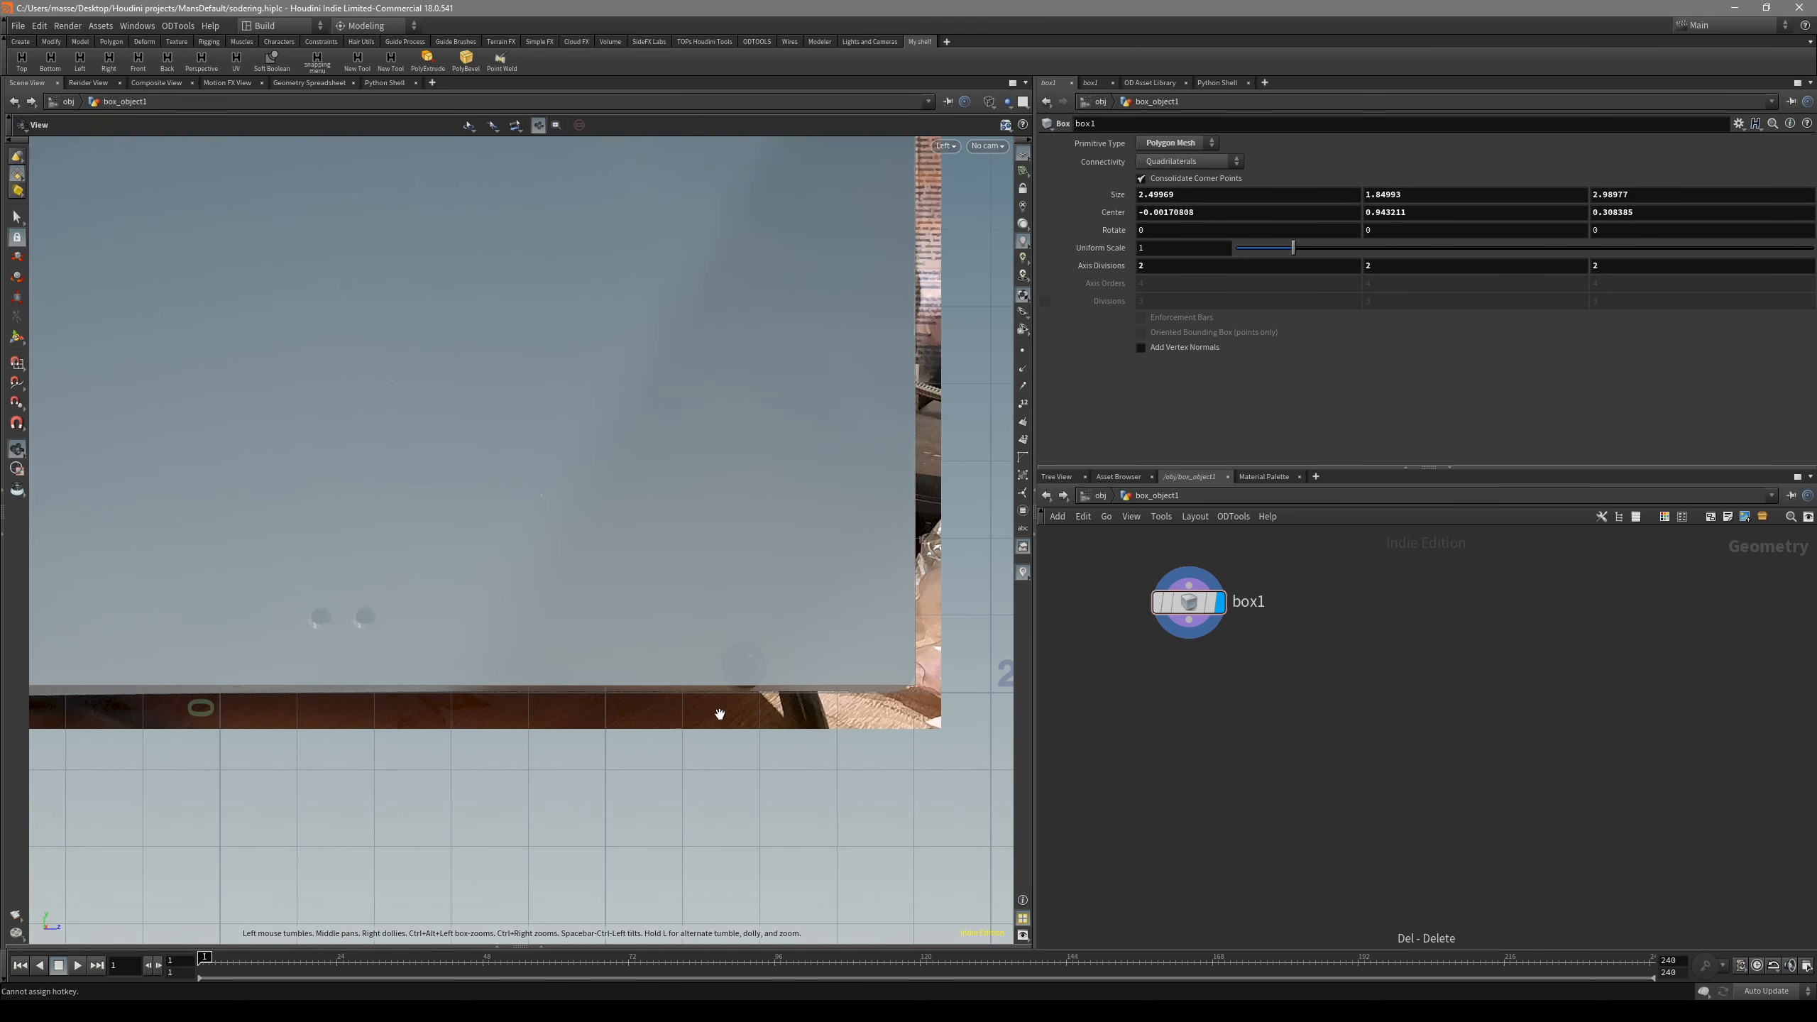
key("space+3")
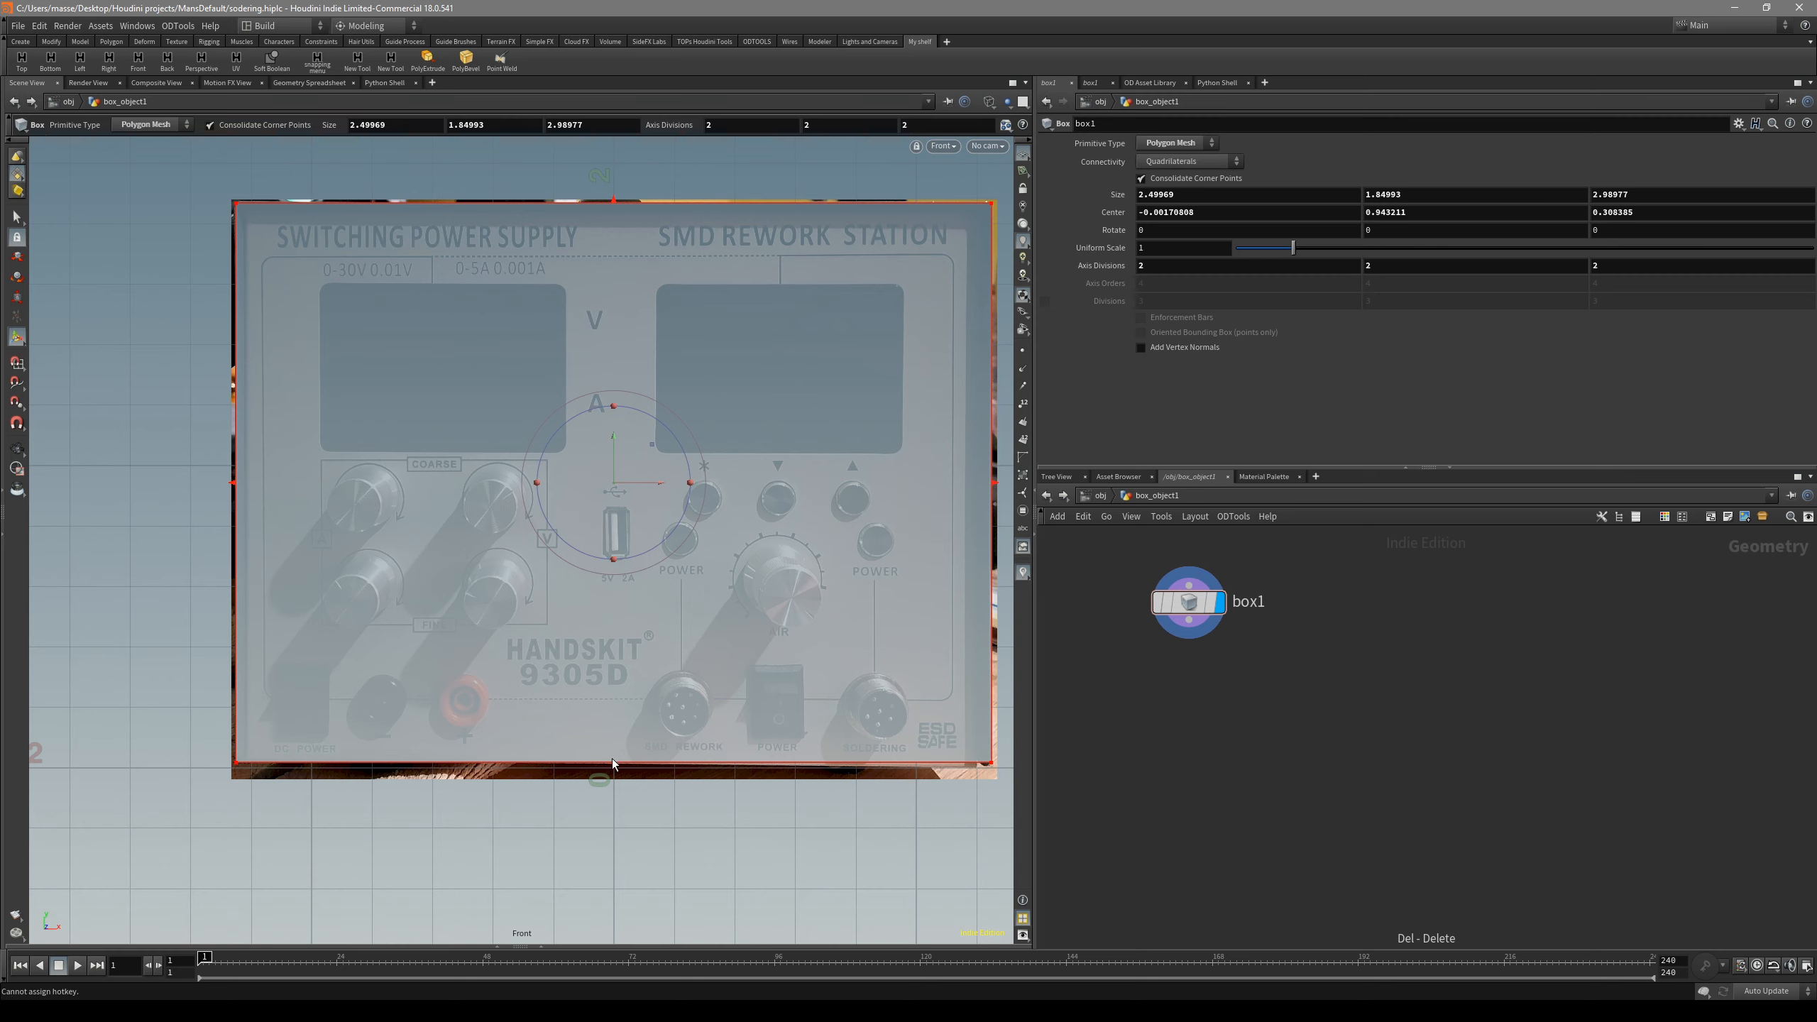
left_click_drag(612, 770, 612, 772)
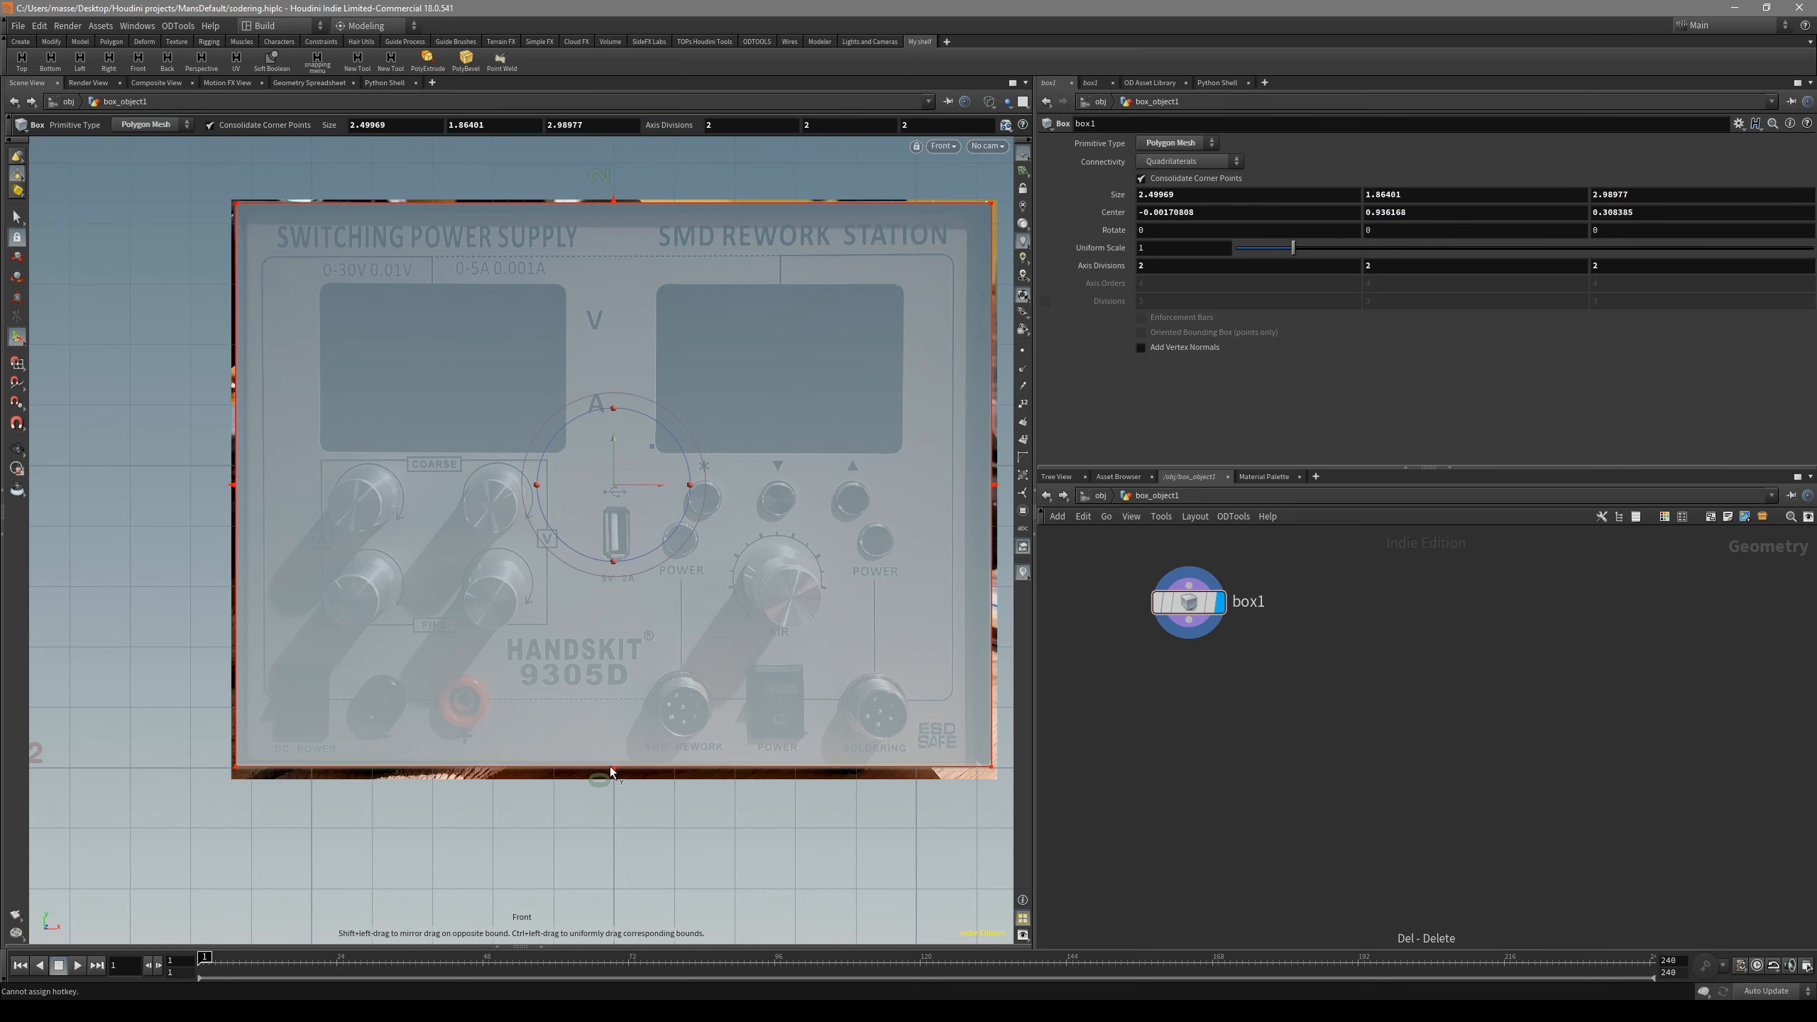
- Inspect the resized box from several angles in the perspective view, with and without the wire overlay
key("space+4")
right_click_drag(698, 763, 608, 763)
key("space+1")
key("shift+w")
mouse_move(609, 763)
left_mouse_down()
mouse_move(709, 759)
mouse_move(696, 731)
mouse_move(726, 673)
mouse_move(678, 656)
mouse_move(576, 531)
mouse_move(671, 486)
left_mouse_up()
key("Return")
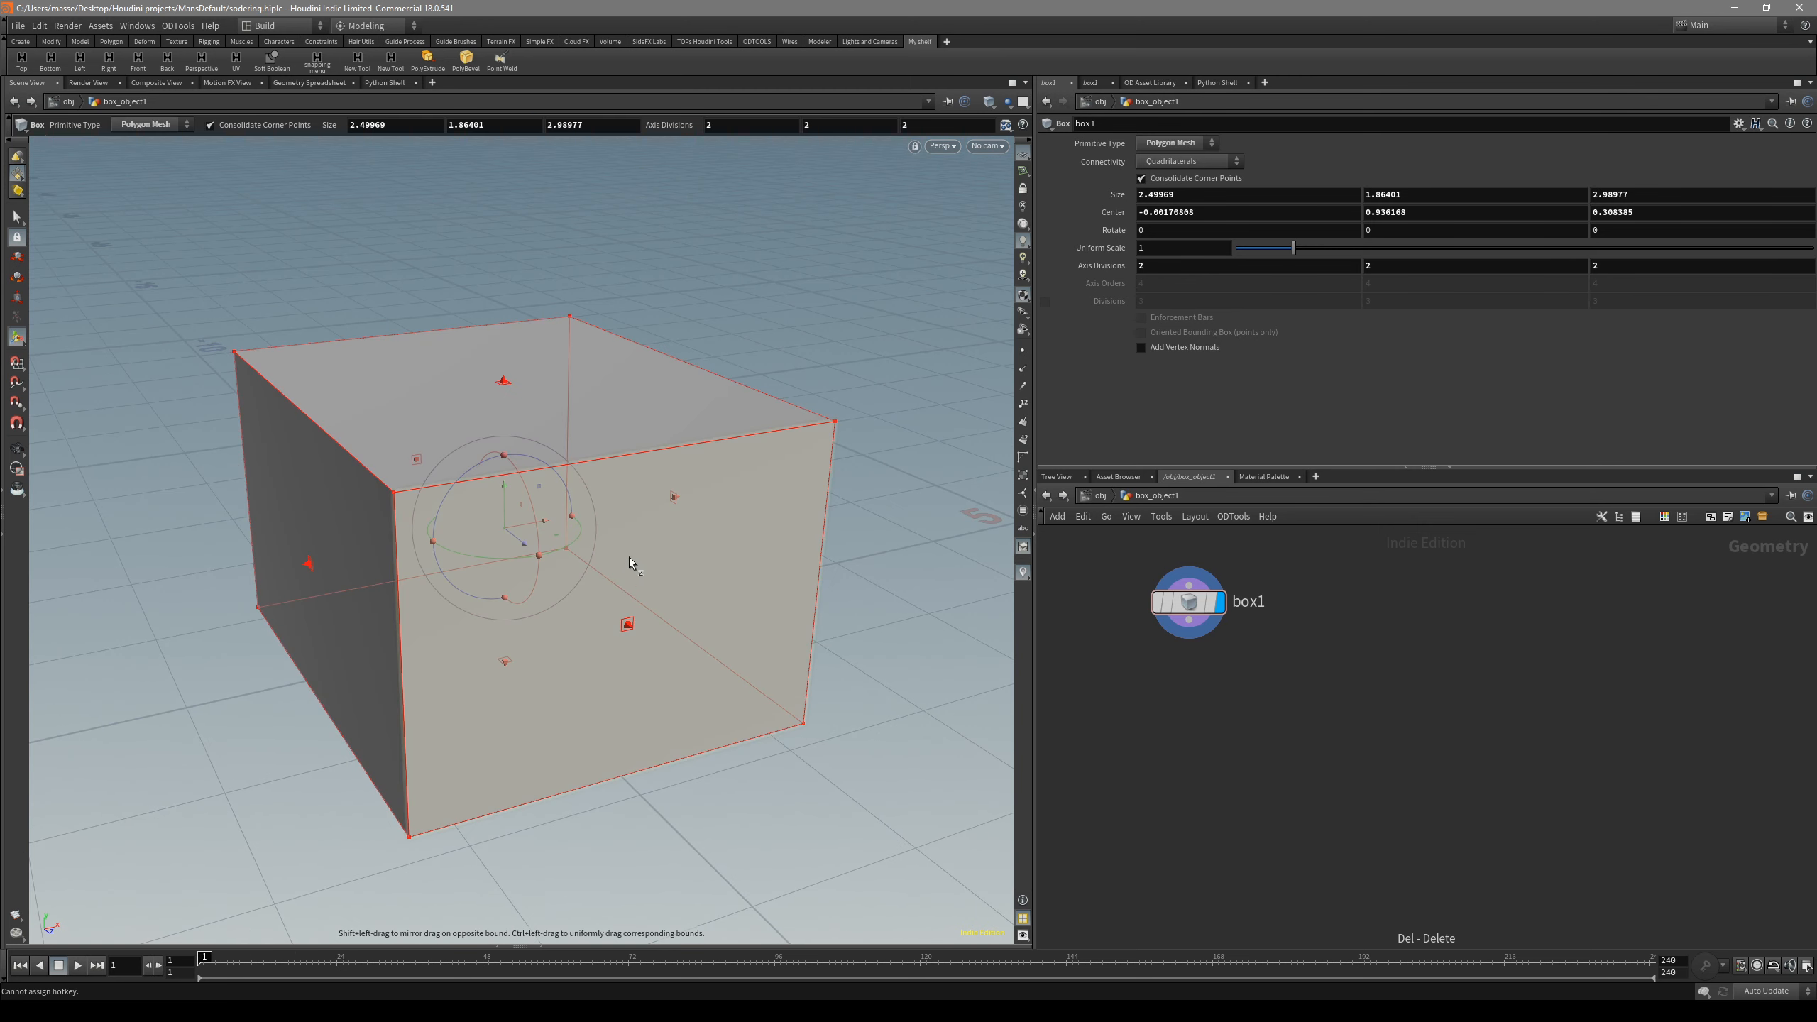
key("Escape")
key("shift+w")
left_click_drag(600, 576, 596, 551)
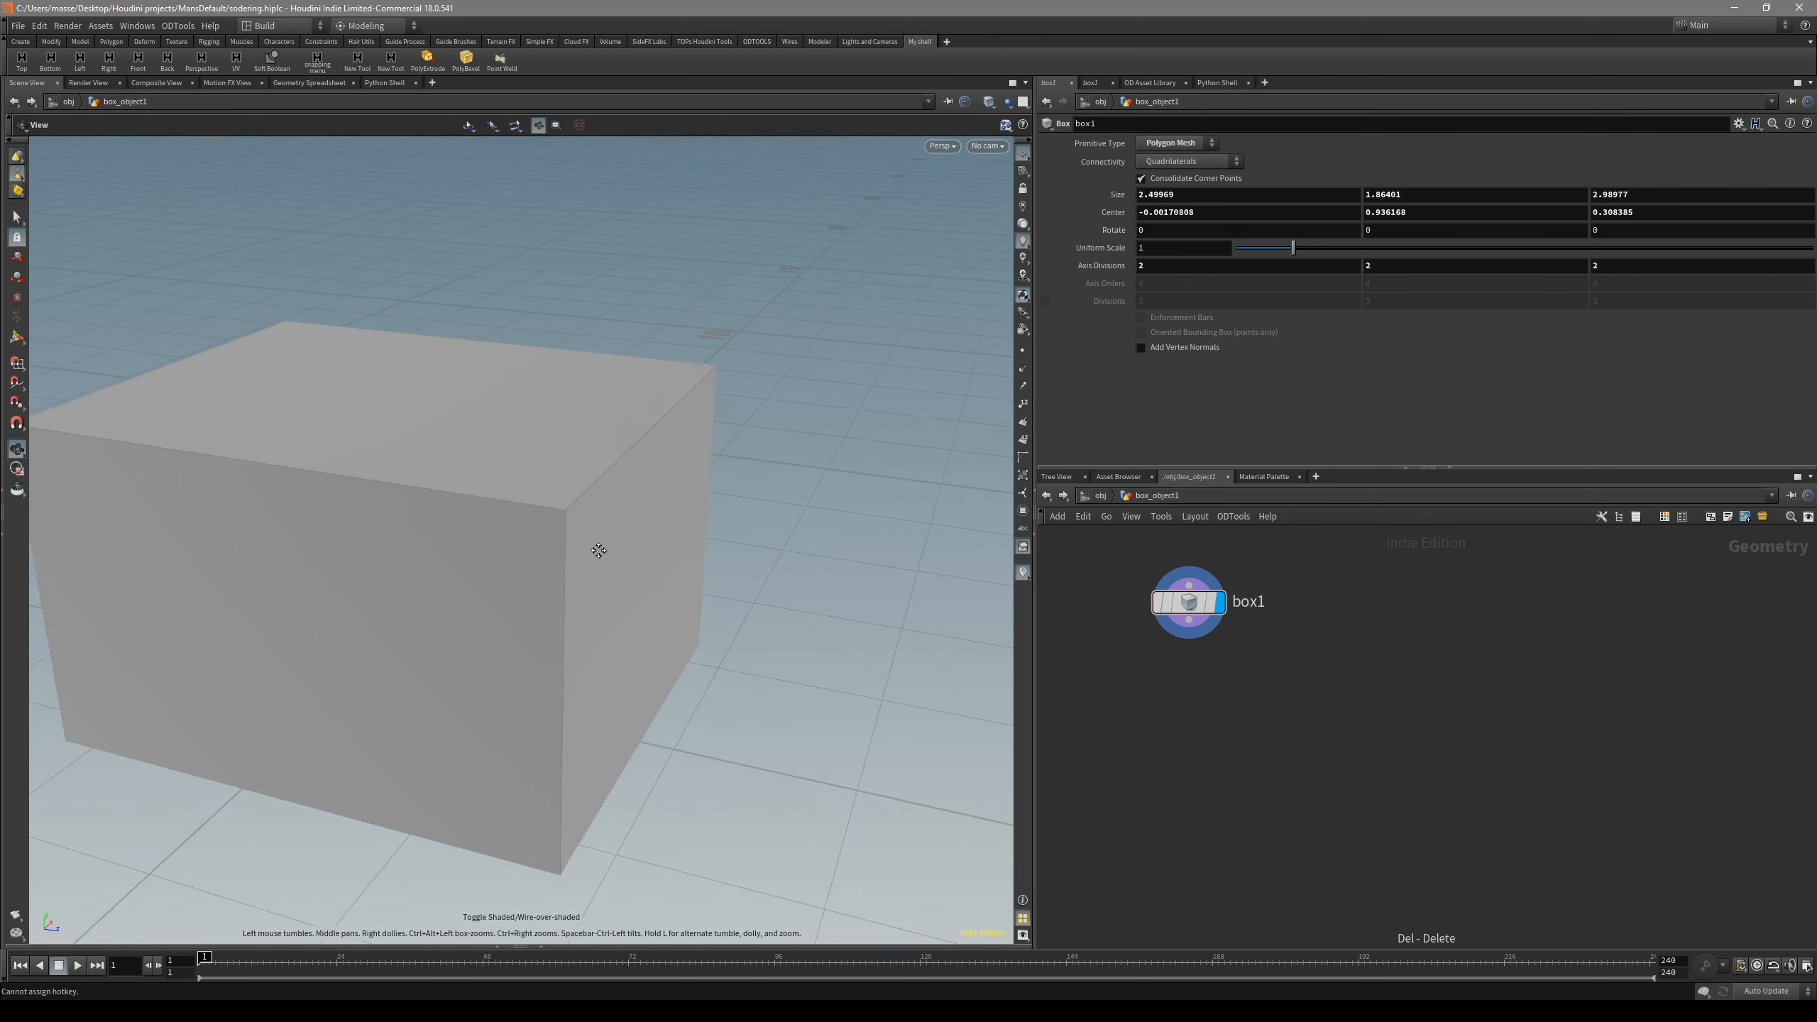
right_click_drag(596, 551, 750, 456)
left_click_drag(750, 456, 714, 542)
key("3")
left_click_drag(928, 697, 908, 651)
- Examine the available viewport shading modes and try the wireframe and wire-over-shaded toggles on the box
left_click(989, 102)
left_click(958, 148)
key("shift+w")
left_click(989, 102)
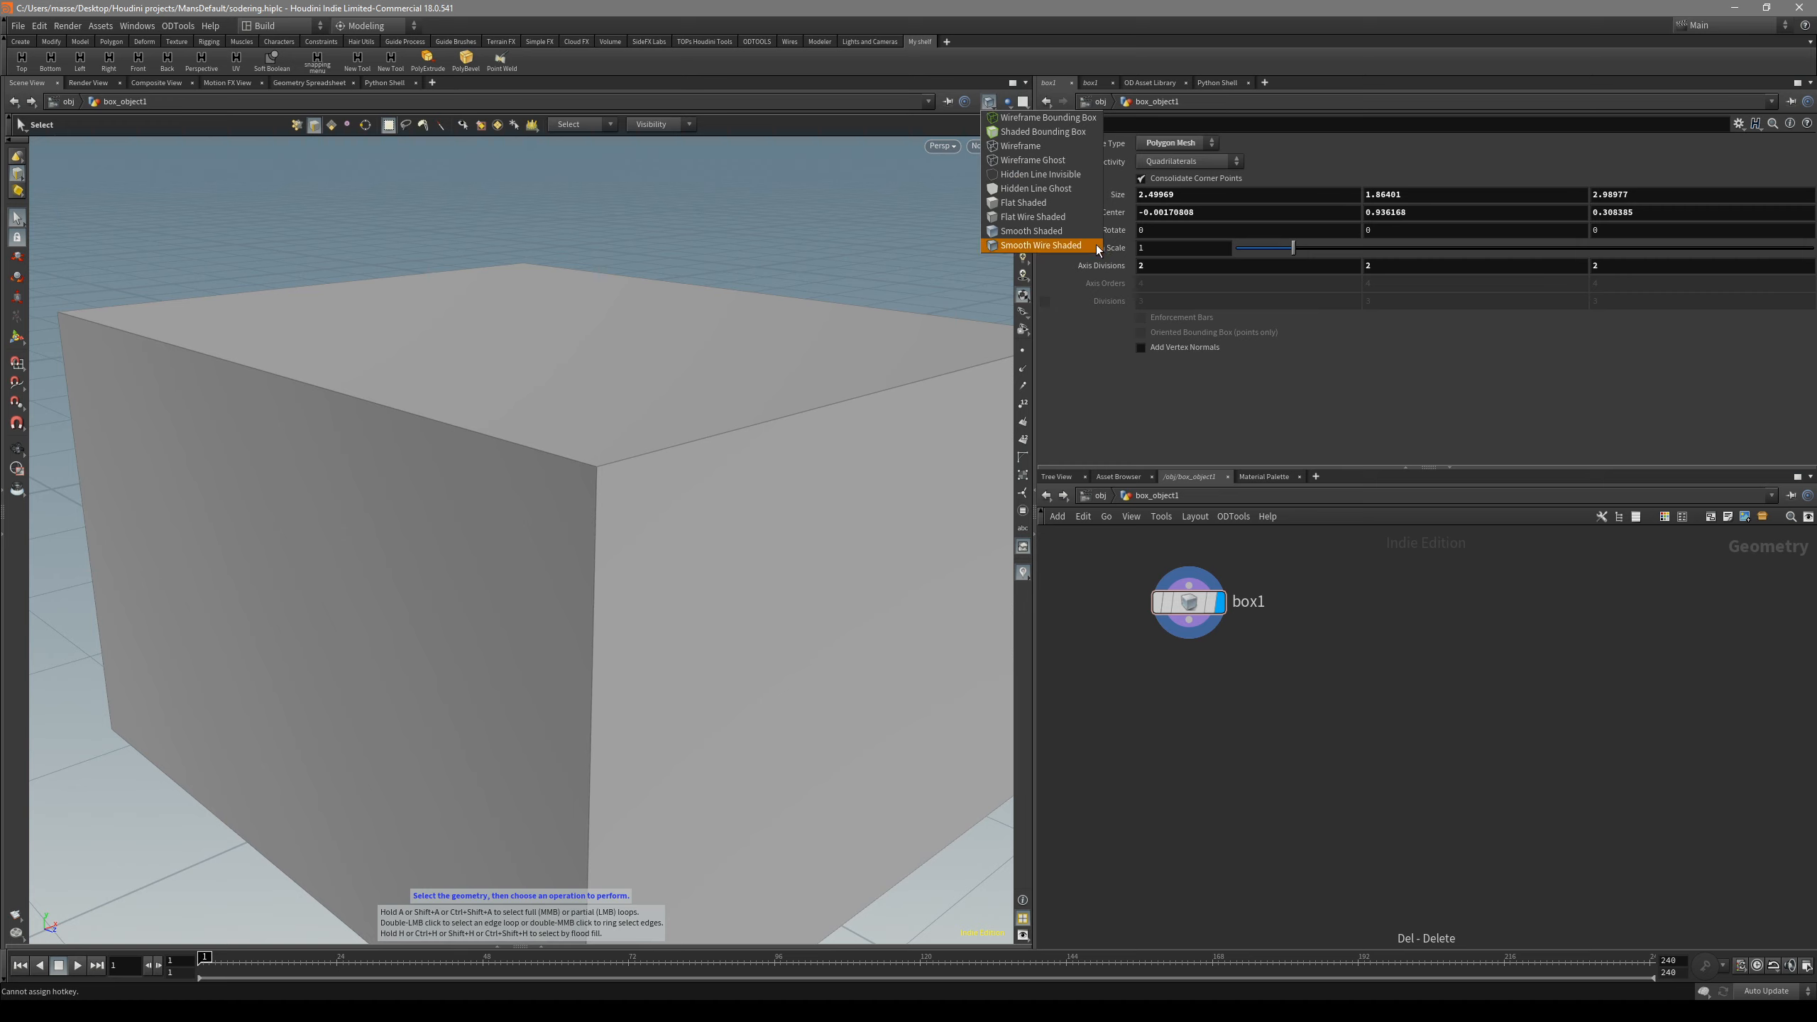
left_click(839, 222)
left_click(989, 103)
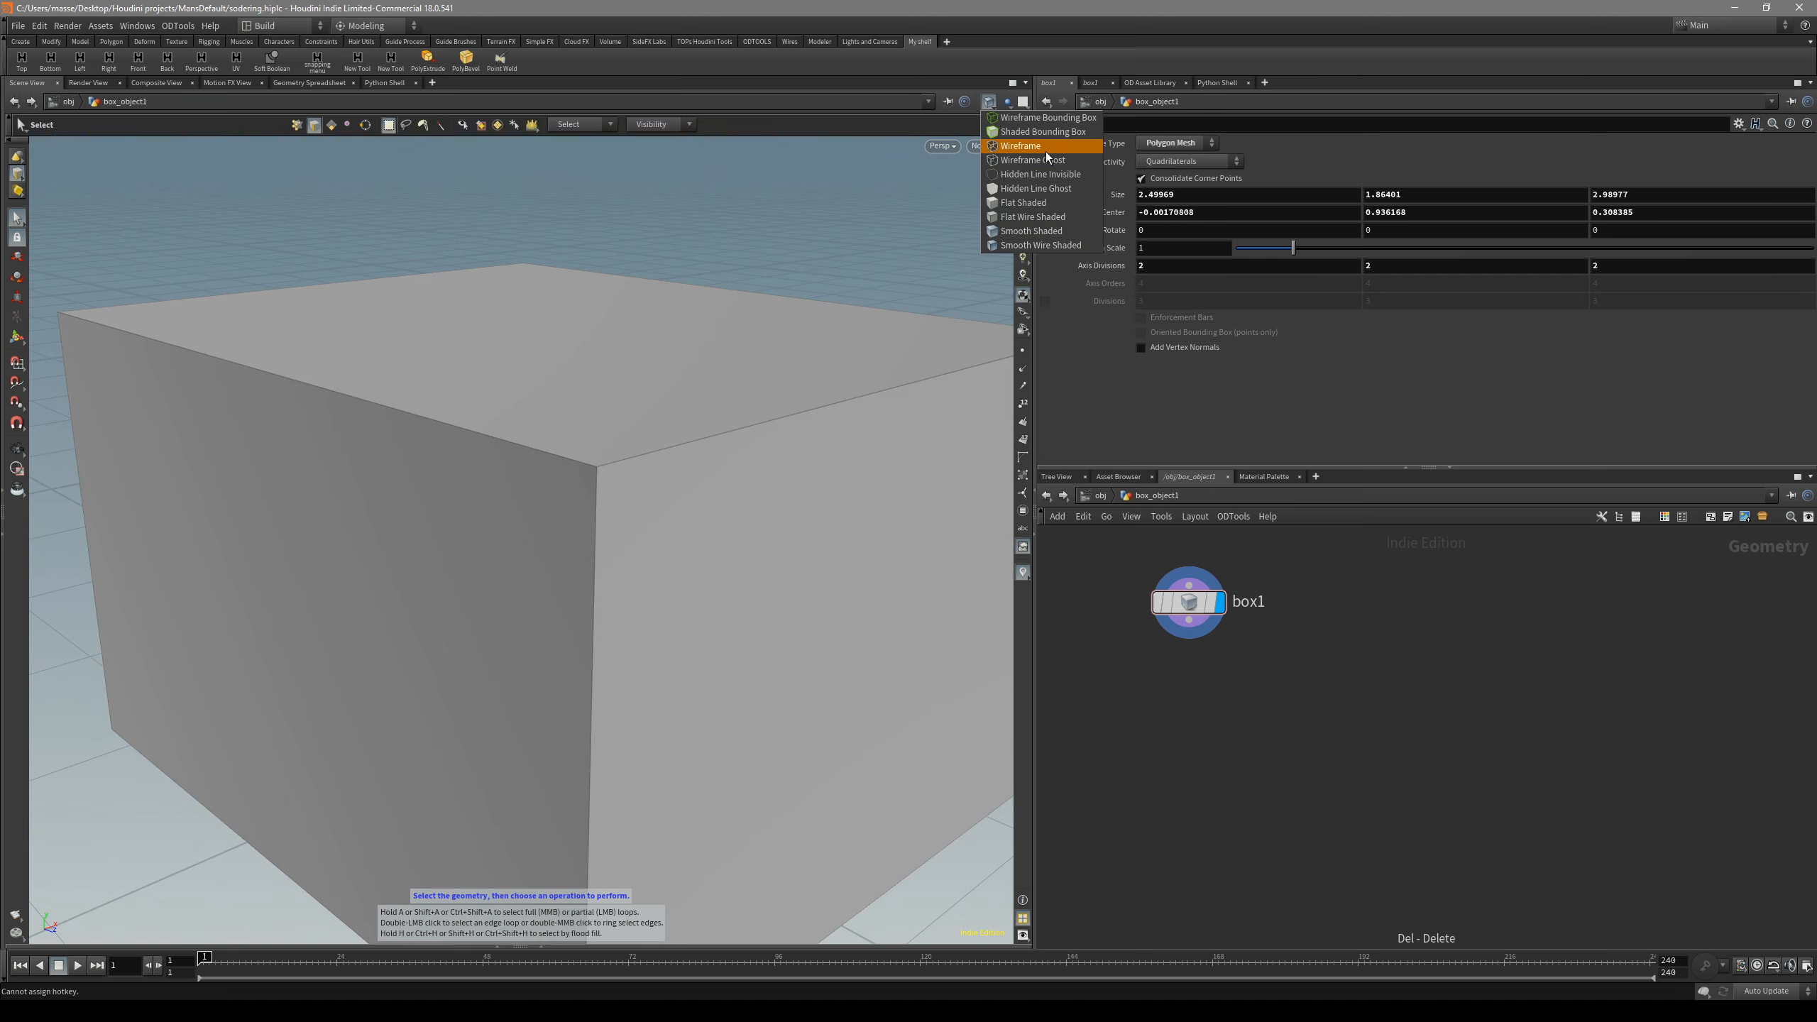
left_click(894, 239)
key("shift+w")
key("w")
key("w")
key("w")
key("w")
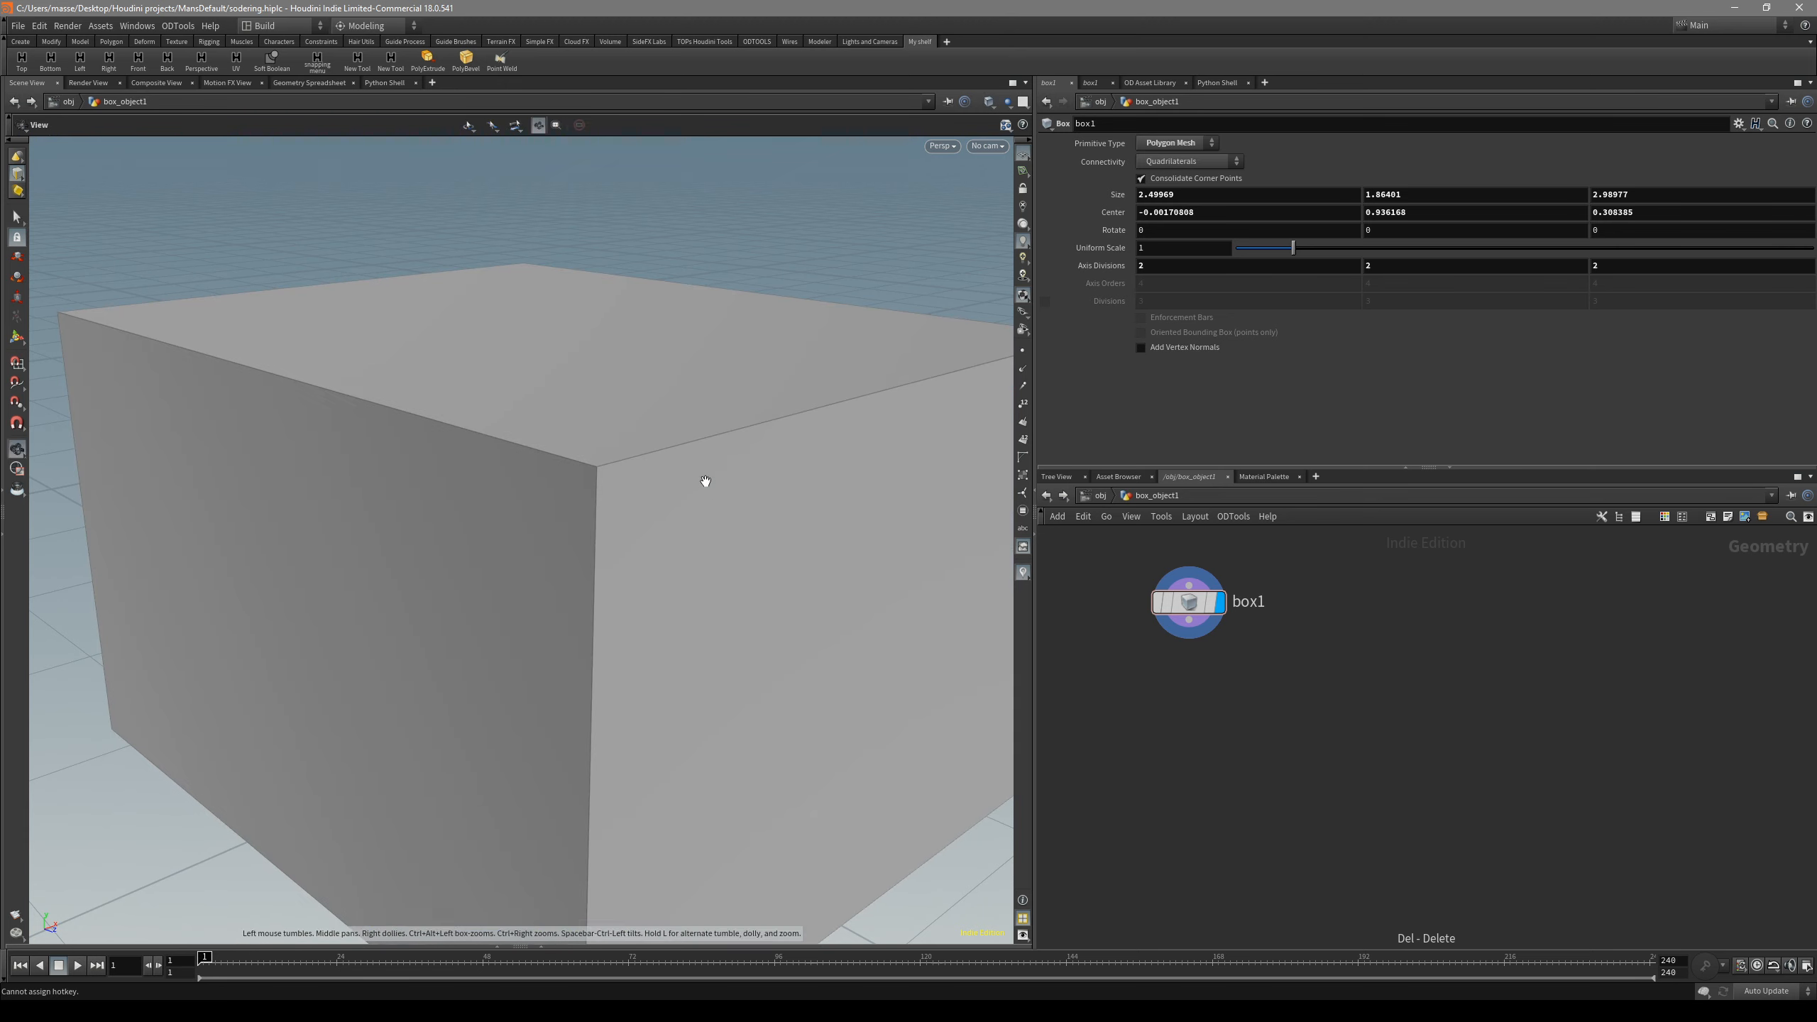
- Search the Hotkey Manager for "wire" and examine the mappings of the Shaded/Wire-over-shaded and Wireframe/Shaded toggles
key("s")
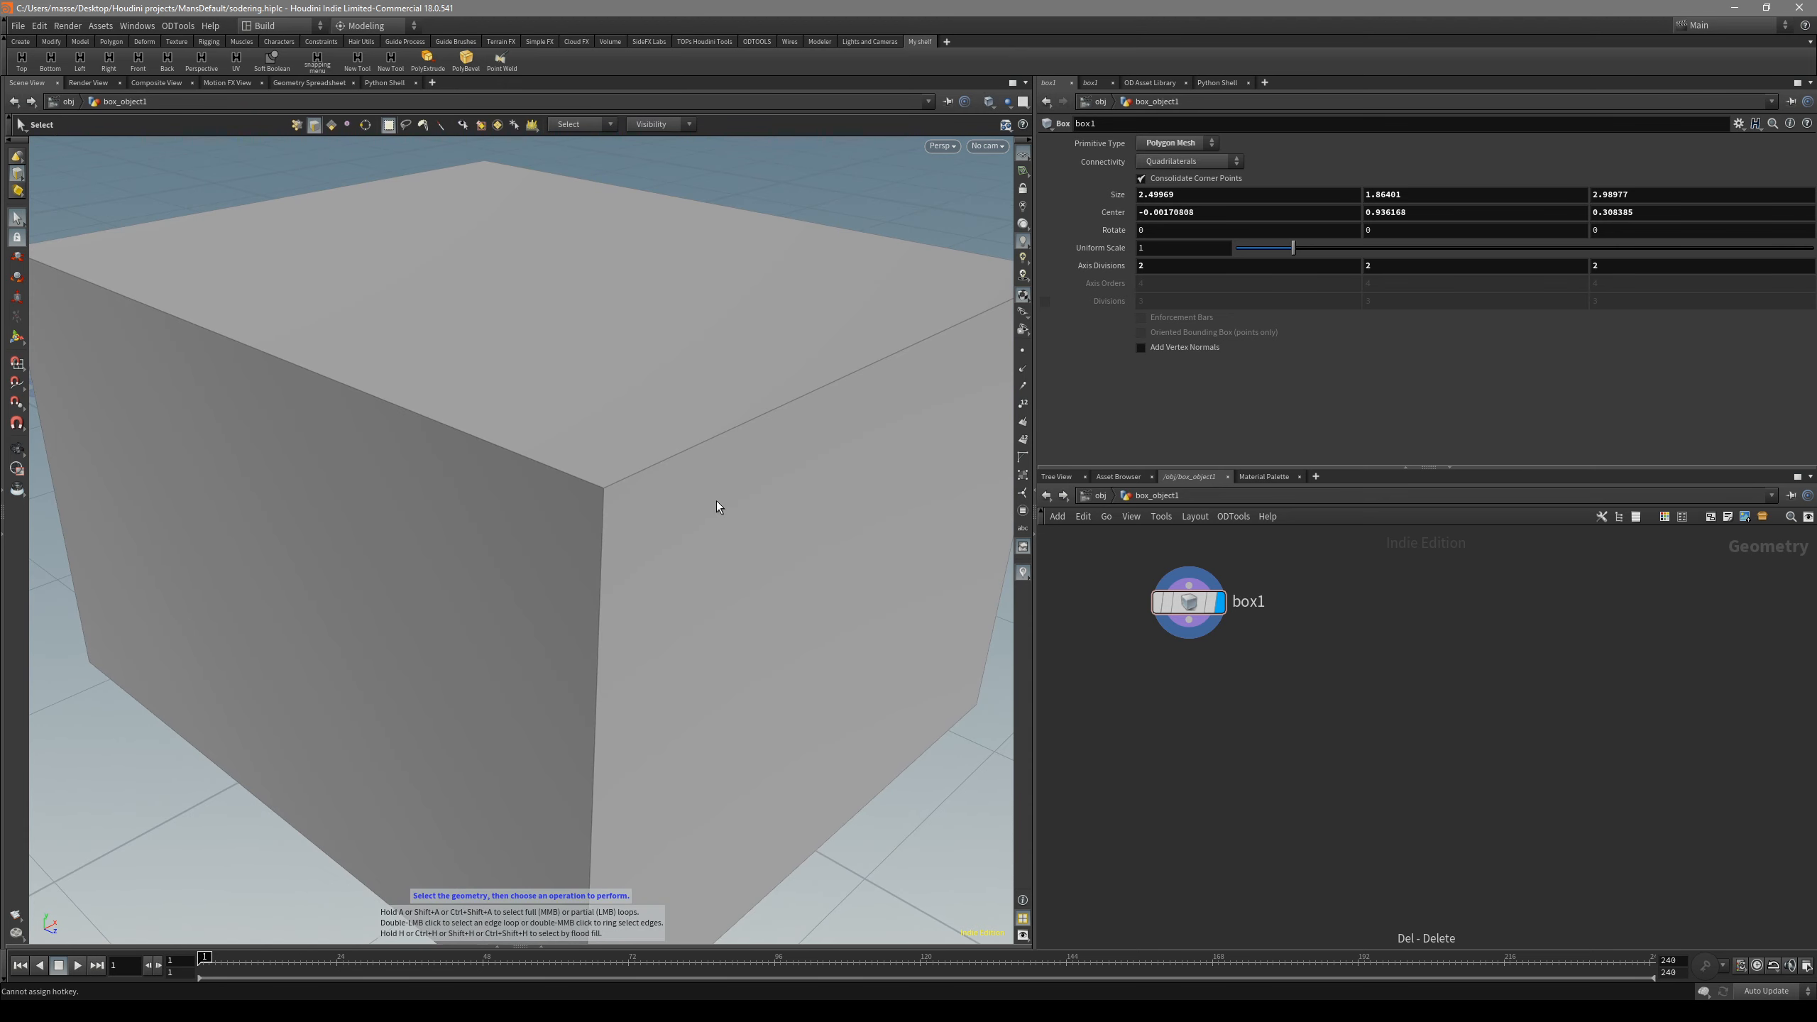
left_click(17, 173, "ctrl+alt+shift")
left_click_drag(846, 240, 639, 338)
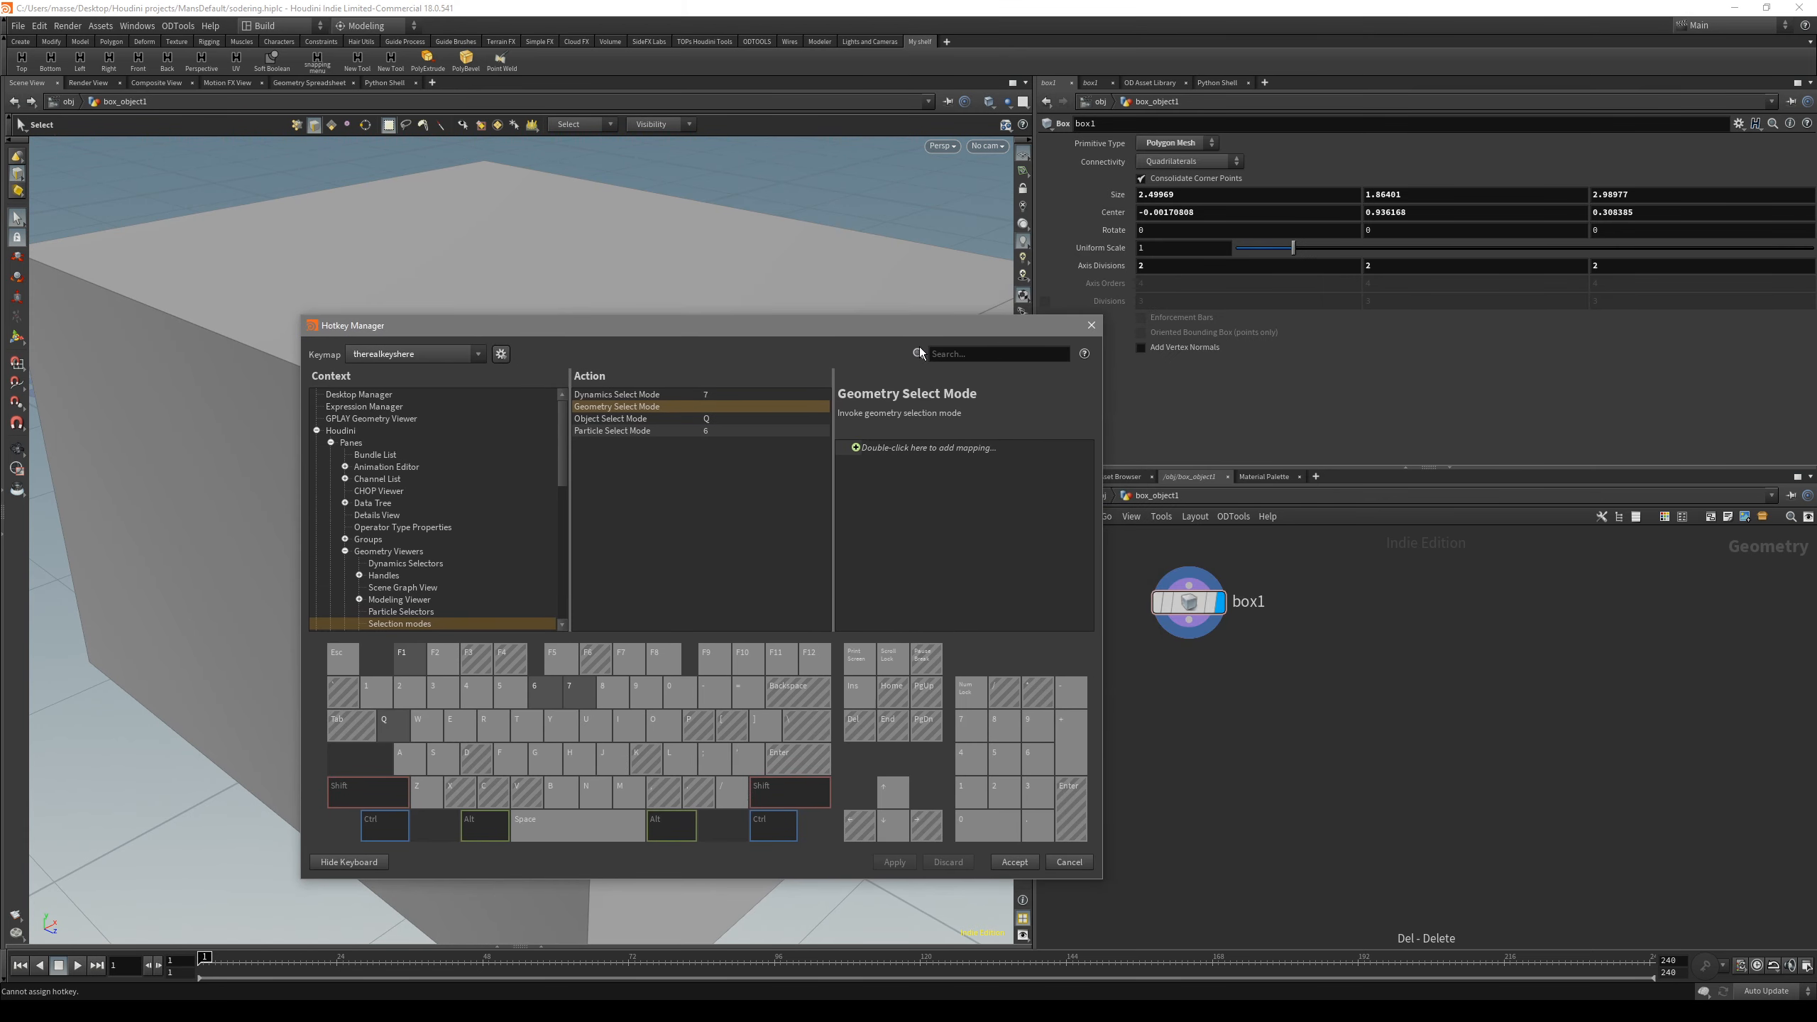
left_click(961, 353)
type("wi")
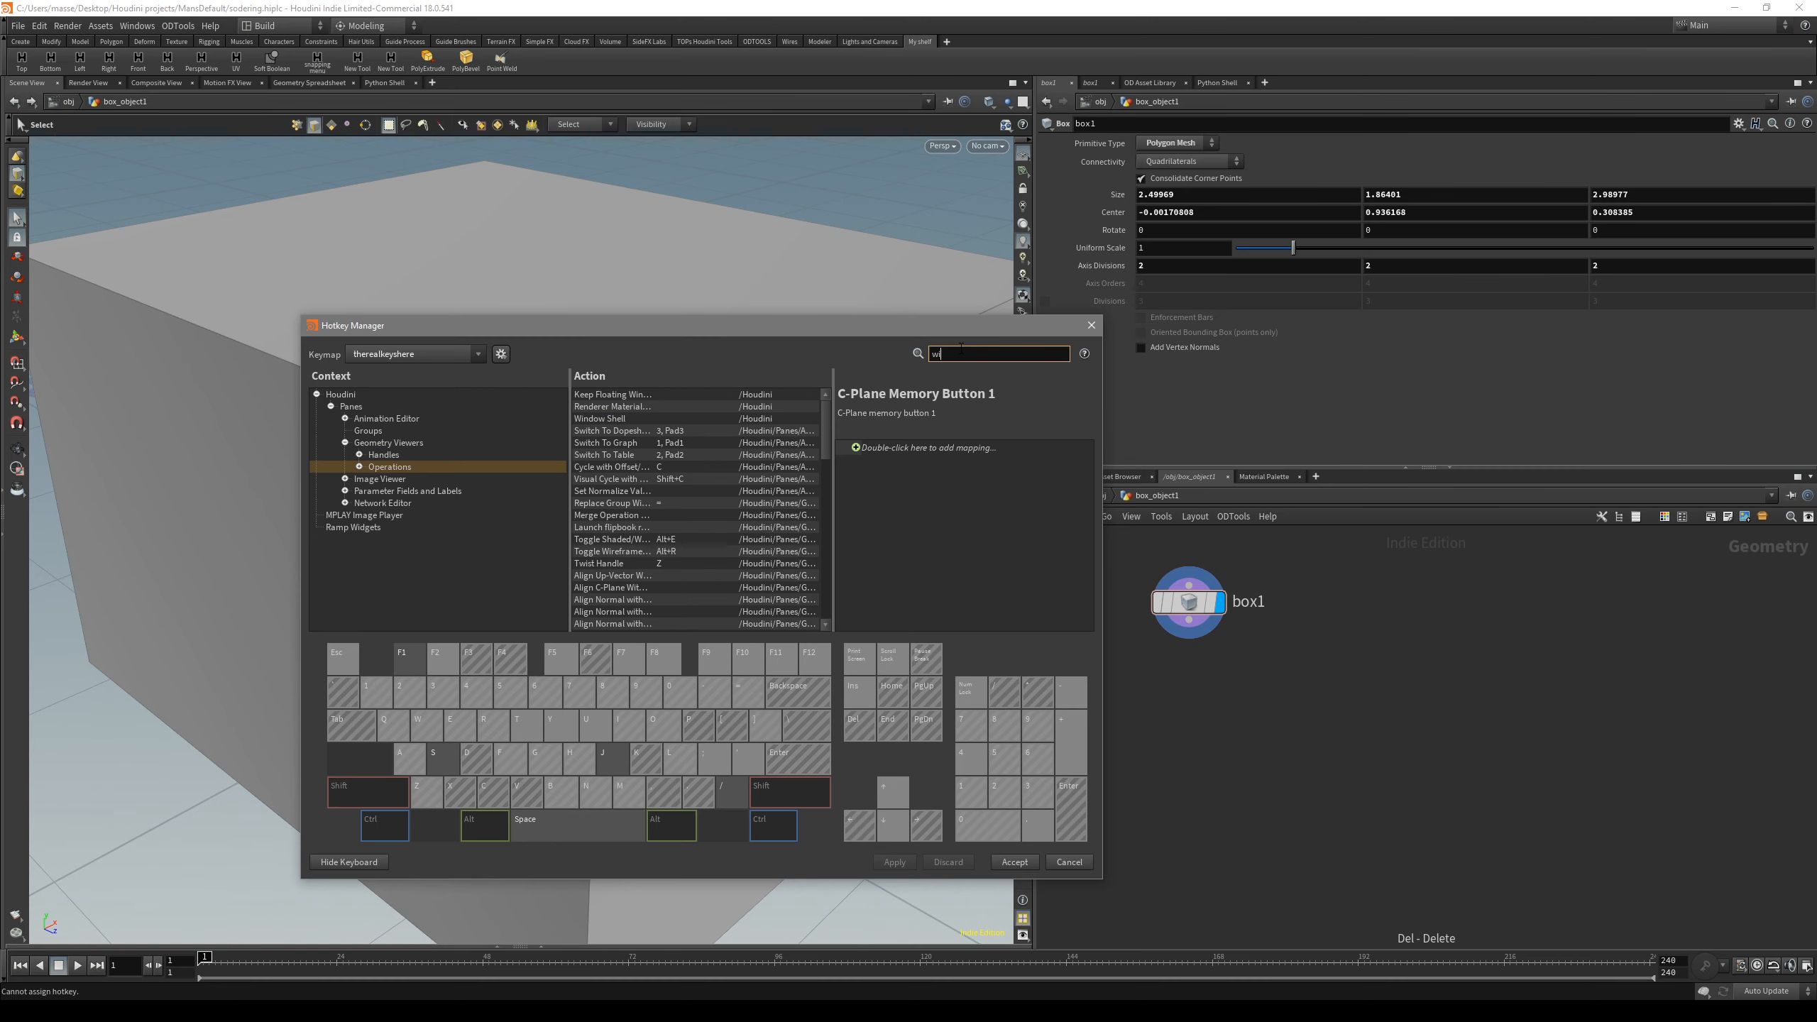
type("re")
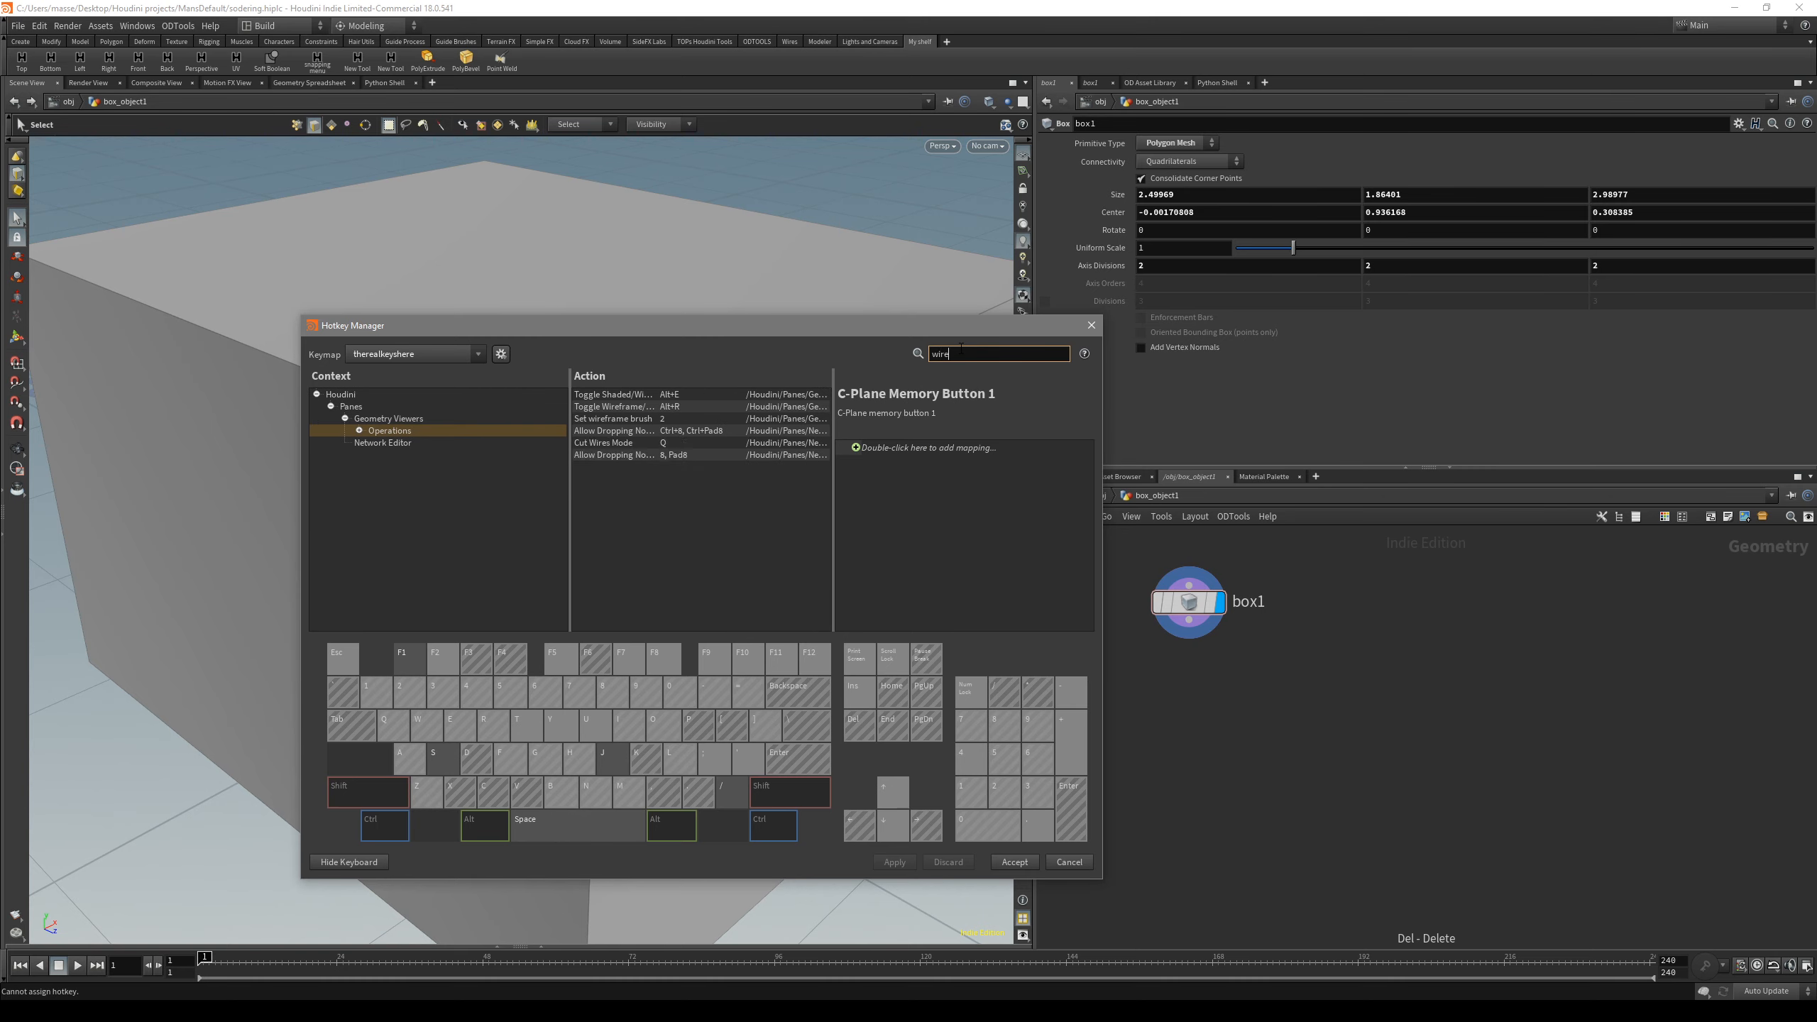
left_click(688, 397)
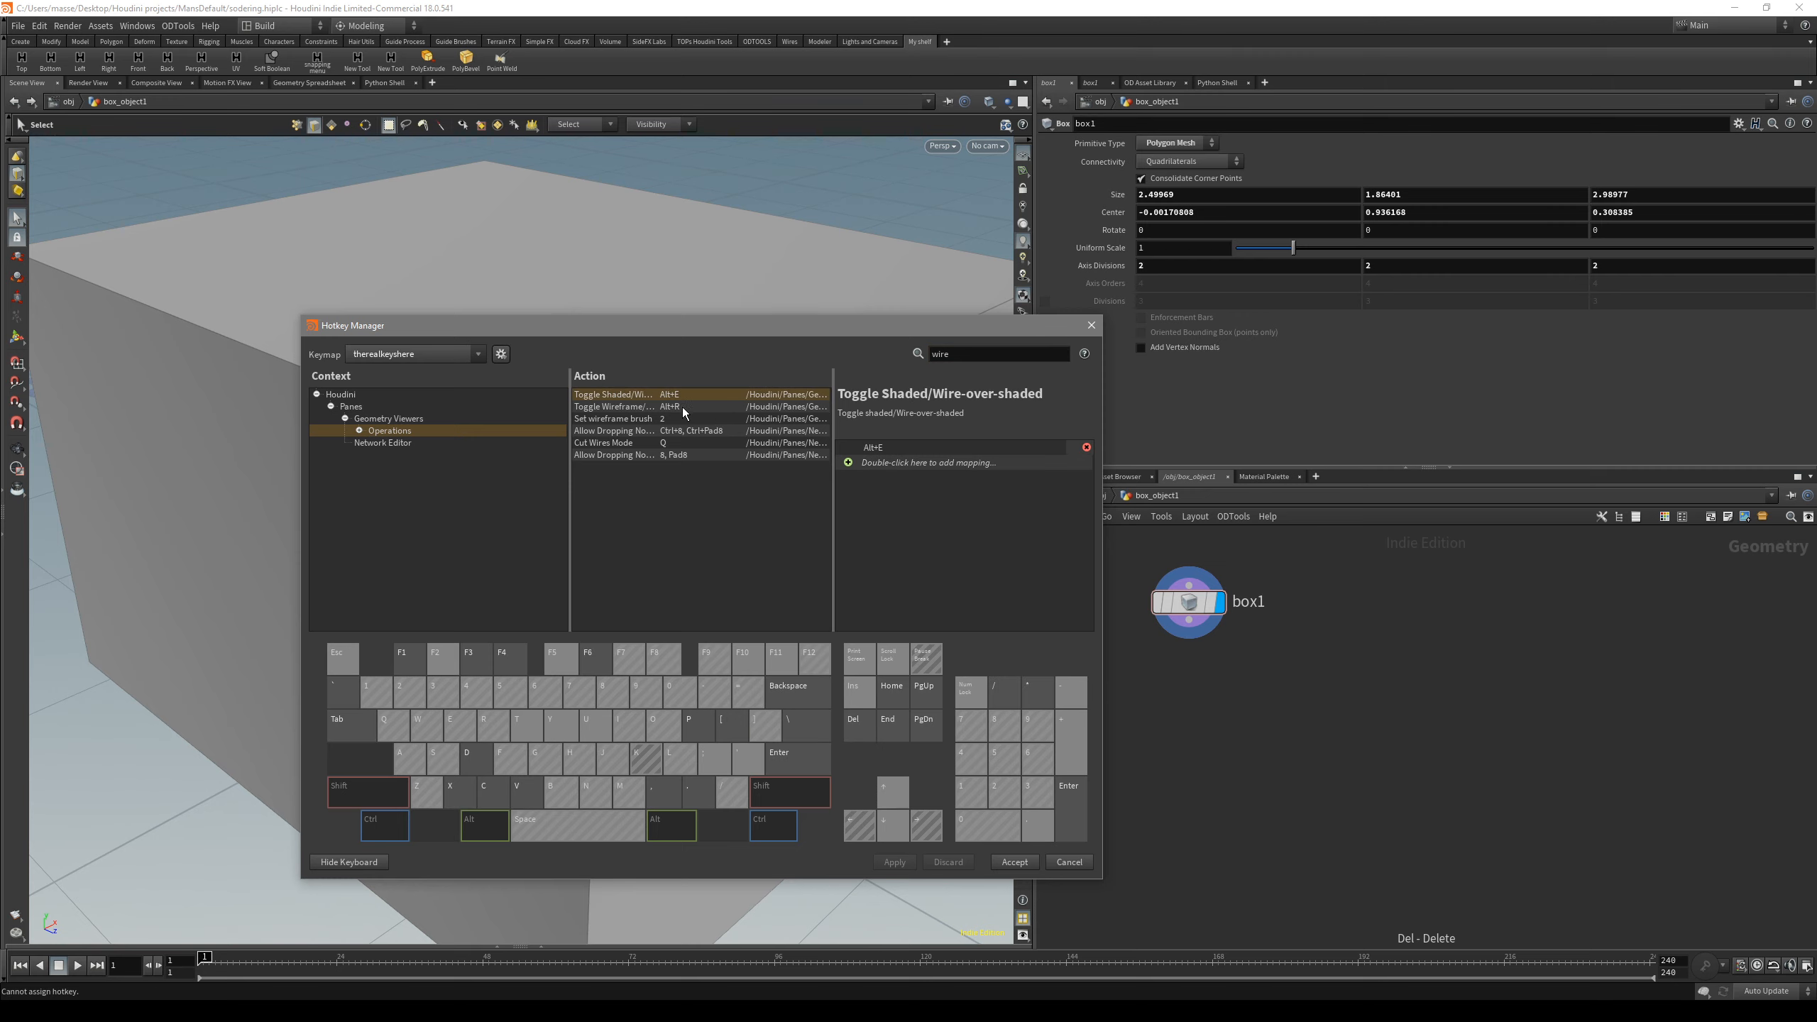
left_click(581, 407)
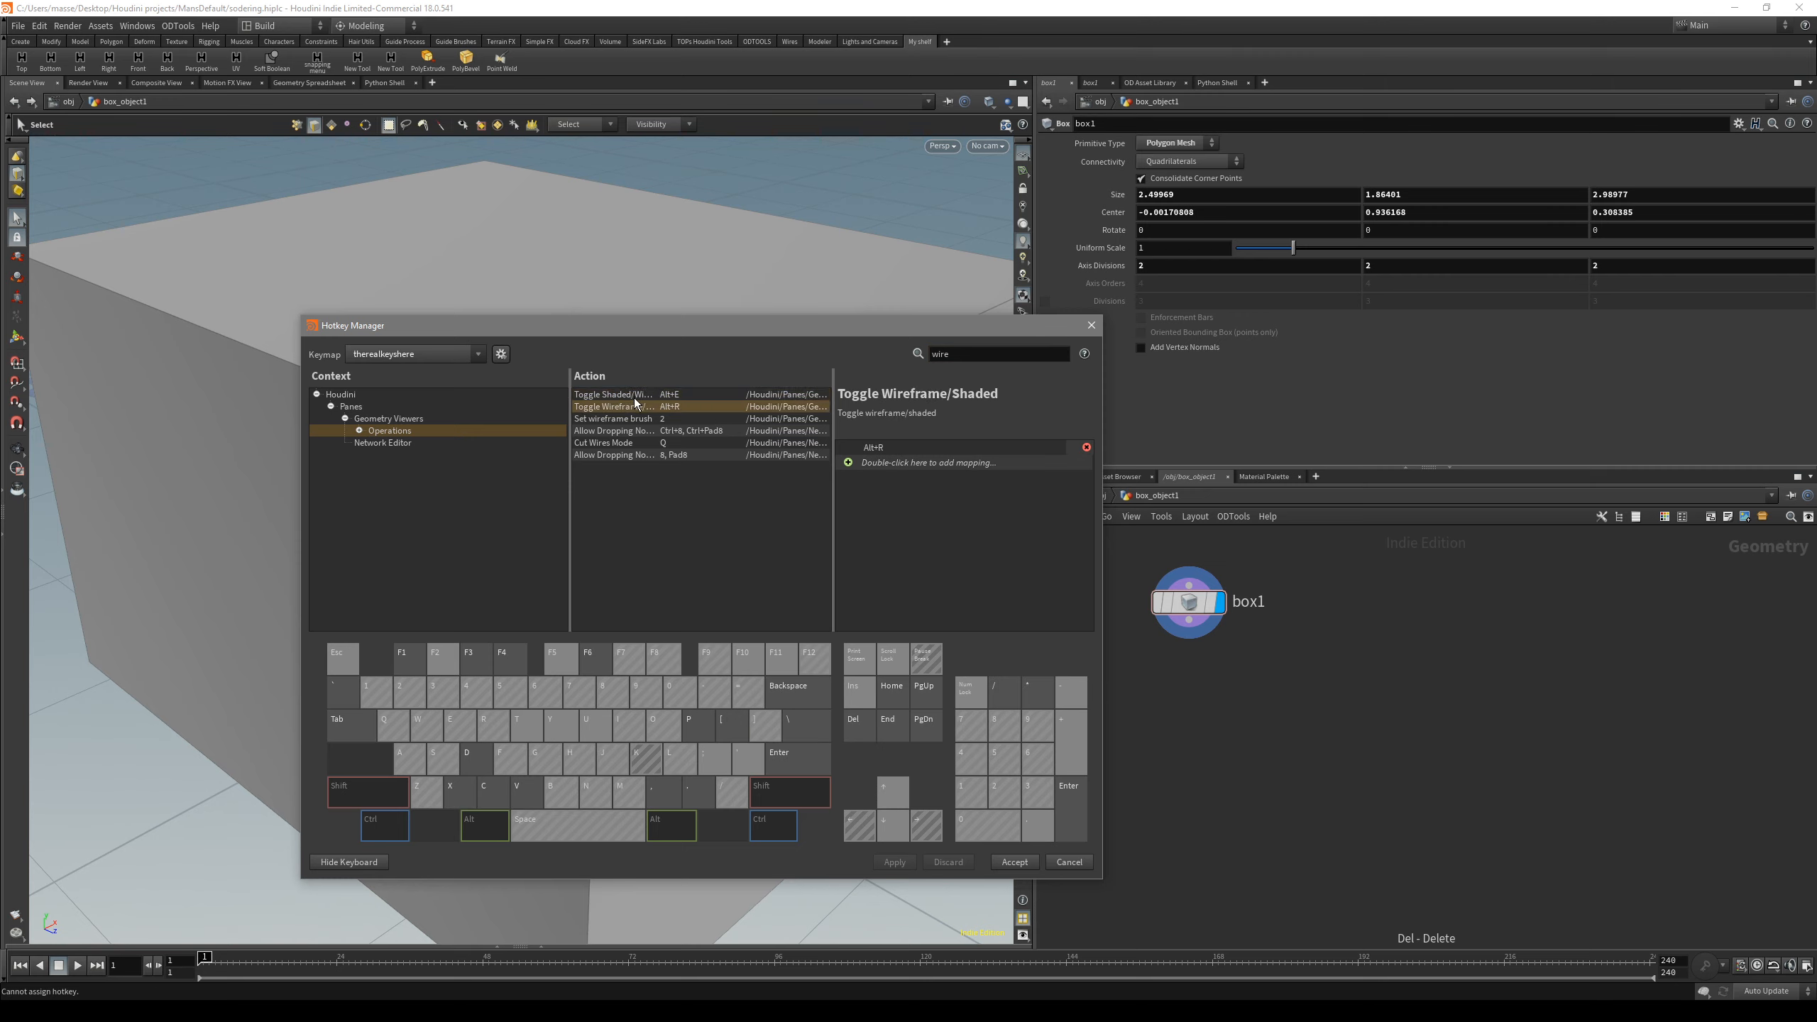
left_click(679, 397)
left_click(684, 403)
left_click(690, 393)
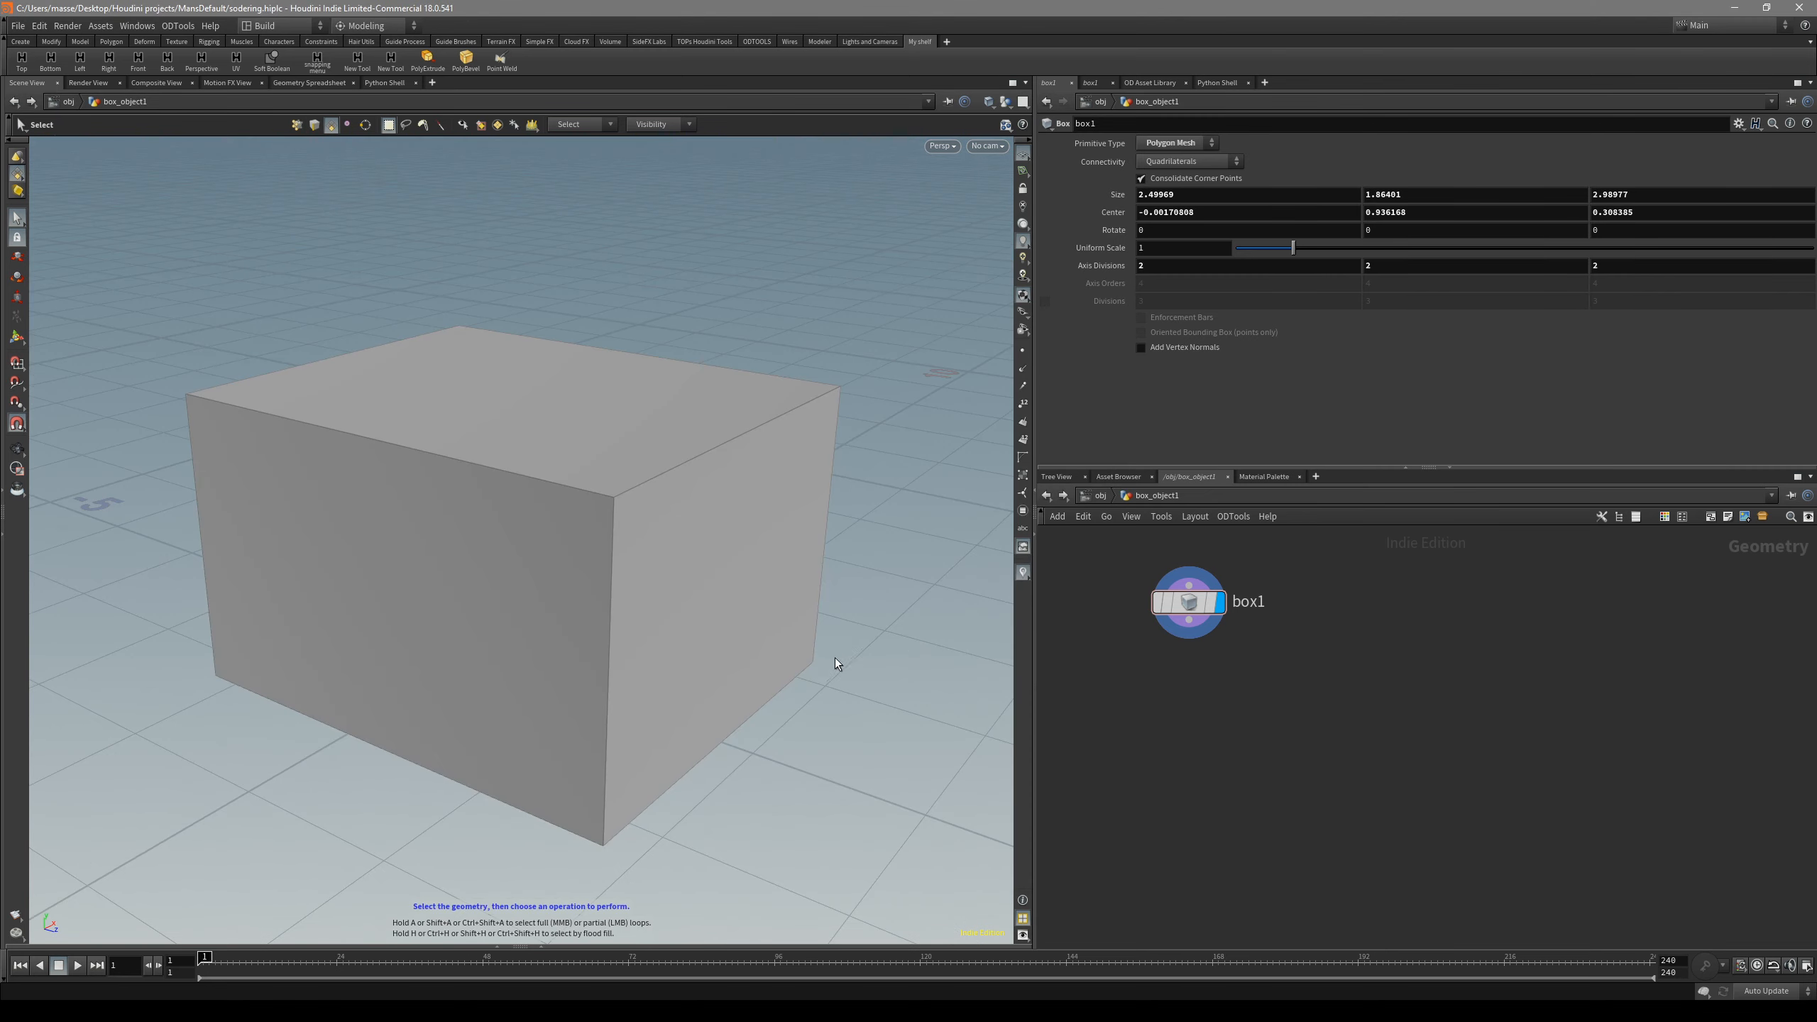
key("Escape")
- Compare the box with the reference image in the front view using wireframe display, and select its front-facing face
left_click_drag(835, 658, 656, 535)
key("s")
key("space+3")
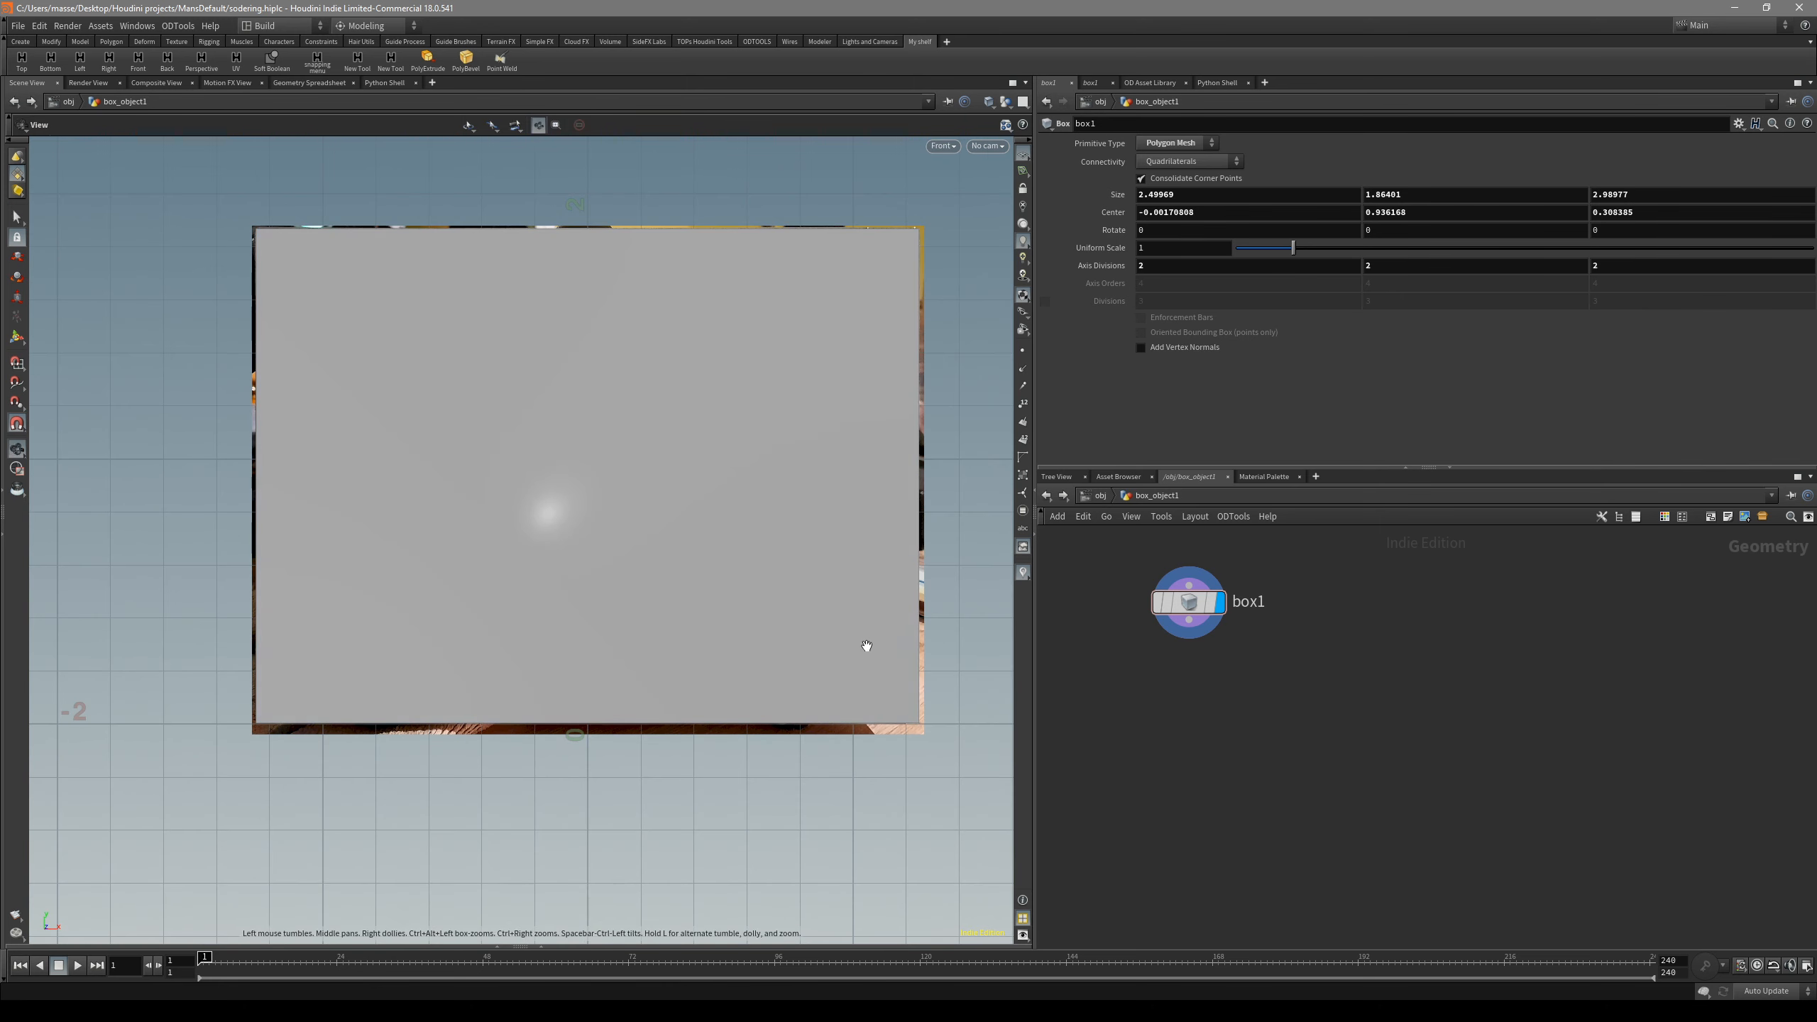
key("w")
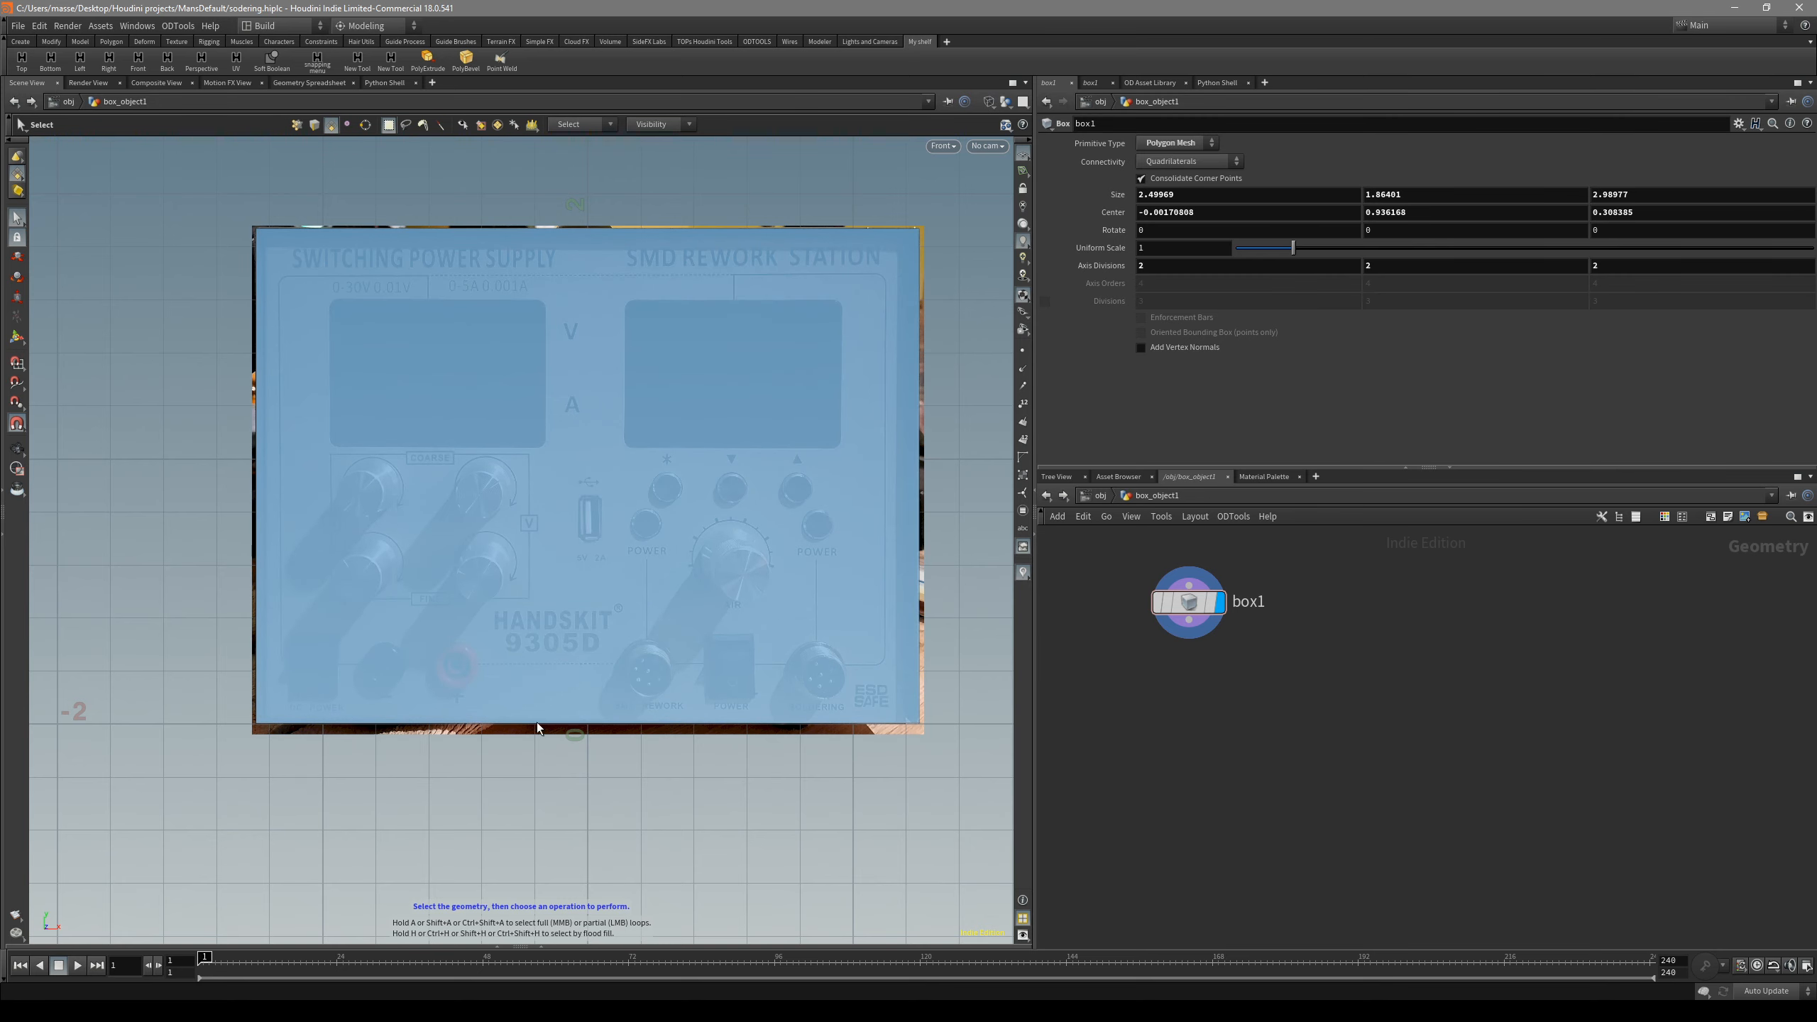
left_click(791, 442)
- Switch the perspective view back to shaded display, try selecting several box faces from different angles, and clear the selection
key("space+1")
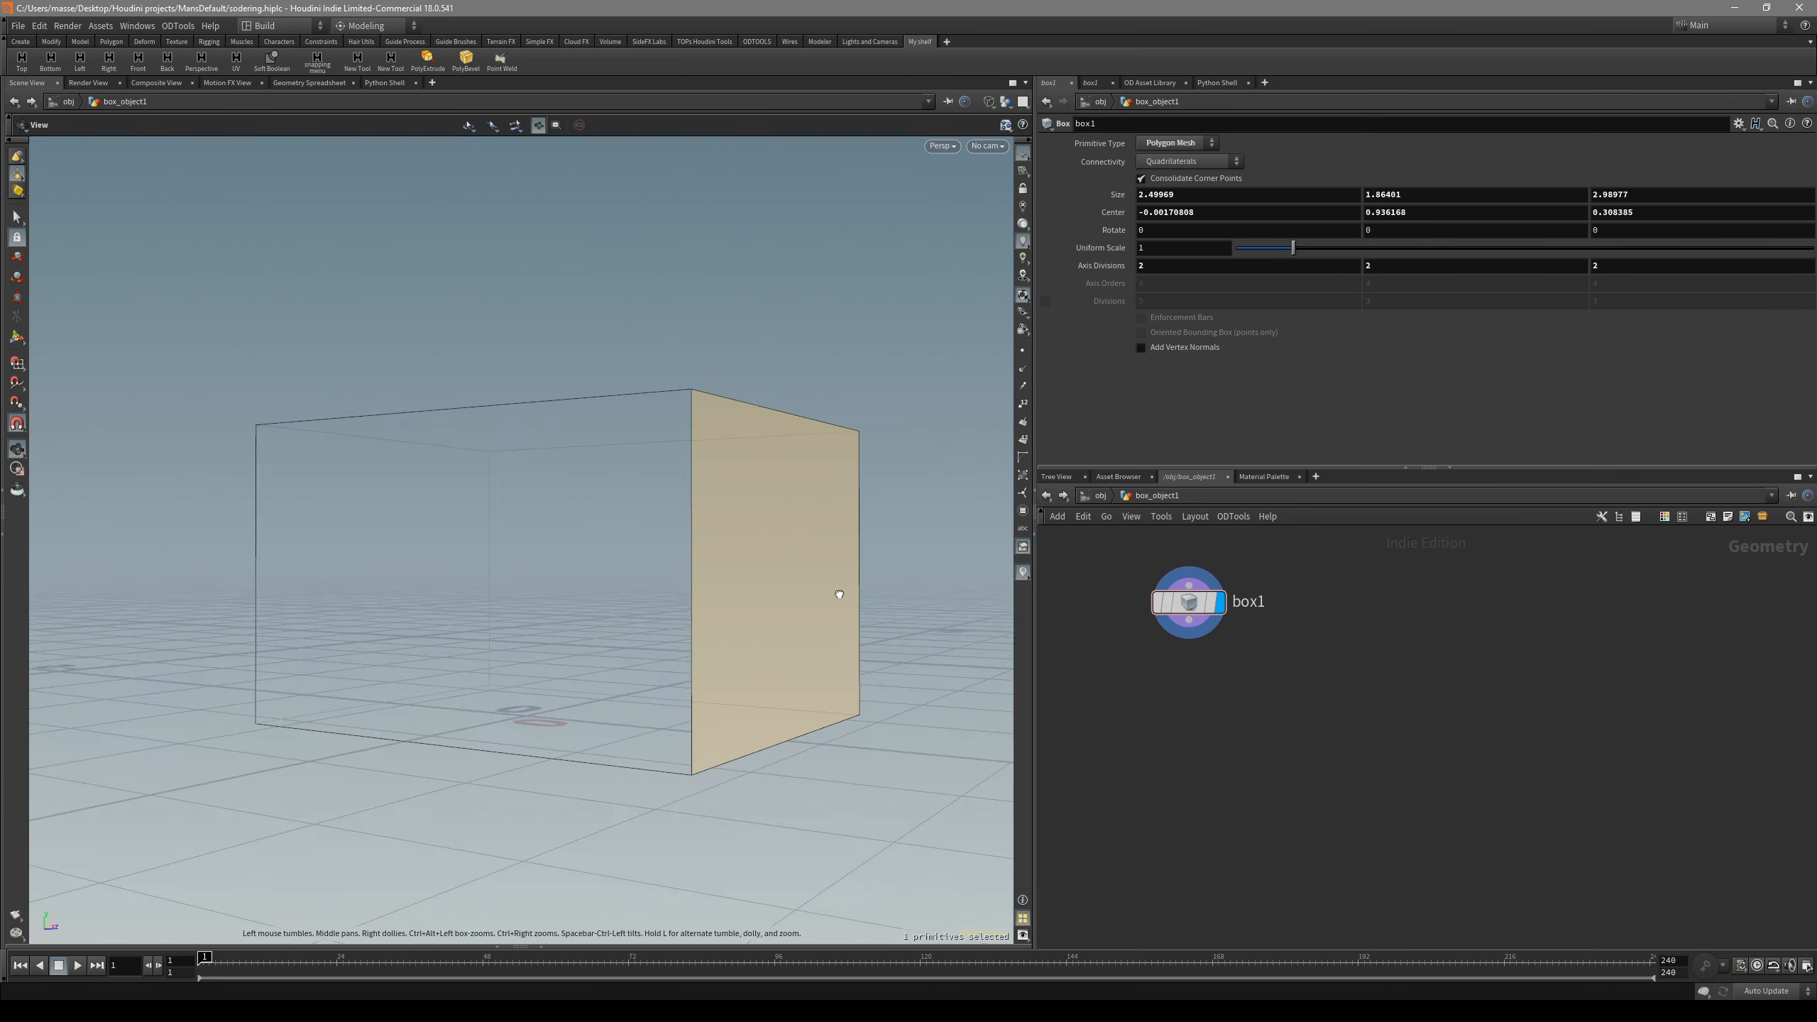
key("w")
mouse_move(852, 612)
left_mouse_down()
mouse_move(823, 560)
mouse_move(672, 629)
mouse_move(750, 608)
mouse_move(295, 476)
mouse_move(394, 564)
left_mouse_up()
left_click(321, 472, "shift")
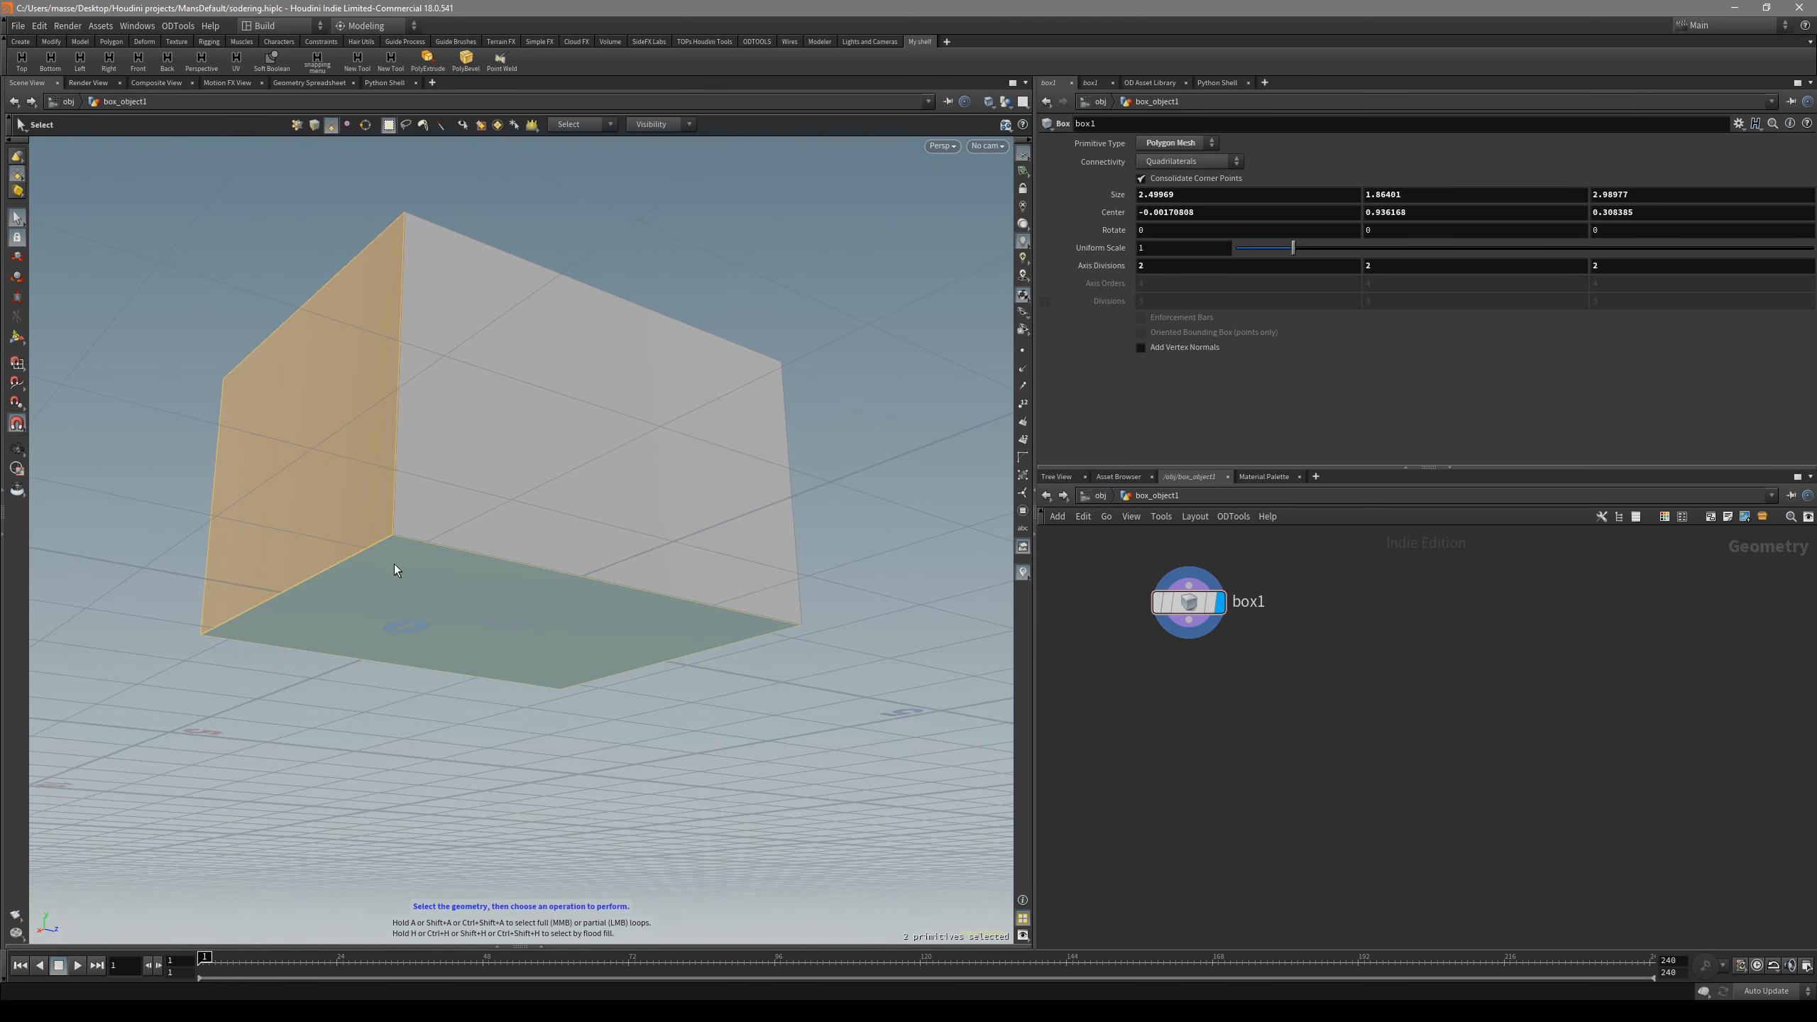
left_click_drag(540, 467, 816, 520)
left_click(614, 545, "shift")
left_click(841, 513)
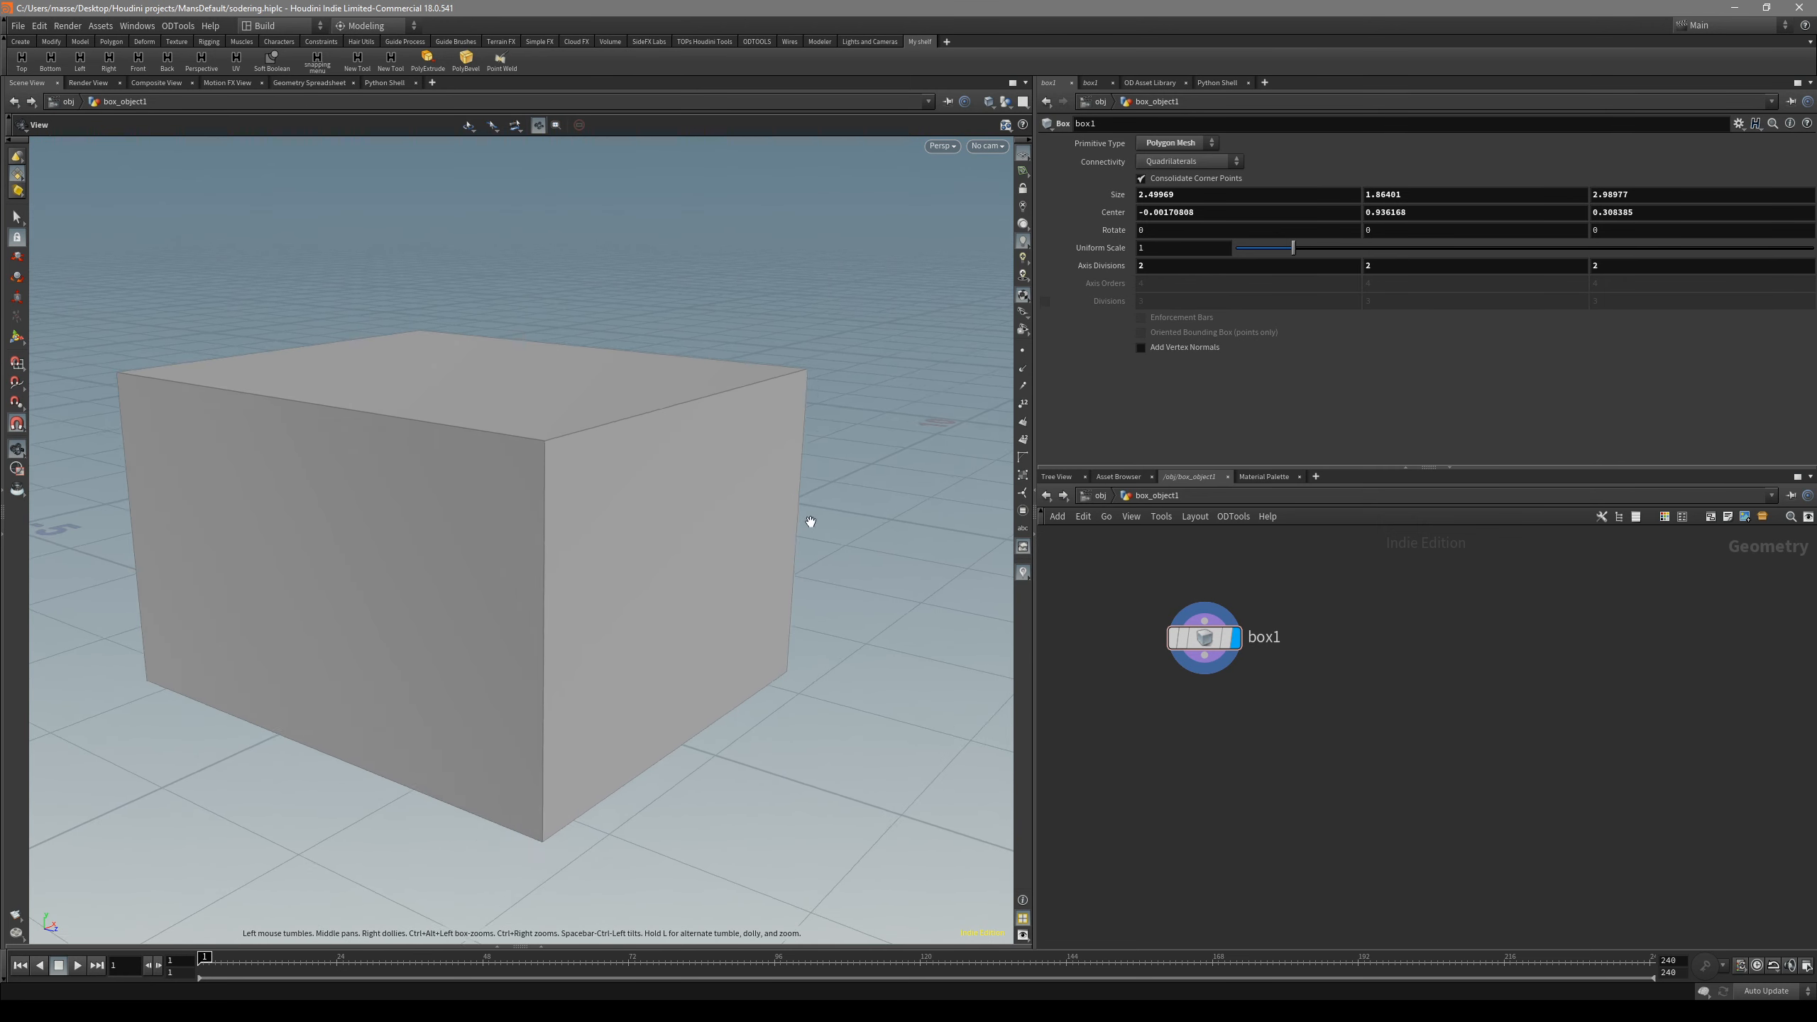
- PolyExtrude the box's front face by a distance of 0.0001 with side output turned off
left_click(591, 425)
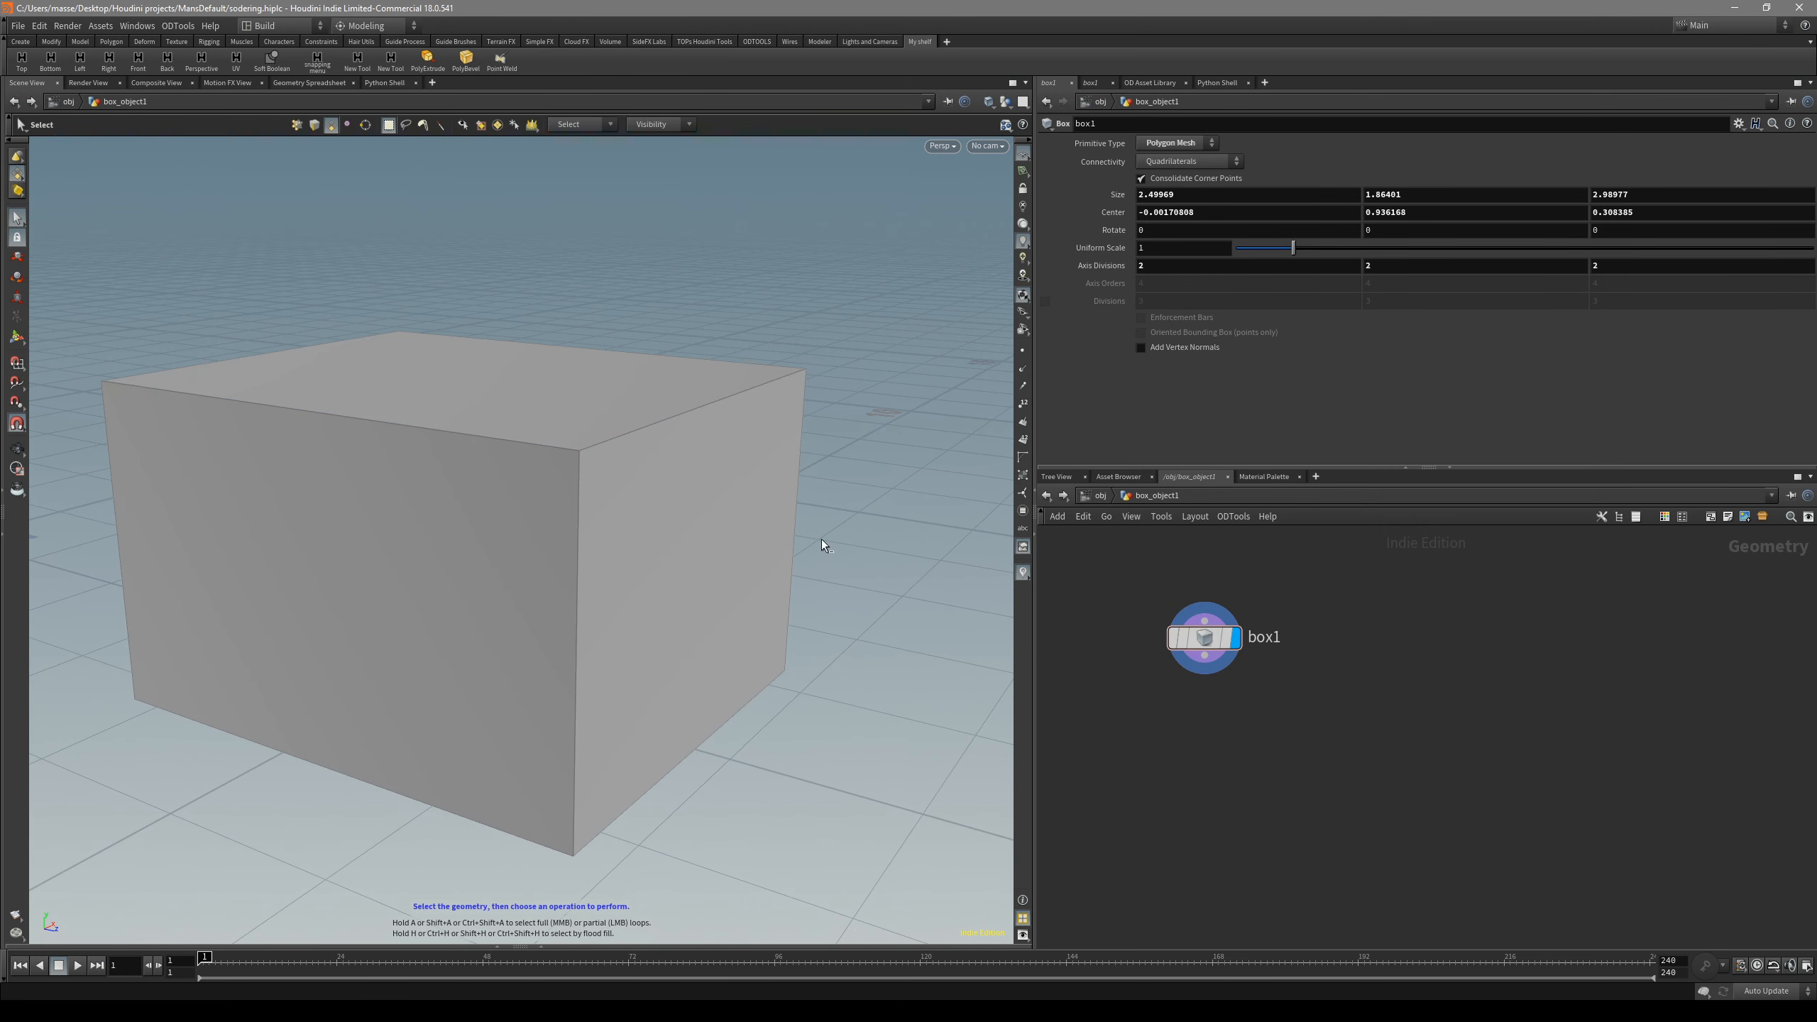
left_click(740, 549)
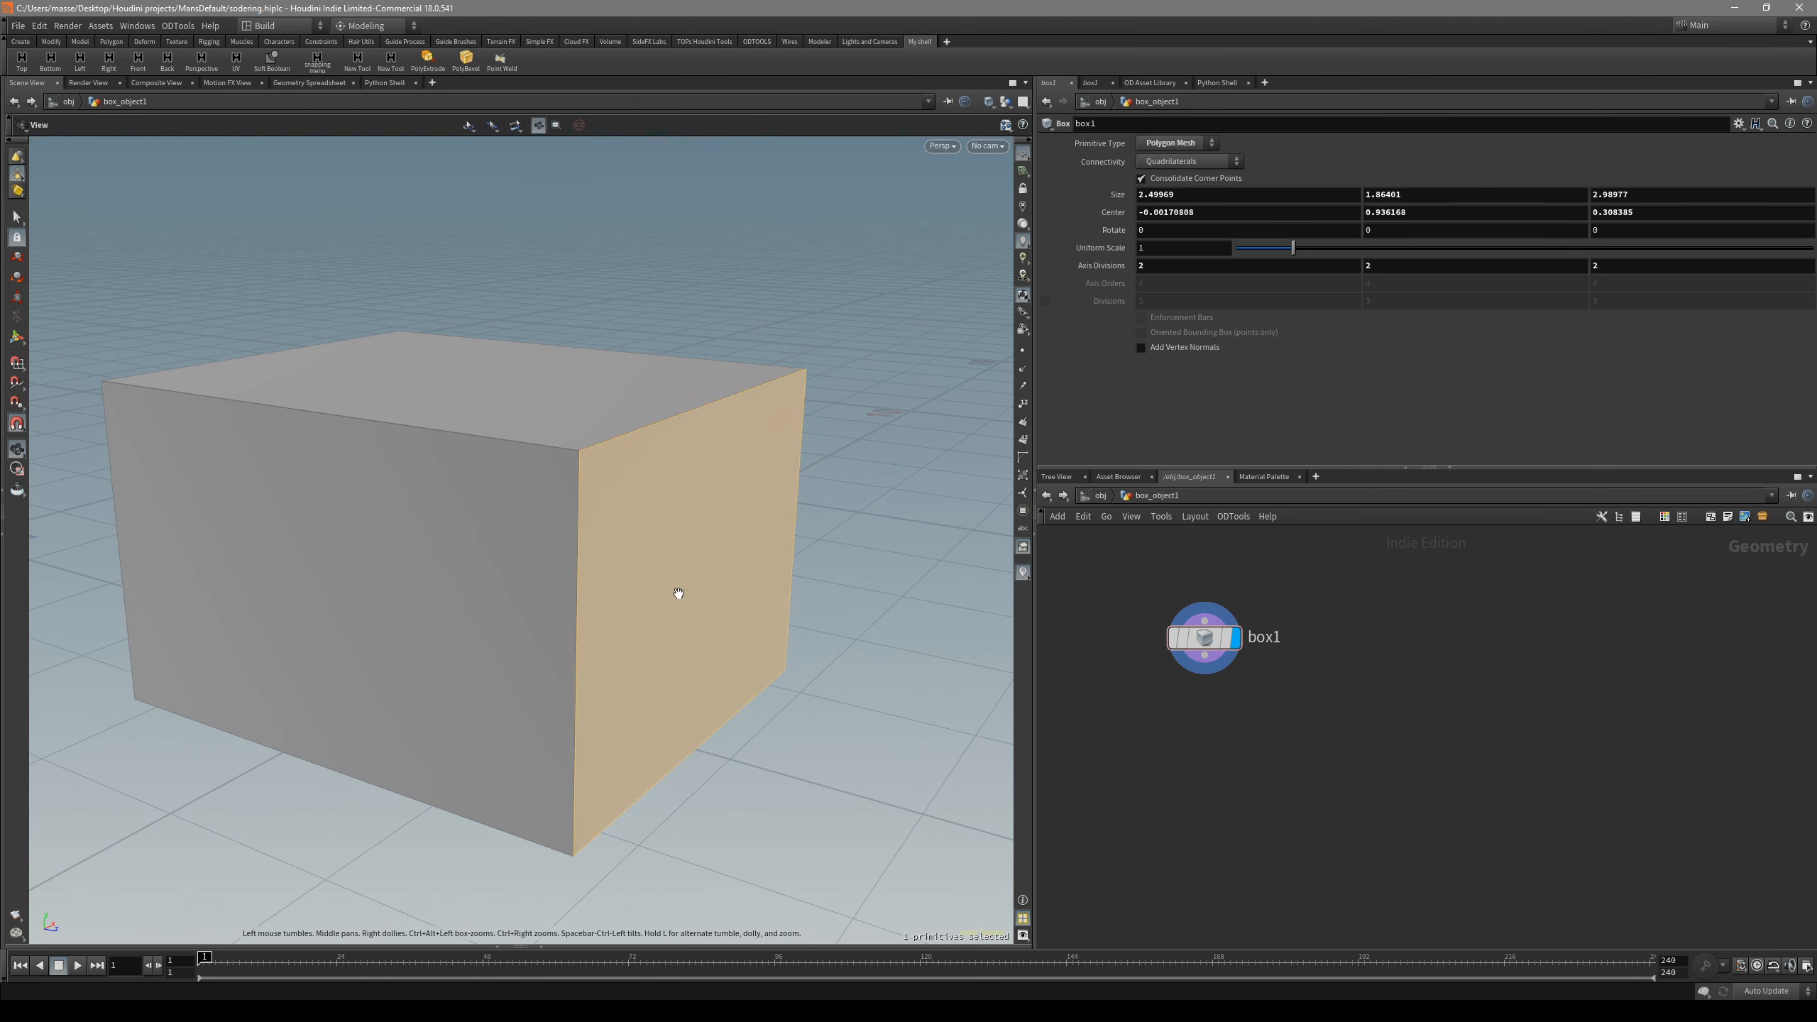
key("Tab")
type("polyextrude")
key("Return")
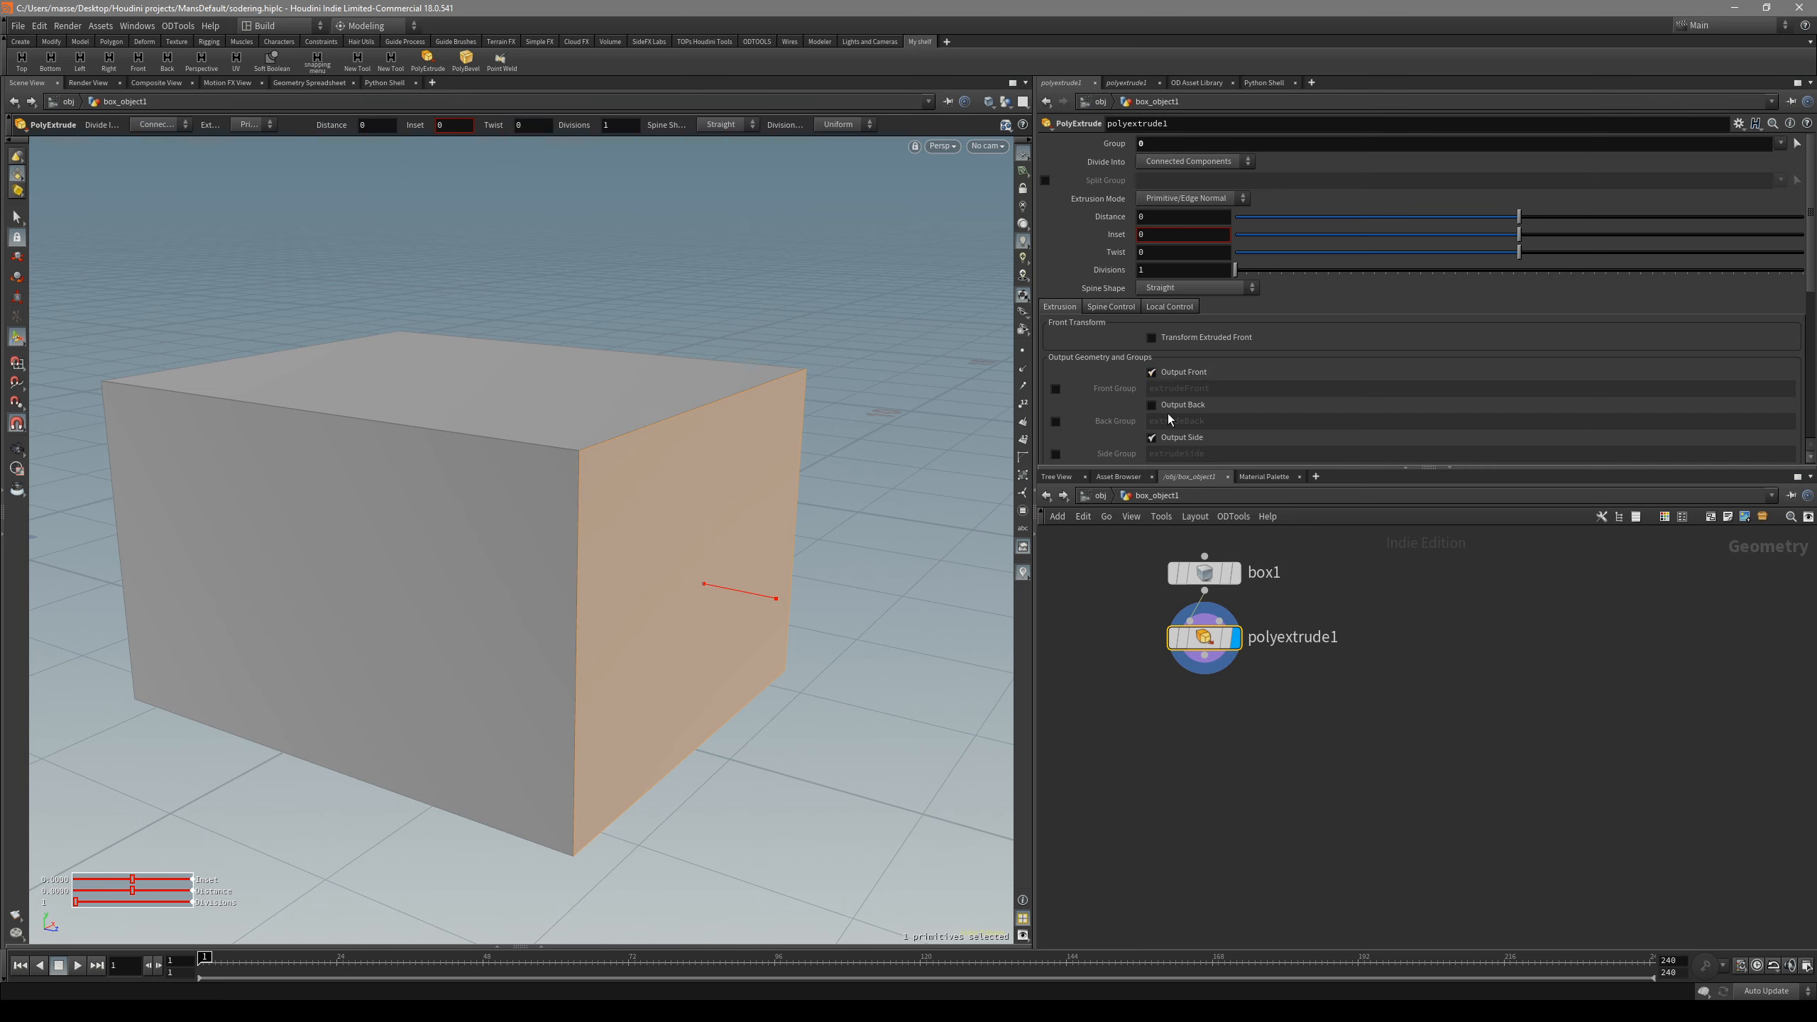
left_click(1199, 442)
mouse_move(1153, 221)
middle_mouse_down()
mouse_move(1157, 299)
mouse_move(1153, 218)
middle_mouse_up()
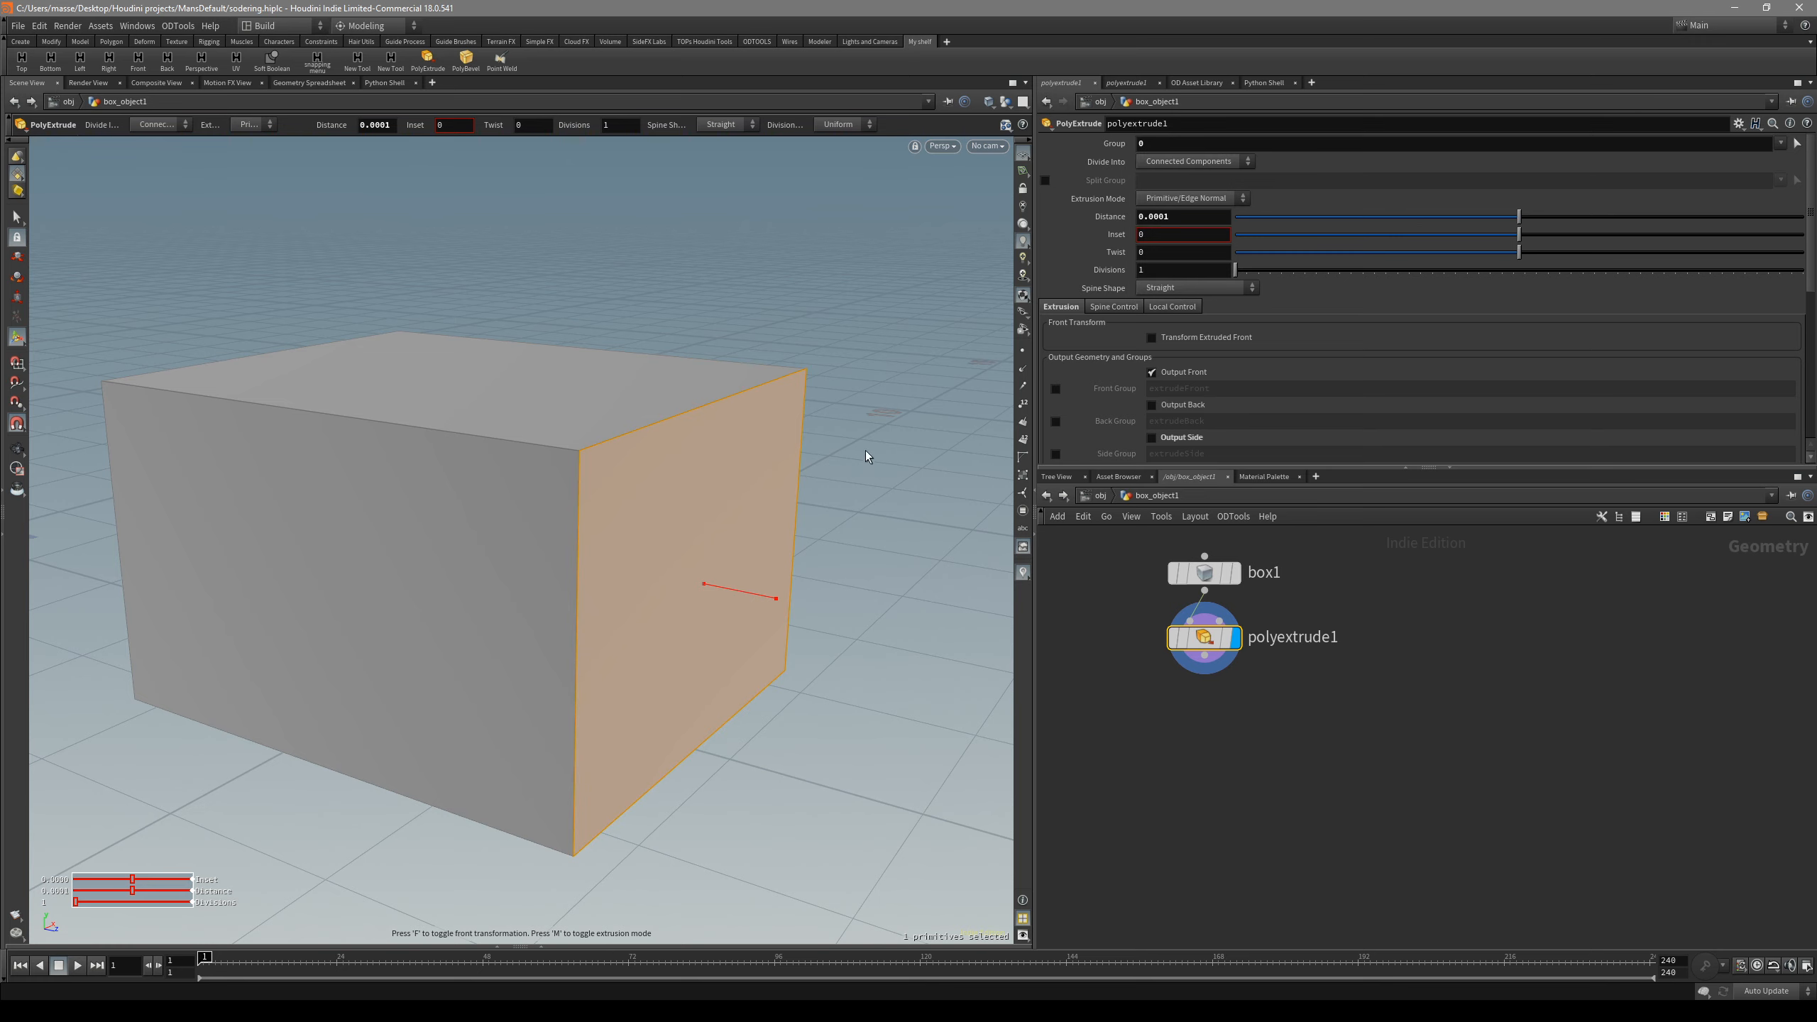
- Inspect the extruded front face around the box's corner using point and face selection
key("s")
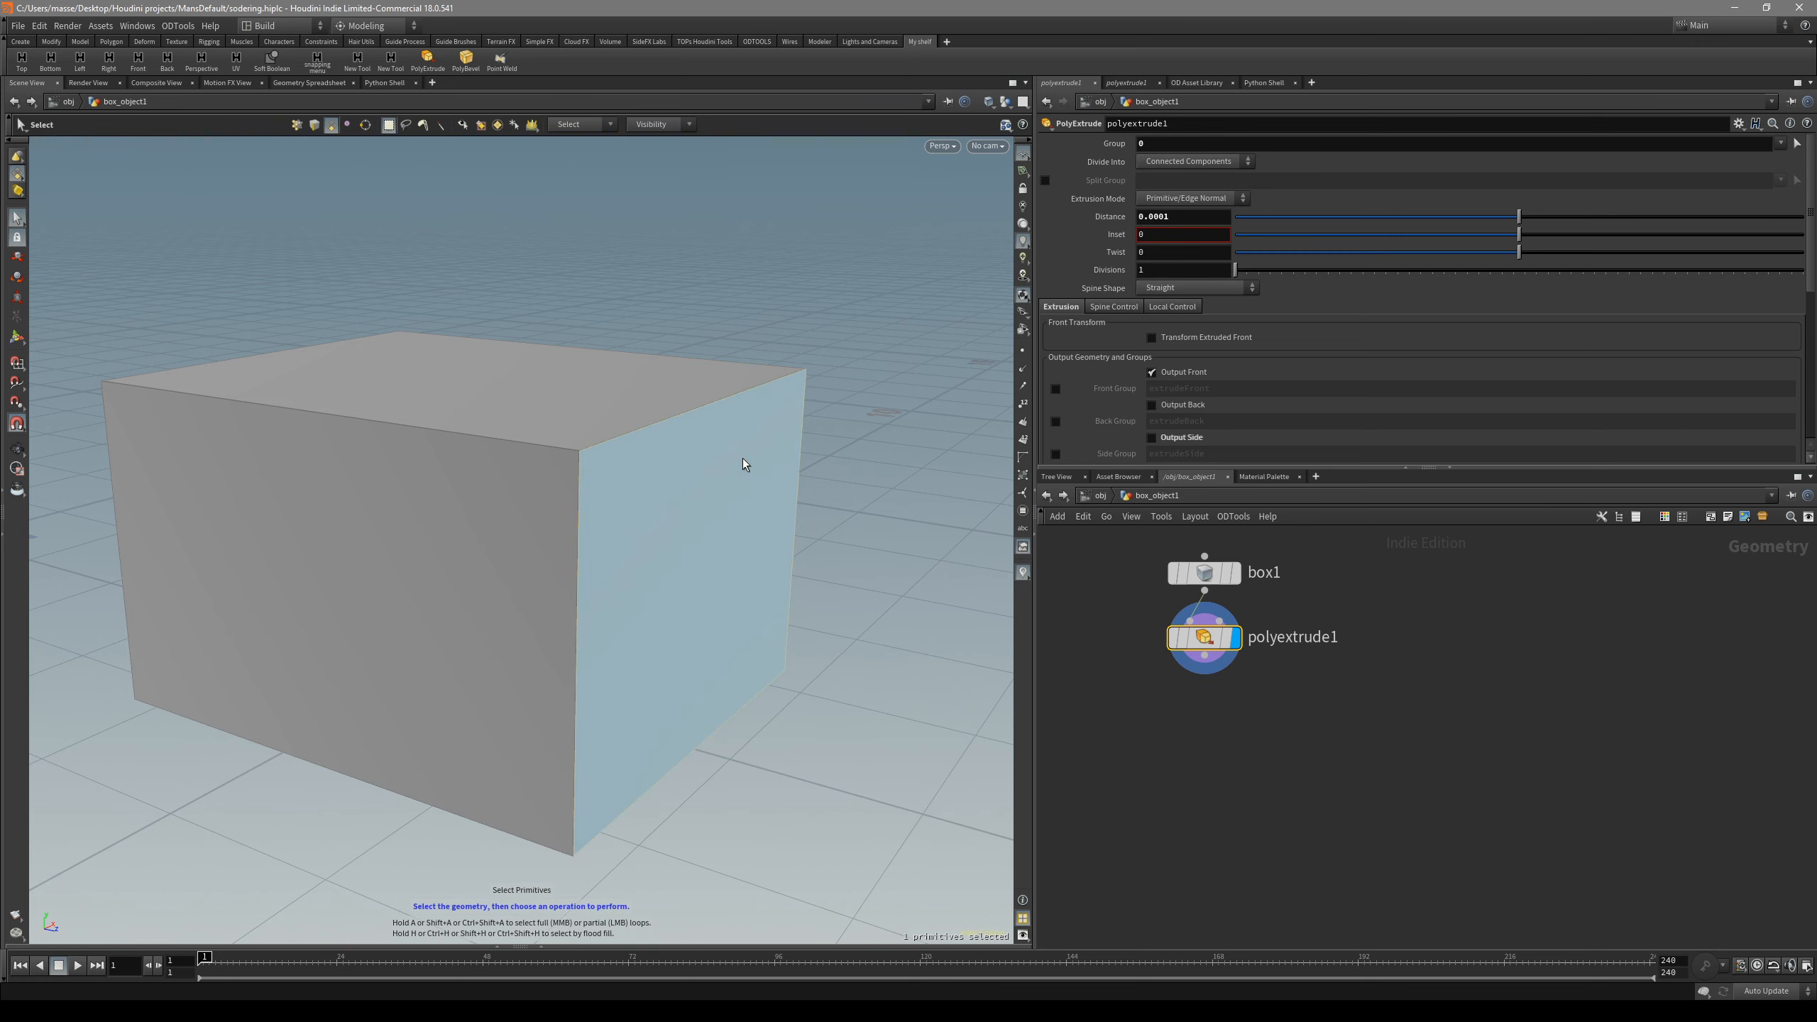
scroll(742, 457, "up", 5)
key("2")
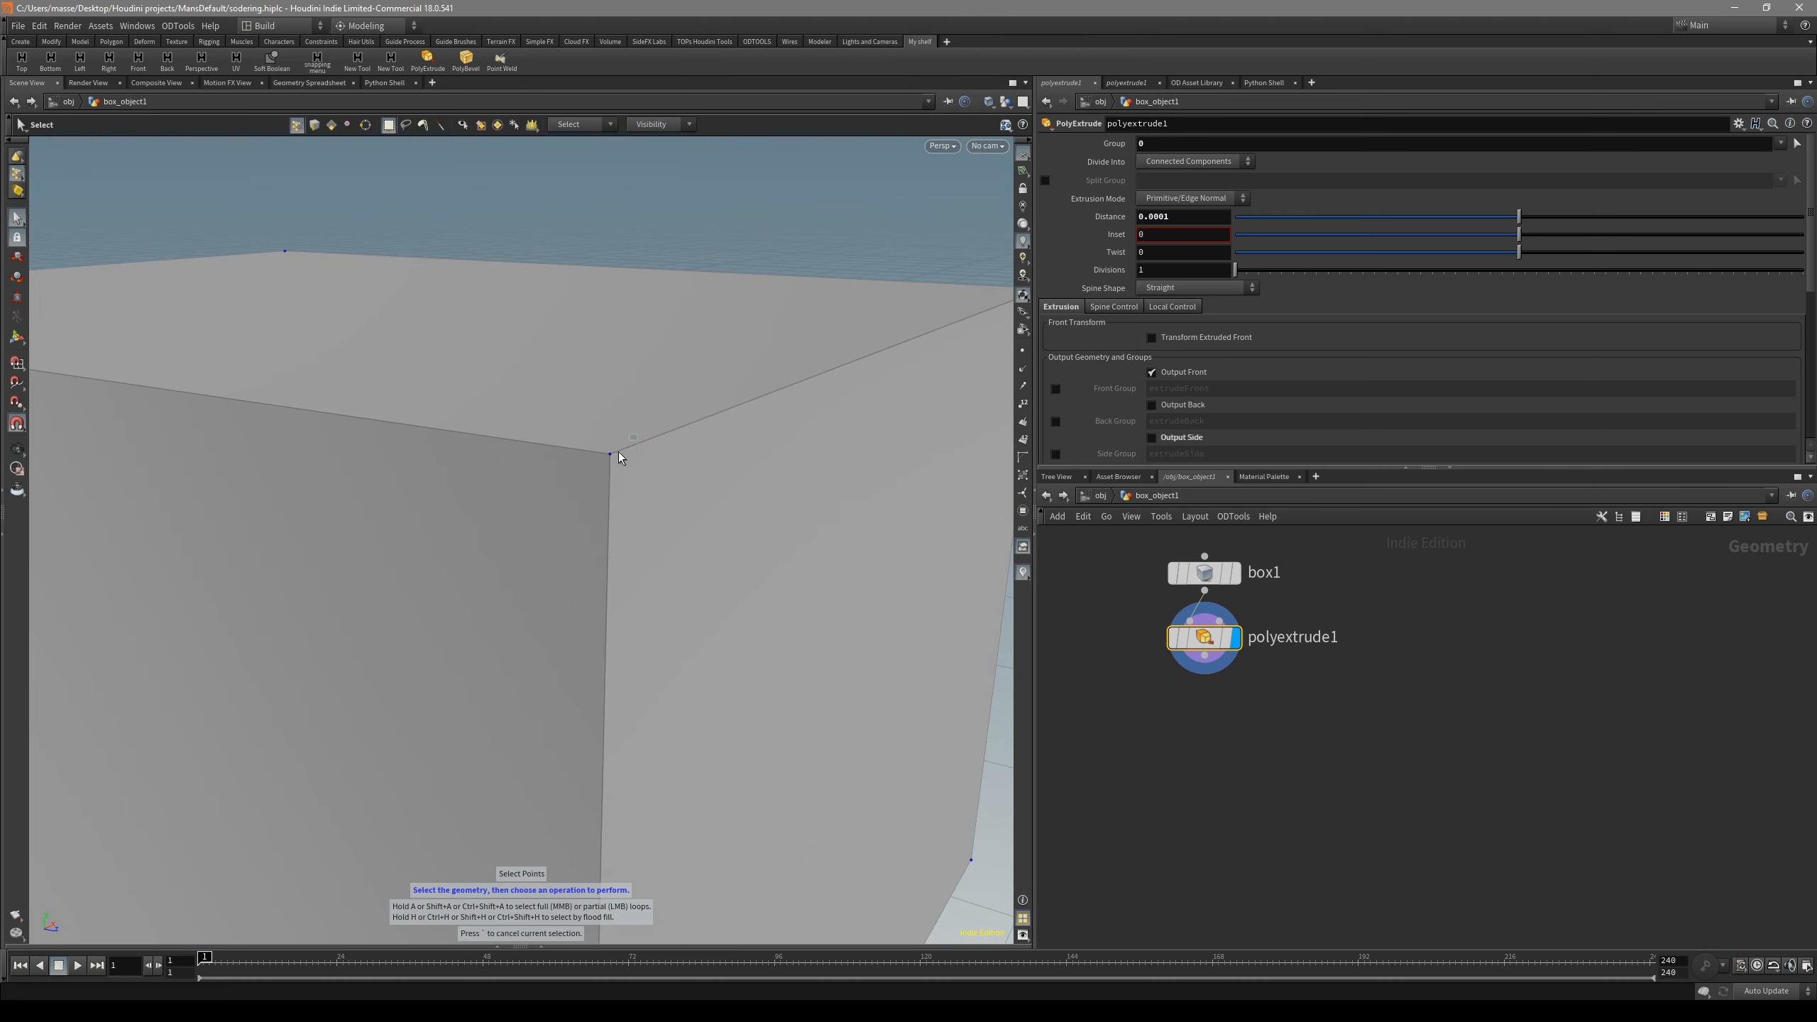
left_click_drag(619, 452, 624, 531, "alt")
key("3")
left_click(698, 489)
key("Escape")
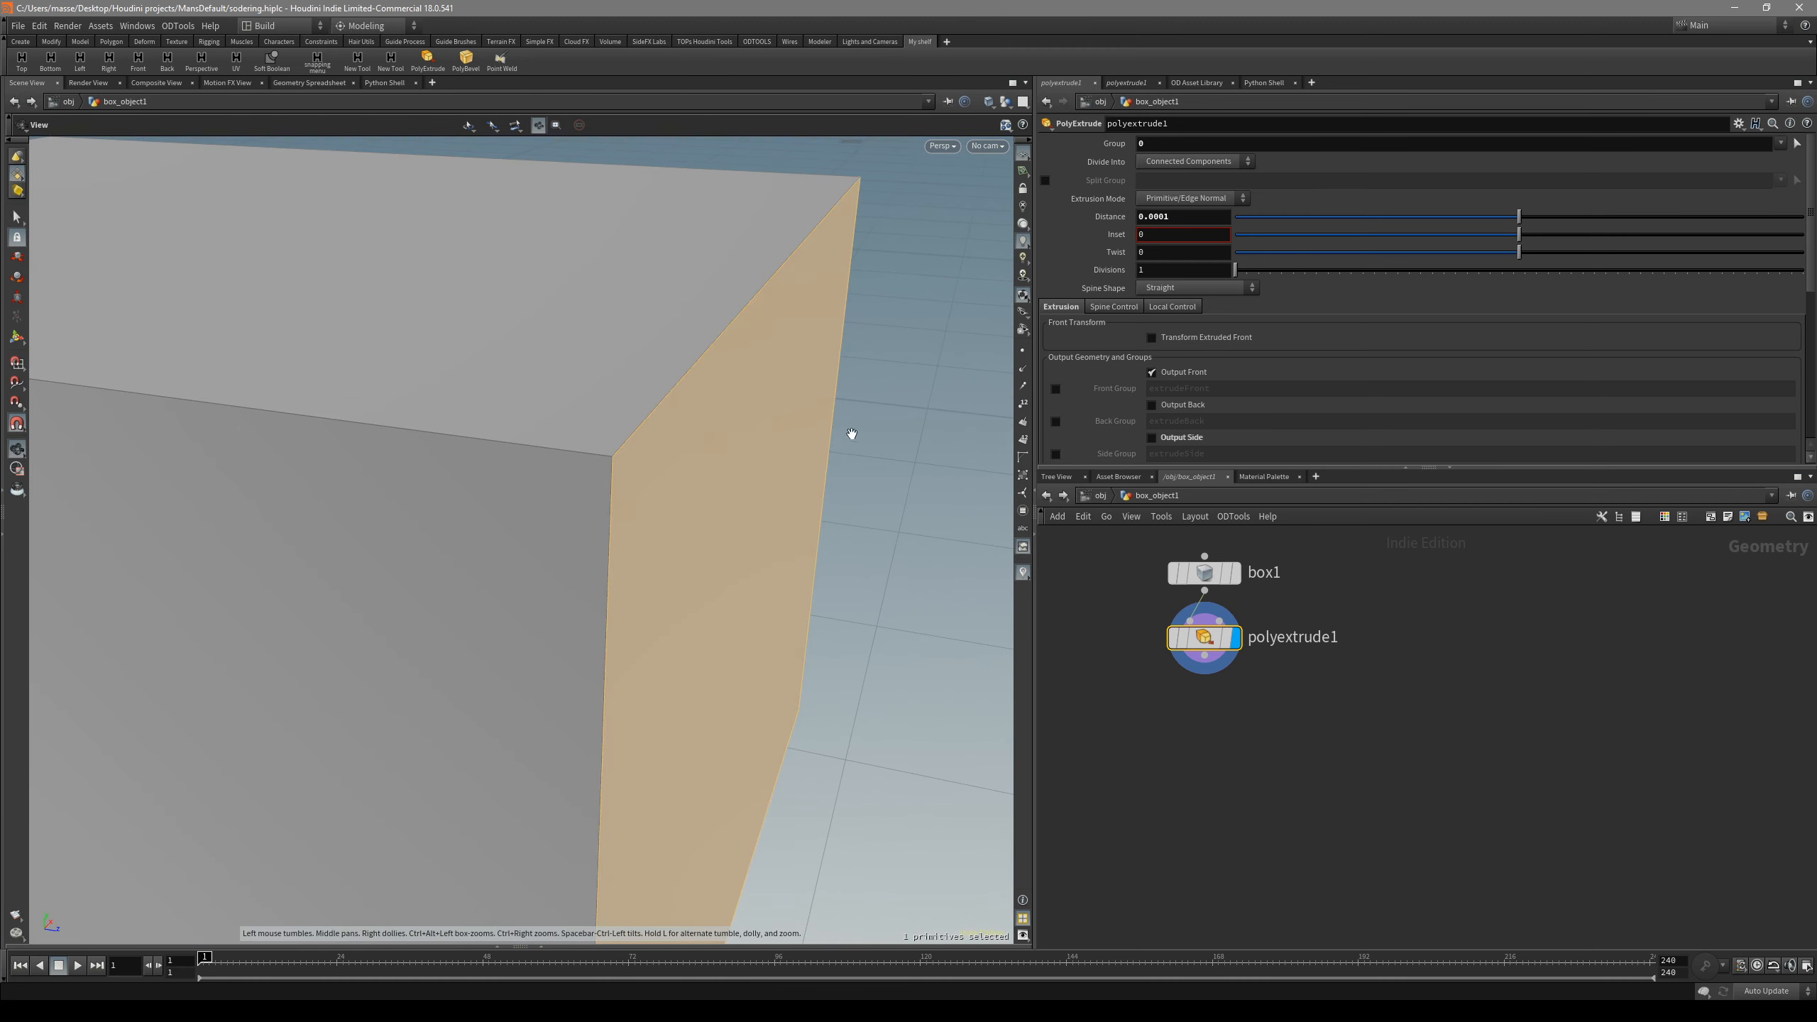
left_click_drag(850, 434, 656, 405)
key("ctrl+i")
left_click(767, 471)
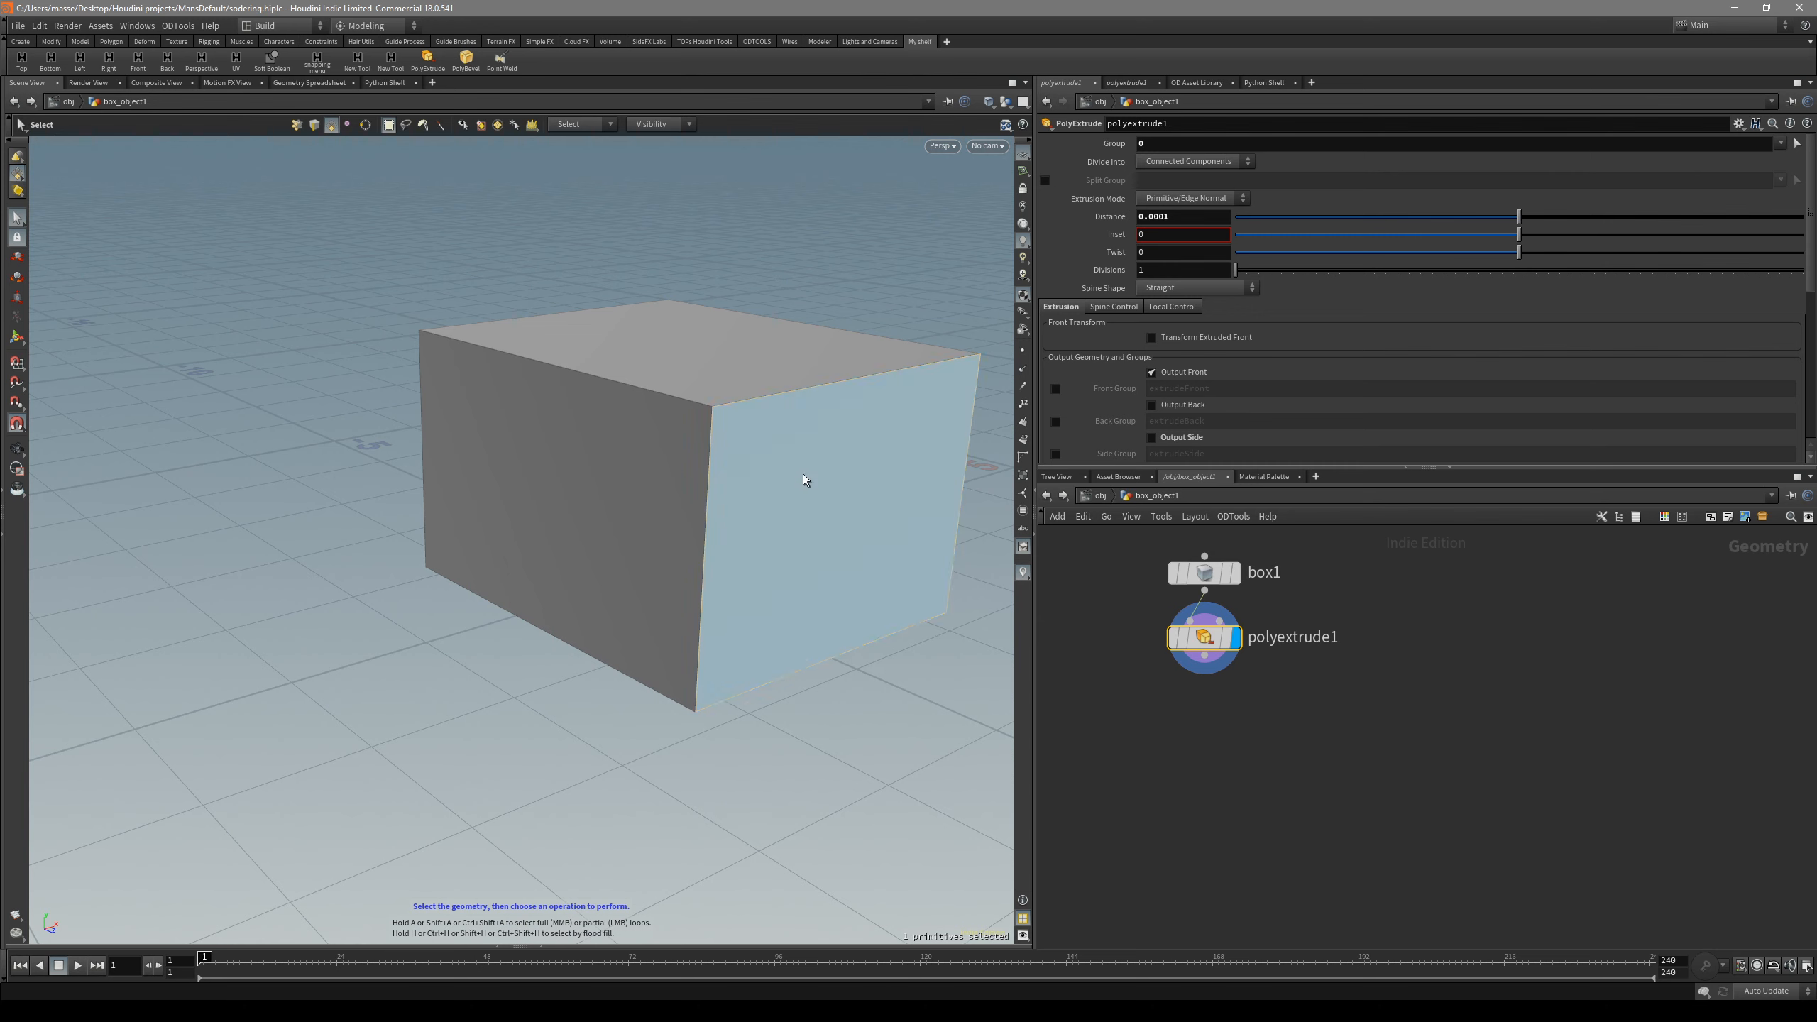
left_click_drag(803, 475, 844, 487, "alt")
- Try an extrusion distance of 0 while checking the box's faces and points, and set the distance back to 0.0001
left_click_drag(1187, 217, 1068, 224)
type("0")
key("Return")
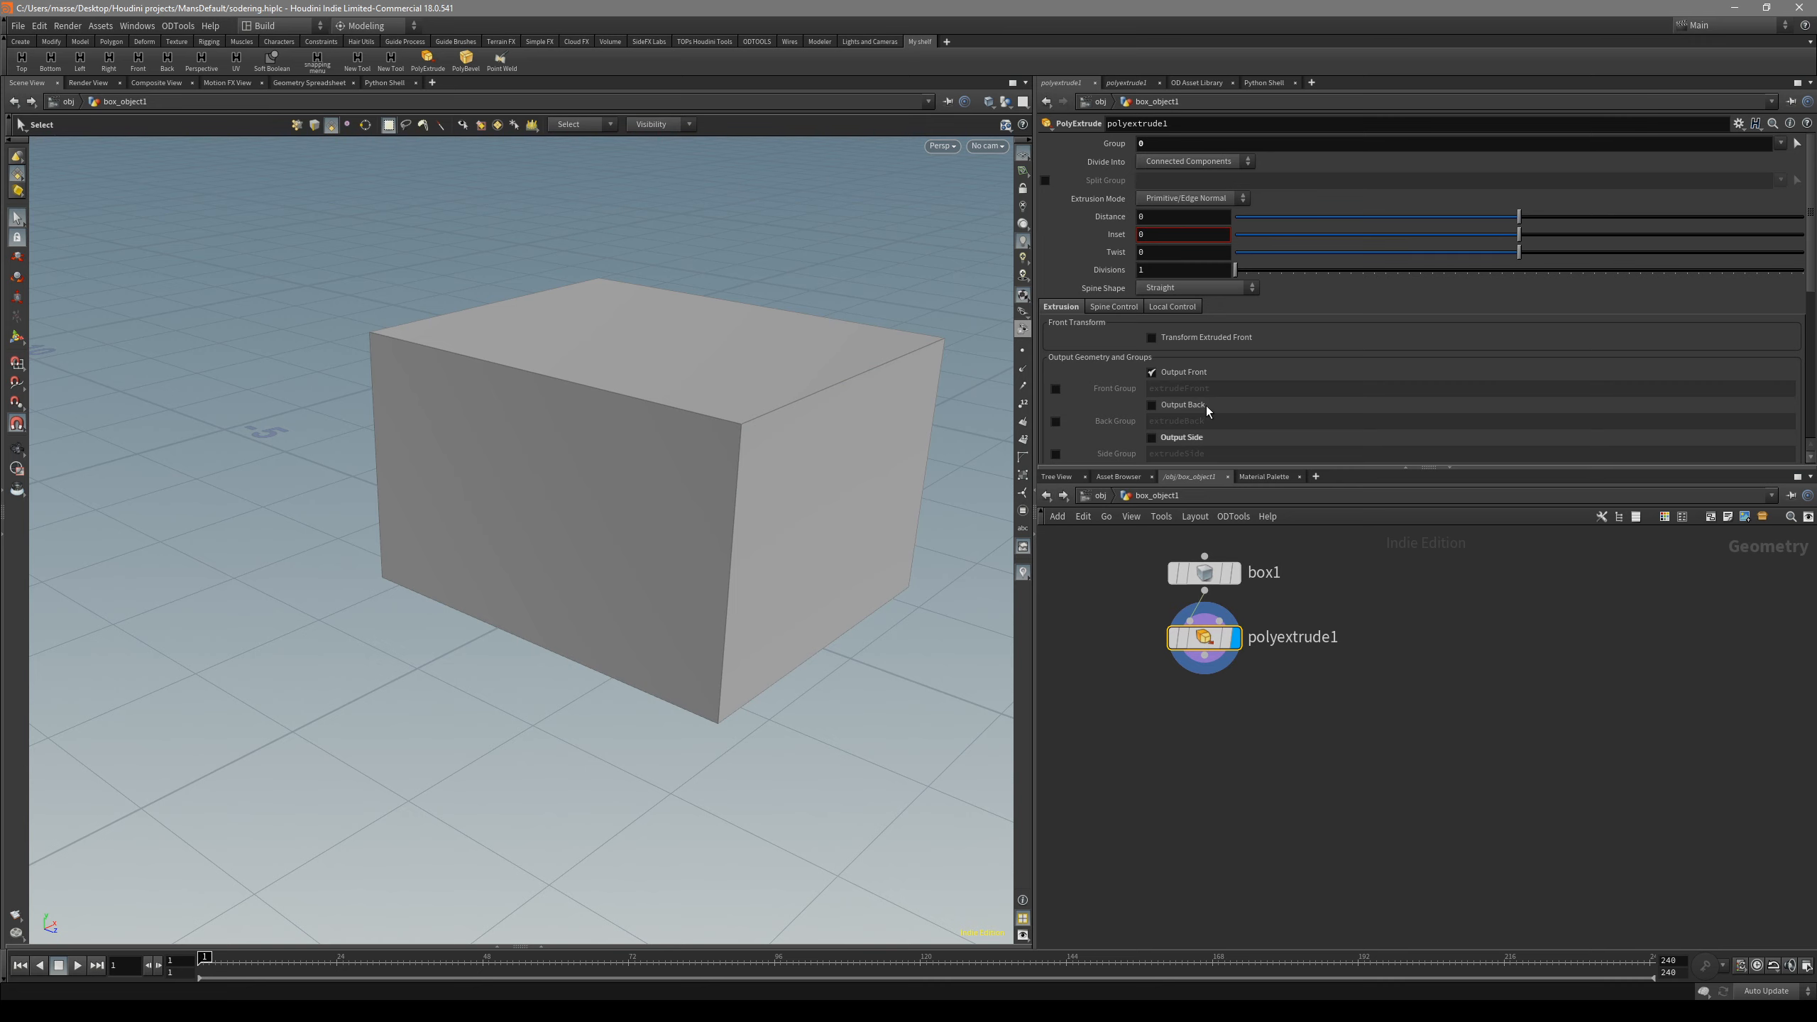
key("n")
middle_click_drag(899, 278, 780, 333, "alt")
left_click(778, 338)
key("n")
left_click(874, 418)
left_click(946, 396)
middle_click_drag(944, 401, 862, 452)
key("n")
key("2")
left_click_drag(837, 347, 559, 544)
middle_click_drag(1143, 215, 1174, 300)
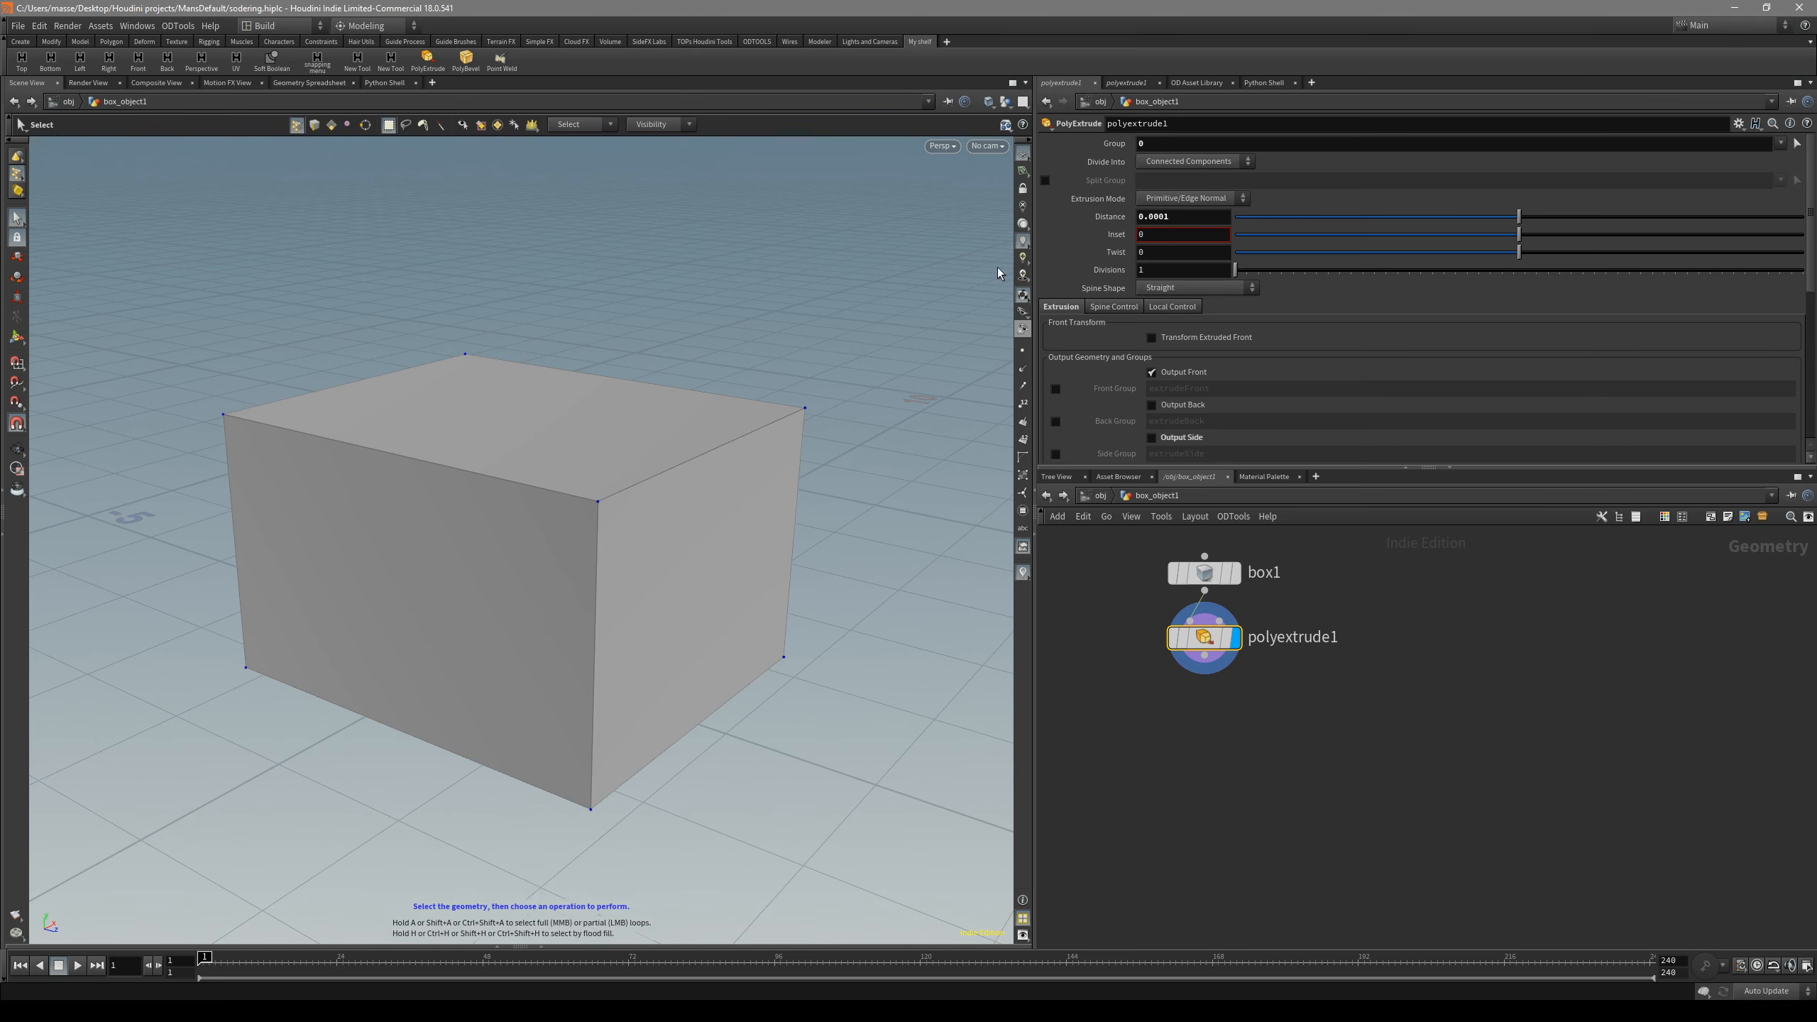
- Select only the connected faces of the box body, leaving out the detached front face
right_click_drag(576, 508, 832, 469, "alt")
key("s")
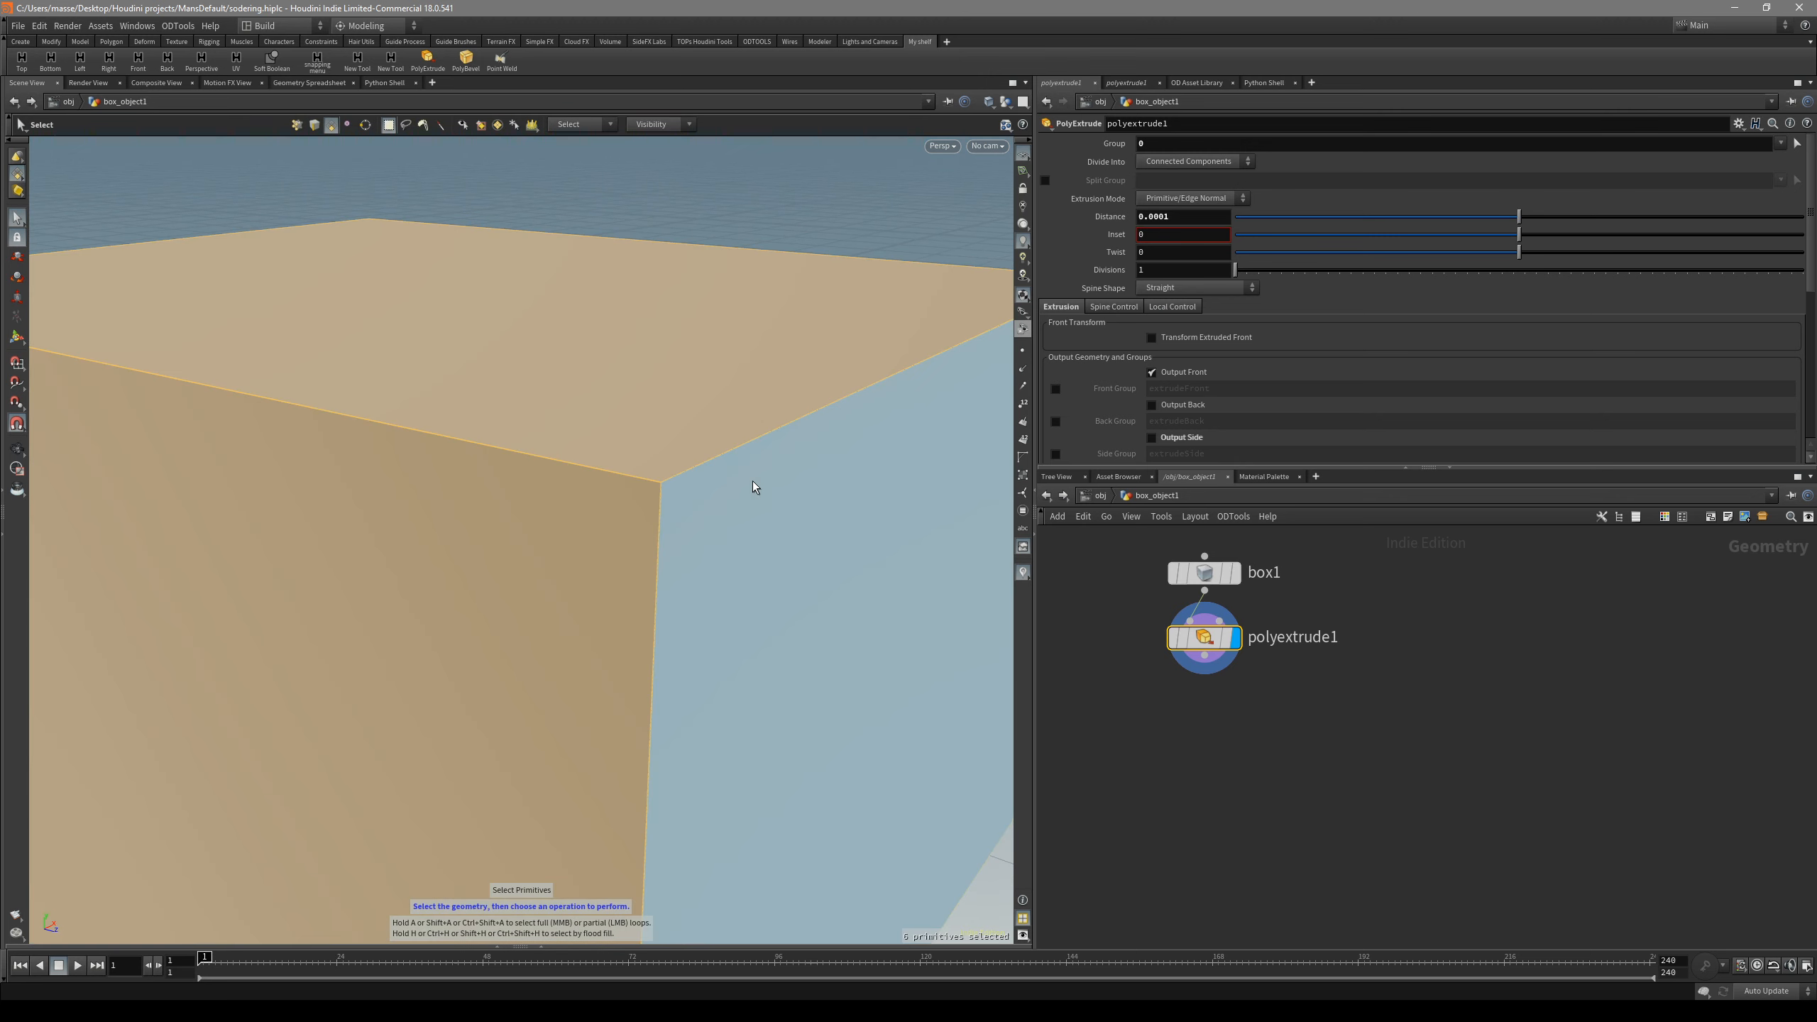
key("shift+n")
double_click(743, 335)
right_click_drag(743, 335, 479, 353, "alt")
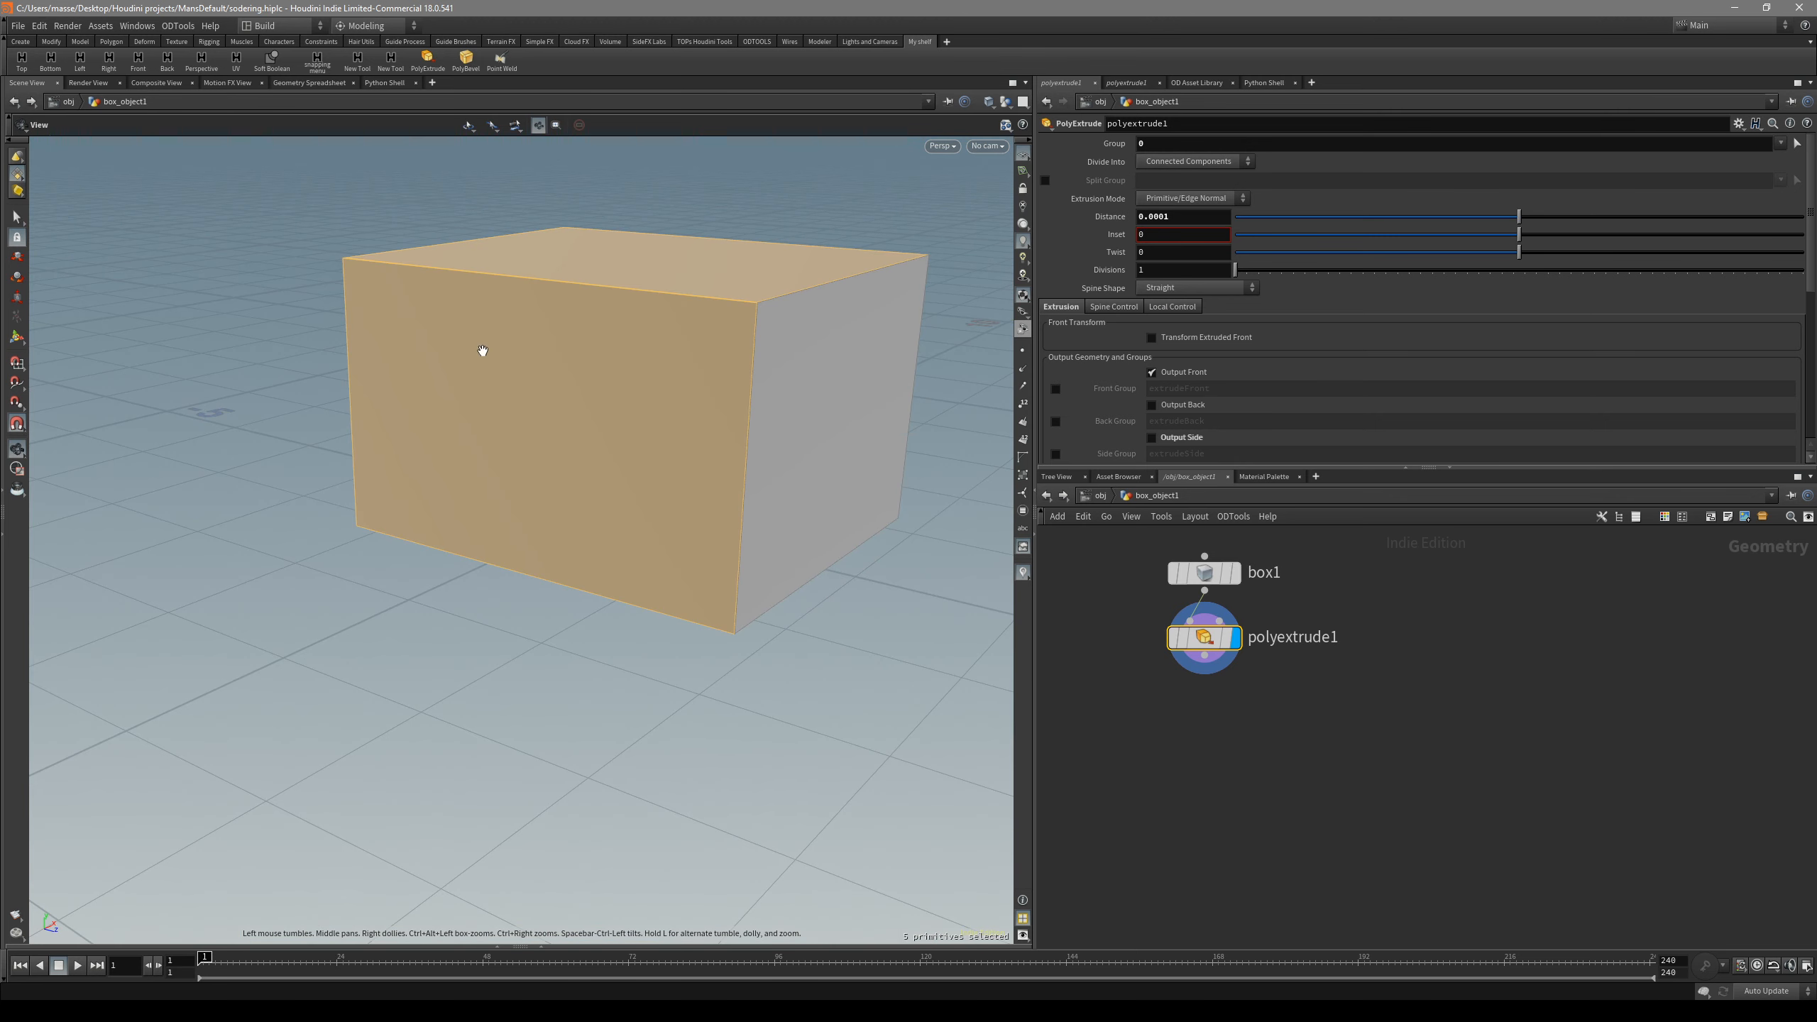
middle_click_drag(717, 335, 657, 393, "alt")
left_click_drag(657, 394, 676, 410, "alt")
- Move the detached front face about 0.515 forward along the Z axis
left_click(676, 409)
key("t")
left_click_drag(739, 477, 815, 497)
- Bevel the four corner points of the detached front face with a distance of about 0.418 and 4 divisions
key("s")
key("3")
key("2")
left_click(907, 297)
left_click(717, 404, "shift")
left_click(693, 719, "shift")
key("b")
scroll(773, 597, "up", 2)
middle_click_drag(767, 599, 818, 533)
scroll(796, 561, "up", 1)
left_click_drag(817, 533, 738, 469, "alt")
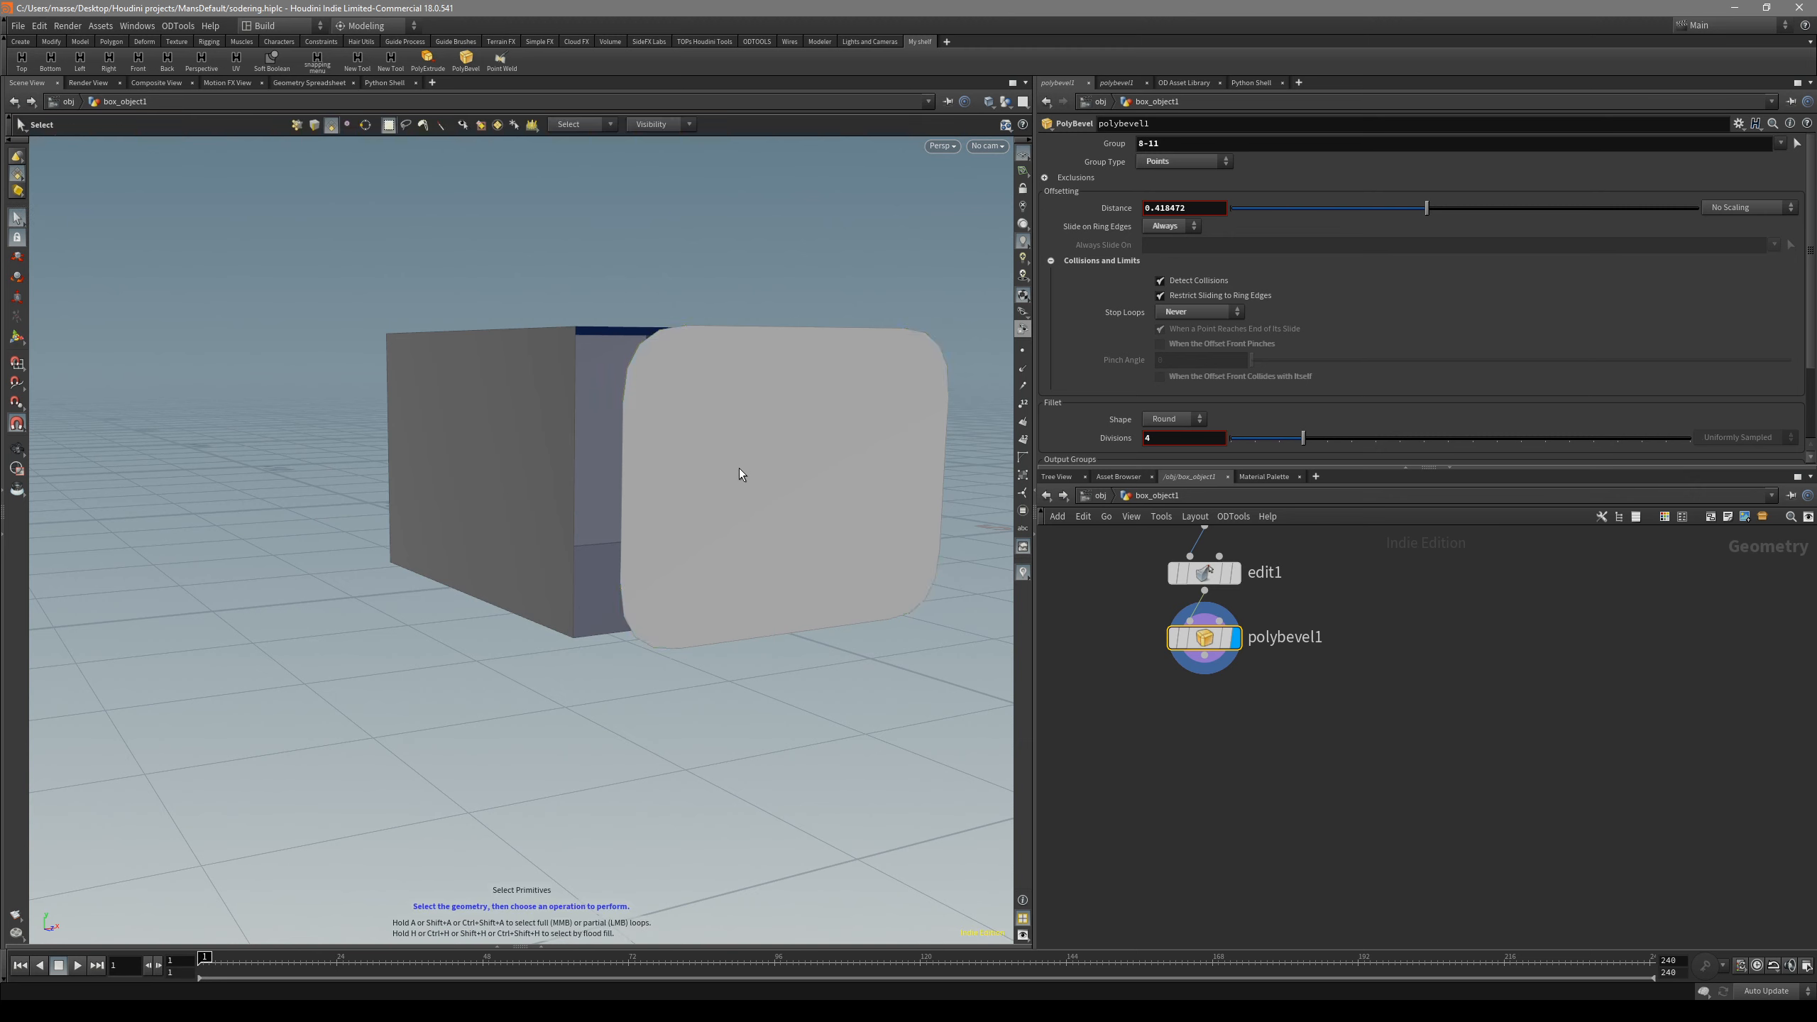
- Delete the polybevel1 and edit1 nodes, keeping the PolyExtrude as the last node
key("s")
key("Delete")
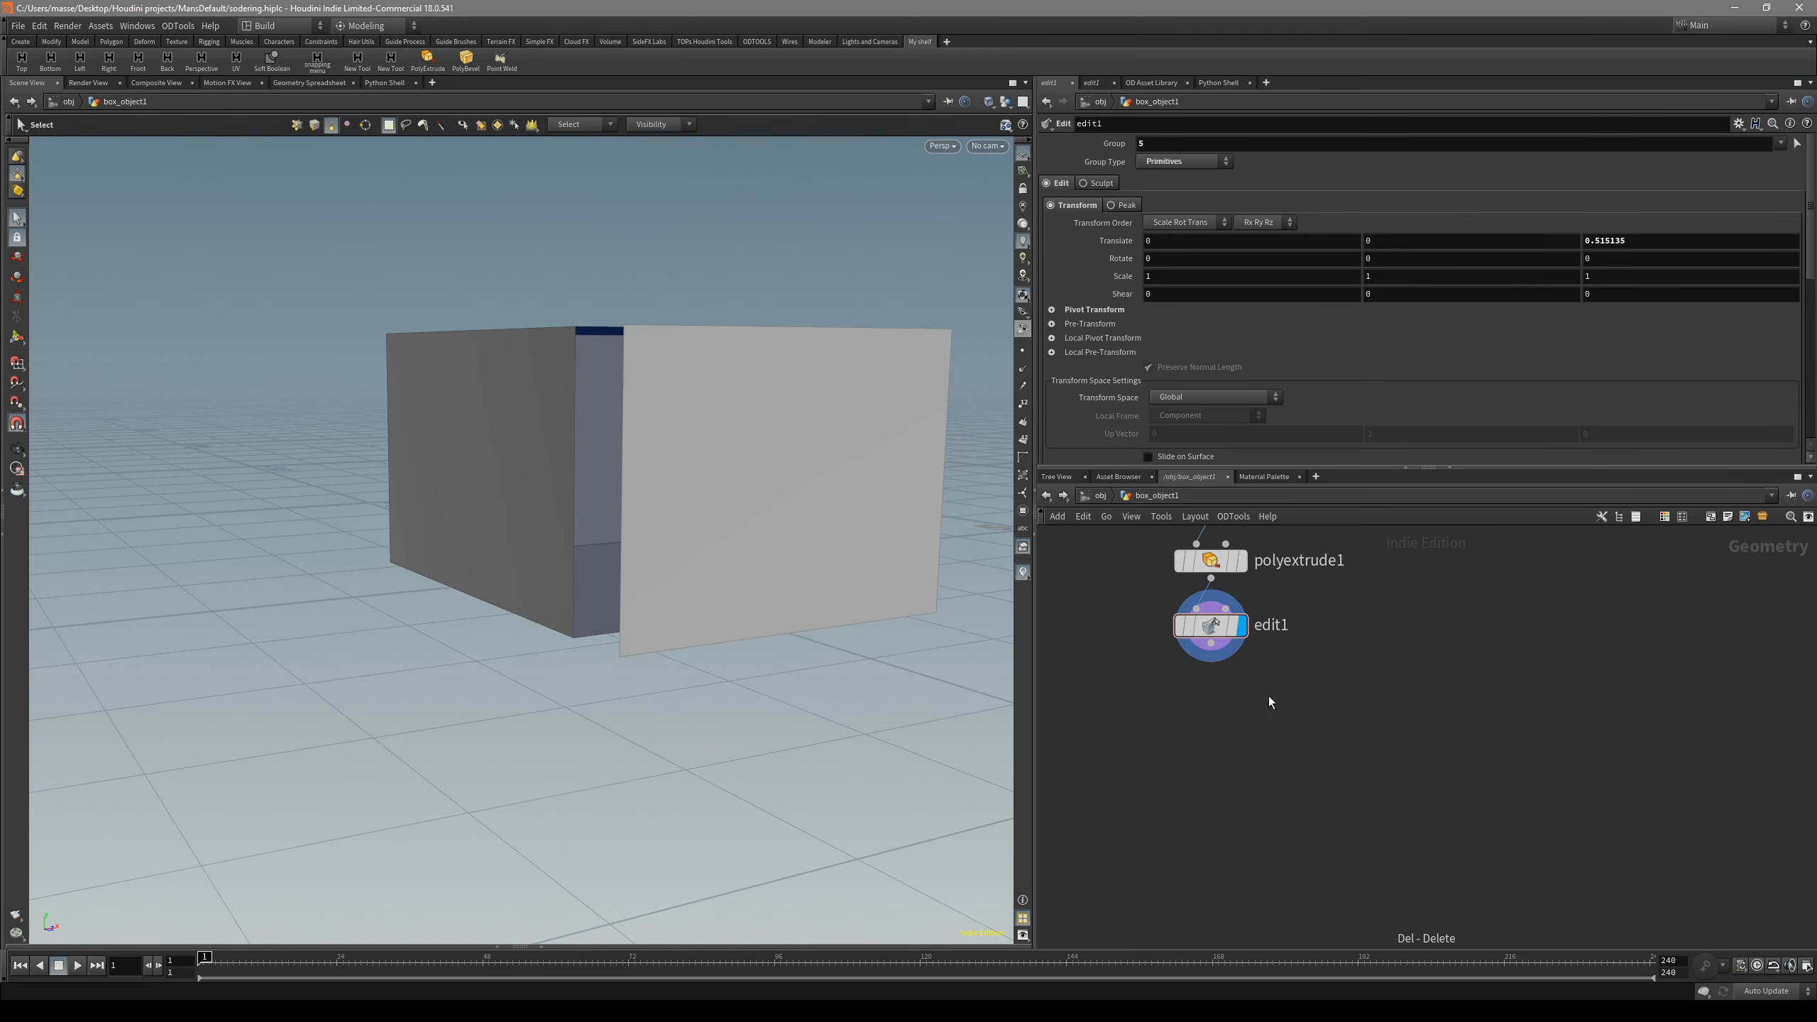
key("Delete")
left_click_drag(840, 488, 855, 422, "alt")
left_click_drag(853, 250, 864, 357, "alt")
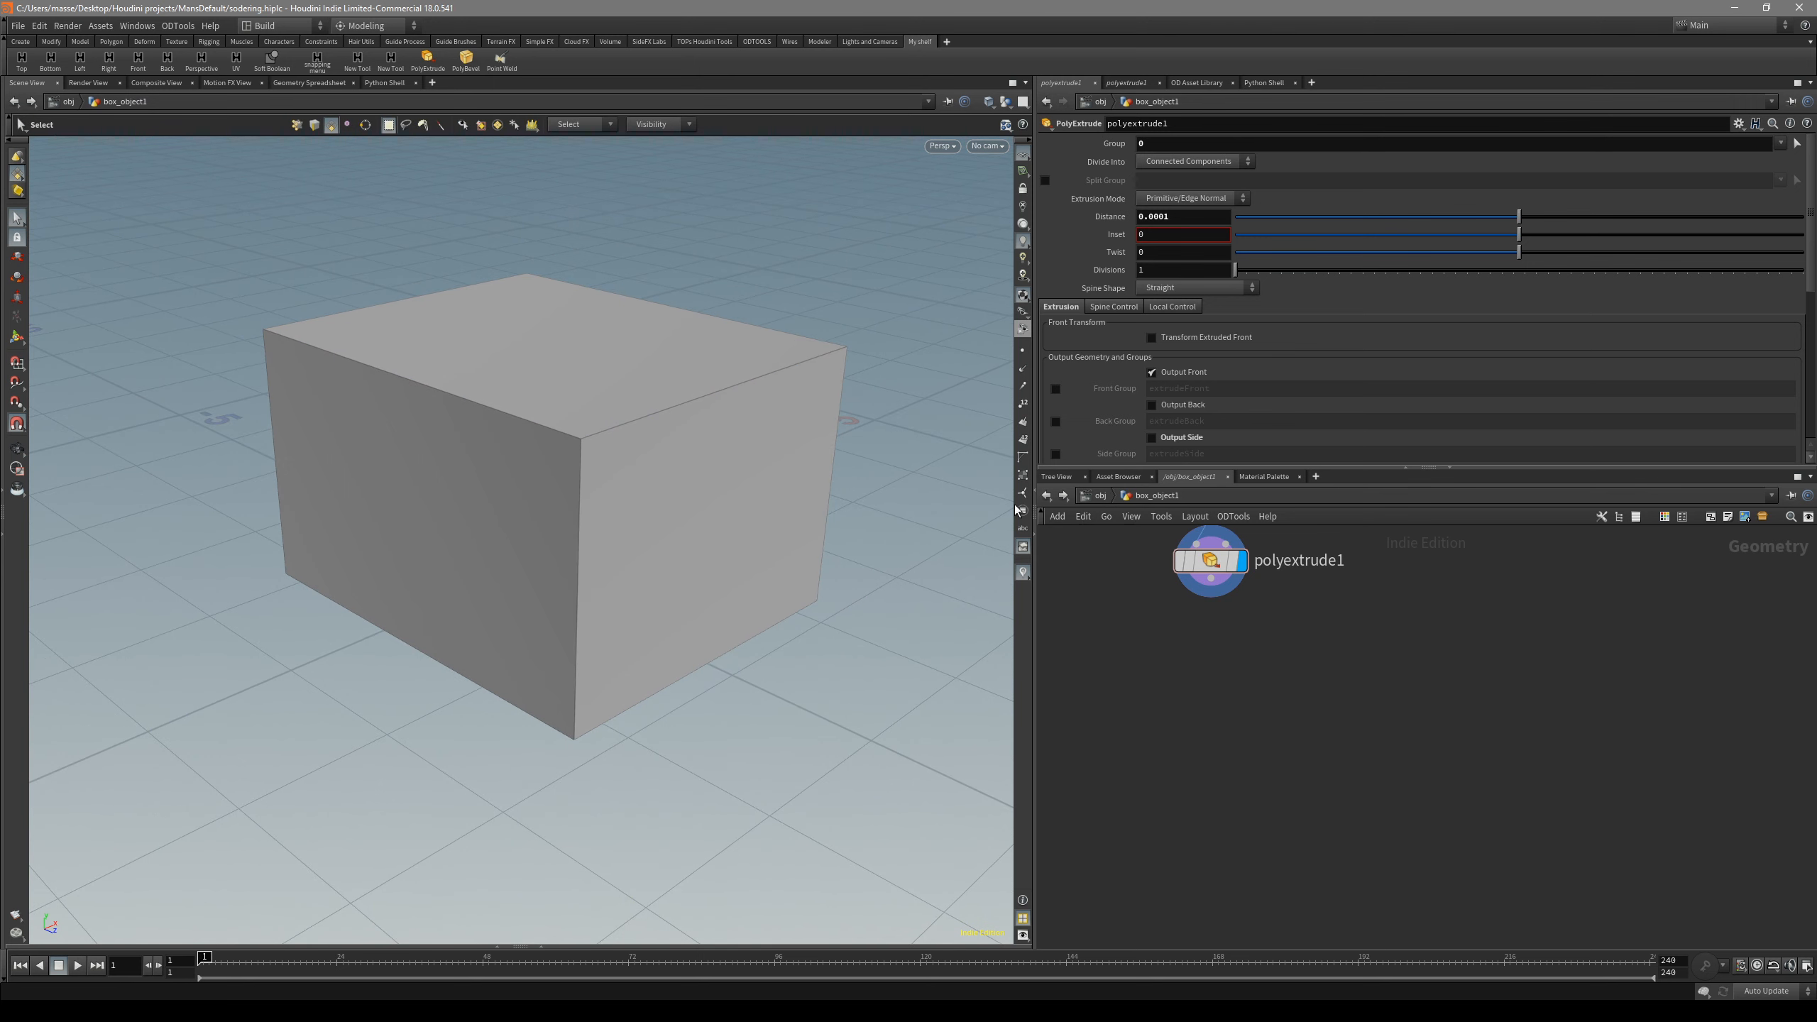
- Select the front face and examine the Modify category of modelling tools, including Extract
left_click(835, 395)
key("c")
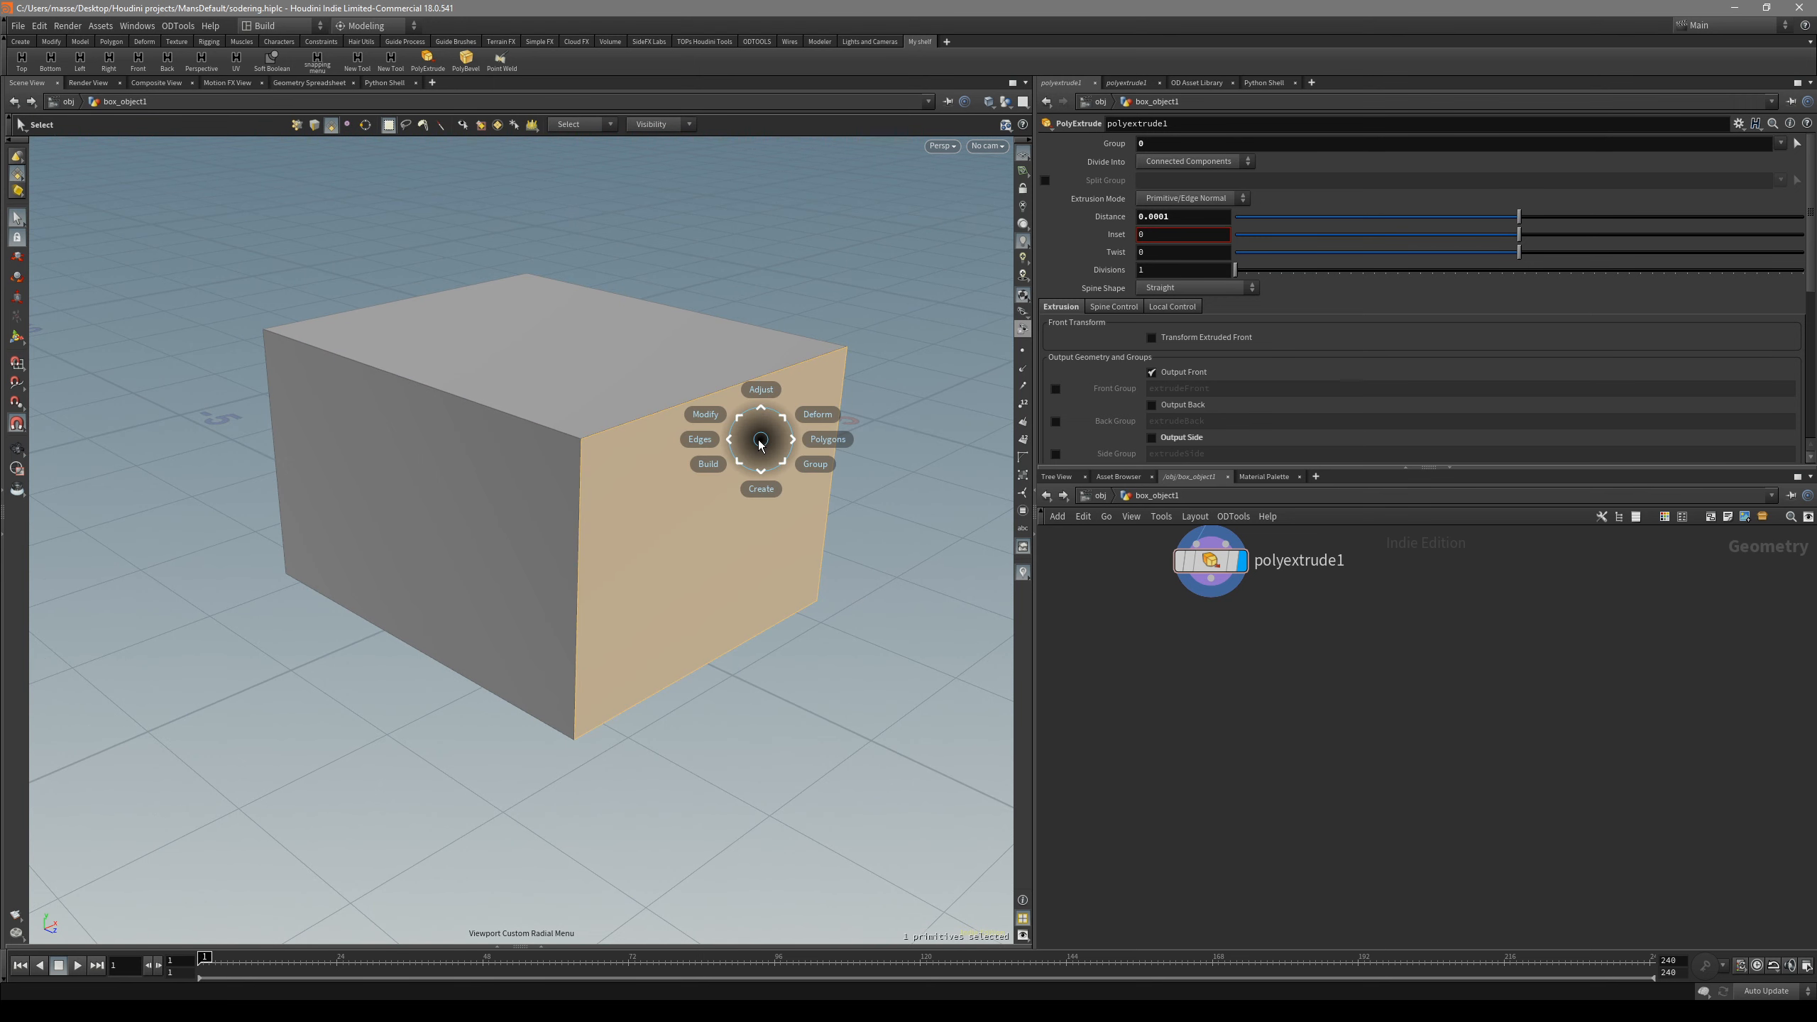
mouse_move(735, 390)
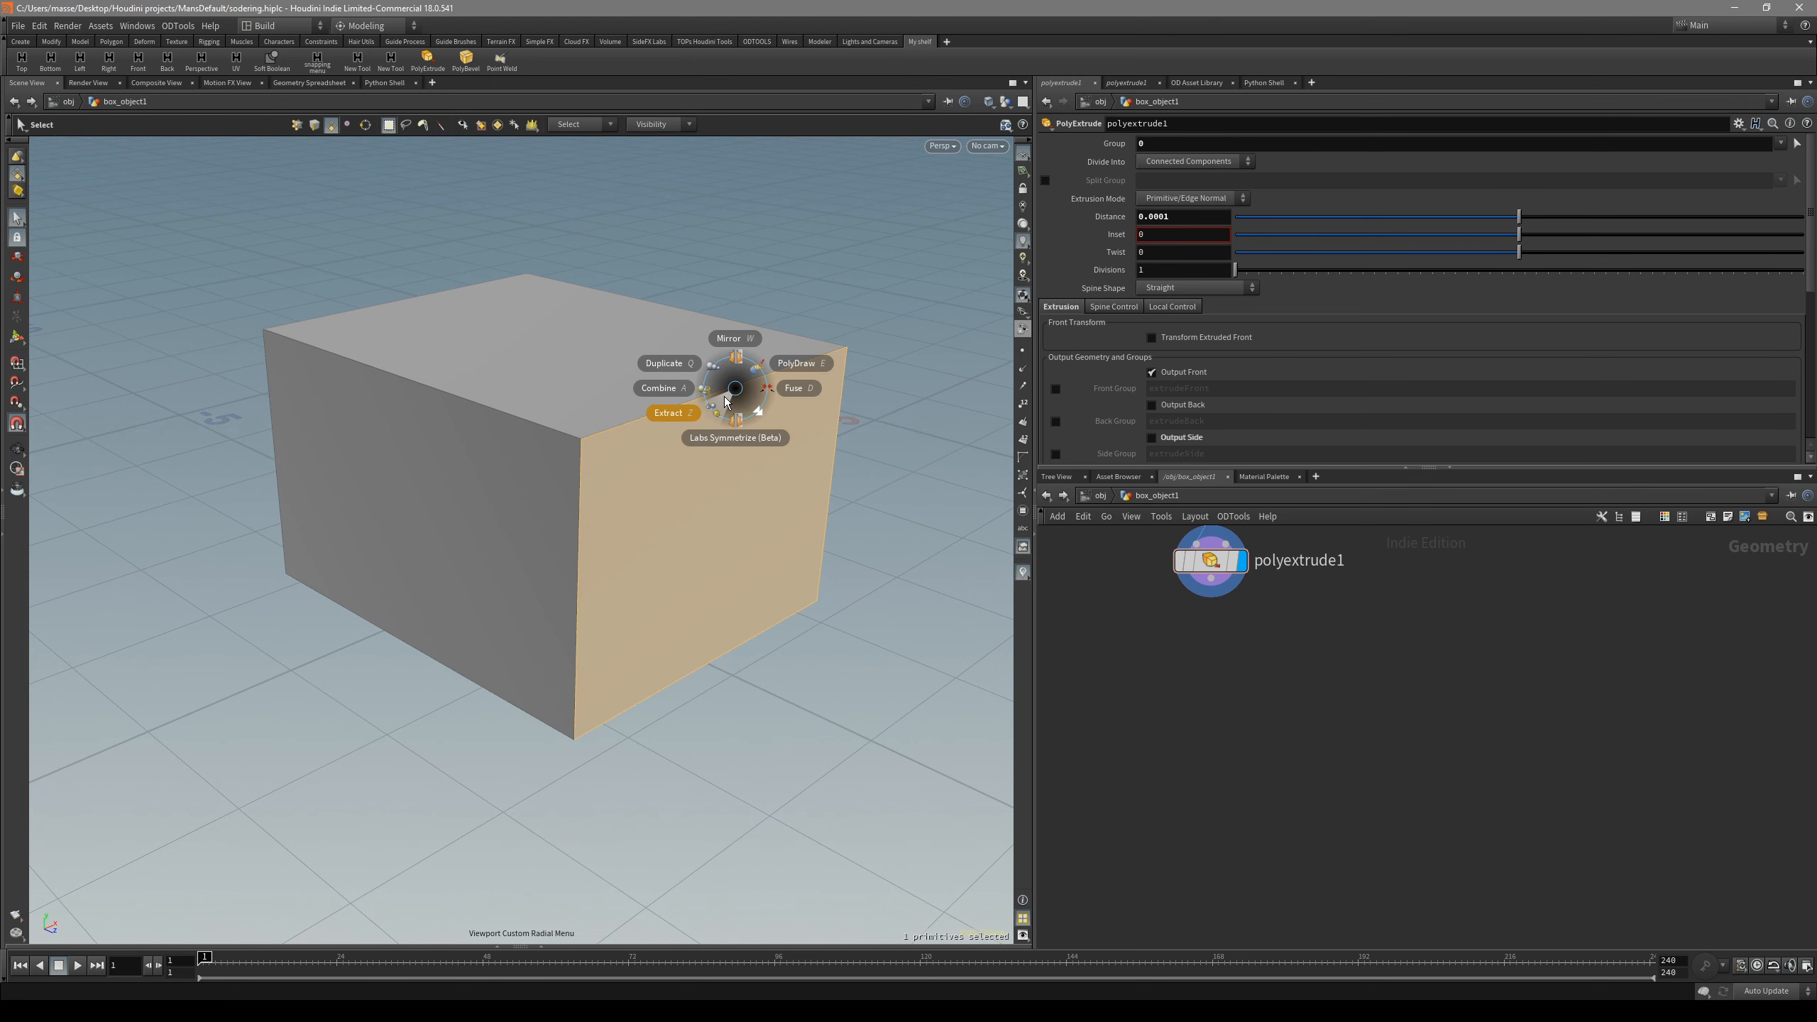
key("c")
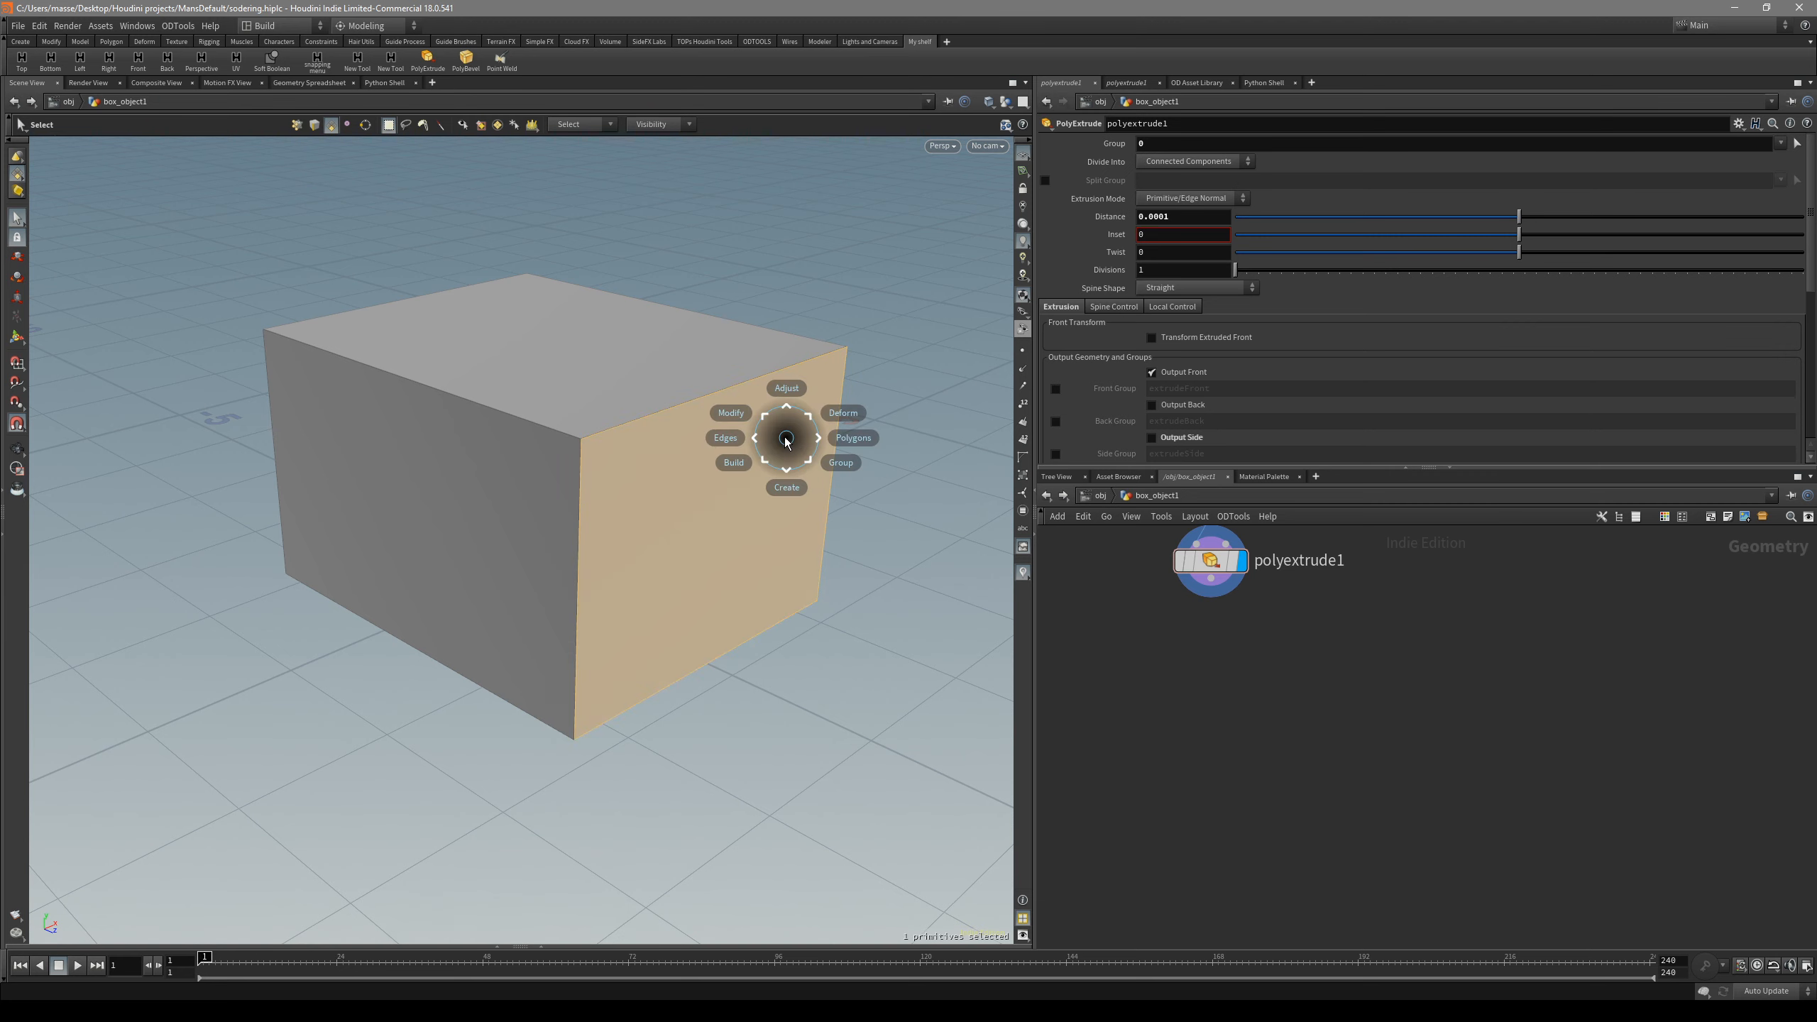
left_click(880, 486)
left_click(809, 486)
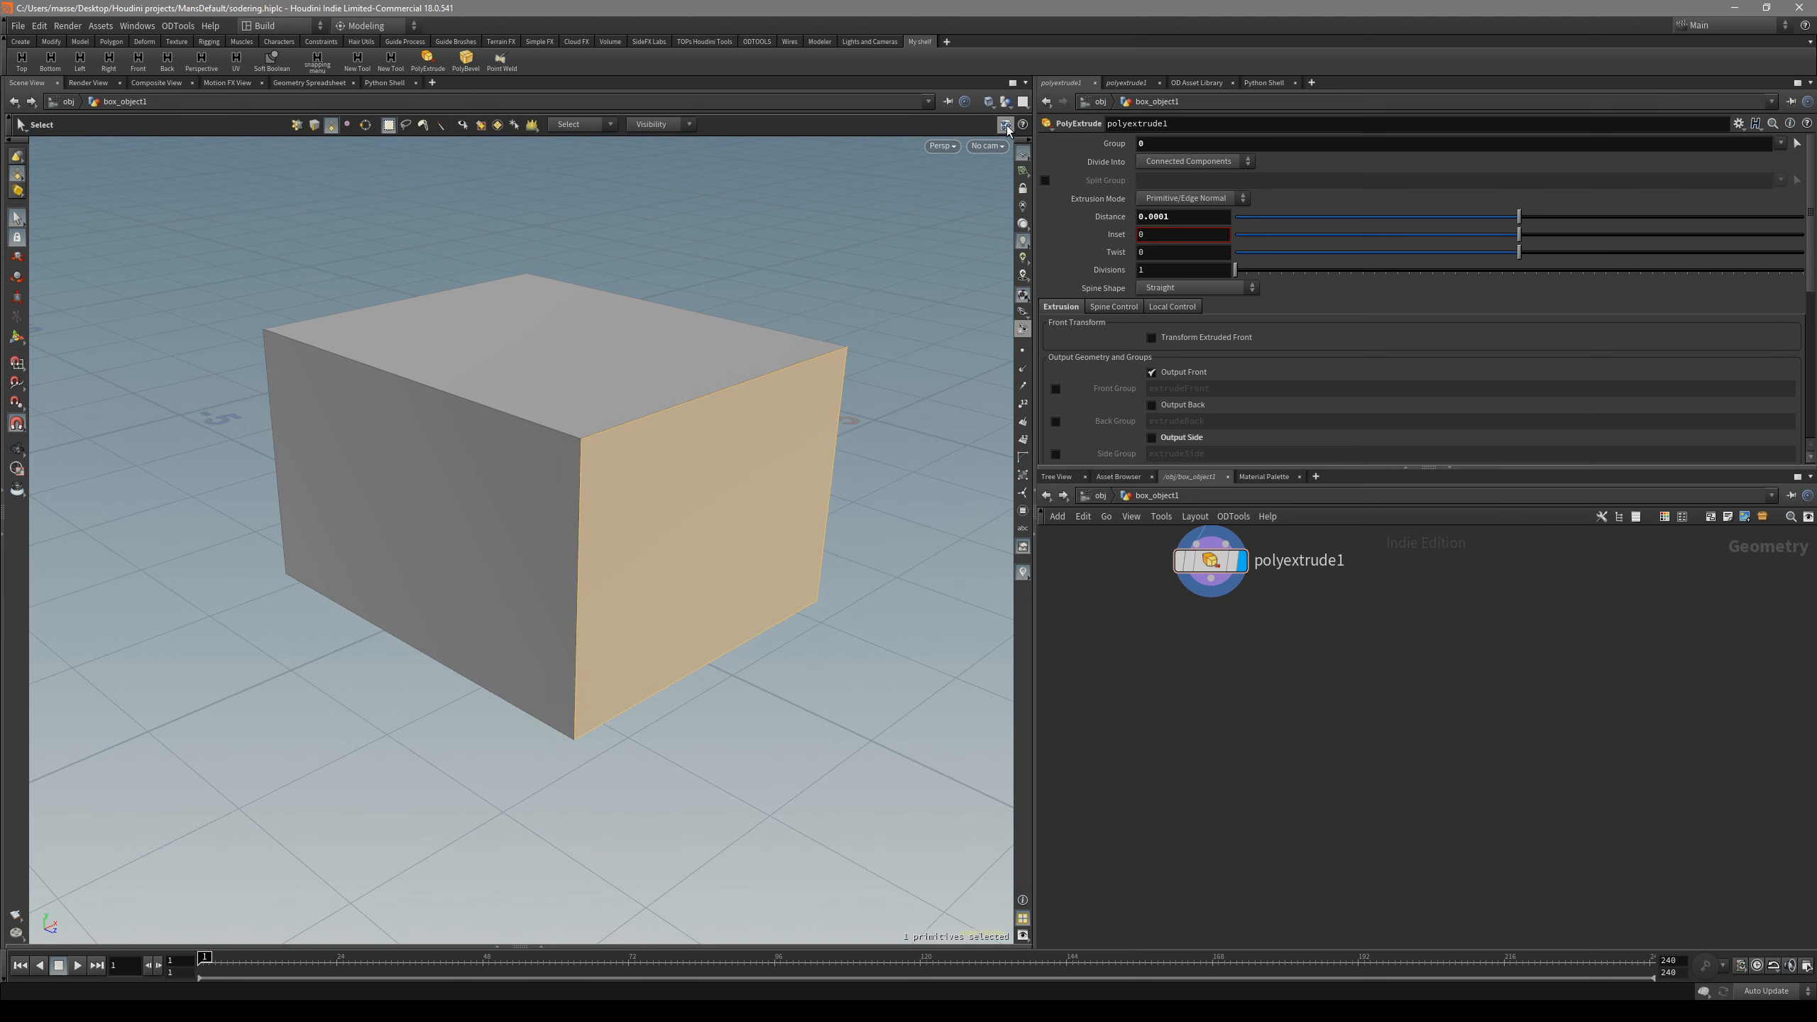
- Try the Extract tool on the selected front face and inspect the node network
key("c")
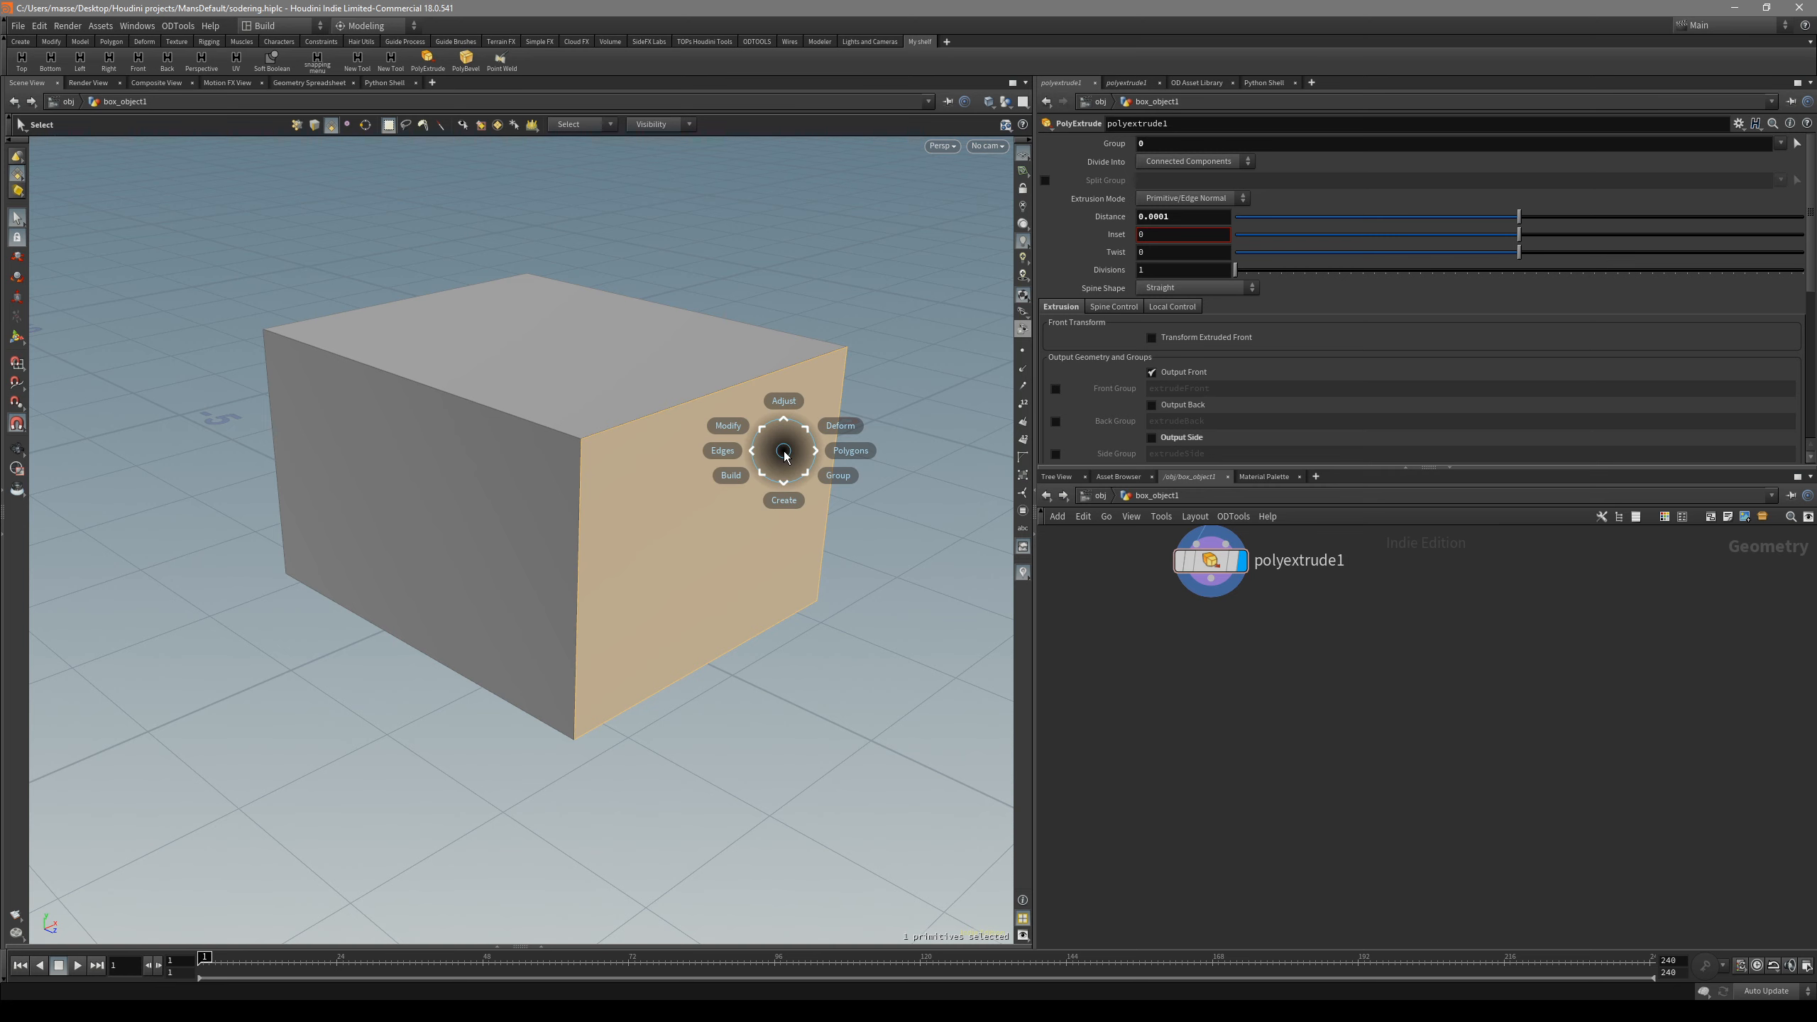
left_click(729, 402)
left_click(688, 419)
scroll(1238, 776, "down", 3)
middle_click_drag(1220, 749, 1243, 848)
scroll(1260, 747, "down", 2)
scroll(1260, 791, "up", 3)
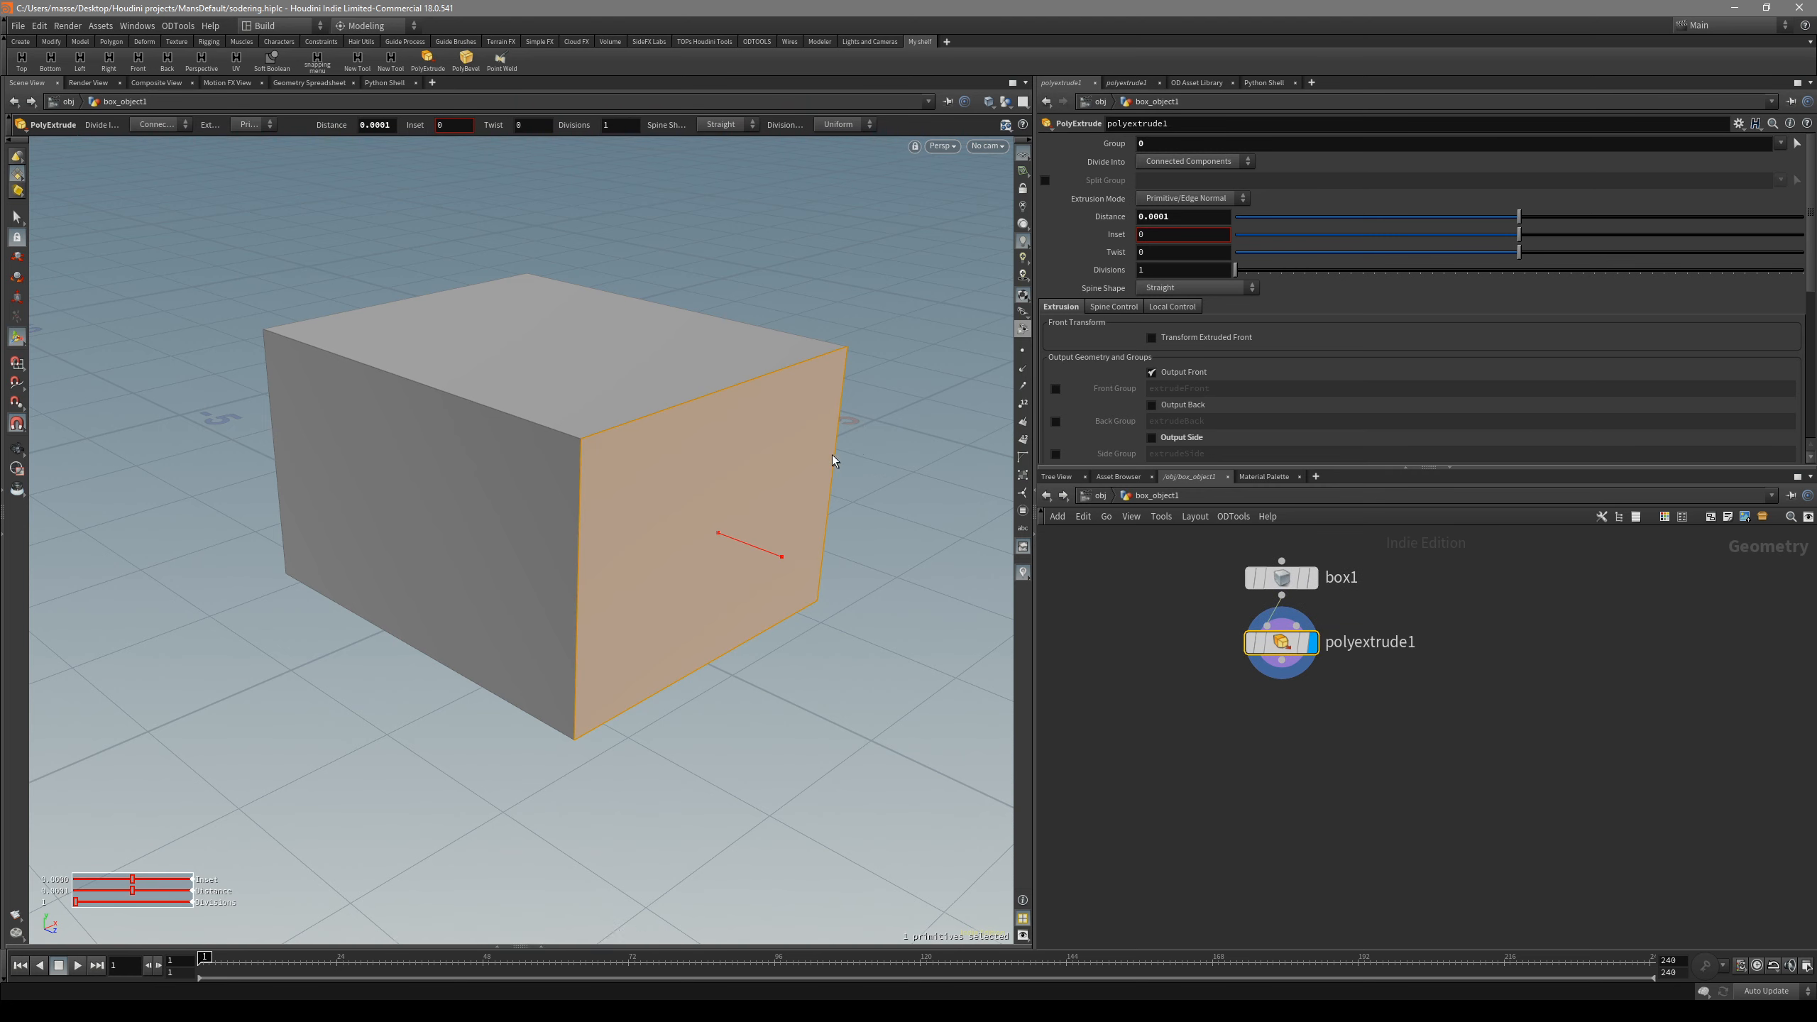
- Set the tool options to Create at Object Level and extract the selected front face of the box
key("s")
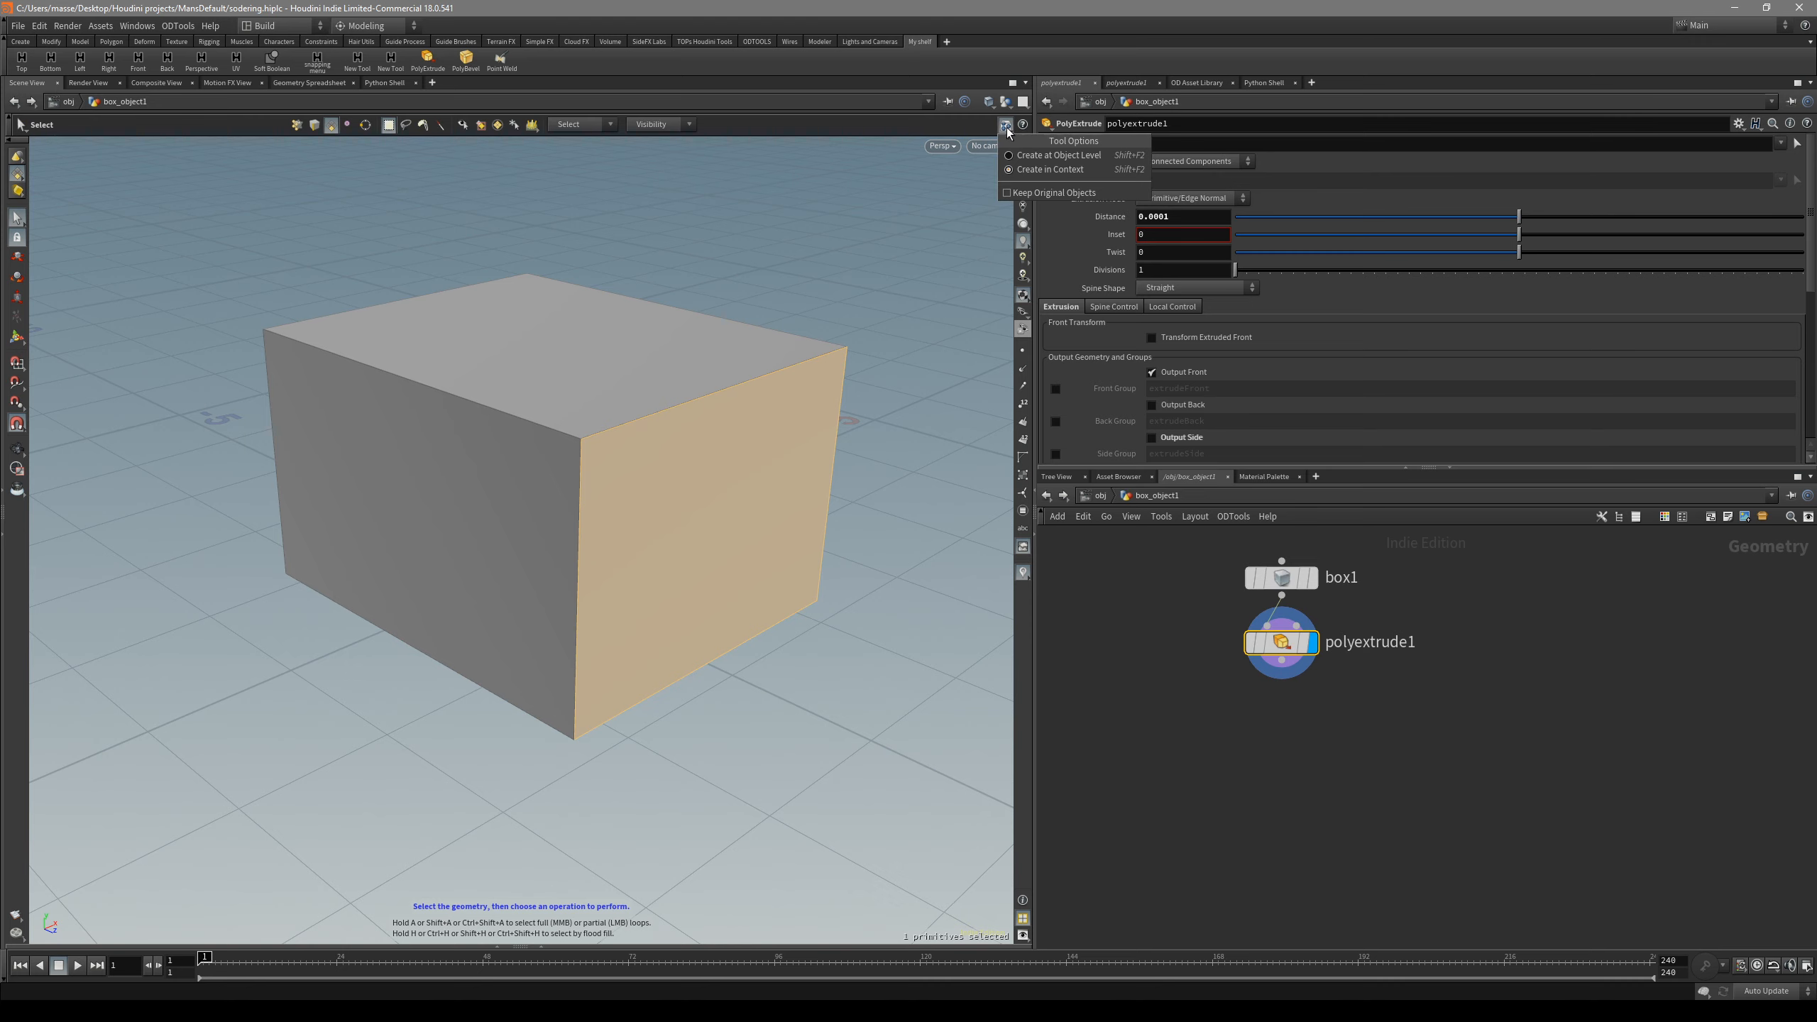
left_click(1004, 127)
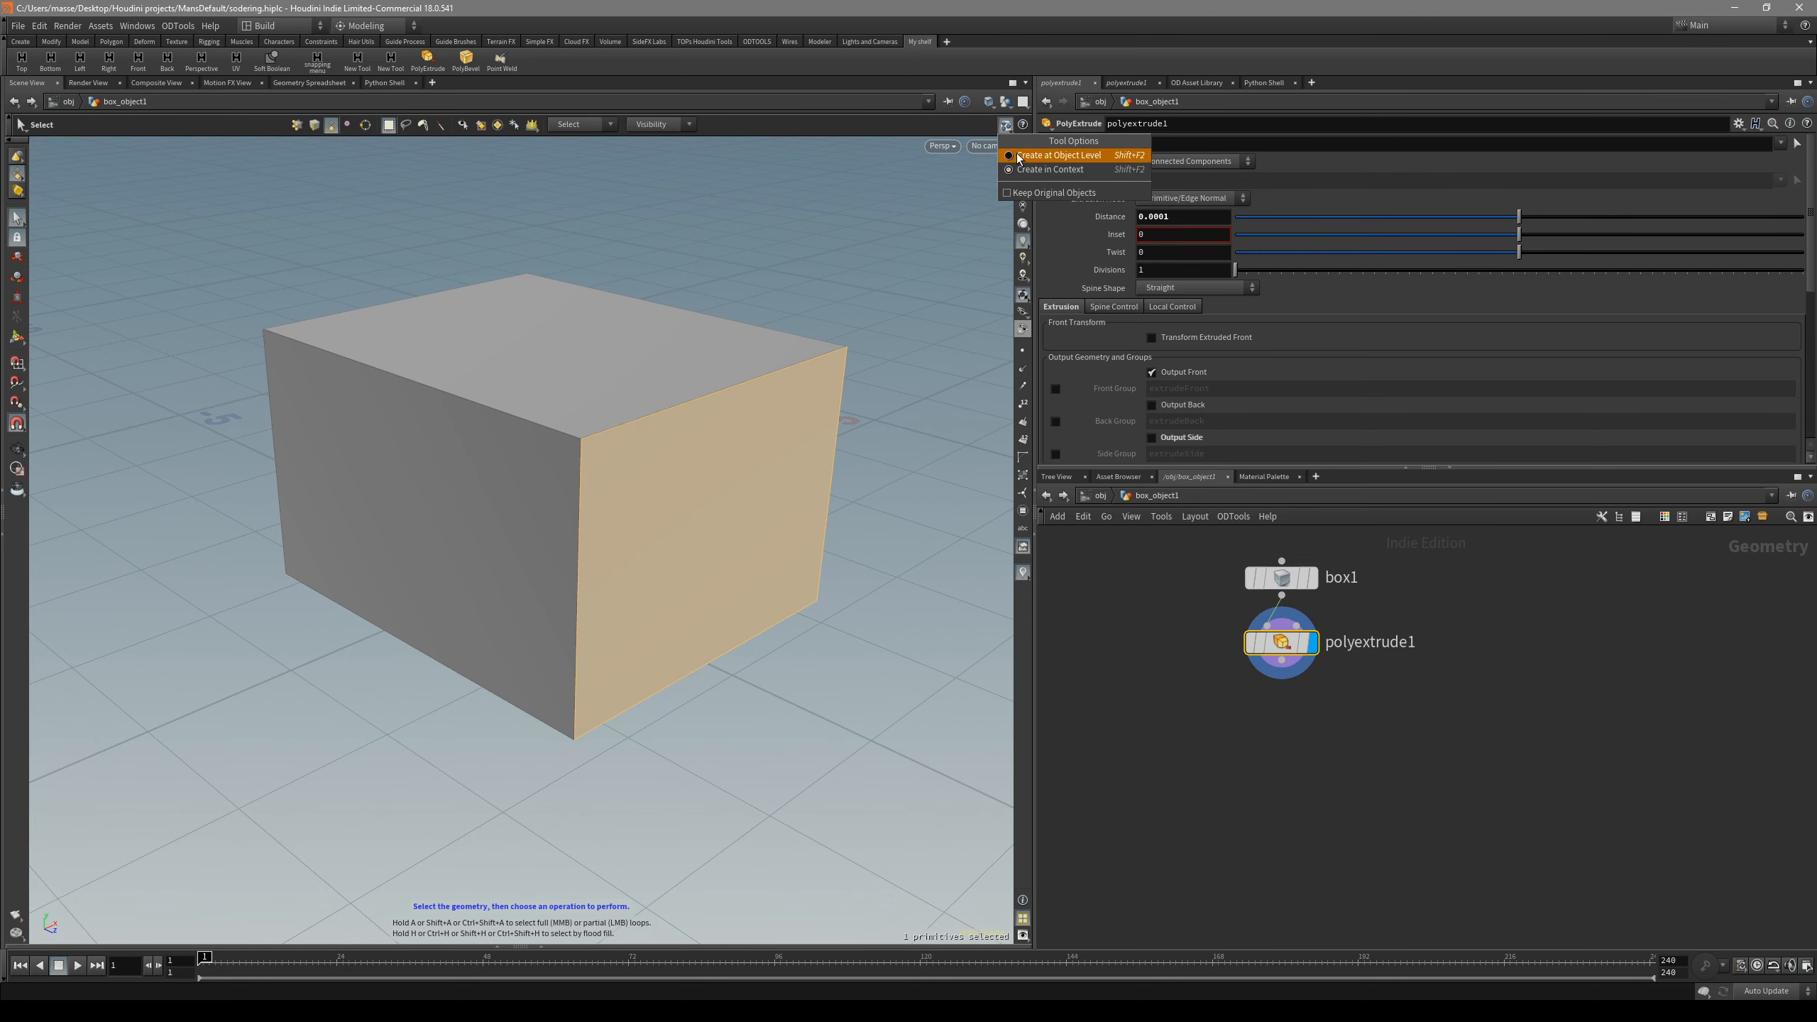
left_click(1017, 155)
key("c")
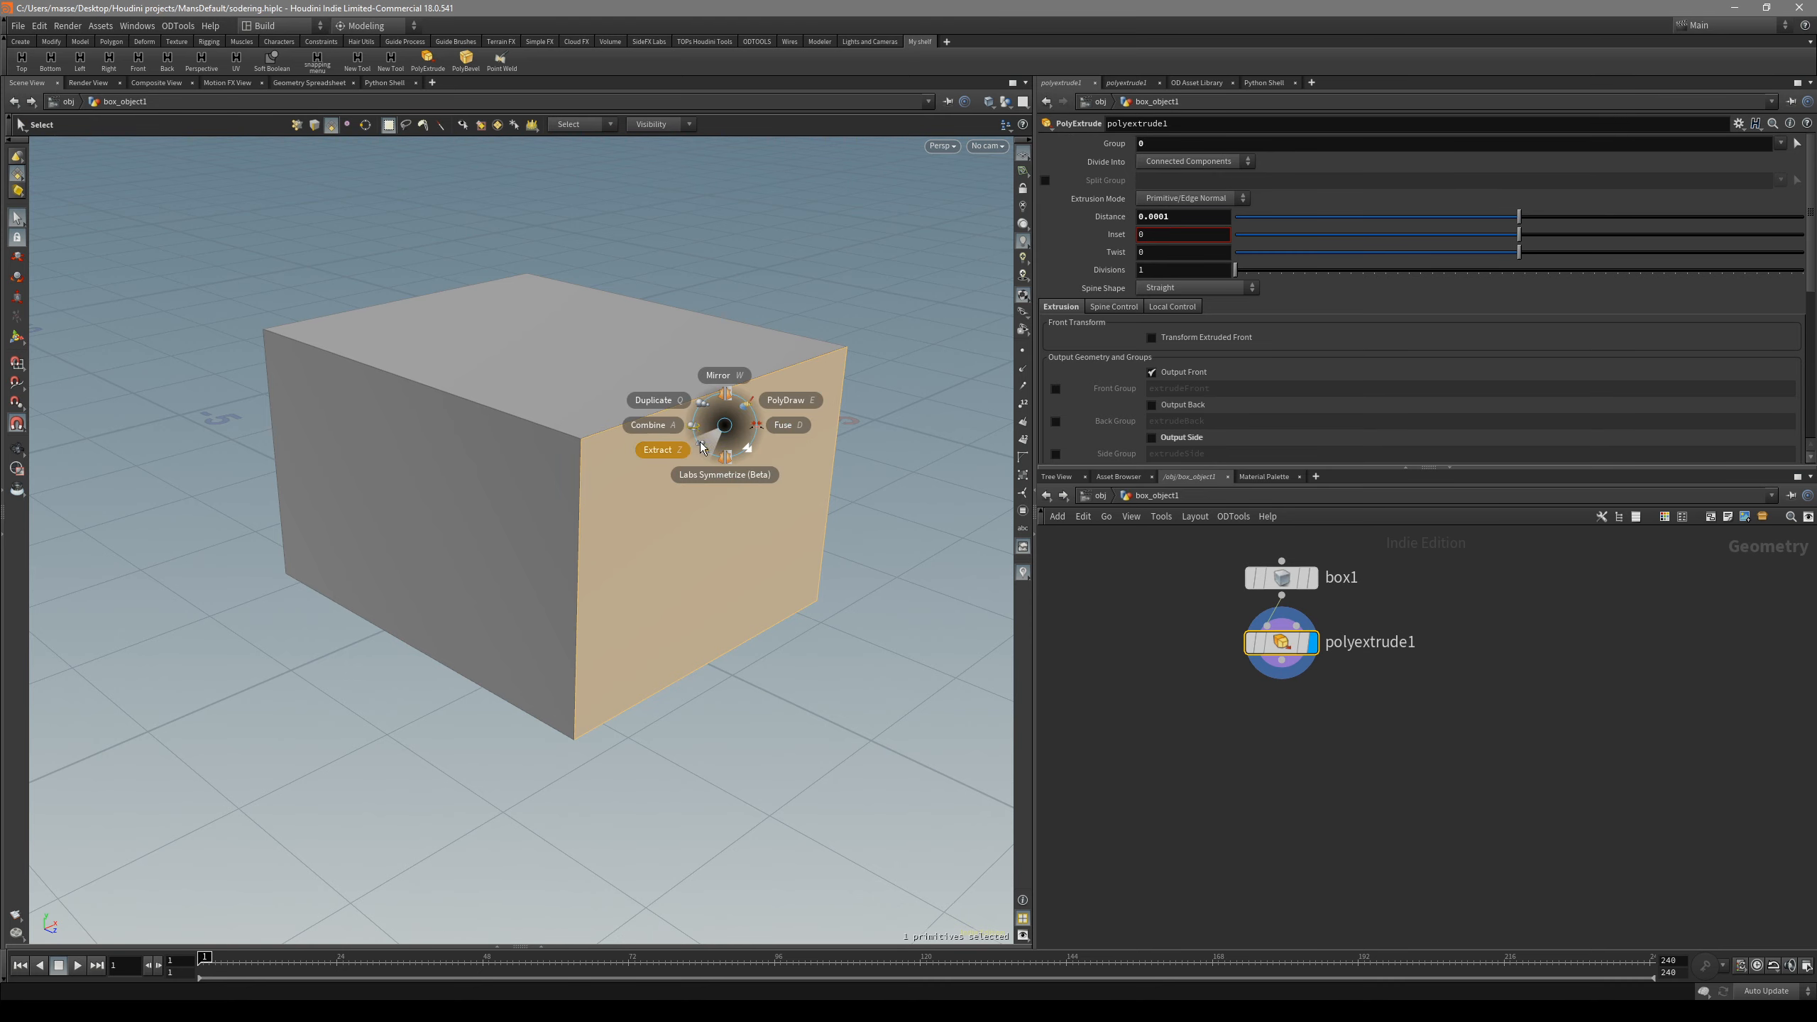
left_click(701, 447)
- Go up to the object level and toggle the display of box_object1 and extract_object1, leaving only the extracted face shown
left_click(1099, 495)
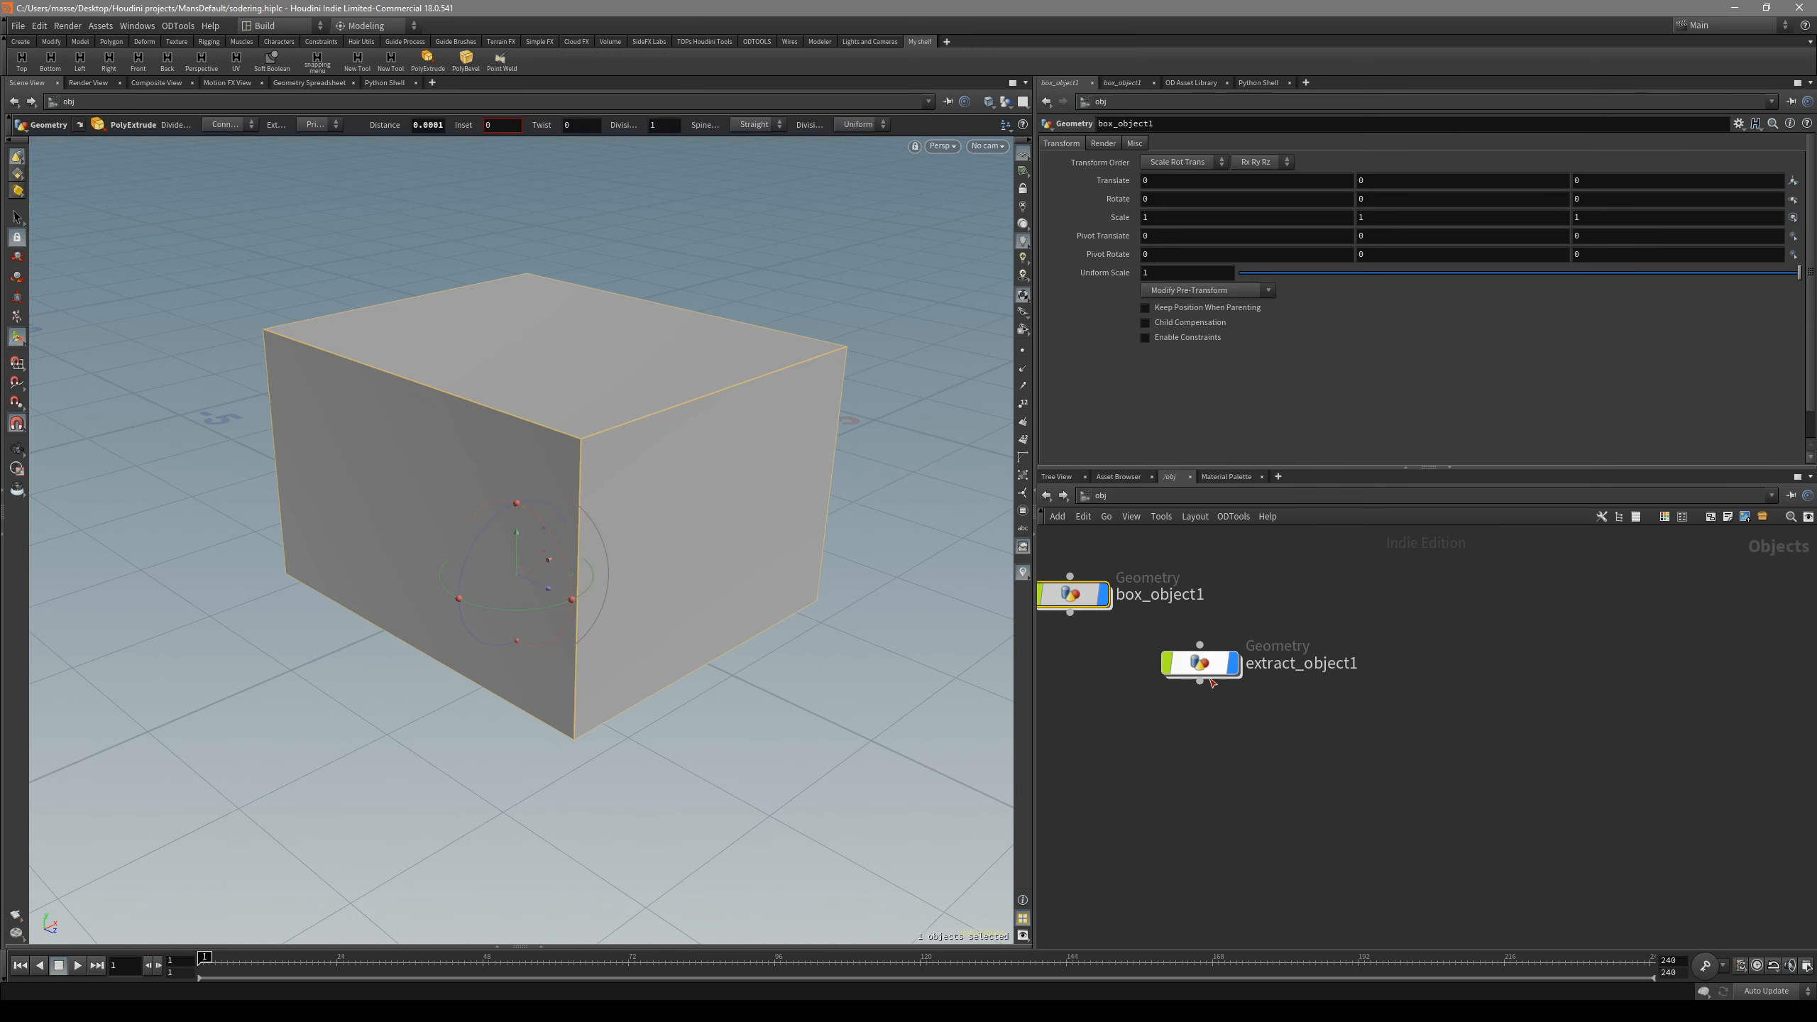
middle_click_drag(1152, 729, 1300, 775)
left_click_drag(1362, 728, 1271, 778)
left_click_drag(1356, 835, 1178, 616)
key("r")
key("r")
left_click_drag(1350, 728, 1205, 835)
key("r")
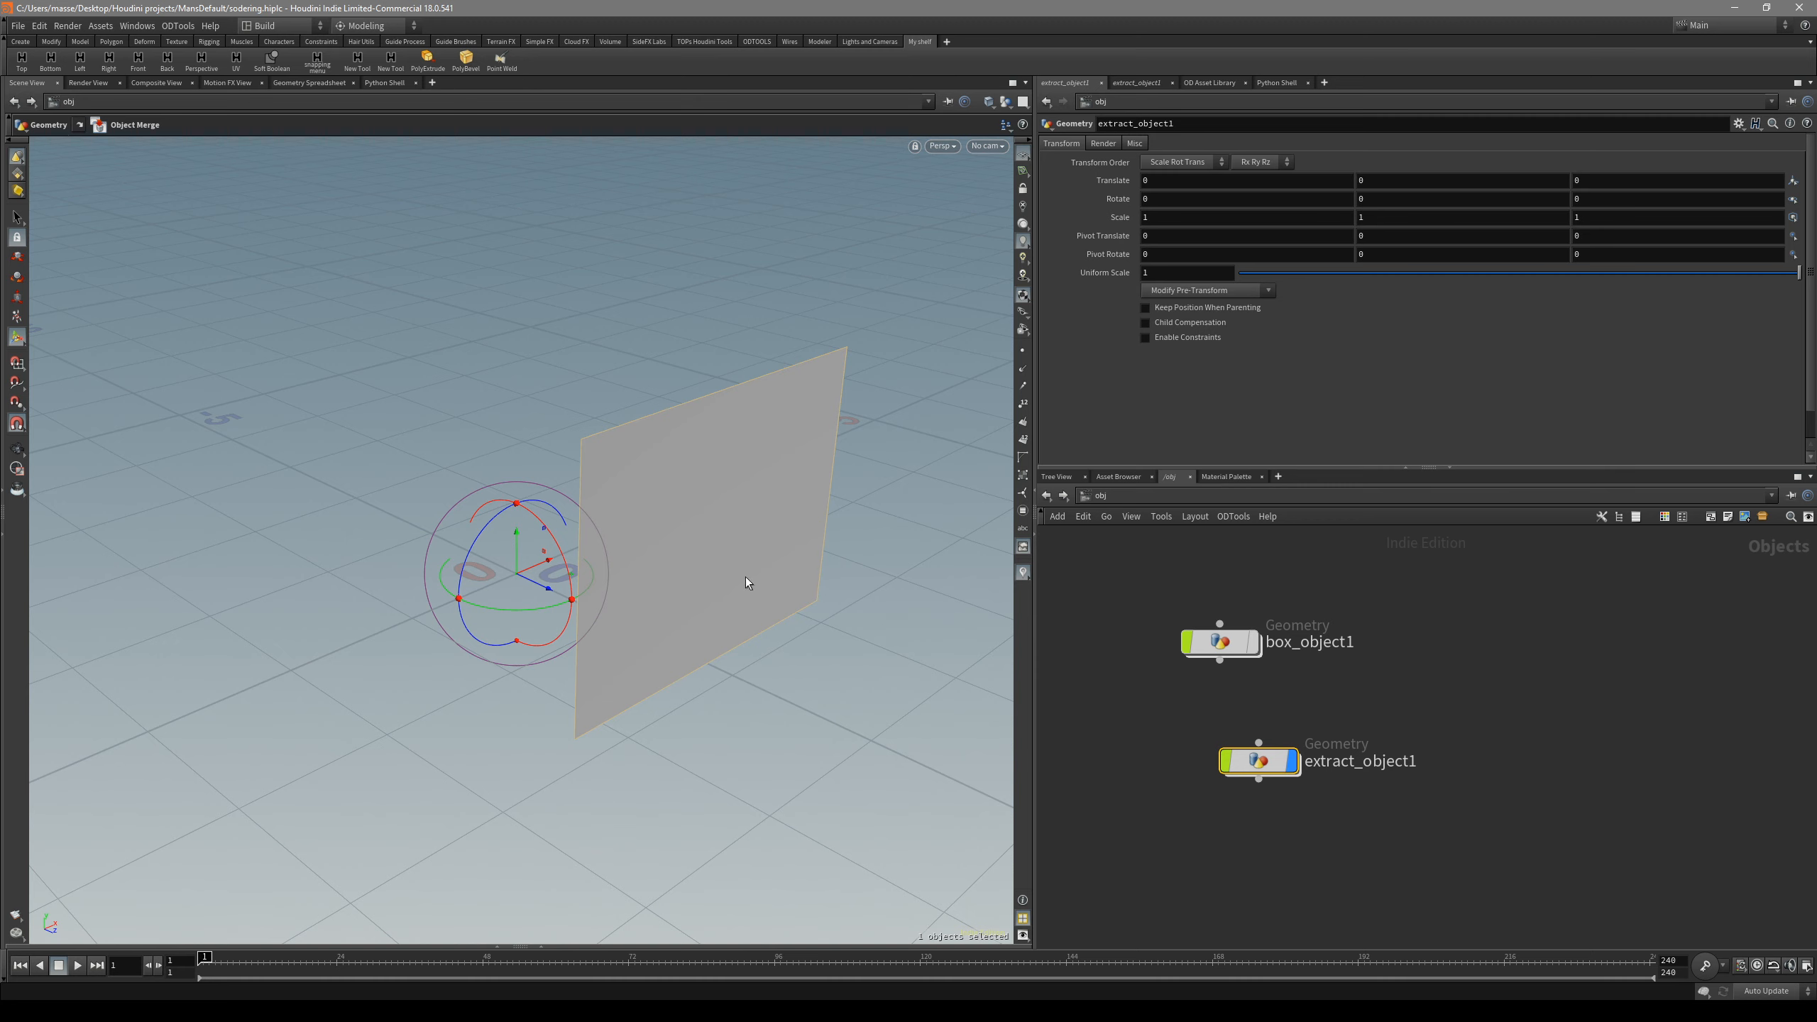
- Enter extract_object1 and examine the Object Merge node that references /obj/box_object1/polyextrude1
key("Return")
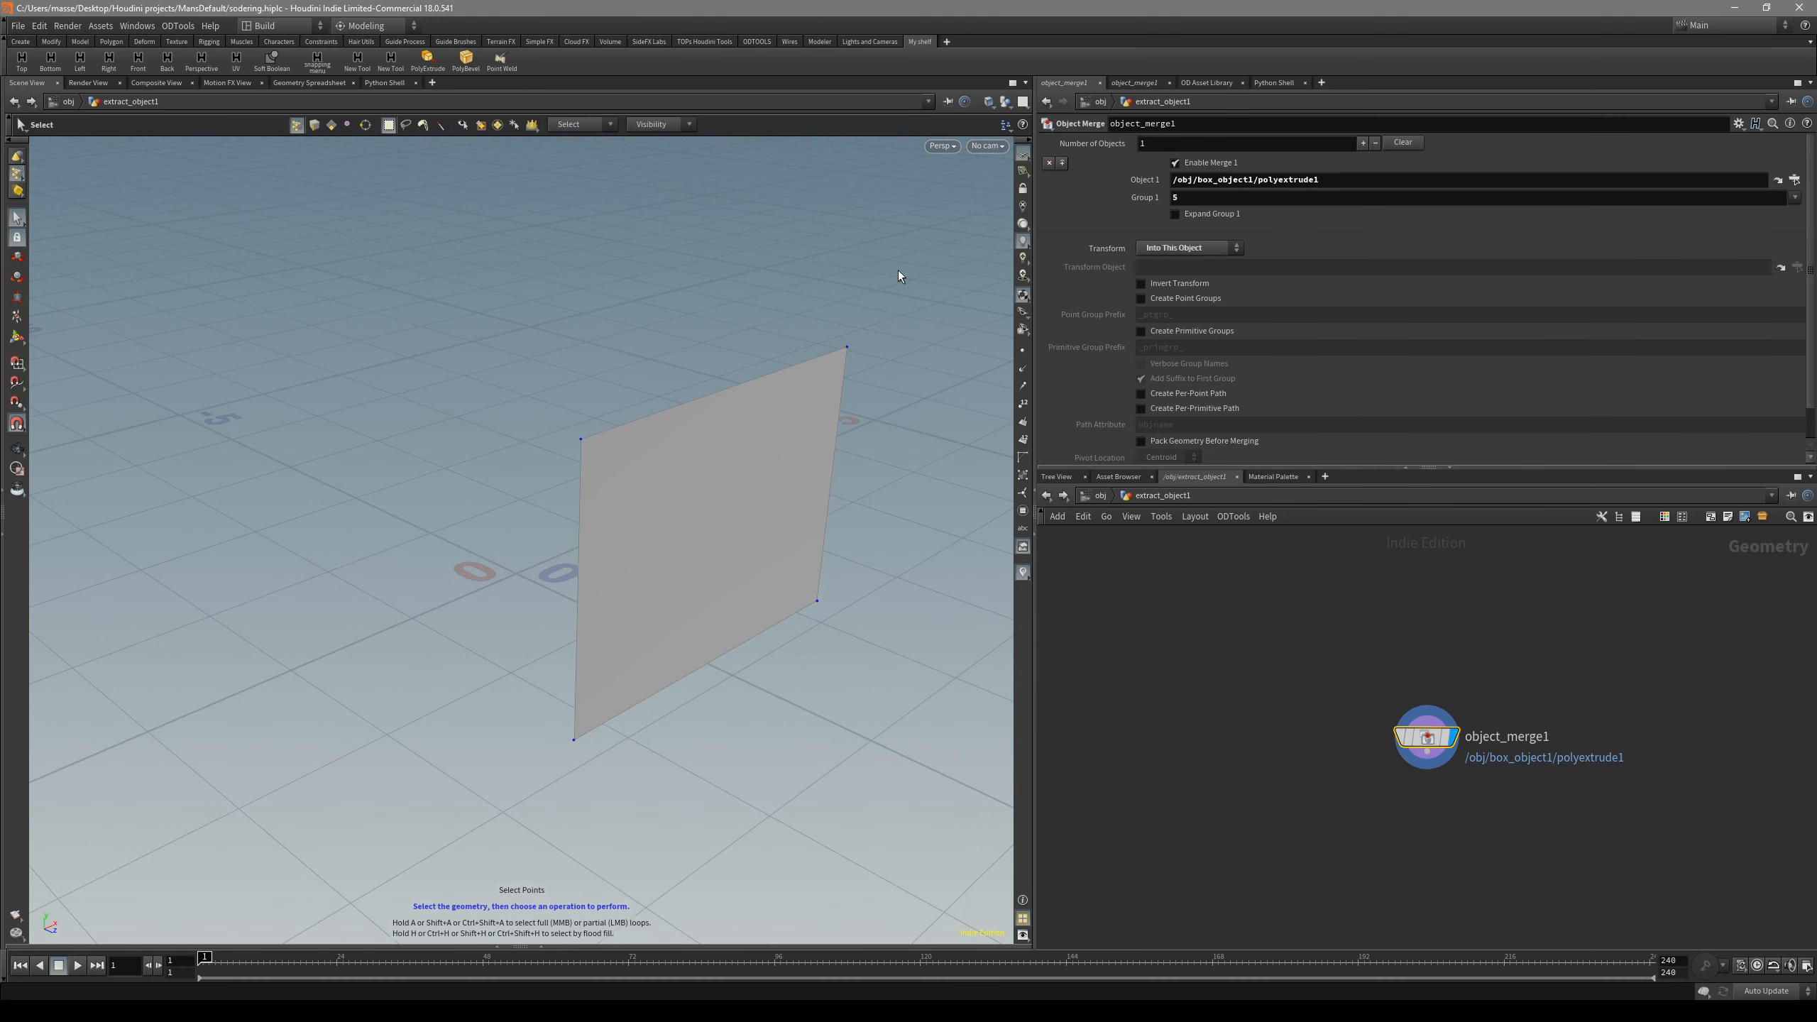
key("u")
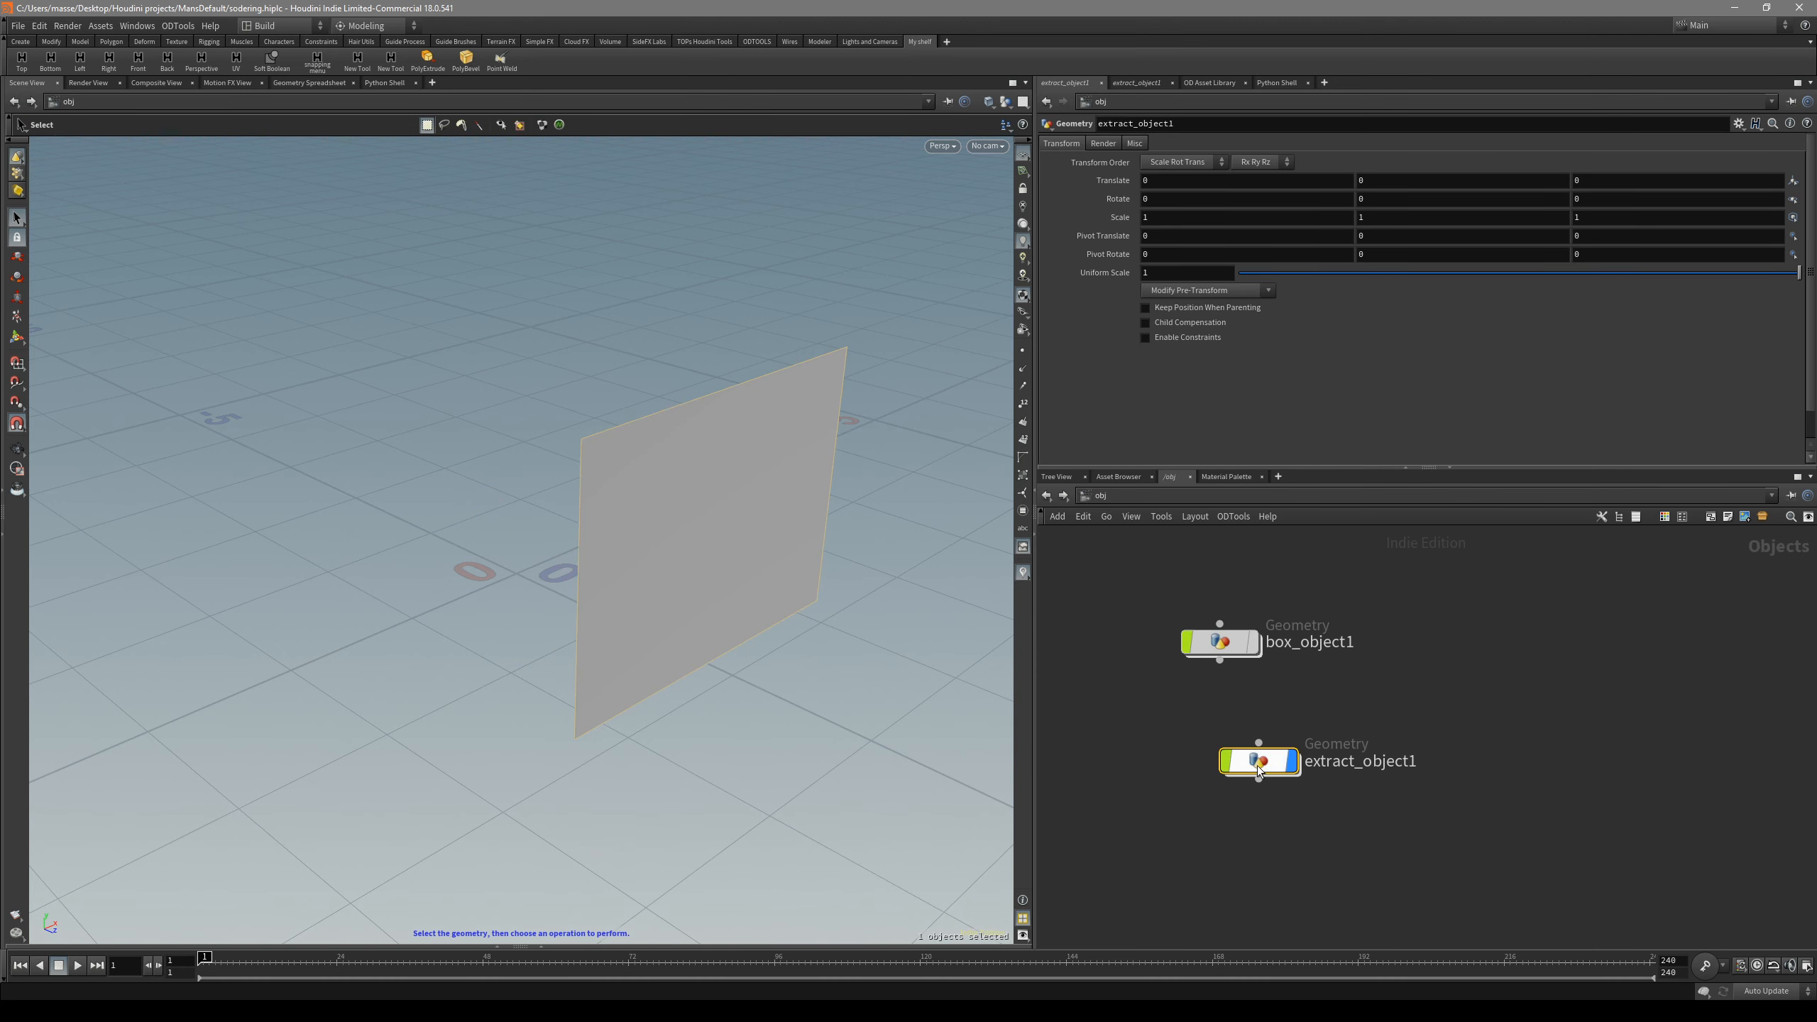
double_click(1251, 770)
middle_click_drag(1529, 770, 1428, 778)
scroll(1390, 759, "up", 5)
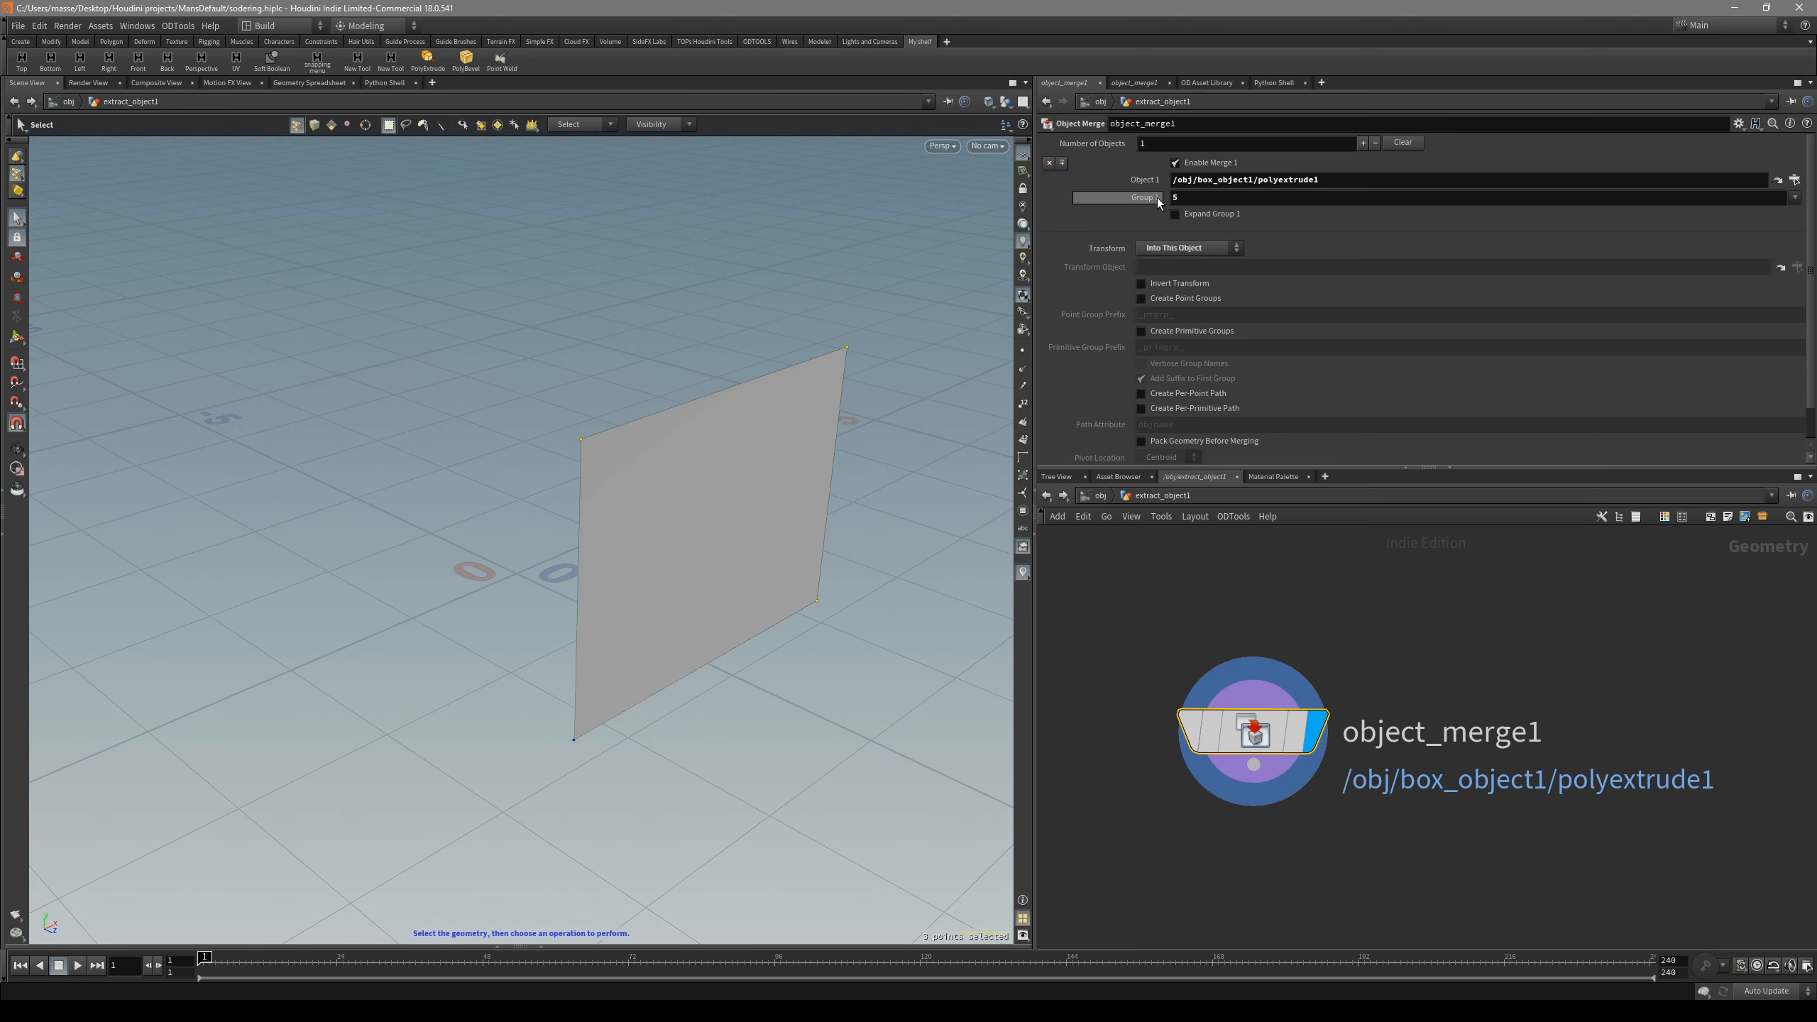
- Try other primitive numbers in the Object Merge's Group 1, return it to 5, and toggle the node's bypass
middle_click(1237, 199)
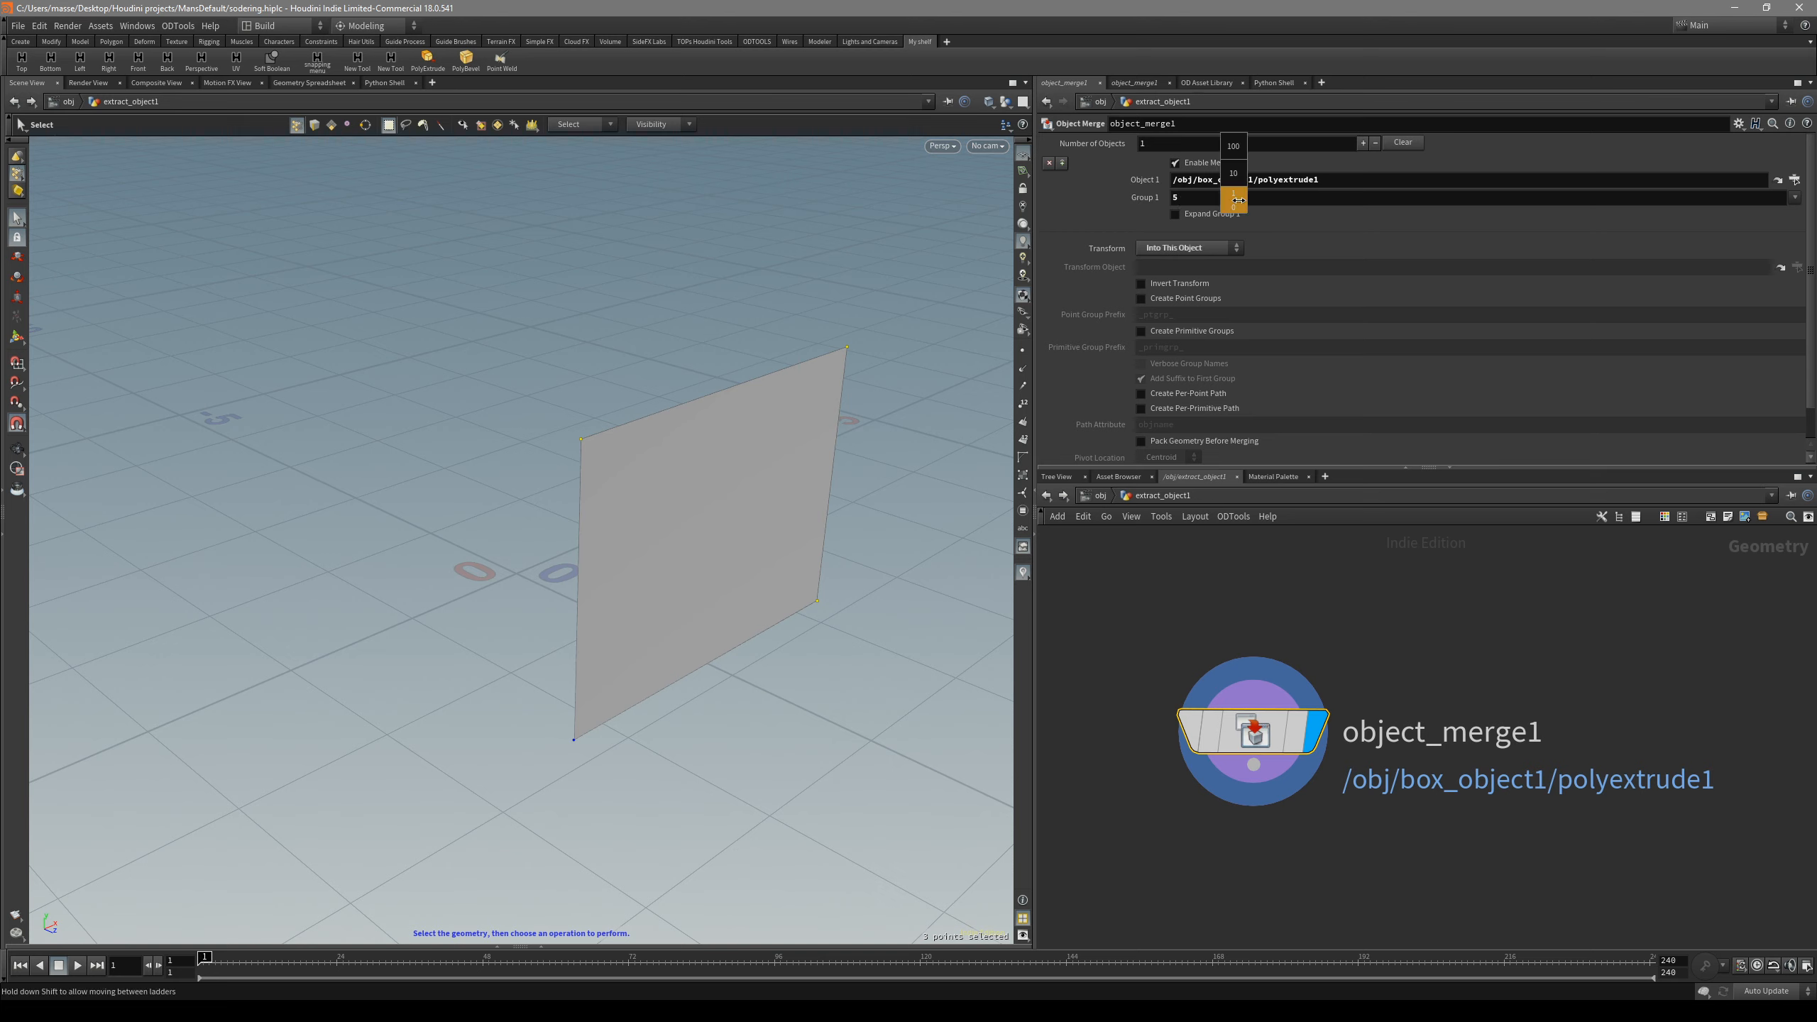
middle_click_drag(1250, 205, 1219, 208)
middle_click(1194, 205)
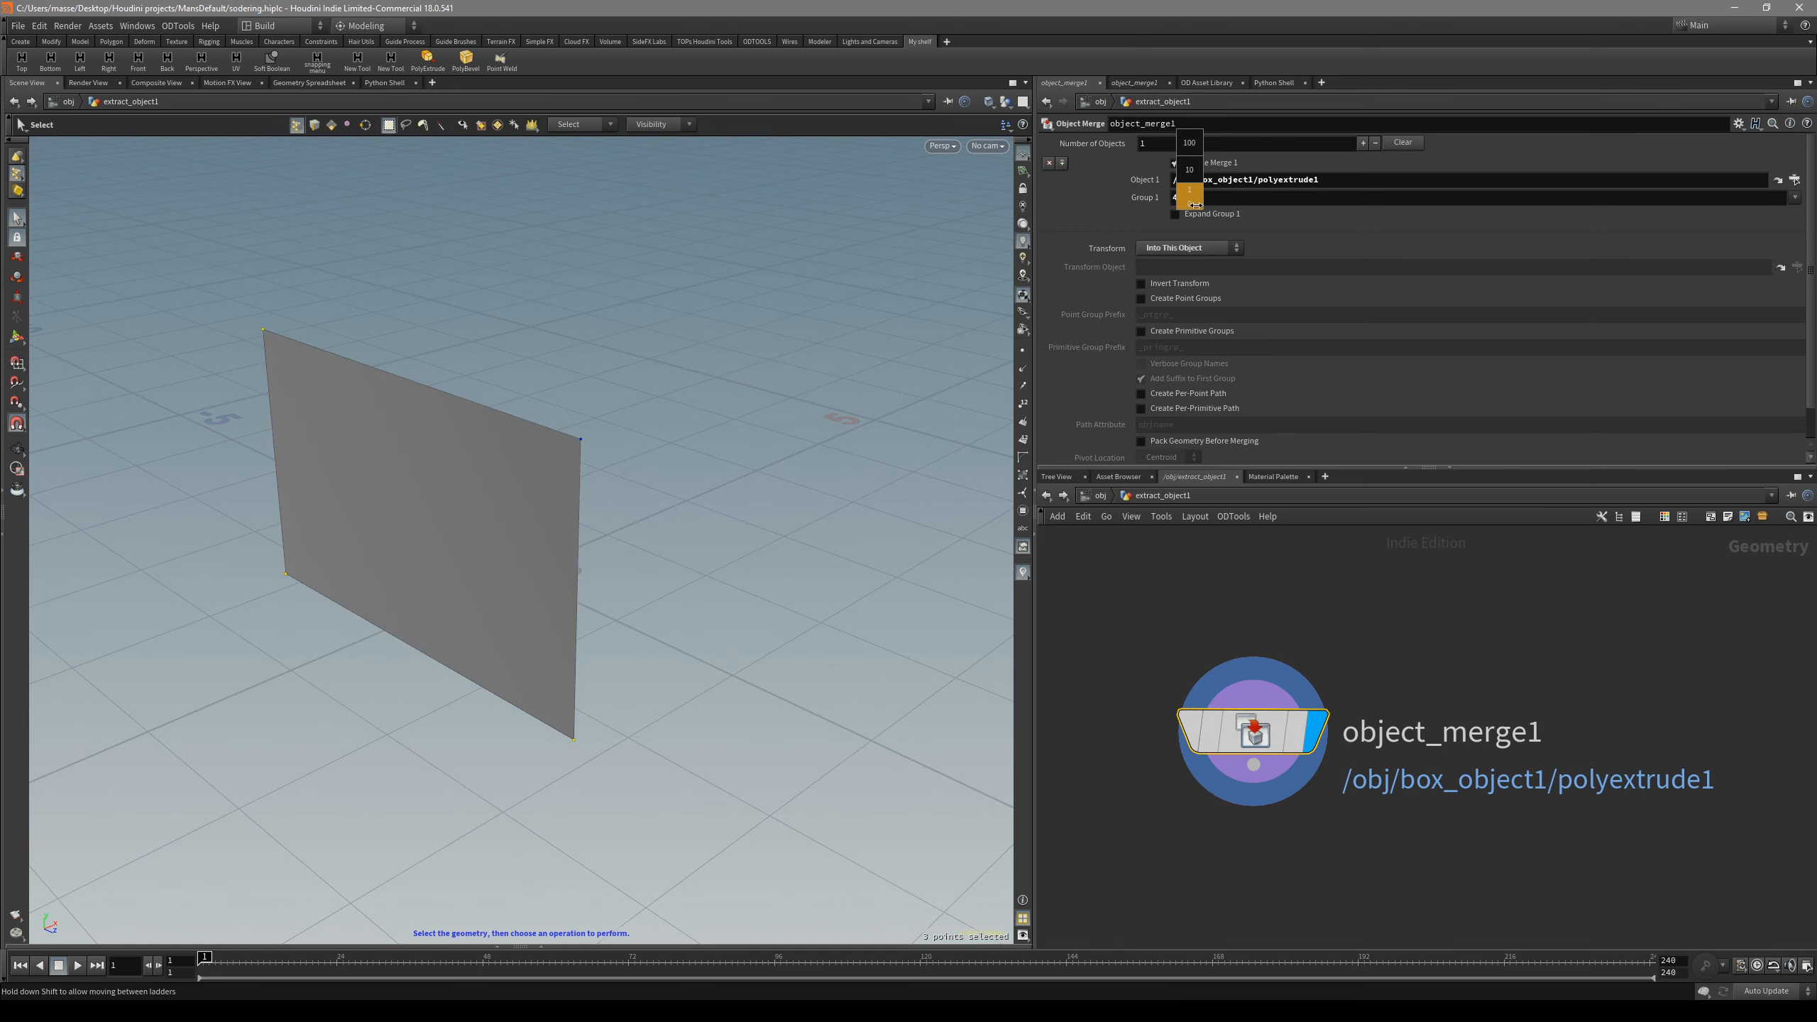
middle_click_drag(1208, 210, 1219, 208)
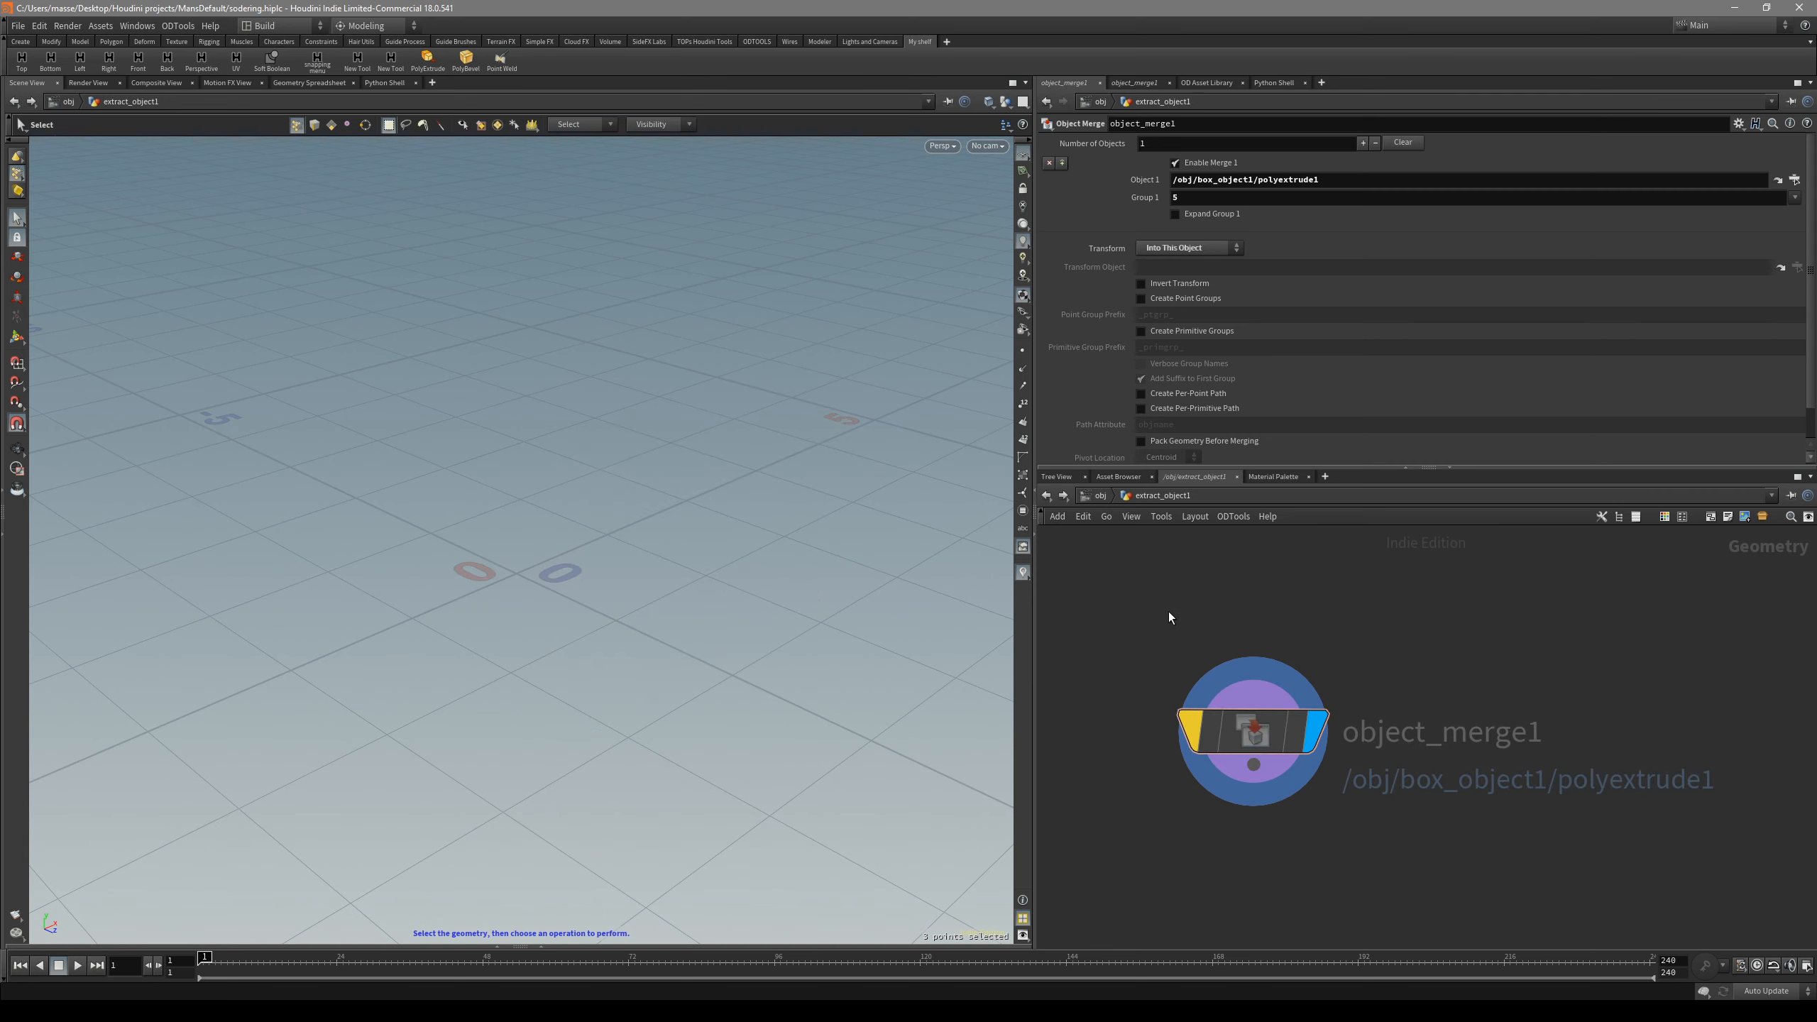
key("b")
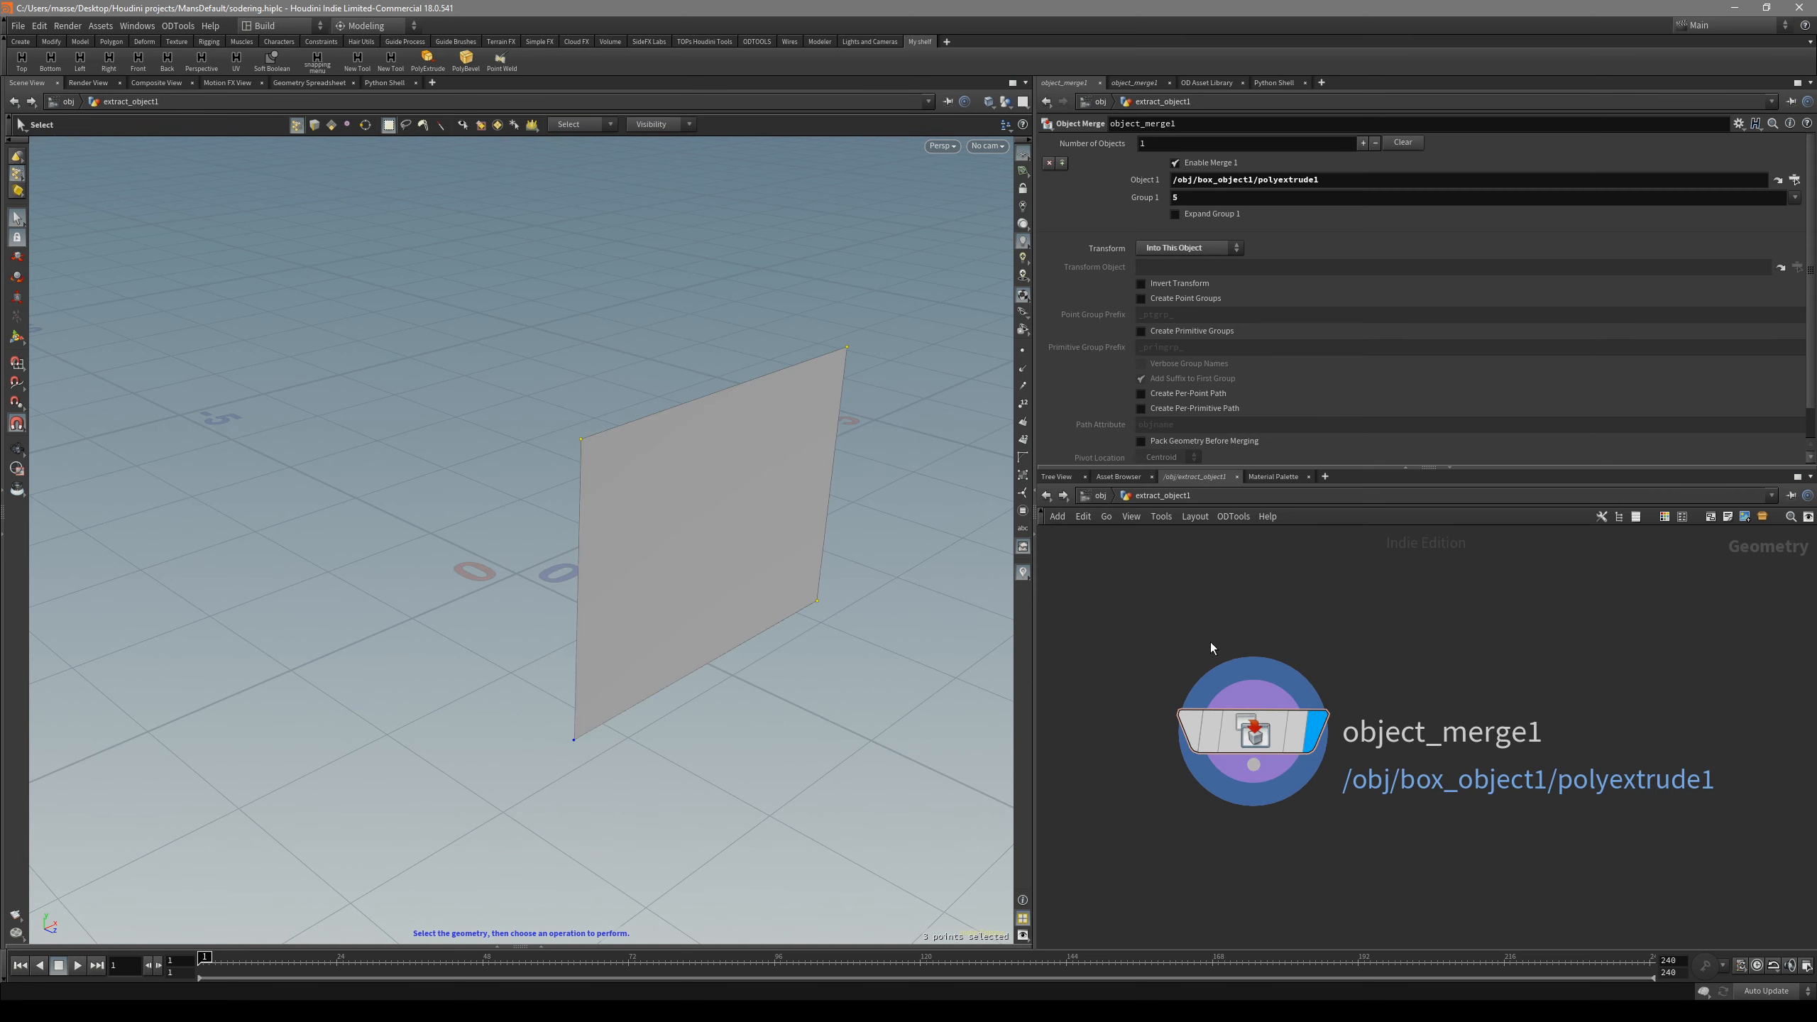
- Return to the object level, compare the two geometry objects, and turn the display of box_object1 back on
left_click(1096, 496)
left_click(1219, 642)
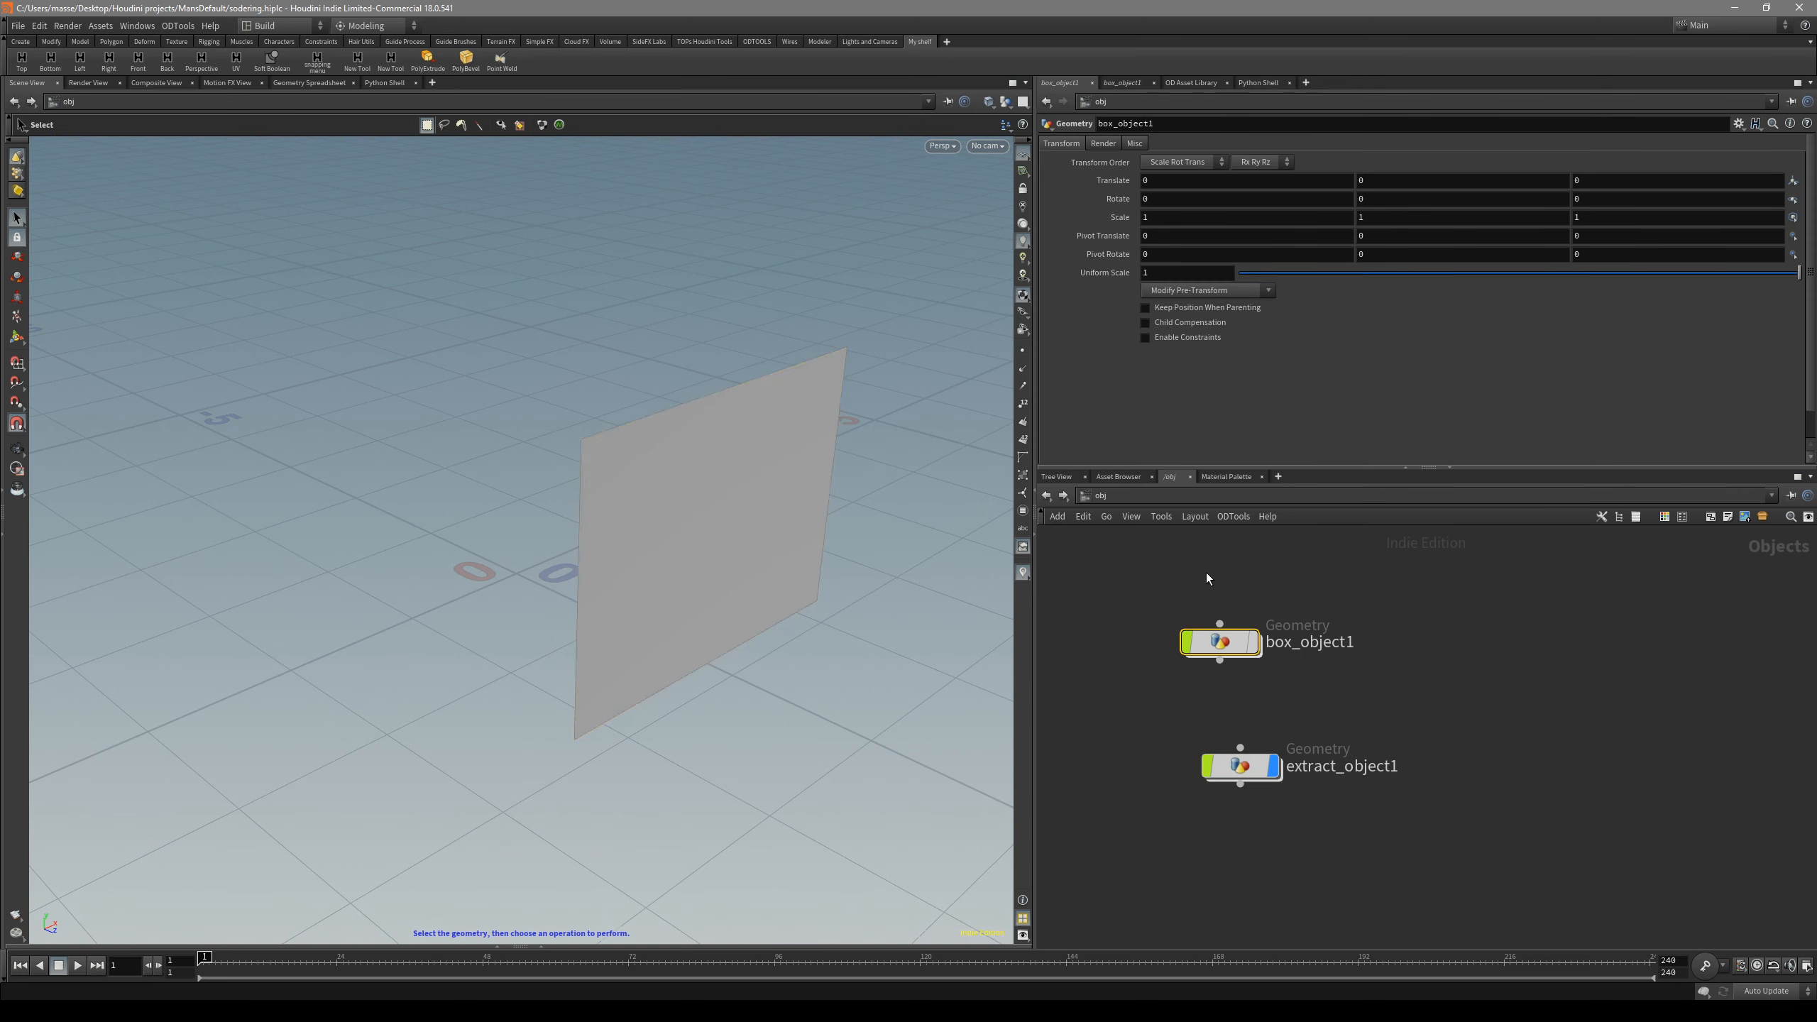
left_click(1261, 767)
left_click(1251, 642)
left_click(1238, 774)
double_click(1238, 775)
key("u")
left_click(1252, 642)
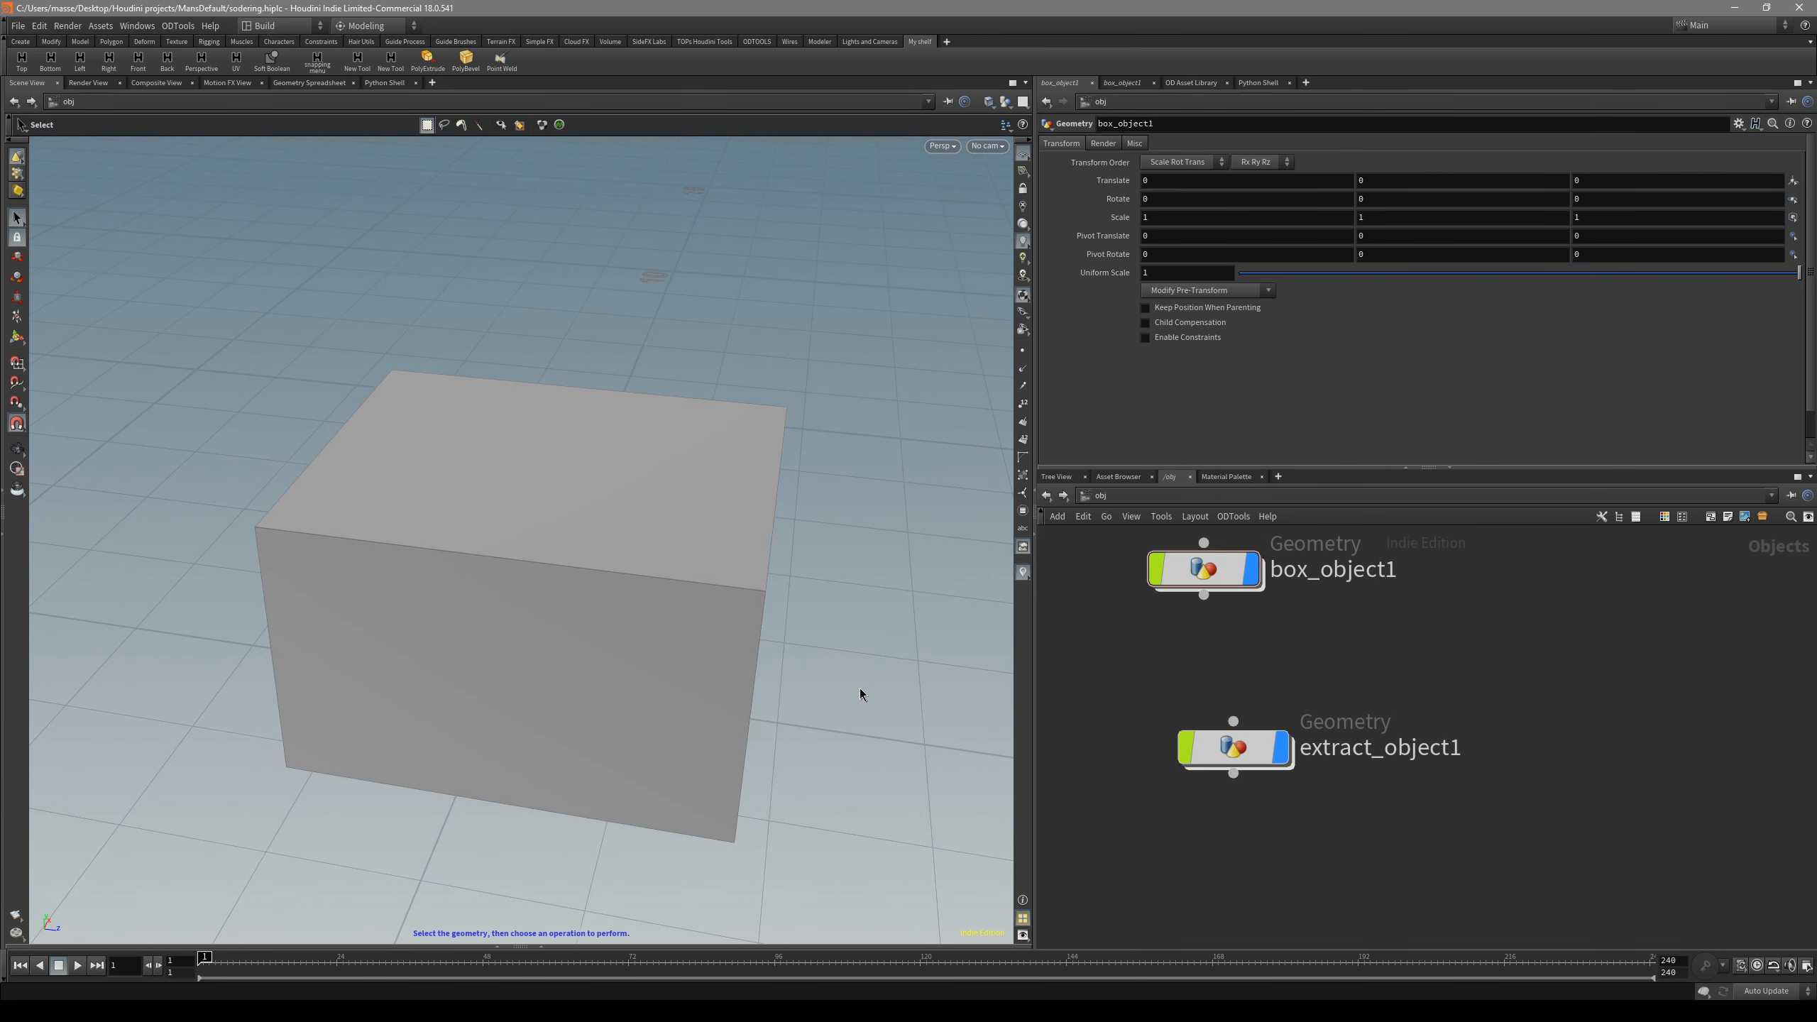
- Inspect the box from several angles and recheck the Object Merge parameters inside extract_object1
left_click_drag(838, 681, 724, 578, "alt")
left_click_drag(902, 745, 862, 634, "alt")
key("s")
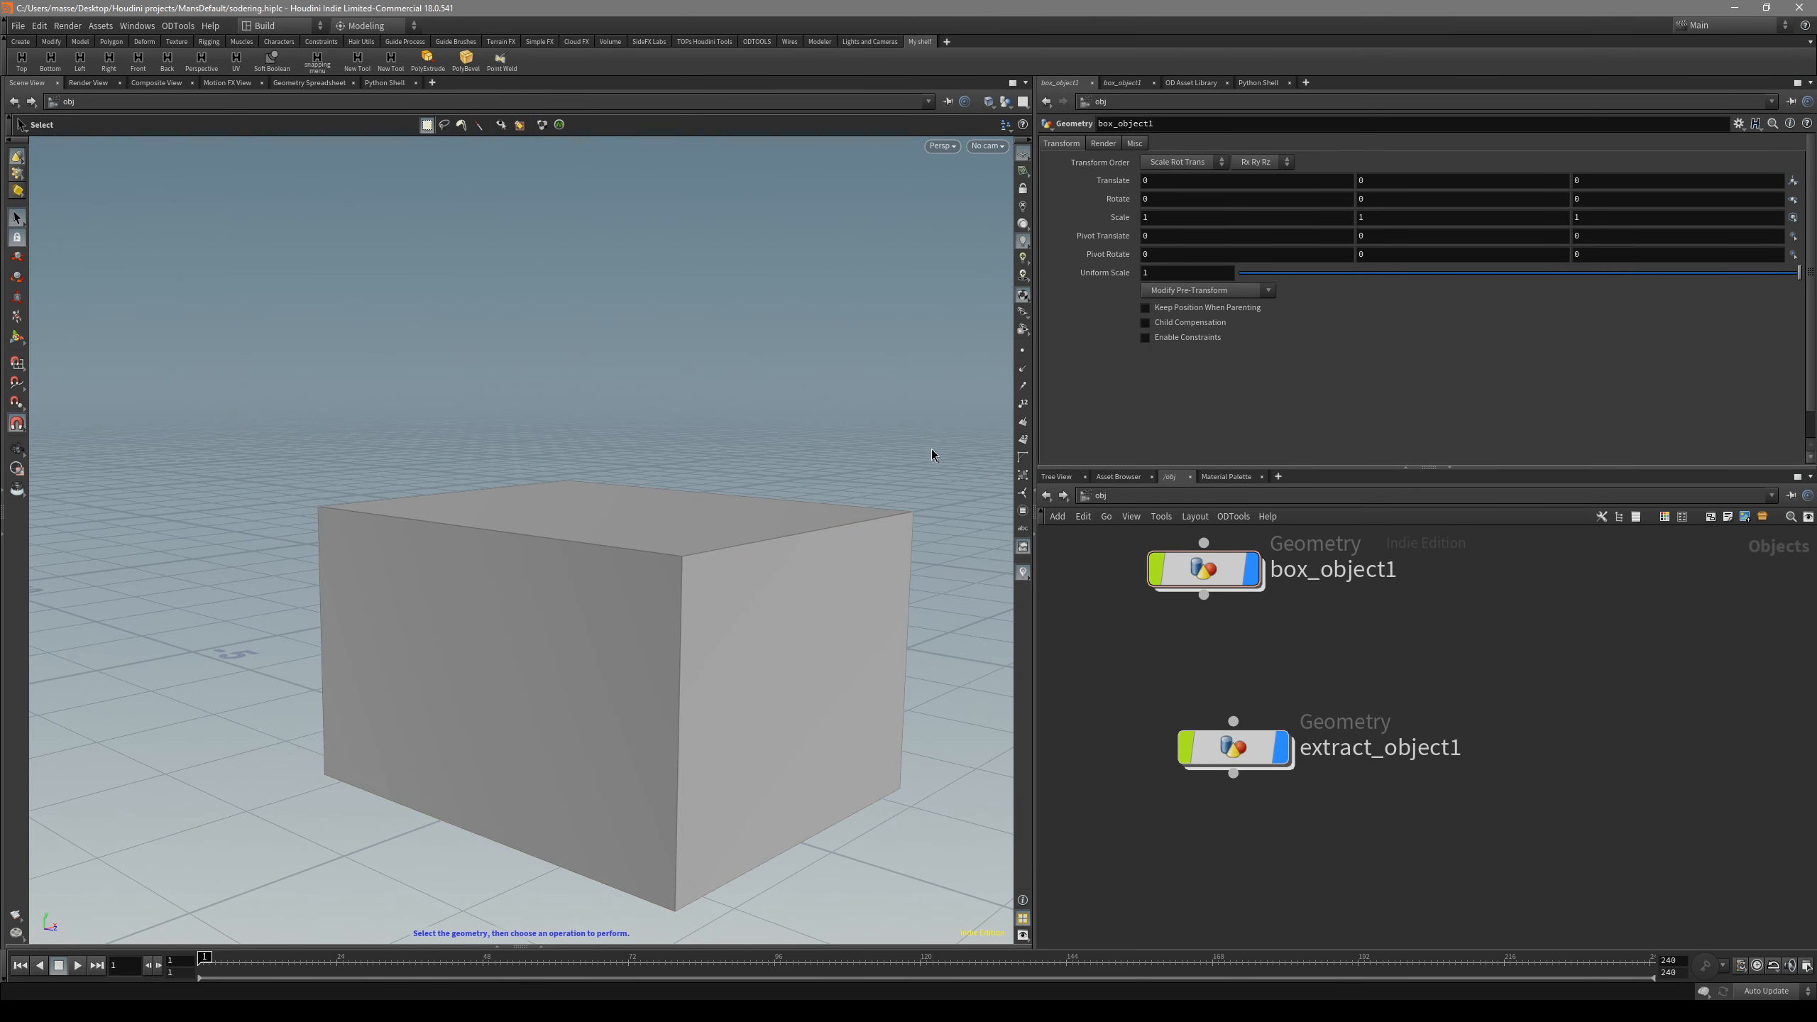
double_click(1252, 757)
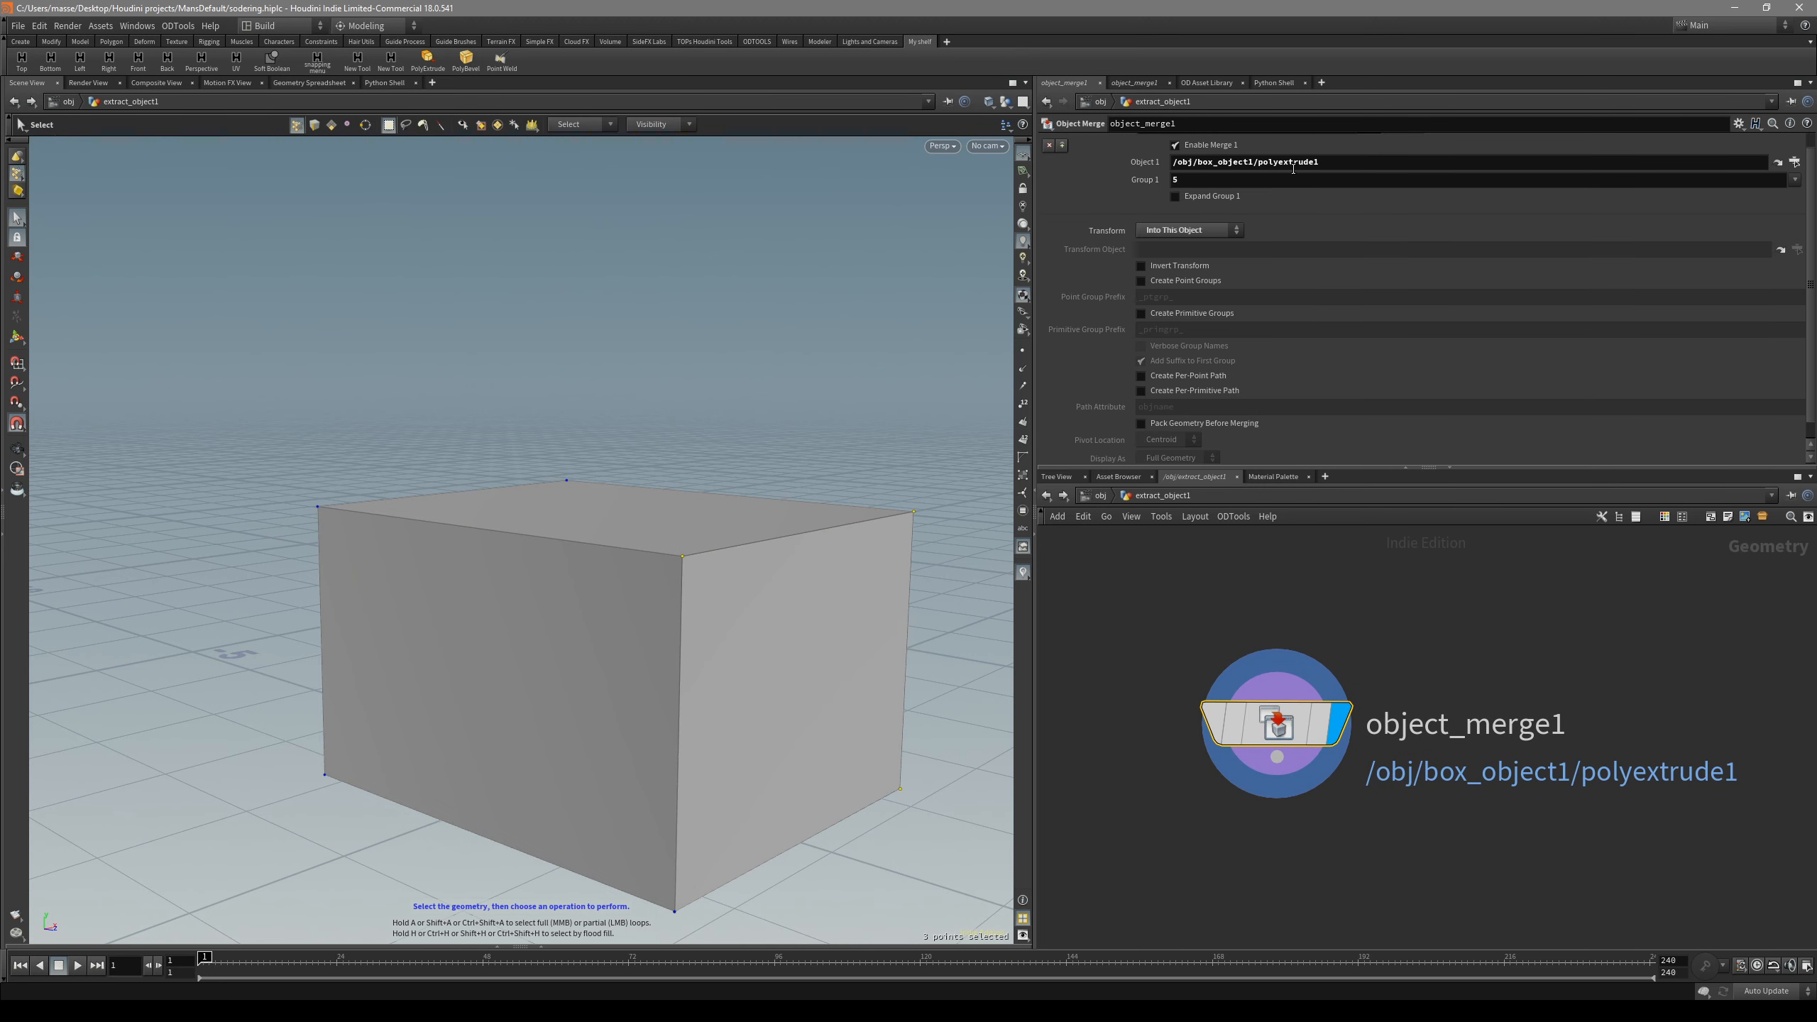
left_click(817, 451)
key("u")
- Enter box_object1 and delete its front face, primitive 5, with a Blast node after polyextrude1
left_click(721, 476)
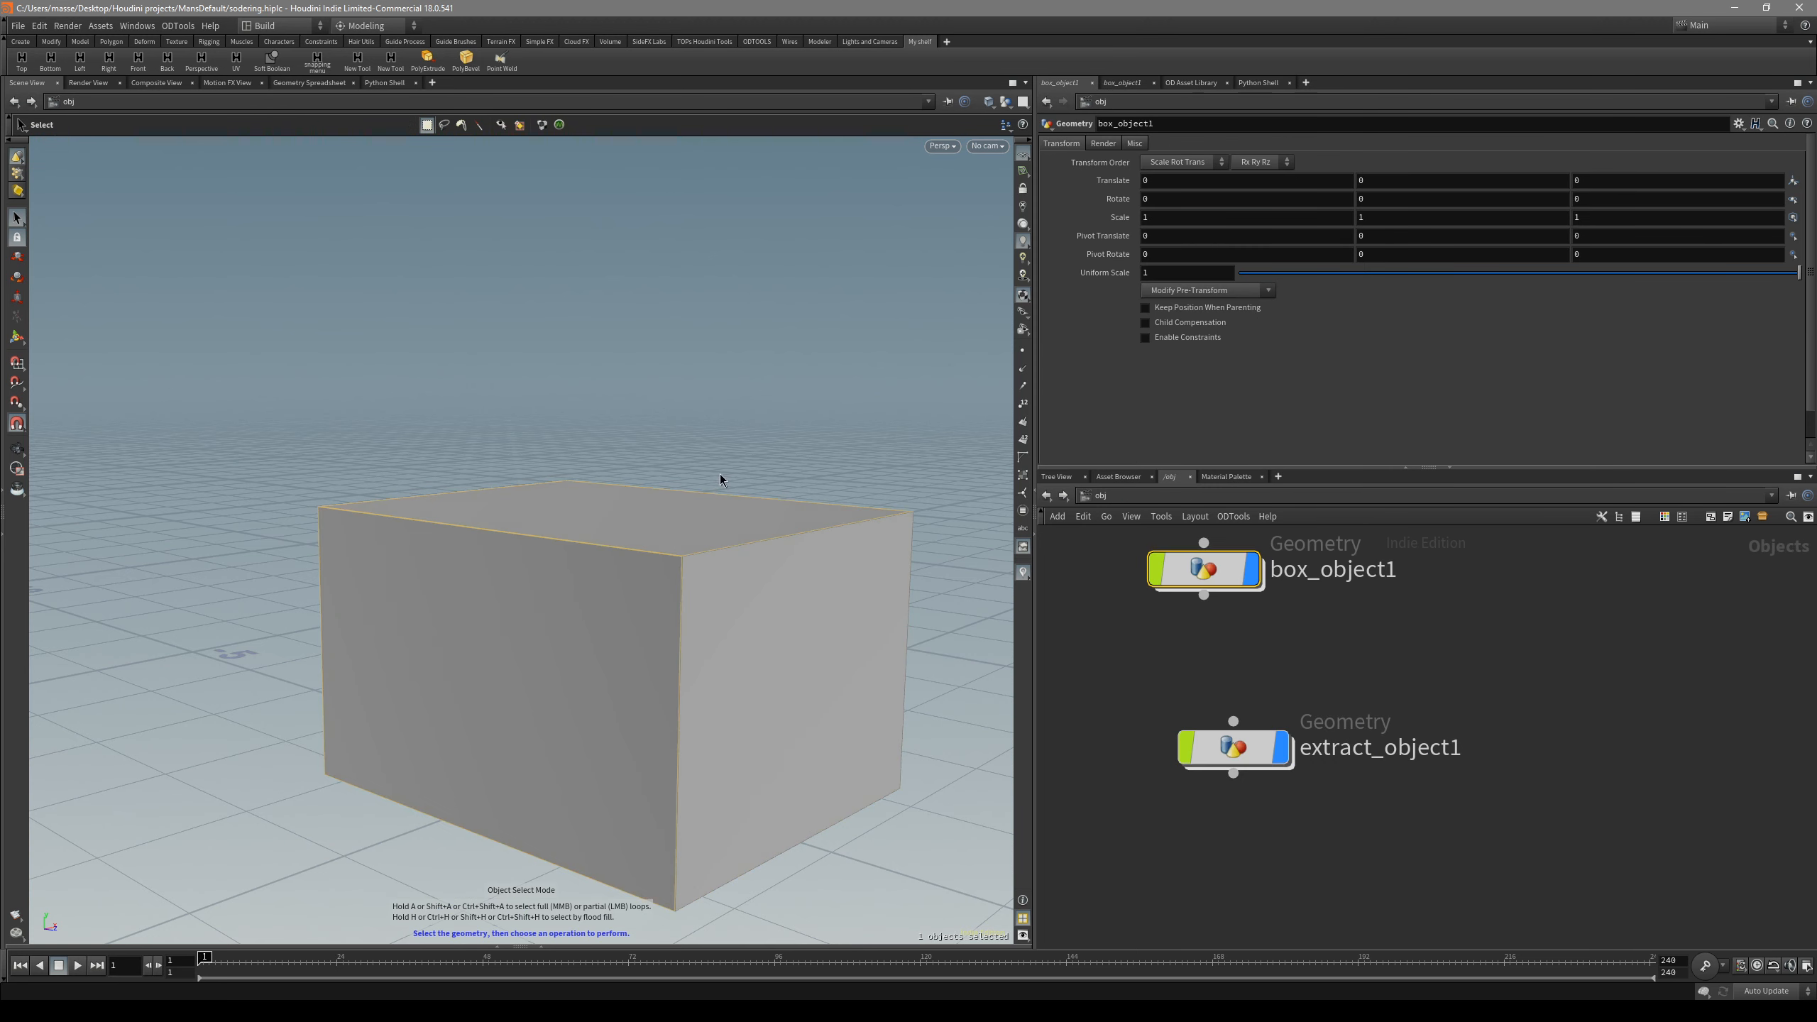
key("i")
left_click_drag(738, 501, 758, 532, "alt")
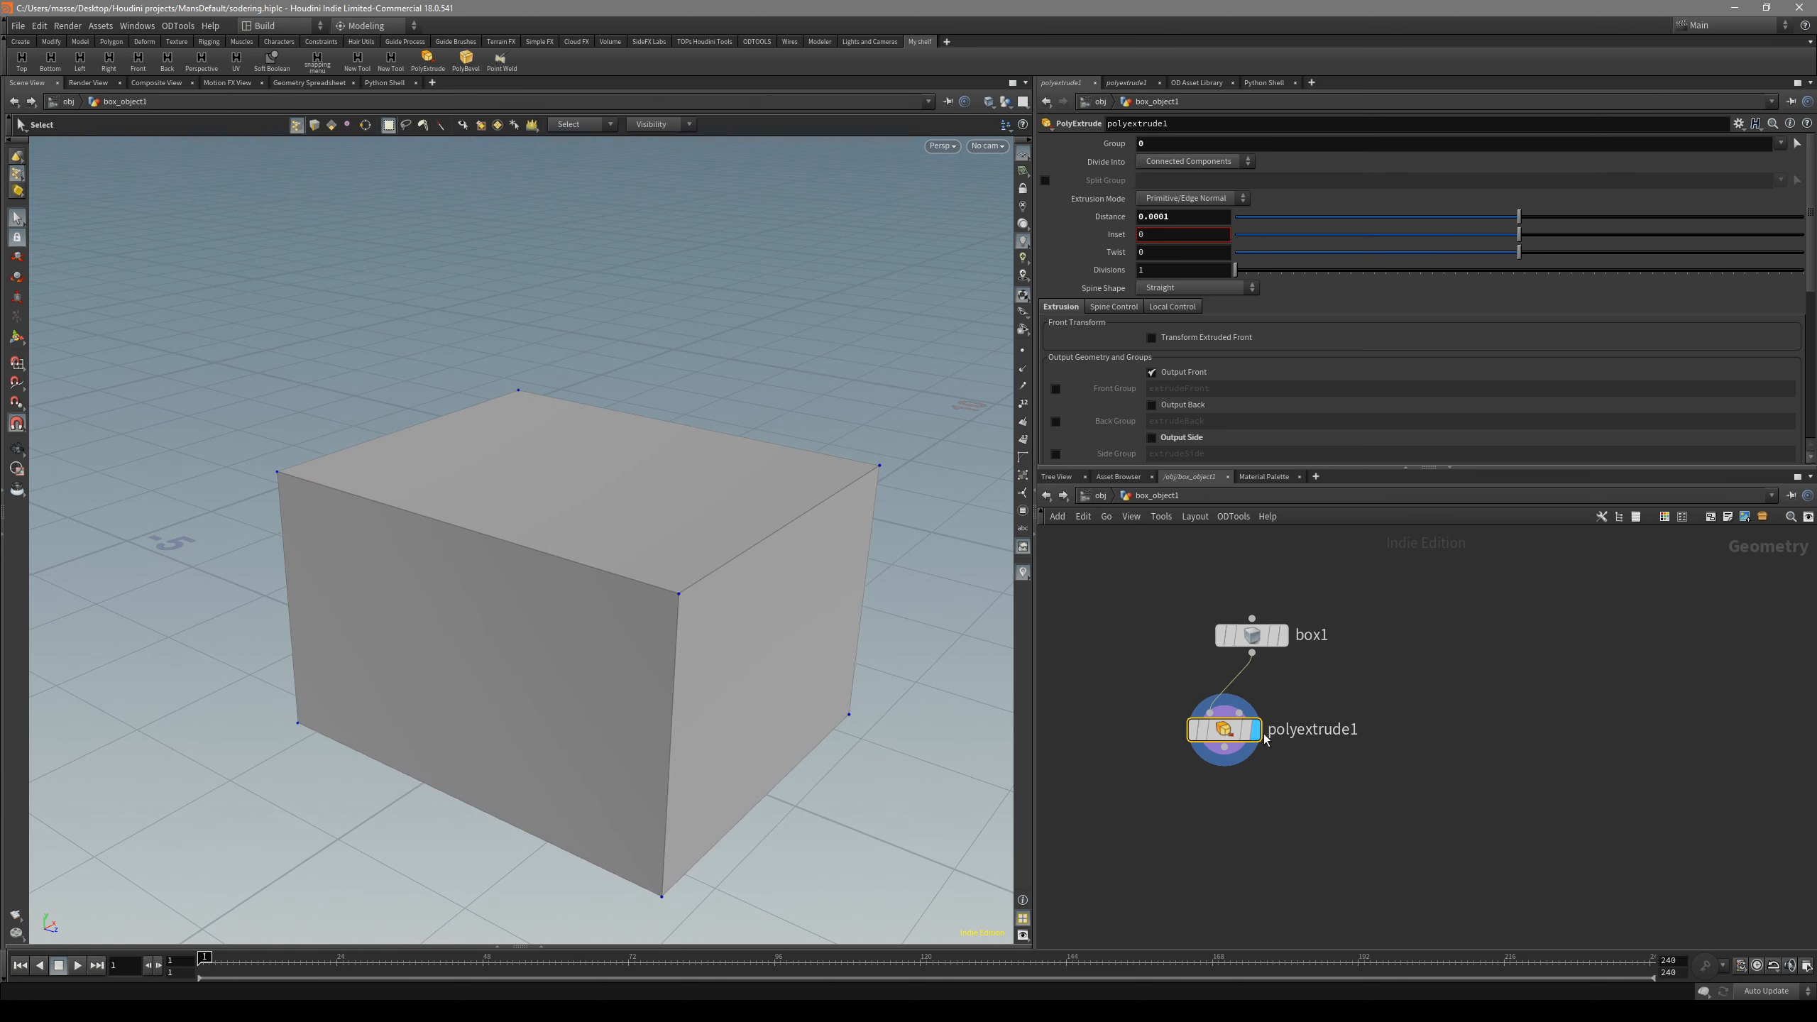
scroll(1270, 726, "up", 3)
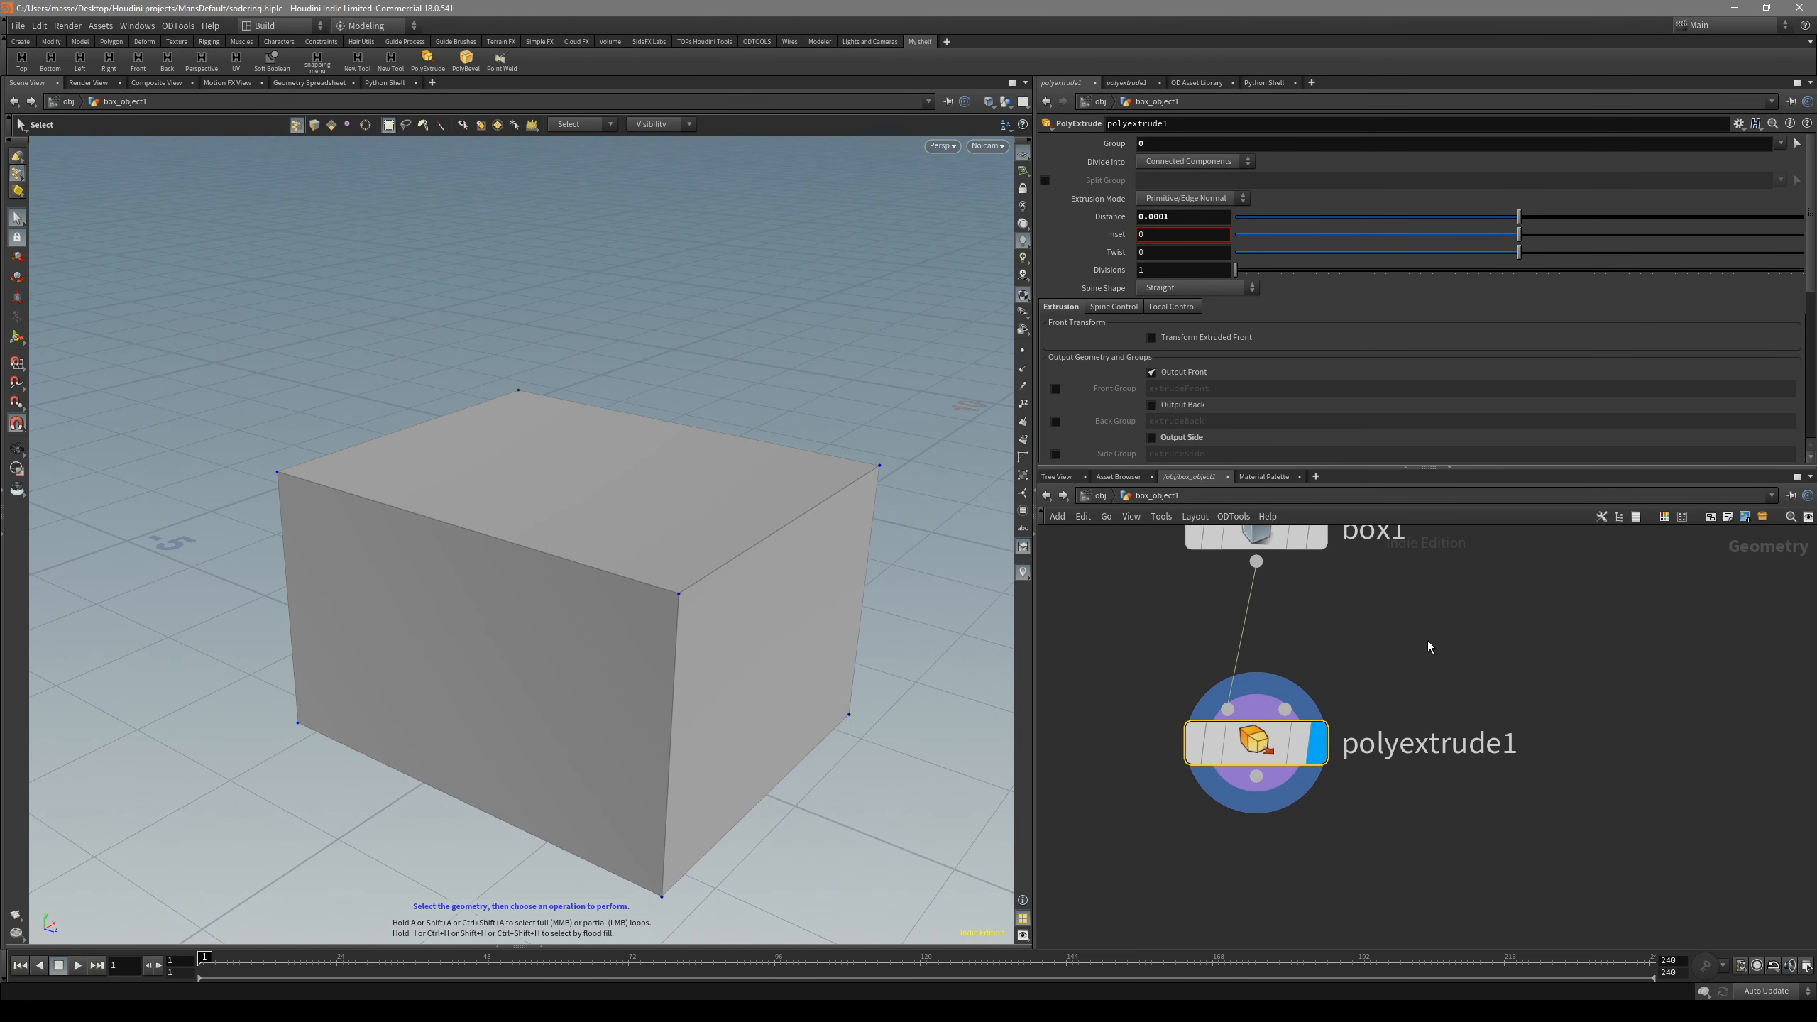
middle_click_drag(1429, 652, 1418, 669)
key("4")
left_click_drag(774, 602, 787, 556, "alt")
key("Delete")
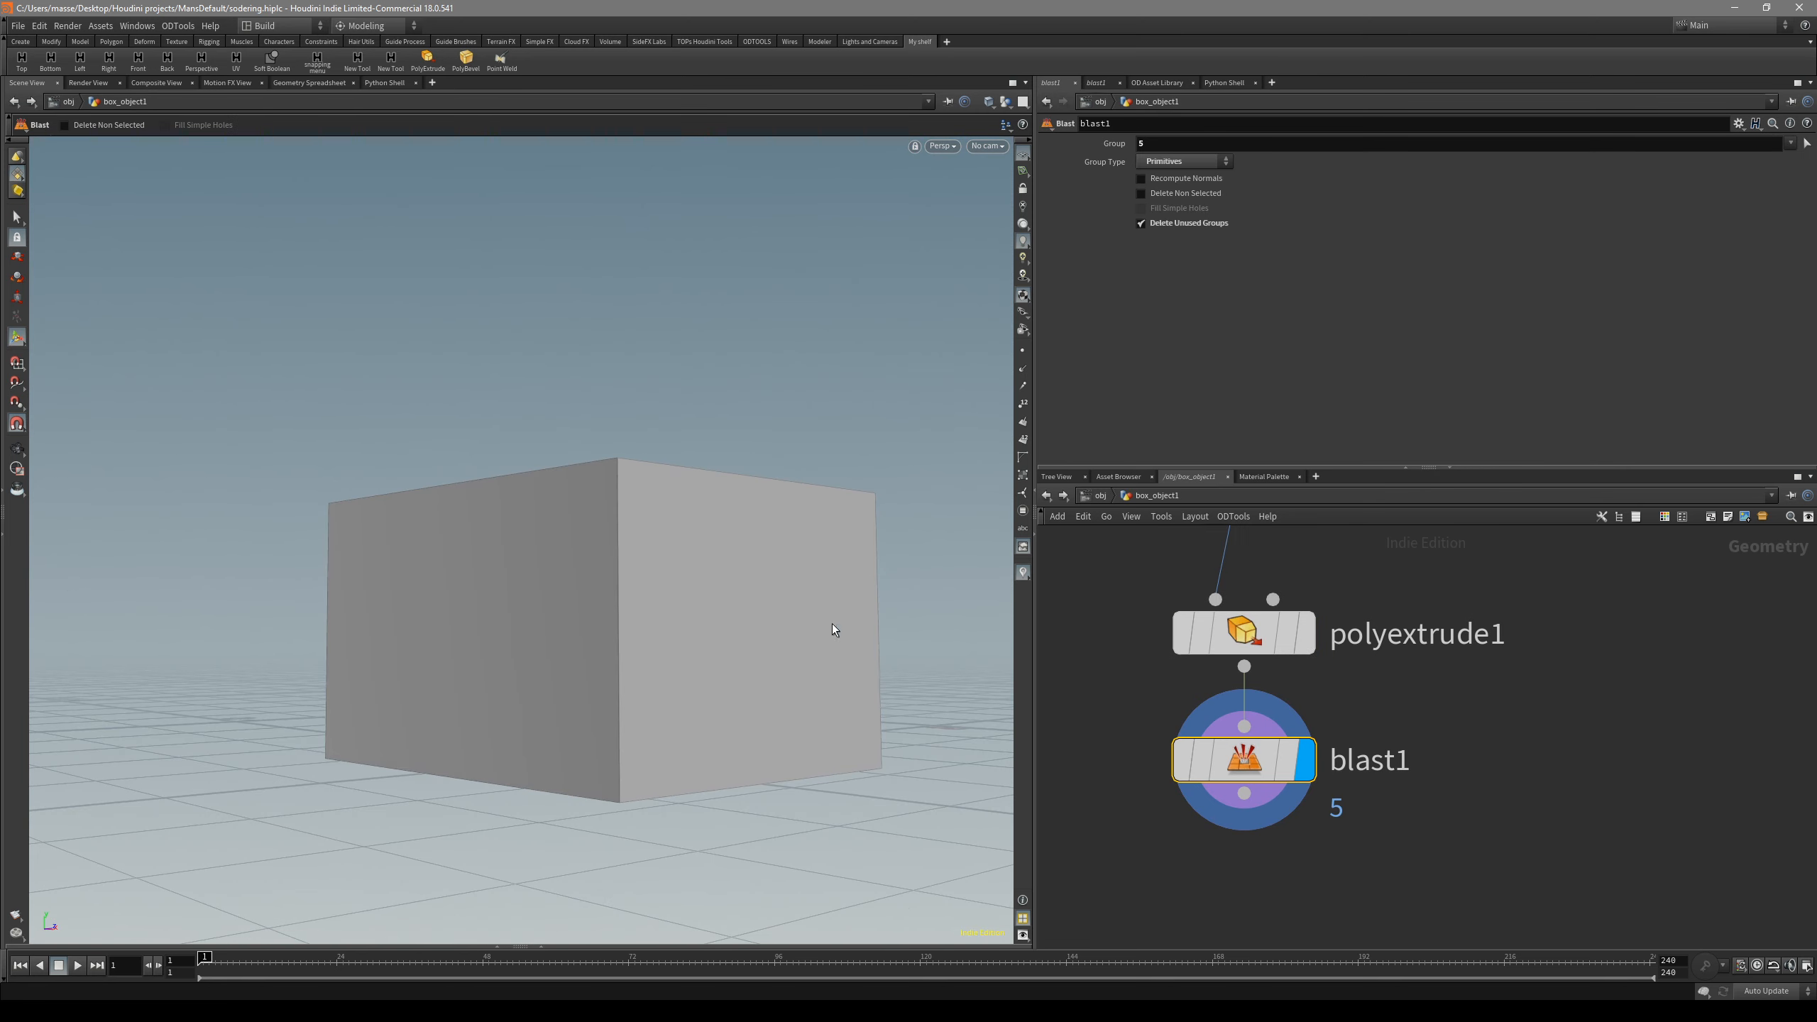
left_click_drag(1243, 774, 1138, 864)
middle_click_drag(1330, 715, 1370, 754)
- Look inside extract_object1 once more, then select box_object1 at the object level
key("u")
double_click(1237, 752)
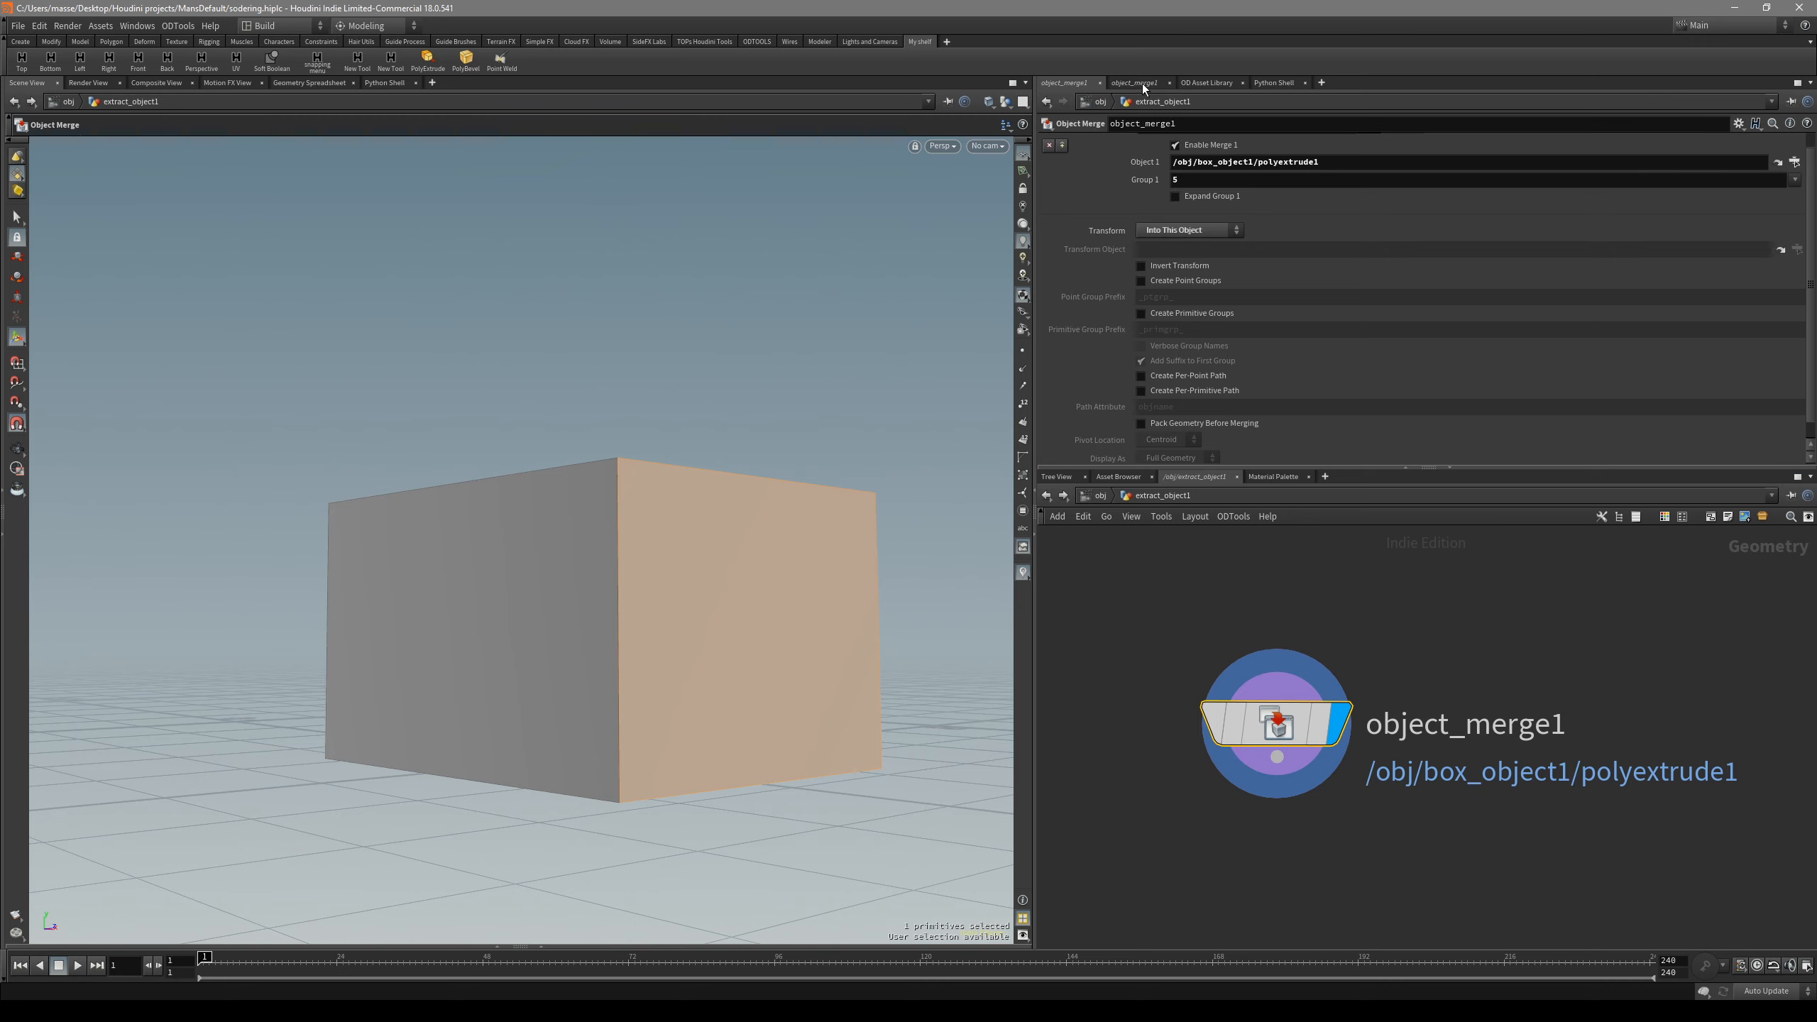
key("u")
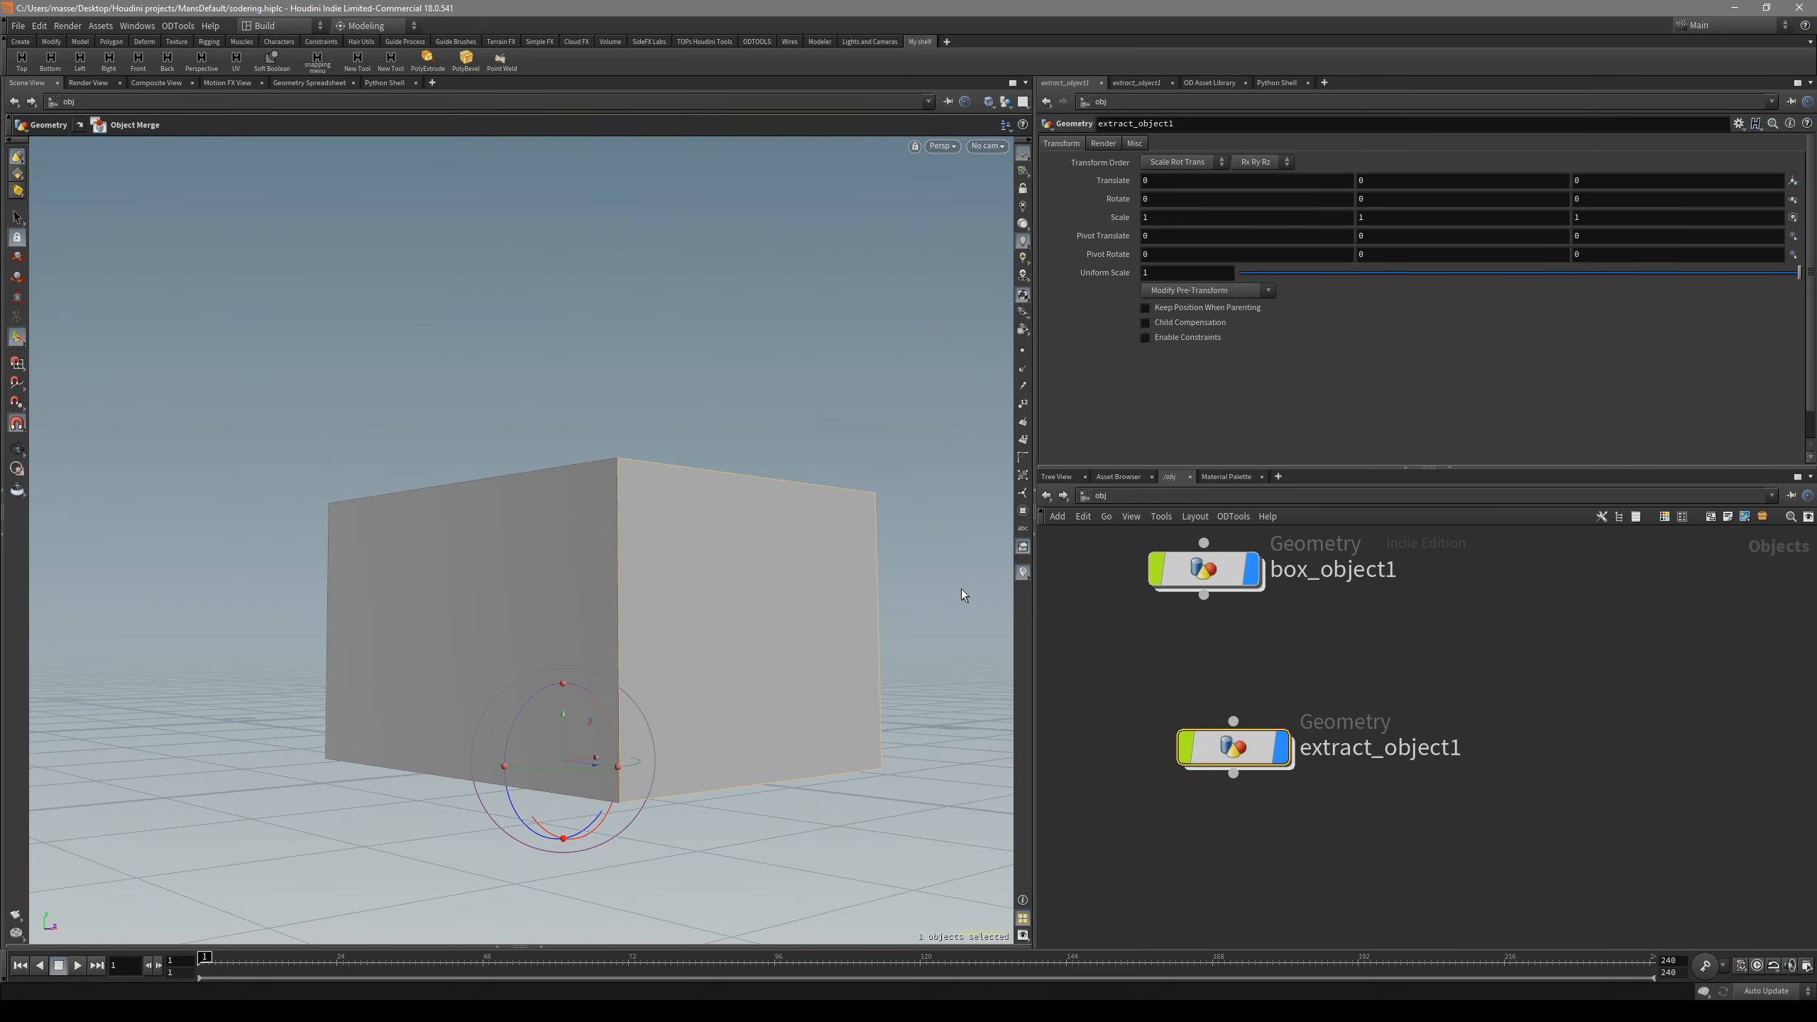
key("2")
key("1")
left_click(518, 565)
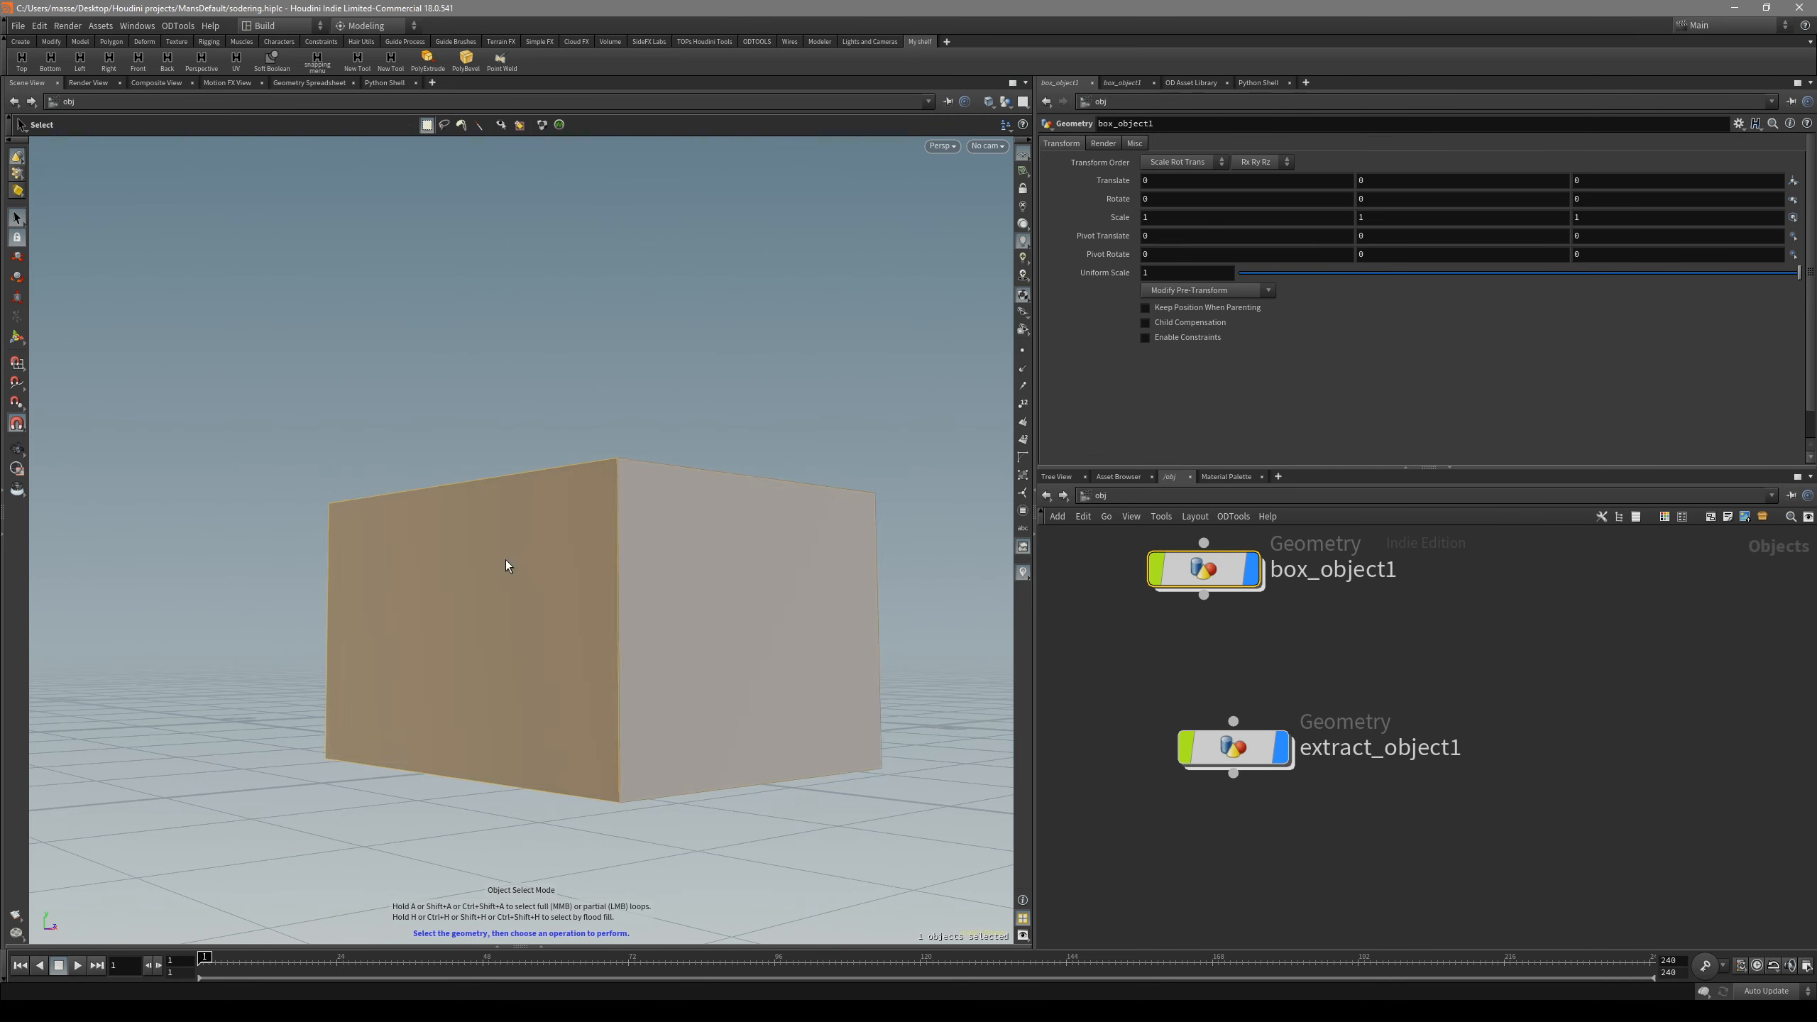
- Enter box_object1 and compare the displayed results of polyextrude1 and blast1
key("2")
left_click(1302, 672)
left_click(1346, 670)
left_click_drag(786, 607, 913, 593, "alt")
left_click(1188, 887)
left_click(1243, 887)
- Select all remaining faces of the body and move them about -0.866 along Z, away from the extracted front face
key("4")
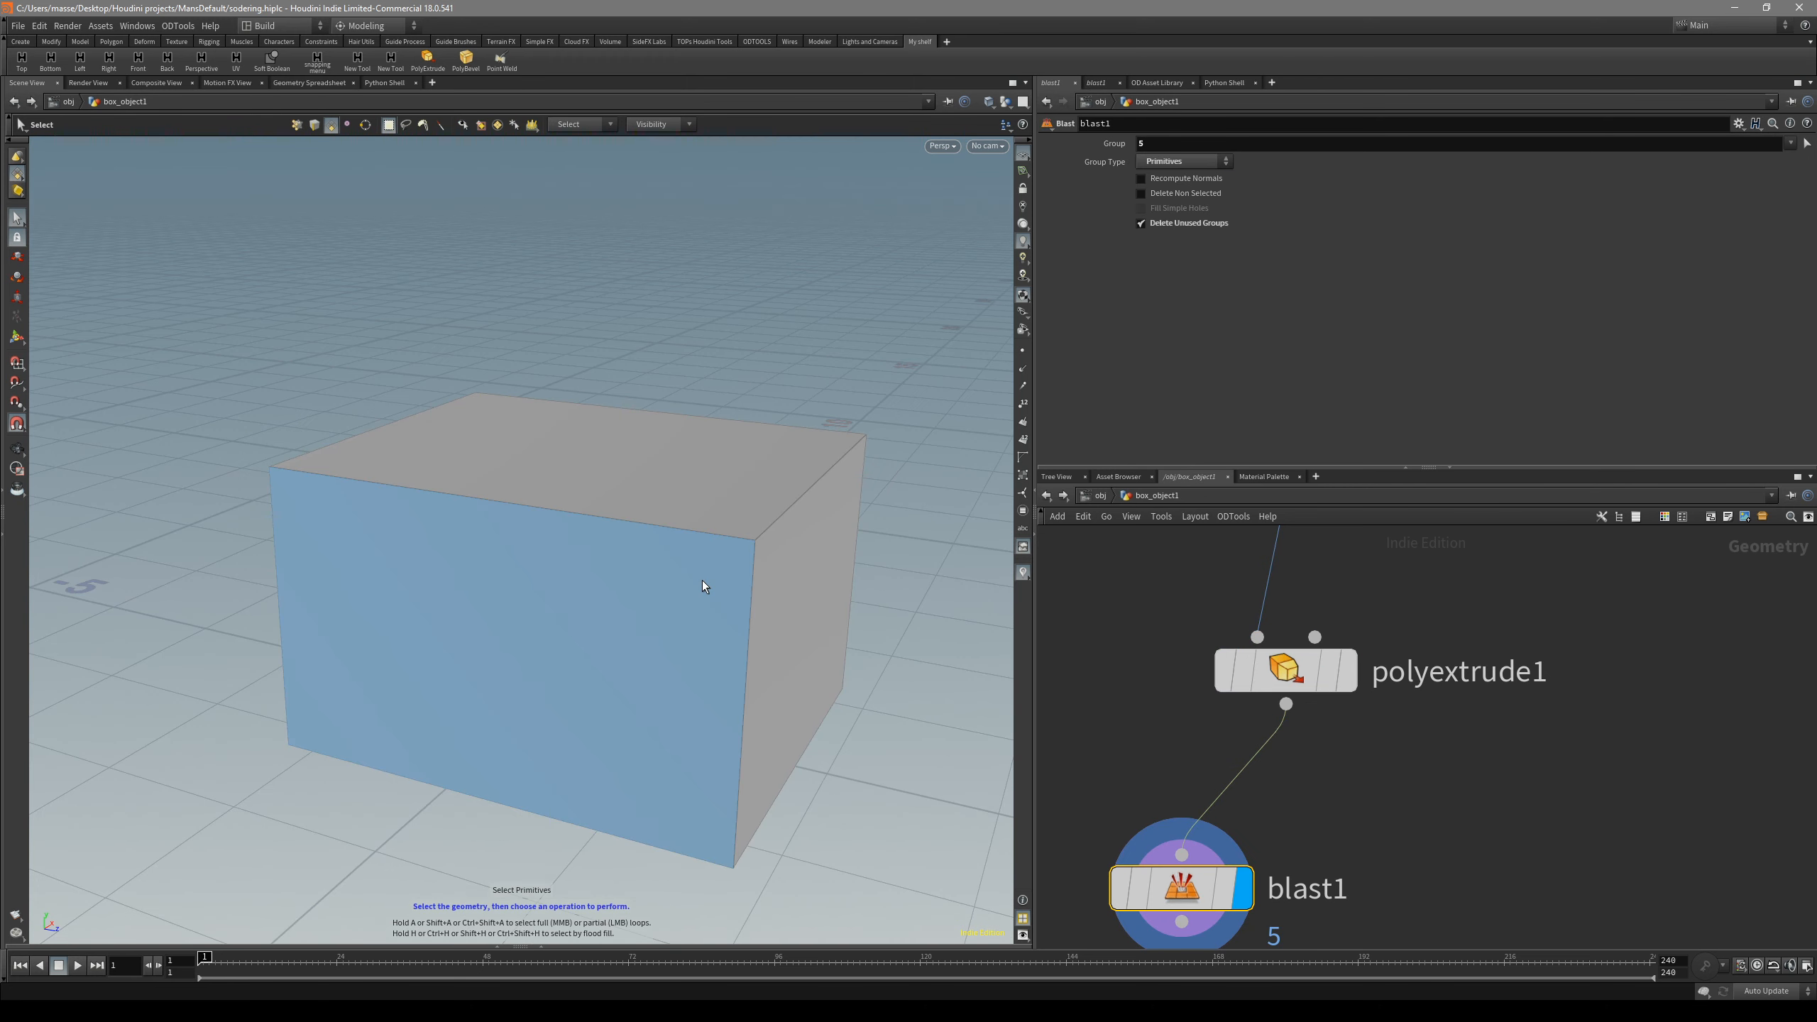
double_click(703, 579)
key("t")
left_click_drag(633, 593, 506, 571)
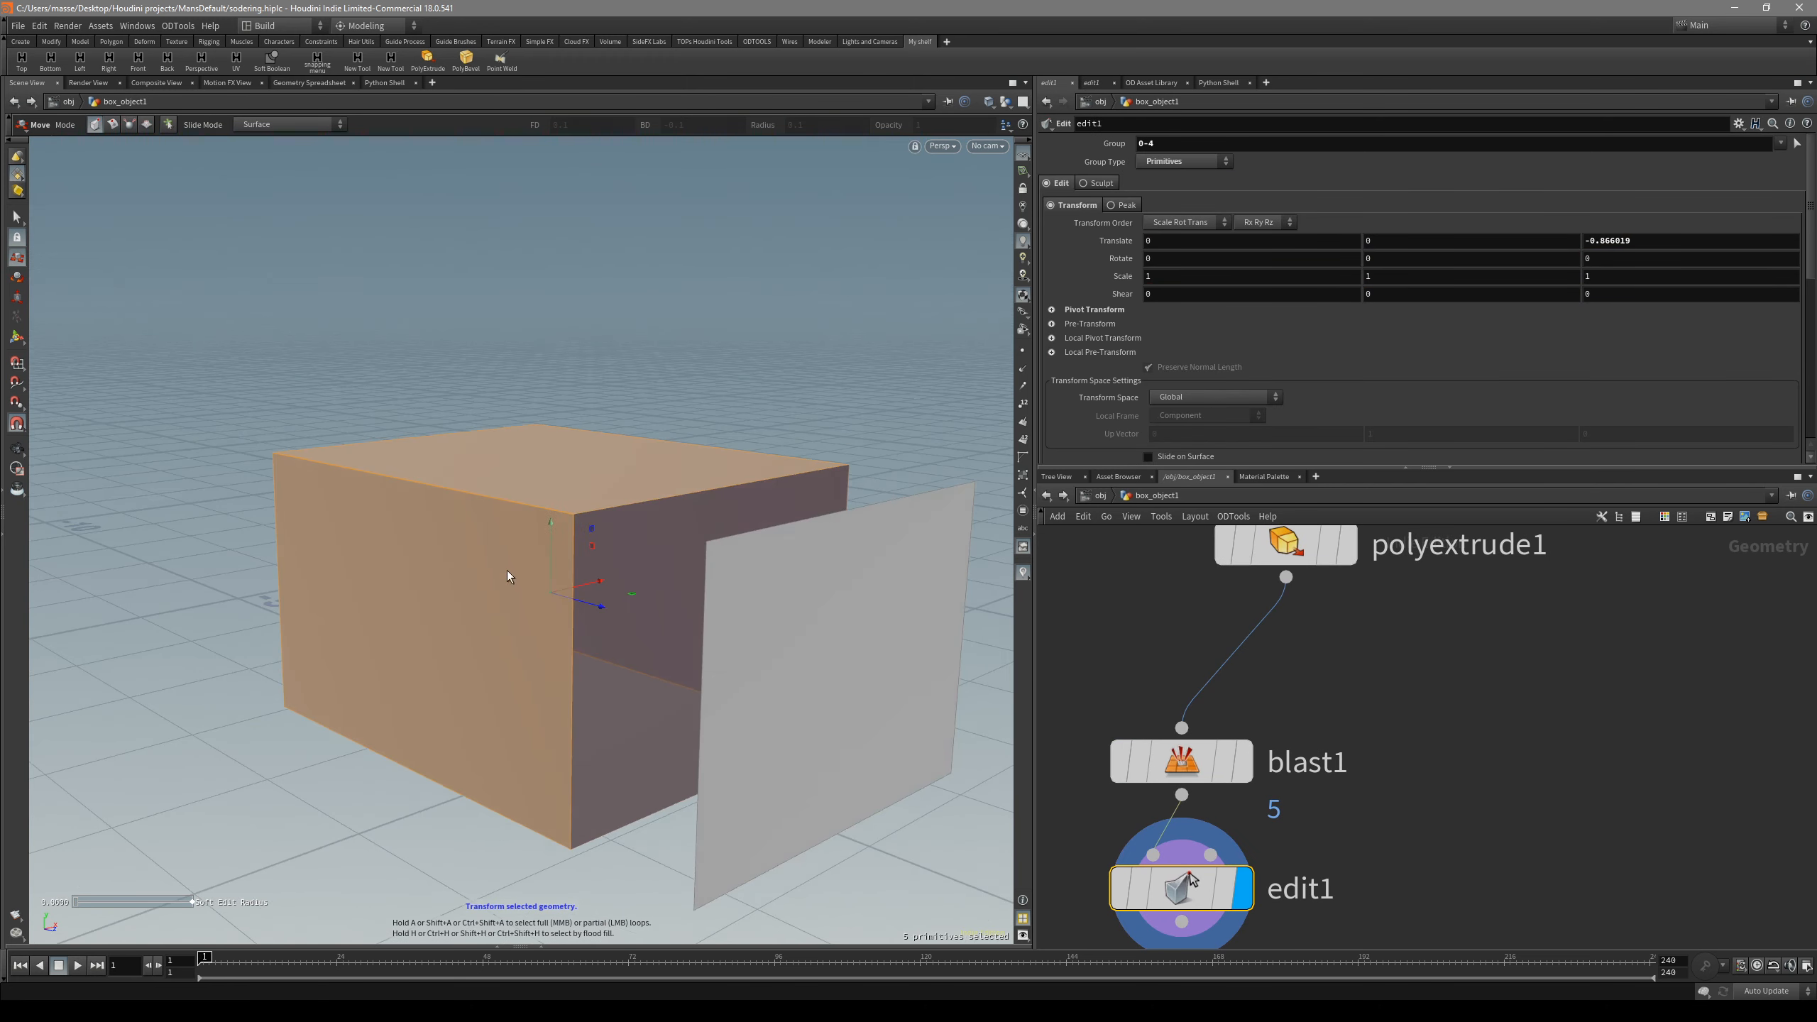
- Return to the object level and toggle the display of box_object1 and extract_object1 to check they are separate
key("2")
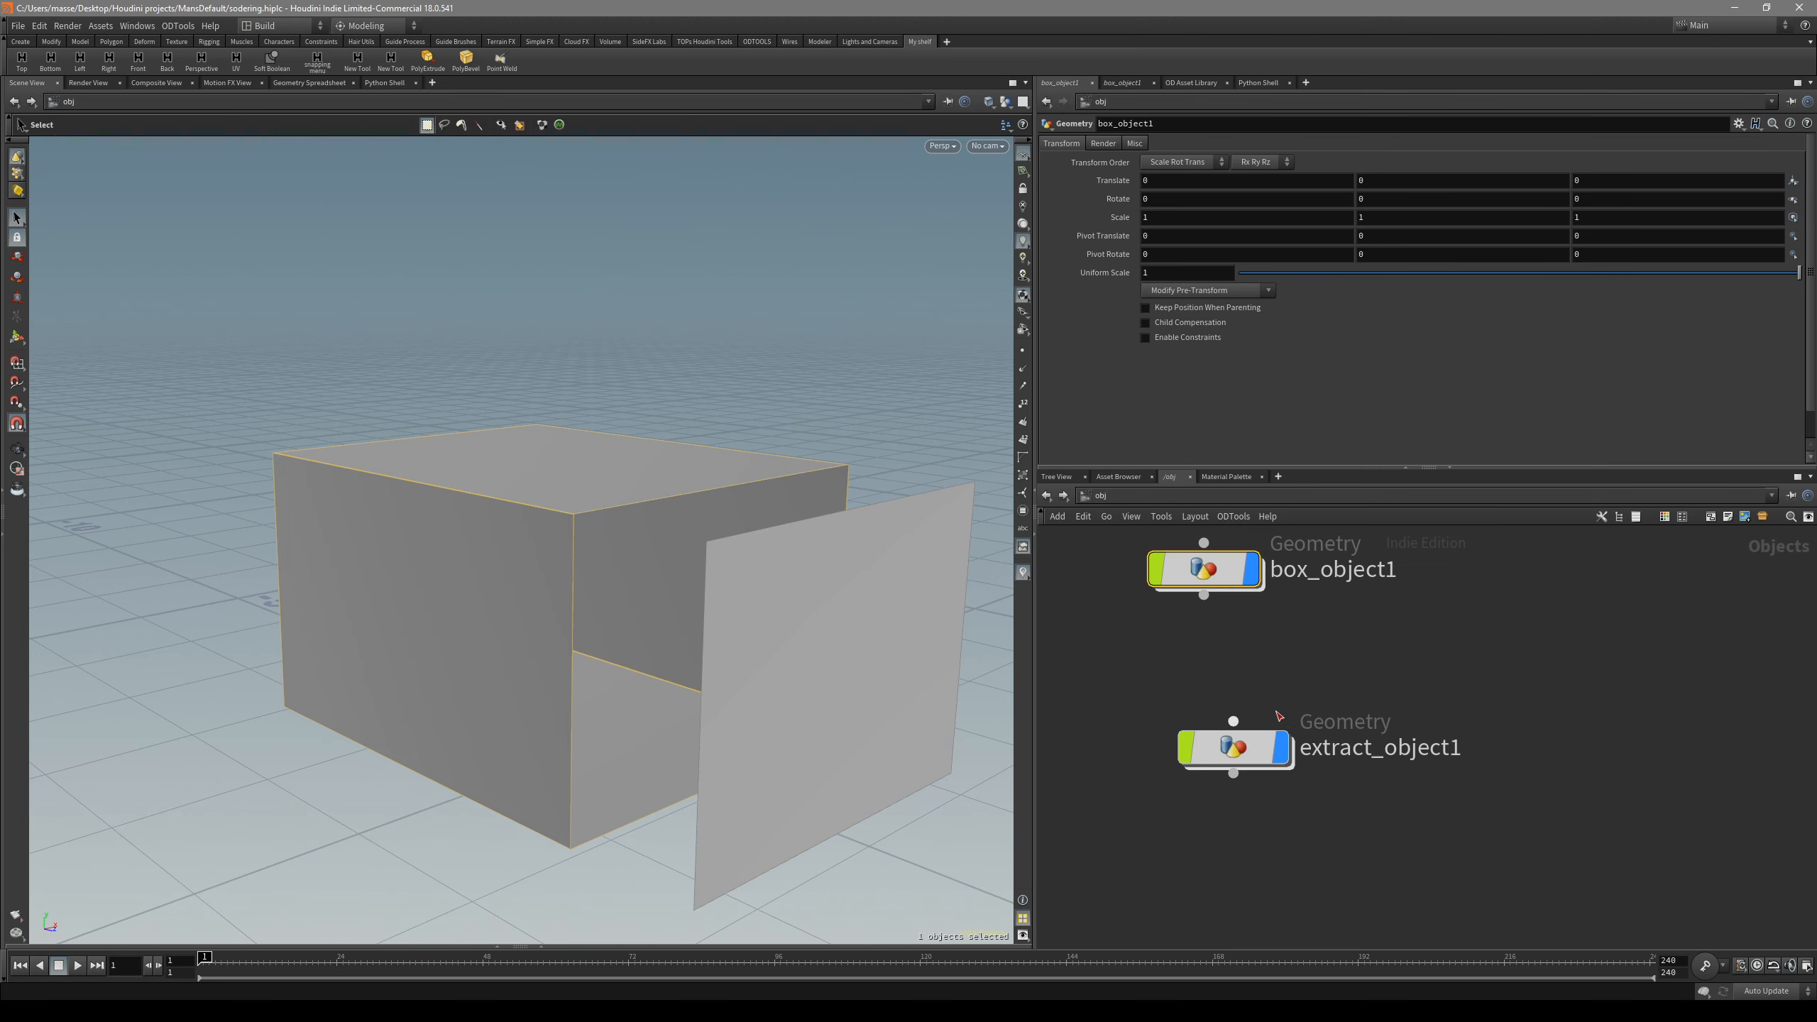
left_click(1159, 567)
key("r")
left_click_drag(1290, 668, 1170, 777)
key("r")
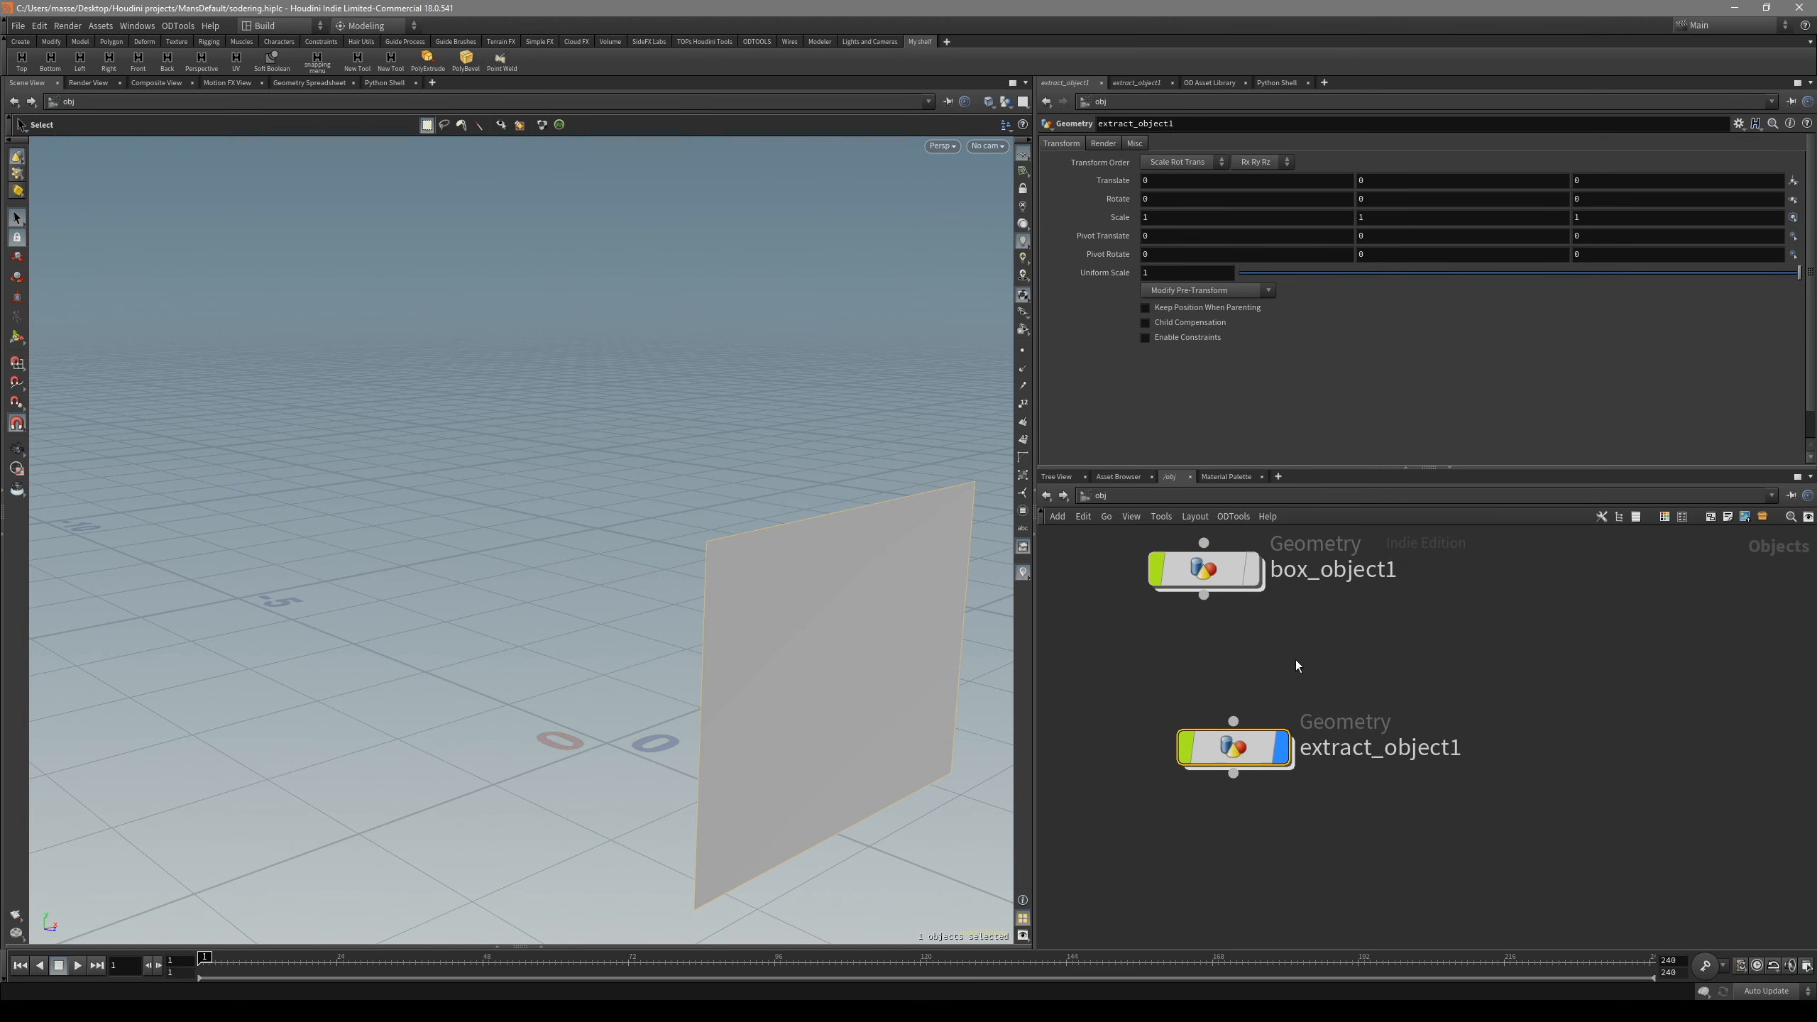
left_click(1152, 567)
key("r")
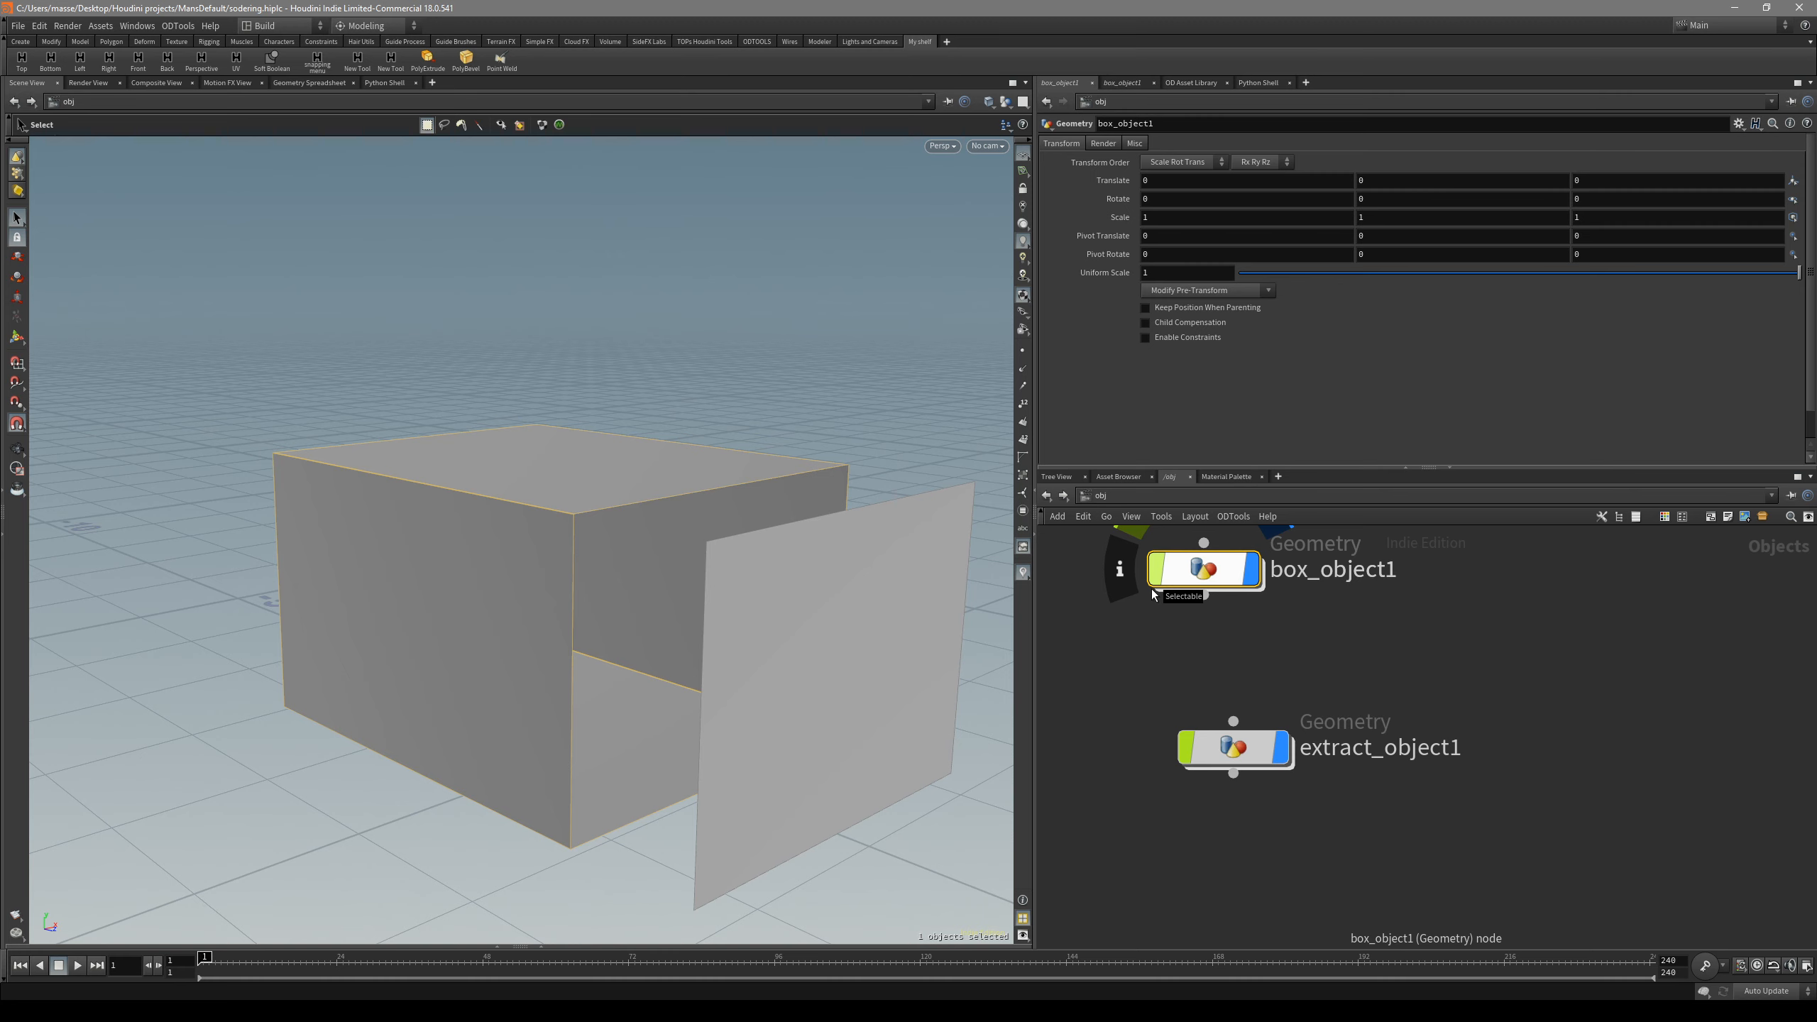
- Review the reference path, group and transform options of the Object Merge node in extract_object1
double_click(1232, 747)
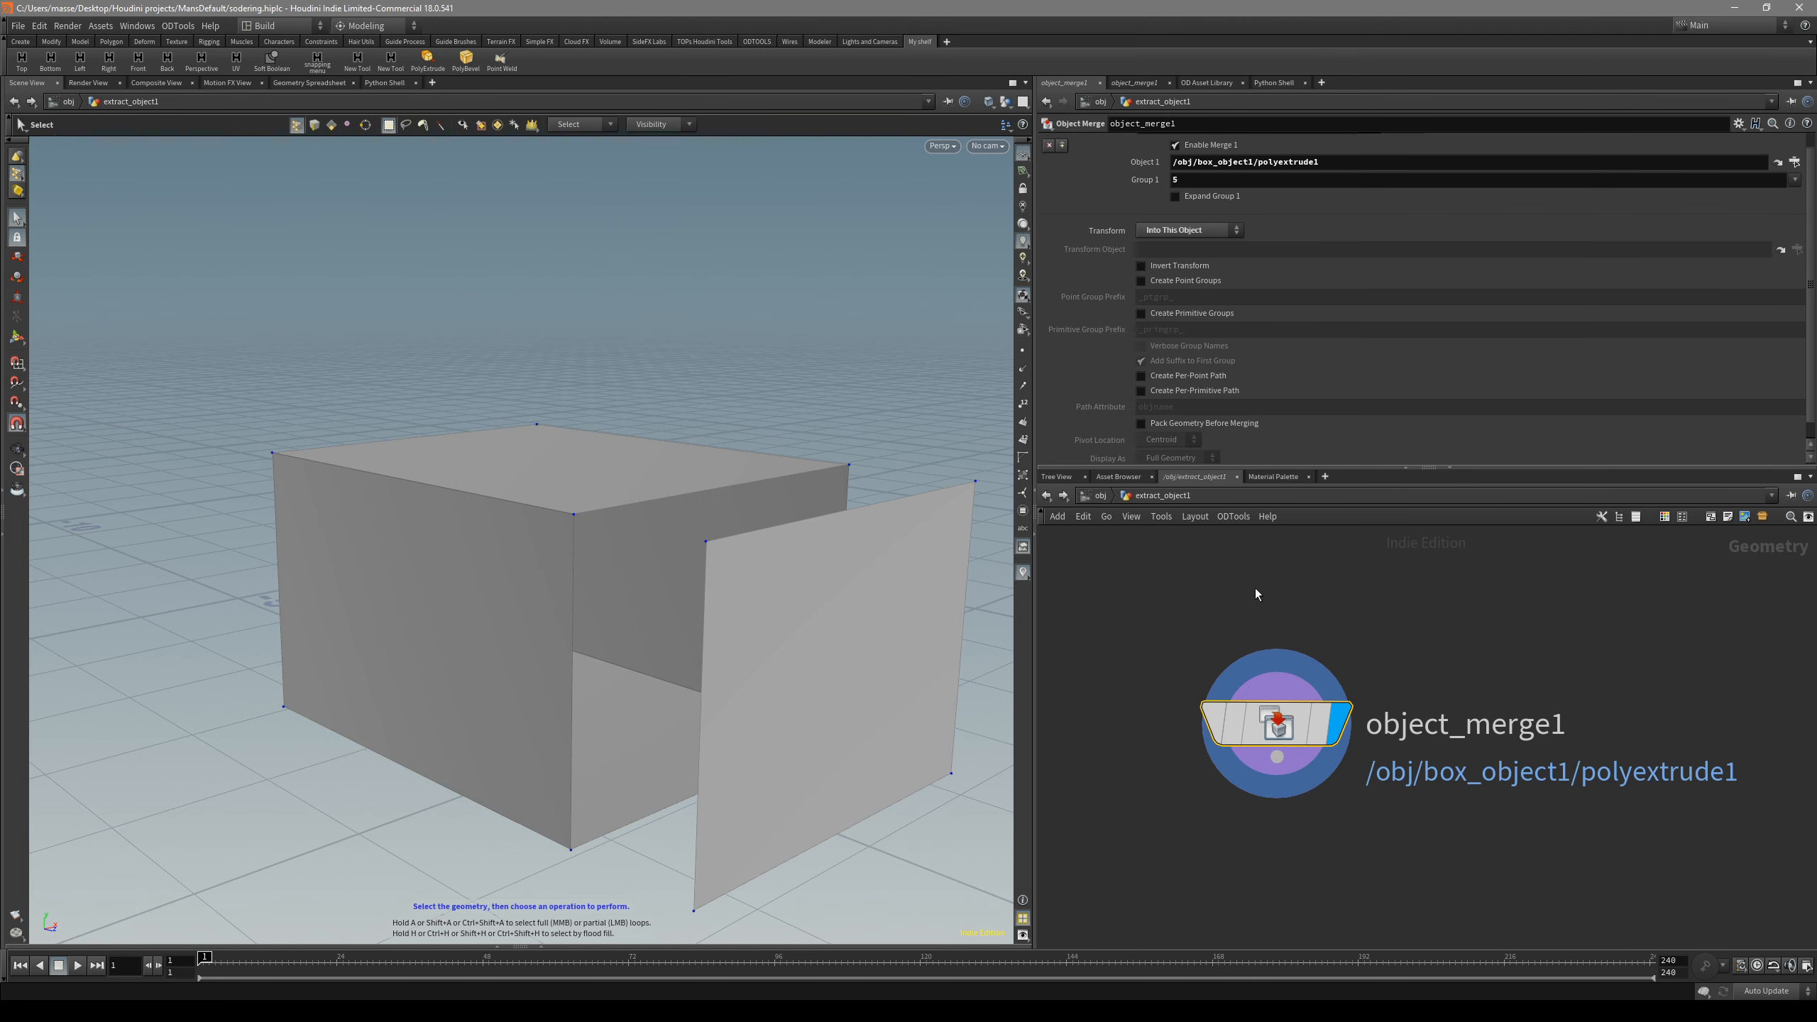
key("u")
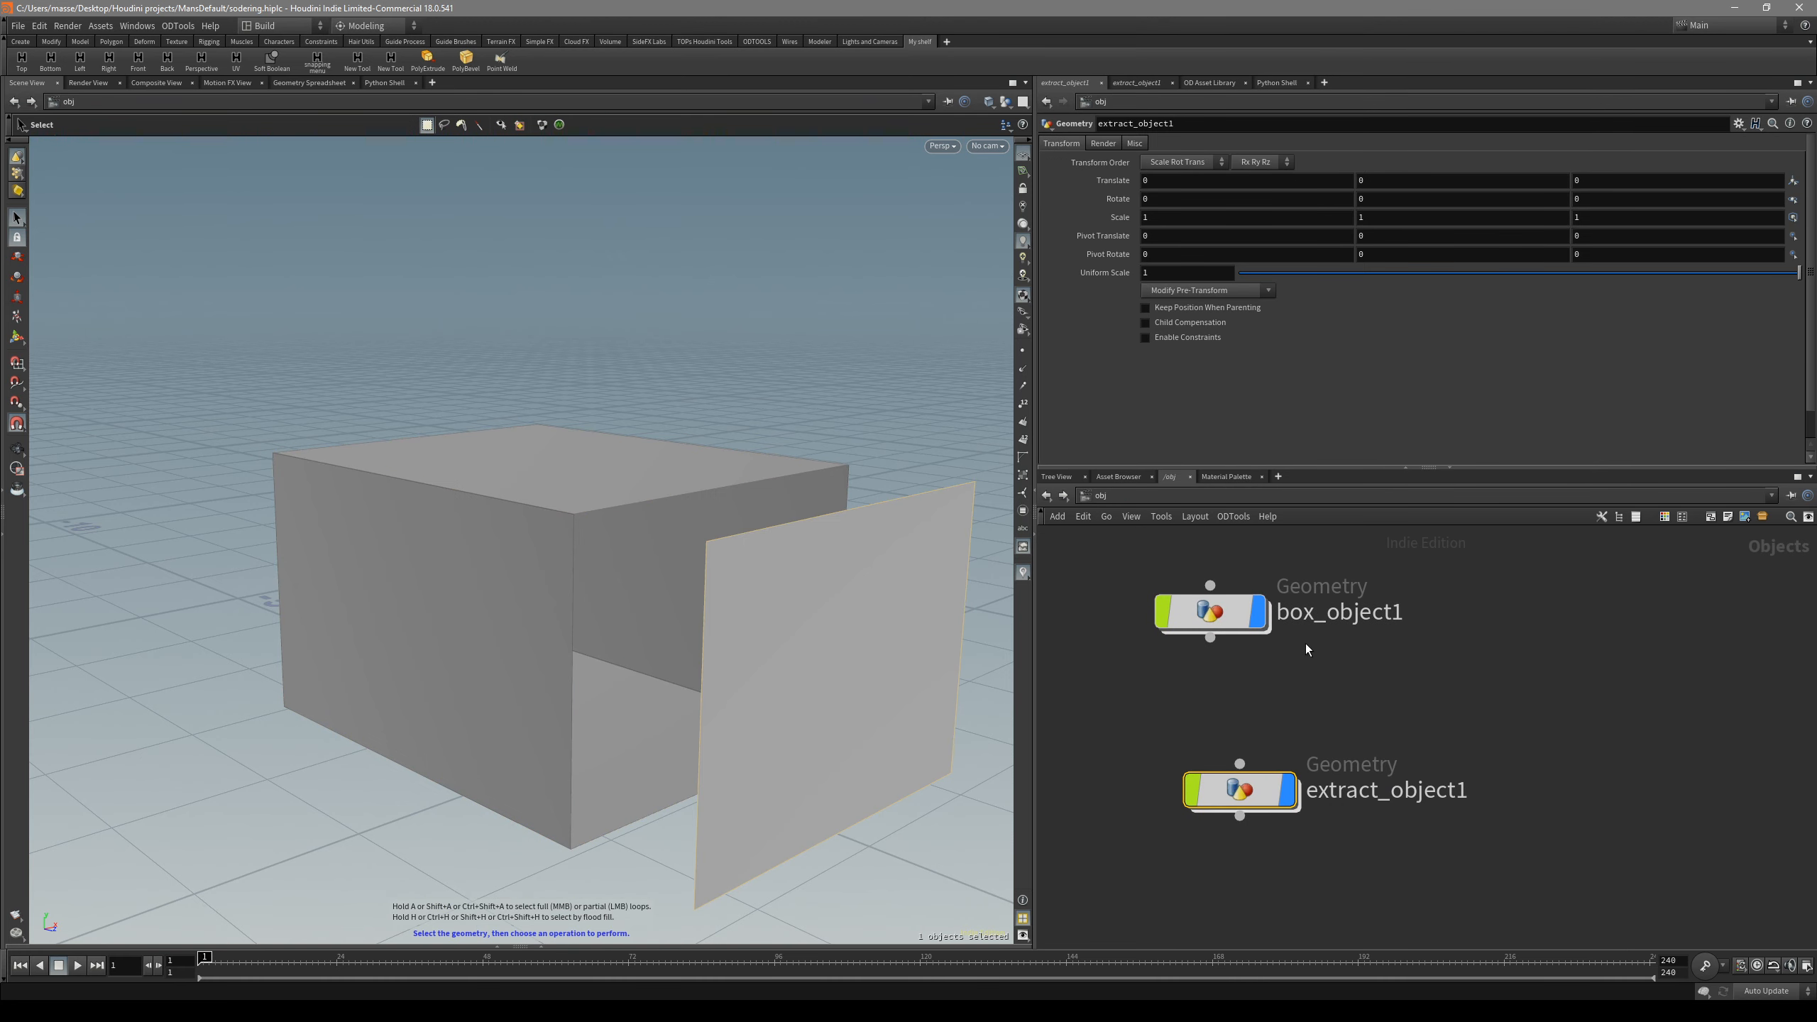
double_click(1244, 787)
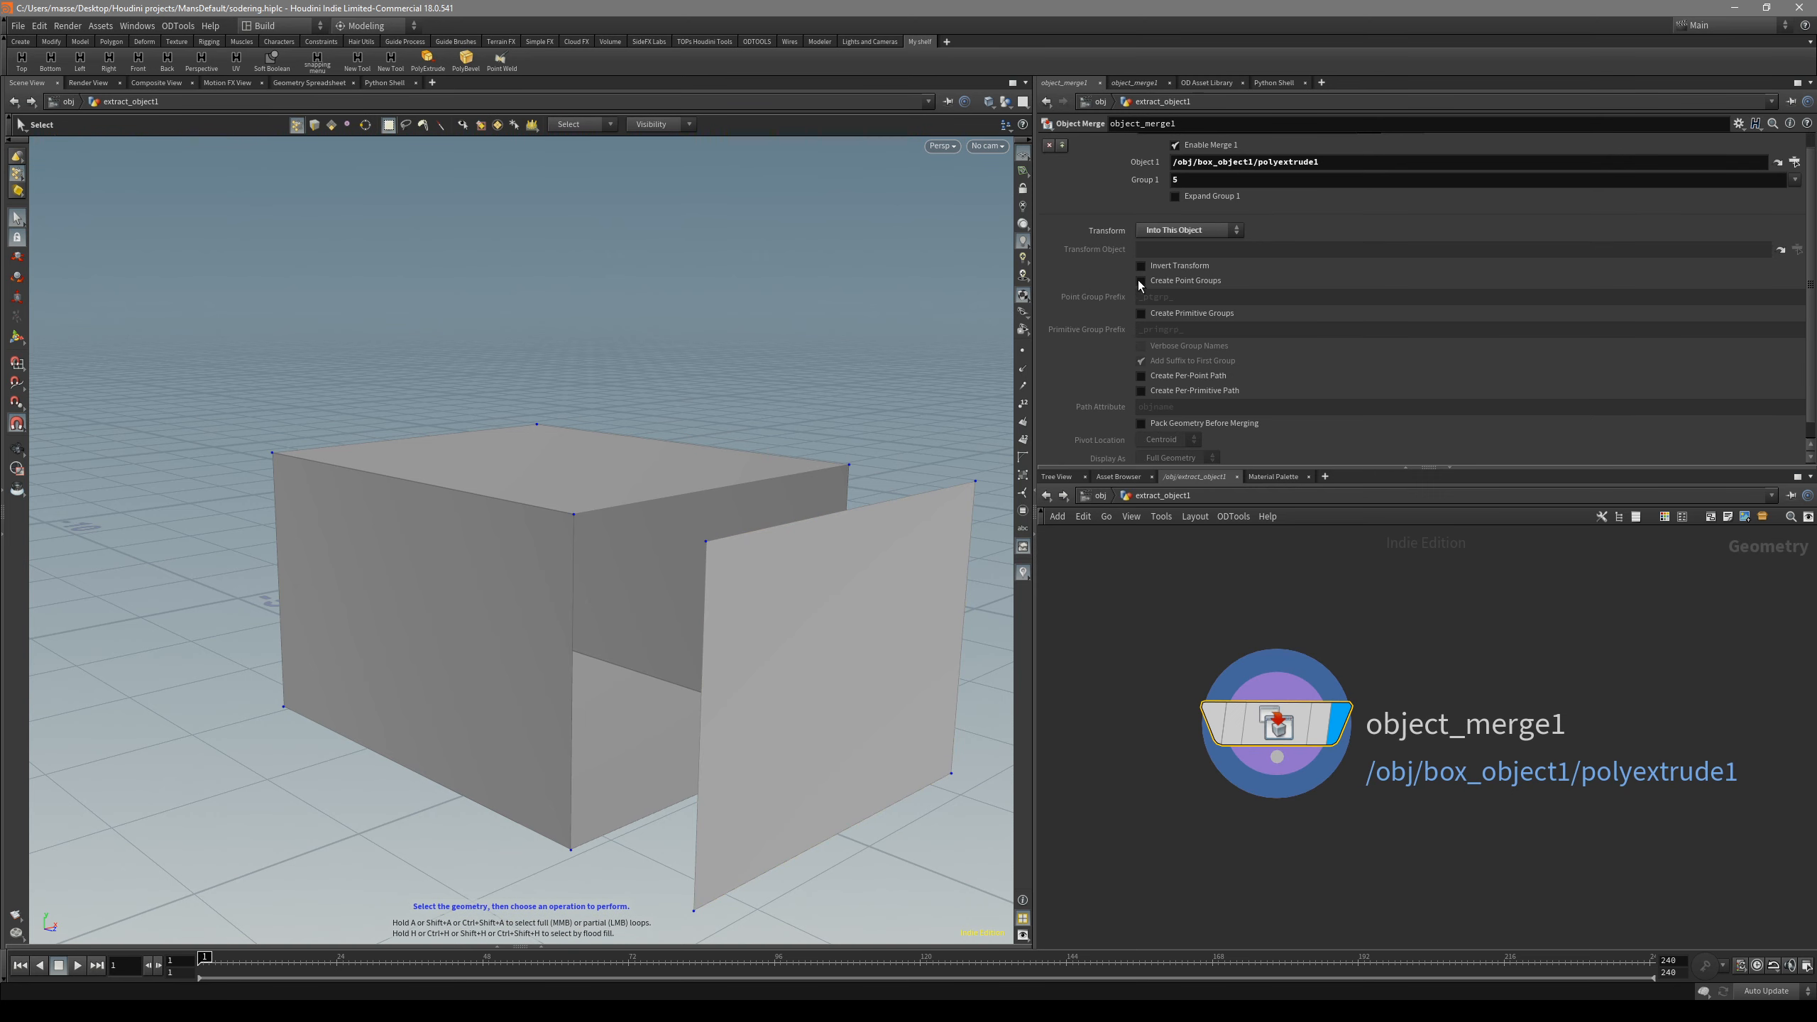
key("u")
- Delete the edit1 node in box_object1, keeping blast1 as the last node
double_click(1212, 607)
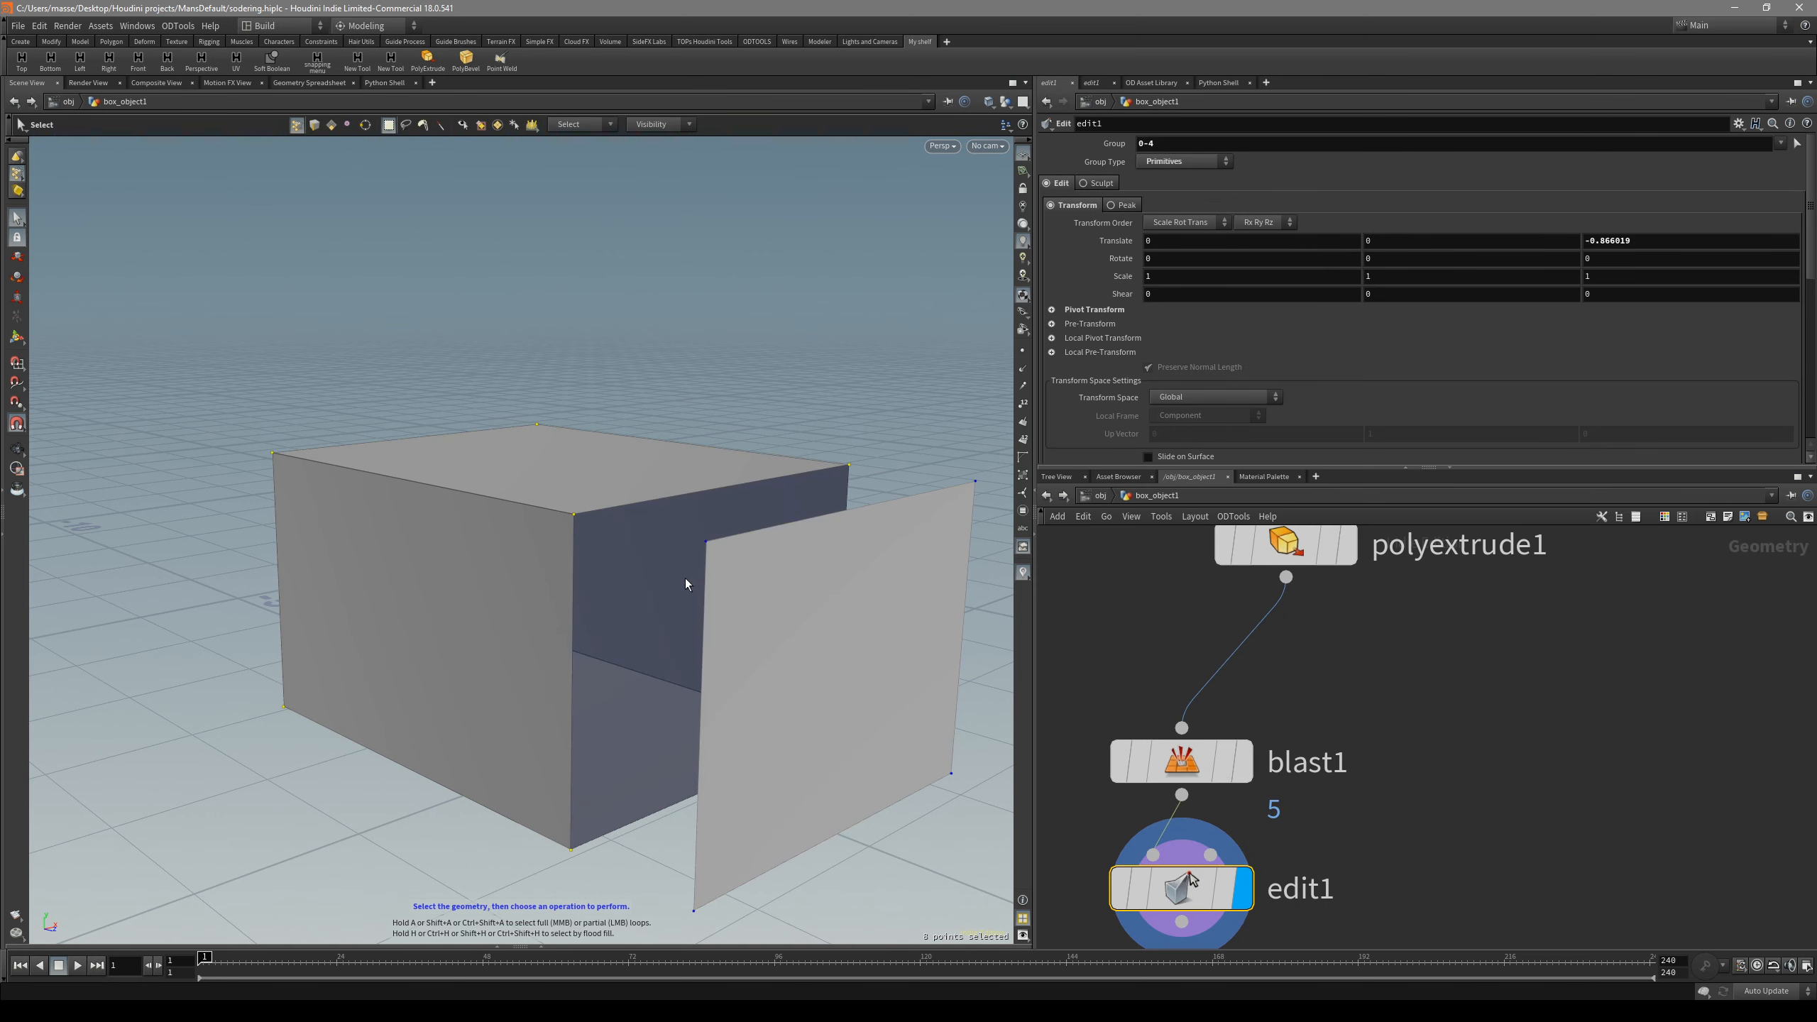
key("3")
left_click_drag(702, 547, 851, 573, "alt")
middle_click_drag(1402, 640, 1361, 739)
left_click_drag(1247, 646, 1255, 585)
left_click_drag(1314, 733, 1188, 859)
middle_click_drag(1276, 832, 1302, 726)
left_click_drag(1409, 846, 1216, 914)
key("Delete")
left_click_drag(960, 640, 901, 608, "alt")
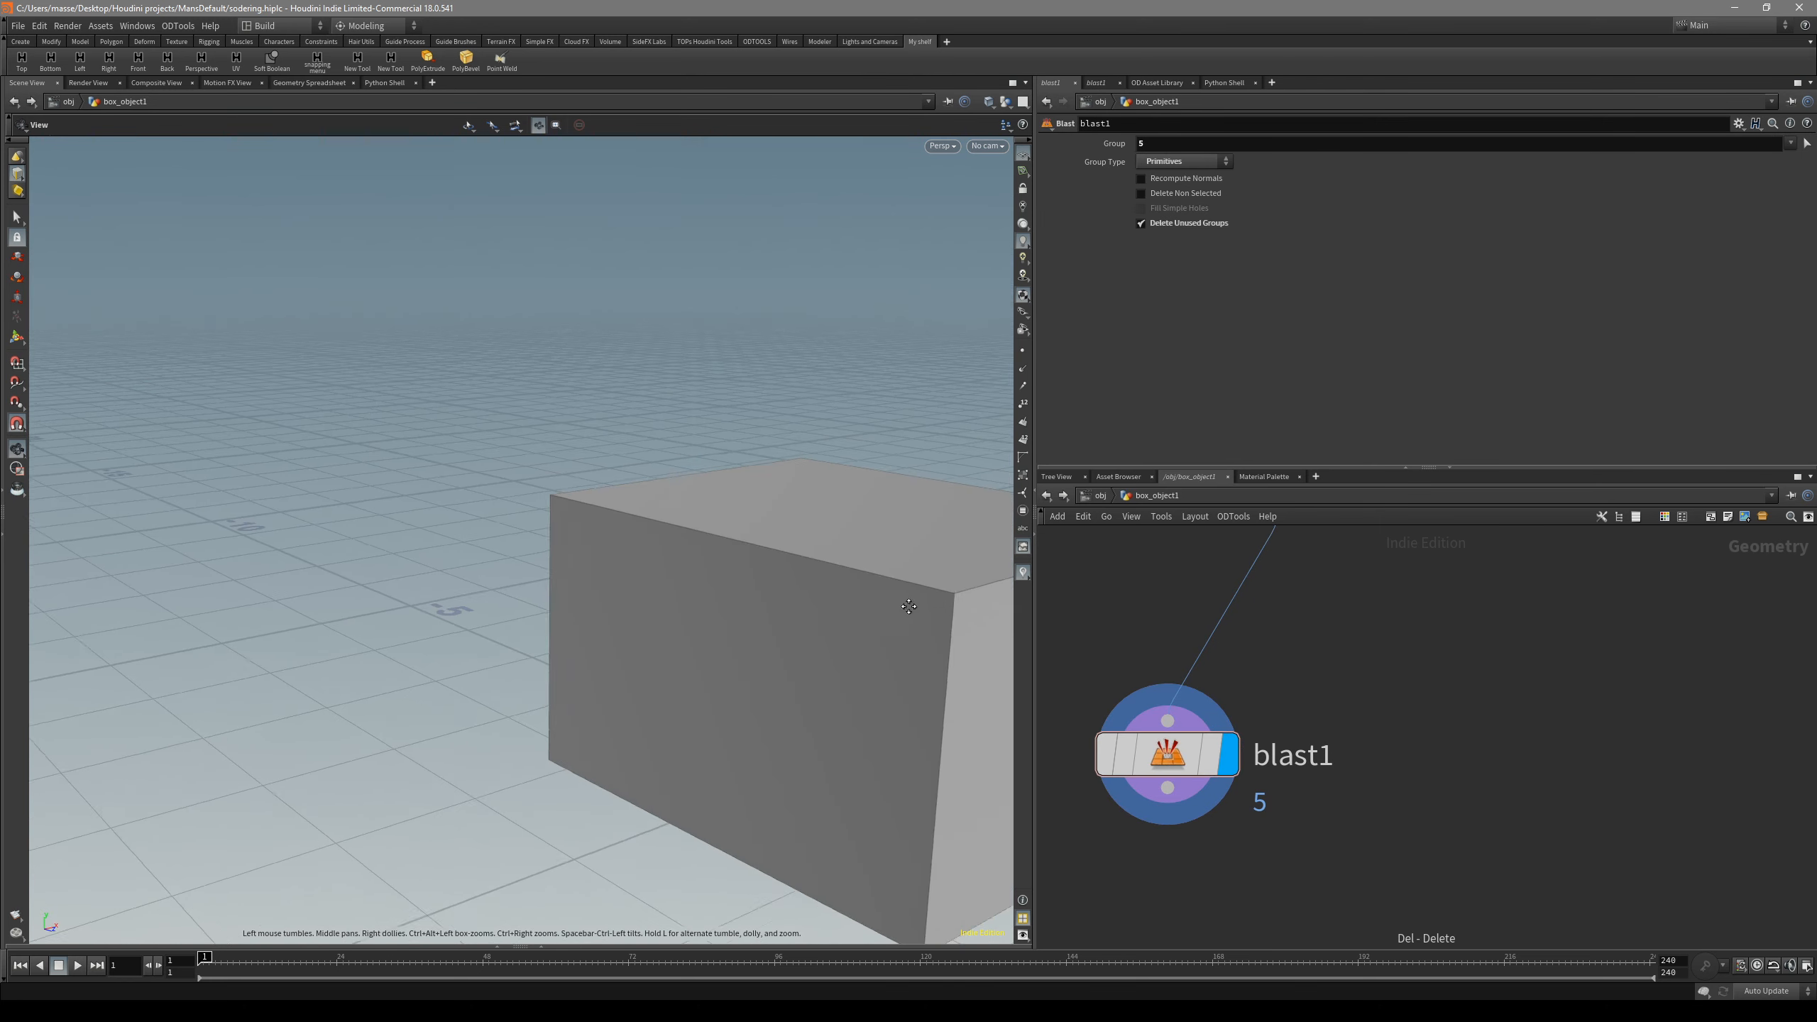
middle_click_drag(900, 608, 616, 567, "alt")
left_click_drag(746, 568, 783, 600, "alt")
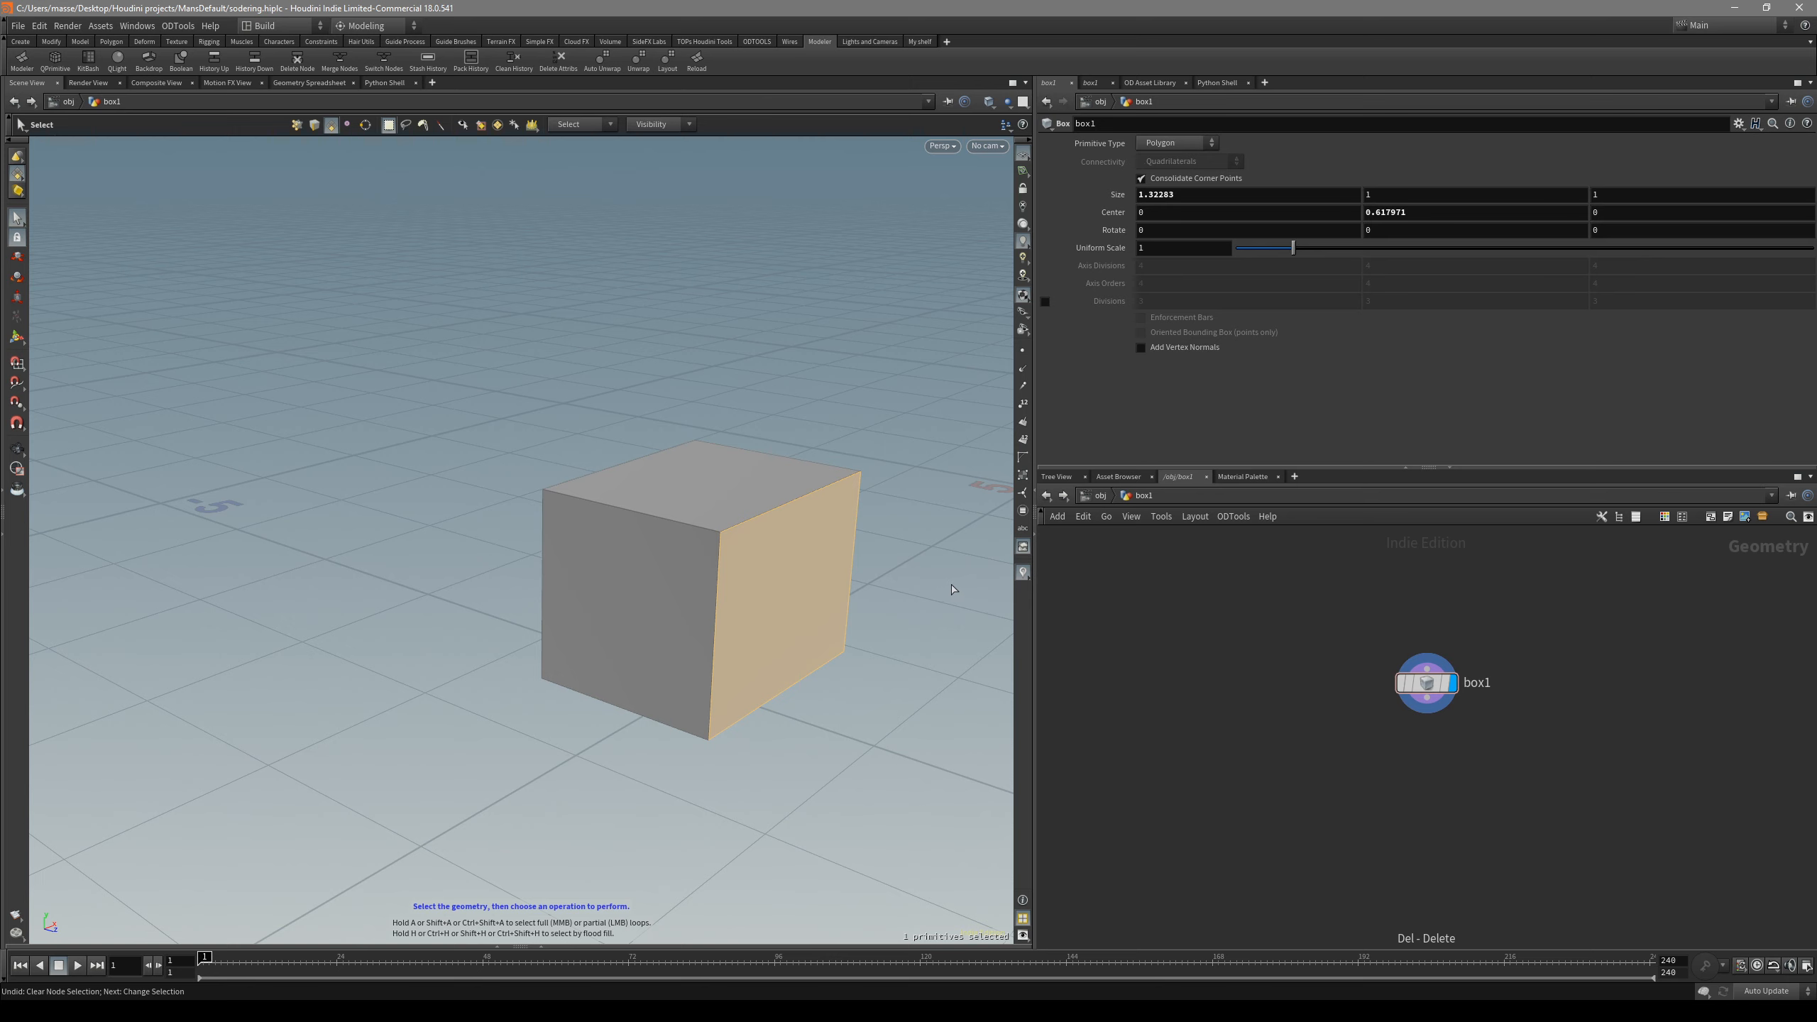
- Select three adjoining faces of the Modeler box and bring up the Modeler hotkey overview
left_click(884, 588)
left_click(807, 552)
left_click(736, 504, "shift")
left_click_drag(575, 499, 684, 559, "alt")
middle_click_drag(685, 559, 730, 644, "alt")
left_click(486, 635, "shift")
left_click_drag(665, 636, 556, 584, "alt")
left_click_drag(776, 611, 746, 579, "alt")
key("F1")
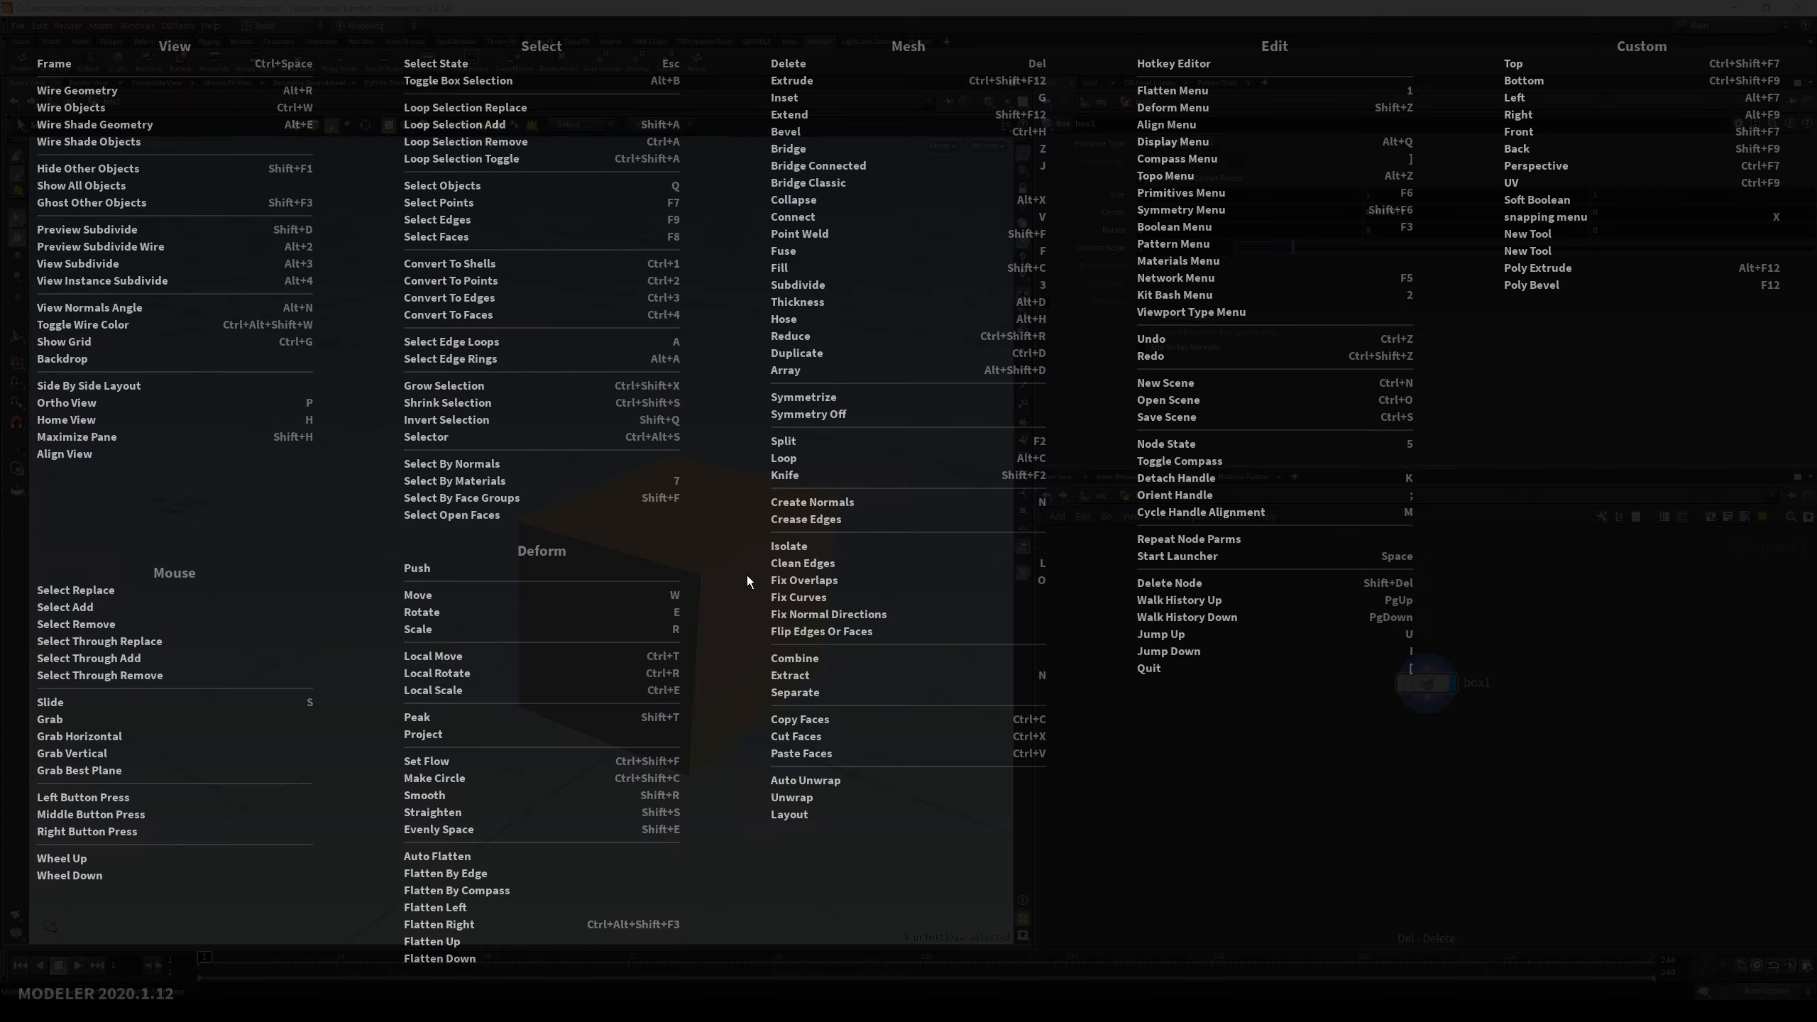
- Extract the three selected box faces into their own object with Modeler's Extract and return to the object level
left_click(789, 674)
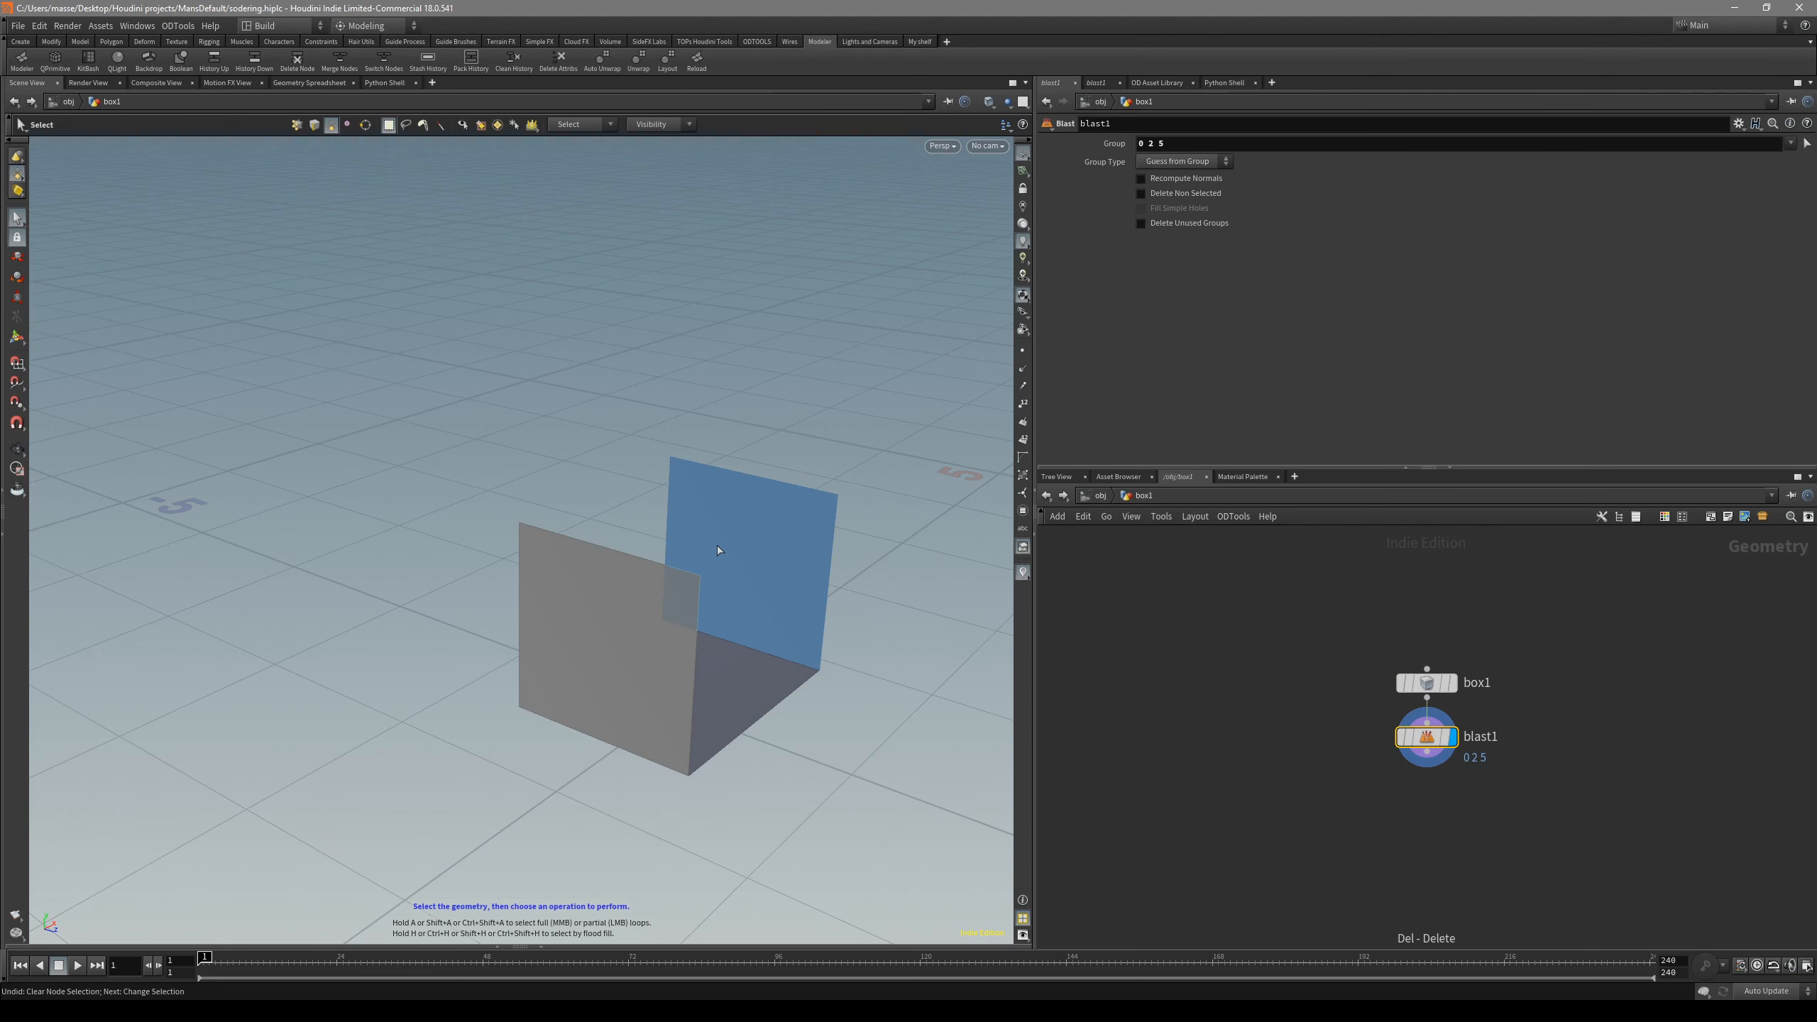
scroll(1358, 680, "up", 2)
left_click_drag(1367, 699, 1255, 794)
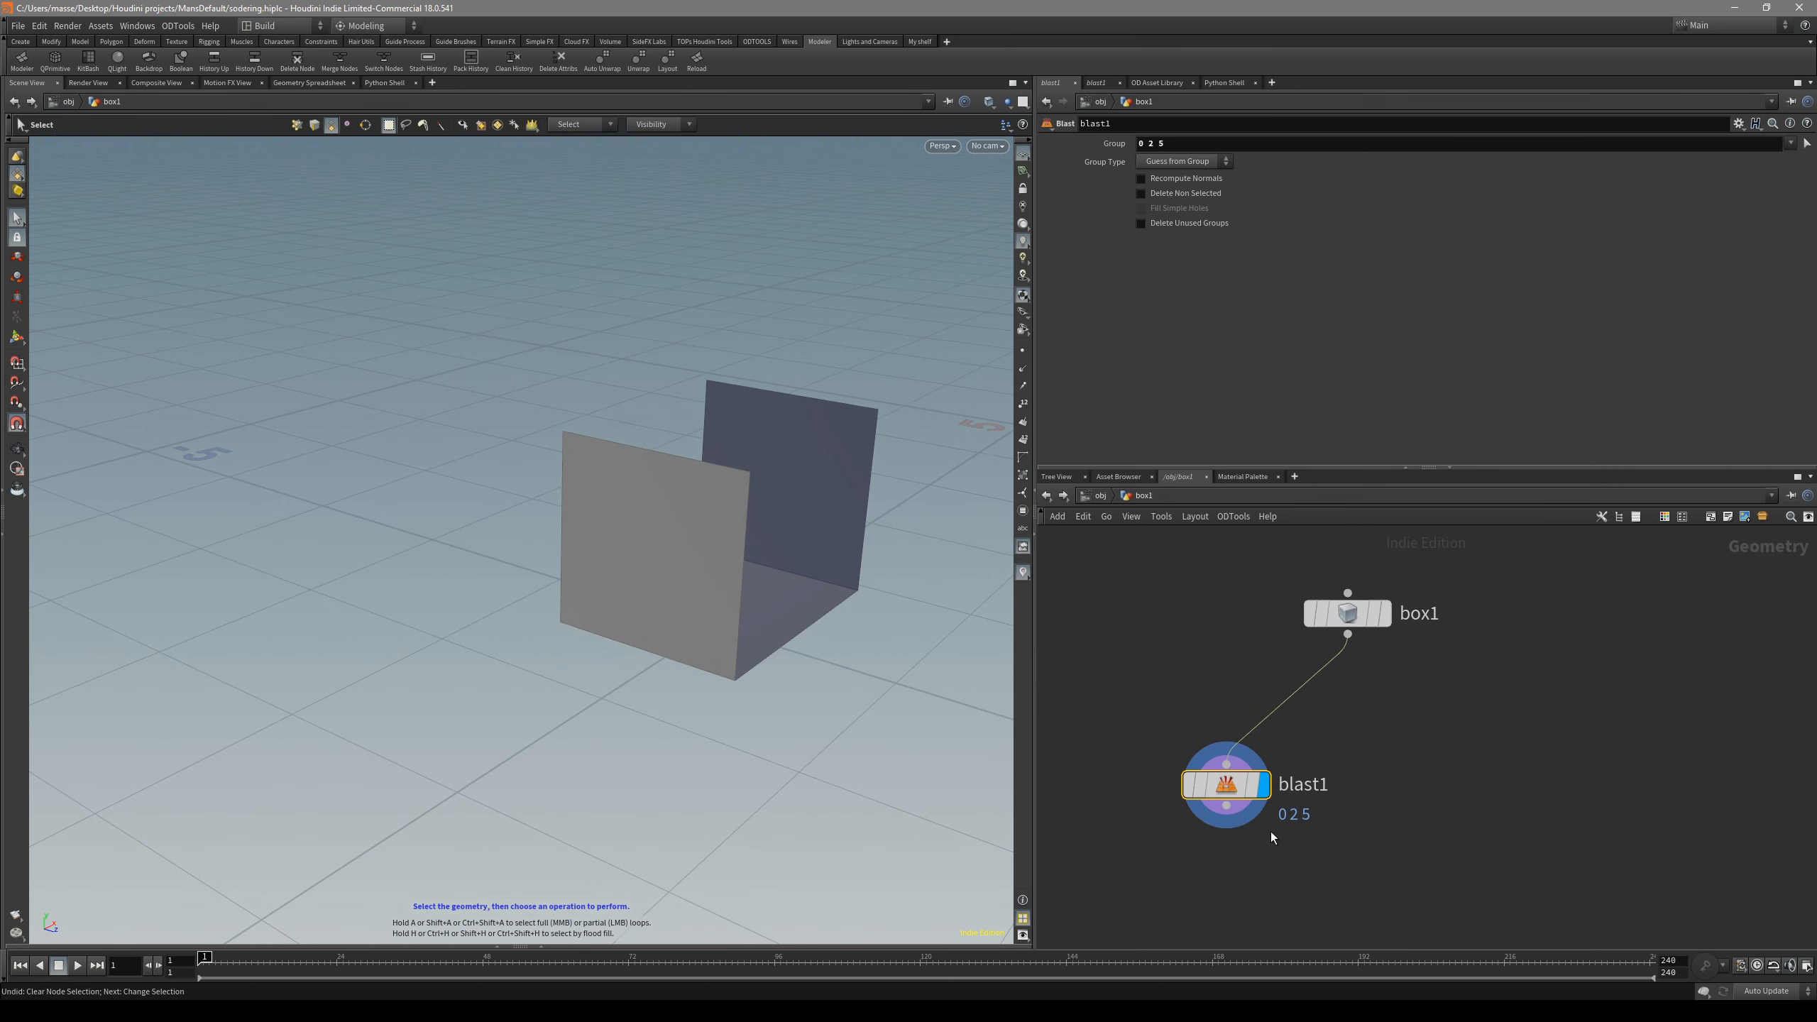
left_click(1100, 495)
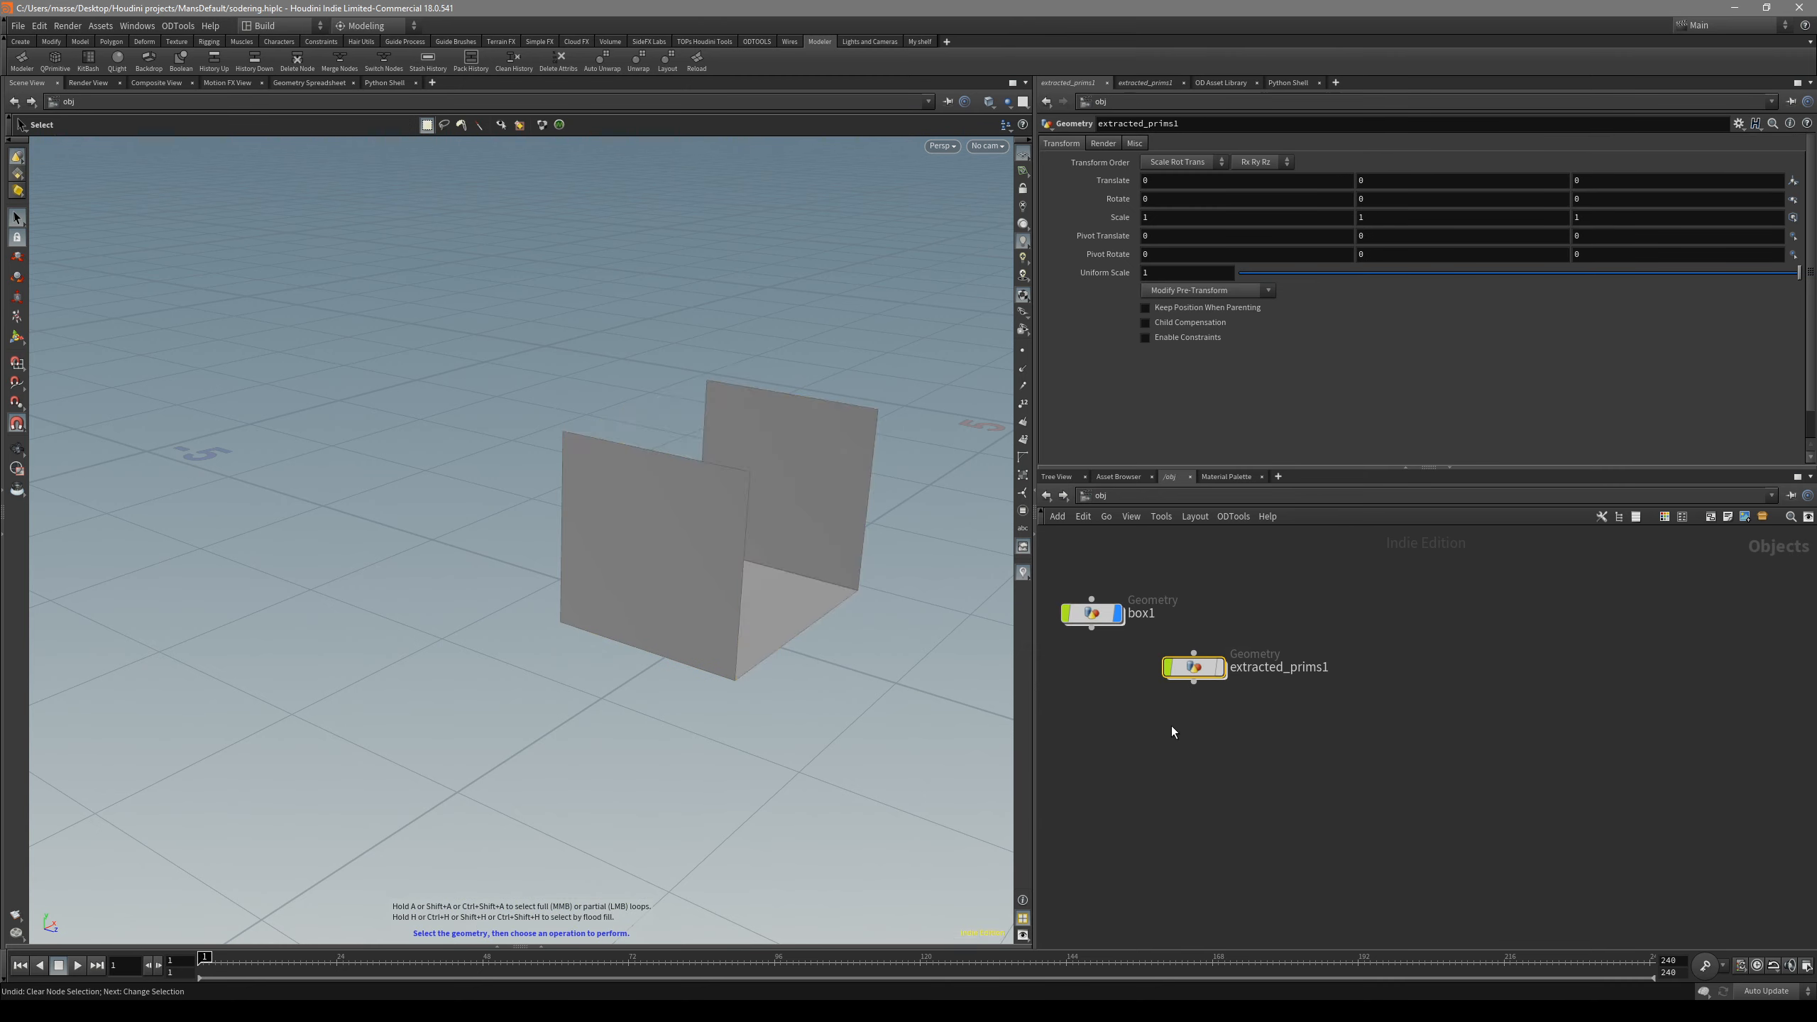
- Arrange the box1 and extracted_prims1 objects one below the other and turn on the display of extracted_prims1
left_click_drag(1194, 669, 1124, 708)
left_click_drag(1092, 613, 1132, 610)
left_click_drag(1124, 709, 1157, 725)
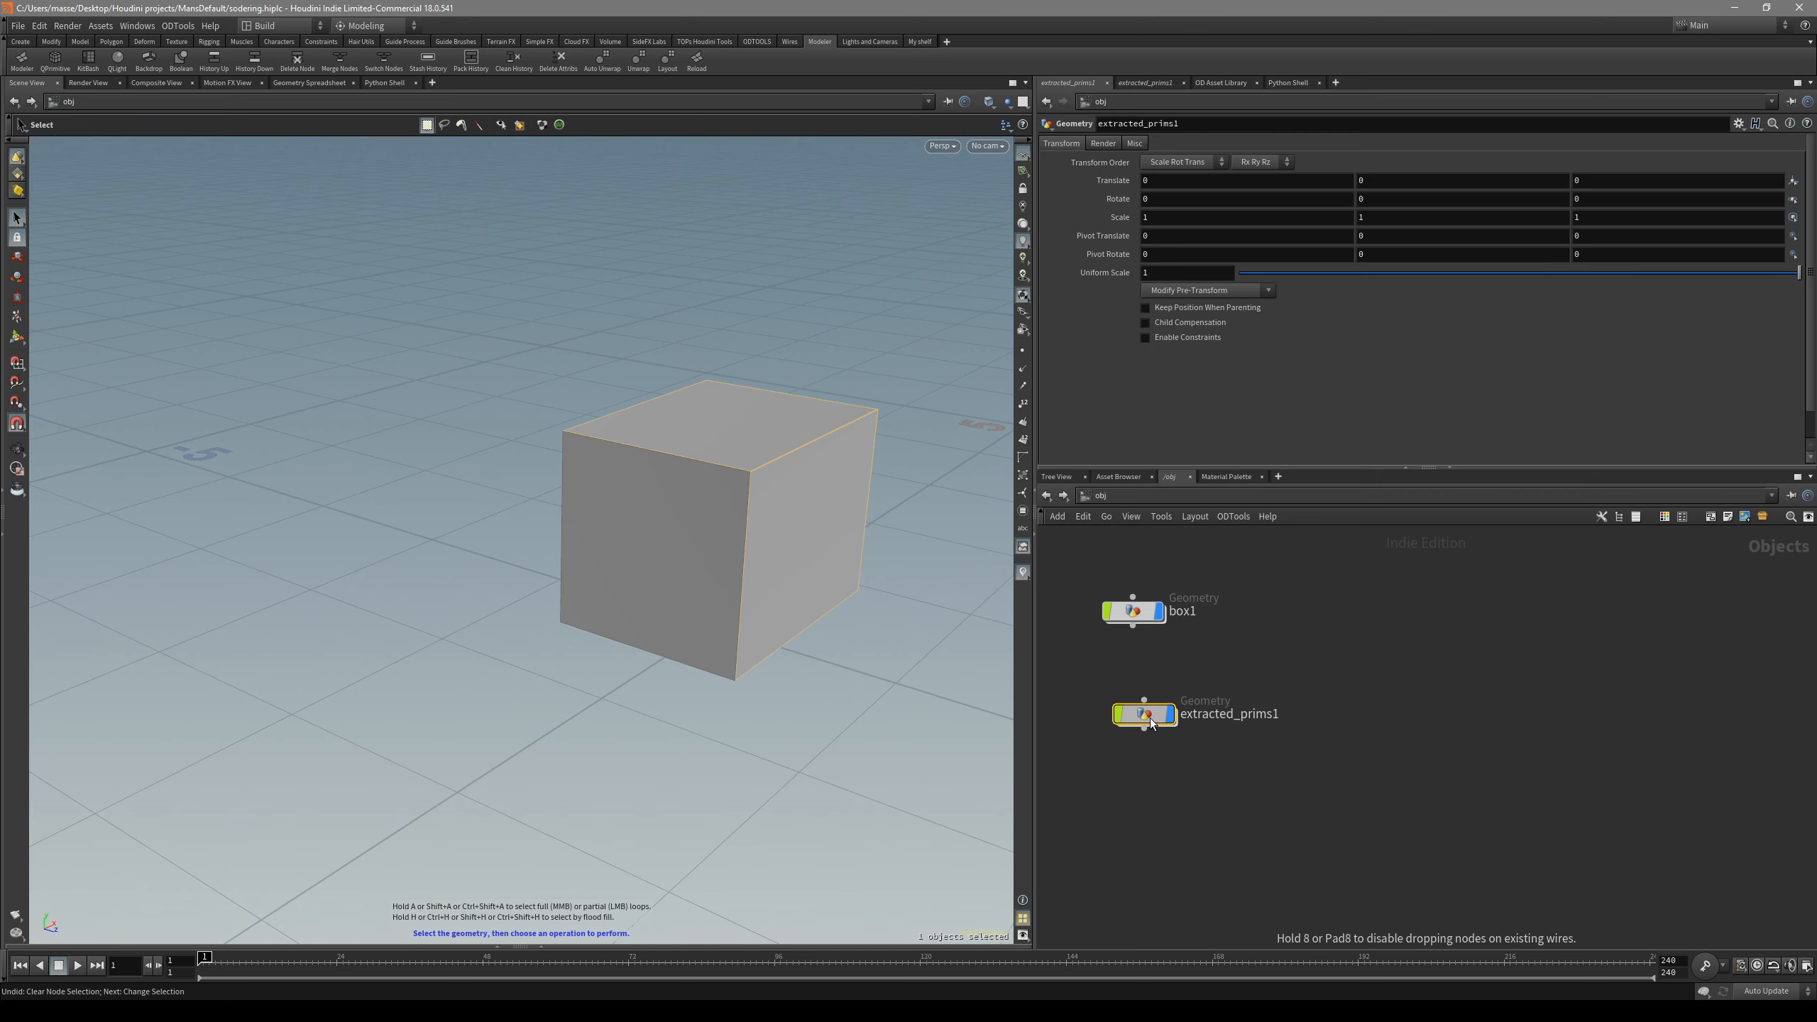
key("l")
left_click(1211, 680)
left_click_drag(1221, 820, 1206, 777)
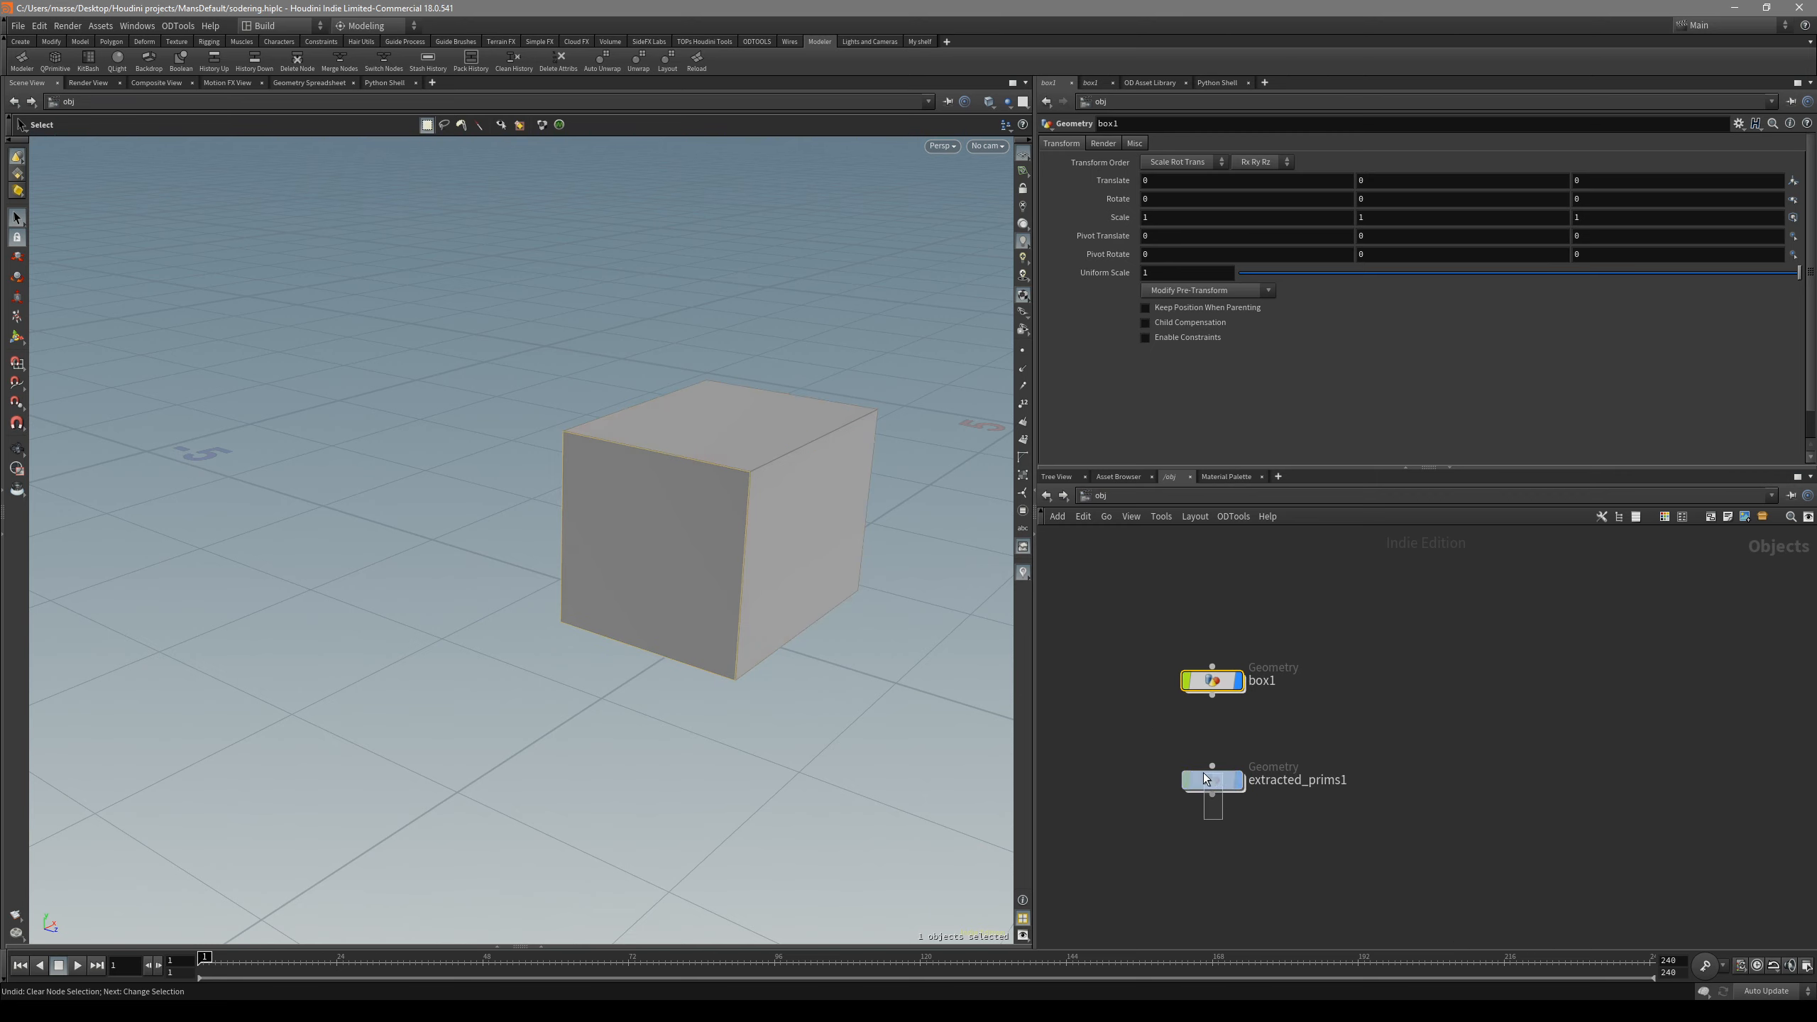
- Inspect the blast1 node inside box1 and go back up to the object level
key("i")
key("u")
key("i")
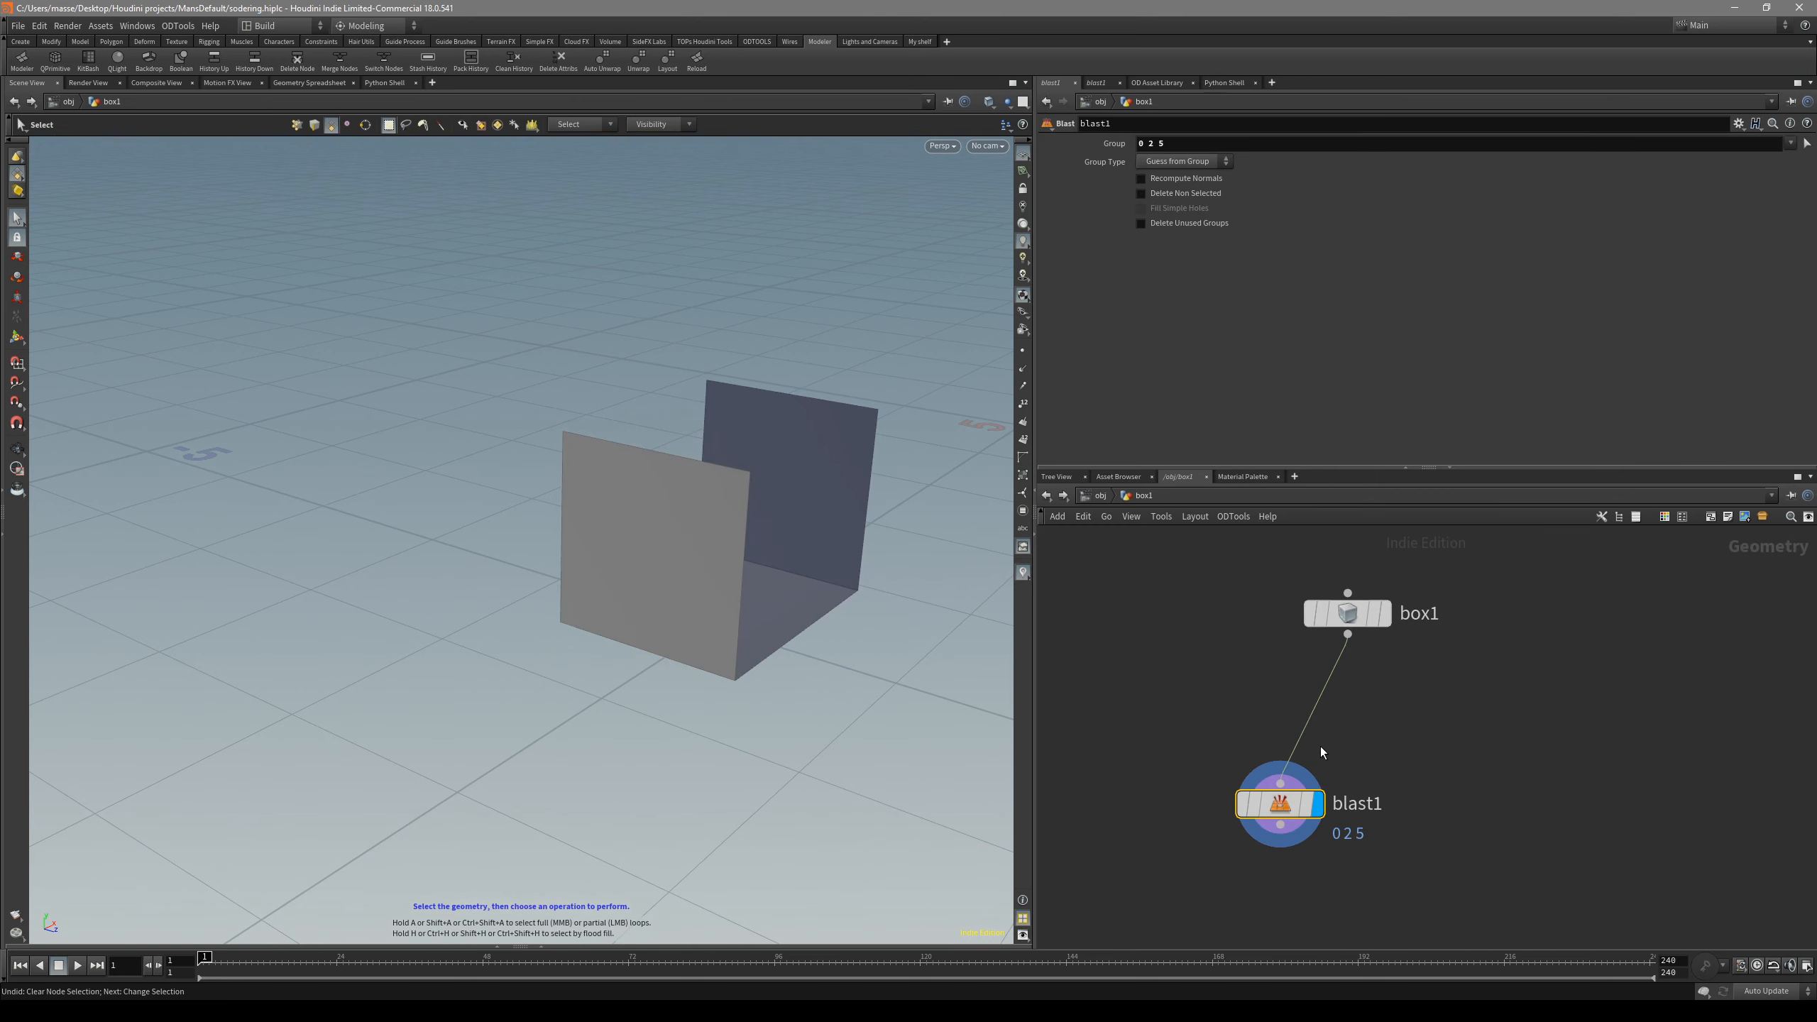
left_click_drag(1297, 822, 1326, 788)
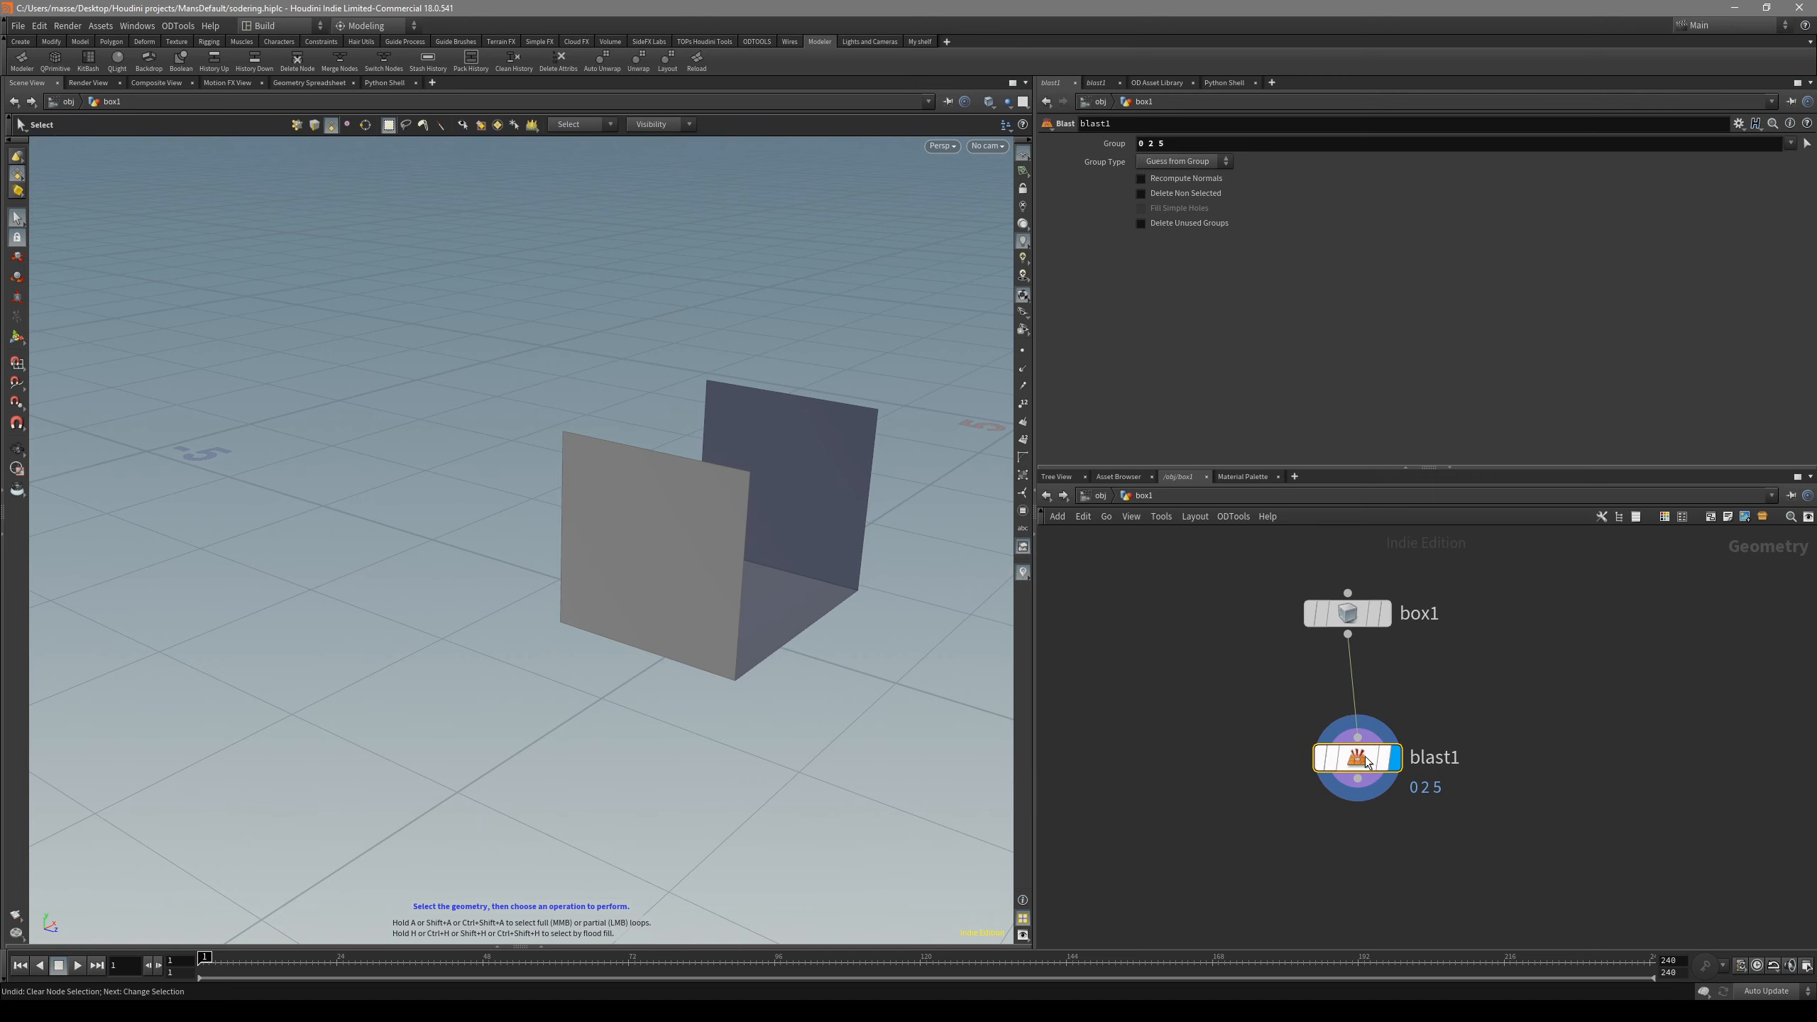
key("u")
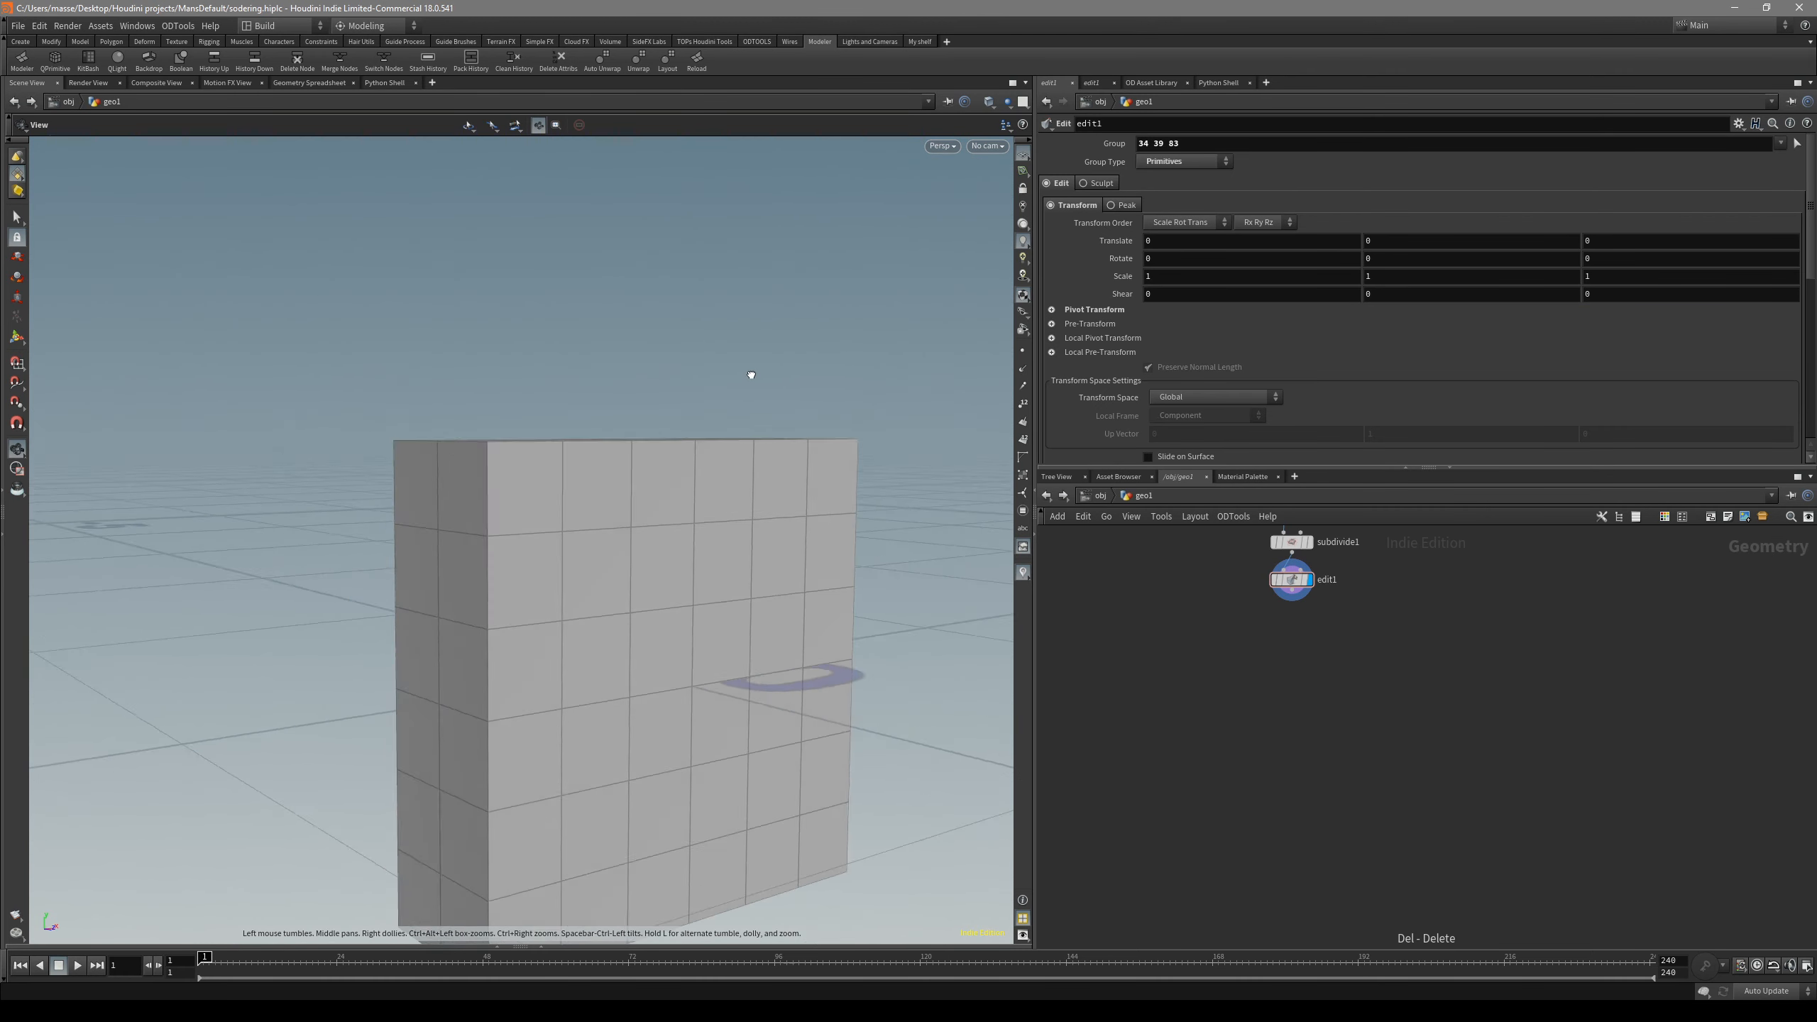
- Select the faces around the end corner block of the subdivided geo1 slab and duplicate them
left_click_drag(750, 374, 624, 398)
left_click_drag(405, 373, 644, 572)
mouse_move(604, 493)
left_mouse_down()
mouse_move(844, 580)
mouse_move(573, 508)
left_mouse_up()
key("c")
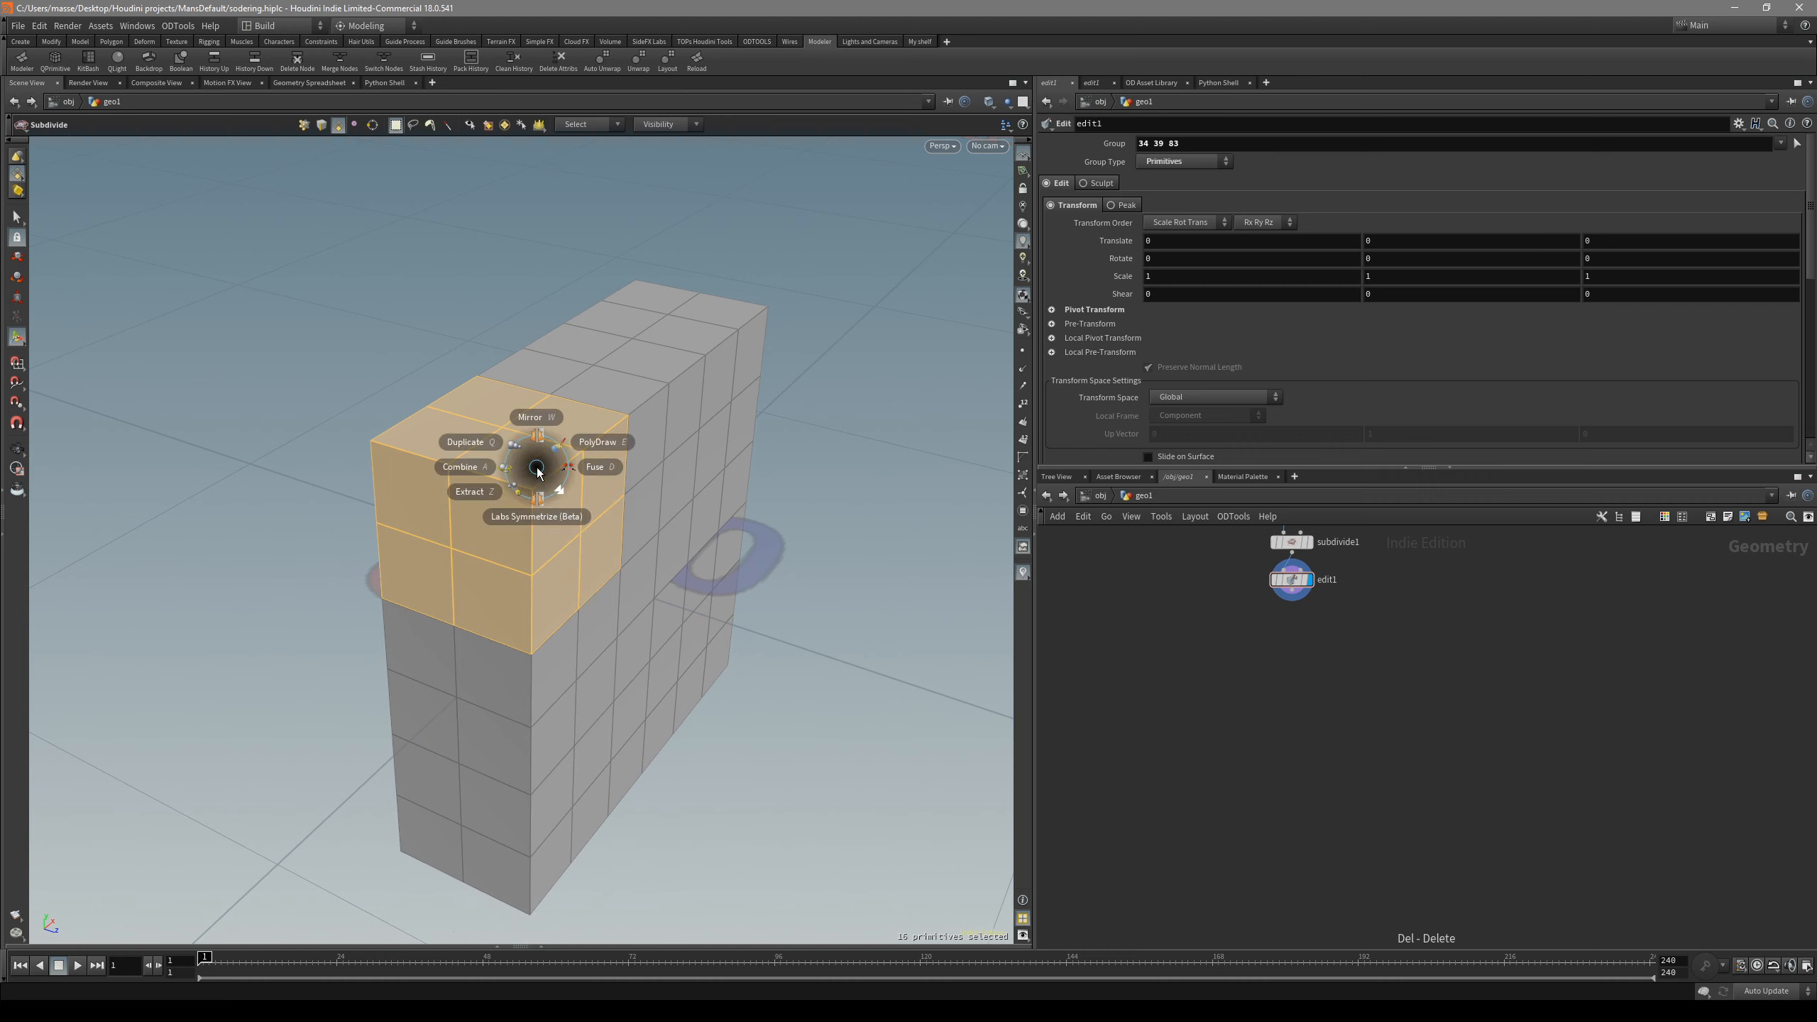
left_click(506, 443)
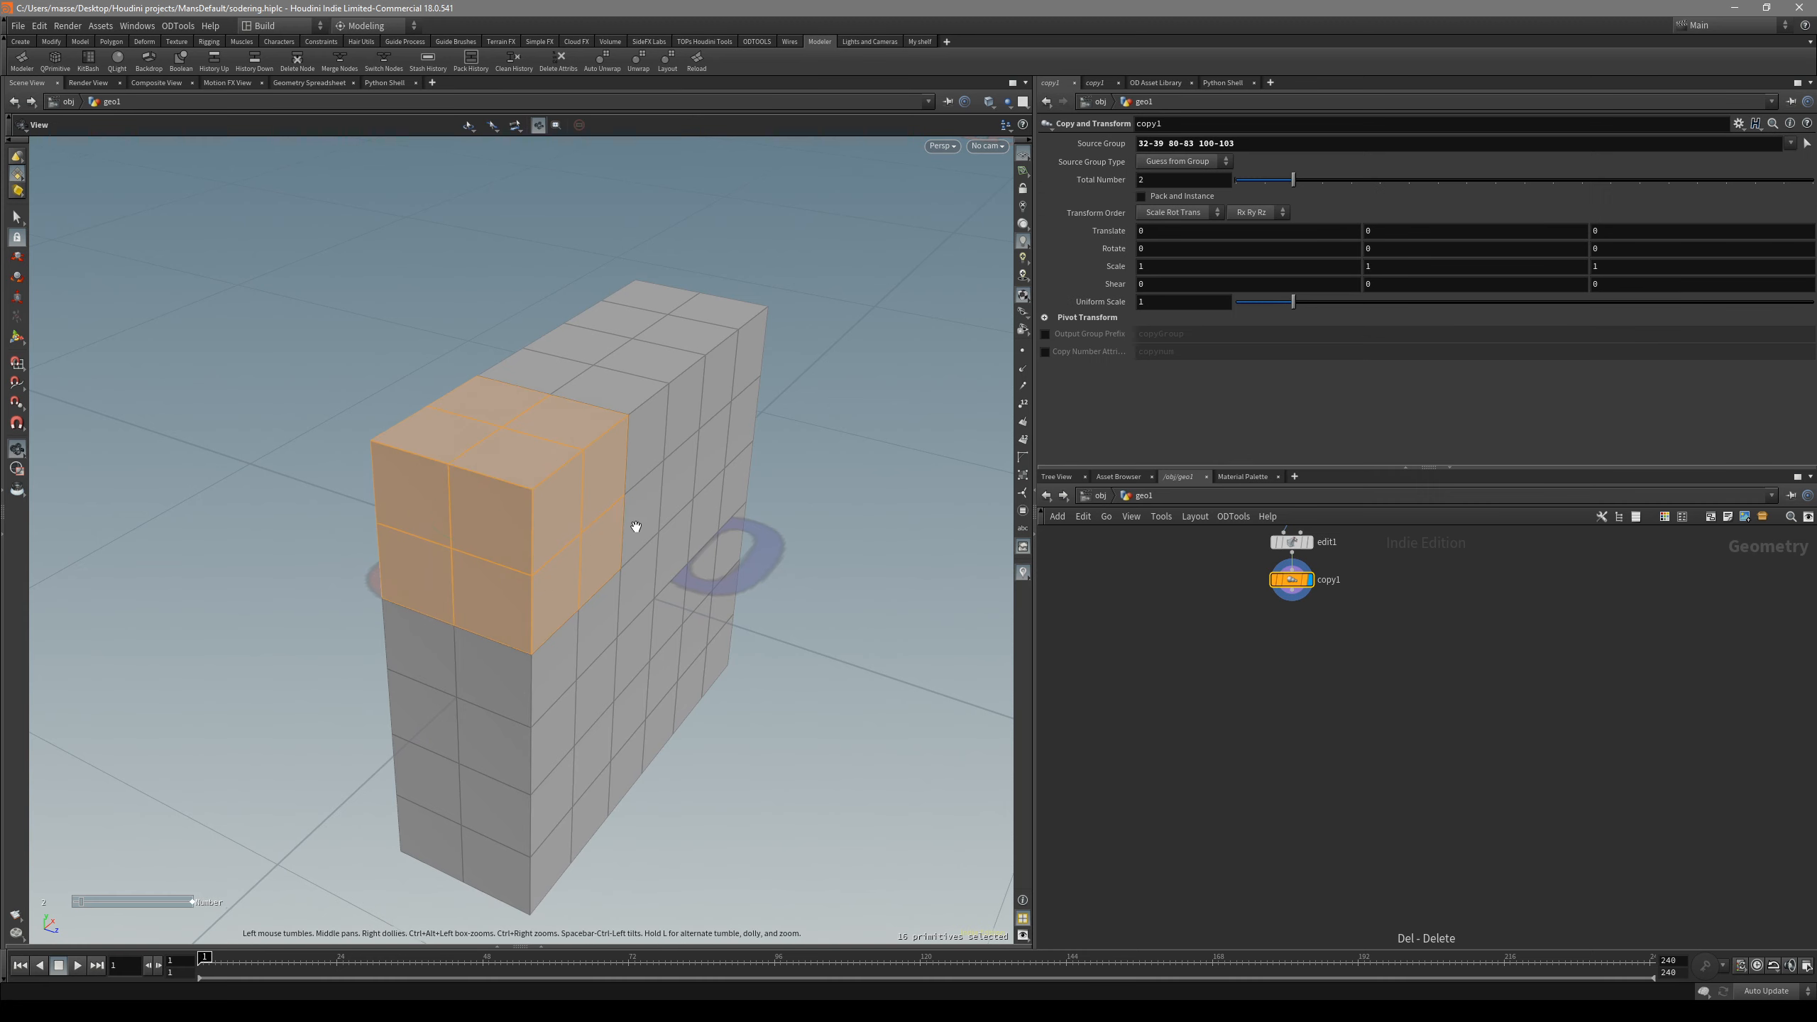
- Set the uniform scale of the duplicated corner faces to 1.04 in copy1
left_click_drag(636, 527, 687, 501)
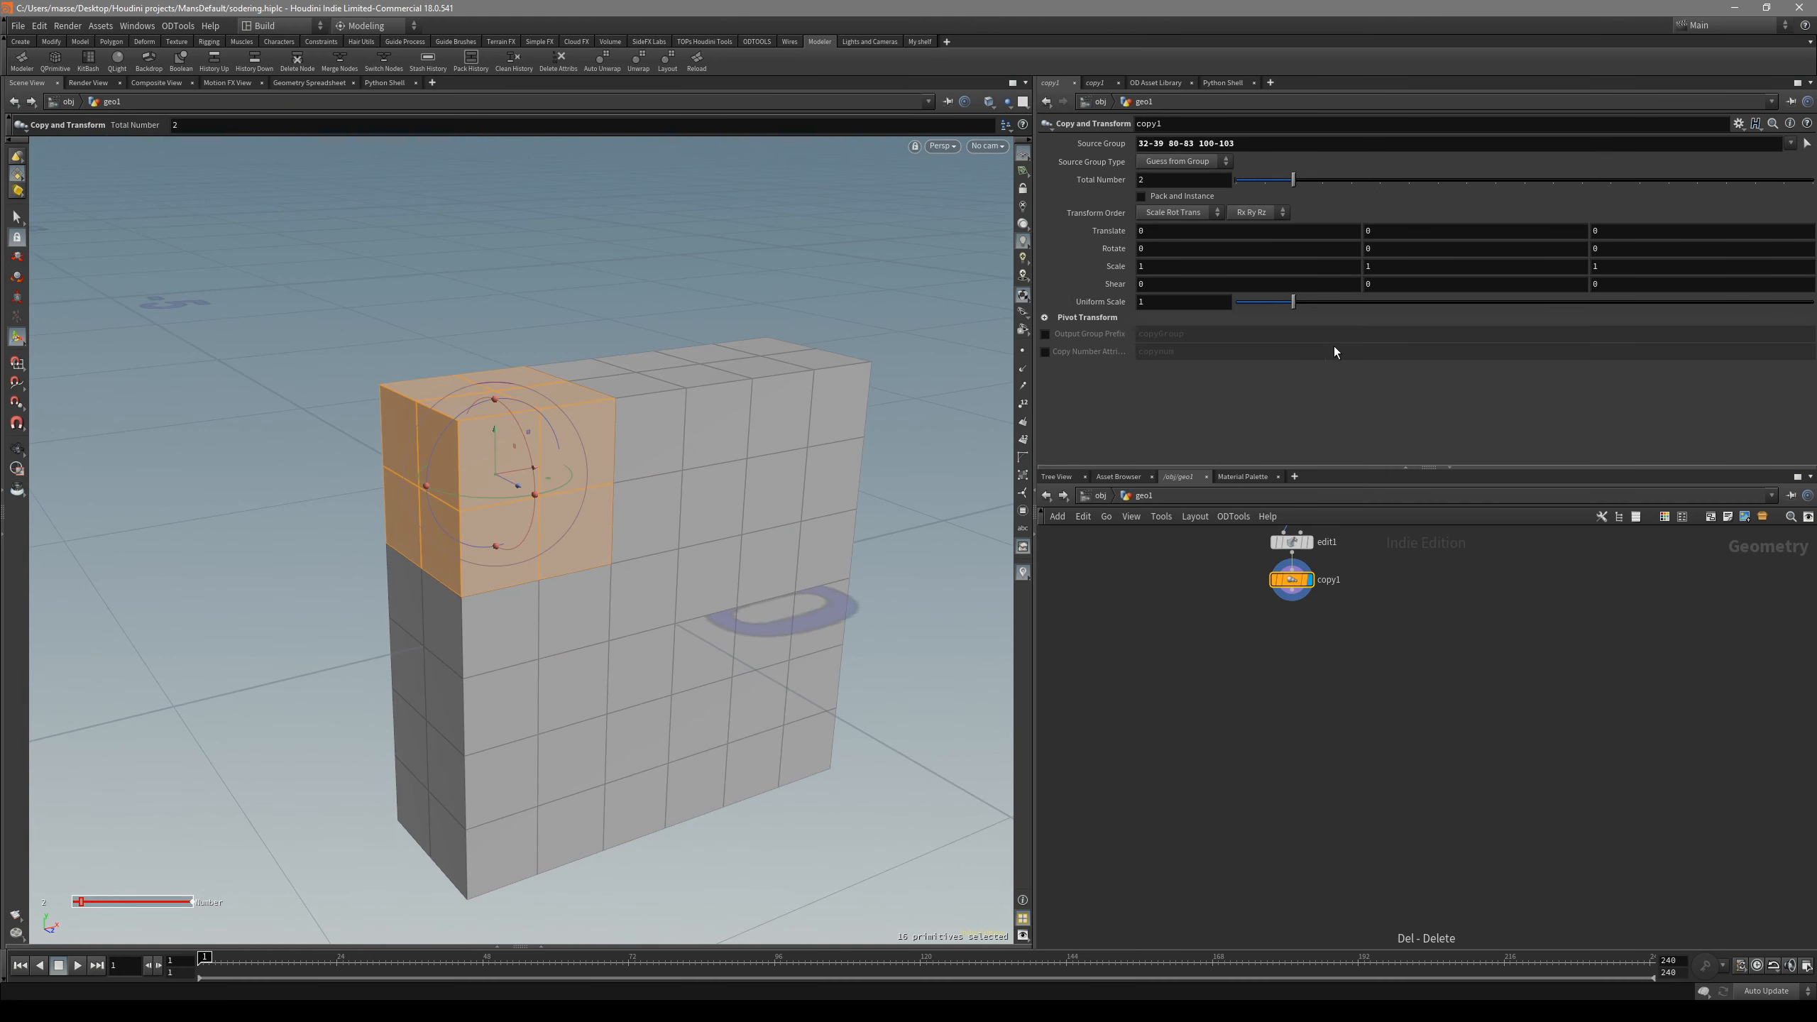
middle_click_drag(1172, 302, 1220, 356)
middle_click_drag(1231, 358, 1220, 357)
left_click_drag(490, 394, 687, 442, "alt")
scroll(477, 447, "up", 5)
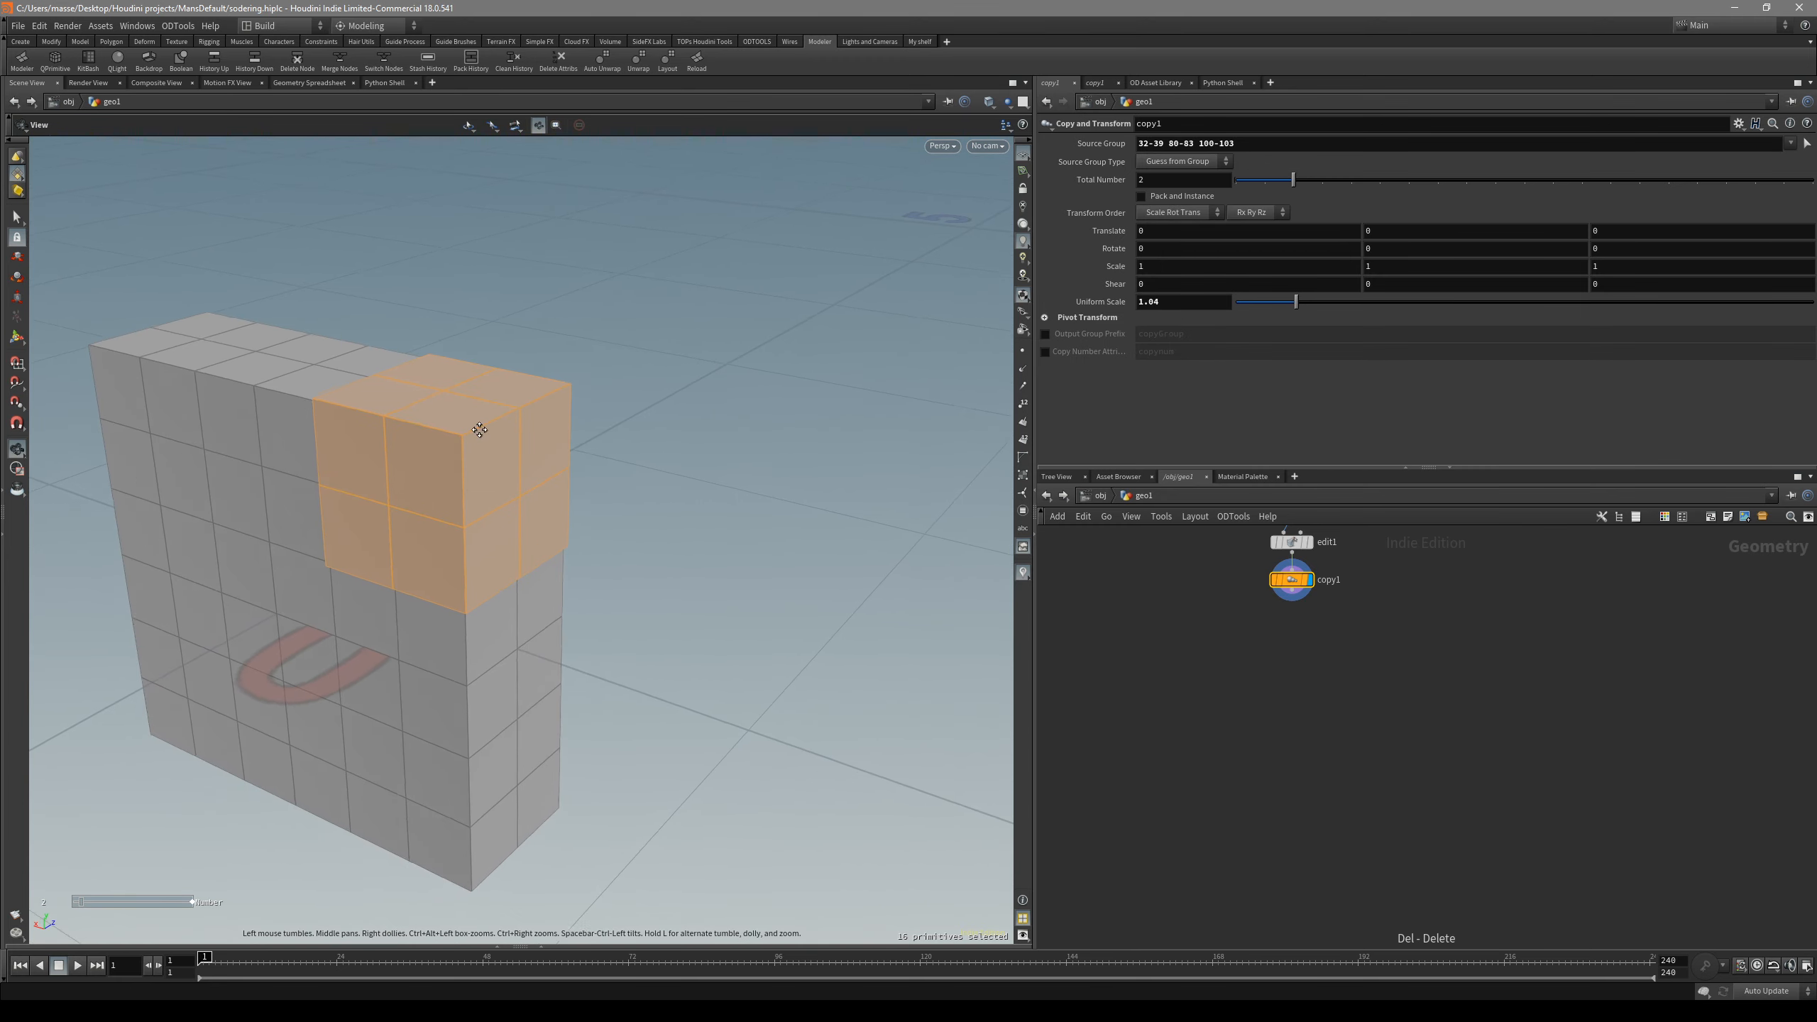
- Extrude the duplicated corner faces by about 0.0235 with three divisions
key("e")
left_click_drag(503, 458, 350, 481)
middle_click_drag(349, 482, 354, 486)
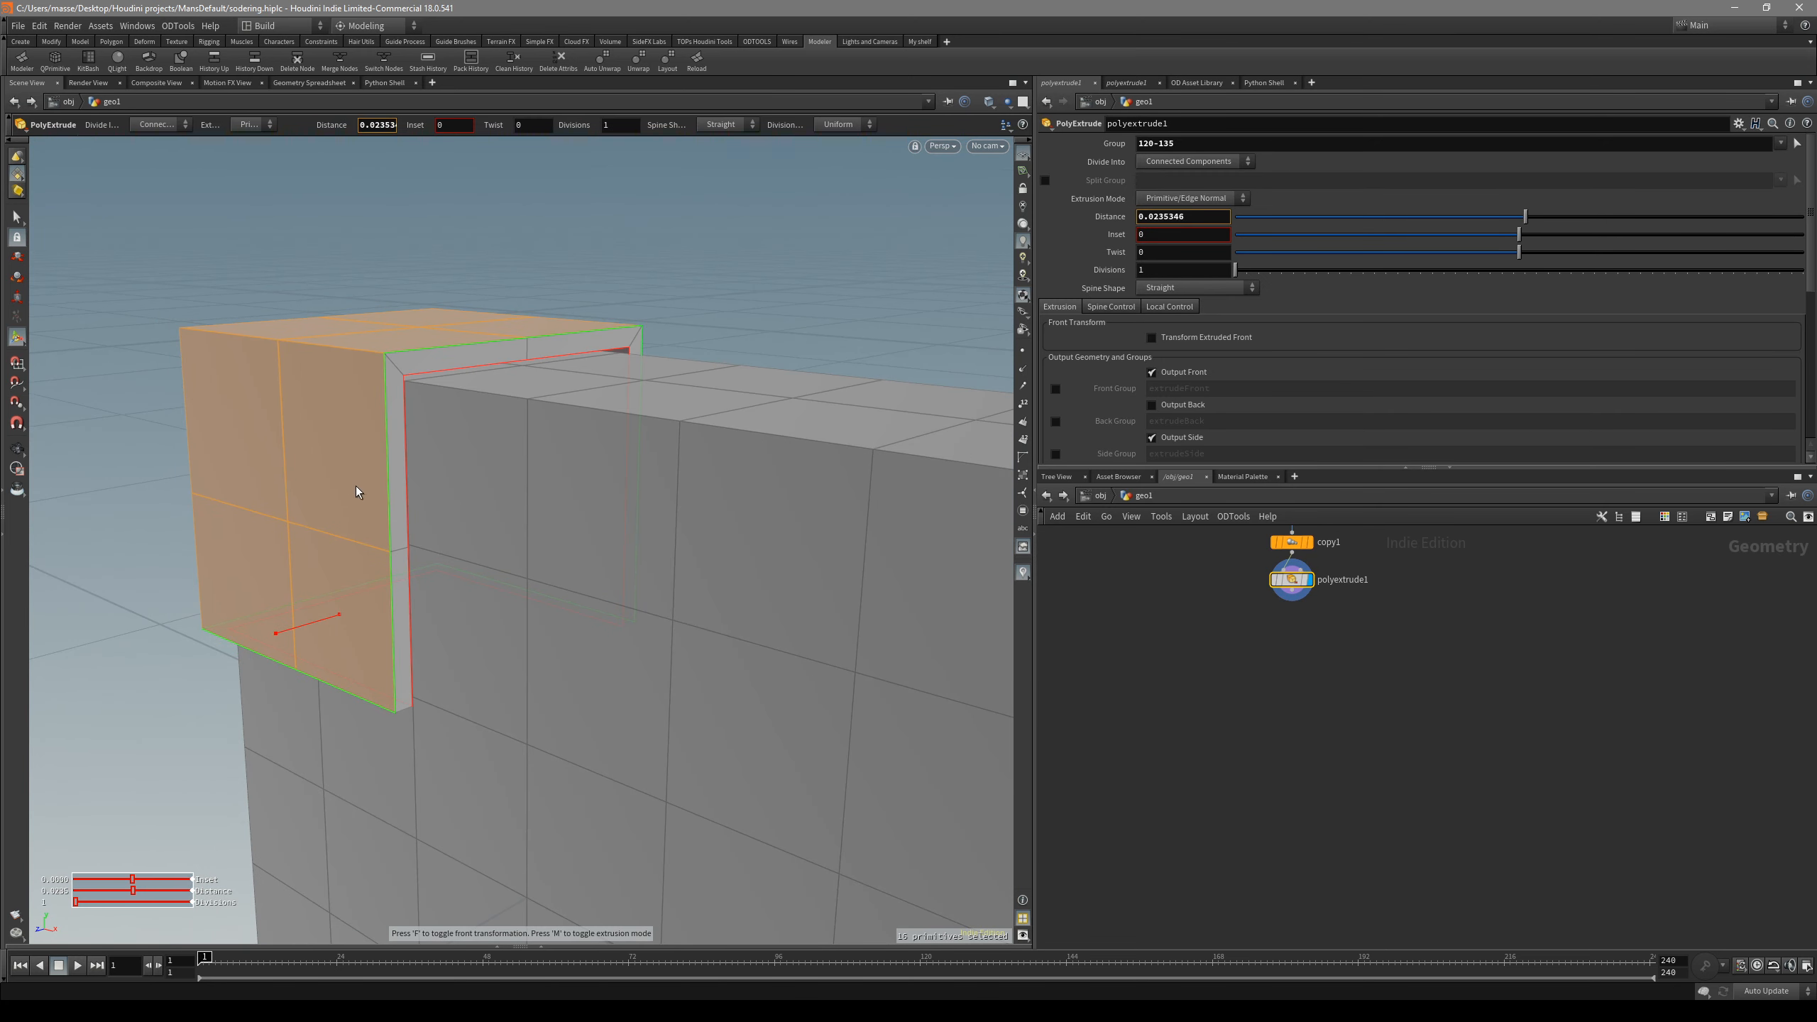
scroll(355, 486, "up", 1)
scroll(355, 486, "down", 1)
scroll(355, 486, "up", 1)
scroll(354, 487, "down", 1)
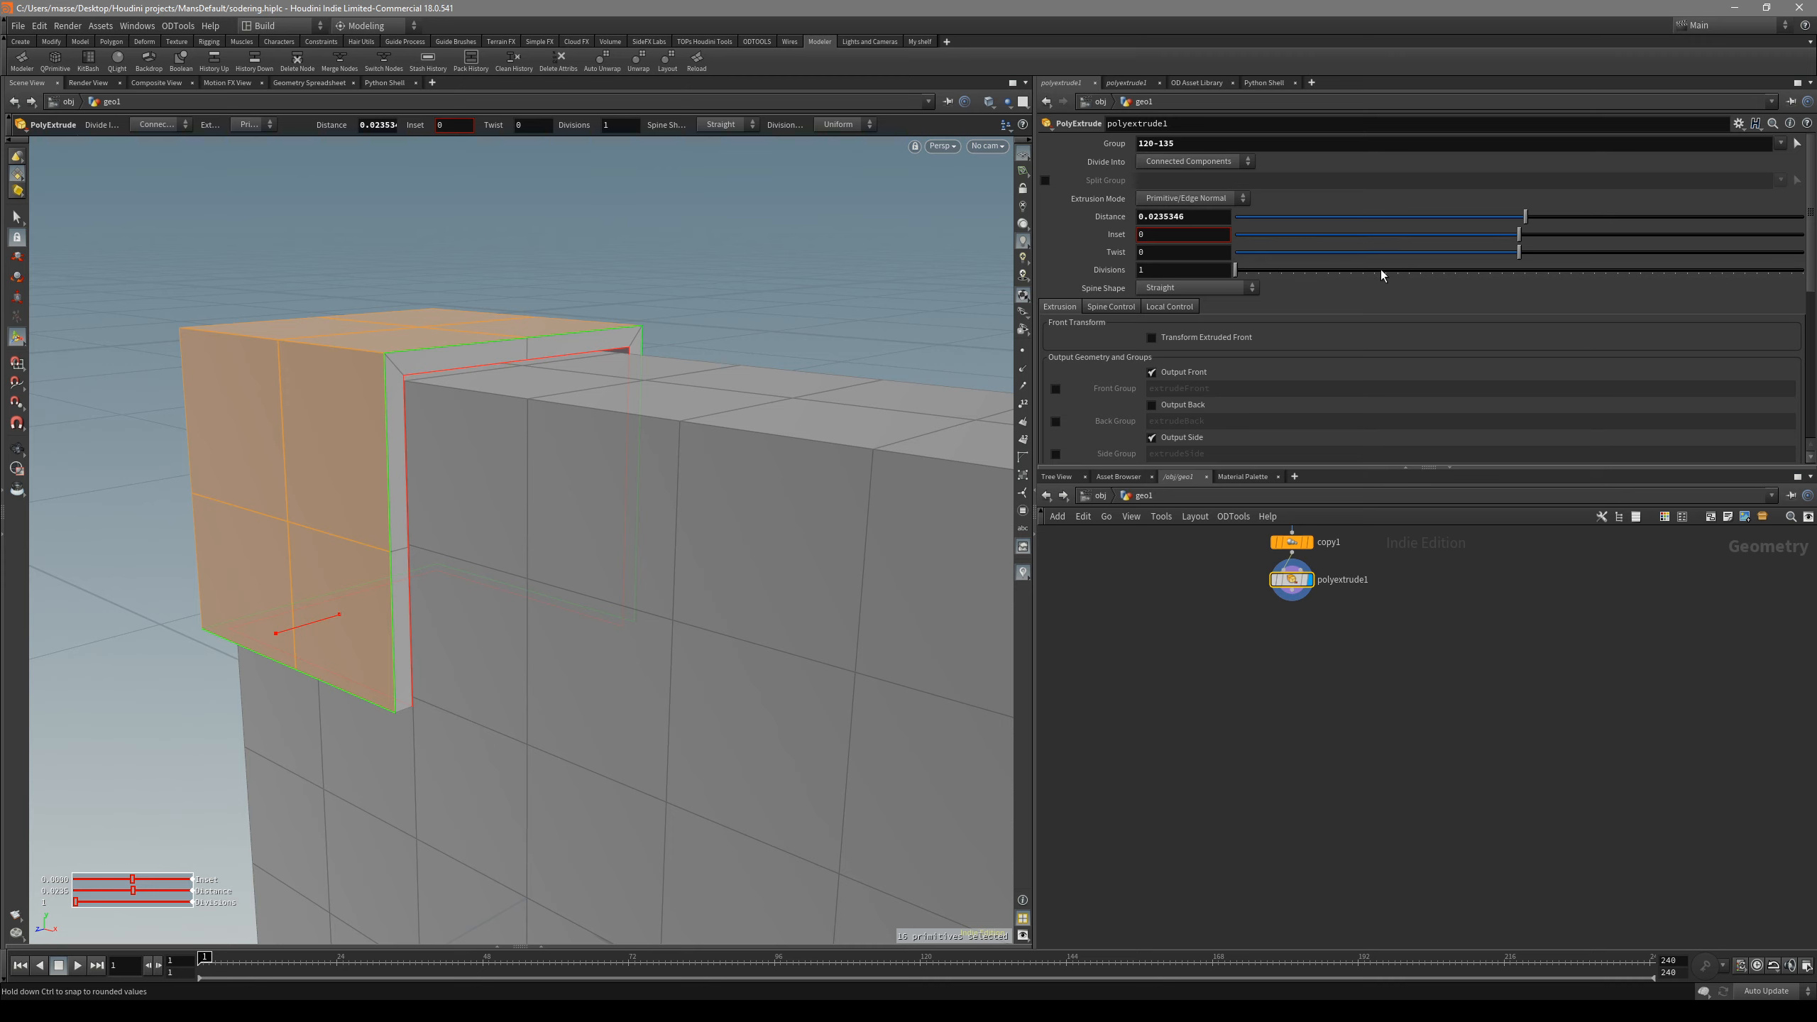
key("s")
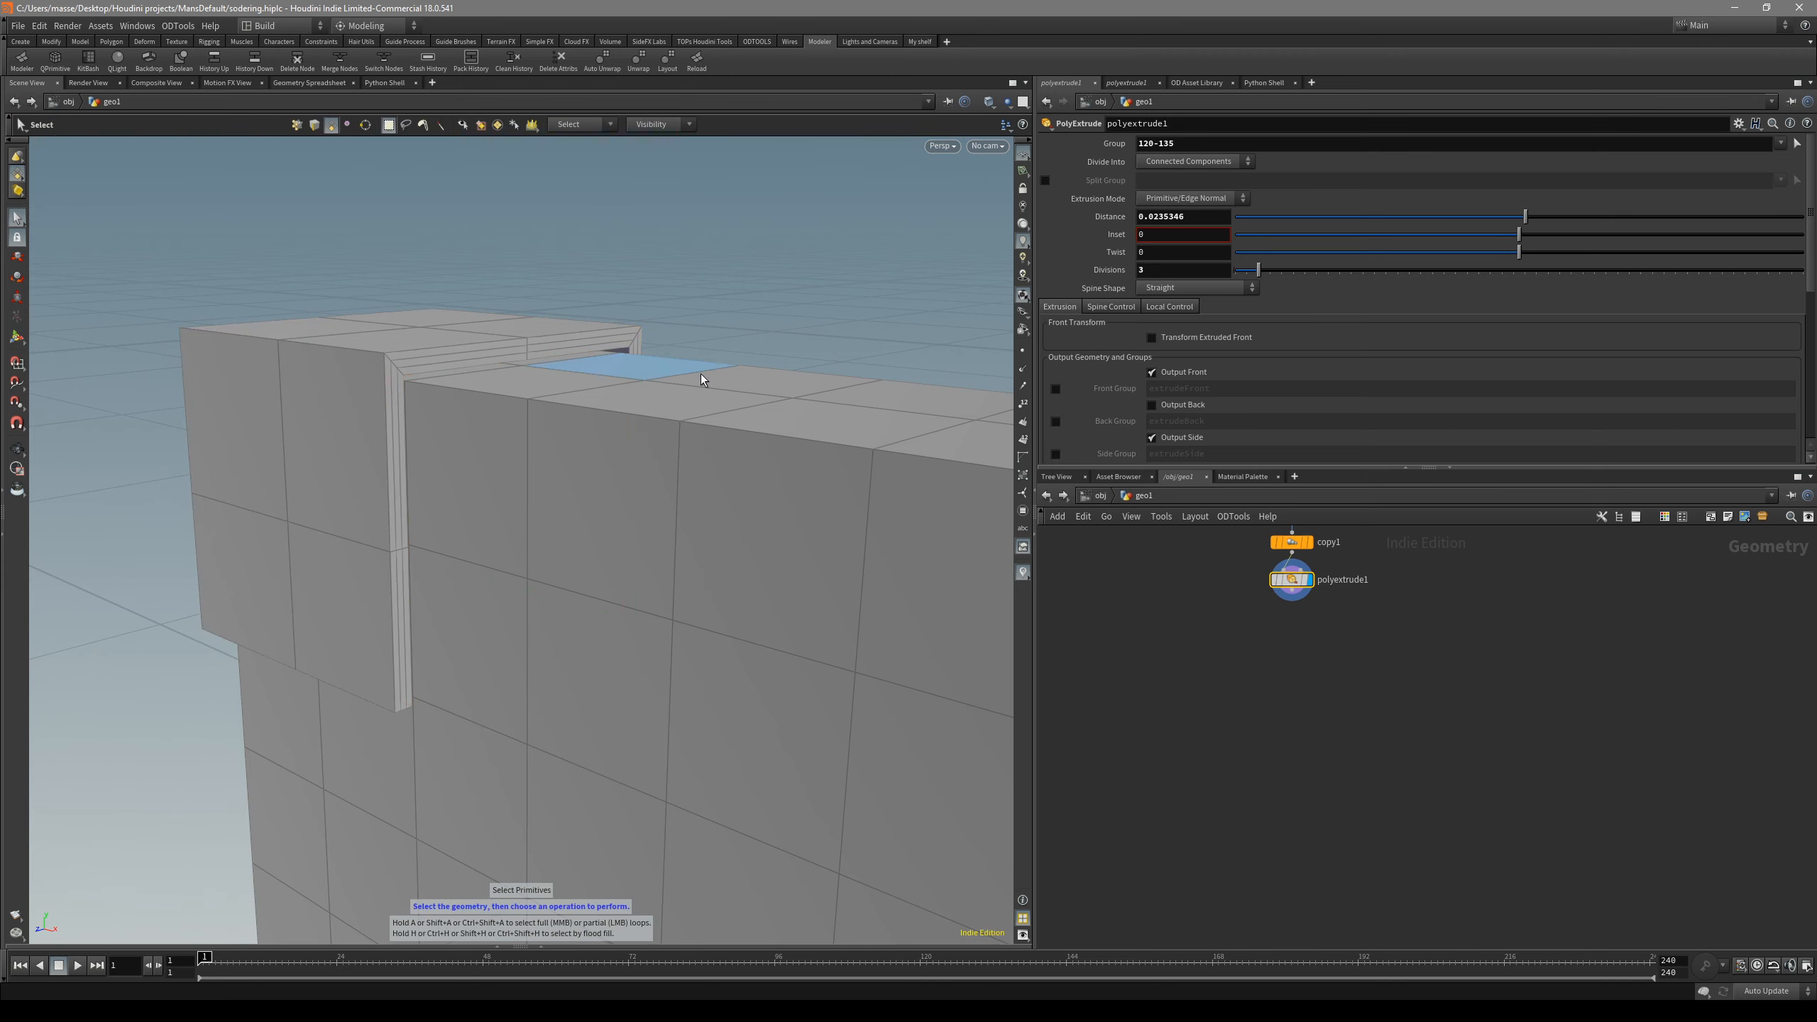
- Append a Subdivide node after polyextrude1, set its depth to 2 and display the smoothed result with its wireframe
key("Tab")
type("subd")
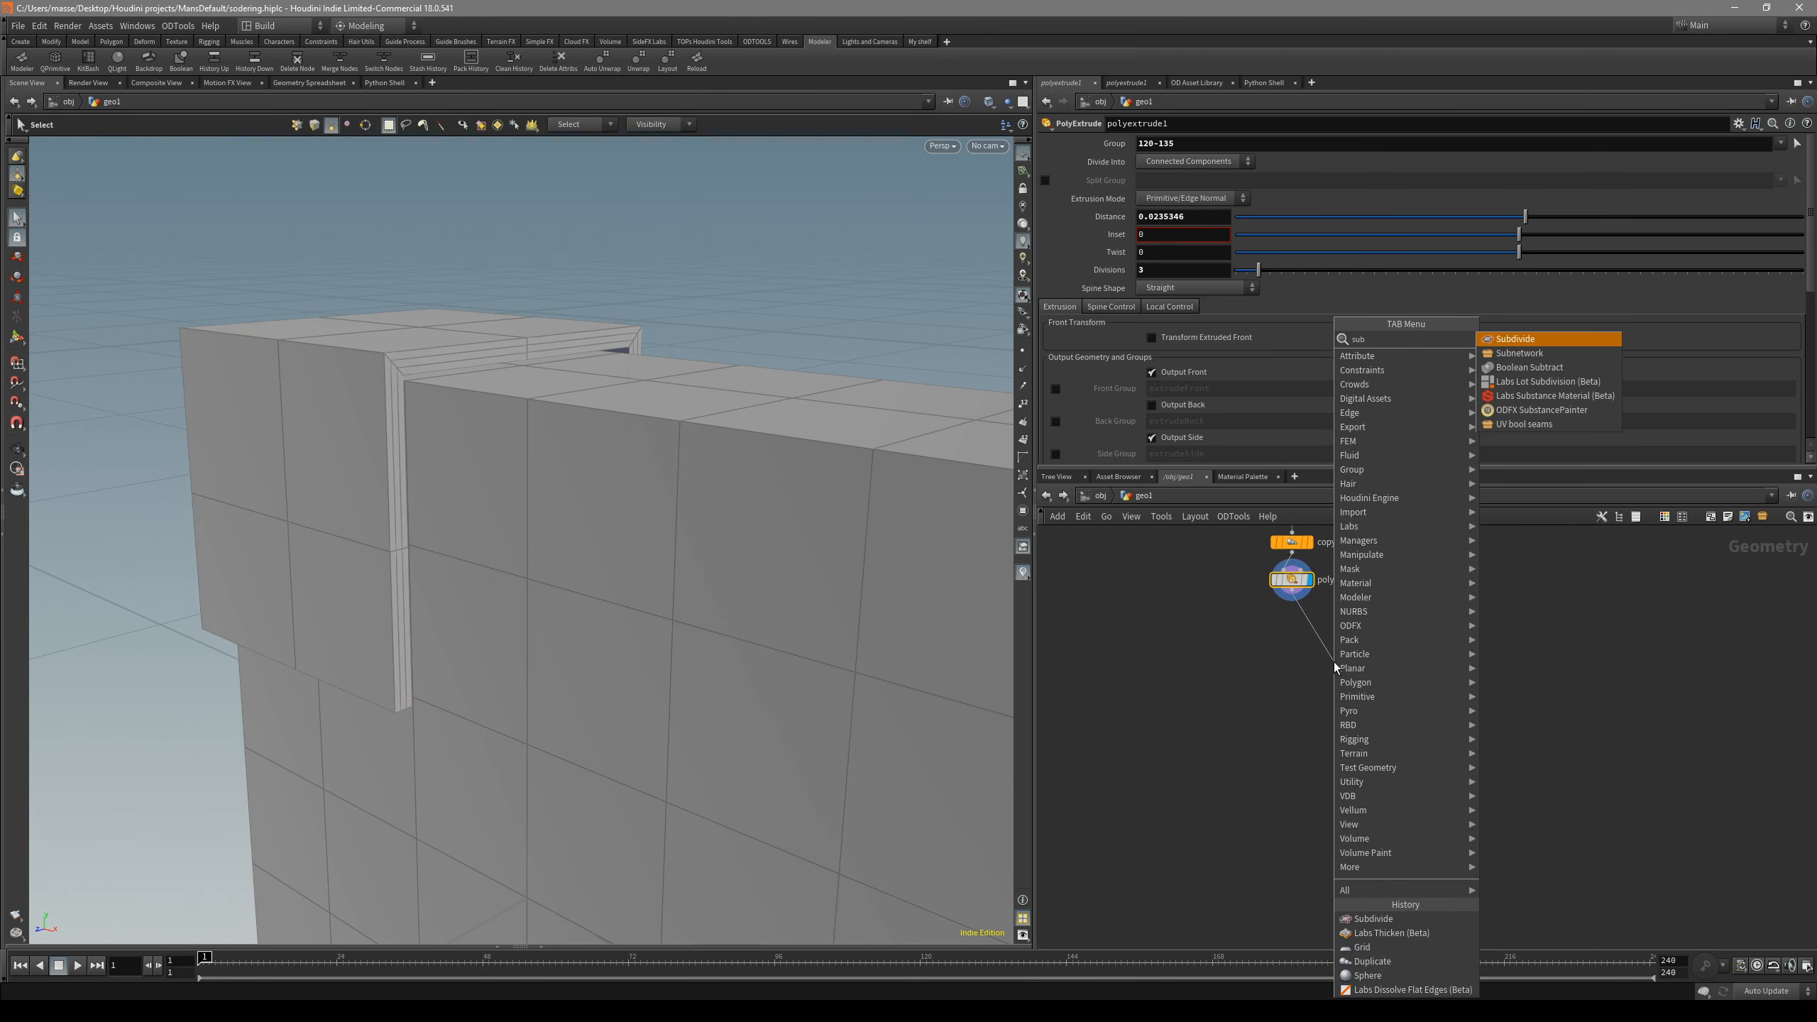
key("Return")
key("Return")
left_click(1348, 660)
key("shift+w")
left_click_drag(608, 430, 389, 470, "alt")
left_click_drag(1443, 199, 1613, 199)
key("shift+w")
left_click_drag(690, 422, 629, 365, "alt")
key("shift+w")
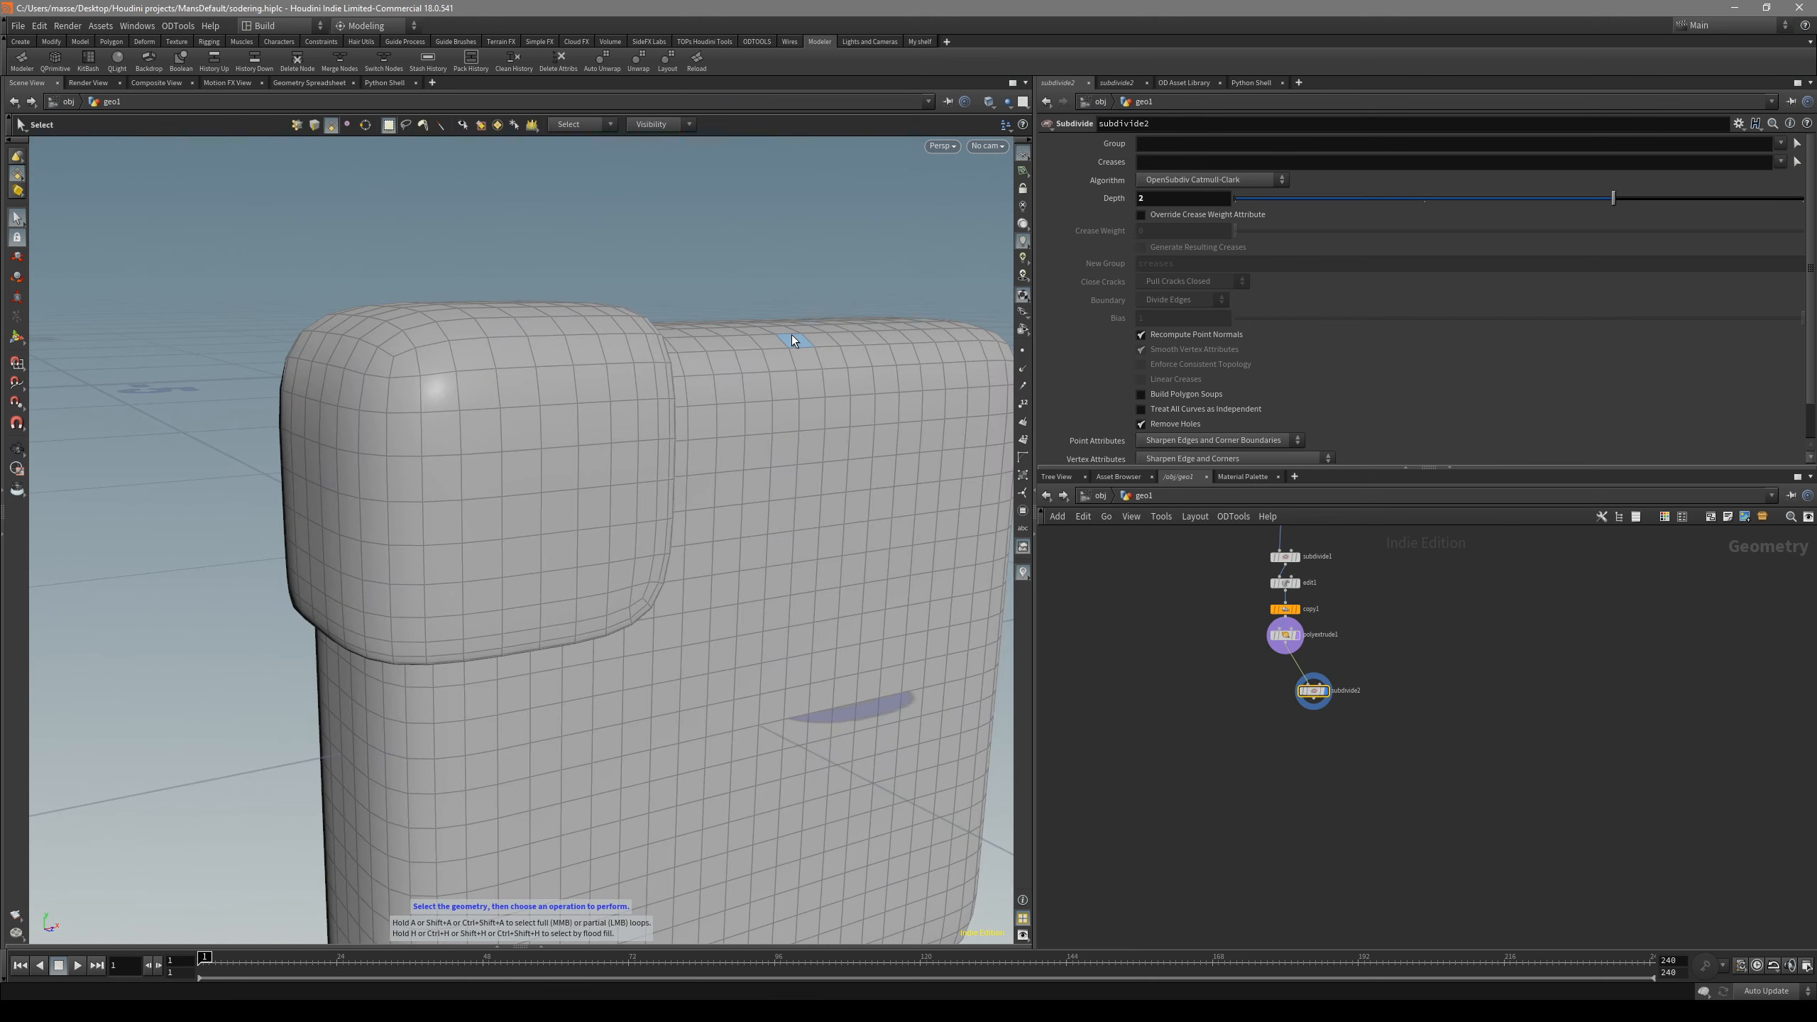
- Delete the copy, extrude and second subdivide nodes below edit1
left_click_drag(725, 361, 683, 424, "alt")
scroll(1374, 681, "up", 4)
left_click_drag(1403, 853, 1192, 618)
key("Delete")
- Select the end corner block on the slab's two sides and top, and duplicate those faces
left_click_drag(672, 445, 518, 448, "alt")
key("shift+g")
left_click(389, 270)
key("shift+g")
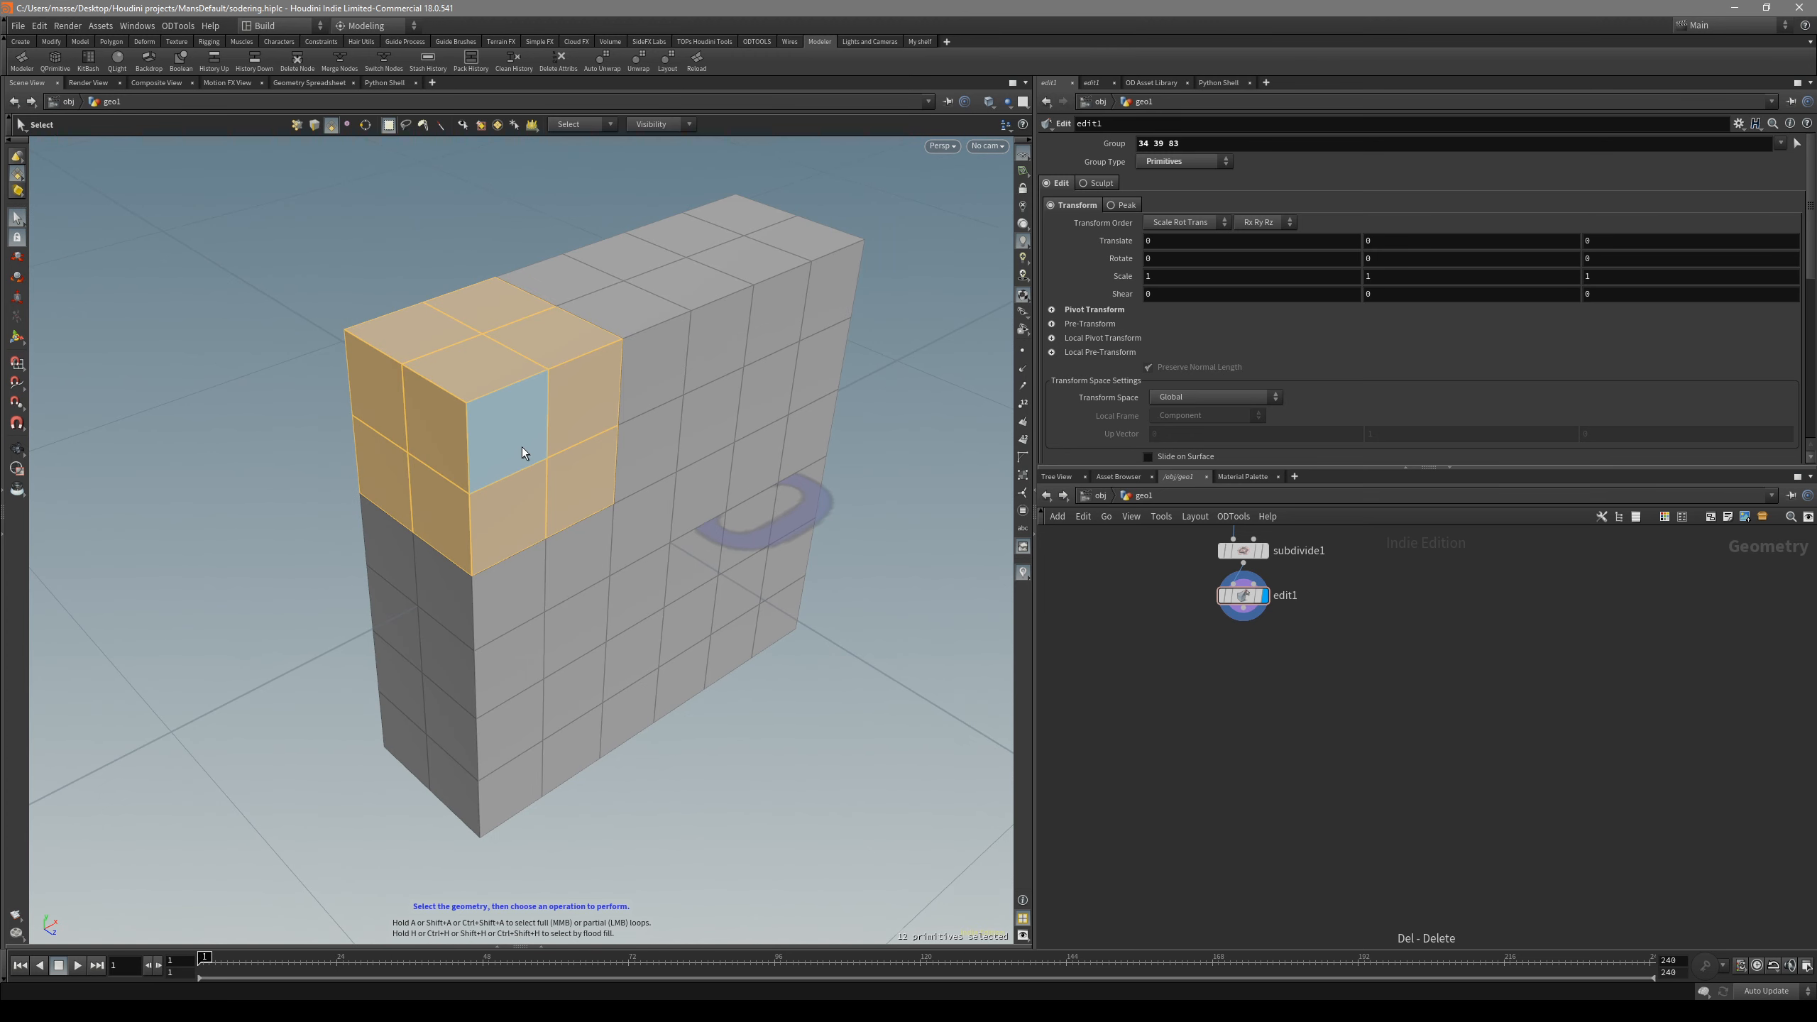
middle_click_drag(670, 443, 735, 440, "alt")
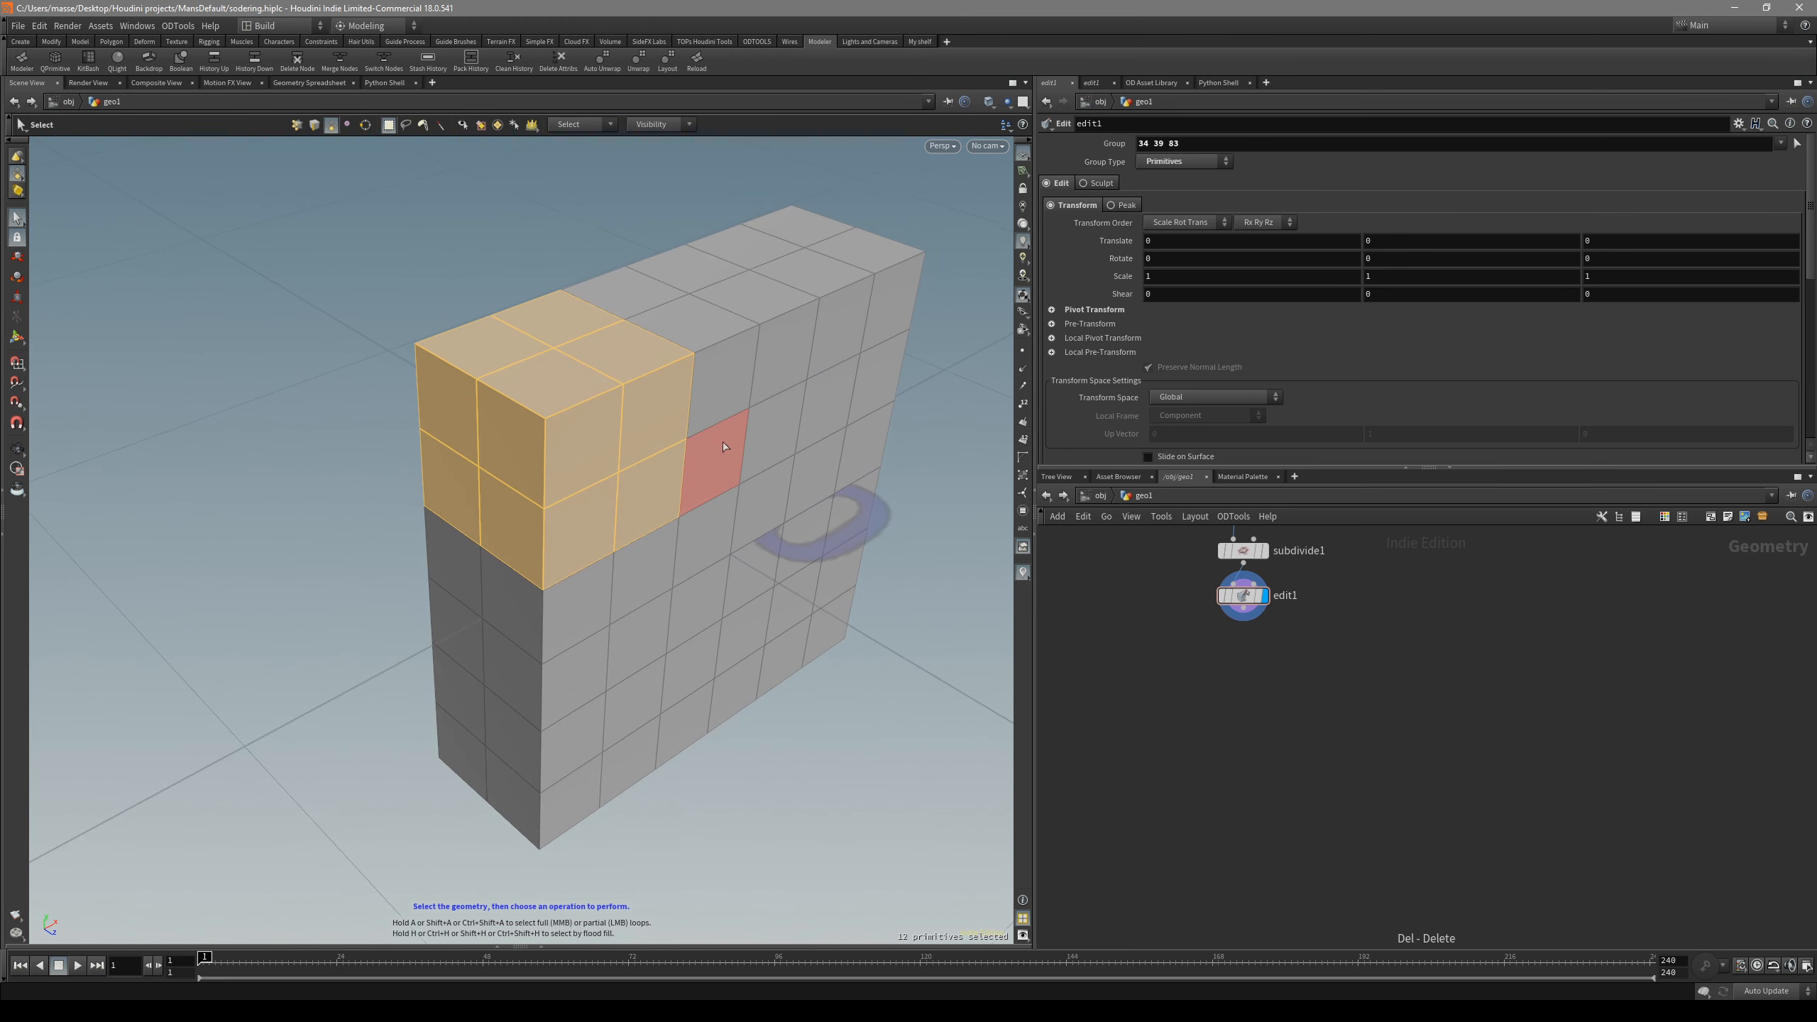
key("shift+d")
left_click_drag(612, 470, 583, 406, "alt")
right_click_drag(583, 406, 580, 425, "alt")
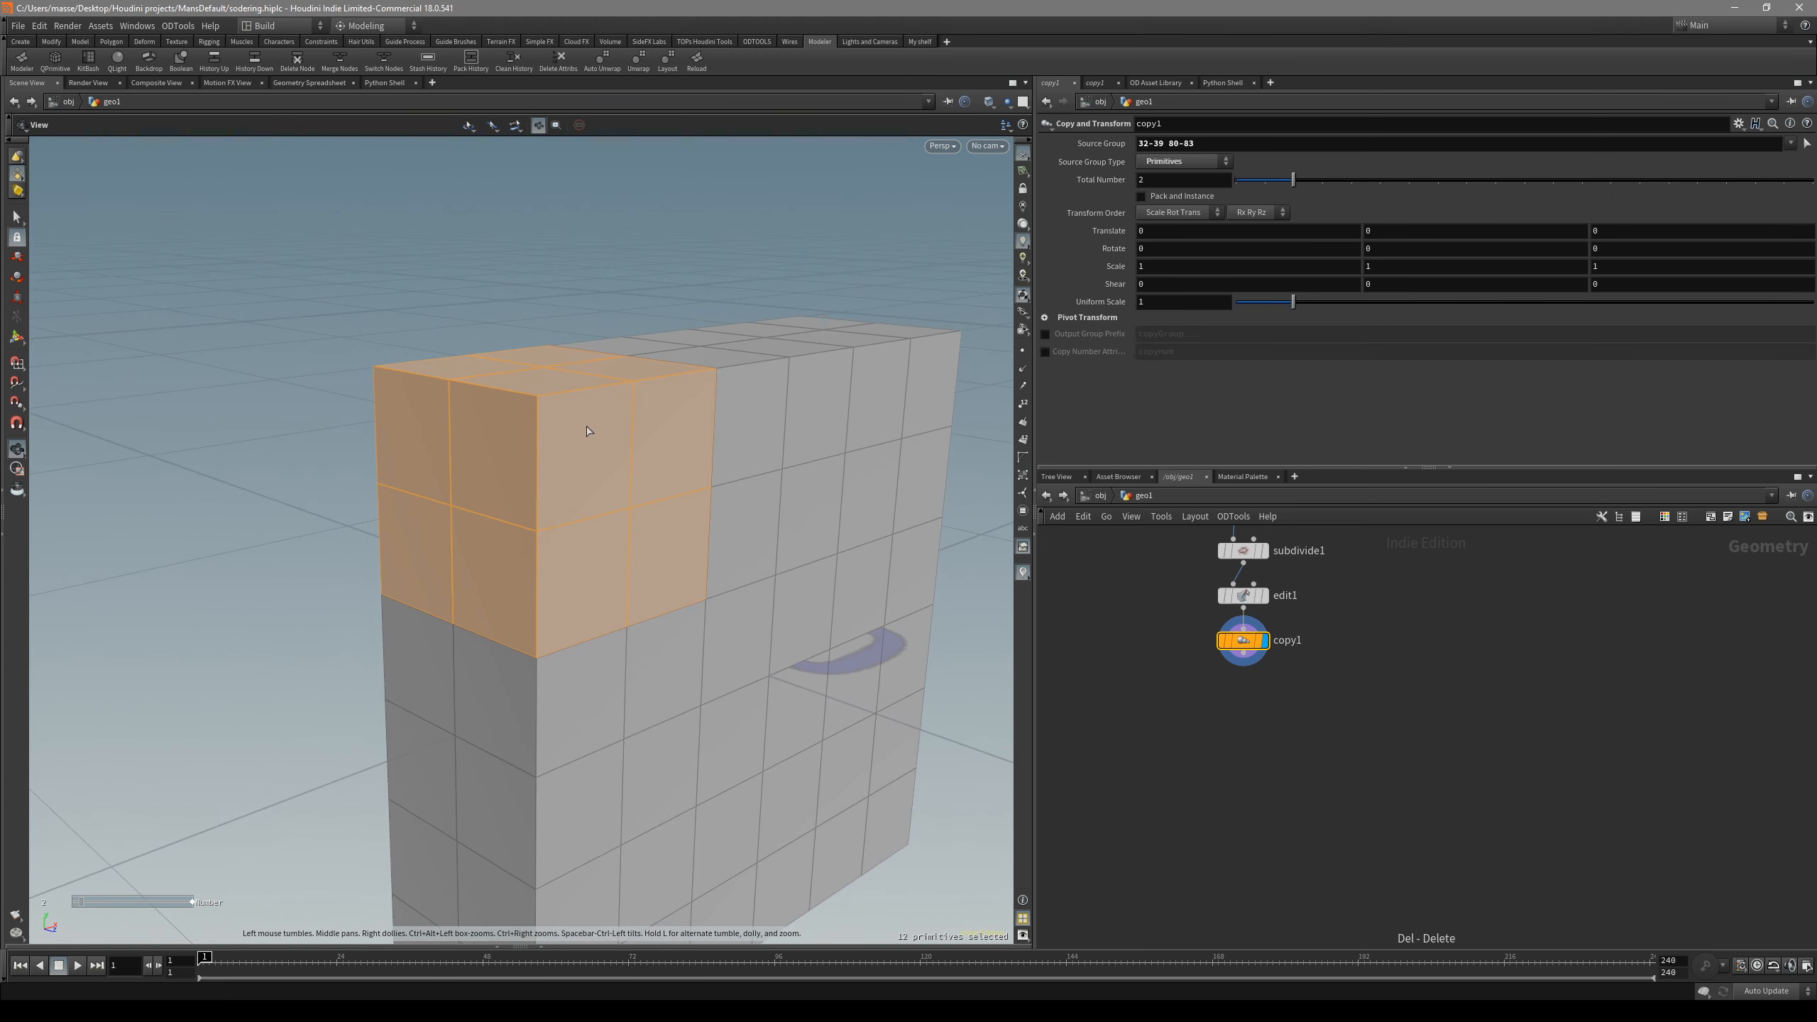
- Apply Modeler's Thickness to the duplicated corner faces with a thickness of about 0.0217
middle_click_drag(580, 426, 603, 427, "alt")
scroll(1228, 640, "up", 3)
left_click_drag(737, 498, 653, 532, "alt")
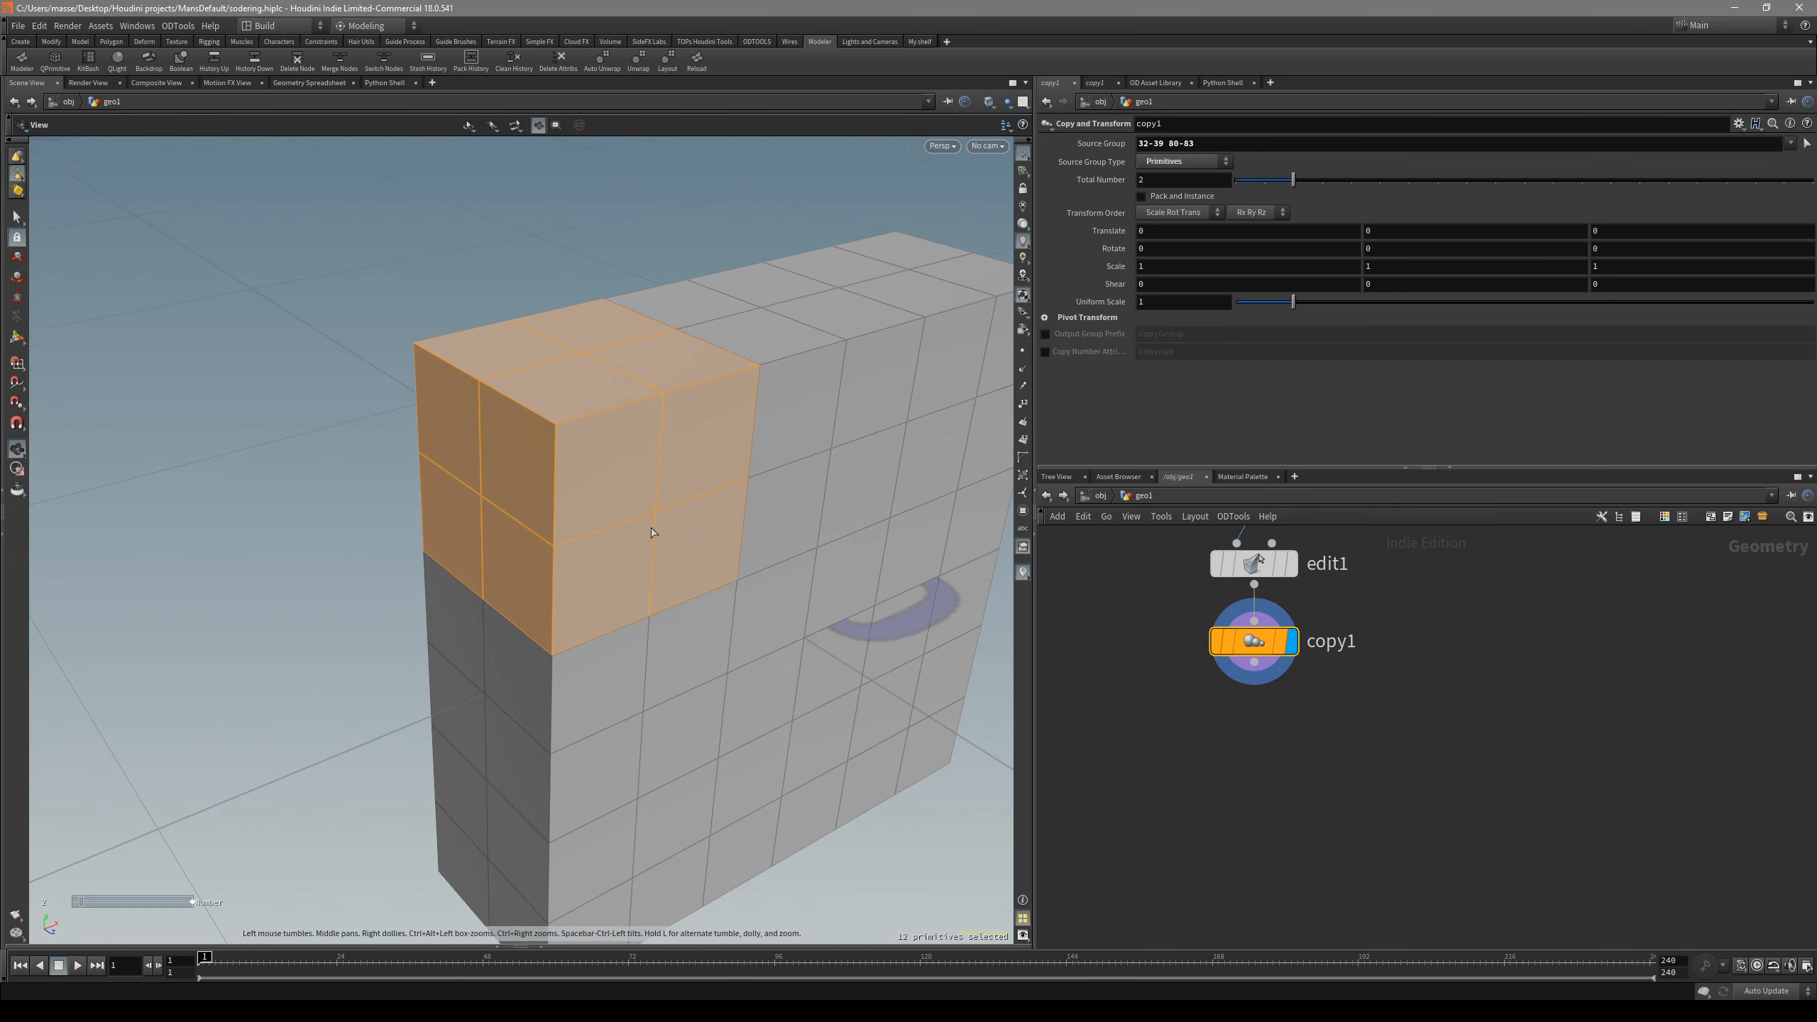
middle_click_drag(648, 351, 682, 420, "alt")
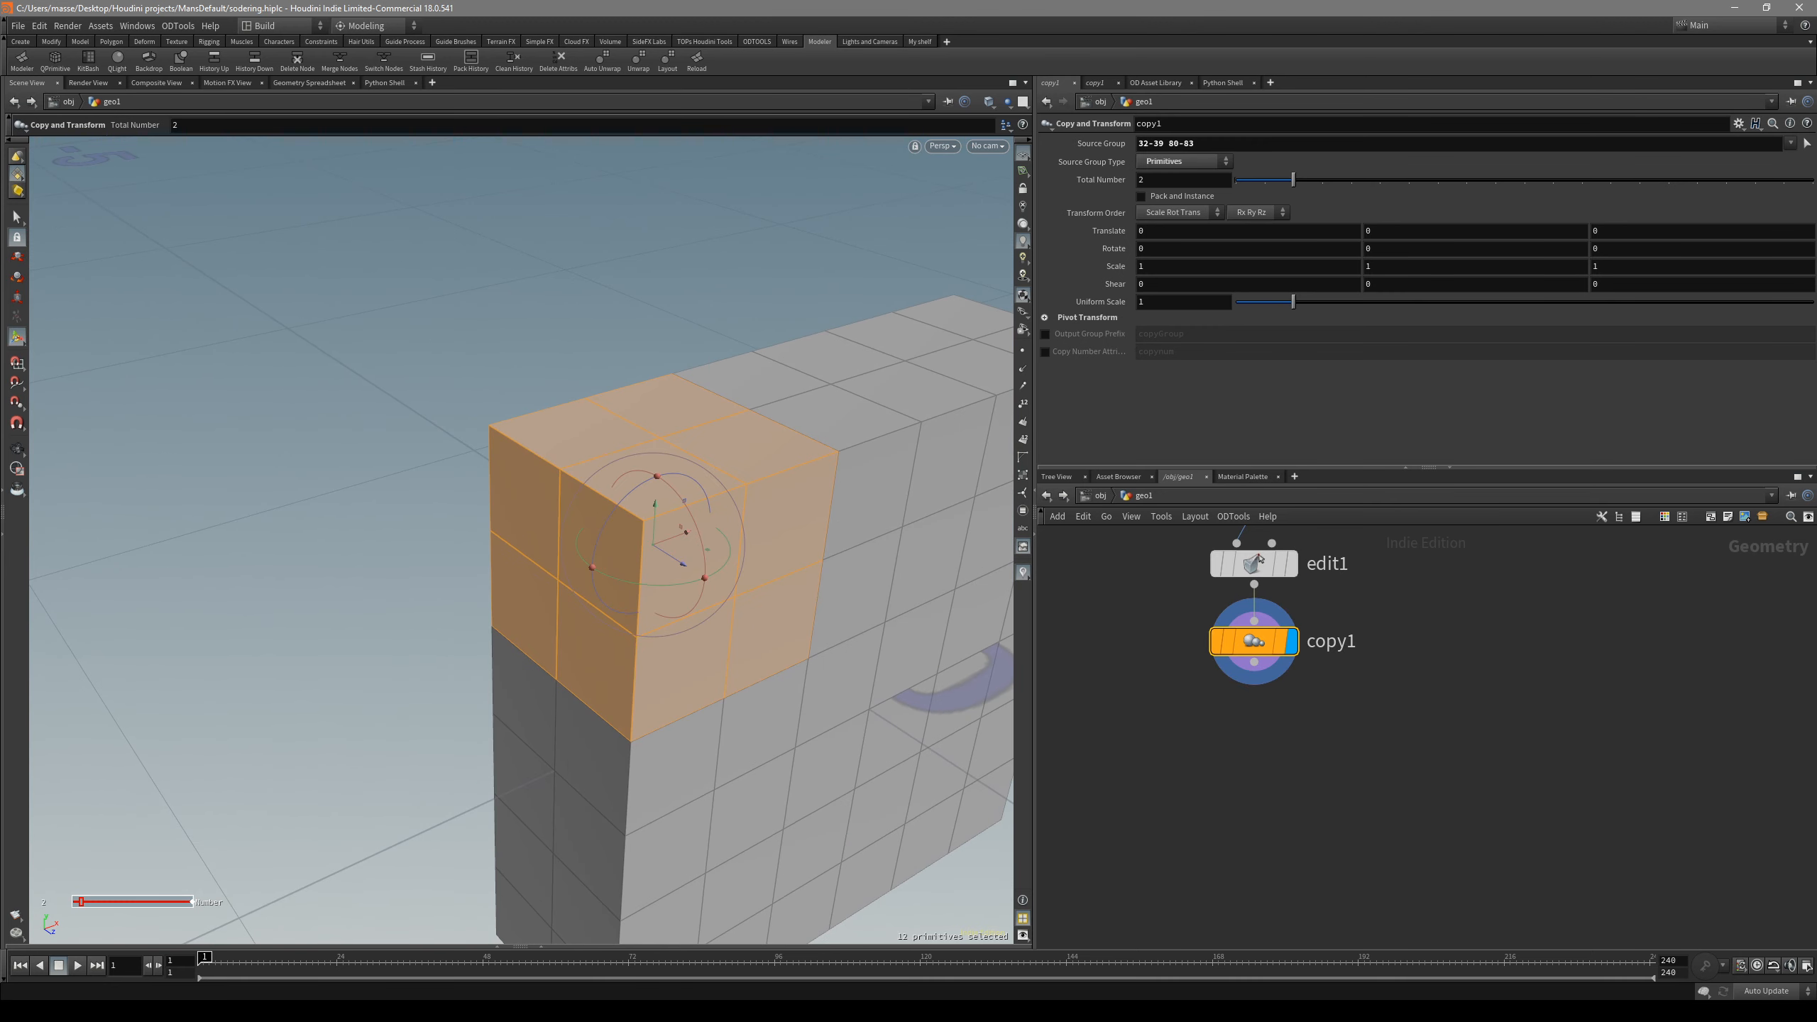
left_click(486, 6)
key("space")
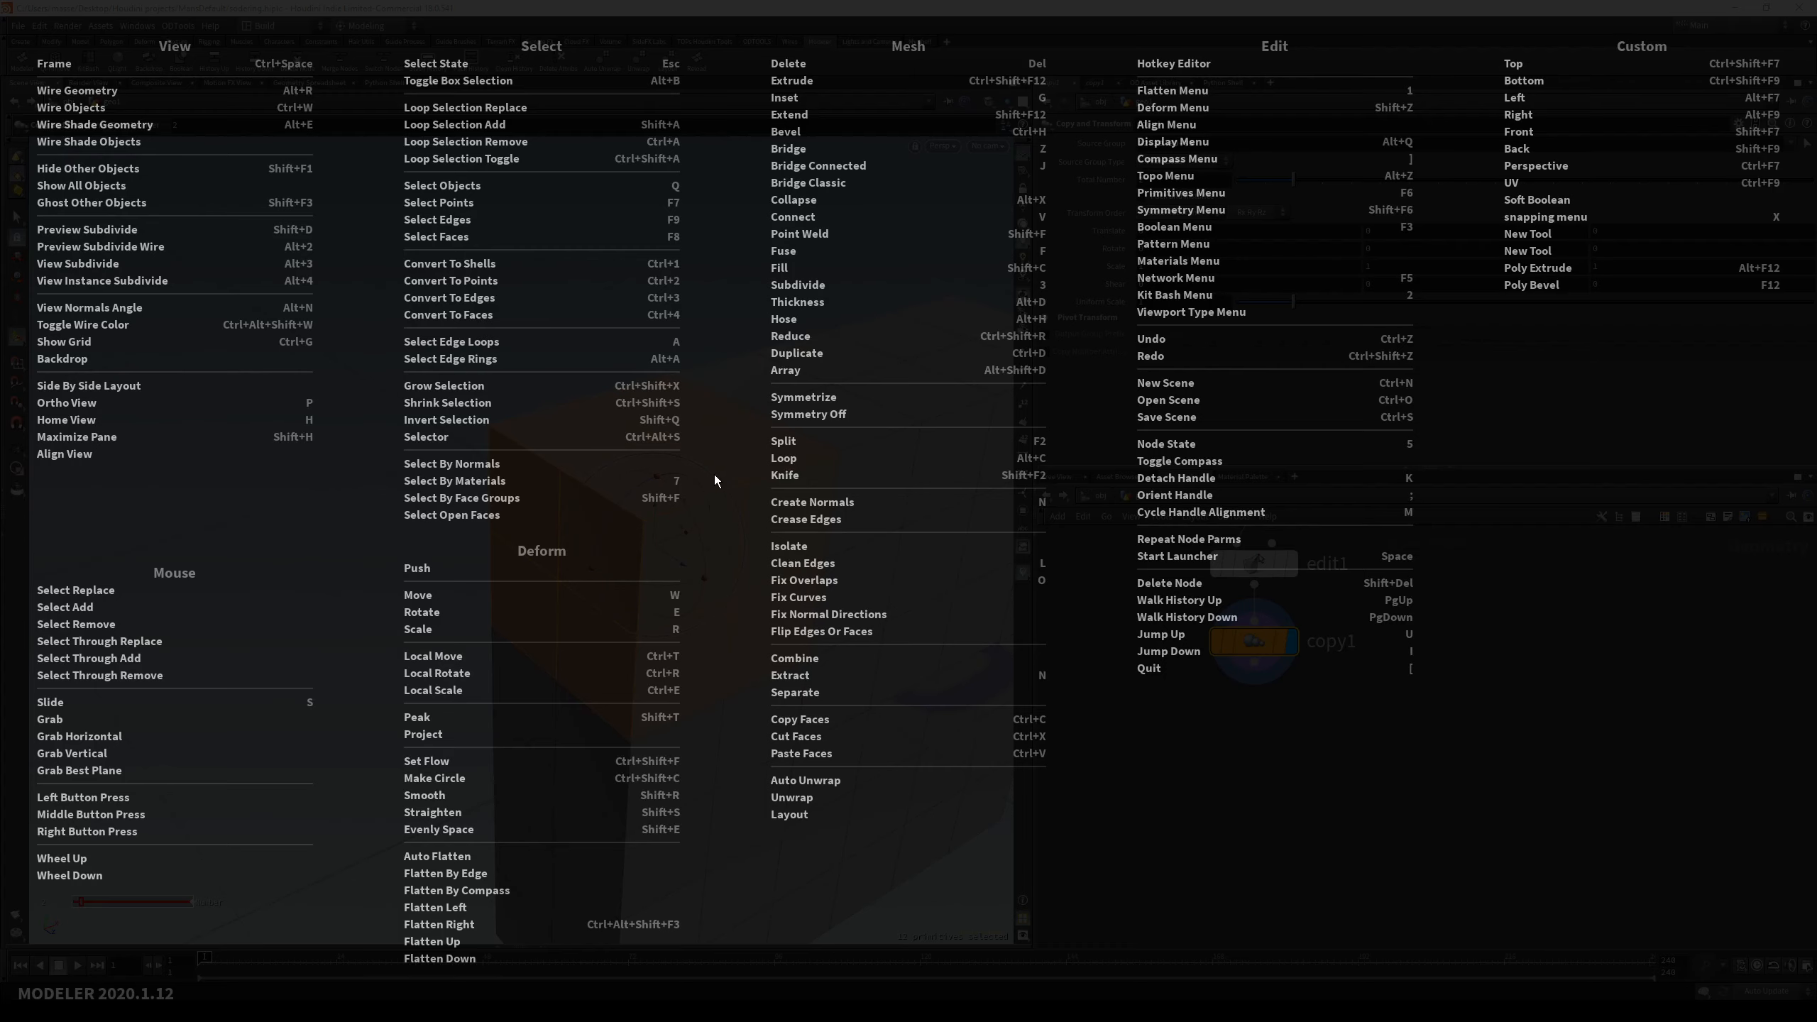
left_click(798, 303)
left_click_drag(684, 575, 601, 556, "alt")
left_click_drag(466, 576, 621, 525, "alt")
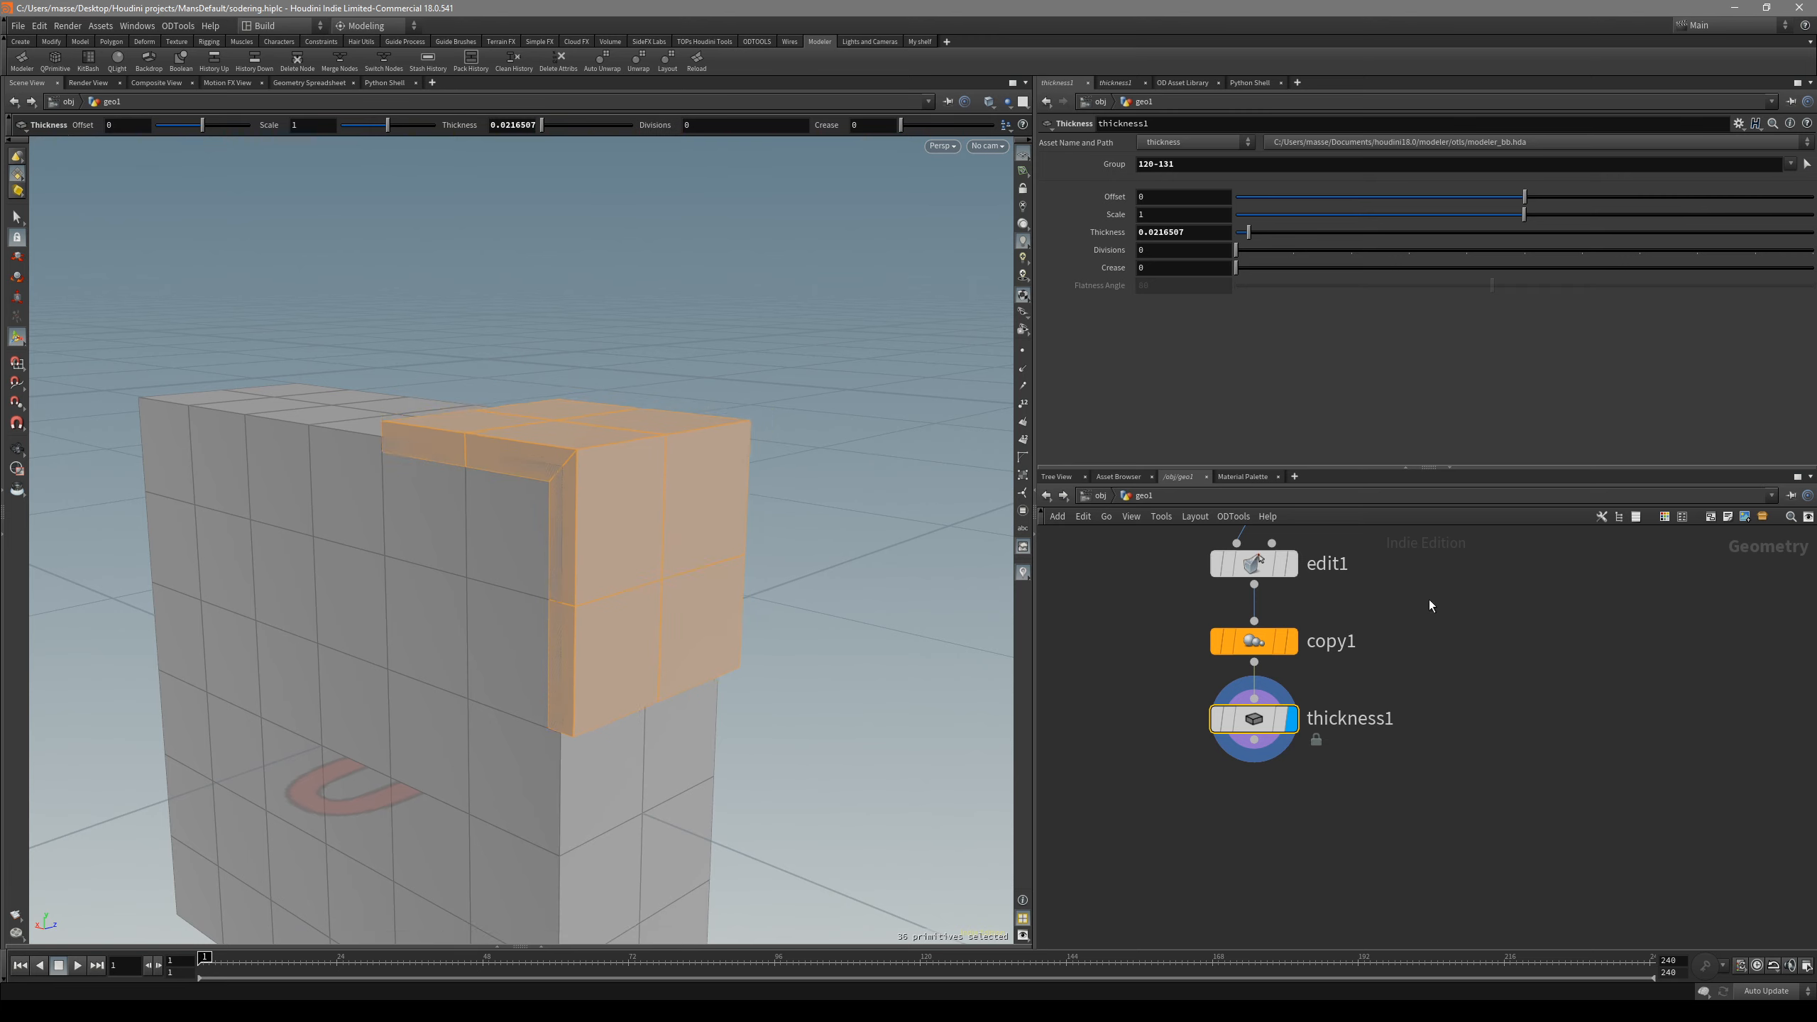
- Add a Labs Thicken node beside thickness1 in the geo1 network
key("Tab")
type("t")
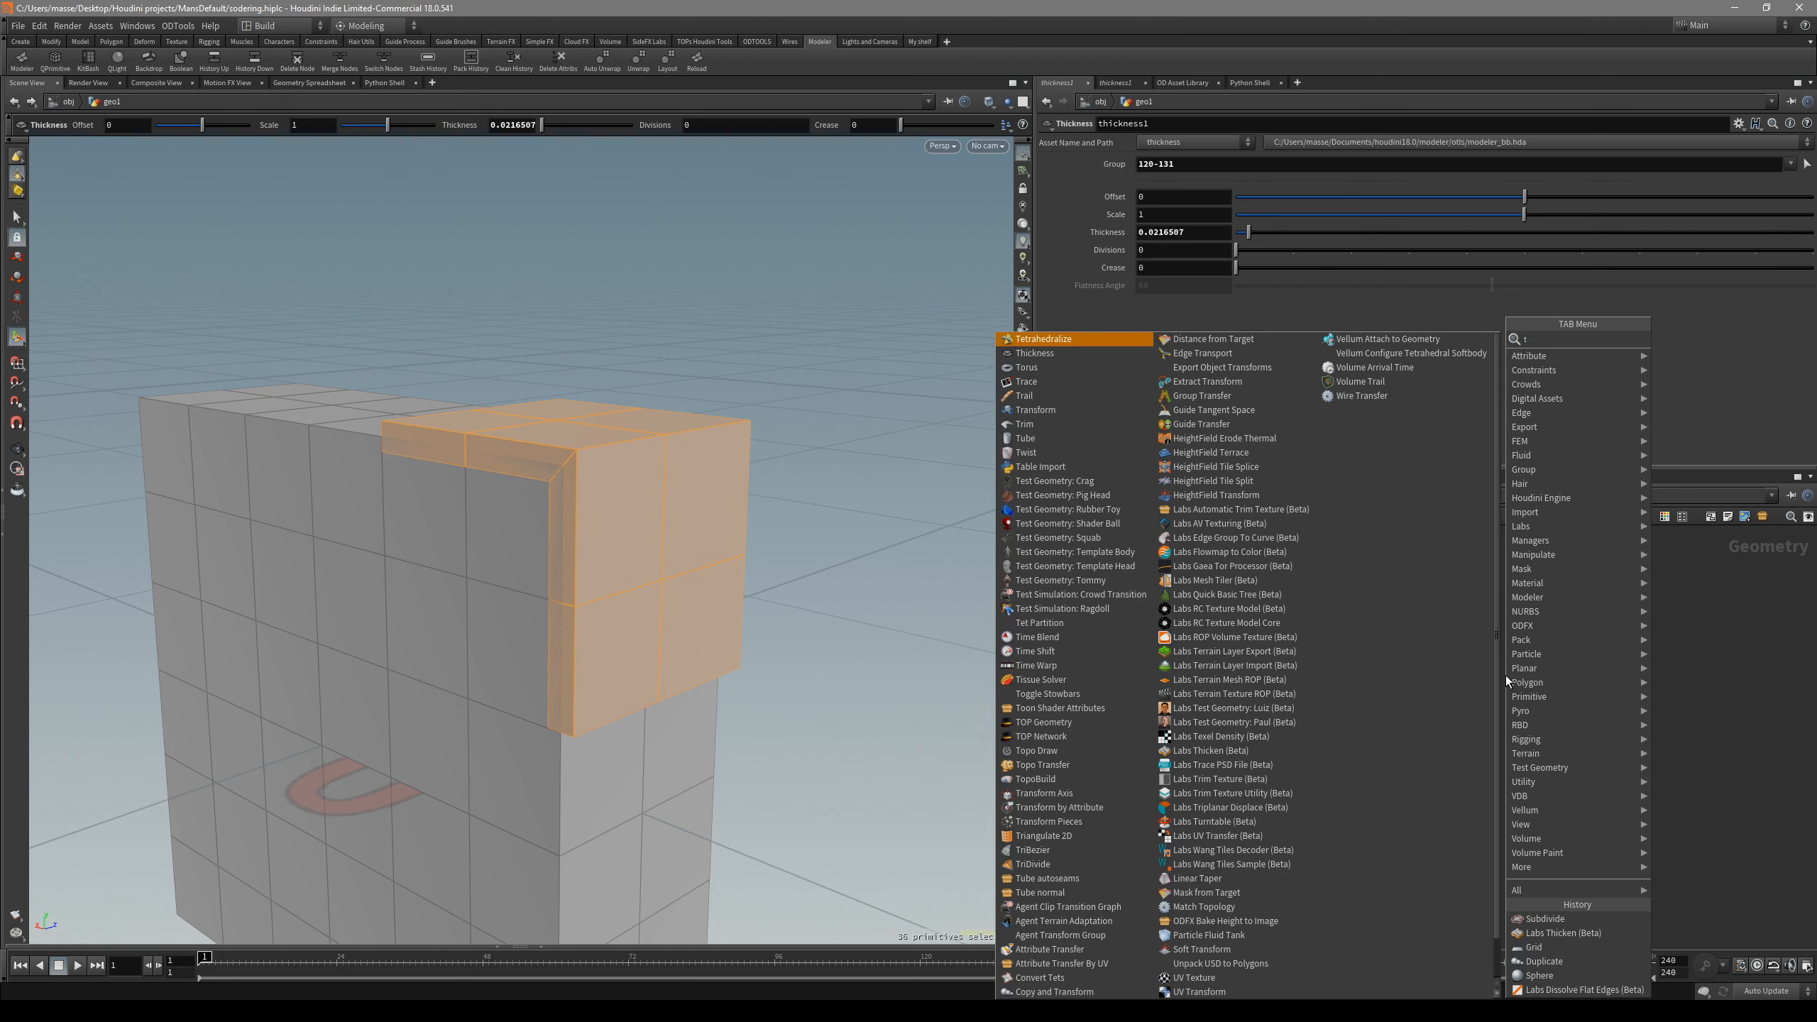
type("hic")
left_click(1738, 354)
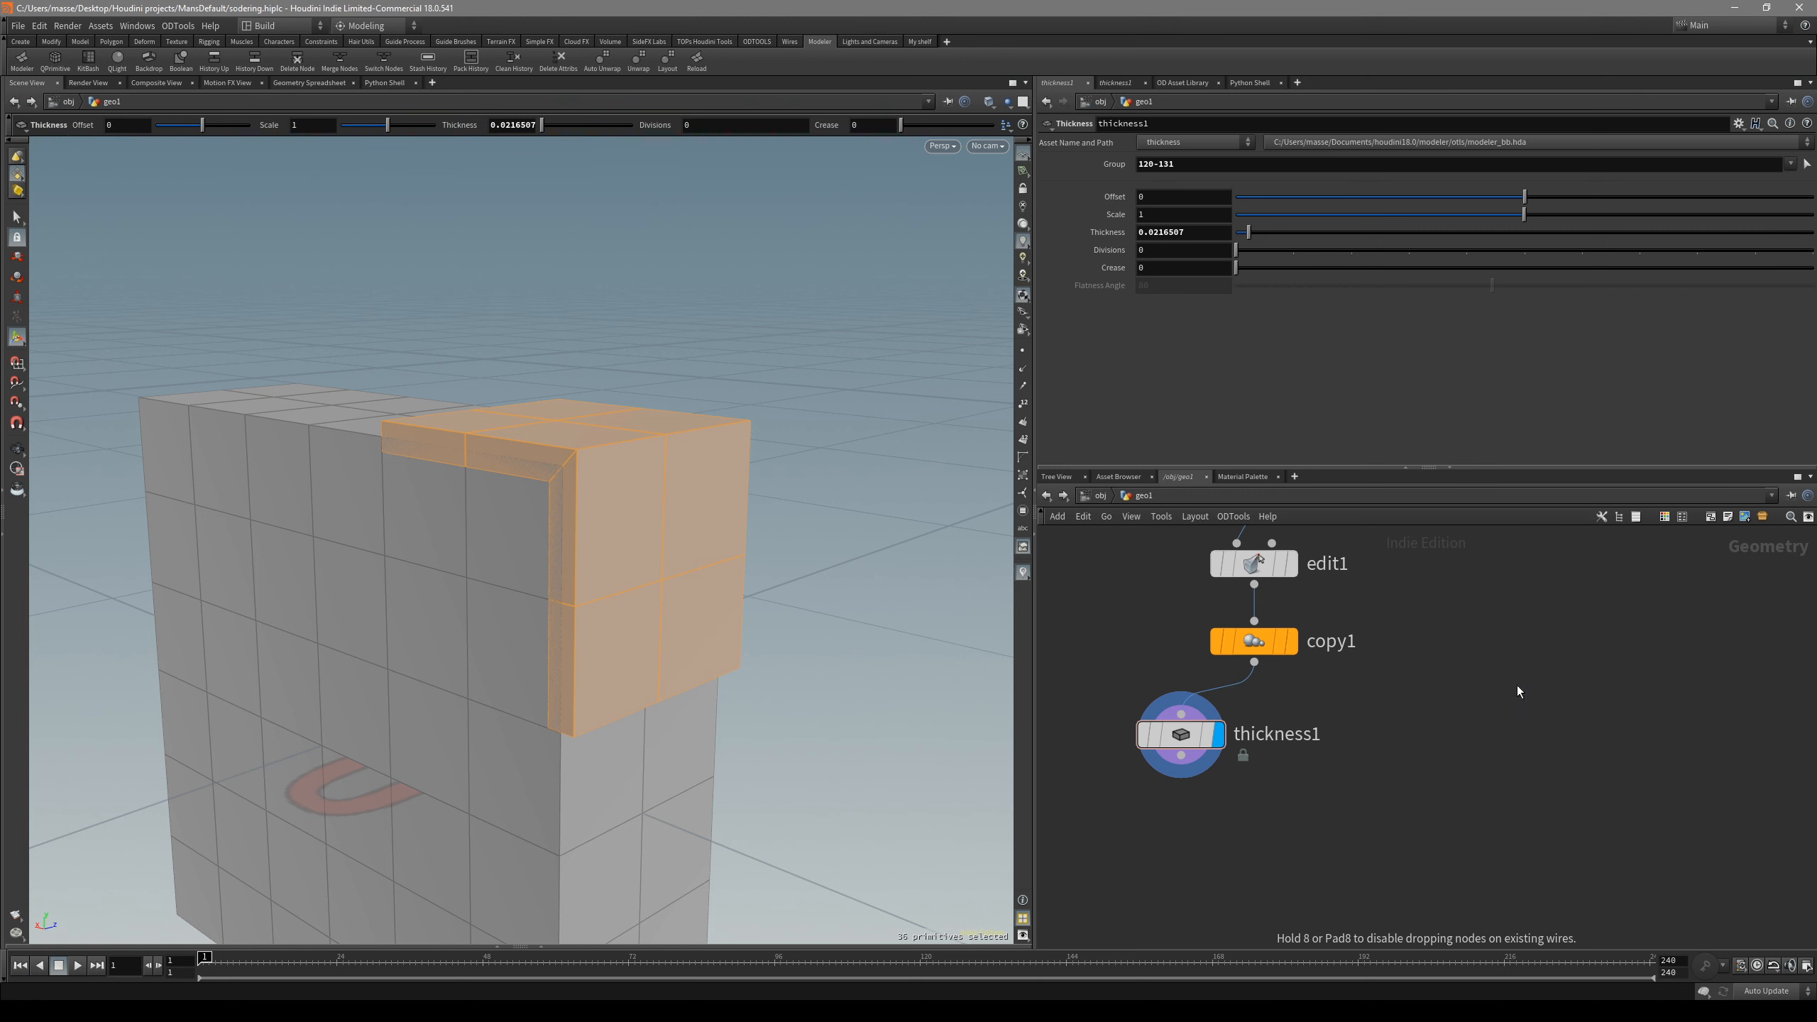
left_click(1516, 684)
- Display the subdivide1 node to view the slab without the thickened corner
middle_click_drag(1355, 710, 1381, 774)
middle_click_drag(1297, 629, 1275, 678)
left_click_drag(1268, 674, 1173, 623)
key("r")
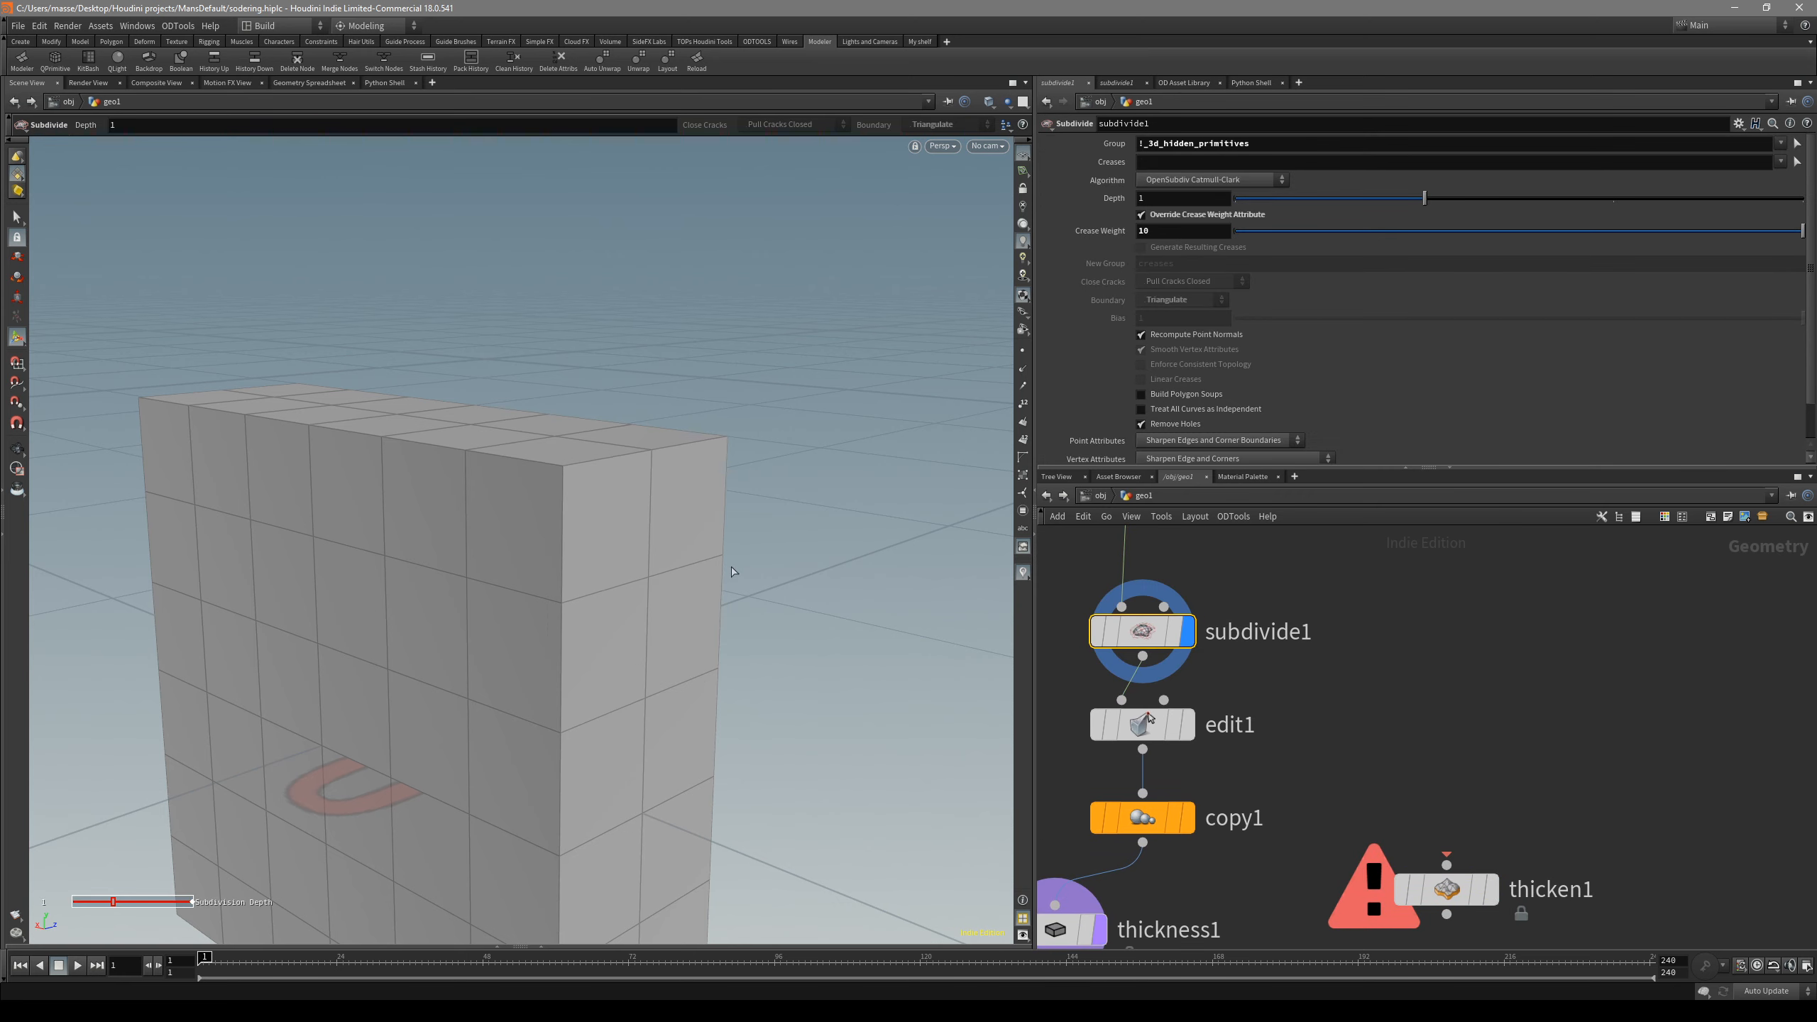
left_click_drag(762, 572, 851, 640, "alt")
middle_click_drag(1344, 747, 1334, 680)
scroll(1374, 698, "down", 3)
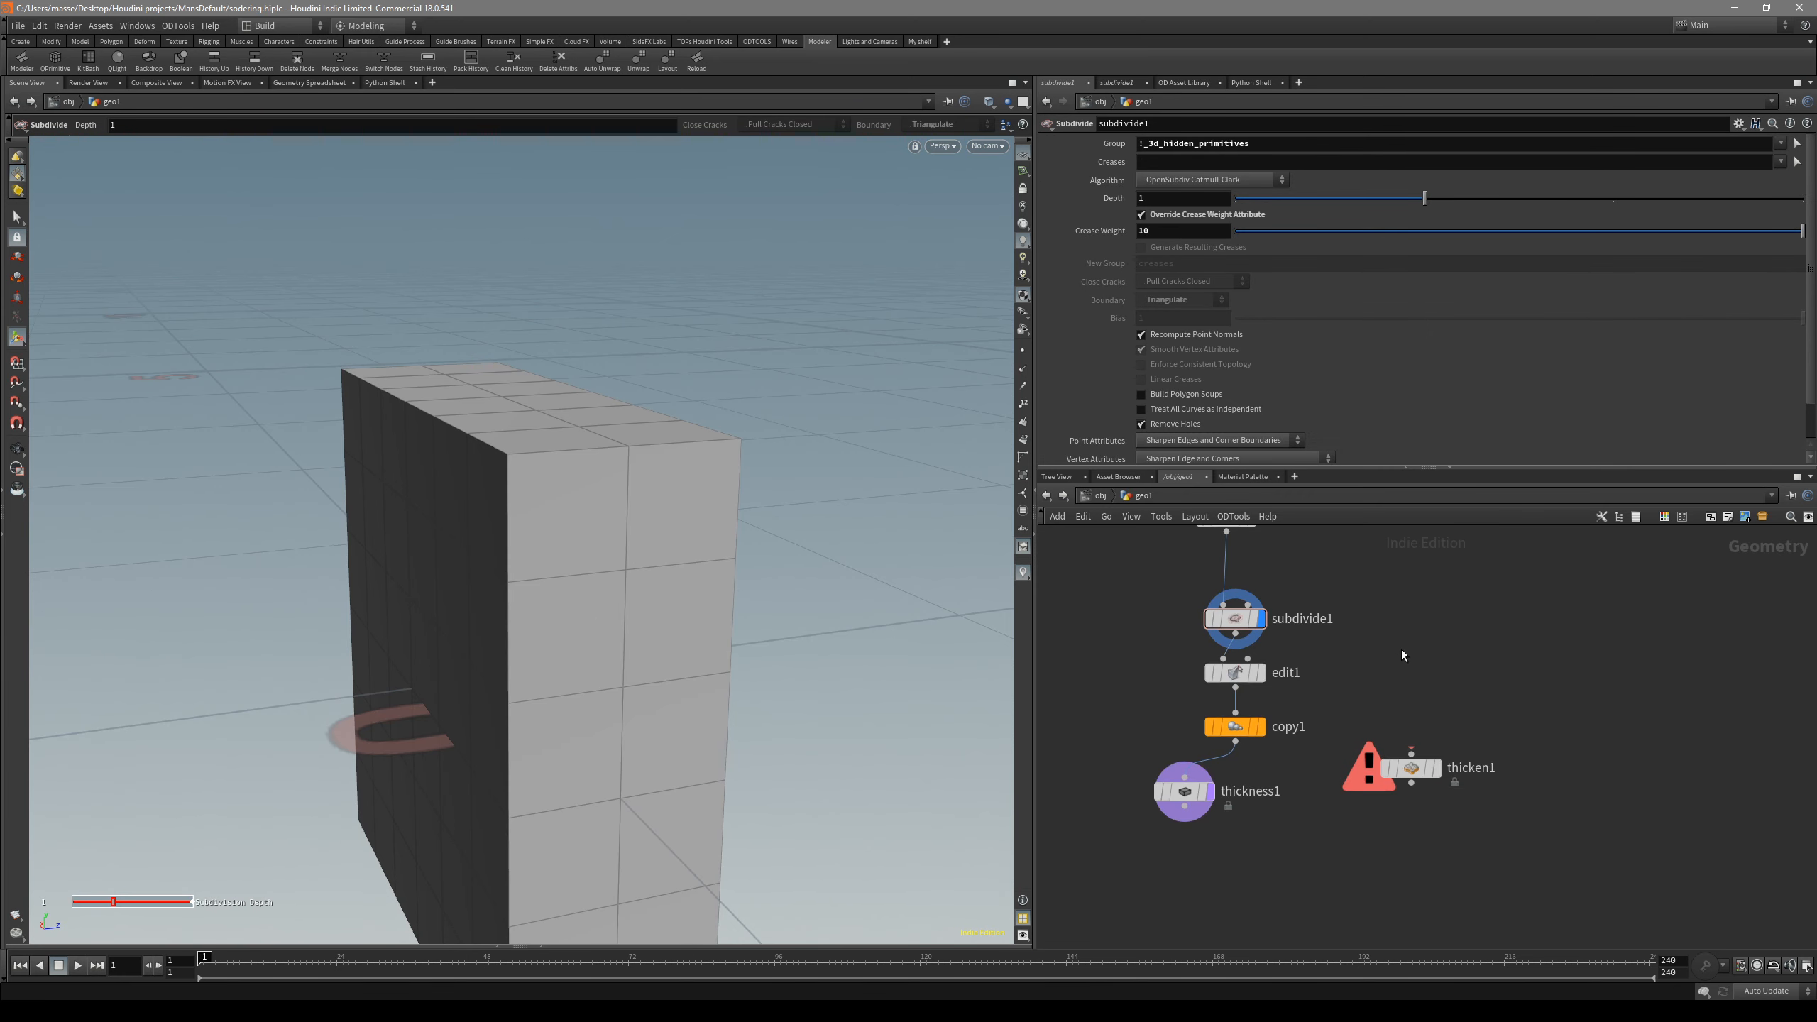
- Add a Grid node above thicken1 in the geo1 network
key("Tab")
type("gri")
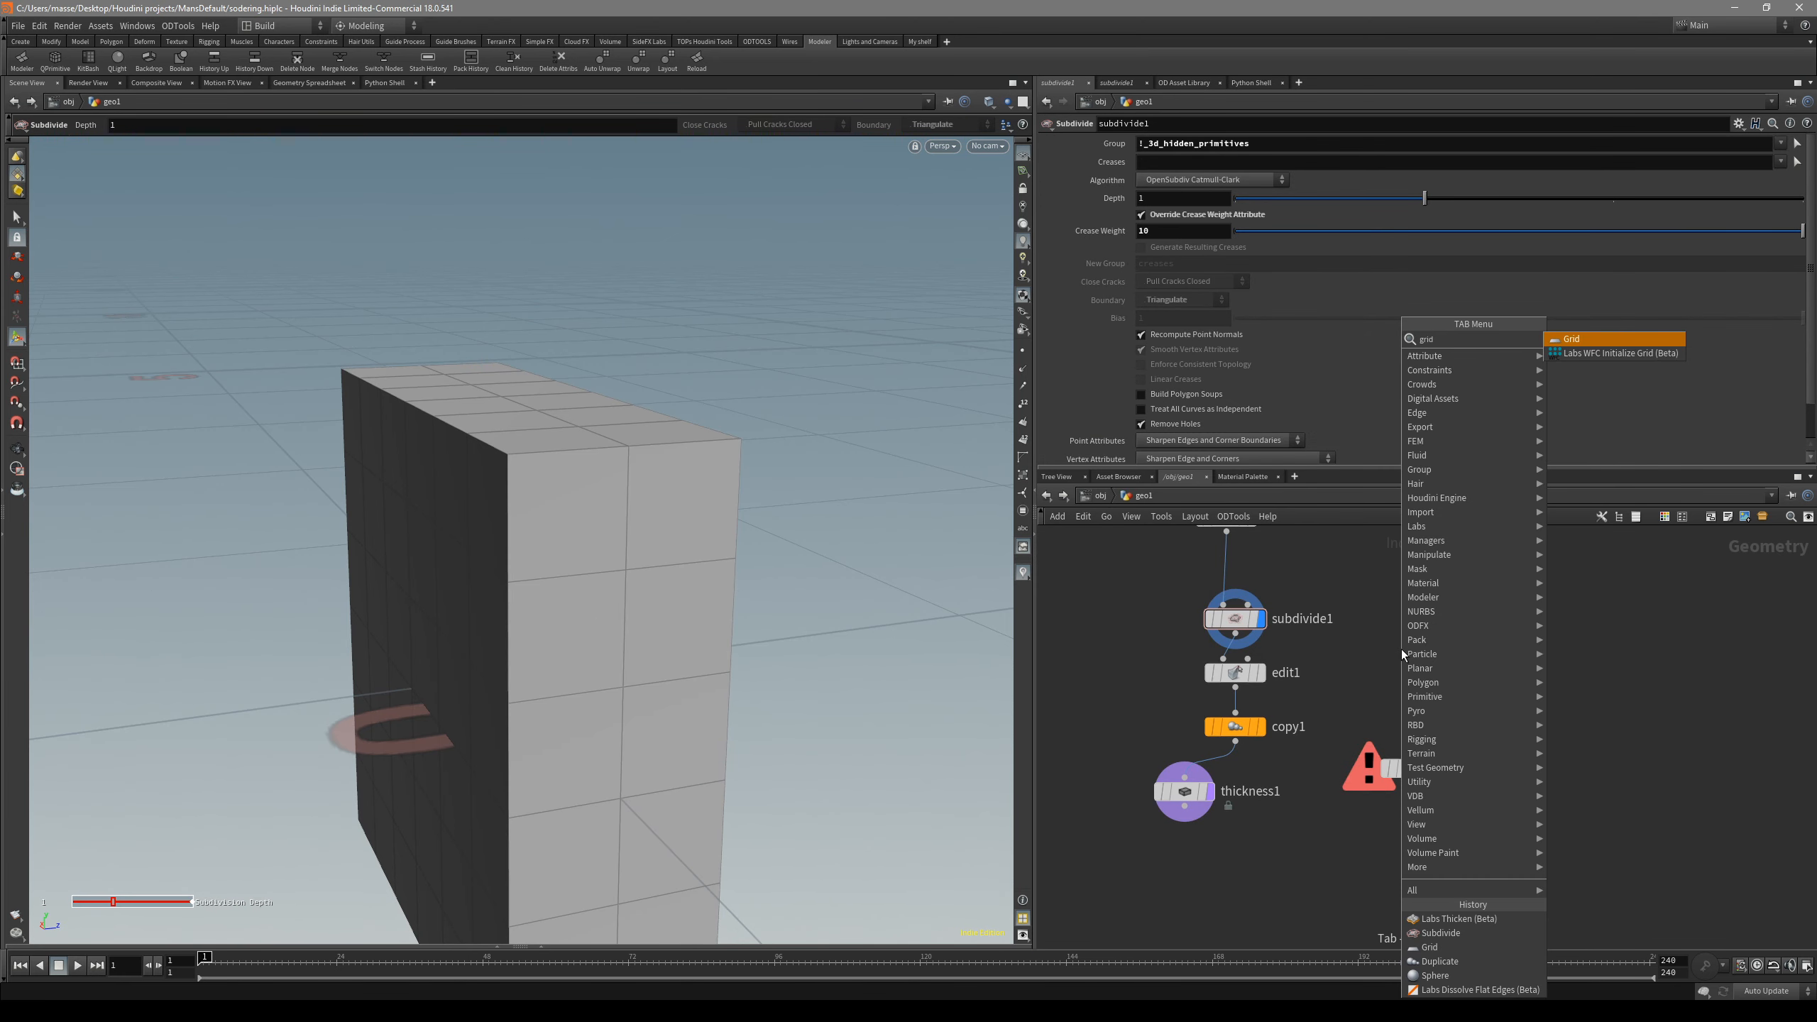
left_click(1616, 342)
left_click(1549, 619)
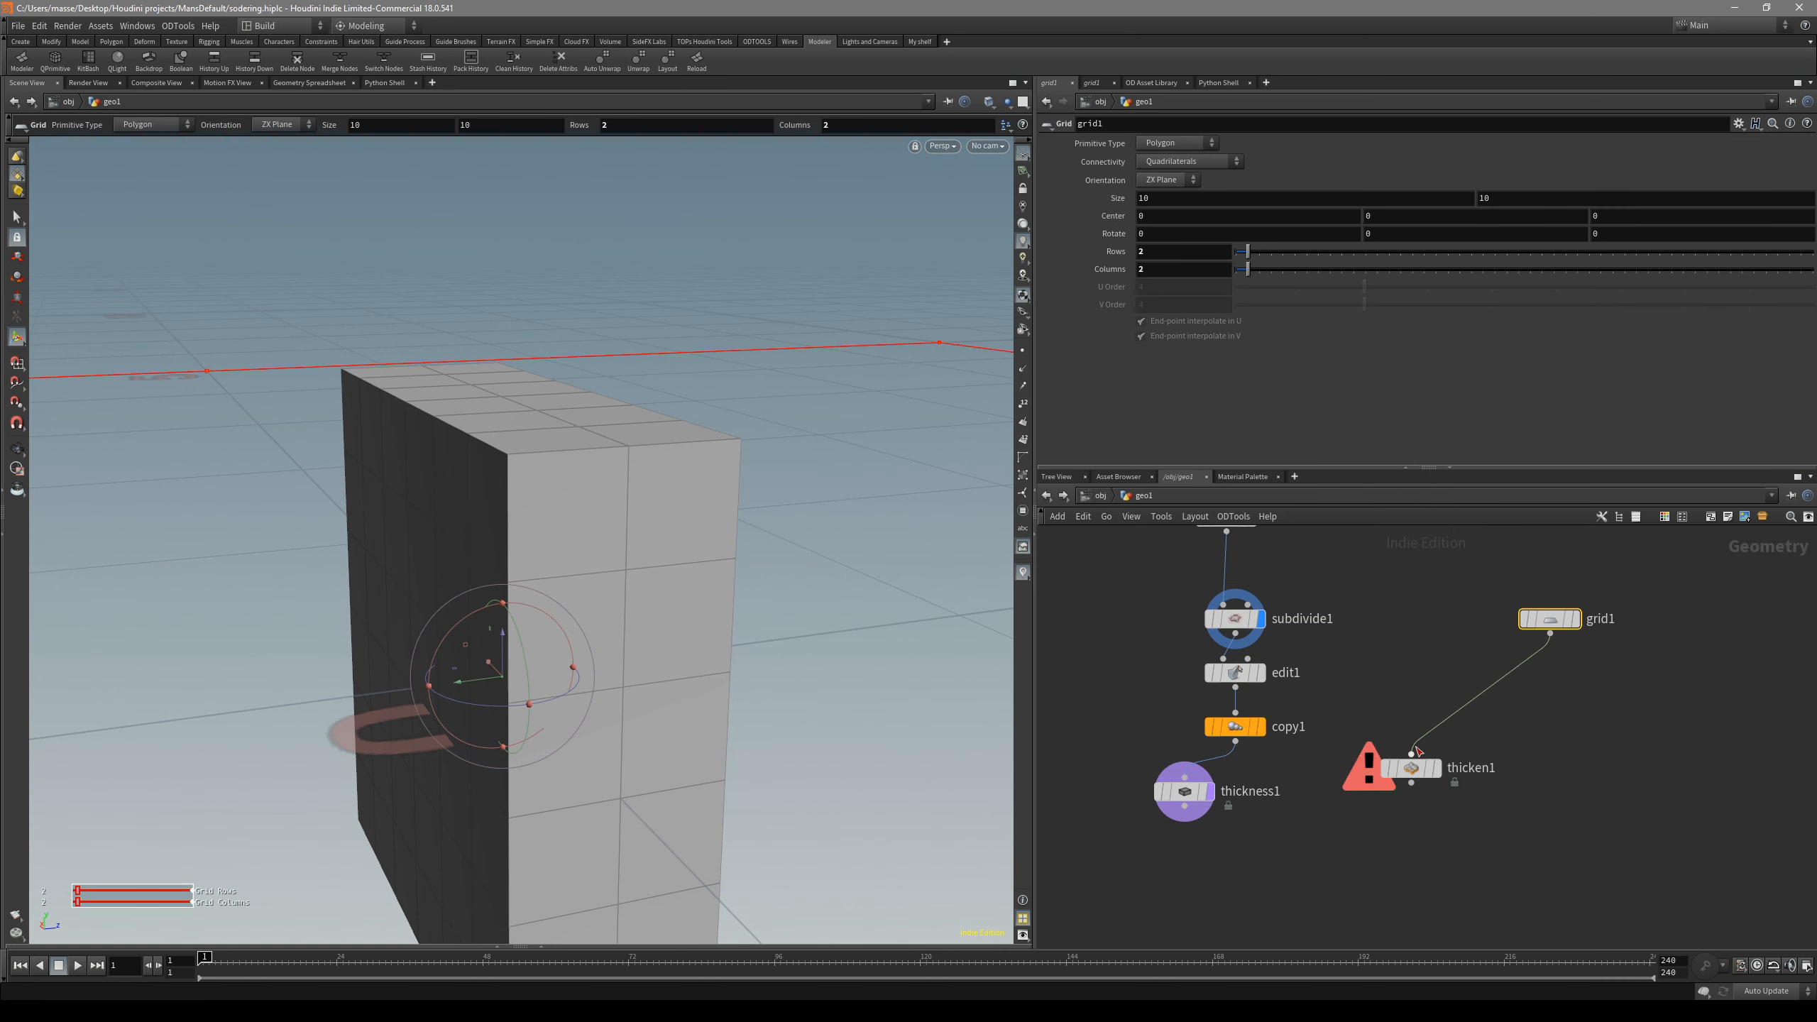
- Connect the grid to thicken1, display it, and thicken in both directions with a depth of 0.41
left_click(1433, 767)
right_click_drag(913, 535, 618, 648)
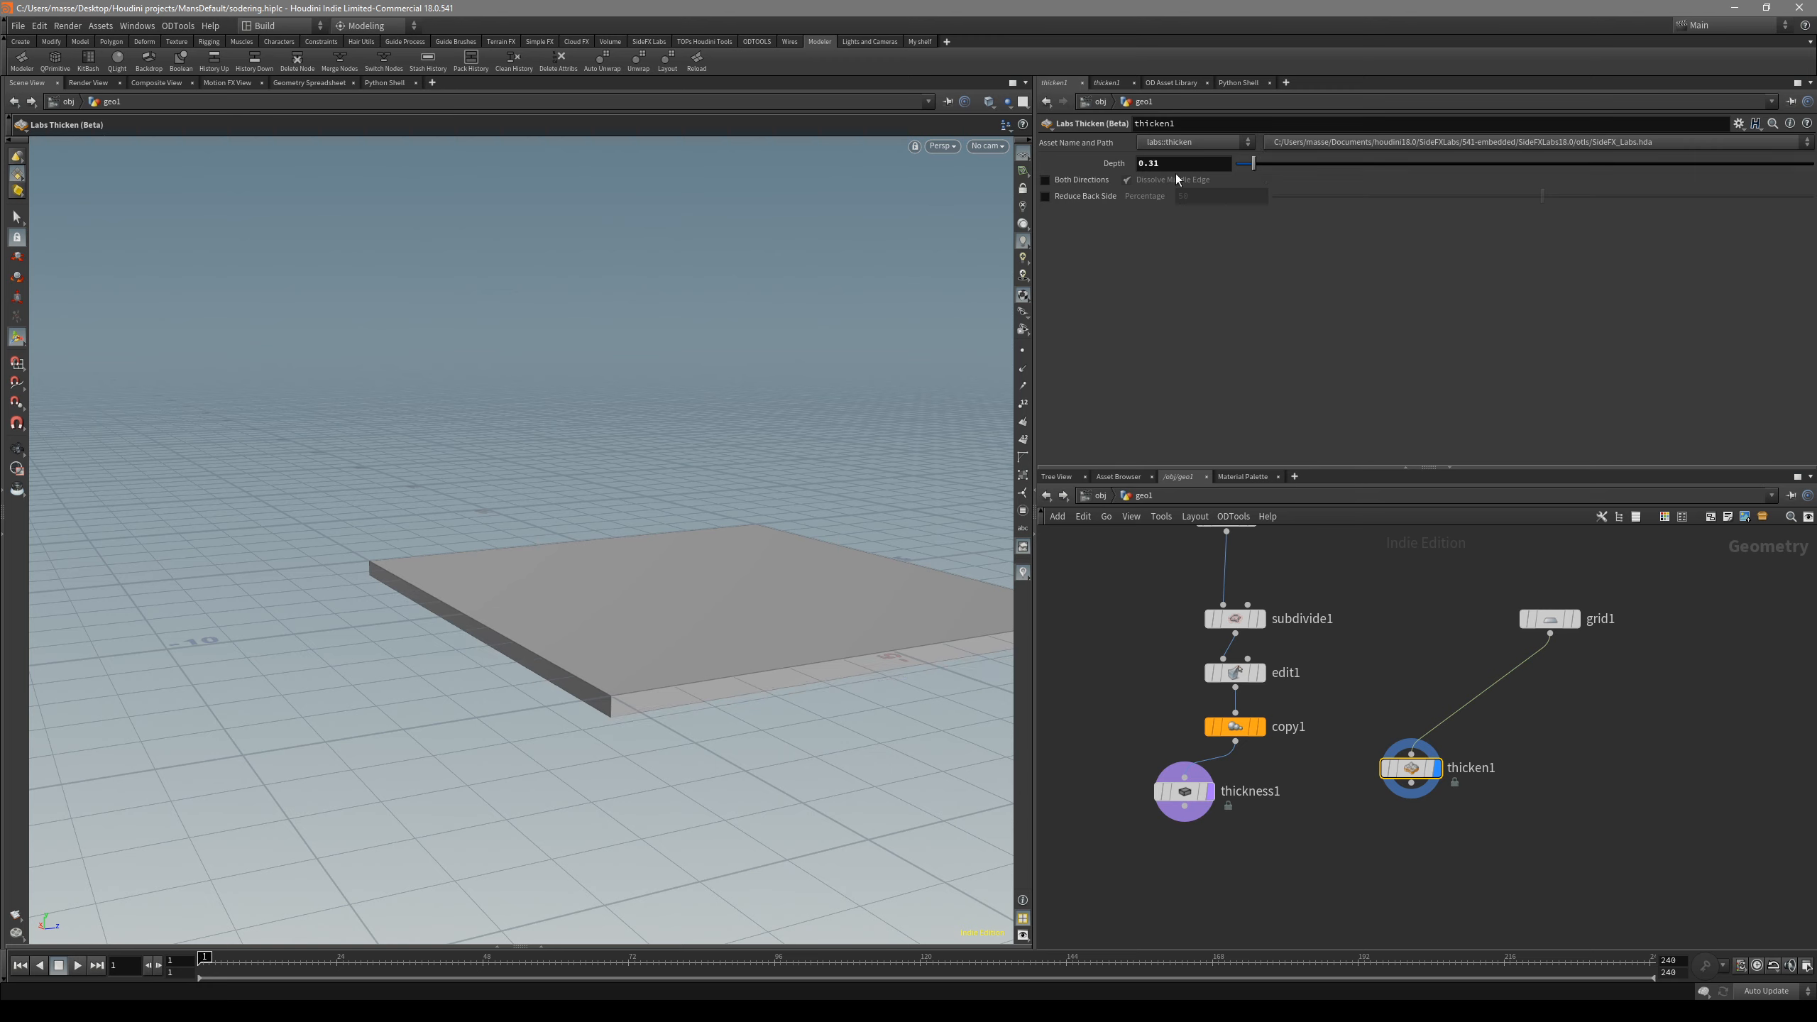
left_click(1080, 179)
left_click_drag(1251, 168, 1255, 168)
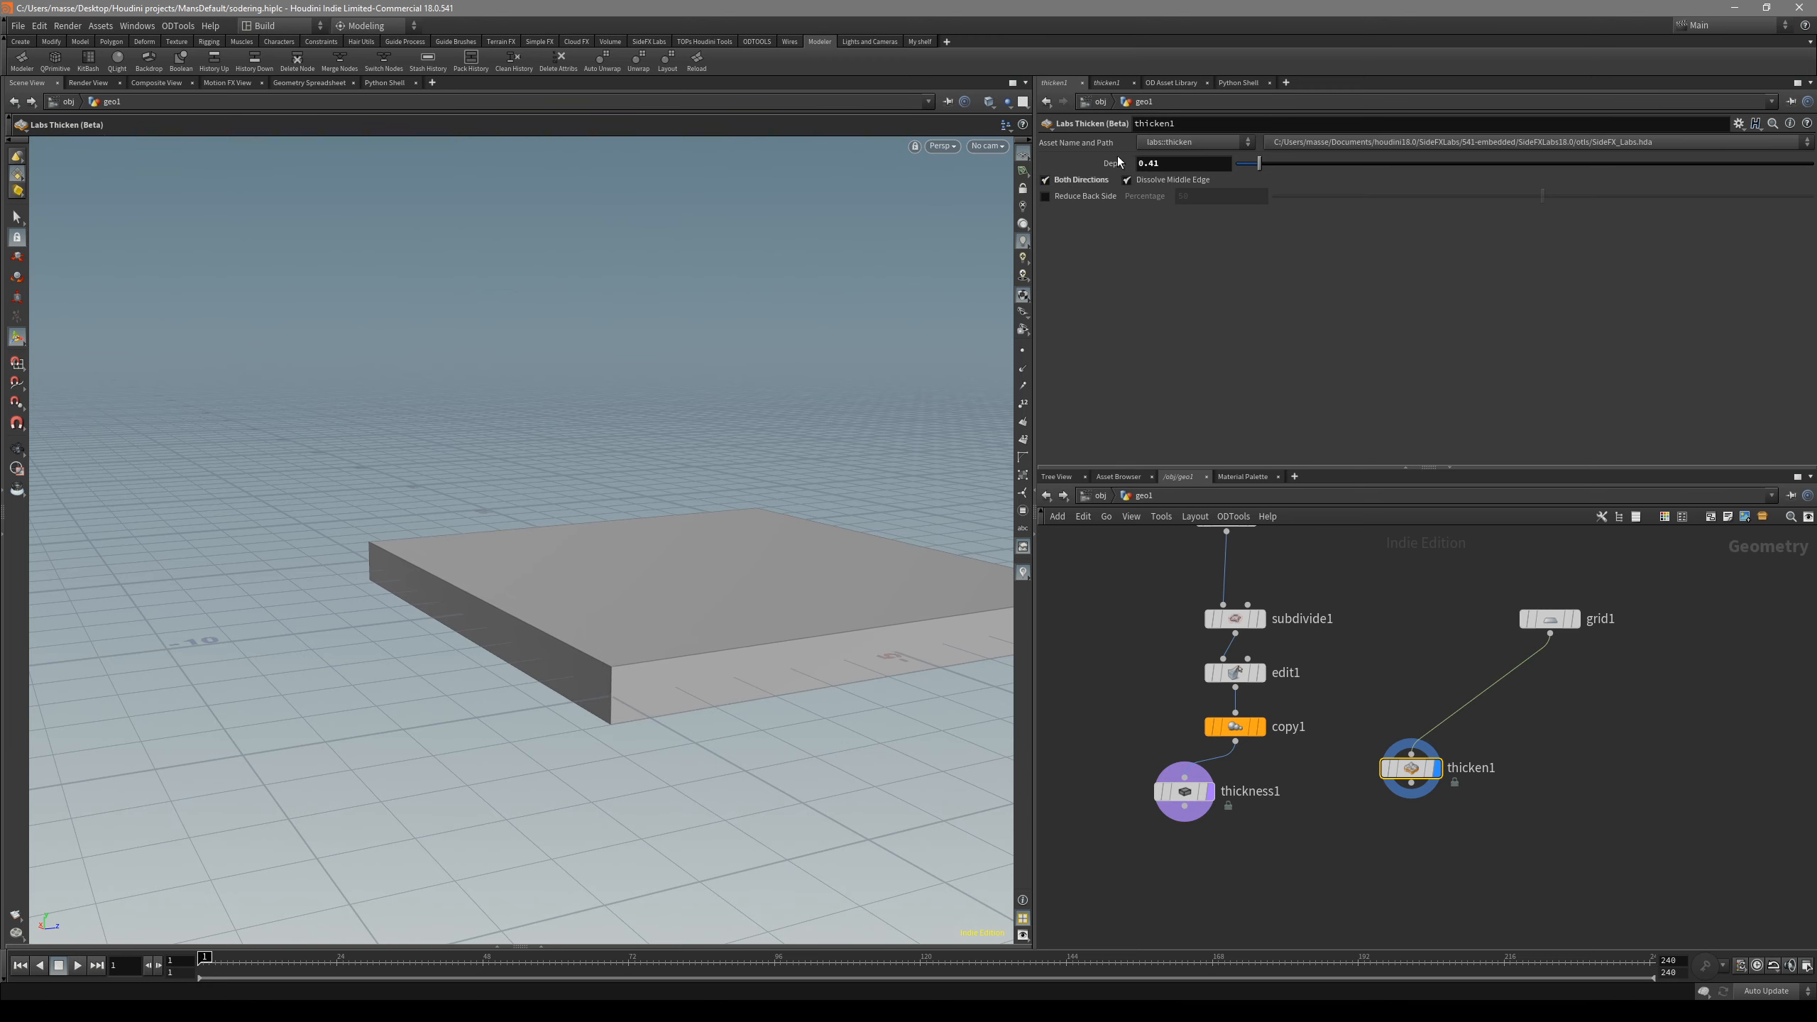
- Set grid1 to 7 rows and 7 columns and display the thickened result through thicken1
left_click(1559, 618)
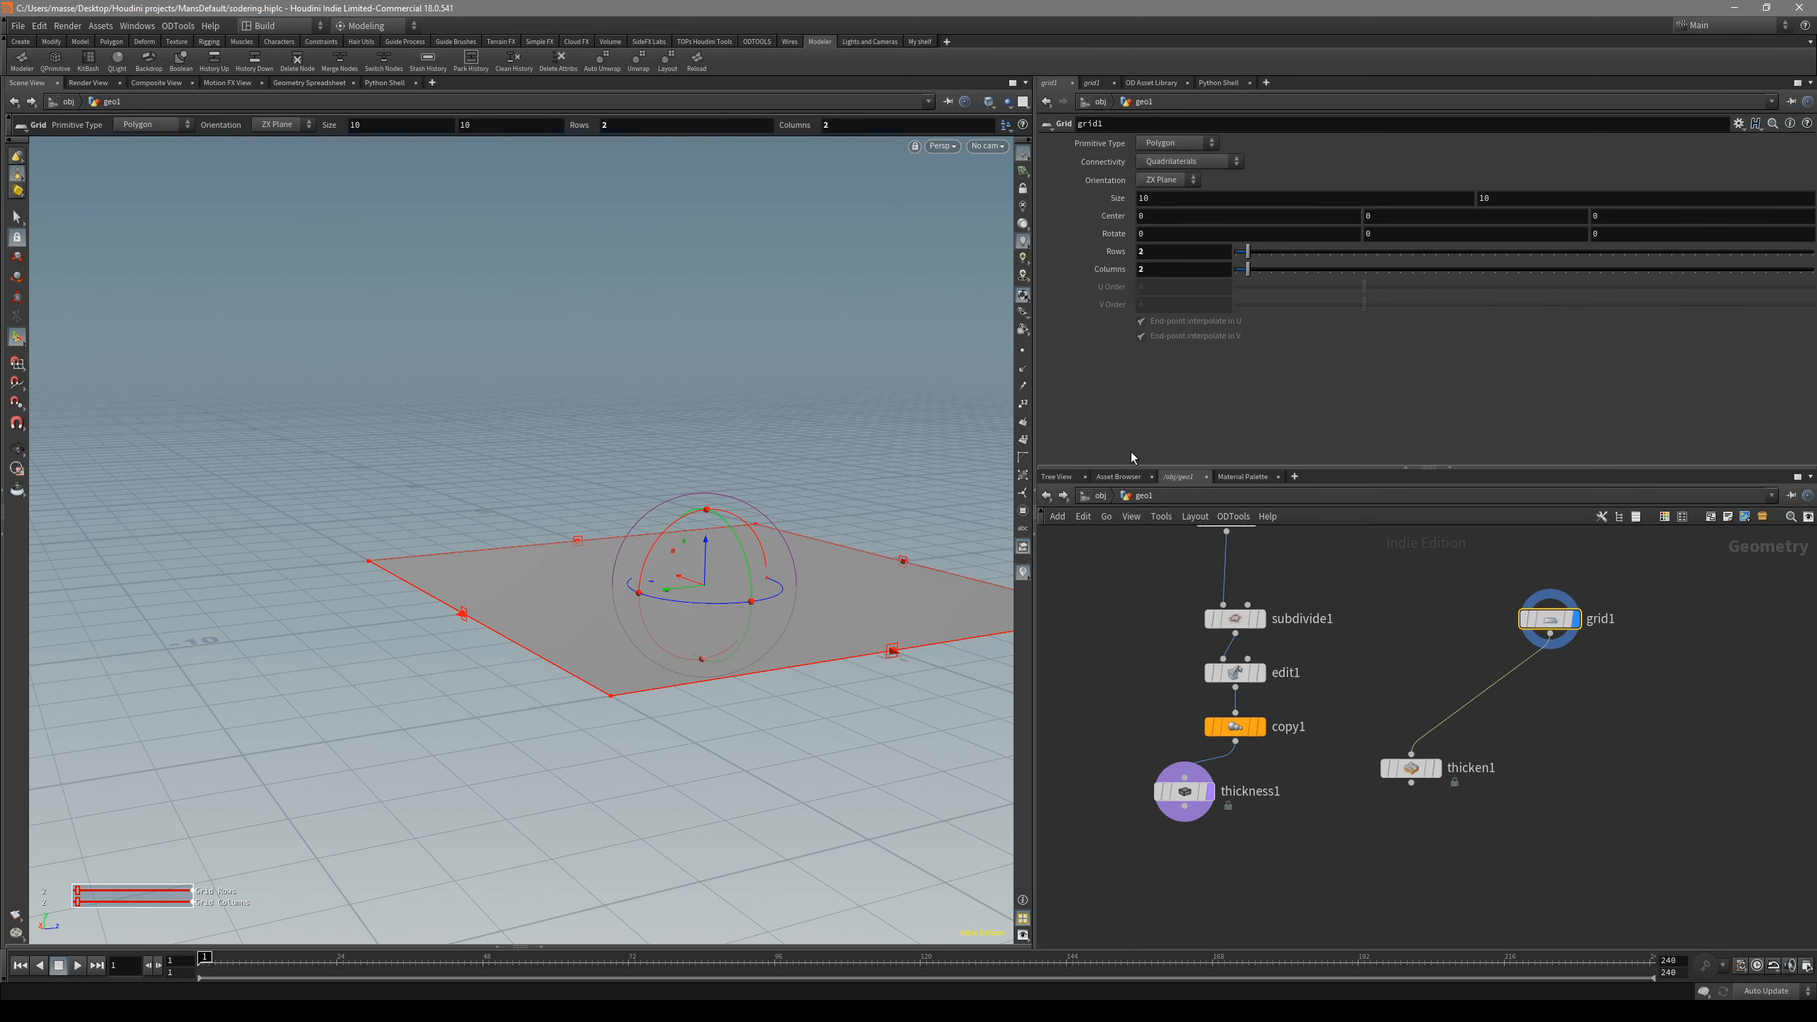
left_click_drag(834, 436, 823, 580, "alt")
key("s")
left_click_drag(853, 766, 644, 469)
left_click(1434, 768)
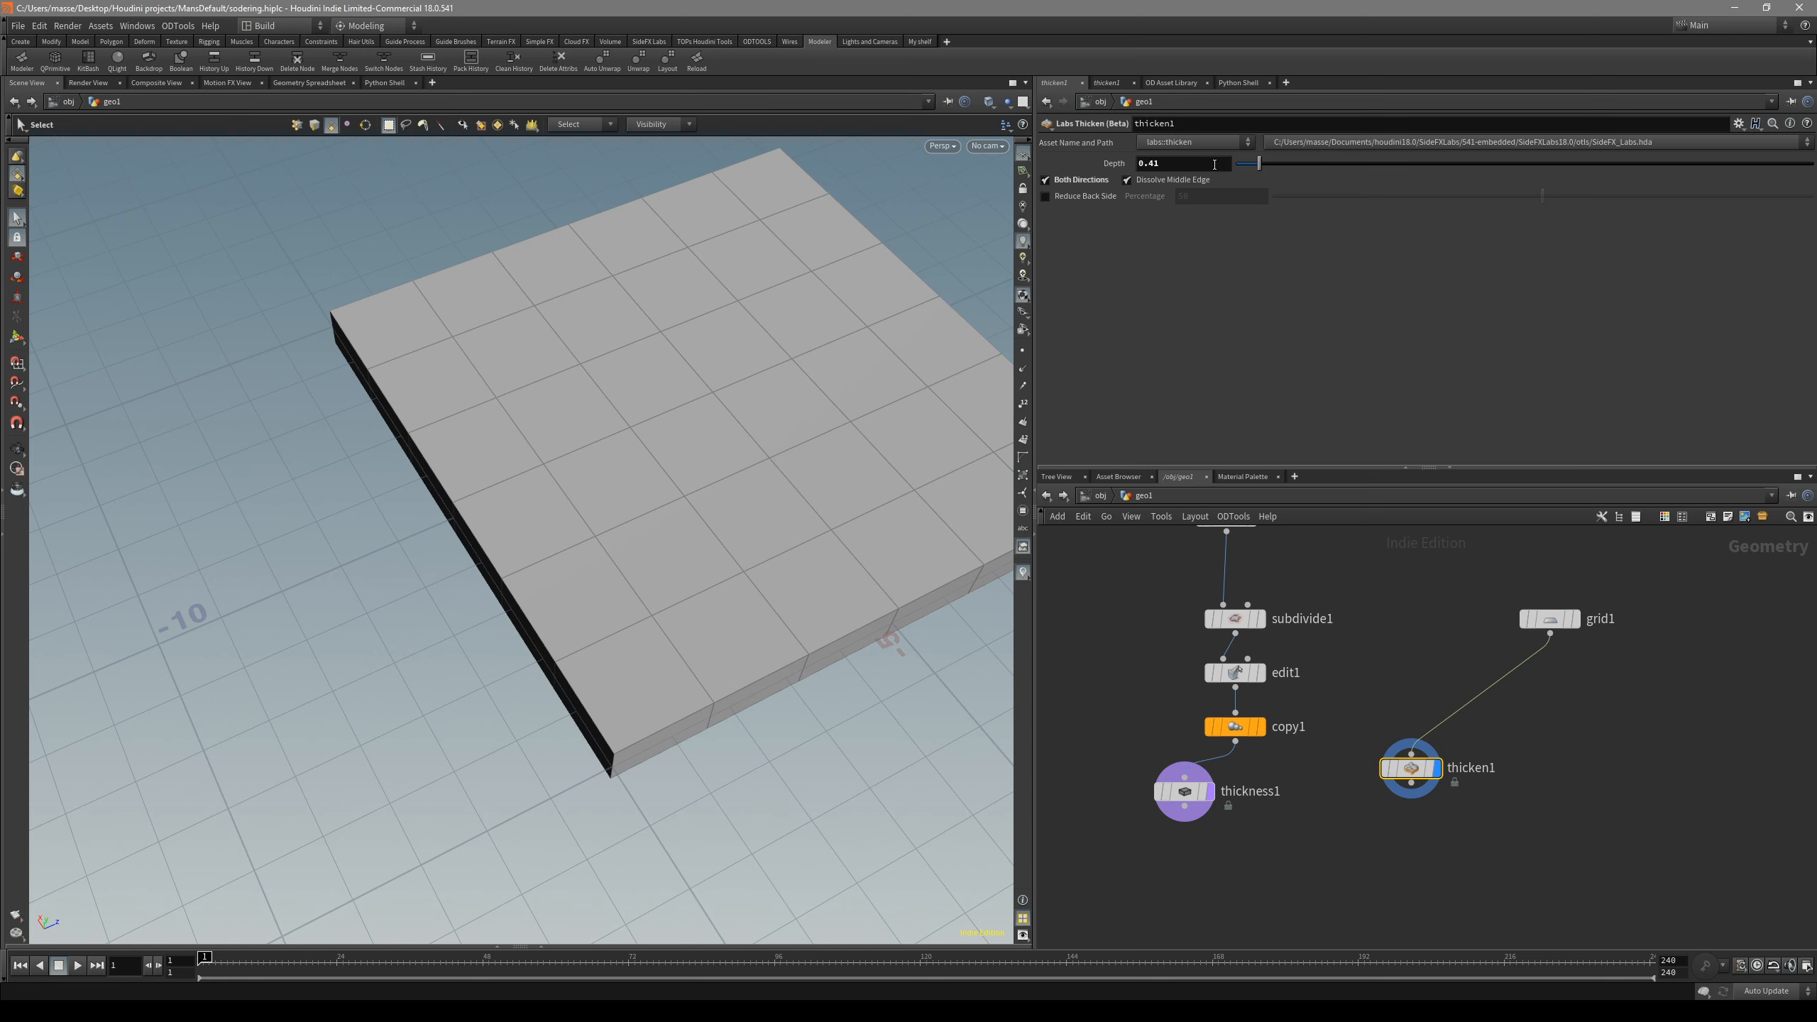
left_click(1549, 618)
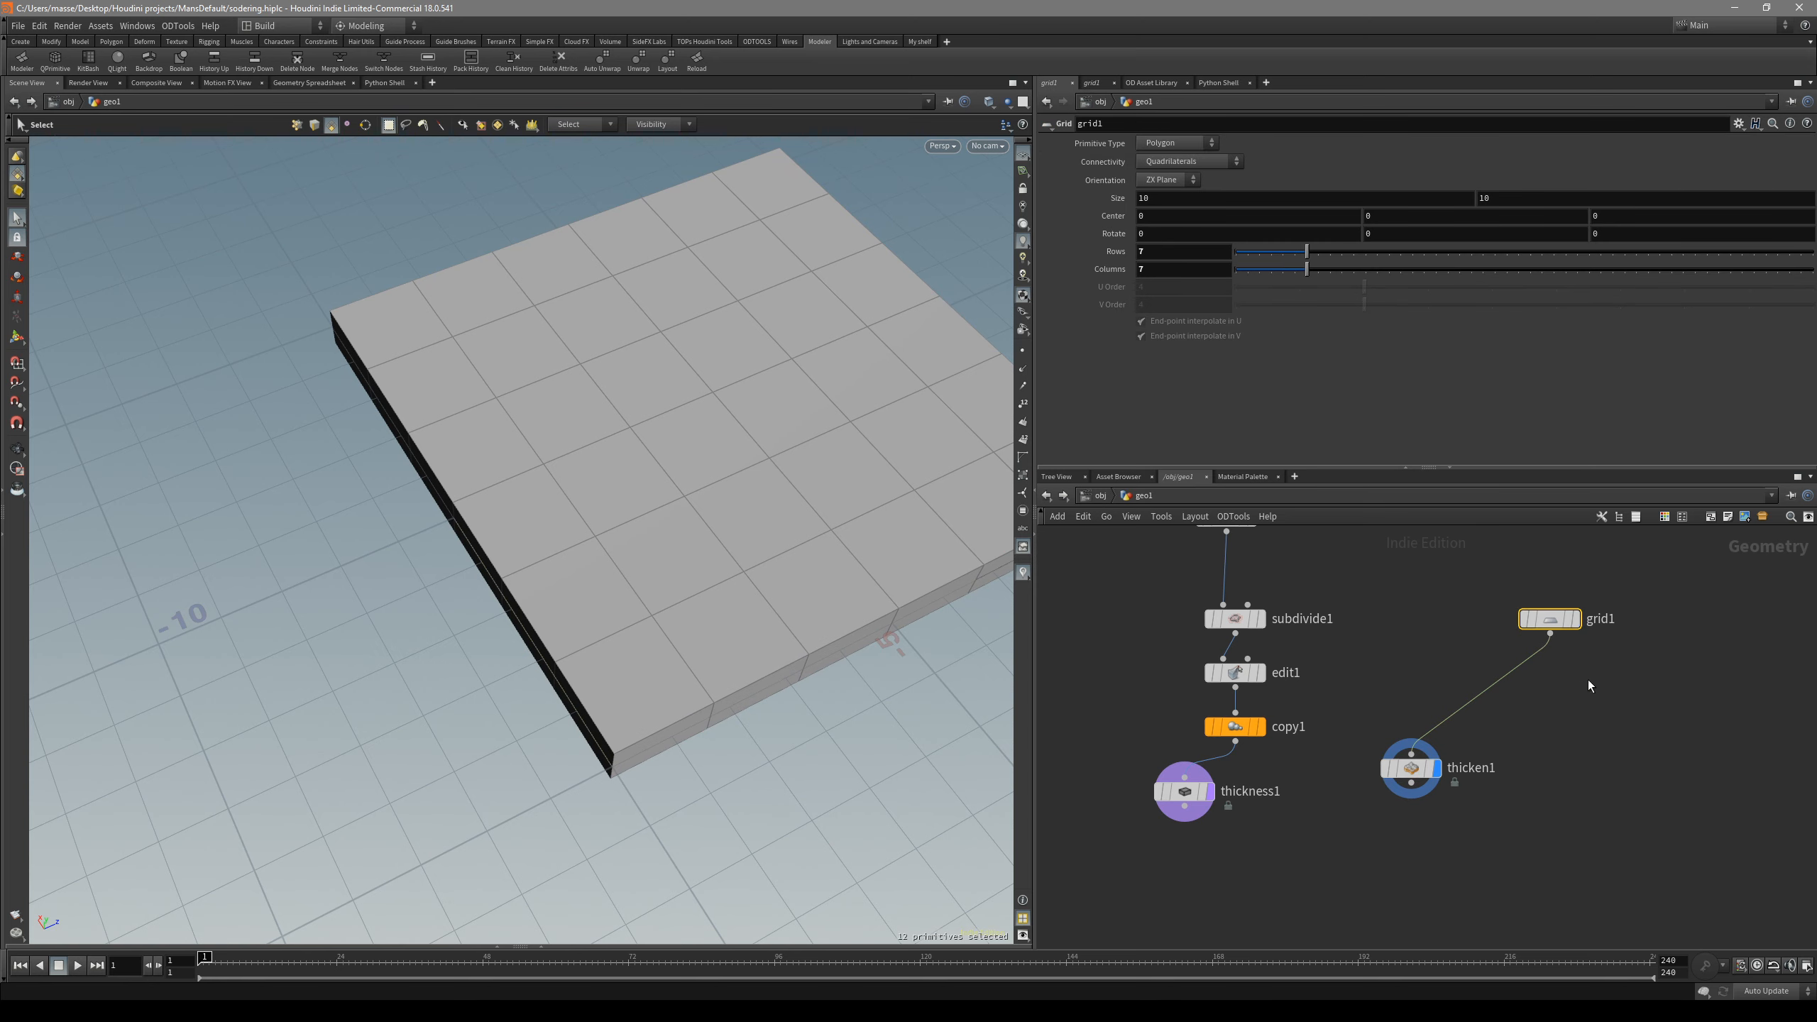
- Delete thicken1 and select a block of faces four wide and three deep at one corner of the displayed grid
left_click(1573, 618)
left_click(1412, 770)
key("Delete")
left_click(814, 598)
left_click_drag(890, 769, 605, 462)
left_click(831, 702)
left_click_drag(831, 702, 815, 632, "alt")
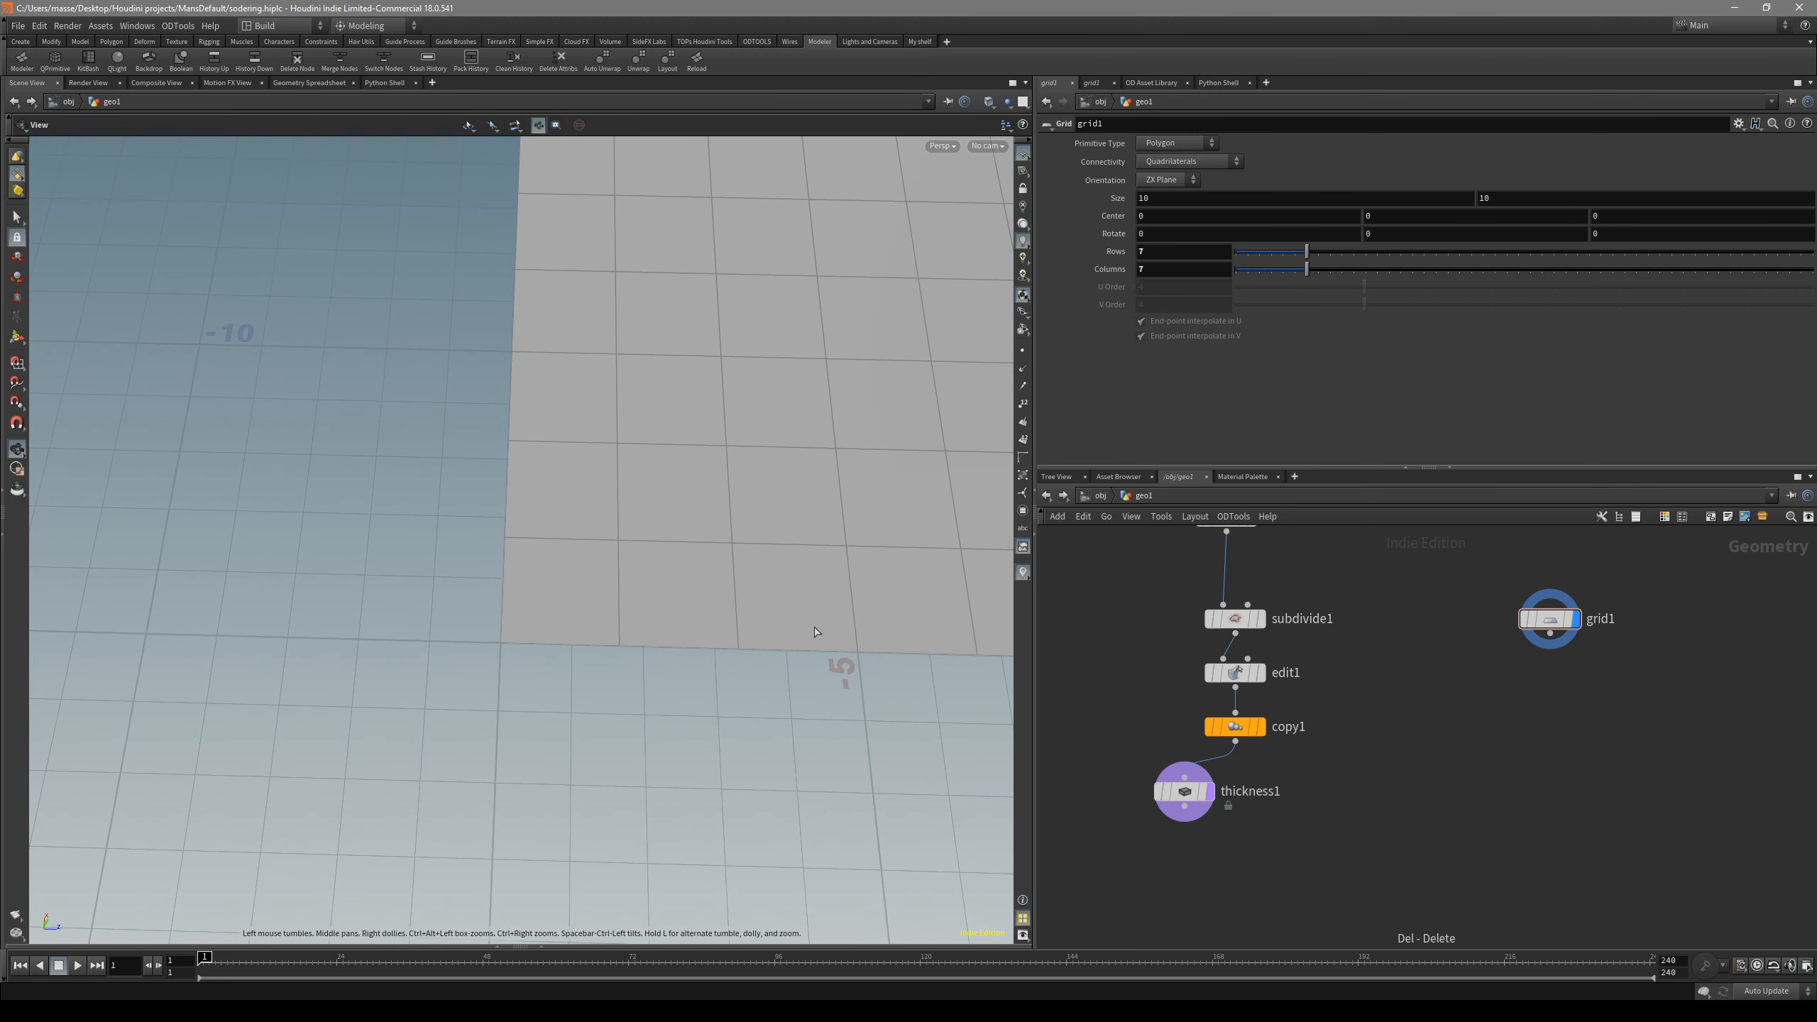
left_click_drag(853, 741, 566, 409)
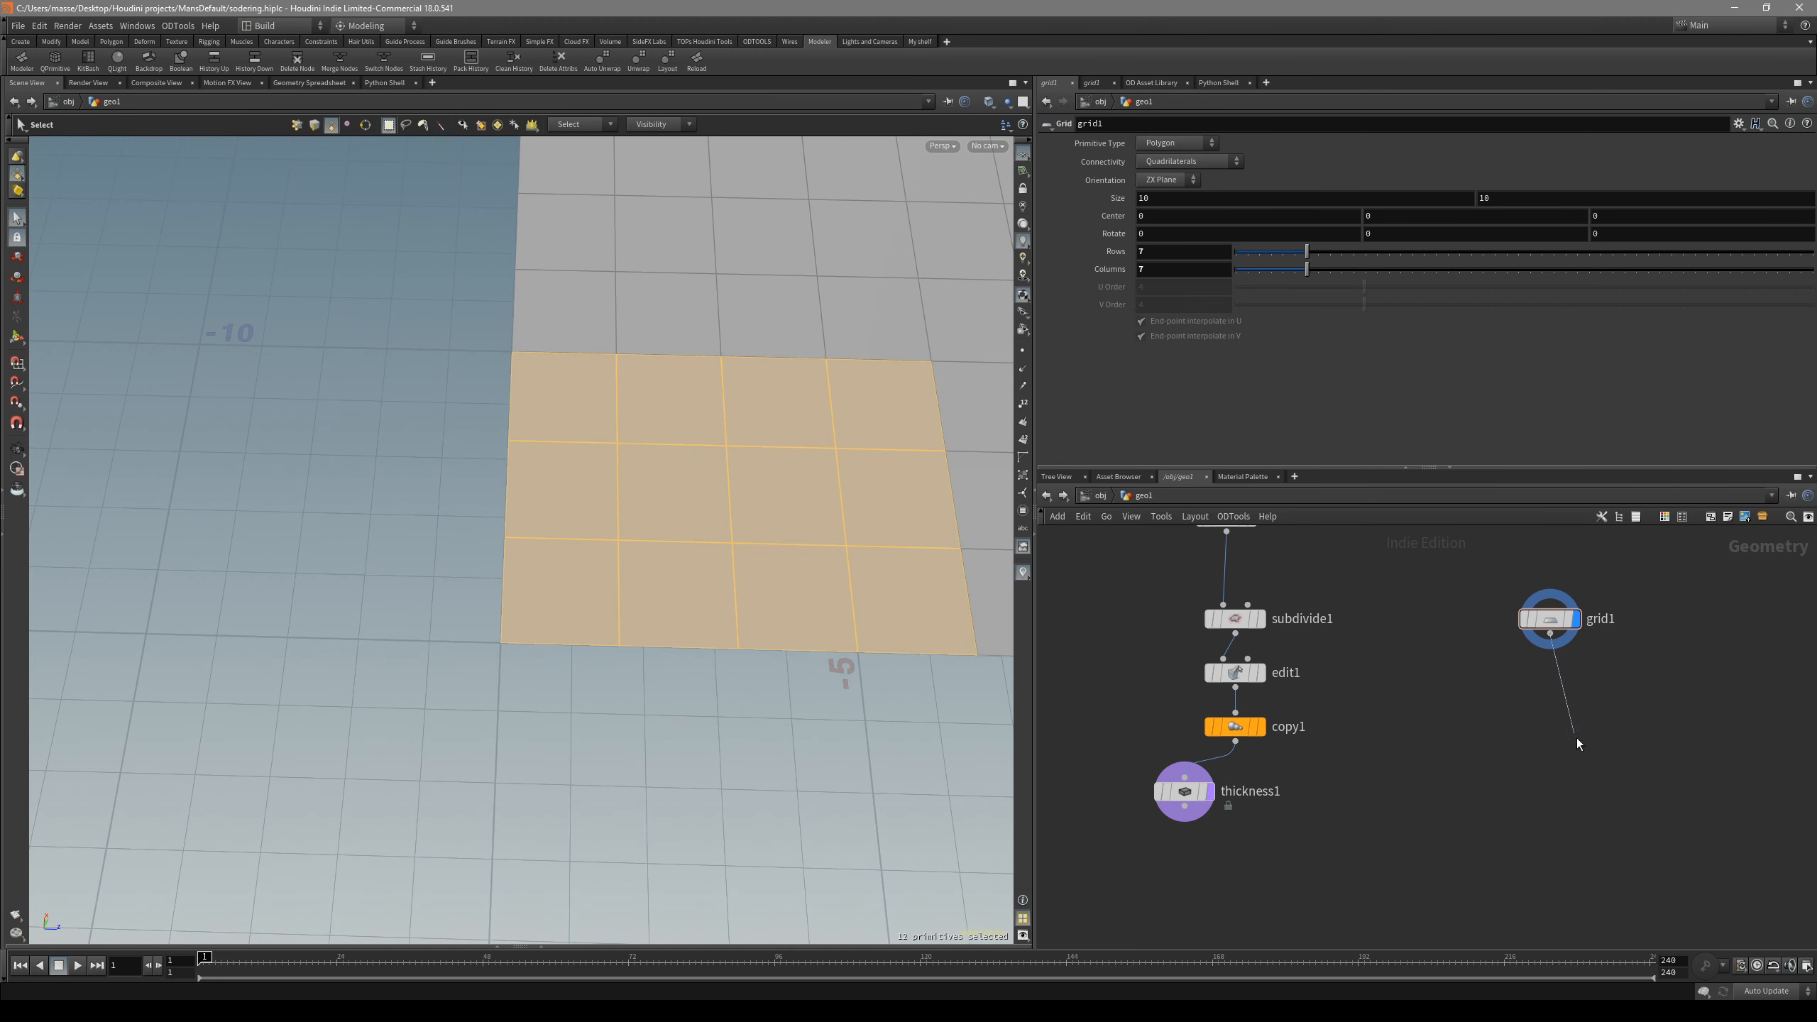
left_click_drag(1573, 730, 1579, 741)
type("thoc")
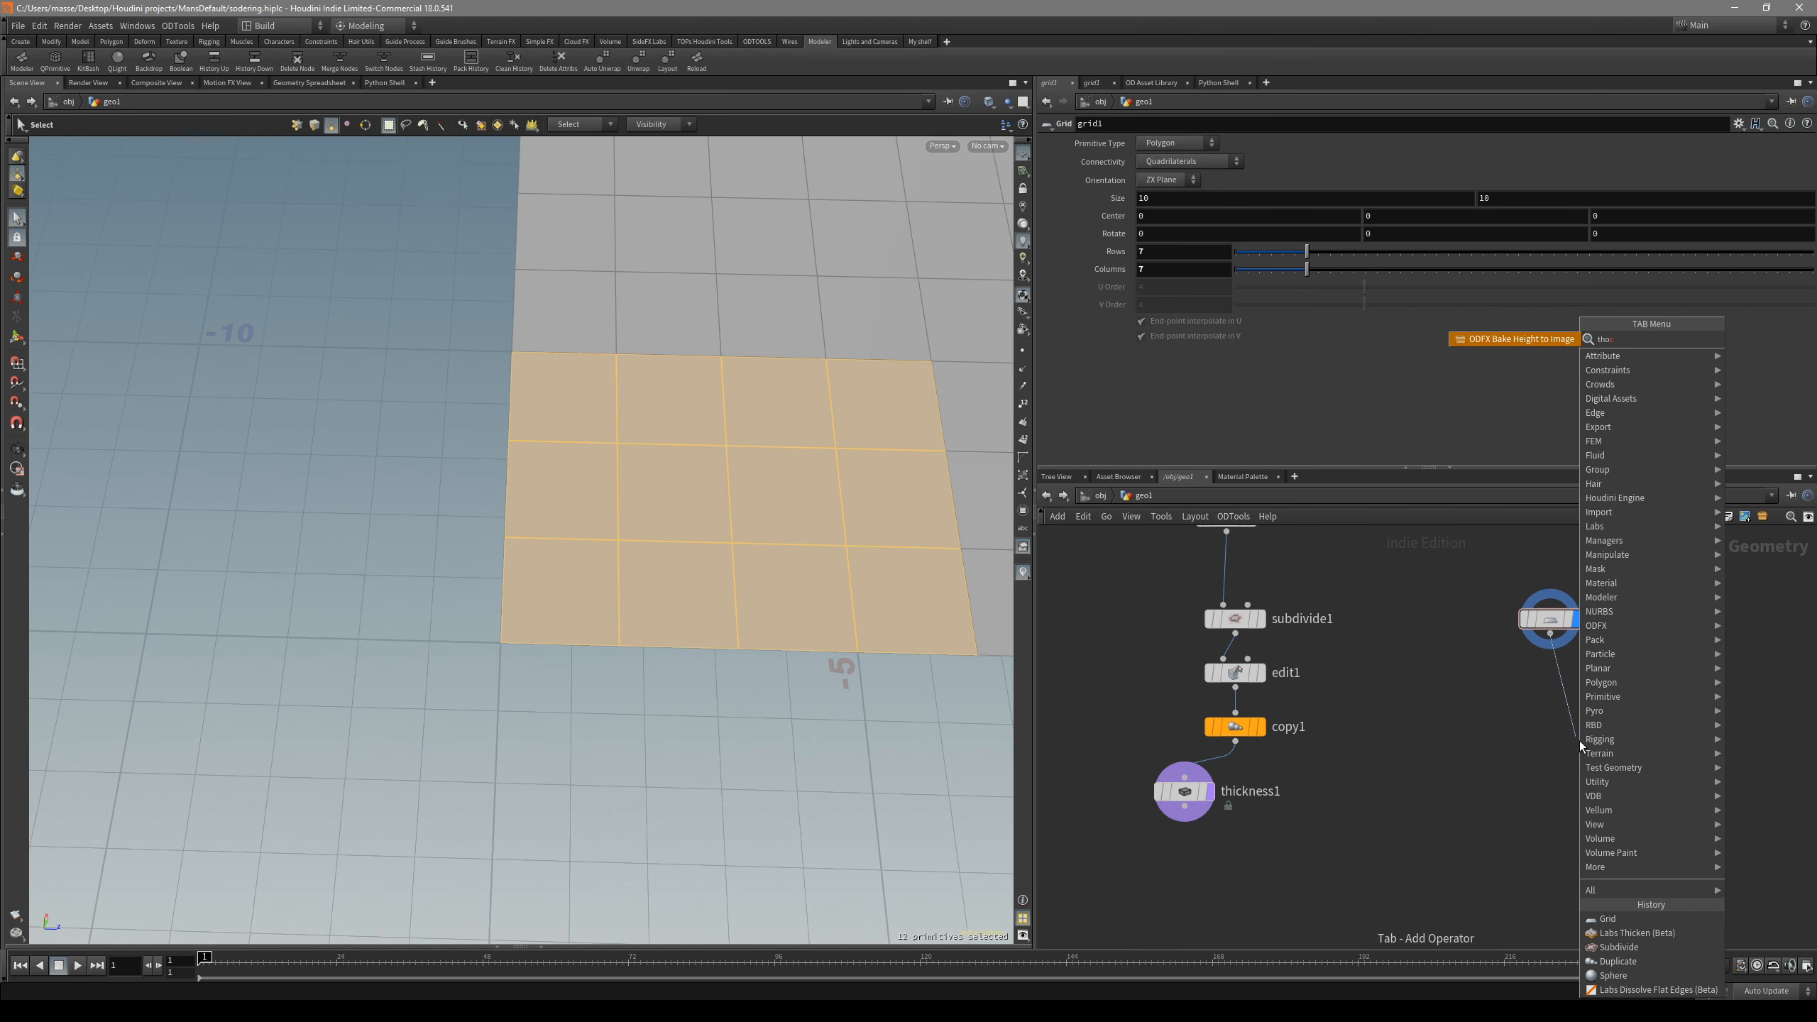
key("Escape")
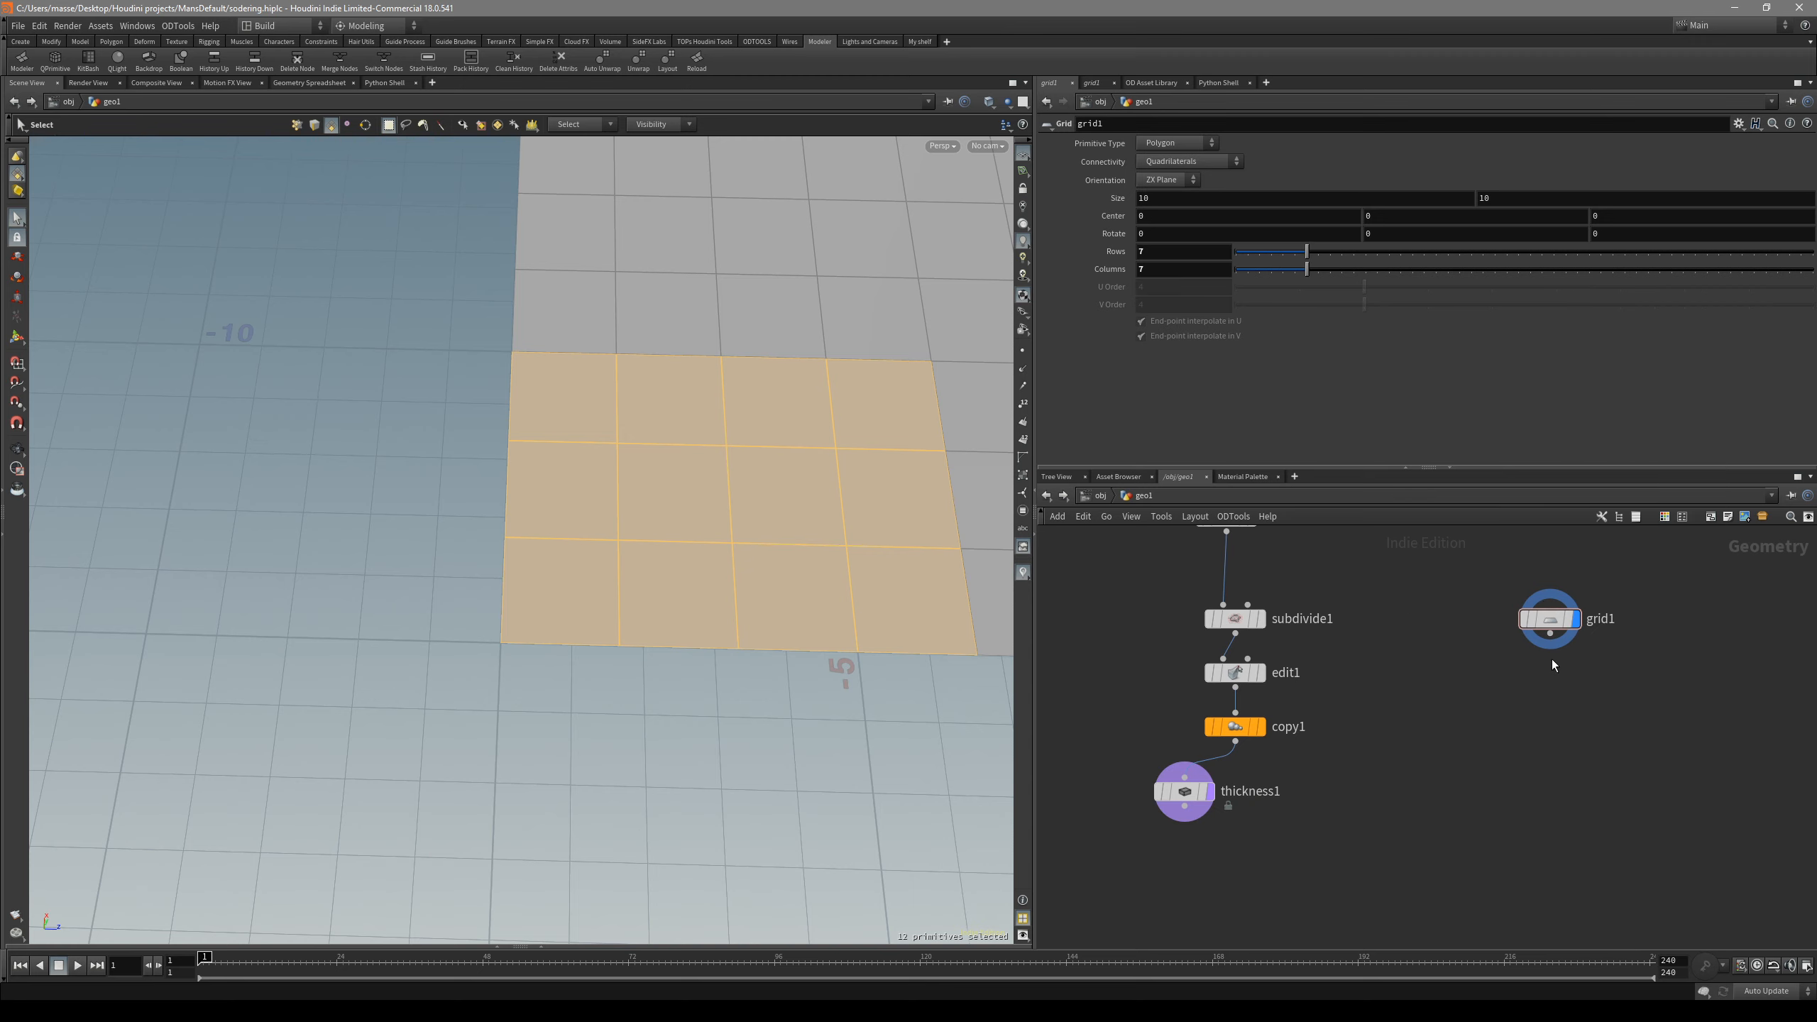
- Add a Labs Thicken node fed by grid1 to give the grid thickness
left_click_drag(1550, 634, 1555, 721)
type("thic")
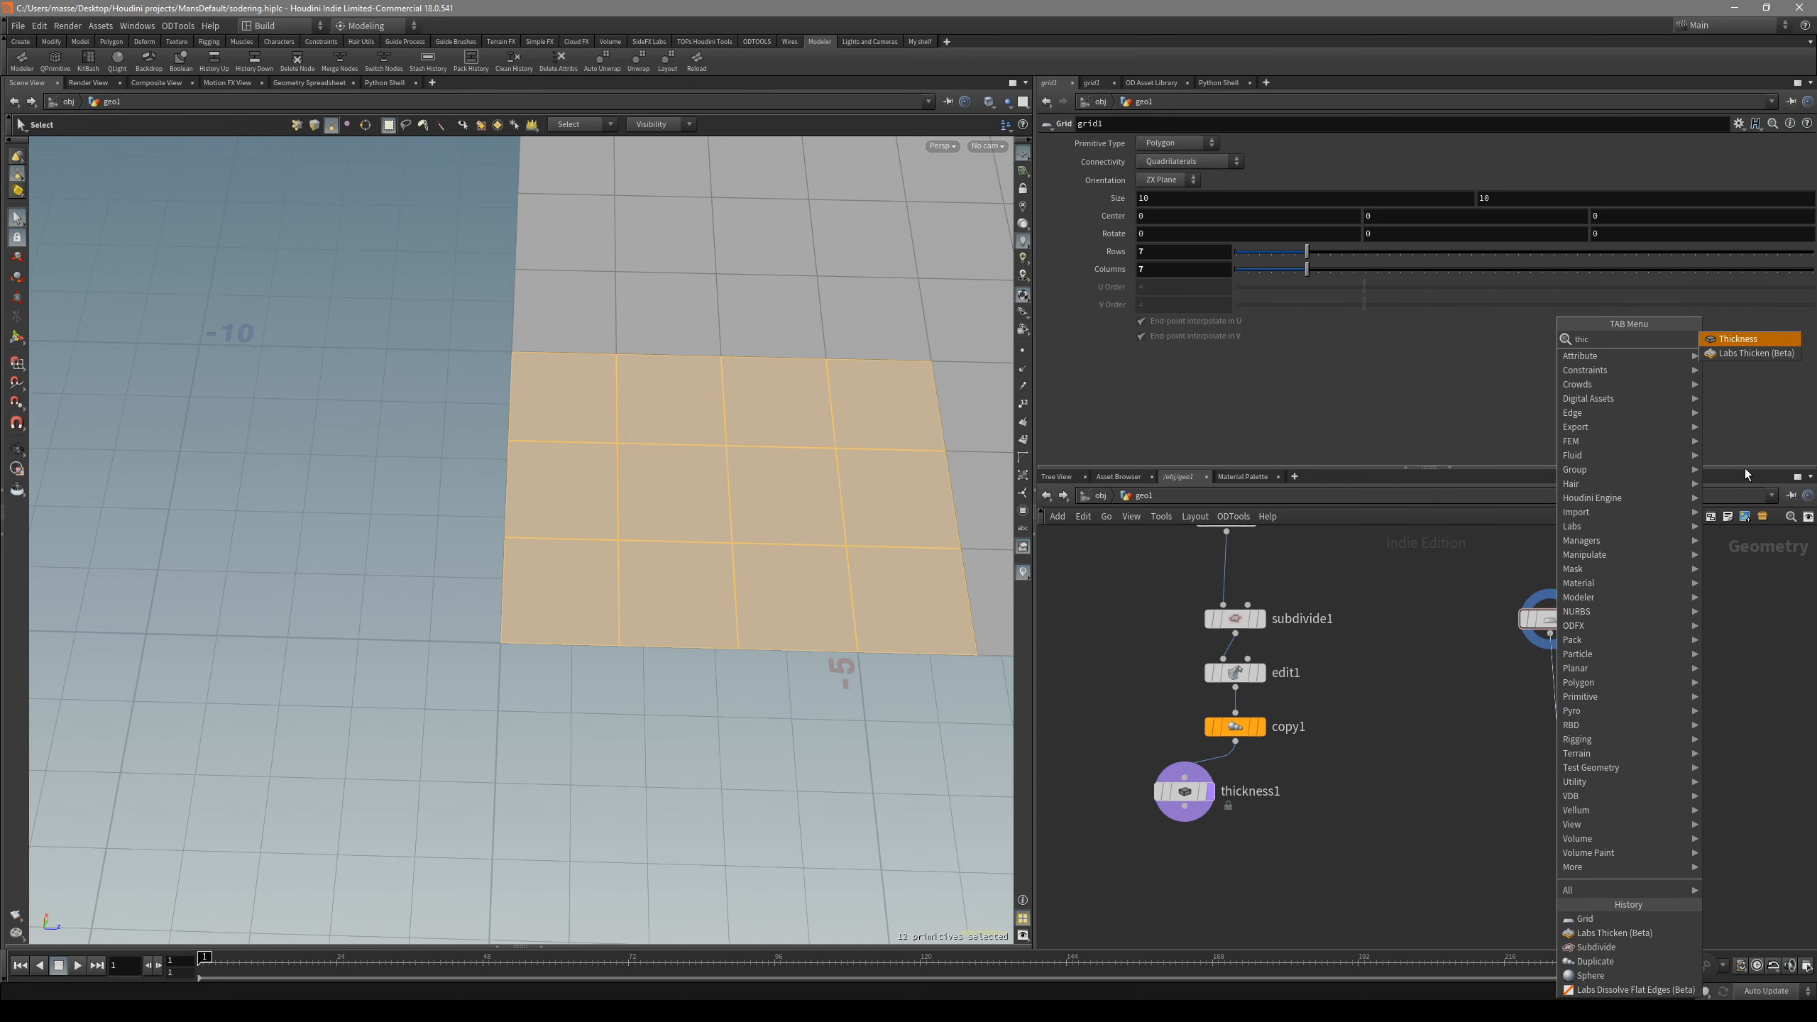
left_click(1753, 353)
left_click_drag(843, 669, 781, 515)
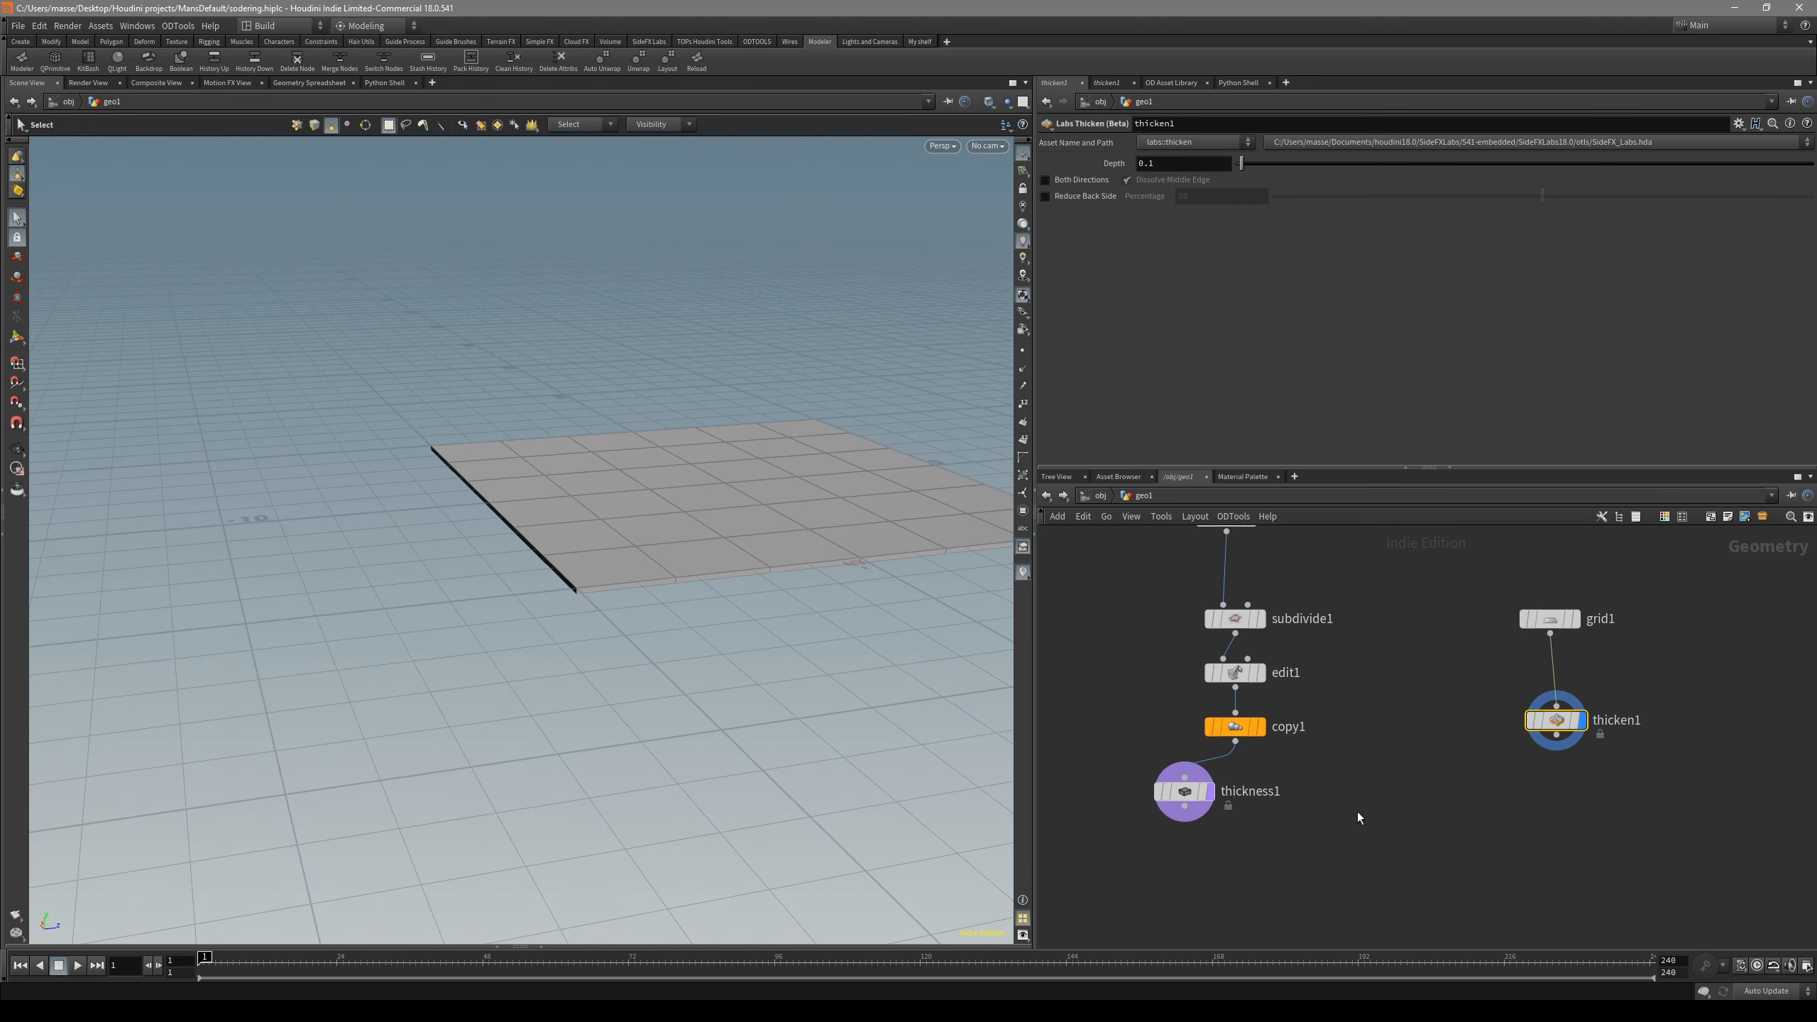
- Display thickness1 and set its offset to 0.0022, scale to 1.127, thickness to 0.02 and divisions to 1
scroll(1353, 812, "up", 2)
left_click(1178, 786)
left_click_drag(851, 447, 708, 435, "alt")
scroll(732, 466, "up", 8)
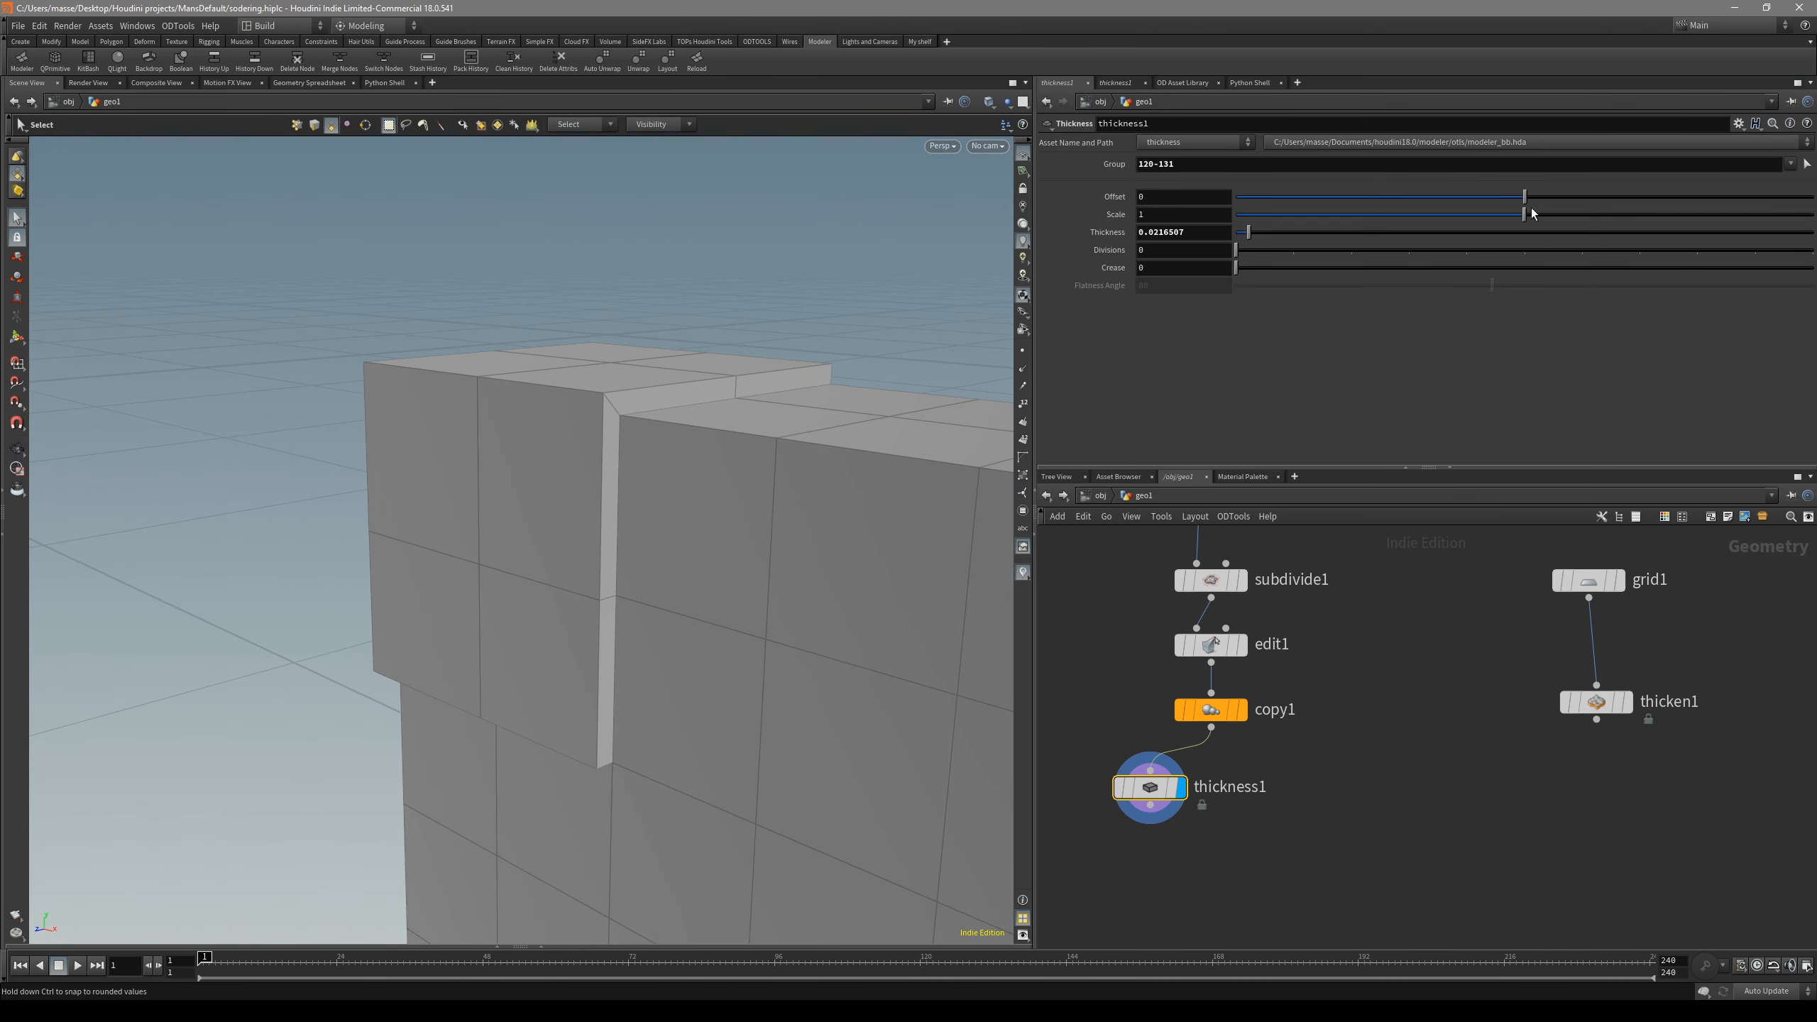
left_click_drag(1523, 198, 1558, 217)
left_click_drag(1251, 240, 1249, 239)
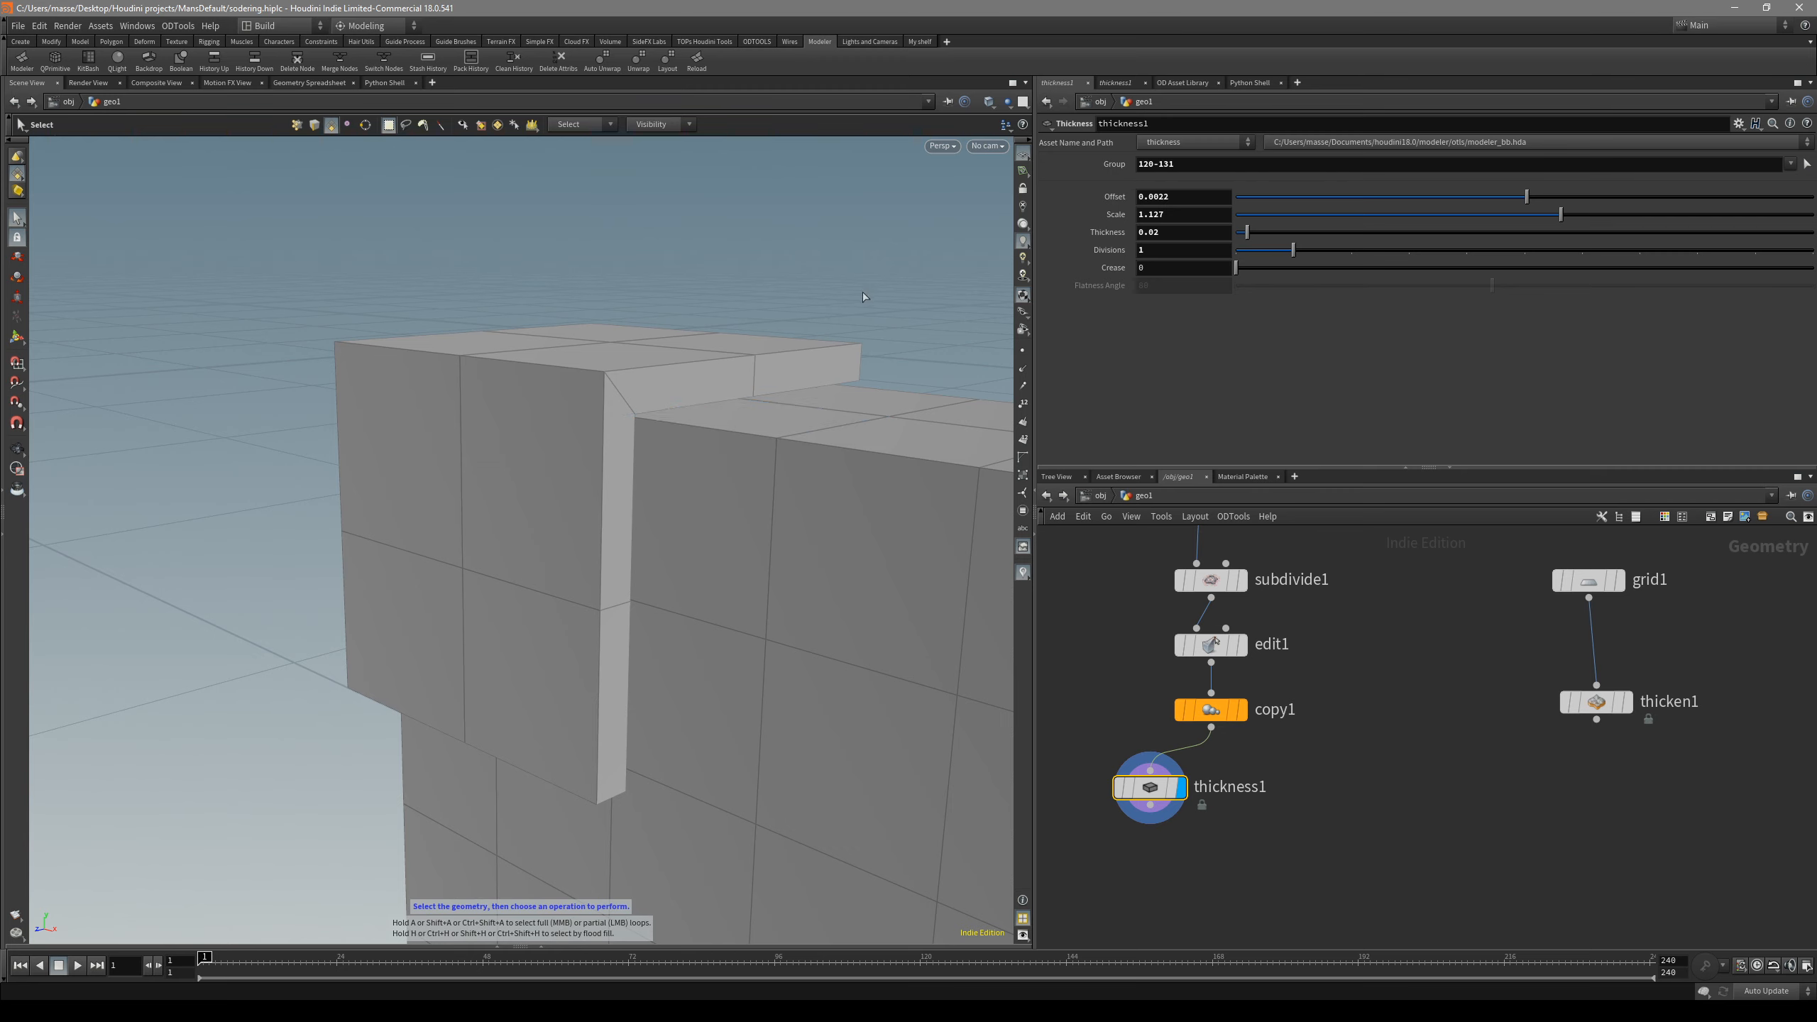
key("Return")
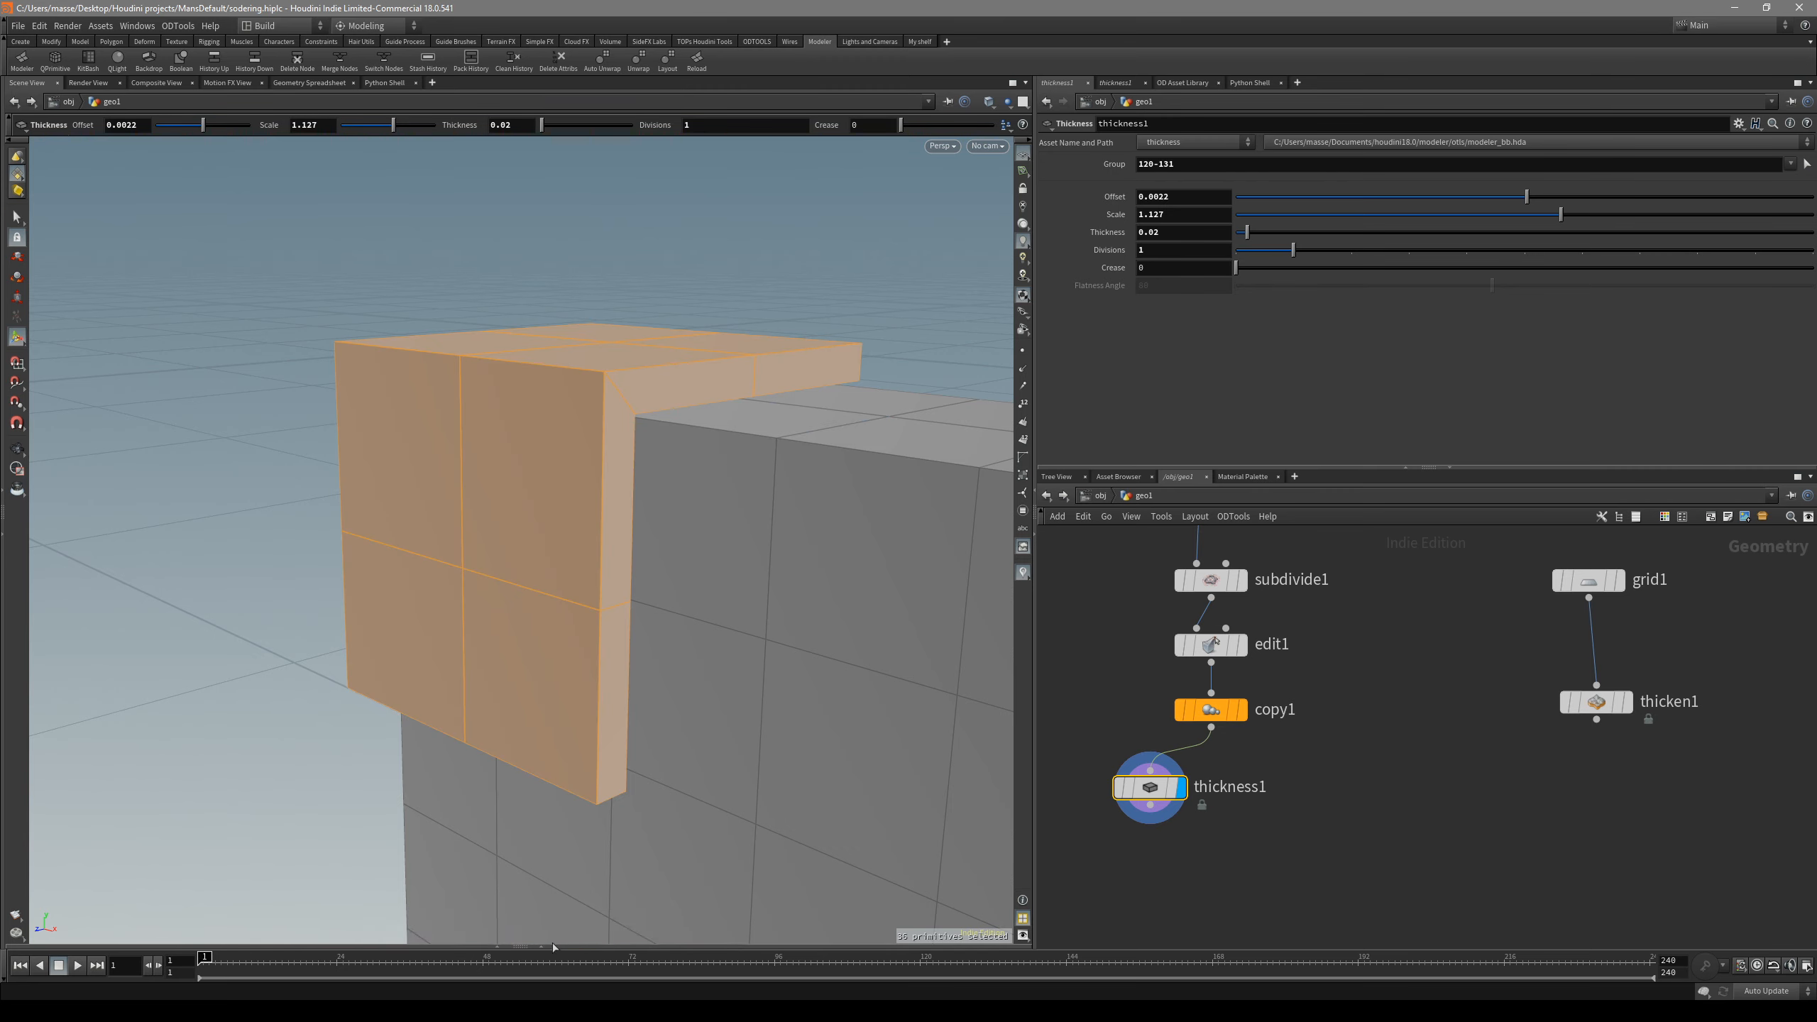
scroll(635, 690, "down", 1)
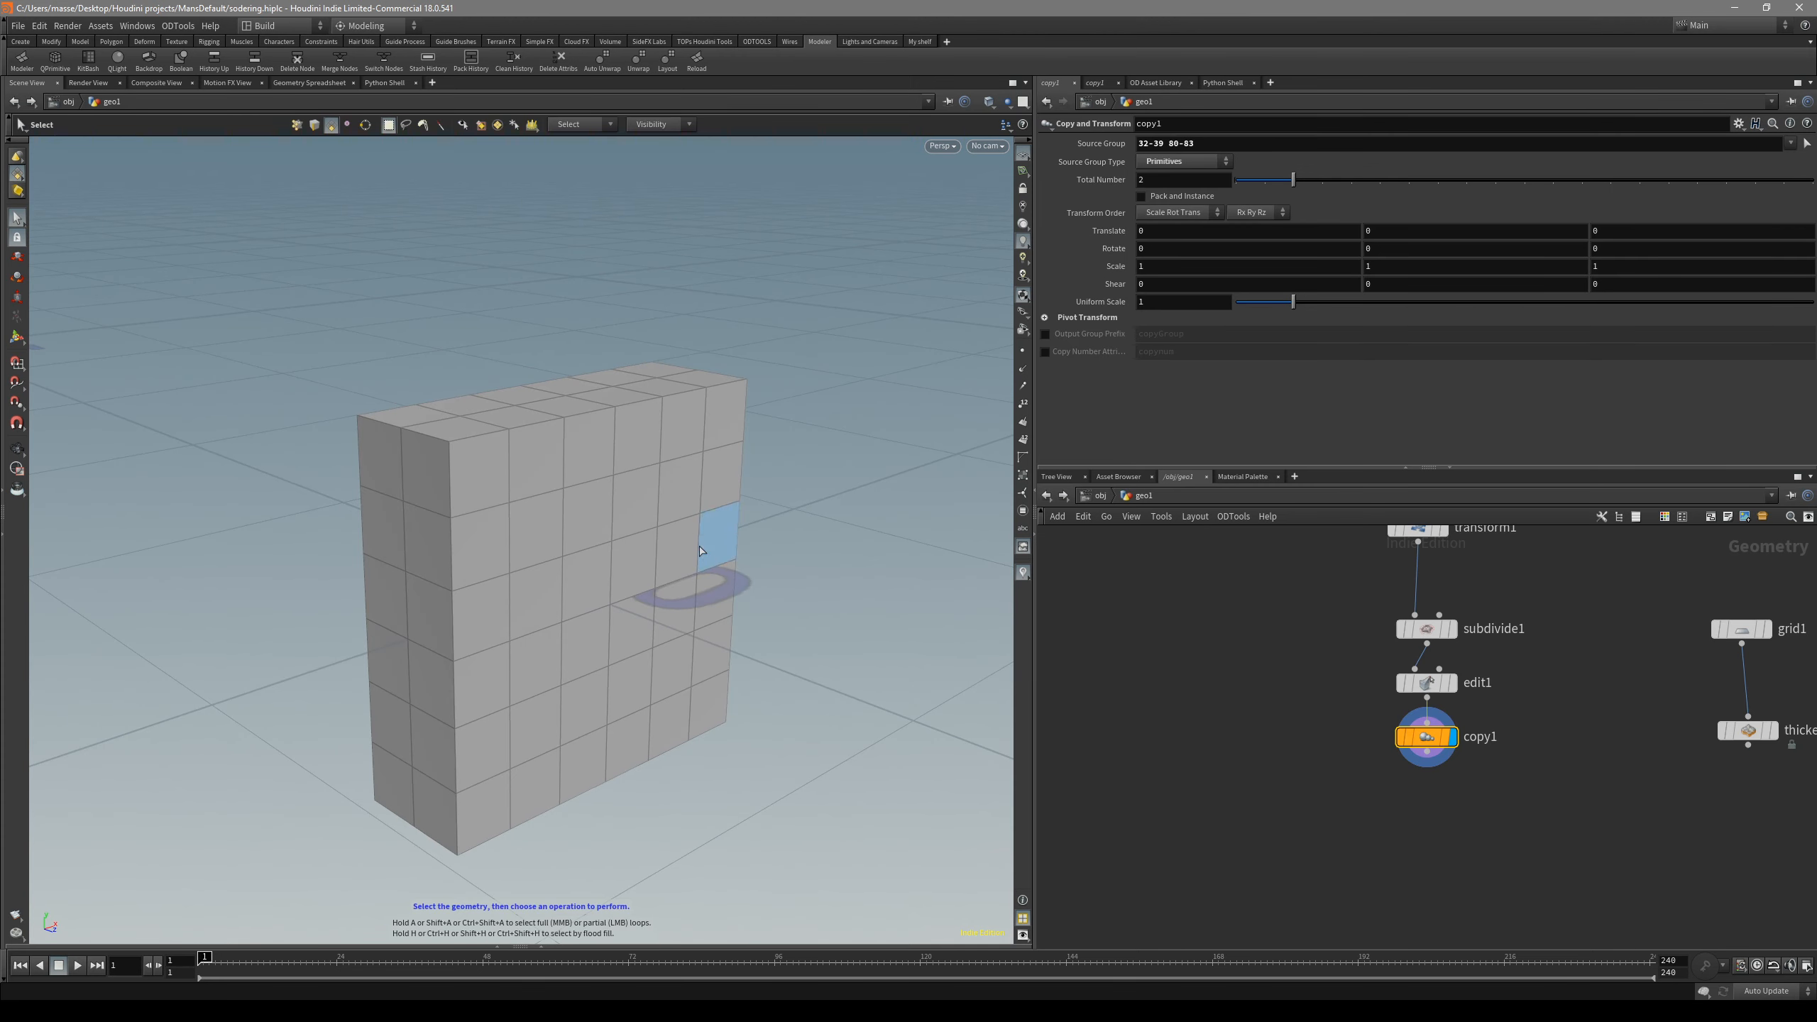
- Select the three faces meeting at the slab's upper corner on copy1 and grow the selection to the surrounding faces
left_click_drag(672, 605, 703, 606, "alt")
right_click_drag(703, 606, 615, 501, "alt")
left_click(517, 528)
left_click(439, 462, "shift")
left_click(421, 533, "shift")
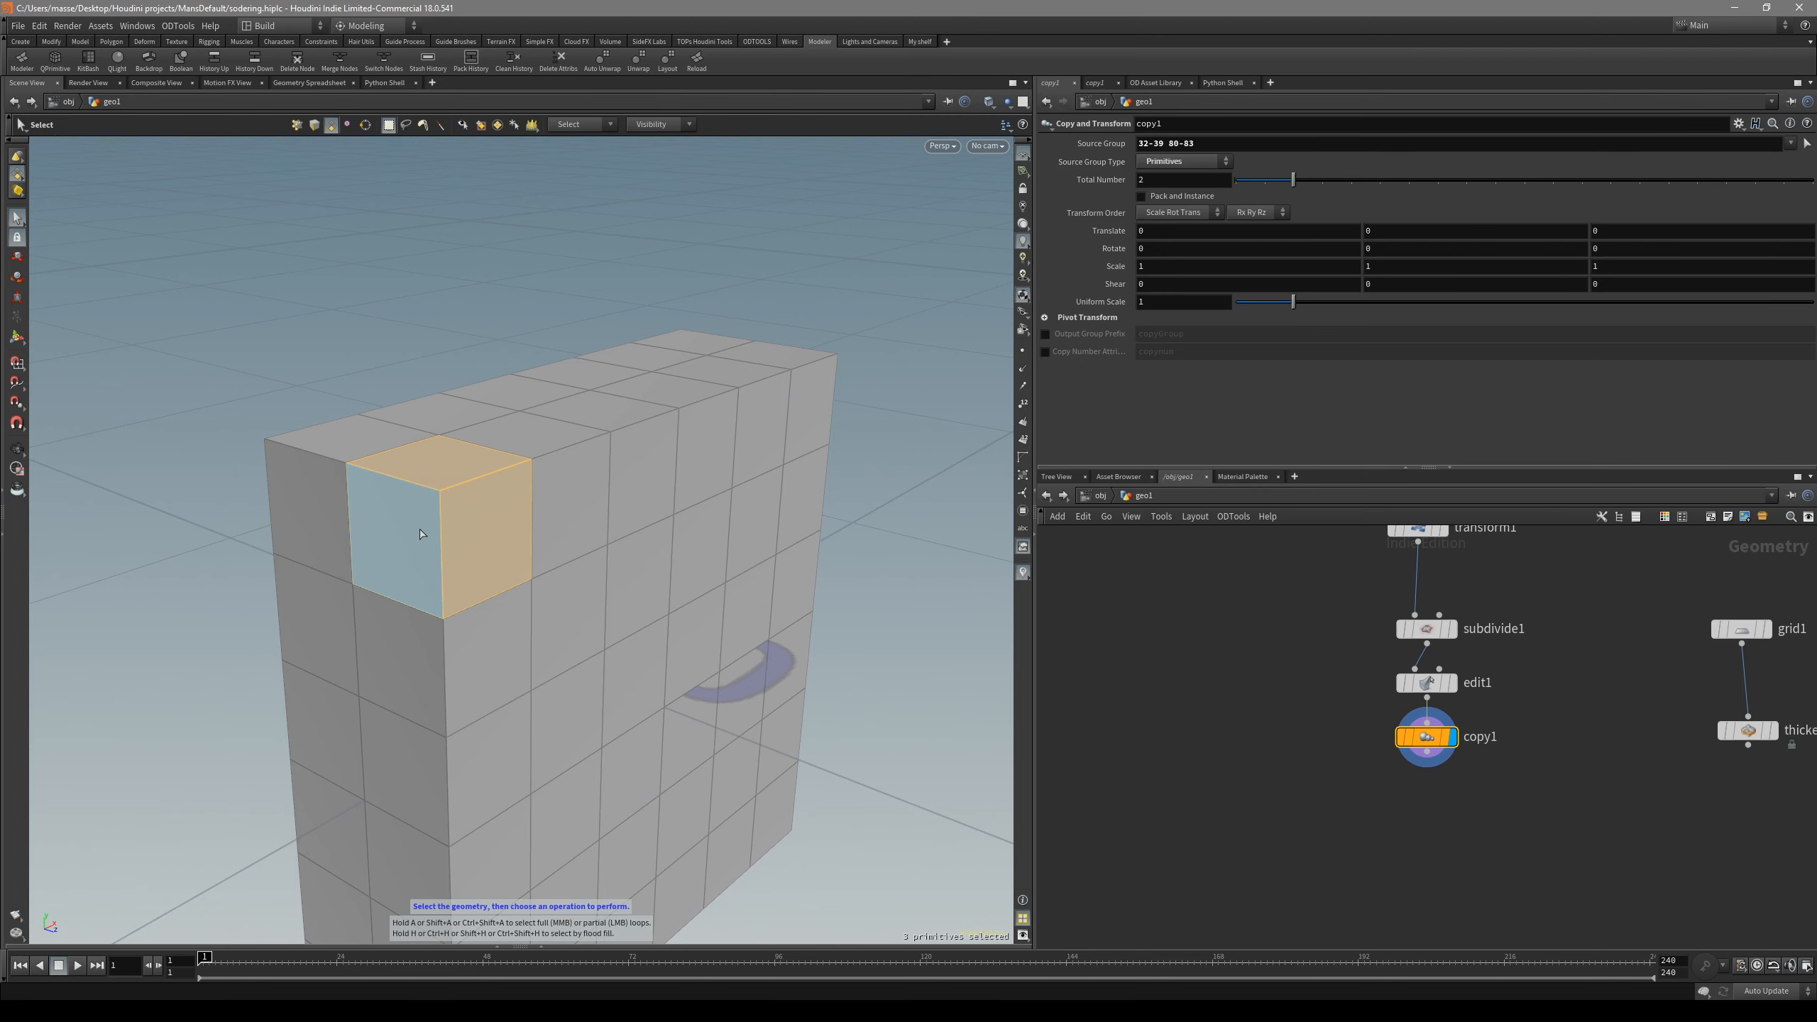
key("e")
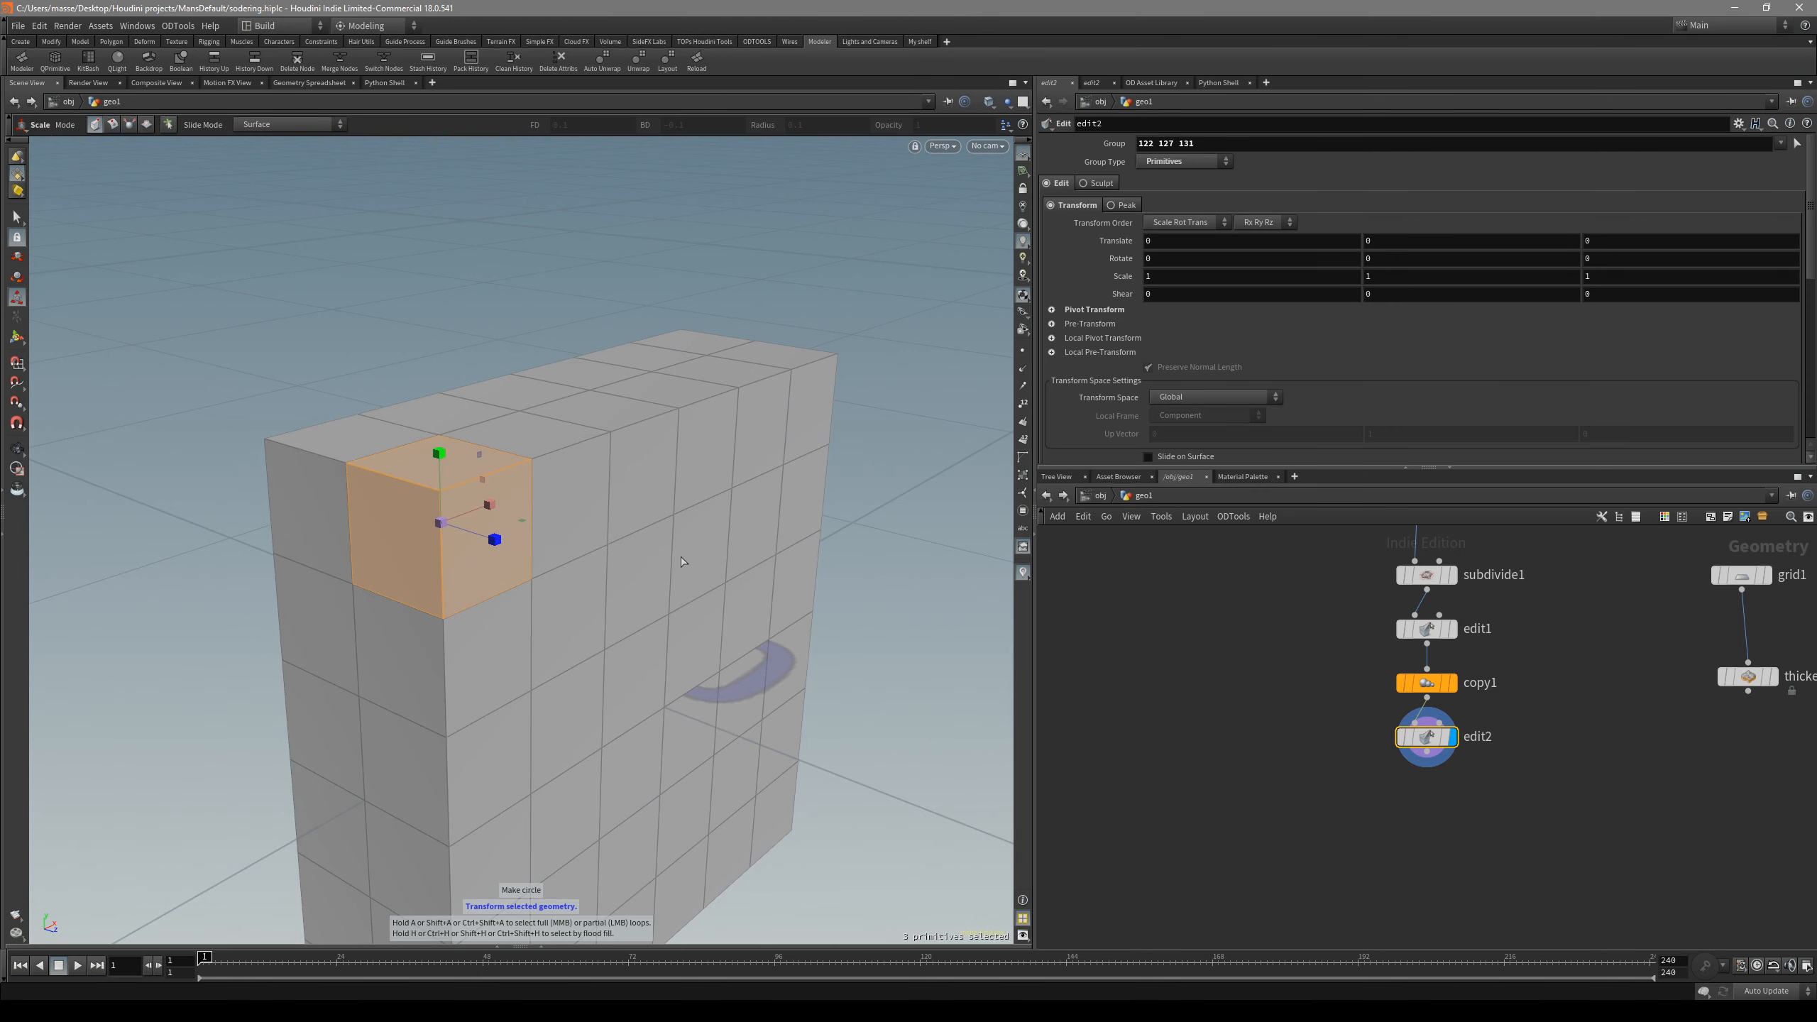
key("s")
key("shift+g")
left_click_drag(560, 565, 586, 561, "alt")
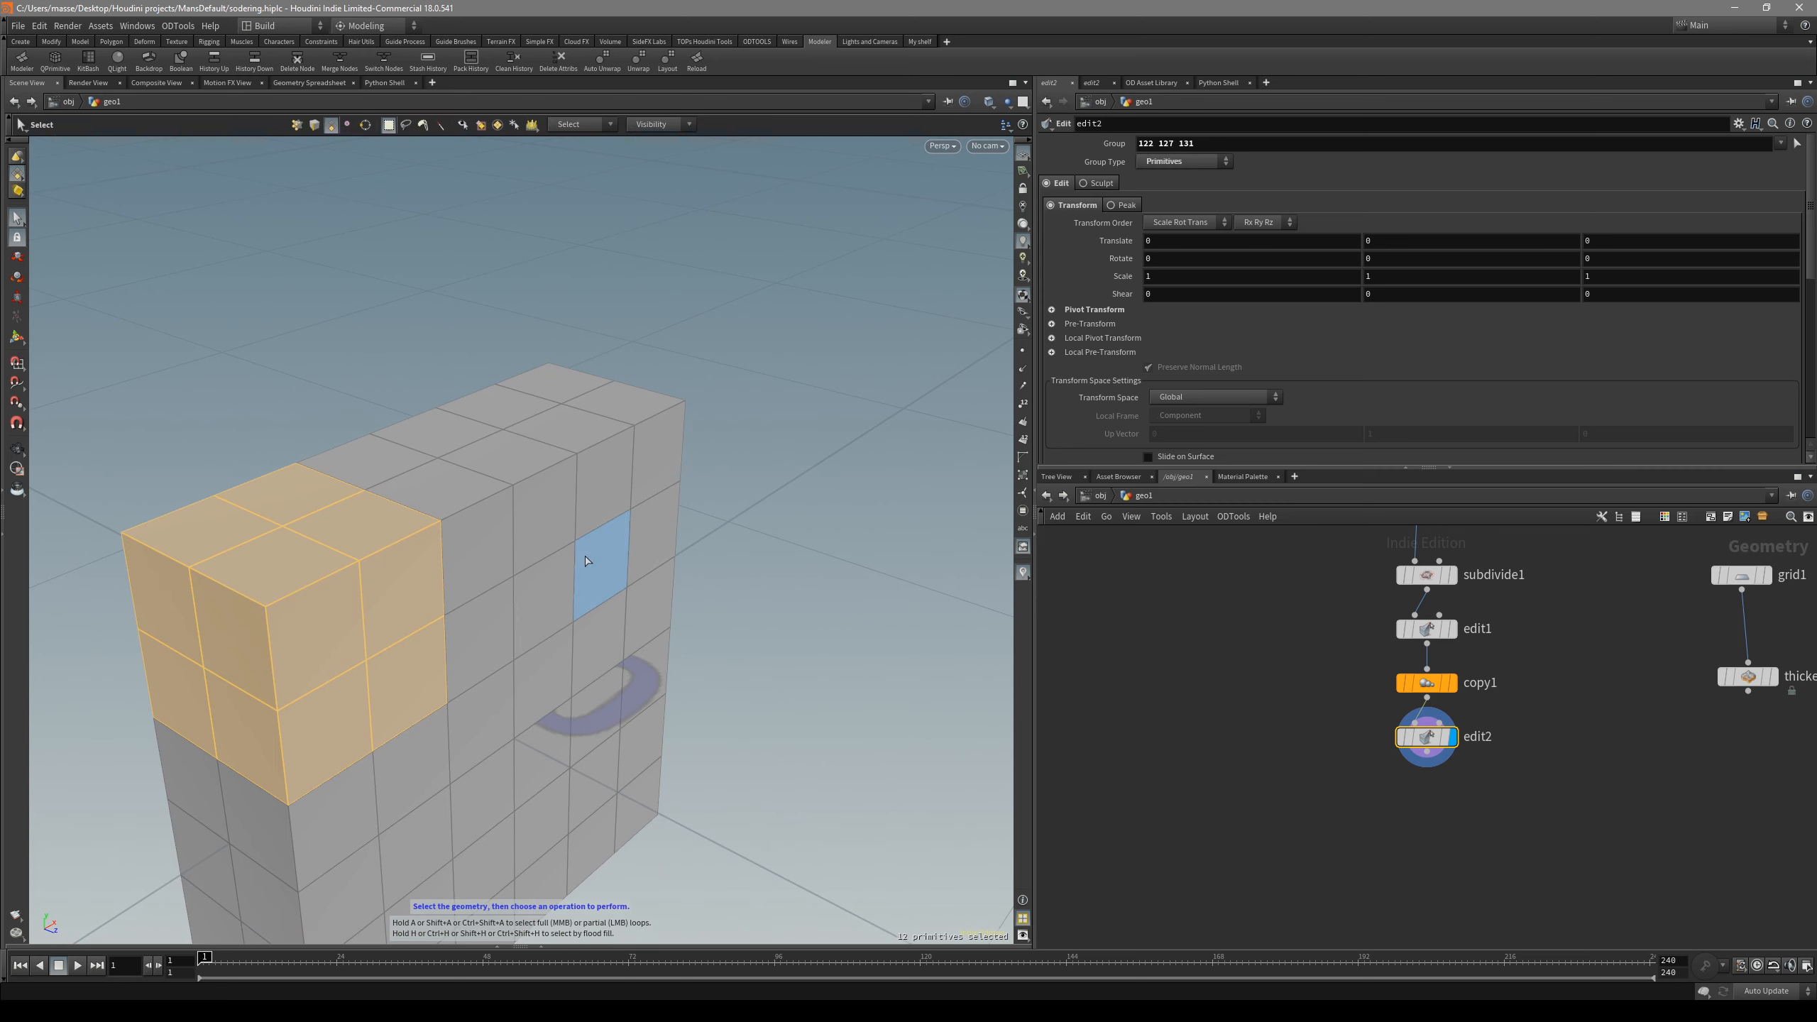
- Paste a copy of the selected corner faces as stashed geometry merged with the slab
key("ctrl+v")
left_click_drag(490, 620, 642, 515, "alt")
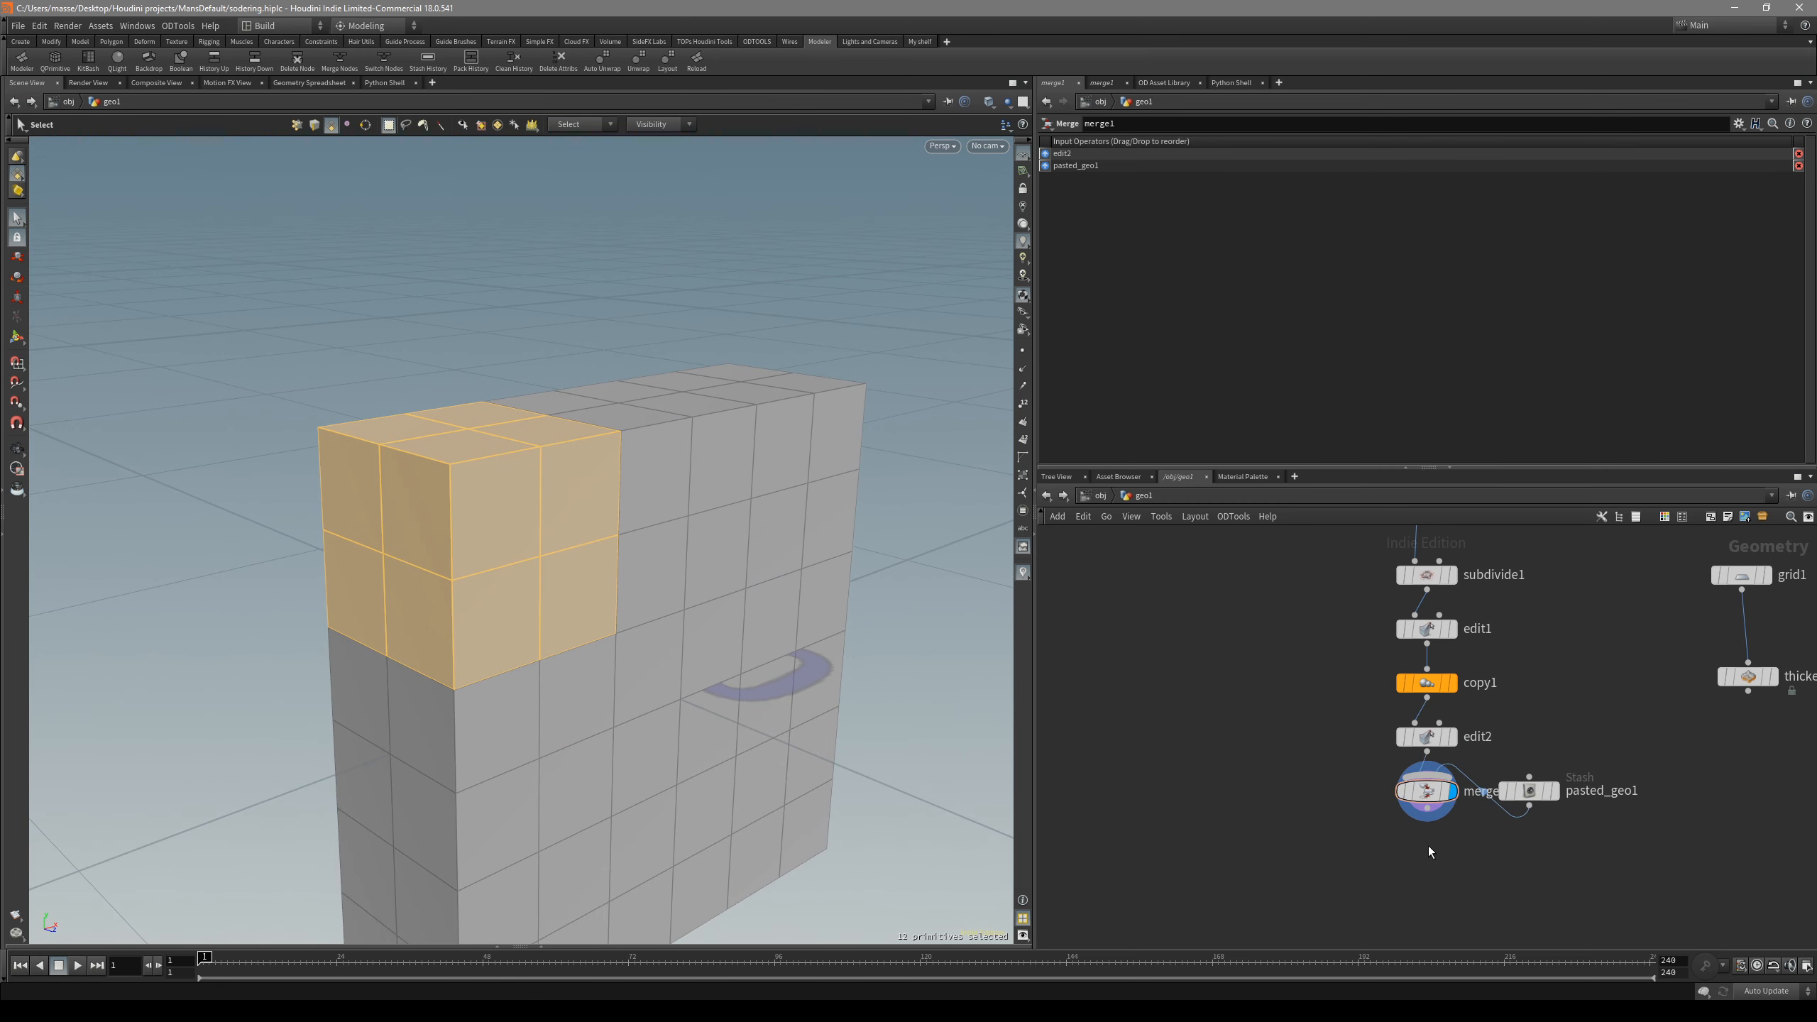
scroll(1318, 759, "up", 5)
middle_click_drag(1569, 750, 1522, 841)
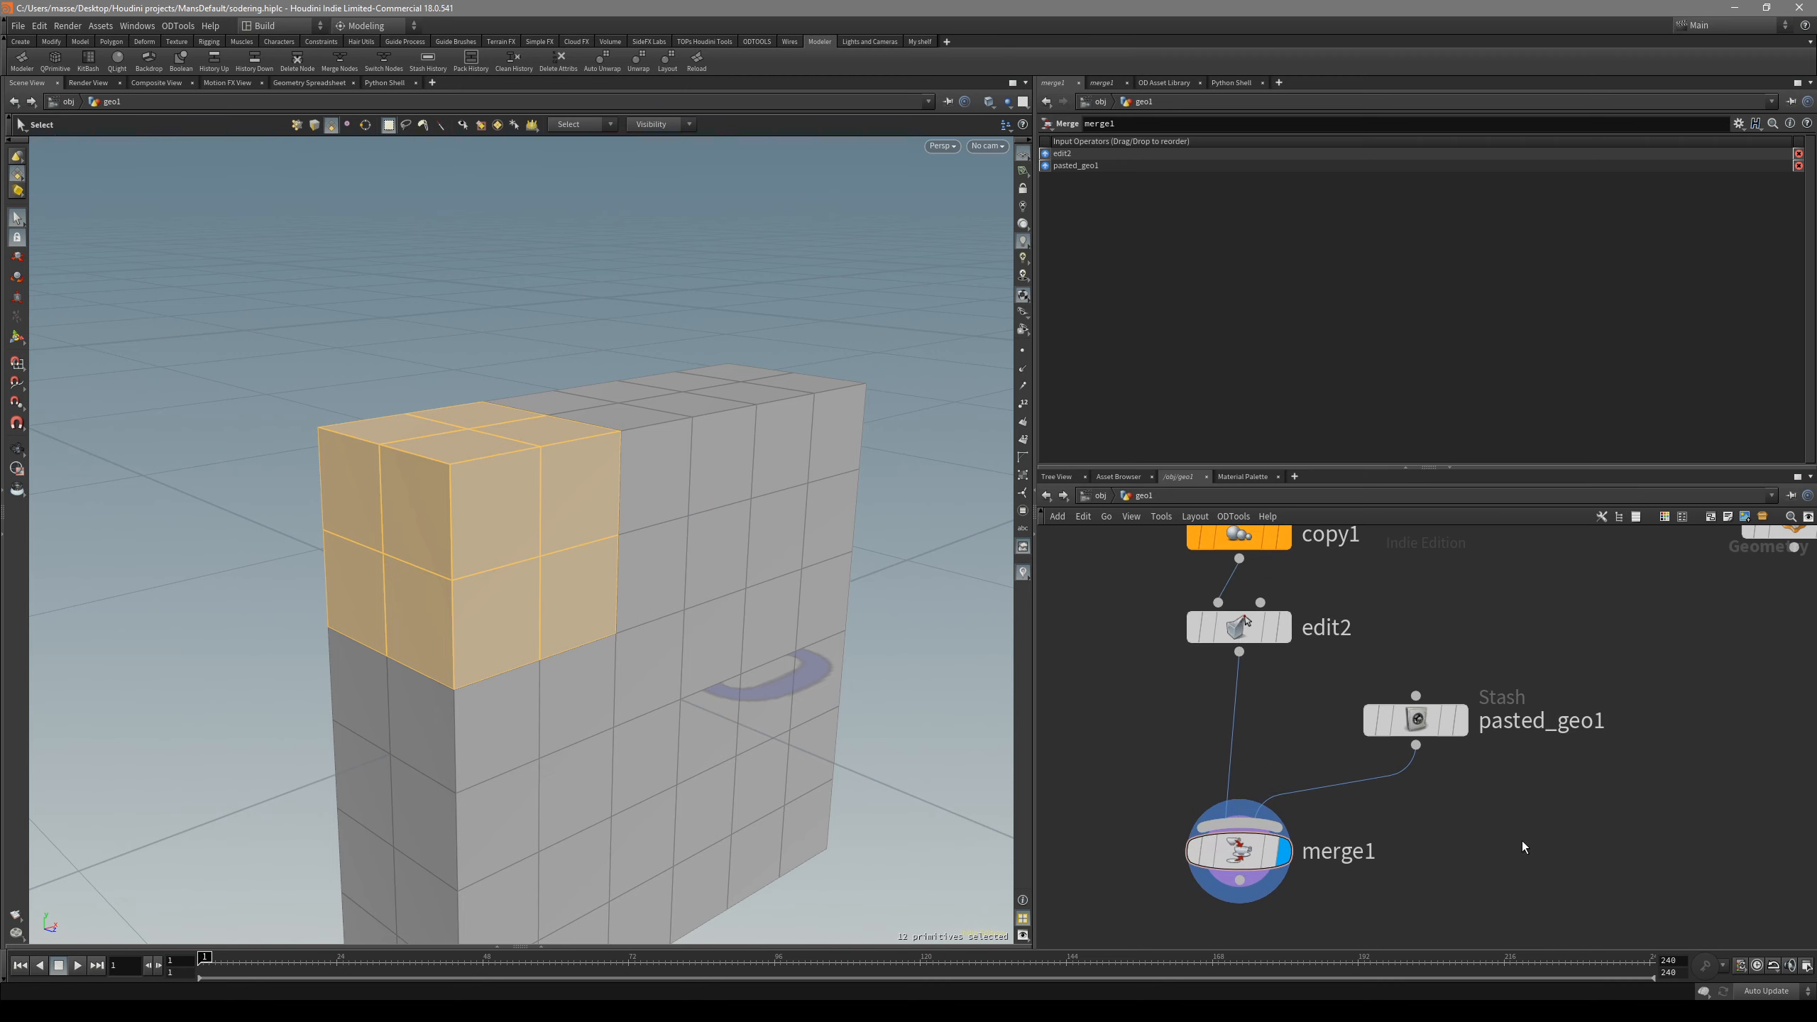
- Move edit2 aside in the network and display pasted_geo1 on its own
left_click(1220, 635)
key("r")
left_click_drag(1221, 636, 1129, 655)
left_click(1403, 715)
key("r")
left_click_drag(762, 608, 599, 586, "alt")
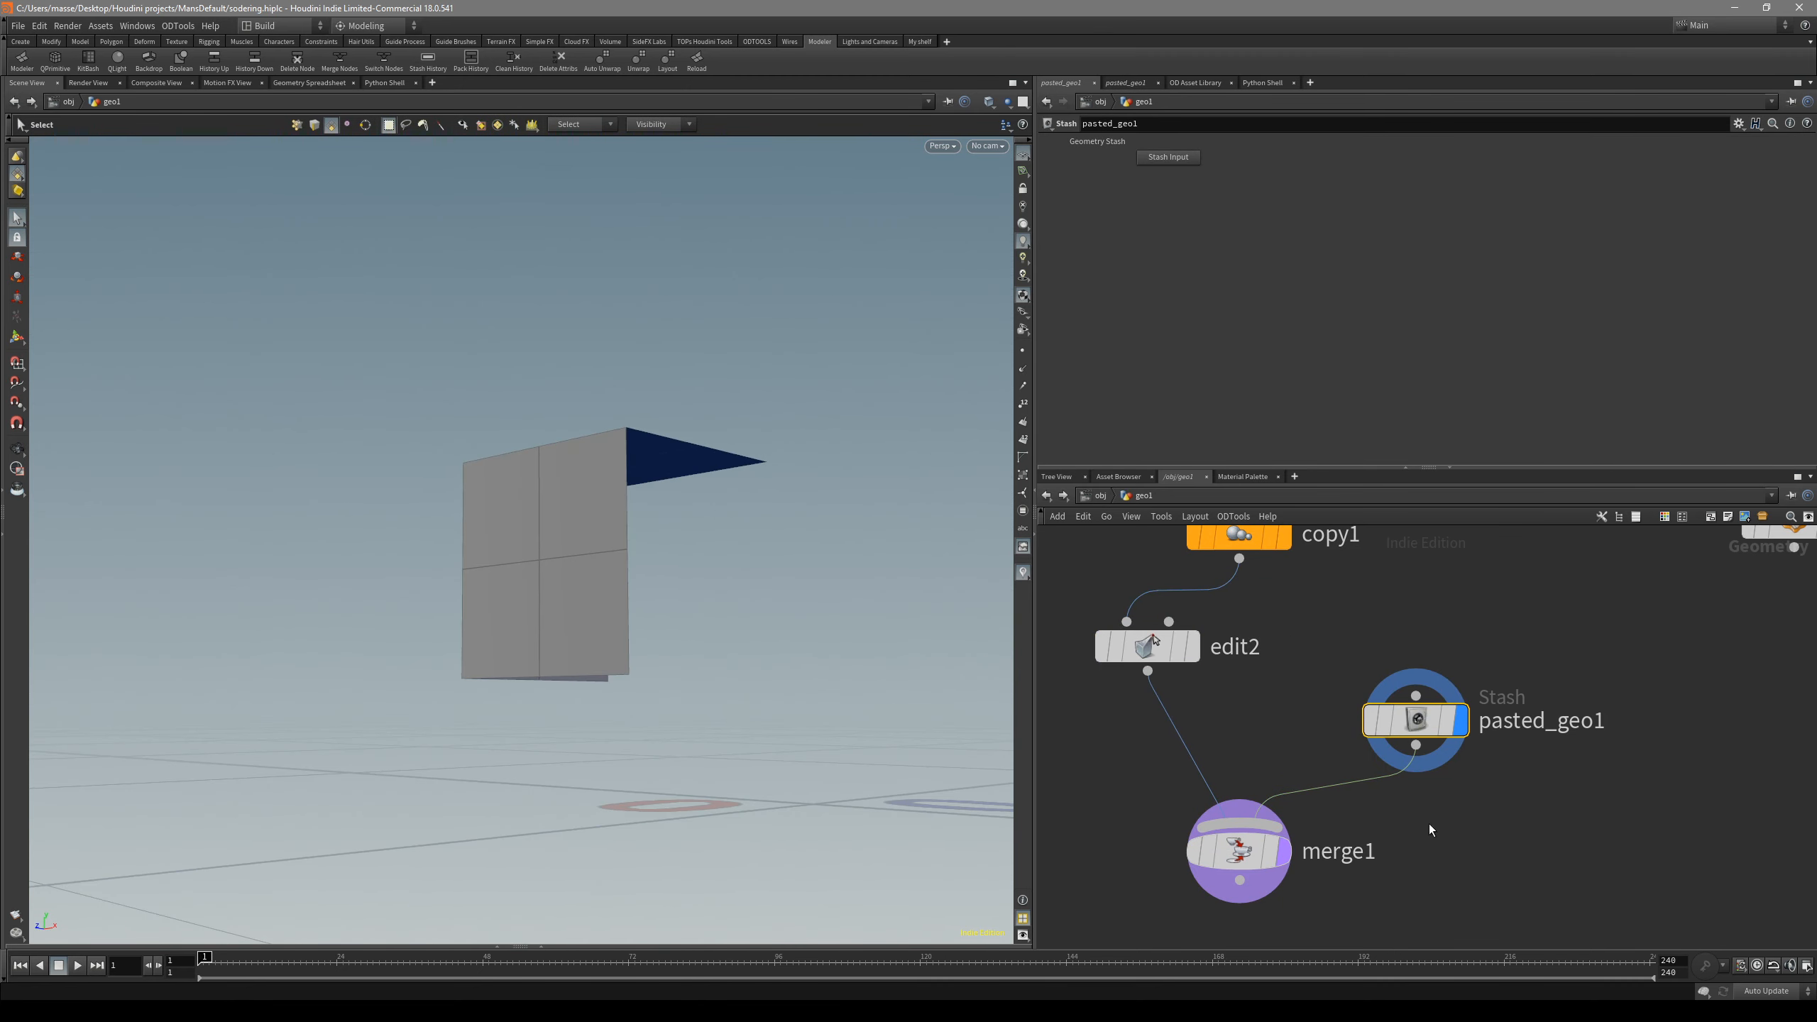
- Bevel the three folded edges of the pasted corner with a round fillet, distance about 0.027 and 3 divisions
key("3")
double_click(593, 437)
left_click_drag(593, 437, 474, 504, "alt")
double_click(427, 443, "shift")
left_click(434, 538, "shift")
left_click(436, 588, "shift")
key("b")
scroll(474, 510, "up", 2)
key("4")
left_click(476, 507)
- Display merge1 and place it below polybevel1 in the network
left_click(1284, 757)
left_click_drag(1238, 759, 1238, 807)
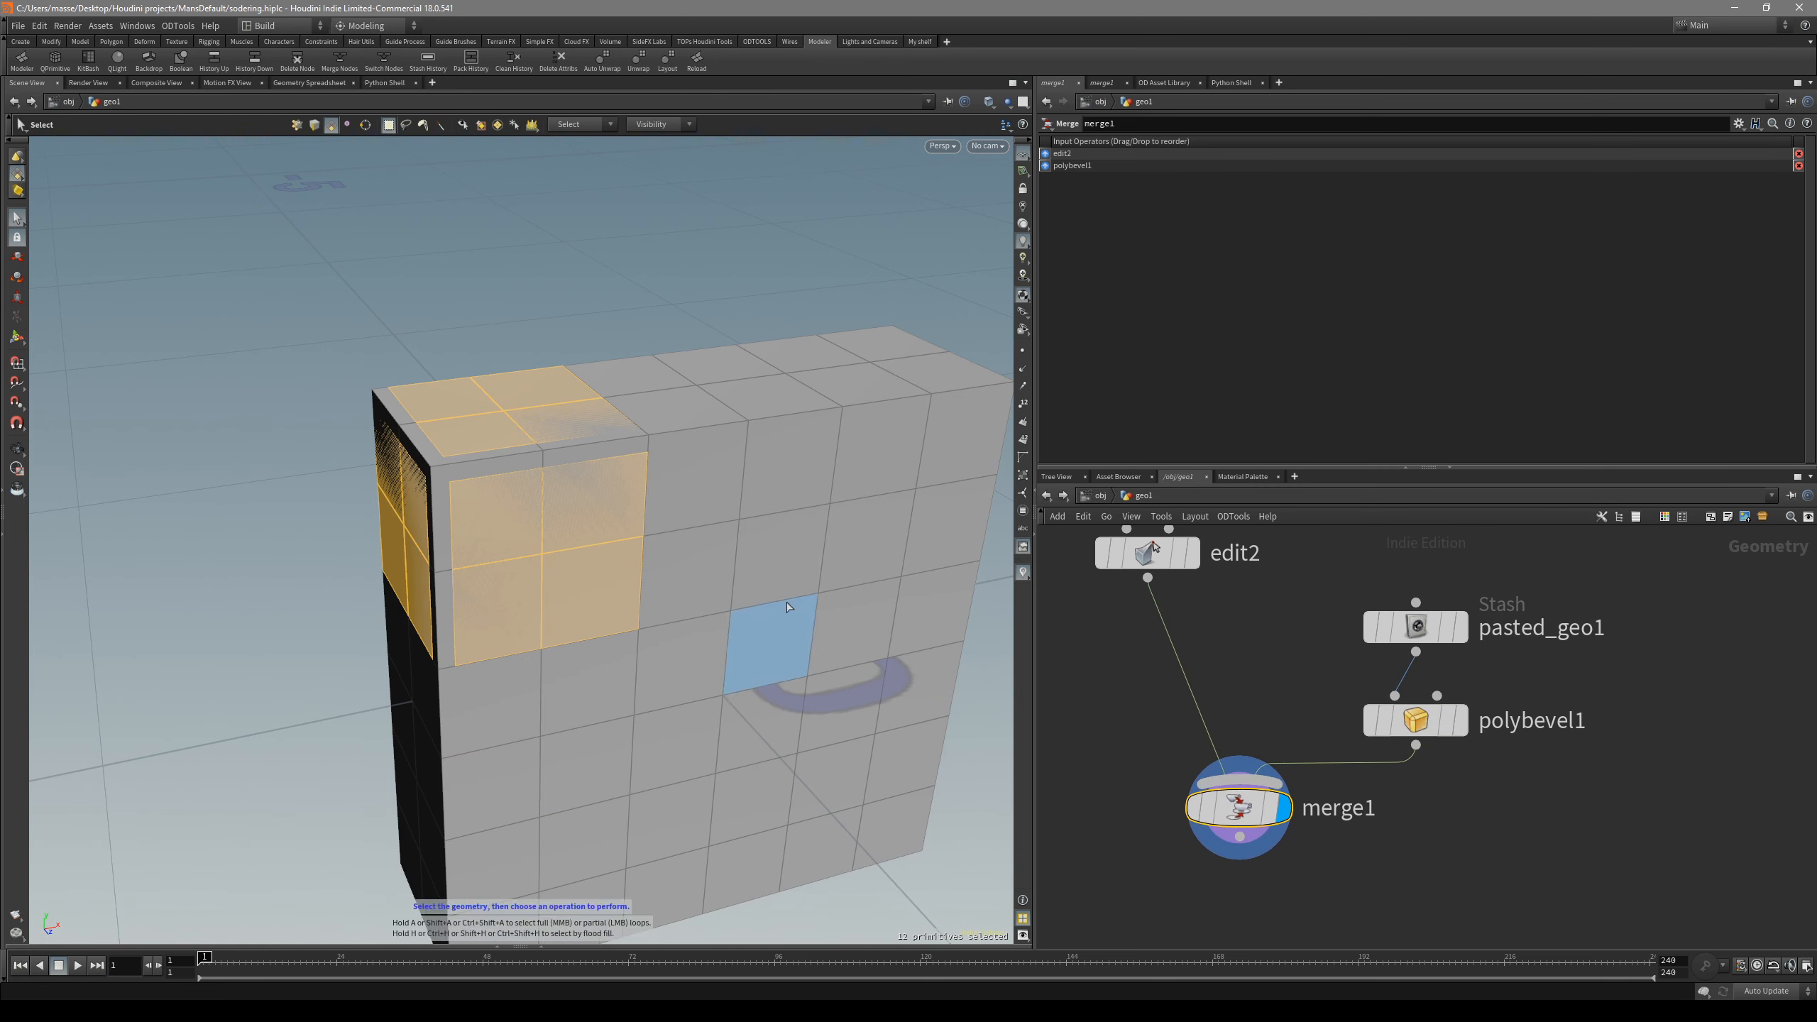
left_click_drag(687, 573, 729, 527, "alt")
left_click_drag(1238, 806, 1200, 883)
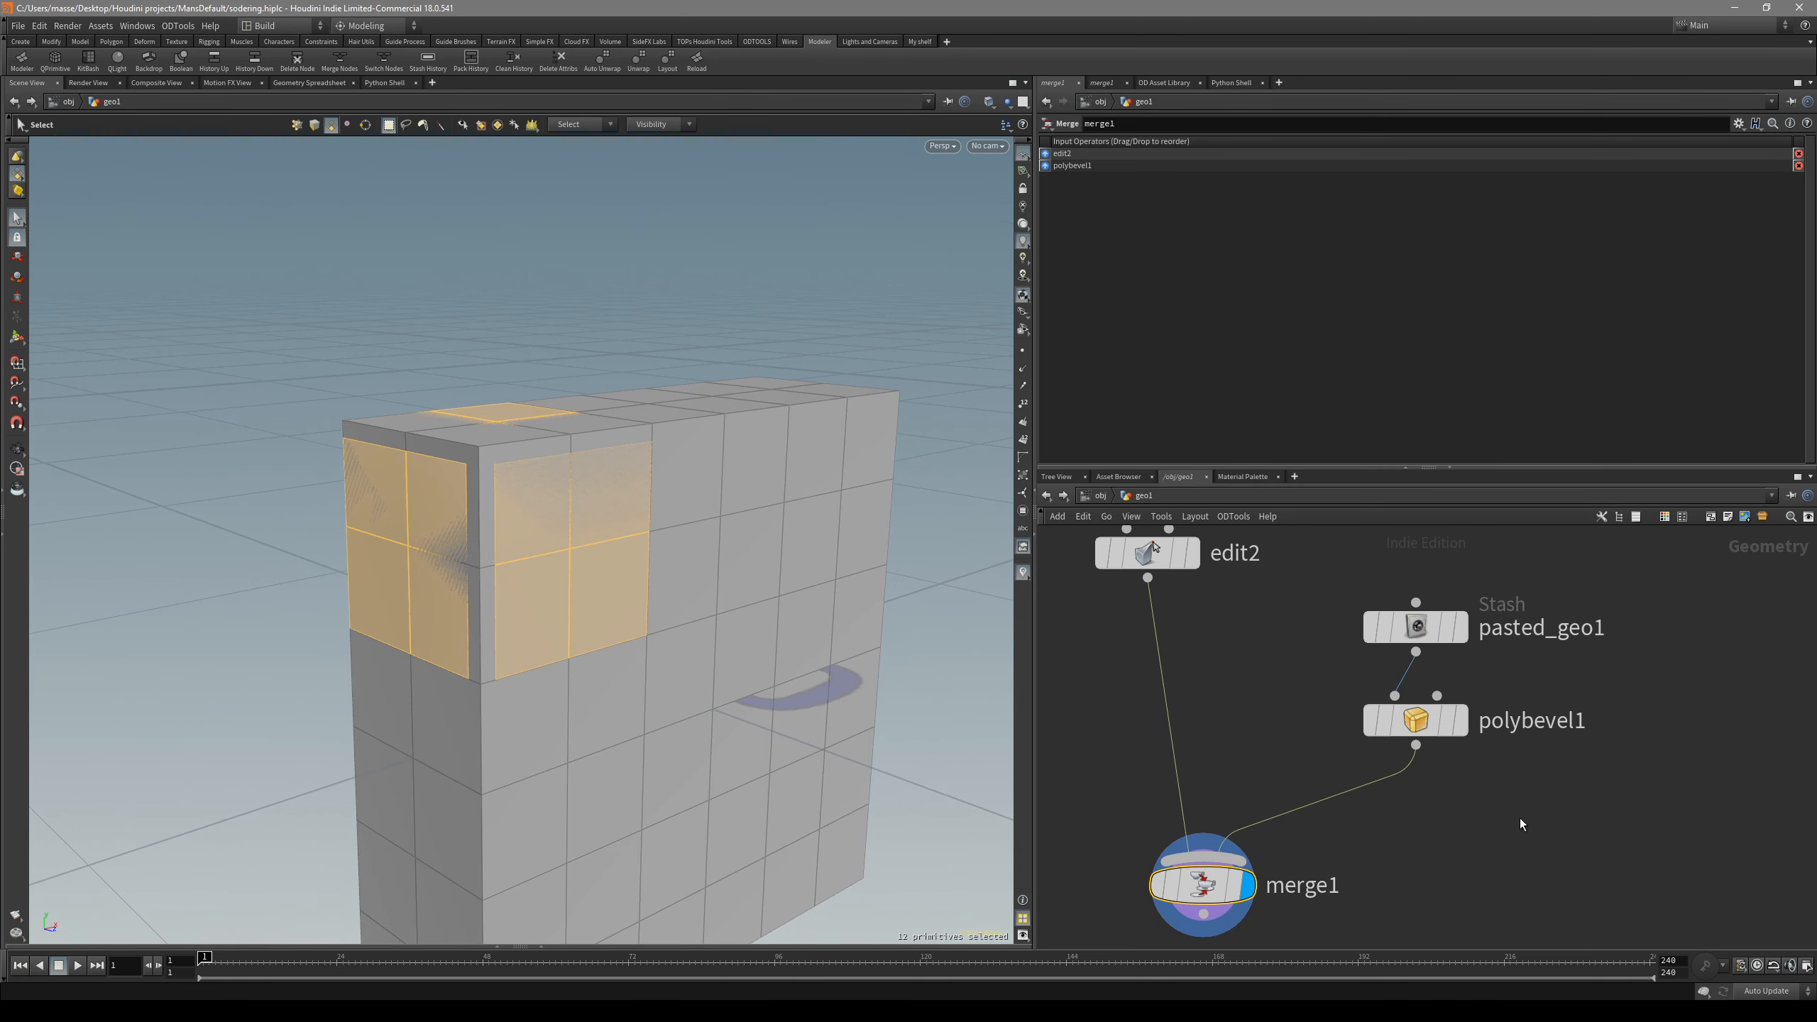
- Try to scale up only the flat faces selected on the beveled corner copy
key("e")
left_click_drag(498, 532, 653, 552)
key("ctrl+z")
key("s")
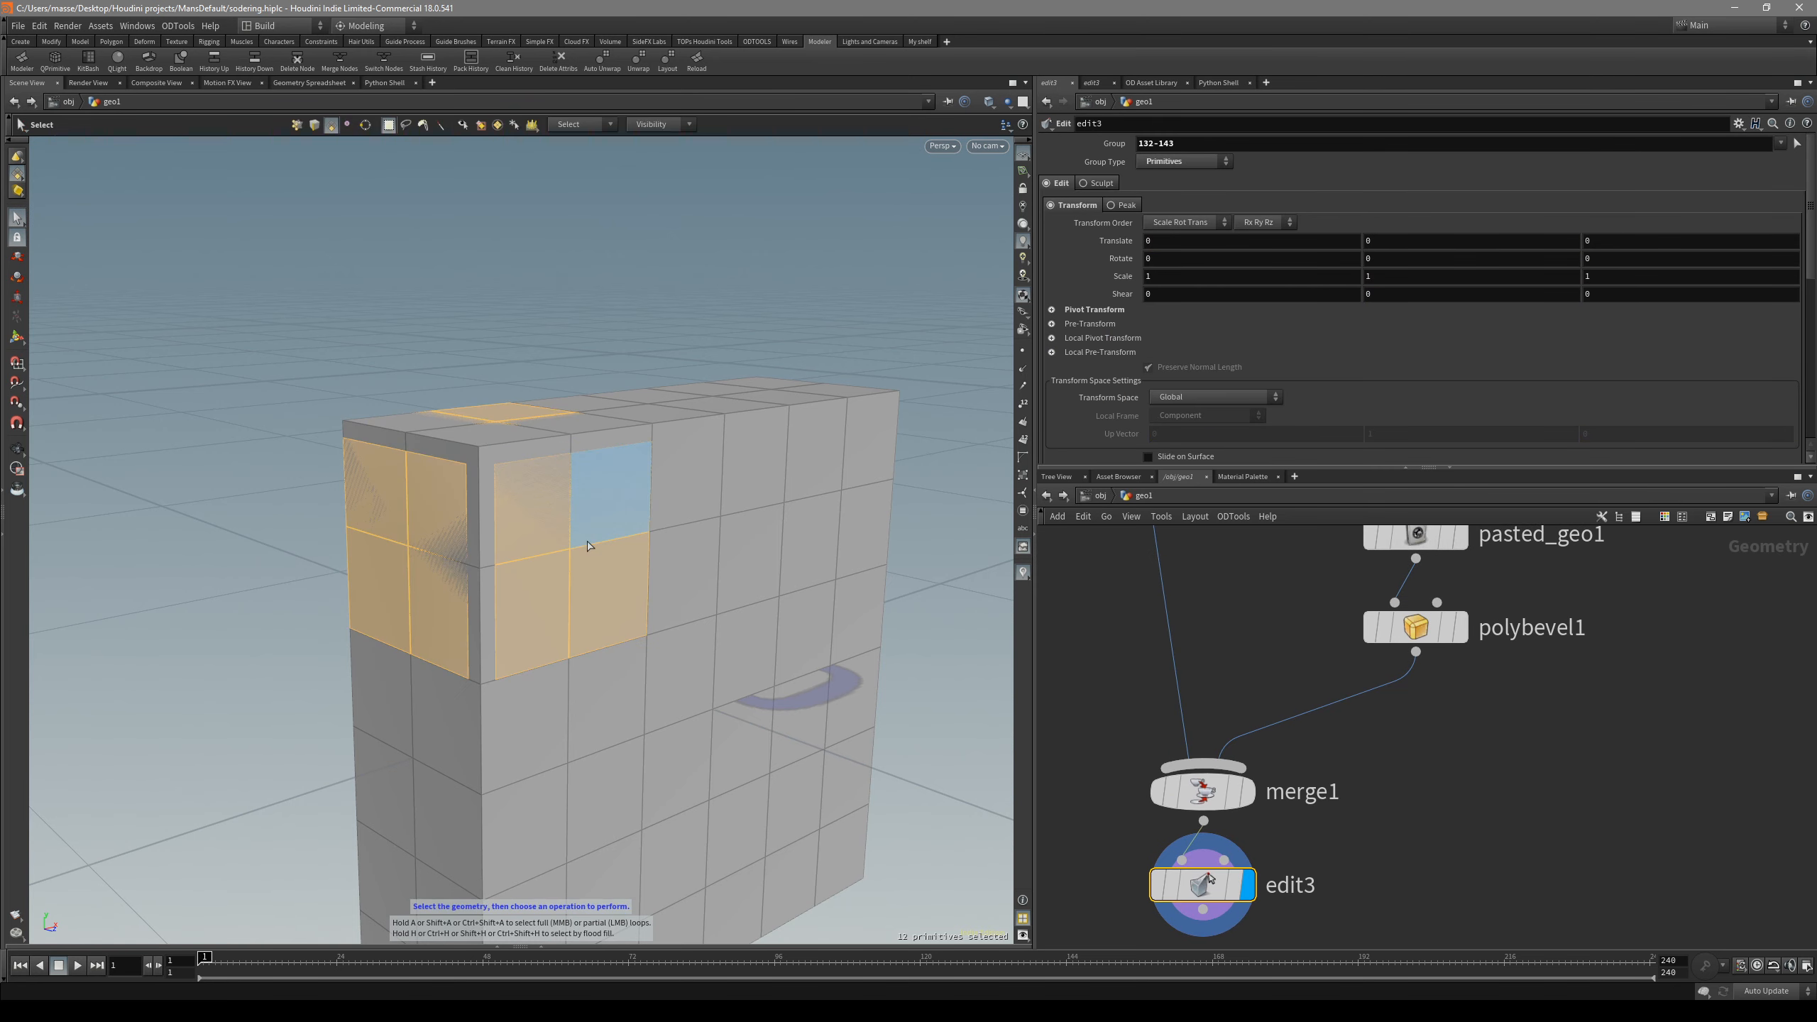
- Scale the whole beveled corner copy uniformly to 1.07465
key("e")
left_click_drag(508, 527, 527, 528)
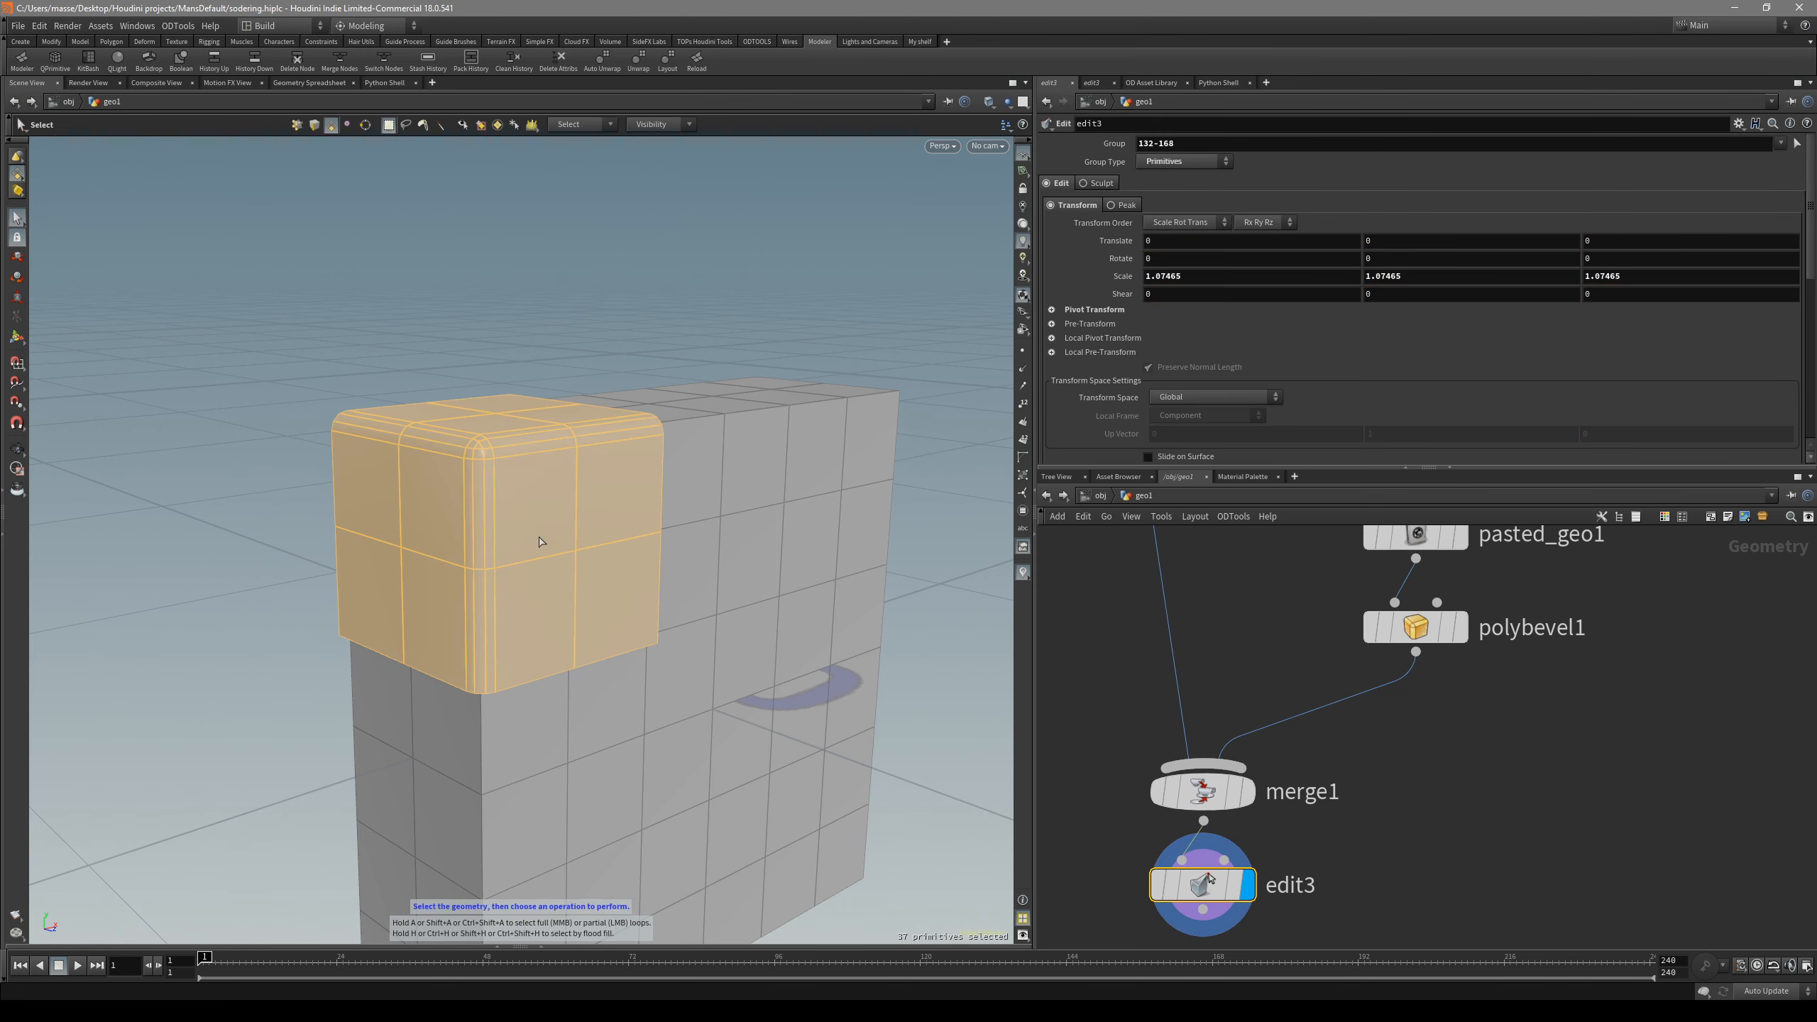
key("Escape")
- Extrude the corner copy for thickness and bevel its outer border edges with distance about 0.009 and 3 divisions
scroll(339, 544, "up", 3)
left_click_drag(339, 544, 443, 538)
key("s")
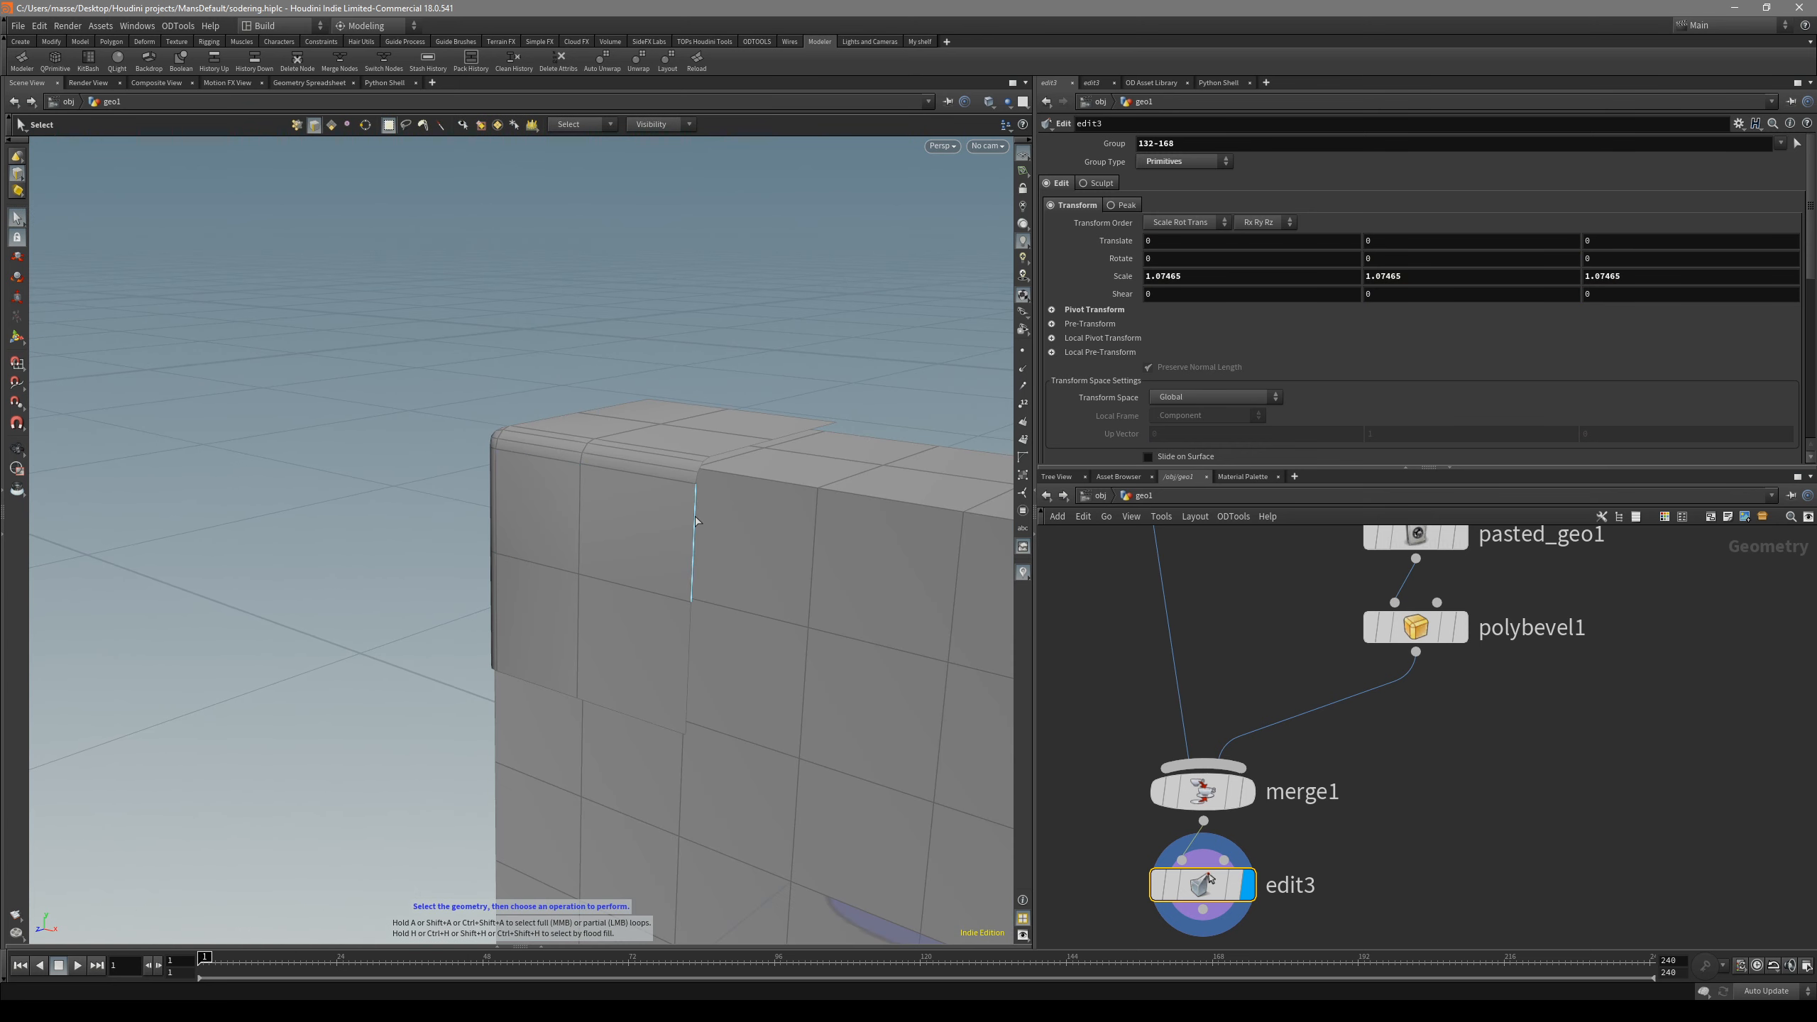
left_click(697, 521)
scroll(698, 521, "down", 3)
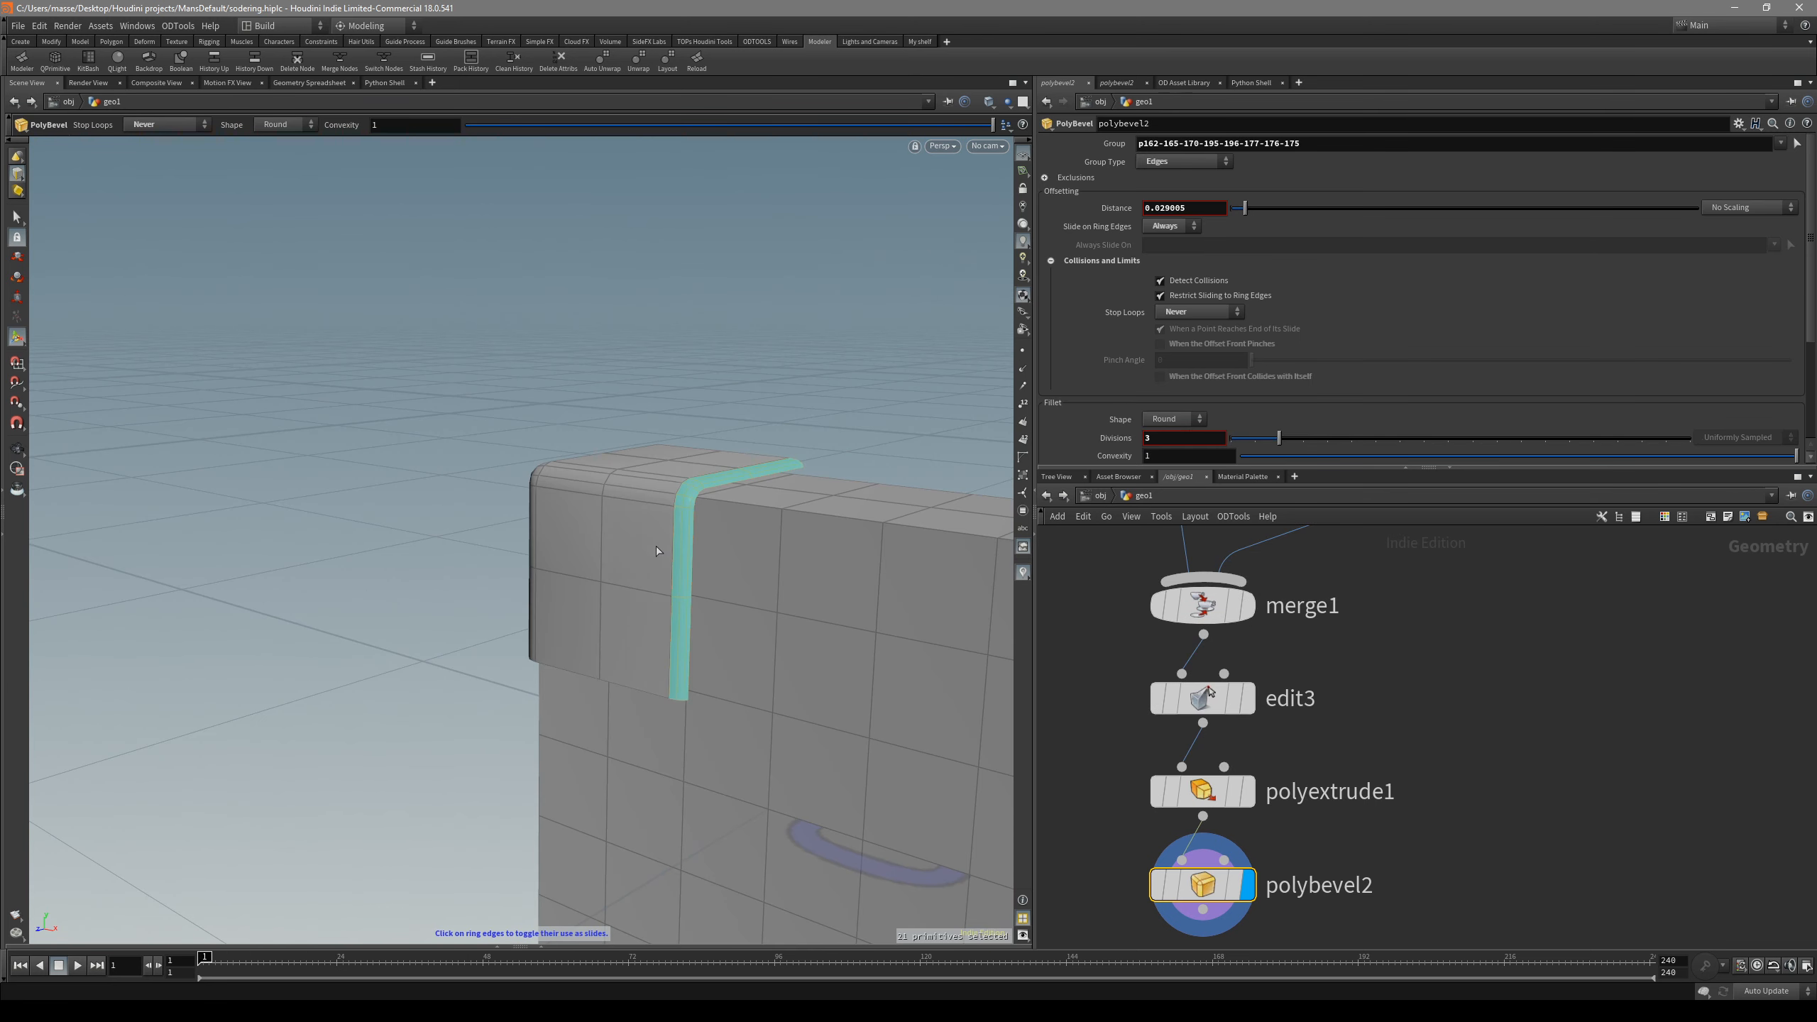
left_click_drag(656, 545, 802, 475)
key("Escape")
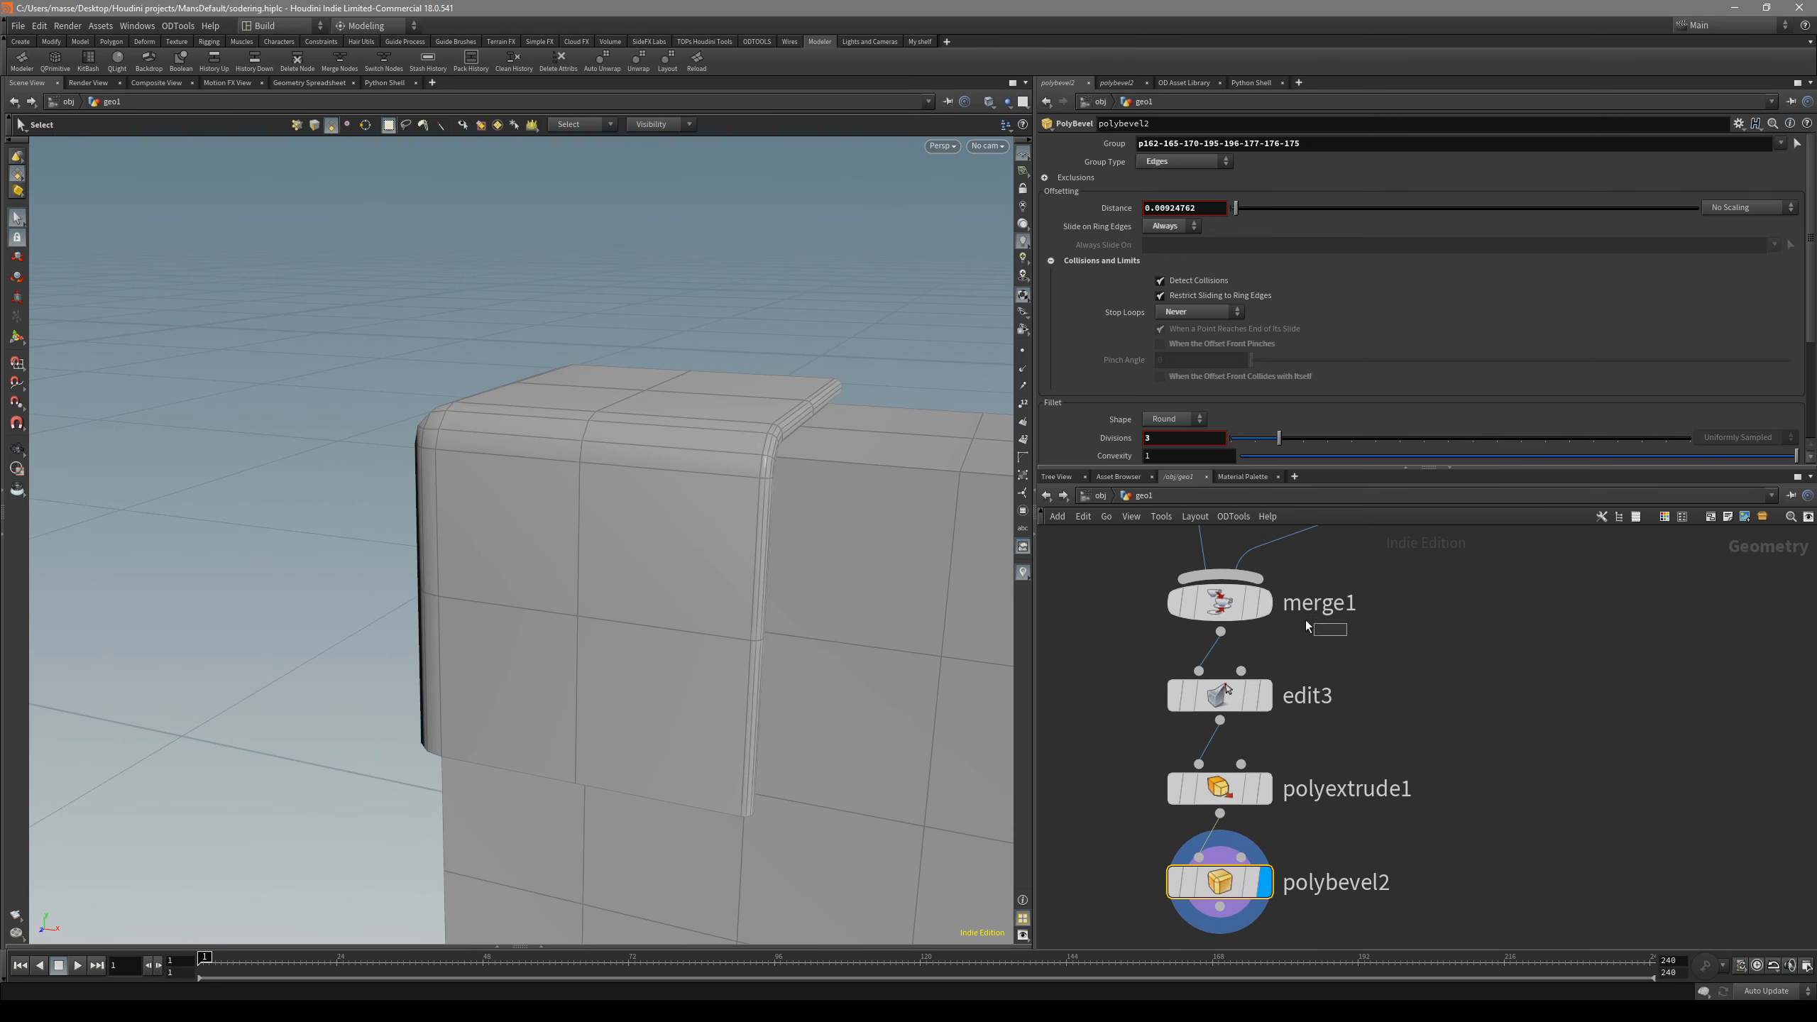
- Display merge1 and then polybevel1 to review the stages of the corner piece
left_click(1216, 602)
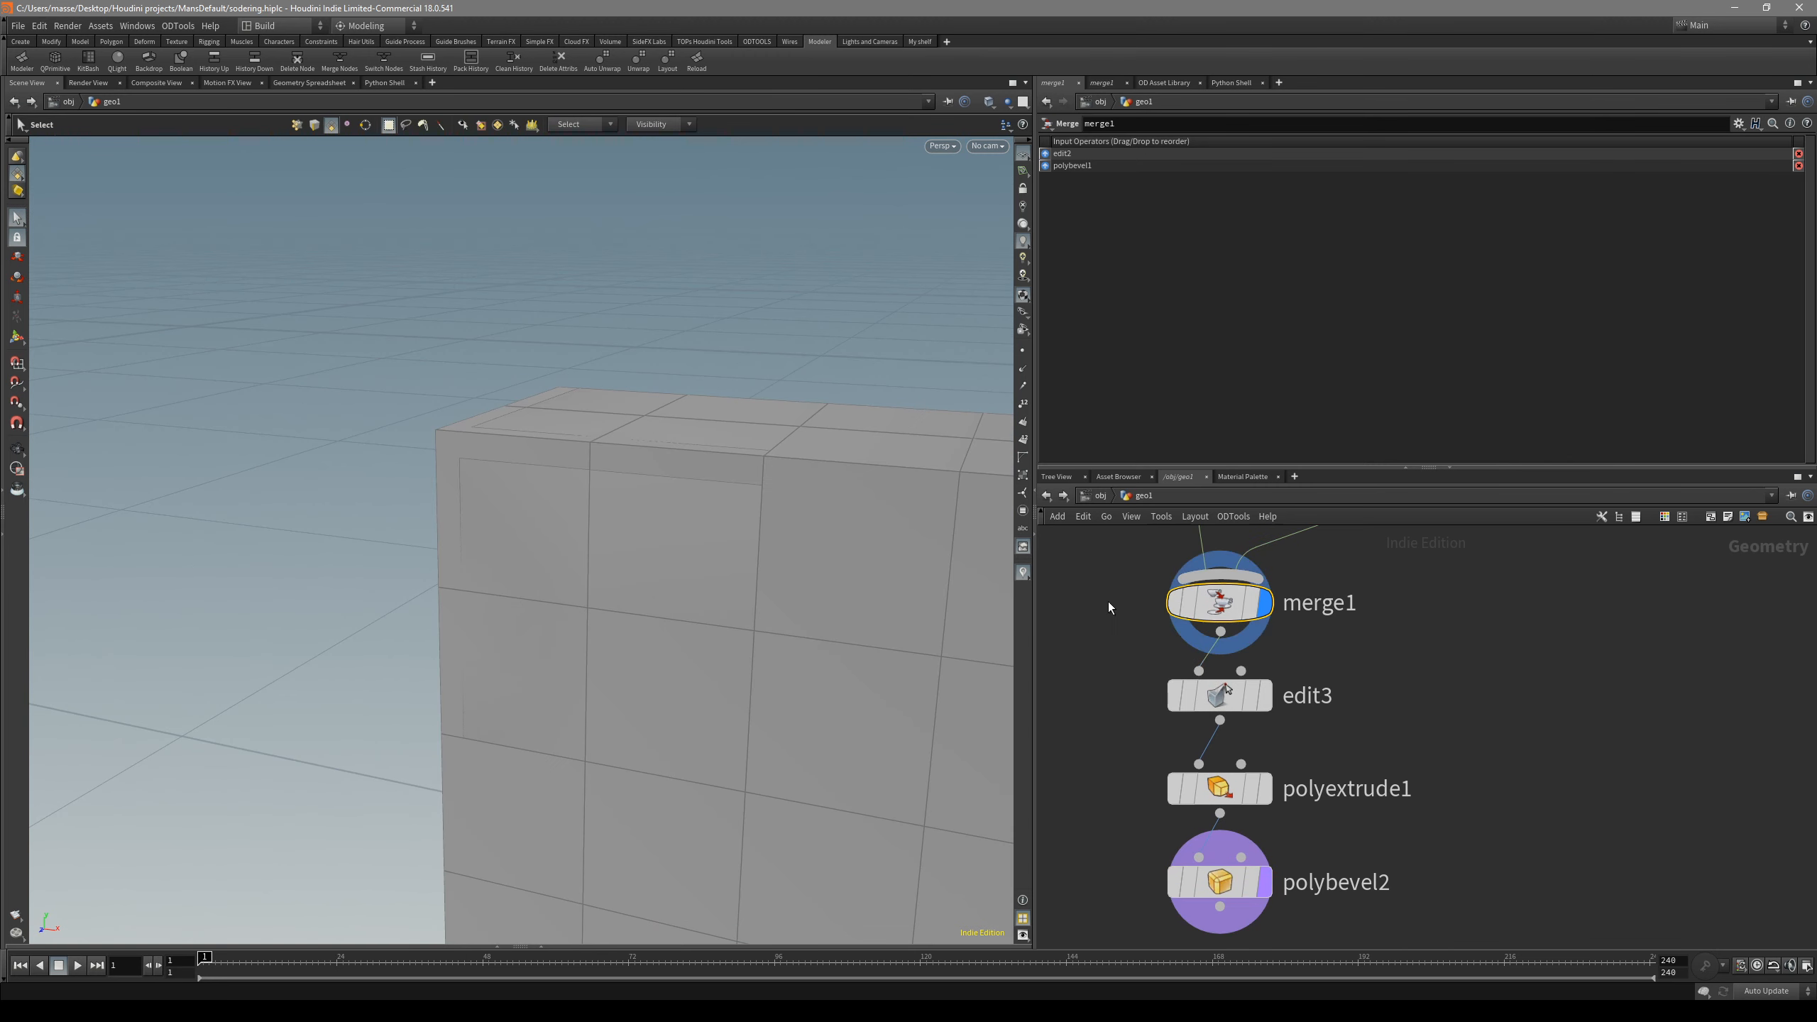
middle_click_drag(1111, 607, 1115, 773)
scroll(1358, 716, "down", 2)
scroll(1467, 824, "up", 2)
left_click(1319, 716)
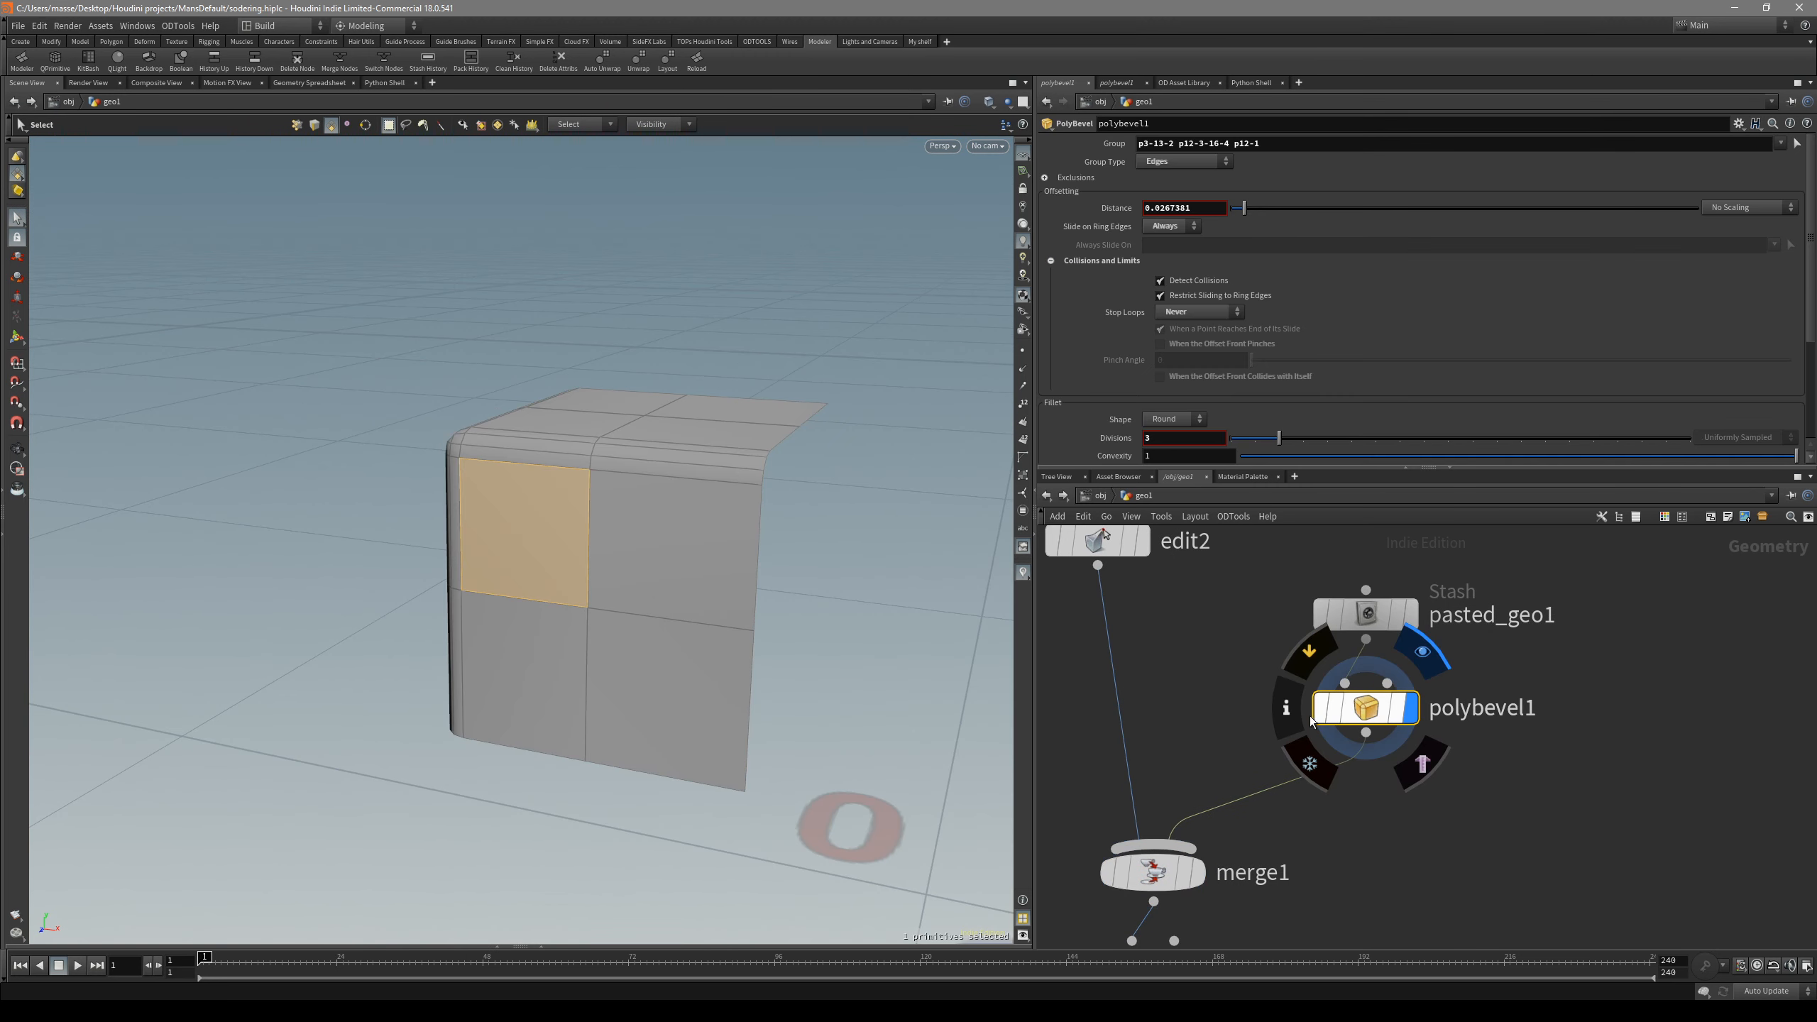
- Spread pasted_geo1 and polybevel1 apart in the network and clear the face selection
left_click(1351, 649)
left_click_drag(1350, 649, 1428, 600)
left_click(1332, 753)
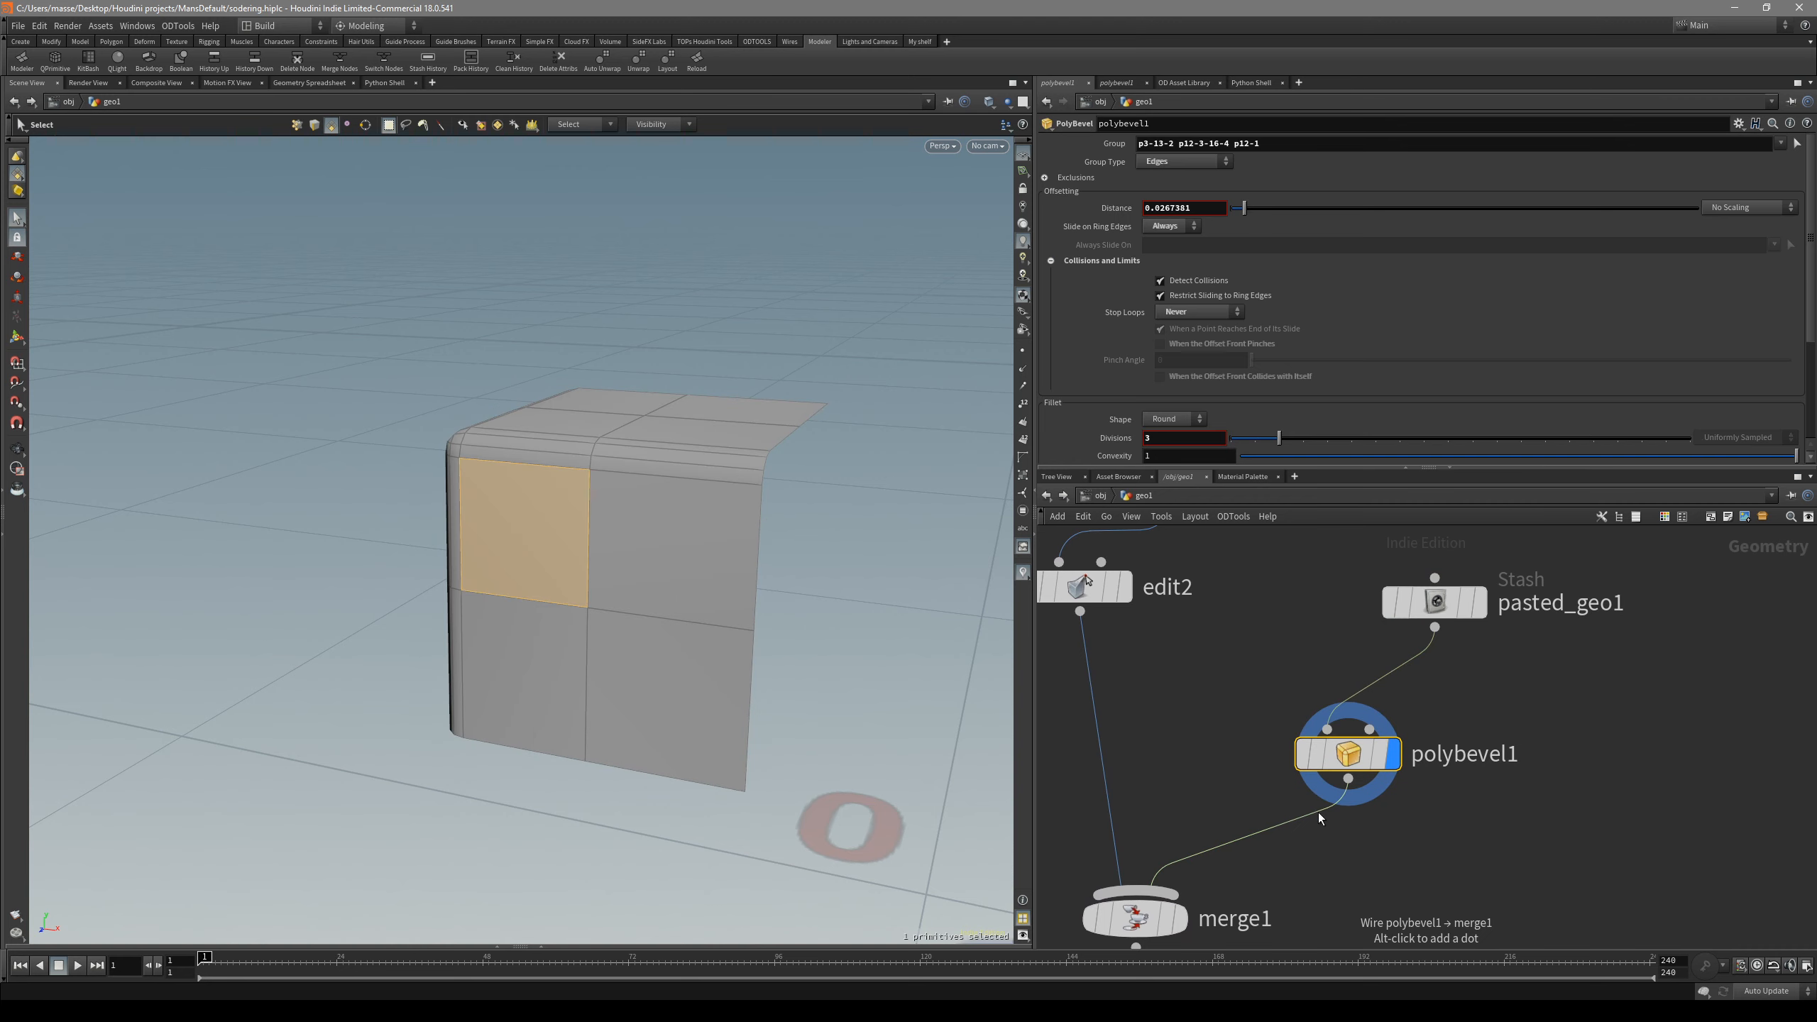
left_click(946, 673)
left_click_drag(1346, 763, 1377, 744)
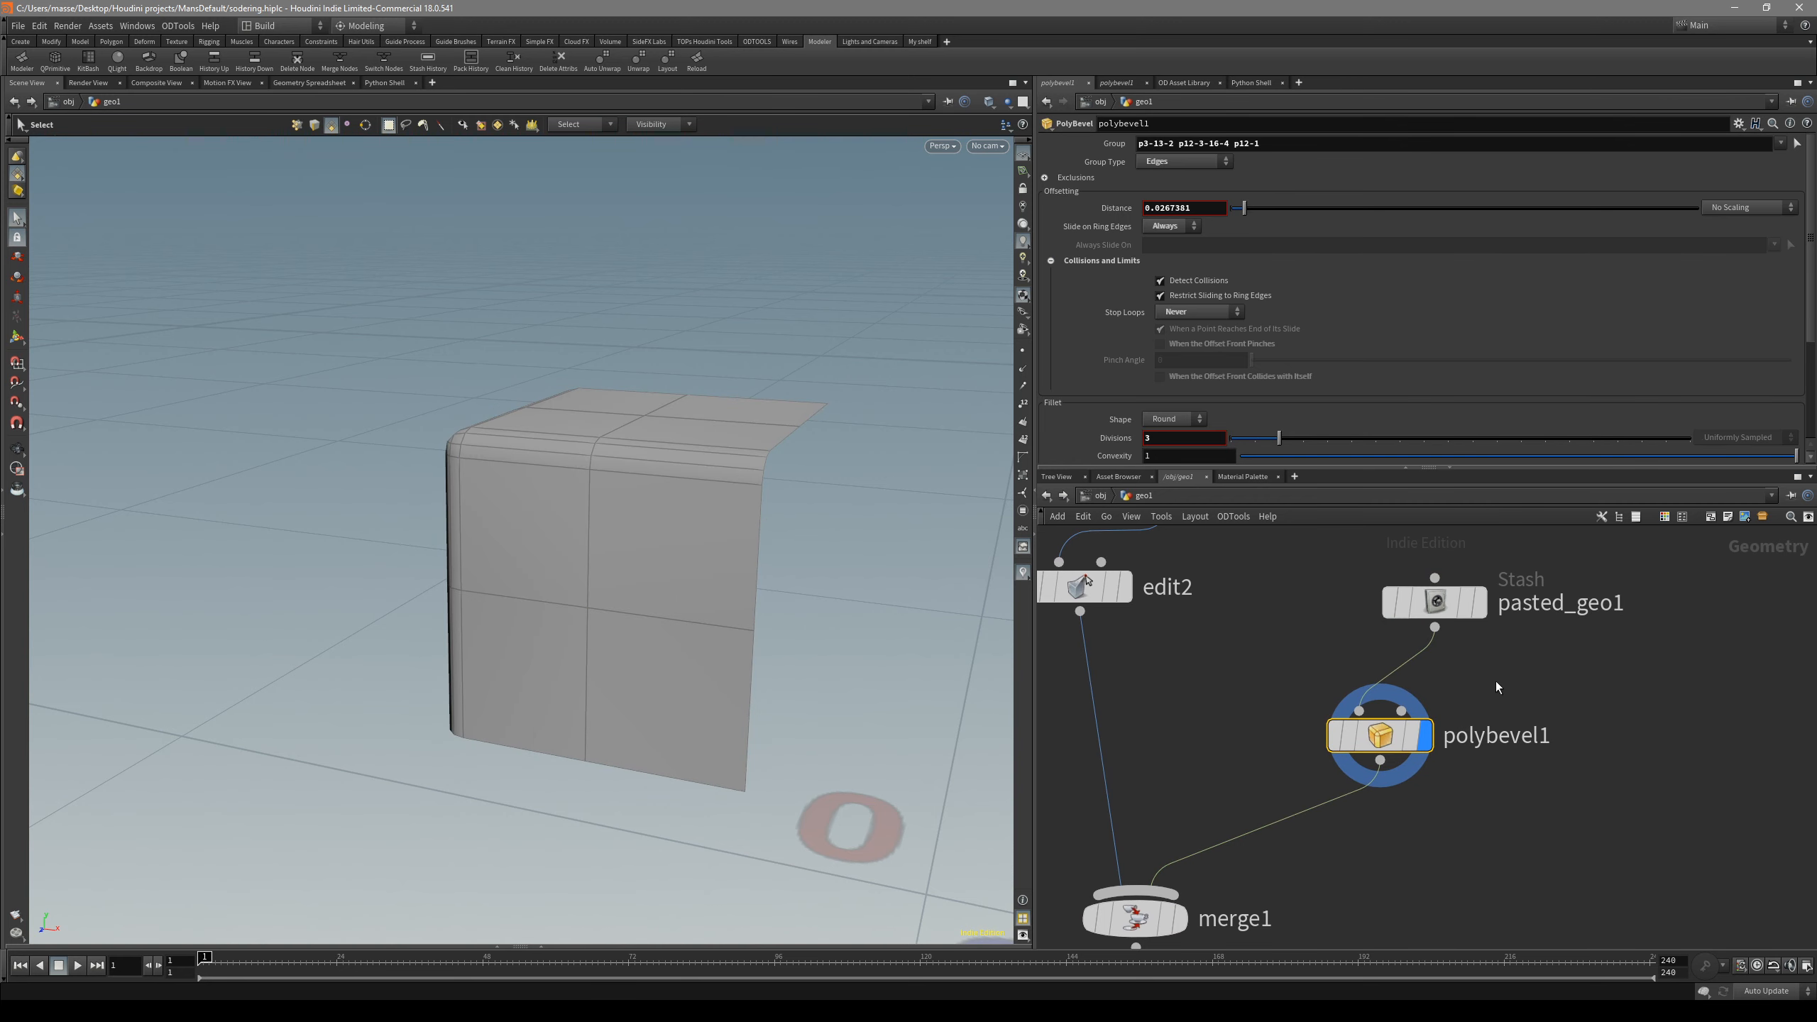
- Compare the unbeveled pasted_geo1 with the rounded result of polybevel1
left_click(1474, 601)
scroll(1355, 806, "down", 1)
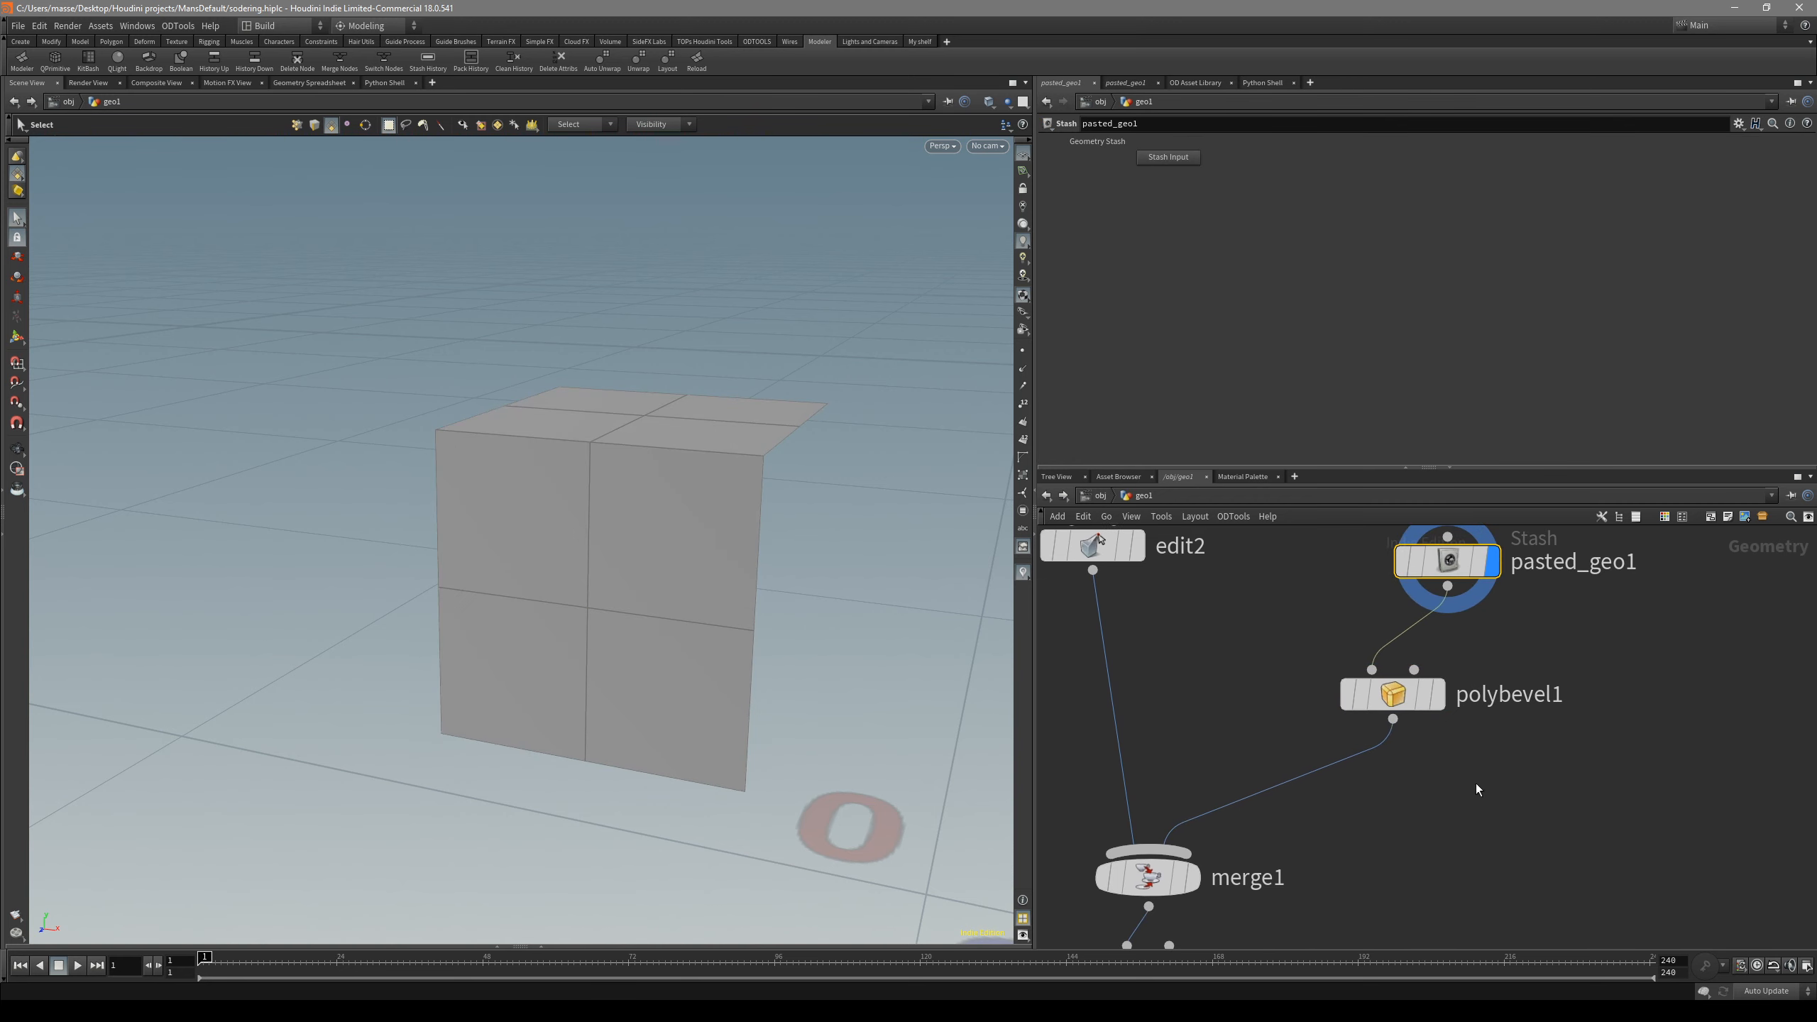
left_click(1383, 691)
scroll(1257, 665, "down", 3)
scroll(1276, 718, "up", 3)
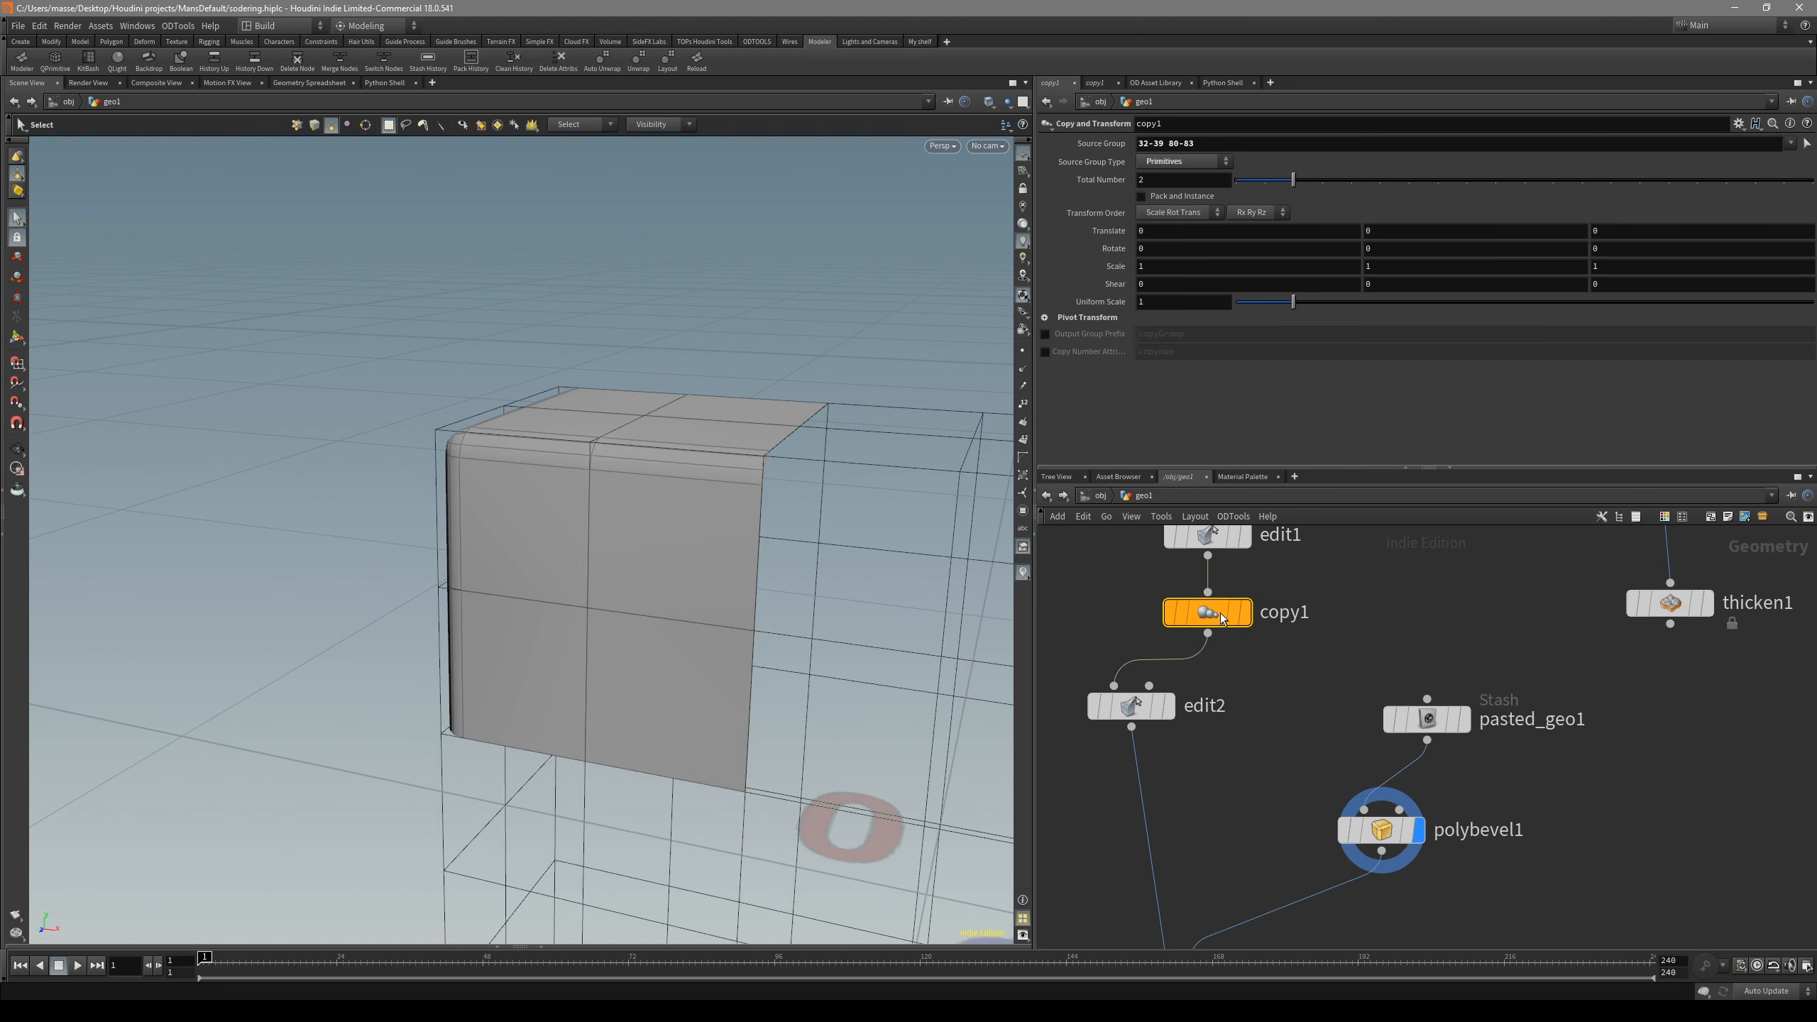
- Display copy1 to review the source corner faces, and display merge1 after moving it closer to its inputs
left_click(1220, 613)
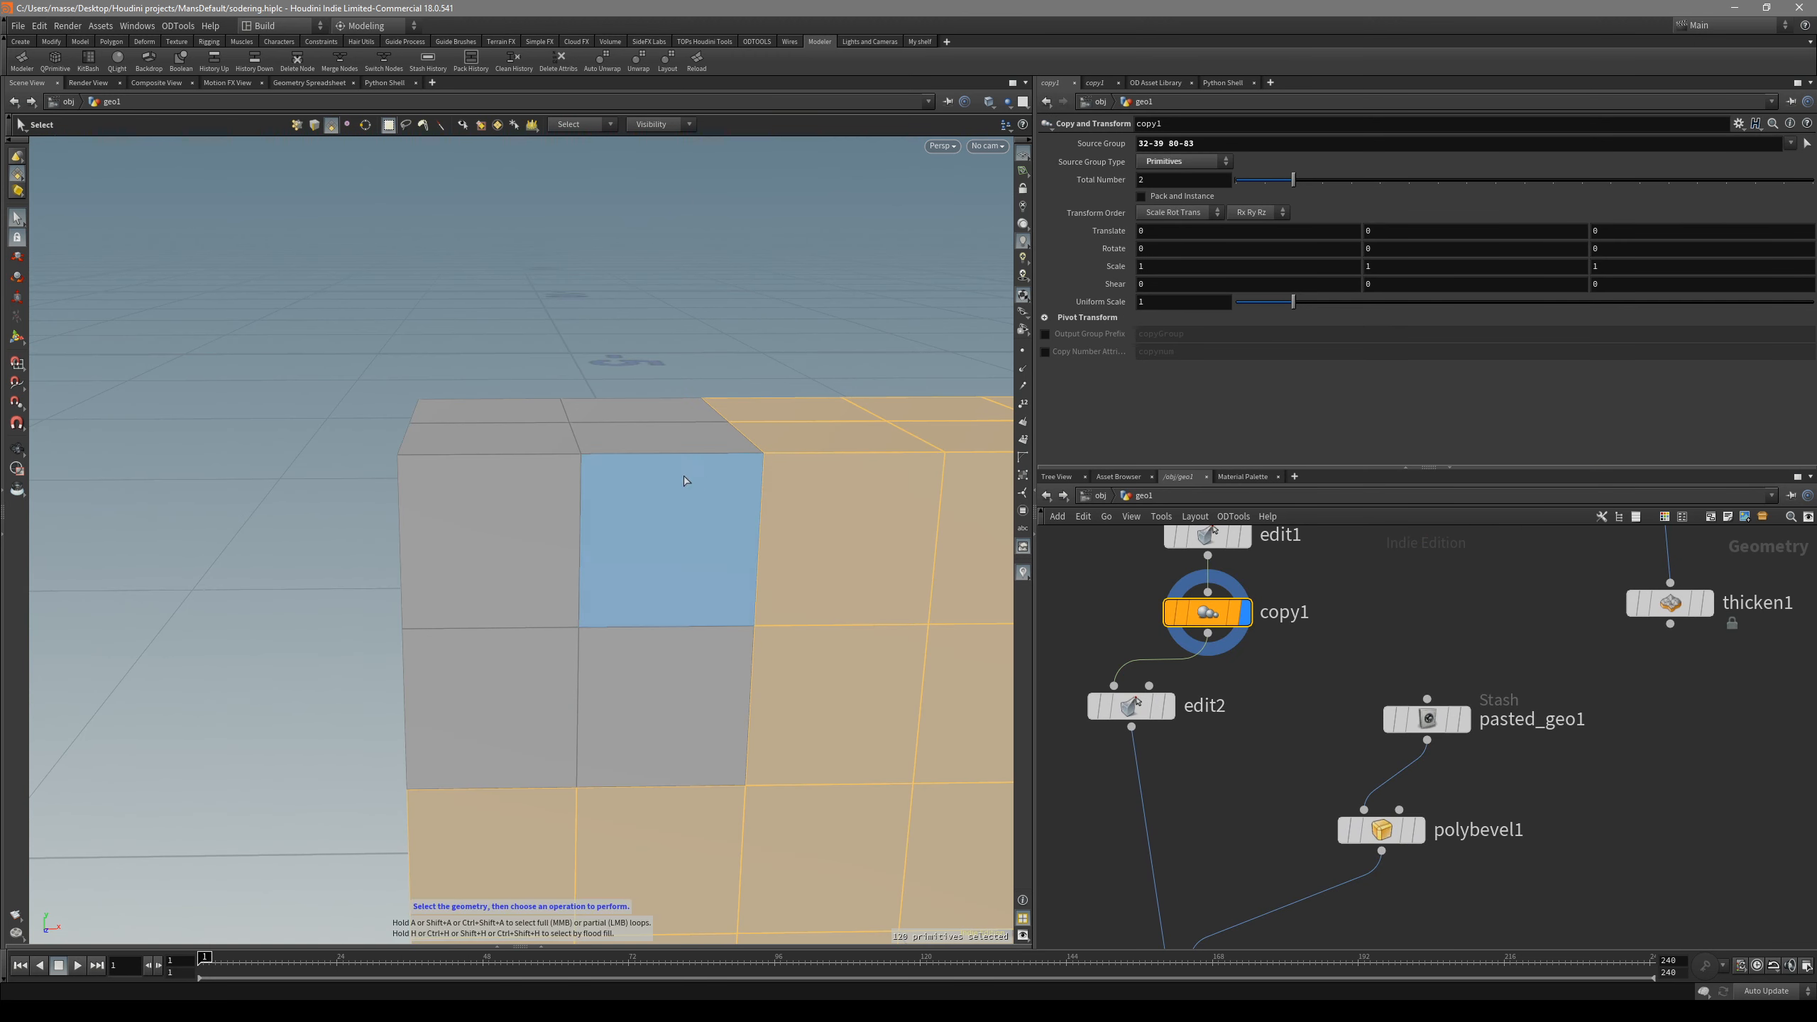
middle_click_drag(1373, 795, 1373, 677)
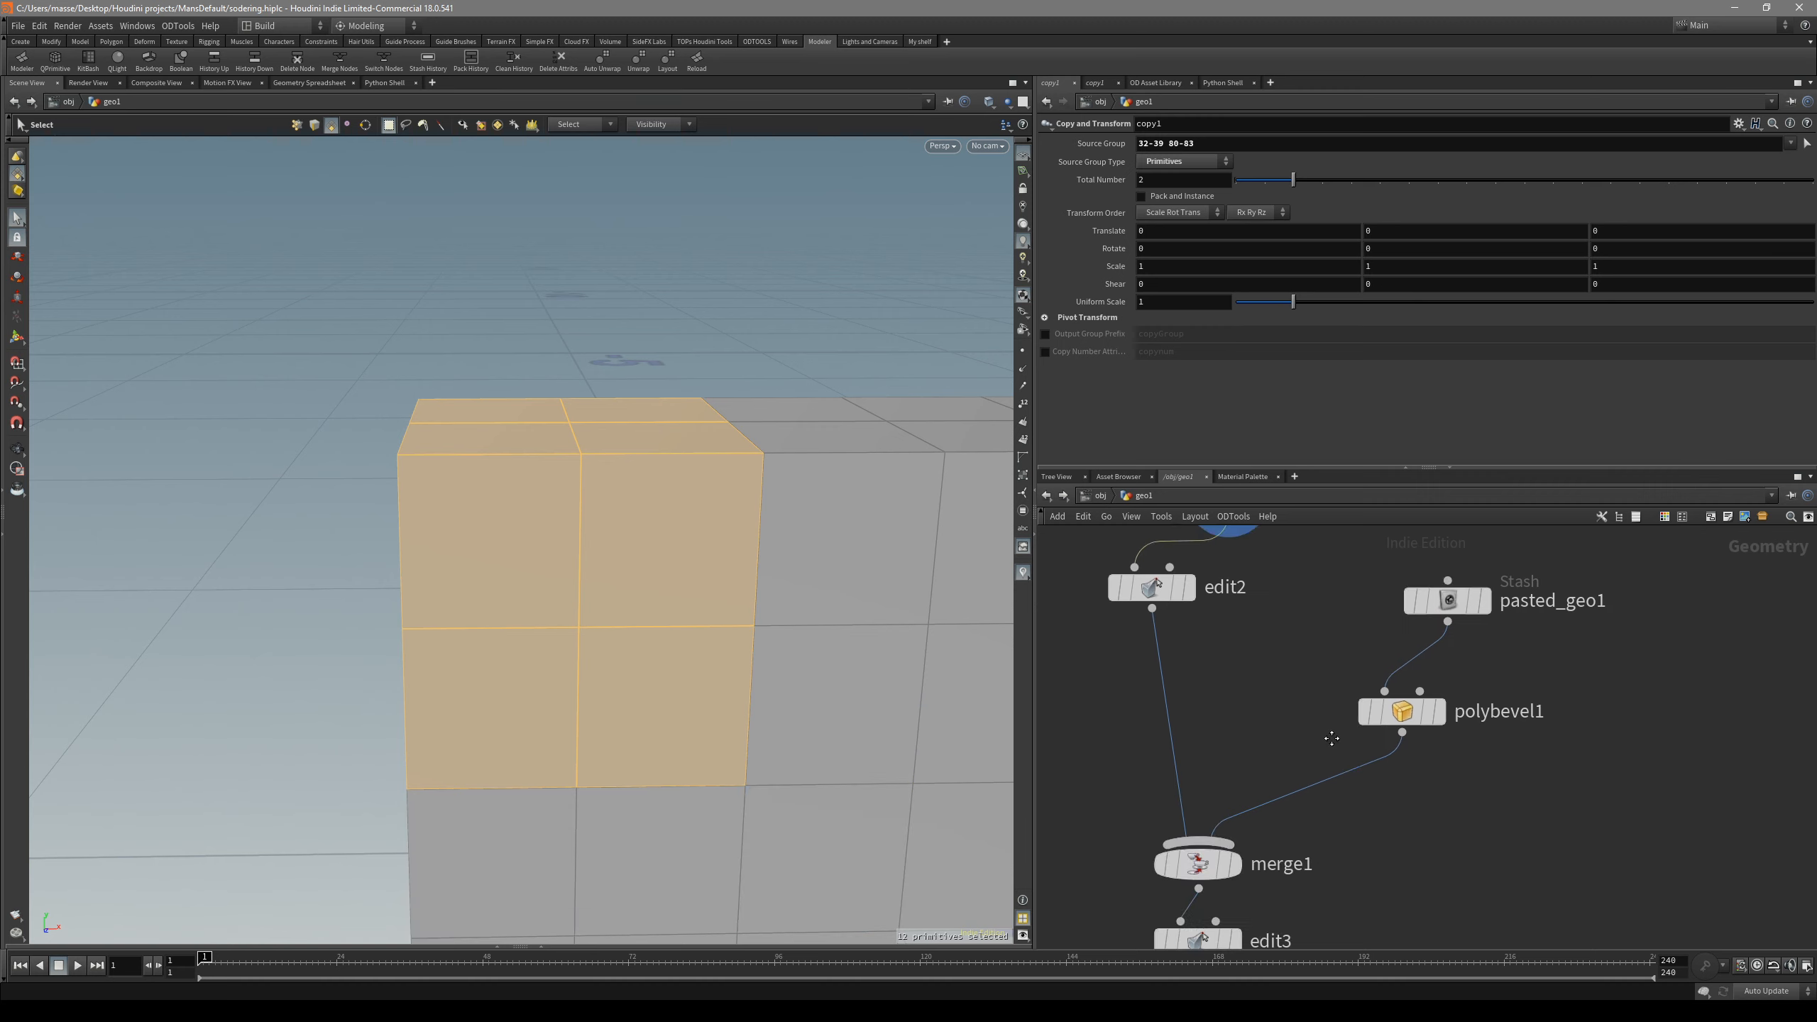
middle_click_drag(1365, 860, 1366, 803)
left_click(1243, 804)
left_click_drag(1244, 796, 1194, 745)
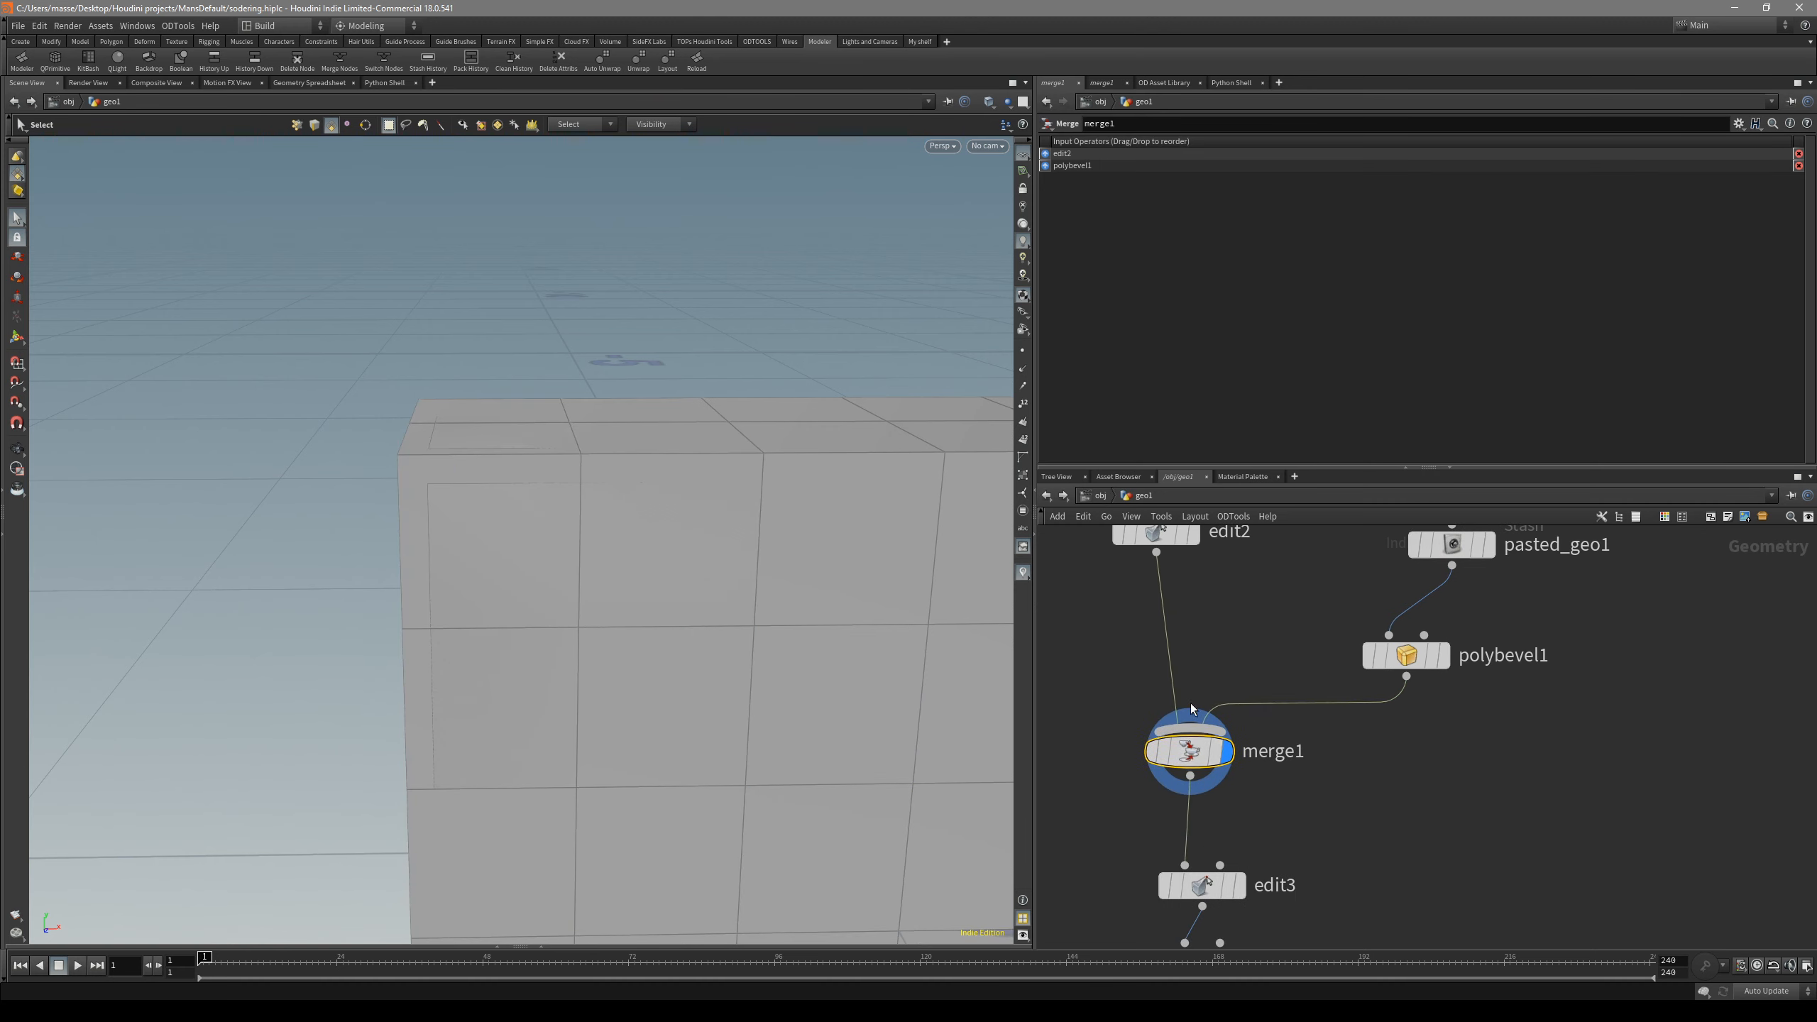
- Display edit2 and shift pasted_geo1 and polybevel1 together to a new place in the network
middle_click_drag(1189, 702, 1210, 822)
left_click(1177, 649)
left_click_drag(1496, 864, 1376, 630)
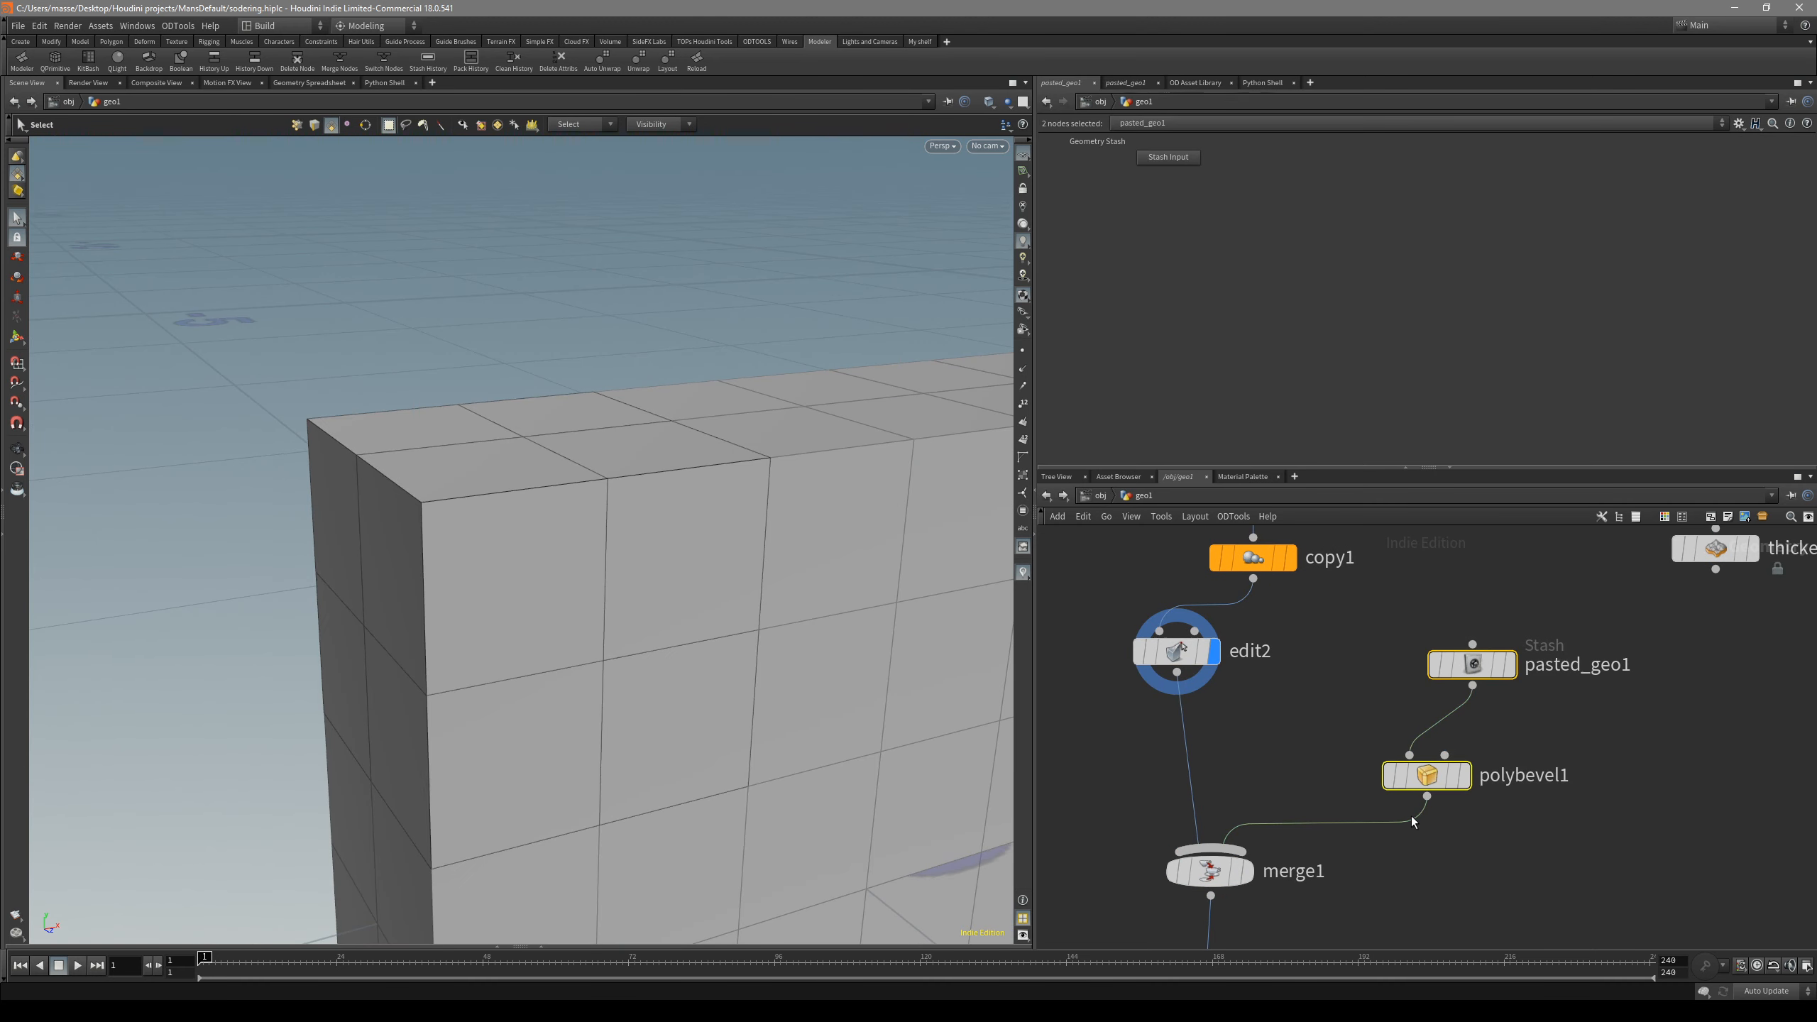
left_click_drag(1426, 774, 1438, 715)
- Delete polybevel1 and select all faces of pasted_geo1
left_click(1438, 715)
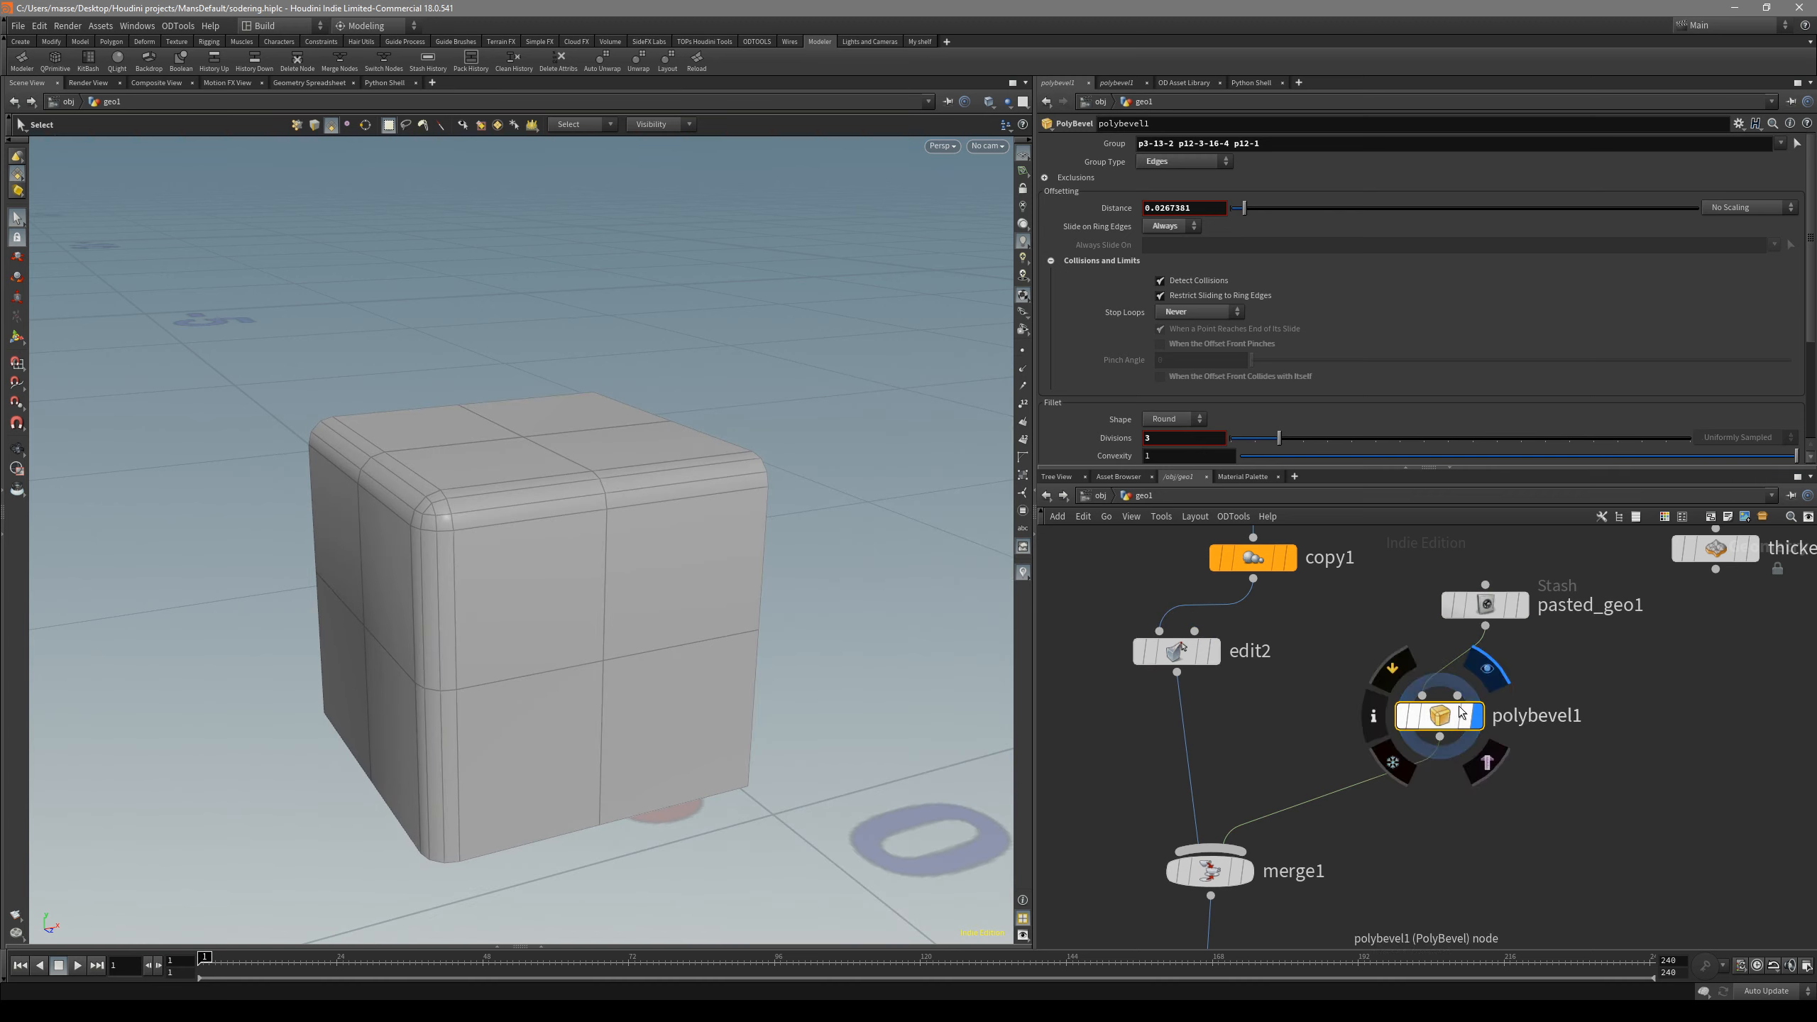
key("Delete")
key("n")
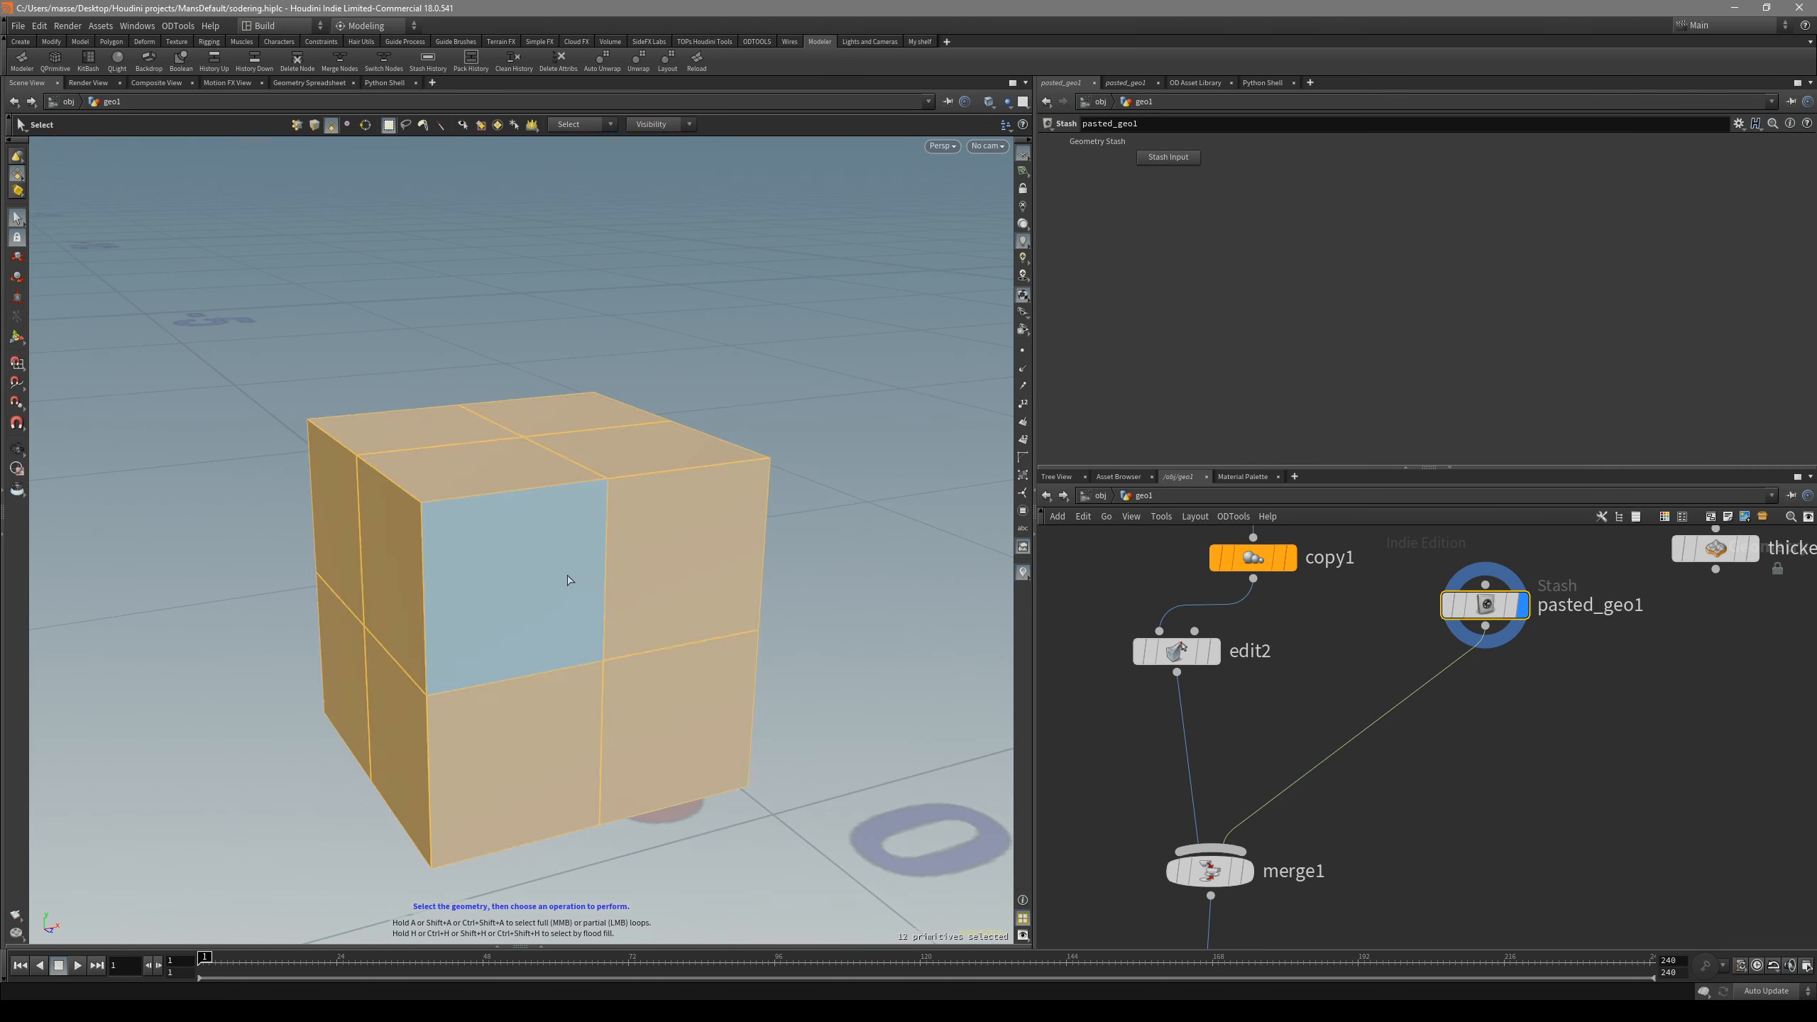
- Select the three faces meeting at the upper front corner of pasted_geo1 and extrude them outward
left_click_drag(568, 580, 555, 599, "alt")
key("shift+n")
key("n")
left_click(479, 501, "shift")
left_click(404, 573, "shift")
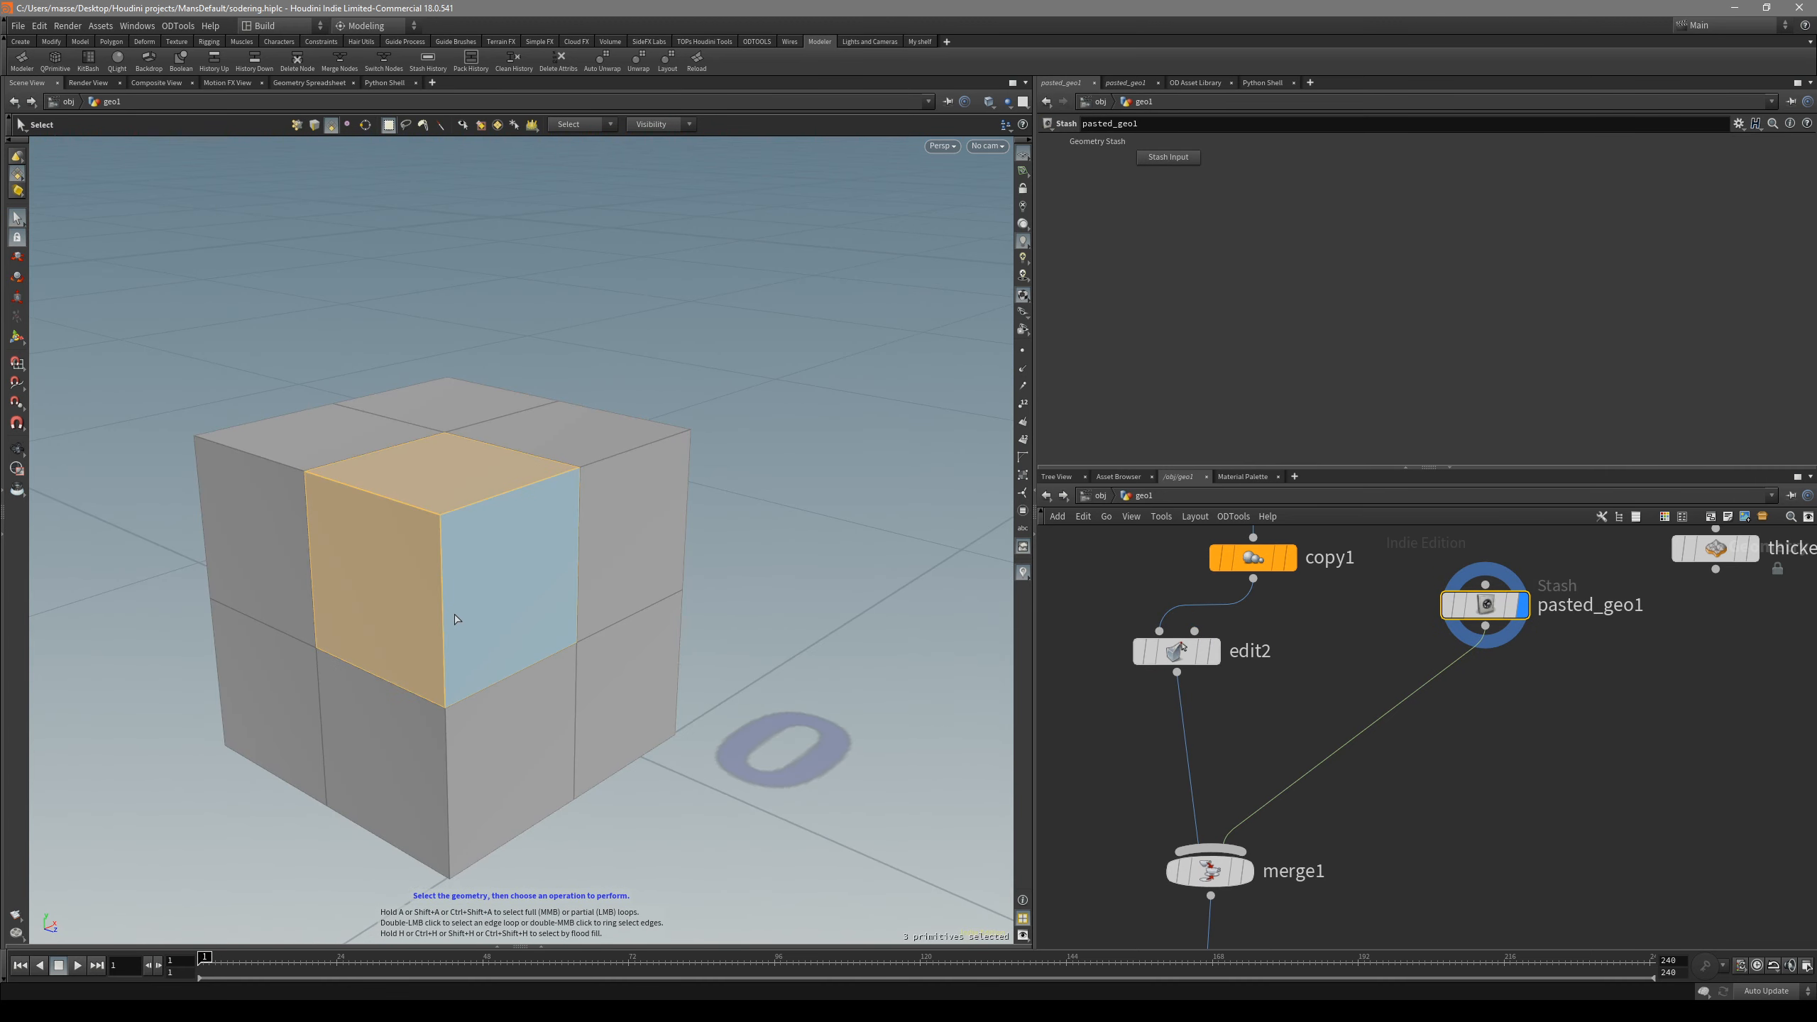
key("e")
left_click_drag(550, 608, 629, 622)
left_click_drag(629, 616, 490, 618, "alt")
- Bevel the edges of the extruded corner piece and display merge1 with its wireframe shown
key("s")
key("3")
key("b")
scroll(511, 629, "up", 2)
key("shift+w")
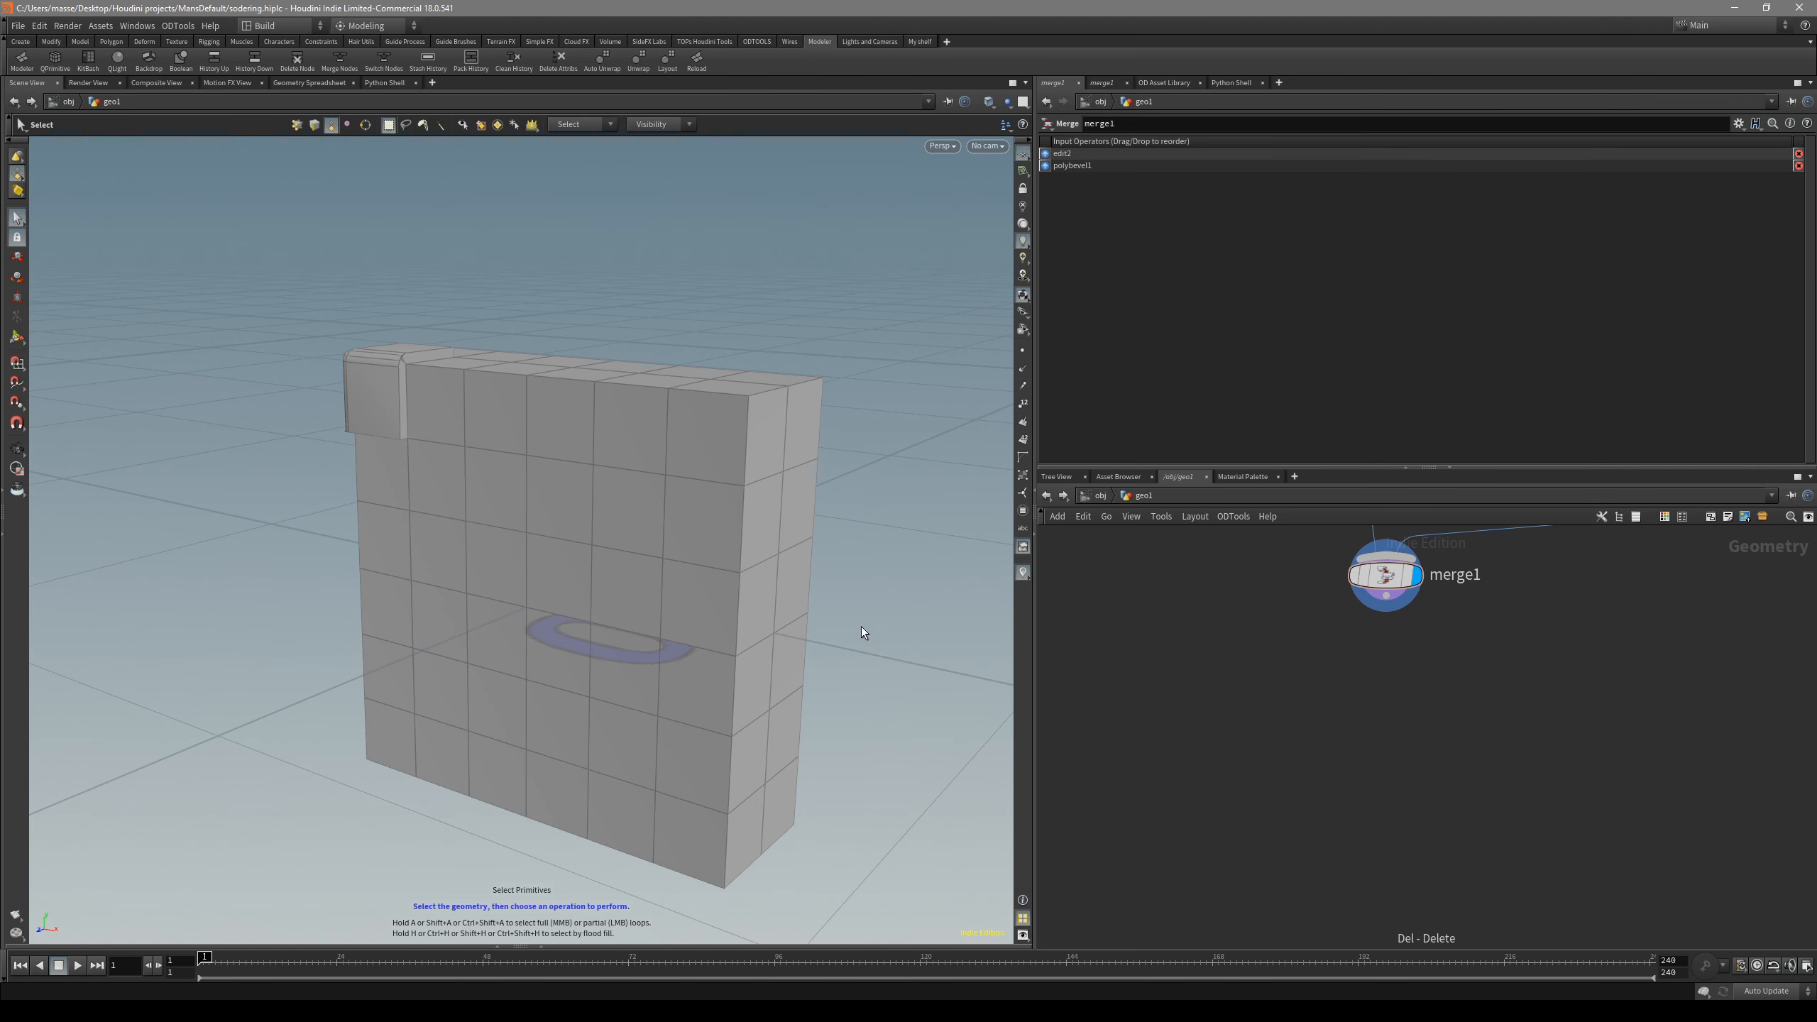
- Split off the block of faces at the upper corner of merge1 opposite the beveled piece, placing split1 beneath merge1
left_click_drag(860, 626, 831, 697, "alt")
key("s")
left_click_drag(846, 504, 647, 703)
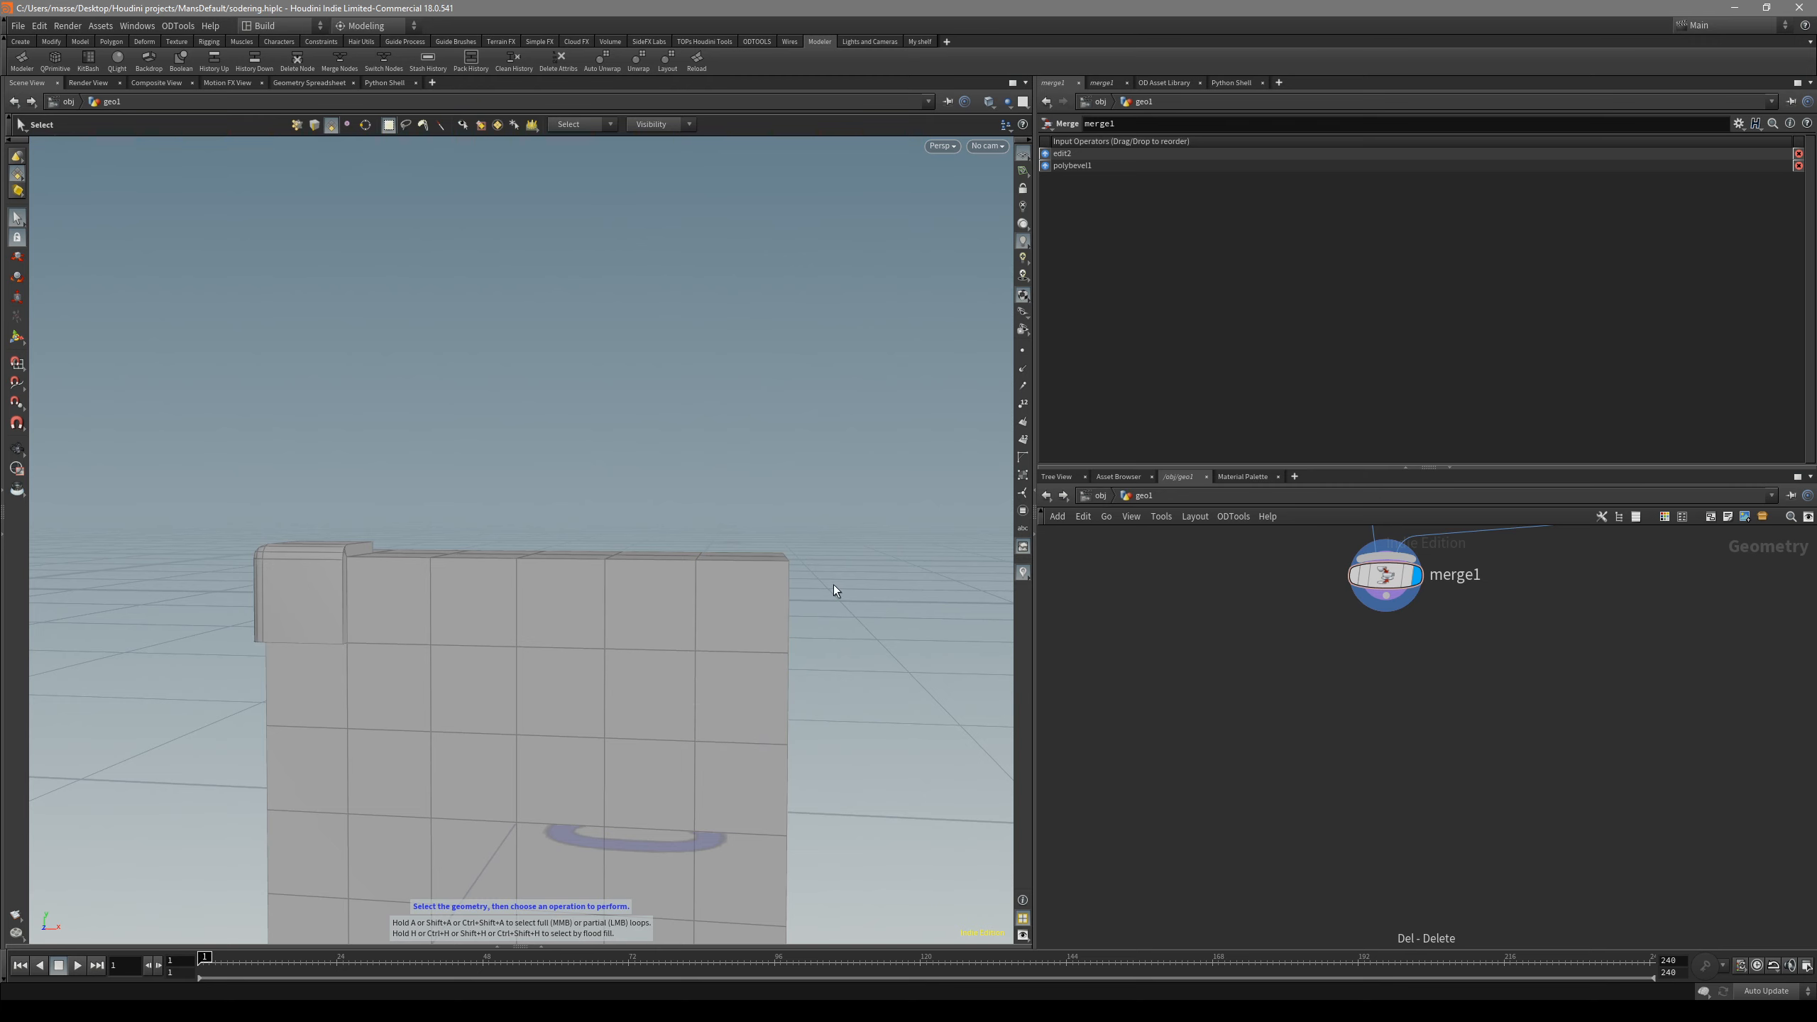
key("Tab")
mouse_move(642, 696)
type("split")
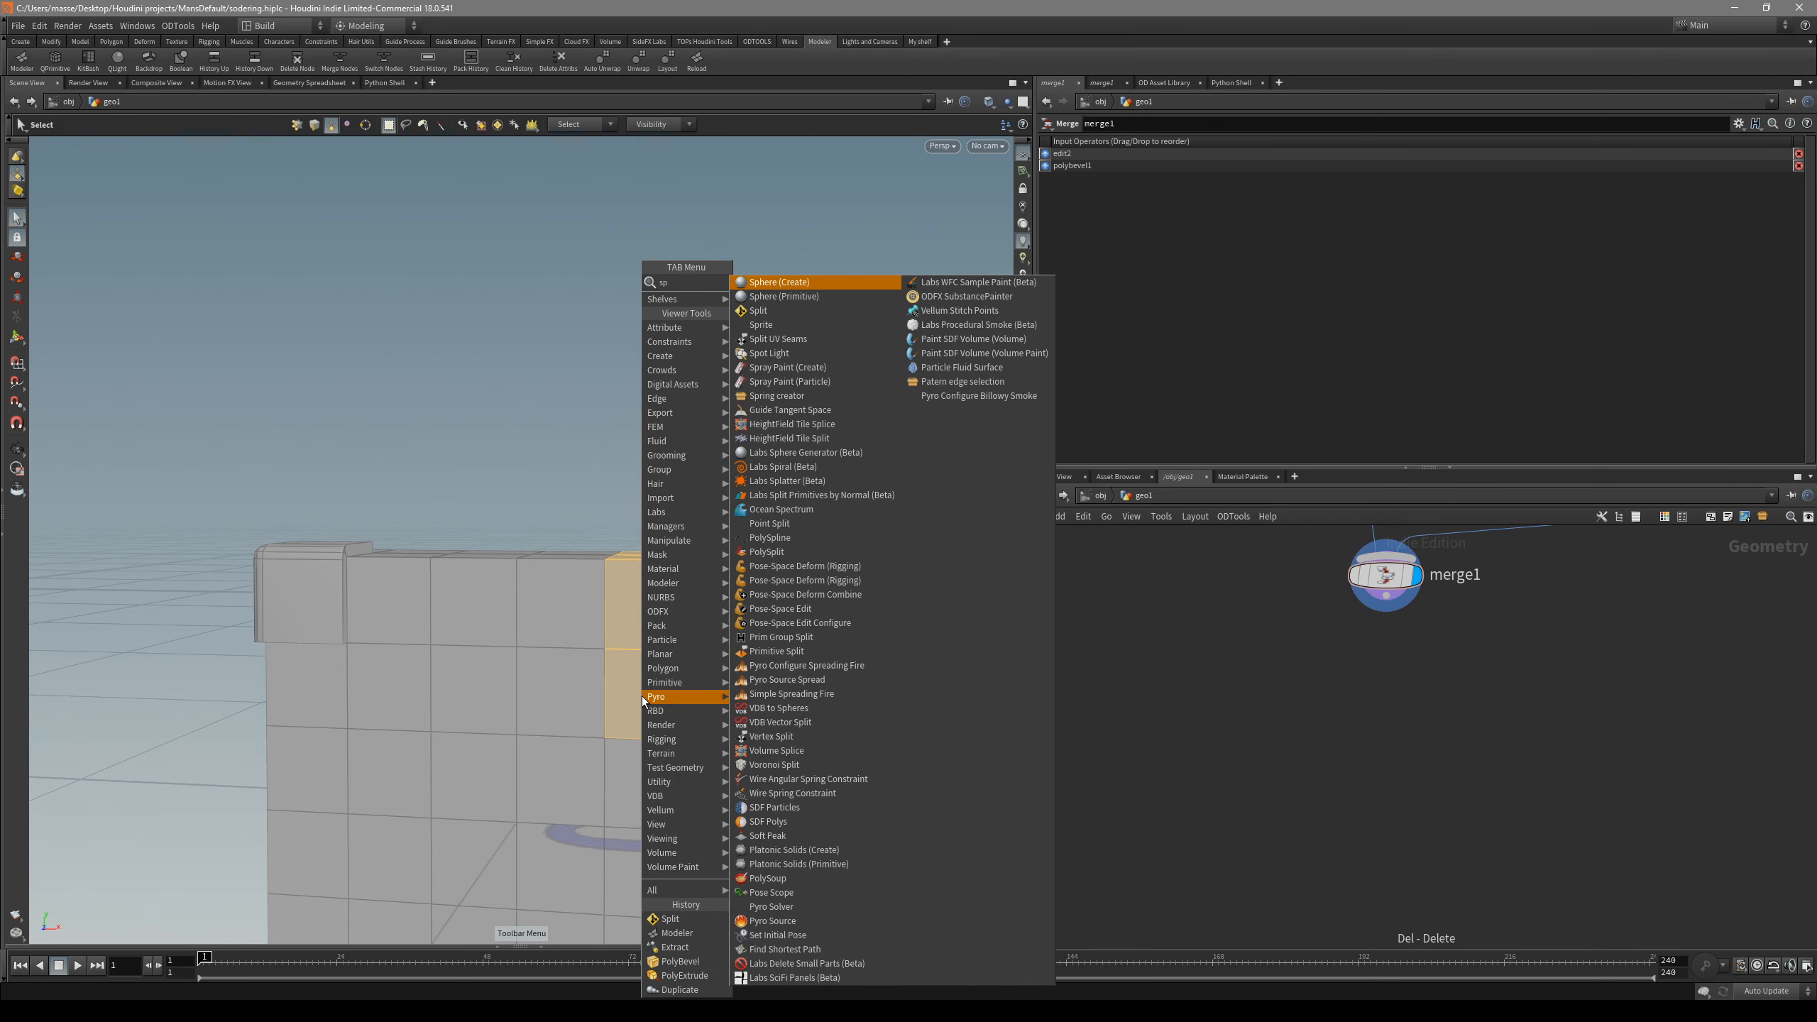
key("Return")
middle_click_drag(1387, 699, 1350, 794)
middle_click(1352, 671)
middle_click_drag(1356, 730, 1342, 765)
left_click_drag(1338, 708, 1286, 763)
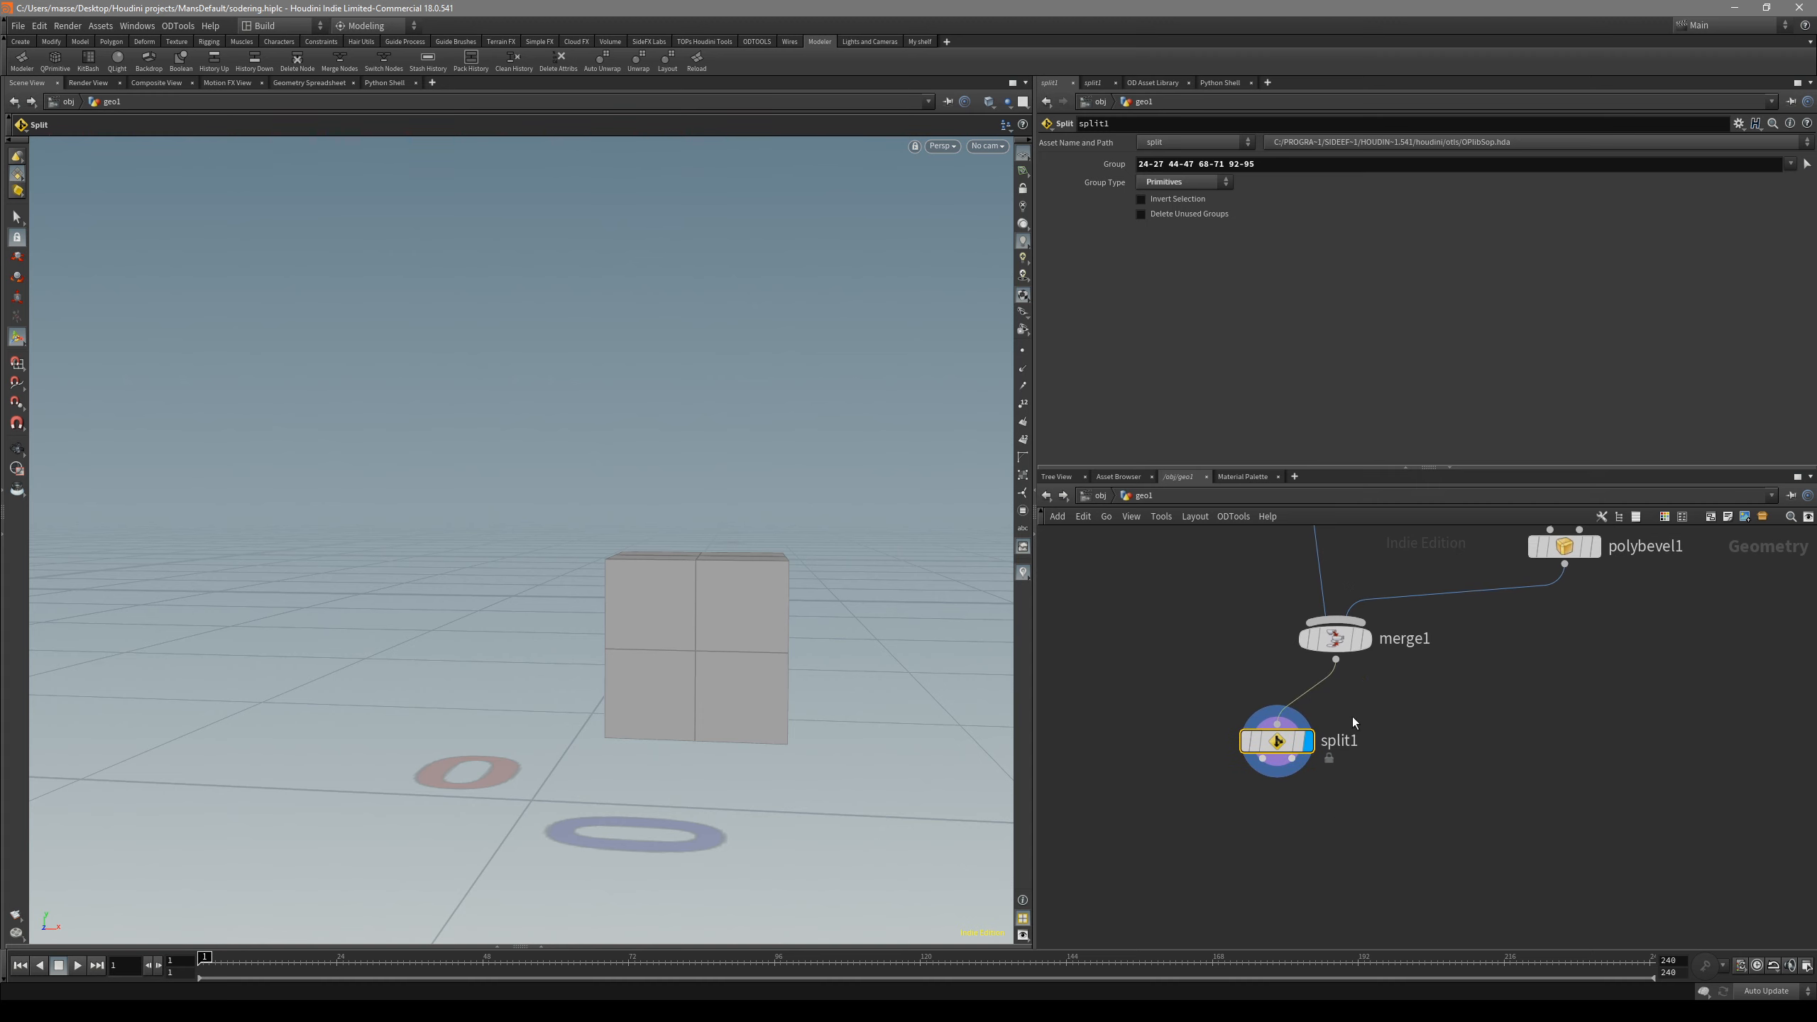
- Add two Null nodes below split1 and connect one to each of its two outputs
scroll(1311, 819, "up", 2)
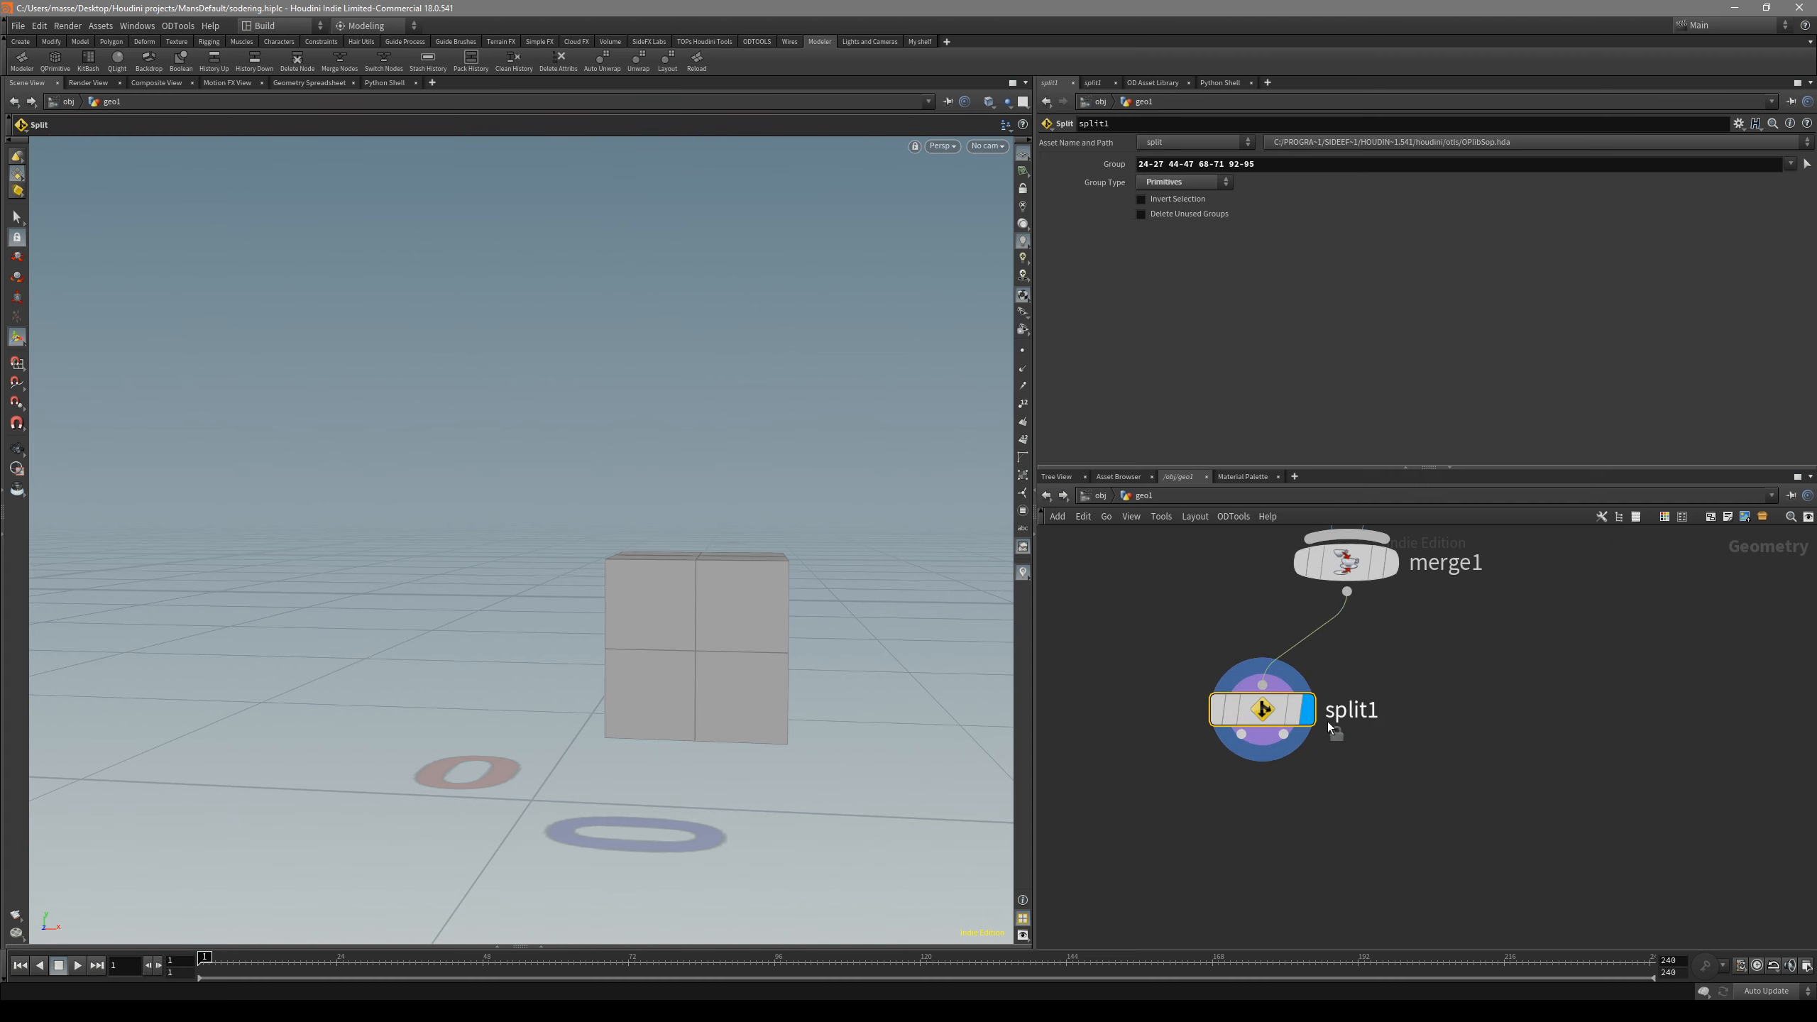
key("Tab")
type("null")
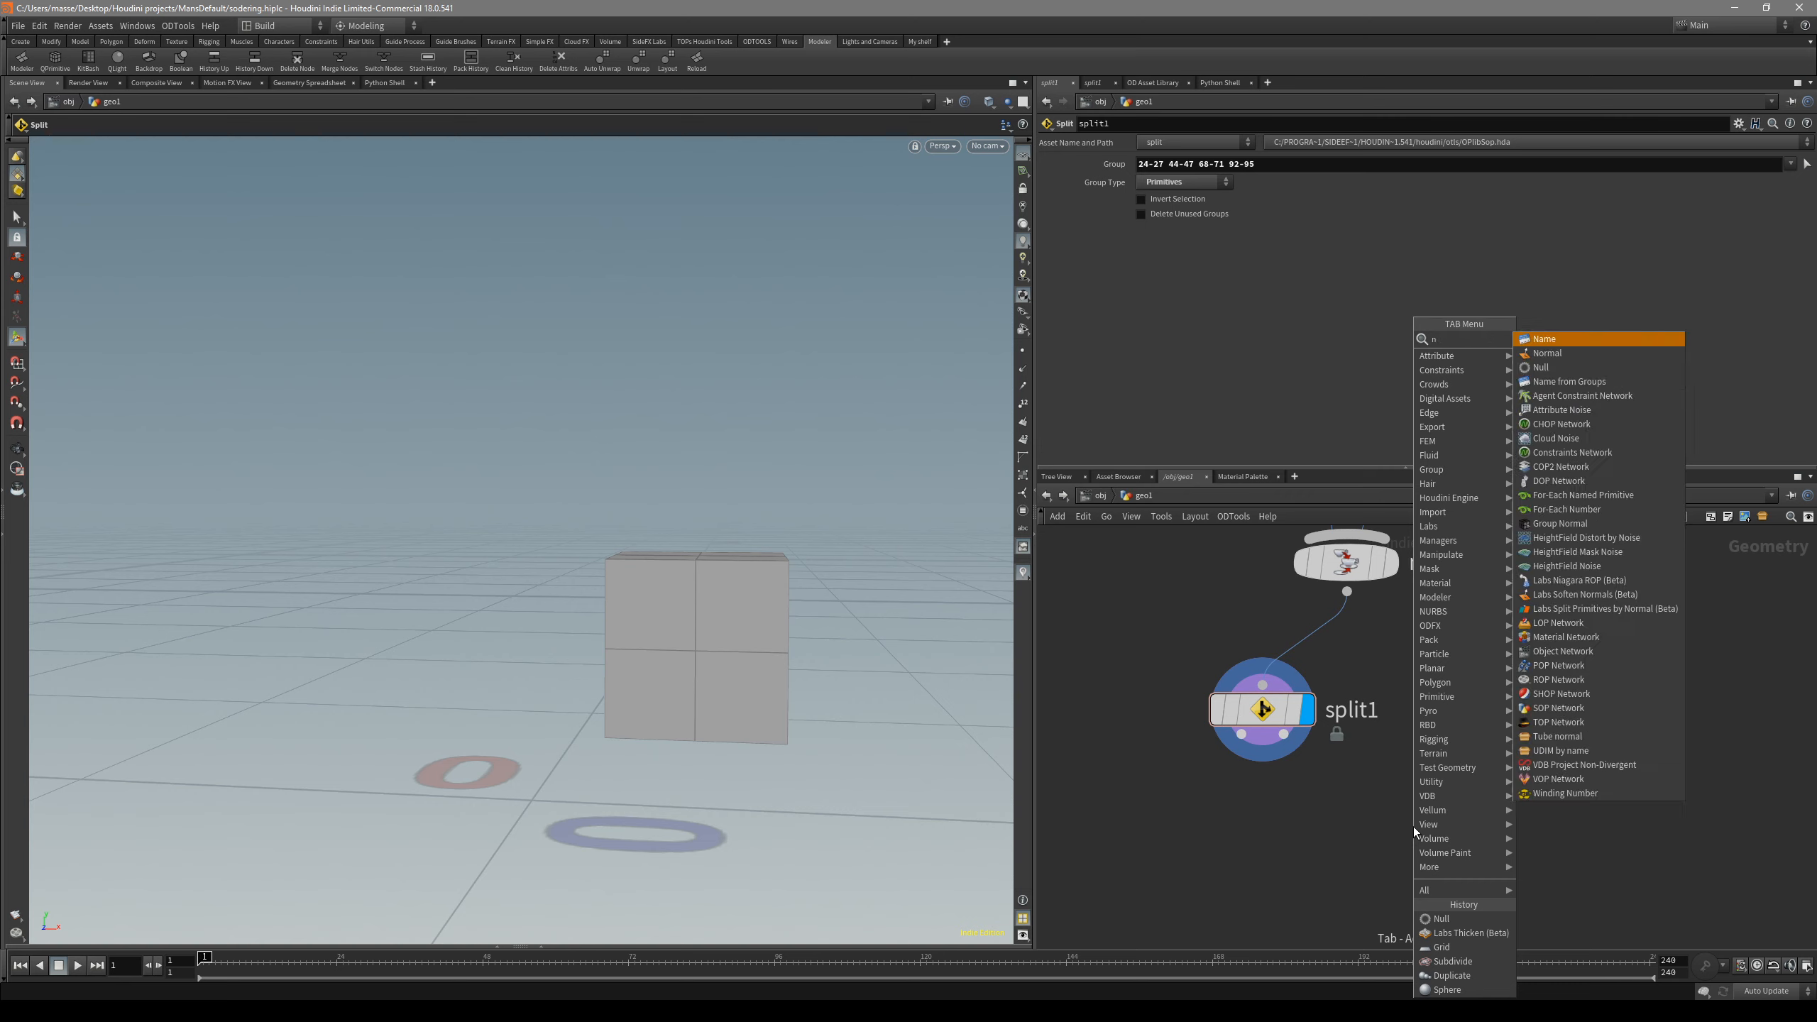
key("Return")
left_click(1120, 842)
left_click_drag(1120, 842, 1423, 859, "alt")
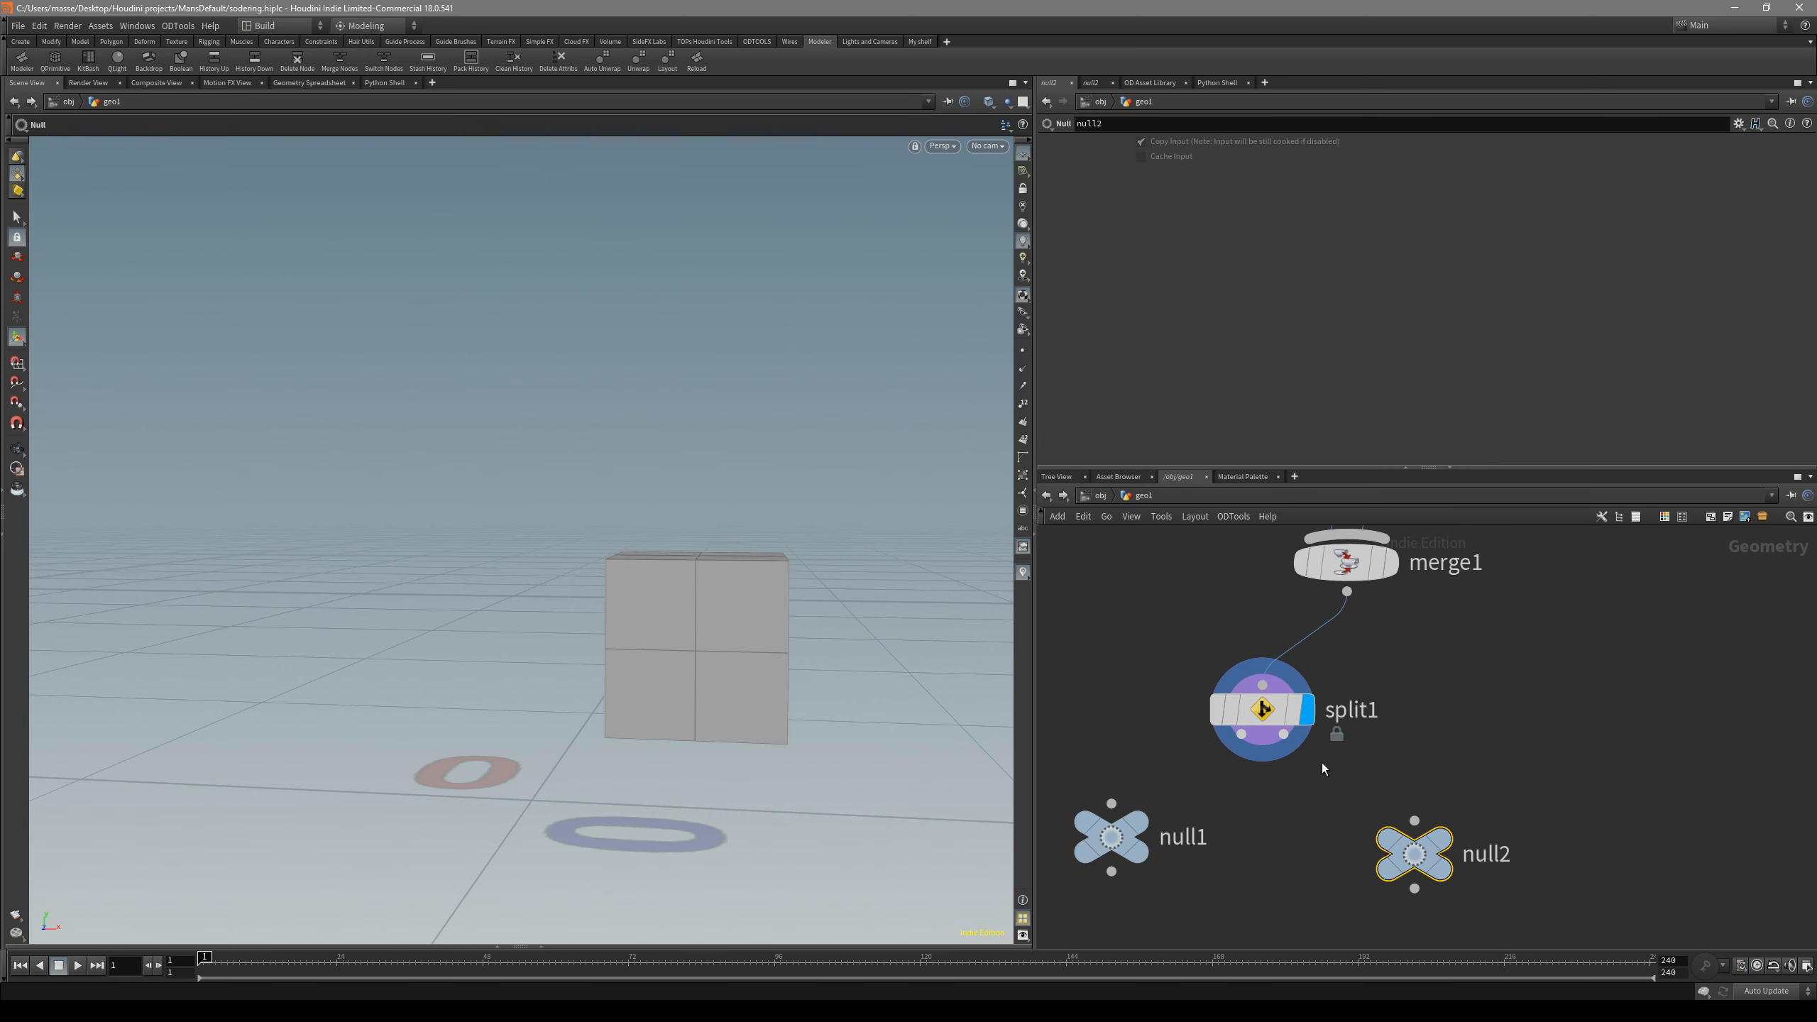
left_click_drag(1284, 733, 1415, 820)
middle_click_drag(1278, 867, 1350, 783)
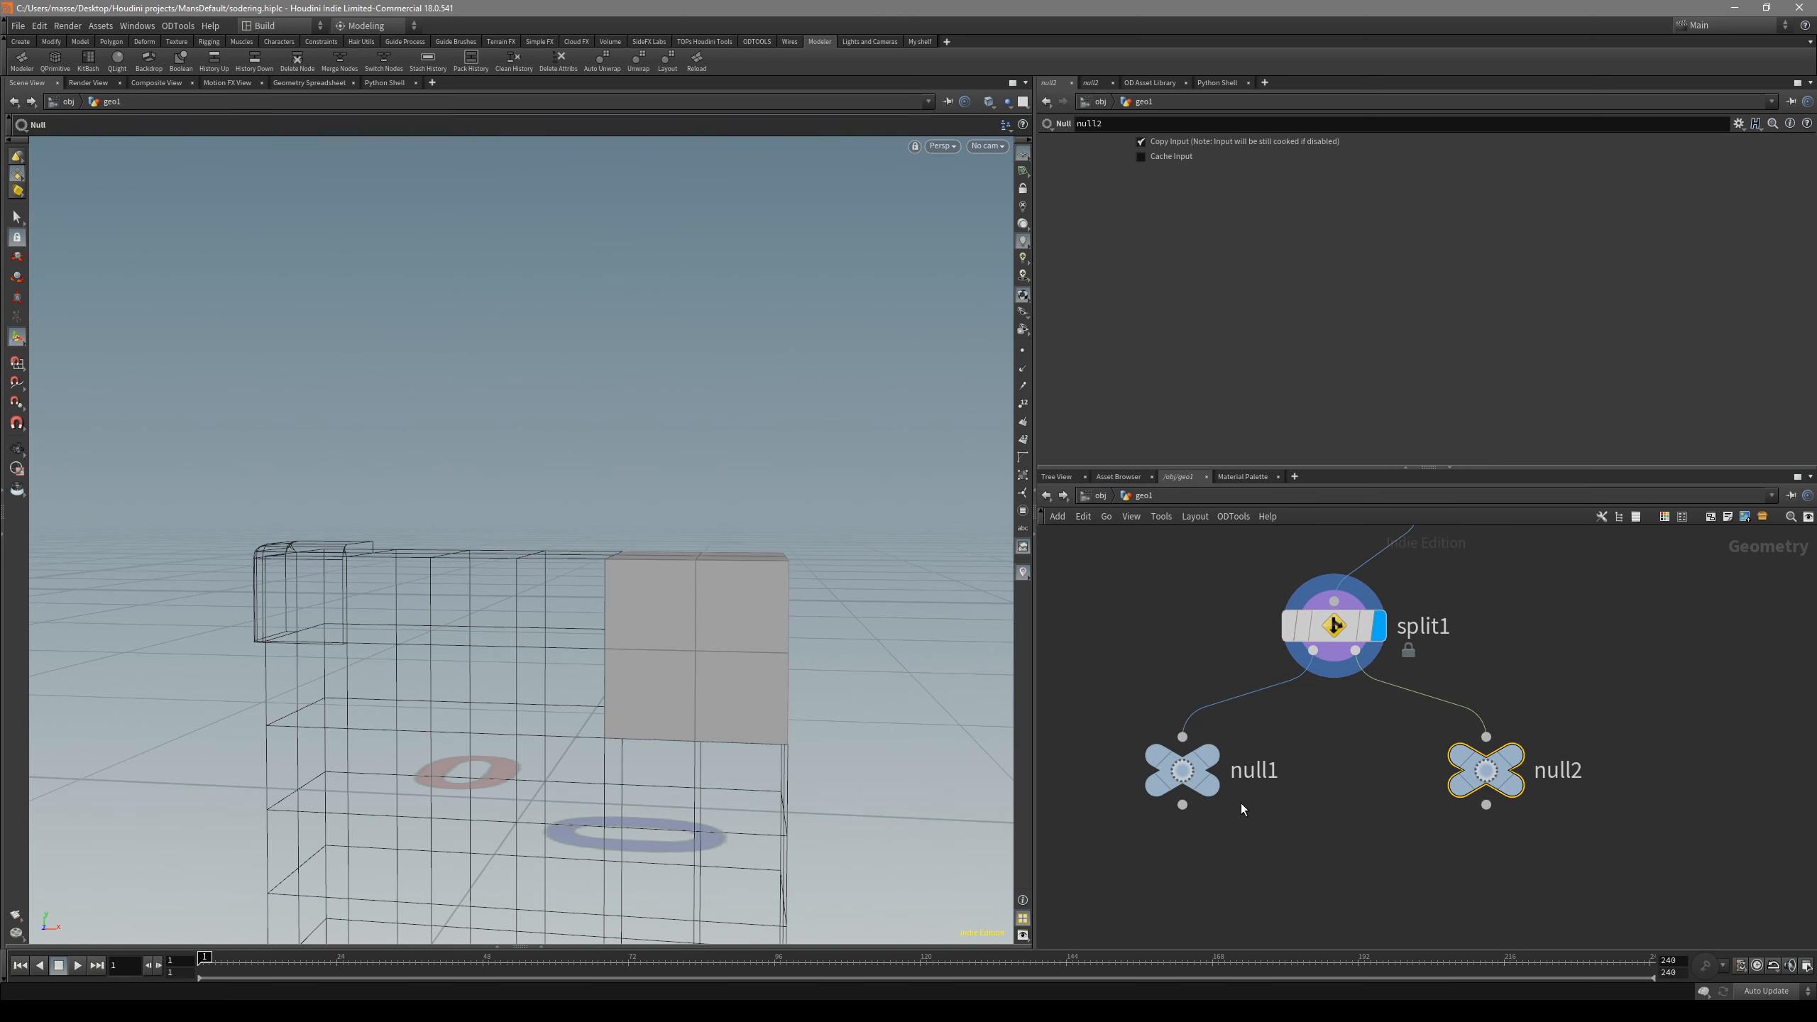
- Display null1 and null2 alternately to compare the split-off block with the remaining geometry
left_click(1205, 755)
left_click_drag(858, 694, 924, 608, "alt")
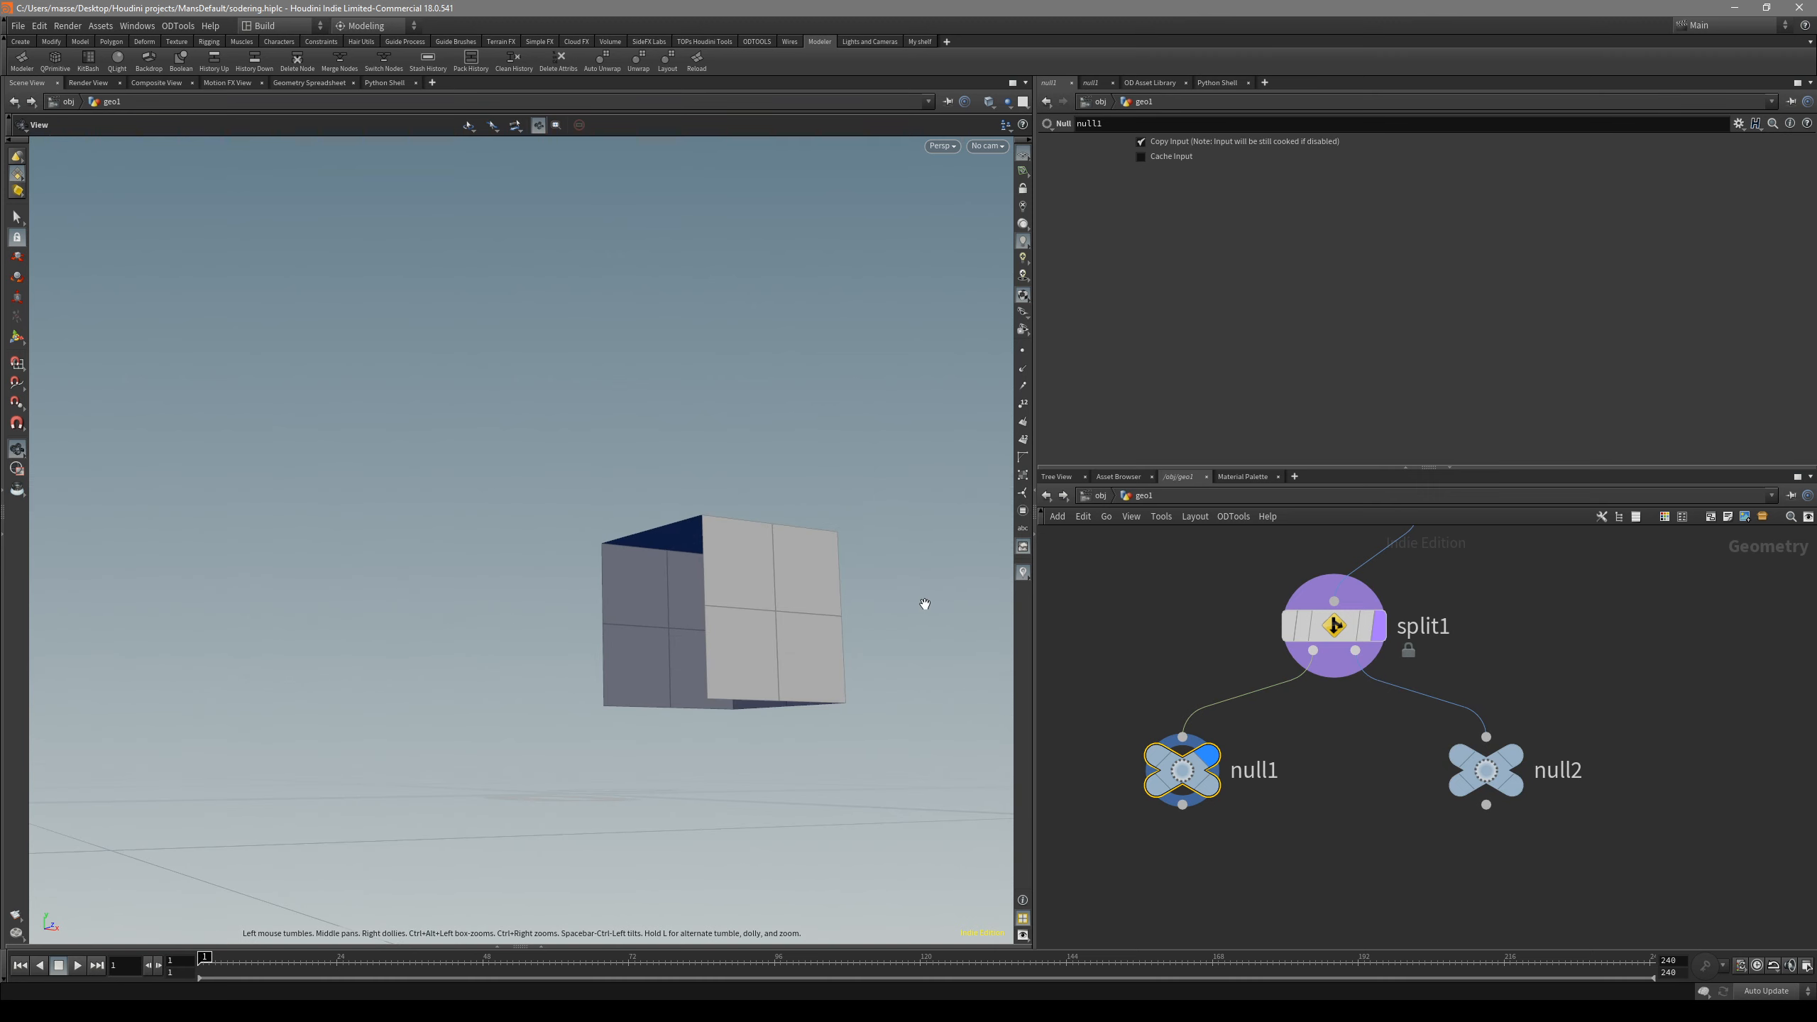
left_click(1470, 778)
left_click_drag(751, 644, 677, 694, "alt")
left_click_drag(774, 599, 865, 734)
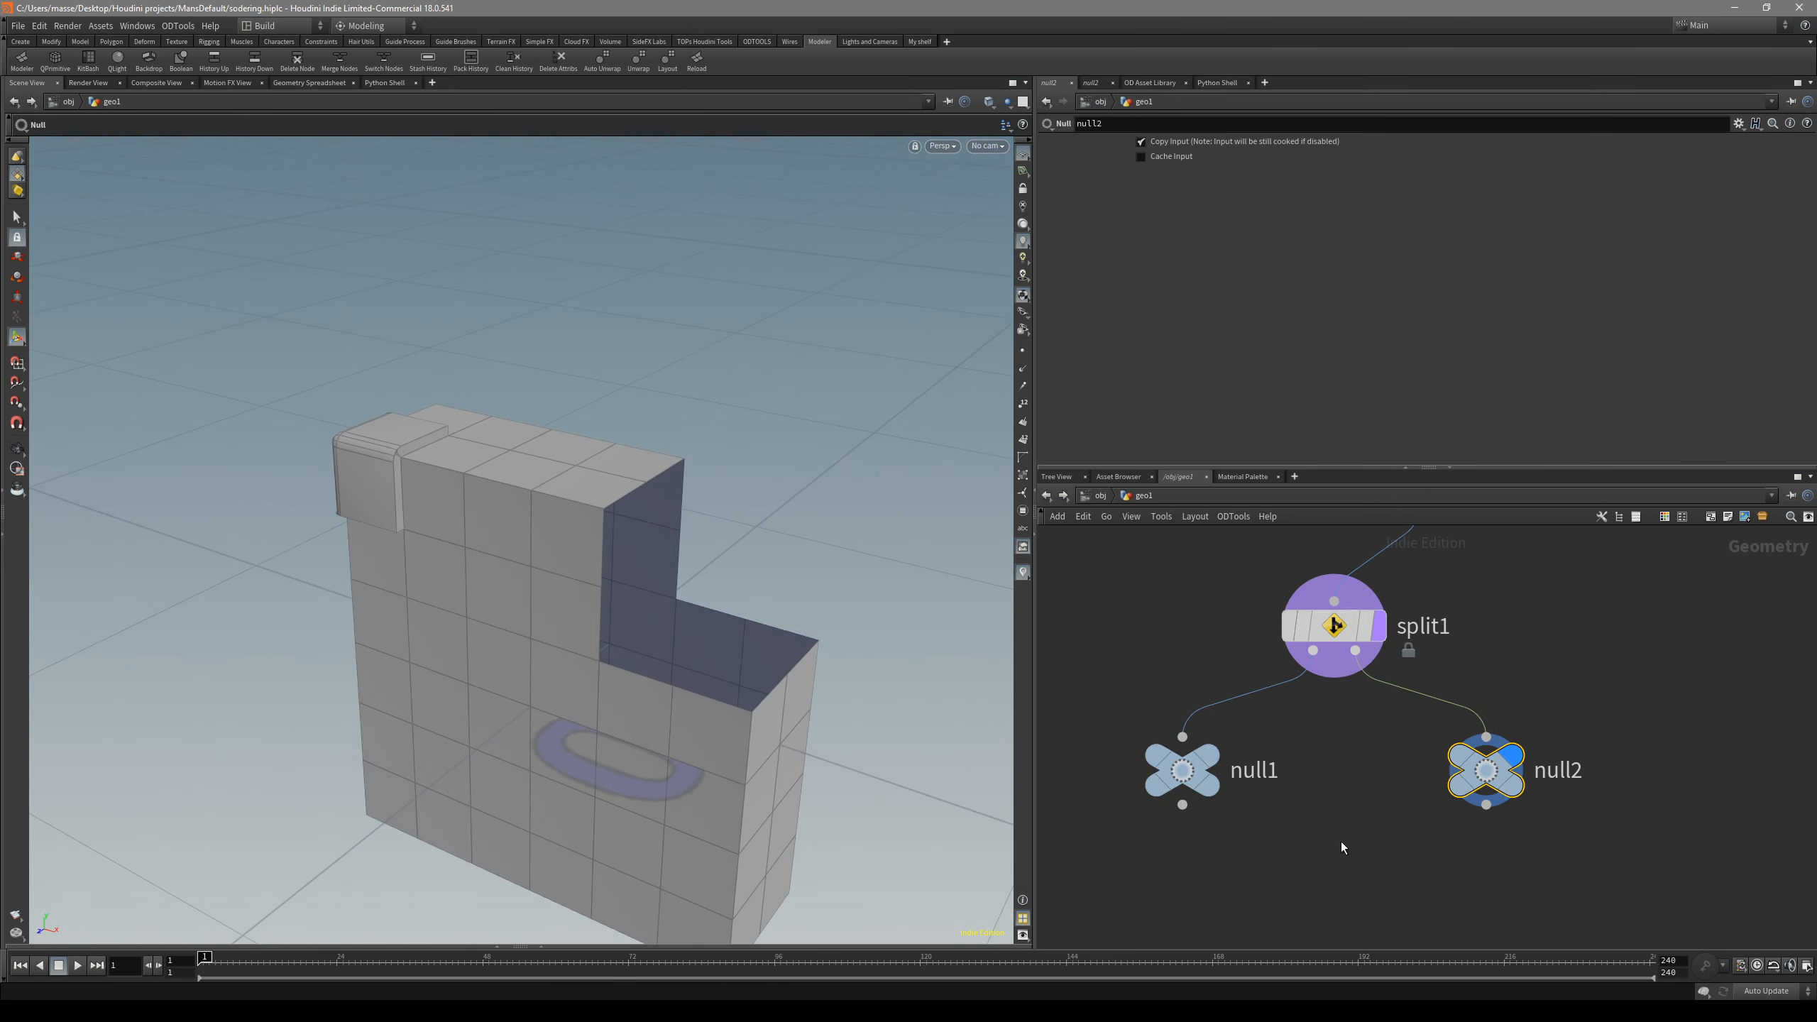
left_click(1187, 772)
left_click(1485, 772)
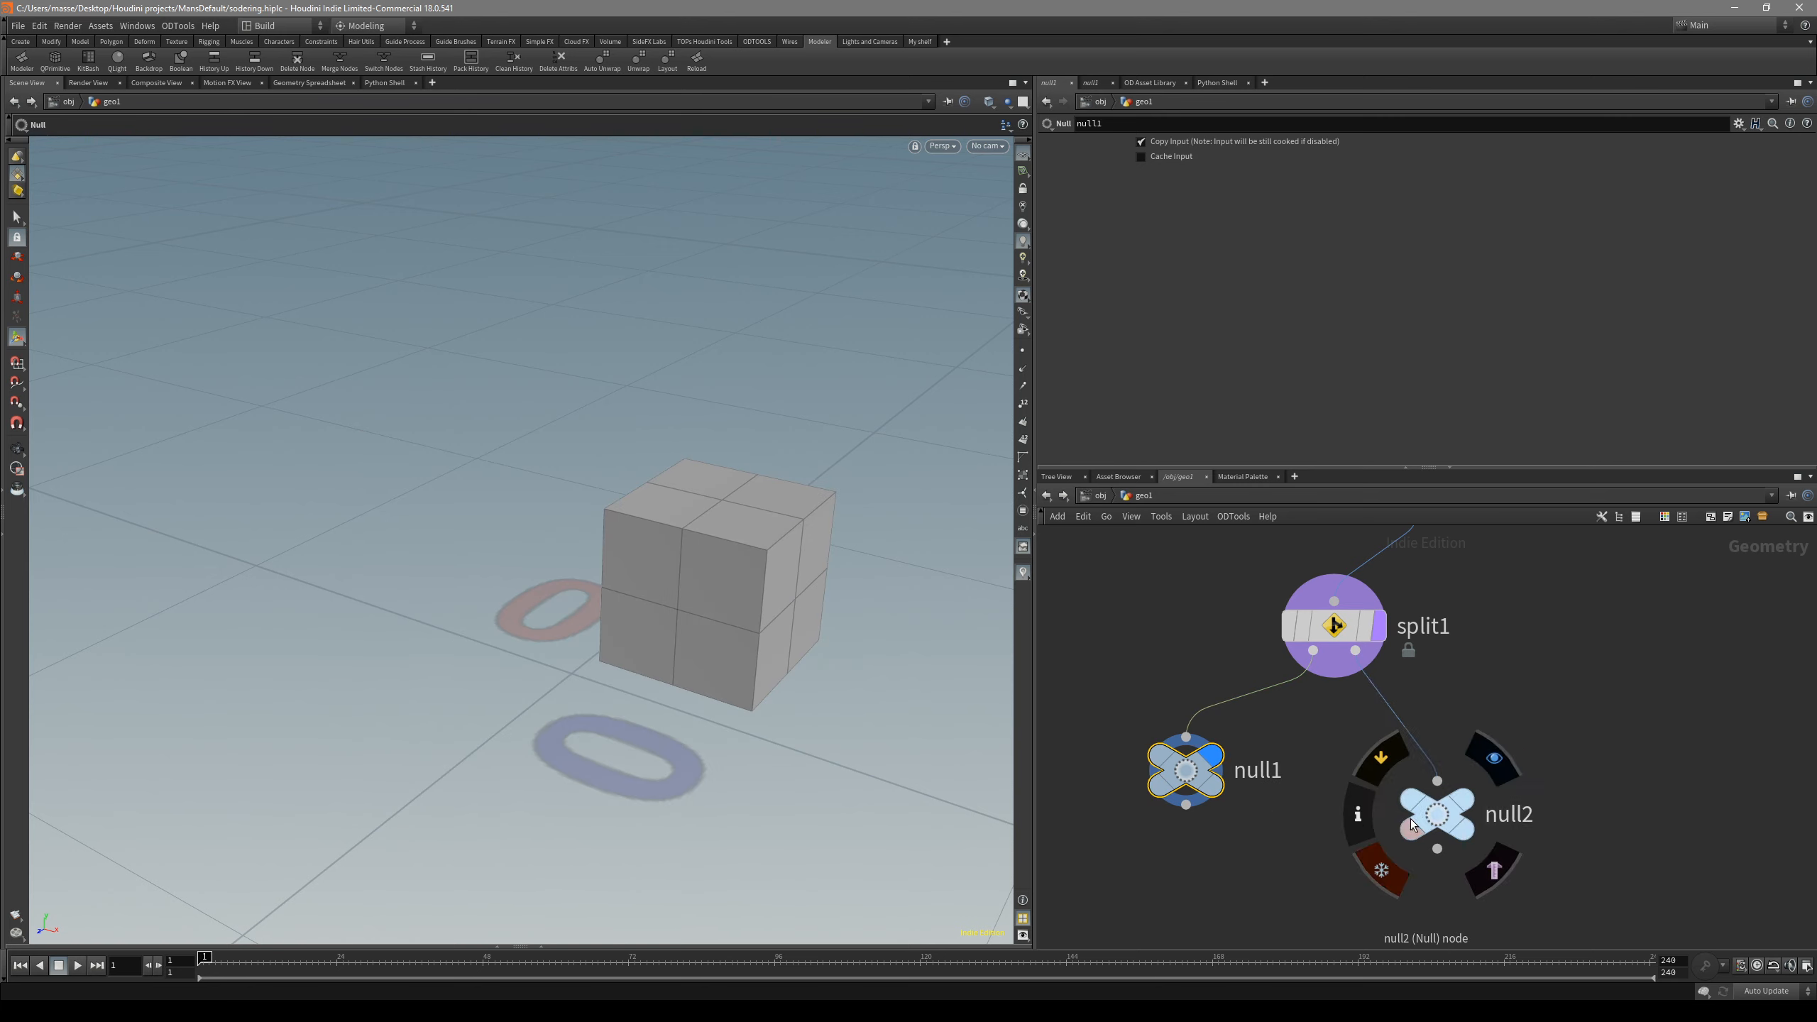
- Display pasted_geo1 and edit2 to review the geometry of the two branches feeding merge1
scroll(1539, 752, "down", 3)
scroll(1539, 751, "up", 2)
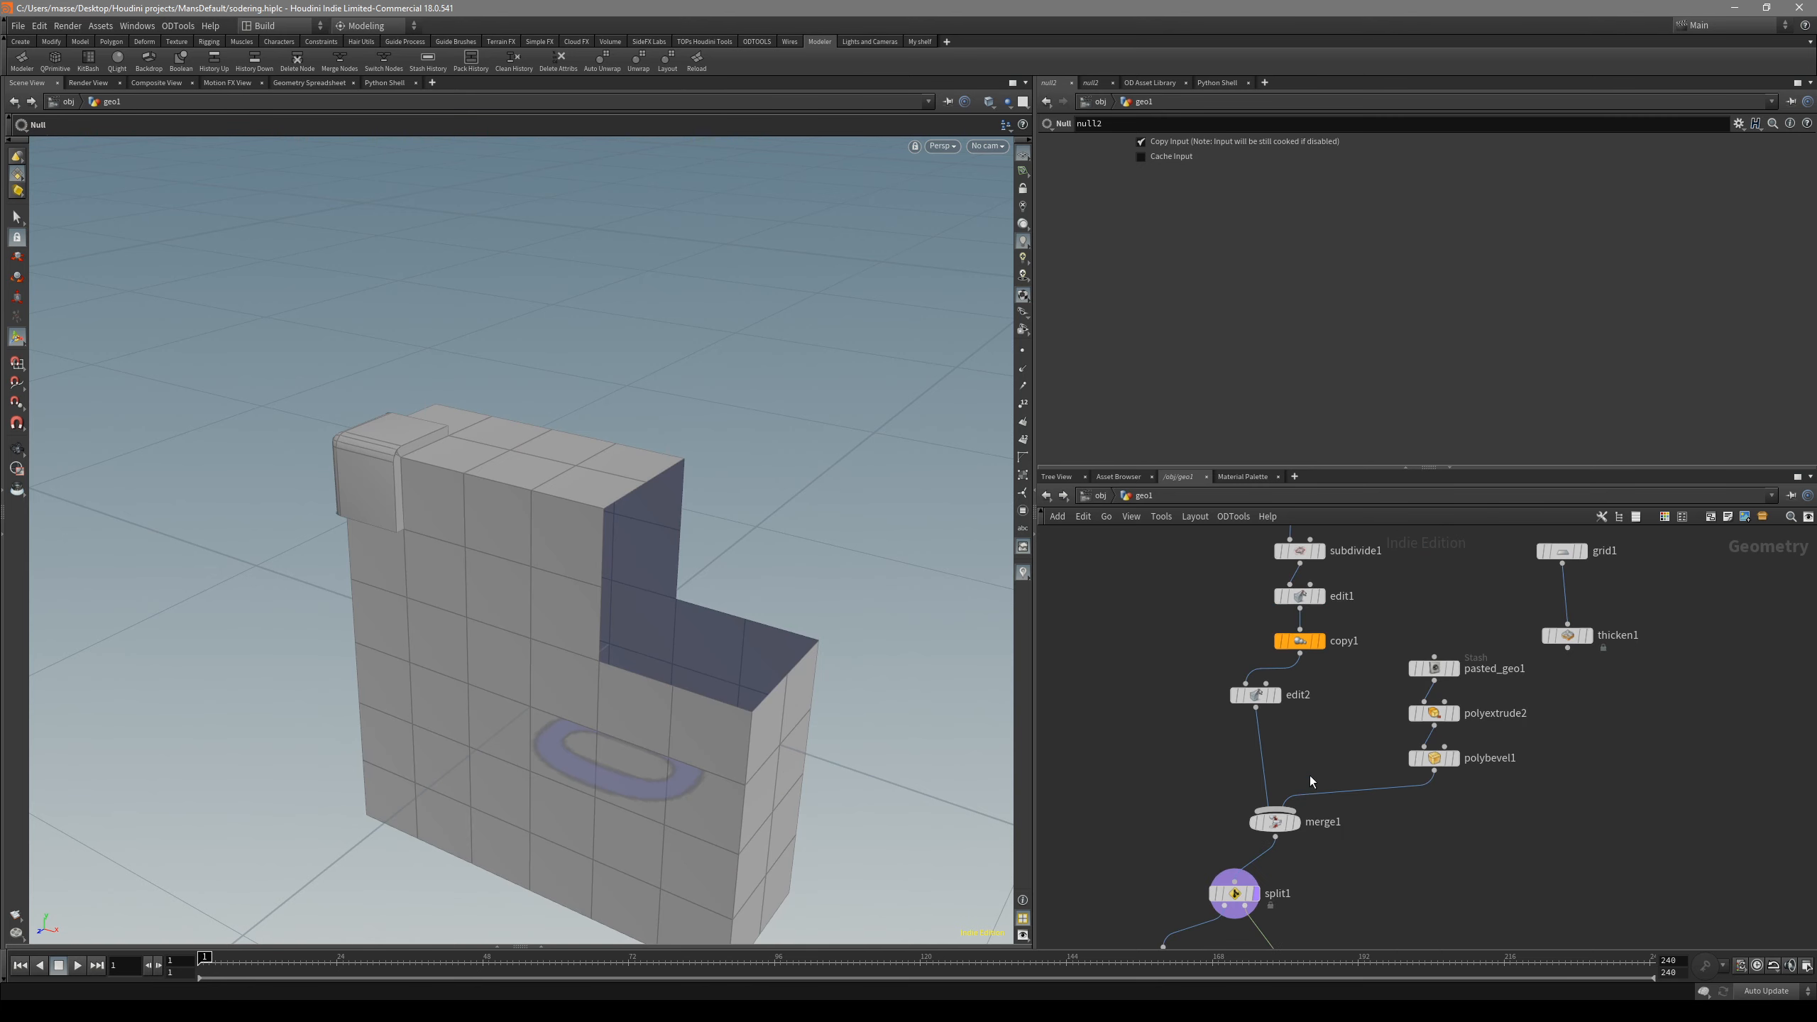
left_click(1436, 687)
left_click(1463, 687)
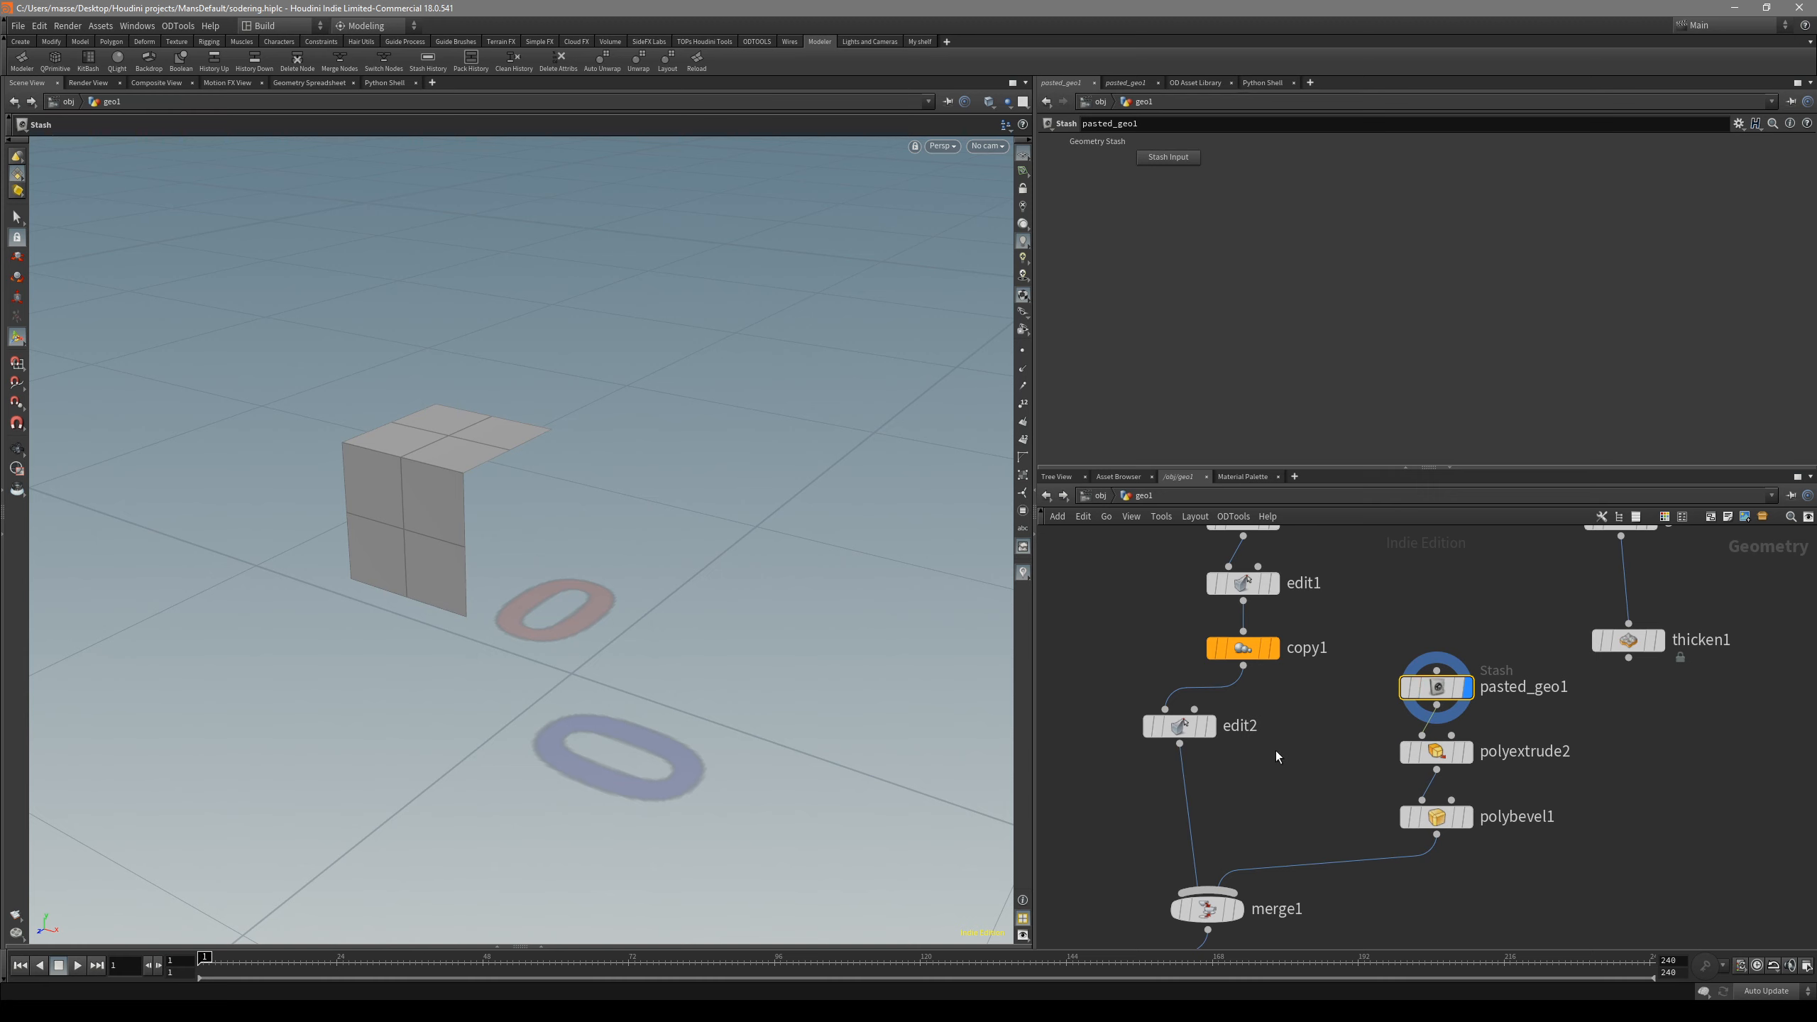
left_click(1204, 665)
left_click(1236, 662)
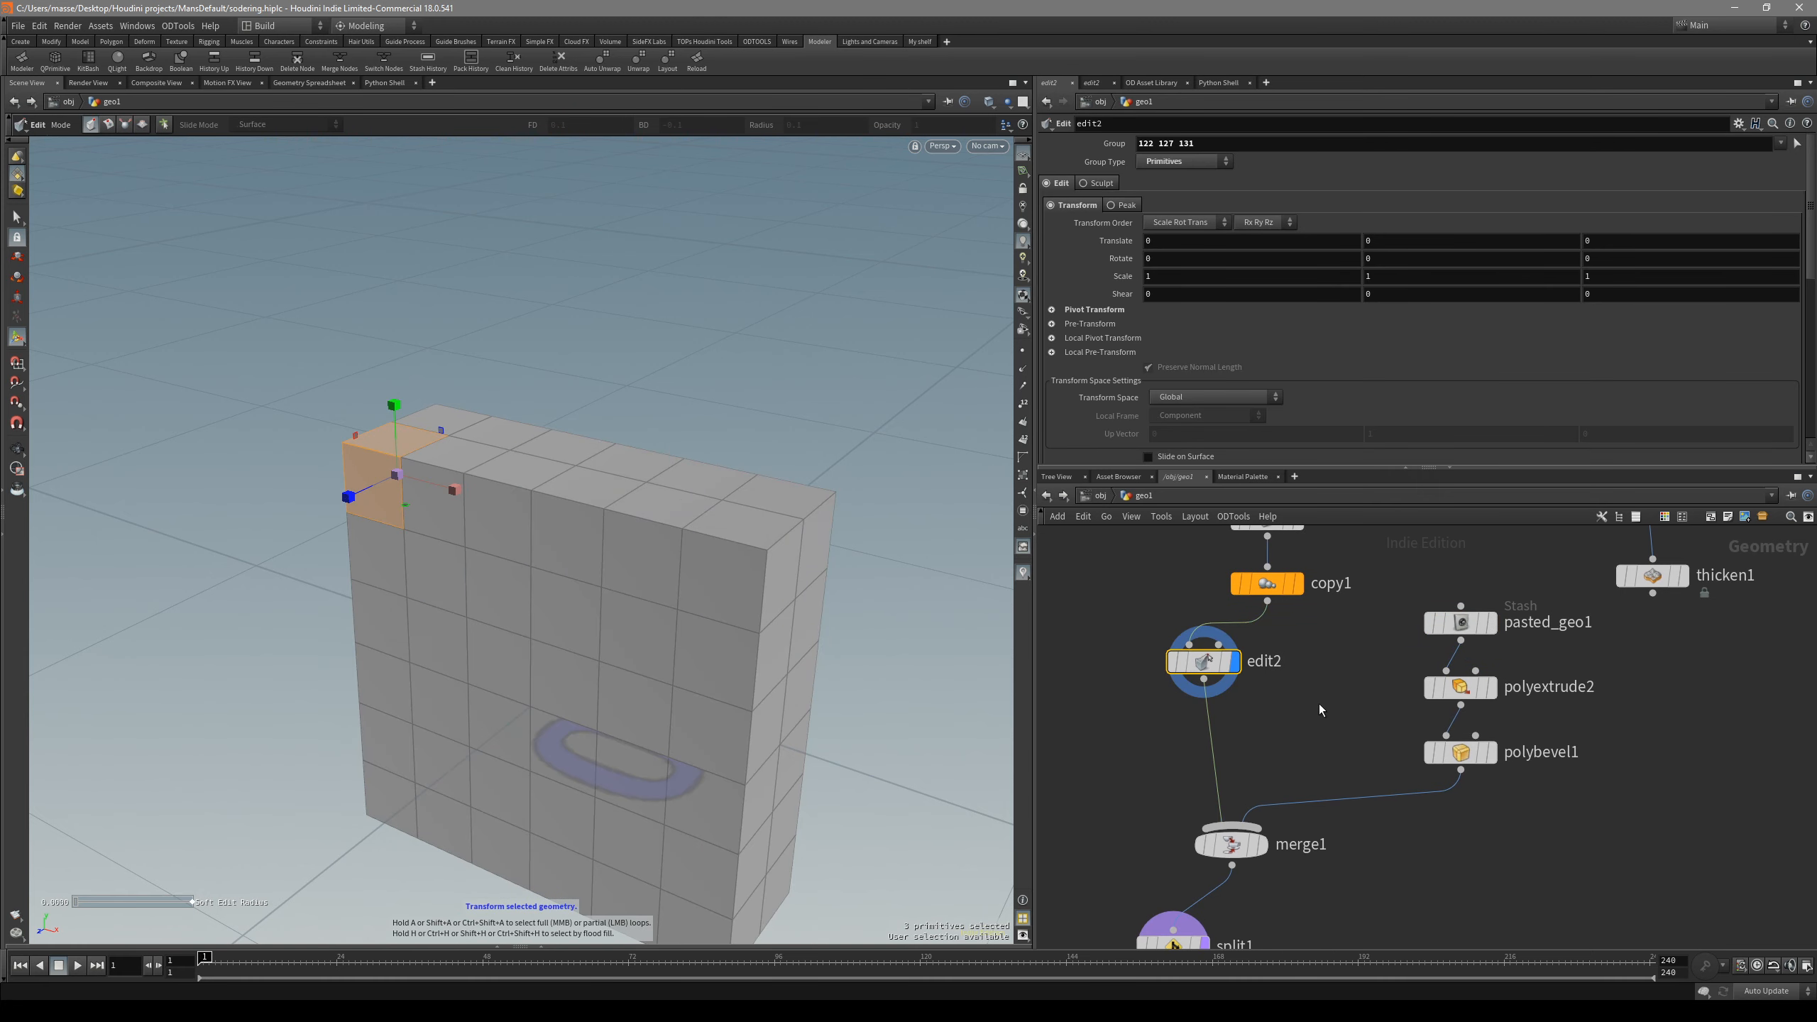
left_click(1451, 624)
left_click(1491, 622)
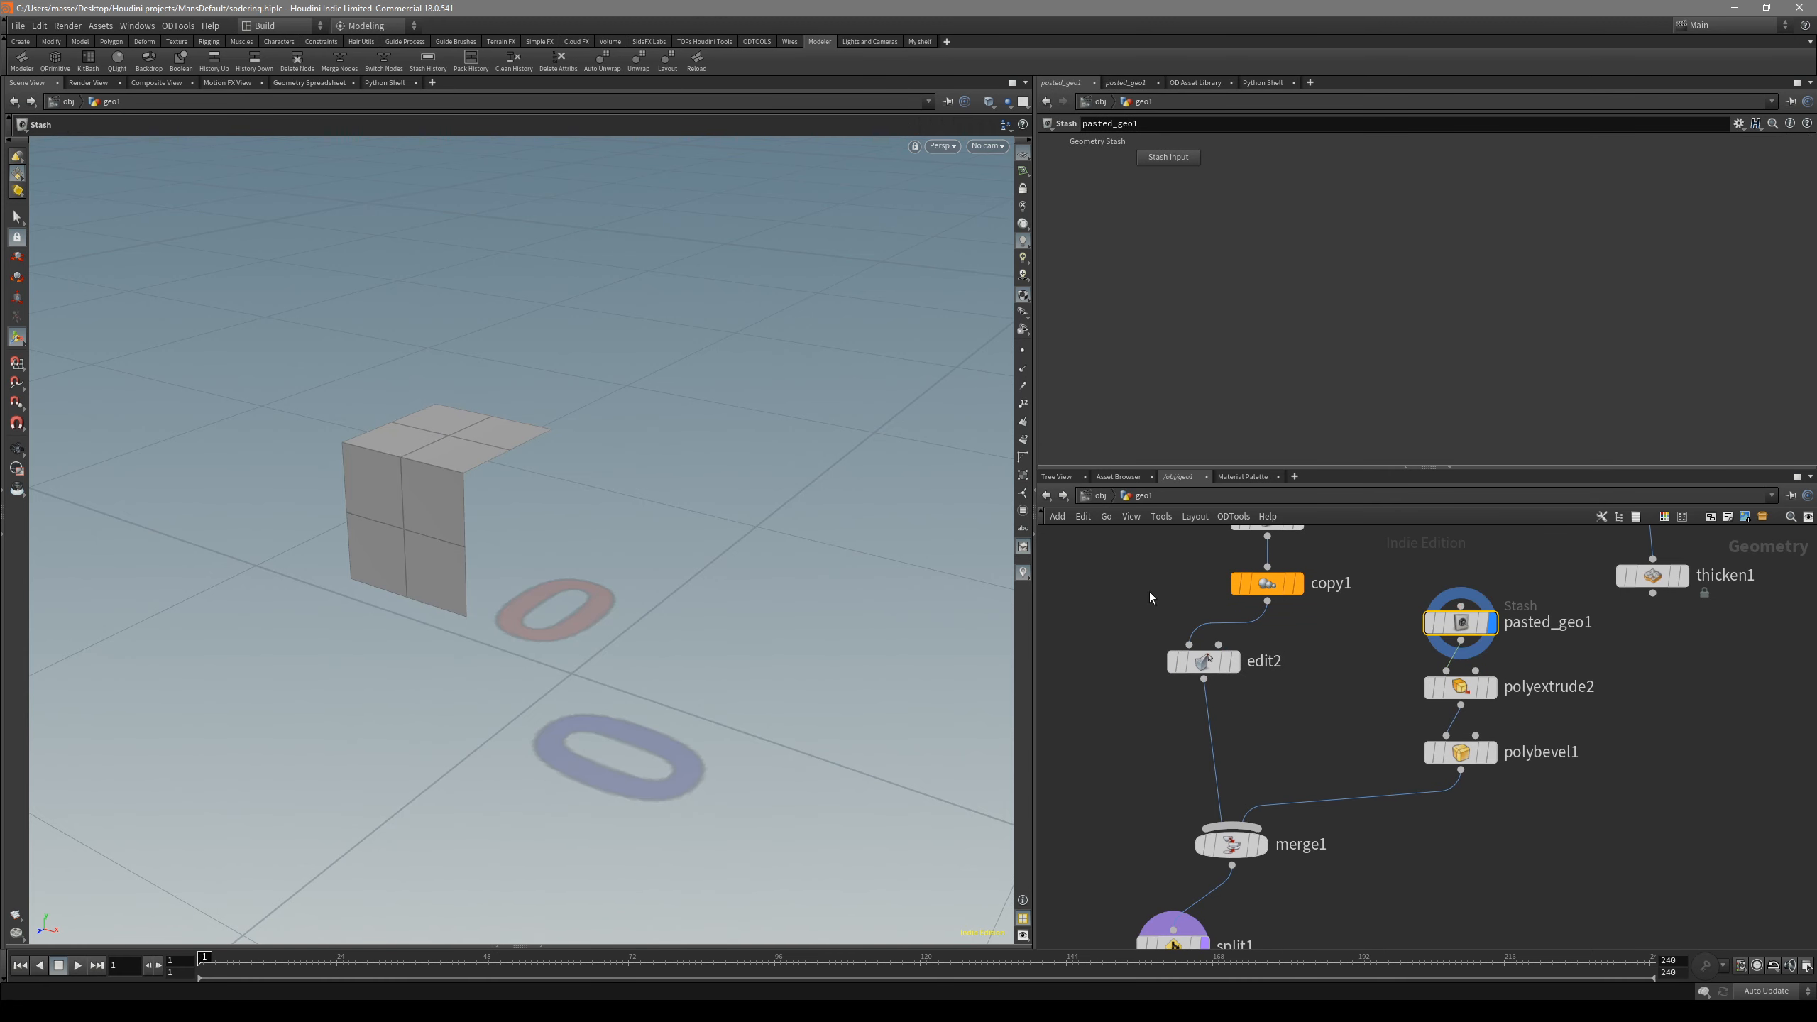
- Undo the last changes and return to the Null nodes below split1
key("ctrl+z")
key("ctrl+z")
middle_click_drag(798, 704, 1163, 605)
key("ctrl+z")
middle_click_drag(1188, 742, 1229, 640)
middle_click_drag(1240, 857, 1244, 790)
- Move null1 farther below split1 and keep null2 displayed
left_click(1184, 721)
left_click(1353, 750)
left_click(1180, 721)
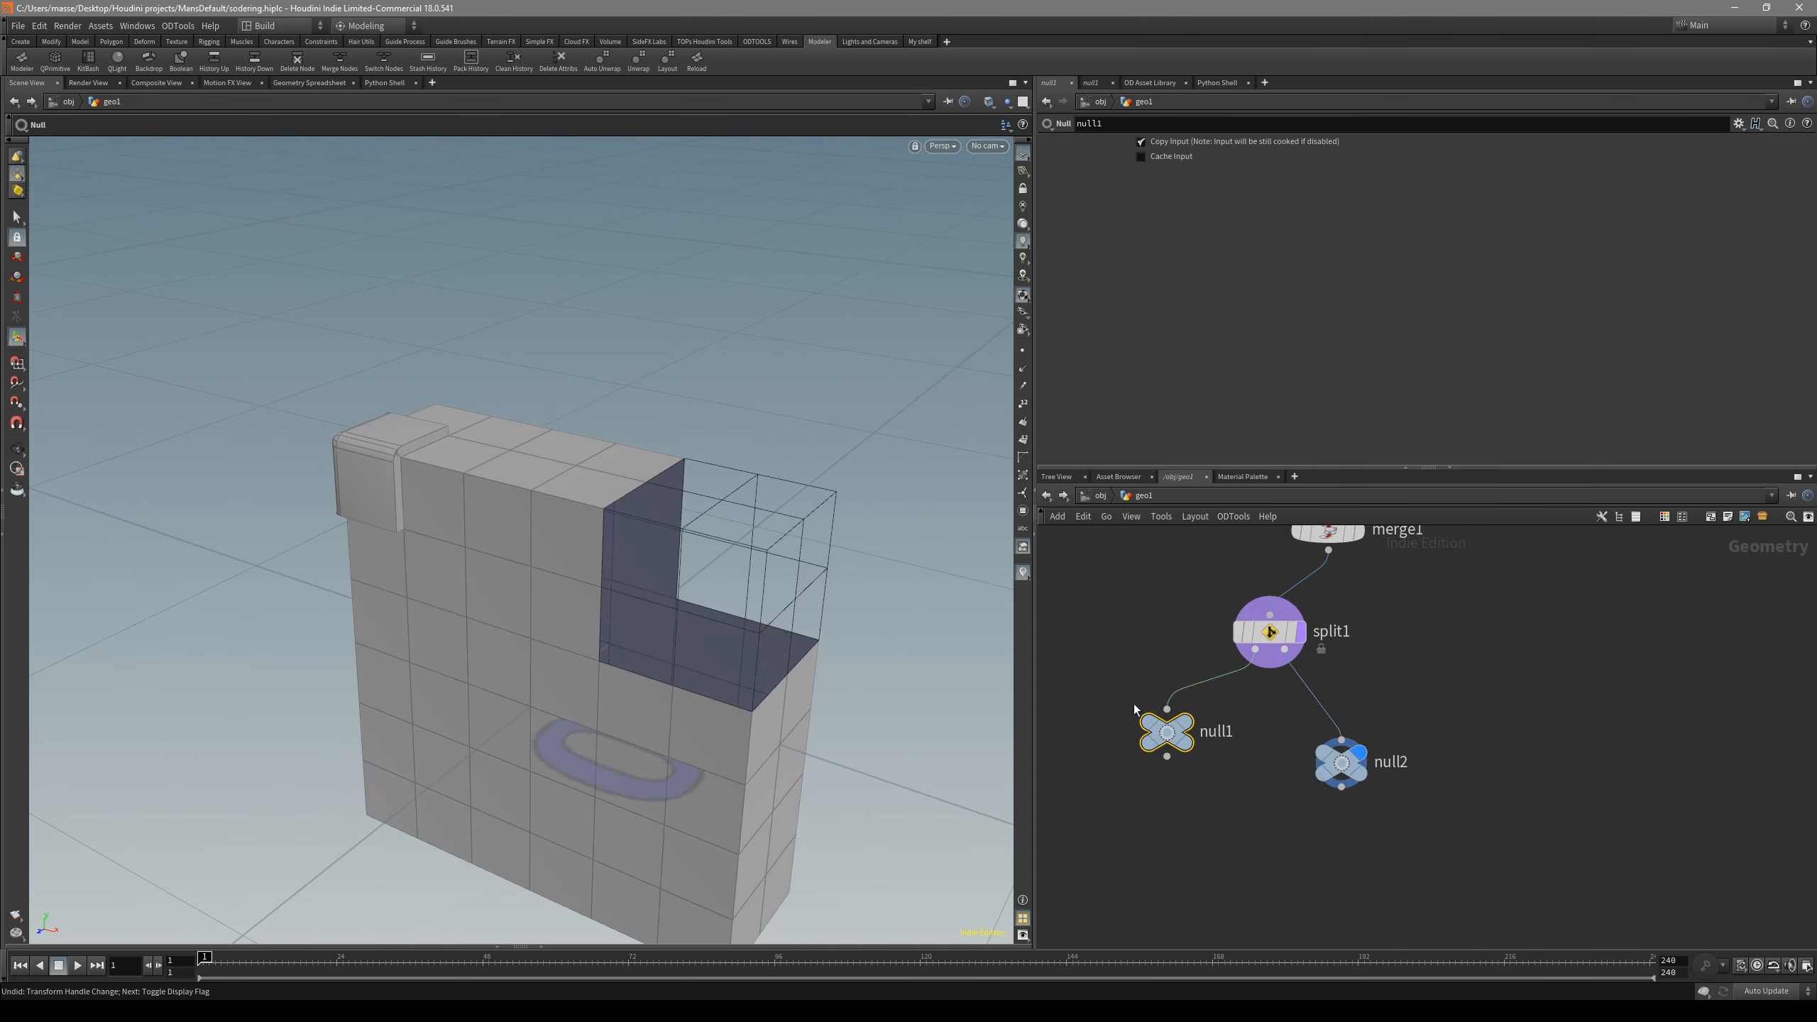
left_click_drag(1147, 722, 1129, 771)
left_click_drag(1400, 836, 1337, 737)
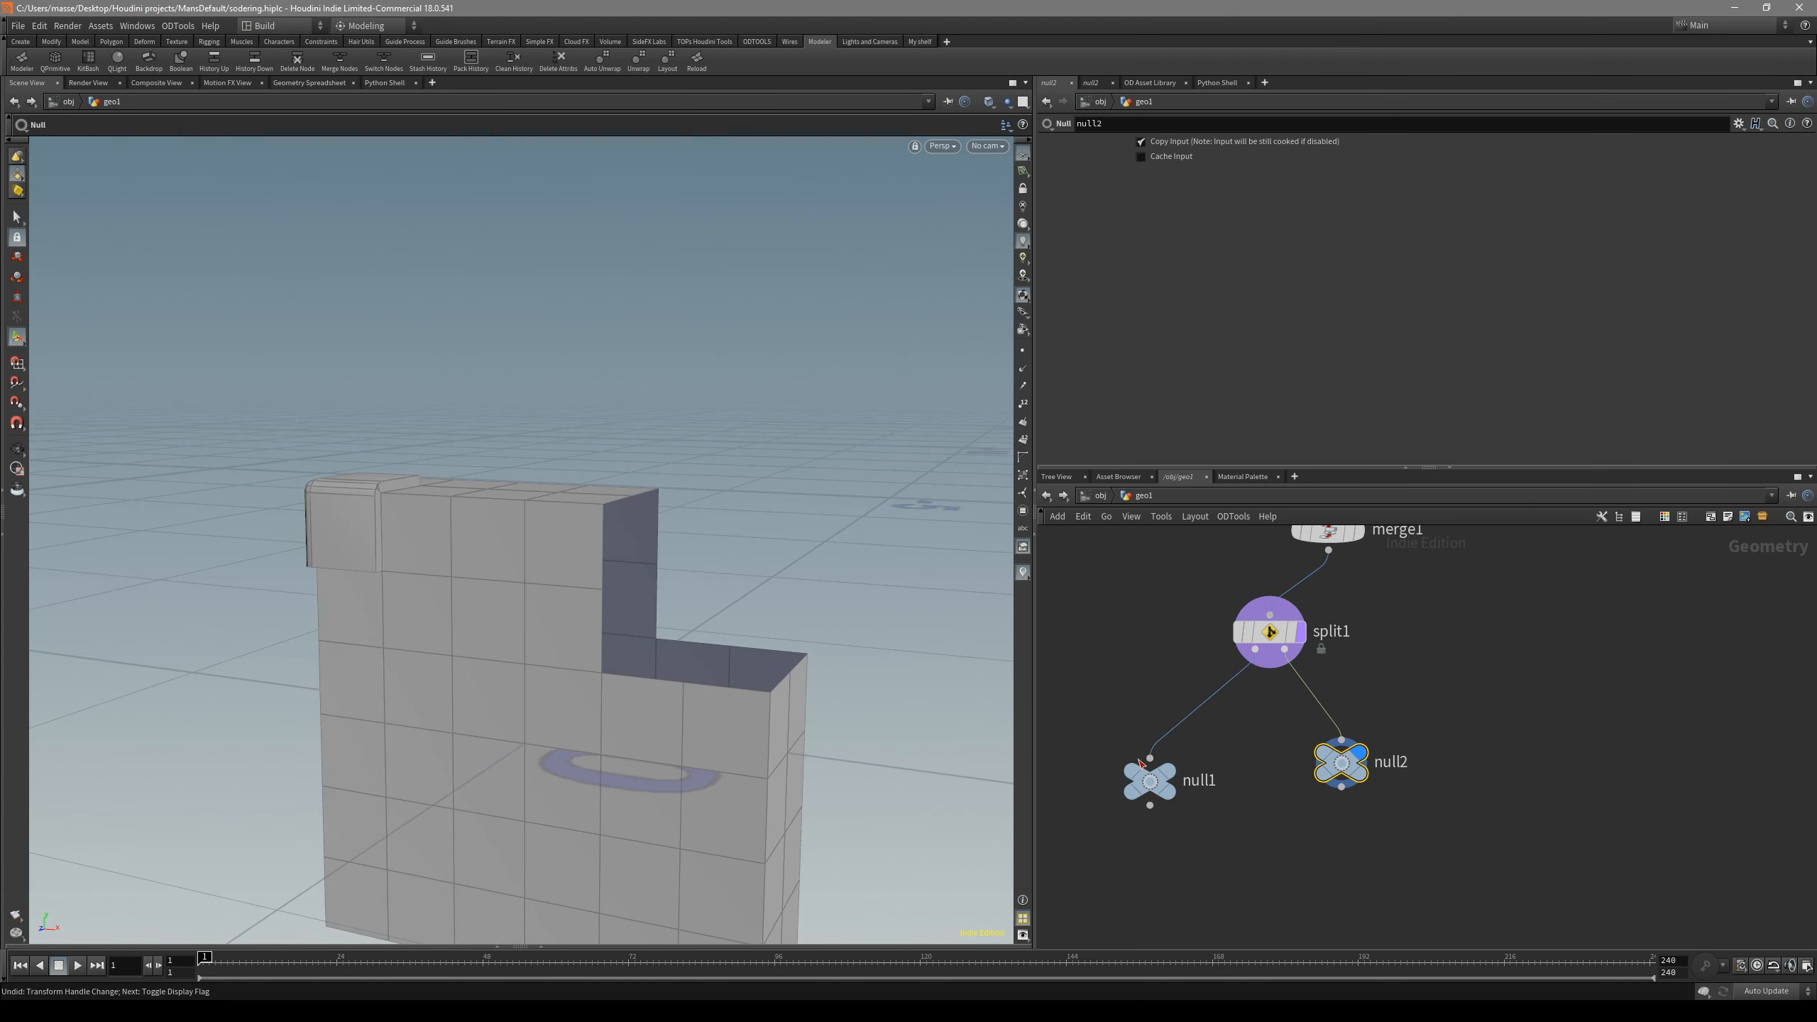
scroll(1320, 727, "up", 2)
left_click_drag(679, 608, 737, 542, "alt")
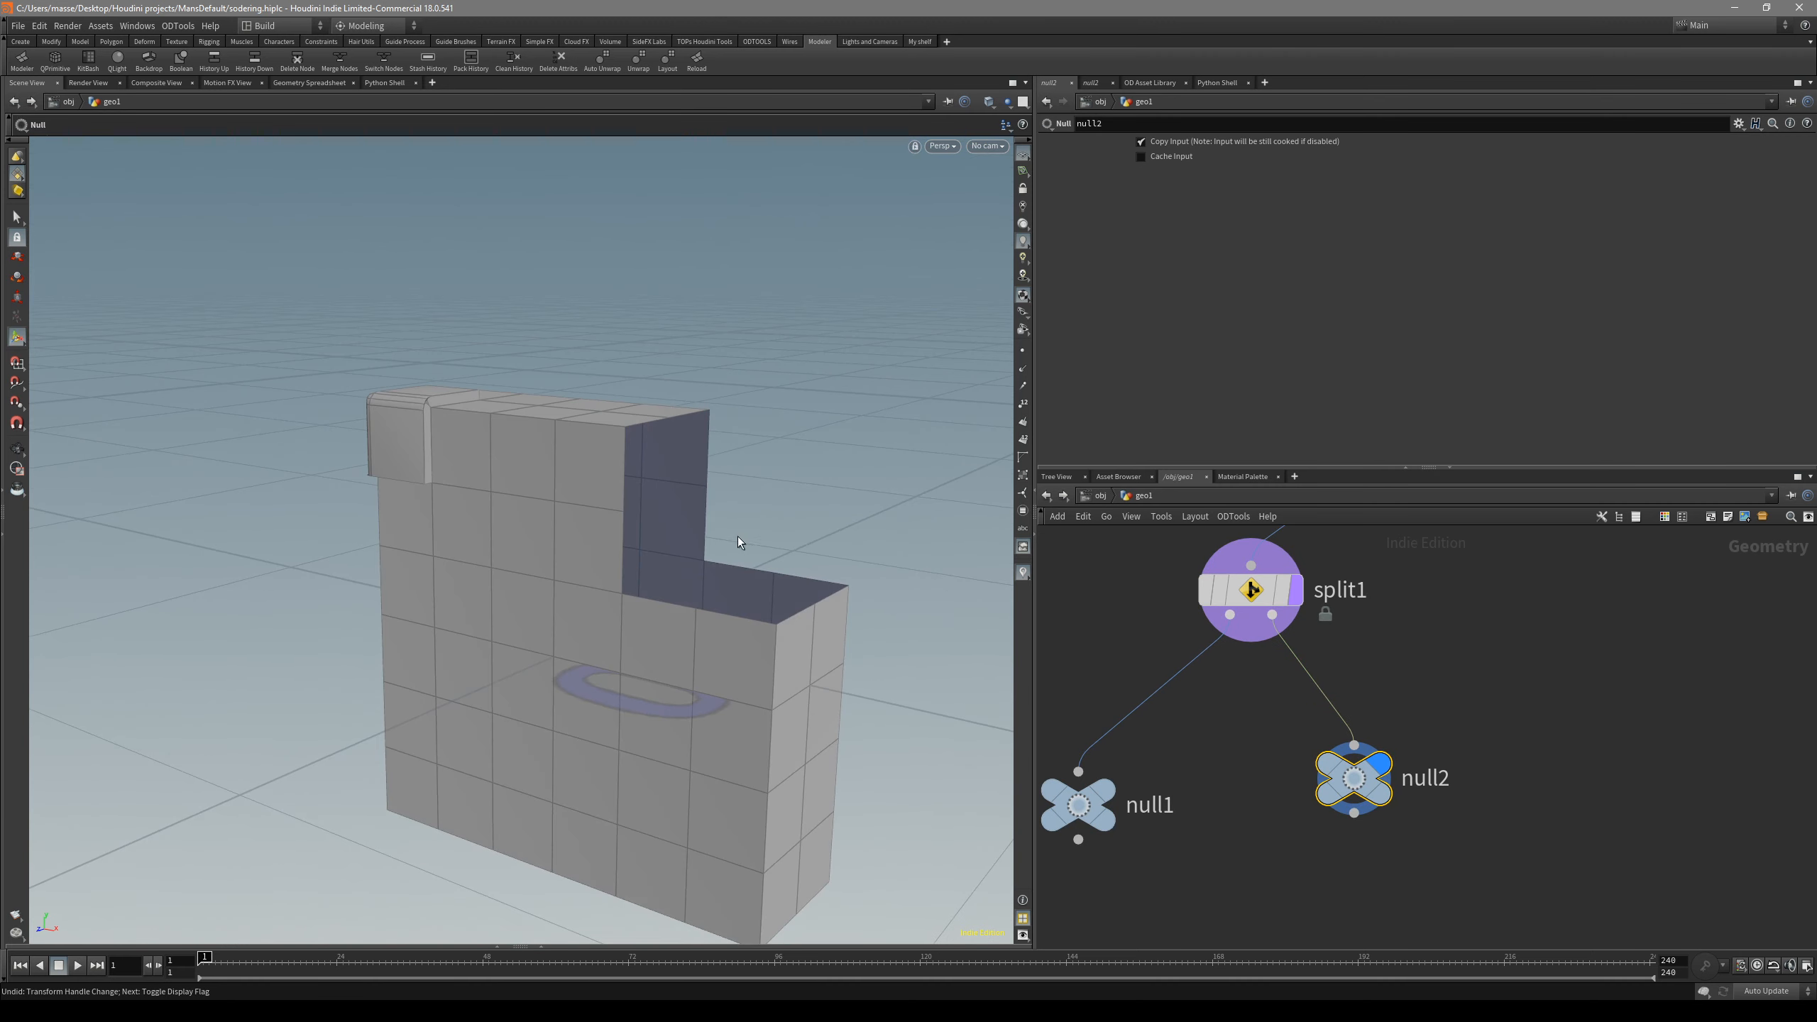
scroll(1251, 734, "down", 3)
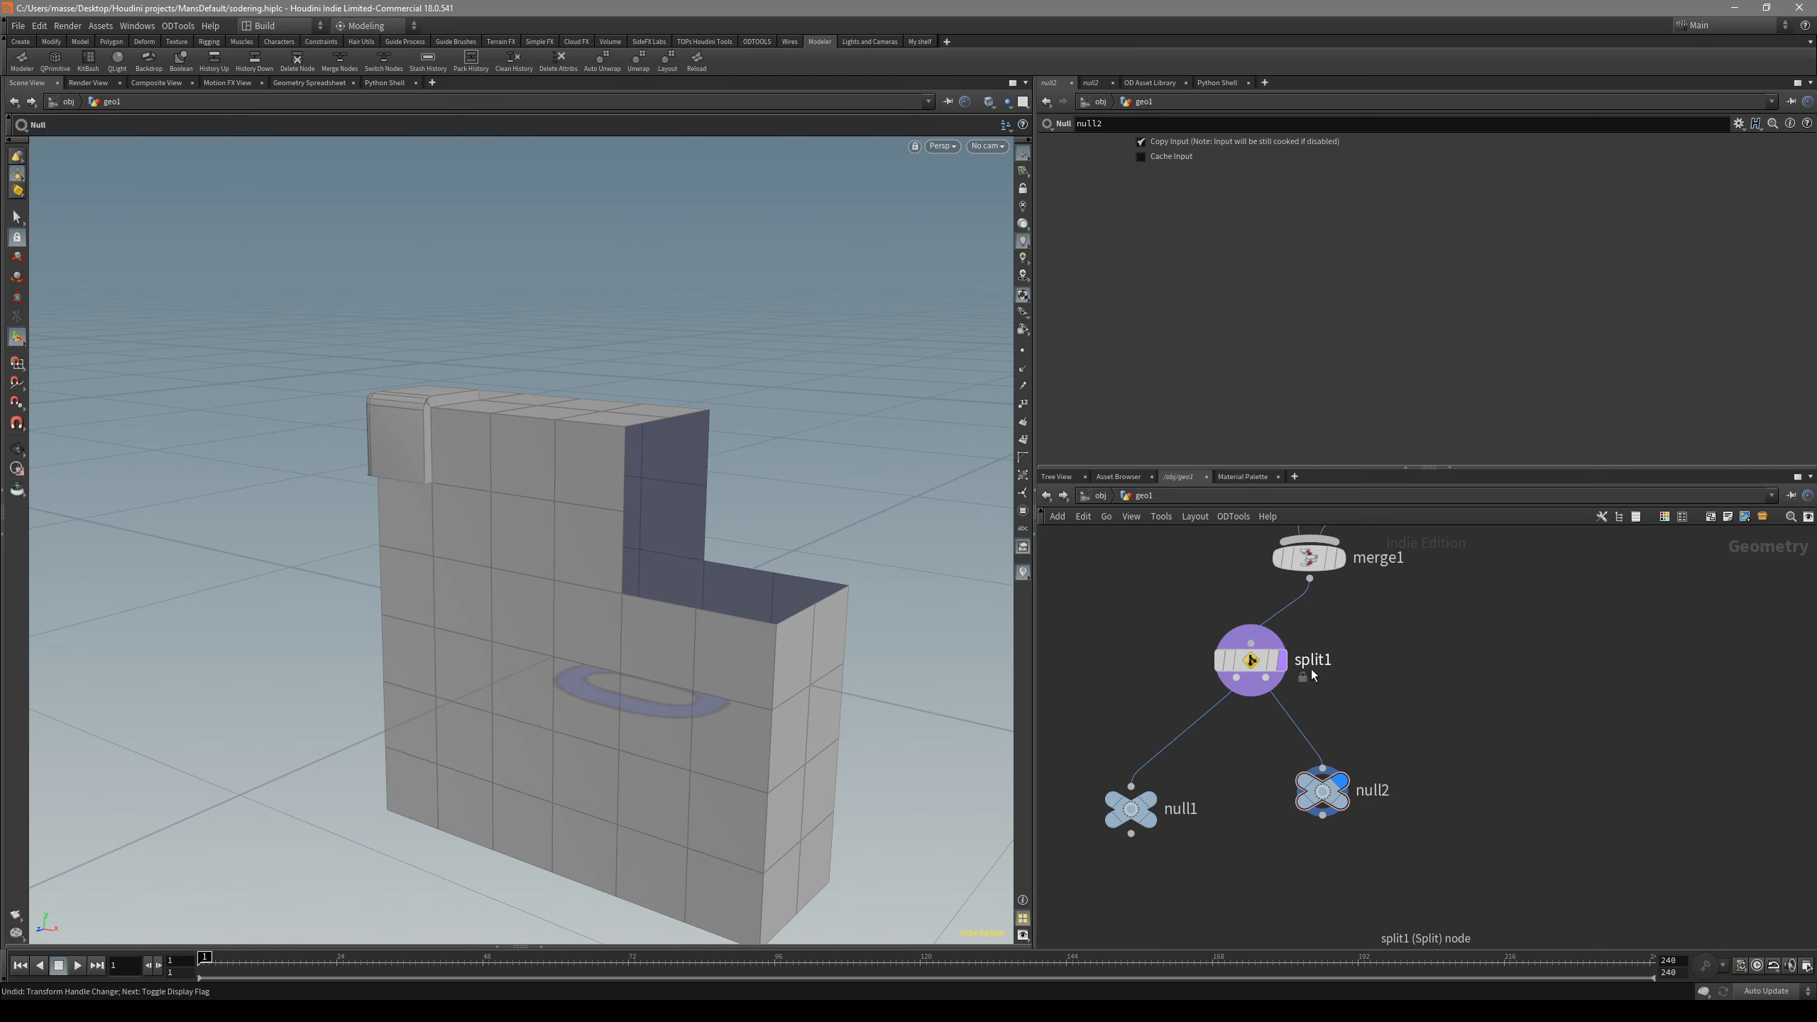
- Select the block of faces beneath the notch in null2's geometry and apply Modeler's Separate
key("s")
left_click_drag(892, 612, 827, 578, "alt")
middle_click_drag(826, 582, 760, 607, "alt")
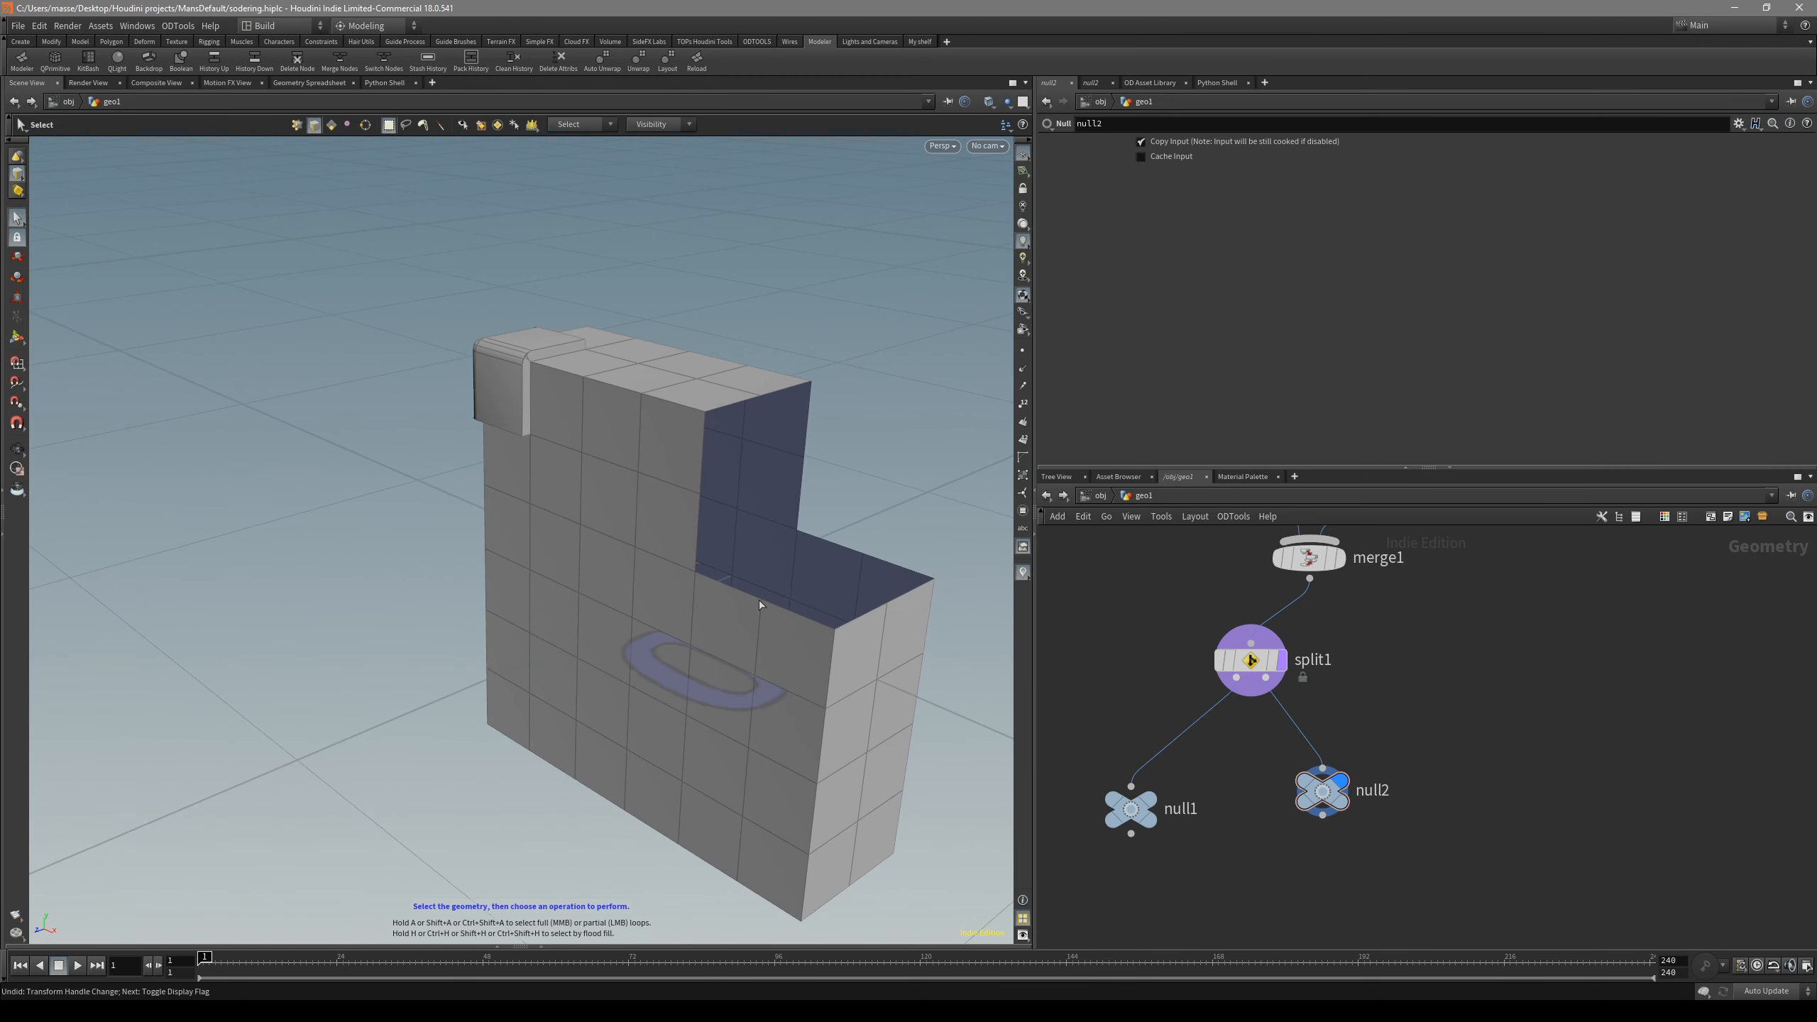
key("space")
key("space")
left_click_drag(782, 649, 925, 632, "alt")
middle_click_drag(900, 799, 887, 735, "alt")
left_click_drag(886, 688, 823, 747)
left_click_drag(896, 664, 735, 790)
key("space")
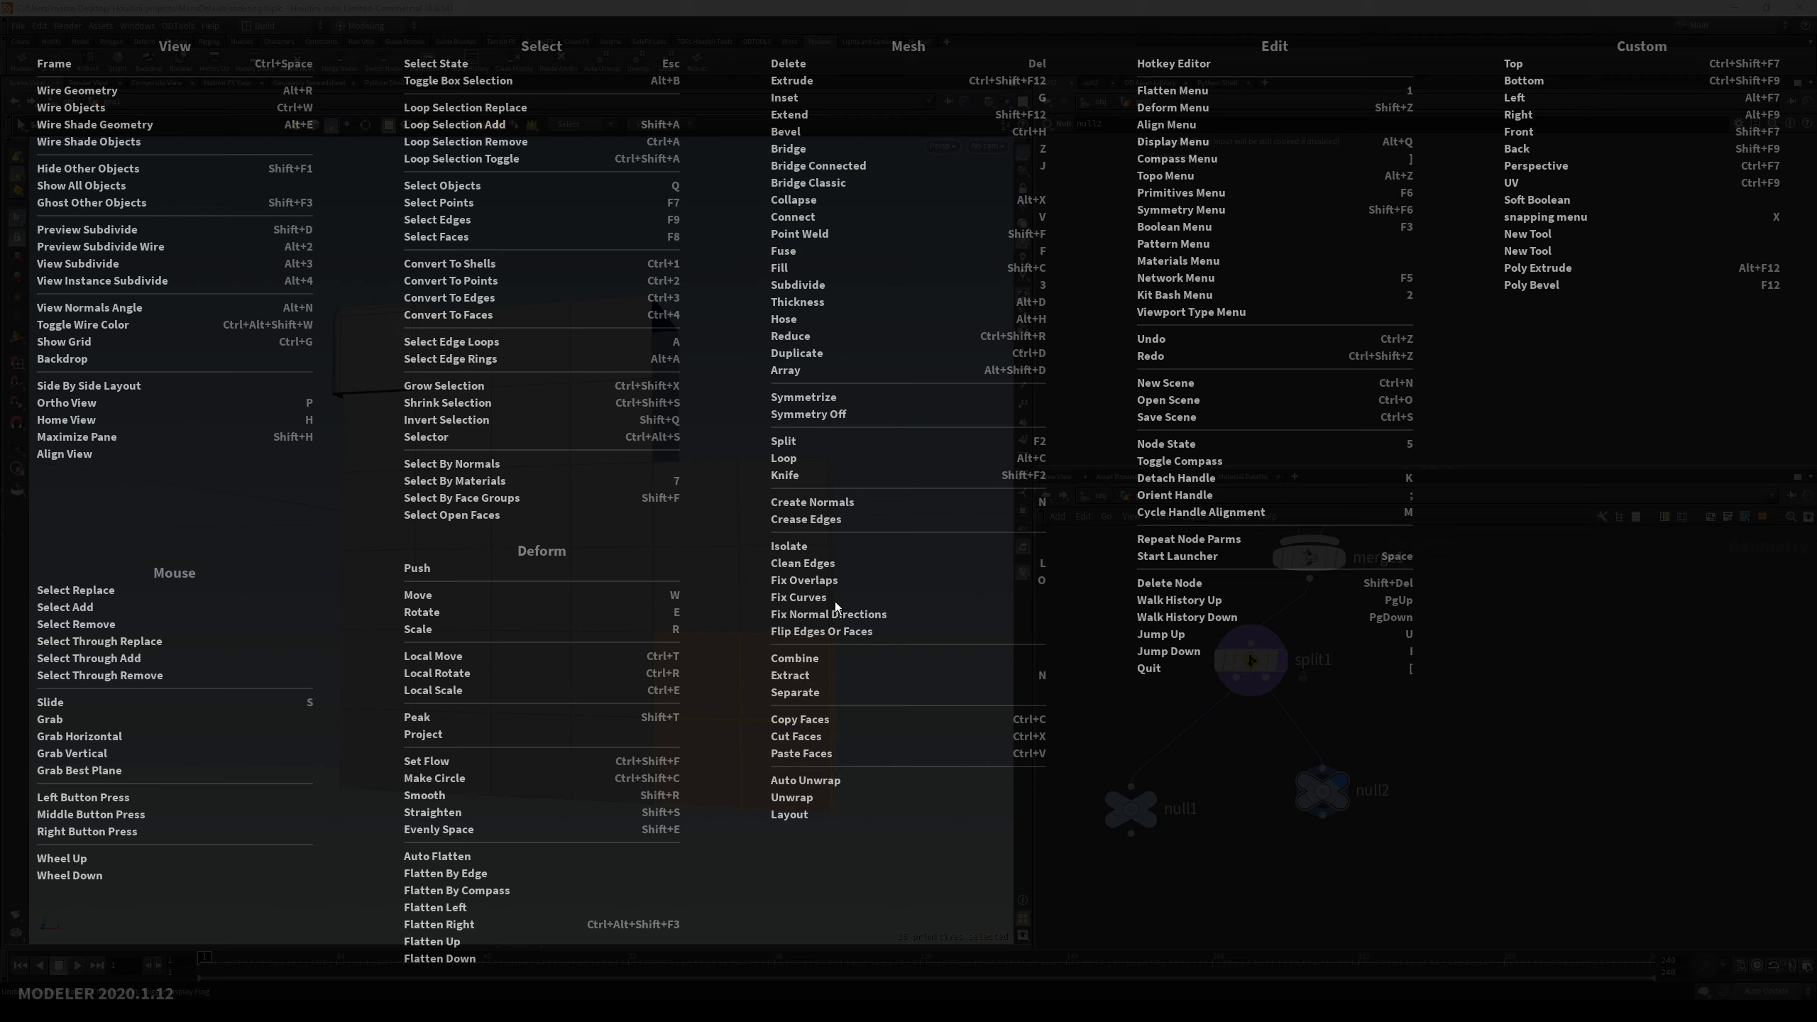
left_click(808, 691)
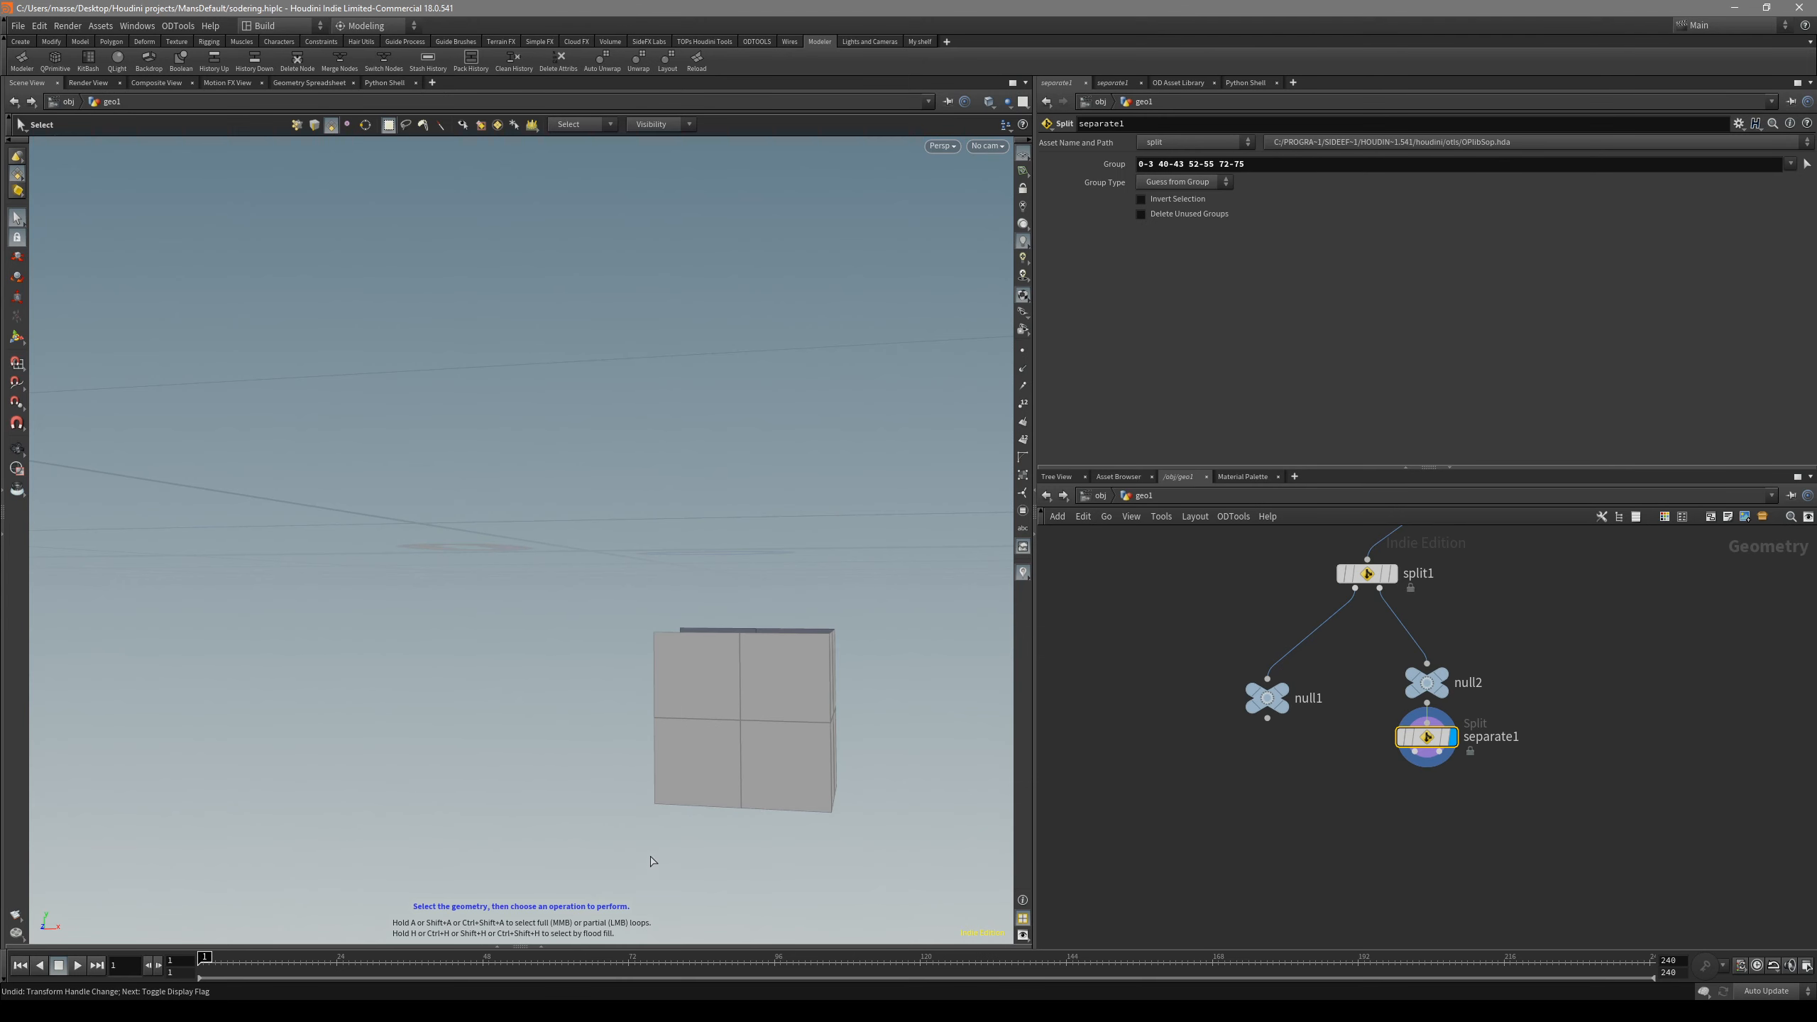
- Move separate1 farther down from null2 in the network
scroll(1286, 859, "up", 3)
middle_click_drag(1409, 778, 1213, 819)
scroll(1213, 819, "down", 3)
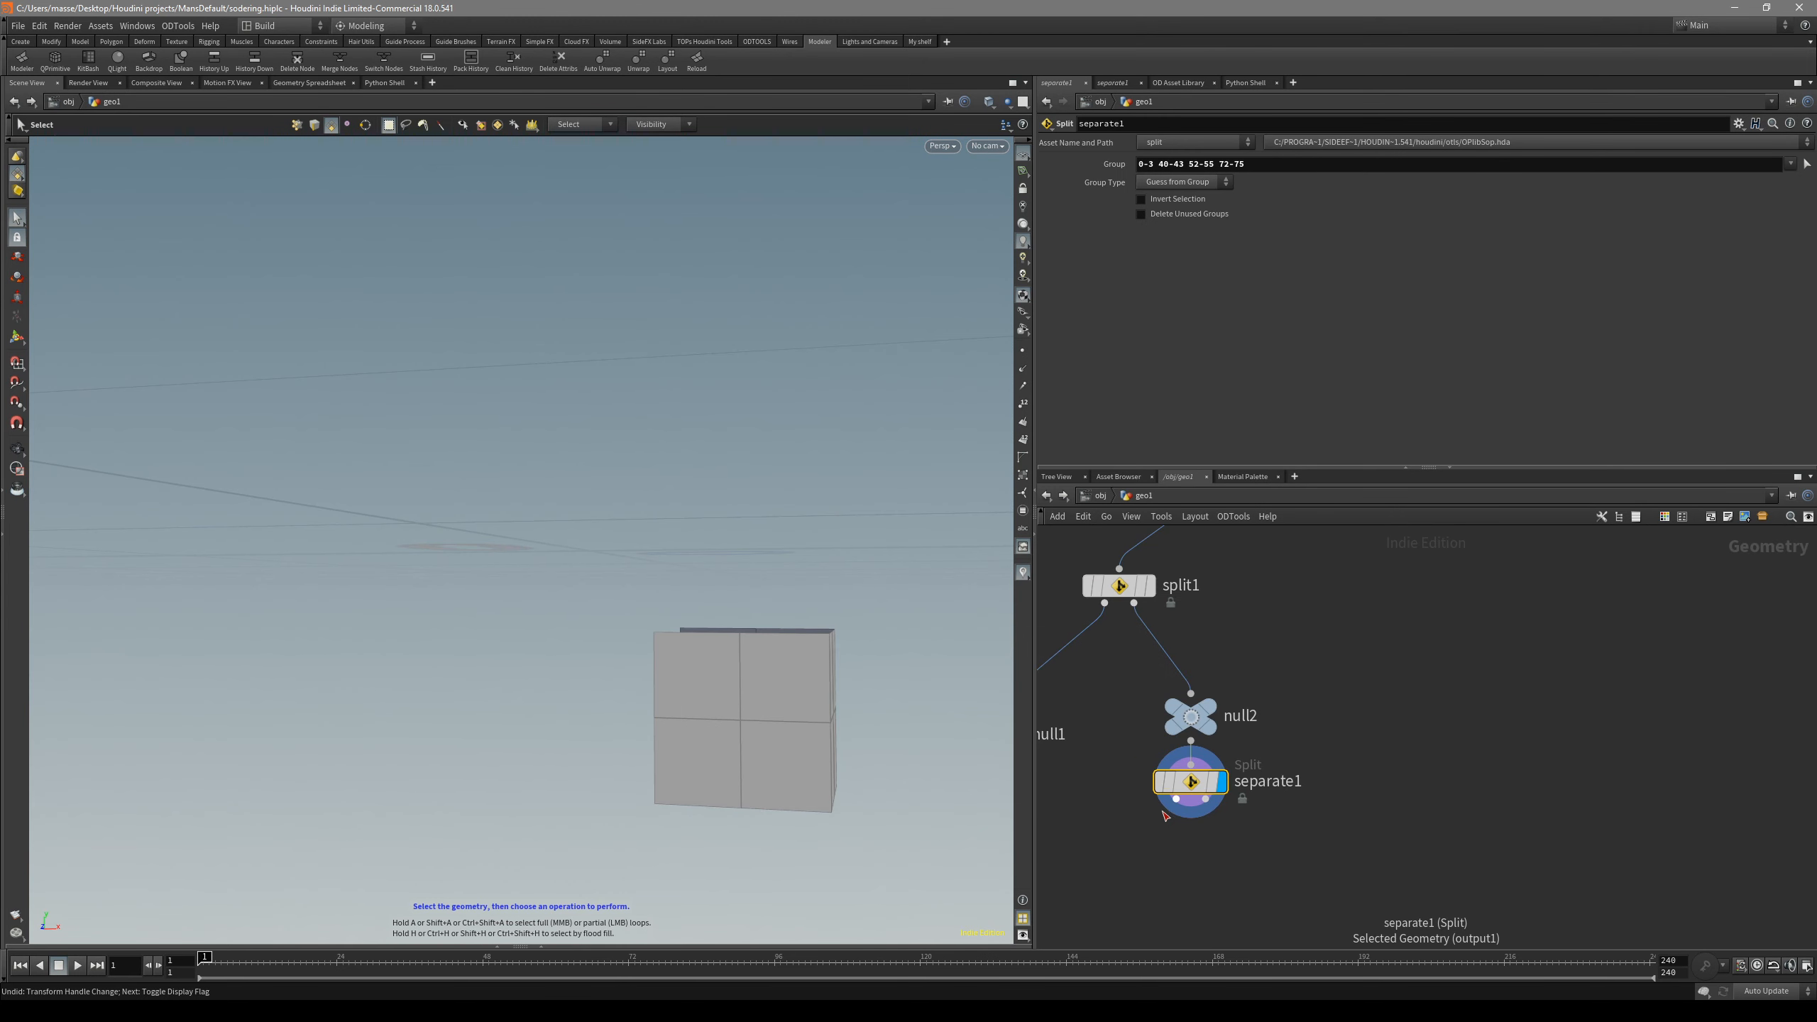
left_click_drag(1200, 780, 1215, 852)
middle_click_drag(1261, 905, 1307, 864)
left_click_drag(1264, 817, 1247, 869)
middle_click_drag(1304, 728, 1282, 857)
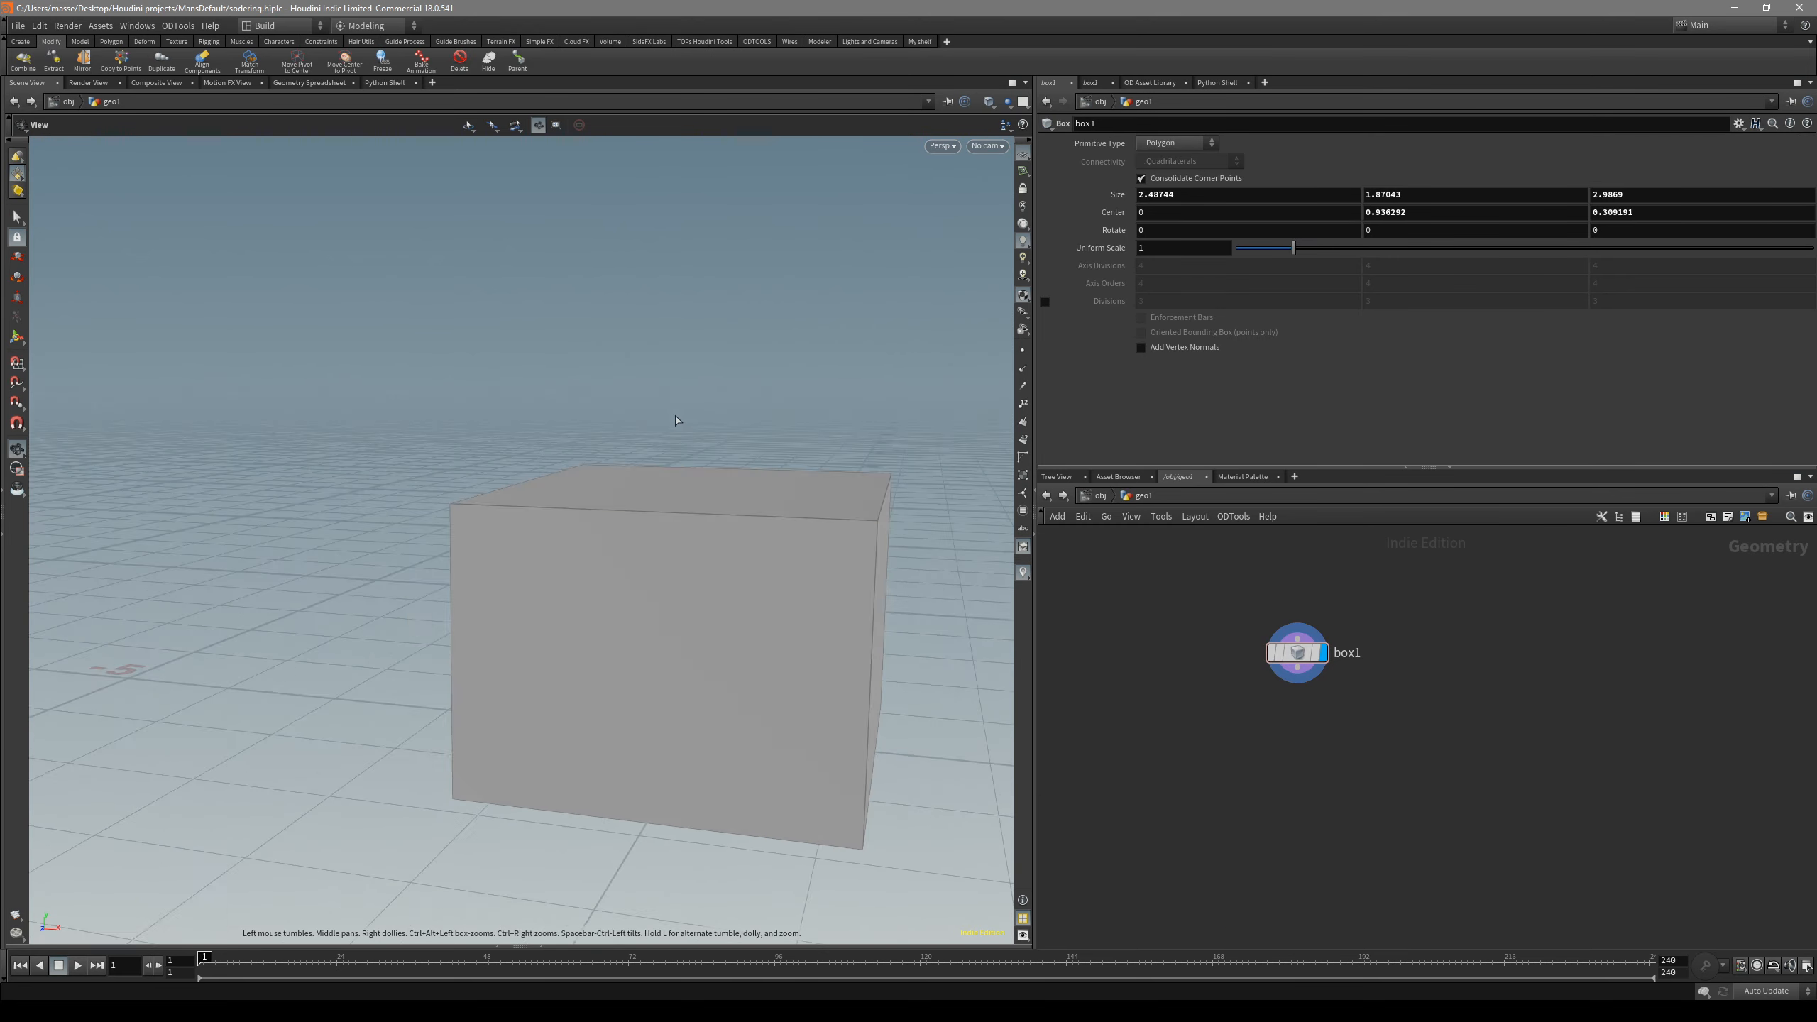
- Examine box1 in the perspective and front views
left_click_drag(692, 473, 702, 398)
key("s")
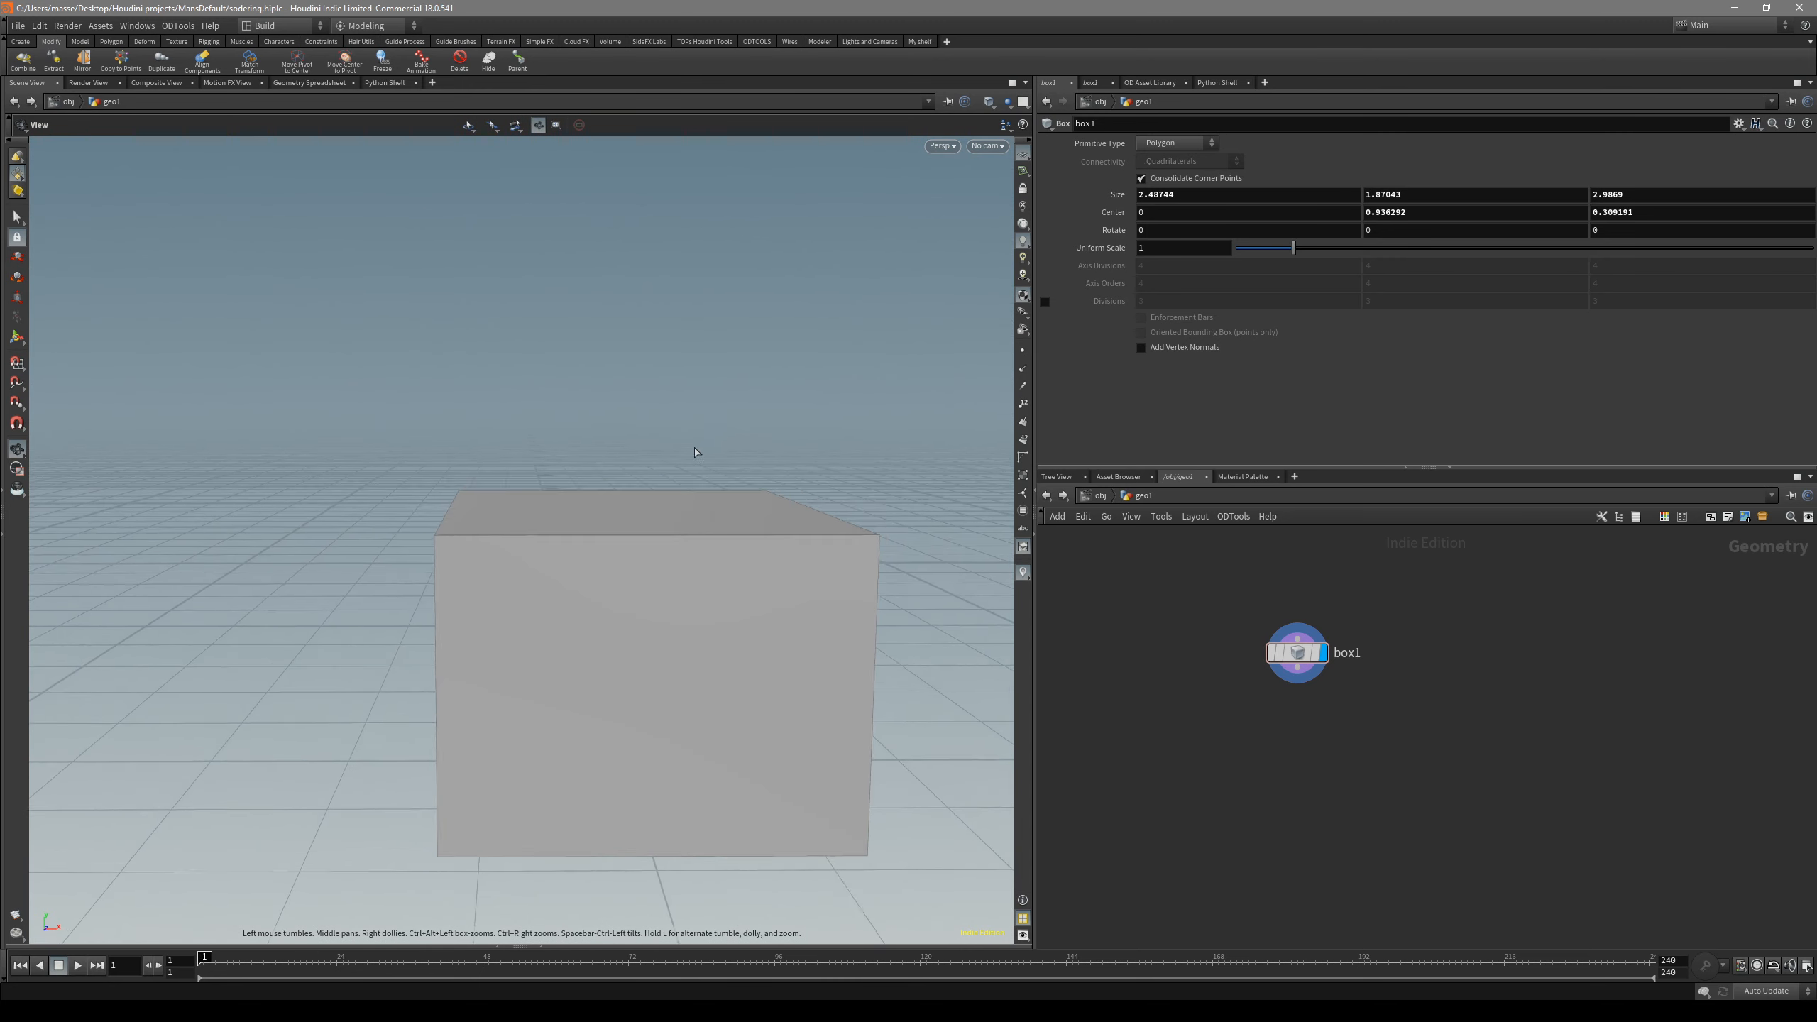
left_click(679, 475)
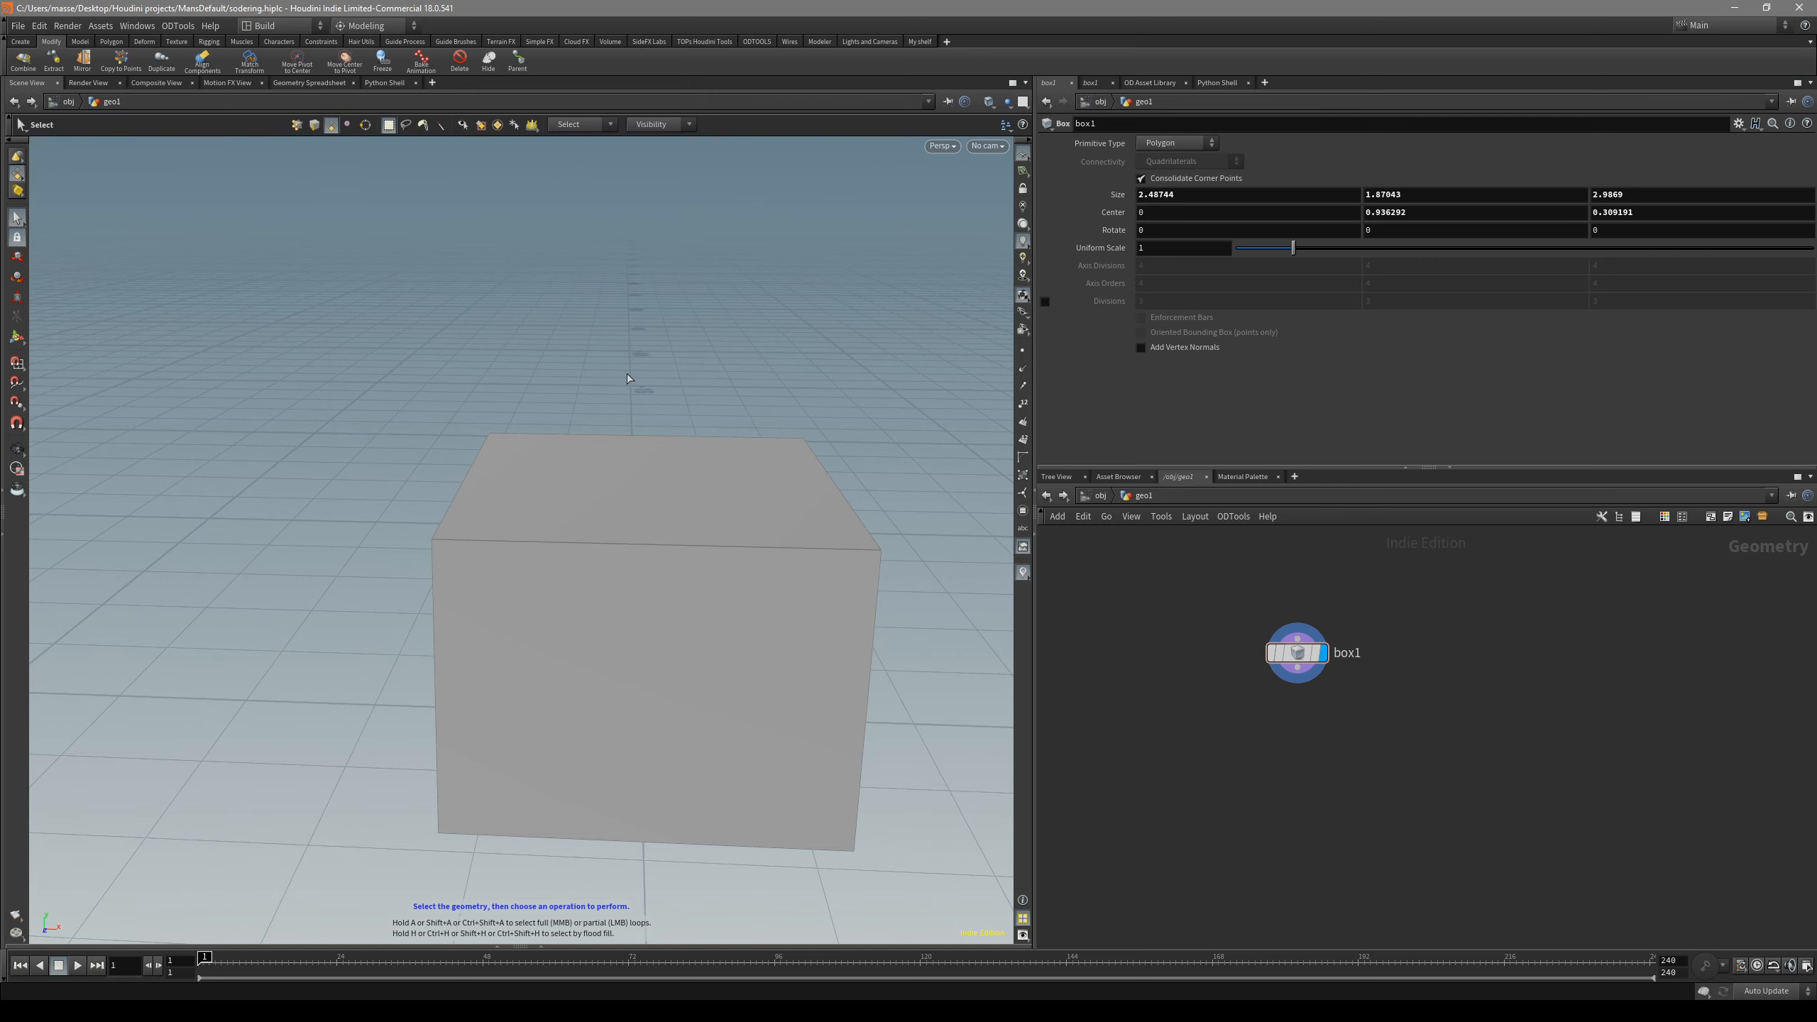
key("space+3")
key("space+1")
left_click_drag(731, 524, 799, 528)
key("space+3")
key("space+1")
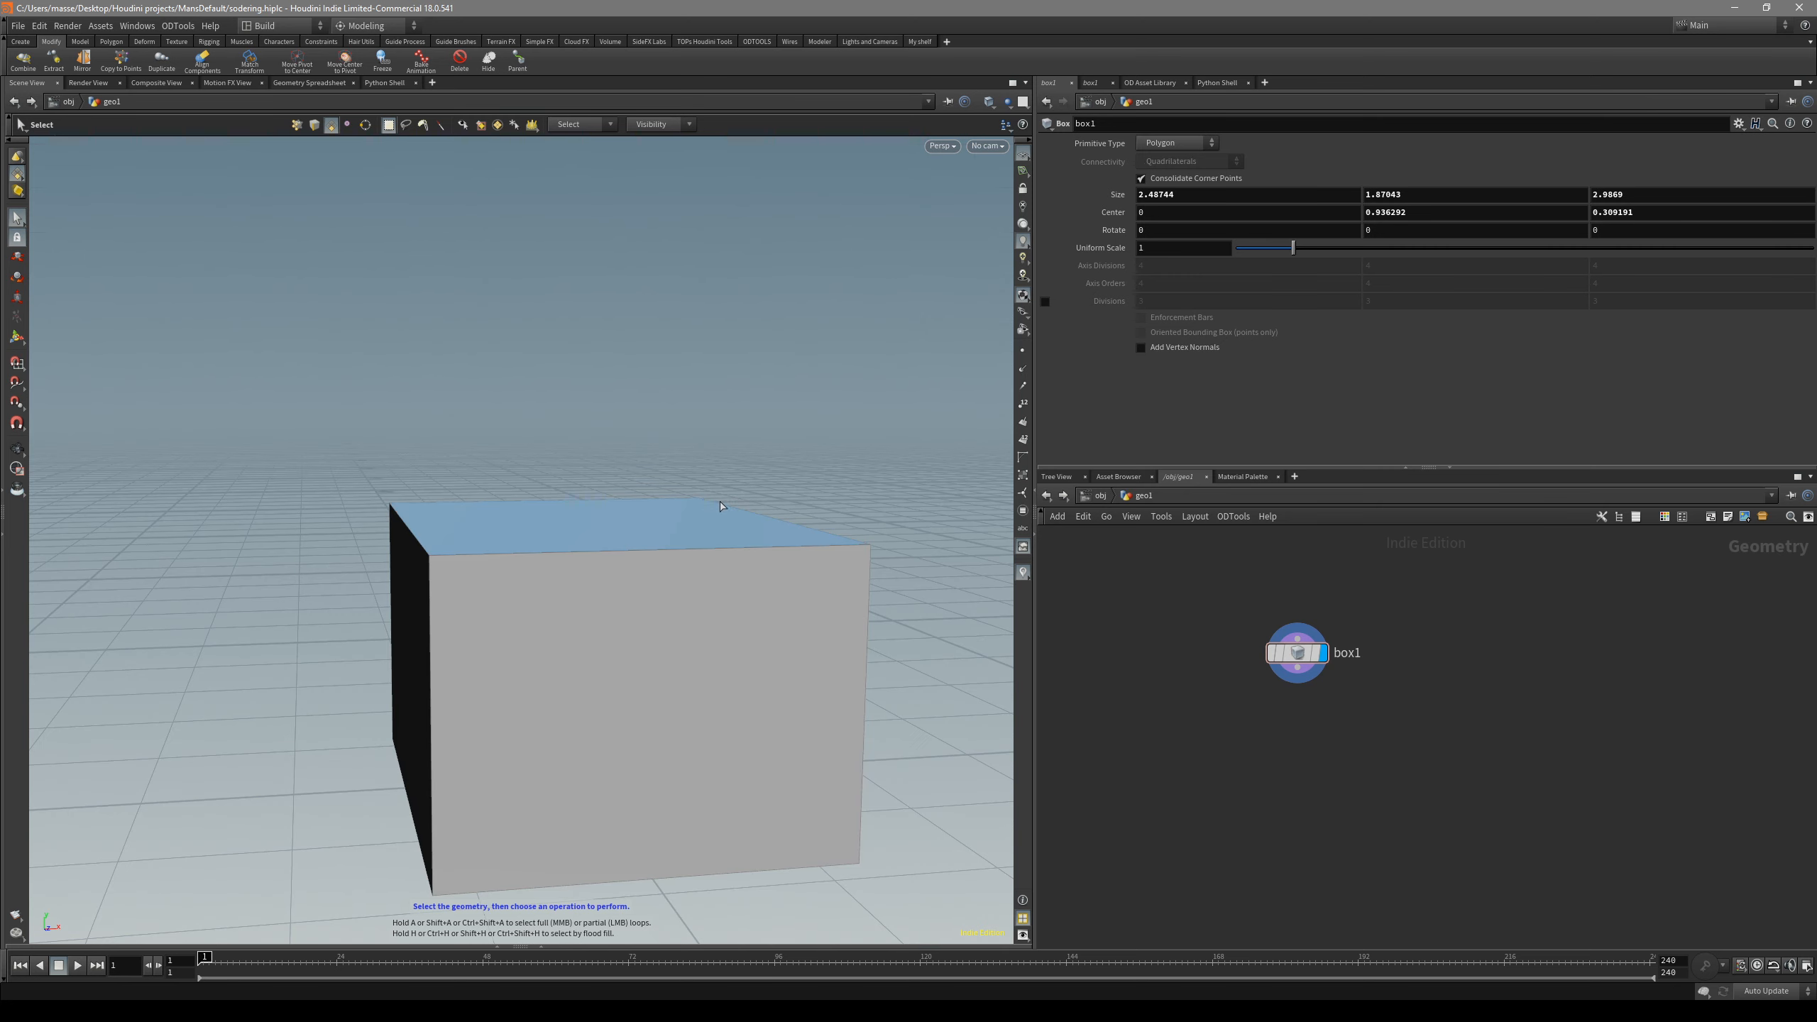
- Compare the wireframe of box1 with the rework station reference photo in the front view, checking its rounded upper corner
key("space+3")
key("w")
scroll(883, 374, "up", 6)
middle_click_drag(951, 365, 825, 445)
scroll(640, 450, "up", 1)
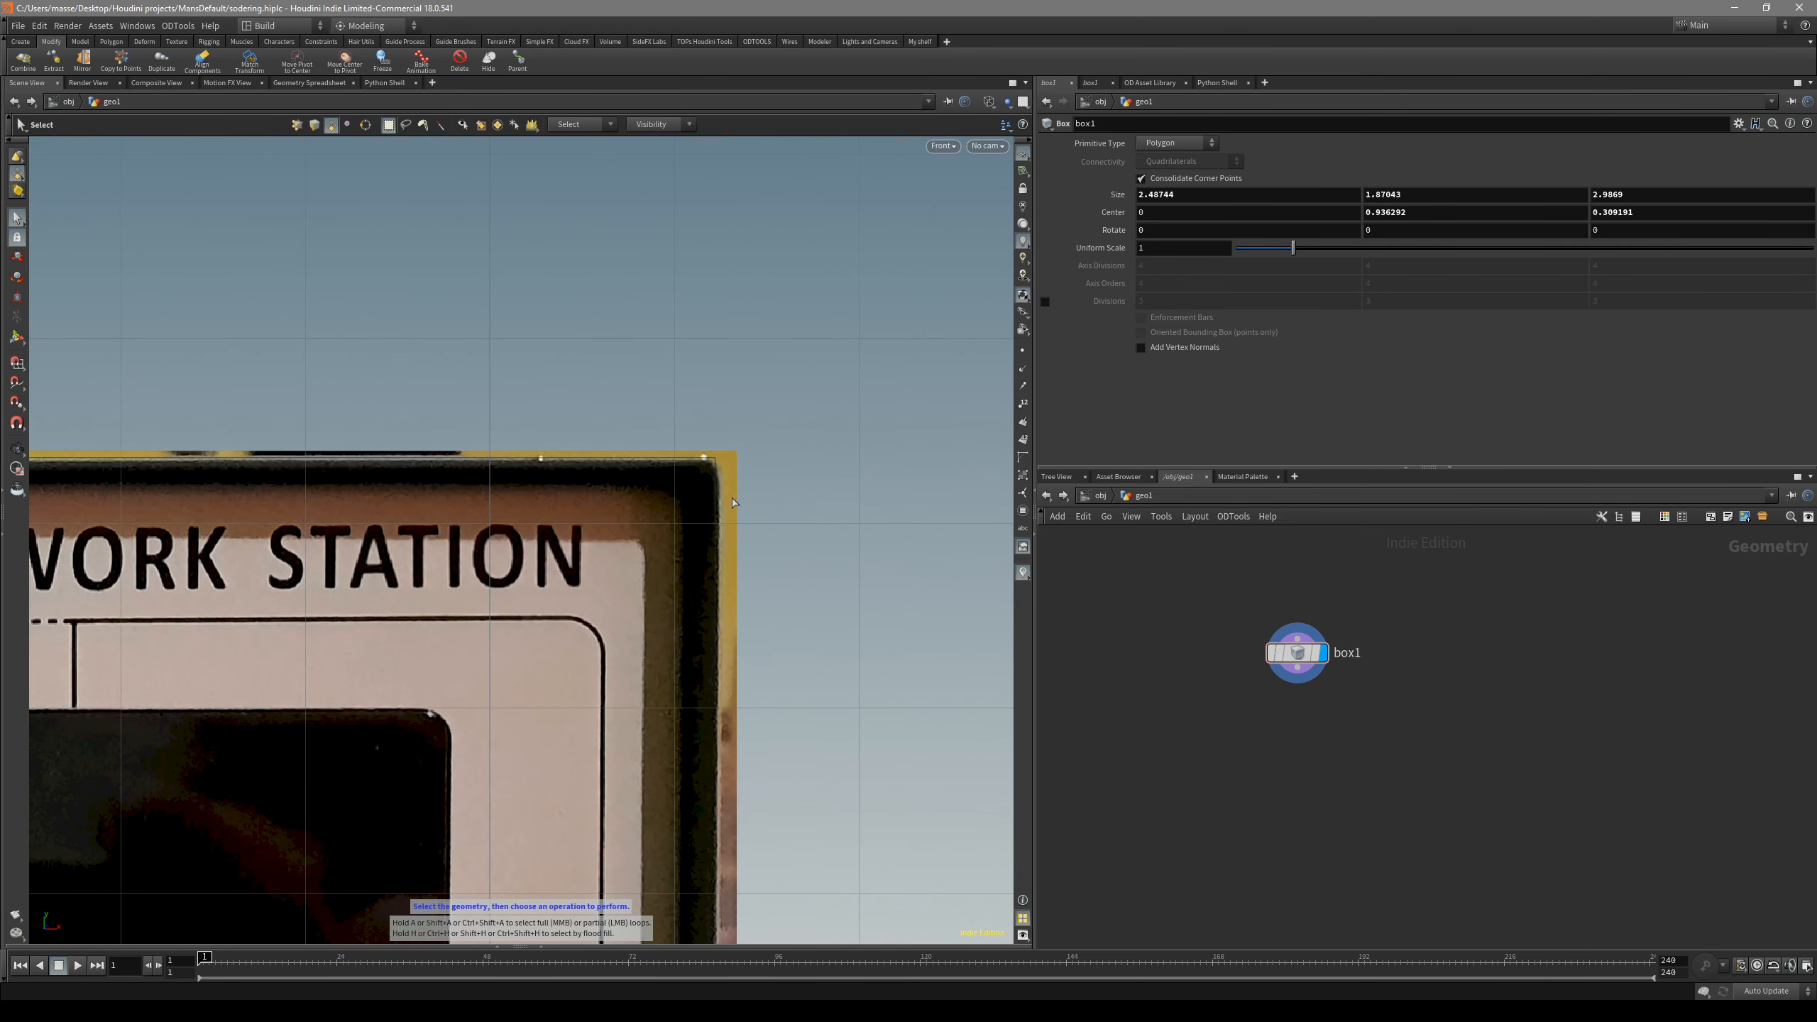
right_click_drag(723, 477, 554, 504)
scroll(555, 505, "down", 4)
key("s")
middle_click_drag(685, 550, 786, 392)
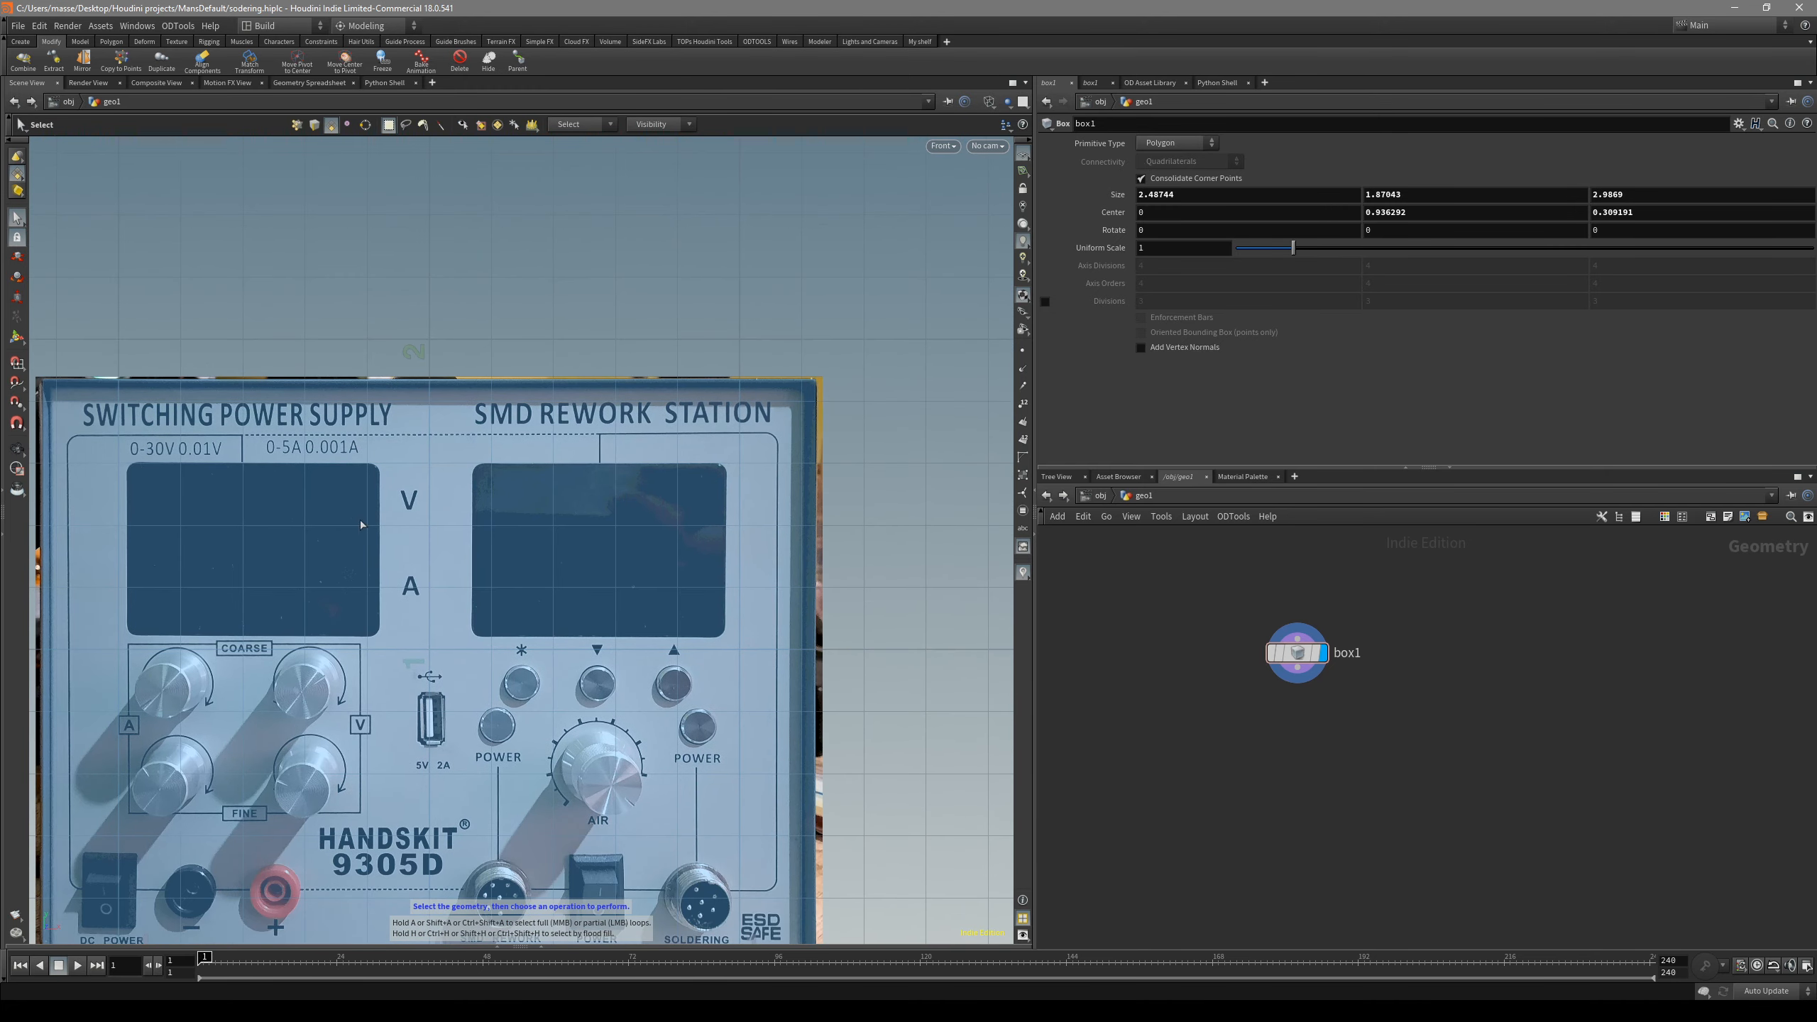
middle_click_drag(361, 524, 470, 535)
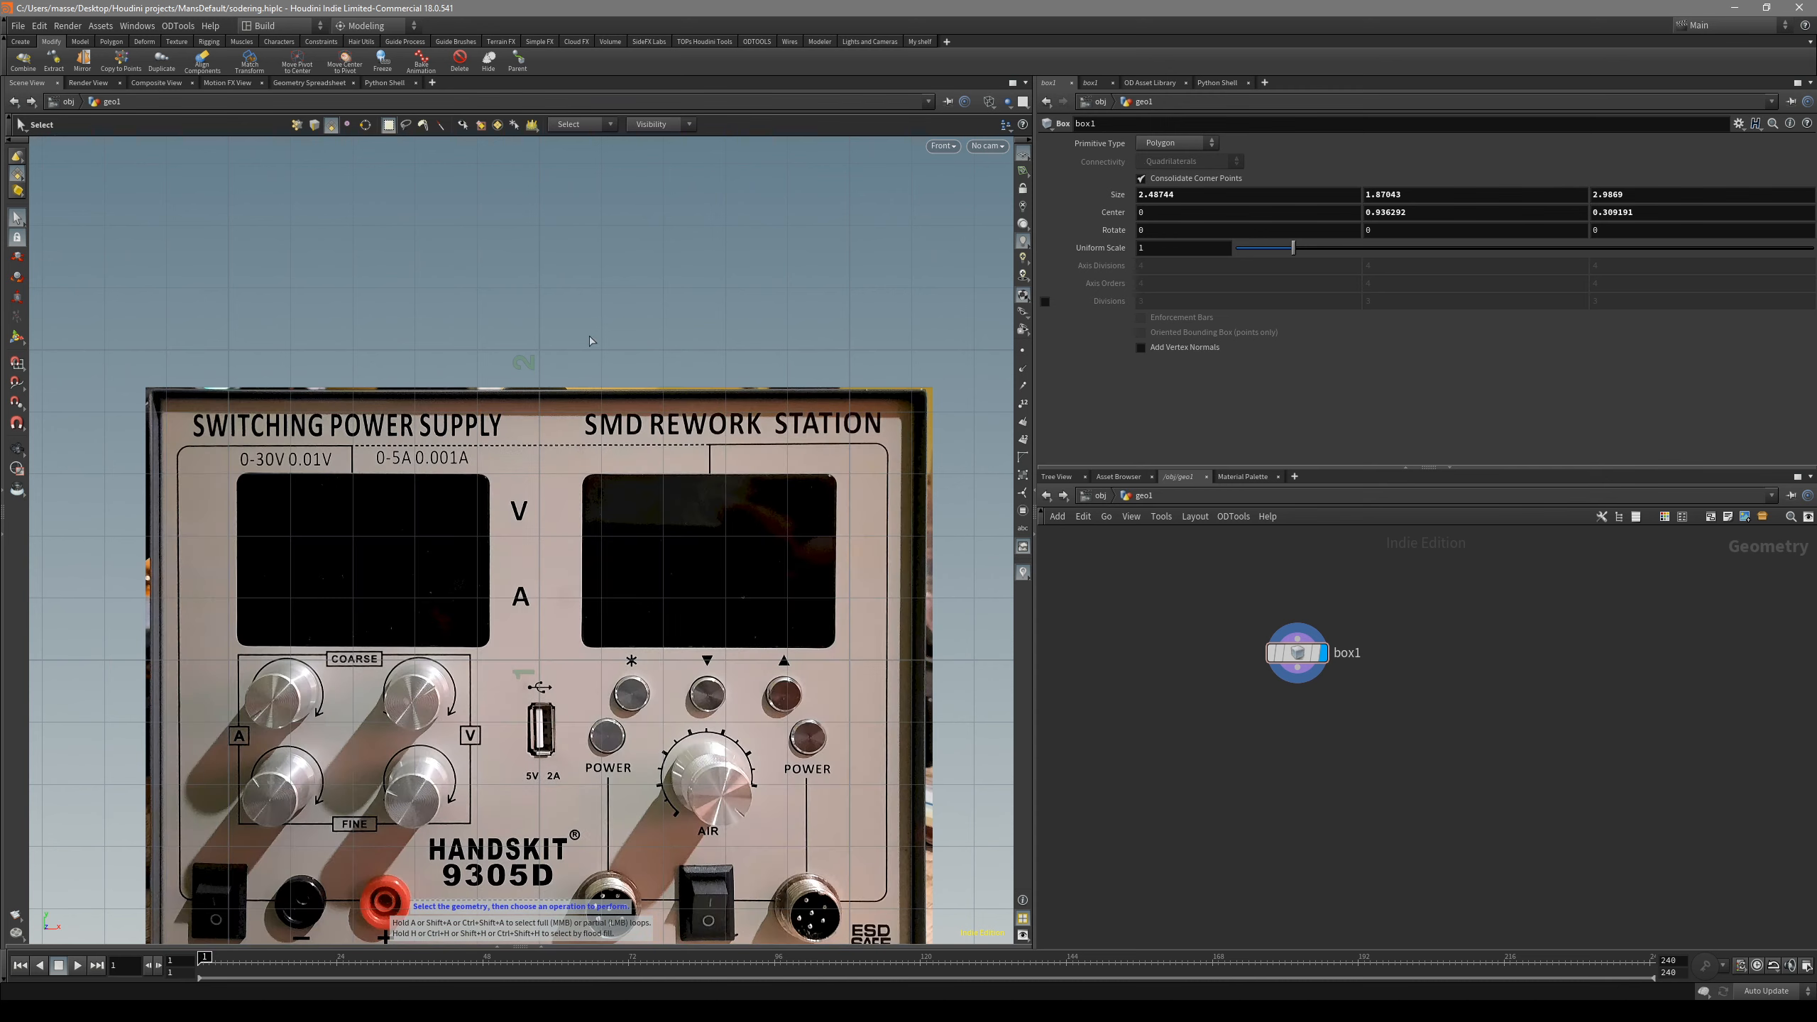
- Select the two upper side edges running along the depth of box1 and apply a bevel
key("space+1")
left_click_drag(608, 601, 669, 573, "alt")
left_click(658, 618)
left_click(422, 551)
left_click(493, 474)
left_click_drag(643, 469, 533, 445, "alt")
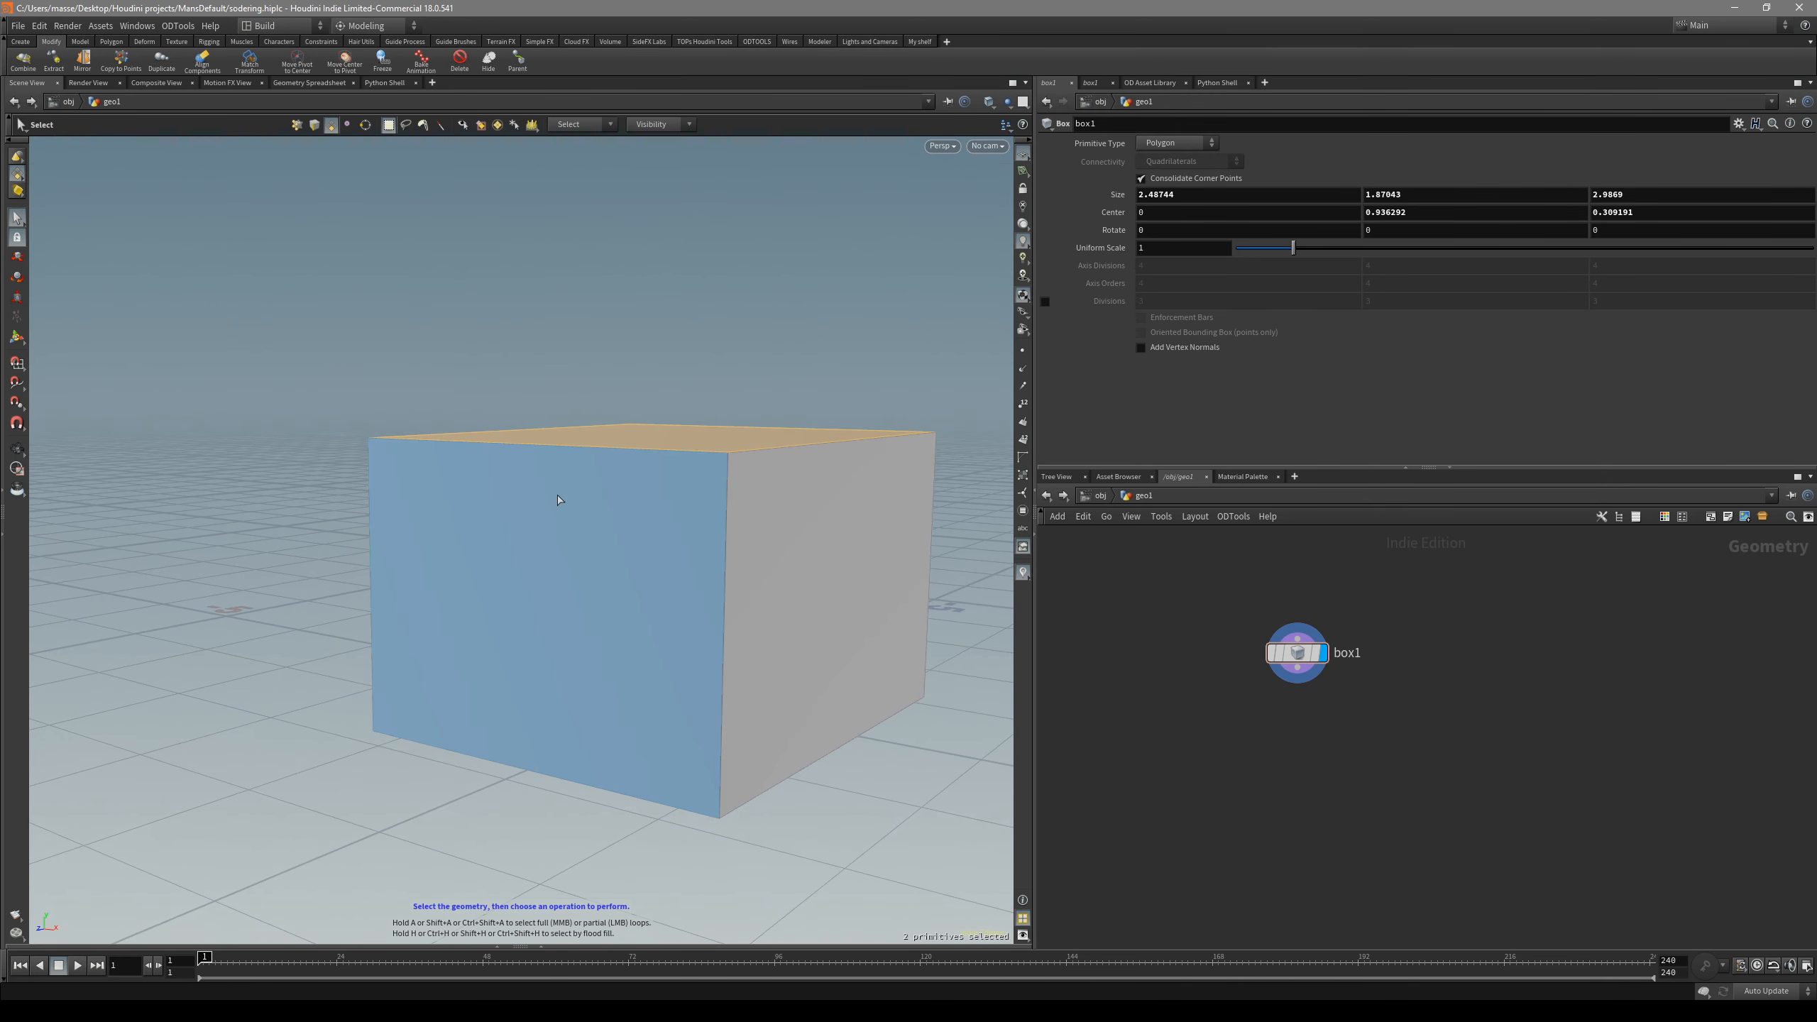
left_click_drag(698, 466, 544, 467, "alt")
key("3")
left_click_drag(790, 527, 747, 480)
key("b")
- Fit the bevel to the reference photo's rounded corner with a distance of about 0.018 and 3 divisions, and check the box in perspective
key("space+3")
right_click_drag(744, 449, 1107, 374, "alt")
middle_click_drag(660, 442, 555, 474, "alt")
right_click_drag(555, 475, 556, 504, "alt")
left_click_drag(556, 503, 442, 507)
scroll(440, 507, "up", 2)
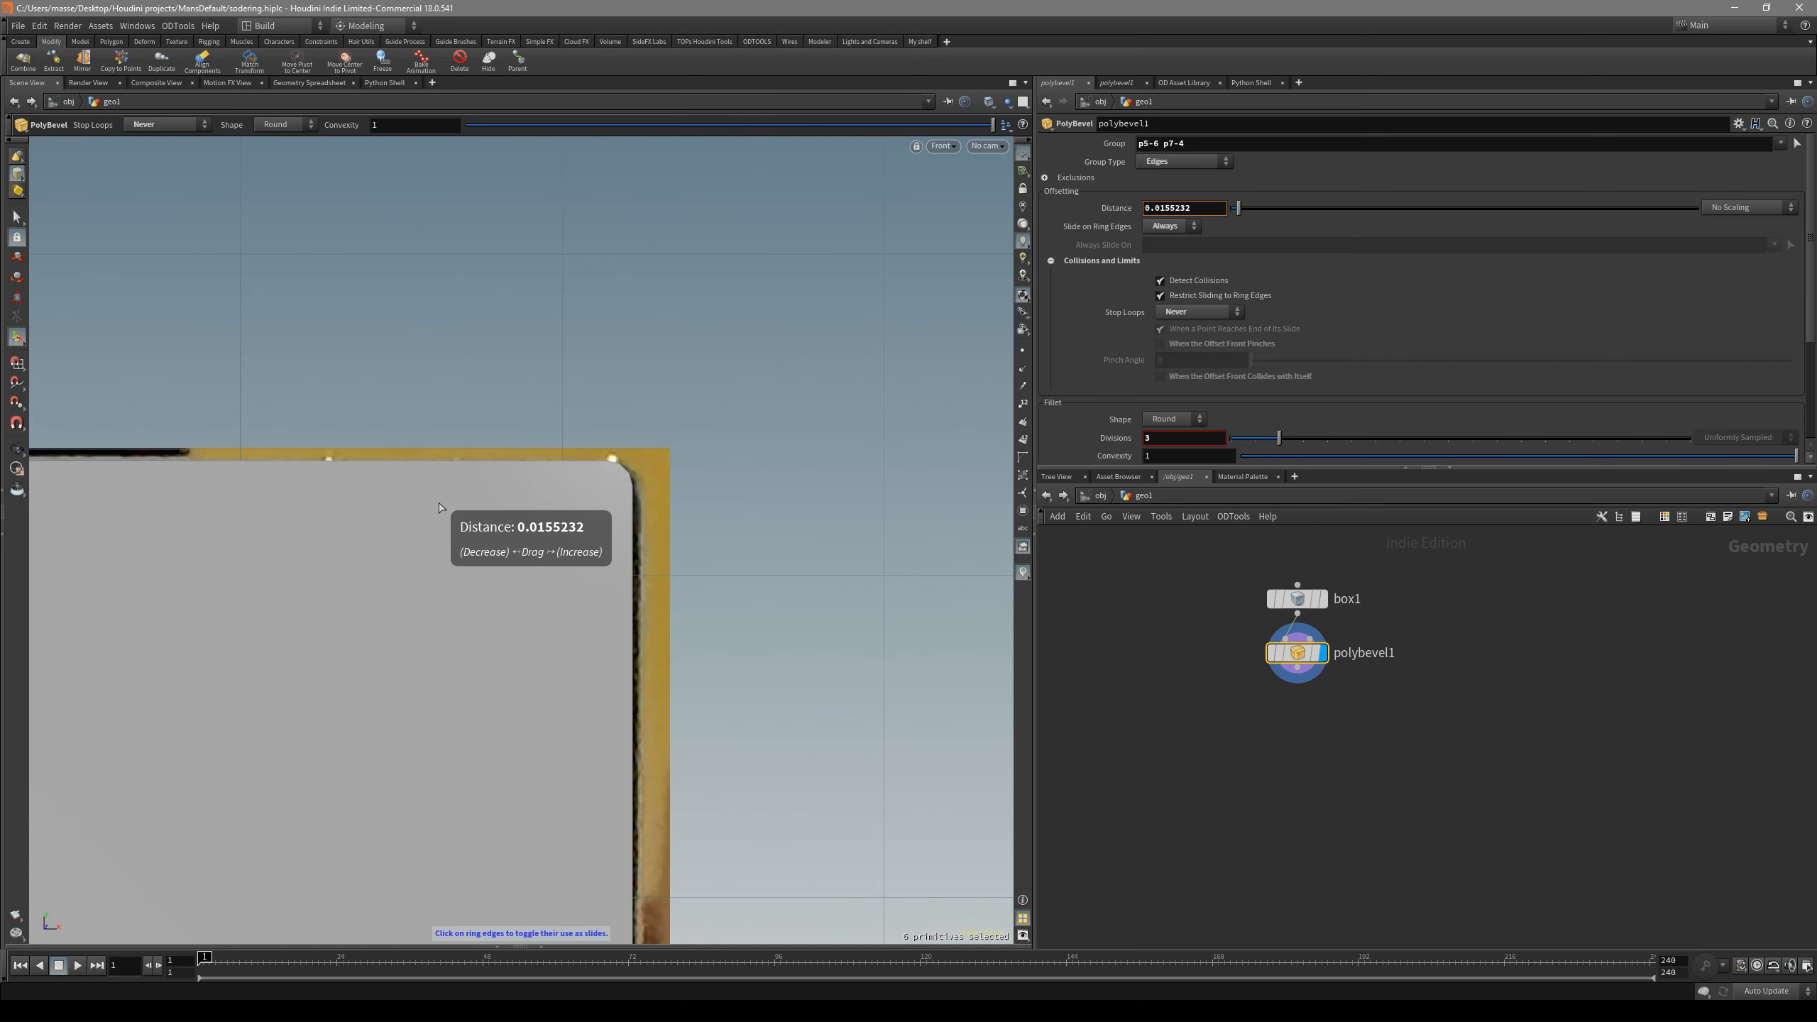
scroll(441, 508, "up", 1)
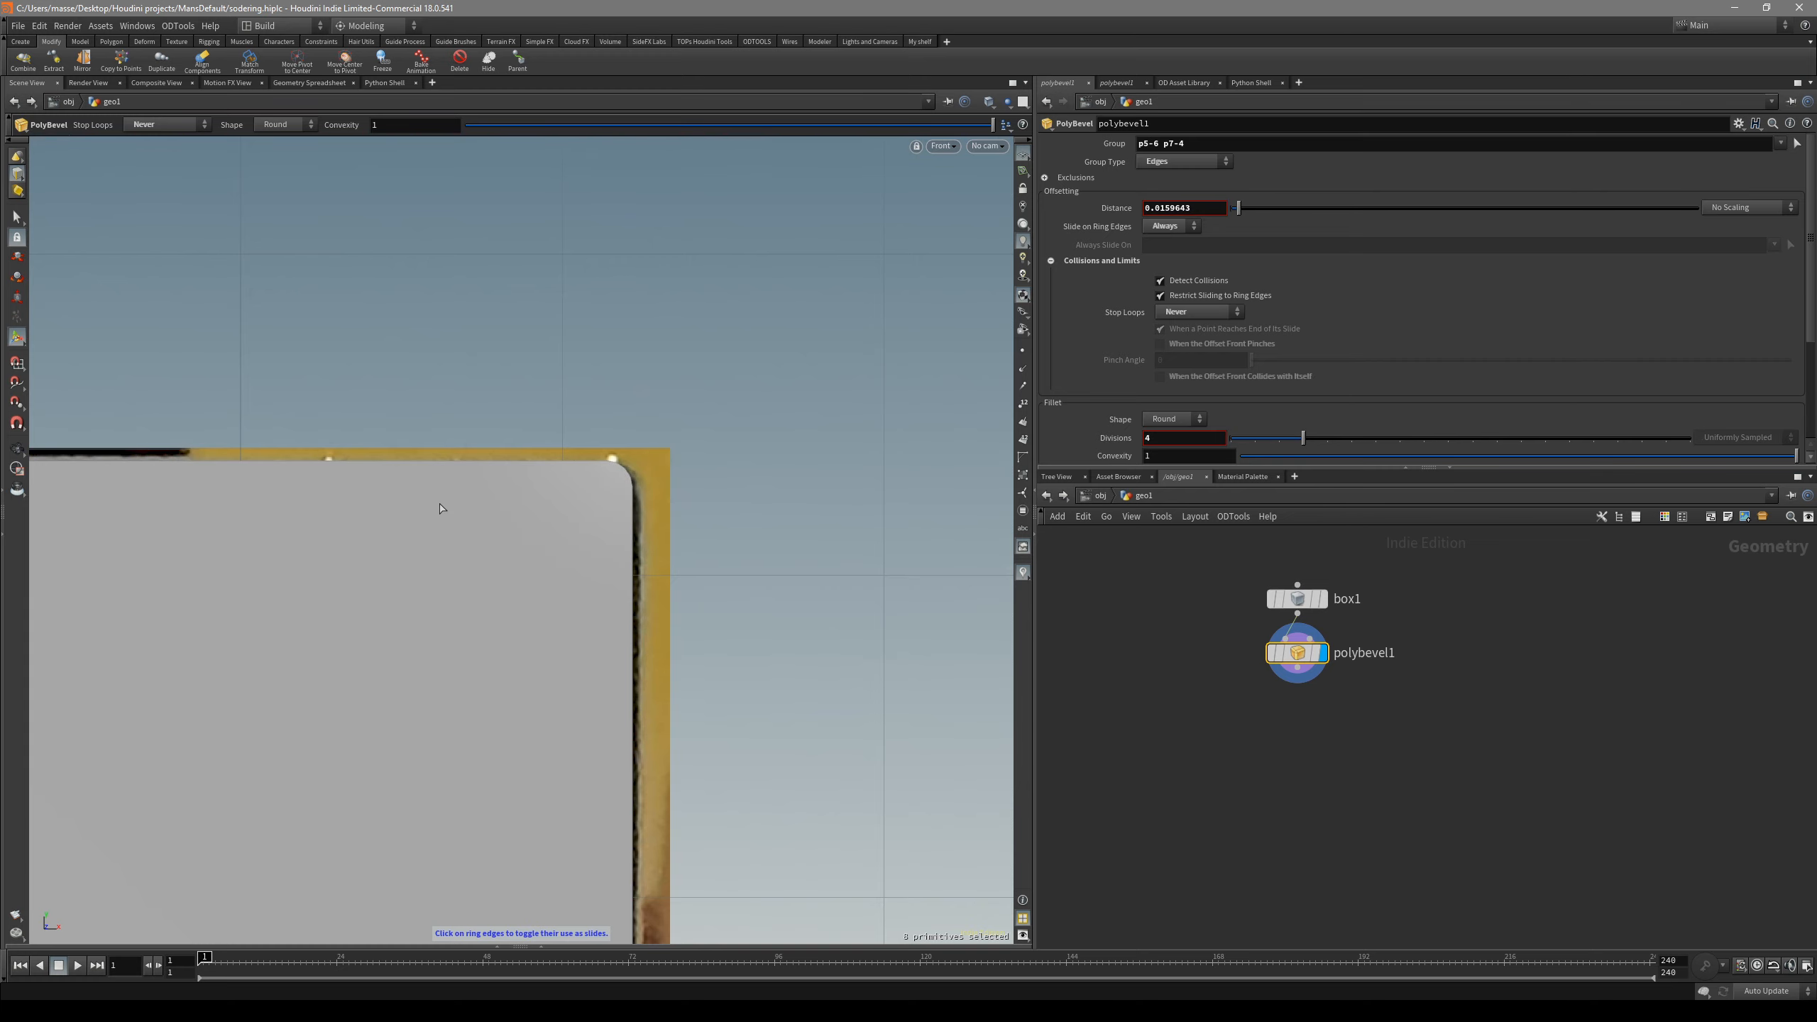
key("space+1")
left_click_drag(612, 494, 624, 539, "alt")
right_click_drag(624, 539, 830, 550, "alt")
left_click_drag(829, 550, 757, 571, "alt")
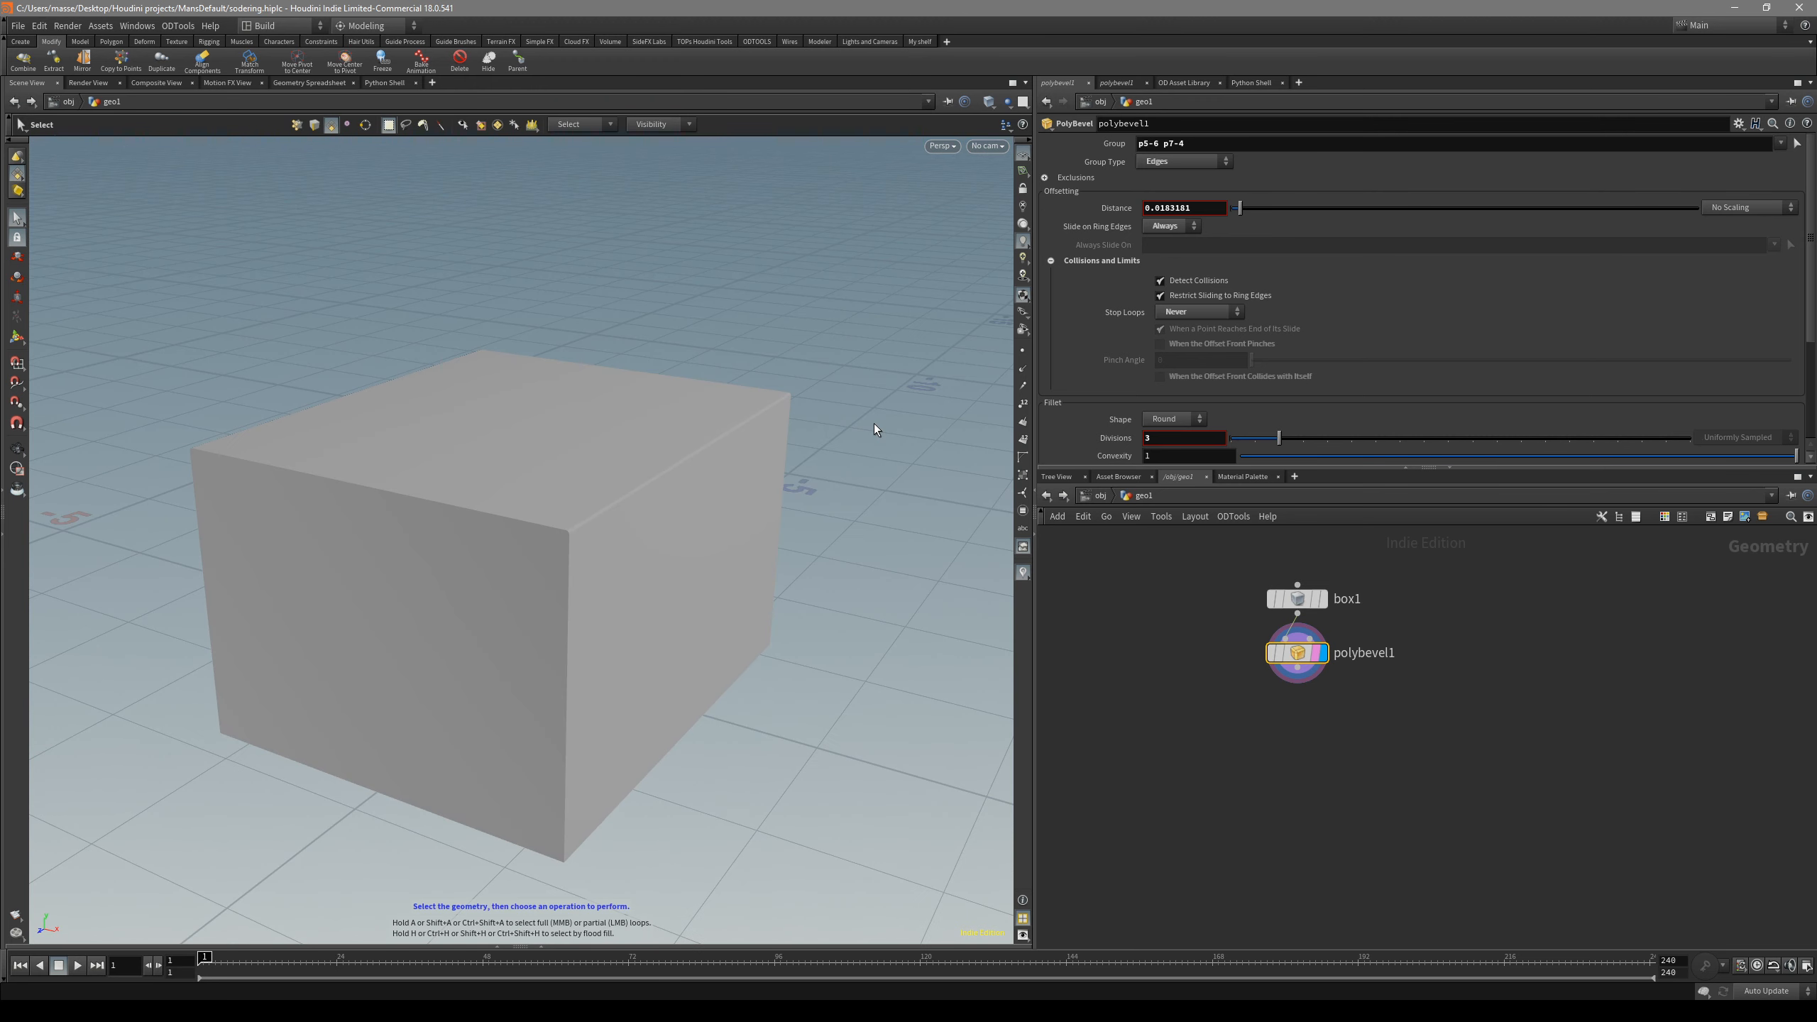
- Extract the top, sides and rounded corner faces of the beveled box into a separate object
left_click_drag(874, 423, 601, 572, "alt")
left_click_drag(626, 573, 601, 545, "alt")
key("c")
left_click(543, 494)
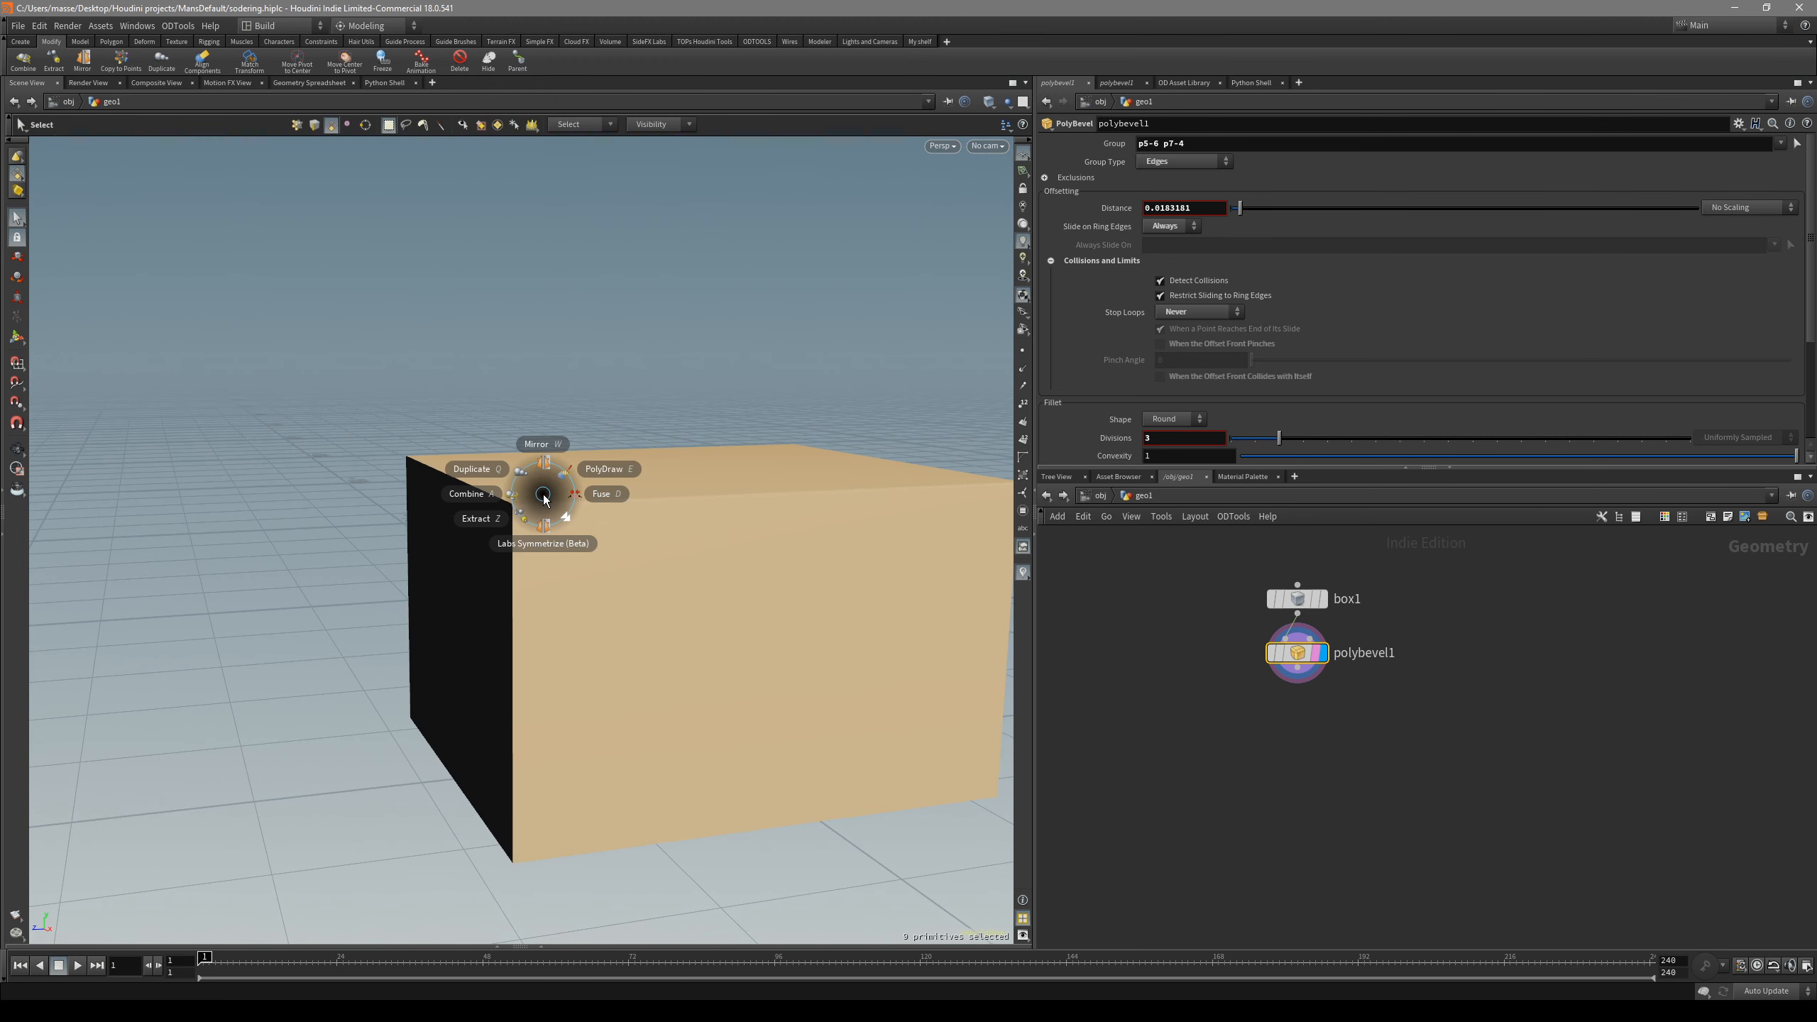
left_click(499, 519)
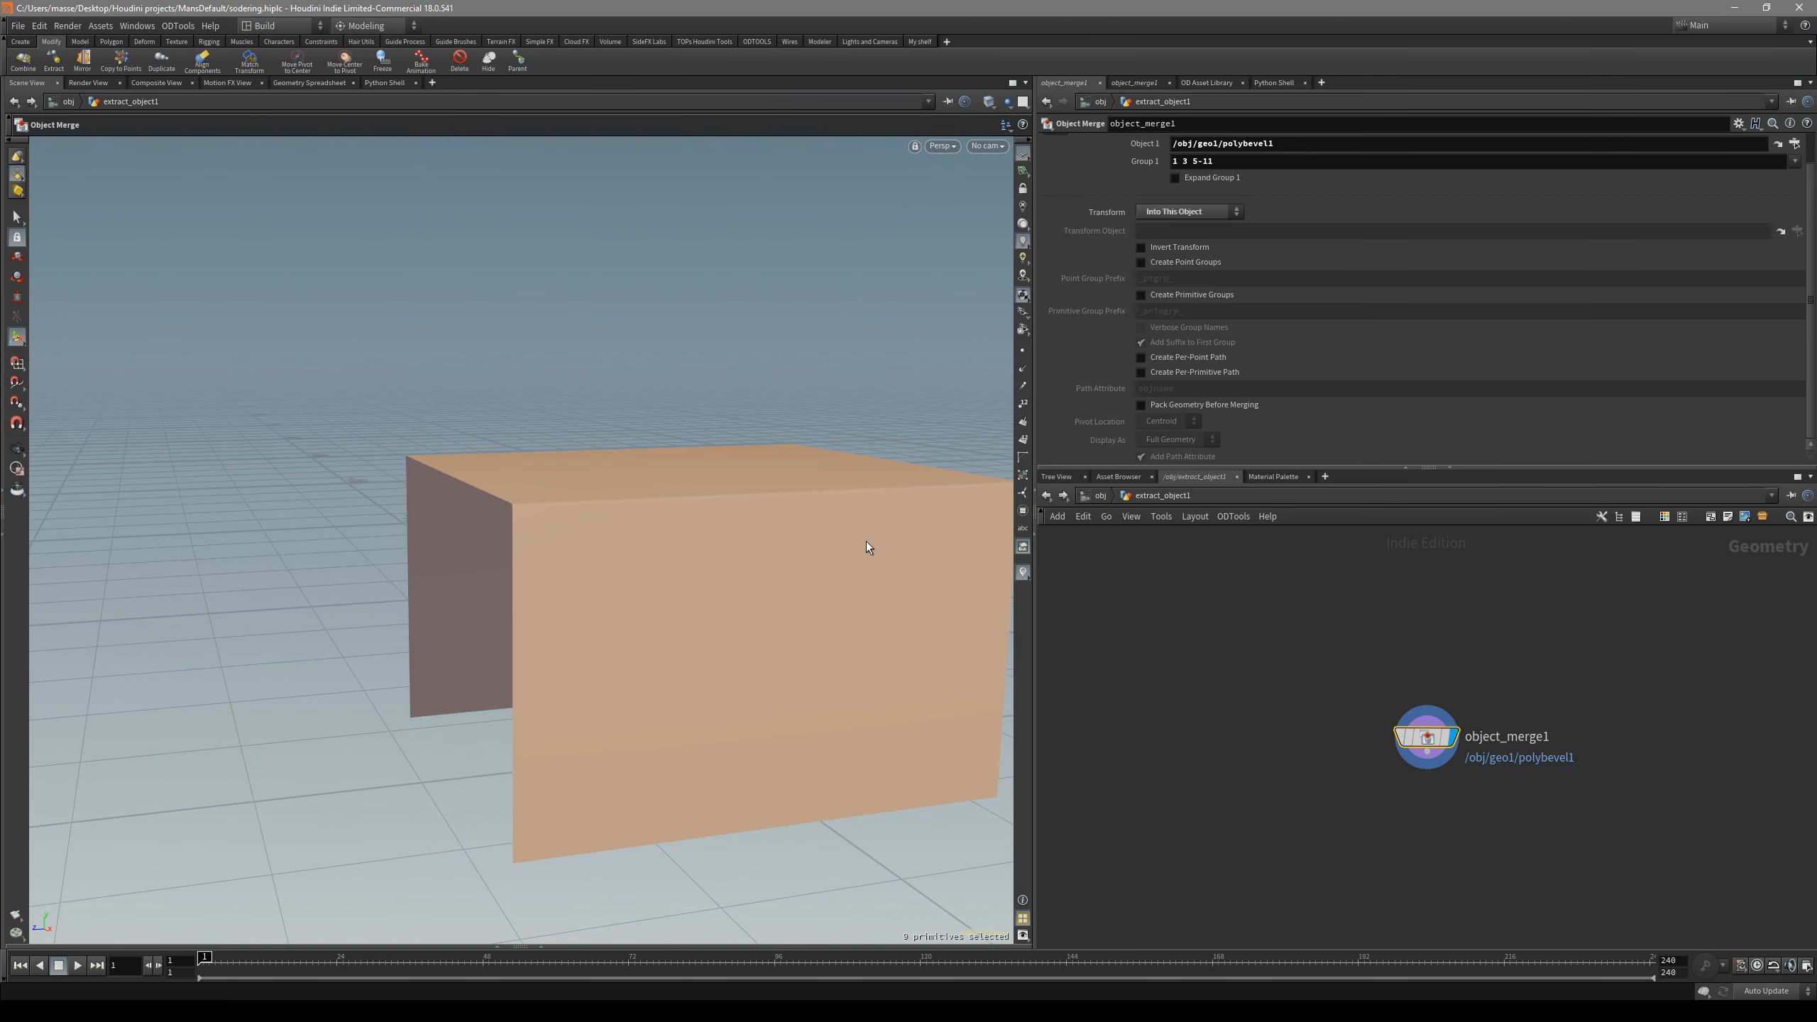
left_click_drag(872, 438, 802, 507, "alt")
key("s")
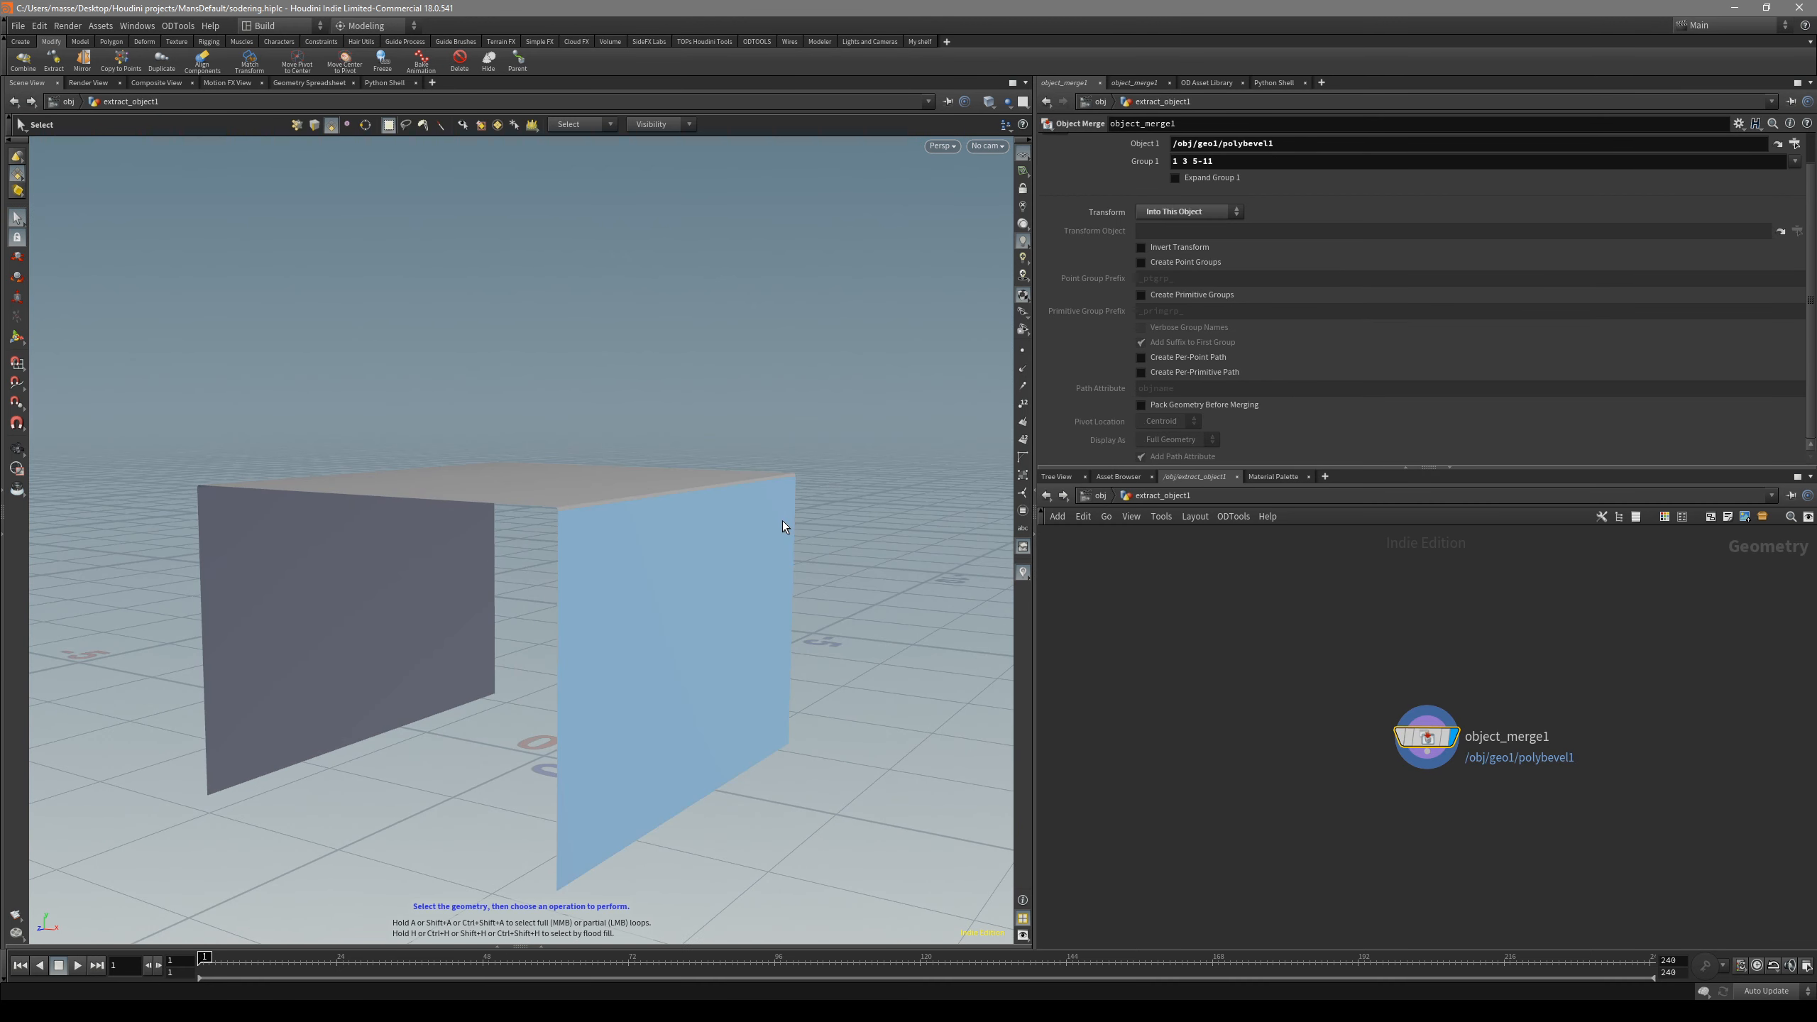
- Extract the front face of the beveled box in geo1 into a second separate object
key("1")
left_click(525, 599)
key("4")
left_click_drag(575, 512, 738, 418, "alt")
left_click_drag(608, 673, 677, 613, "alt")
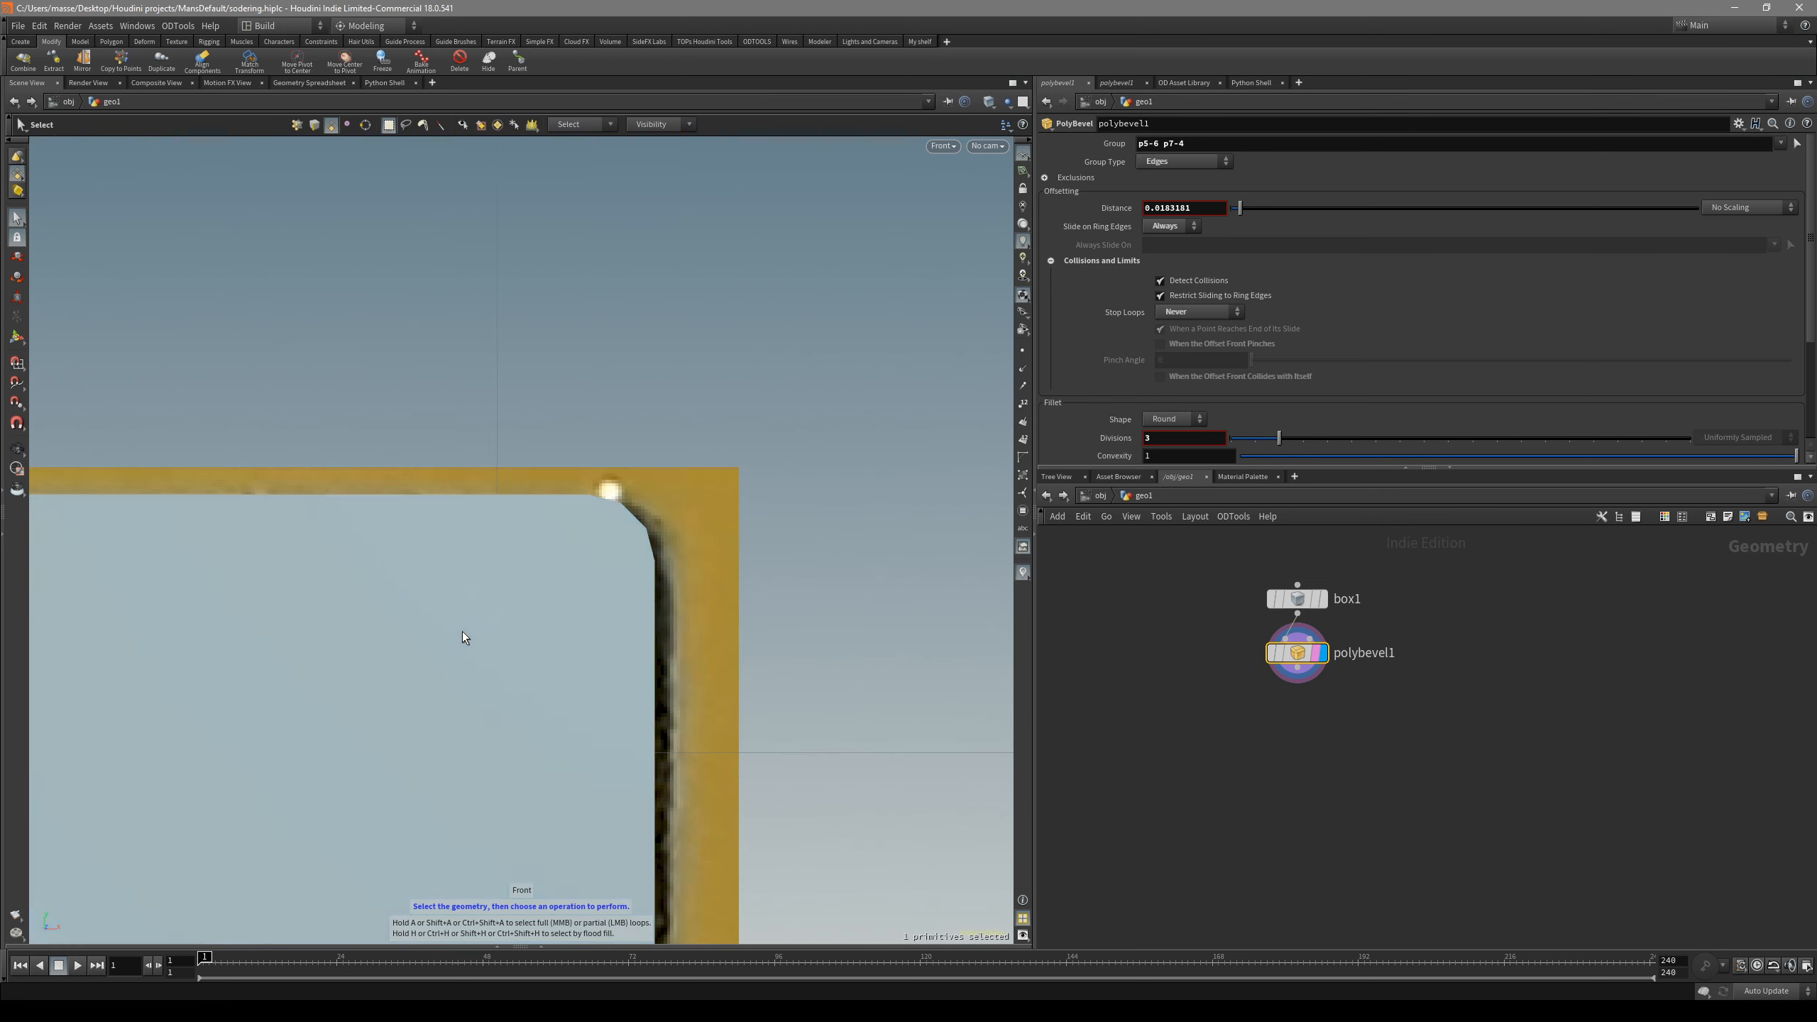
left_click(469, 612)
left_click_drag(470, 612, 589, 643, "alt")
key("c")
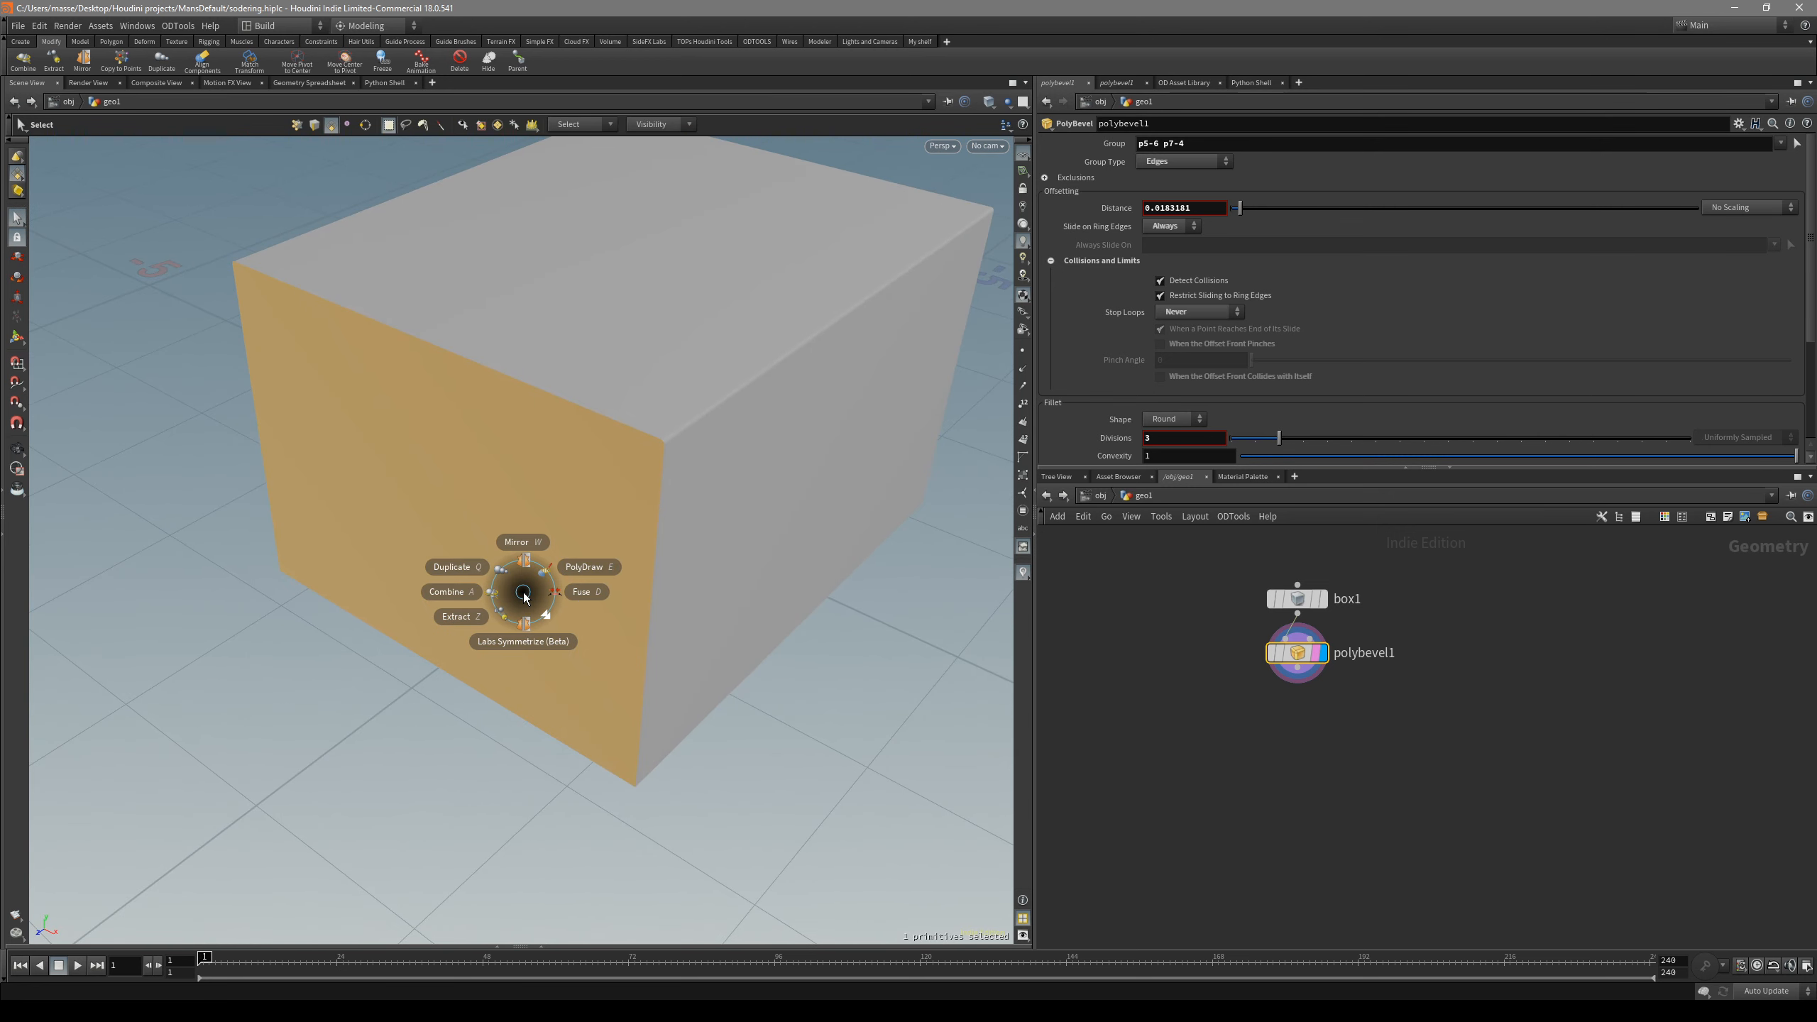
left_click(480, 616)
left_click_drag(783, 592, 693, 545, "alt")
key("u")
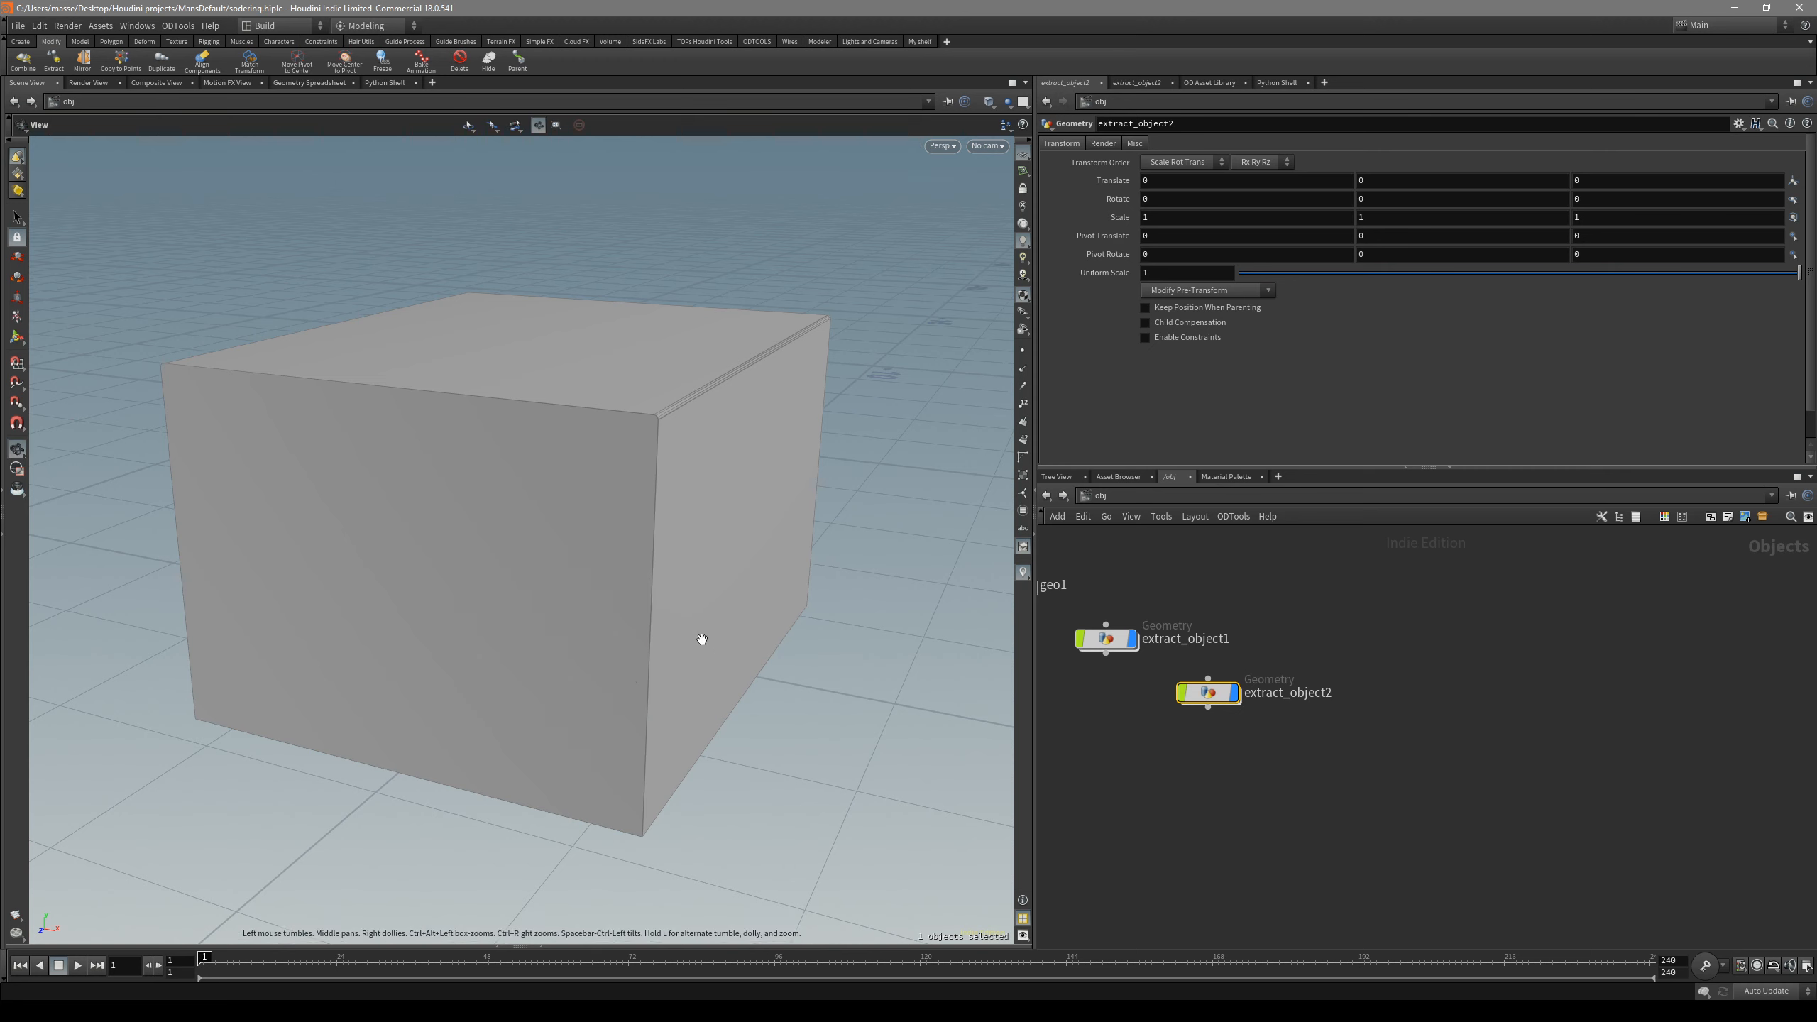
left_click_drag(701, 642, 630, 679, "alt")
- Select the back and bottom faces of the beveled box in geo1 and extract them into a third object
key("i")
key("u")
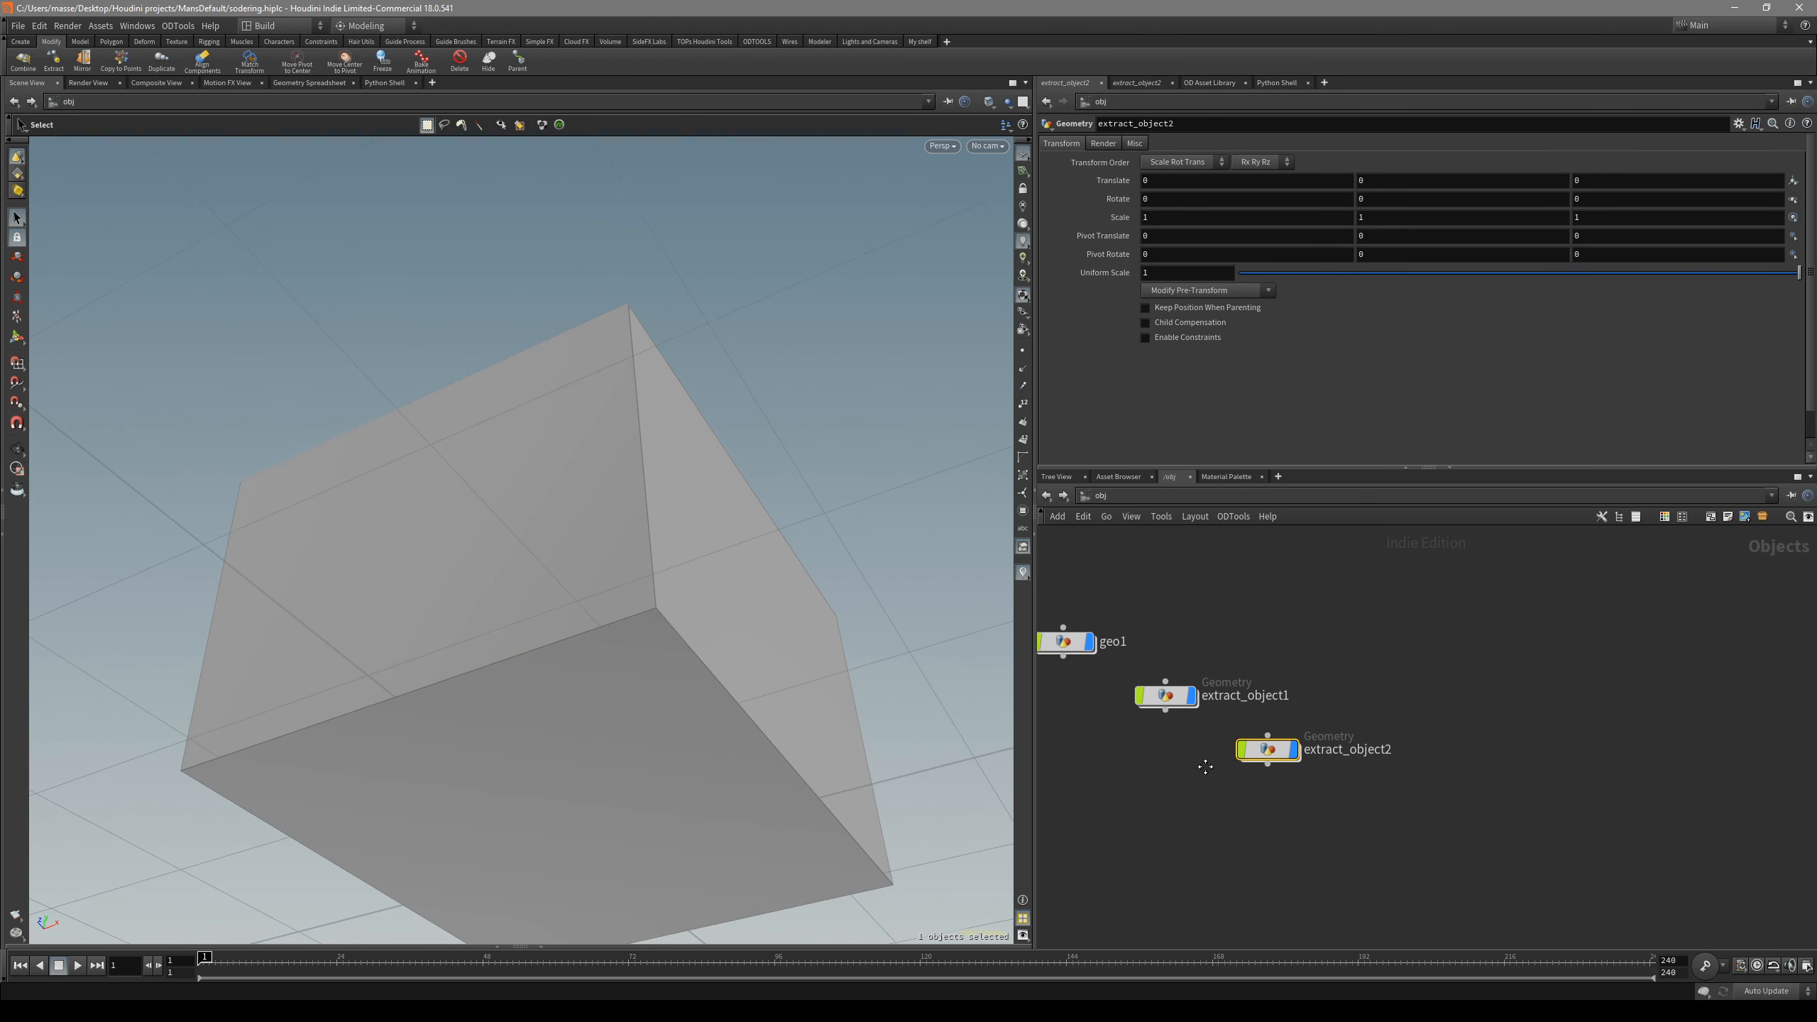
left_click(700, 731)
key("i")
middle_click_drag(706, 720, 742, 552, "alt")
left_click_drag(741, 552, 707, 547, "alt")
left_click(707, 547)
middle_click_drag(707, 551, 644, 617, "alt")
right_click_drag(645, 617, 705, 592, "alt")
left_click_drag(706, 593, 780, 640, "alt")
left_click(745, 632, "shift")
key("c")
left_click(687, 618)
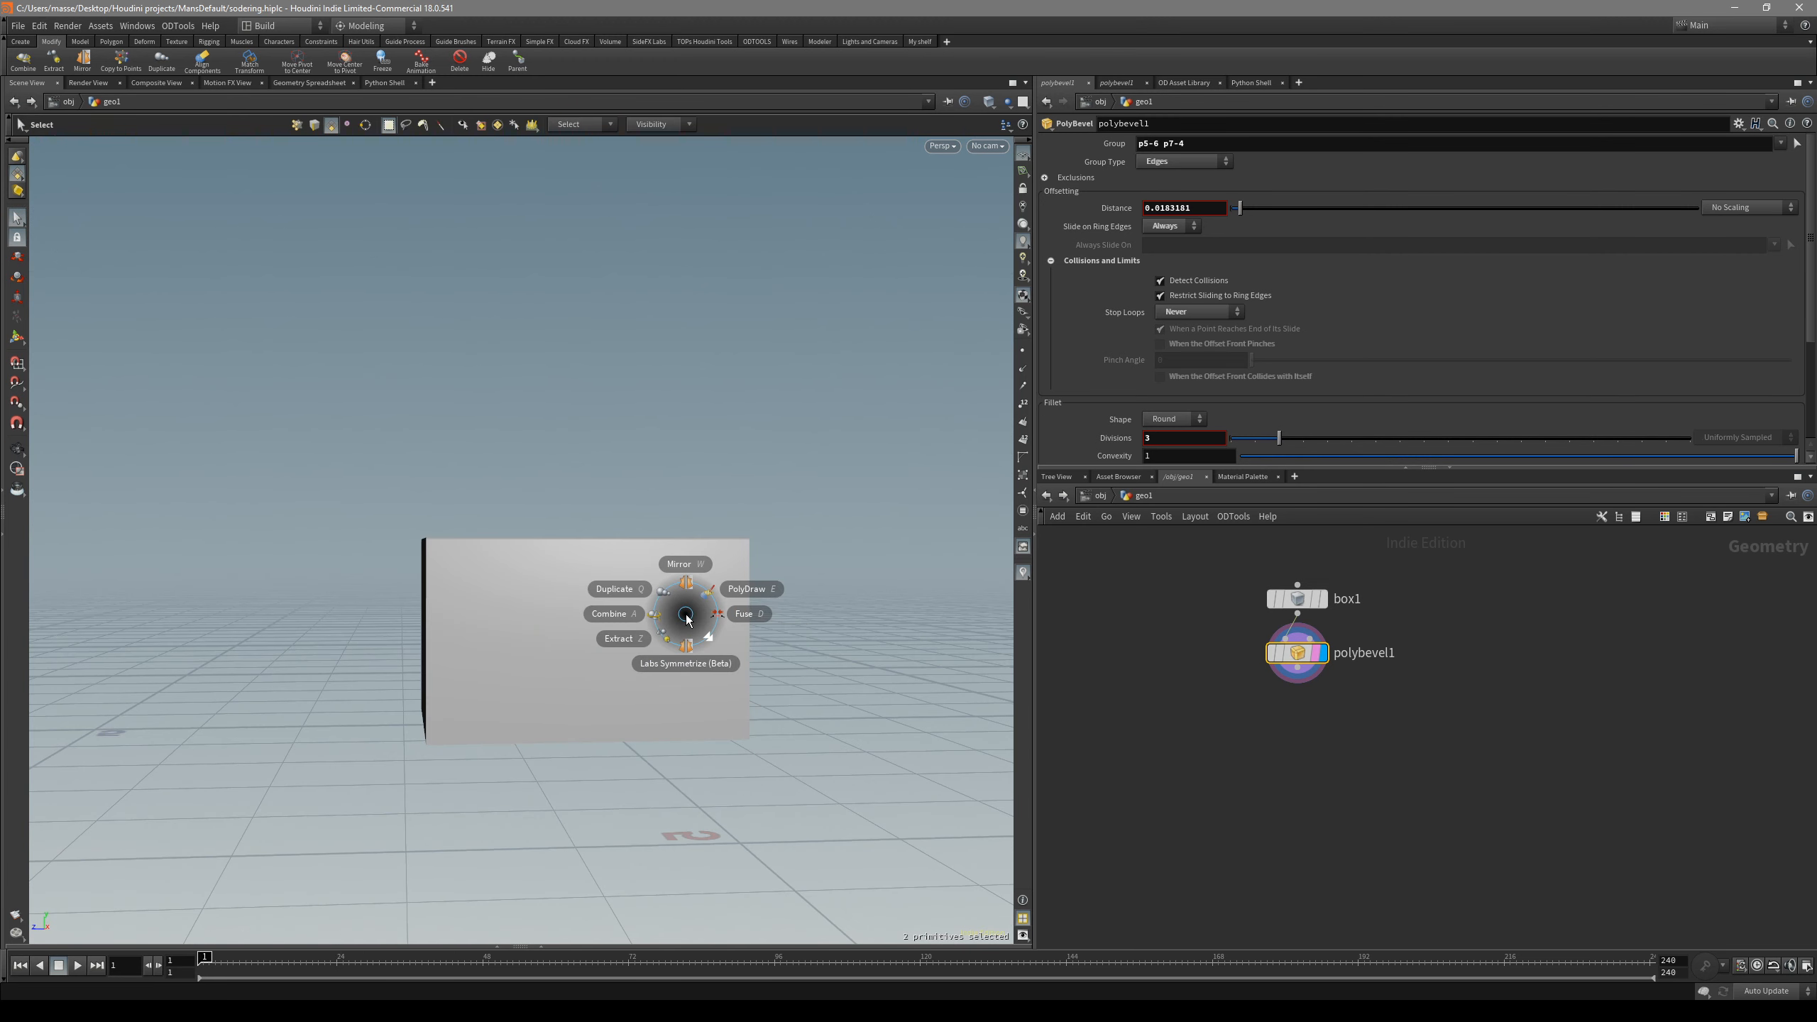
left_click(660, 634)
left_click_drag(658, 635, 699, 657, "alt")
key("s")
key("u")
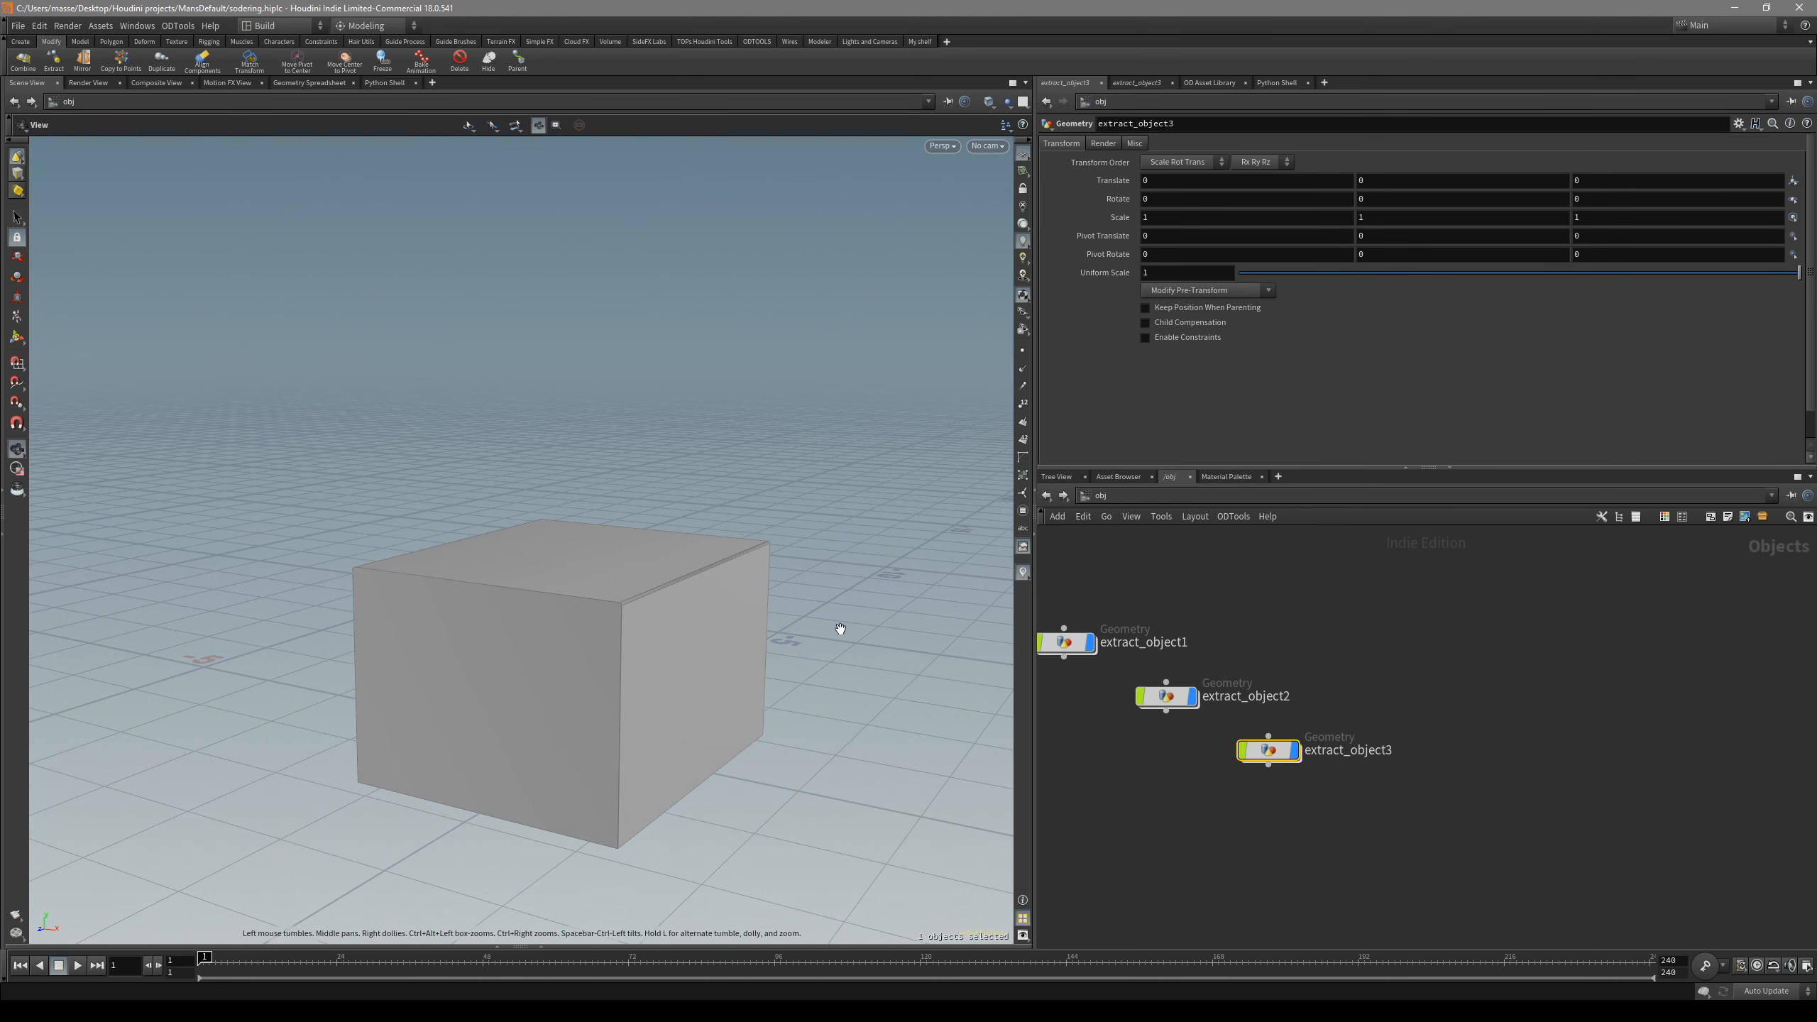
- Rename the geo1 object as original
middle_click_drag(1185, 787, 1362, 815)
middle_click_drag(1144, 690, 1136, 701)
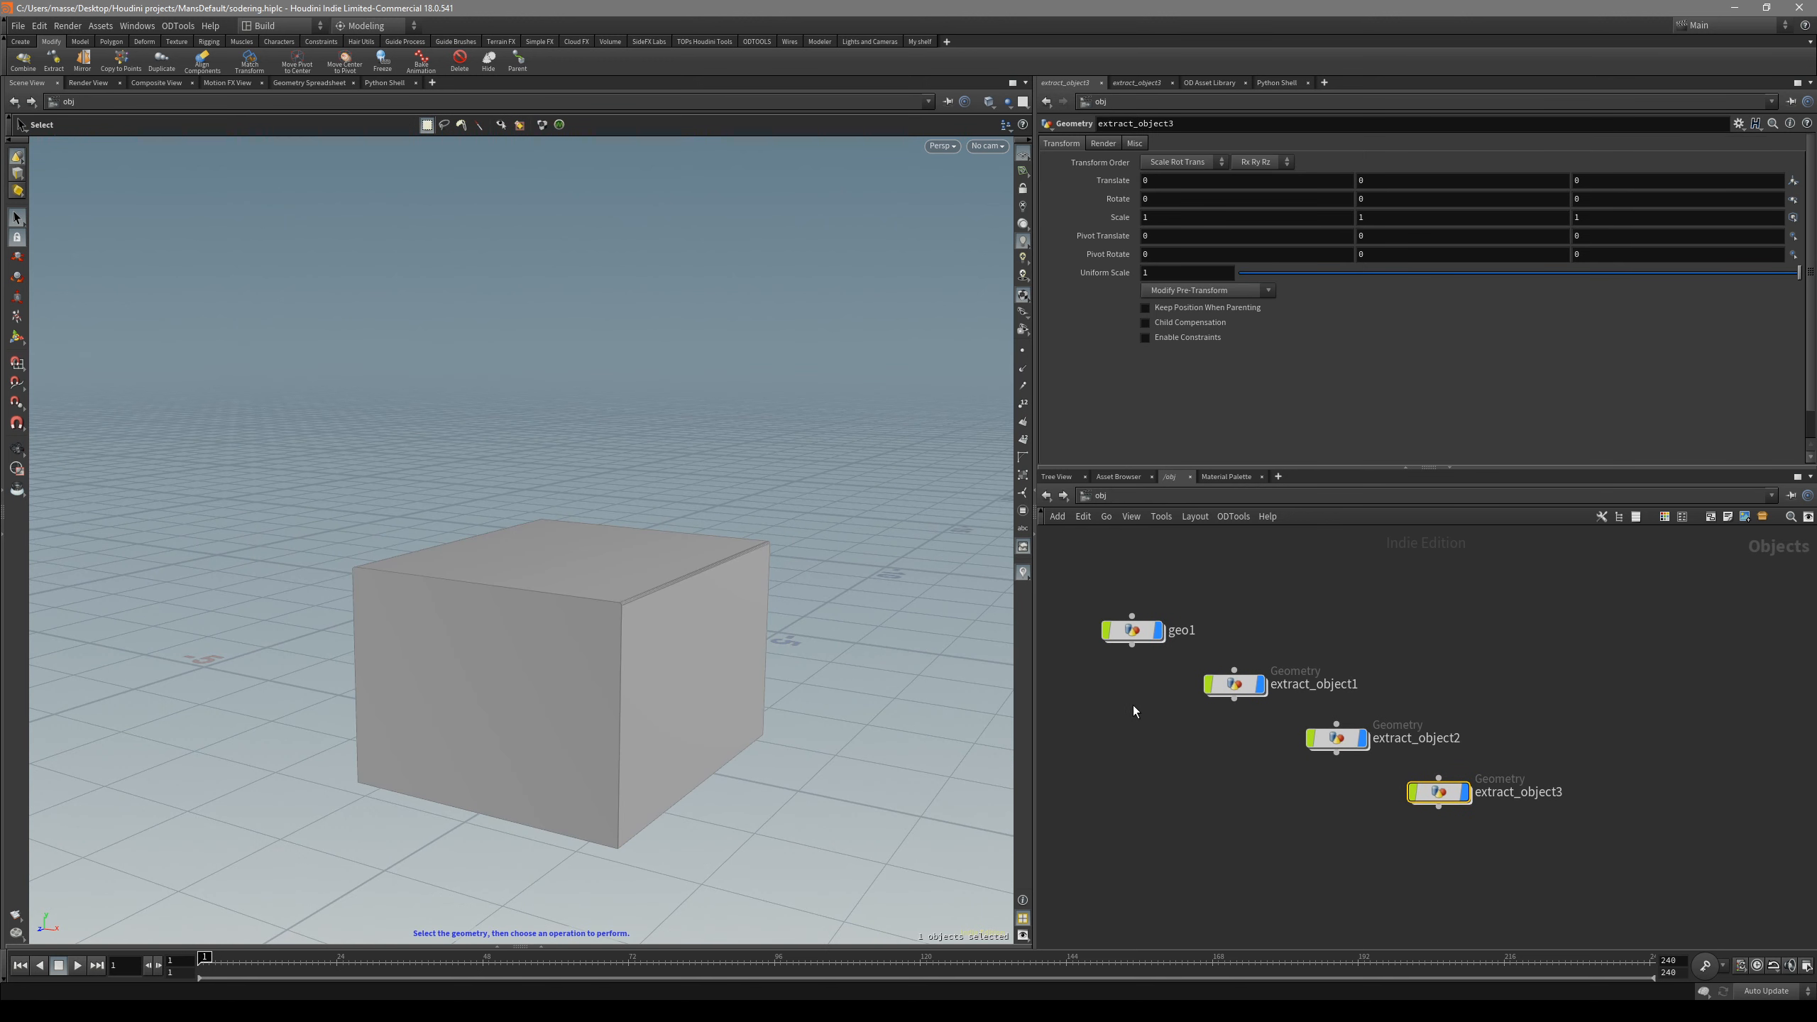
left_click_drag(1151, 646, 1122, 721)
scroll(1099, 654, "up", 3)
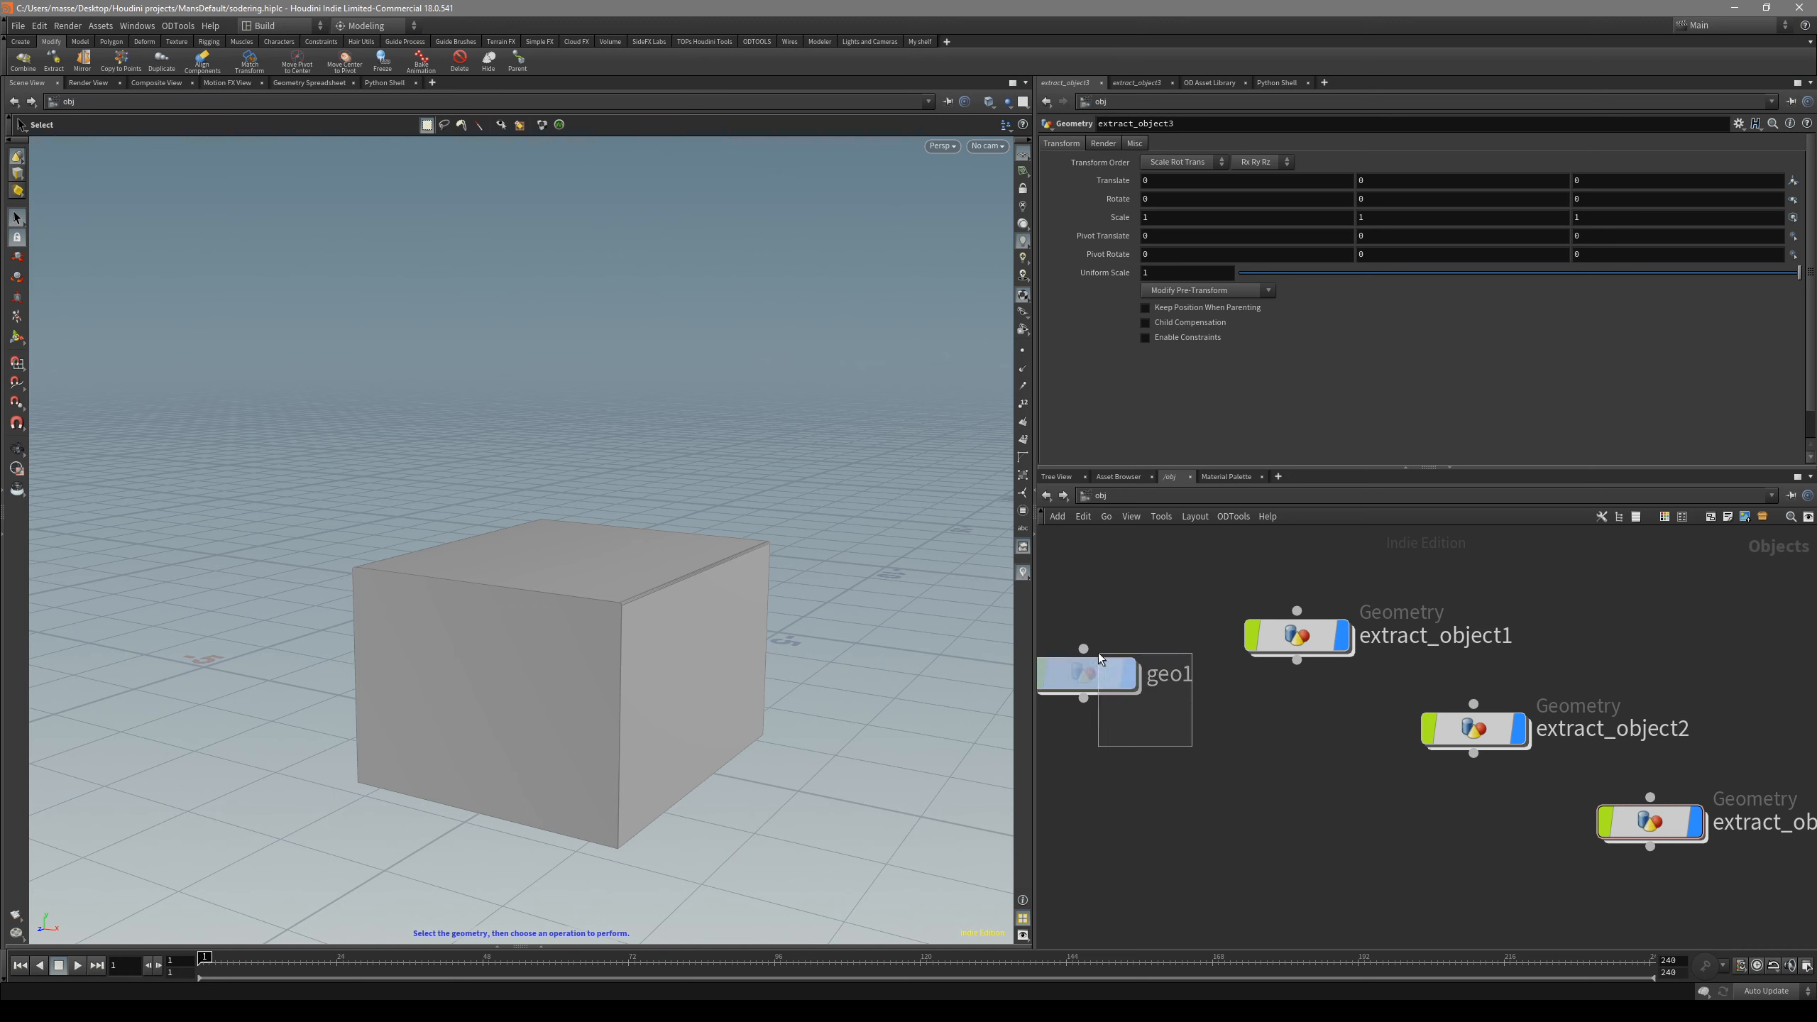
middle_click_drag(1170, 739, 1189, 761)
left_click_drag(1194, 774, 1121, 703)
left_click(1148, 695)
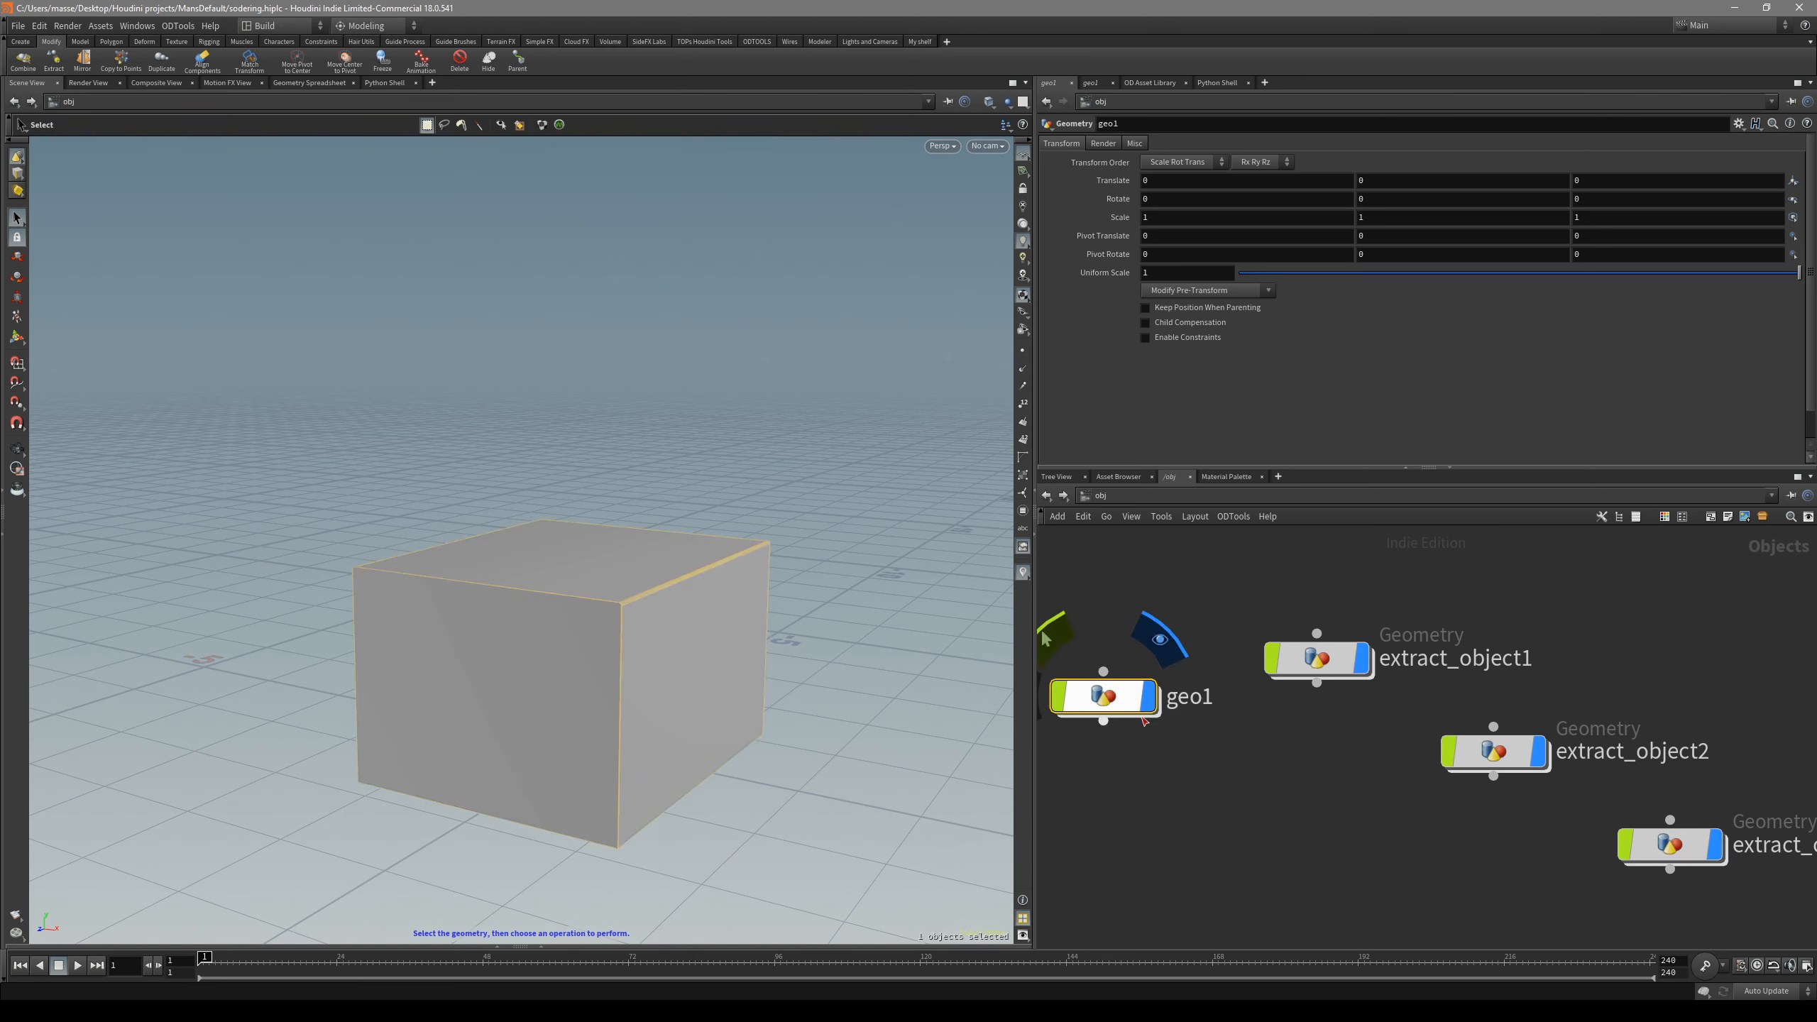
left_click(1187, 713)
double_click(1199, 712)
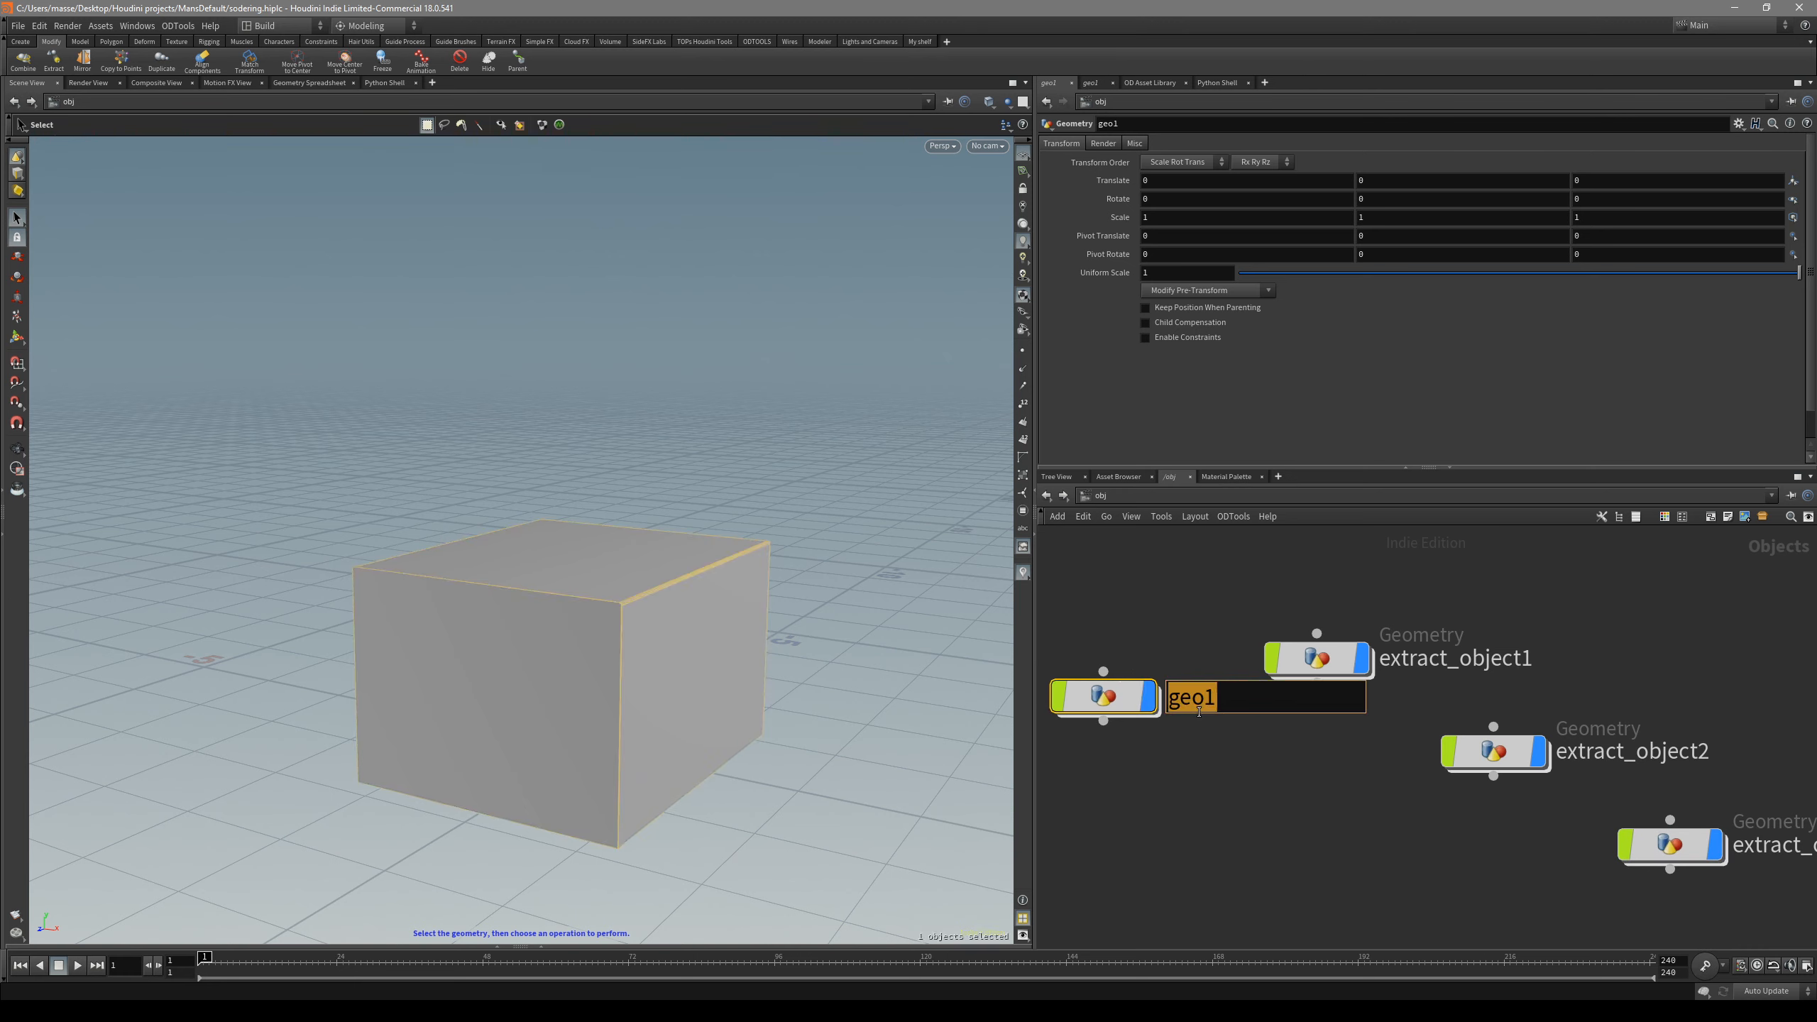
type("original")
key("Return")
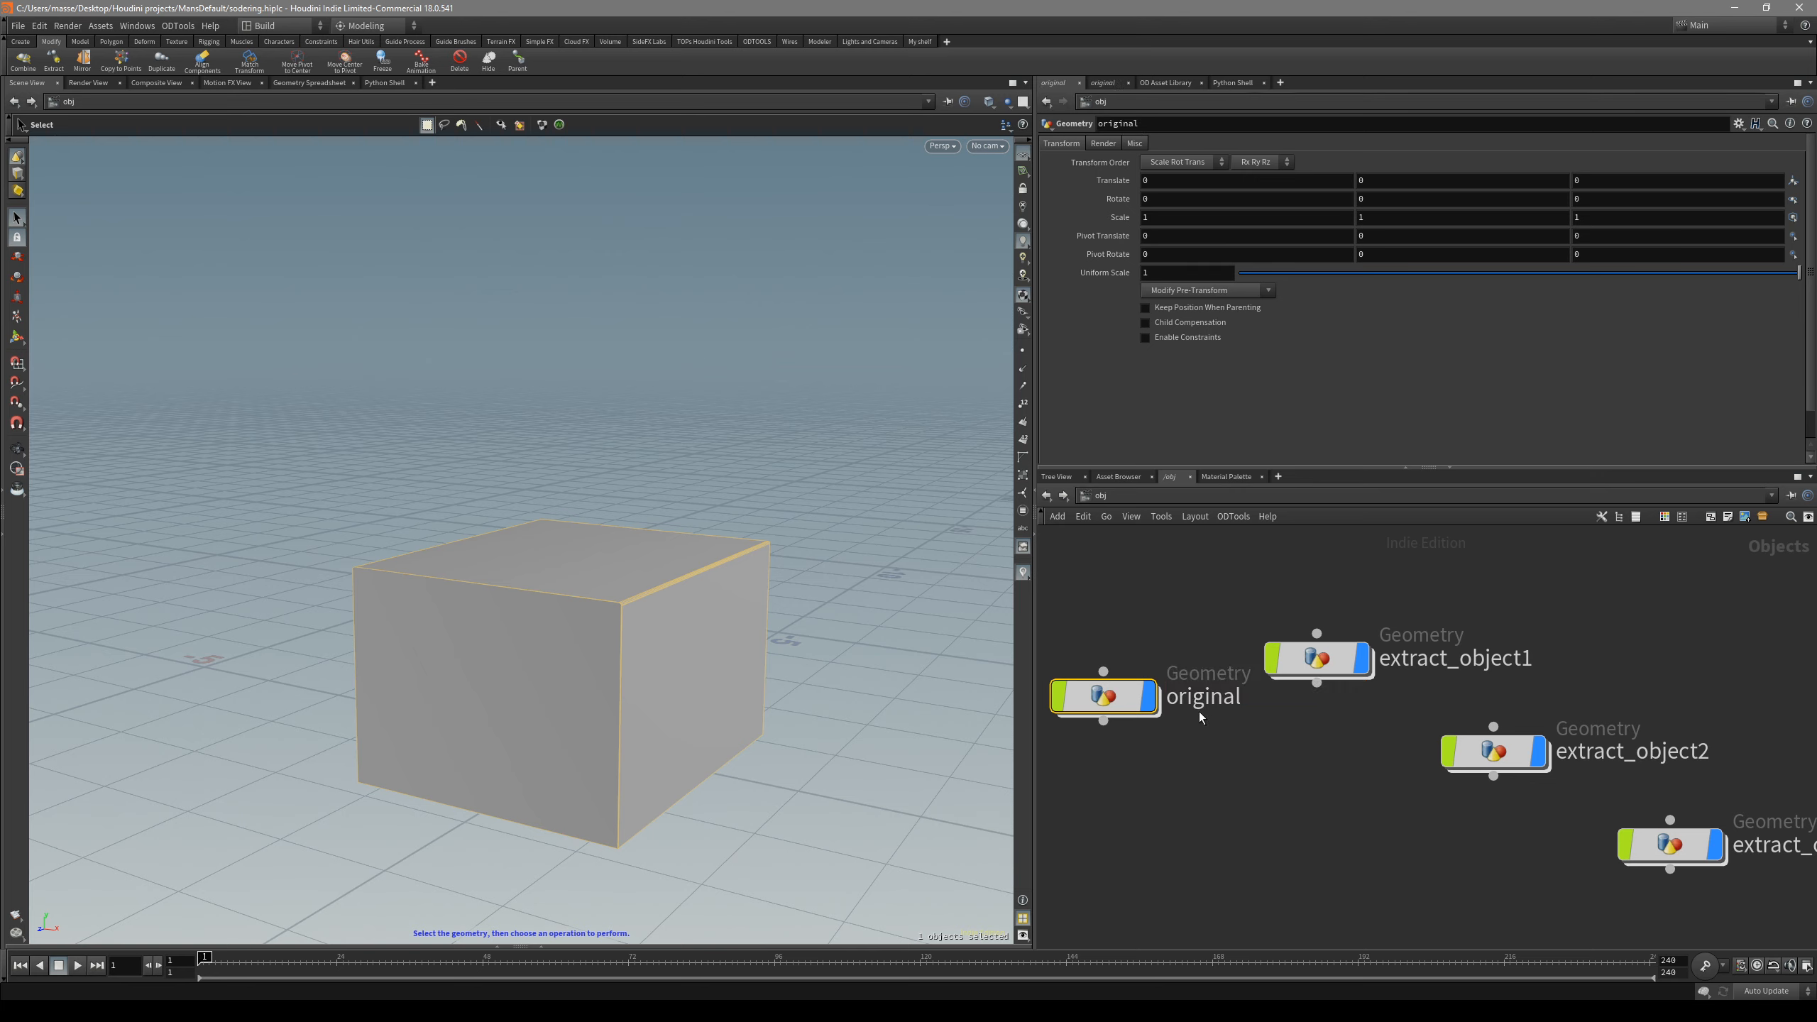
- Arrange the three extracted objects closer together beneath original in the network
key("l")
left_click_drag(1295, 725, 1236, 727)
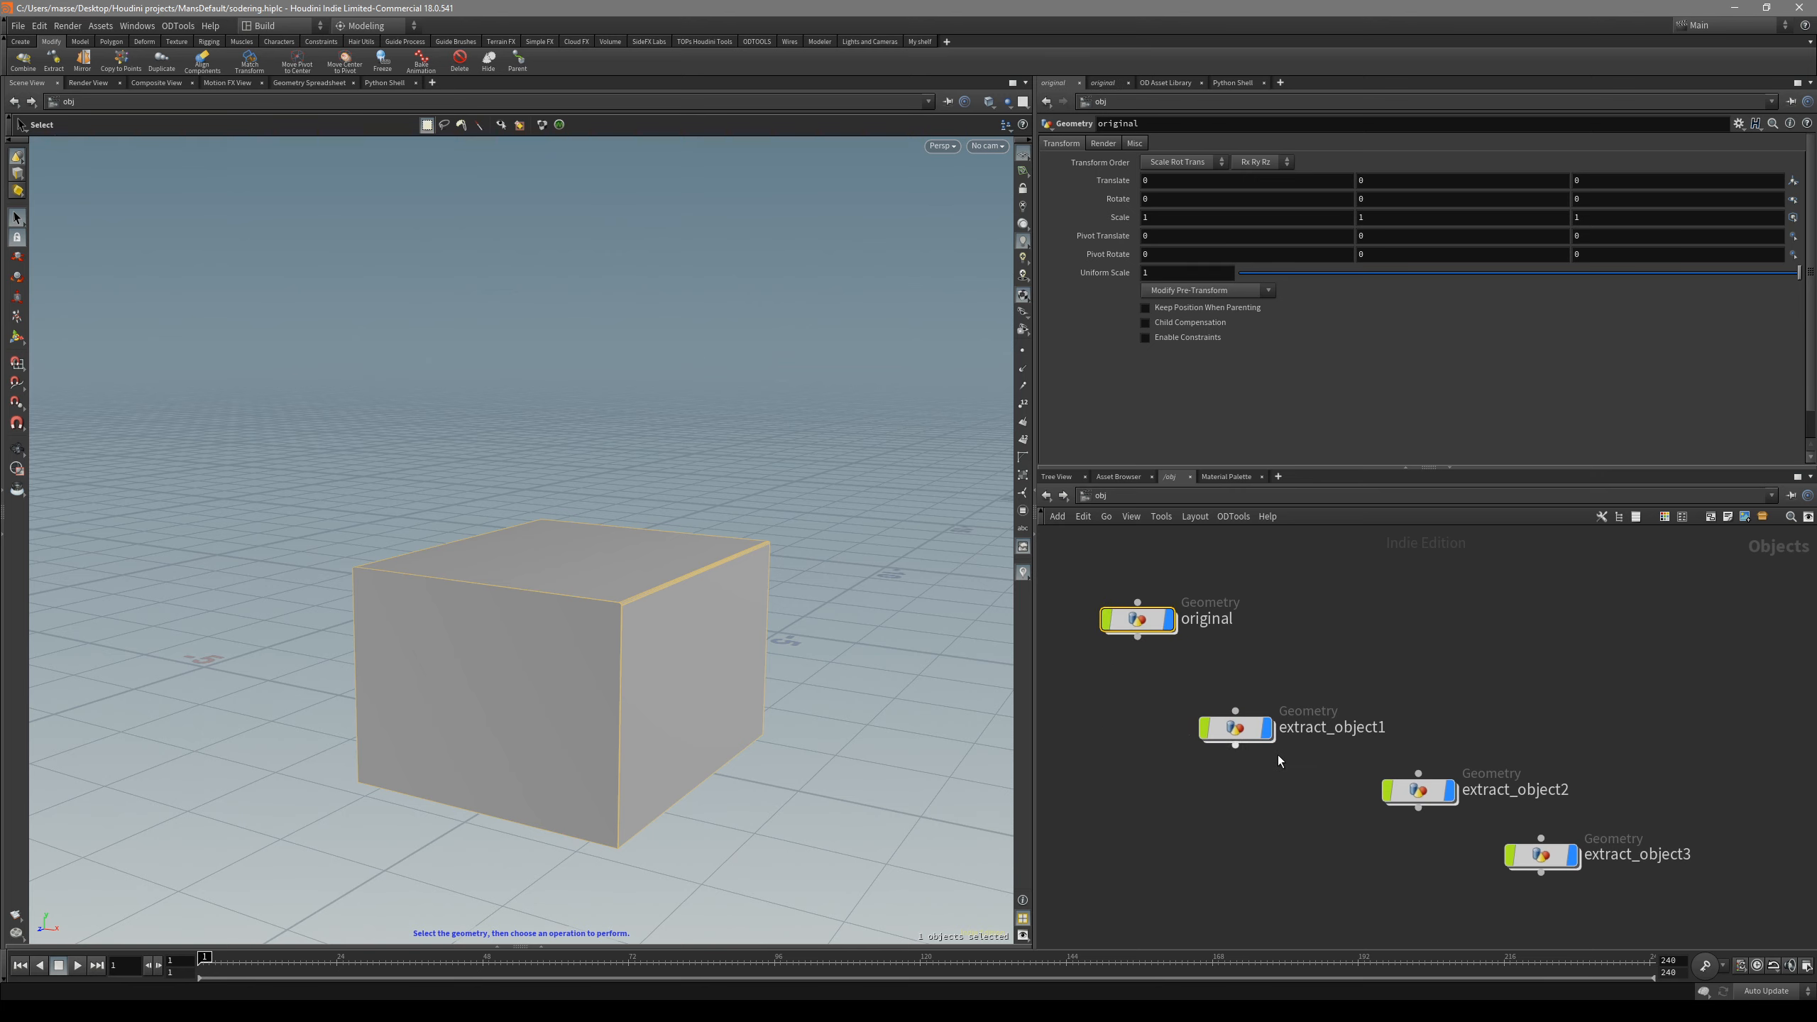
left_click_drag(1426, 797, 1282, 831)
left_click_drag(1513, 859, 1277, 878)
- Hide the other objects so only extract_object1 is displayed, and rename it as extract_top
left_click(1265, 728)
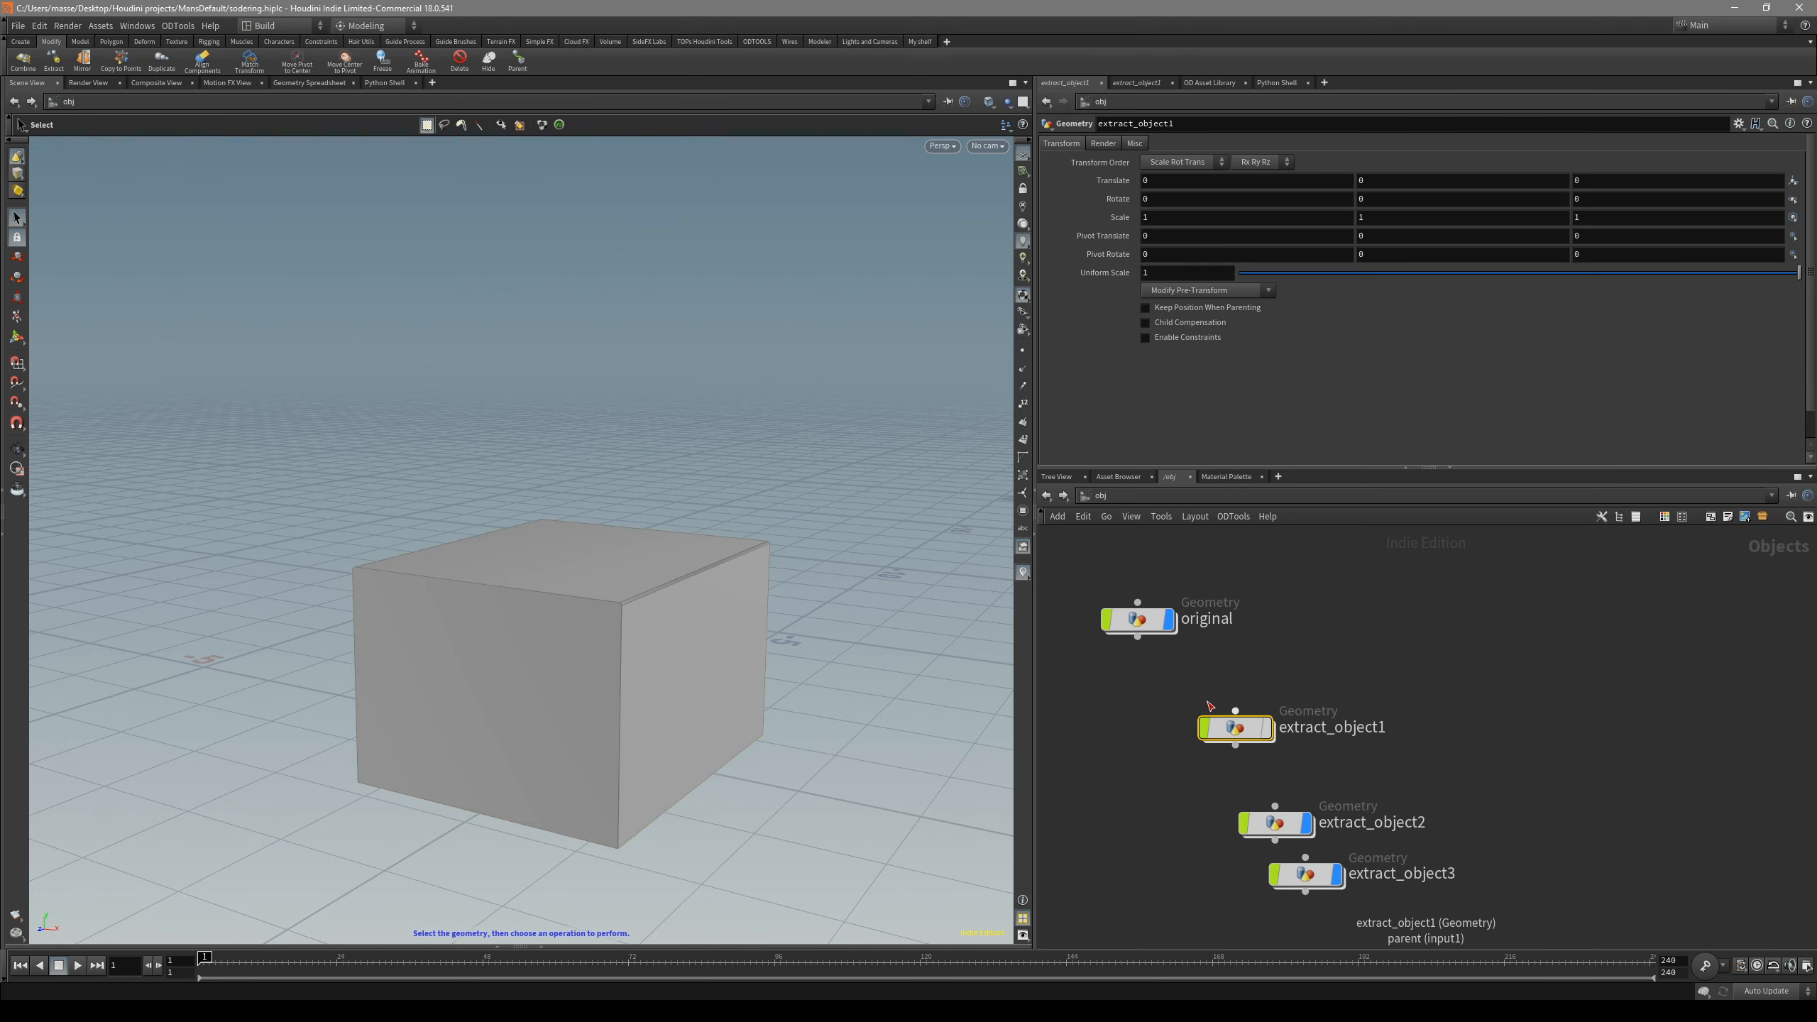
middle_click_drag(1552, 807, 1535, 735)
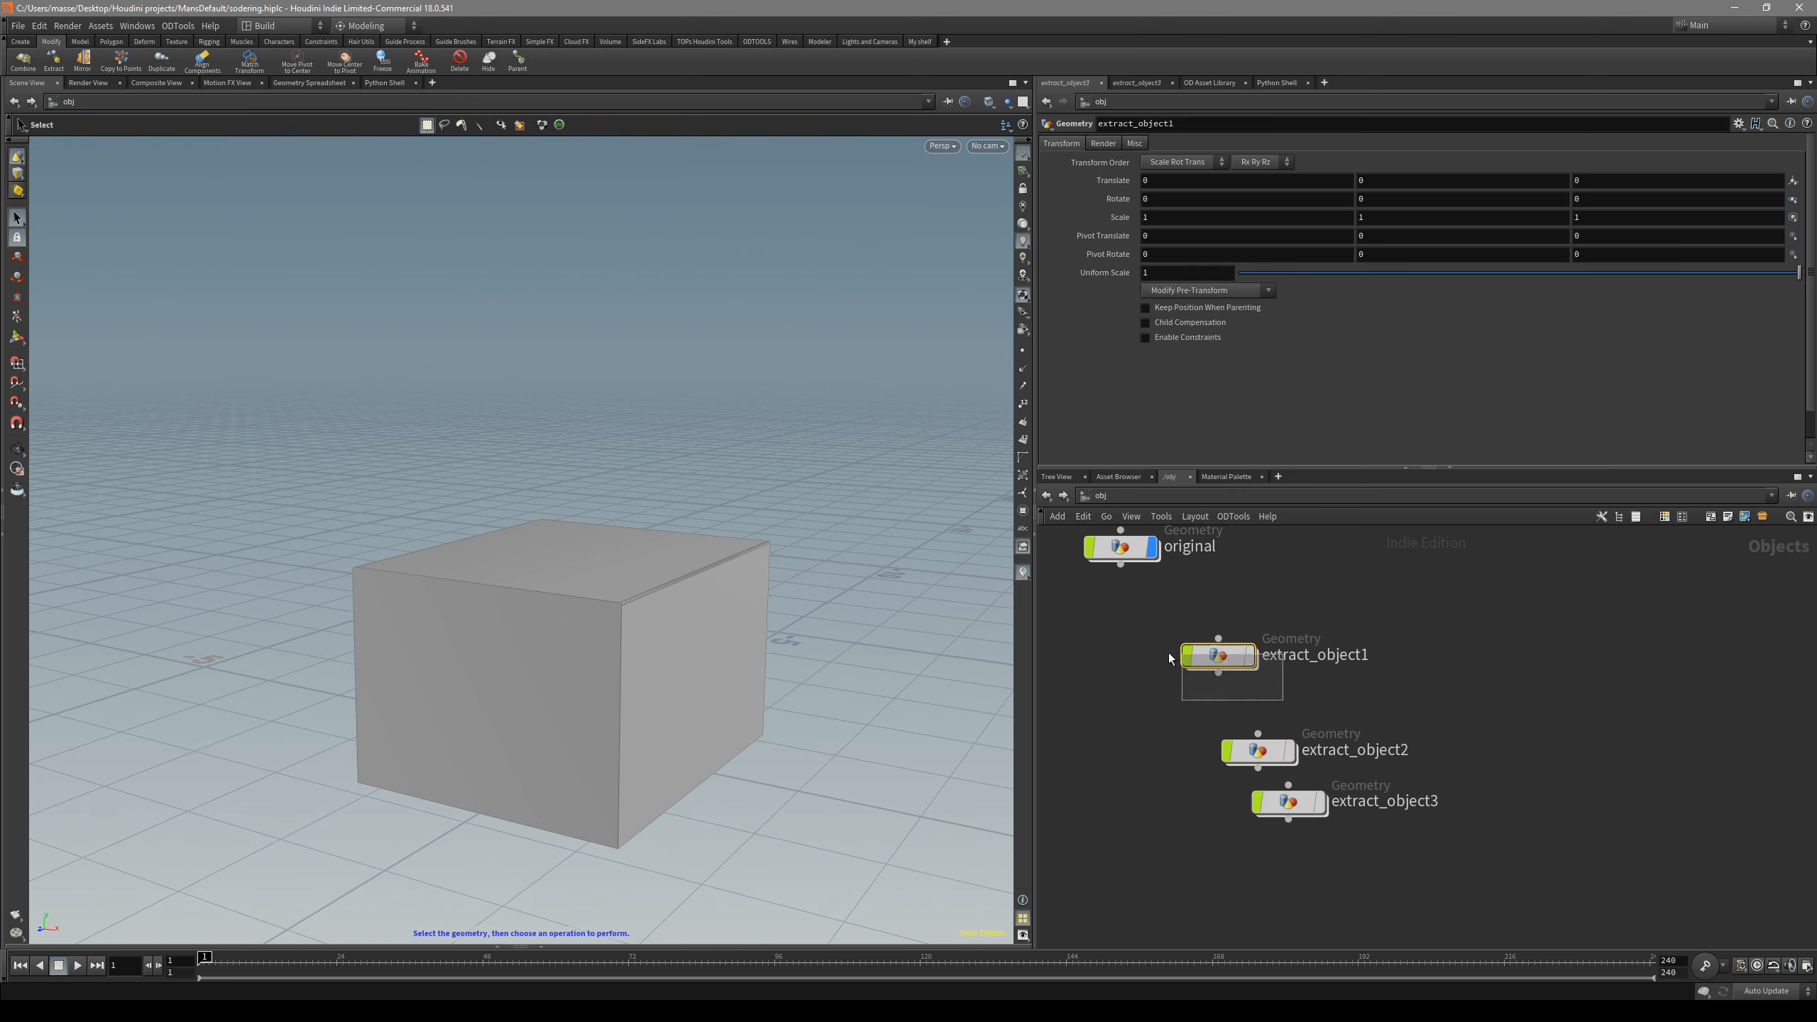
middle_click_drag(1117, 665, 1108, 772)
left_click(1143, 654)
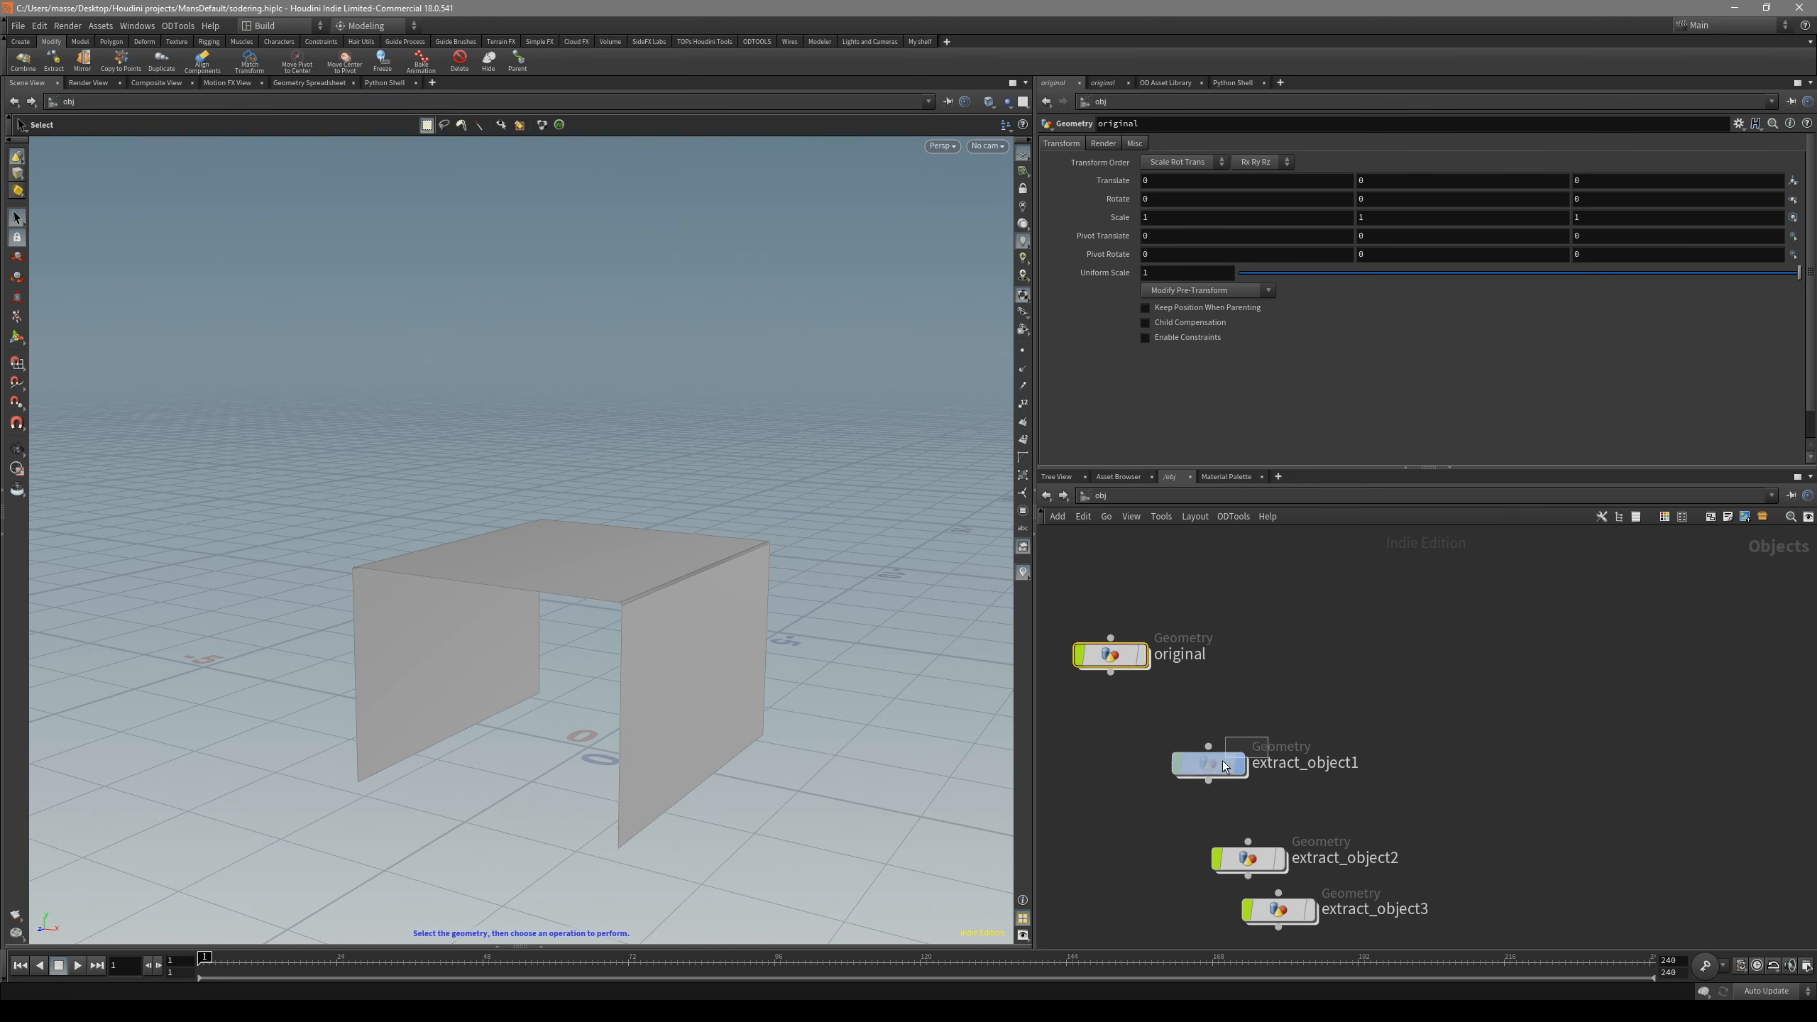
double_click(1330, 762)
left_click_drag(1352, 764, 1309, 777)
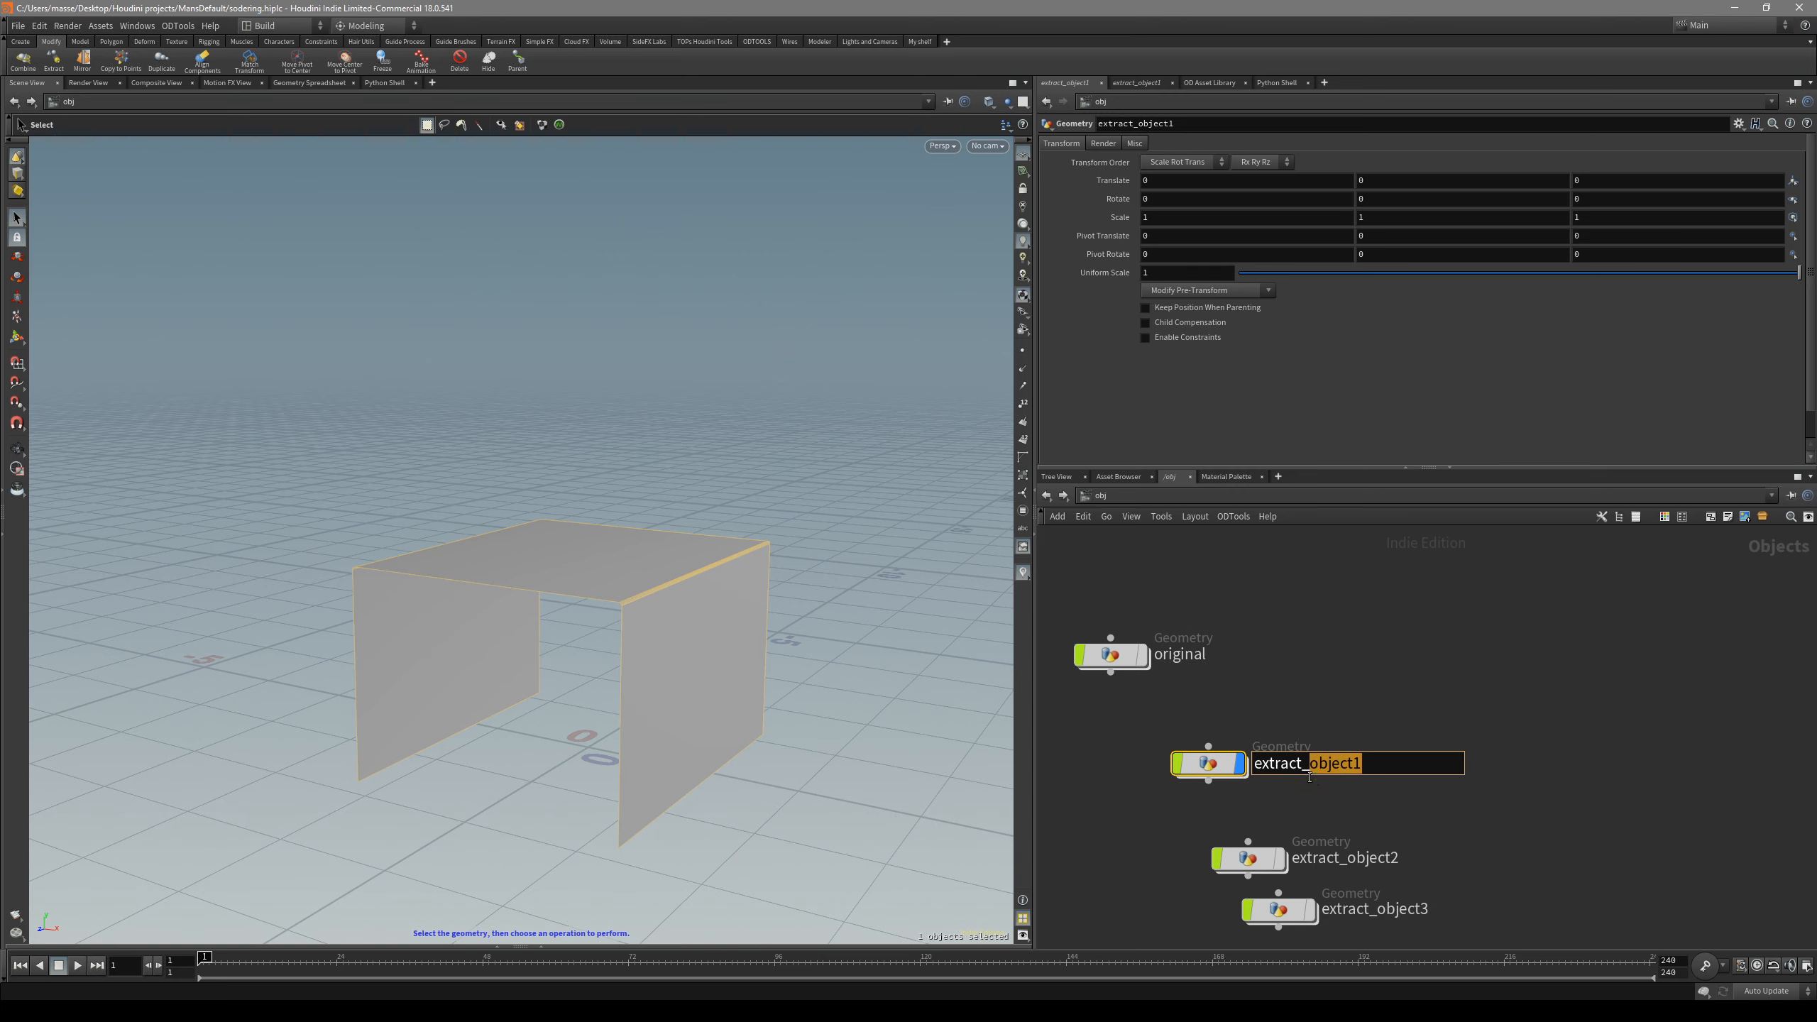
type("top")
key("Return")
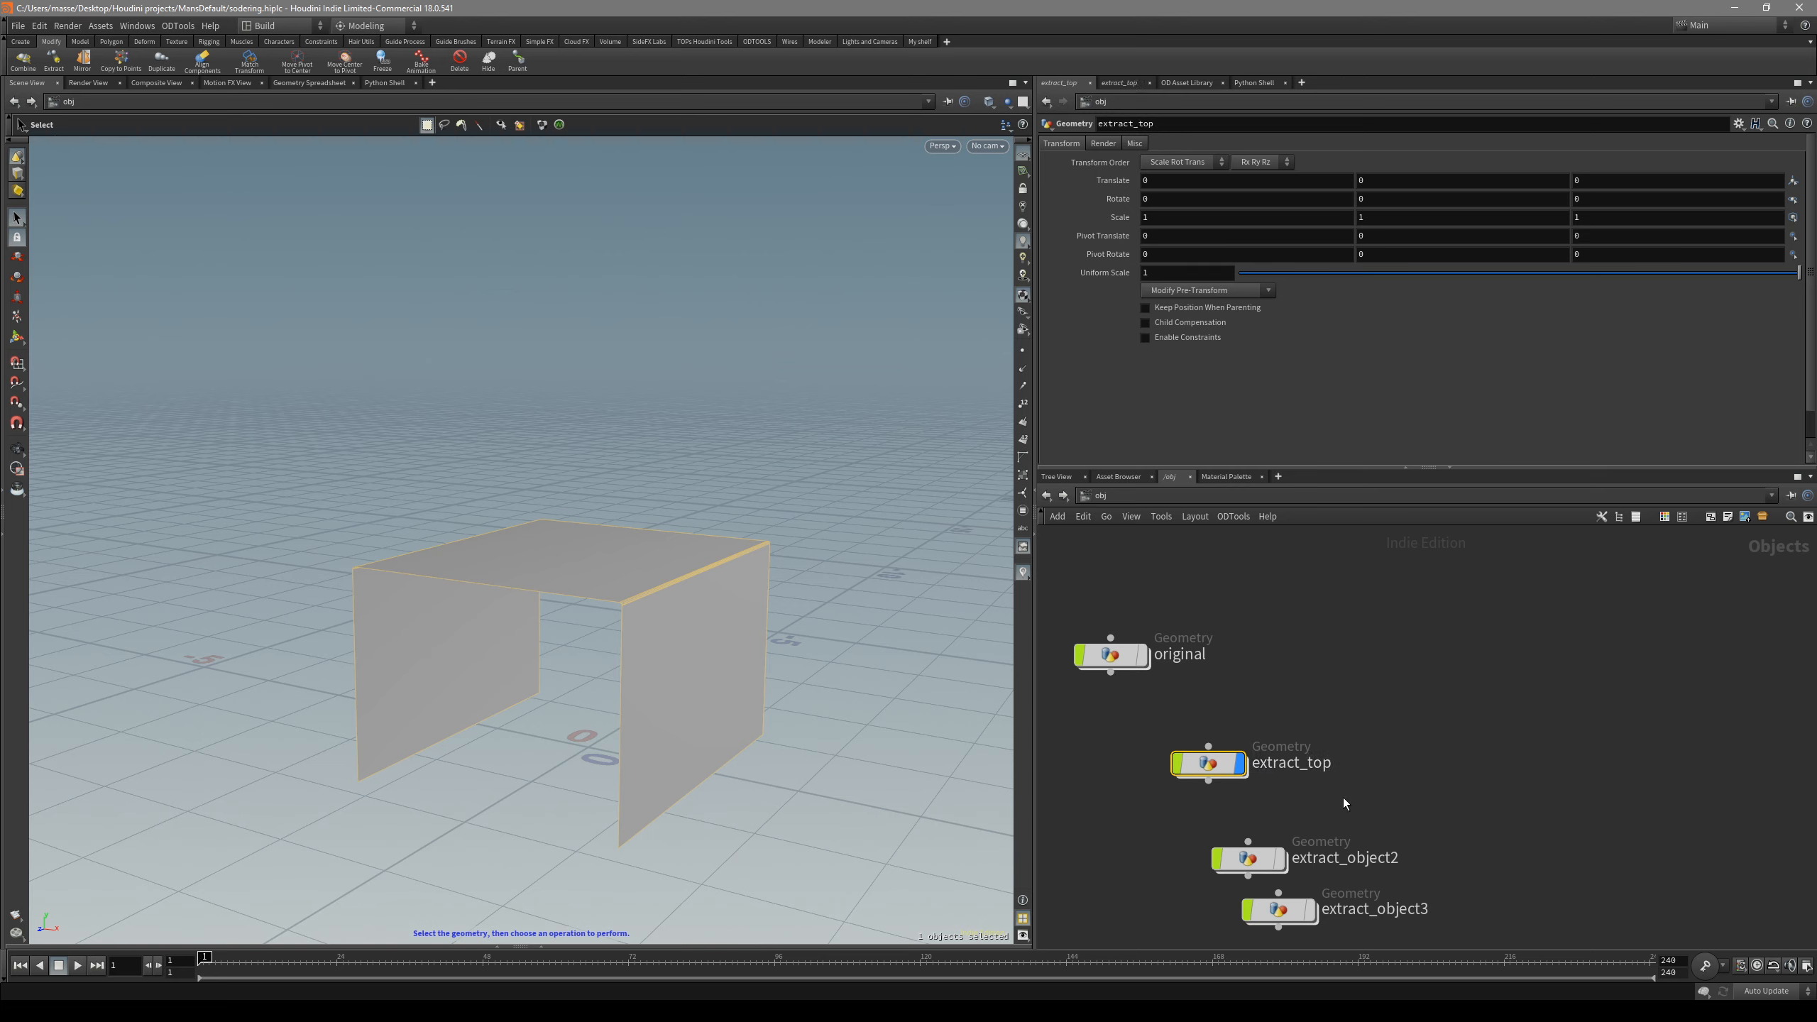
- Display only extract_object2 and rename it as extract_front
left_click(1240, 763)
left_click(1279, 858)
double_click(1345, 858)
left_click_drag(1400, 861, 1350, 867)
type("front")
key("Return")
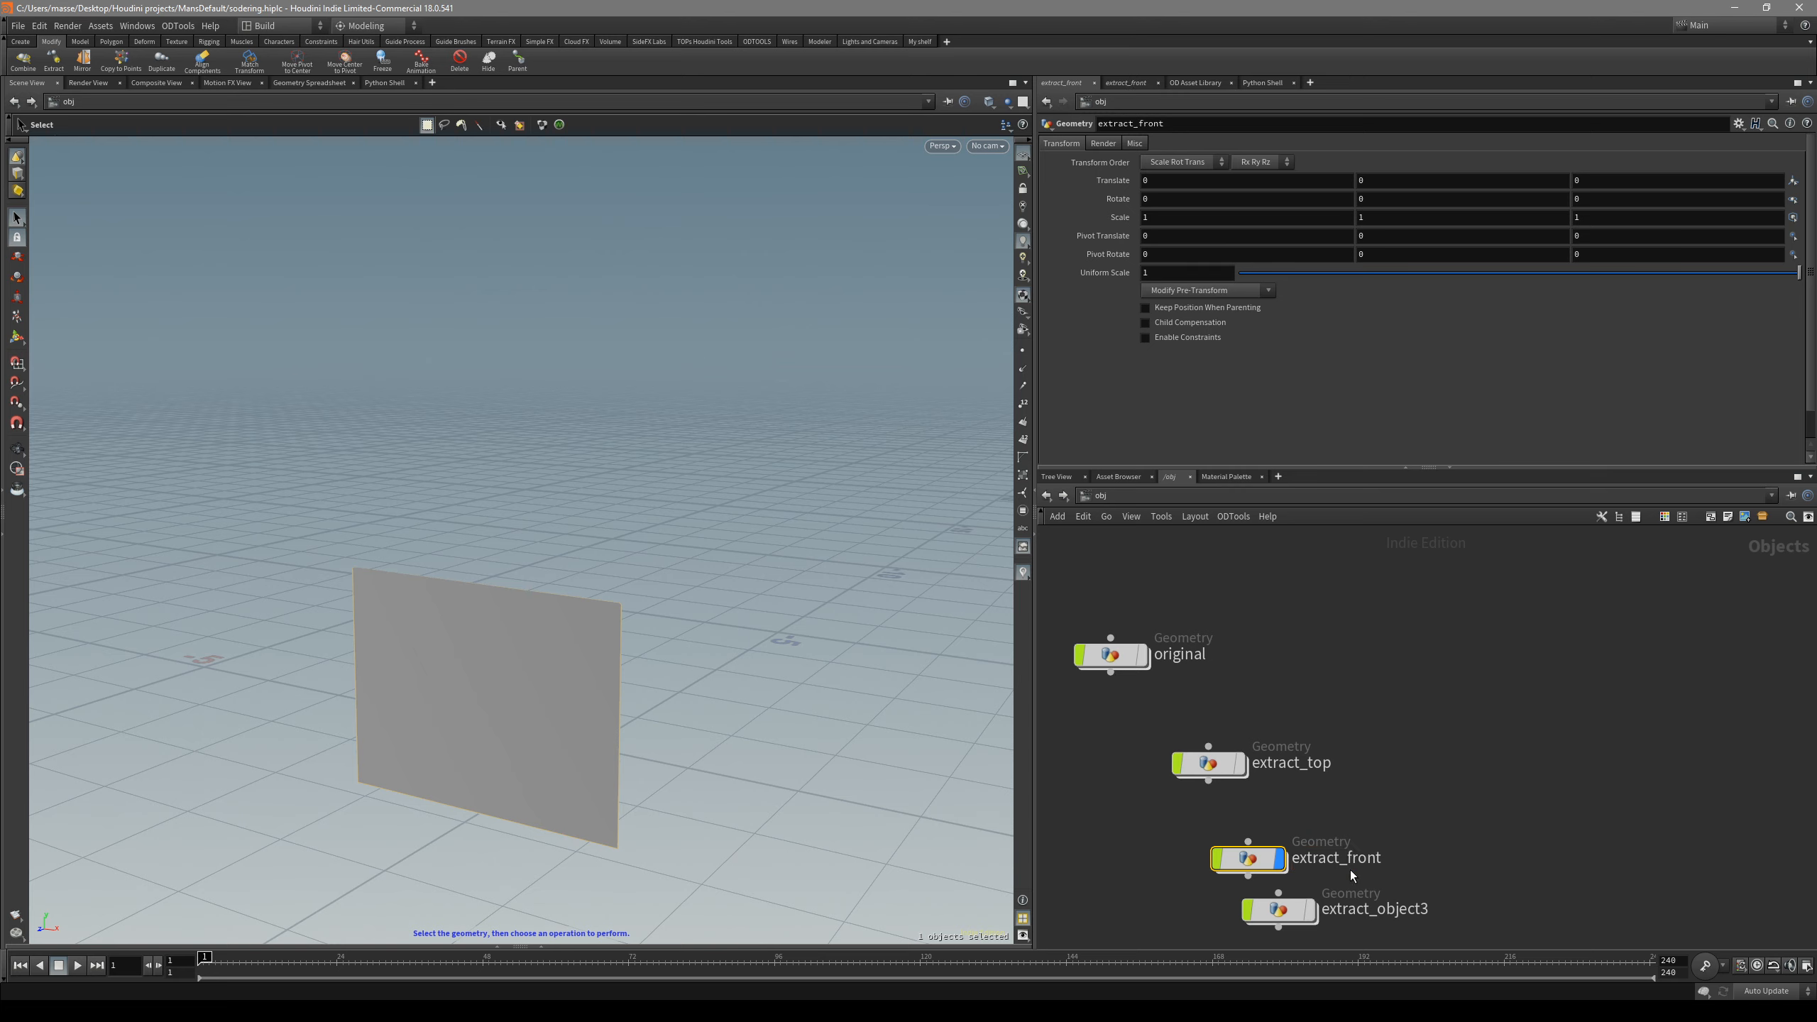
- Display only extract_object3 and rename it as extract_backandbottom
scroll(1353, 868, "down", 2)
left_click(1285, 777)
left_click(1316, 828)
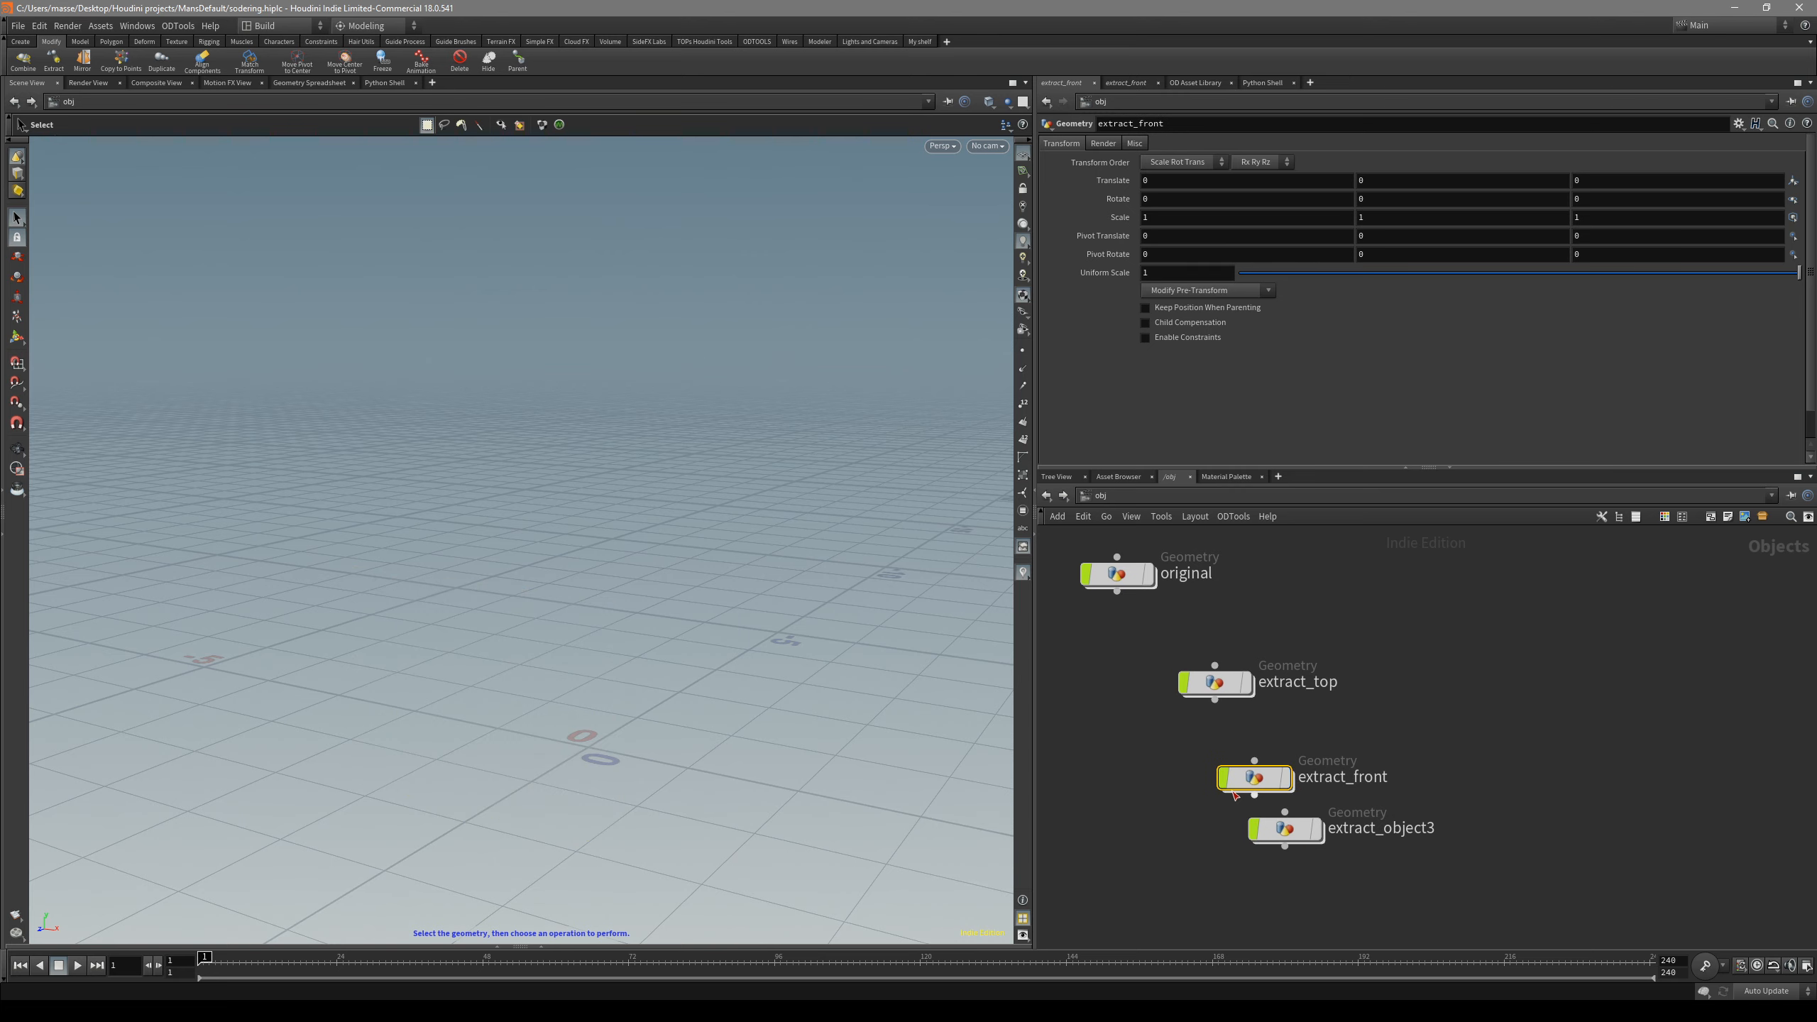
double_click(1359, 829)
left_click_drag(1448, 834, 1391, 843)
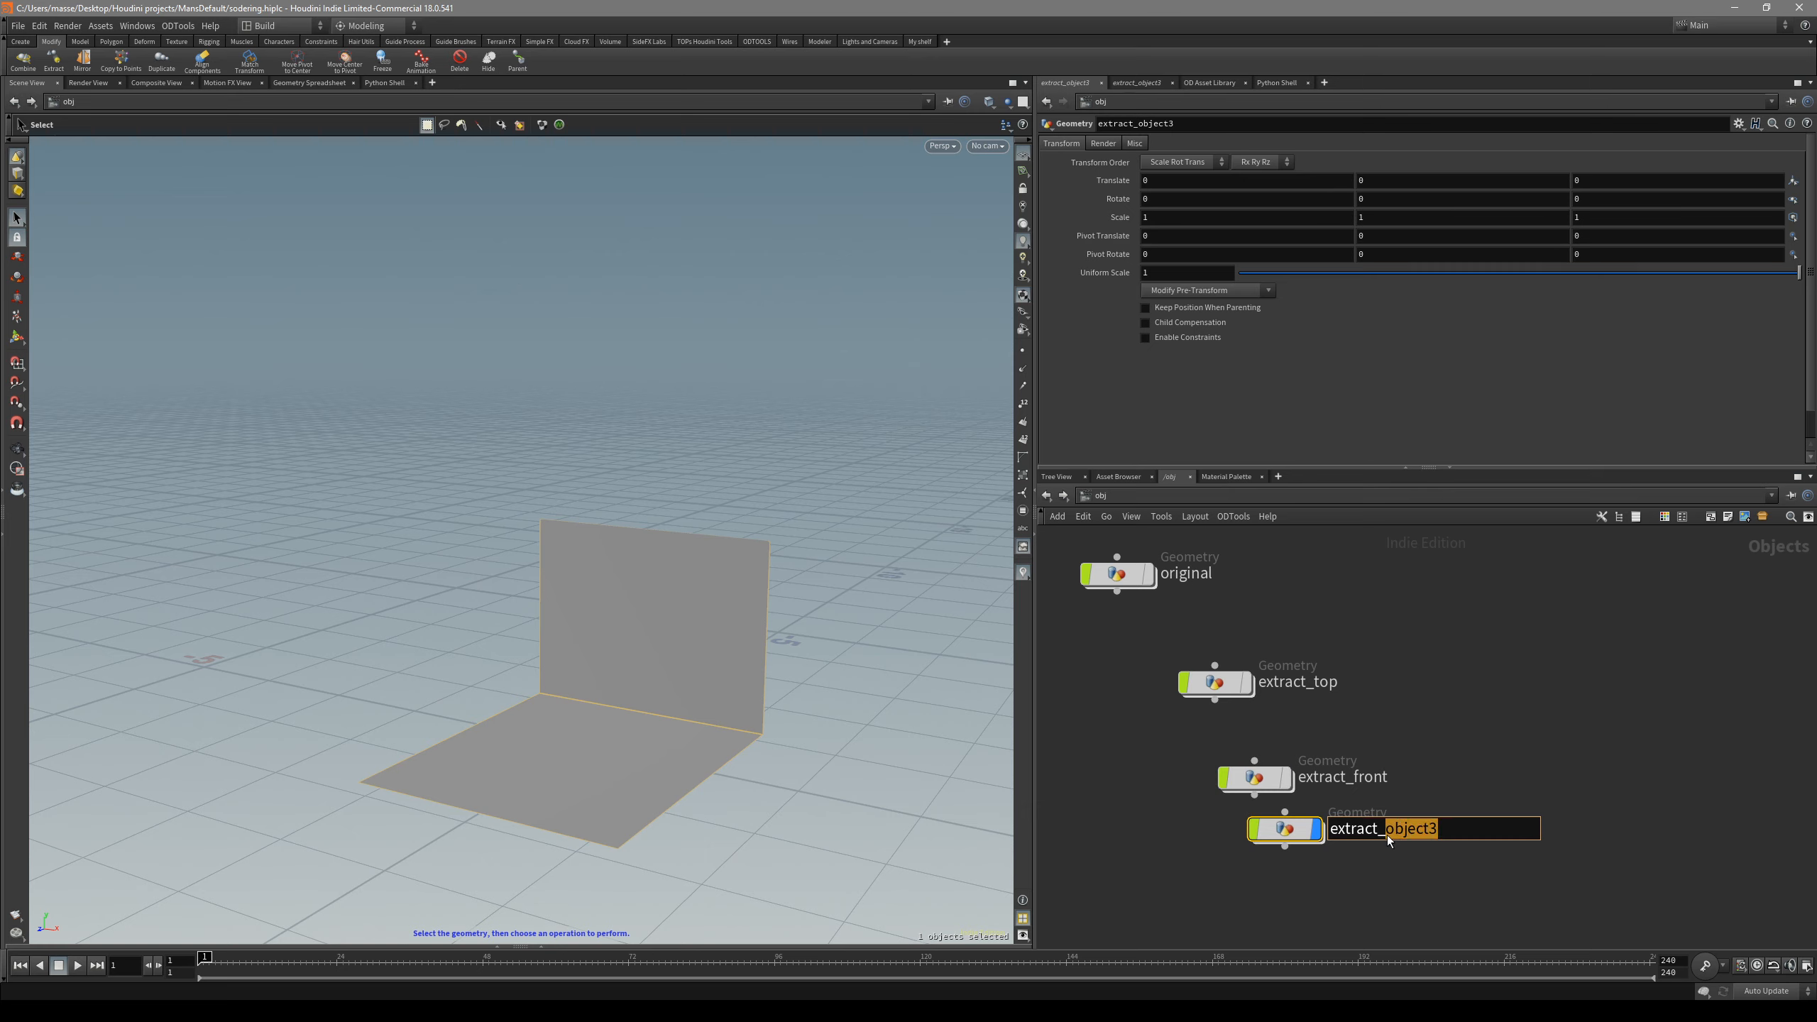
type("backandbottom")
key("Return")
middle_click_drag(1354, 898, 1349, 830)
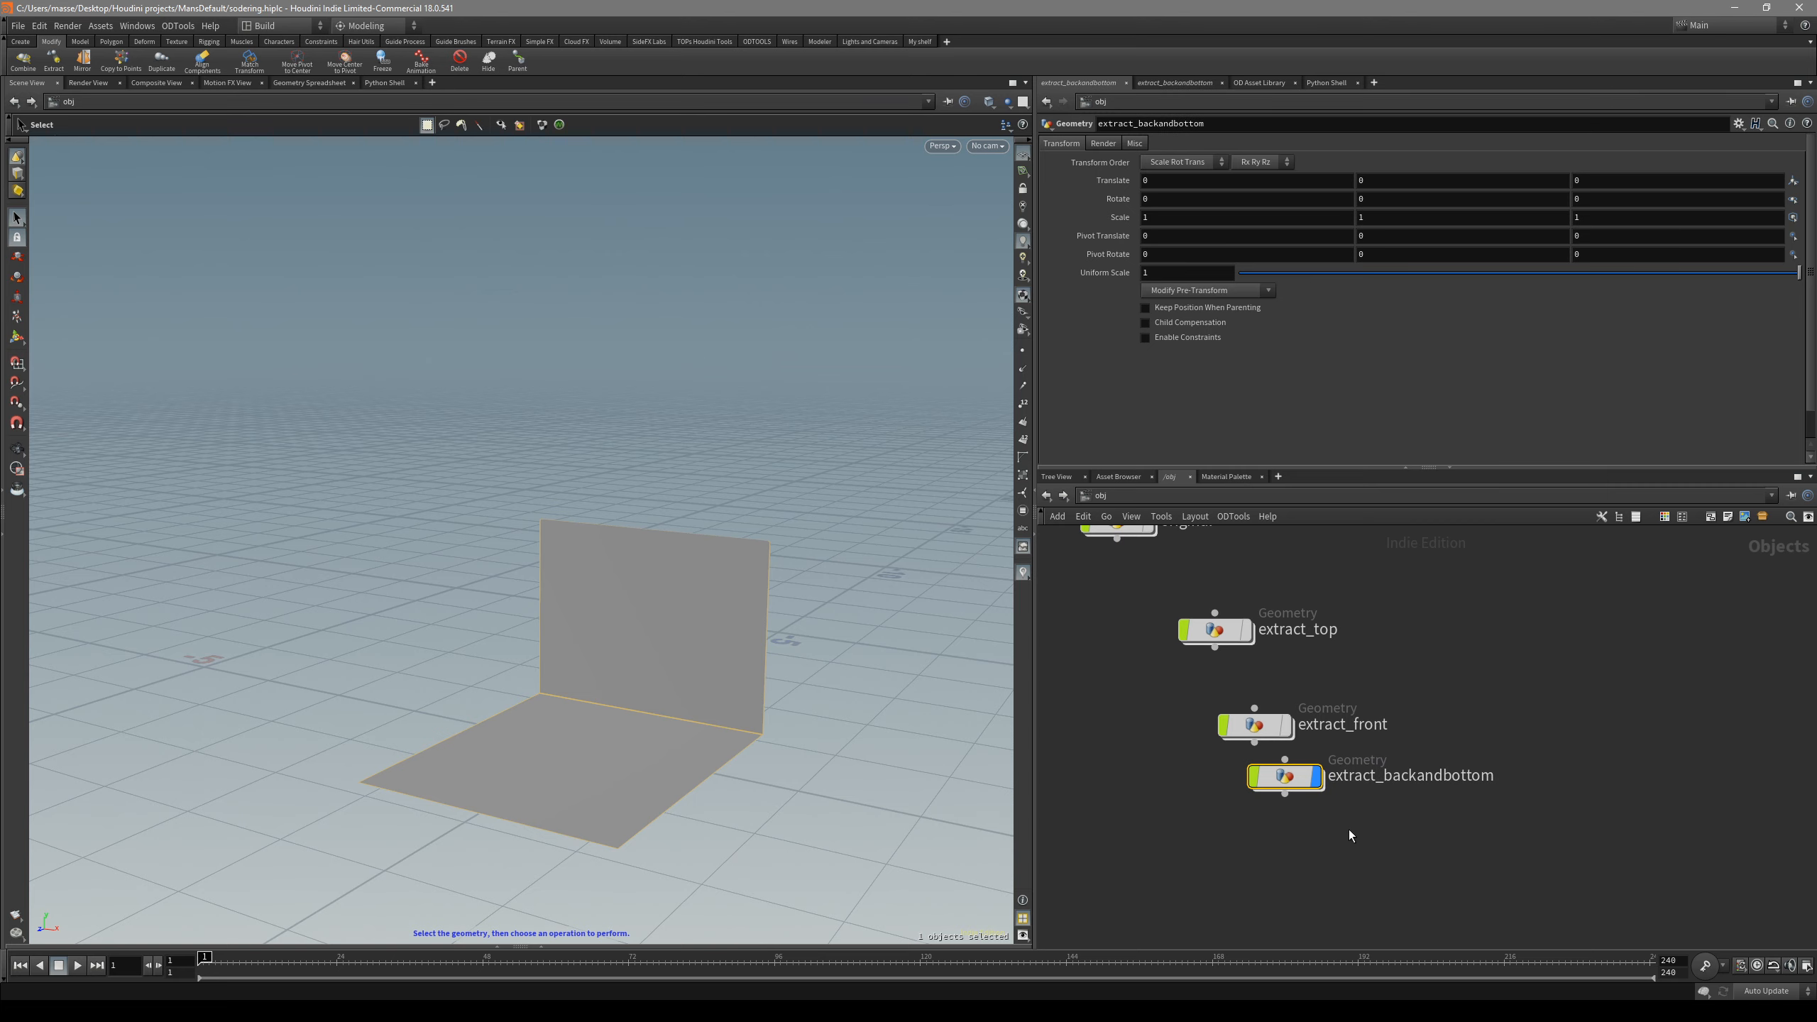
- Display extract_front and extract_top again and line up the three extracted objects in one column
left_click(1287, 725)
left_click(1249, 629)
left_click_drag(1264, 726, 1224, 710)
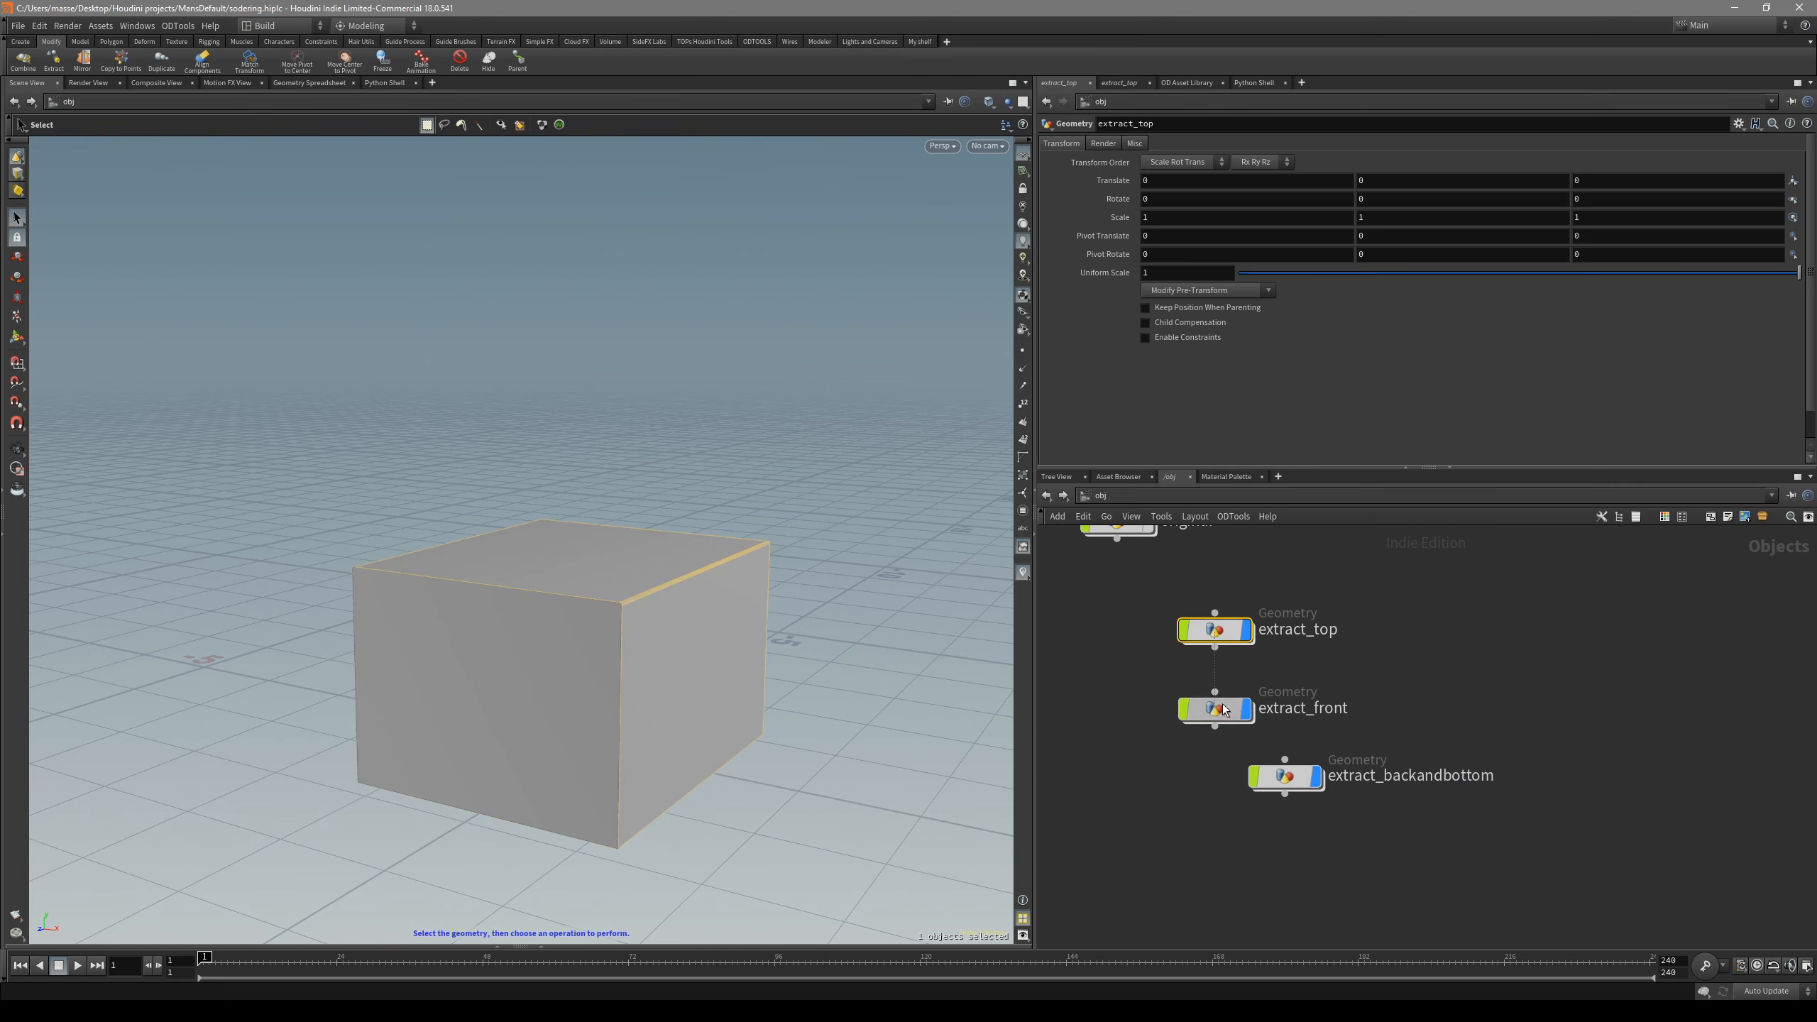
left_click_drag(1288, 781, 1224, 795)
middle_click_drag(1224, 795, 1203, 883)
- Hide extract_front to look inside the assembled box, and display it again
key("Escape")
left_click_drag(458, 630, 604, 605)
scroll(758, 539, "up", 5)
key("s")
left_click(1219, 721)
left_click(1165, 749)
left_click(1192, 806)
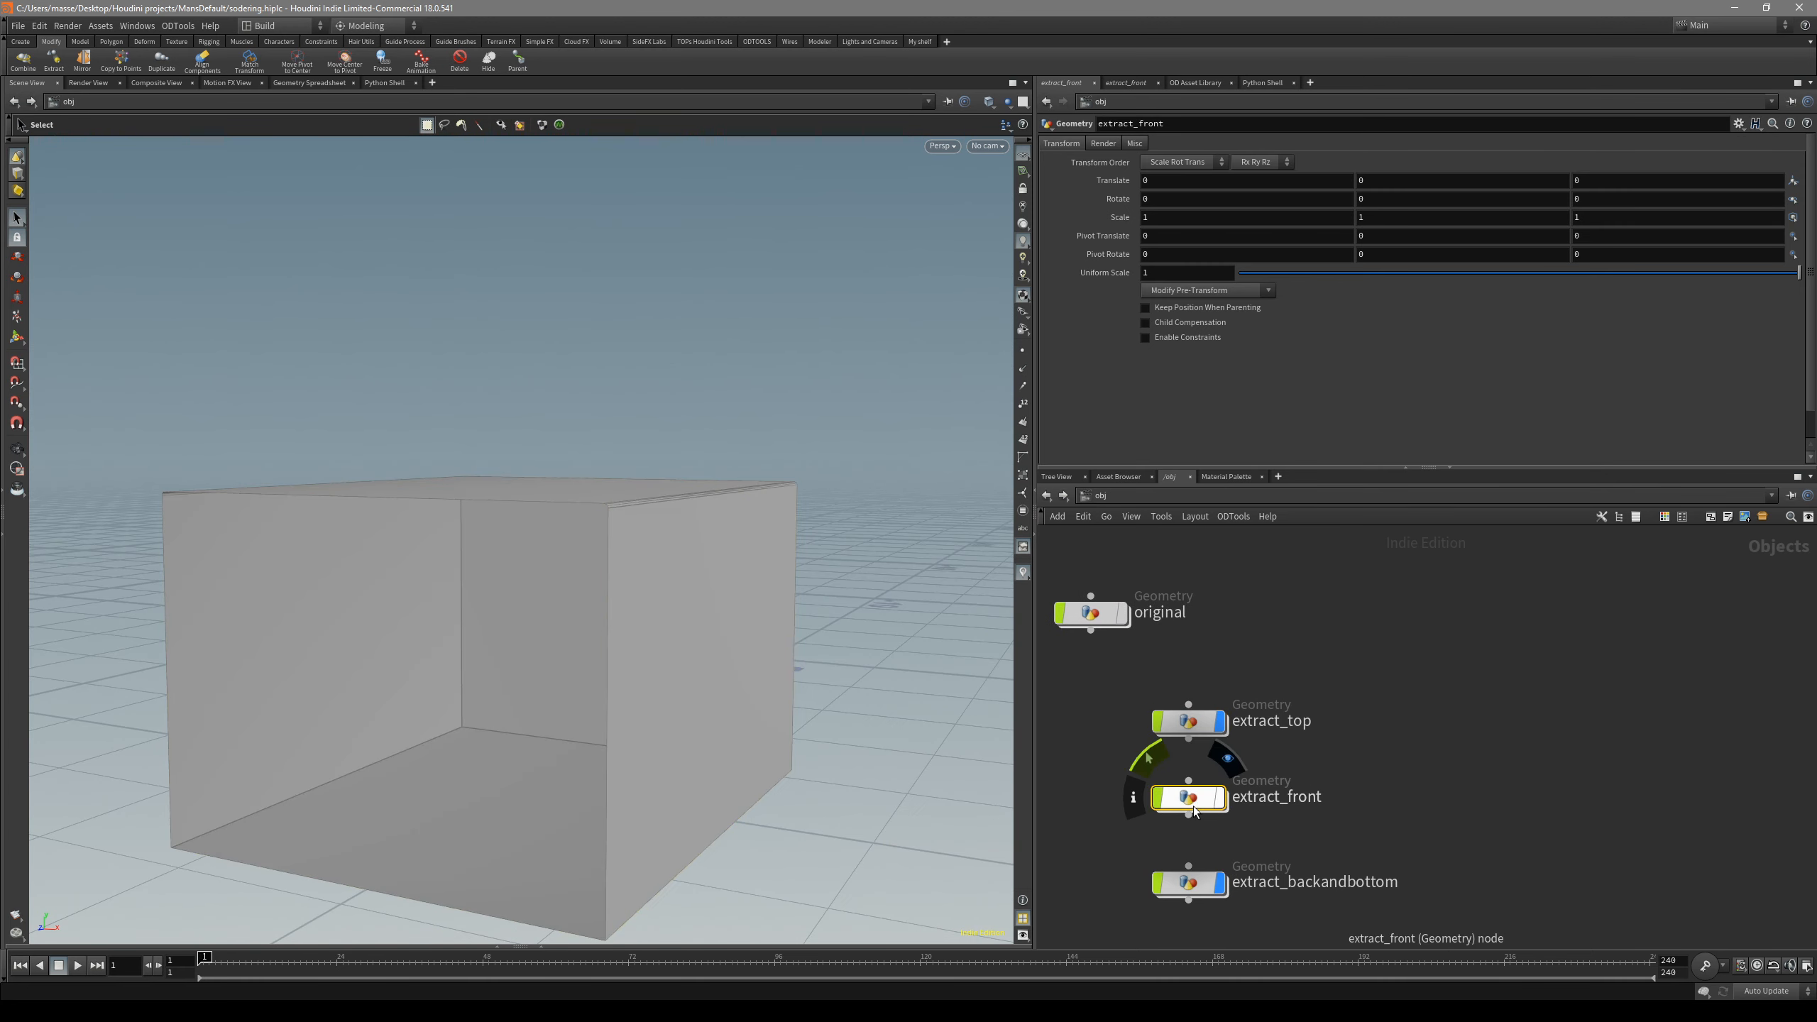
left_click(1227, 758)
middle_click_drag(1098, 744, 1138, 789)
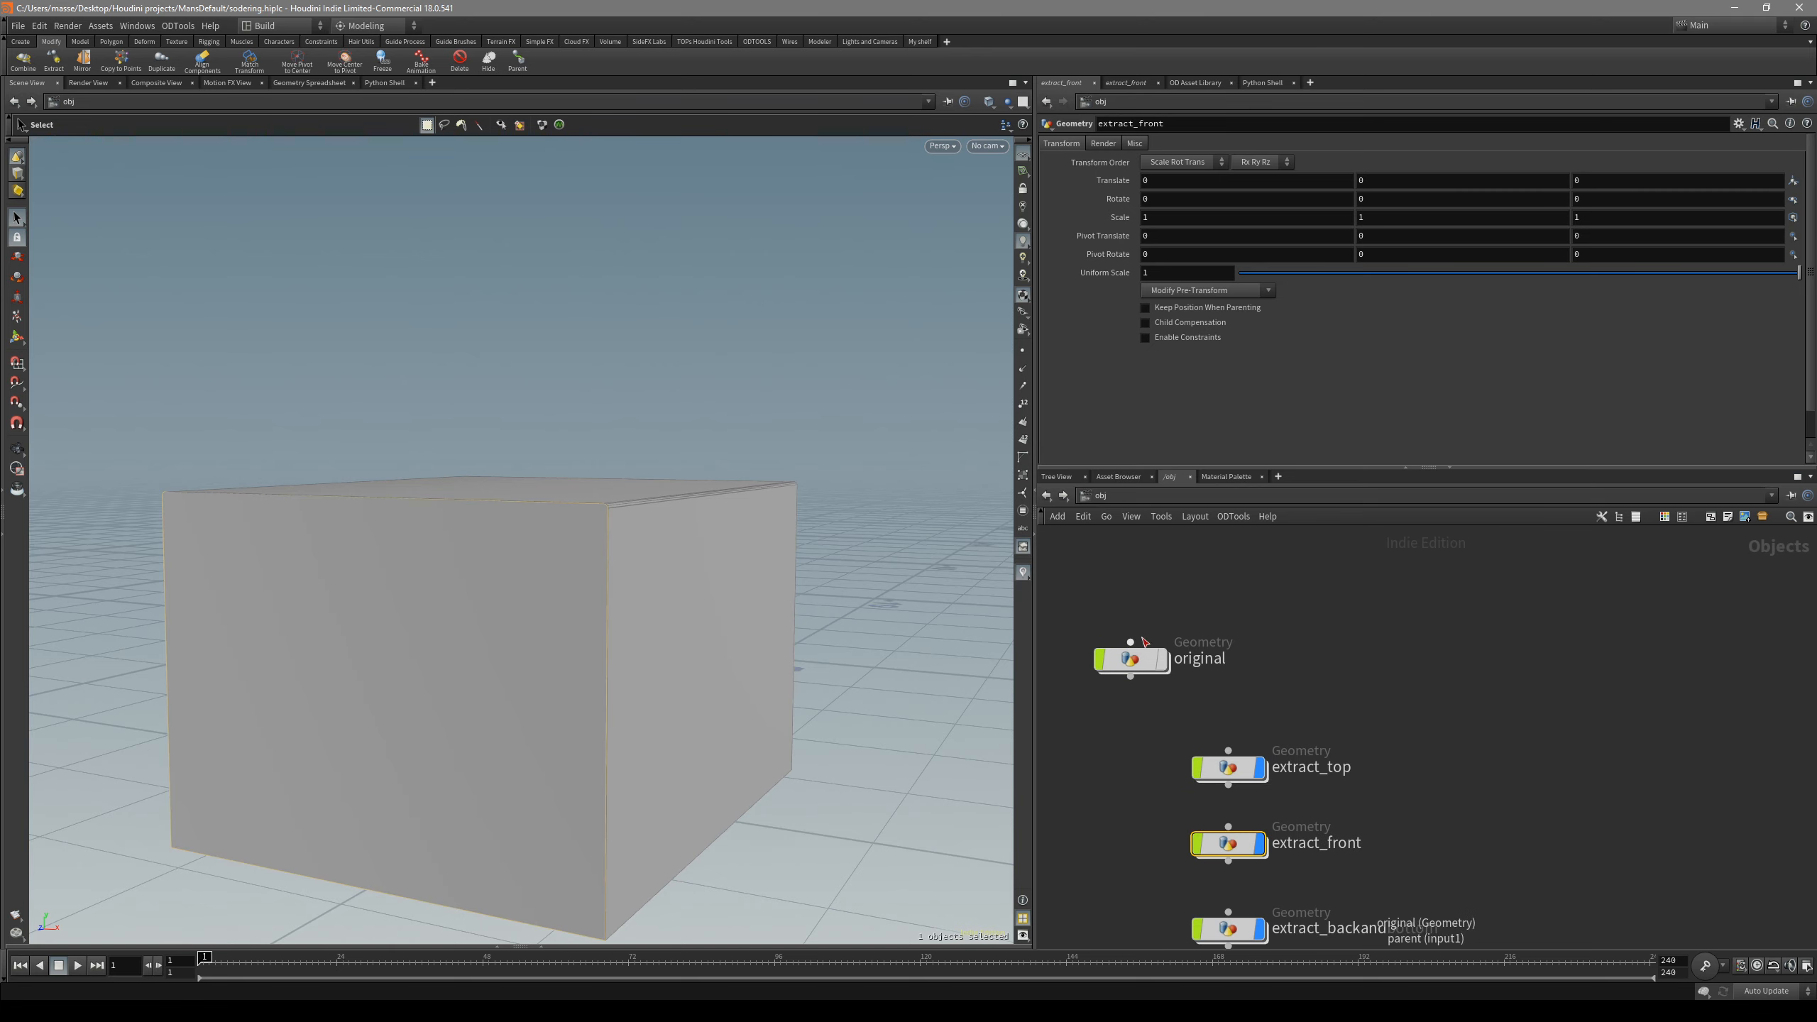
- Set the bevel distance in the original object to 0.17 and return to the object level
double_click(1134, 662)
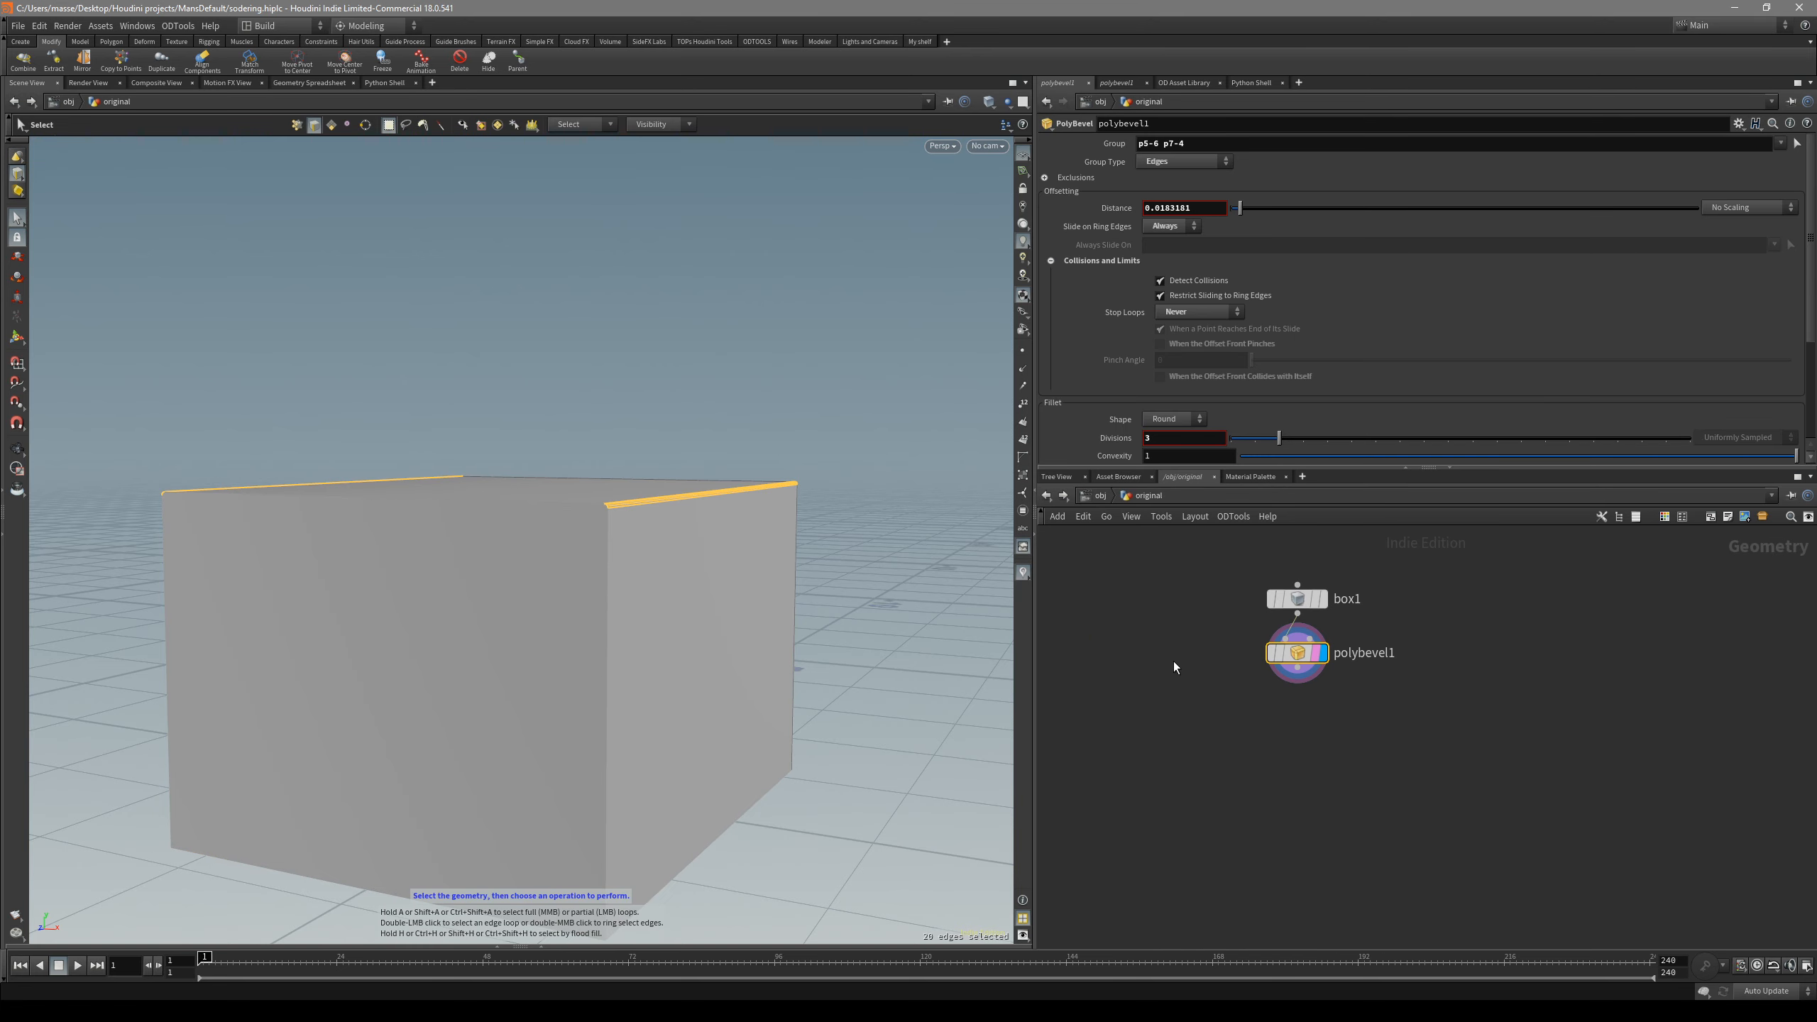
left_click_drag(1245, 207, 1310, 207)
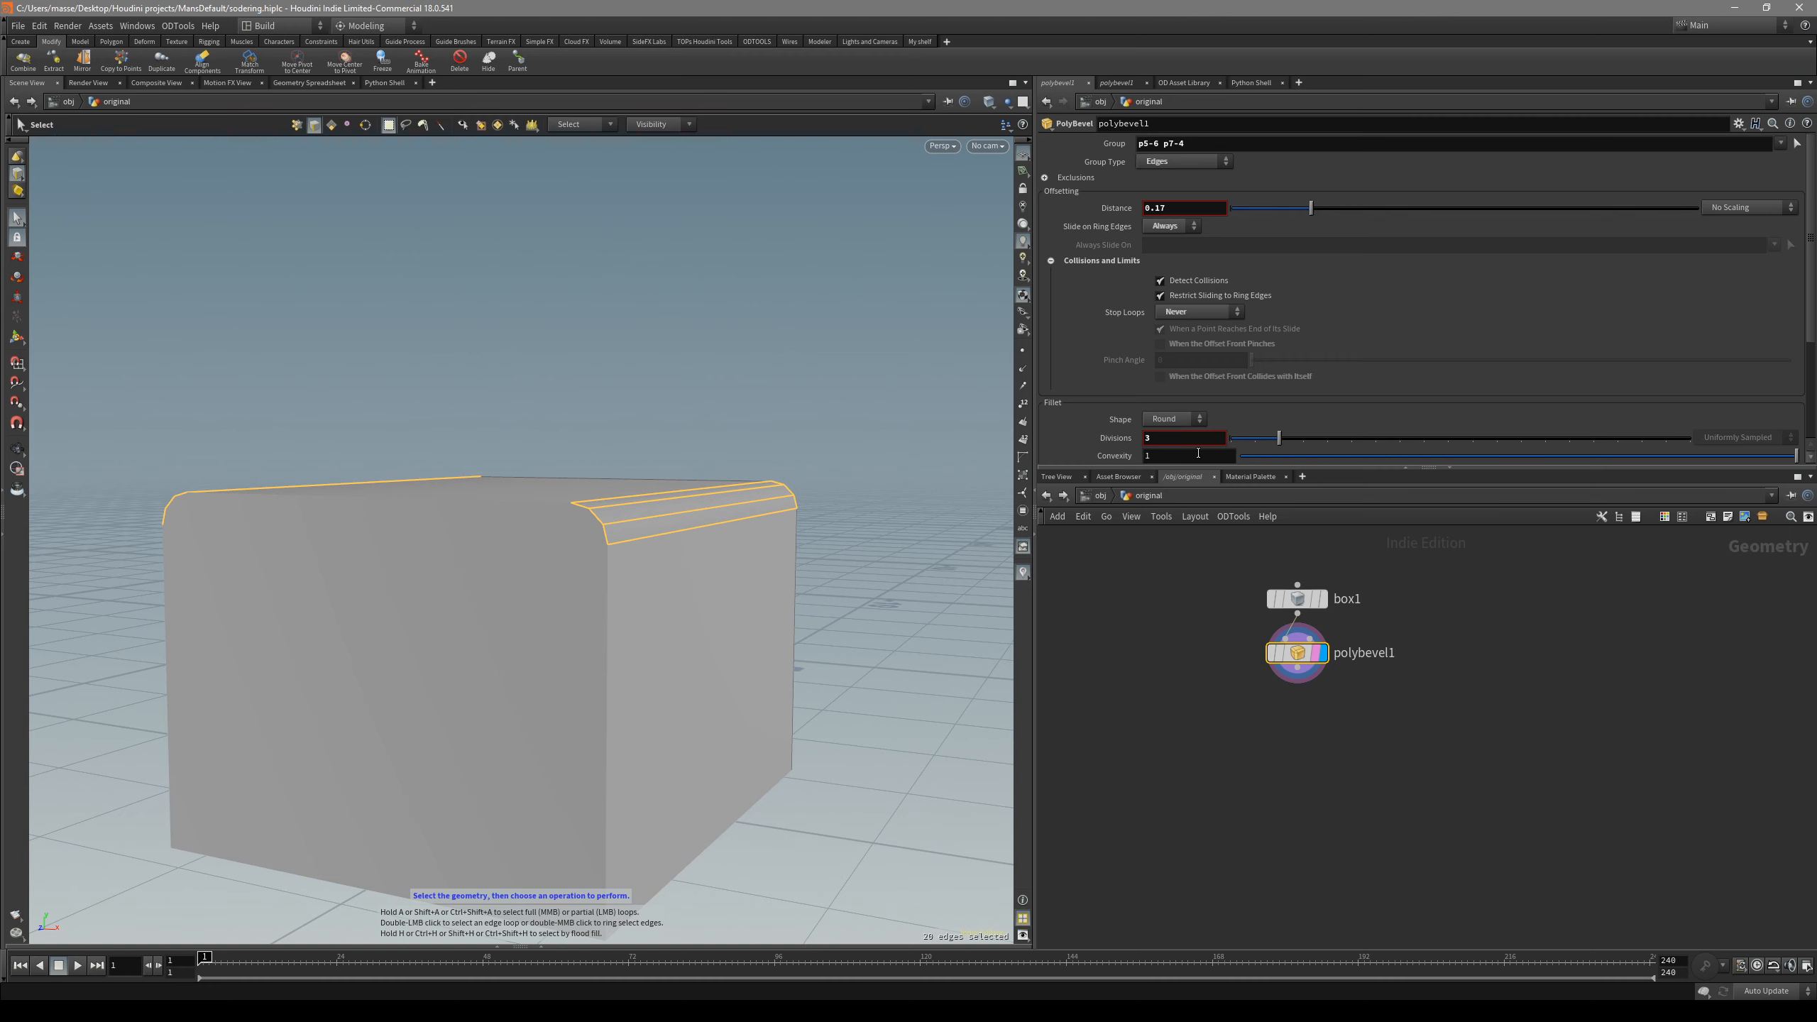
key("u")
middle_click_drag(1425, 746, 1441, 701)
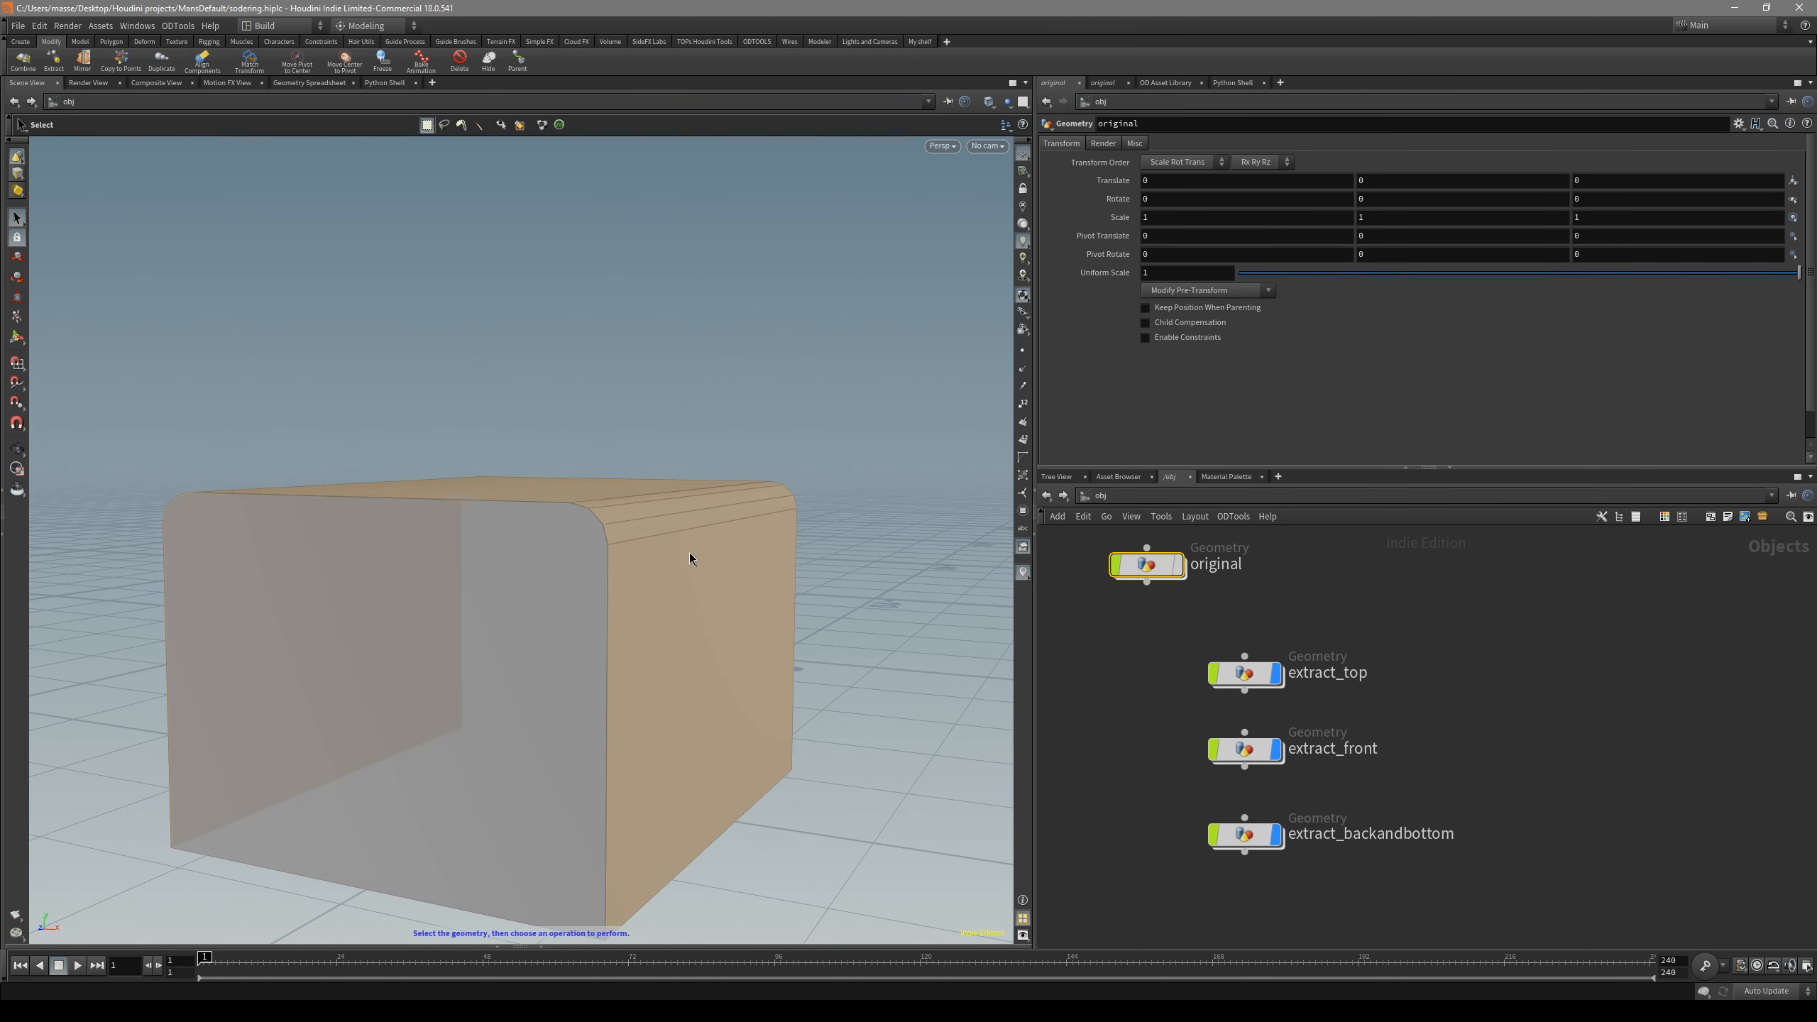
- Examine the object merge inside extract_front and its reference to the original bevel
left_click(1238, 750)
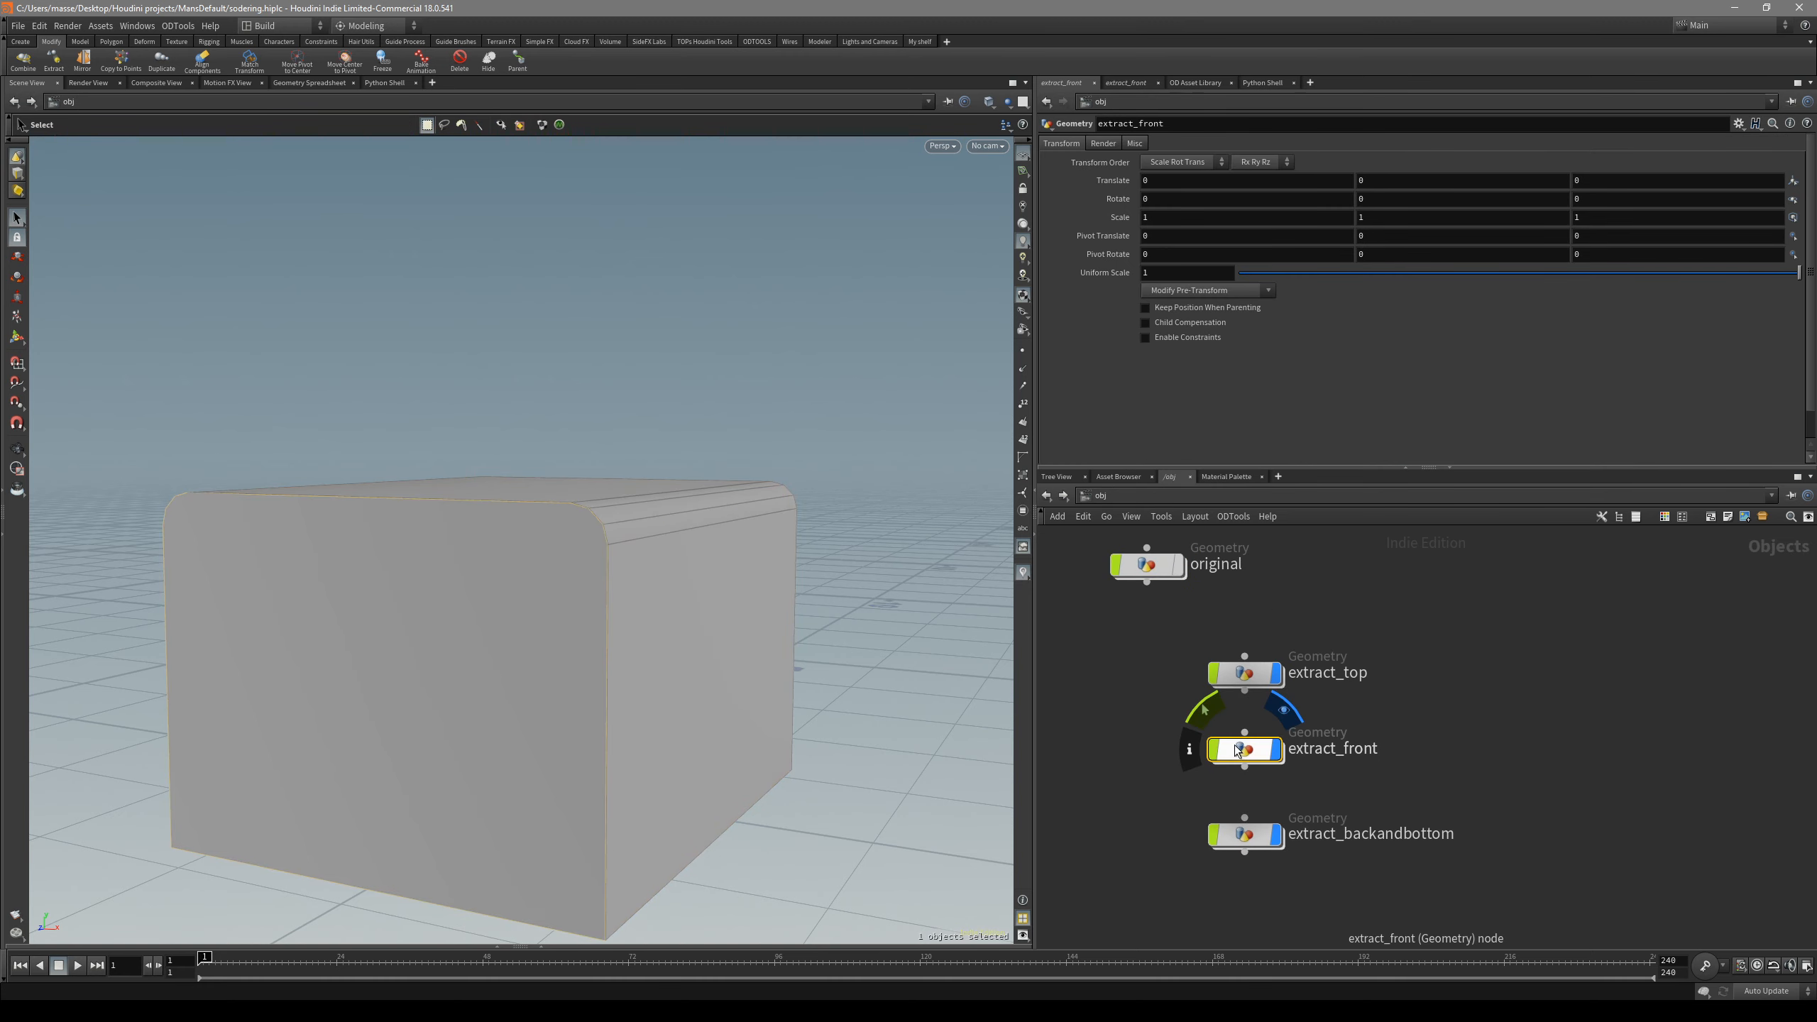
double_click(1237, 749)
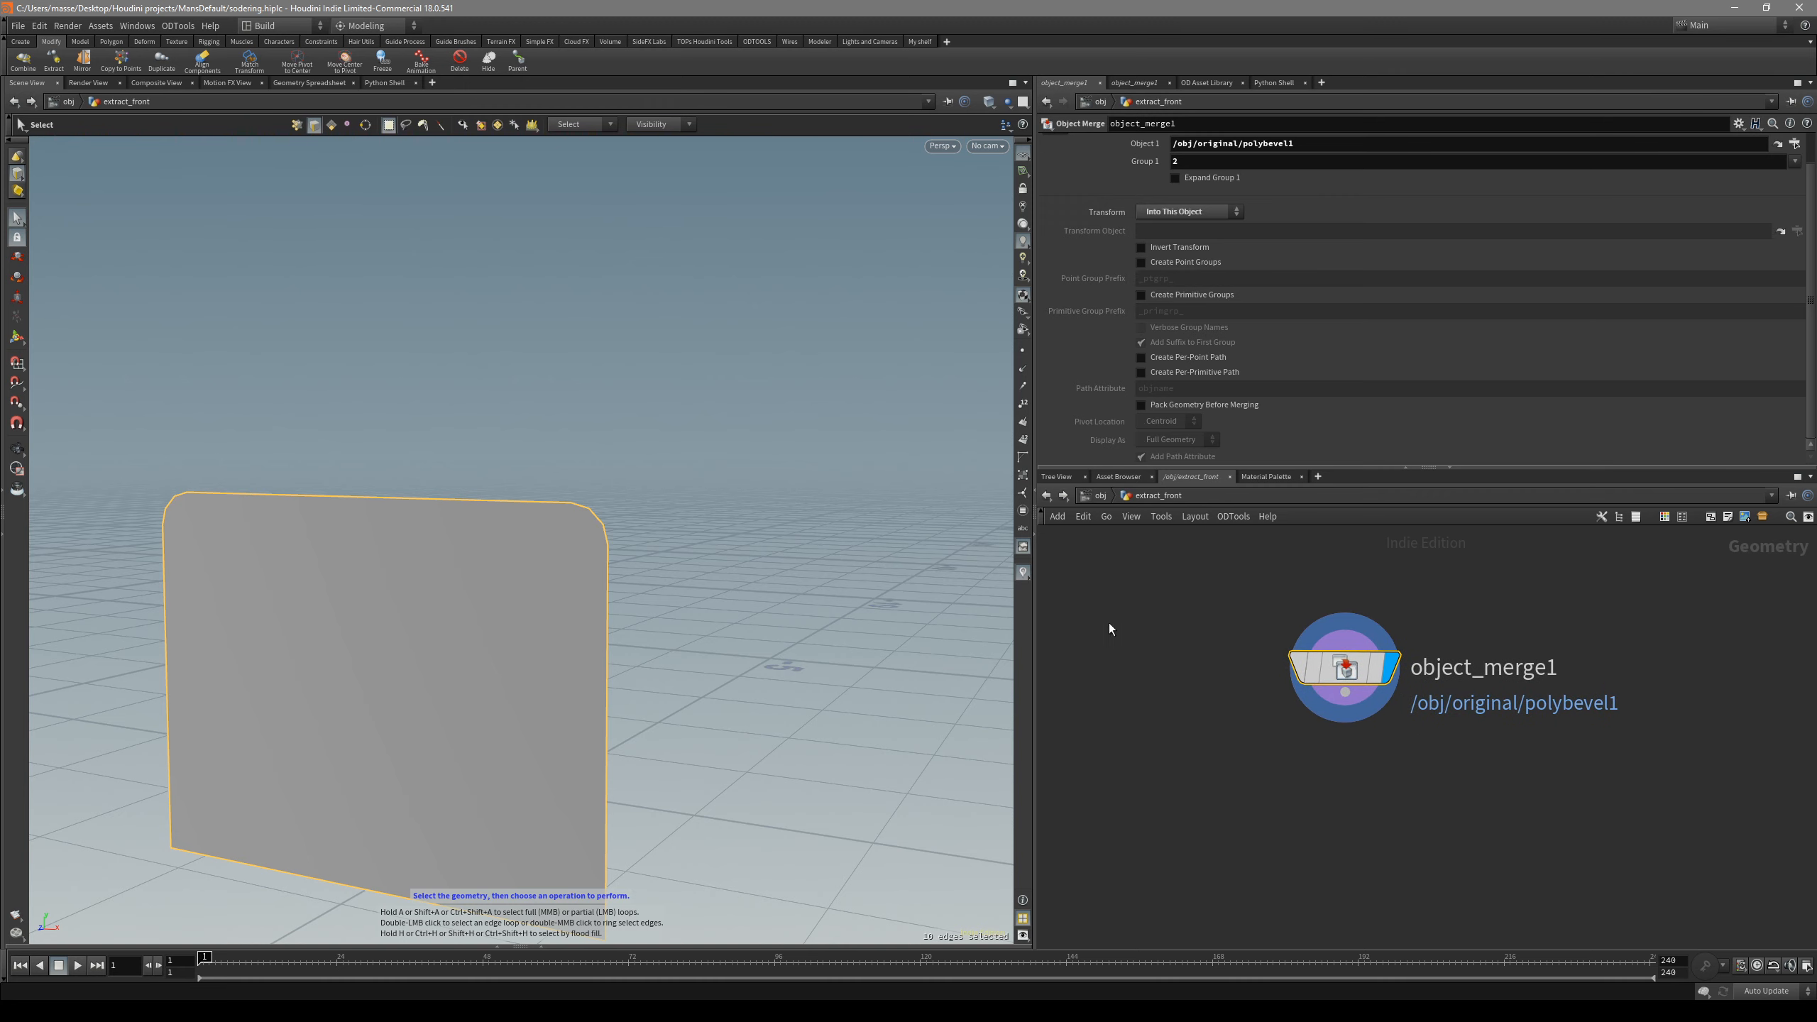
key("u")
- Hide all three extracted objects and display them again
left_click(1276, 673)
left_click(1275, 750)
middle_click_drag(1124, 772, 1117, 665)
left_click(1237, 729)
left_click(1268, 728)
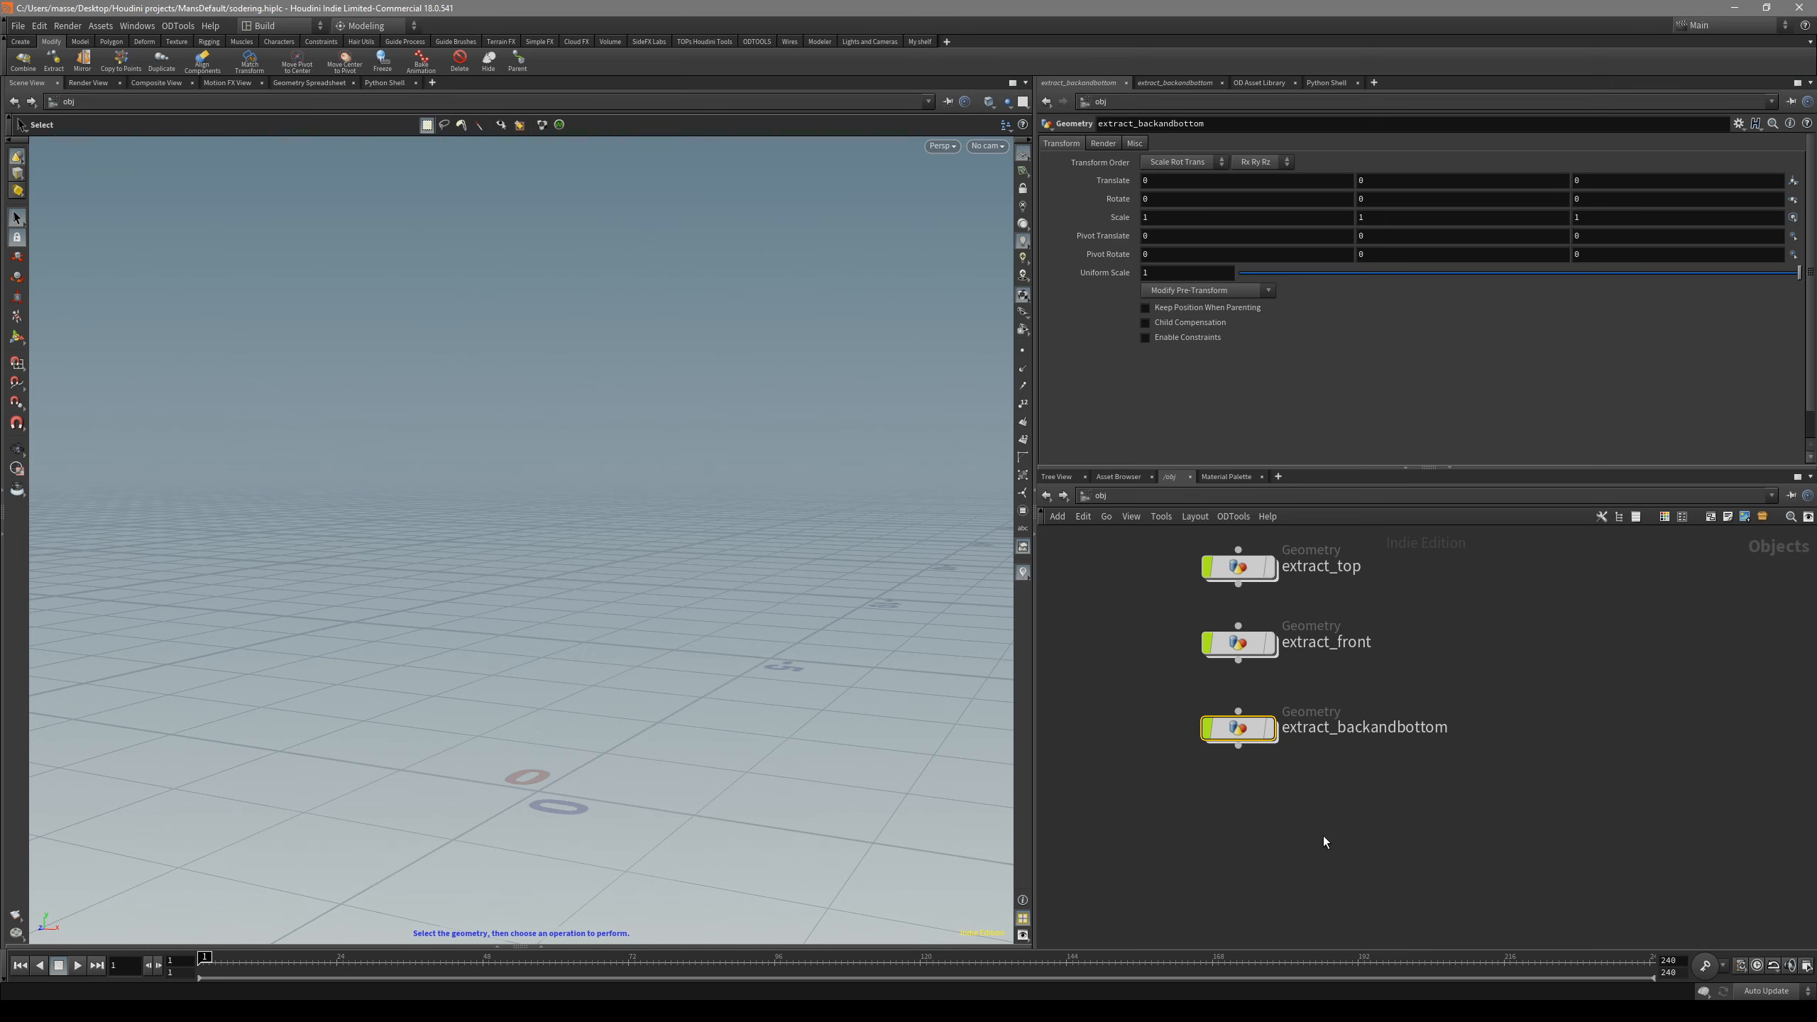
key("r")
left_click_drag(1169, 701, 1216, 566)
key("r")
key("r")
middle_click_drag(1136, 577, 1119, 696)
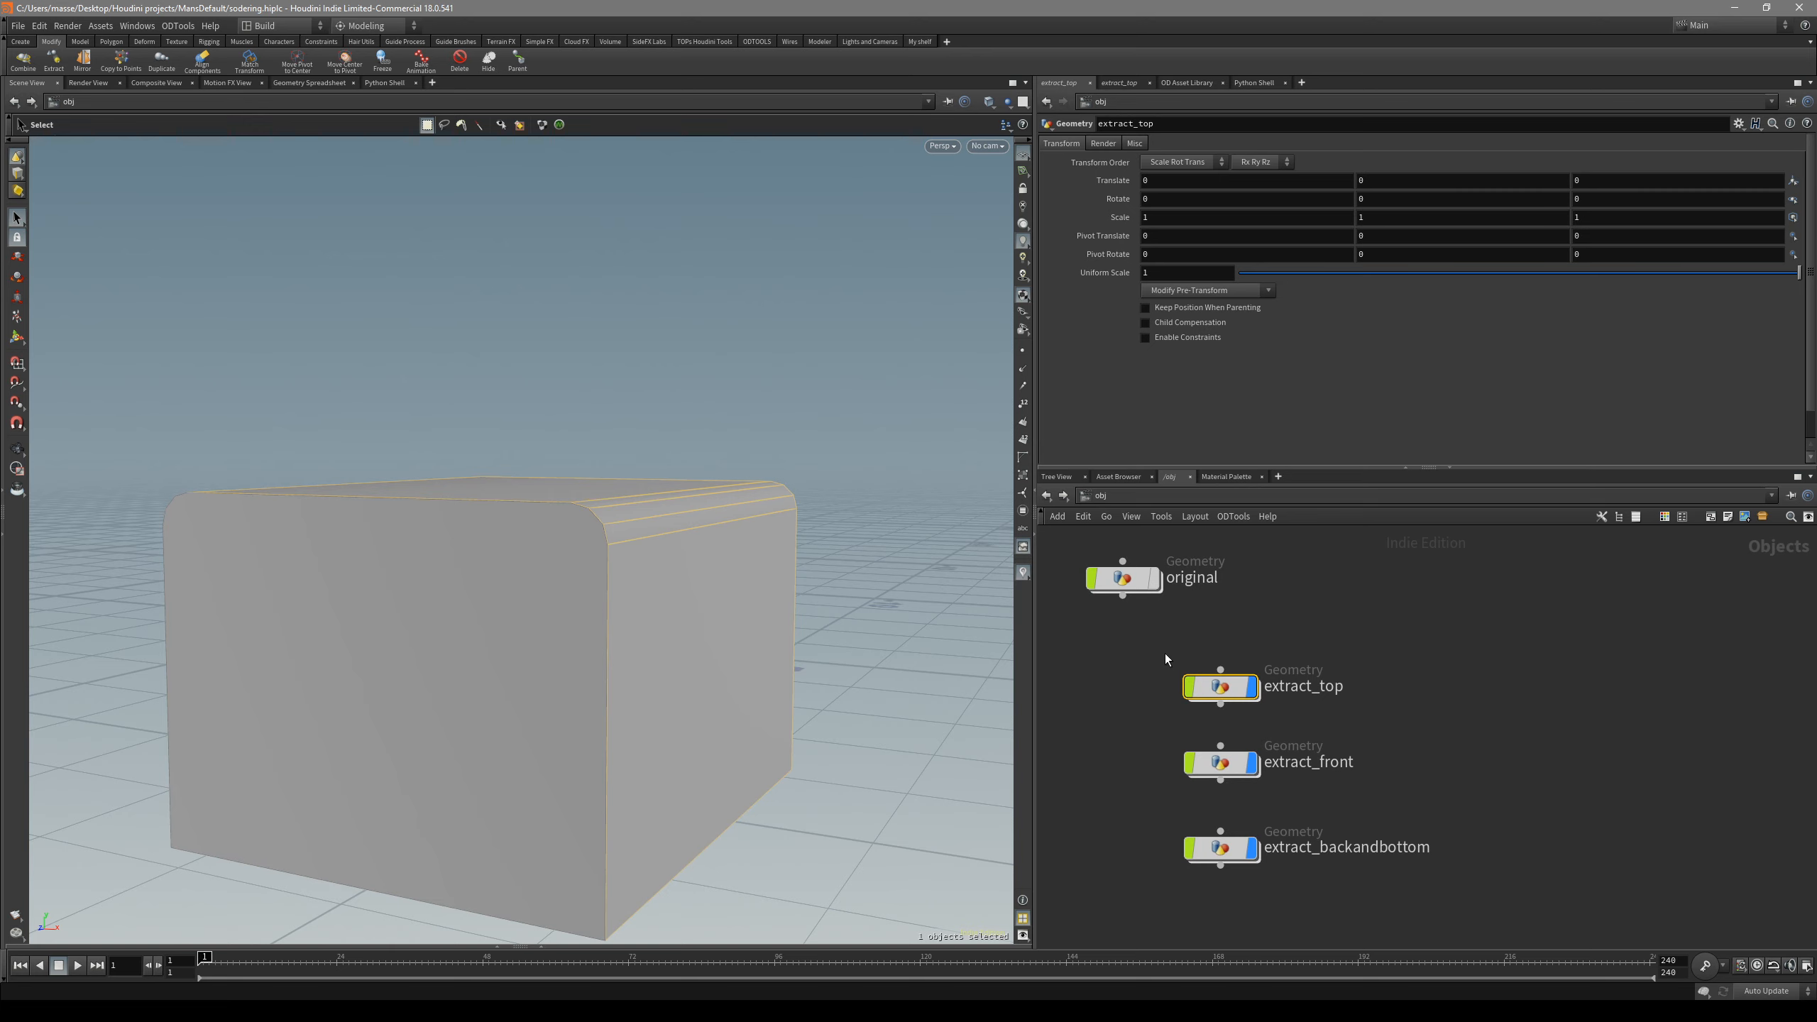
- Display the original object and compare its bevel with the reference photo in the front view
left_click(1123, 578)
left_click_drag(873, 581, 647, 590, "alt")
left_click(1150, 581)
key("space+3")
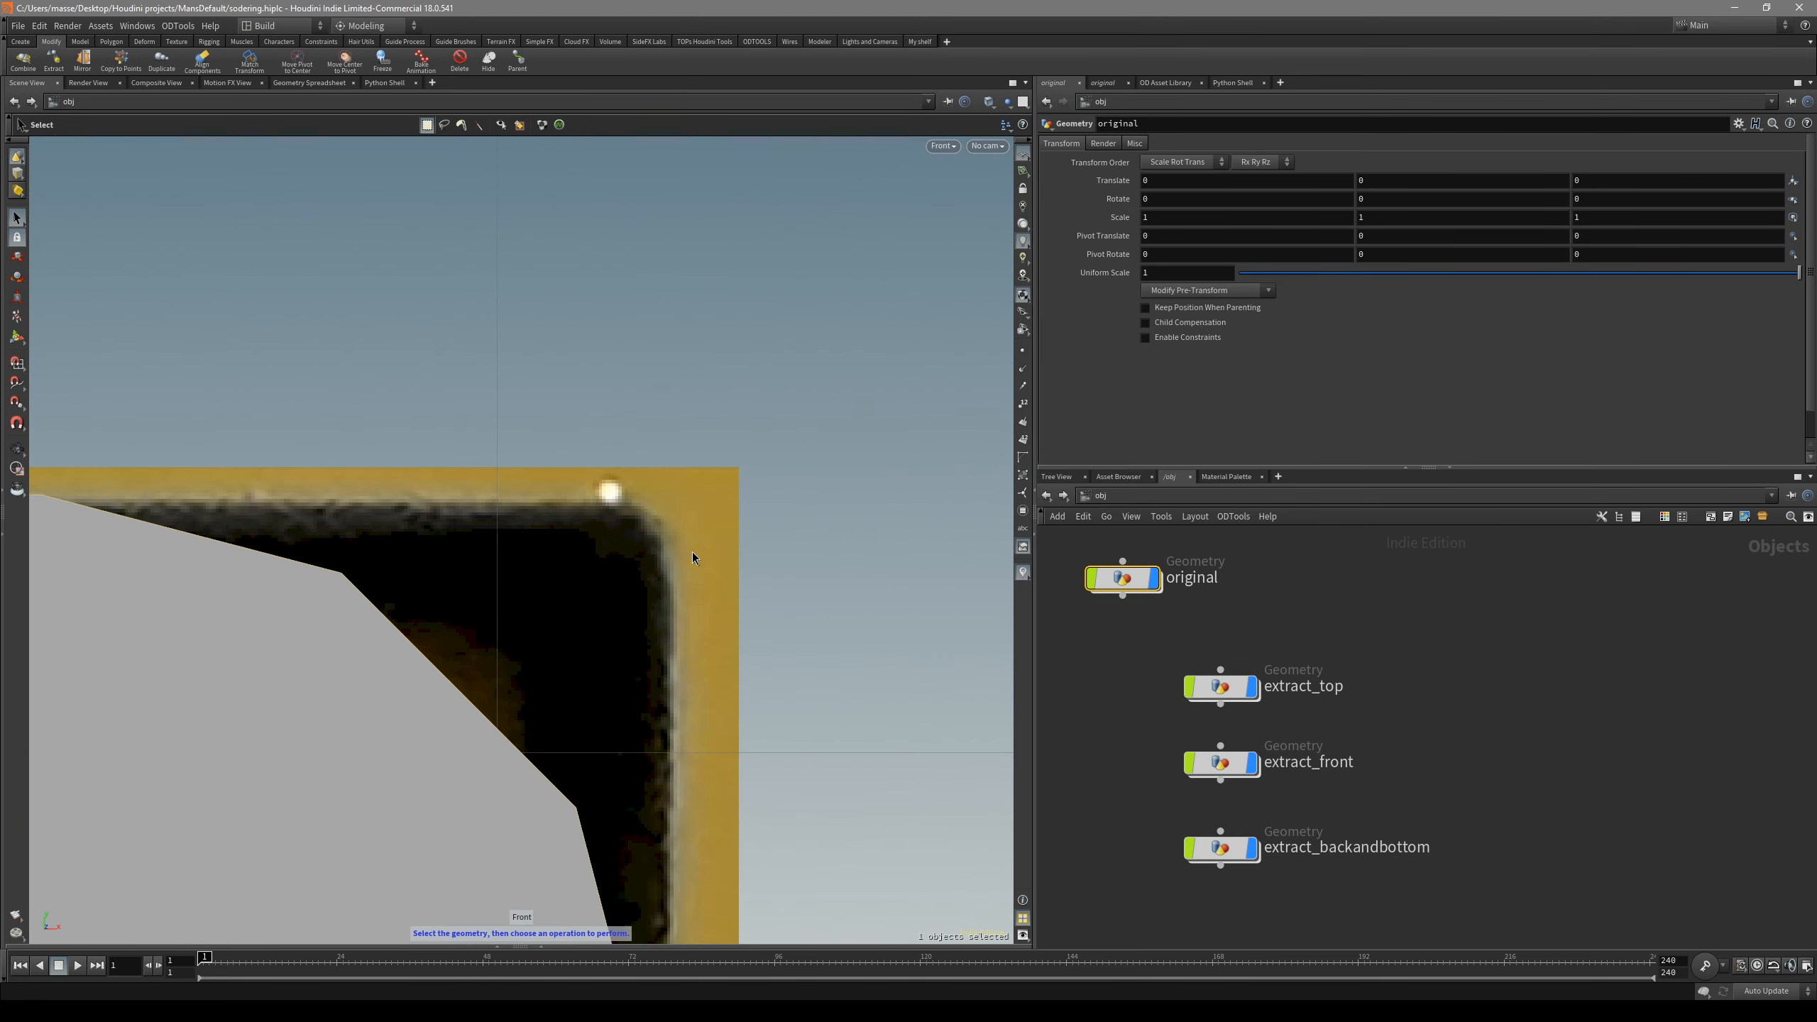
- Set the bevel distance in the original object to 0.015 and return to the perspective view
double_click(1122, 578)
left_click_drag(1310, 207, 1238, 205)
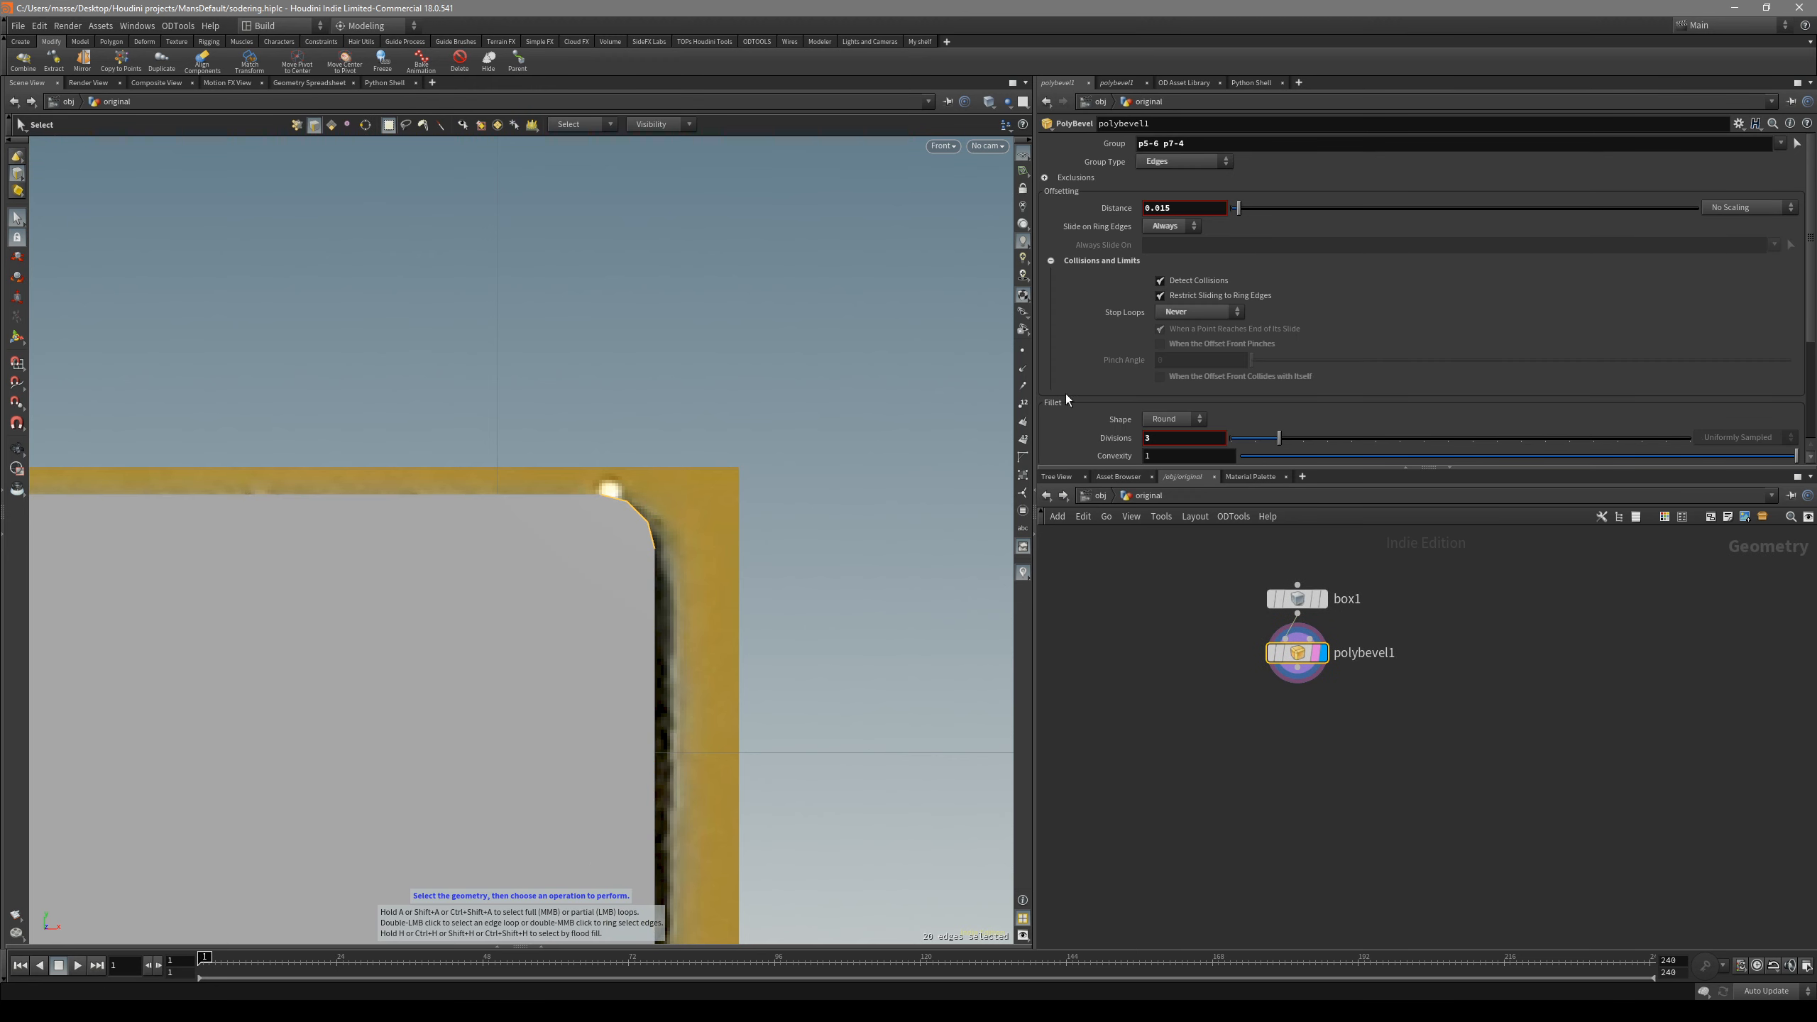
key("space+1")
key("4")
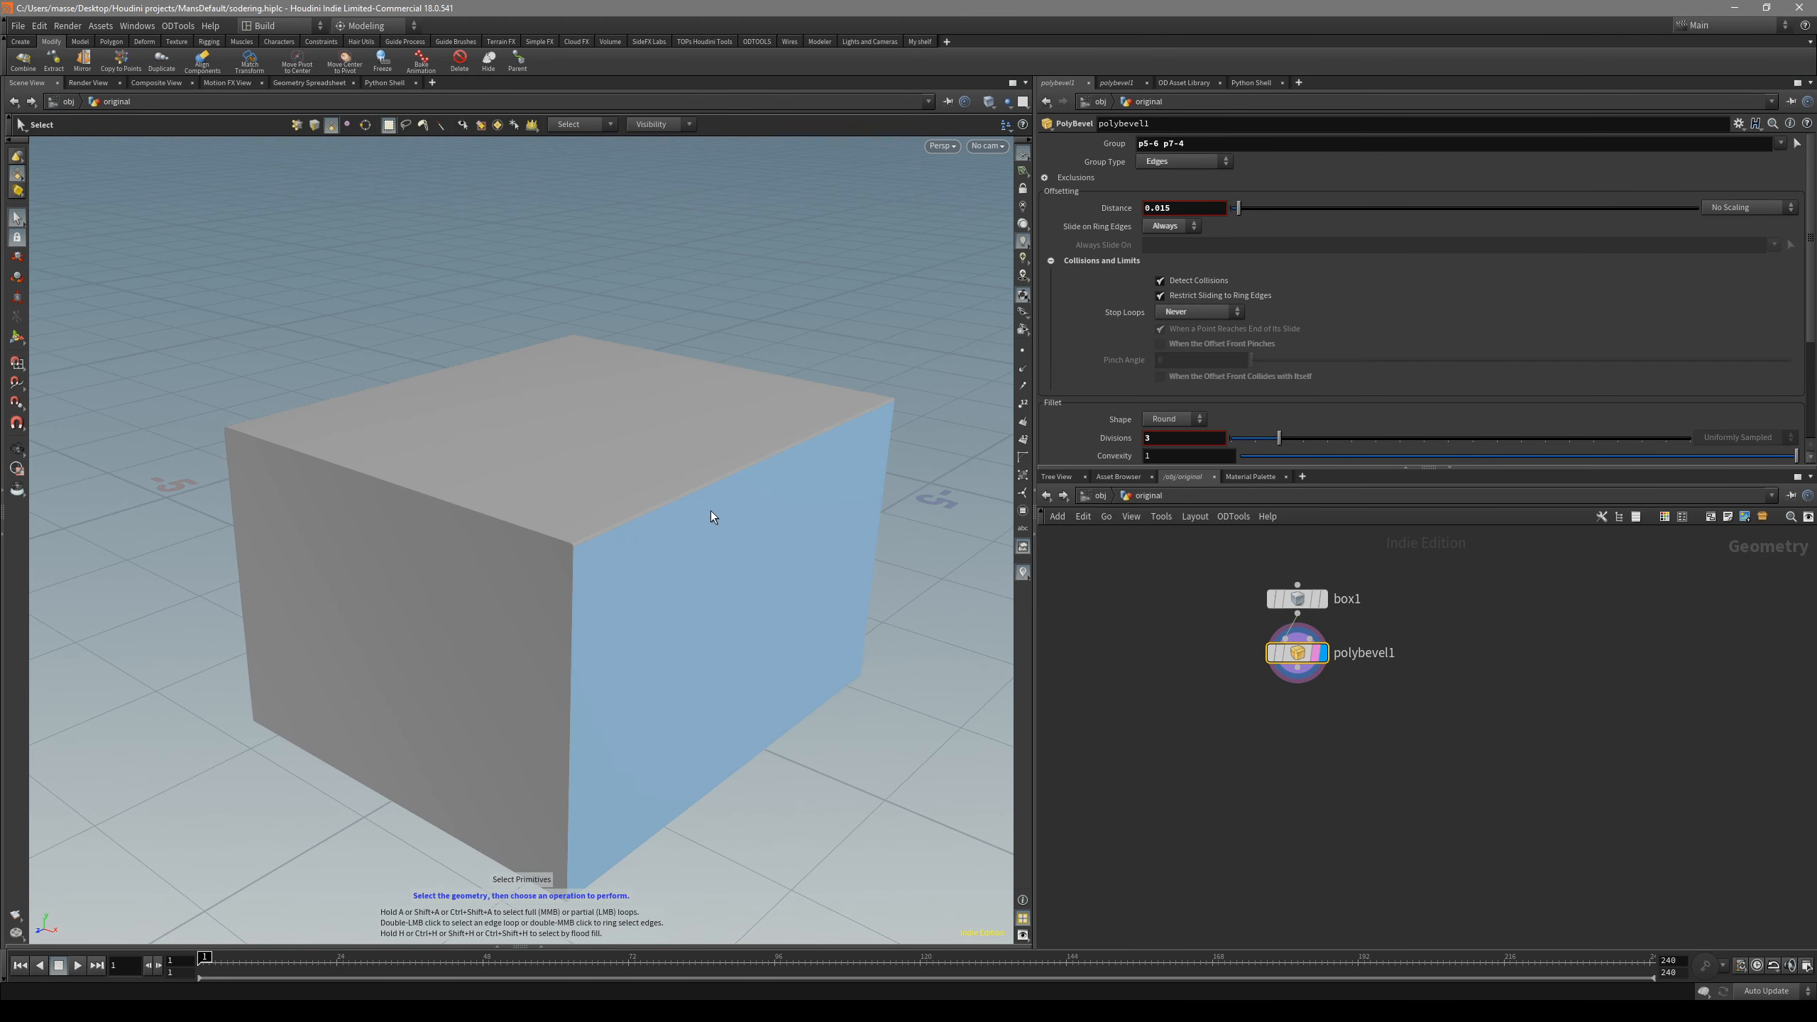
- Compare the original object's bevel with the reference photo in front and perspective views, and return to the object level
key("space+3")
key("2")
left_click_drag(767, 376, 556, 585)
scroll(741, 601, "down", 6)
key("space+1")
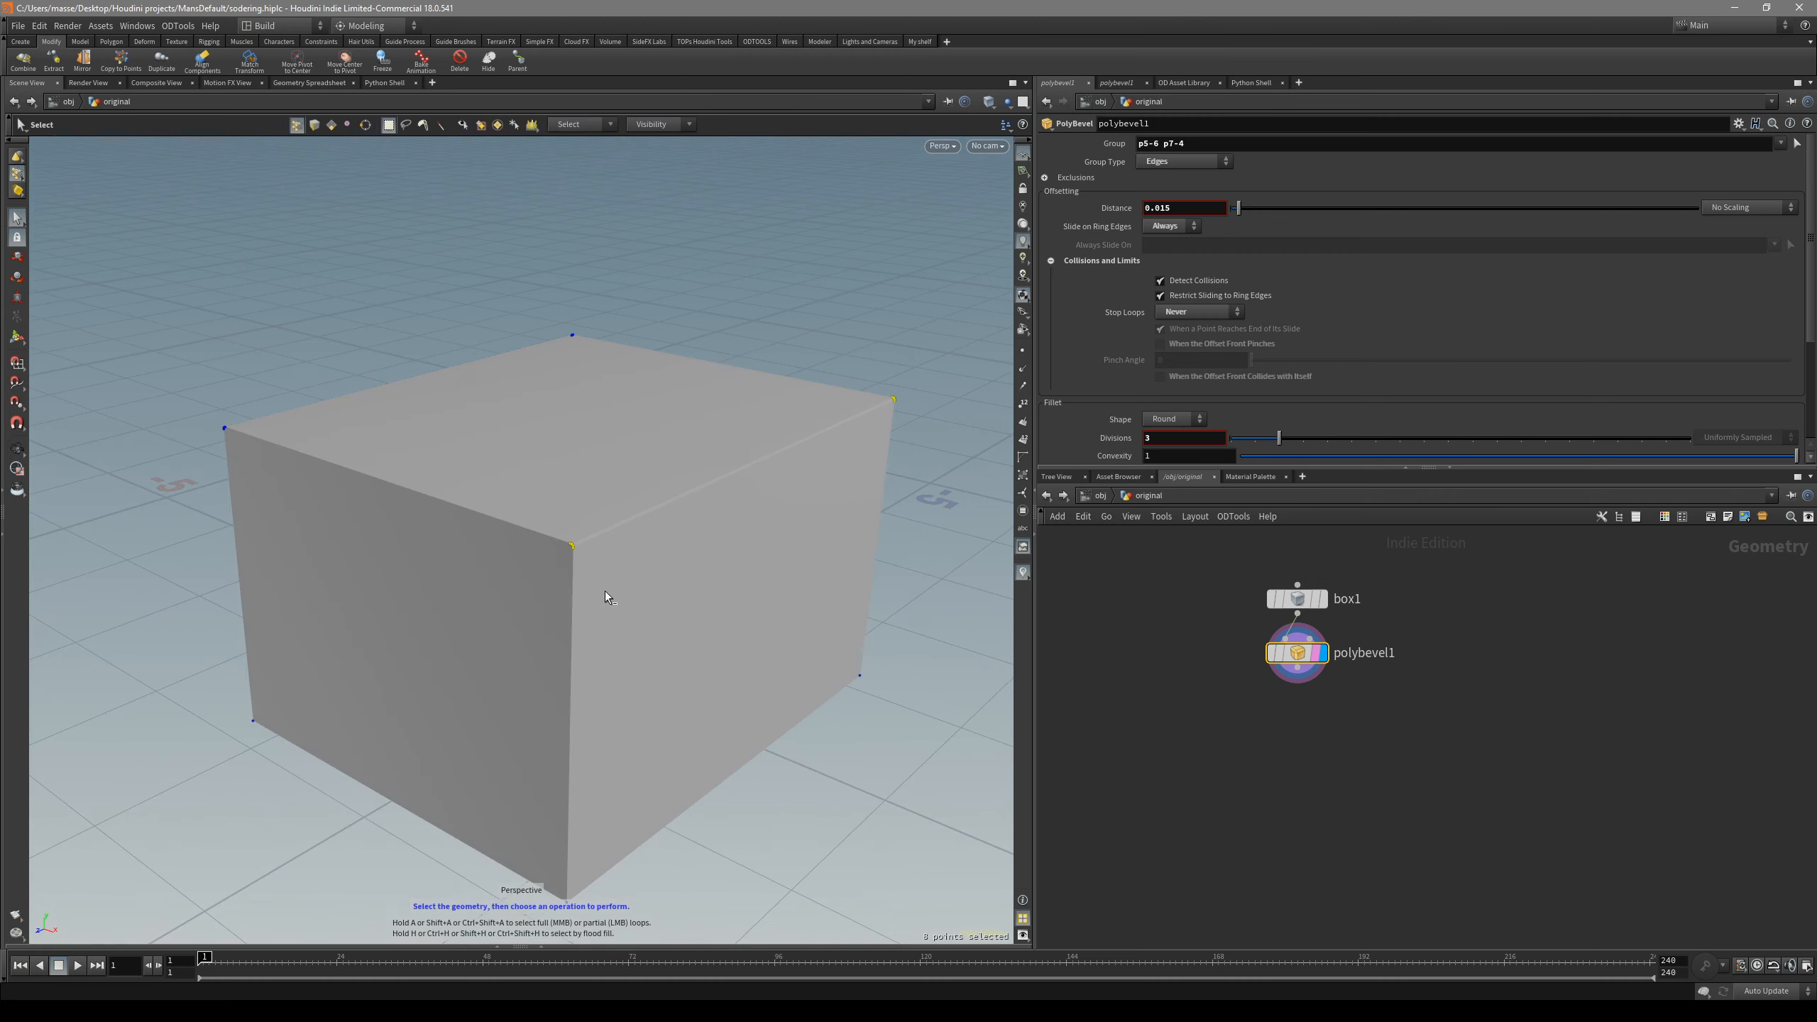
key("4")
key("space+3")
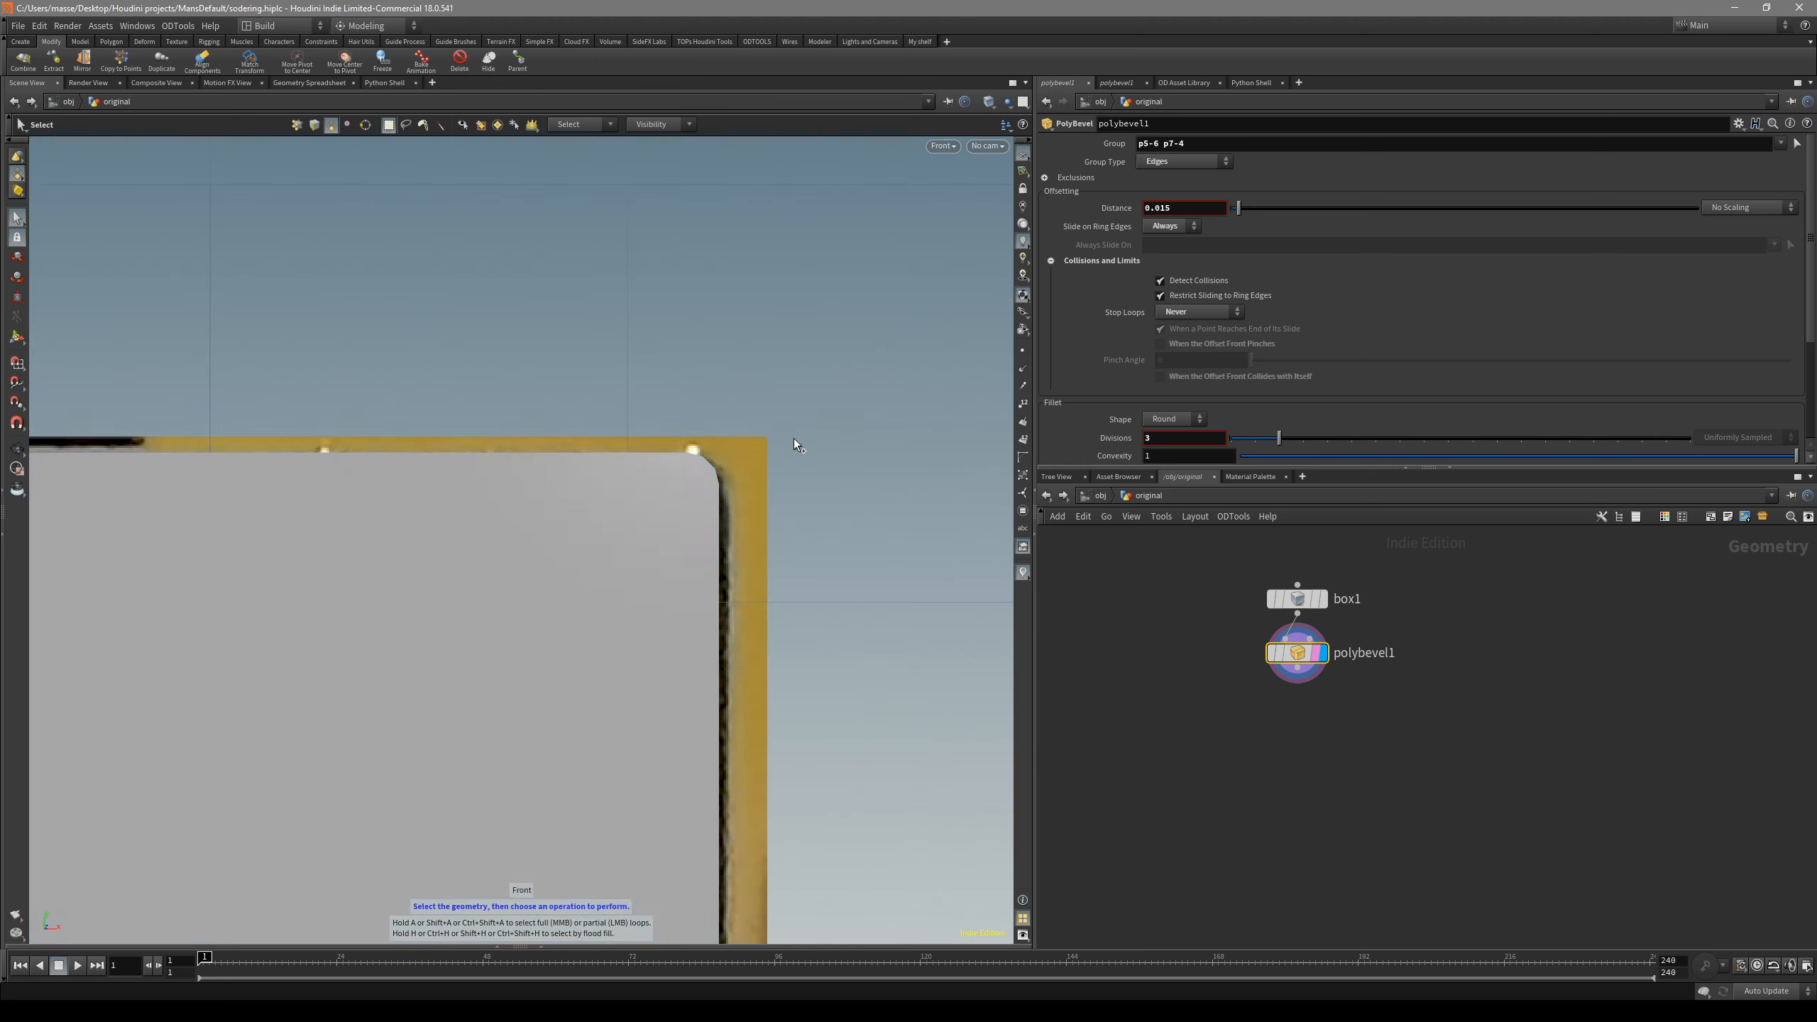
key("space+1")
left_click_drag(736, 517, 782, 520)
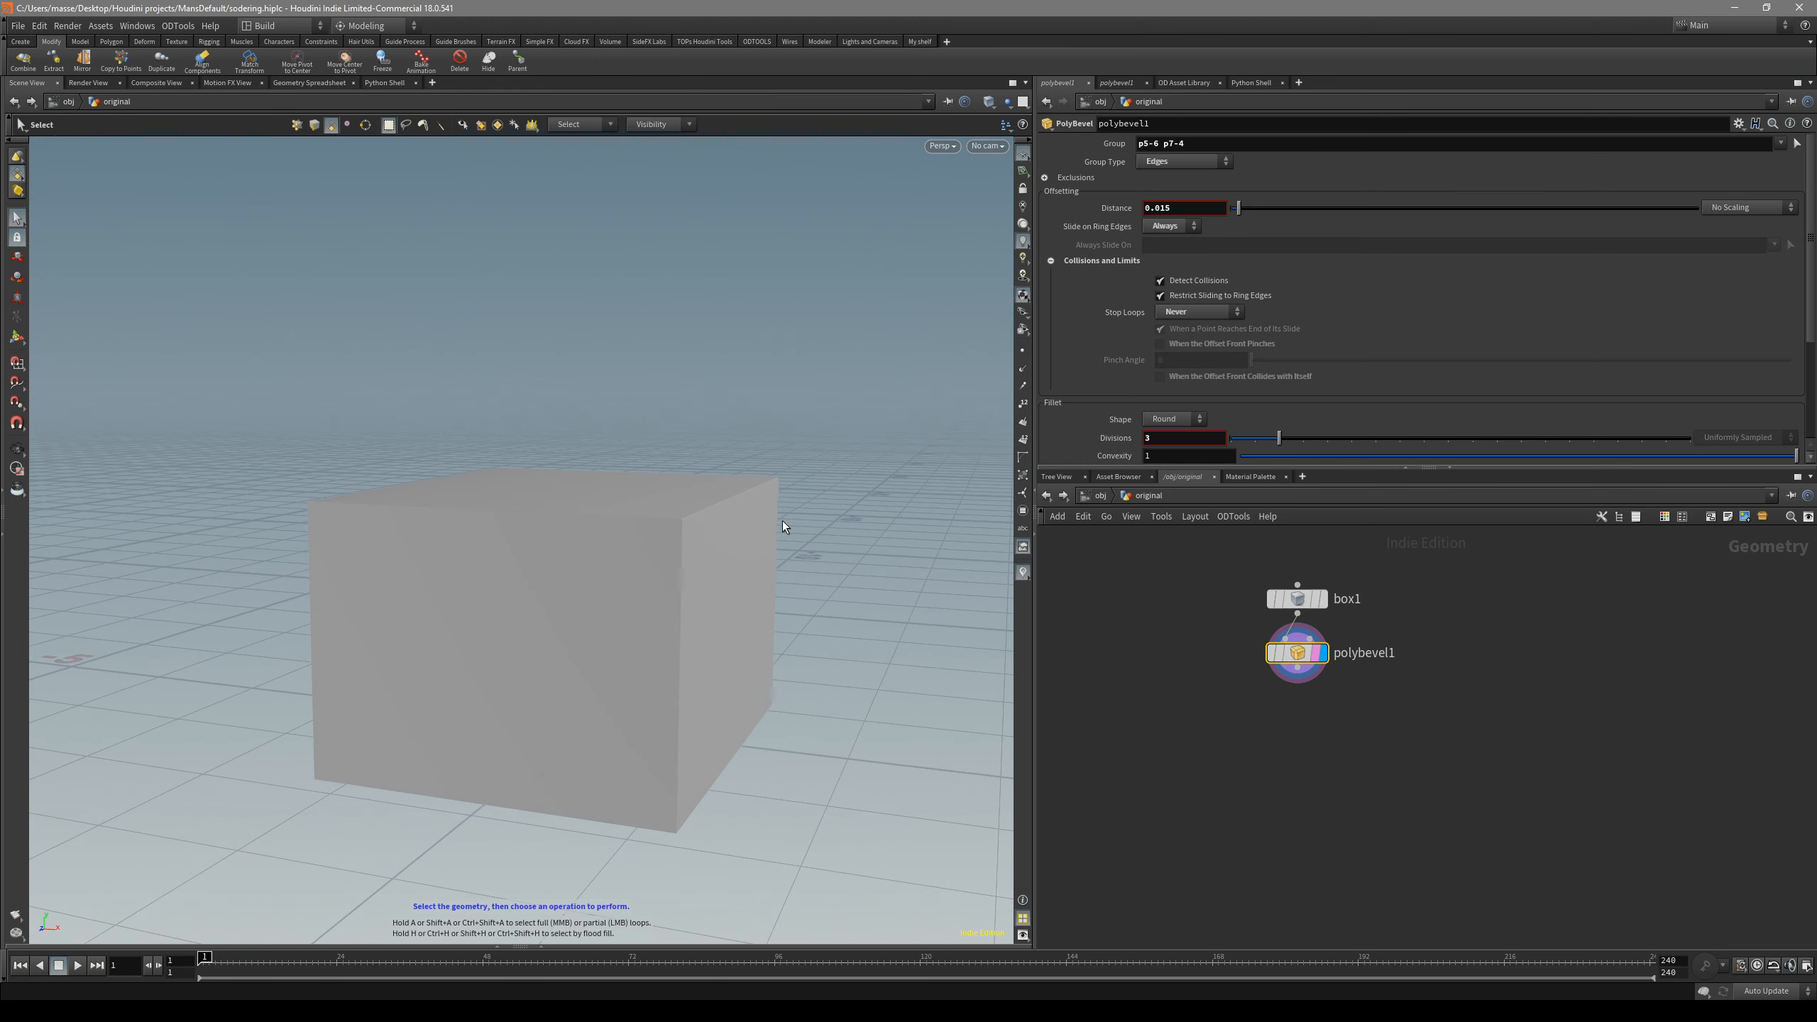
left_click(1100, 495)
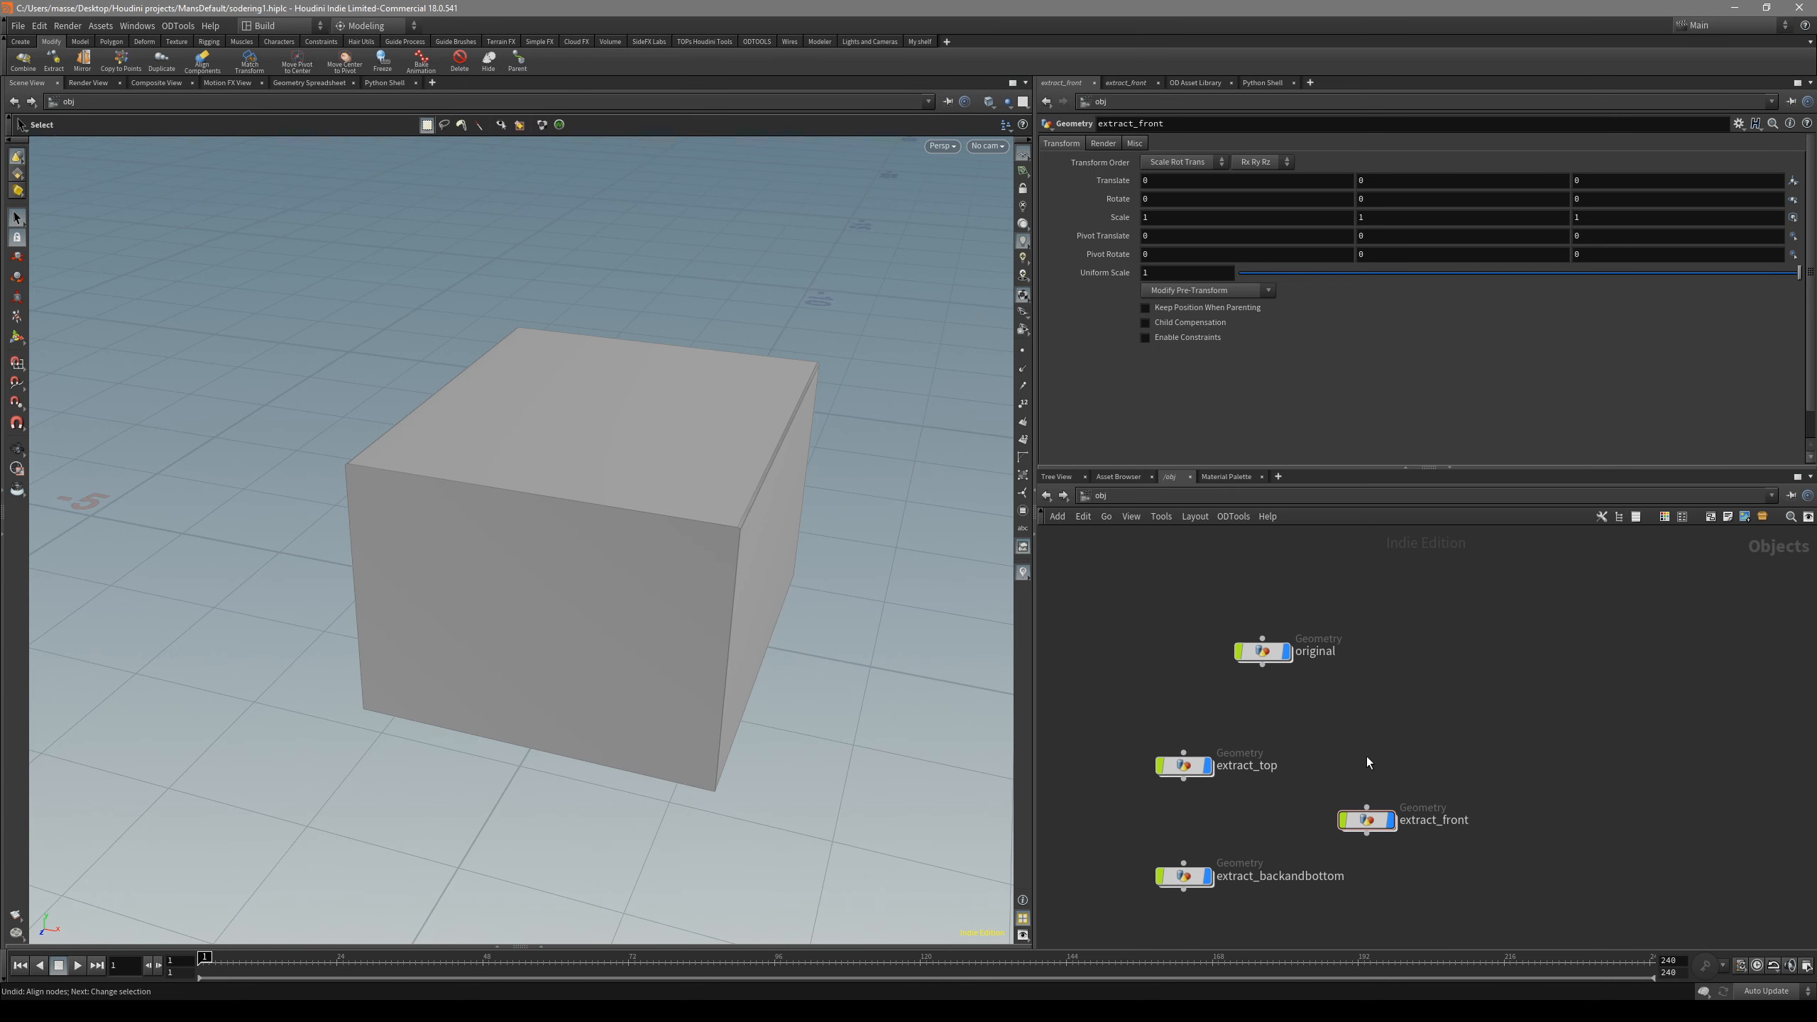
- Select all four object nodes in the network and lay them out in an aligned column
left_click_drag(1614, 588, 1069, 940)
left_click(1437, 722)
left_click_drag(1544, 584, 1039, 945)
left_click(1478, 645)
left_click_drag(1532, 591, 1044, 943)
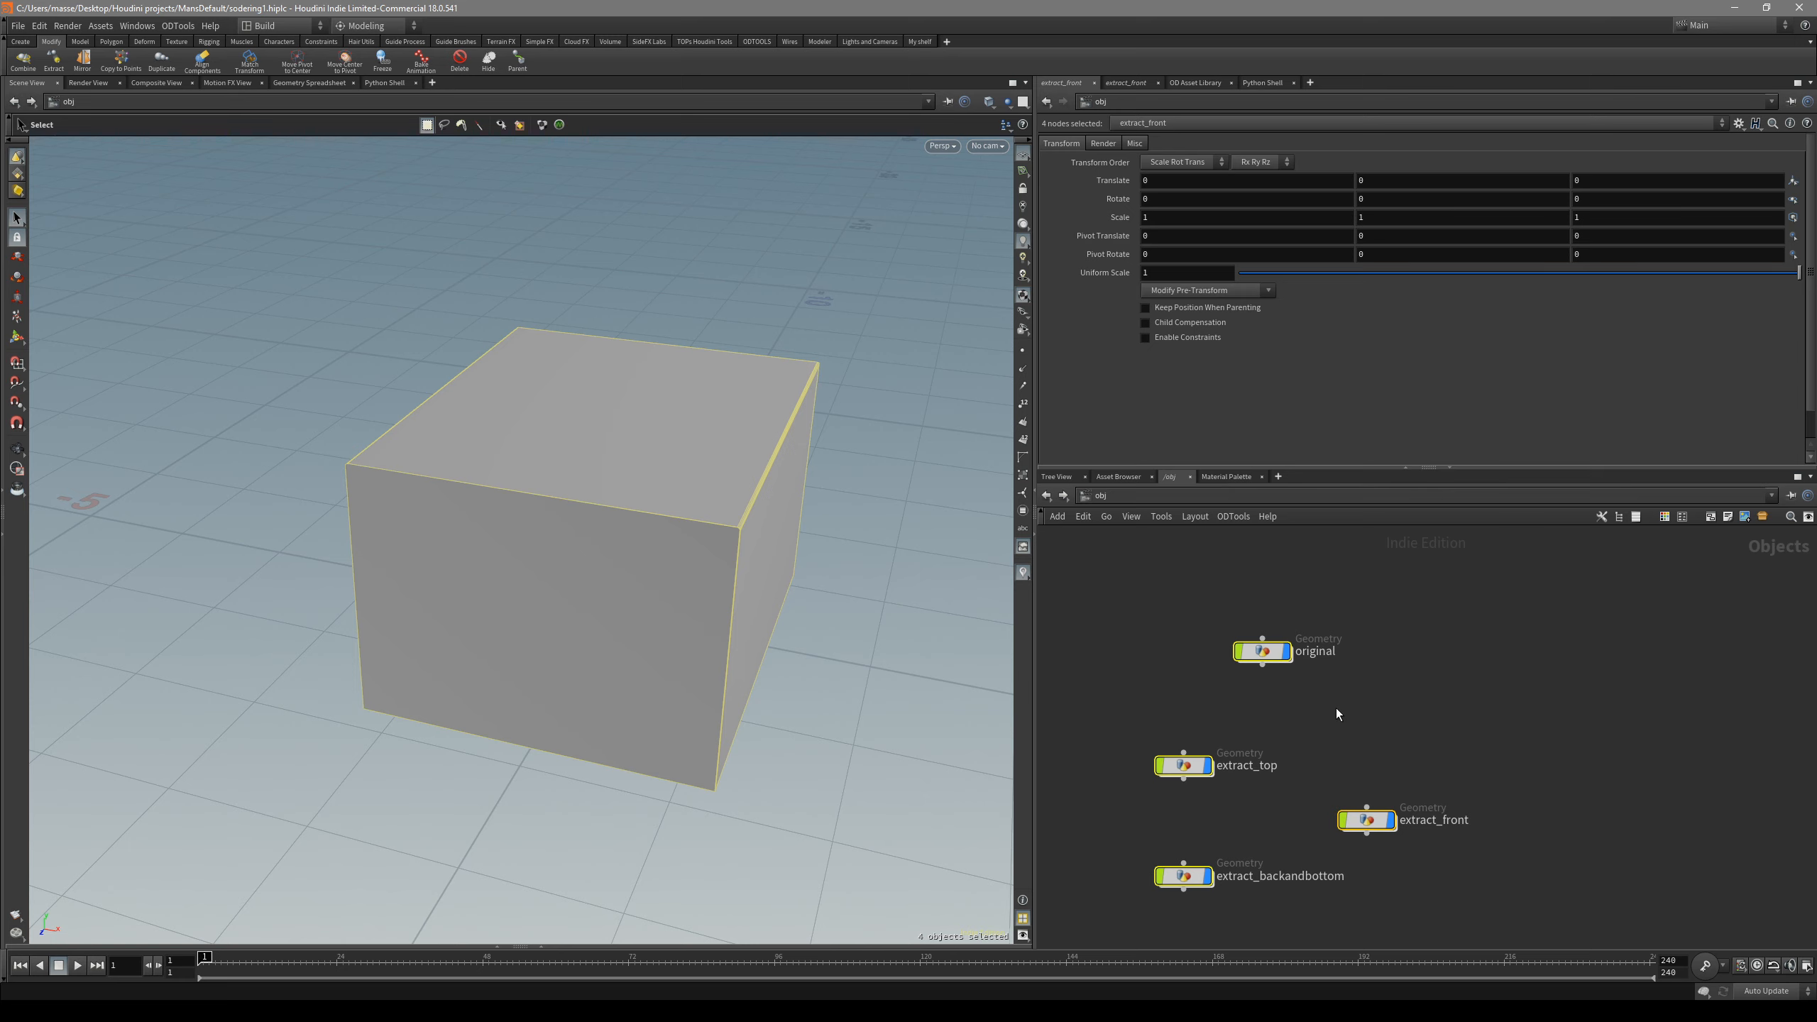
key("l")
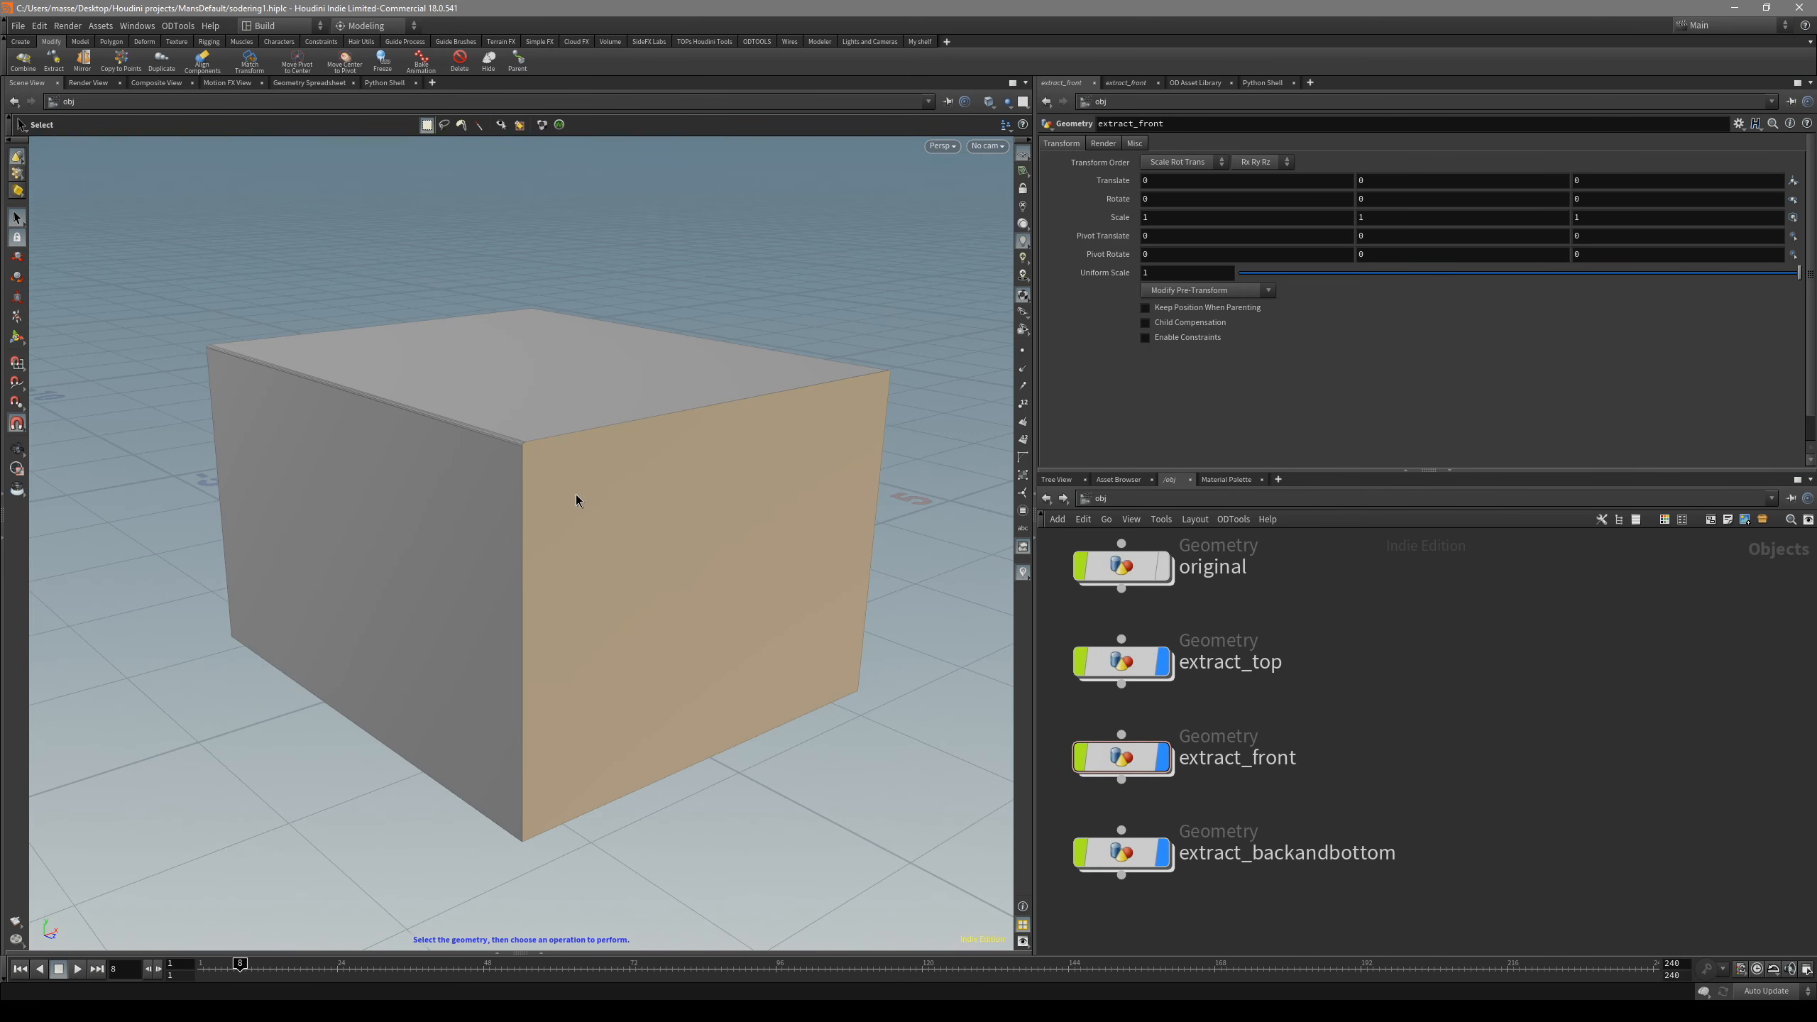
- Enter extract_top from the viewport, examine its extracted faces from several angles, and return to the object level
left_click_drag(576, 494, 608, 560)
key("s")
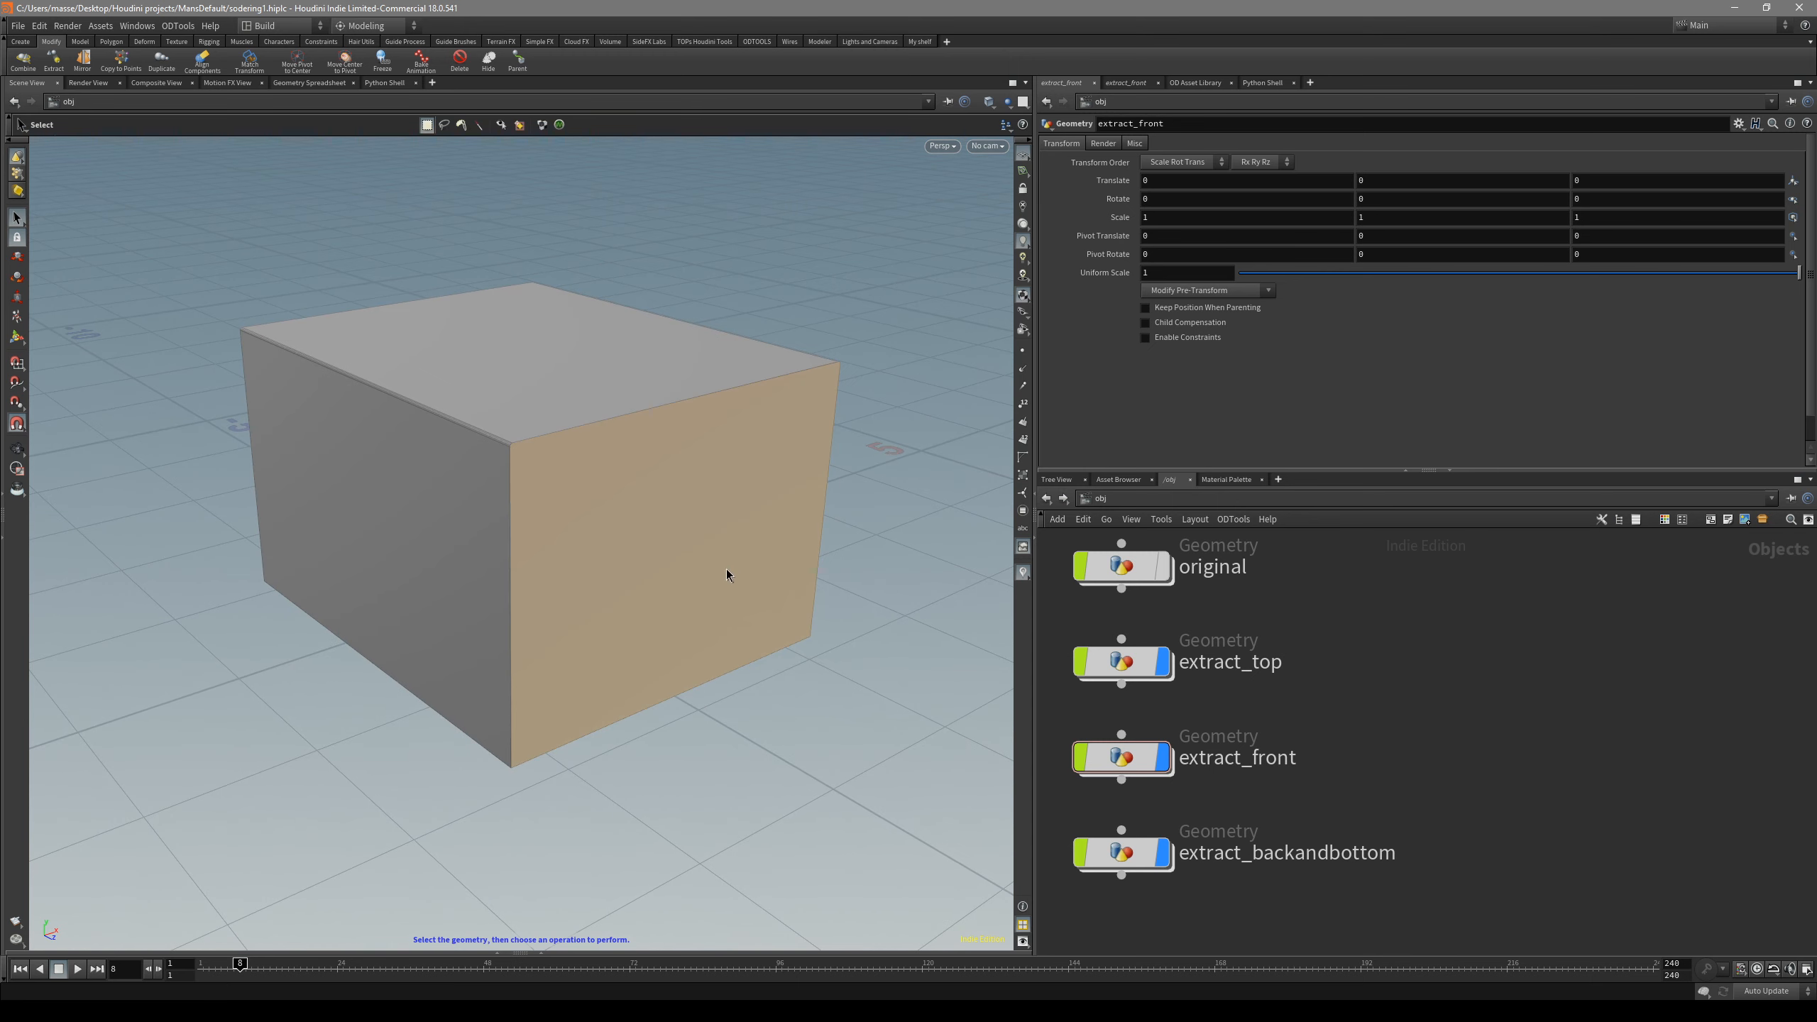
left_click_drag(727, 569, 835, 445, "alt")
left_click(620, 430)
left_click_drag(620, 430, 644, 462, "alt")
middle_click_drag(553, 437, 608, 546, "alt")
left_click_drag(608, 546, 581, 484, "alt")
left_click(591, 446)
key("i")
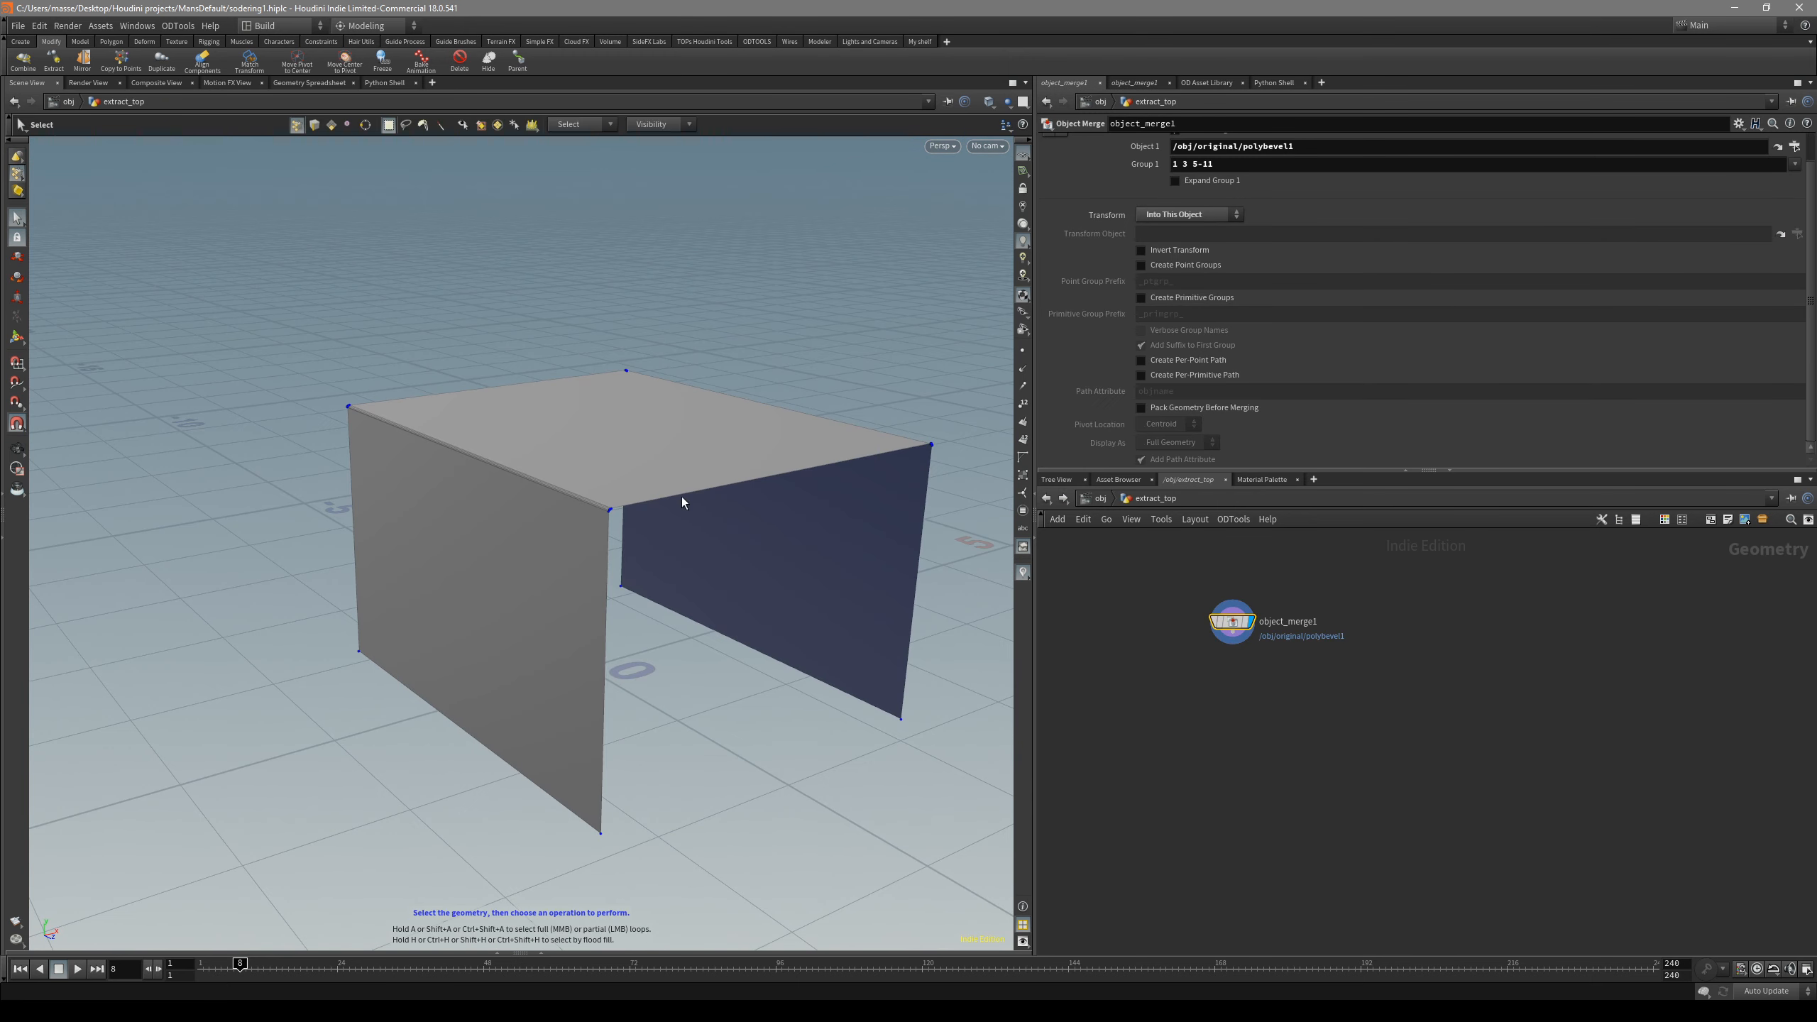
left_click_drag(875, 540, 787, 487, "alt")
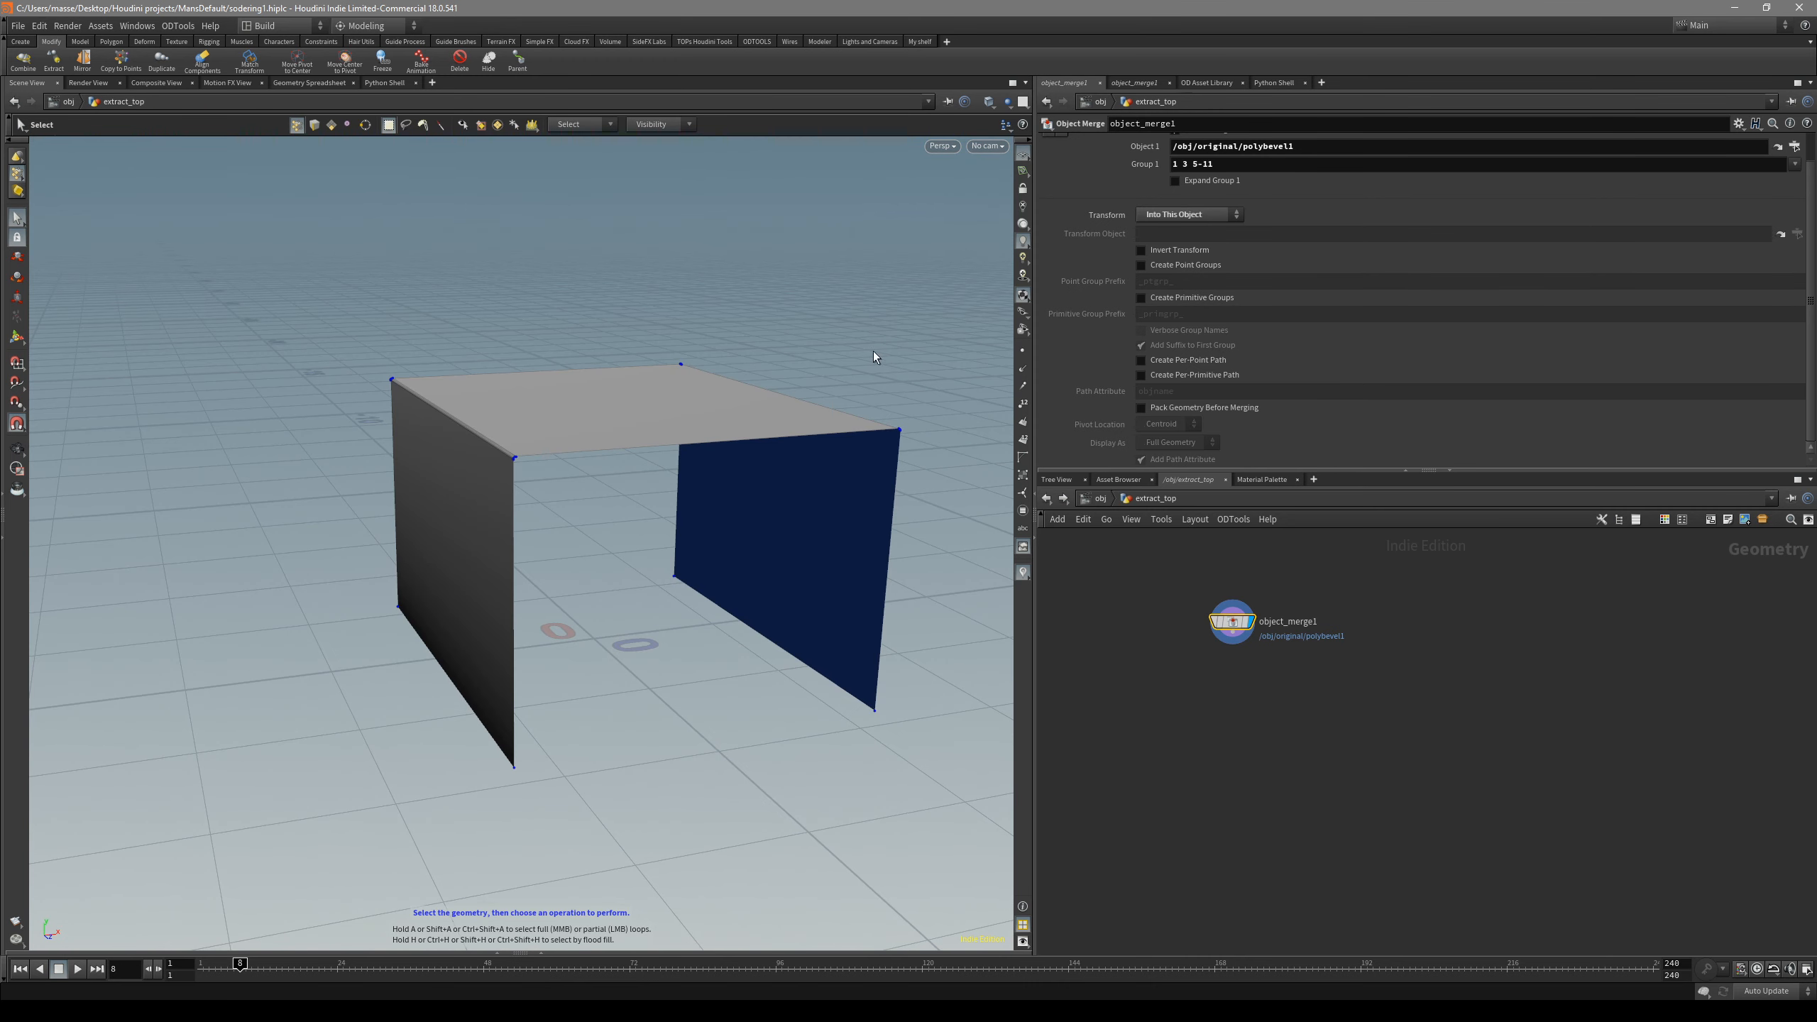
mouse_move(905, 322)
left_mouse_down("alt")
mouse_move(789, 483)
mouse_move(628, 410)
mouse_move(599, 297)
mouse_move(608, 357)
mouse_move(567, 478)
mouse_move(657, 376)
mouse_move(649, 418)
mouse_move(690, 495)
mouse_move(658, 498)
left_mouse_up("alt")
left_click(1100, 500)
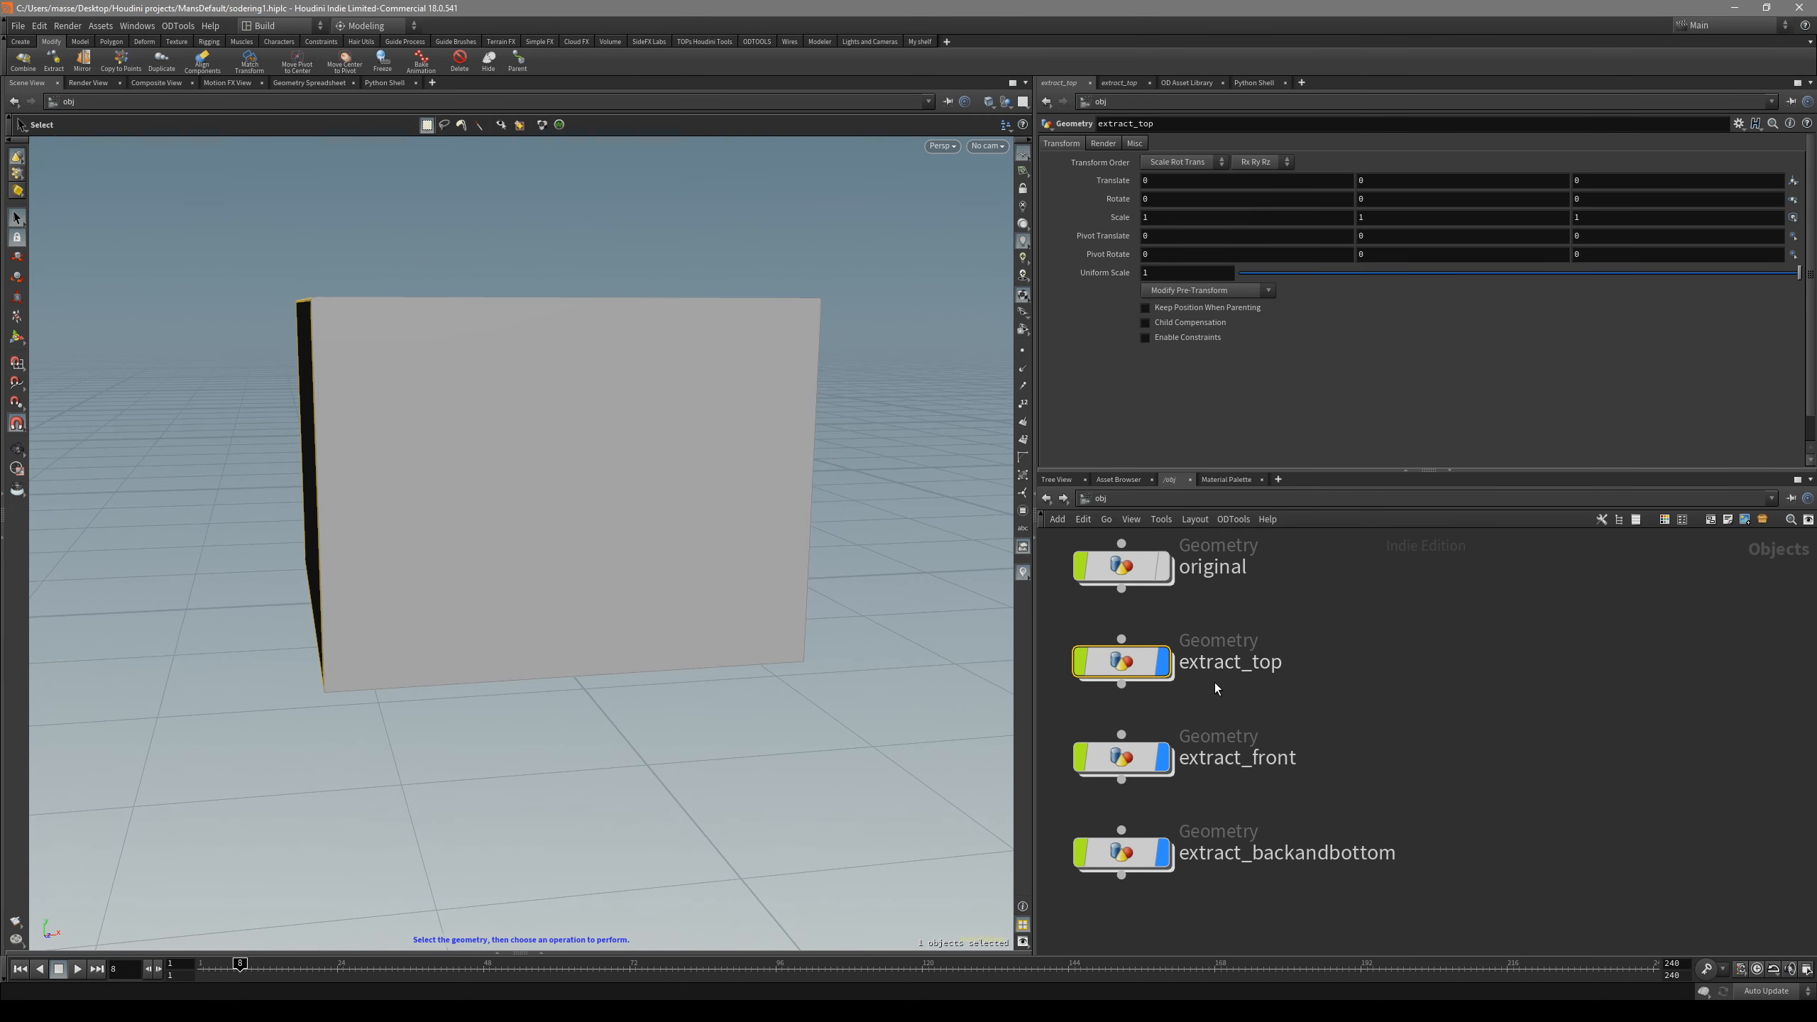
- Toggle the display of extract_top and leave it hidden
left_click(1215, 630)
left_click(1216, 629)
left_click_drag(637, 451, 737, 487, "alt")
left_click(1214, 628)
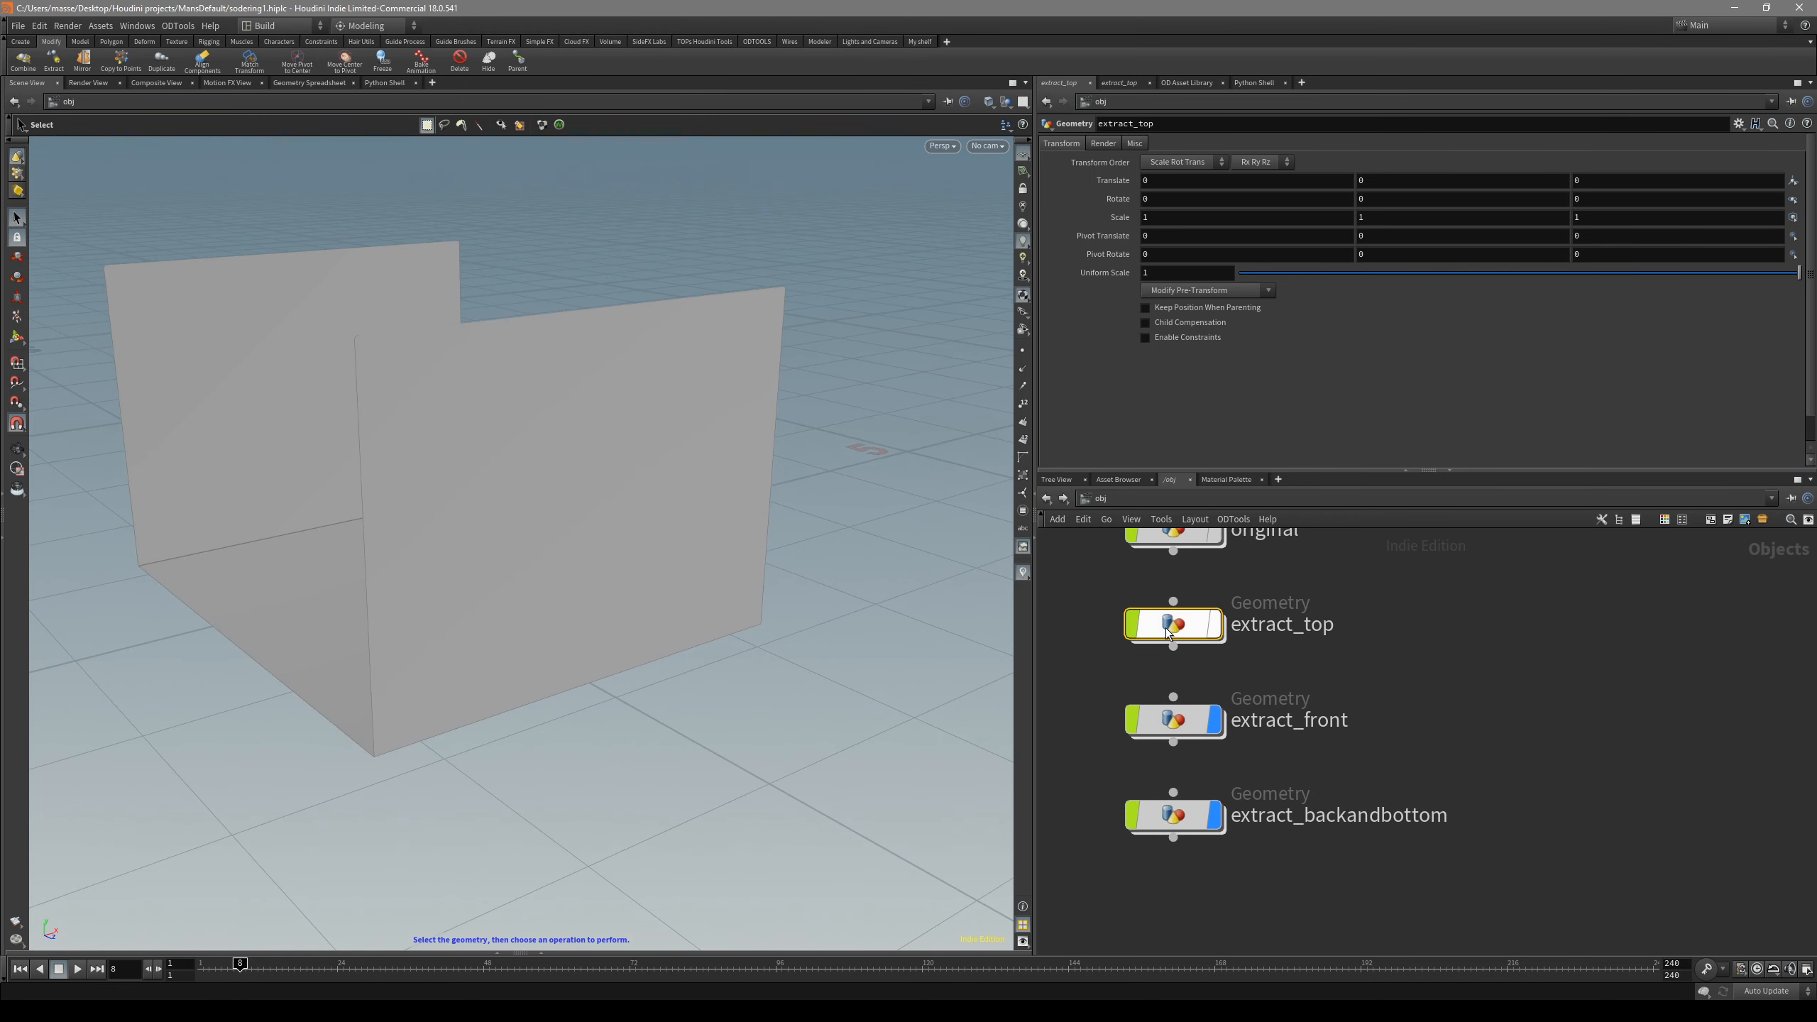
- Enter extract_front from the viewport to inspect its face alongside the other objects, and return to the object level
left_click(657, 498)
key("i")
left_click_drag(580, 560, 729, 556, "alt")
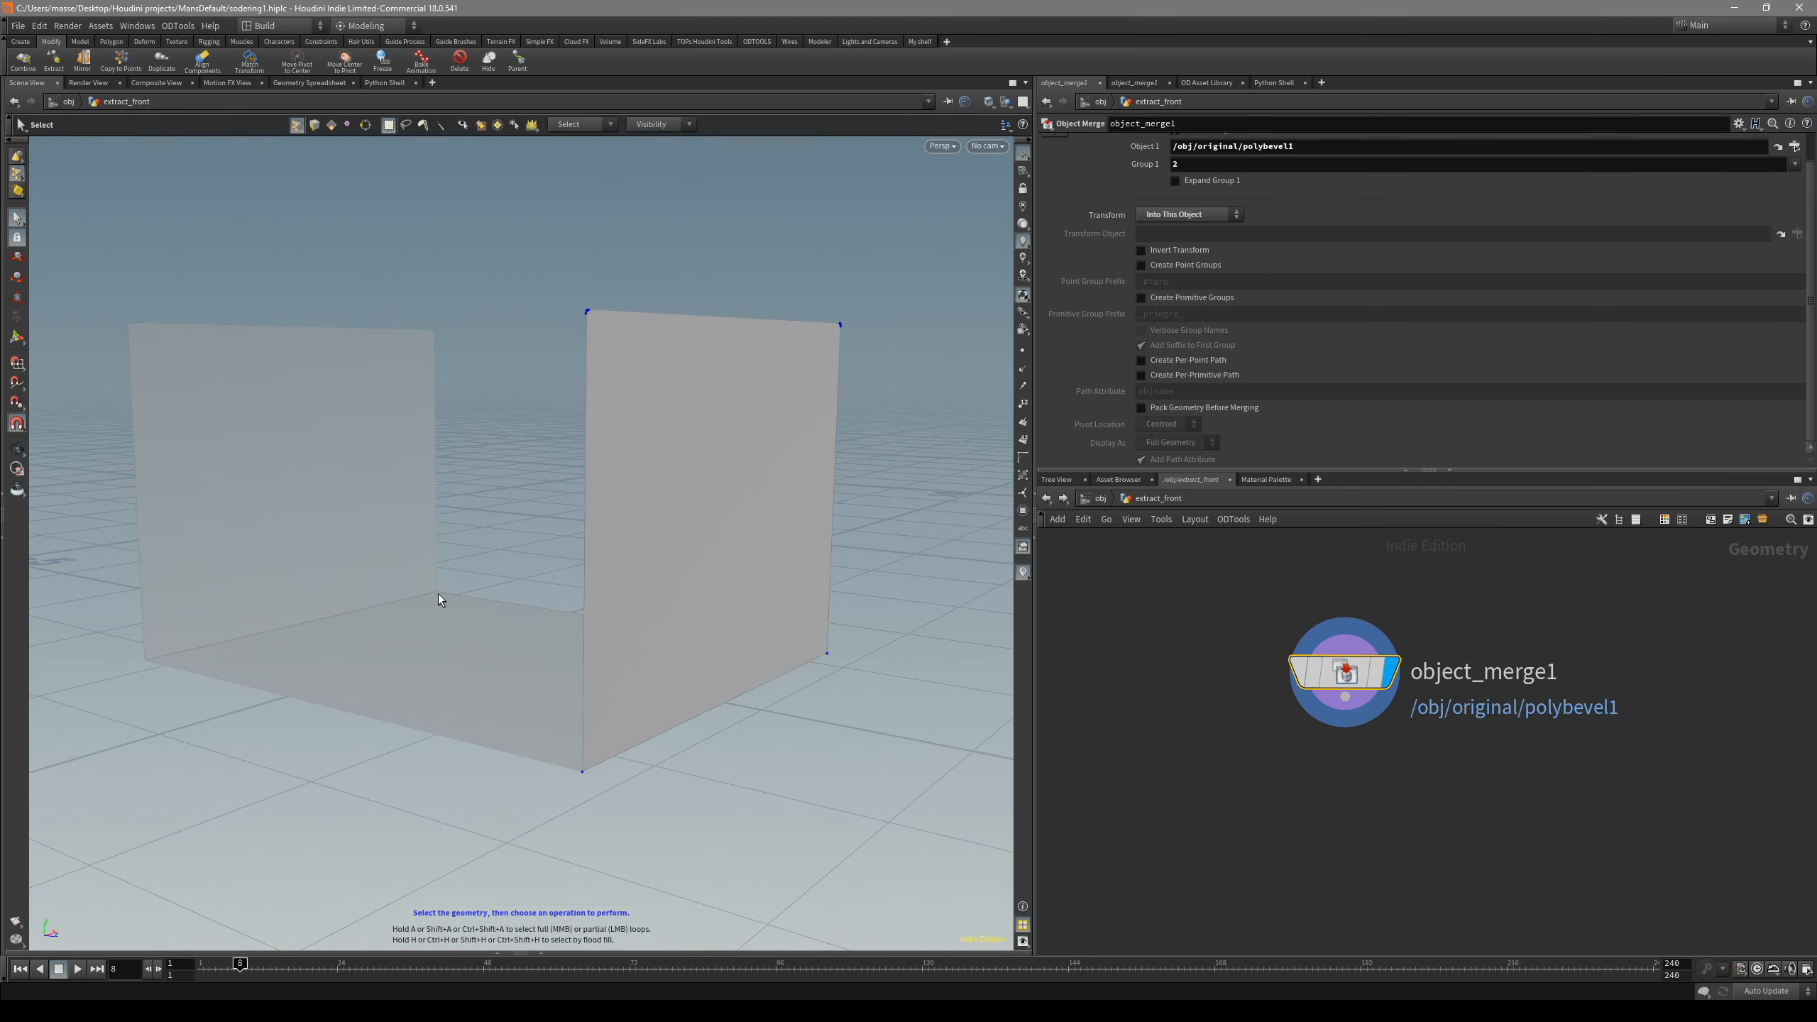
left_click(1100, 499)
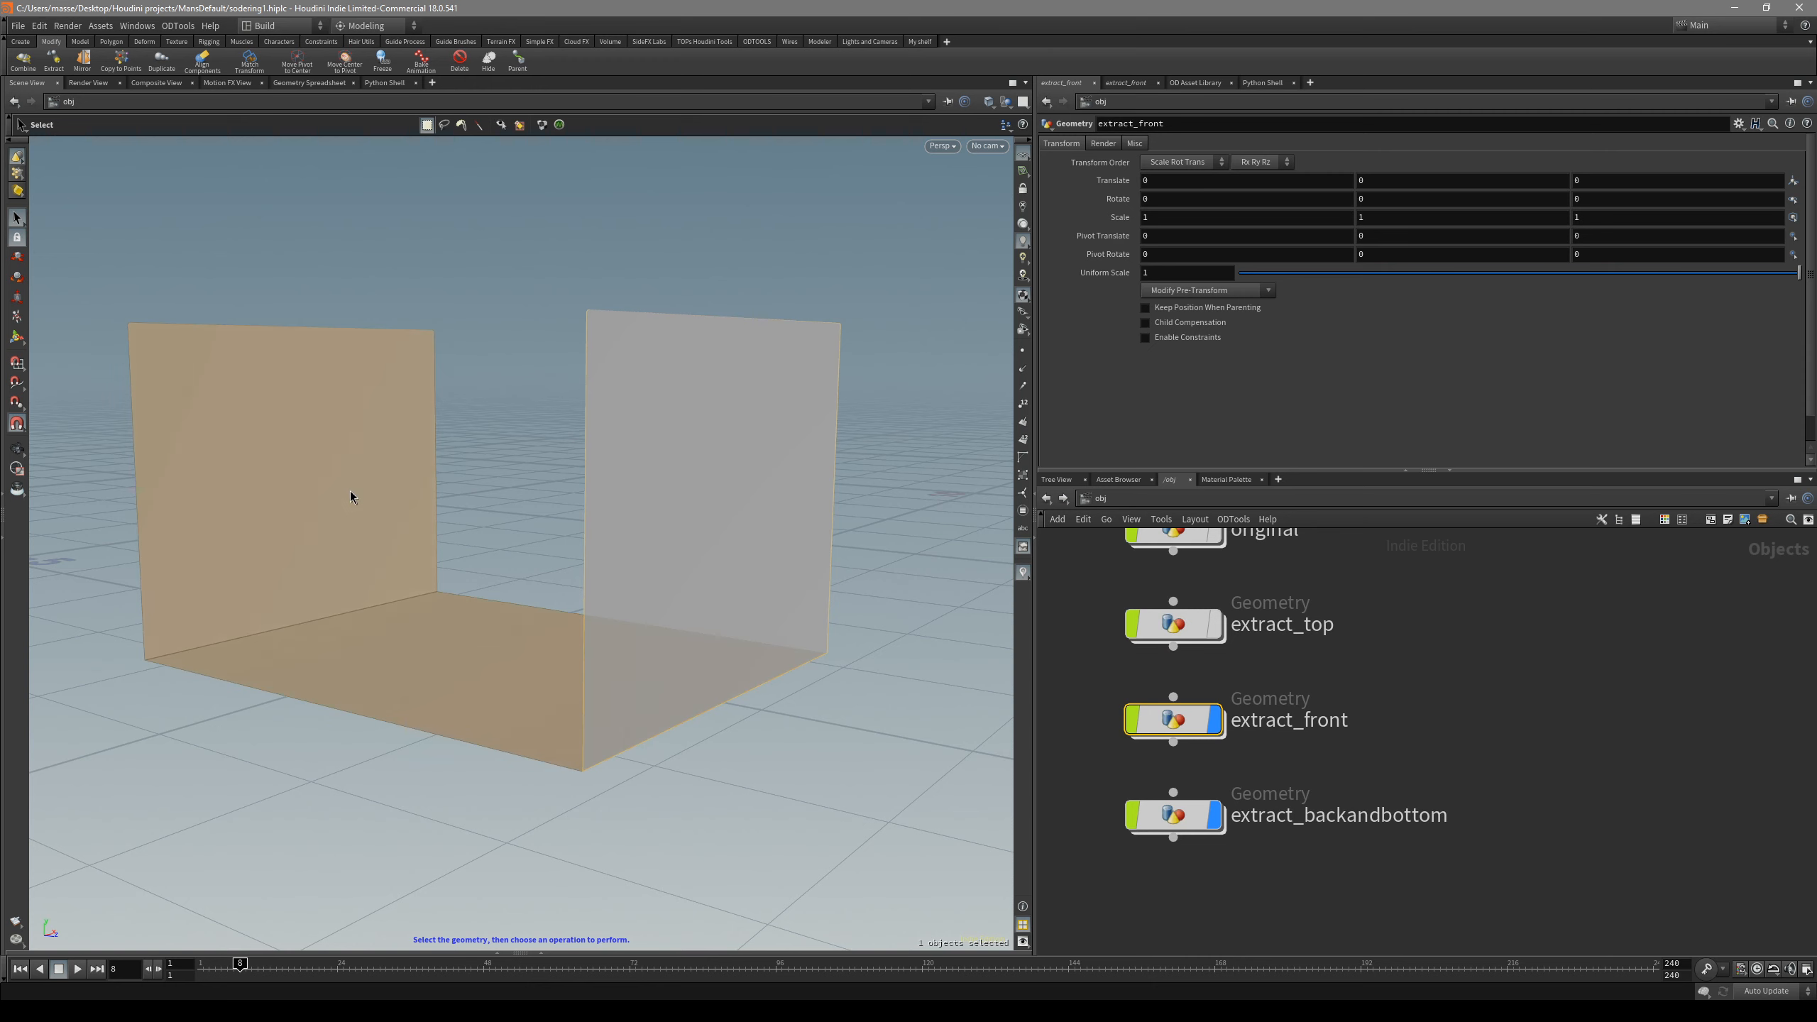
- Enter extract_front again and cycle the viewport between showing, ghosting and hiding the other objects
double_click(1173, 719)
left_click_drag(615, 543, 626, 585, "alt")
key("space+y")
key("space+y")
key("space+y")
key("space+y")
key("space+y")
key("space+y")
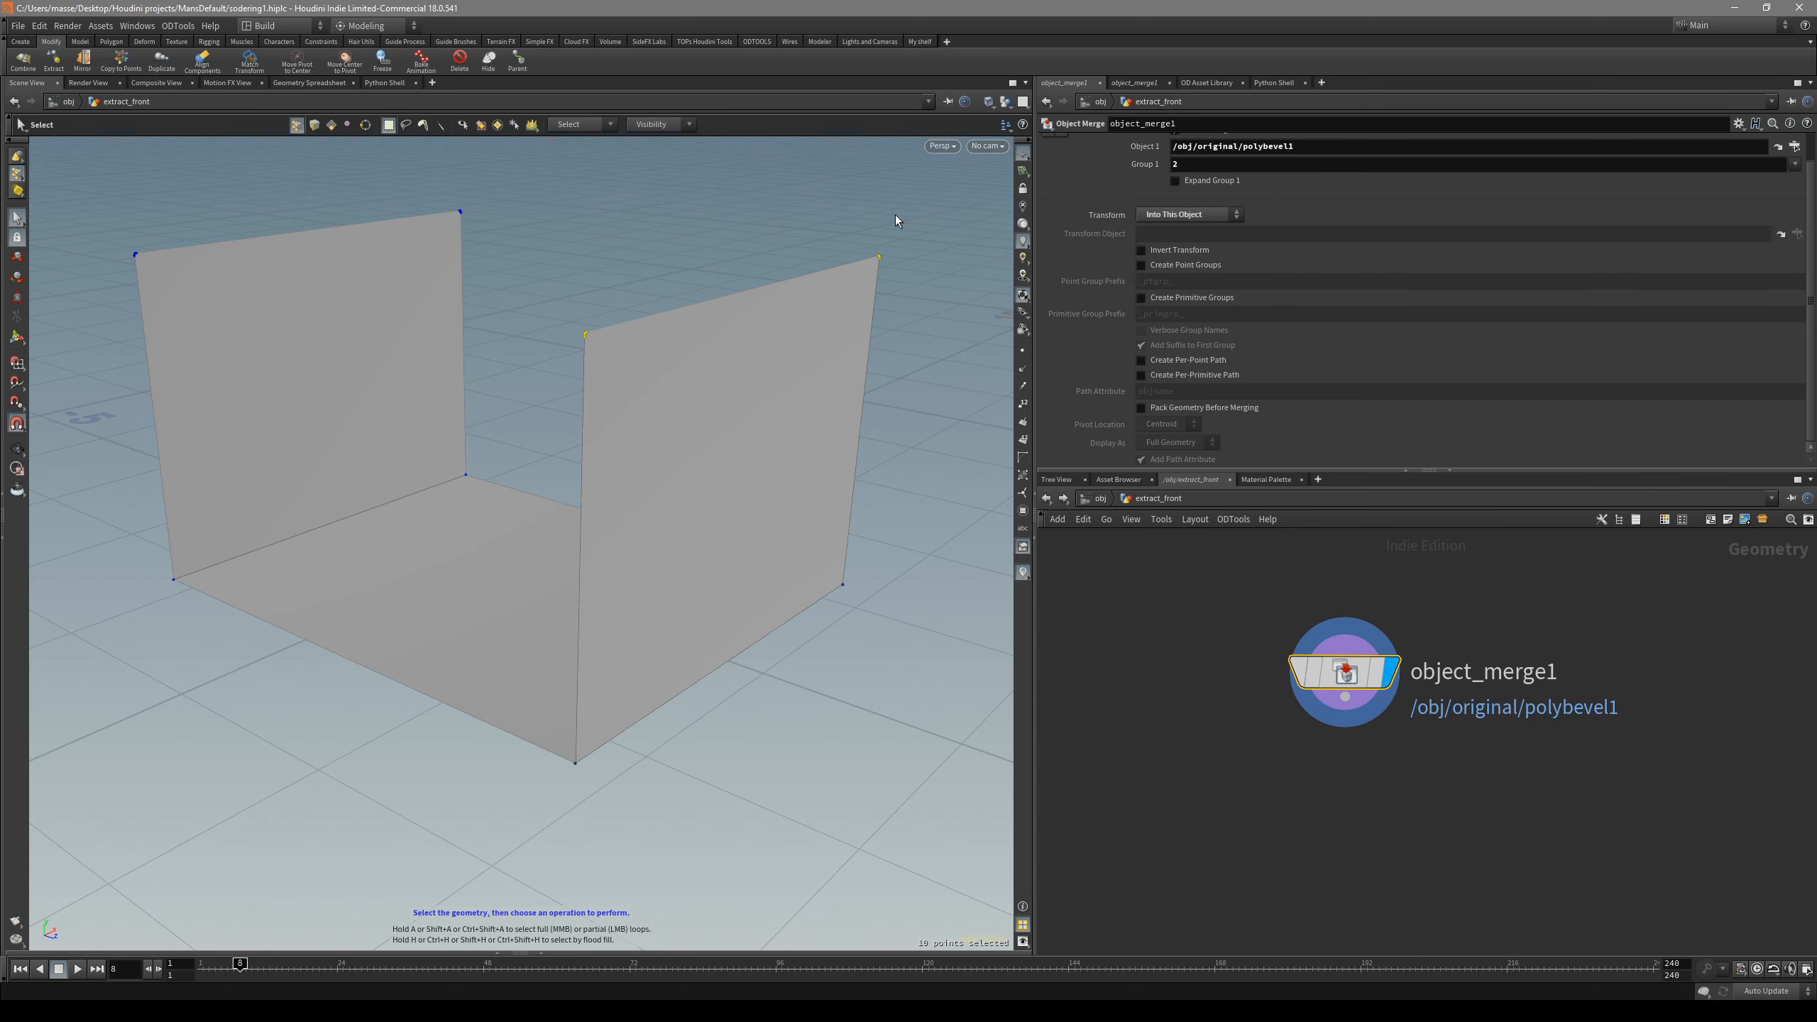
- Examine the visibility options for other objects and cycle repeatedly through them to compare their effect on the viewport
left_click(1006, 101)
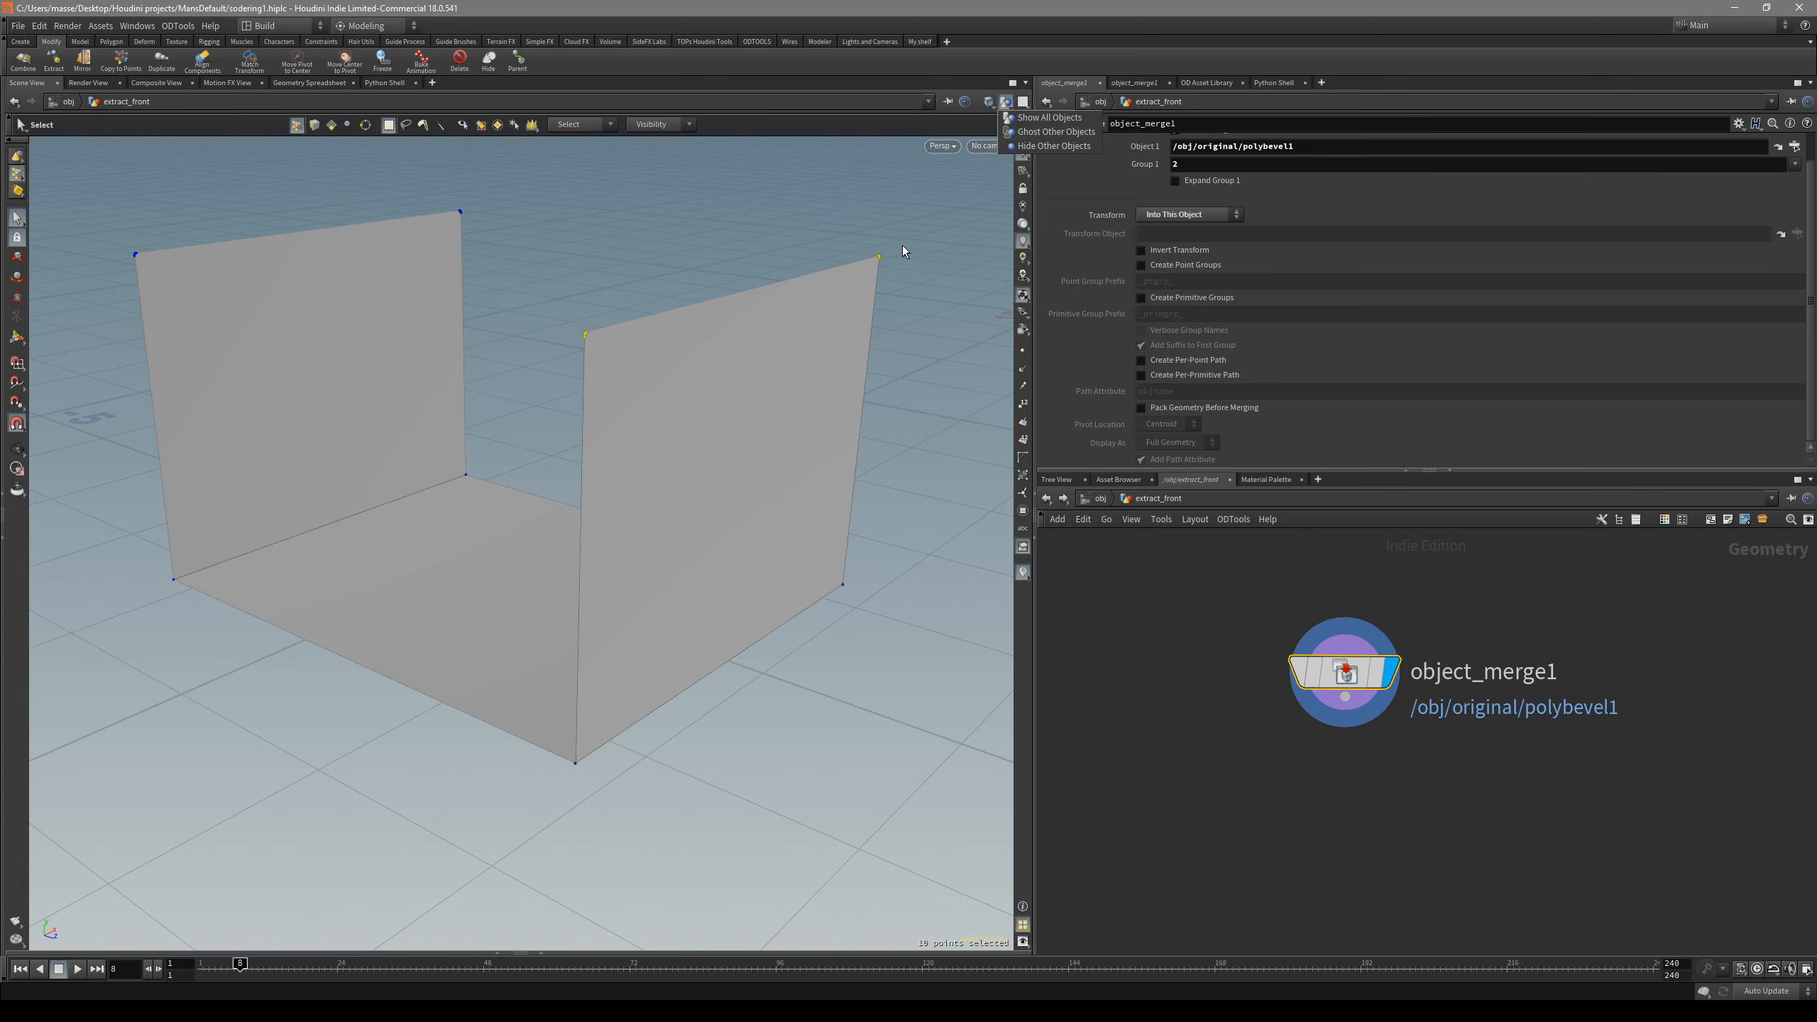
left_click(918, 268)
key("space+y")
key("space+y")
key("space+y")
key("space+y")
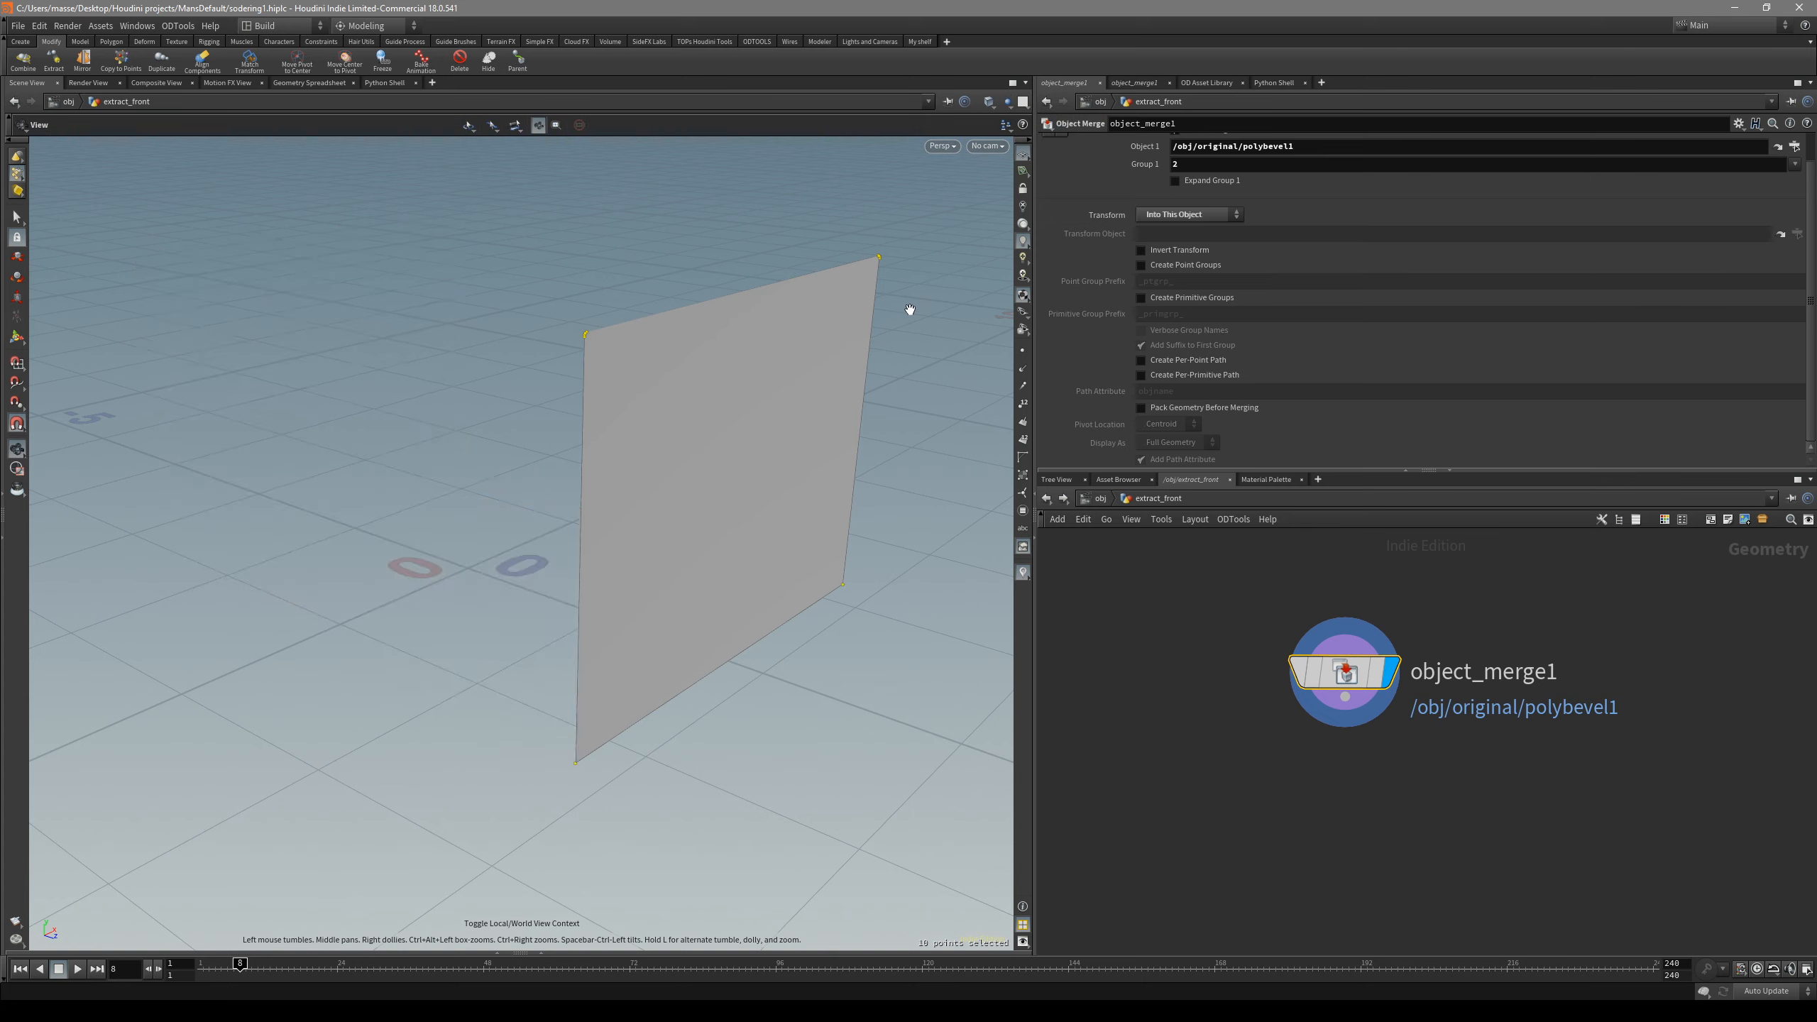
key("space+y")
key("space+y")
key("space+y")
key("space+y")
key("space+y")
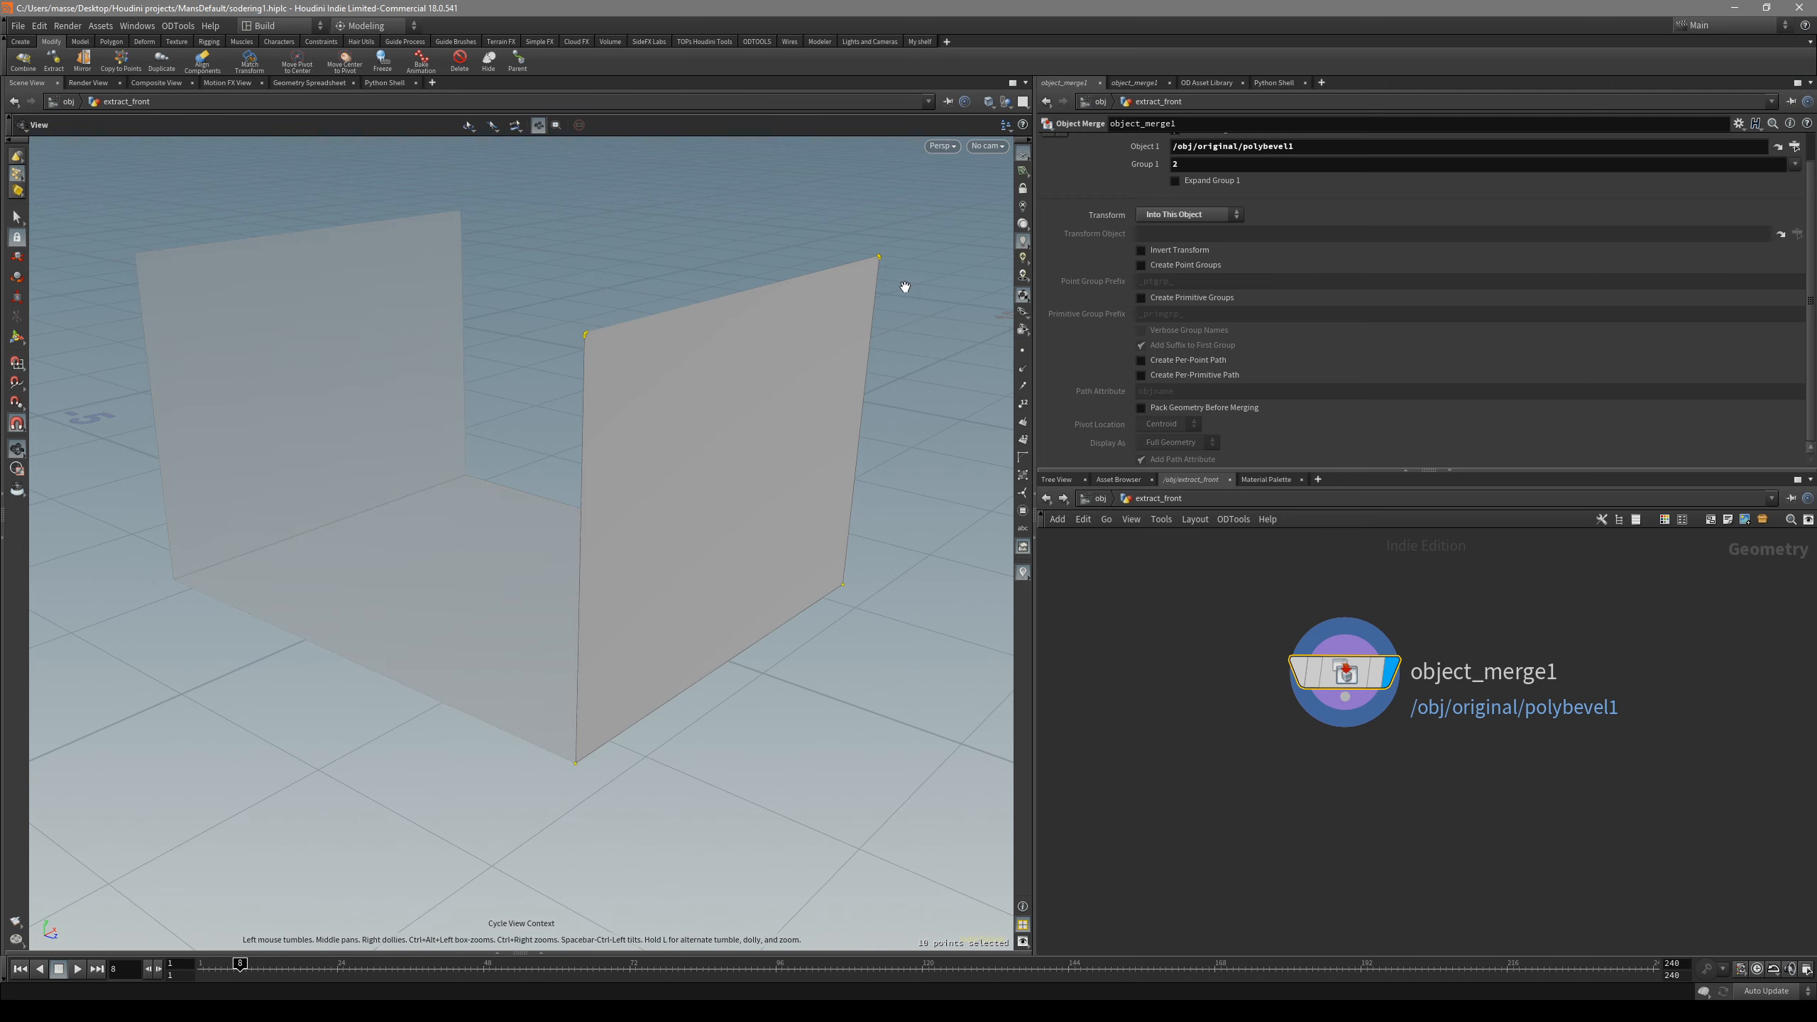
key("space+y")
key("space+y")
key("space+y")
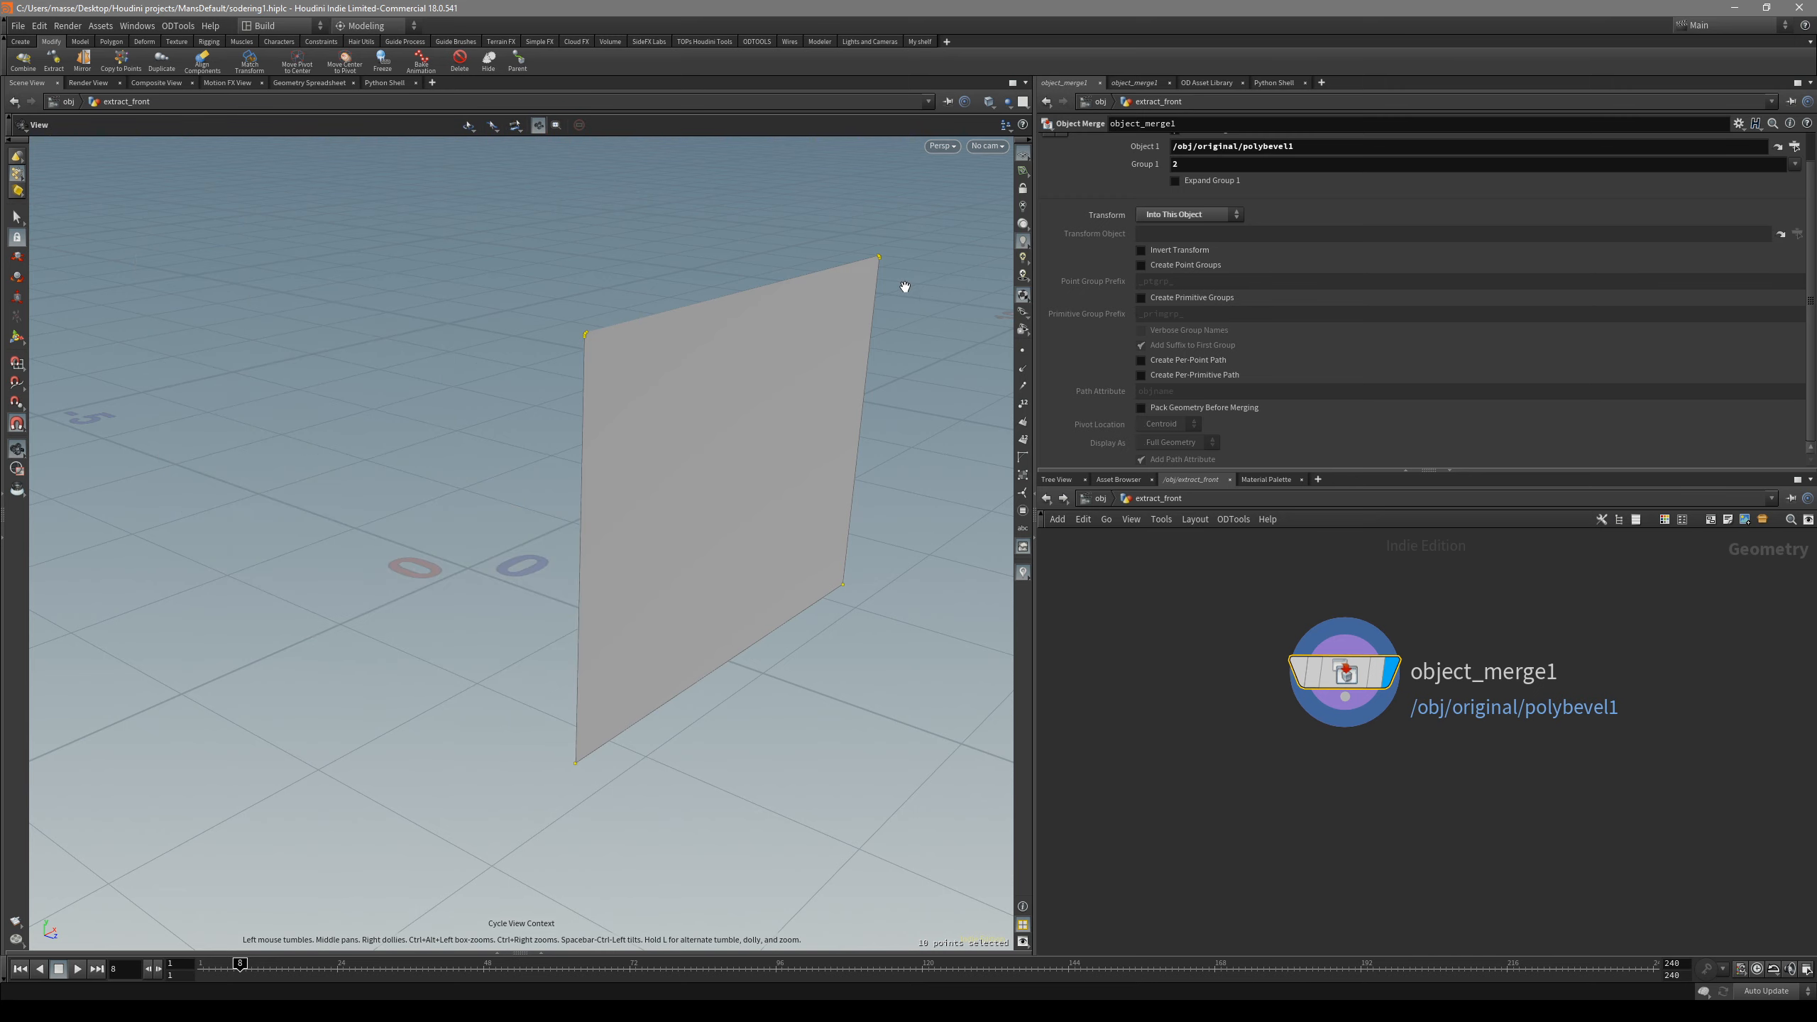
- Open the Hotkey Manager and try to look up the hotkey assignment of the Show All Objects option
left_click_drag(0, 267, 932, 326)
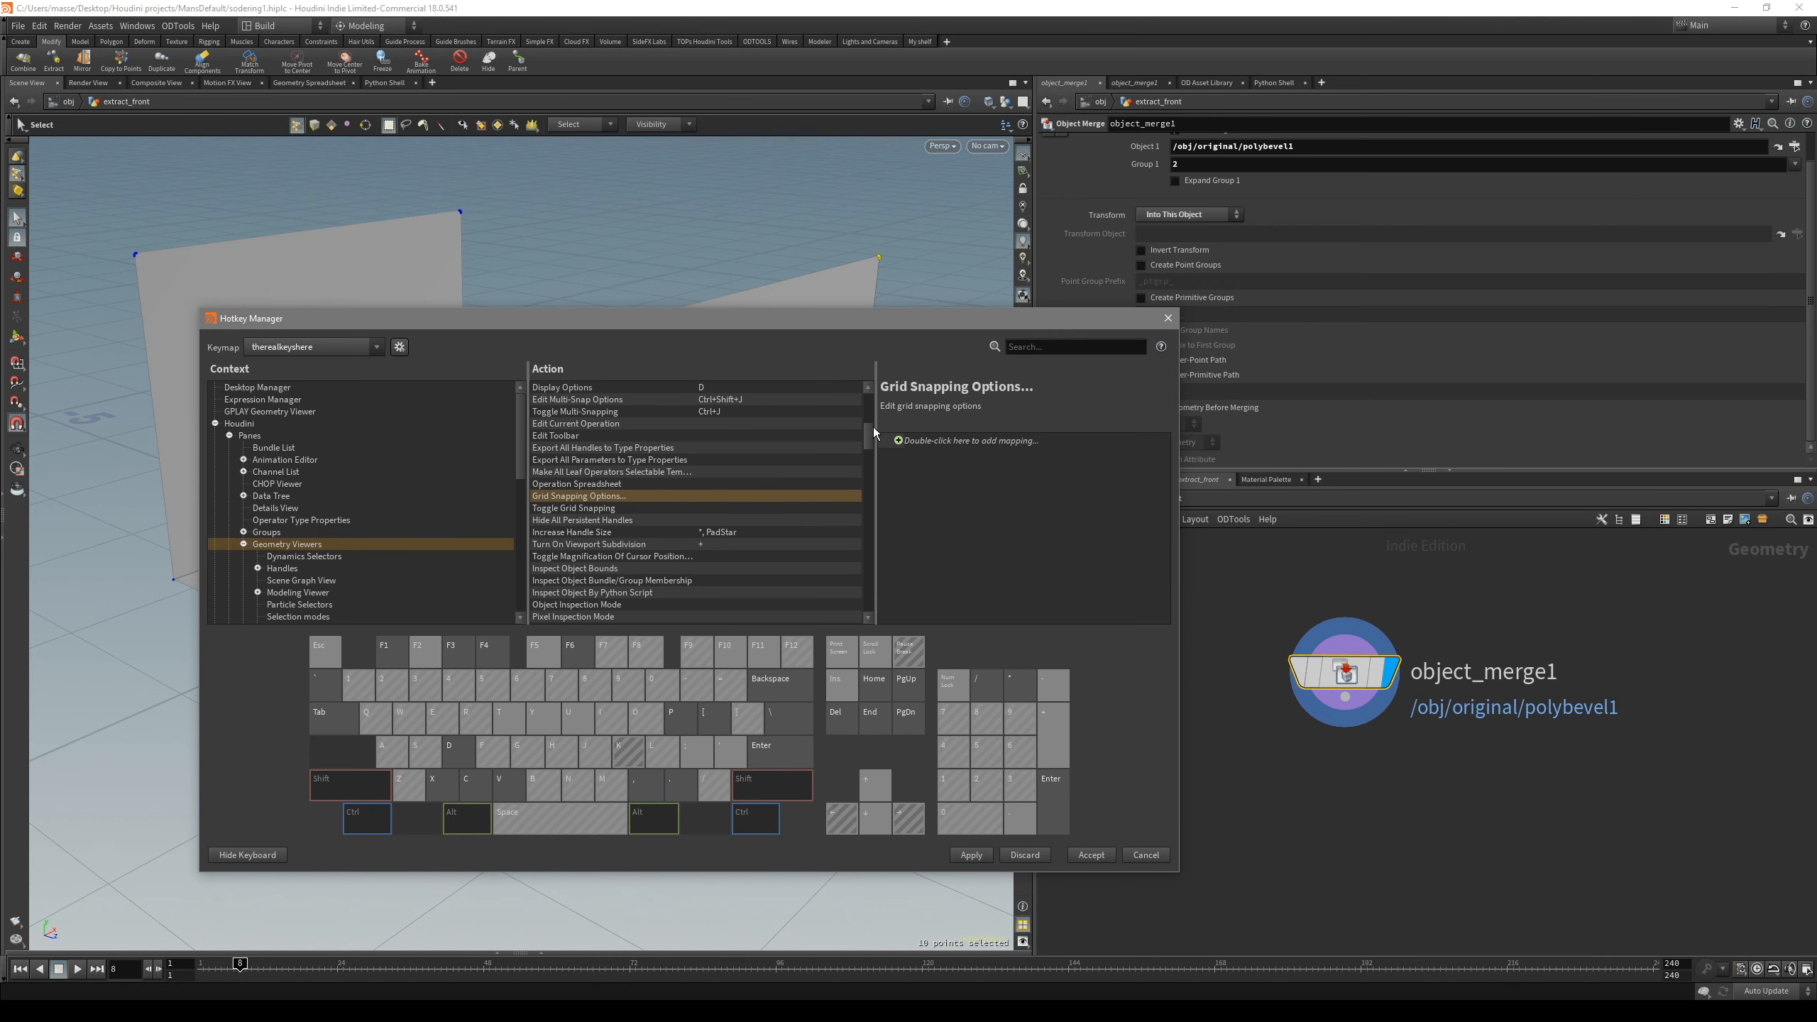
left_click_drag(818, 313, 774, 343)
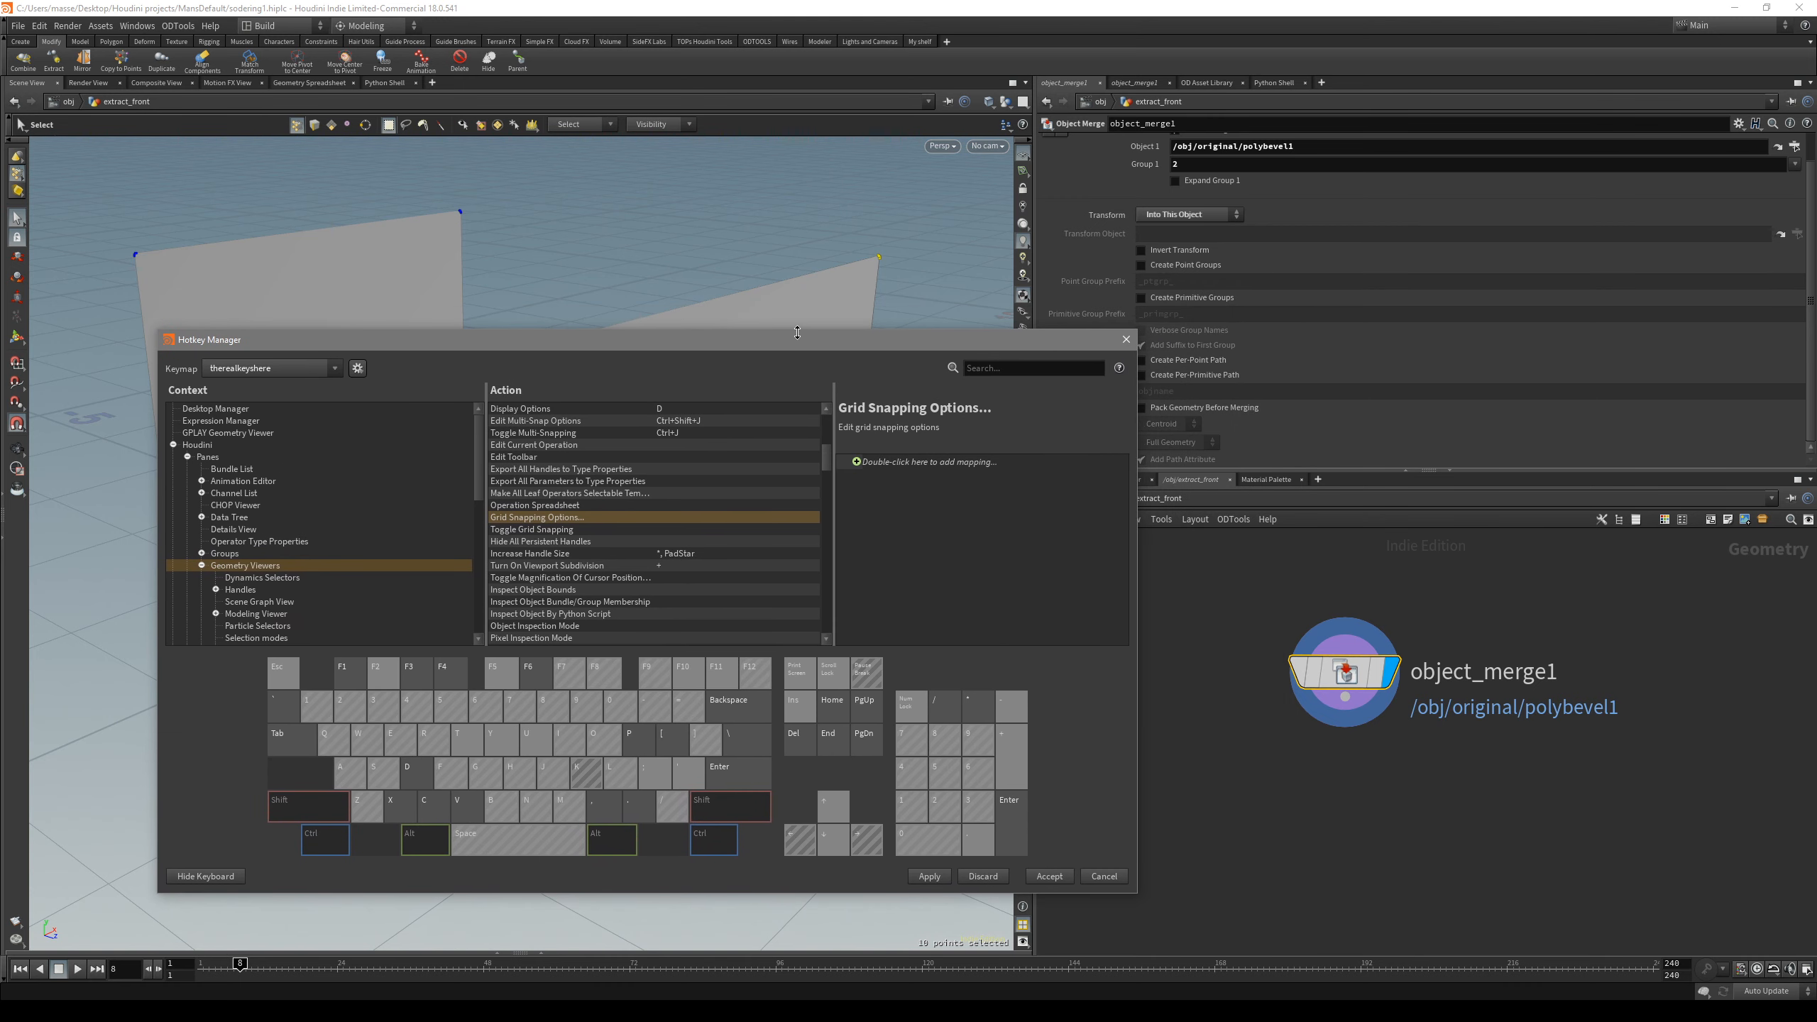
left_click(1006, 102)
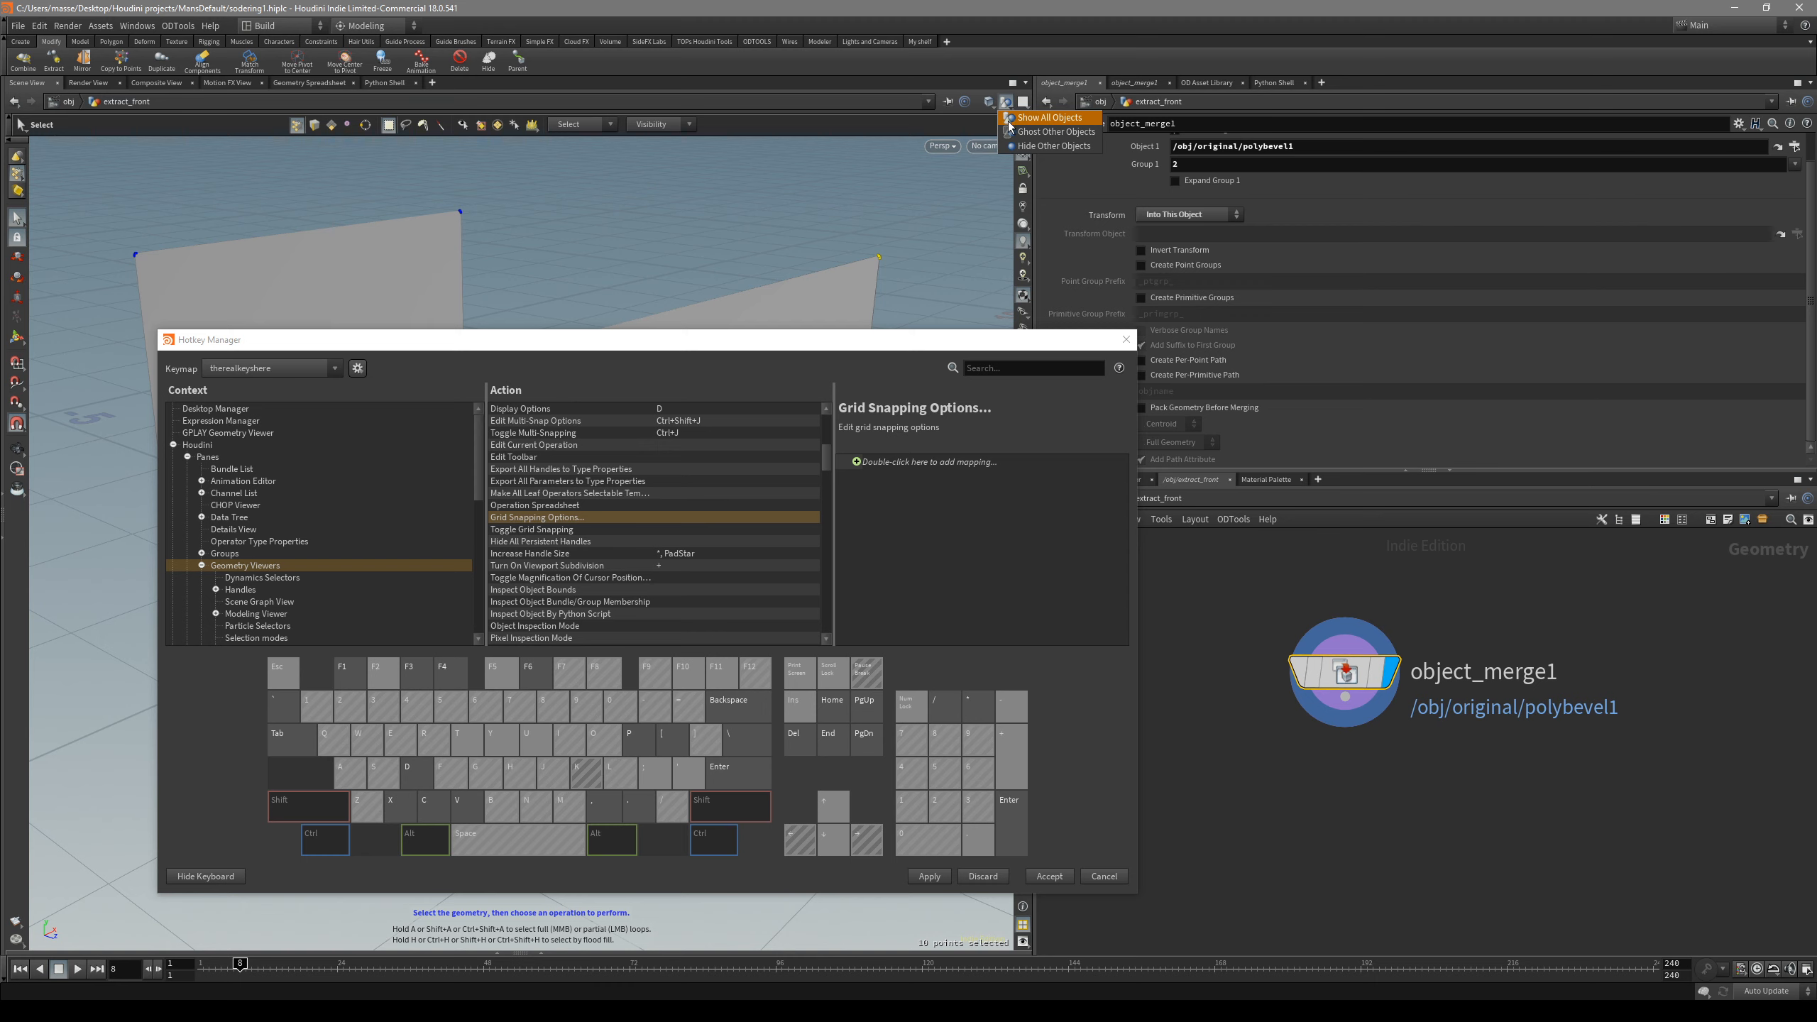
left_click(1014, 123)
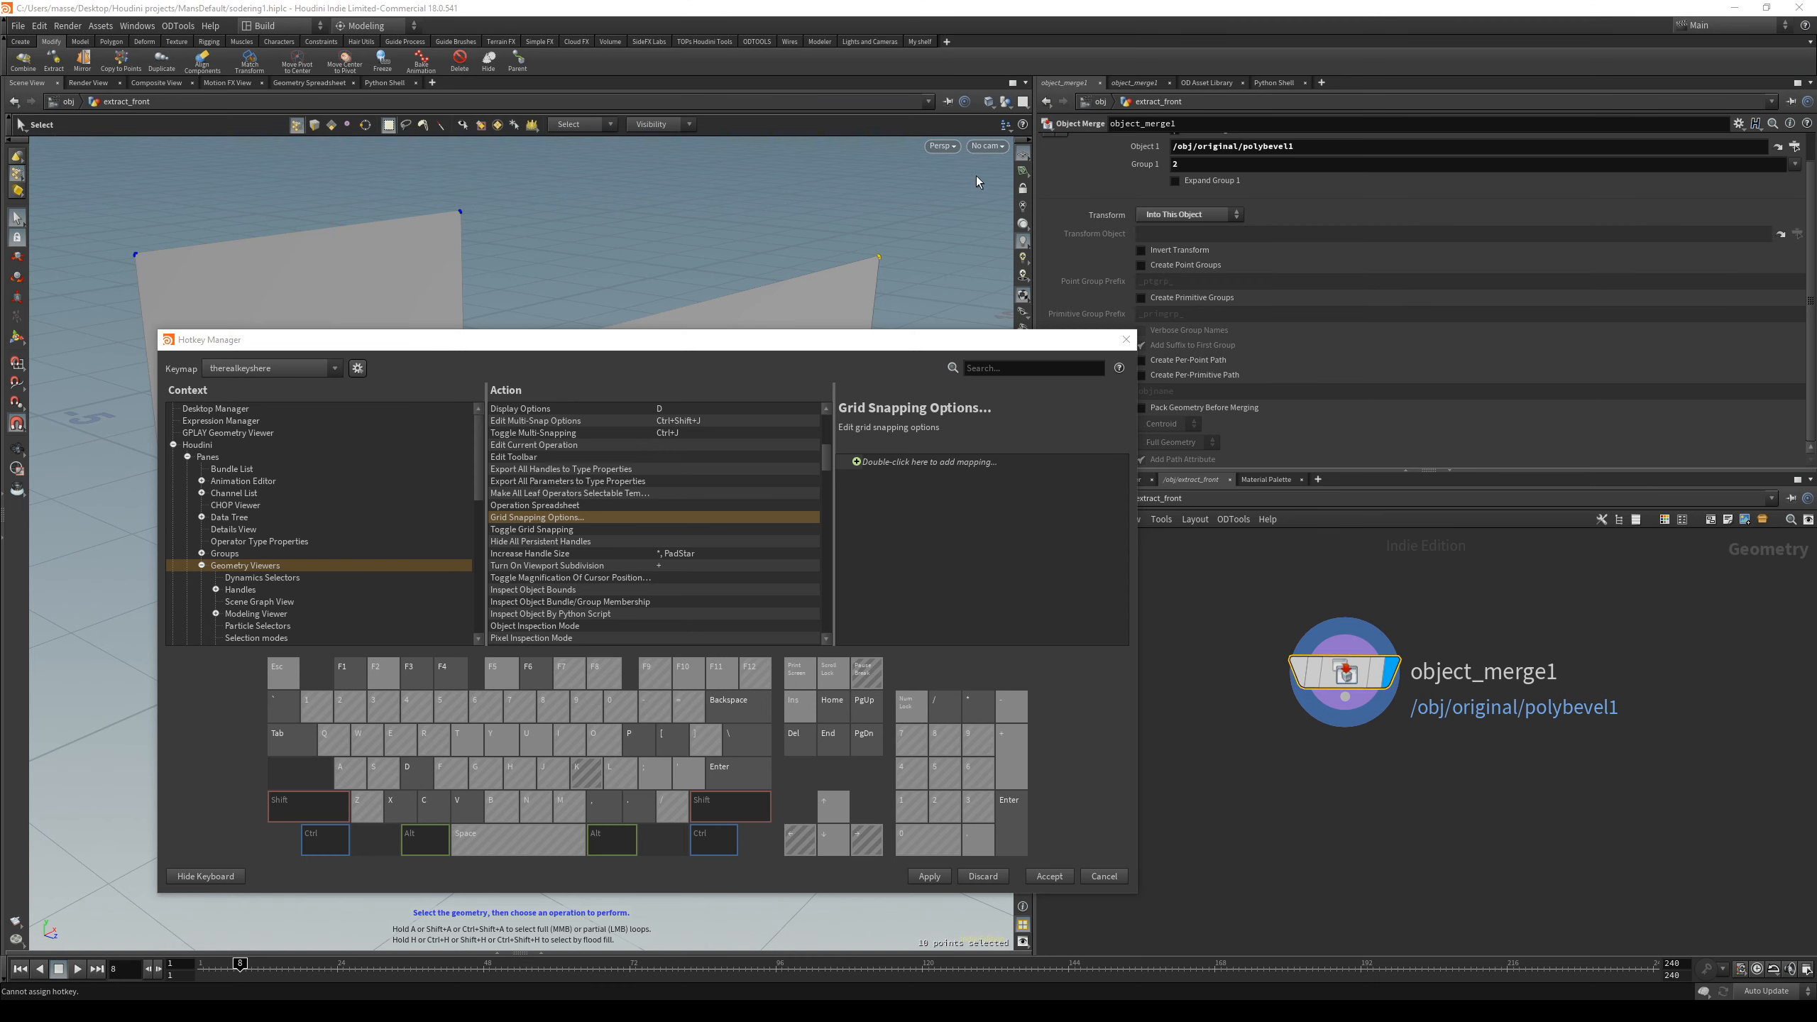
left_click(1005, 101)
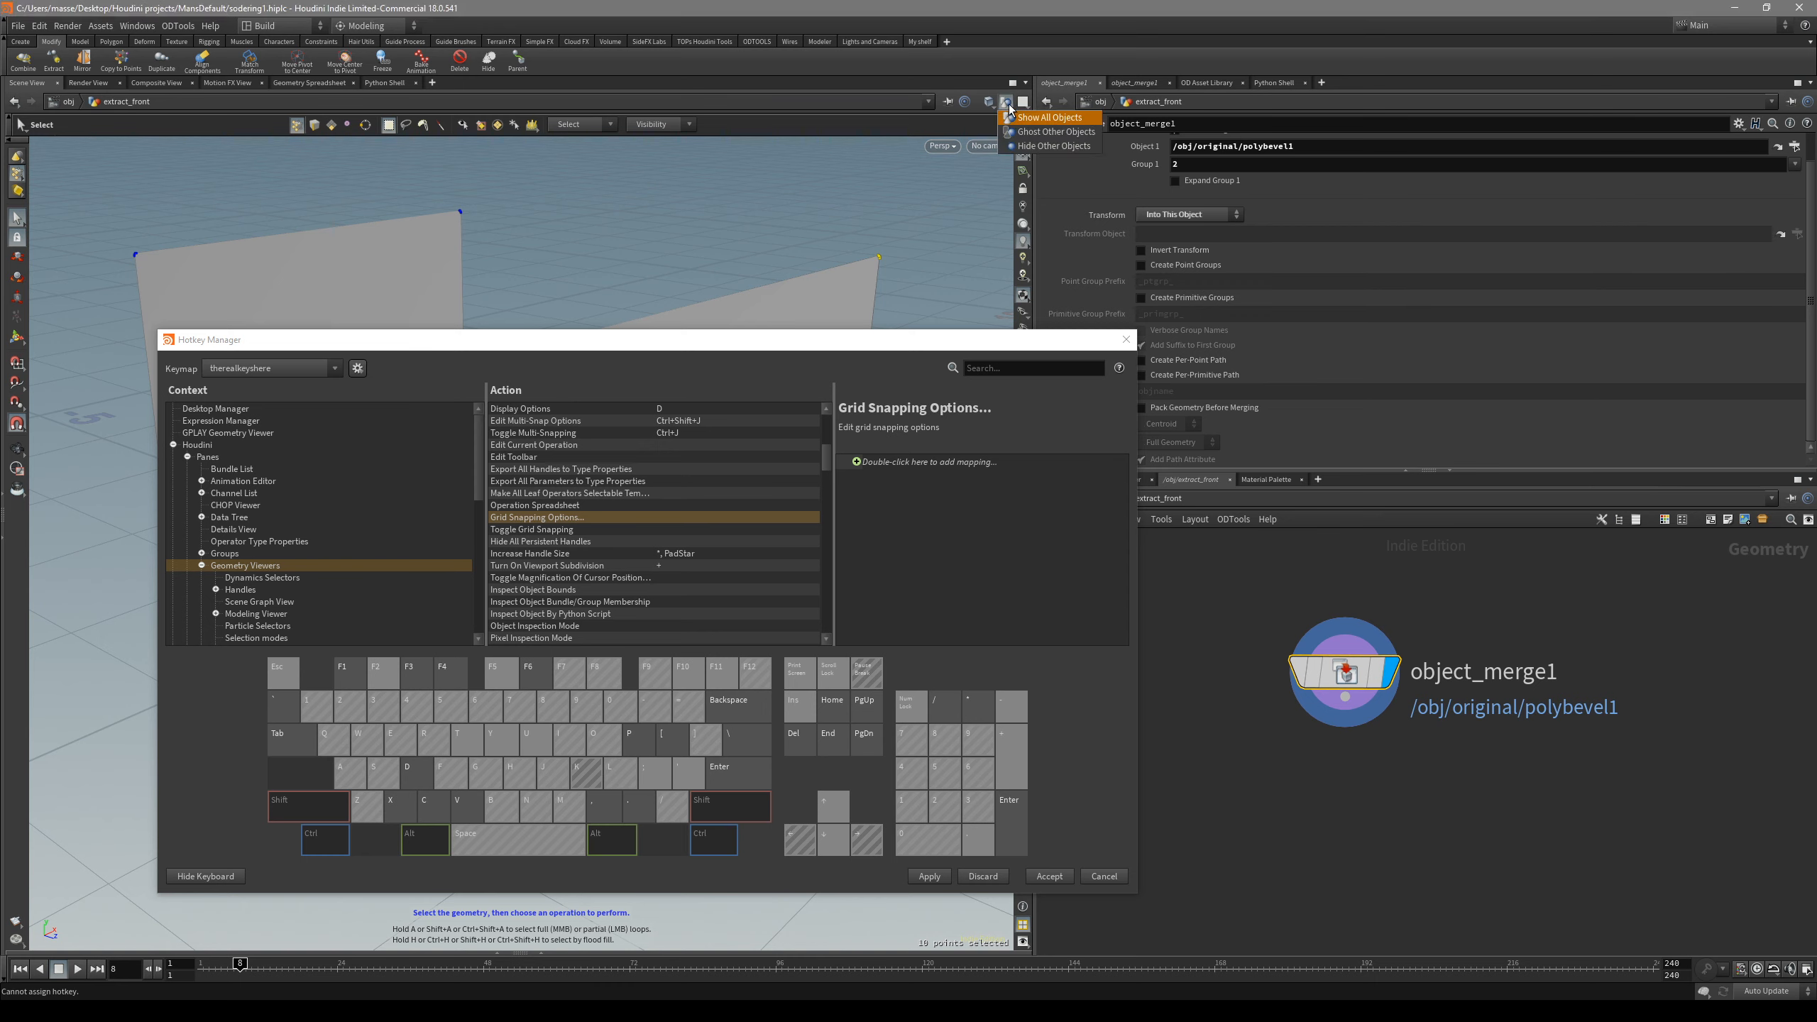
left_click(694, 267)
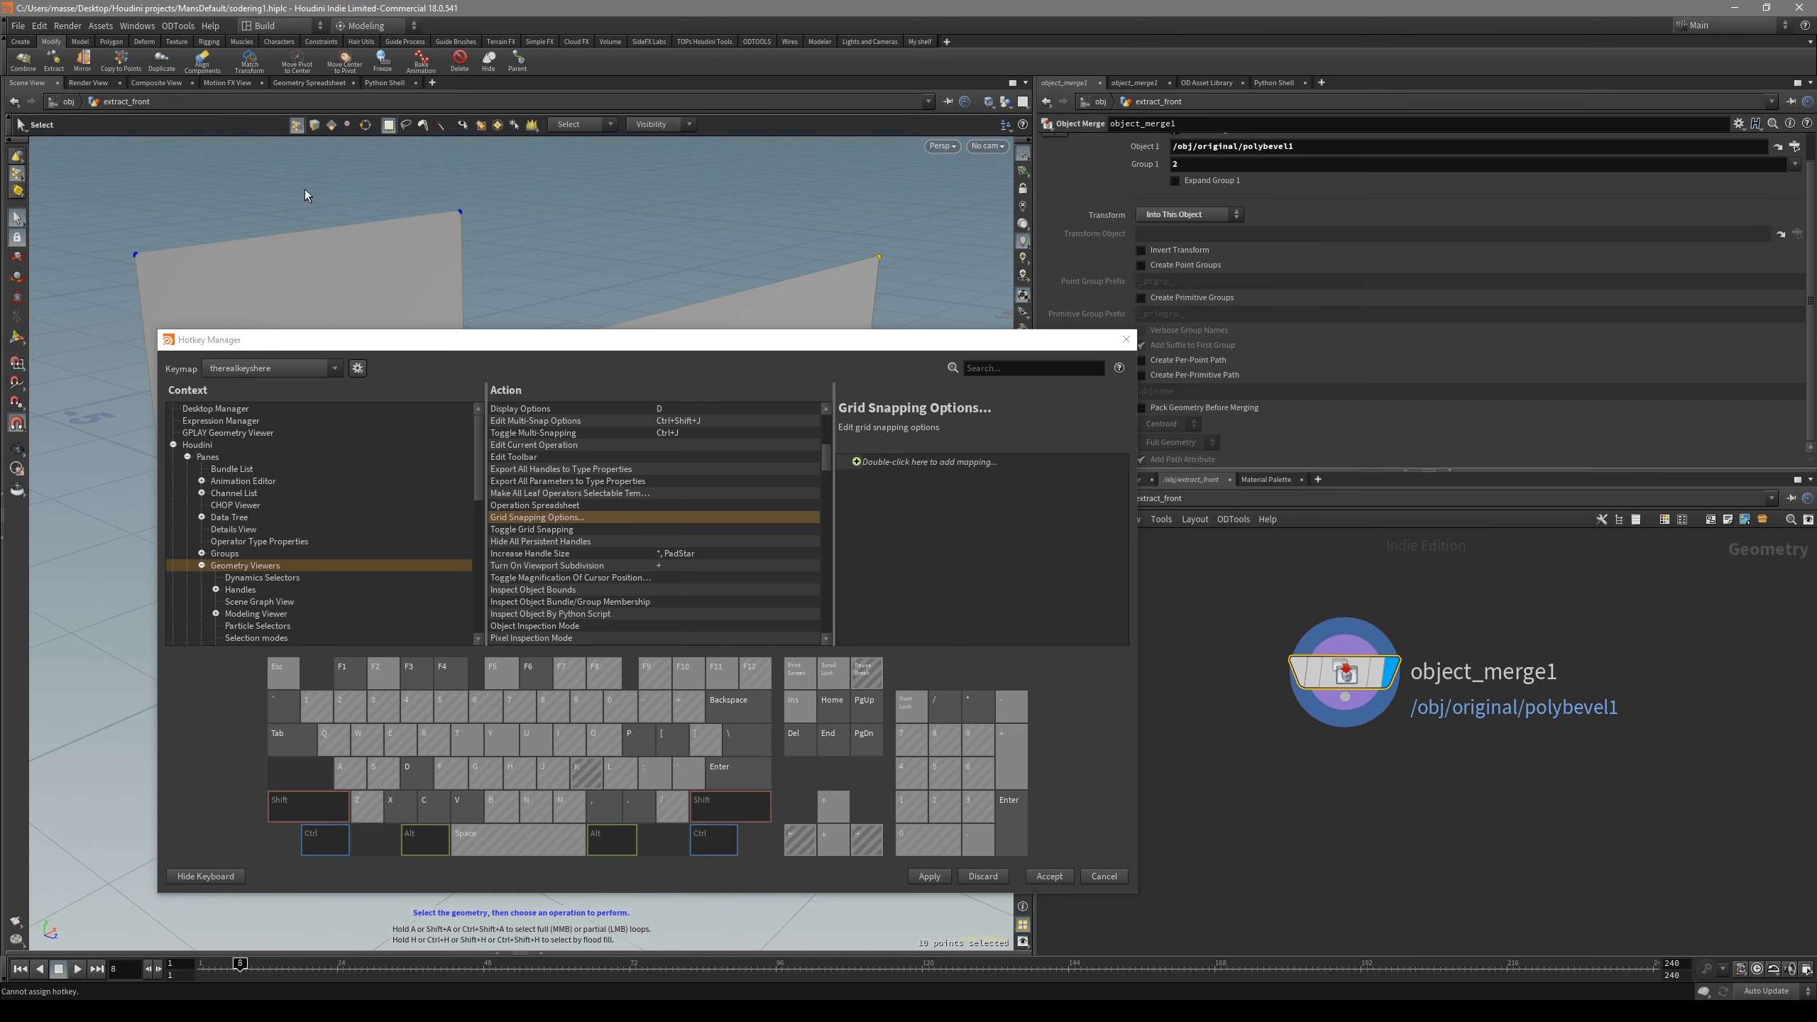
left_click(1006, 102)
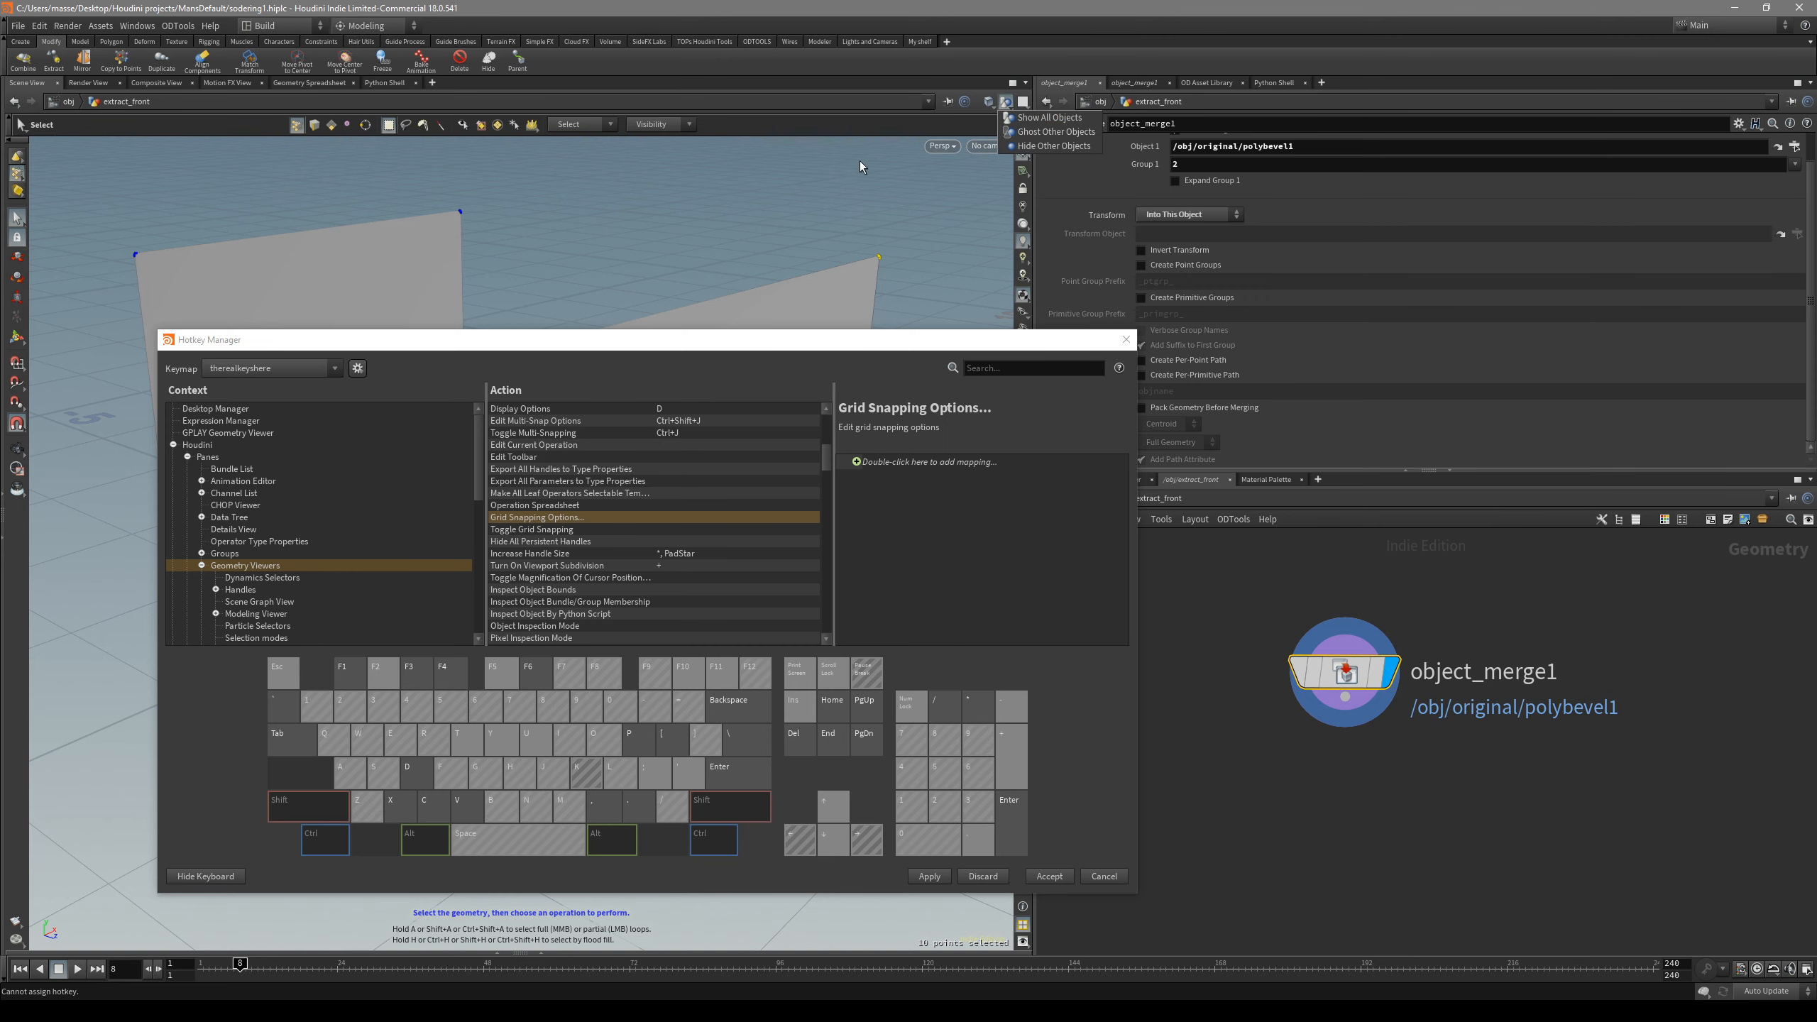
left_click_drag(870, 335, 792, 332)
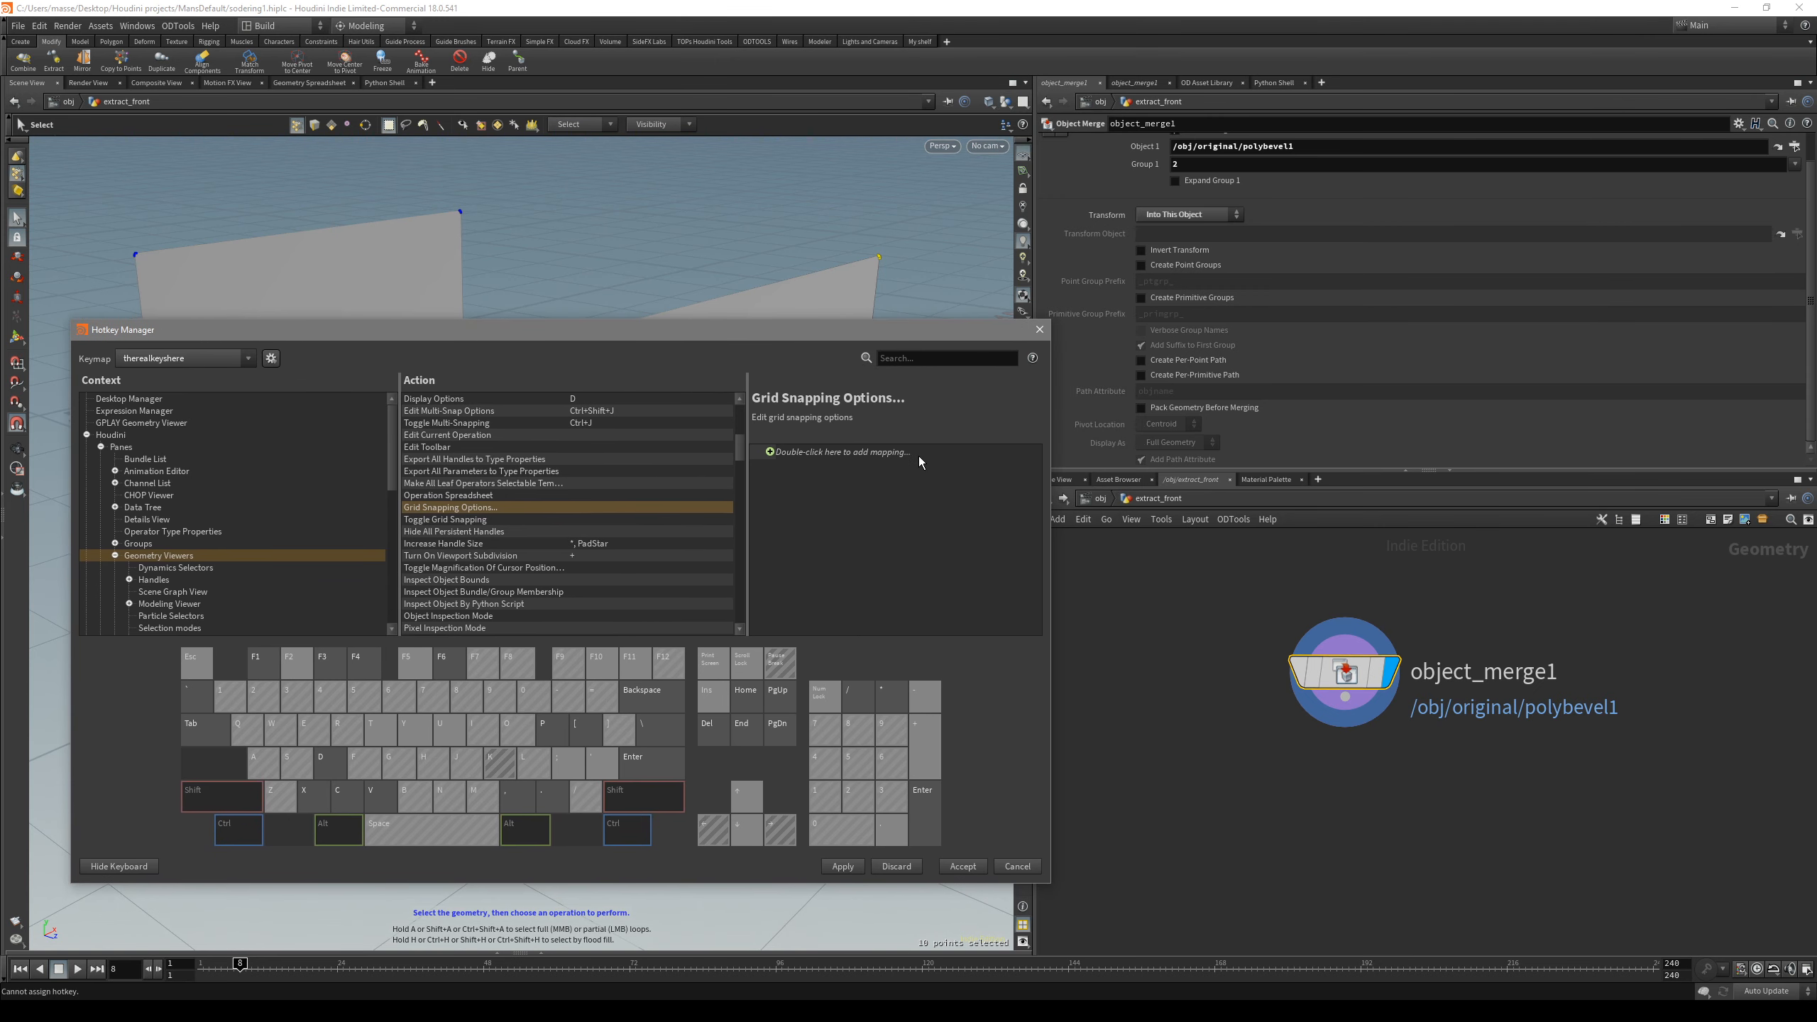
left_click(1006, 102)
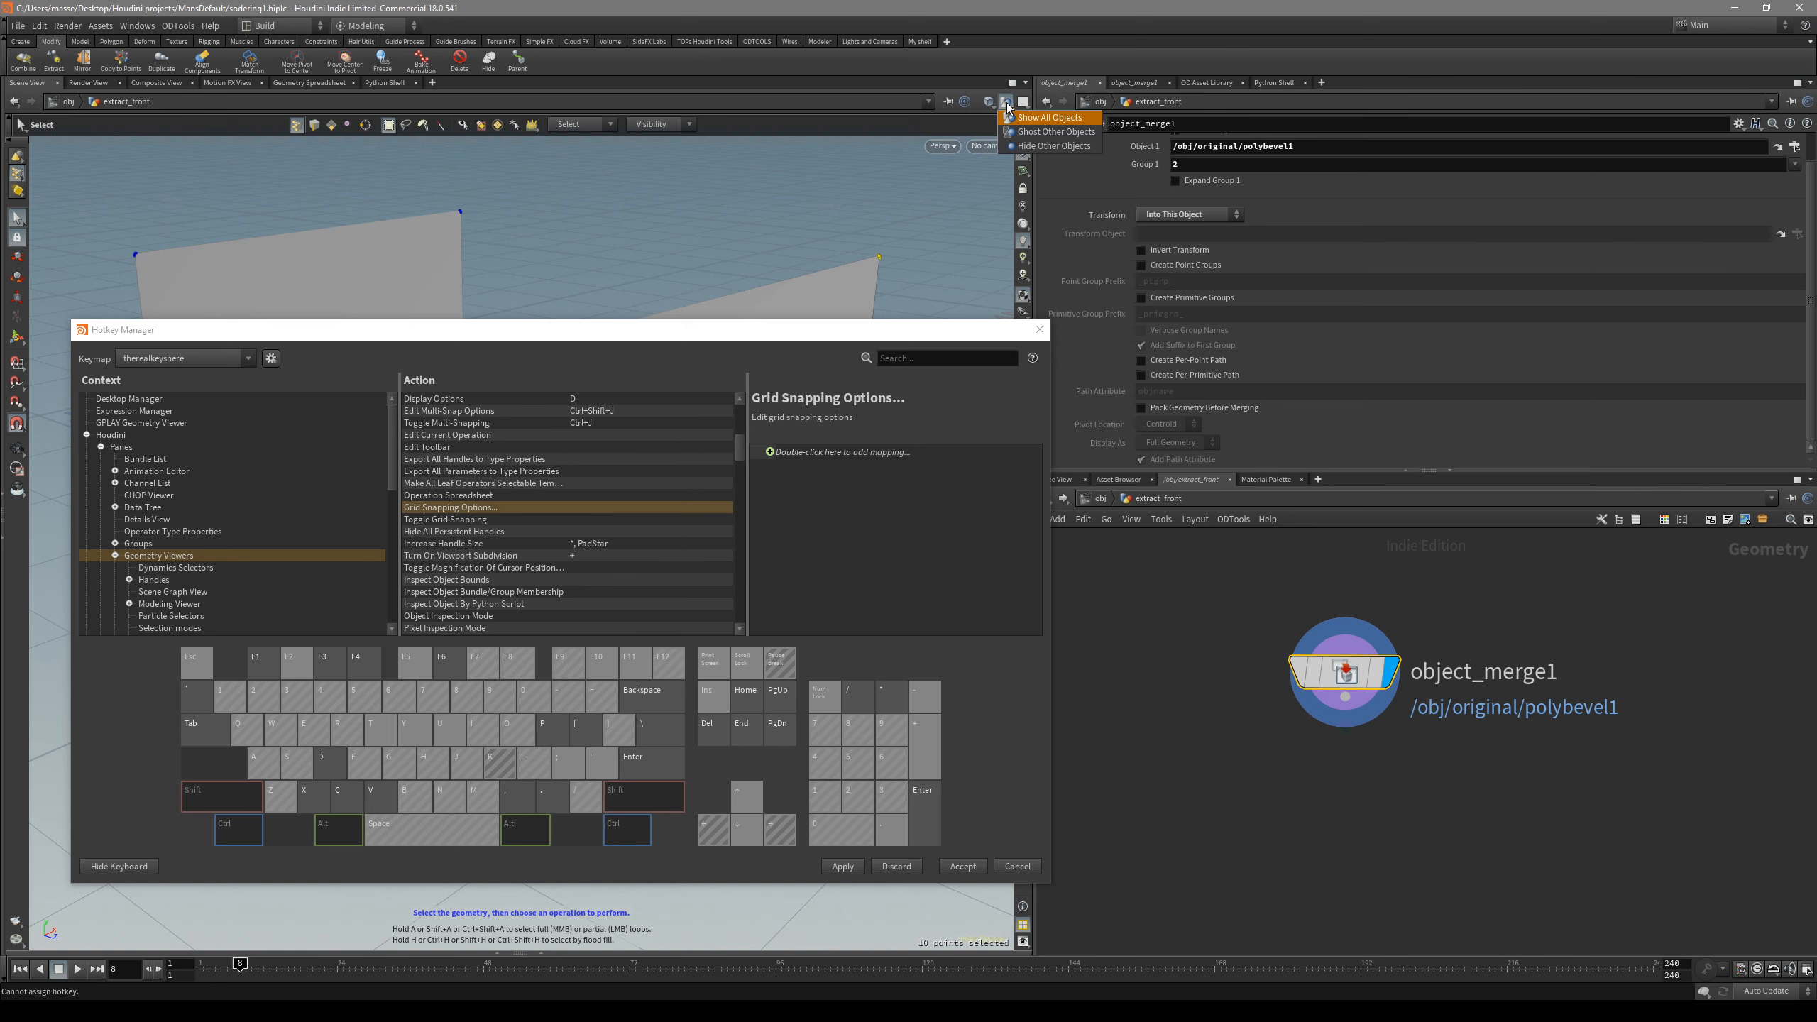
left_click(1015, 117)
- Start adding a key mapping for the Toggle Grid Snapping action in the Geometry Viewers context
left_click(504, 521)
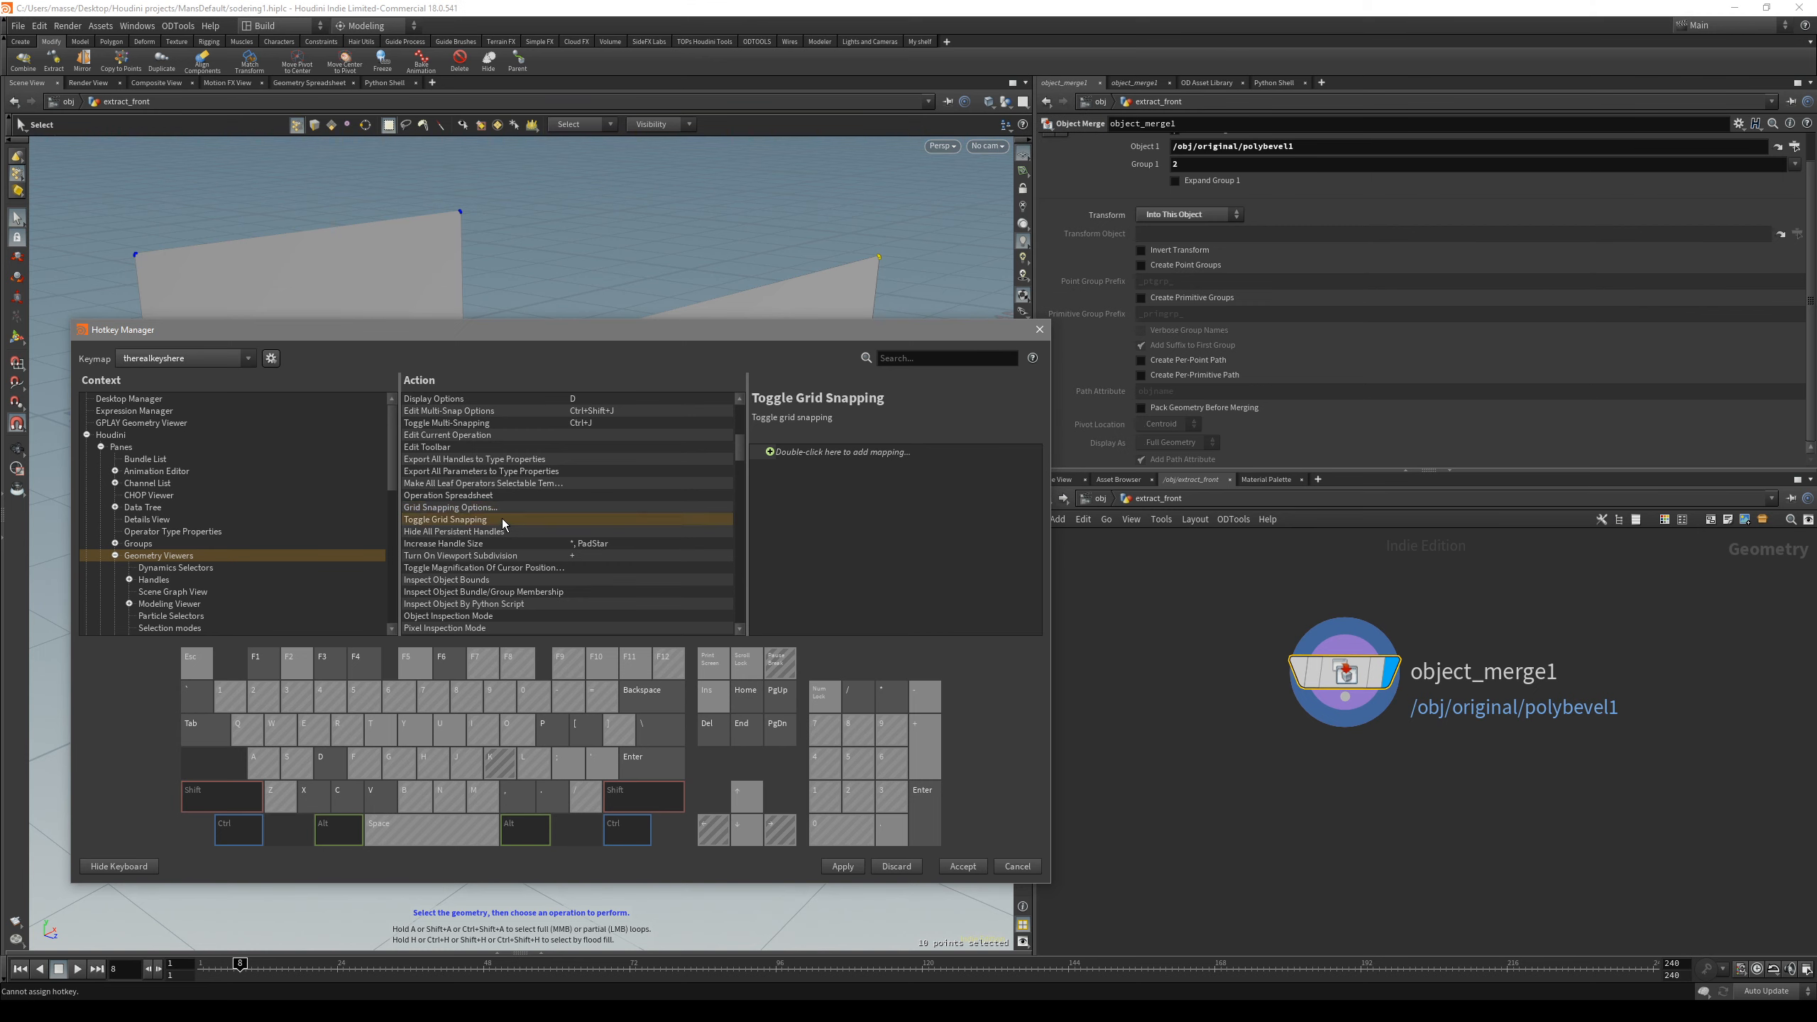
double_click(847, 451)
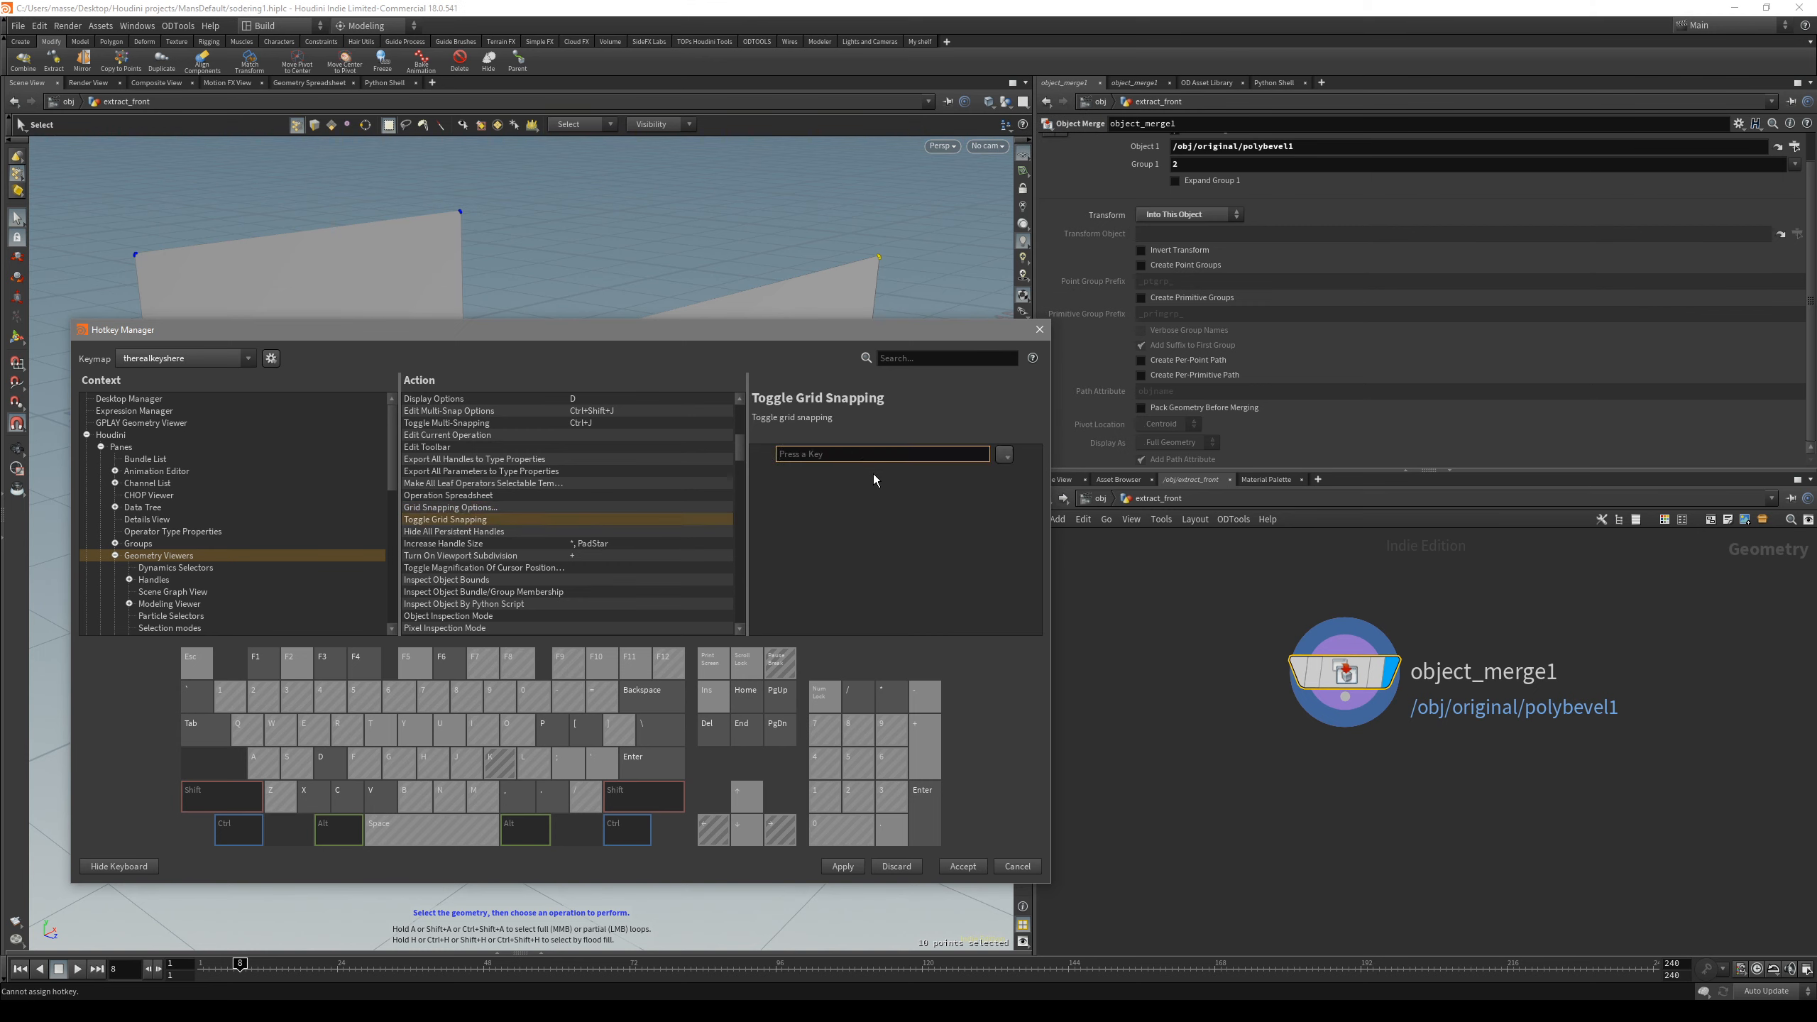
- Try Alt+Q and Alt+W as hotkeys for the Toggle Grid Snapping action and remove the added mapping
key("alt+q")
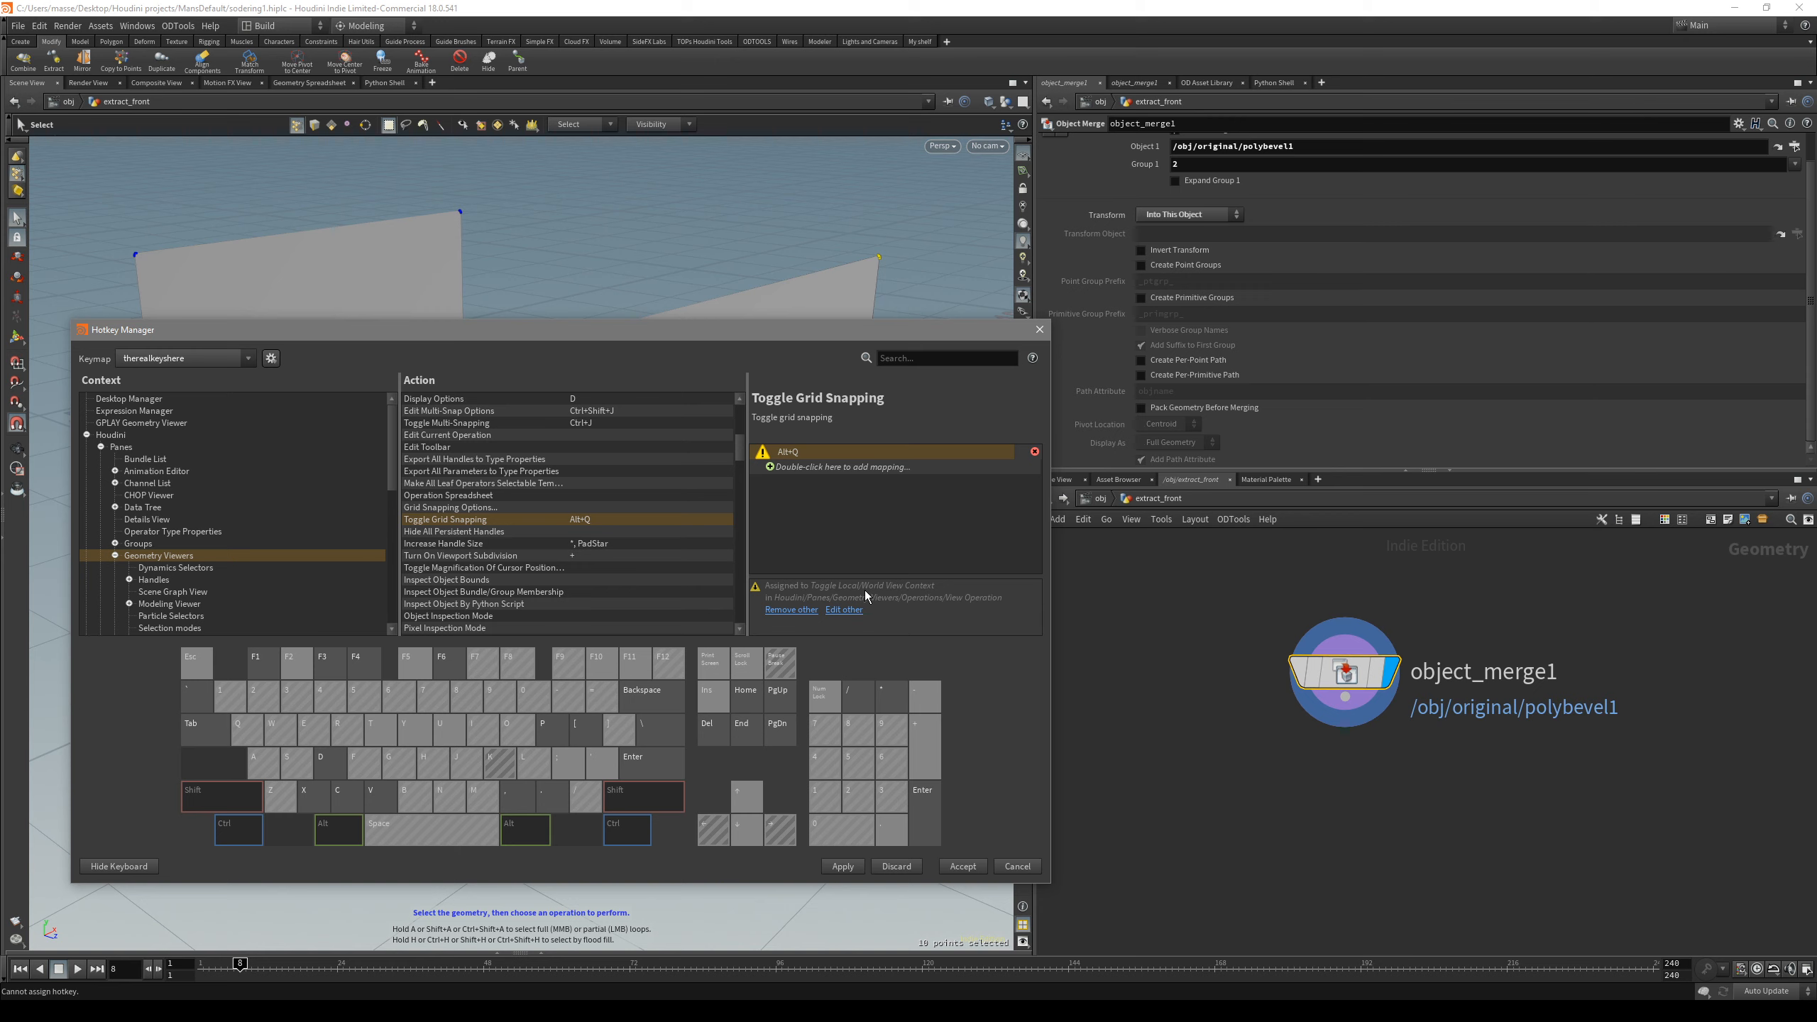
double_click(986, 451)
key("alt+w")
left_click(1034, 451)
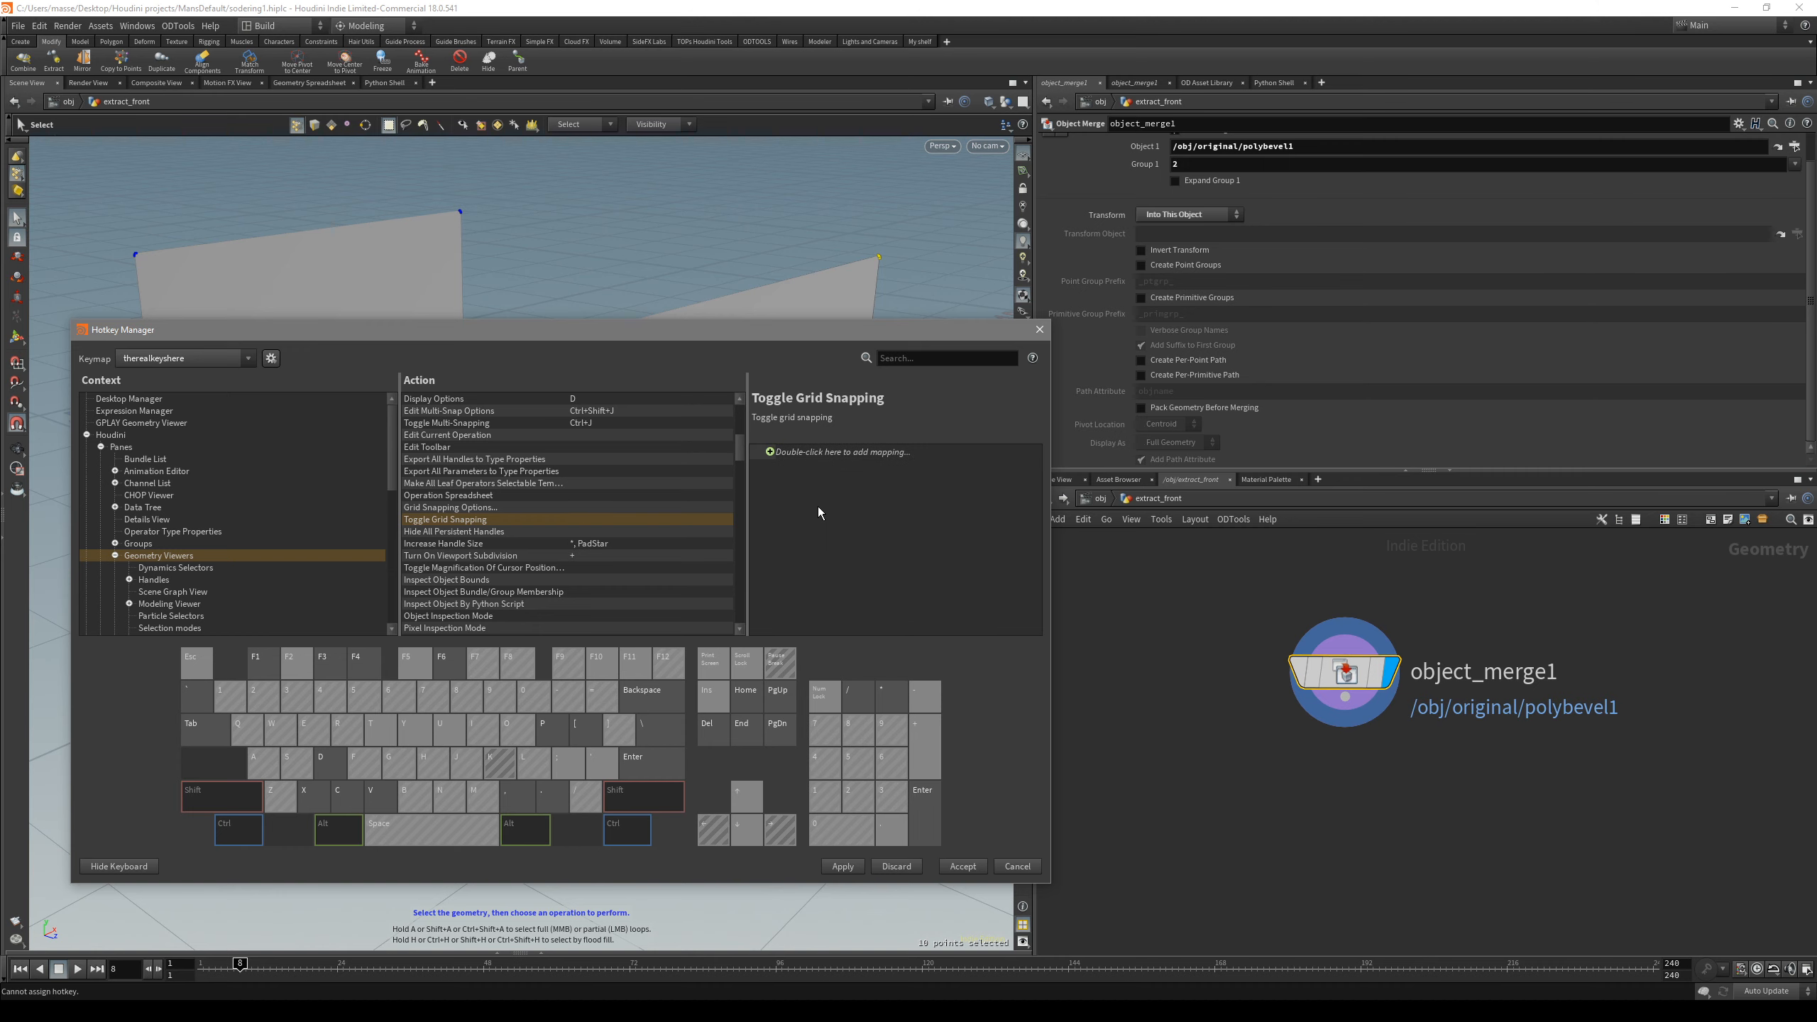
- Discard the pending hotkey changes and close the Hotkey Manager
left_click_drag(830, 335, 741, 398)
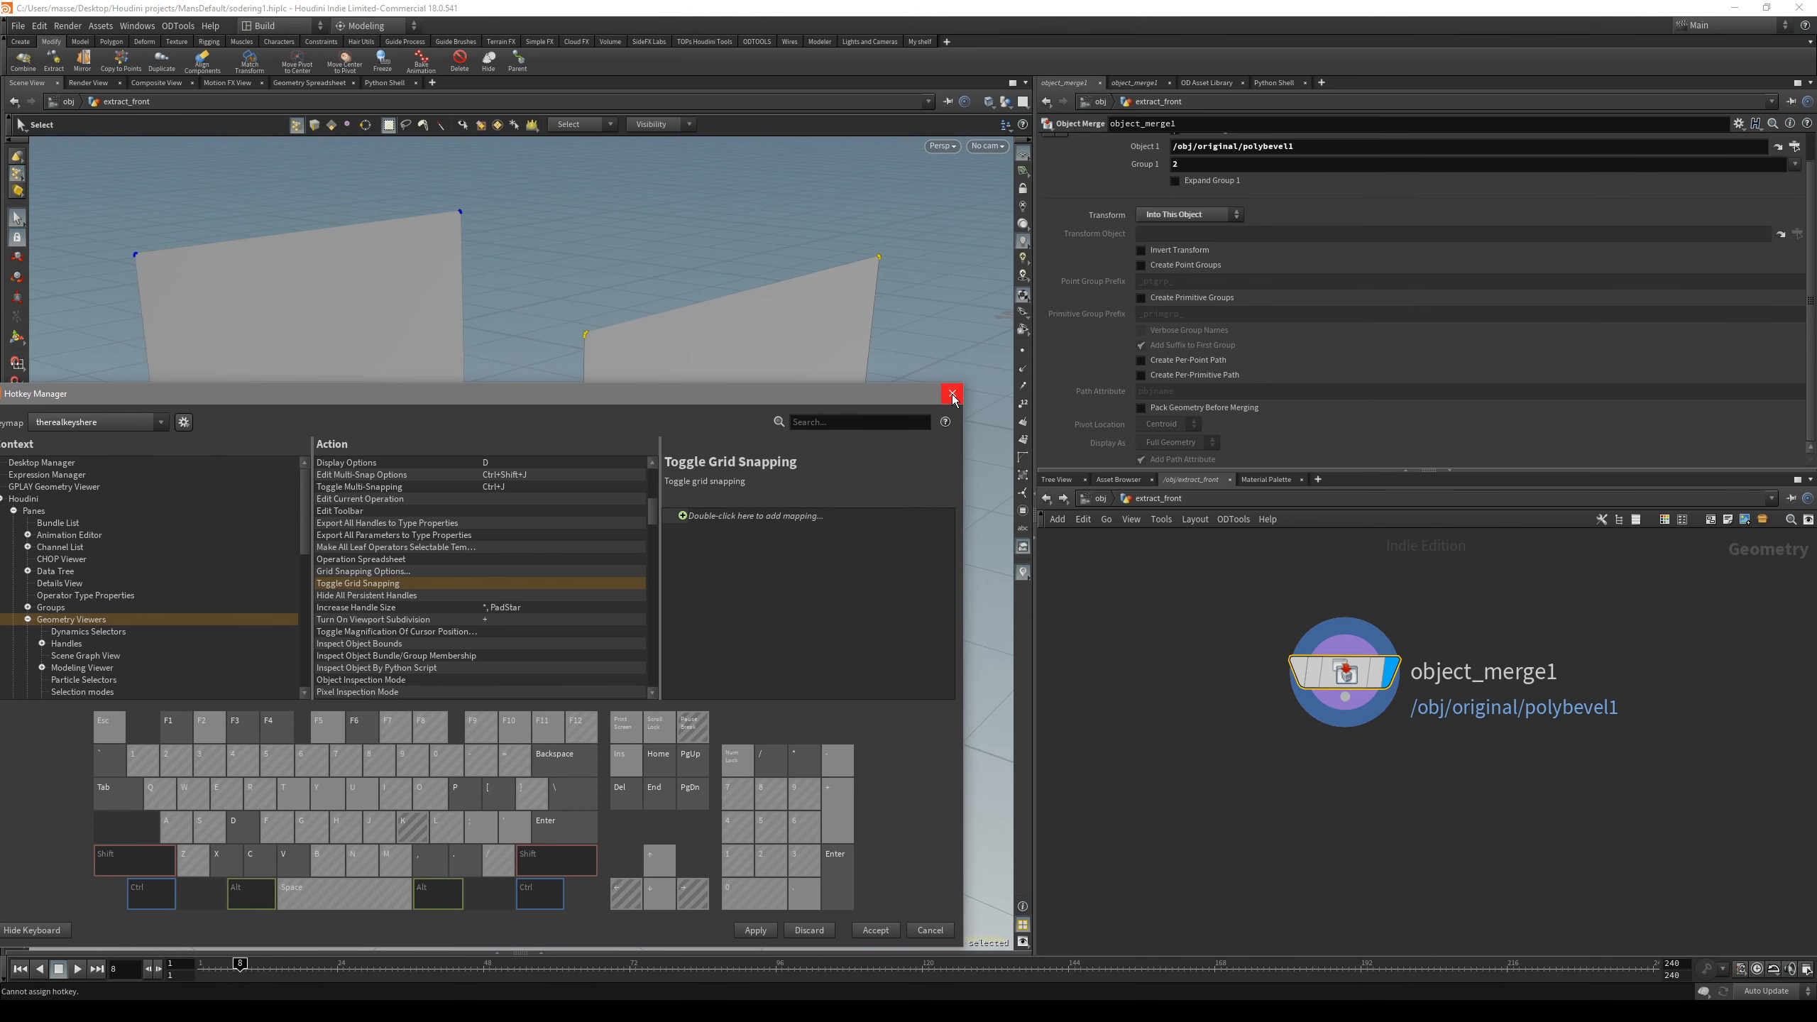
left_click(952, 393)
left_click(504, 690)
left_click(815, 930)
key("Return")
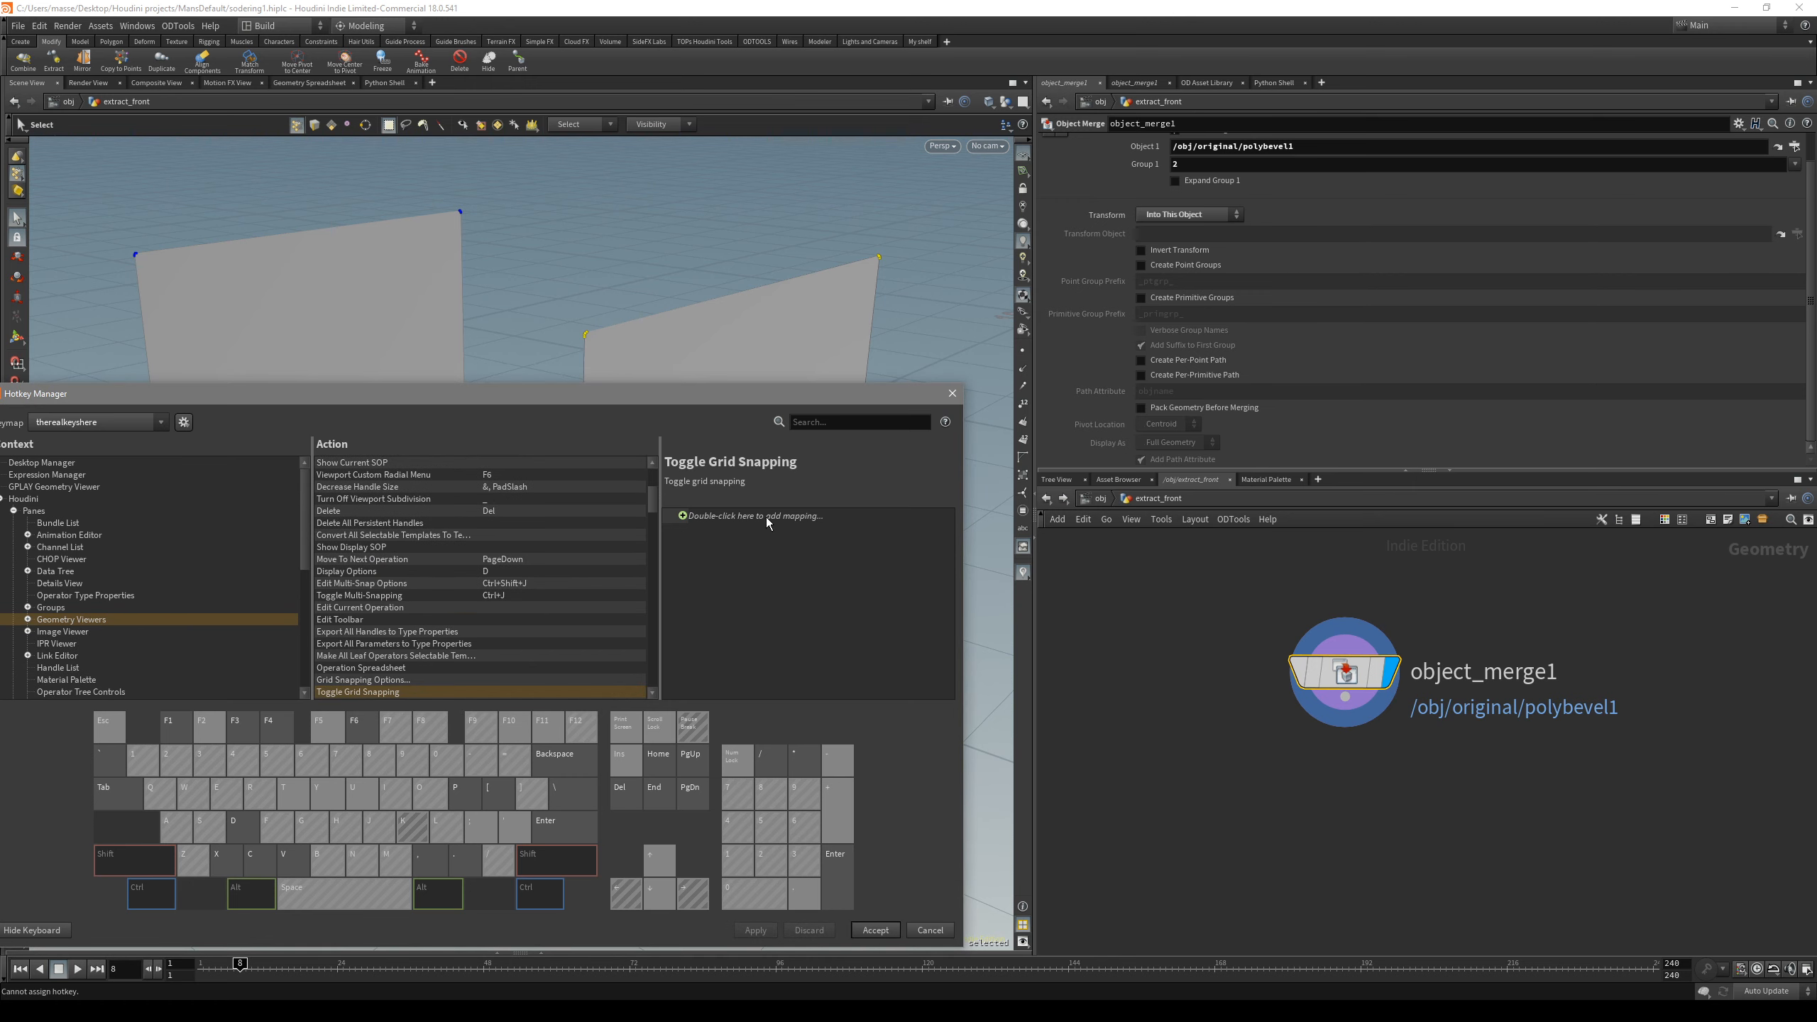
left_click(949, 393)
key("Escape")
- Examine the extract_top box in the perspective and left views against the reference photo
left_click_drag(753, 550, 680, 485)
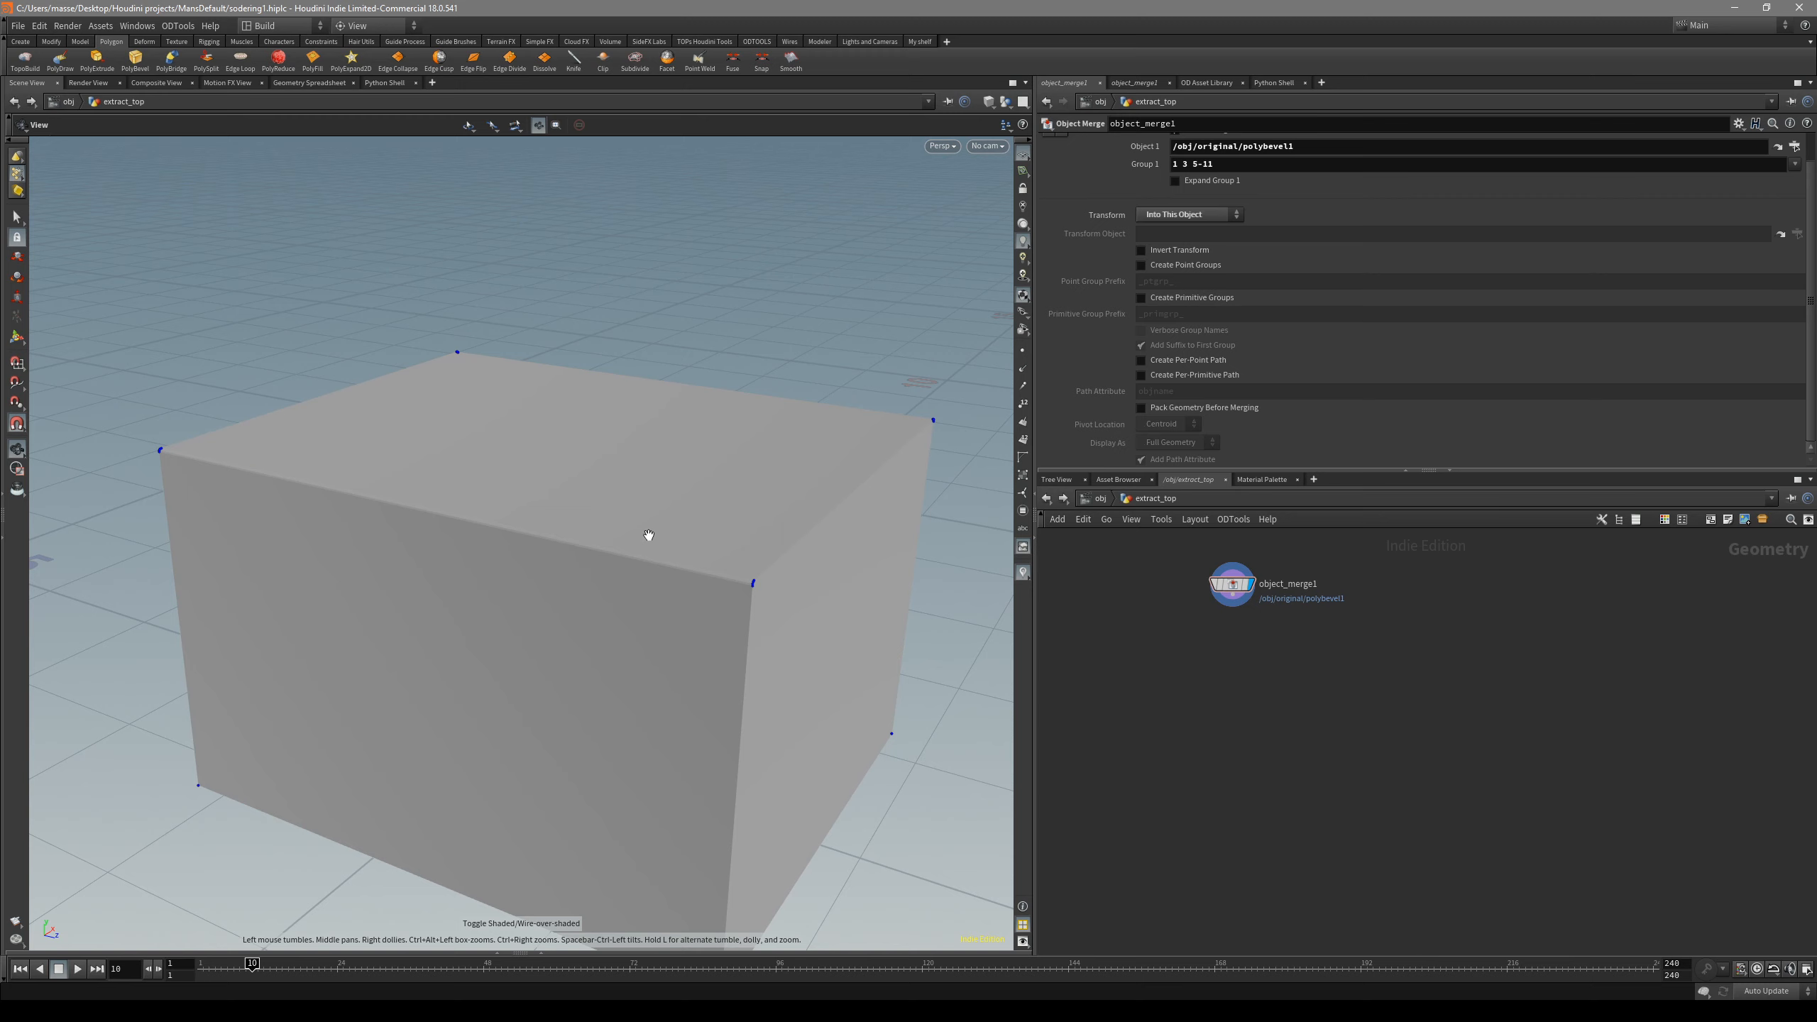
left_click_drag(690, 596, 632, 565)
key("space+4")
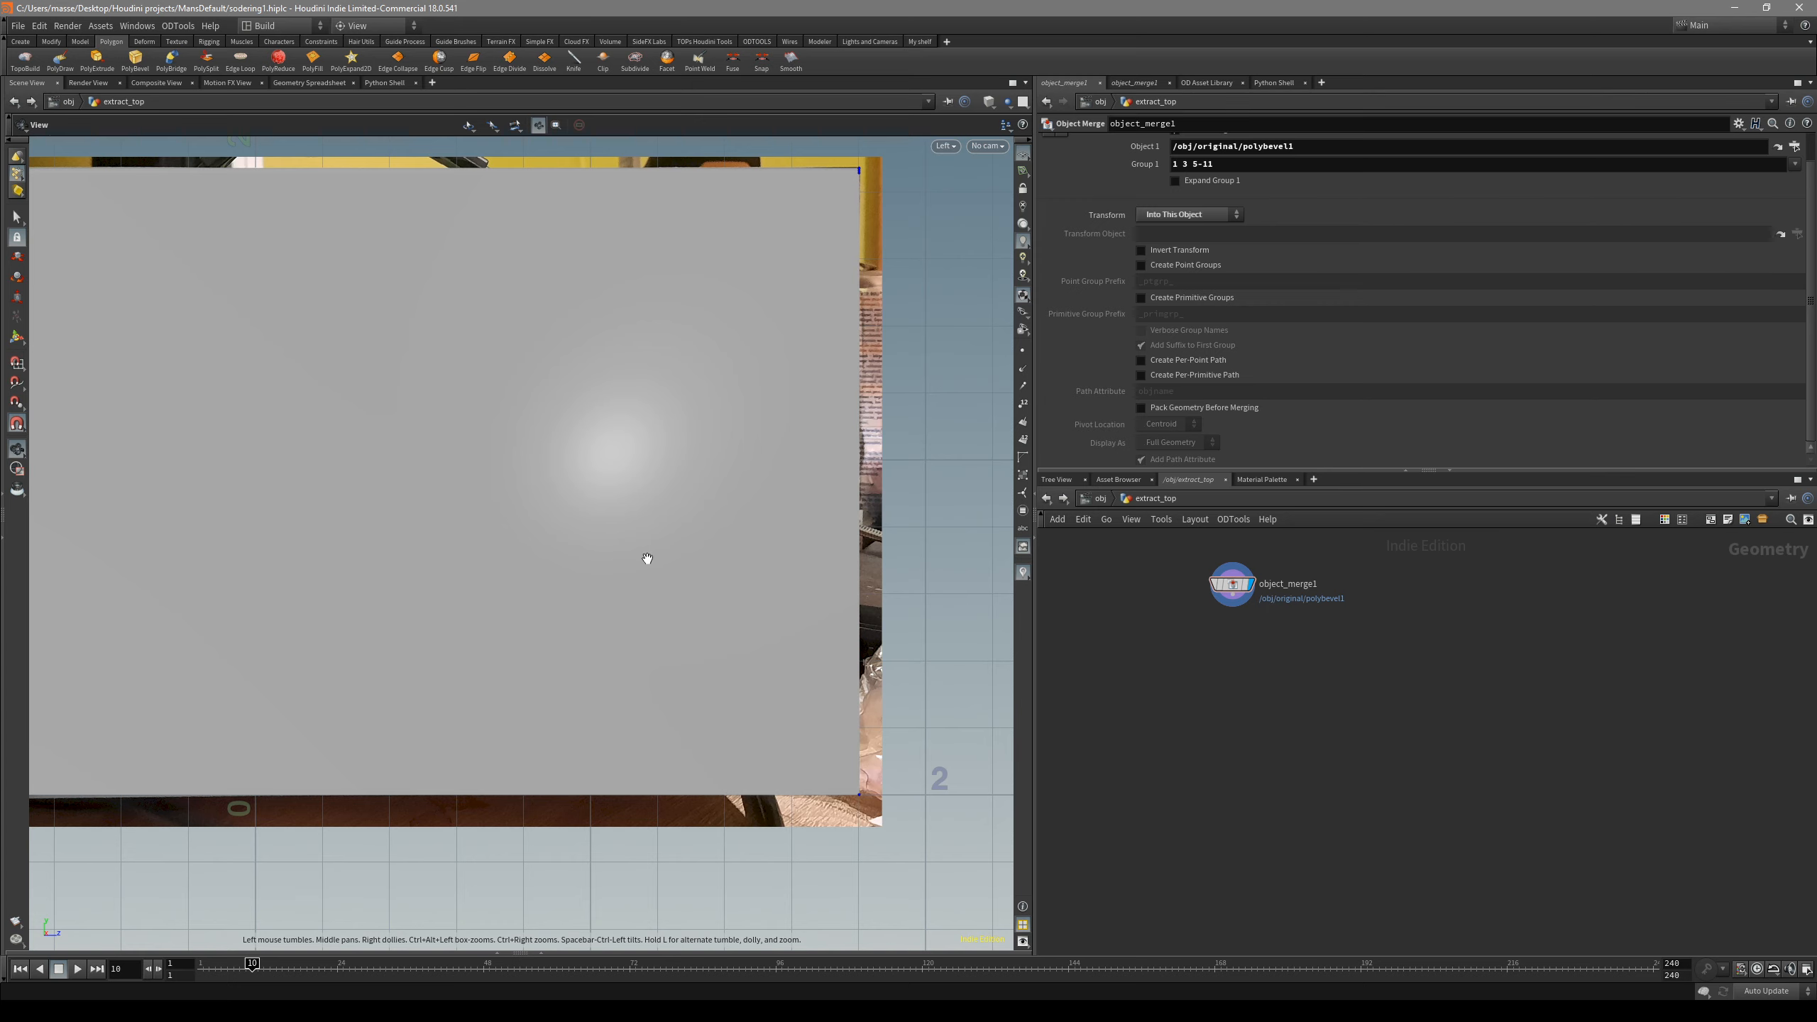
key("w")
scroll(808, 686, "up", 3)
key("s")
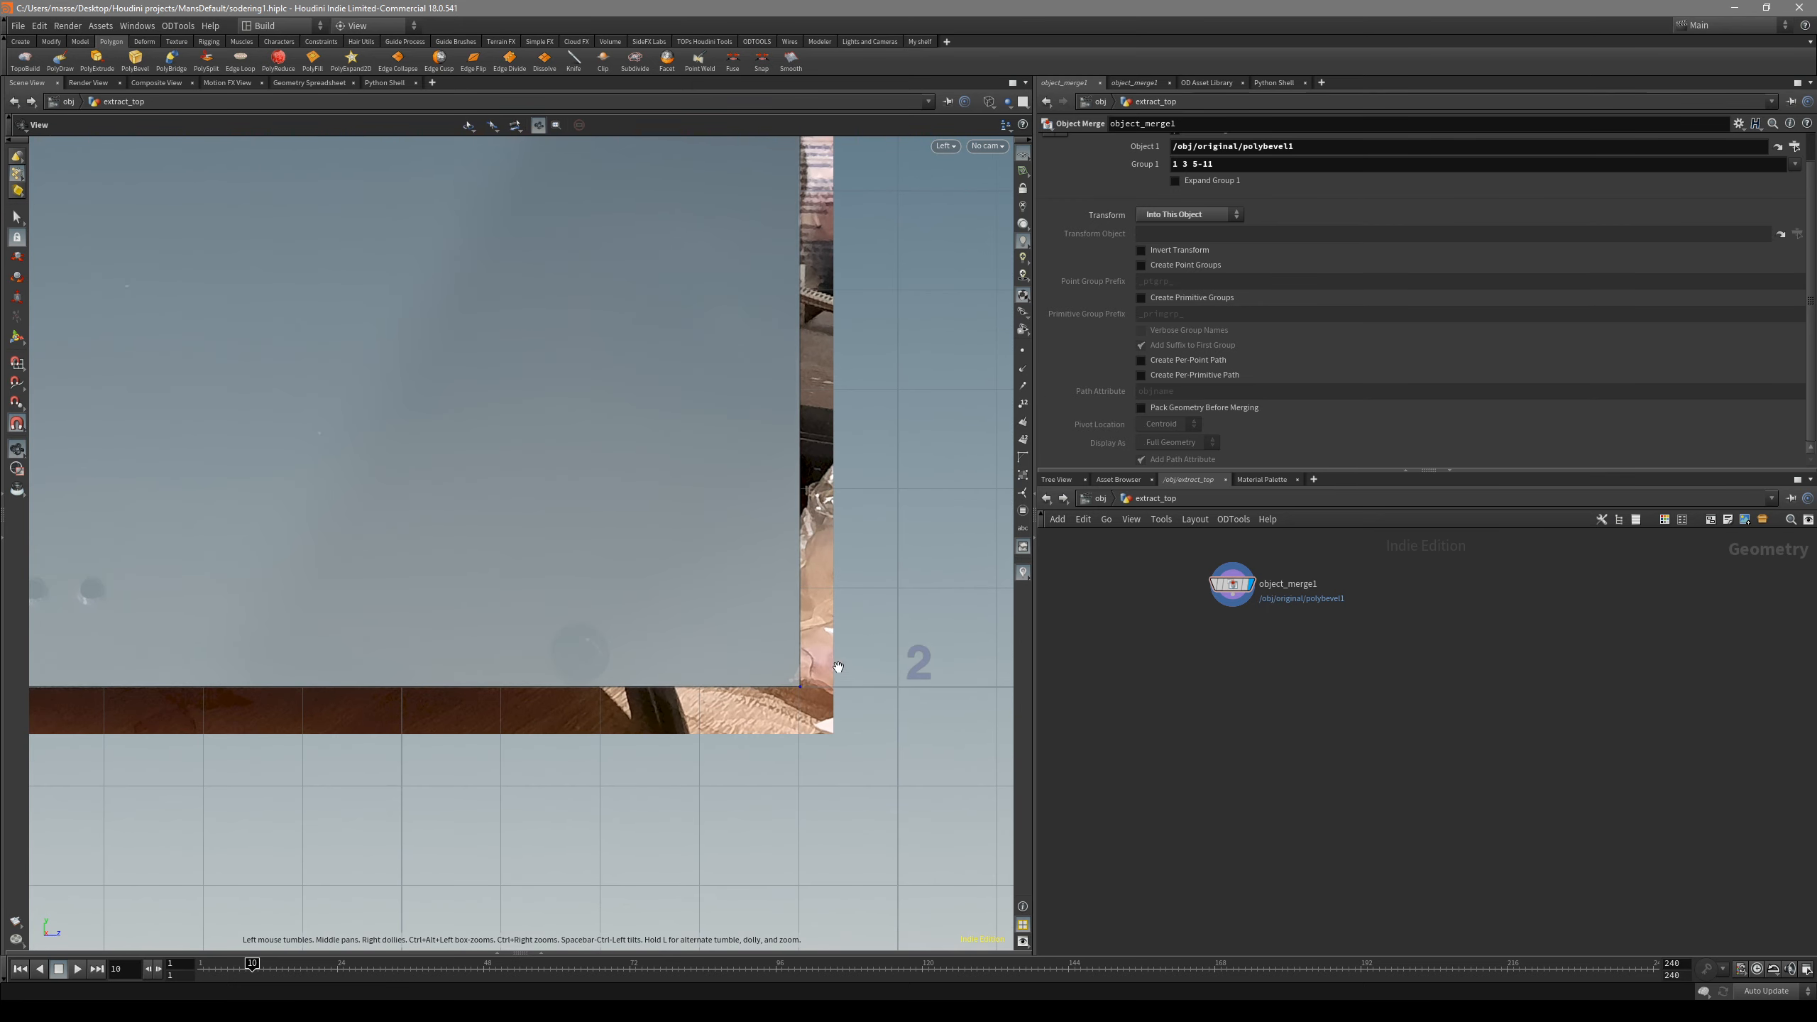
key("space+1")
key("w")
left_click_drag(644, 633, 613, 561)
key("s")
left_click(687, 636)
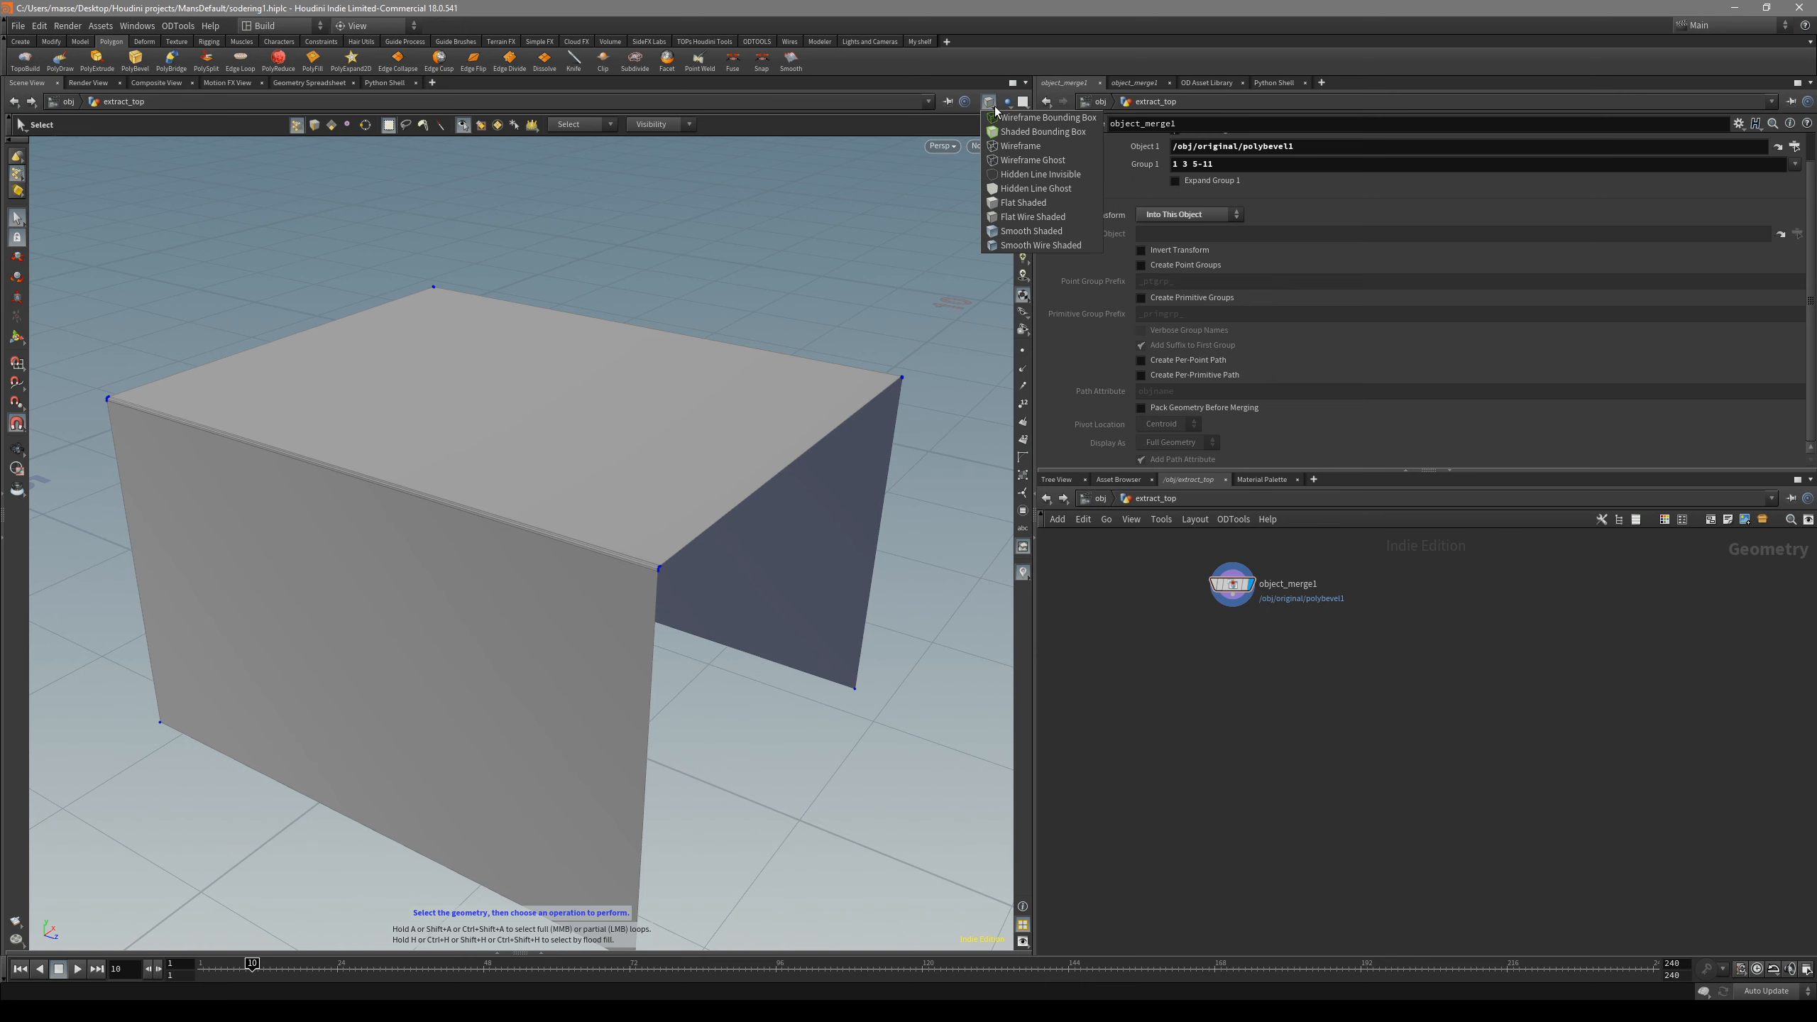
key("Escape")
- Open the Hotkey Manager for the Select tool, search for "toggle" and widen the action list to read it
left_click(17, 217, "ctrl+alt+shift")
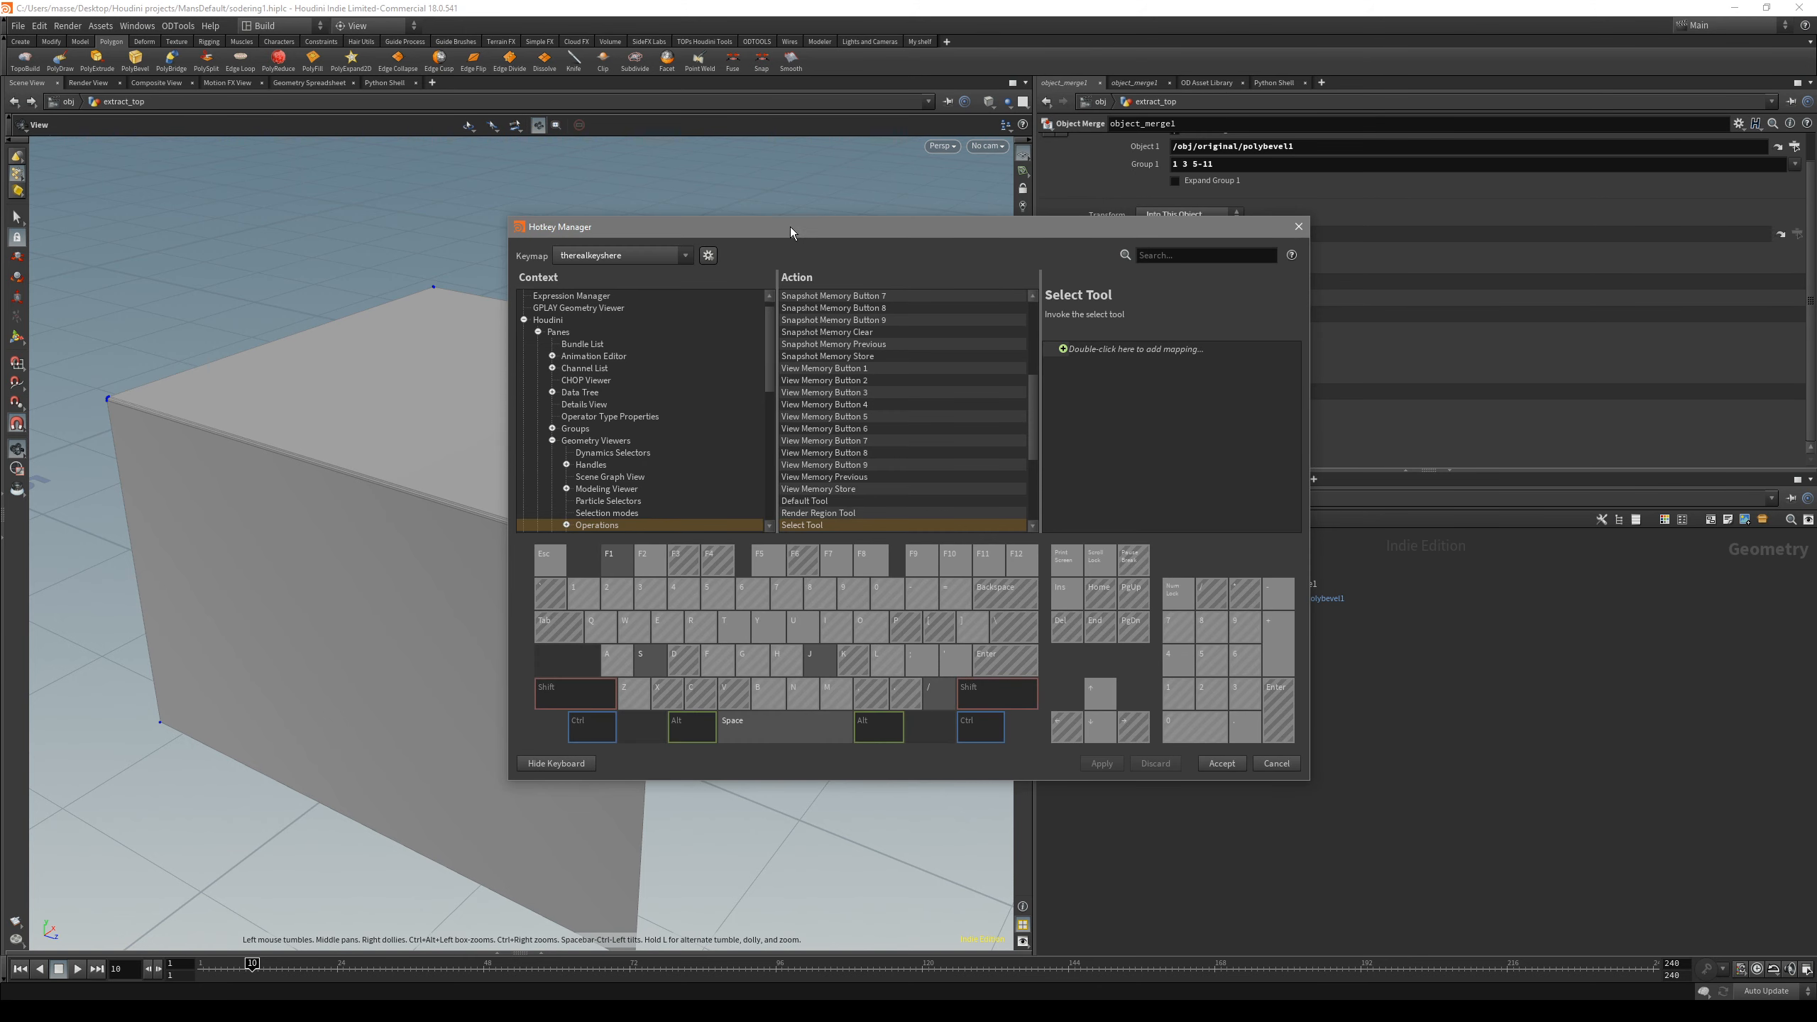
left_click_drag(790, 226, 648, 344)
left_click(1092, 369)
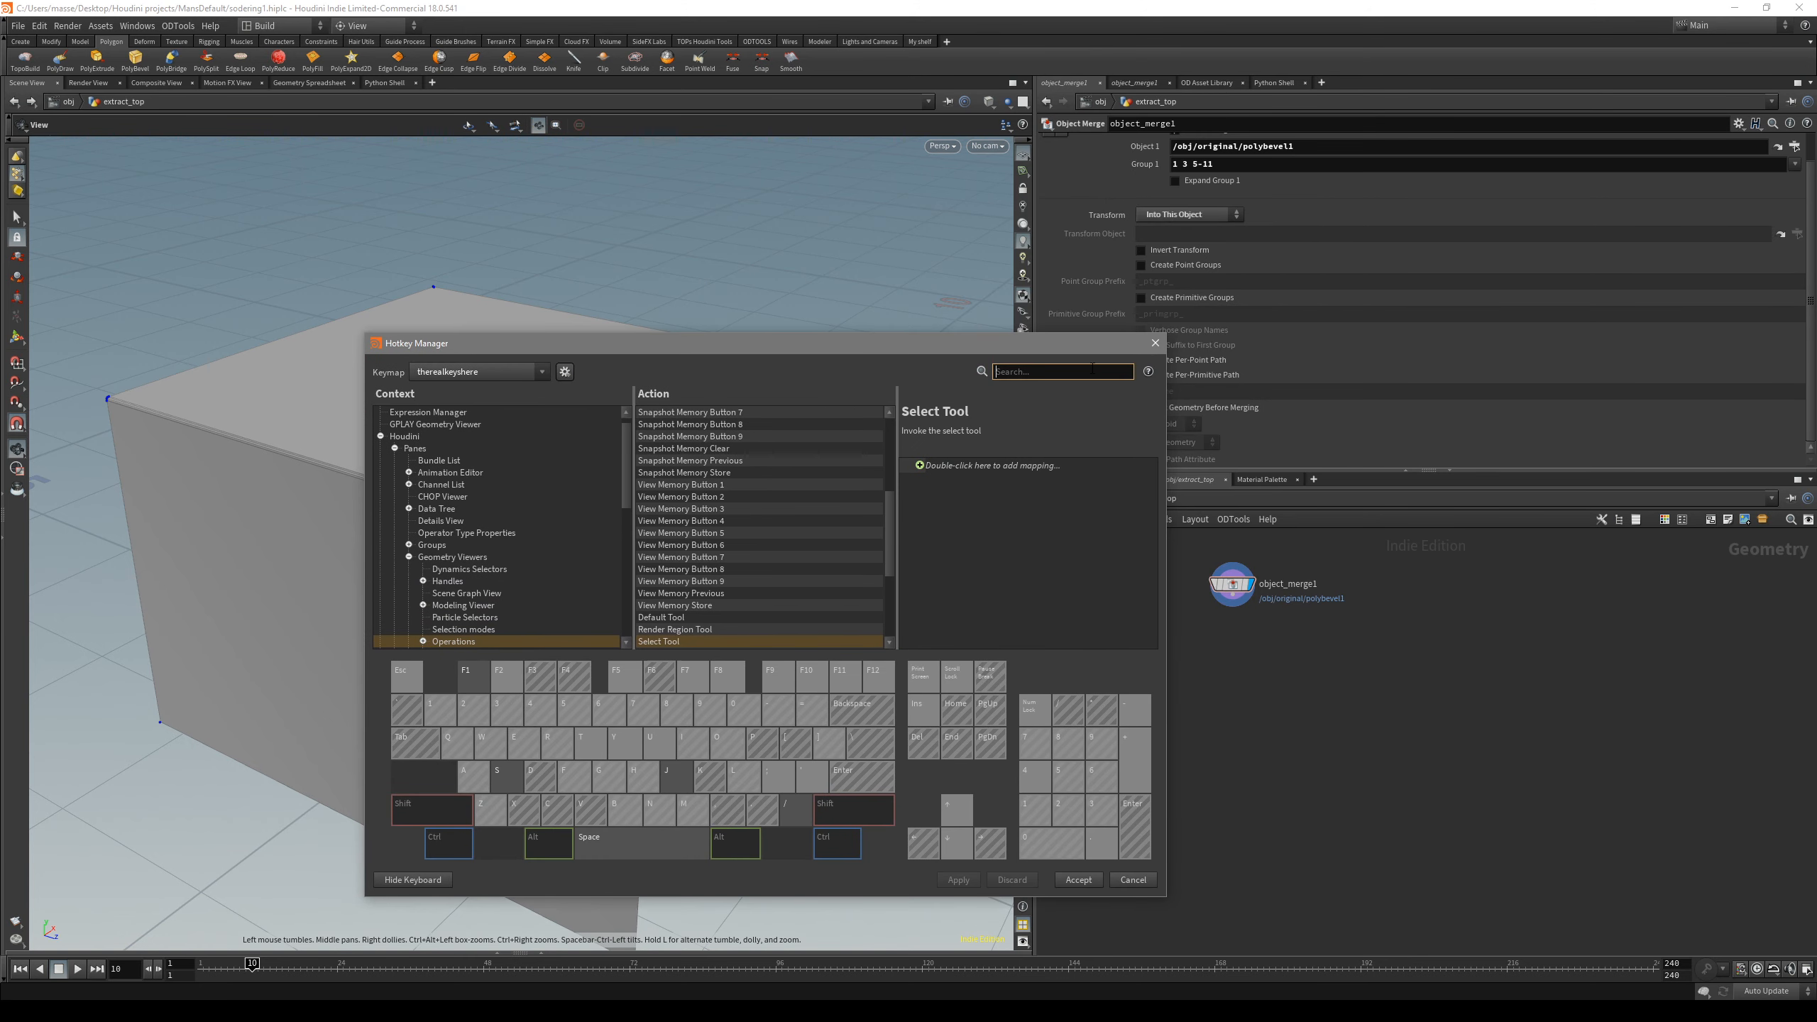
type("toggle")
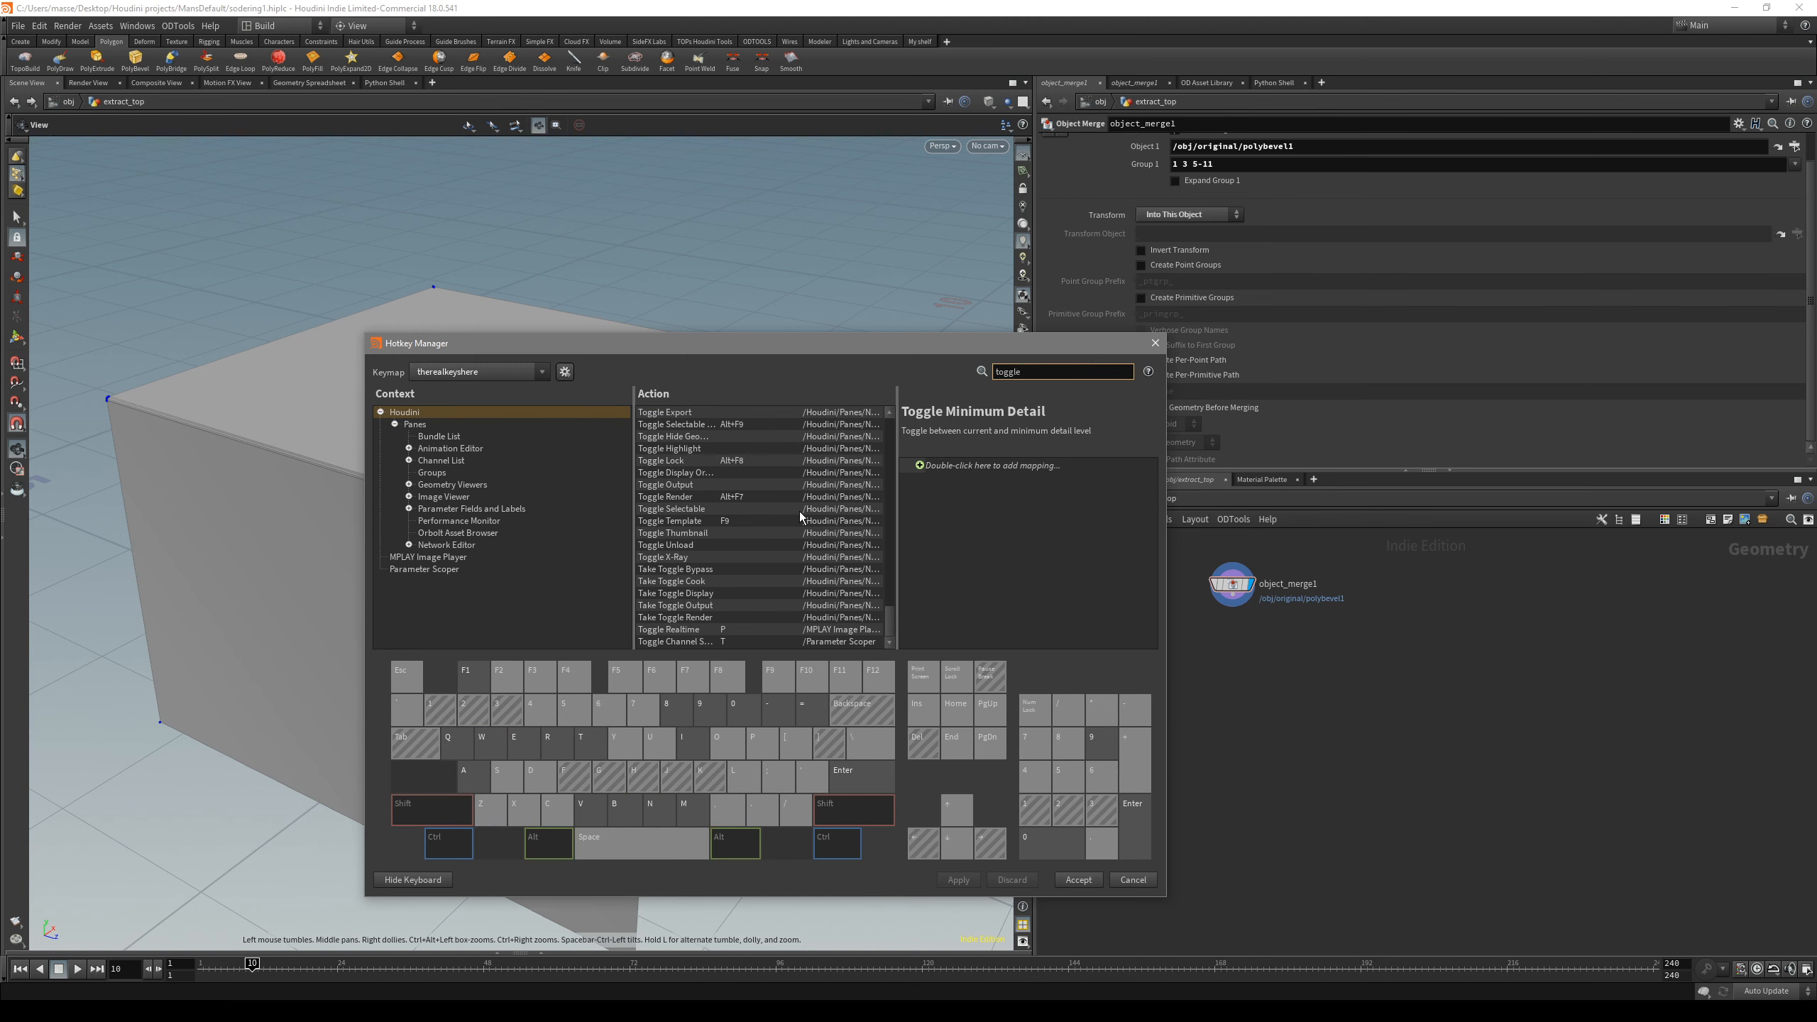
scroll(806, 523, "up", 15)
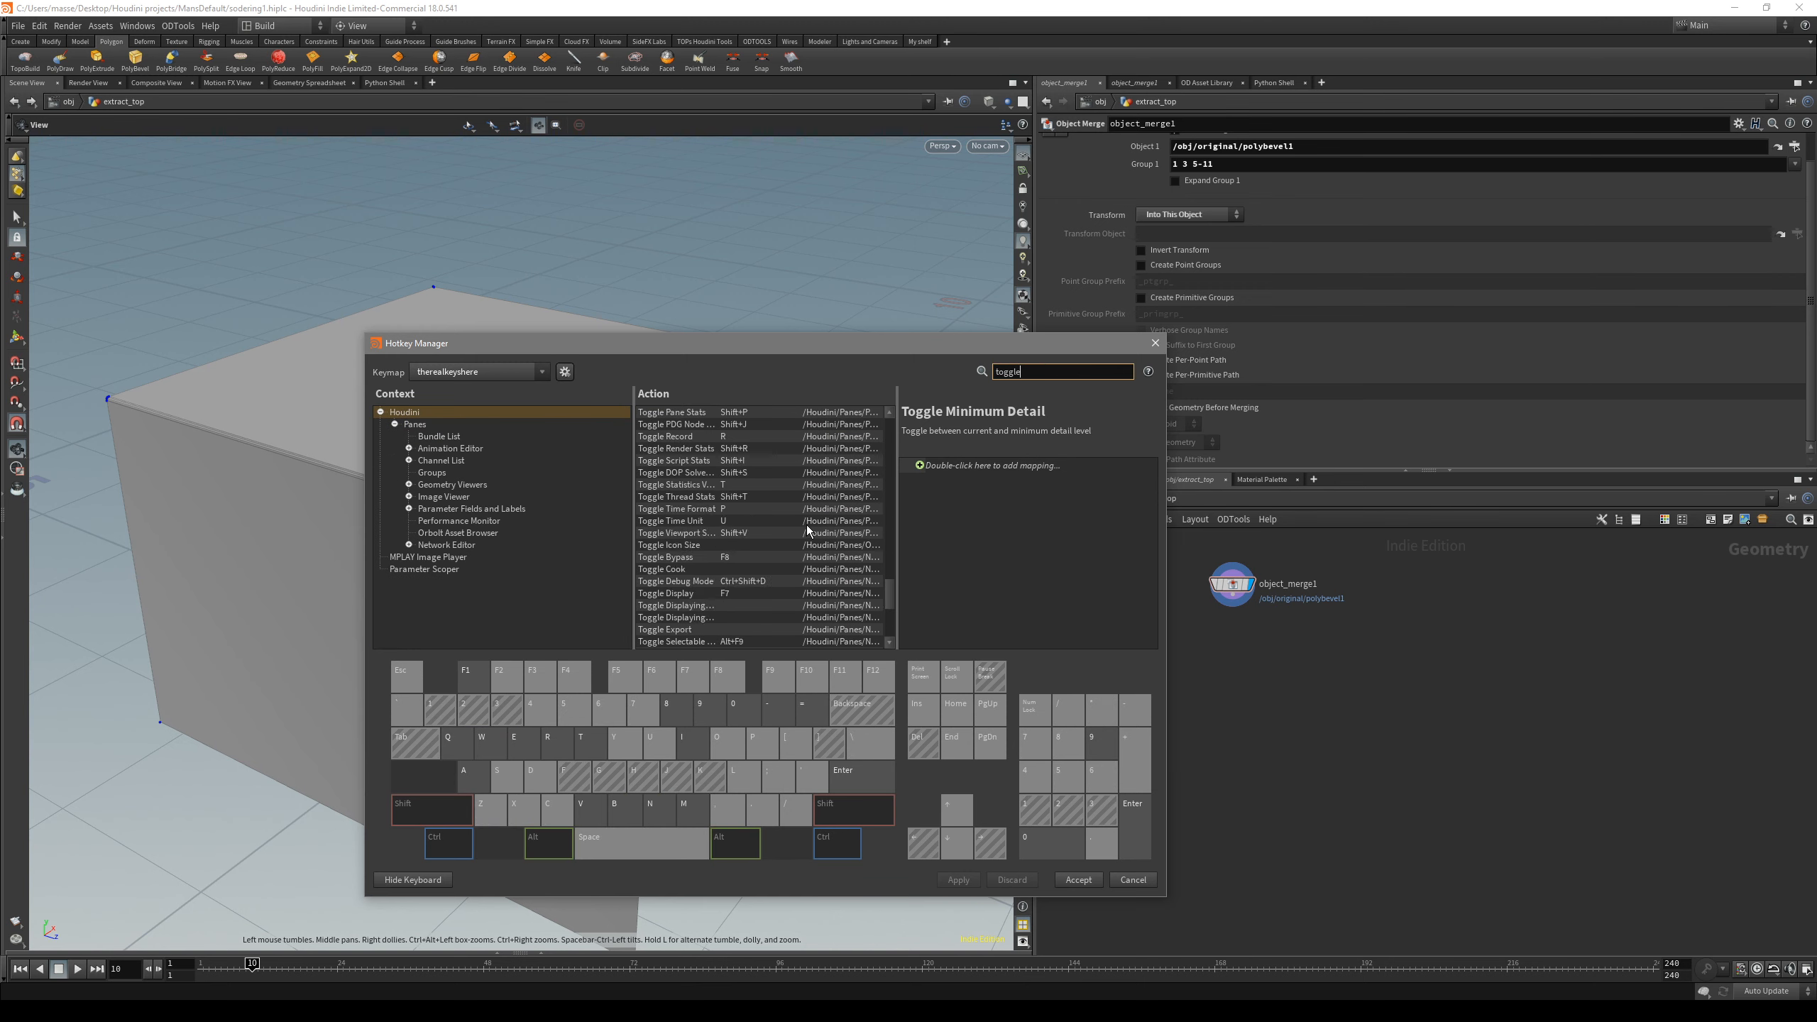
left_click_drag(897, 506, 1174, 513)
left_click_drag(1087, 555, 1086, 486)
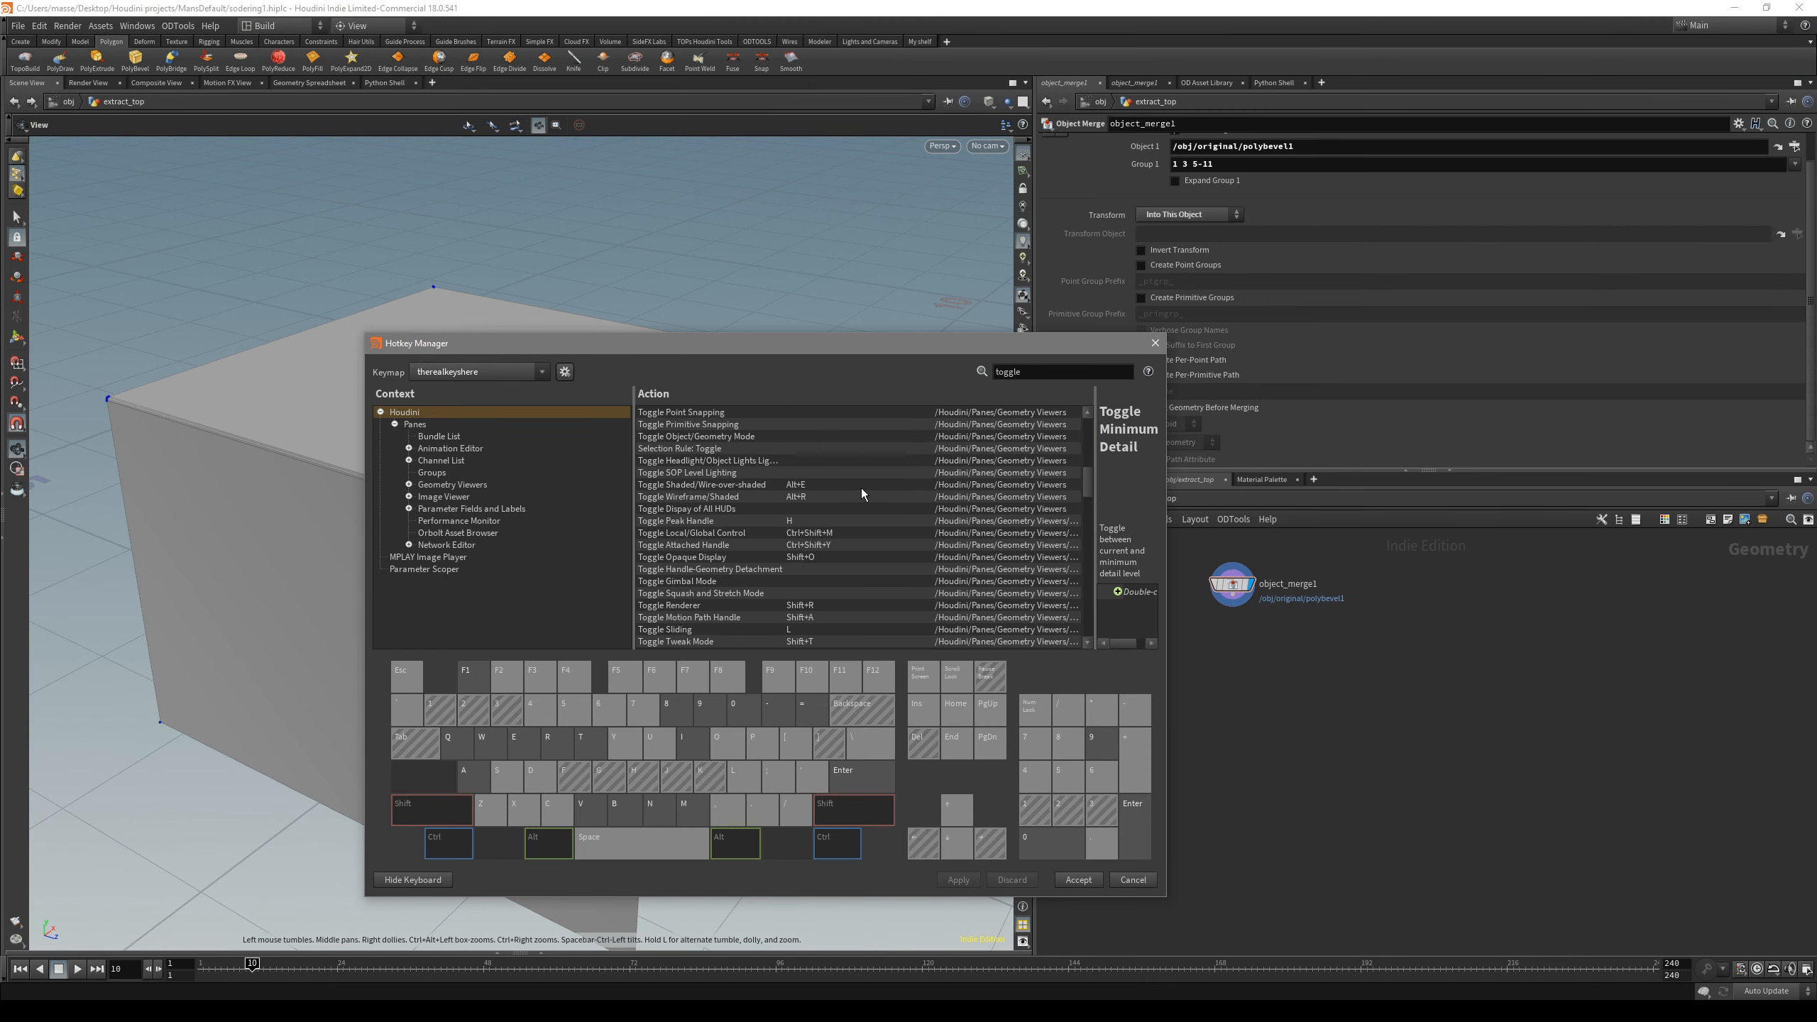
- Check the hotkeys of Toggle Shaded/Wire-over-shaded and Toggle Wireframe/Shaded, then close the Hotkey Manager
left_click(800, 497)
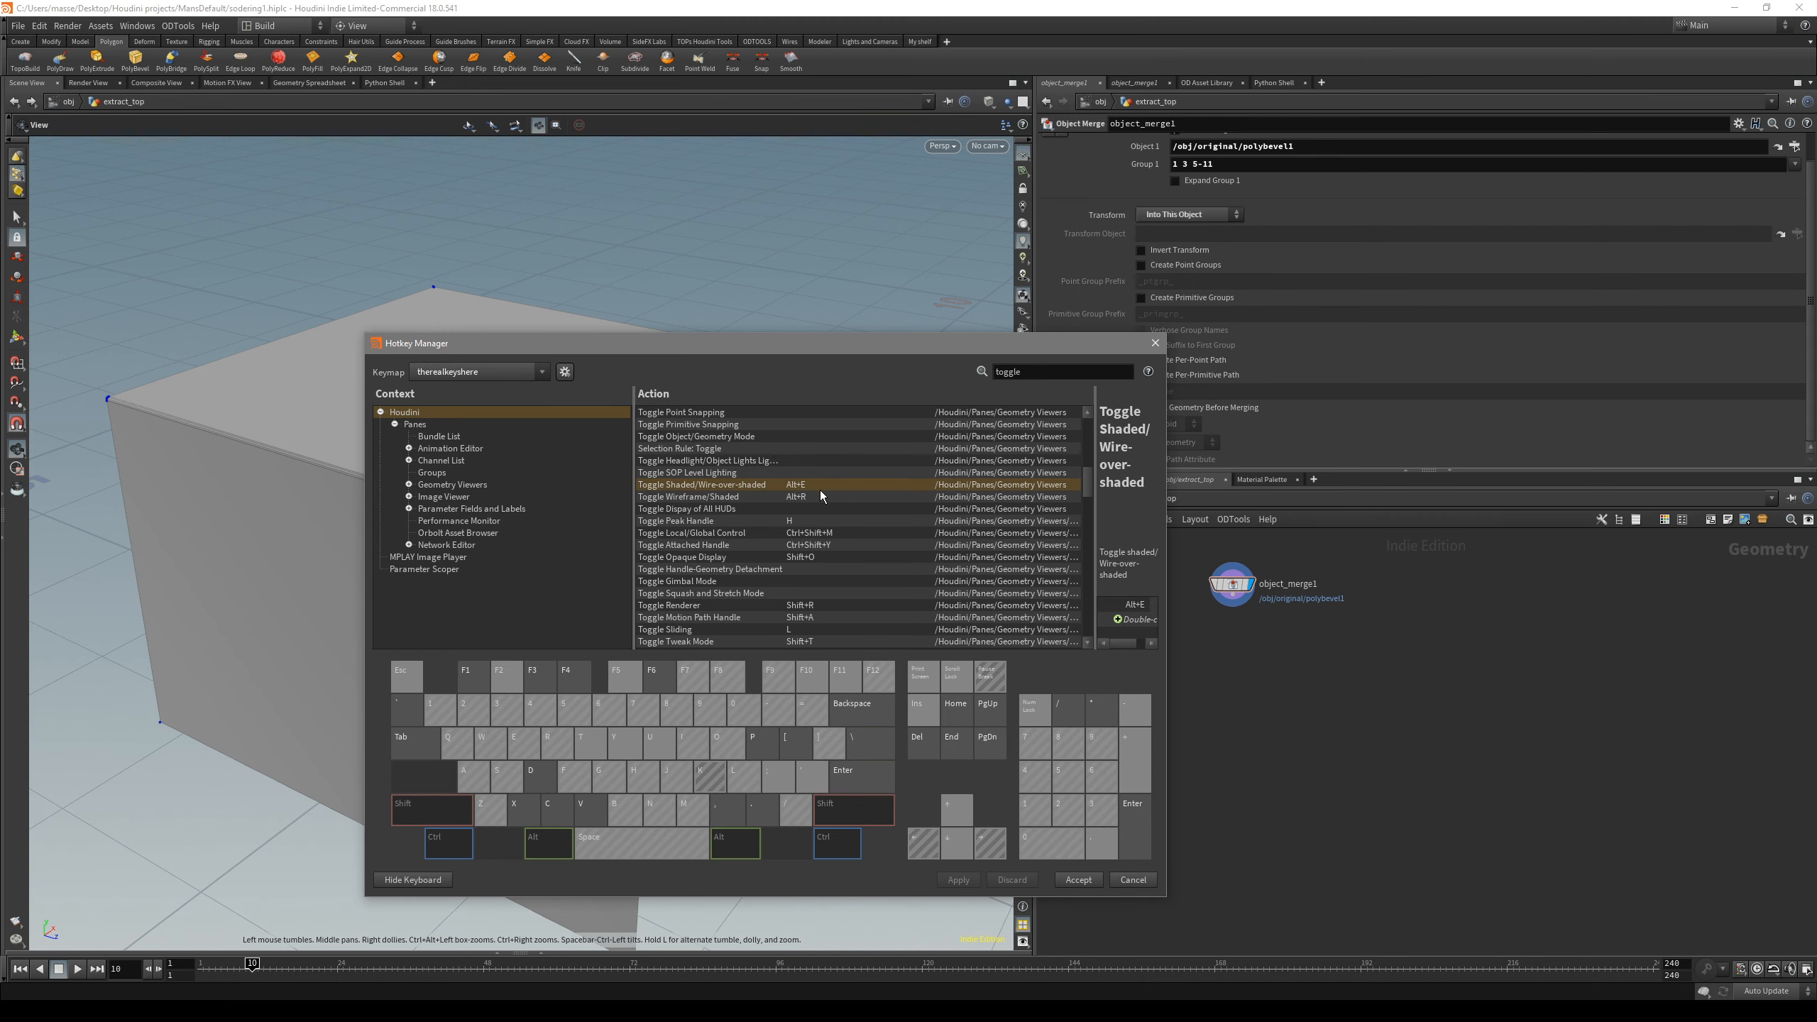
left_click_drag(1081, 499, 1017, 499)
left_click(710, 486)
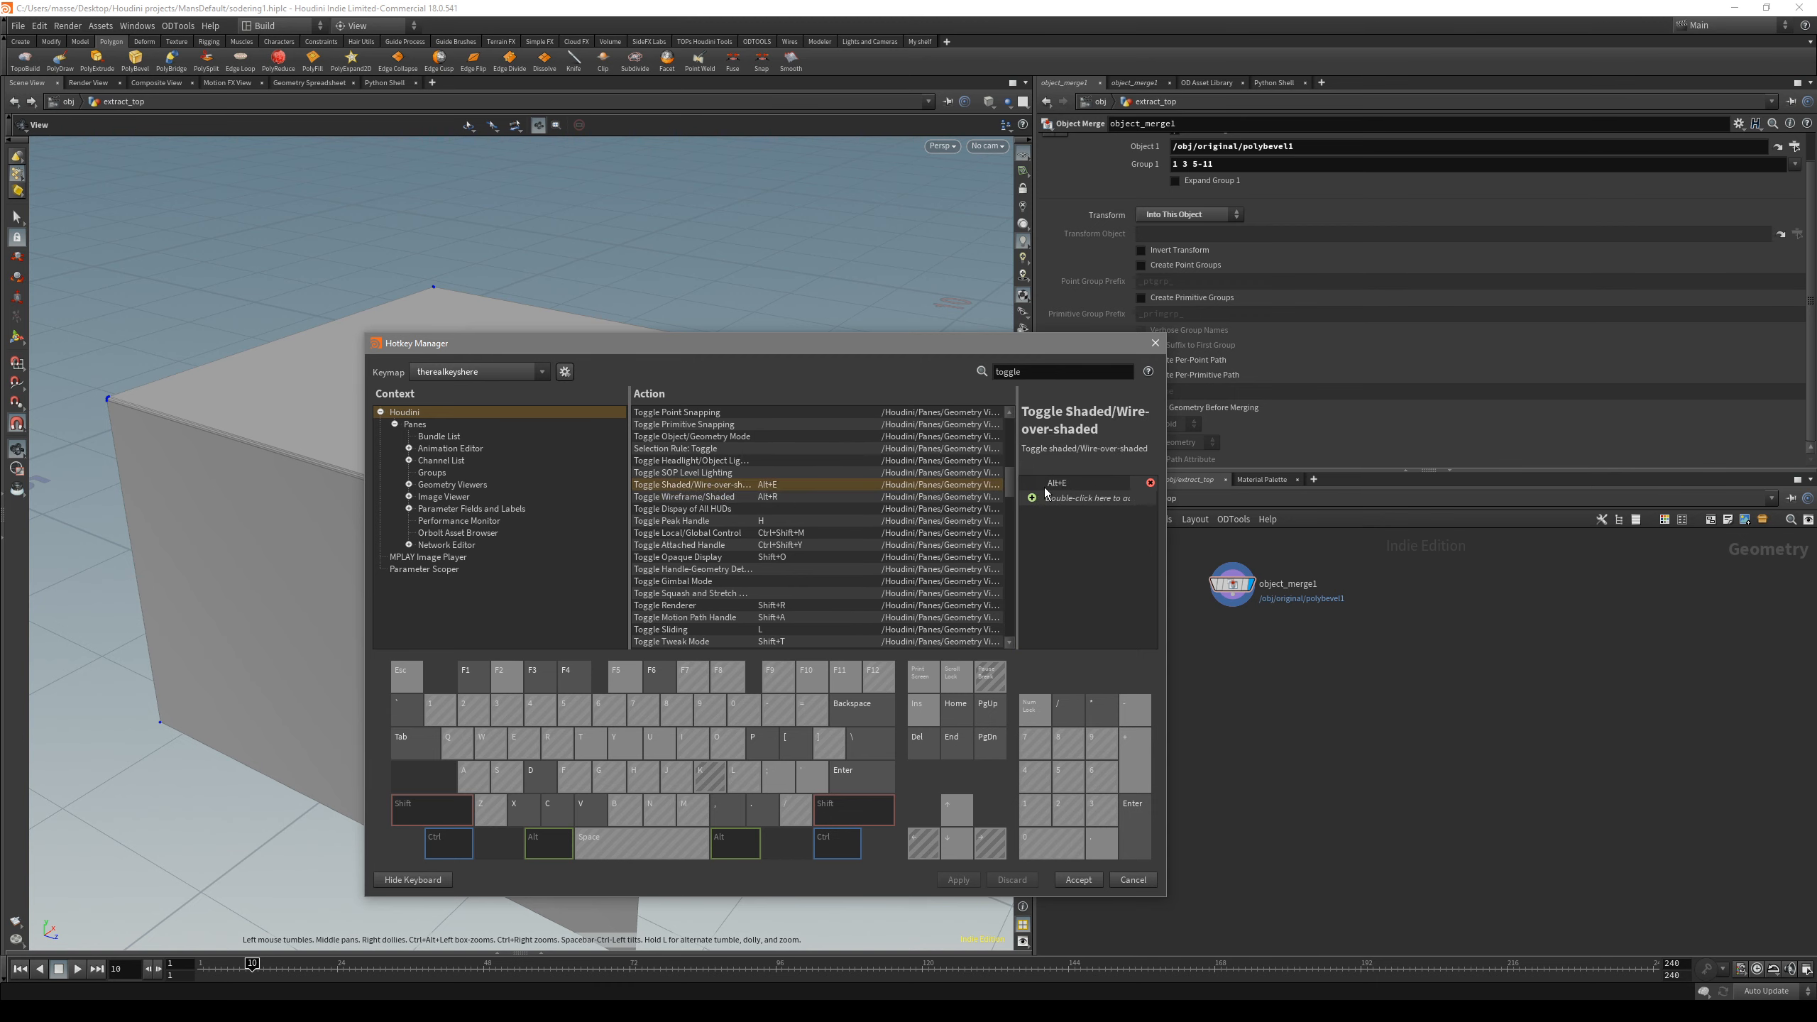
left_click(750, 500)
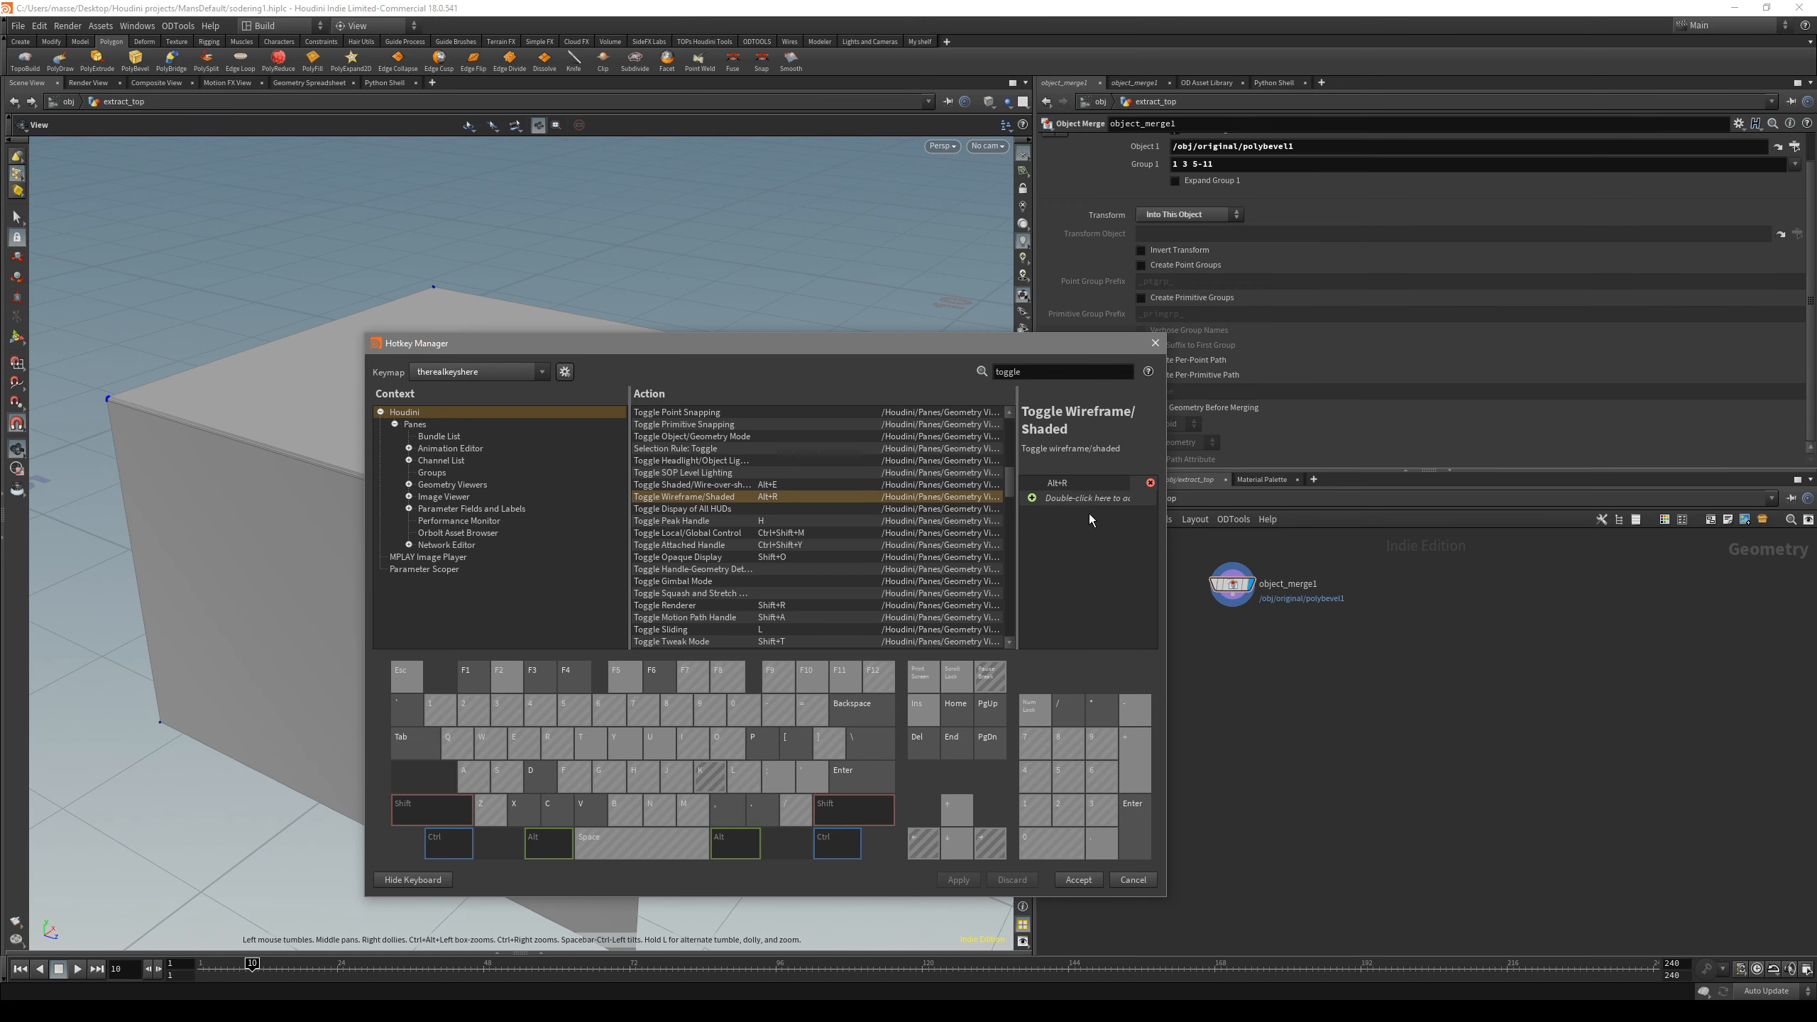
left_click_drag(1166, 533, 1466, 548)
key("Up")
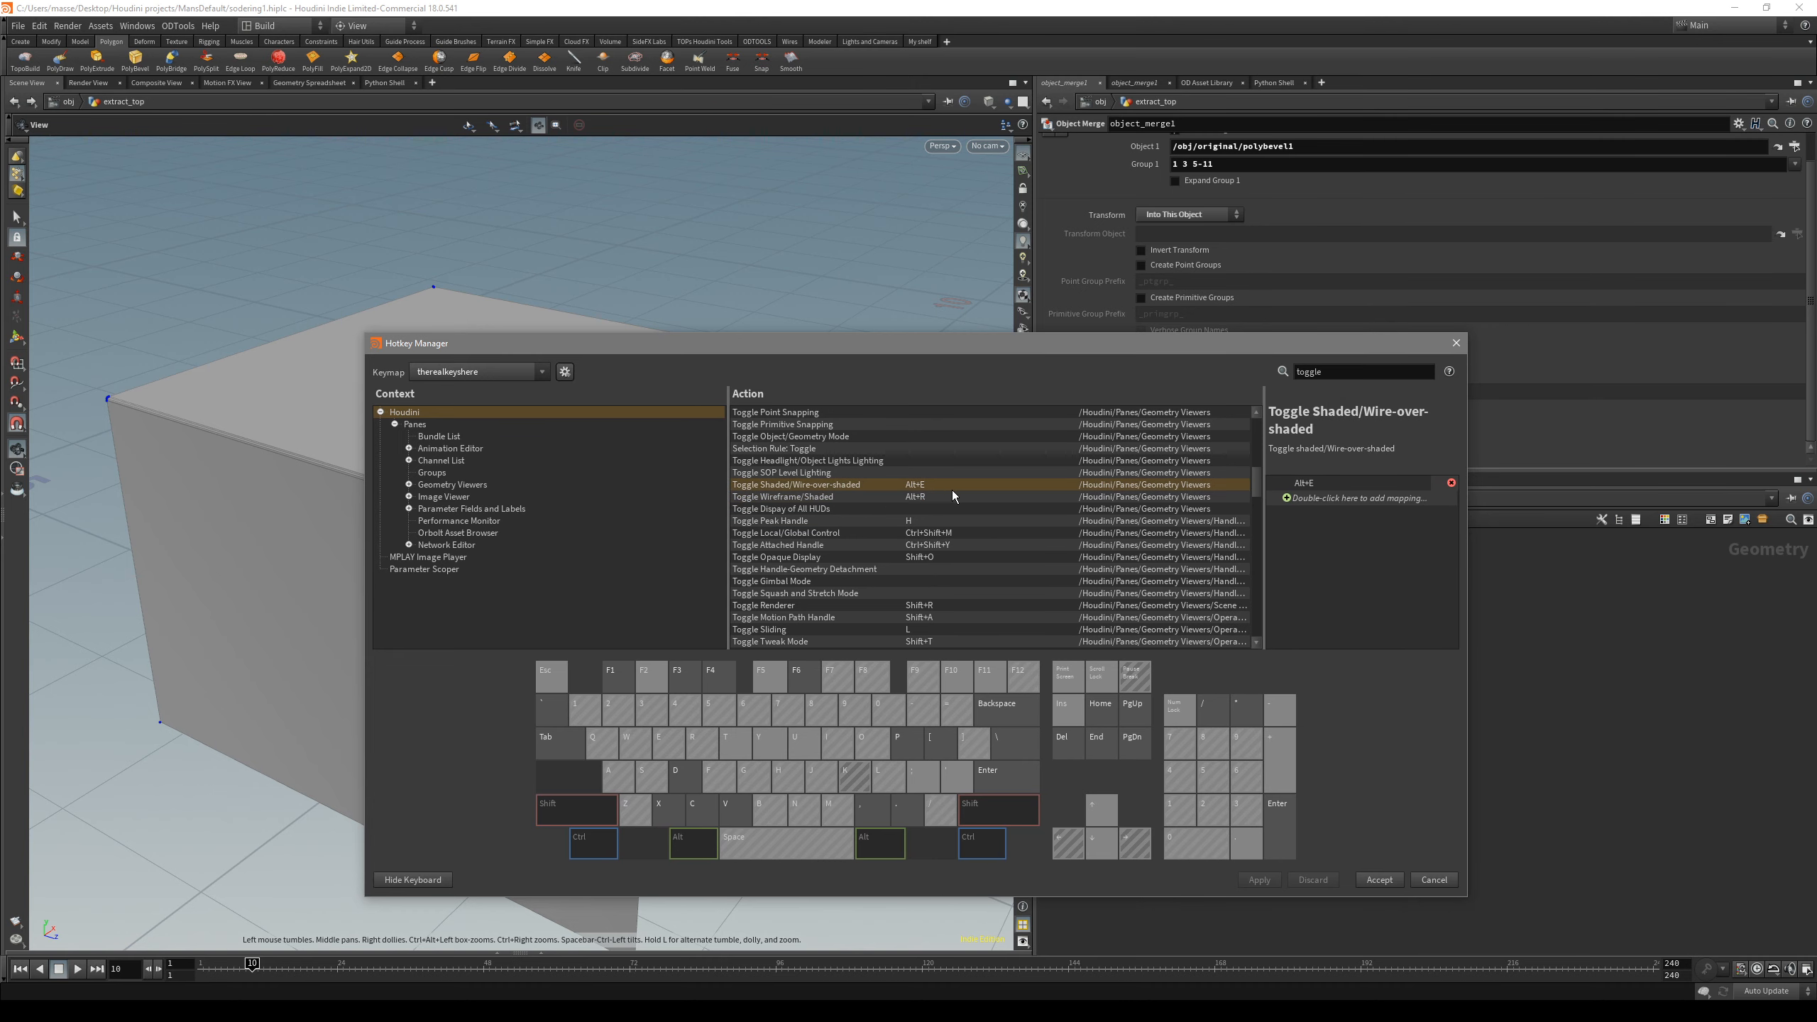
left_click_drag(999, 344, 765, 402)
key("Escape")
- Toggle the wire-over-shaded display on and off and look closely at the box's bevelled top edge
key("alt+e")
key("alt+e")
right_click_drag(642, 530, 786, 553)
mouse_move(786, 552)
left_mouse_down()
mouse_move(722, 617)
mouse_move(754, 605)
mouse_move(758, 568)
mouse_move(690, 540)
mouse_move(685, 570)
mouse_move(823, 569)
mouse_move(690, 581)
mouse_move(690, 601)
left_mouse_up()
key("w")
key("shift+w")
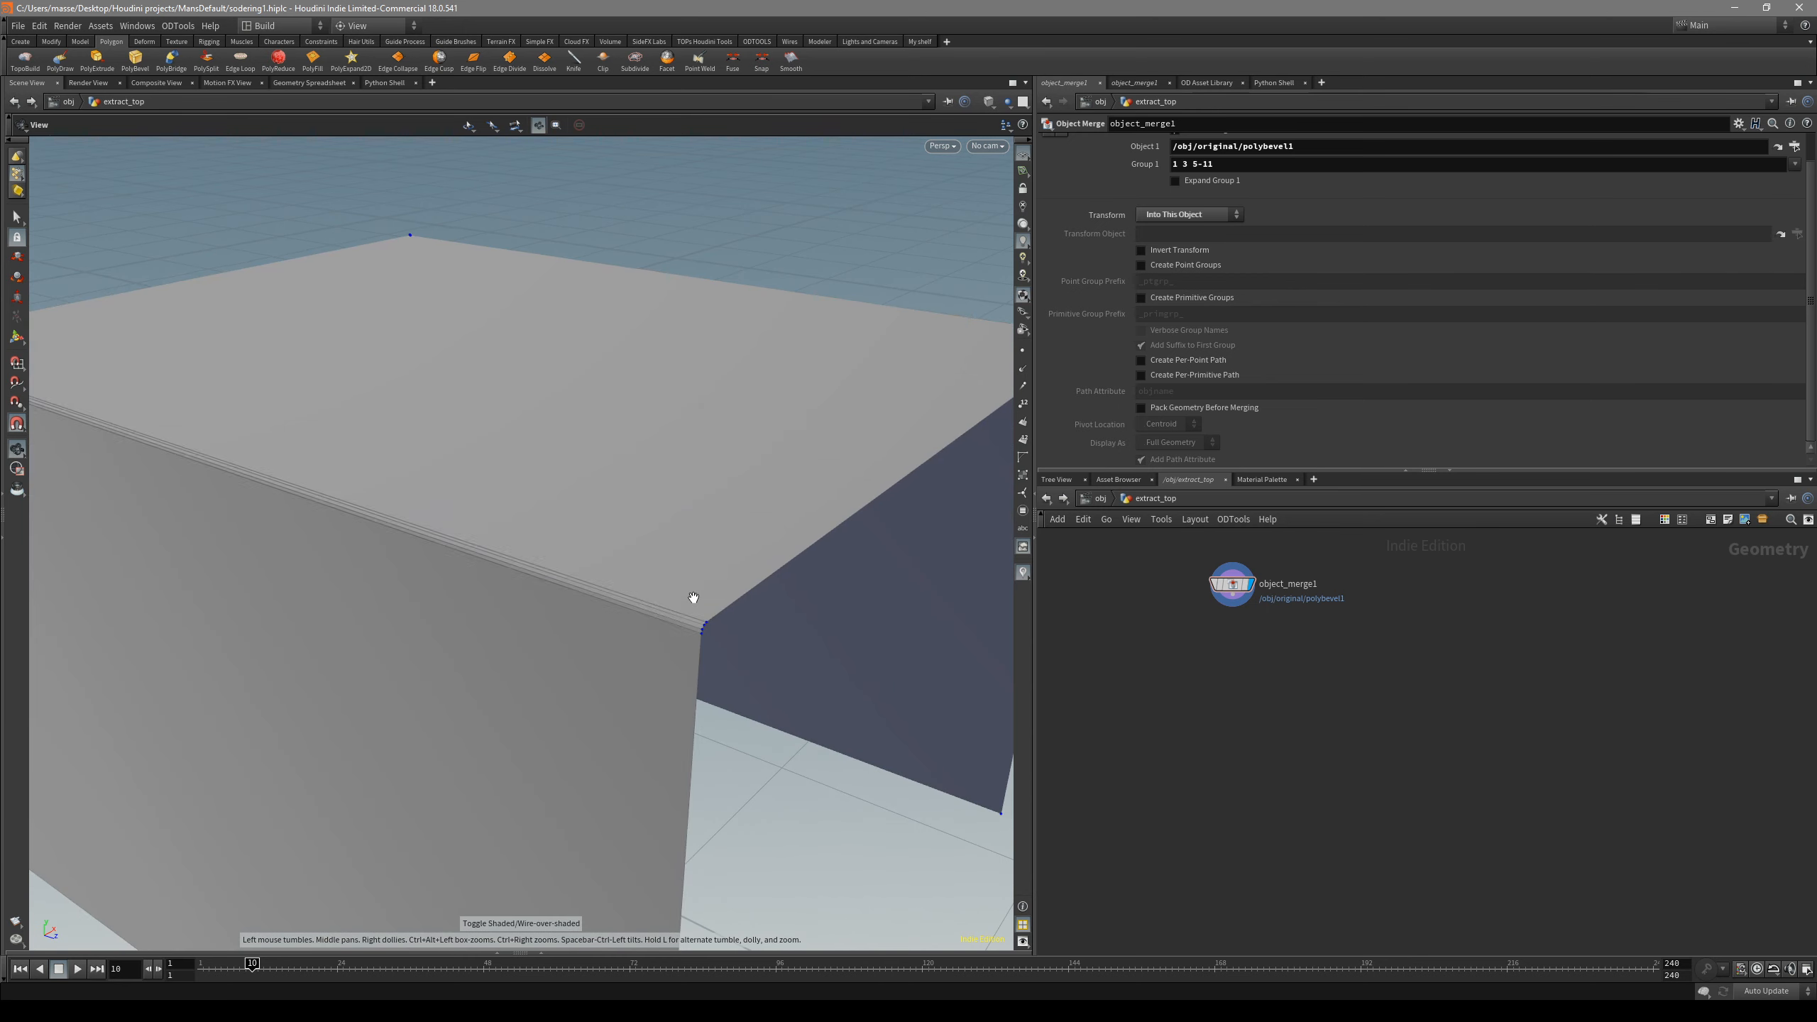
key("s")
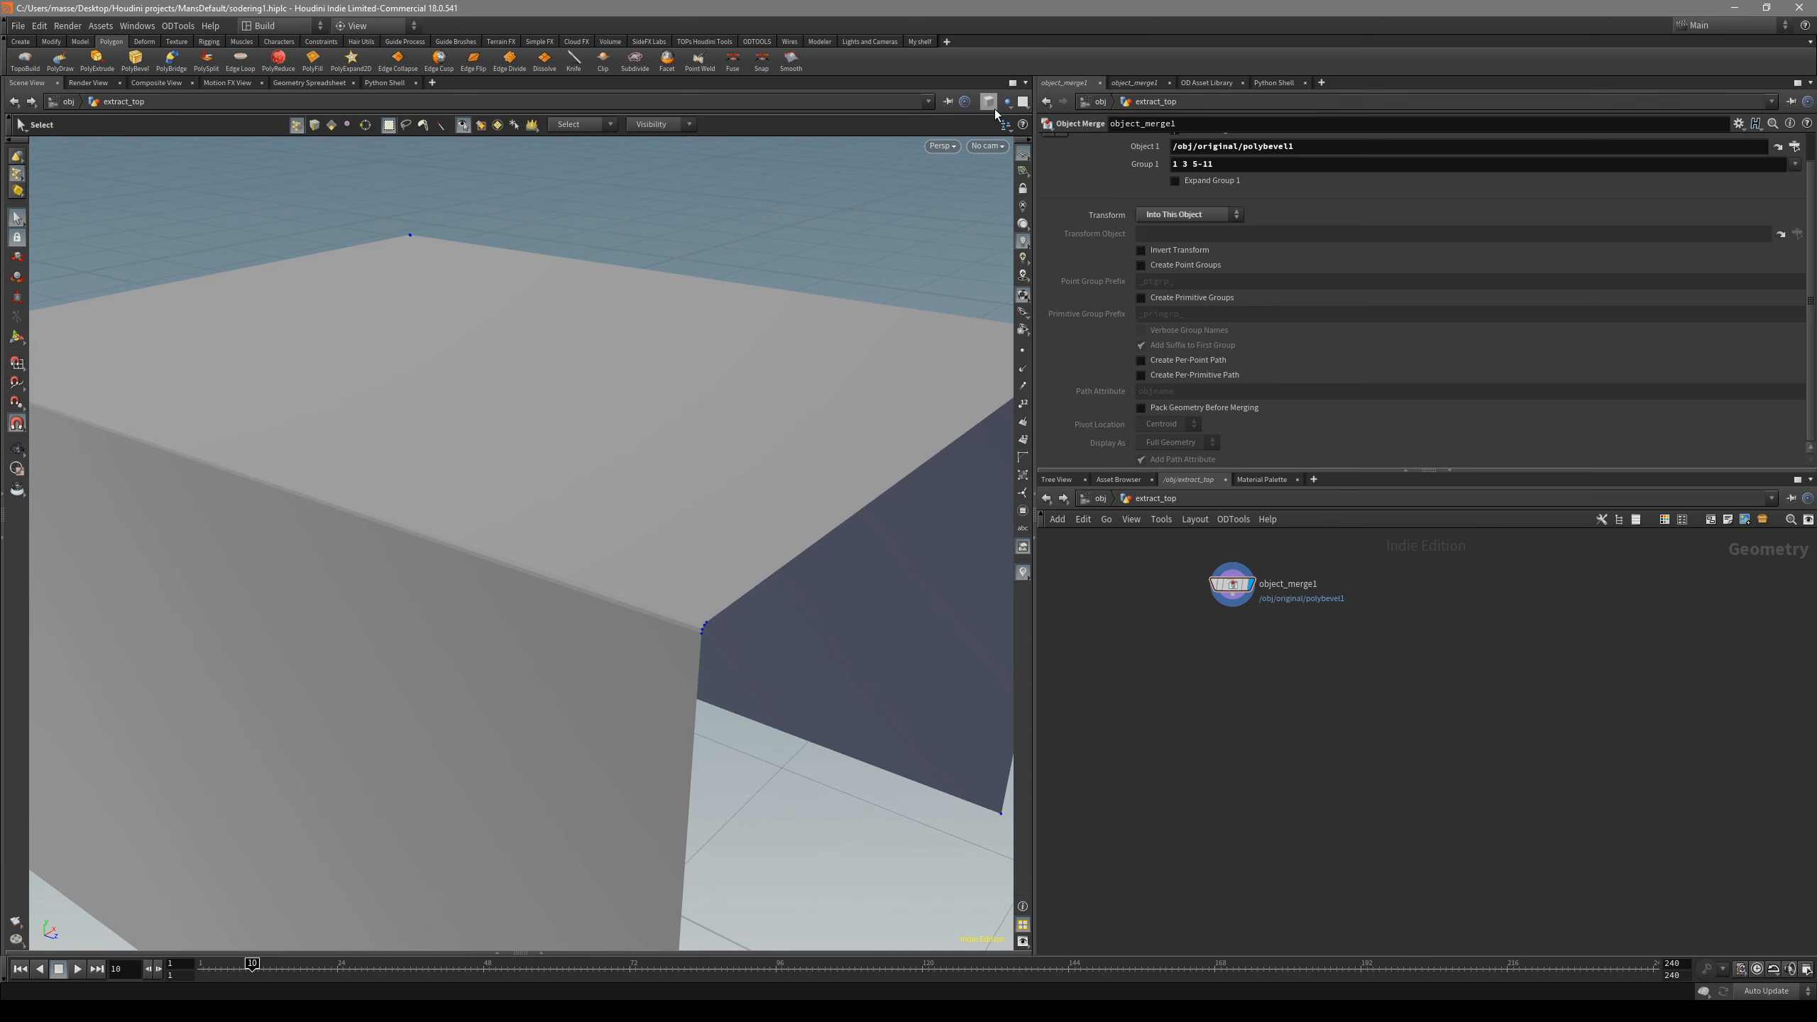
left_click_drag(600, 601, 600, 669)
right_click_drag(600, 669, 767, 632)
left_click_drag(767, 632, 758, 715)
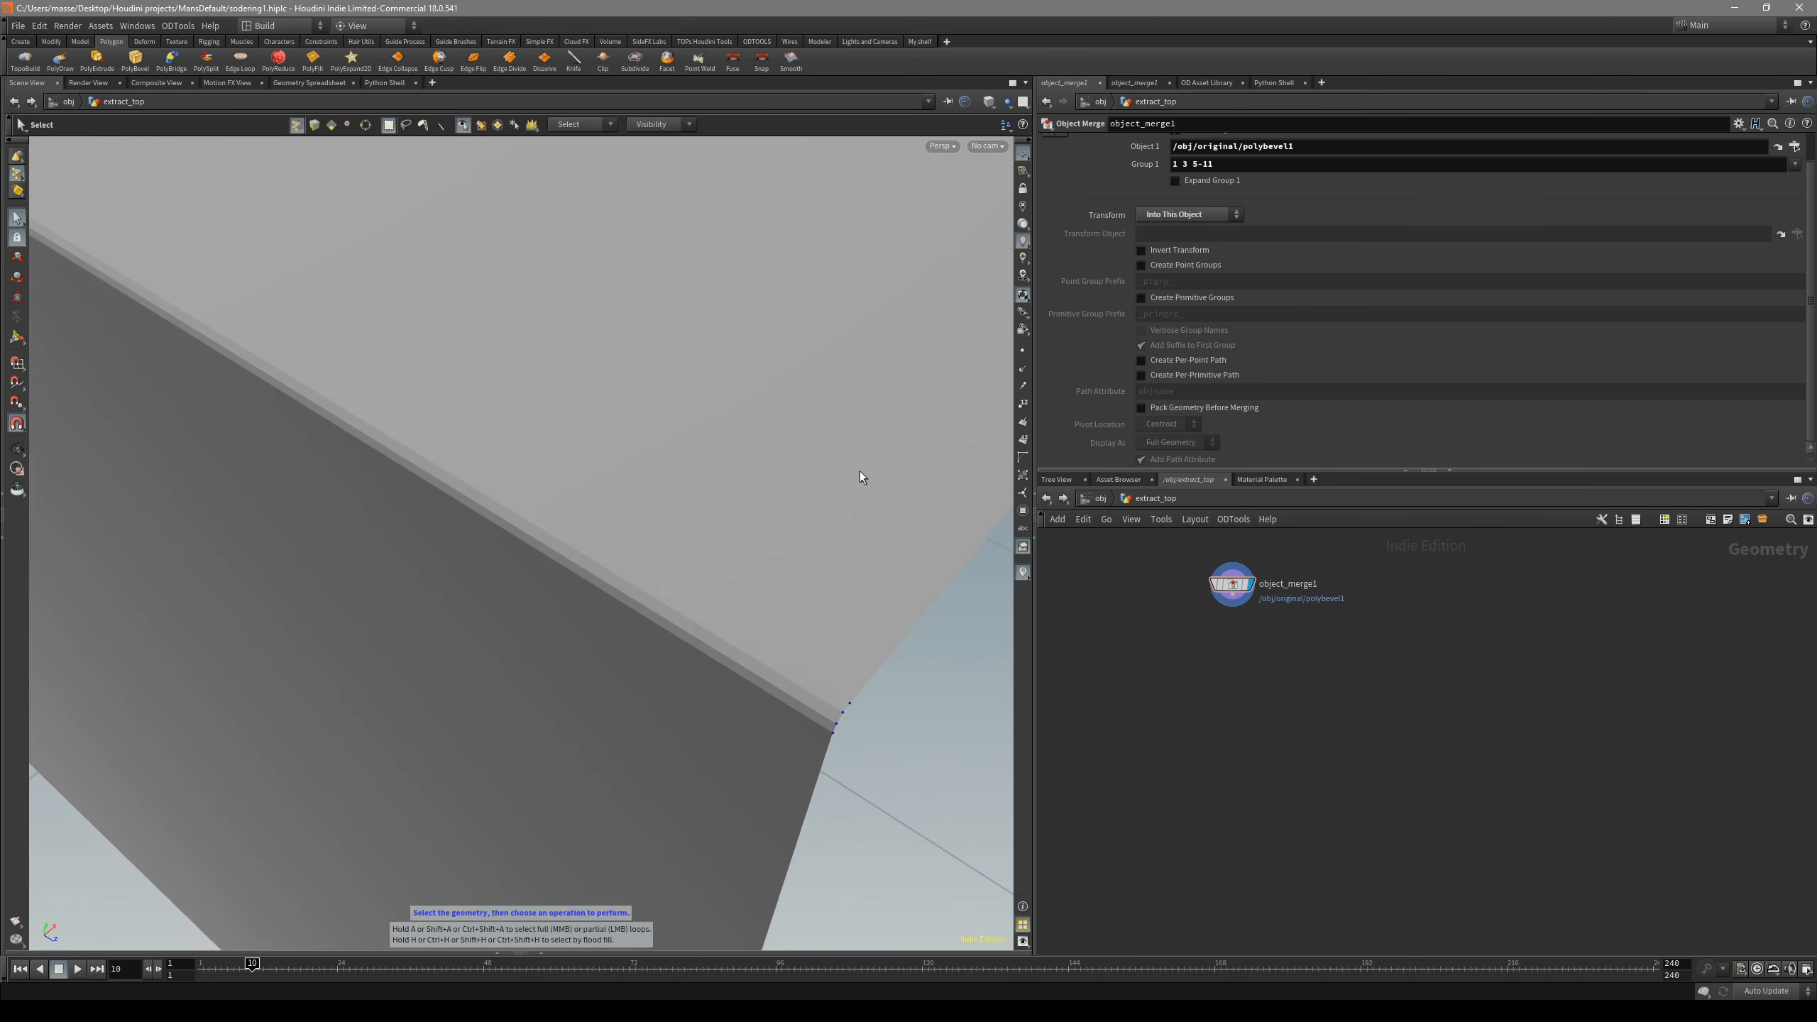
- Switch the viewport to smooth shading and inspect the bevelled edge
left_click(989, 103)
left_click(1046, 234)
key("space")
left_click_drag(742, 532, 758, 572)
key("s")
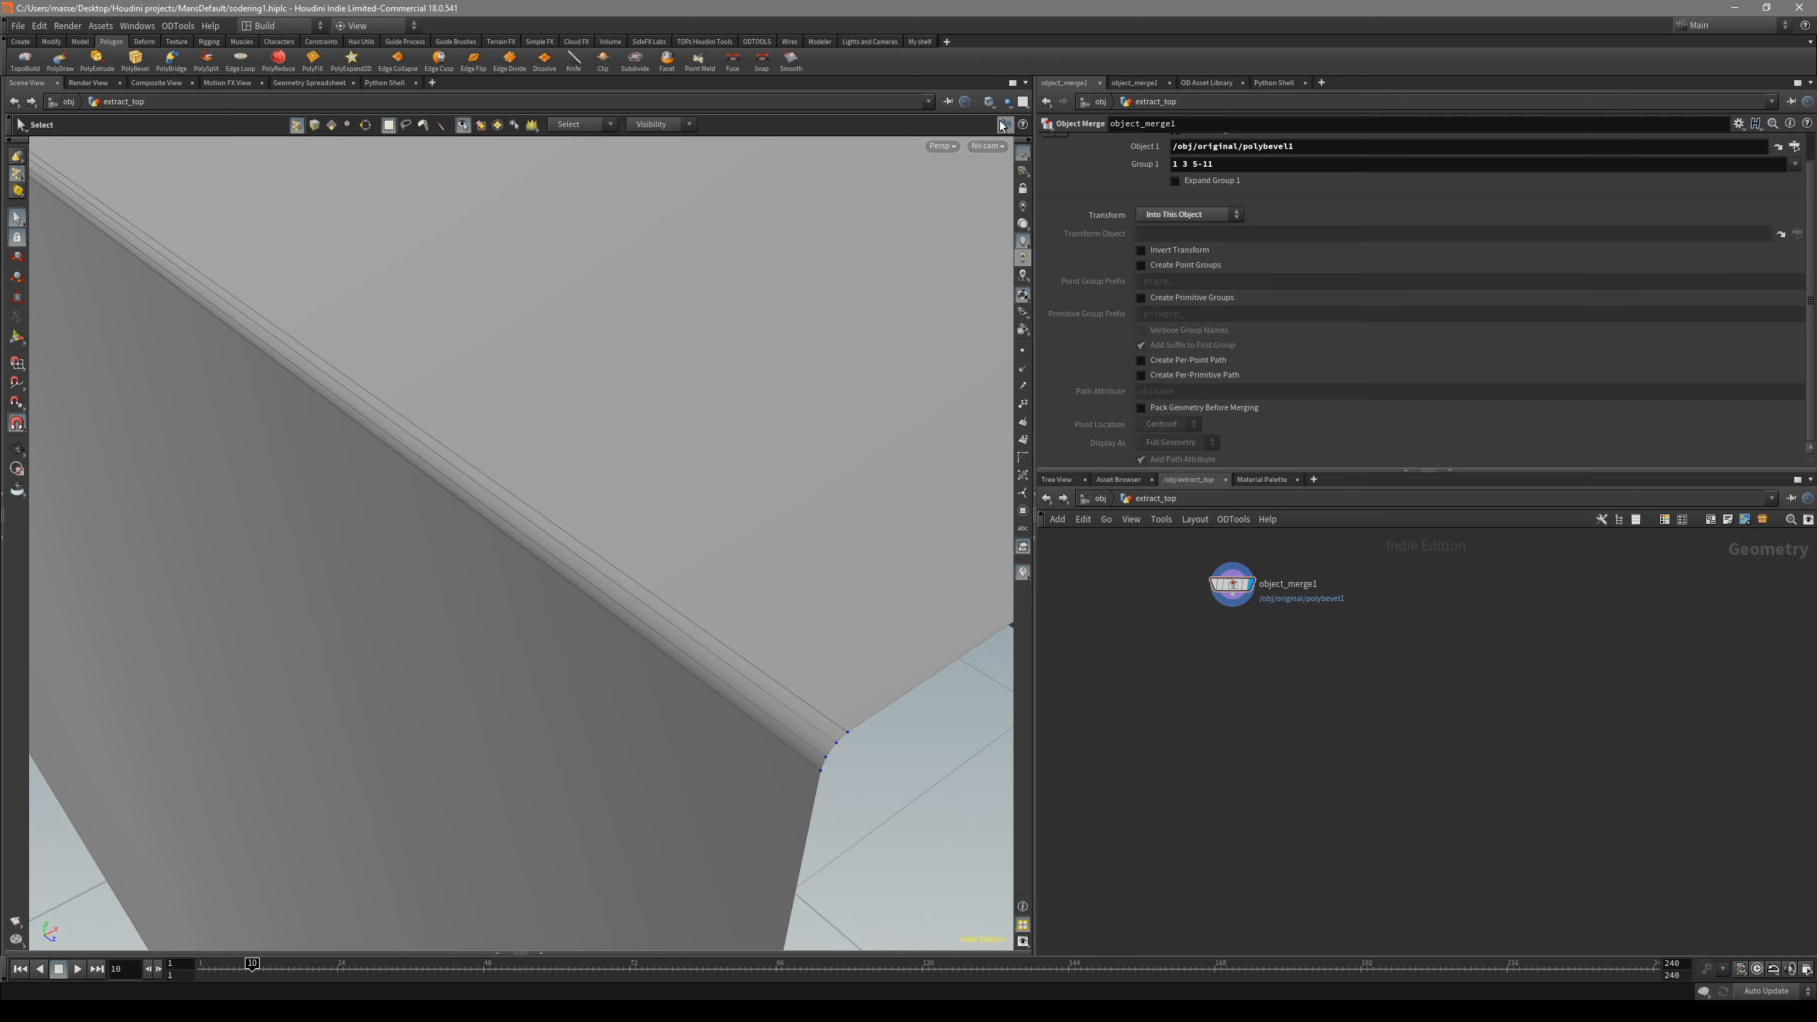
- Set the viewport shading to Flat Shaded and inspect the bevel's facets at the box corner
left_click(1021, 103)
left_click(1019, 103)
left_click(990, 104)
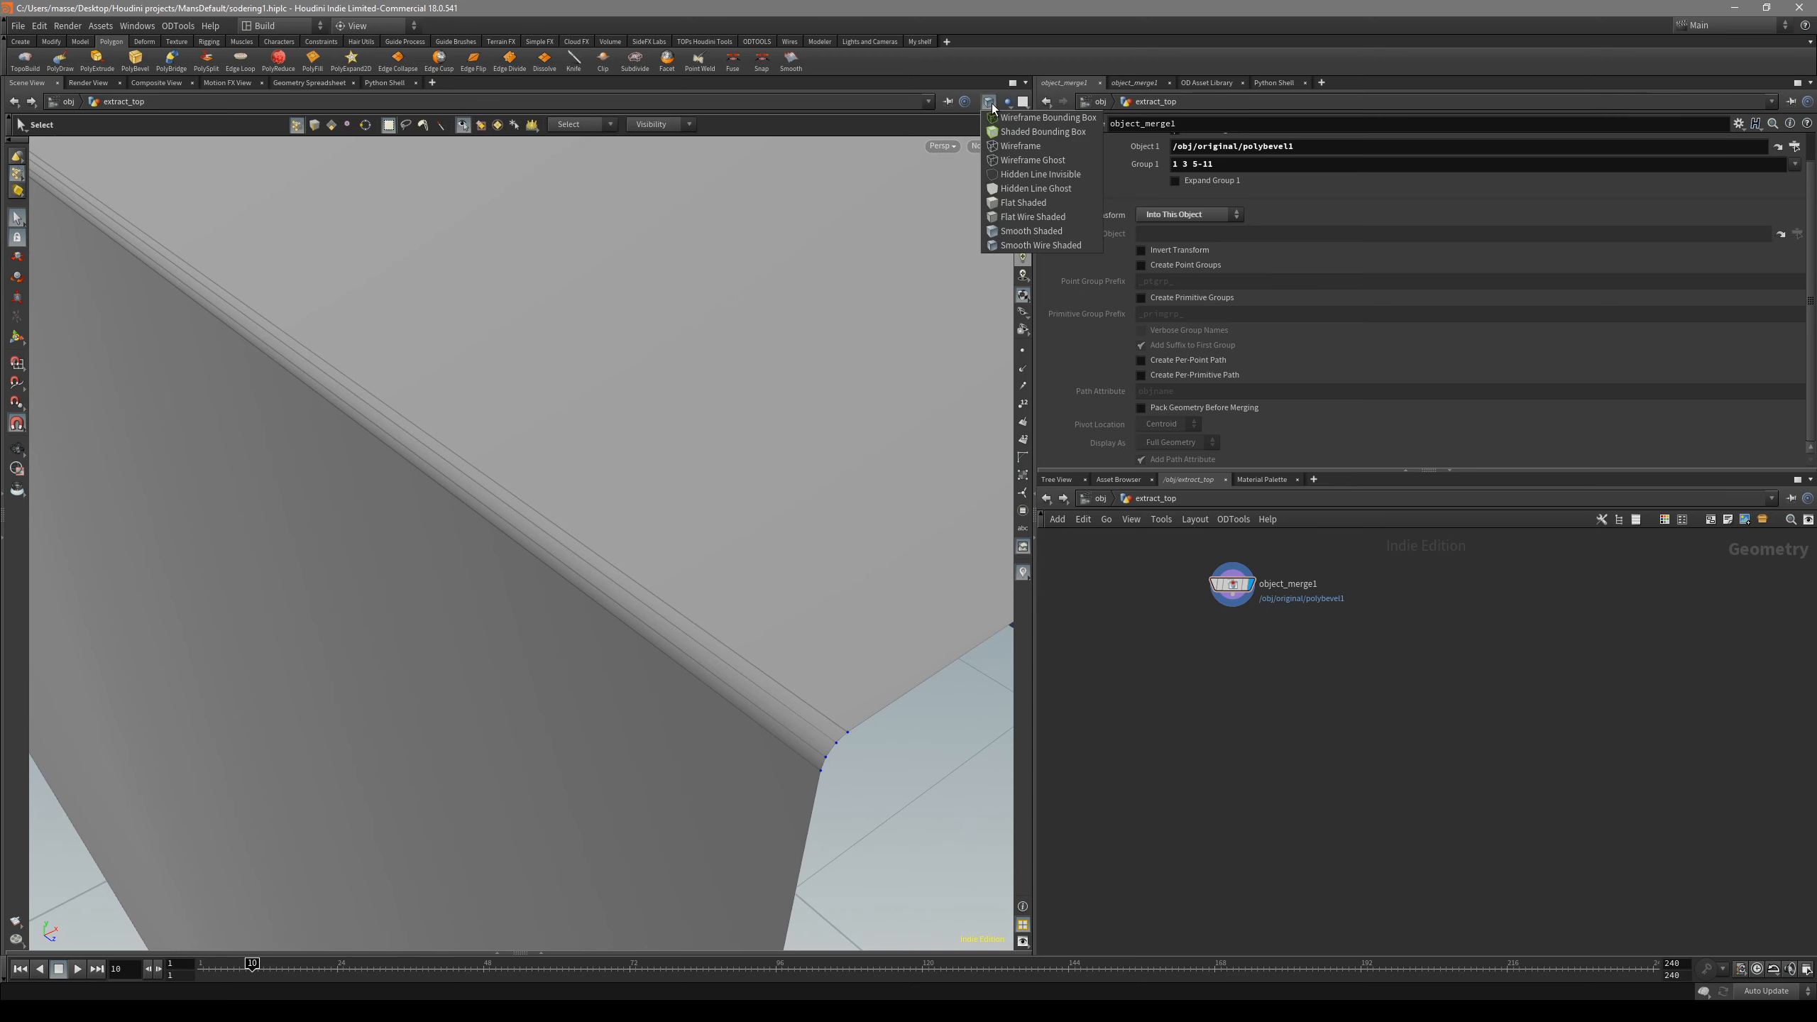
left_click(1022, 202)
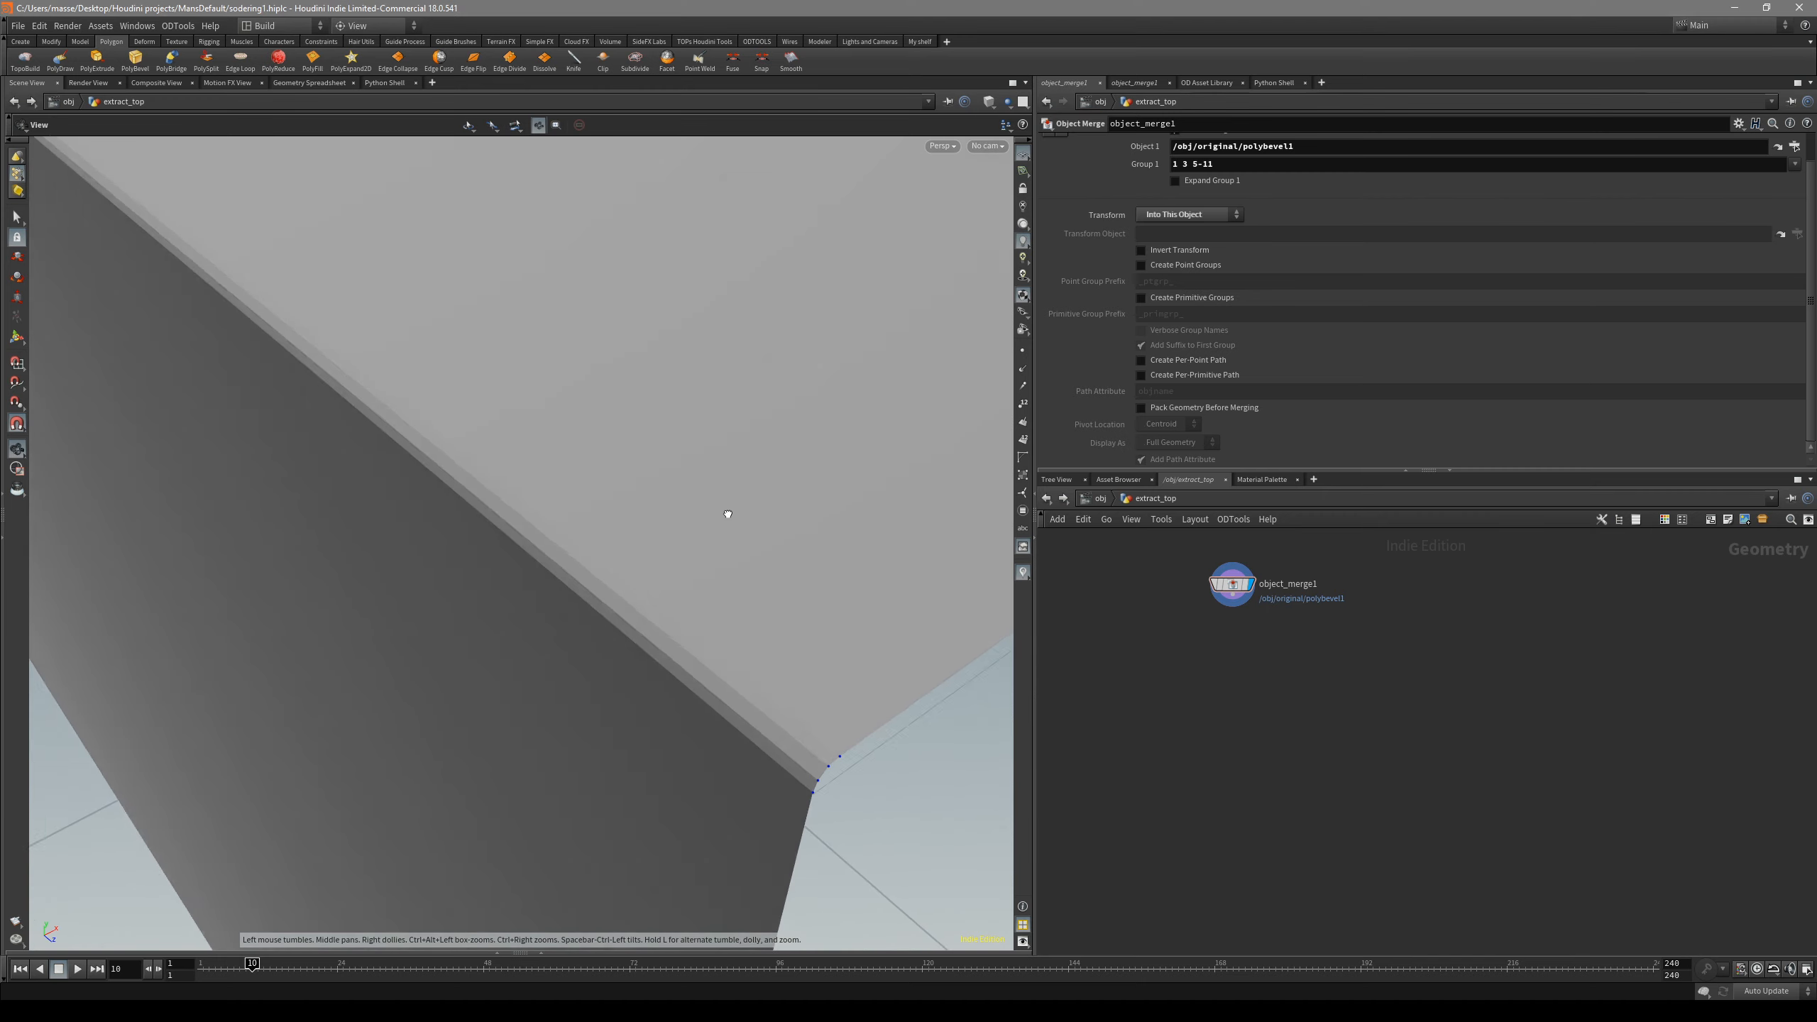
mouse_move(728, 515)
left_mouse_down()
mouse_move(706, 520)
mouse_move(734, 491)
mouse_move(728, 538)
left_mouse_up()
key("w")
left_click_drag(689, 618, 668, 556, "alt")
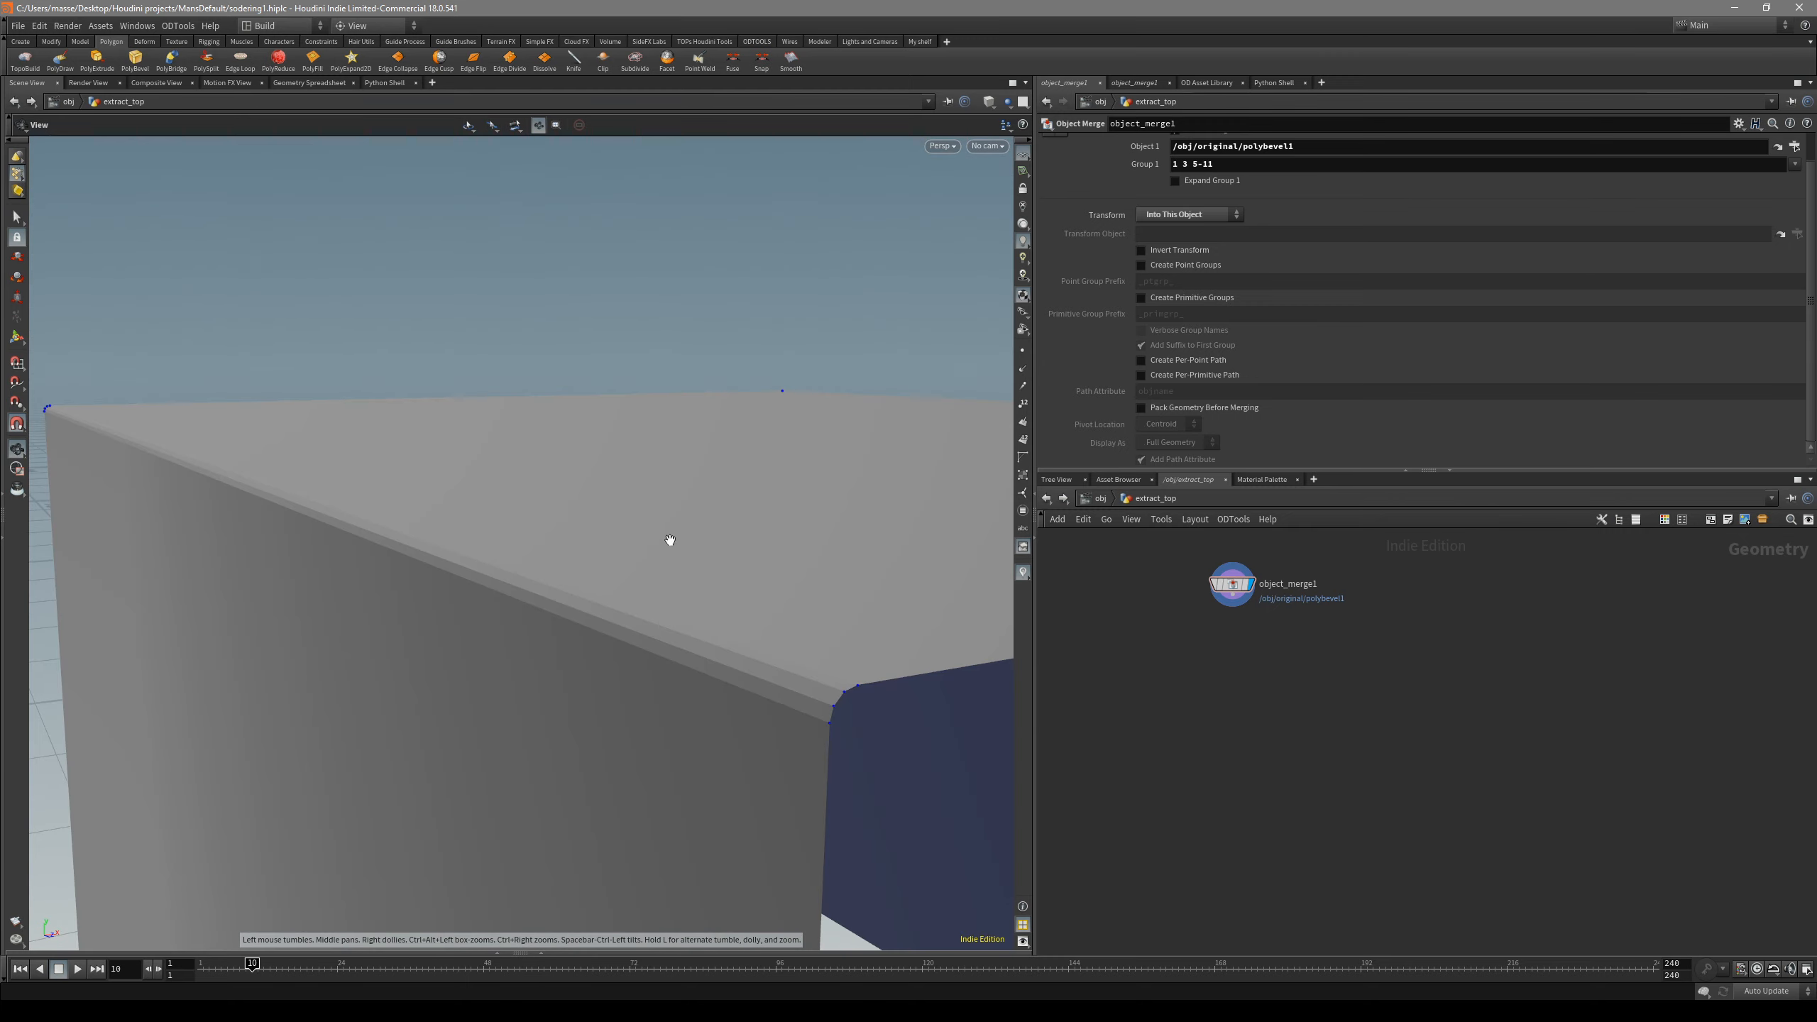
- Return the viewport to Smooth Shaded and view the box from other angles
left_click(989, 101)
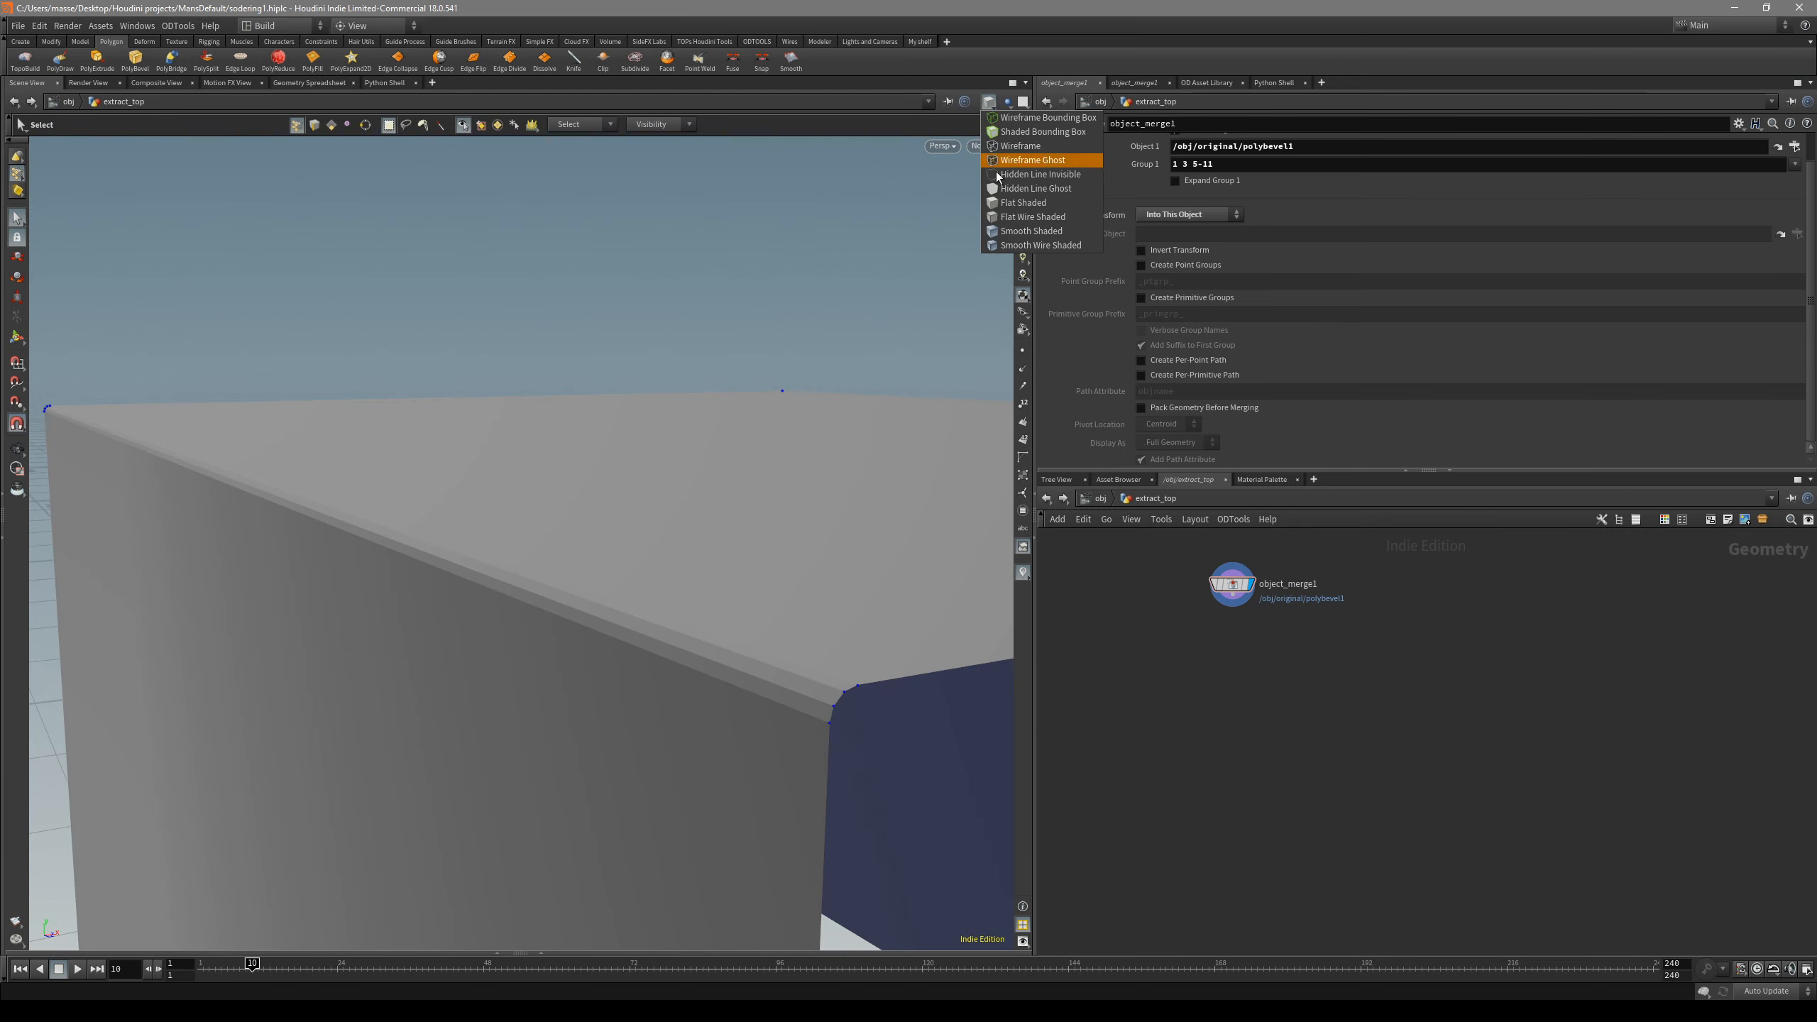
left_click(1030, 234)
left_click_drag(839, 456, 741, 672, "alt")
left_click_drag(746, 576, 517, 578, "alt")
- Set the viewport shading to Wireframe Ghost and show the box in the front and left views
left_click(994, 104)
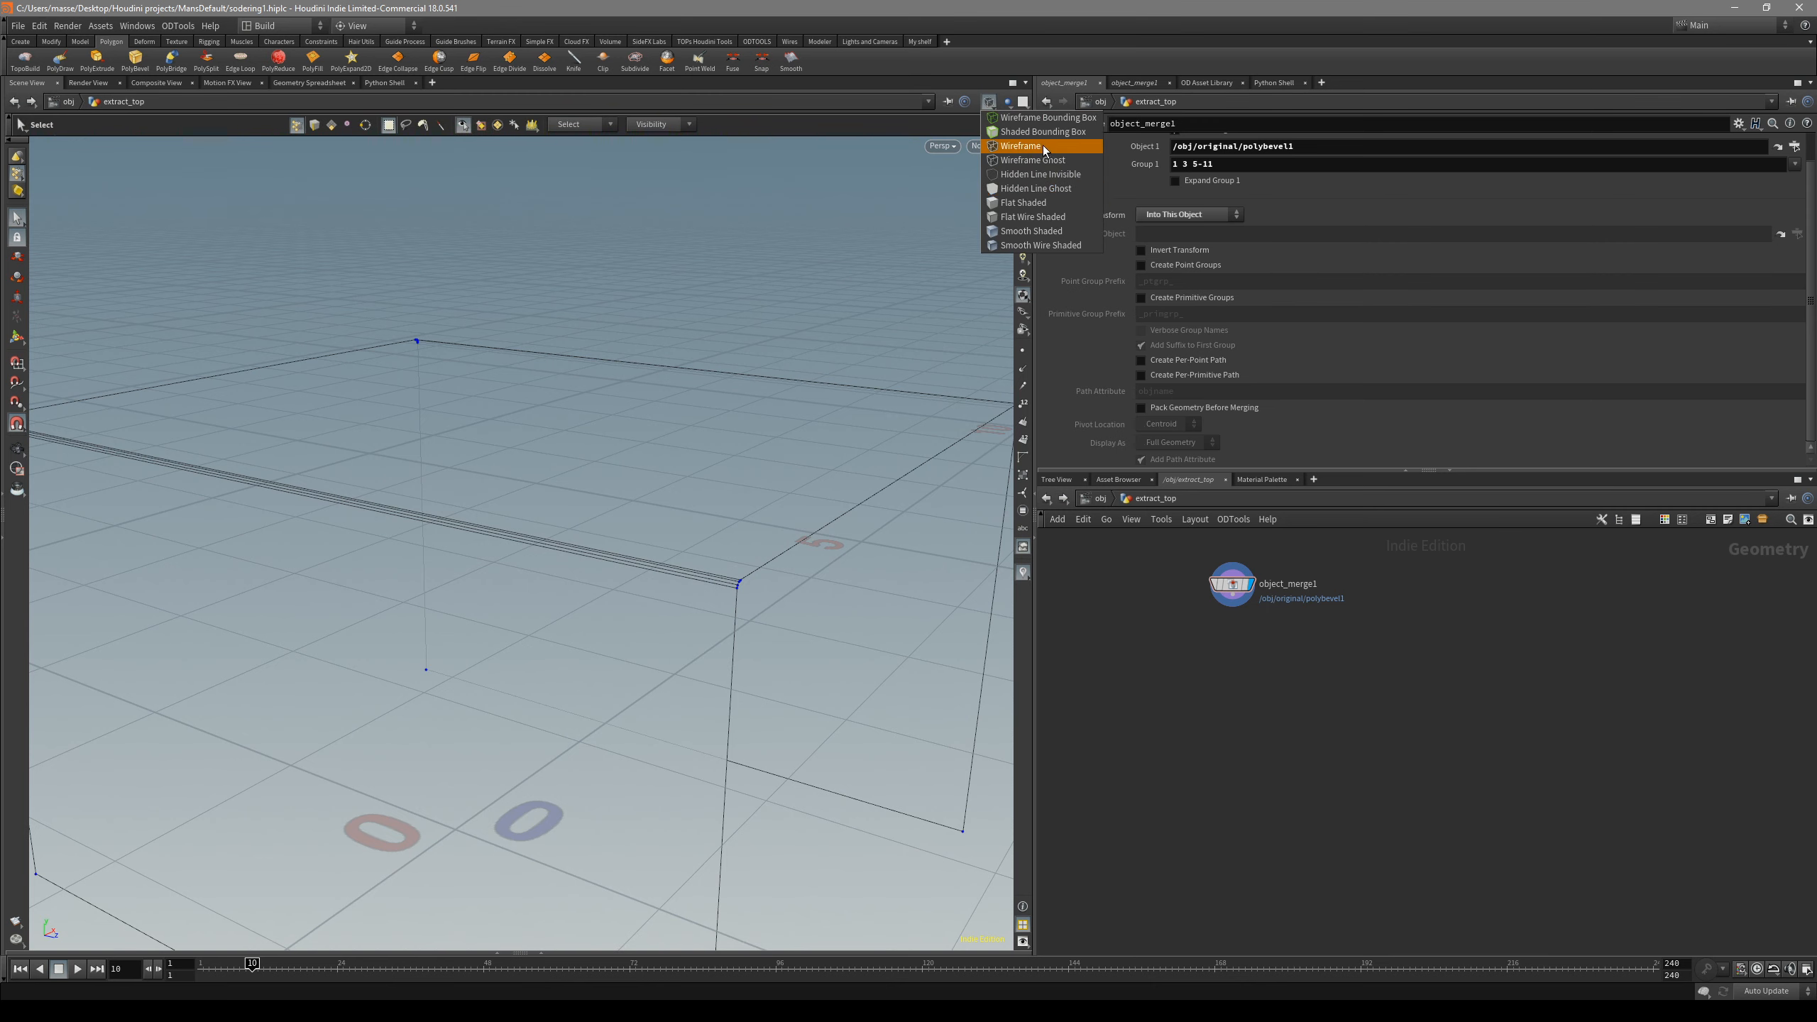
left_click(1090, 162)
left_click_drag(714, 406, 718, 420, "alt")
key("space+3")
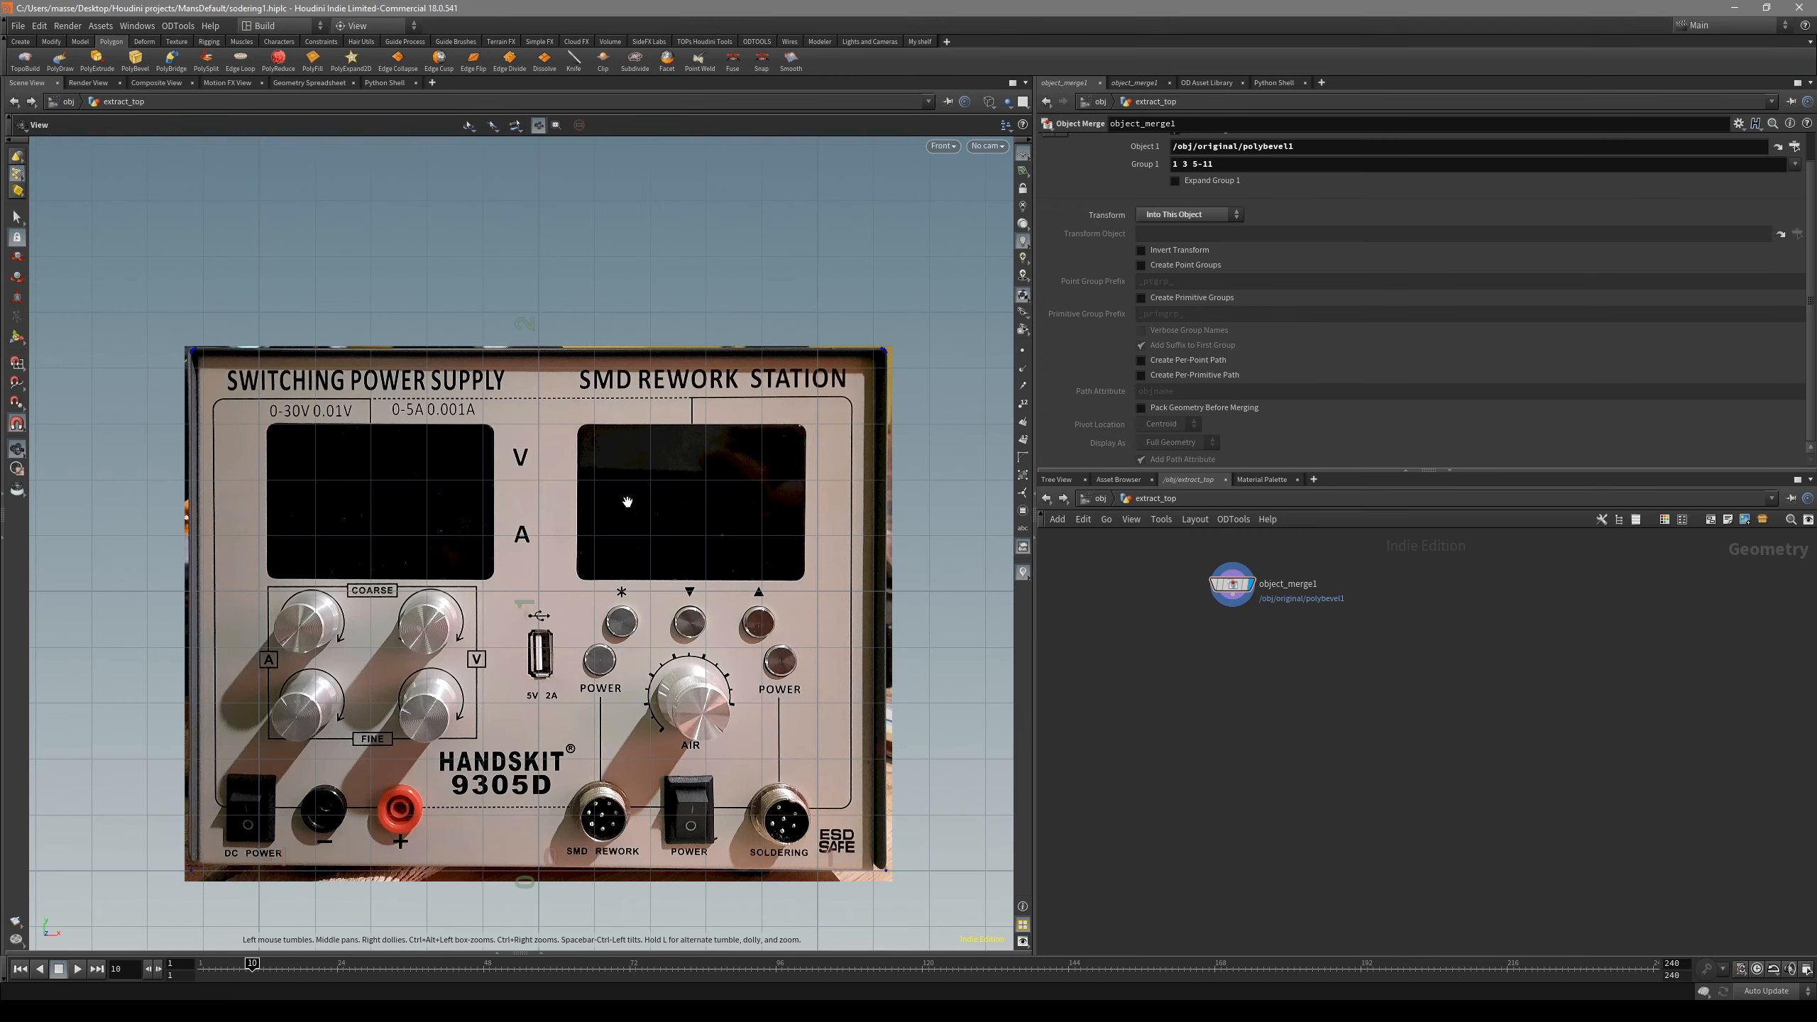
key("space+4")
- Examine how the side panel's lower corner and edges line up with the reference photo in the left view
right_click_drag(627, 504, 567, 465)
right_click_drag(586, 369, 426, 382)
middle_click_drag(427, 382, 547, 511)
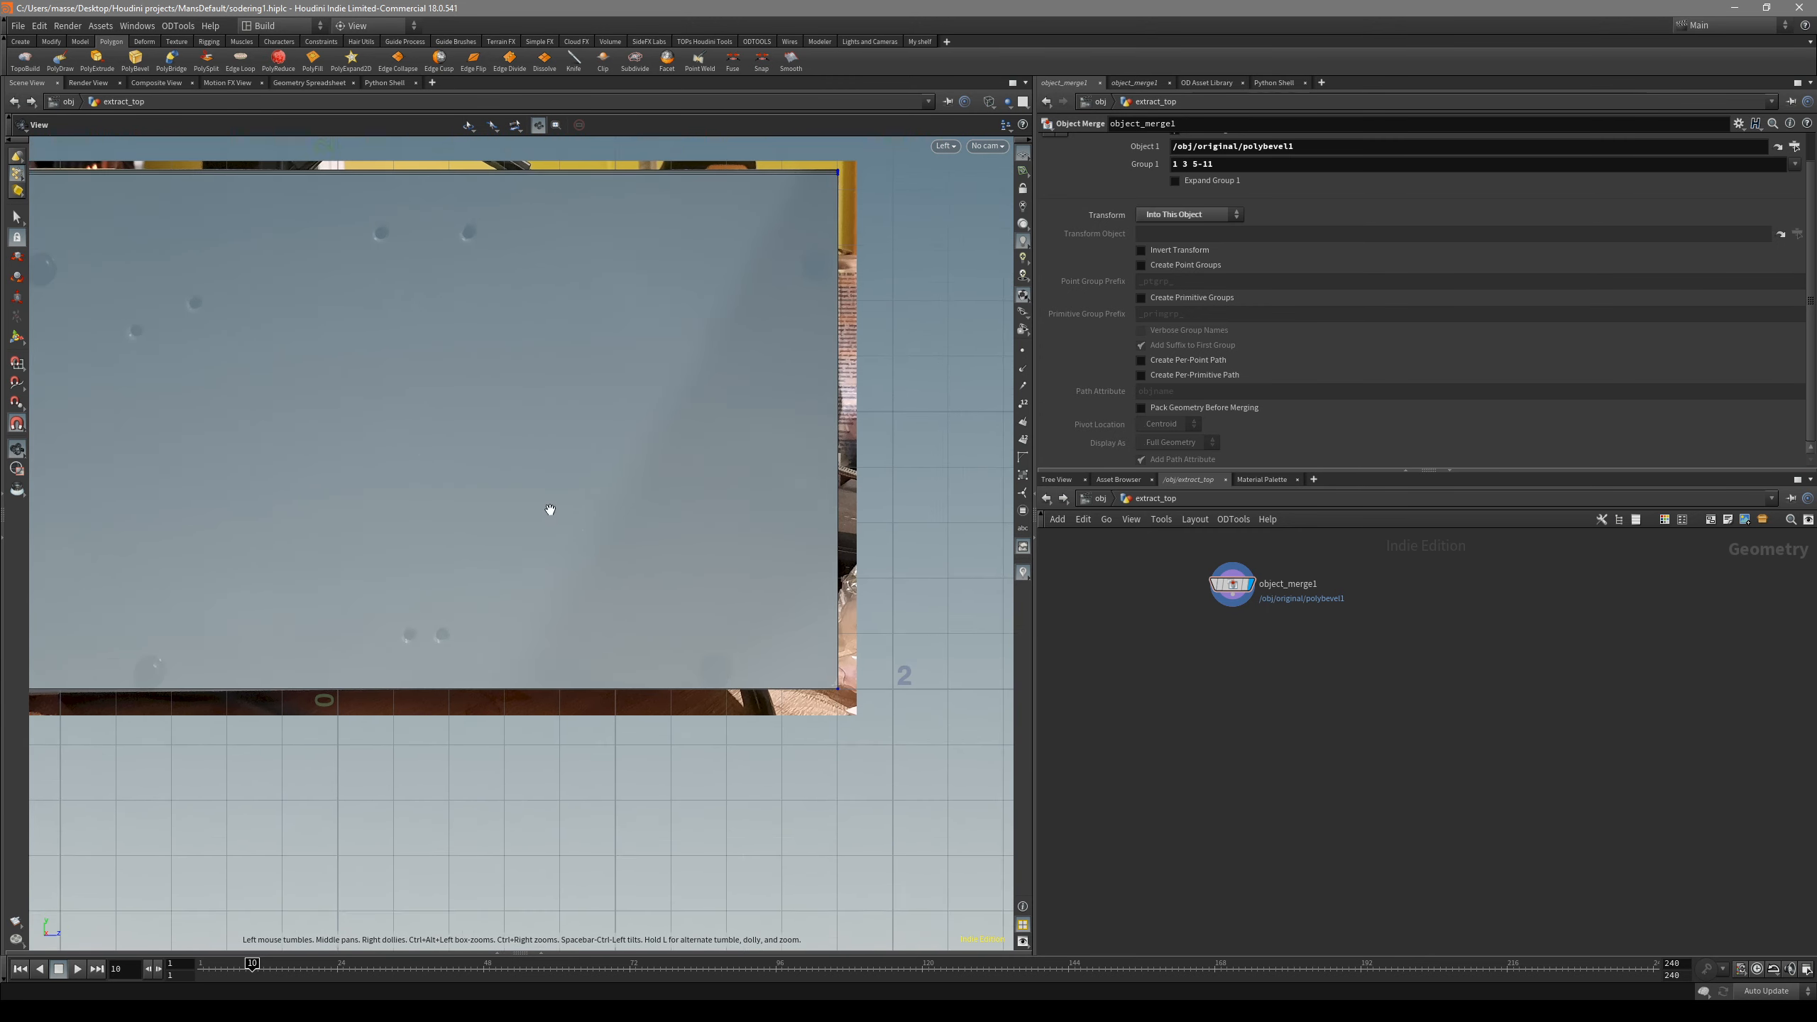
middle_click_drag(777, 699, 677, 588)
right_click_drag(734, 588, 864, 568, "alt")
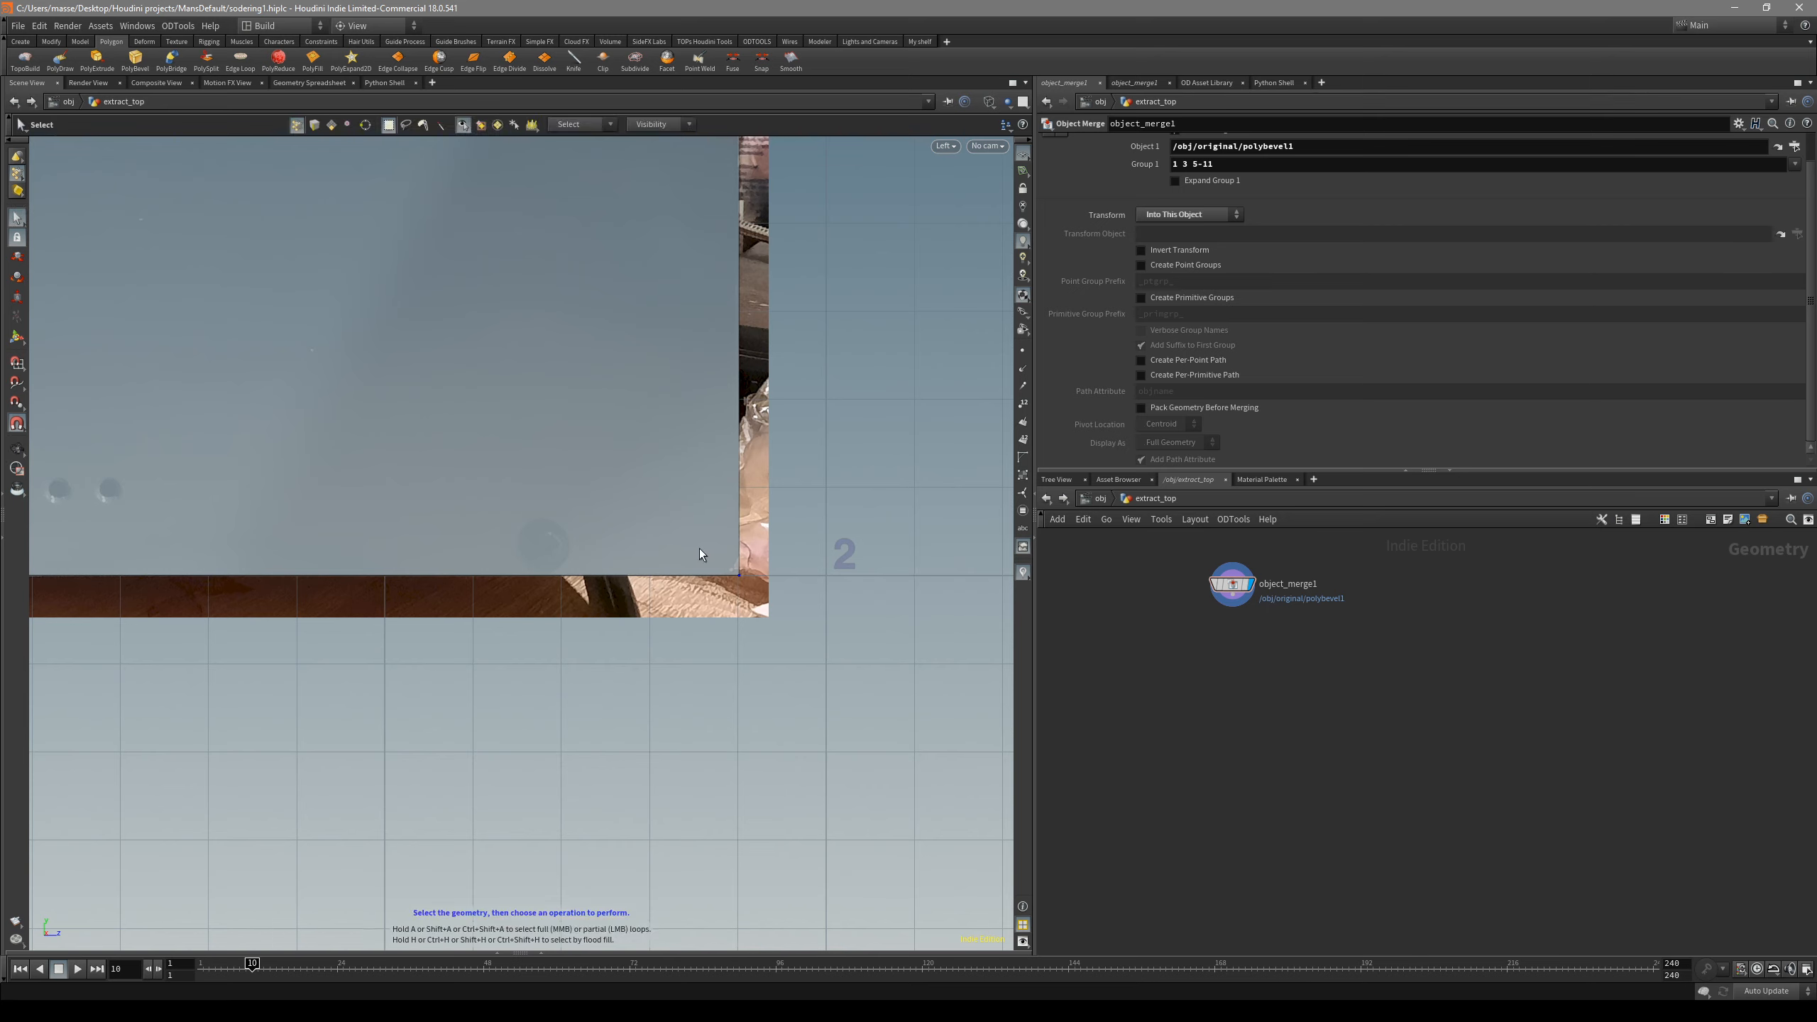
right_click_drag(624, 513, 806, 358, "alt")
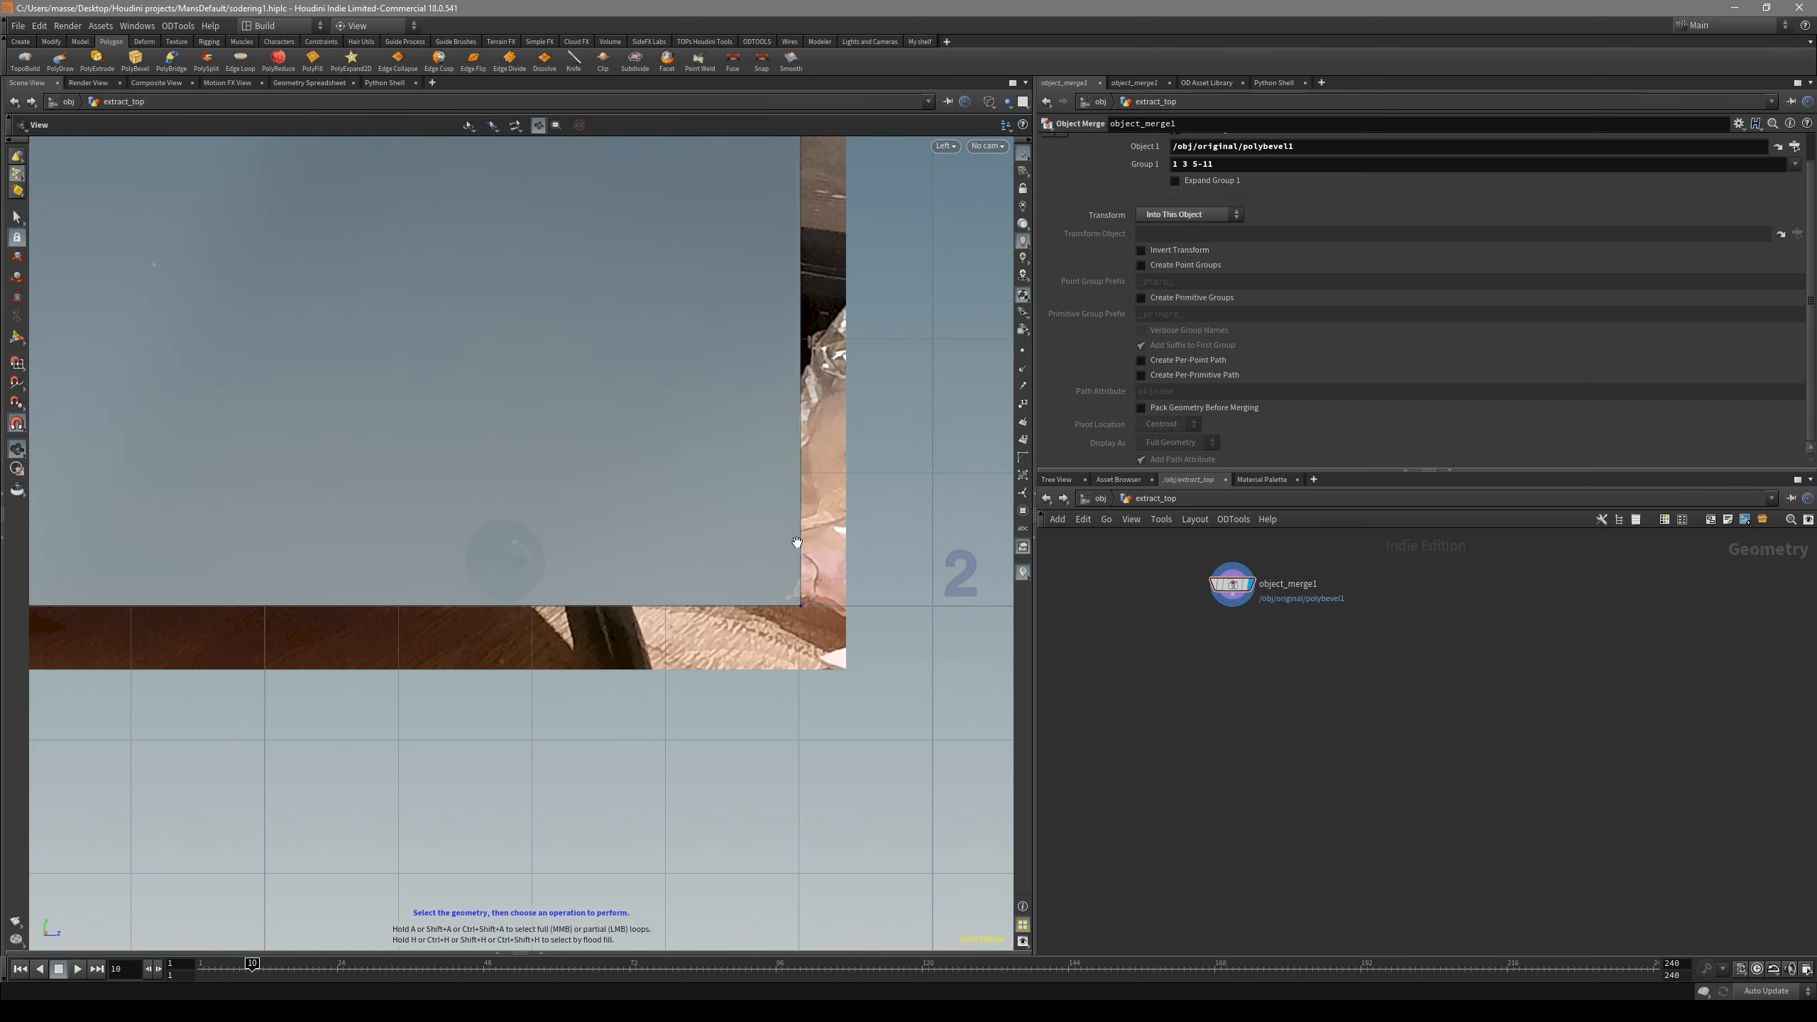
middle_click_drag(787, 539, 753, 547, "alt")
middle_click_drag(703, 456, 712, 536, "alt")
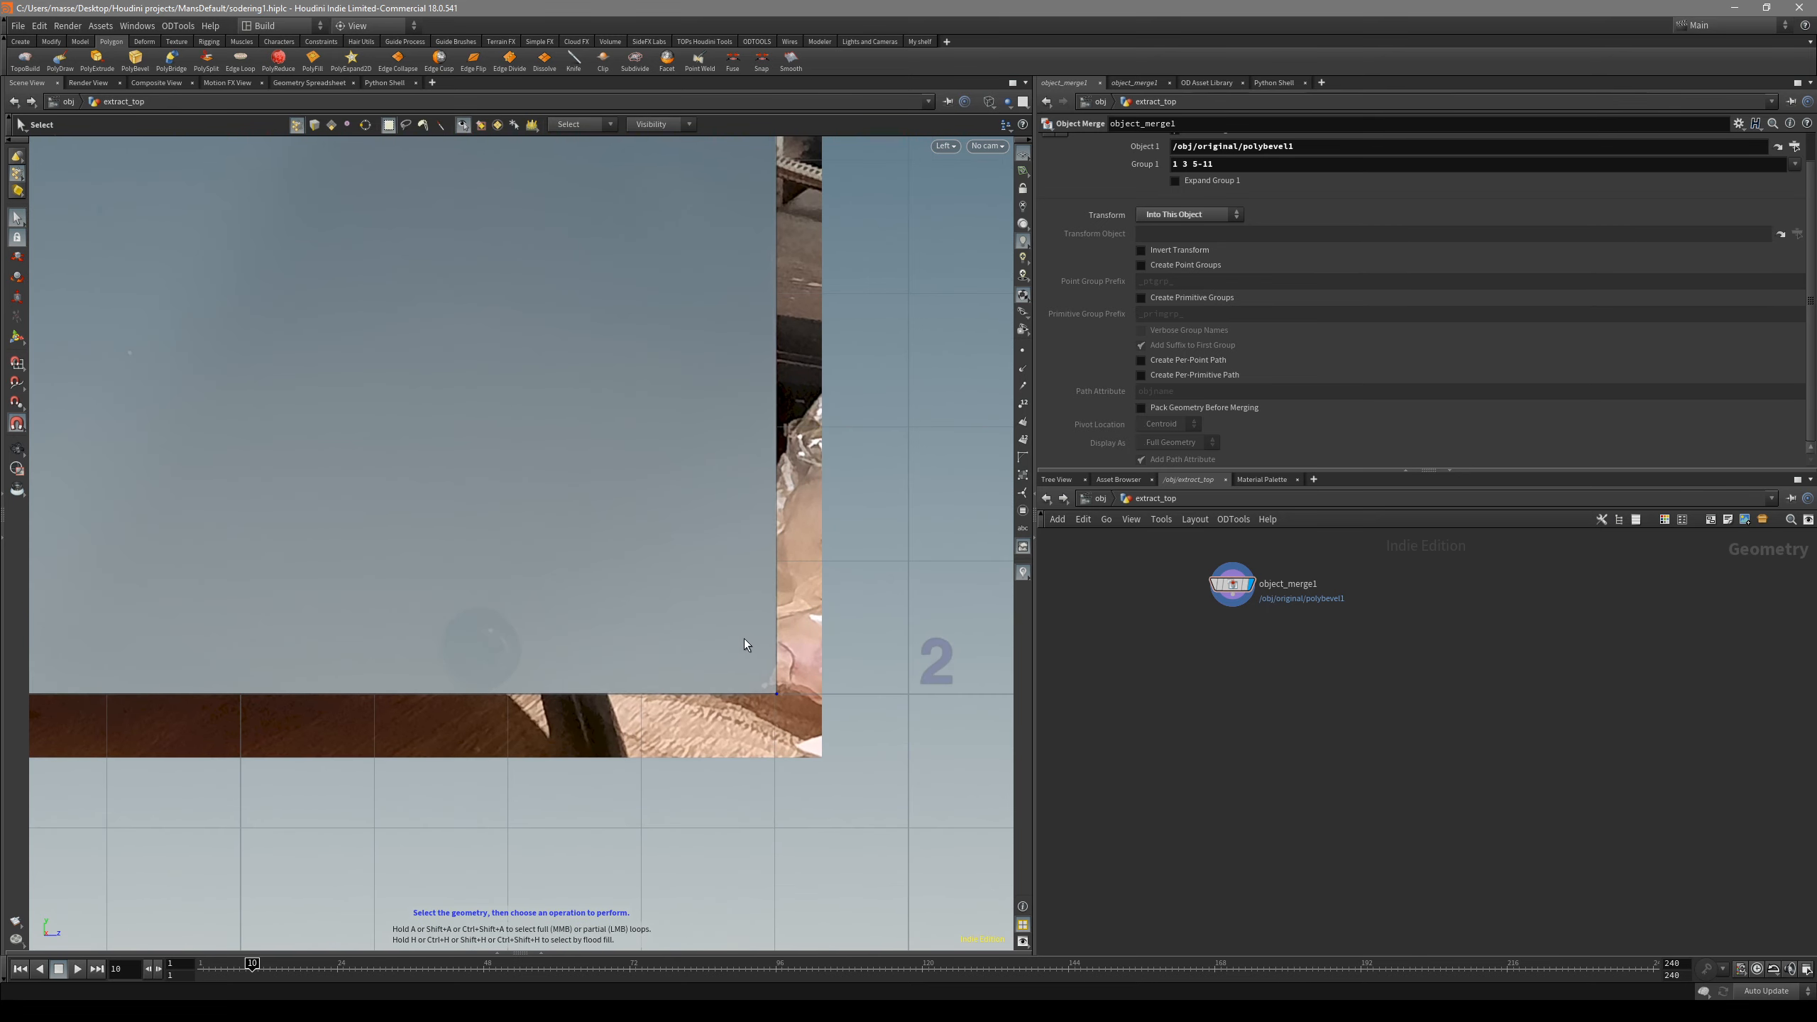
mouse_move(767, 605)
middle_mouse_down("alt")
mouse_move(770, 585)
mouse_move(765, 637)
middle_mouse_up("alt")
right_click_drag(765, 637, 556, 632, "alt")
right_click_drag(635, 566, 485, 566, "alt")
middle_click_drag(490, 582, 621, 597, "alt")
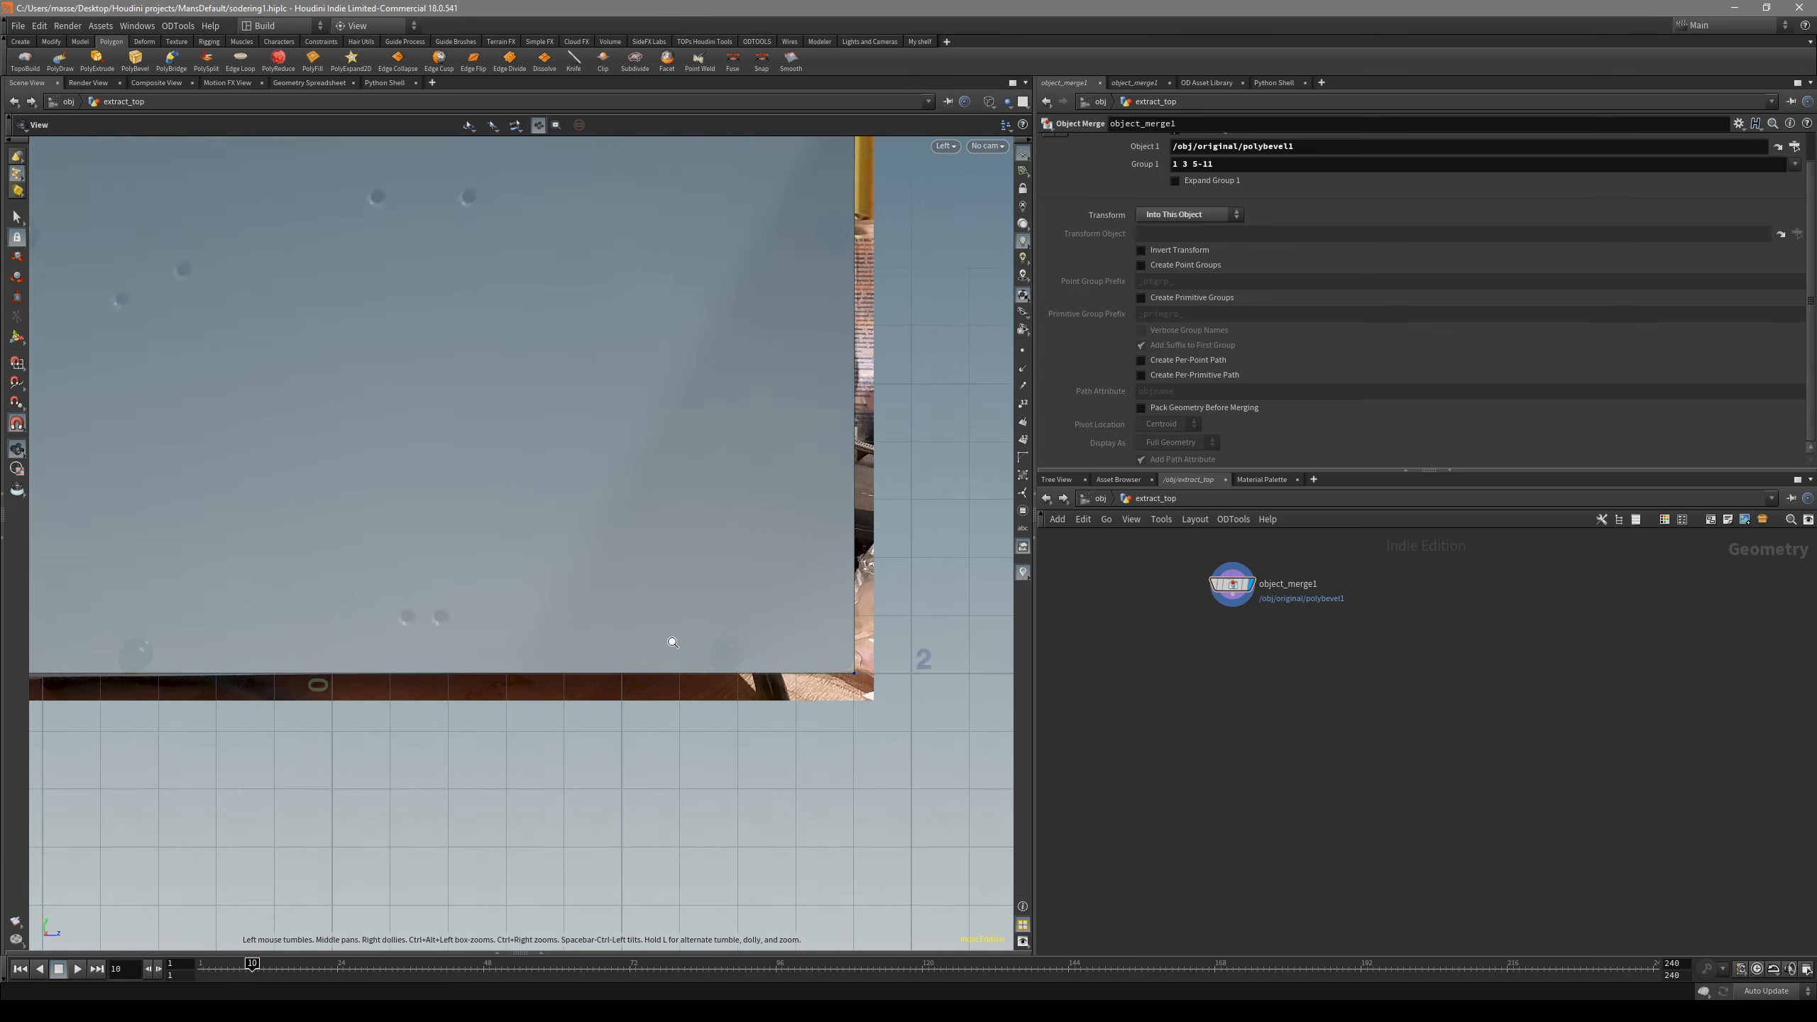
right_click_drag(714, 637, 574, 558, "alt")
middle_click_drag(574, 558, 685, 688, "alt")
key("space+1")
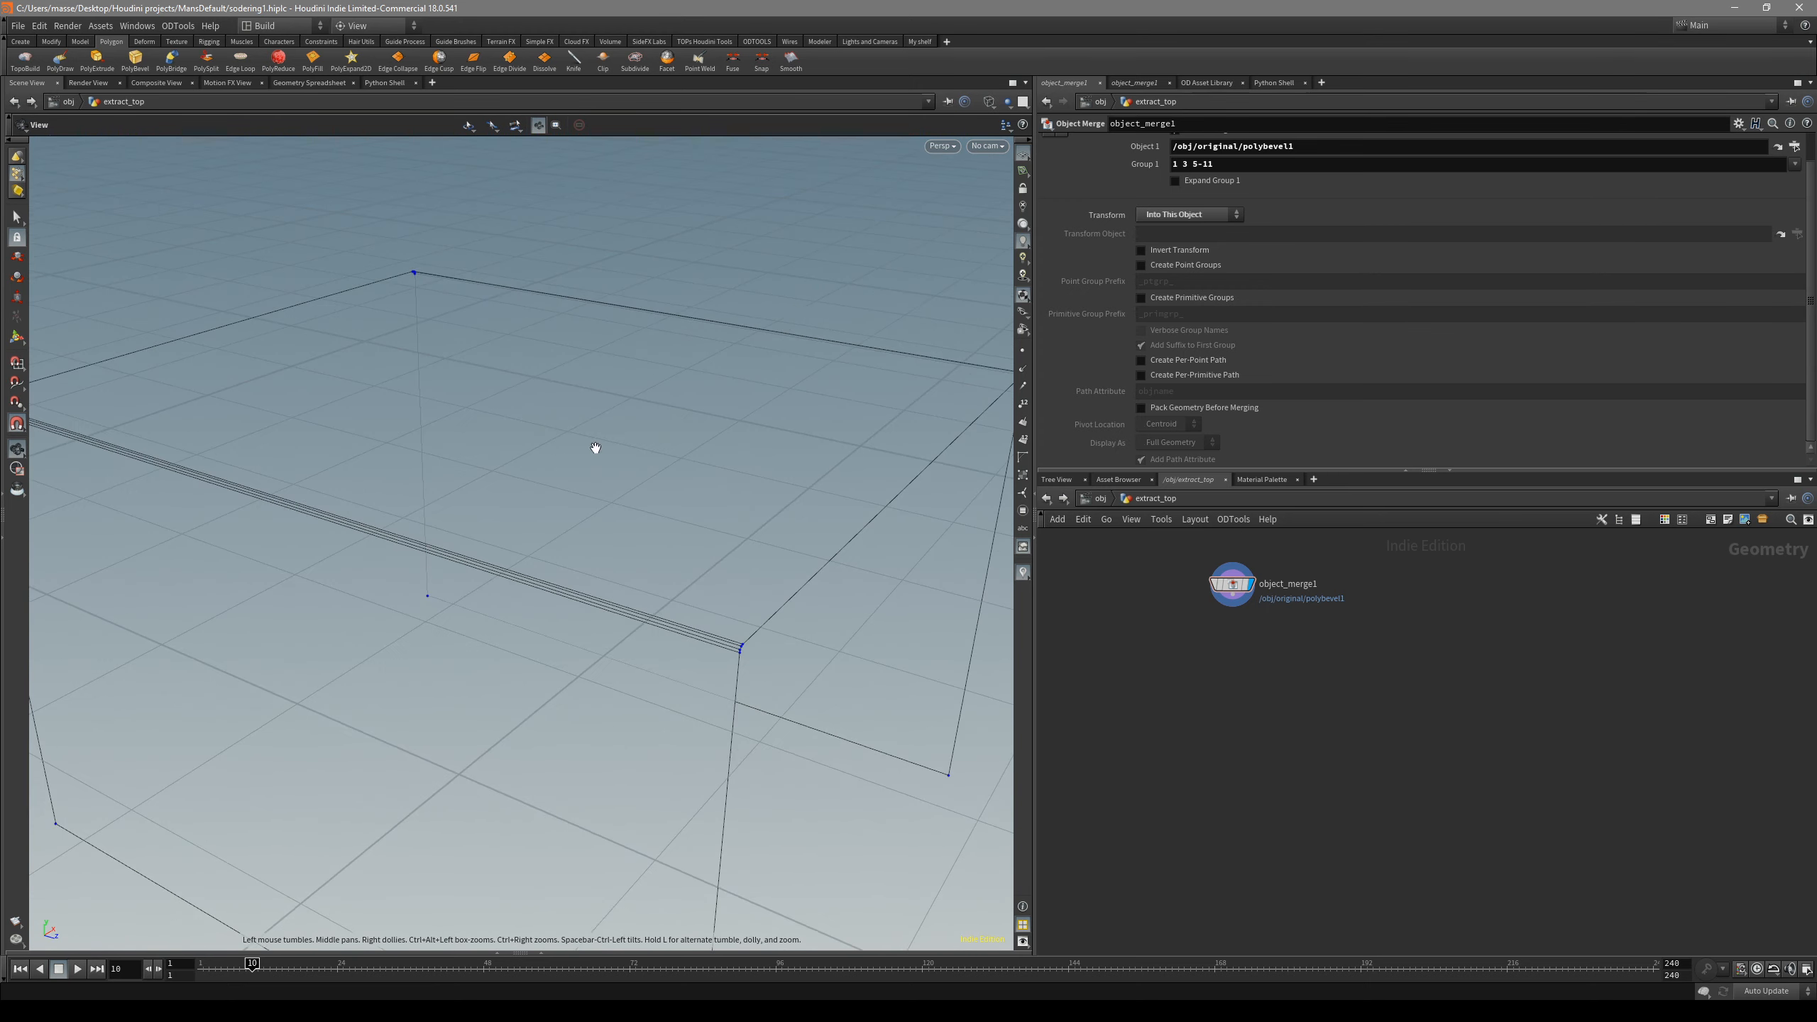
- Set the viewport shading to Wireframe and box-select points of the extract_top geometry in the left view
left_click(991, 101)
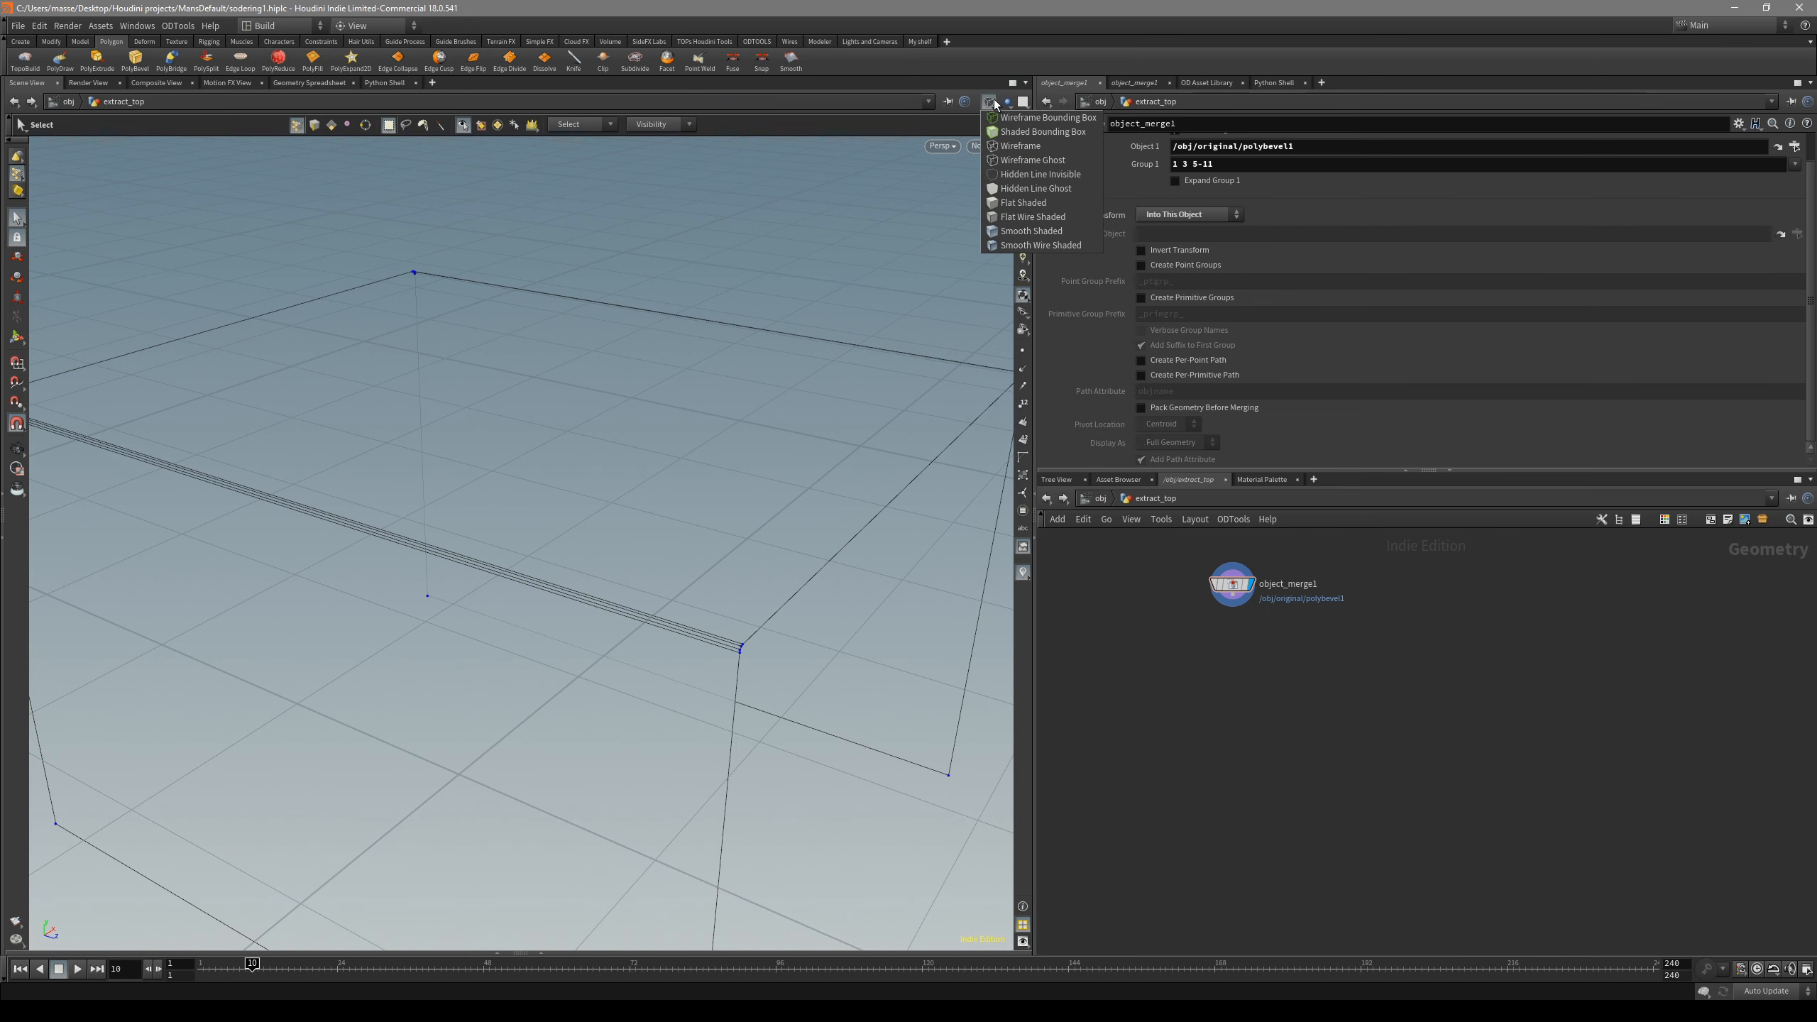
left_click(1046, 151)
key("space+4")
middle_click_drag(685, 519, 627, 399, "alt")
mouse_move(787, 618)
middle_mouse_down("alt")
mouse_move(698, 504)
mouse_move(758, 561)
middle_mouse_up("alt")
left_click_drag(182, 641, 980, 552)
middle_click_drag(705, 522, 510, 570, "alt")
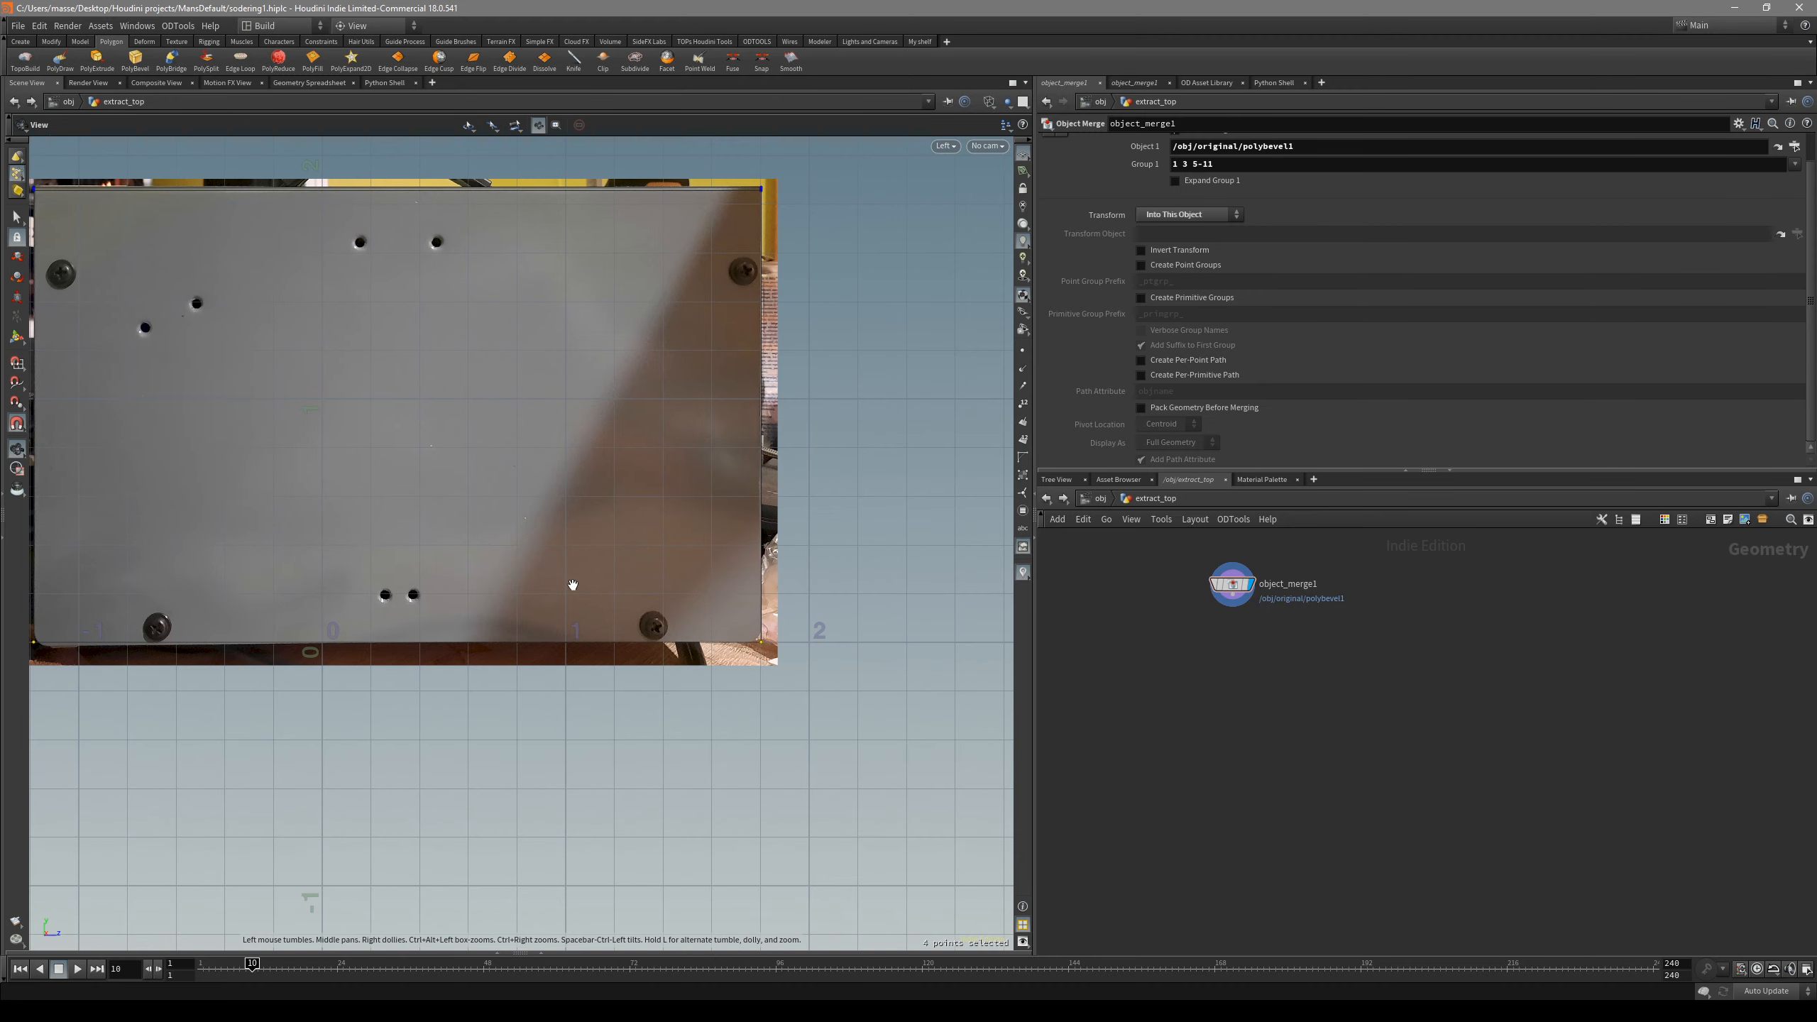
- Box-select points of the side panel in the left view and look at the box in perspective
middle_click_drag(605, 433, 672, 575, "alt")
left_click_drag(875, 319, 755, 523, "shift")
key("space+1")
left_click_drag(756, 610, 639, 512, "alt")
- Toggle the wireframe display in perspective and set the viewport shading to Hidden Line Invisible
key("w")
key("w")
key("w")
key("w")
key("w")
key("s")
left_click(989, 101)
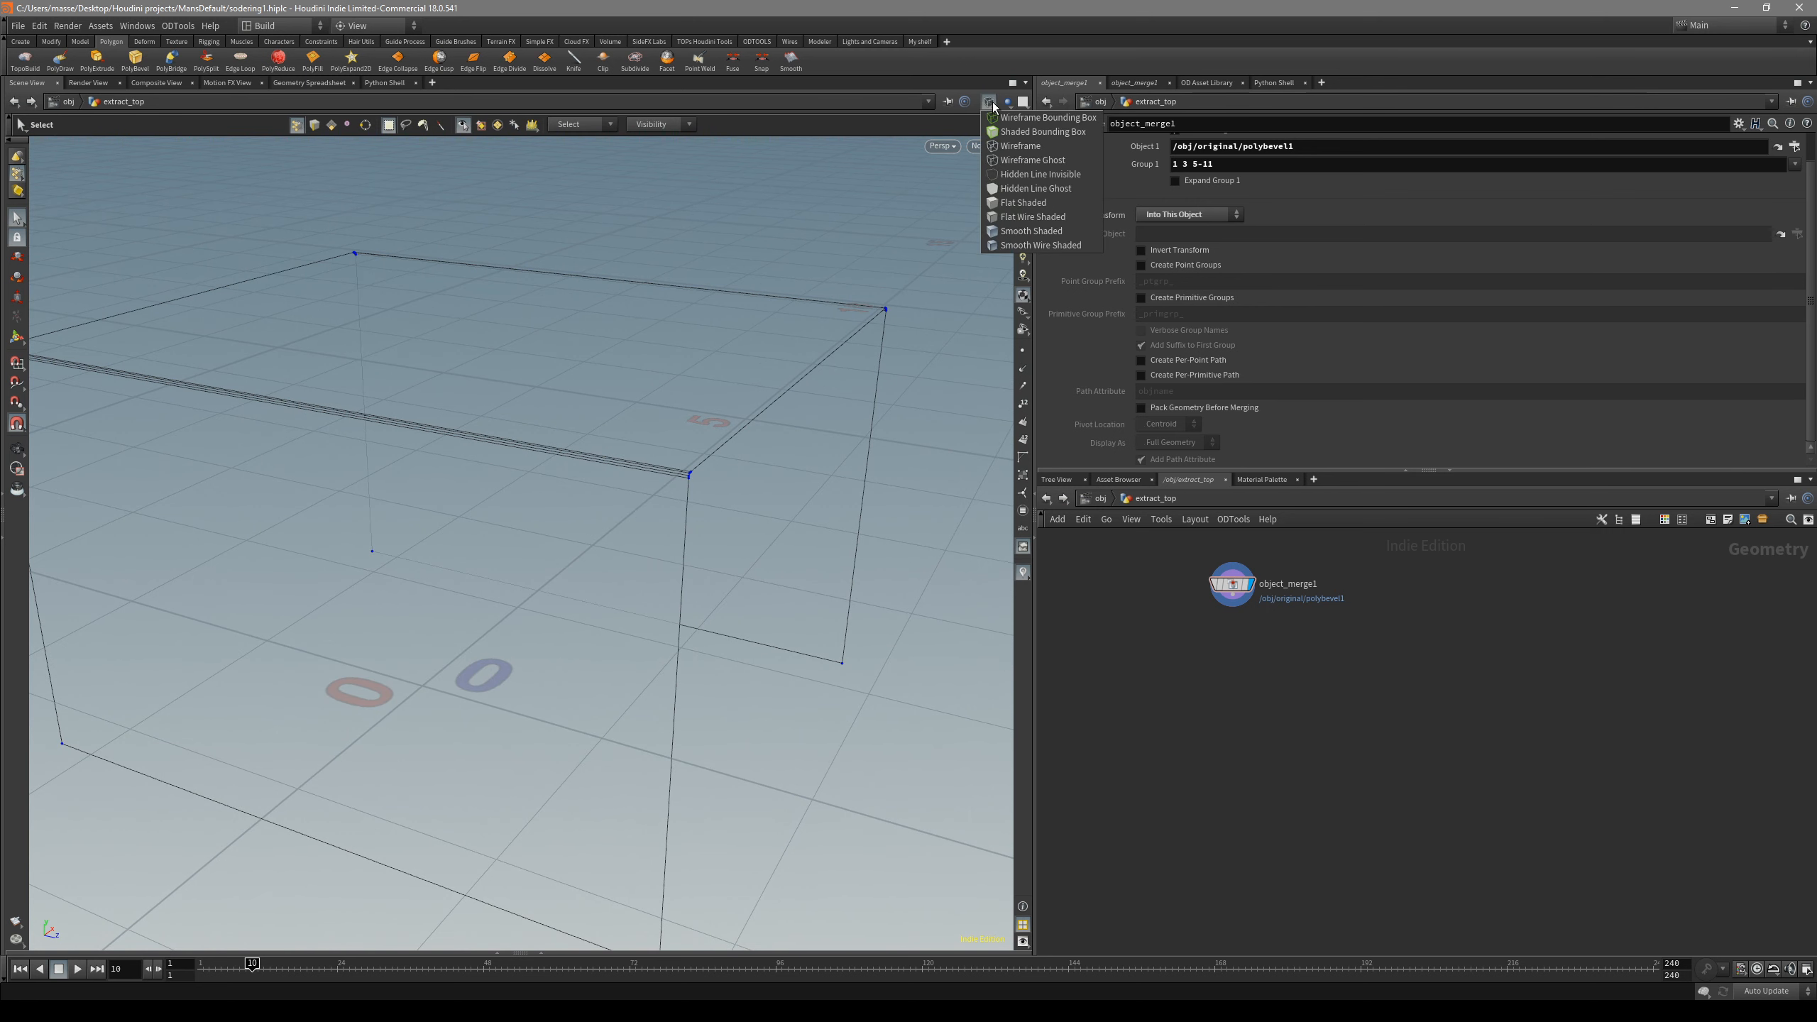
left_click(1037, 174)
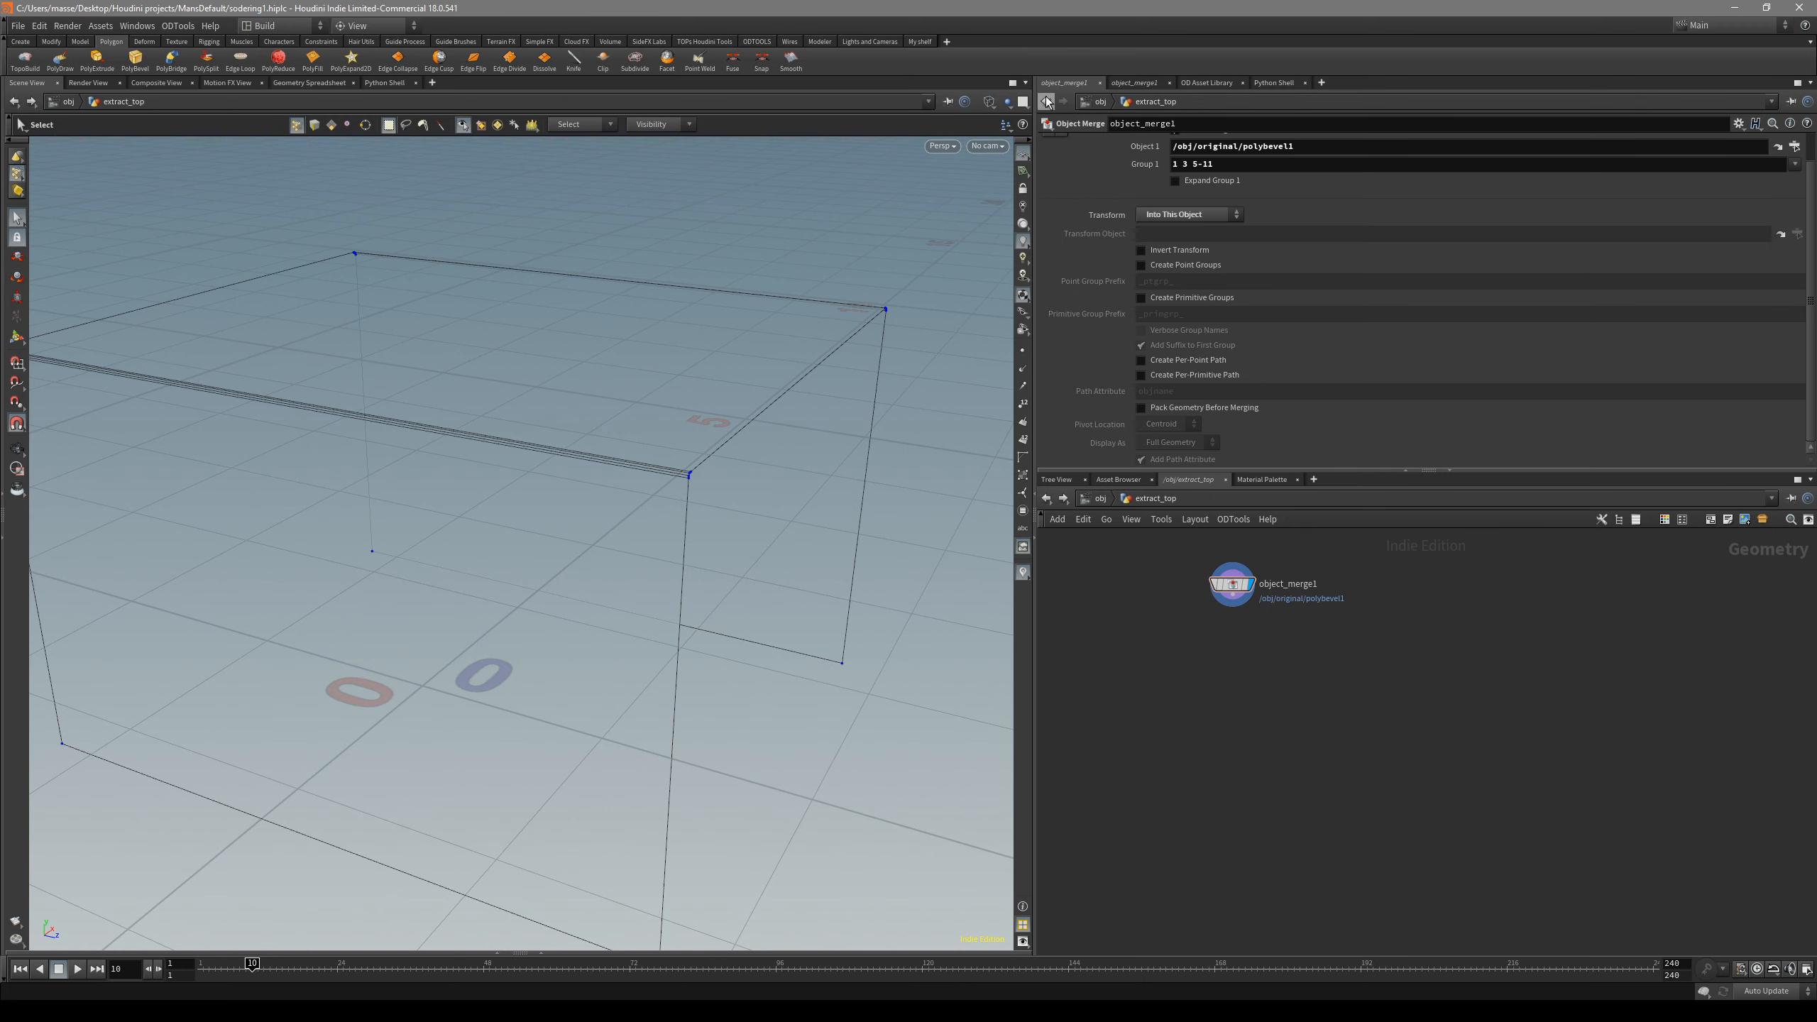
- Set the viewport shading to Smooth Shaded and toggle between wireframe and shaded display in perspective
left_click(991, 102)
left_click(1038, 232)
key("space")
key("w")
key("w")
mouse_move(787, 386)
left_mouse_down()
mouse_move(758, 465)
mouse_move(726, 475)
mouse_move(703, 518)
mouse_move(730, 425)
left_mouse_up()
key("w")
scroll(583, 500, "up", 3)
key("w")
key("w")
key("w")
key("w")
key("s")
- Compare the box in an orthographic view and in perspective while toggling its wireframe display
left_click(988, 101)
key("space+2")
middle_click_drag(587, 579, 596, 486)
key("space+1")
key("w")
mouse_move(596, 486)
left_mouse_down()
mouse_move(641, 527)
mouse_move(622, 551)
mouse_move(606, 555)
mouse_move(656, 448)
mouse_move(665, 464)
left_mouse_up()
key("shift+w")
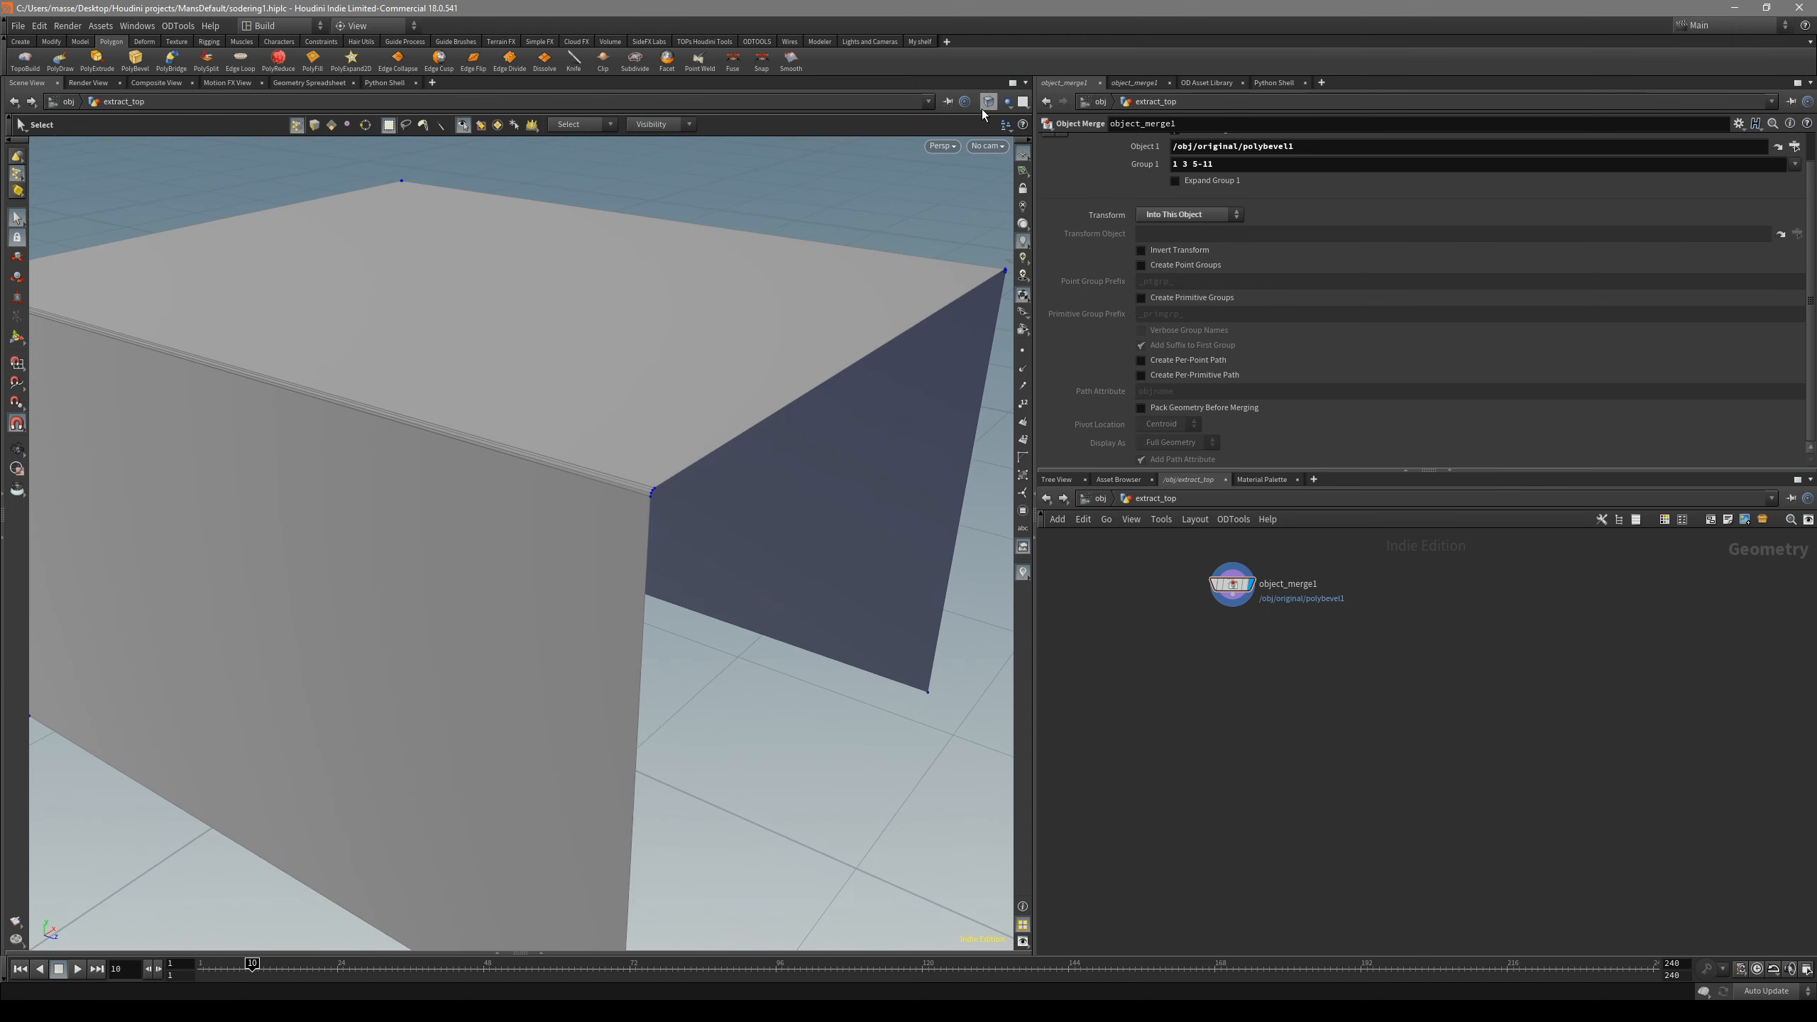
left_click_drag(608, 447, 627, 448)
- Open the current View radial menu for editing and review the shading modes in its Shading submenu
left_click(385, 25)
left_click(385, 31)
left_click(388, 28)
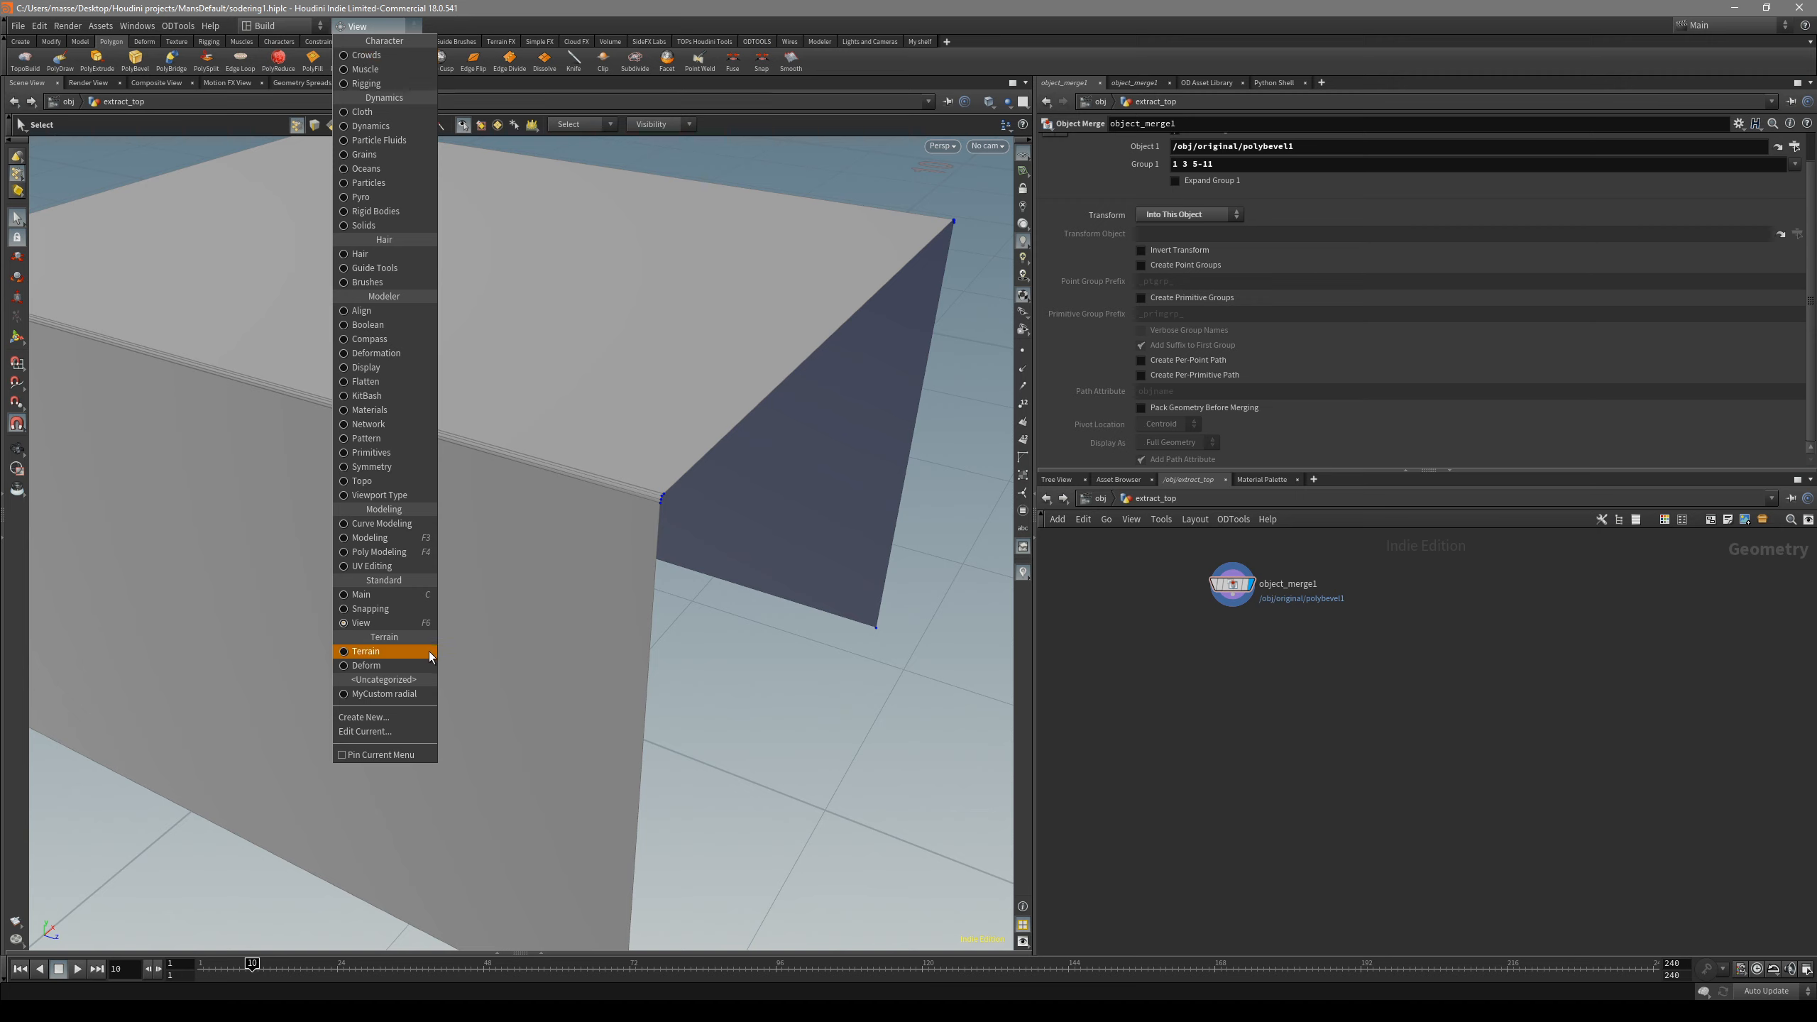
left_click(517, 610)
key("c")
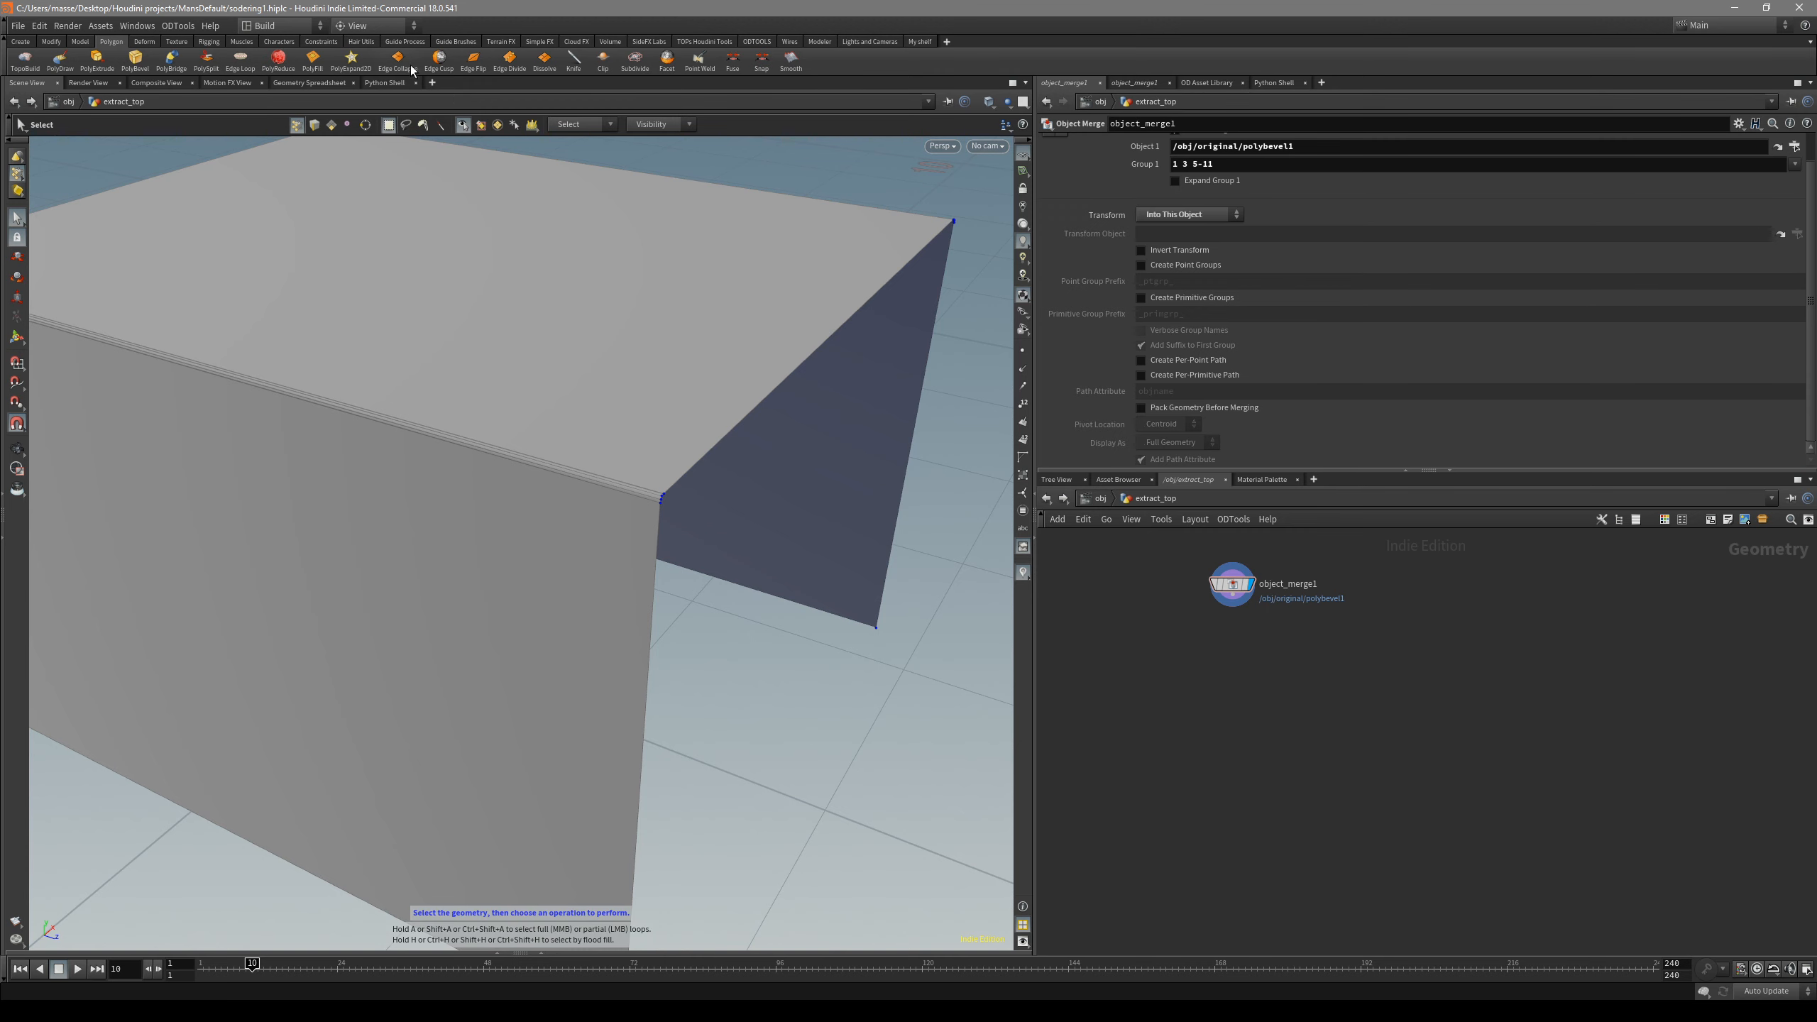
left_click(379, 26)
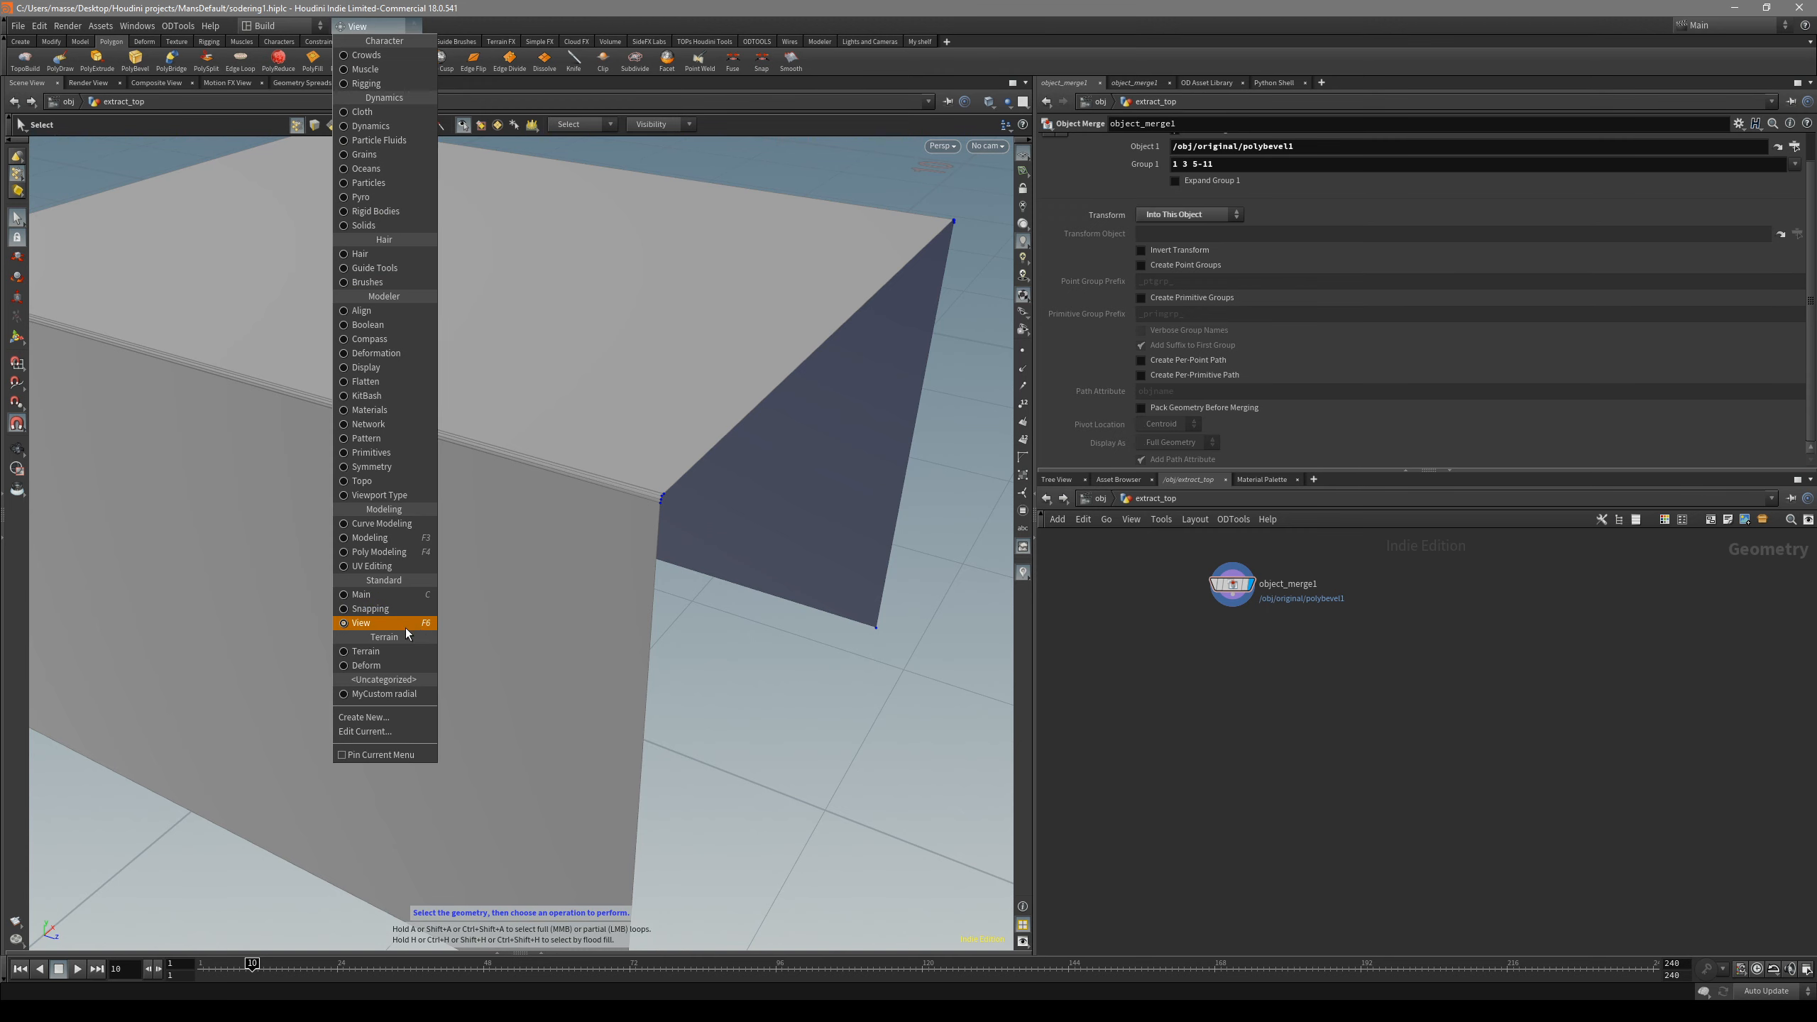
left_click(414, 732)
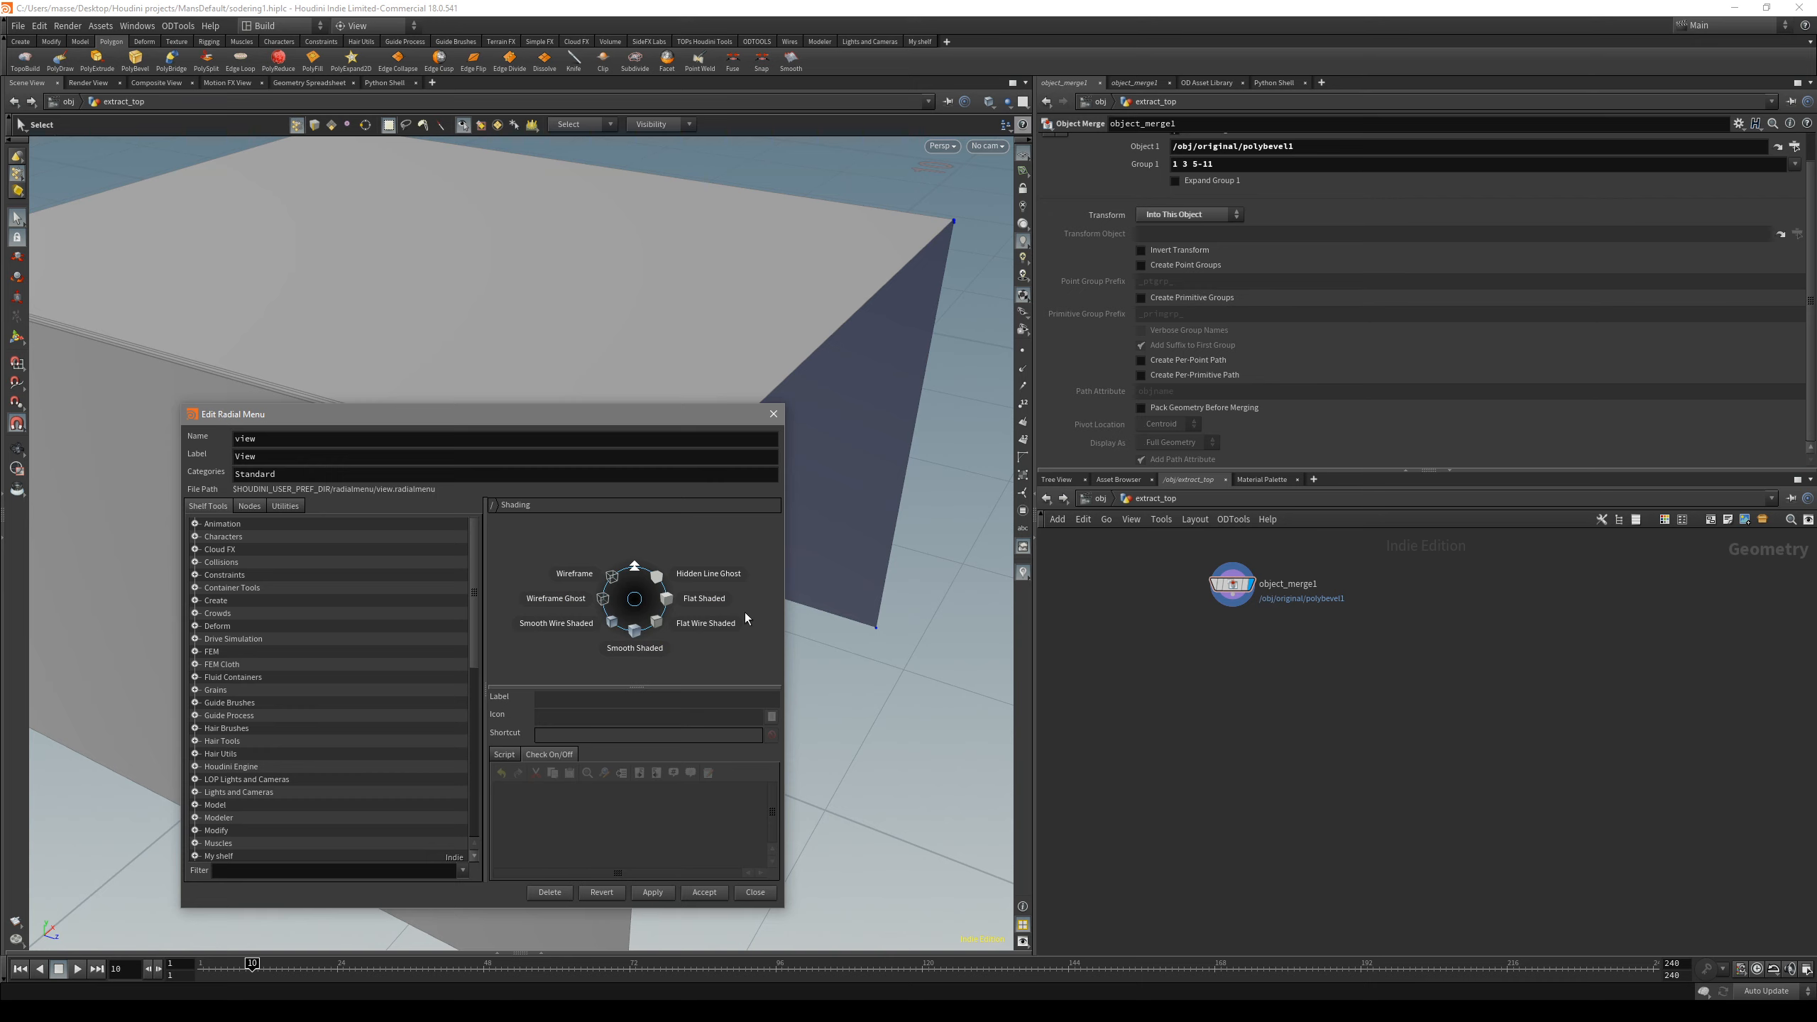
left_click(782, 417)
- Set the viewport shading to Wireframe from the View radial menu and check the panel in the left view
key("v")
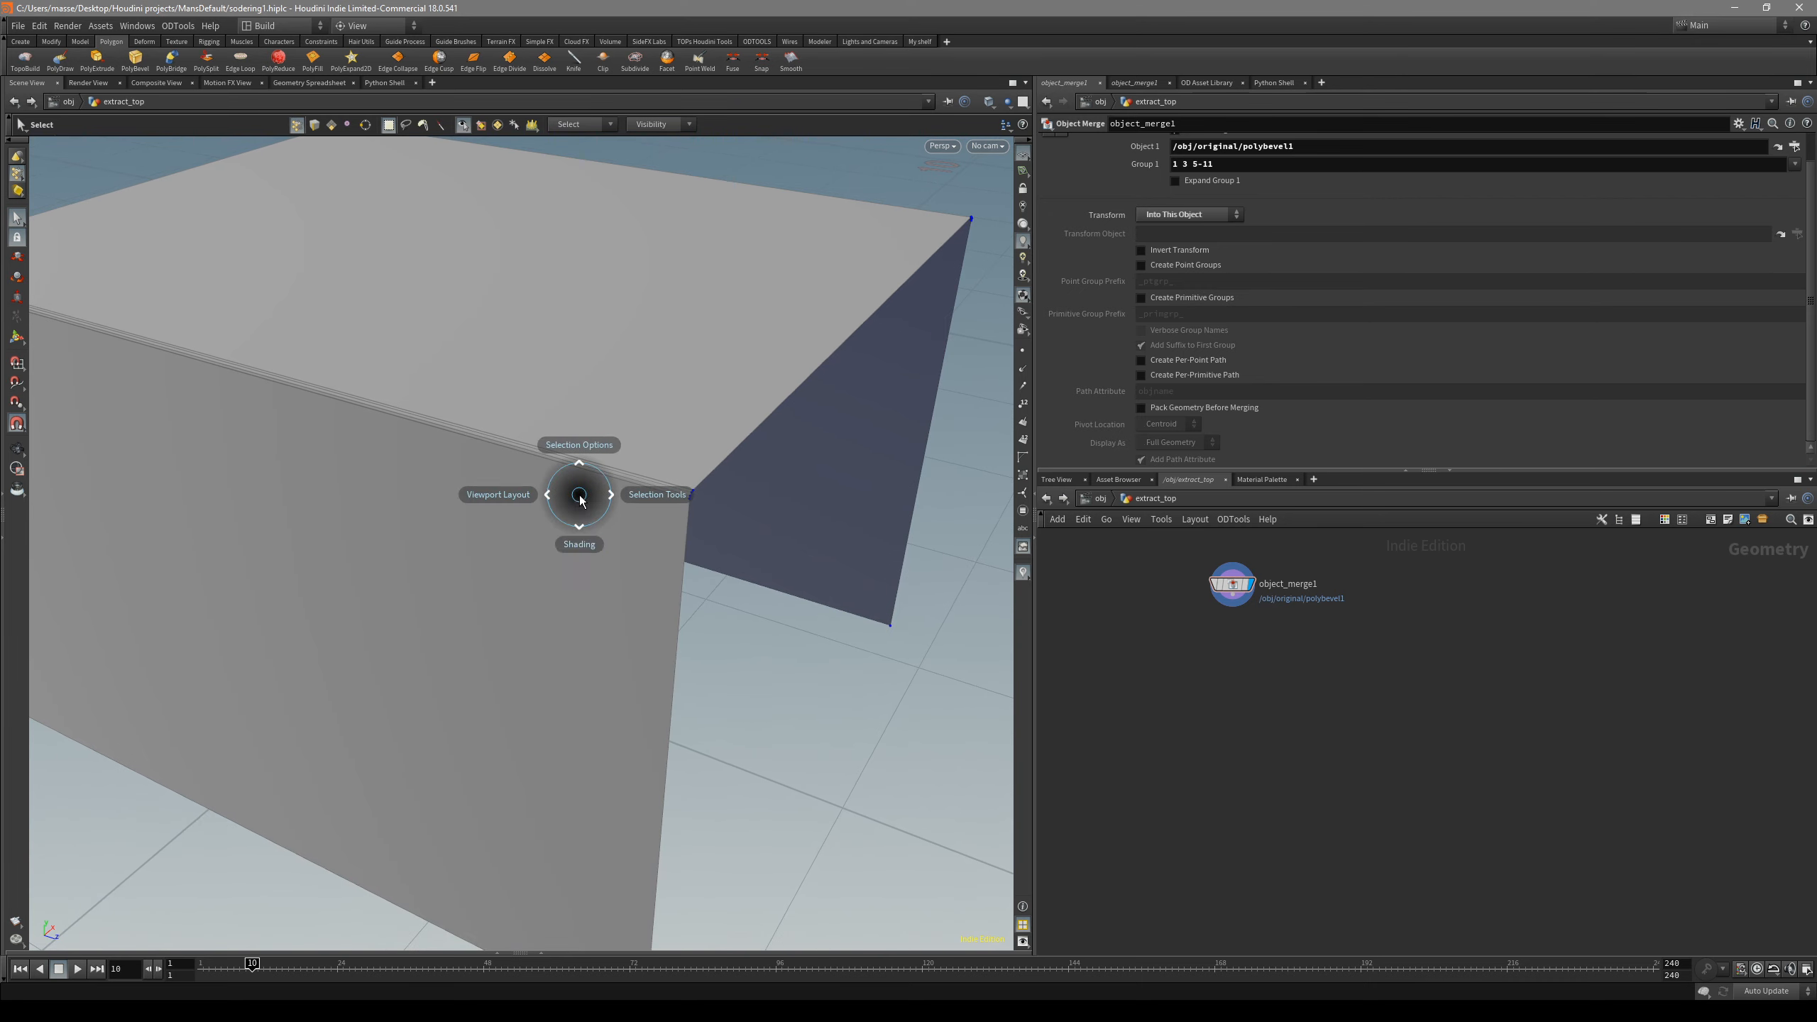
left_click(557, 534)
key("v")
left_click(530, 598)
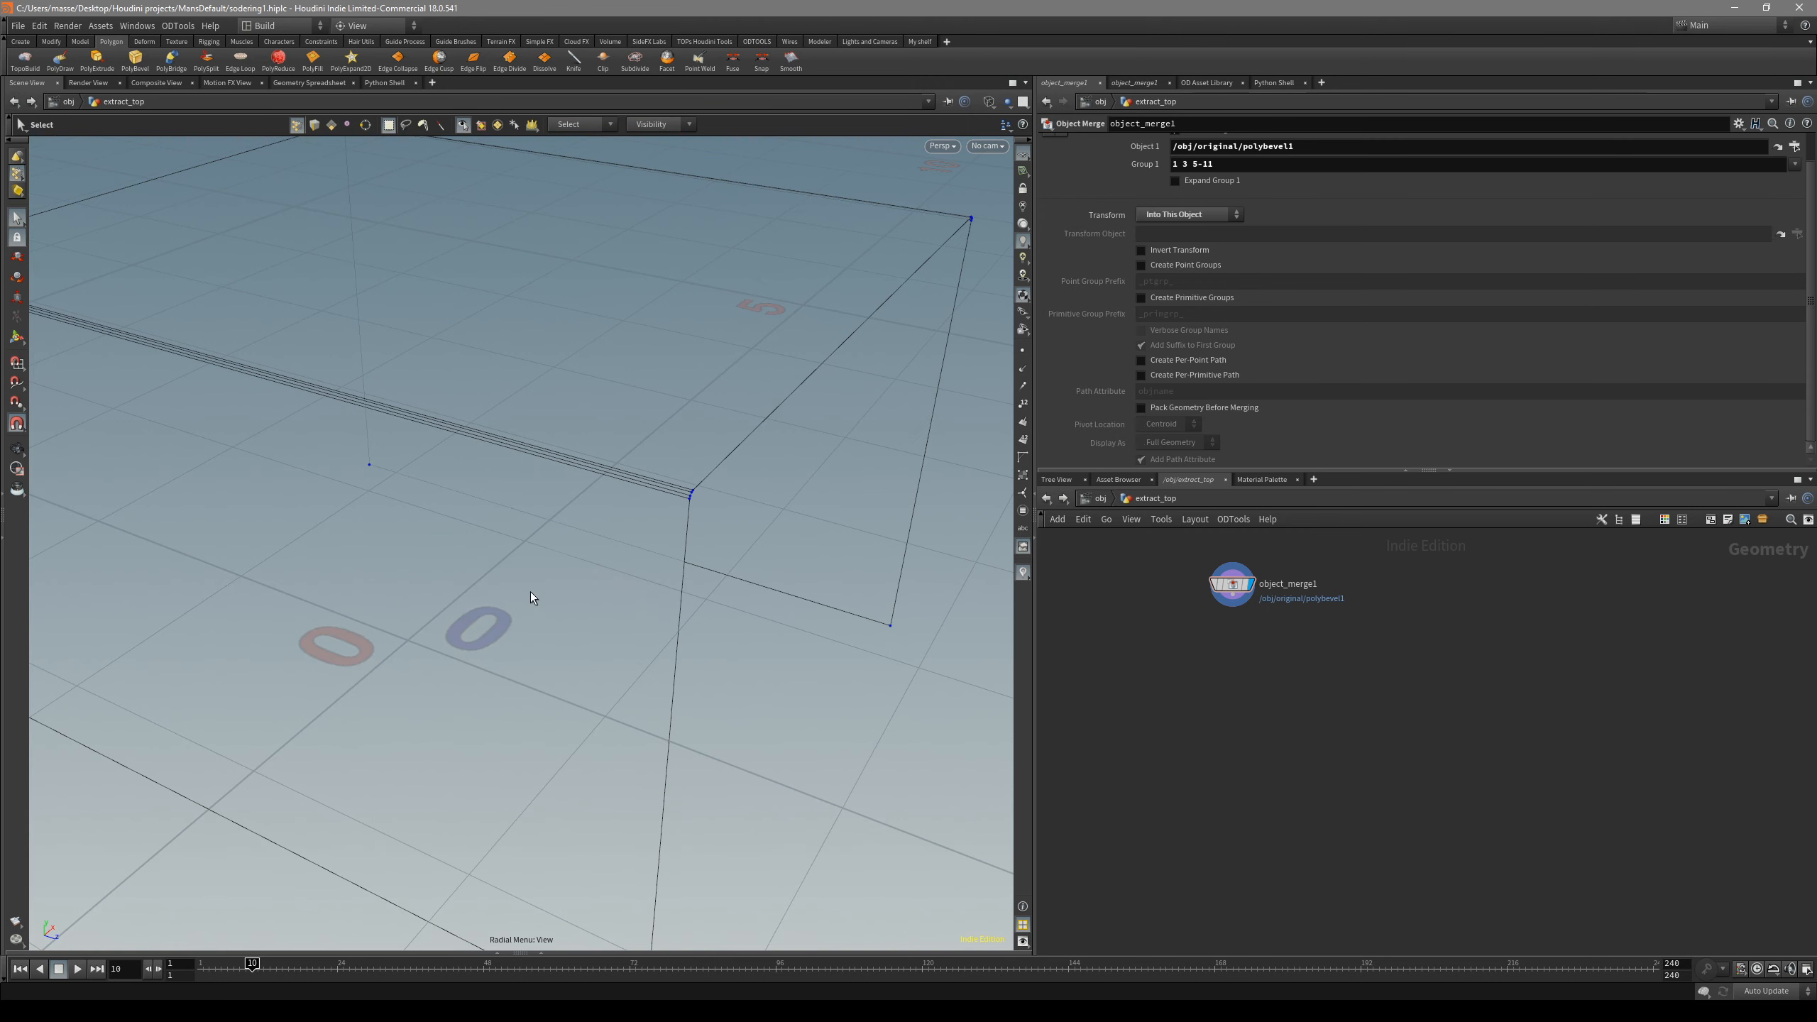
key("v")
left_click(492, 622)
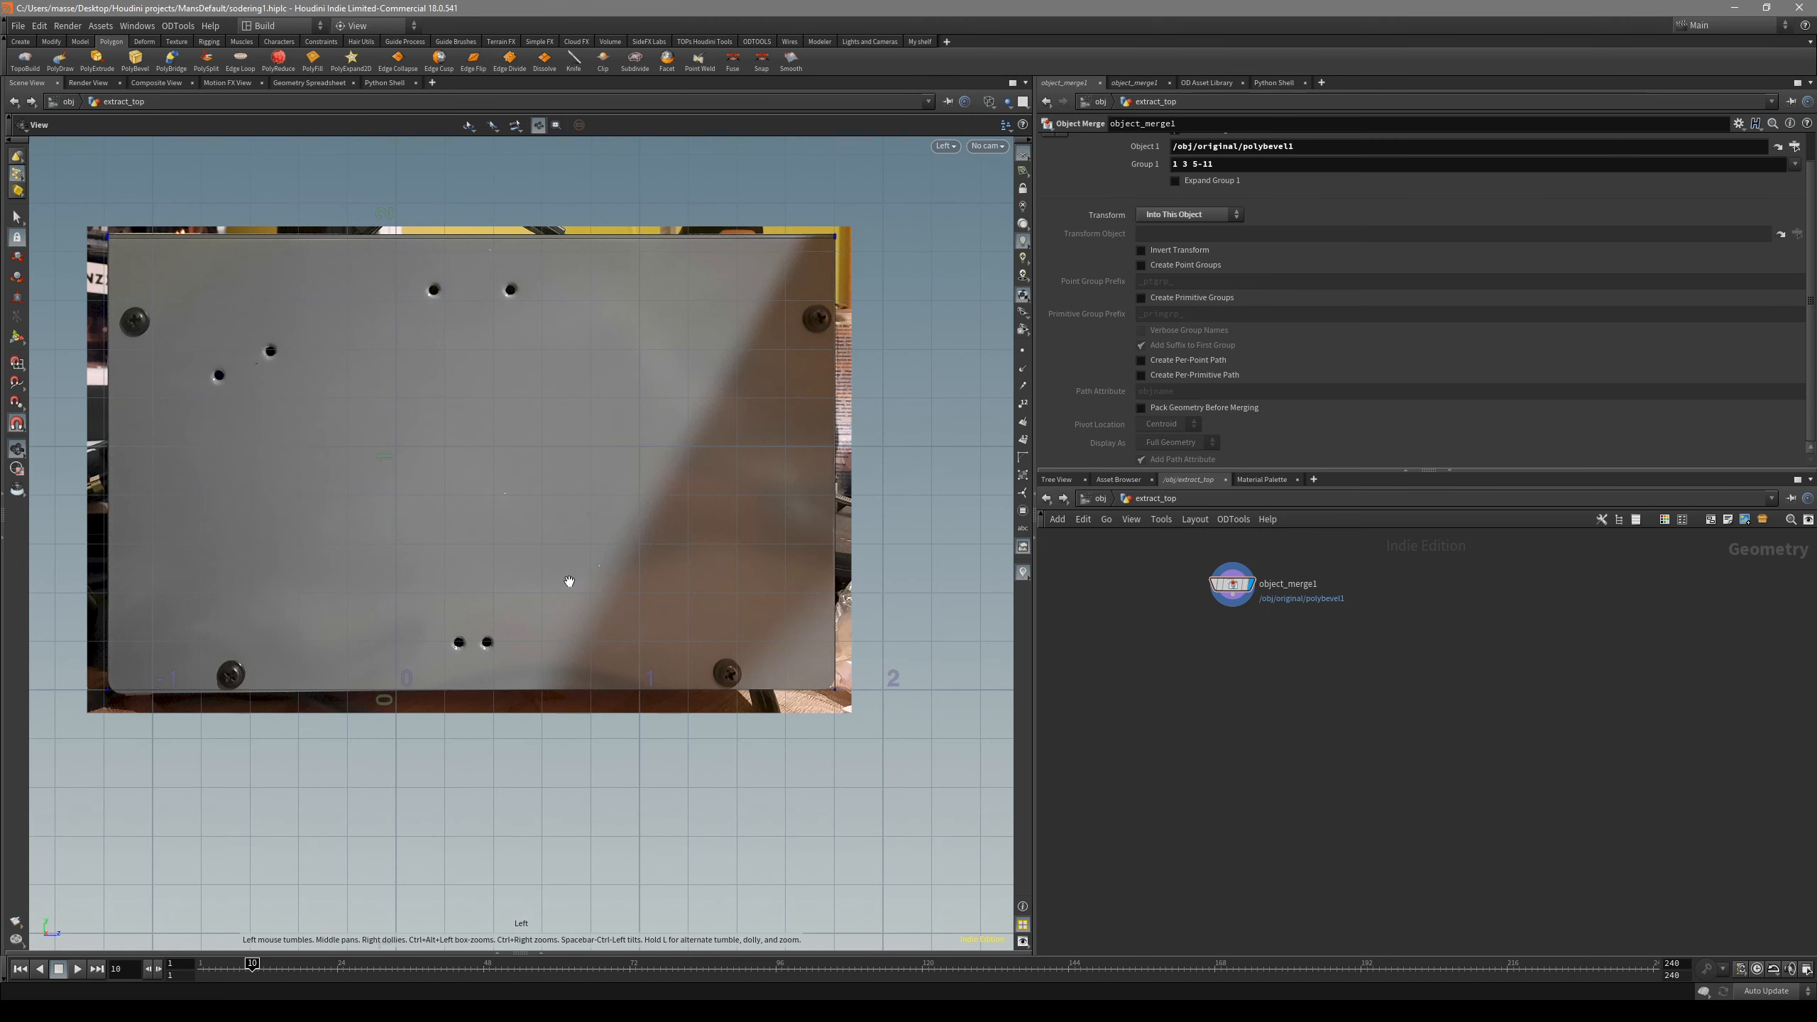
key("space+1")
- Return the perspective viewport to a shaded display using the Shading options of the View radial menu
key("v")
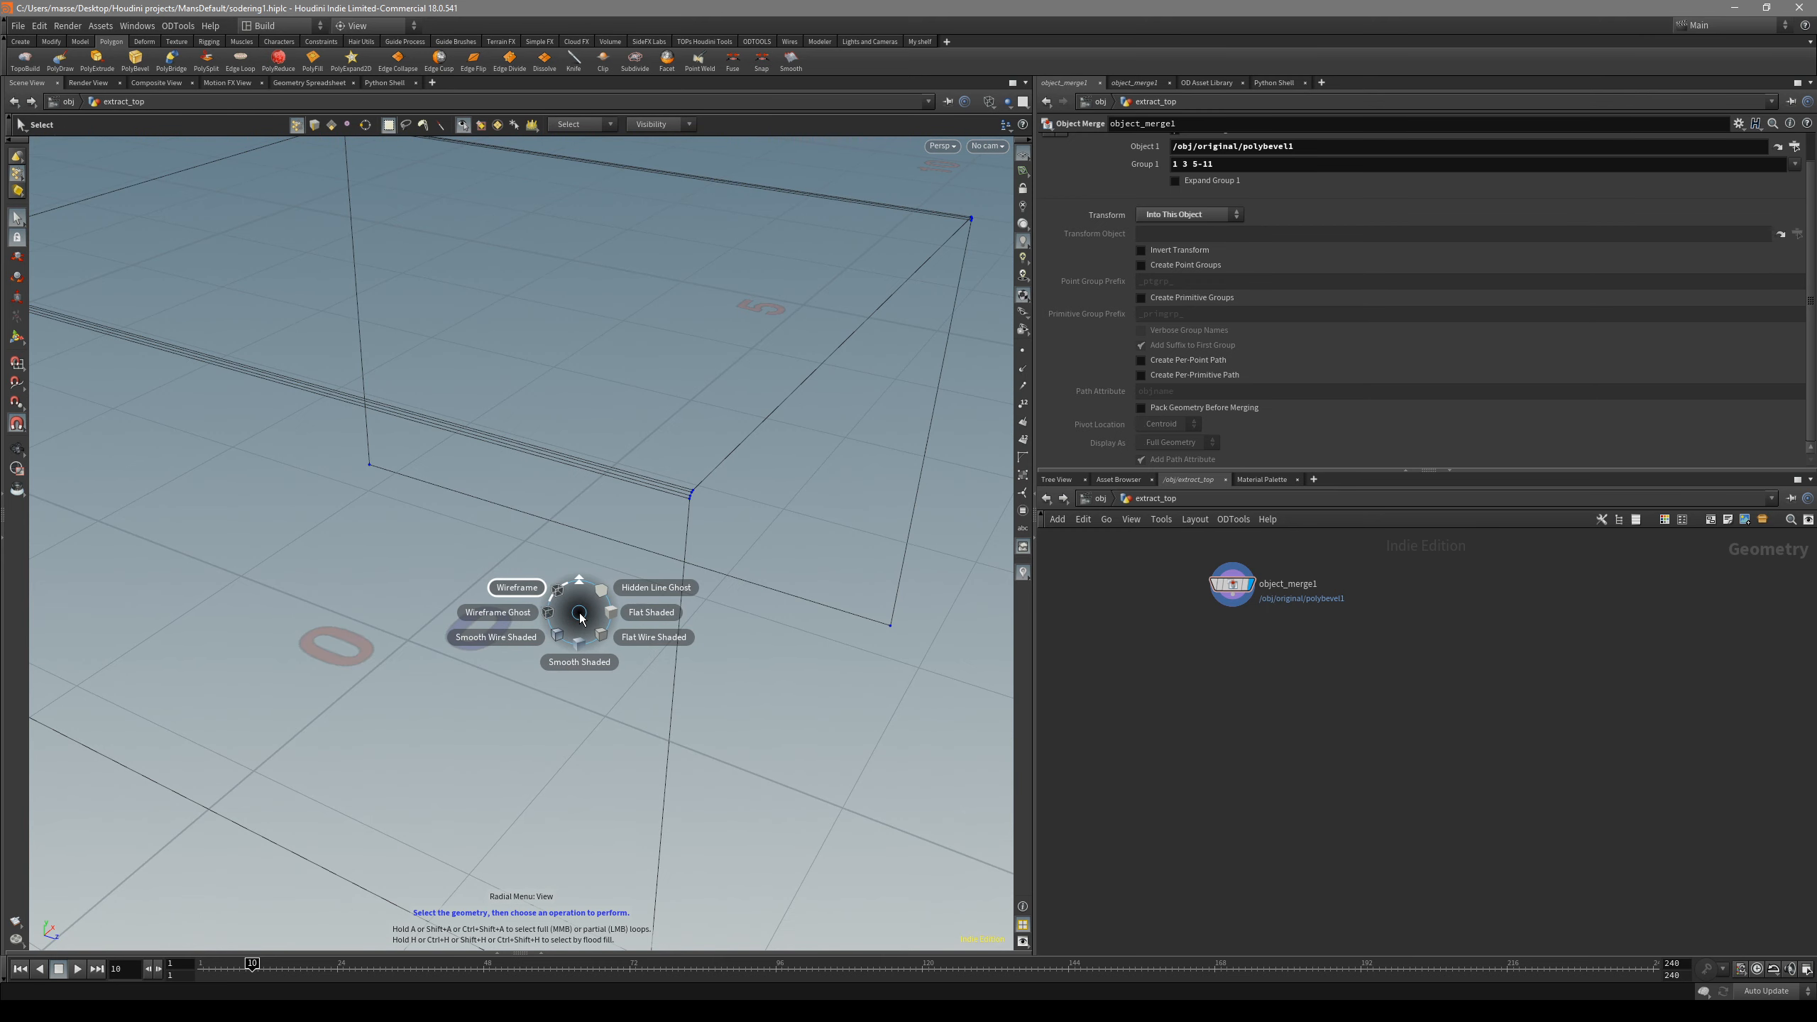
key("v")
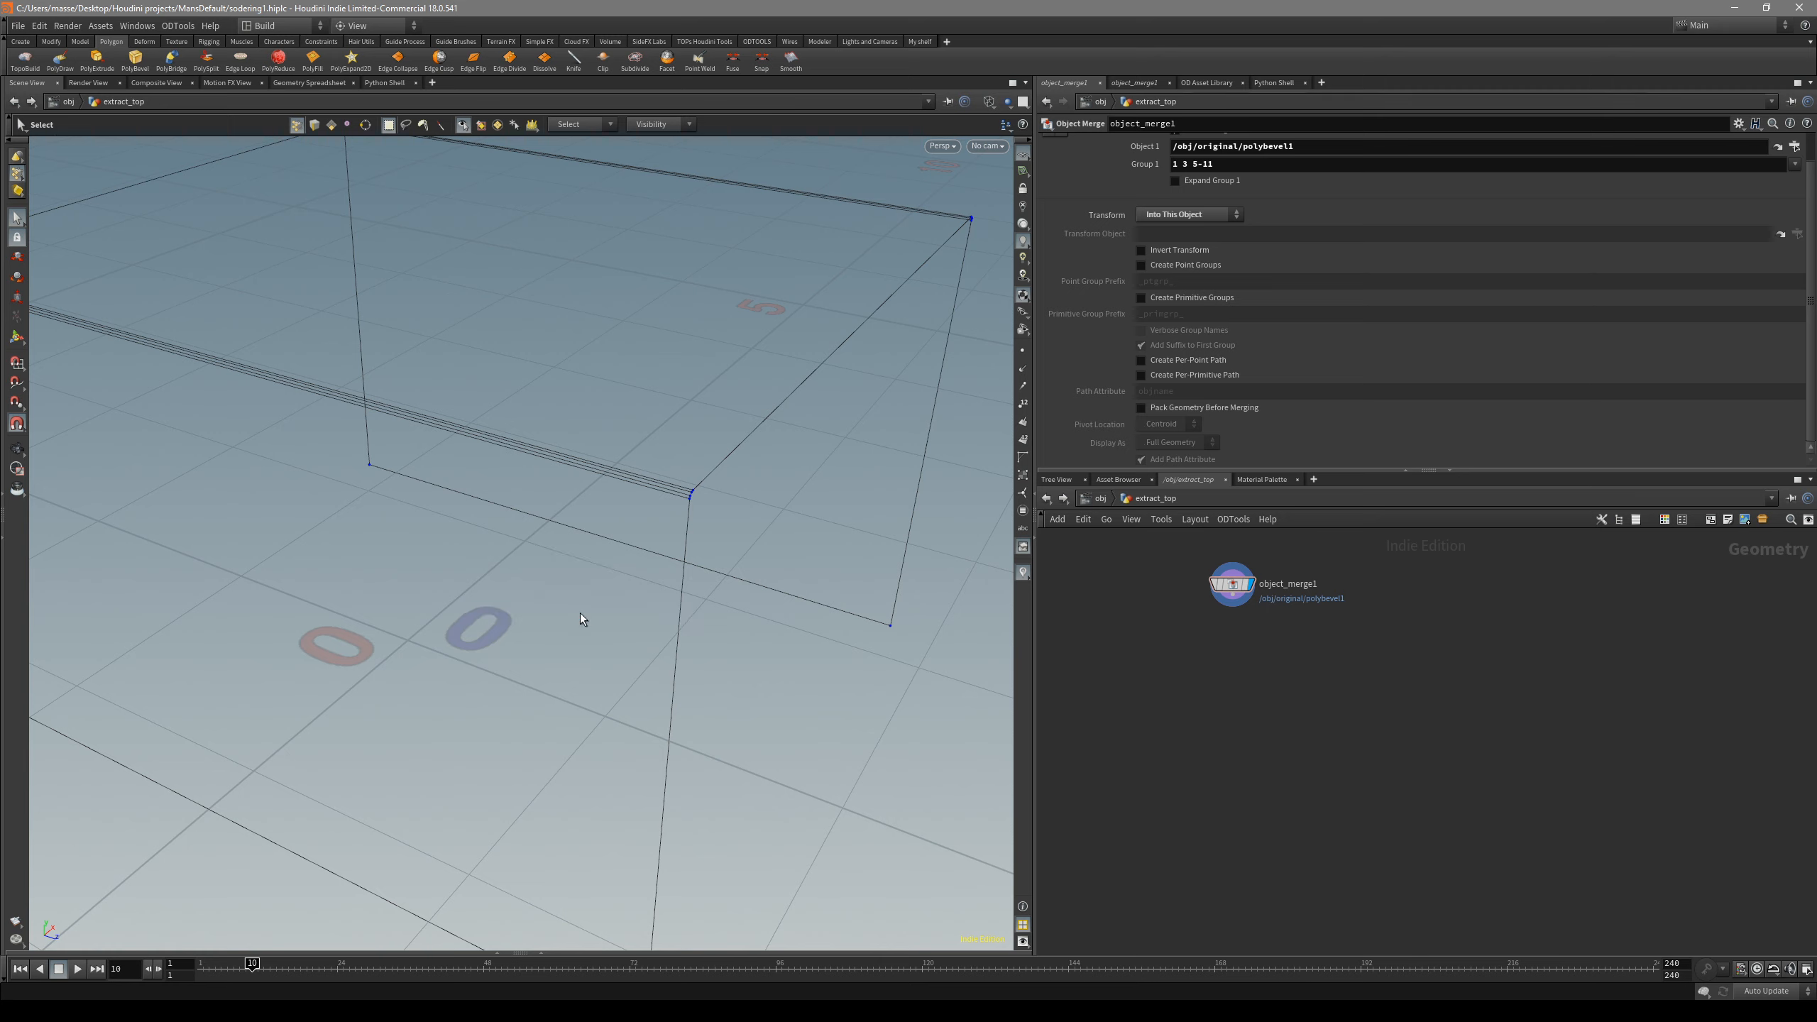
key("v")
left_click(580, 662)
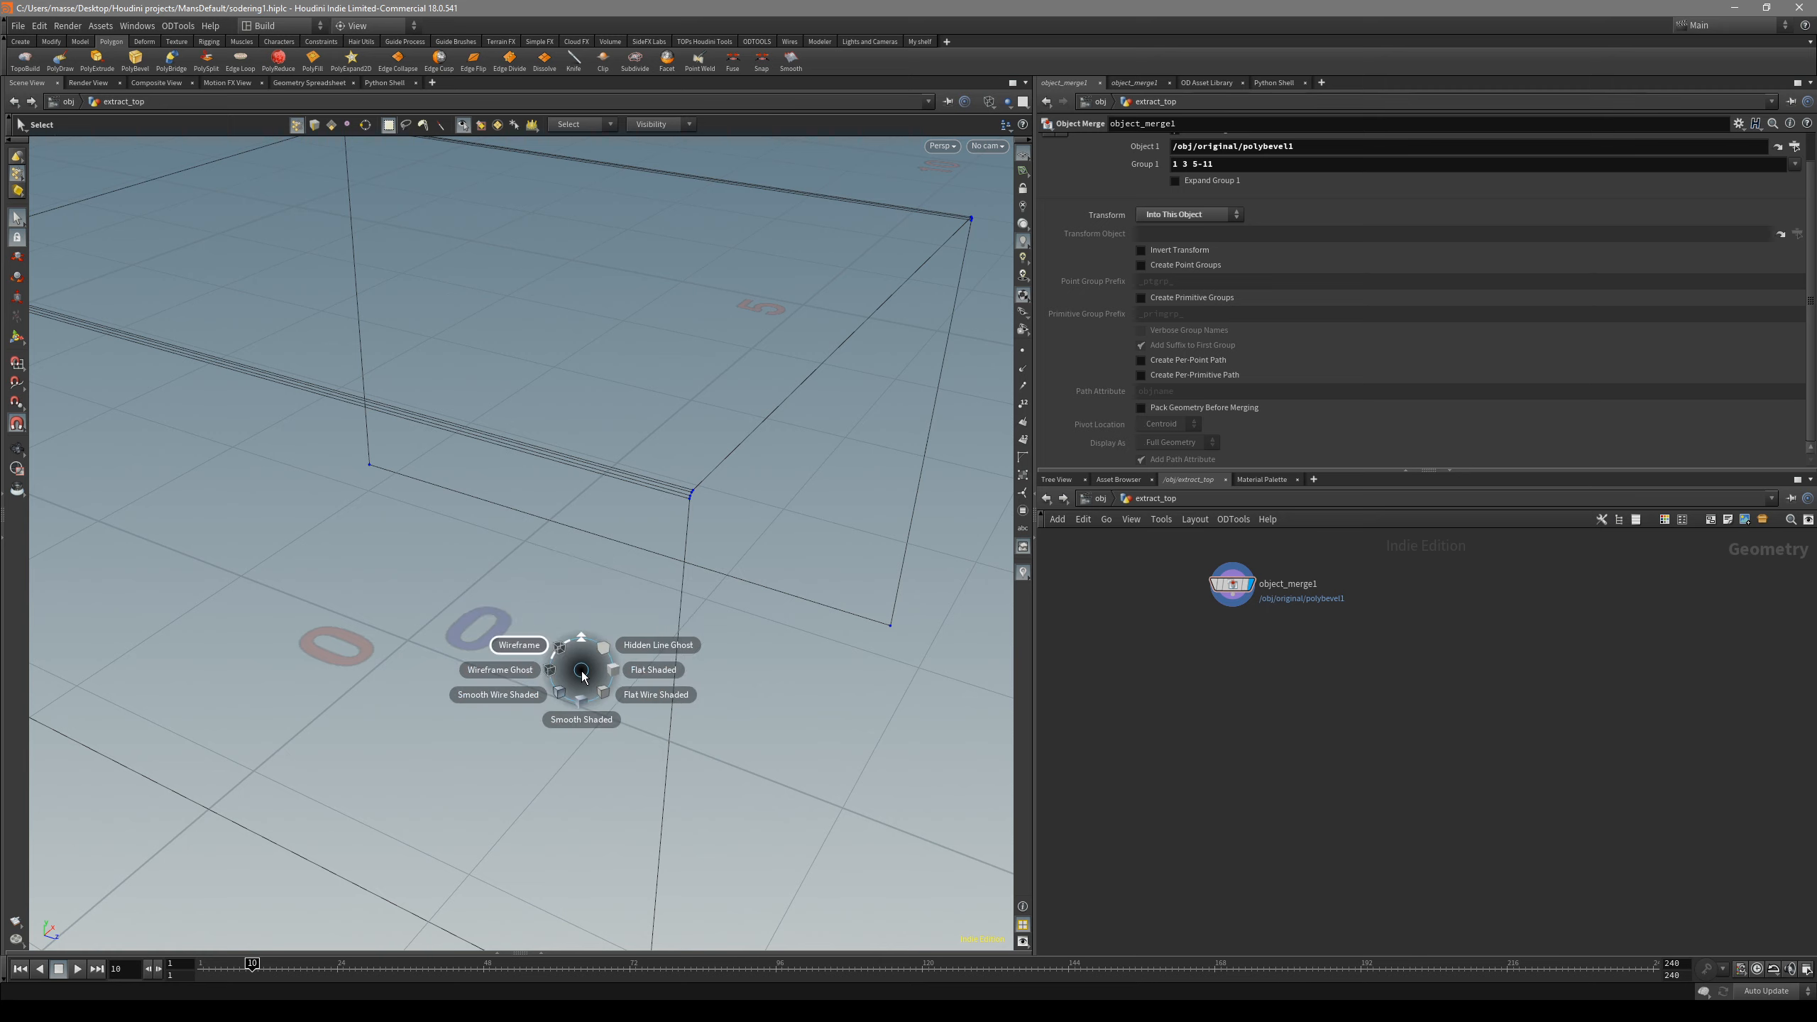
key("v")
left_click(582, 719)
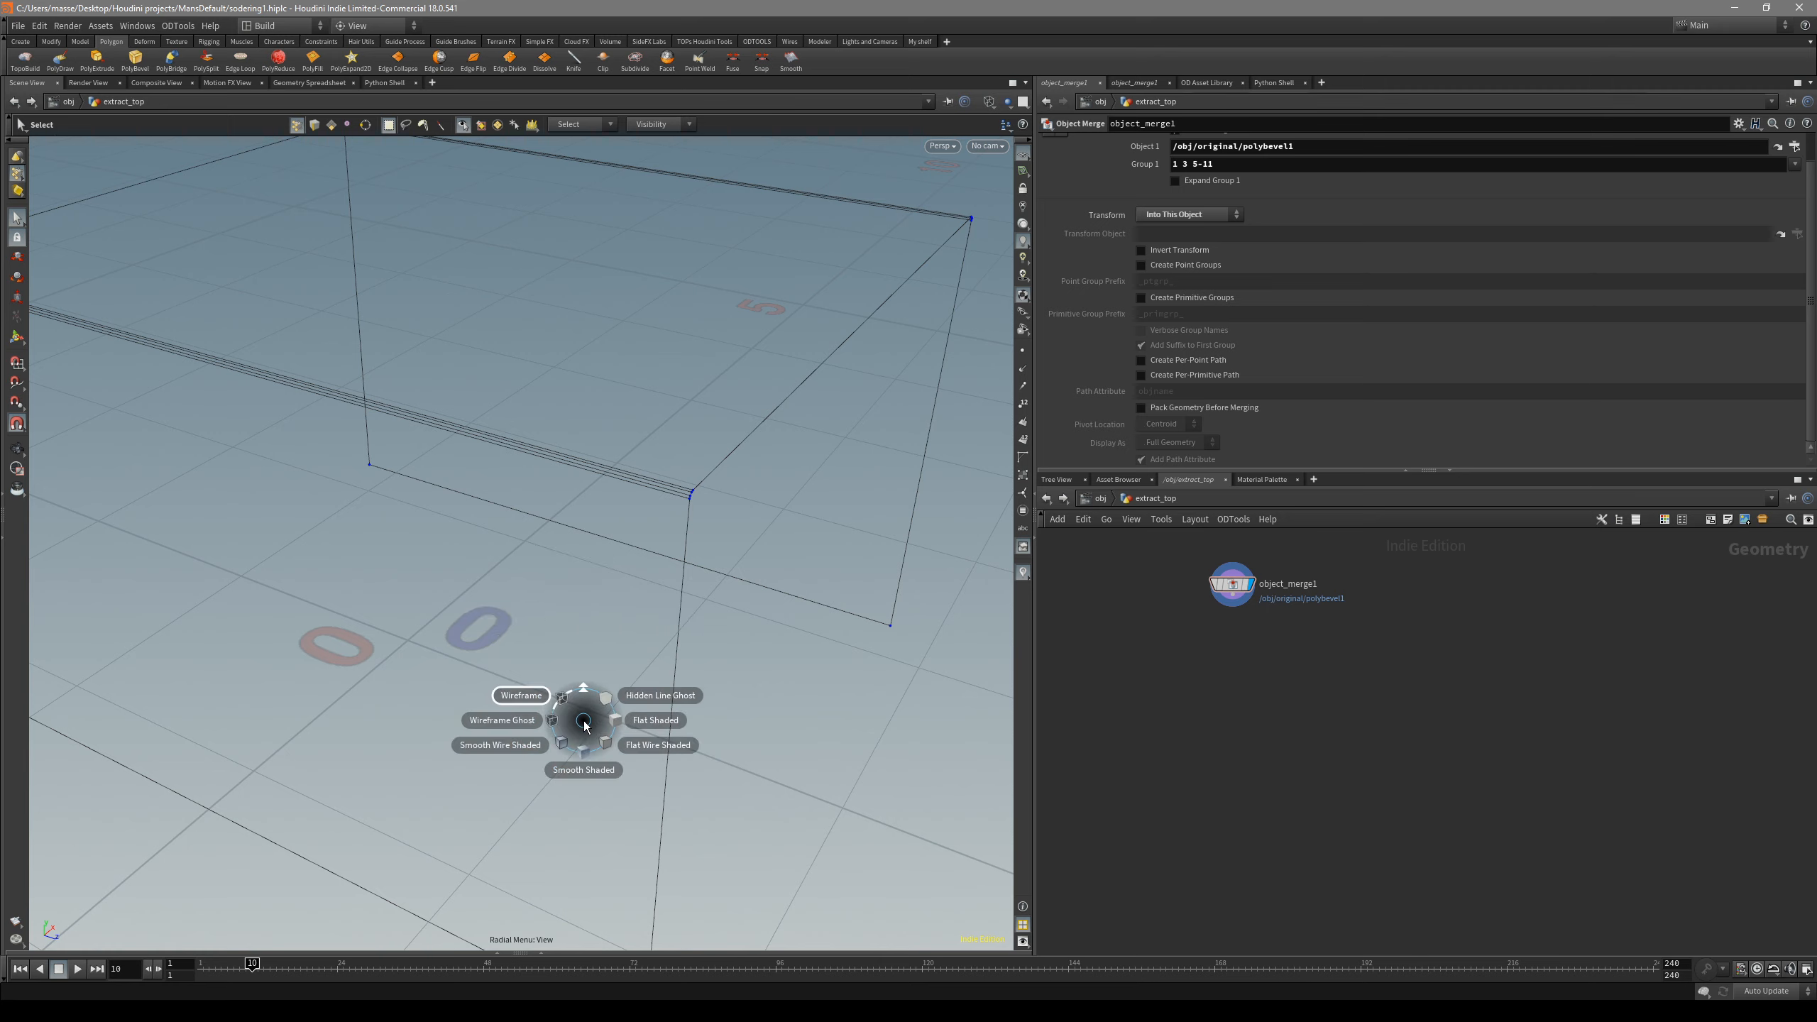
left_click(628, 745)
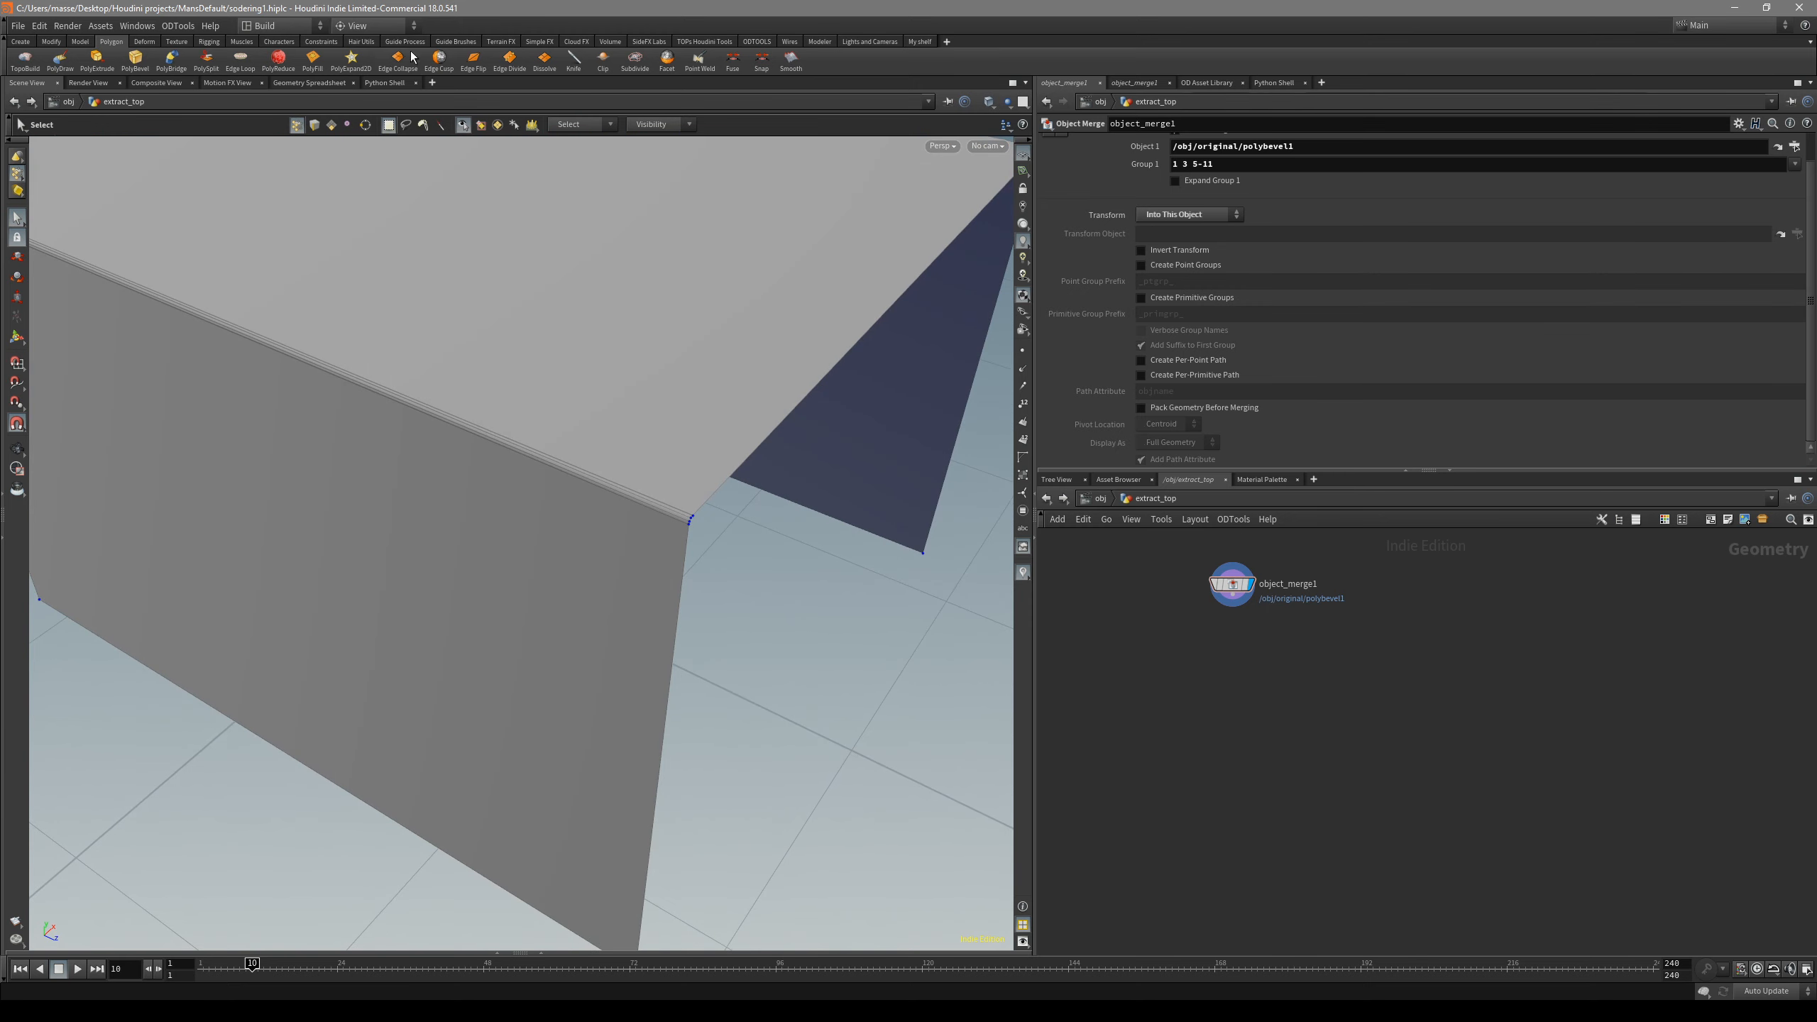
- Inspect the check script of the Smooth Shaded entry in the View radial menu's Shading submenu
left_click(385, 27)
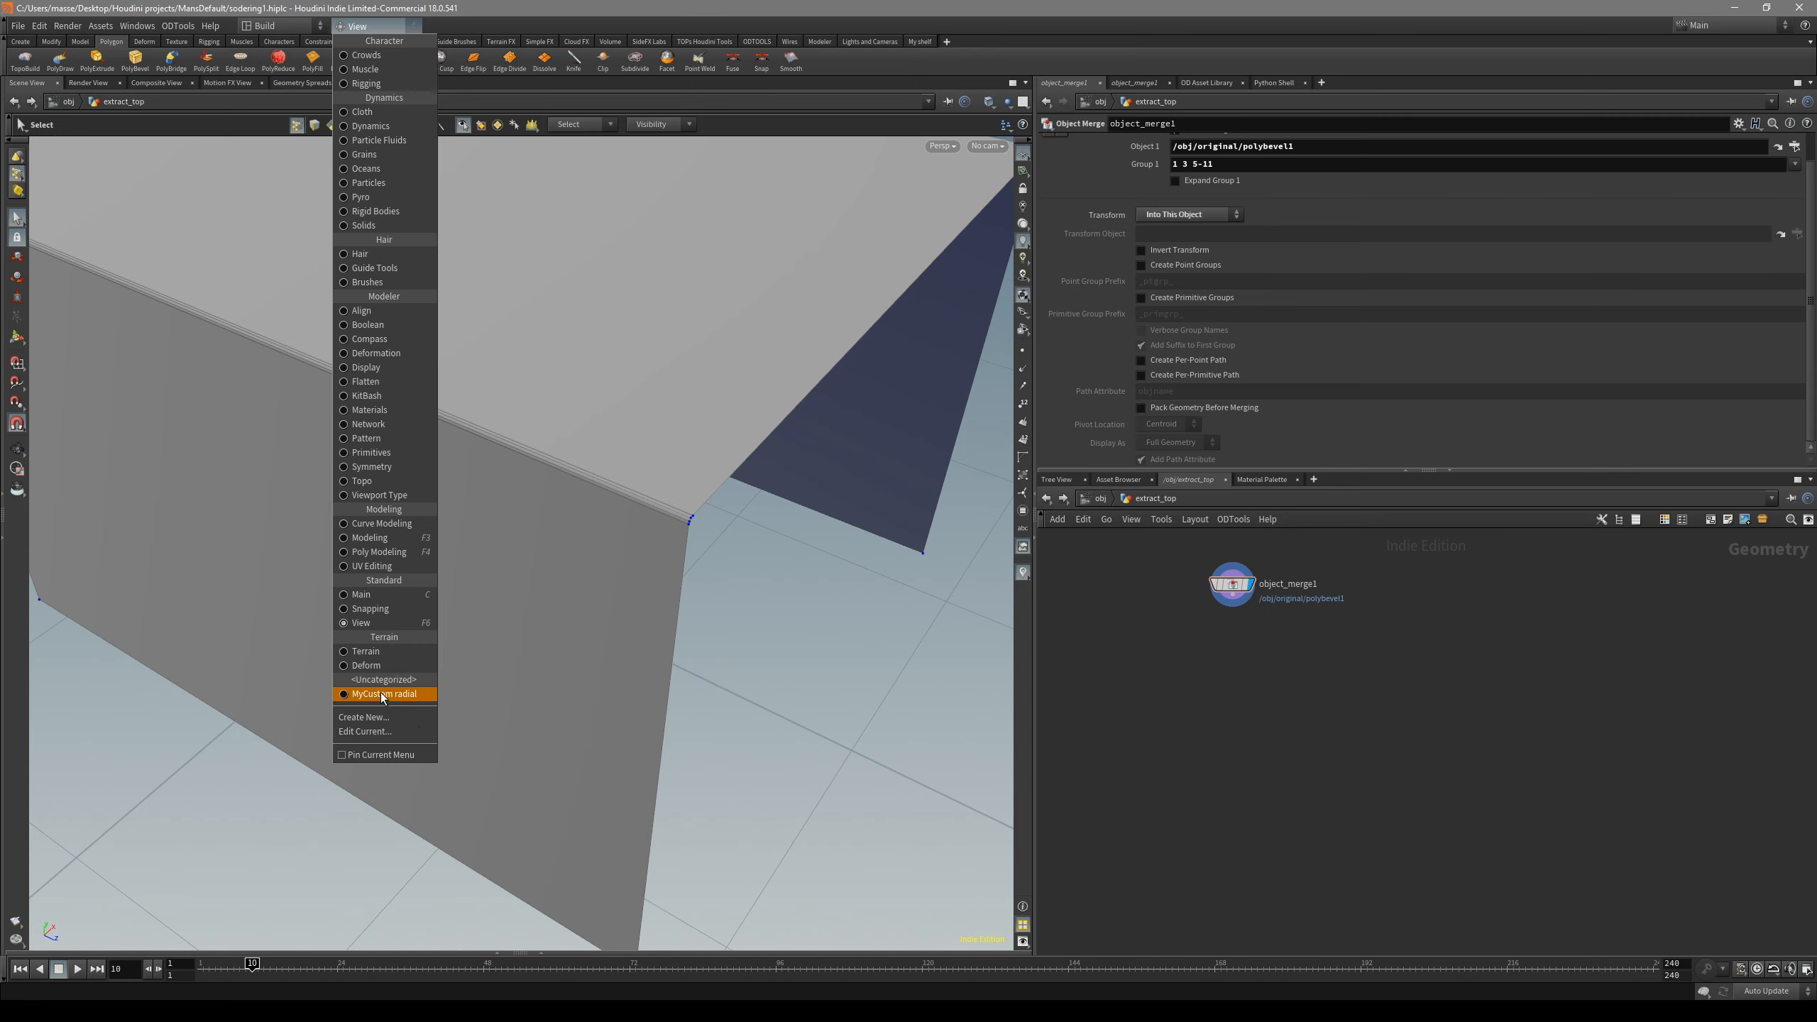
left_click(407, 731)
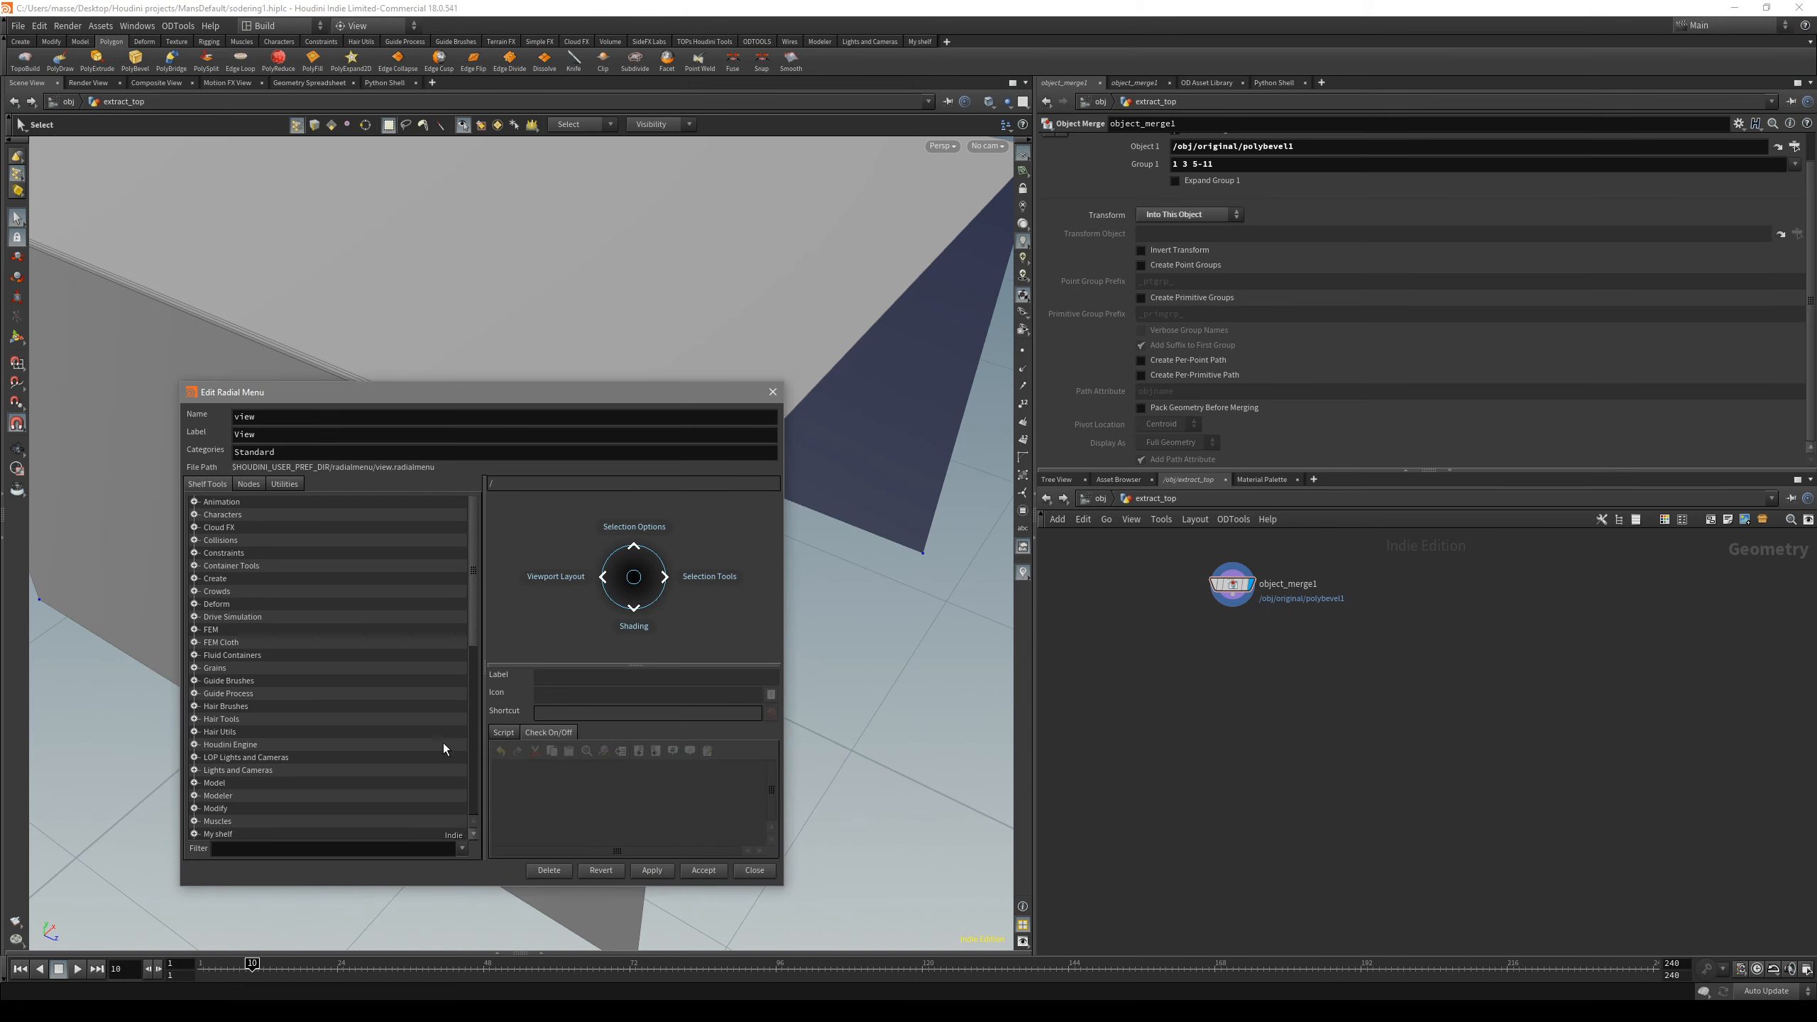
left_click(635, 608)
left_click(636, 612)
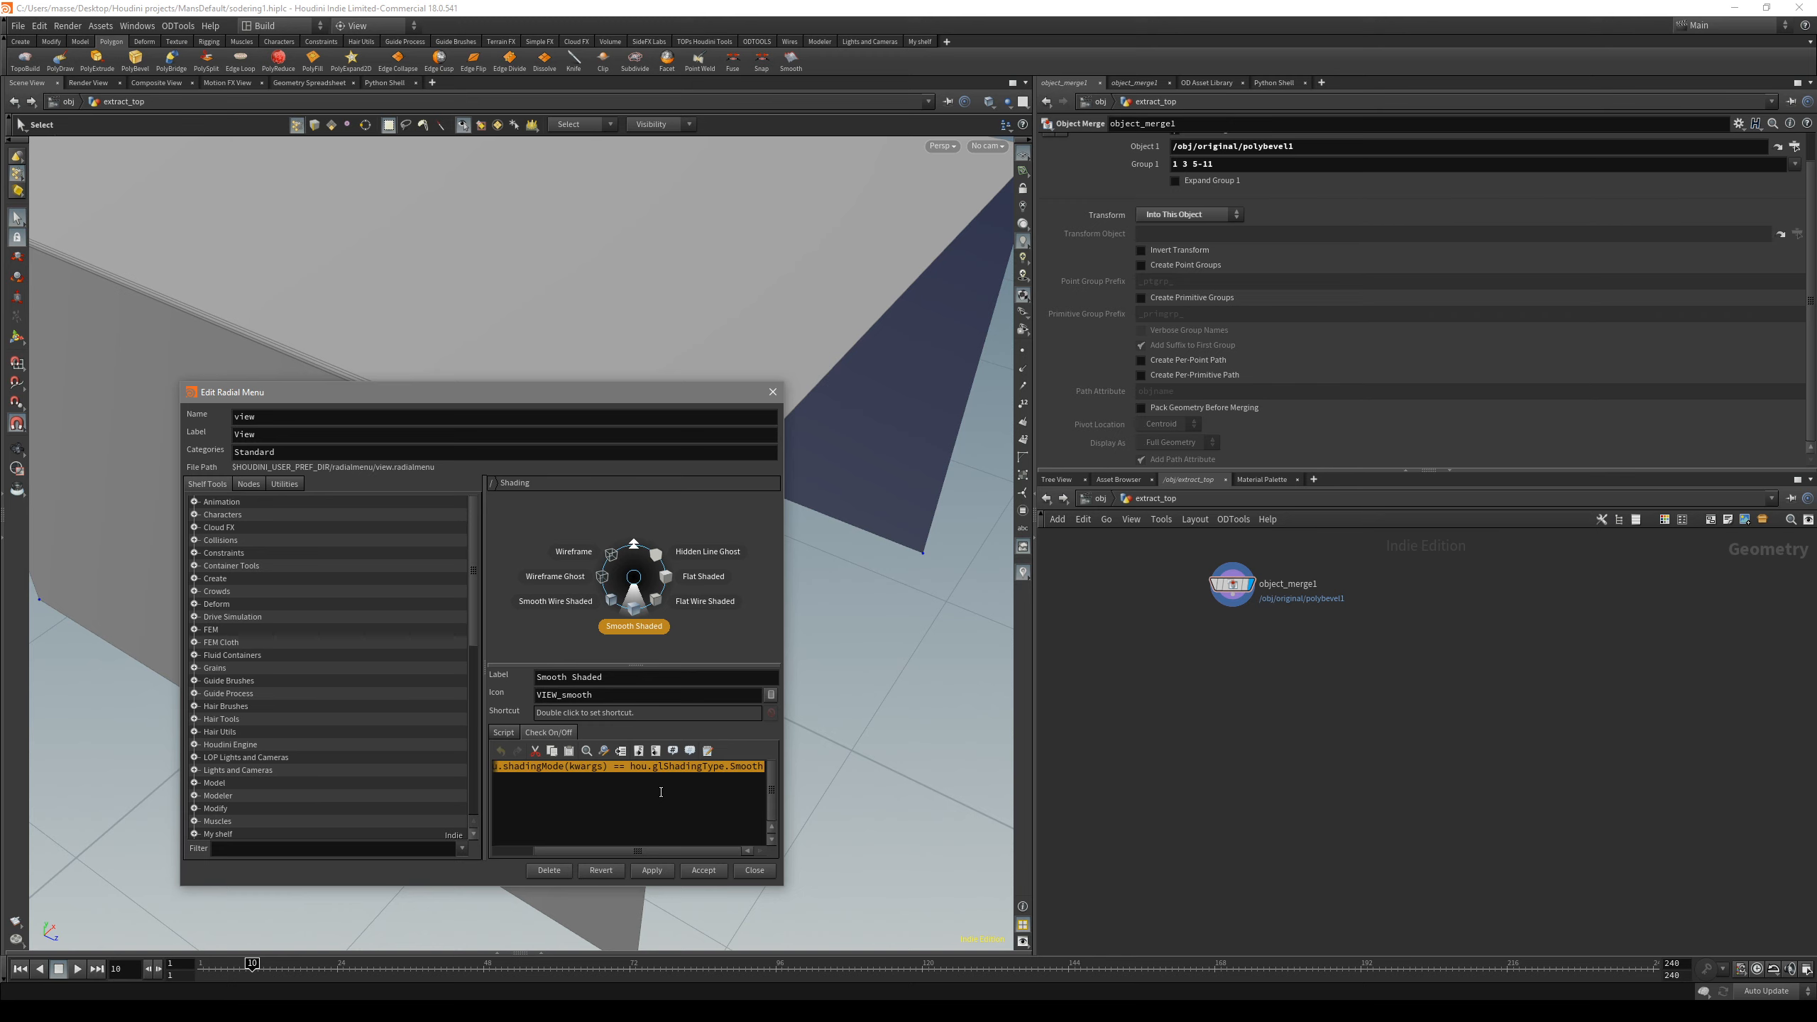
left_click(771, 392)
- Review the list of available radial menus and call up the View radial menu with its Shading options
scroll(745, 389, "up", 5)
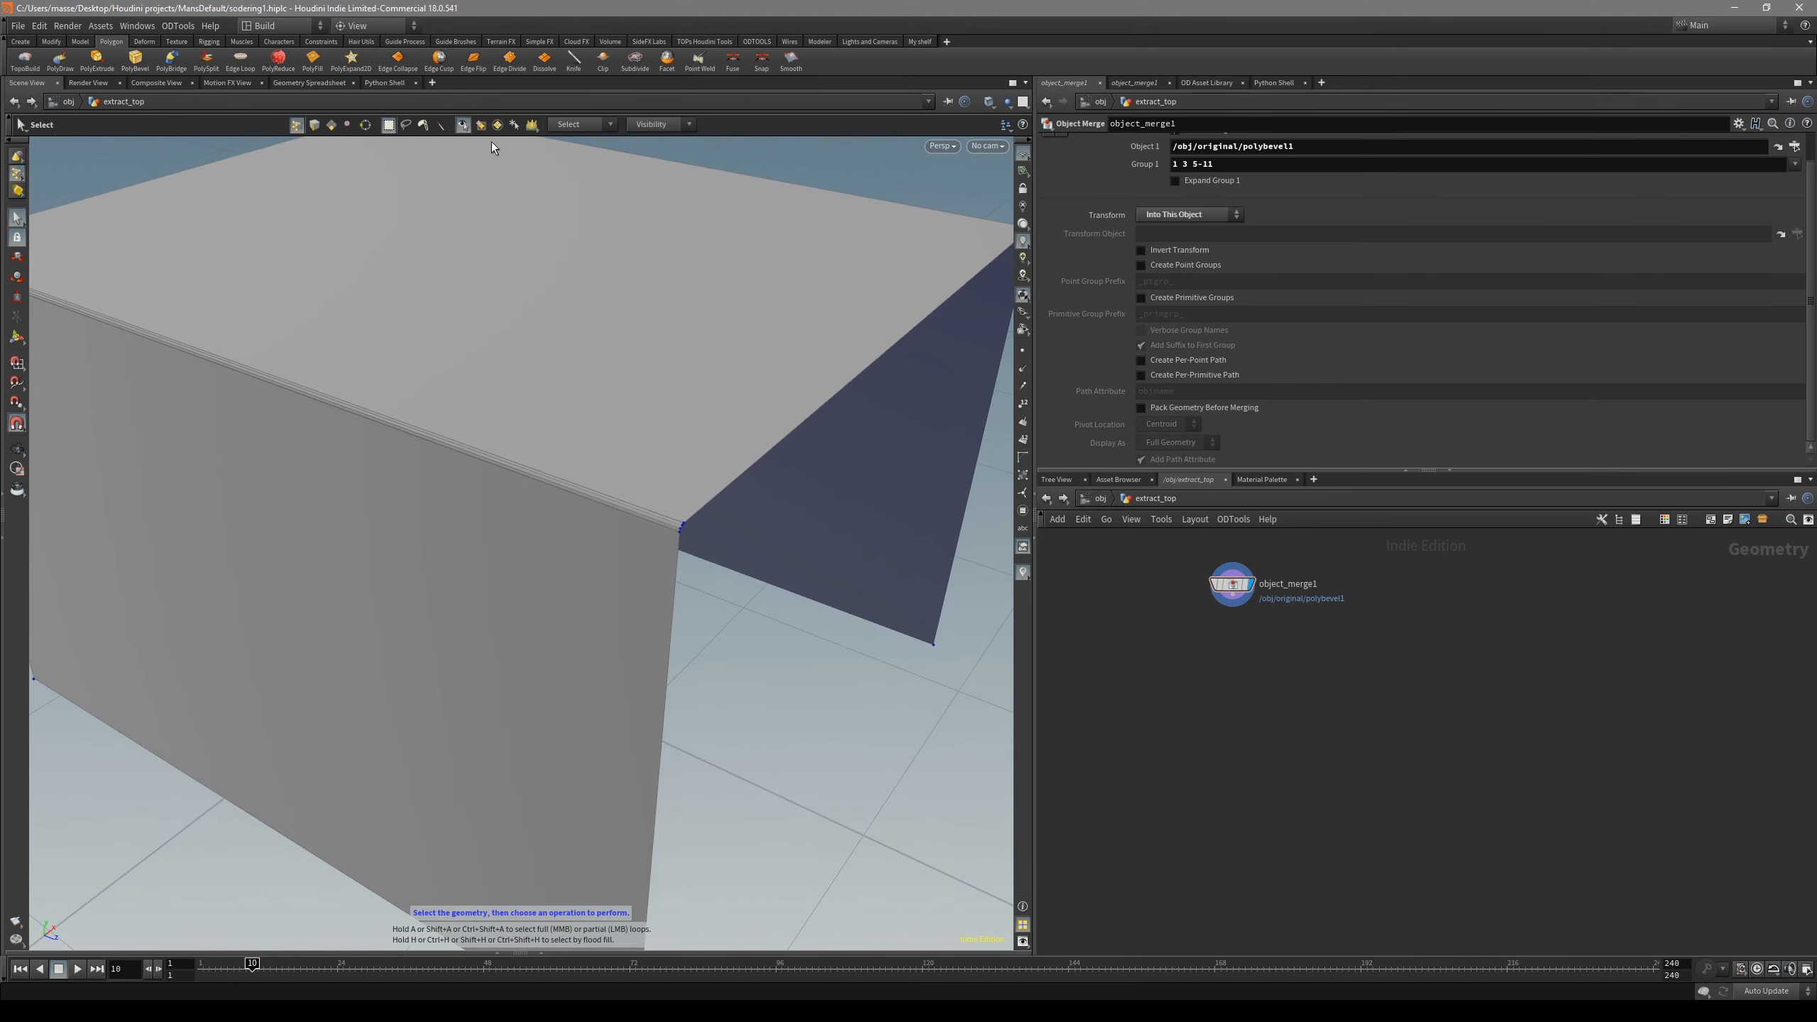
left_click(381, 27)
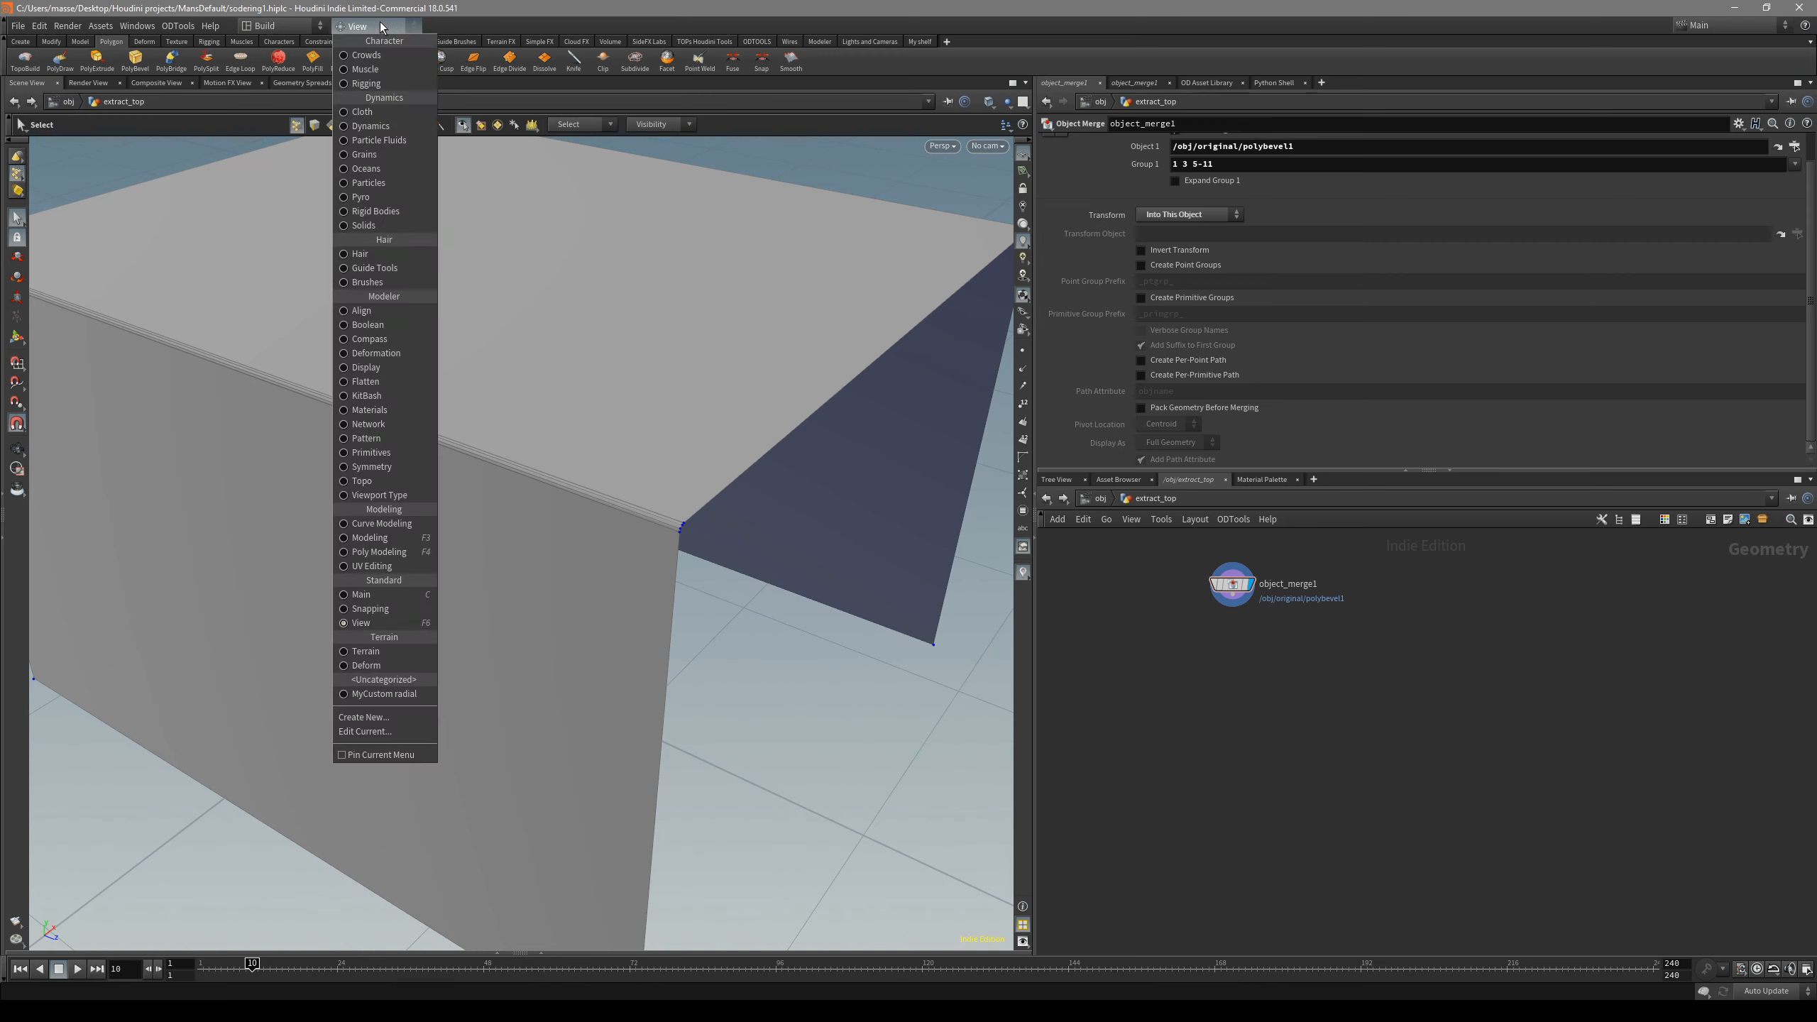
left_click(604, 591)
key("F6")
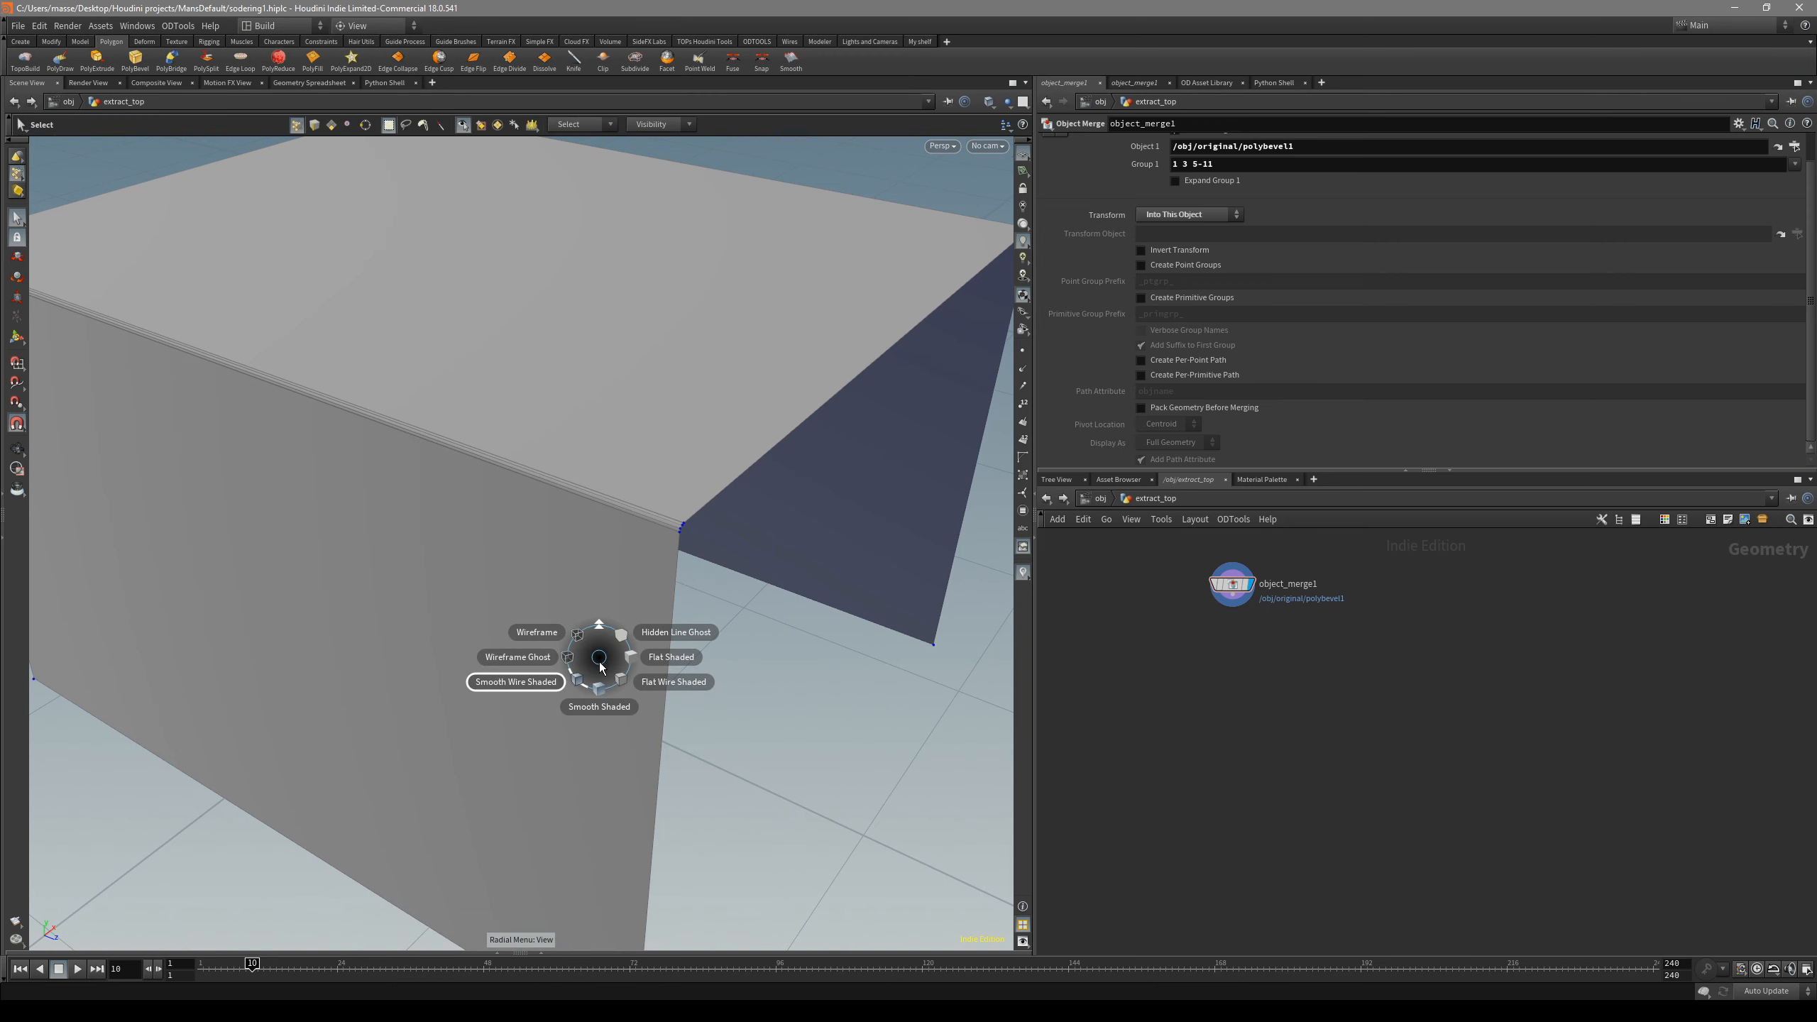
mouse_move(605, 559)
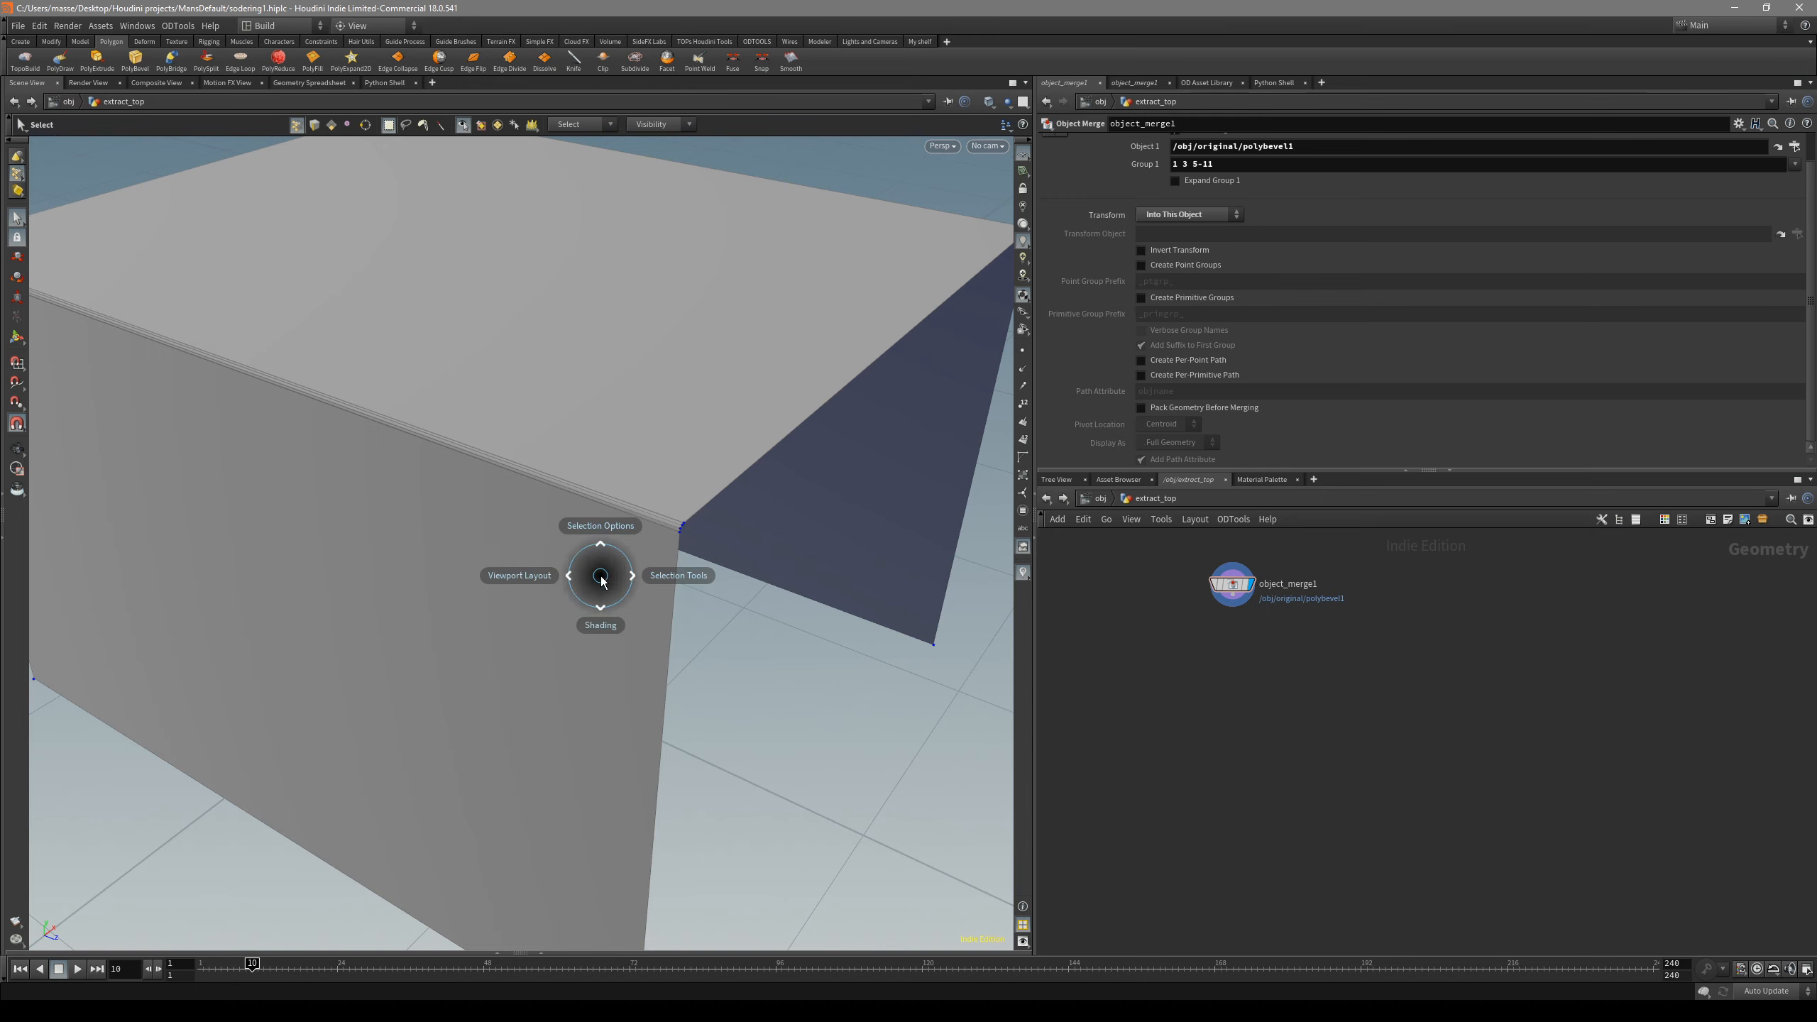
- Frame the box and switch between an orthographic view and perspective to compare its display
key("h")
key("space+3")
key("space+1")
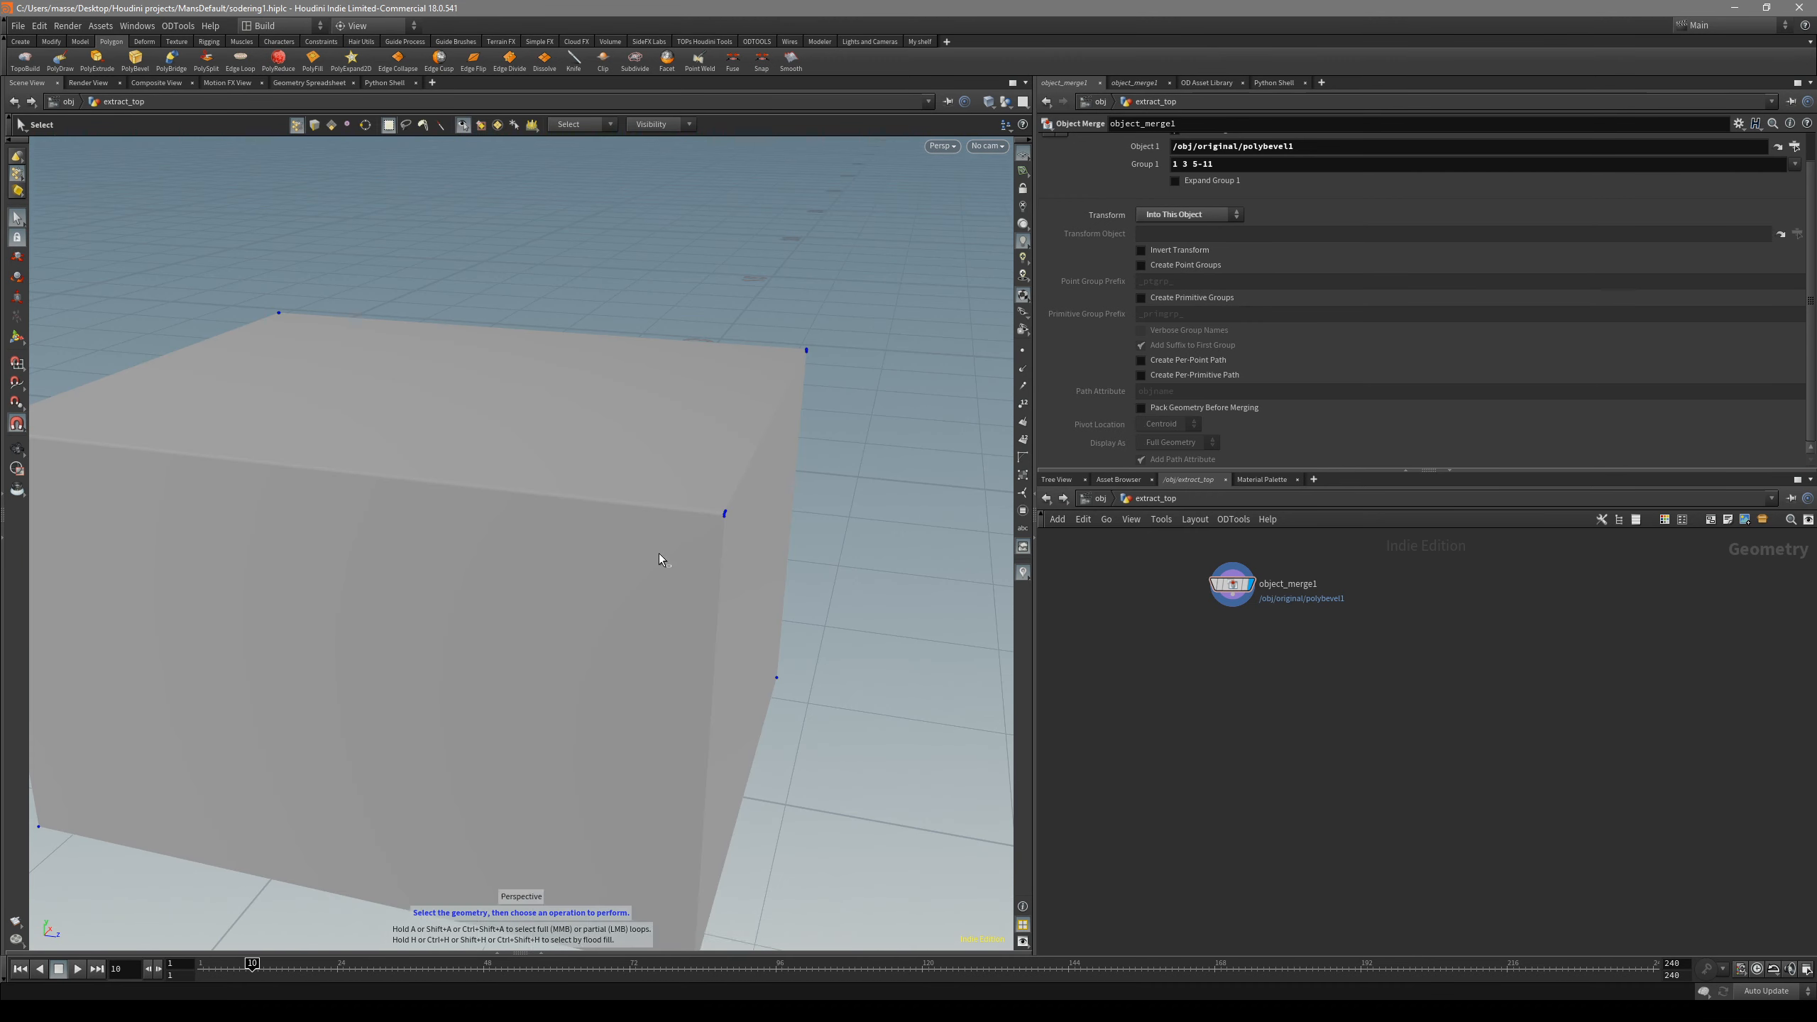
left_click_drag(637, 581, 690, 578, "alt")
key("space+3")
key("space+1")
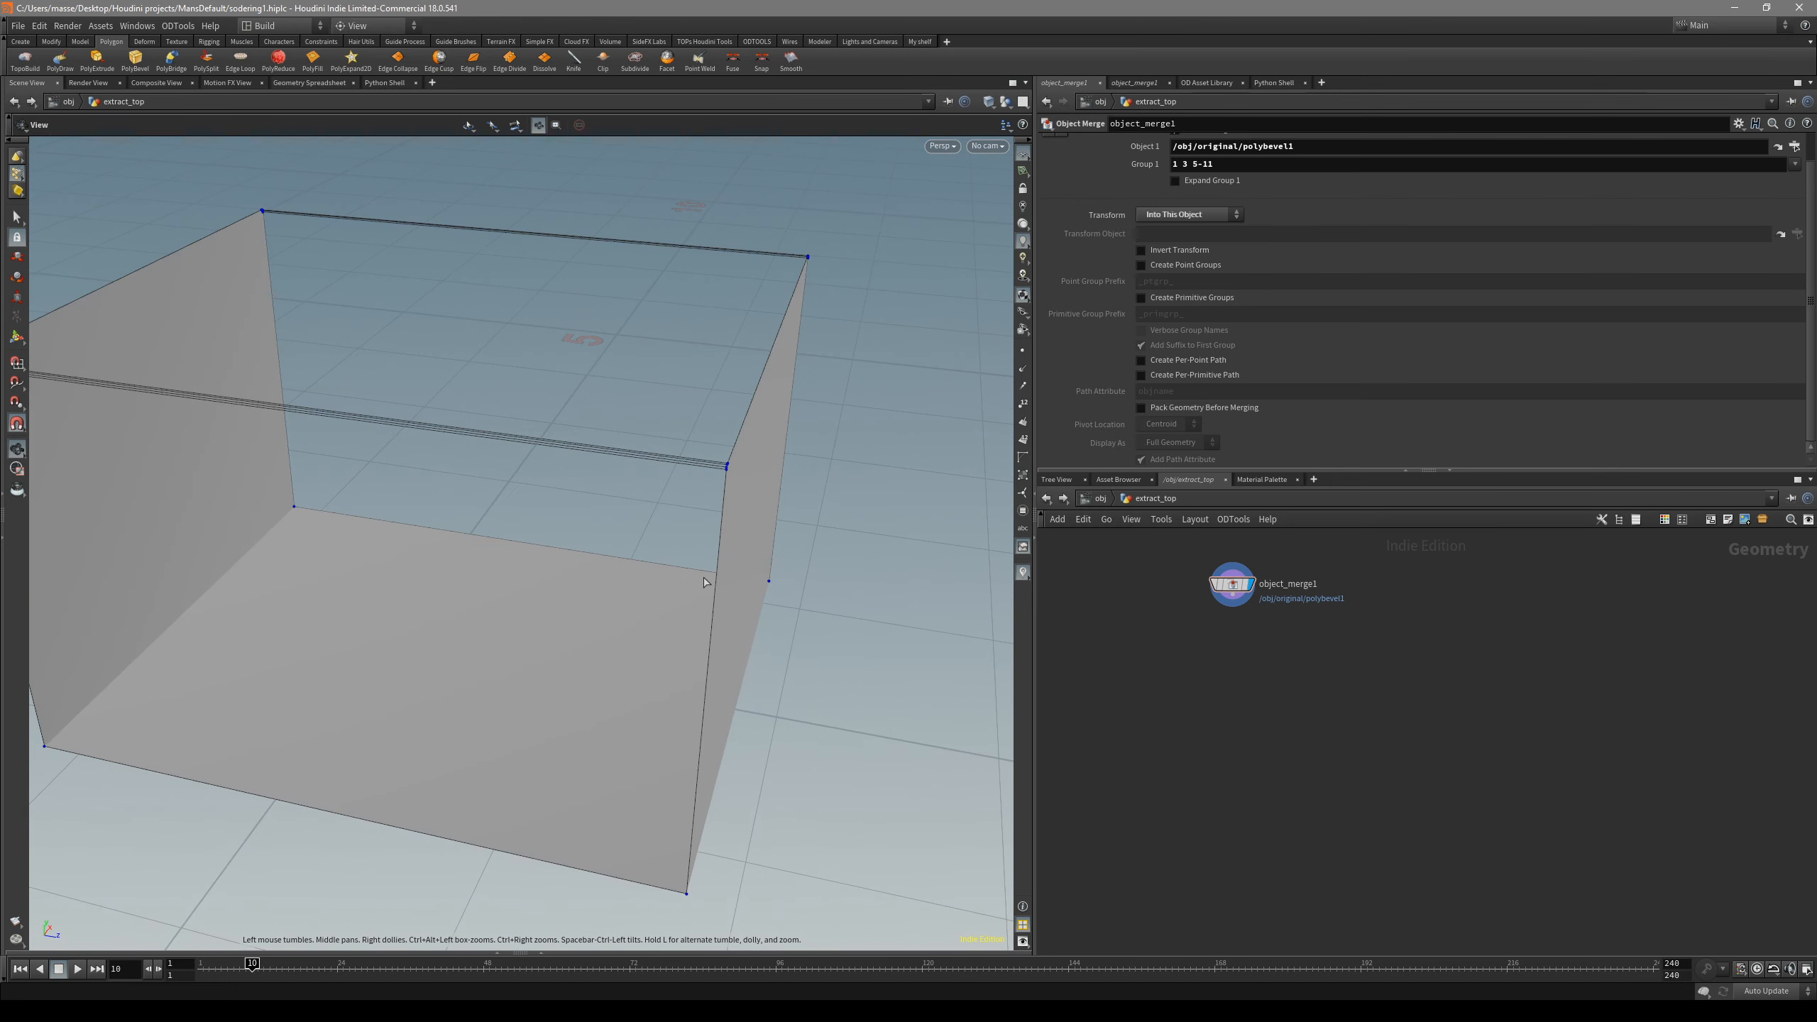
- Examine the bevelled top corner of the shaded box up close in perspective
key("s")
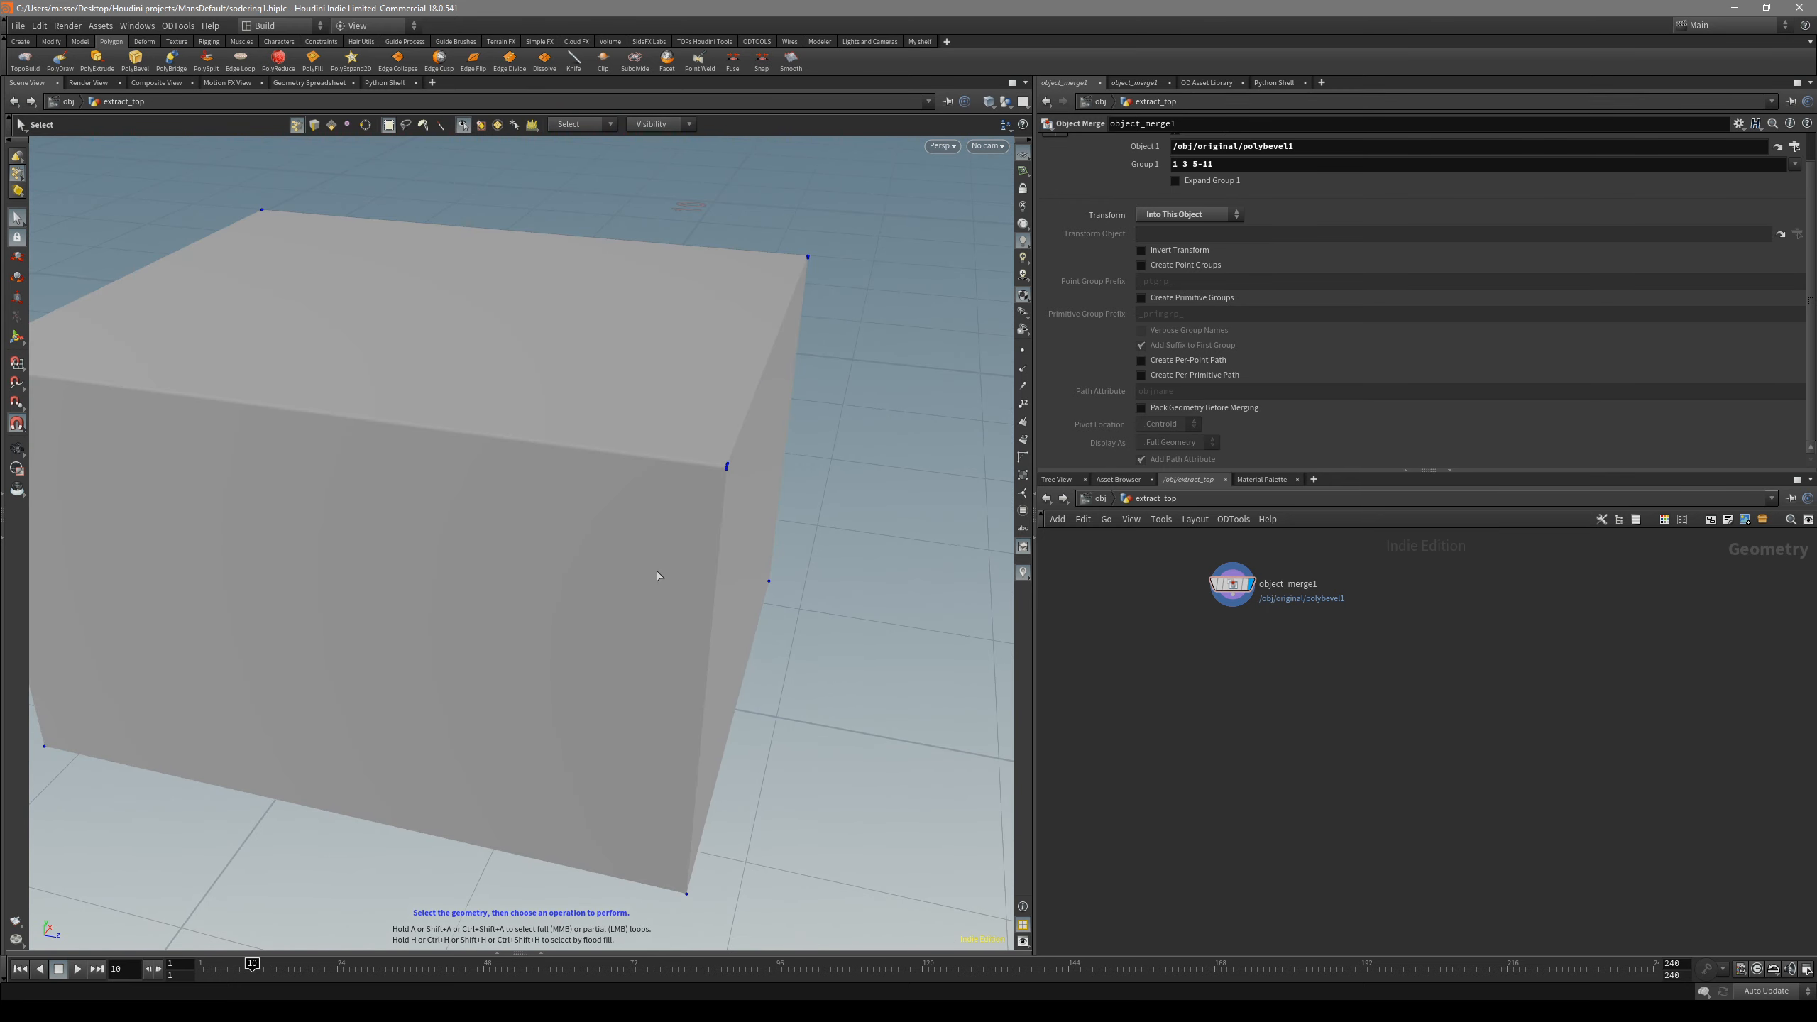
key("Escape")
scroll(653, 573, "up", 3)
left_click_drag(653, 573, 643, 515)
key("s")
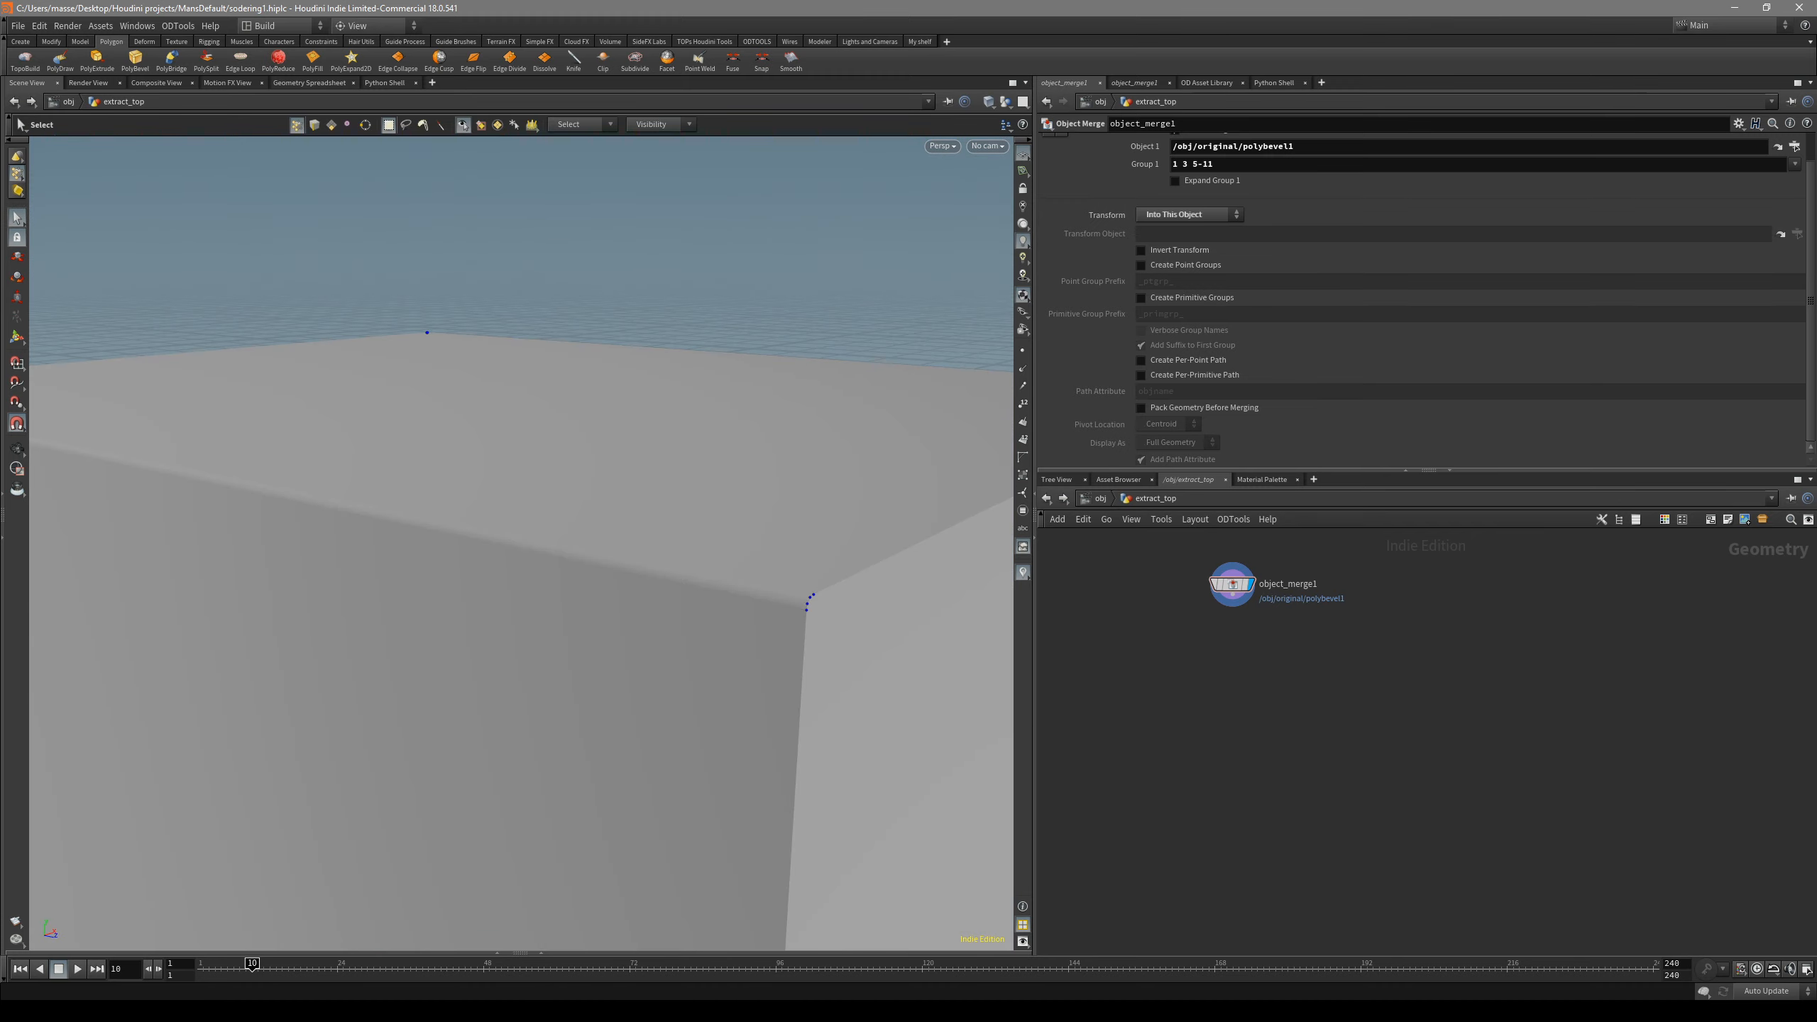
key("Escape")
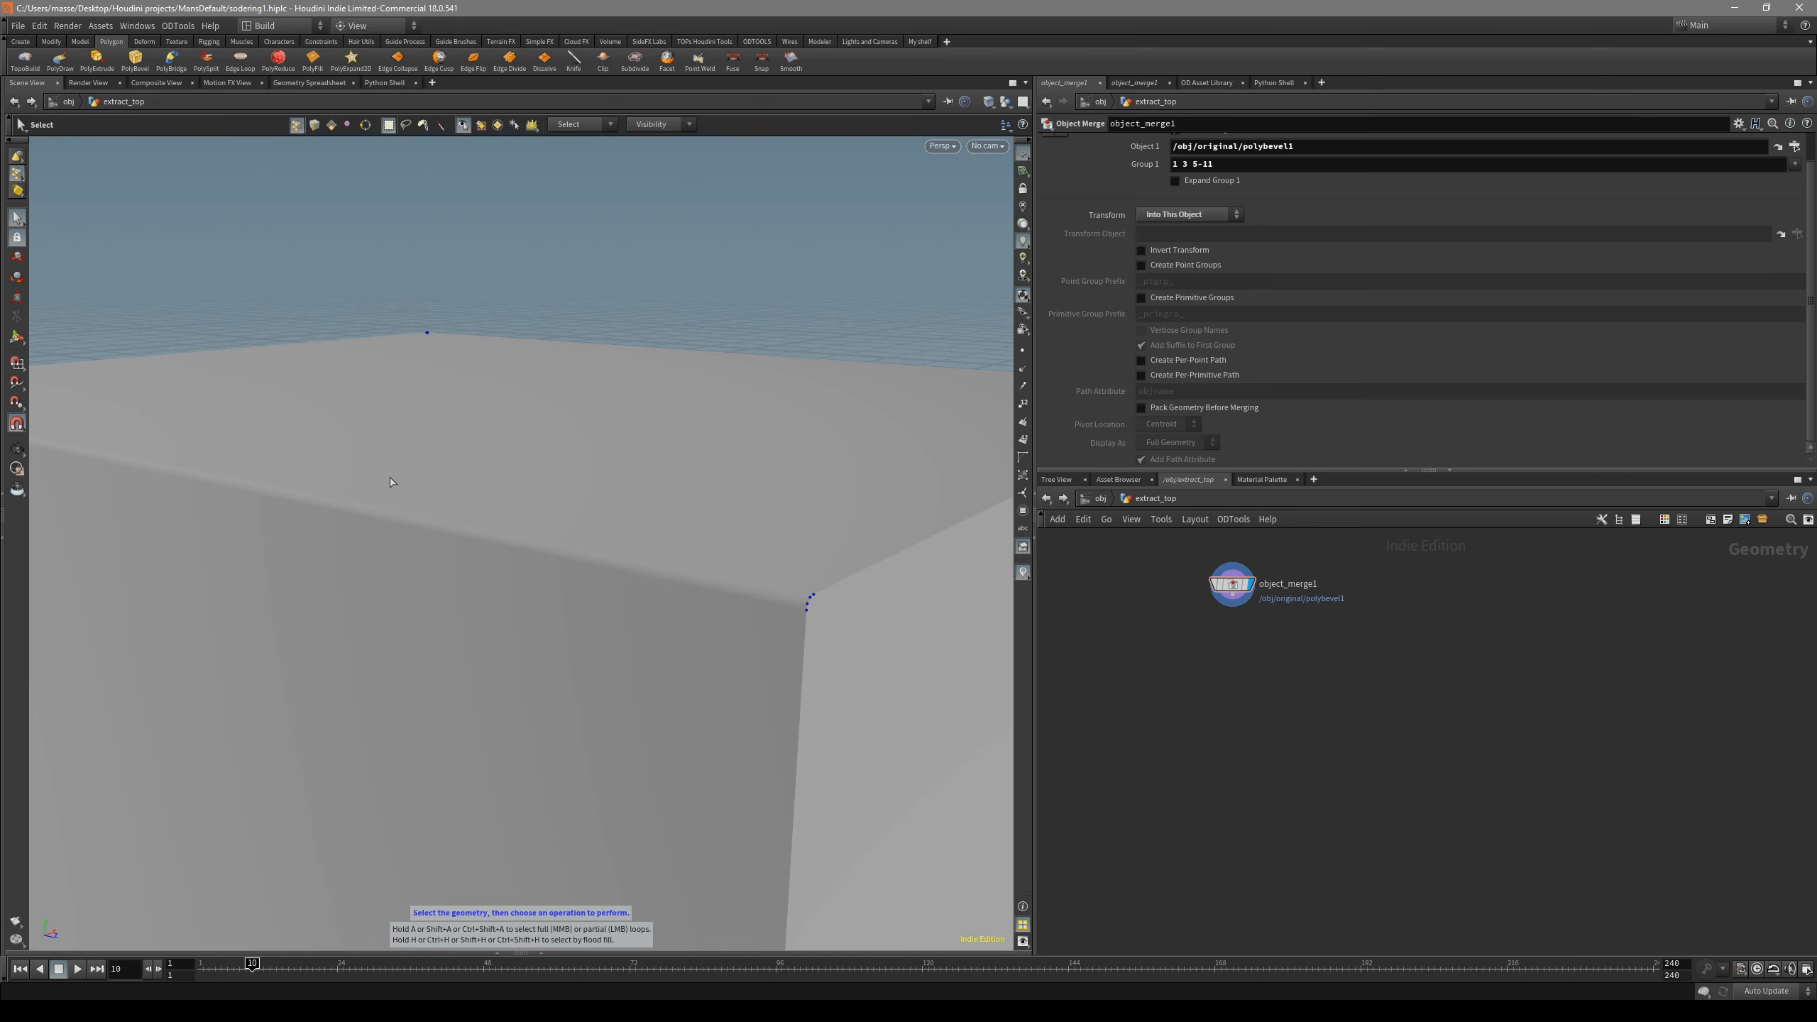
mouse_move(751, 501)
left_mouse_down()
mouse_move(796, 592)
mouse_move(744, 476)
mouse_move(769, 486)
left_mouse_up()
key("s")
key("w")
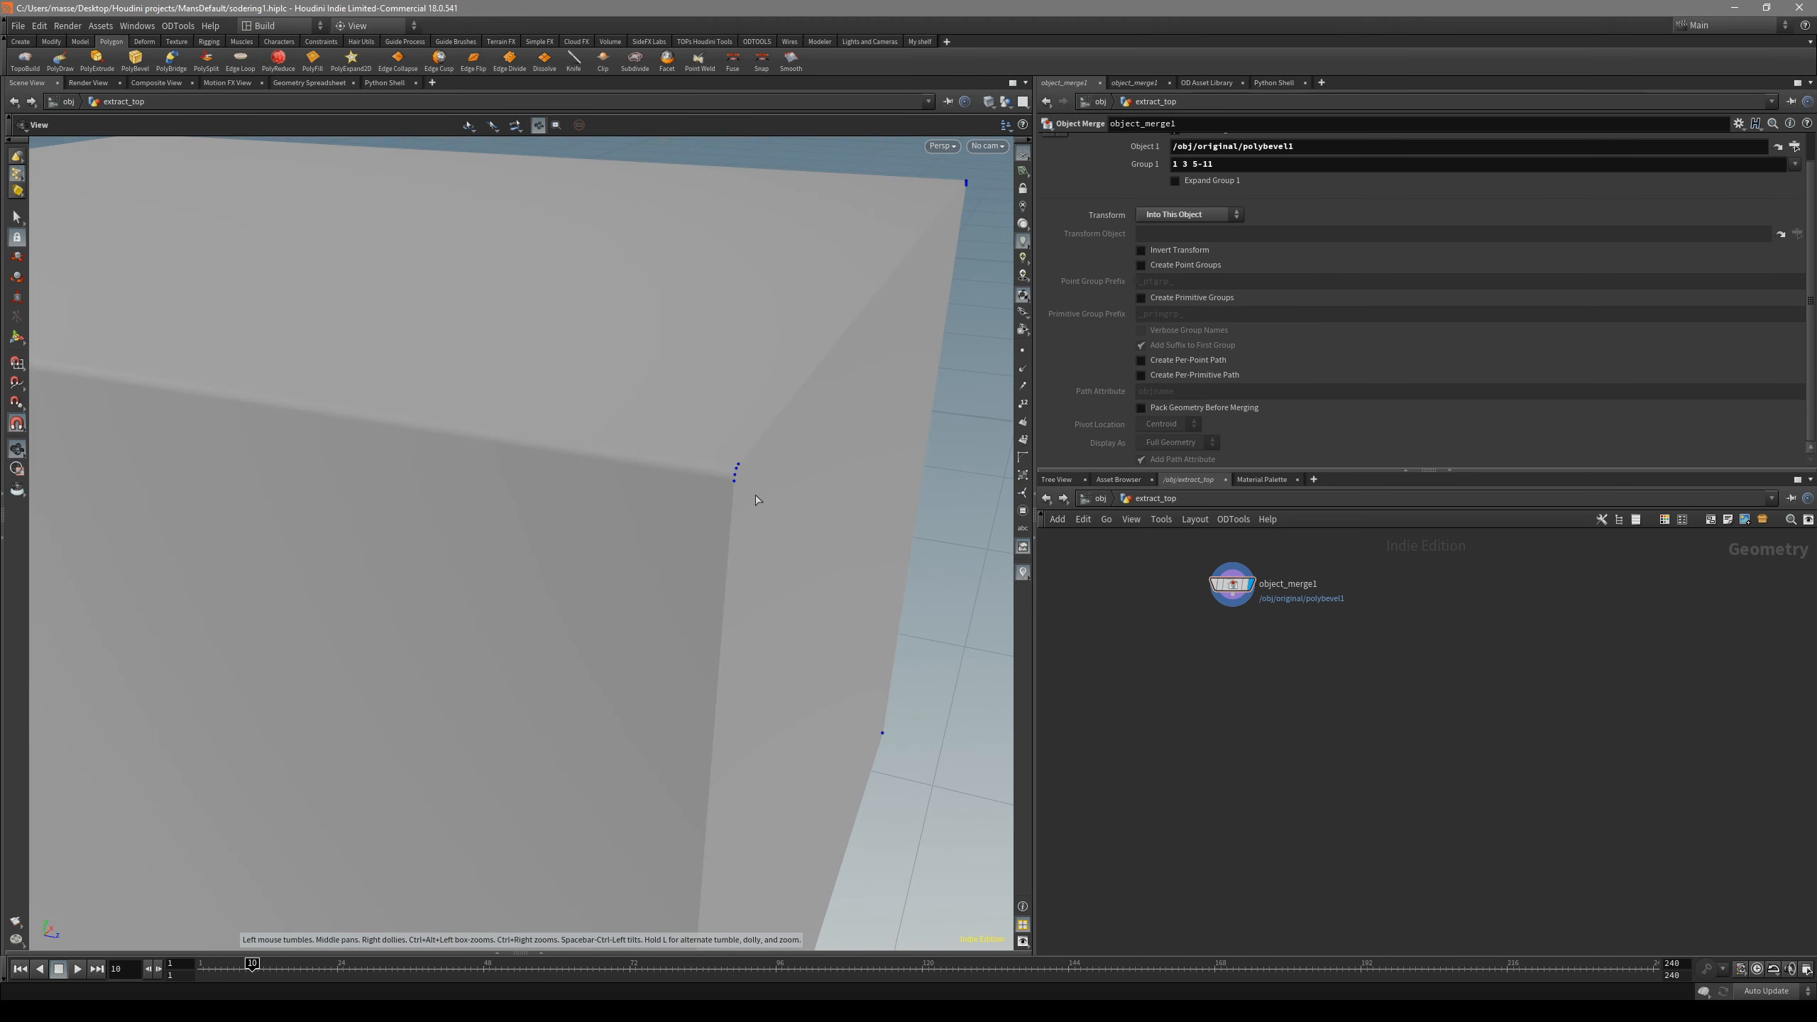
- Show the side panel's lower corner in wireframe over the reference photo in the left view
key("w")
key("space+4")
key("space+4")
key("w")
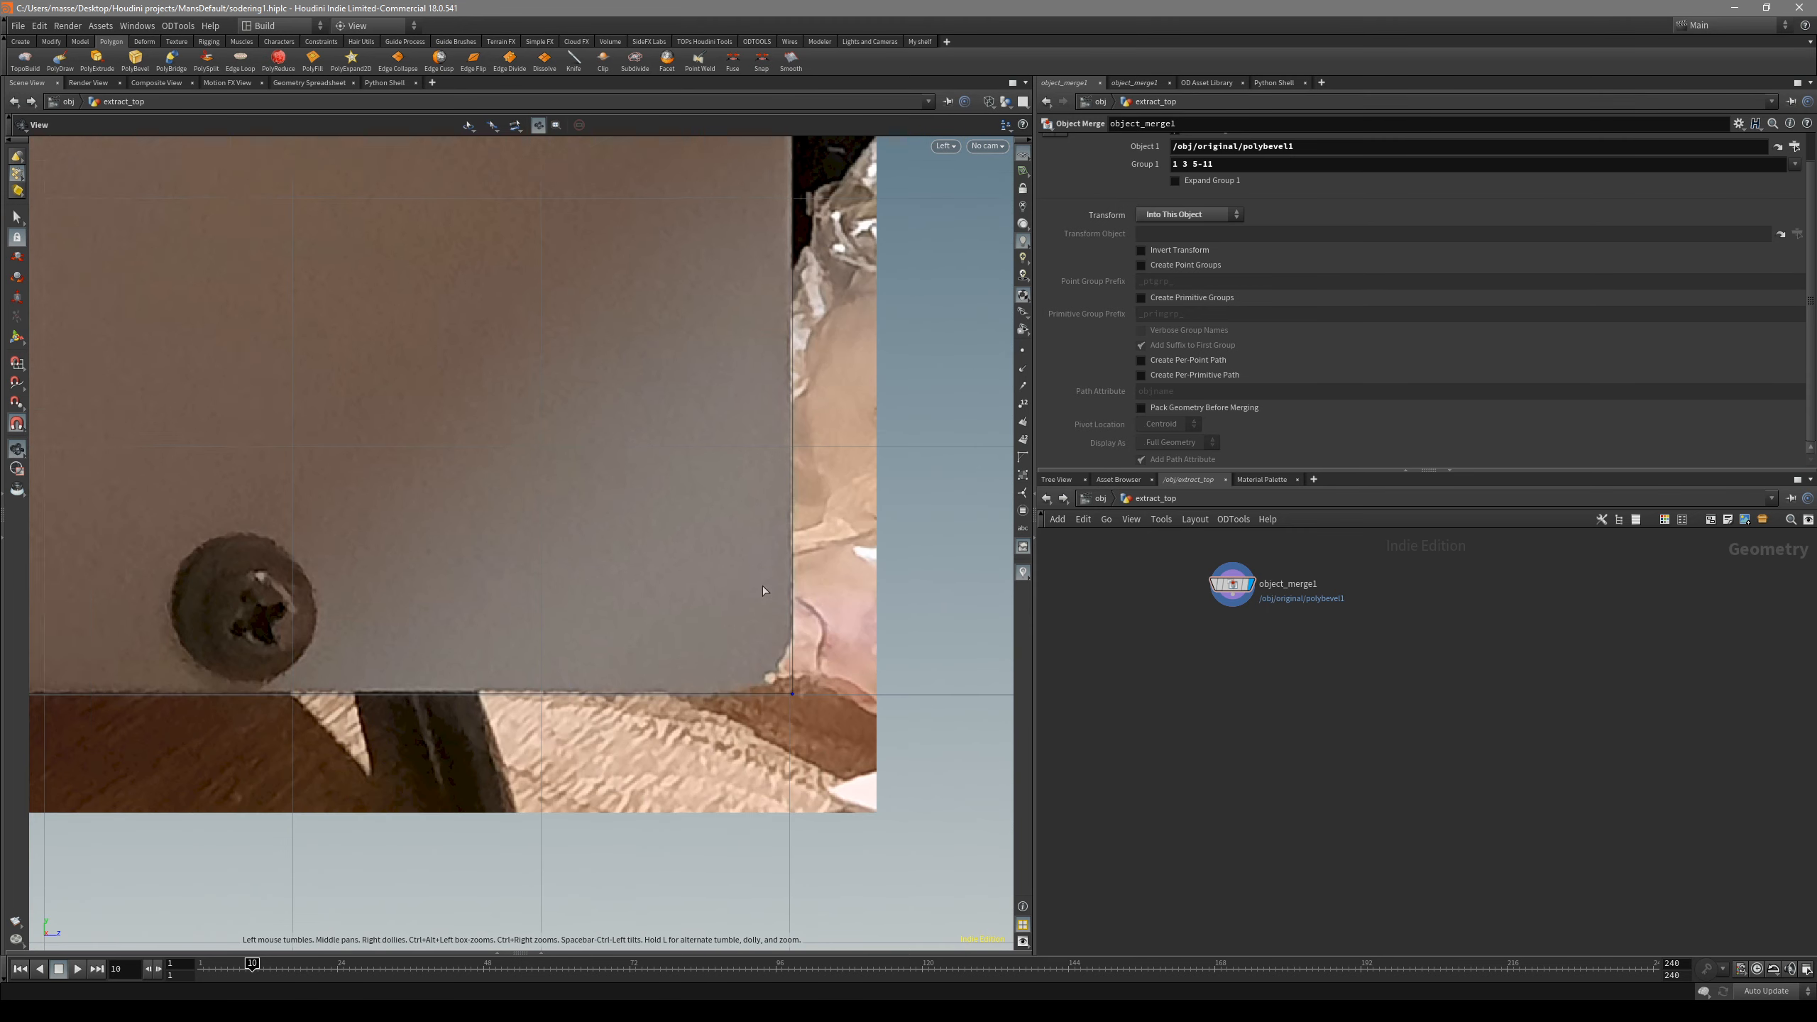
key("w")
middle_click_drag(762, 588, 698, 542)
scroll(725, 619, "up", 3)
key("s")
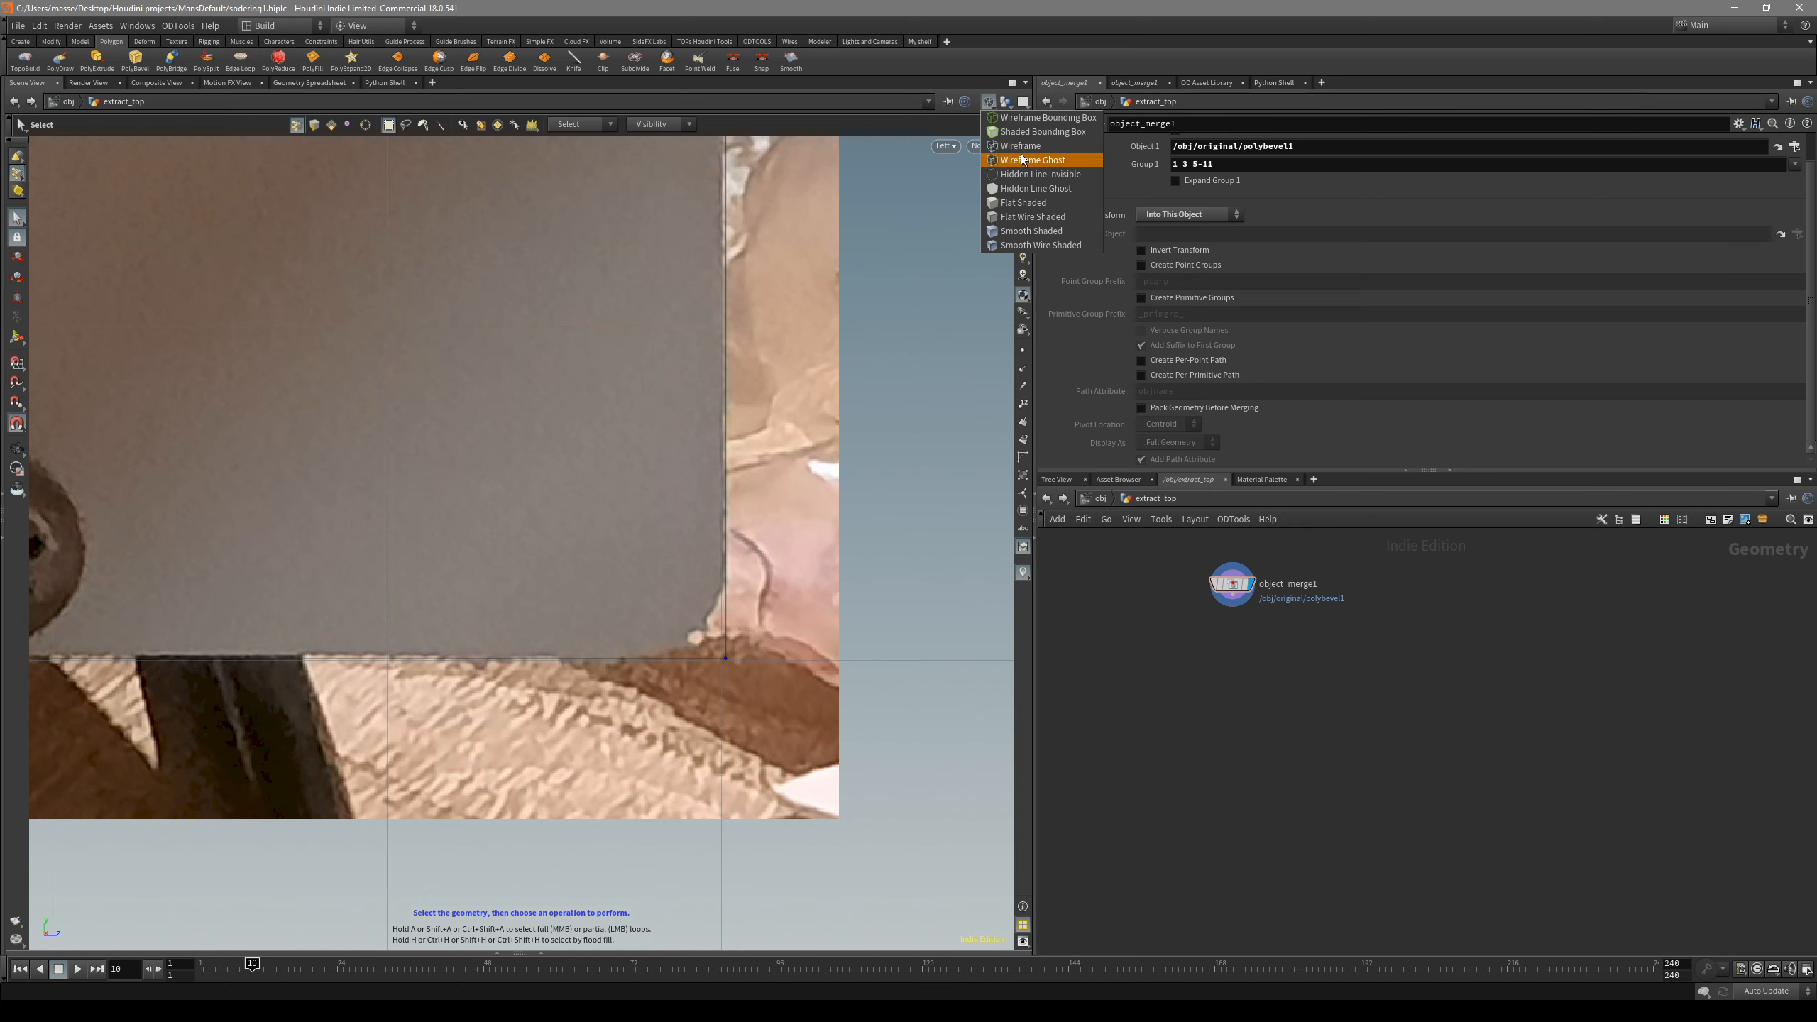
- Toggle between wireframe and shaded display to compare the panel's lower corner with the reference photo
key("Escape")
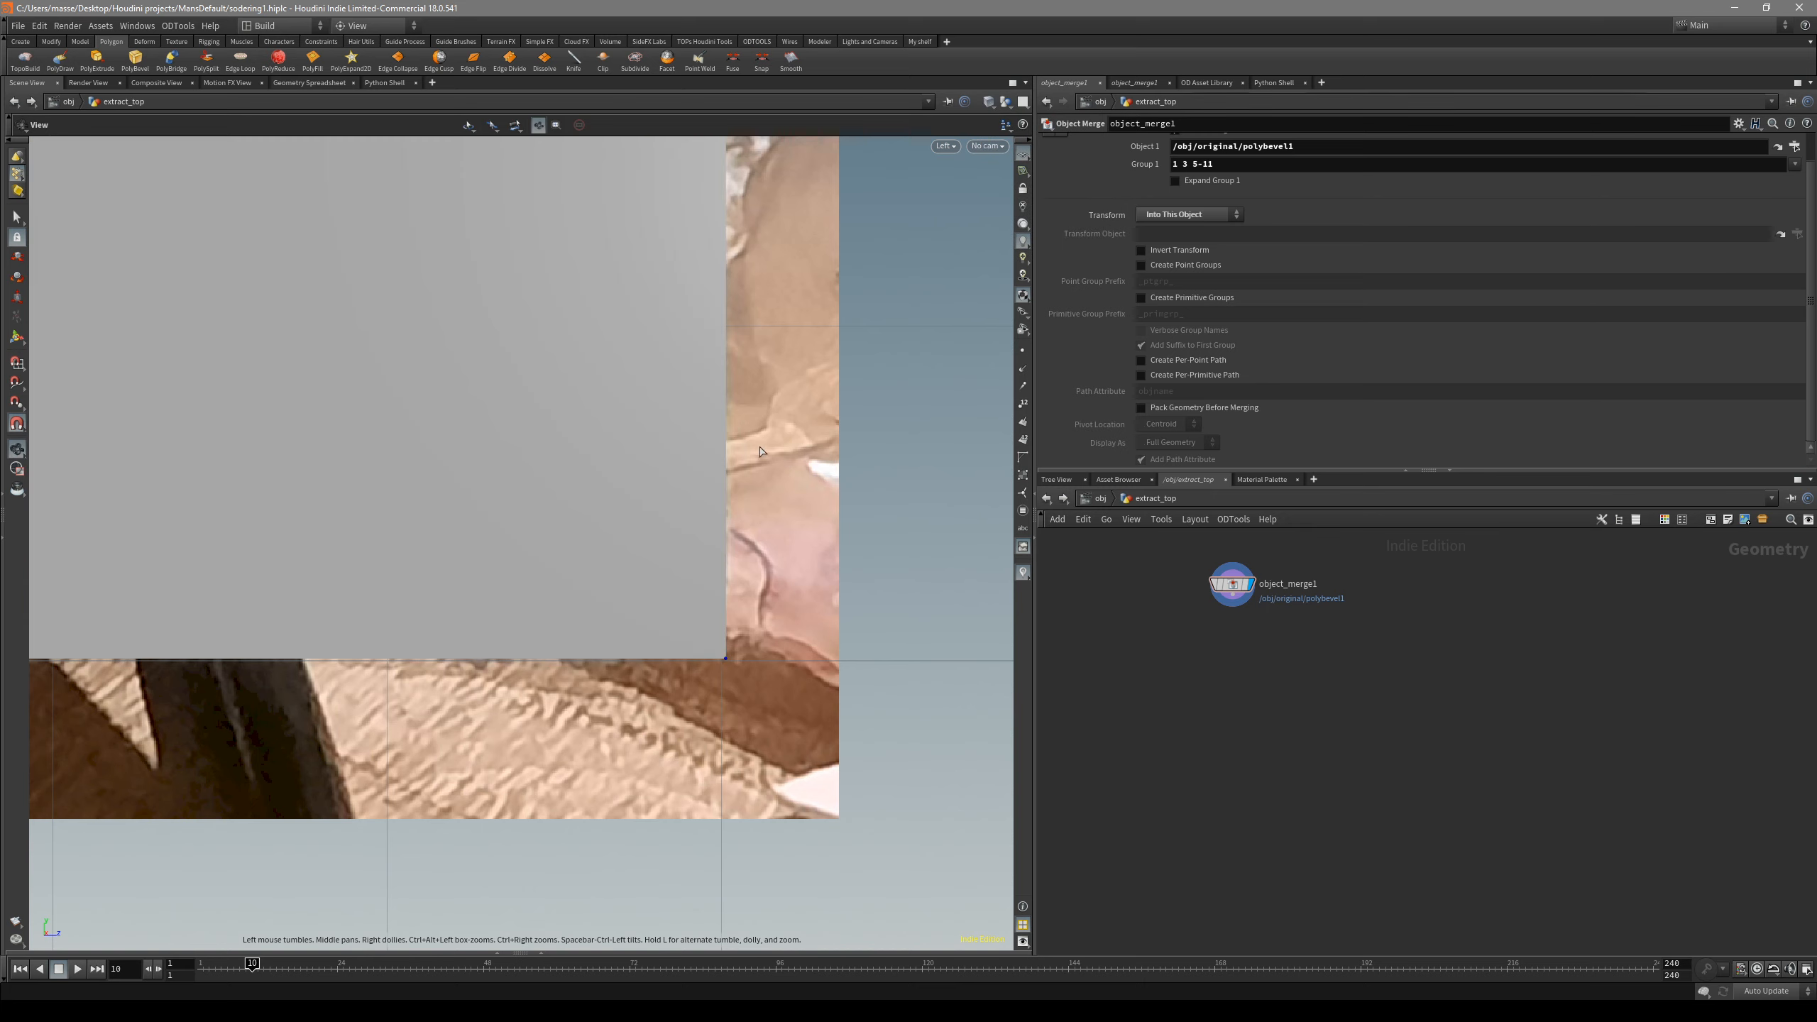
key("w")
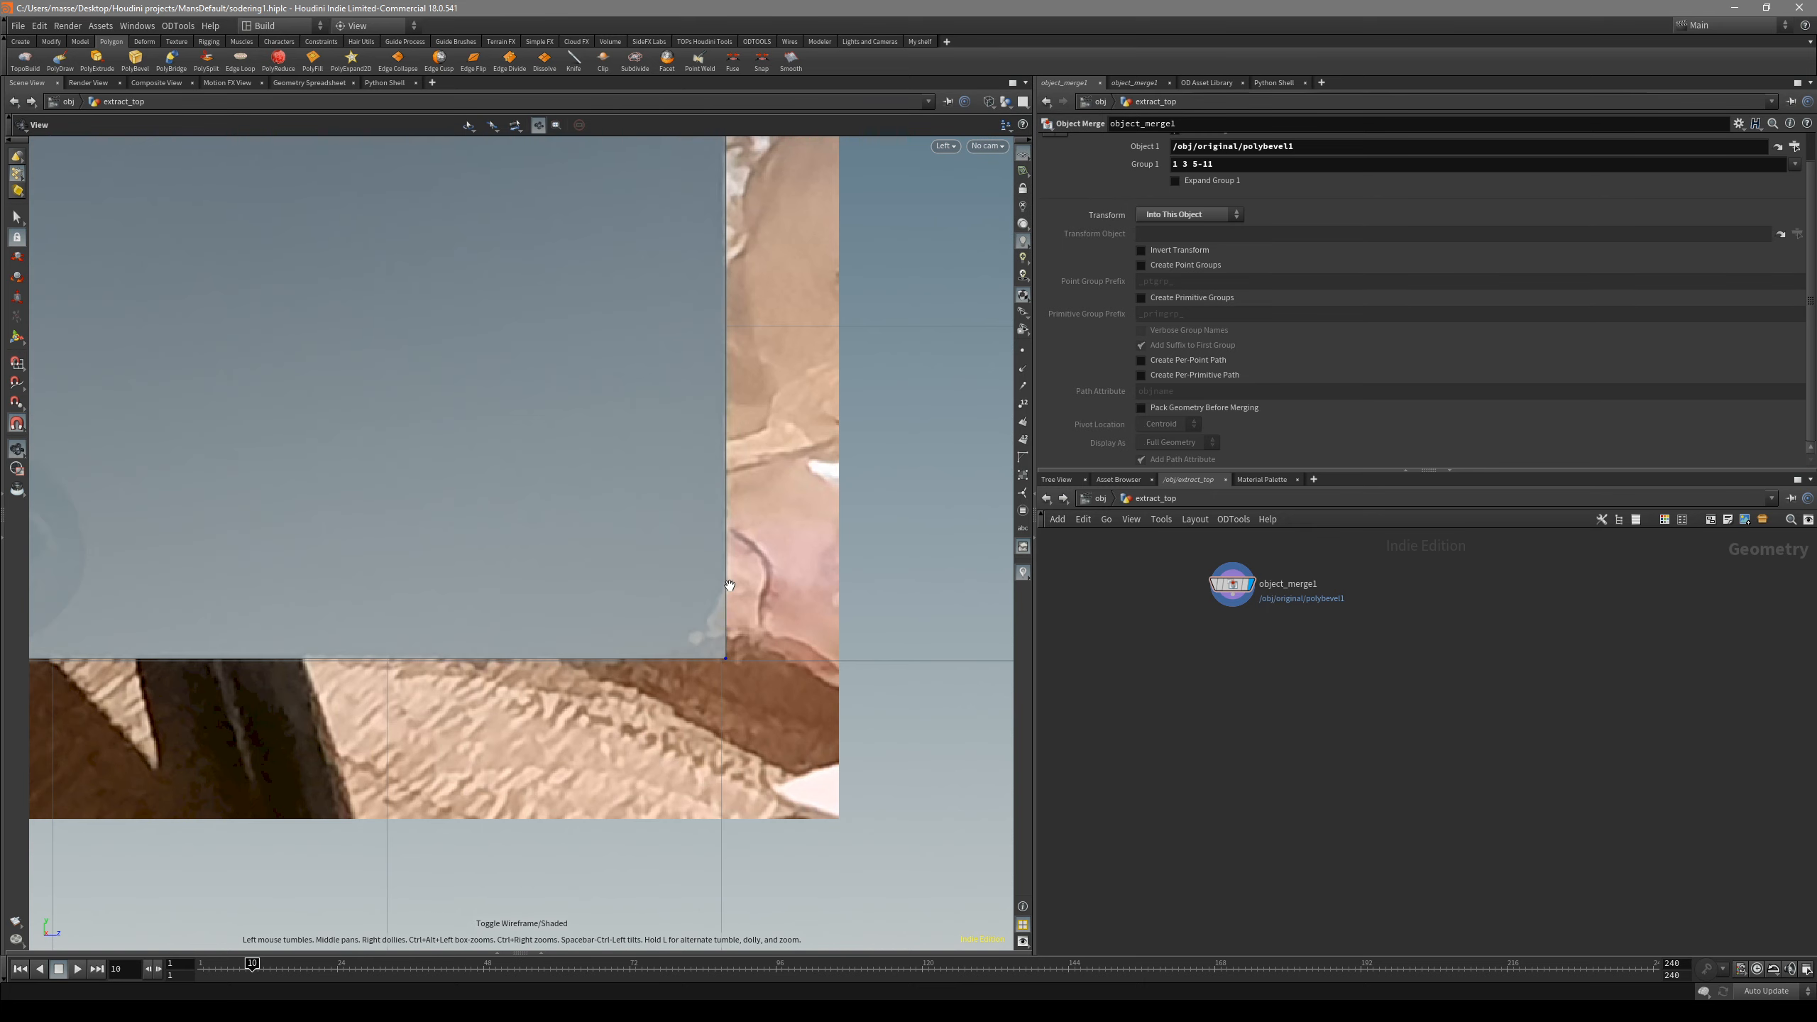
key("space+w")
key("space+w")
key("space+w")
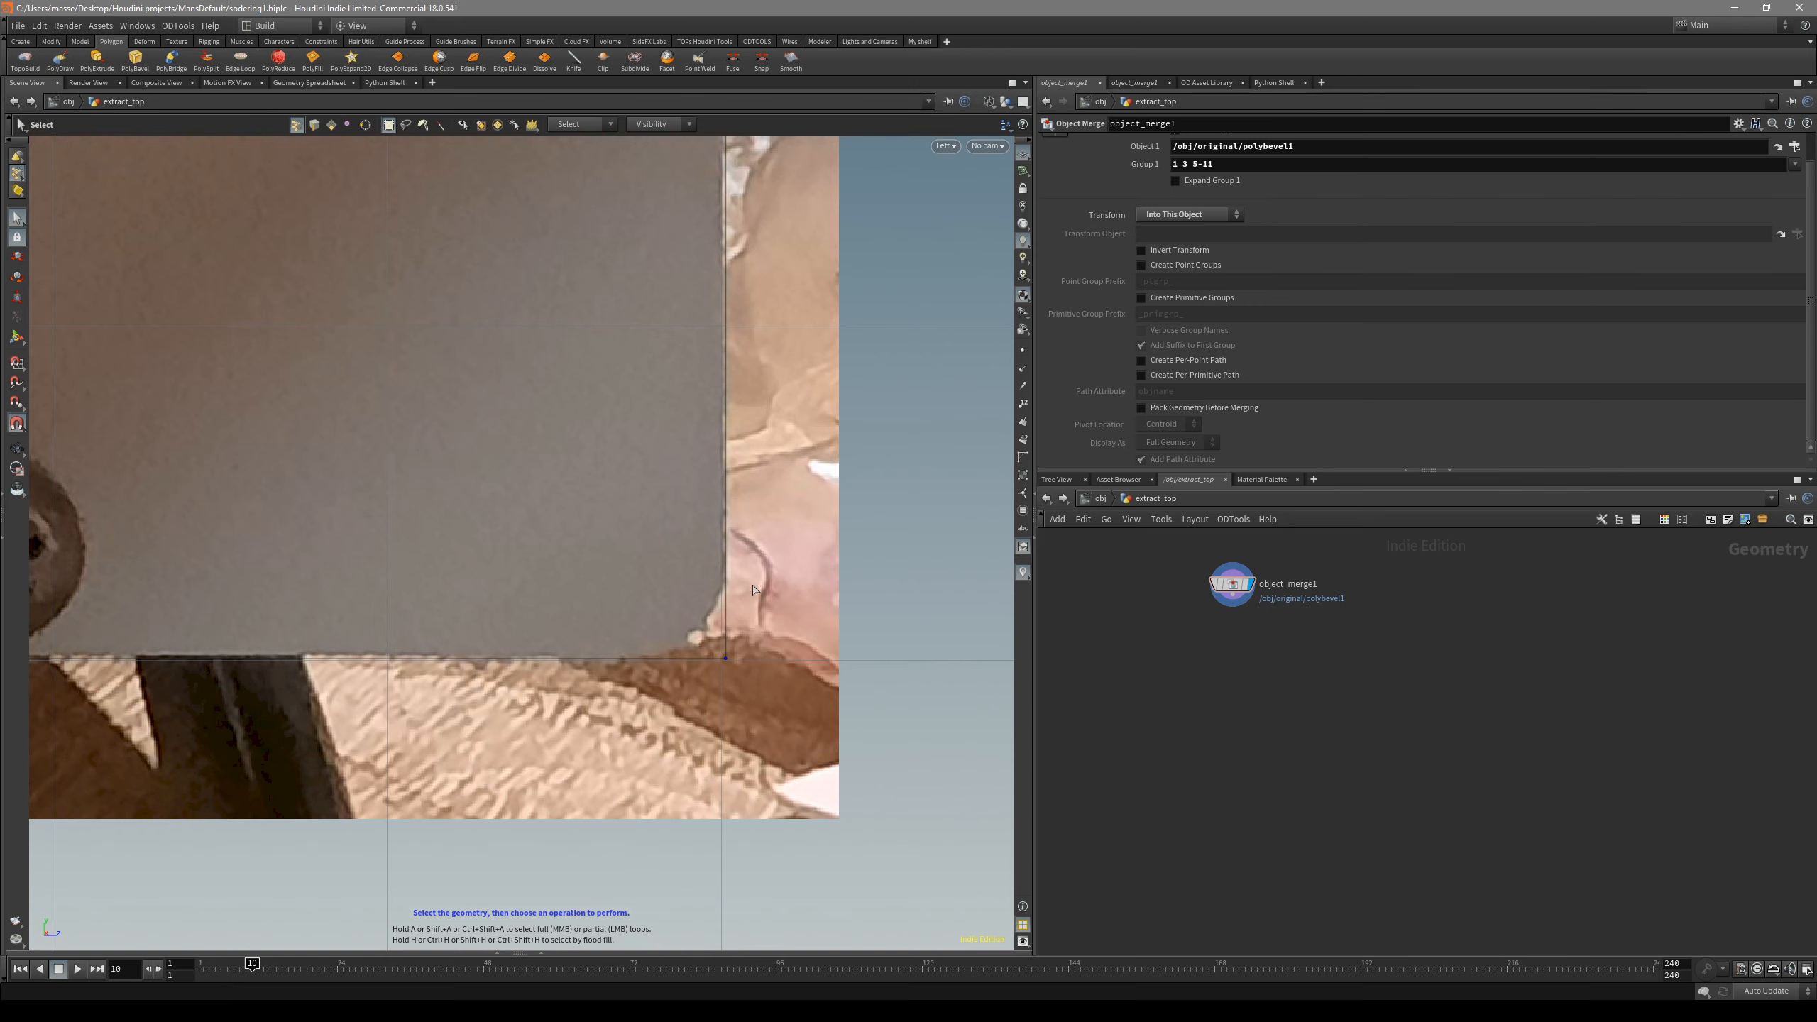
key("space+w")
key("space+w")
- Return to the shaded perspective view of the panel and check the display options for other objects
left_click_drag(680, 645, 536, 477)
key("s")
key("v")
key("v")
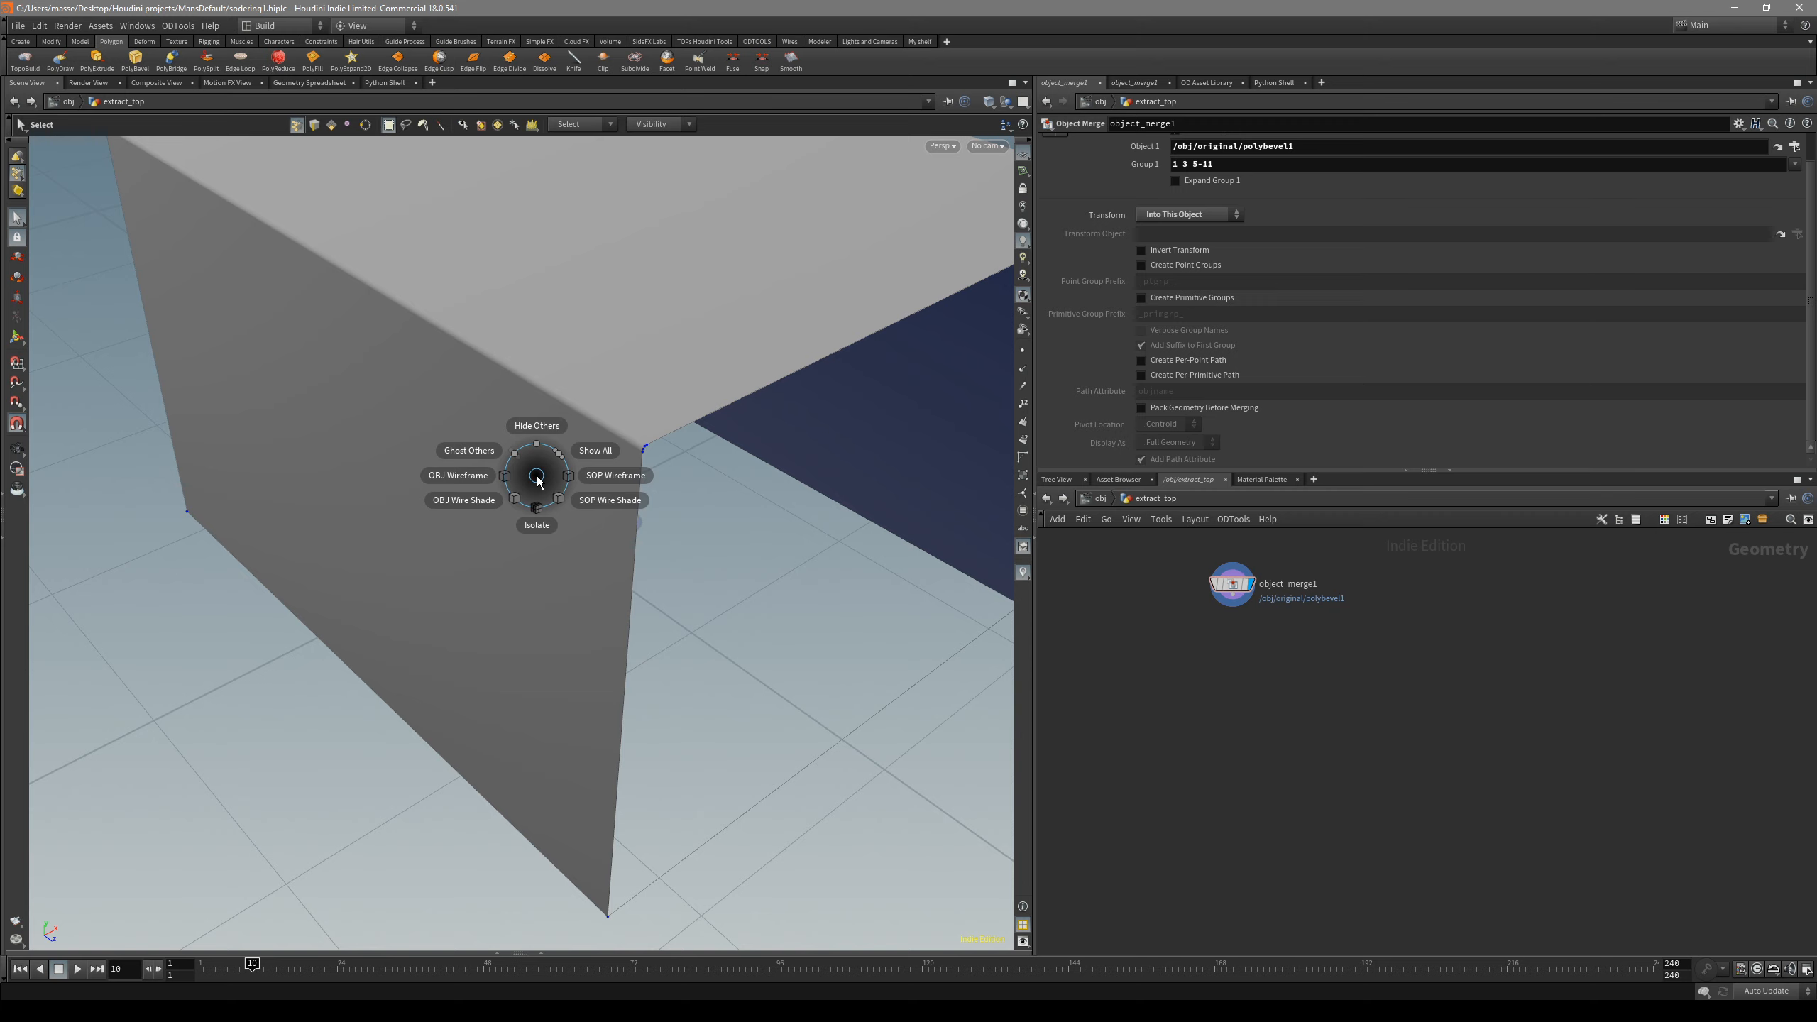
left_click(1005, 101)
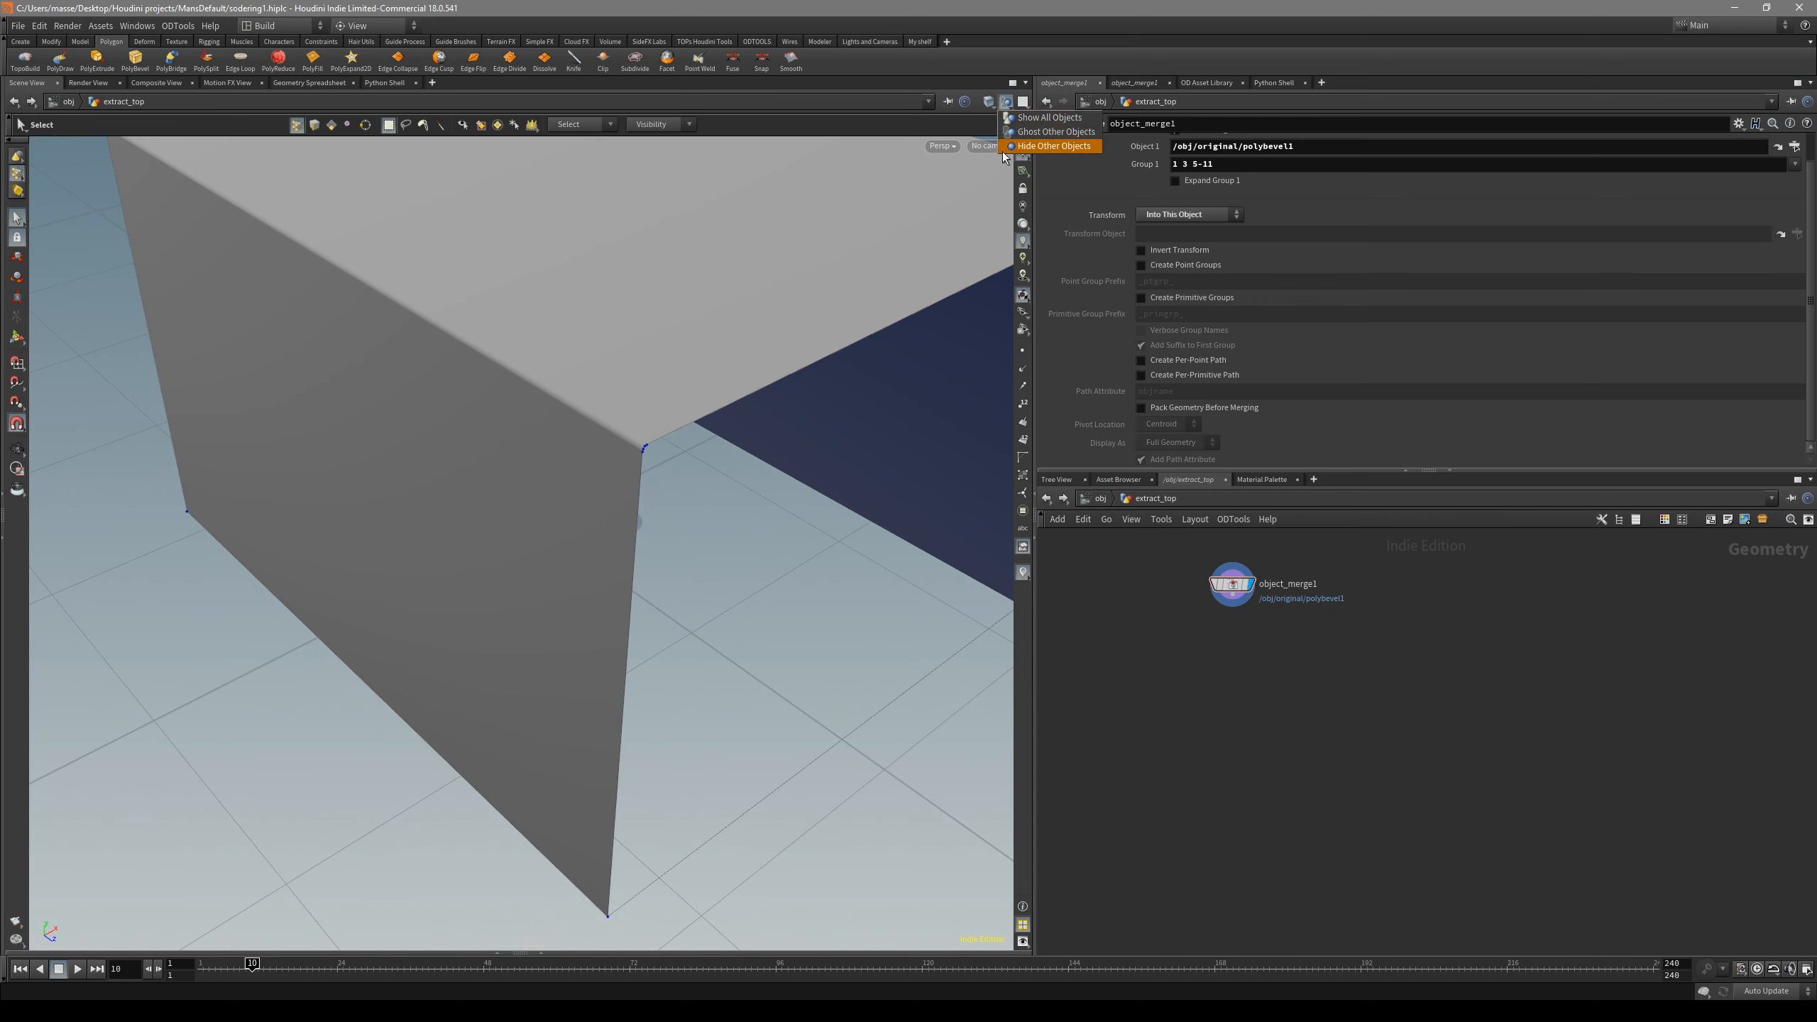
left_click(714, 350)
- Switch between hiding and showing the other objects around the extracted top panel
key("v")
left_click_drag(507, 466, 557, 490, "alt")
key("v")
left_click(537, 437)
key("v")
left_click(573, 435)
key("v")
left_click(569, 487)
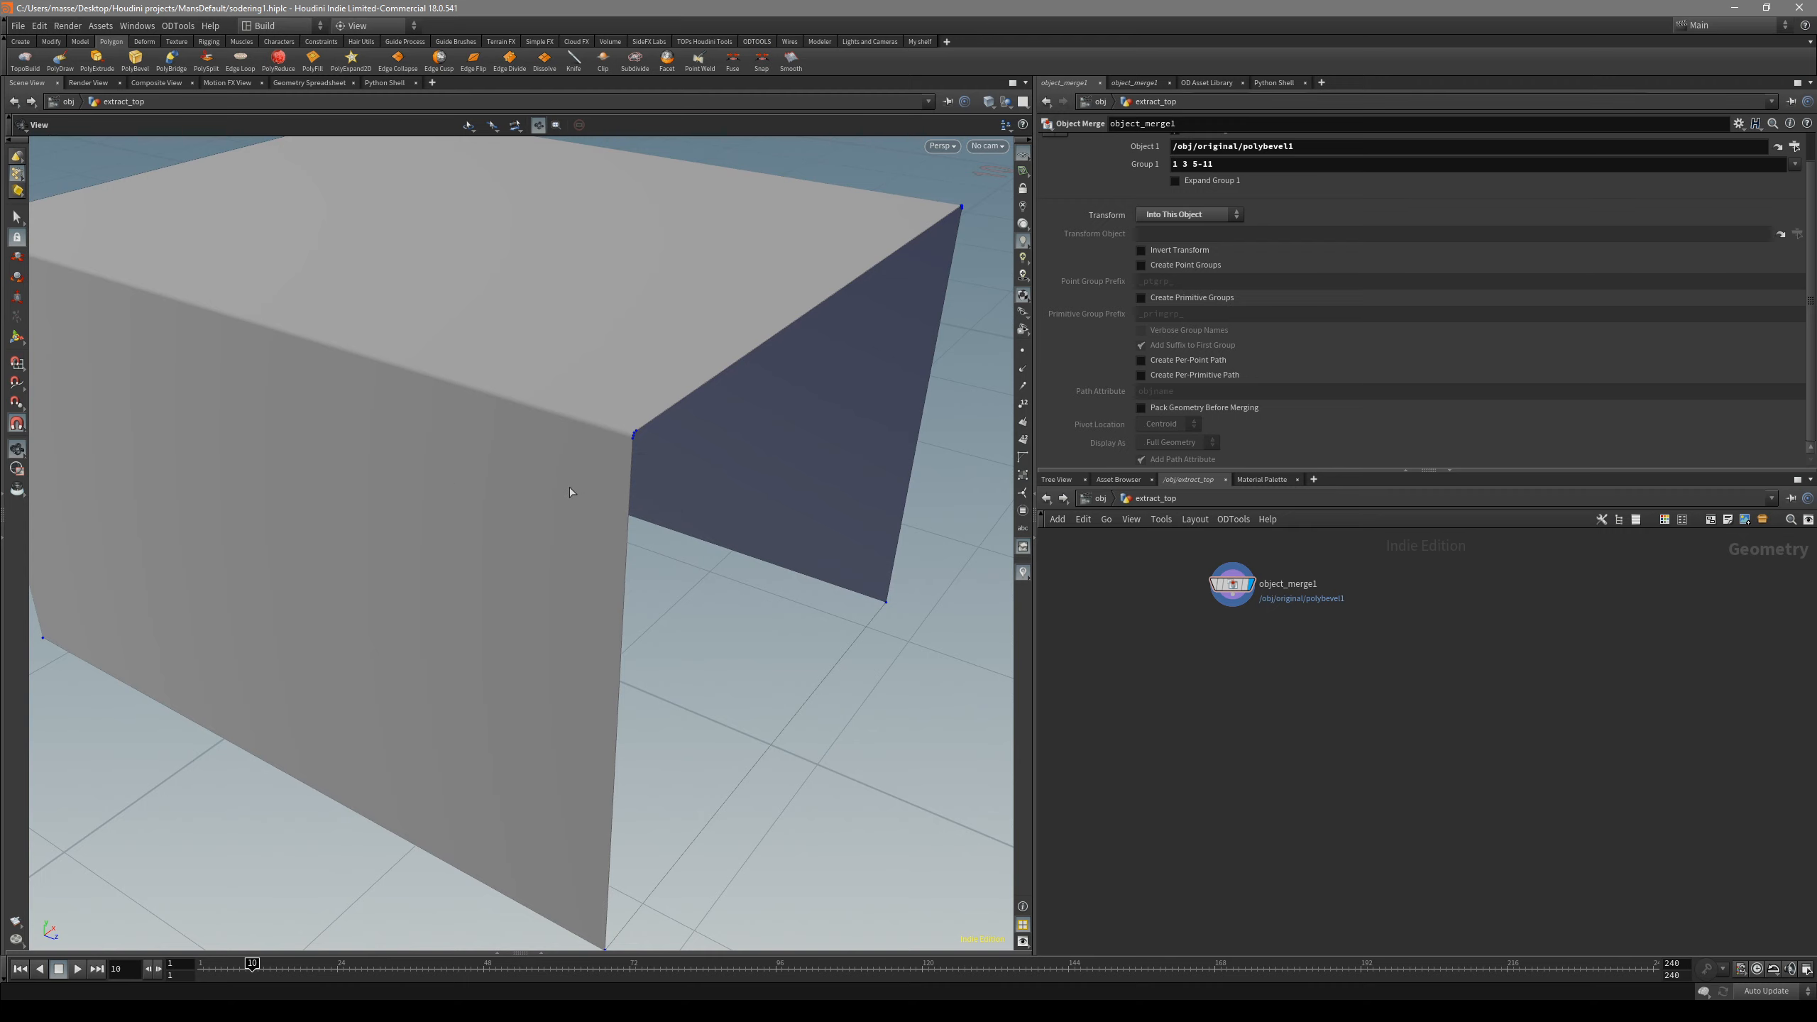
key("s")
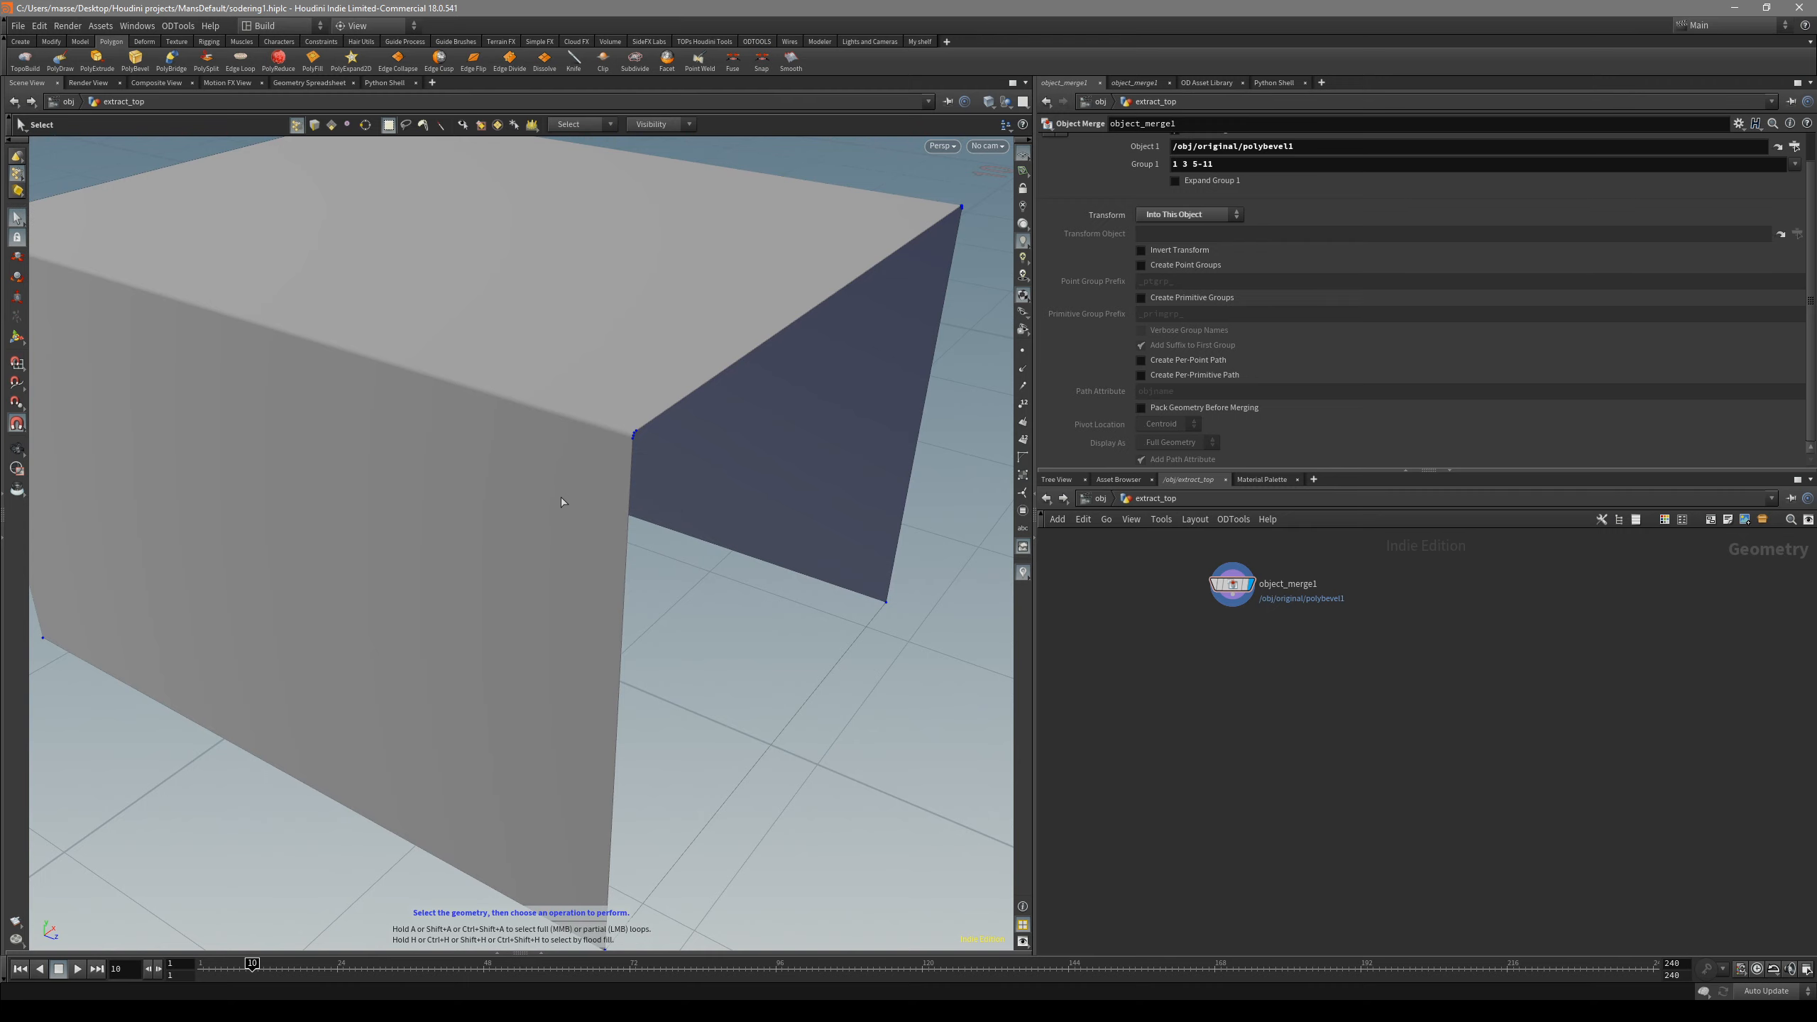
key("F1")
key("Escape")
key("v")
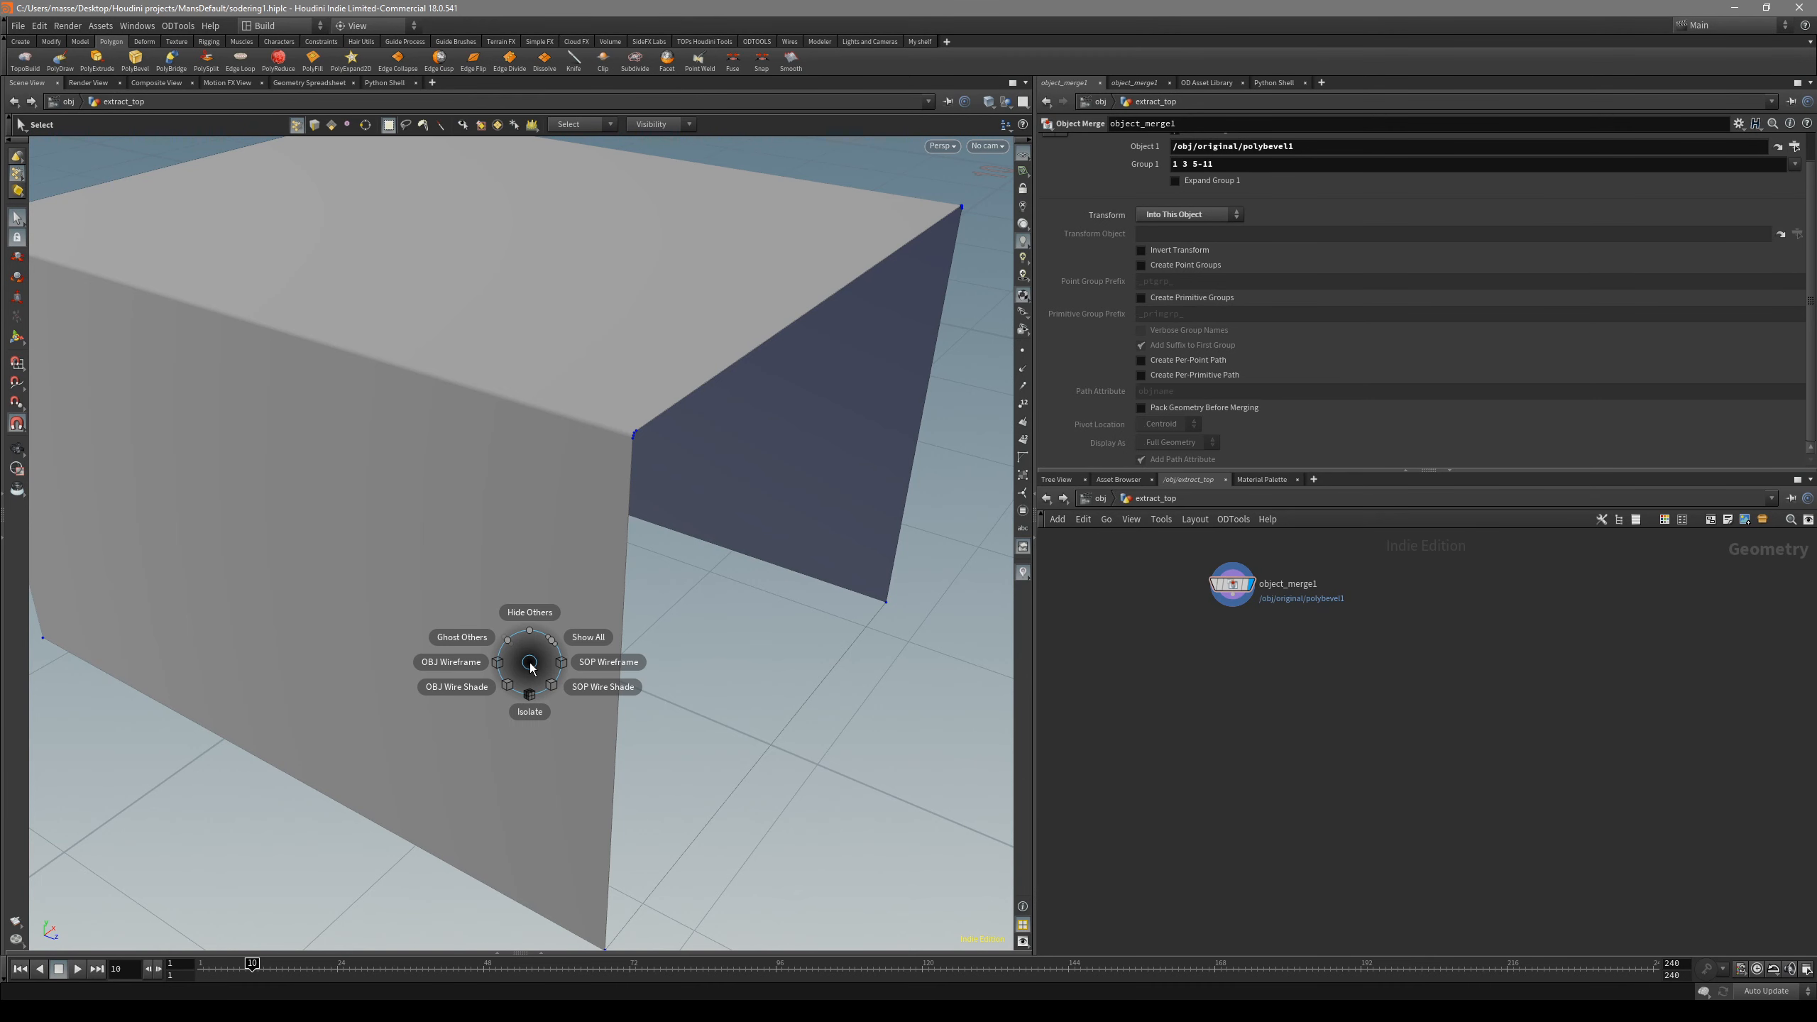
key("Escape")
key("v")
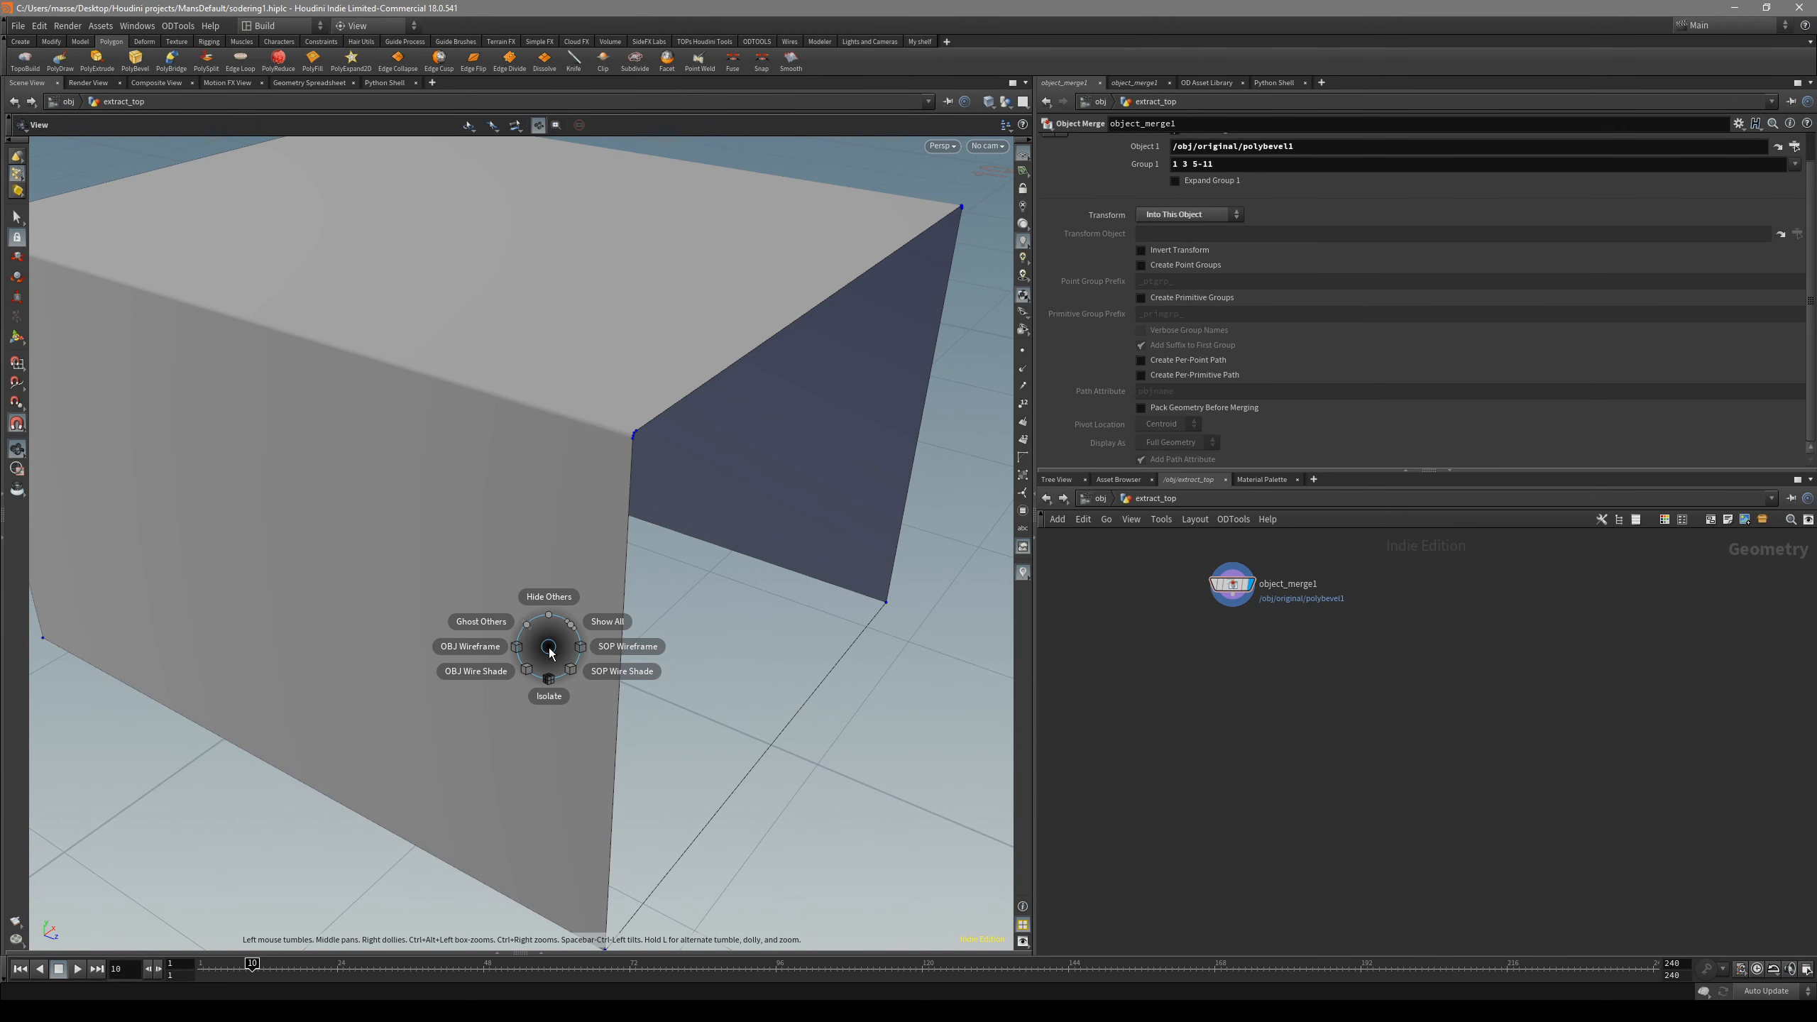
key("Escape")
- Try the SOP and OBJ wireframe and wire shade displays on the panel and the surrounding objects
mouse_move(546, 648)
left_mouse_down()
mouse_move(537, 607)
mouse_move(565, 560)
mouse_move(545, 526)
mouse_move(540, 584)
left_mouse_up()
key("v")
left_click(573, 613)
key("v")
left_click(608, 591)
key("v")
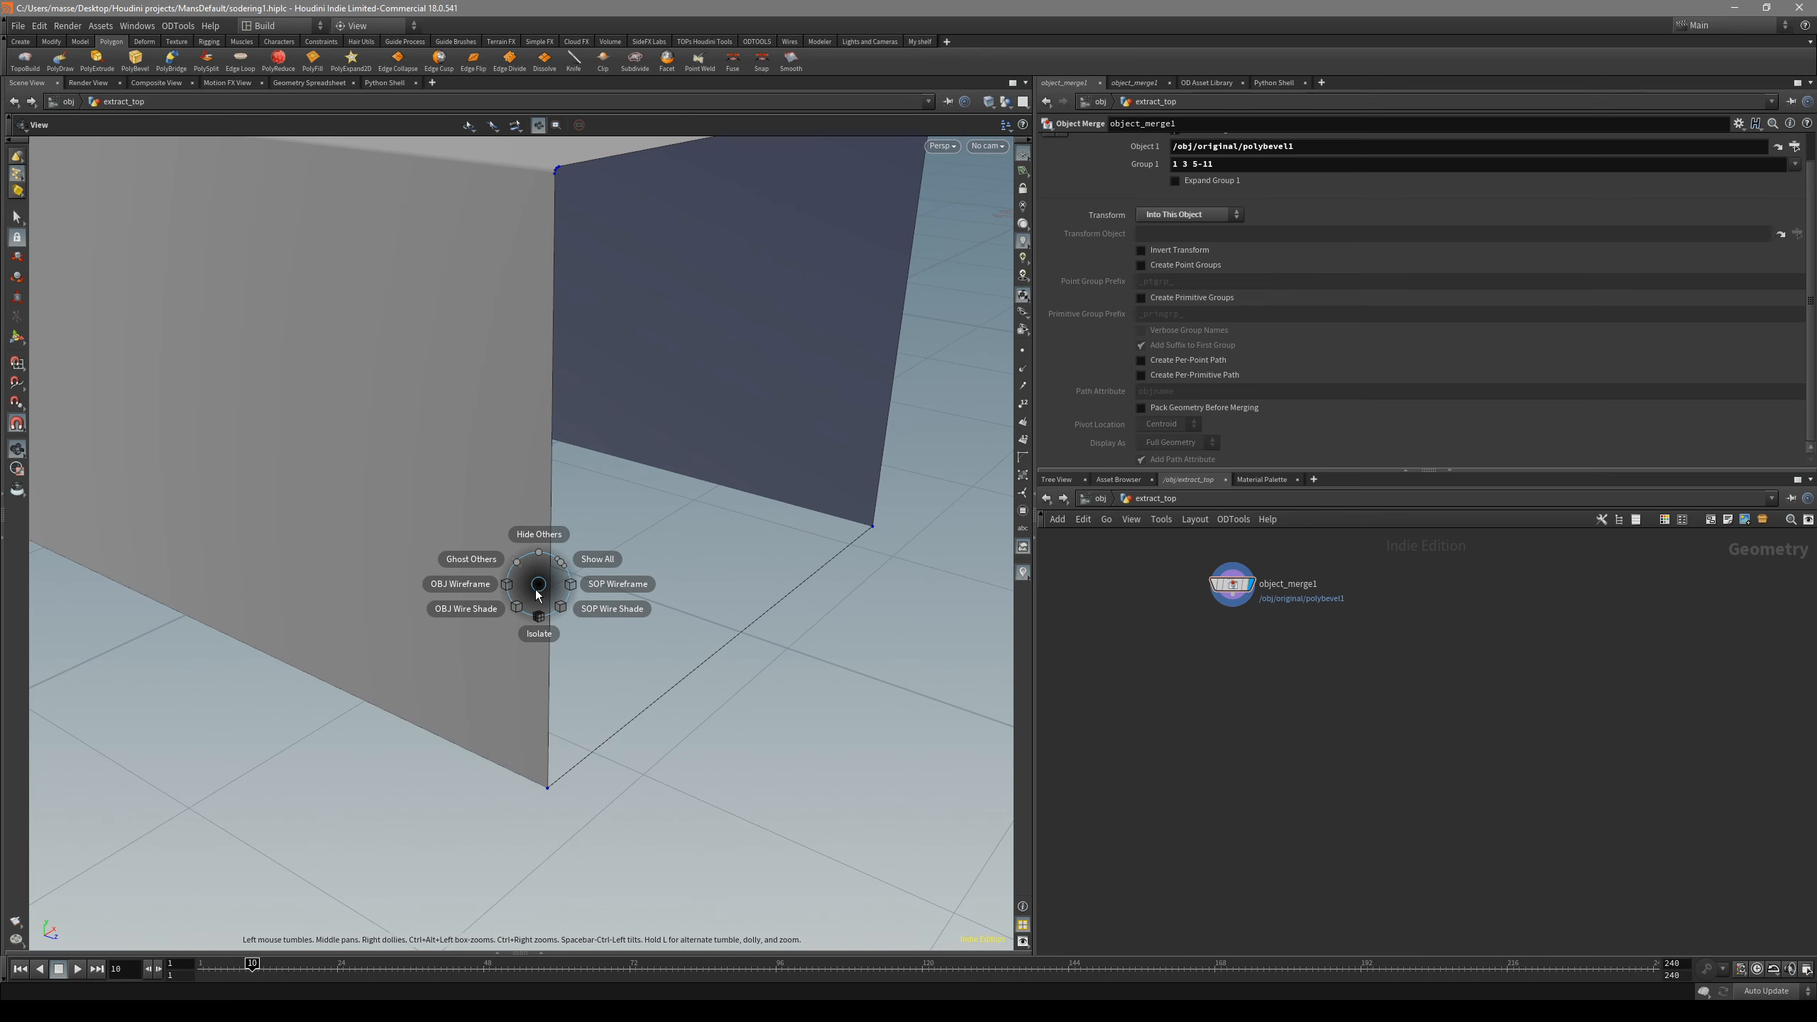
left_click(510, 589)
key("v")
left_click(490, 605)
left_click_drag(544, 666, 571, 722)
key("s")
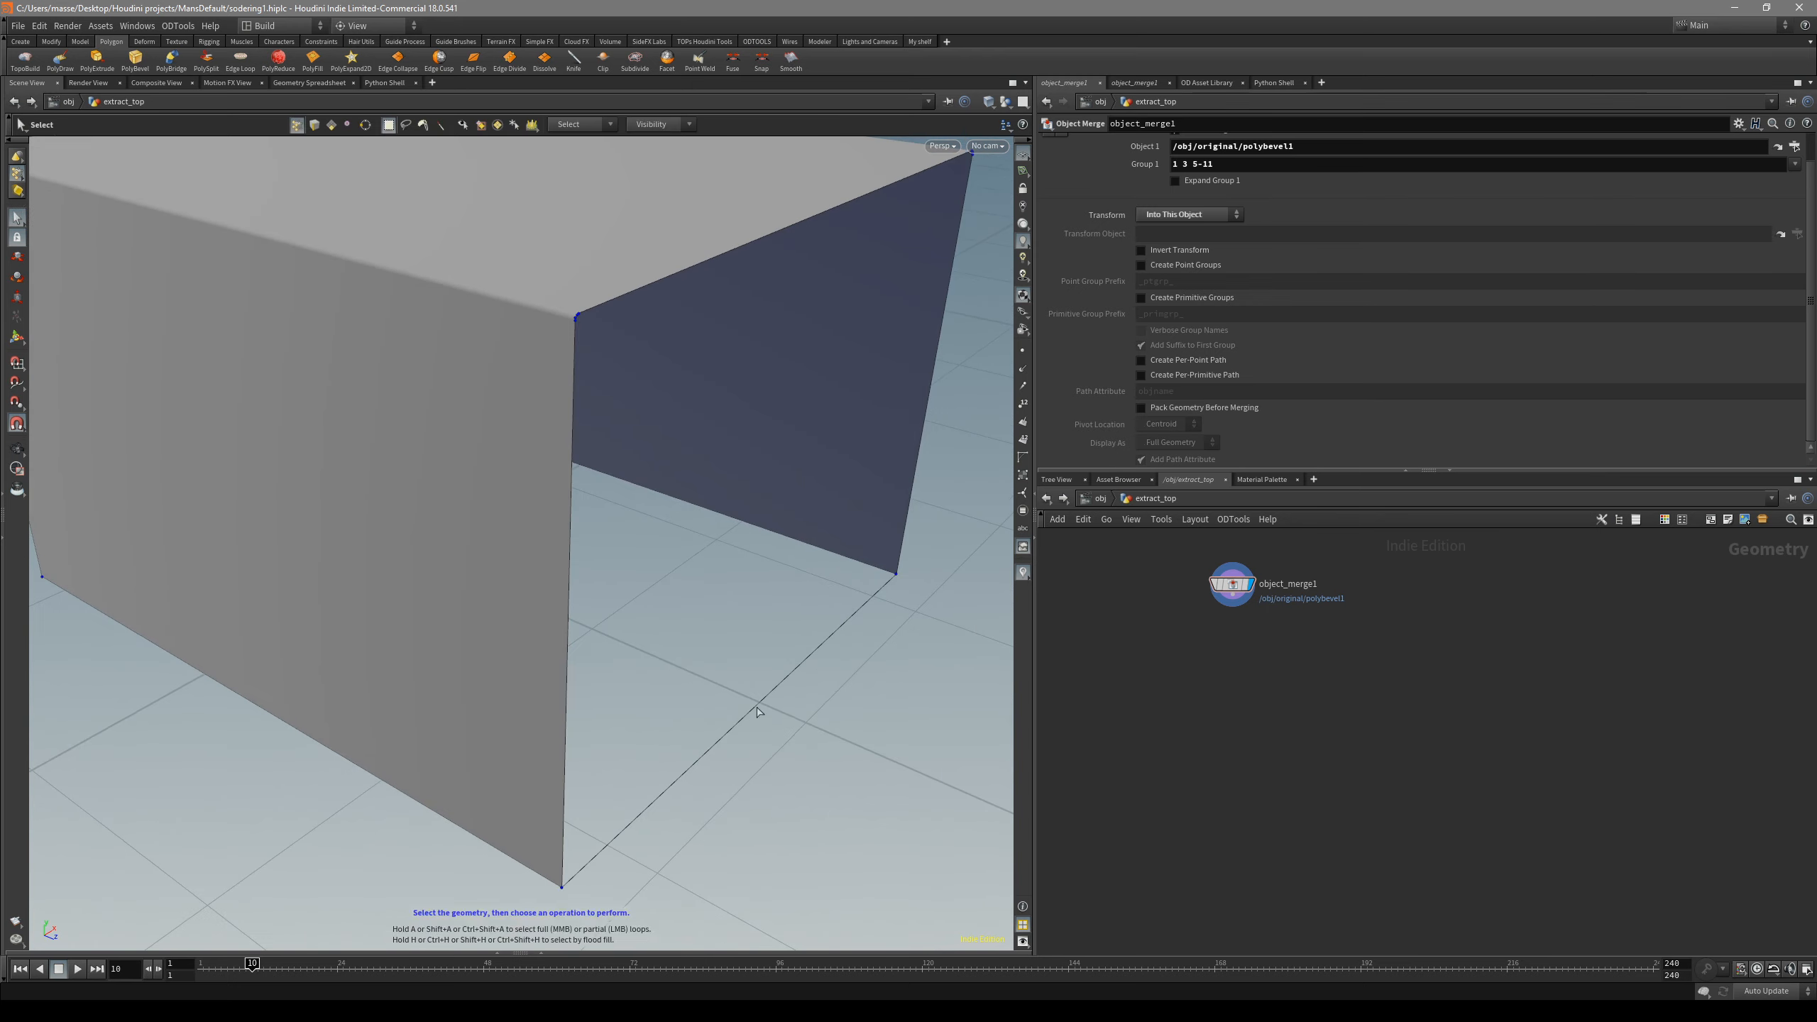
- Check the wireframe display at object level and reopen the extract_top geometry
key("Escape")
left_click_drag(542, 332, 614, 676)
key("s")
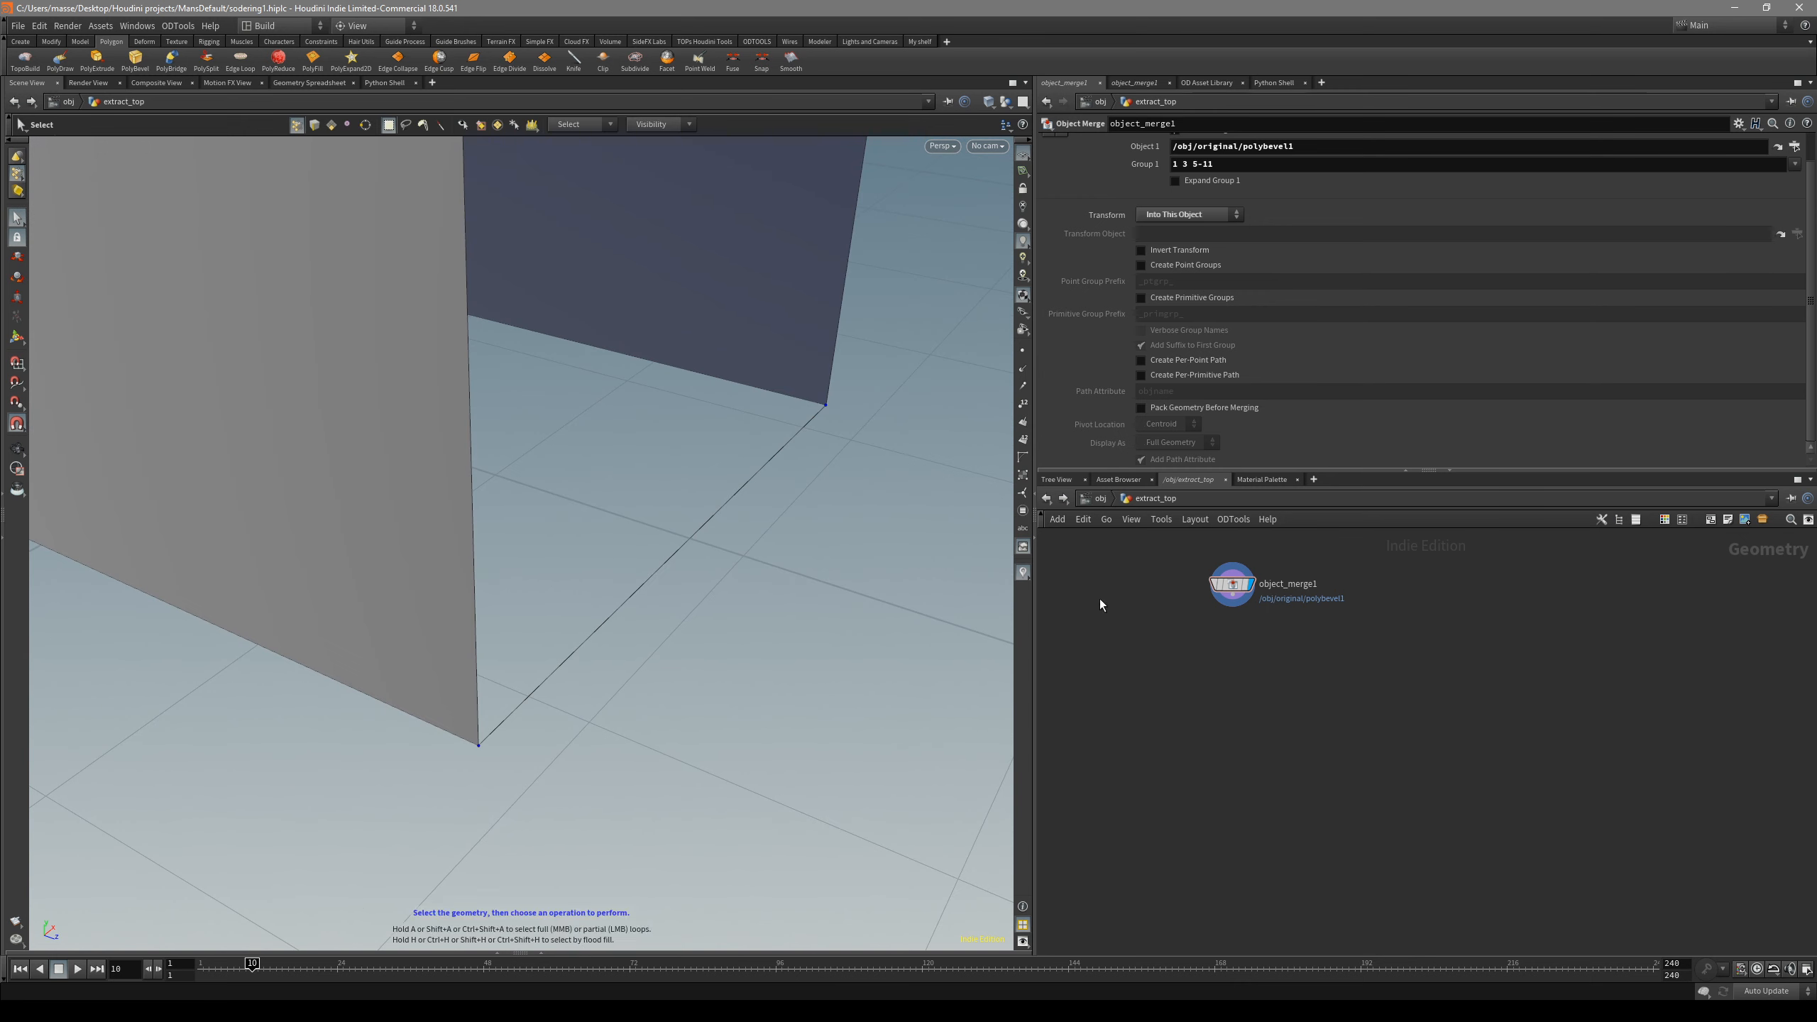
left_click(1099, 498)
left_click(1202, 676)
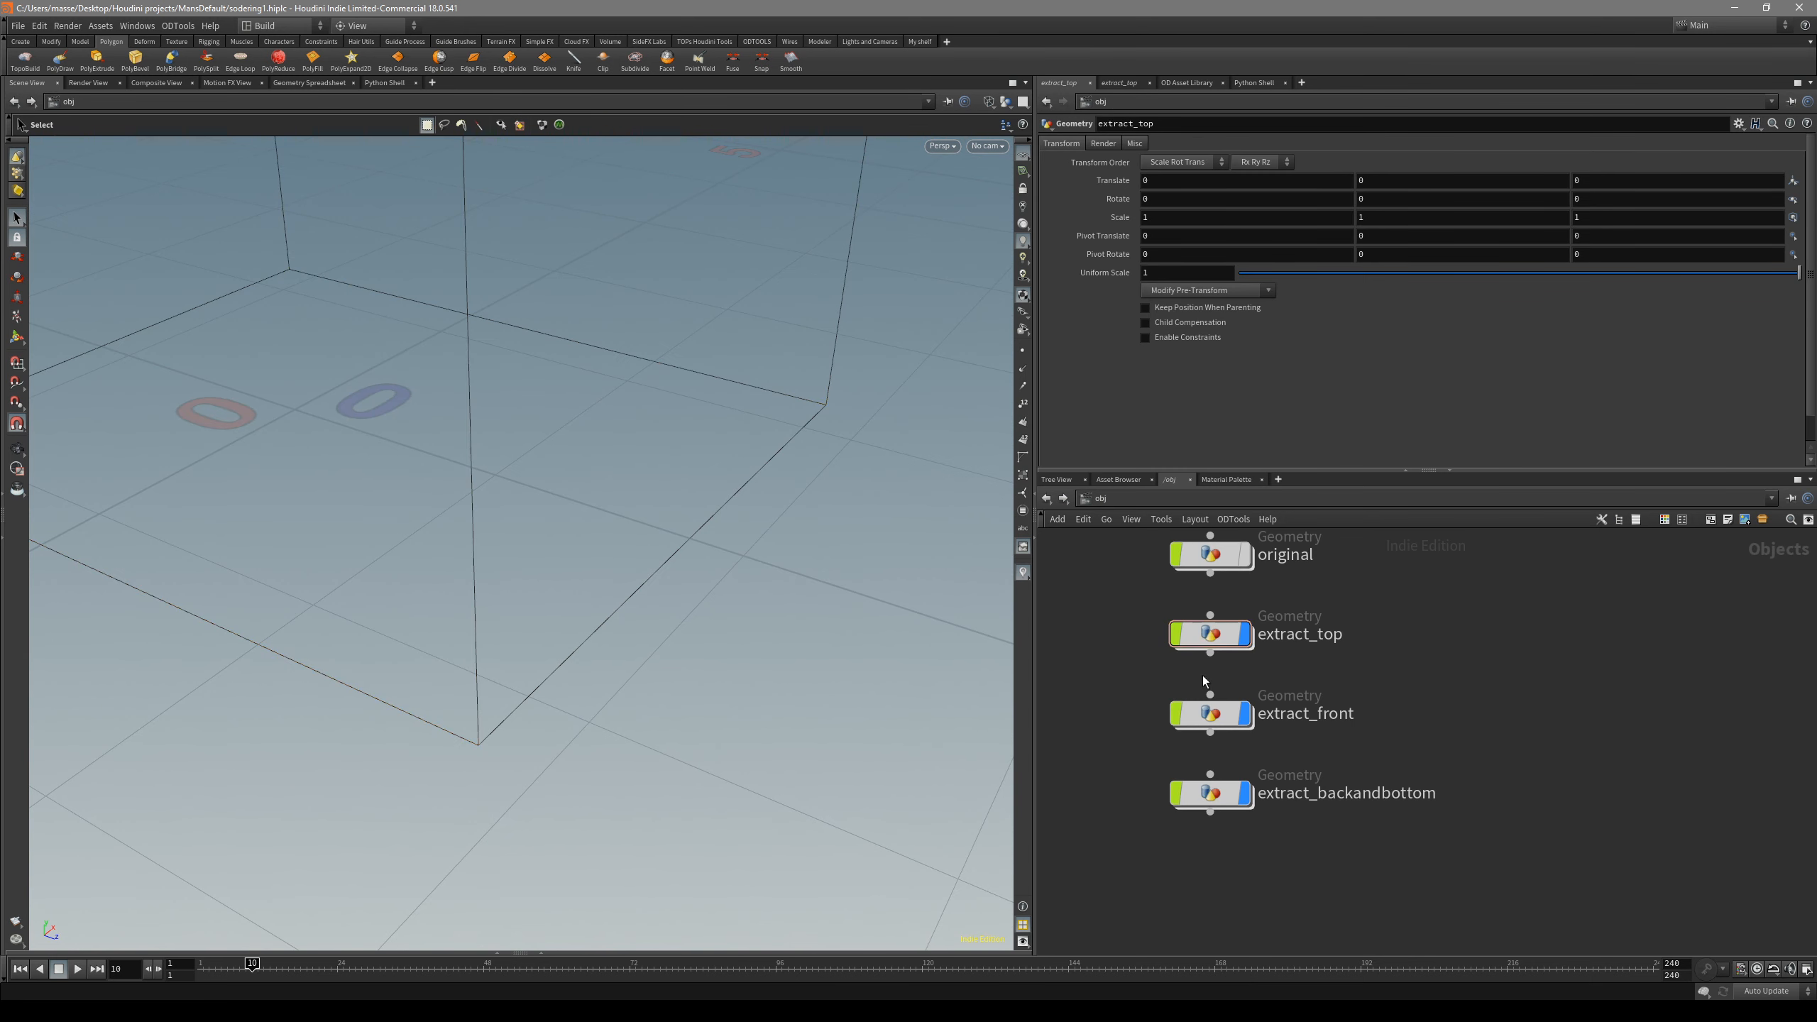
double_click(1224, 636)
- Toggle the surrounding objects between wireframe and shaded display while viewing the whole box
key("Escape")
middle_click_drag(629, 458, 669, 584)
key("v")
left_click(621, 588)
mouse_move(620, 588)
left_mouse_down()
mouse_move(629, 653)
mouse_move(558, 555)
left_mouse_up()
key("v")
left_click(600, 625)
right_click_drag(558, 555, 504, 652)
left_click_drag(504, 652, 593, 609)
key("v")
left_click(544, 607)
key("v")
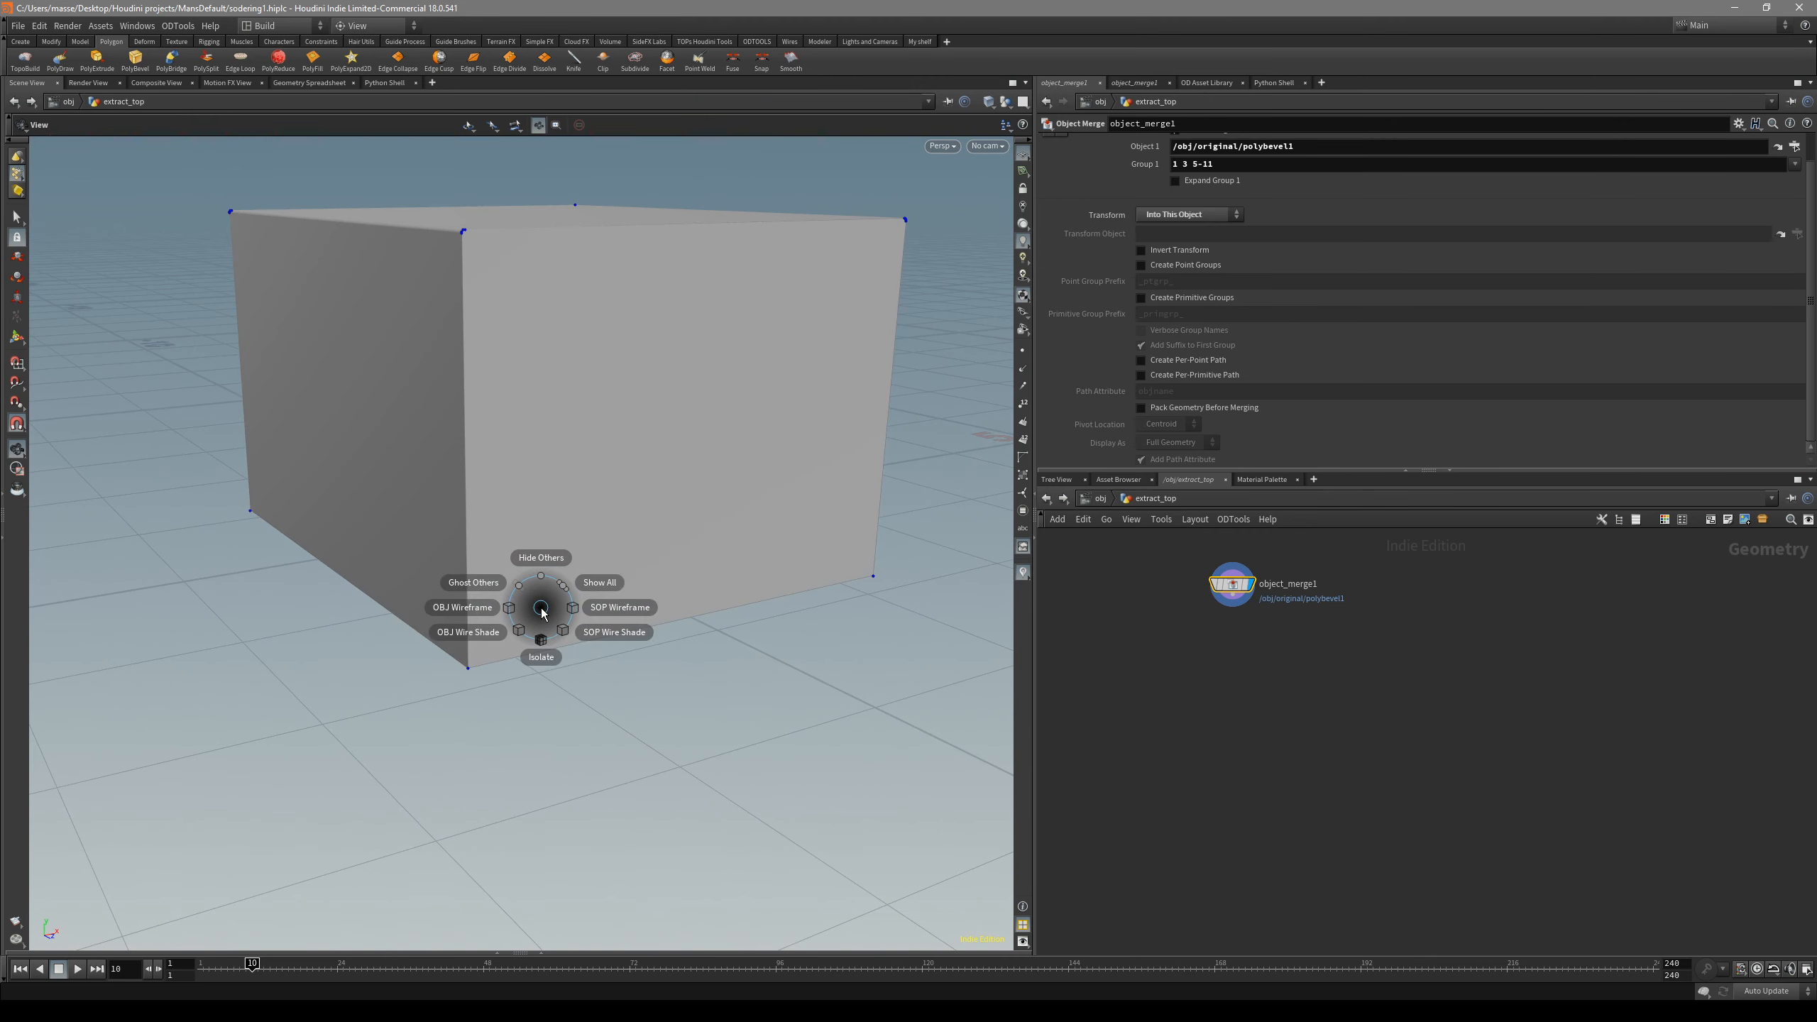
- Compare the object-level wireframe and wire shade displays on the box up close
left_click(520, 632)
left_click_drag(520, 632, 539, 665)
right_click_drag(539, 665, 594, 612)
left_click_drag(594, 612, 596, 560)
key("v")
left_click(489, 616)
key("v")
left_click(434, 620)
right_click_drag(431, 620, 615, 587)
left_click_drag(615, 587, 635, 541)
key("v")
left_click(454, 585)
key("s")
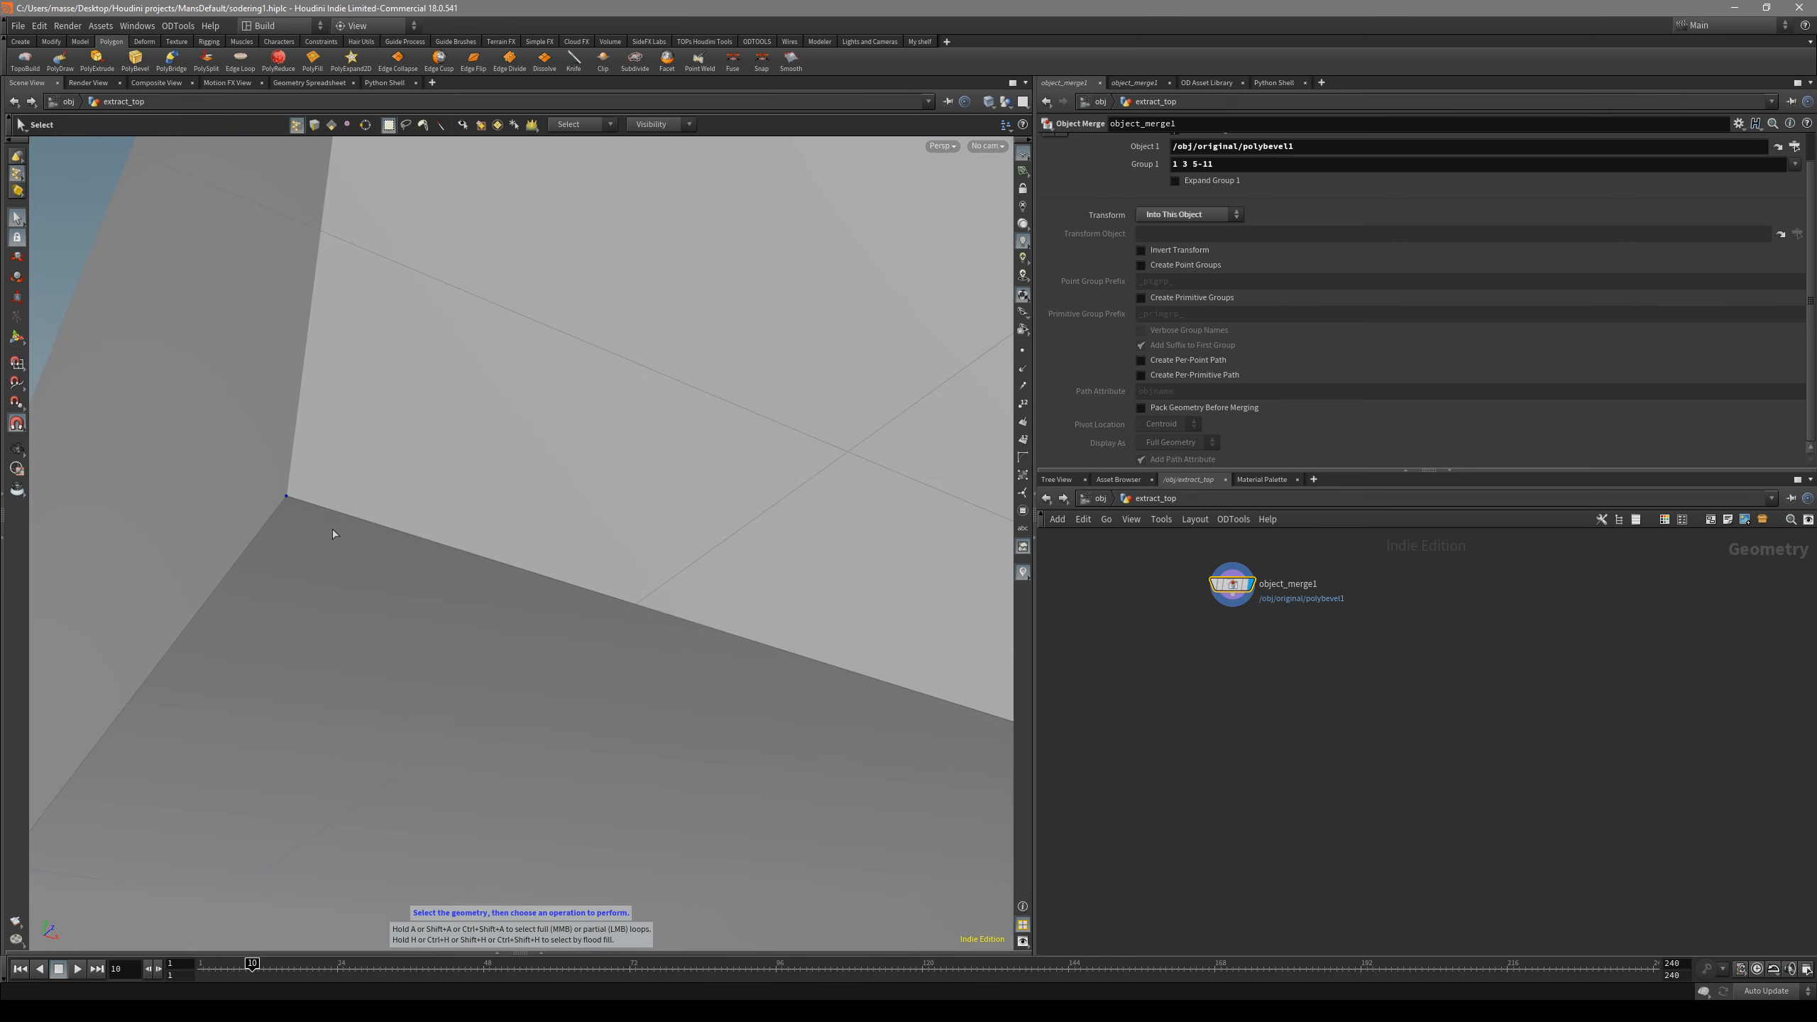
- Examine the casing's lower corner from several angles in shaded display
key("v")
left_click(336, 542)
key("Escape")
left_click_drag(349, 525, 516, 568)
key("v")
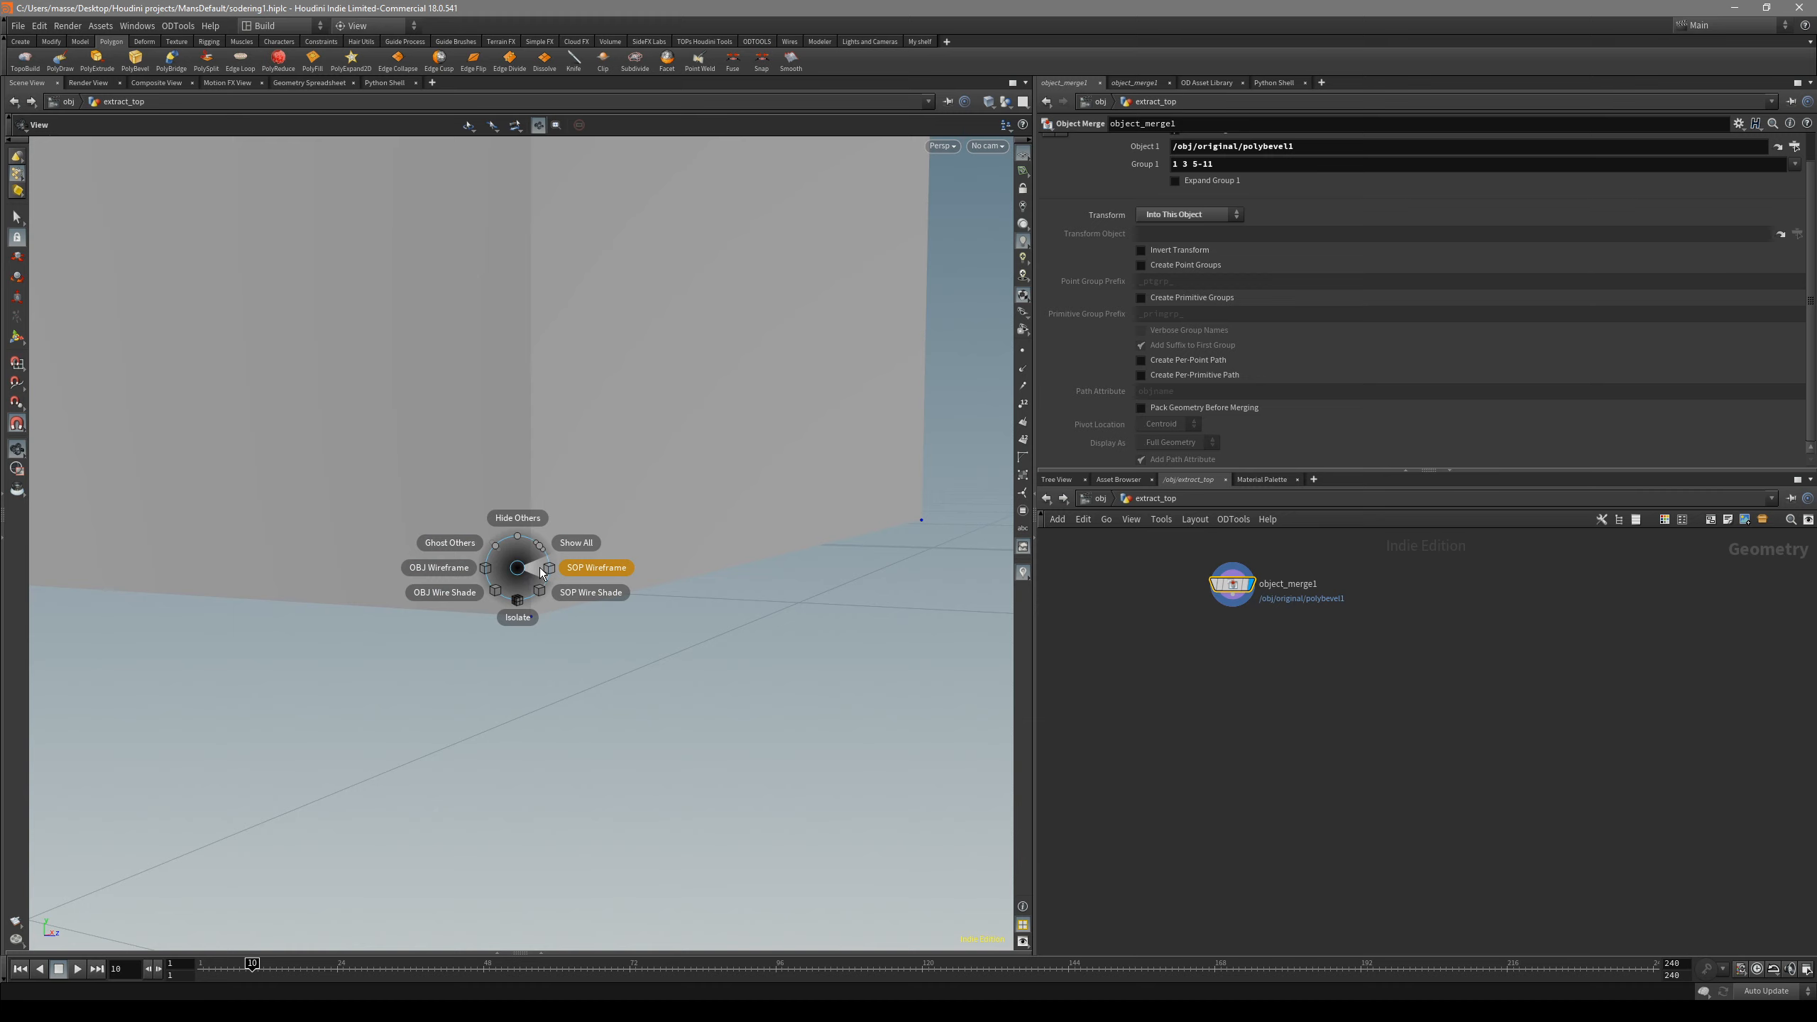
left_click_drag(514, 568, 583, 600)
key("v")
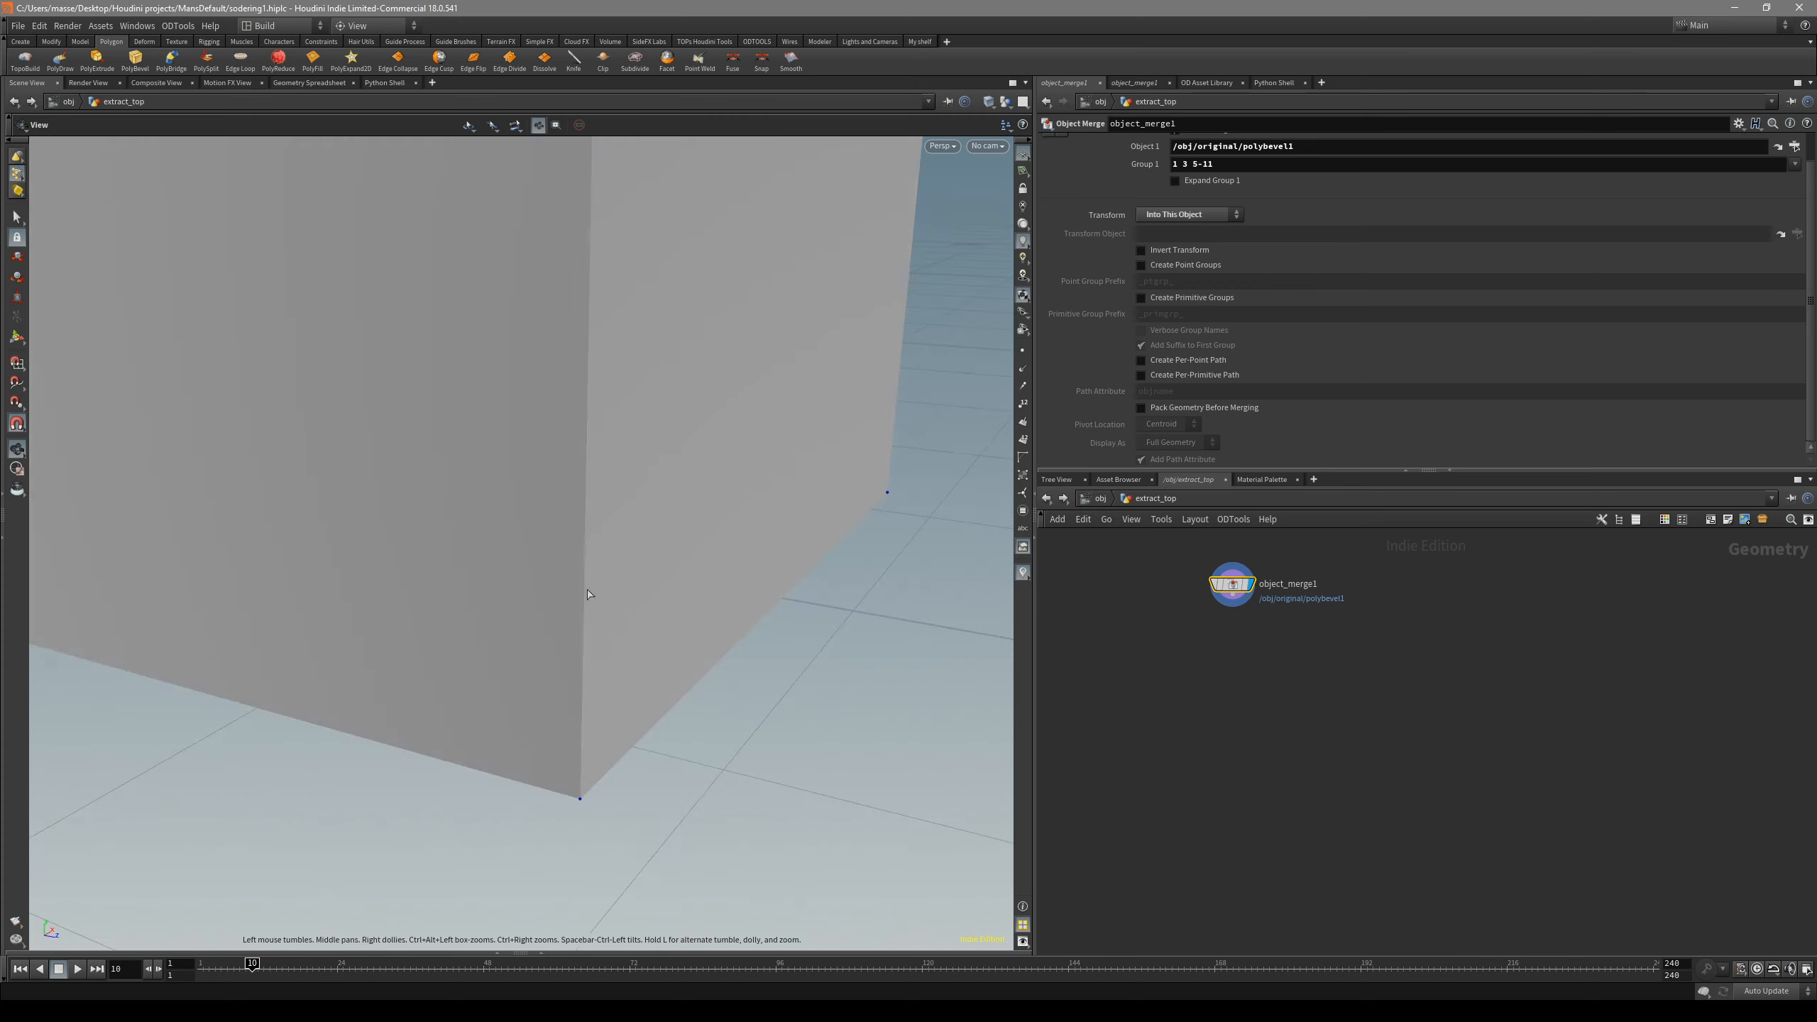
- Hide the other objects so that only the extracted top panel is displayed
key("s")
key("v")
left_click(749, 360)
left_click_drag(749, 361, 685, 640, "alt")
key("v")
left_click(693, 380)
key("v")
left_click(697, 369)
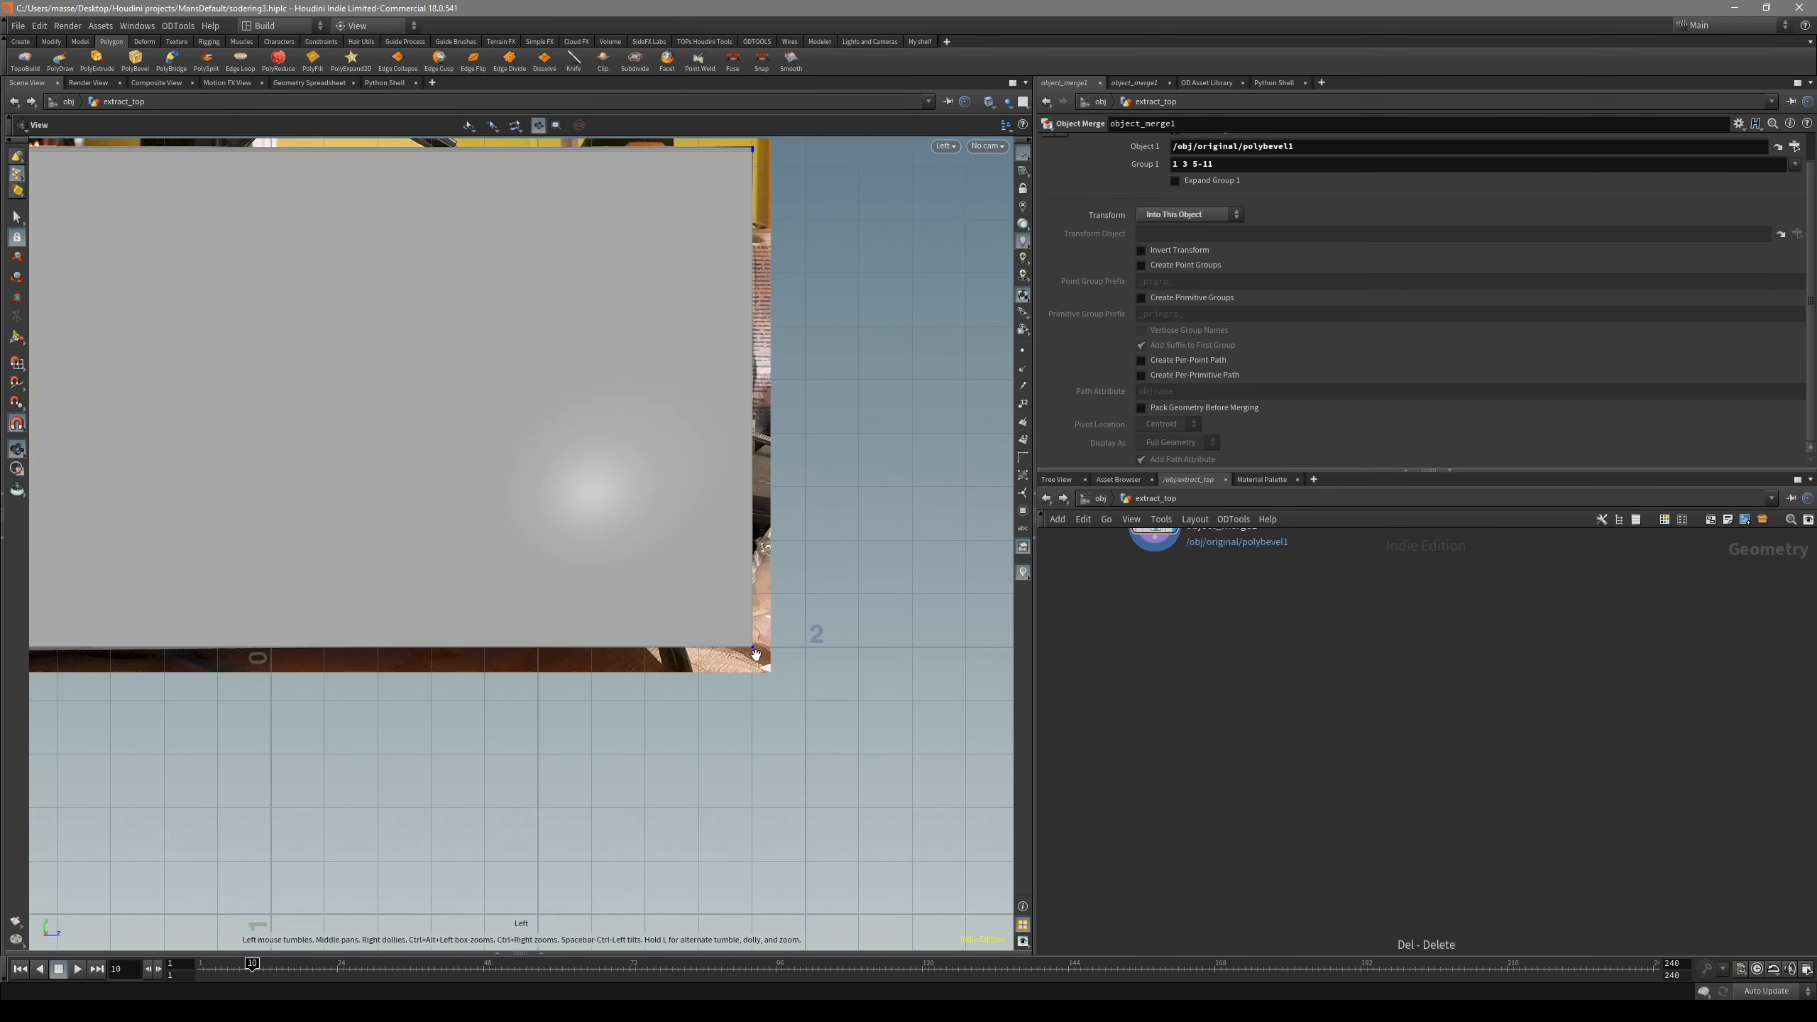
- Bevel the side panels' four lower corner points with PolyBevel at a distance of 0.154681
scroll(755, 654, "down", 4)
left_click_drag(861, 588, 244, 692)
key("space+1")
left_click_drag(613, 616, 593, 585, "alt")
right_click_drag(486, 635, 754, 588, "alt")
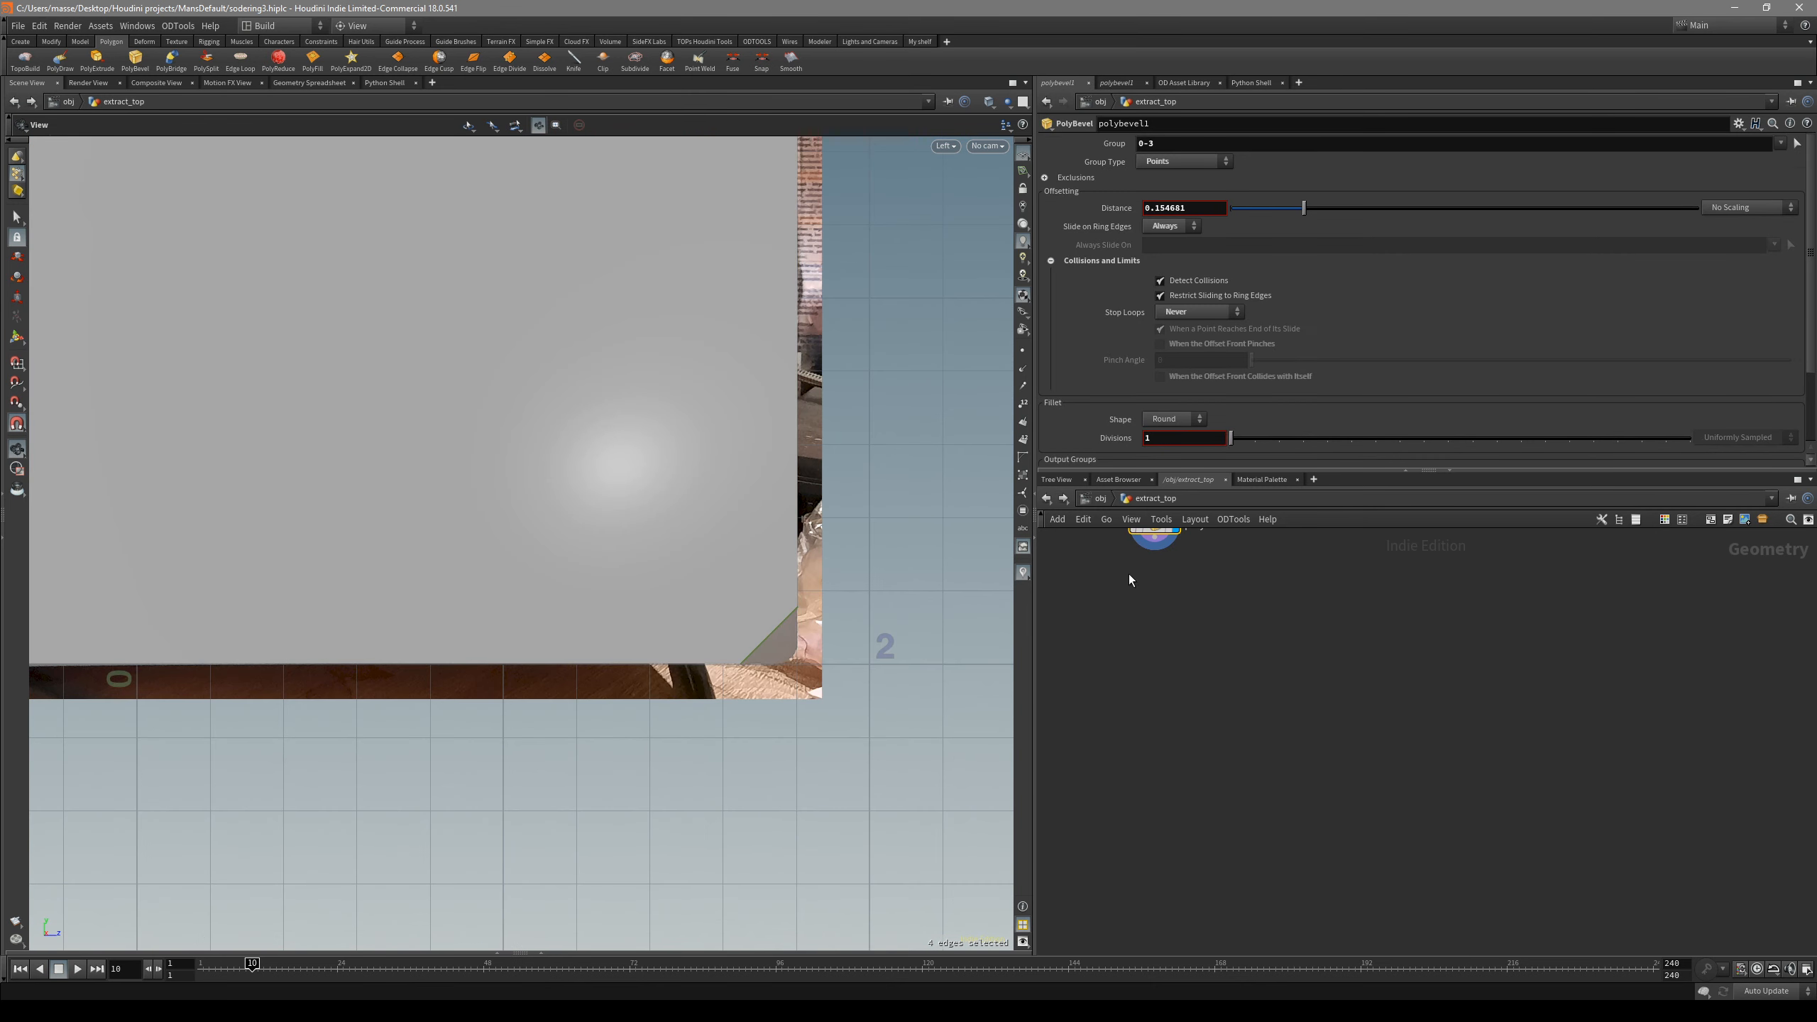
- Set the corner bevel to a distance of 0.0566448 with 6 divisions, comparing it with the reference photo
middle_click_drag(822, 620, 708, 603)
scroll(501, 608, "down", 2)
middle_click_drag(397, 637, 817, 616)
mouse_move(307, 602)
middle_mouse_down()
mouse_move(328, 601)
mouse_move(285, 610)
middle_mouse_up()
scroll(326, 599, "up", 3)
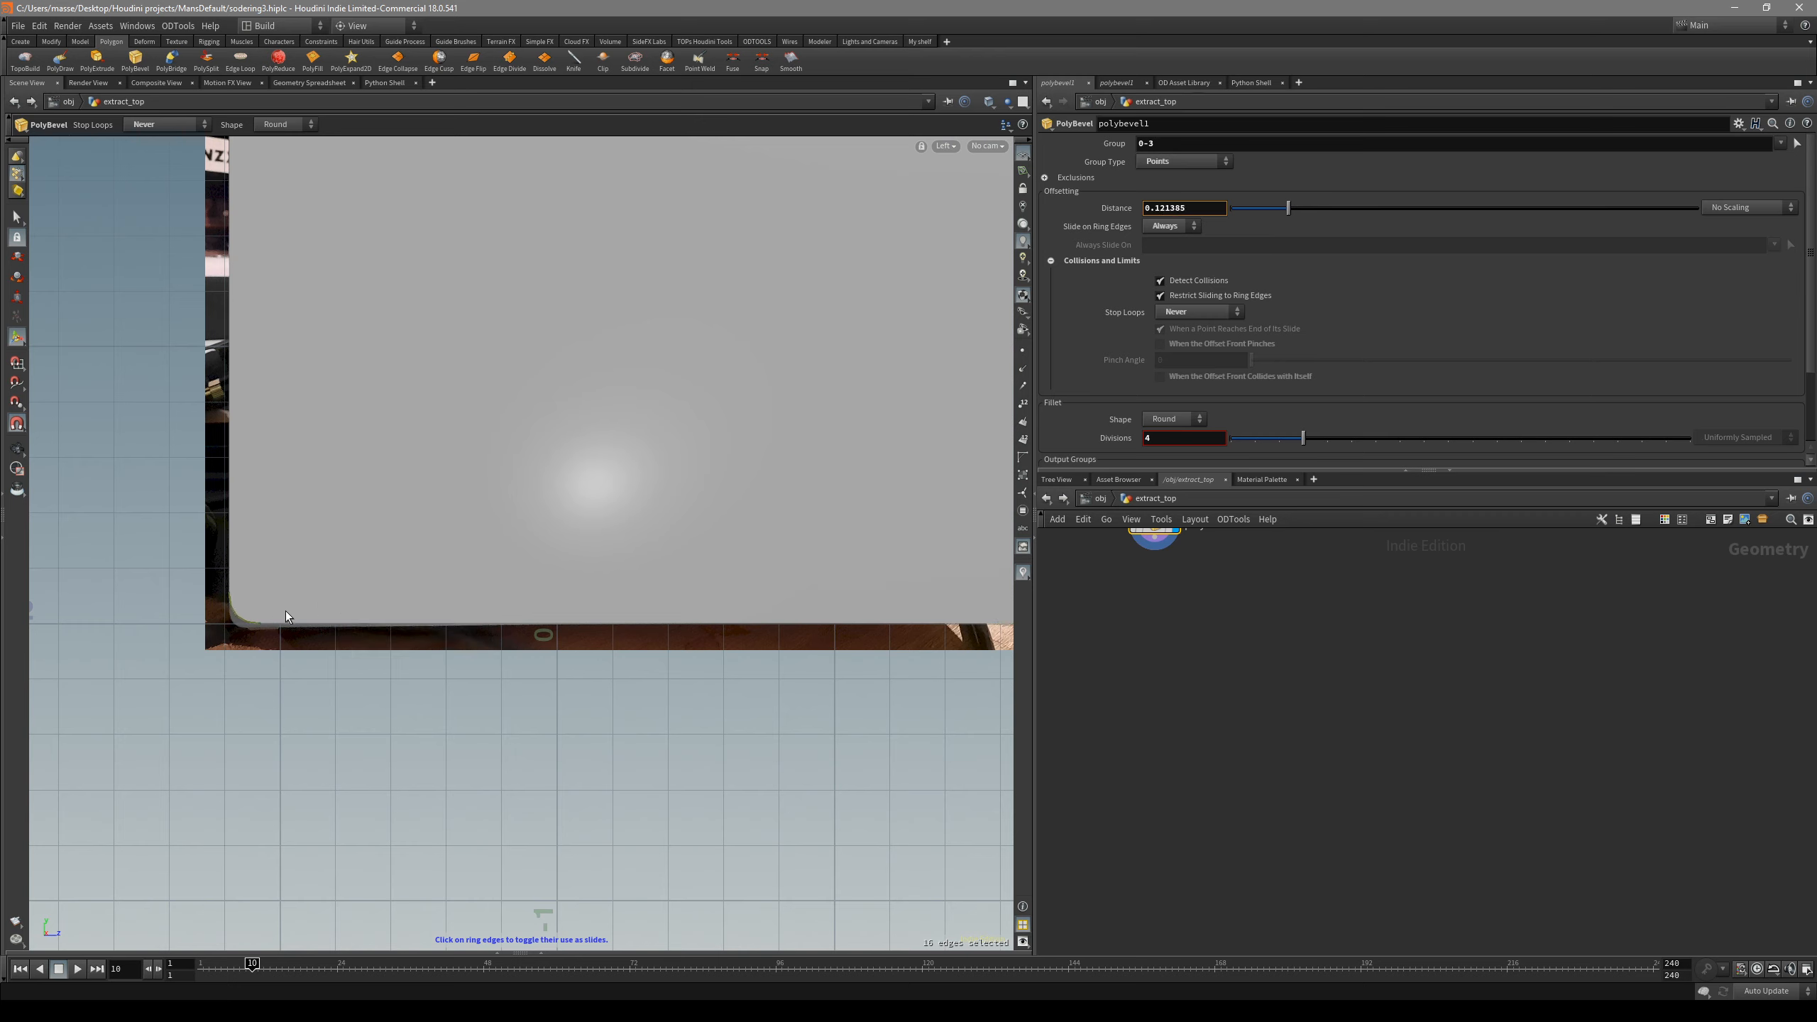
right_click_drag(226, 621, 416, 588, "alt")
scroll(417, 588, "up", 2)
middle_click_drag(417, 588, 379, 594)
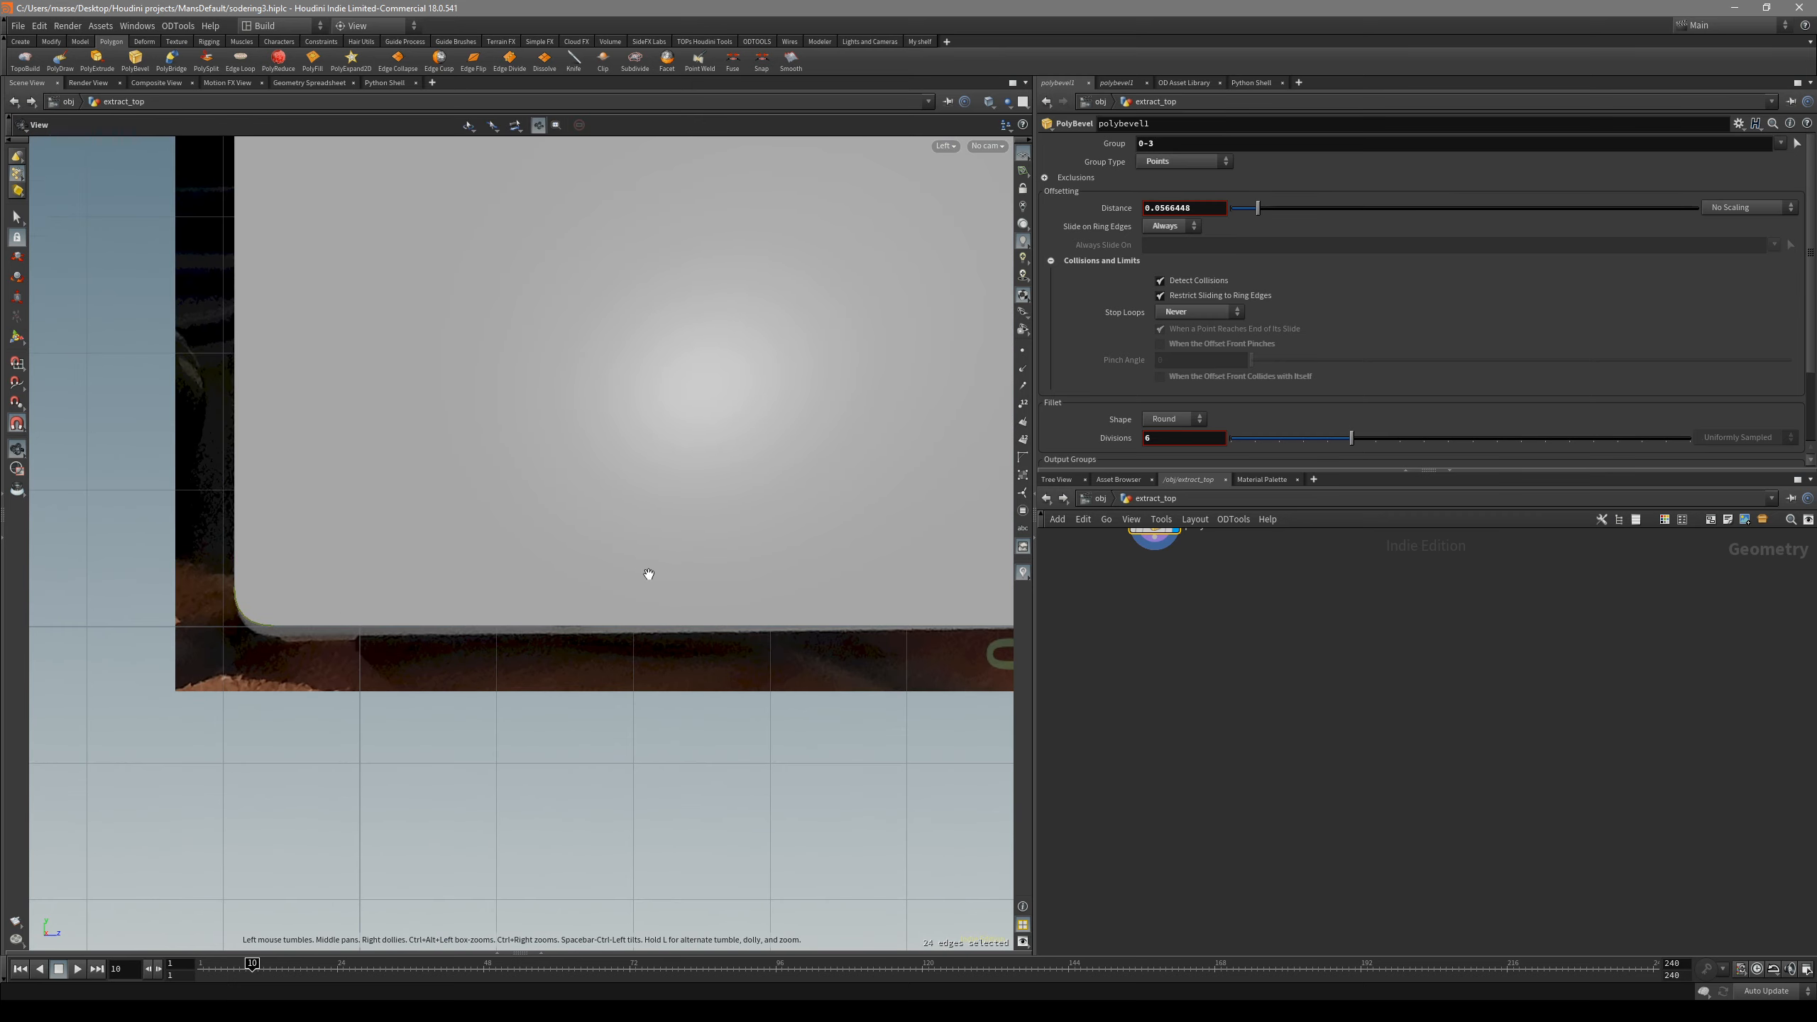
- Match the corner bevel to the photo's rounded corners with a distance of 0.069584 and 5 divisions
middle_click_drag(951, 551, 598, 603, "alt")
middle_click_drag(767, 595, 401, 592)
middle_click_drag(842, 617, 787, 564)
right_click_drag(787, 564, 536, 593)
middle_click_drag(42, 562, 254, 573)
middle_click_drag(758, 544, 301, 579, "alt")
right_click_drag(662, 575, 844, 566, "alt")
mouse_move(572, 610)
middle_mouse_down()
mouse_move(615, 610)
mouse_move(582, 605)
middle_mouse_up()
scroll(624, 687, "up", 1)
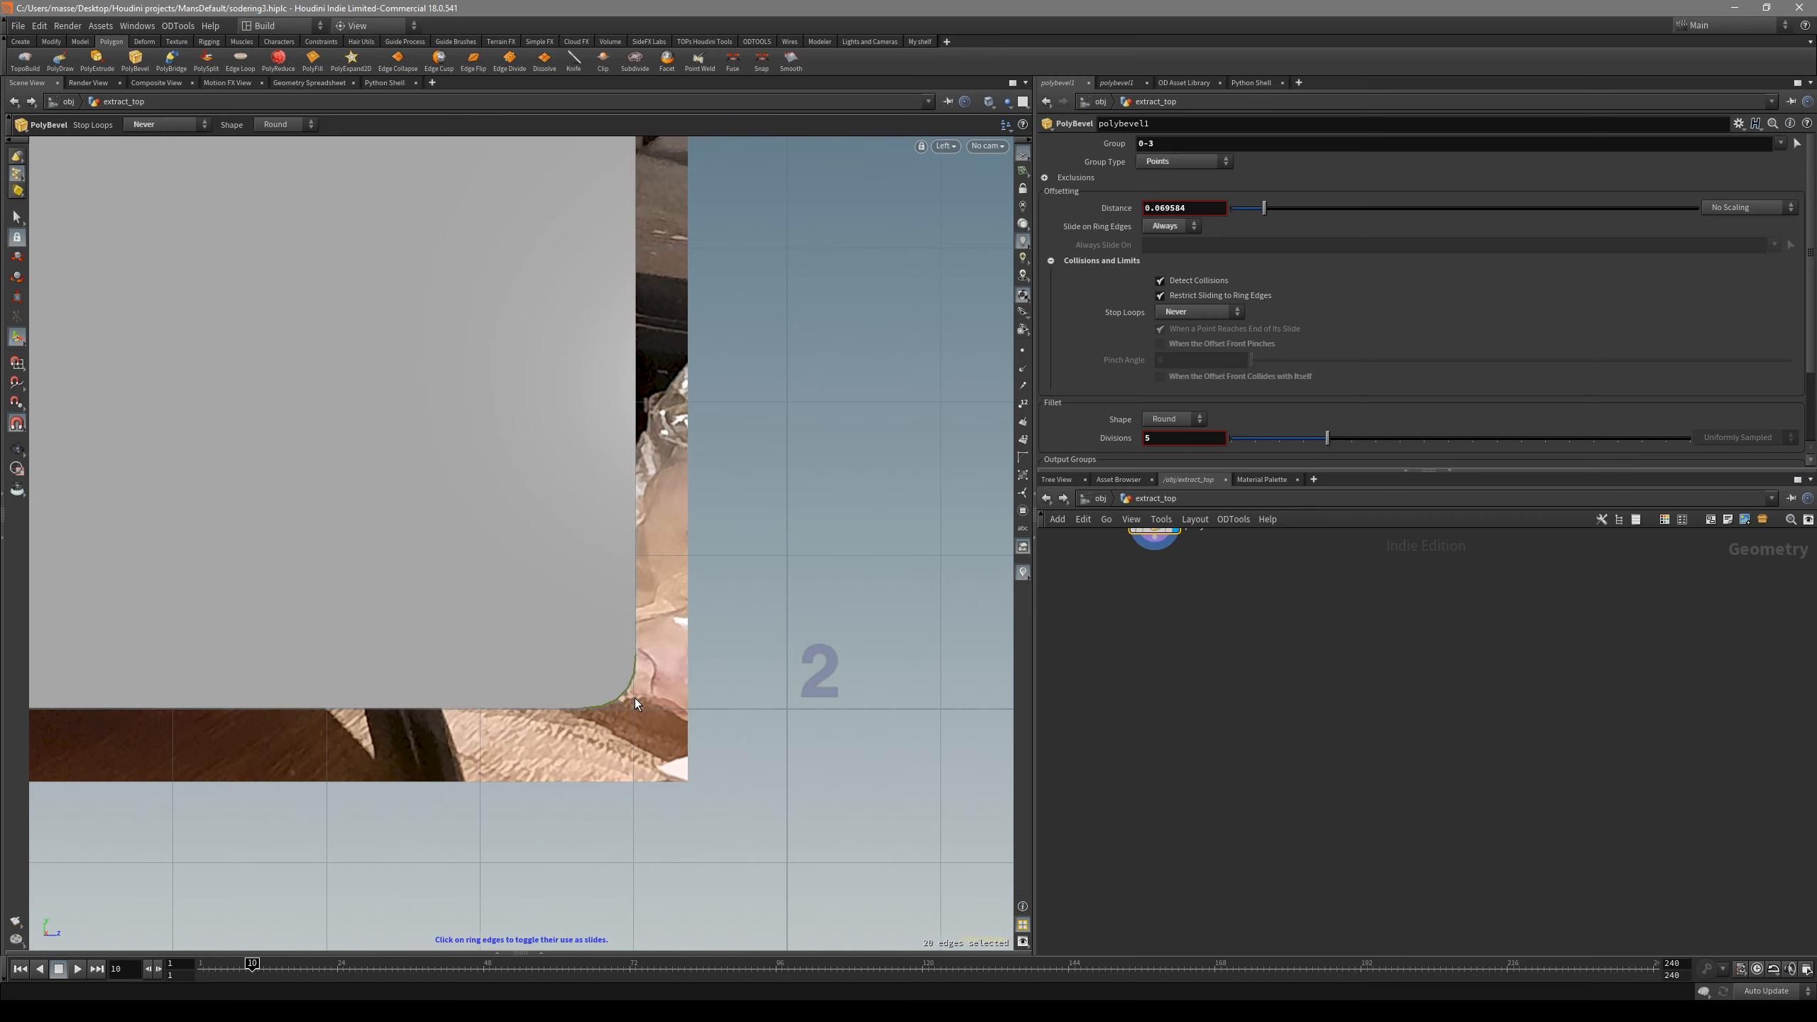
- Select all faces of the top panel in perspective and extrude them with PolyExtrude by about 0.024
key("space+1")
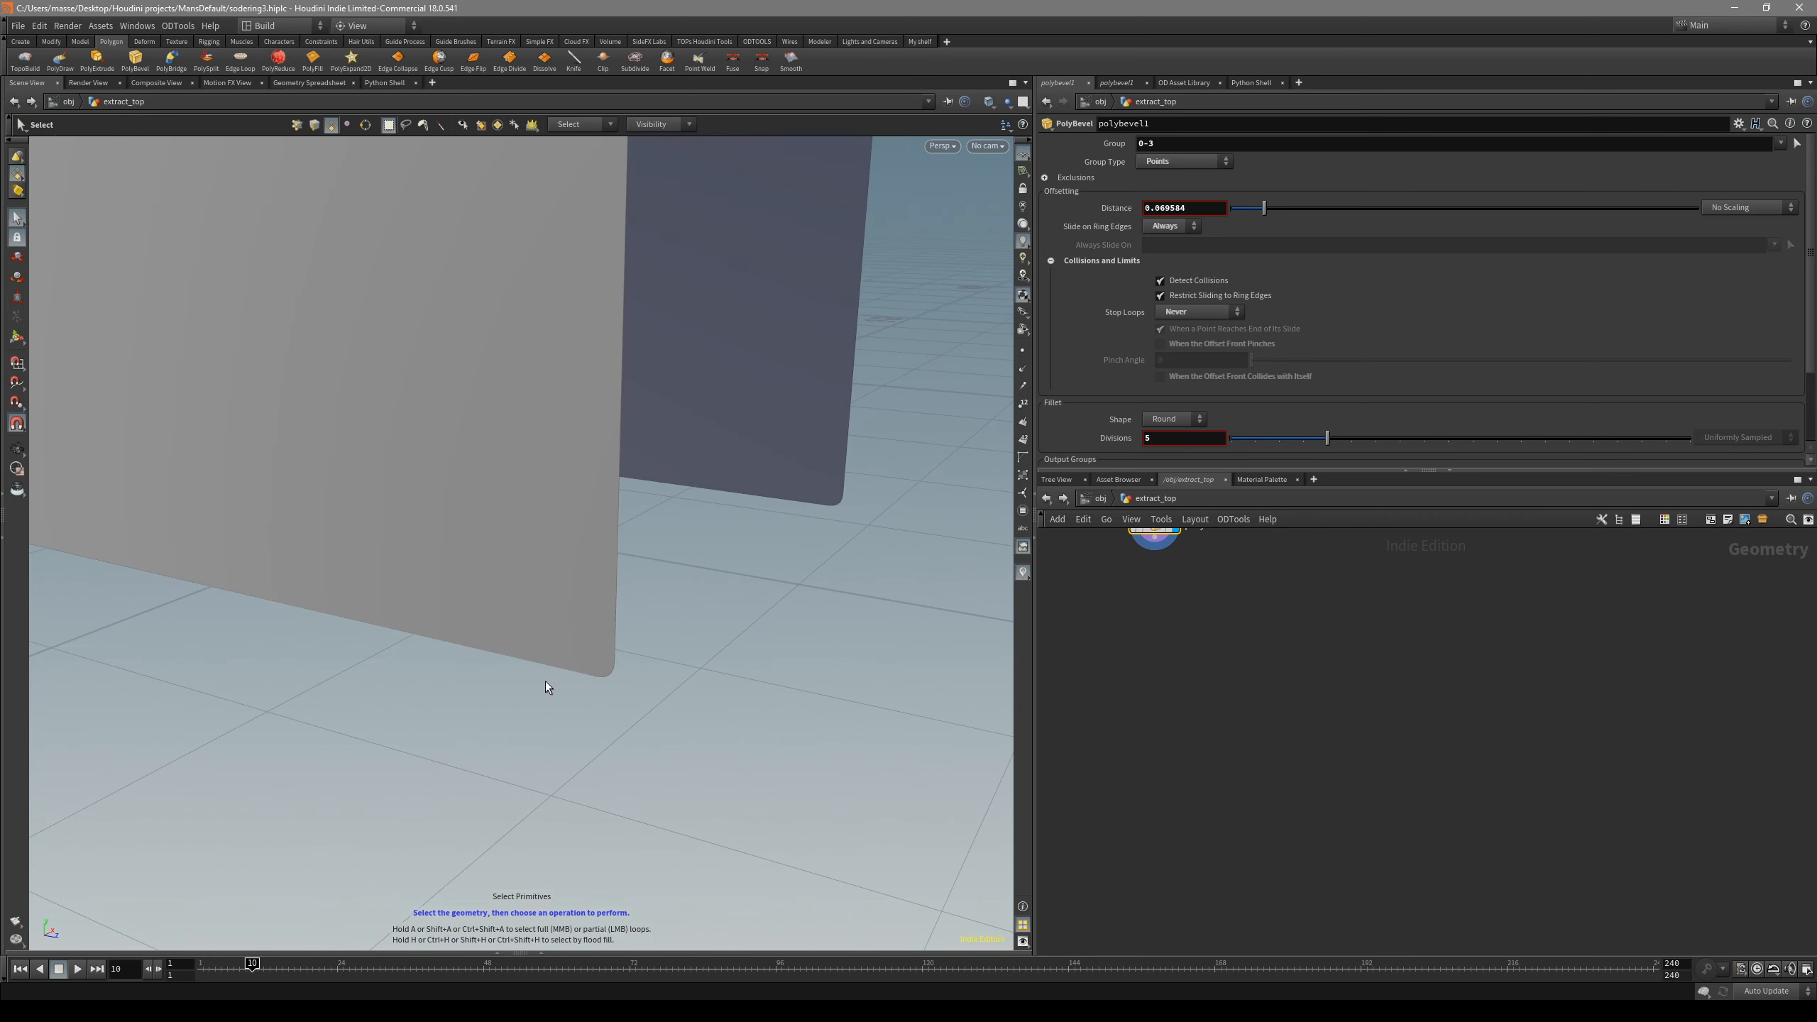
right_click_drag(551, 681, 474, 481, "alt")
left_click_drag(475, 481, 499, 545)
key("n")
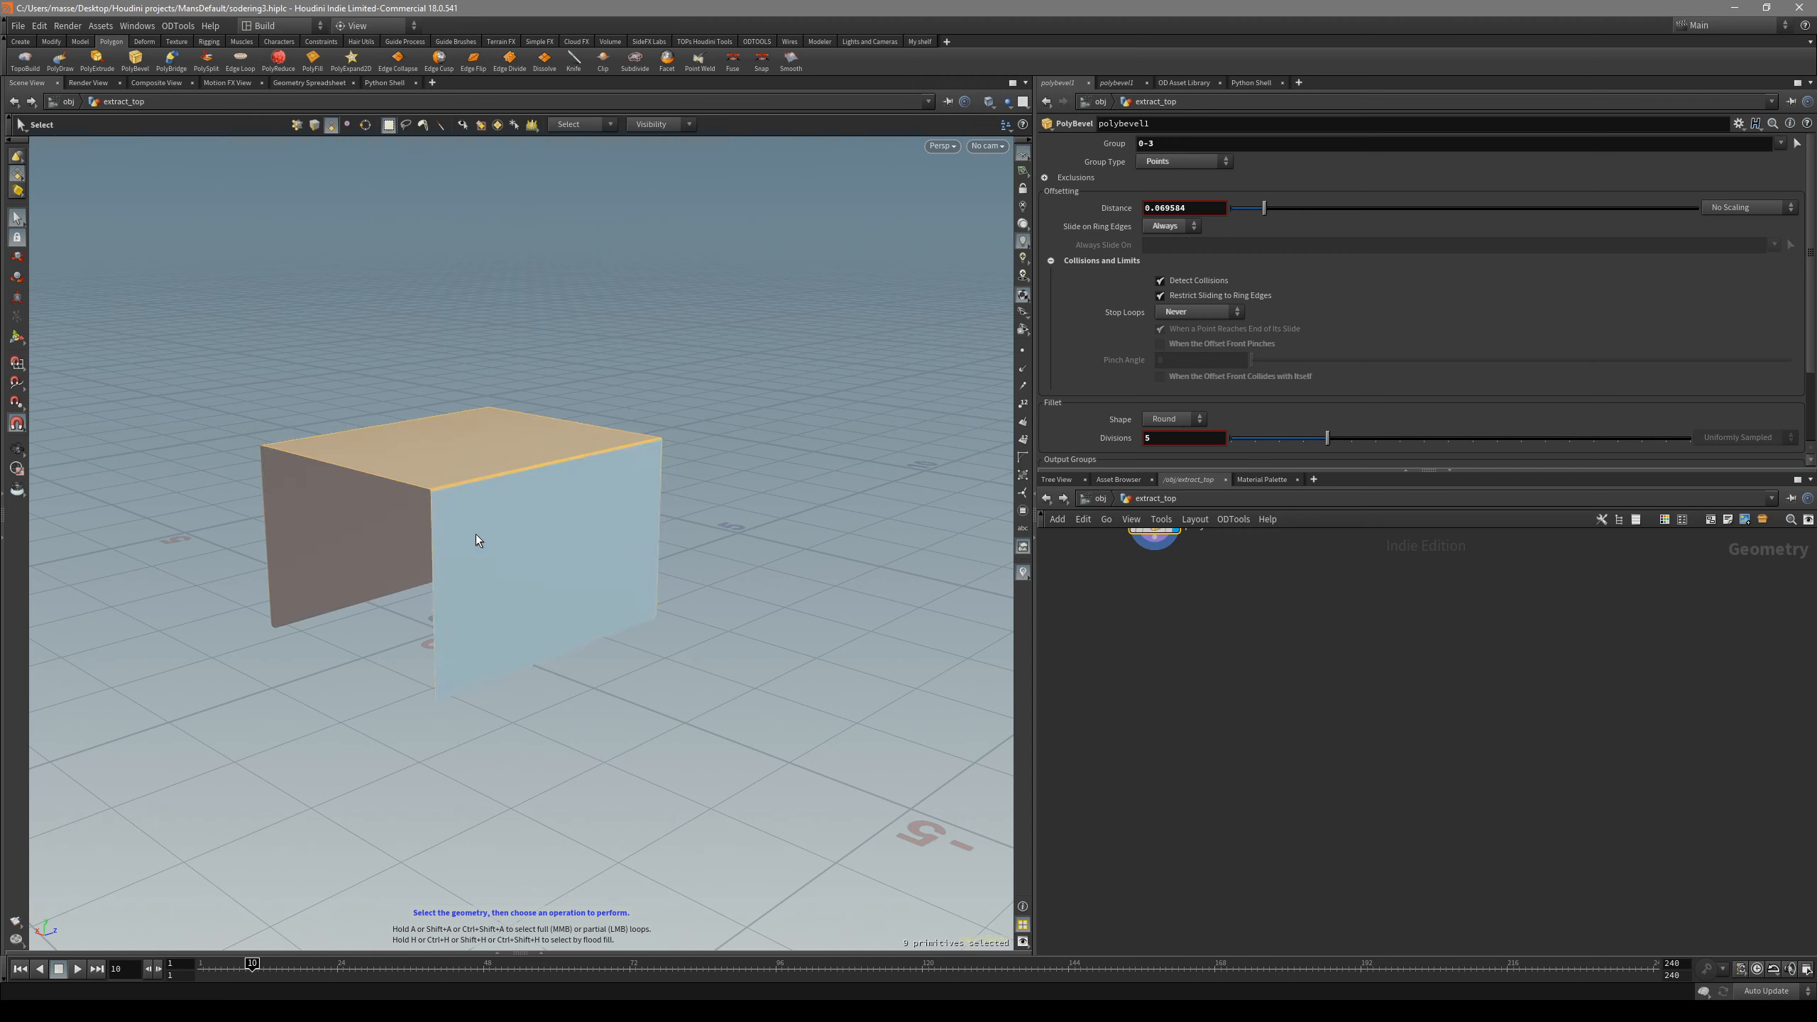
right_click_drag(491, 542, 548, 546)
left_click_drag(548, 546, 632, 505)
key("s")
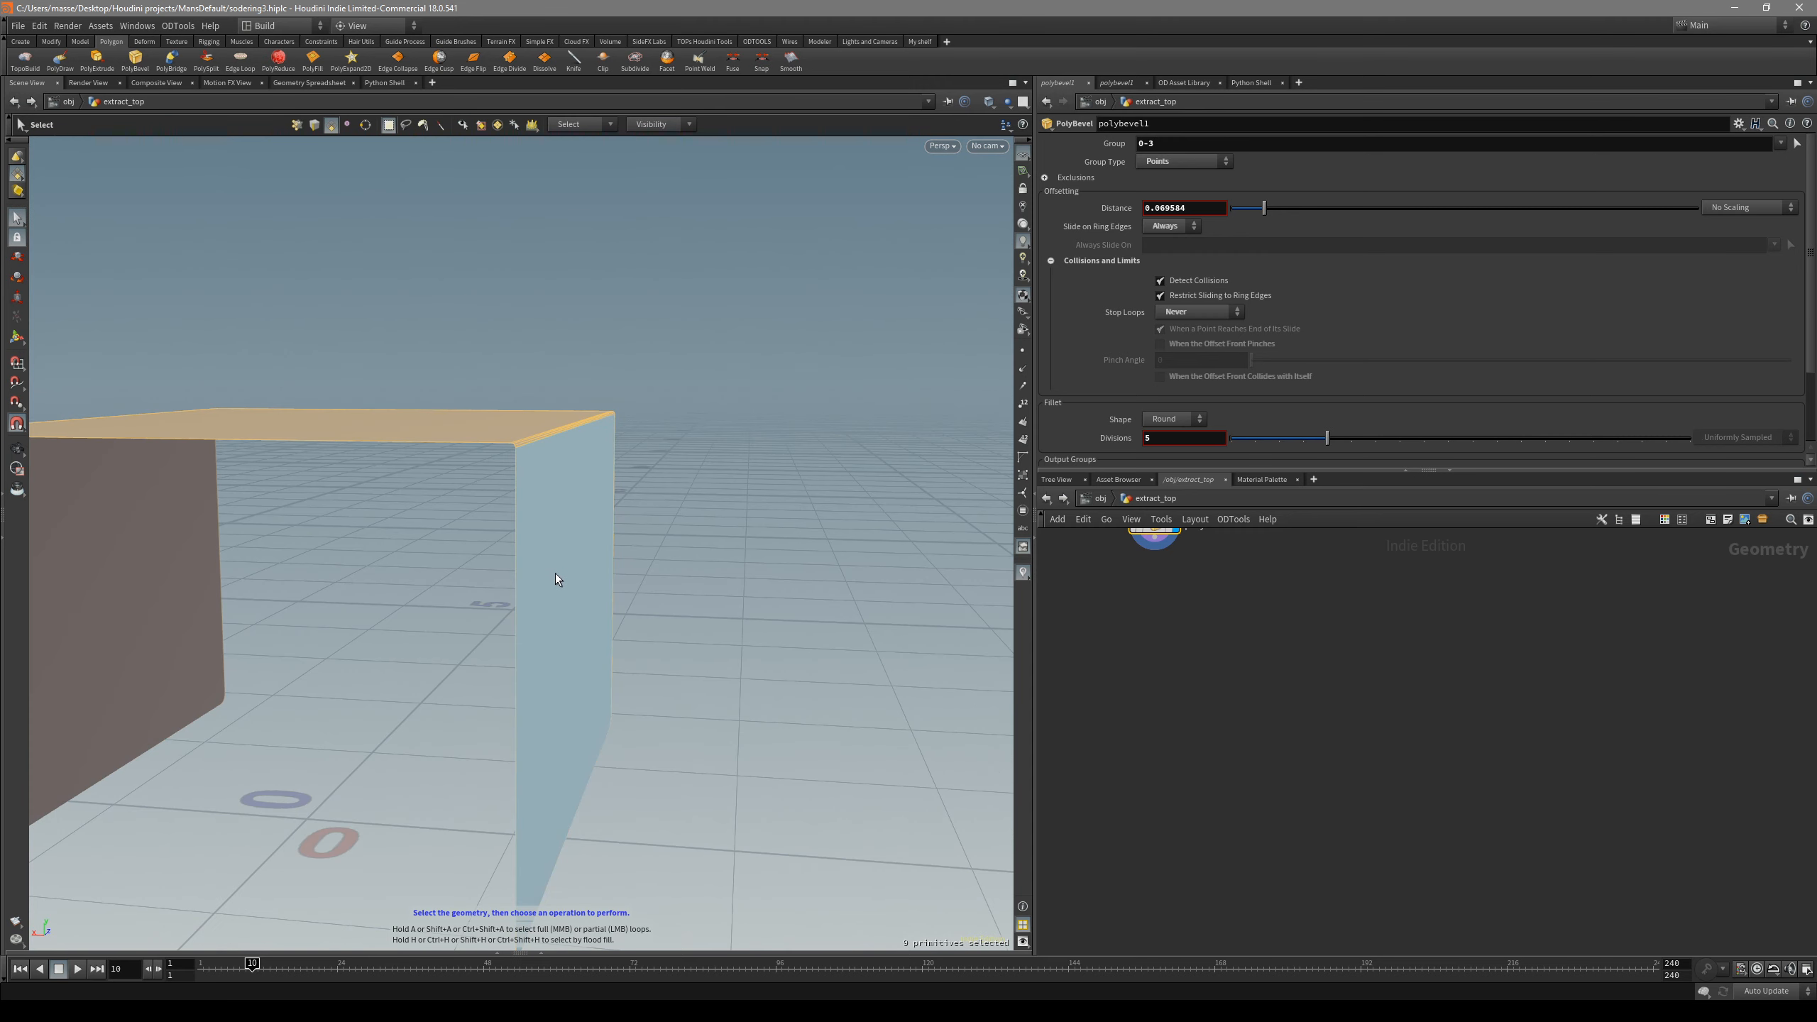
key("e")
middle_click_drag(554, 562, 550, 560)
- Set the extrusion distance to 0.0091907 to match the sheet thickness in the front reference photo
key("space+3")
scroll(680, 486, "down", 3)
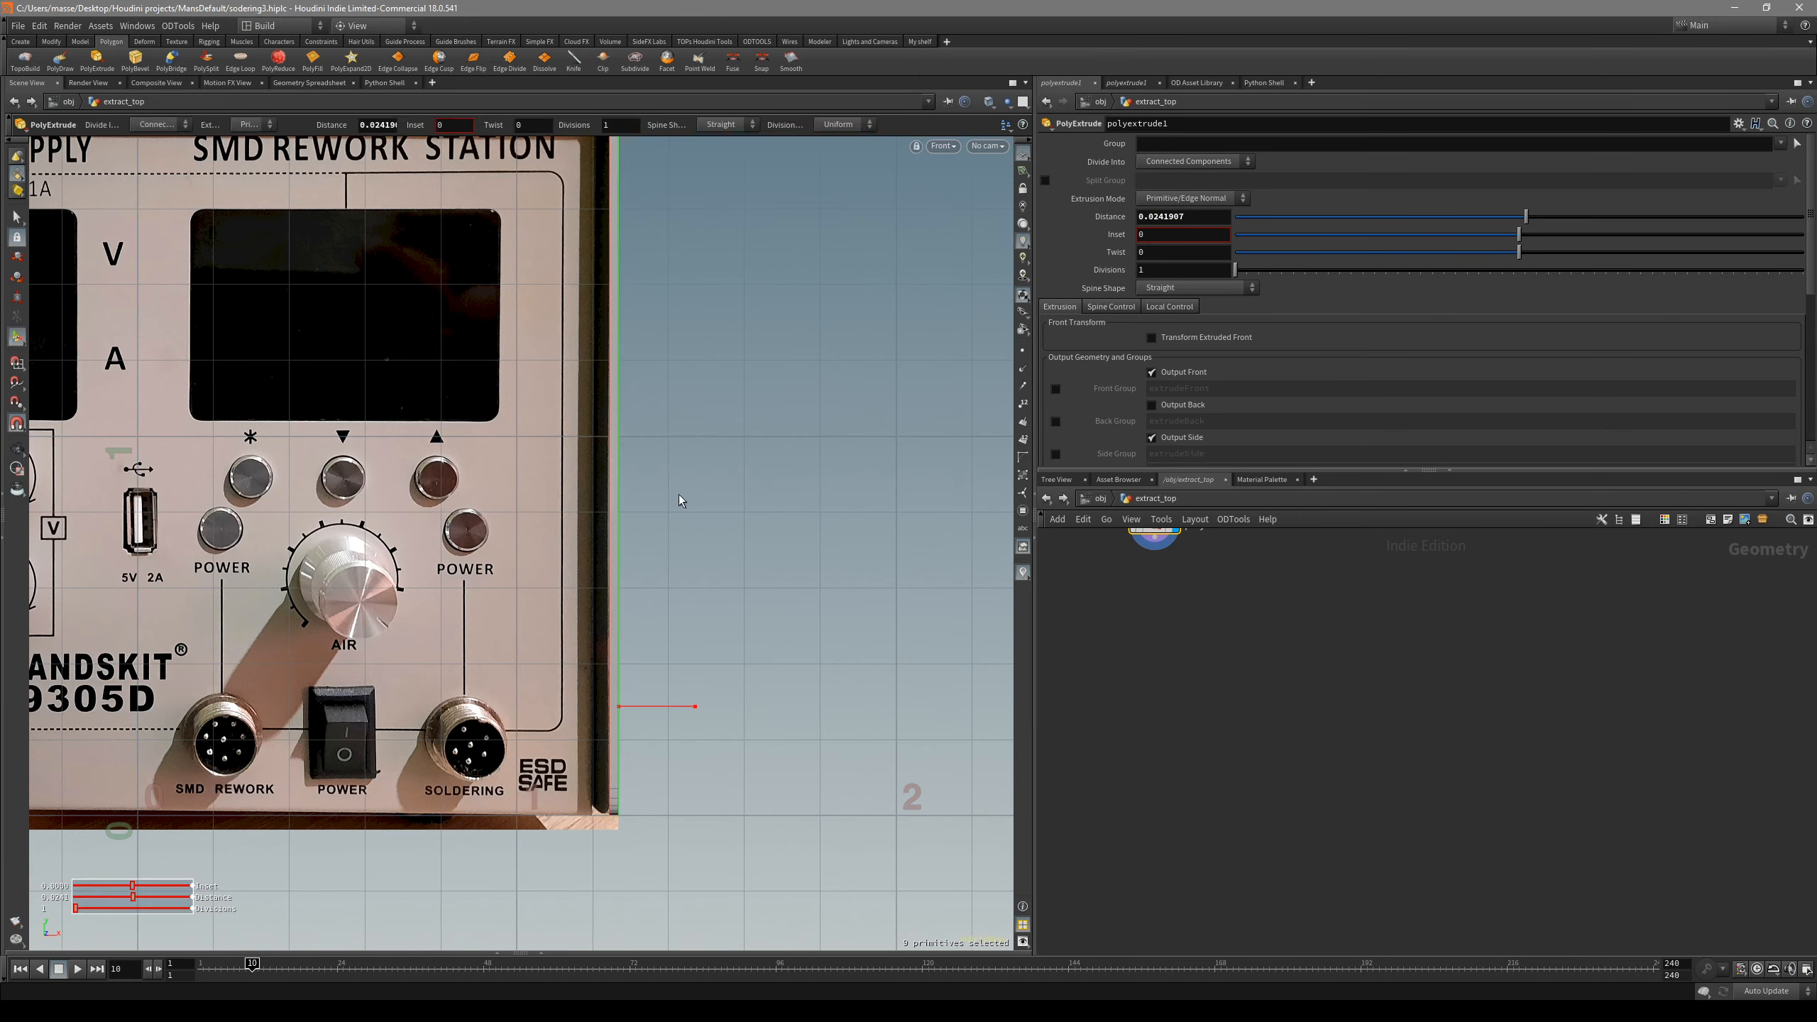
scroll(668, 630, "up", 5)
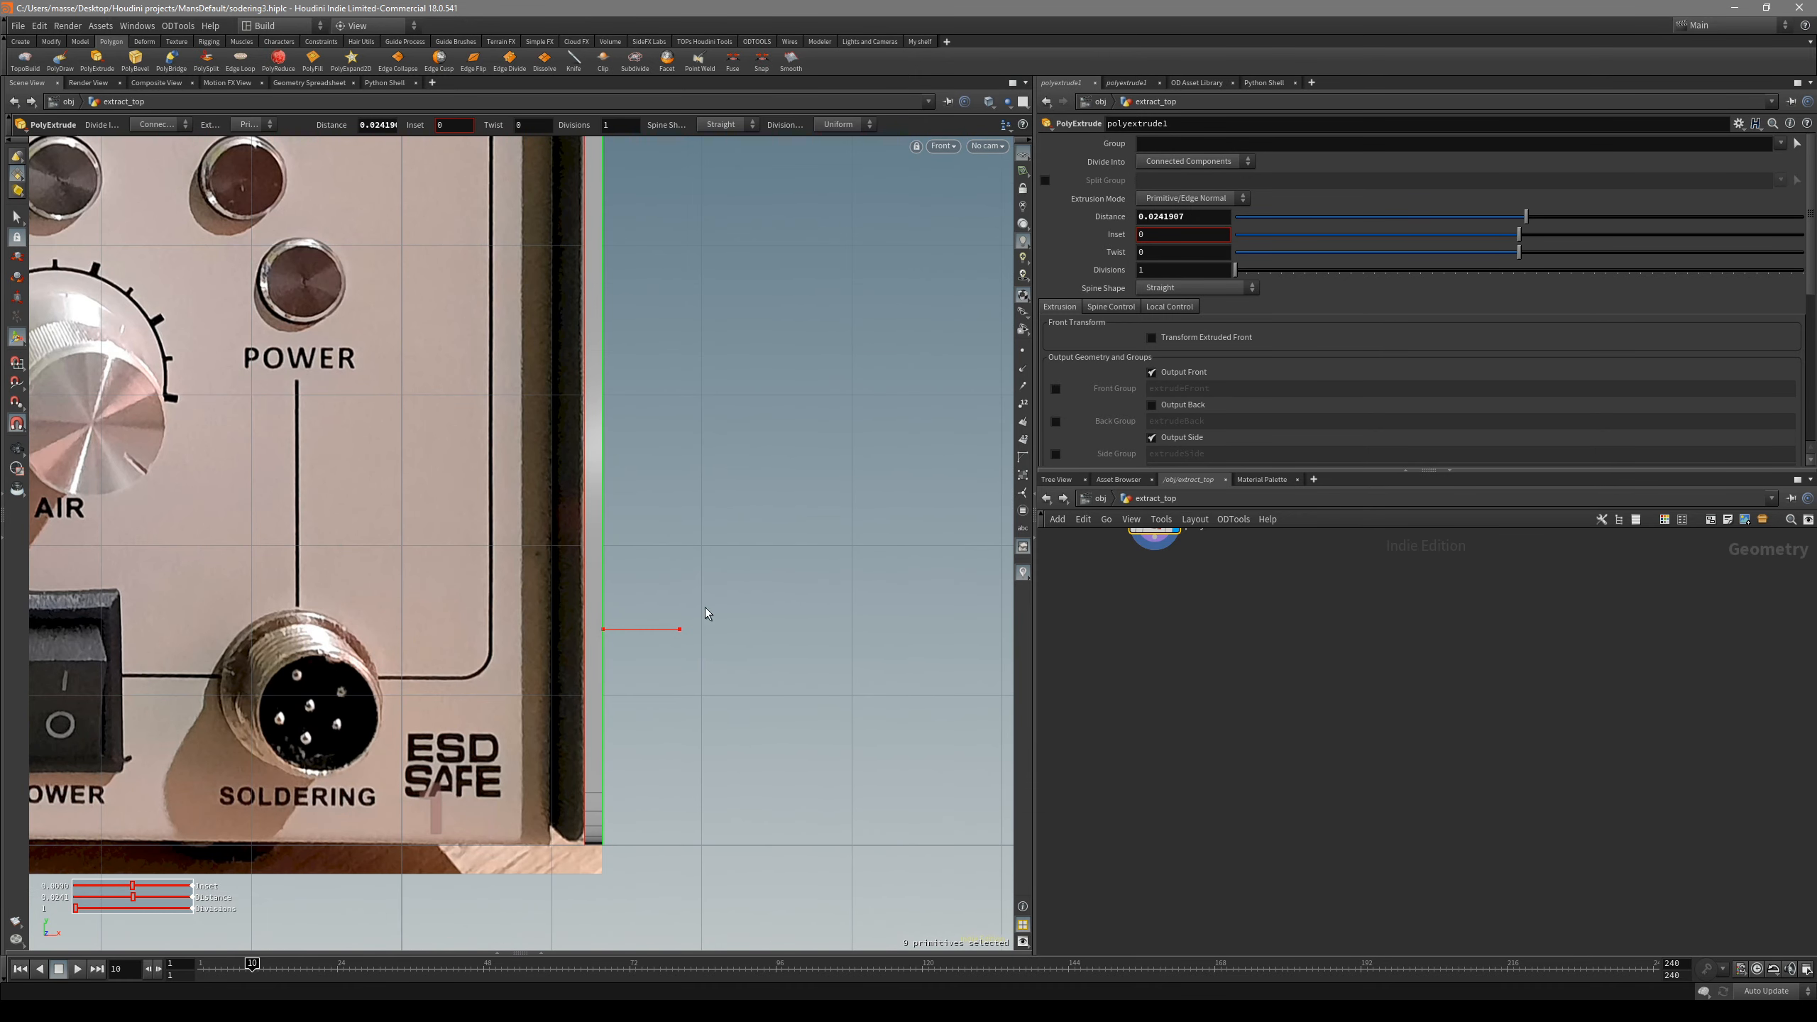
middle_click_drag(643, 635, 794, 694)
middle_click_drag(645, 706, 537, 679)
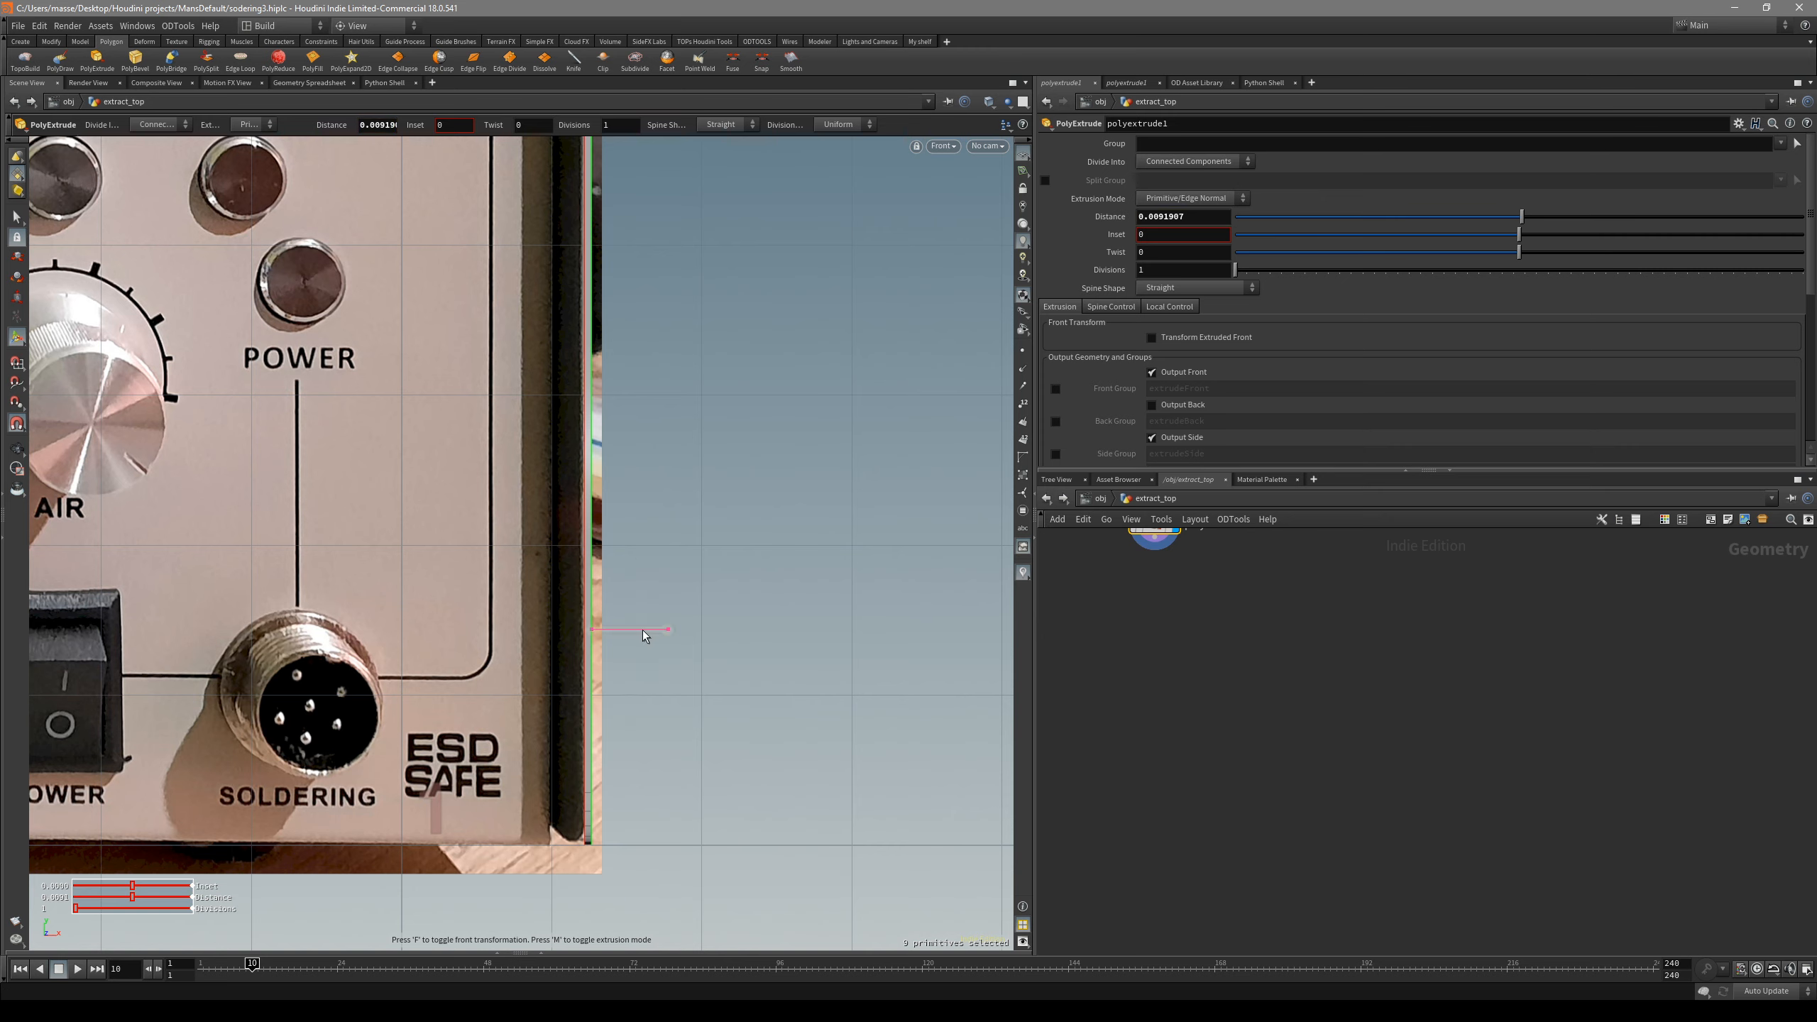
- Enable Output Back on the extrusion to close the panel's inner side and check it in perspective
key("space+1")
key("s")
left_click(711, 517)
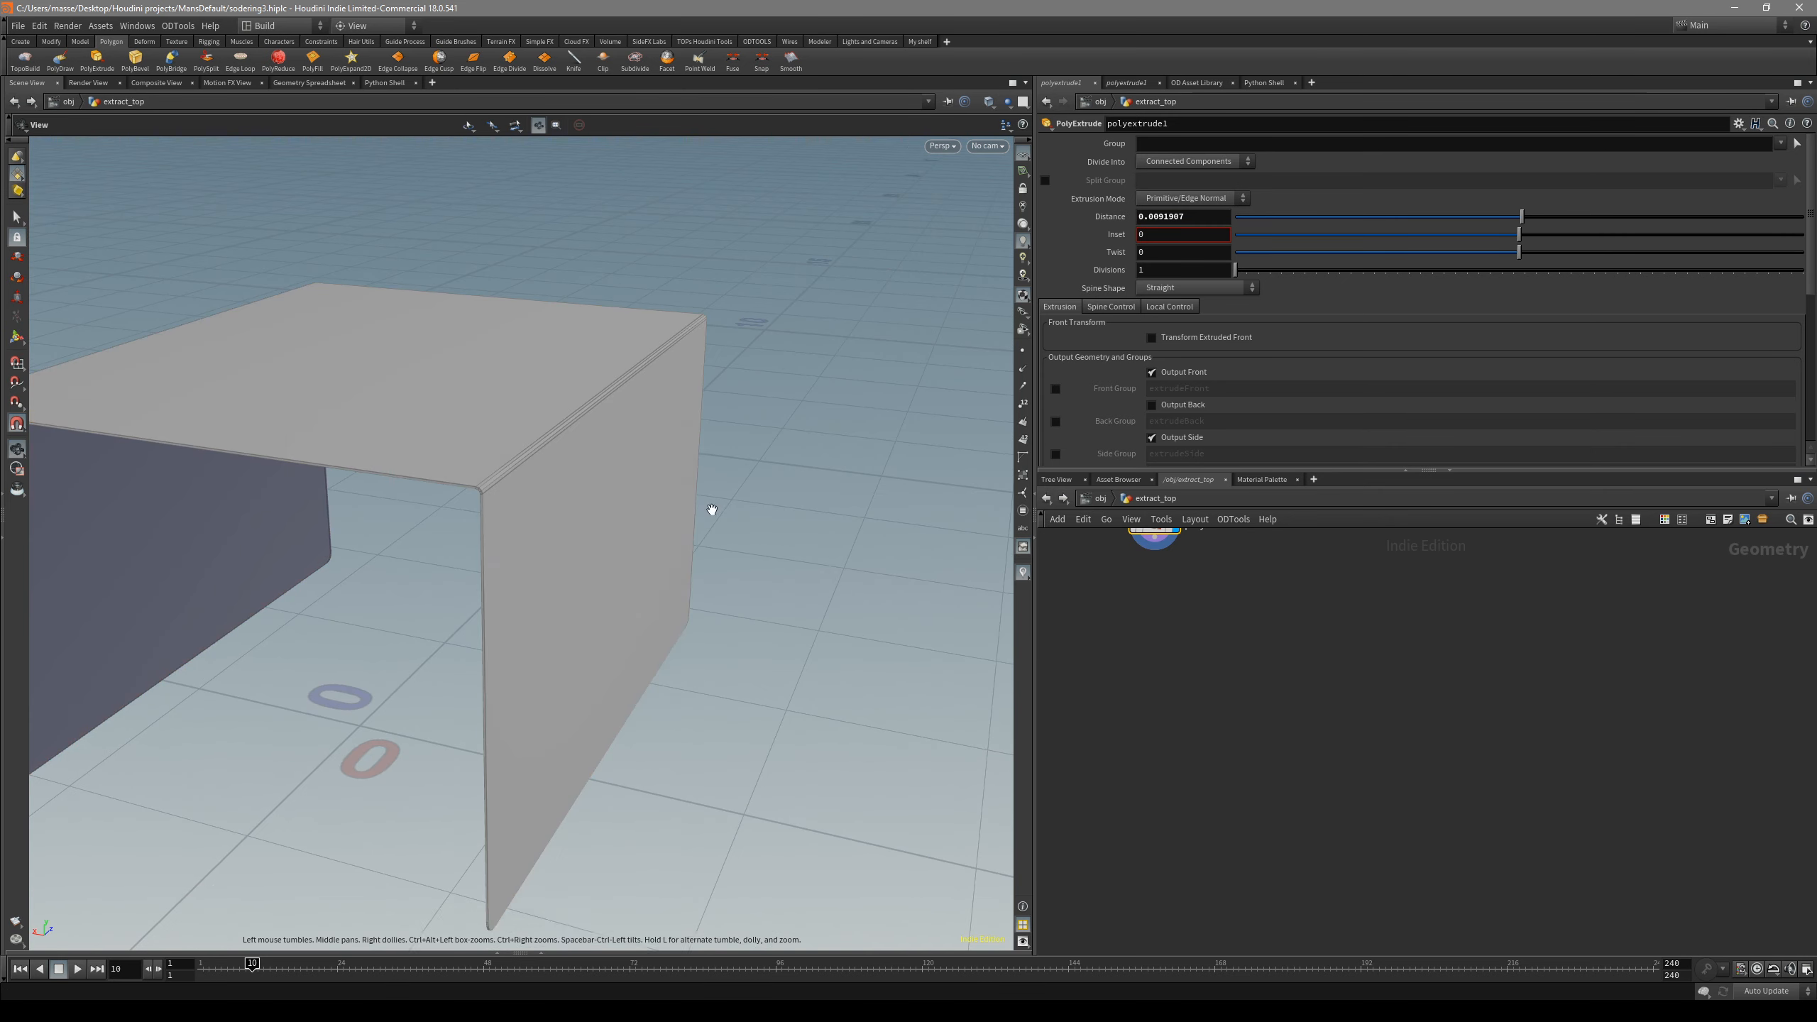
left_click_drag(709, 511, 555, 552, "alt")
left_click(1168, 407)
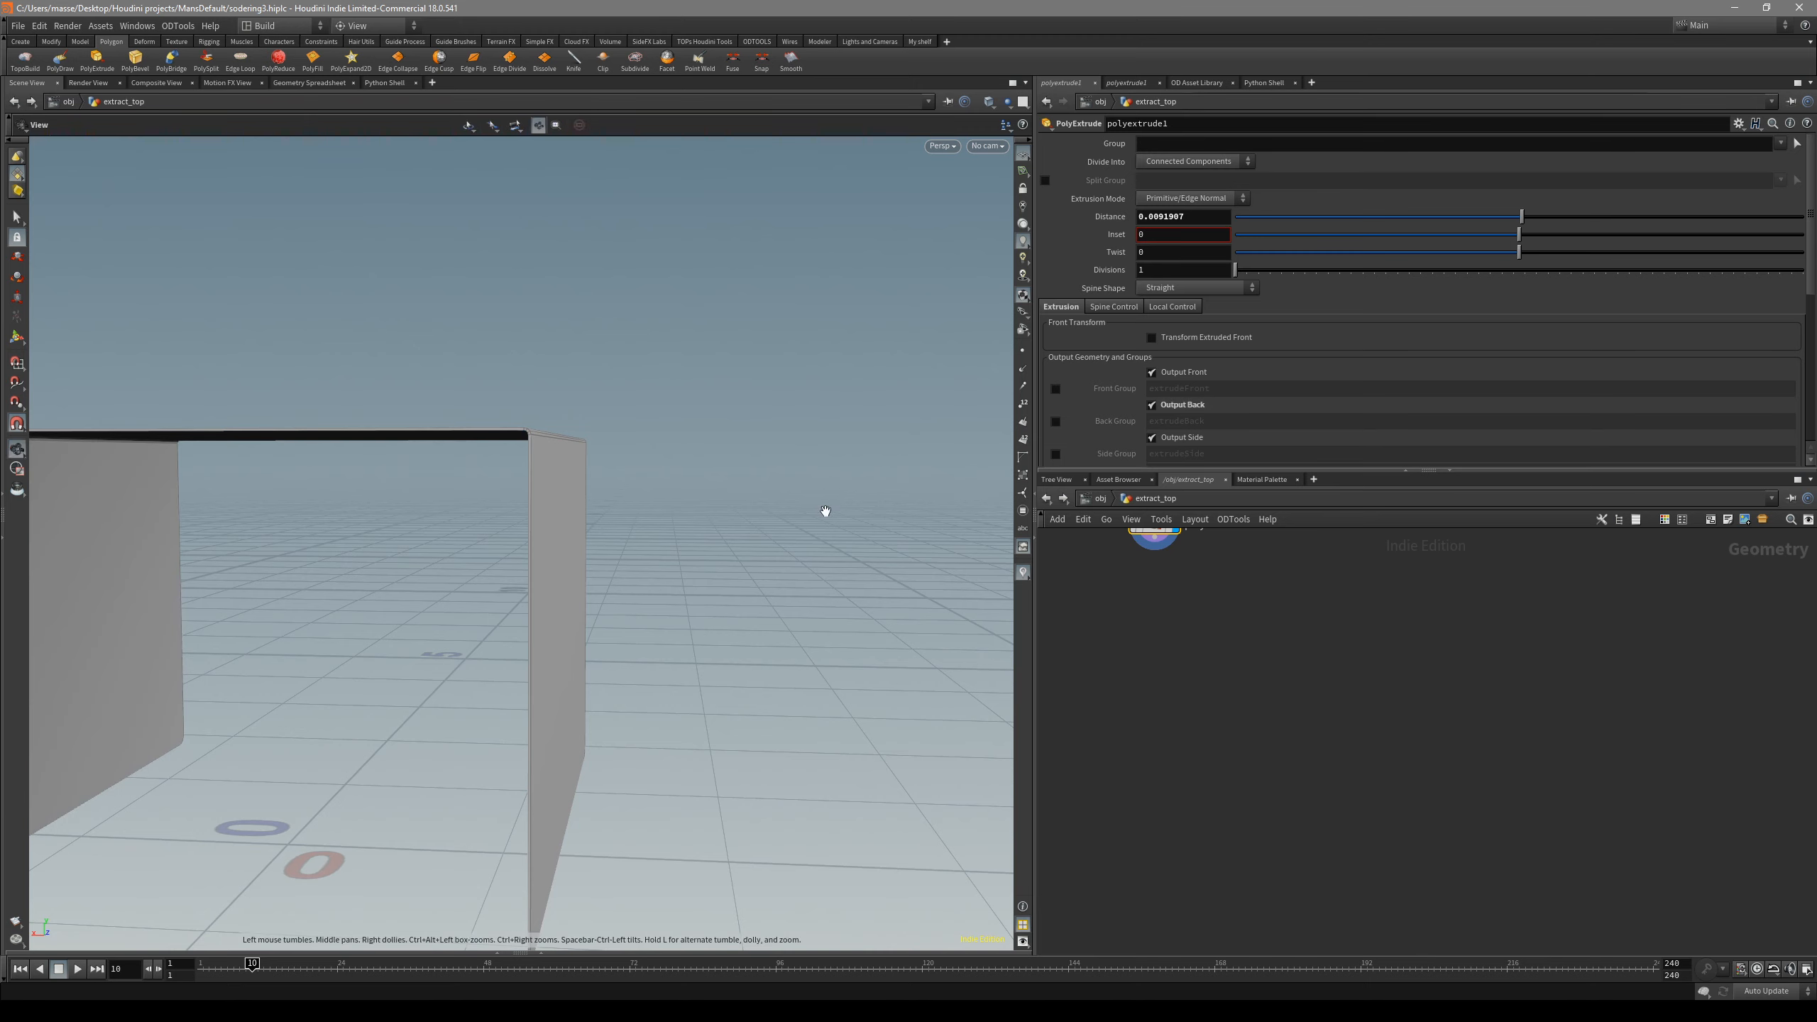
left_click_drag(722, 543, 507, 609)
- Return to object level and open the extract_front geometry
key("u")
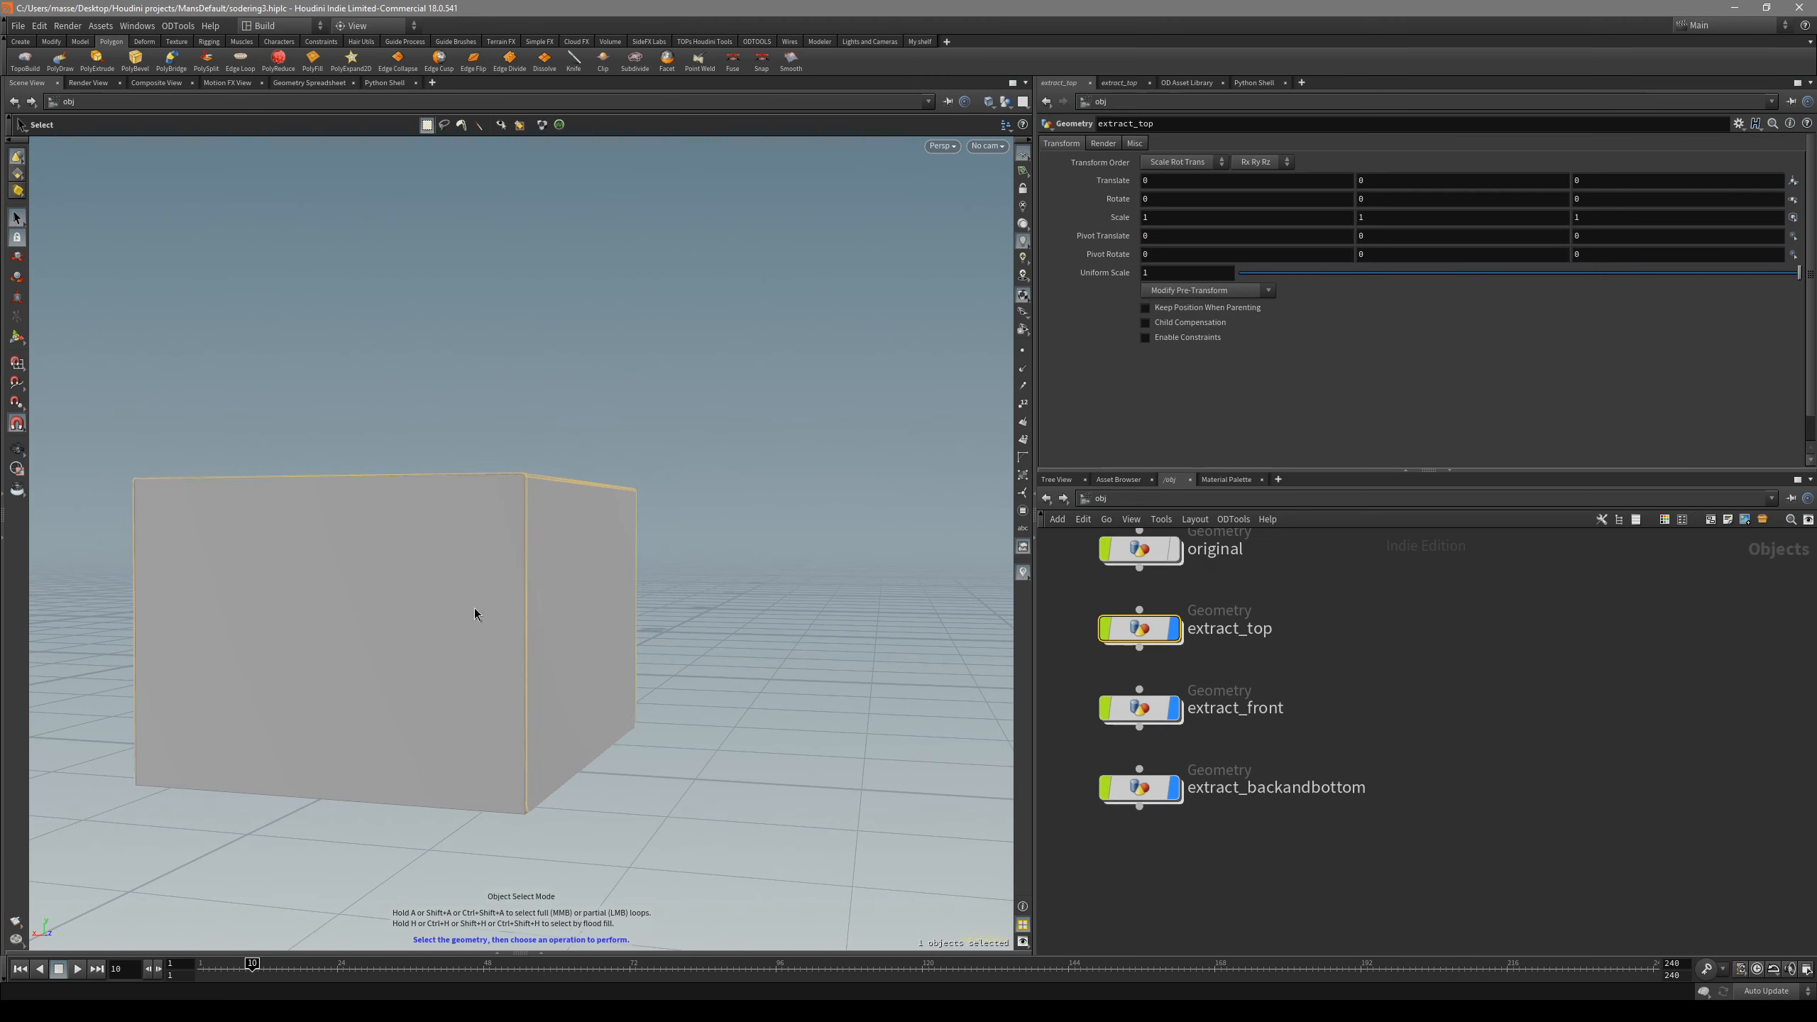
left_click_drag(621, 591, 600, 589)
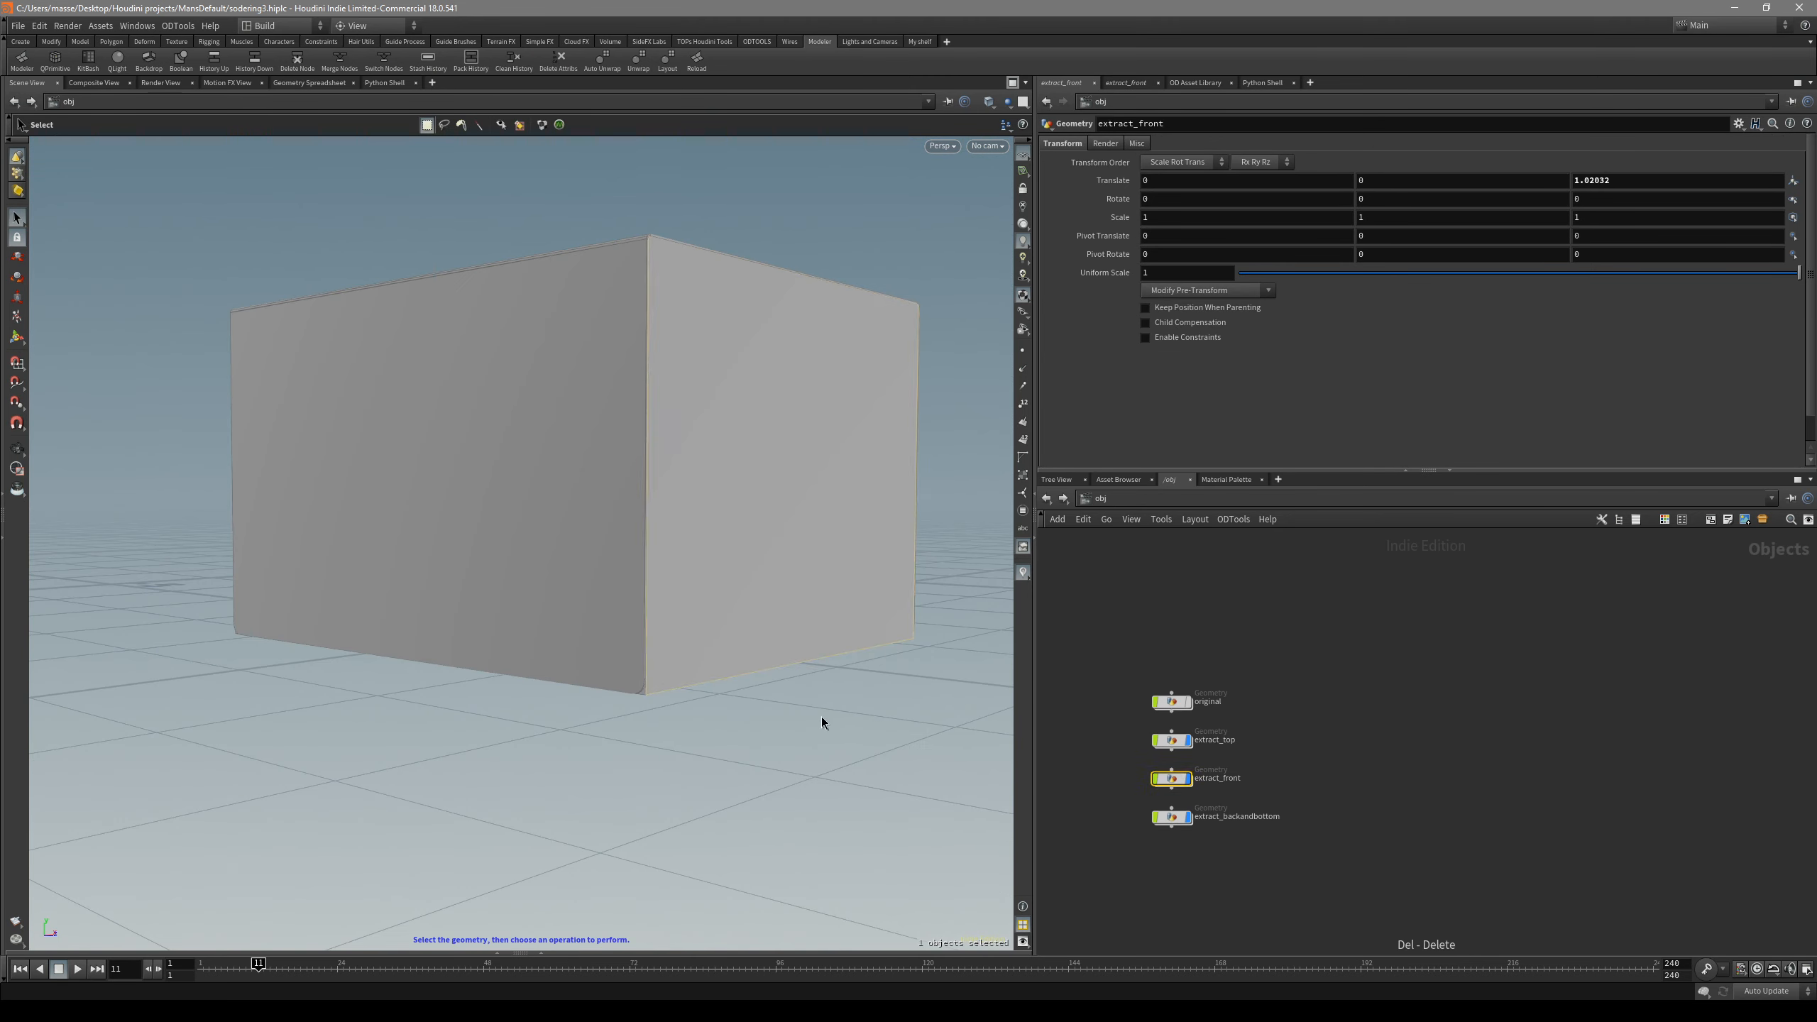
left_click(729, 565)
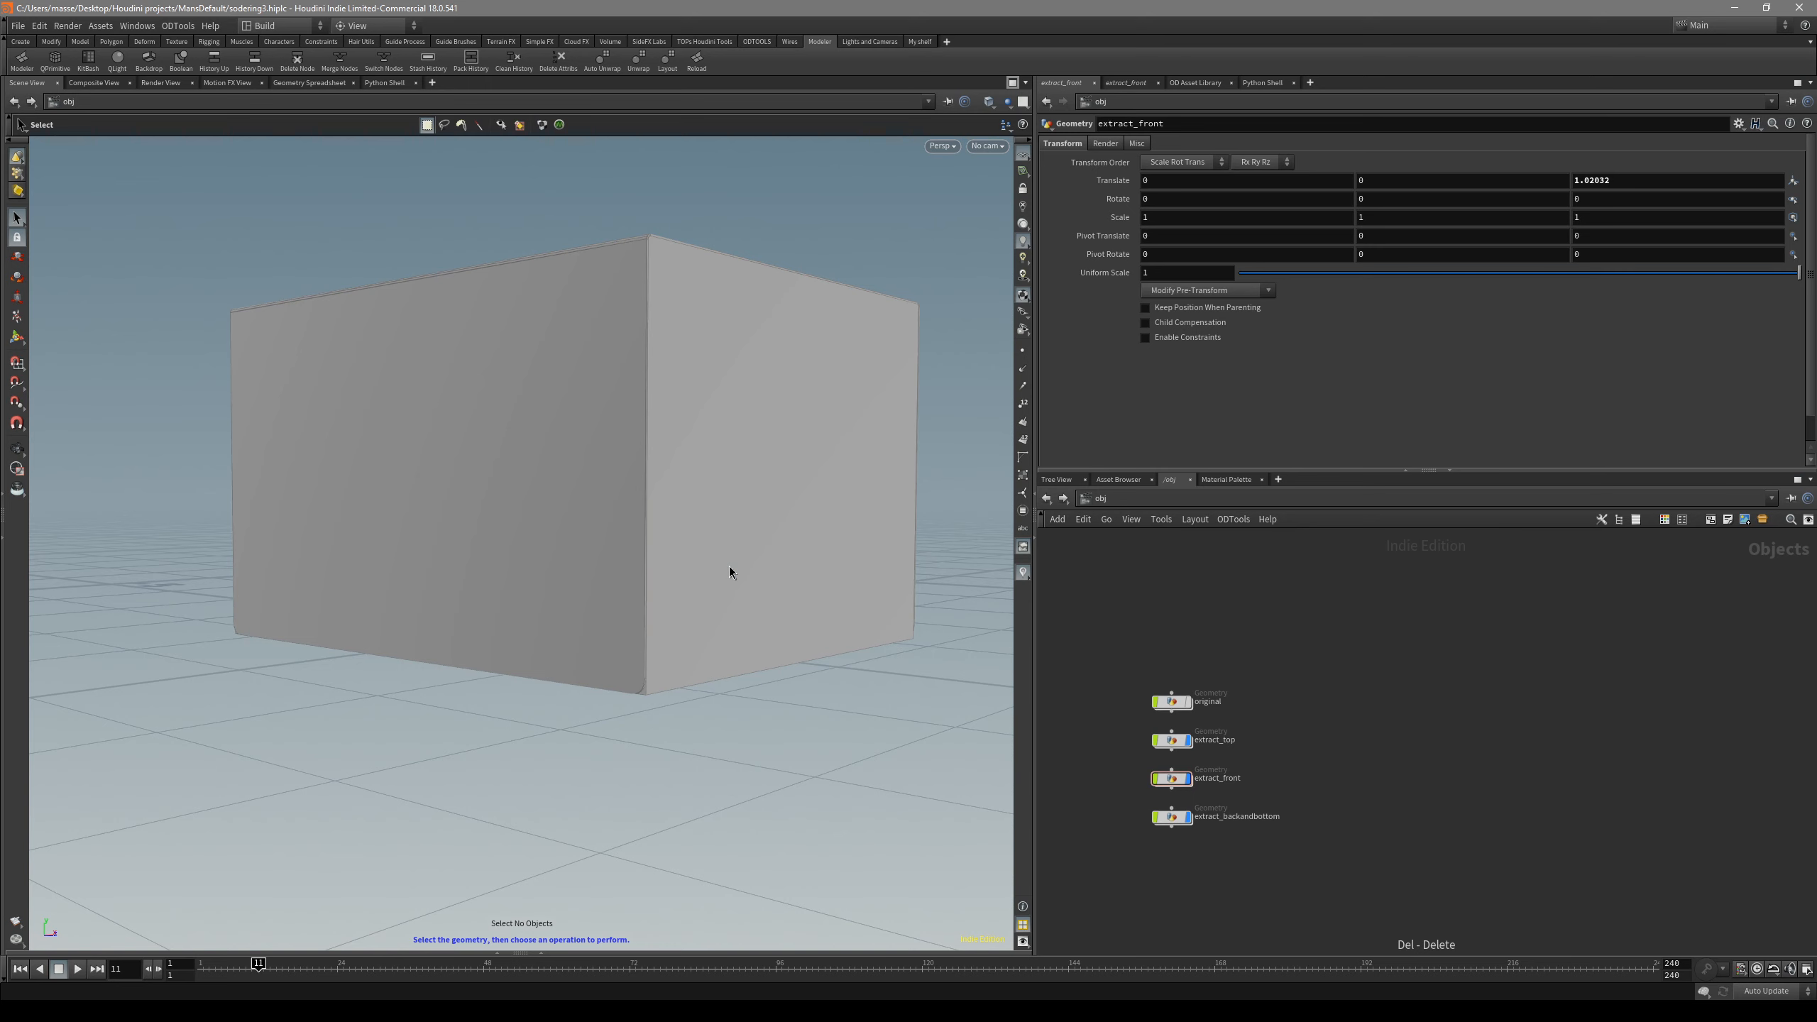
key("i")
middle_click_drag(843, 640, 766, 624)
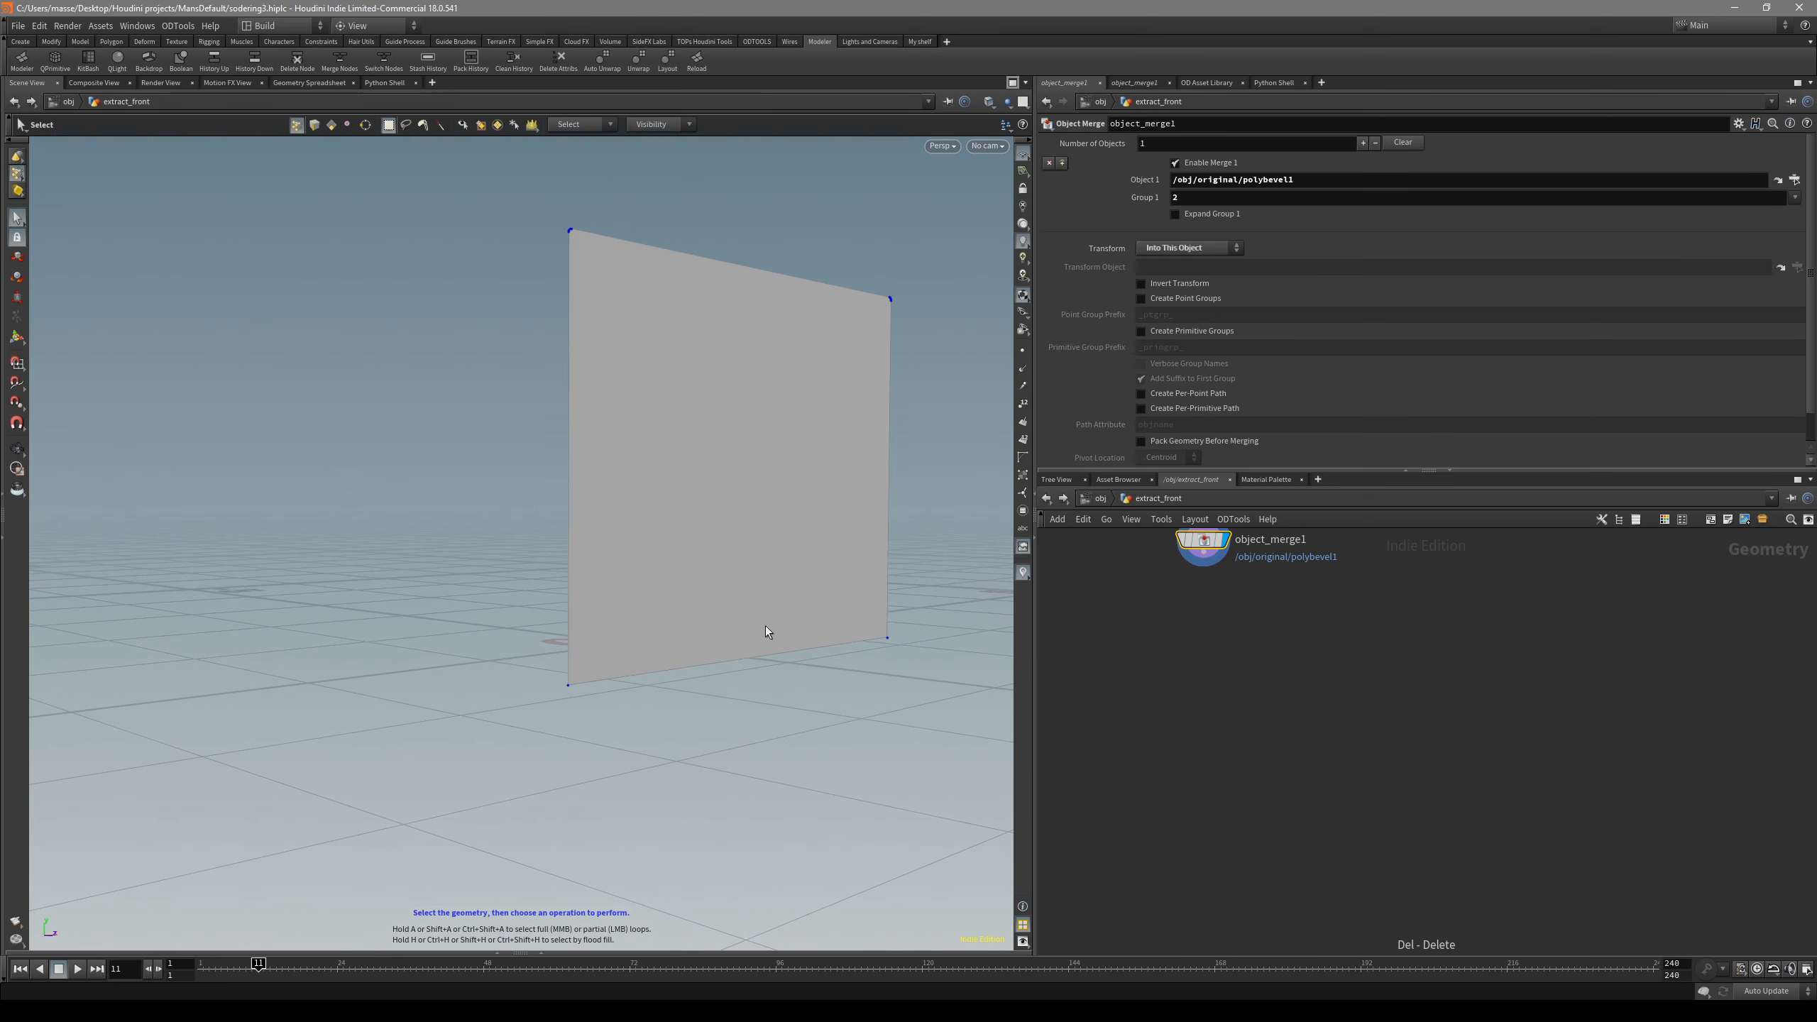
- View the reference photo of the casing's front corner in the Composite View and open the comp1 network
left_click(93, 83)
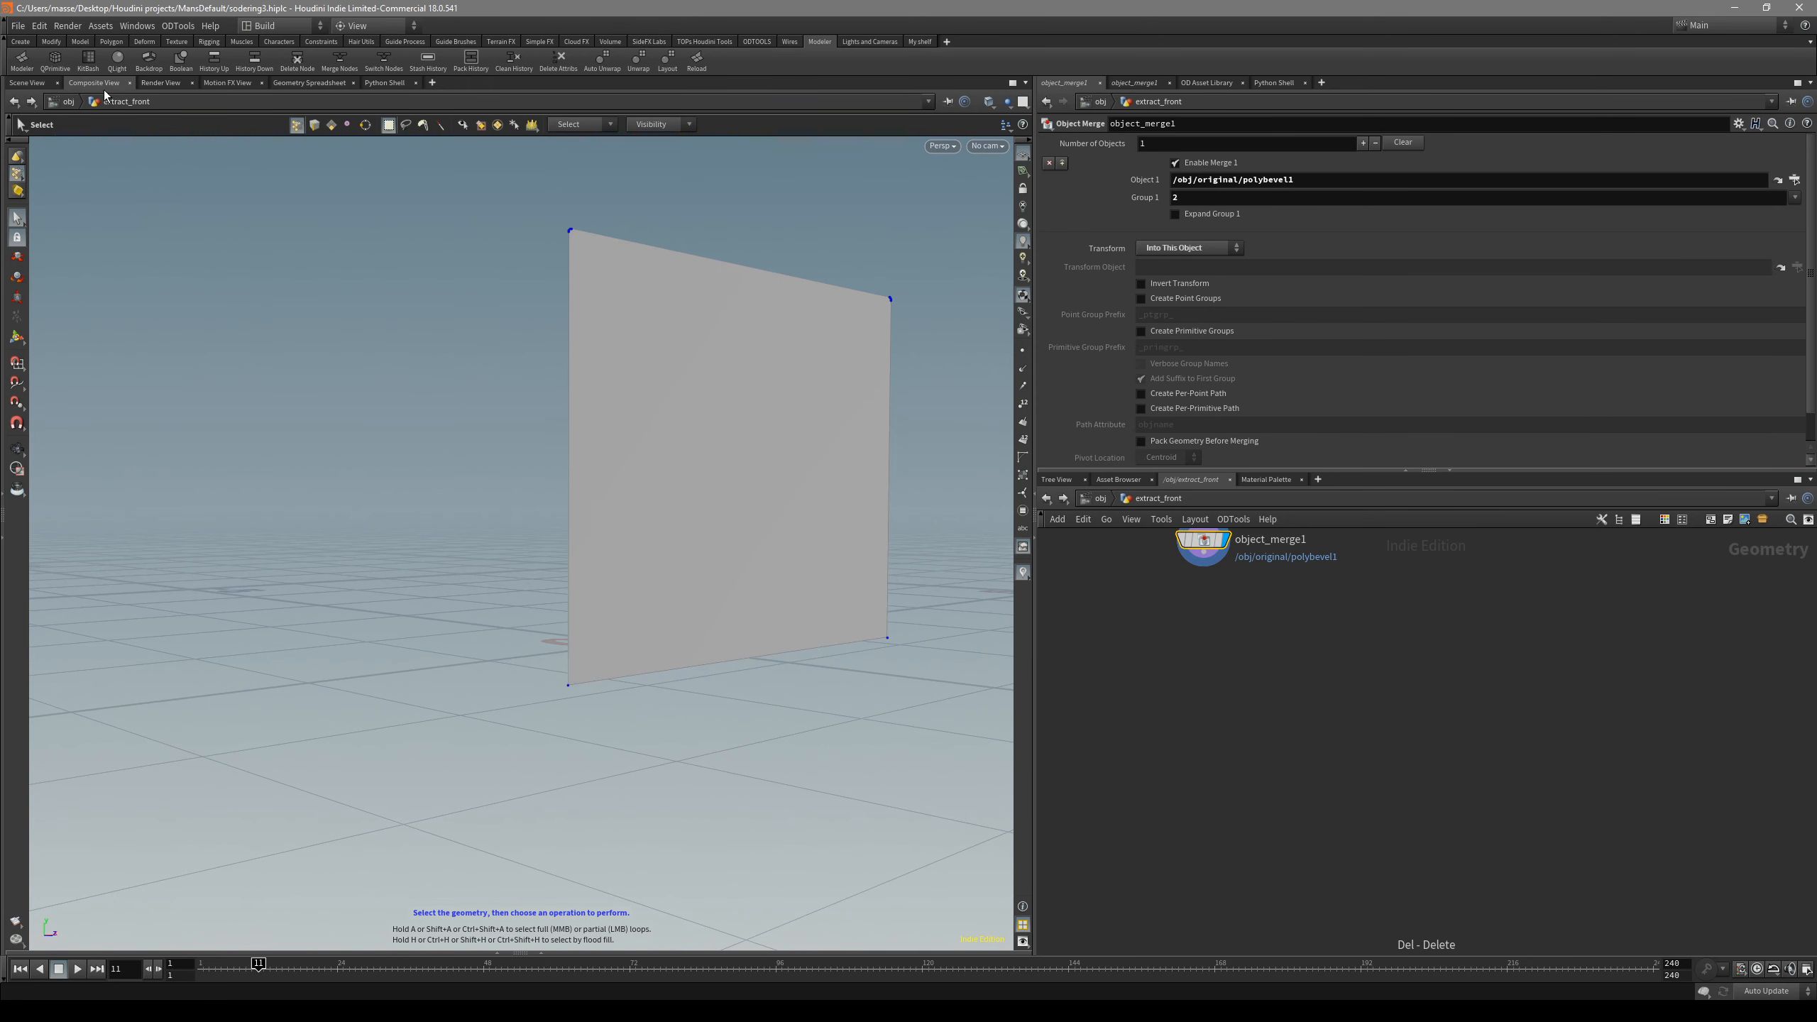
scroll(662, 506, "down", 5)
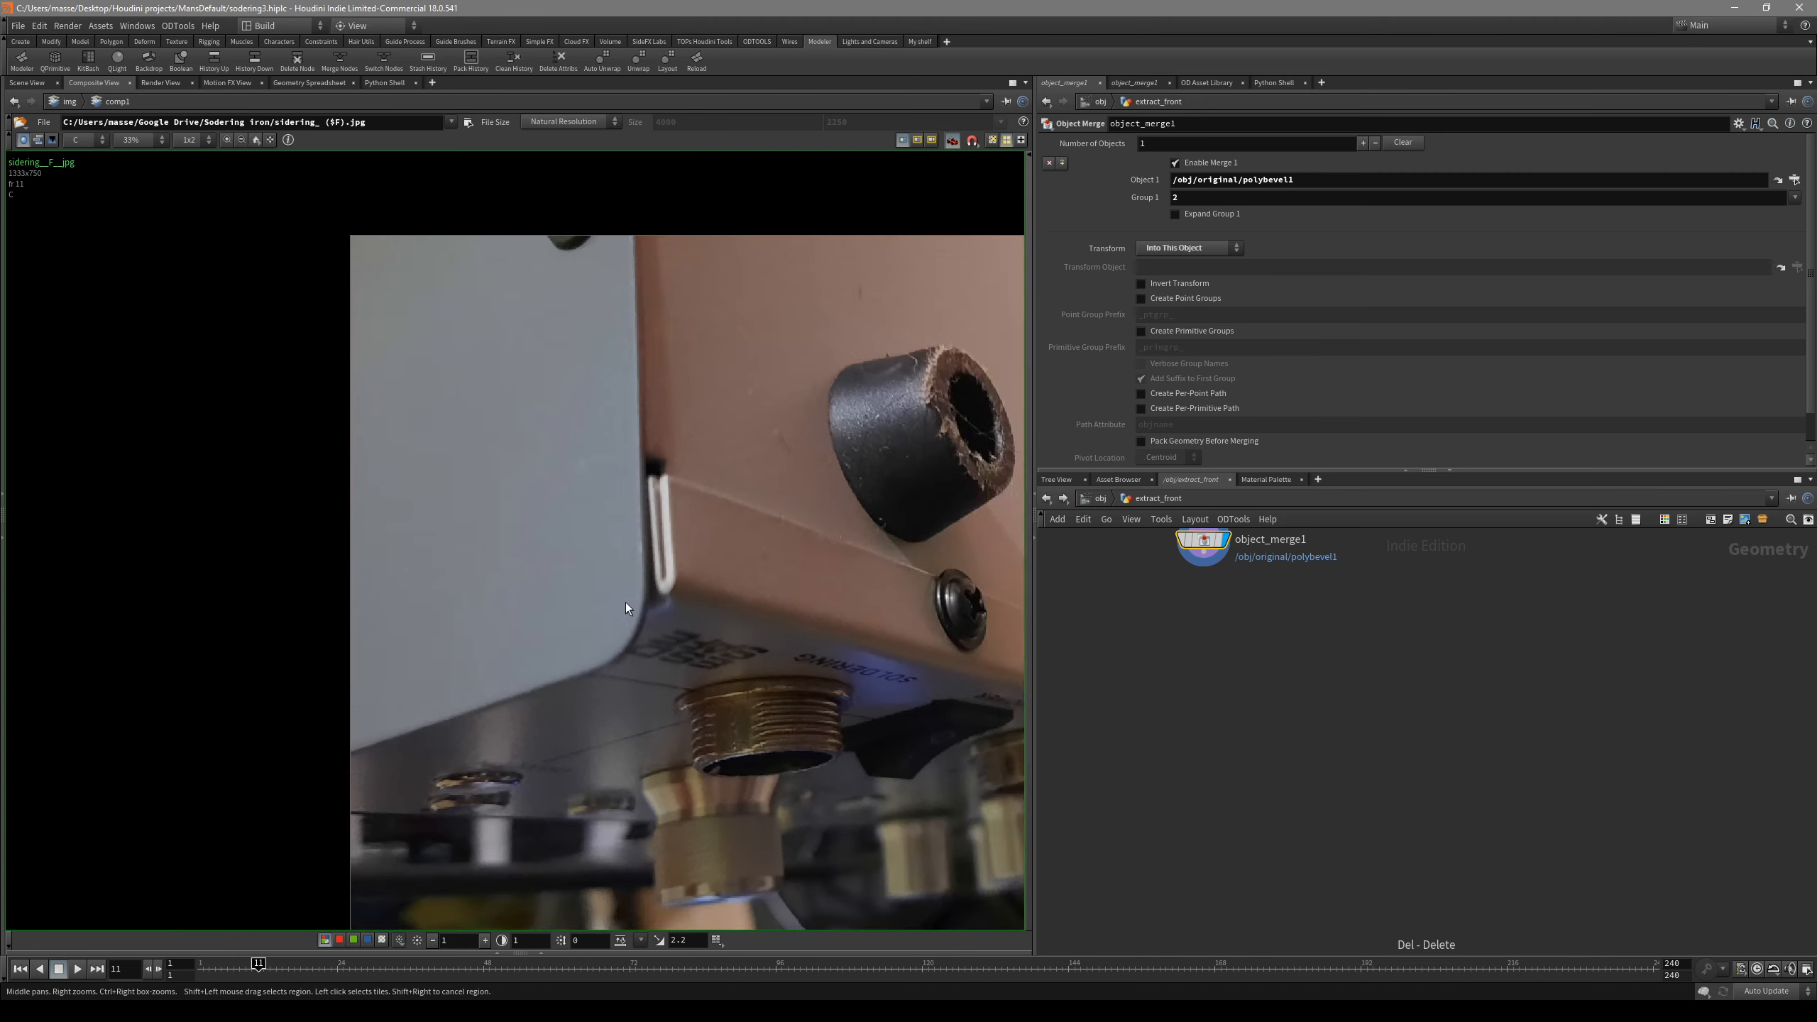
scroll(619, 625, "up", 1)
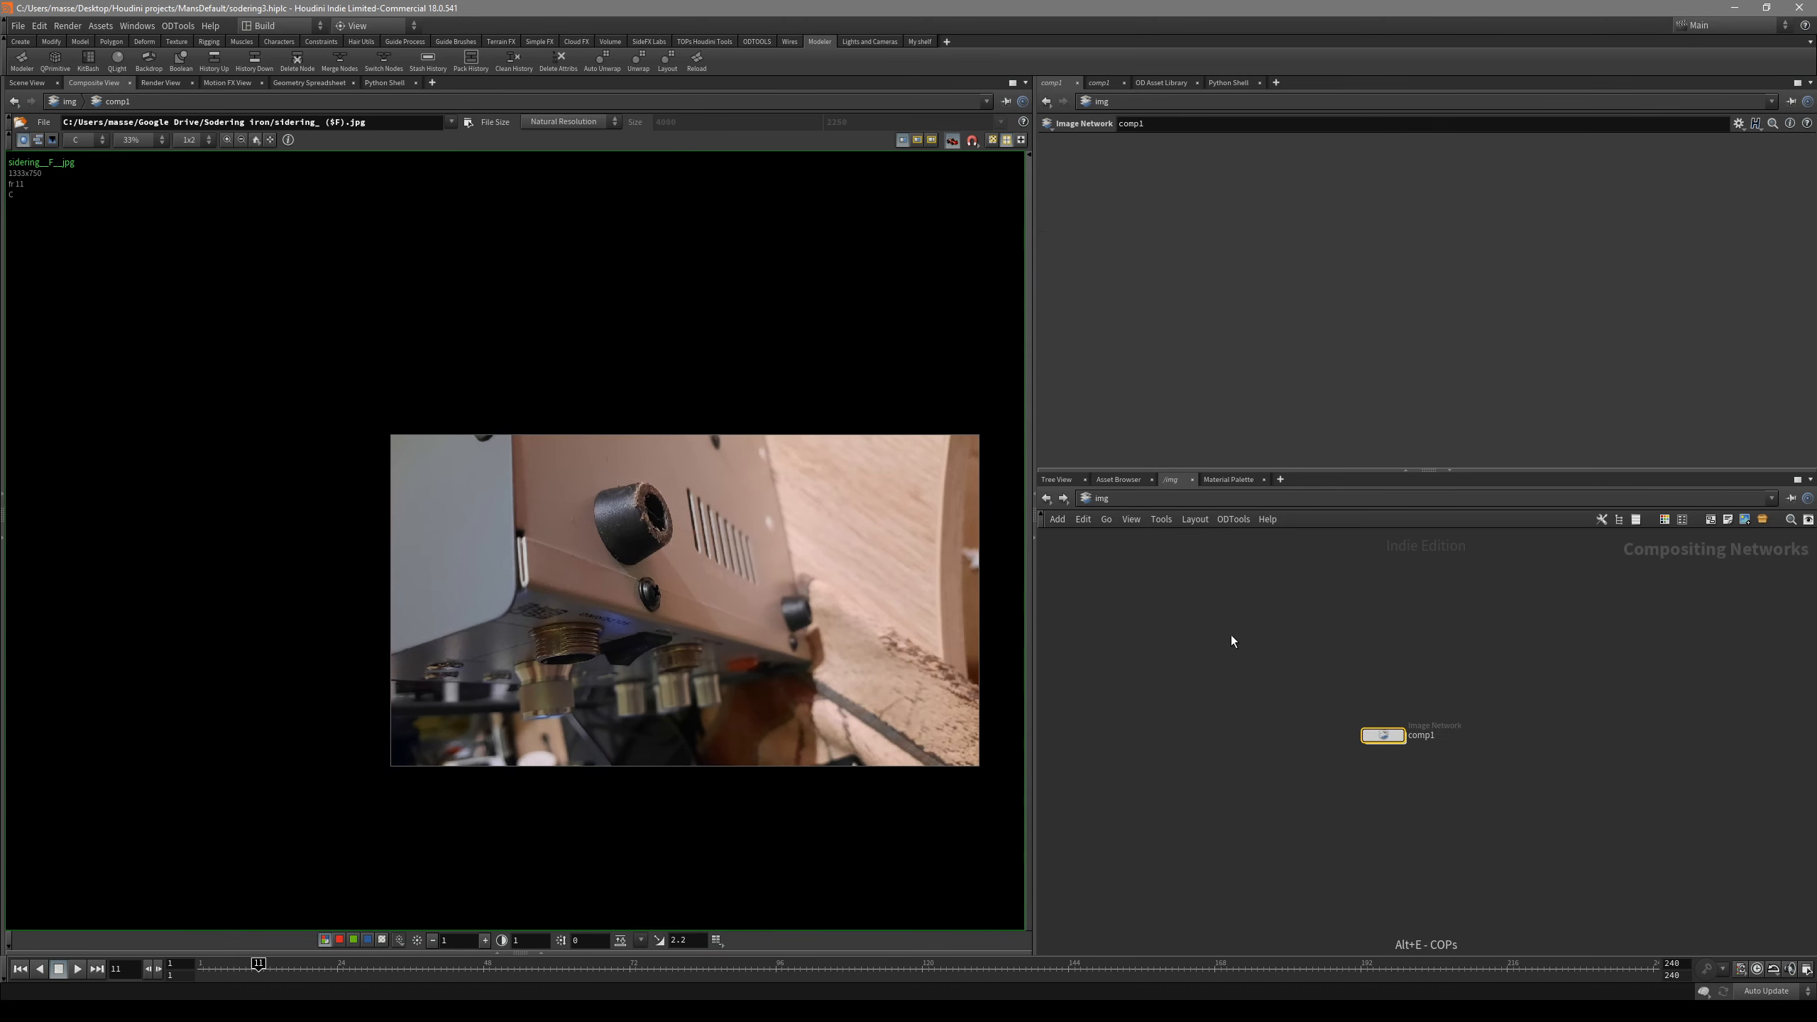
key("h")
left_click_drag(1470, 747, 1228, 879)
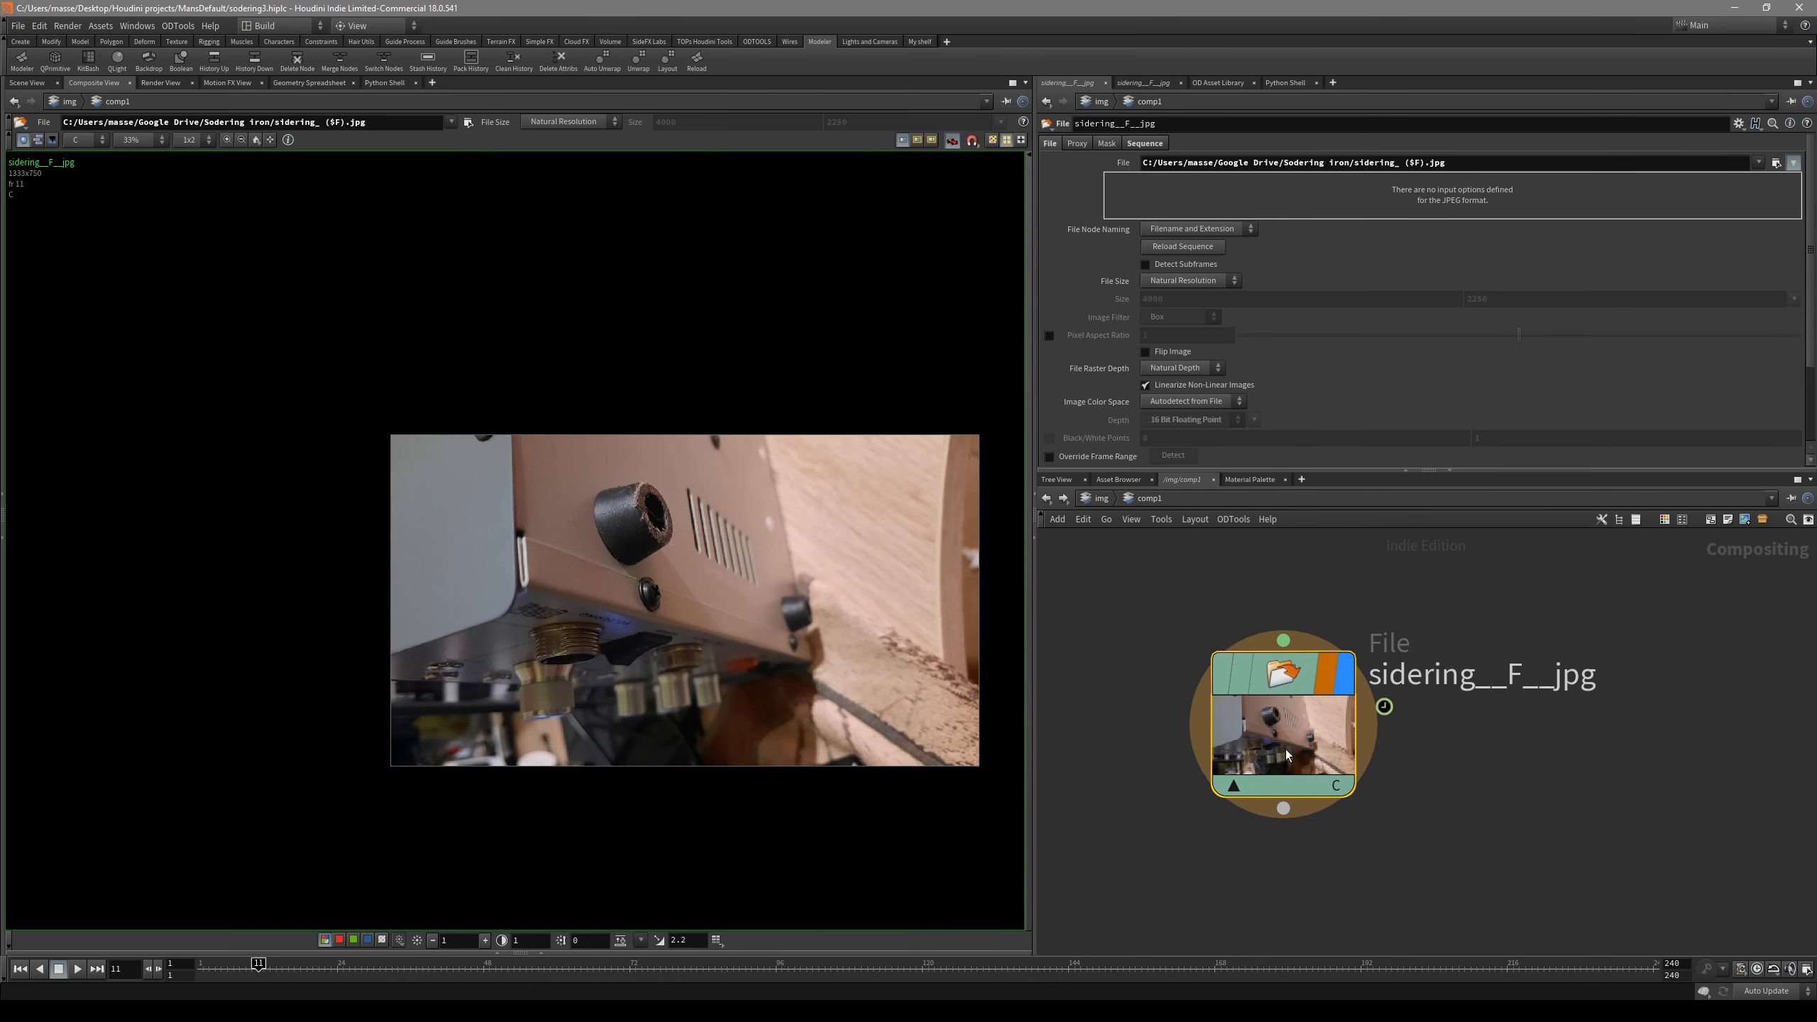
- Browse the reference images in the Sodering iron folder as a sequence and as individual files, keeping the current file
left_click(1776, 163)
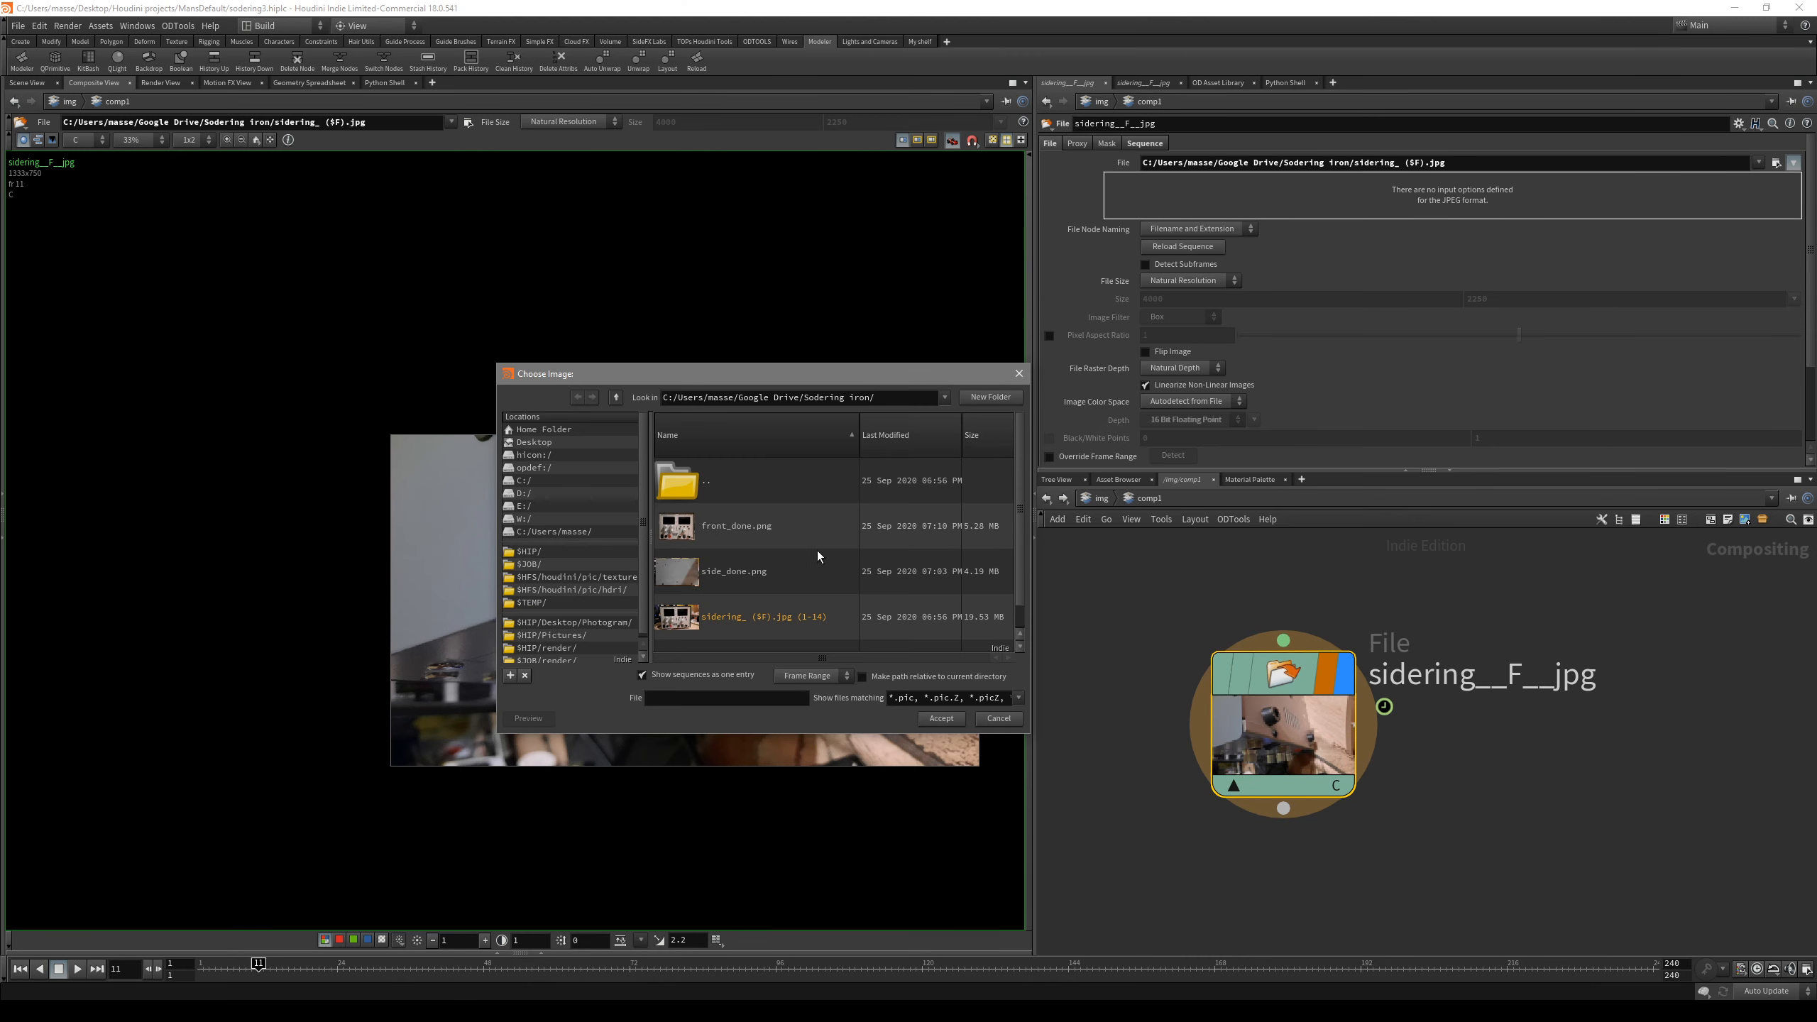
left_click(844, 634)
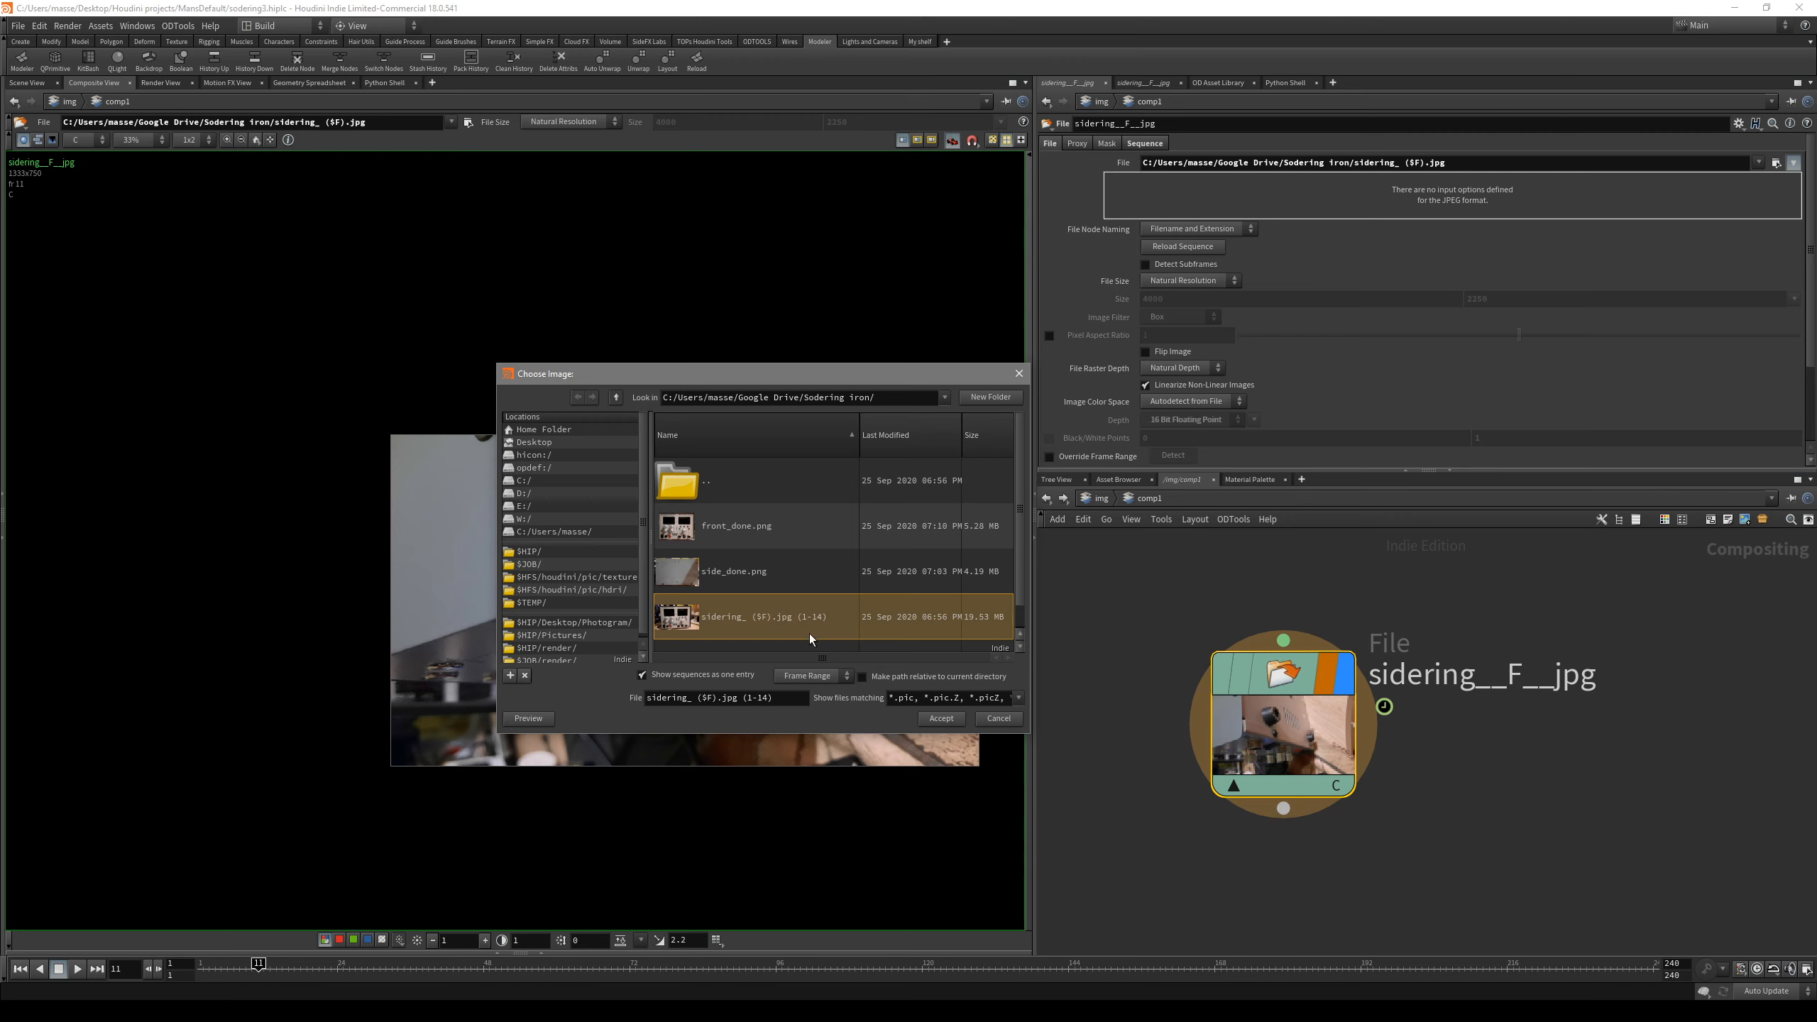
left_click_drag(874, 375, 840, 379)
left_click(763, 542)
left_click(778, 583)
left_click(791, 608)
key("Up")
key("Up")
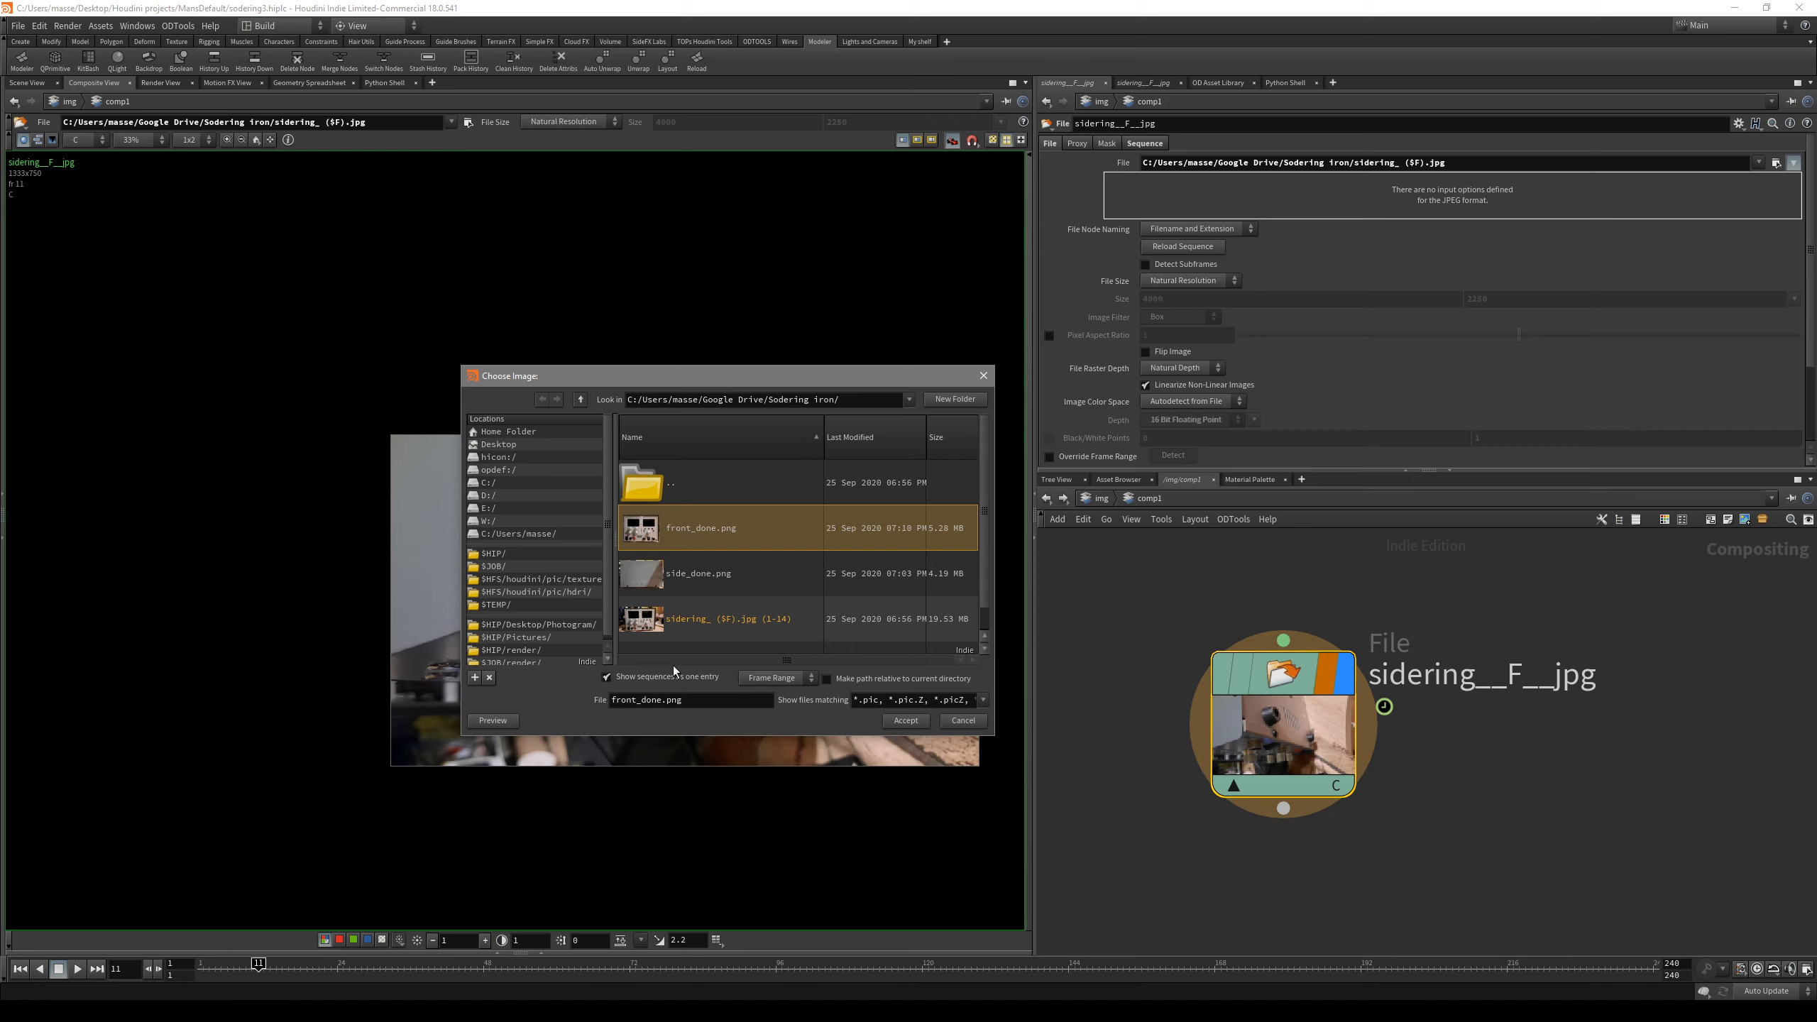
left_click(636, 681)
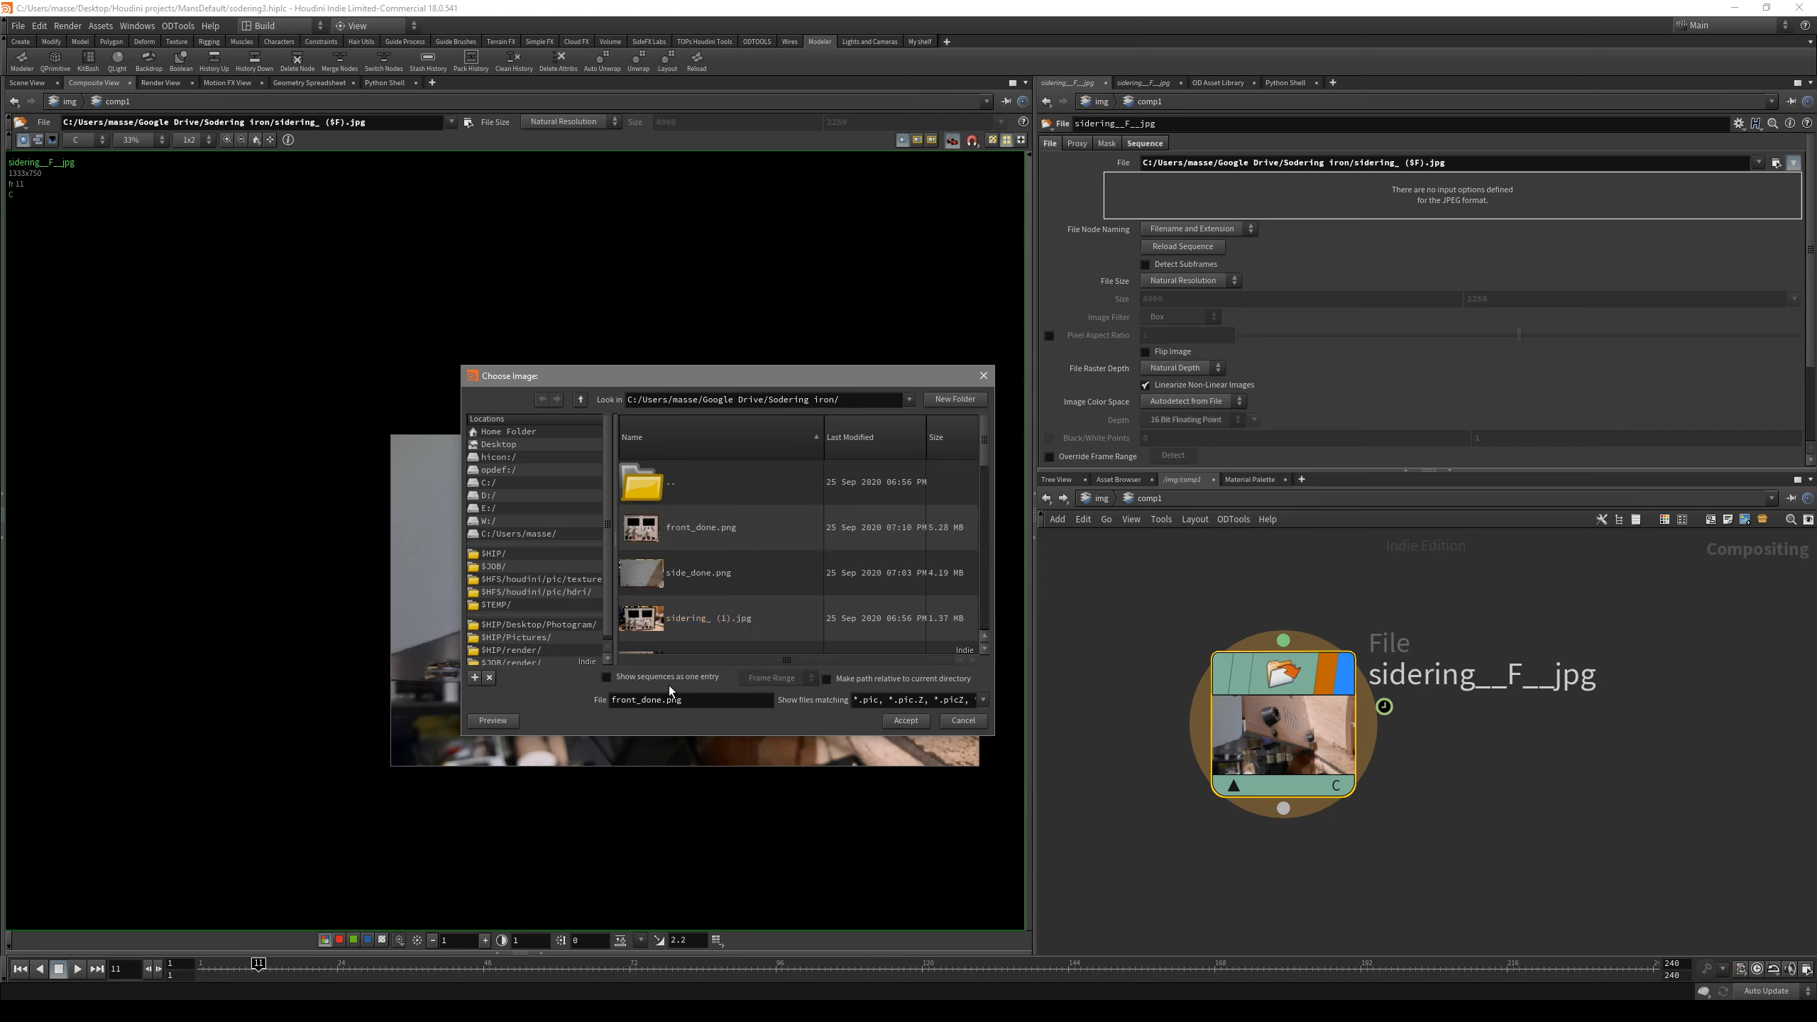
scroll(781, 616, "down", 3)
scroll(713, 593, "up", 1)
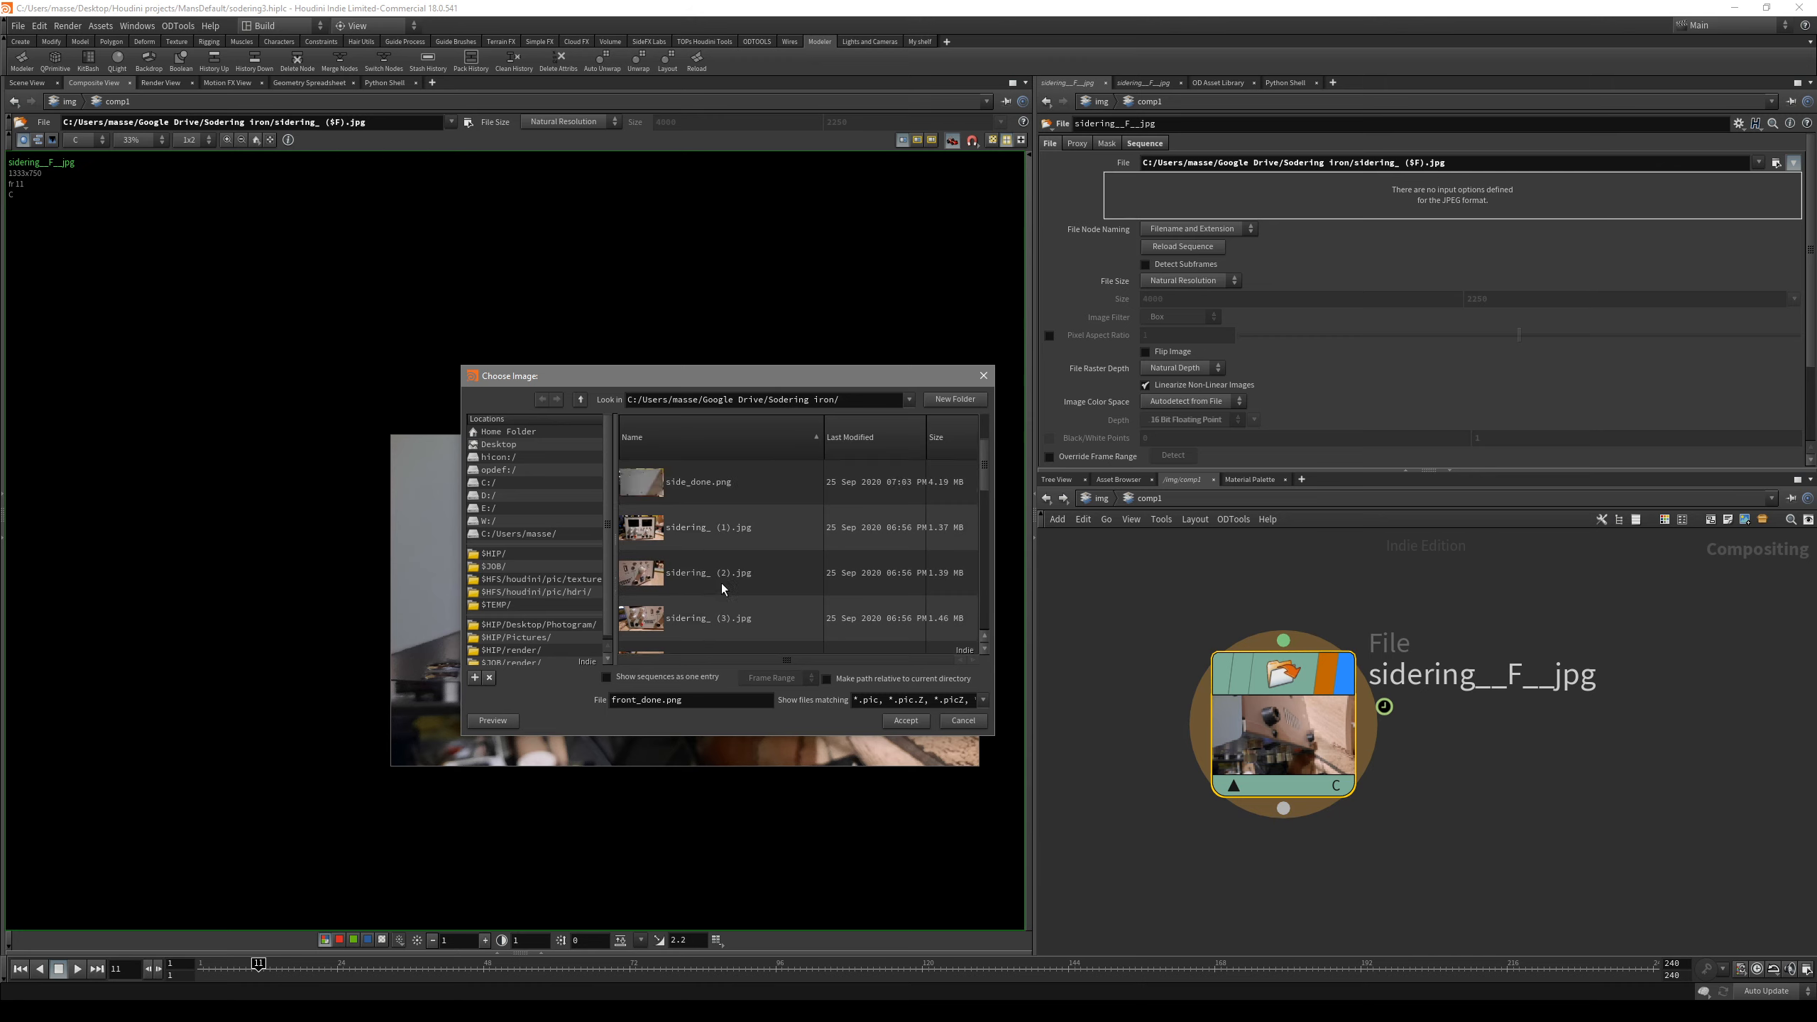
scroll(723, 601, "down", 2)
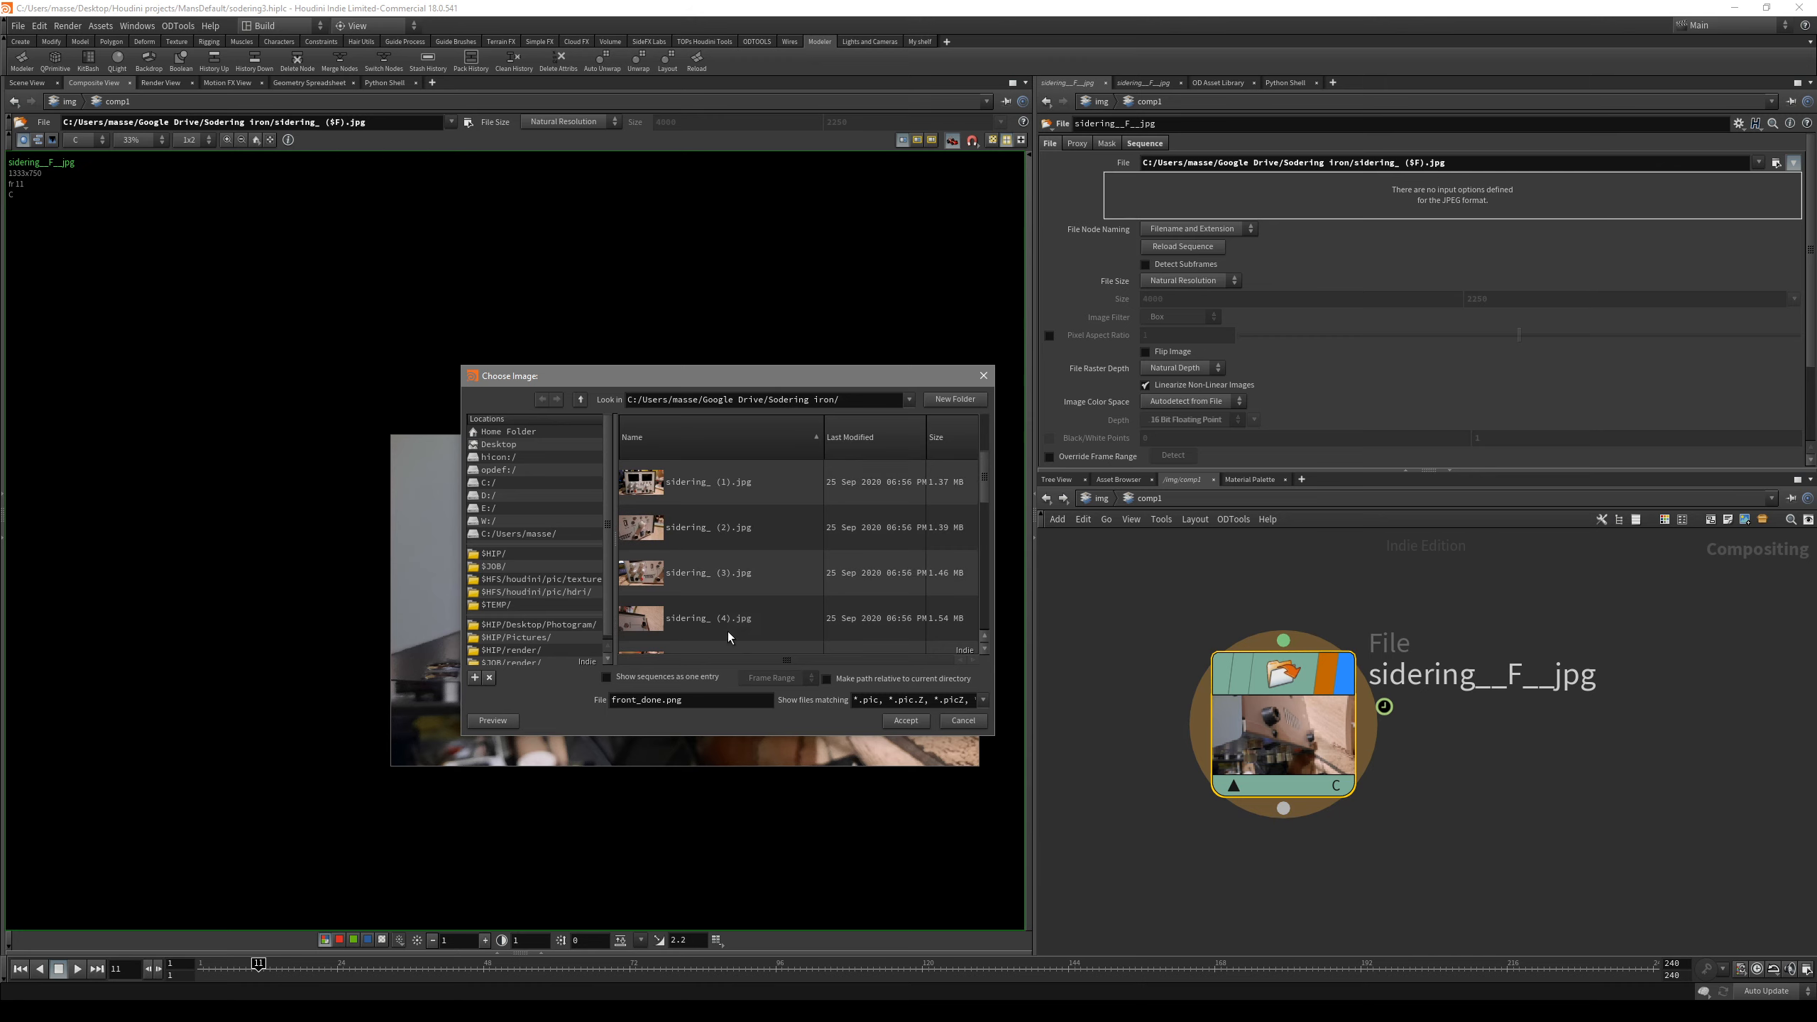
left_click(630, 679)
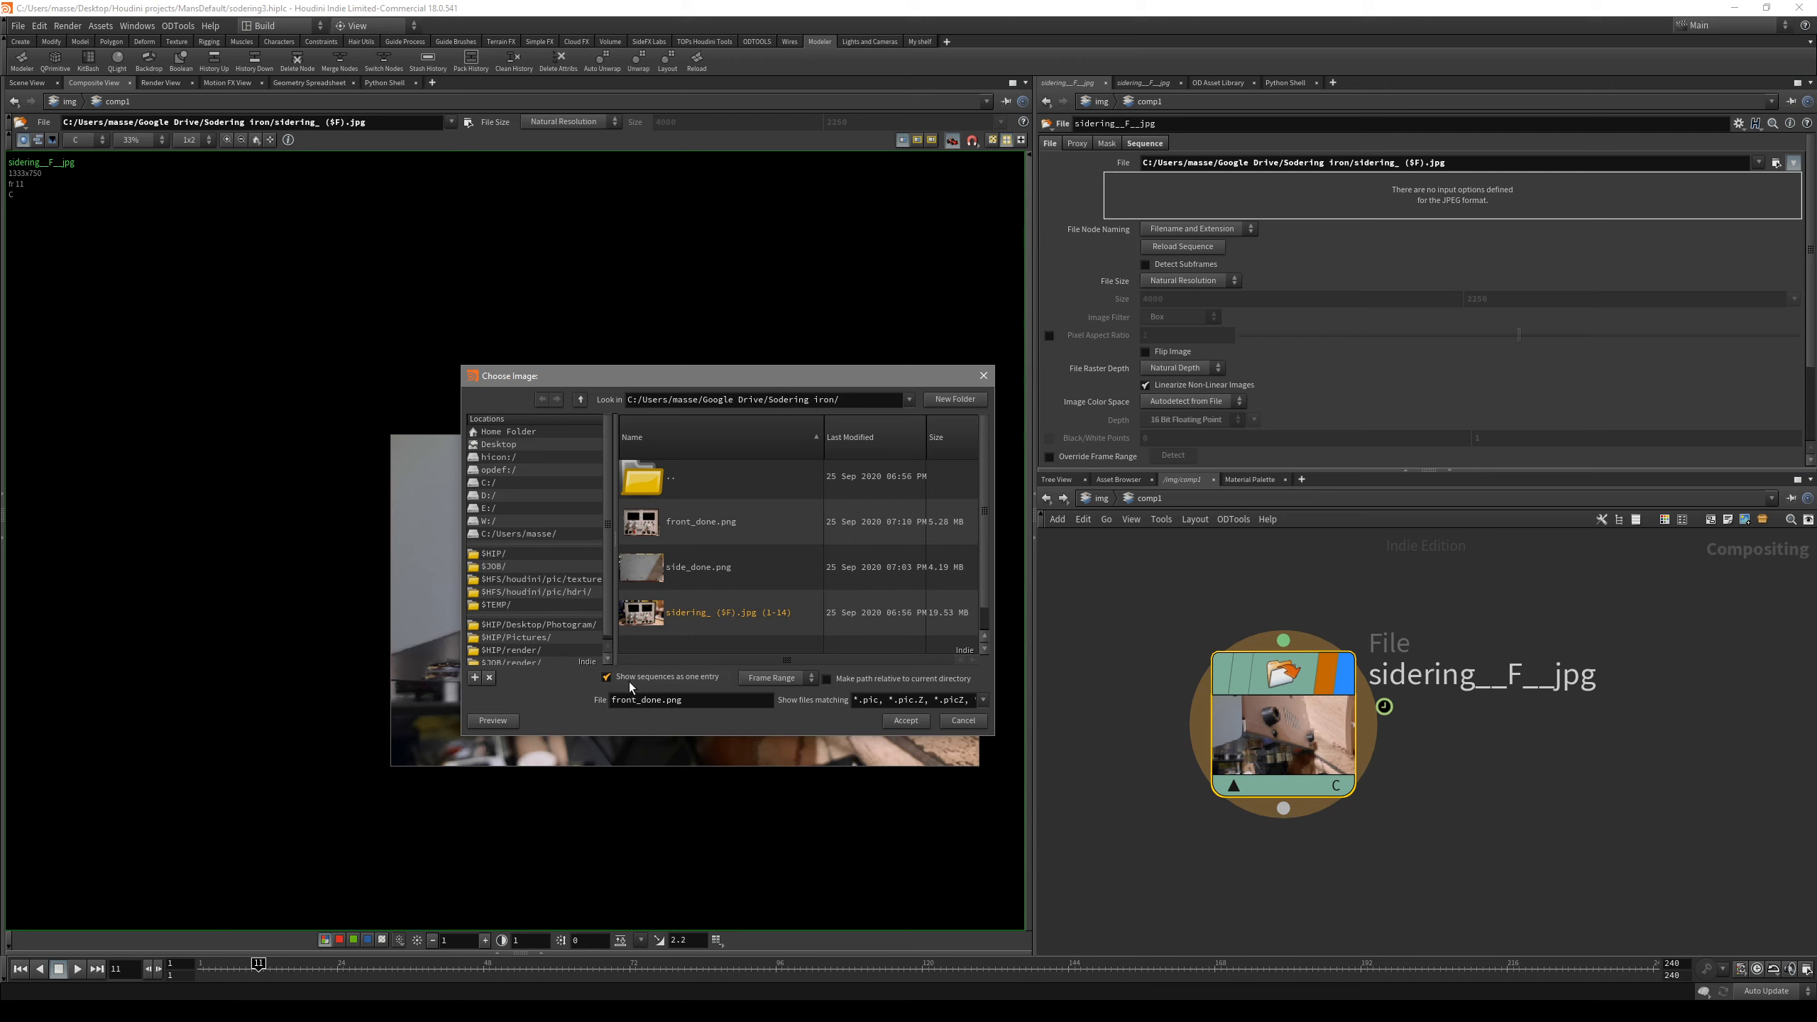
left_click(982, 374)
- Step through the reference photo sequence and examine the casing's folded front corner closely on frame 11
left_click_drag(1447, 858, 1290, 683)
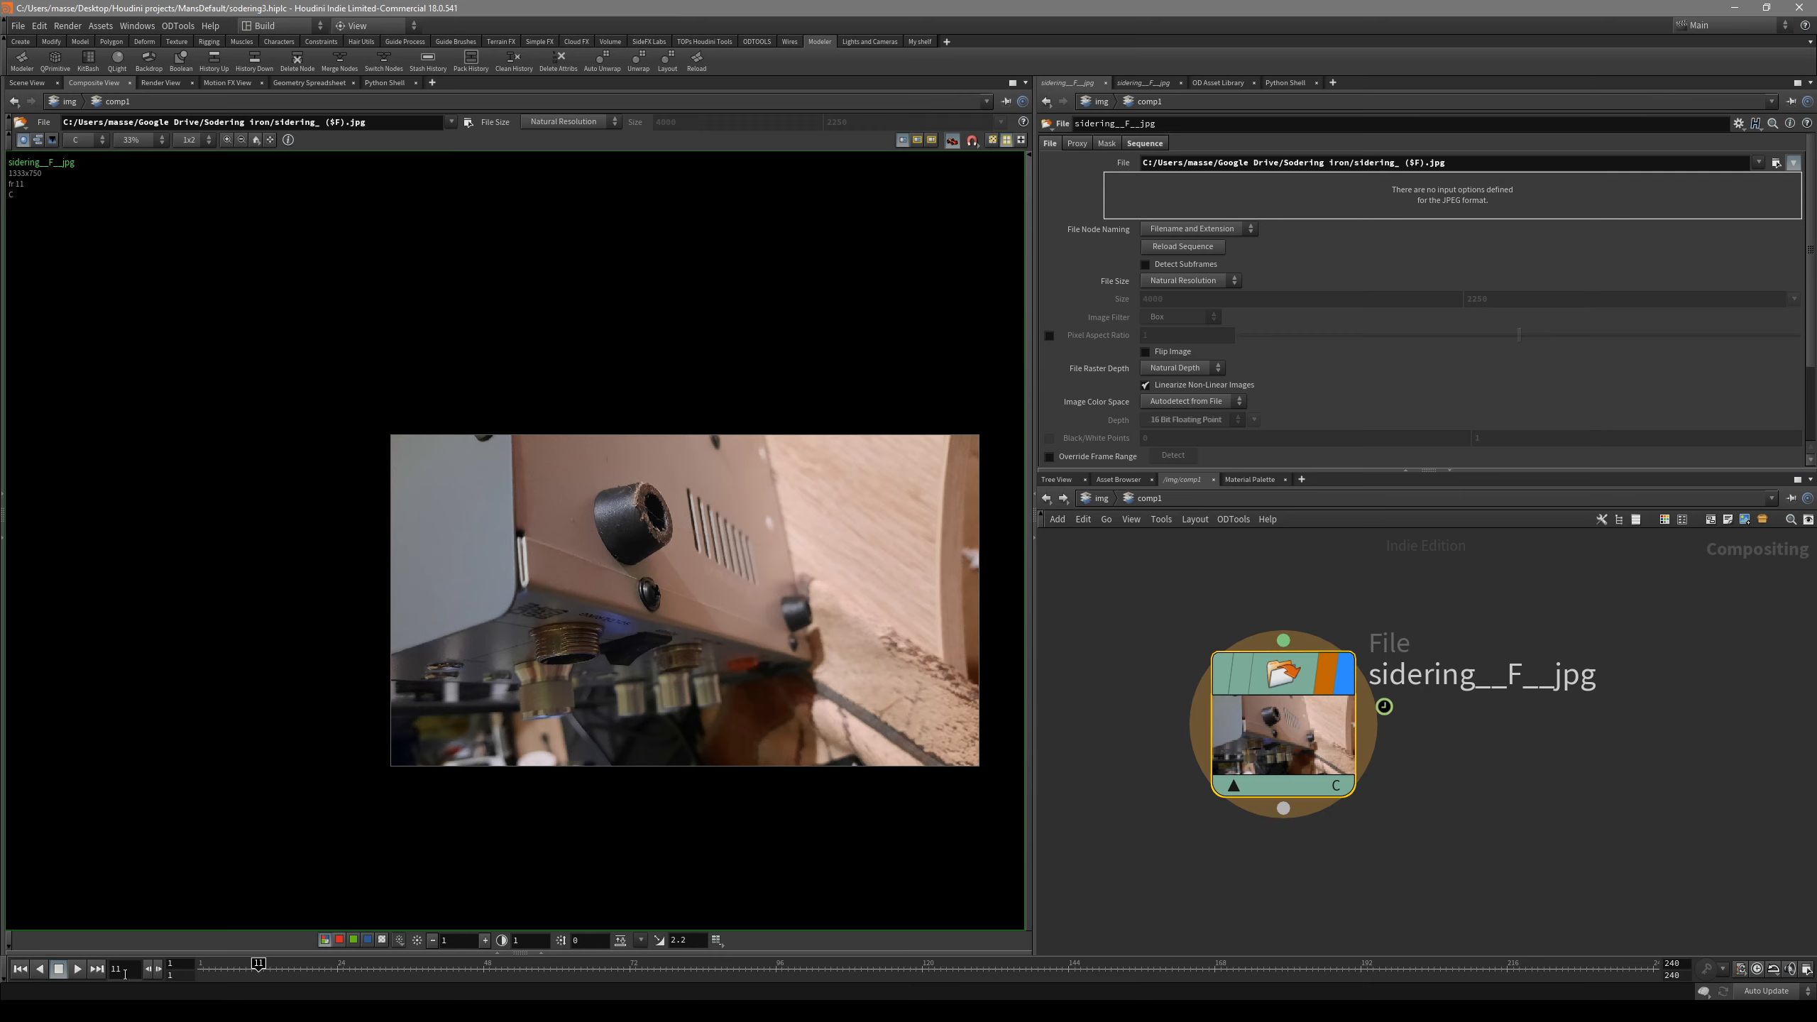
key("Left")
key("Left")
key("Left")
key("Left")
key("Left")
key("Left")
key("Left")
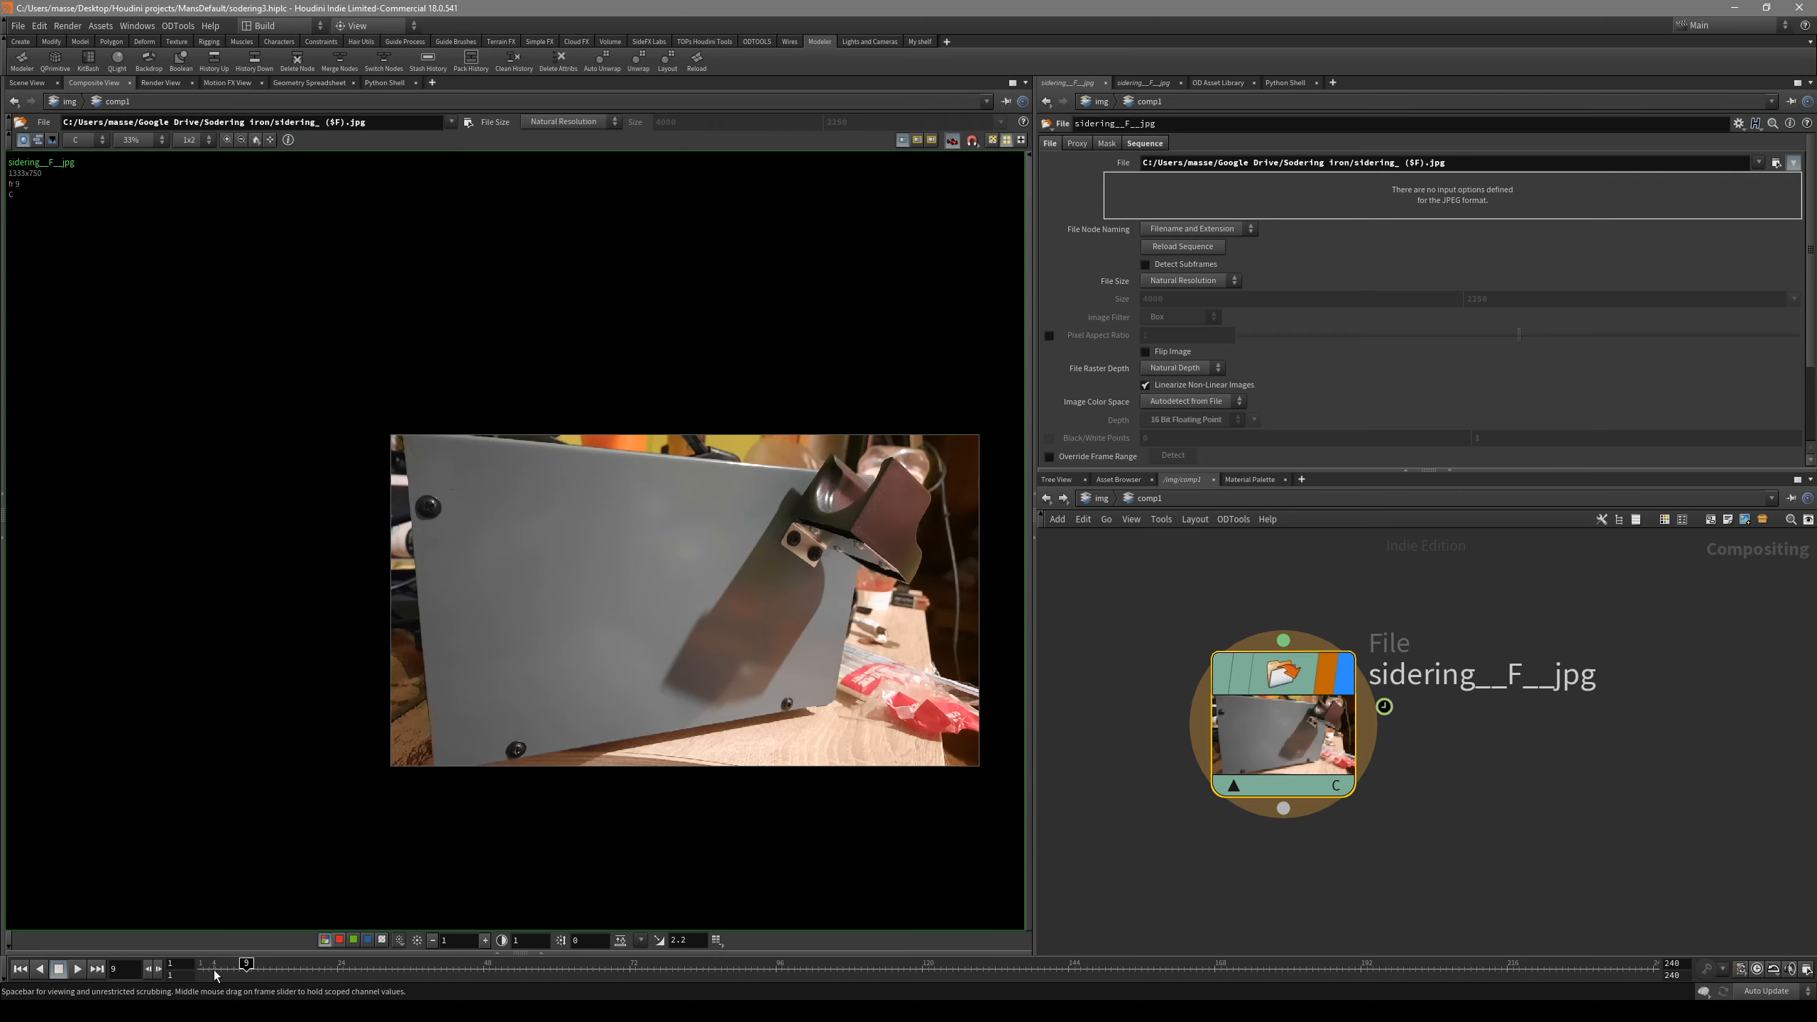
key("Right")
key("Right")
key("Right")
key("Right")
key("Right")
key("Right")
key("Right")
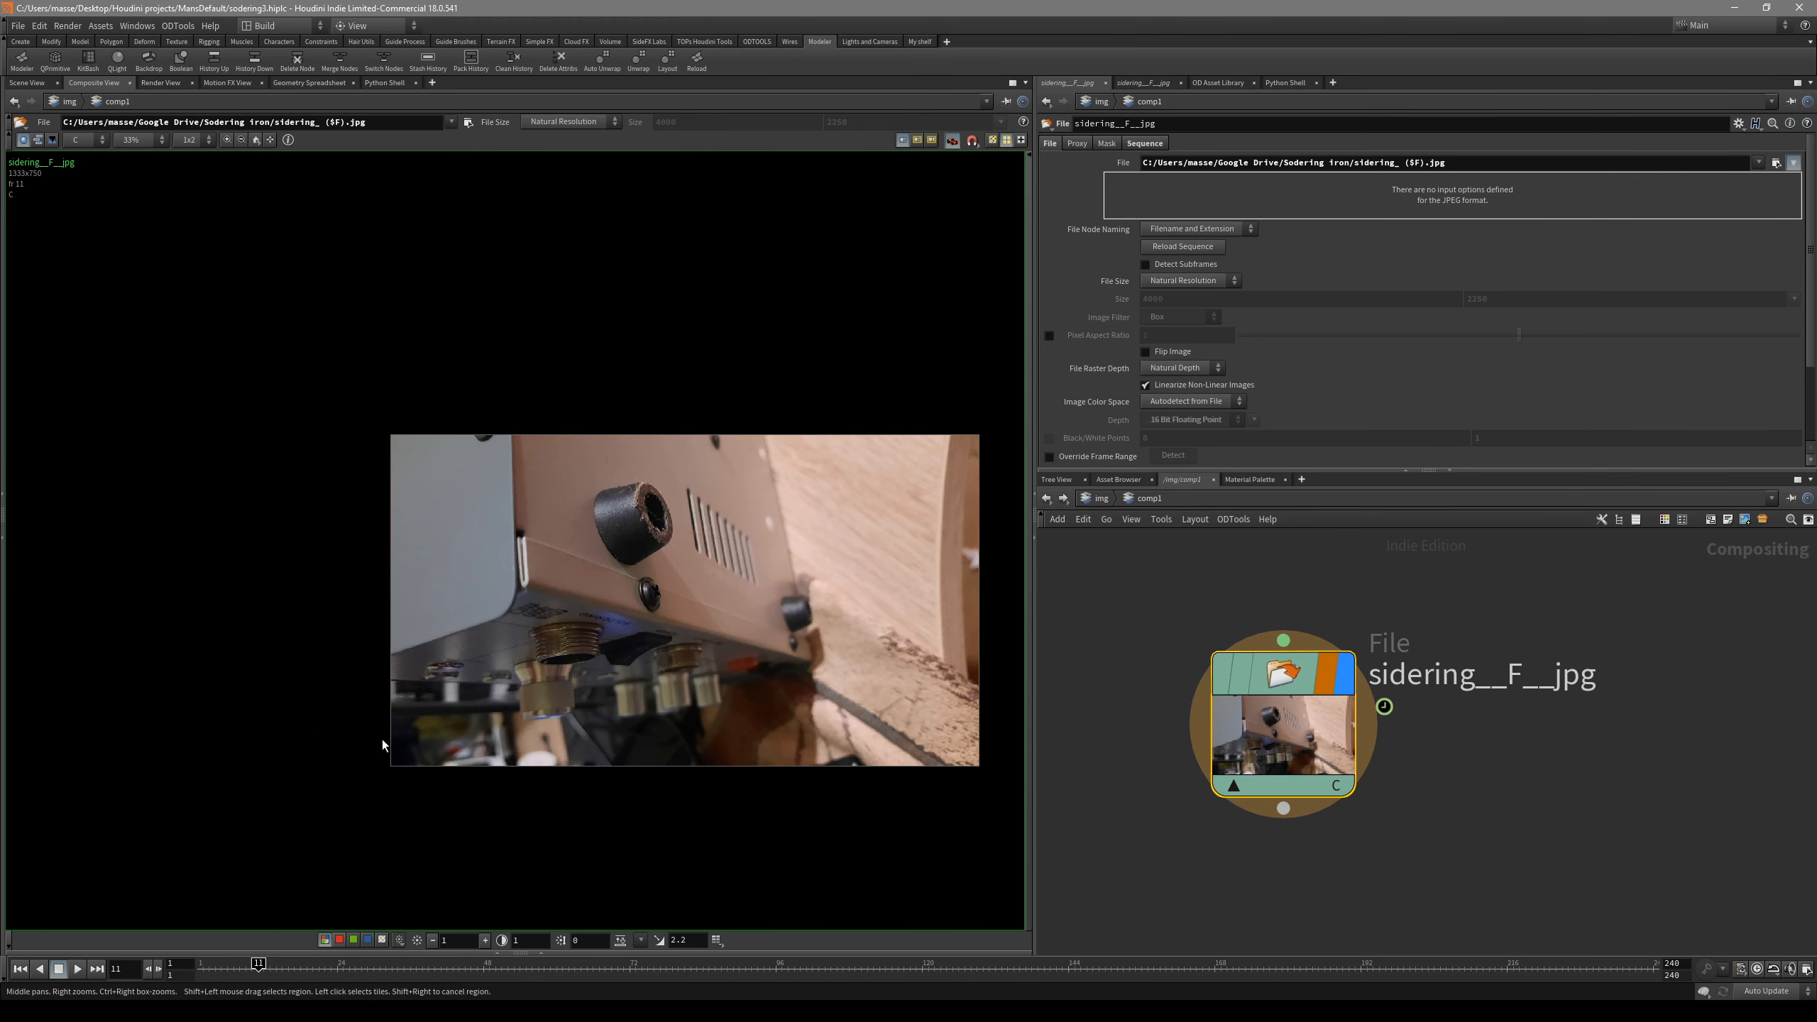
scroll(587, 668, "up", 9)
middle_click_drag(588, 668, 773, 780)
scroll(787, 699, "up", 3)
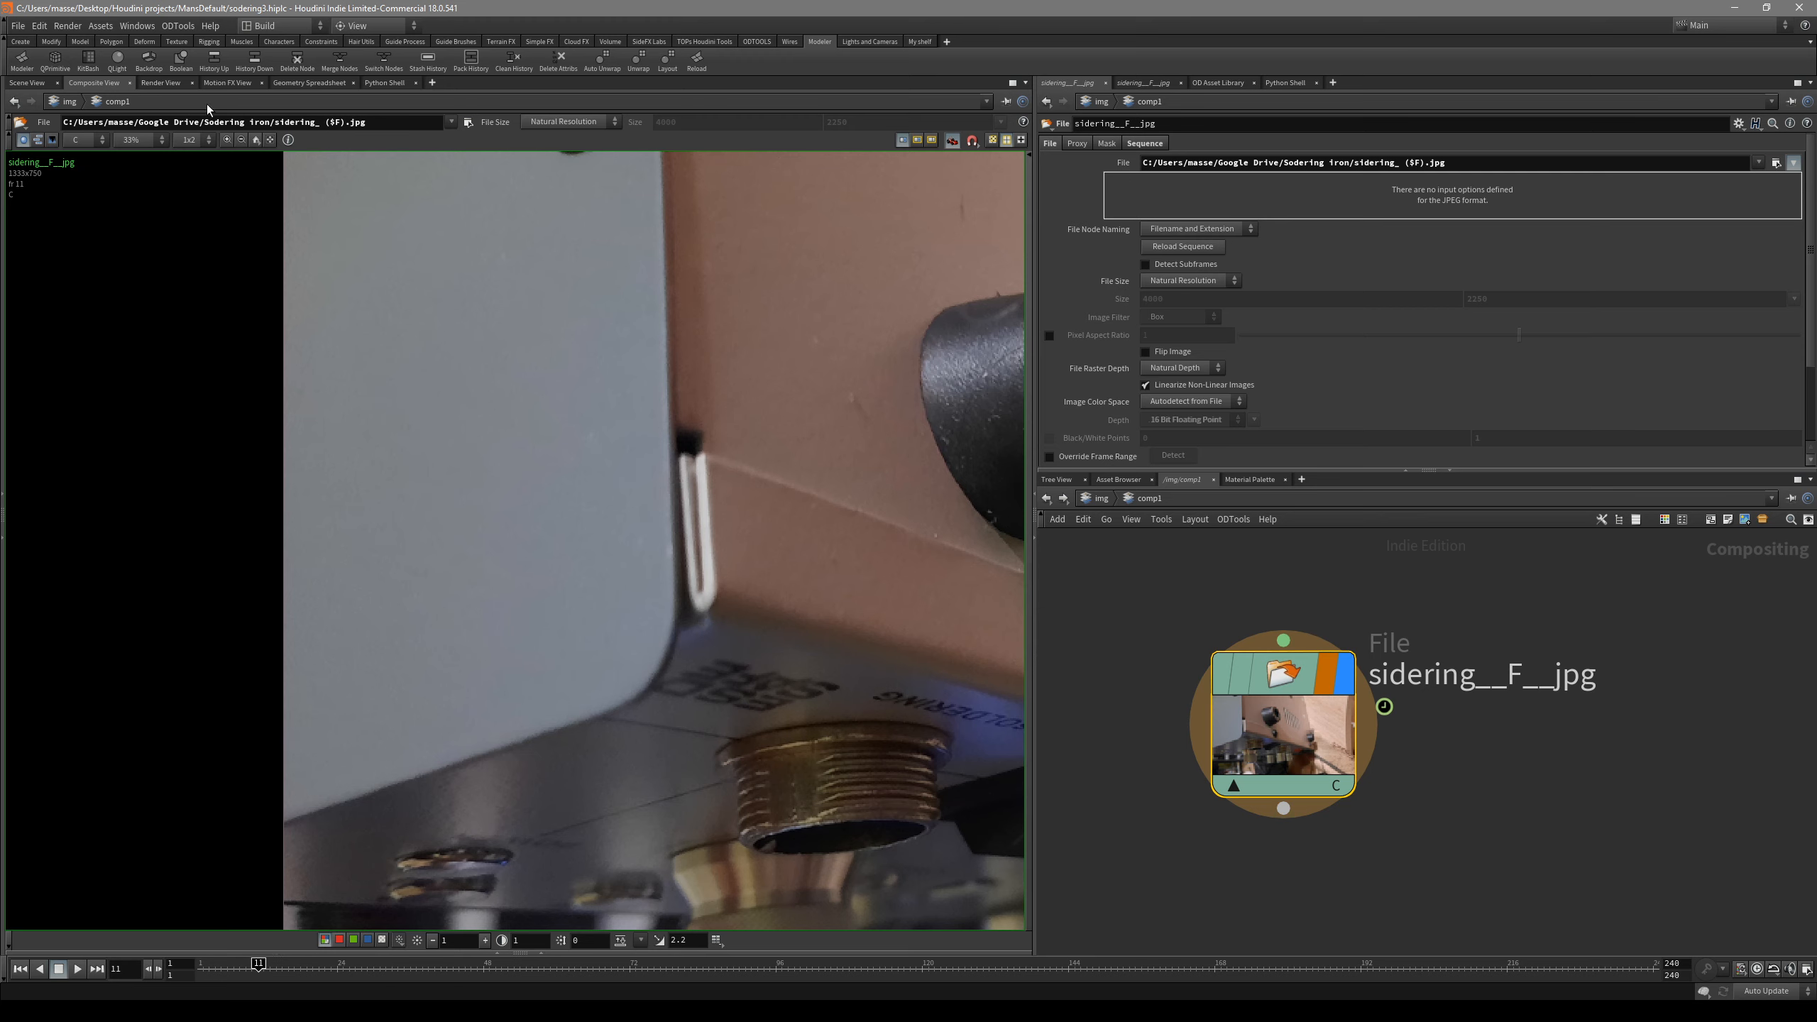
- In the extract_front scene, PolyExtrude the panel's bottom edge and translate the extruded front -0.077912 in Y to form an inward flange
left_click(29, 83)
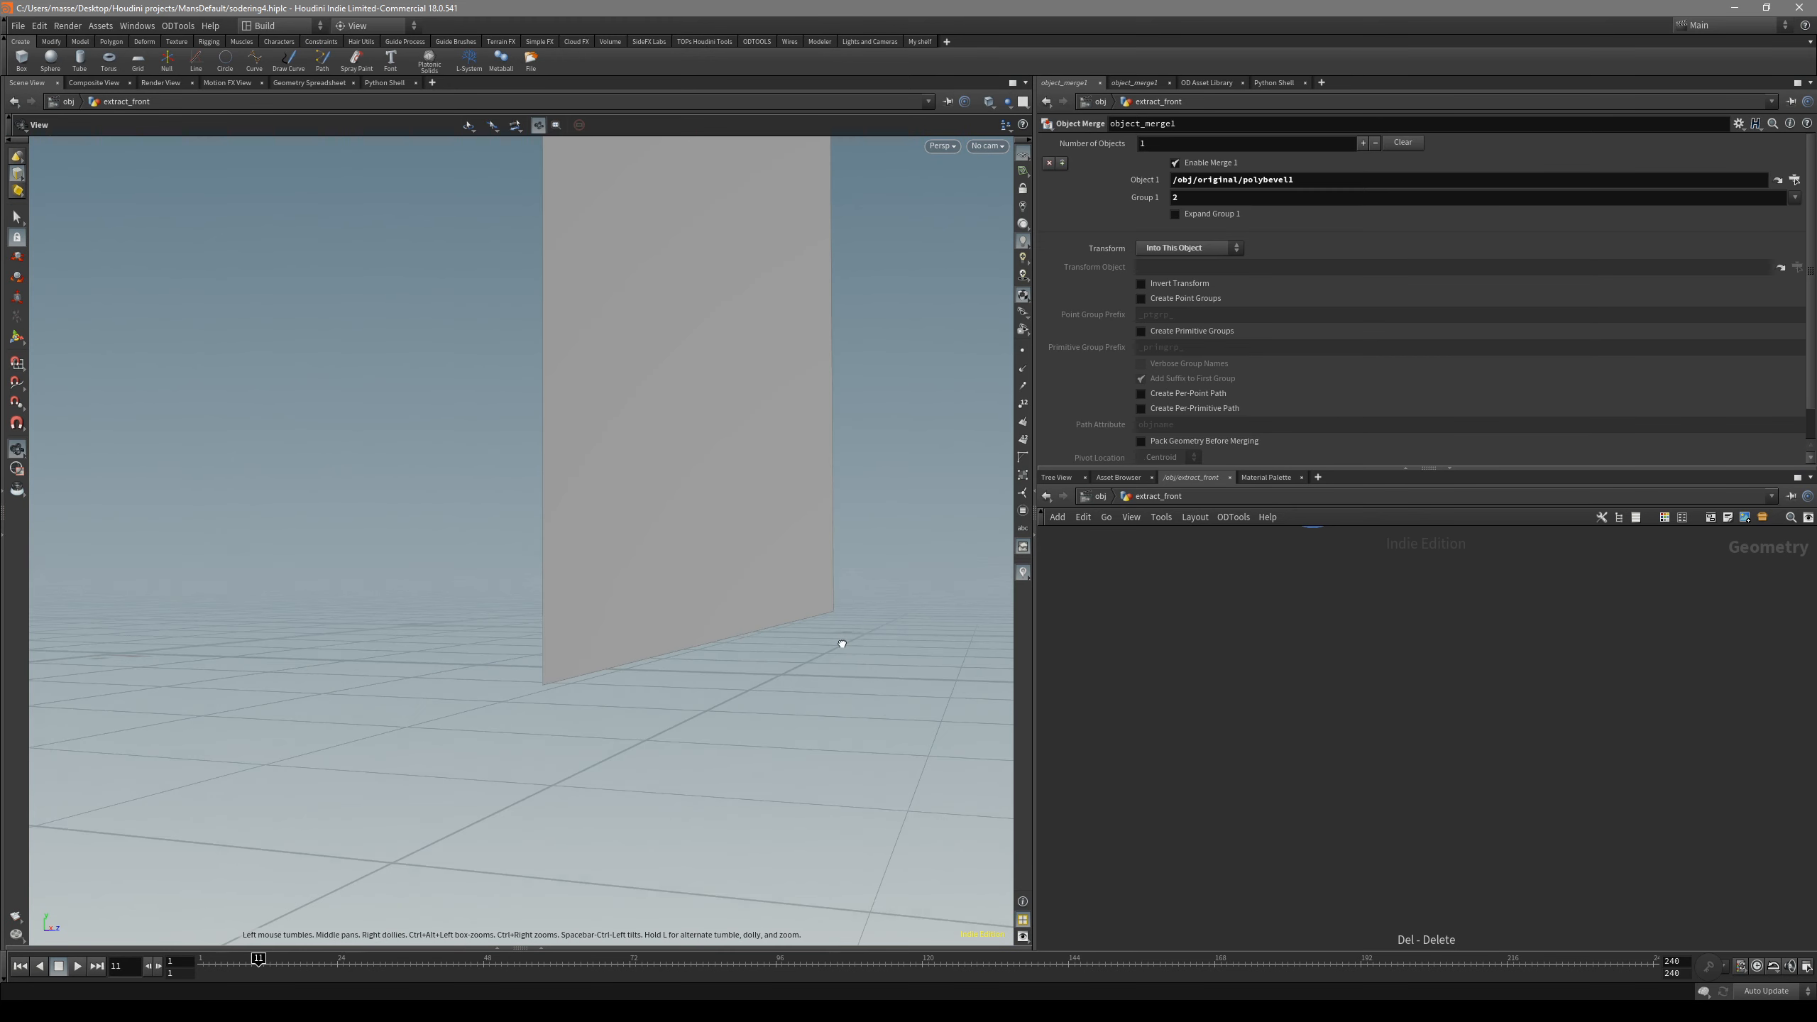
left_click_drag(832, 629, 730, 667)
key("s")
left_click(731, 593)
left_click_drag(731, 592, 766, 645)
key("e")
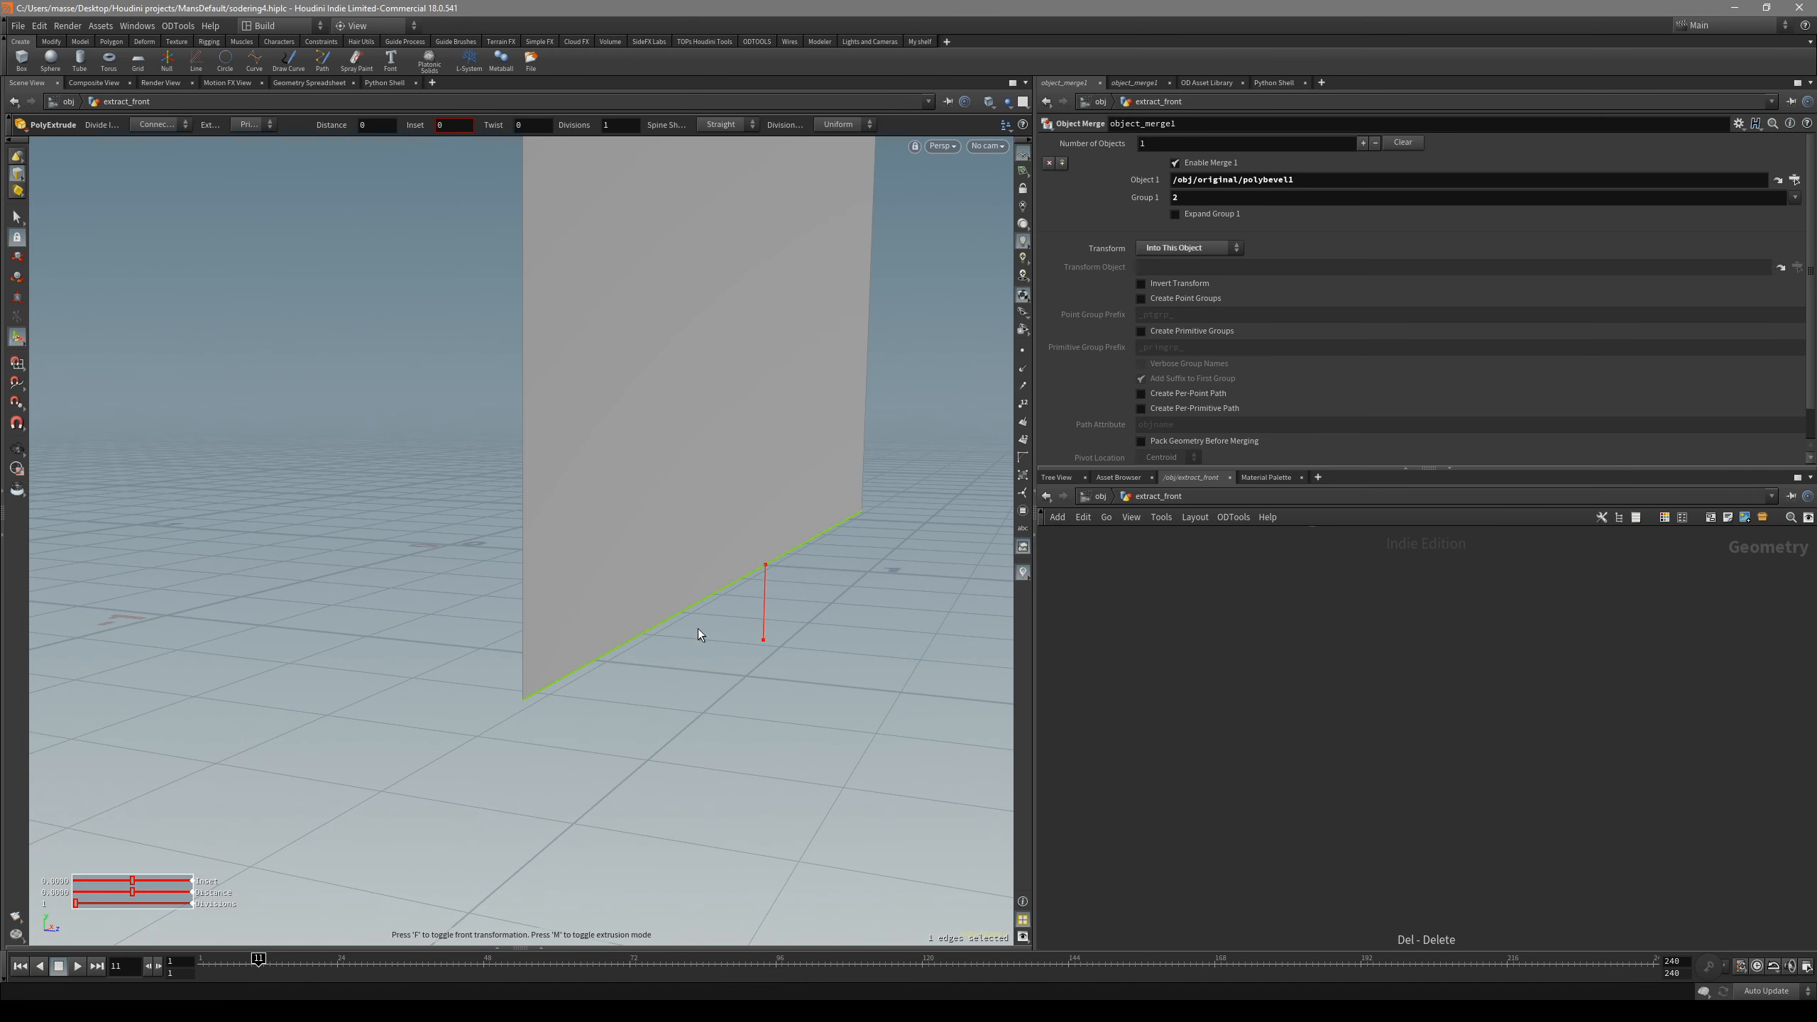
key("f")
left_click_drag(675, 610, 690, 624)
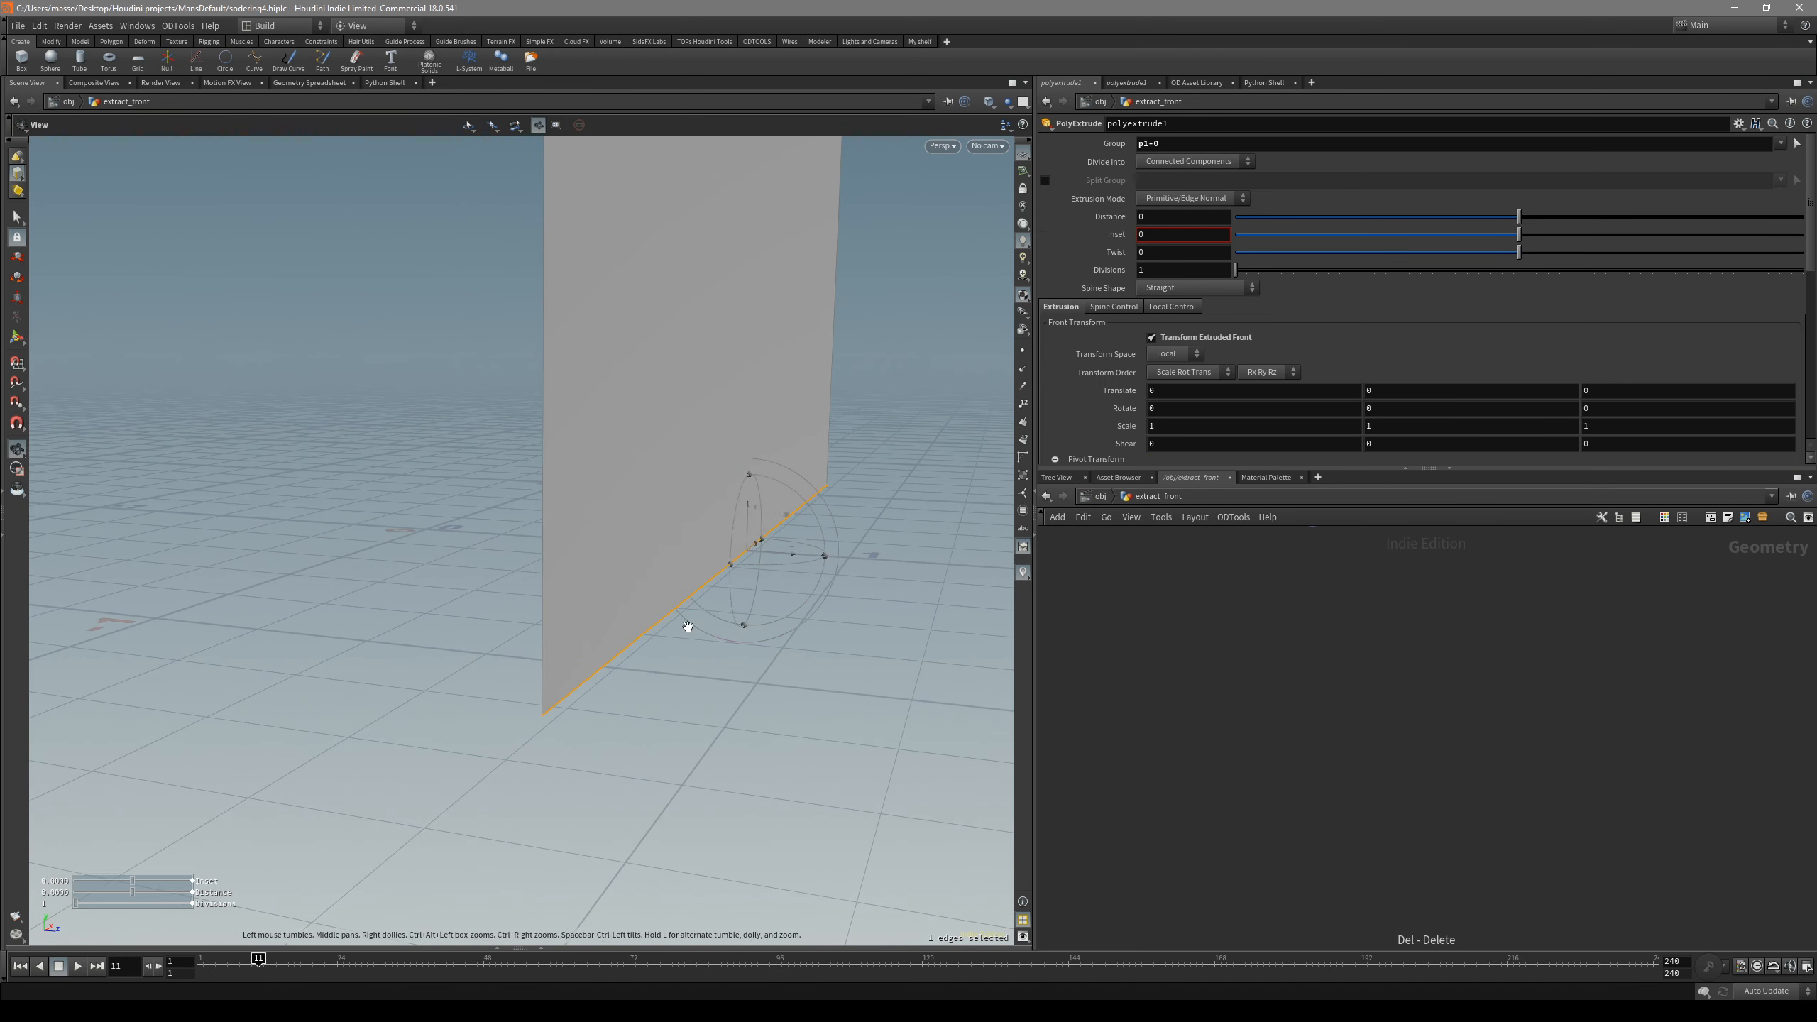
left_click_drag(745, 570, 863, 690)
key("f")
left_click(834, 689)
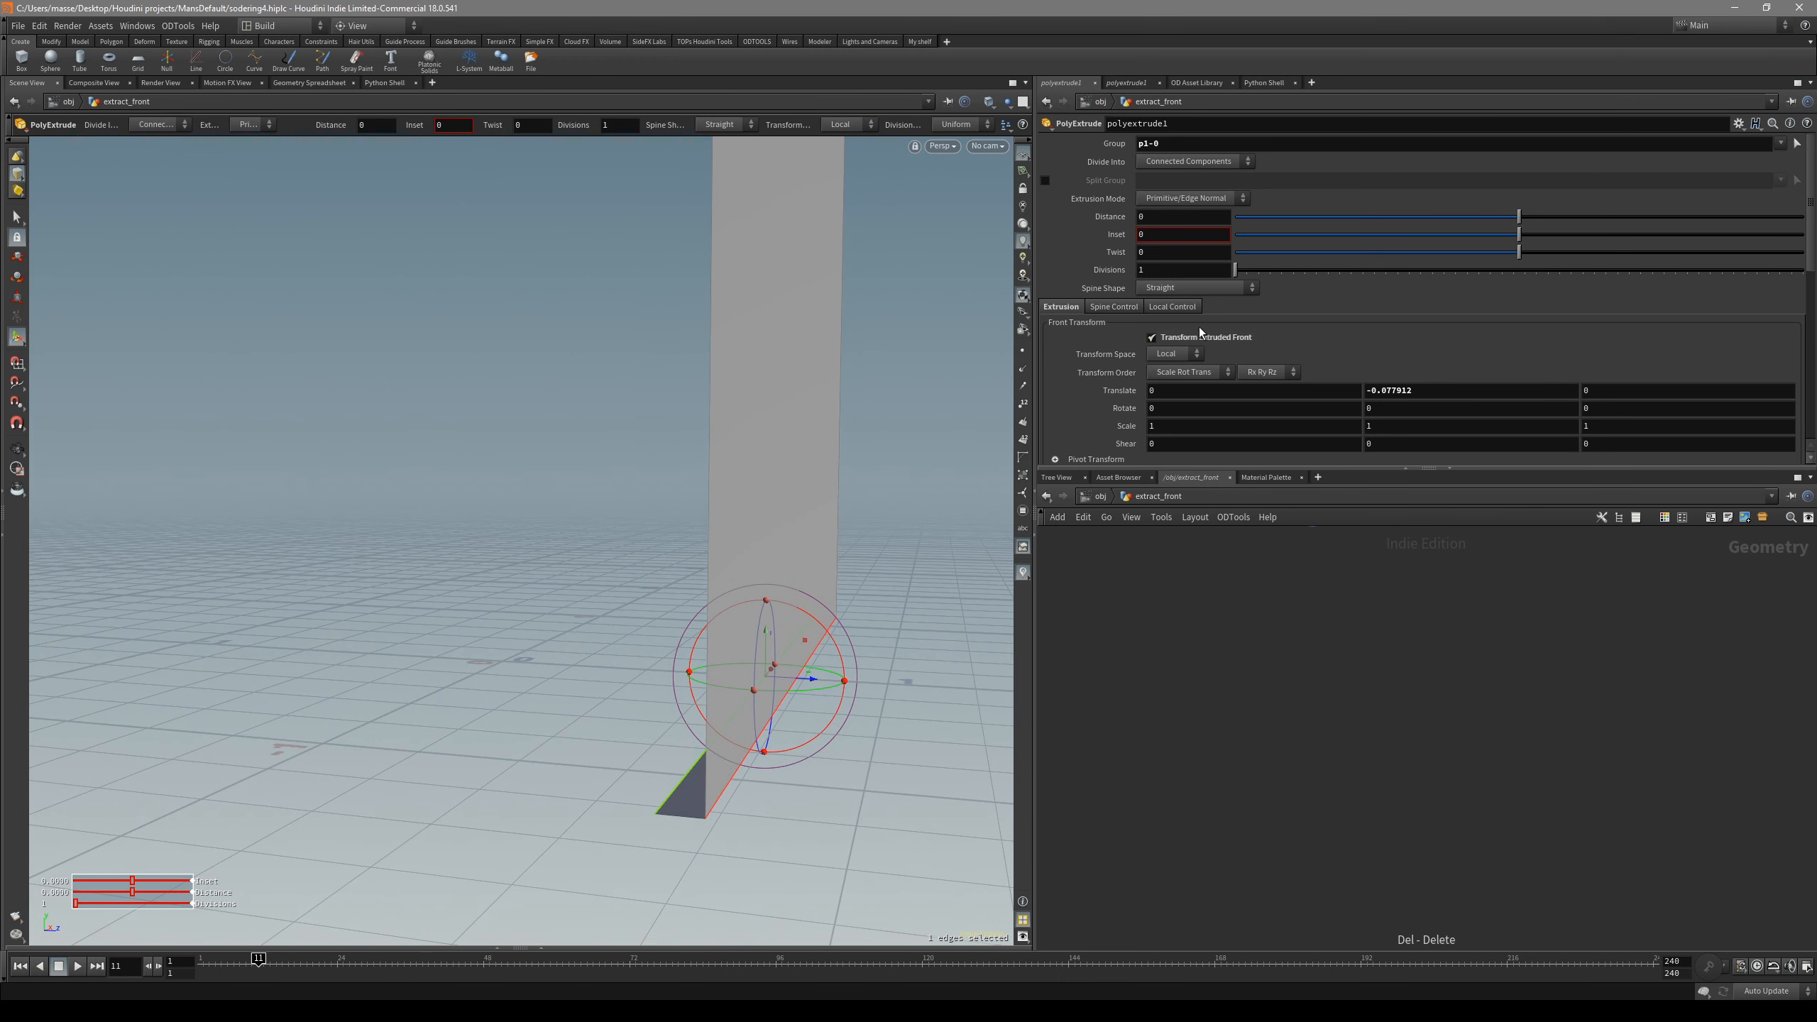
key("f")
key("f")
key("f")
key("f")
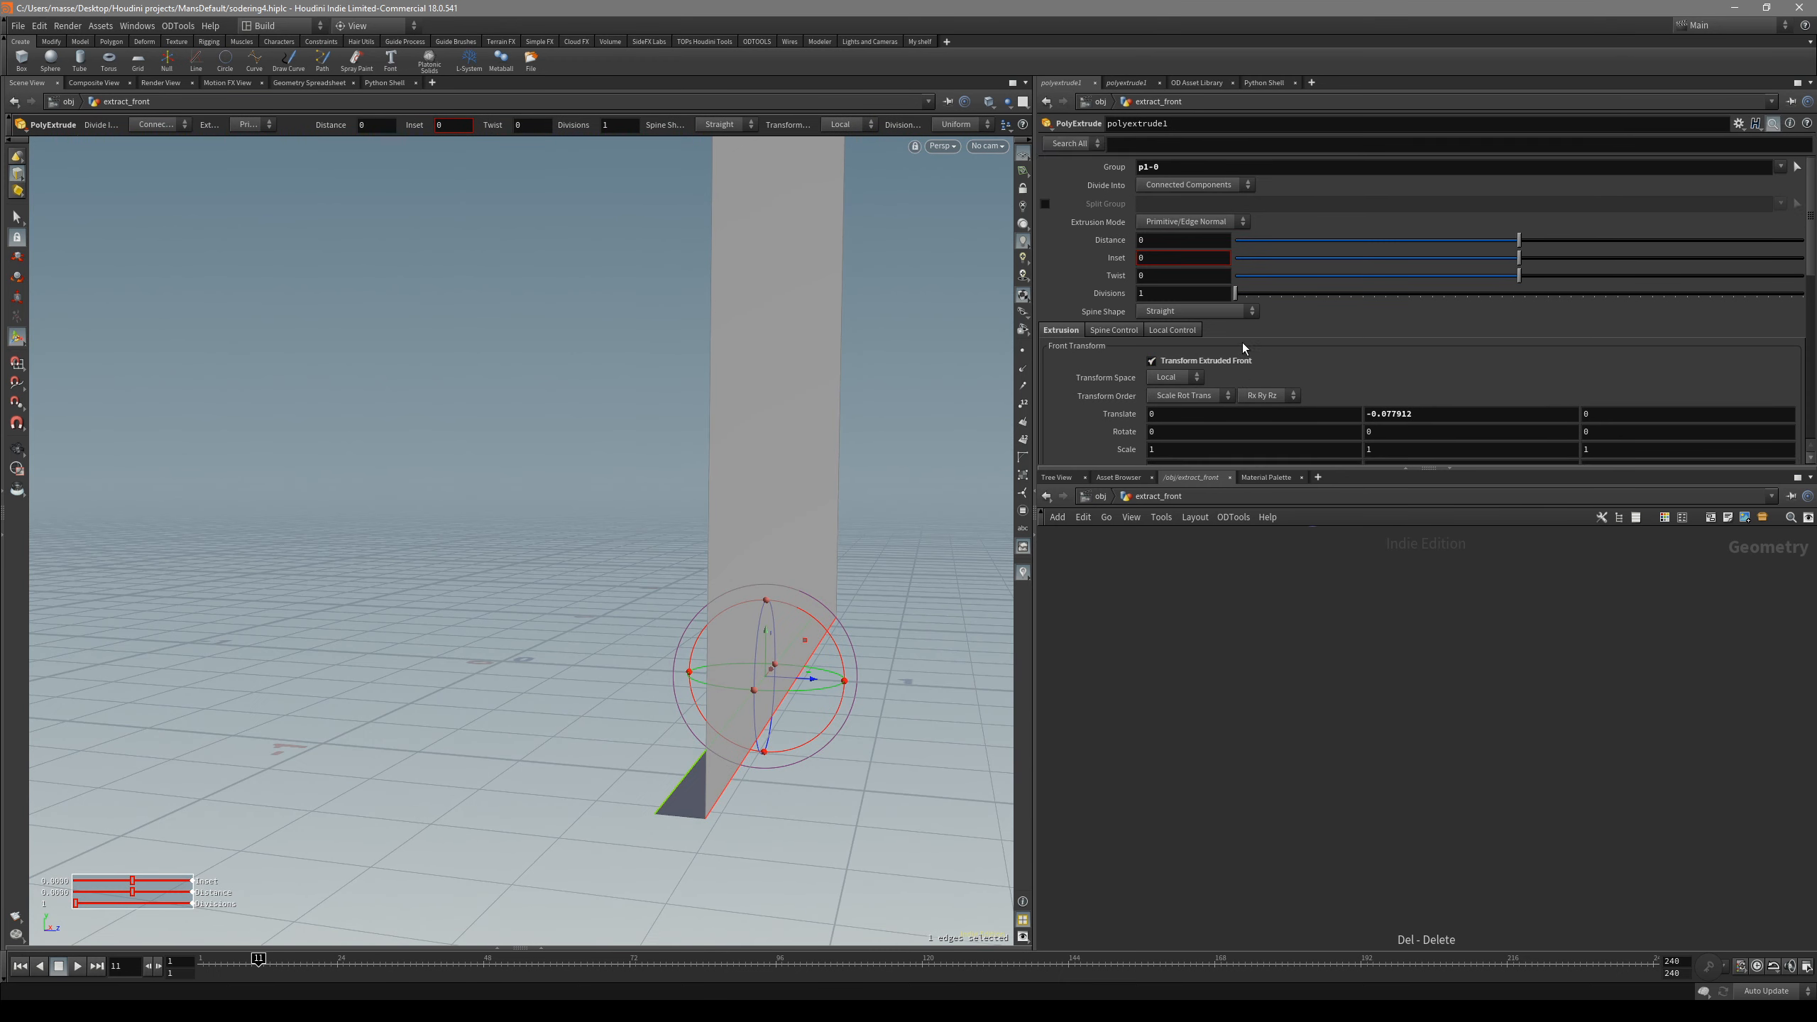
key("f")
- Bevel the fold edge between panel and flange with a round fillet, distance 0.0323479 and 4 divisions
left_click_drag(860, 596, 752, 515, "alt")
key("s")
left_click(677, 478)
key("ctrl+b")
left_click_drag(656, 445, 782, 491)
scroll(669, 439, "up", 4)
scroll(658, 433, "down", 1)
key("Escape")
- Extrude all faces of the bent panel by 0.00718528 for sheet thickness and enable Output Back
double_click(680, 545)
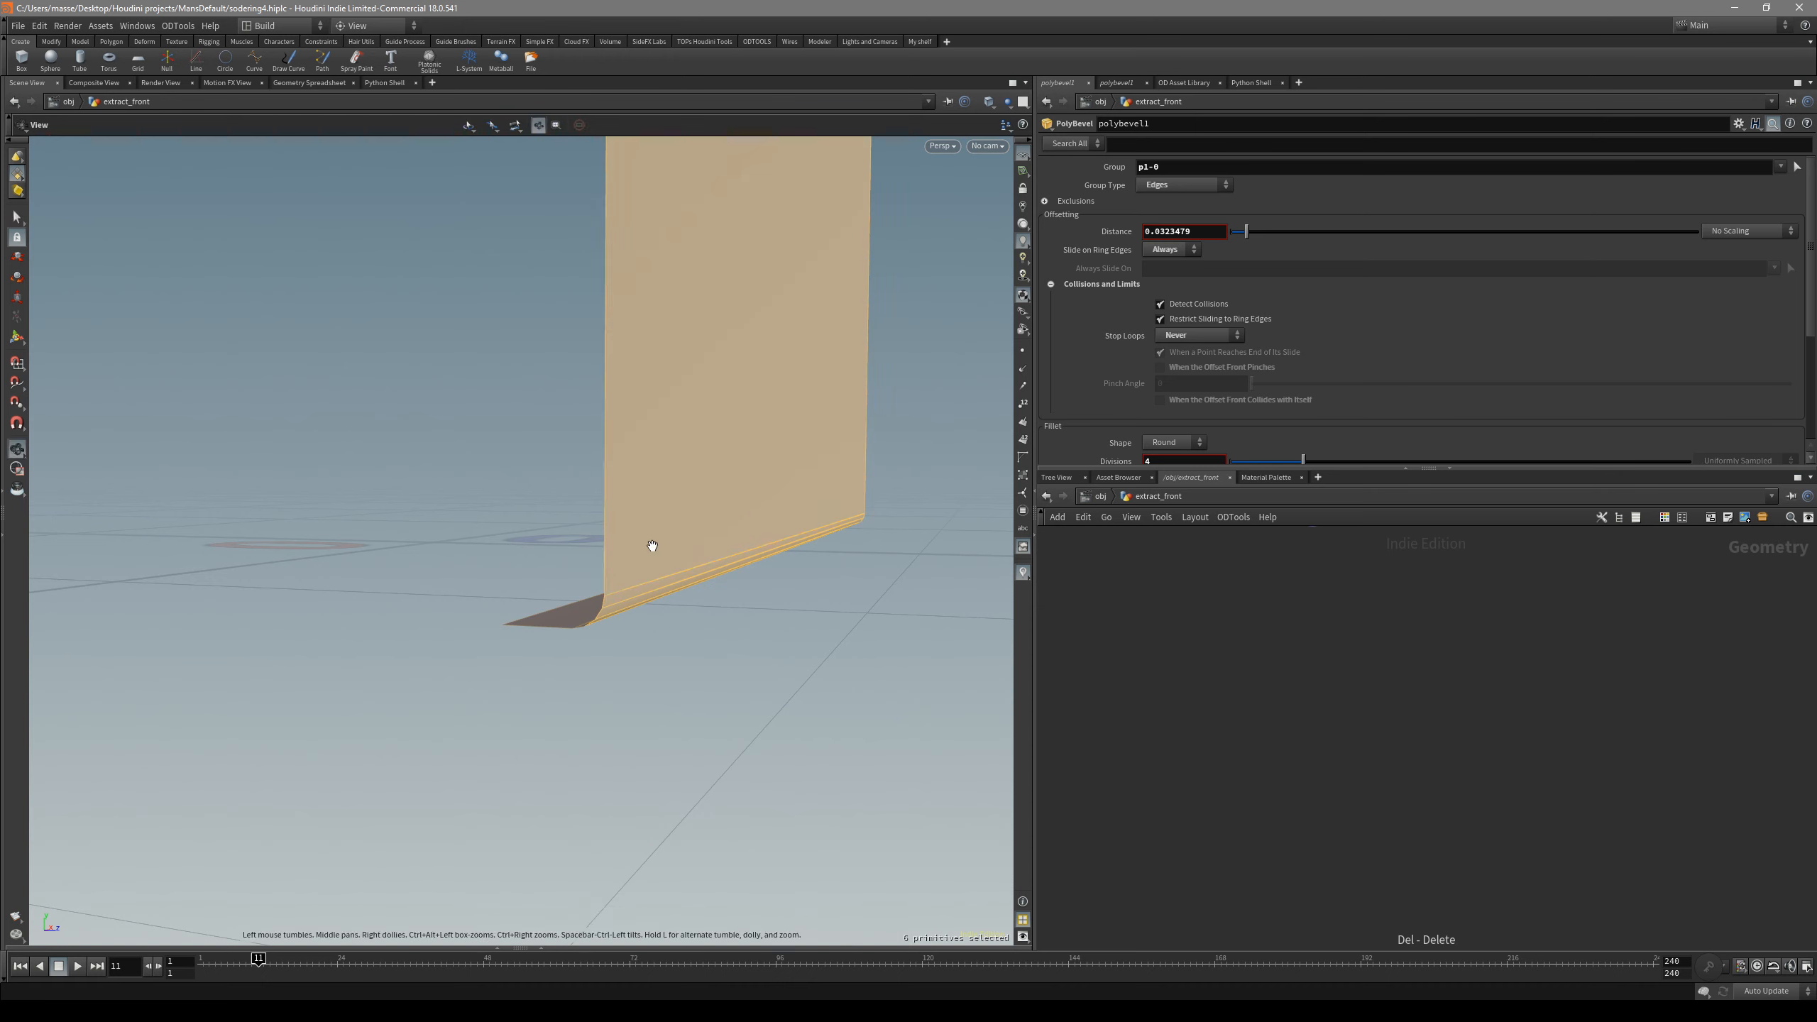
key("e")
left_click_drag(650, 539, 718, 539)
left_click(1195, 428)
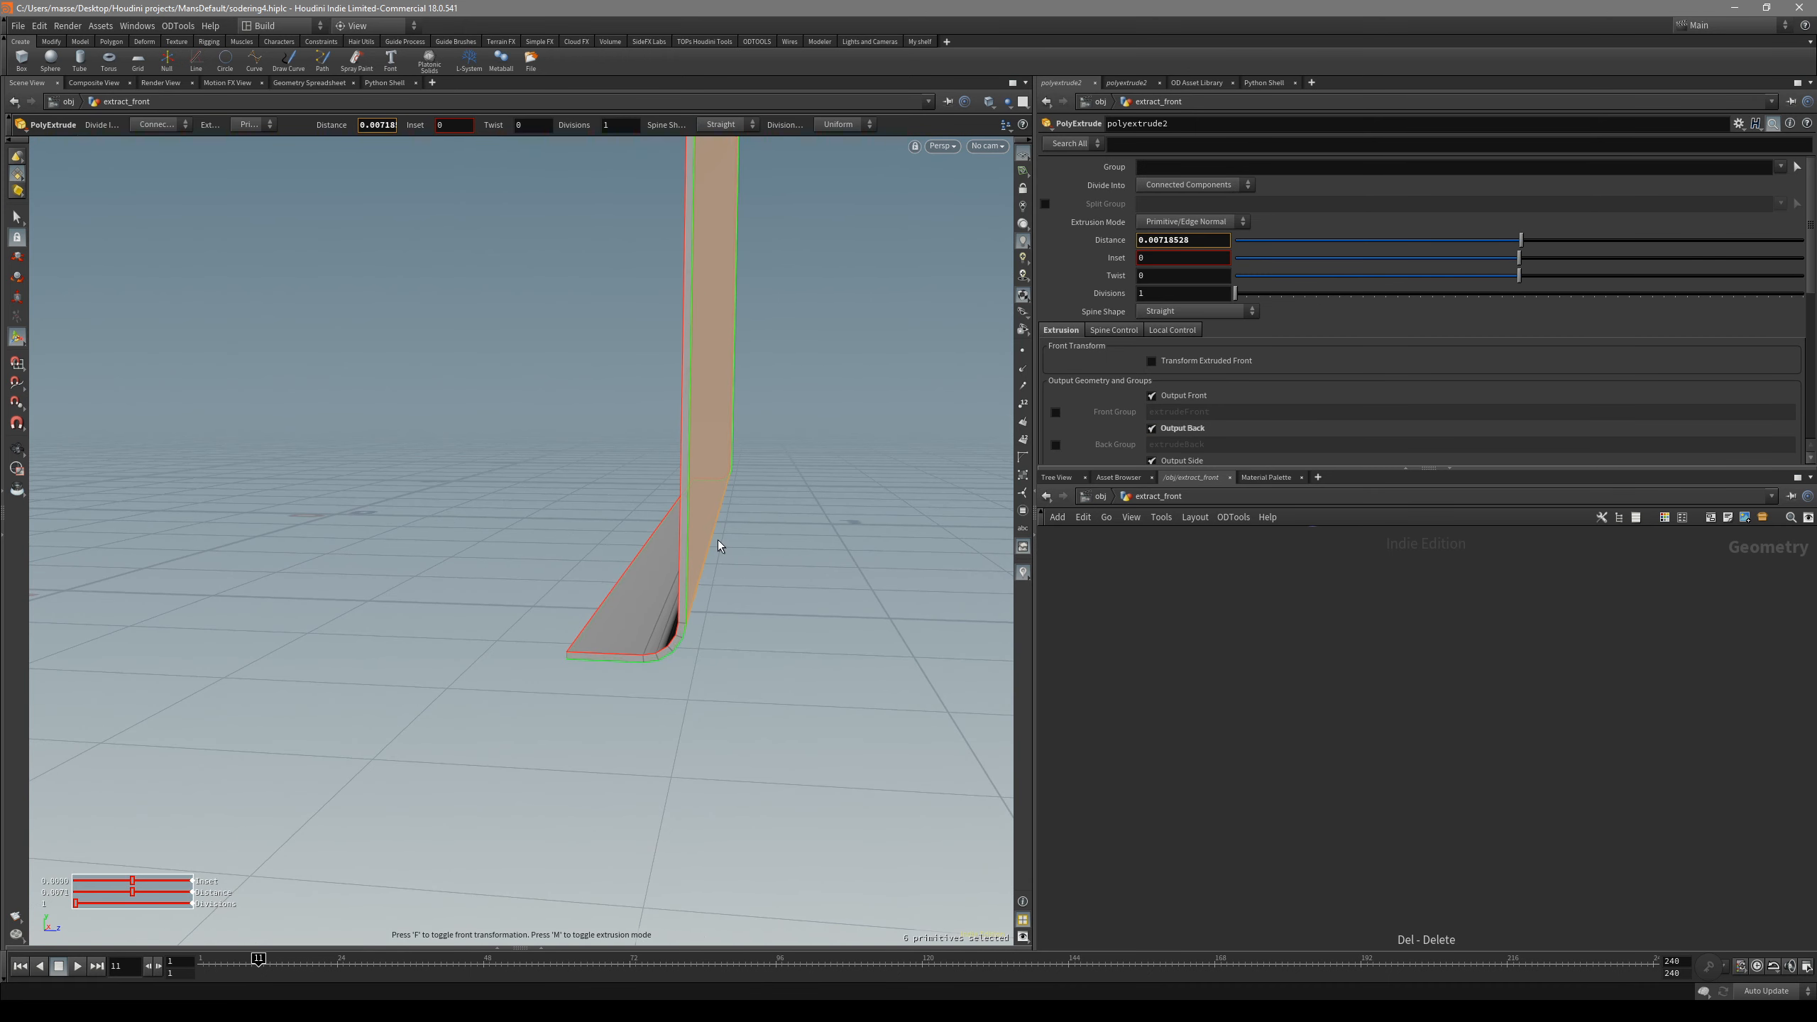
- Select the strip of thickness faces along the panel's side, bend and flange, and extrude it by 0.00522661
key("s")
left_click(721, 542)
key("Escape")
left_click_drag(649, 636, 701, 610)
key("s")
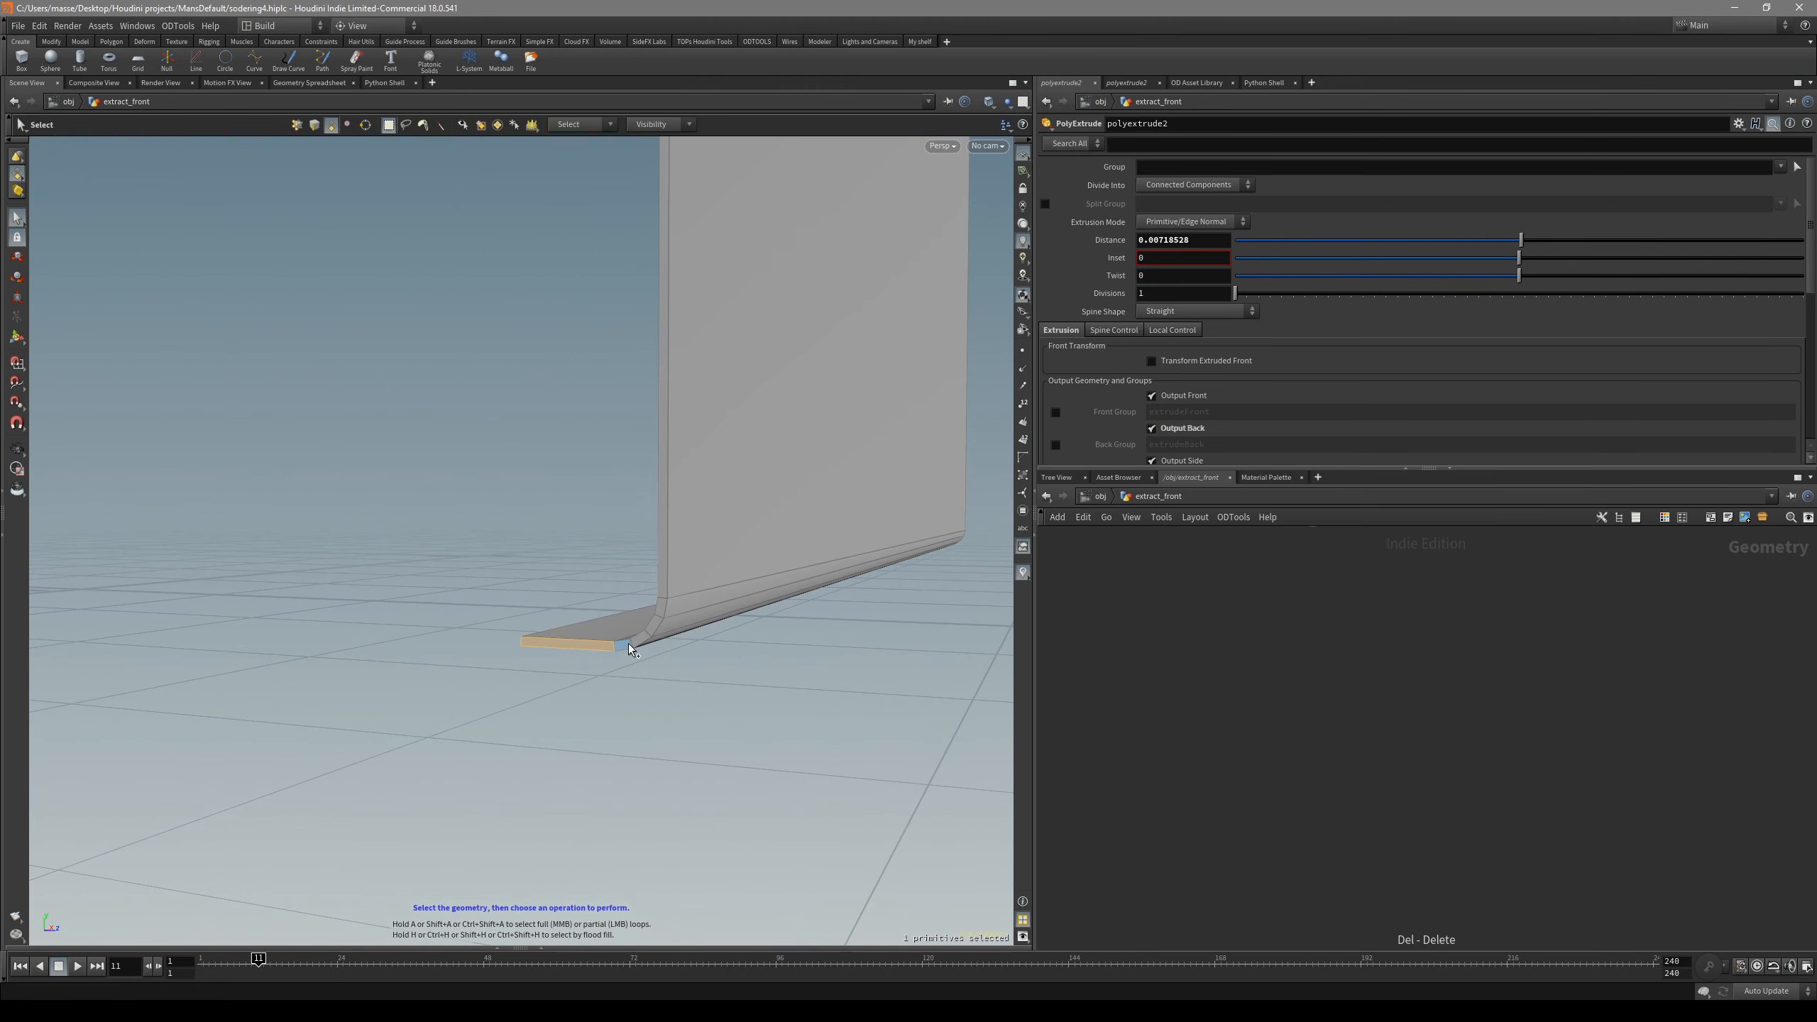
left_click(658, 615, "shift")
key("Escape")
left_click_drag(741, 508, 610, 597)
key("s")
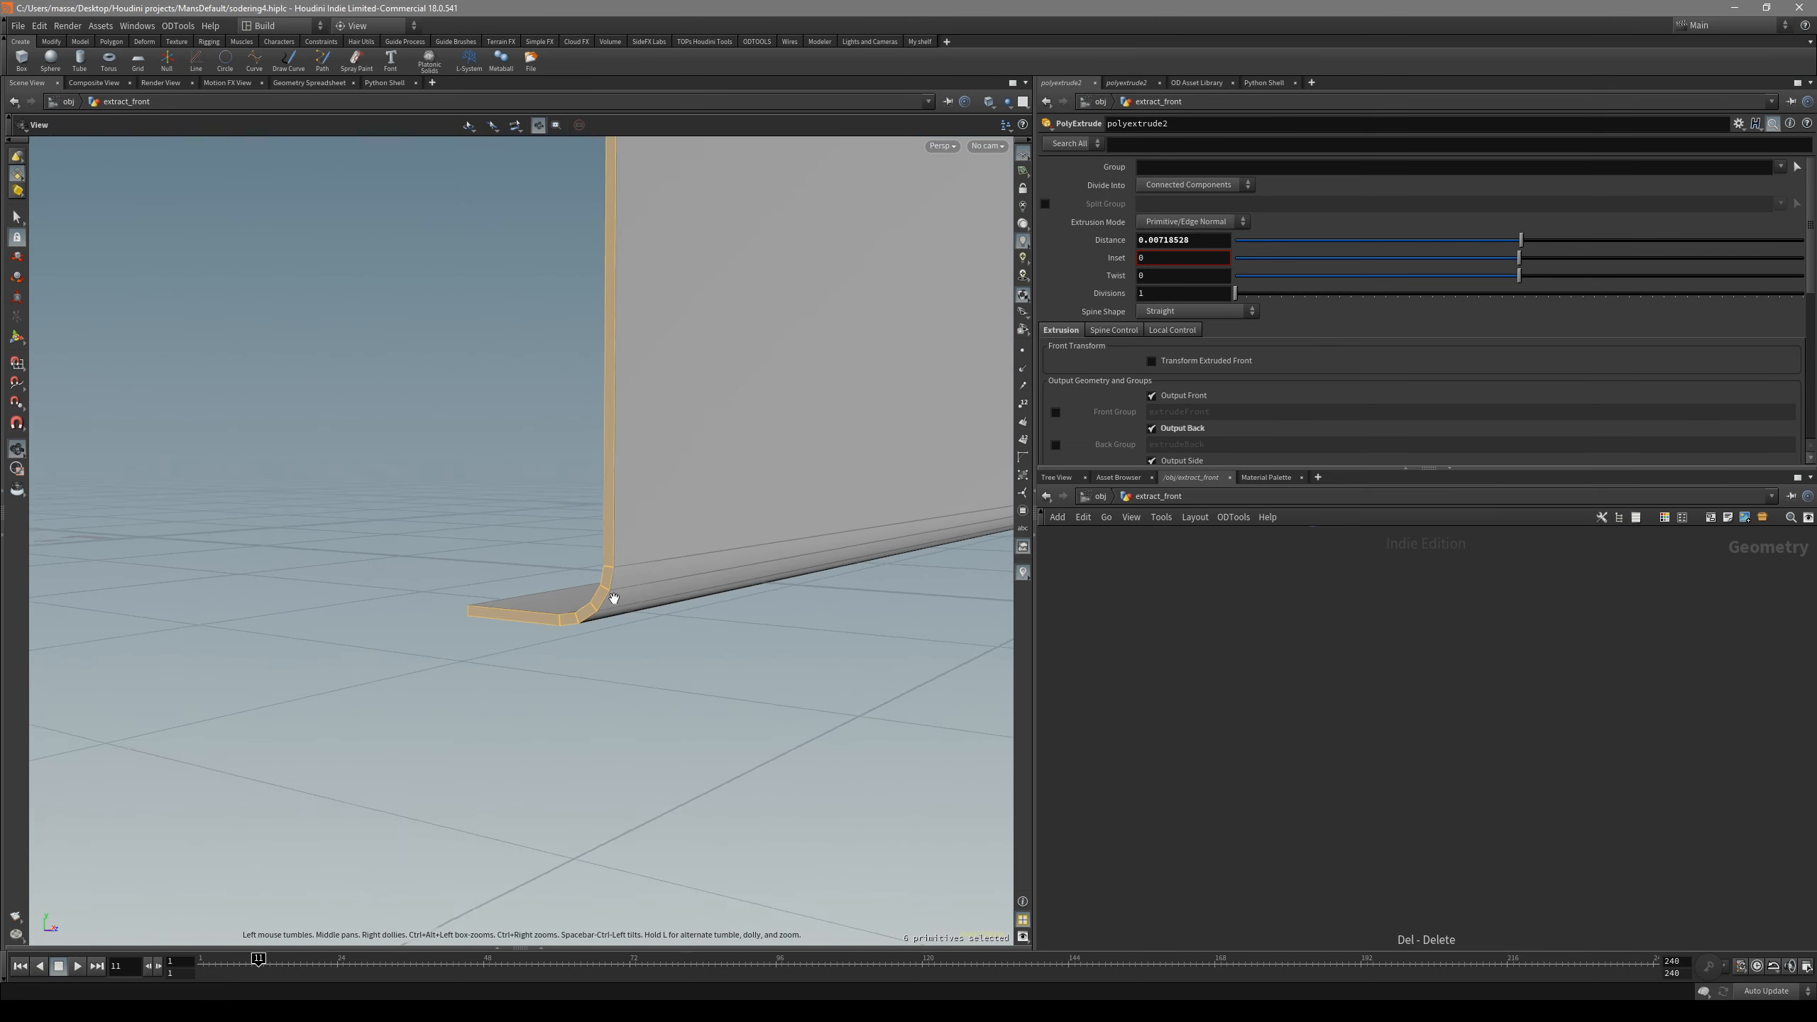
right_click_drag(611, 597, 677, 576, "alt")
left_click_drag(677, 576, 787, 530, "alt")
key("q")
- Select the inner faces of the new side strip from the bend upward and extrude them inward by 0.0126787
key("s")
left_click(611, 565)
mouse_move(637, 586)
left_mouse_down("alt")
mouse_move(721, 571)
mouse_move(648, 569)
mouse_move(705, 572)
mouse_move(775, 617)
mouse_move(600, 661)
mouse_move(620, 615)
left_mouse_up("alt")
left_click(708, 577)
left_click_drag(708, 577, 783, 502, "alt")
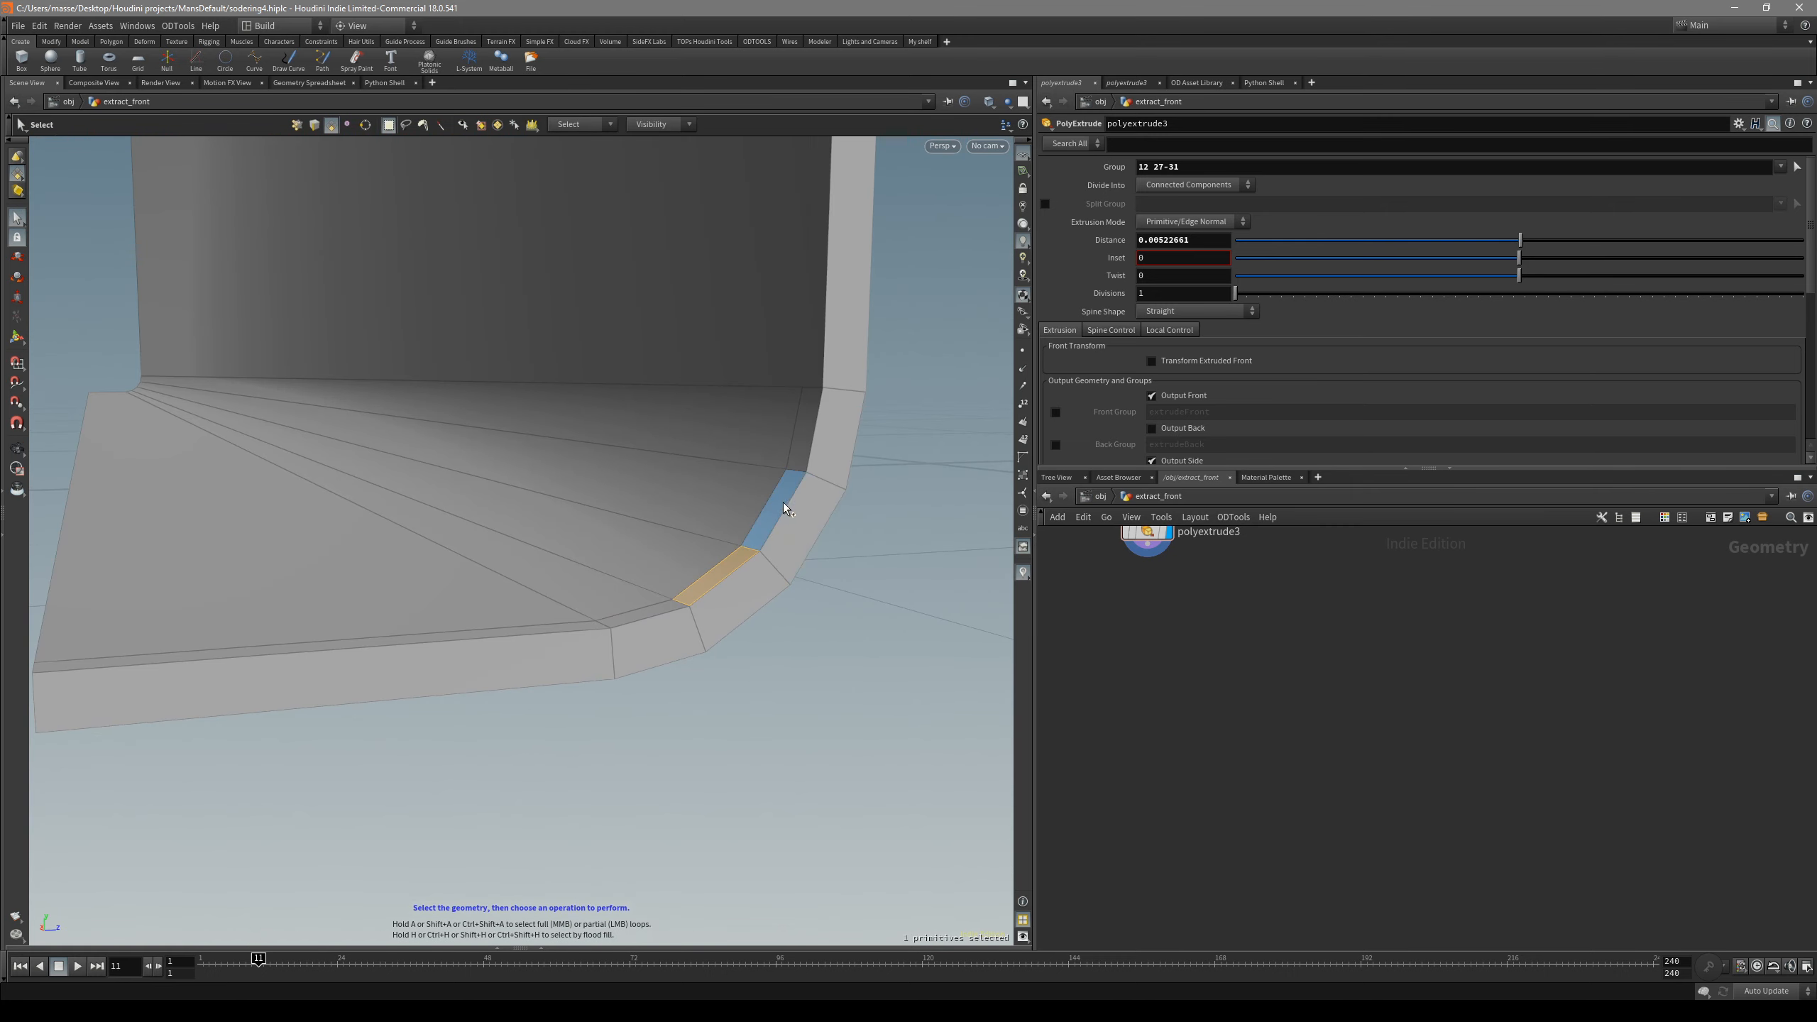
left_click(809, 356, "shift")
left_click_drag(809, 356, 702, 490, "alt")
key("q")
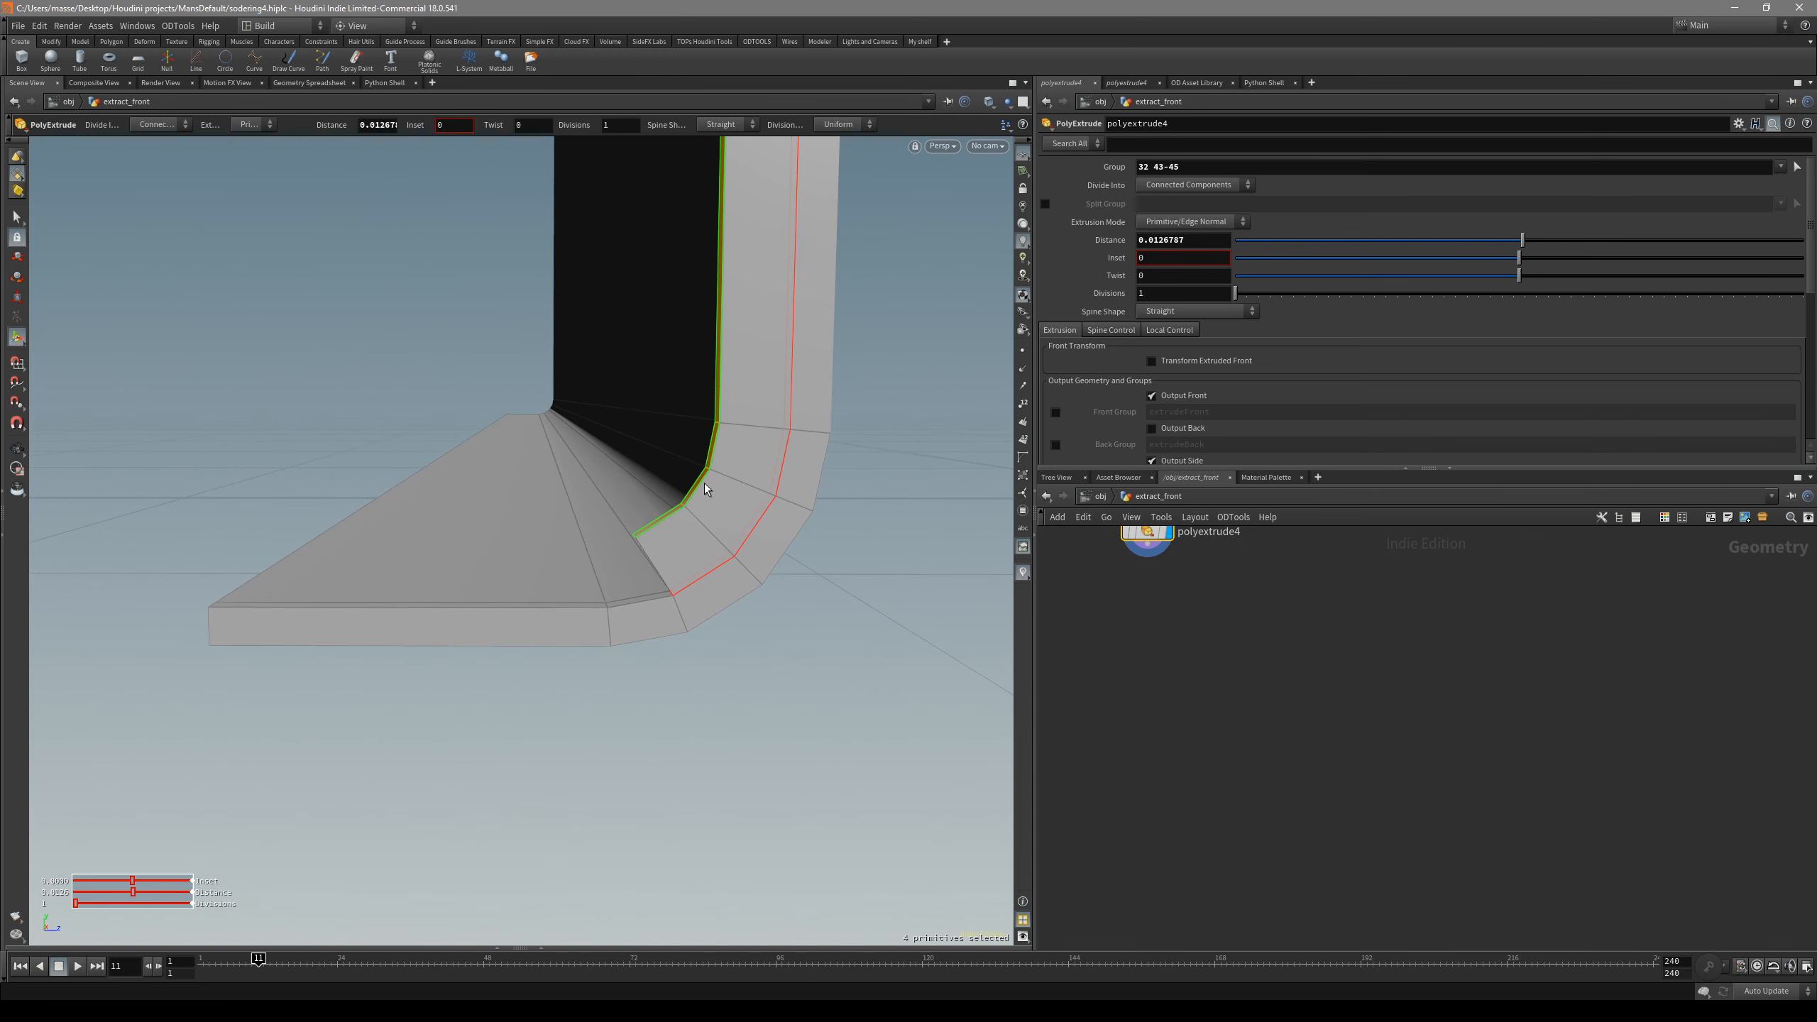
- Flatten the extruded inner faces by scaling them to 0 in Z
key("r")
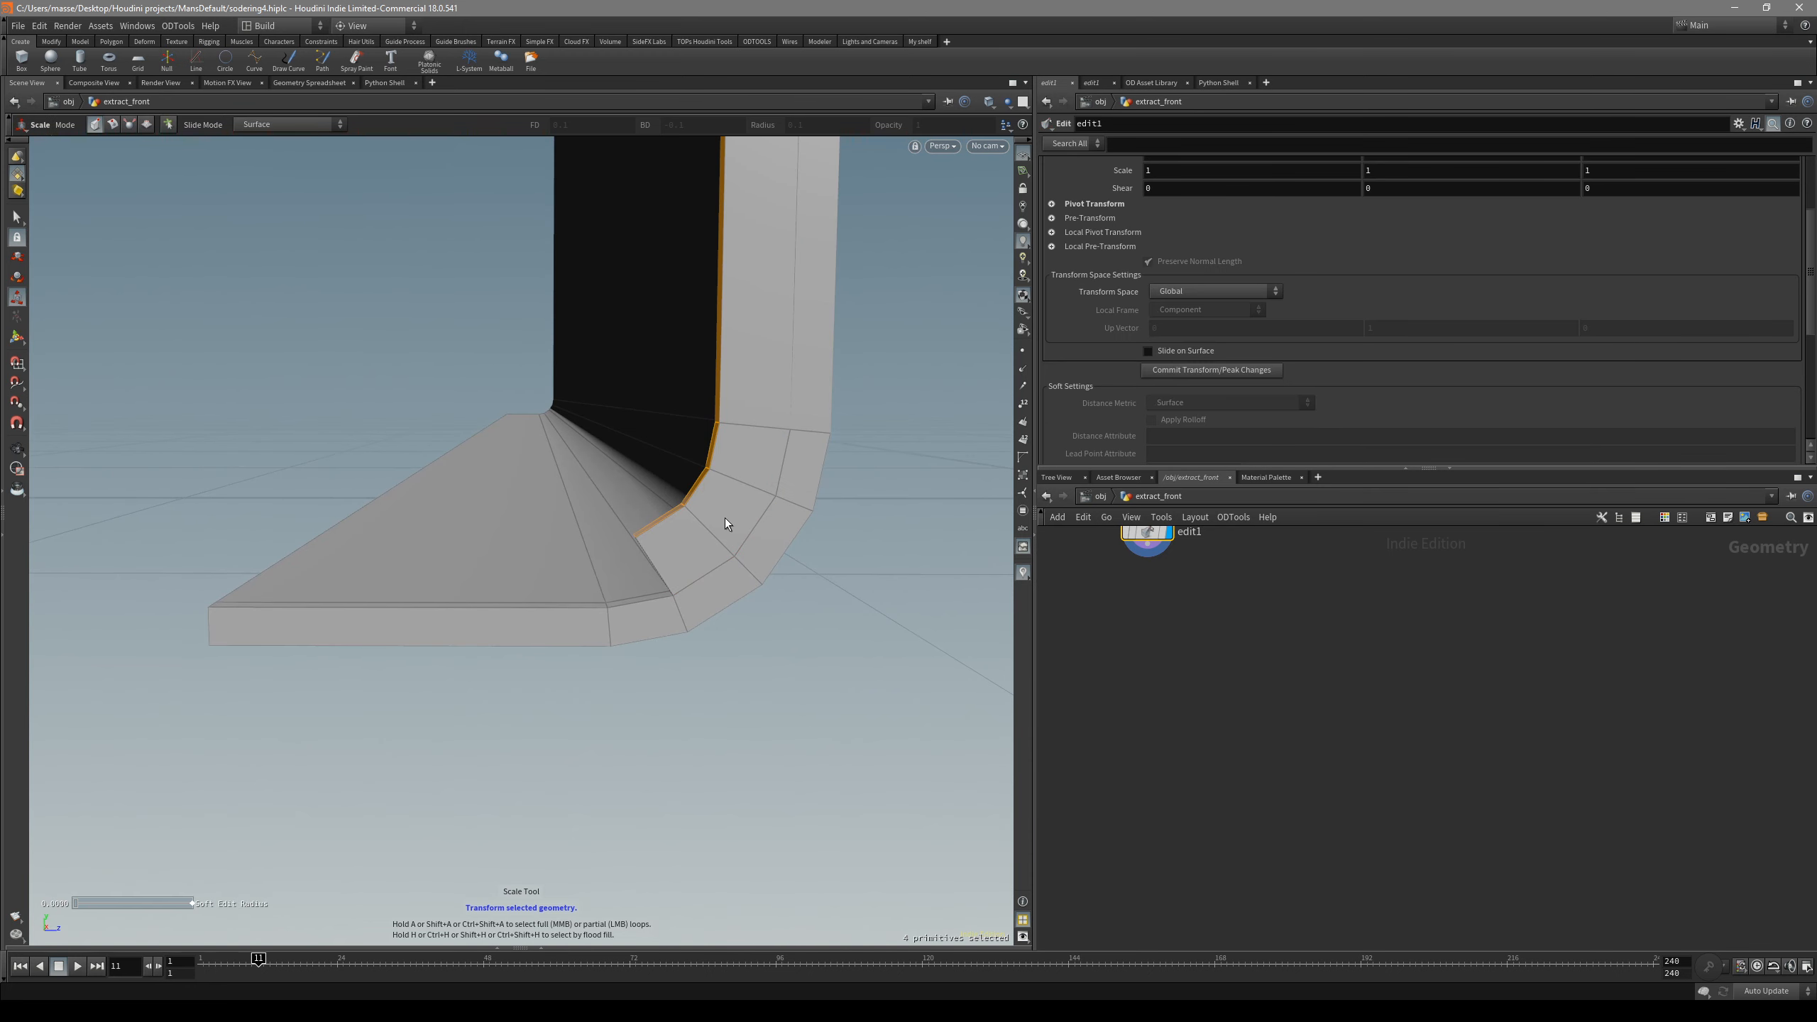
scroll(1376, 253, "up", 3)
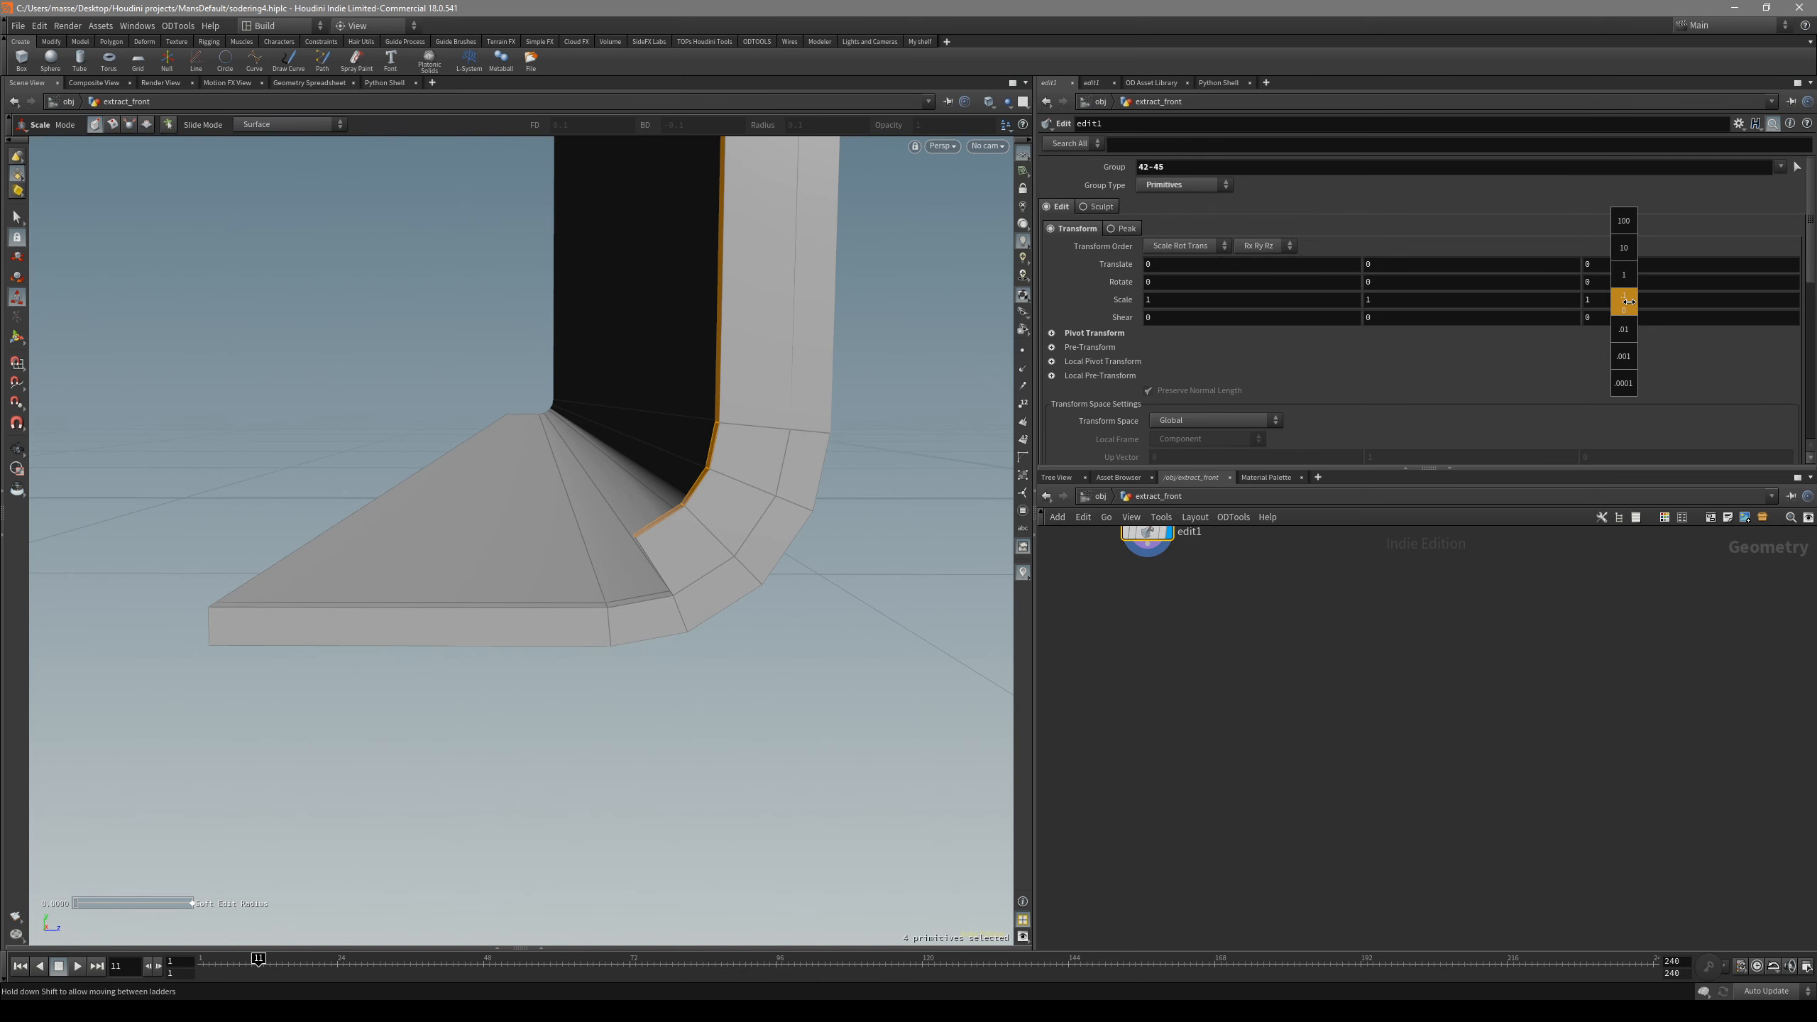
middle_click_drag(1614, 279, 1607, 280)
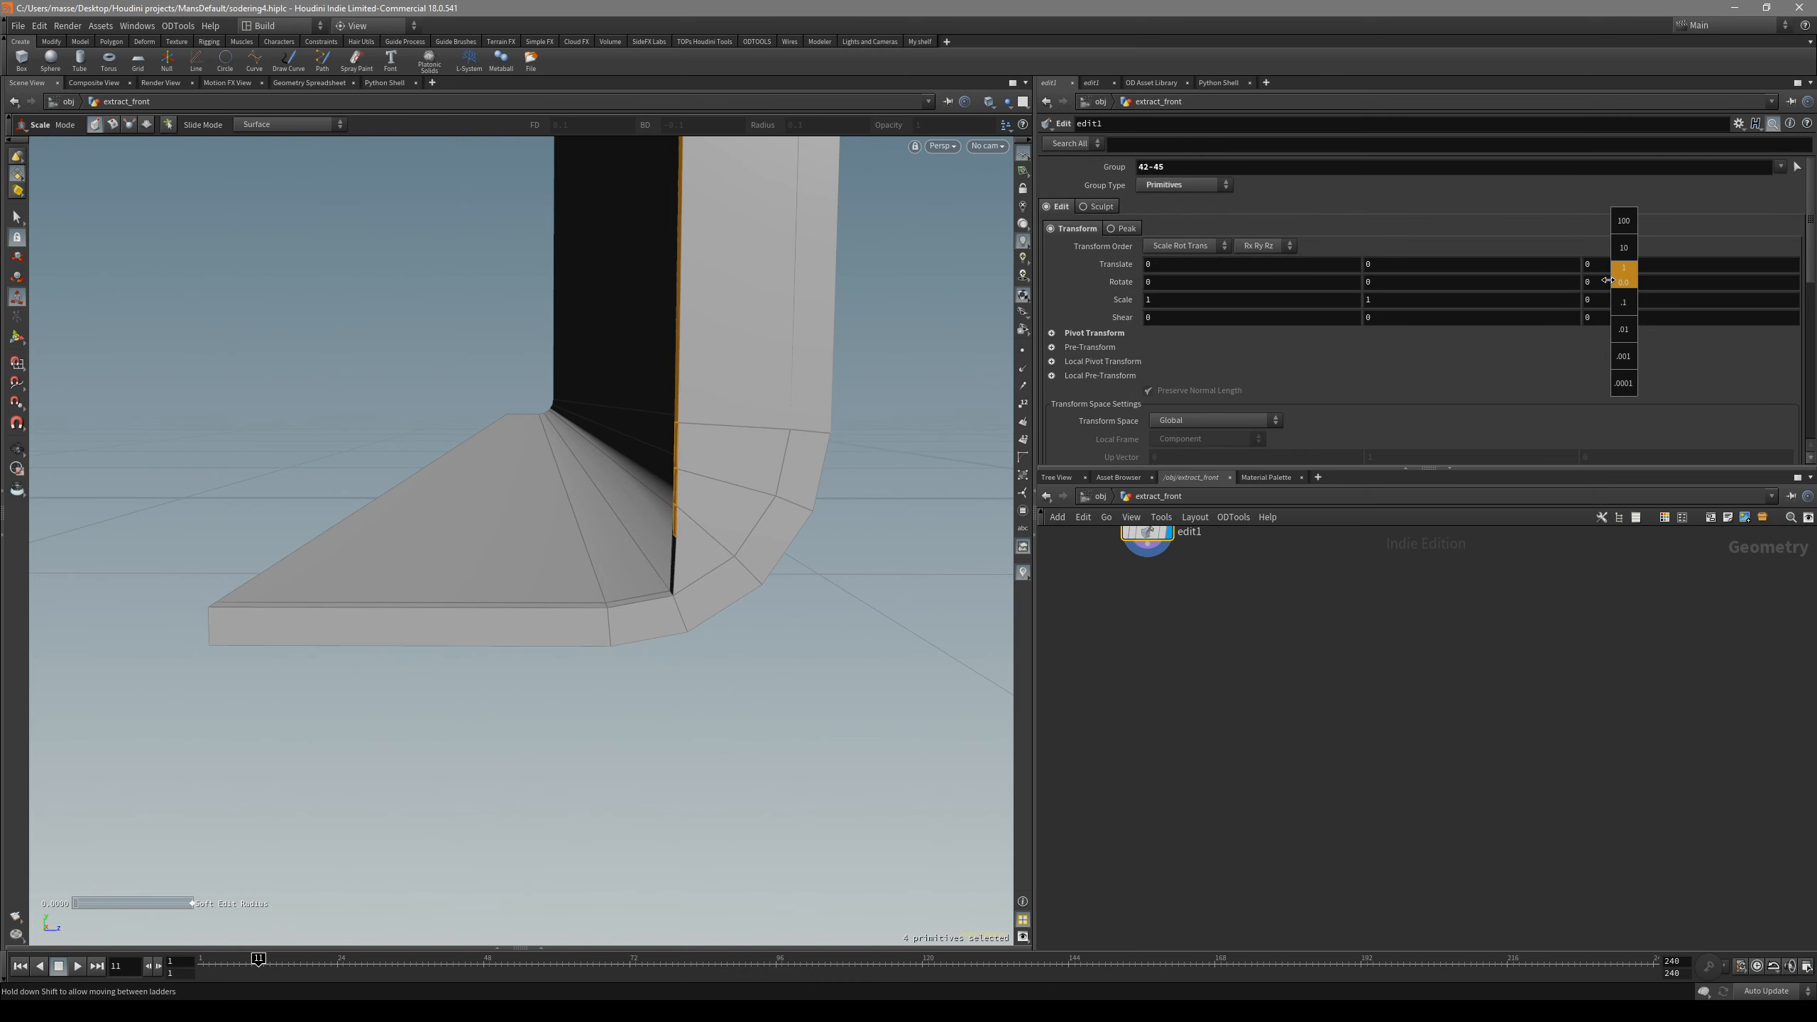
left_click_drag(772, 543, 694, 516, "alt")
right_click_drag(694, 515, 766, 501, "alt")
left_click_drag(767, 501, 681, 498, "alt")
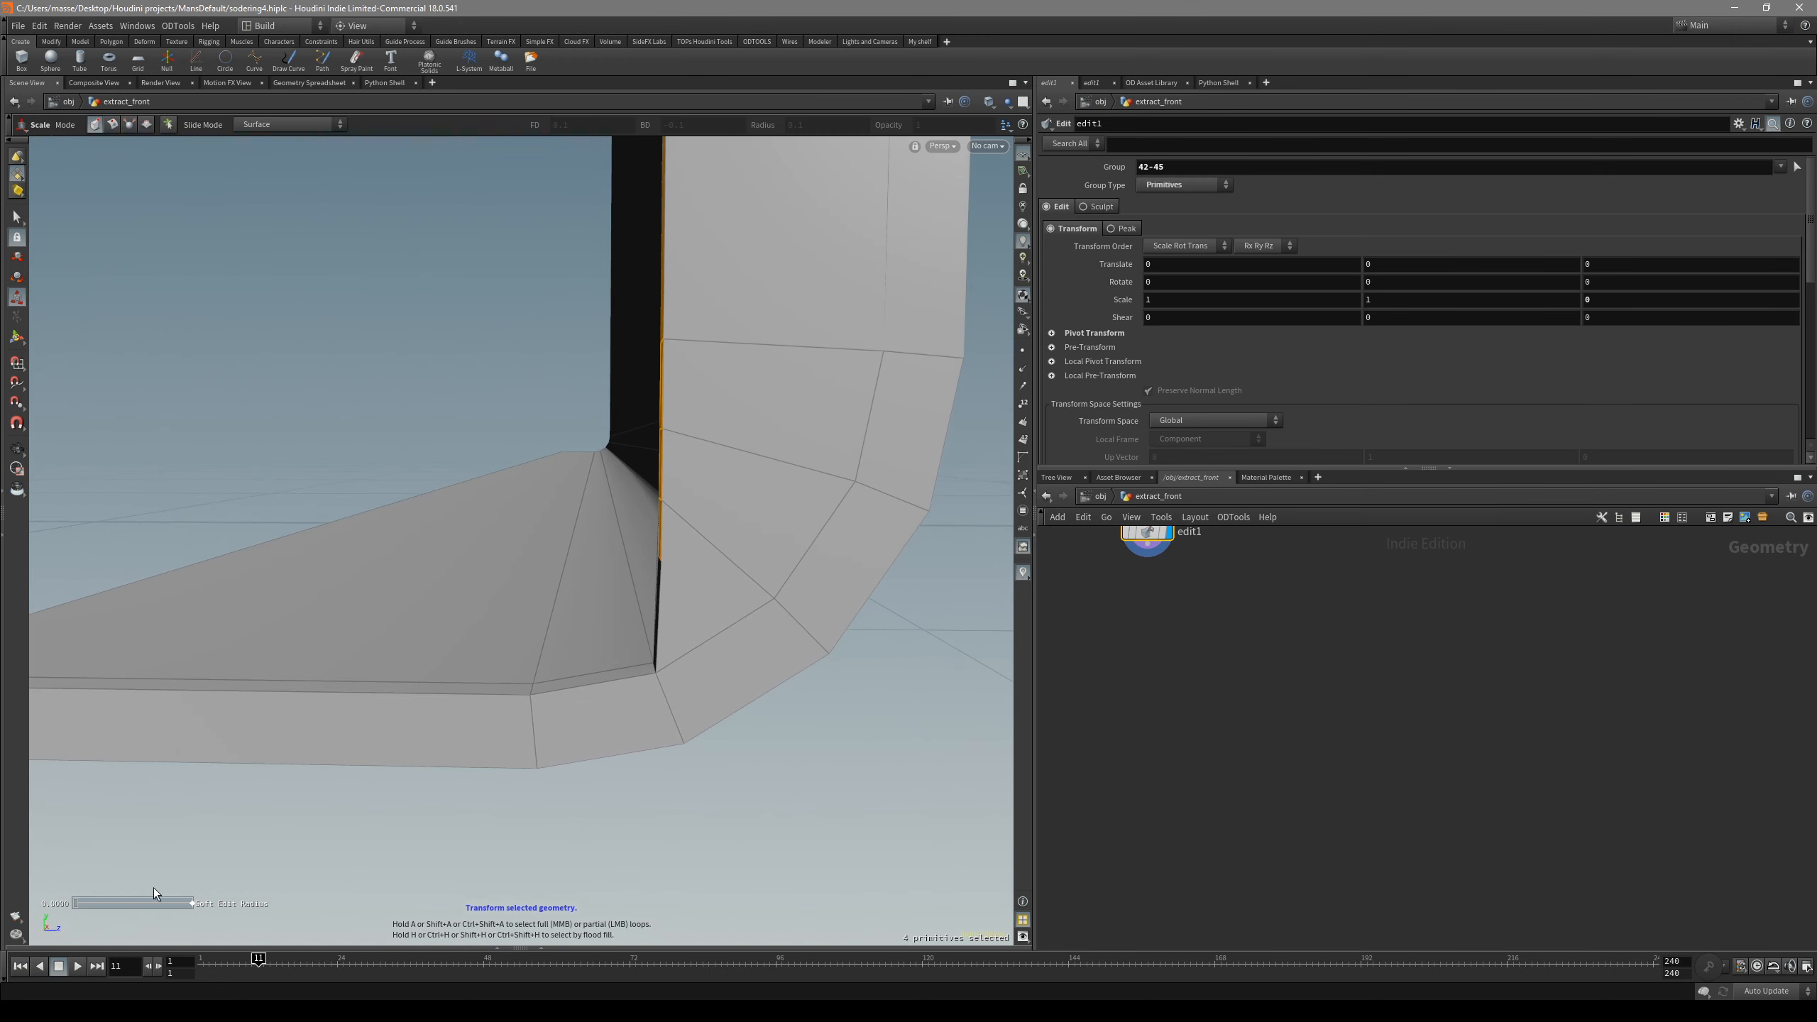
left_click_drag(706, 639, 628, 617, "alt")
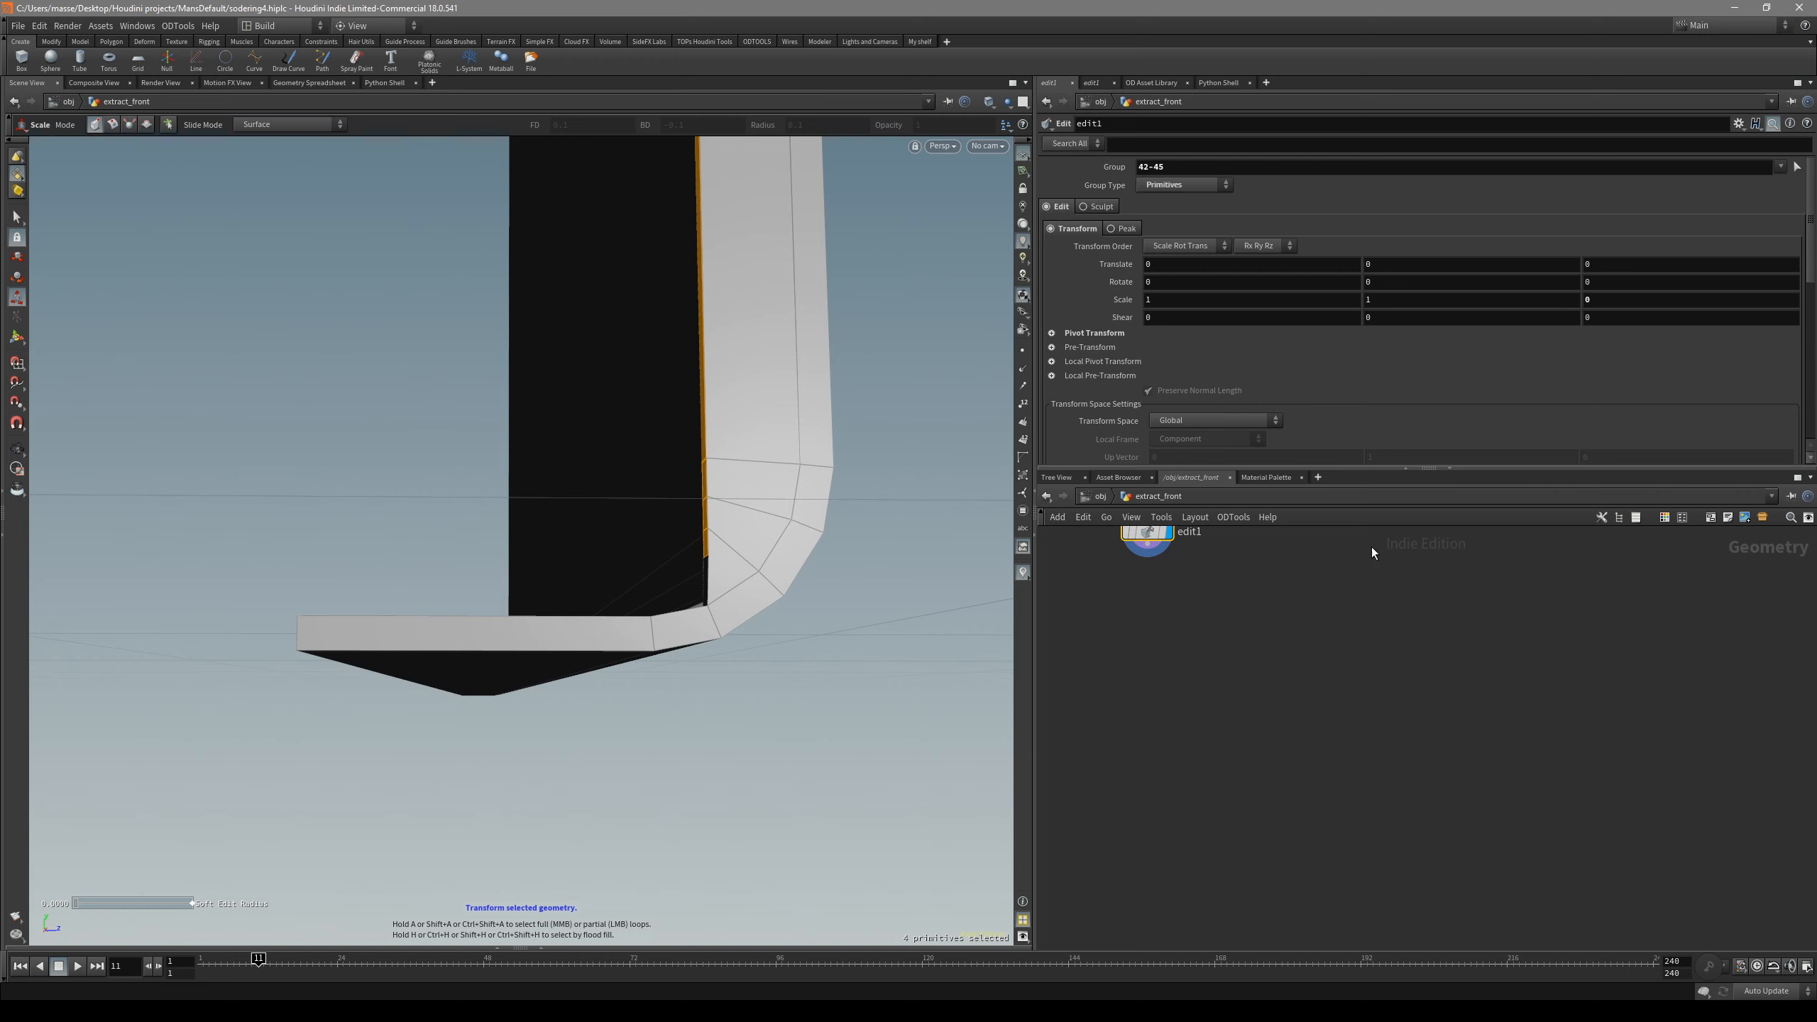
- Move the flattened faces back along Z to a translate of -0.0775902, forming the side flange
left_click_drag(837, 487, 796, 504, "alt")
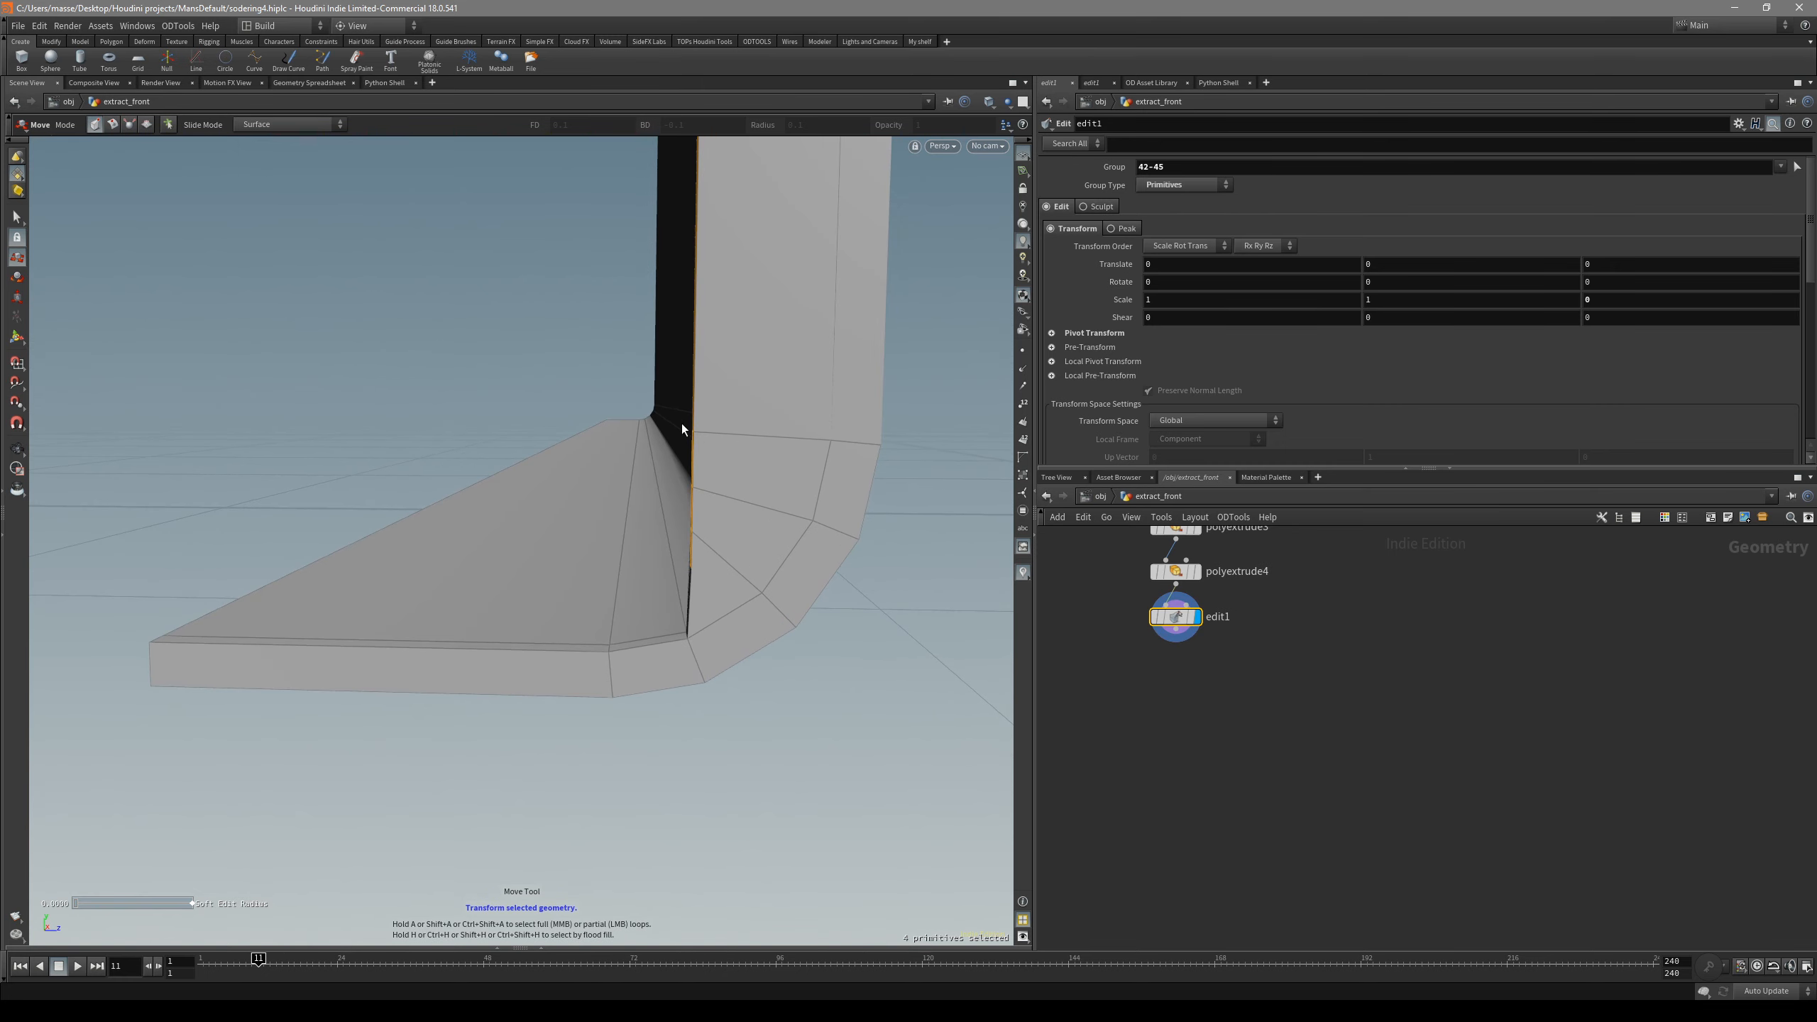
left_click_drag(748, 295, 561, 590, "alt")
middle_click_drag(635, 709, 633, 641, "alt")
right_click_drag(632, 642, 826, 507, "alt")
right_click_drag(623, 557, 681, 545, "alt")
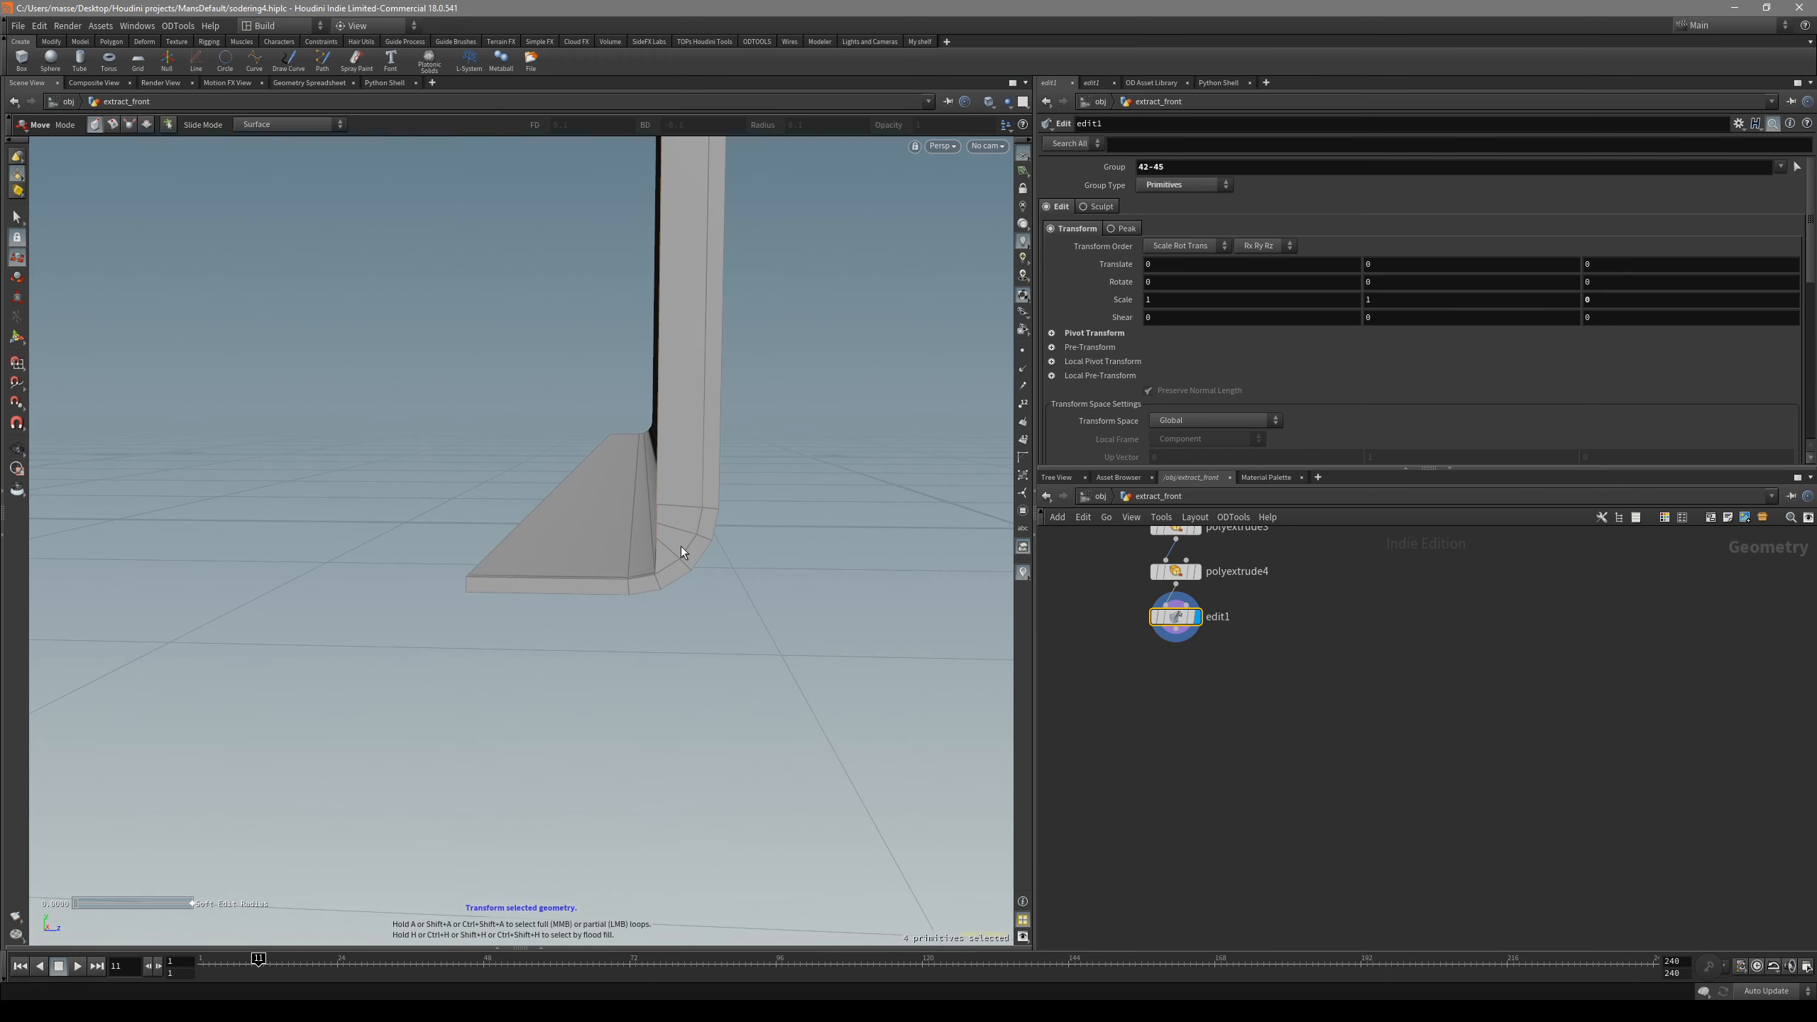
left_click_drag(680, 545, 680, 576, "alt")
right_click_drag(652, 556, 707, 549, "alt")
mouse_move(651, 555)
left_mouse_down("alt")
mouse_move(678, 543)
mouse_move(633, 523)
left_mouse_up("alt")
right_click(672, 539)
left_click(854, 476)
right_click_drag(633, 523, 710, 508, "alt")
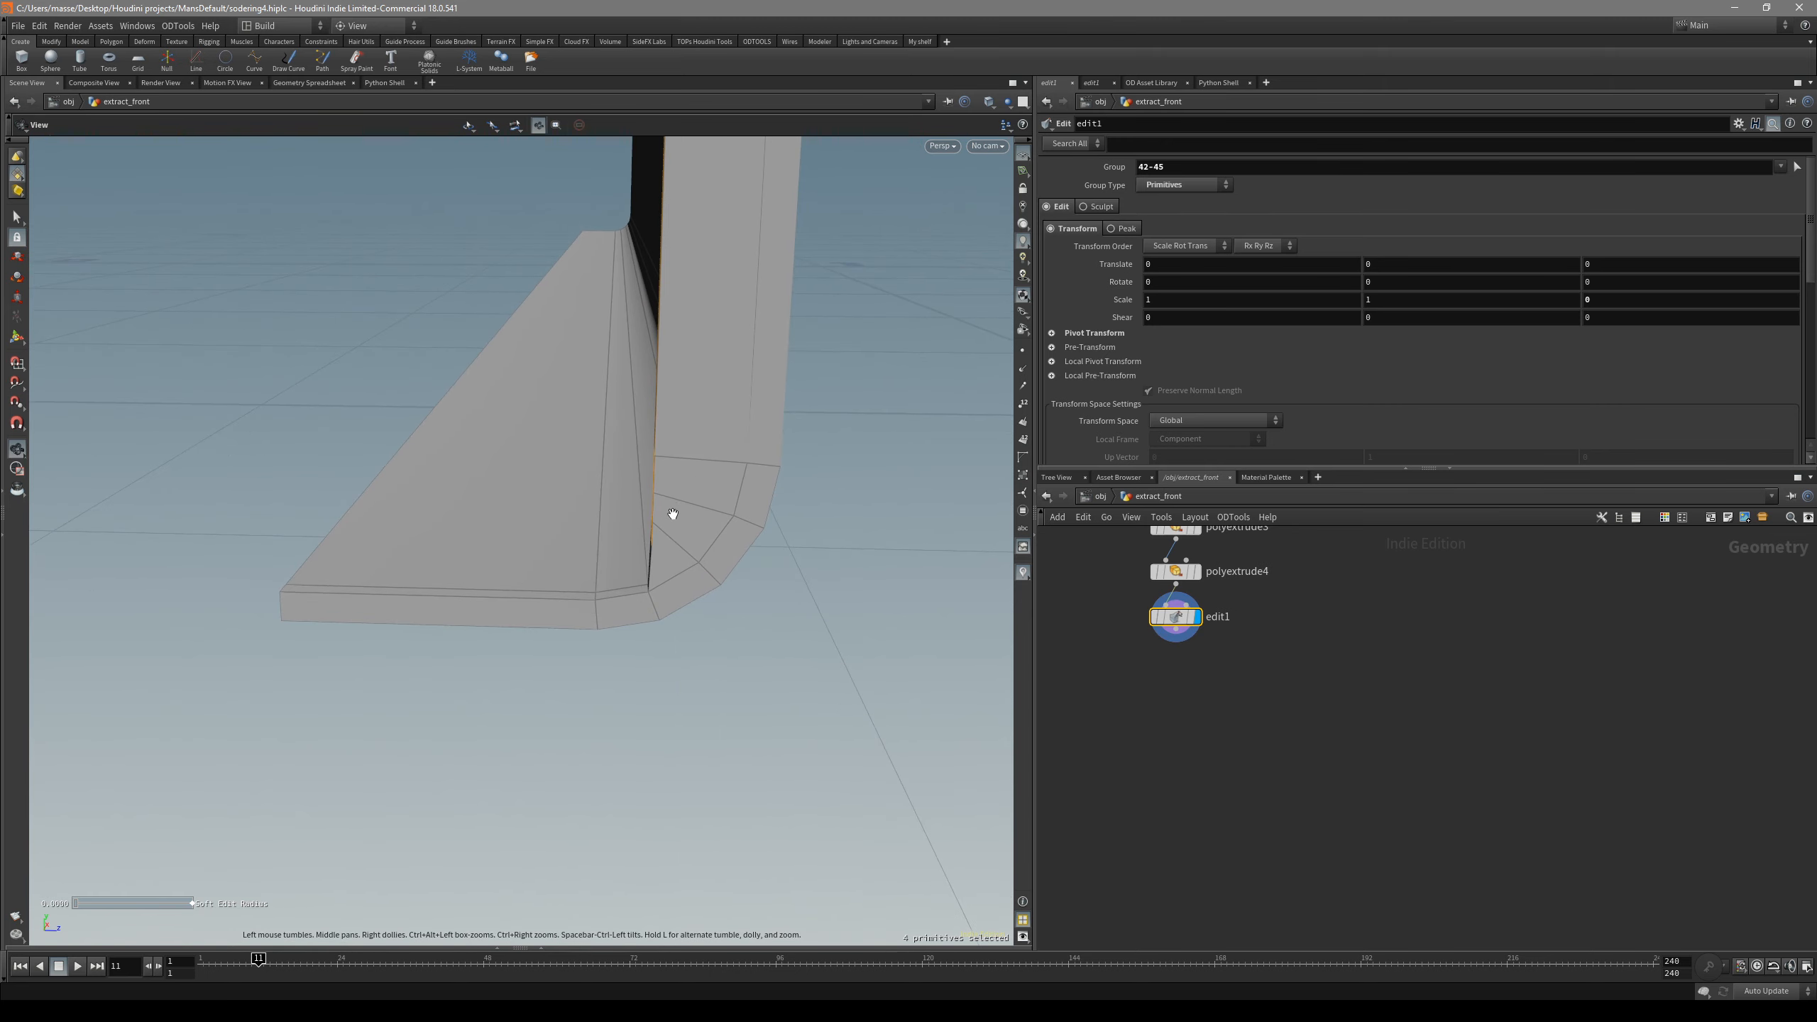
mouse_move(660, 521)
left_mouse_down("alt")
mouse_move(668, 508)
mouse_move(676, 535)
left_mouse_up("alt")
middle_click_drag(676, 535, 336, 556)
left_click_drag(443, 548, 596, 541, "alt")
middle_click_drag(596, 541, 420, 527)
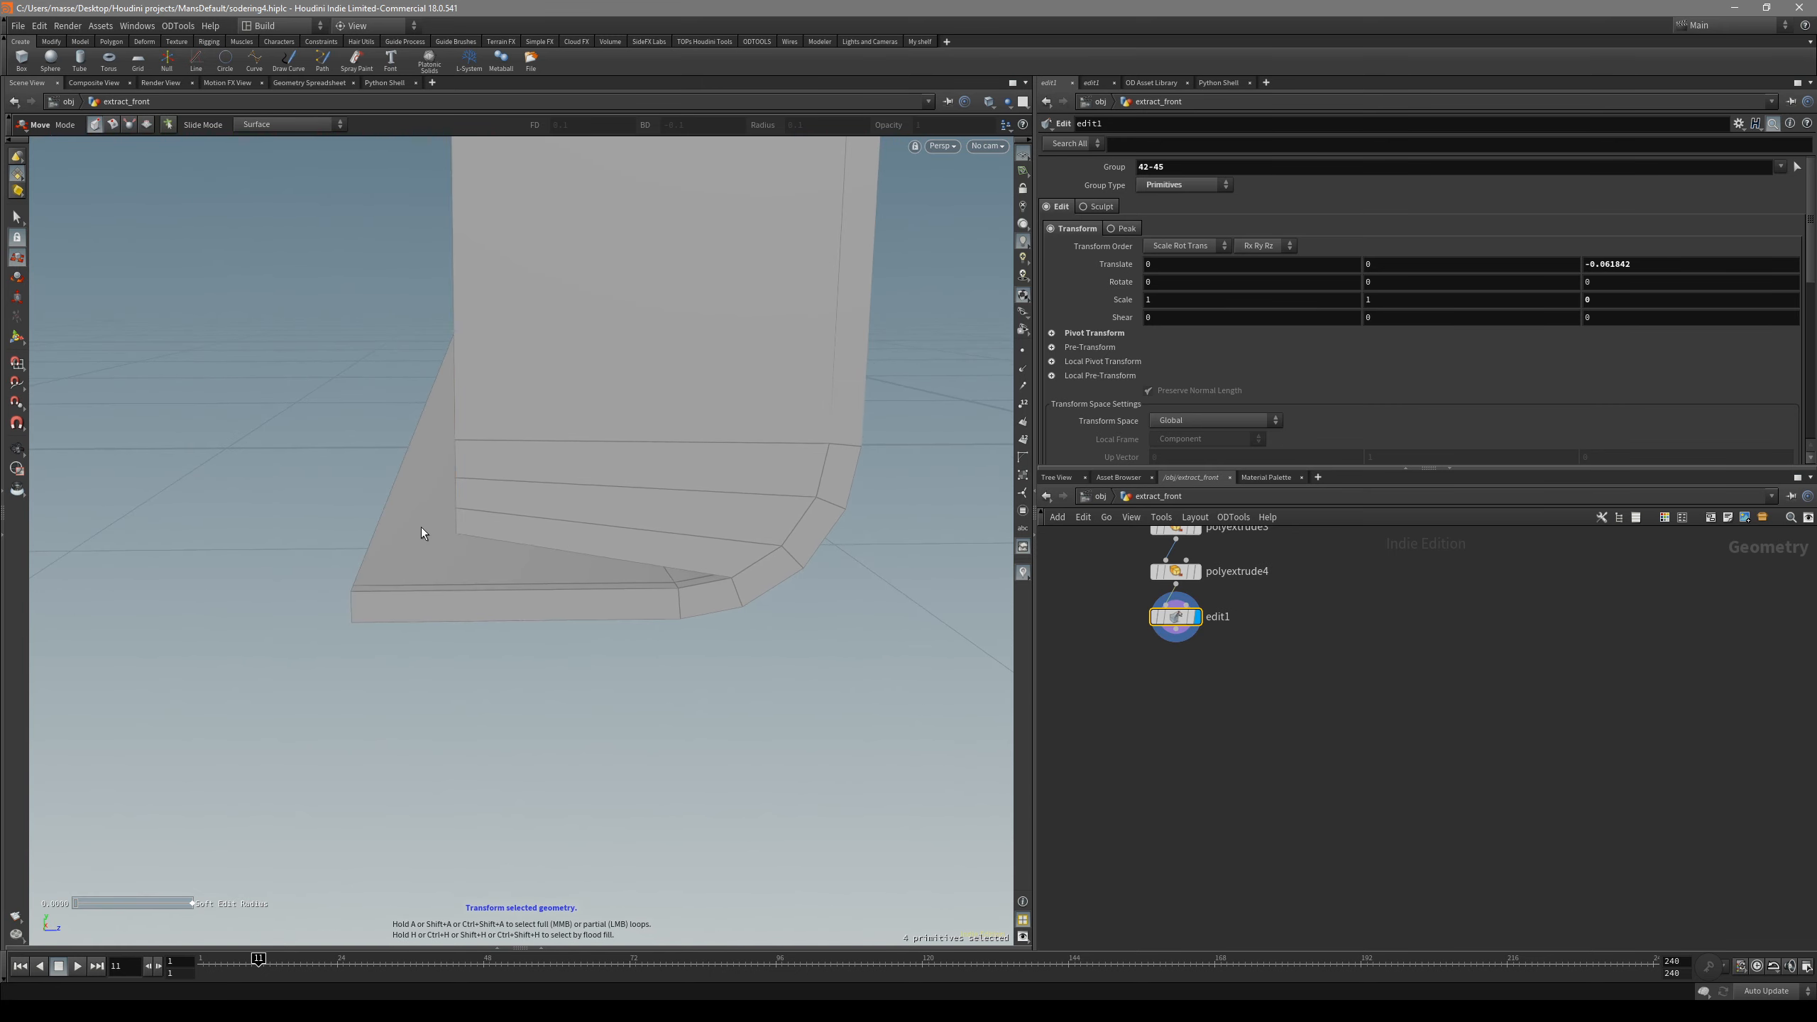
left_click_drag(420, 526, 220, 465, "alt")
middle_click_drag(598, 554, 410, 559)
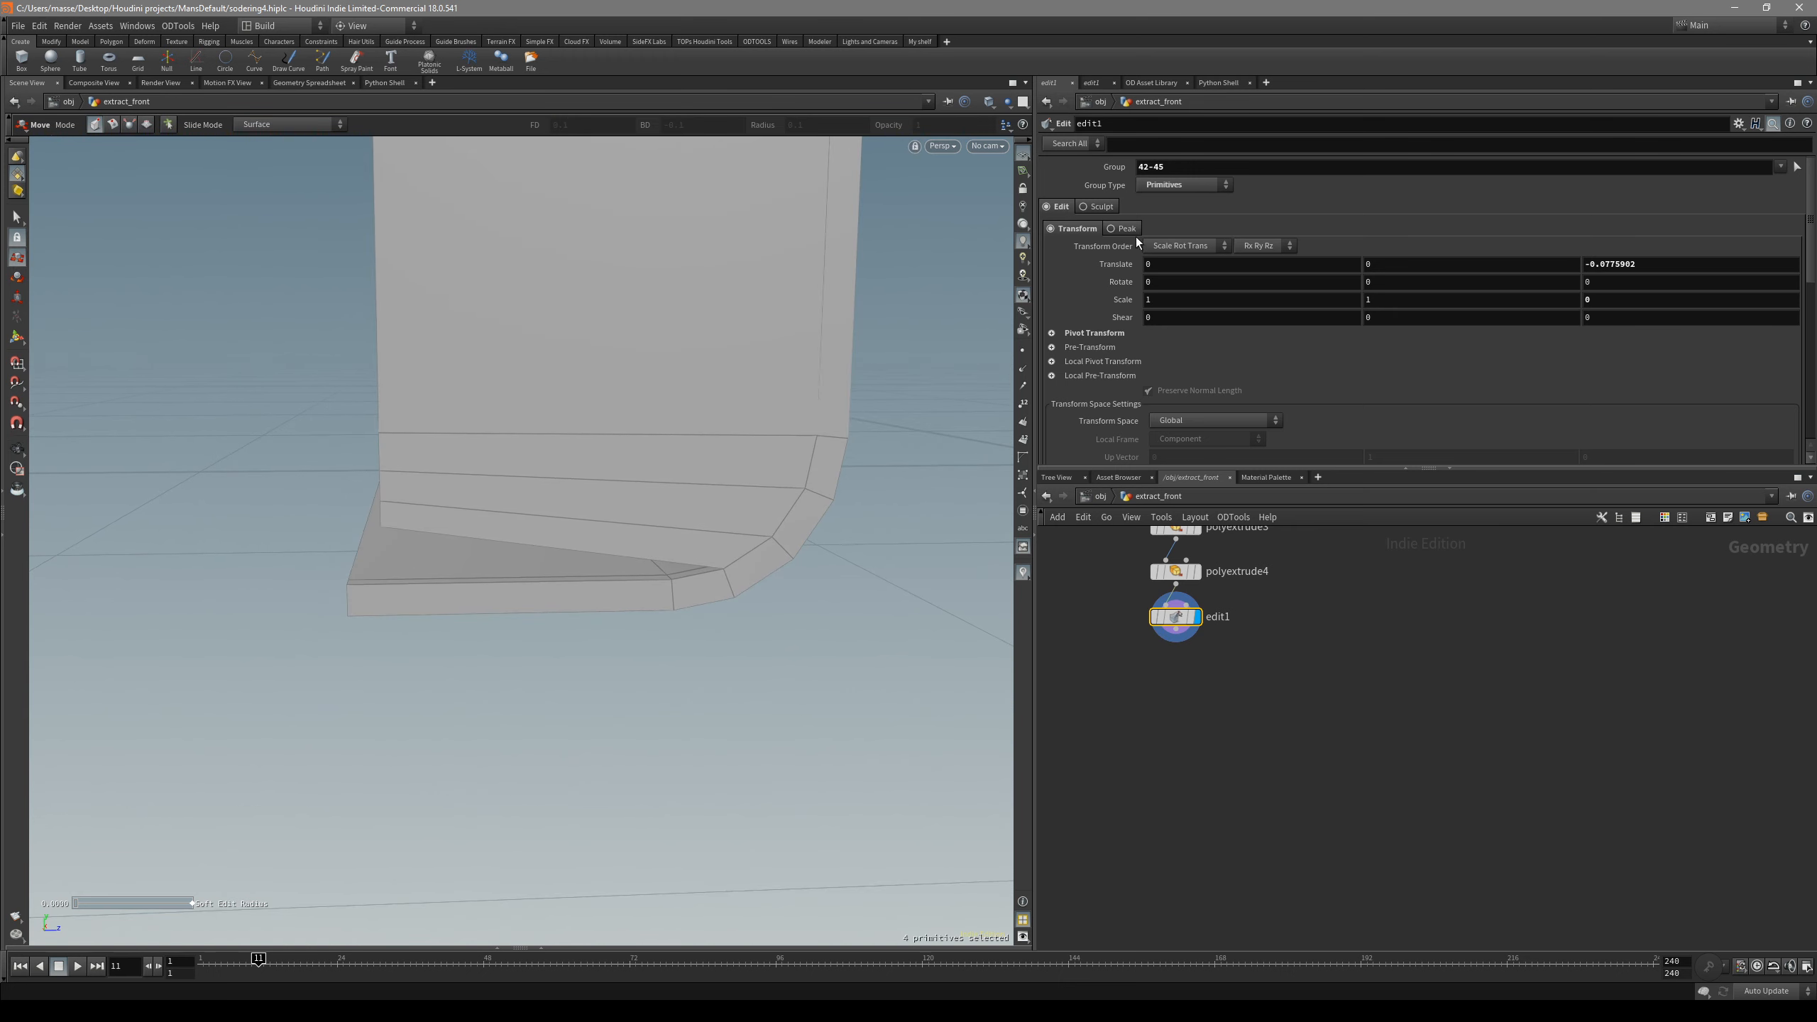
- Fine-tune the side flange's translate to -0.00962341 in Y and -0.0828584 in Z, and toggle wireframe-over-shaded display to check it
middle_click_drag(533, 496, 539, 501)
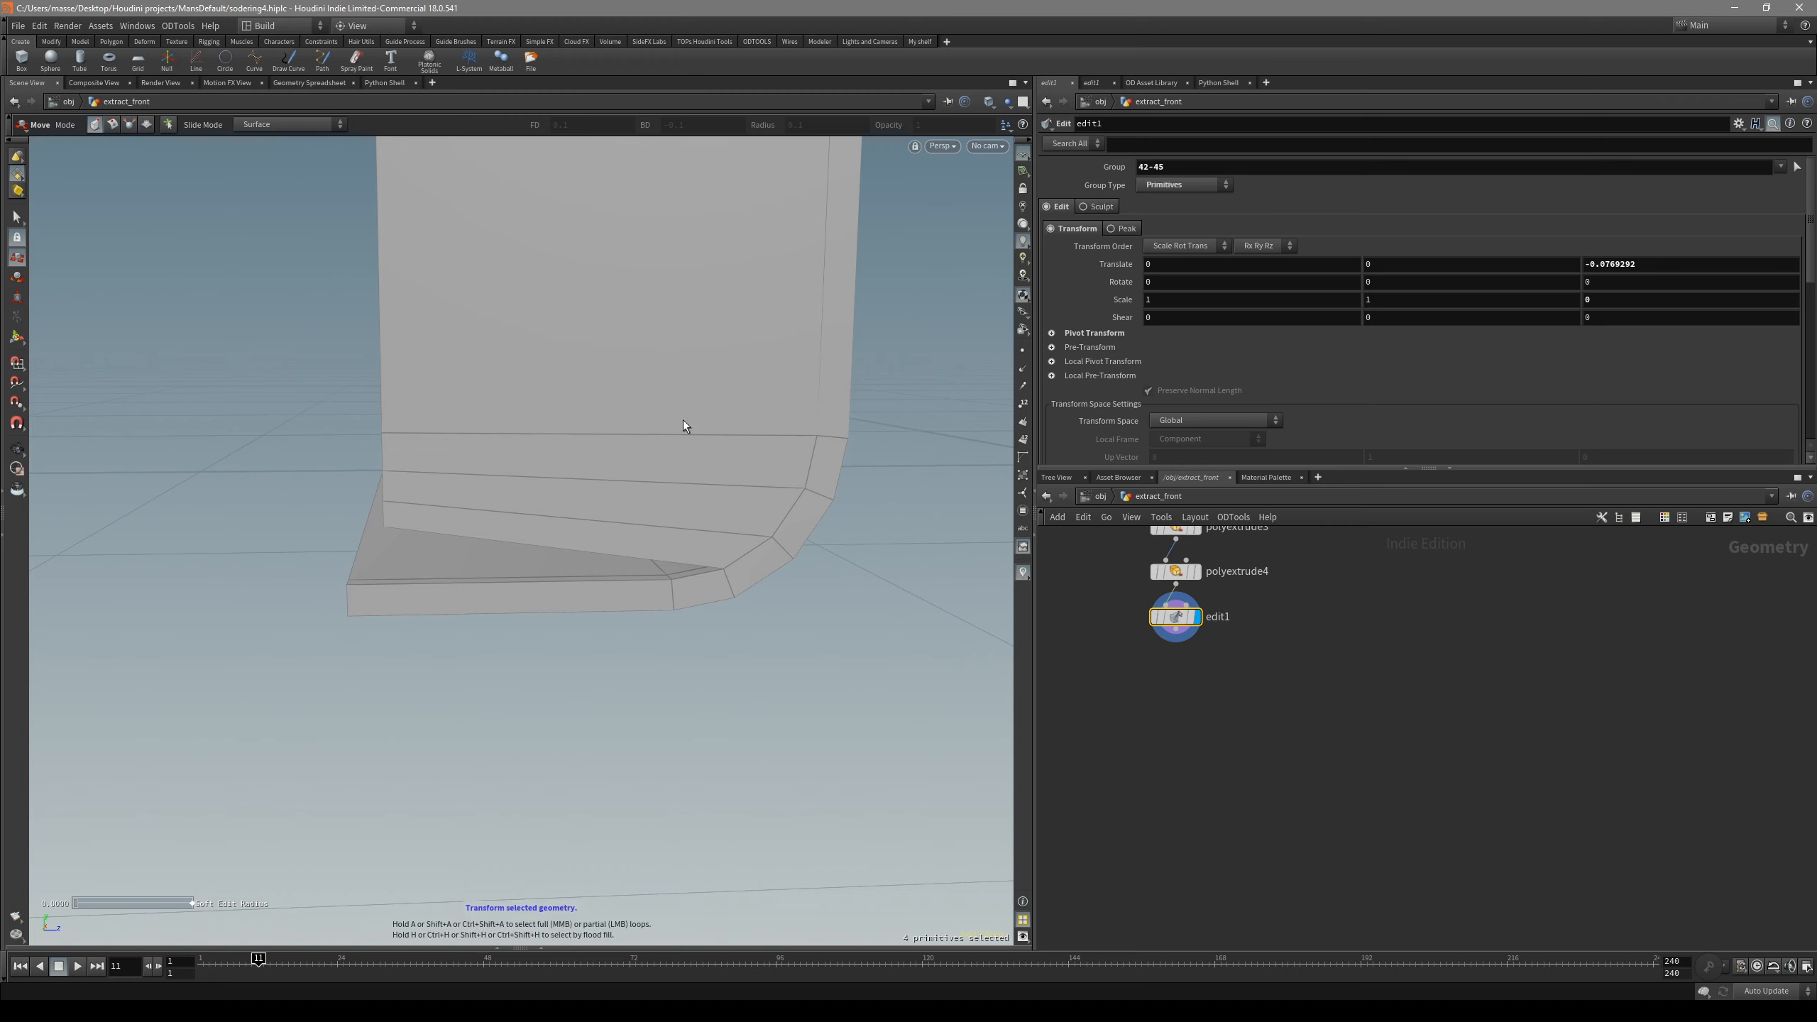
mouse_move(562, 493)
middle_mouse_down()
mouse_move(589, 496)
mouse_move(514, 502)
mouse_move(529, 504)
middle_mouse_up()
left_click_drag(529, 504, 554, 475, "alt")
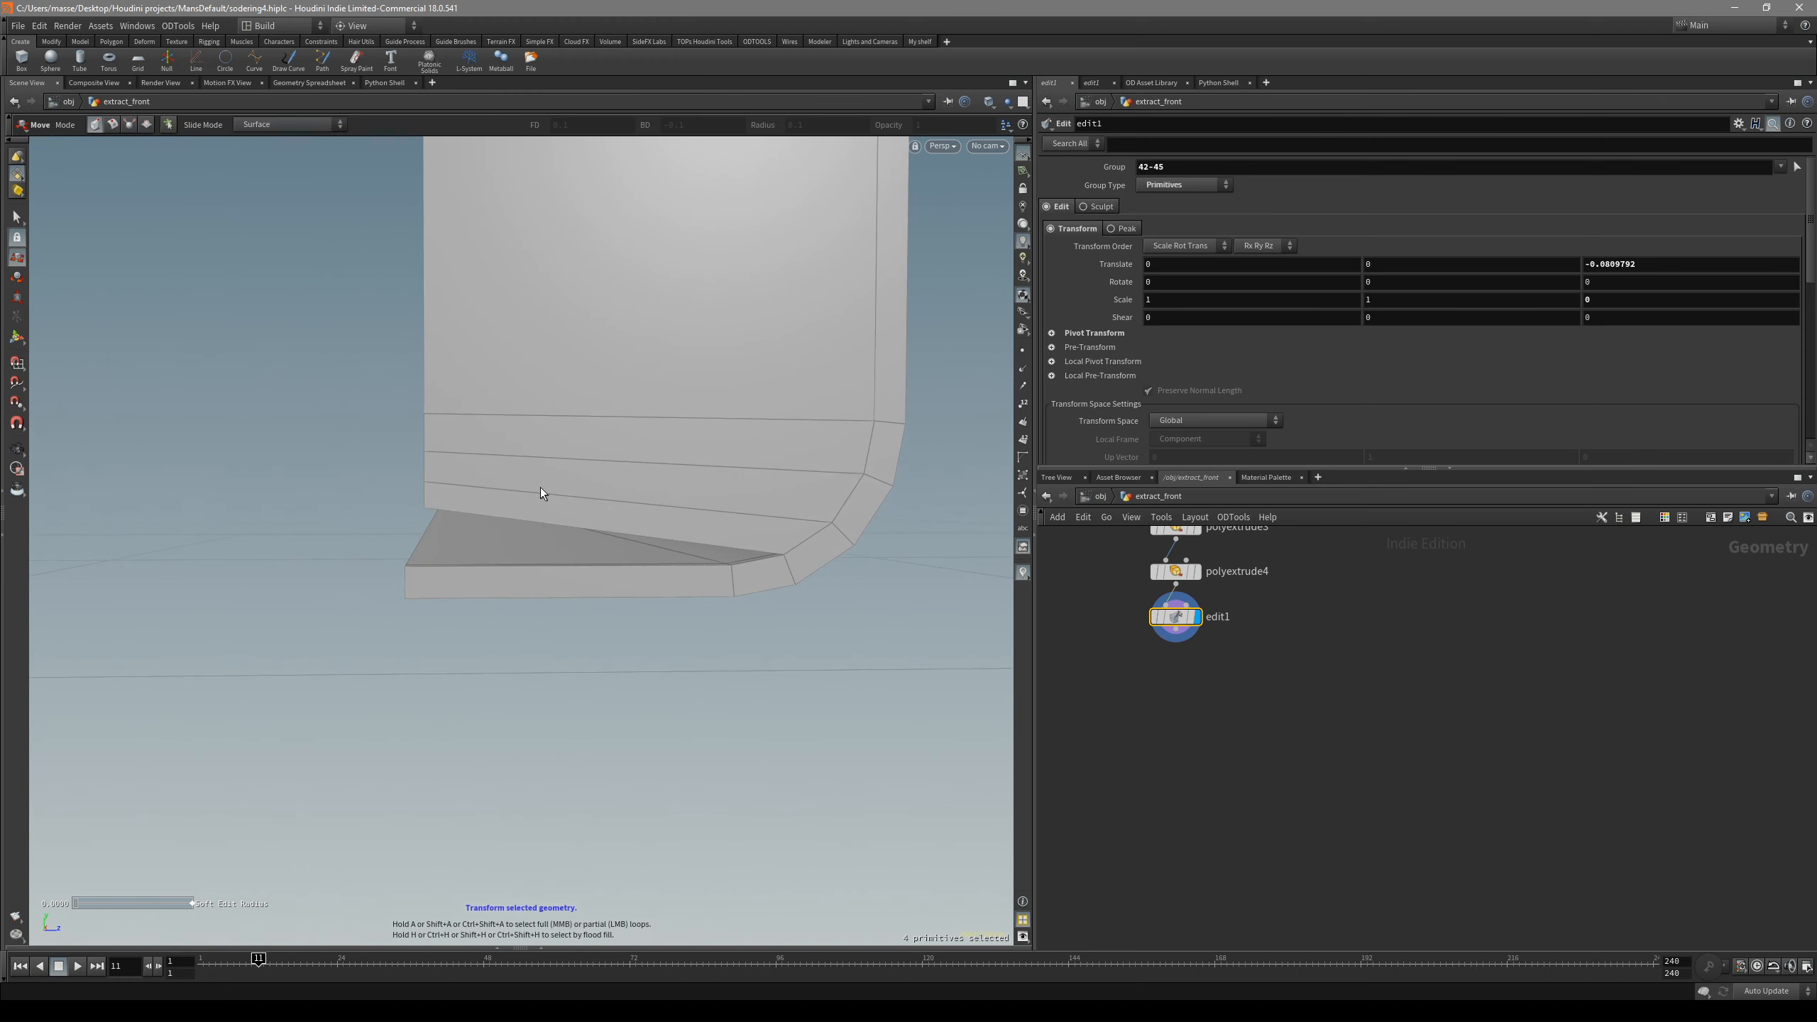
middle_click_drag(457, 504, 456, 508)
left_click_drag(462, 507, 443, 491, "alt")
key("shift+w")
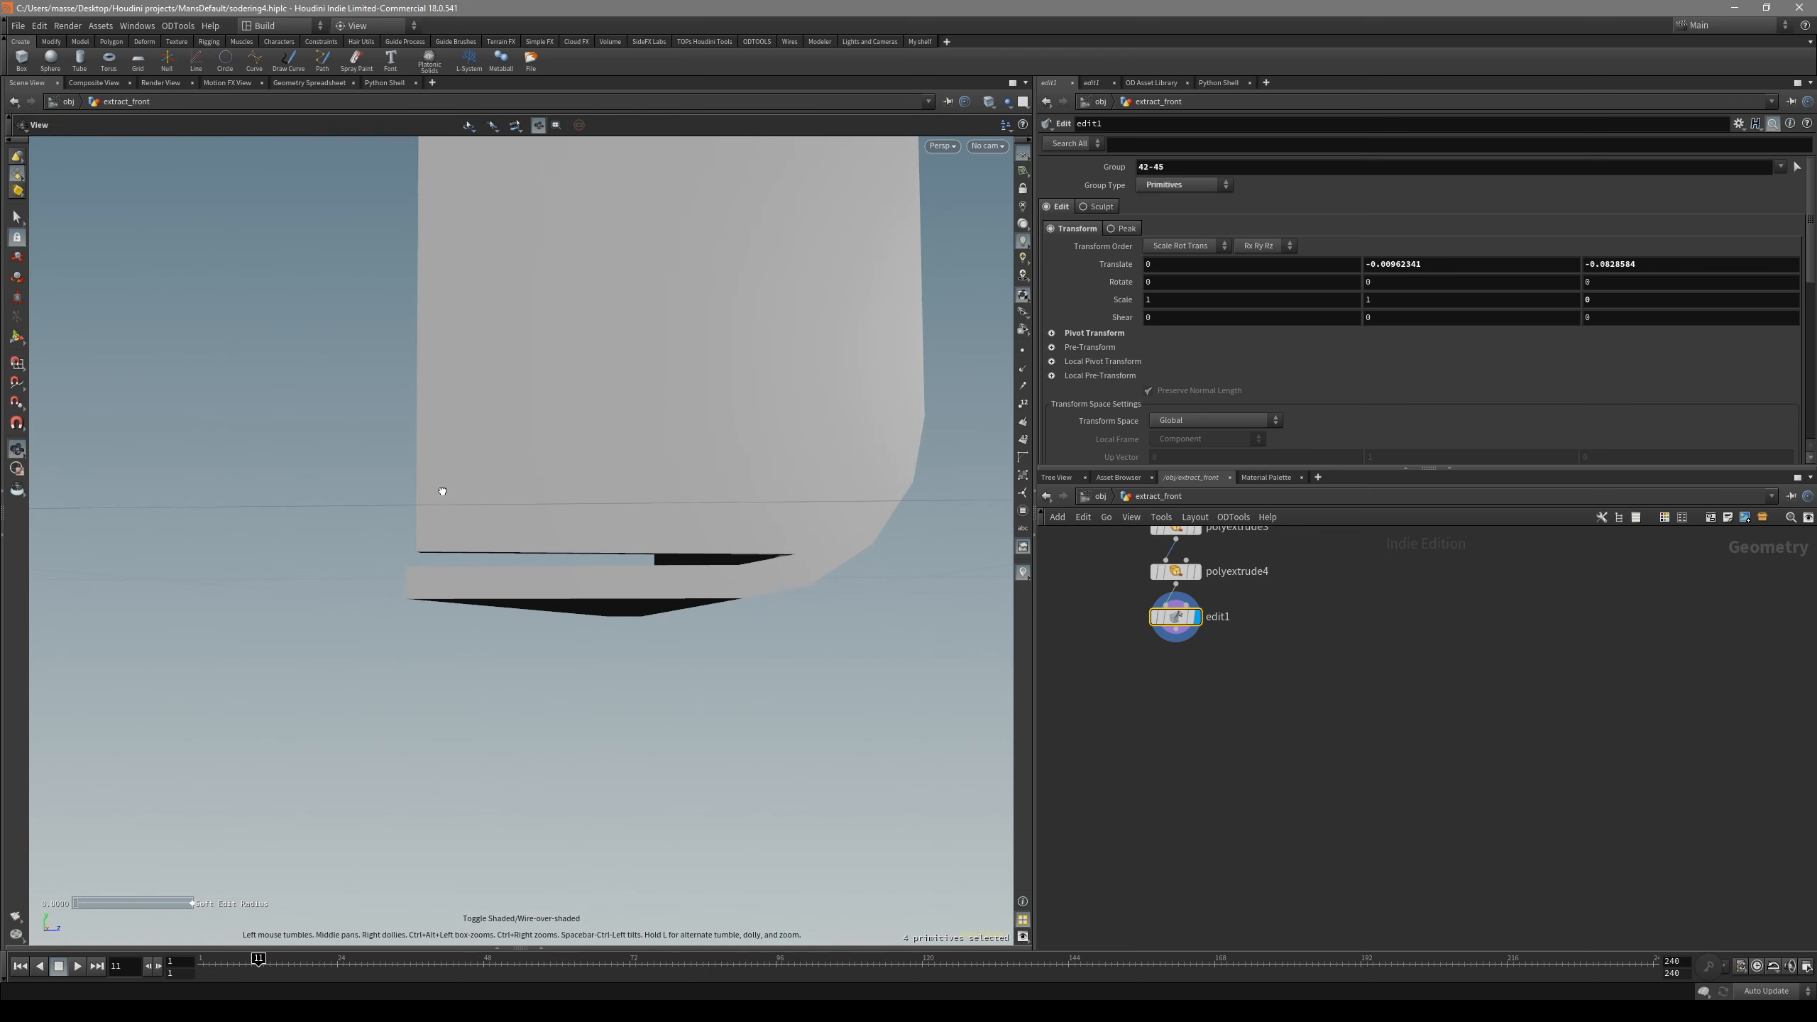
- Fine-tune the side flange's translate to -0.00898606 in Y and -0.0848858 in Z, and inspect the lower corner with wireframe shading
key("shift+w")
middle_click_drag(464, 508, 466, 514)
mouse_move(467, 514)
left_mouse_down("alt")
mouse_move(555, 491)
mouse_move(564, 530)
mouse_move(687, 513)
mouse_move(424, 504)
mouse_move(524, 428)
mouse_move(547, 454)
mouse_move(491, 471)
mouse_move(470, 446)
mouse_move(586, 502)
mouse_move(608, 475)
mouse_move(828, 491)
left_mouse_up("alt")
key("s")
left_click(672, 498)
key("shift+w")
key("shift+w")
key("shift+w")
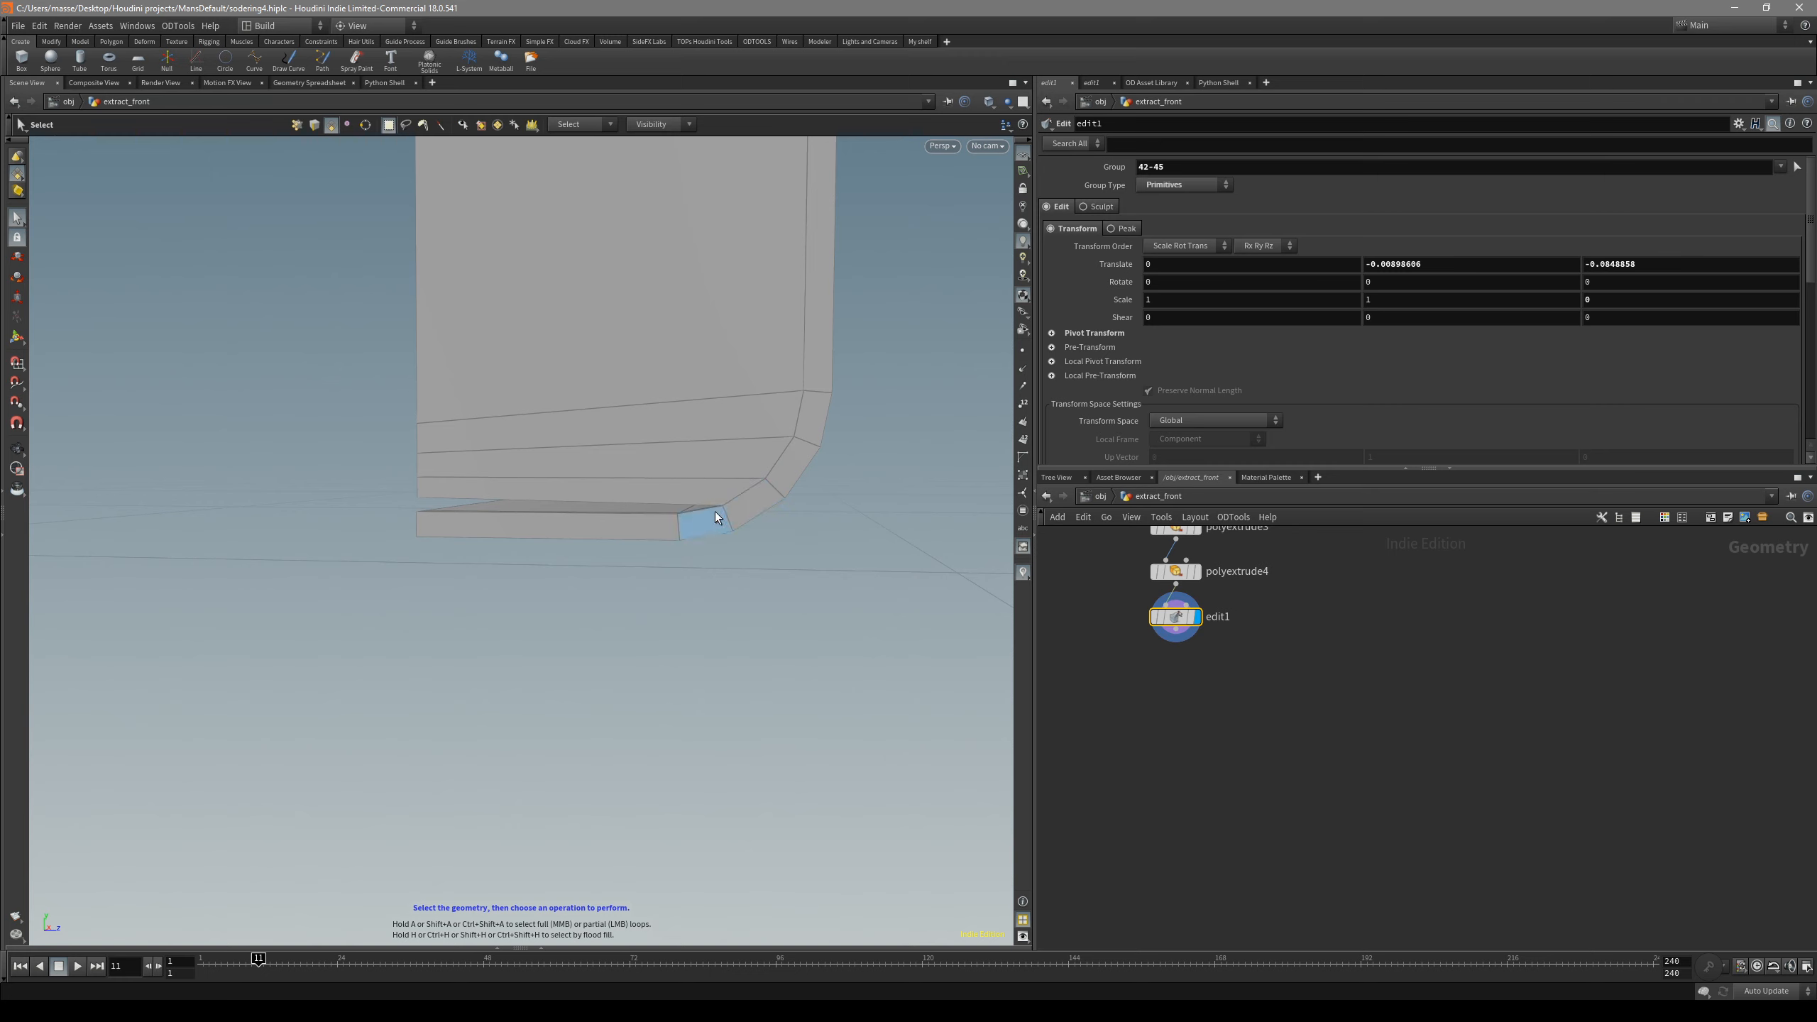
left_click_drag(467, 491, 601, 542, "alt")
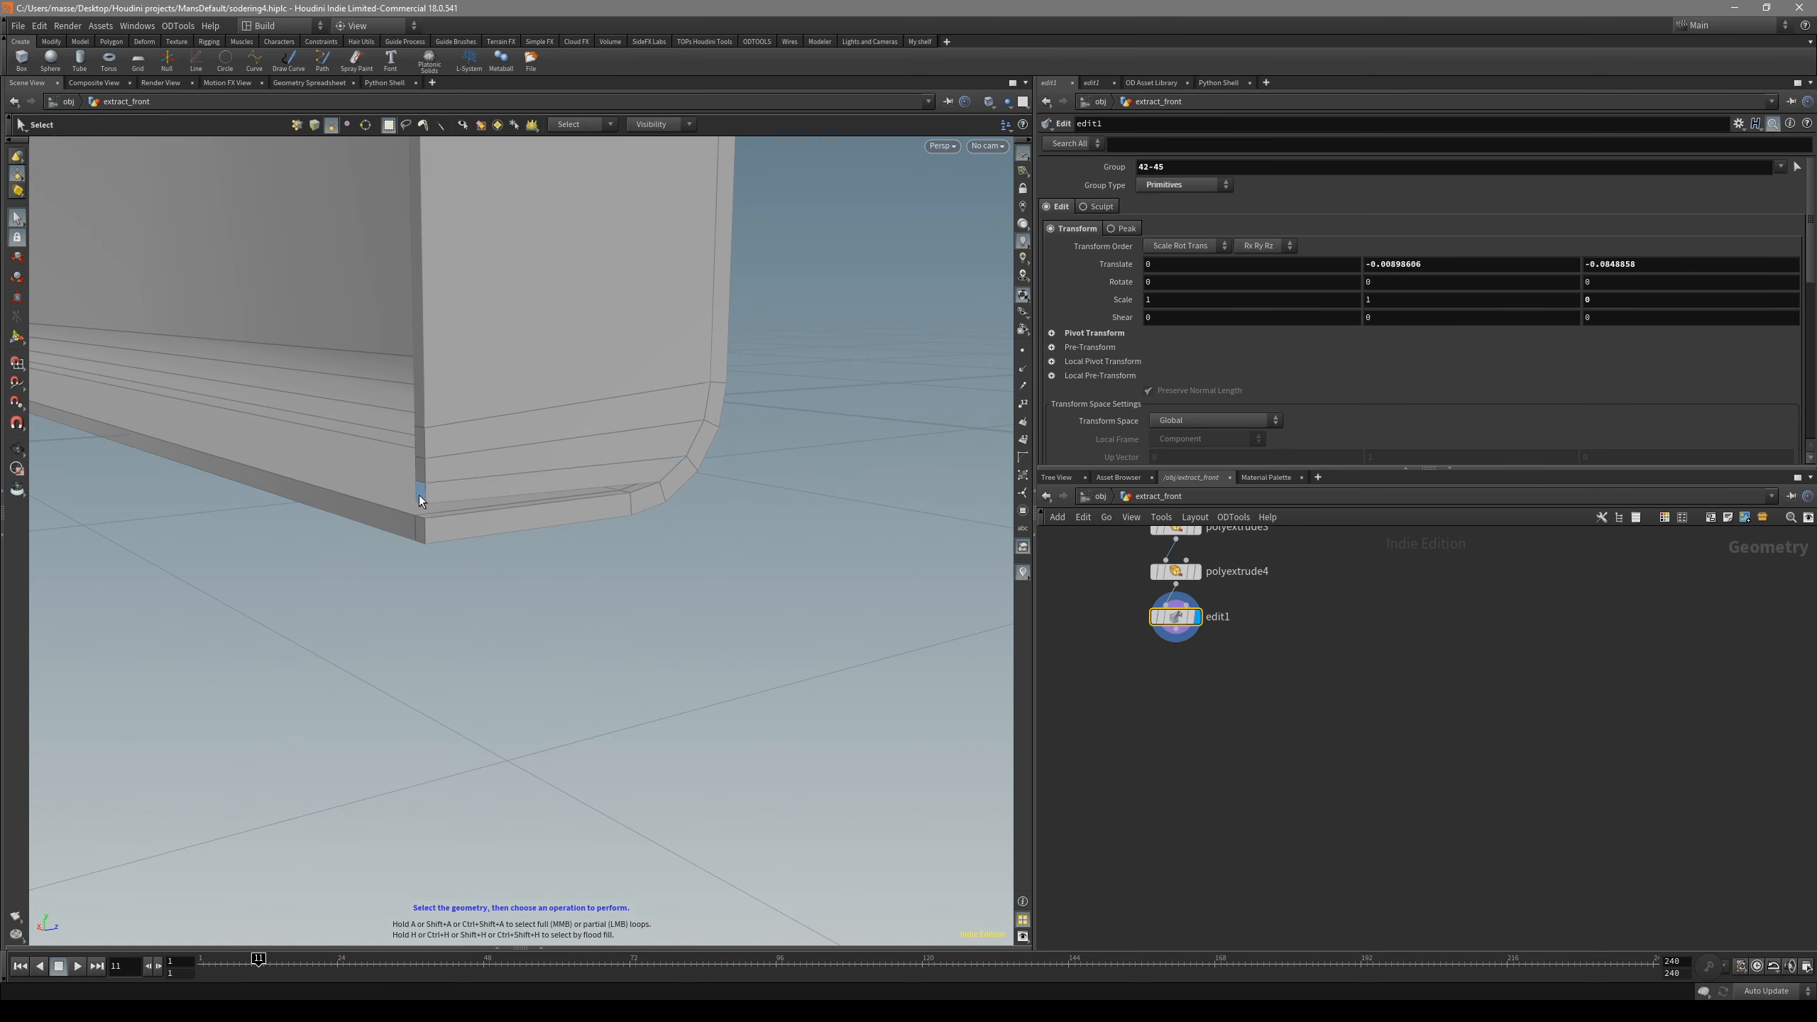
key("ctrl+z")
key("ctrl+z")
mouse_move(459, 475)
left_mouse_down("alt")
mouse_move(434, 479)
mouse_move(556, 450)
mouse_move(468, 443)
left_mouse_up("alt")
key("ctrl+y")
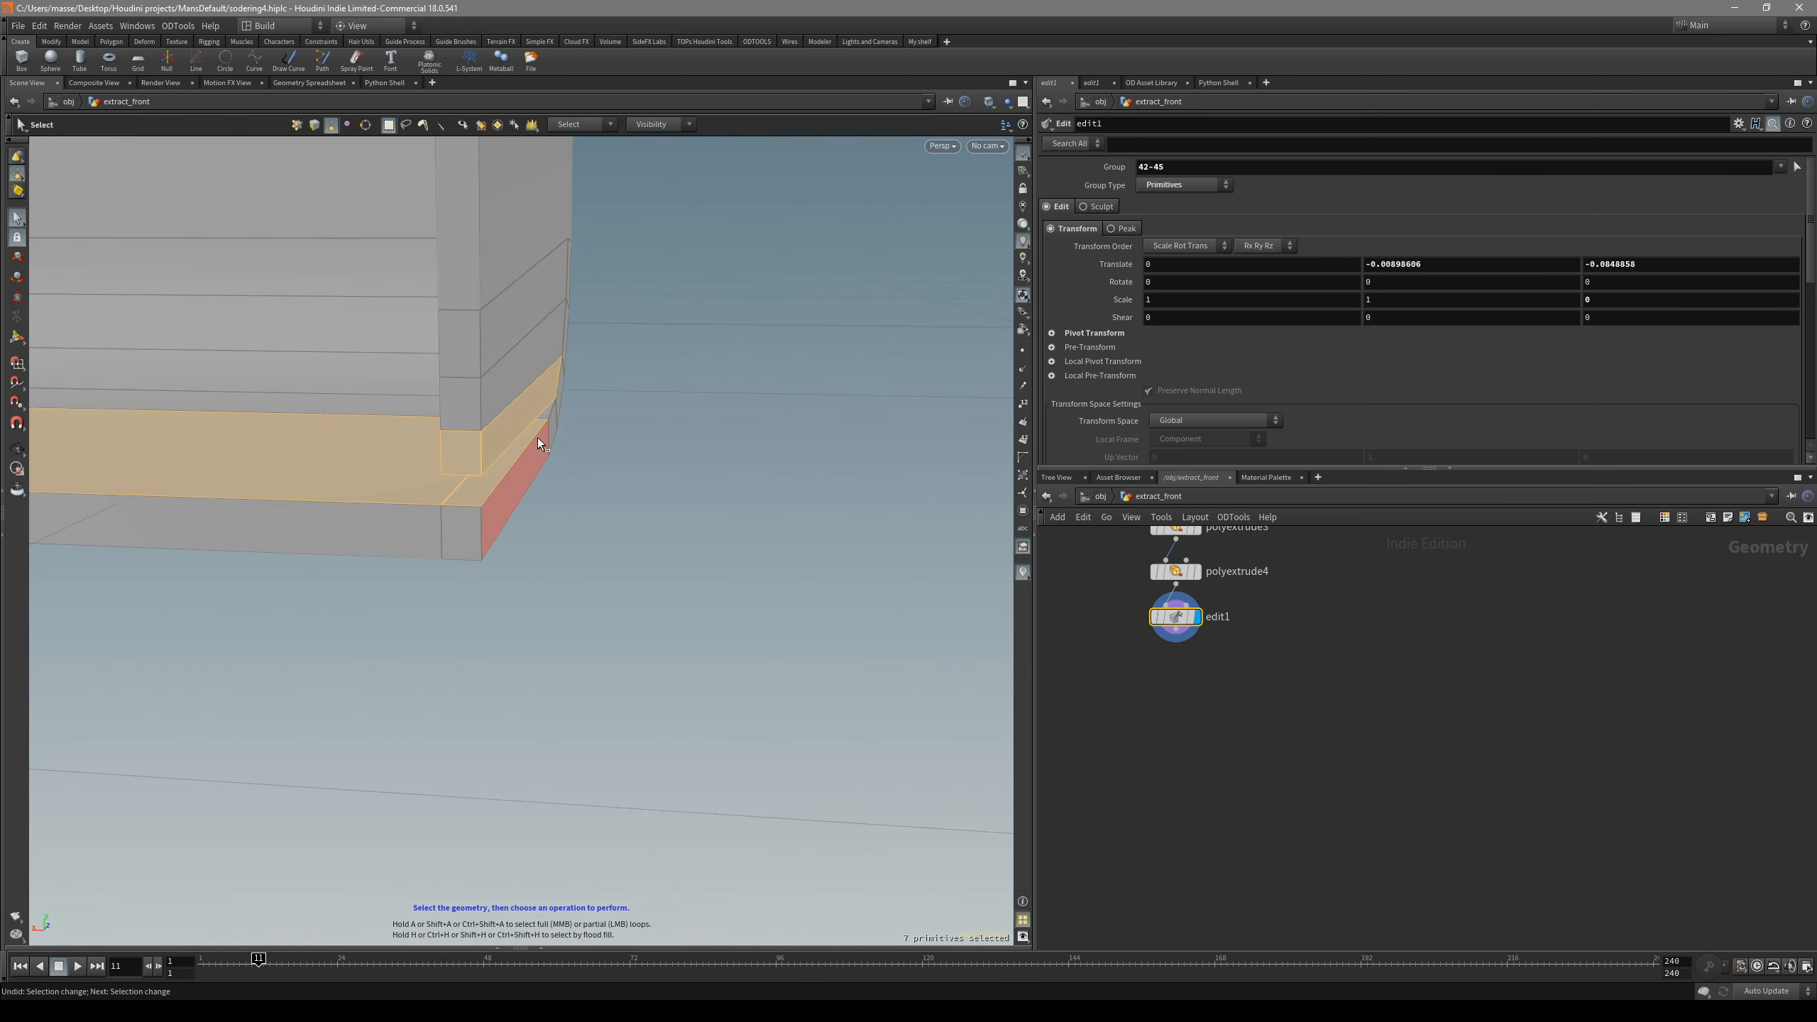
key("ctrl+z")
key("t")
left_click_drag(459, 435, 621, 692)
key("Escape")
key("t")
- Select the small rear end faces near the lower end of the side flange and move them 0.016023 in Z
key("s")
left_click(698, 721)
key("Escape")
key("t")
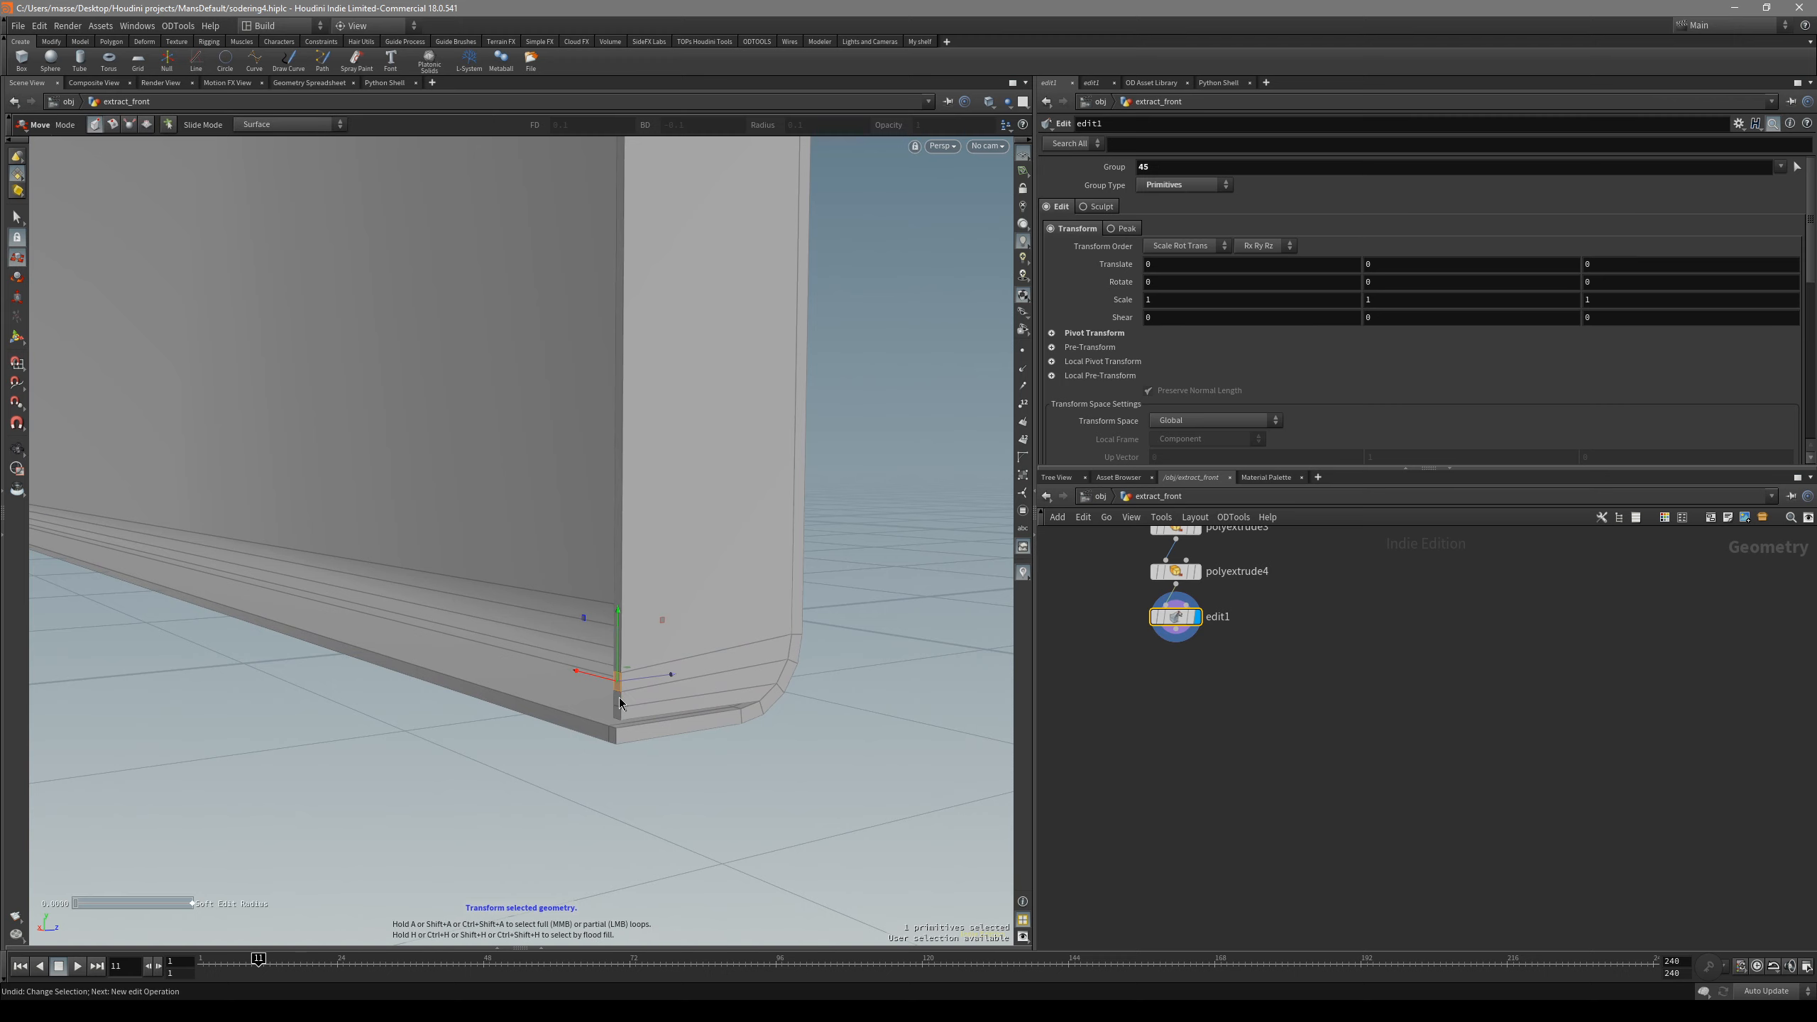
key("s")
left_click(619, 698, "shift")
left_click(645, 709, "shift")
key("t")
left_click_drag(641, 693, 373, 709)
- Select the points along the rear edges of the side flange and the bottom flange's end
key("s")
key("2")
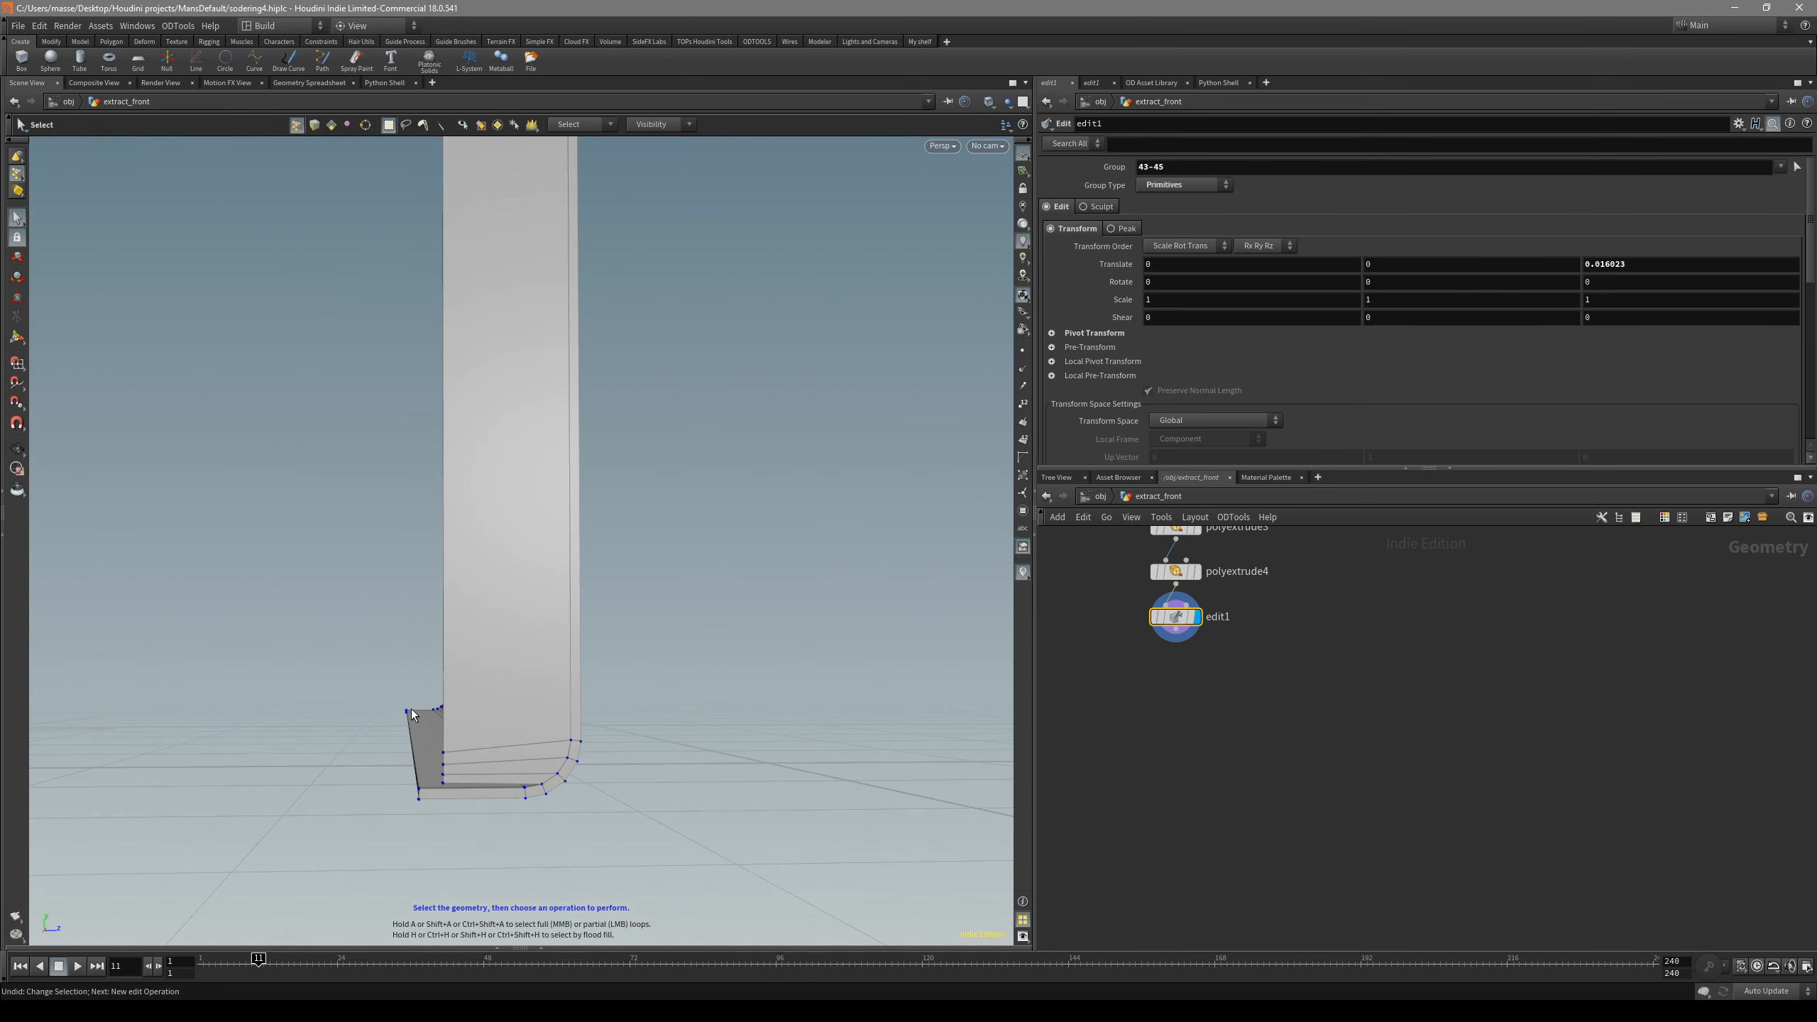
left_click_drag(422, 806, 410, 775, "alt")
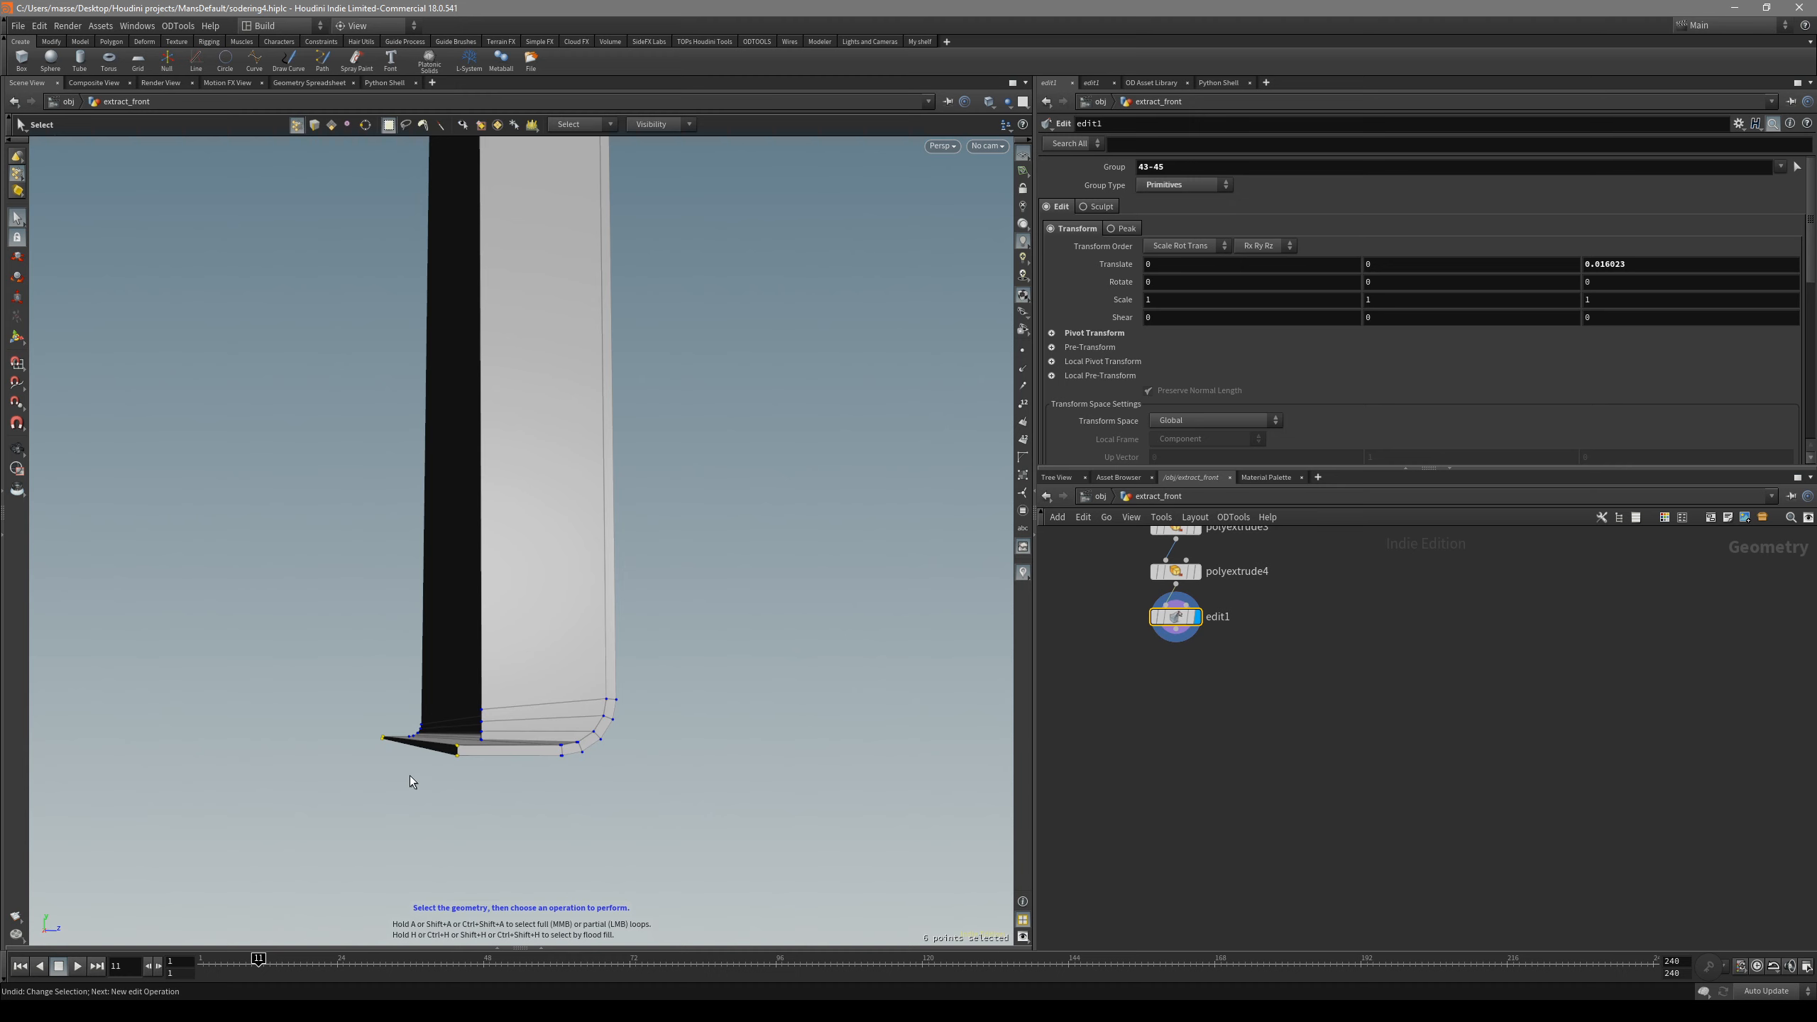
key("space+4")
left_click_drag(568, 208, 645, 648)
left_click_drag(653, 742, 581, 686)
key("space+1")
key("y")
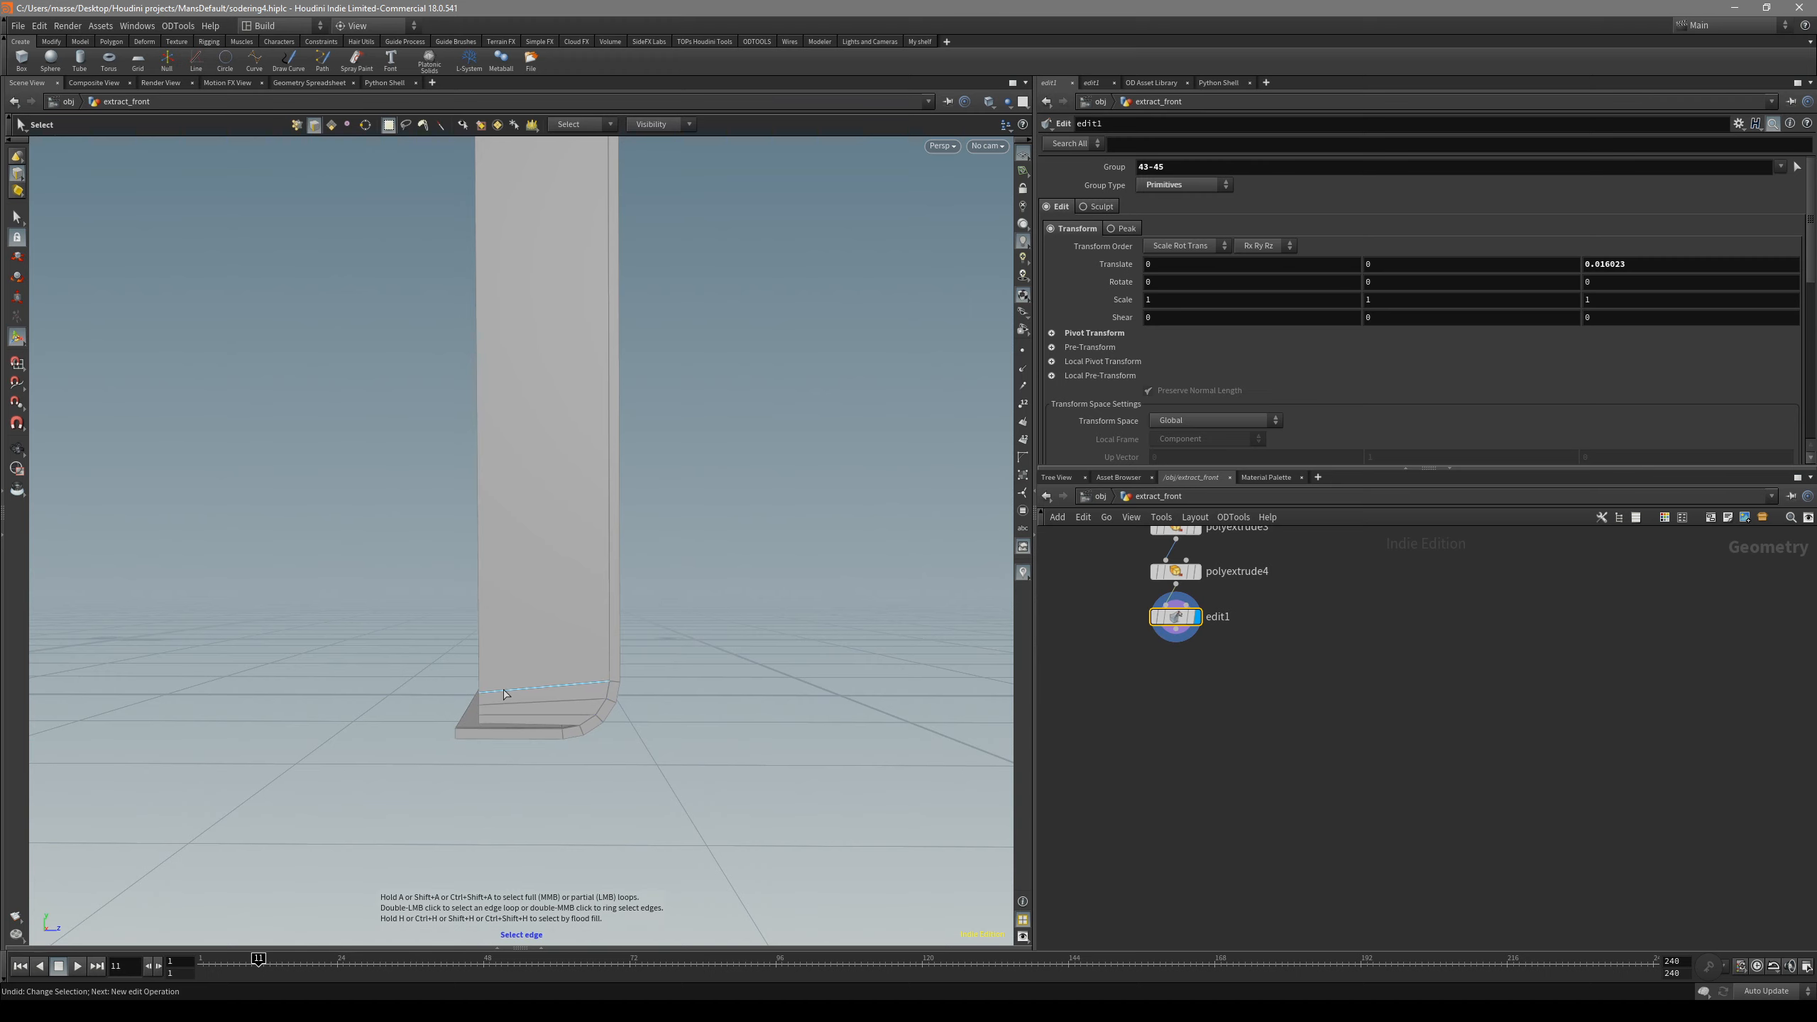
key("3")
key("y")
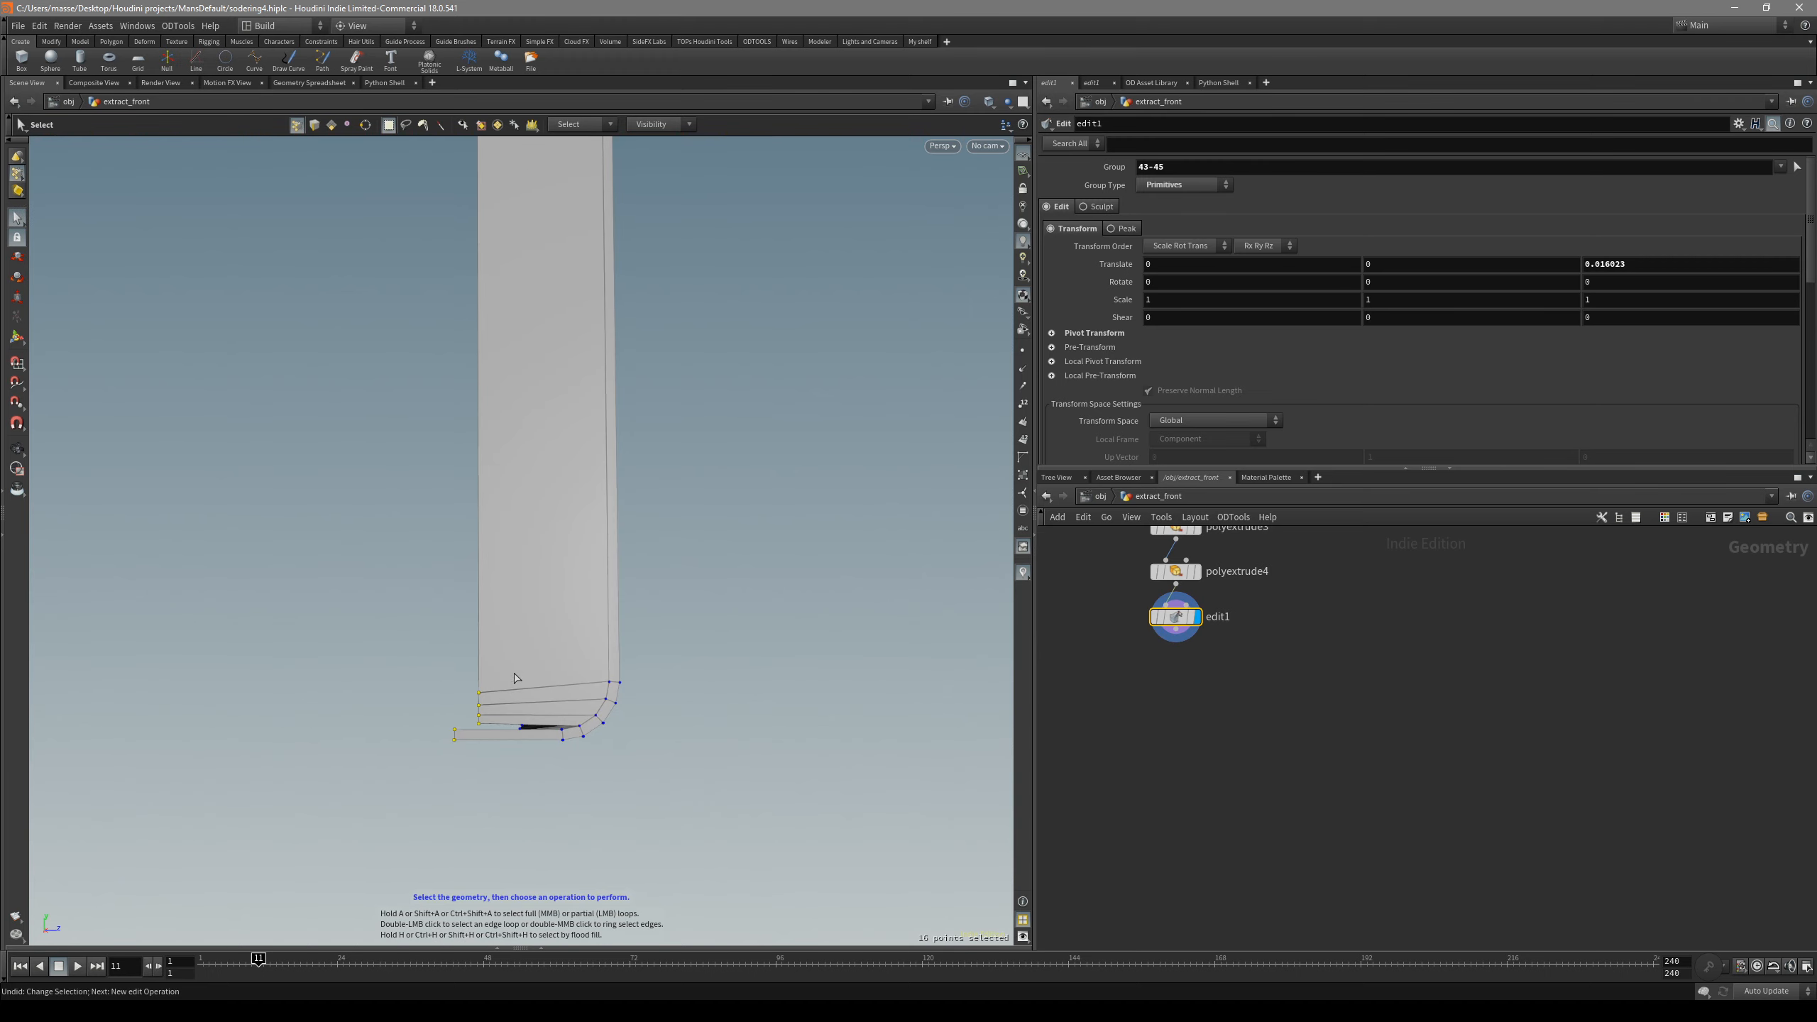
left_click_drag(514, 677, 458, 577)
- Flatten the selected rear-edge points along Z so both flanges end in one plane
scroll(468, 597, "down", 2)
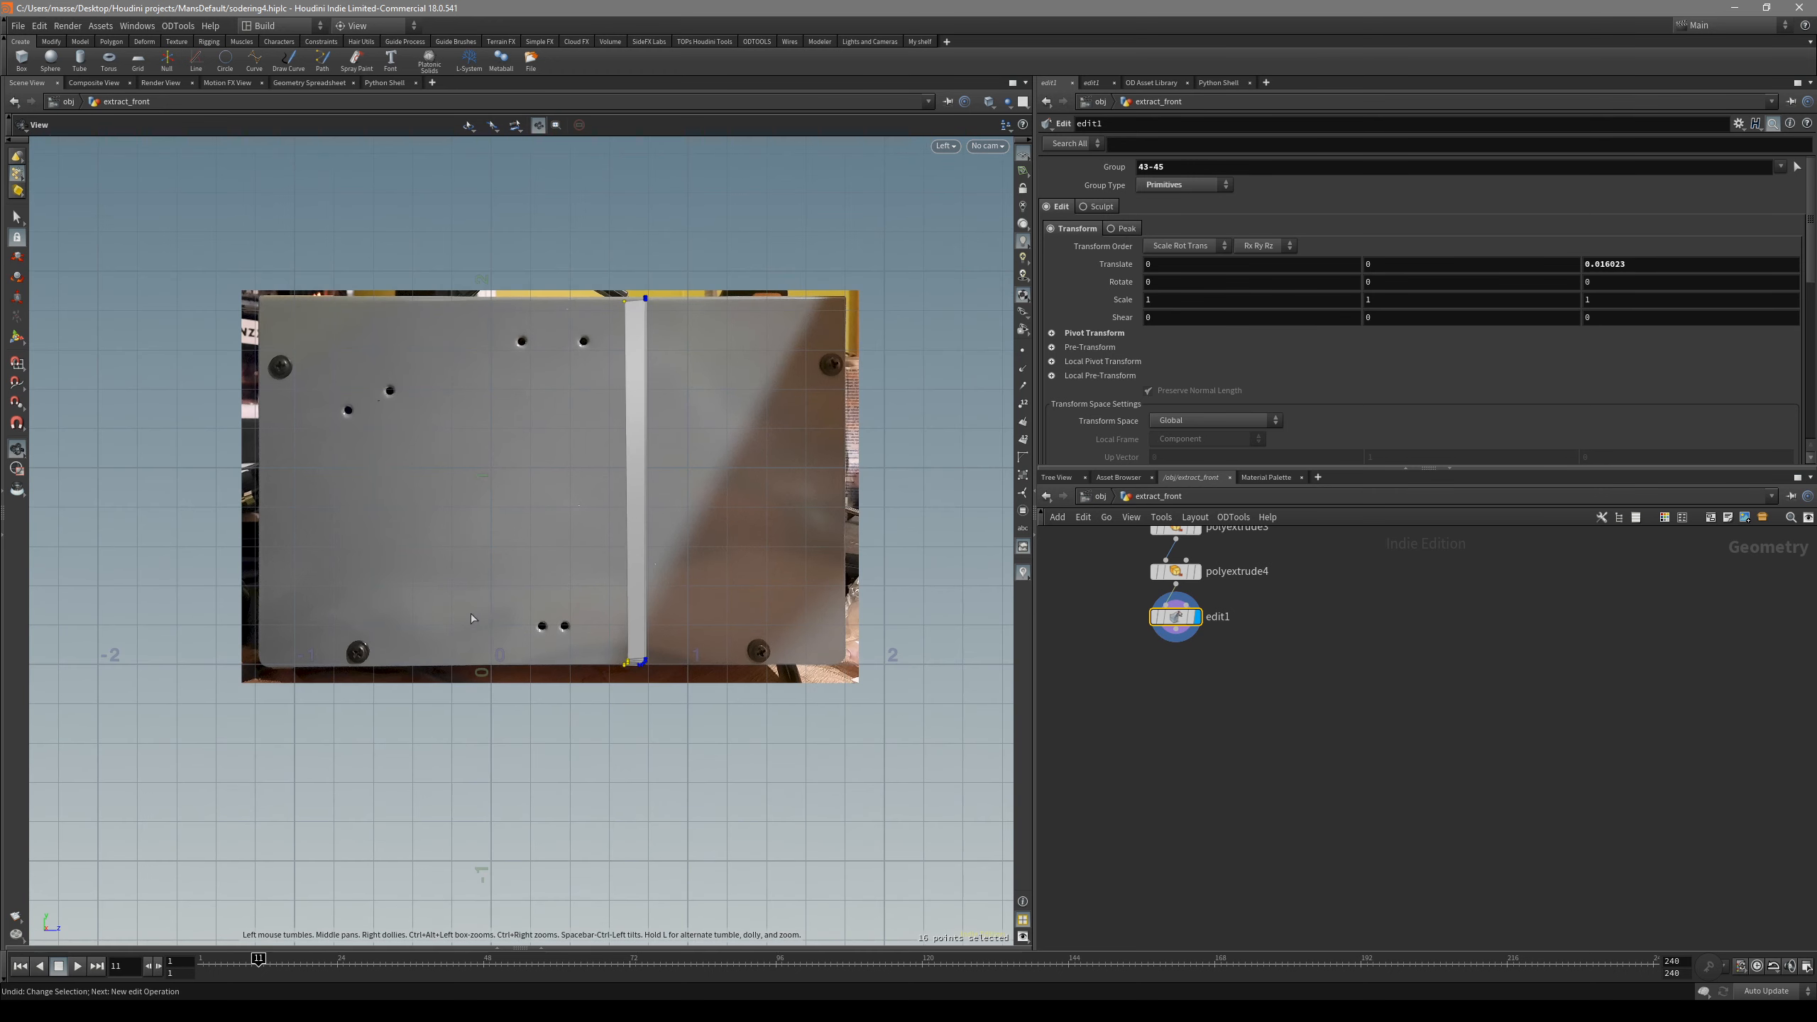
scroll(601, 573, "up", 6)
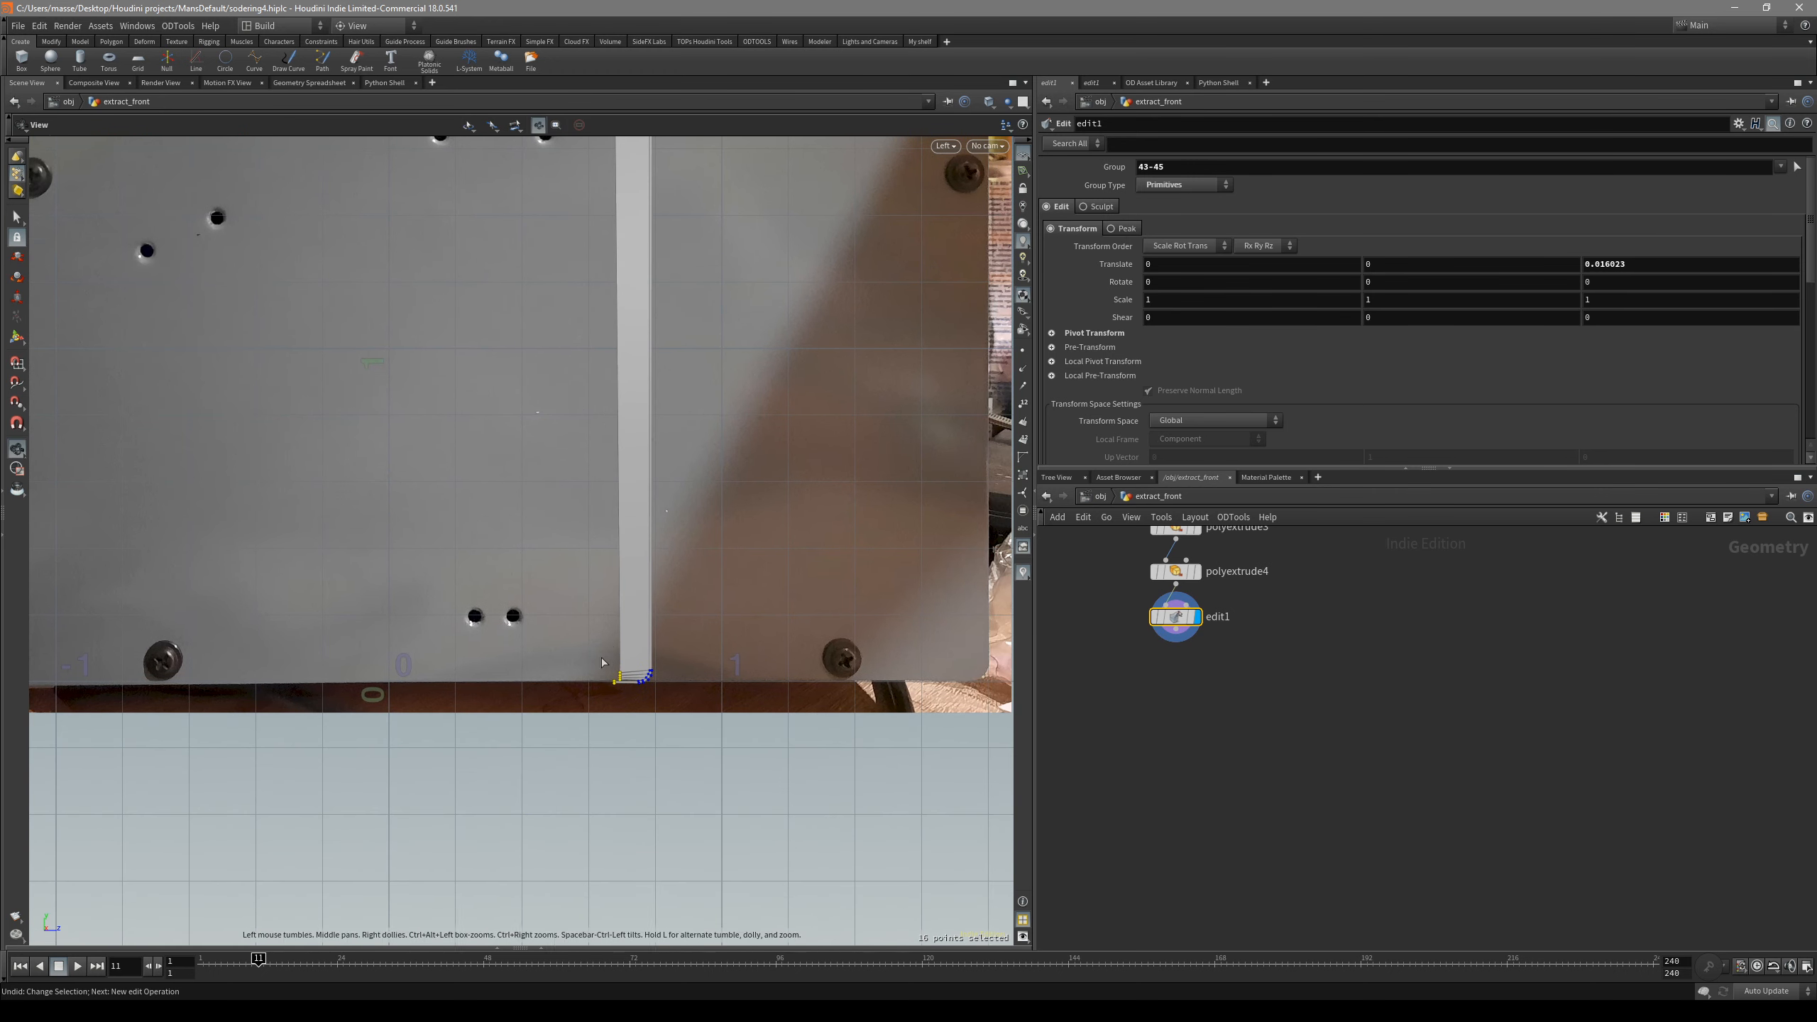
scroll(615, 649, "up", 4)
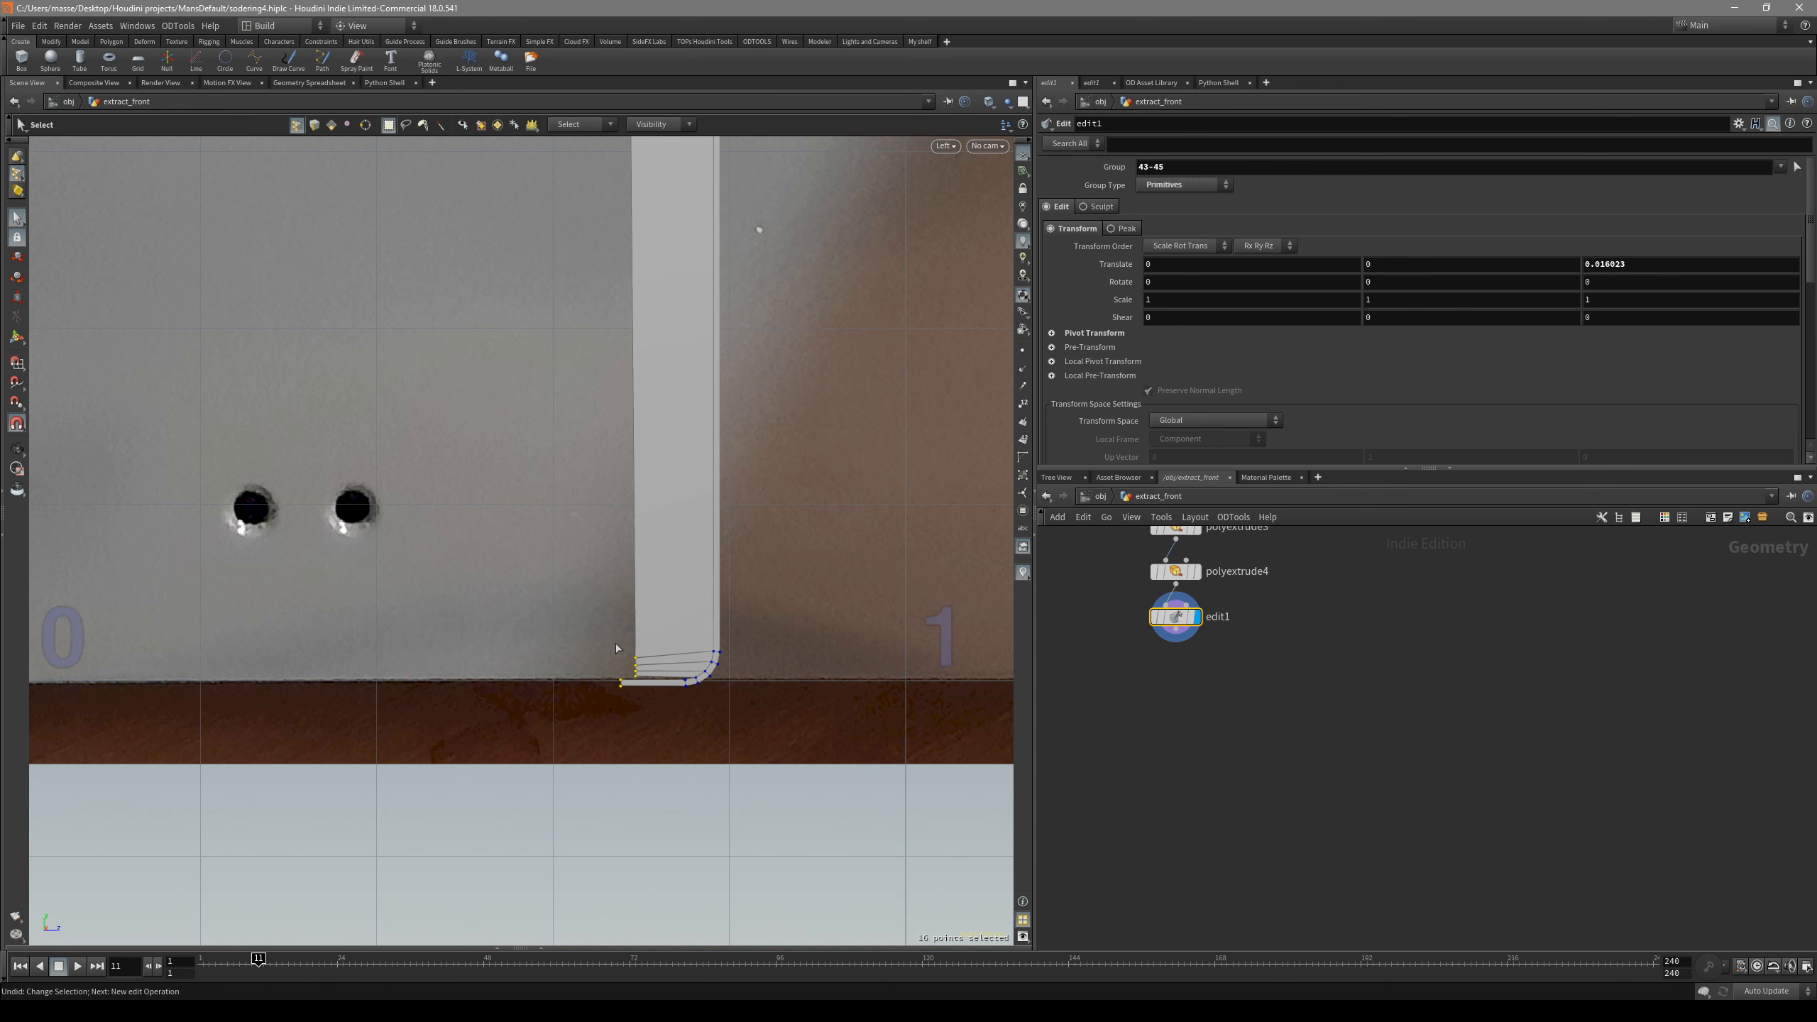
scroll(616, 648, "up", 2)
left_click(741, 642)
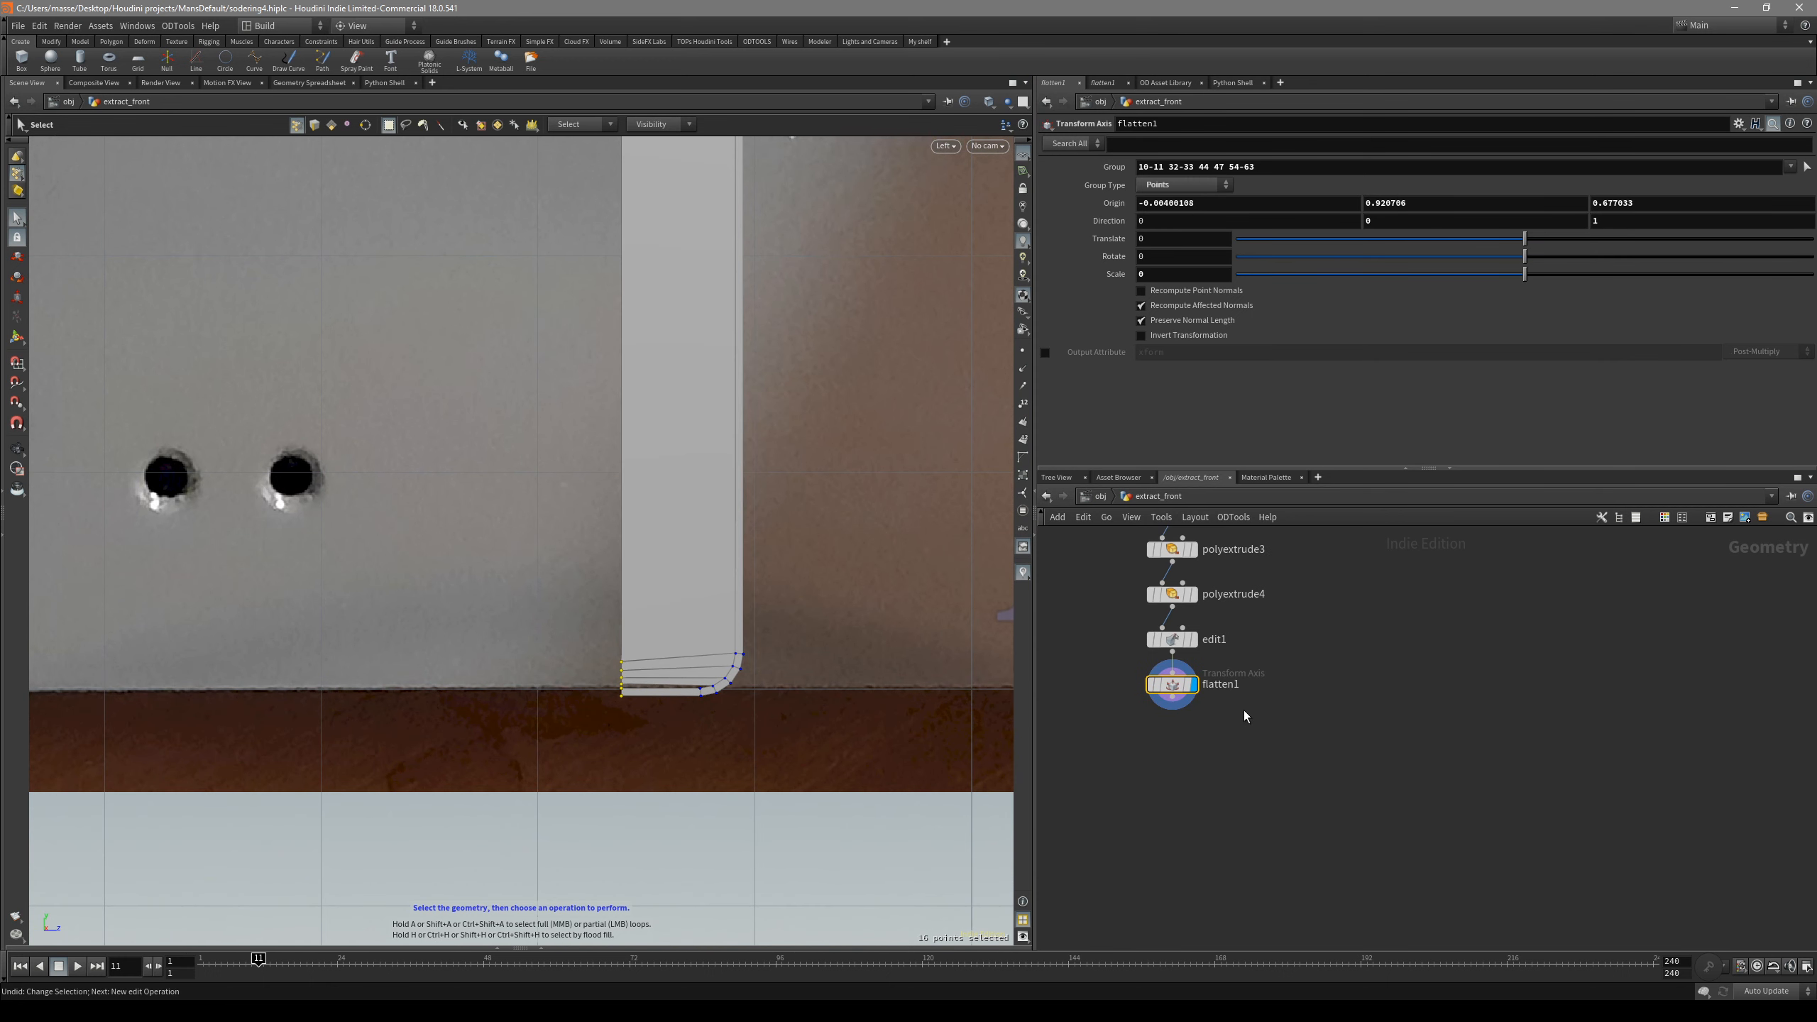
- Examine the flattened rear edge against the side reference photo from end to end, and the lower corner in perspective and wireframe
middle_click_drag(697, 648, 701, 745, "alt")
right_click_drag(701, 745, 718, 526, "alt")
scroll(717, 527, "down", 3)
middle_click_drag(717, 526, 654, 964, "alt")
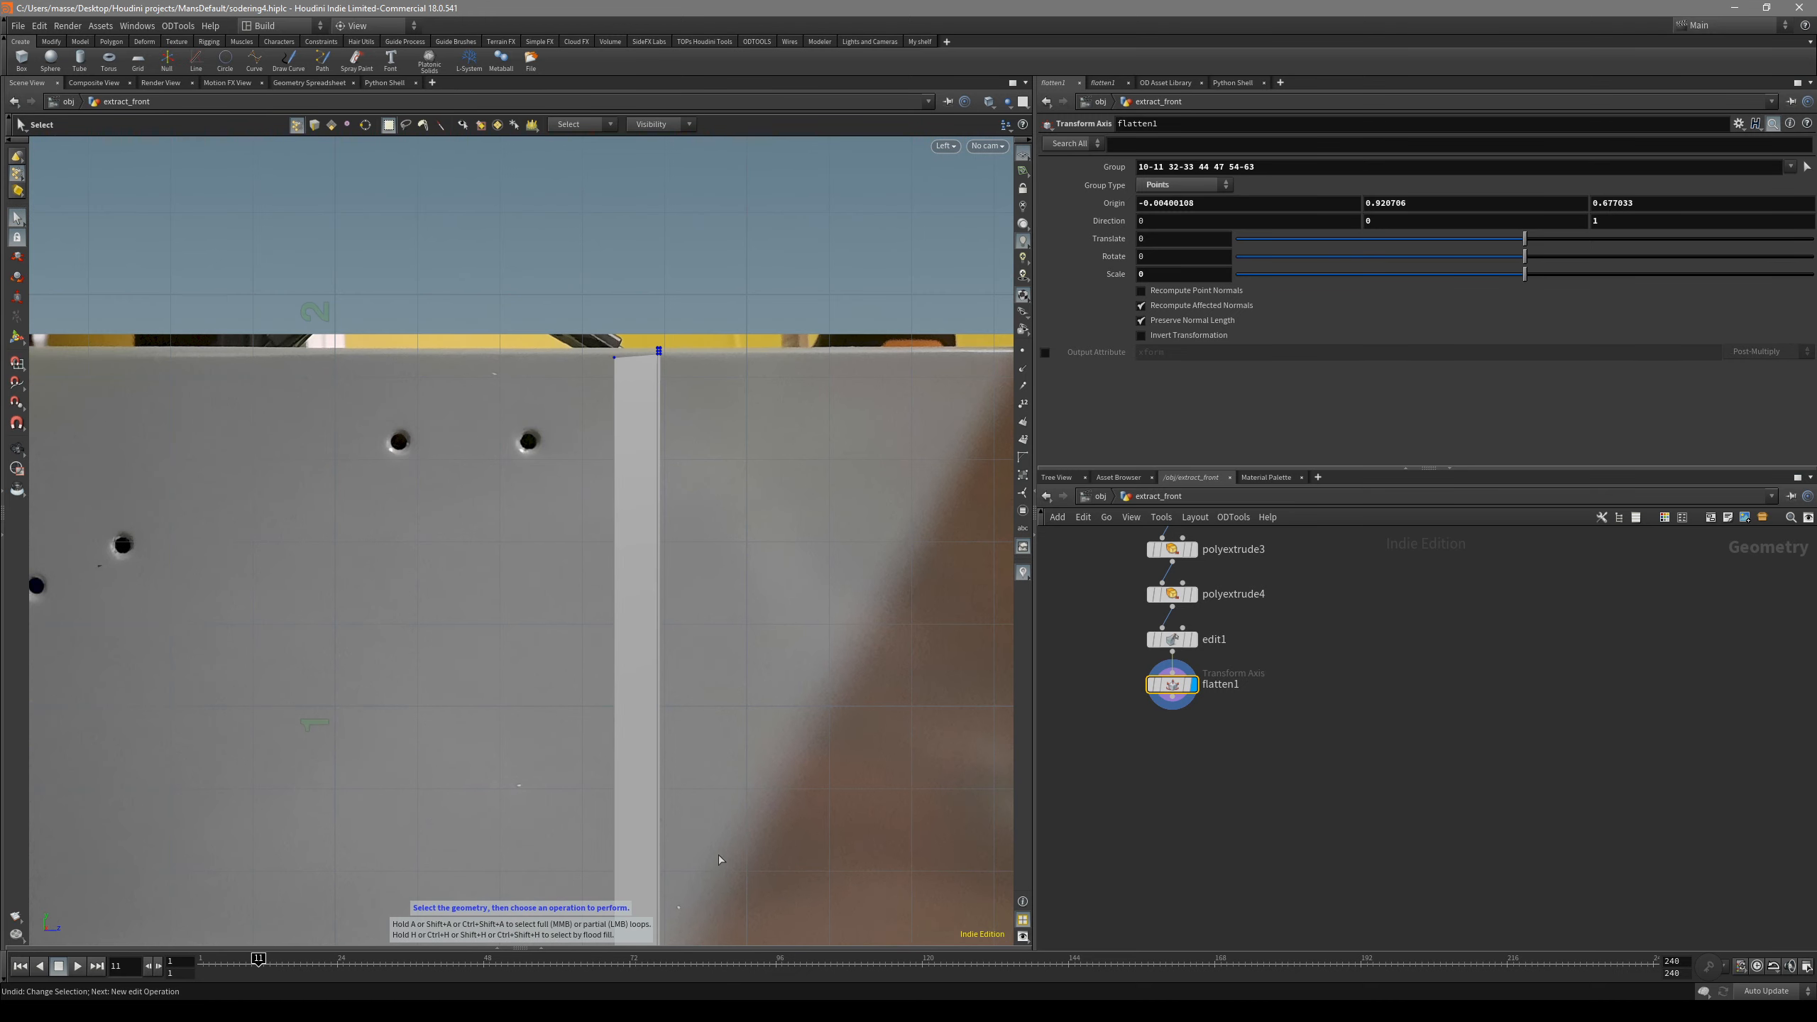
middle_click_drag(714, 794, 717, 482, "alt")
middle_click_drag(705, 787, 714, 688, "alt")
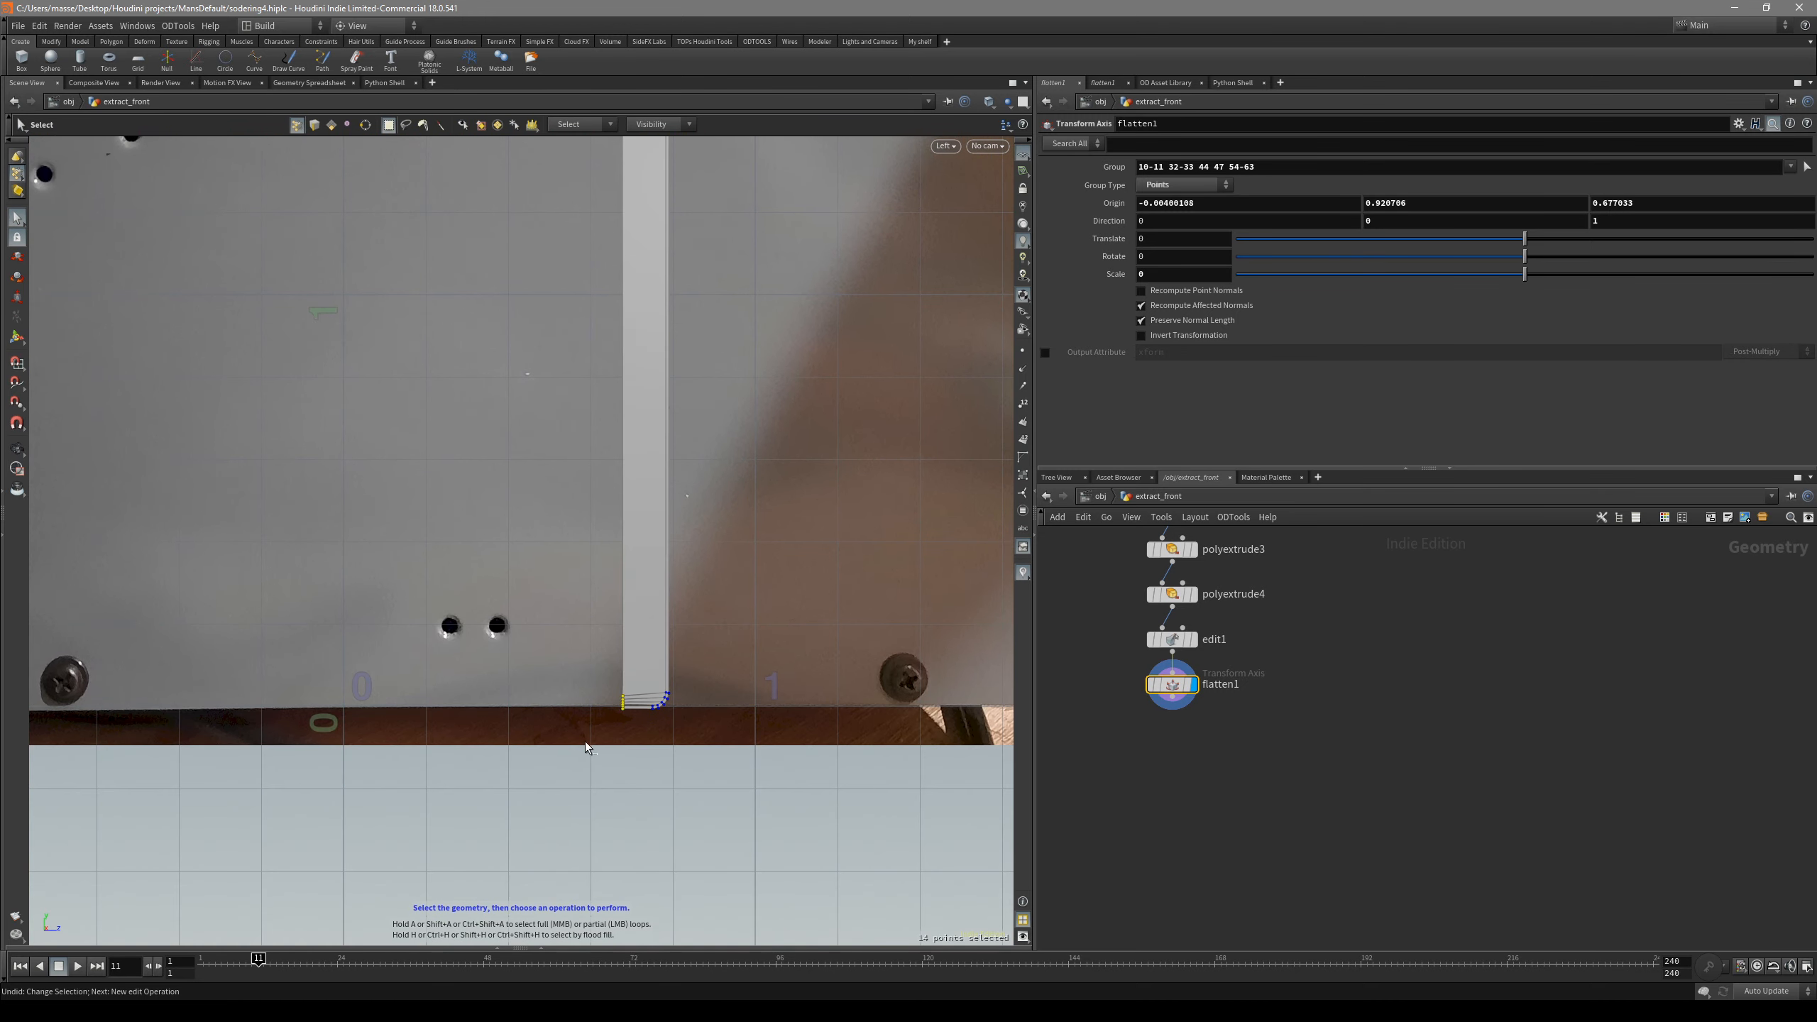
key("space+1")
left_click_drag(585, 742, 523, 783, "alt")
key("4")
key("w")
mouse_move(580, 717)
left_mouse_down("alt")
mouse_move(770, 588)
mouse_move(648, 583)
mouse_move(605, 558)
mouse_move(679, 602)
left_mouse_up("alt")
key("w")
- Review the edit1 node's parameters and move the flatten1 node further away from it in the network
left_click(1181, 635)
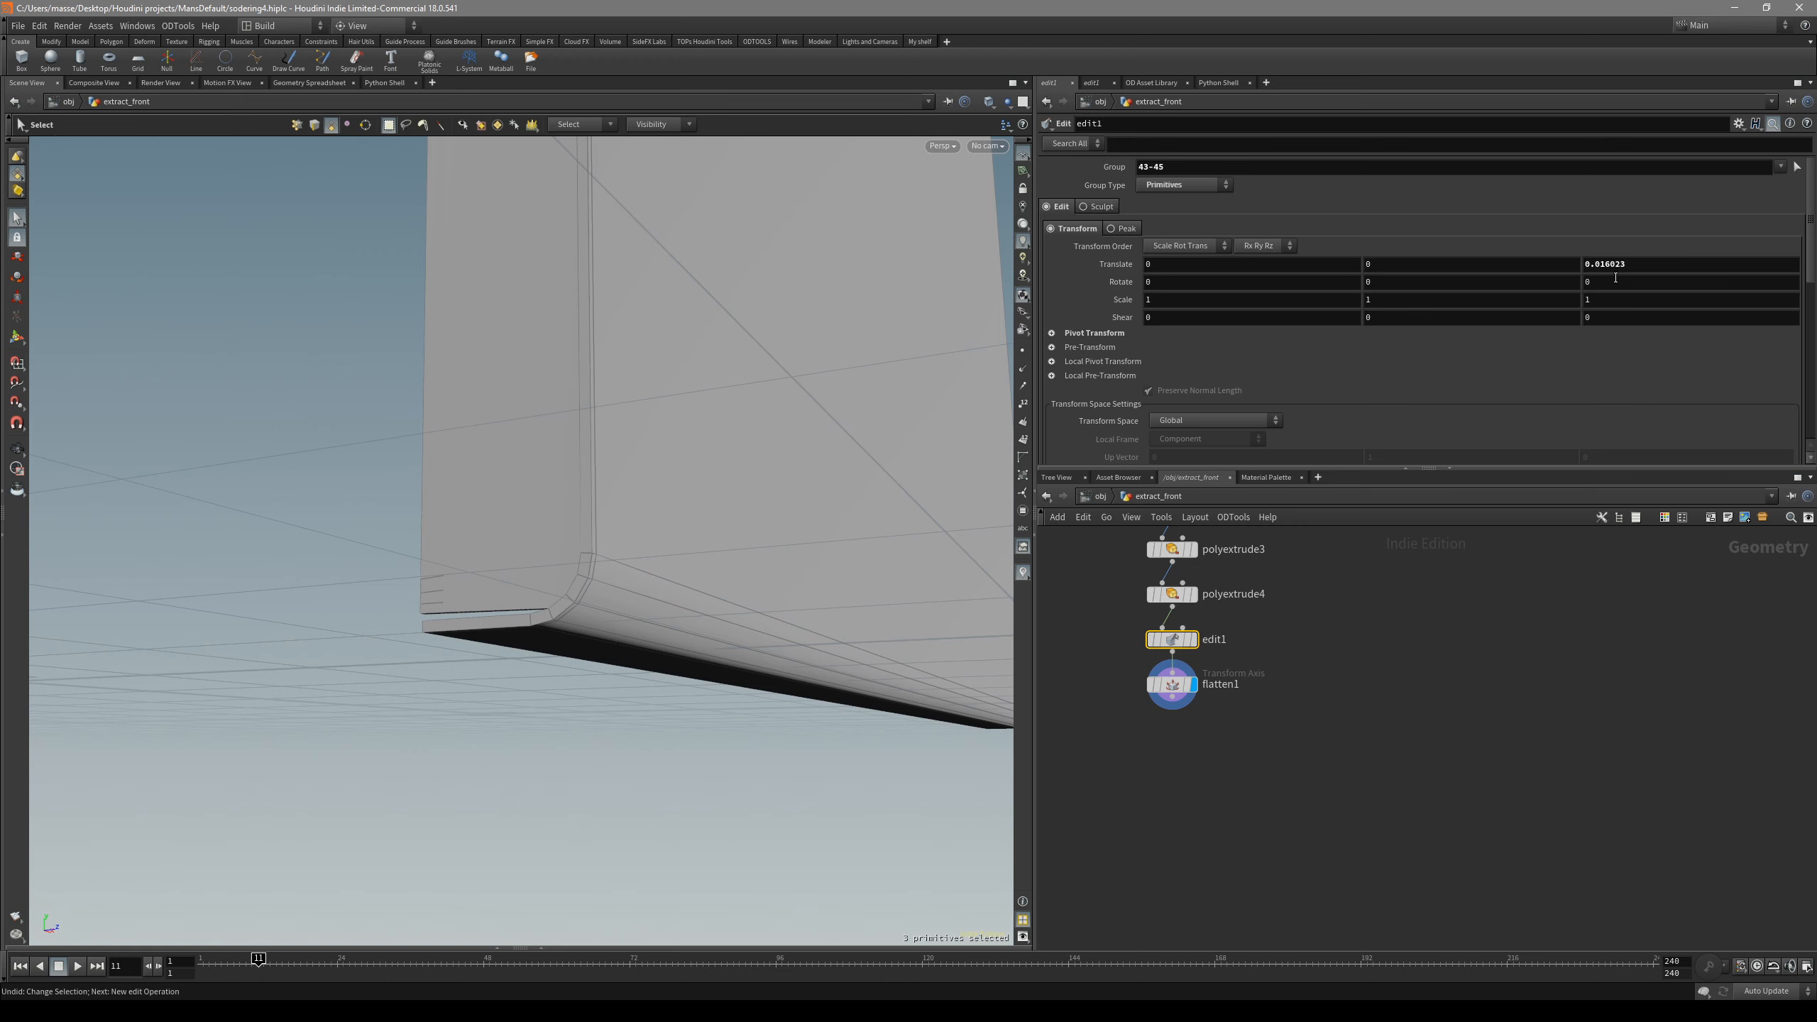
left_click_drag(1137, 673, 1197, 726)
mouse_move(605, 583)
left_mouse_down("alt")
mouse_move(680, 637)
mouse_move(601, 616)
mouse_move(601, 600)
mouse_move(697, 624)
mouse_move(609, 667)
left_mouse_up("alt")
key("w")
key("w")
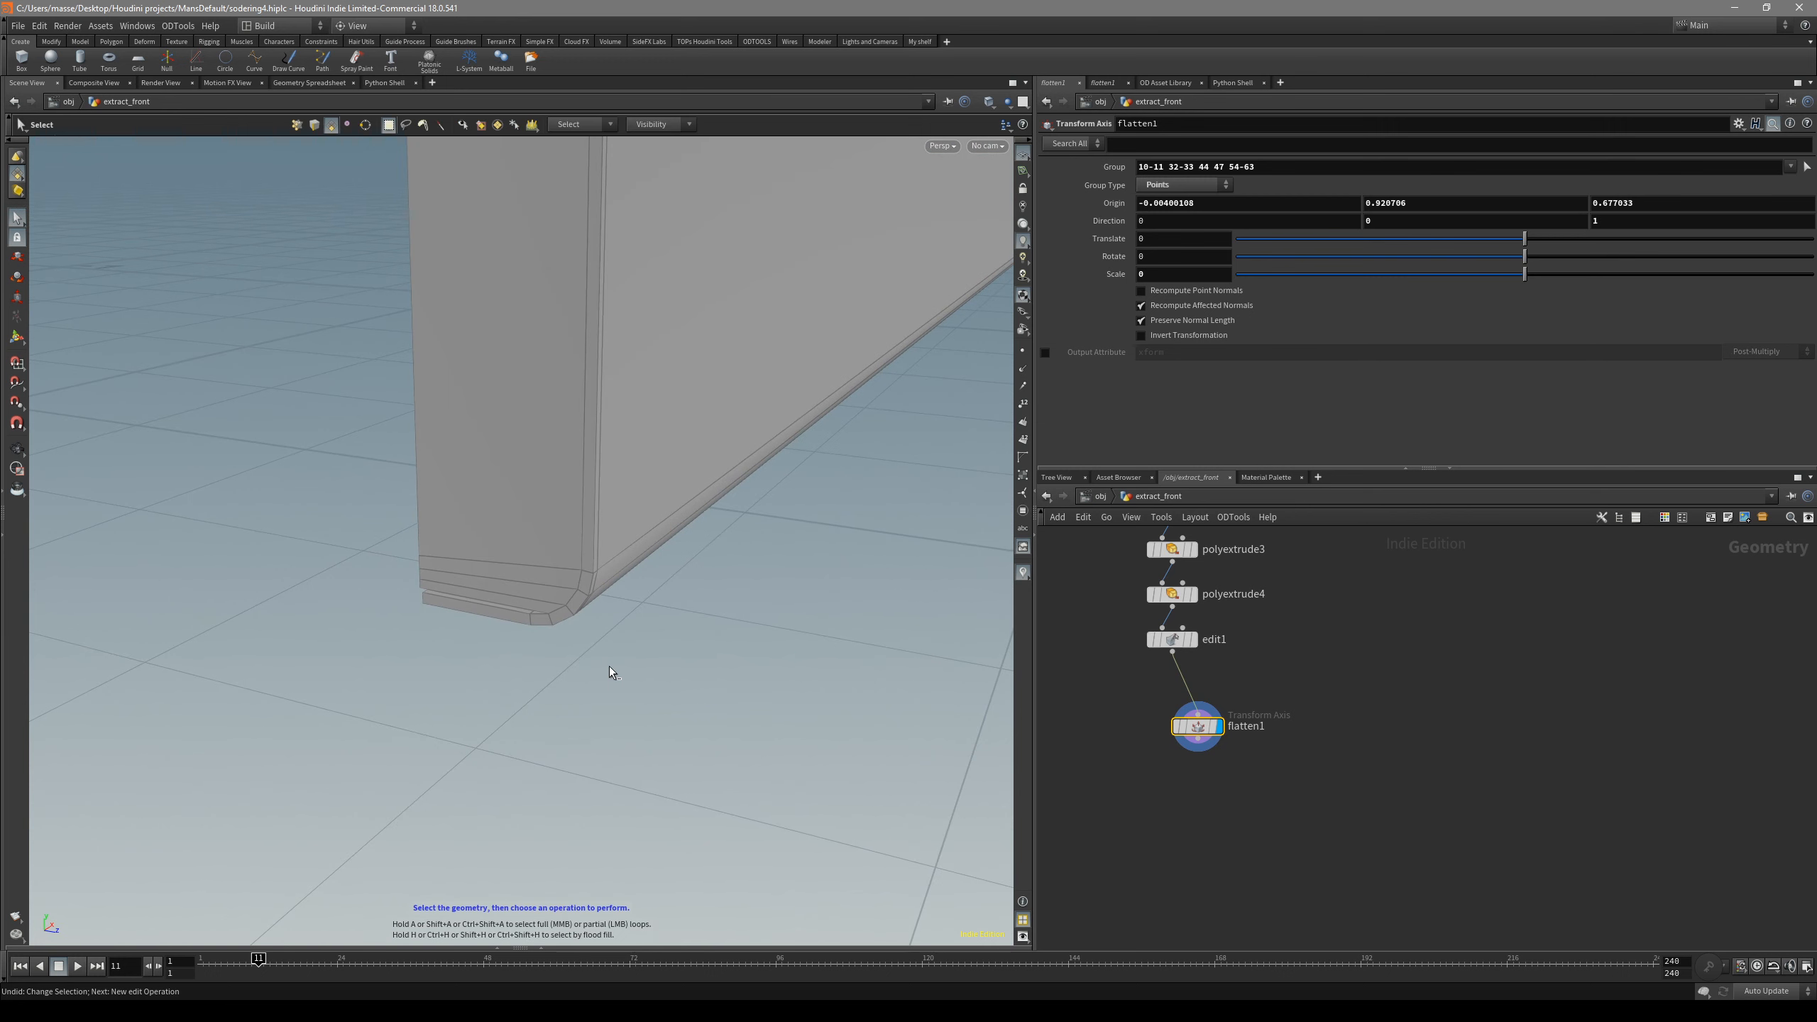
key("4")
key("c")
key("c")
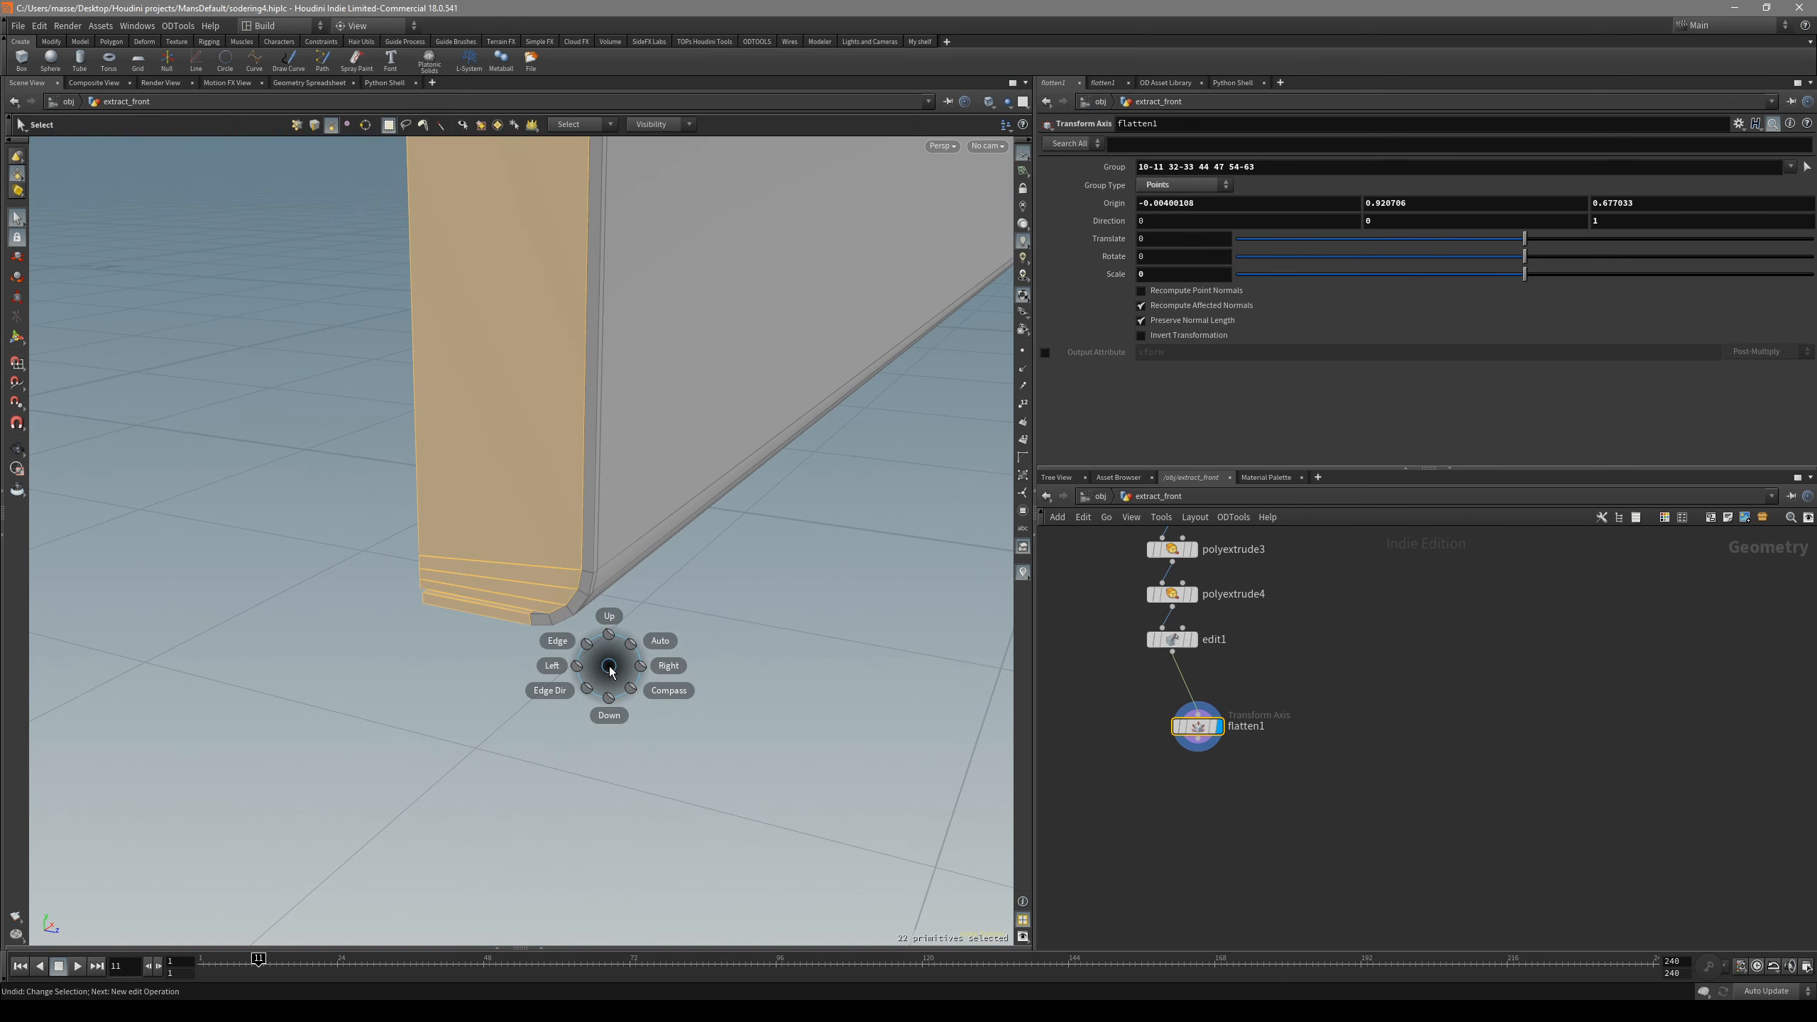
left_click(581, 605)
key("c")
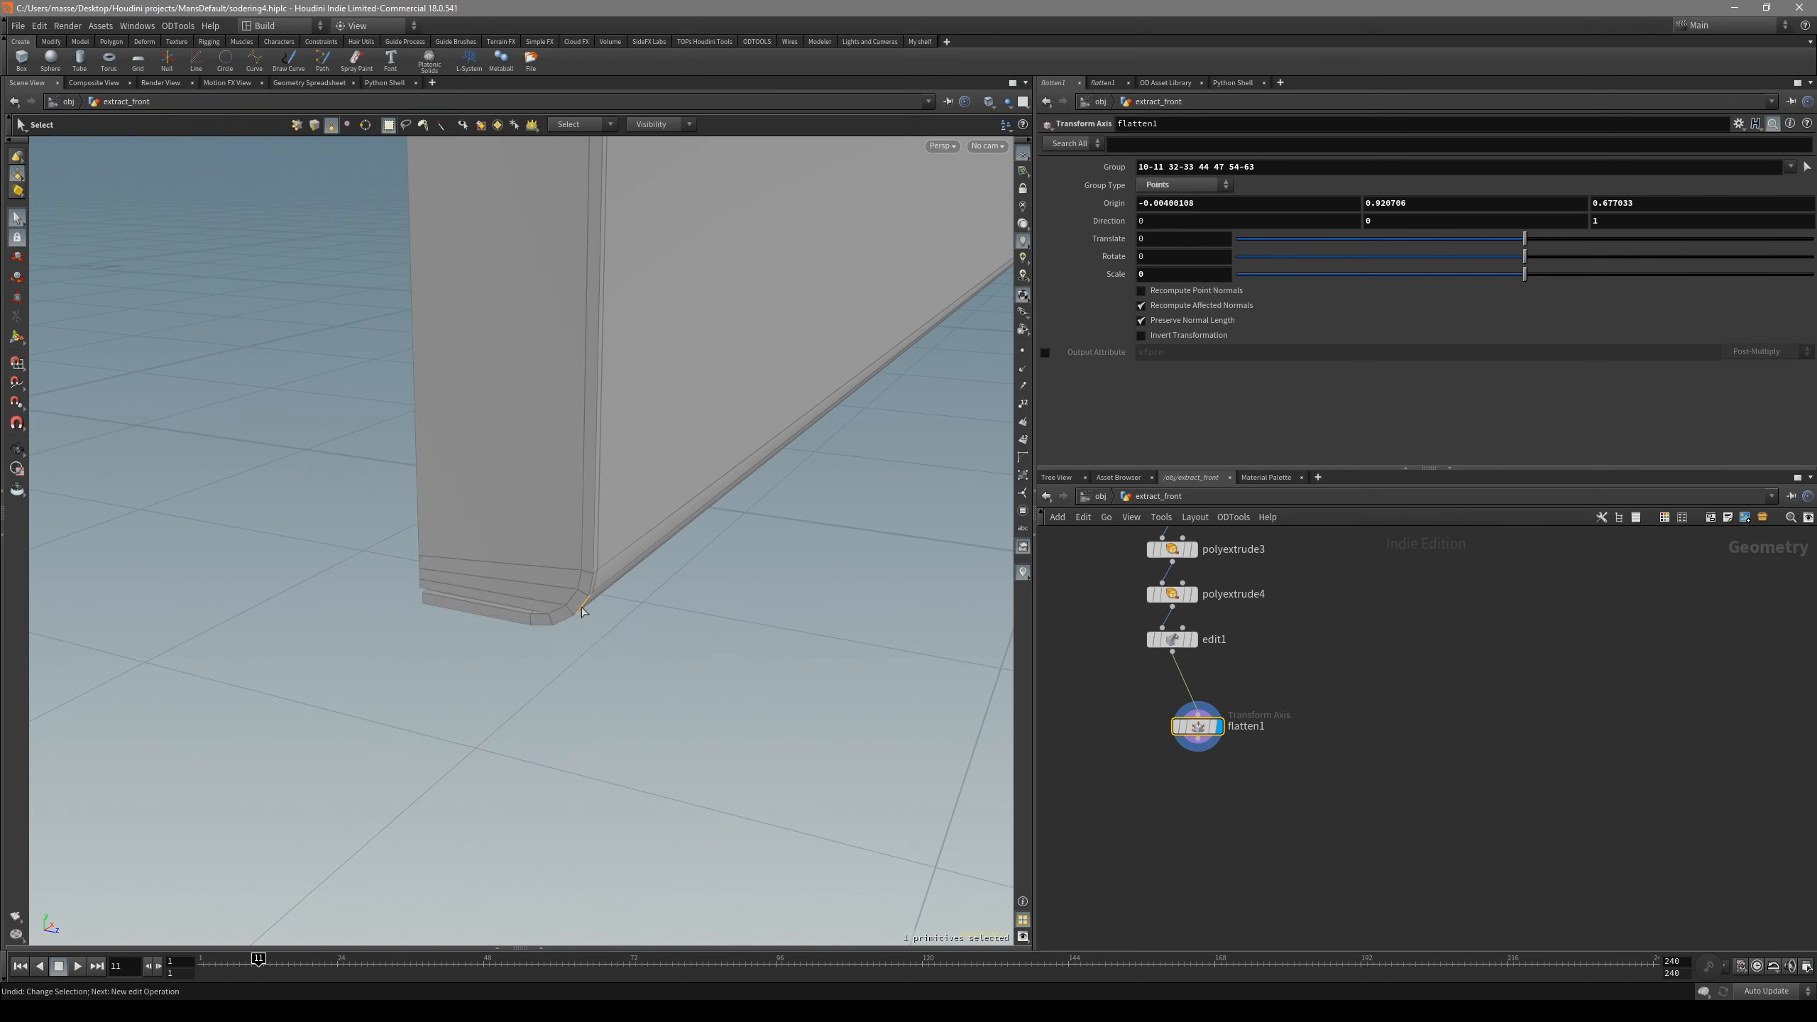
left_click_drag(617, 608, 619, 555, "alt")
key("c")
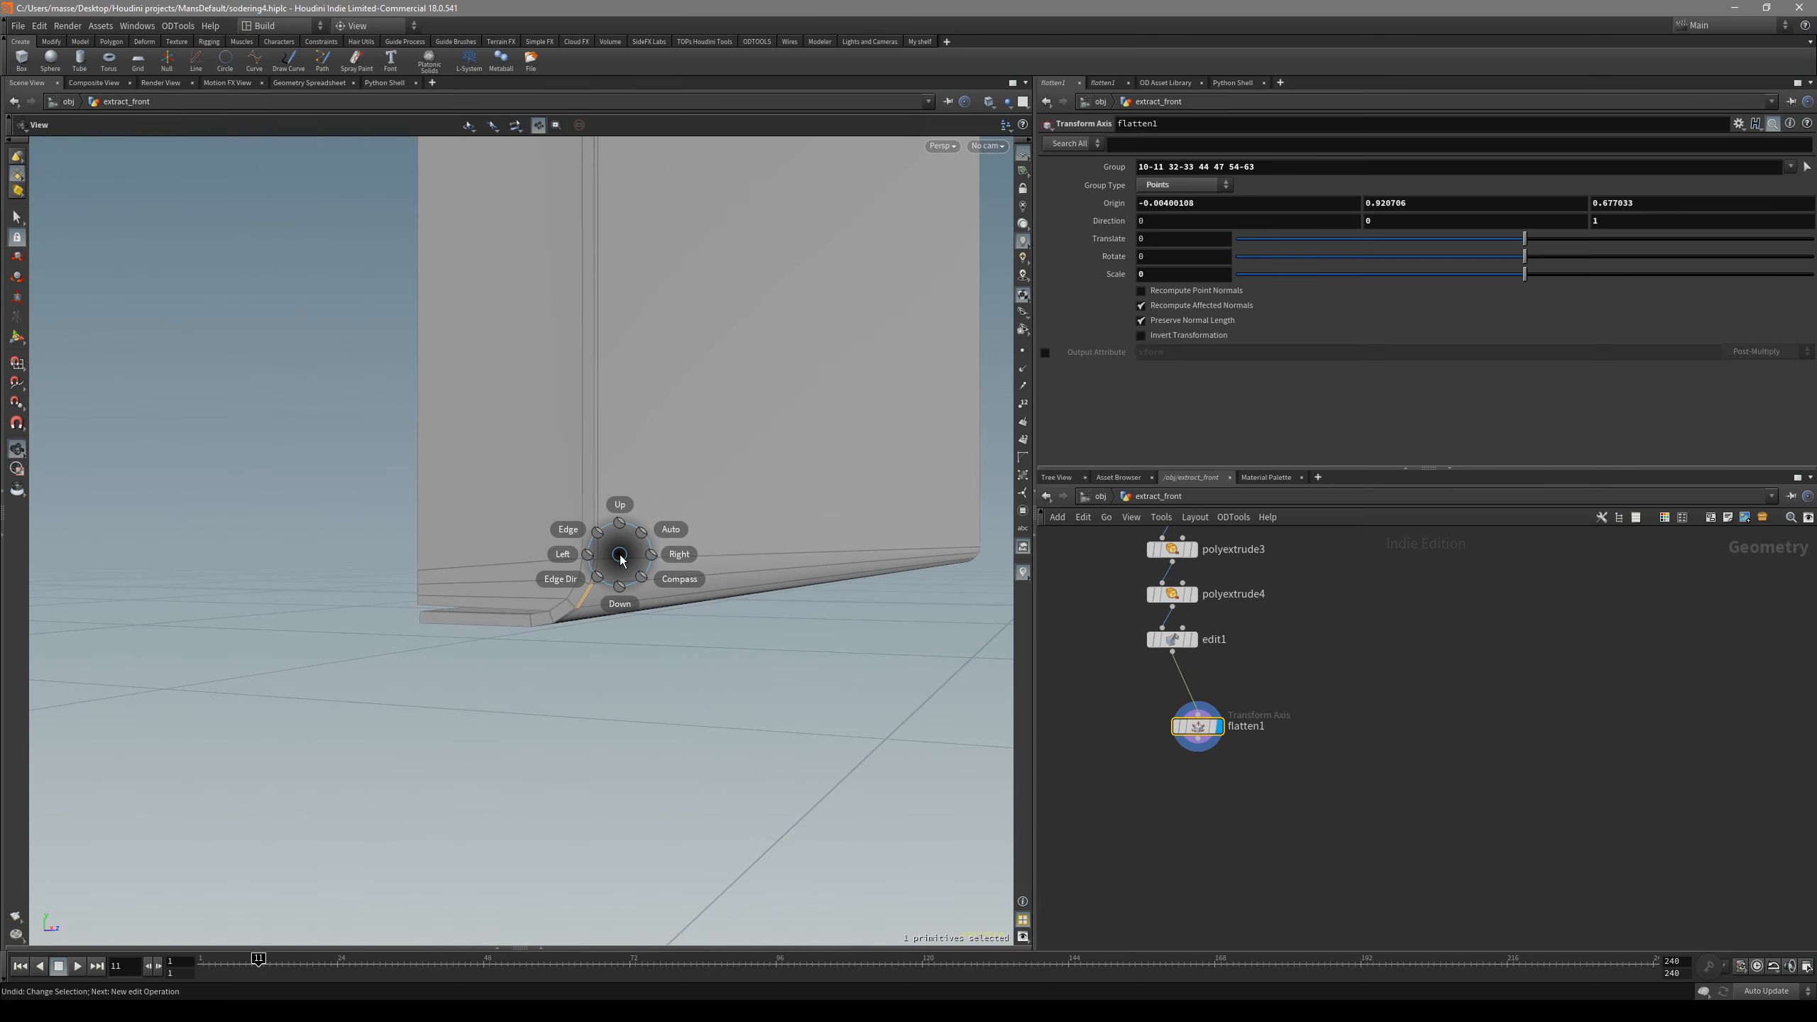
left_click(599, 576)
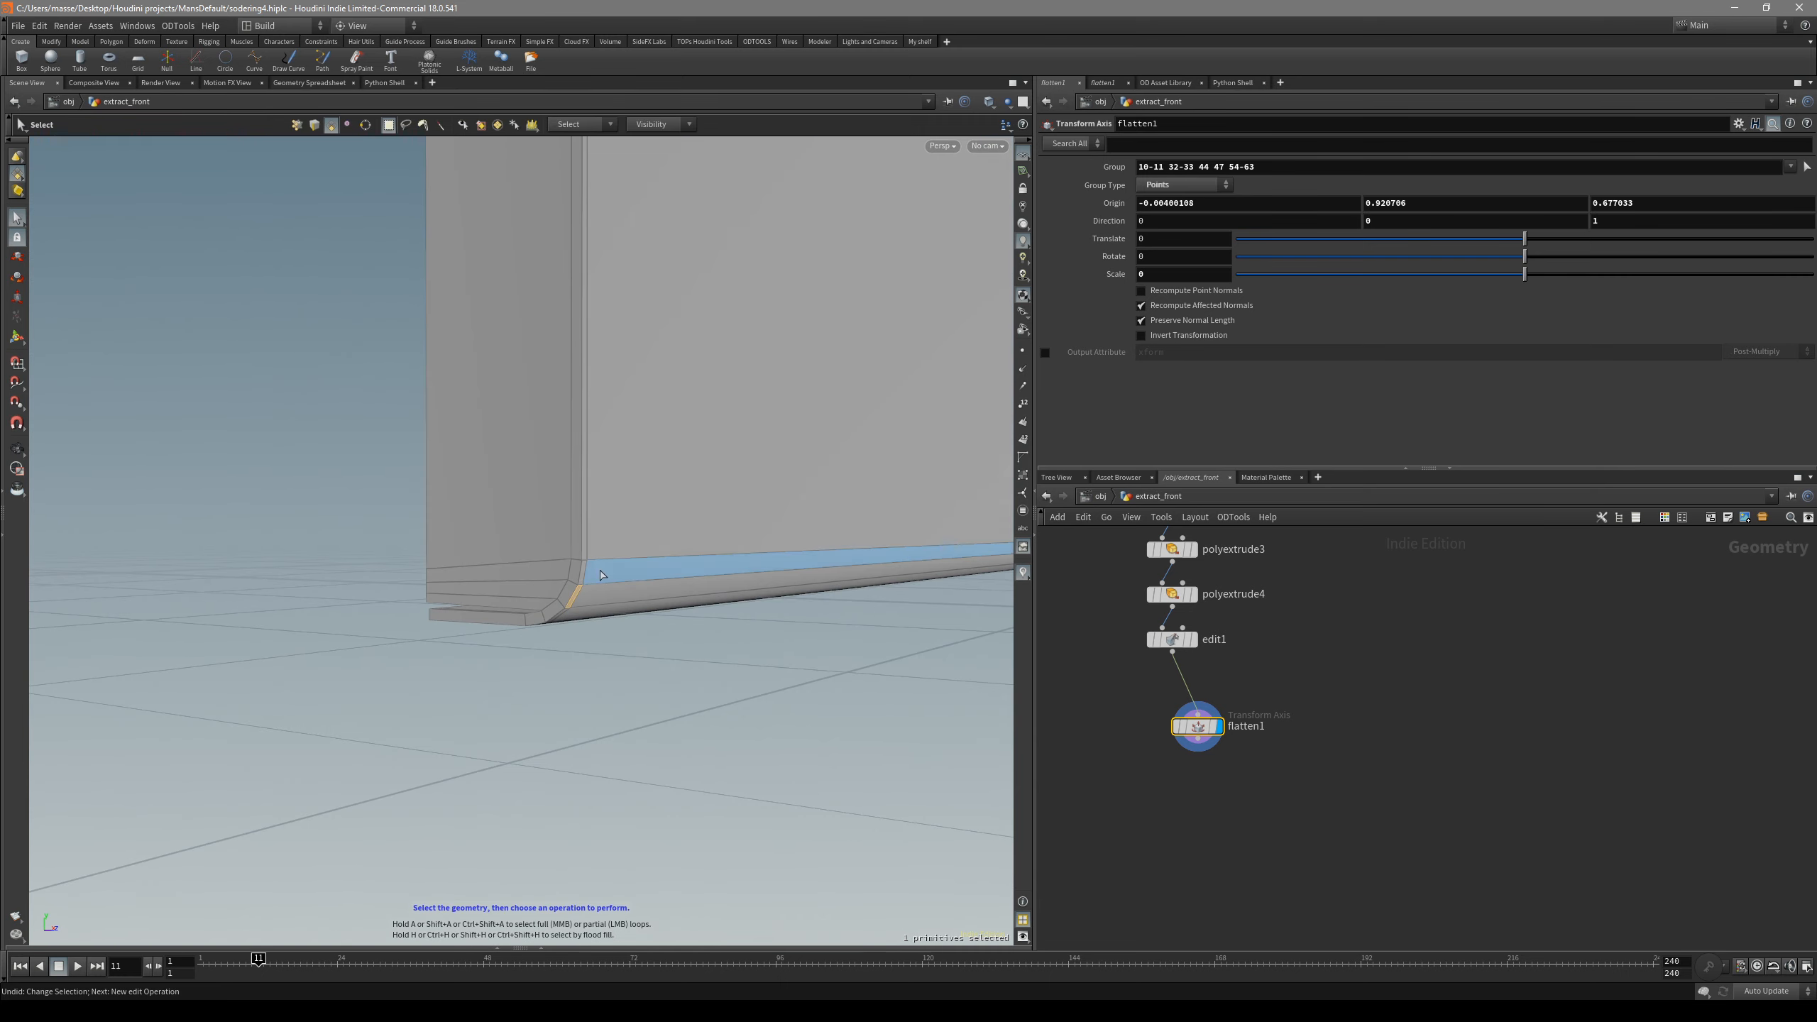
- Try to flatten the bottom flange faces along Y, and undo it
left_click_drag(552, 597, 557, 529, "alt")
left_click(542, 637)
left_click_drag(545, 644, 398, 660, "alt")
left_click_drag(591, 772, 533, 646)
key("c")
left_click(532, 676)
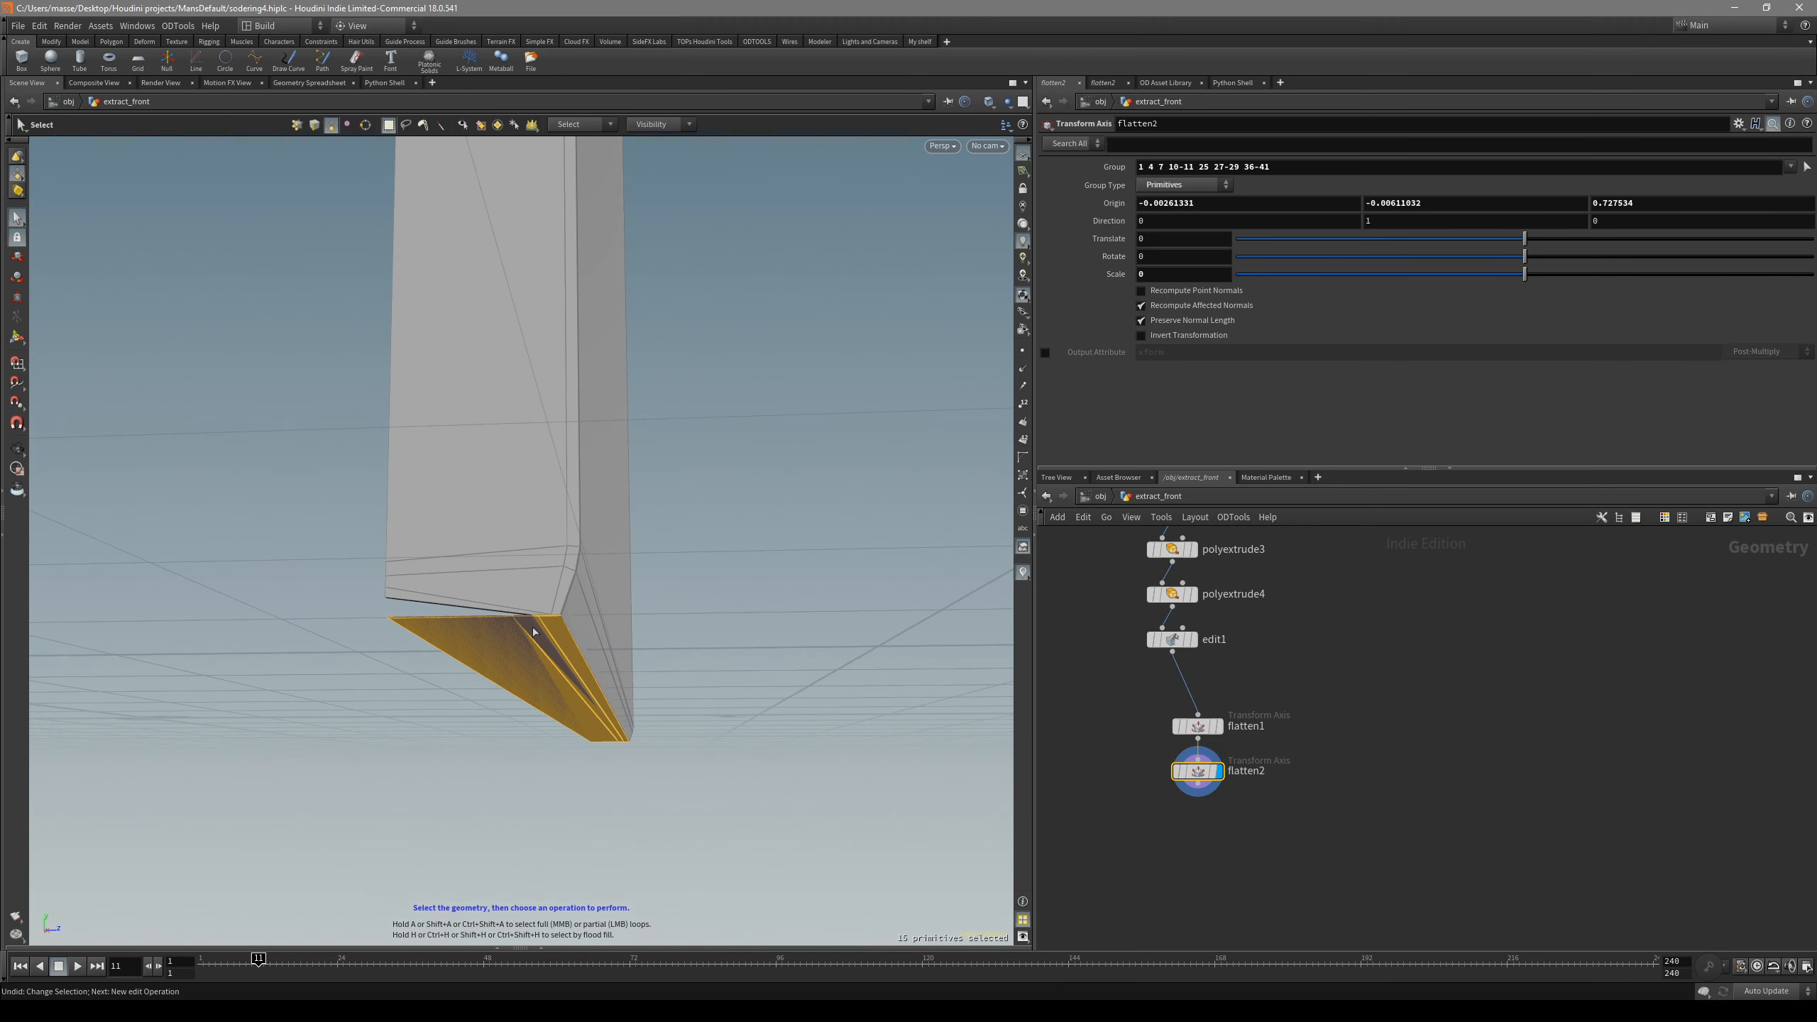
key("ctrl+z")
- Try other flatten directions on the bottom flange faces, including along Z, and undo them
key("c")
left_click(591, 629)
key("ctrl+z")
left_click_drag(537, 634, 608, 654, "alt")
key("c")
left_click(612, 651)
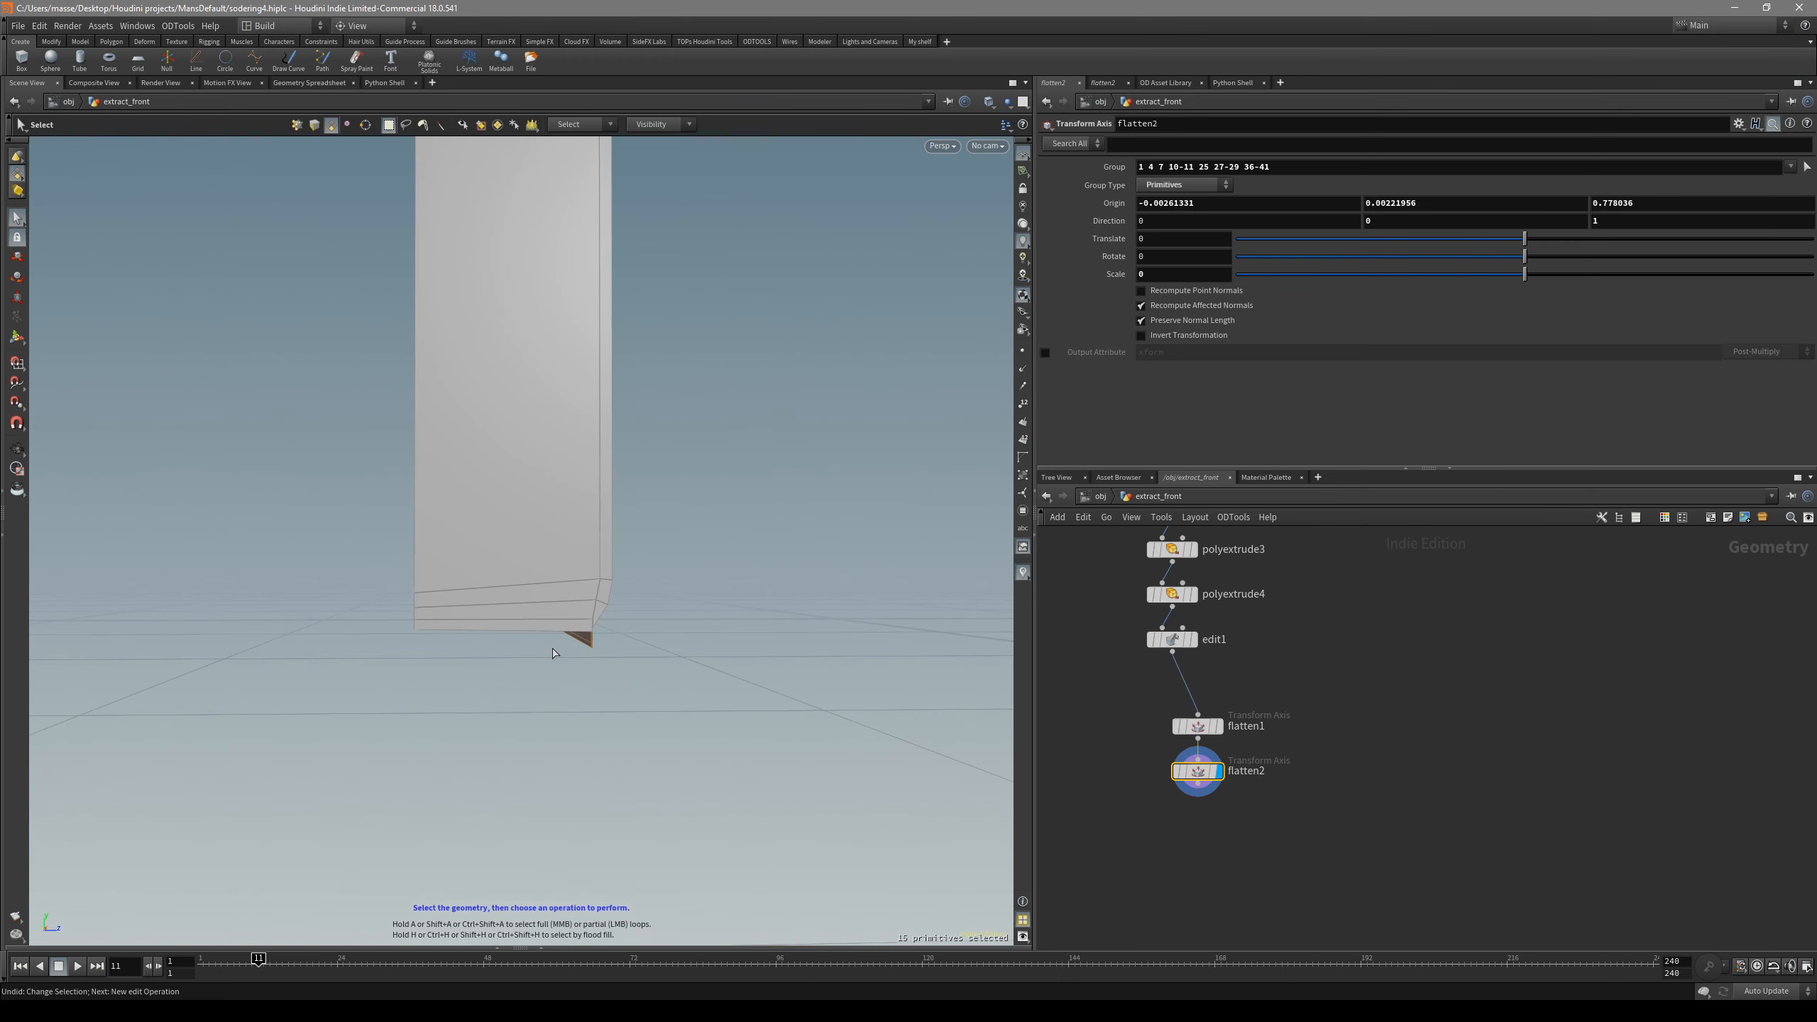
key("ctrl+z")
- Try to flatten the bottom flange faces again using the front view of the panel, and undo it
left_click_drag(717, 628, 401, 634, "alt")
key("c")
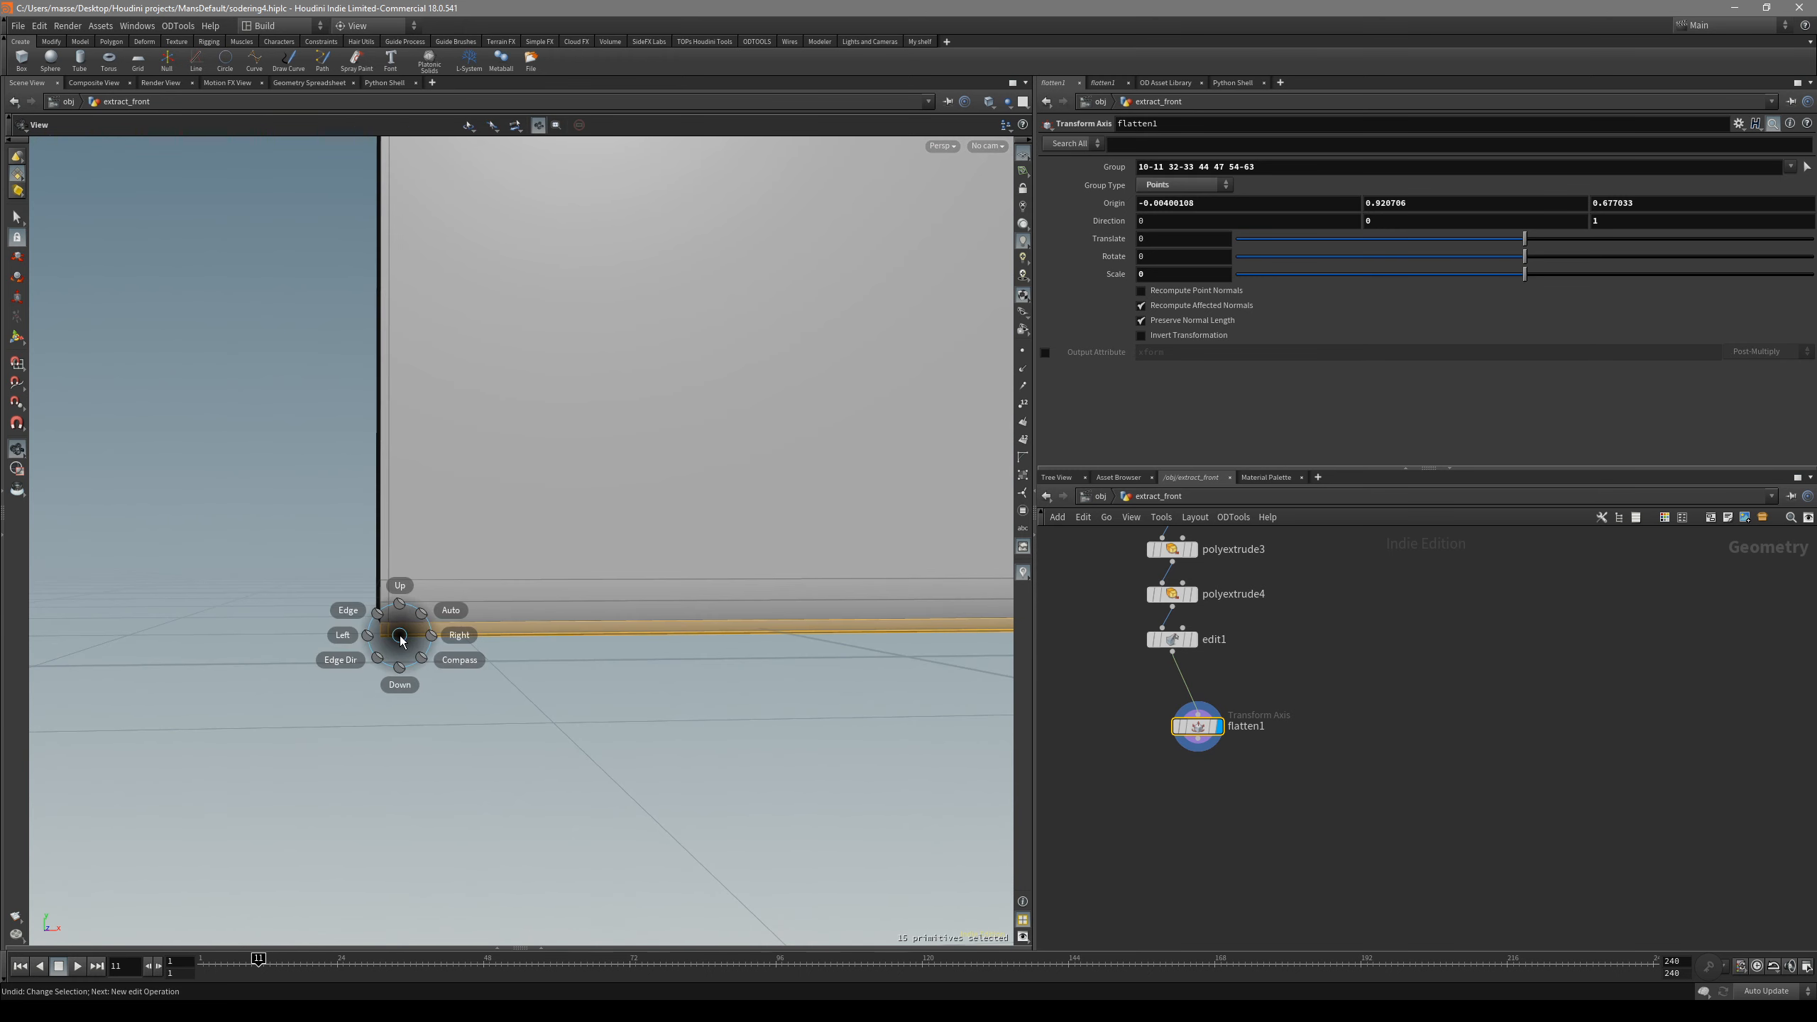
key("c")
left_click(612, 637)
left_click_drag(673, 628, 610, 641, "alt")
key("ctrl+z")
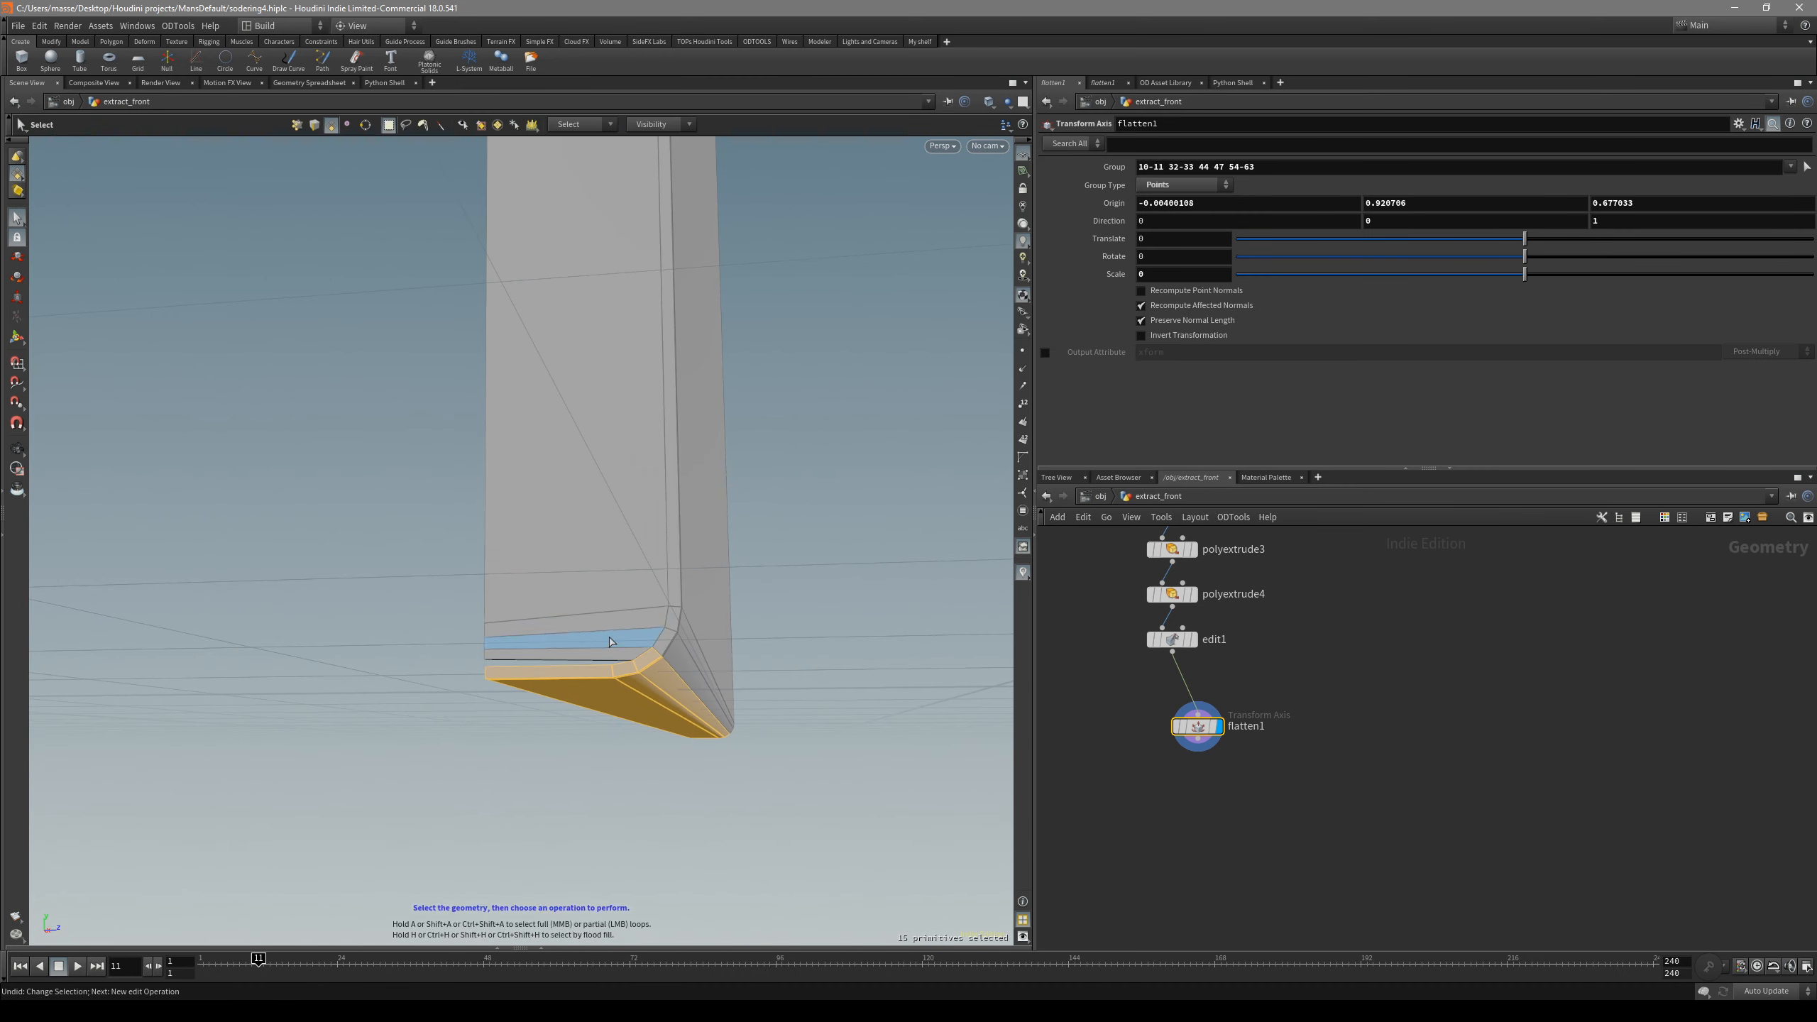
- Try to flatten selected faces at the panel's lower corner, undo it and clear the selection
key("c")
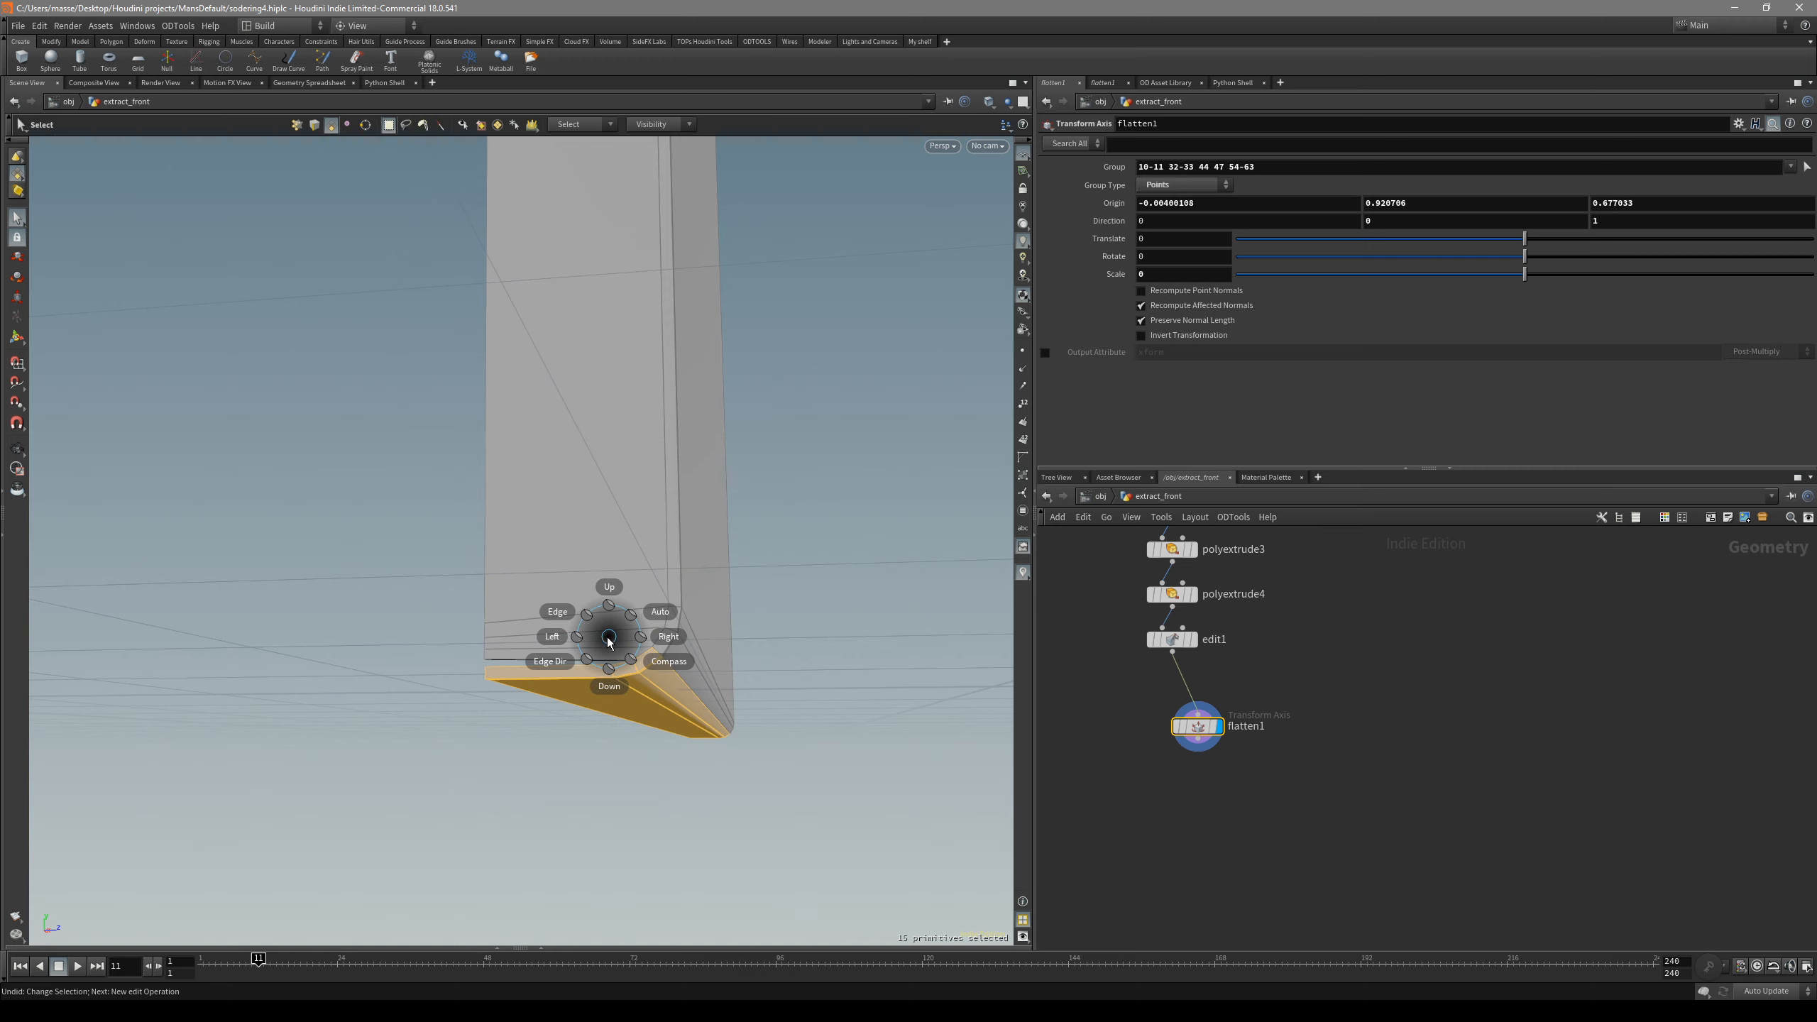
left_click(609, 640)
left_click_drag(609, 641, 531, 673, "alt")
left_click(668, 670, "shift")
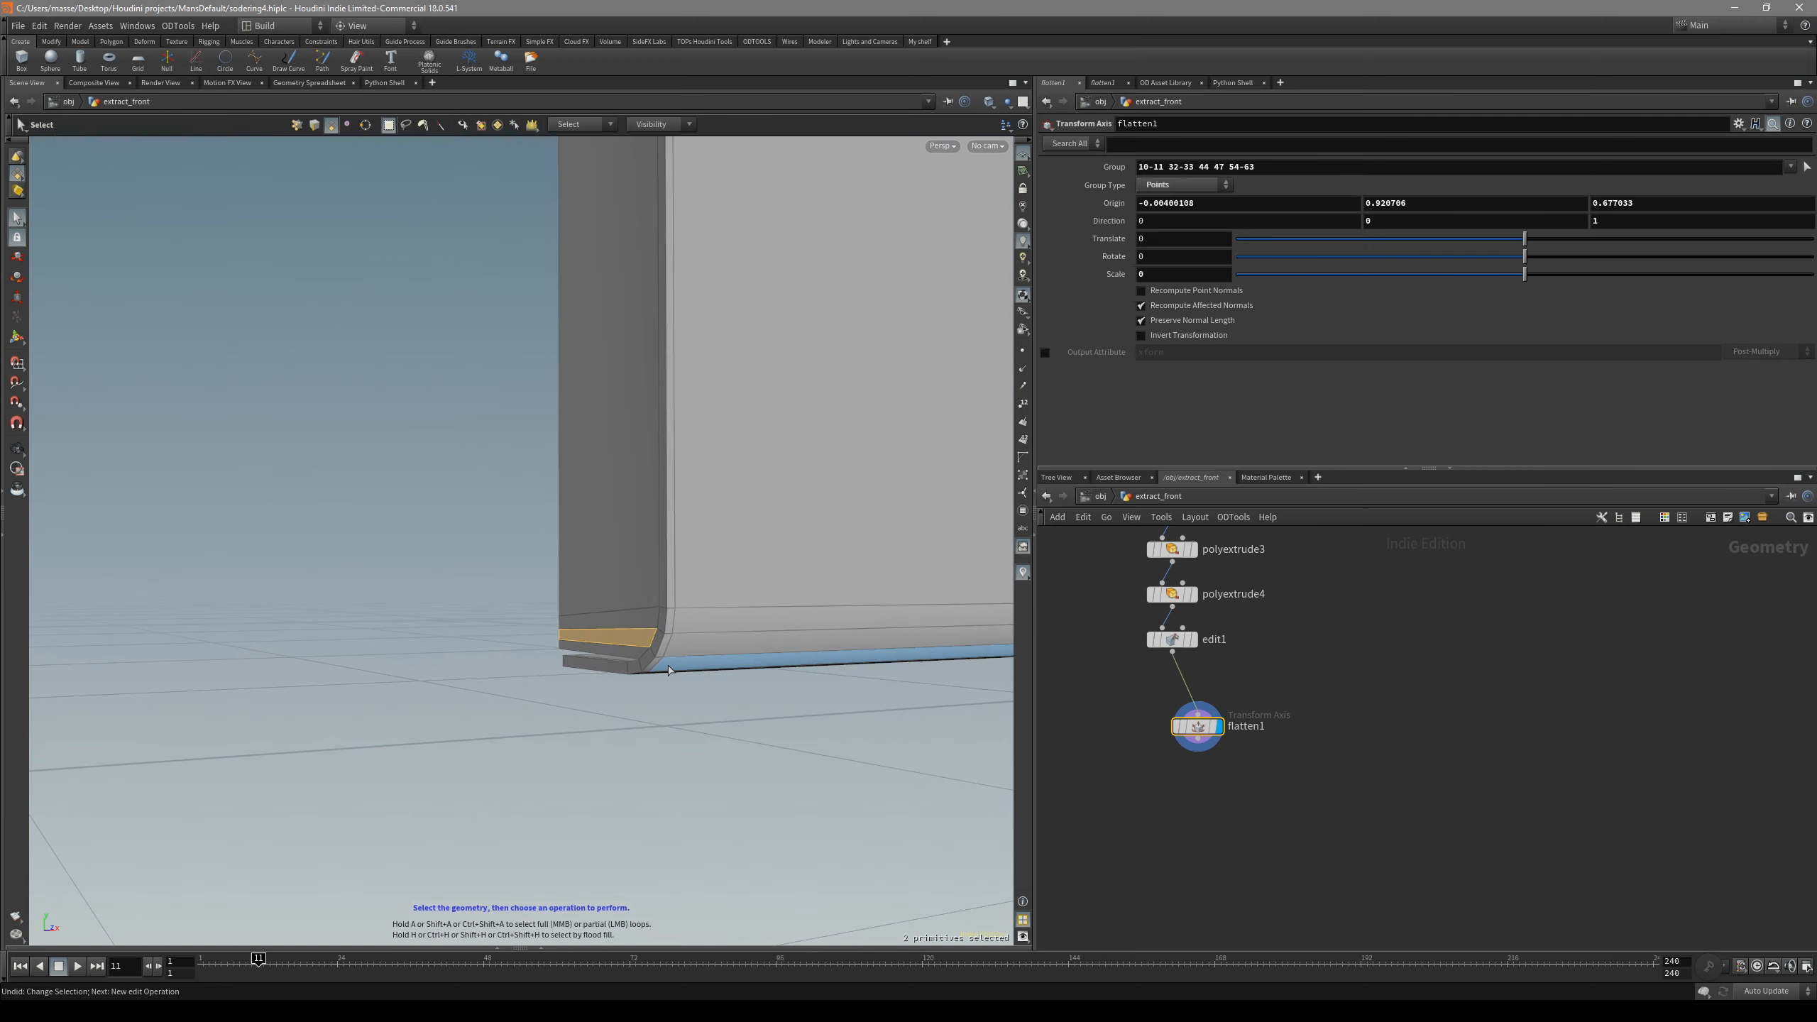
middle_click(657, 667)
left_click_drag(656, 670, 827, 628, "alt")
key("c")
left_click(571, 635)
key("ctrl+z")
left_click(780, 633)
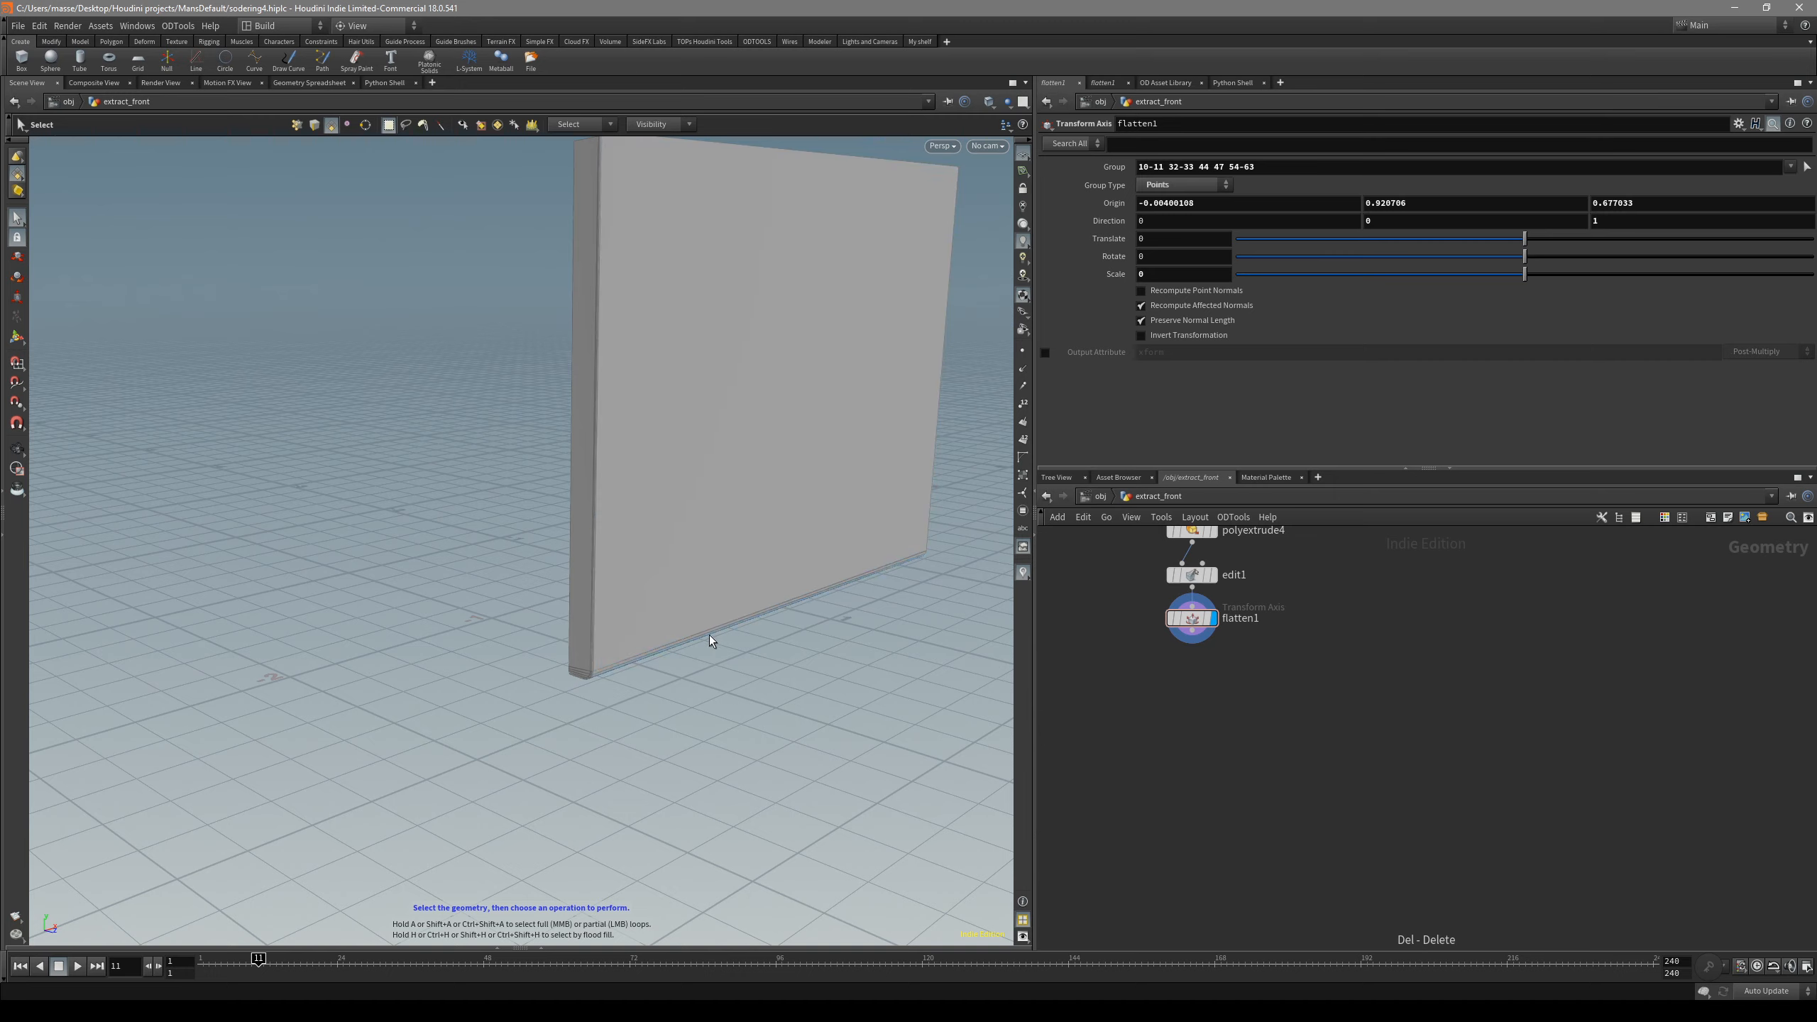
- Examine the panel's side flange and bottom corner from several angles with plain shading
mouse_move(710, 635)
left_mouse_down("alt")
mouse_move(694, 649)
mouse_move(702, 564)
mouse_move(668, 600)
mouse_move(626, 524)
mouse_move(741, 491)
left_mouse_up("alt")
key("shift+w")
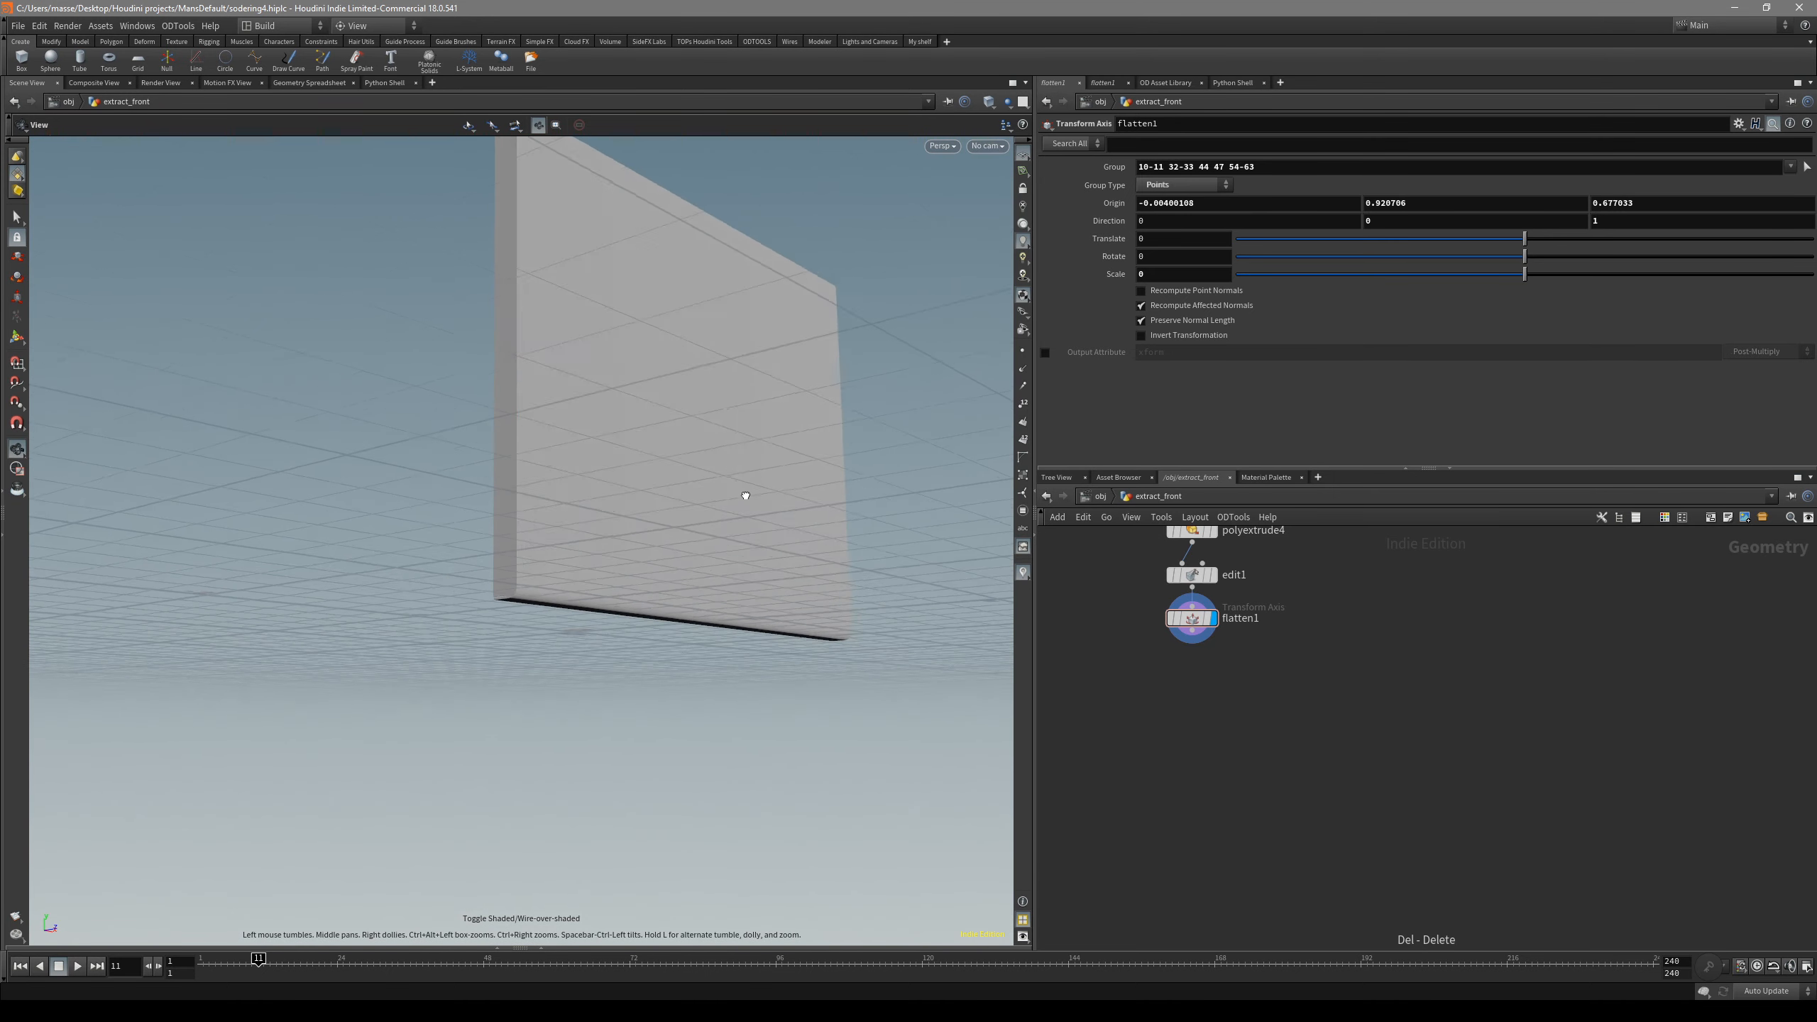
left_click_drag(550, 452, 564, 572, "alt")
left_click_drag(581, 662, 510, 620)
right_click_drag(509, 619, 610, 643)
left_click_drag(530, 677, 555, 649)
middle_click_drag(556, 650, 616, 624)
key("s")
key("v")
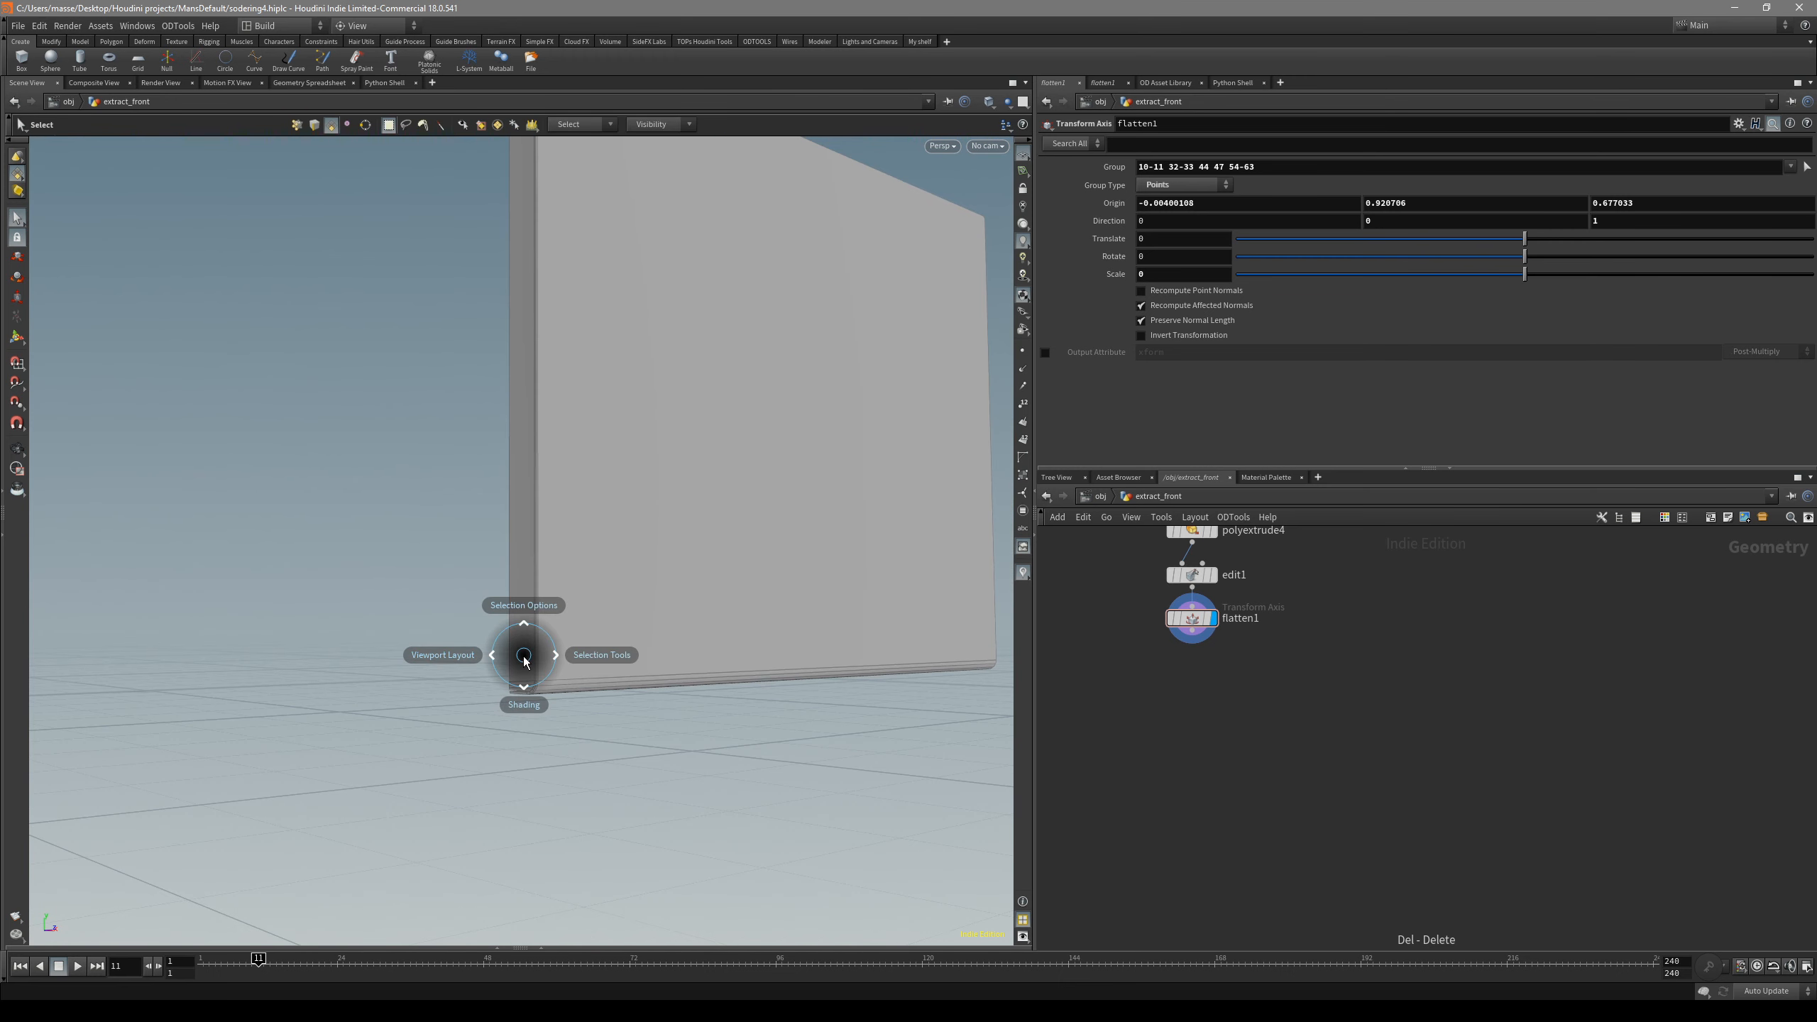
key("c")
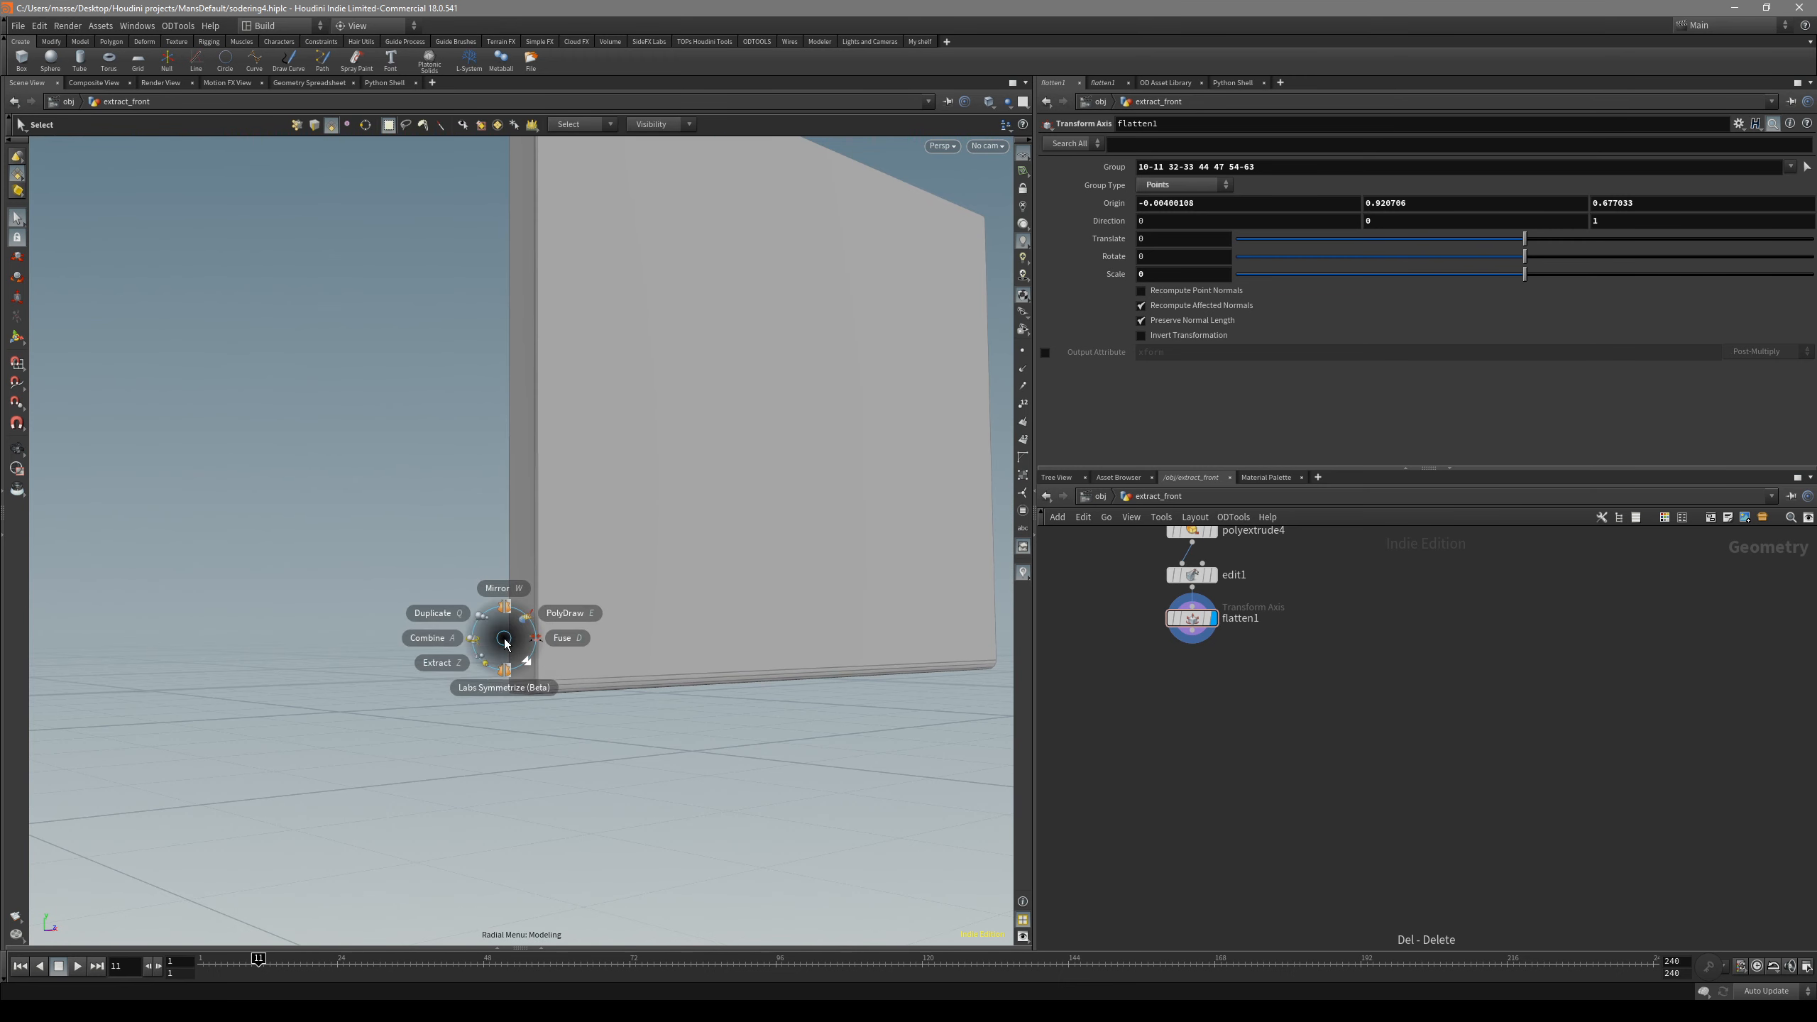
key("c")
key("c")
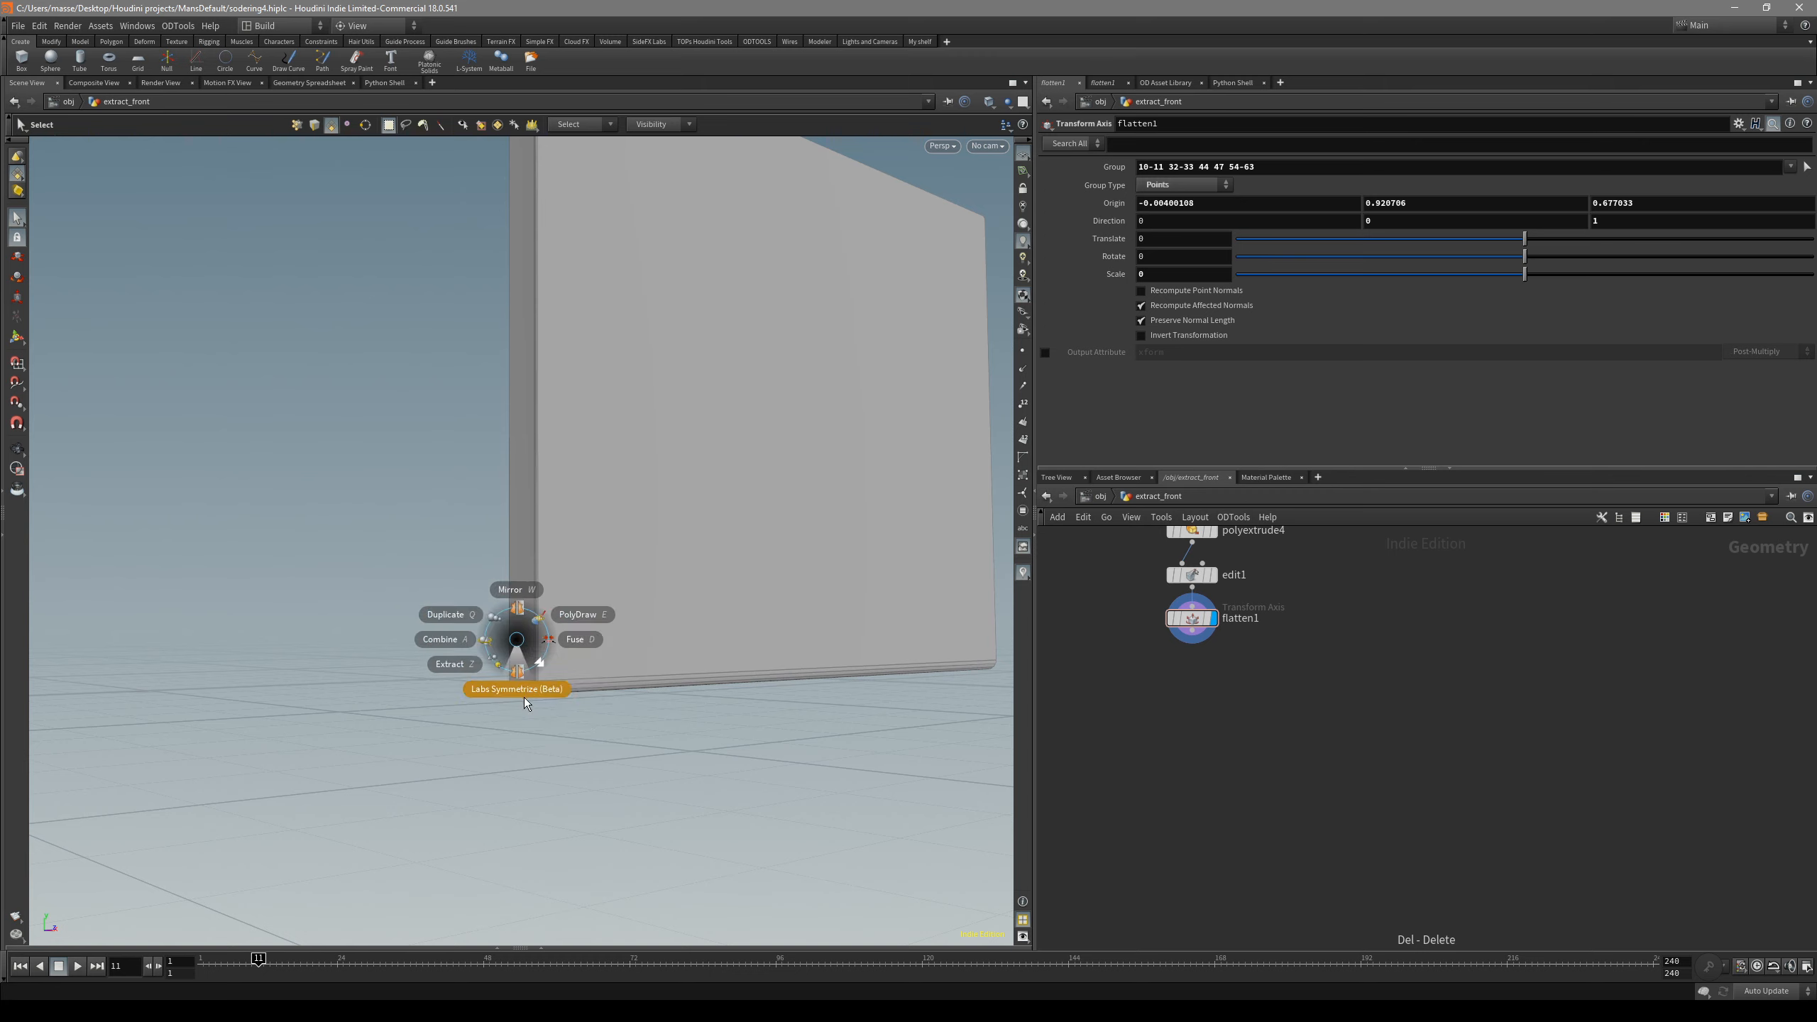
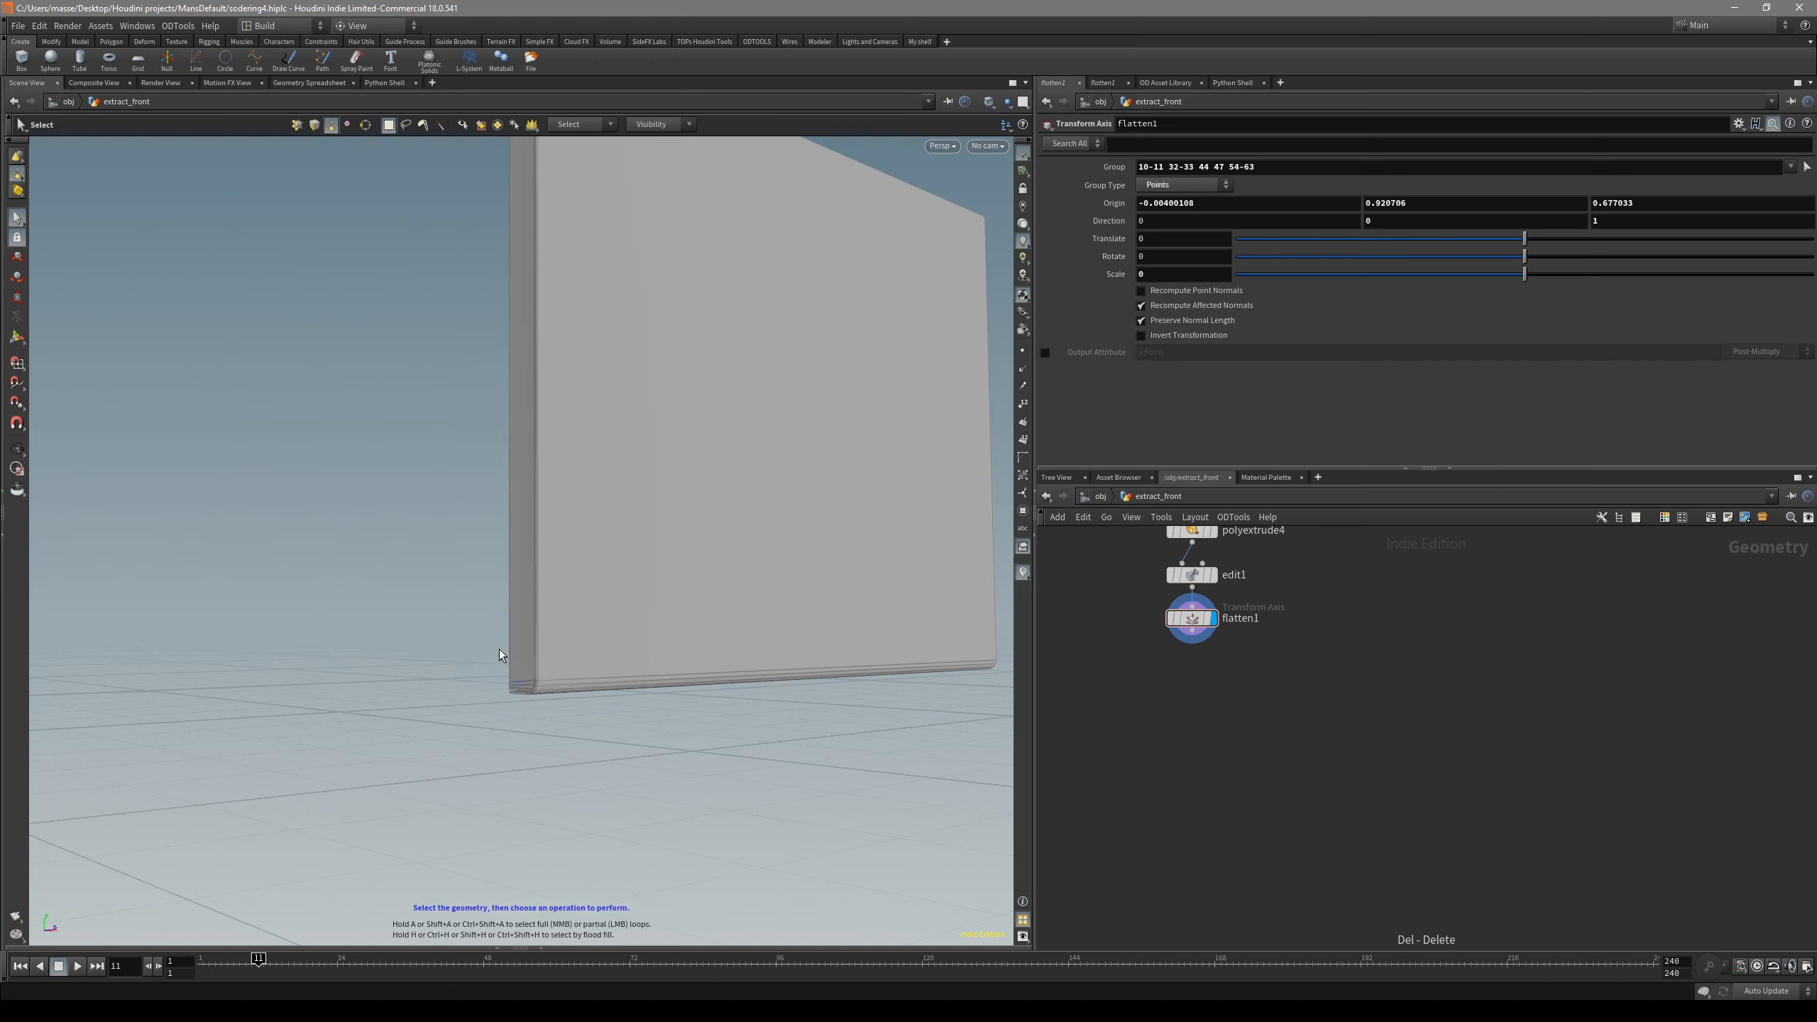
key("c")
key("c")
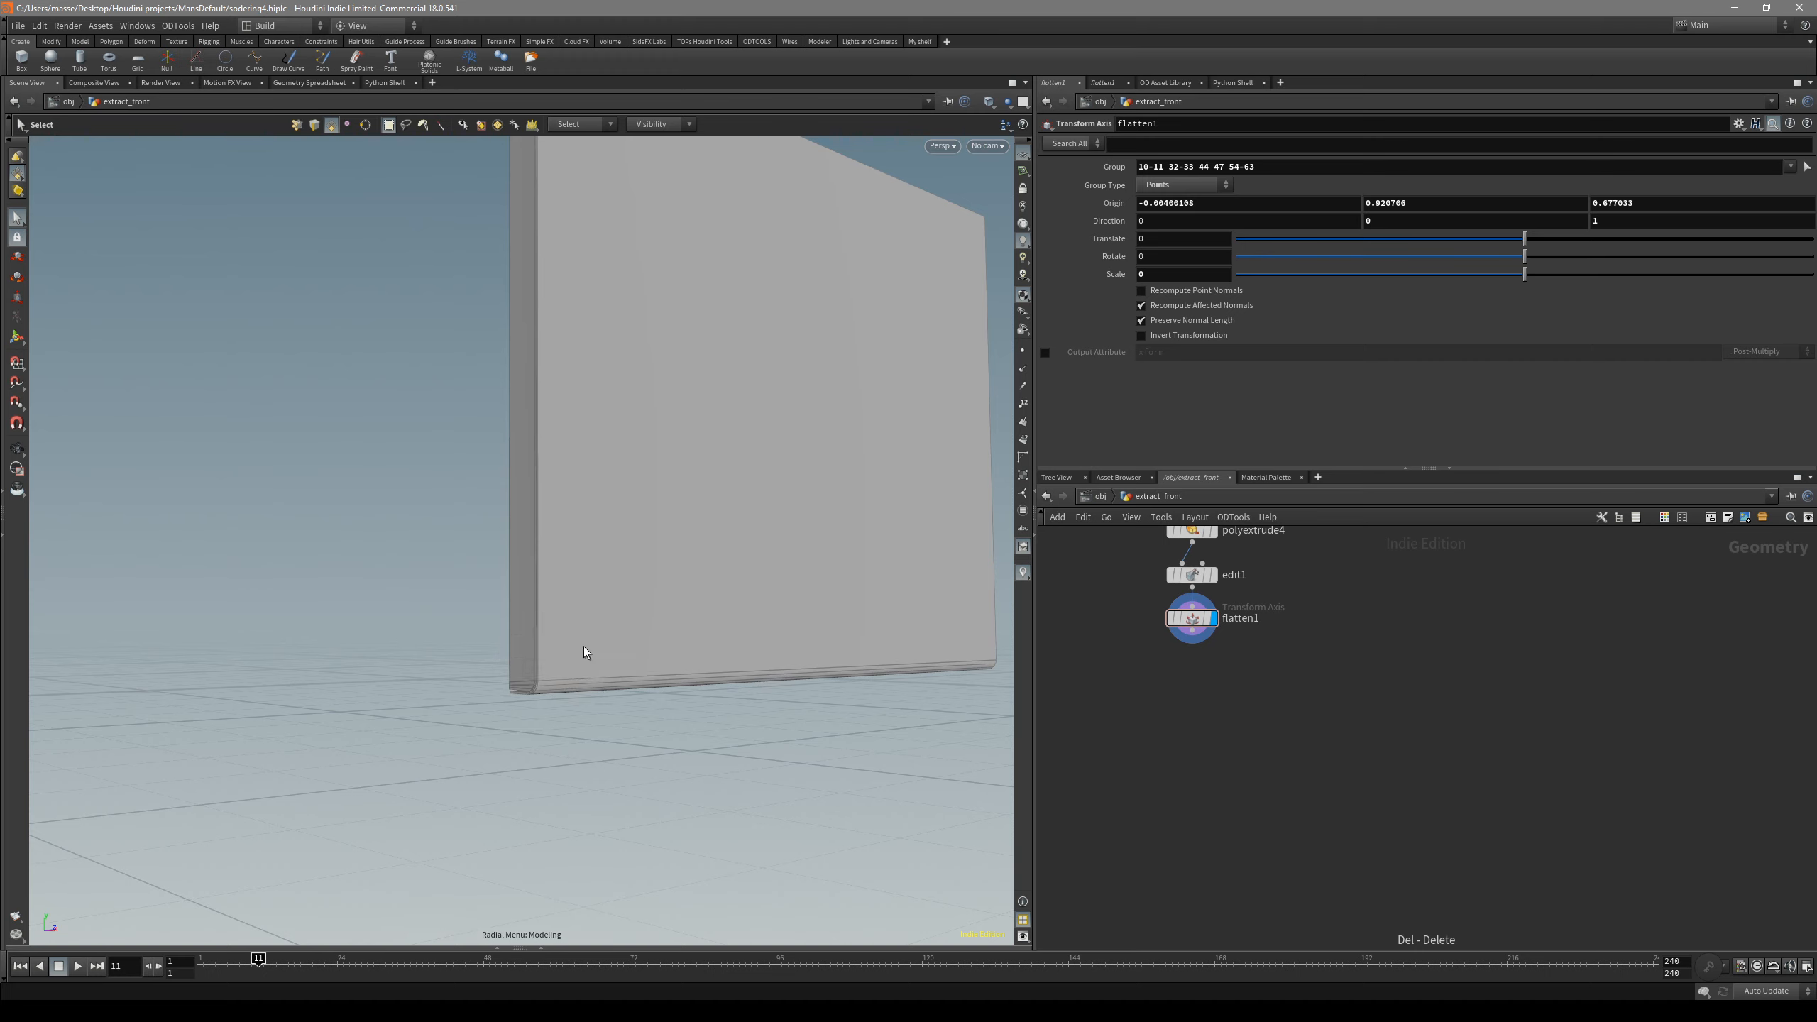
mouse_move(537, 598)
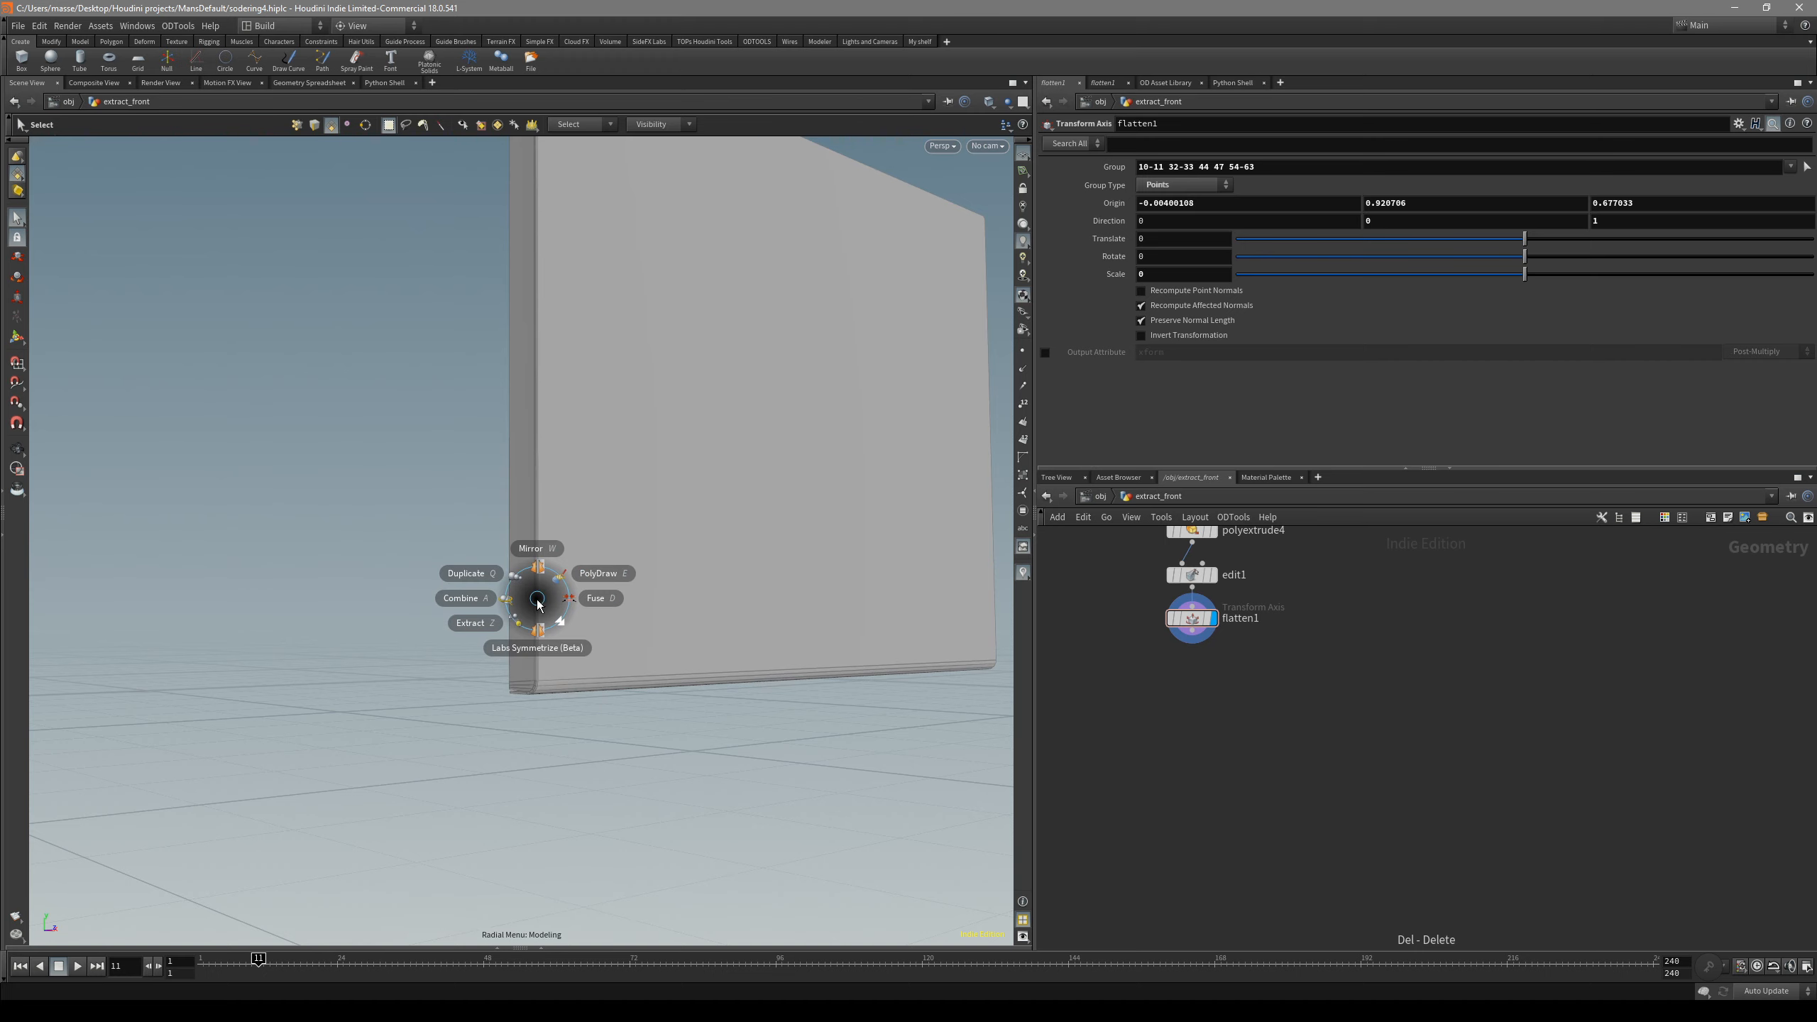
key("c")
mouse_move(499, 571)
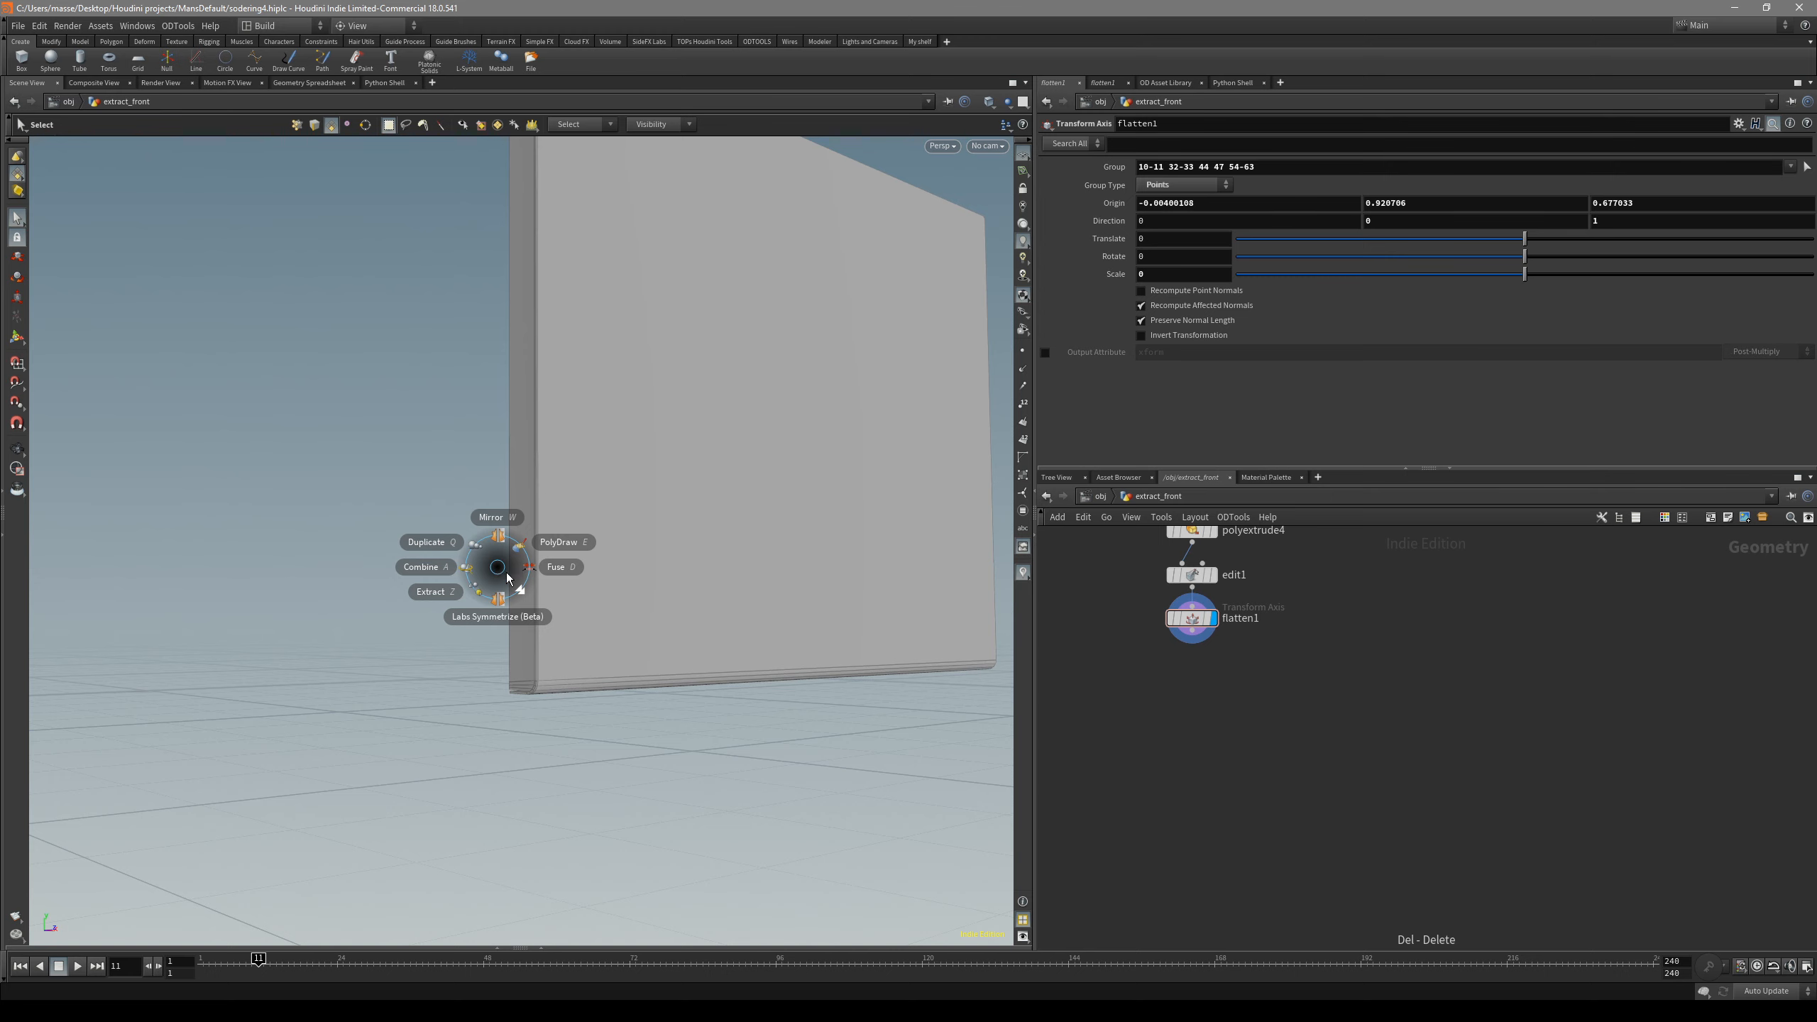
- Add a Labs Symmetrize operation to the front panel after the flatten and check its mirror preset options
left_click(505, 603)
left_click_drag(629, 622, 710, 637)
key("Return")
left_click(1739, 123)
left_click(1741, 131)
key("Escape")
left_click_drag(928, 478, 632, 544)
right_click_drag(632, 543, 684, 526)
left_click_drag(693, 637, 766, 604, "alt")
- Apply the Mirror X preset to the symmetrize operation, setting its mirror direction to -1, 0, 0
left_click(1738, 124)
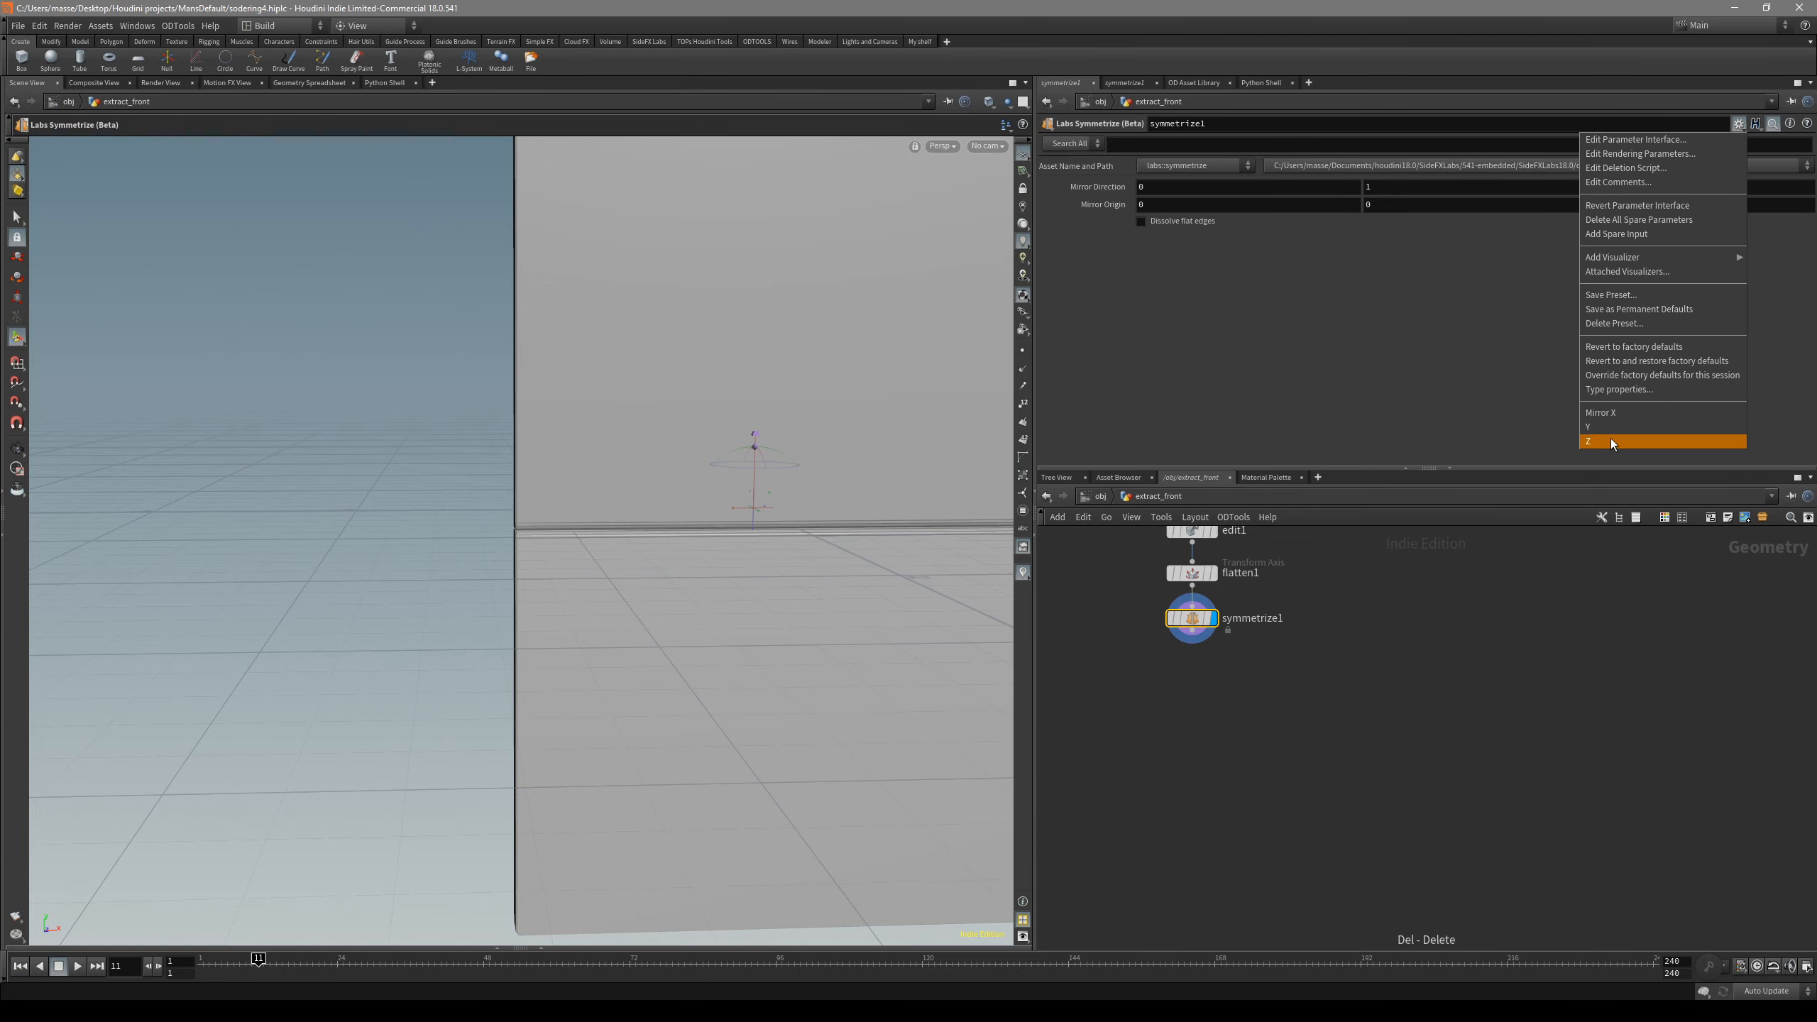
left_click(1622, 414)
key("Escape")
left_click_drag(718, 454, 723, 608)
key("Return")
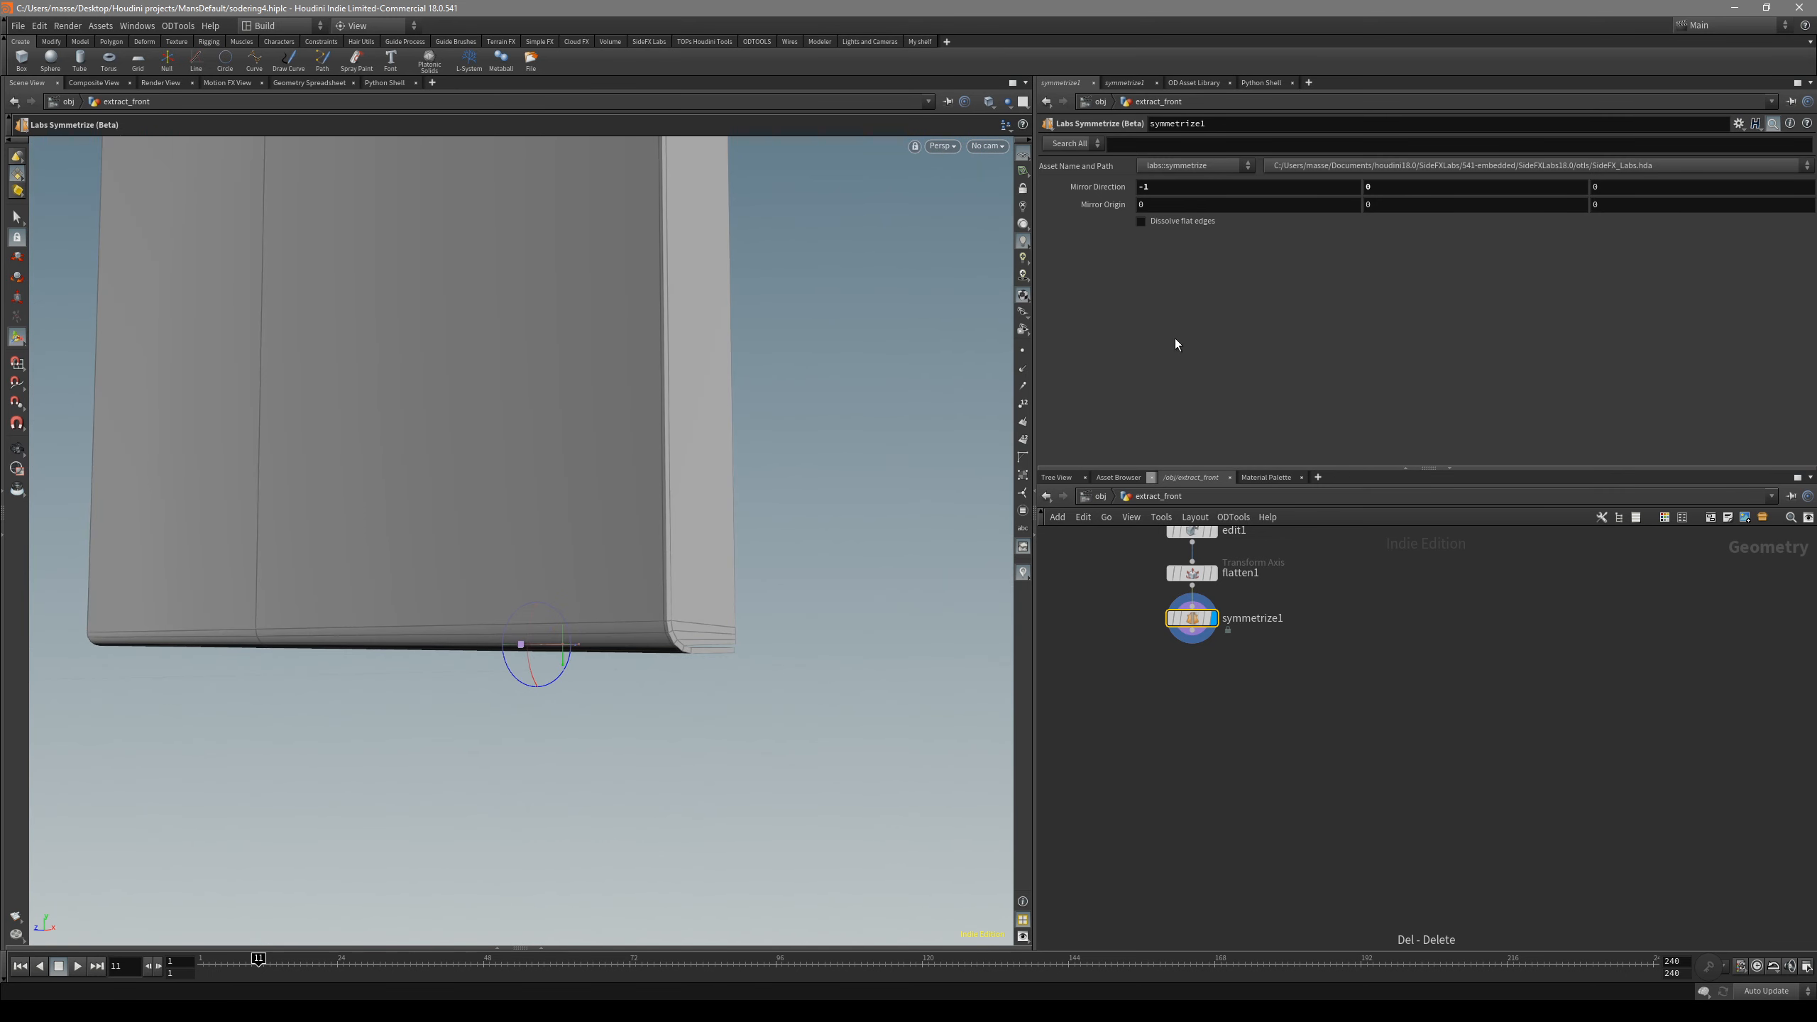
- Examine the symmetrized panel's lower corner and centre seam from another angle
left_click(1200, 223)
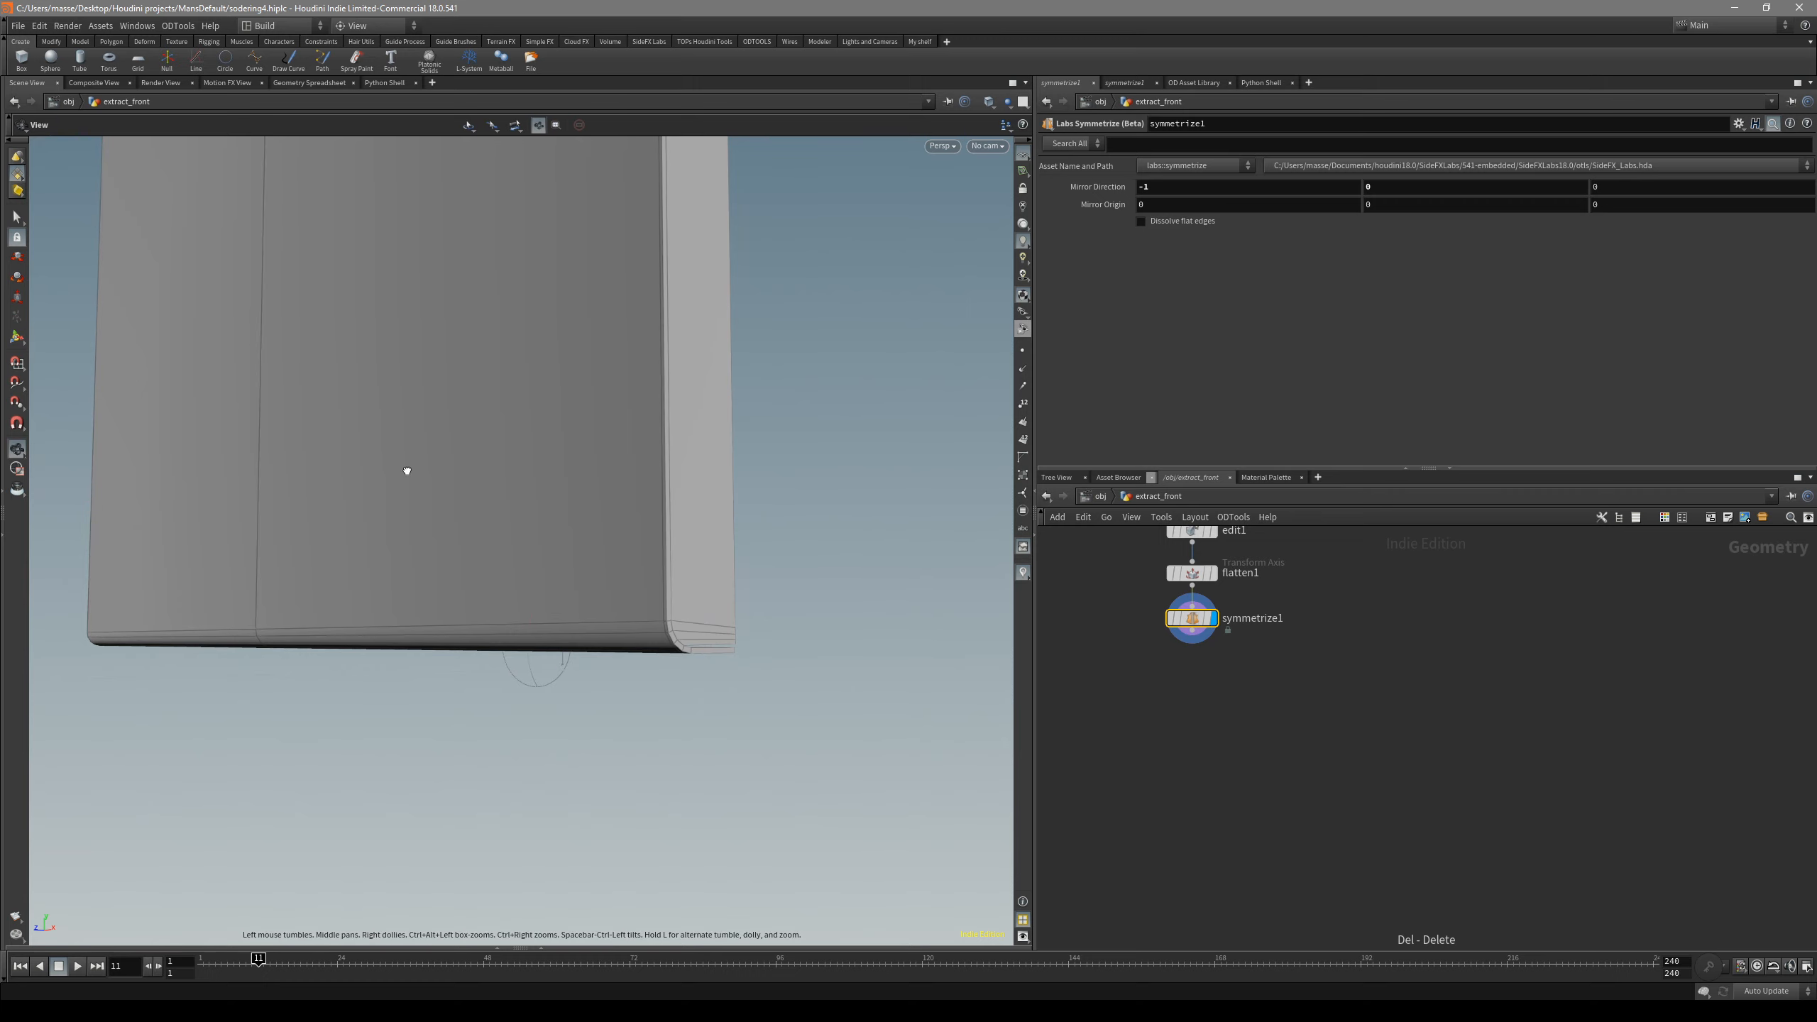
mouse_move(407, 471)
left_mouse_down()
mouse_move(807, 438)
mouse_move(609, 491)
mouse_move(804, 491)
mouse_move(685, 541)
left_mouse_up()
key("shift+w")
key("shift+w")
key("Return")
key("v")
mouse_move(638, 564)
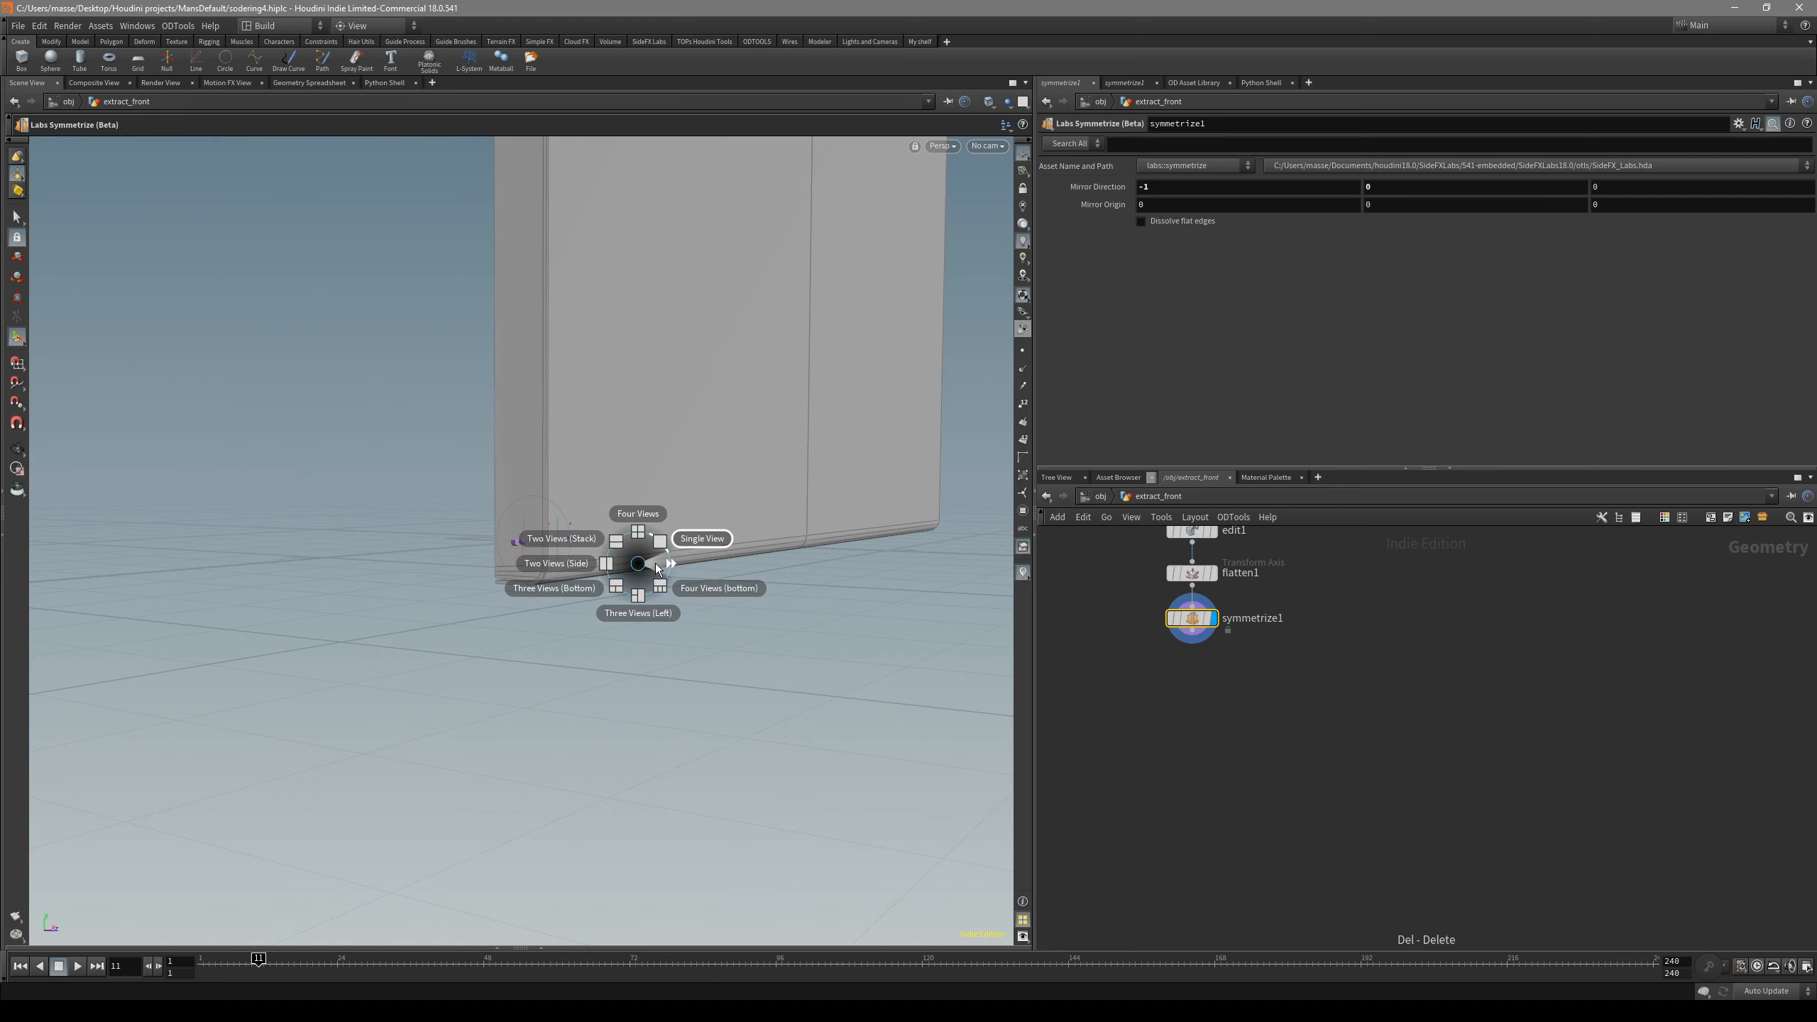
key("c")
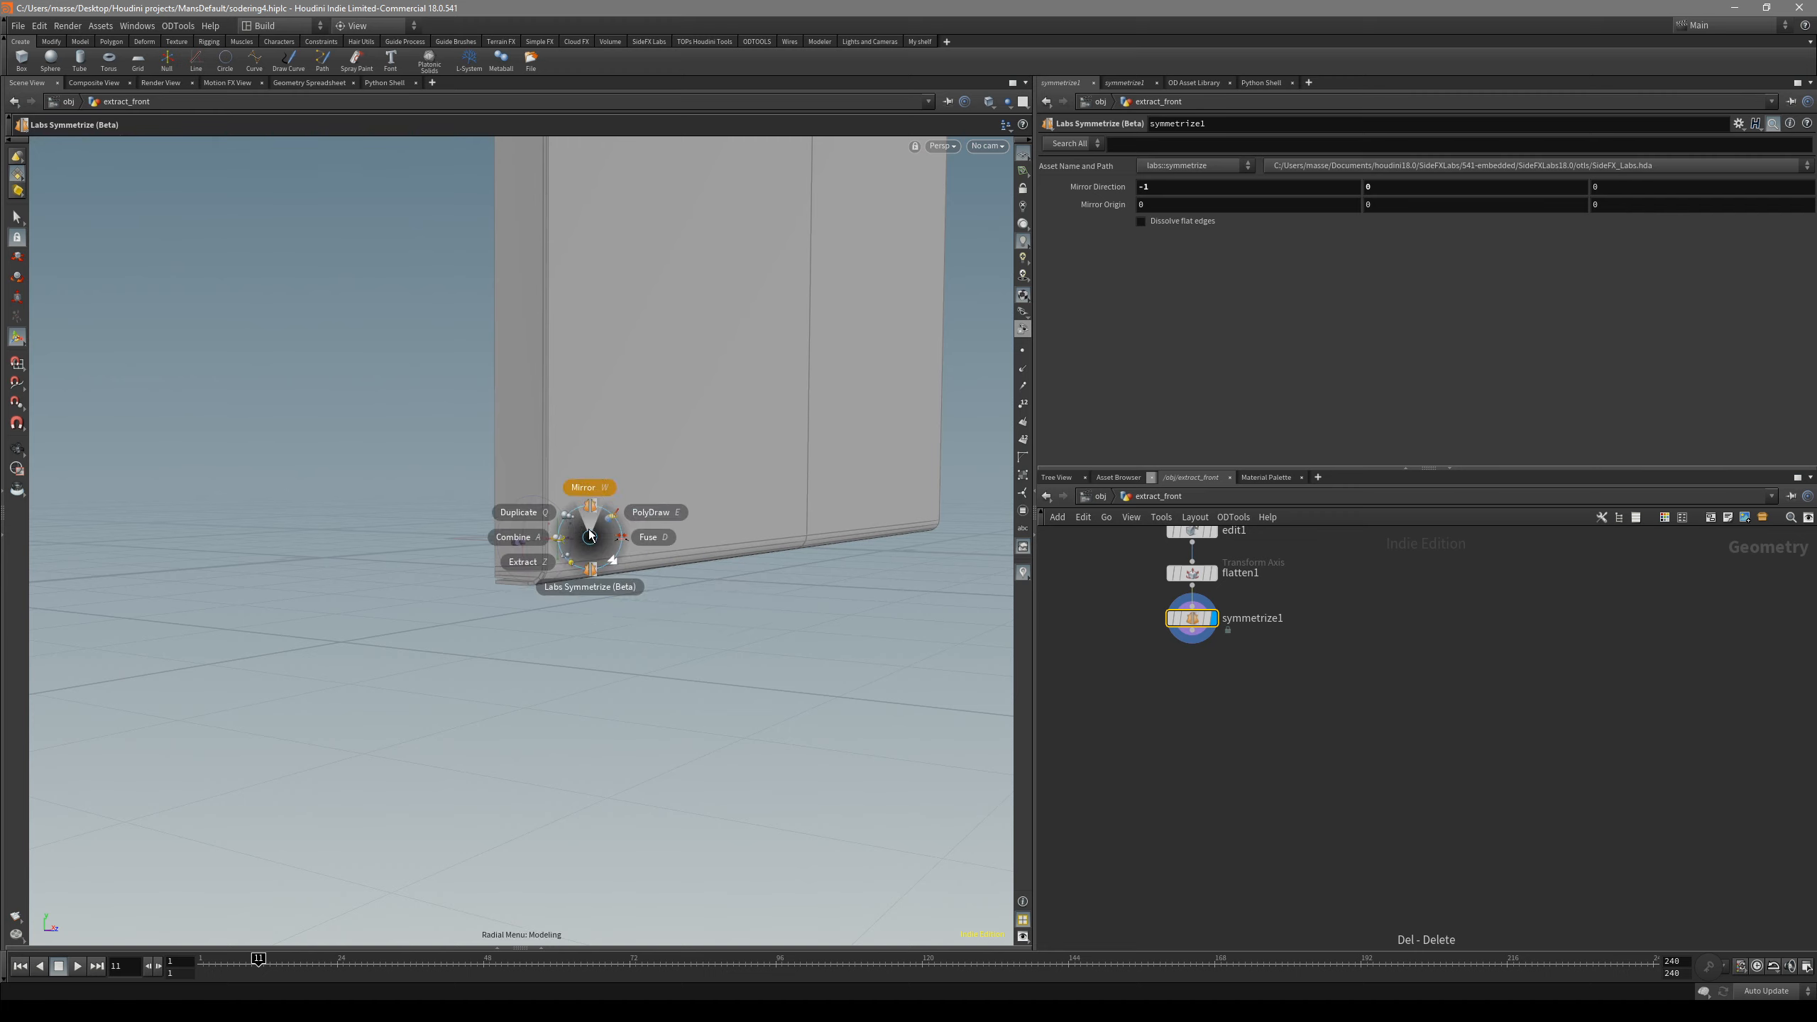
left_click(591, 536)
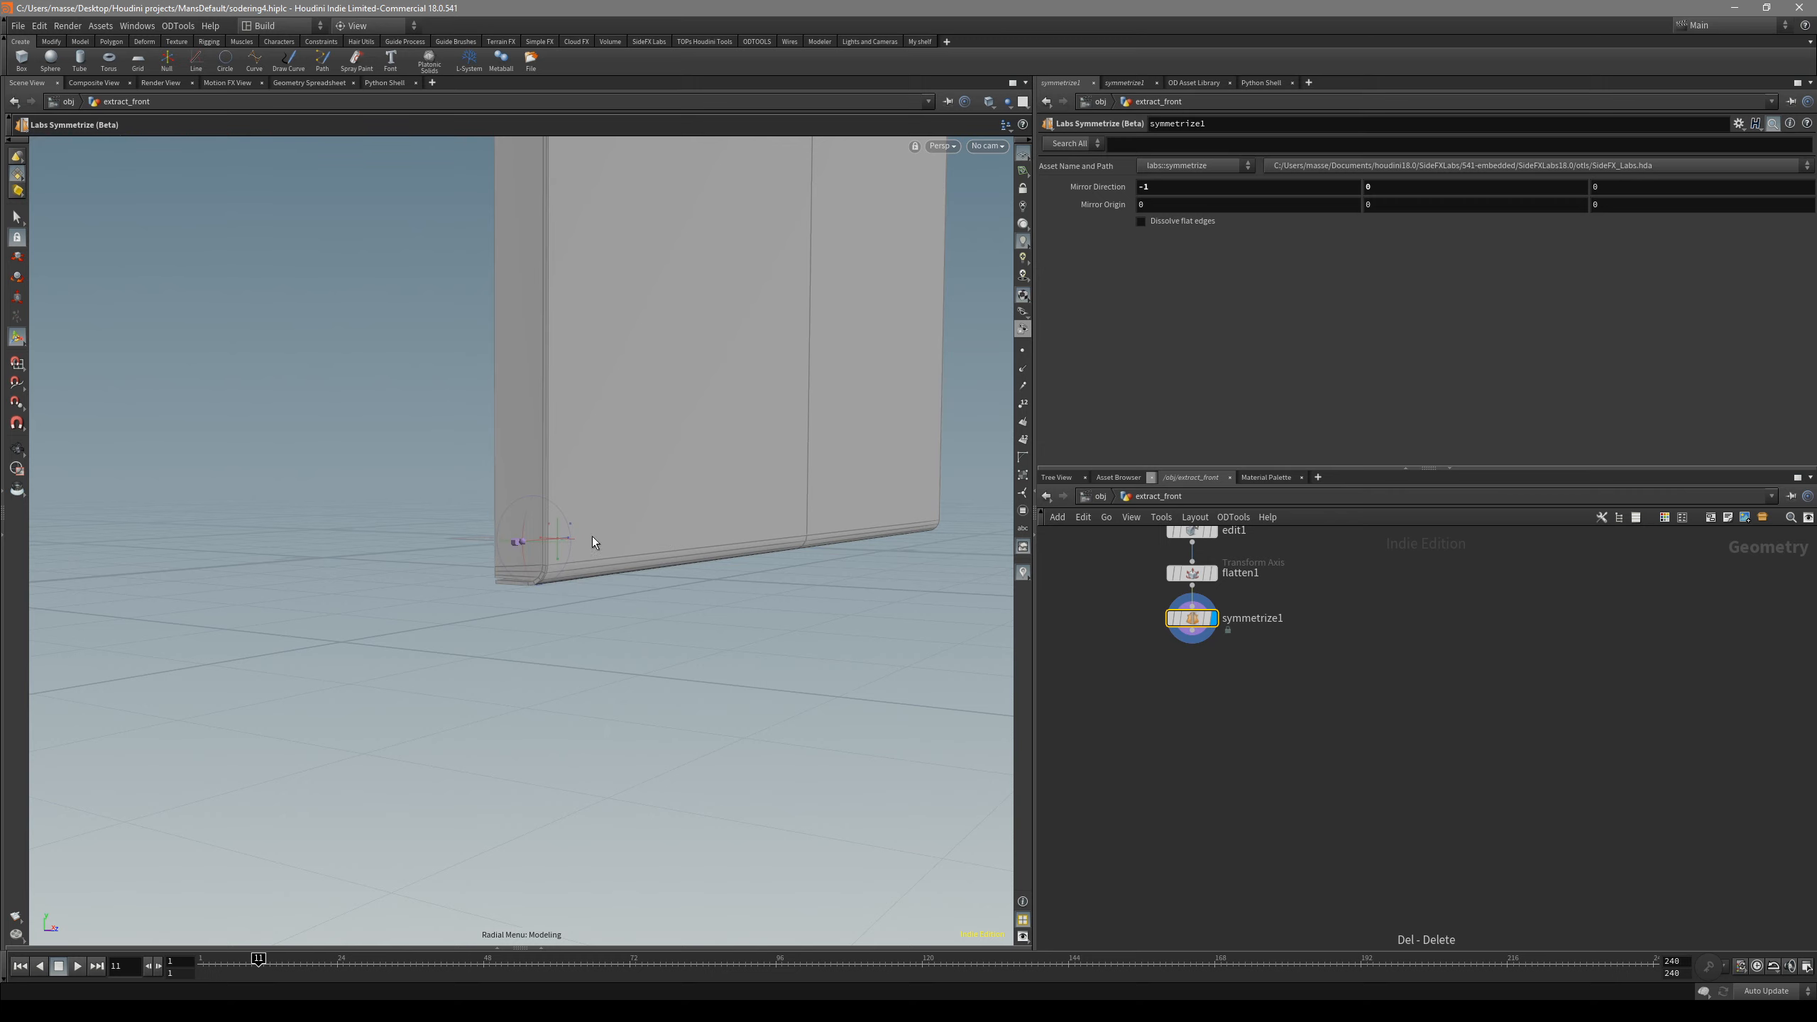
- Look inside the symmetrize node at its clip and mirror nodes and their parameters
scroll(1252, 669, "up", 3)
middle_click_drag(1260, 664, 1313, 747)
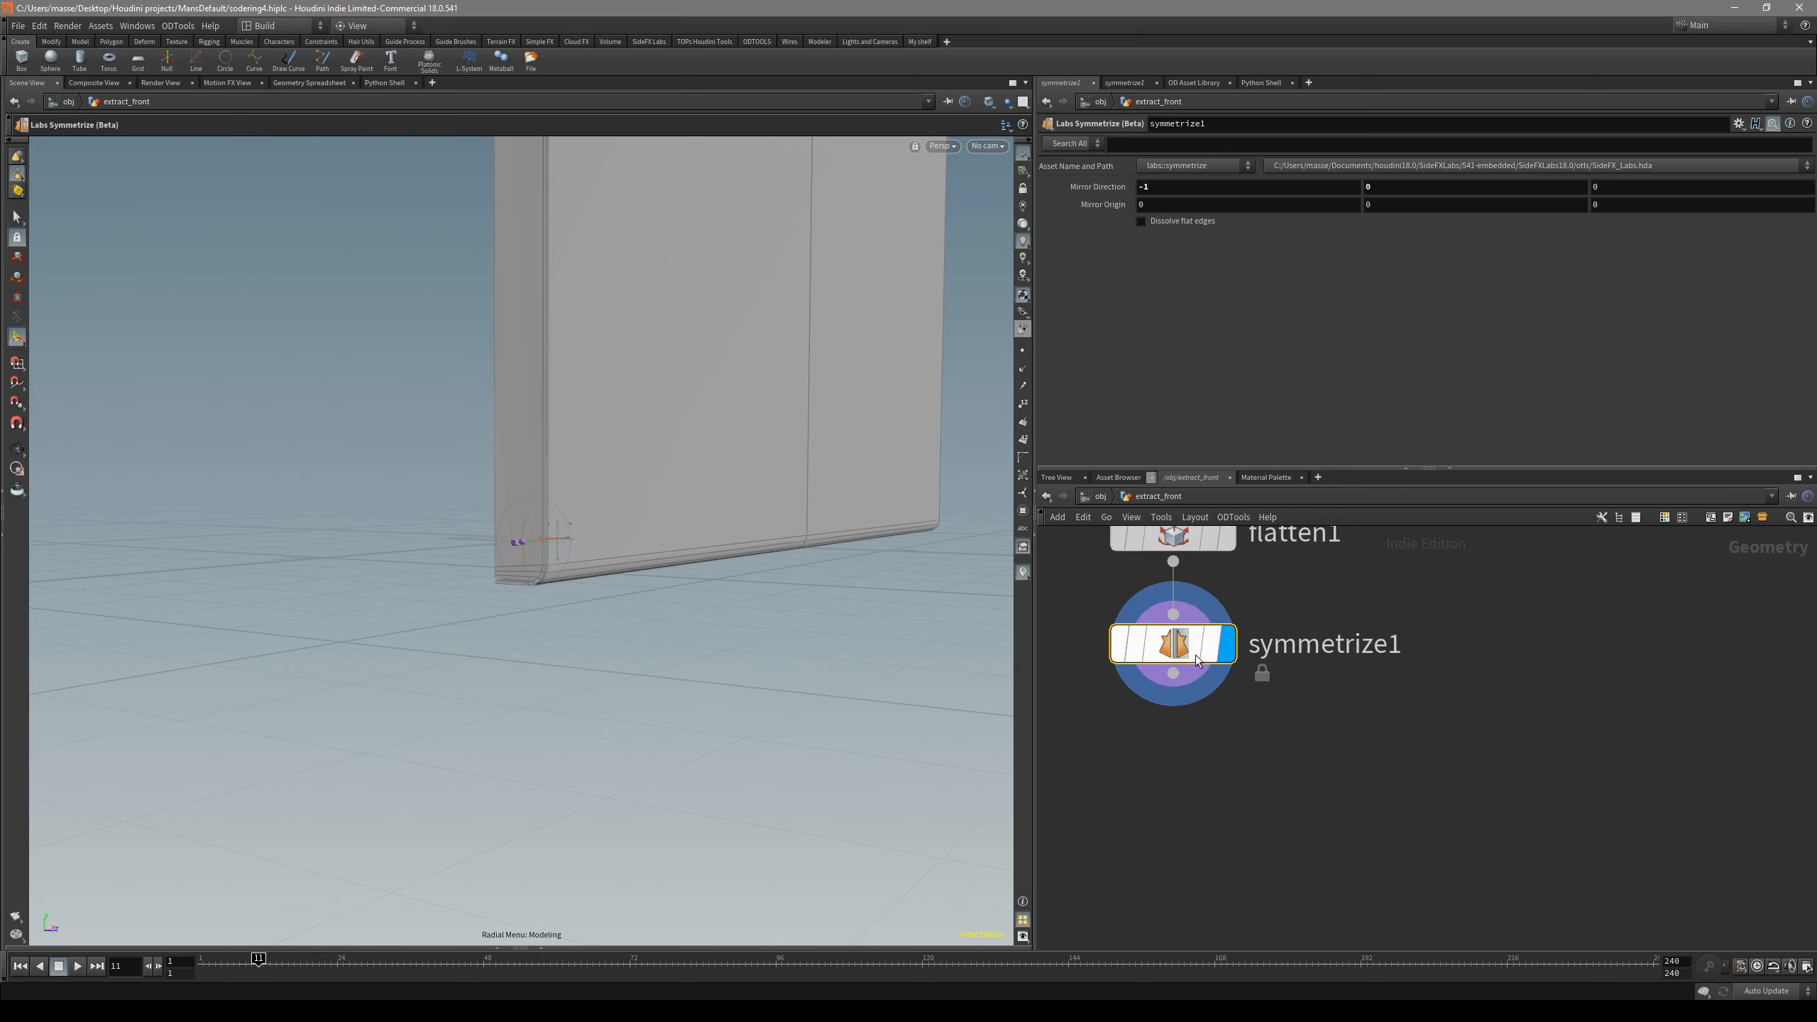
double_click(1213, 671)
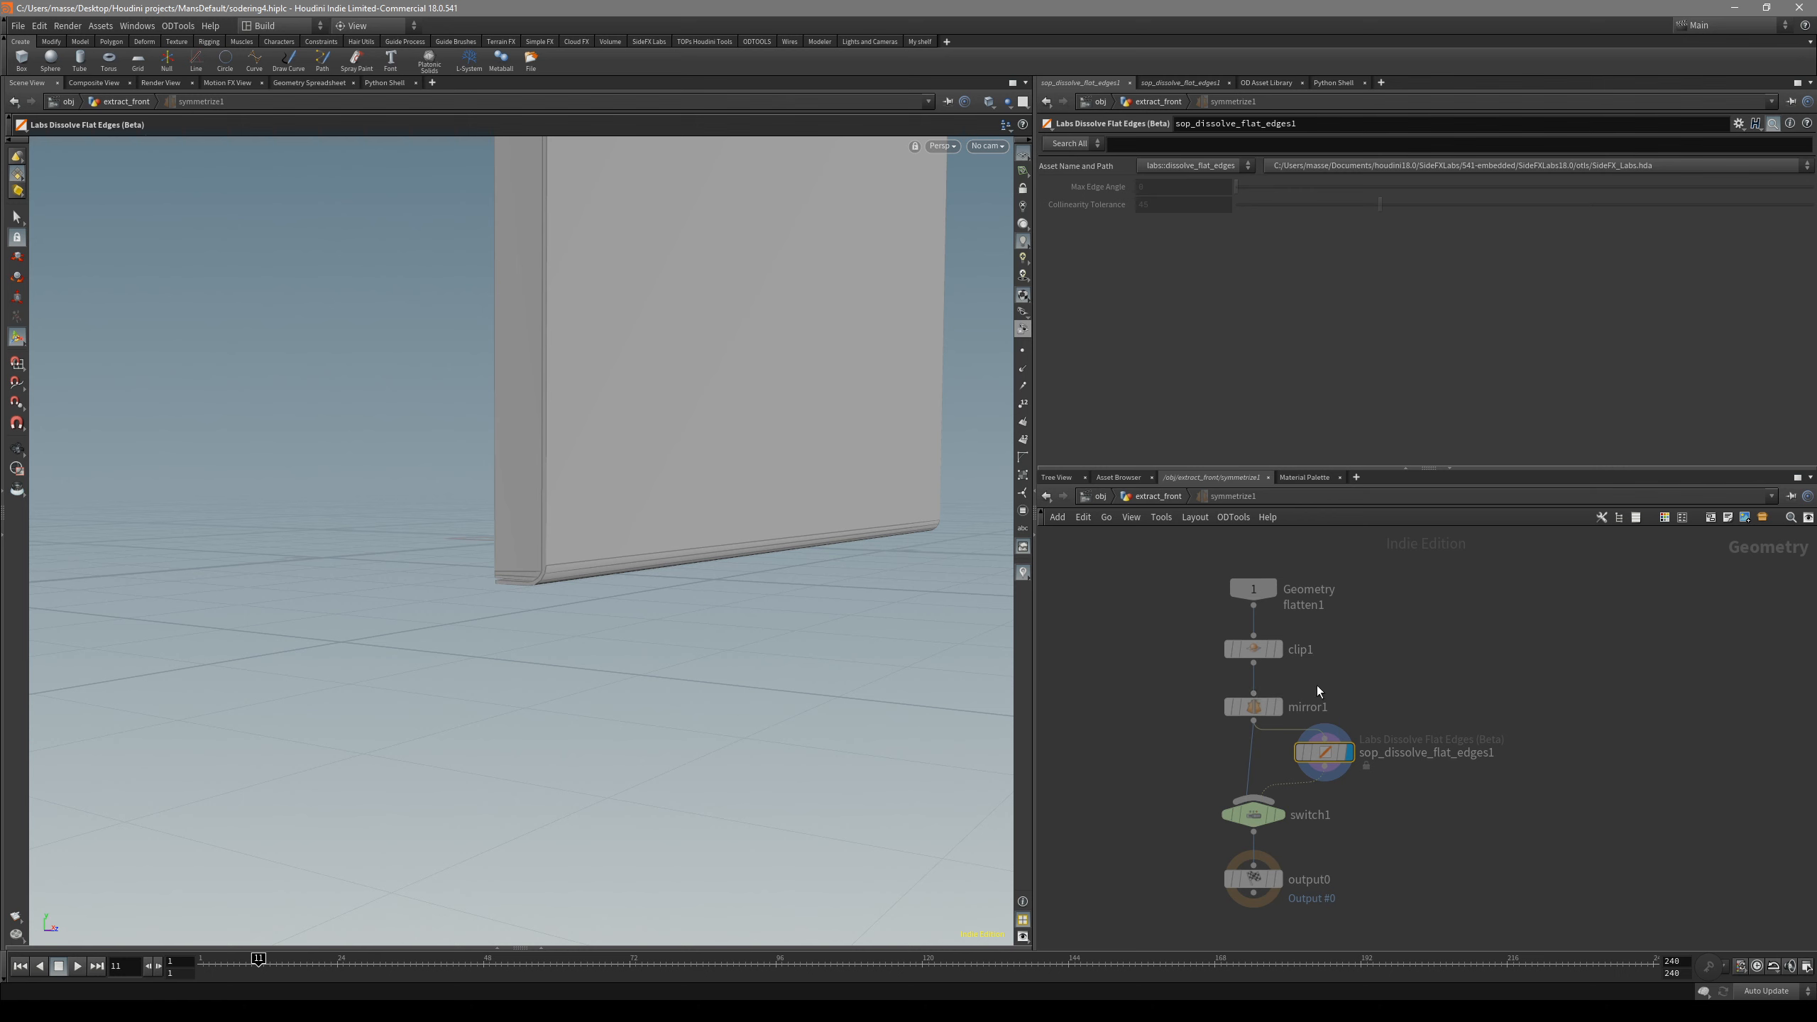
scroll(1318, 684, "up", 3)
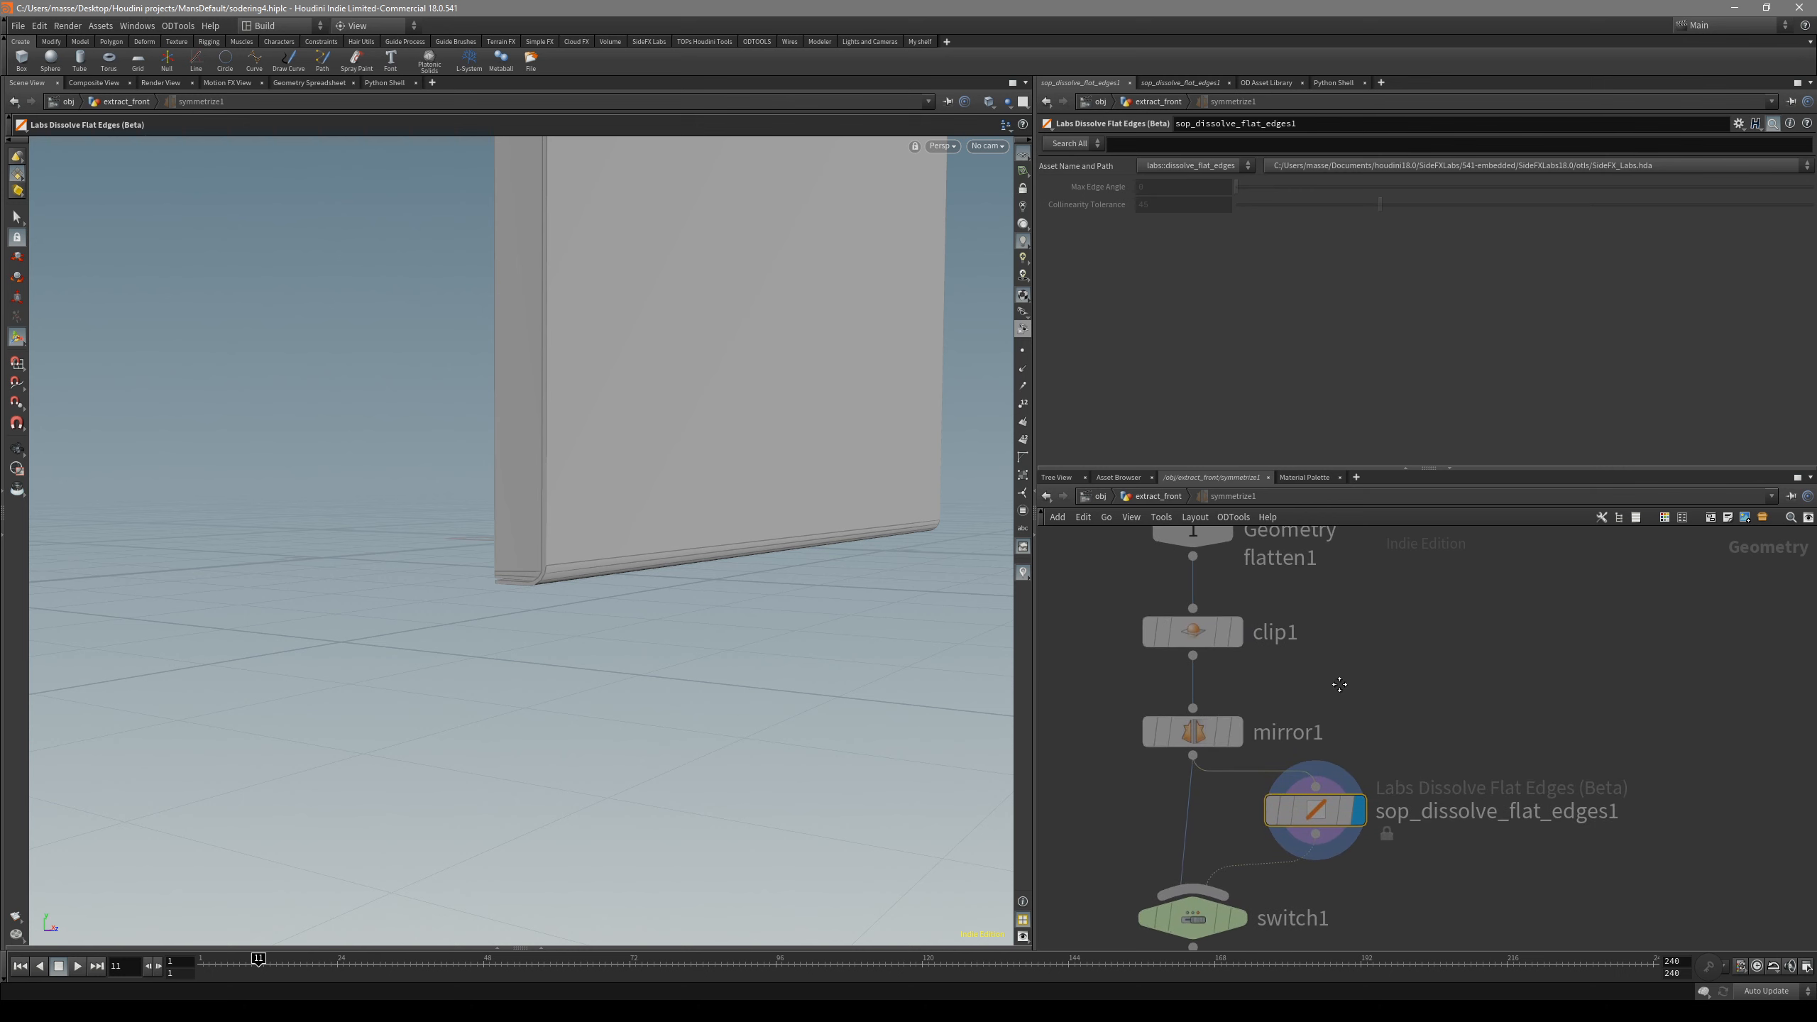
left_click(1239, 644)
left_click(1222, 736)
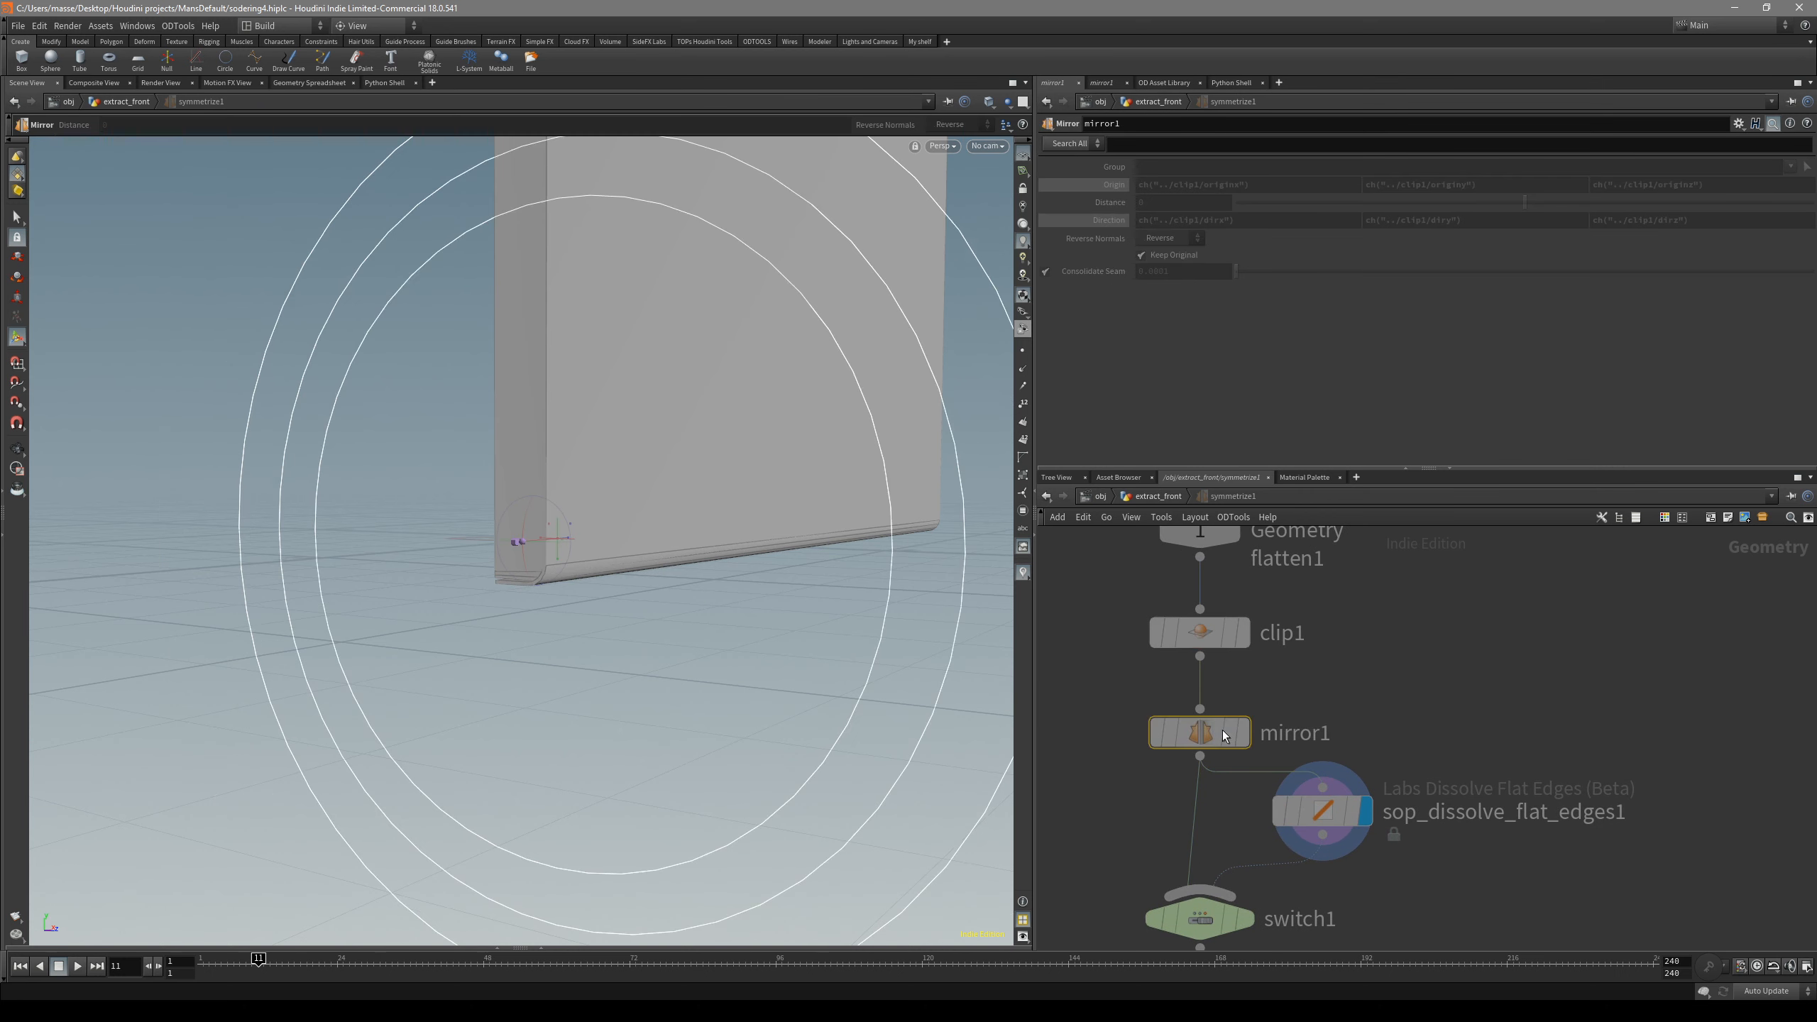
left_click_drag(1391, 692, 1248, 629)
left_click_drag(1328, 693, 1192, 753)
left_click(1227, 639)
left_click(1224, 732)
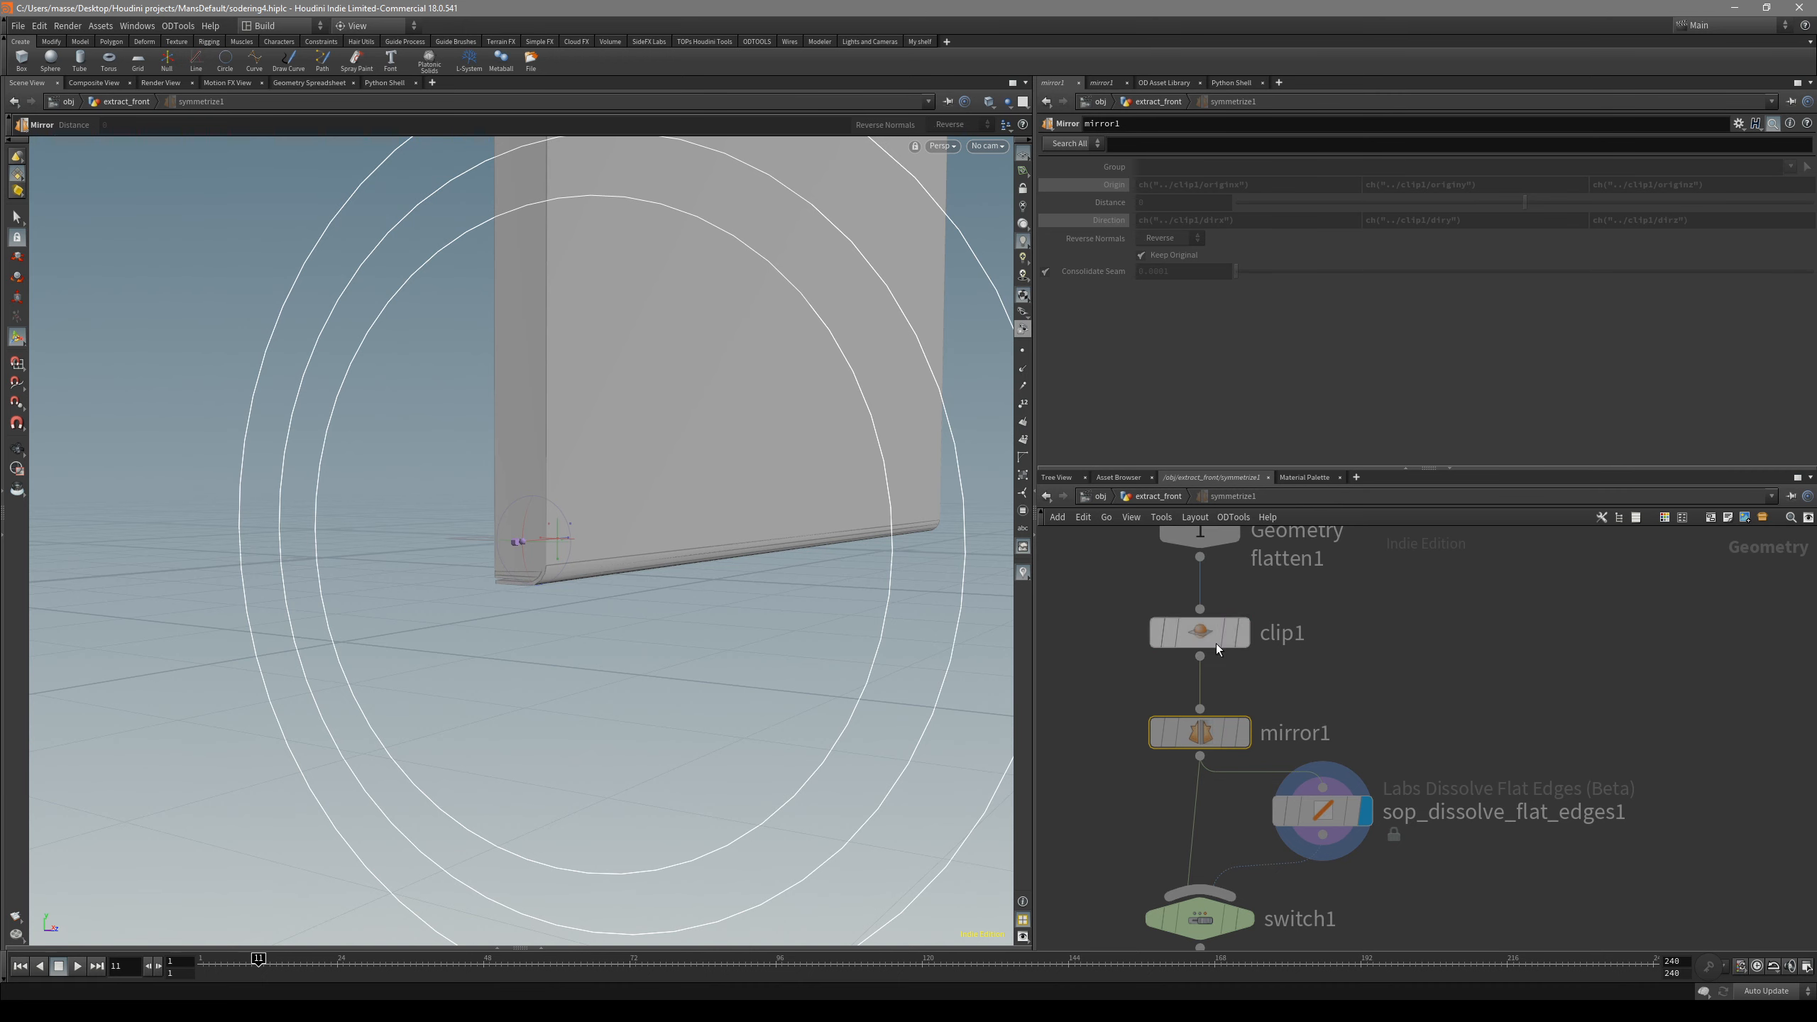
left_click(1192, 625)
left_click(1154, 736)
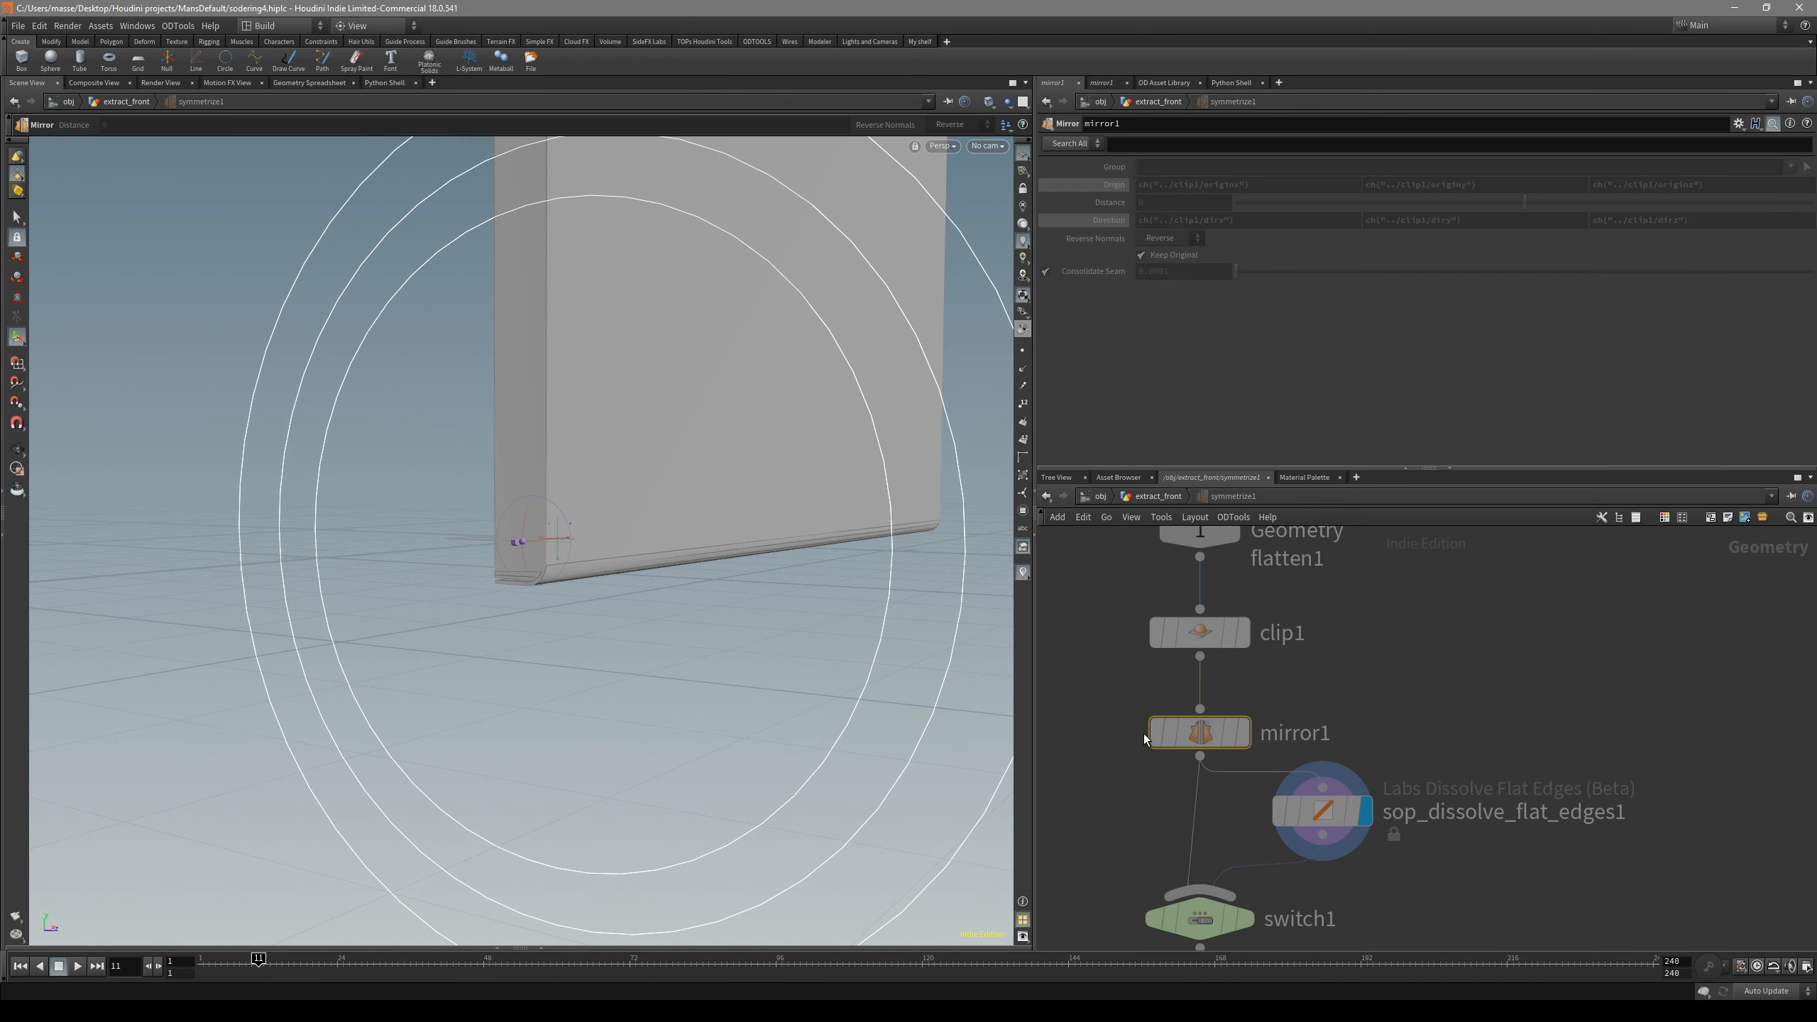
- Inspect the symmetrize node's dissolve flat edges, switch and output nodes and return to the front panel network
middle_click_drag(1159, 810, 1170, 735)
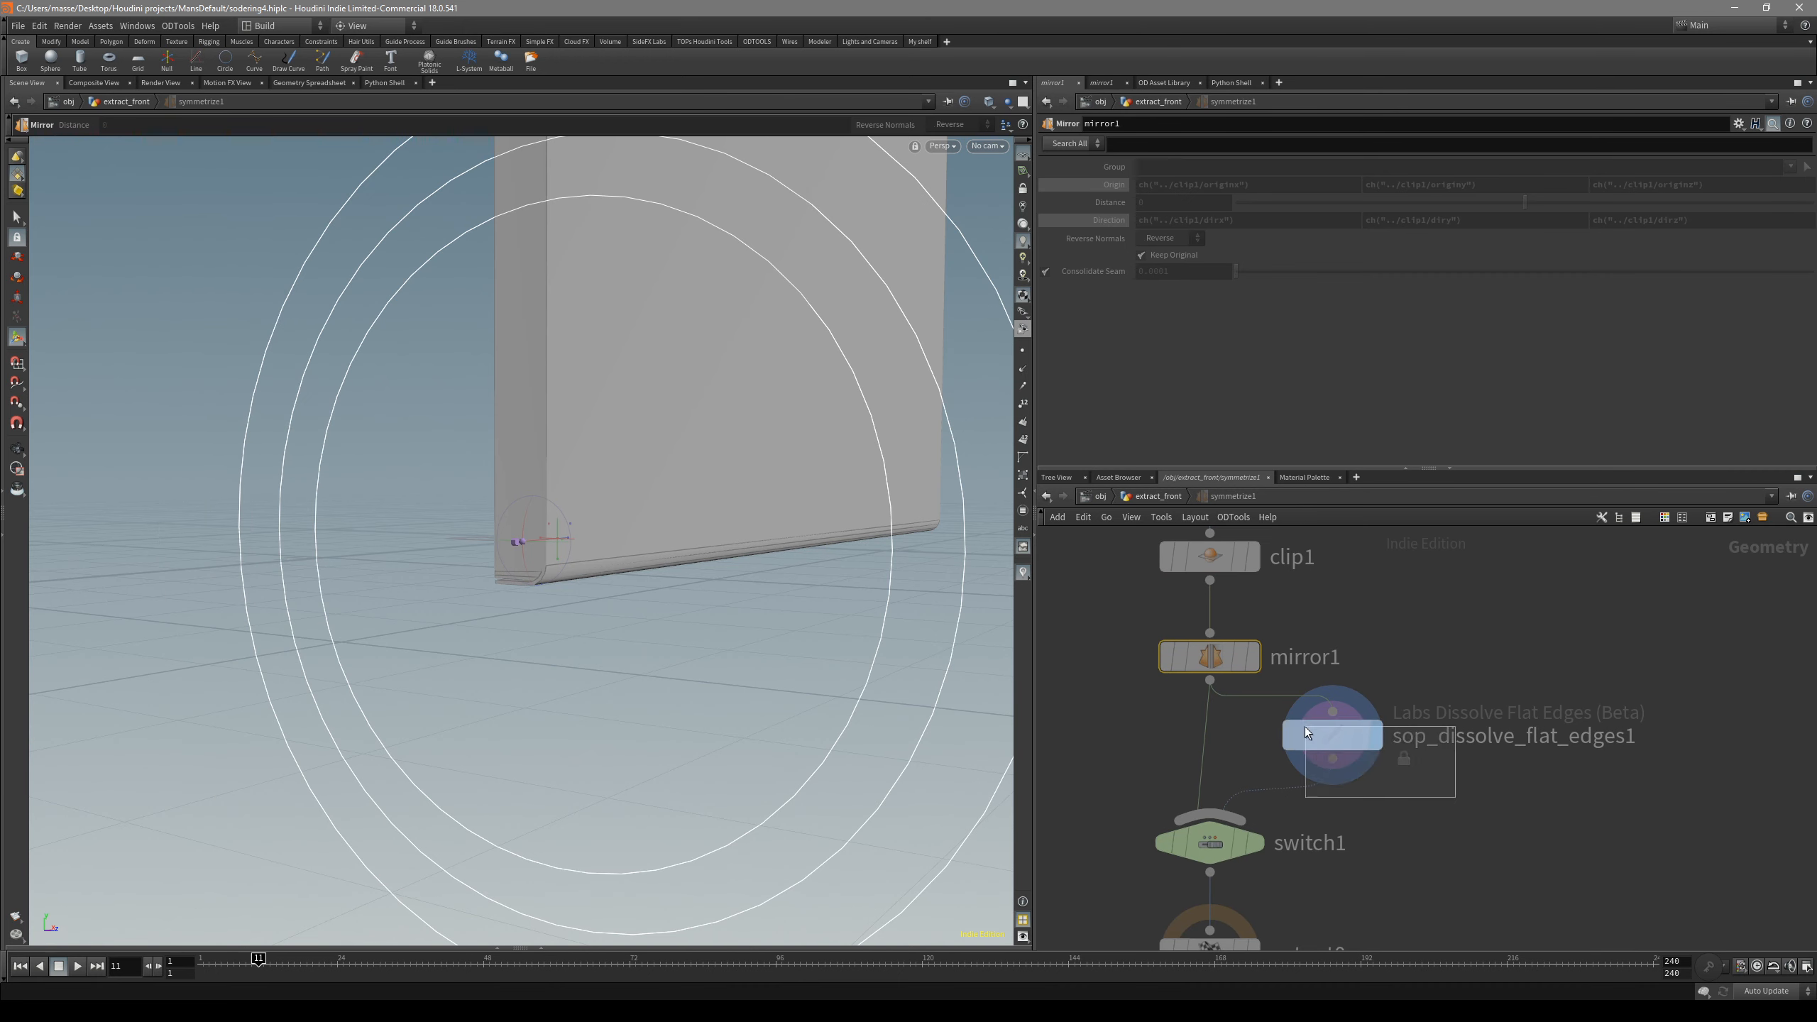
left_click(1354, 732)
middle_click_drag(1380, 745, 1384, 652)
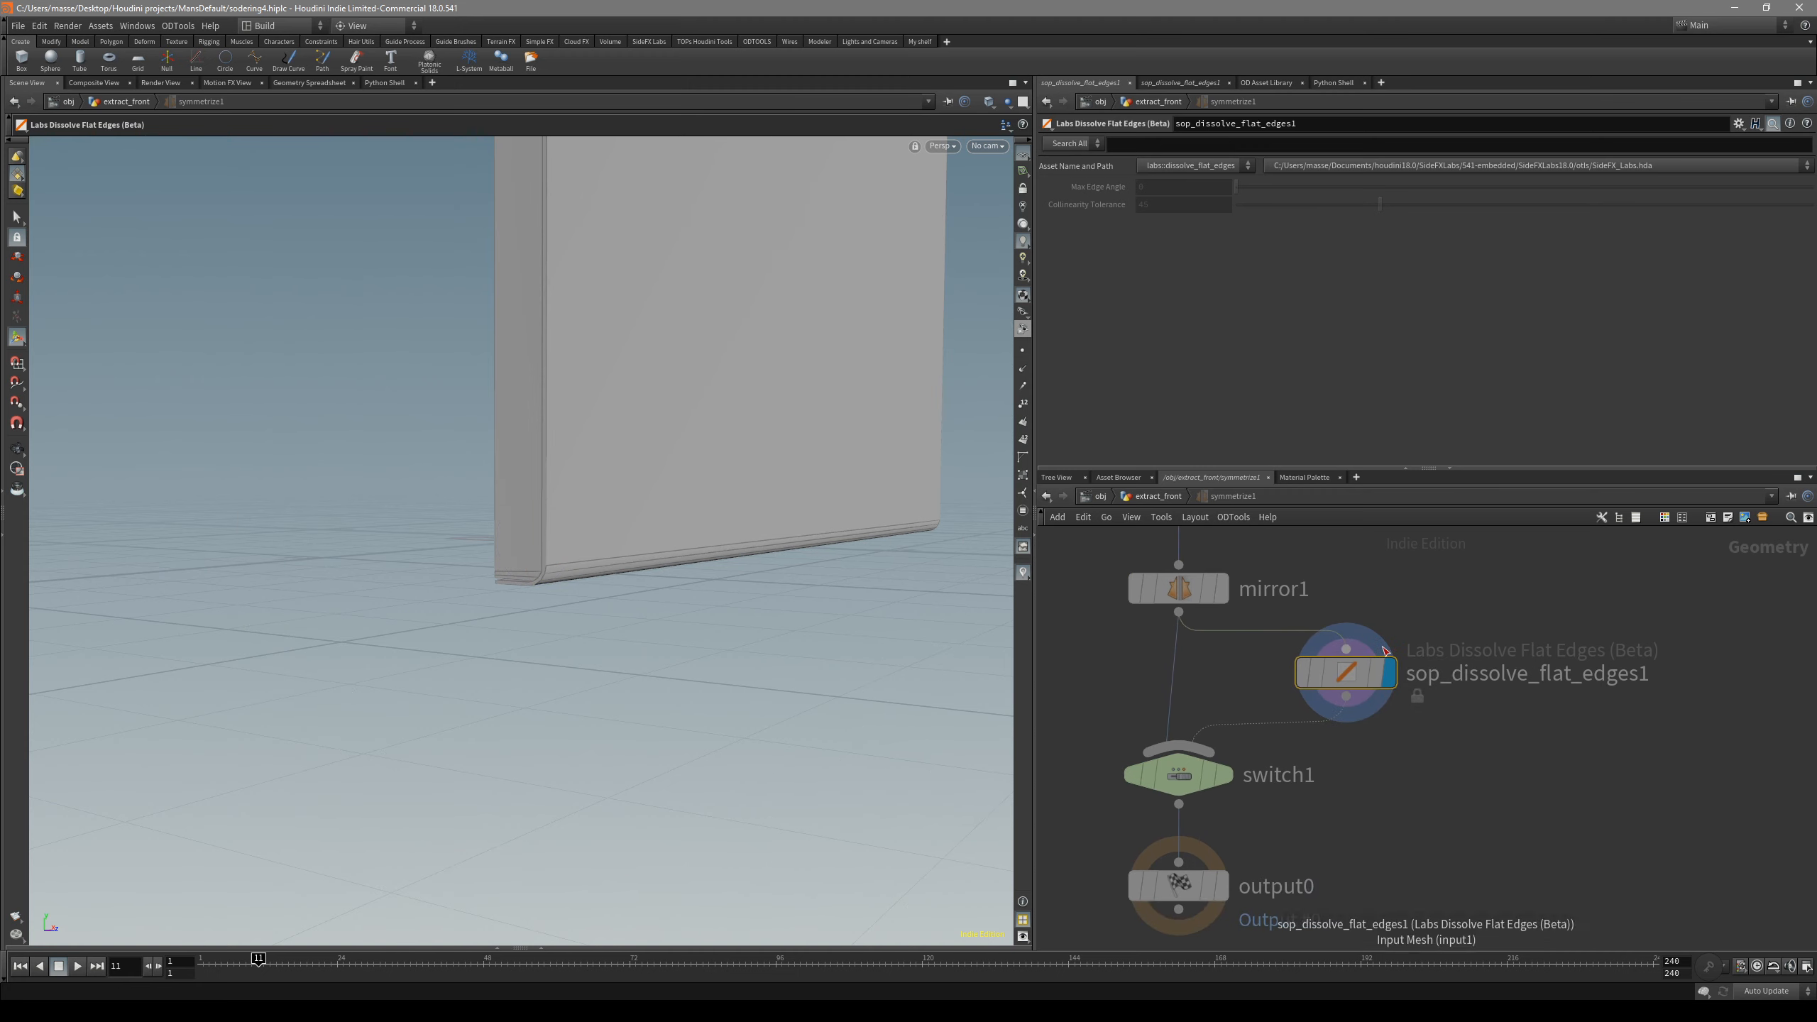
middle_click_drag(1363, 774, 1386, 744)
left_click(1173, 749)
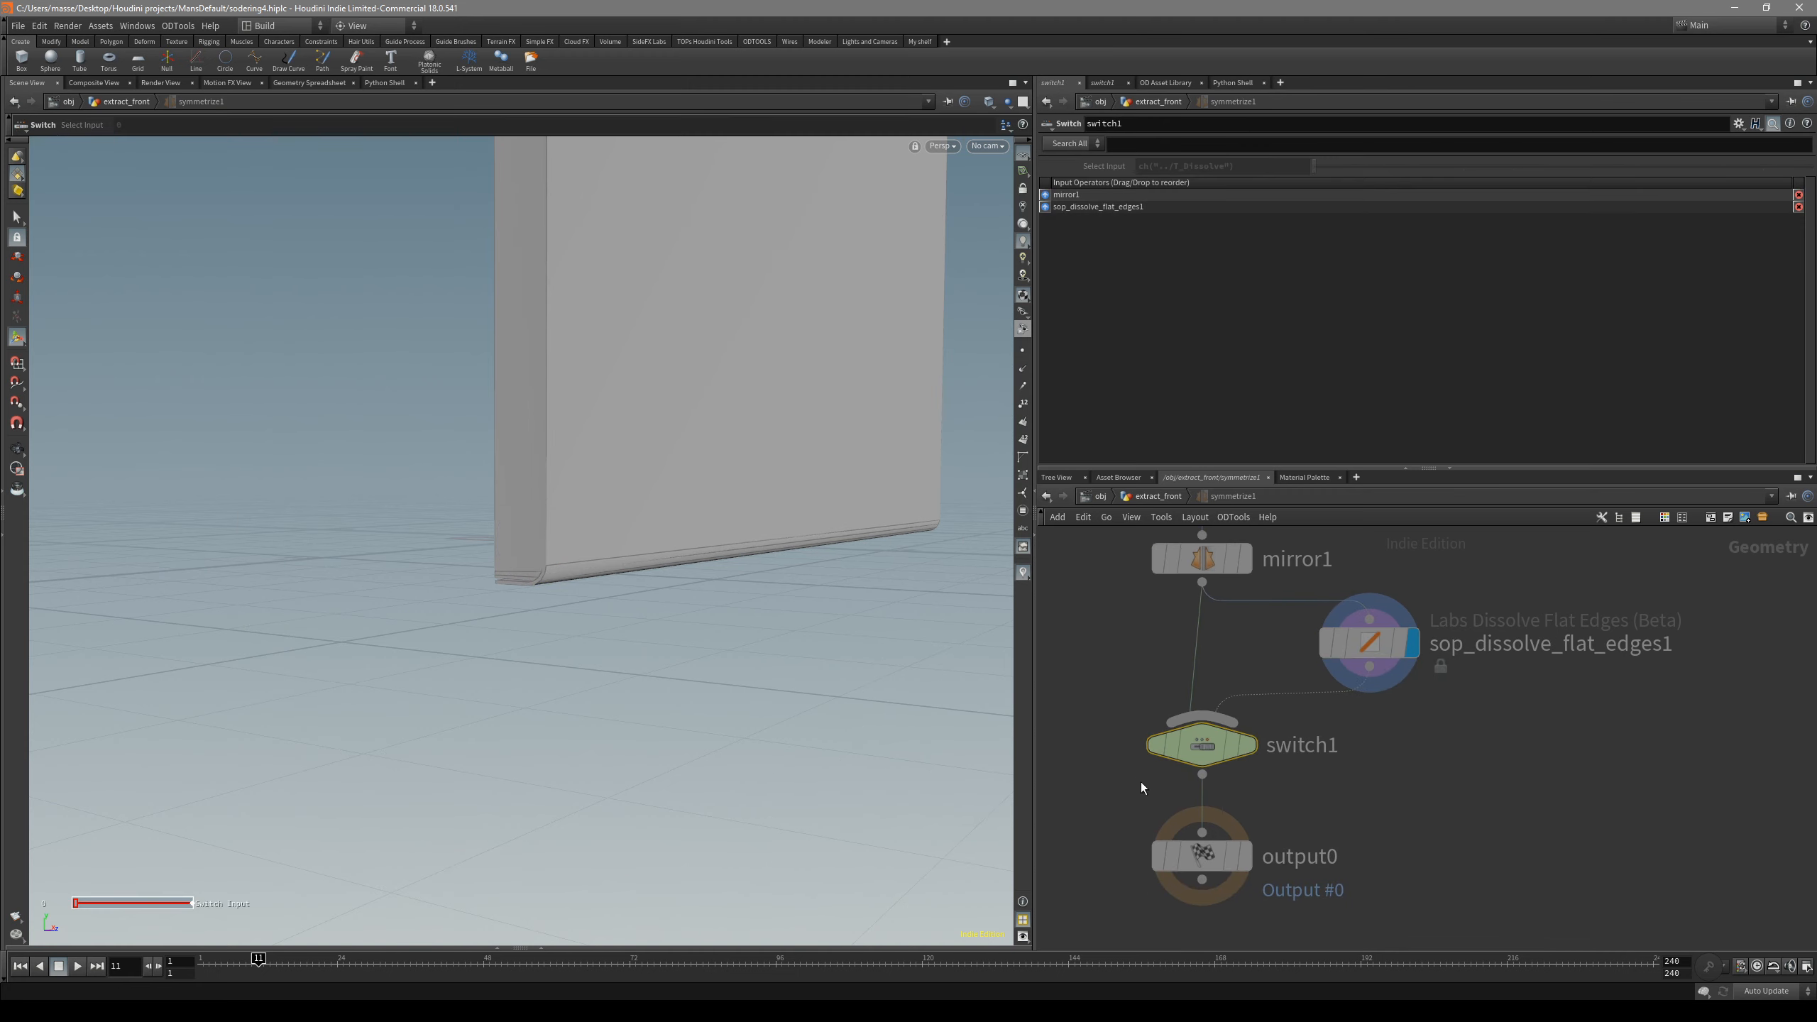
left_click(1188, 853)
key("u")
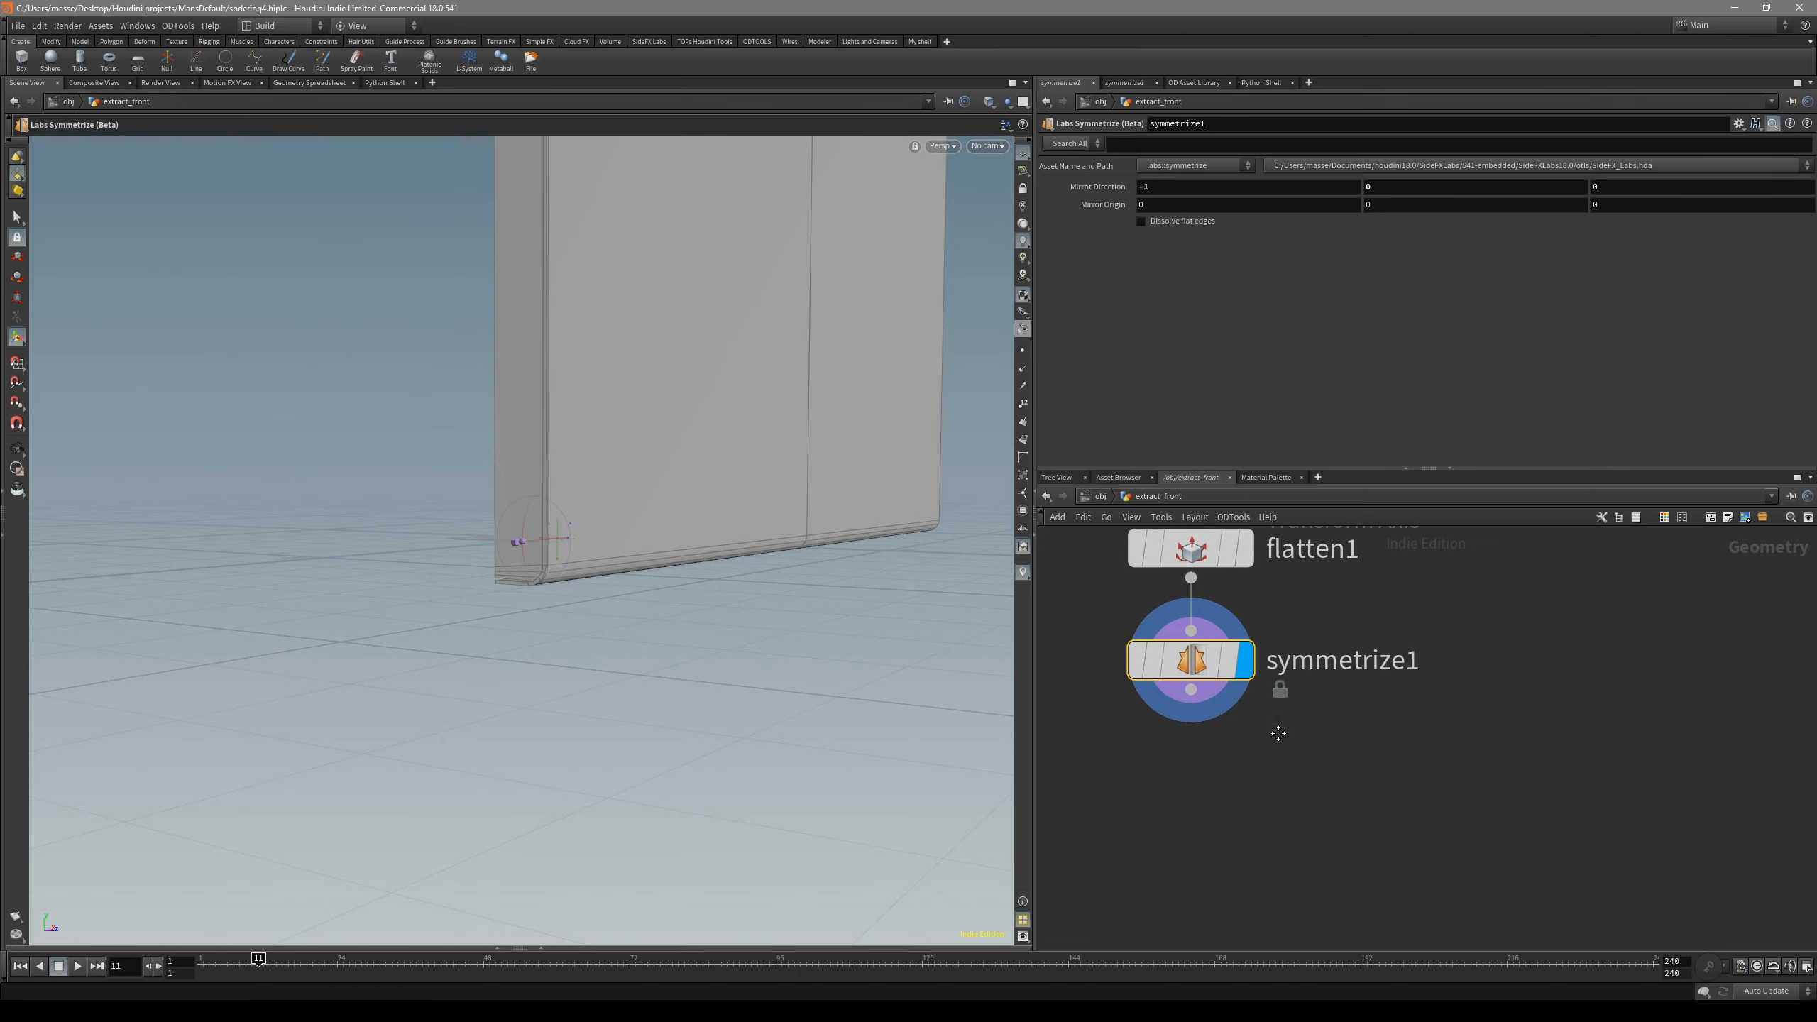
- Examine the symmetrized front panel's bottom flange and corner from below
left_click_drag(838, 567, 766, 599, "alt")
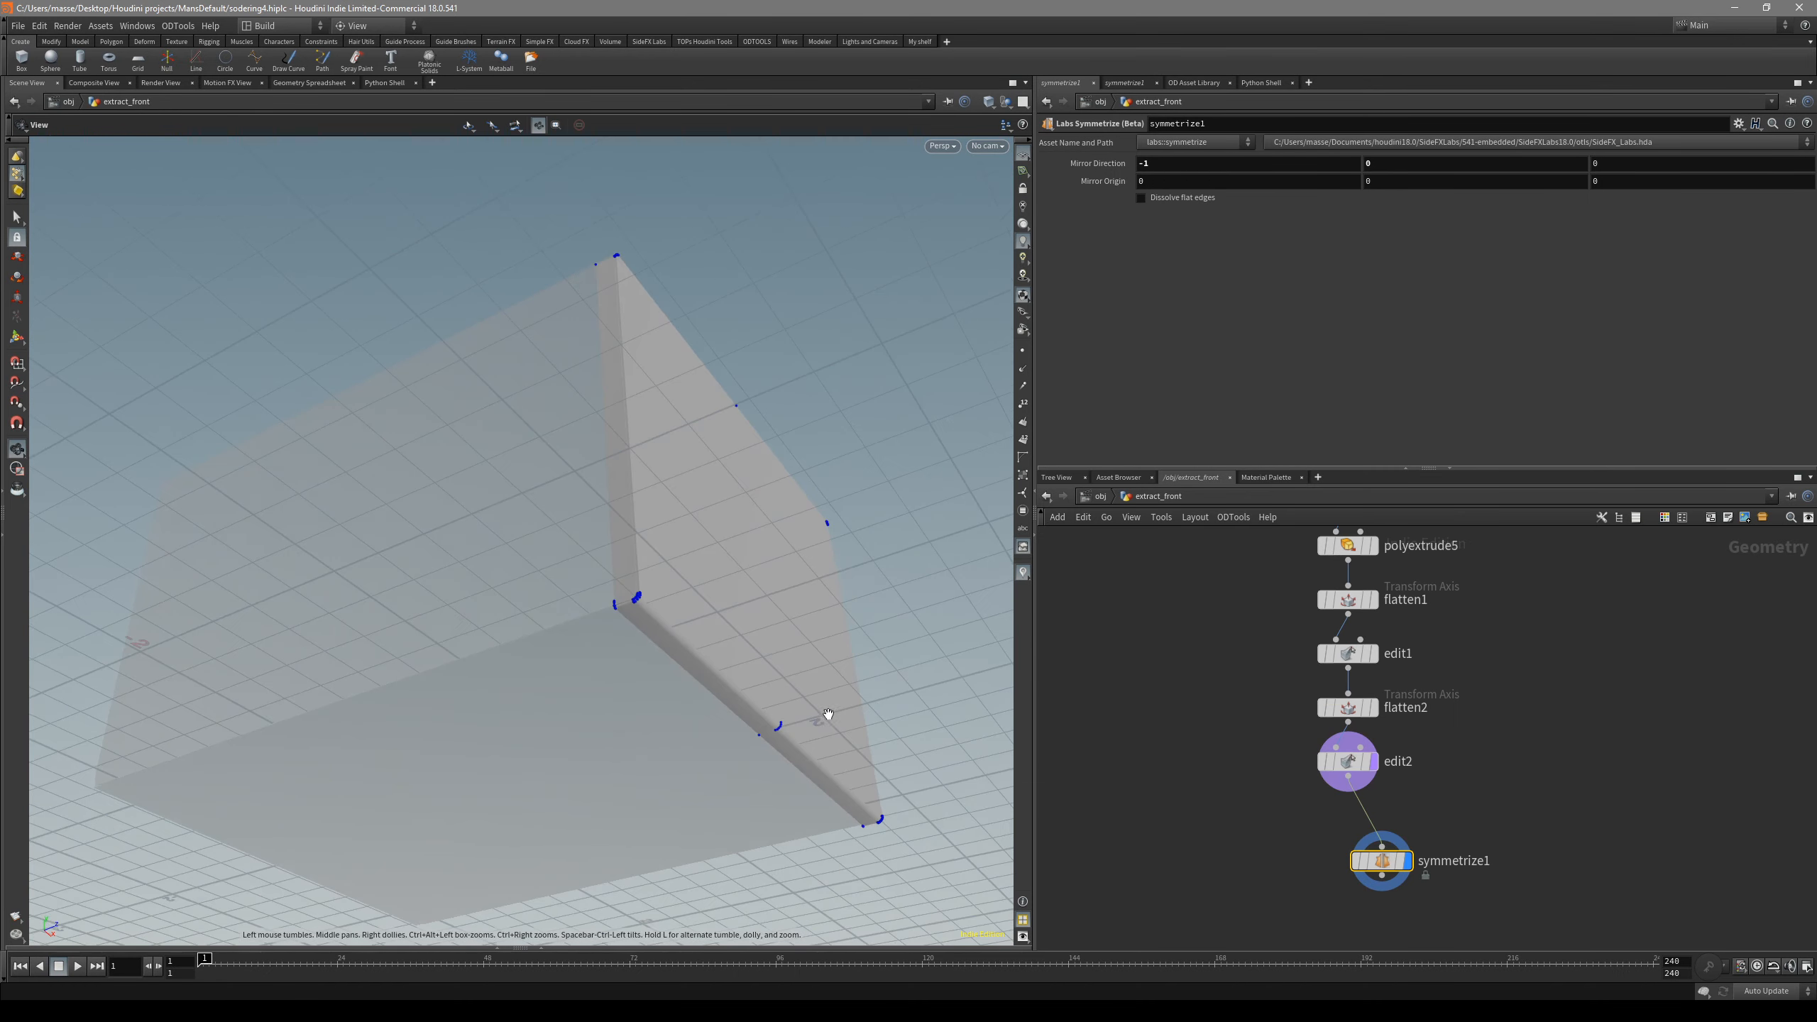
left_click_drag(811, 722, 730, 466)
key("s")
left_click_drag(626, 624, 594, 665, "alt")
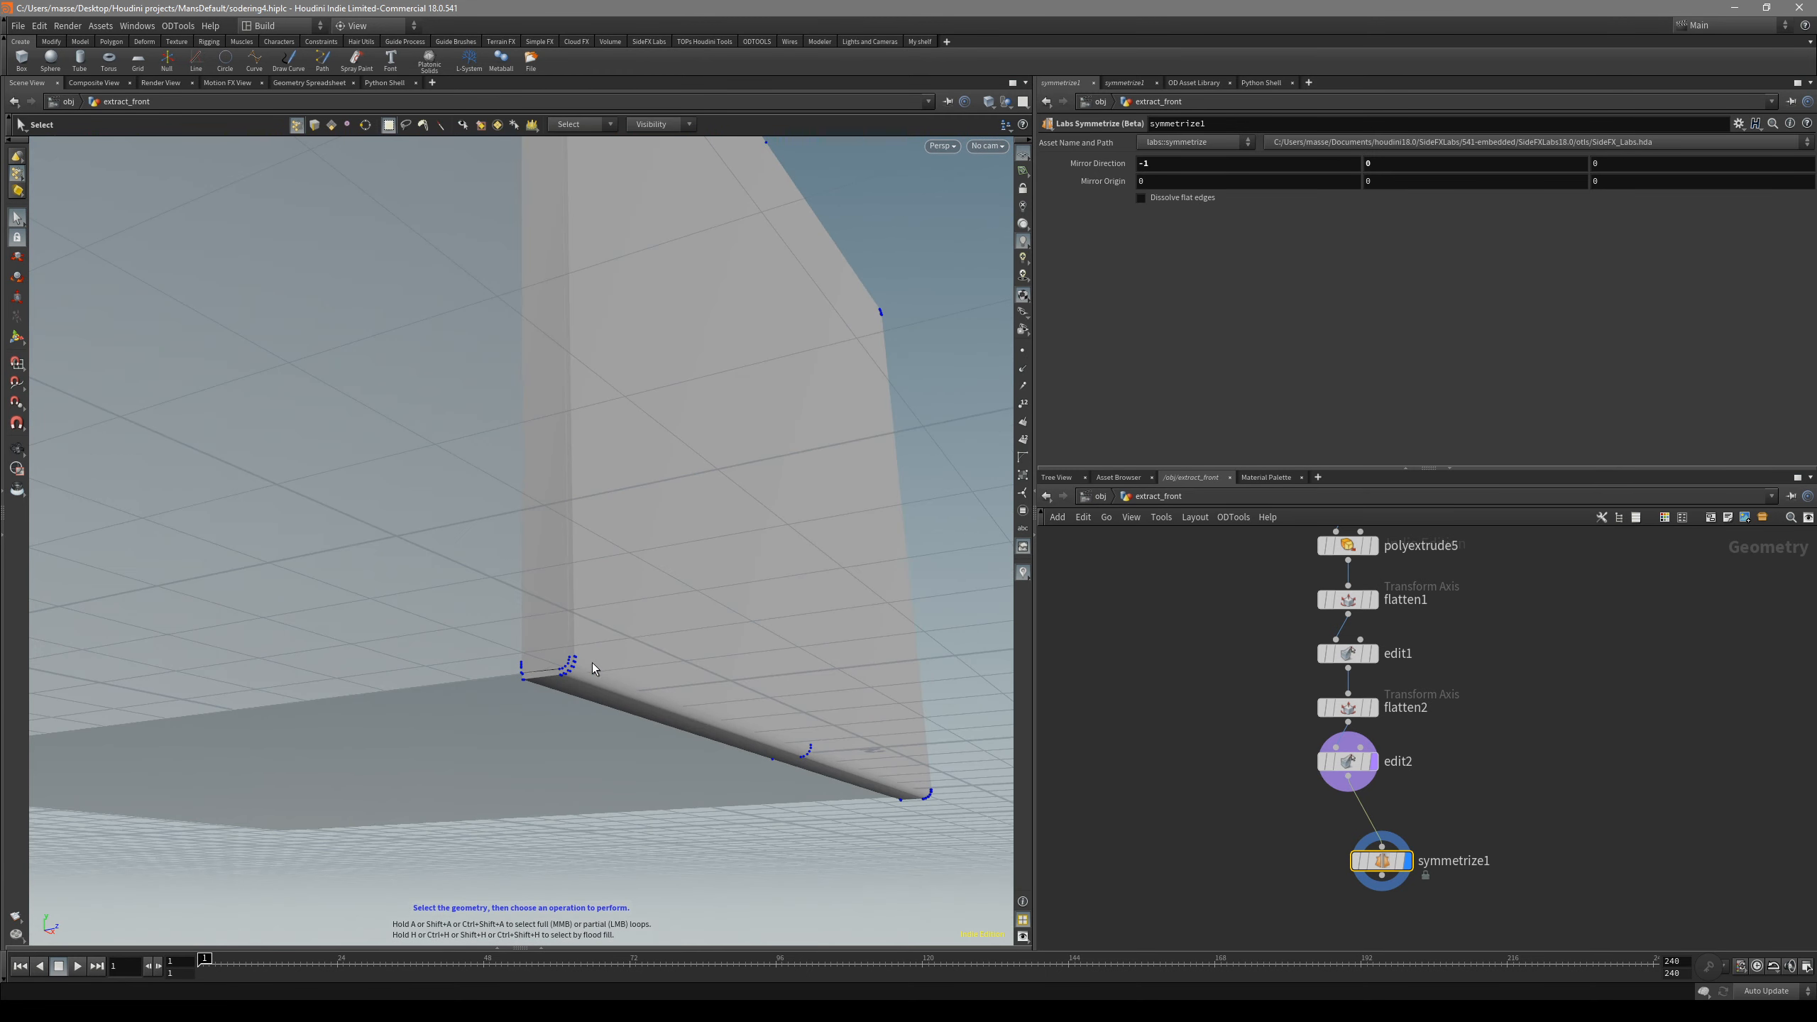
left_click_drag(519, 747, 720, 704, "alt")
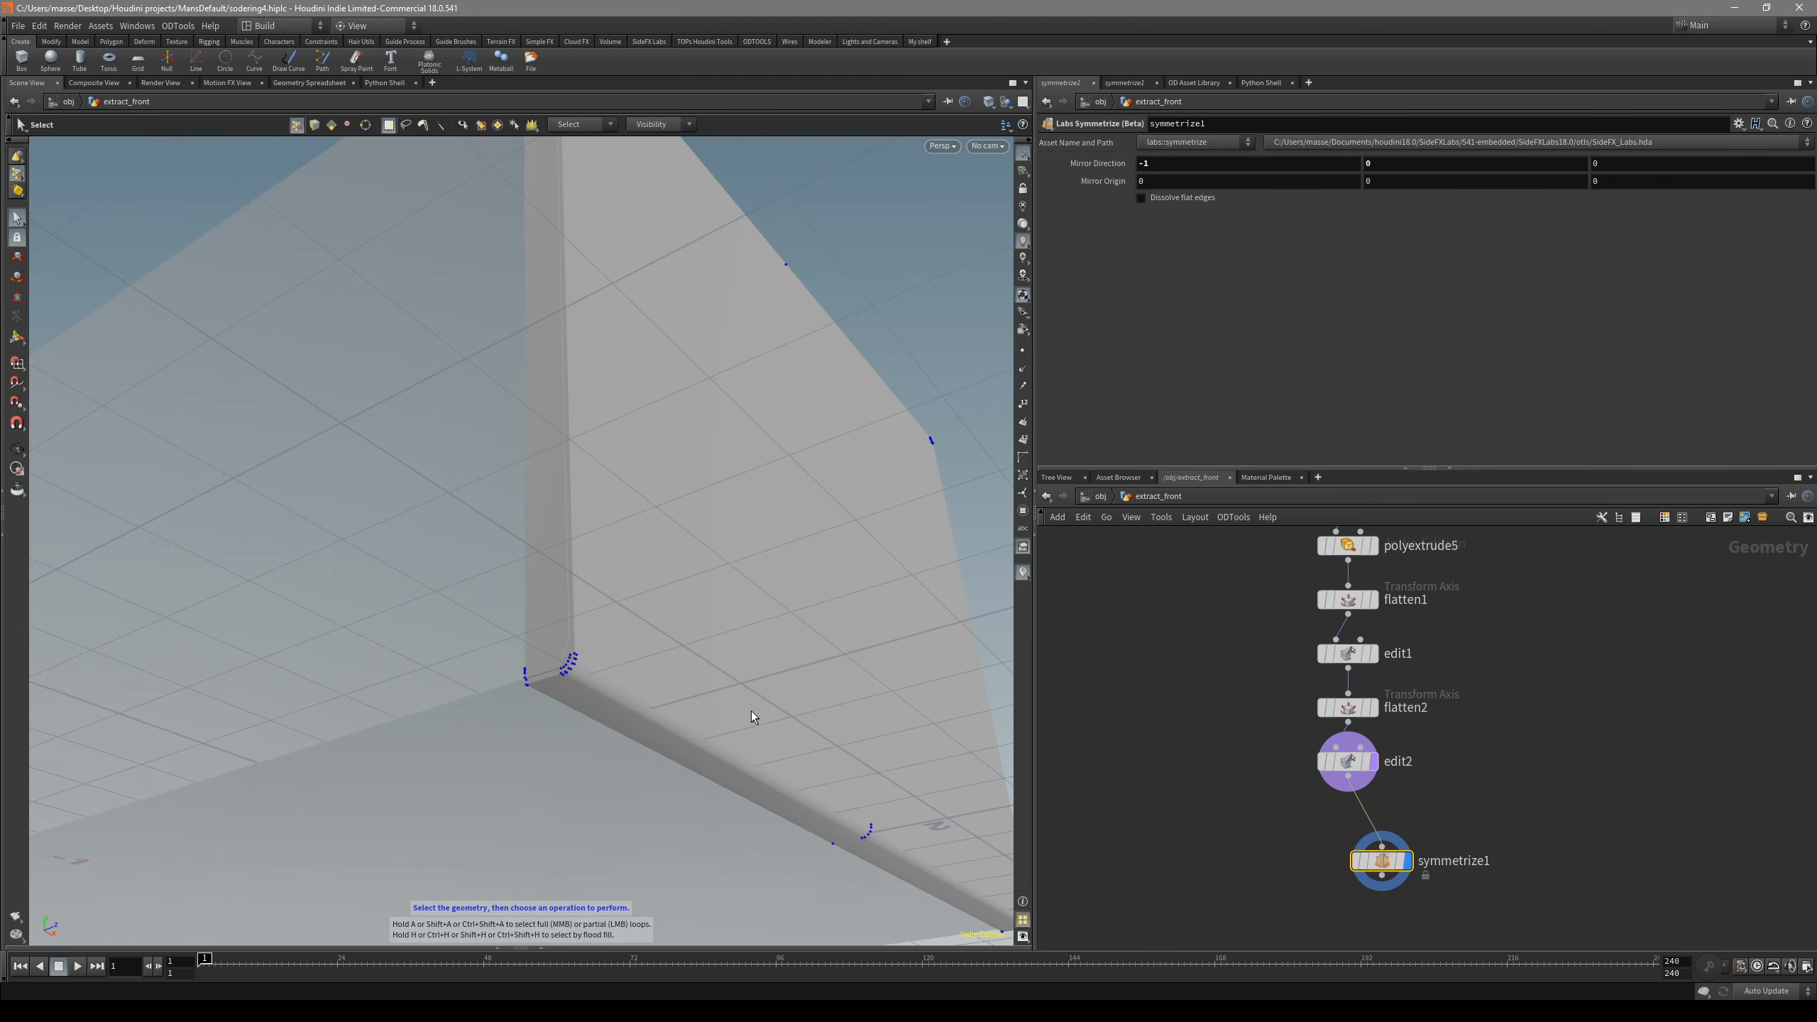
- Try to move the extract_front object at the object level and undo the transform
key("1")
left_click(883, 494)
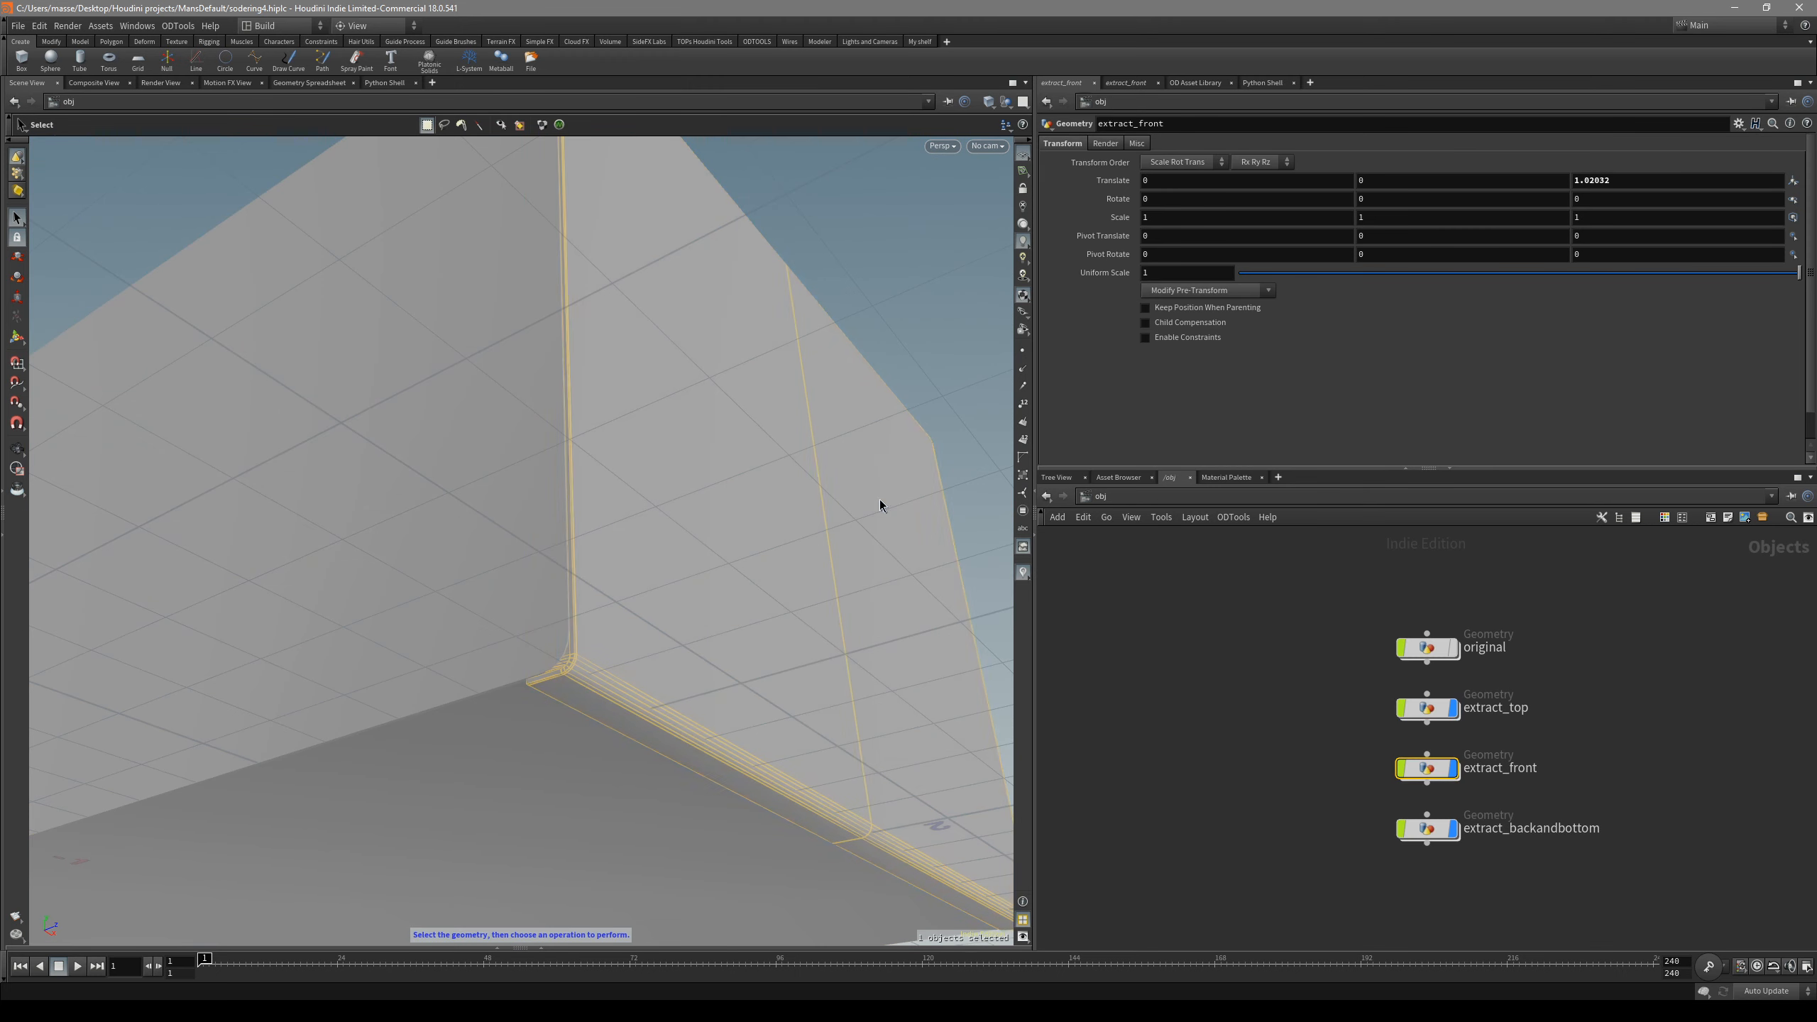
left_click_drag(885, 649, 674, 647)
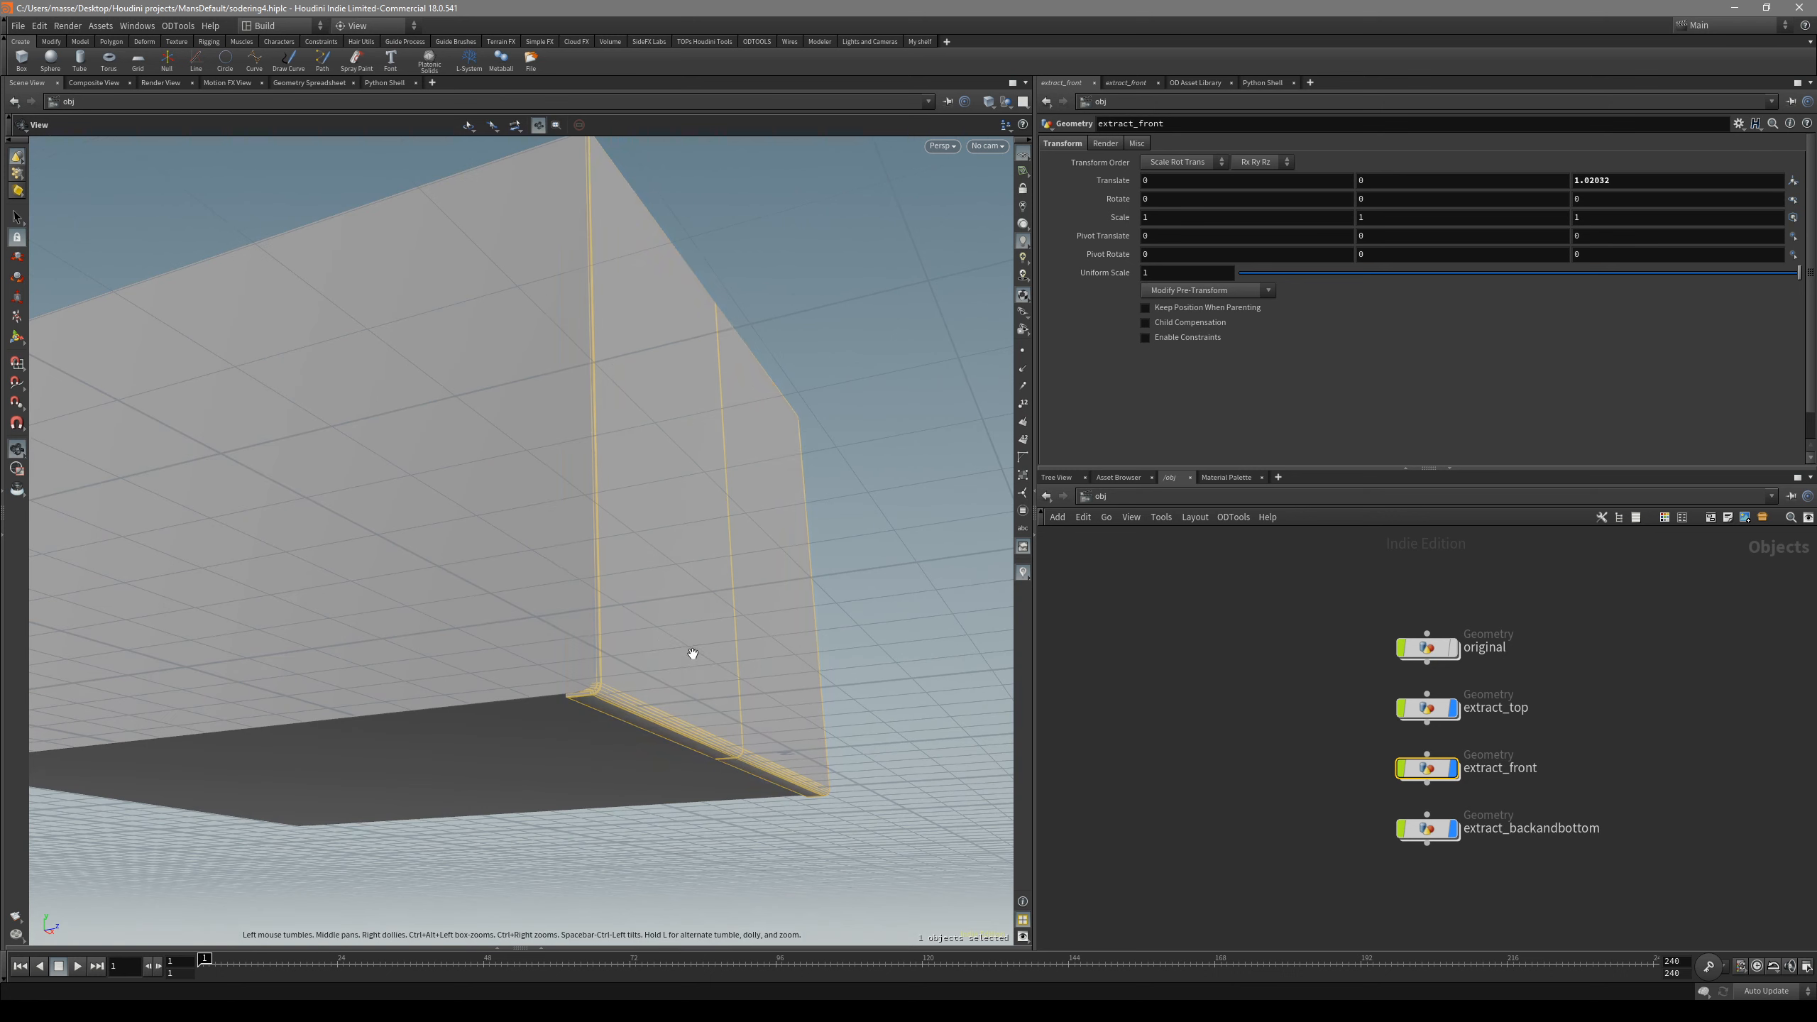
left_click_drag(614, 765, 722, 689)
key("ctrl+z")
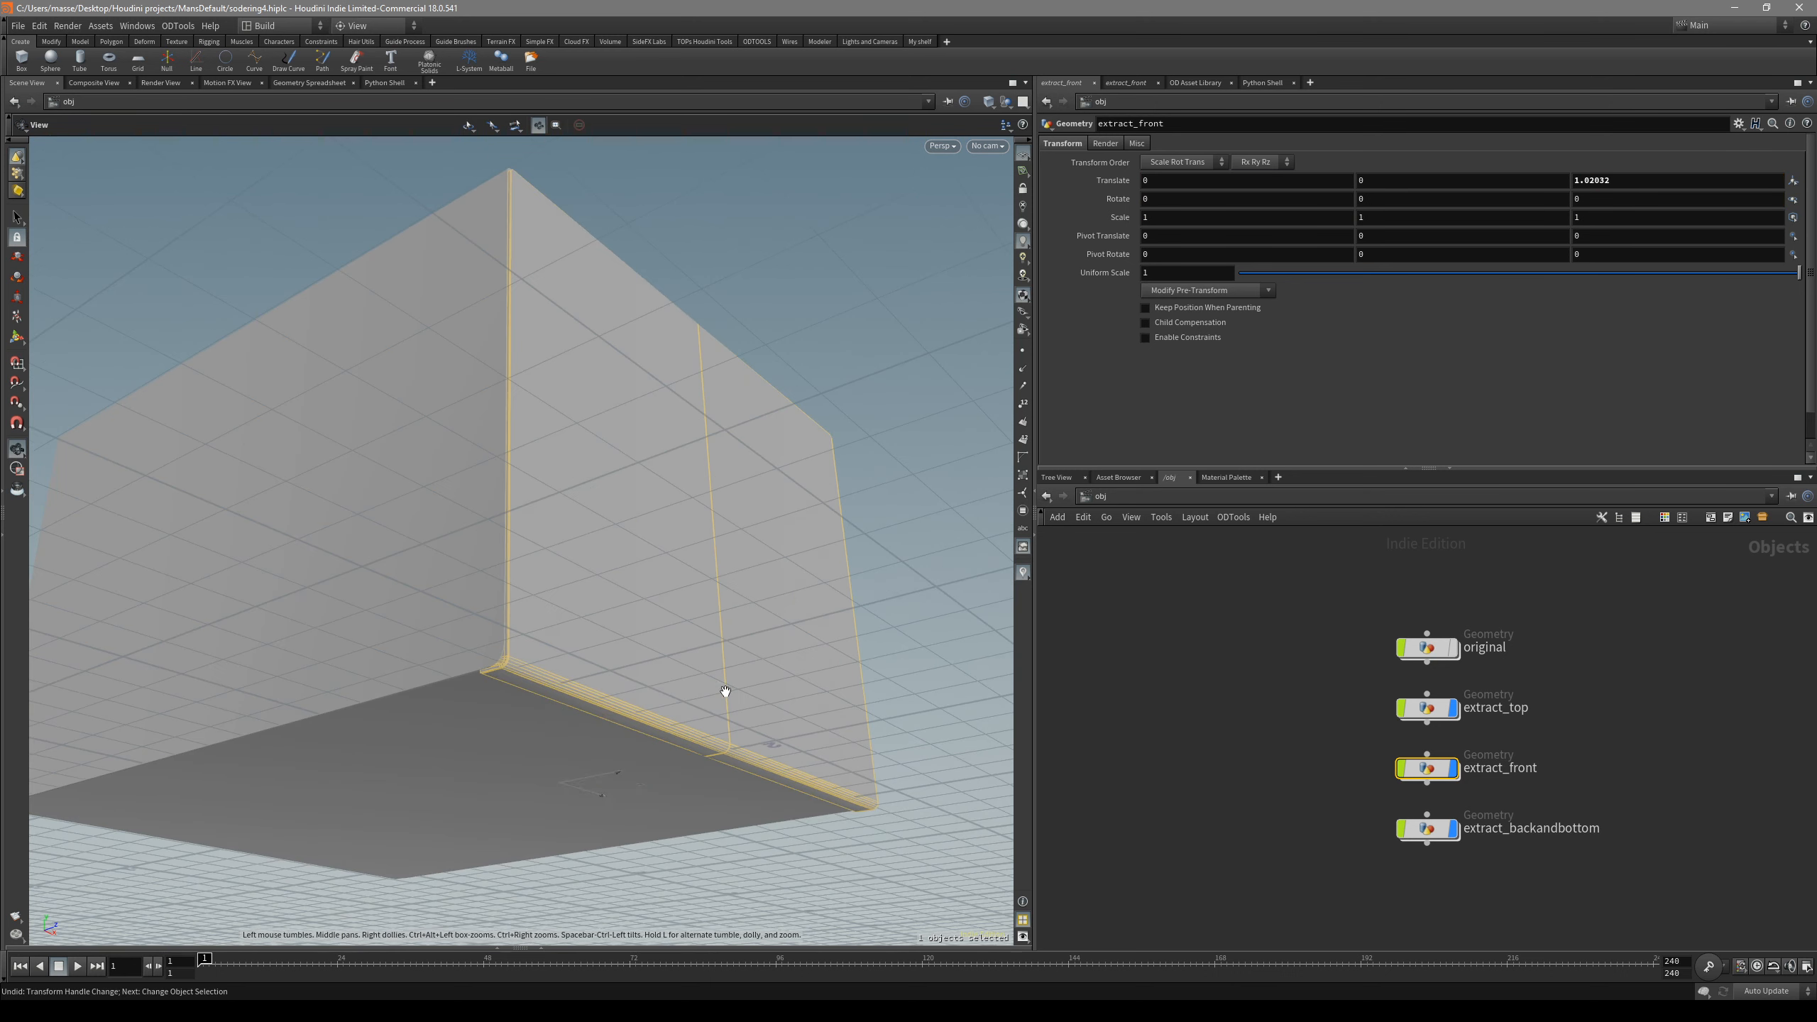
- Display the original object, hide extract_top, extract_front and extract_backandbottom, and select the original
middle_click_drag(1309, 737, 1263, 728)
scroll(1445, 670, "up", 5)
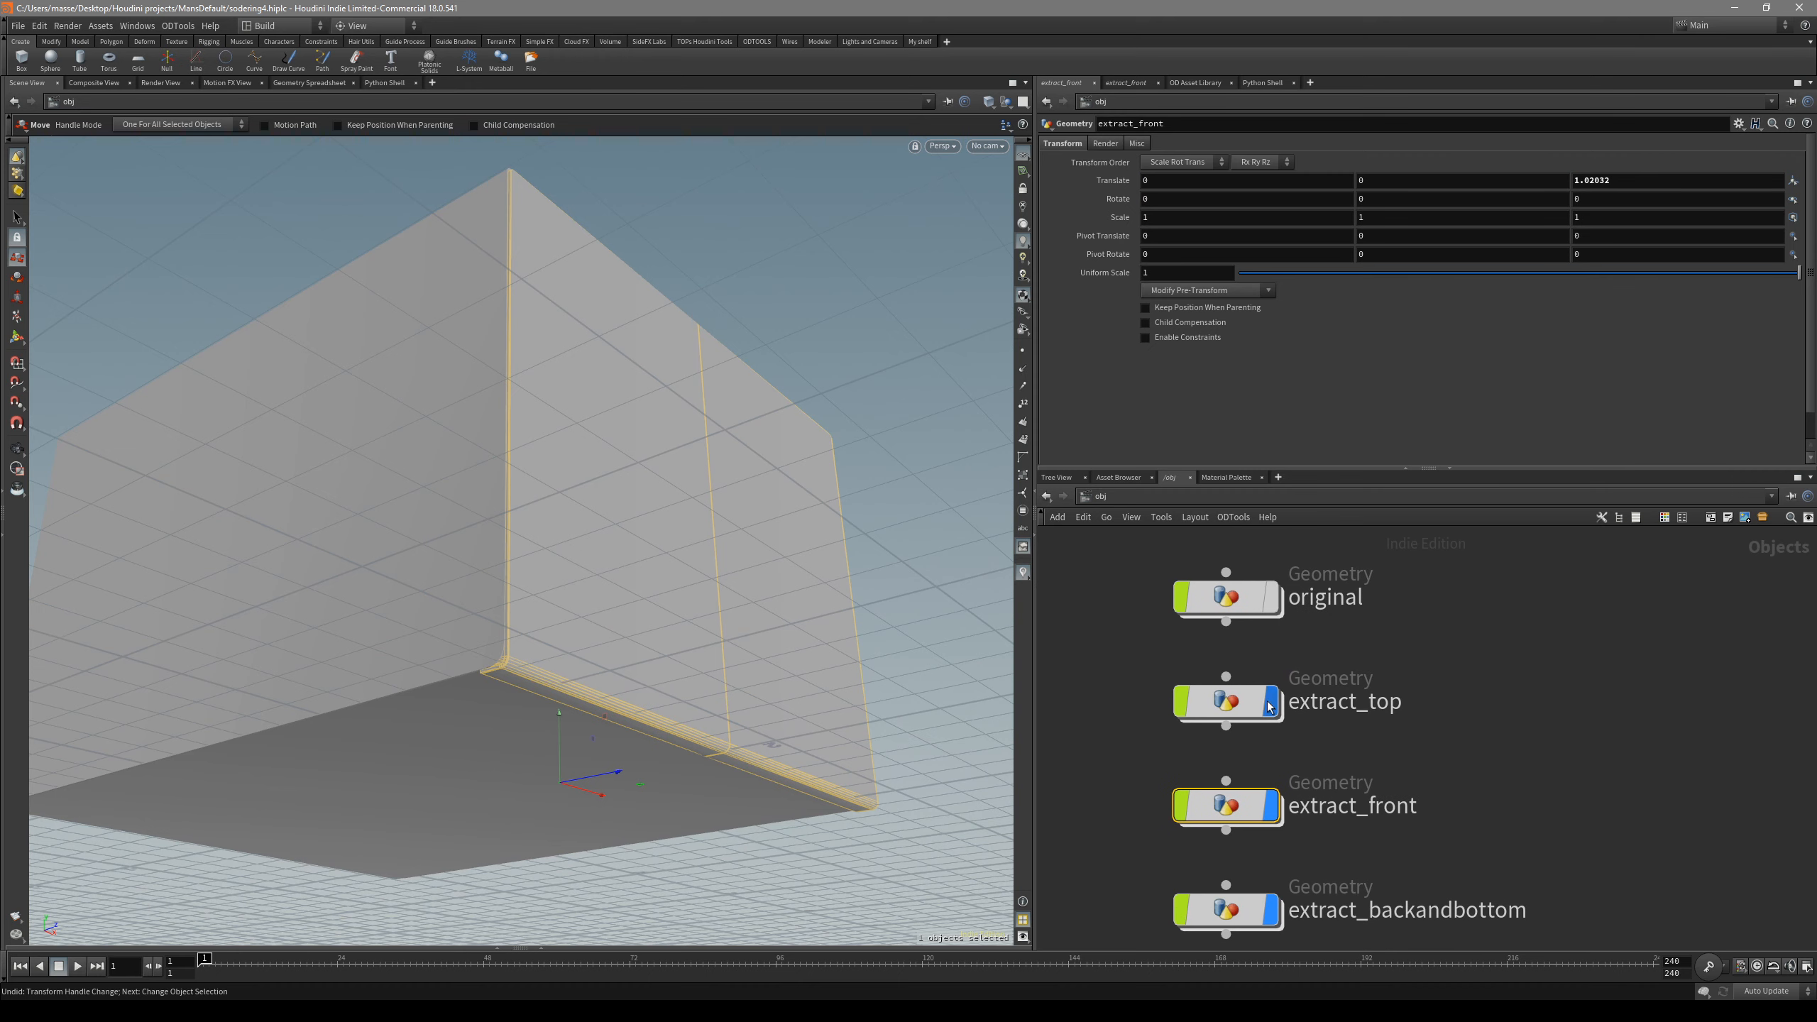
double_click(1240, 694)
key("u")
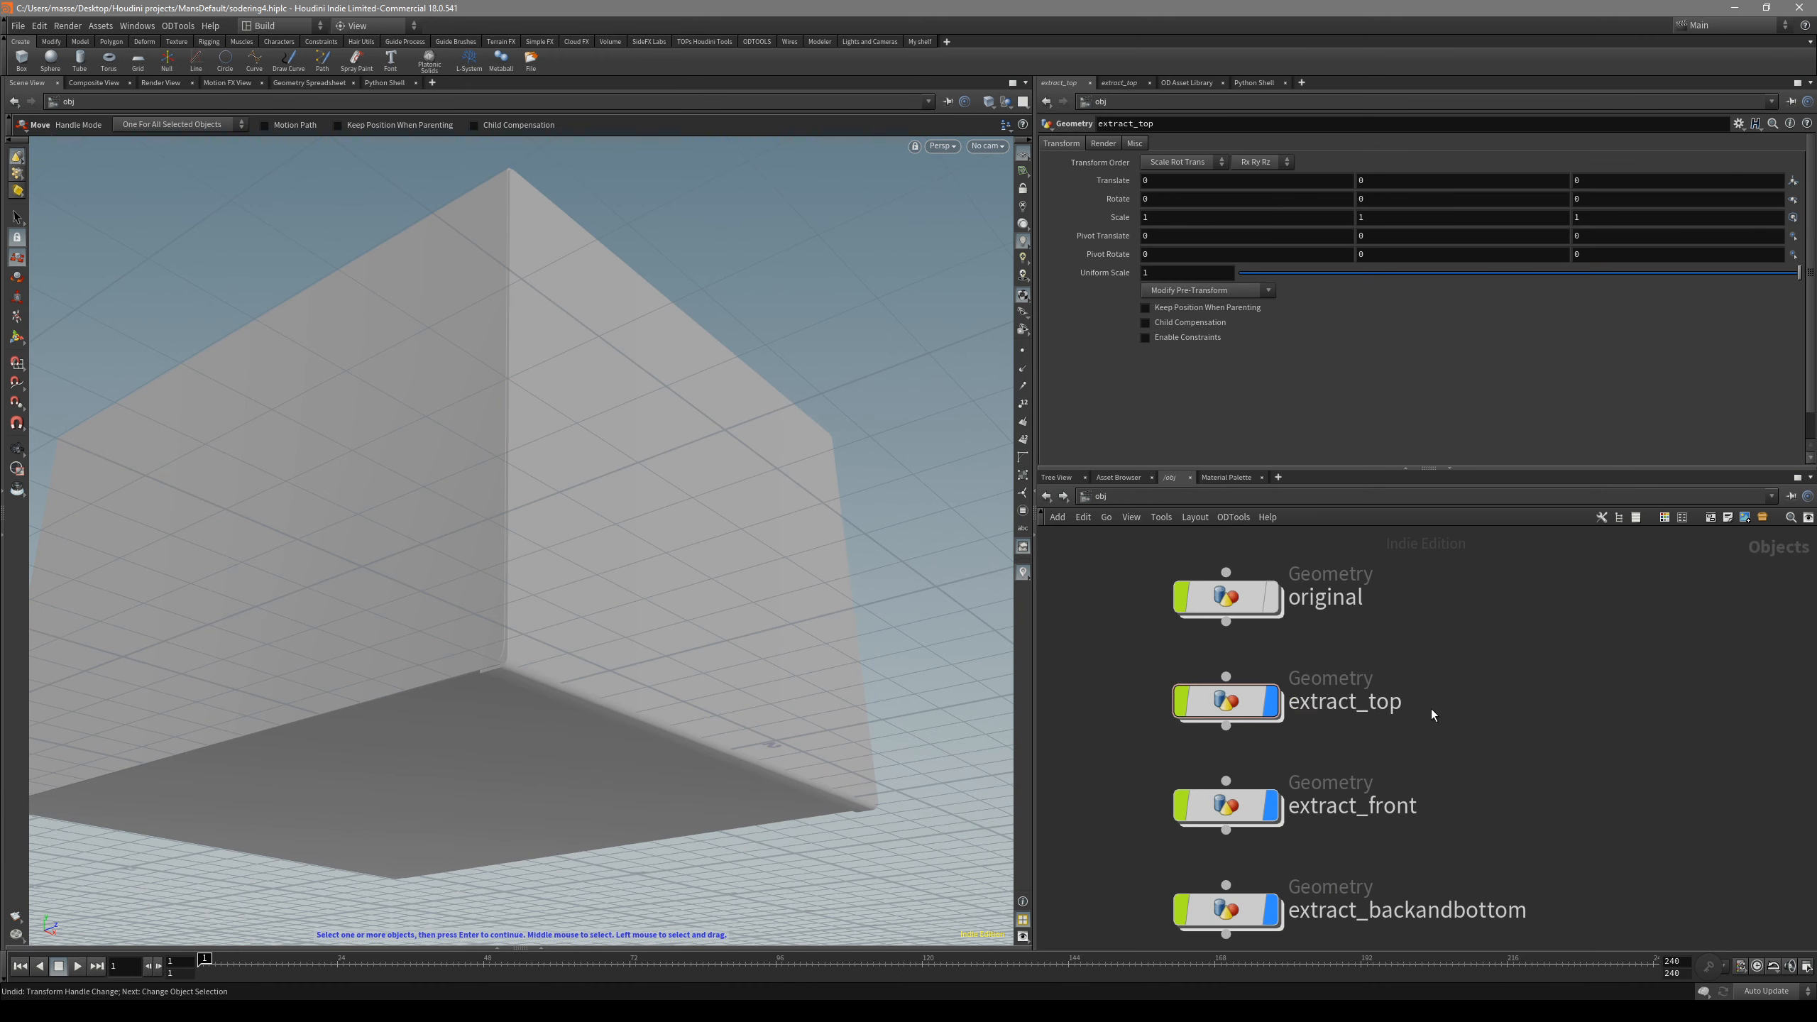
left_click(1271, 596)
left_click(1224, 596)
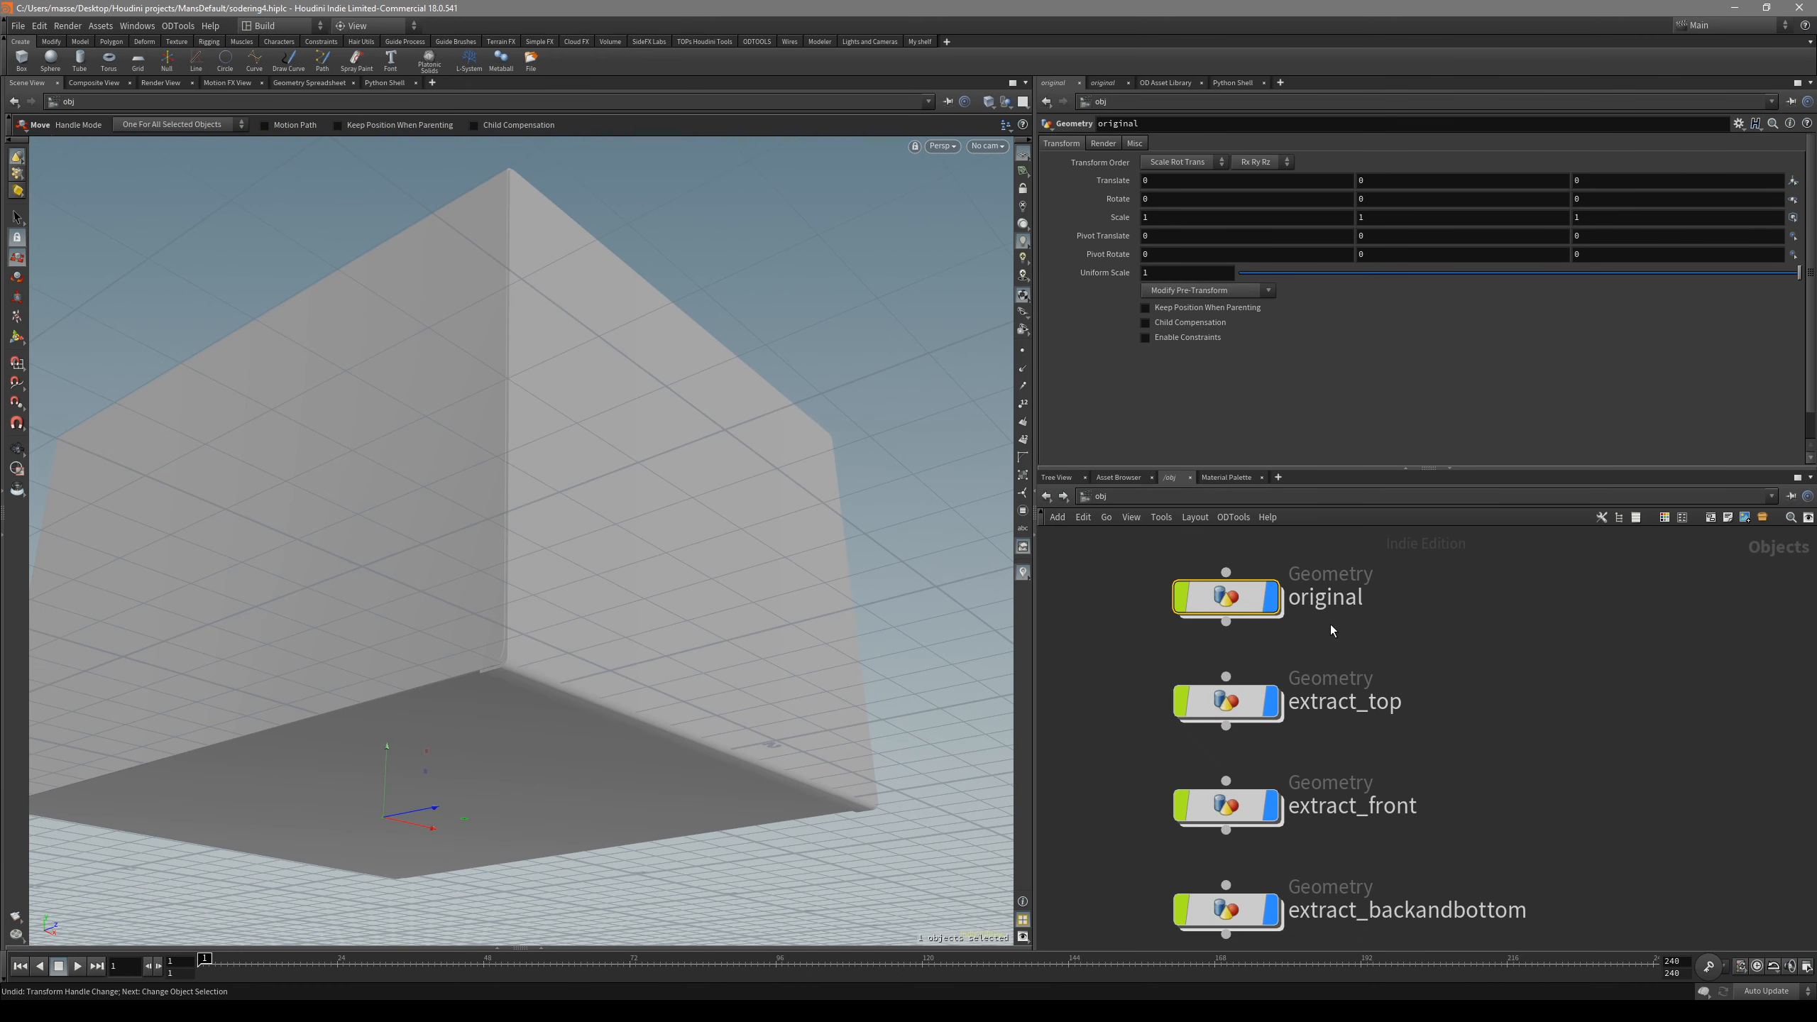
left_click_drag(1400, 637, 1205, 898)
left_click(1242, 789)
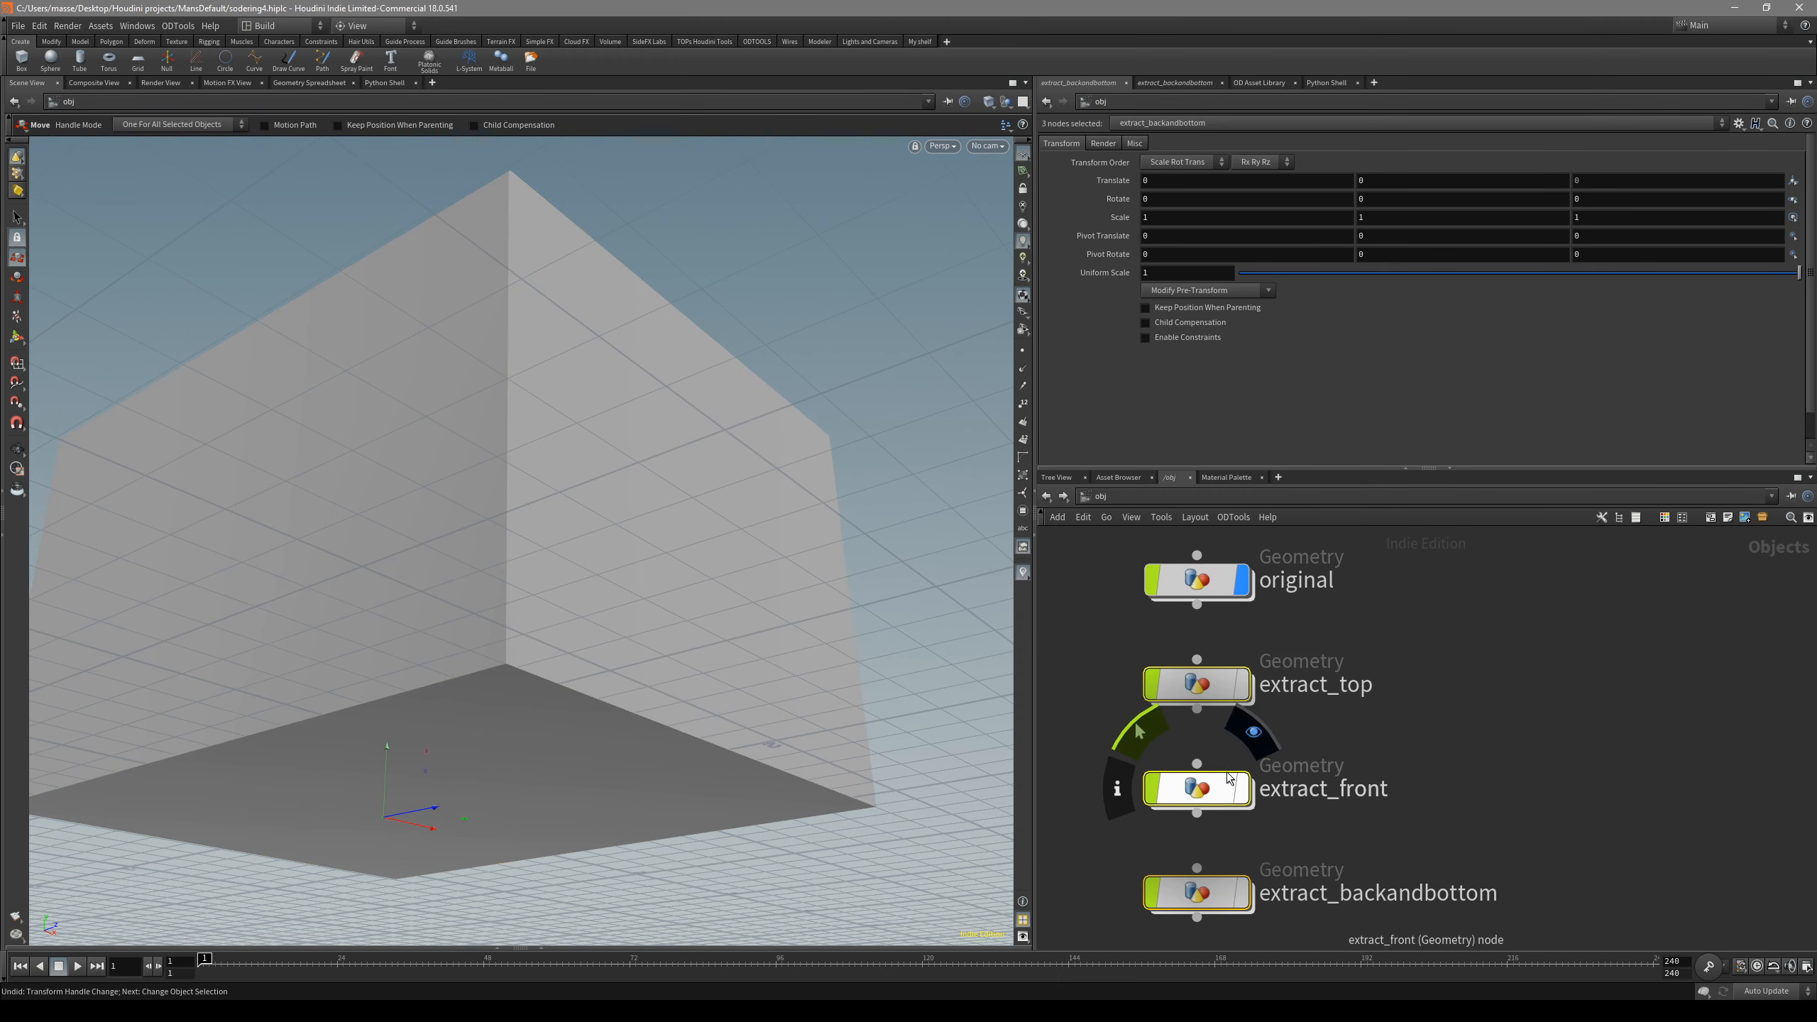
left_click(1196, 580)
- Try moving the original object along Z, and undo the move and the hiding of the extracted parts
left_click_drag(823, 515, 589, 600, "alt")
left_click_drag(444, 736, 619, 760)
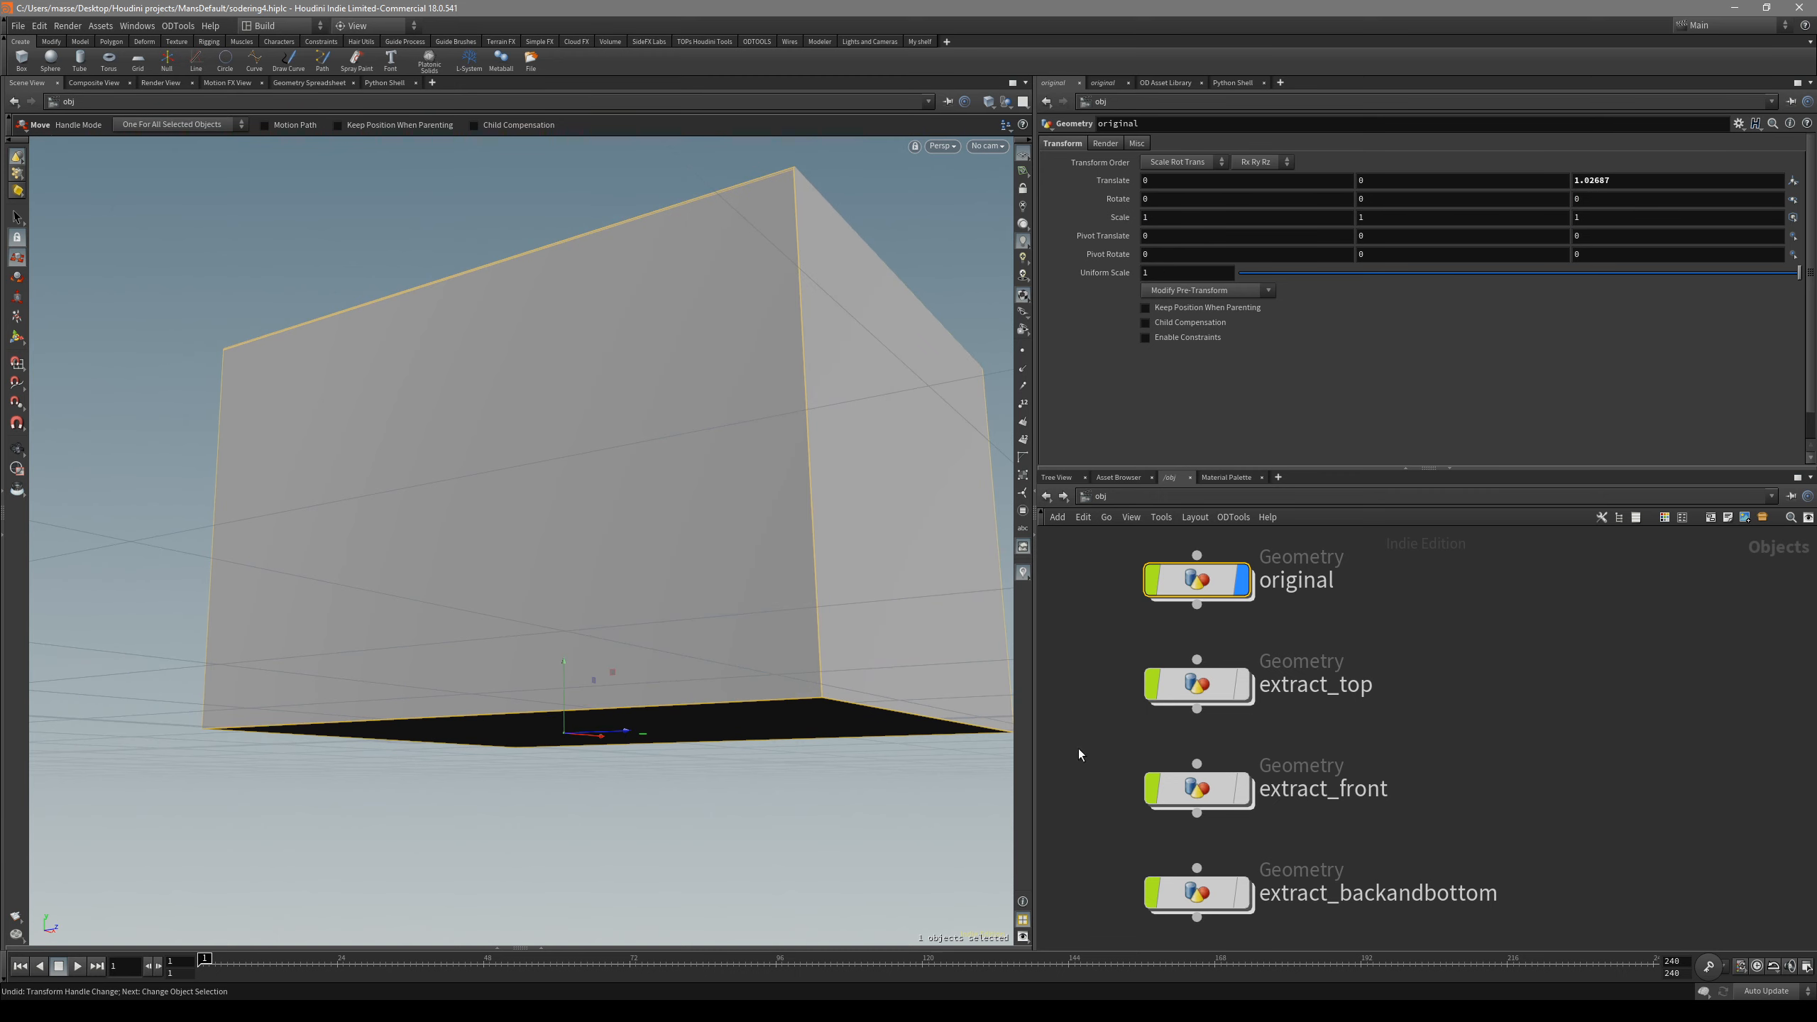
key("ctrl+z")
key("ctrl+z")
key("Escape")
- Reset the original object's Translate to its defaults and hide the original so only the extracted parts are displayed
left_click_drag(819, 758, 796, 511)
key("t")
mouse_move(380, 806)
left_mouse_down()
mouse_move(447, 793)
mouse_move(392, 804)
left_mouse_up()
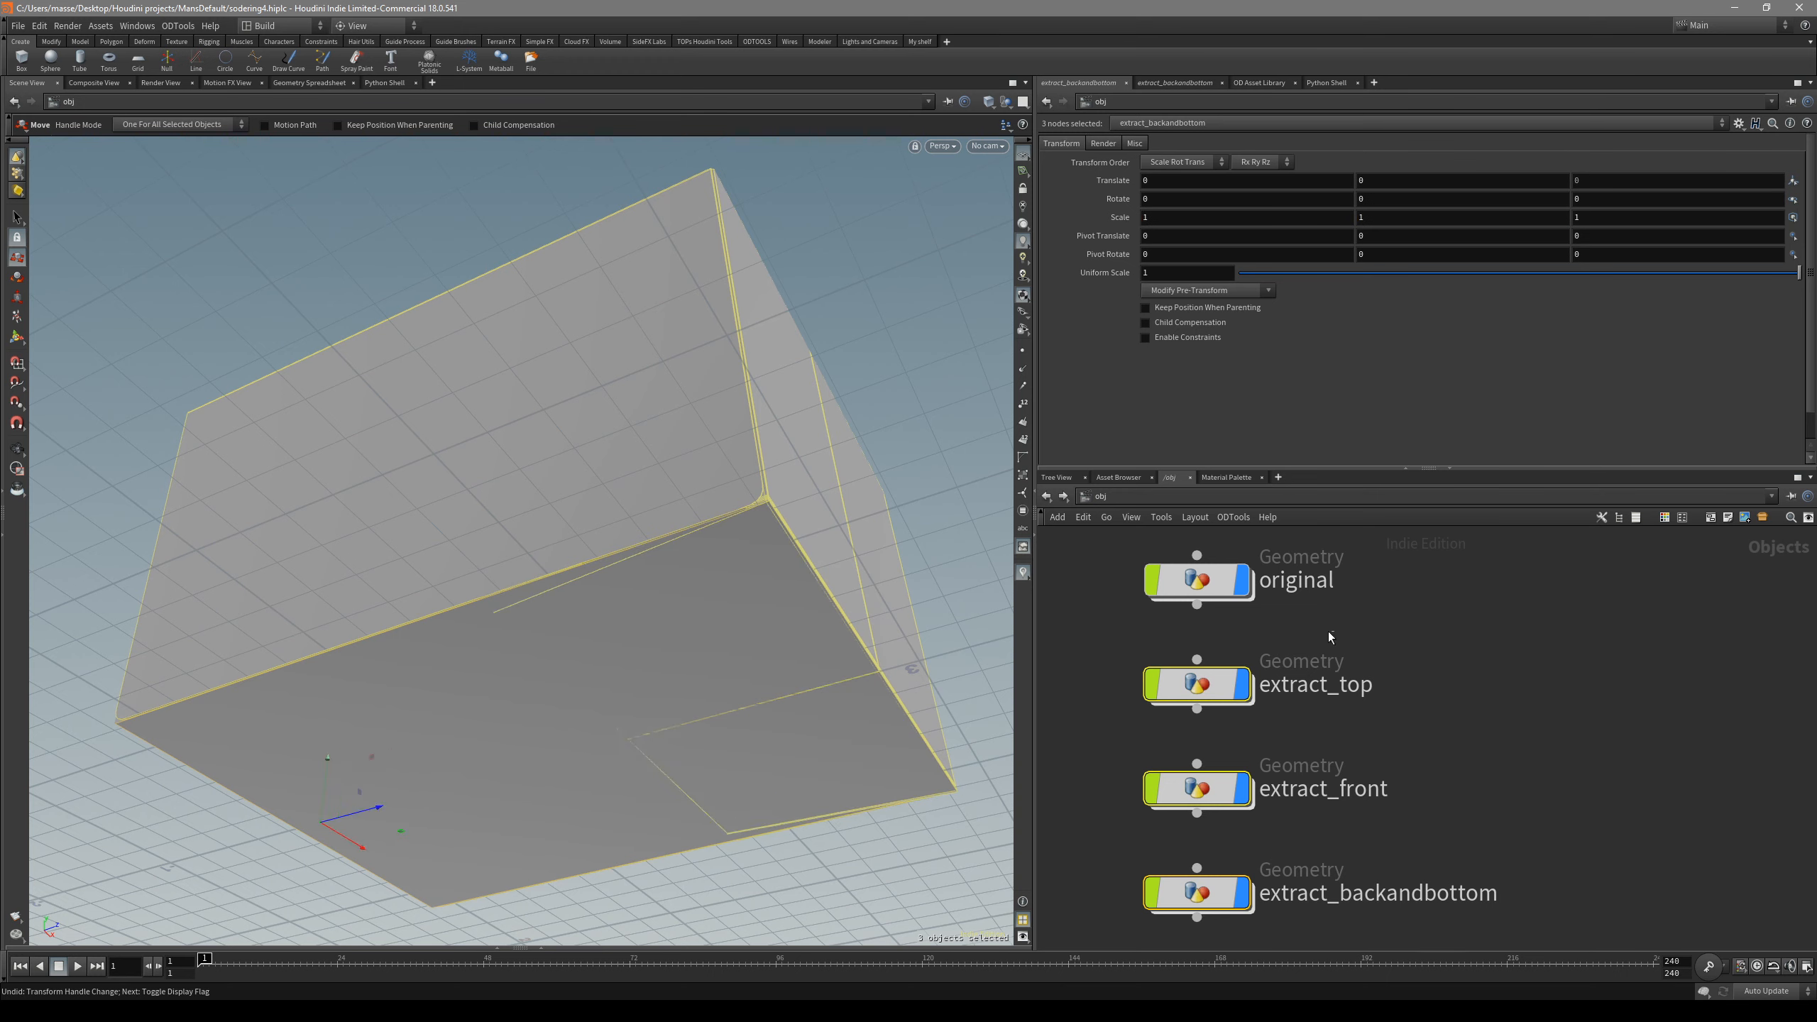
left_click(661, 701)
left_click_drag(661, 701, 483, 786)
middle_click(1117, 181, "ctrl")
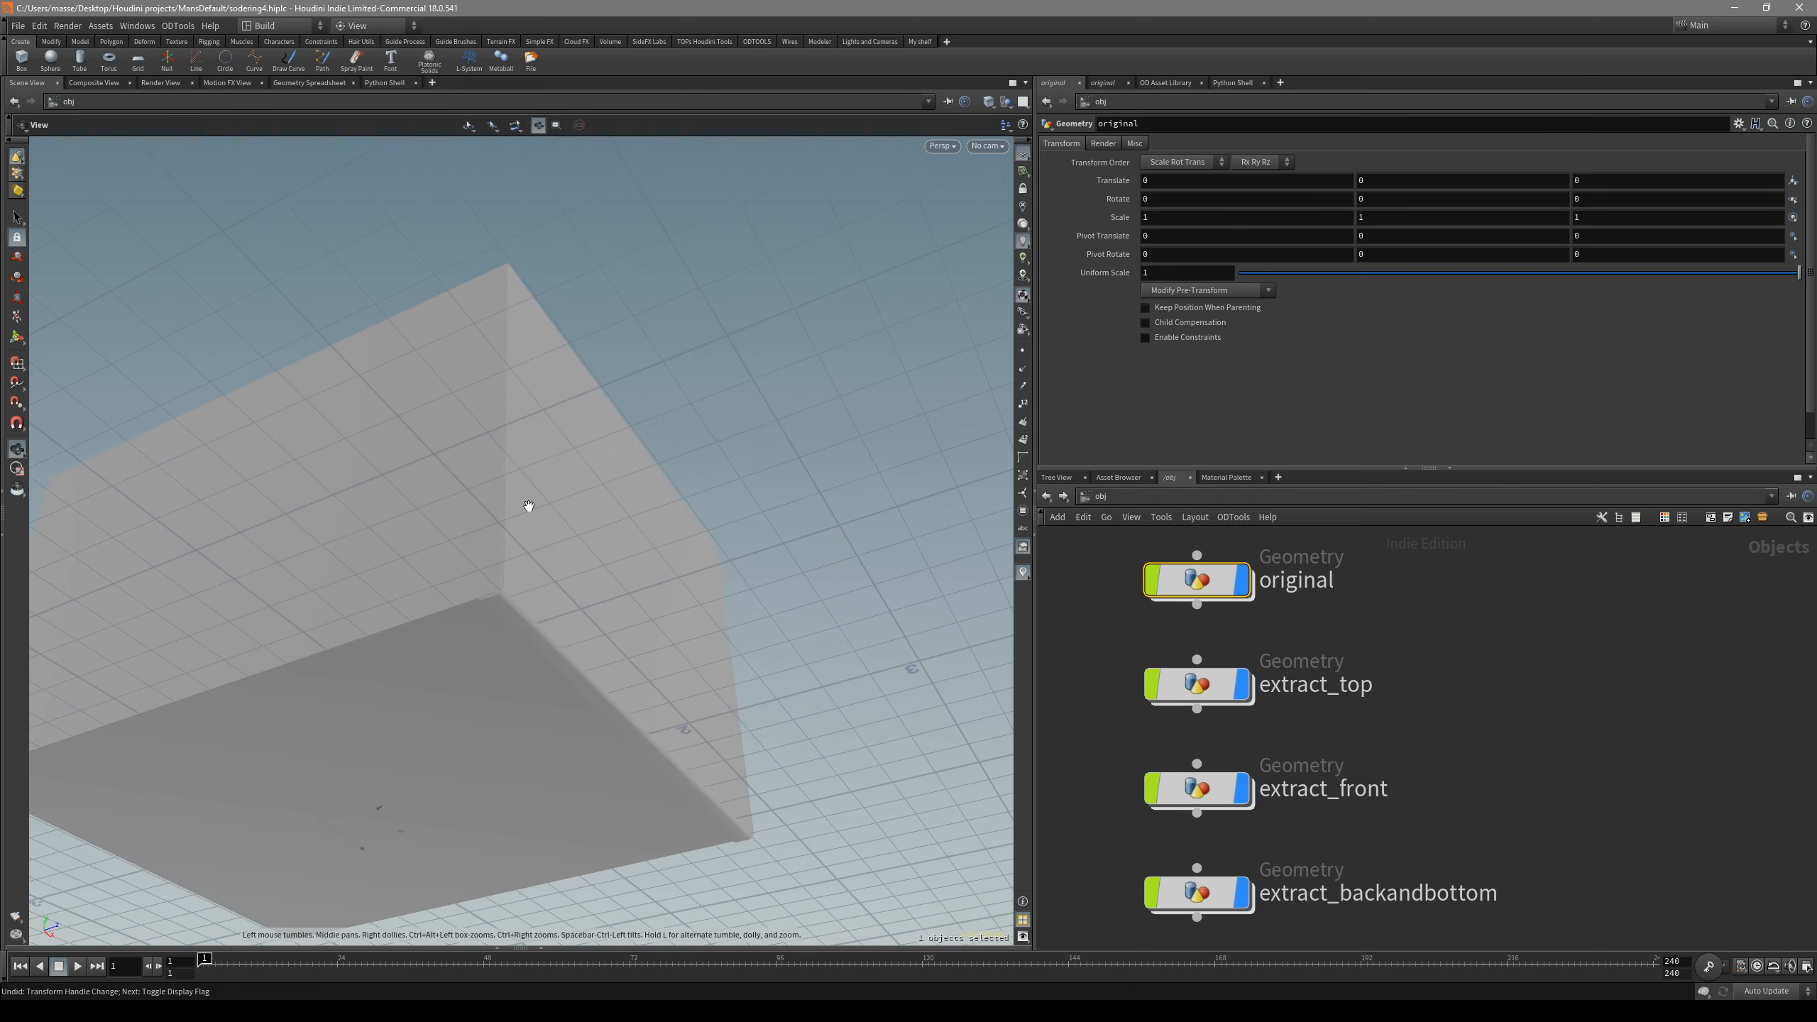
left_click_drag(527, 507, 527, 588, "alt")
right_click_drag(527, 588, 627, 550, "alt")
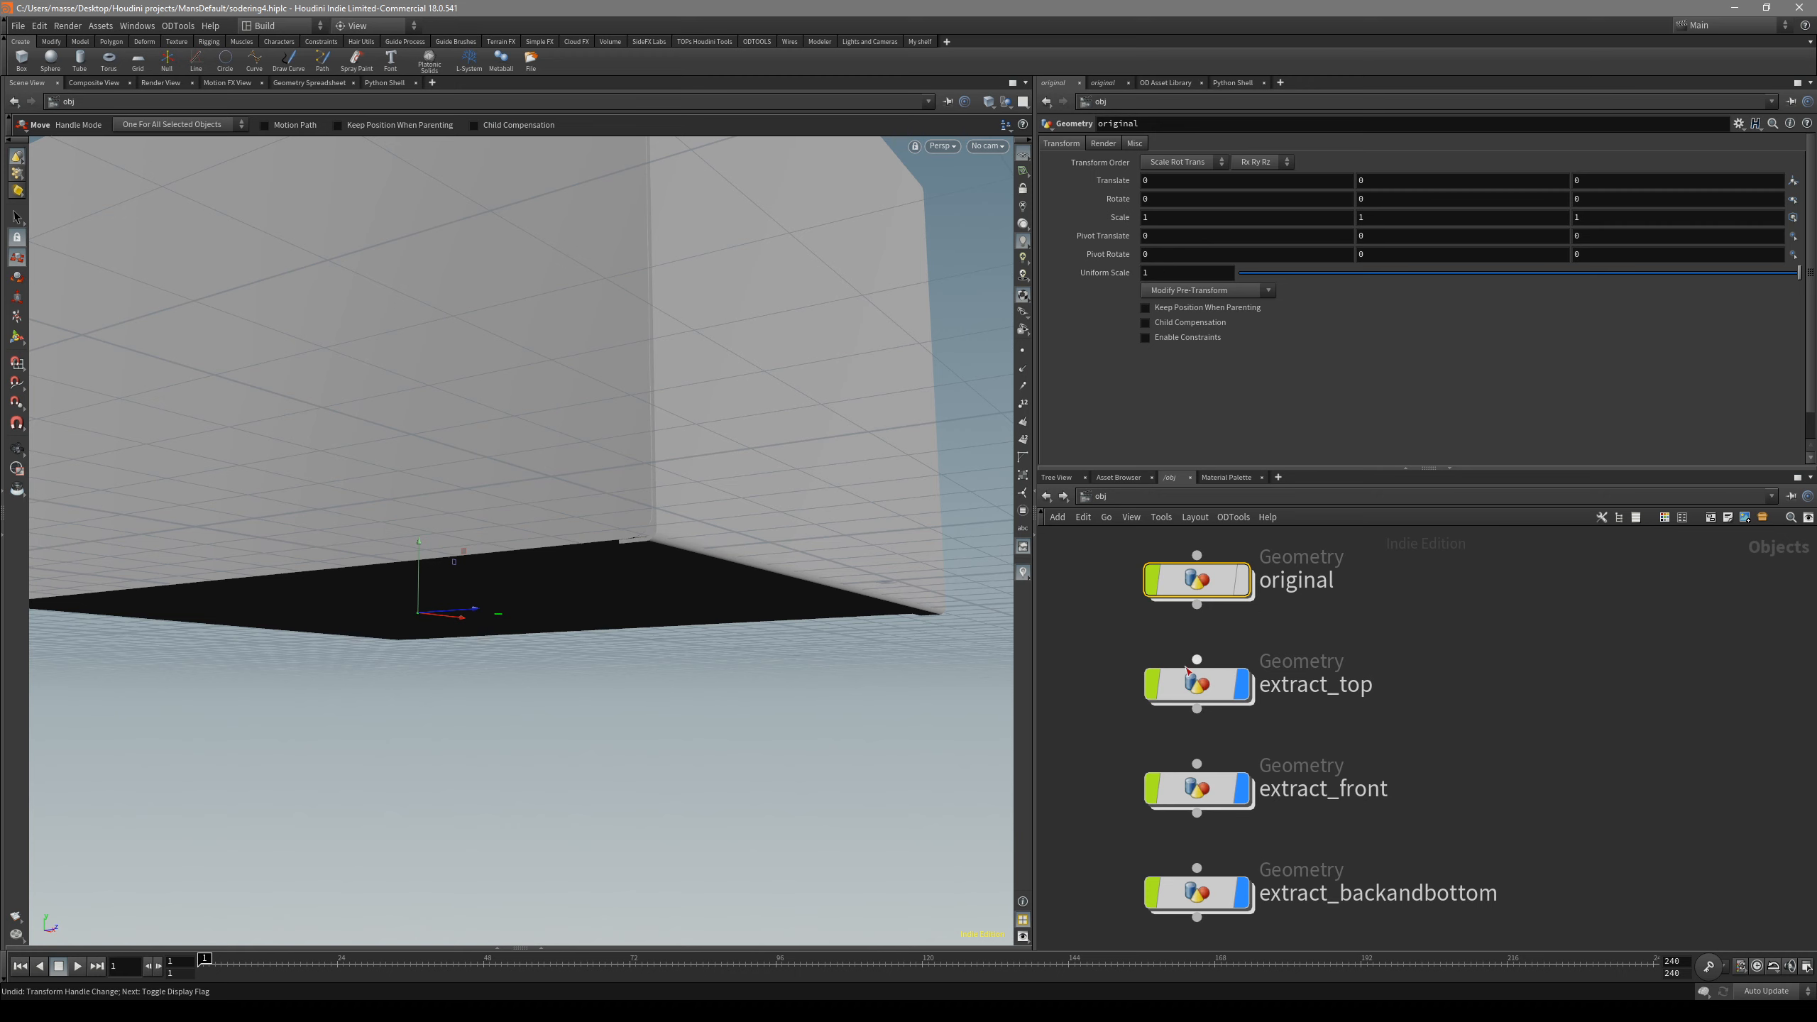
left_click_drag(717, 603, 887, 722, "alt")
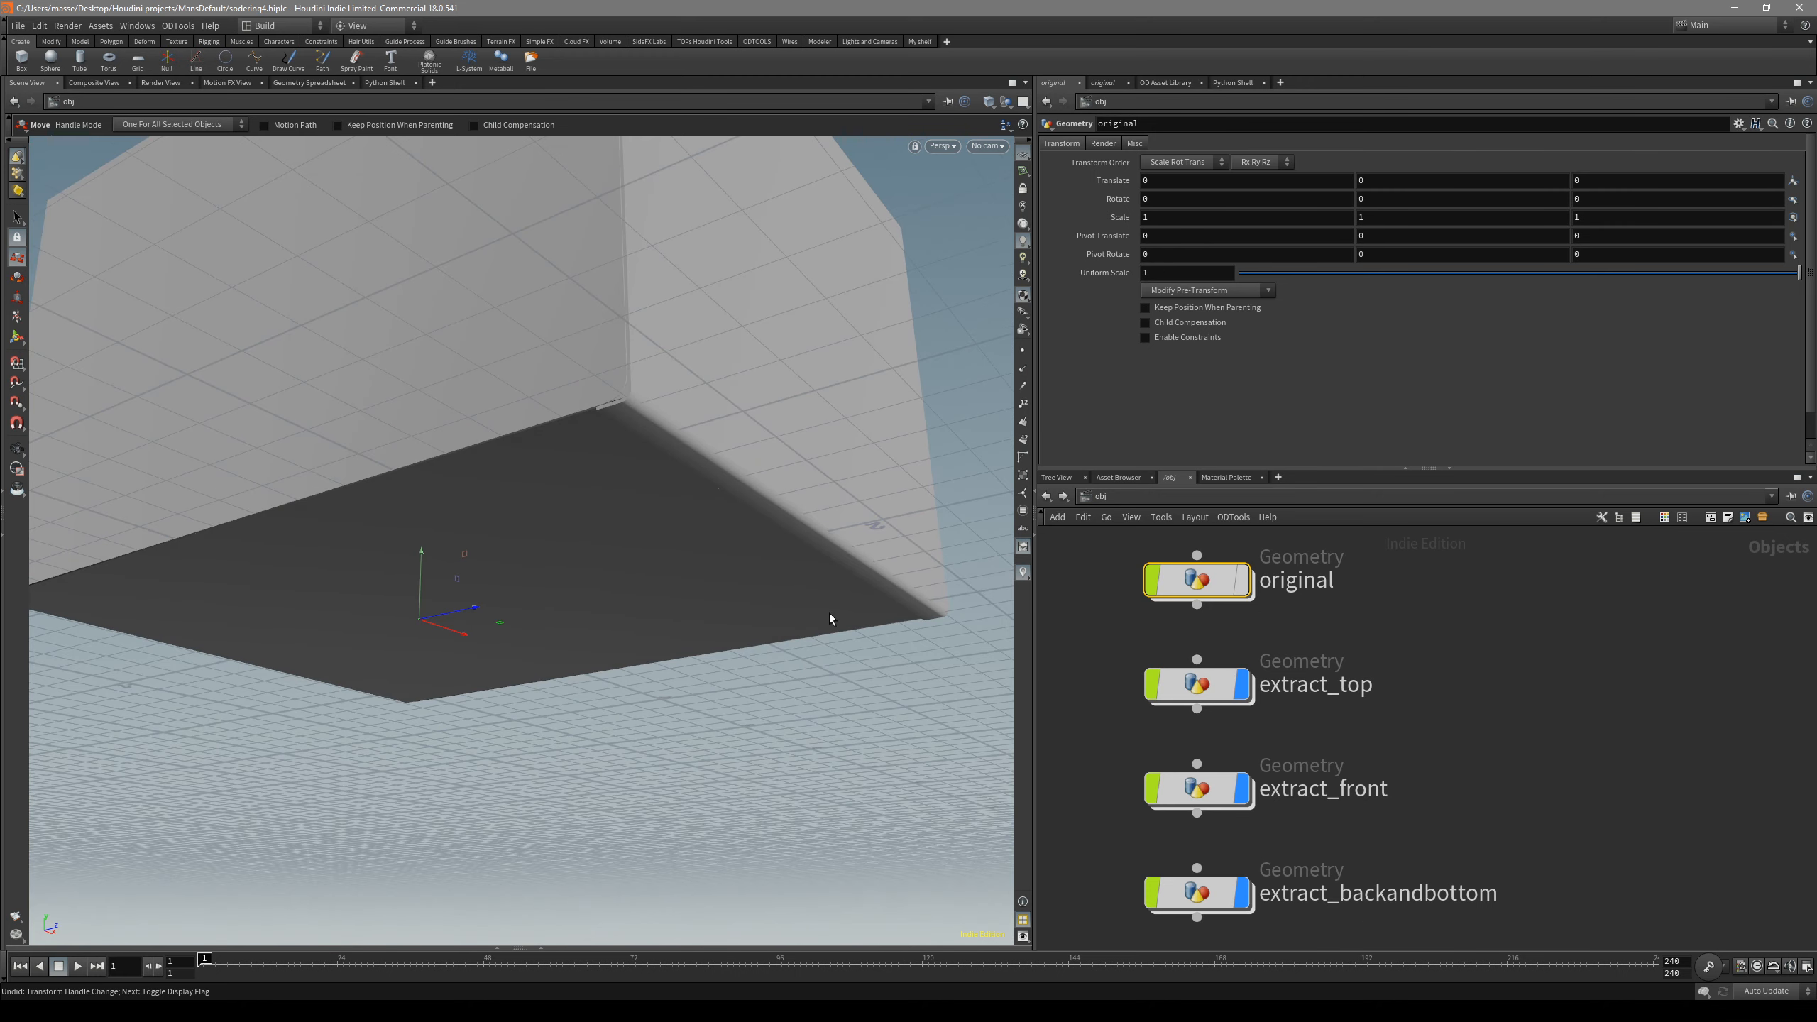
- Enter the extract_front network and display the object_merge1 node at the start of its chain
left_click_drag(885, 519, 767, 542, "alt")
key("4")
left_click(727, 525)
key("1")
left_click(704, 536)
key("2")
middle_click_drag(1195, 733, 1090, 814)
middle_click_drag(1184, 627, 1137, 860)
scroll(1184, 692, "up", 3)
middle_click_drag(1173, 673, 1095, 767)
scroll(1122, 716, "down", 4)
scroll(1138, 745, "up", 5)
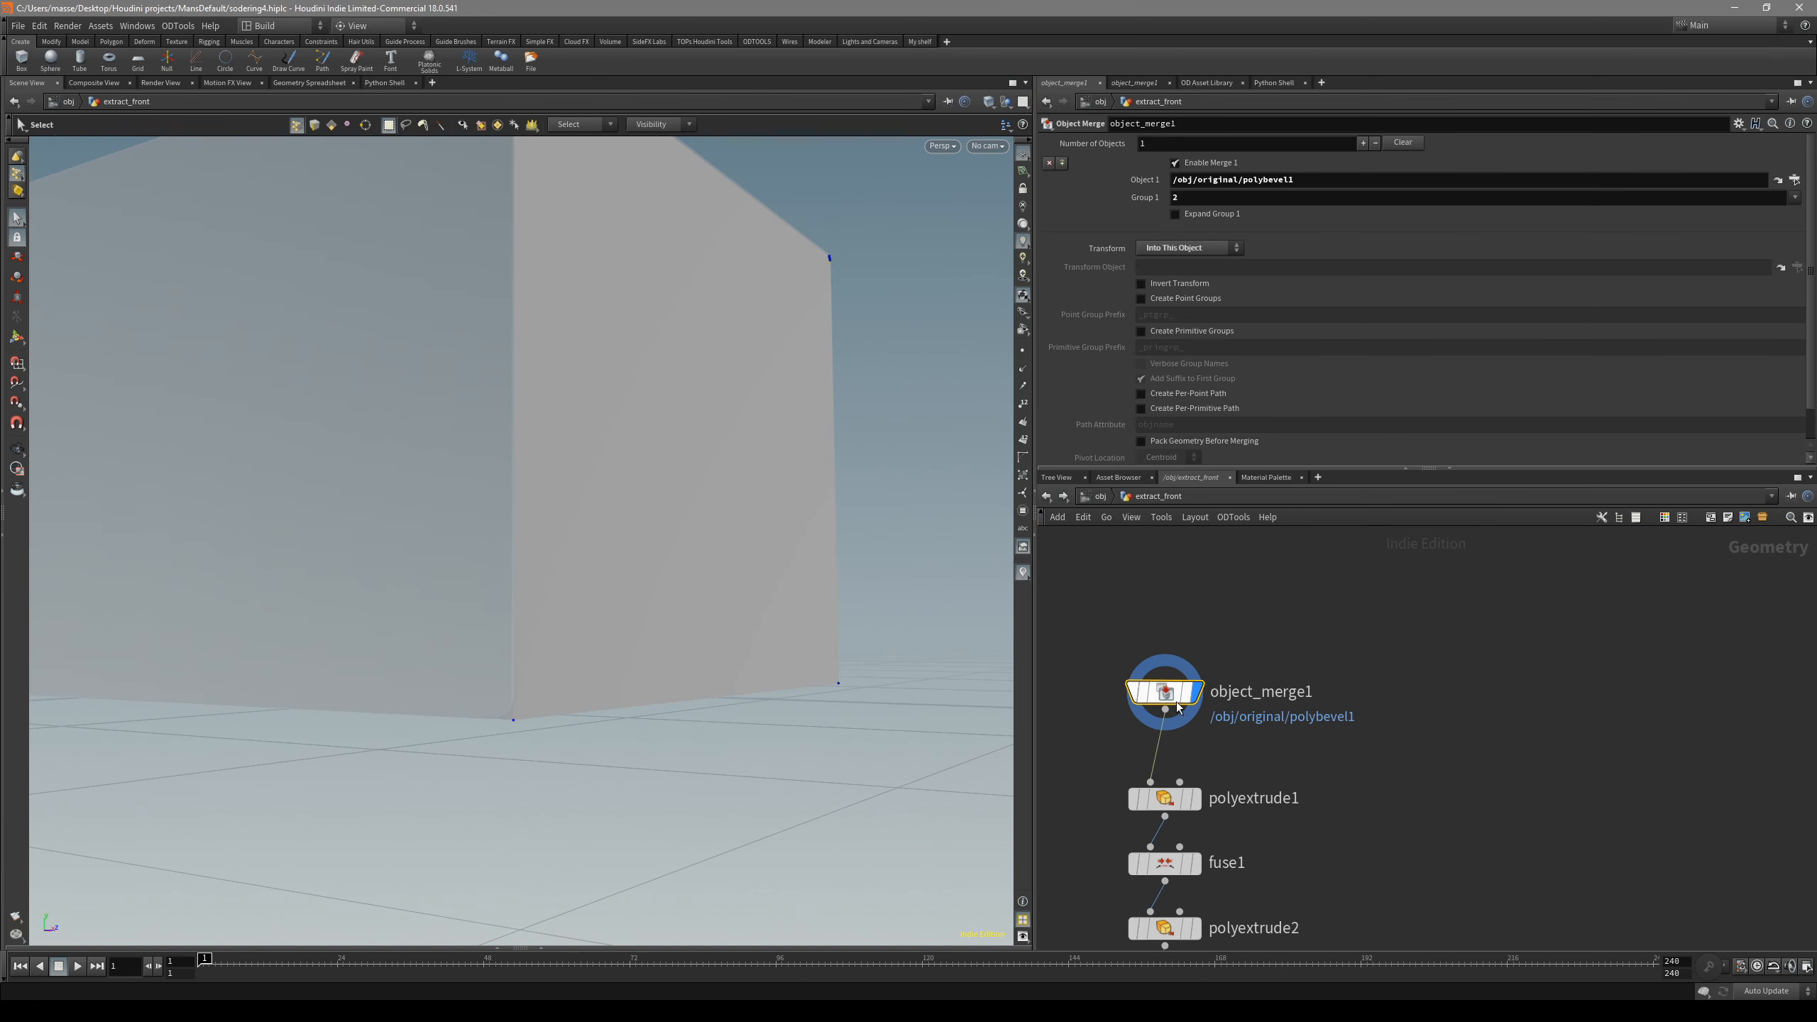
- Lock the object_merge1 node in extract_front and move it further above polyextrude1
right_click(1176, 706)
mouse_move(1232, 577)
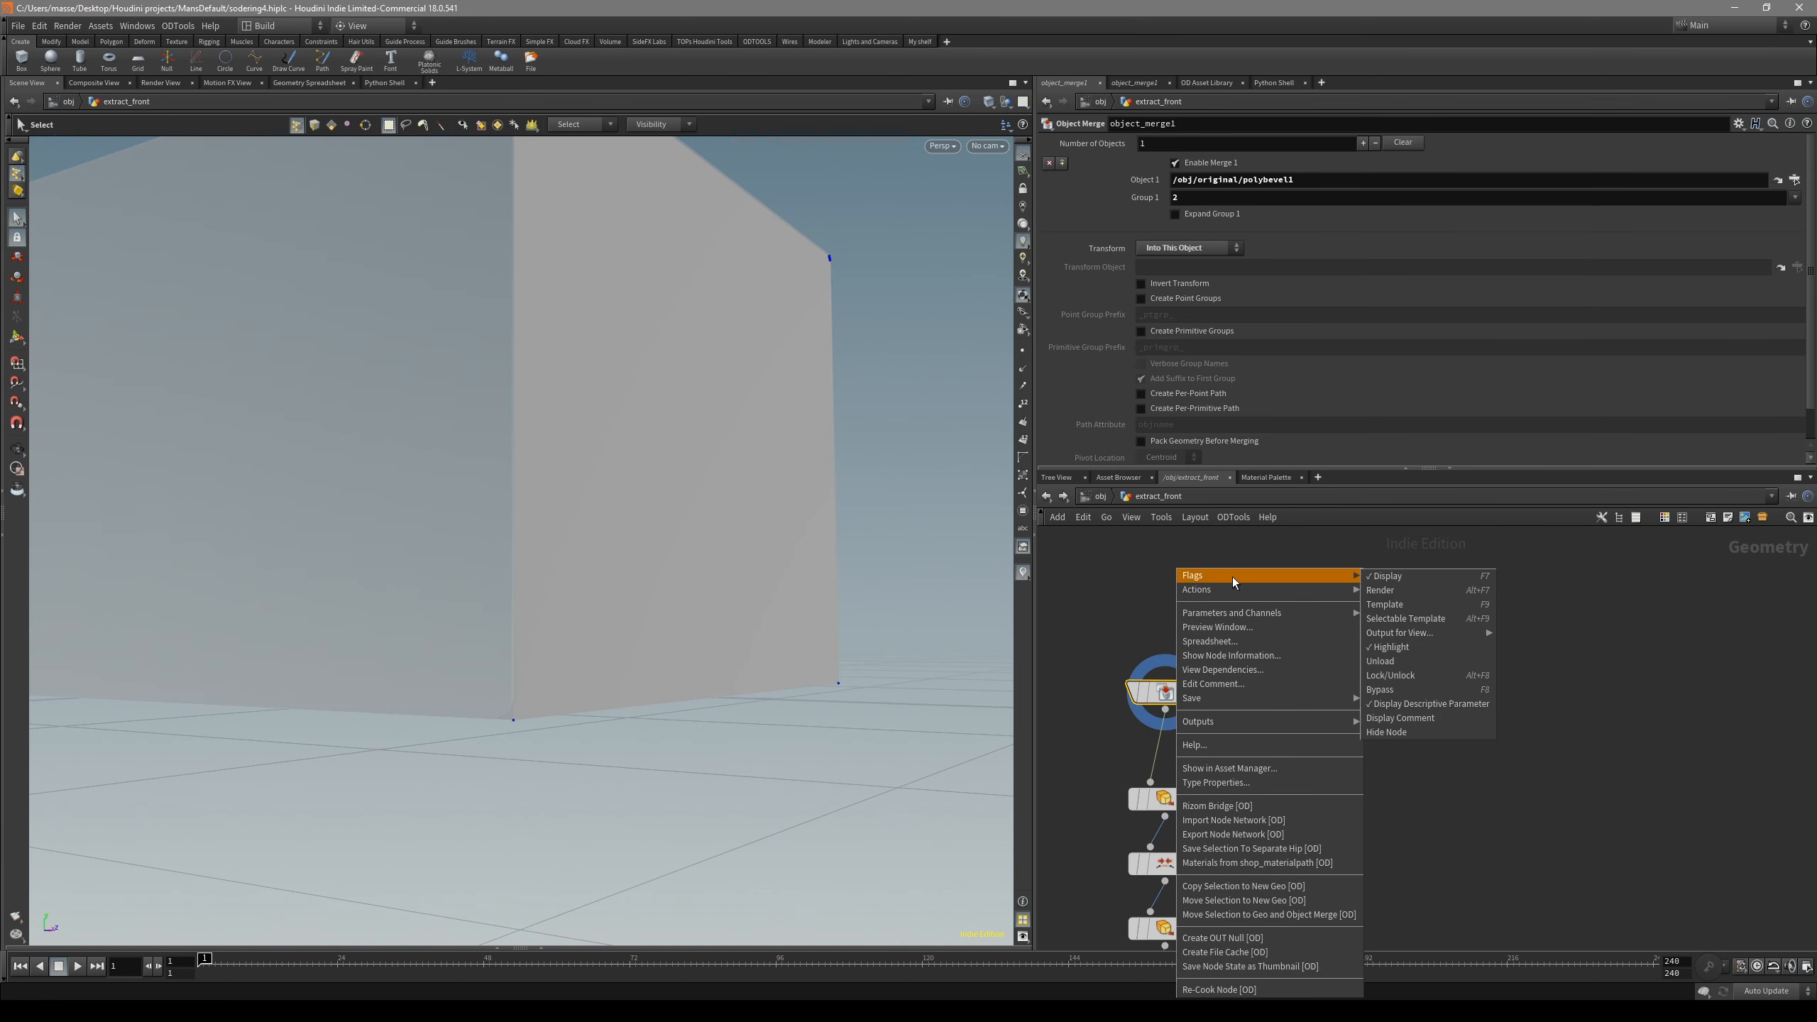
left_click(1453, 676)
left_click(1144, 693)
left_click_drag(1164, 699, 1200, 655)
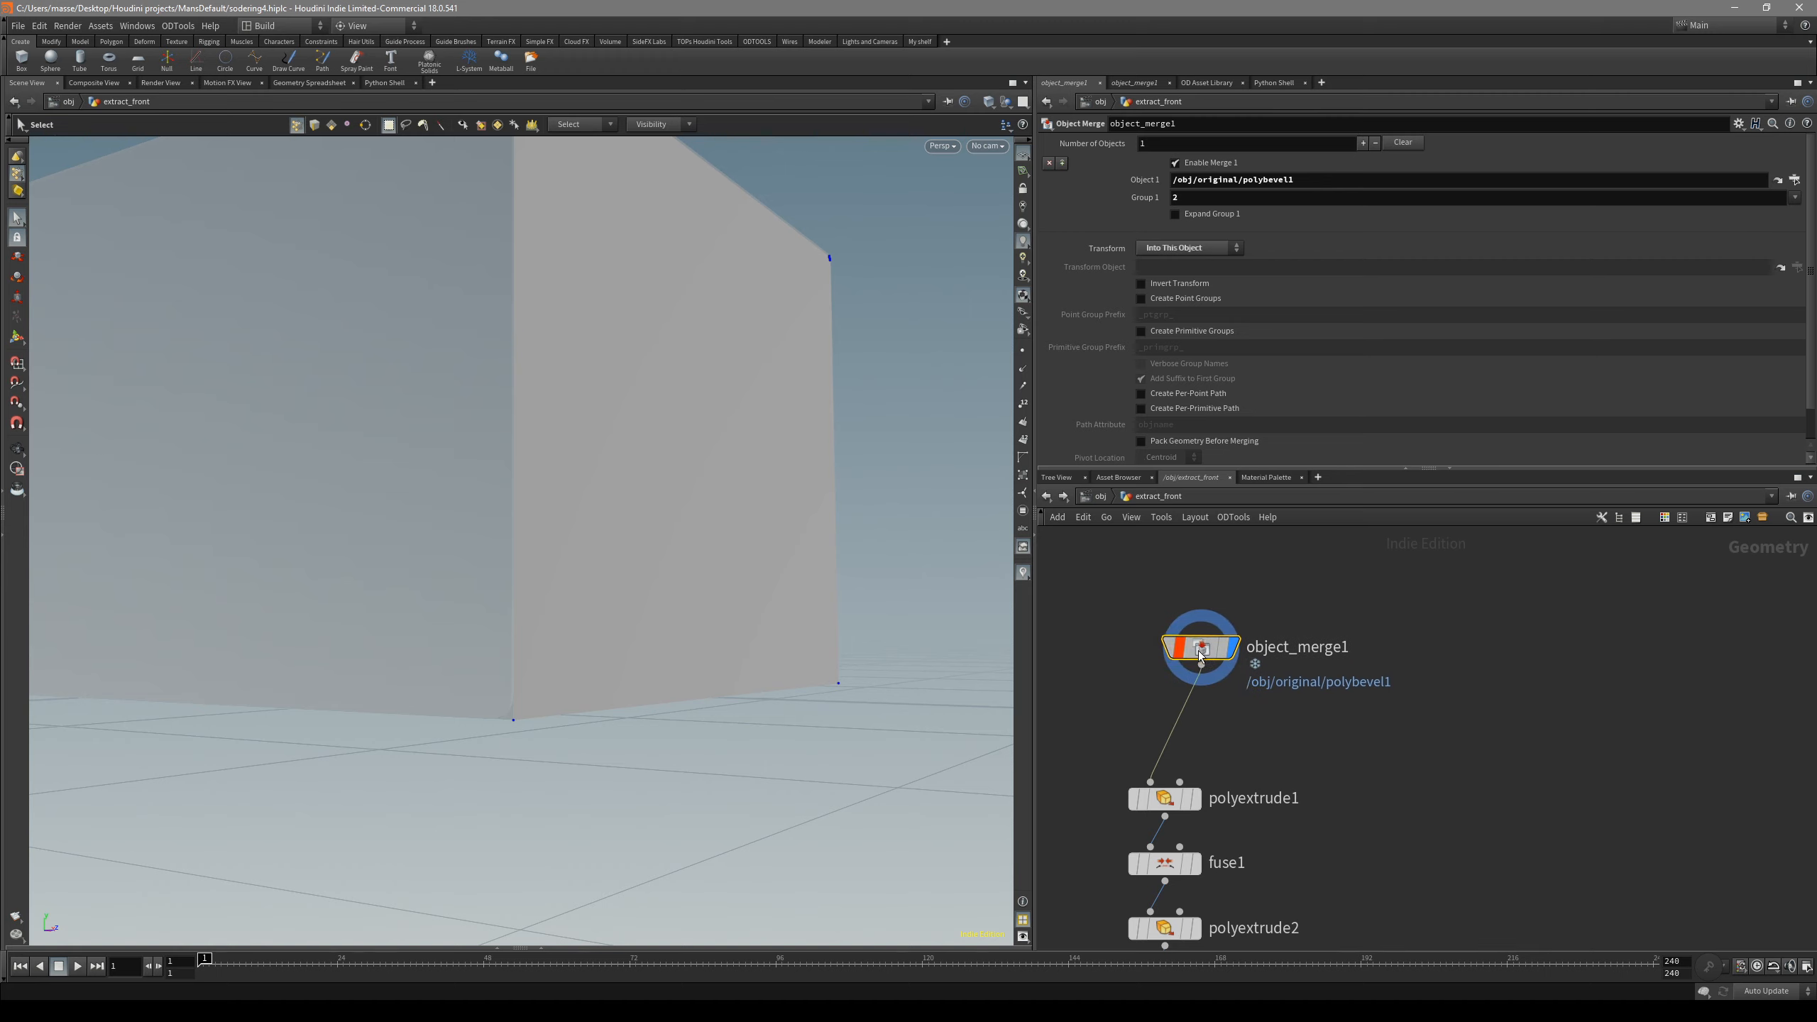
left_click(1240, 663)
left_click_drag(751, 666, 608, 641, "alt")
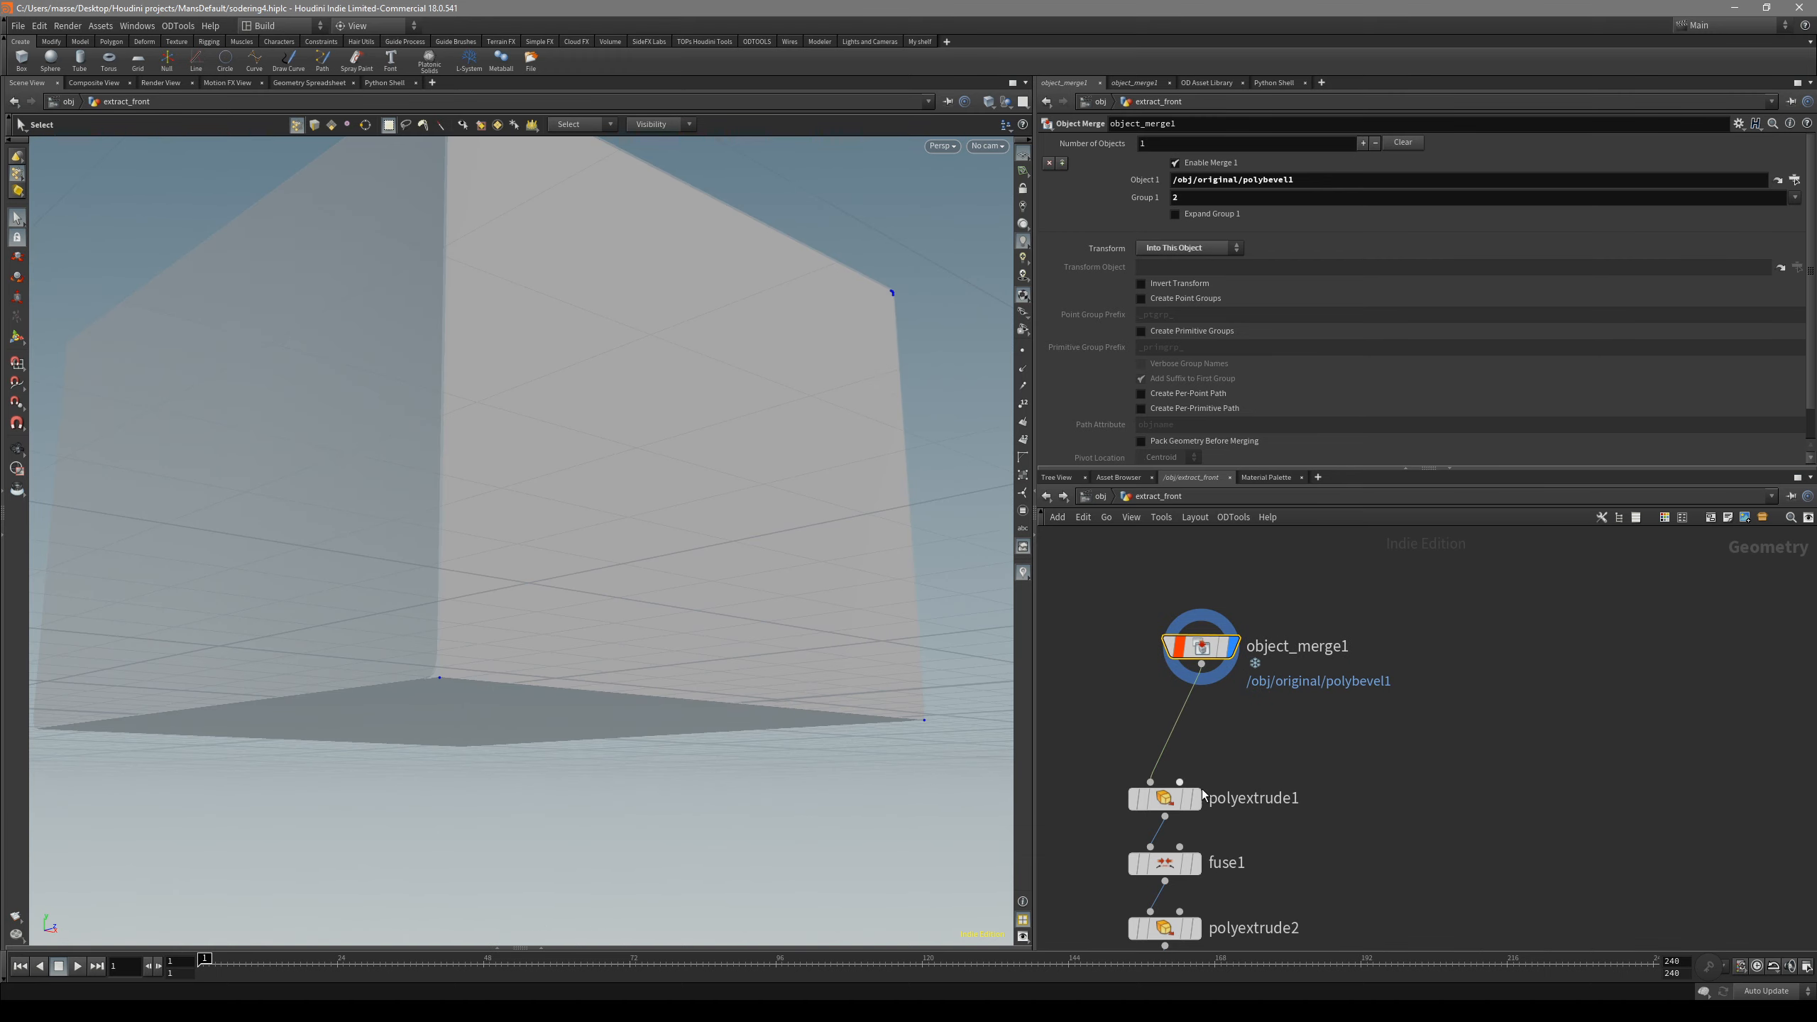
- Move the object_merge1 node closer to polyextrude1 in the extract_front network
left_click_drag(762, 454, 515, 558, "alt")
scroll(1151, 594, "up", 4)
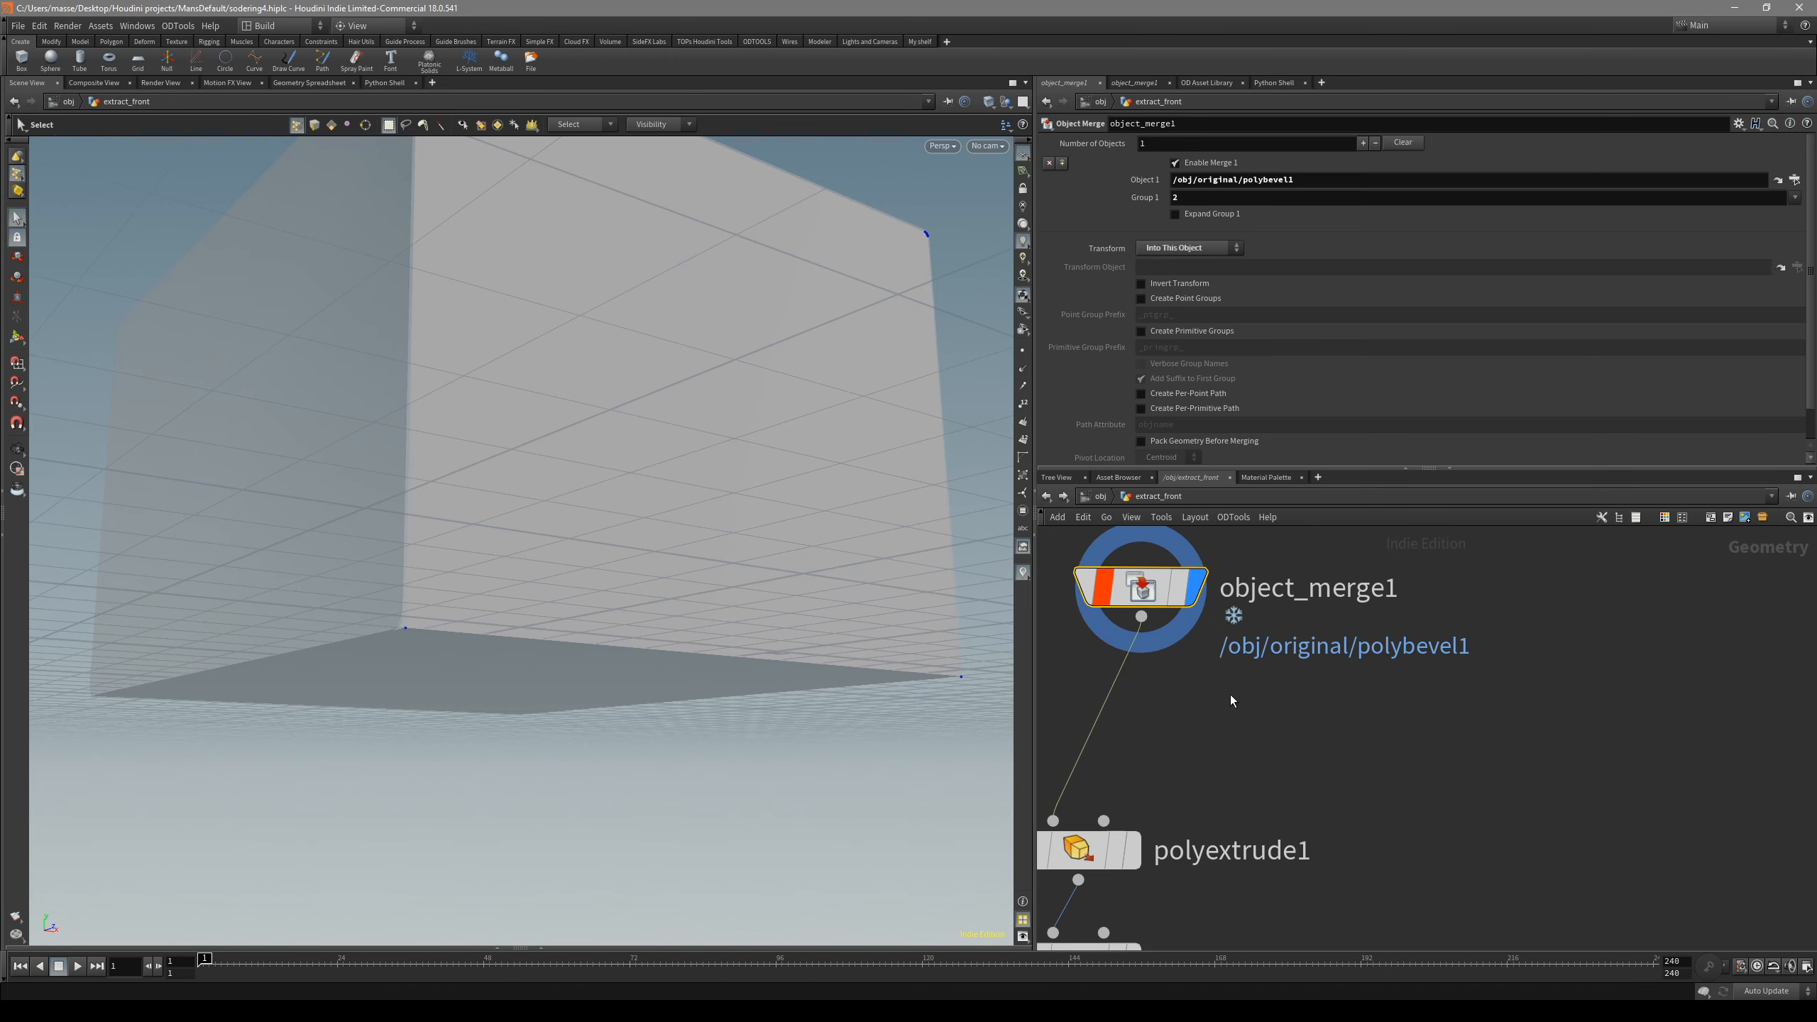
key("ctrl+z")
middle_click_drag(1160, 594, 1263, 636)
left_click_drag(1254, 724, 1227, 693)
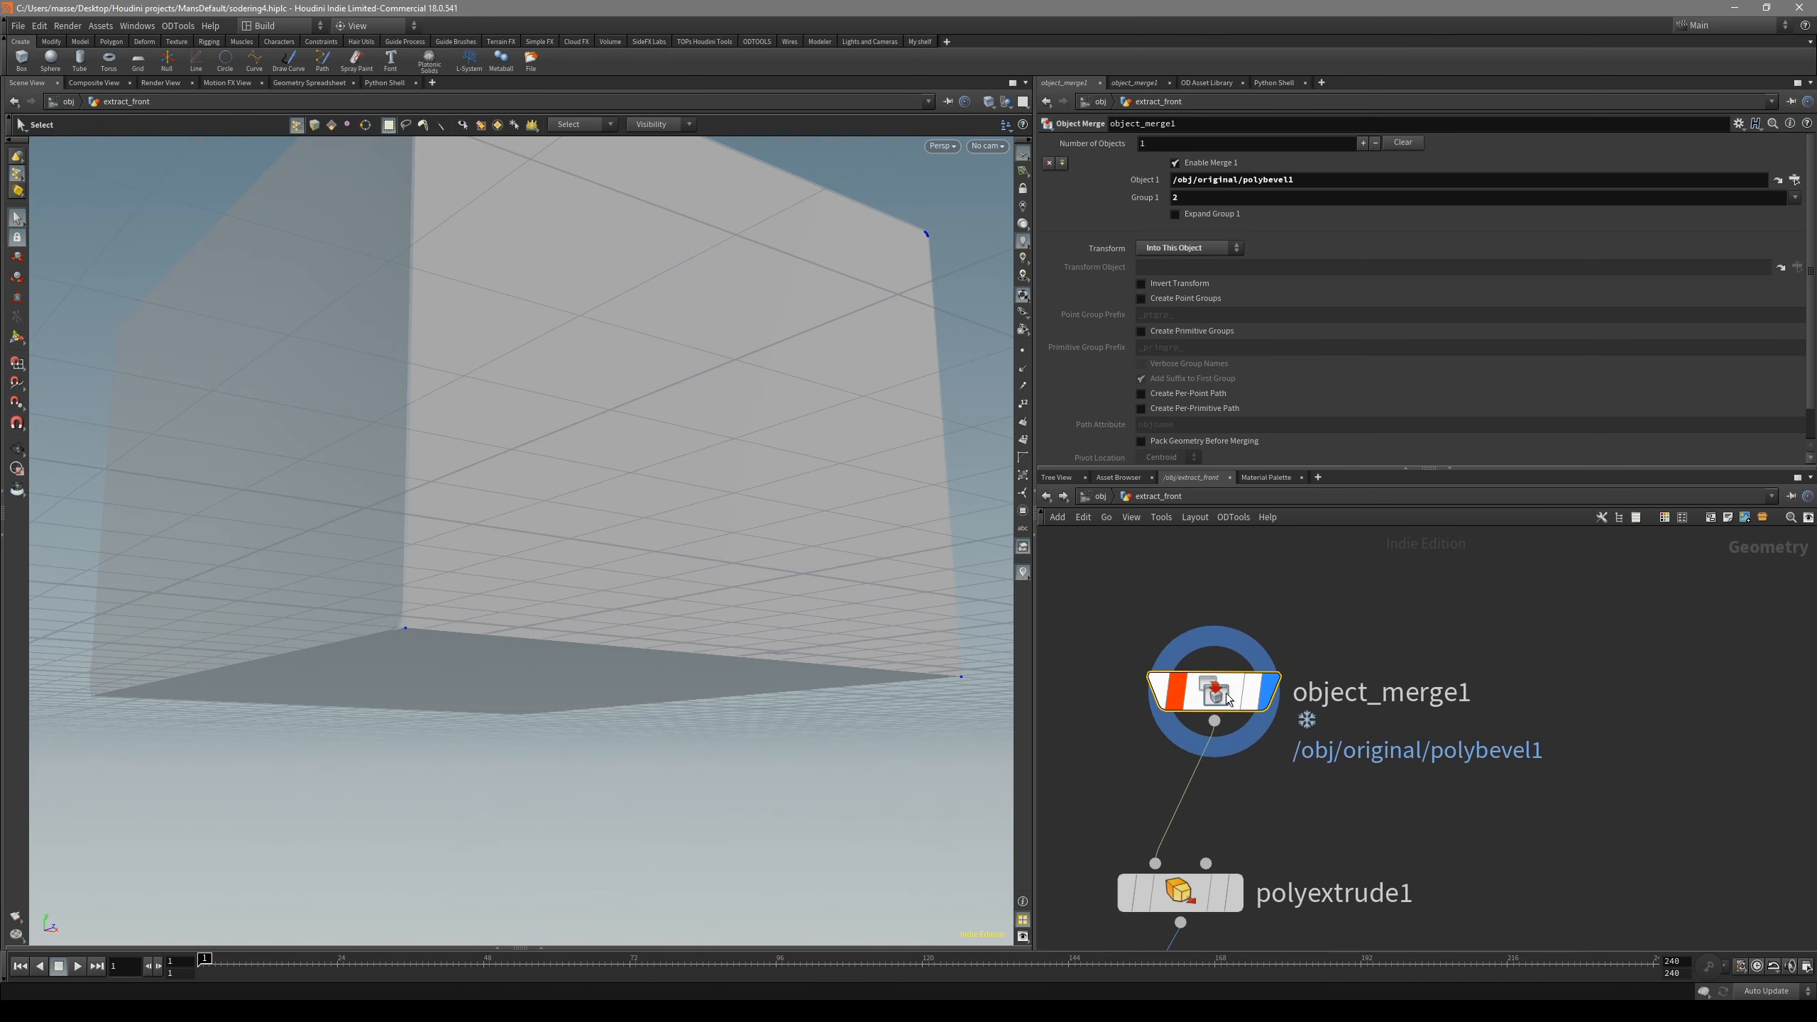
scroll(1317, 782, "down", 3)
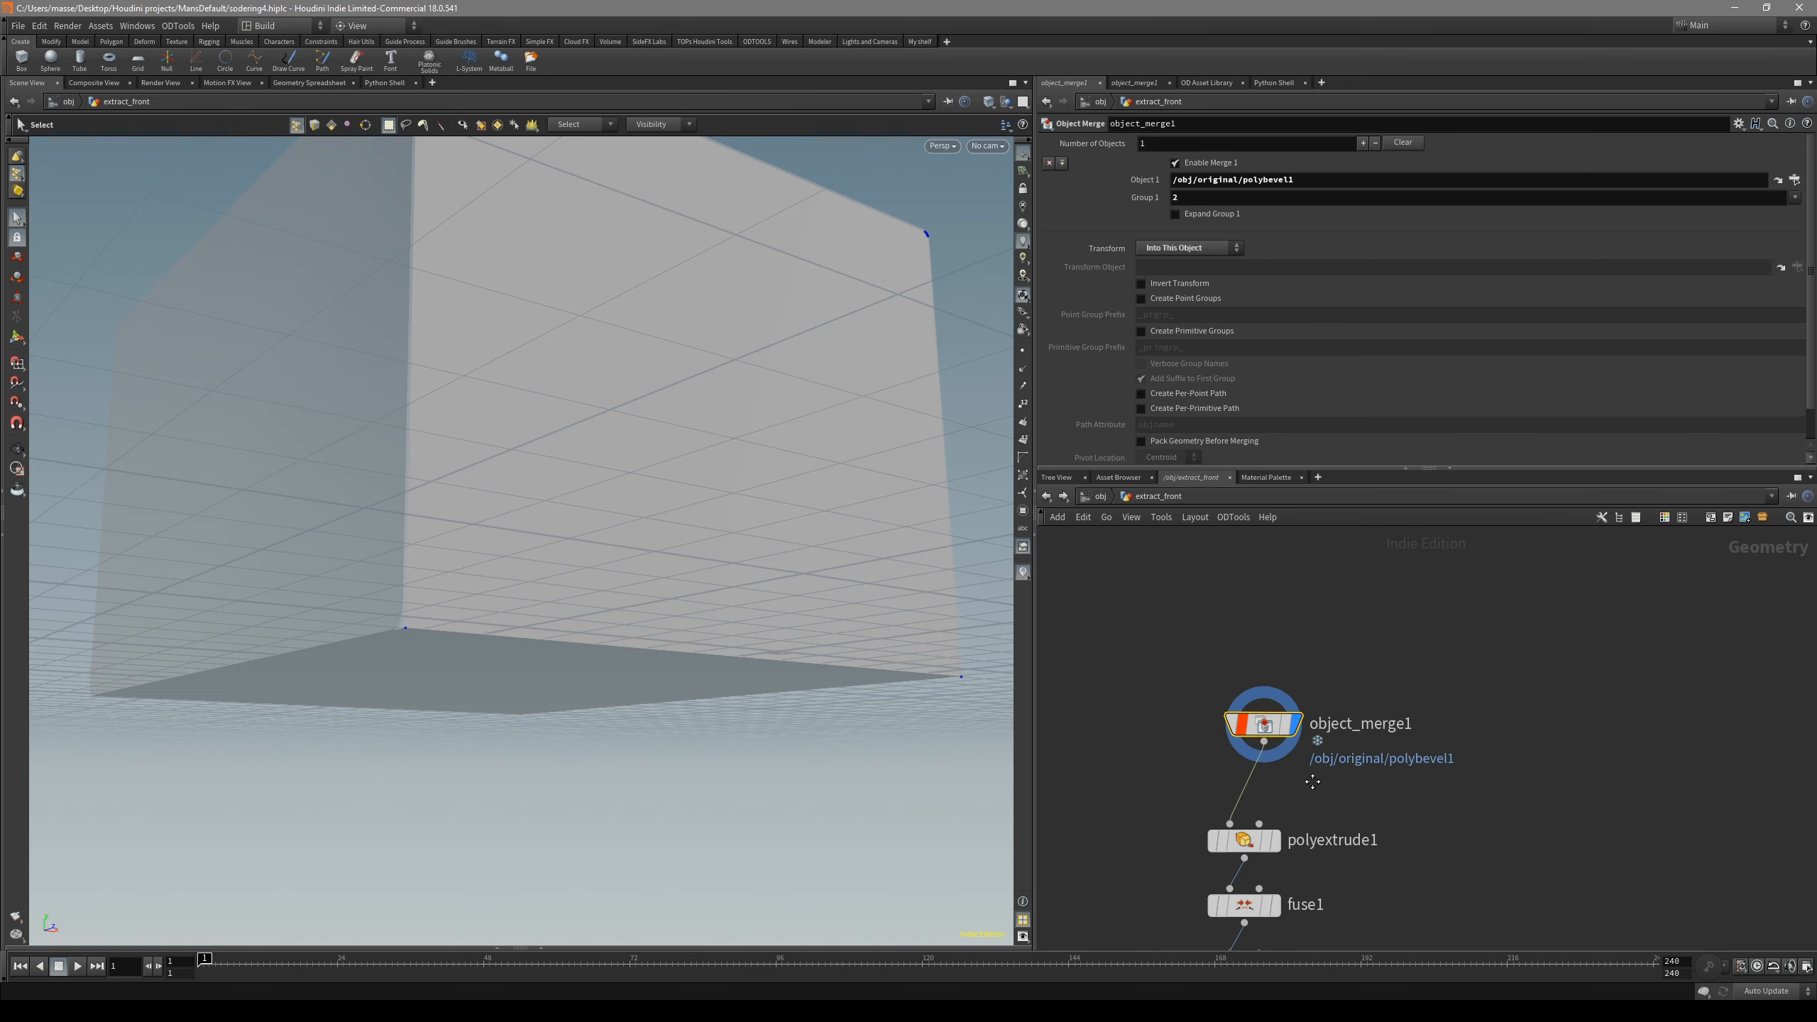
middle_click_drag(1310, 784, 1305, 737)
- Return to the object level and delete the original object
left_click_drag(1304, 737, 1240, 639)
key("u")
left_click(1221, 580)
scroll(1277, 628, "down", 3)
left_click_drag(1320, 670, 1292, 659)
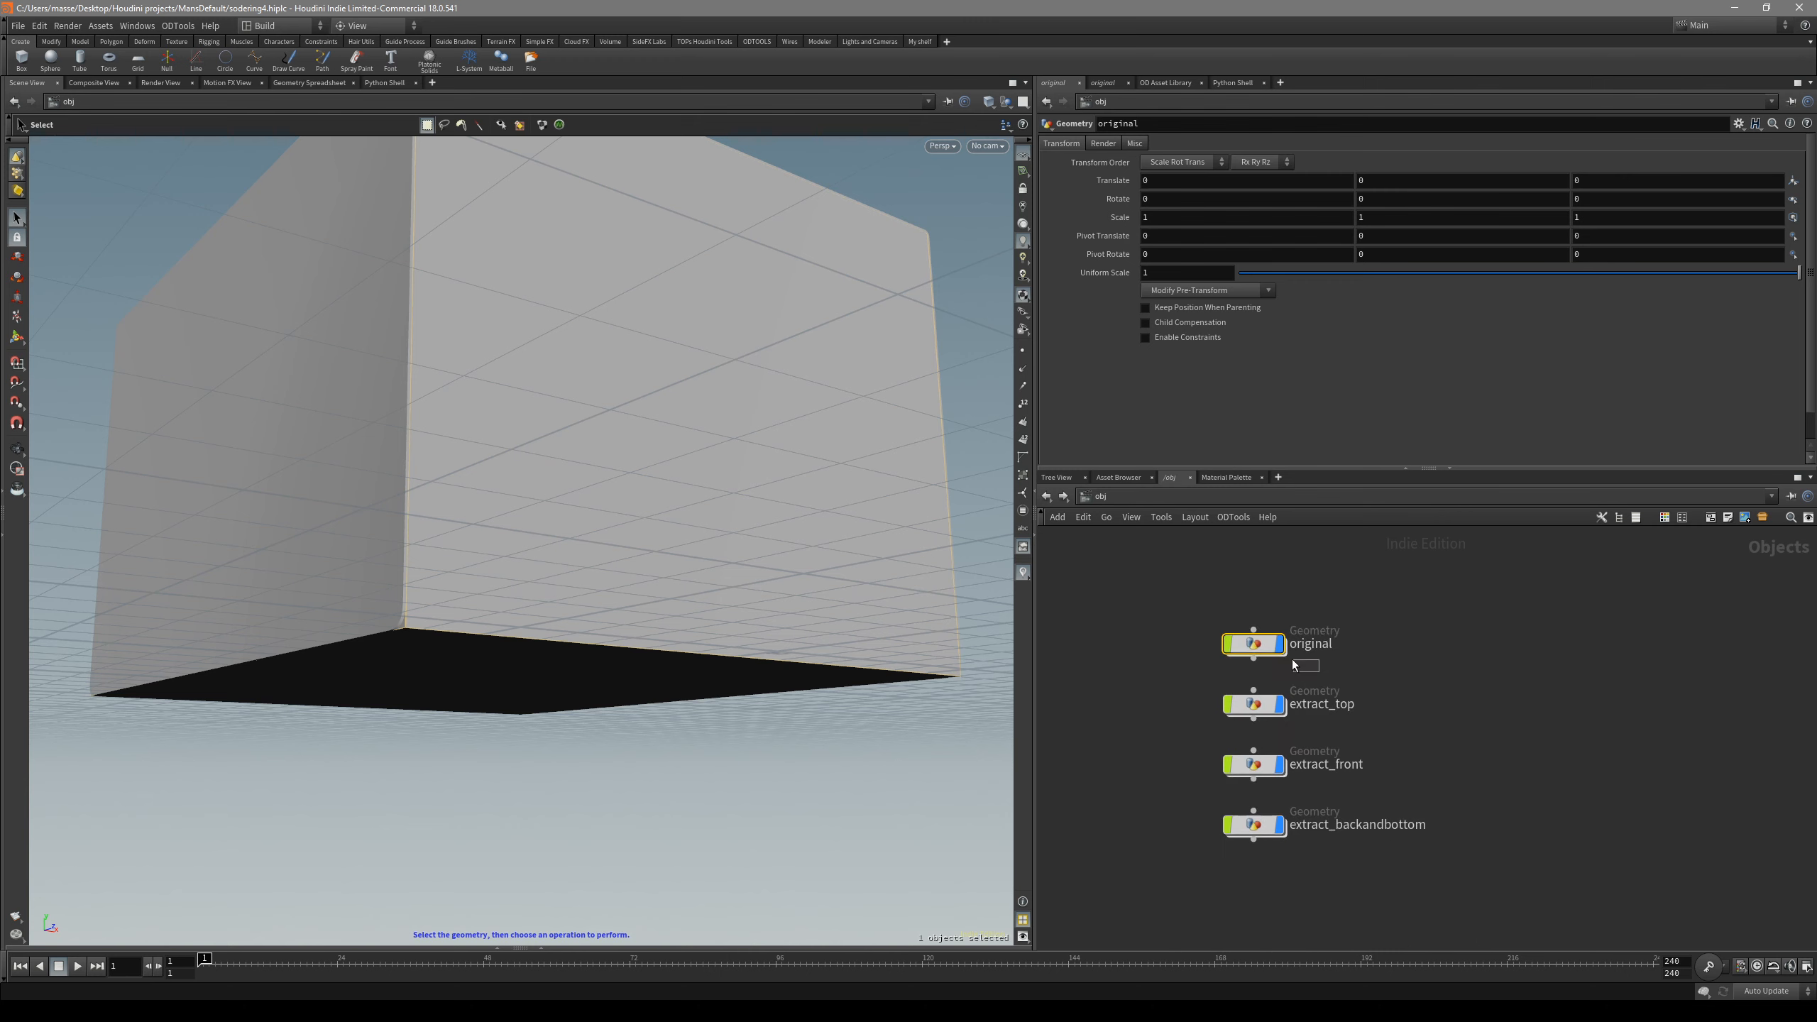
key("Delete")
- Inspect the extract_top, extract_front and extract_backandbottom networks to see how their merged geometry reacts to the deletion
double_click(1254, 704)
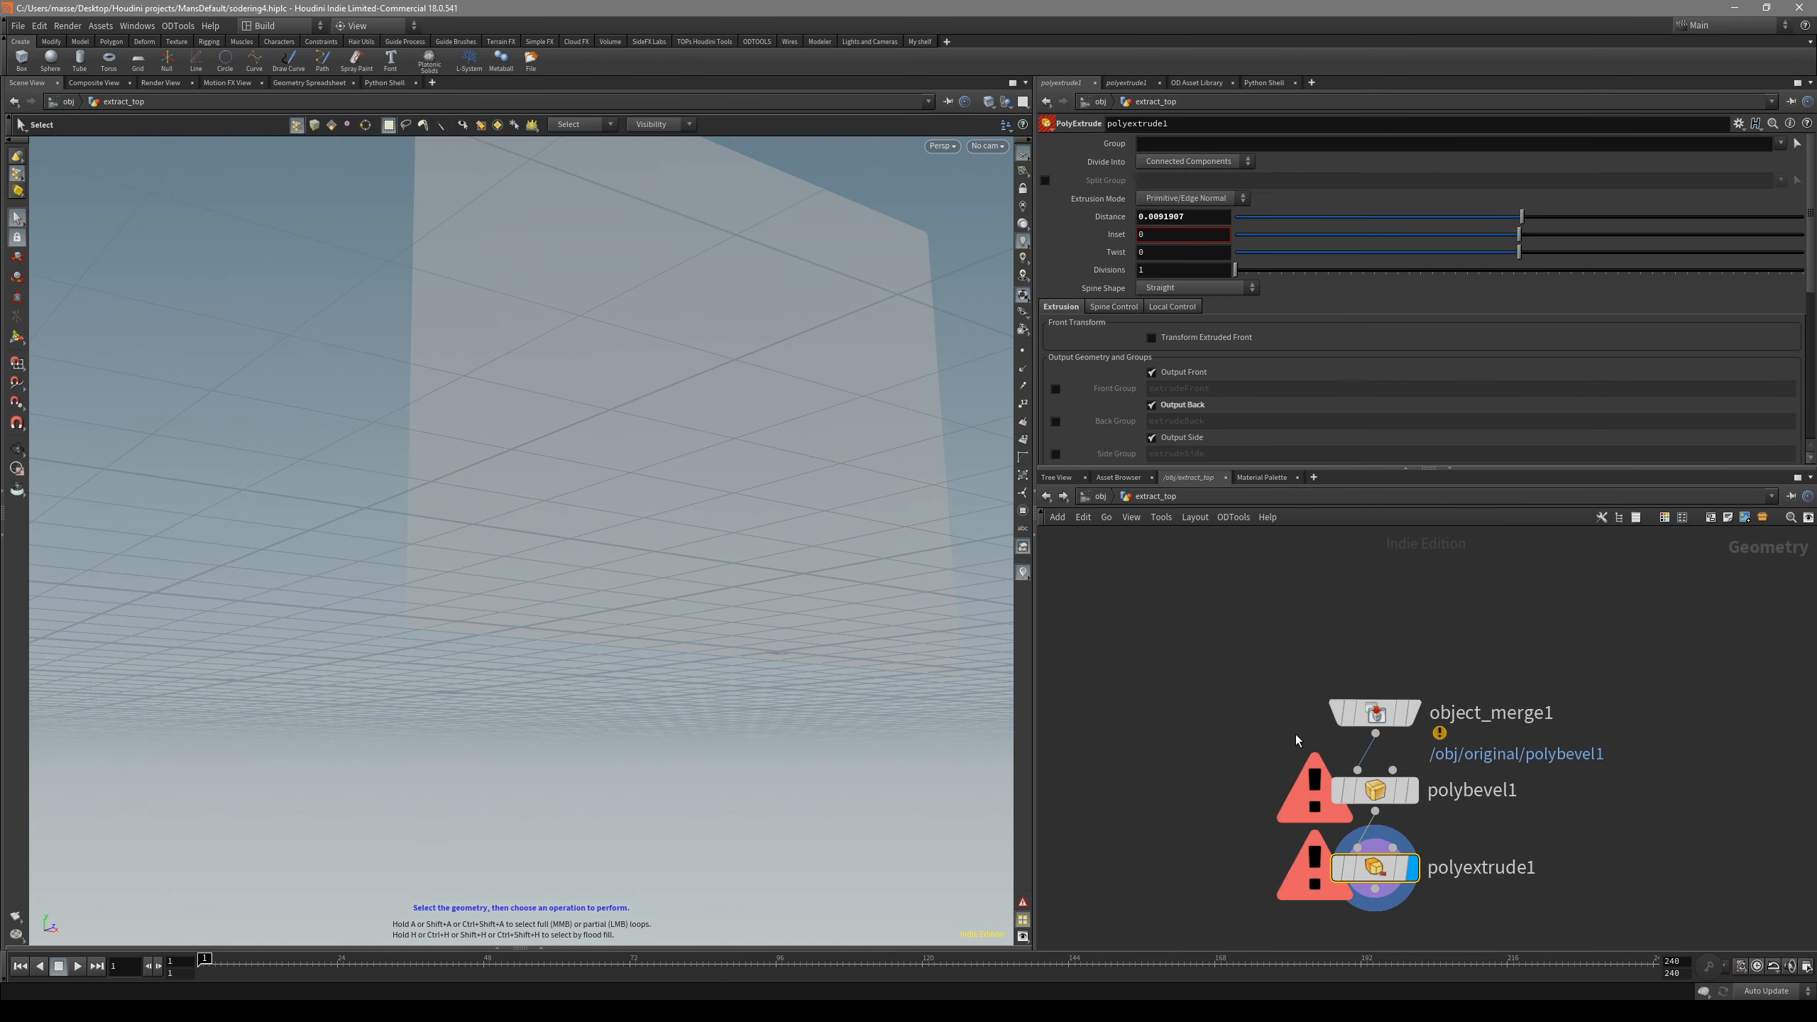
key("u")
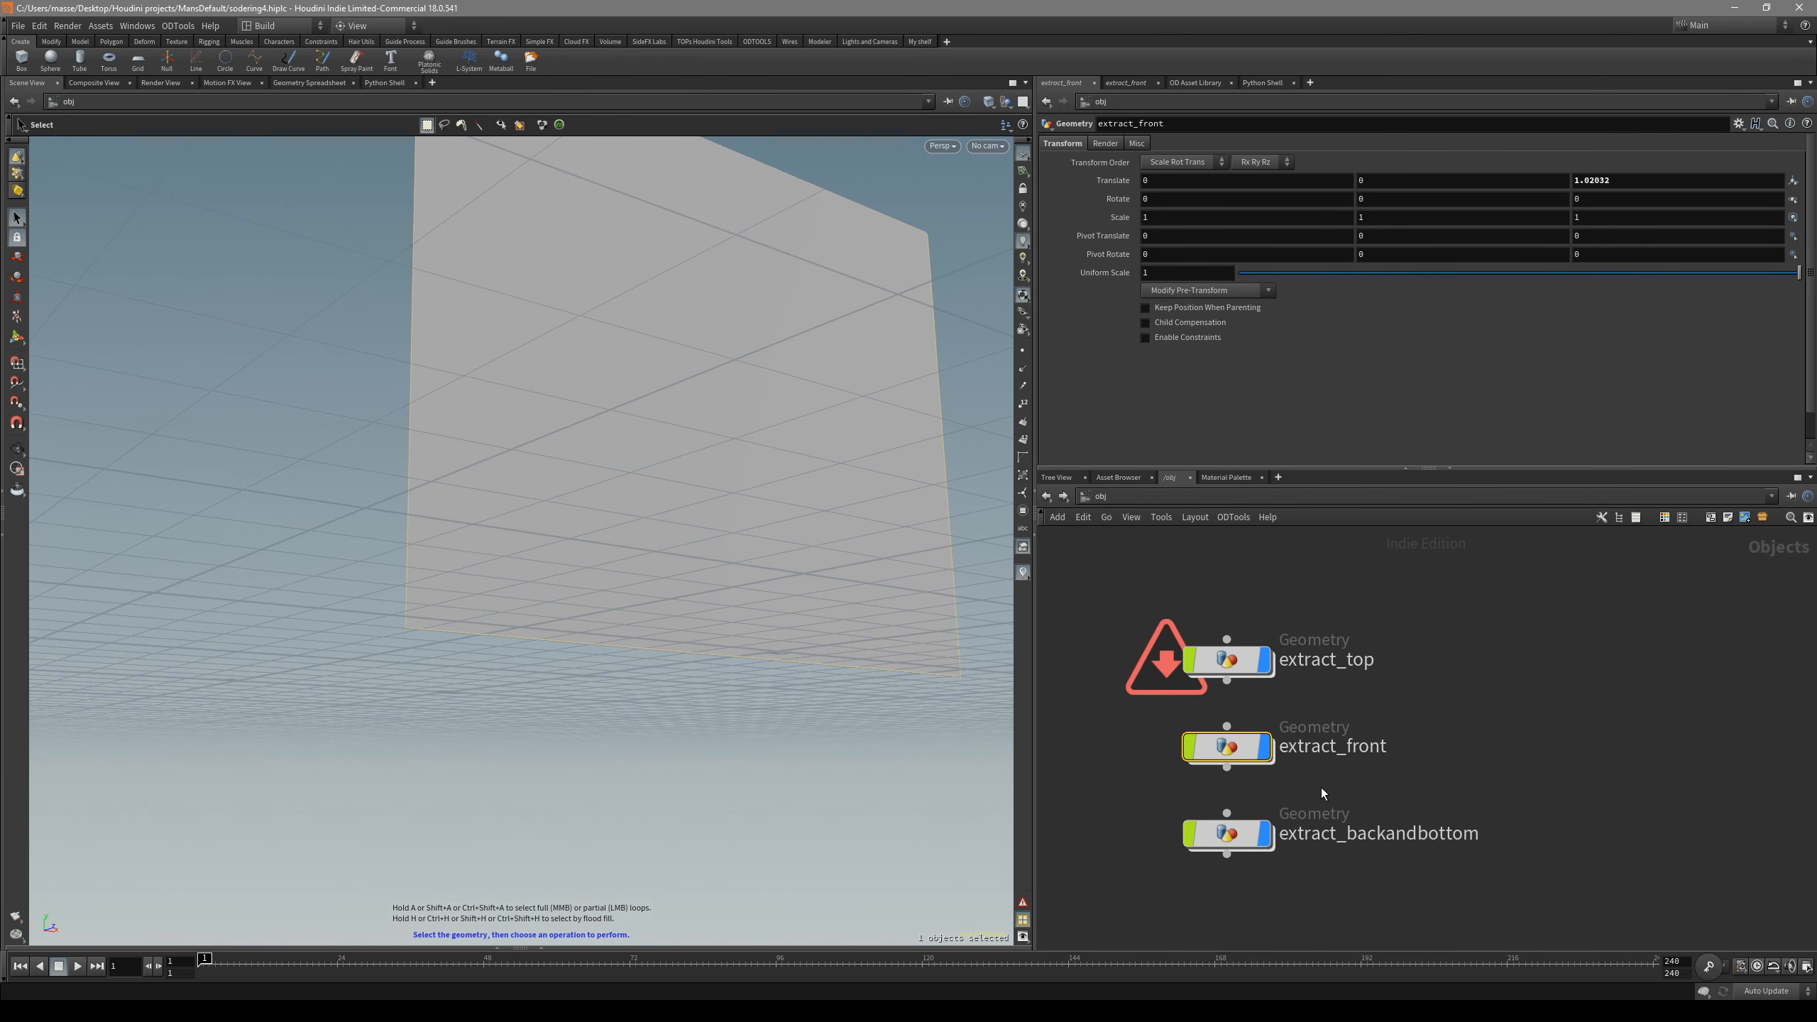
double_click(1226, 745)
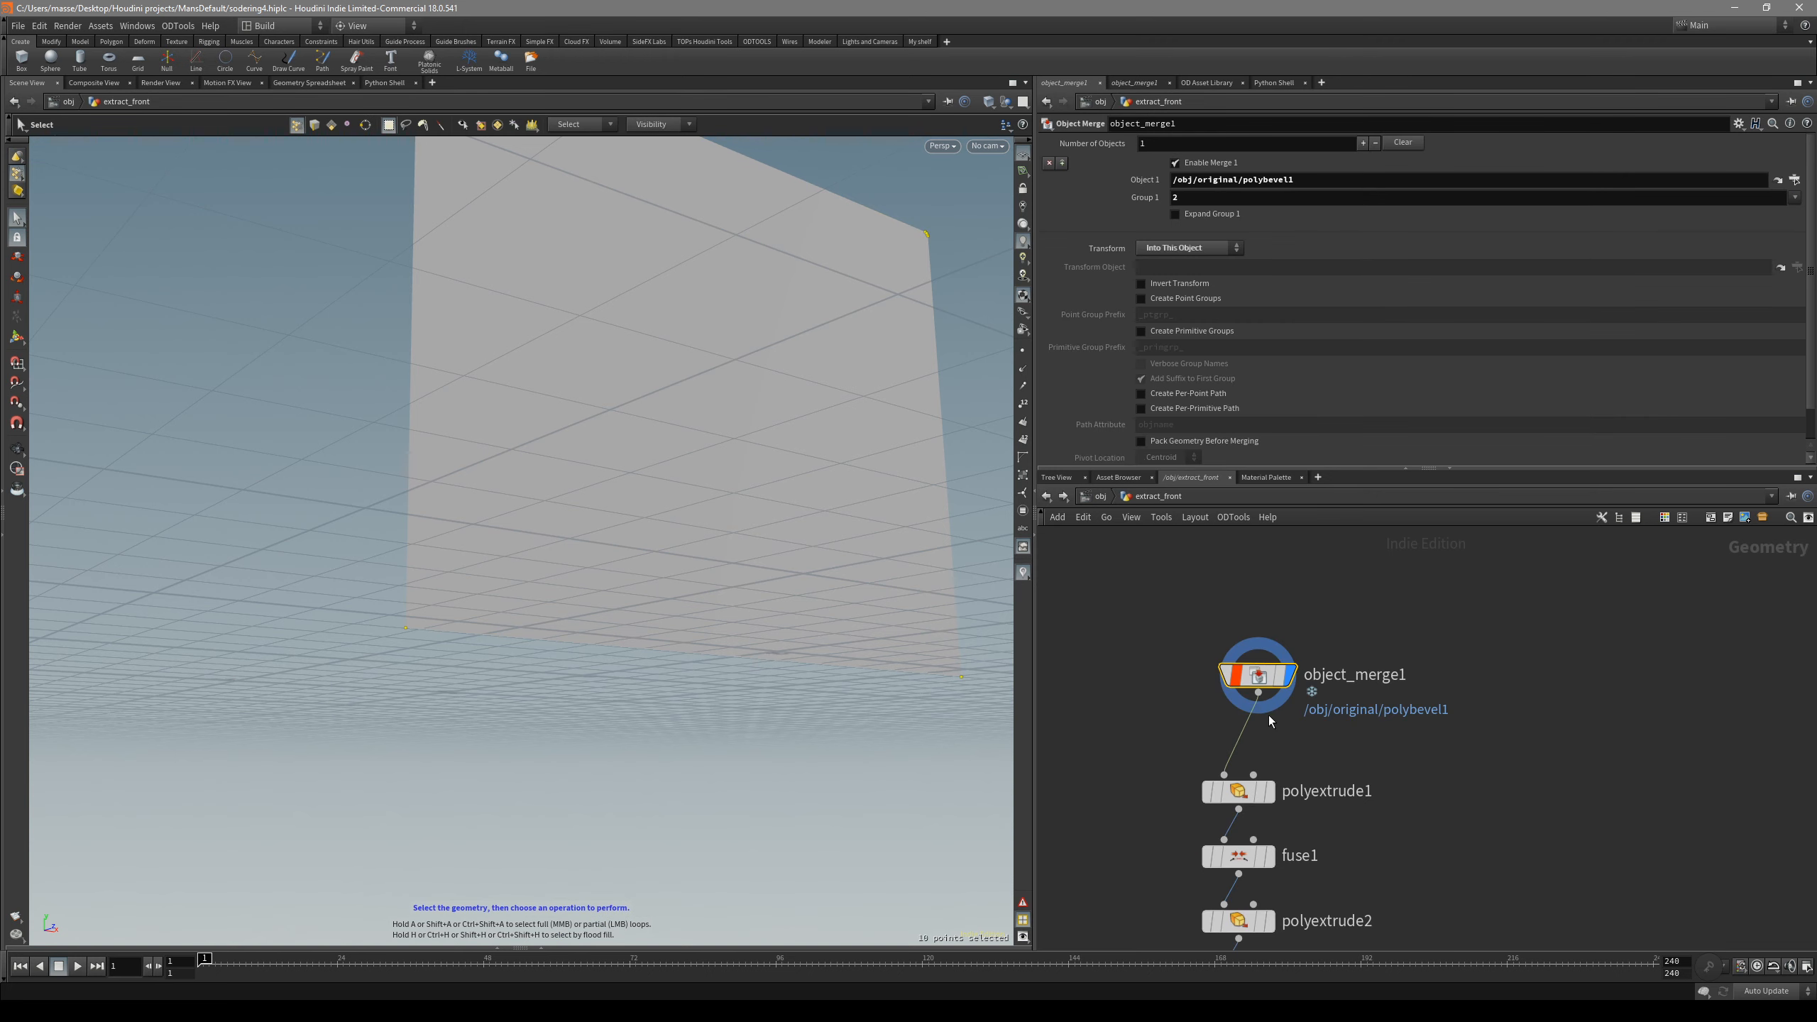
key("u")
left_click(1222, 662)
double_click(1219, 669)
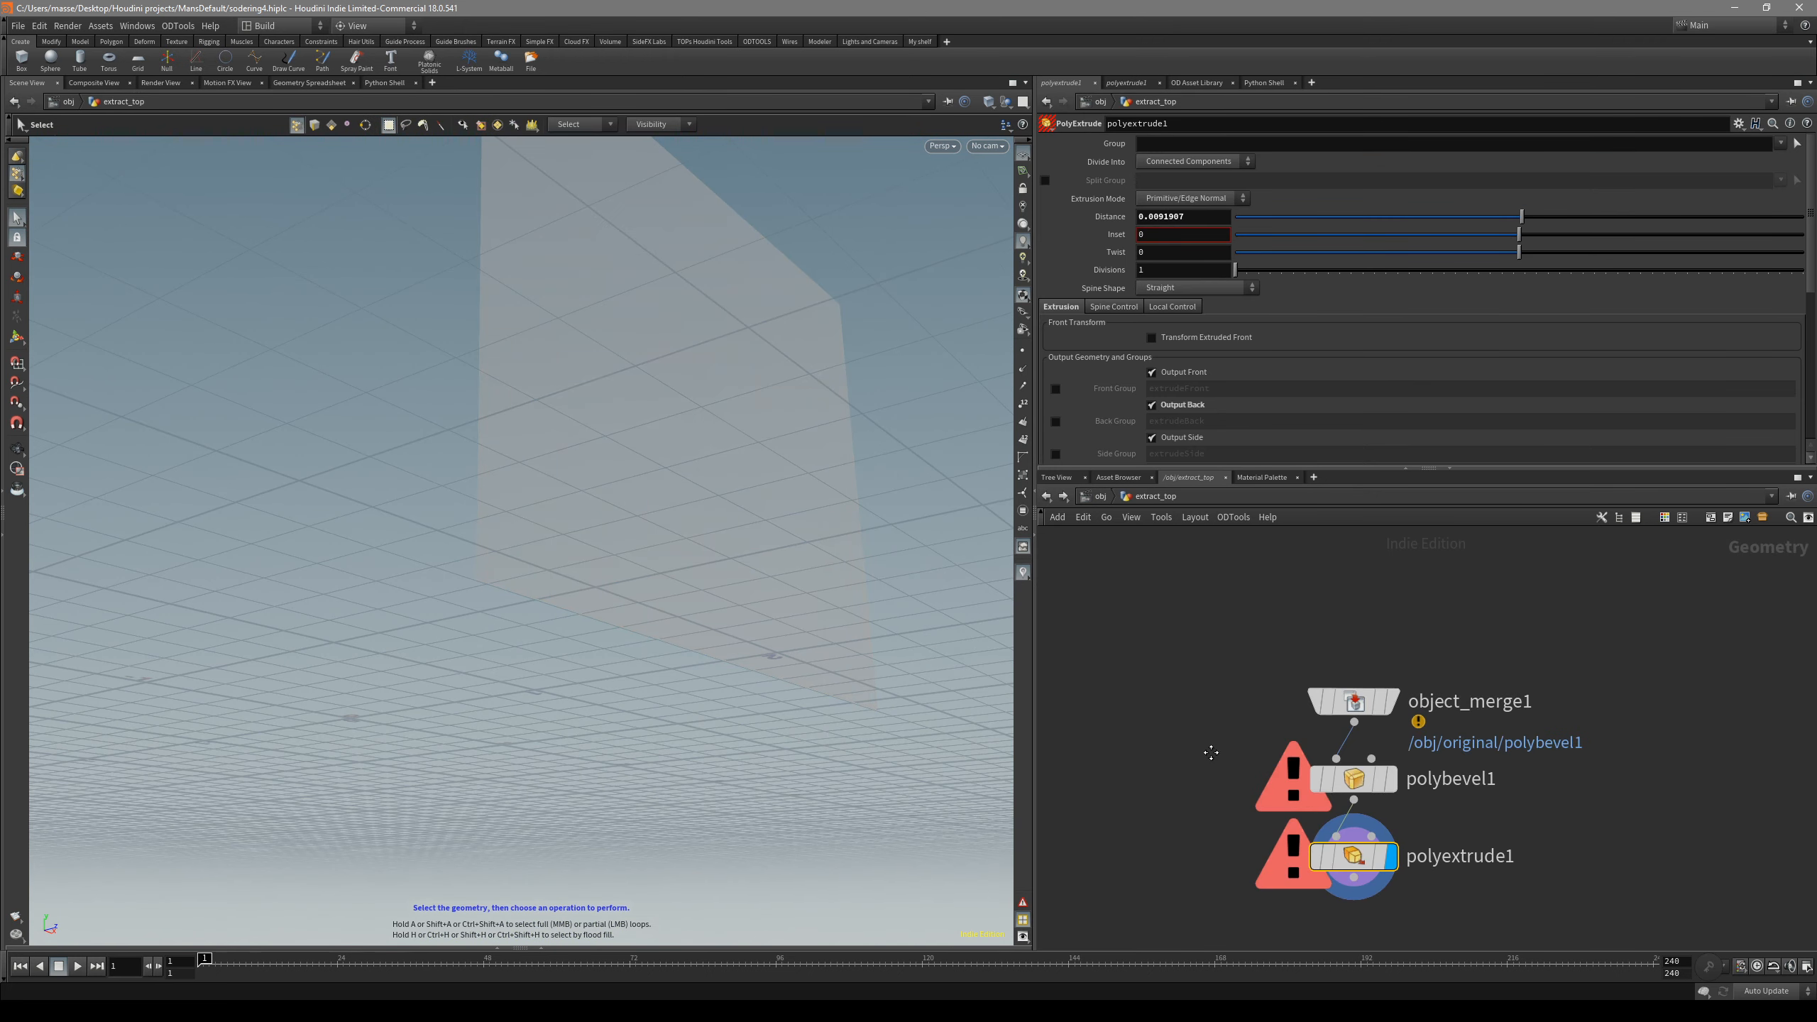
key("u")
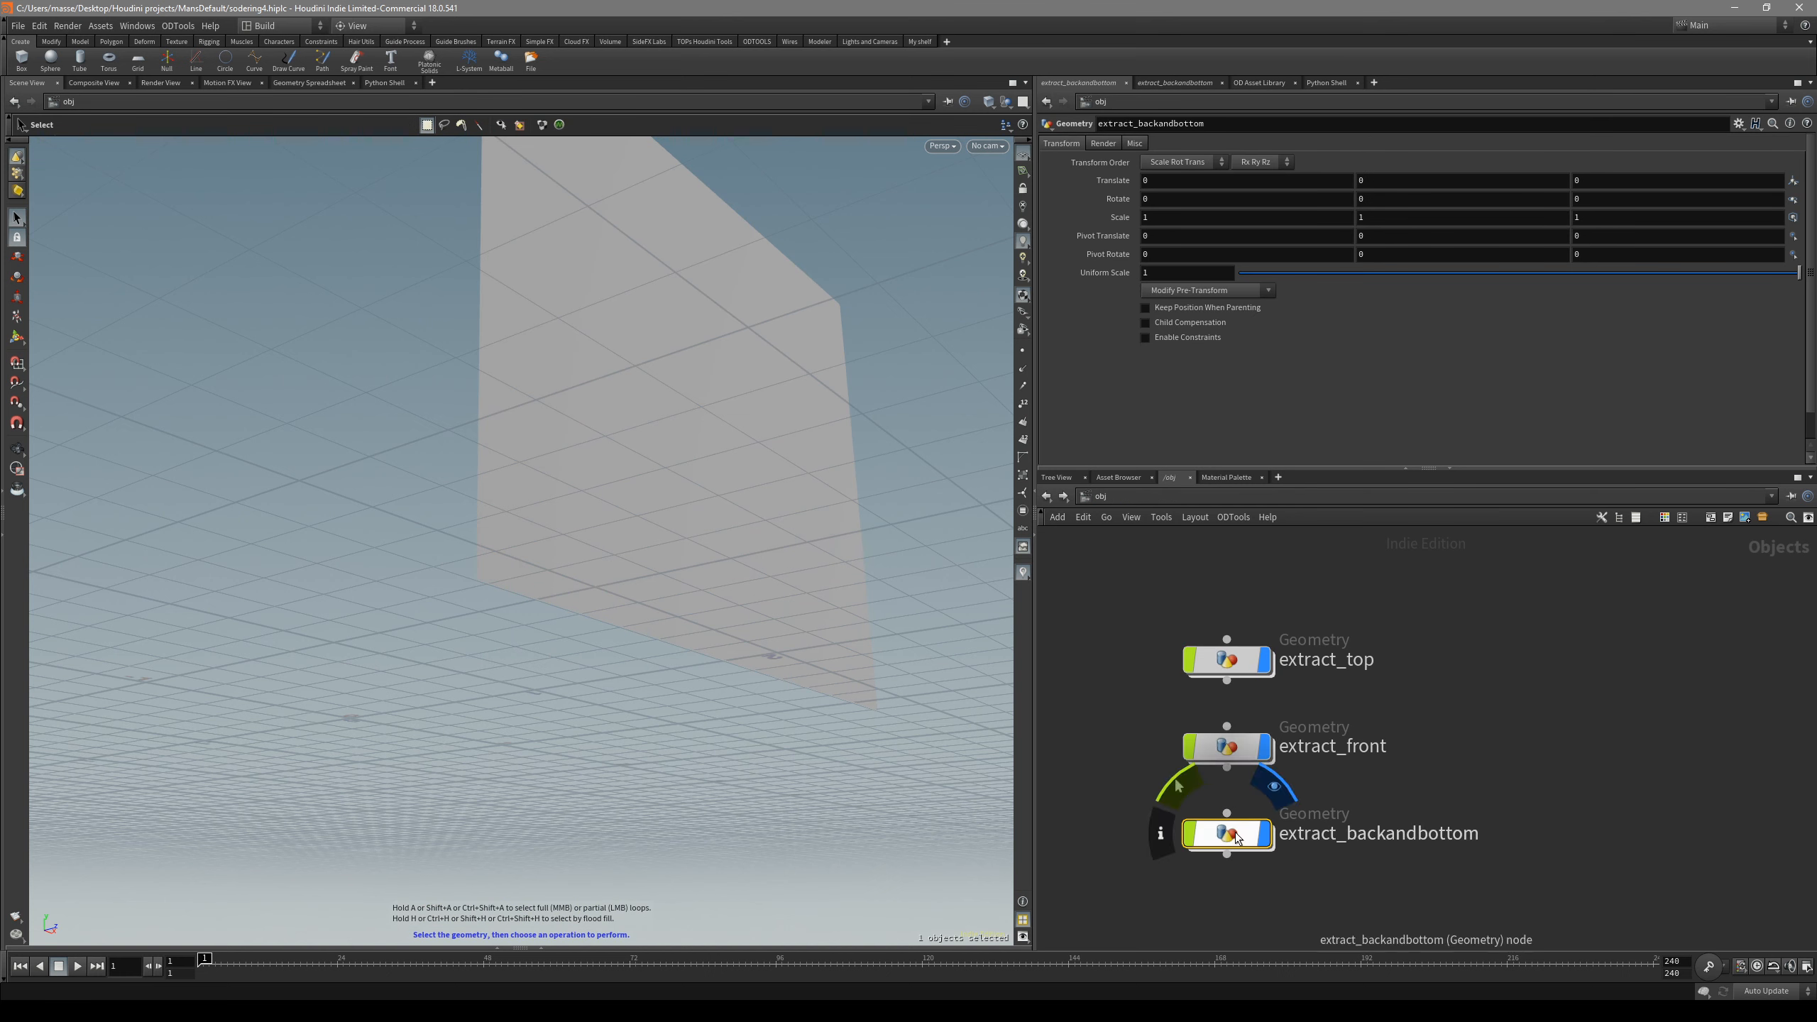
double_click(1232, 834)
left_click_drag(1387, 716, 1388, 717)
middle_click(1427, 747)
key("u")
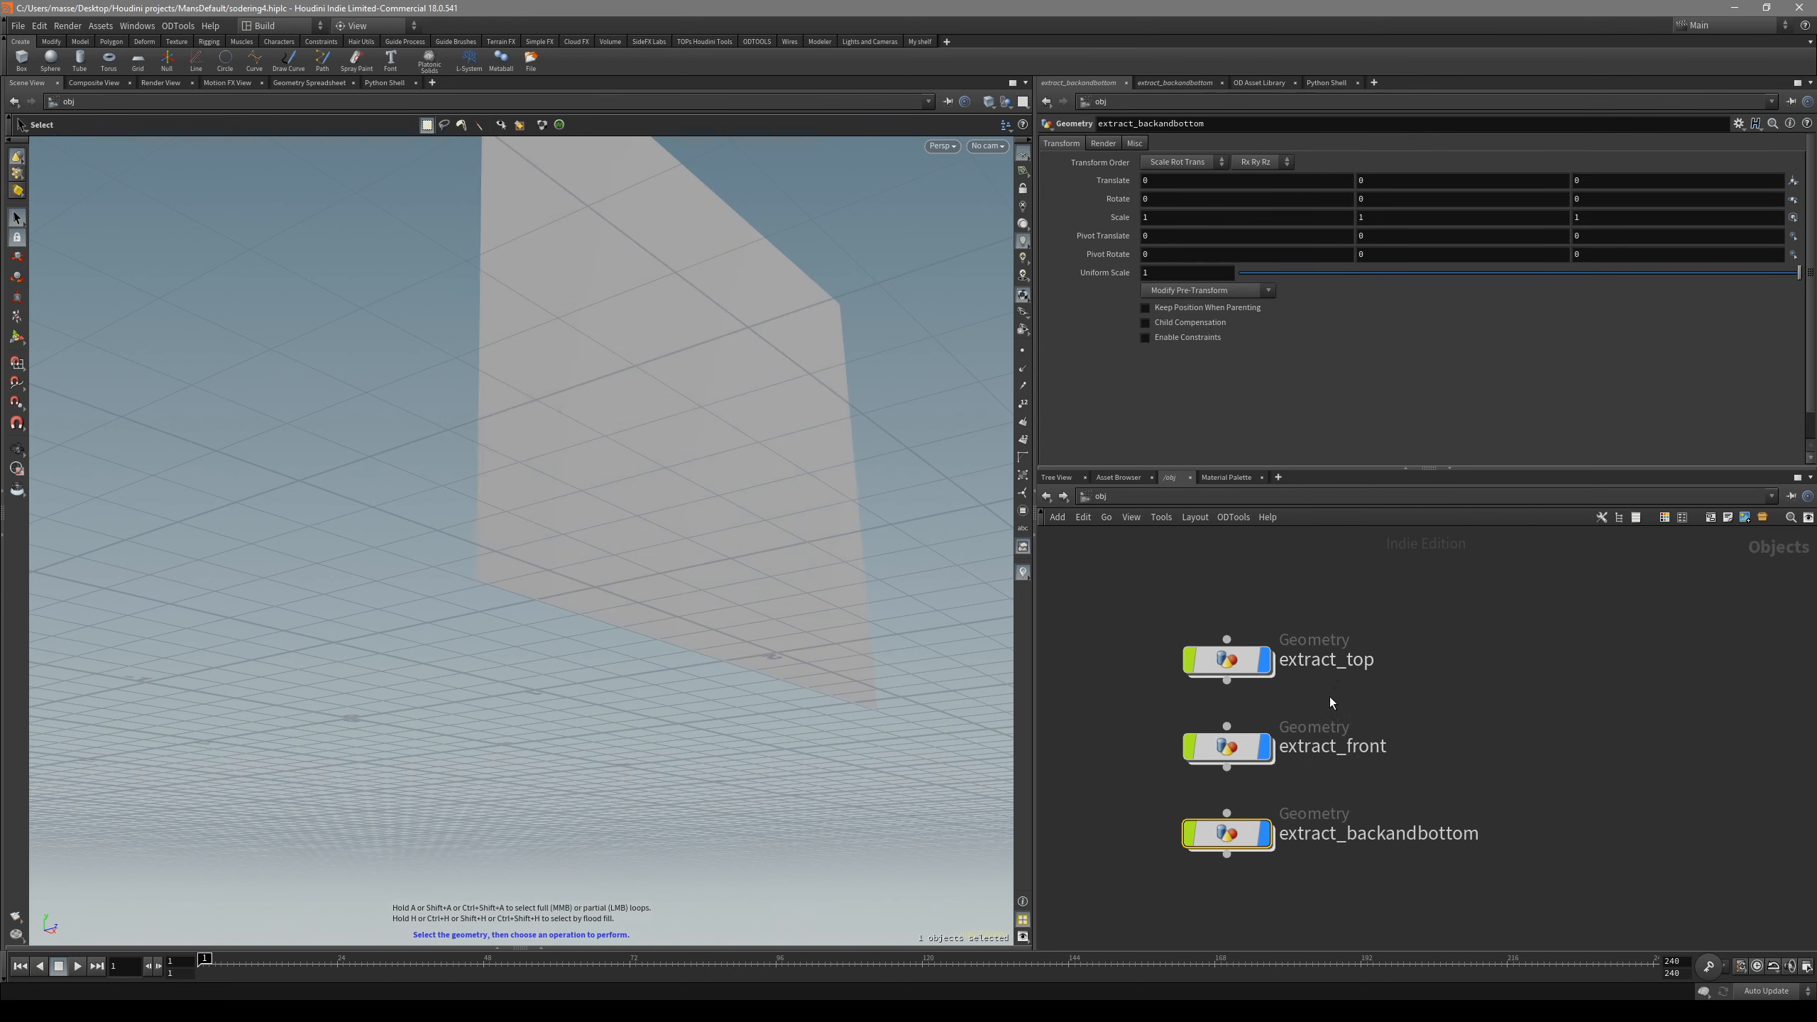
- Undo the latest selection changes and check the front panel inside extract_front
key("ctrl+z")
key("ctrl+z")
key("ctrl+z")
key("ctrl+z")
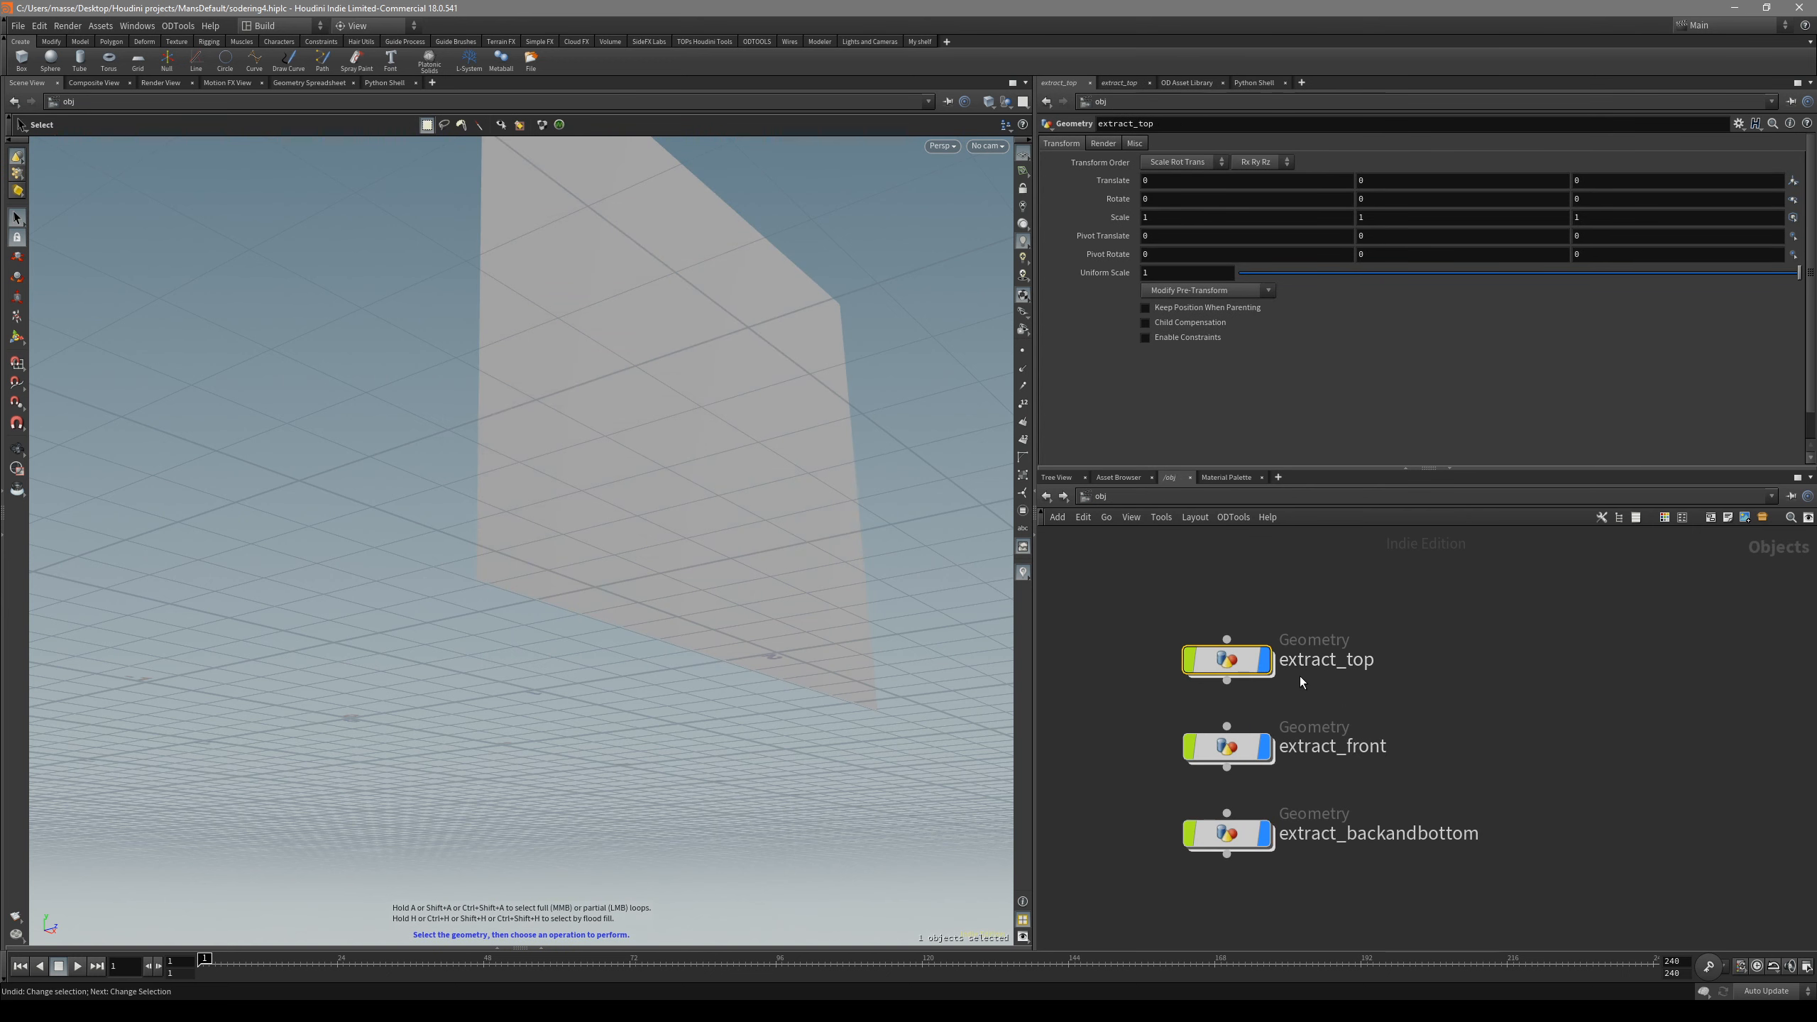
key("ctrl+z")
key("ctrl+z")
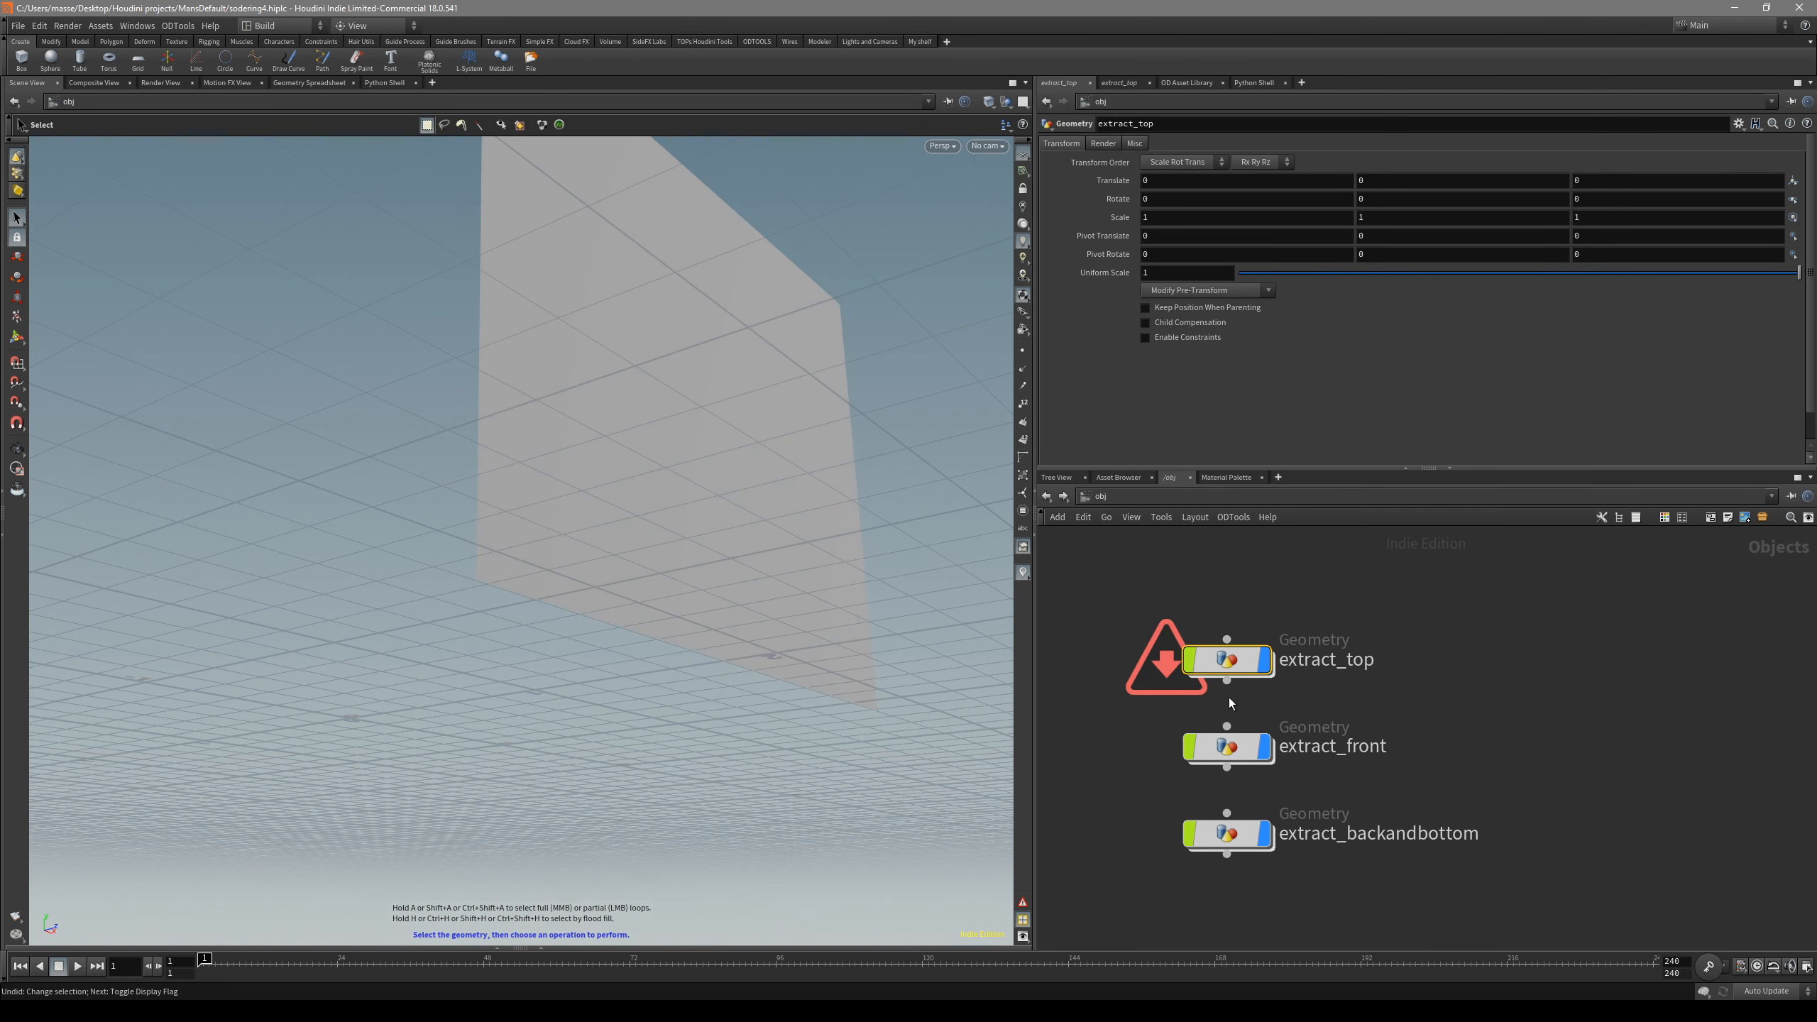
key("ctrl+z")
left_click(1169, 712)
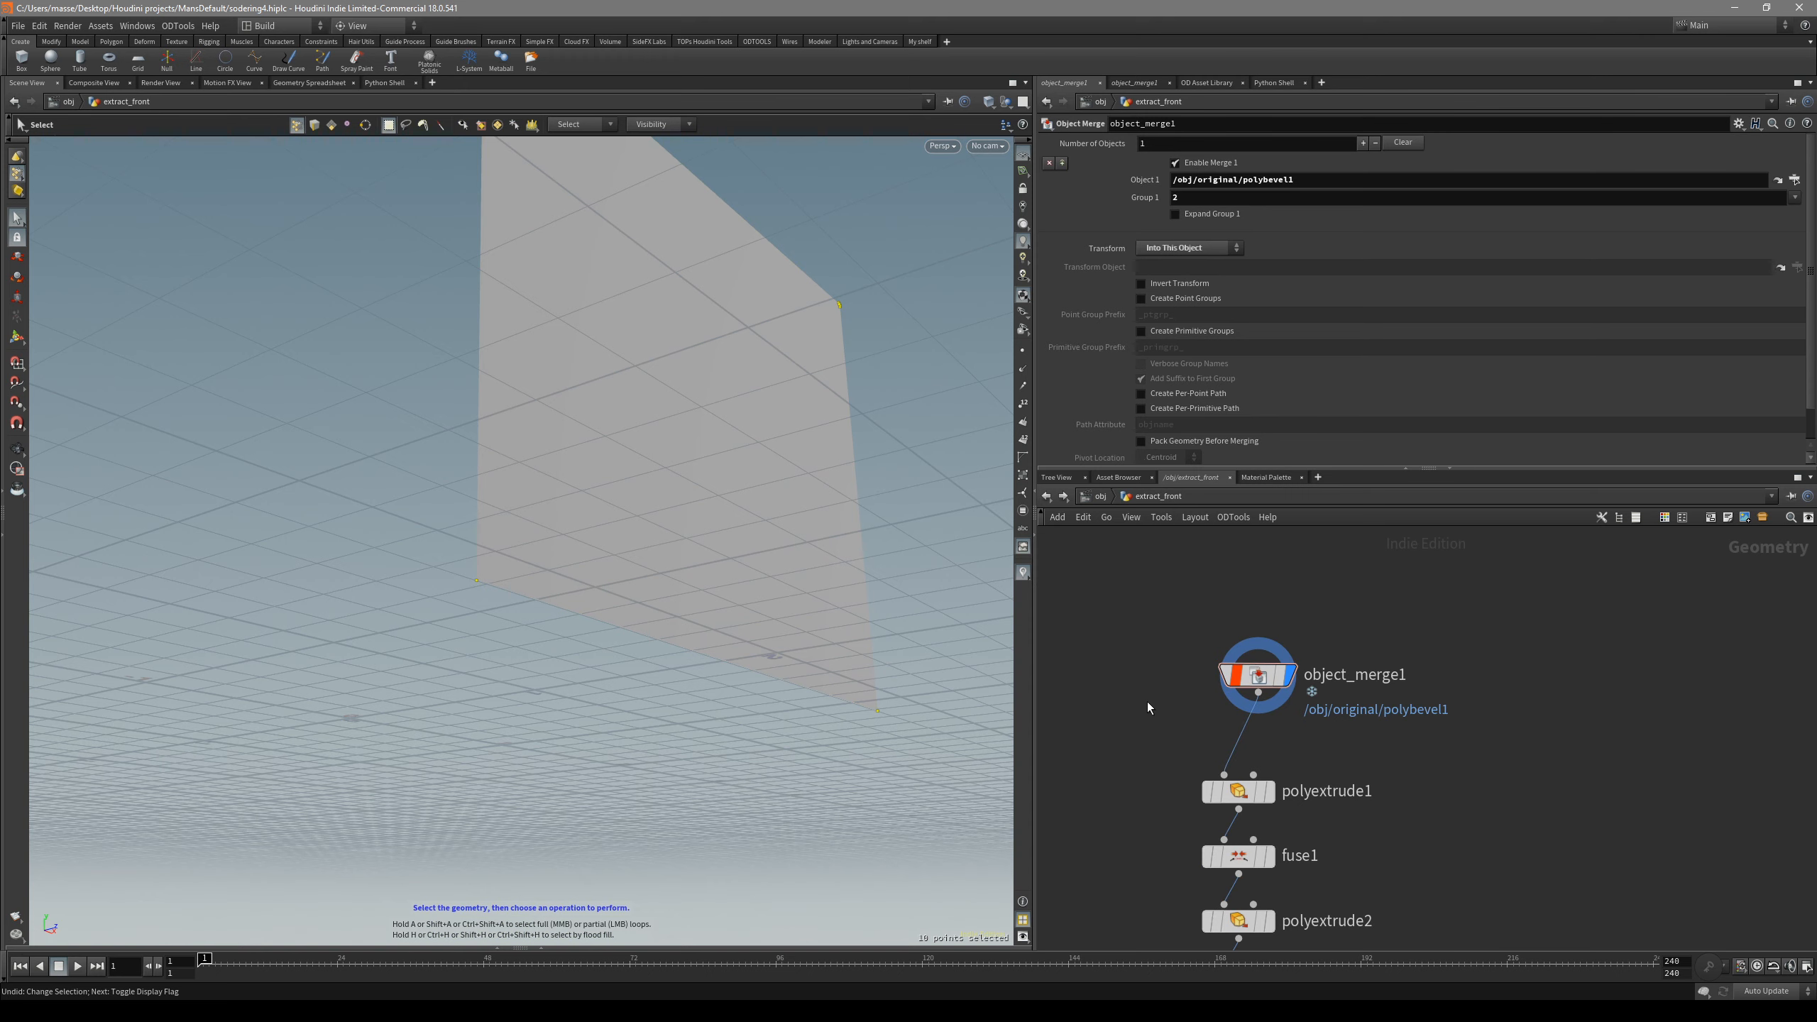
left_click_drag(805, 486, 795, 535, "alt")
key("u")
left_click_drag(615, 449, 716, 481, "alt")
key("2")
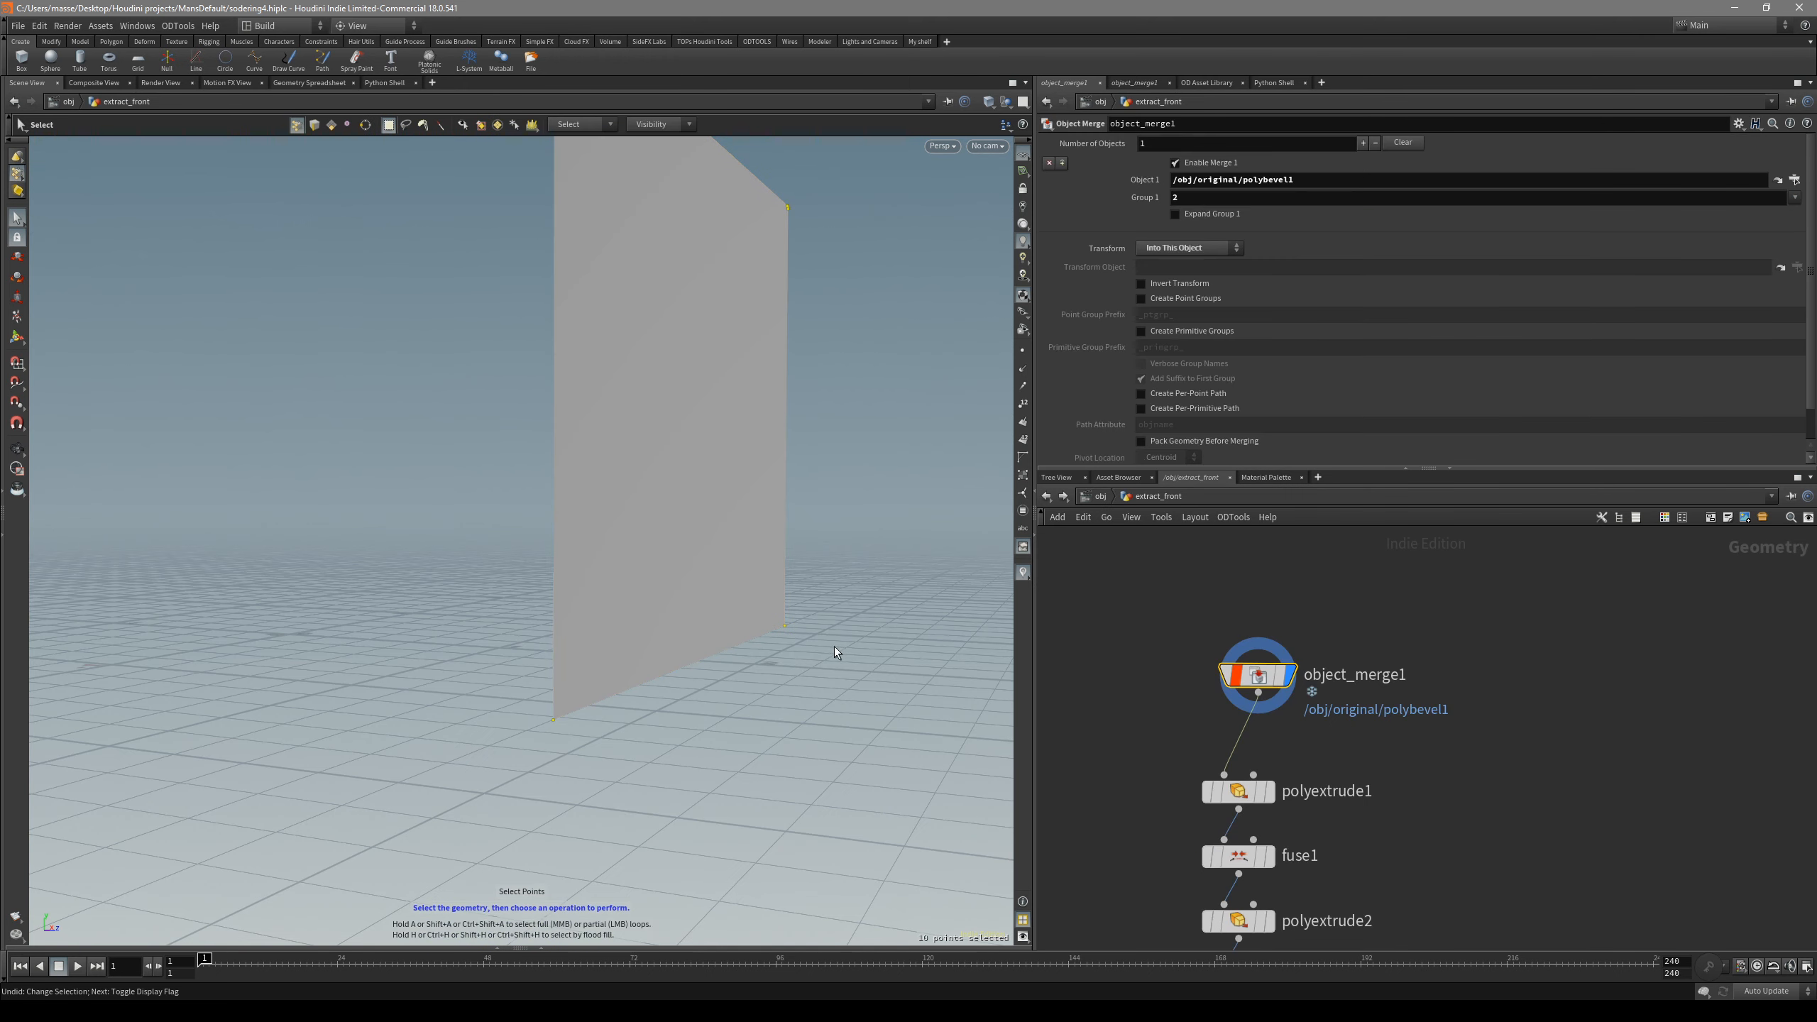
key("u")
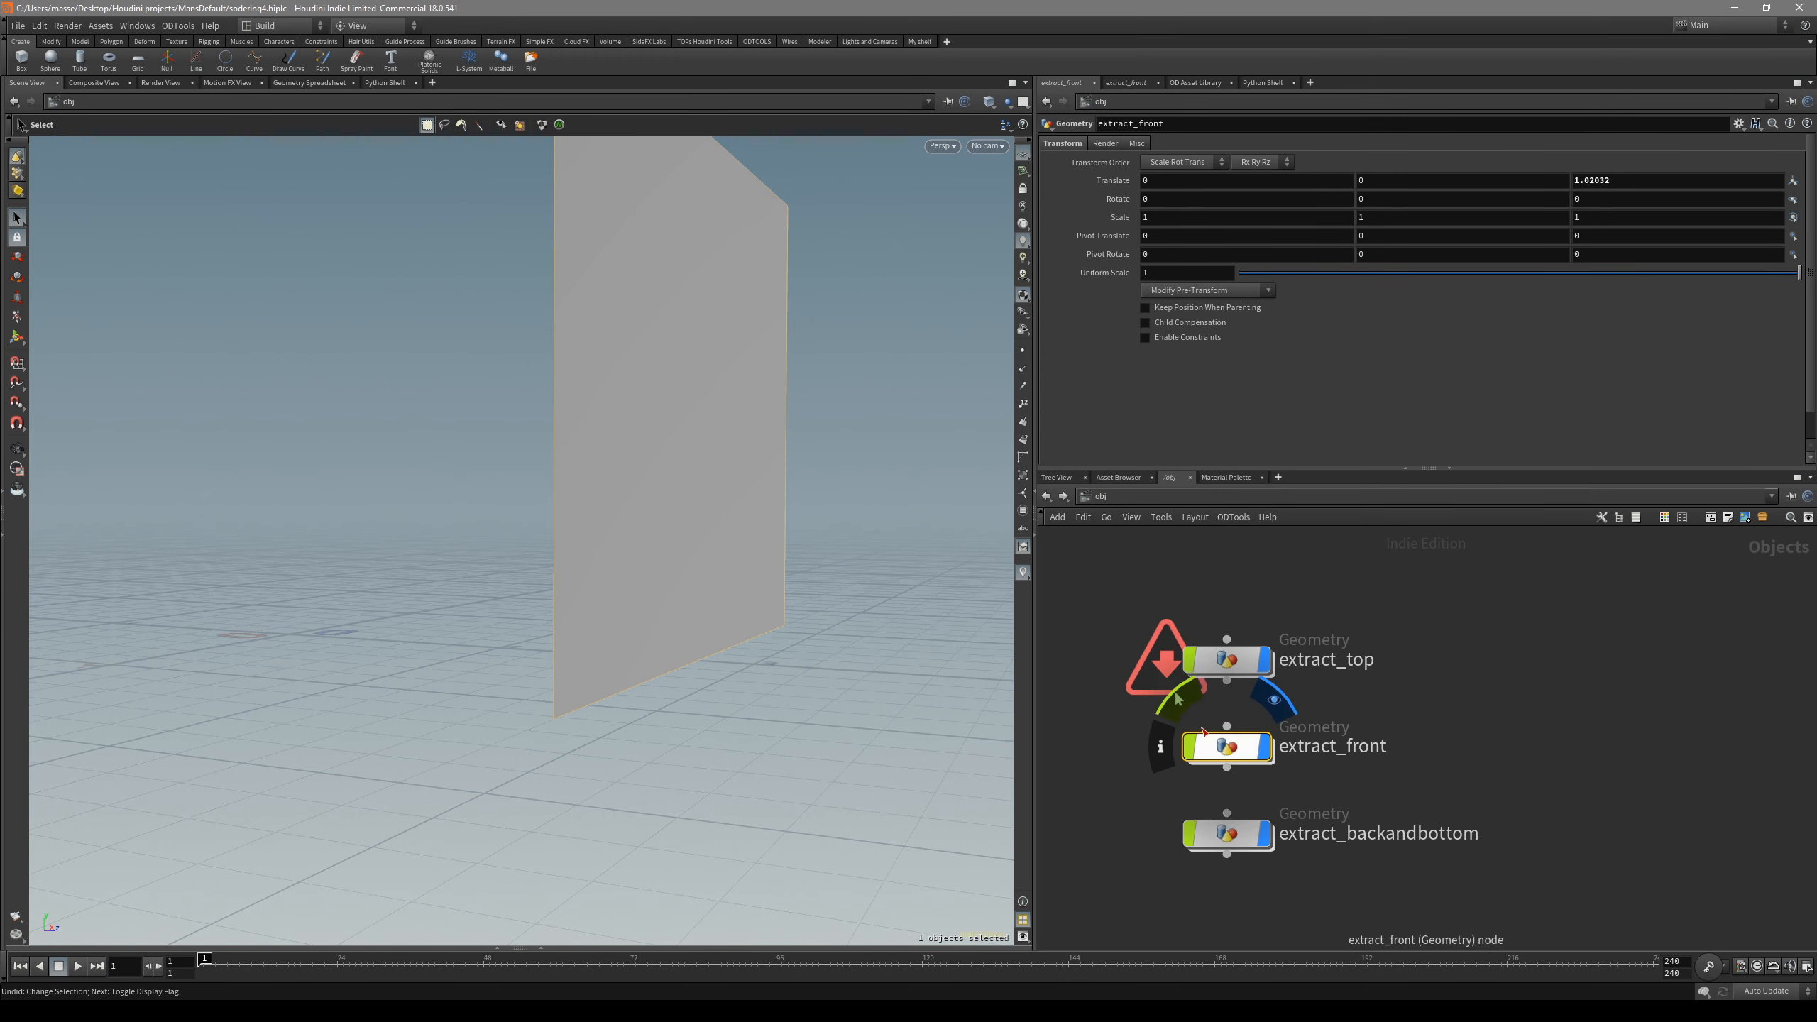
- Undo further back, past the deletion of the original object
key("ctrl+z")
key("ctrl+z")
key("ctrl+z")
key("ctrl+z")
key("ctrl+z")
key("ctrl+z")
key("ctrl+z")
key("ctrl+z")
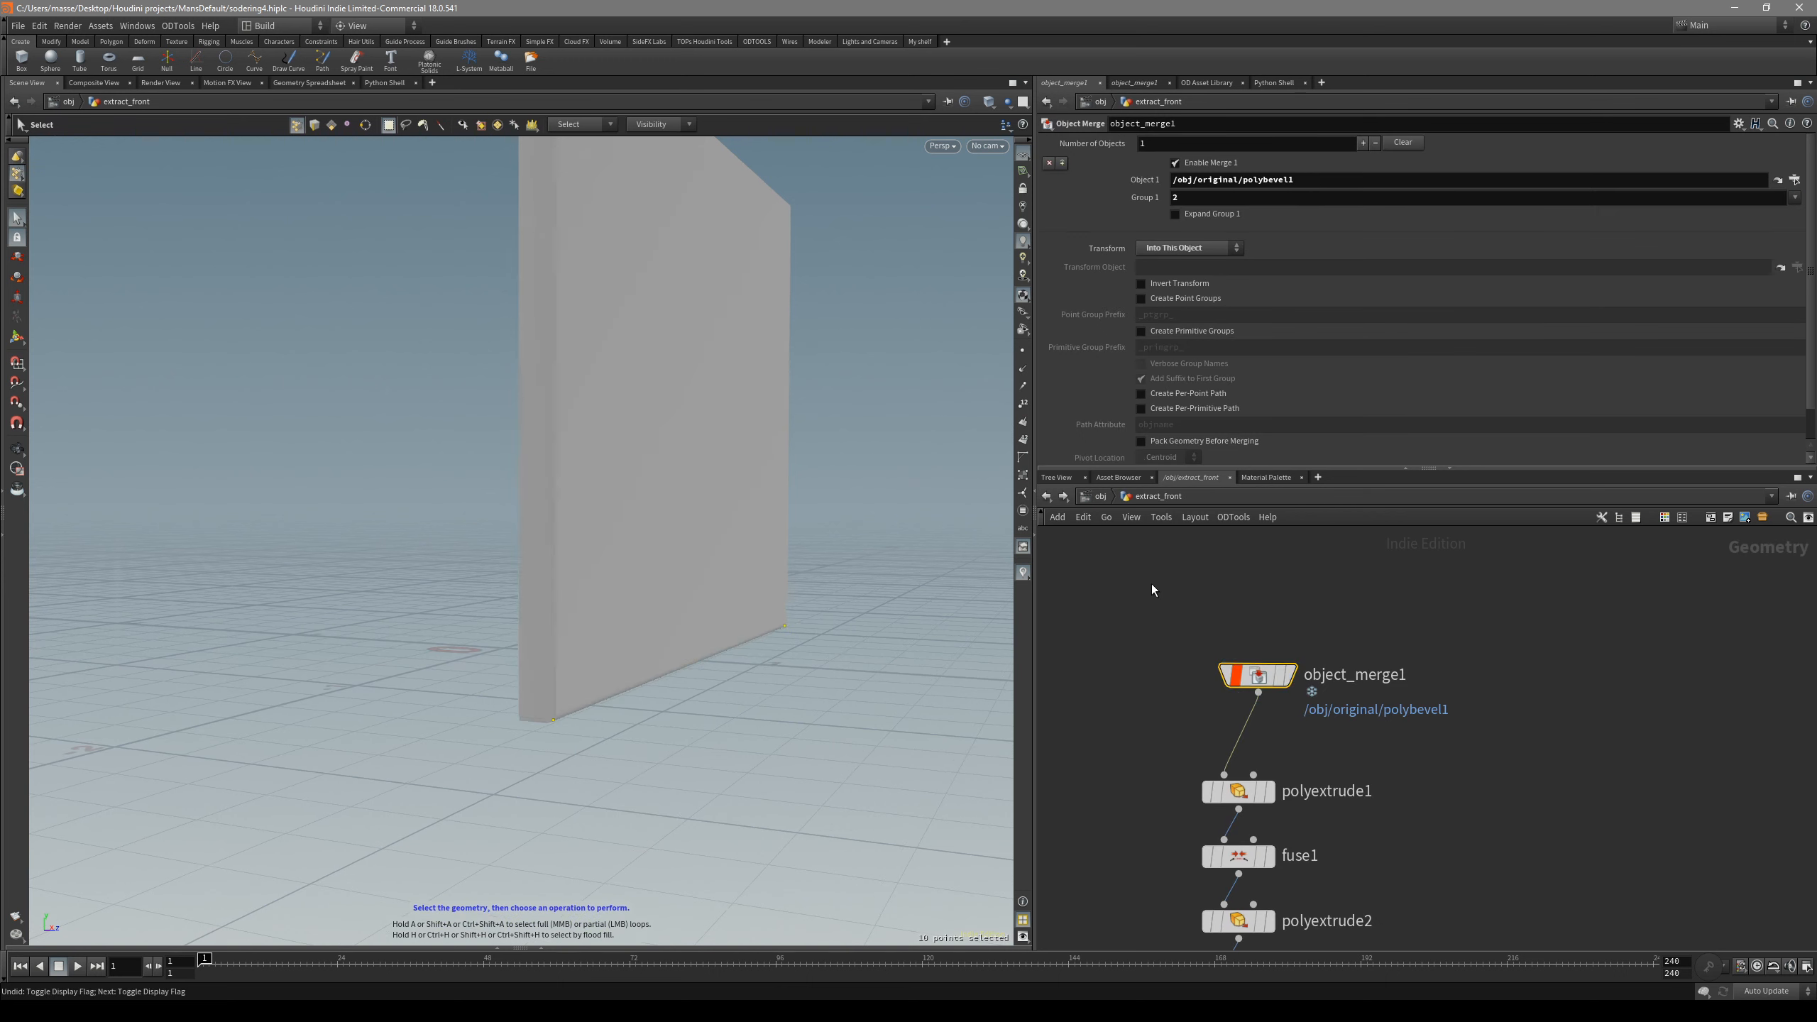
key("ctrl+z")
key("ctrl+z")
key("ctrl+z")
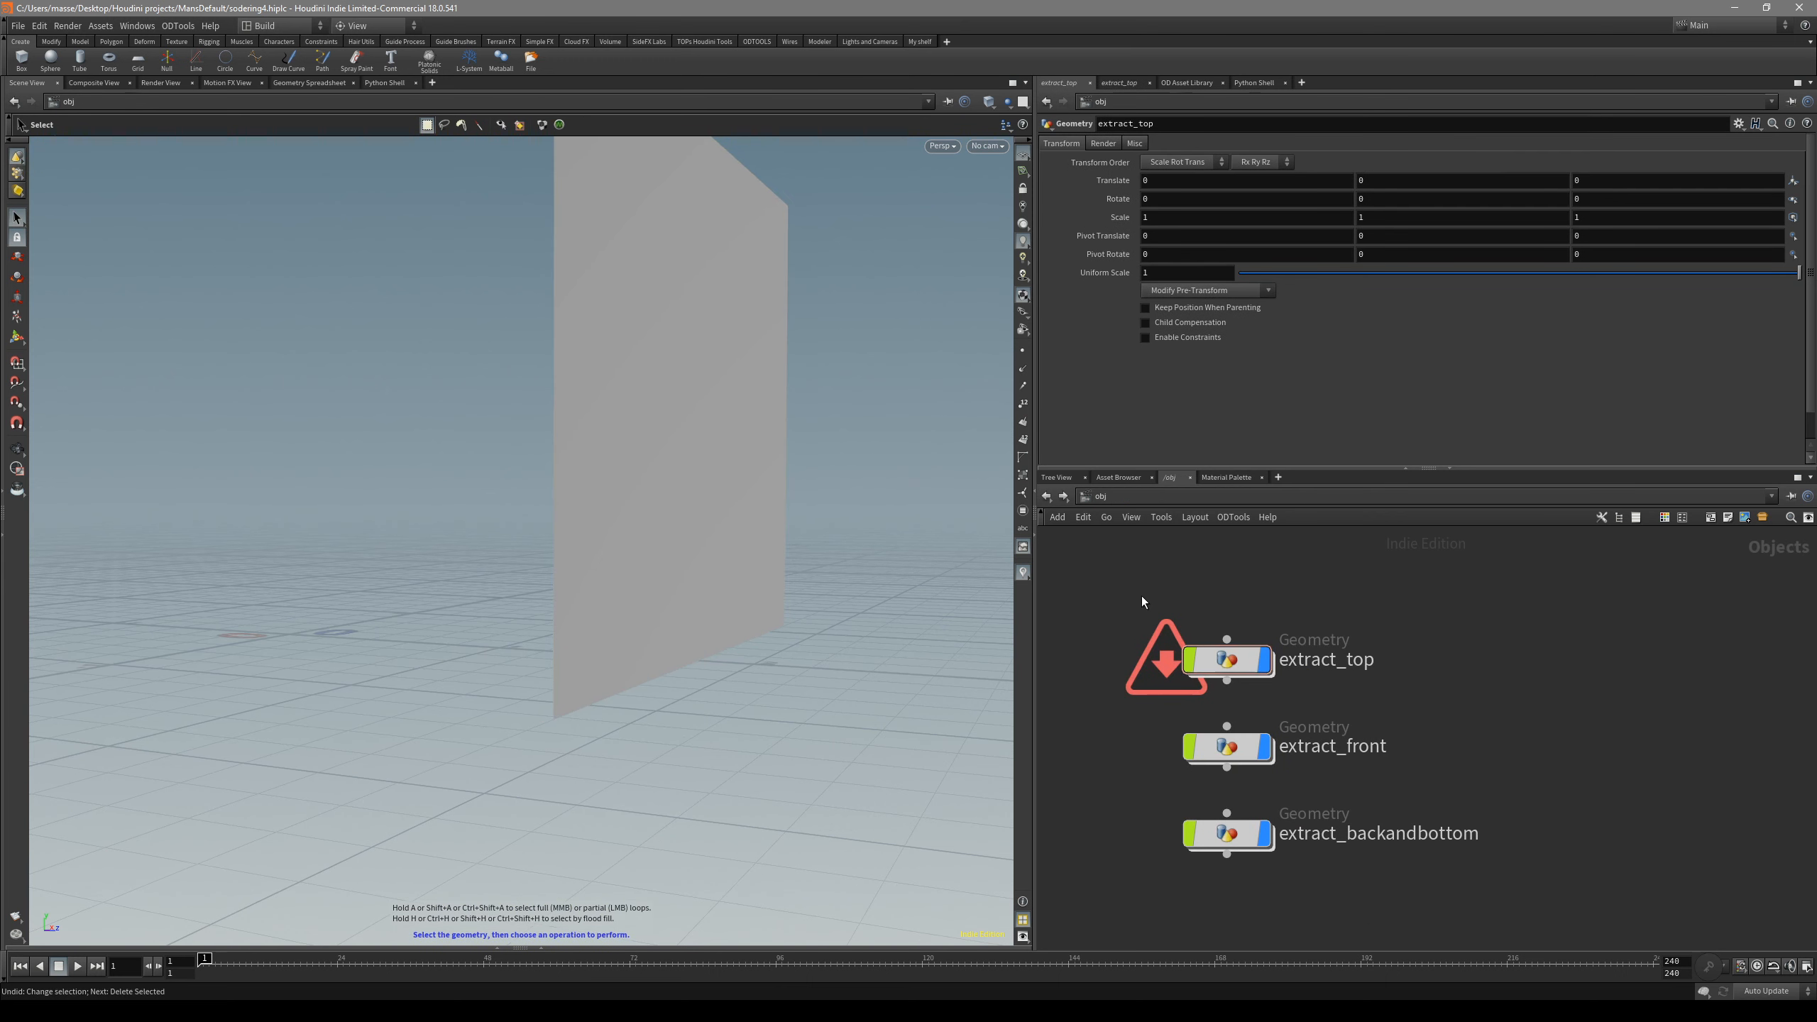
left_click_drag(1226, 743, 1224, 741)
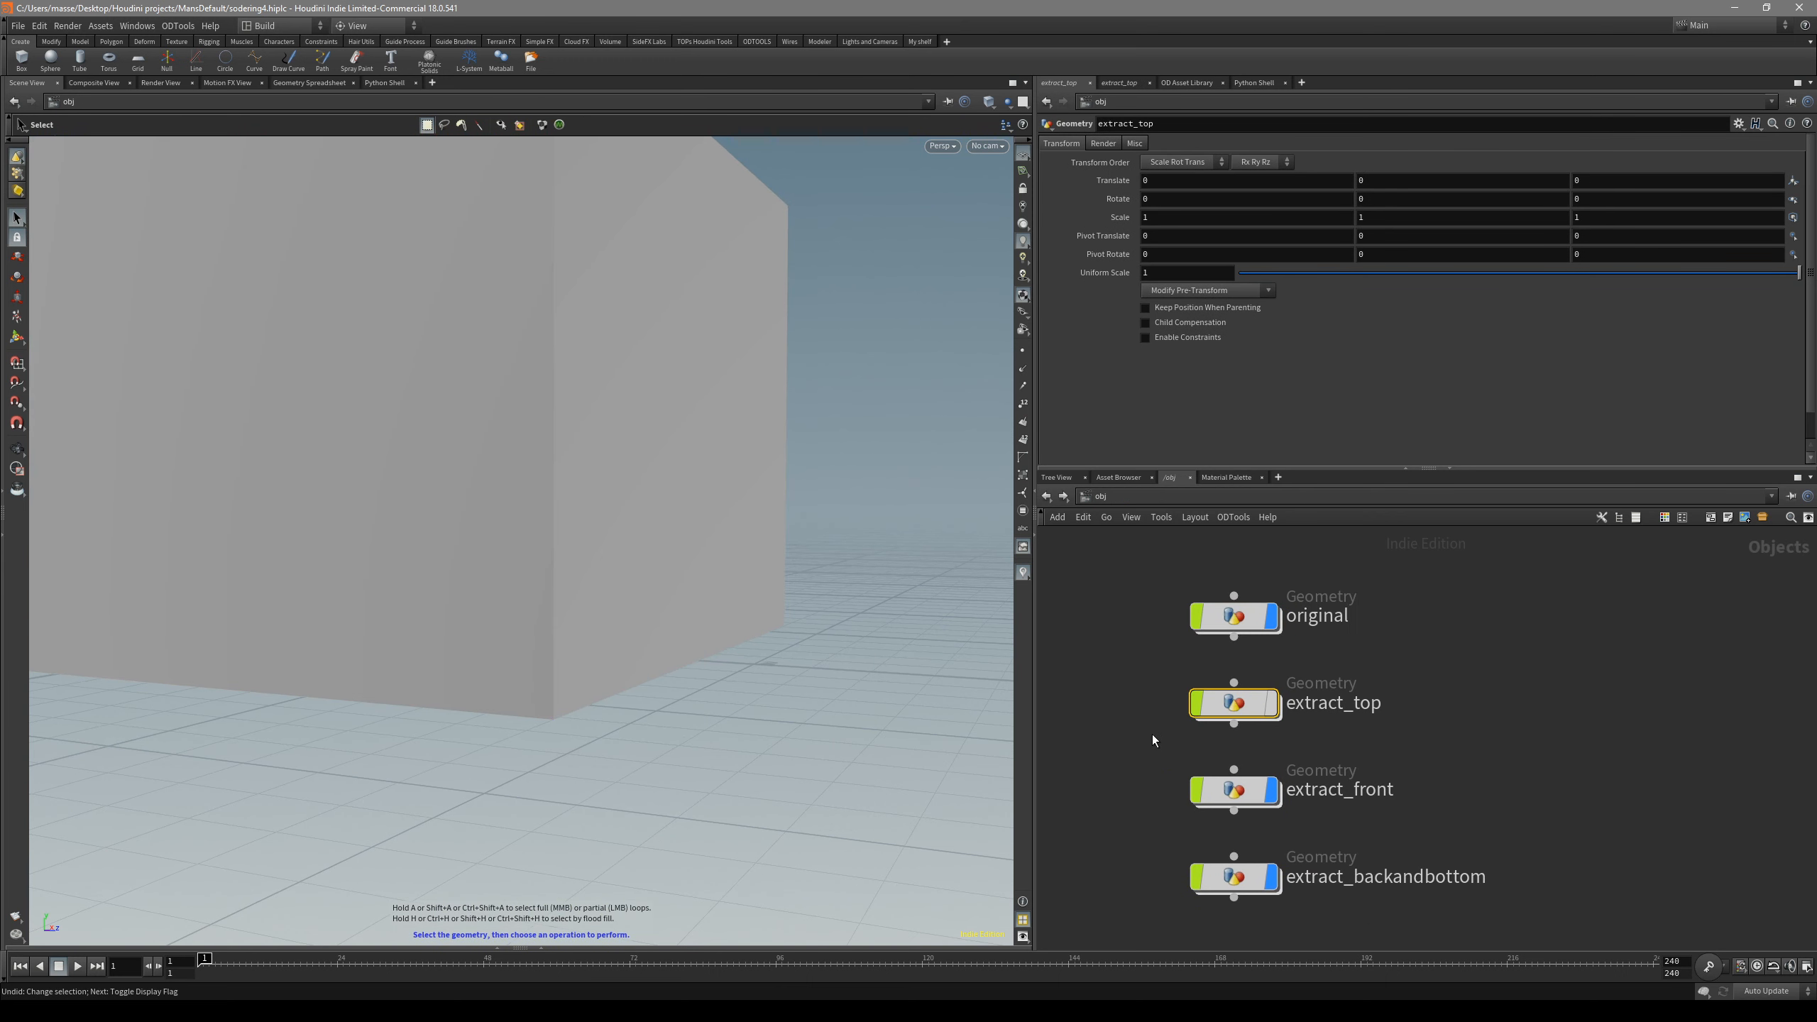
- Check the extract_front network, return to the object level and hide the original object
double_click(1251, 796)
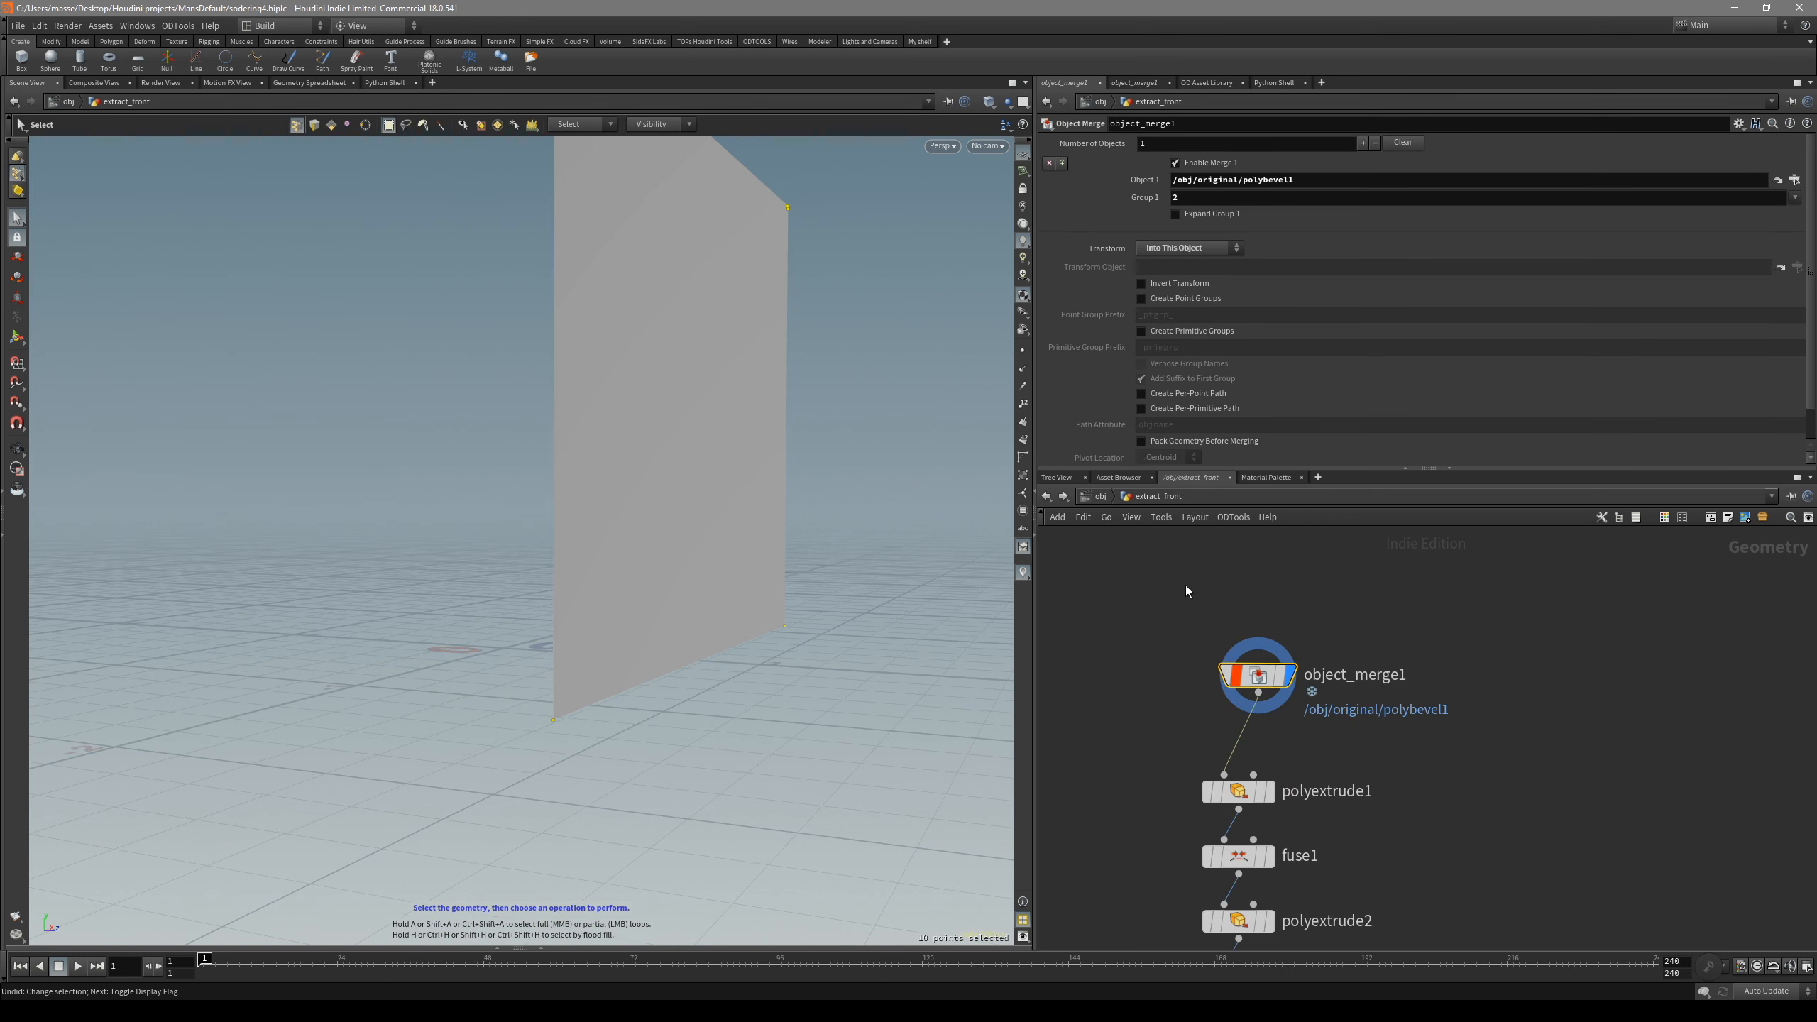
left_click(1095, 496)
right_click_drag(798, 573, 706, 563, "alt")
key("Return")
left_click_drag(727, 584, 471, 555, "alt")
left_click_drag(686, 544, 543, 608, "alt")
left_click_drag(1379, 592, 1207, 655)
key("r")
middle_click_drag(1341, 662, 1359, 656)
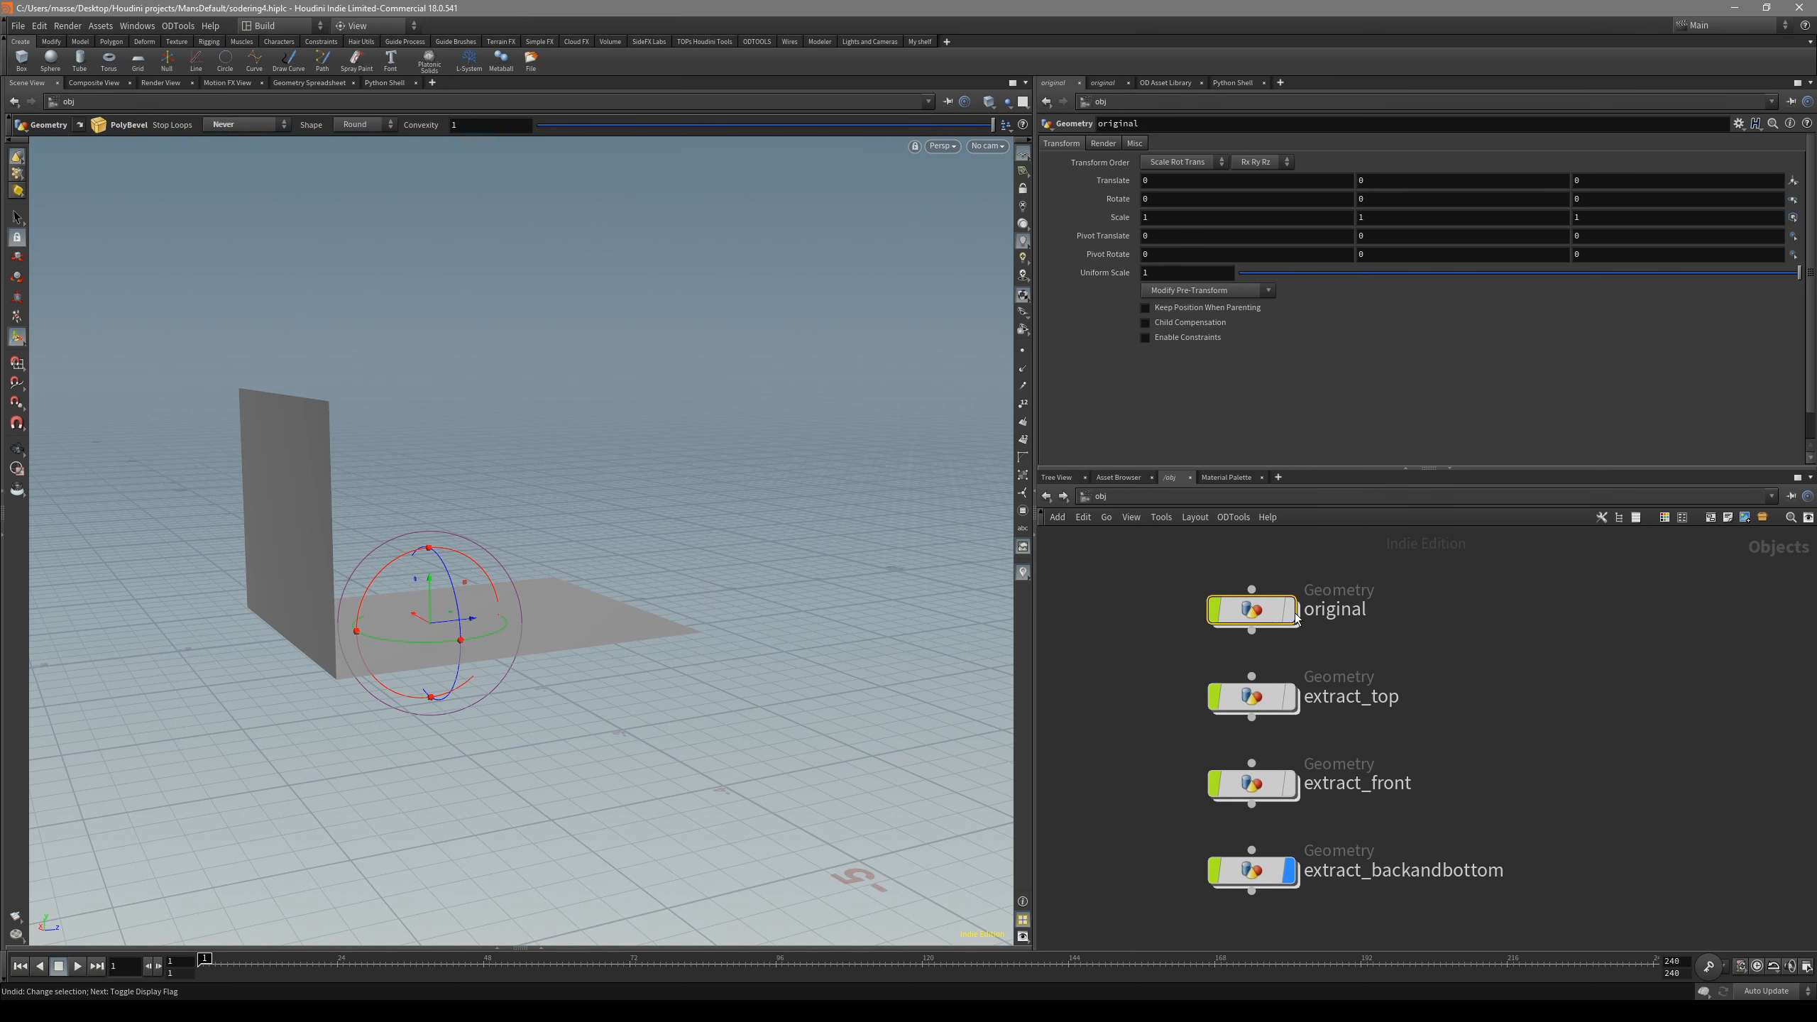
- Display the extract_top and extract_front objects together with extract_backandbottom
left_click_drag(1332, 644, 1256, 747)
key("r")
left_click_drag(1373, 741, 1253, 783)
key("r")
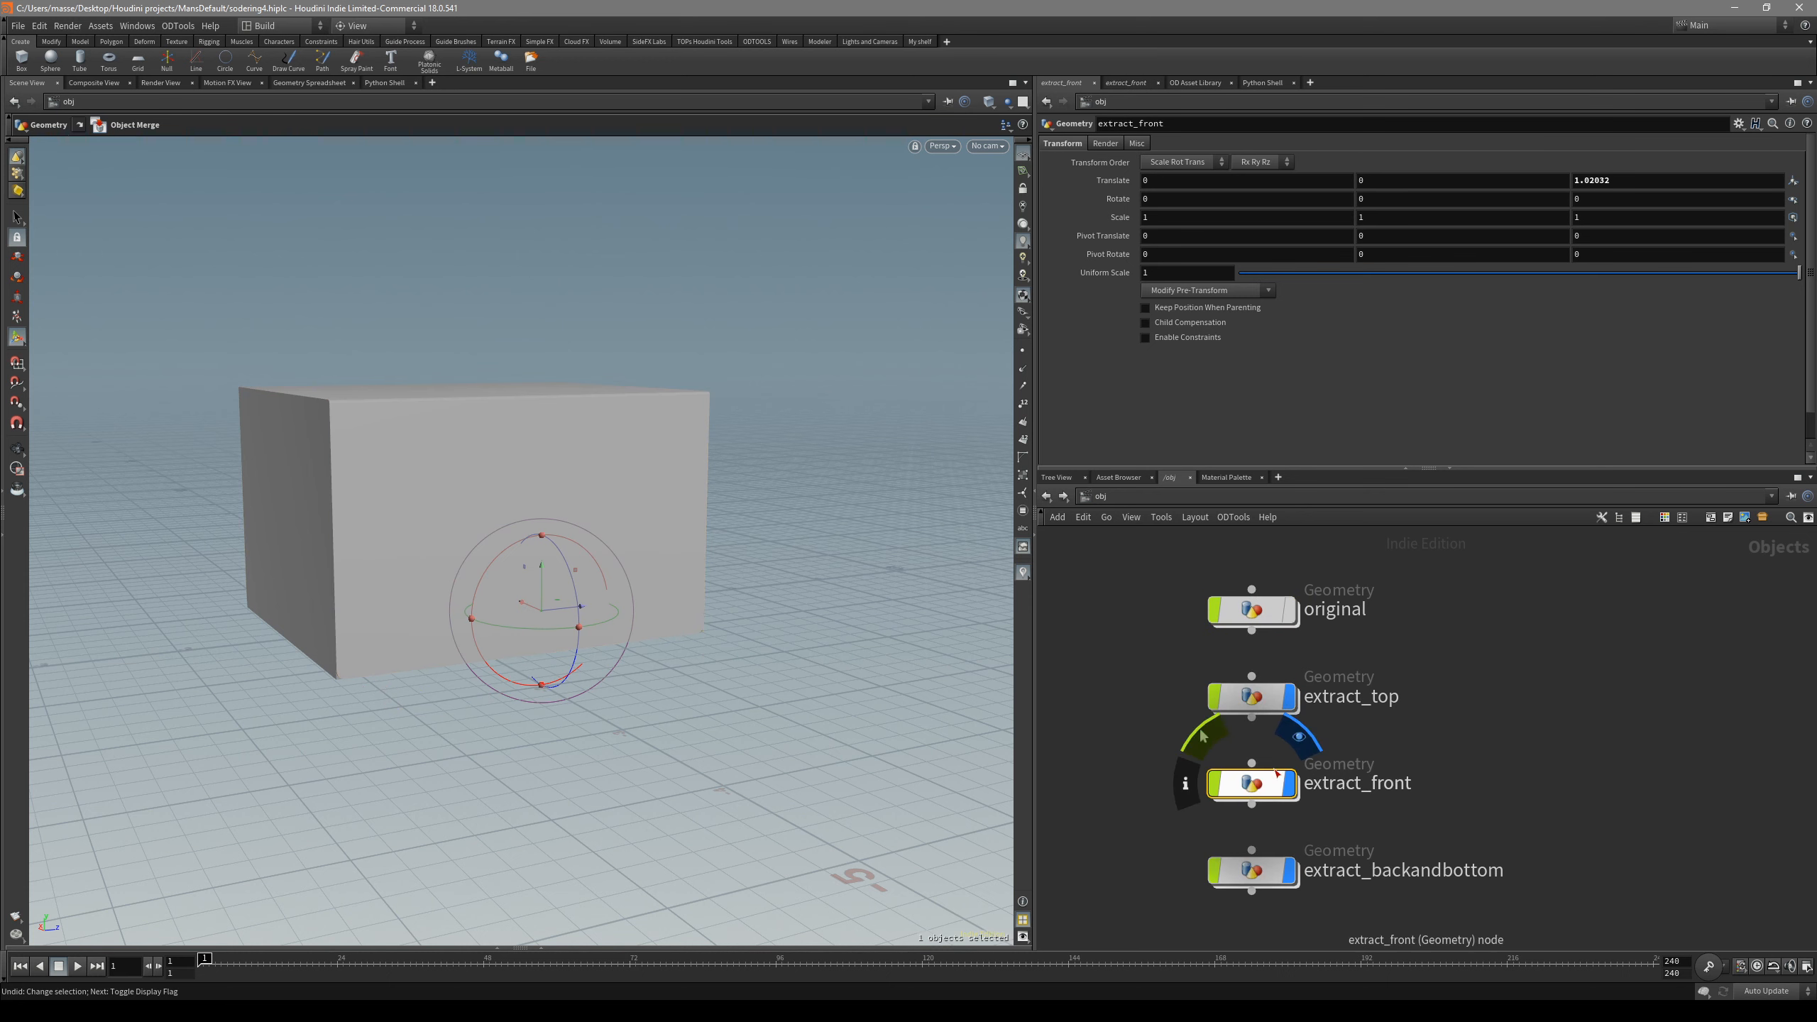
left_click_drag(1384, 734, 1255, 694)
left_click_drag(1443, 824, 1252, 763)
- Move extract_front along Z to a translation of 0.914937 and view the gap from below
left_click_drag(643, 623, 371, 594, "alt")
mouse_move(717, 633)
left_mouse_down()
mouse_move(680, 584)
mouse_move(909, 507)
mouse_move(750, 637)
left_mouse_up()
left_click_drag(629, 767, 584, 749, "alt")
left_click_drag(772, 625, 741, 592, "alt")
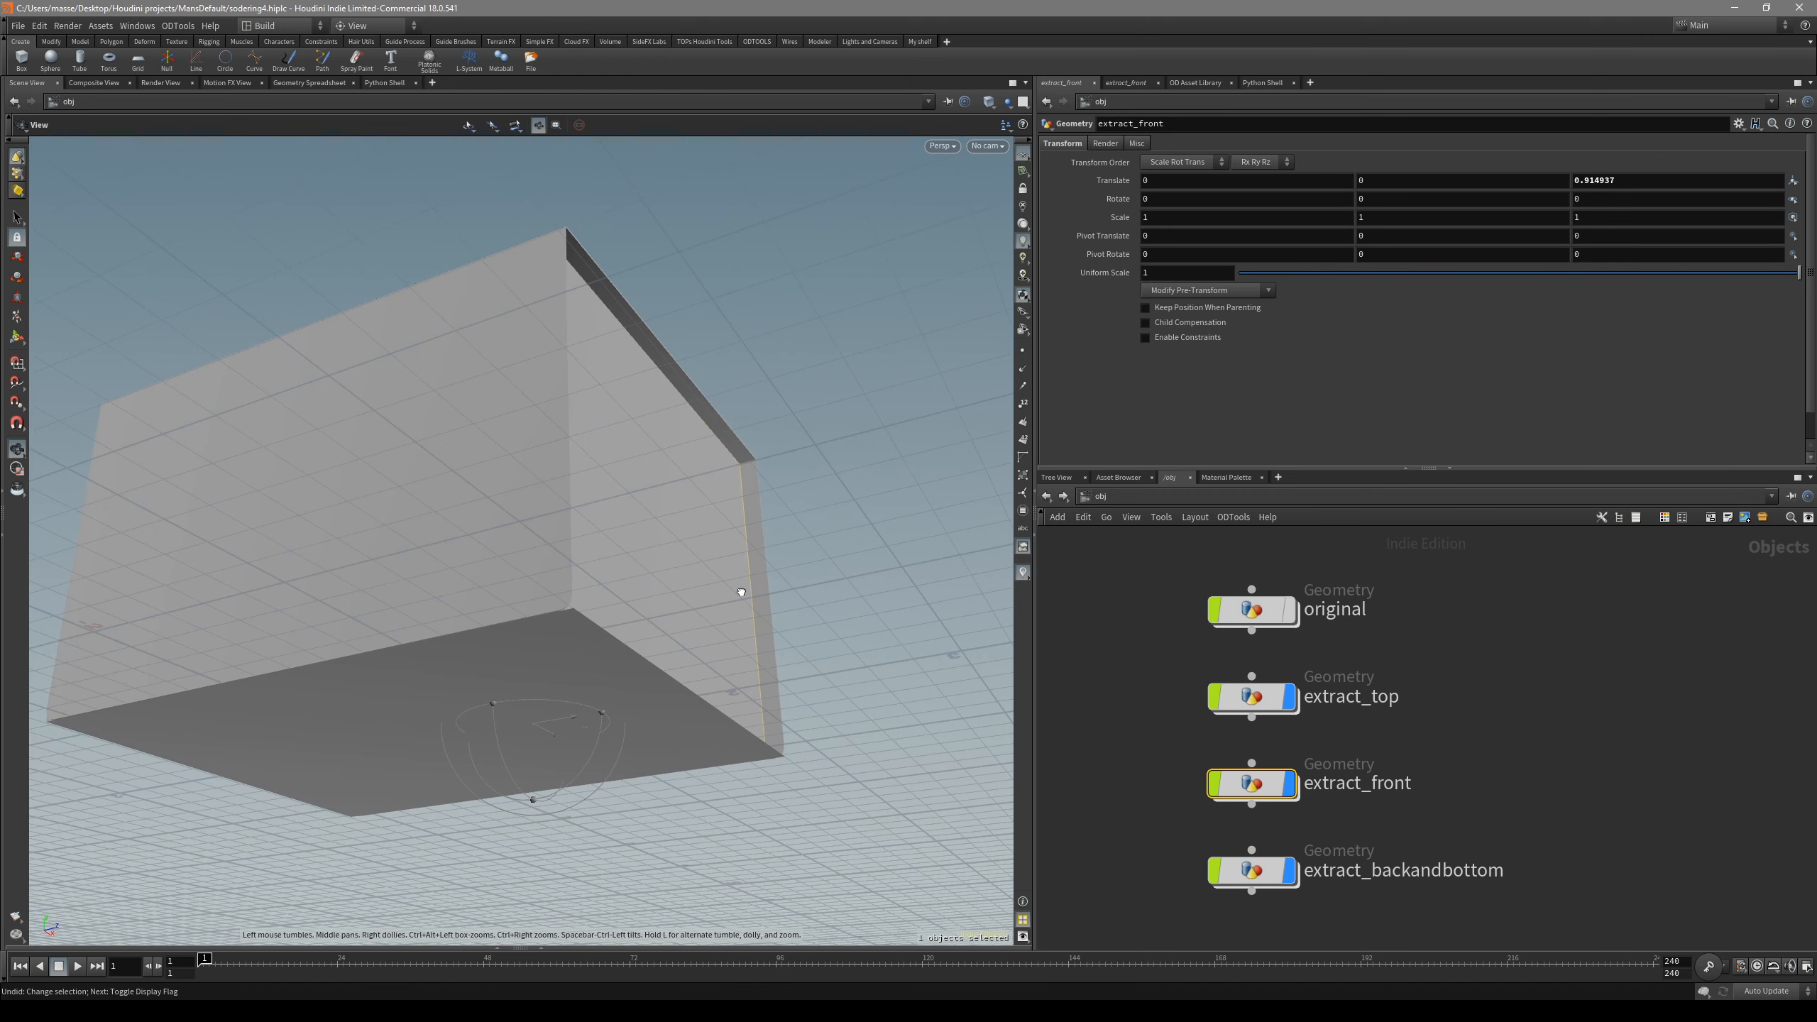
- Toggle the display of the extracted parts, hiding extract_top and extract_backandbottom to isolate extract_front
left_click_drag(1508, 756, 1221, 904)
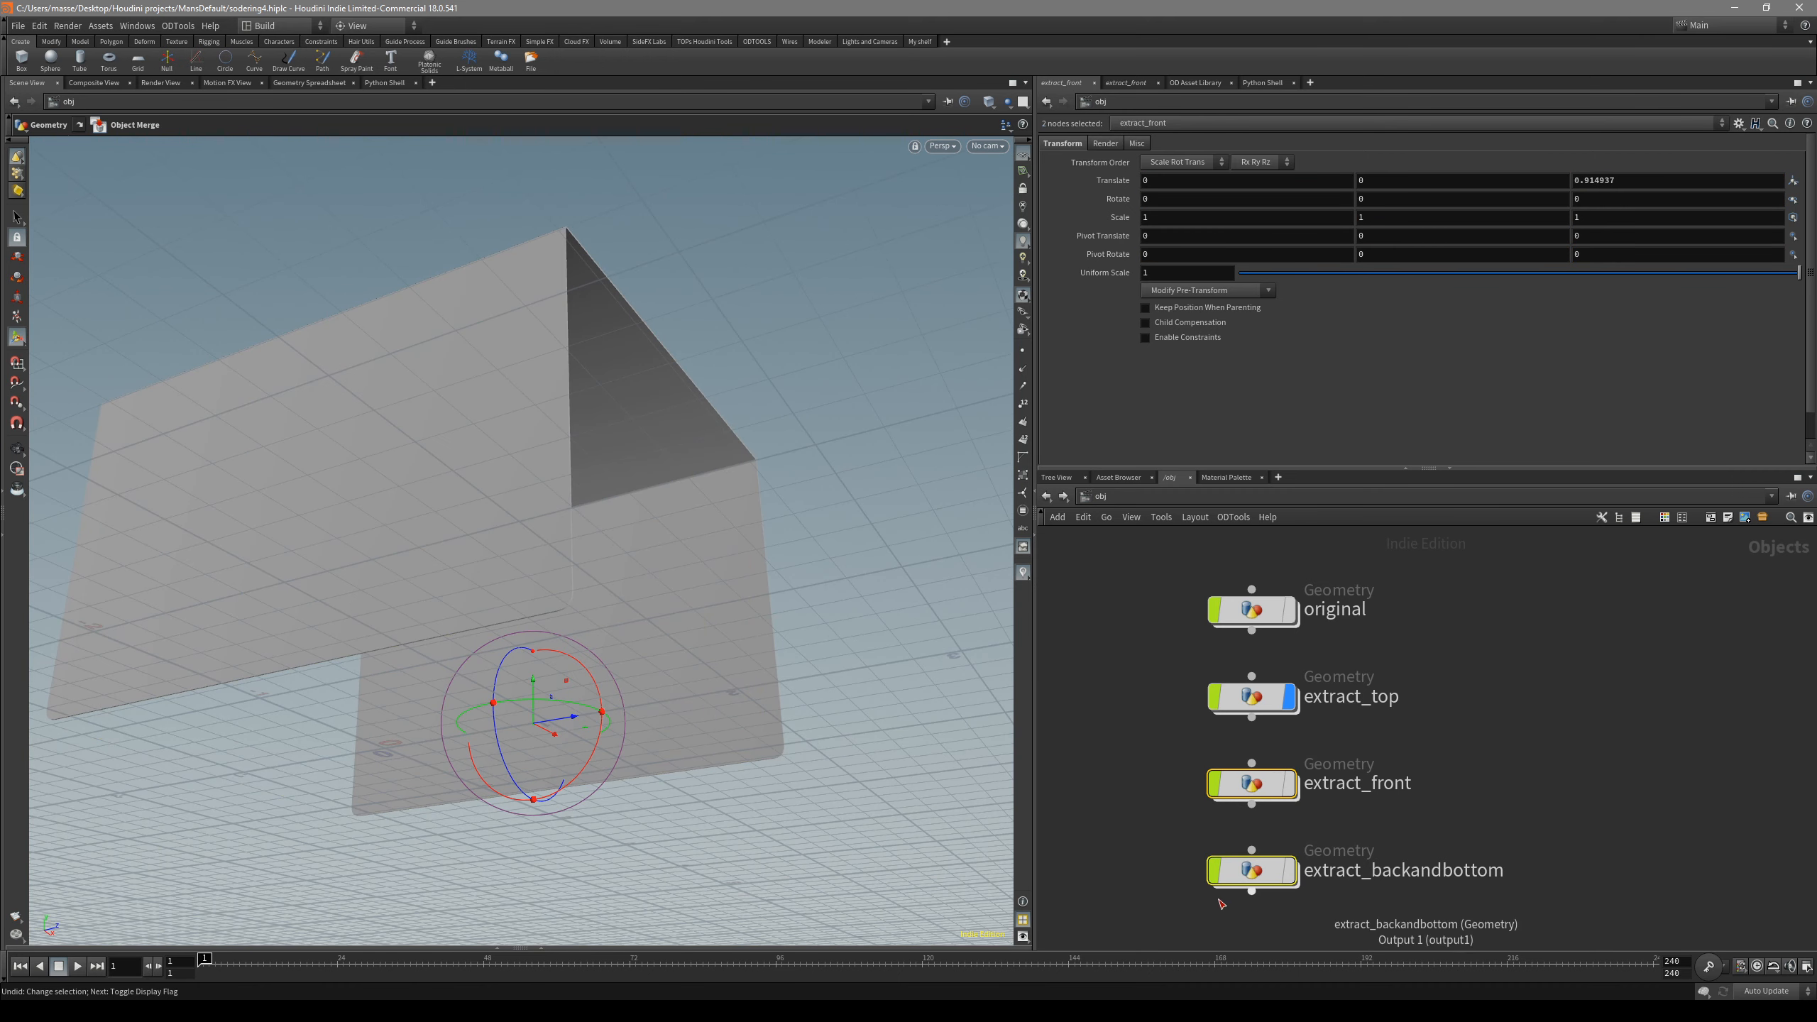
key("r")
left_click_drag(1436, 744, 1183, 684)
key("r")
left_click_drag(1359, 834, 1195, 903)
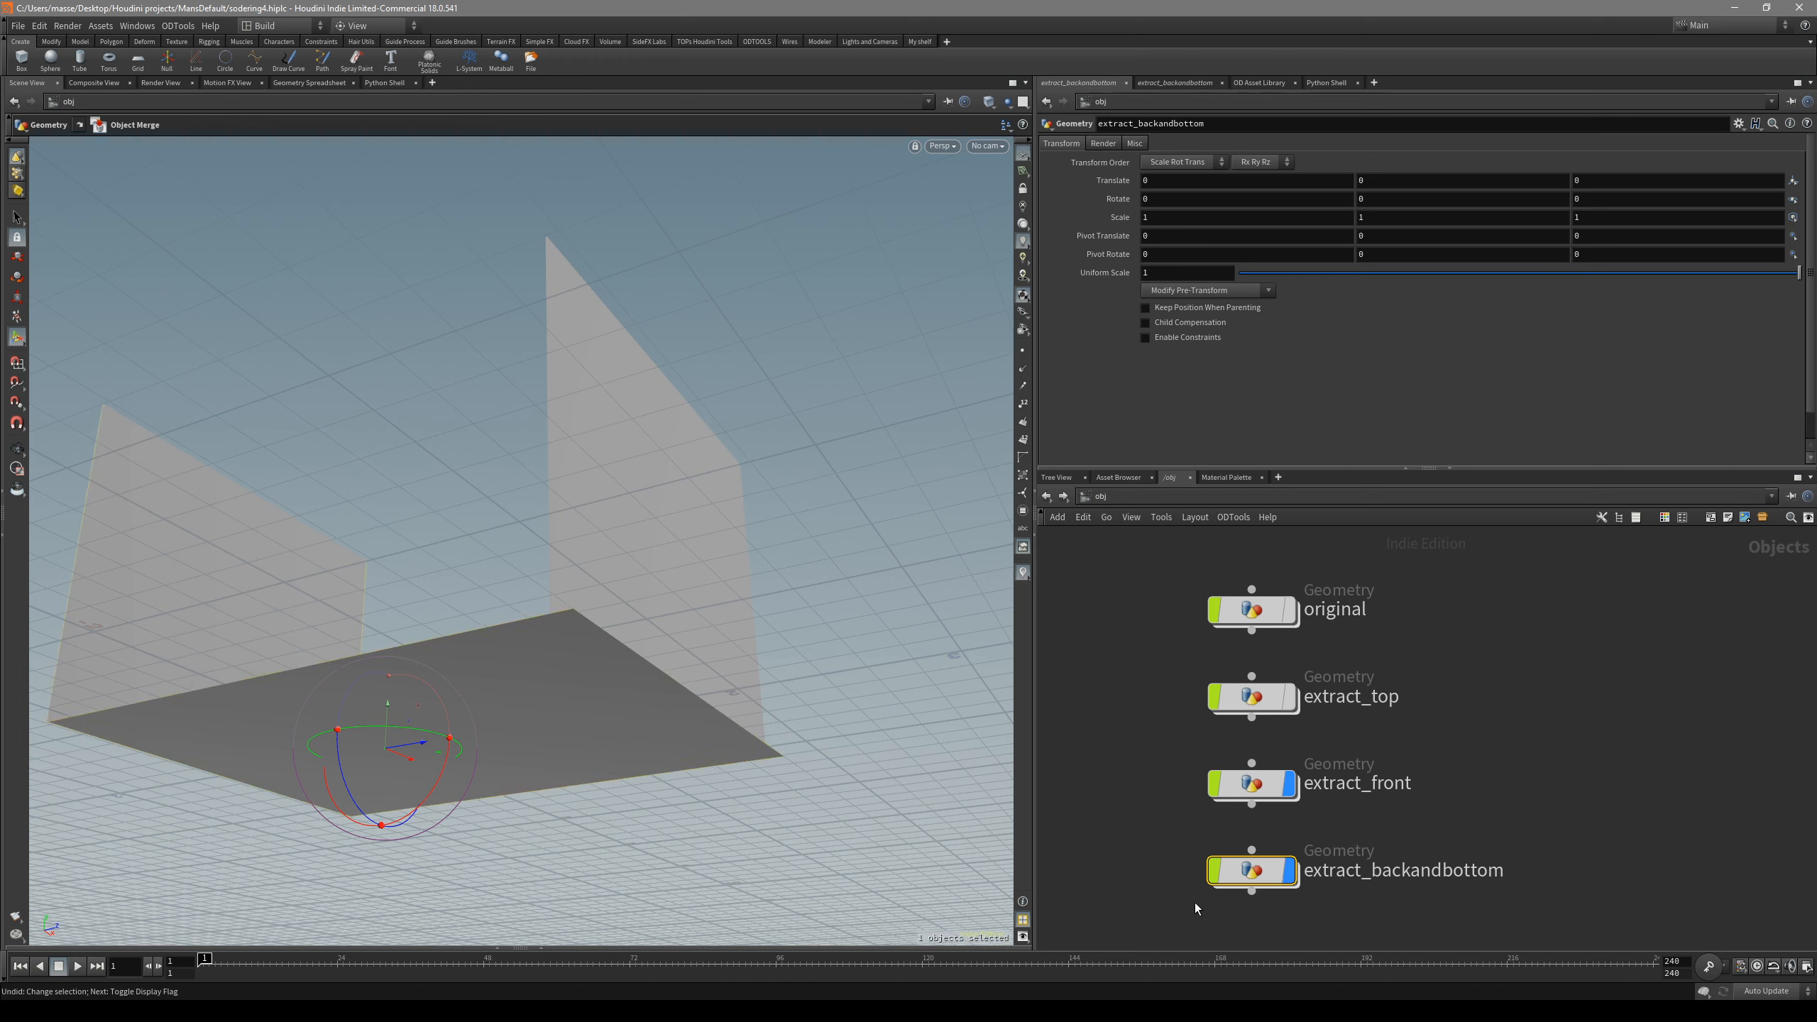
key("r")
- Move extract_front along Z to a translation of 0.962092
left_click_drag(622, 698, 563, 700, "alt")
left_click_drag(421, 745, 445, 748)
left_click_drag(1364, 832, 1215, 779)
left_click_drag(555, 728, 570, 731)
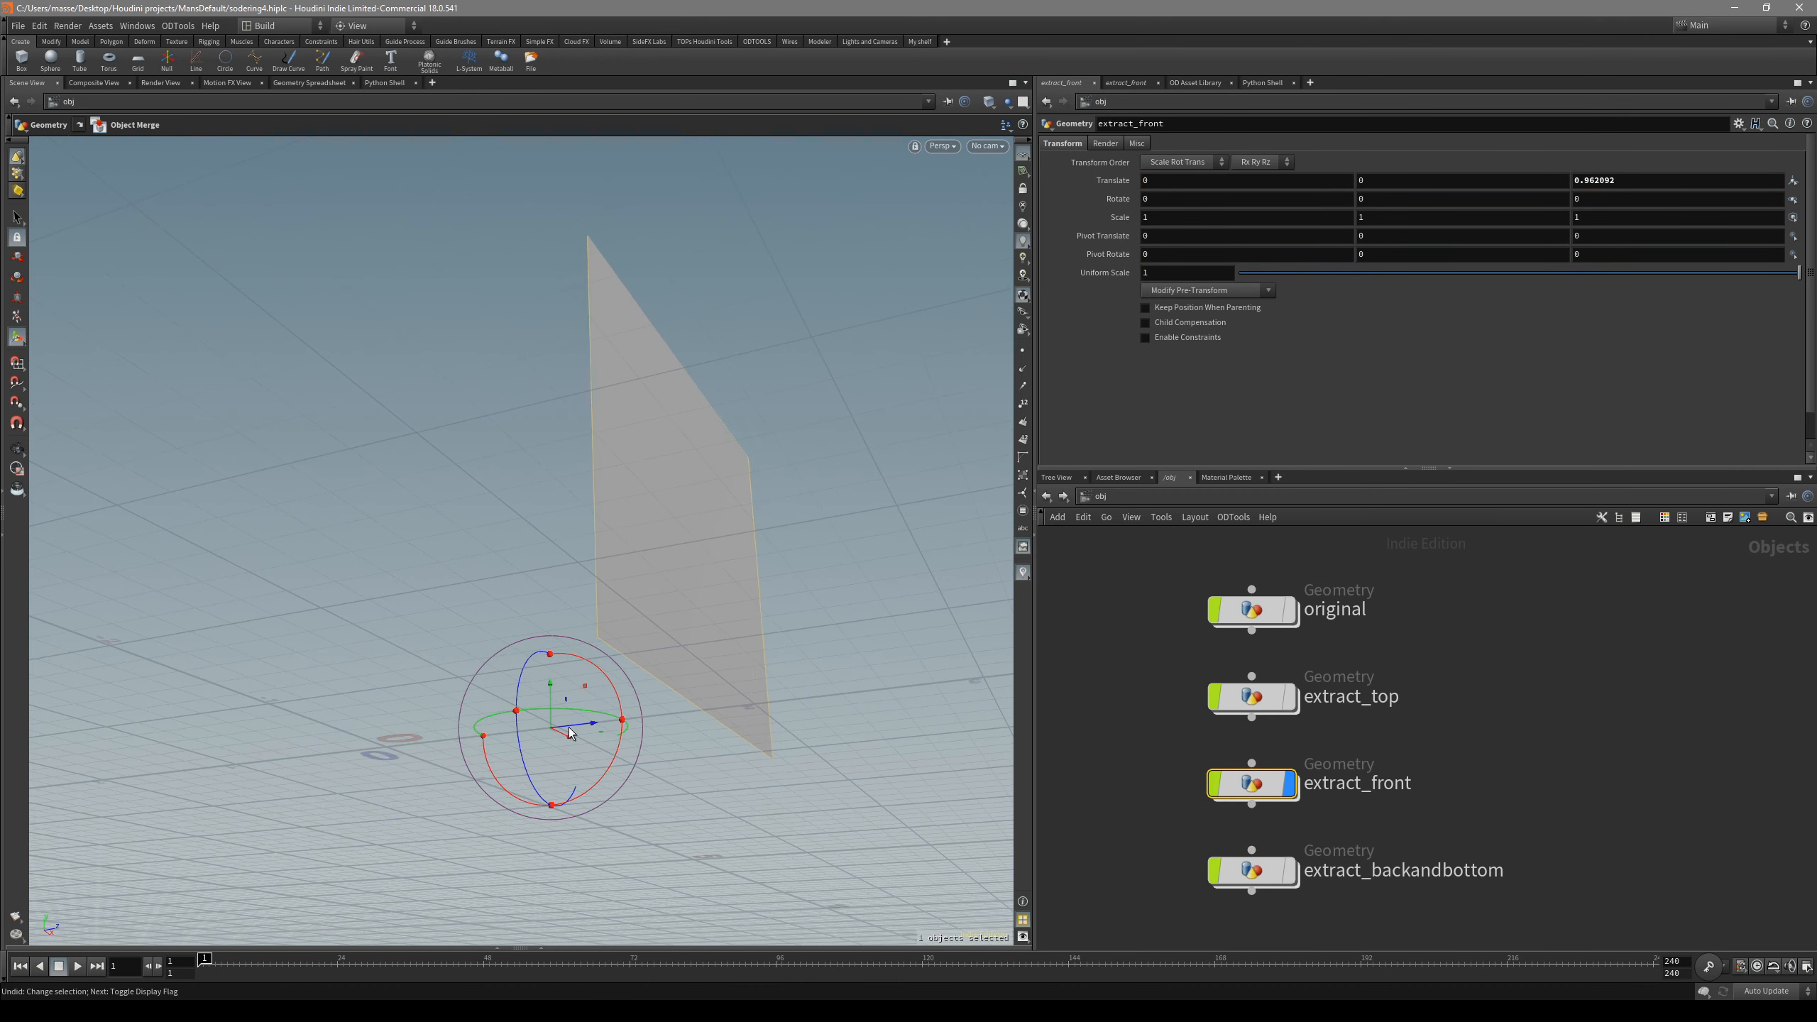
left_click_drag(679, 662, 659, 712, "alt")
- Enter the extract_front network and display the symmetrize1 node at the end of its chain
double_click(1248, 784)
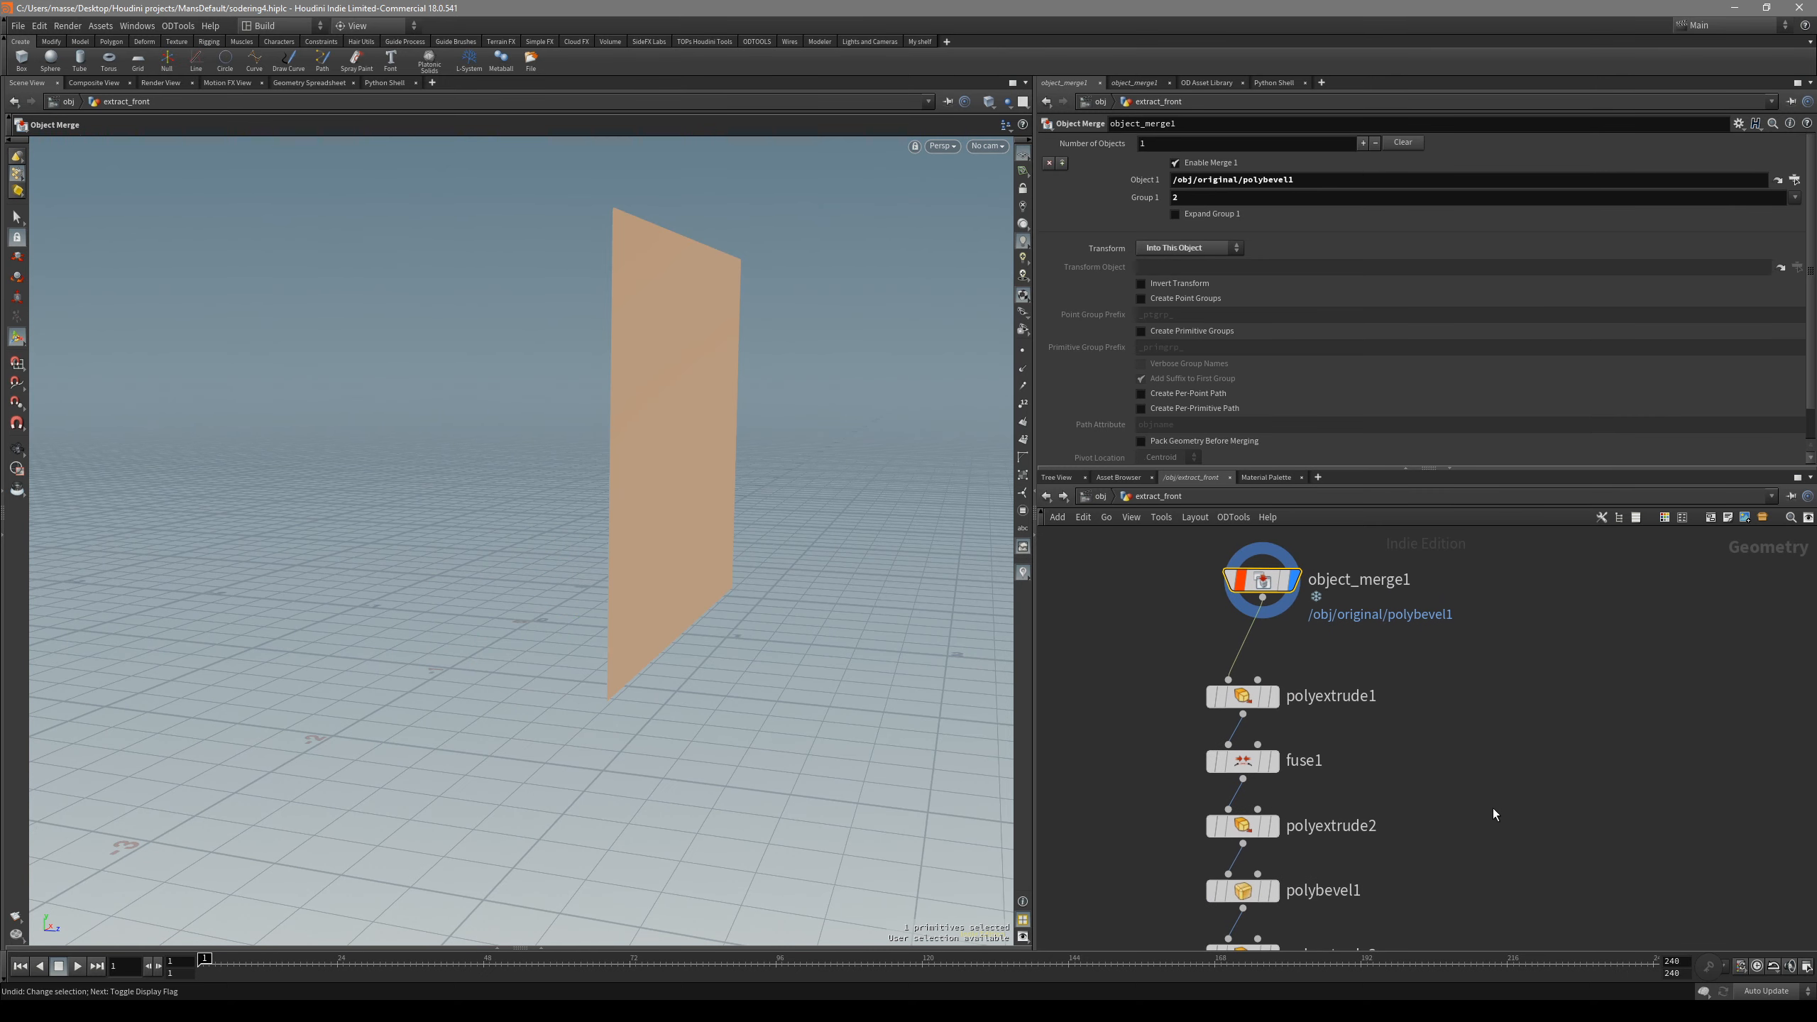
scroll(1334, 831, "up", 2)
left_click(1216, 830)
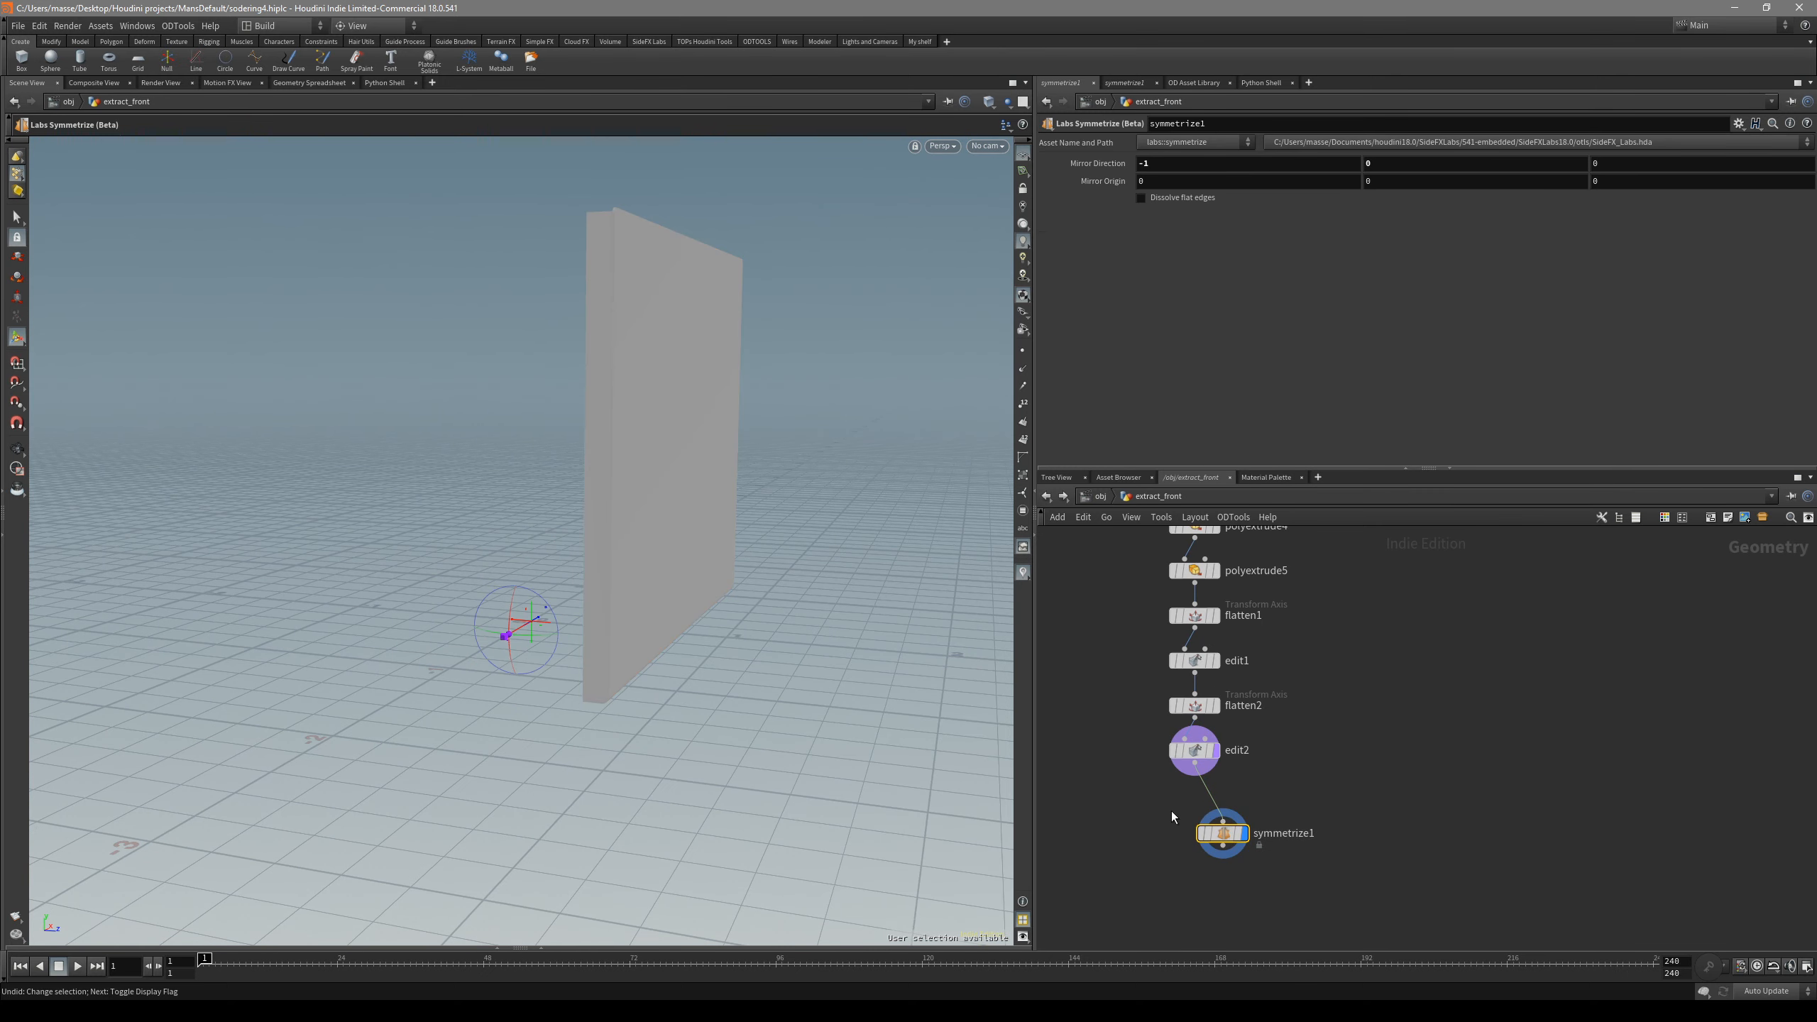
scroll(1284, 870, "up", 3)
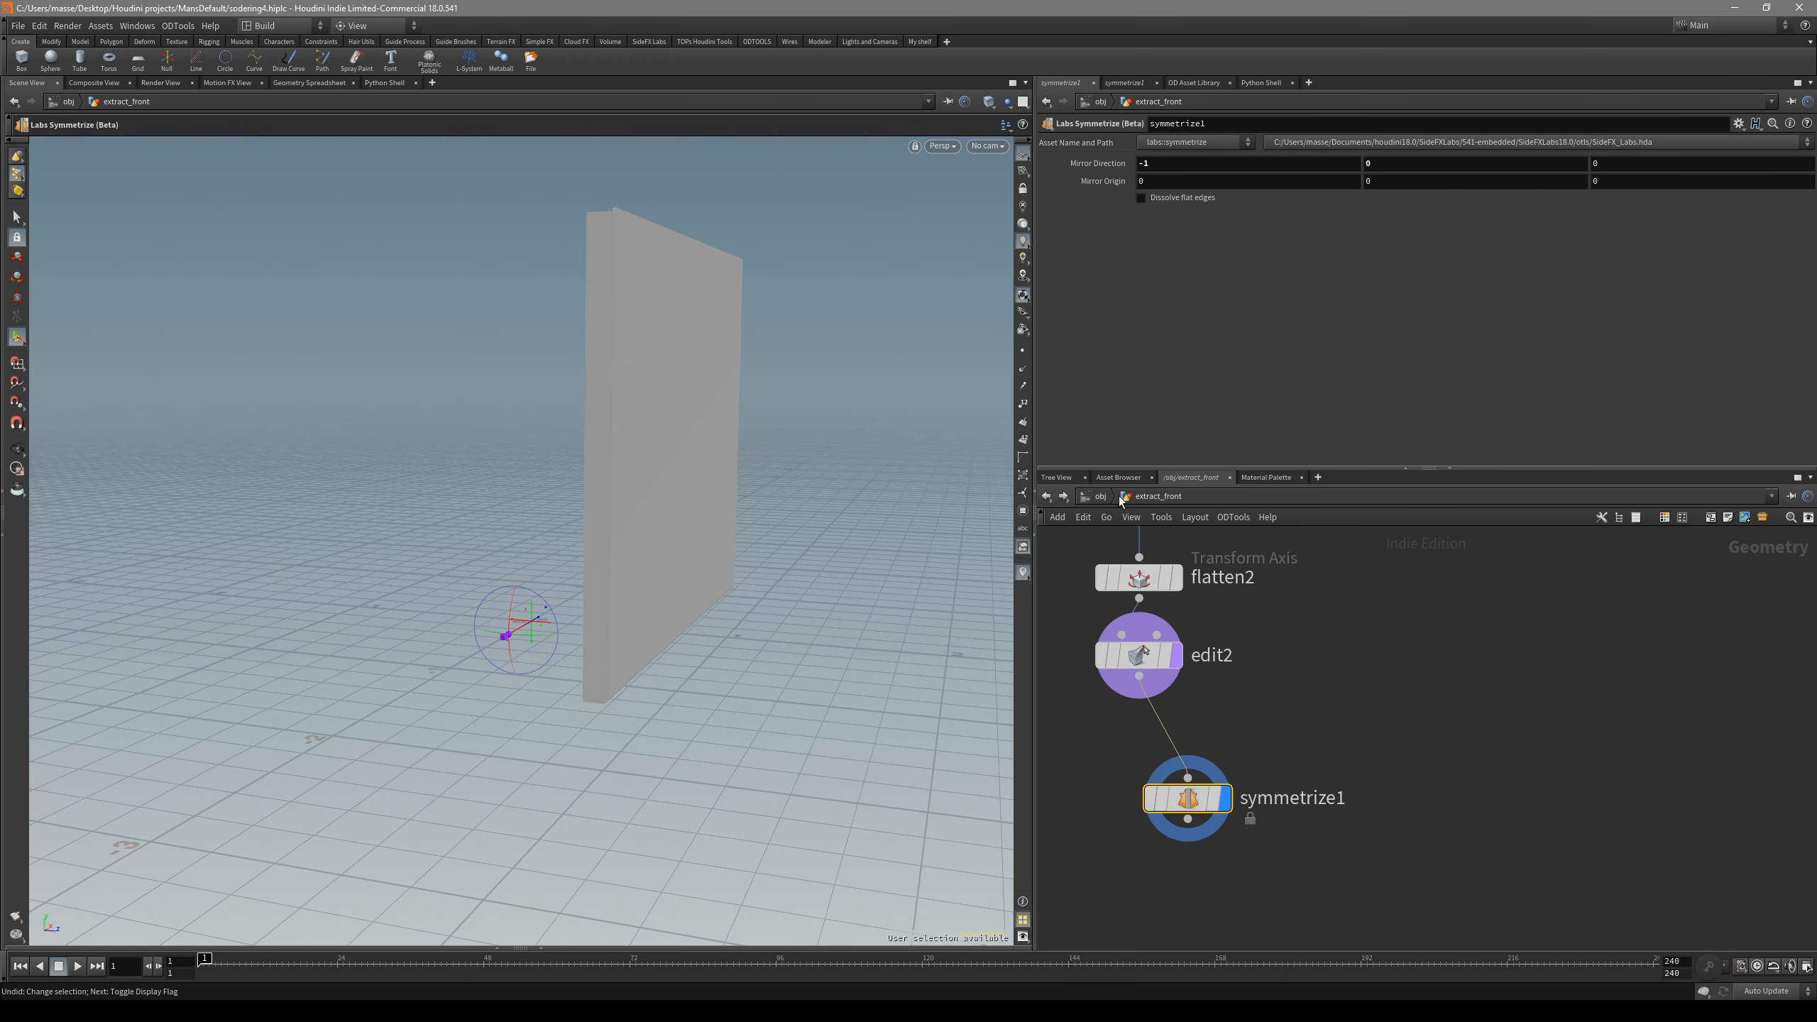
- Display the polyextrude3 node in extract_front and check the resulting panel at the object level
key("u")
key("i")
scroll(1297, 765, "down", 5)
scroll(1268, 707, "up", 4)
left_click_drag(1109, 612, 1101, 617)
middle_click_drag(1306, 665, 1362, 763)
key("u")
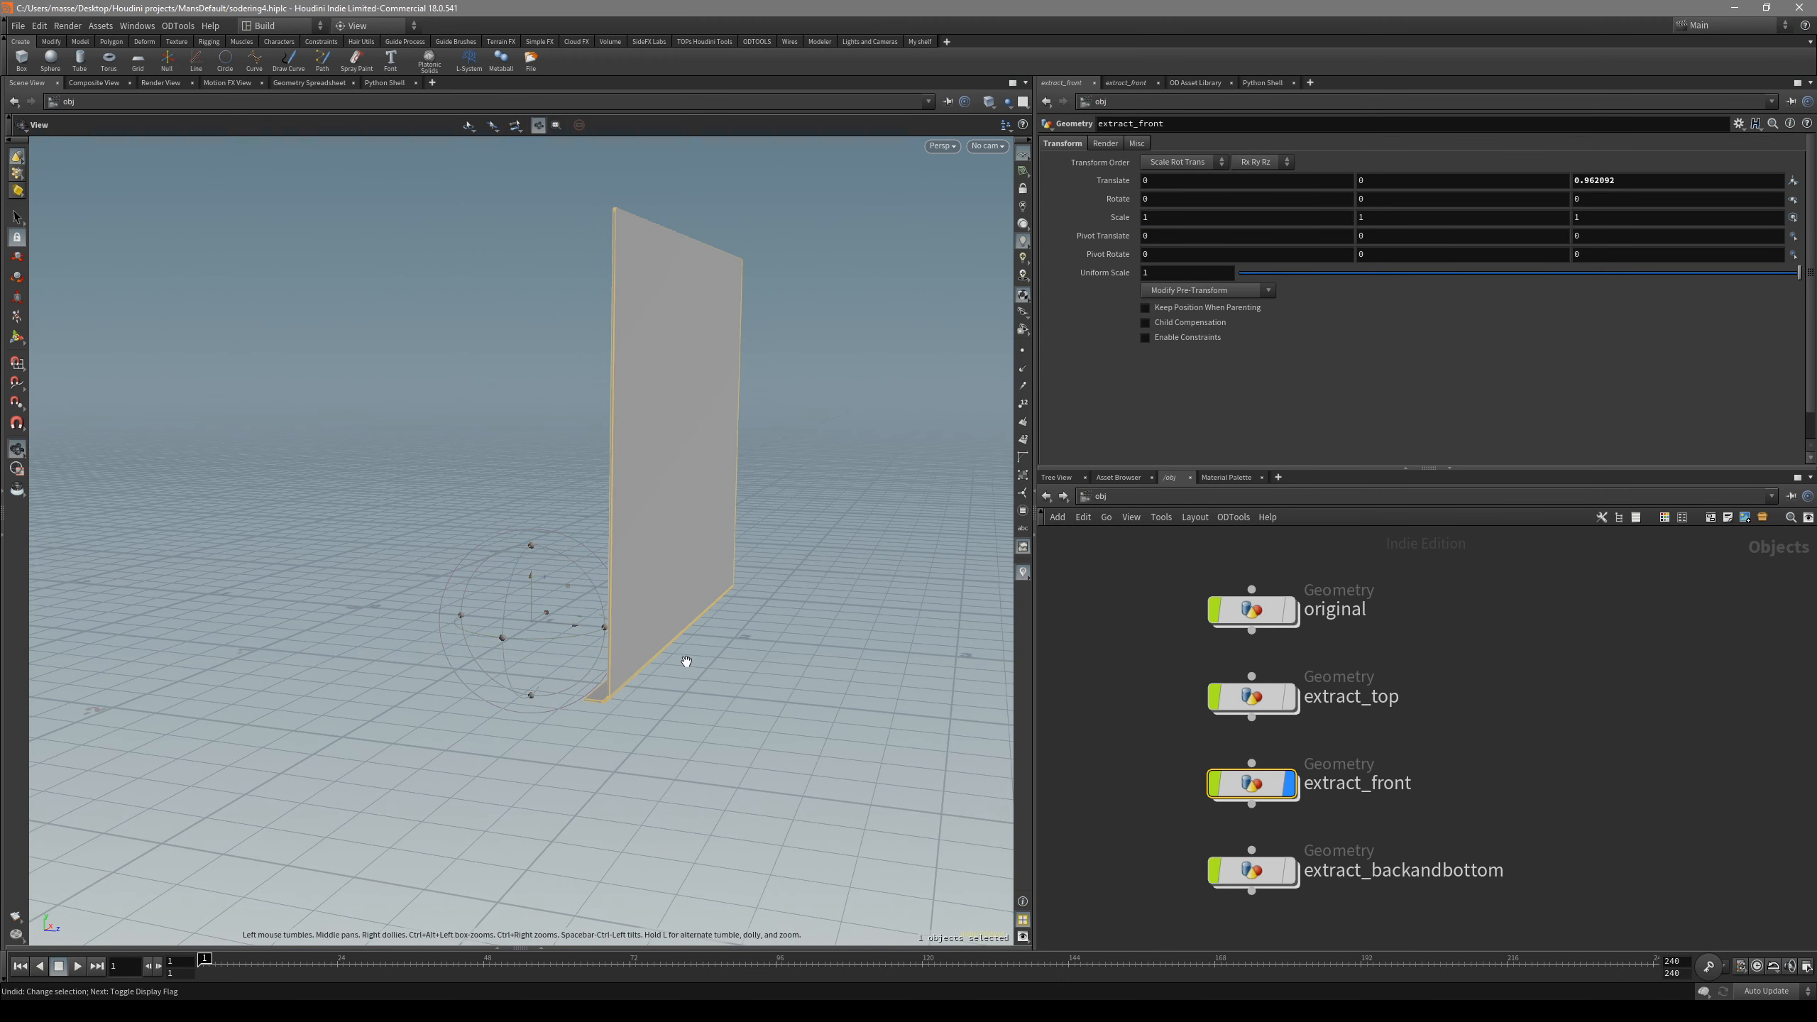
key("i")
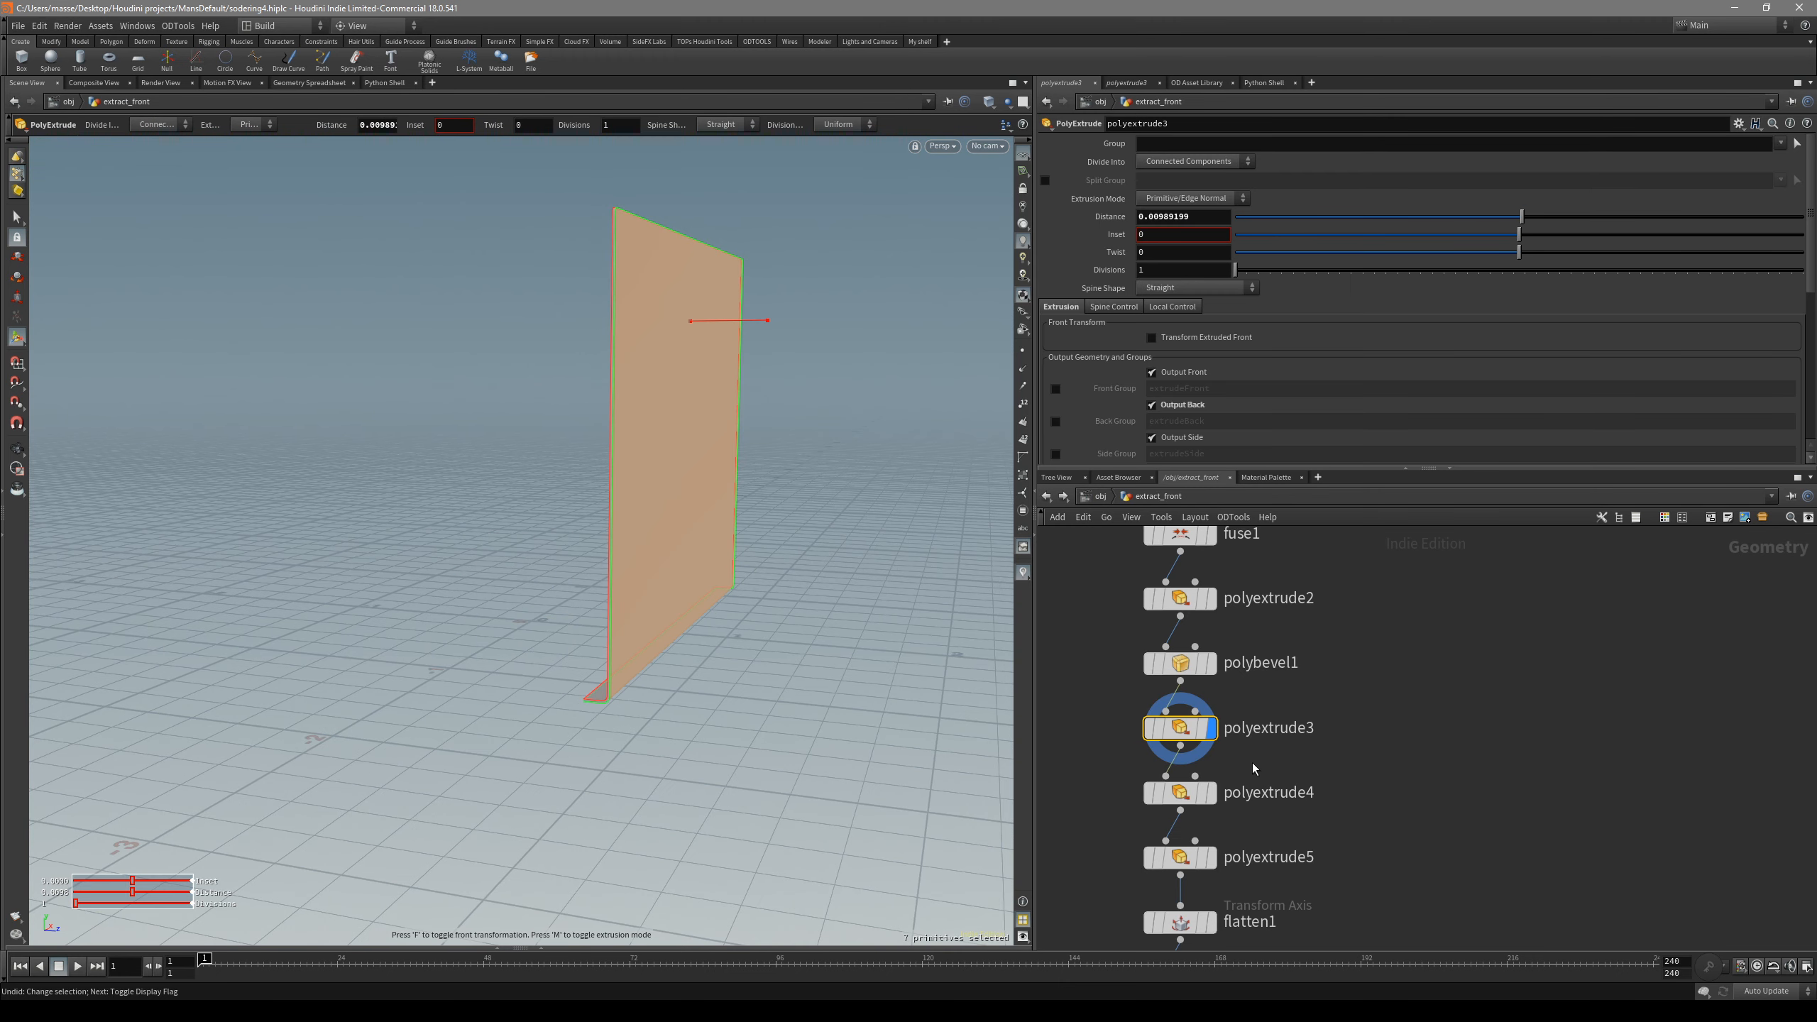
scroll(1207, 737, "up", 5)
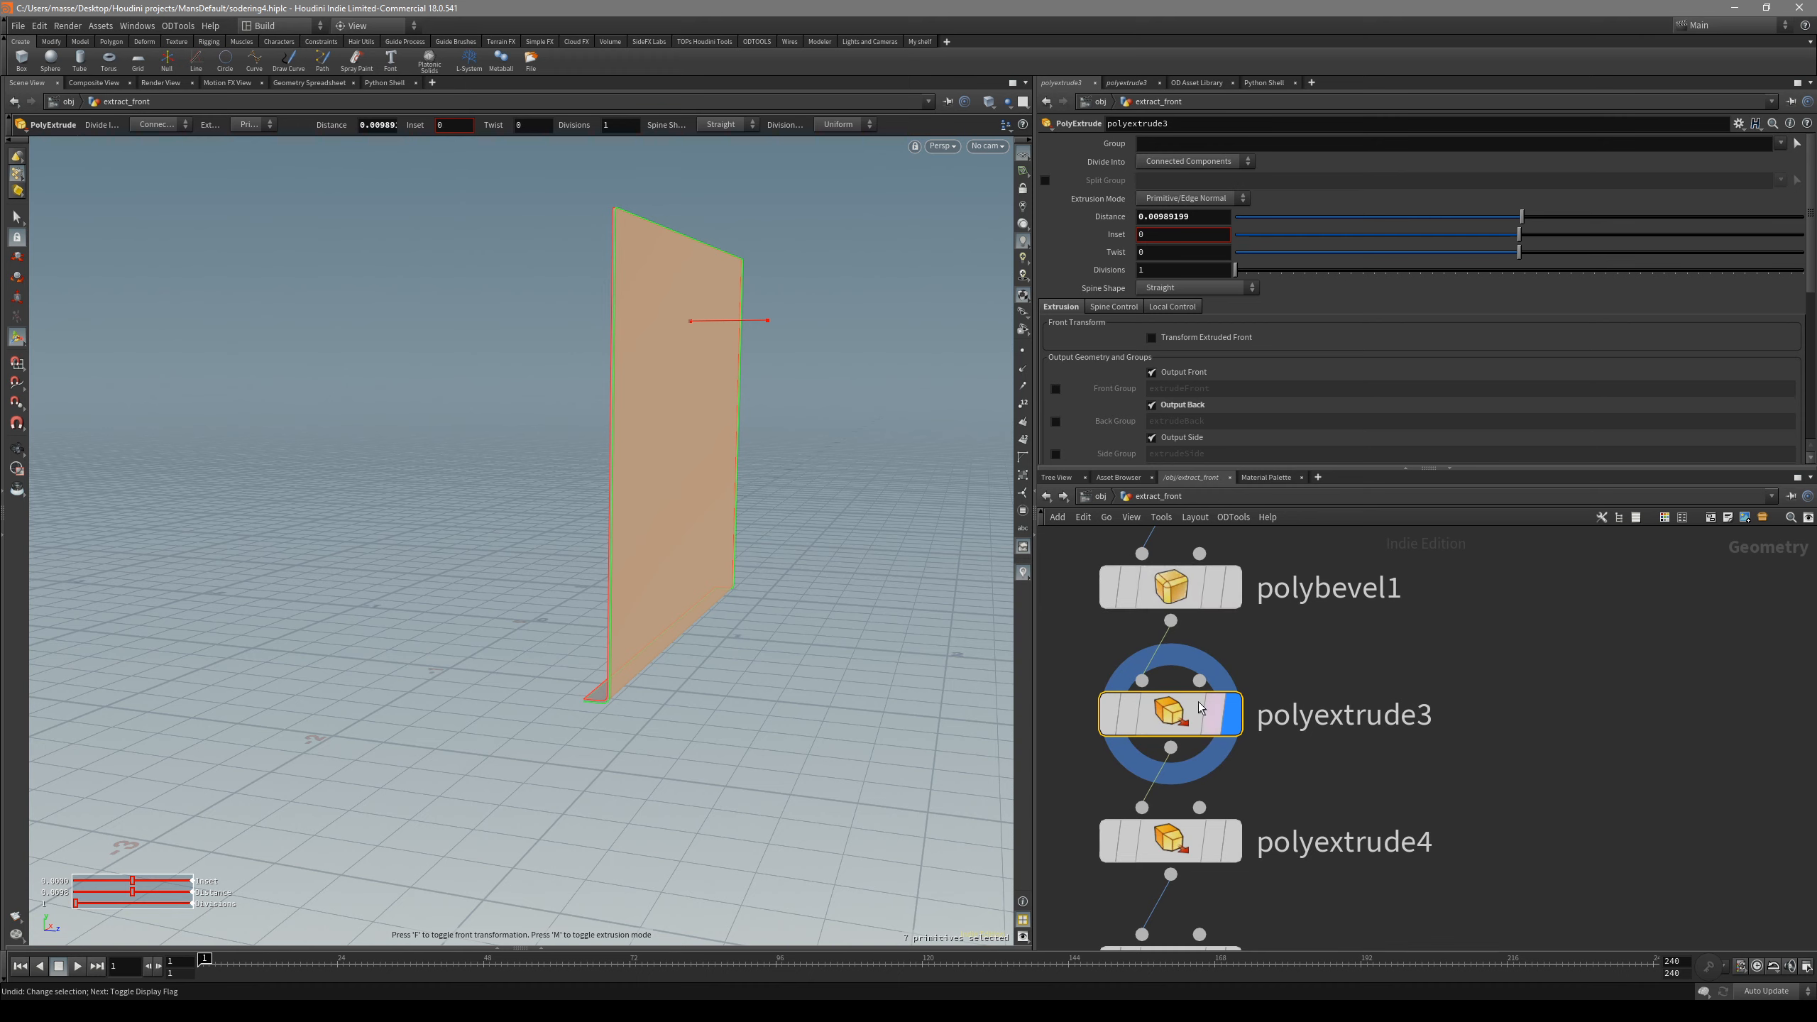
left_click(1103, 497)
scroll(1448, 825, "down", 3)
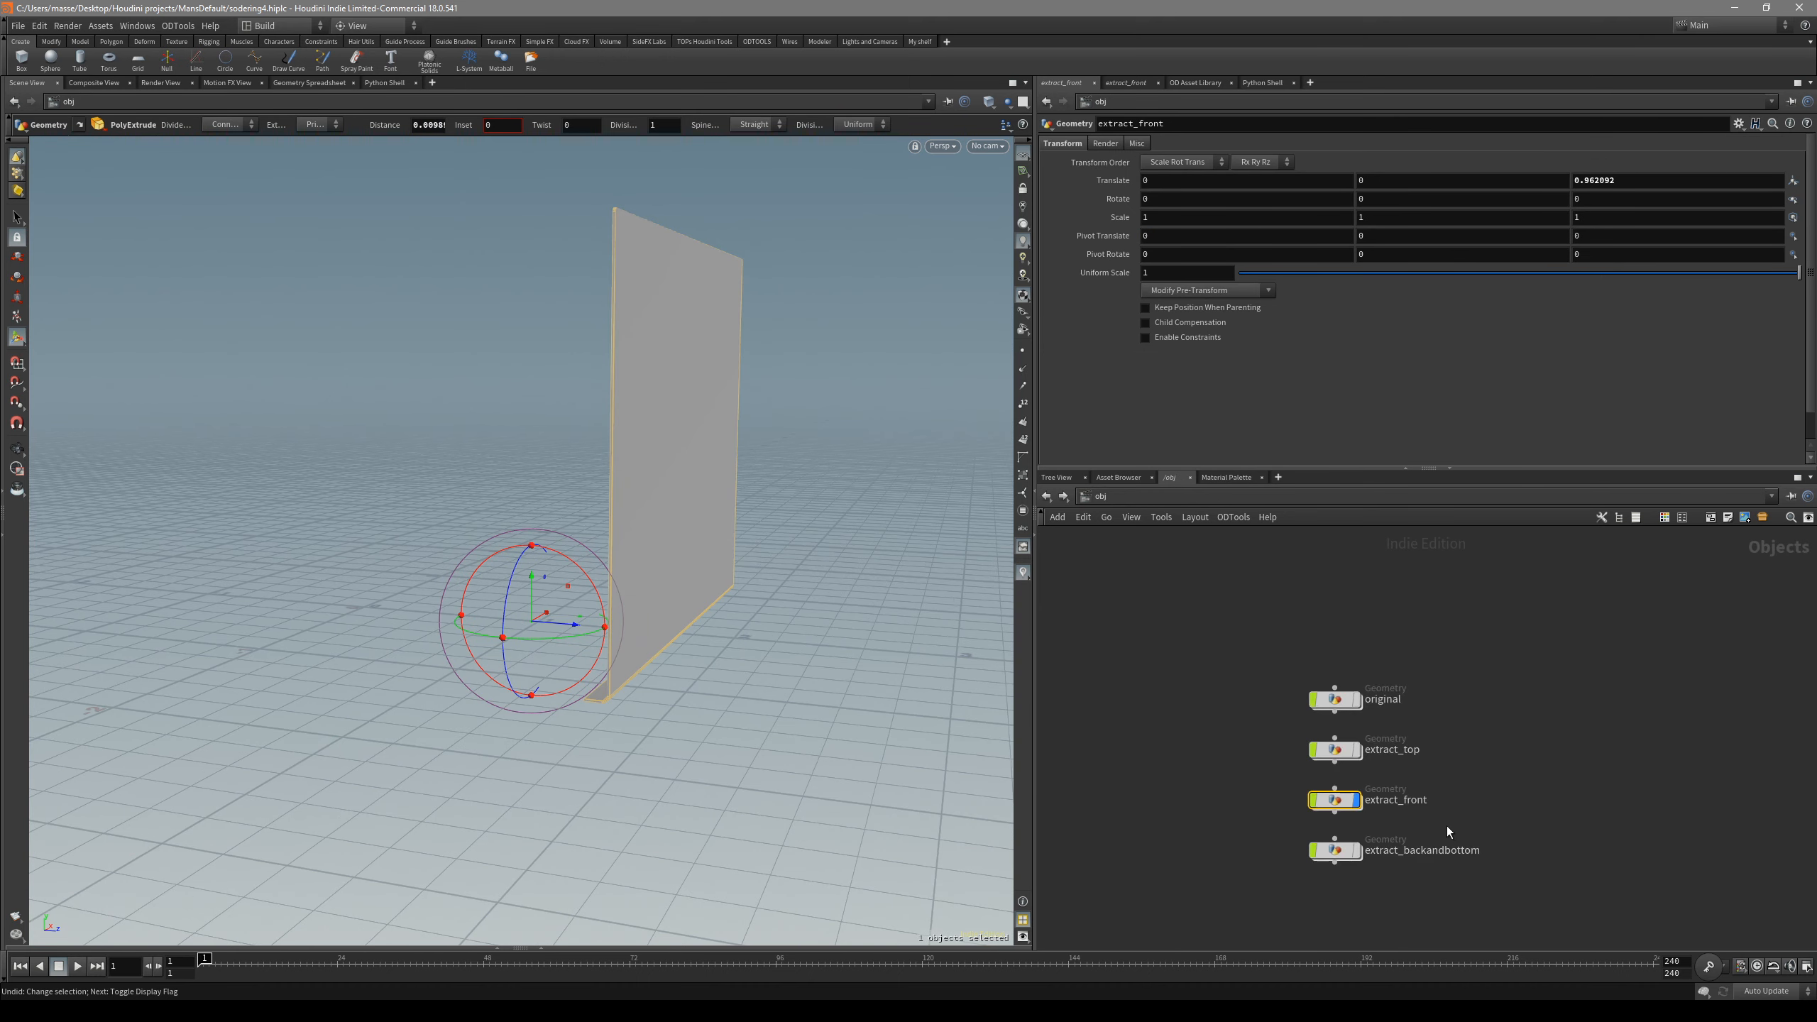
- Add an Output node in extract_front, connected below symmetrize1
scroll(1340, 803, "up", 2)
double_click(1344, 799)
middle_click_drag(1446, 847, 1452, 766)
scroll(1434, 782, "down", 5)
scroll(1411, 836, "down", 1)
middle_click_drag(1447, 855, 1397, 747)
scroll(1353, 732, "up", 2)
middle_click_drag(1384, 839, 1366, 731)
left_click_drag(1246, 741, 1300, 868)
type("our")
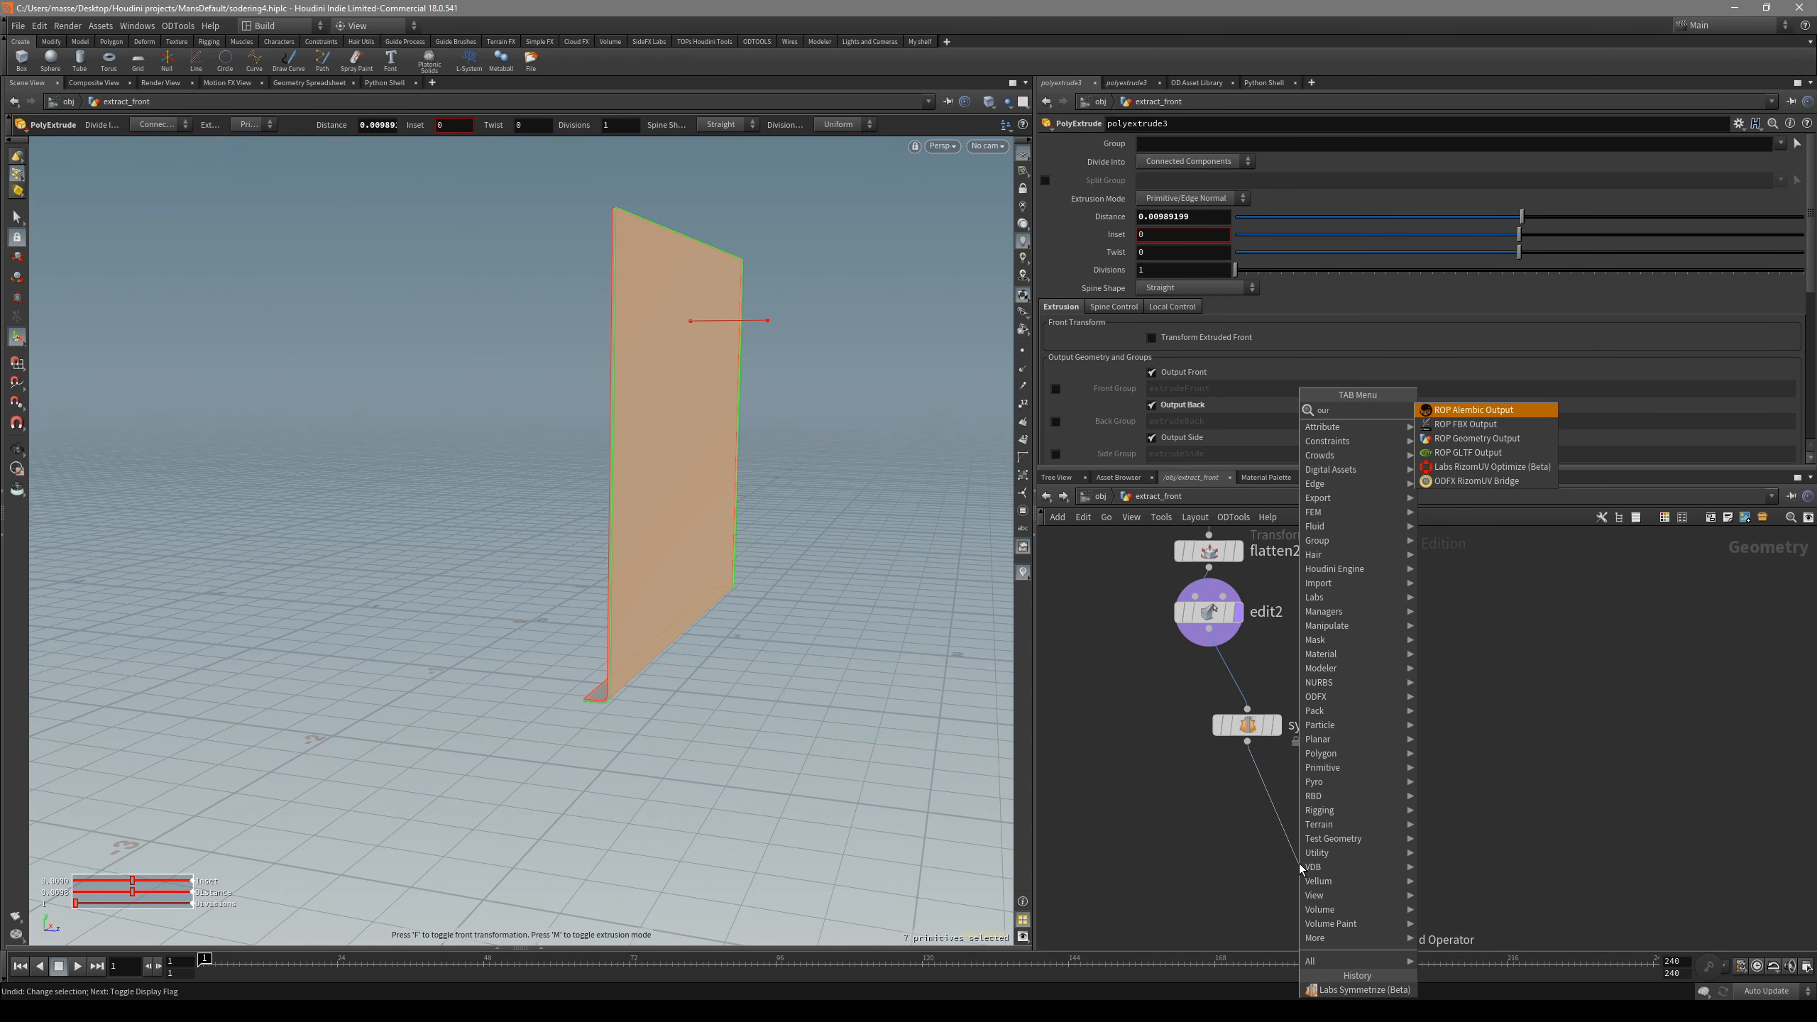
key("BackSpace")
type("t")
left_click(1439, 415)
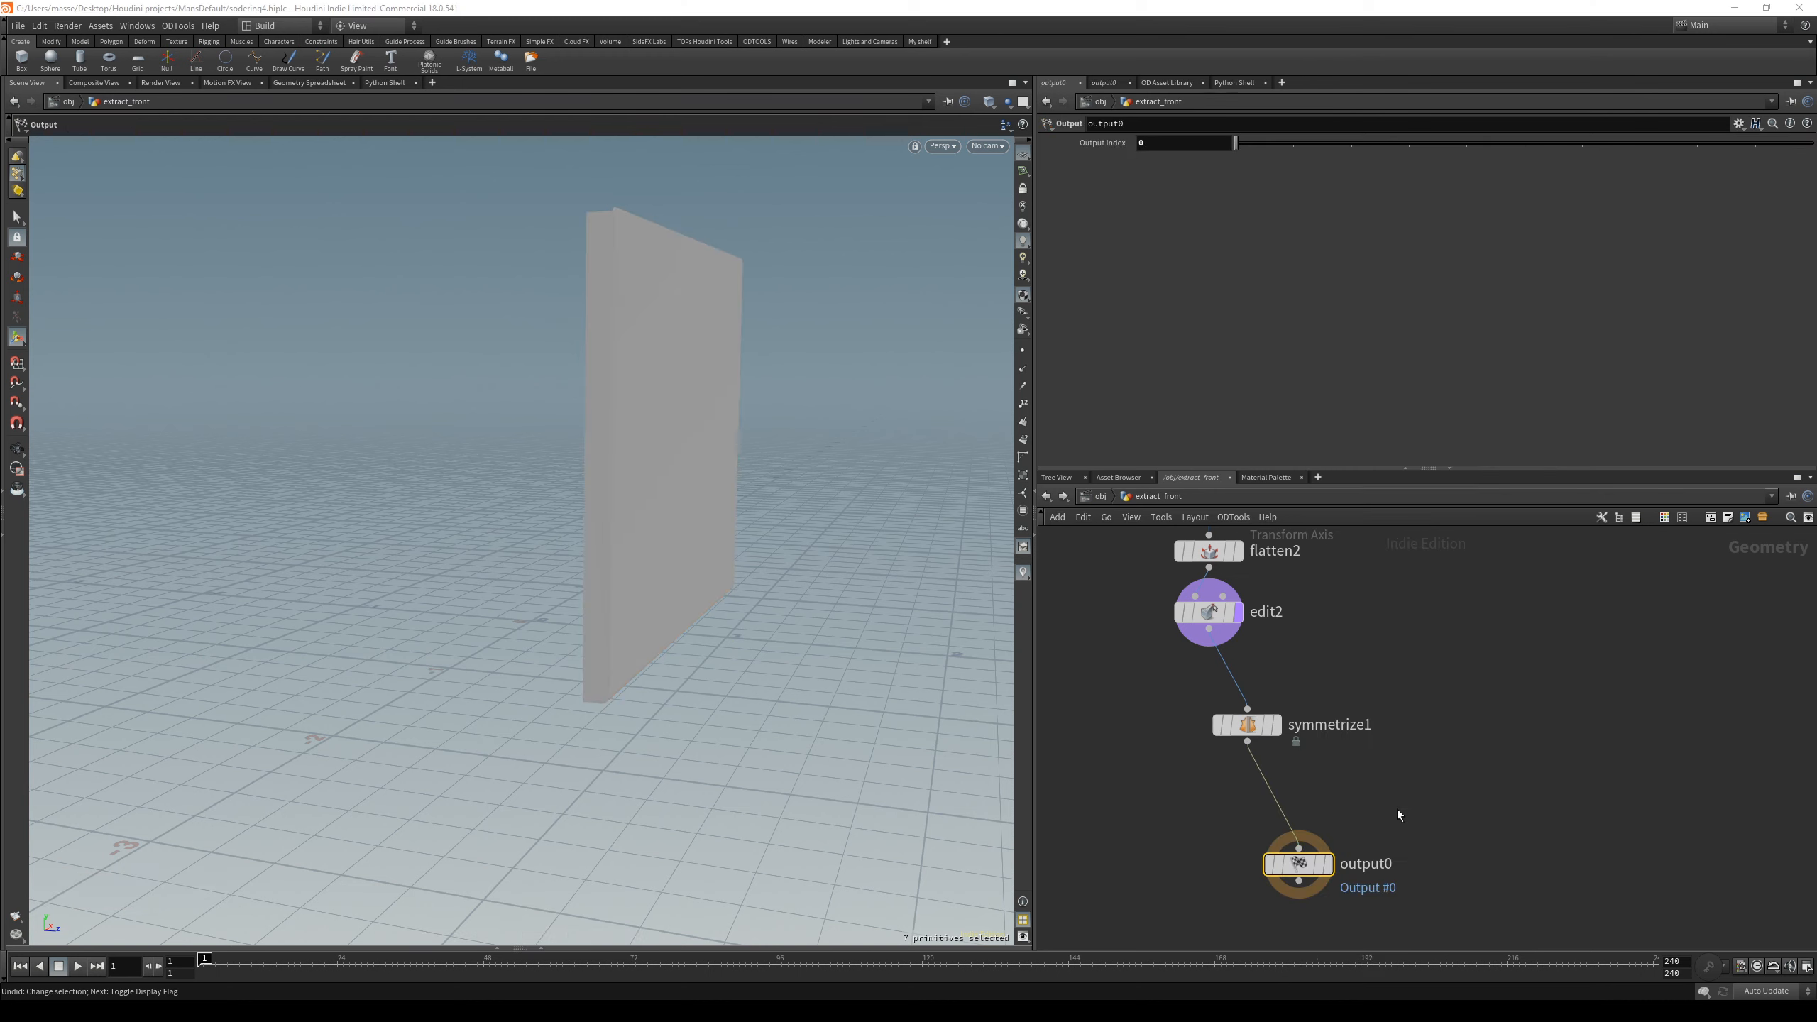
- Display the polyextrude1 node in extract_front and check the resulting panel at the object level
middle_click_drag(1382, 748, 1375, 823)
scroll(1358, 816, "down", 4)
middle_click_drag(1399, 708, 1377, 835)
scroll(1335, 674, "up", 2)
left_click_drag(1334, 673, 1172, 648)
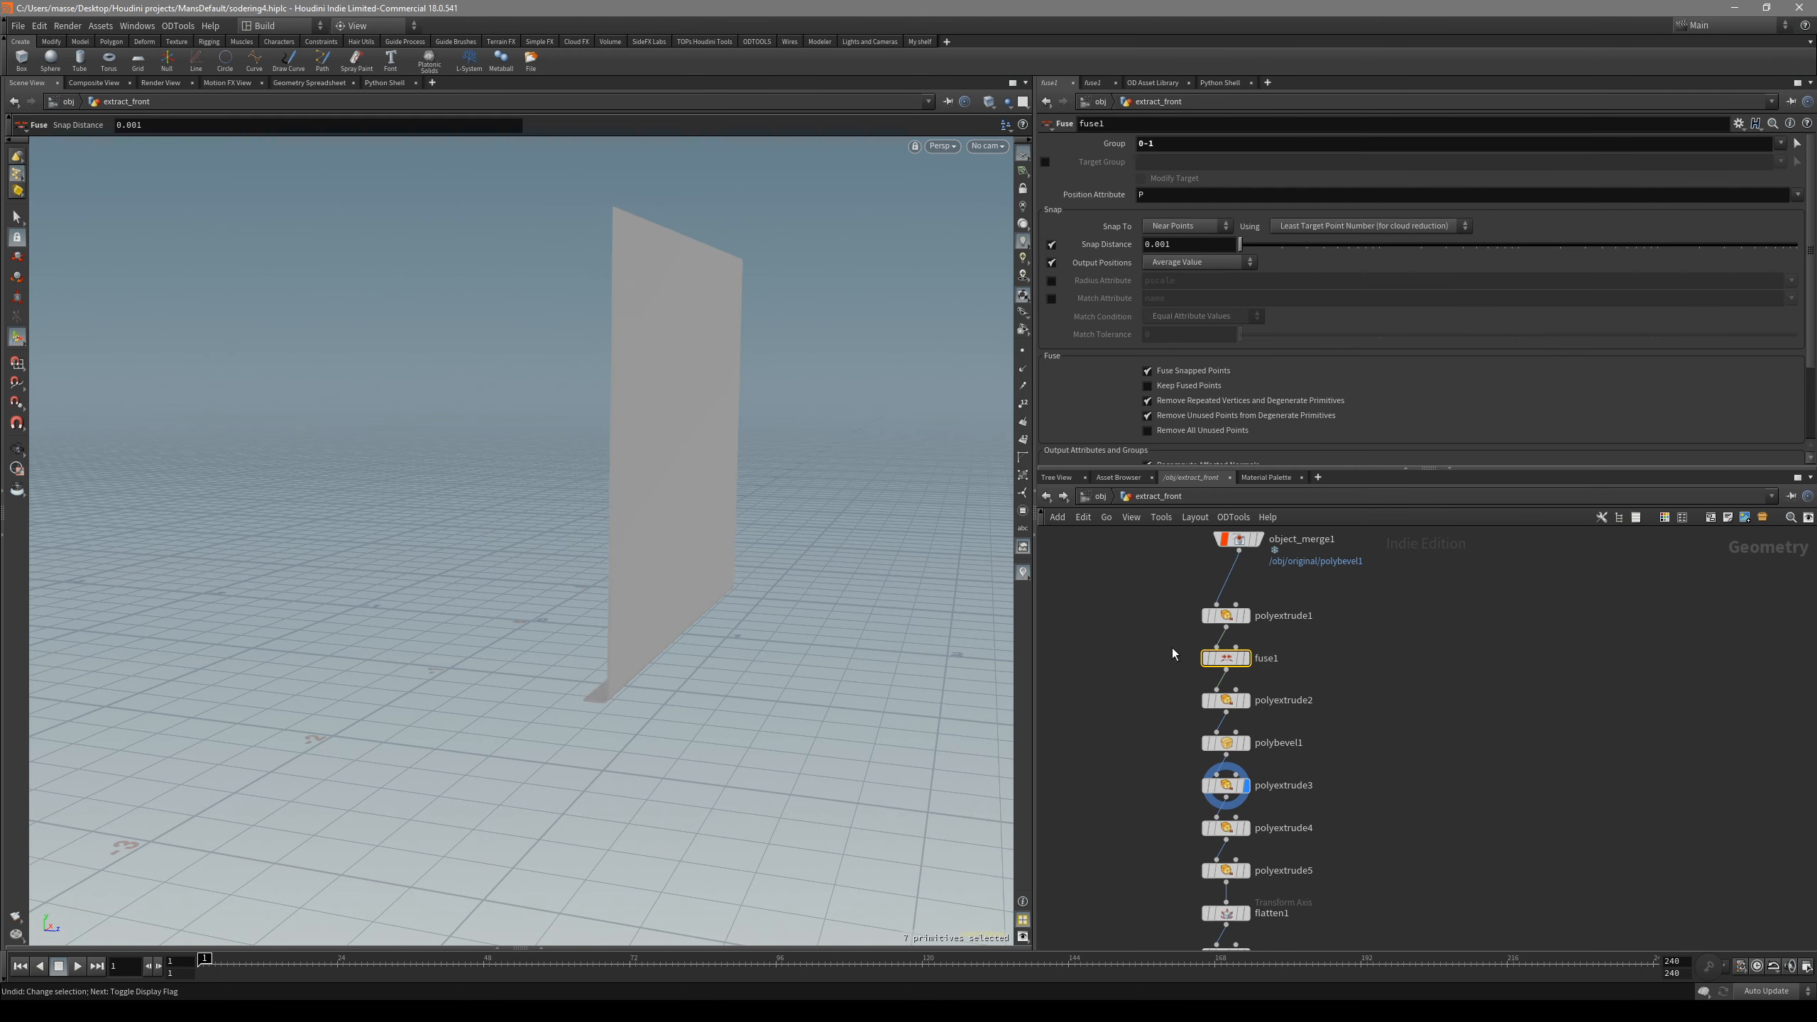
middle_click_drag(1360, 645, 1357, 675)
left_click(1220, 644)
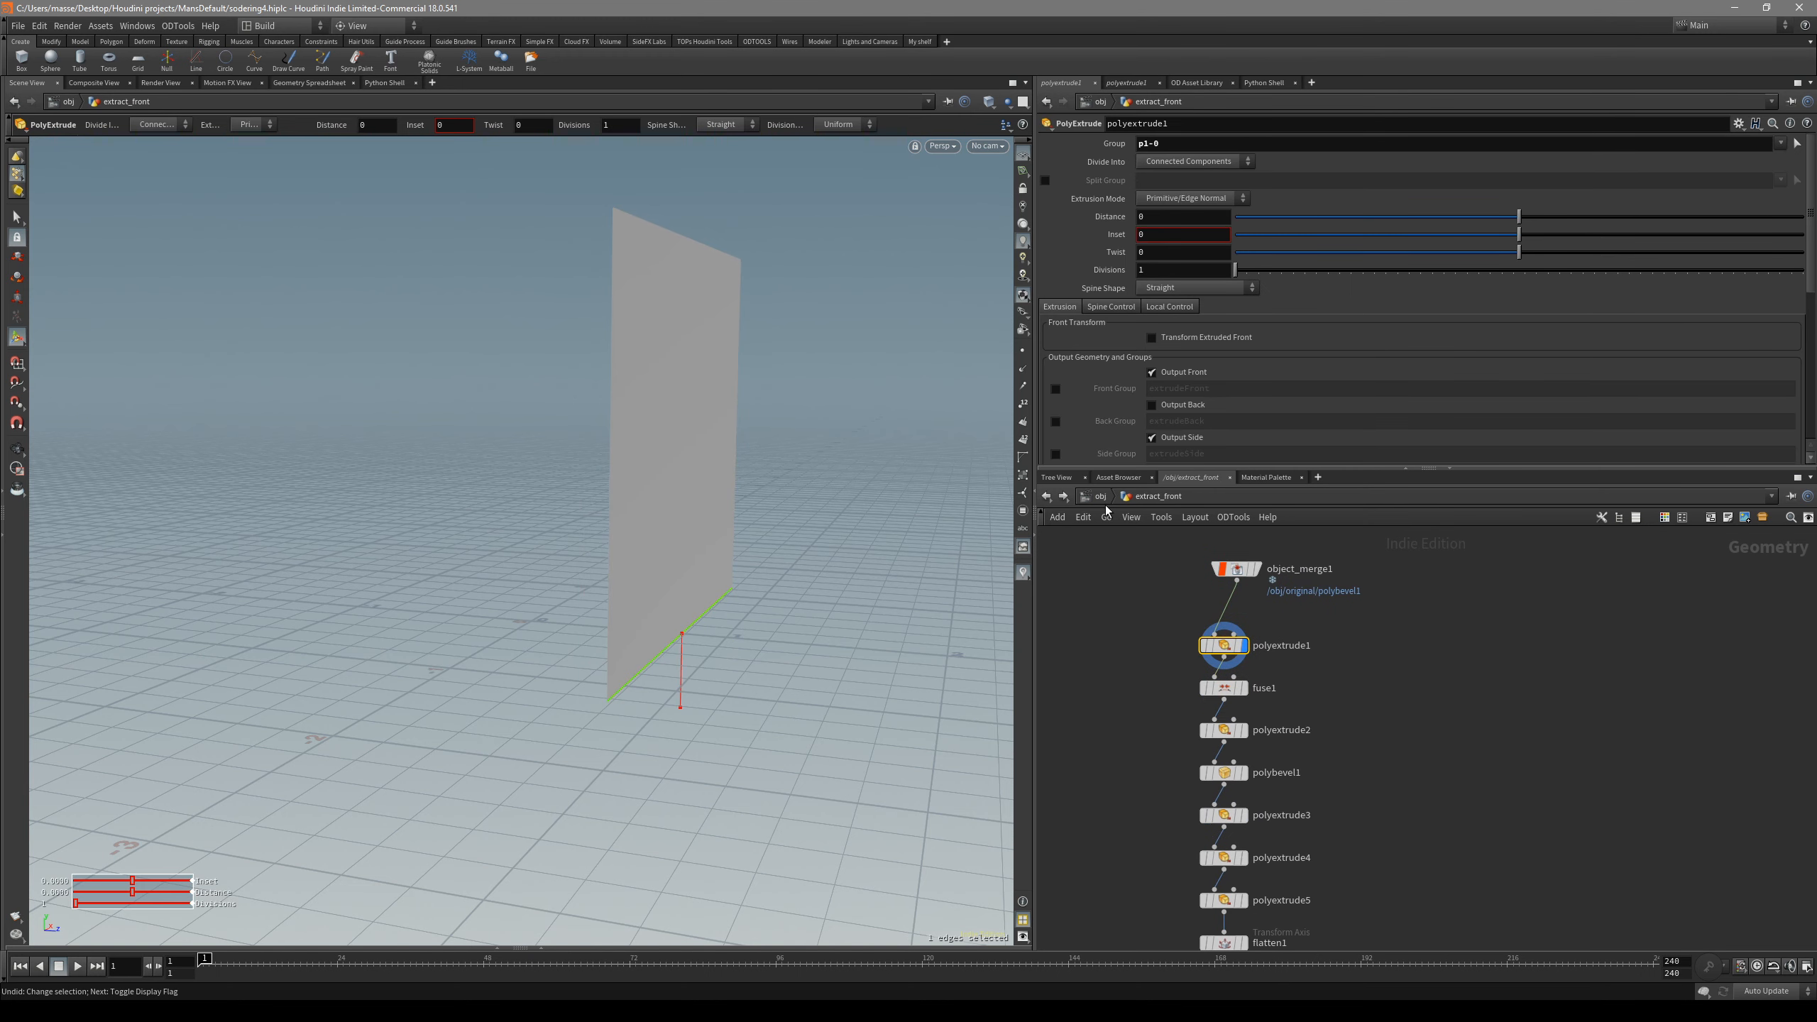
left_click(1102, 499)
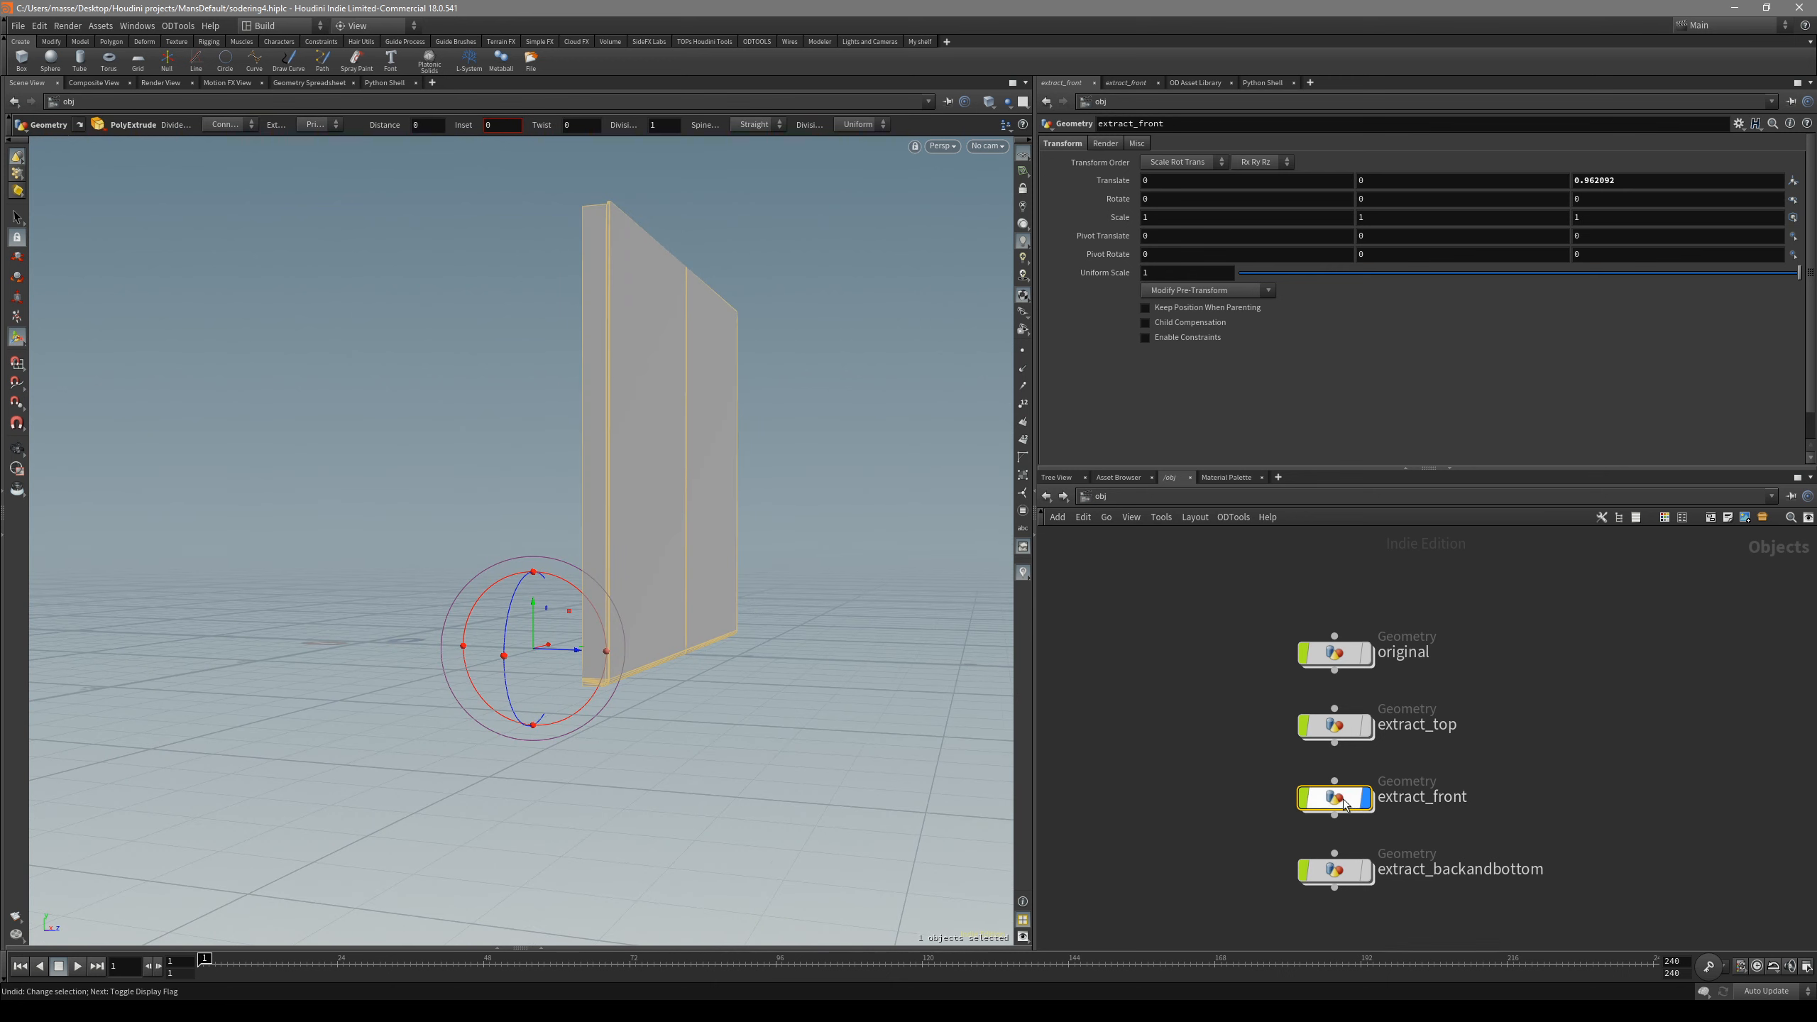
- Reposition the output0 node below symmetrize1 in the extract_front network and return to the object level
double_click(1343, 804)
scroll(1405, 587, "down", 4)
scroll(1379, 944, "up", 4)
left_click(1310, 738)
left_click_drag(1310, 738, 1295, 776)
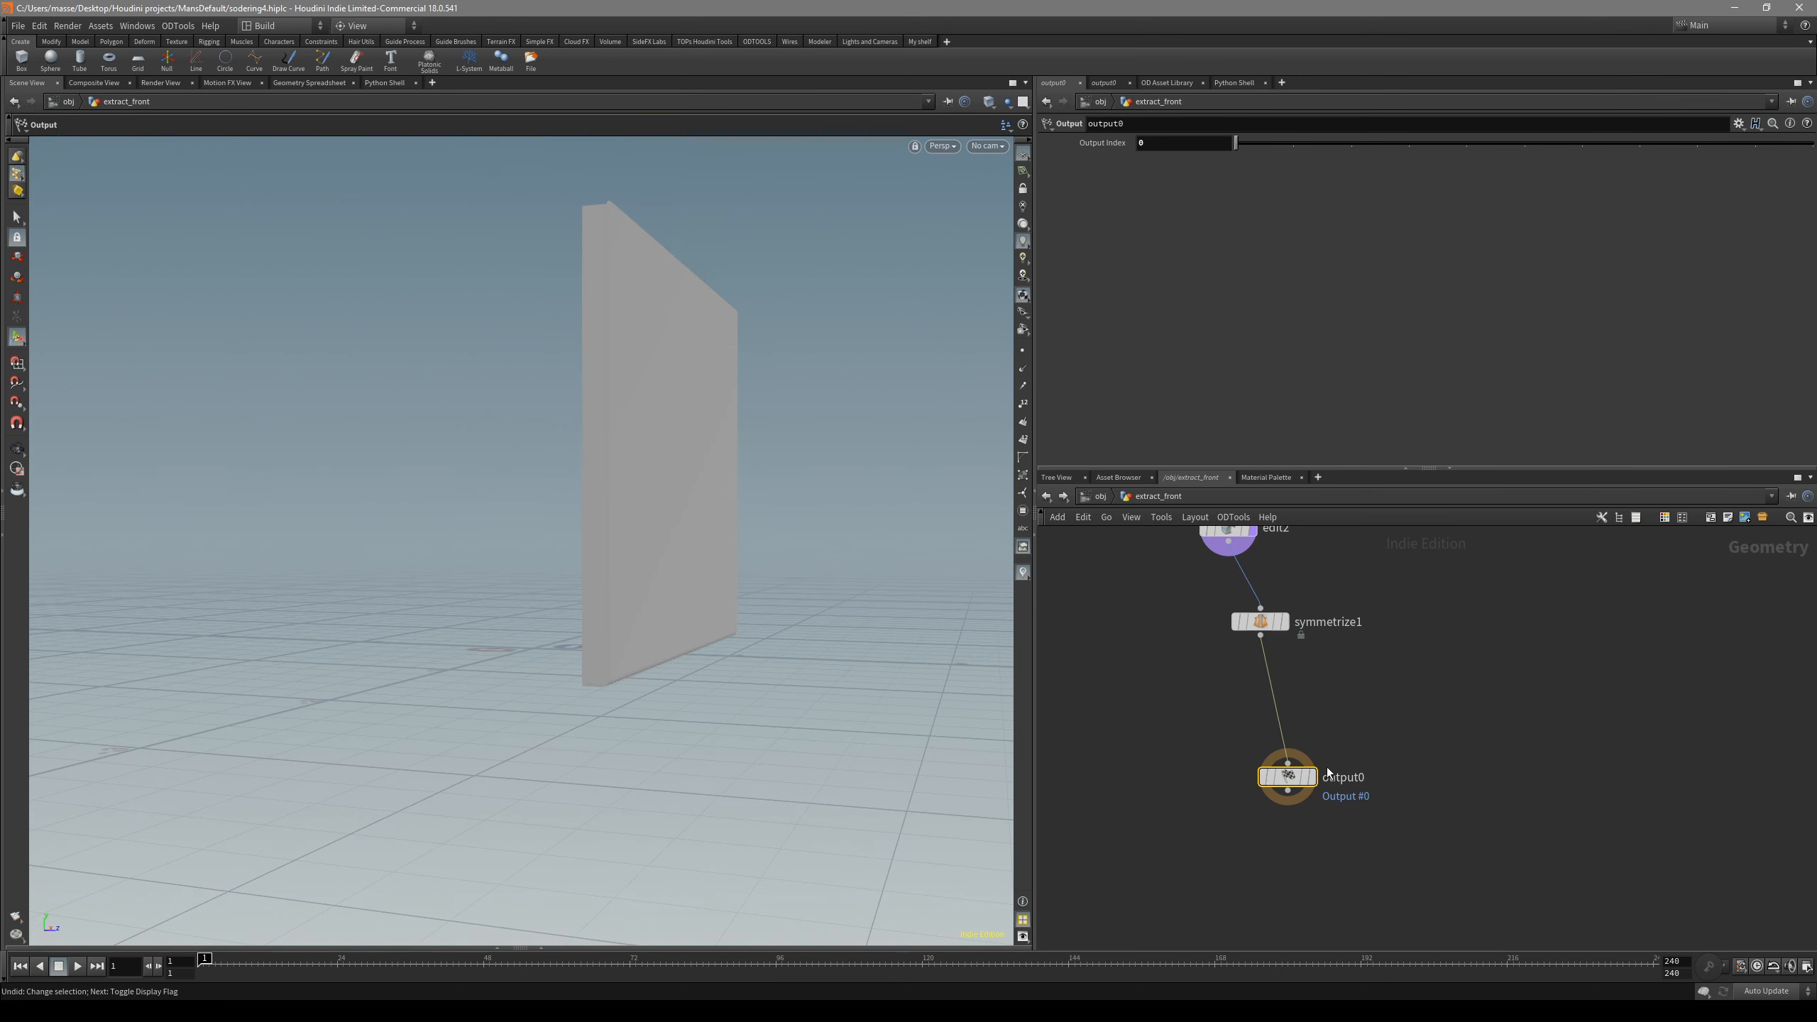
left_click(1100, 496)
left_click_drag(709, 576, 712, 493, "alt")
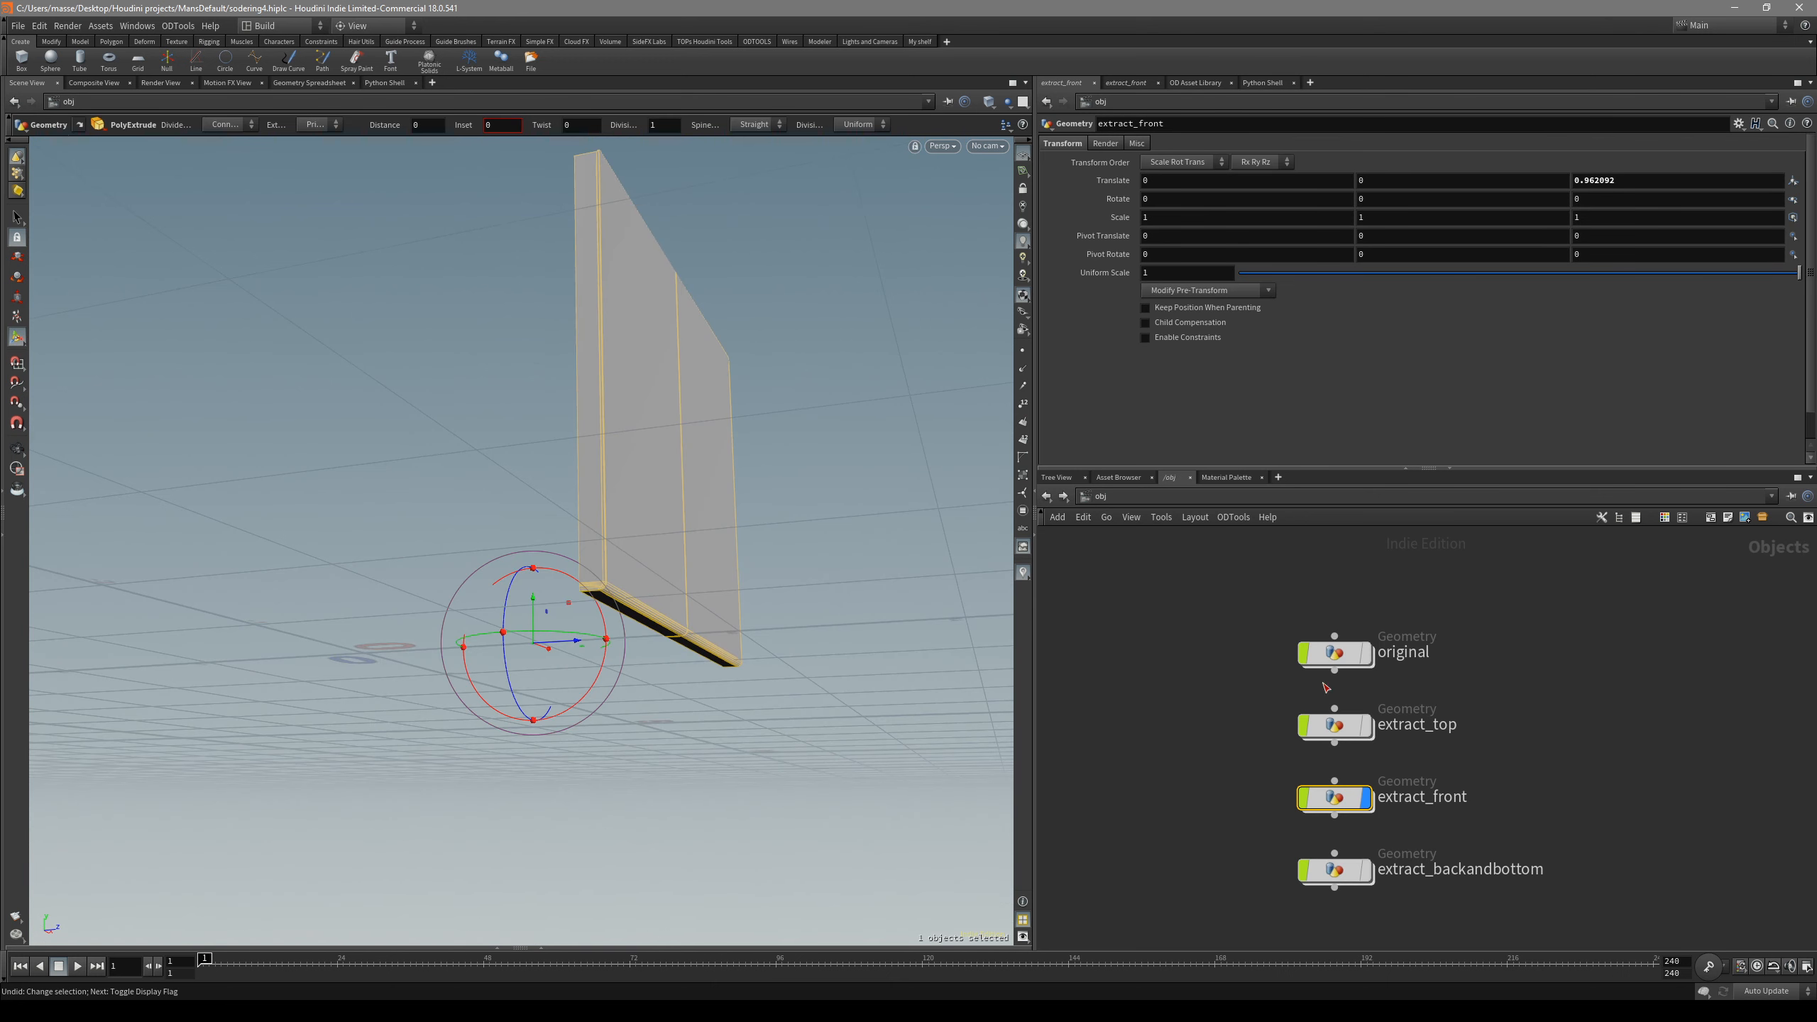
- Compare the node geometry displayed inside extract_front with the panel shown at the object level
double_click(1340, 797)
scroll(1358, 664, "down", 5)
middle_click_drag(1358, 664, 1300, 781)
scroll(1338, 678, "up", 2)
key("u")
left_click_drag(724, 669, 636, 725, "alt")
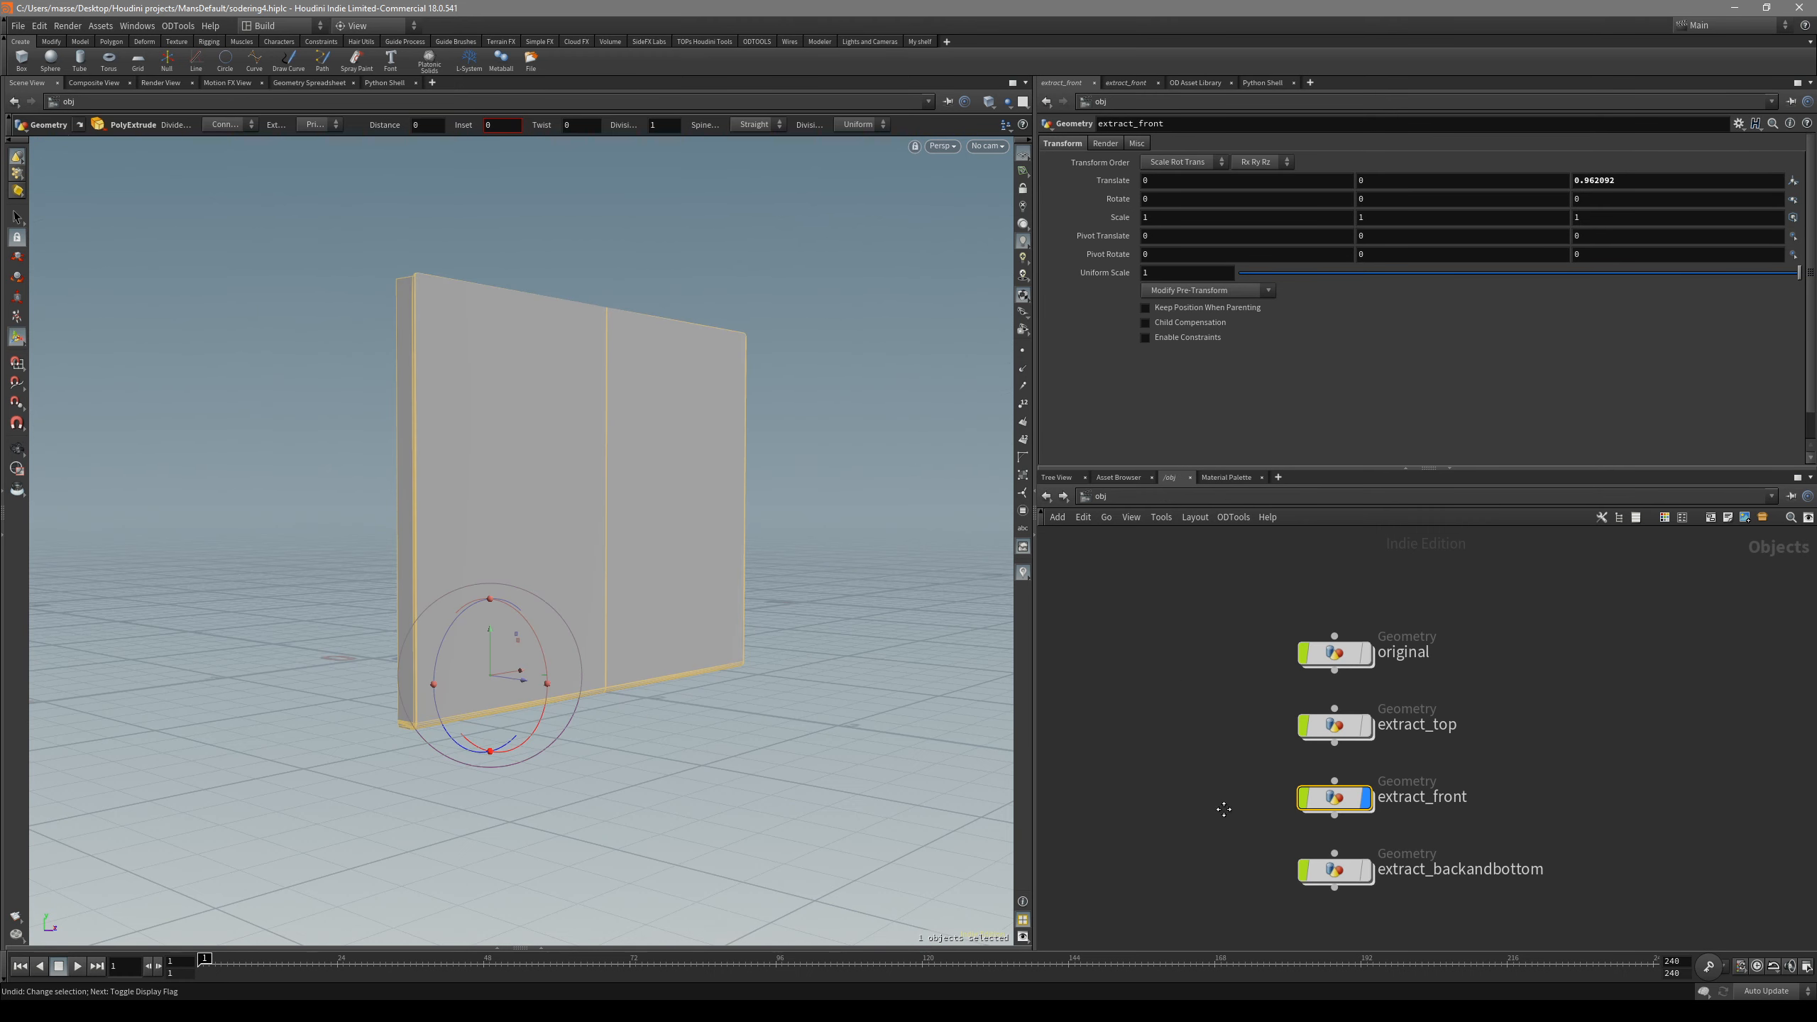
middle_click_drag(1233, 794, 1252, 738)
left_click_drag(571, 624, 625, 641, "alt")
key("i")
middle_click_drag(1132, 838, 1055, 548)
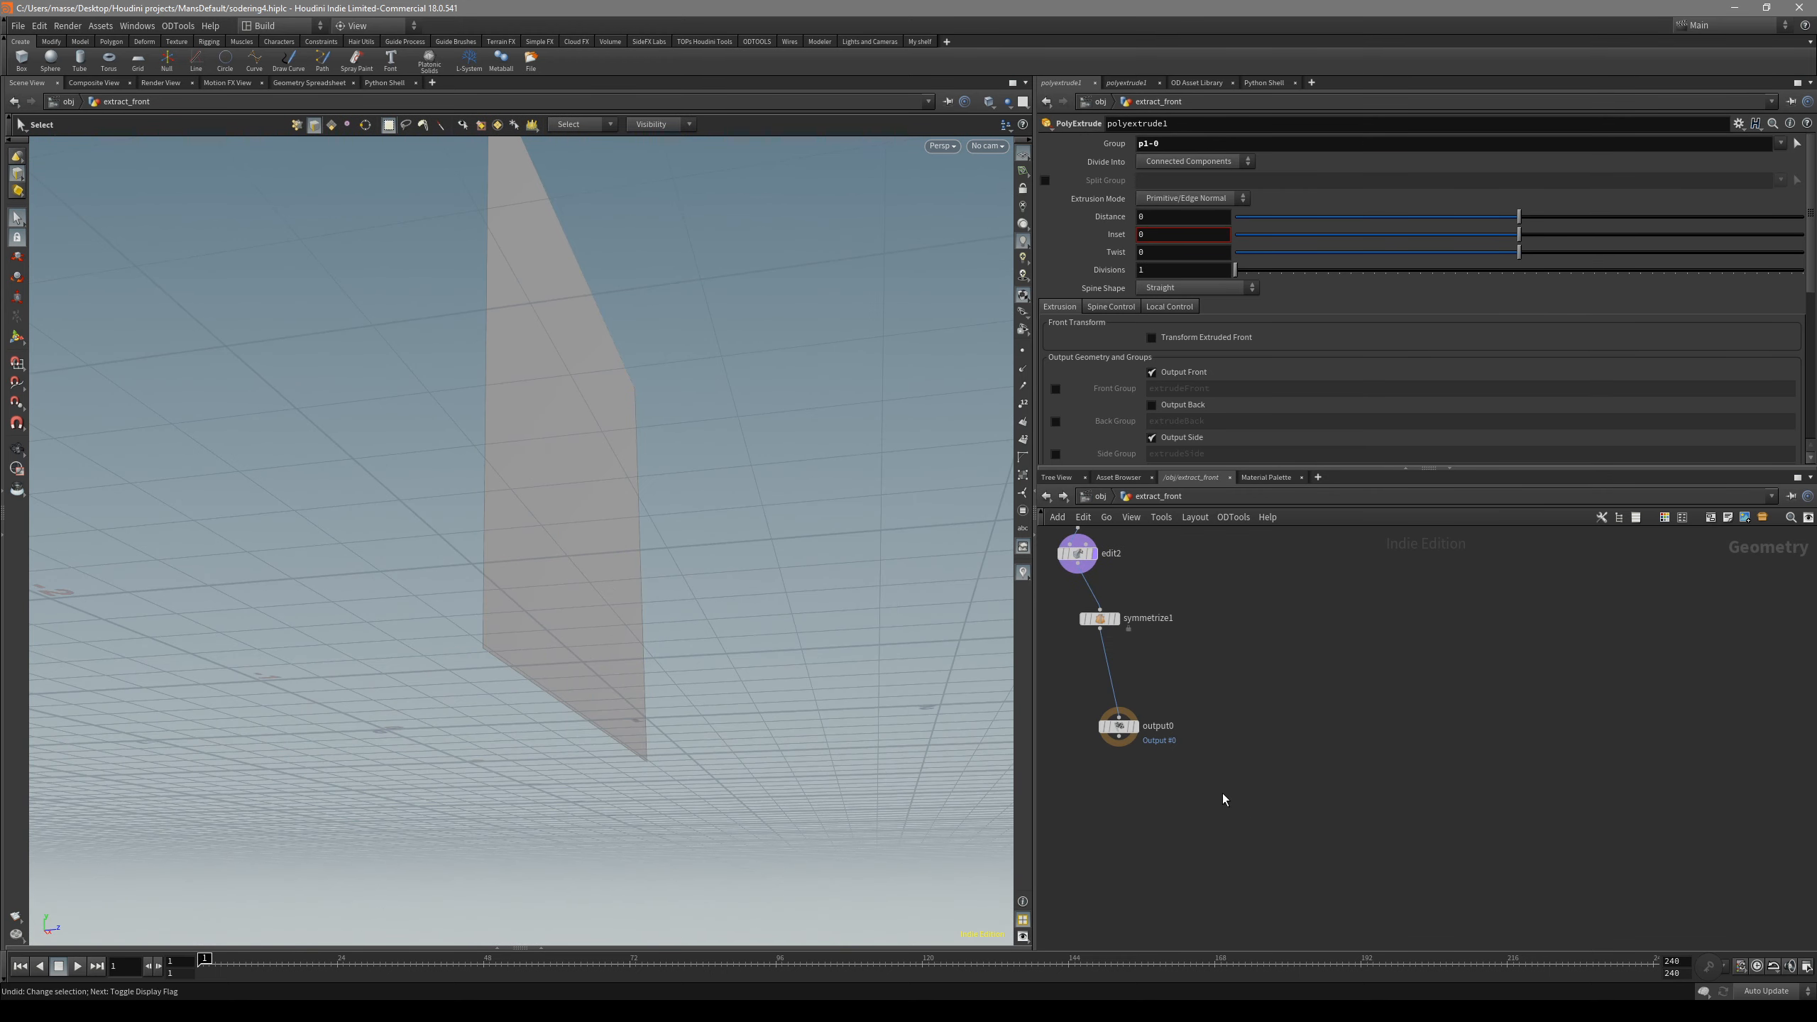
middle_click_drag(1149, 736, 1184, 754)
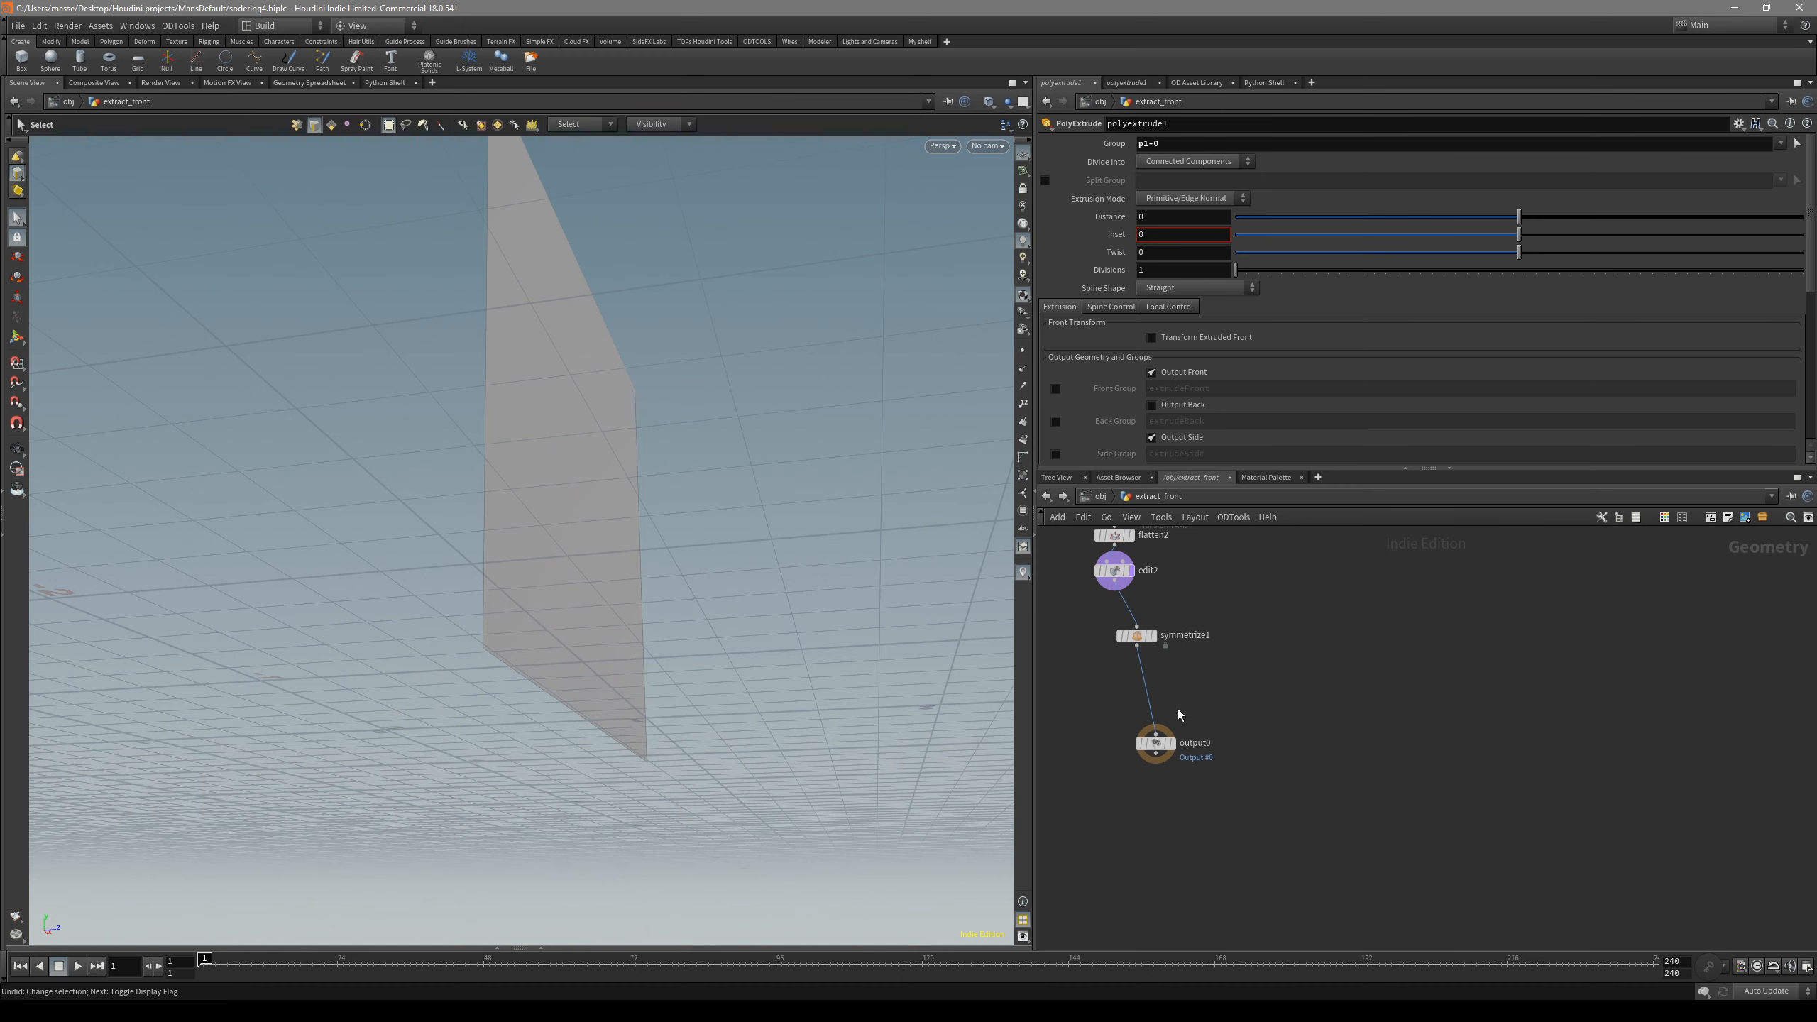
scroll(1180, 711, "up", 3)
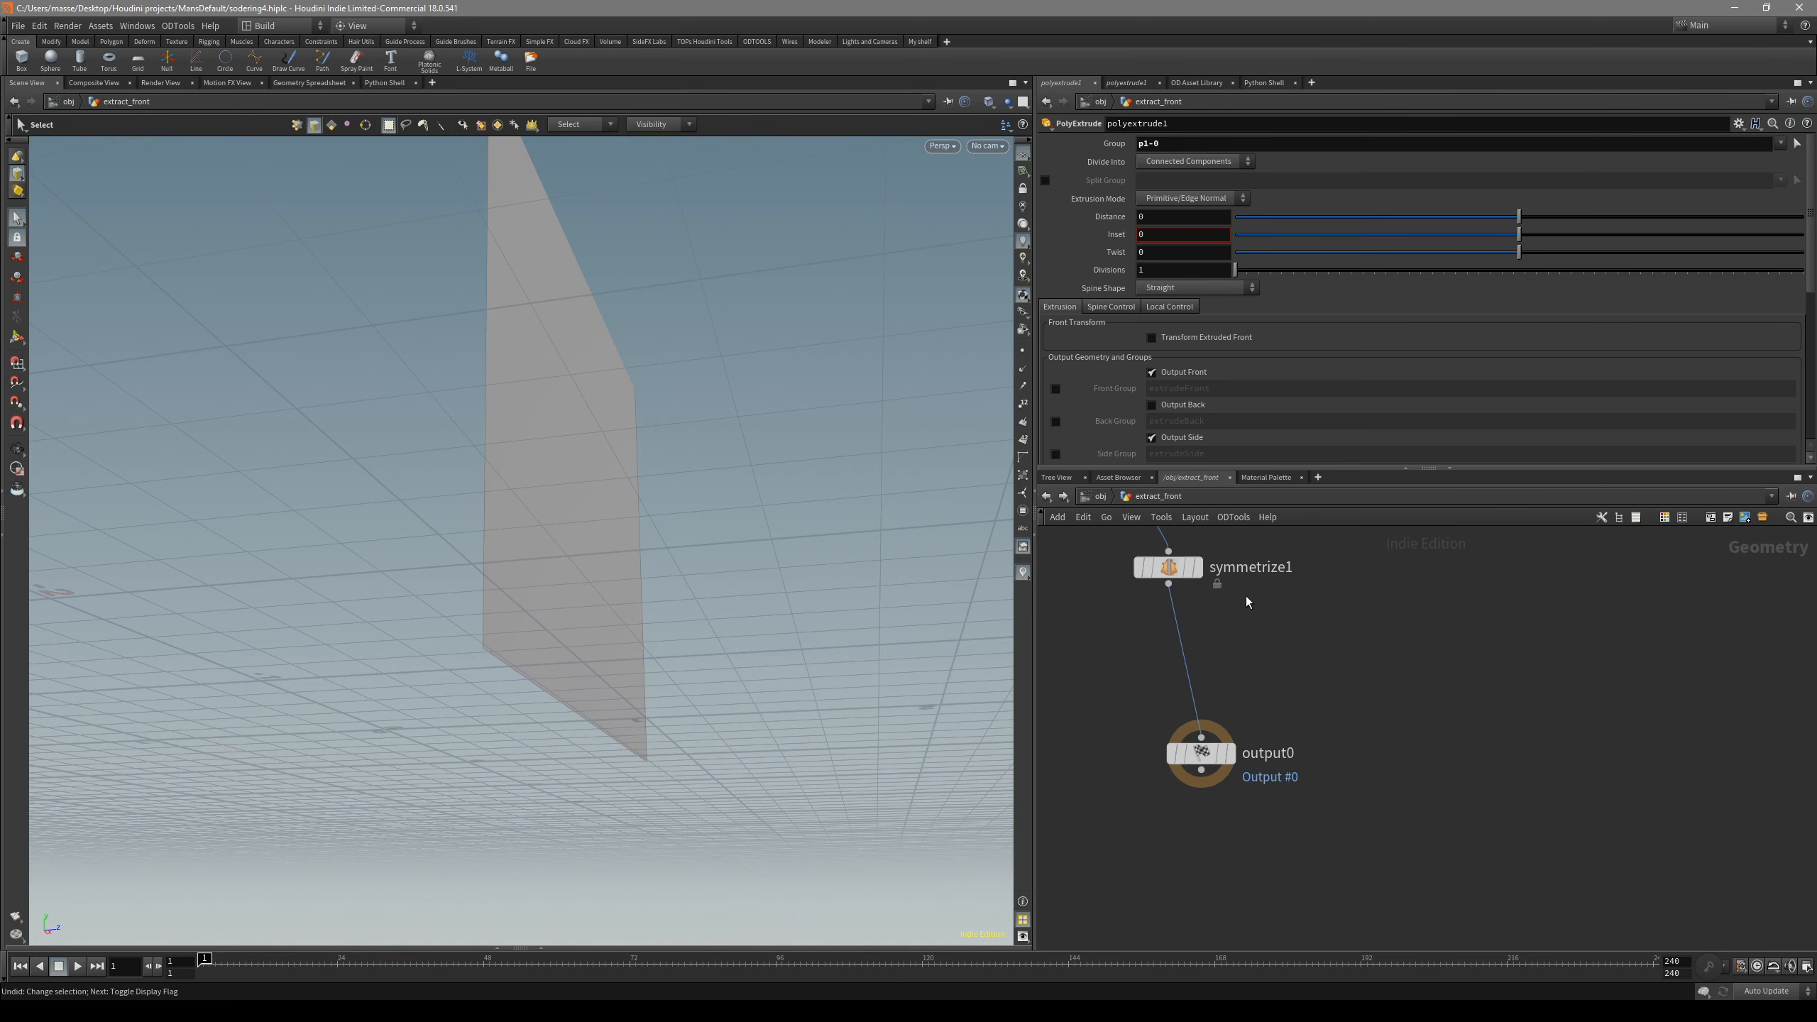
left_click(1100, 497)
left_click_drag(636, 530, 628, 593, "alt")
middle_click_drag(614, 717, 686, 640, "alt")
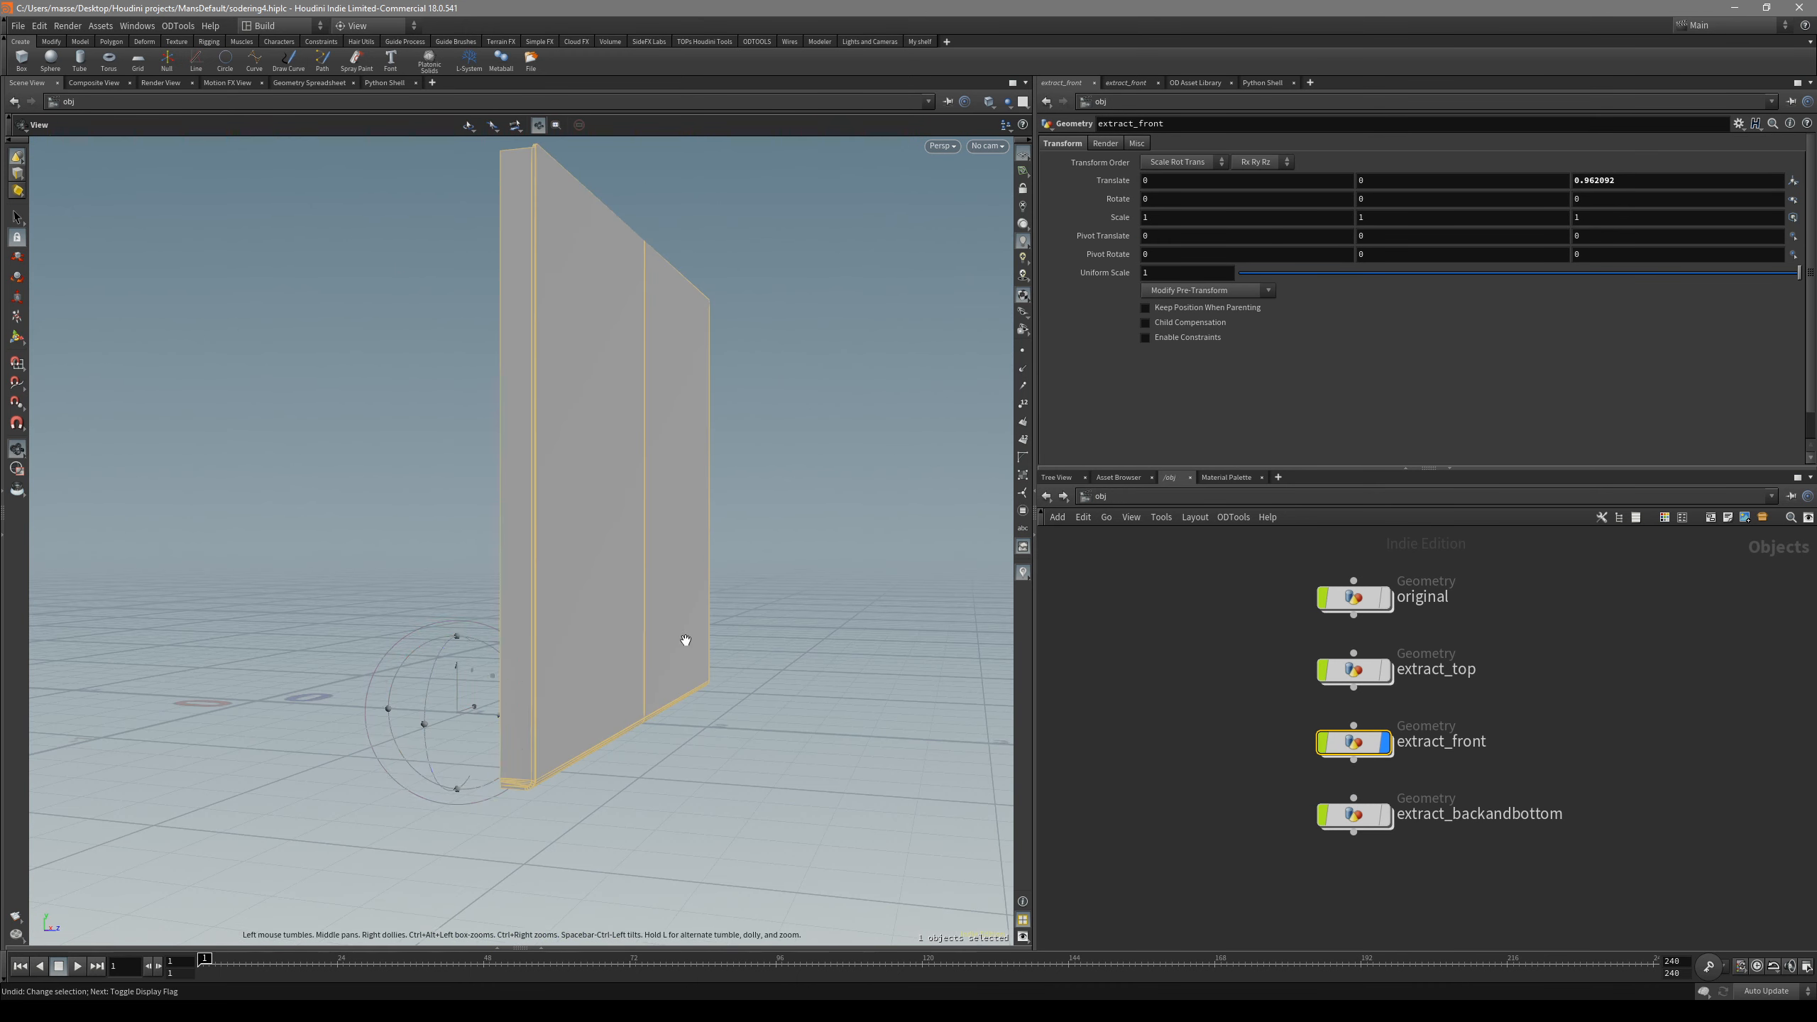
- Select the extract_backandbottom object on the casing's underside and enter its network
left_click_drag(458, 708, 504, 721)
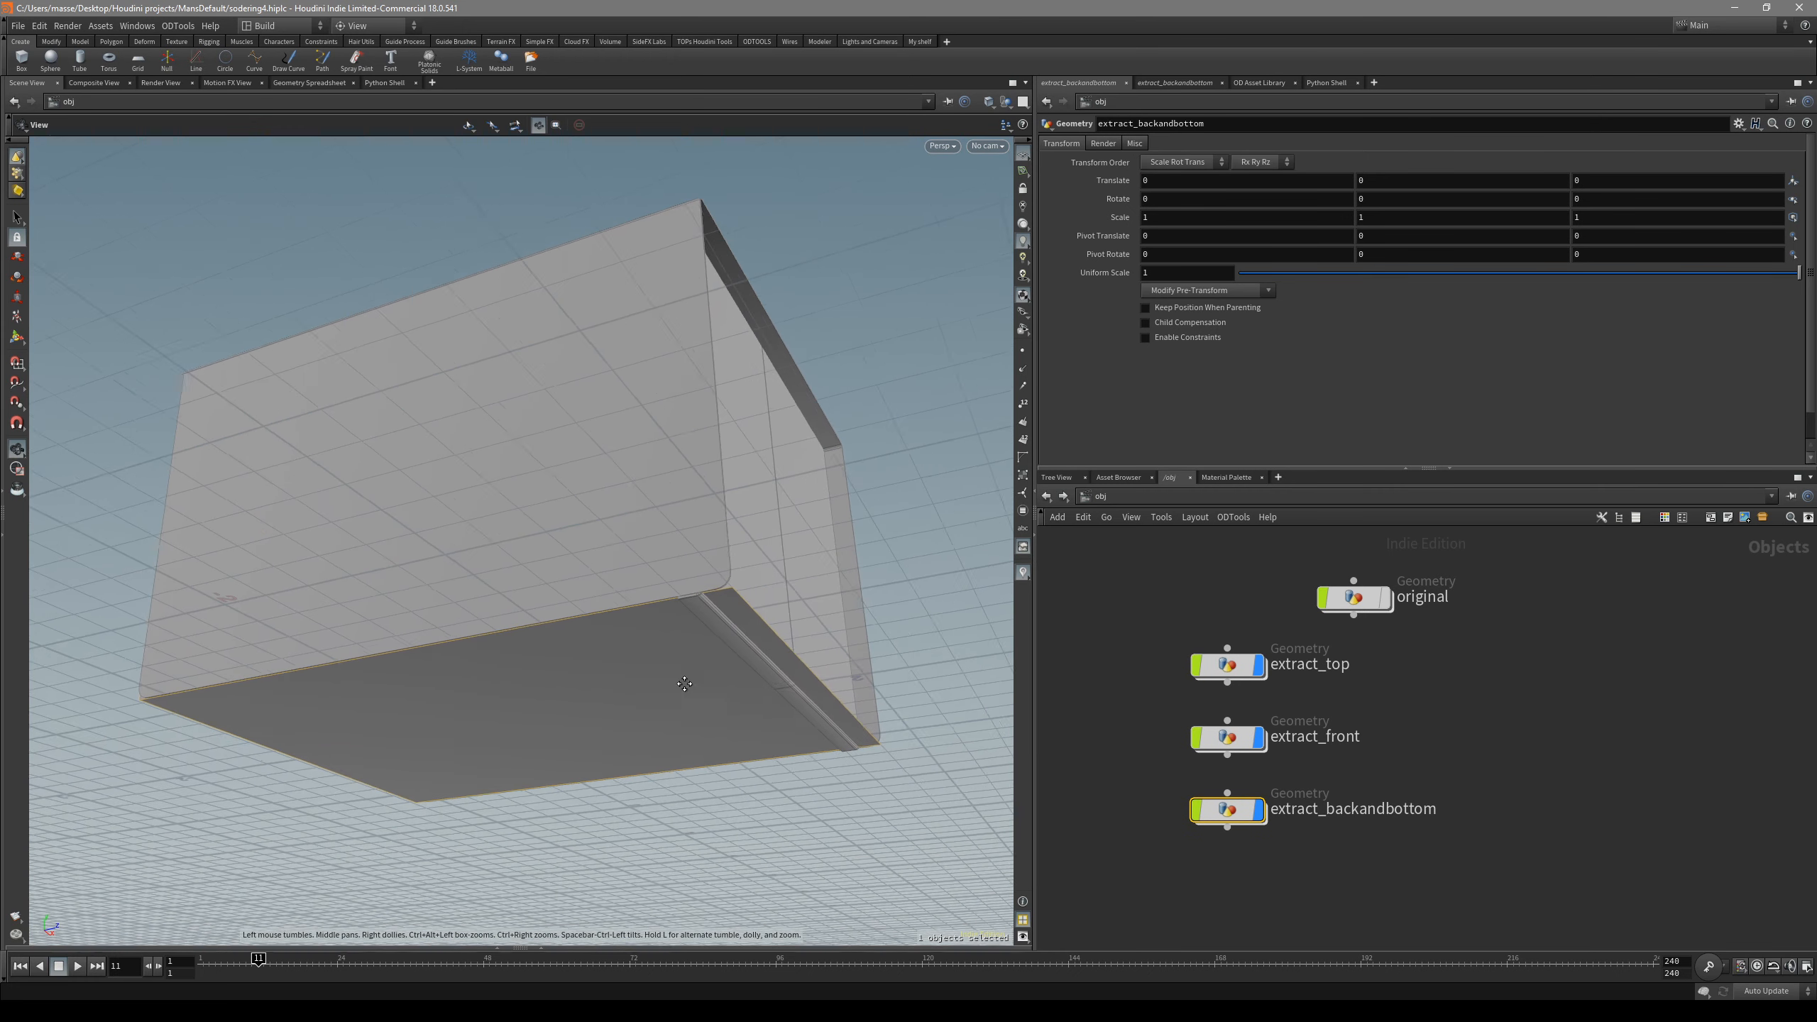
left_click_drag(684, 683, 783, 612)
key("s")
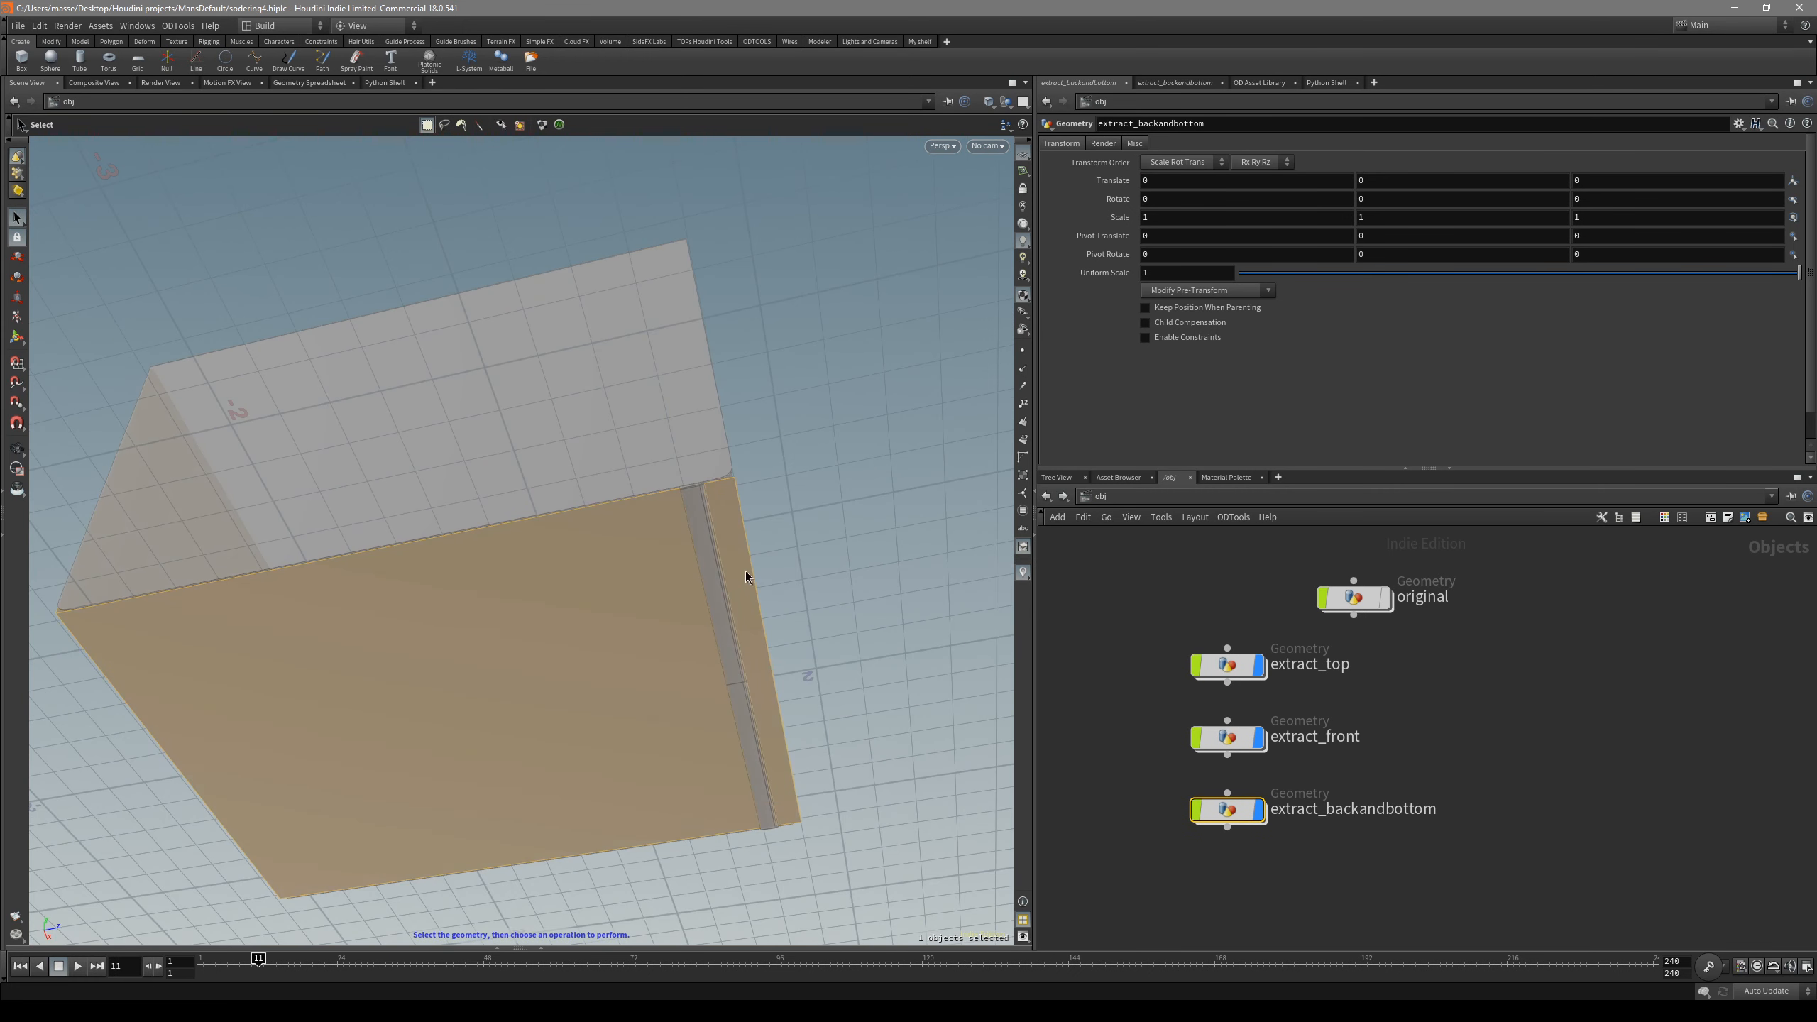
double_click(745, 571)
left_click_drag(835, 527, 793, 495, "alt")
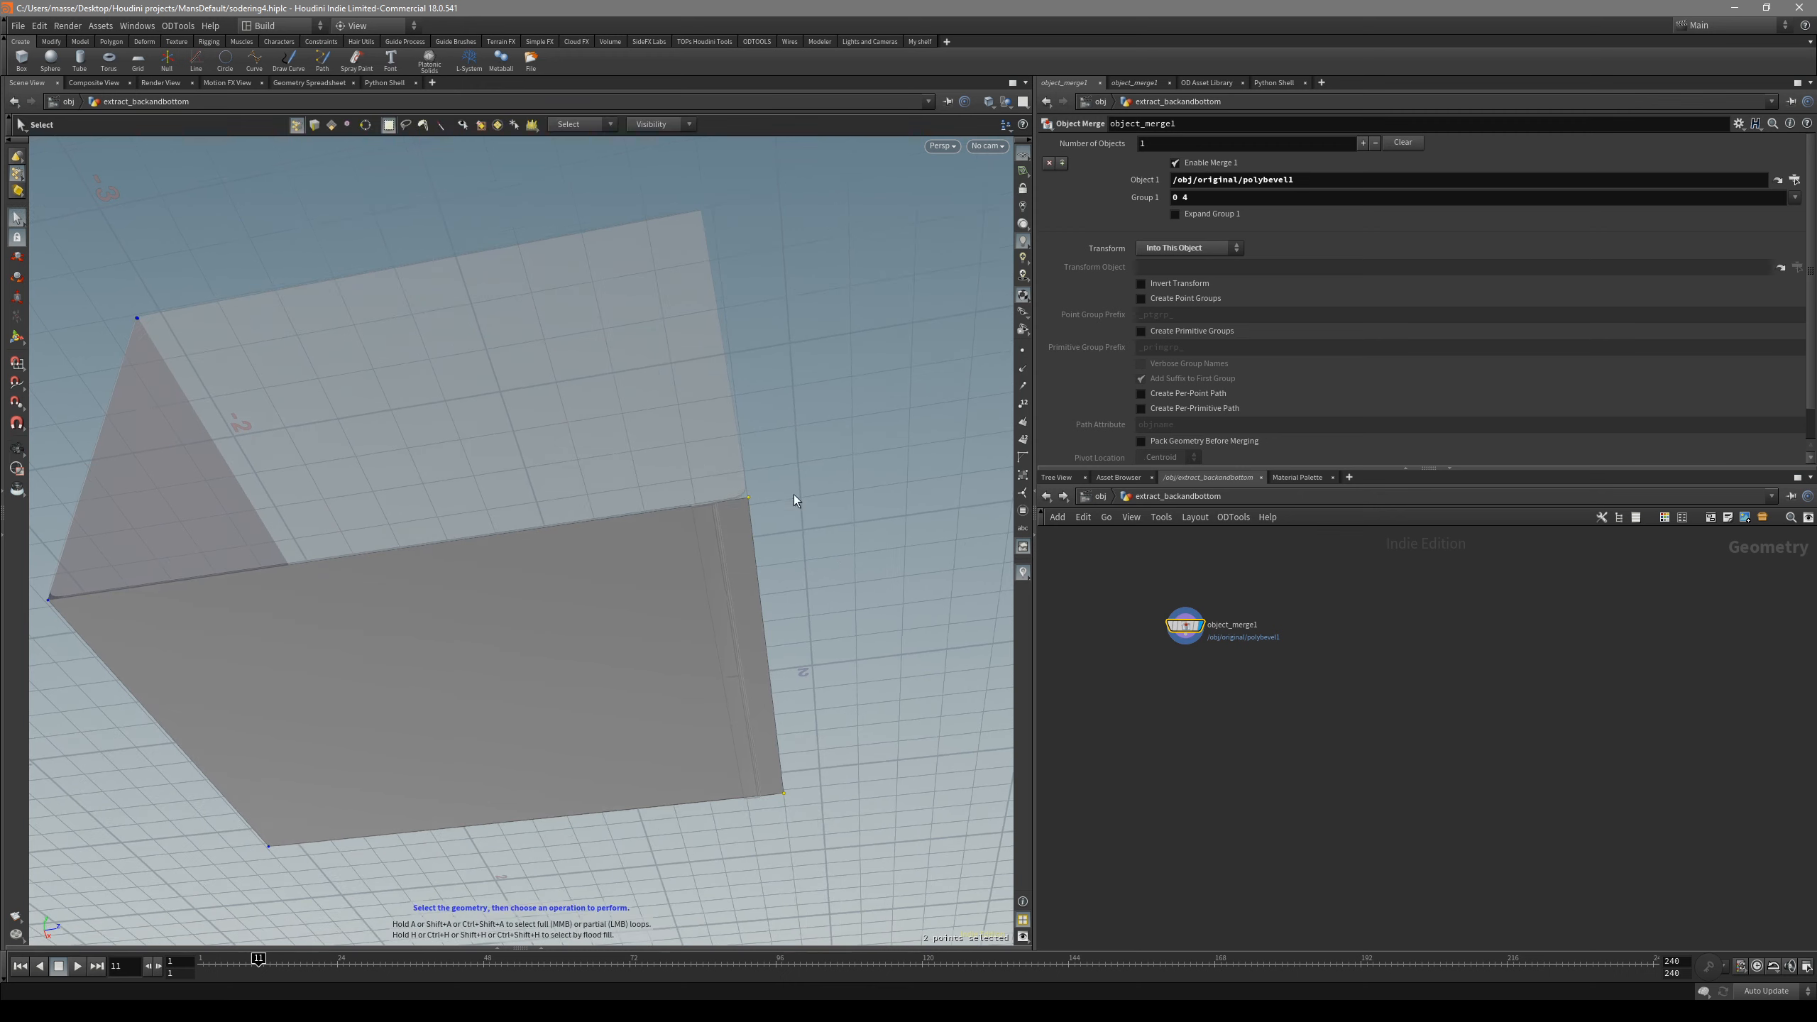
- Select the two front points of the bottom panel and move them about -0.168 along Z
left_click_drag(856, 426, 741, 856)
left_click_drag(724, 652, 701, 742, "alt")
left_click_drag(641, 601, 736, 573, "alt")
key("s")
left_click_drag(879, 451, 650, 828)
key("t")
left_click_drag(775, 662, 690, 616)
key("Escape")
- Fine-tune the Z translation of the bottom panel's front points to -0.145897, aligning them with the front panel
scroll(777, 634, "up", 5)
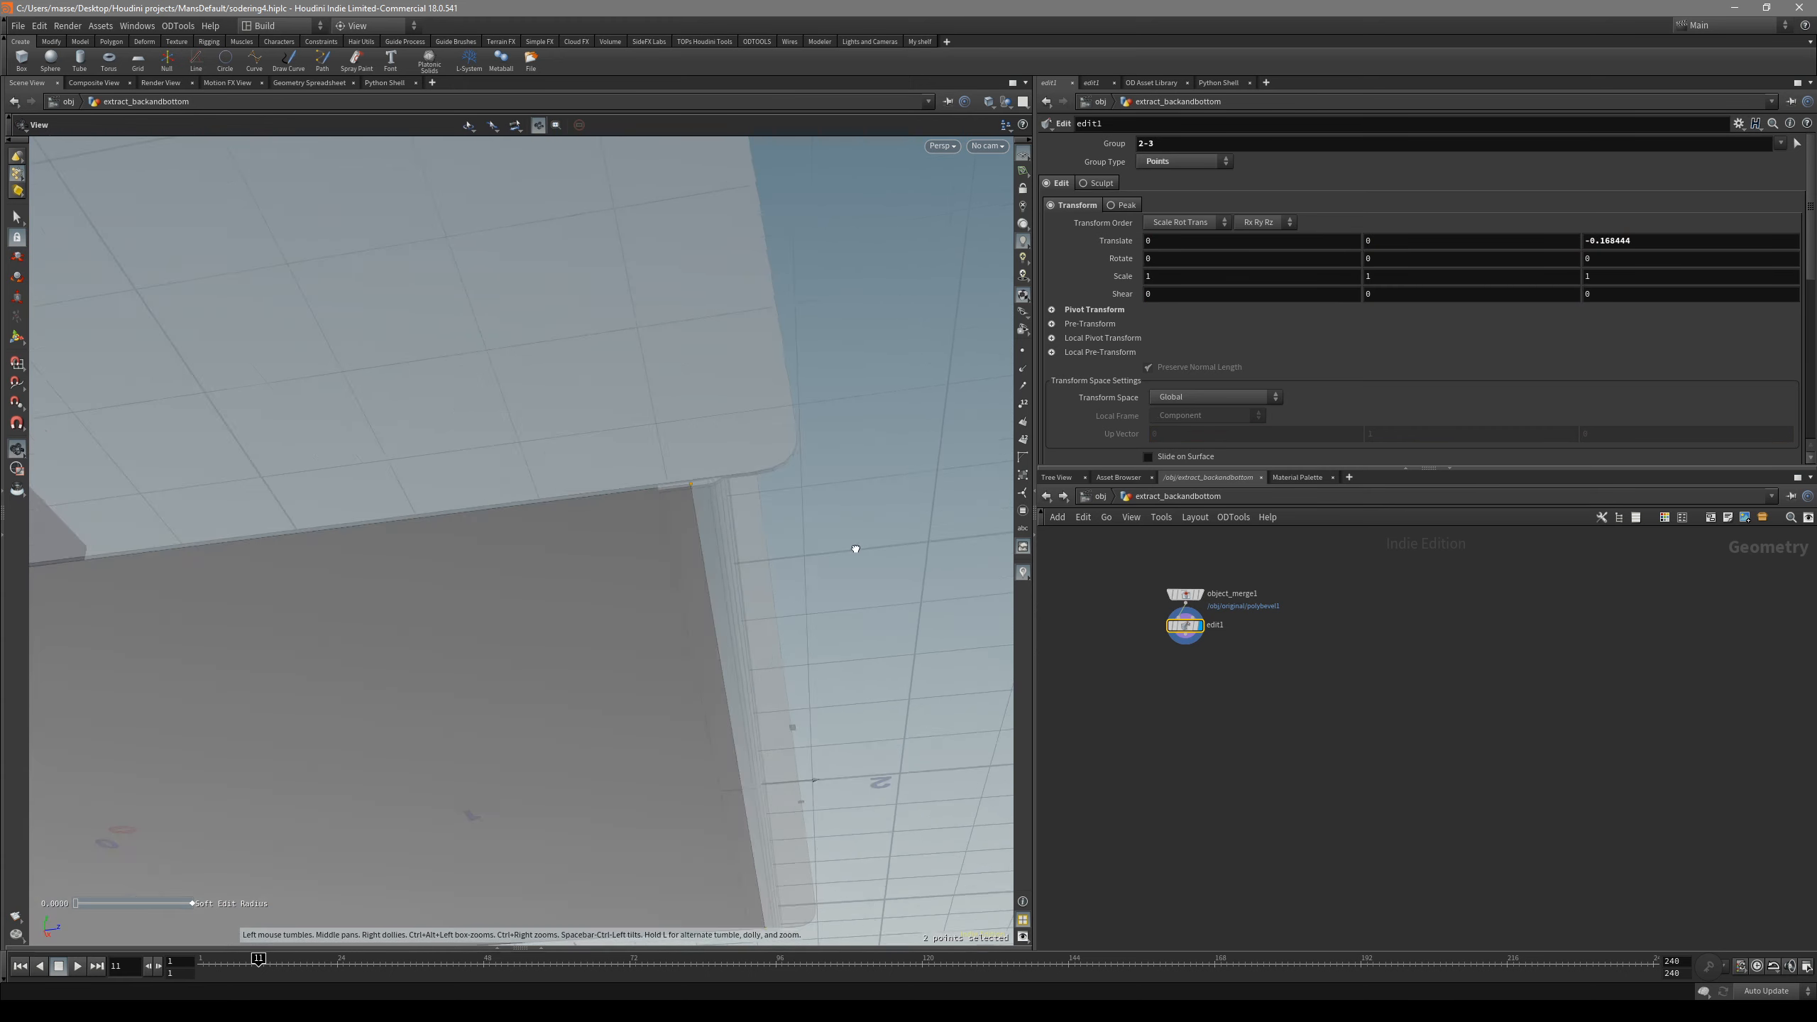
key("t")
middle_click_drag(700, 501, 711, 519)
key("Escape")
key("space+h")
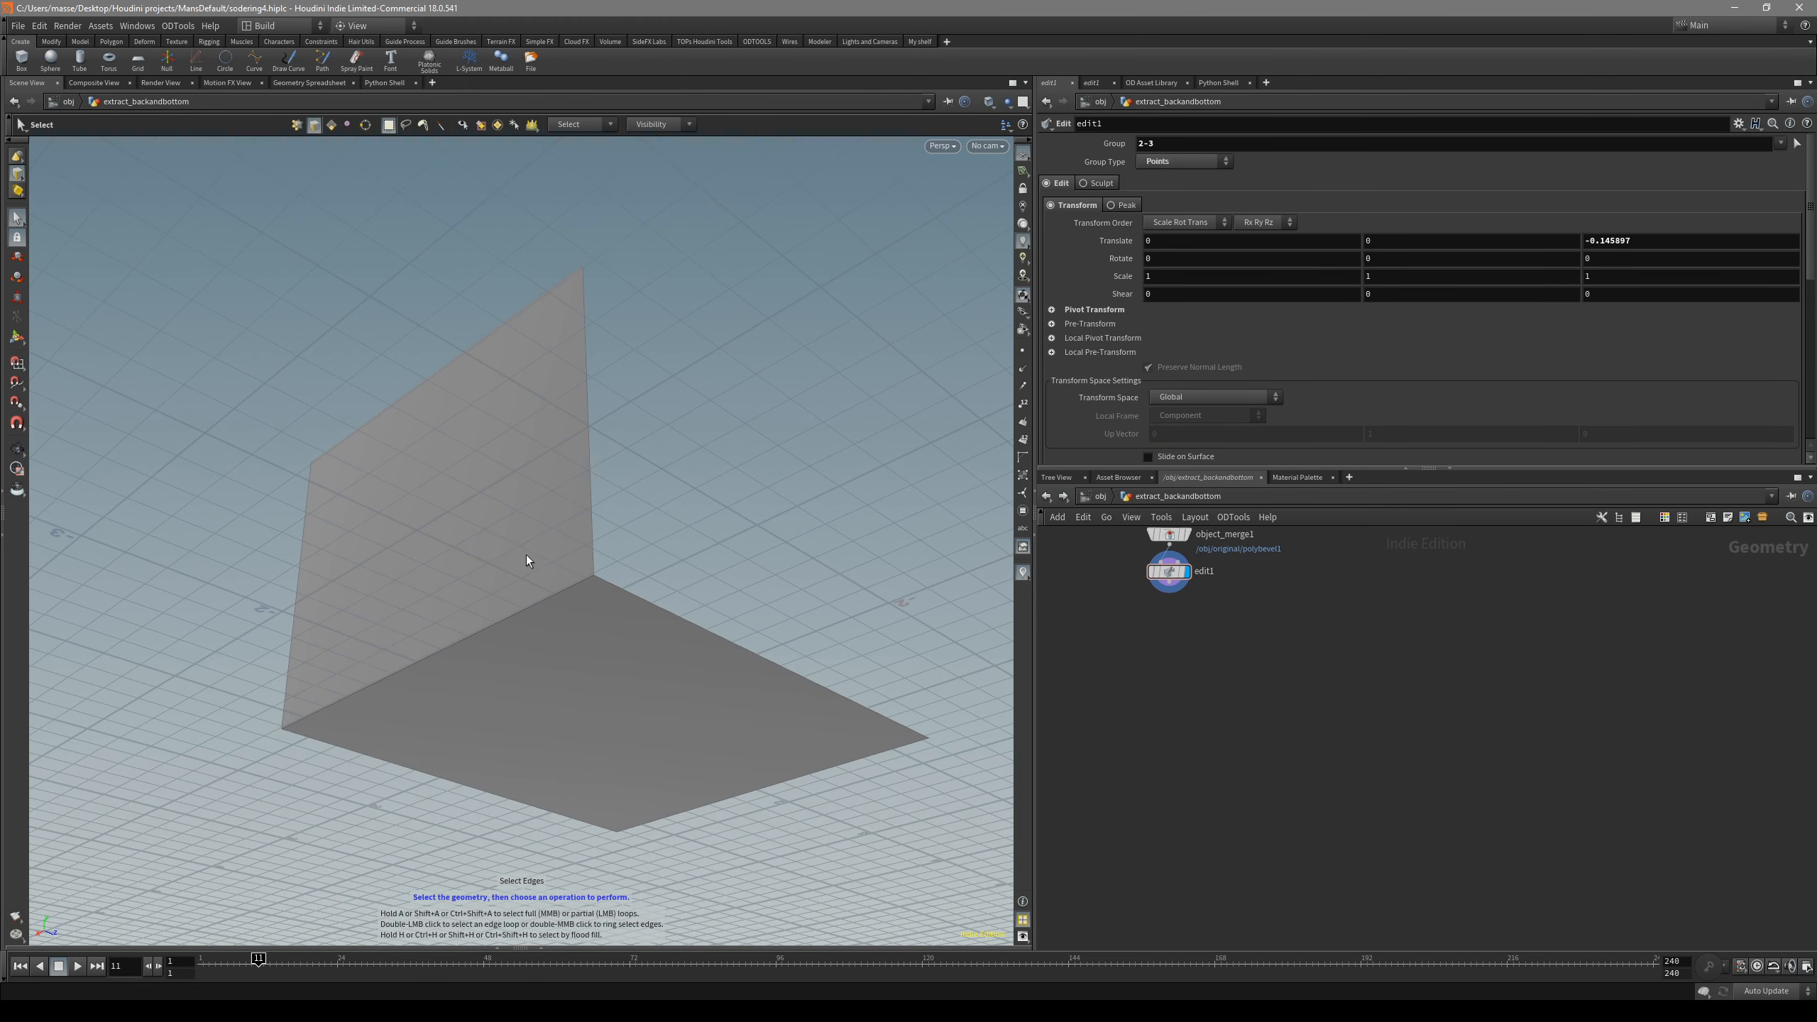
- Bevel the shared edge of the back and bottom panels with a round shape, 3 divisions and a distance of about 0.043
mouse_move(544, 562)
left_mouse_down()
mouse_move(600, 593)
mouse_move(493, 604)
mouse_move(548, 596)
left_mouse_up()
left_click(505, 605)
key("Return")
scroll(530, 610, "up", 2)
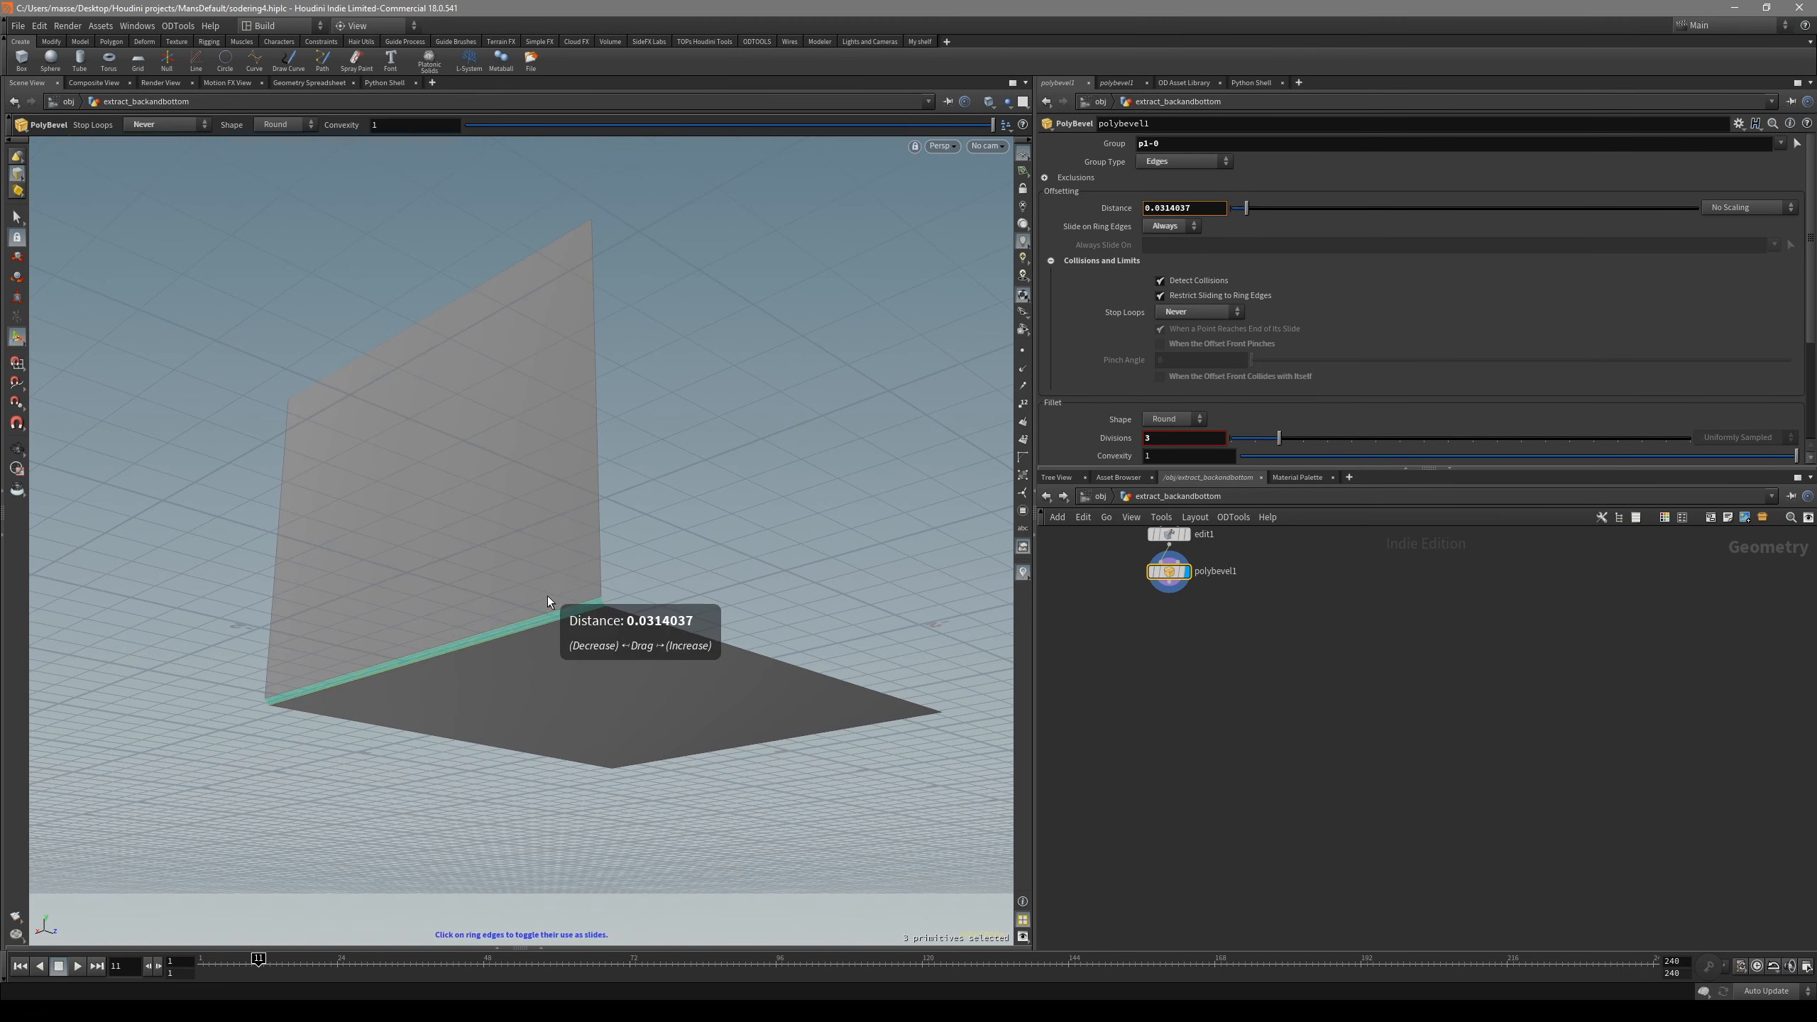
key("Escape")
left_click_drag(649, 556, 560, 594)
- Select all faces of the back and bottom panels and extrude them by a distance of about -0.0246
key("s")
double_click(560, 591)
left_click_drag(503, 499, 503, 547, "alt")
scroll(544, 587, "up", 3)
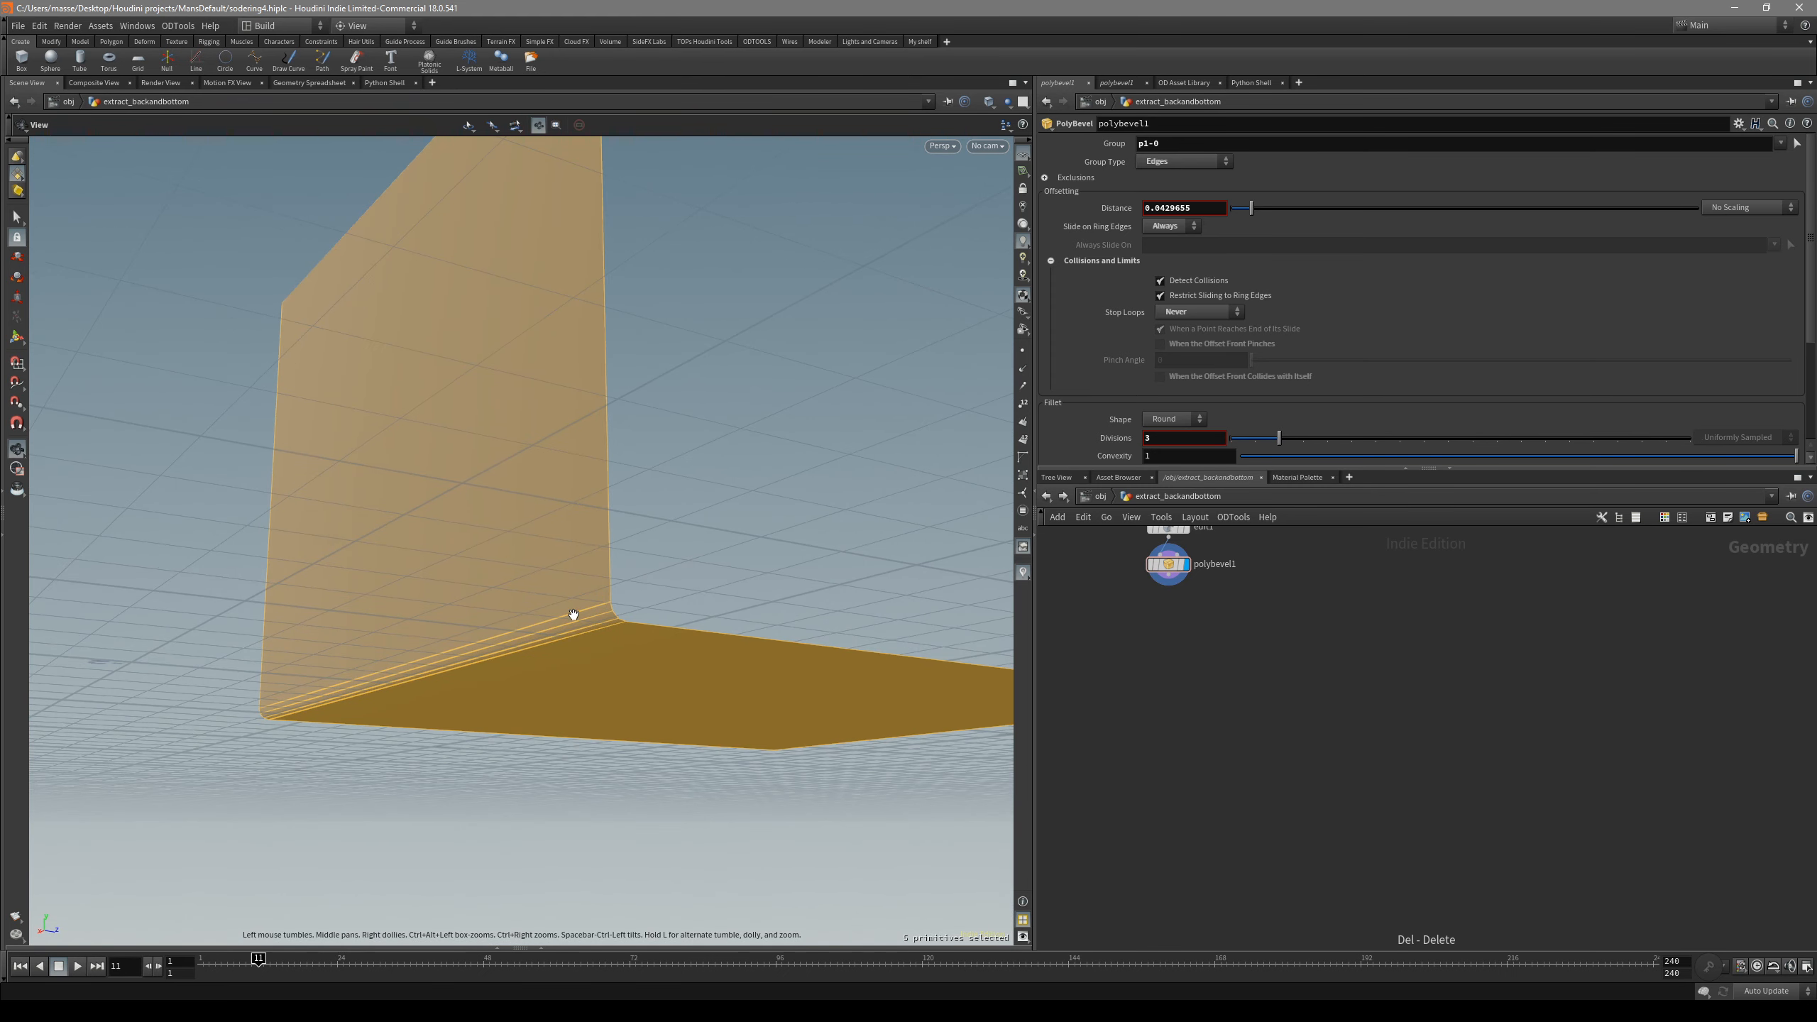
key("e")
mouse_move(573, 616)
left_mouse_down("alt")
mouse_move(596, 628)
mouse_move(540, 479)
mouse_move(550, 625)
left_mouse_up("alt")
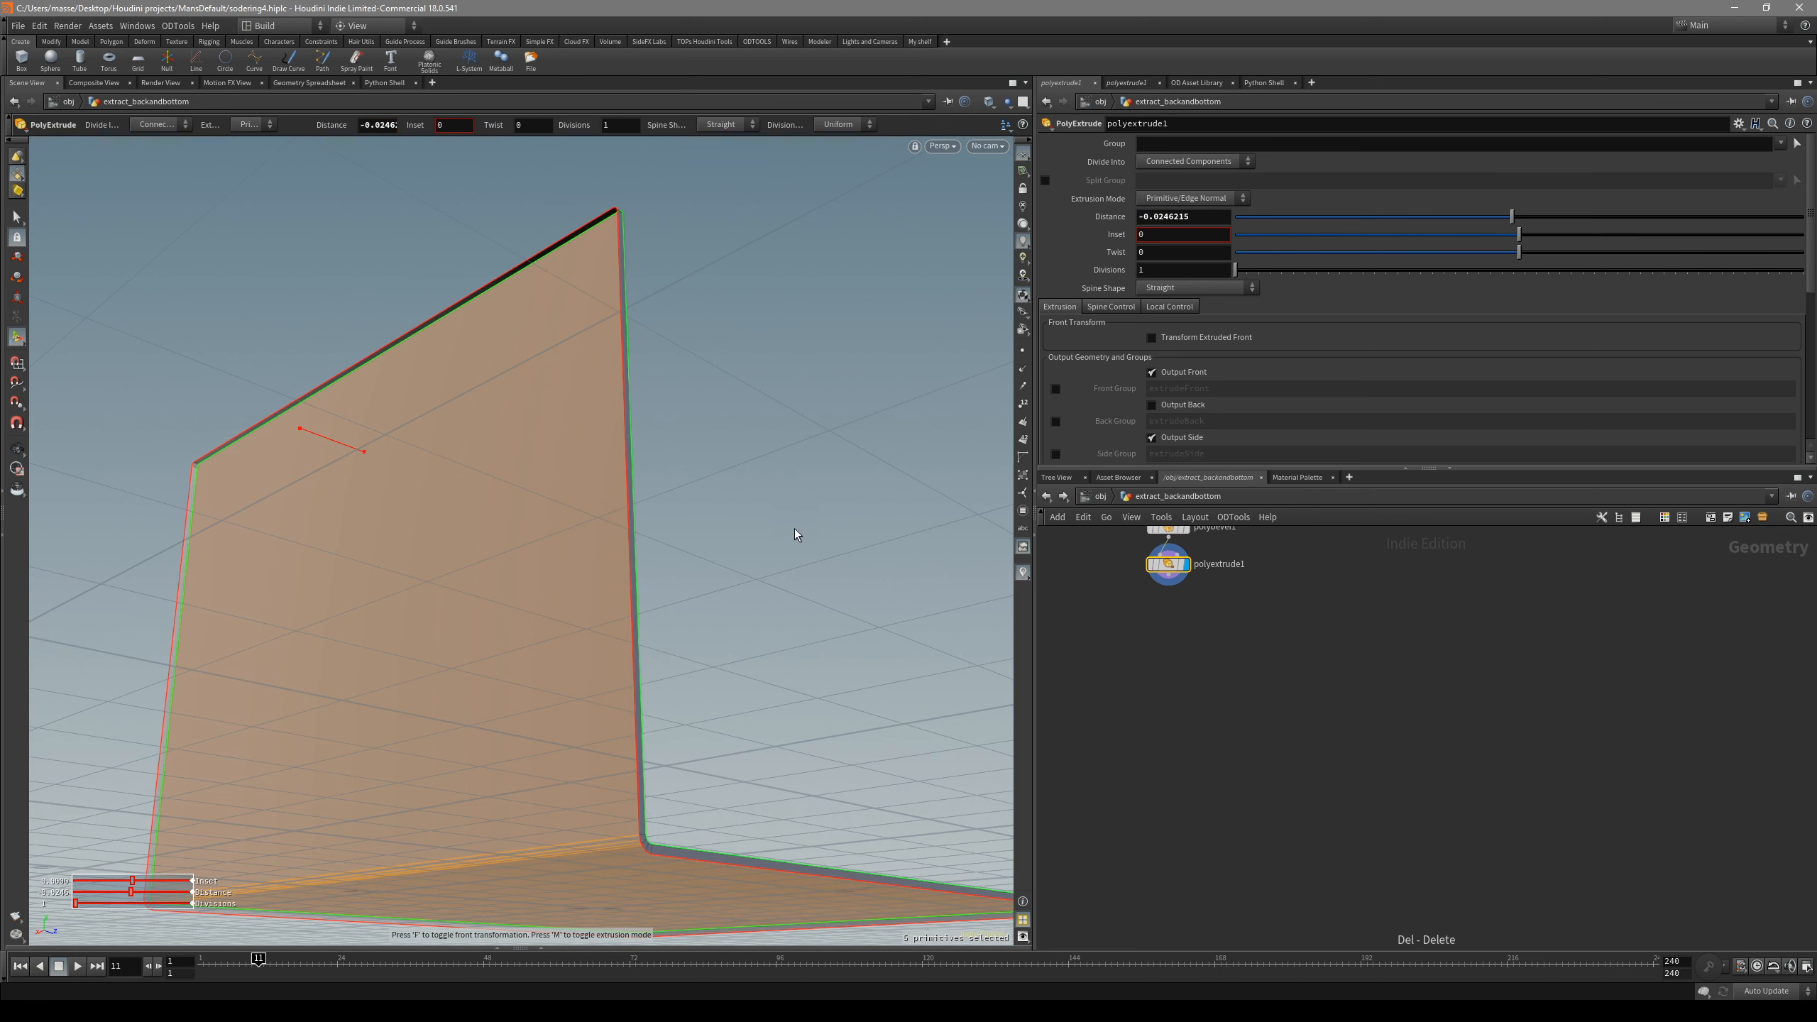
- Undo the extrusion distance and give polyextrude1 an inset of 0.02
key("ctrl+z")
middle_click_drag(1186, 239, 1193, 297)
middle_click_drag(1320, 299, 1320, 300)
left_click_drag(708, 357, 686, 231, "alt")
left_click_drag(624, 761, 744, 612, "alt")
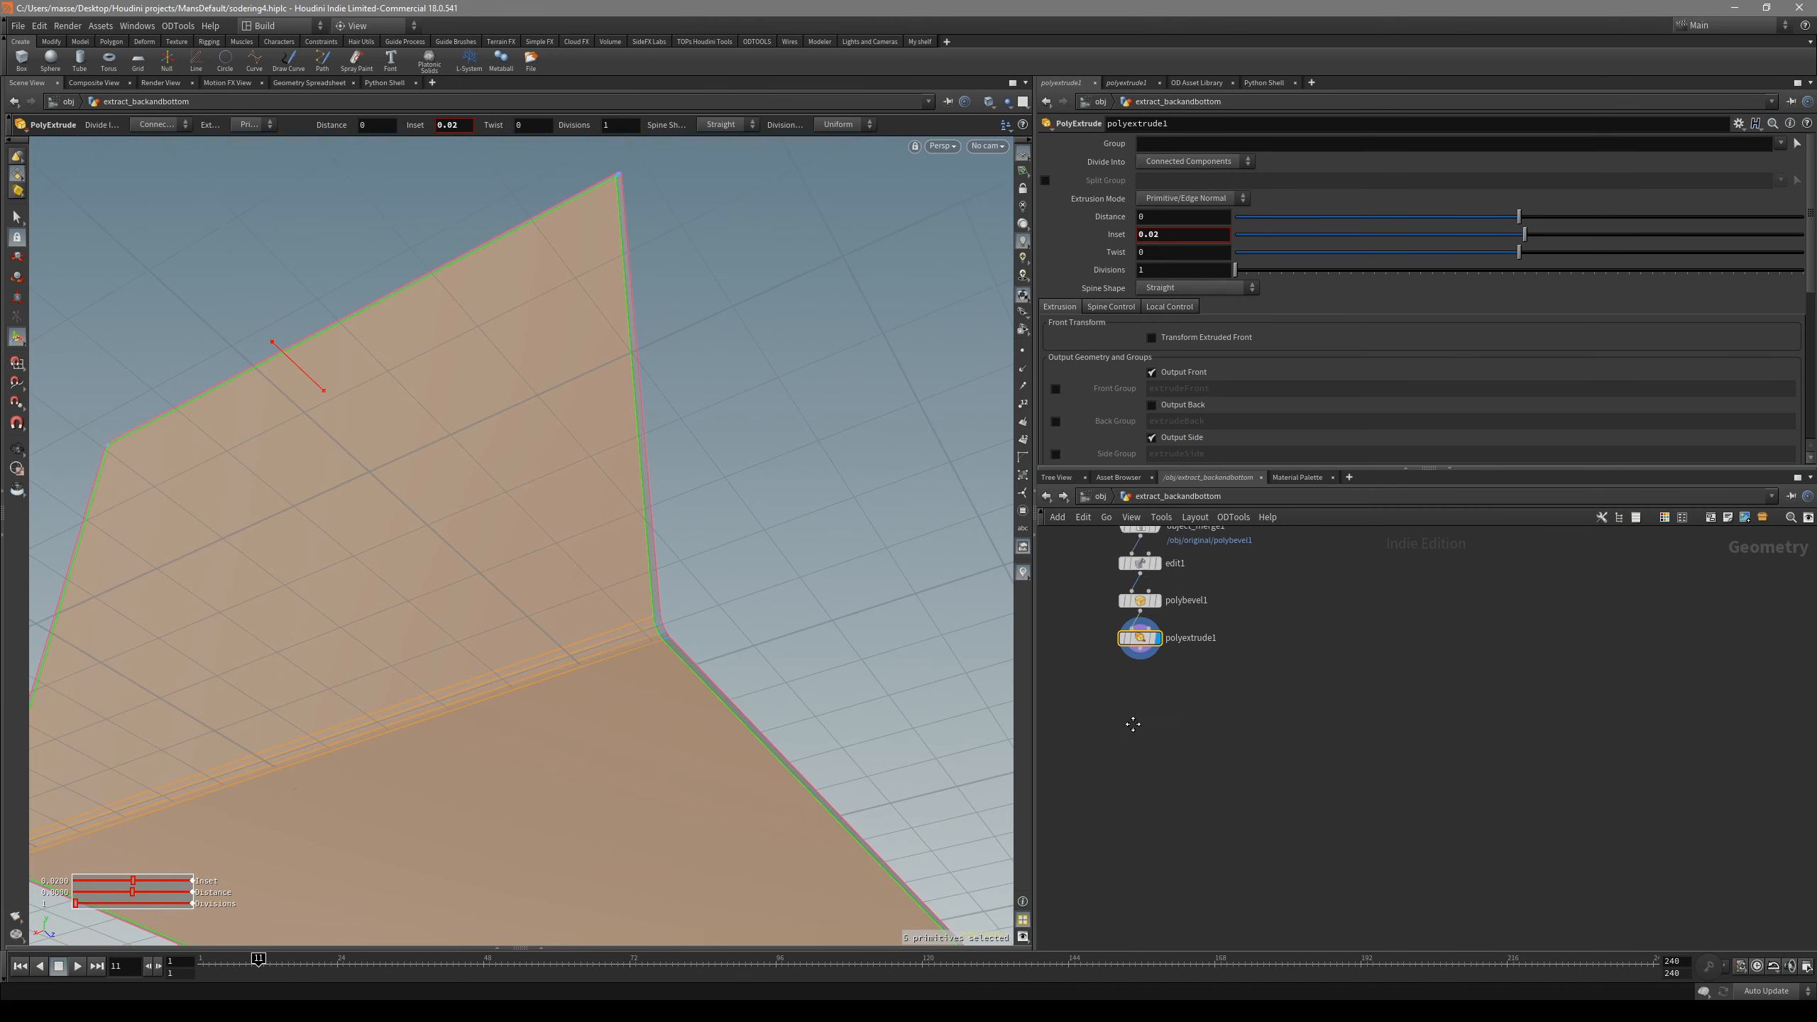
- Compare the corner geometry of polybevel1 with that of polyextrude1, ending with polyextrude1 displayed
left_click(1121, 601)
left_click_drag(640, 669, 638, 535)
left_click_drag(657, 611, 637, 660, "alt")
left_click_drag(673, 577, 705, 615, "alt")
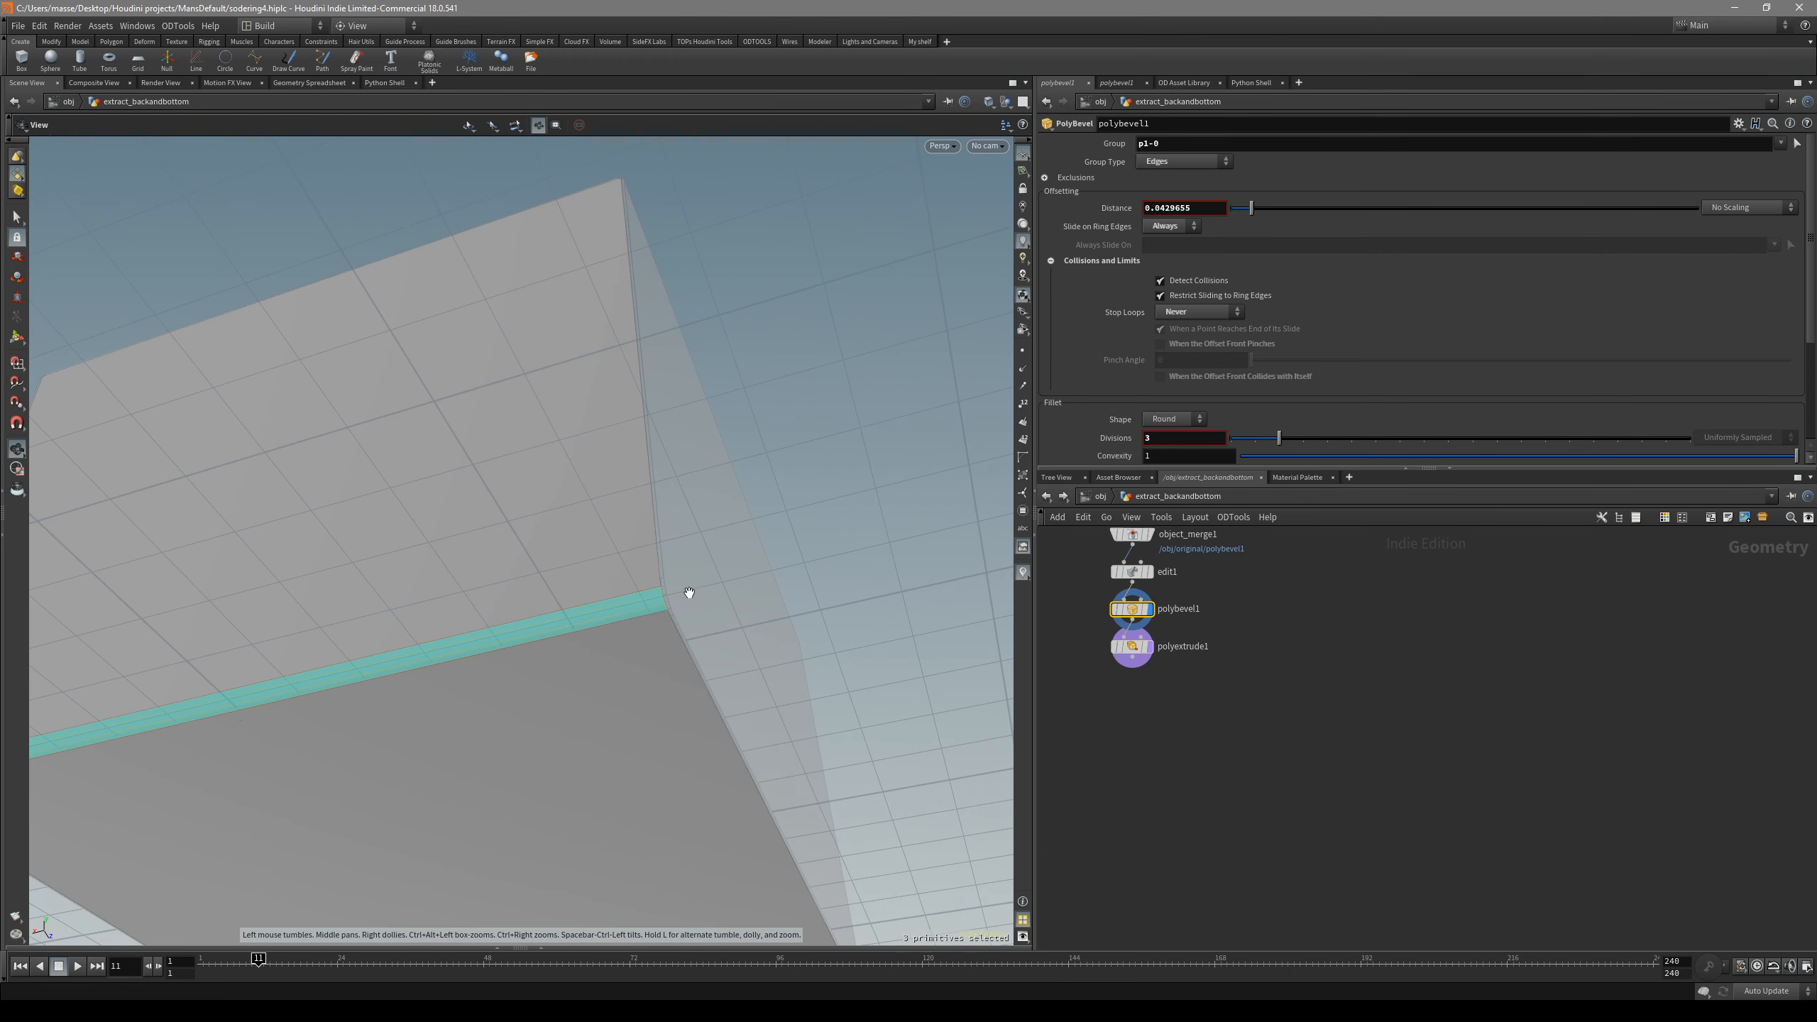
left_click_drag(1164, 655, 1139, 643)
left_click_drag(643, 286, 756, 487, "alt")
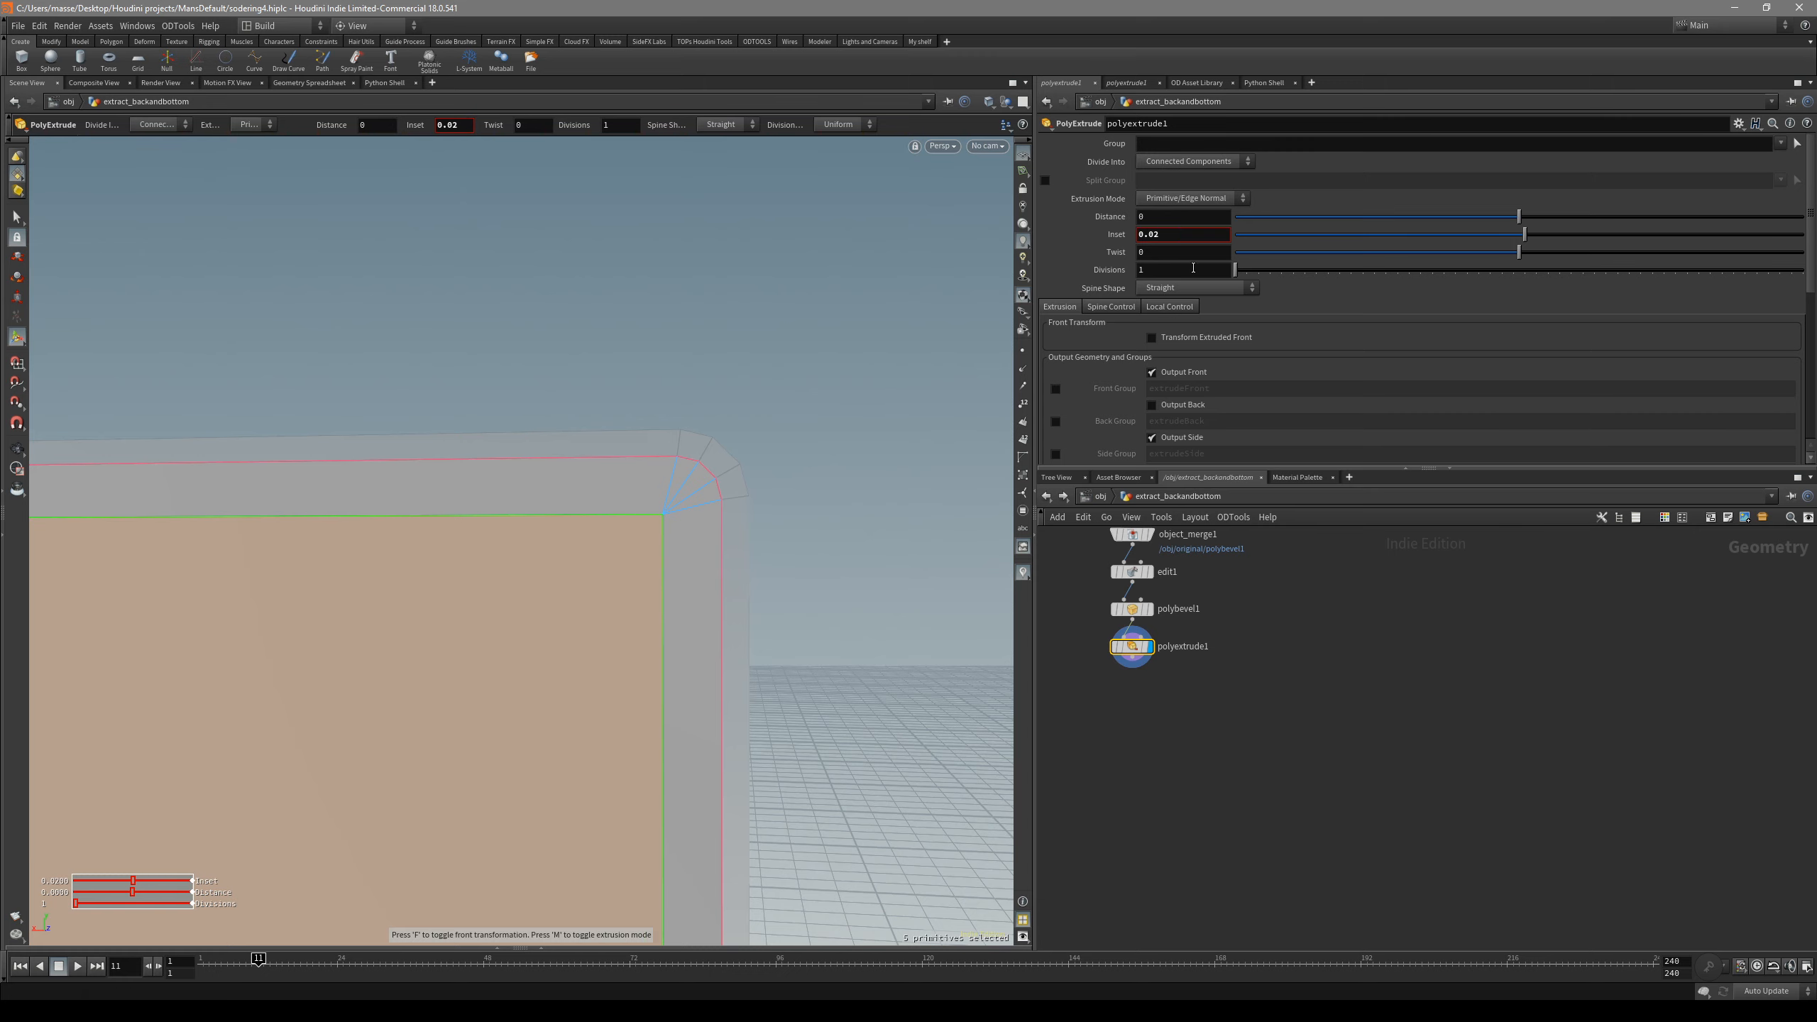
- Reduce the polyextrude1 inset to about 0.009, narrowing the border around the back and bottom panels
middle_click_drag(1187, 247, 1185, 293)
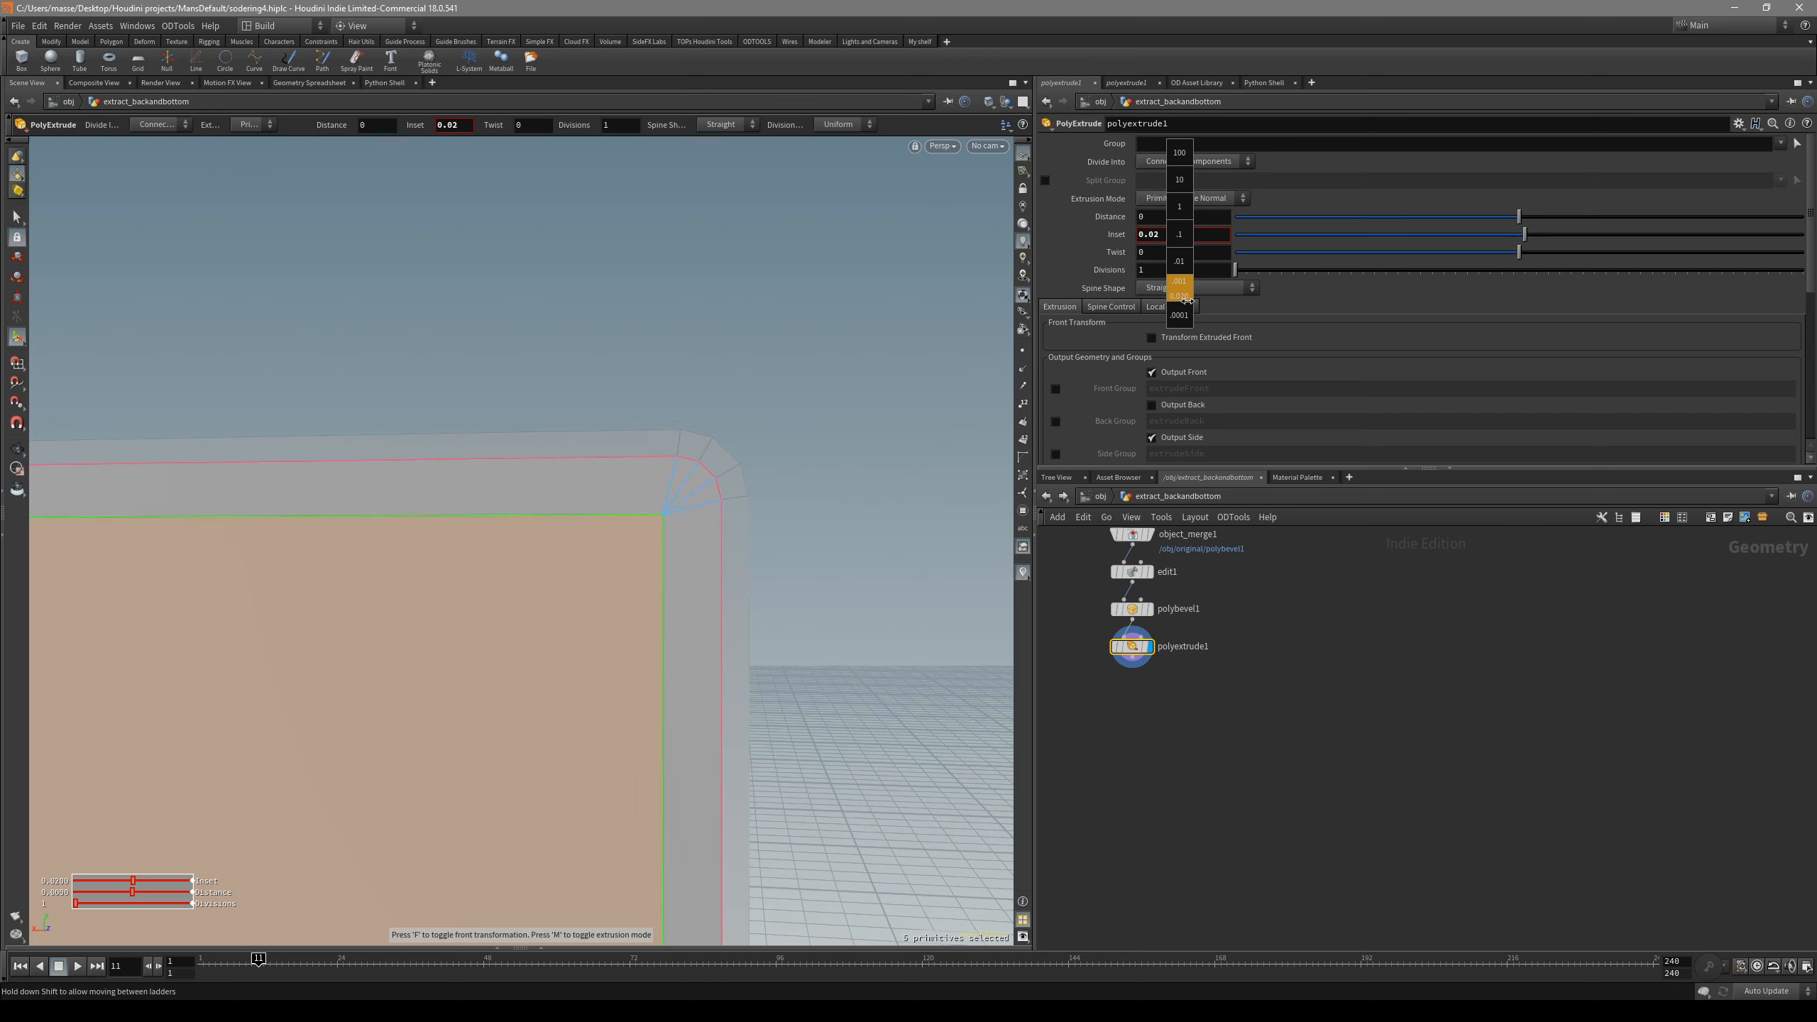
key("Escape")
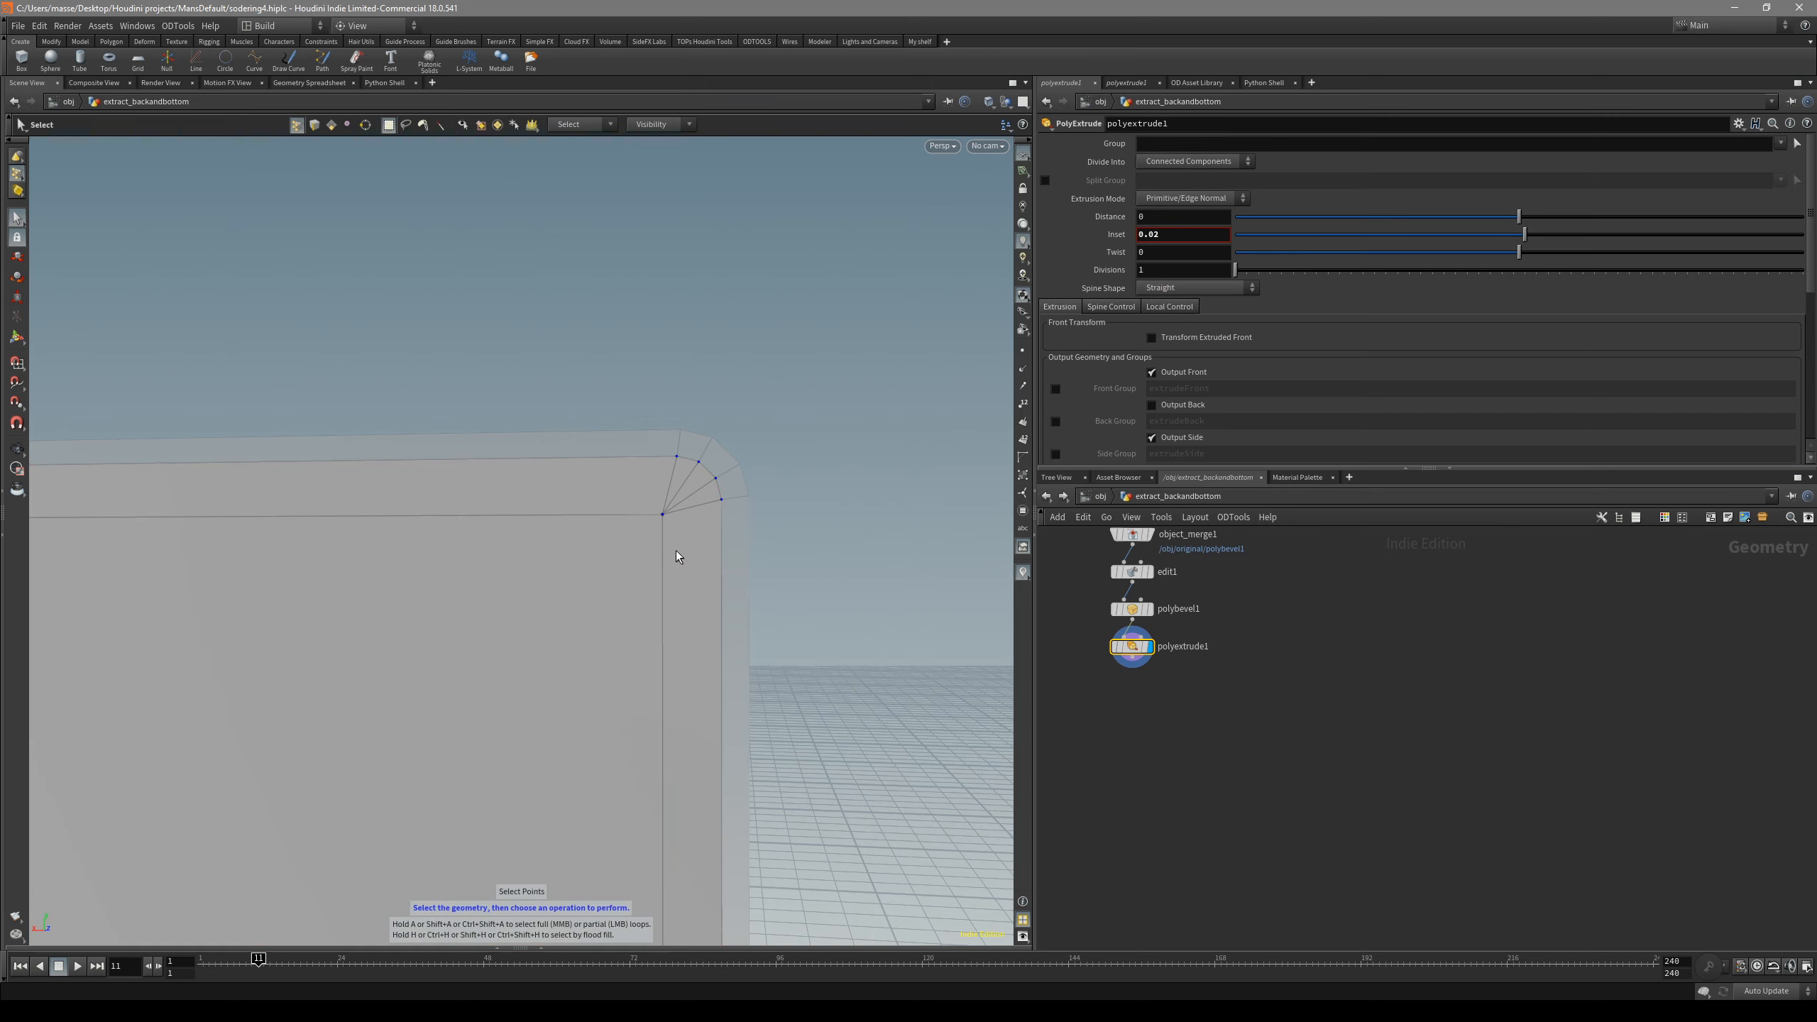
left_click_drag(624, 584, 658, 573)
key("s")
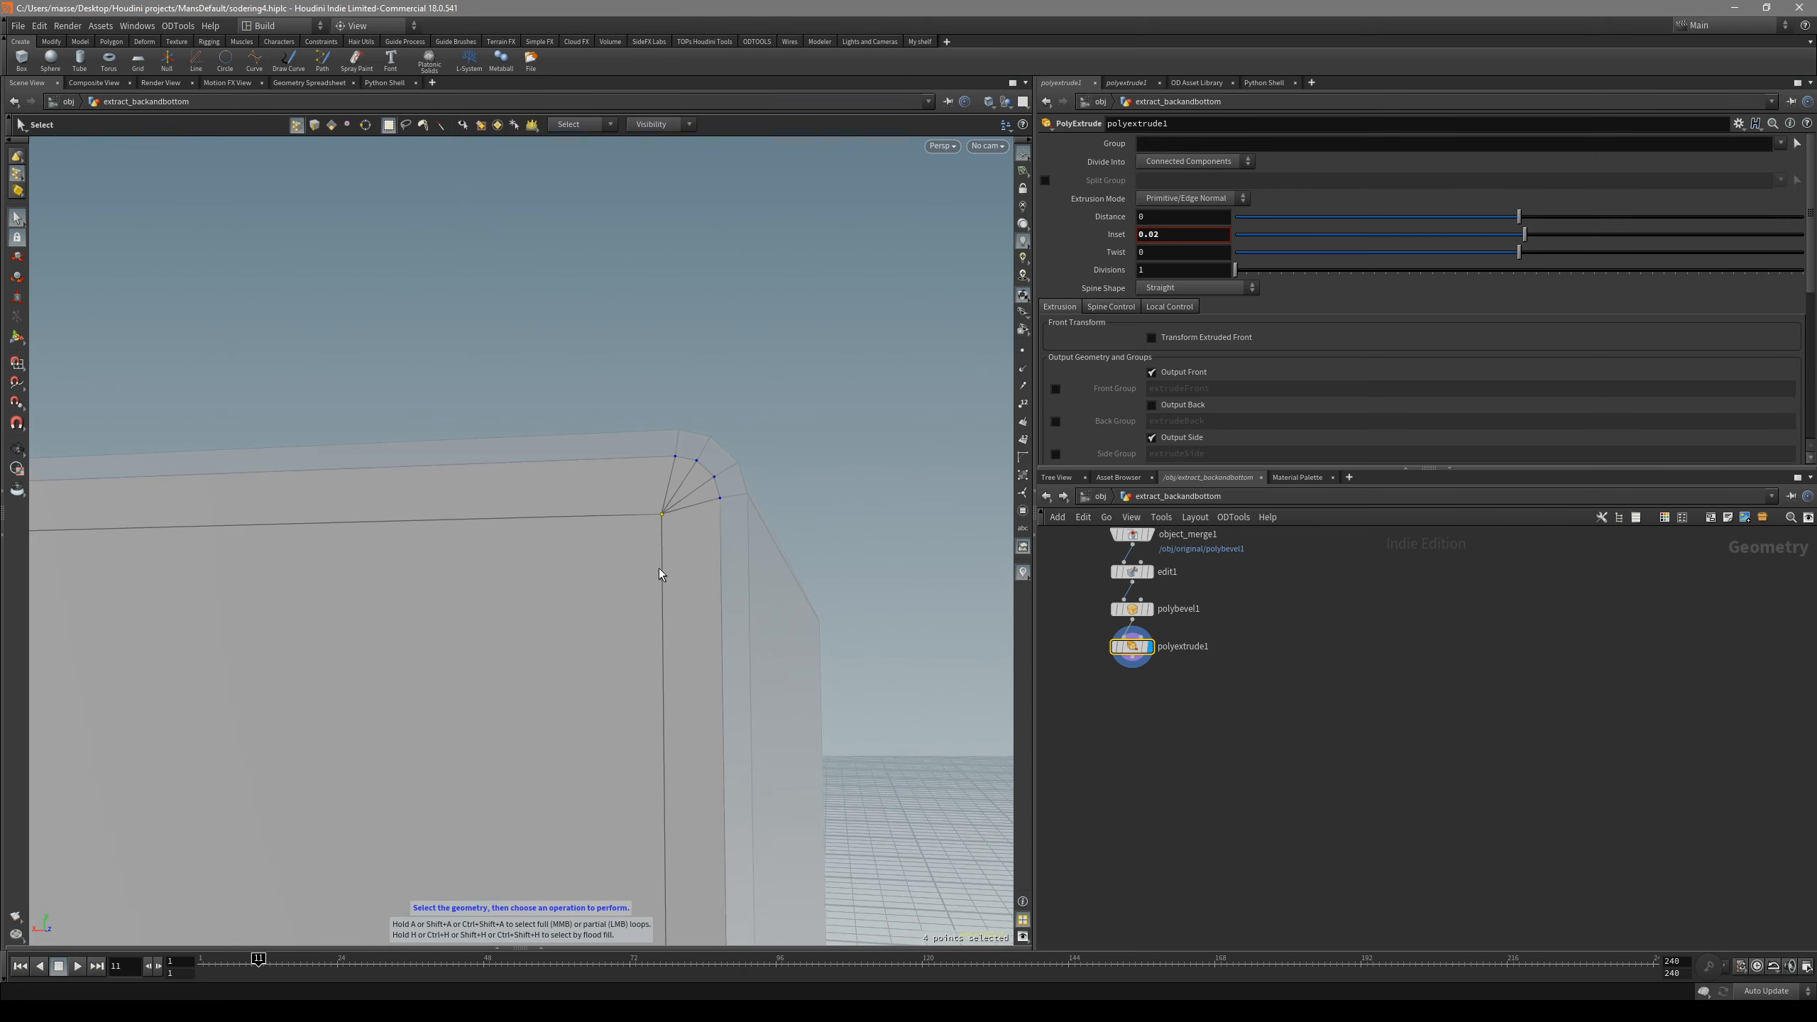
middle_click_drag(1208, 234, 1134, 301)
left_click_drag(661, 529, 694, 520, "alt")
right_click_drag(694, 519, 709, 710, "alt")
middle_click_drag(708, 710, 702, 462, "alt")
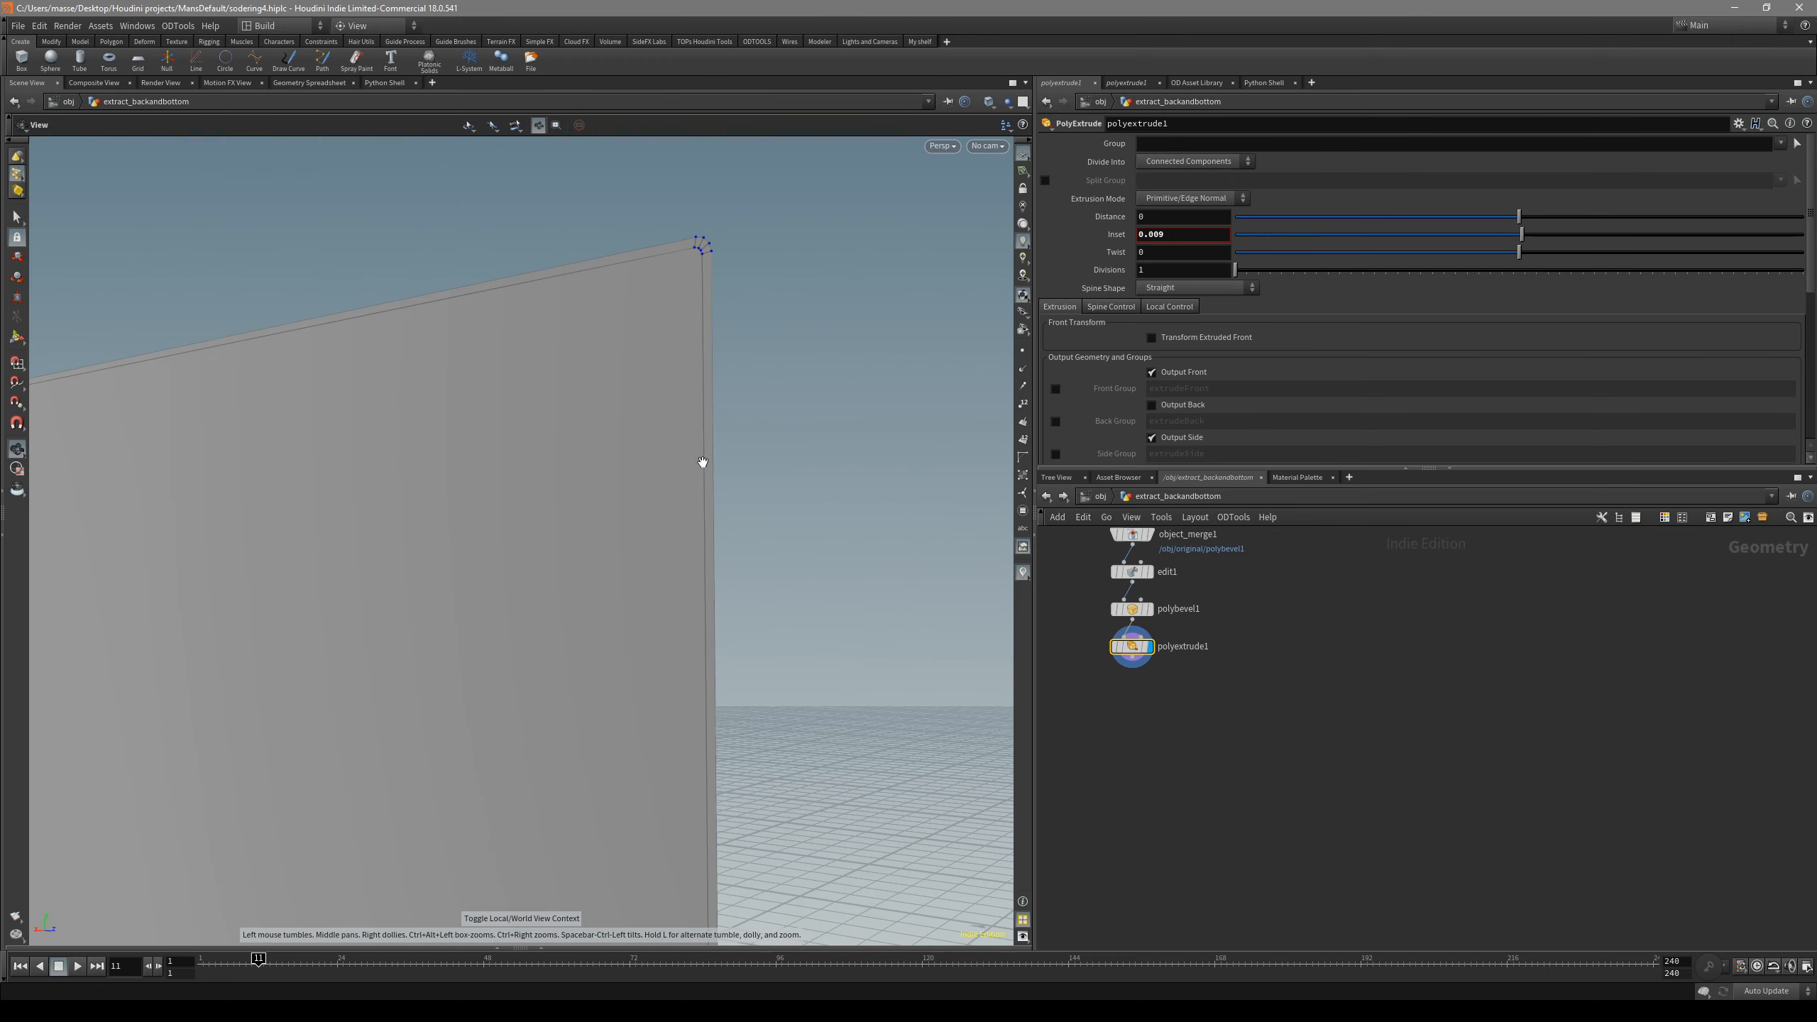
- Select the back panel's main face and inspect the thin border around the back and bottom panels
key("4")
left_click(644, 494)
middle_click_drag(701, 572, 704, 437, "alt")
right_click_drag(705, 437, 601, 511, "alt")
middle_click_drag(601, 511, 643, 332, "alt")
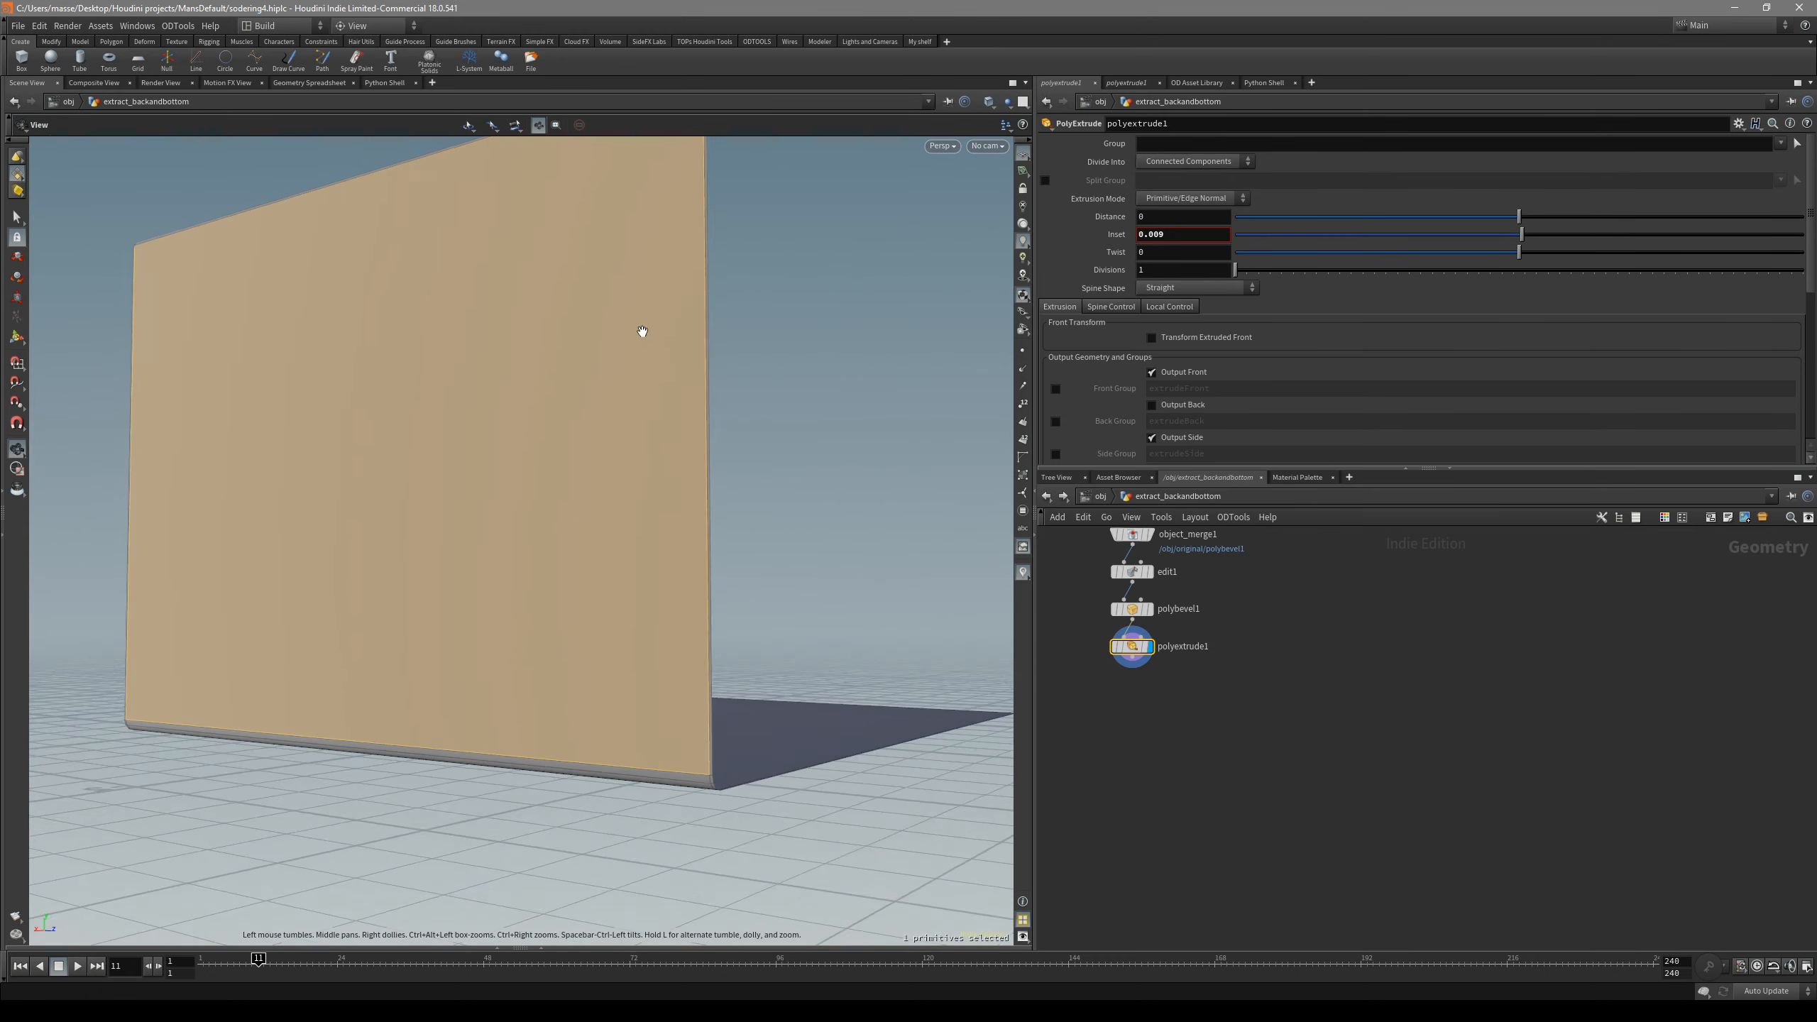
left_click_drag(642, 332, 654, 309, "alt")
left_click_drag(755, 648, 673, 462, "alt")
middle_click_drag(780, 594, 550, 509, "alt")
left_click_drag(766, 693, 746, 645, "alt")
middle_click_drag(746, 645, 434, 527, "alt")
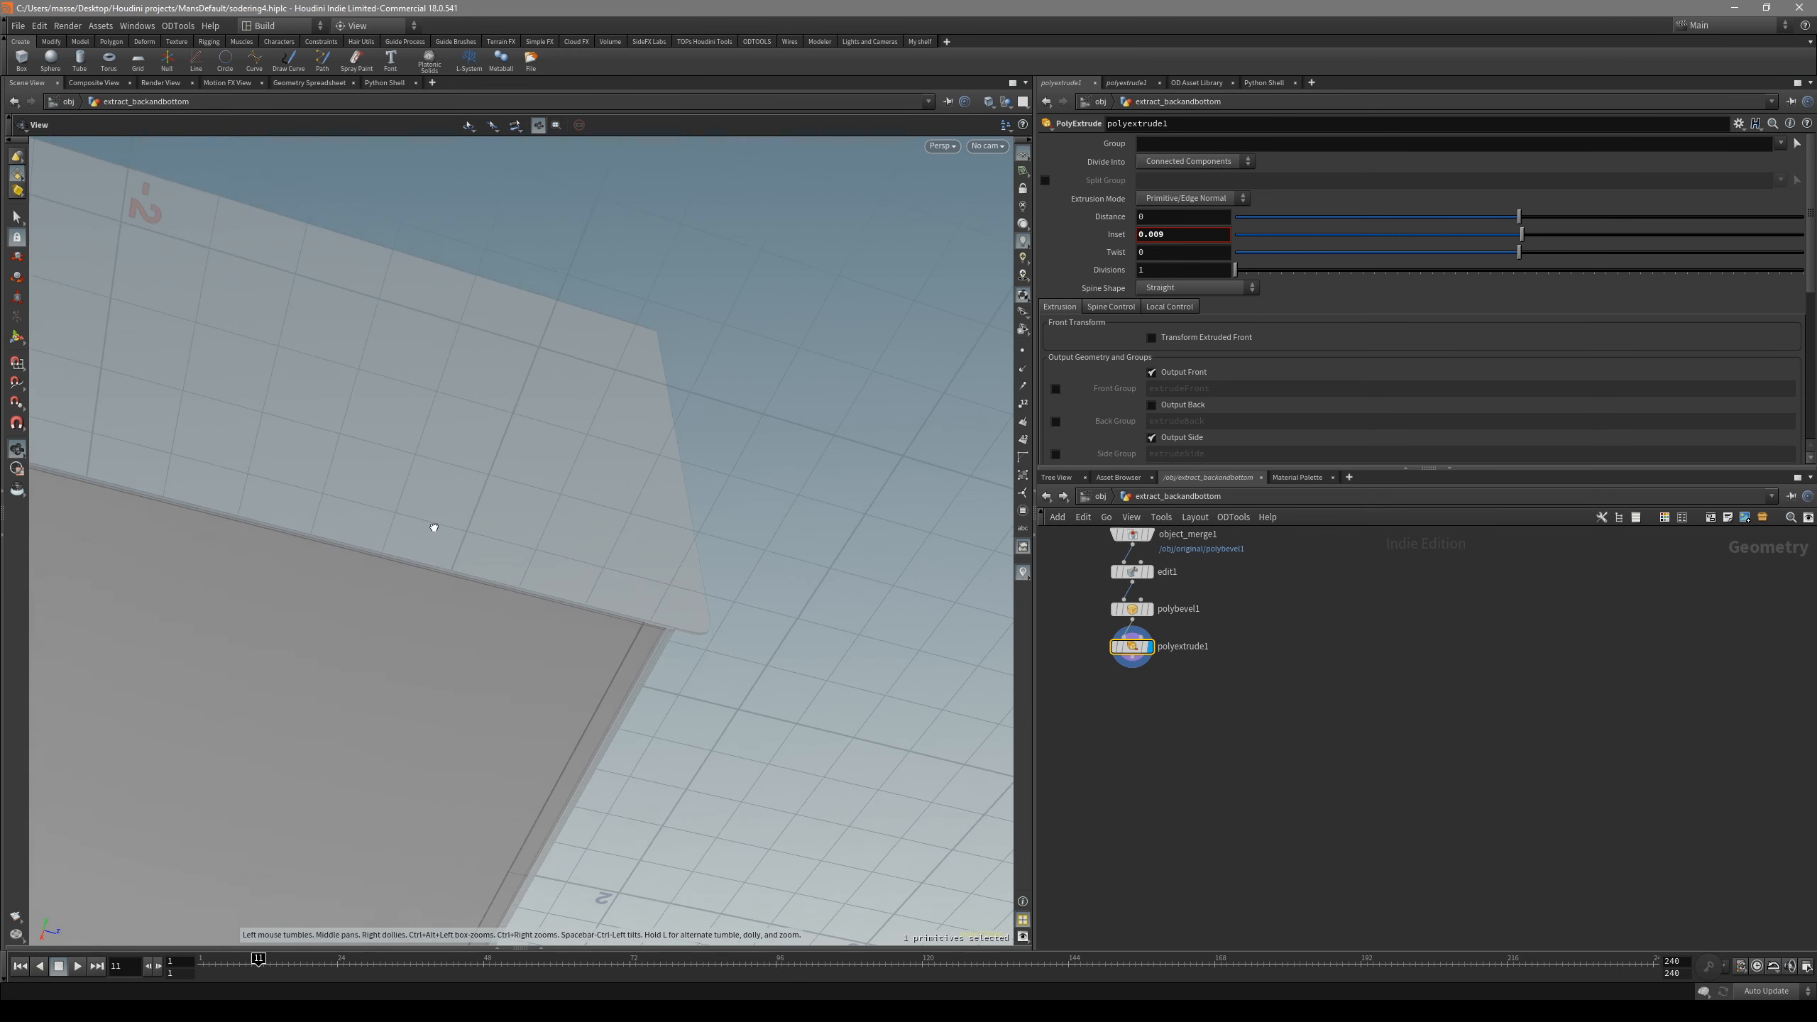
- Examine the bottom panel's inset border closely at its front corner, where it meets the front panel
left_click_drag(434, 527, 636, 572, "alt")
right_click_drag(637, 572, 925, 589, "alt")
left_click_drag(925, 588, 657, 584, "alt")
right_click_drag(657, 584, 792, 592, "alt")
left_click_drag(792, 592, 828, 555, "alt")
right_click_drag(829, 555, 805, 551, "alt")
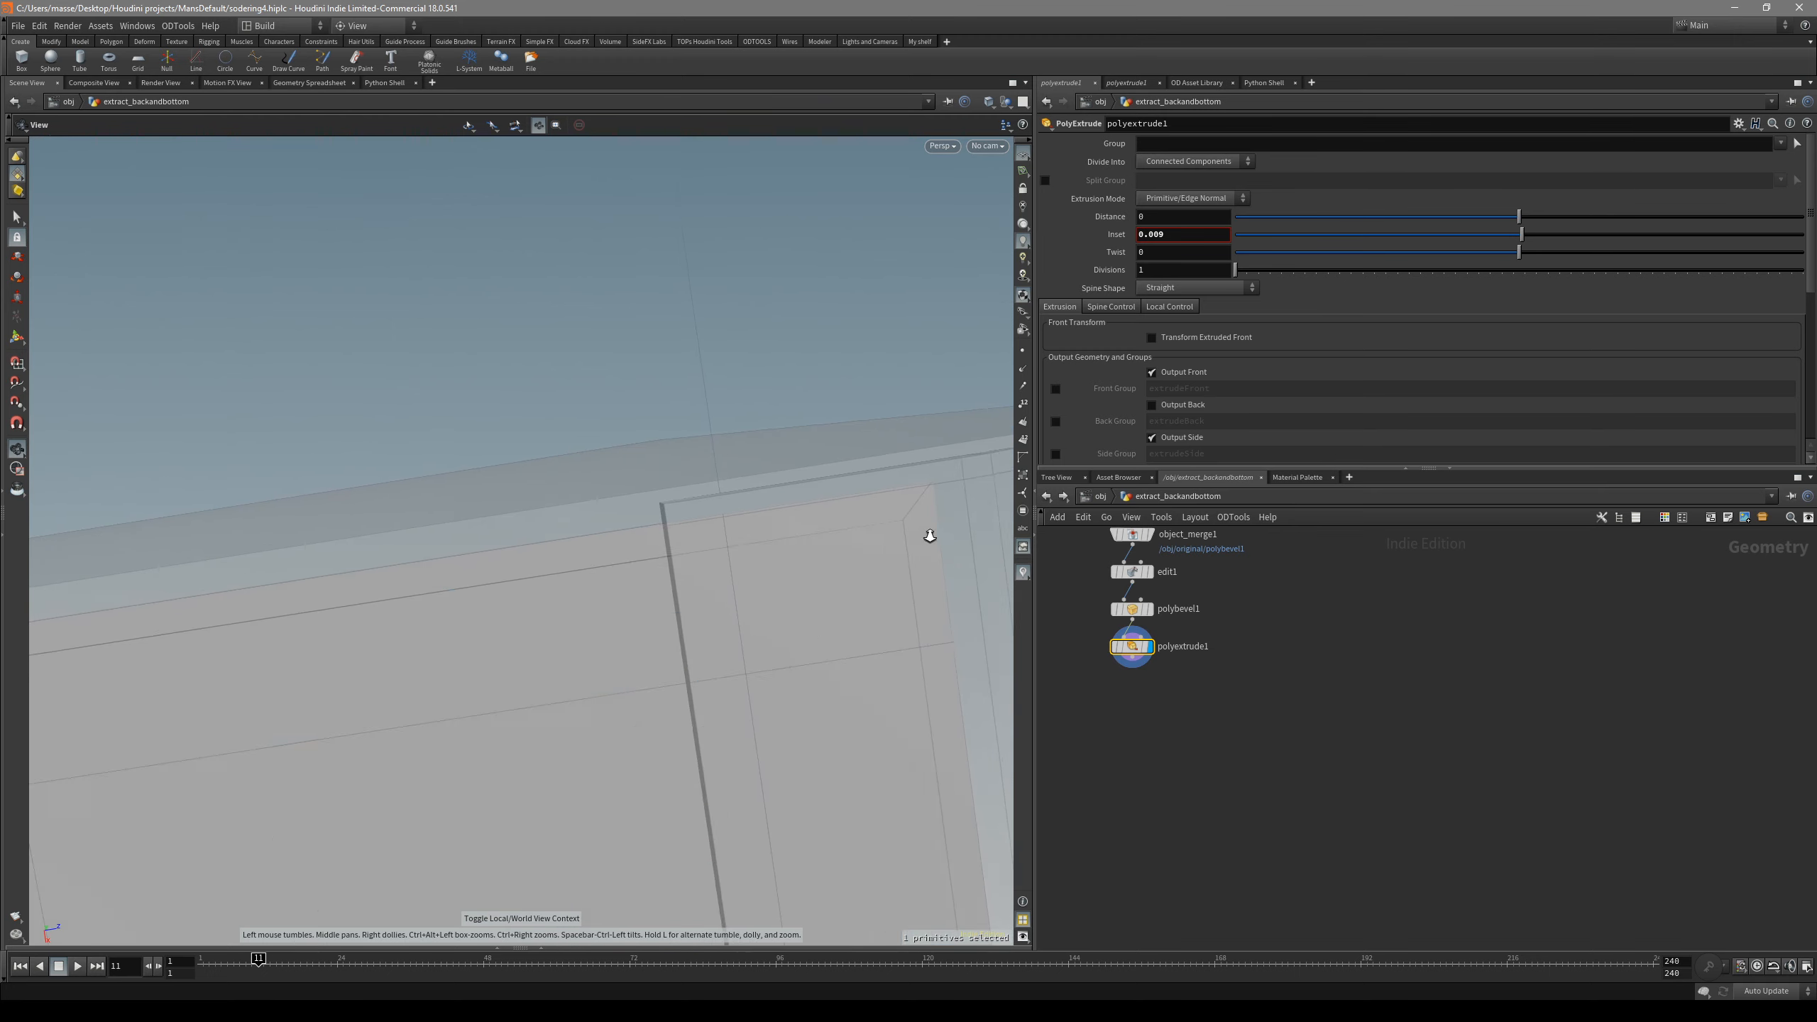
left_click_drag(658, 539, 704, 565, "alt")
middle_click_drag(704, 566, 716, 567, "alt")
left_click_drag(717, 568, 645, 628, "alt")
left_click_drag(705, 555, 749, 510, "alt")
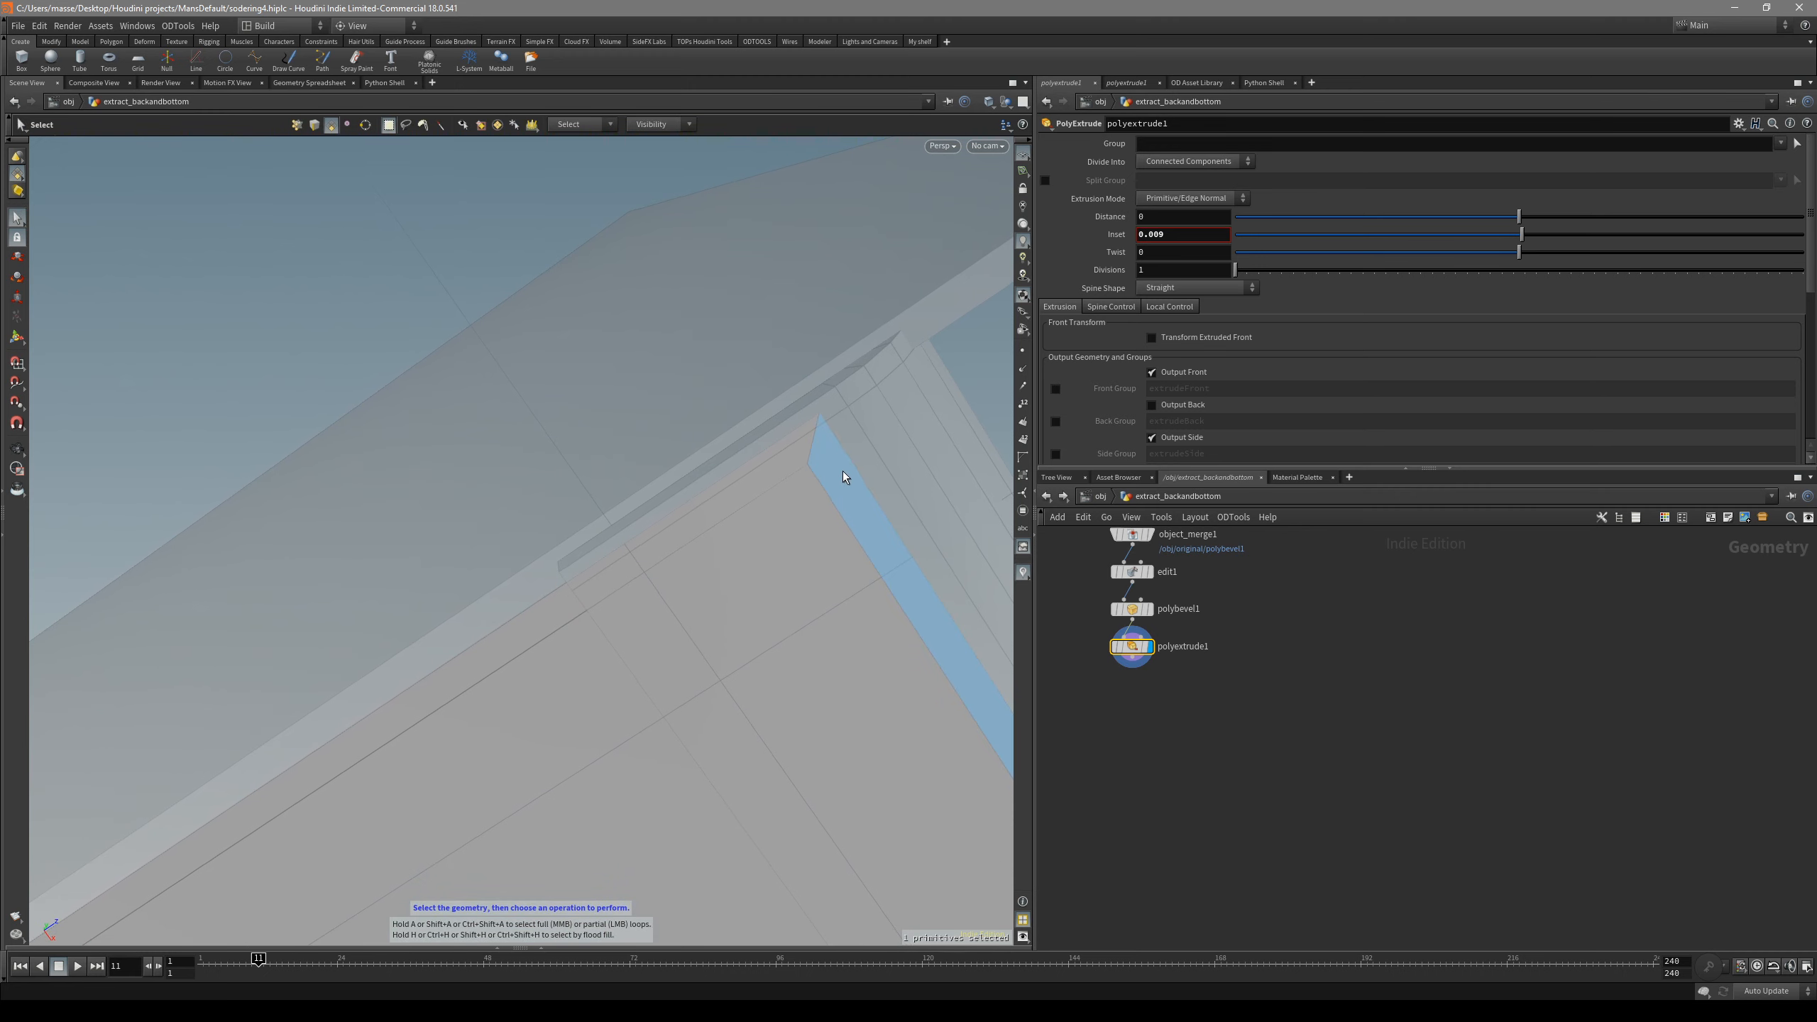
- Split the bottom panel's narrow side border near the front panel with PolySplit and delete the face between the cut and the front corner
left_click_drag(914, 333, 658, 574, "alt")
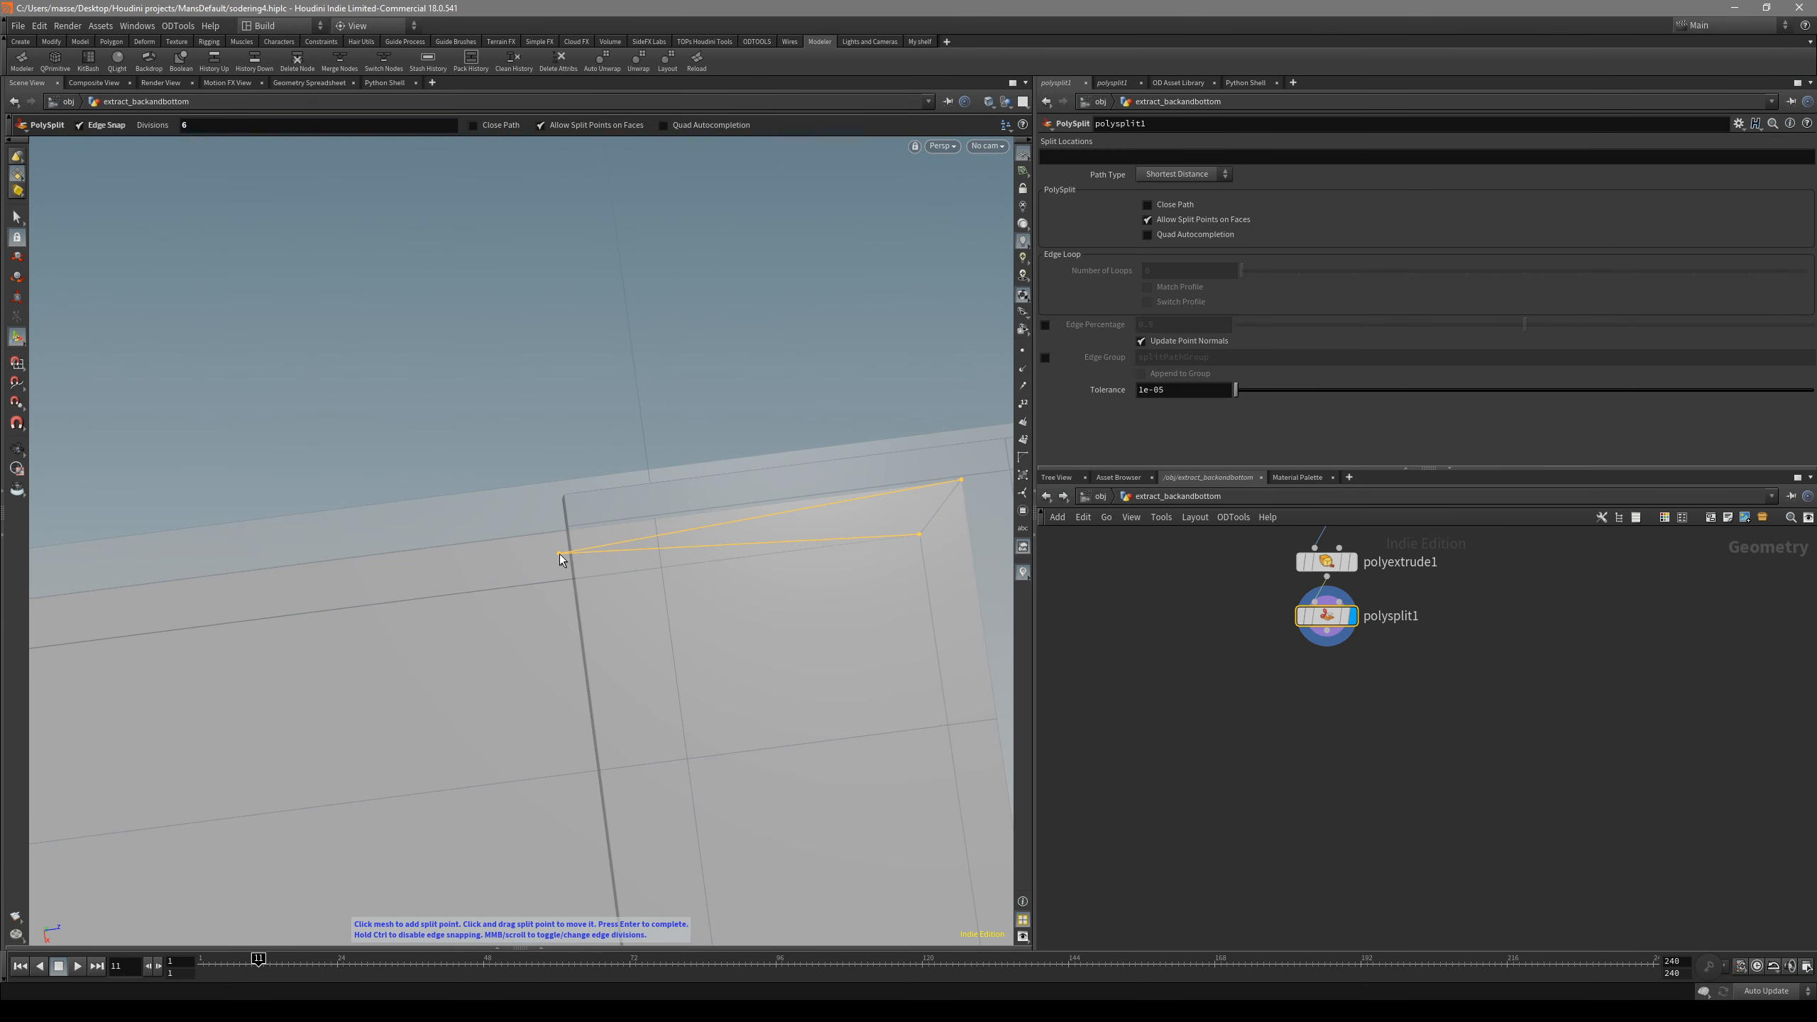
key("alt")
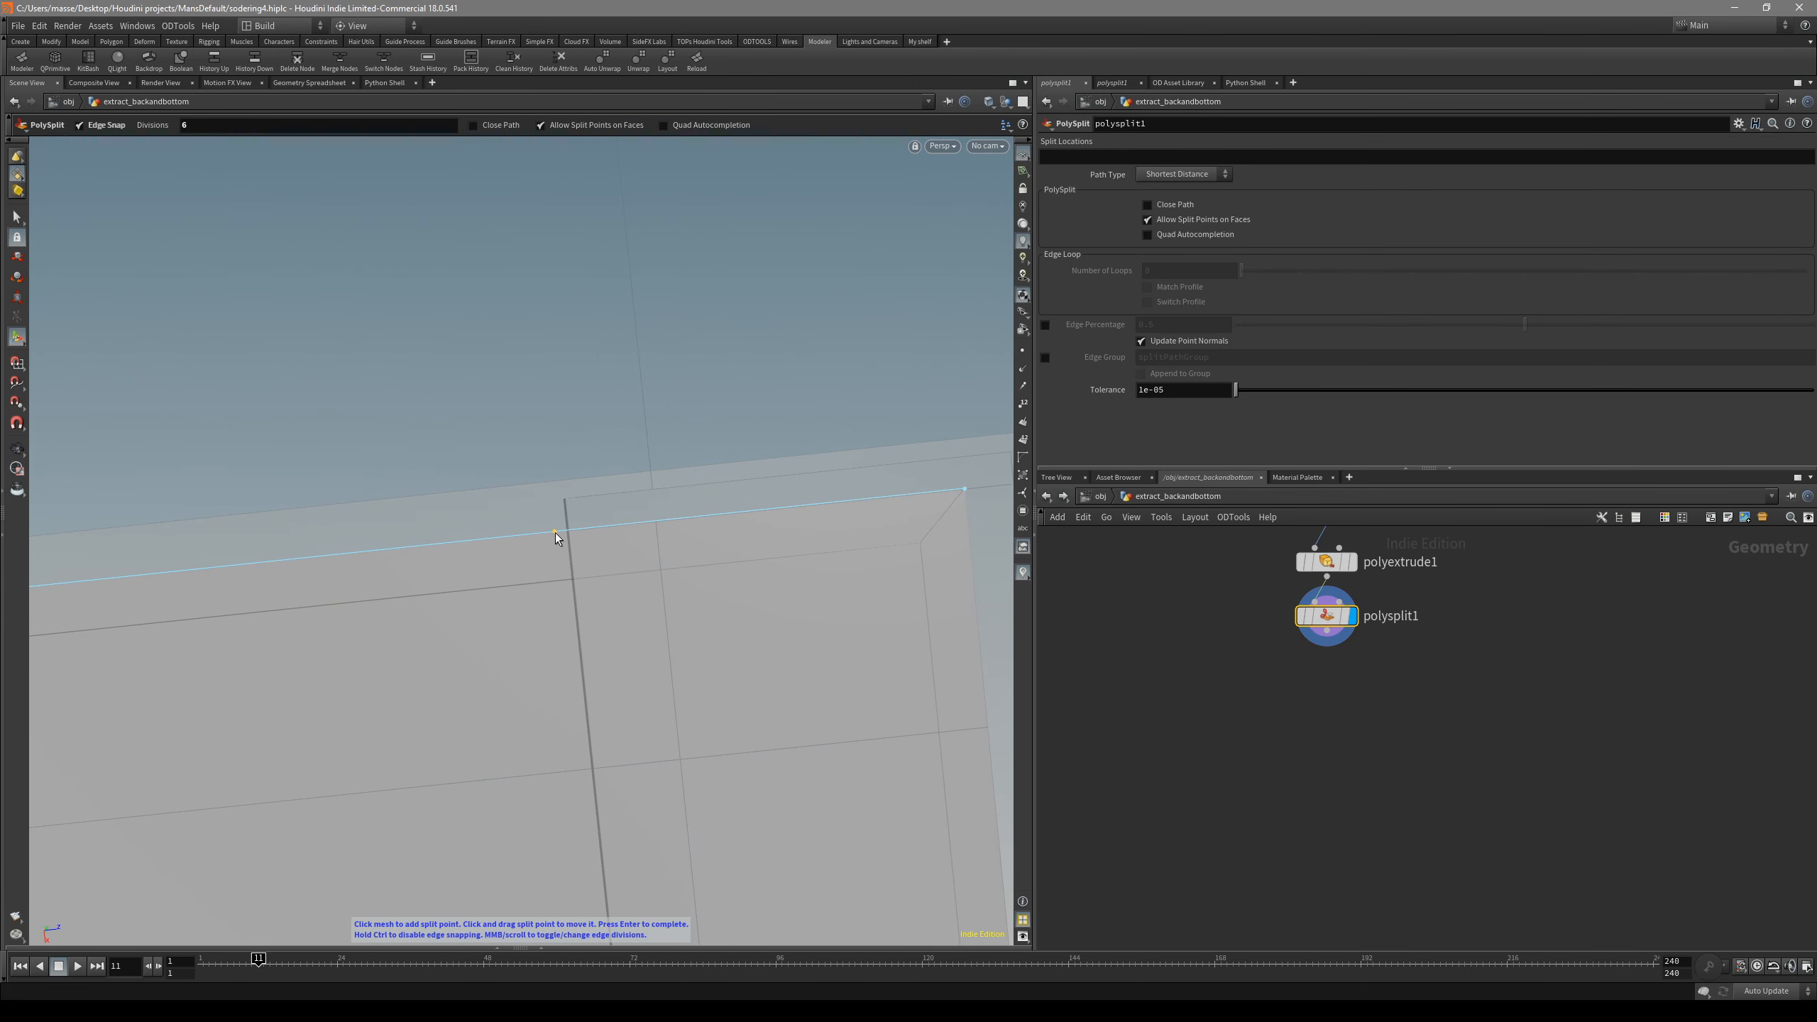
left_click_drag(568, 539, 585, 505, "alt")
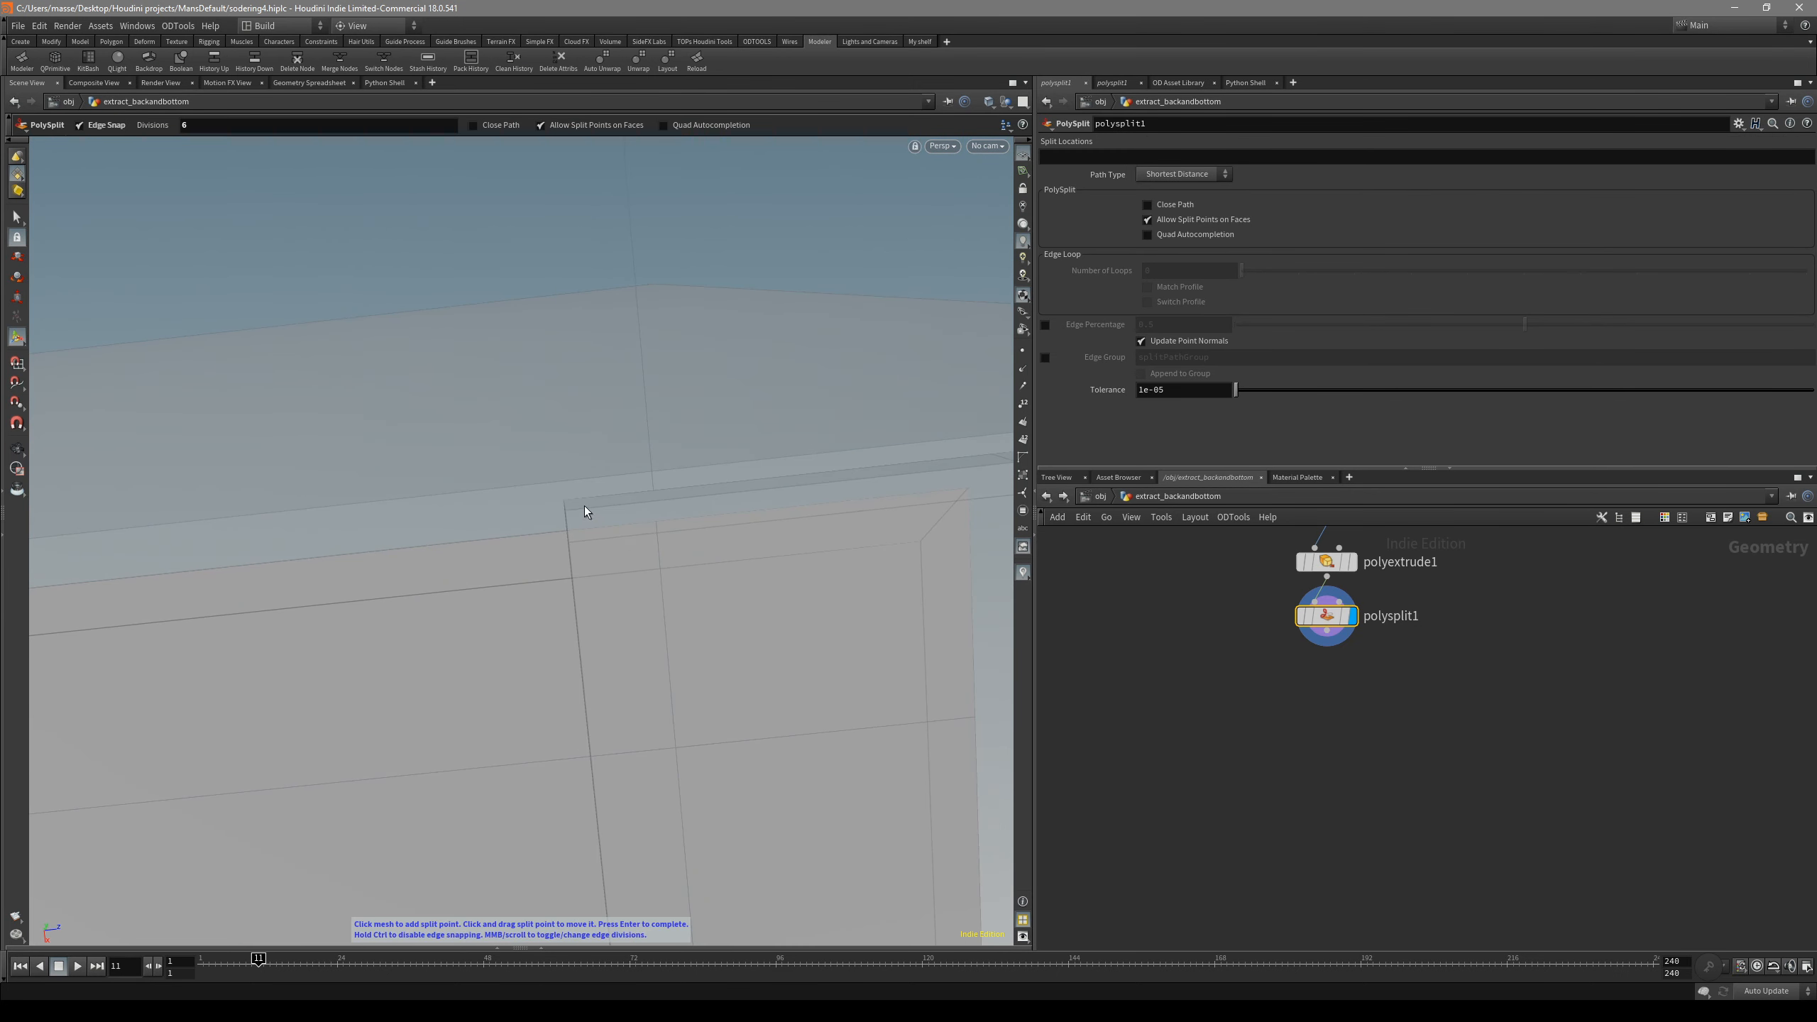
left_click(547, 533)
left_click(551, 579)
key("Return")
left_click(691, 534)
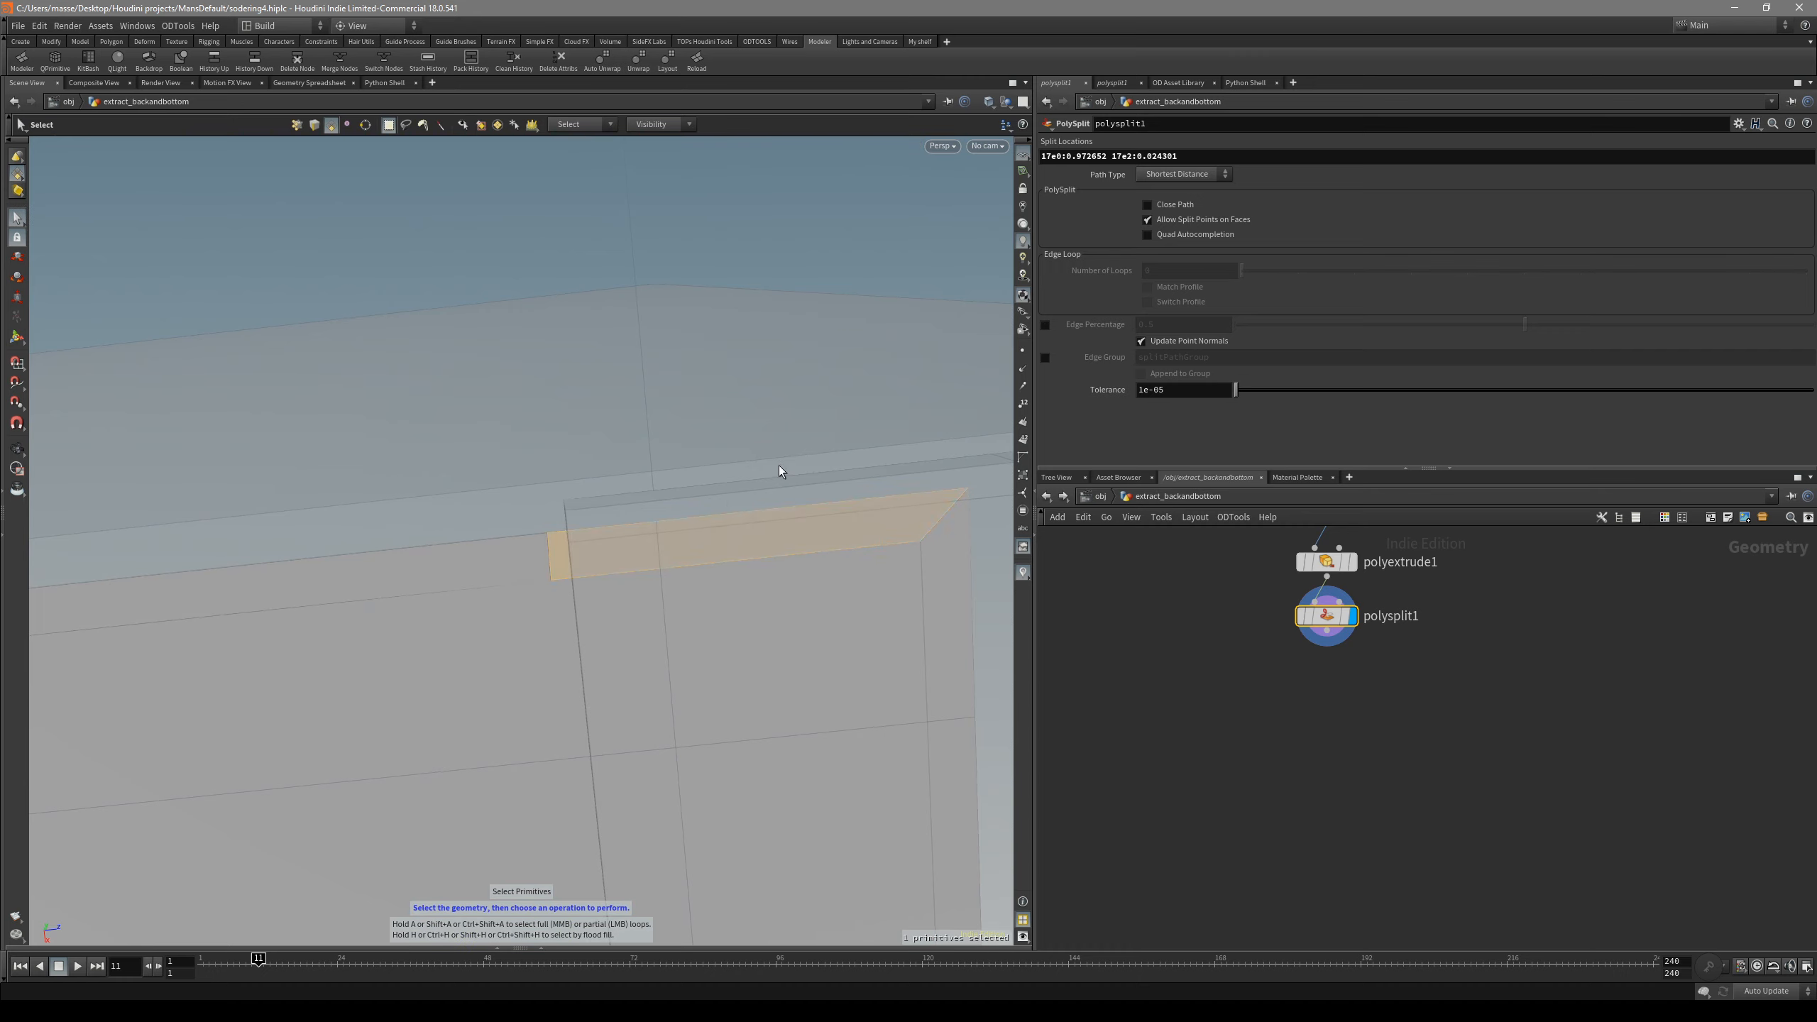
key("Delete")
- Move the bottom panel's outer front corner point about 0.0089 along X, beside the deleted border face
key("s")
key("2")
left_click(966, 486)
key("t")
left_click_drag(969, 501, 916, 466)
key("s")
key("4")
key("Escape")
left_click_drag(730, 433, 725, 805)
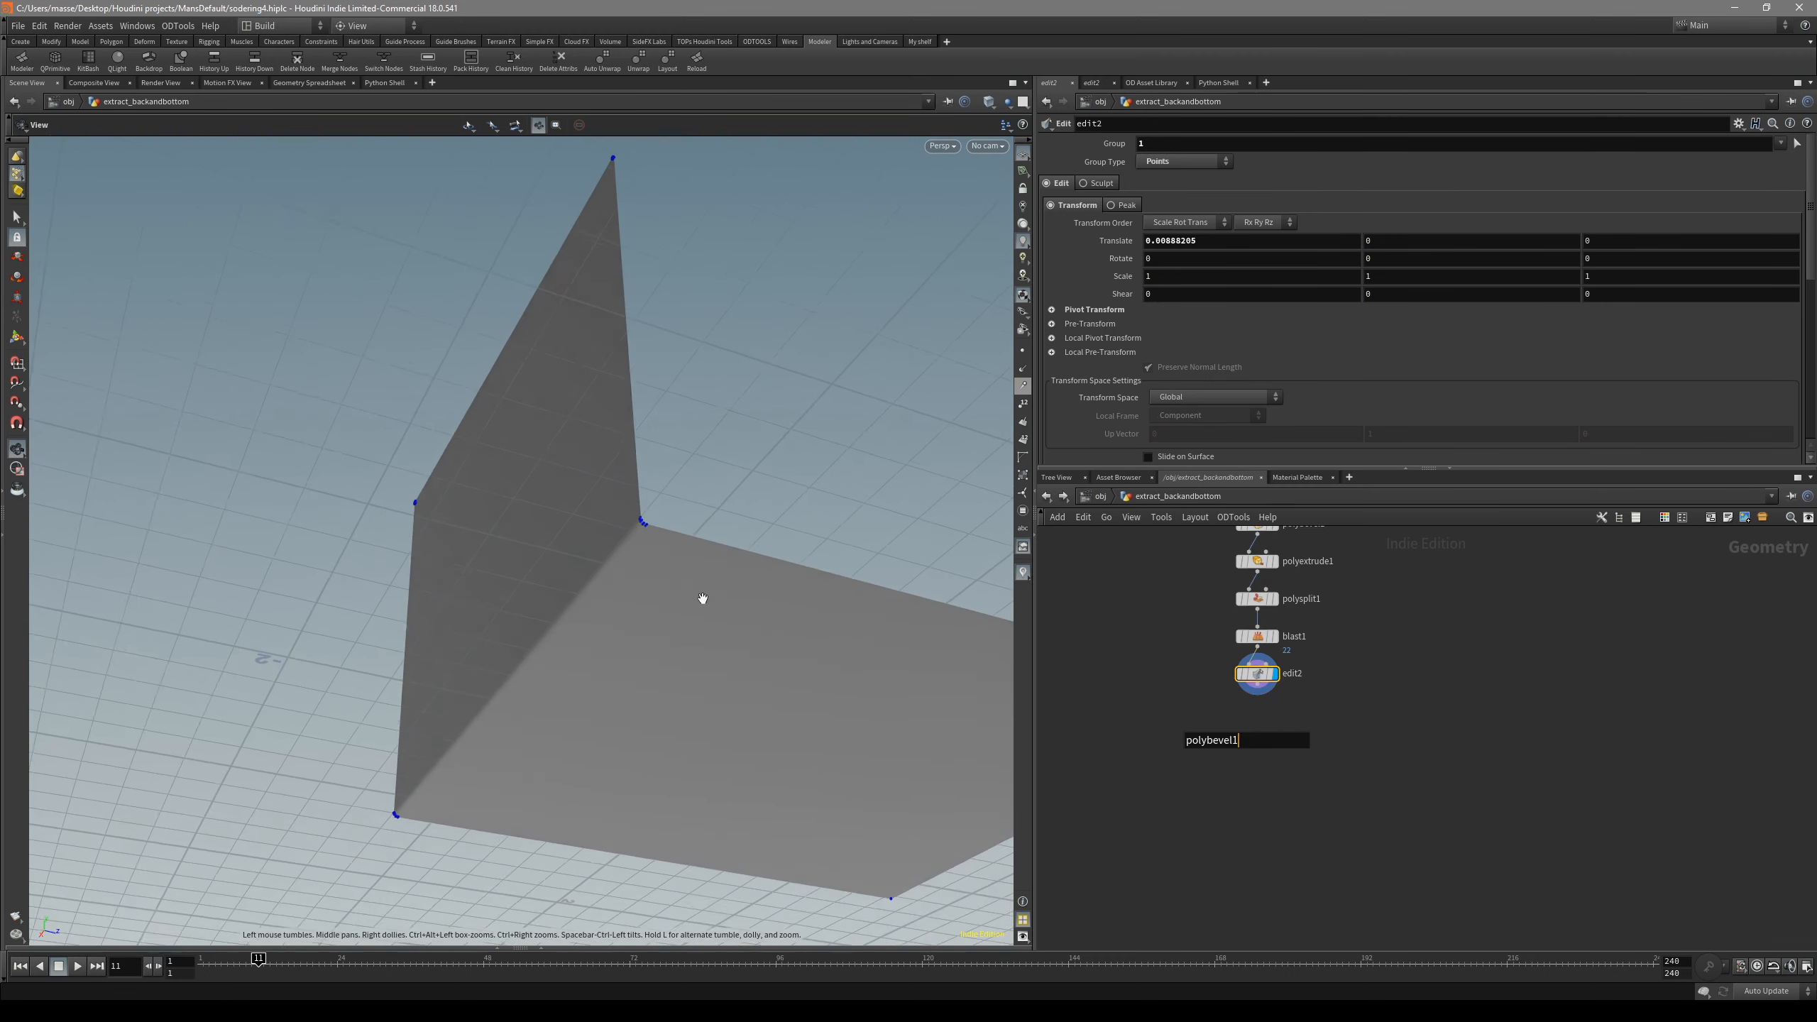
left_click_drag(698, 600, 617, 596)
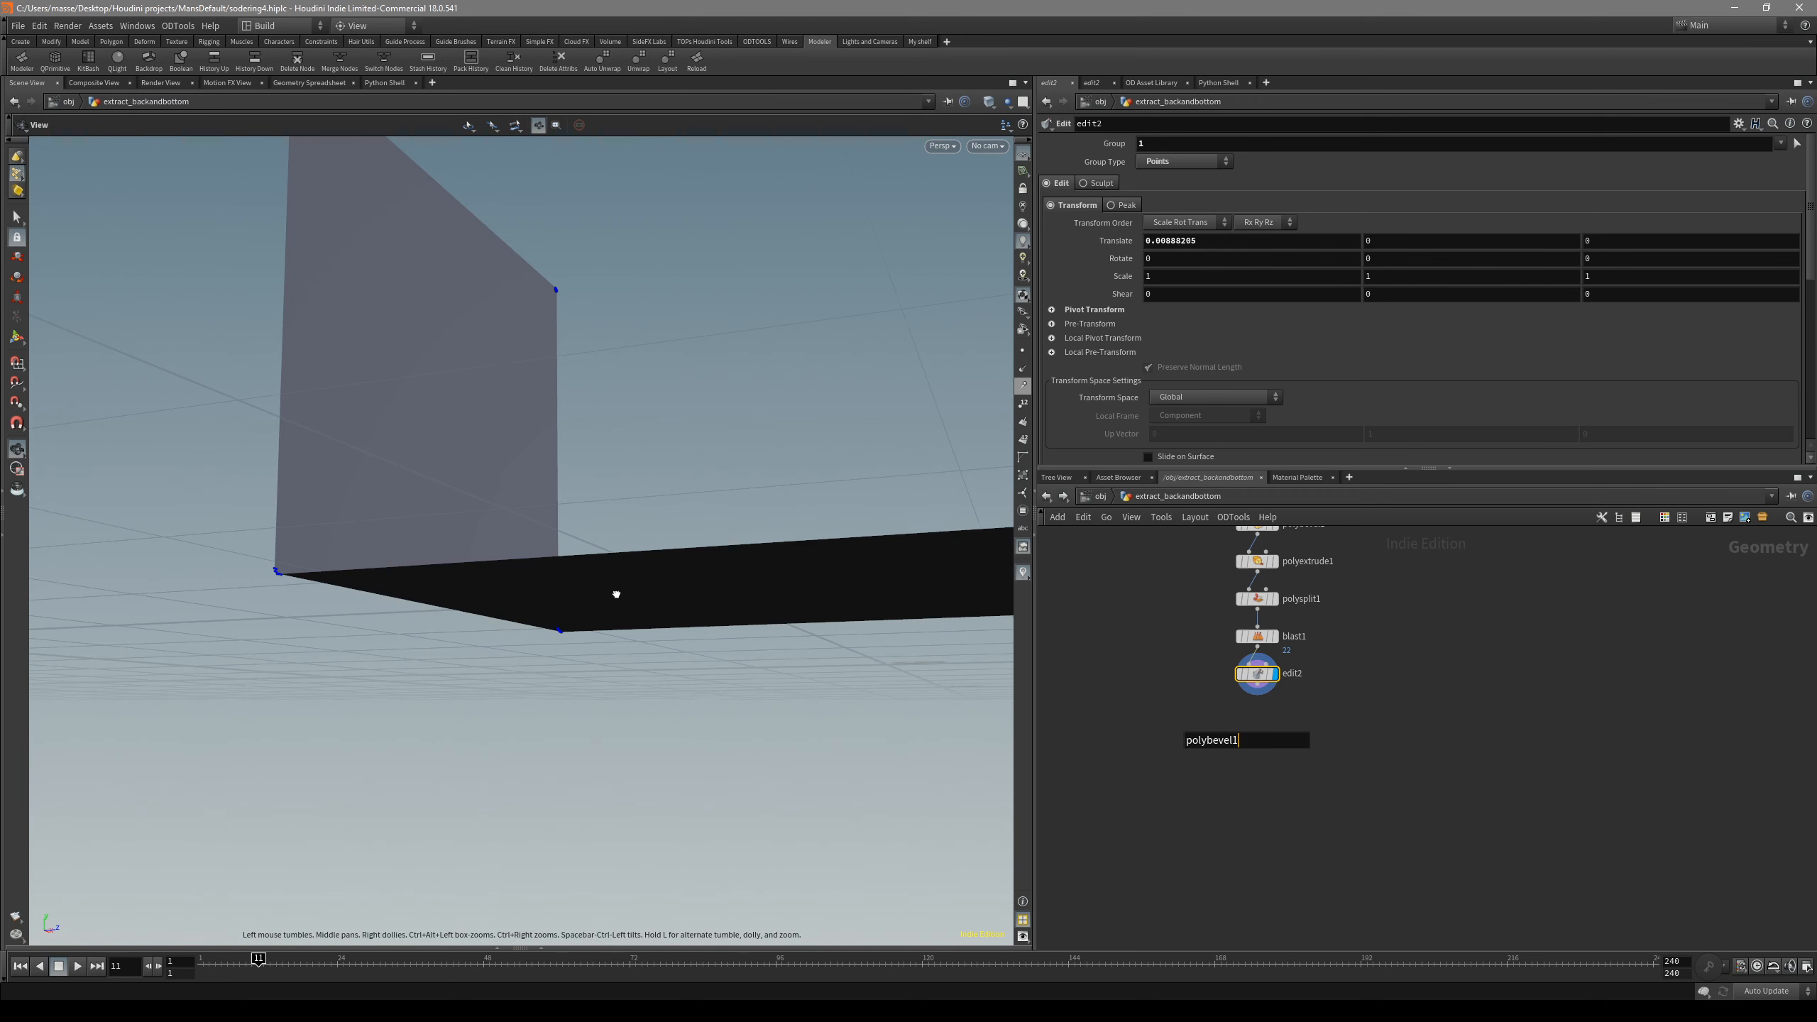
- Set the distance of the bevel along the edge between the back and bottom panels to 0.0234
left_click_drag(439, 595, 525, 569)
key("Return")
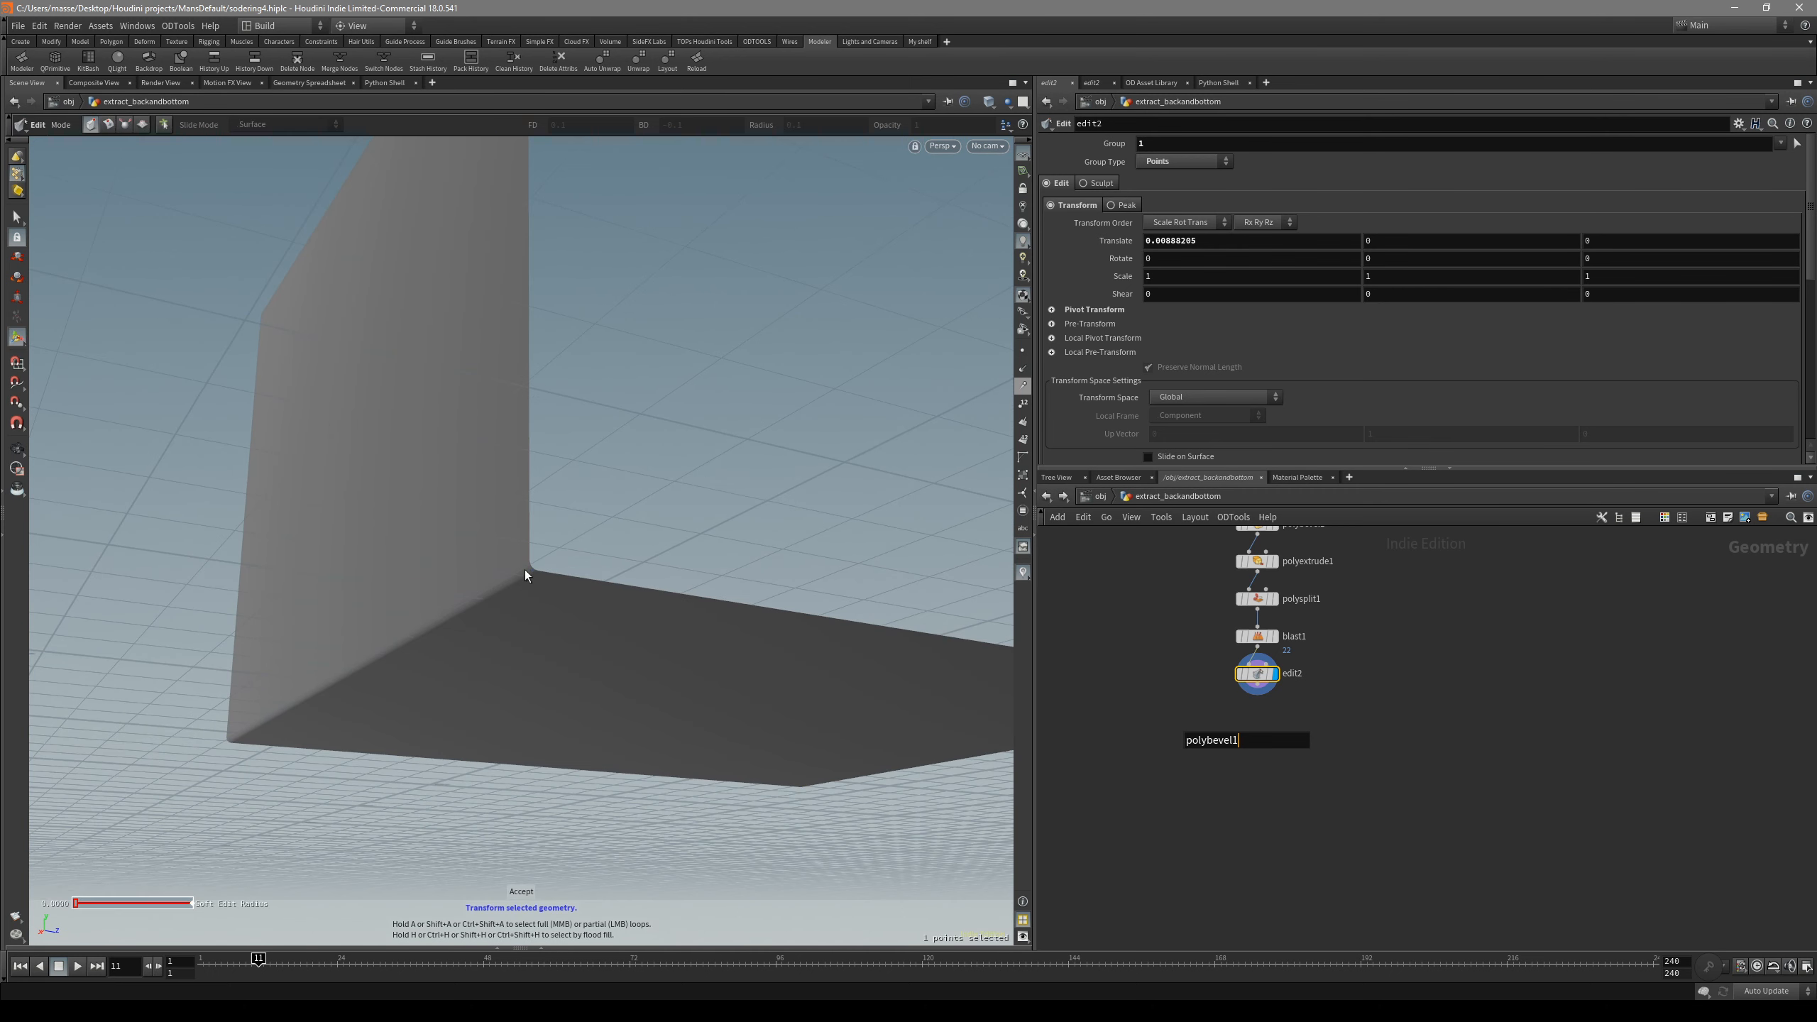
scroll(1058, 778, "down", 2)
middle_click_drag(1084, 731, 1042, 849)
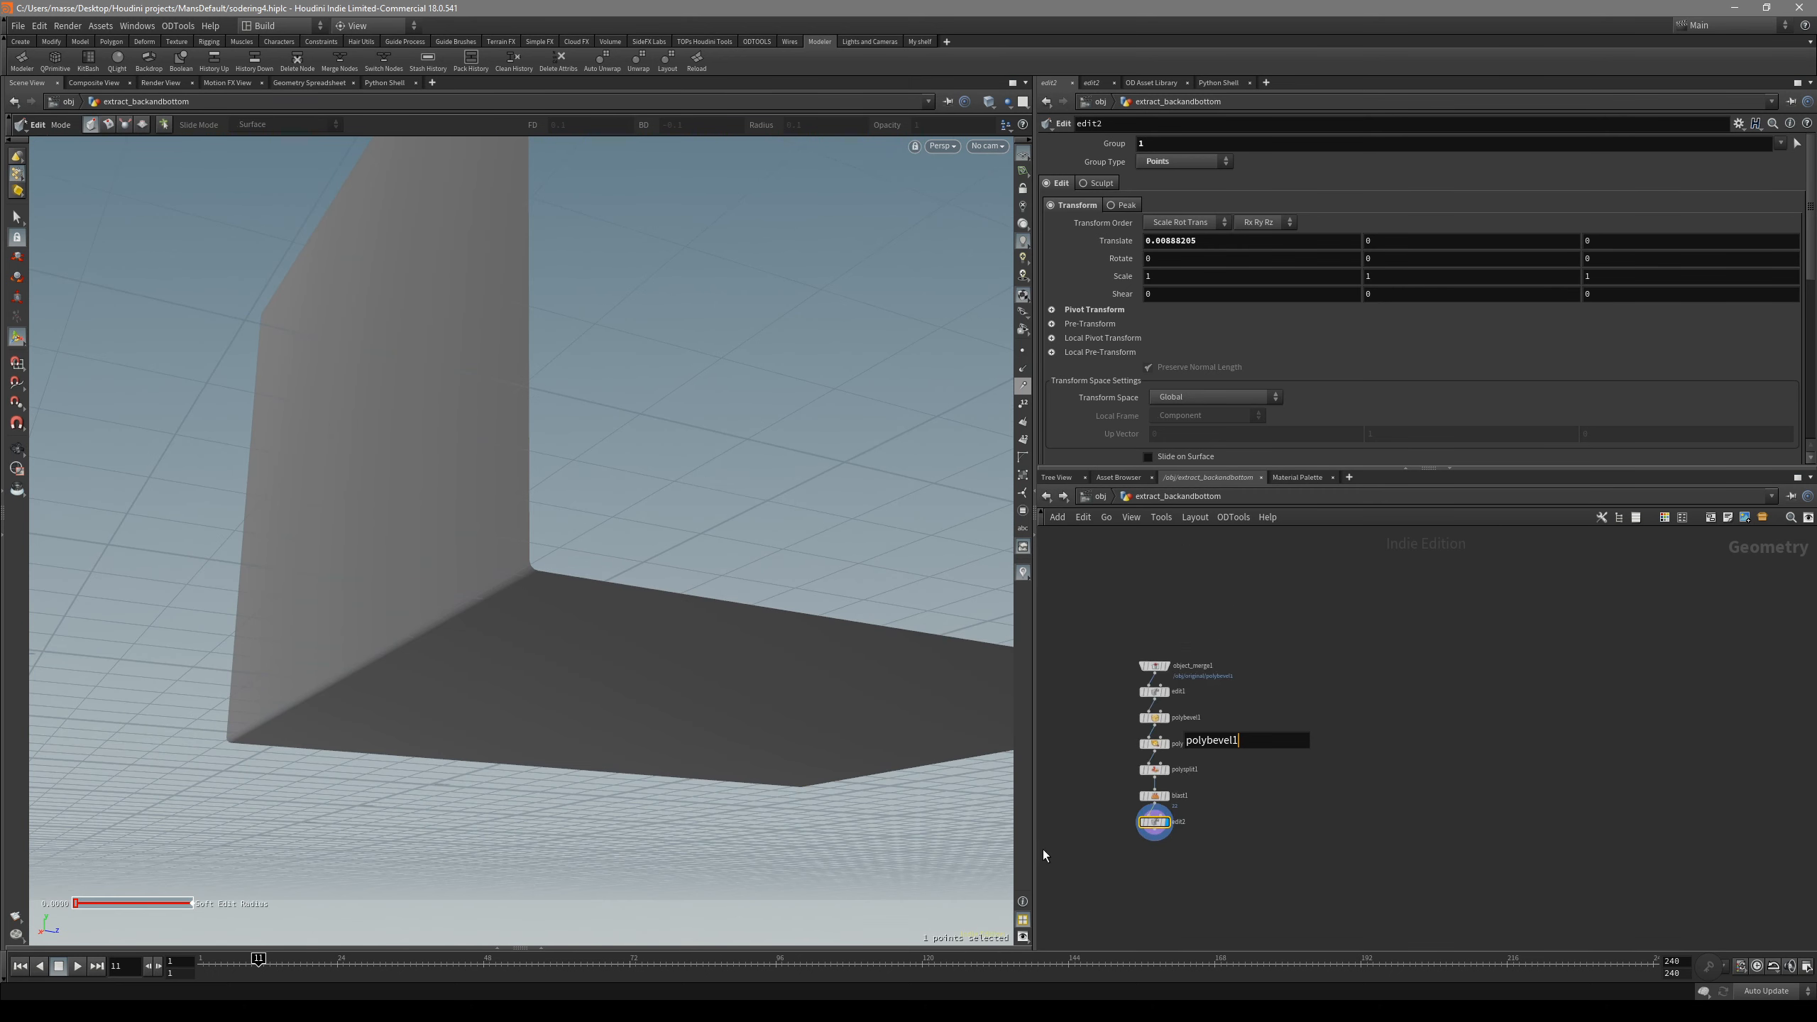
scroll(1152, 738, "up", 4)
left_click(1150, 702)
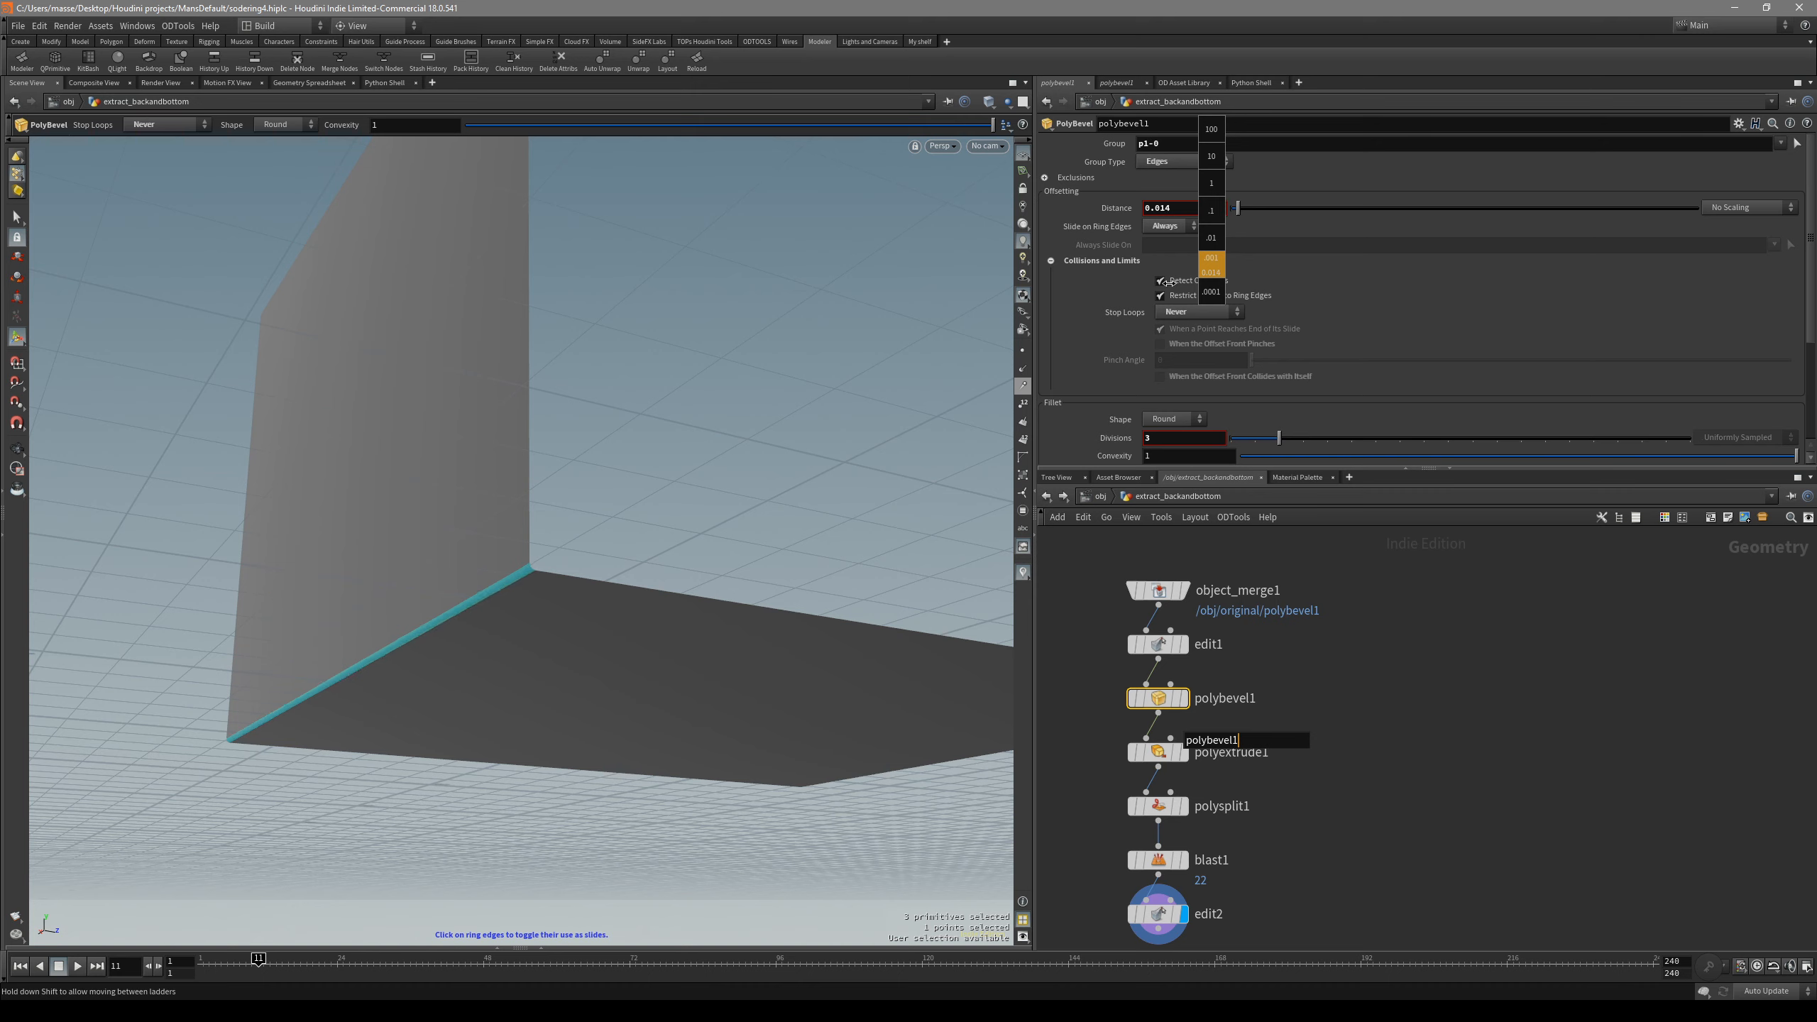
middle_click_drag(1185, 205, 1207, 237)
key("s")
left_click_drag(702, 509, 857, 674, "alt")
left_click(1182, 699)
left_click_drag(676, 572, 839, 495, "alt")
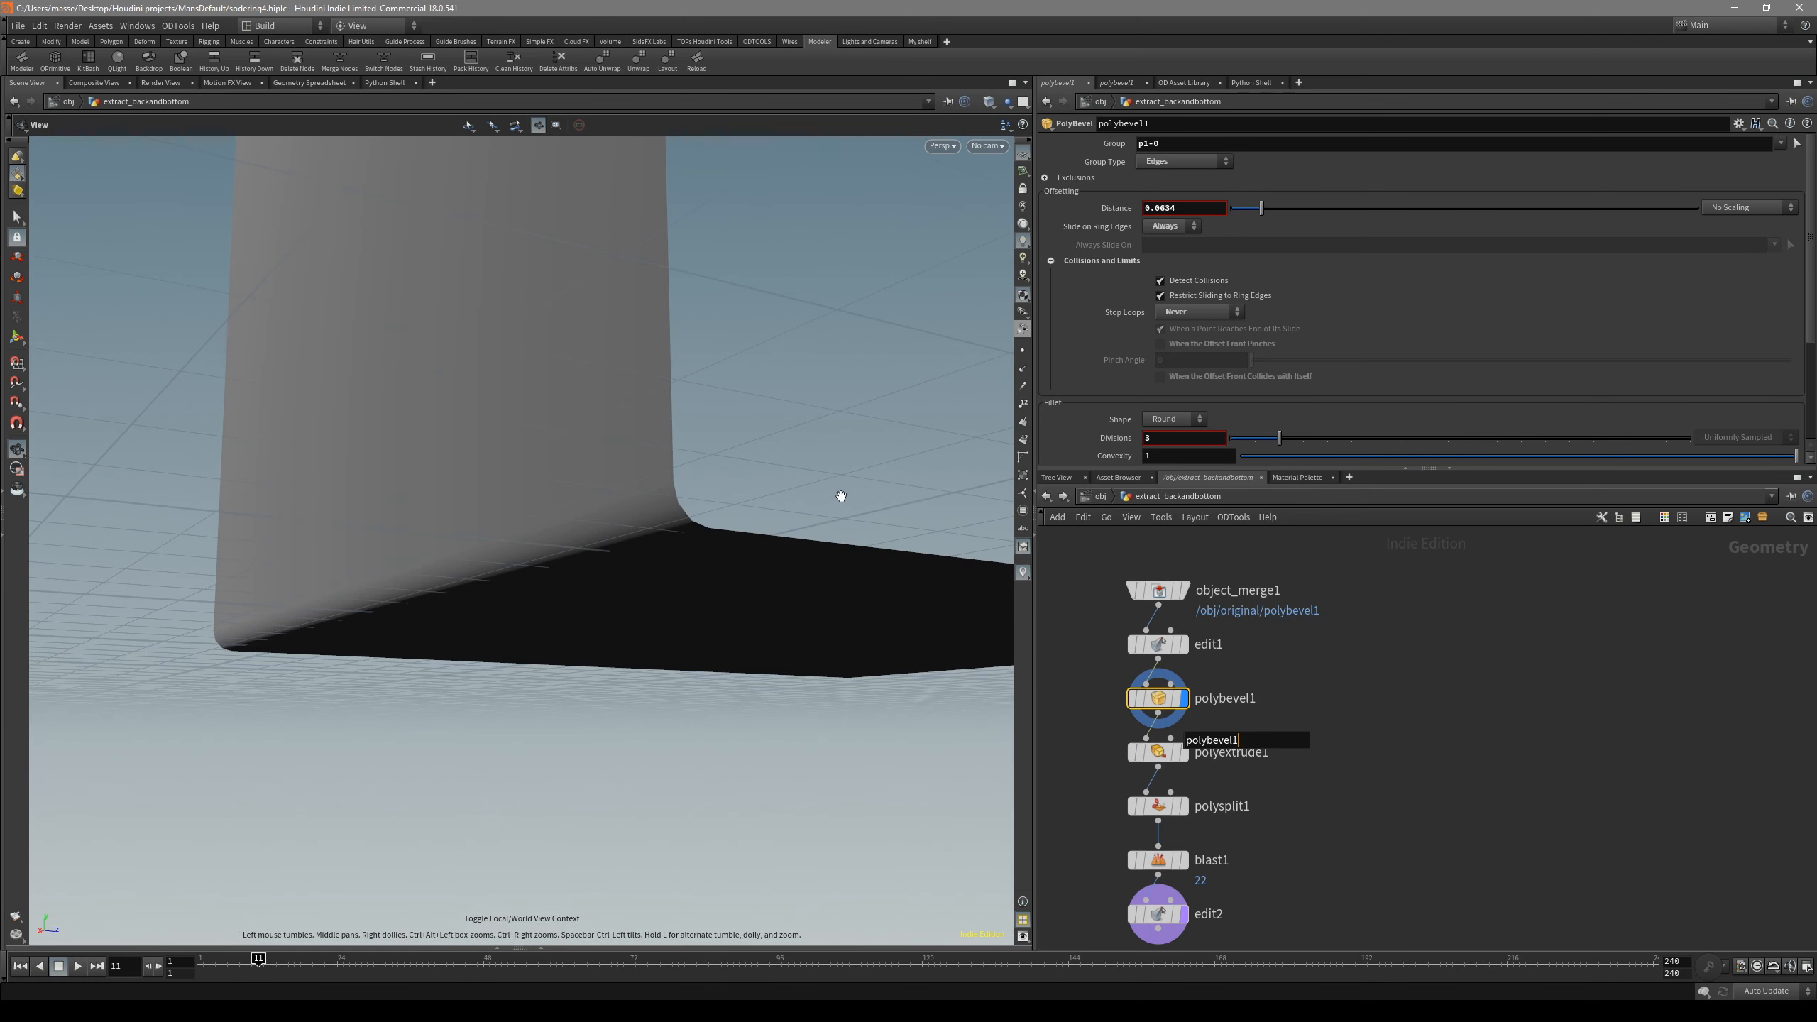
mouse_move(1209, 208)
middle_mouse_down()
mouse_move(1180, 249)
mouse_move(1215, 216)
middle_mouse_up()
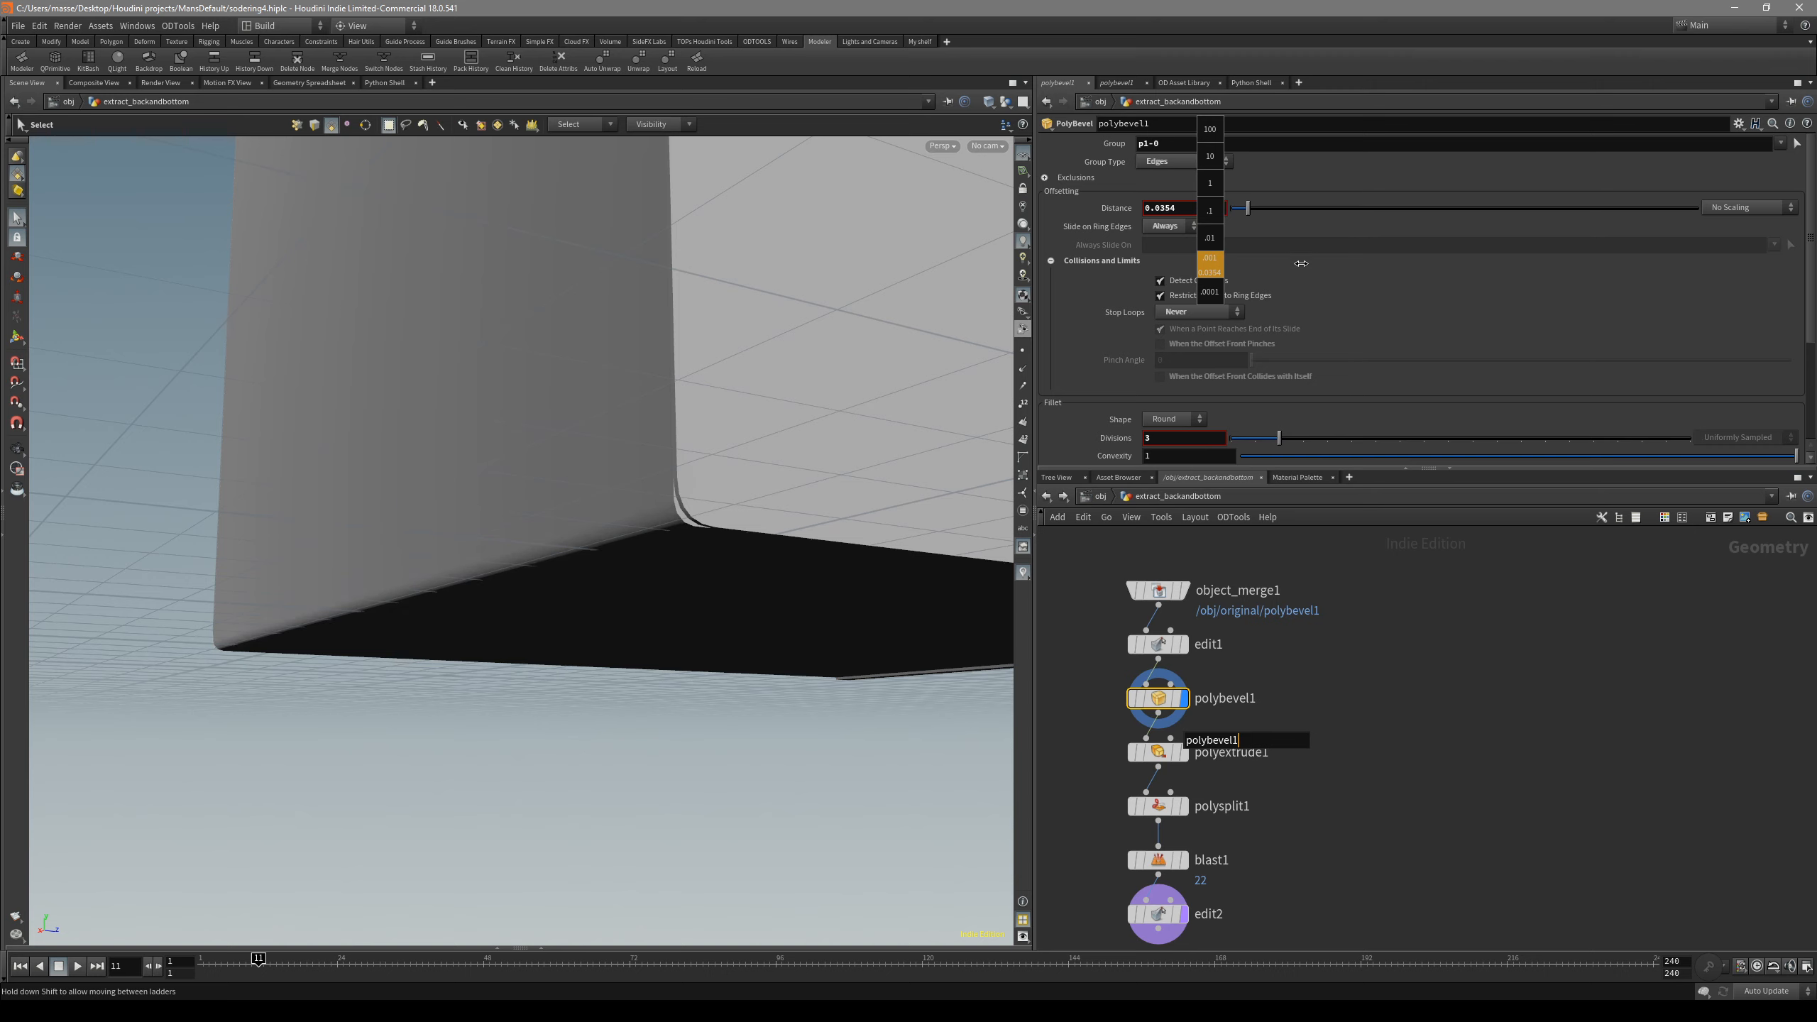
- Compare the bevelled corner of the back and bottom panel with the edge of the top cover at object level
mouse_move(722, 412)
left_mouse_down("alt")
mouse_move(596, 495)
mouse_move(704, 574)
mouse_move(805, 519)
mouse_move(819, 491)
left_mouse_up("alt")
left_click_drag(644, 562, 683, 536, "alt")
key("1")
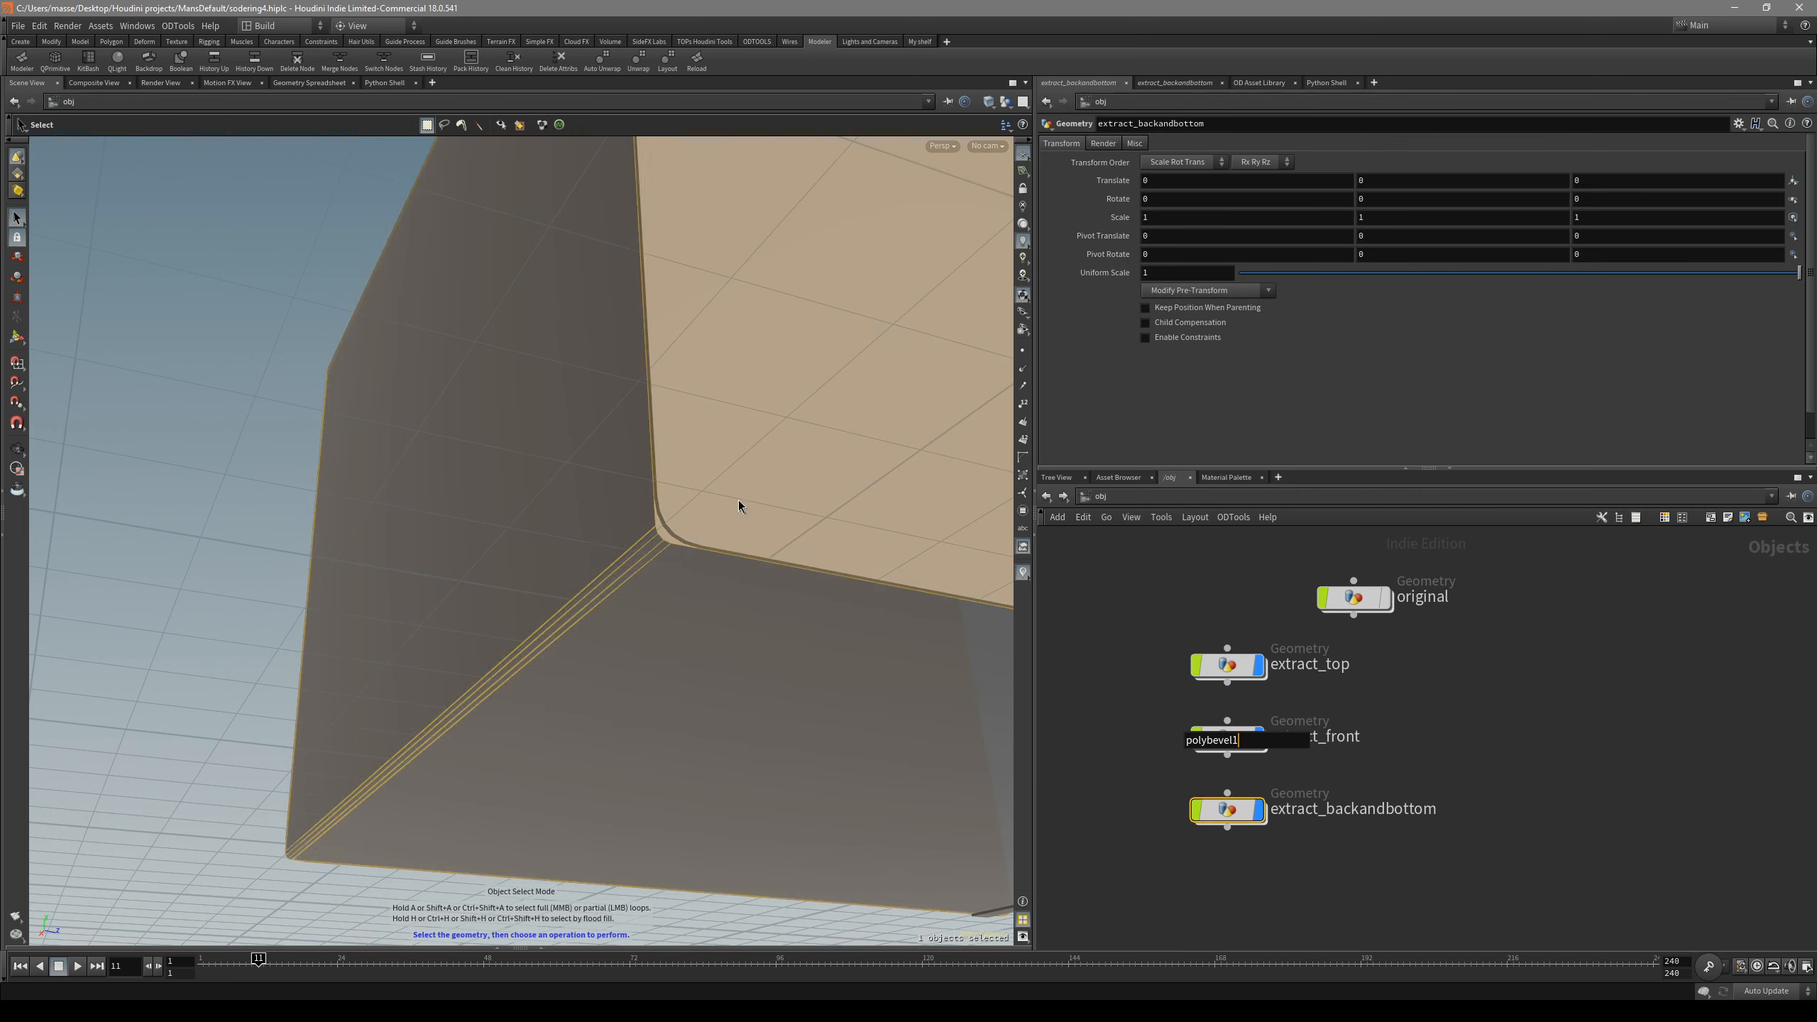
left_click(738, 499)
key("2")
left_click_drag(770, 530, 750, 450, "alt")
key("1")
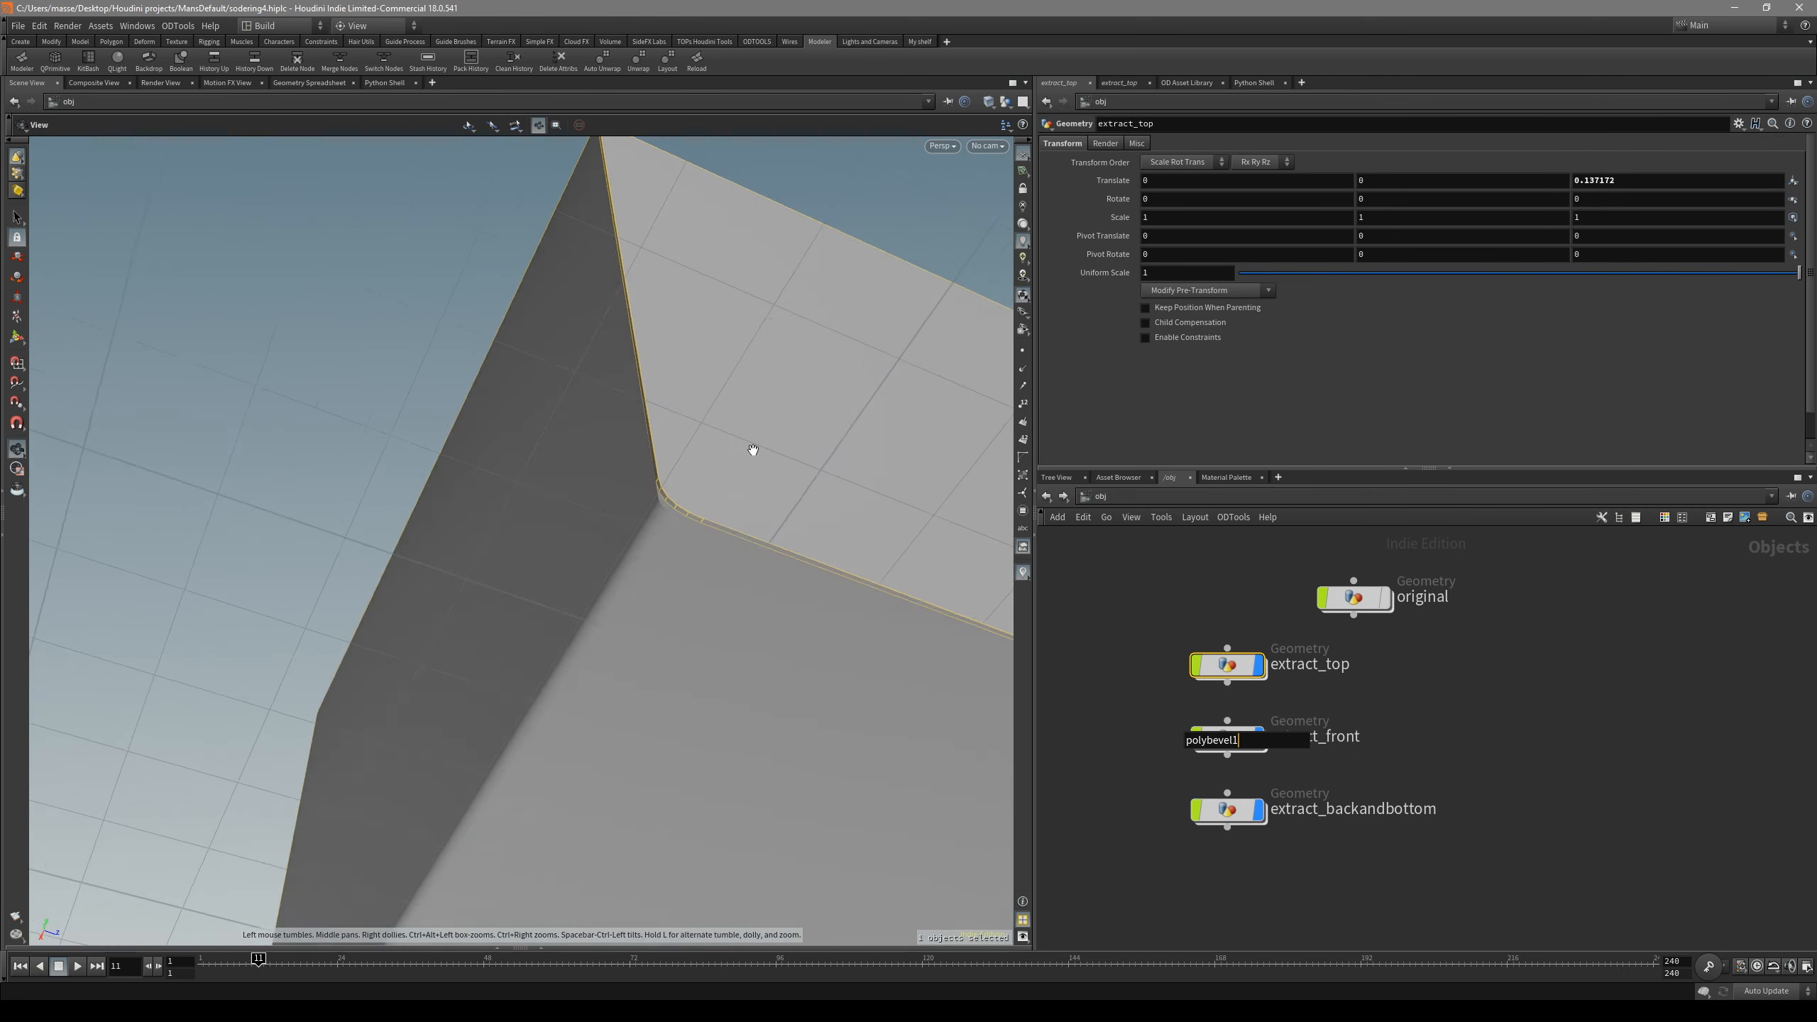
right_click_drag(750, 450, 754, 487, "alt")
middle_click_drag(754, 487, 709, 551, "alt")
left_click_drag(709, 550, 662, 618, "alt")
- Copy the Distance parameter of polybevel1 in the back and bottom panel's network
left_click(670, 608)
key("2")
key("h")
key("s")
scroll(1300, 697, "up", 2)
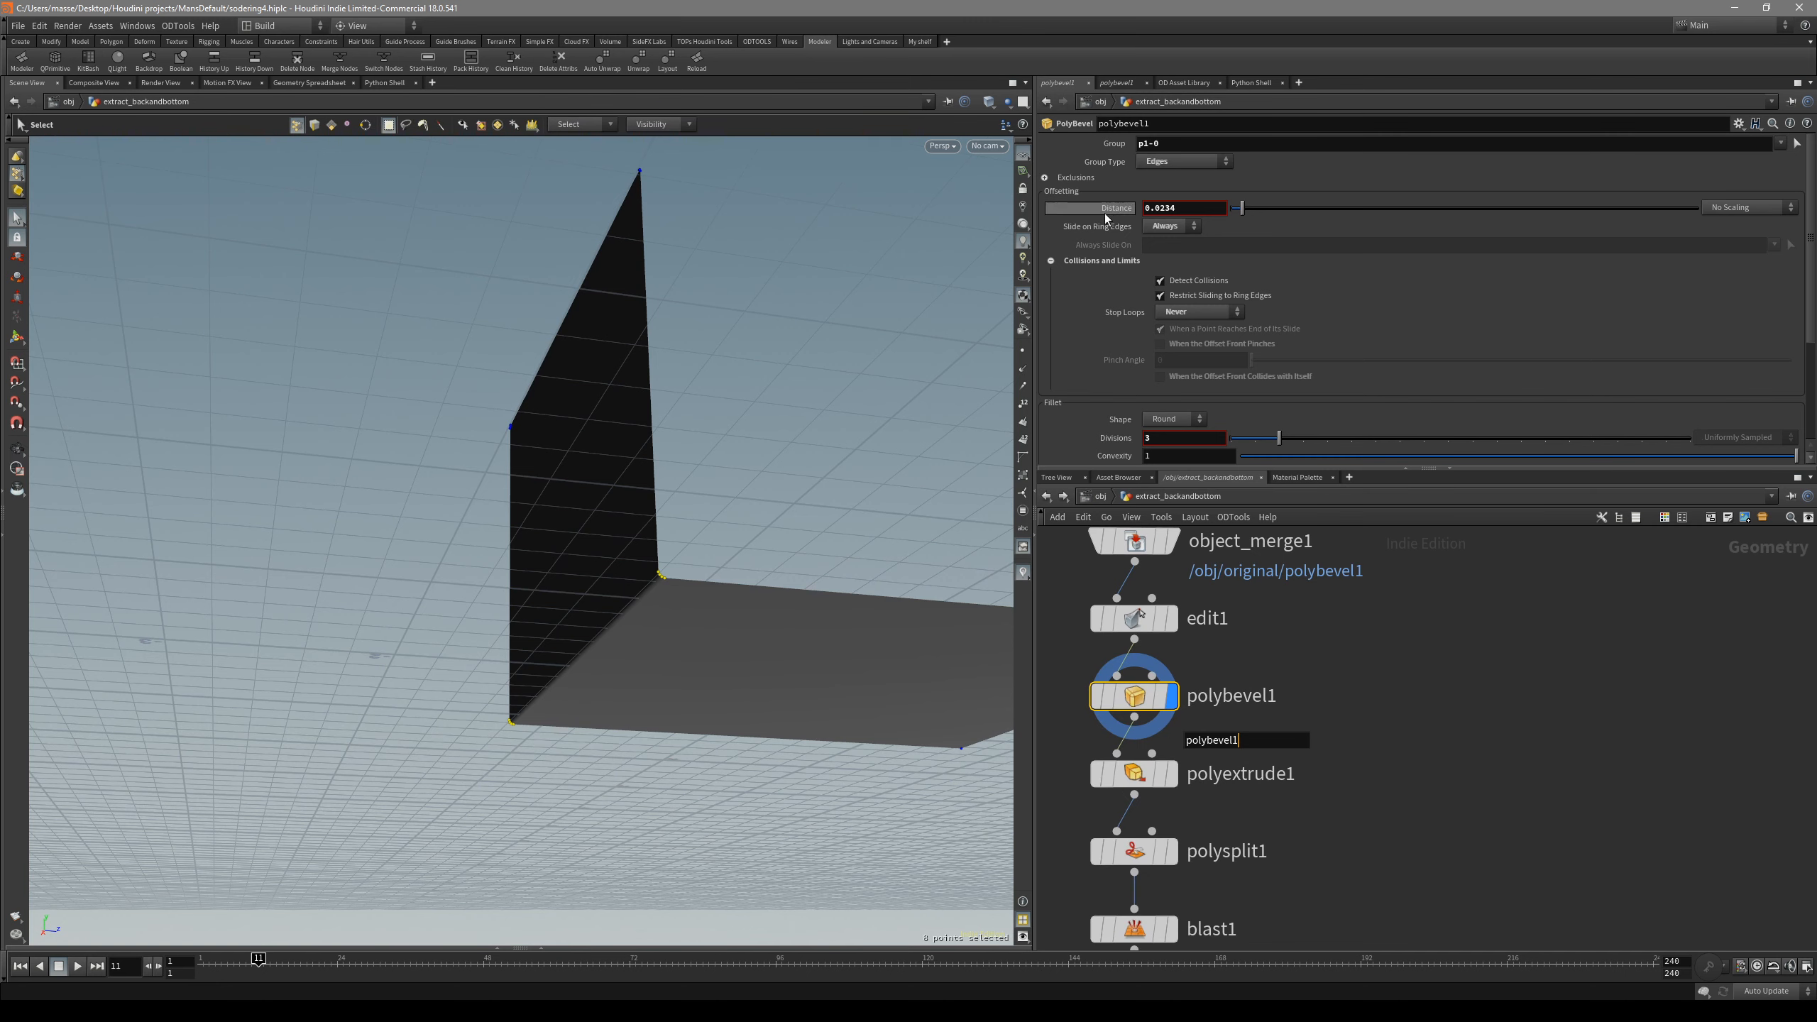
right_click(1186, 211)
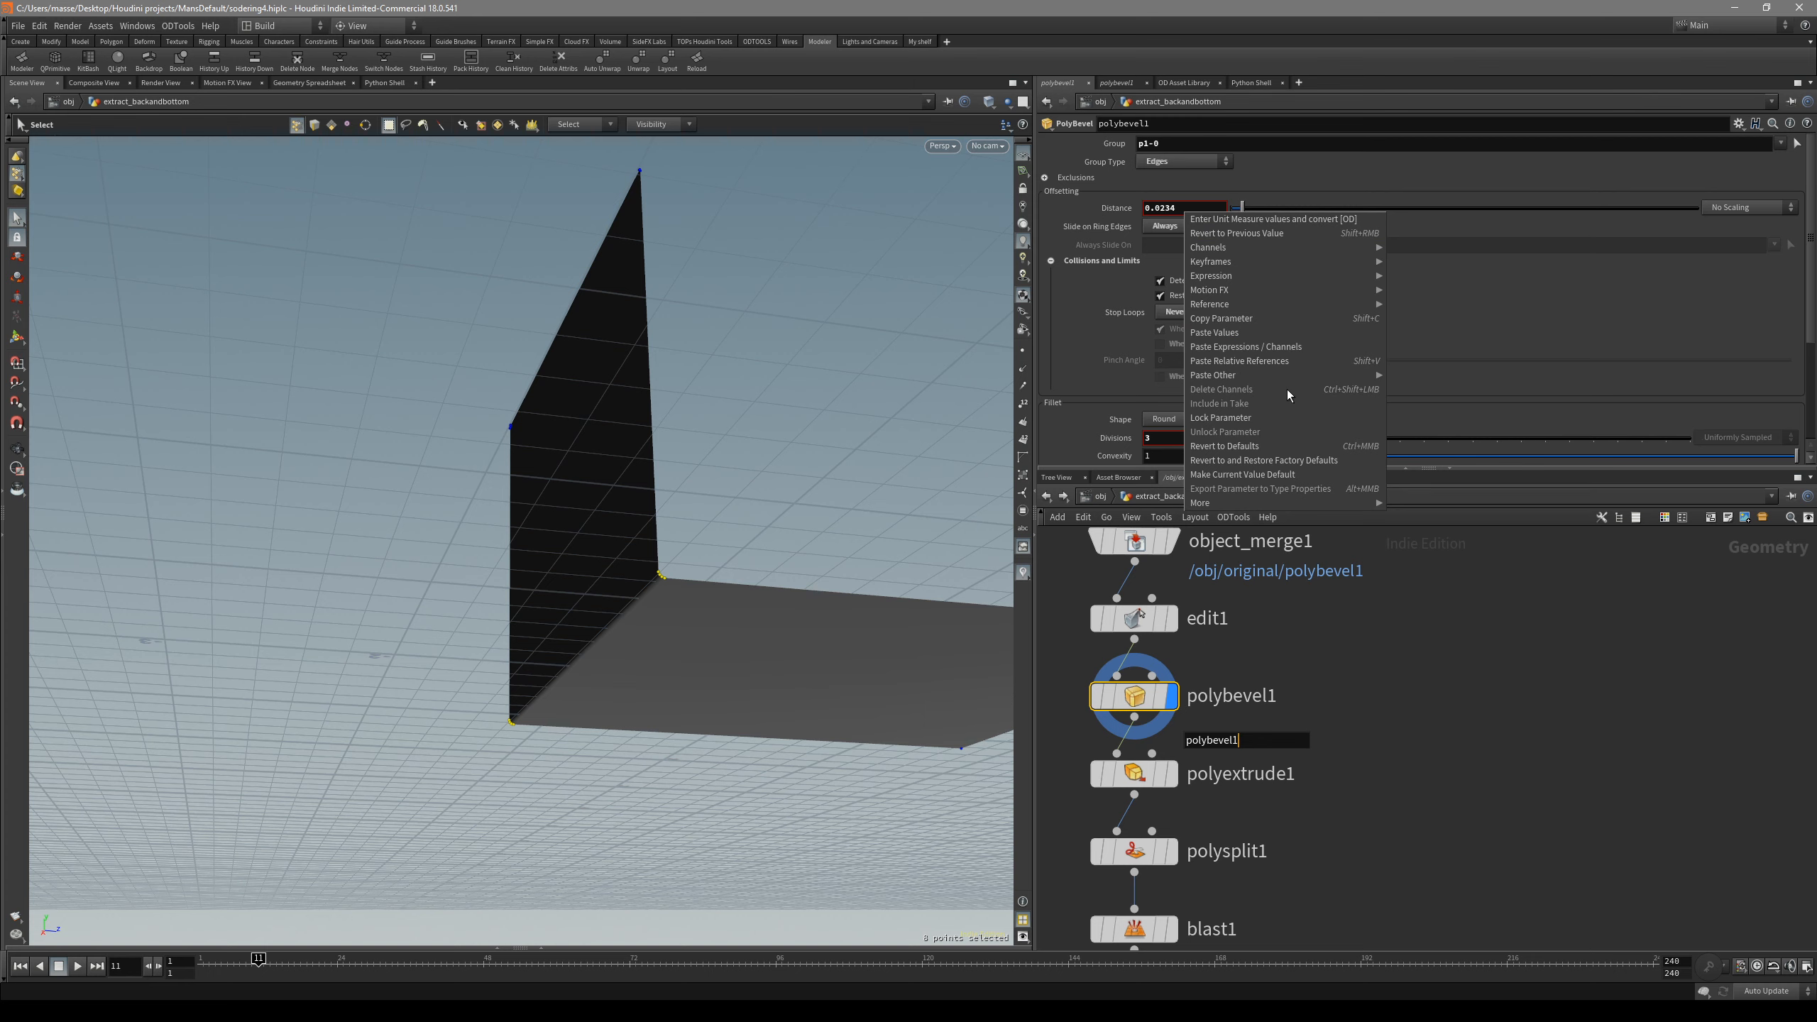
mouse_move(1276, 380)
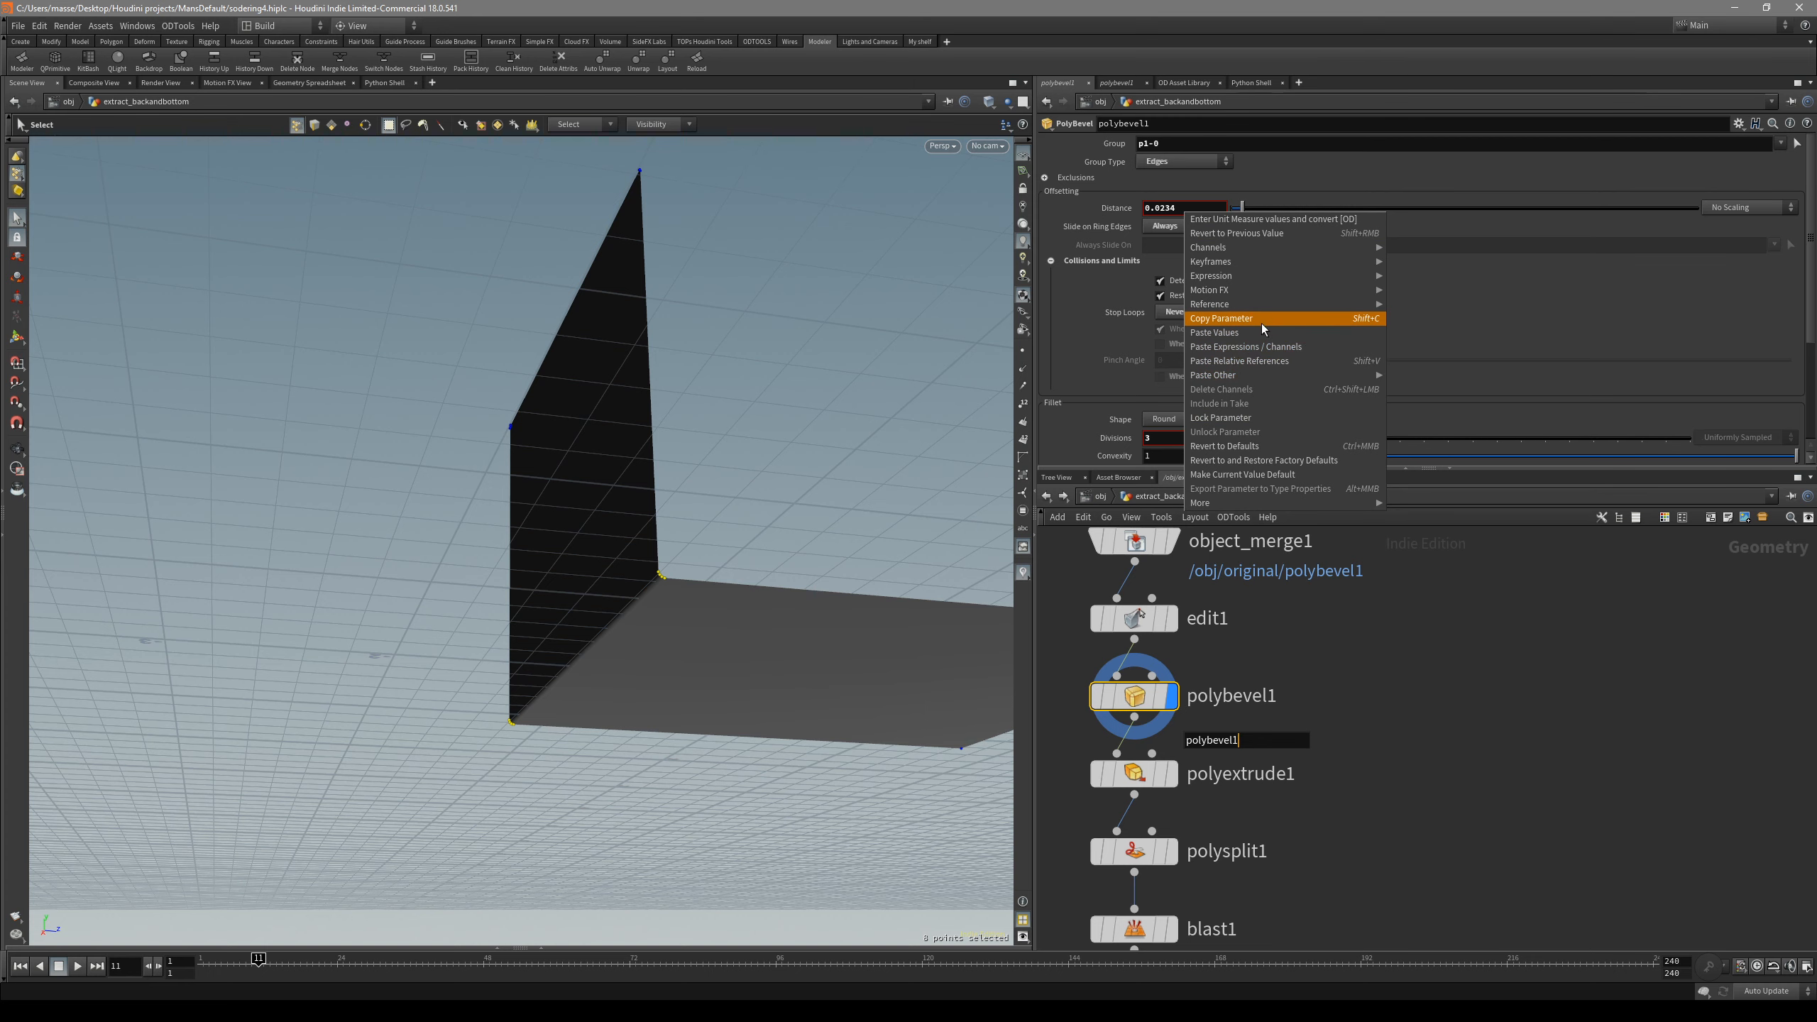
left_click(1353, 320)
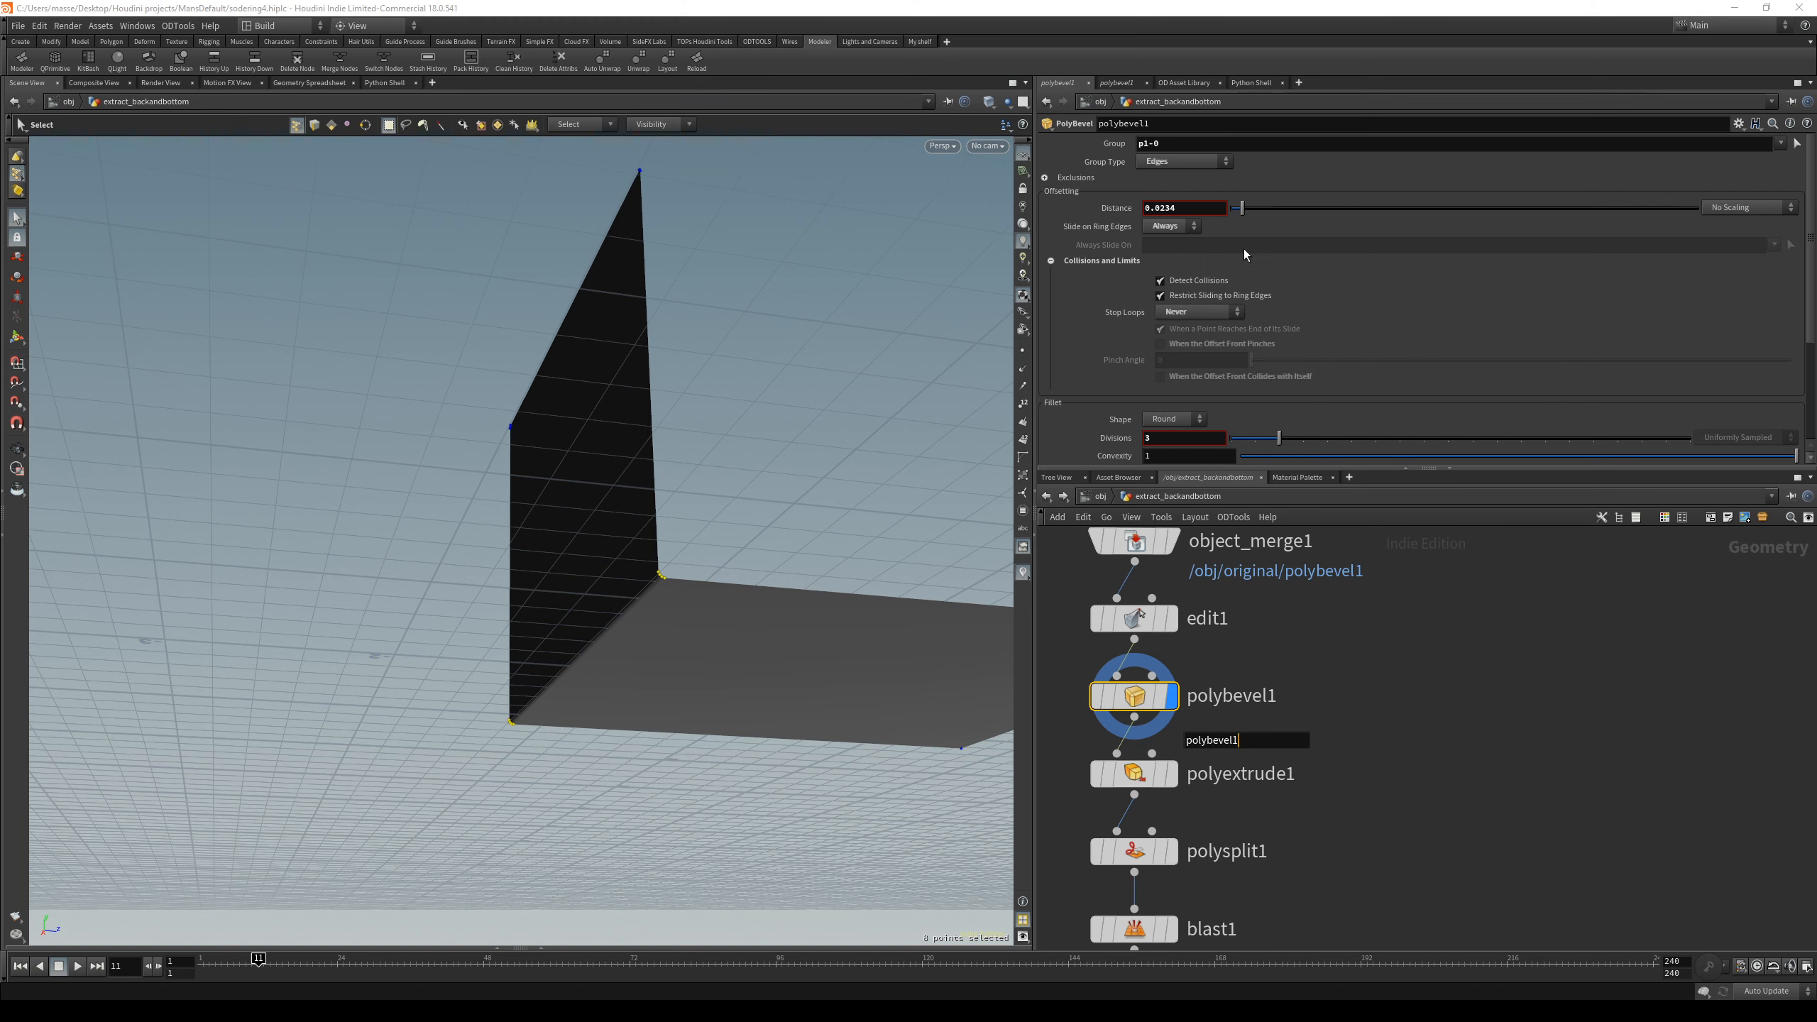
left_click(1203, 204)
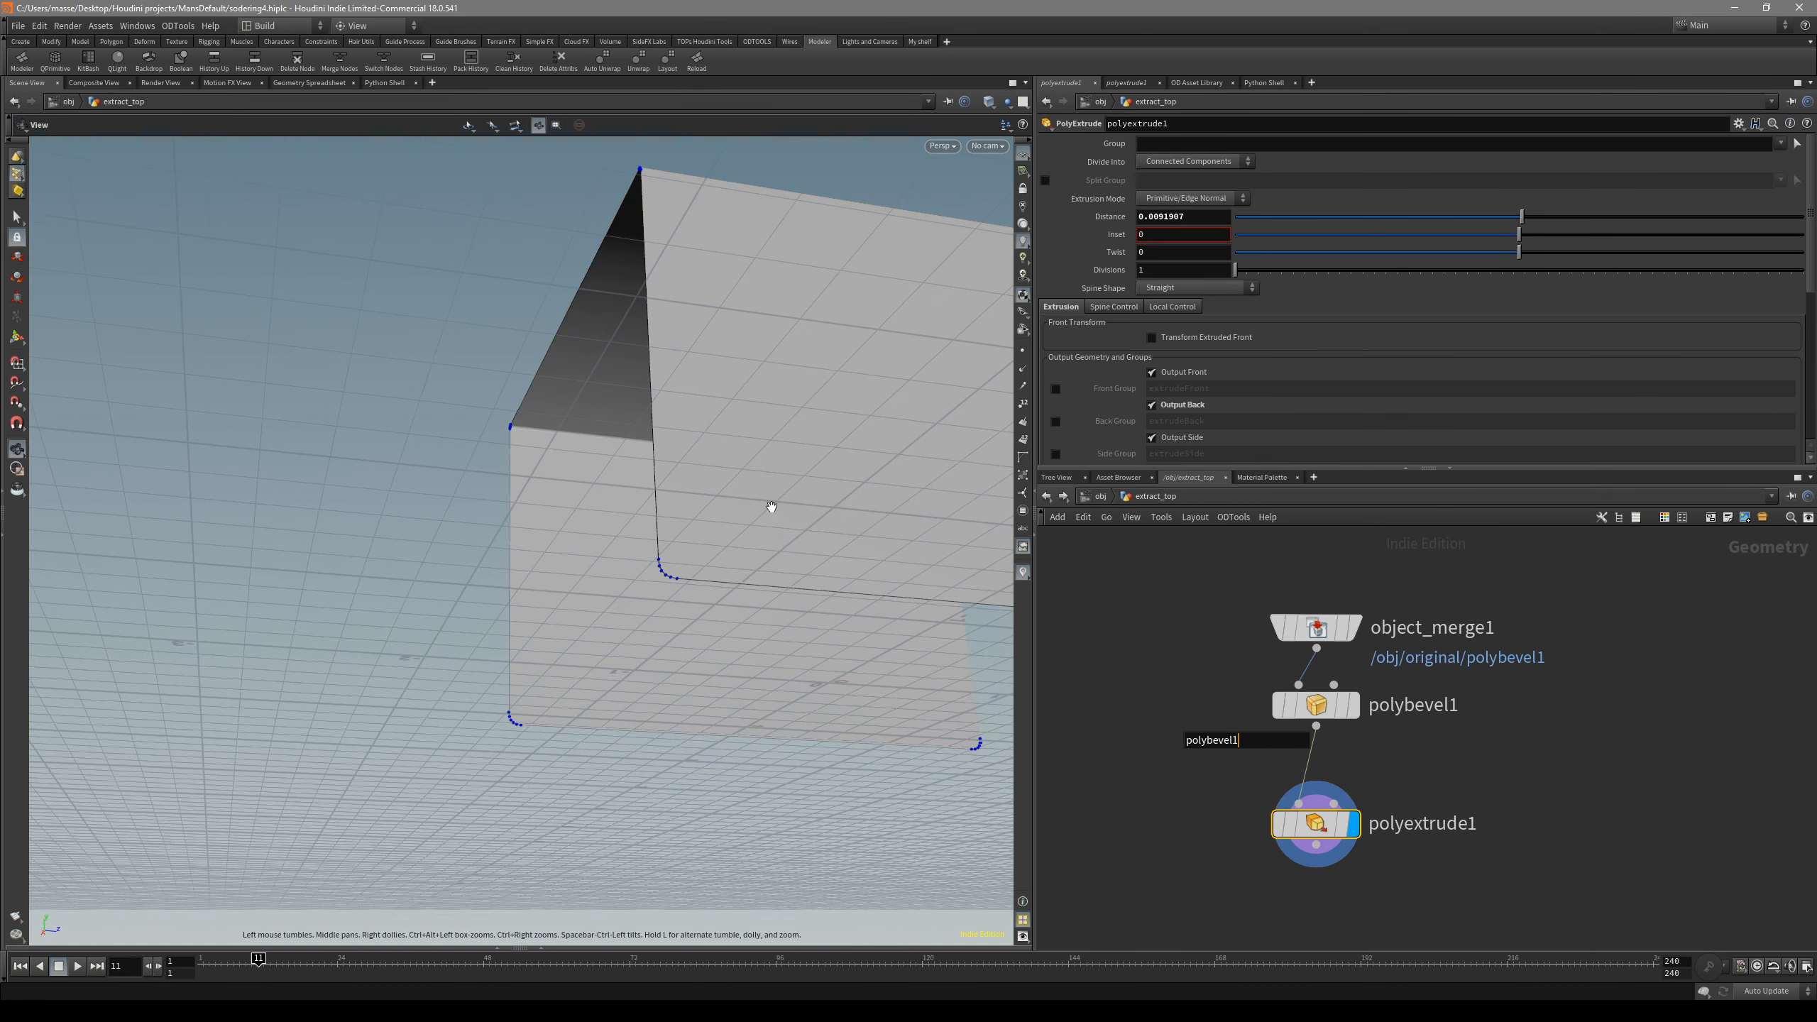
- Examine the top cover's rounded lower corners against the reference photos in the left, front and perspective views
scroll(774, 505, "up", 5)
key("space+4")
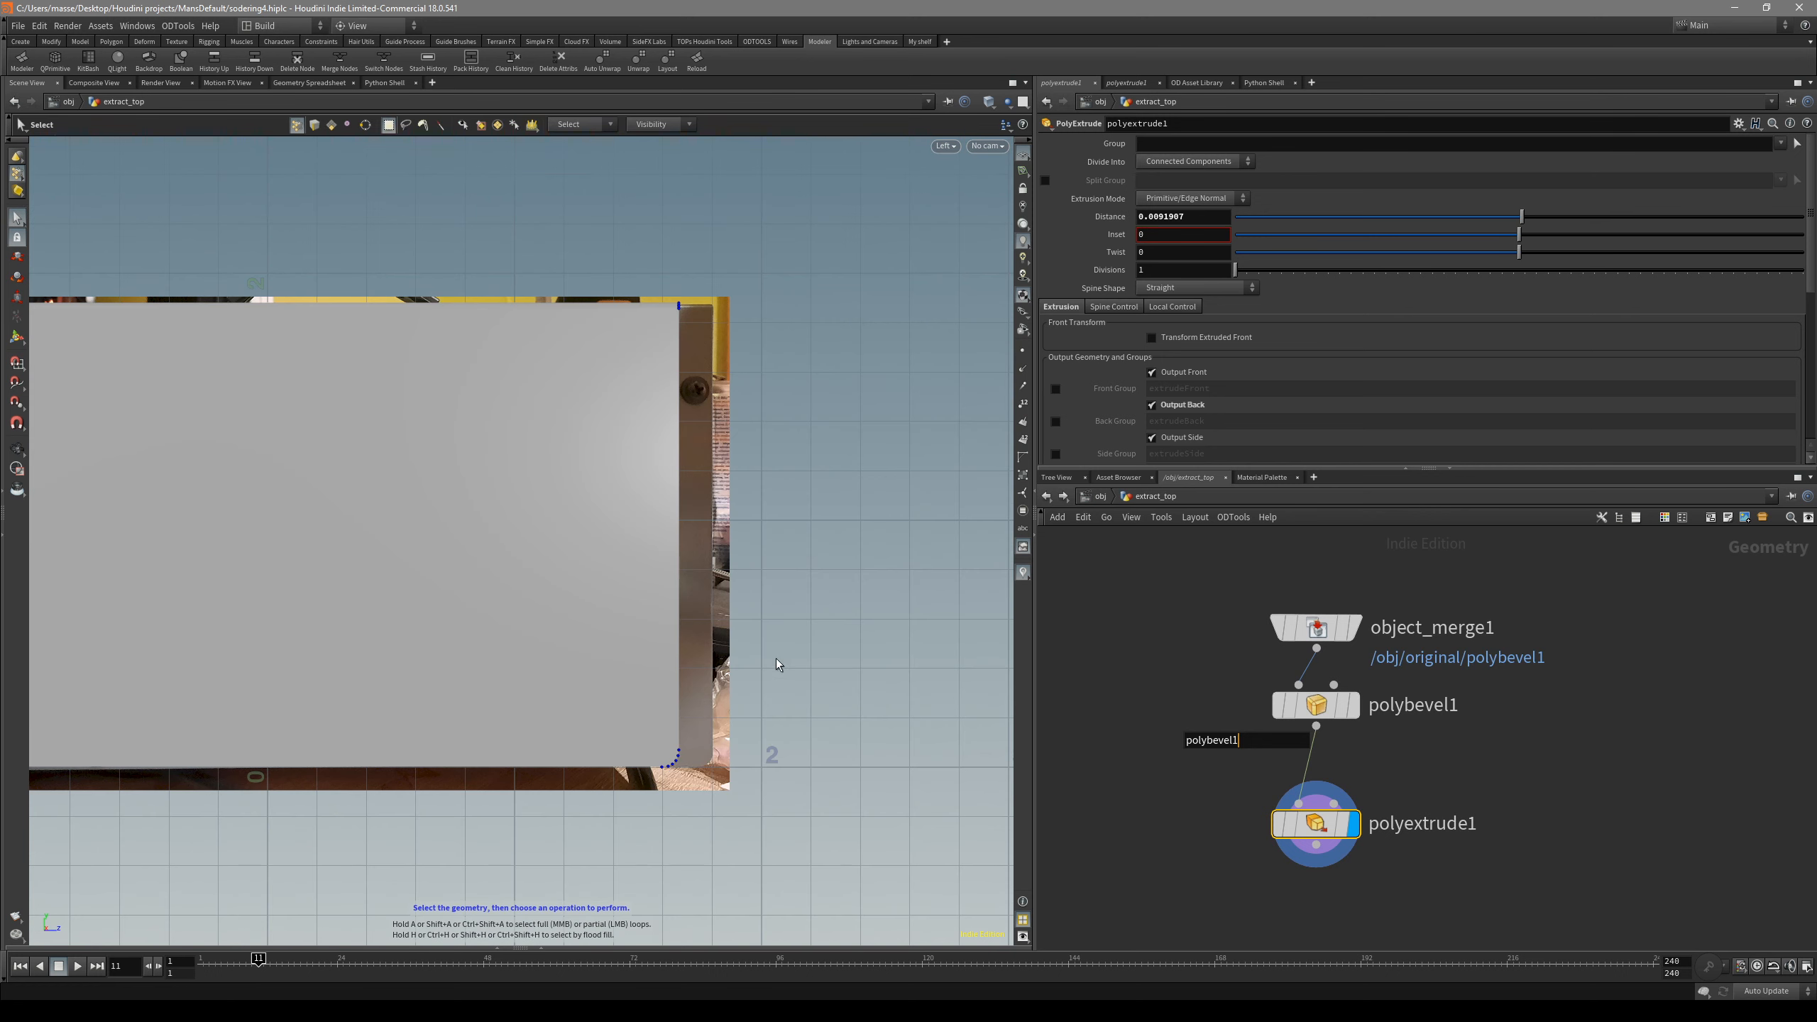
middle_click_drag(687, 696, 835, 577, "alt")
middle_click_drag(487, 635, 571, 596, "alt")
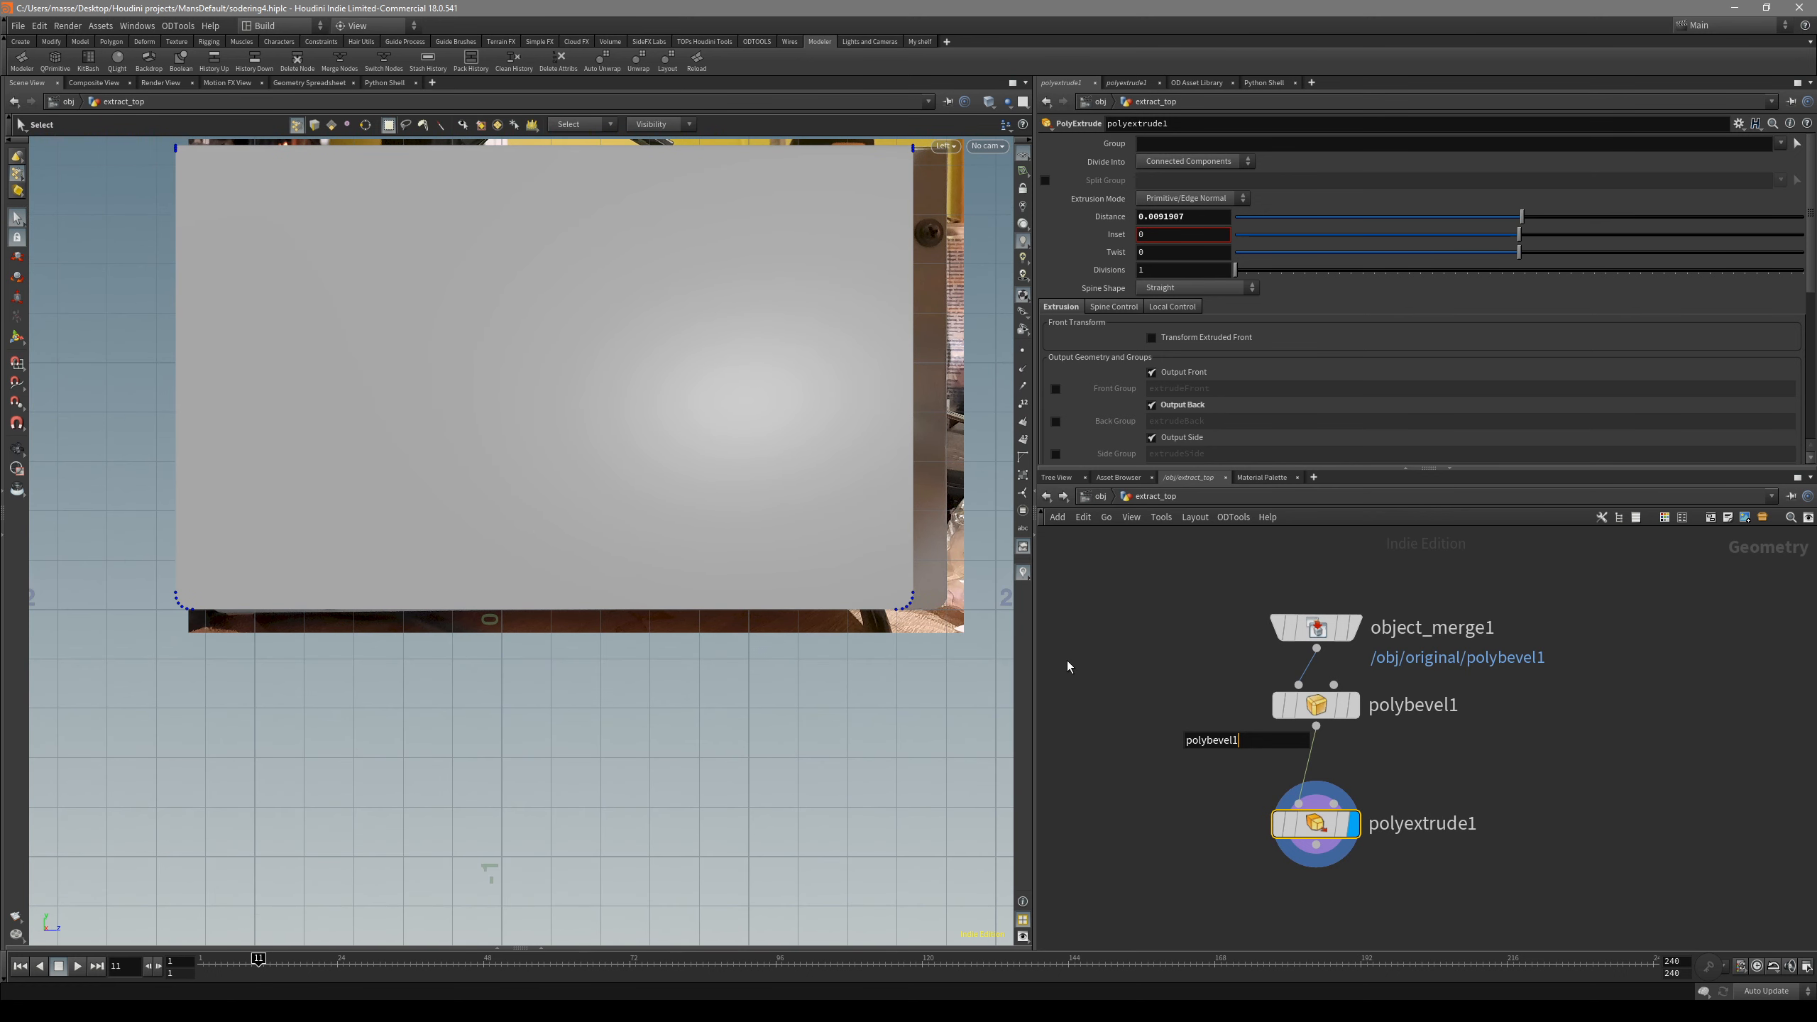
key("space+3")
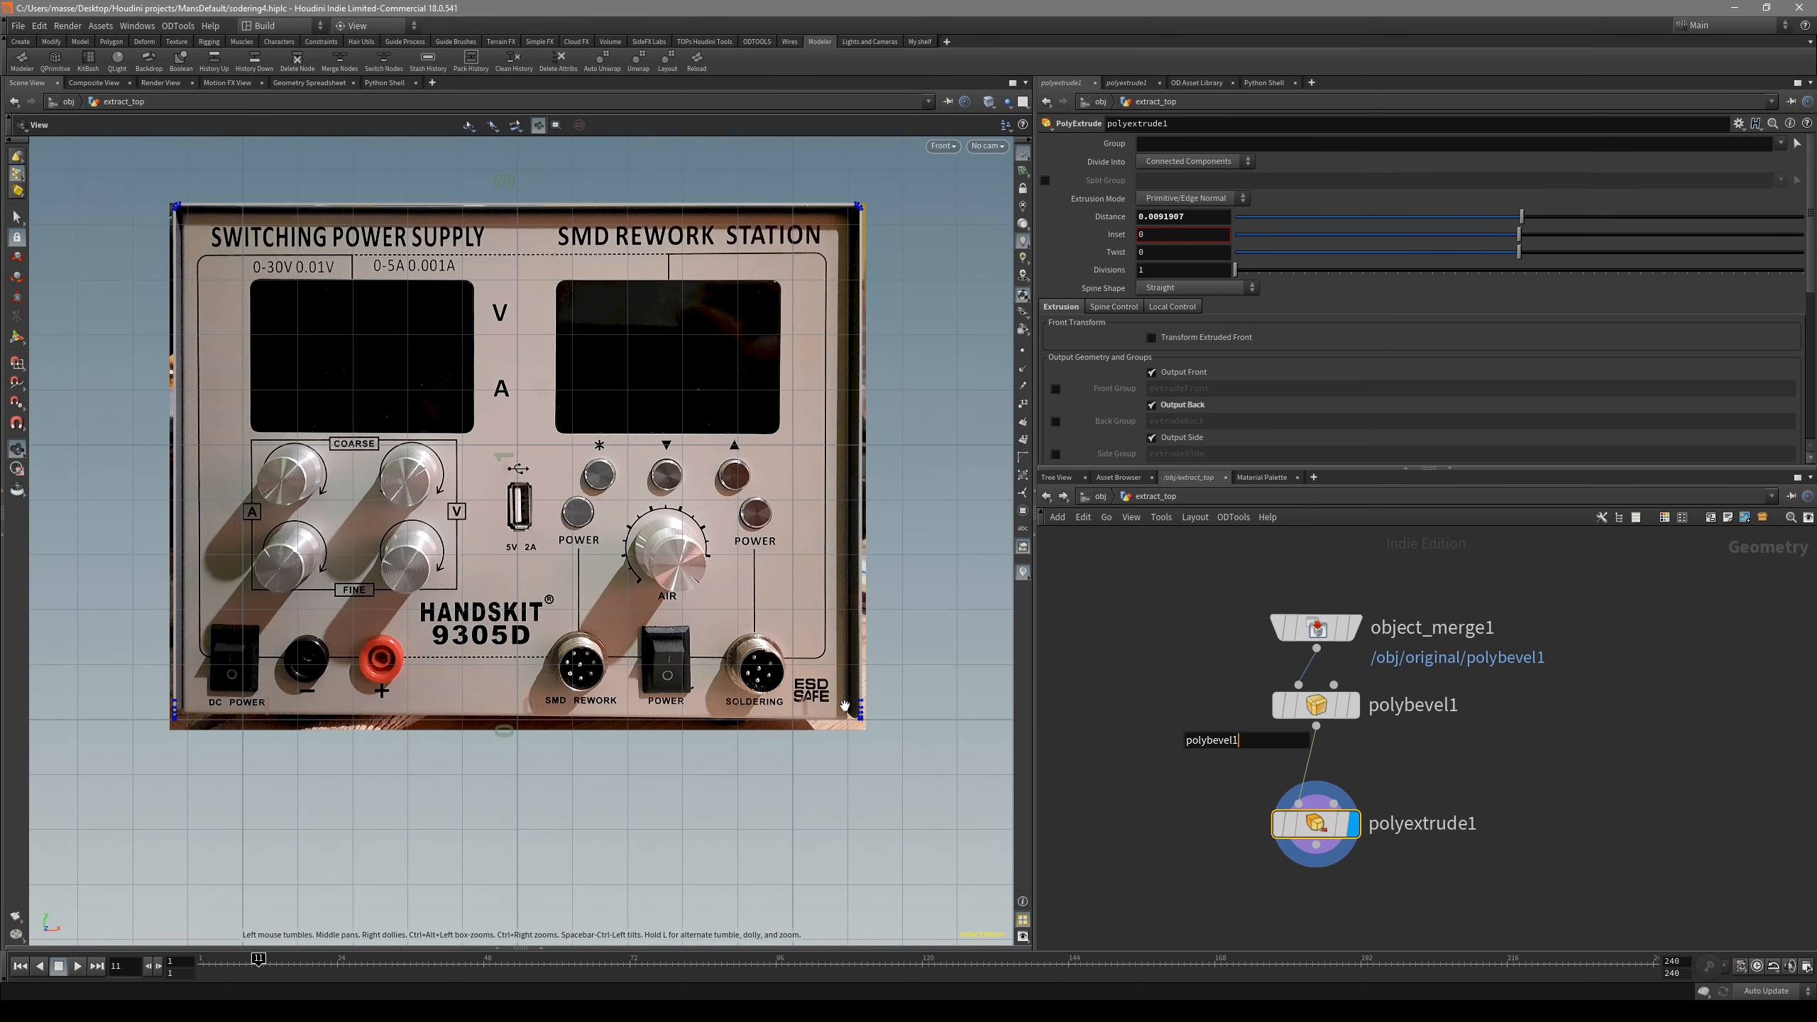
key("space+4")
middle_click_drag(917, 593, 903, 665, "alt")
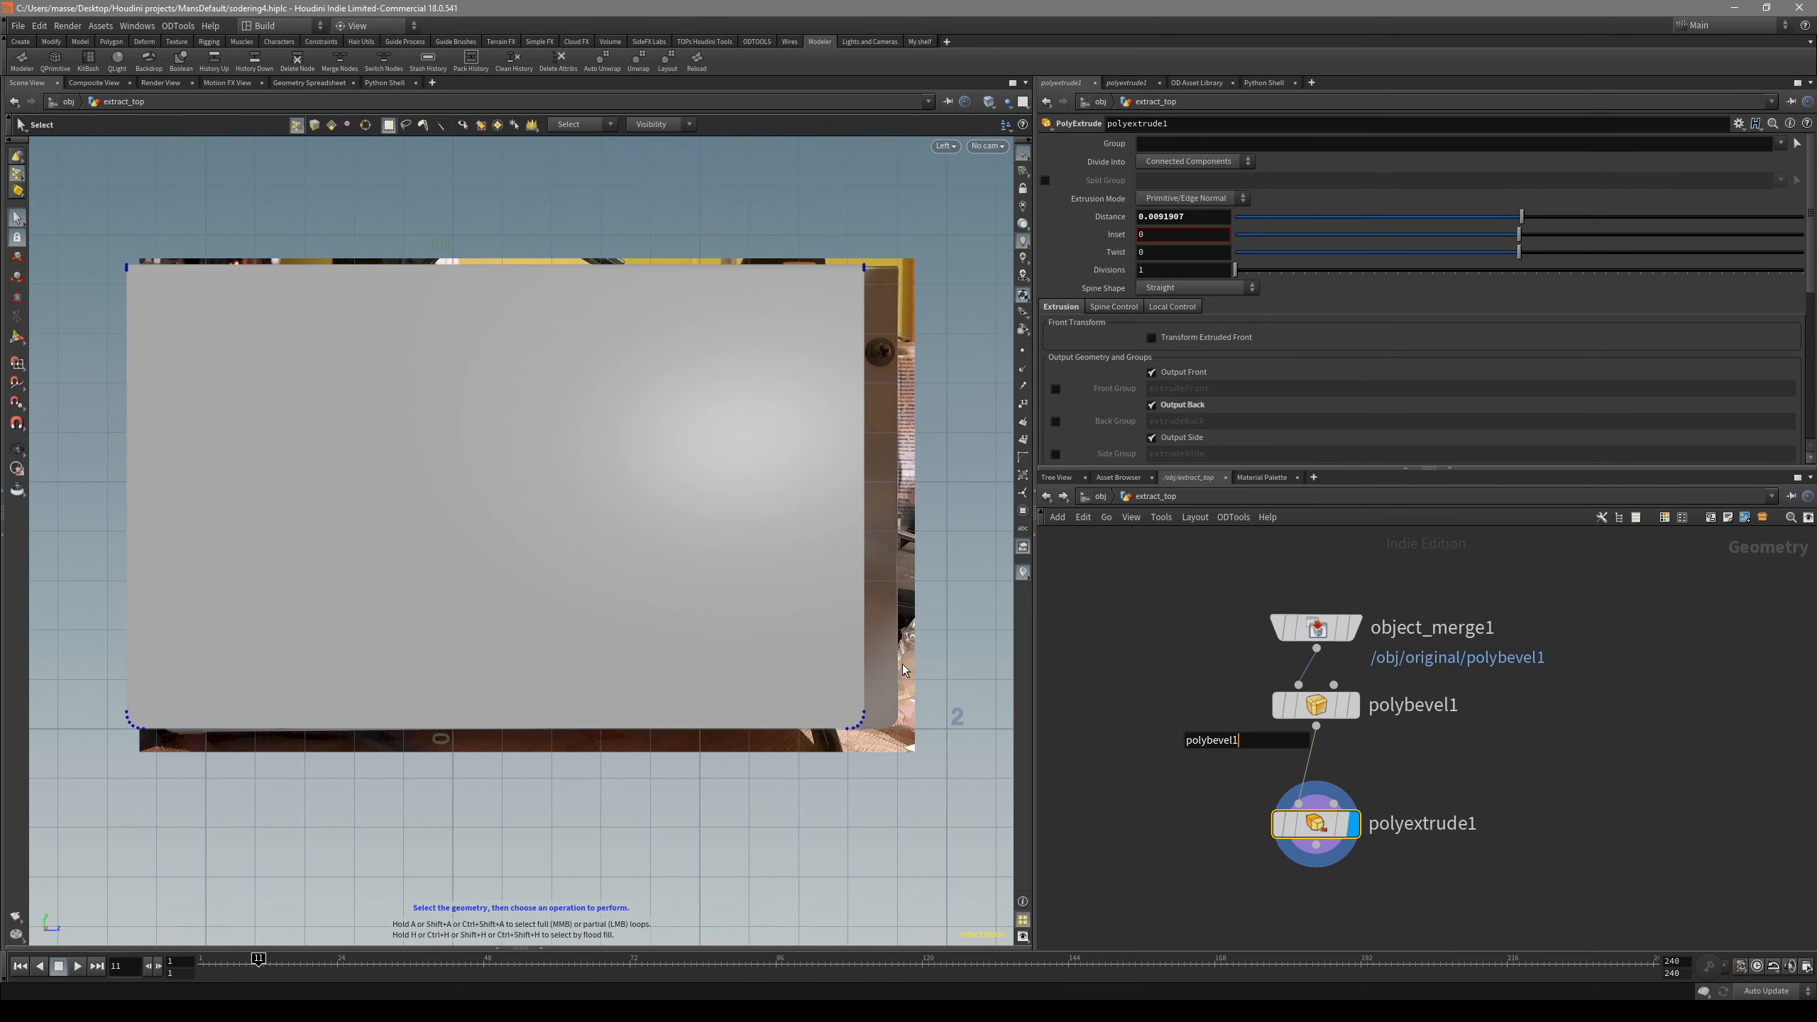
left_click_drag(788, 769, 377, 665, "alt")
mouse_move(748, 677)
left_mouse_down("alt")
mouse_move(750, 693)
mouse_move(771, 666)
left_mouse_up("alt")
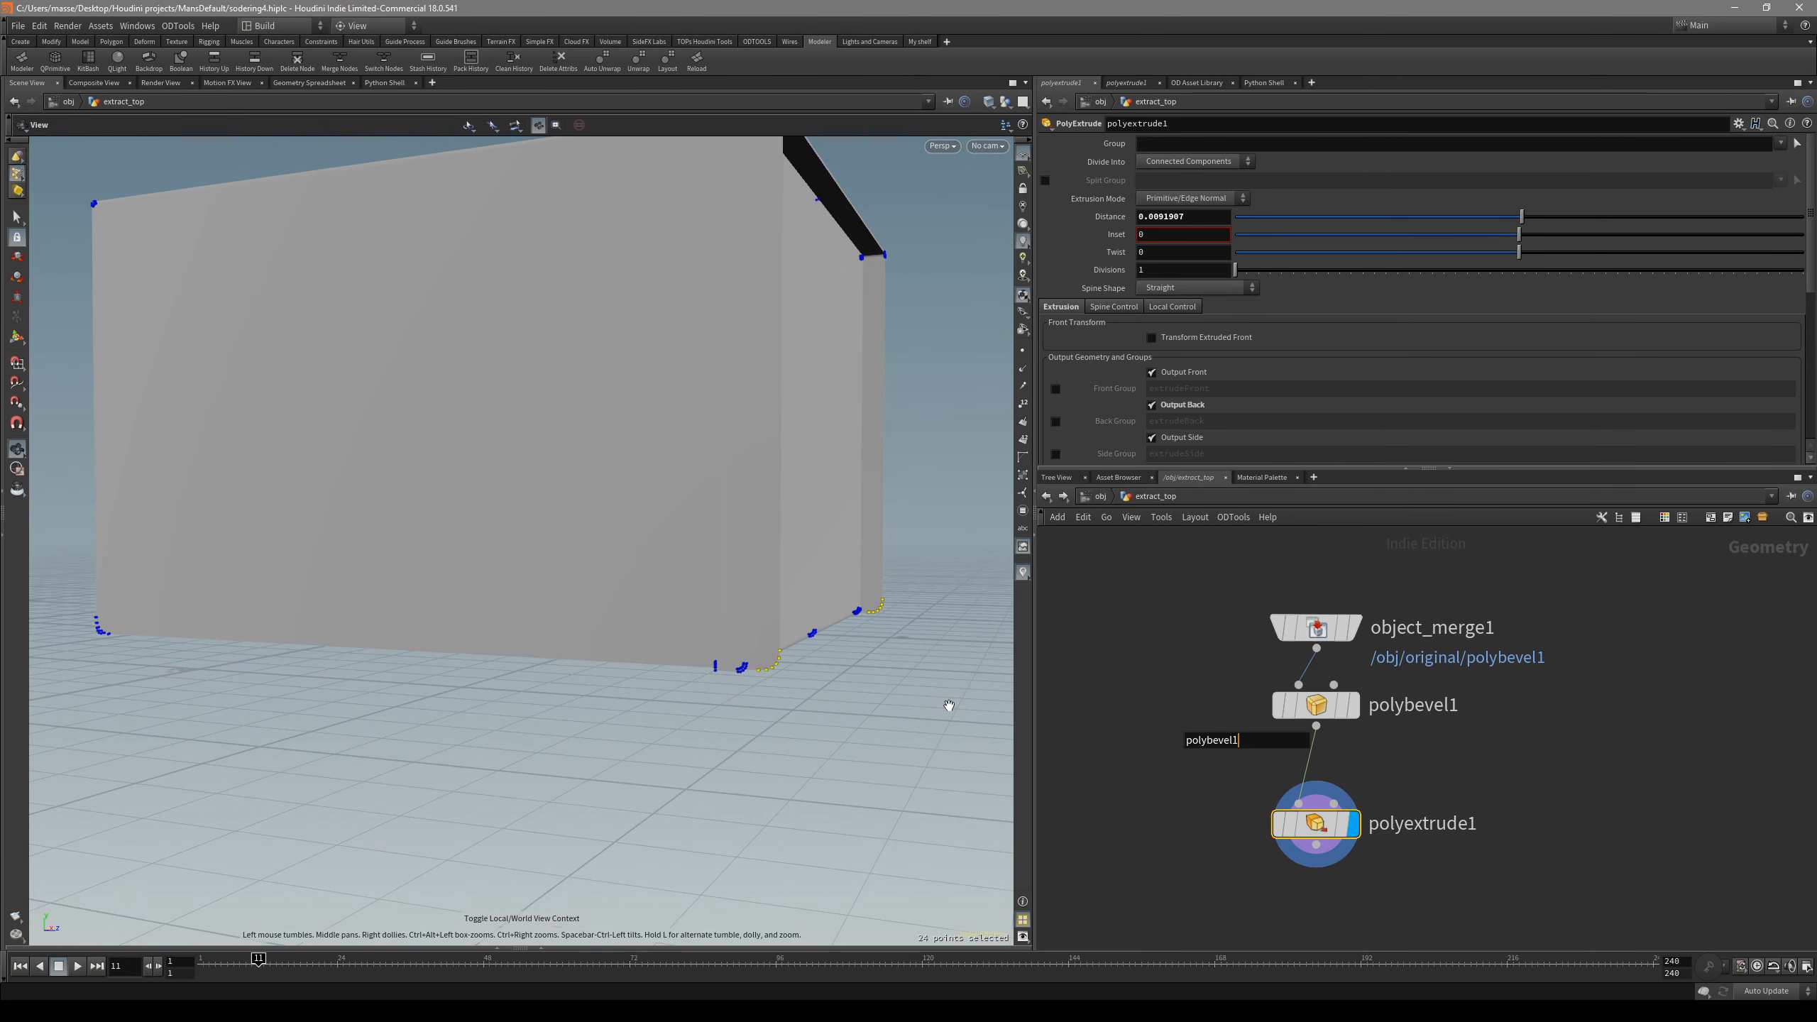
- Restrict the top cover's polybevel1 to points 2-3
left_click(1315, 705)
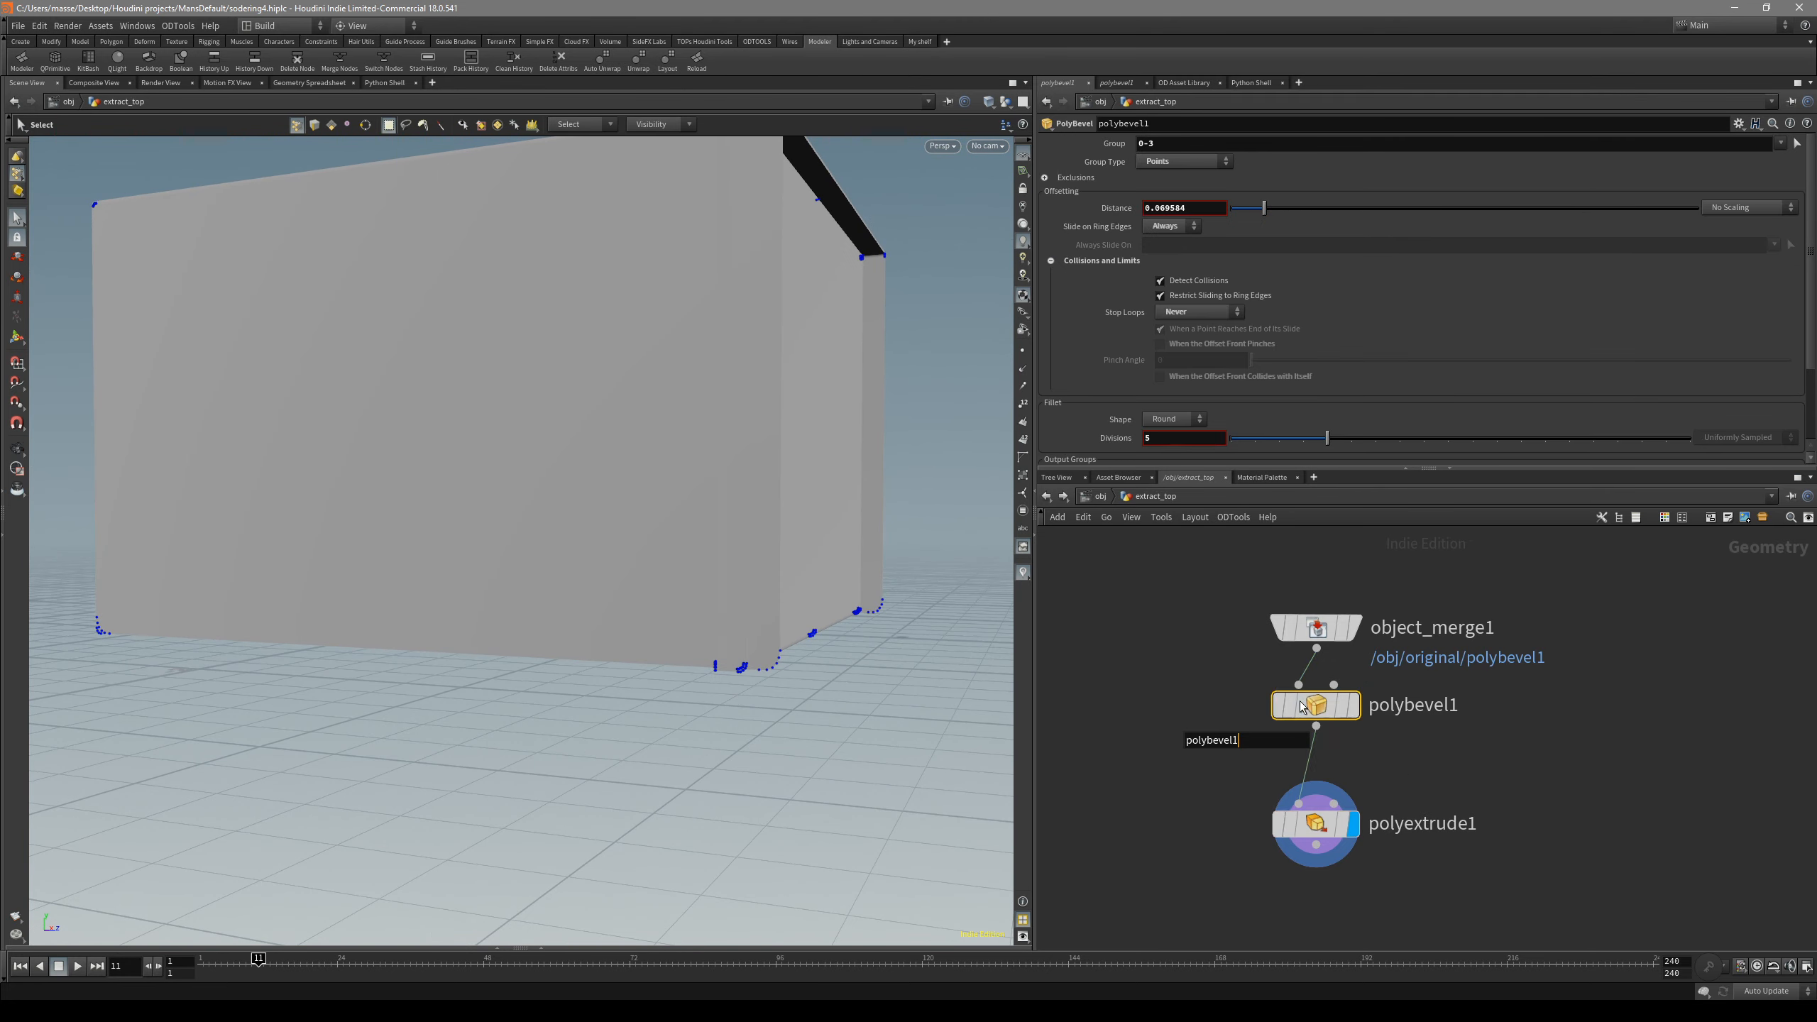
left_click(1351, 705)
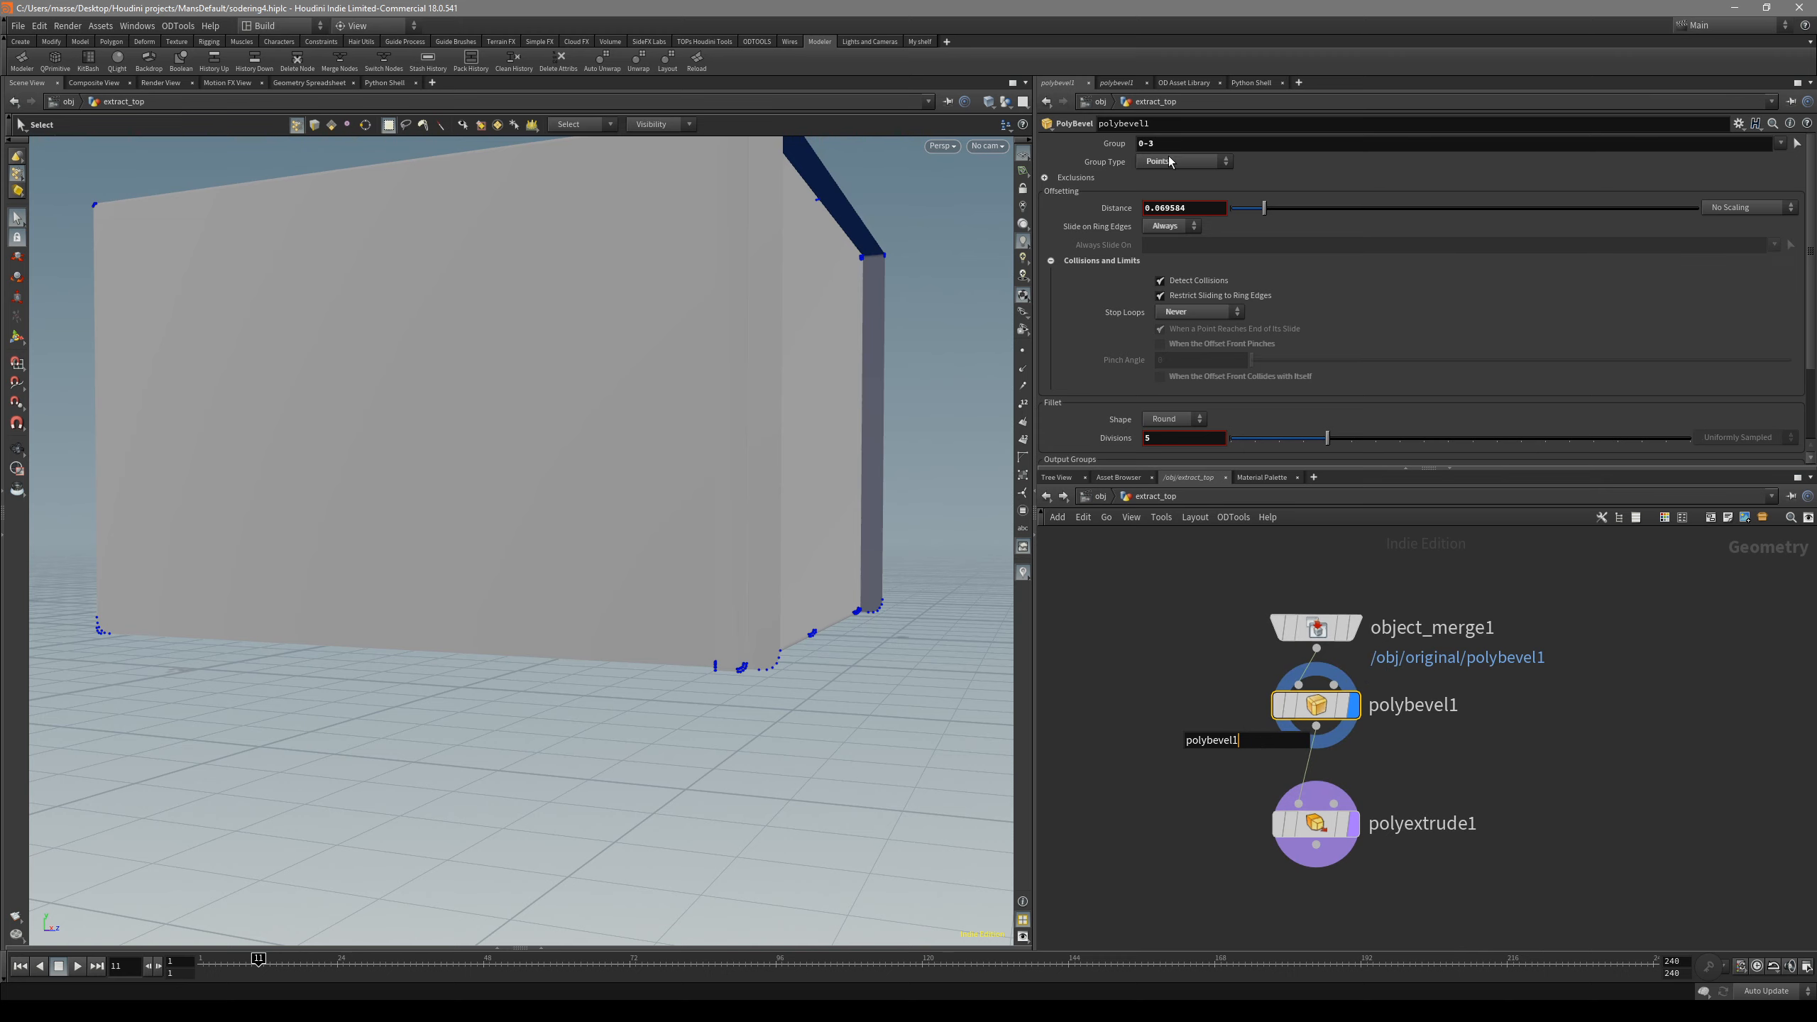
left_click(1796, 144)
left_click_drag(957, 544, 506, 657)
key("Return")
middle_click_drag(507, 657, 702, 654, "alt")
- Add a second PolyBevel on the top cover's points 0-1 with 3 divisions, linking its distance to the back and bottom panel's bevel distance
left_click_drag(625, 577, 503, 659)
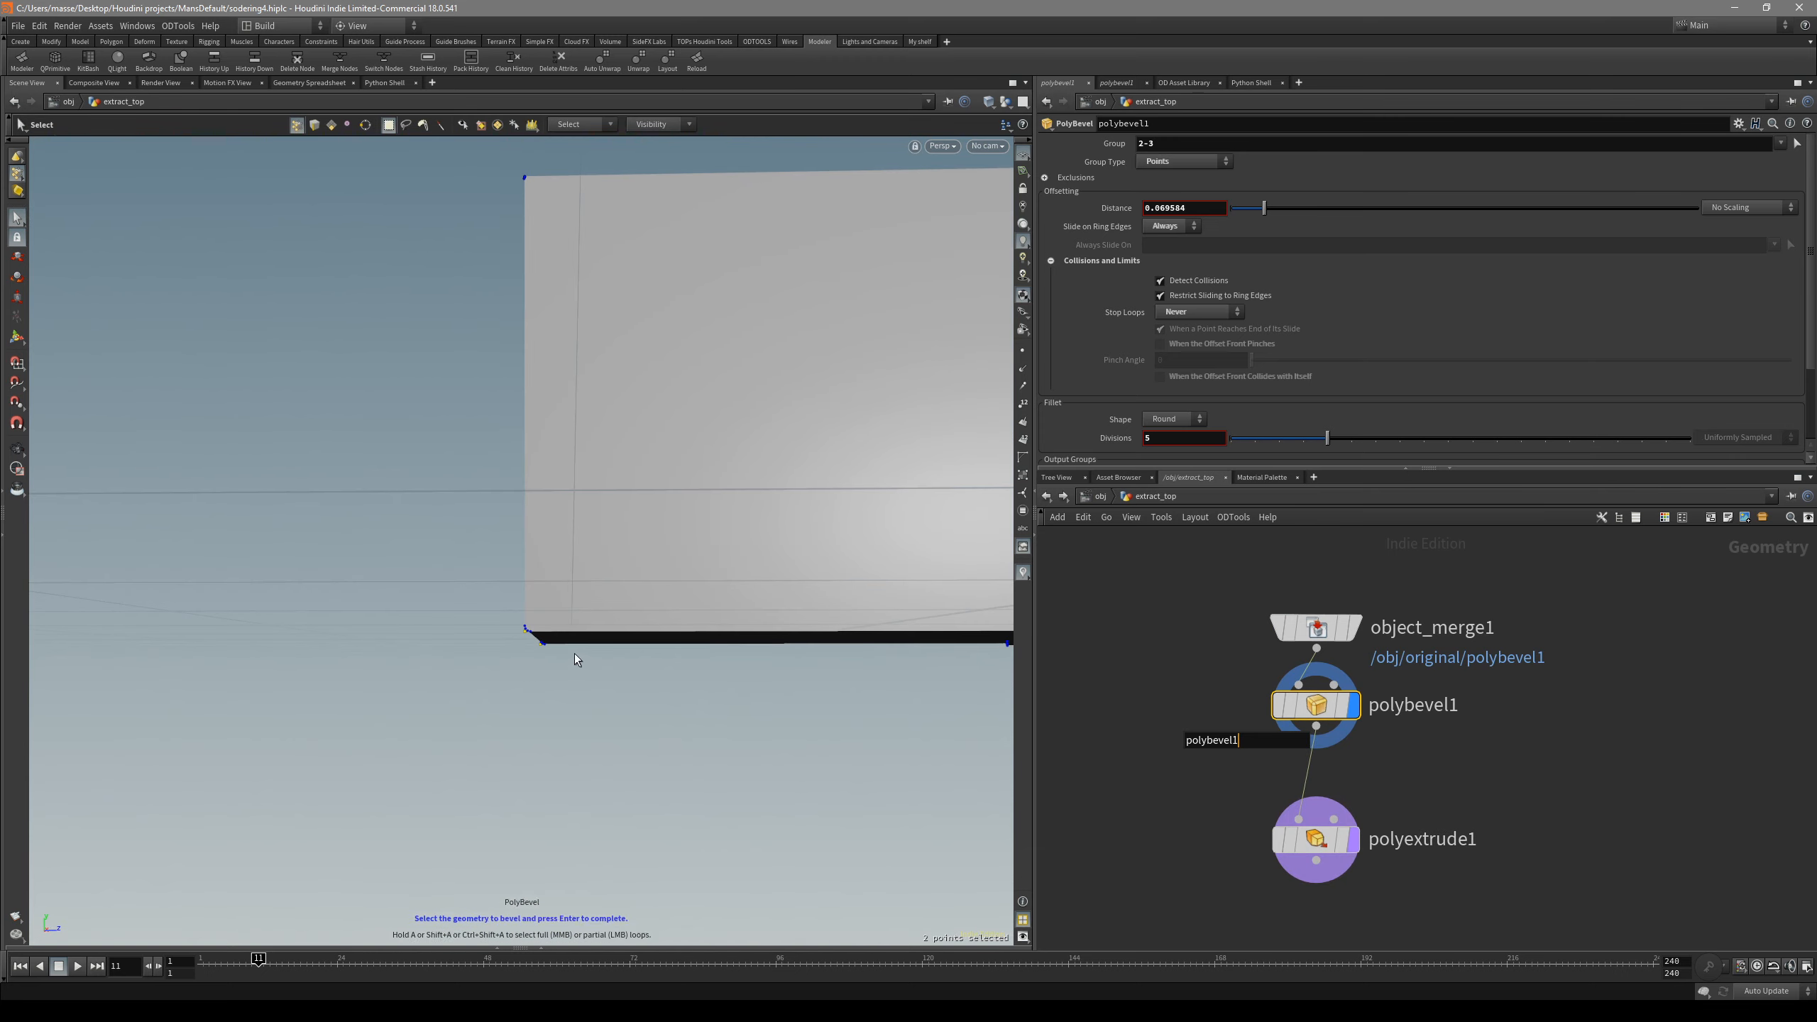
key("q")
left_click_drag(542, 624, 558, 617, "alt")
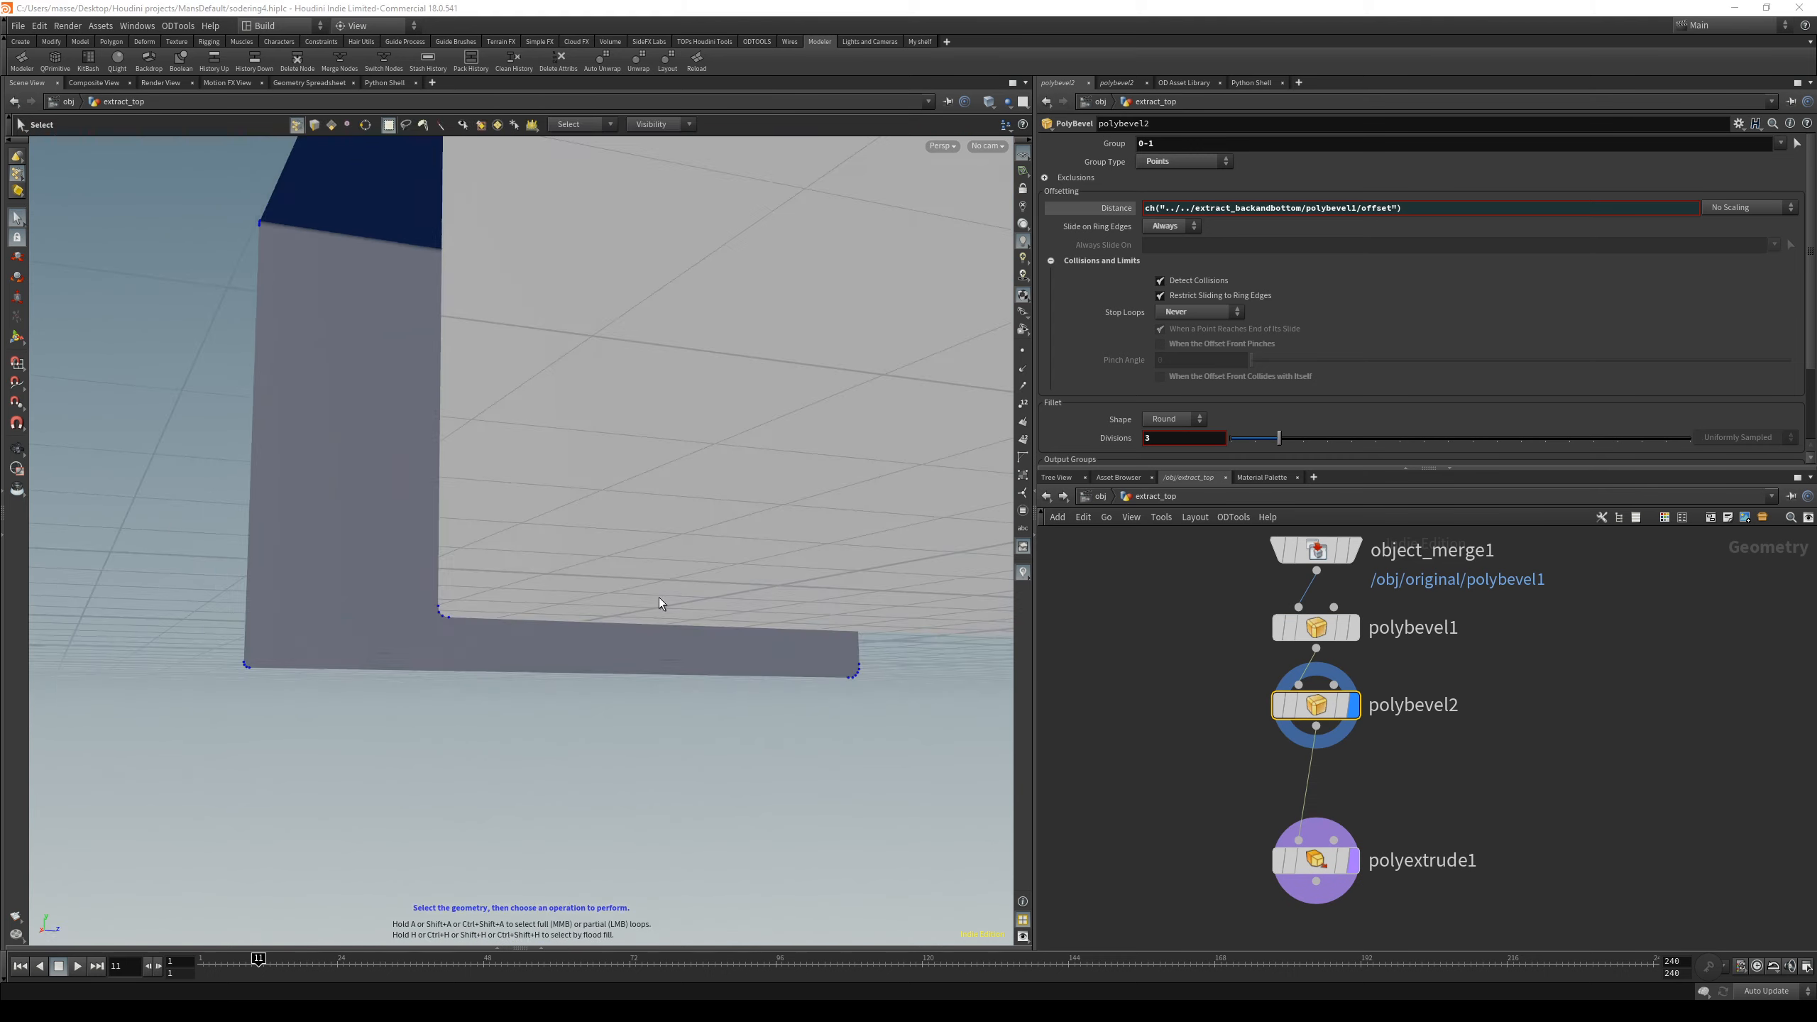
- Check at object level how the top cover's bevelled corner fits the back and bottom panel
left_click_drag(659, 596, 442, 567, "alt")
key("s")
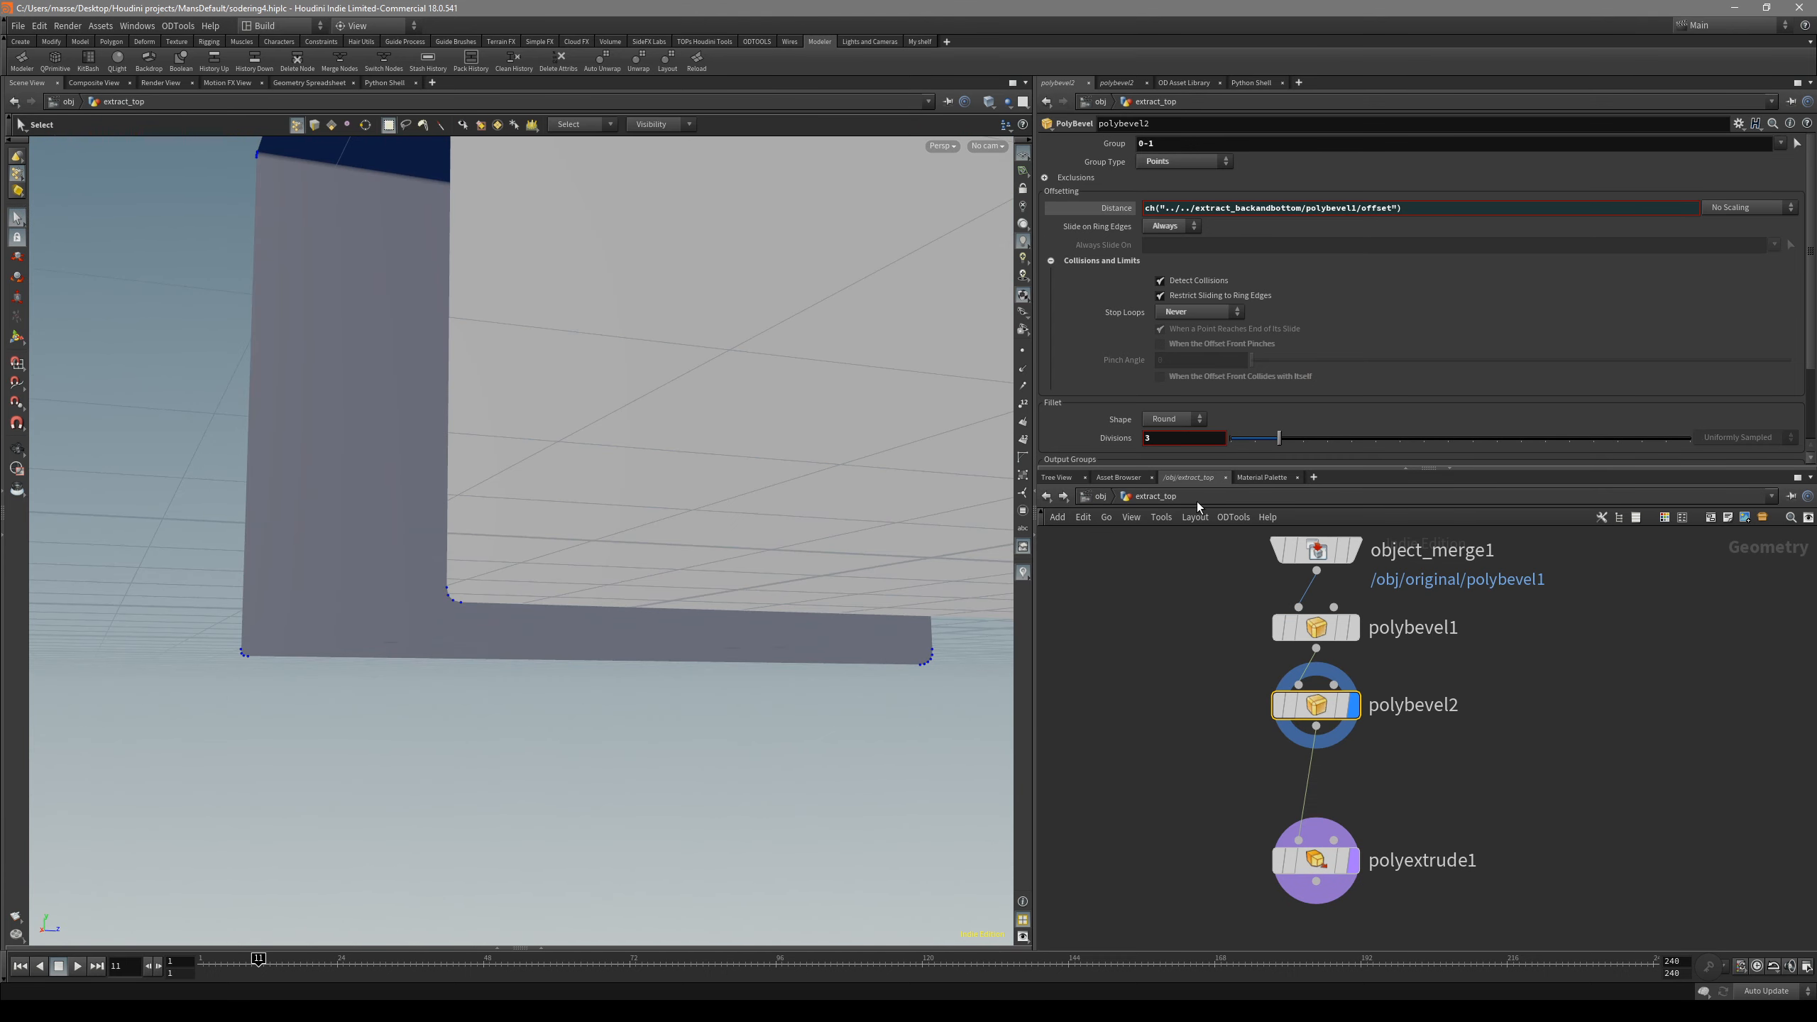
left_click(1096, 498)
left_click_drag(824, 631, 662, 627, "alt")
left_click(626, 624)
key("i")
key("u")
left_click_drag(690, 555, 665, 650)
key("s")
left_click(665, 648)
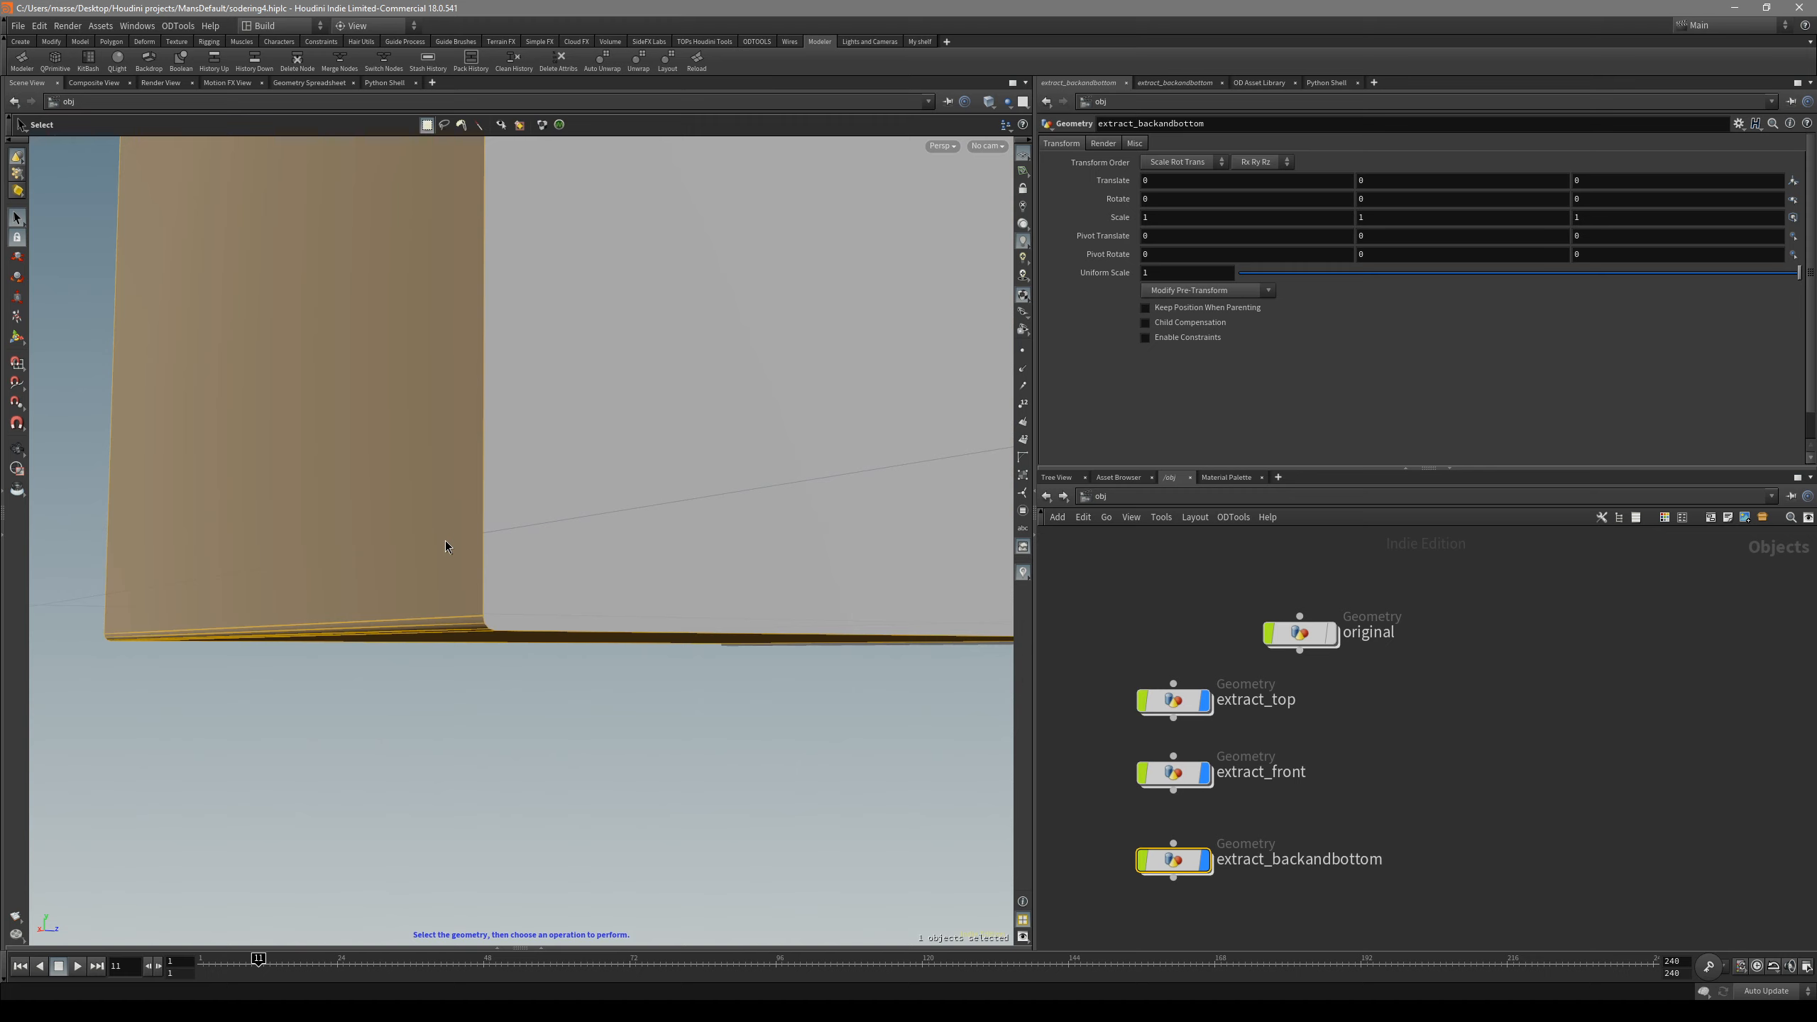
- Open the back and bottom panel's network at the edit2 node and inspect the panel's inner corner and thin border
key("i")
left_click_drag(504, 543, 763, 637, "alt")
left_click(688, 568)
left_click(837, 464)
left_click(672, 520)
left_click_drag(672, 519, 776, 429, "alt")
scroll(1243, 761, "down", 3)
middle_click_drag(1262, 913, 1267, 778)
scroll(1265, 779, "up", 2)
left_click(1172, 802)
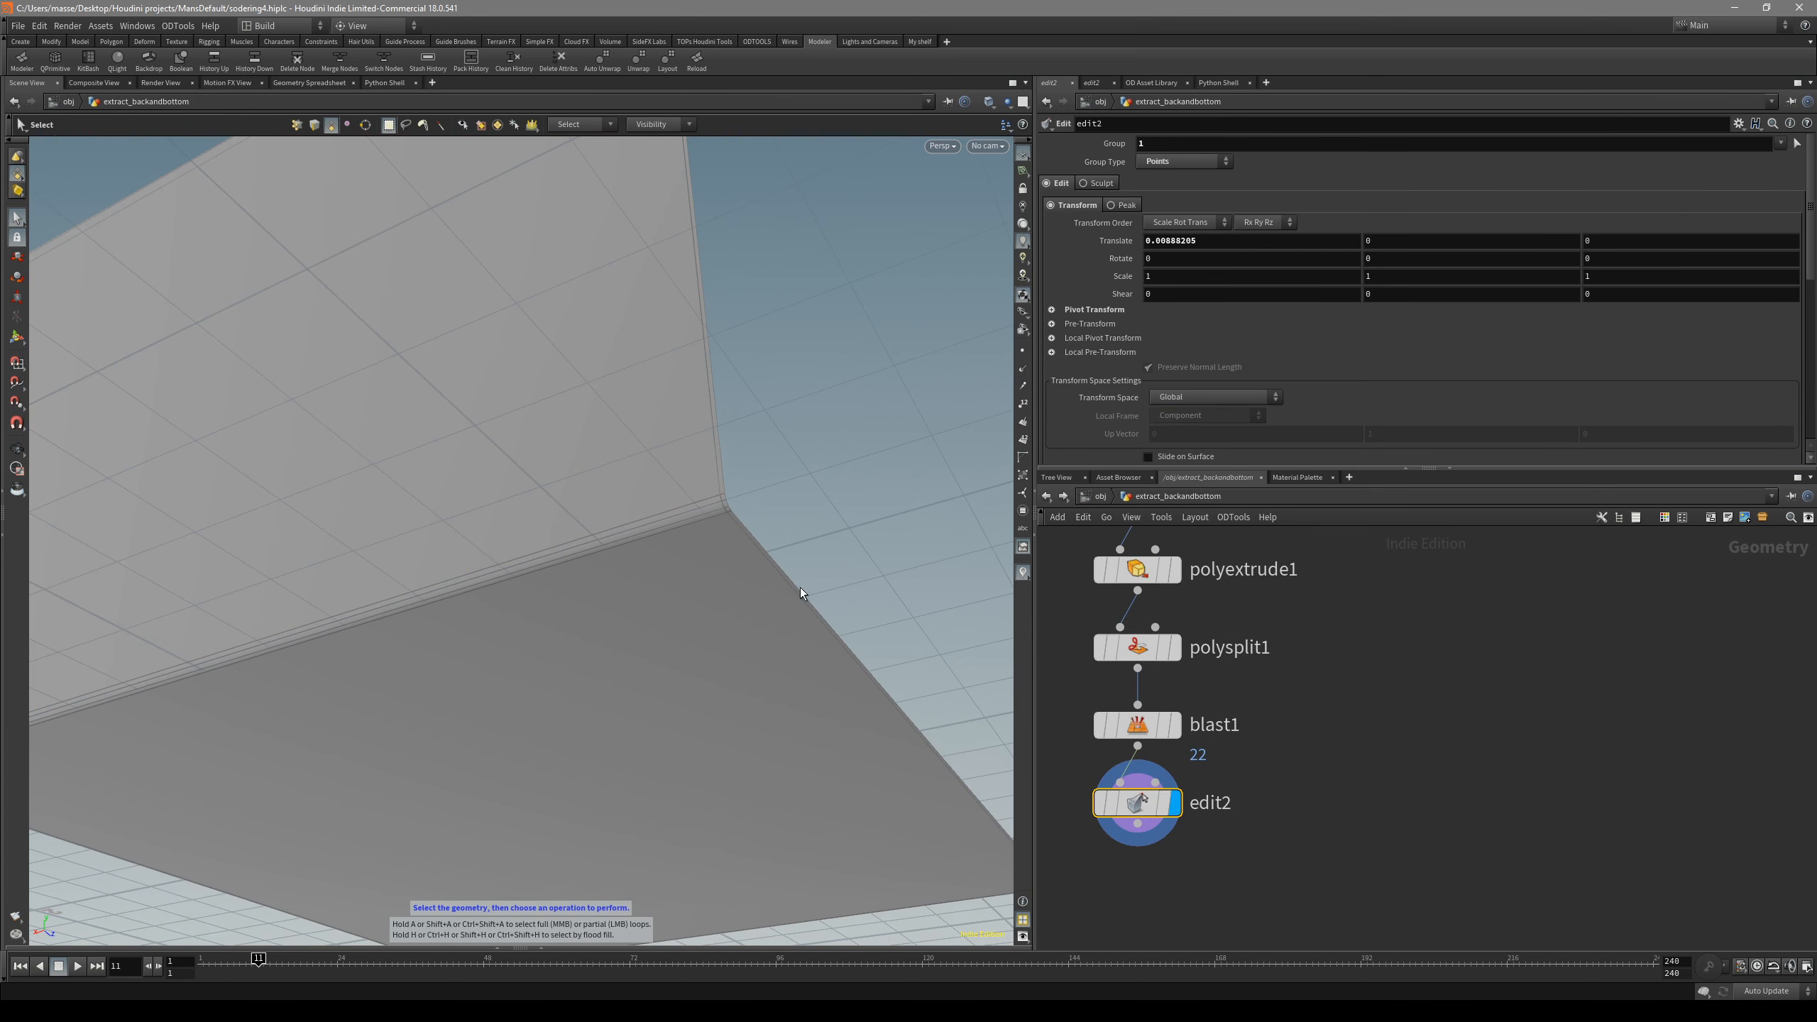
left_click_drag(800, 588, 758, 543, "alt")
key("Escape")
left_click_drag(1145, 805, 1182, 815)
middle_click_drag(1231, 880, 1249, 828)
left_click_drag(672, 525, 937, 410)
key("s")
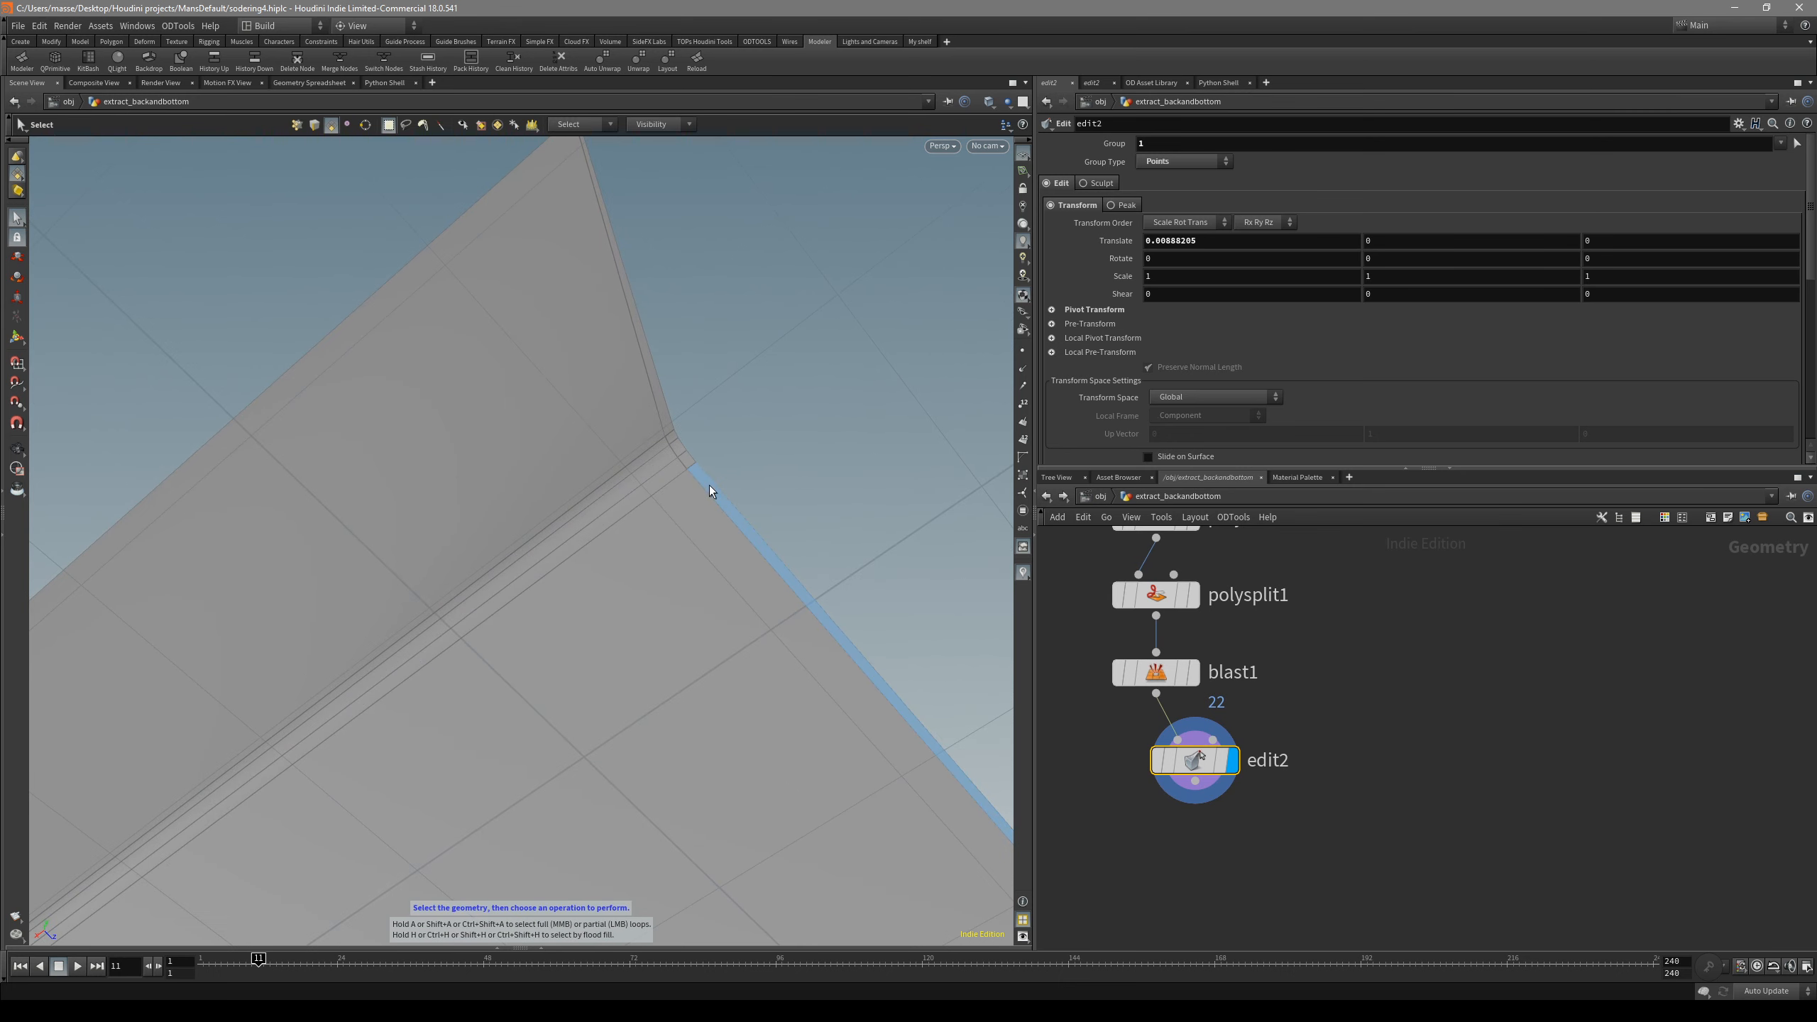
- Extrude the whole back and bottom panel about 0.0158 with Output Back enabled
left_click_drag(733, 503, 602, 564, "alt")
left_click(605, 570)
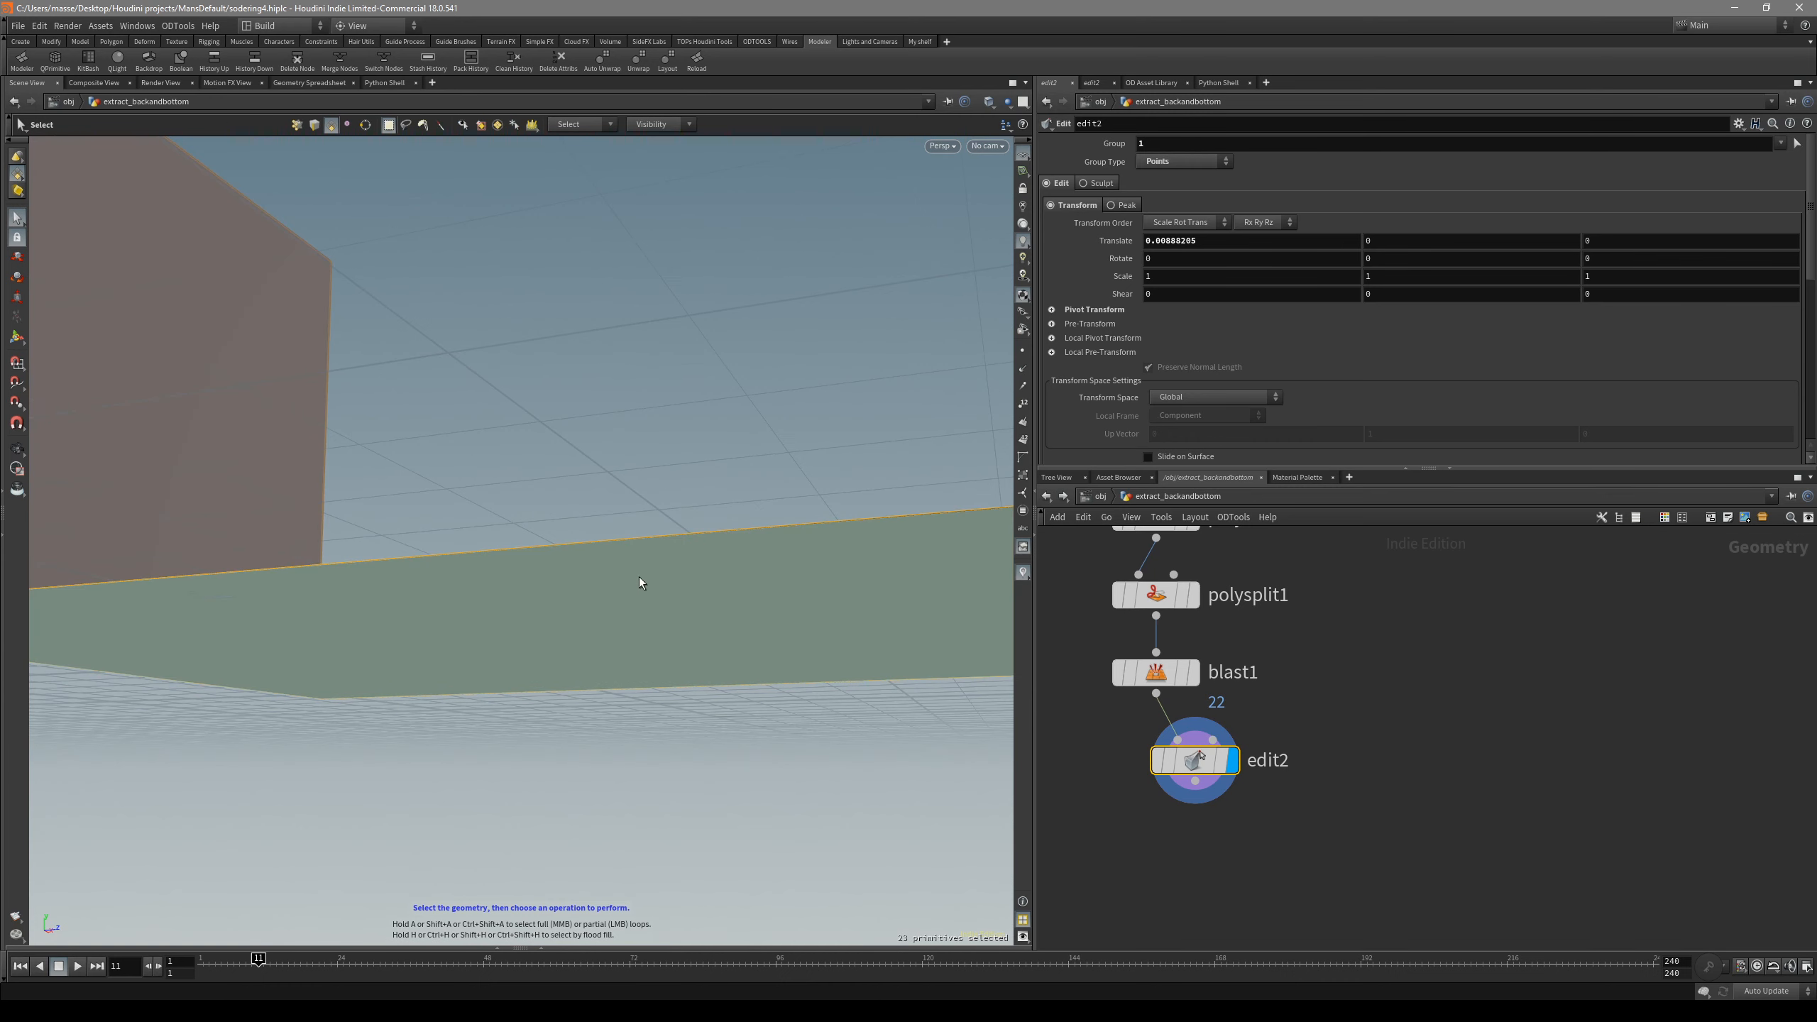
key("e")
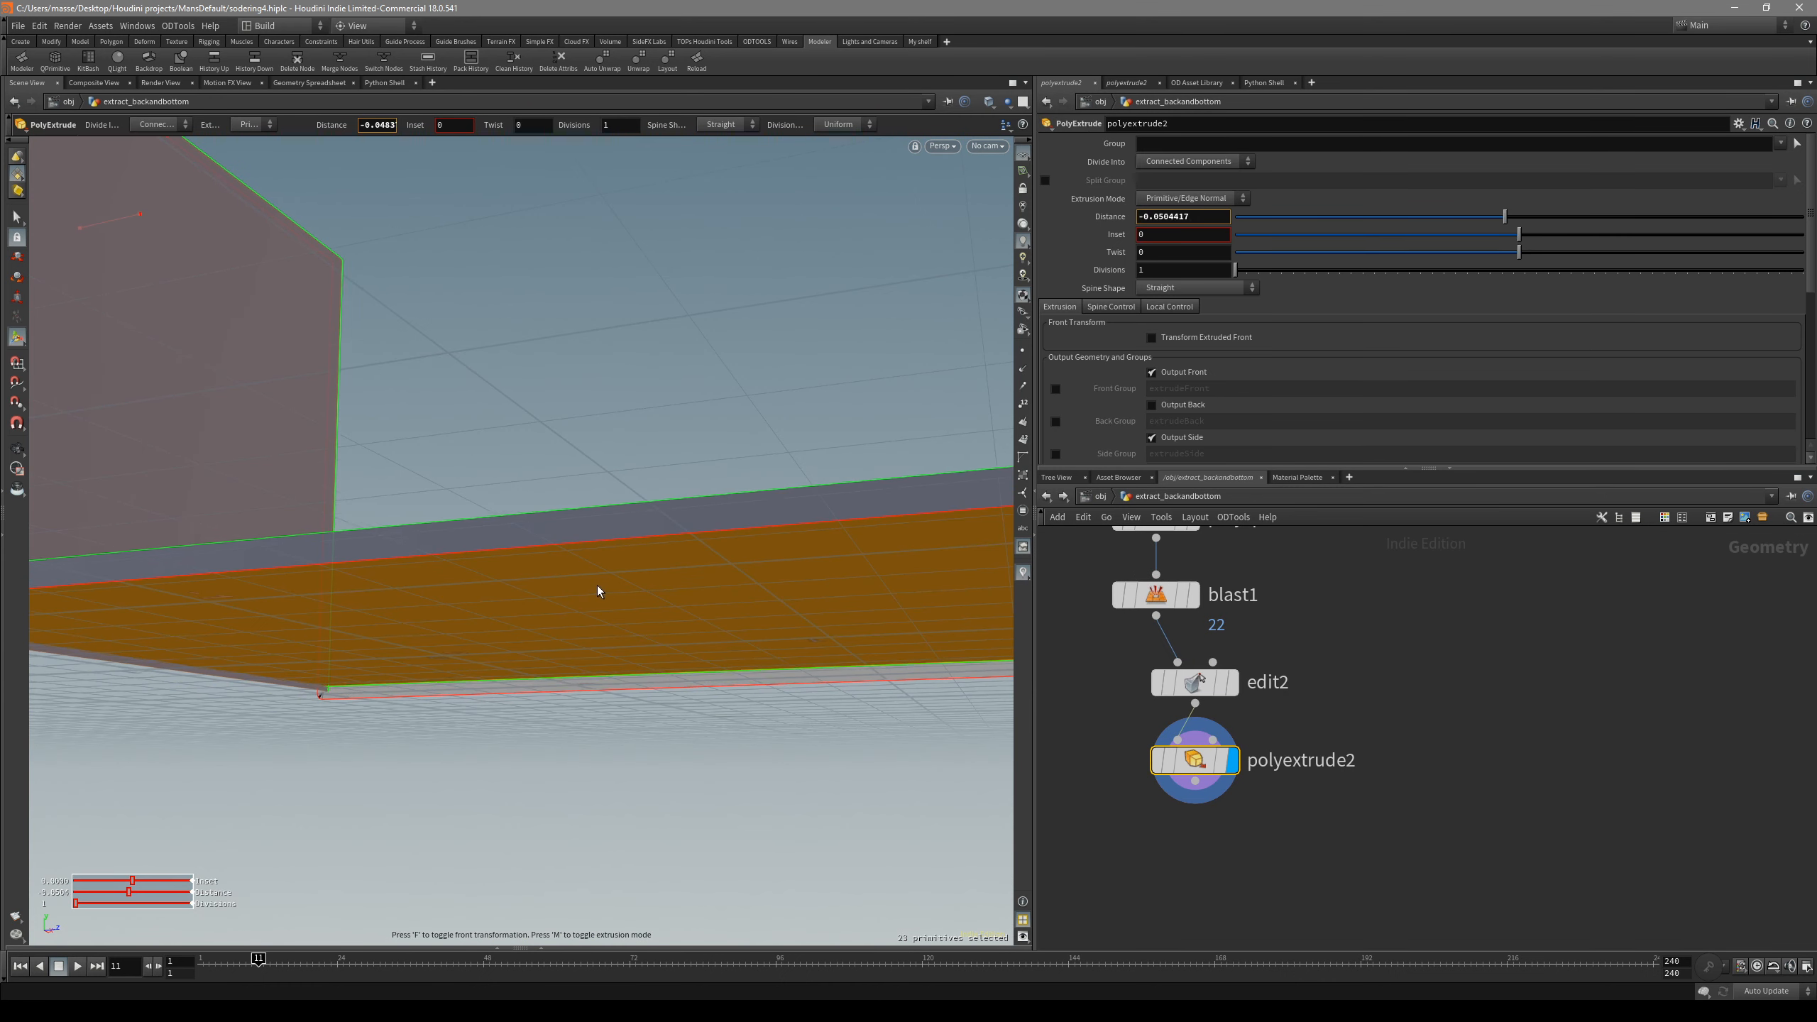
left_click_drag(874, 520, 527, 563)
key("Escape")
scroll(892, 596, "up", 5)
- Select the bottom panel's thin side border face and the adjoining border face at the bevelled corner
key("s")
left_click(935, 687)
key("Escape")
left_click_drag(906, 608, 514, 600)
key("s")
left_click(514, 600, "shift")
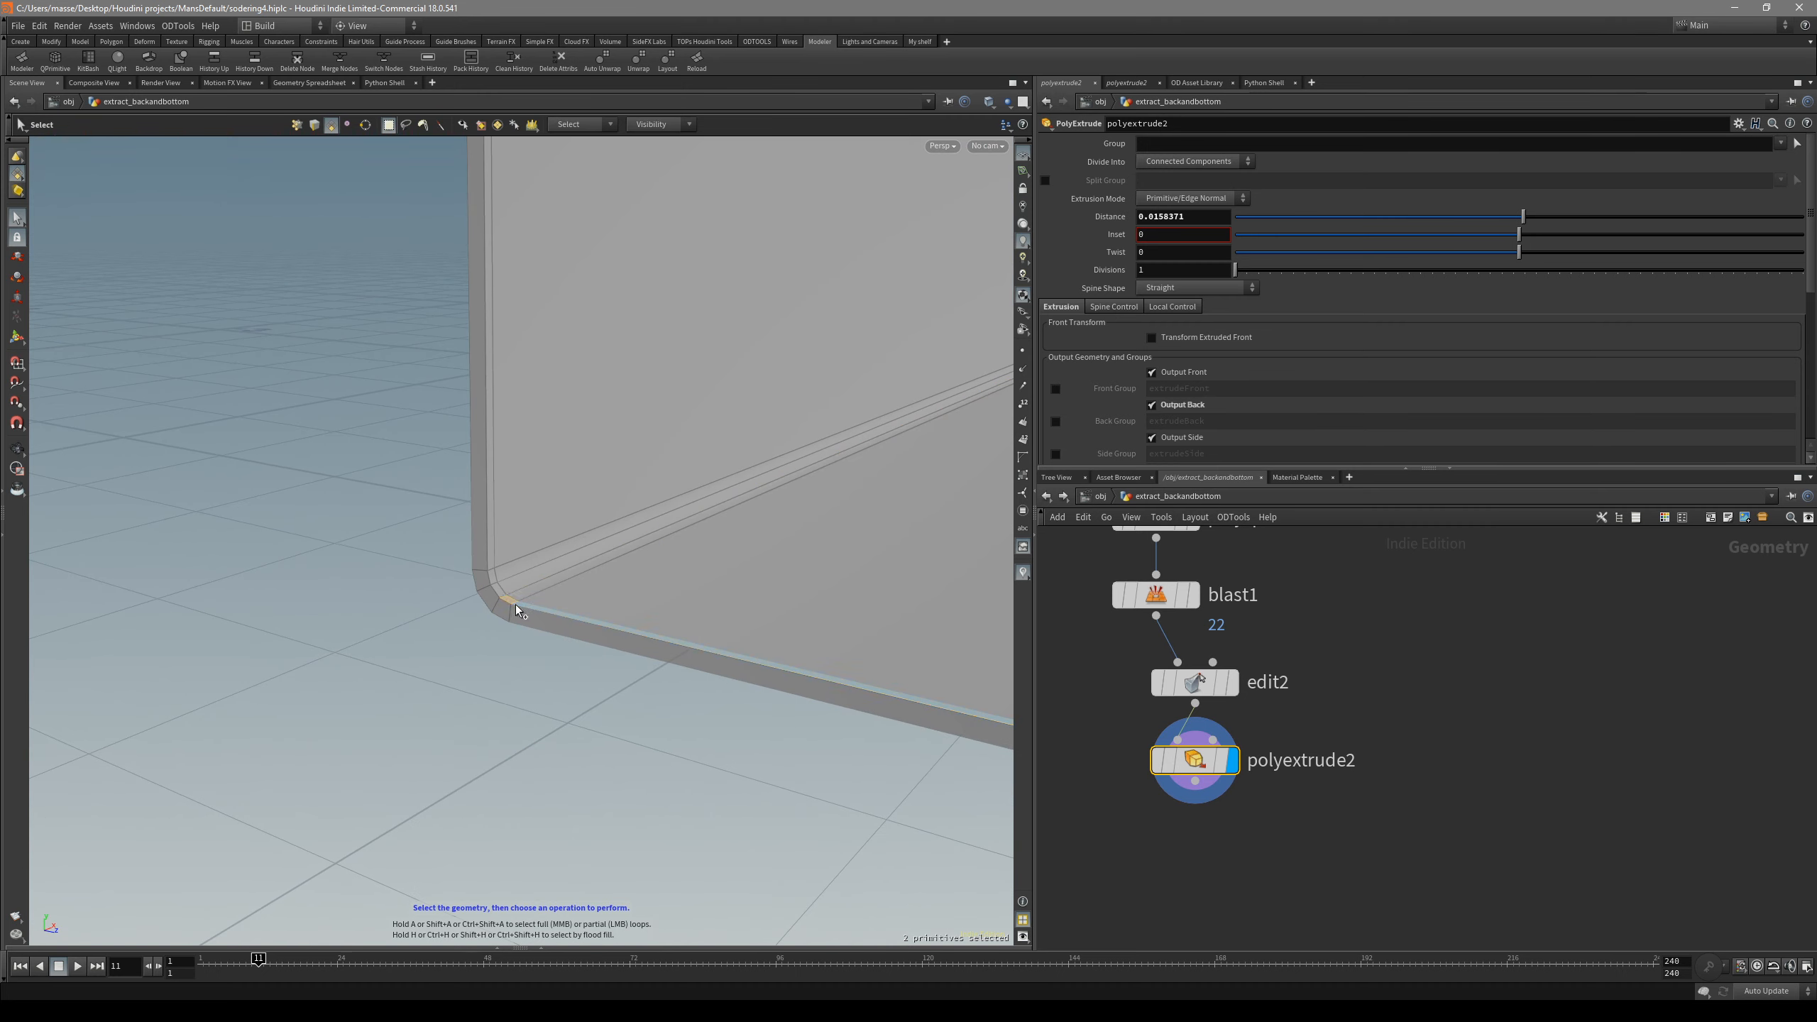
right_click_drag(515, 605, 860, 486)
left_click(563, 603)
key("Escape")
left_click_drag(580, 592, 515, 650)
key("ctrl+z")
key("s")
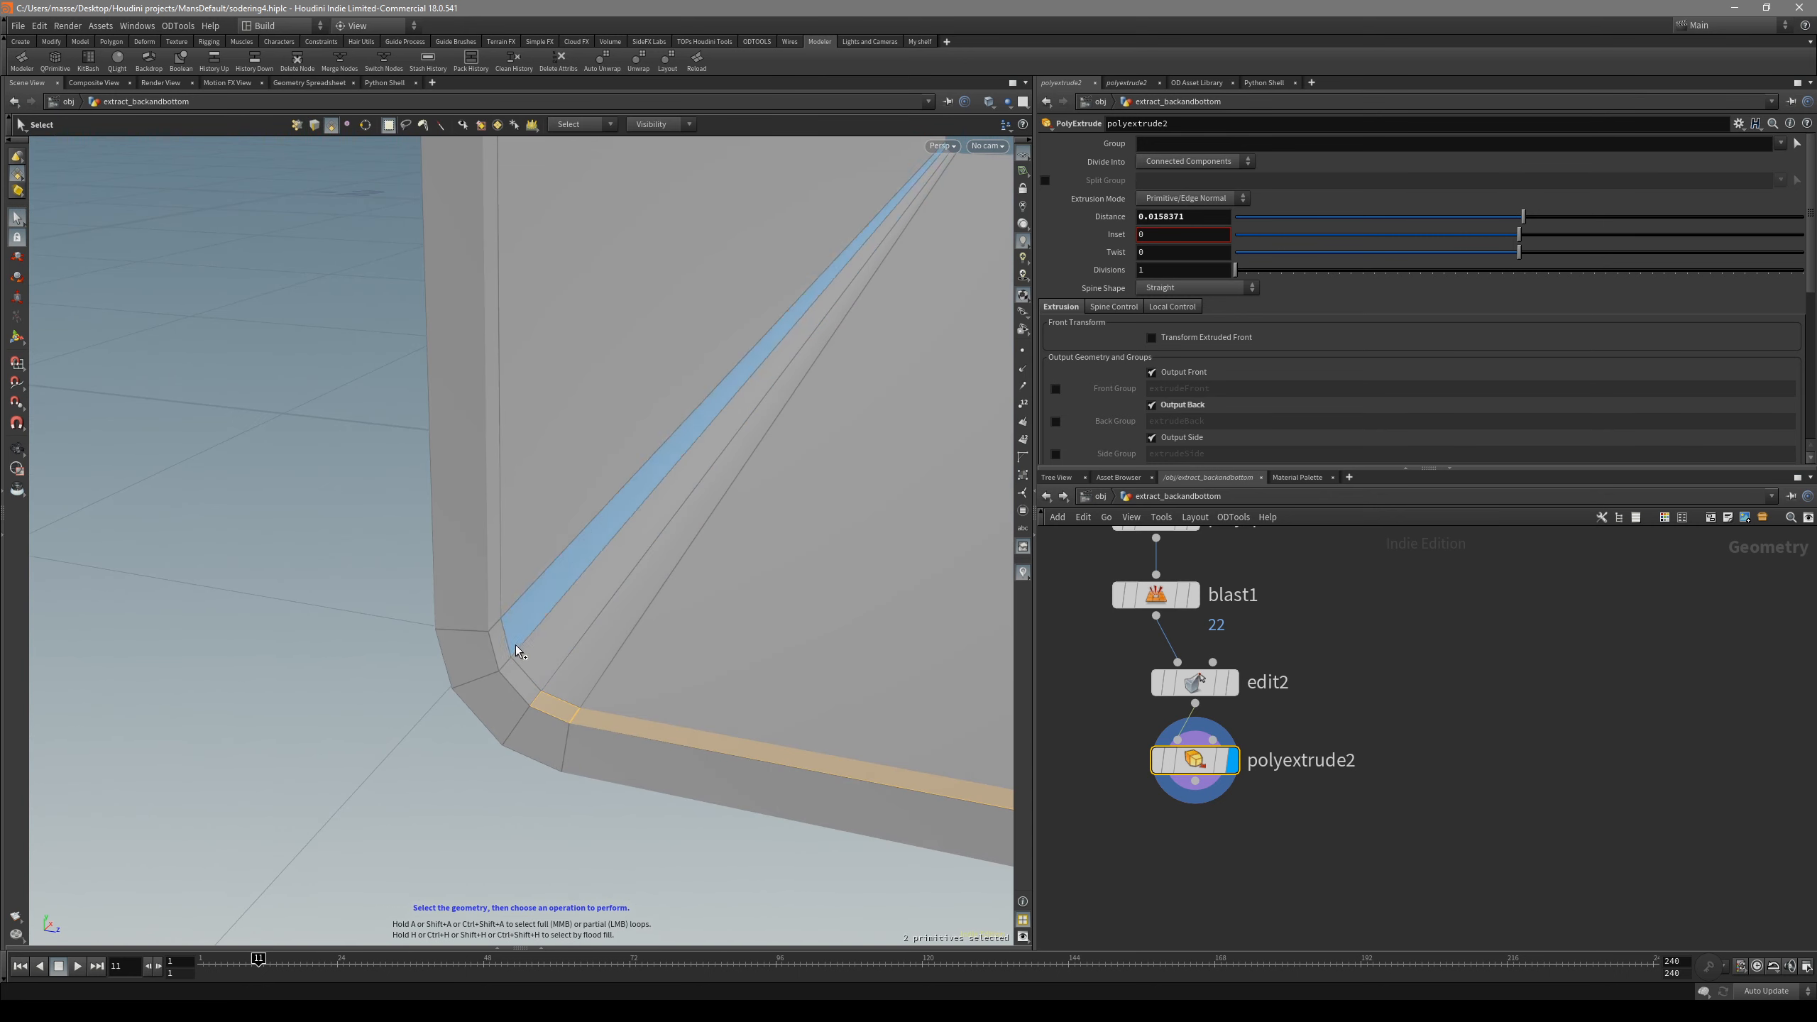
- Add the remaining thin border faces around the bevelled corner and along the back panel to the selection
key("Escape")
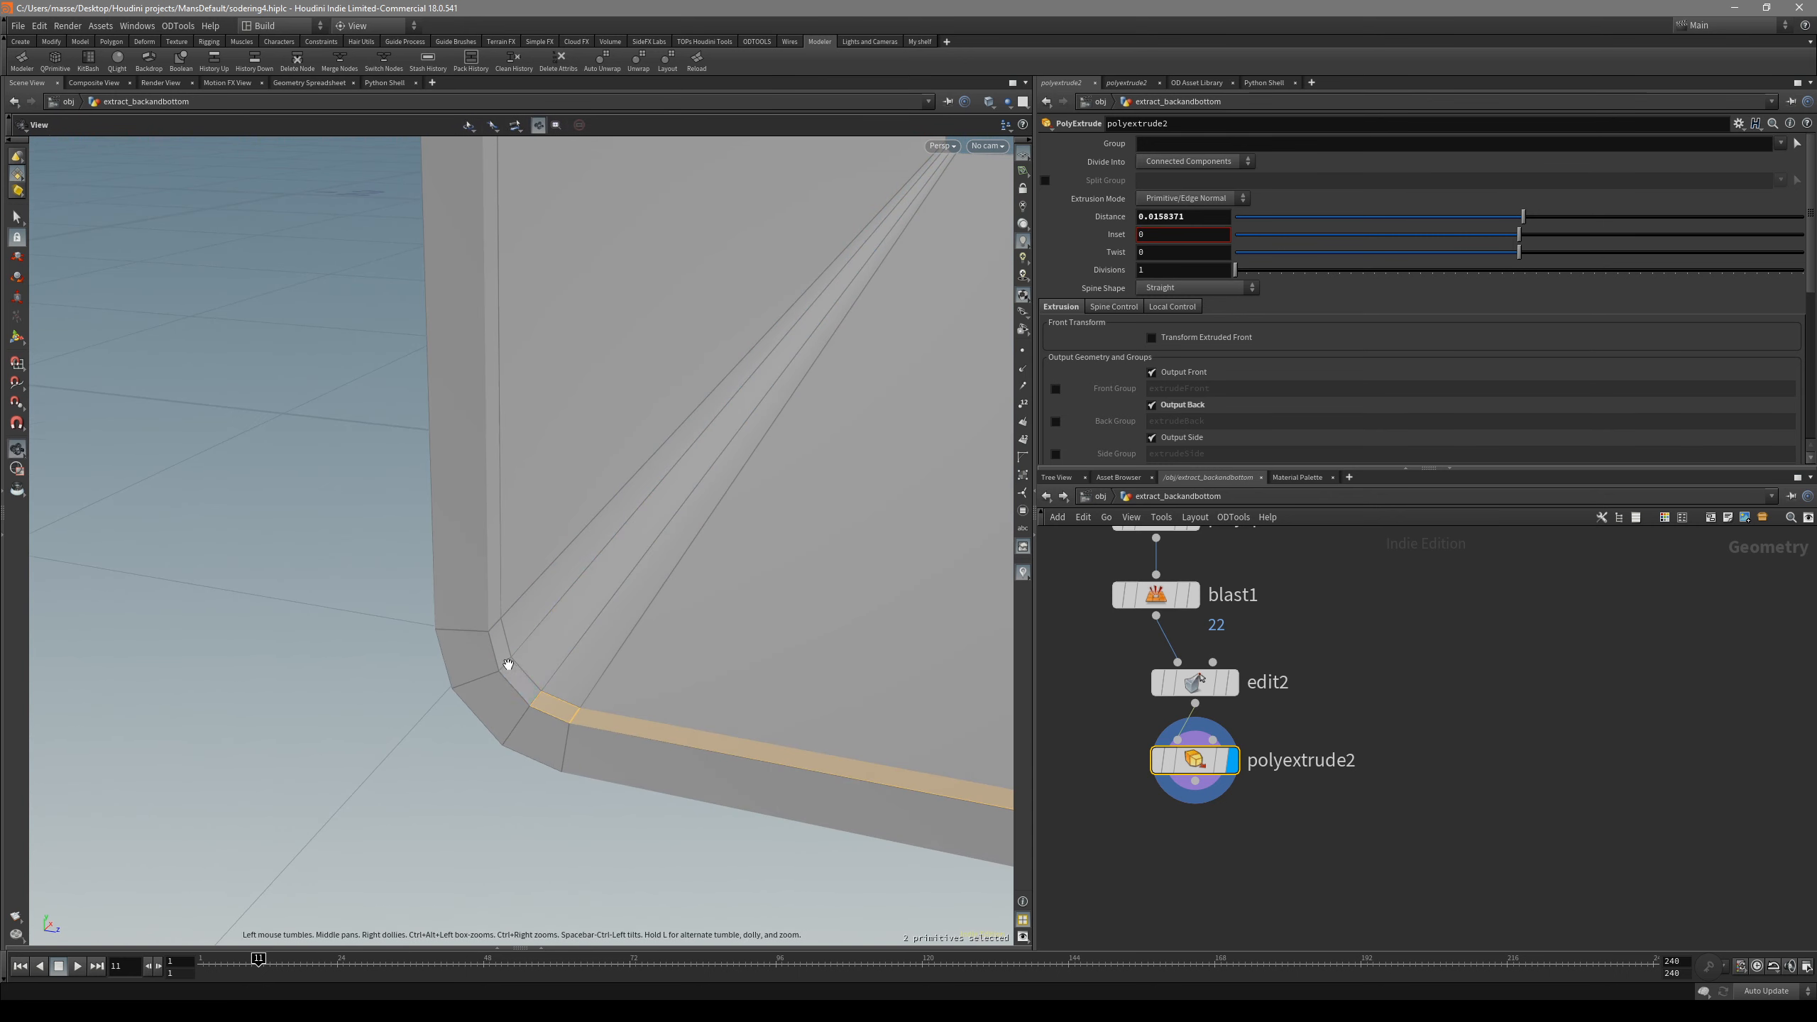
left_click_drag(507, 662, 511, 648)
key("s")
left_click(499, 645, "shift")
key("Escape")
left_click_drag(727, 436, 594, 322)
left_click_drag(532, 618, 651, 506)
key("s")
left_click(579, 531, "shift")
key("Escape")
key("Escape")
left_click_drag(541, 470, 715, 632)
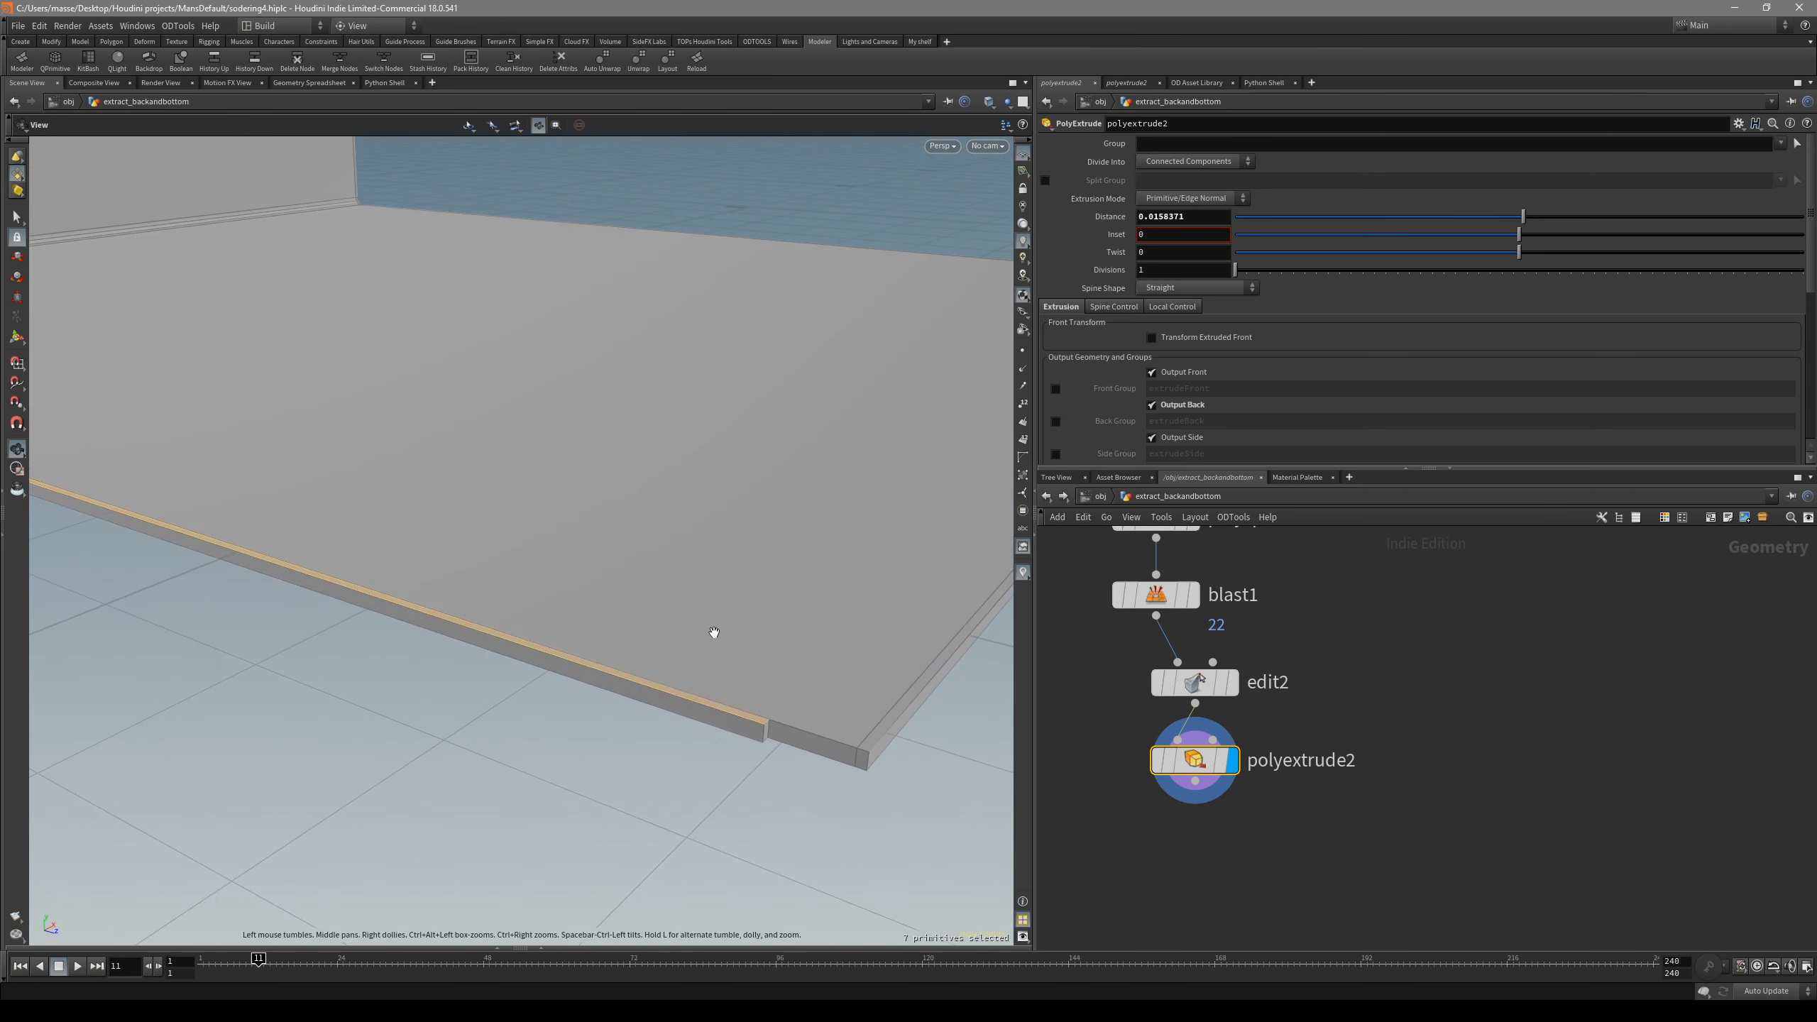
- Extrude the selected border faces by 0.054581 to form an inner rim, checking its depth in the left view
key("q")
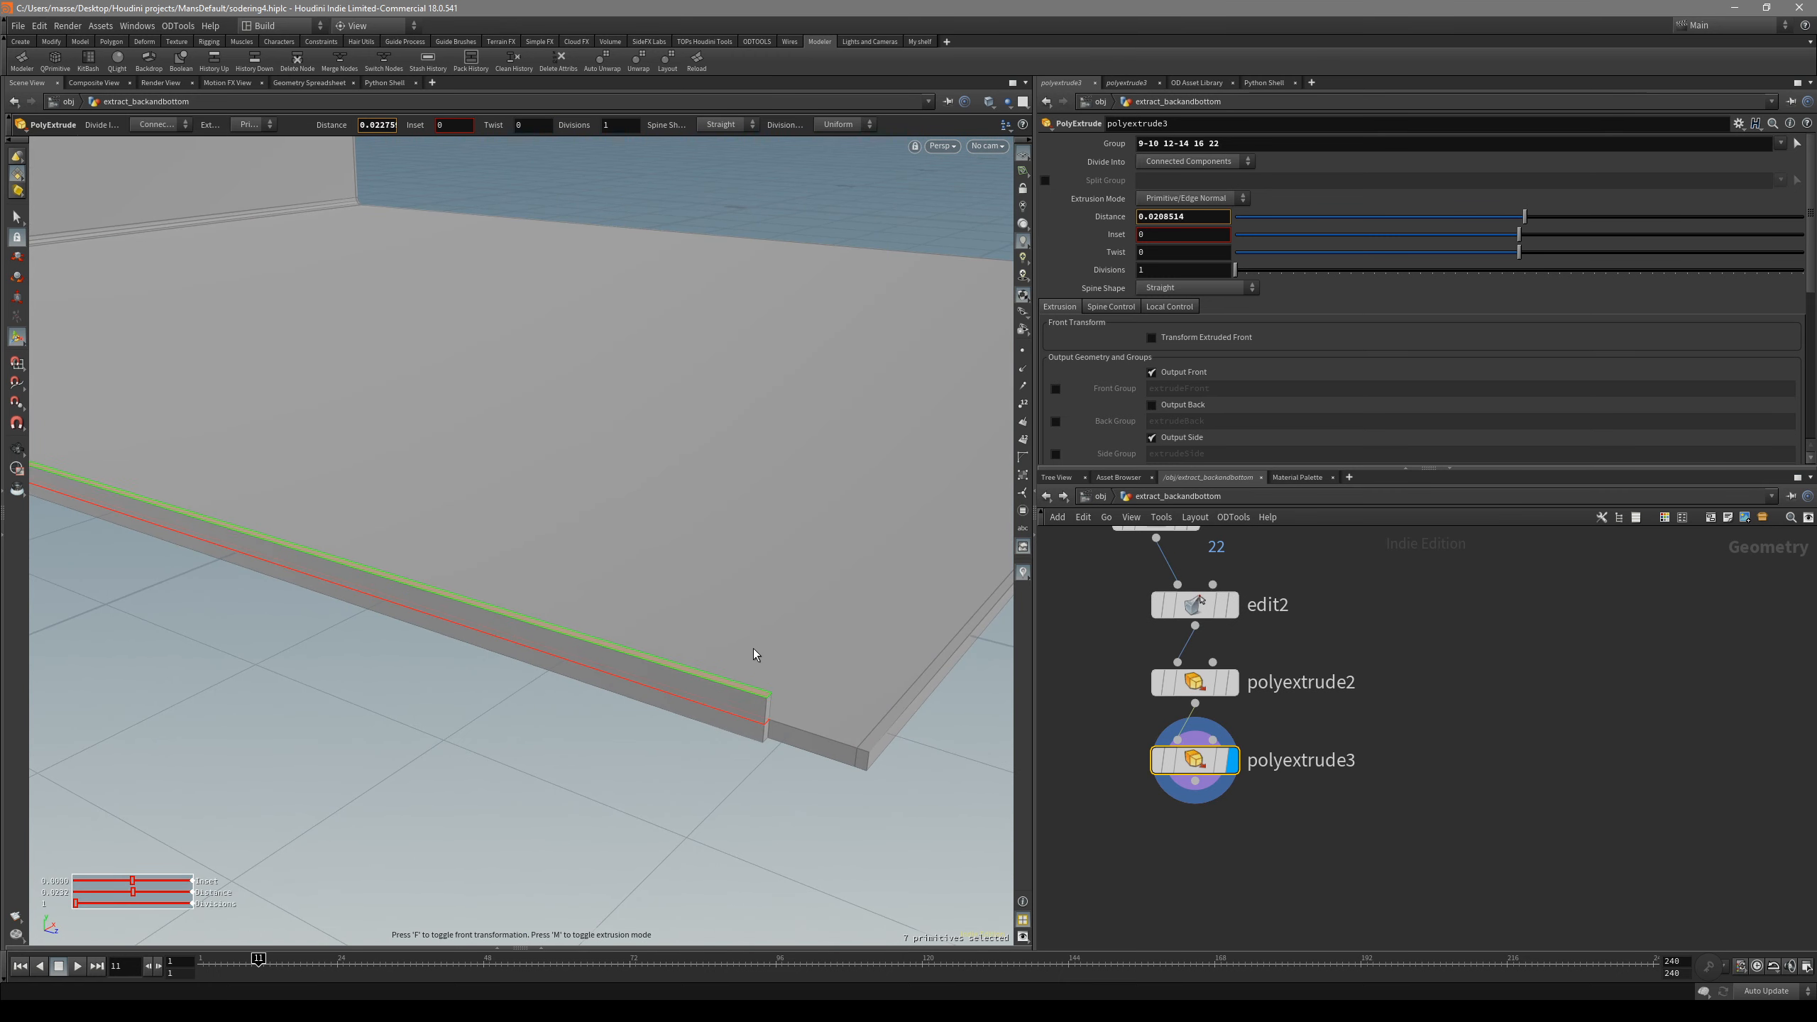
left_click_drag(785, 644, 527, 543)
middle_click_drag(528, 543, 373, 629)
right_click_drag(373, 629, 860, 578)
left_click_drag(523, 637, 520, 617)
right_click_drag(520, 616, 978, 588)
key("space+4")
key("space+4")
left_click_drag(978, 588, 900, 609)
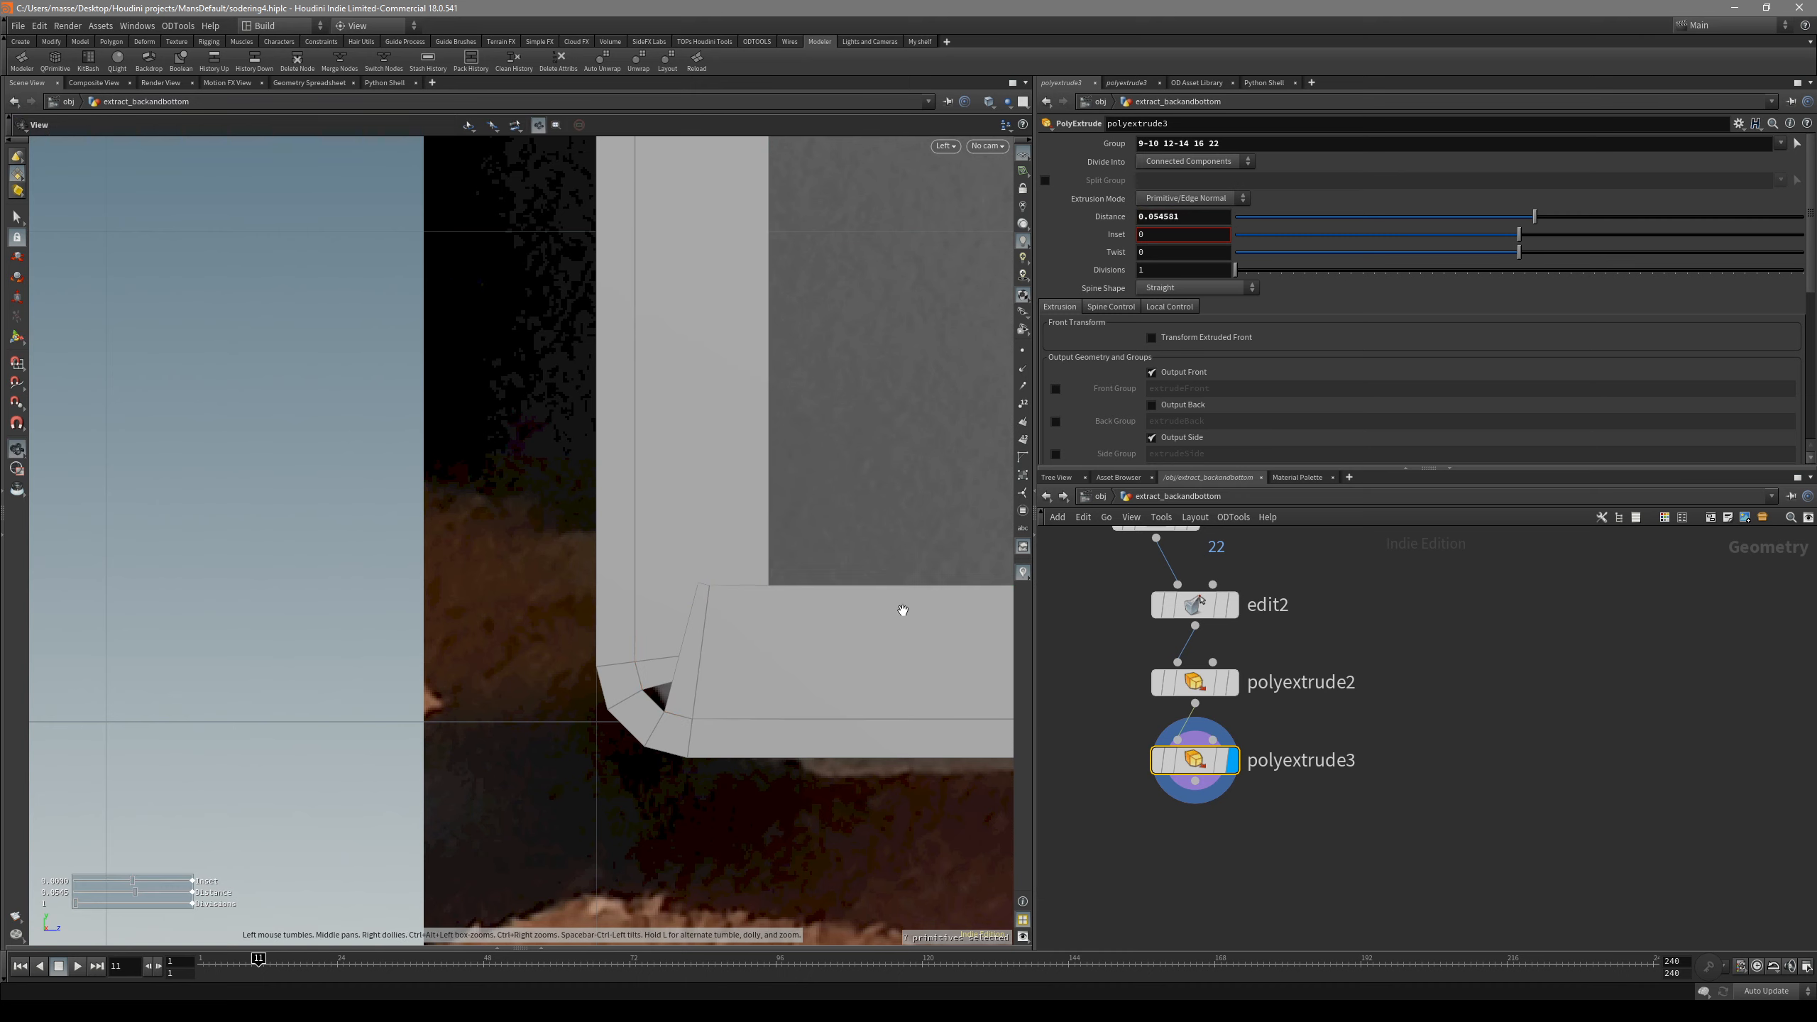
- Move the bottom rim's extruded corner points along the bottom border, away from the back panel, and slightly down
middle_click_drag(900, 609, 756, 622)
key("s")
key("2")
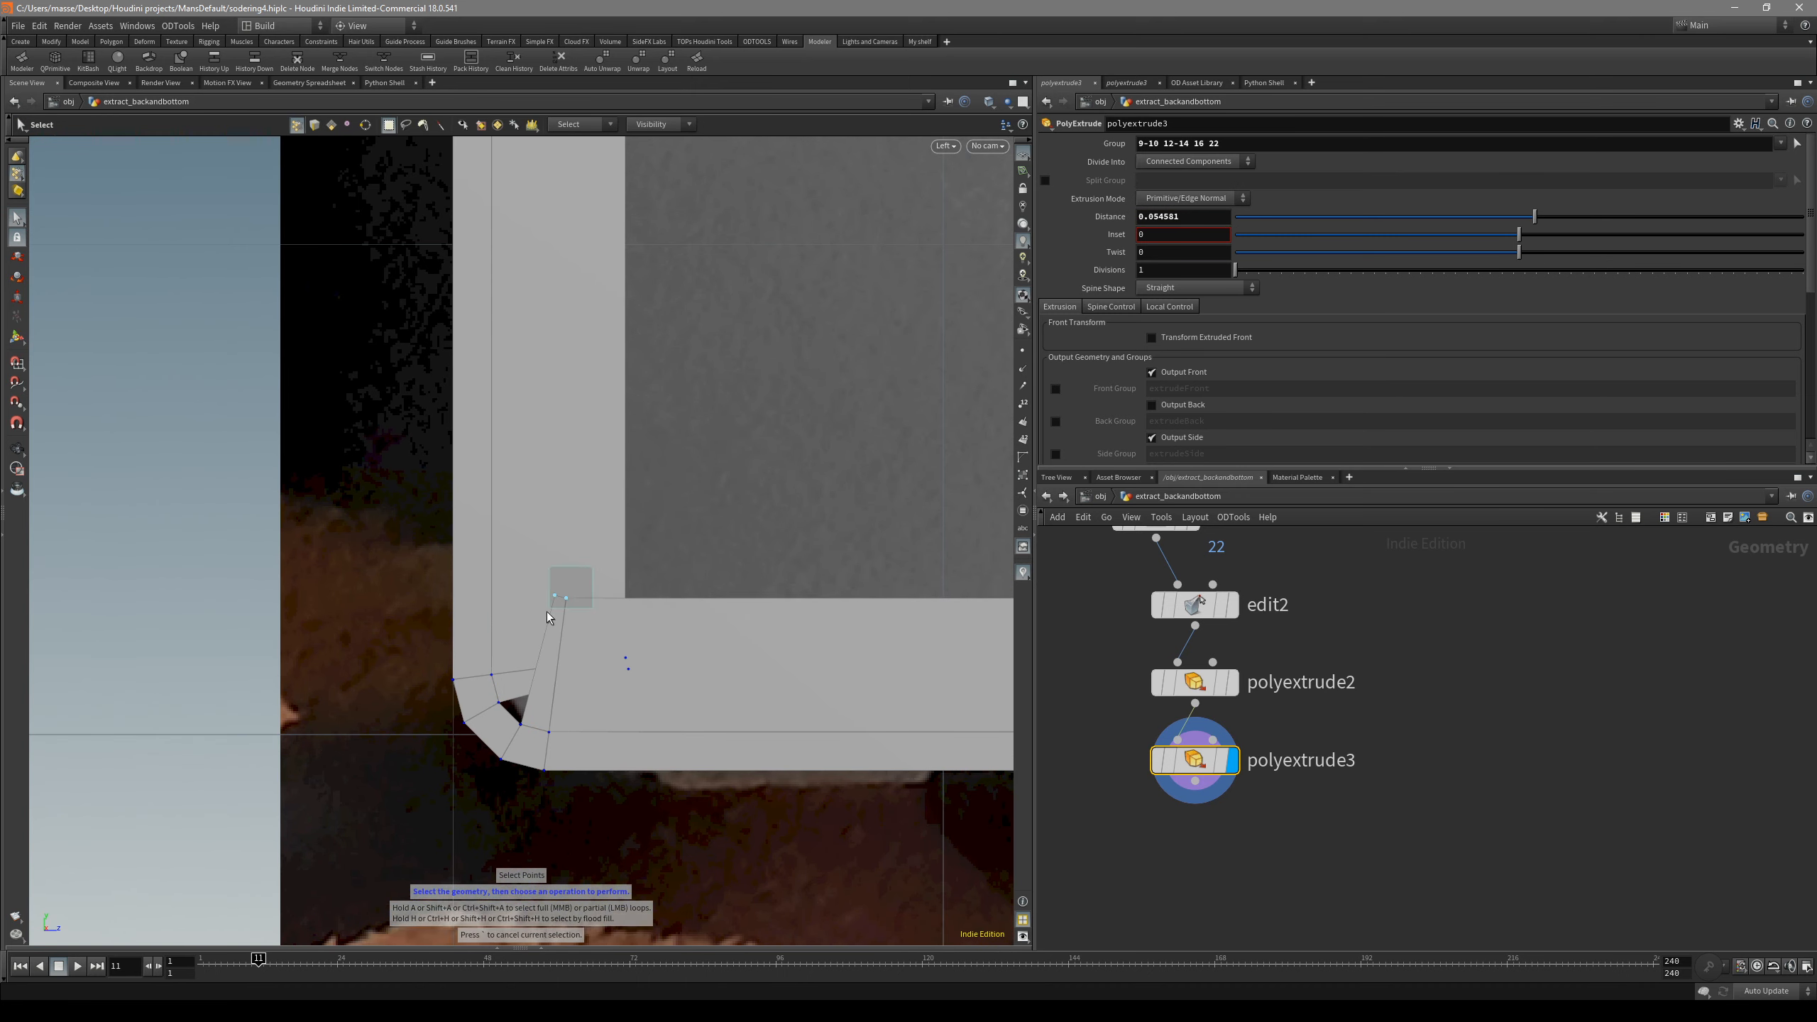
key("t")
left_click_drag(620, 554, 692, 567)
- Move the back rim's extruded corner points 86-89 about 0.024 along Y and -0.0061 along Z
key("s")
left_click_drag(680, 636, 608, 680)
left_click_drag(680, 608, 668, 547)
scroll(556, 711, "up", 3)
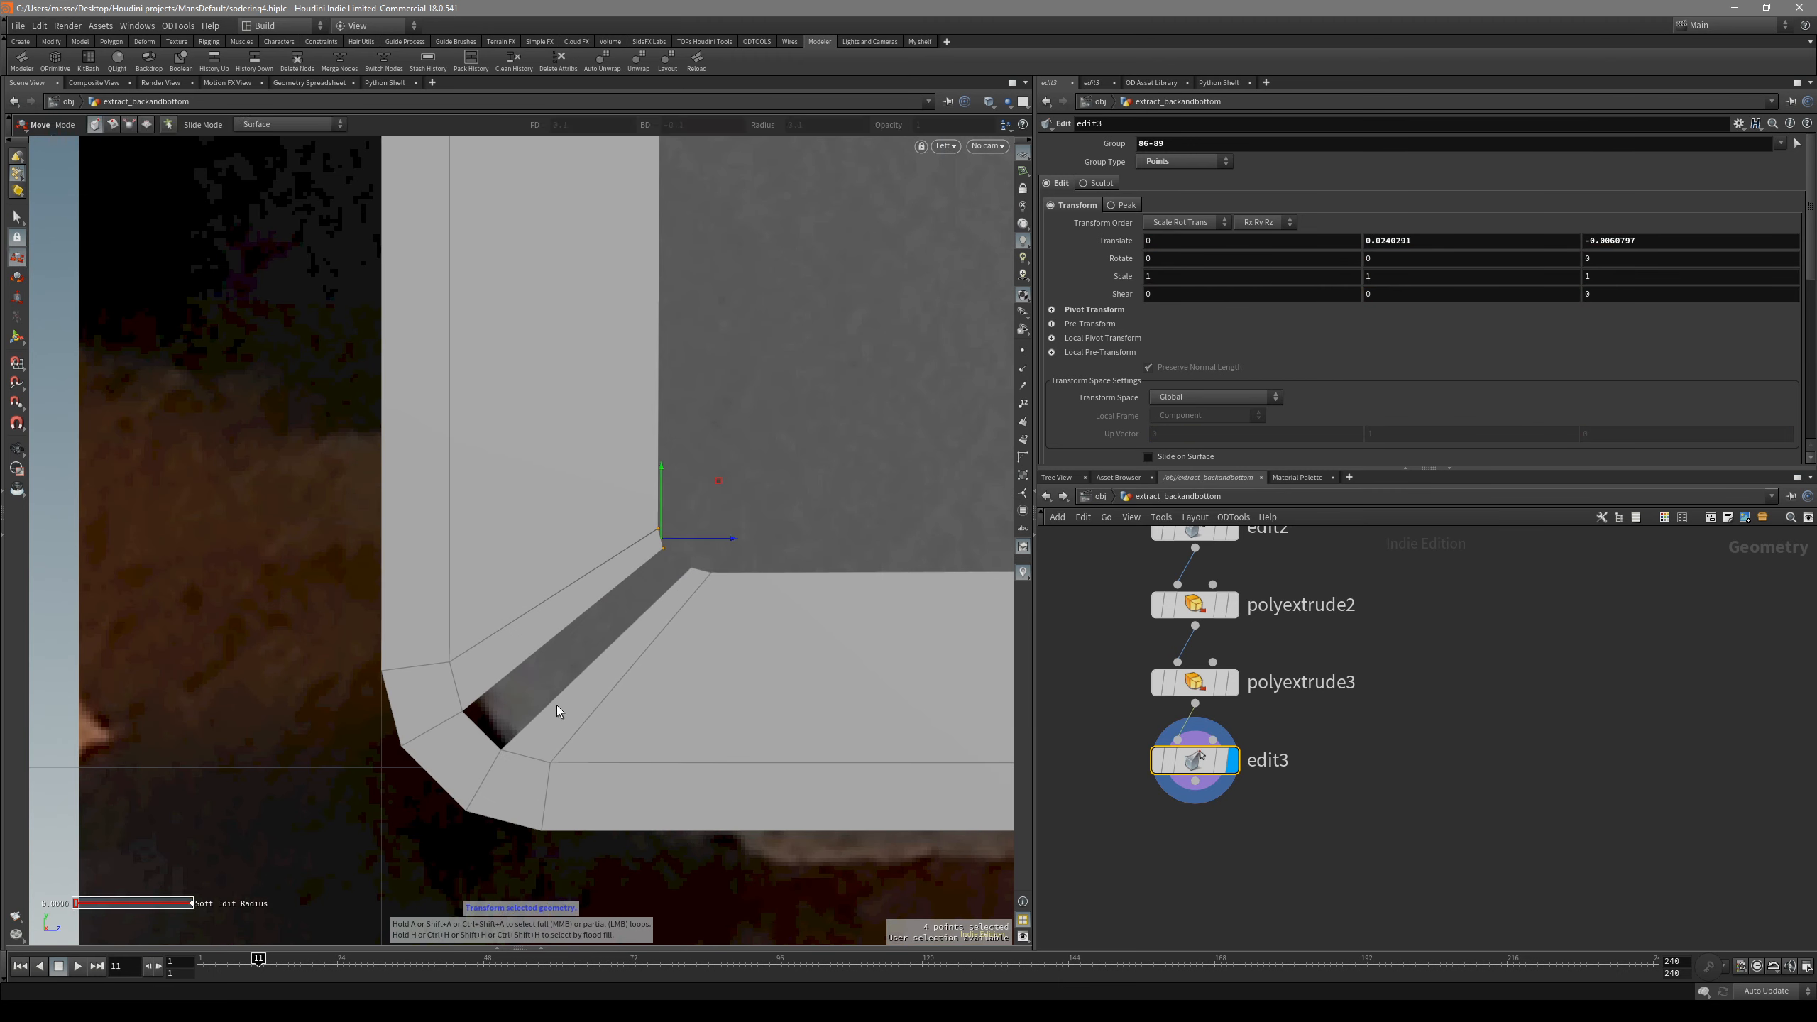
- Adjust the inner corner points at the lower rim joint and move points 90-91 about -0.001 along Y and -0.0043 along Z
mouse_move(523, 659)
left_mouse_down()
mouse_move(538, 678)
mouse_move(498, 756)
left_mouse_up()
key("s")
key("t")
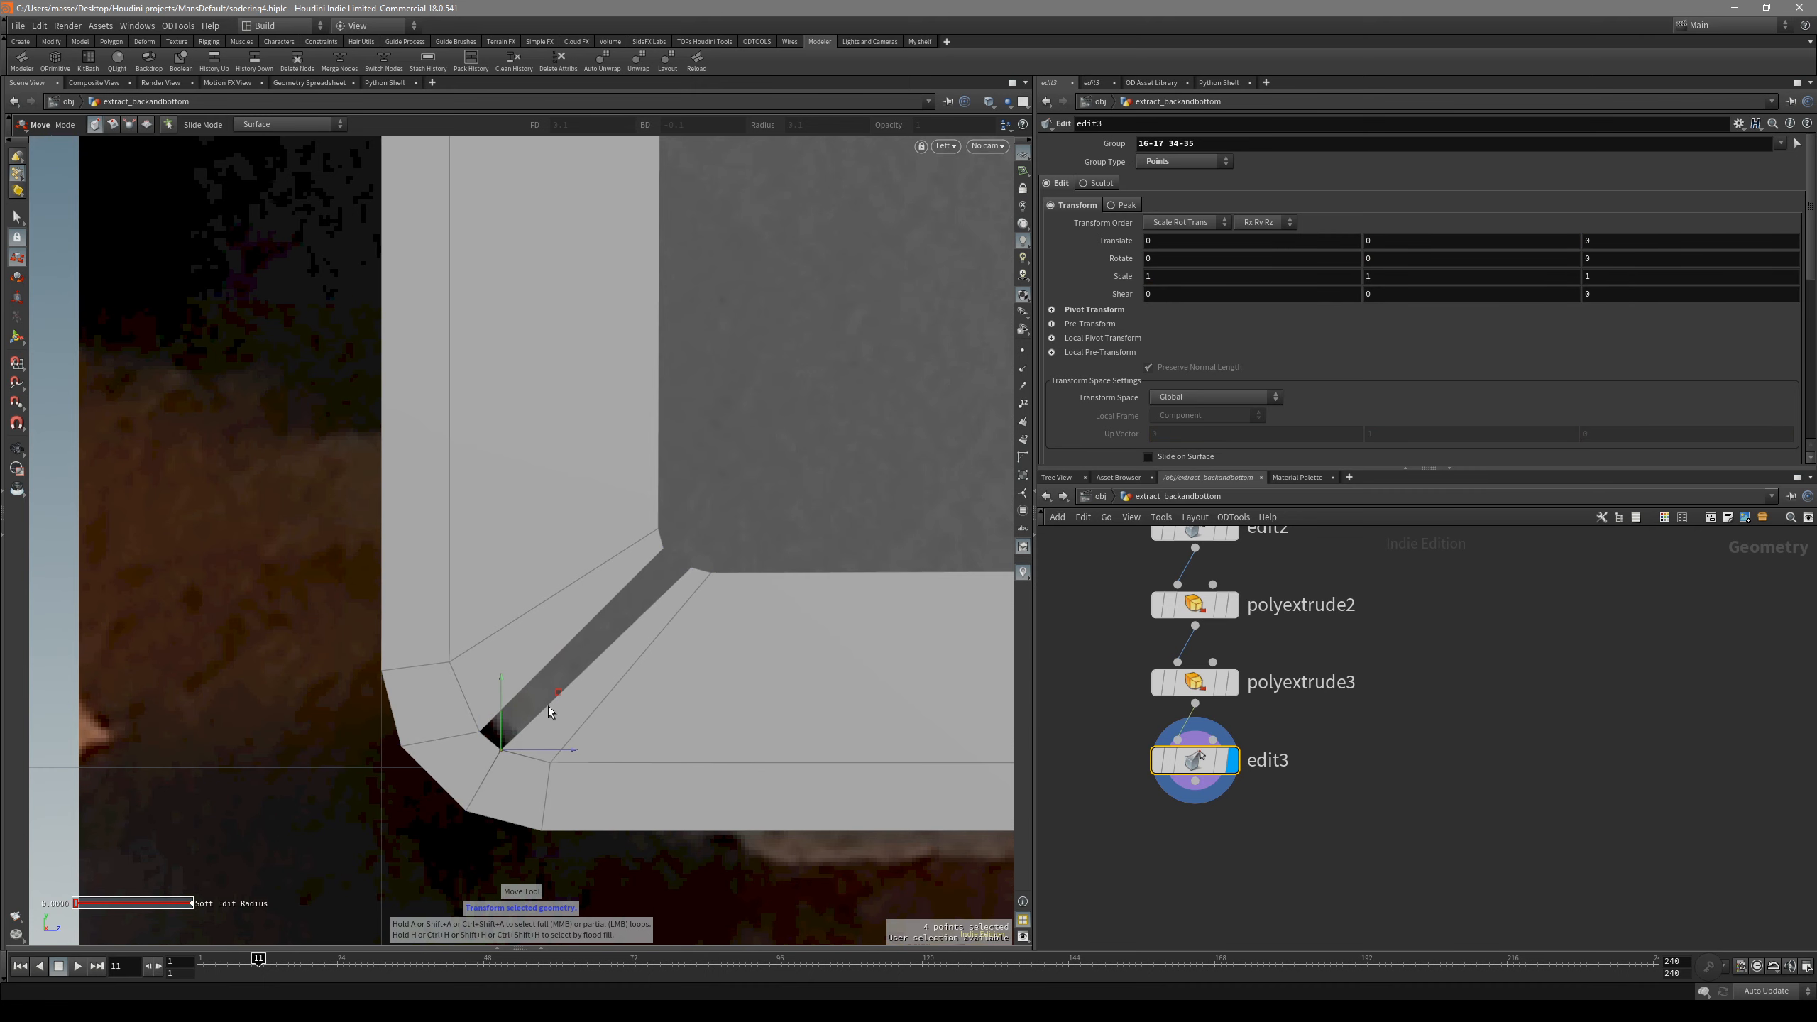
left_click_drag(559, 692, 562, 690)
key("s")
middle_click_drag(748, 509, 730, 513)
- Examine the rim joint and the outer edges of the back and bottom panel in perspective, with and without wireframe shading
key("s")
key("4")
left_click(684, 612)
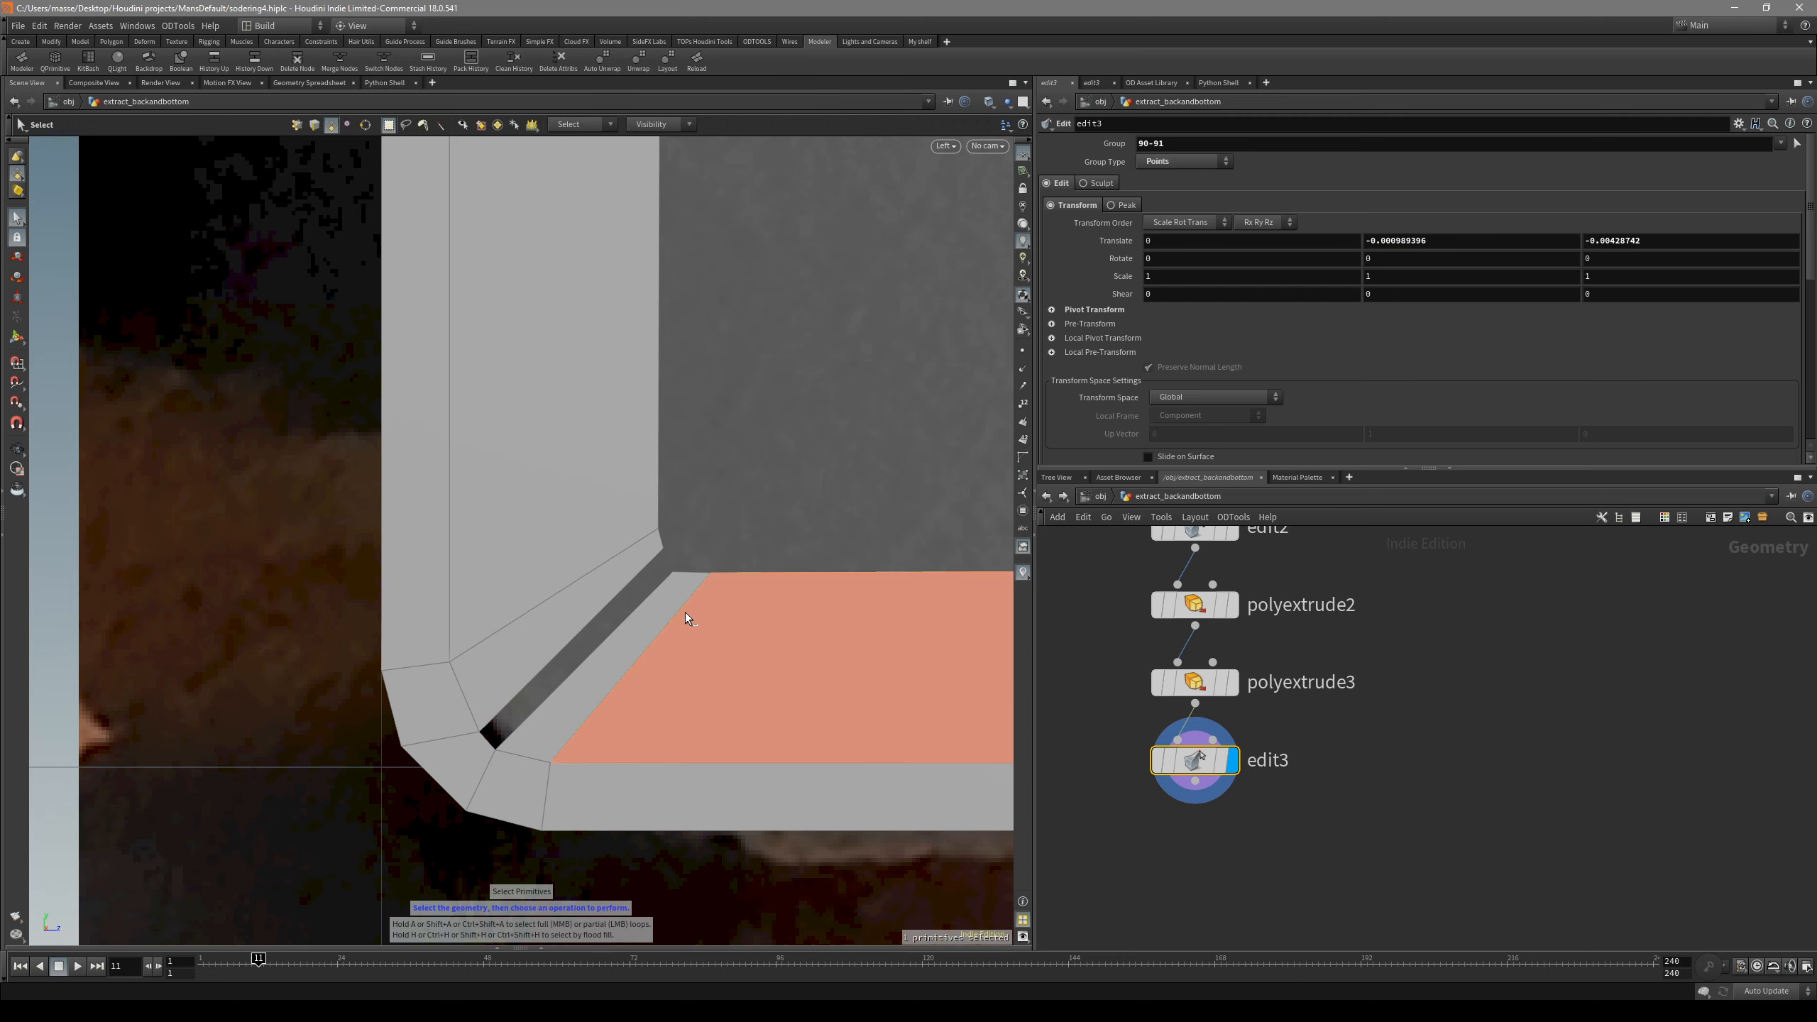
key("space+1")
left_click_drag(641, 659, 608, 653)
left_click(352, 616)
key("shift+w")
mouse_move(352, 616)
left_mouse_down()
mouse_move(587, 593)
mouse_move(405, 733)
mouse_move(415, 711)
mouse_move(531, 672)
mouse_move(470, 730)
mouse_move(501, 778)
mouse_move(422, 669)
mouse_move(525, 732)
mouse_move(563, 658)
mouse_move(572, 681)
mouse_move(575, 620)
mouse_move(591, 649)
mouse_move(450, 508)
mouse_move(624, 734)
mouse_move(616, 824)
mouse_move(630, 687)
left_mouse_up()
key("shift+w")
right_click_drag(689, 331, 757, 414)
mouse_move(757, 413)
left_mouse_down()
mouse_move(660, 446)
mouse_move(539, 422)
mouse_move(547, 465)
left_mouse_up()
key("shift+w")
mouse_move(547, 464)
right_mouse_down()
mouse_move(552, 503)
mouse_move(425, 445)
right_mouse_up()
key("s")
left_click_drag(458, 448, 877, 610)
key("shift+w")
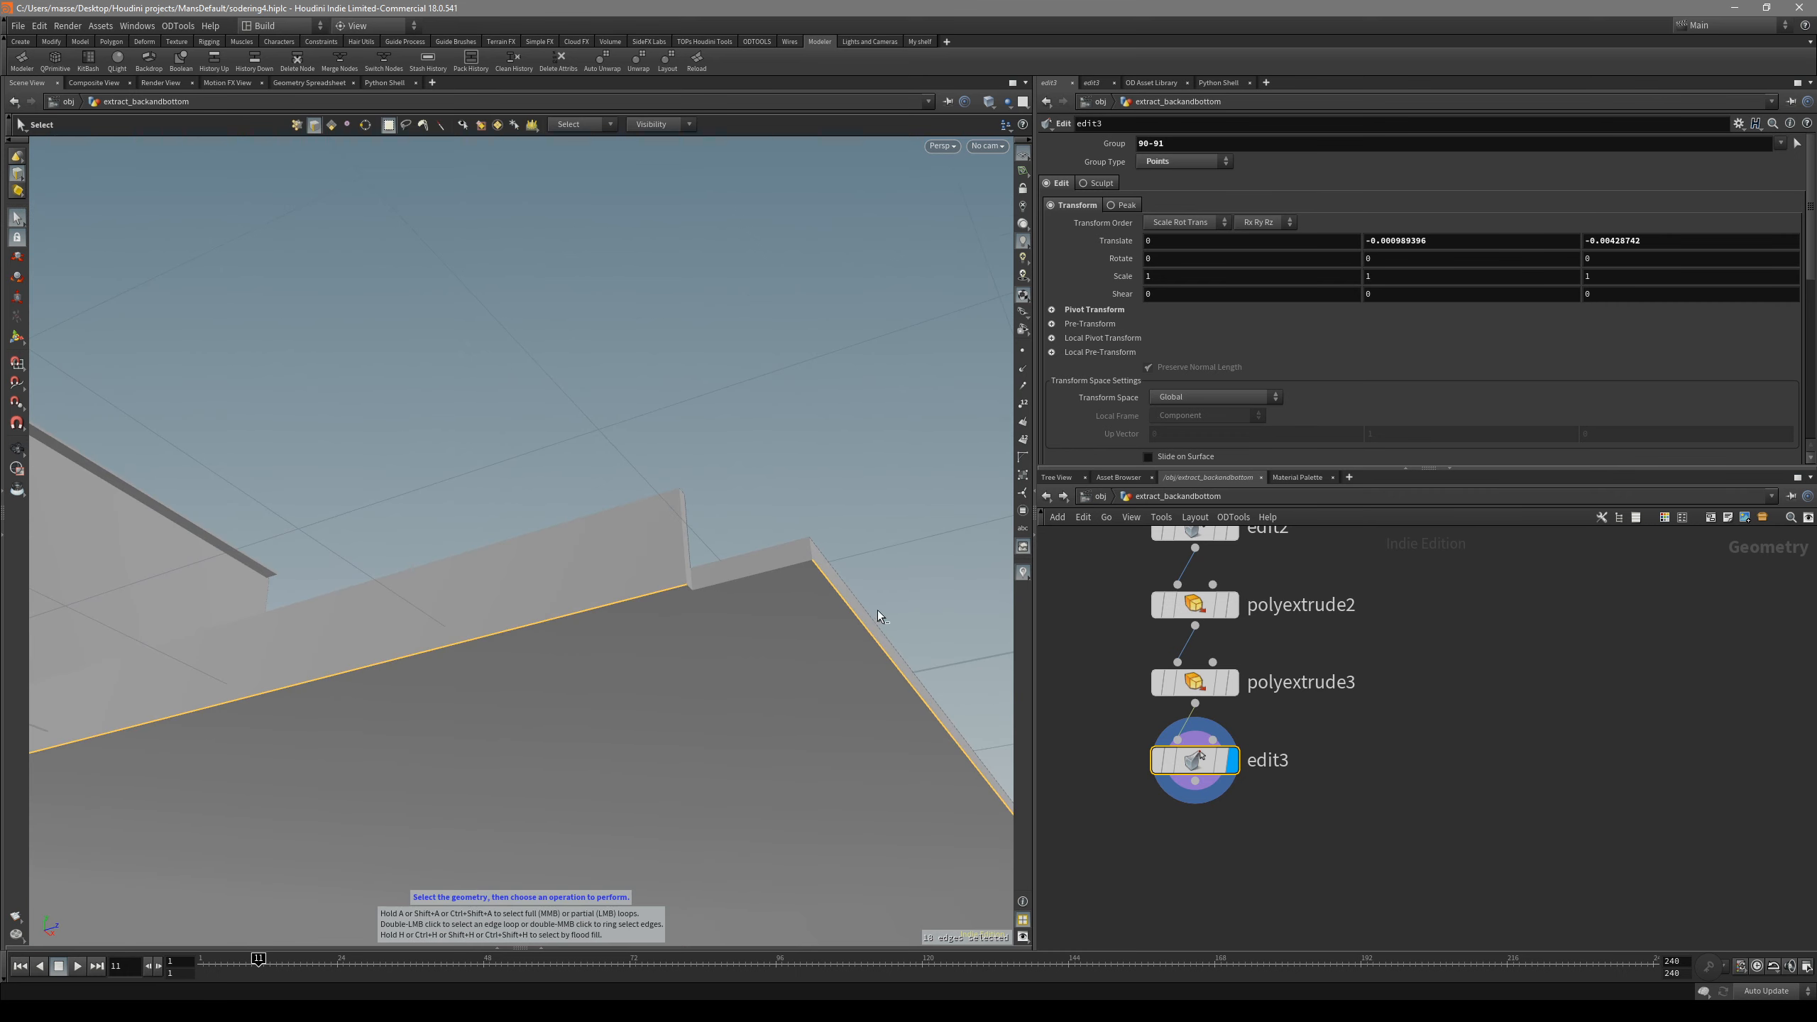
- Bevel the outer side edges around the back and bottom panel with a distance of 0.0072905 and 3 divisions
left_click(676, 589)
left_click_drag(690, 589, 837, 512)
double_click(598, 662)
key("space")
left_click_drag(668, 657, 845, 631)
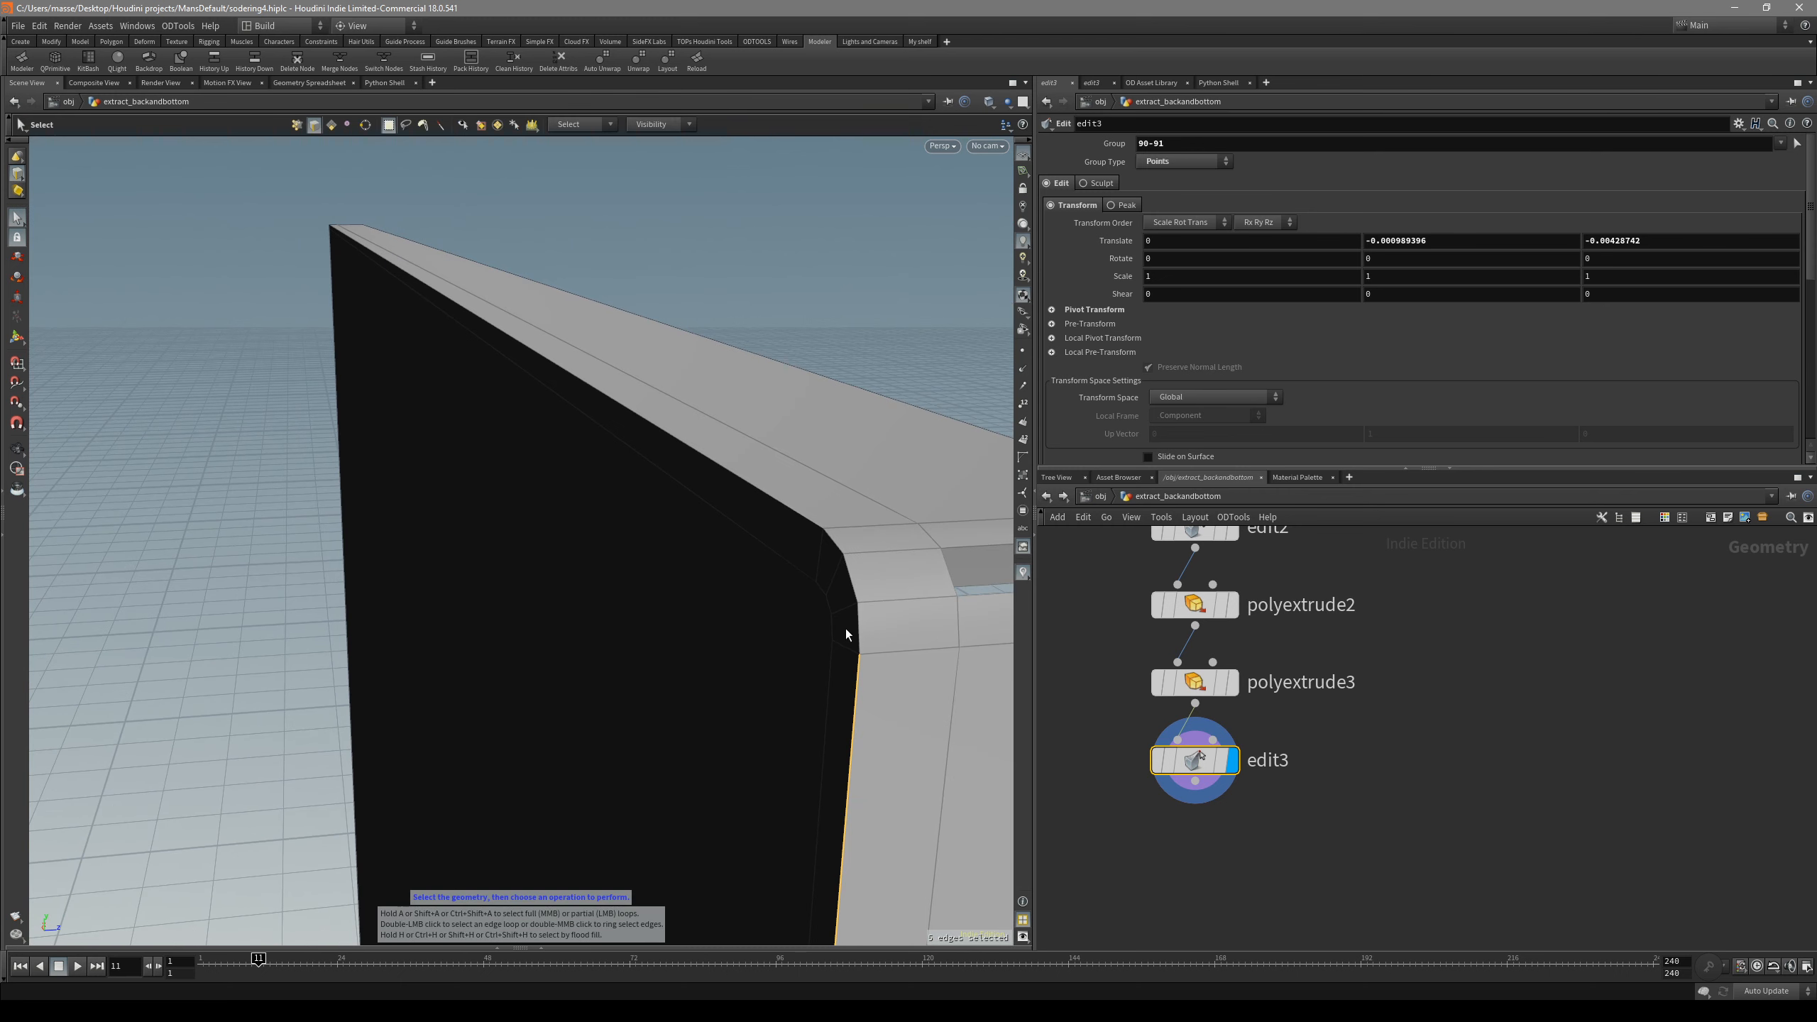
left_click(834, 543, "shift")
key("space")
left_click_drag(851, 547, 761, 610)
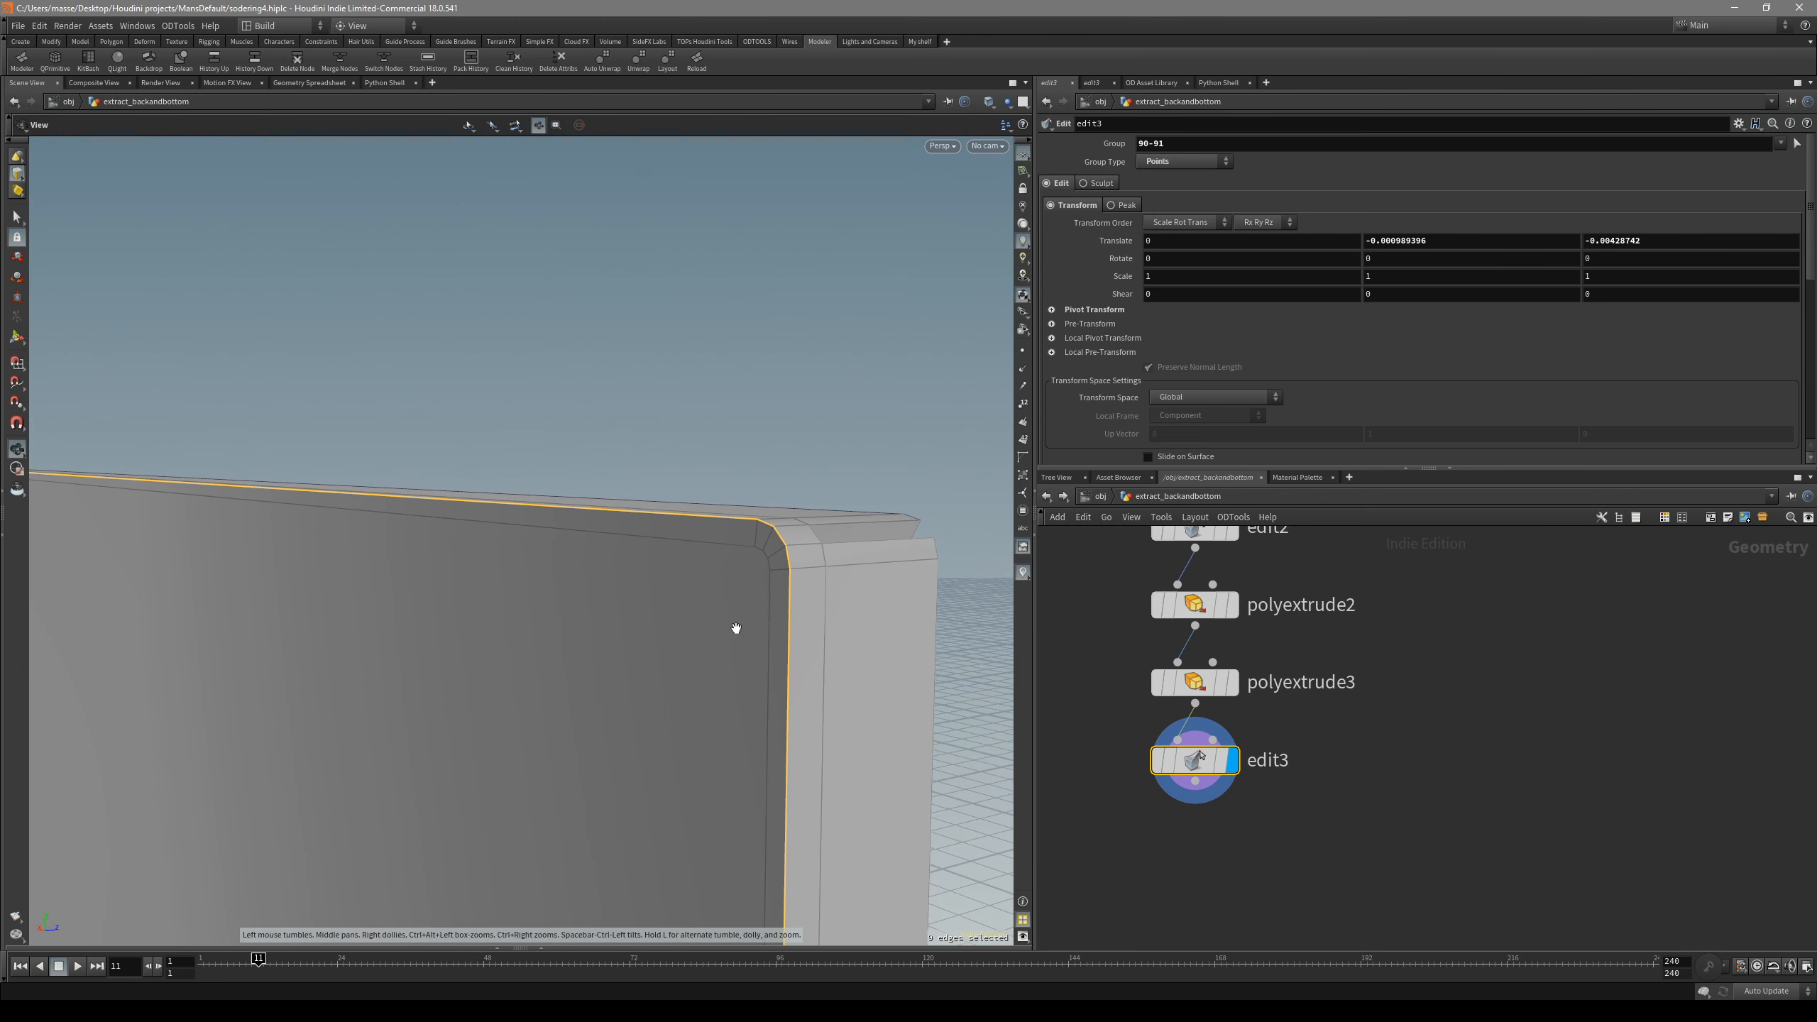
key("ctrl+b")
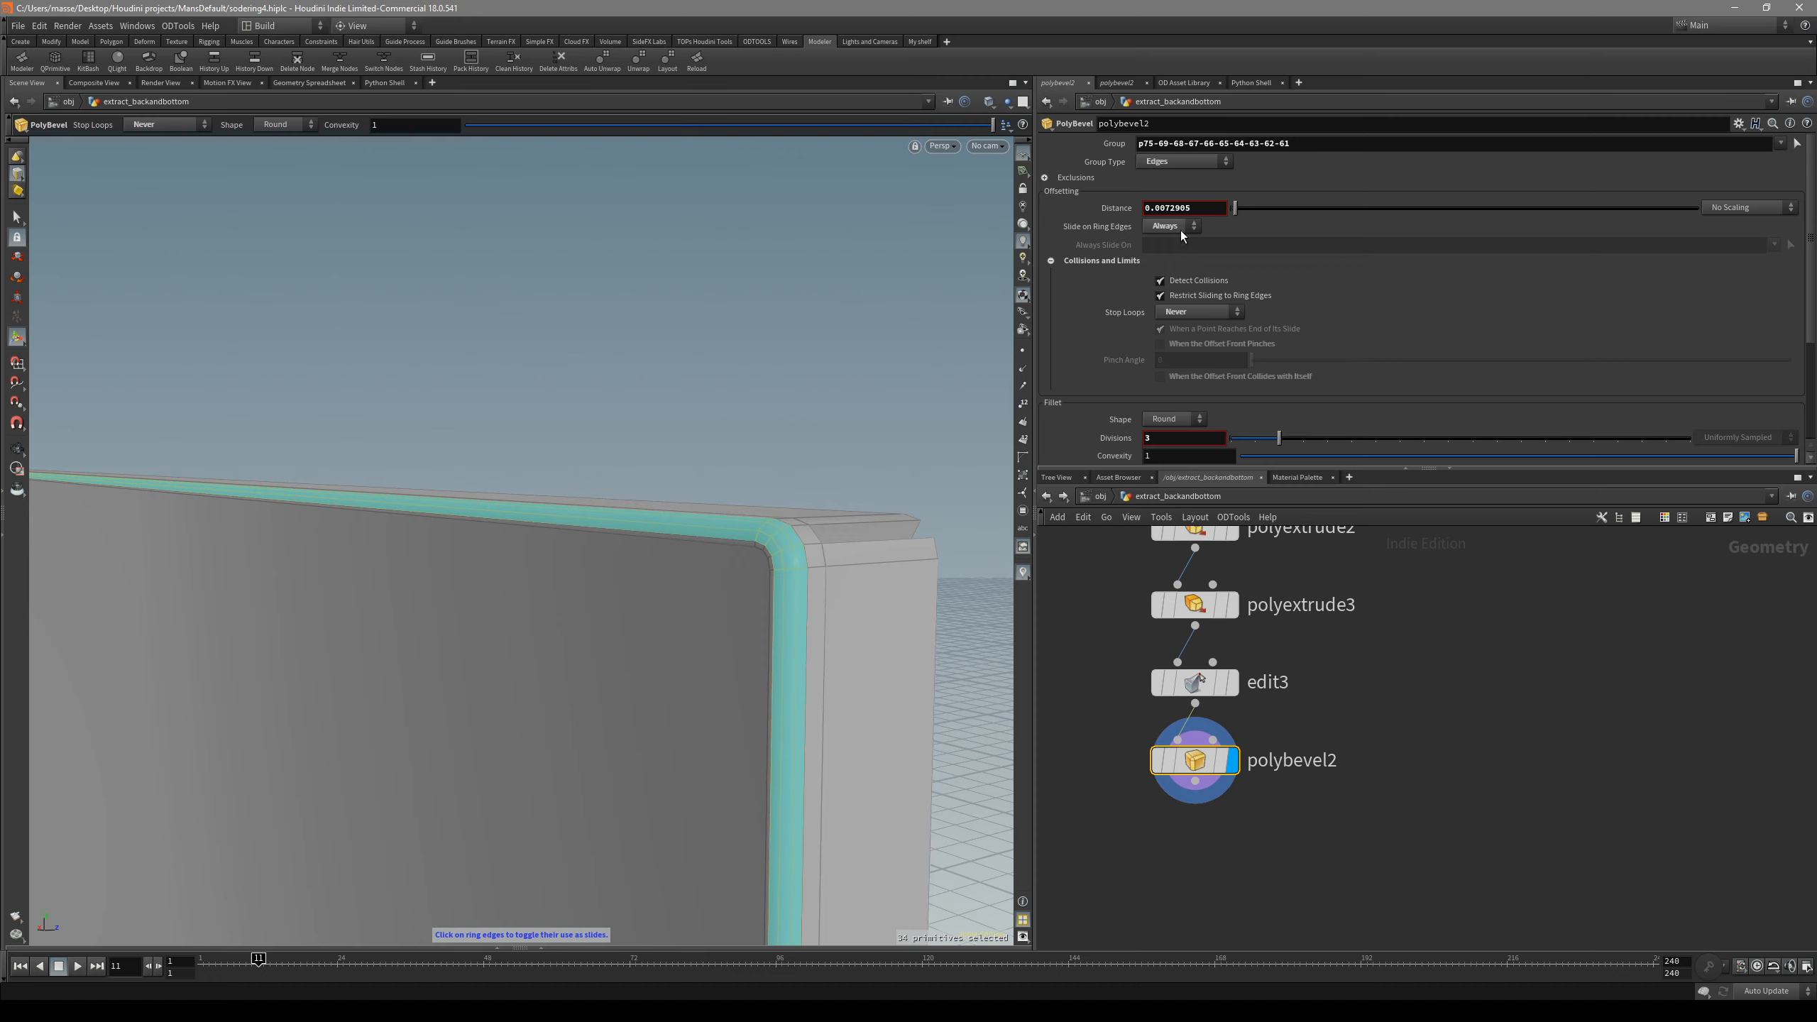
- Inspect the bevelled edge and the rim's end face from above and below
key("space")
left_click_drag(892, 381, 802, 637)
key("s")
key("4")
left_click(774, 573)
left_click_drag(773, 573, 768, 619, "alt")
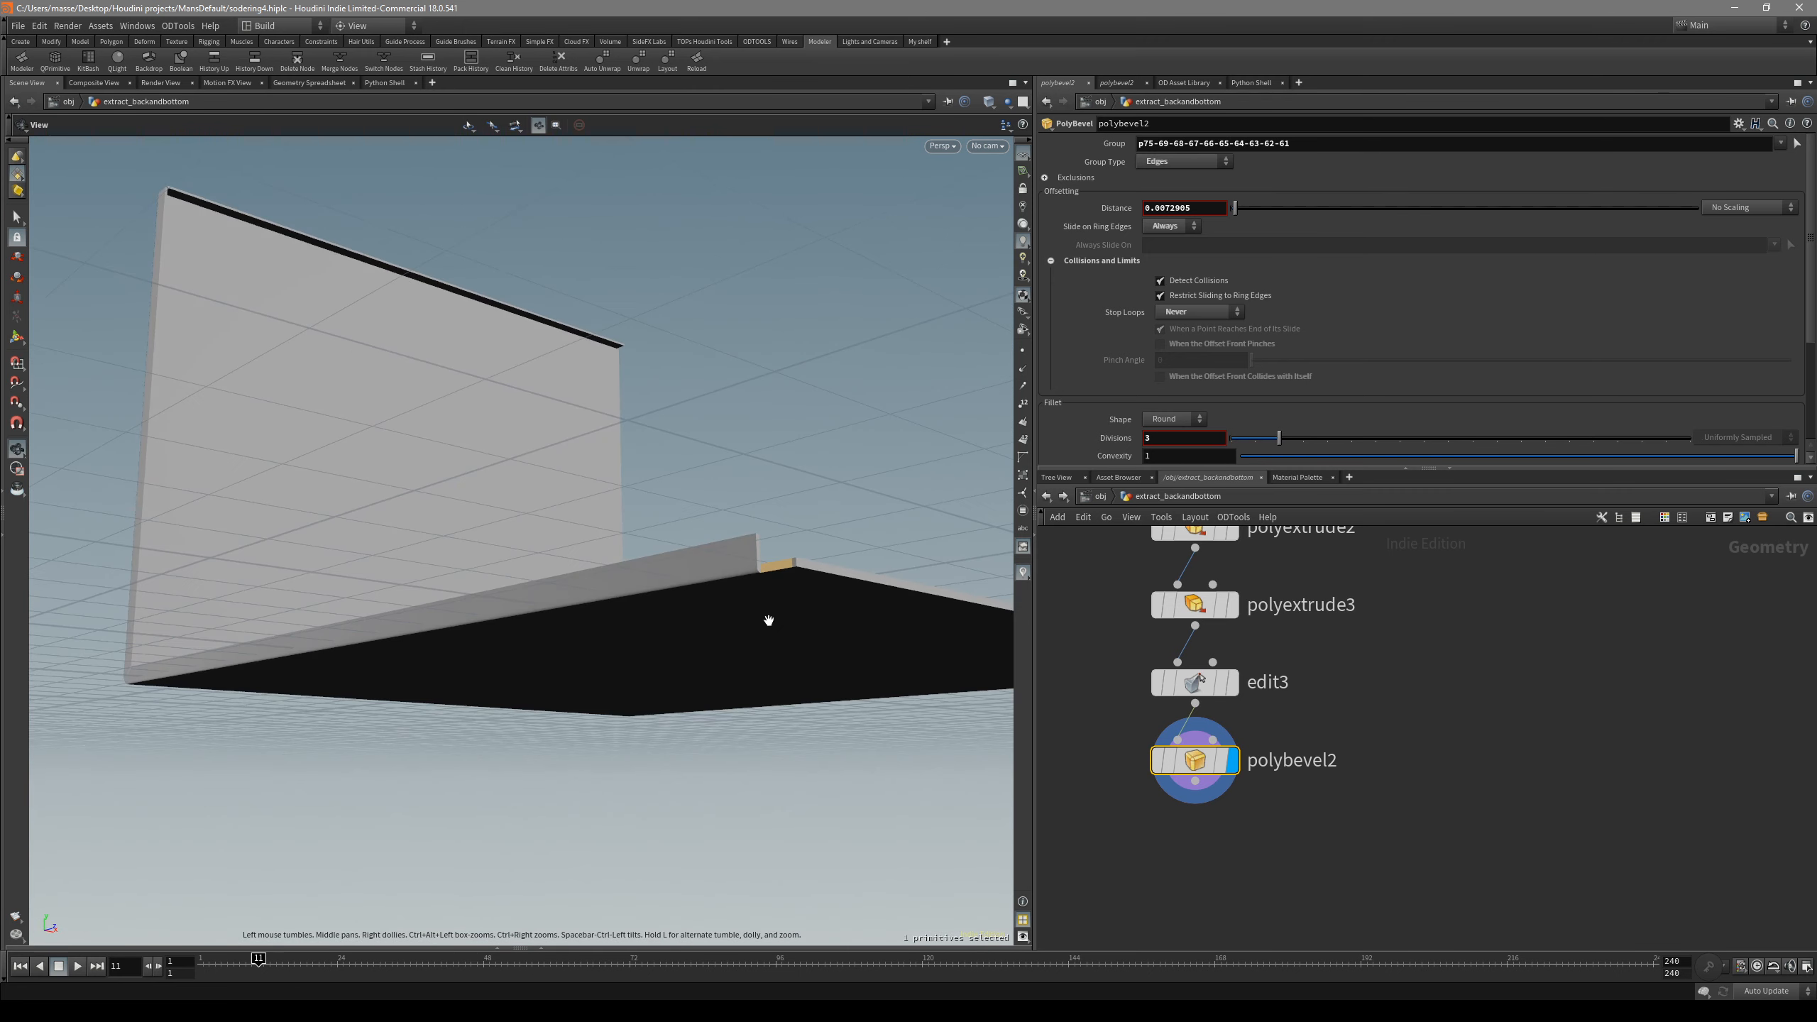
left_click_drag(896, 516, 951, 580, "alt")
- Mirror the back and bottom panel with a Labs Symmetrize node after polybevel2, using mirror direction -1, 0, 0
key("Tab")
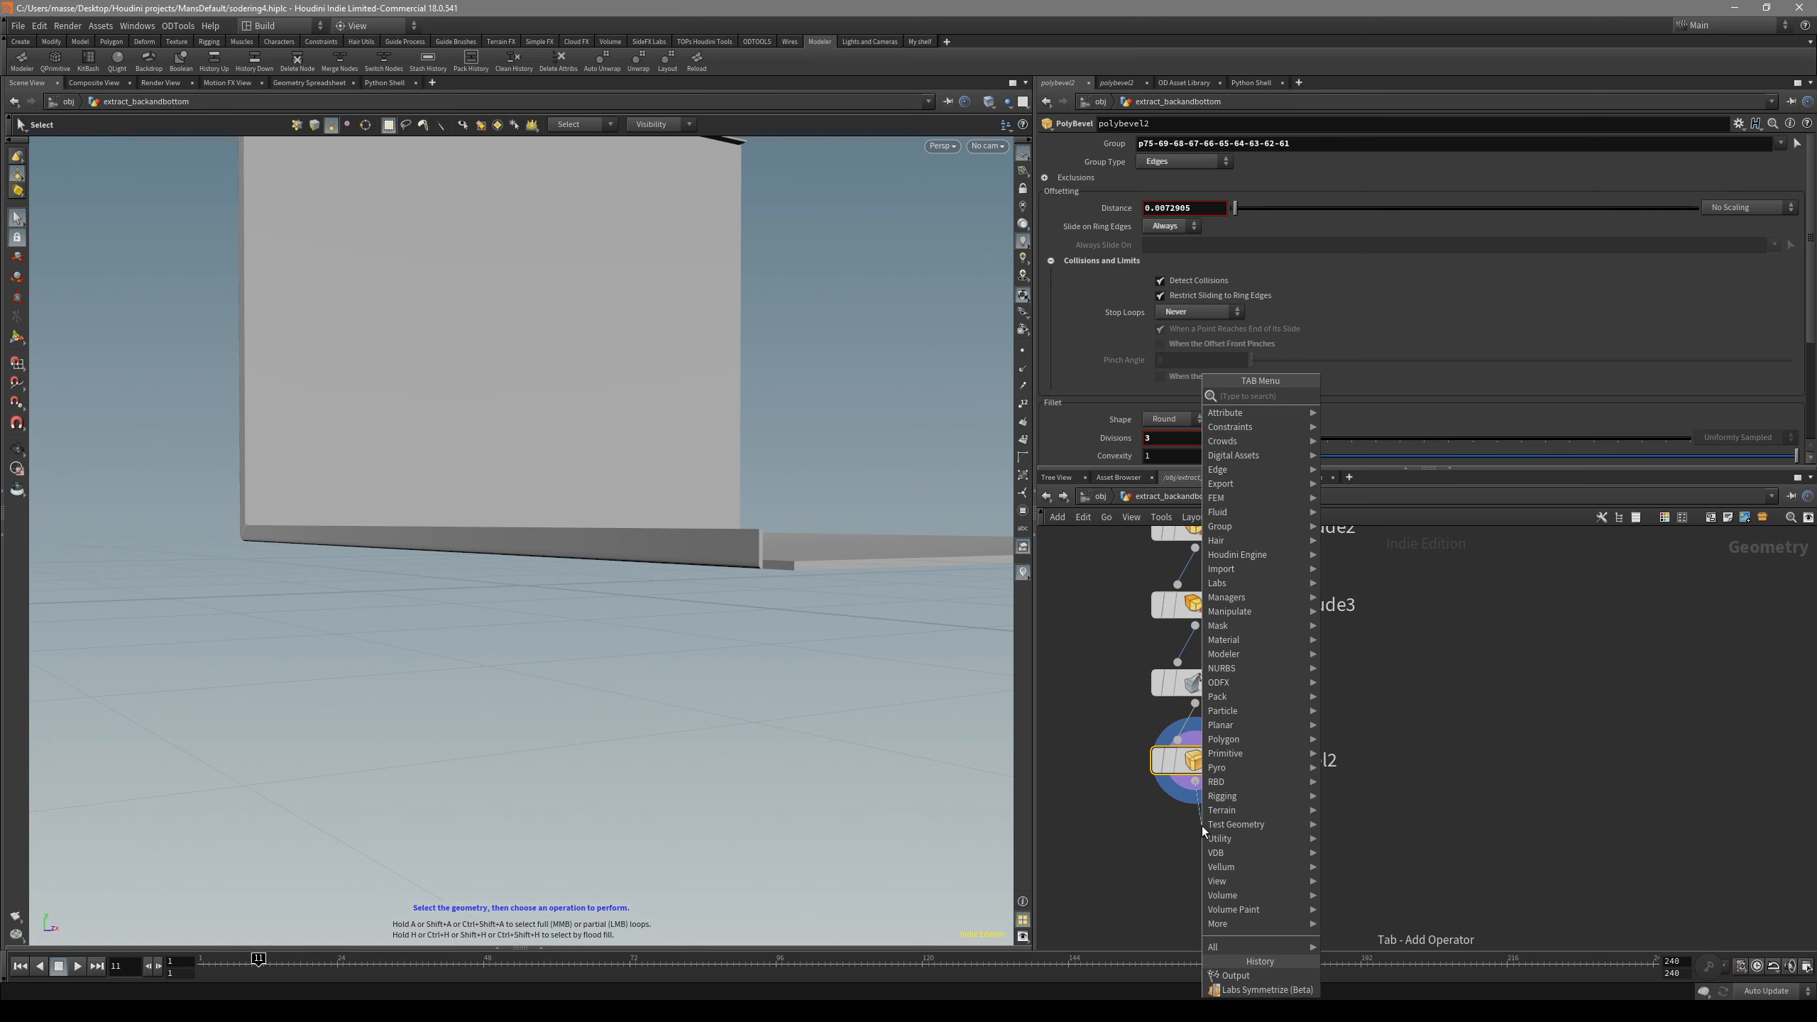
type("sym")
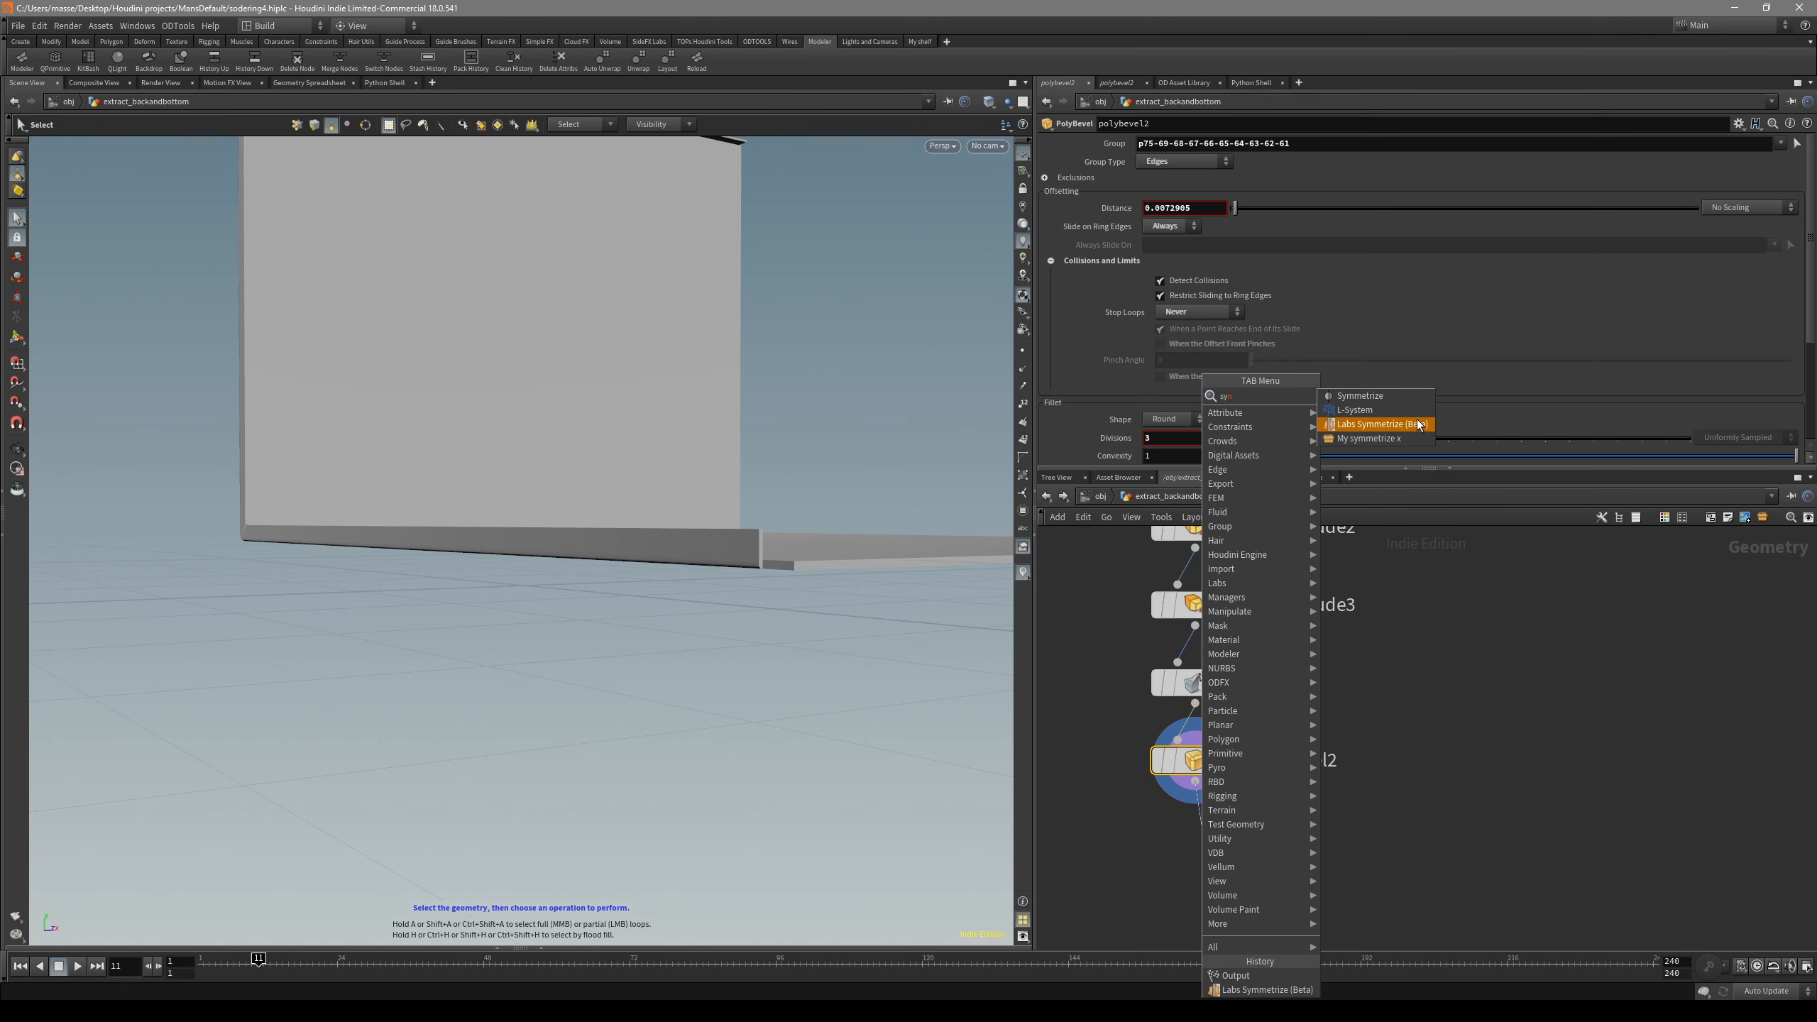
left_click(1413, 425)
left_click_drag(1201, 835, 1201, 846)
left_click_drag(756, 550, 604, 612)
key("s")
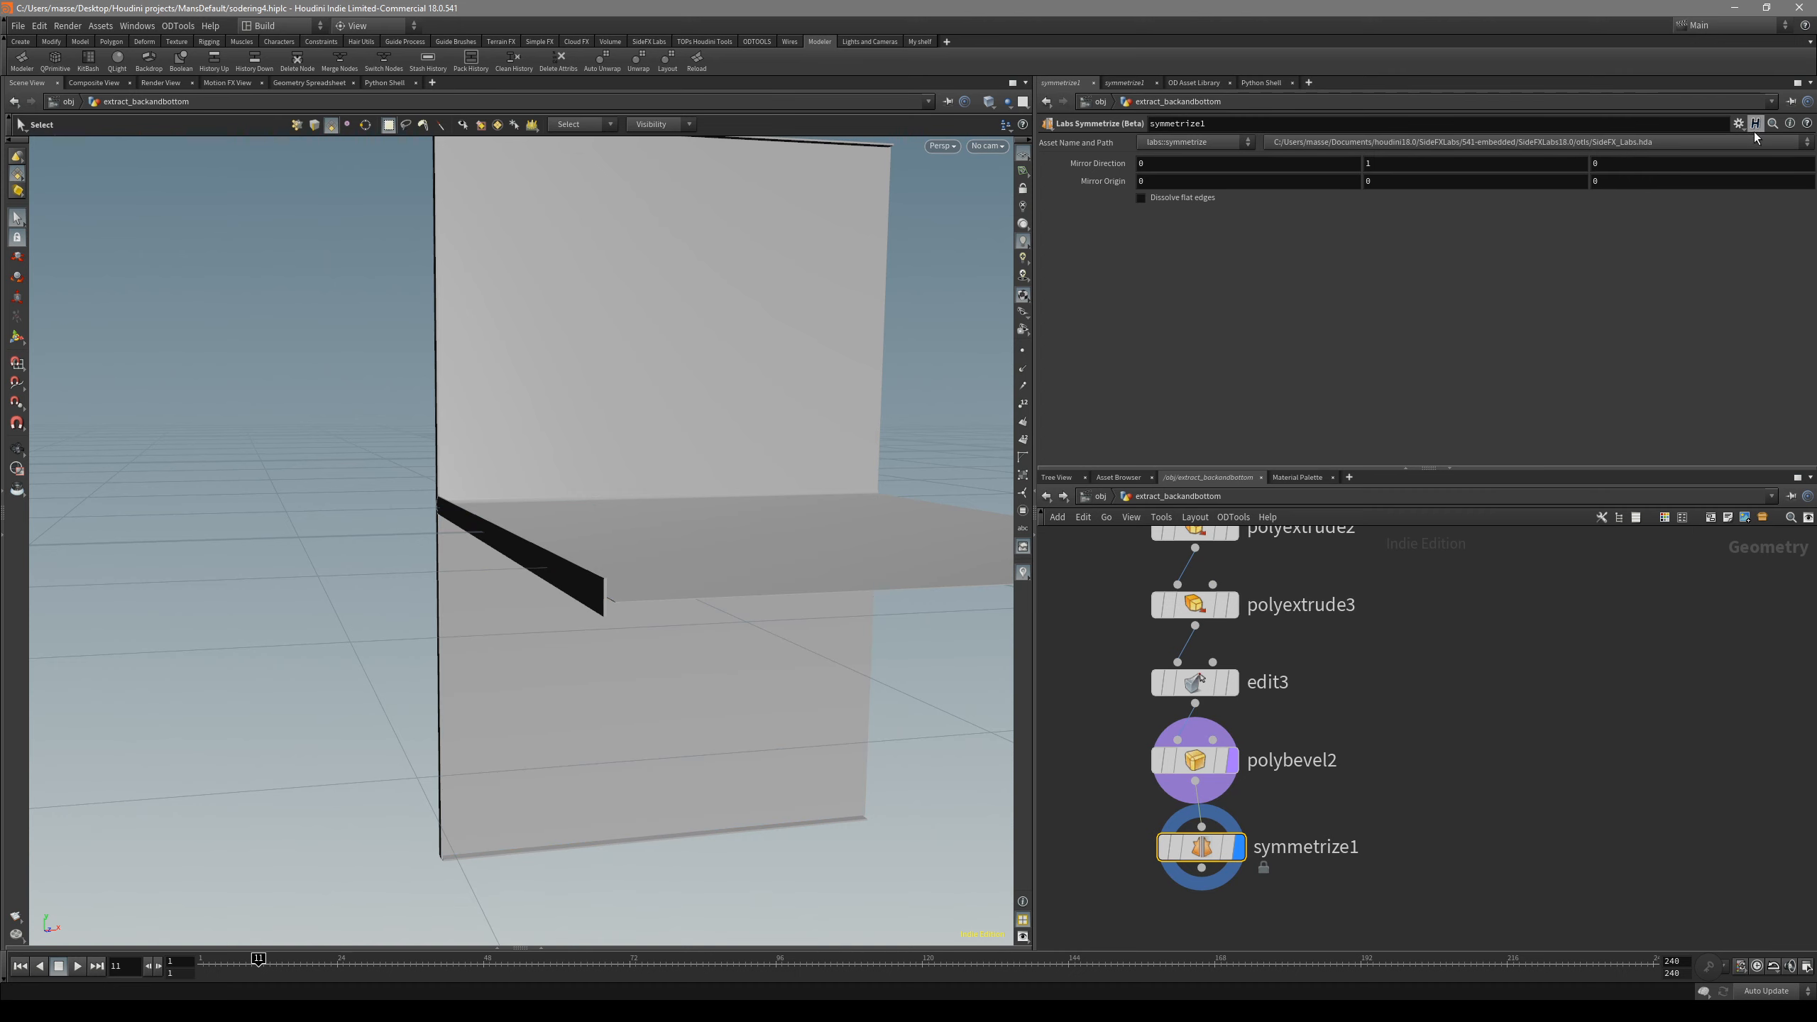
left_click(1609, 412)
left_click_drag(944, 506, 858, 483, "alt")
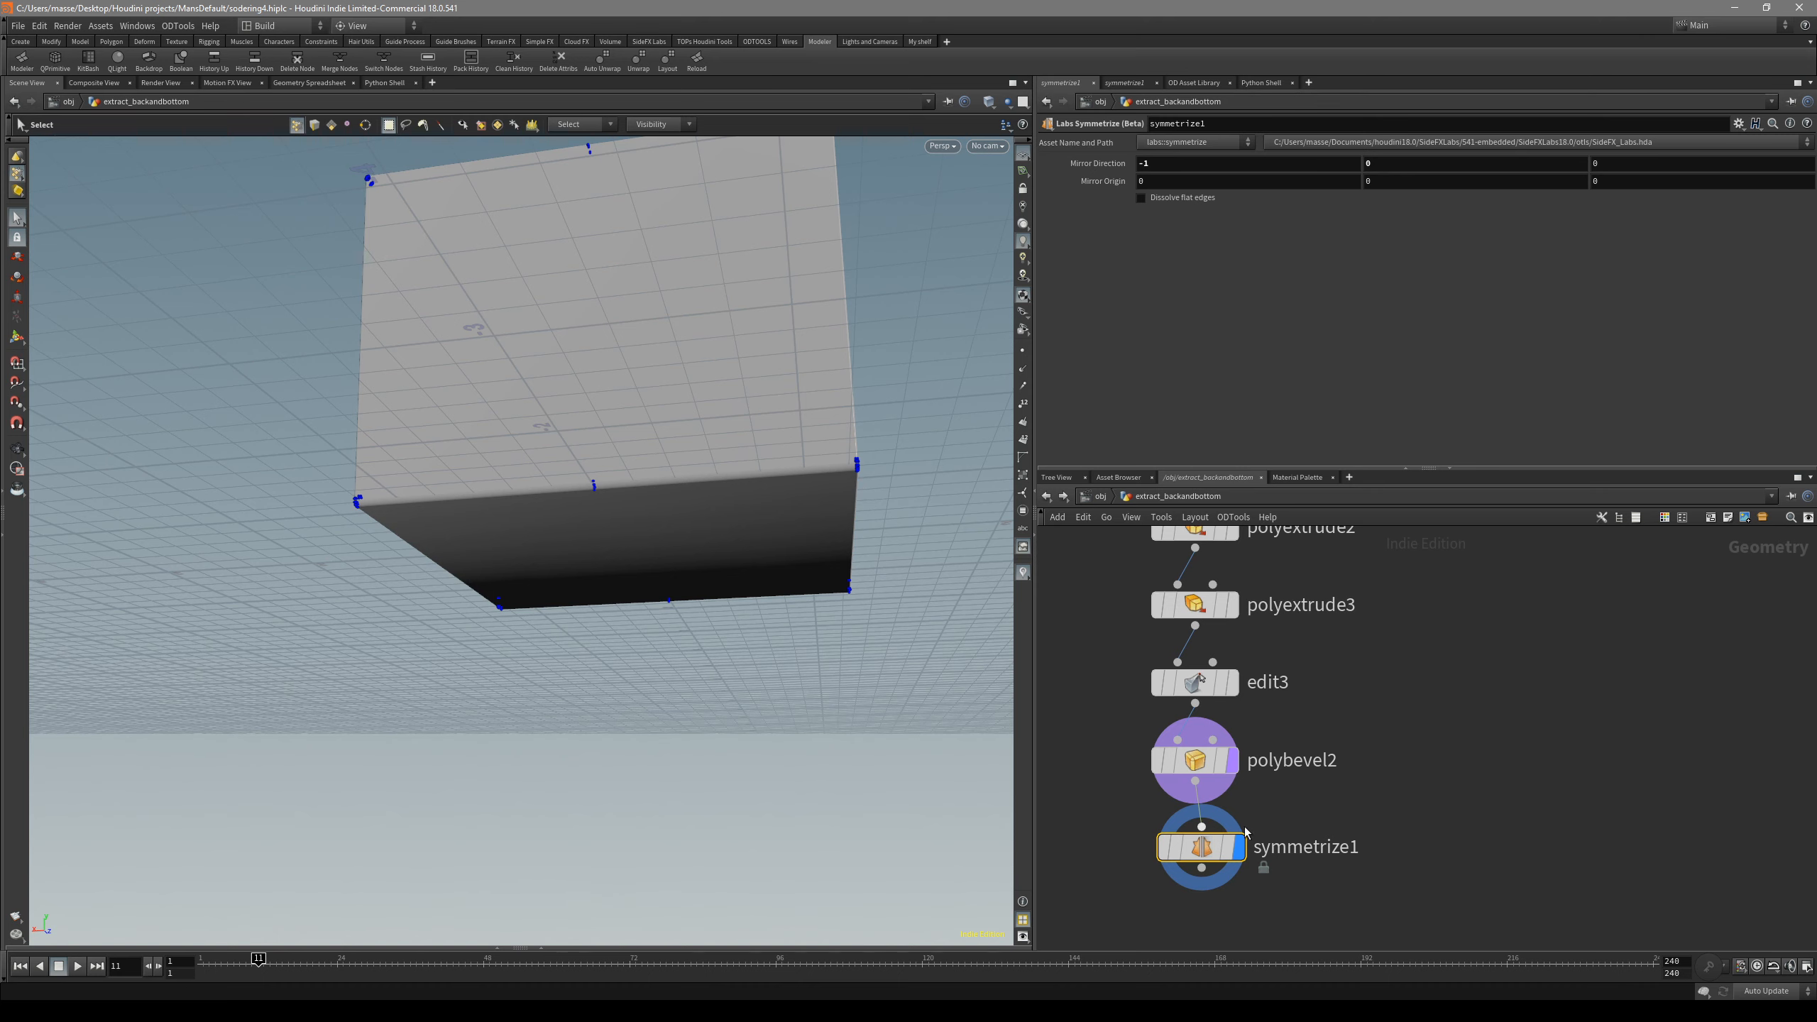
middle_click_drag(1264, 875, 1290, 772)
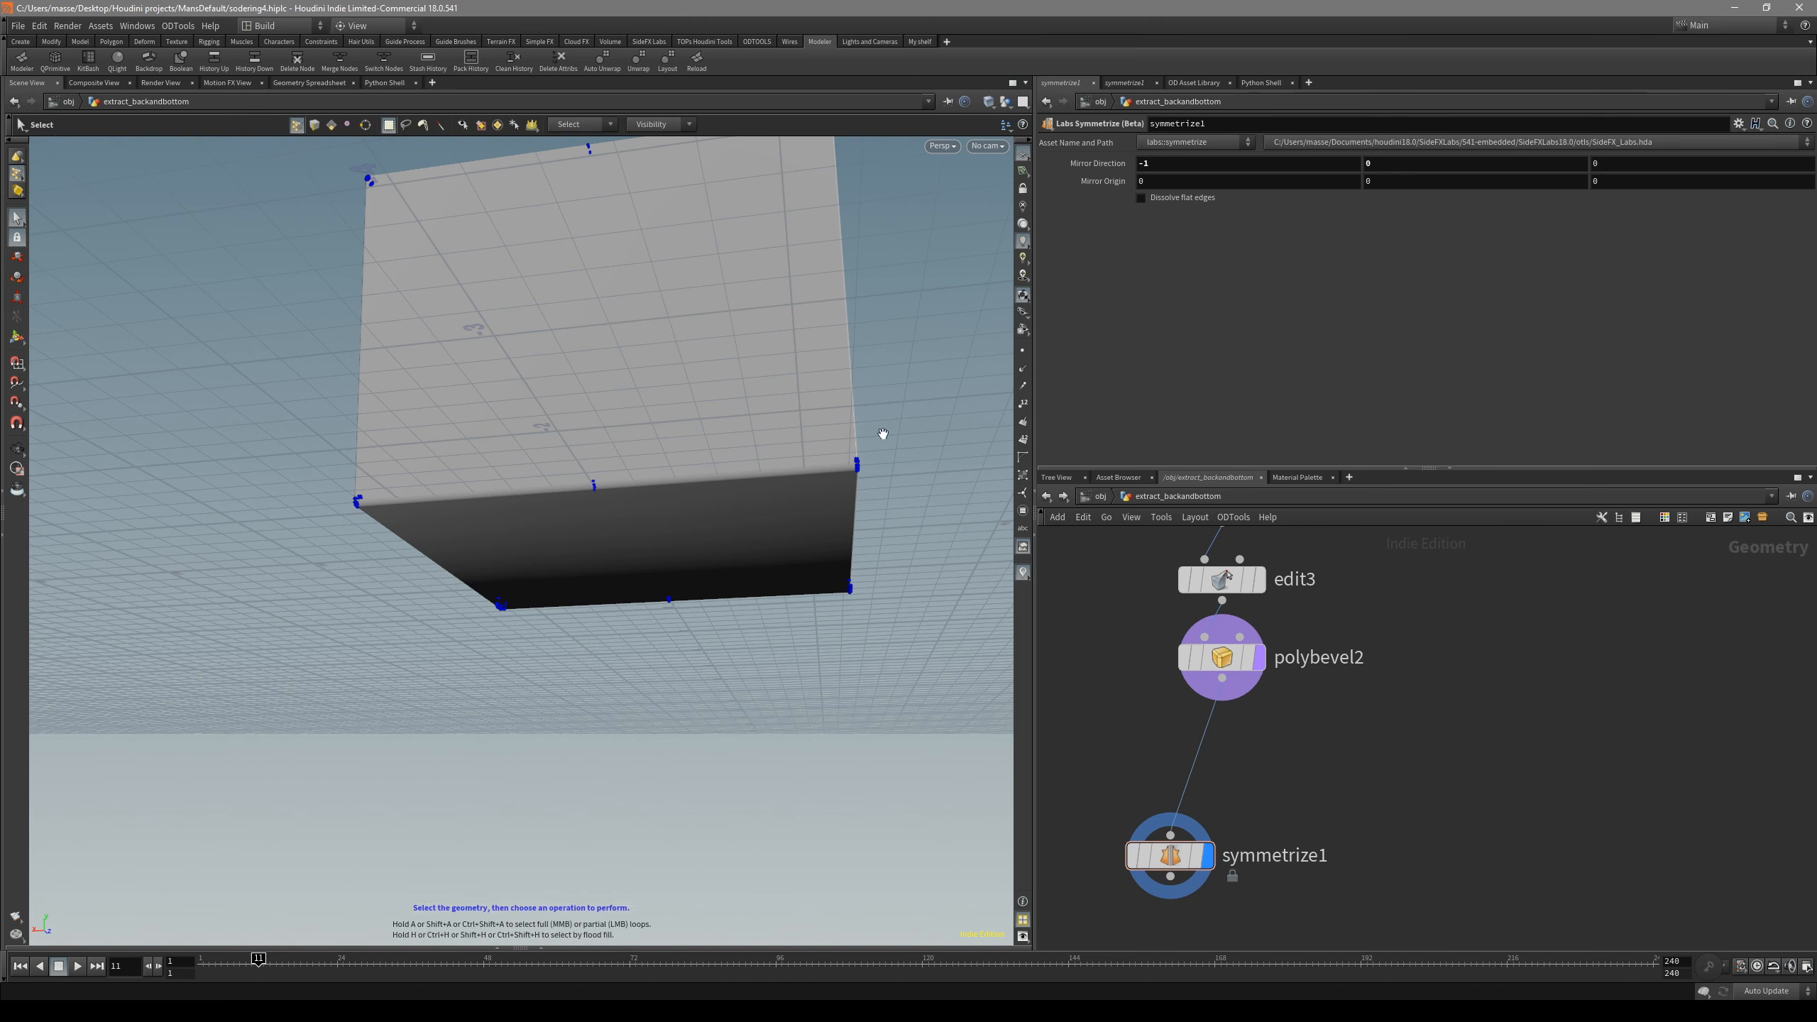
- Select the side points 0-84 of the mirrored back and bottom panel and move them about -0.0019 along X
middle_click_drag(883, 433, 754, 466, "alt")
left_click_drag(850, 169, 667, 750)
right_click_drag(786, 600, 832, 585, "alt")
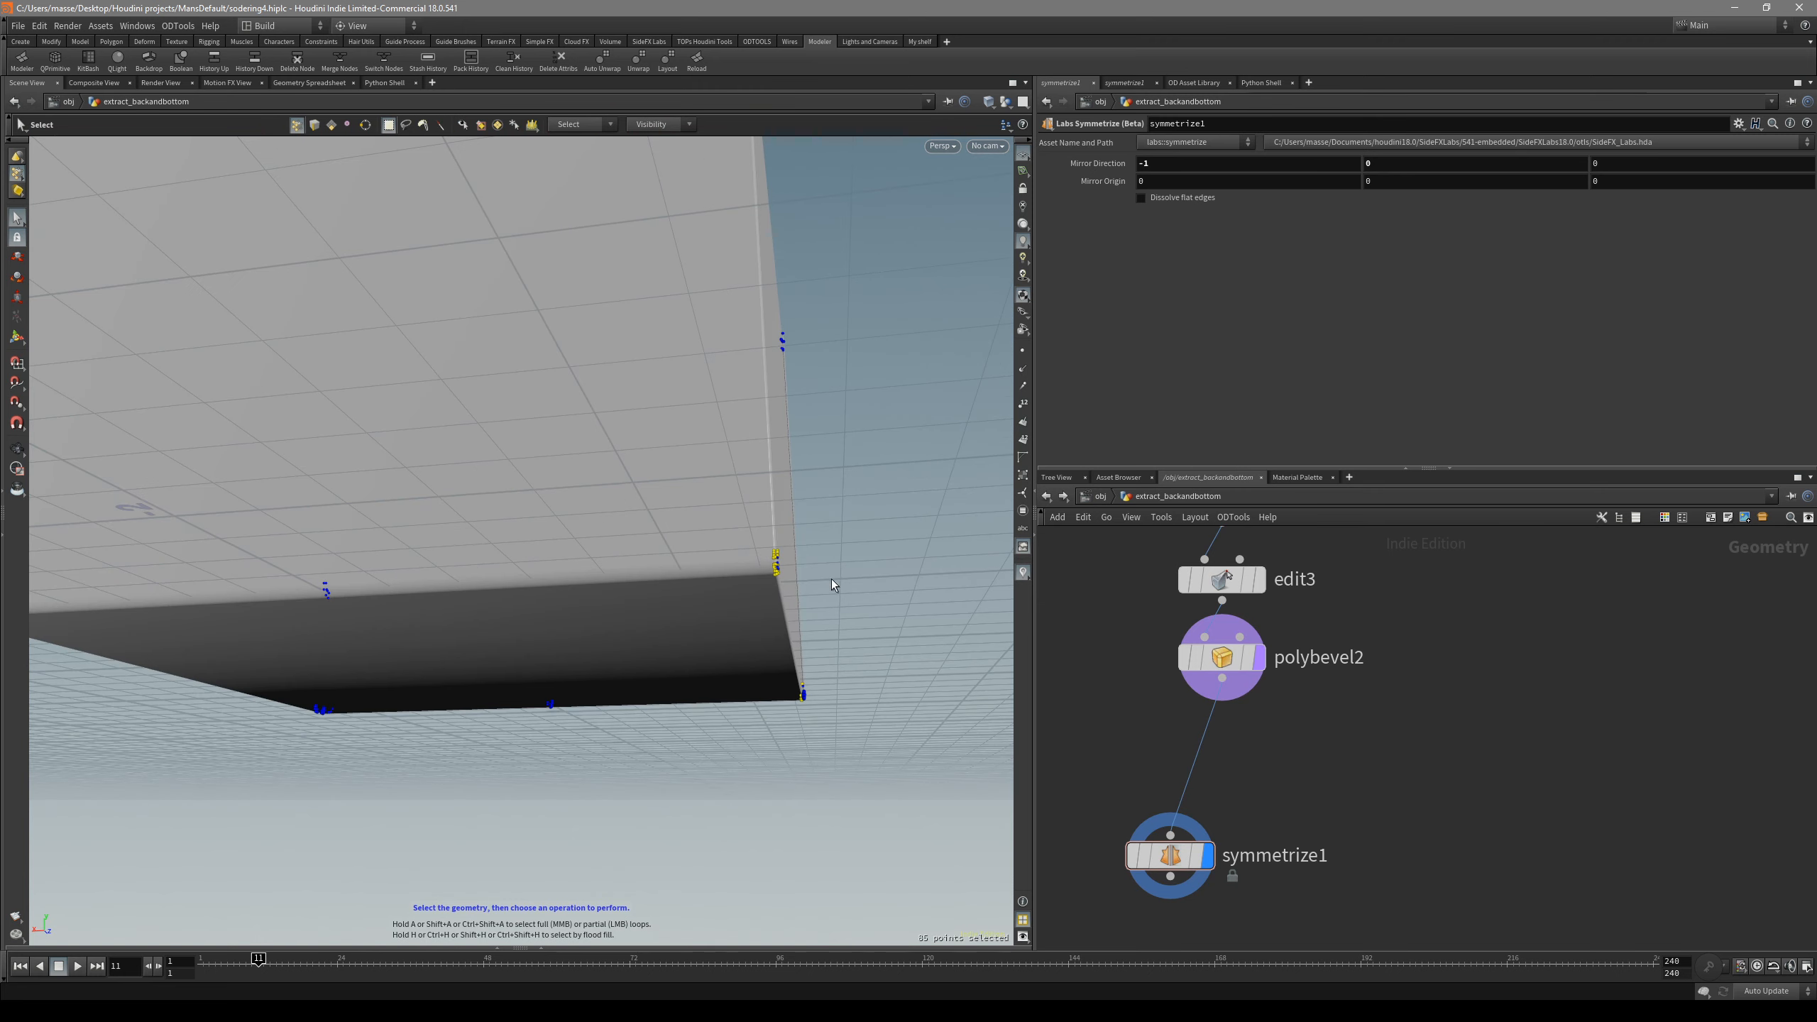
key("t")
left_click_drag(780, 576, 693, 379, "alt")
left_click_drag(694, 533, 806, 646)
left_click_drag(820, 545, 669, 499)
- Display polyextrude1 in the extract_top object and append an Output node after it
key("s")
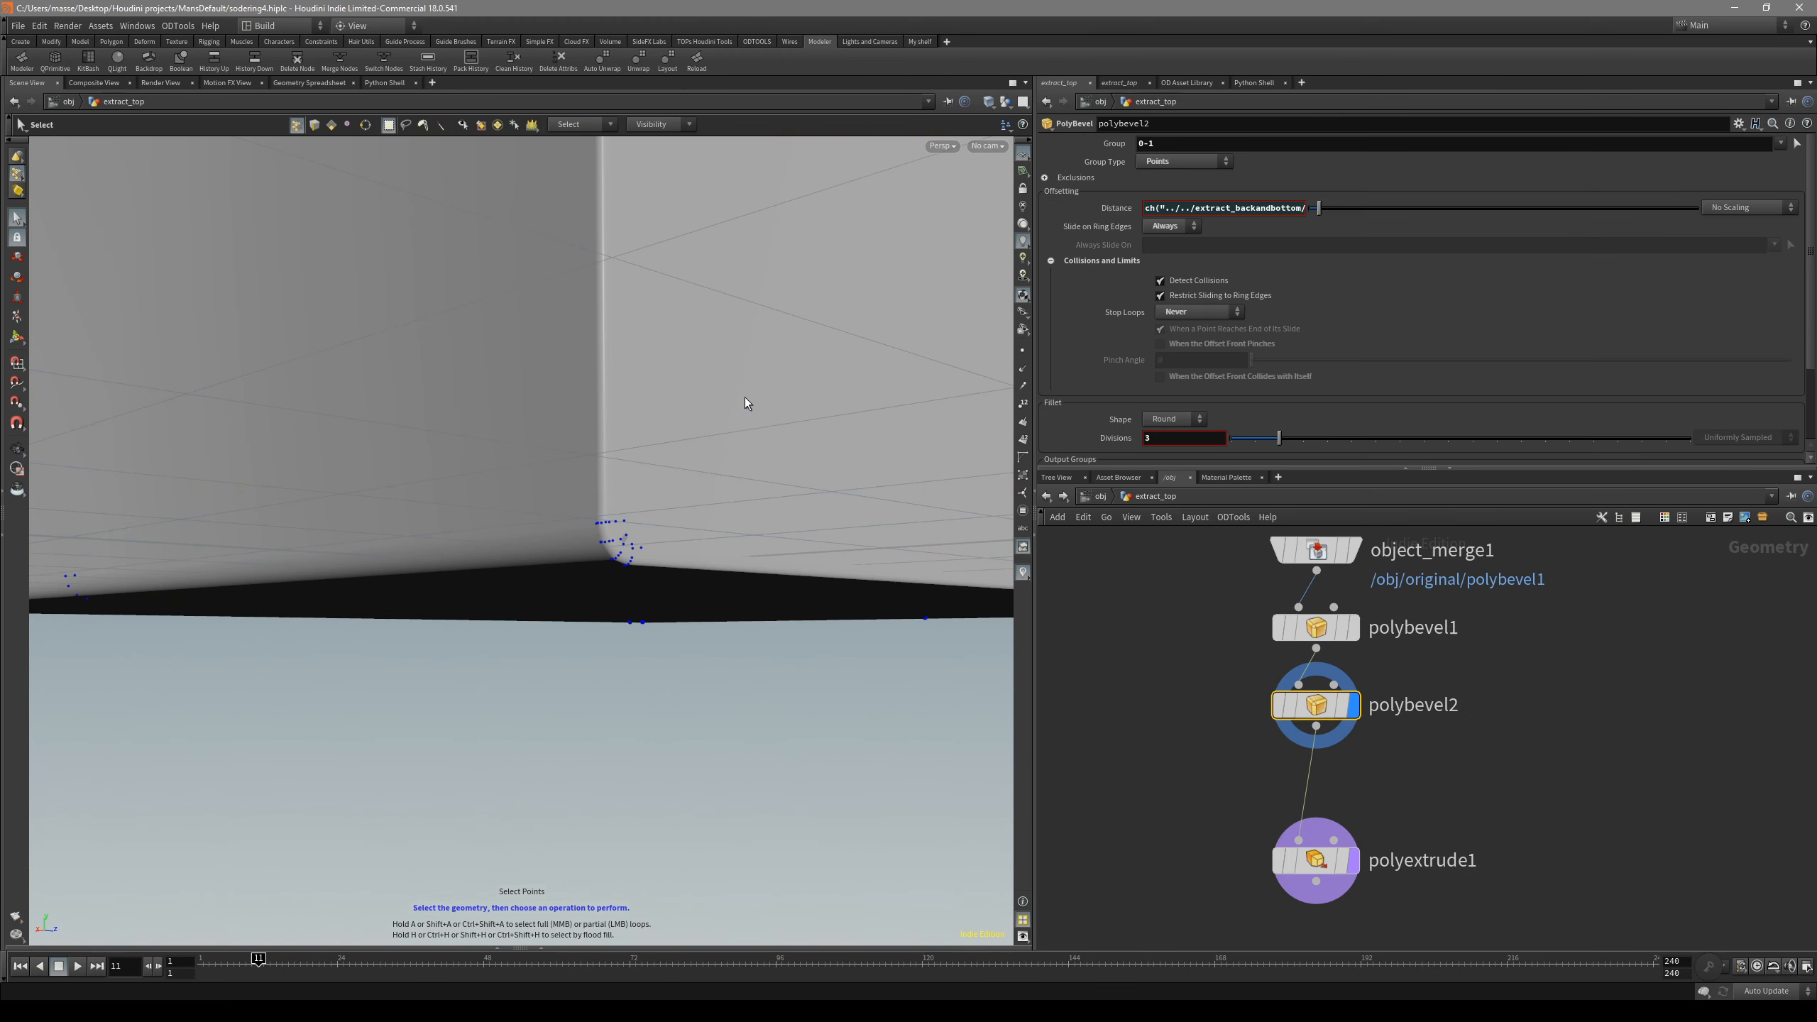
left_click_drag(744, 398, 811, 479, "alt")
left_click_drag(1195, 765, 1269, 877)
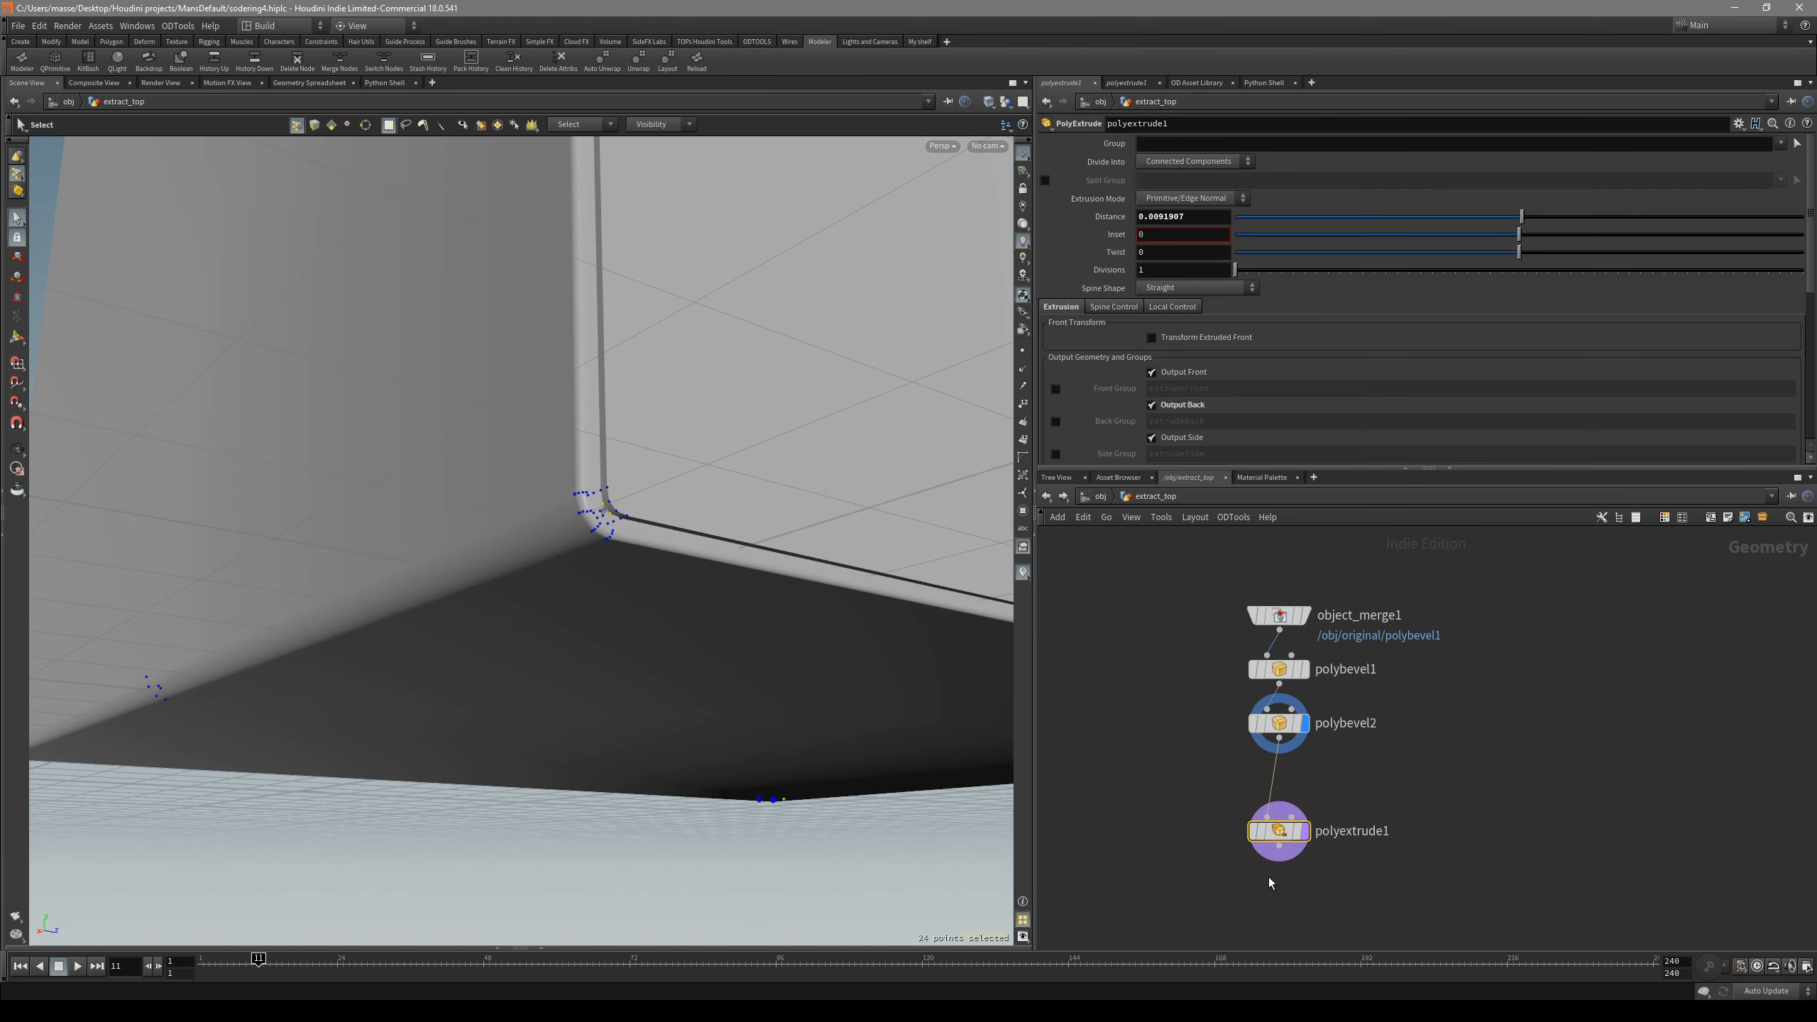
key("r")
left_click_drag(963, 661, 751, 408, "alt")
key("Tab")
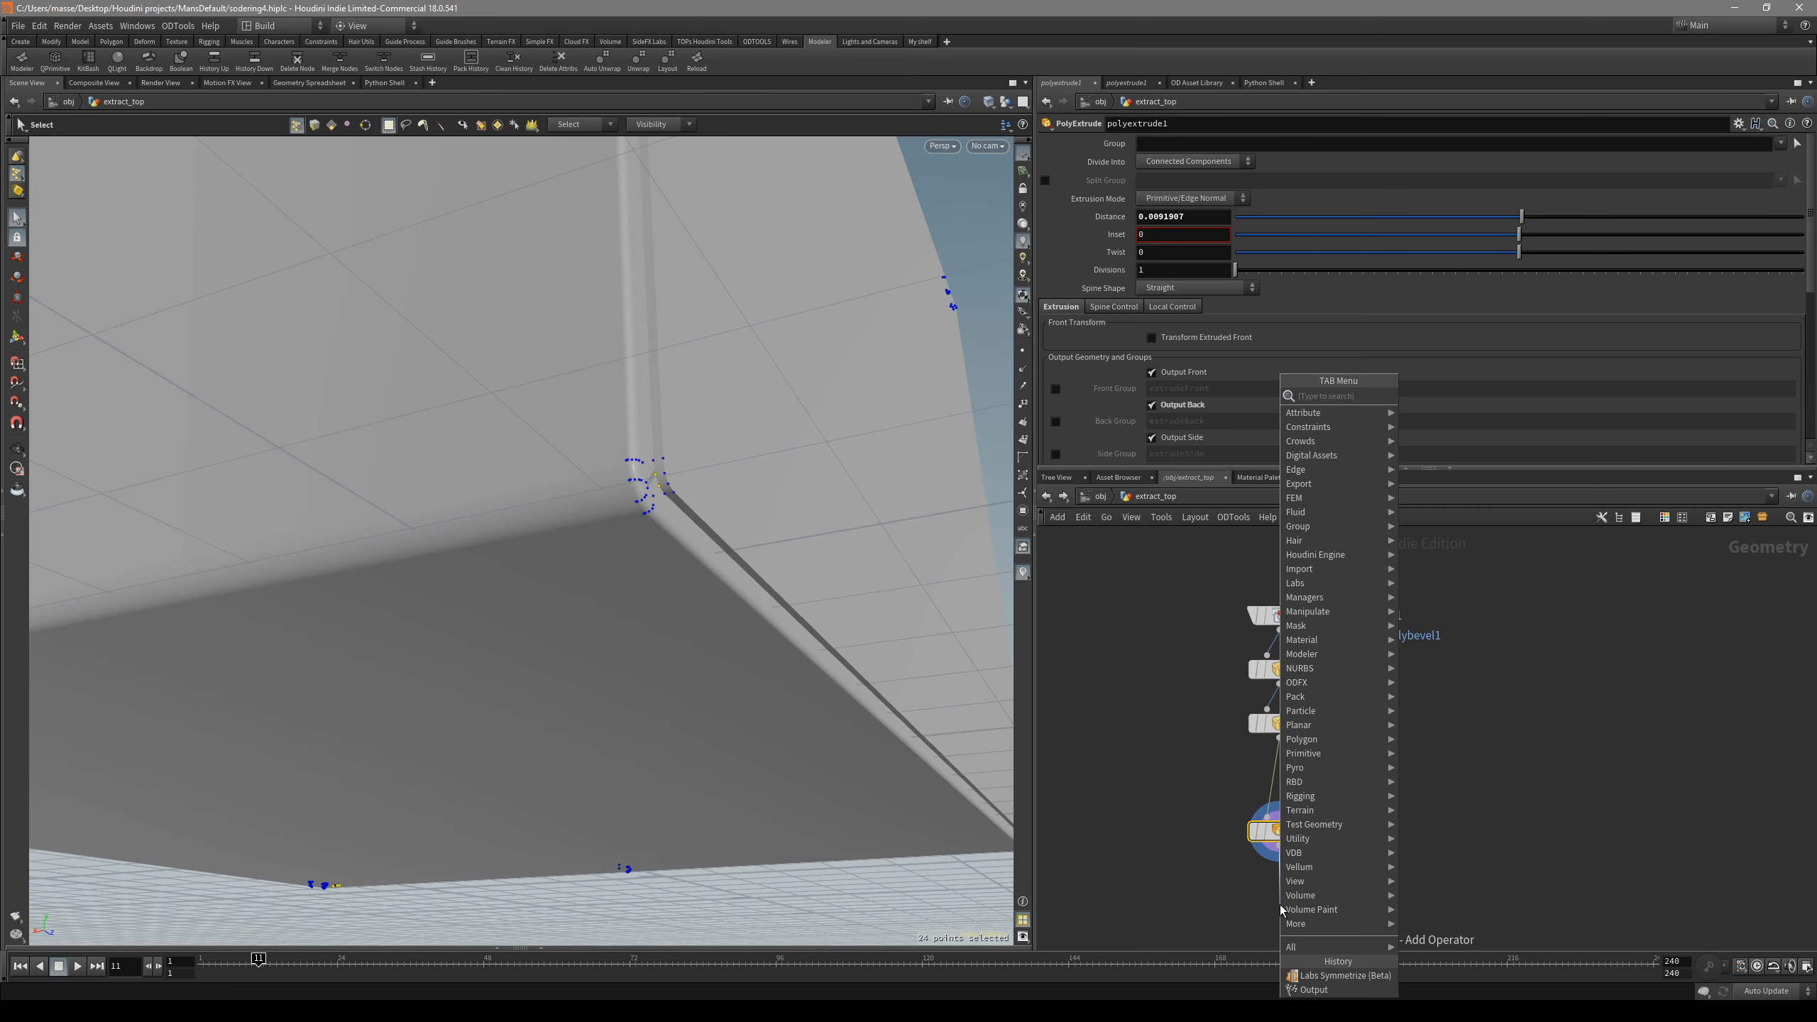
type("out")
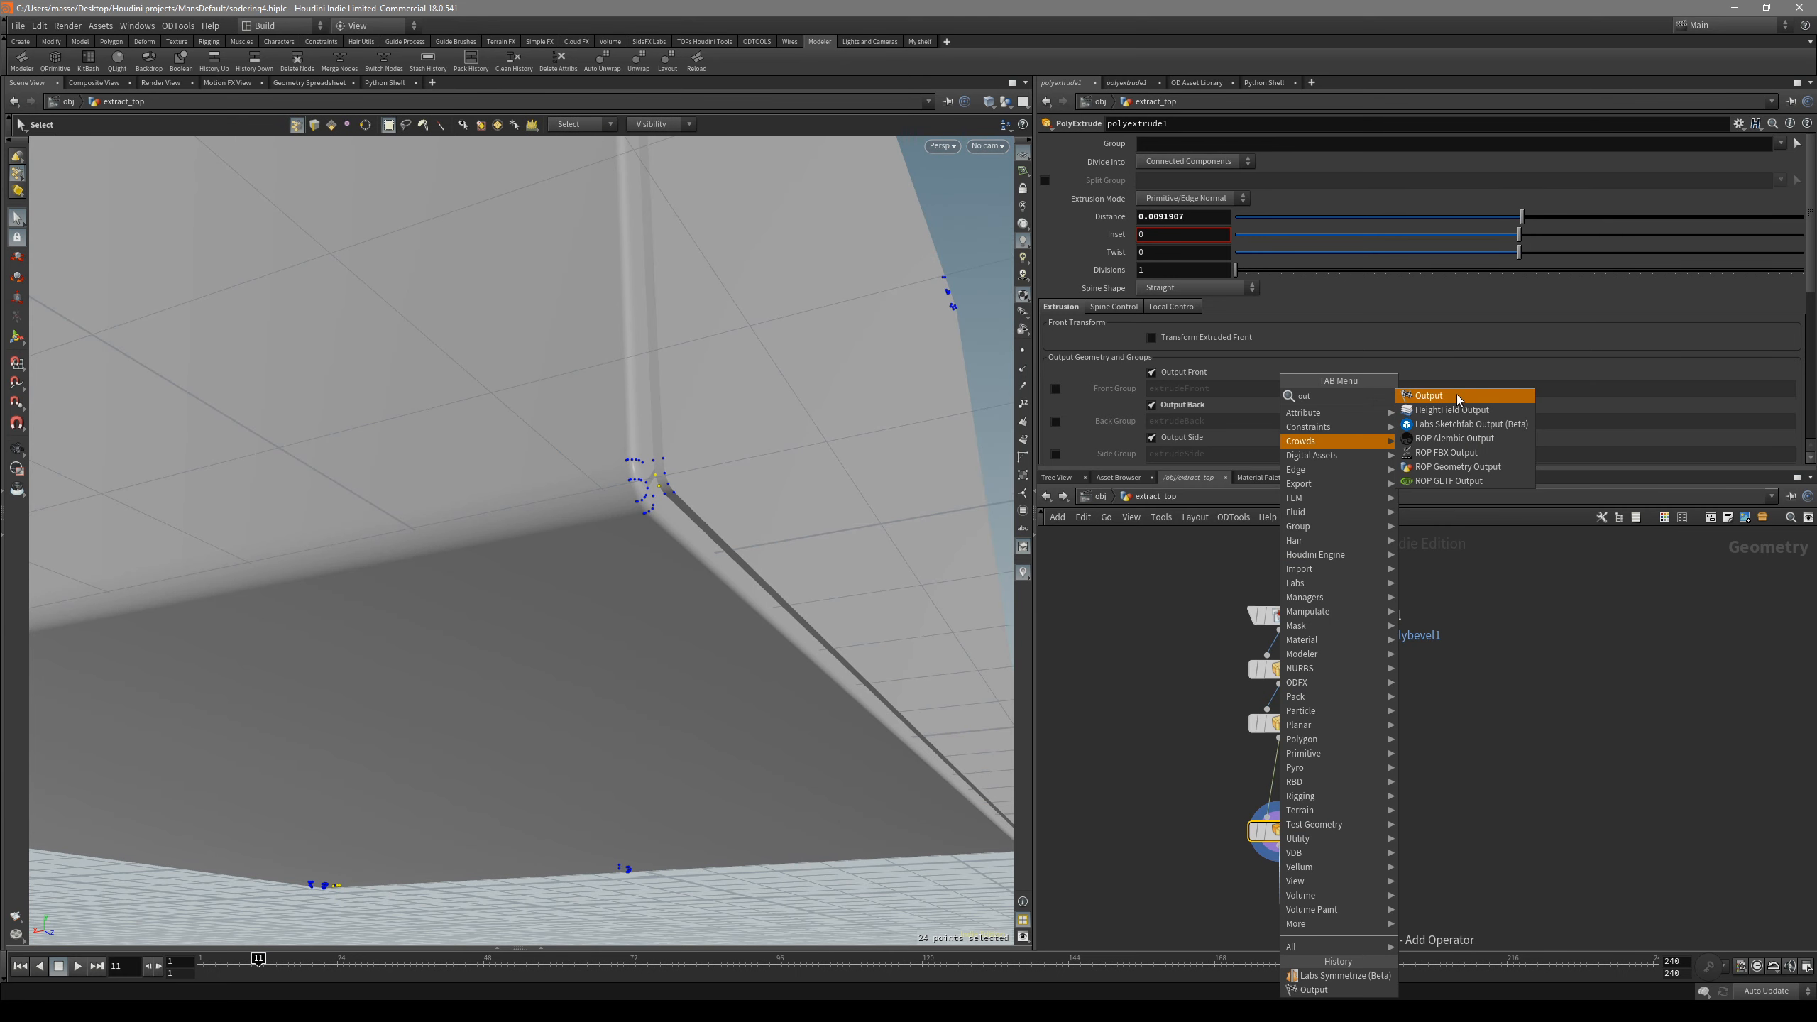
key("Return")
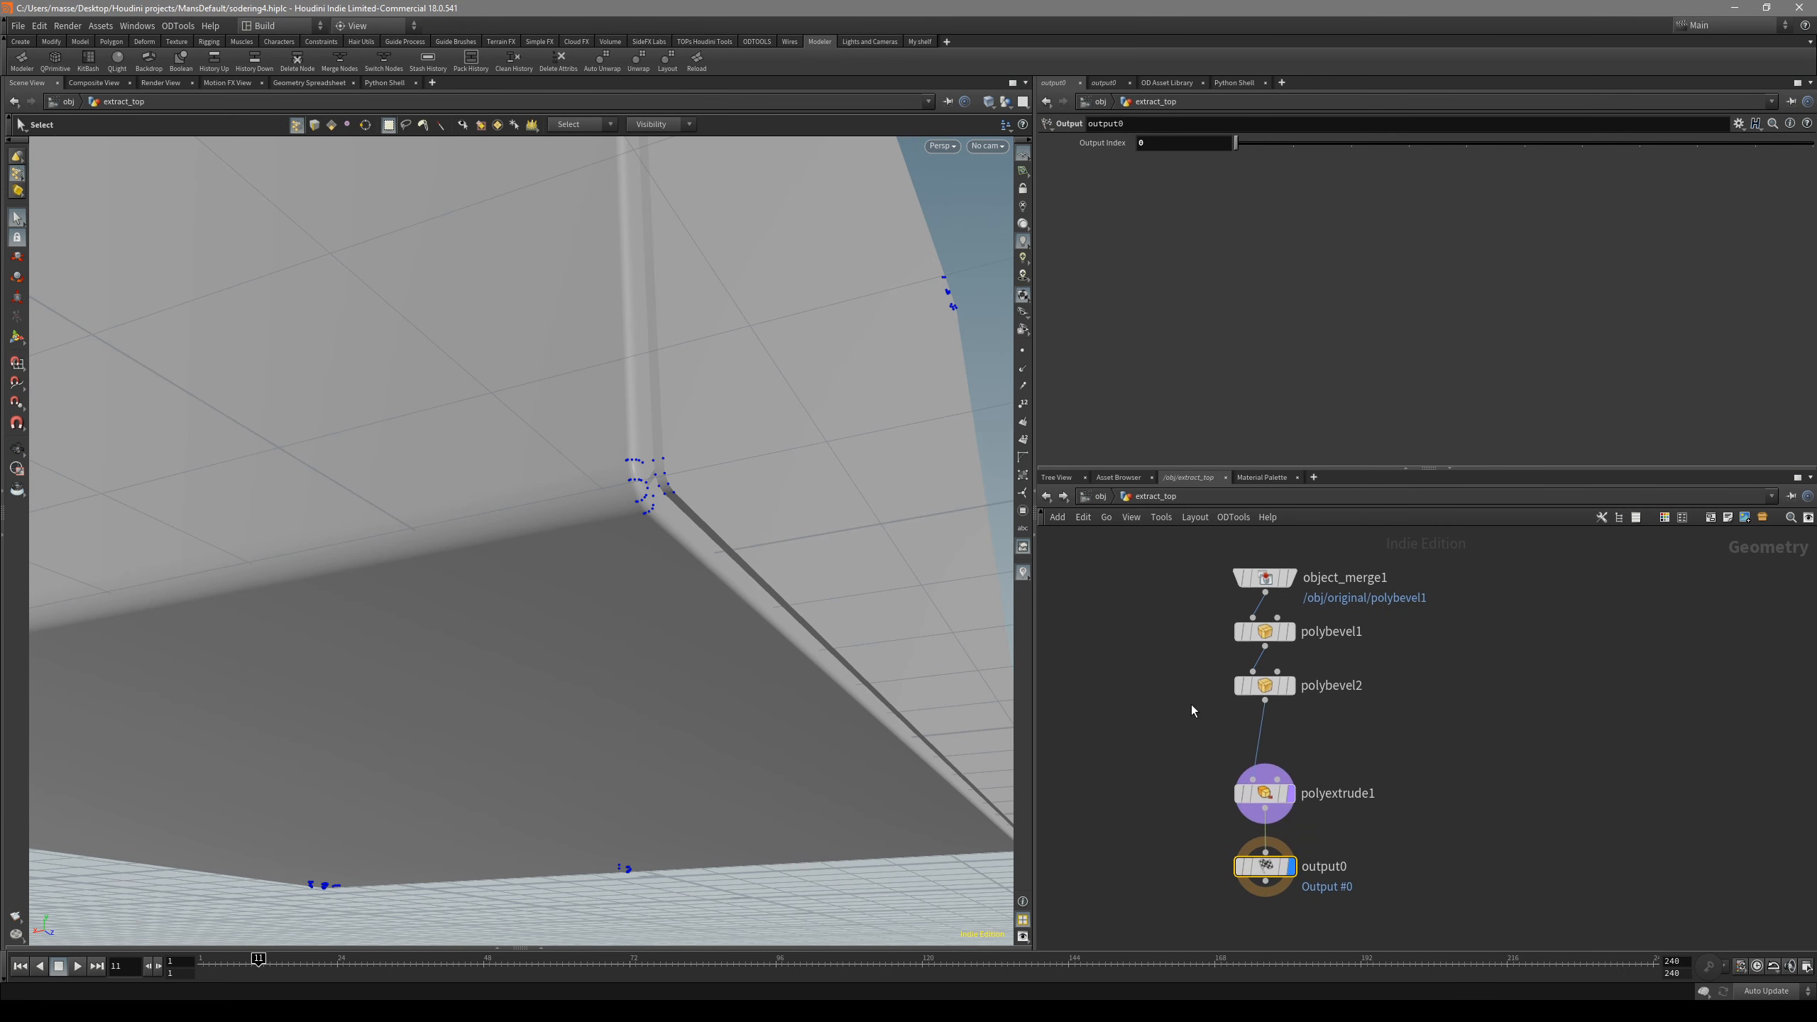
- Return to the extract_backandbottom object and adjust the X translation of side points 0-84 to about 0.0011
key("u")
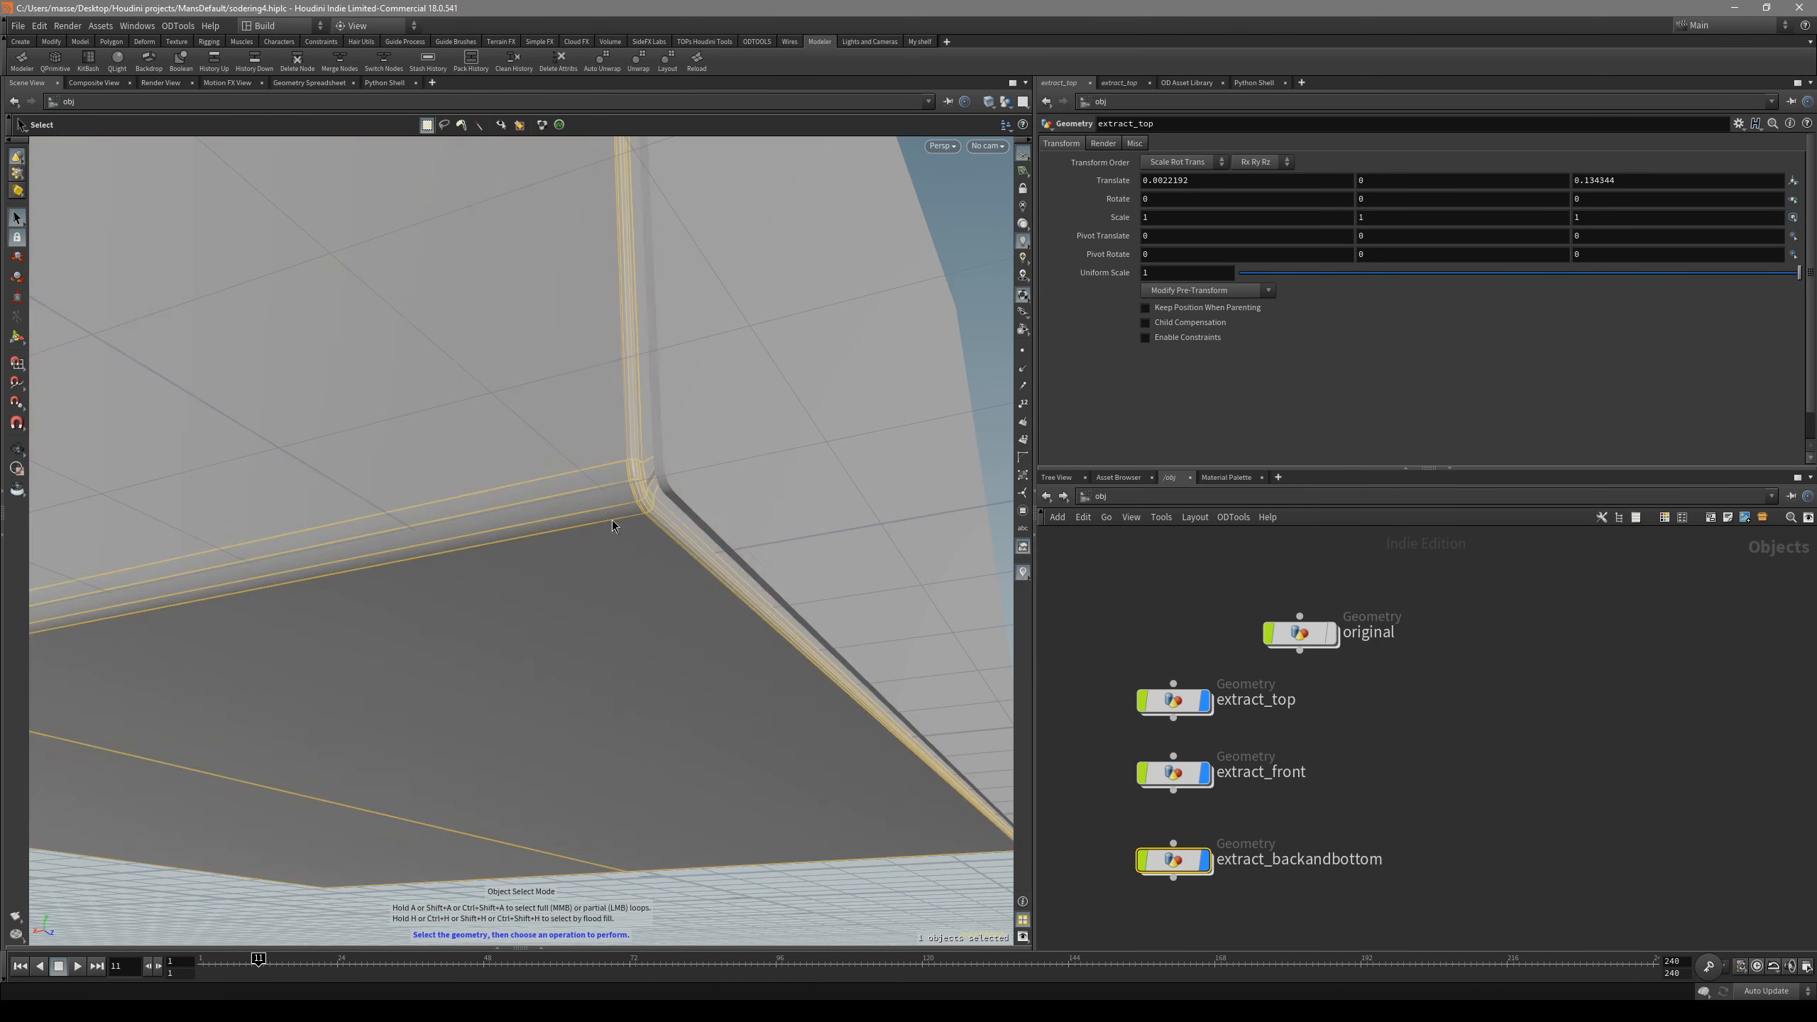
left_click(612, 520)
key("i")
left_click_drag(621, 540, 755, 466, "alt")
key("Escape")
right_click_drag(730, 470, 757, 403, "alt")
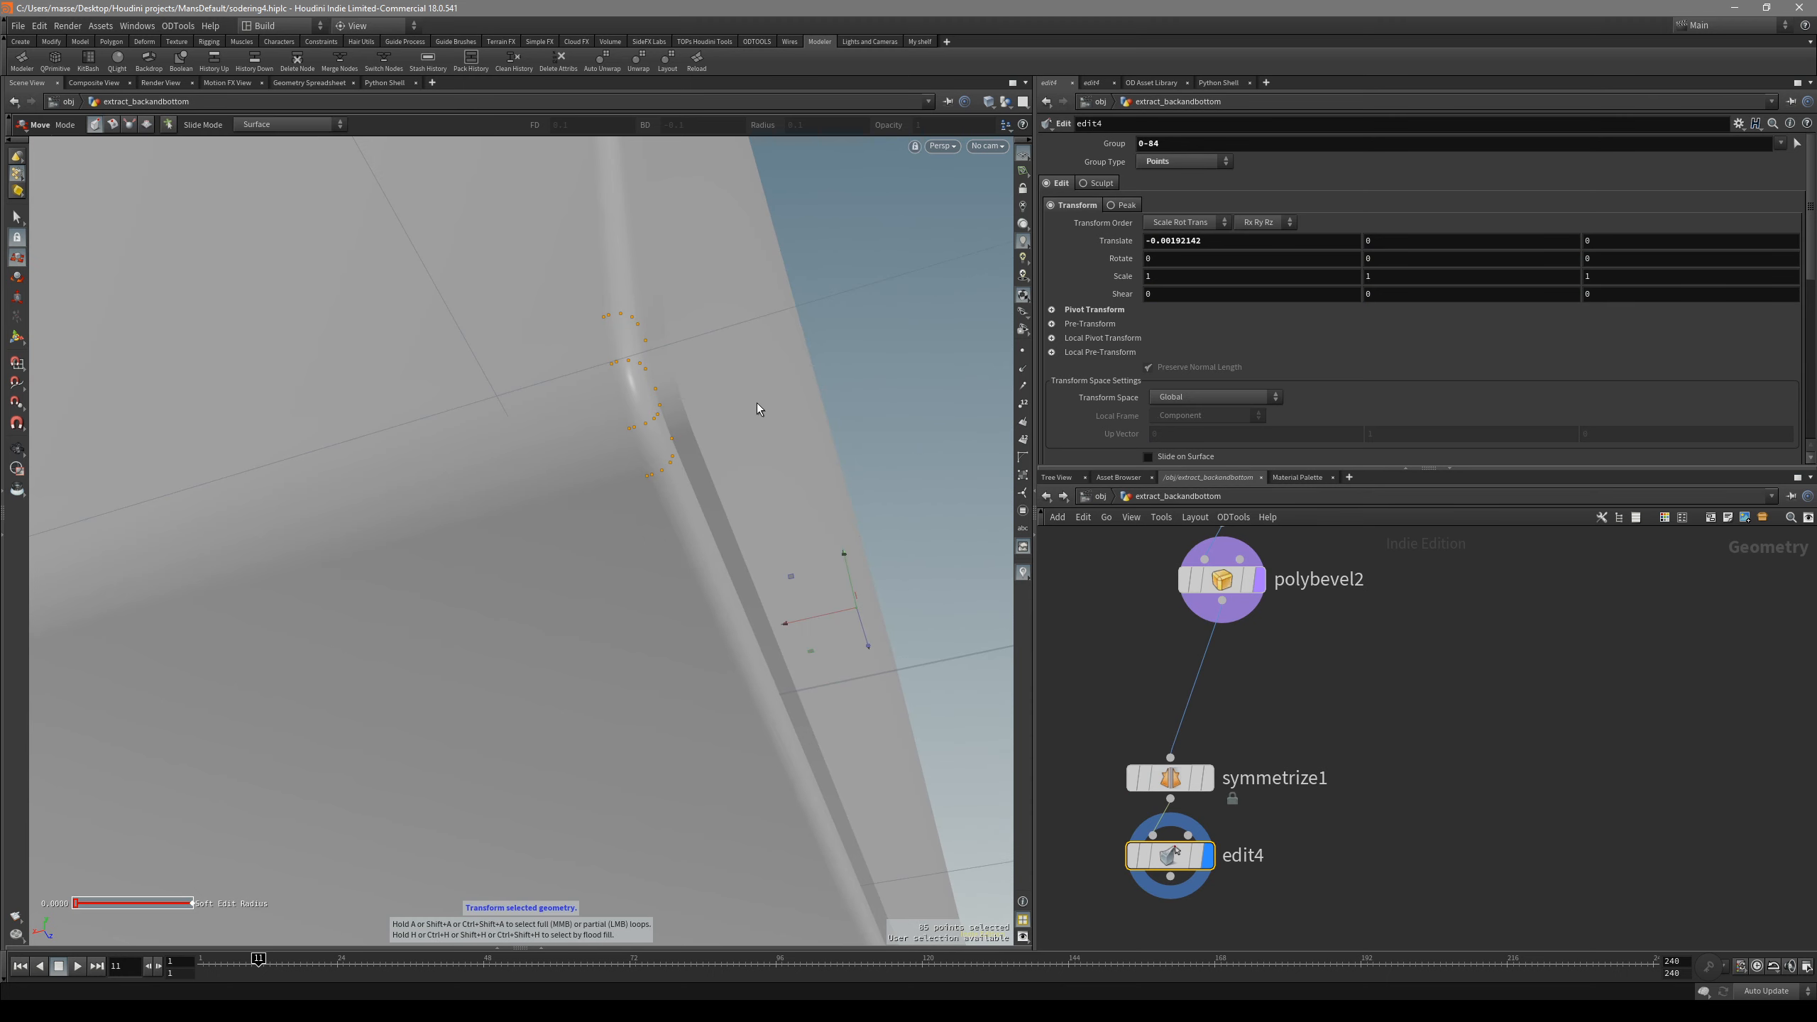
left_click_drag(808, 608, 814, 621)
middle_click_drag(813, 618, 825, 682)
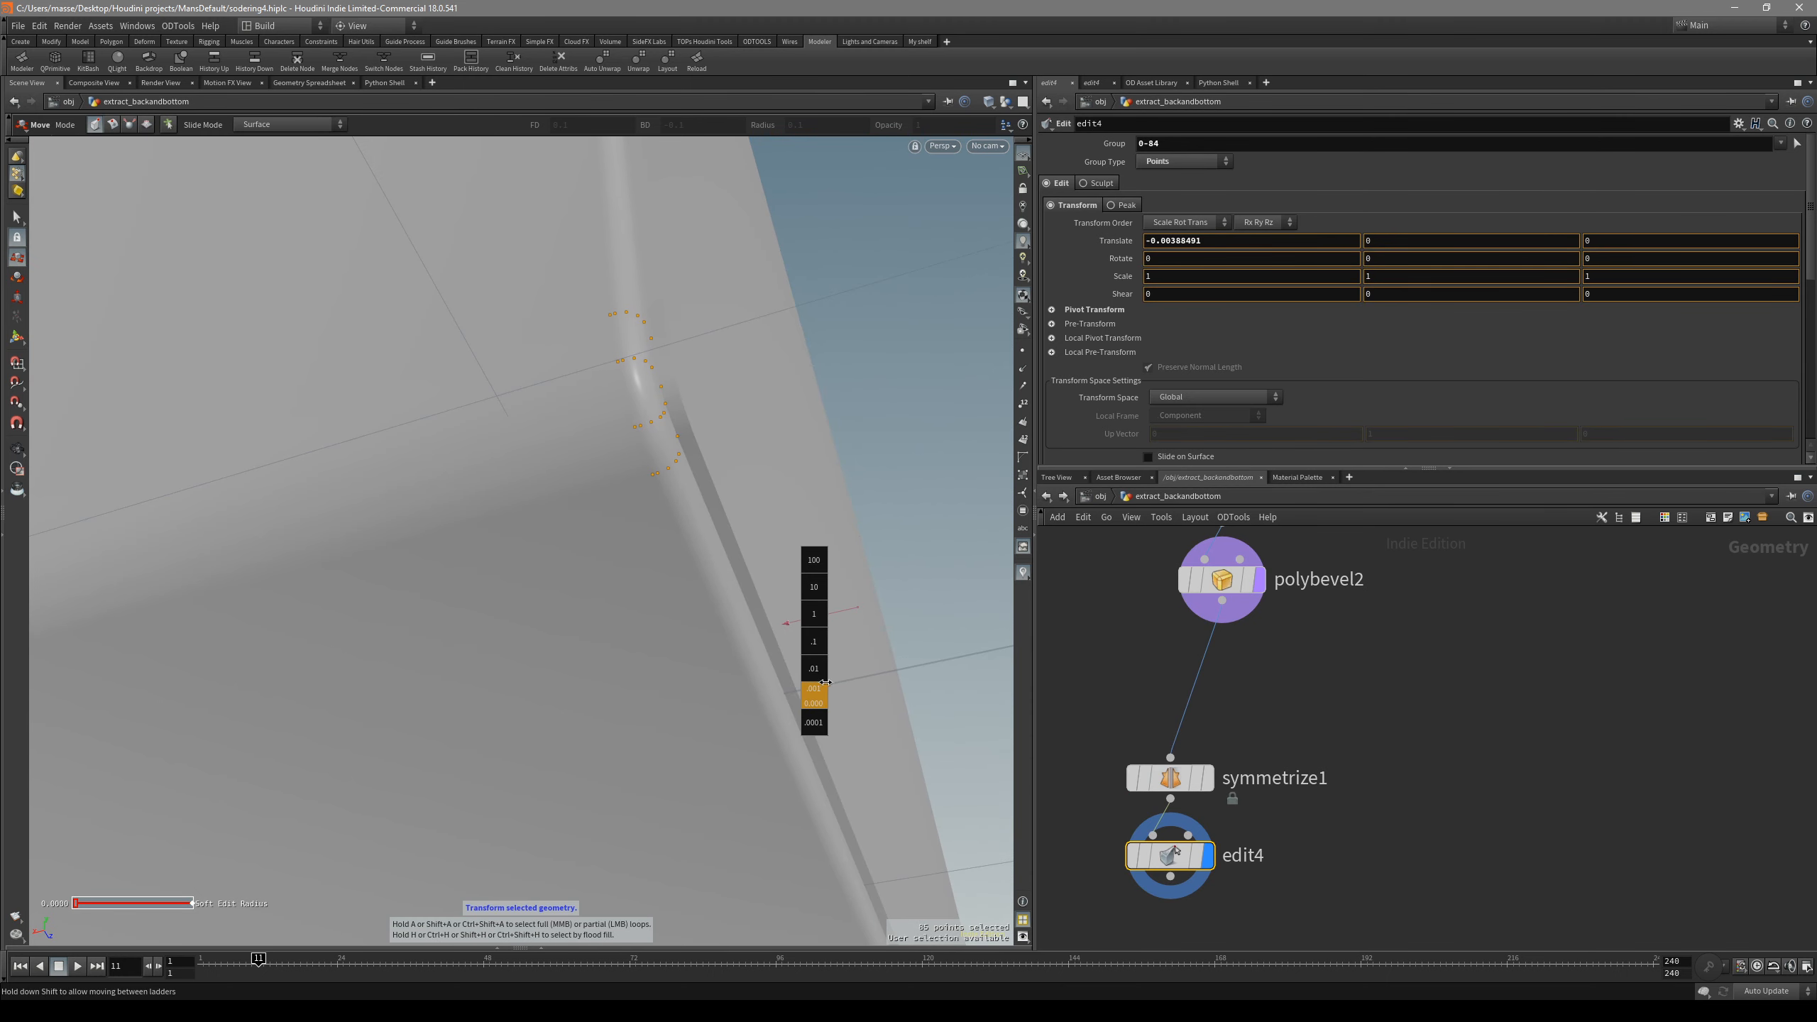
key("Escape")
mouse_move(638, 470)
left_mouse_down()
mouse_move(706, 421)
mouse_move(774, 405)
mouse_move(722, 409)
mouse_move(513, 544)
mouse_move(474, 621)
mouse_move(495, 650)
mouse_move(527, 604)
mouse_move(418, 510)
mouse_move(376, 442)
mouse_move(324, 515)
mouse_move(750, 483)
mouse_move(535, 551)
mouse_move(833, 620)
mouse_move(718, 620)
mouse_move(722, 588)
mouse_move(706, 600)
mouse_move(794, 581)
mouse_move(806, 633)
mouse_move(794, 560)
left_mouse_up()
key("shift+w")
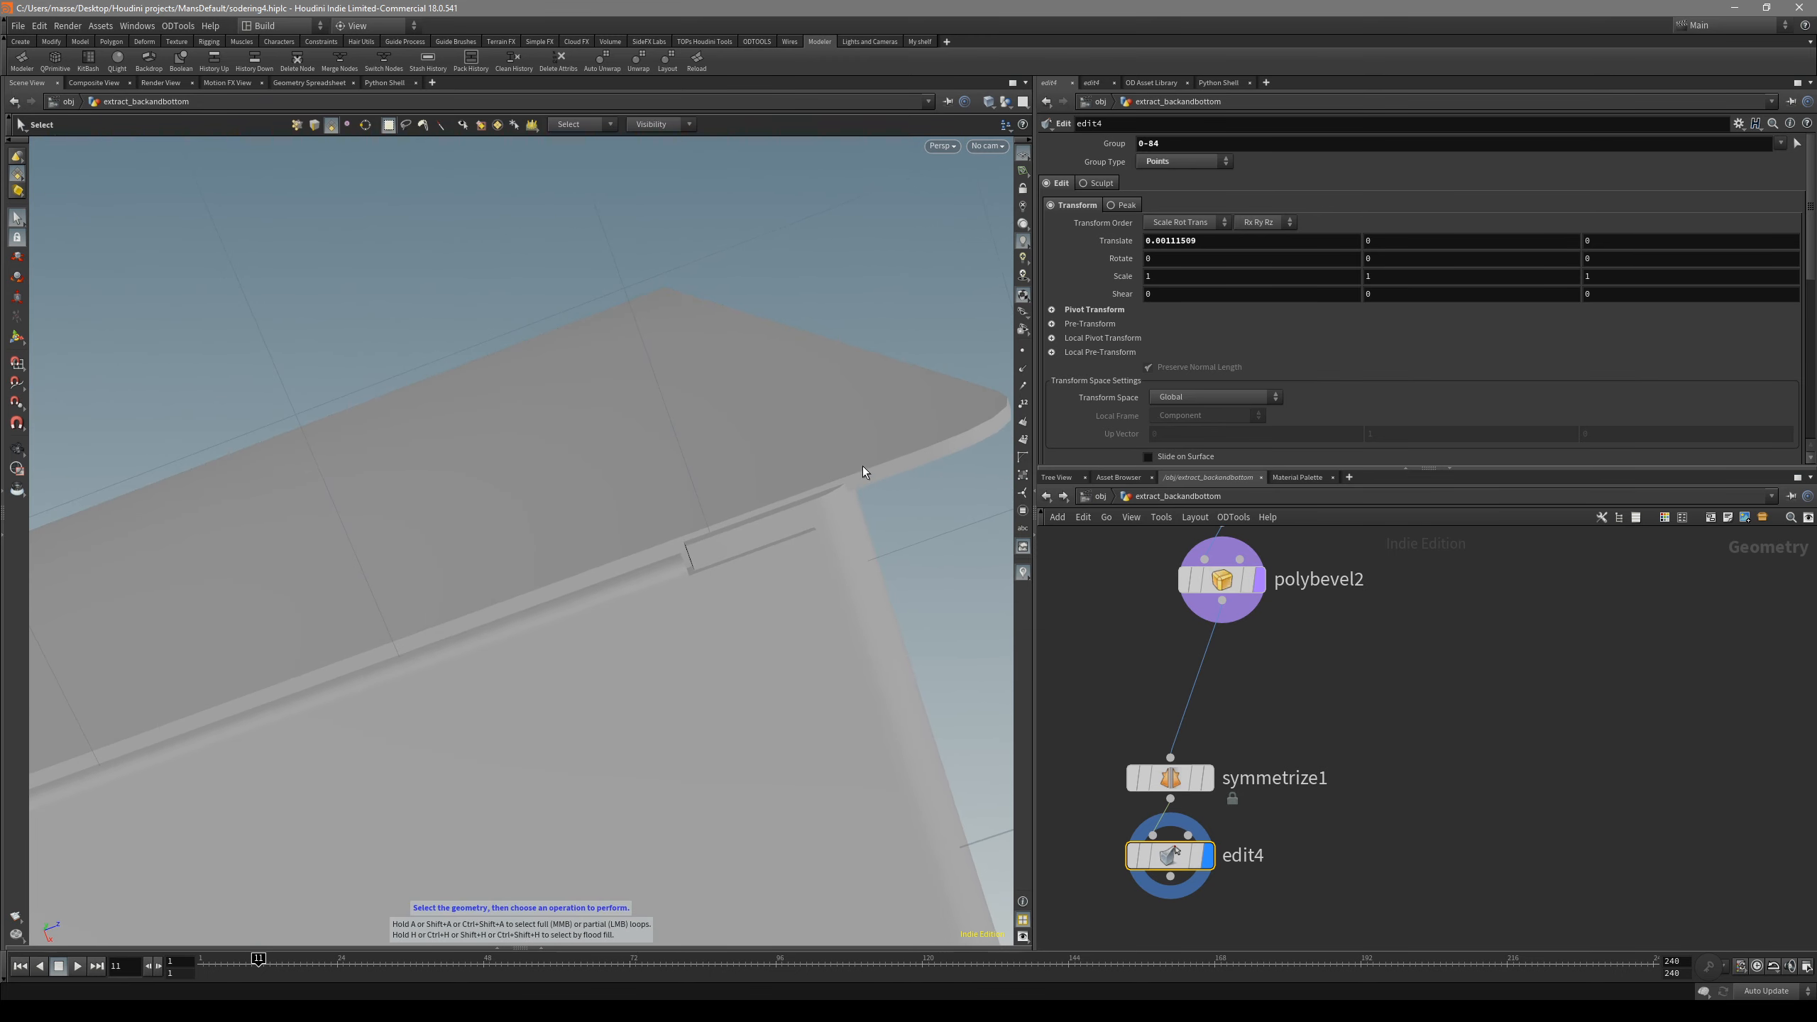
- Open the extract_front object and select and display its edit2 node
key("u")
left_click(772, 532)
mouse_move(869, 542)
left_mouse_down()
mouse_move(763, 591)
mouse_move(884, 527)
mouse_move(834, 535)
left_mouse_up()
key("s")
double_click(796, 535)
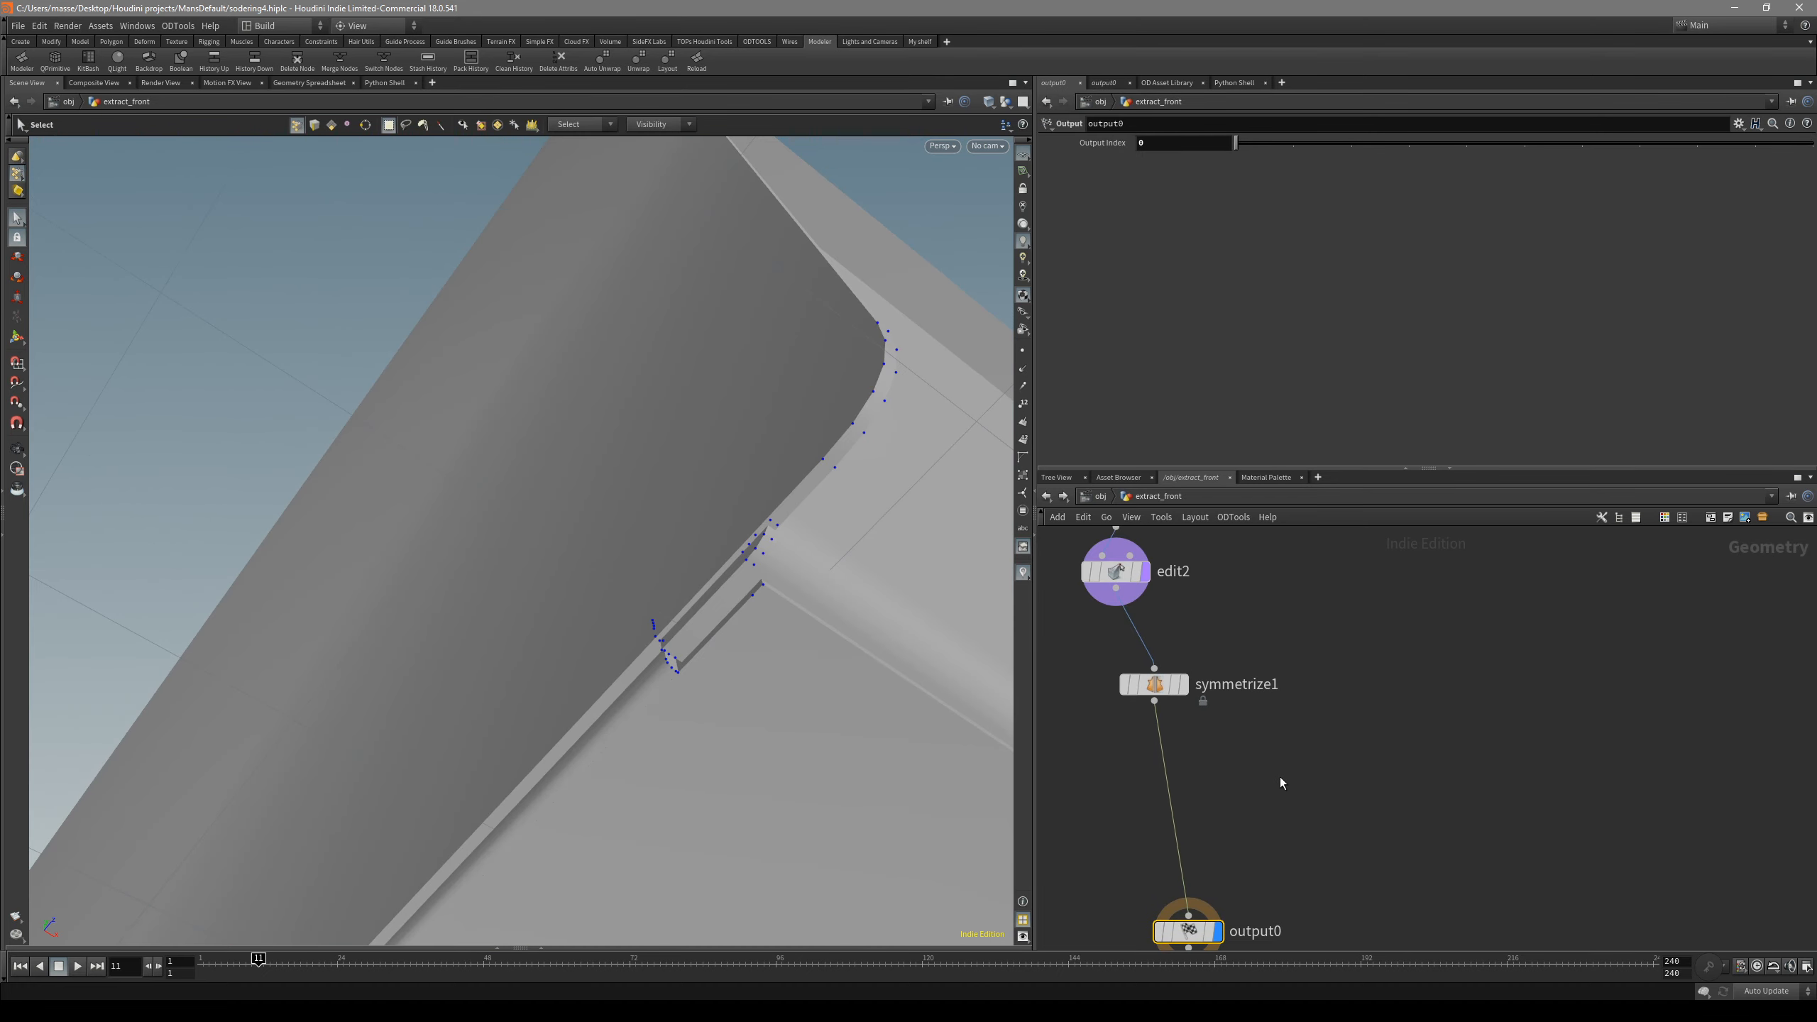
left_click(1134, 602)
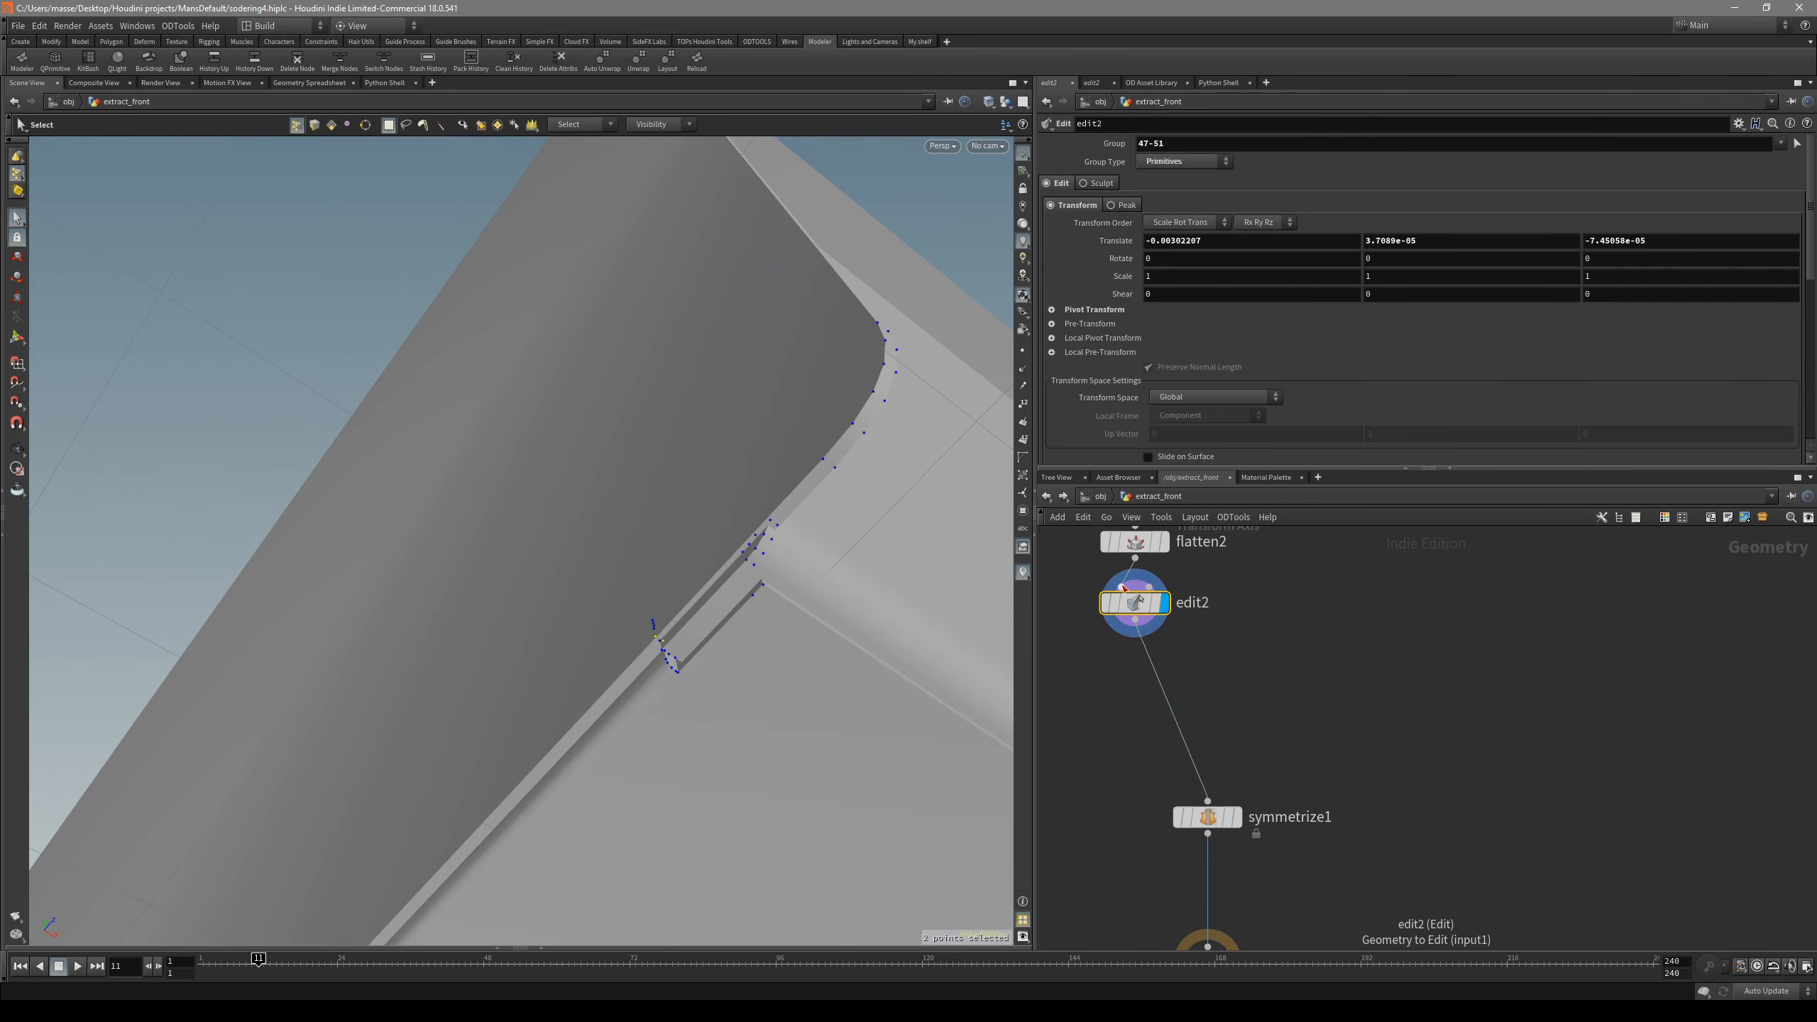
- Move the points along one side of the front panel about 0.0107 along X
key("Escape")
left_click_drag(641, 573, 738, 547)
key("s")
left_click_drag(680, 175, 768, 673)
key("Escape")
key("t")
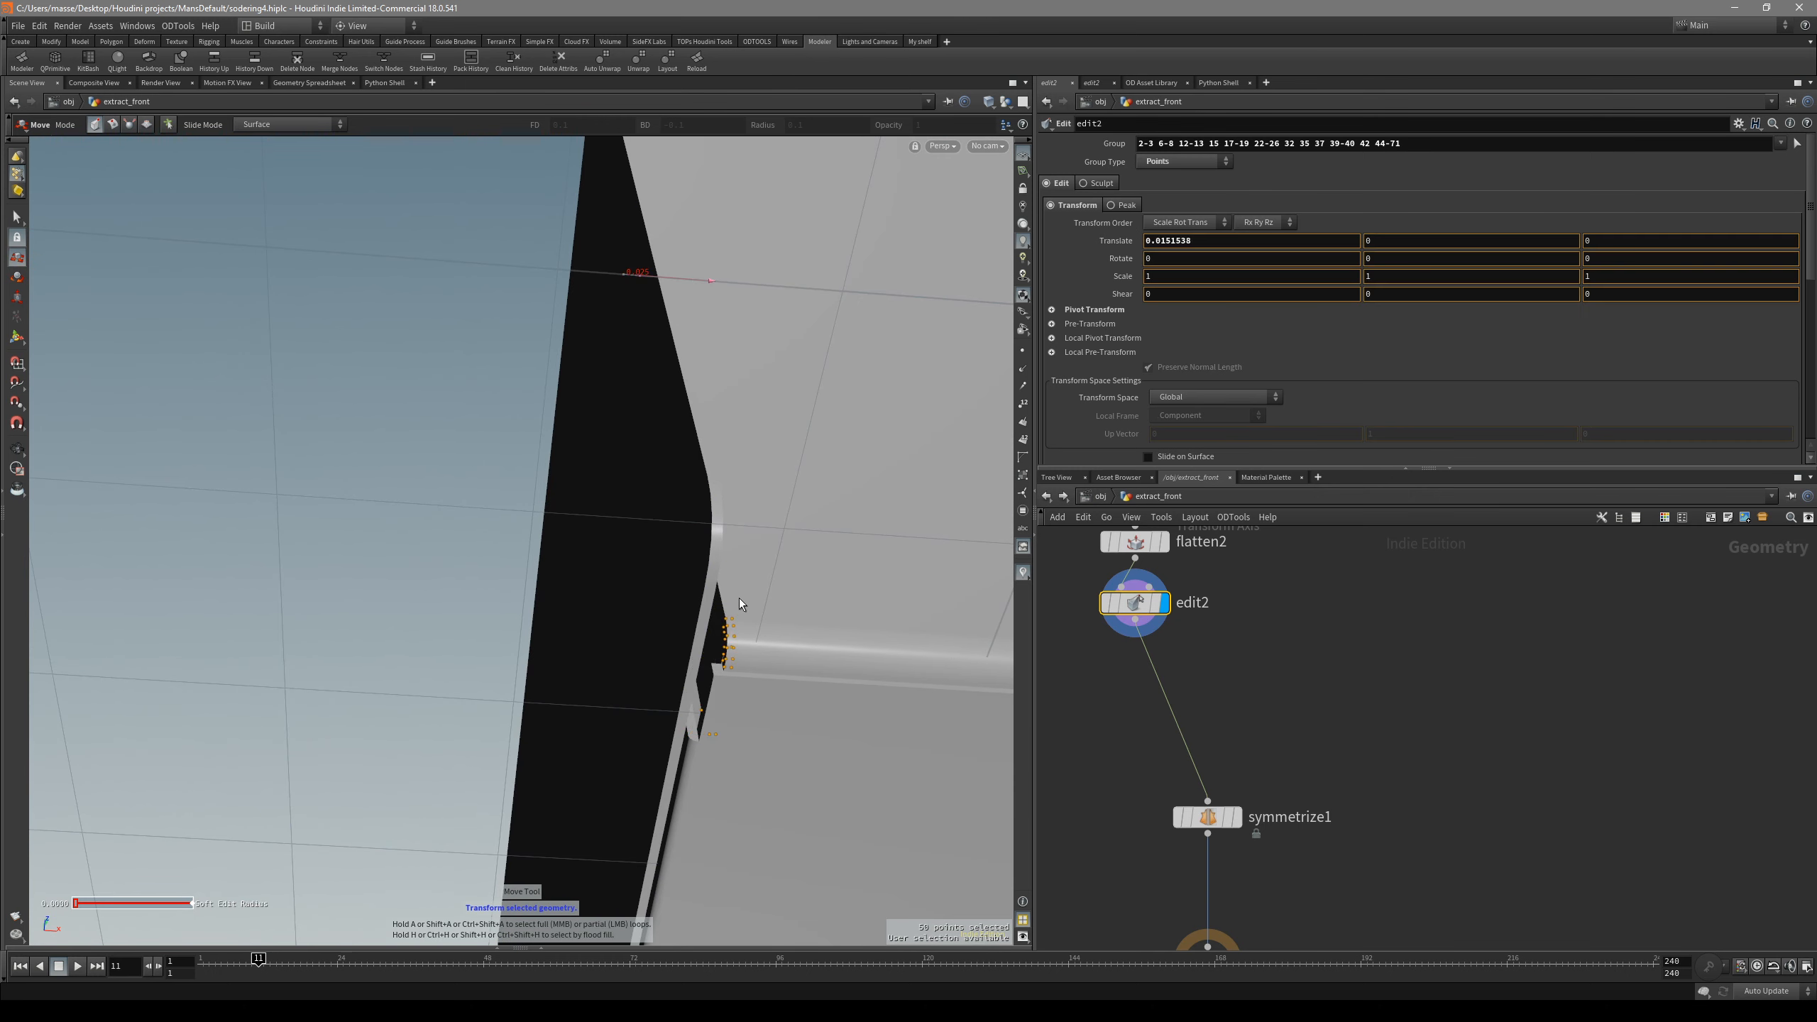
key("Escape")
left_click_drag(730, 603, 838, 609)
middle_click_drag(832, 616, 824, 618)
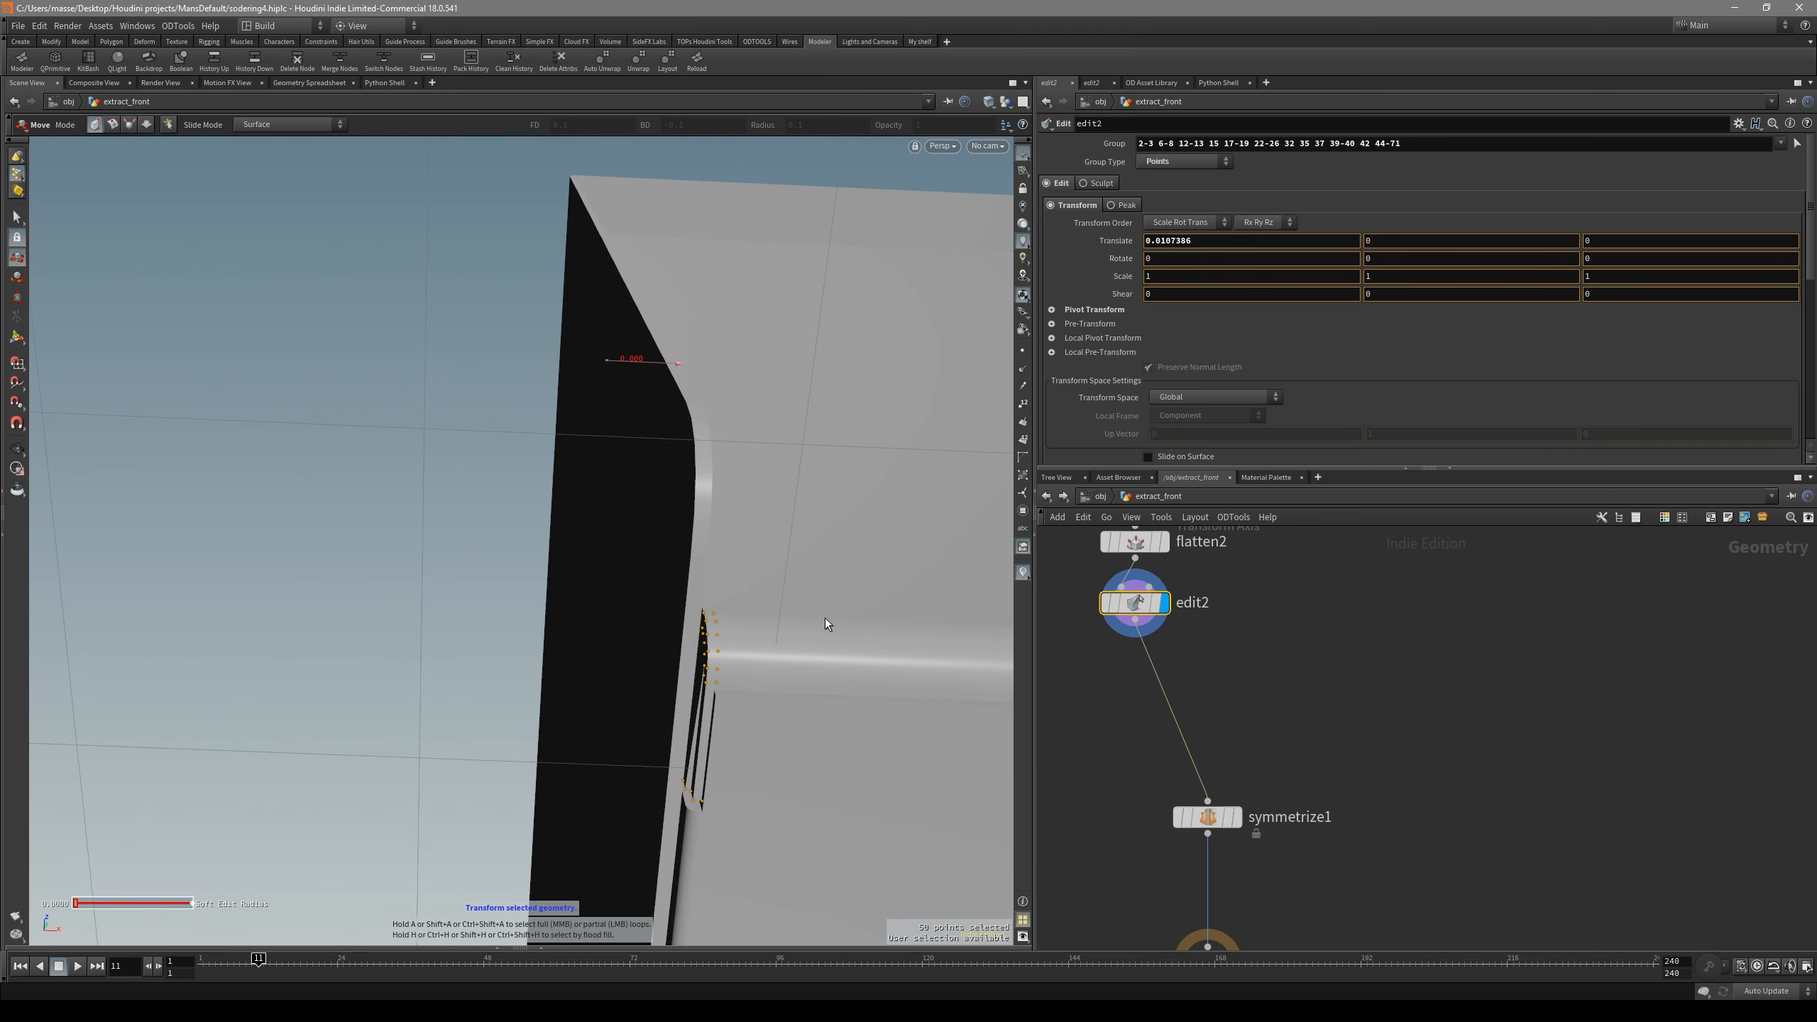
key("Escape")
left_click_drag(825, 619, 758, 702)
- Examine the extract_top cover and its side edges from several angles
key("Escape")
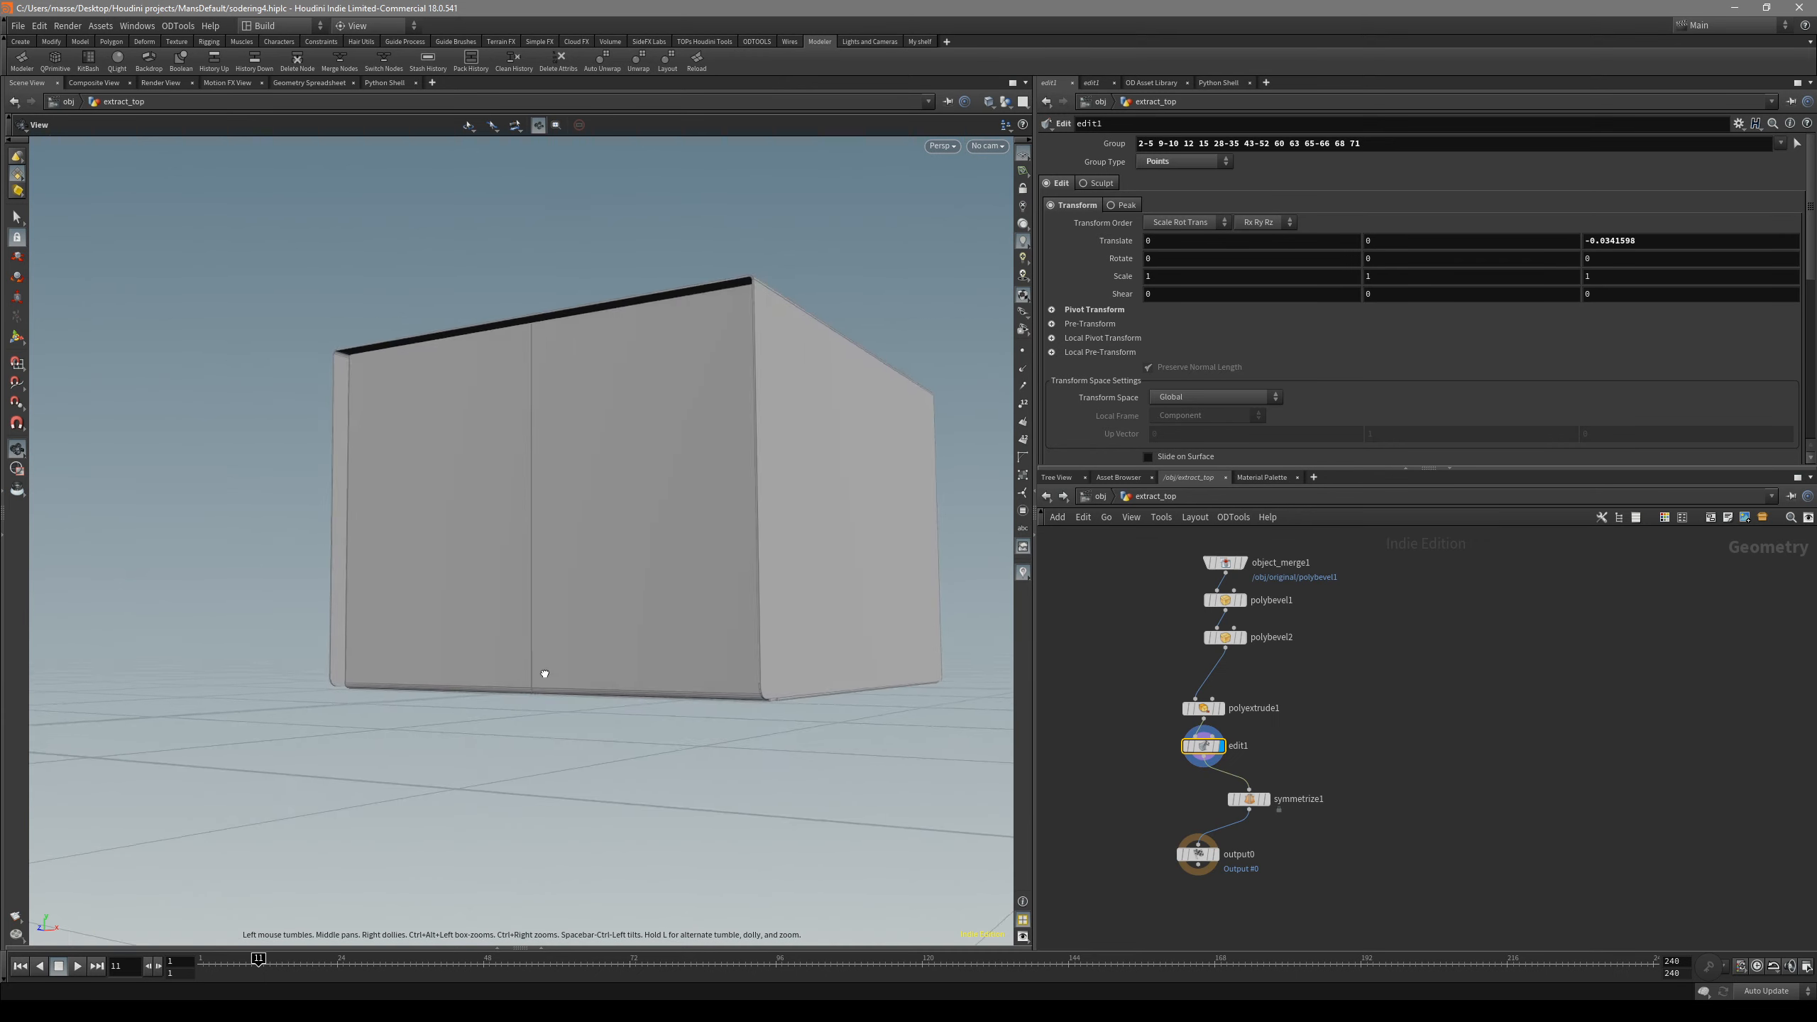
left_click_drag(539, 669, 610, 767)
key("s")
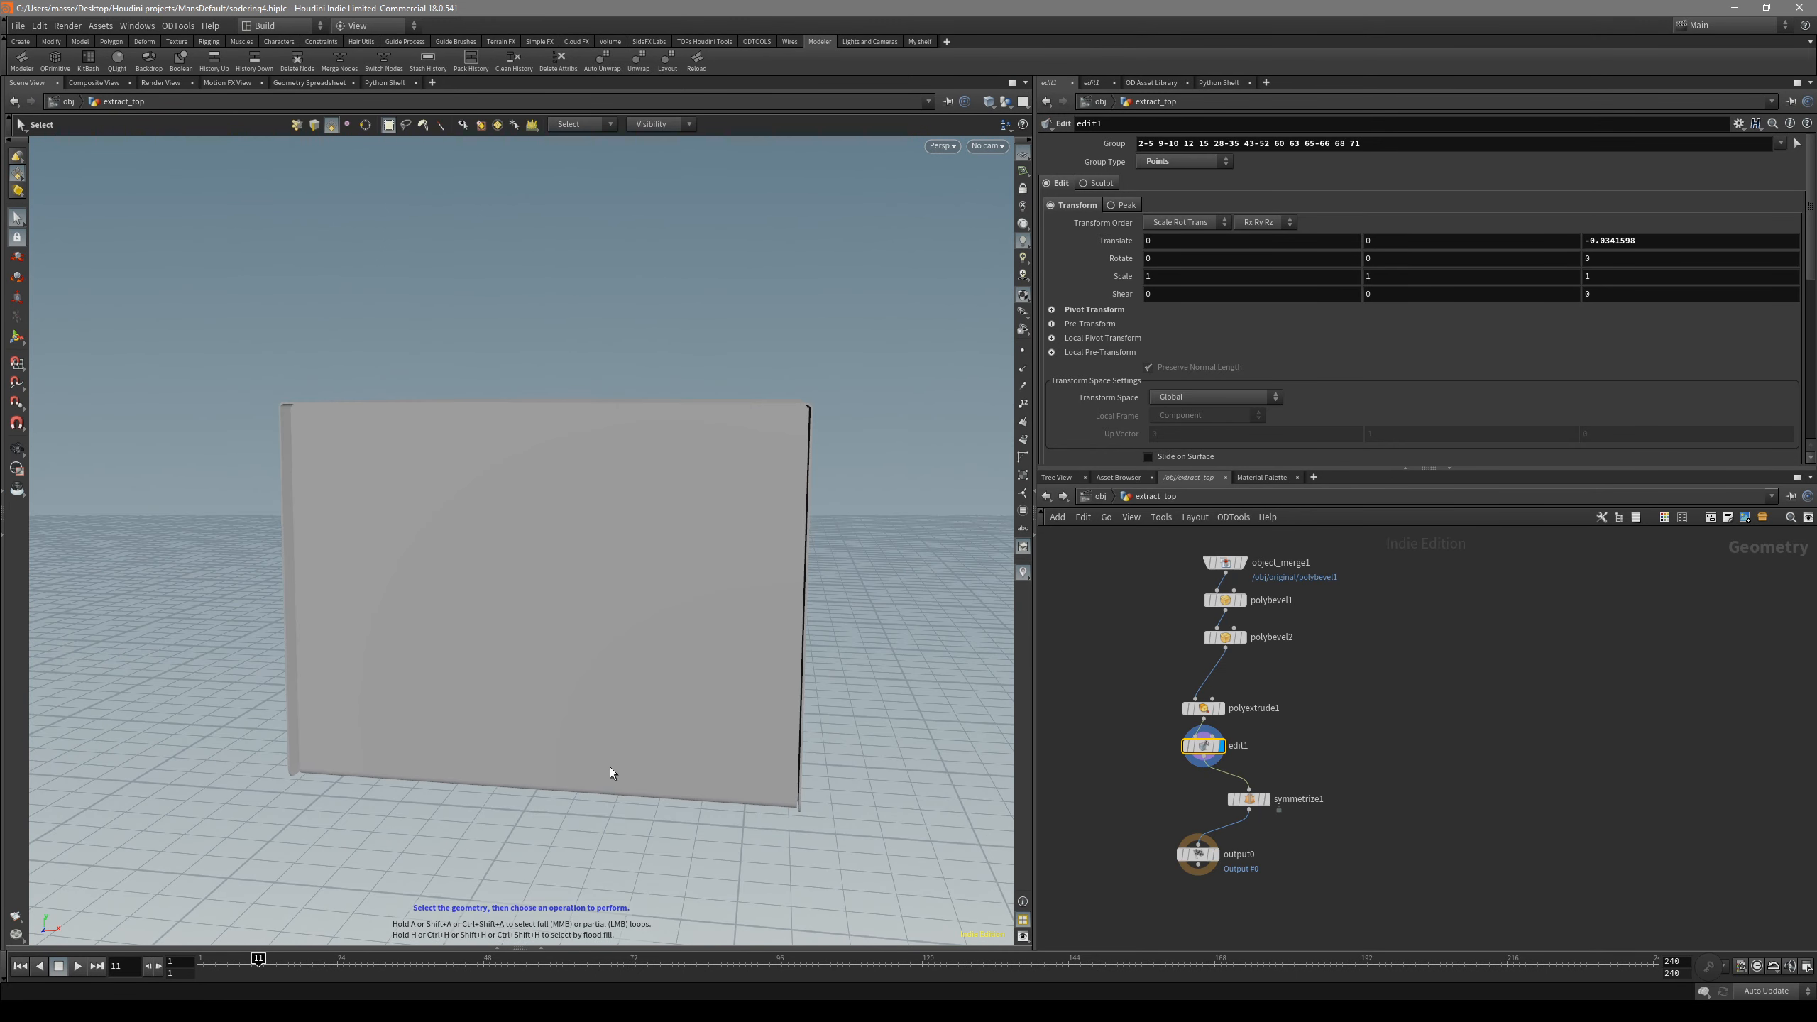
left_click_drag(713, 682, 668, 653)
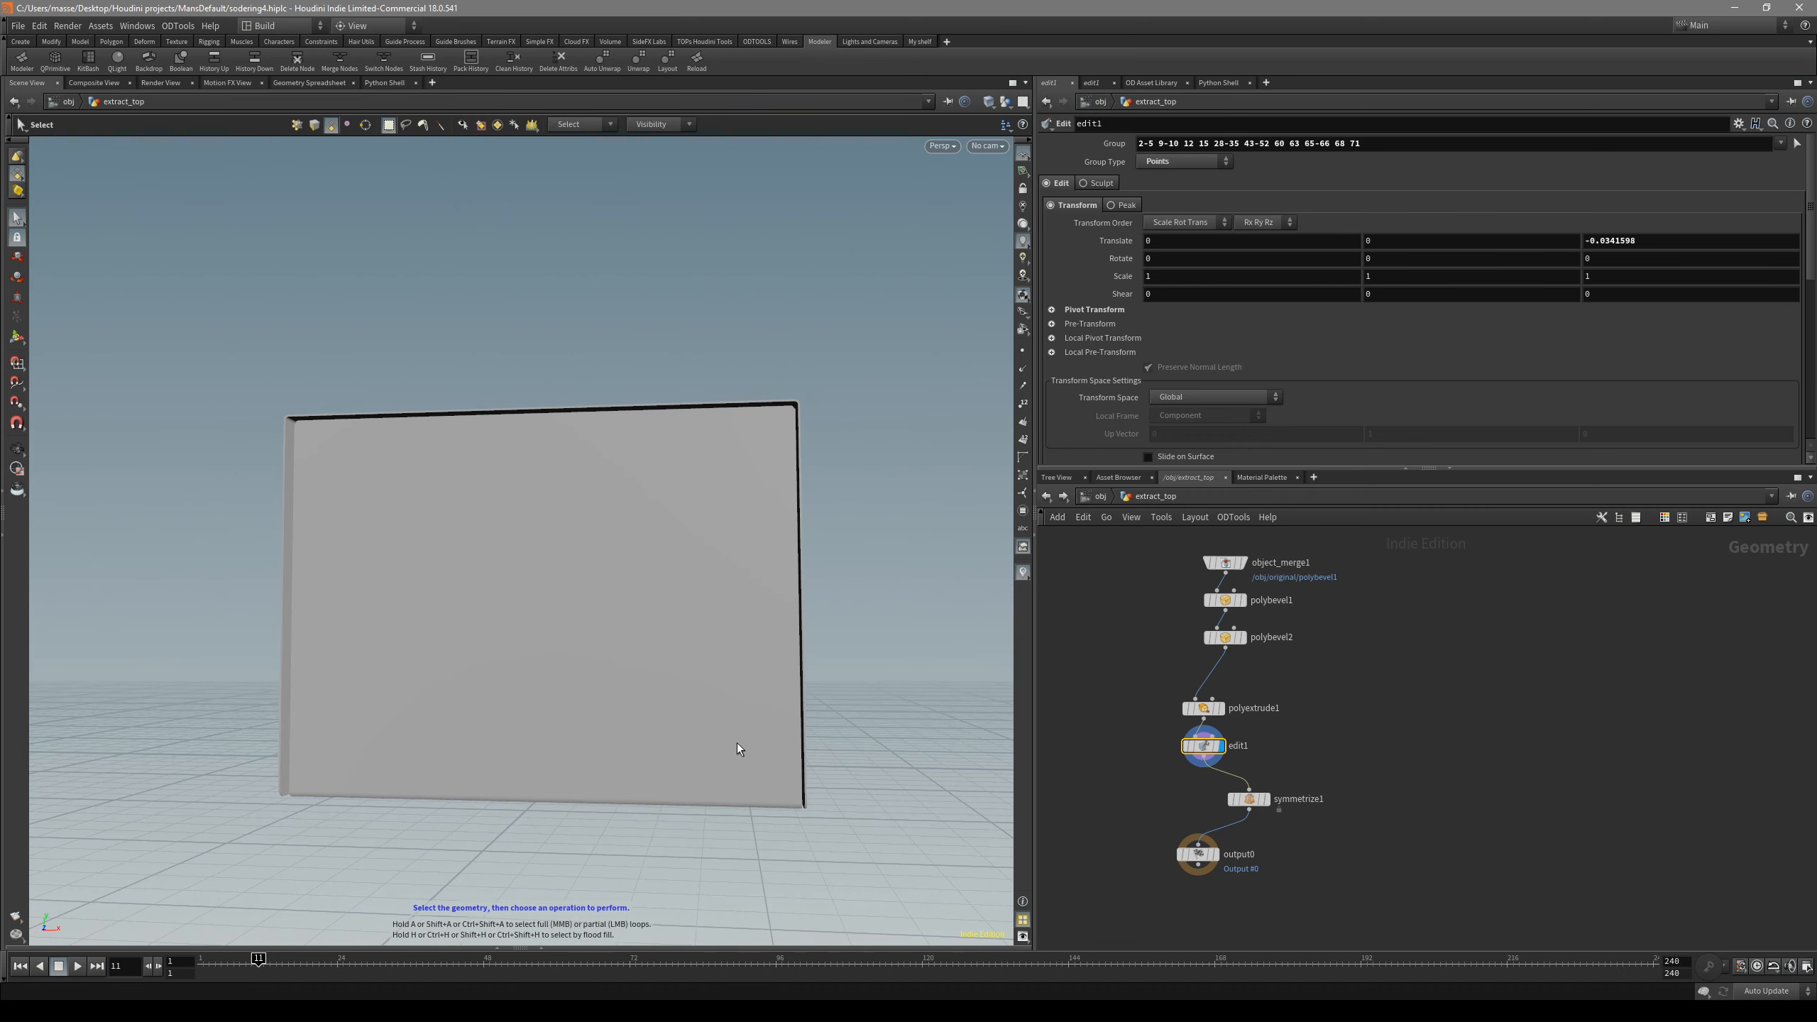
mouse_move(648, 735)
left_mouse_down()
mouse_move(556, 771)
mouse_move(579, 734)
mouse_move(617, 742)
left_mouse_up()
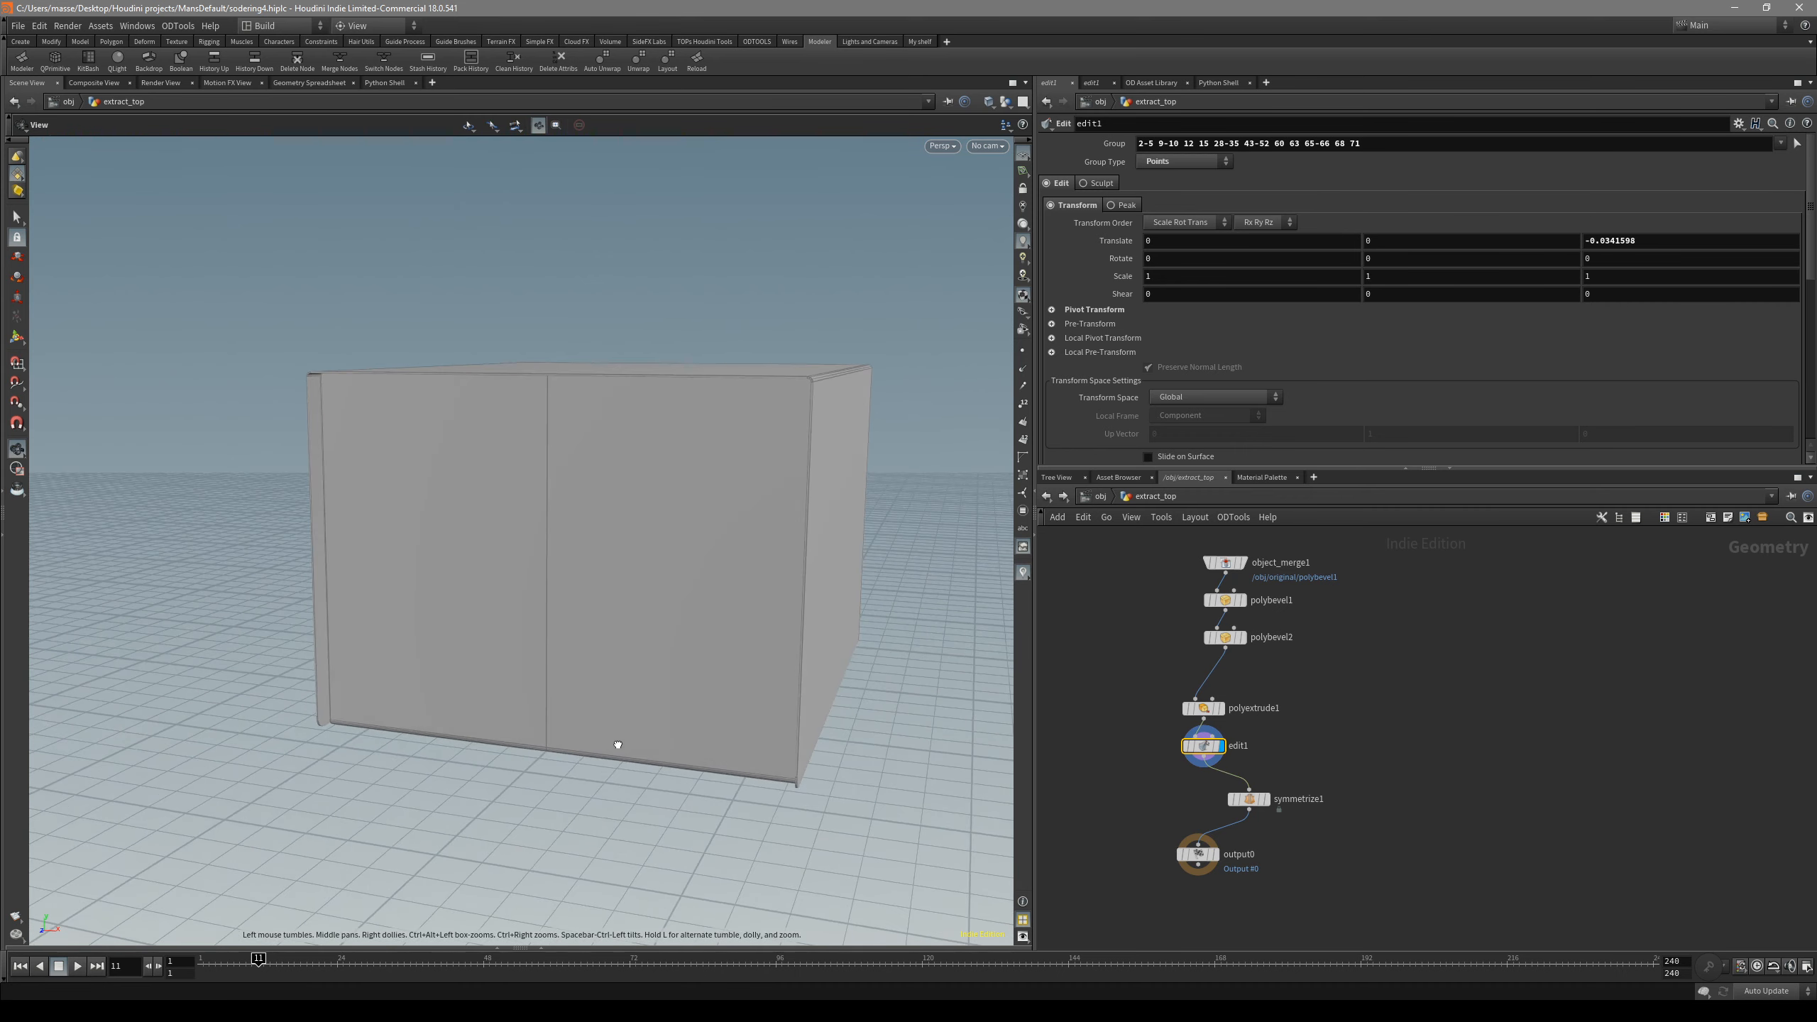